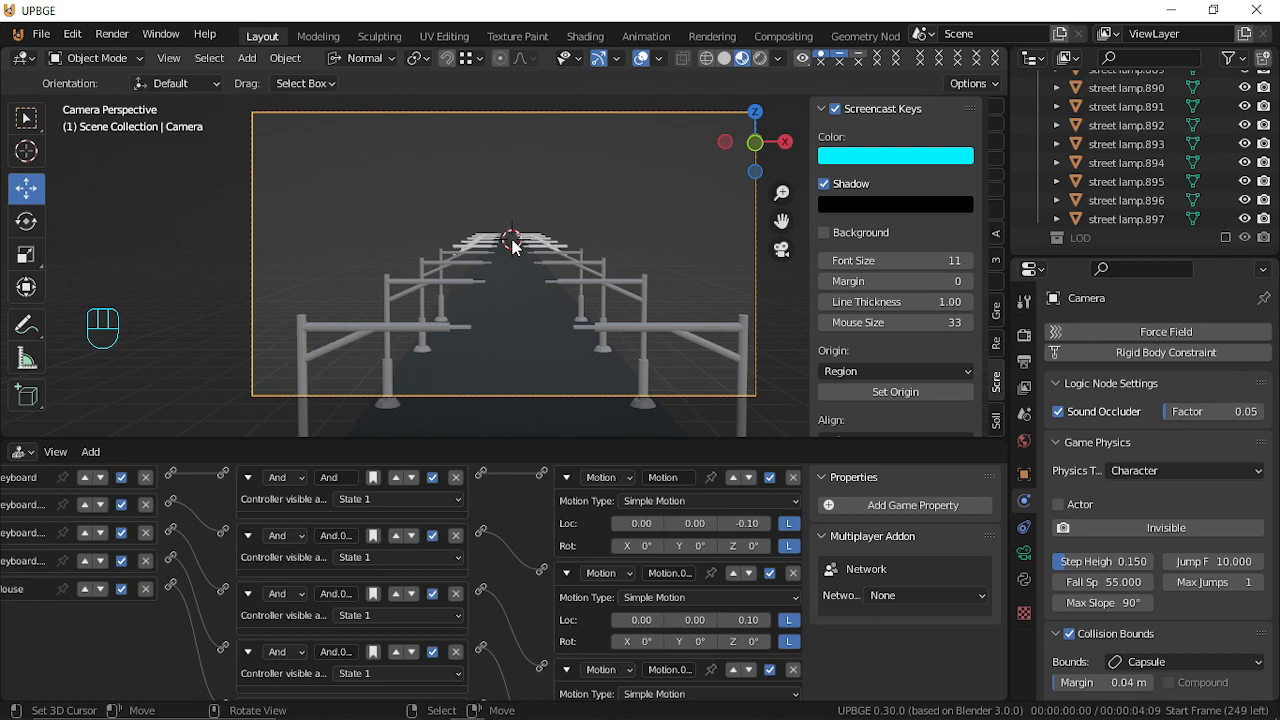
Test the camera's forward movement along the street in the running game and stop the game.
key("w")
key("w")
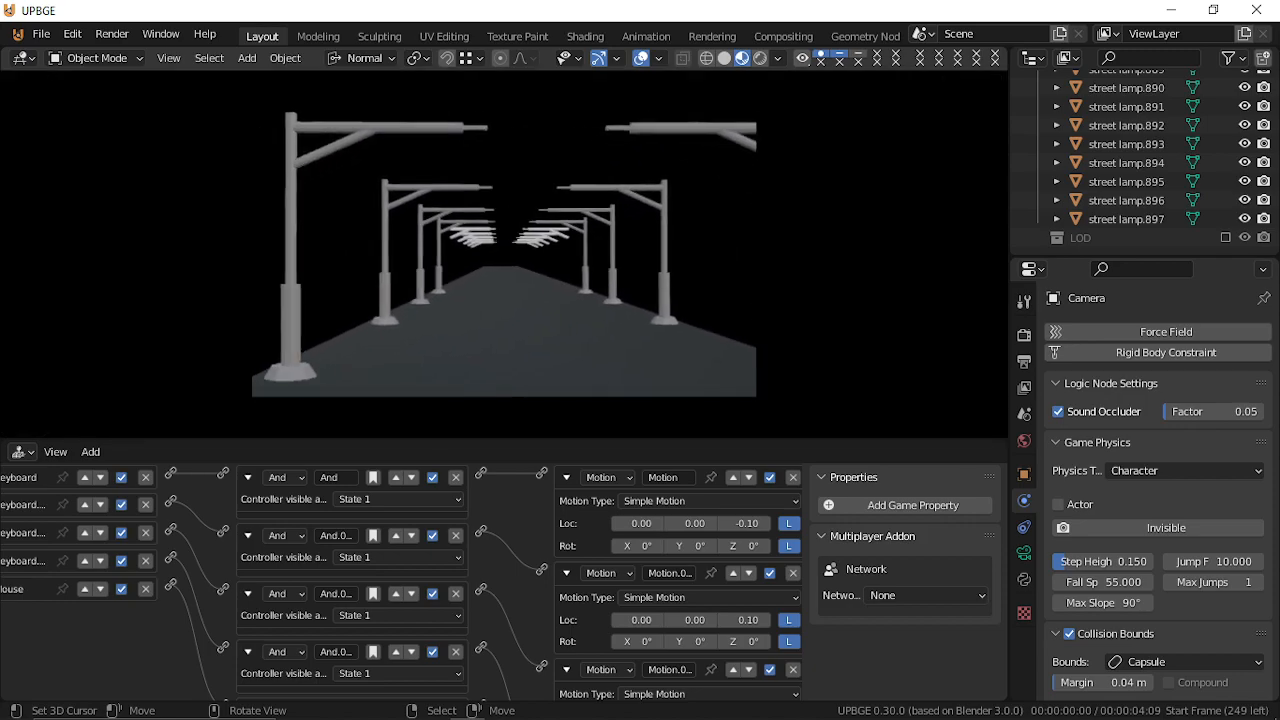
key("Escape")
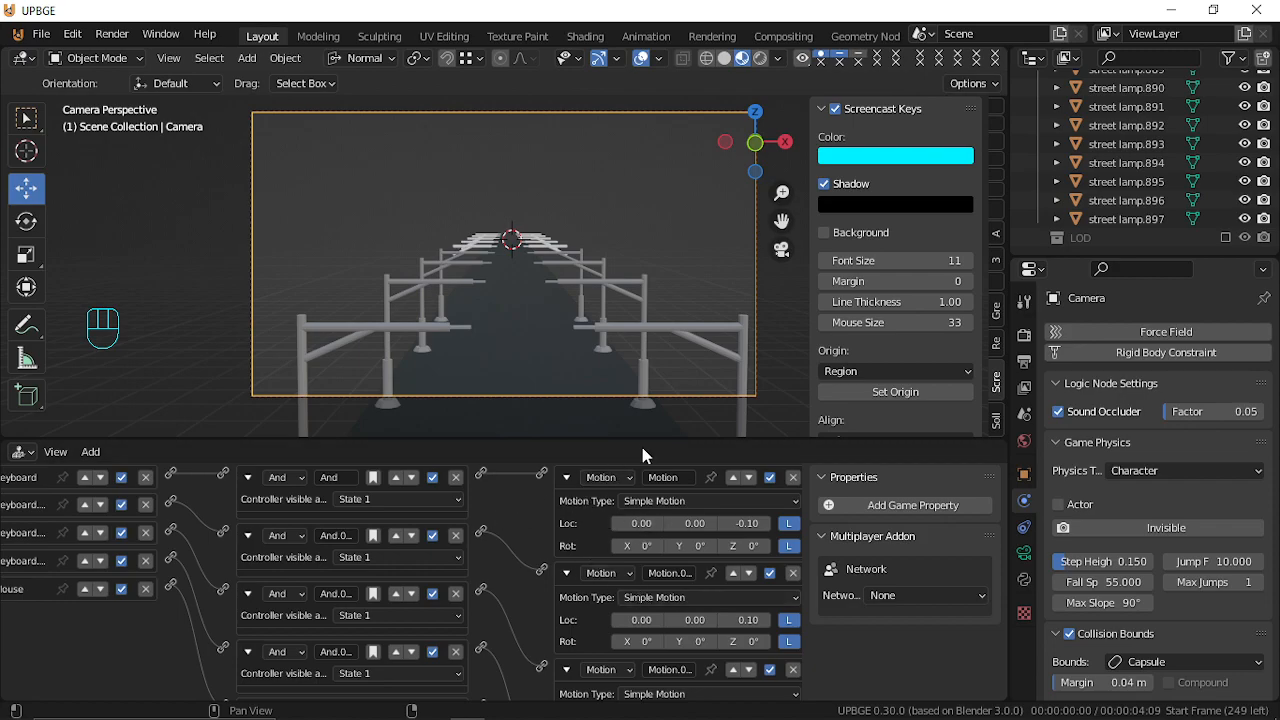
Enlarge the logic editor and collapse the camera's four Motion actuators and its Mouse actuator.
left_click_drag(634, 441, 630, 113)
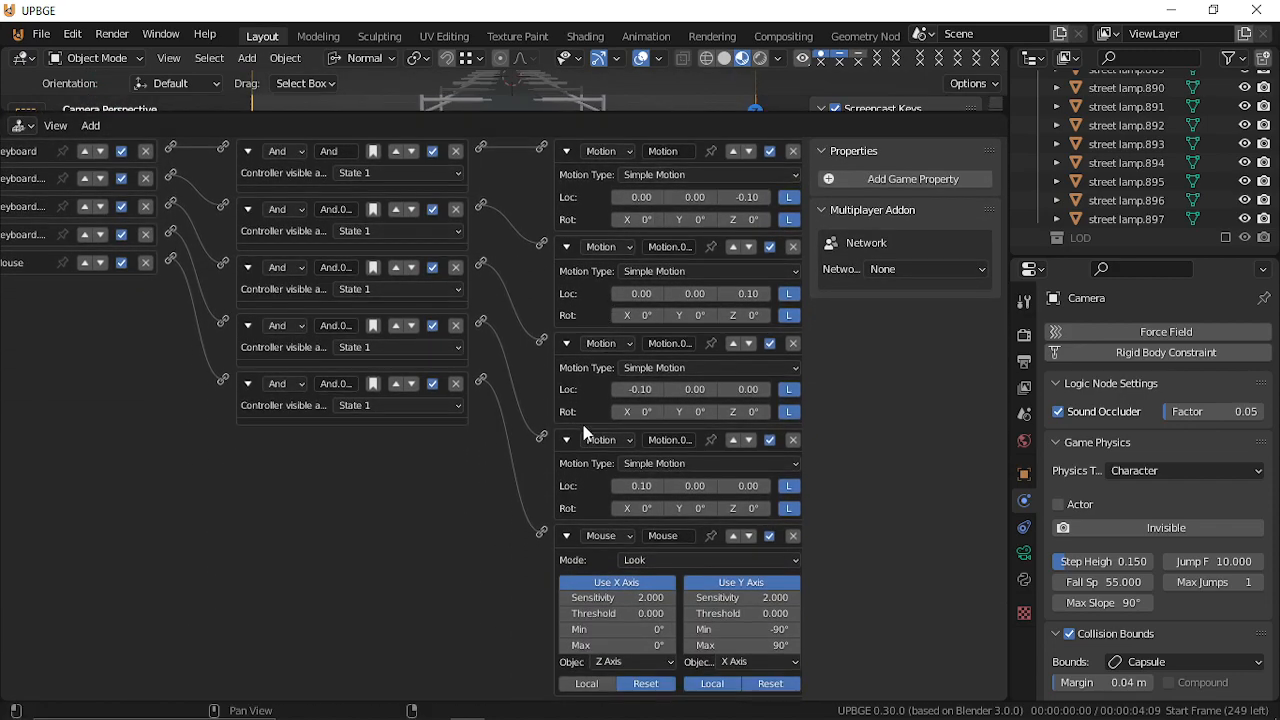
left_click(566, 152)
left_click(627, 172)
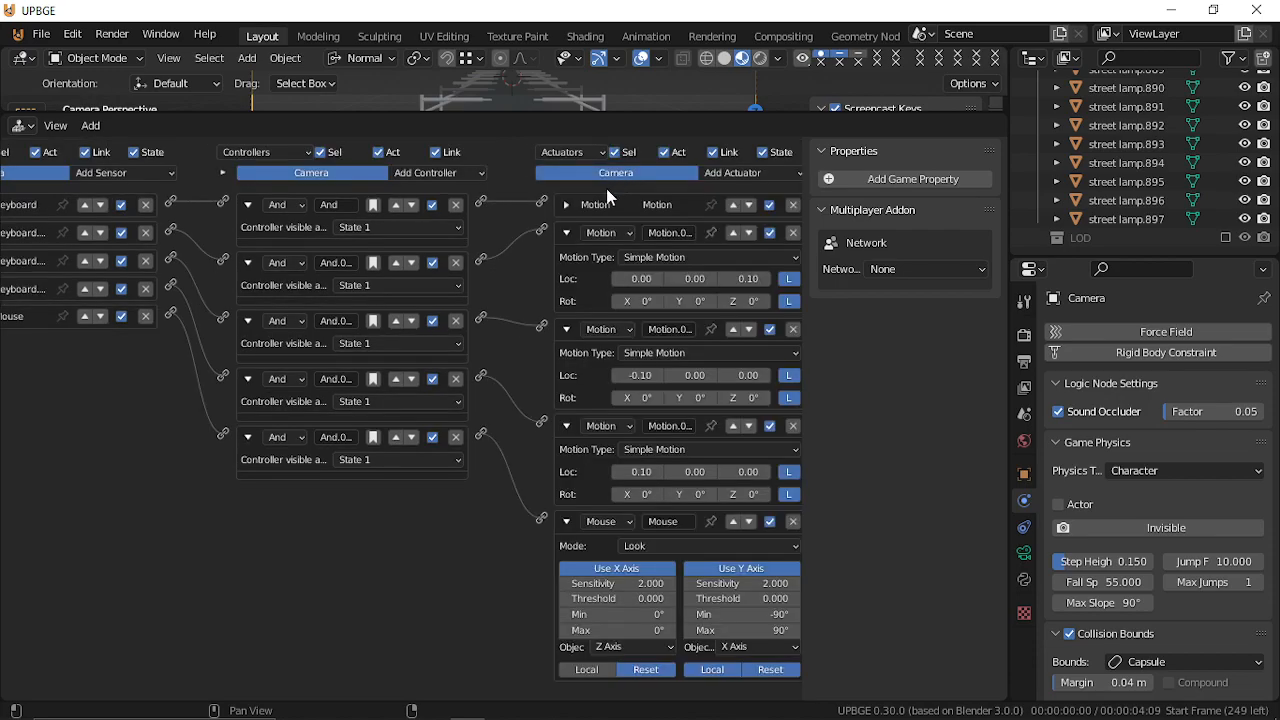
left_click(566, 232)
left_click(566, 260)
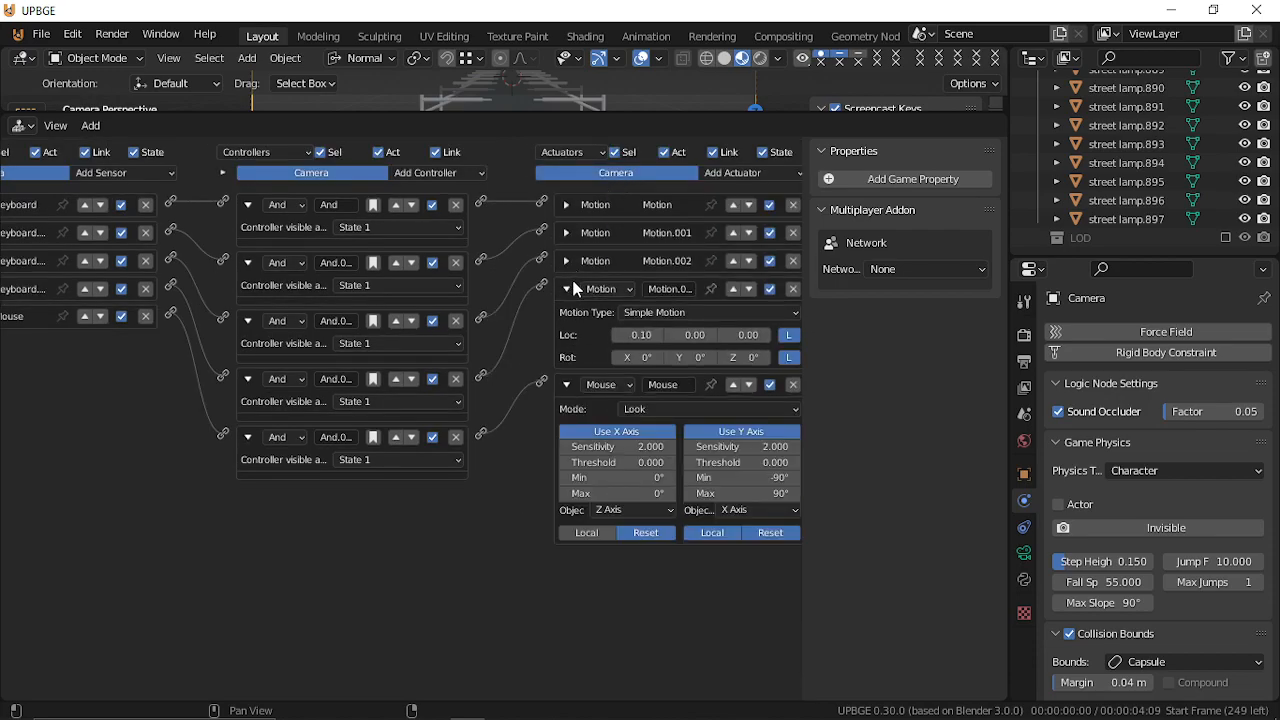
left_click(567, 288)
left_click(566, 316)
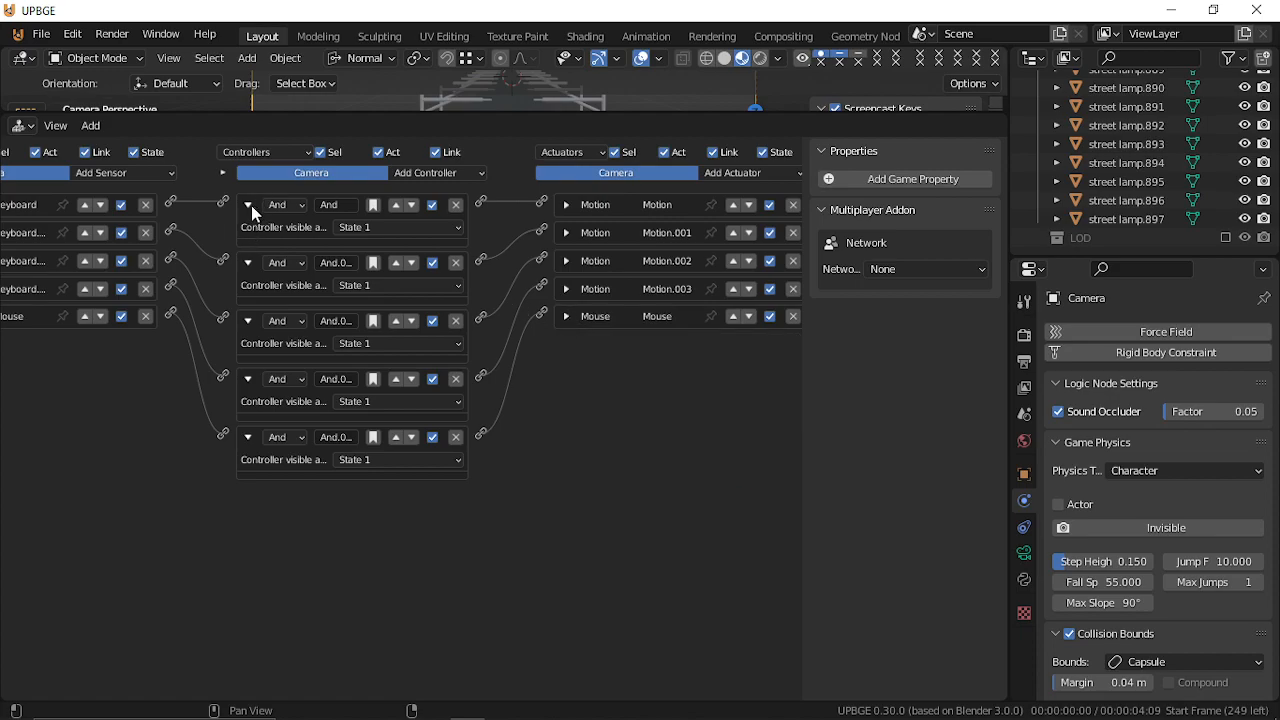
Collapse all five And controllers of the camera in the logic editor.
left_click(249, 205)
left_click(248, 233)
left_click(248, 261)
left_click(248, 289)
left_click(247, 317)
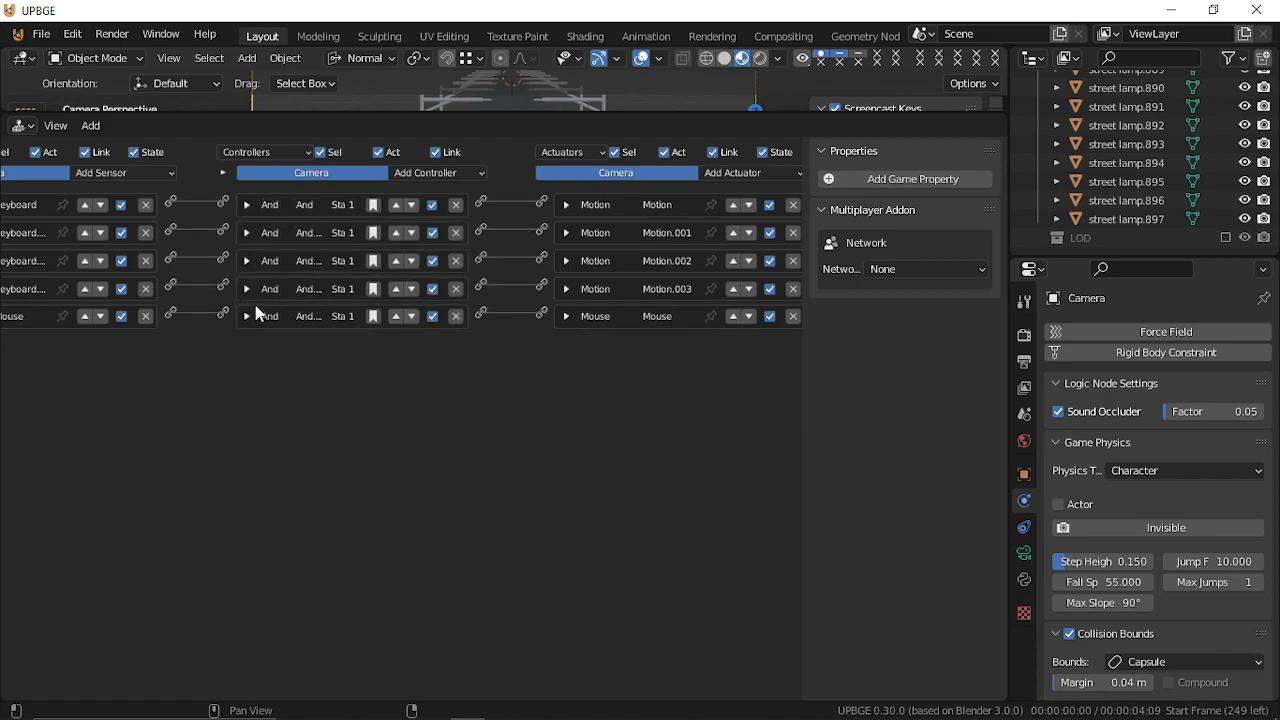
middle_click_drag(261, 314, 307, 324)
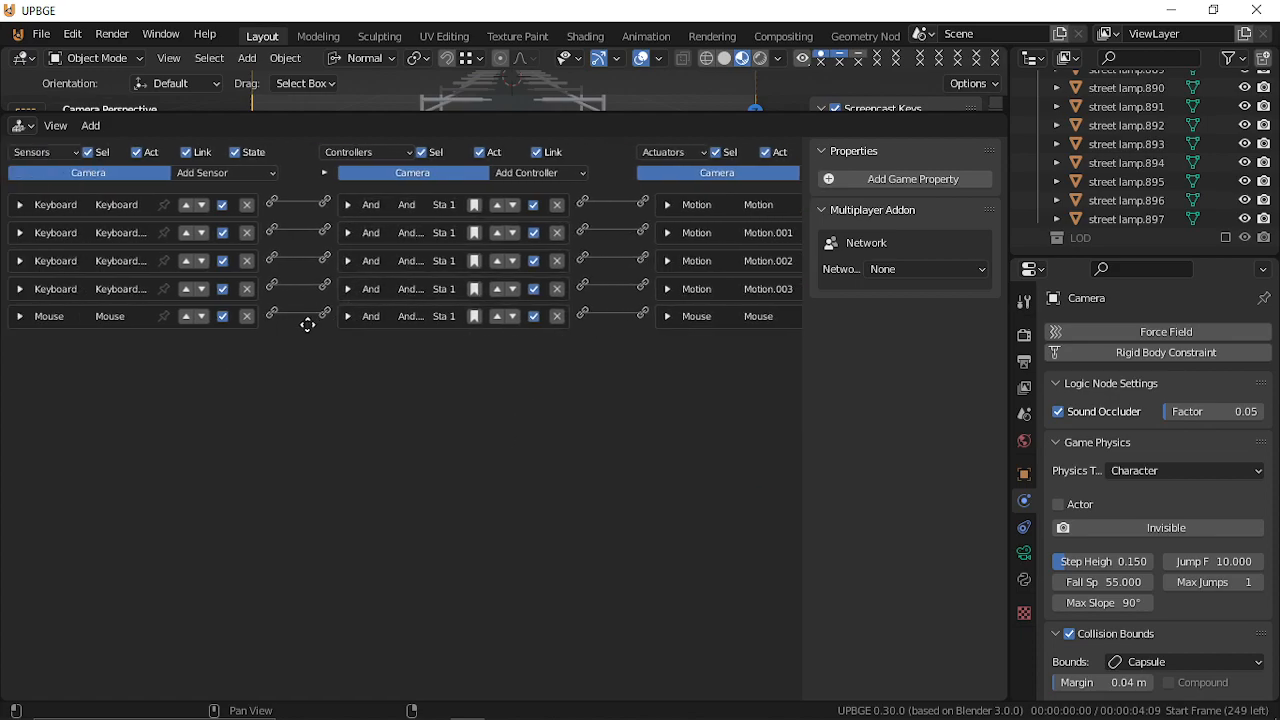
Add a Keyboard sensor to the camera using Left Shift as the key and W as the first modifier.
left_click(222, 174)
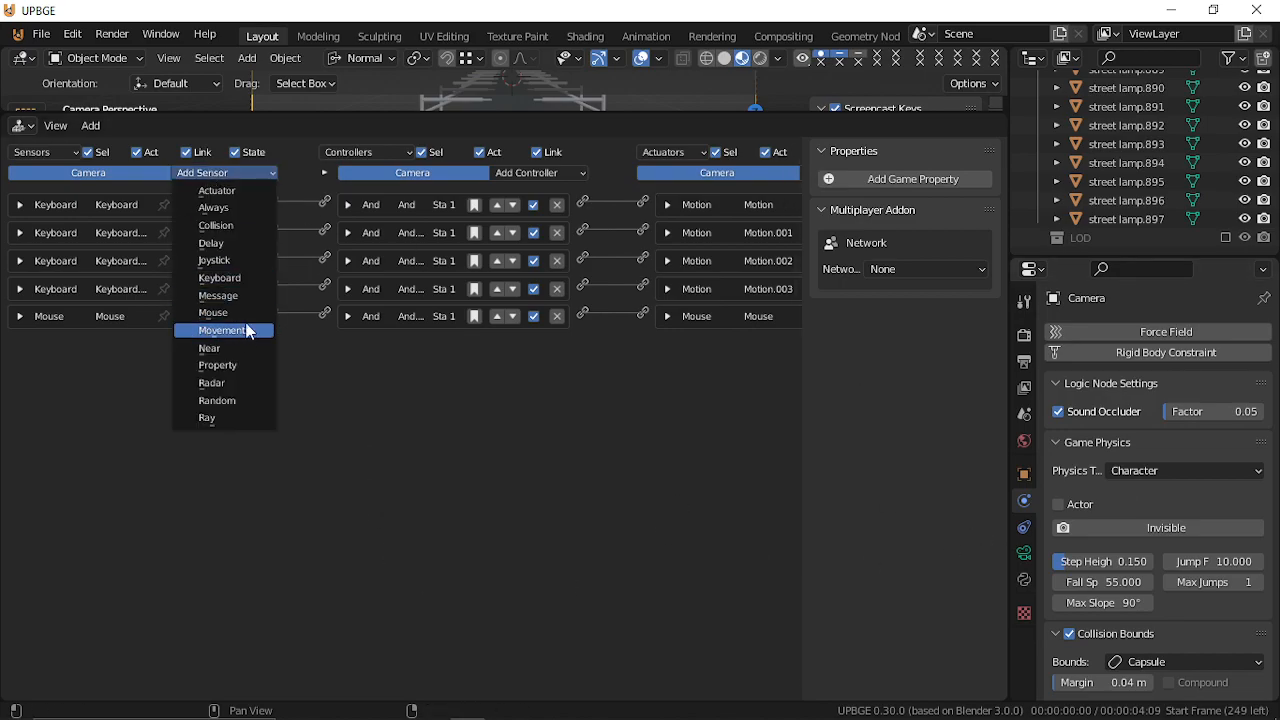
left_click(236, 276)
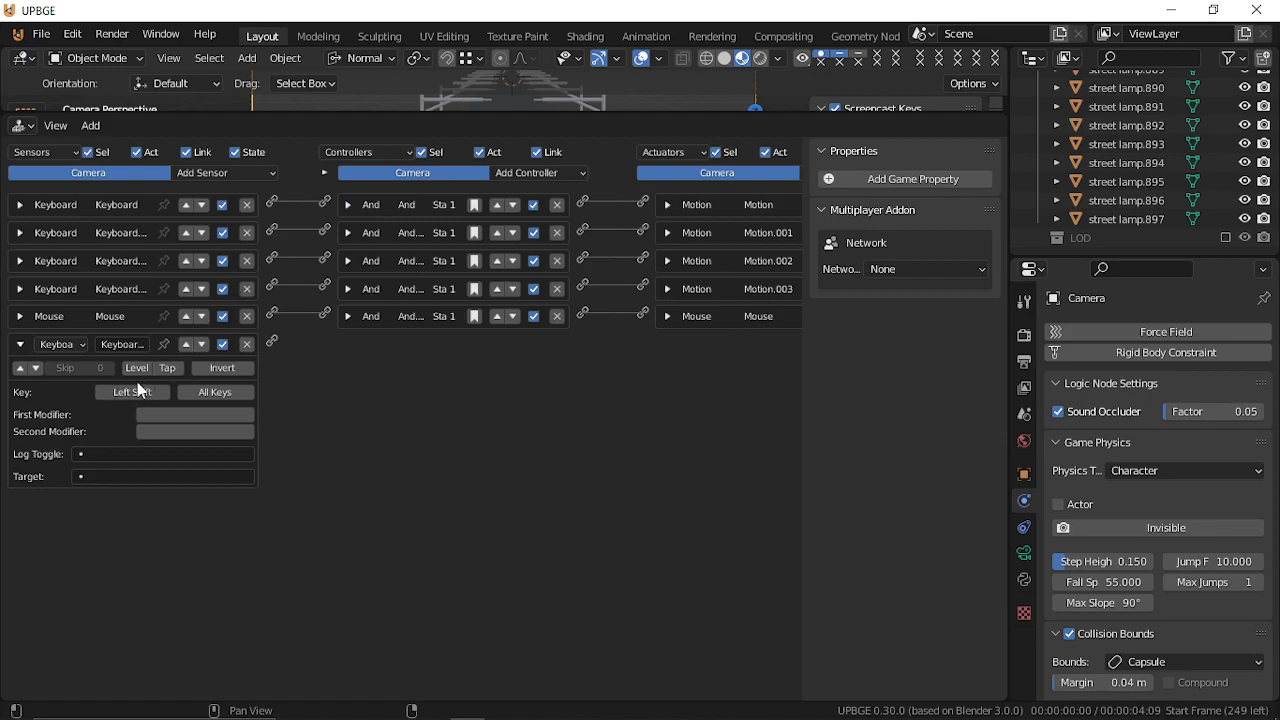
left_click(176, 413)
key("w")
Add a Motion actuator to the camera and link the new Keyboard sensor to it through an And controller.
scroll(546, 360, "right", 3, "ctrl")
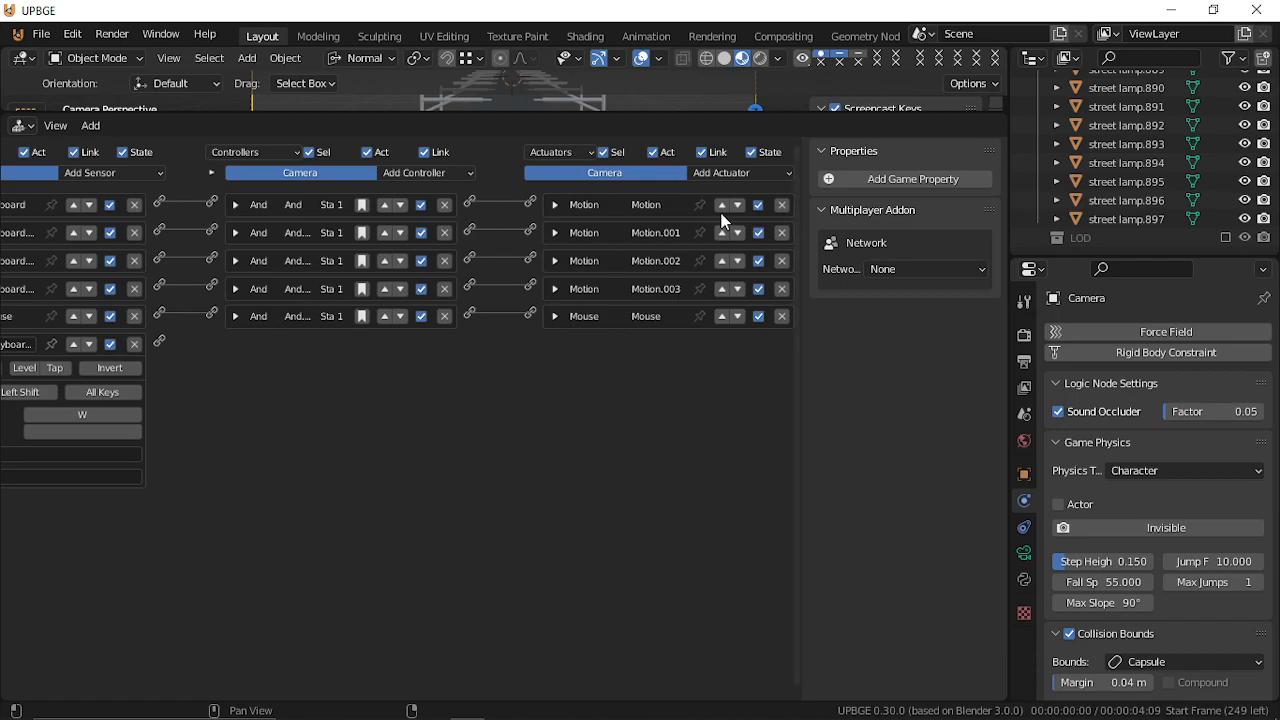
left_click(742, 174)
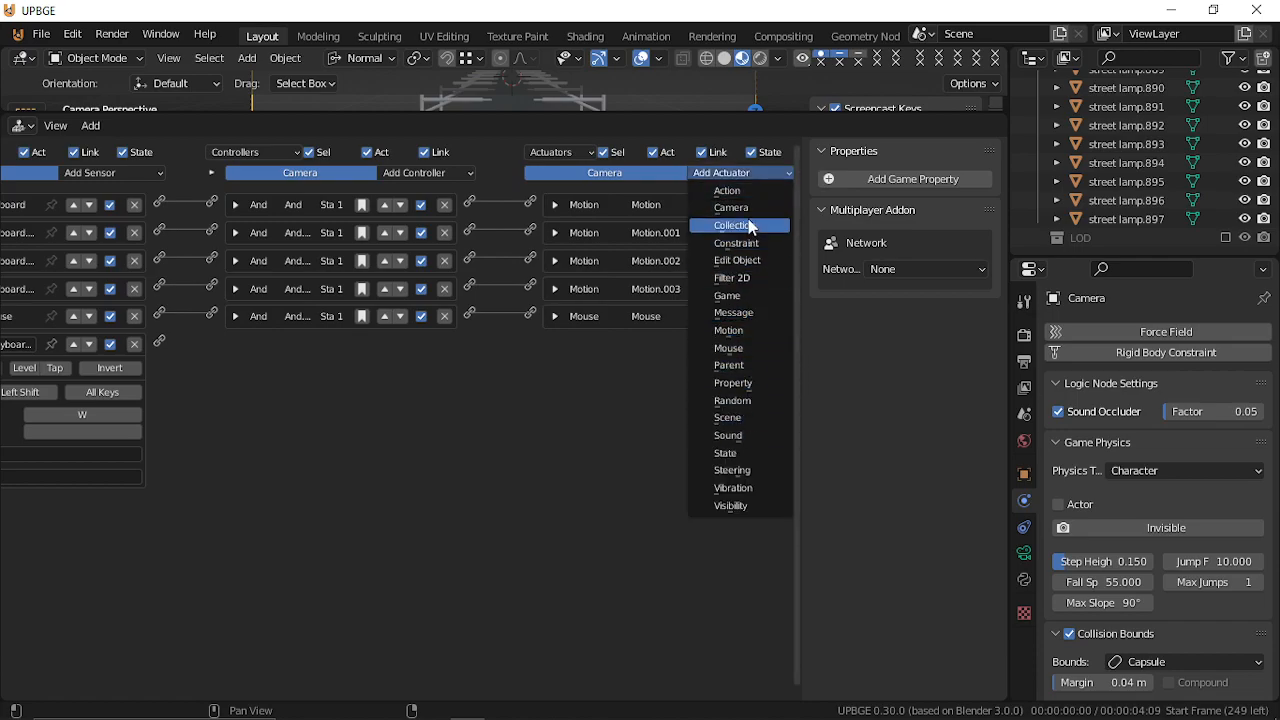
left_click(730, 330)
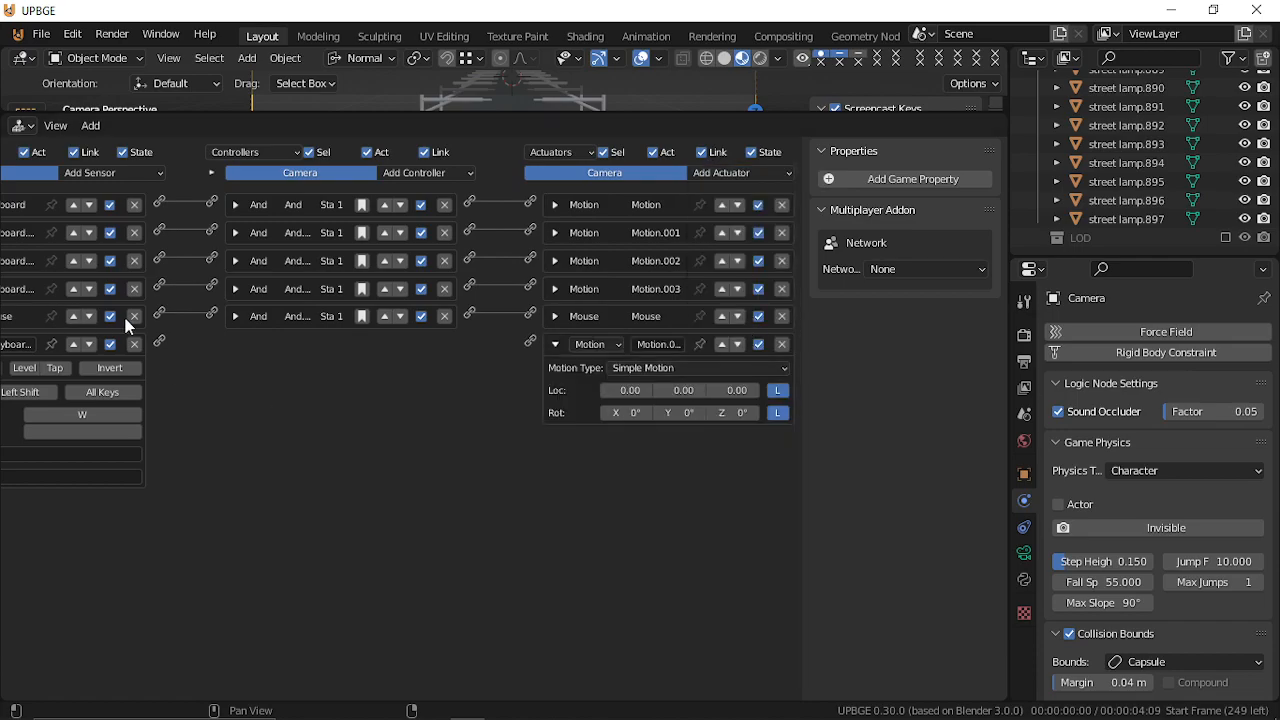
left_click_drag(160, 343, 532, 344)
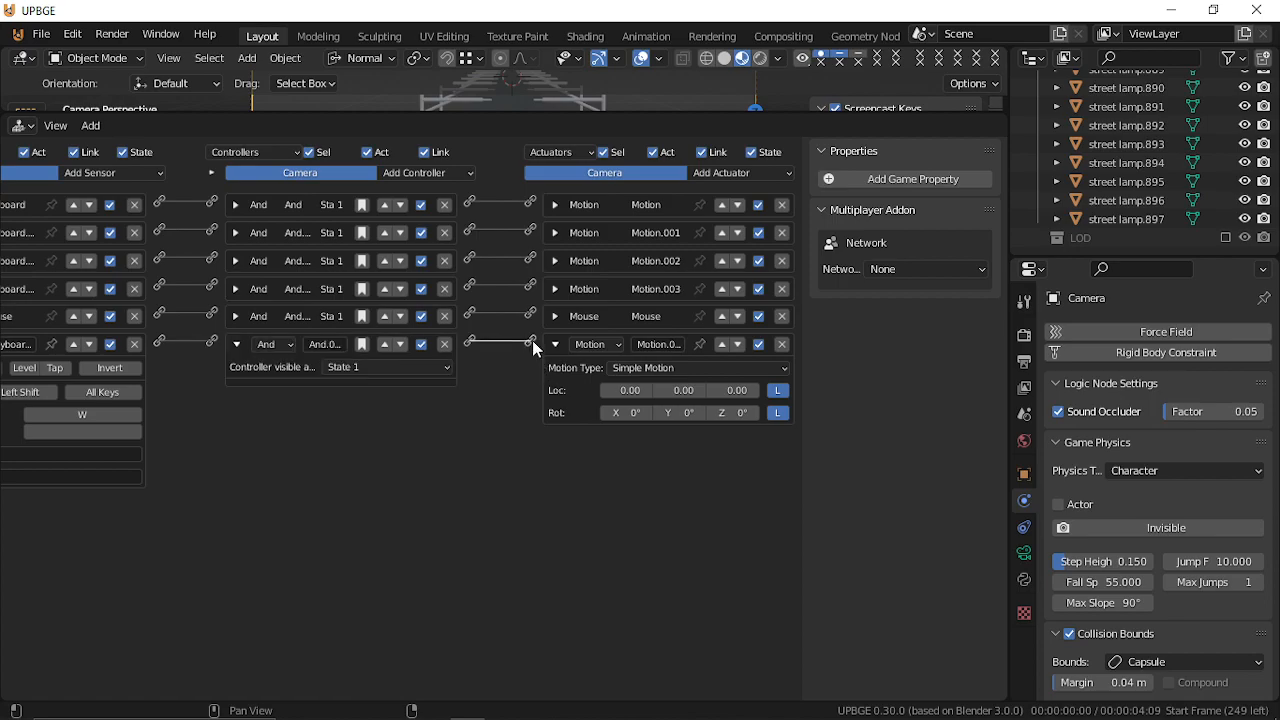
Set the new actuator to Character Motion with a Z location of 0.20 and local coordinates enabled, and shrink the logic editor again.
left_click(731, 368)
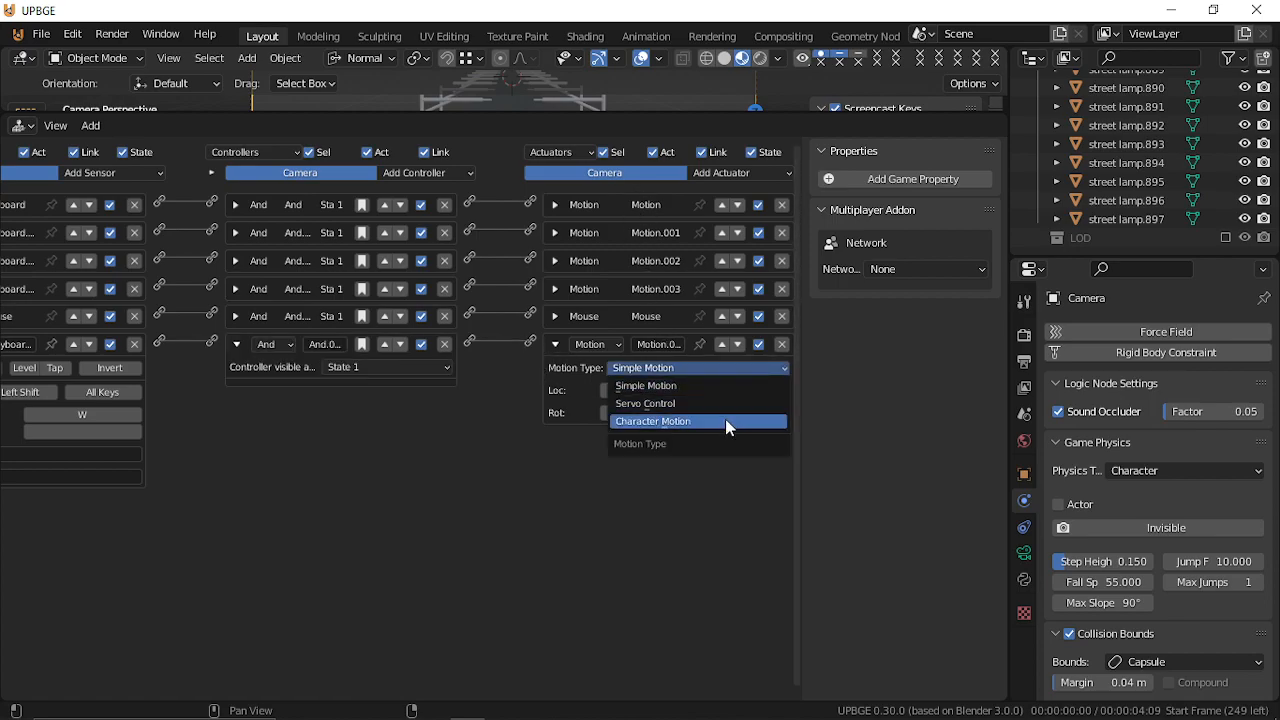
left_click(725, 419)
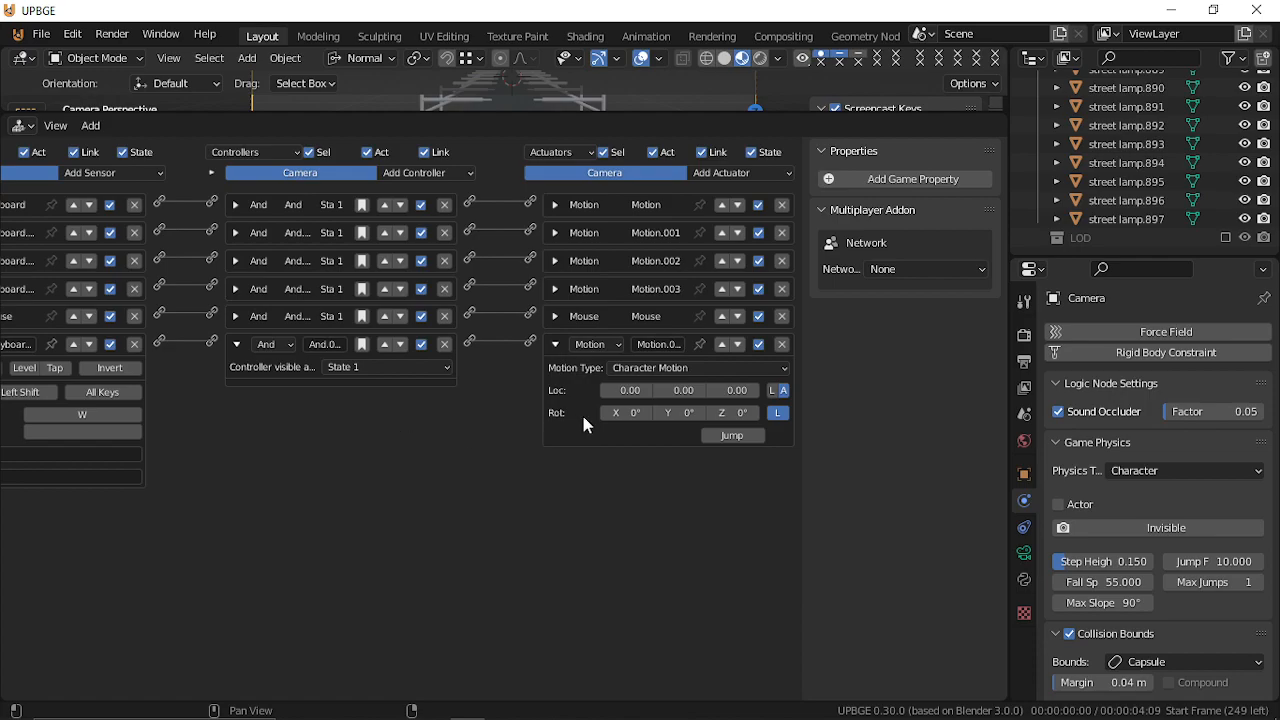
left_click(713, 392)
left_click_drag(654, 111, 640, 461)
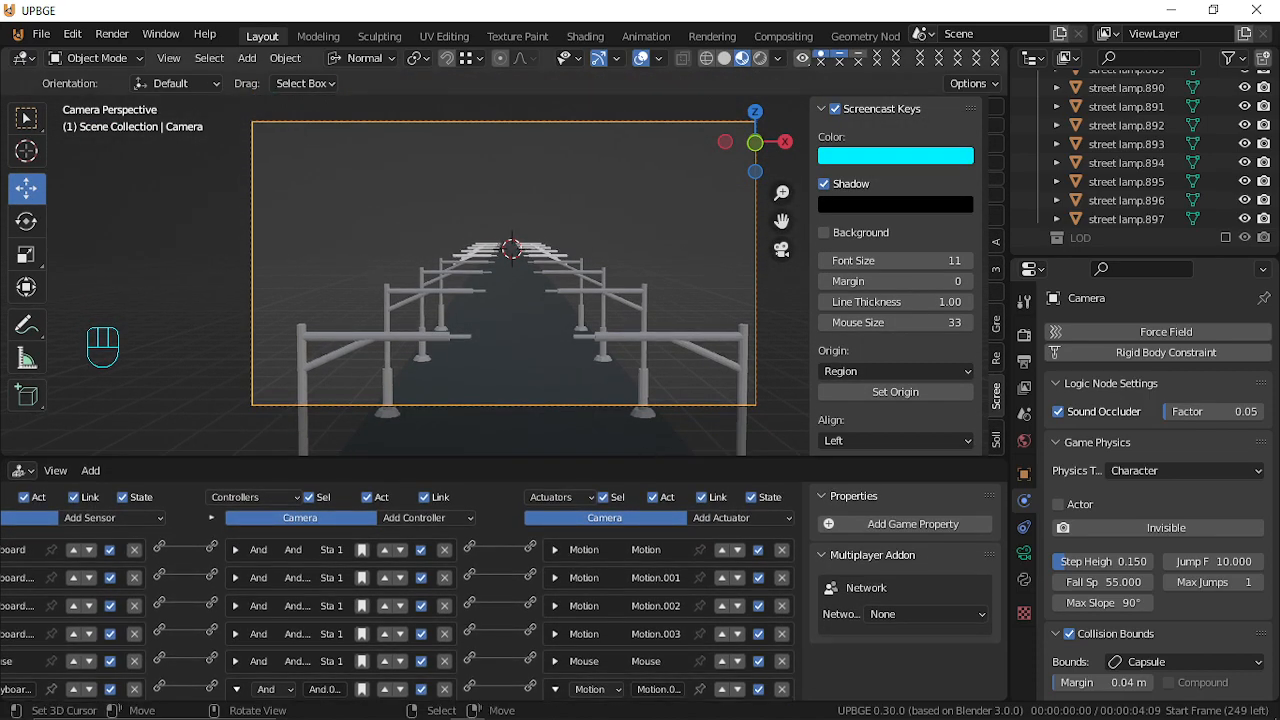
Run the game to test the Shift movement, bring the new actuator's settings into view, and run it again.
key("p")
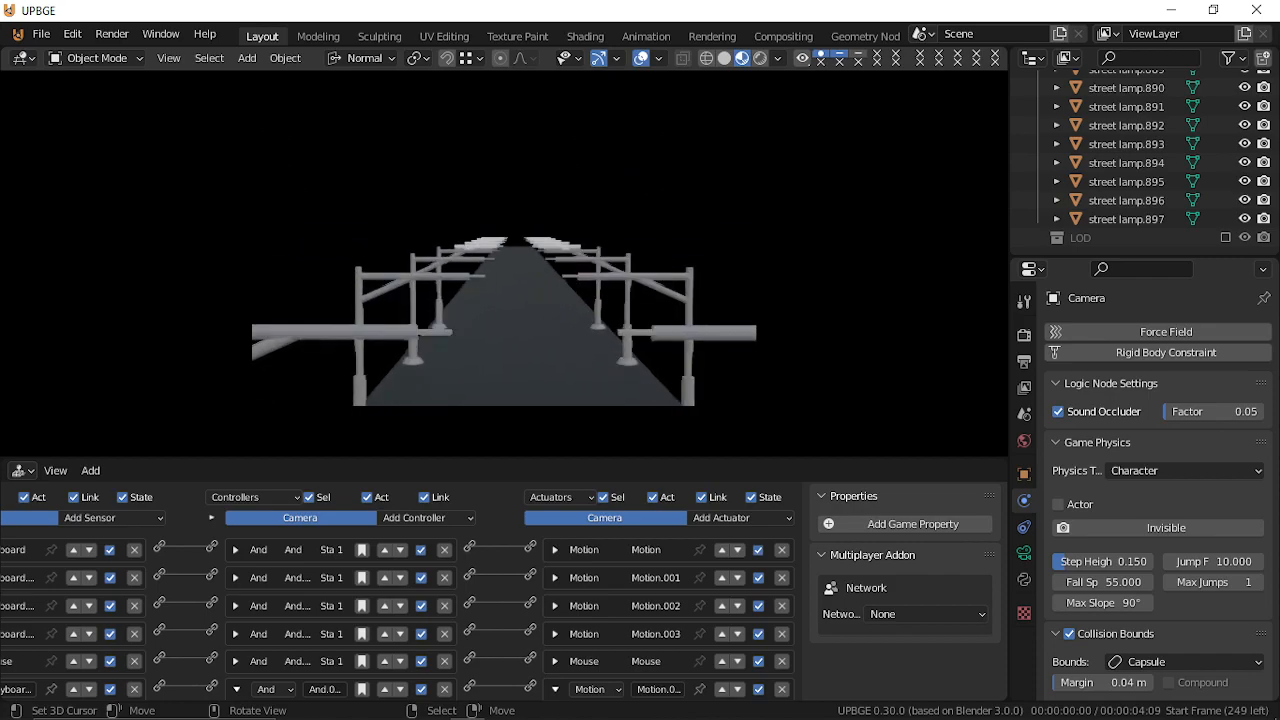
key("Escape")
middle_click_drag(598, 607, 600, 457)
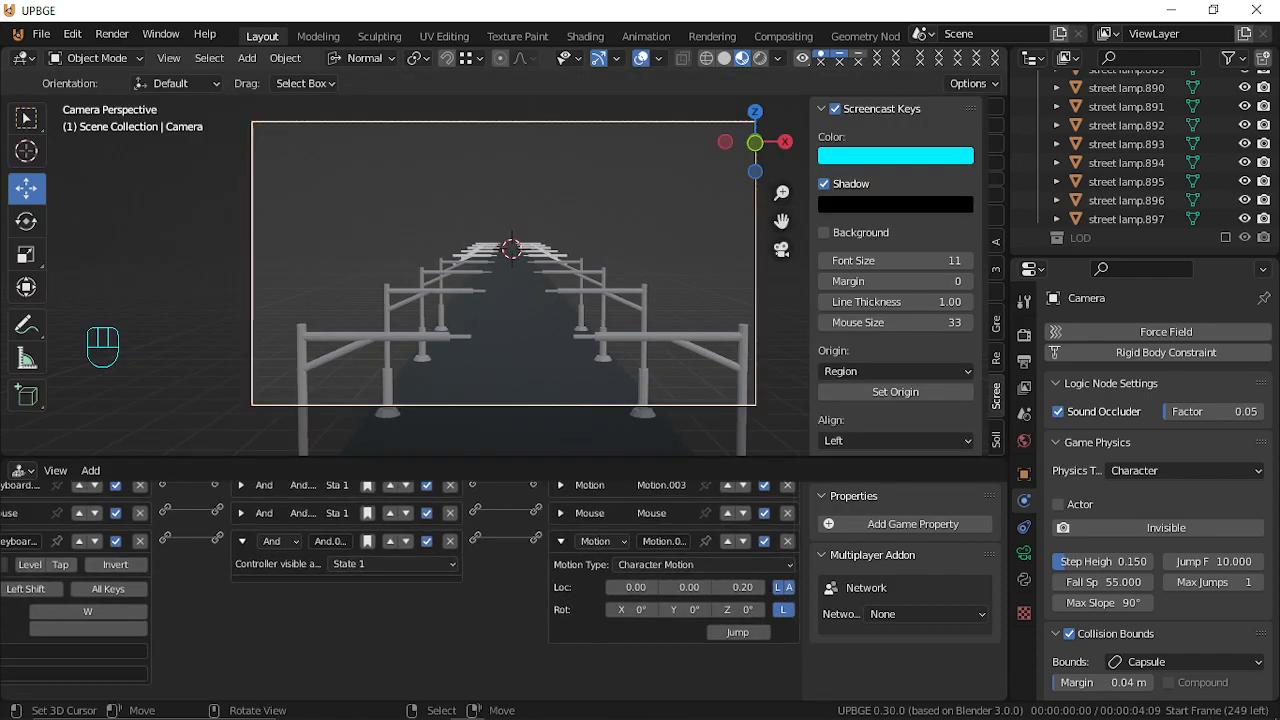
key("p")
key("Escape")
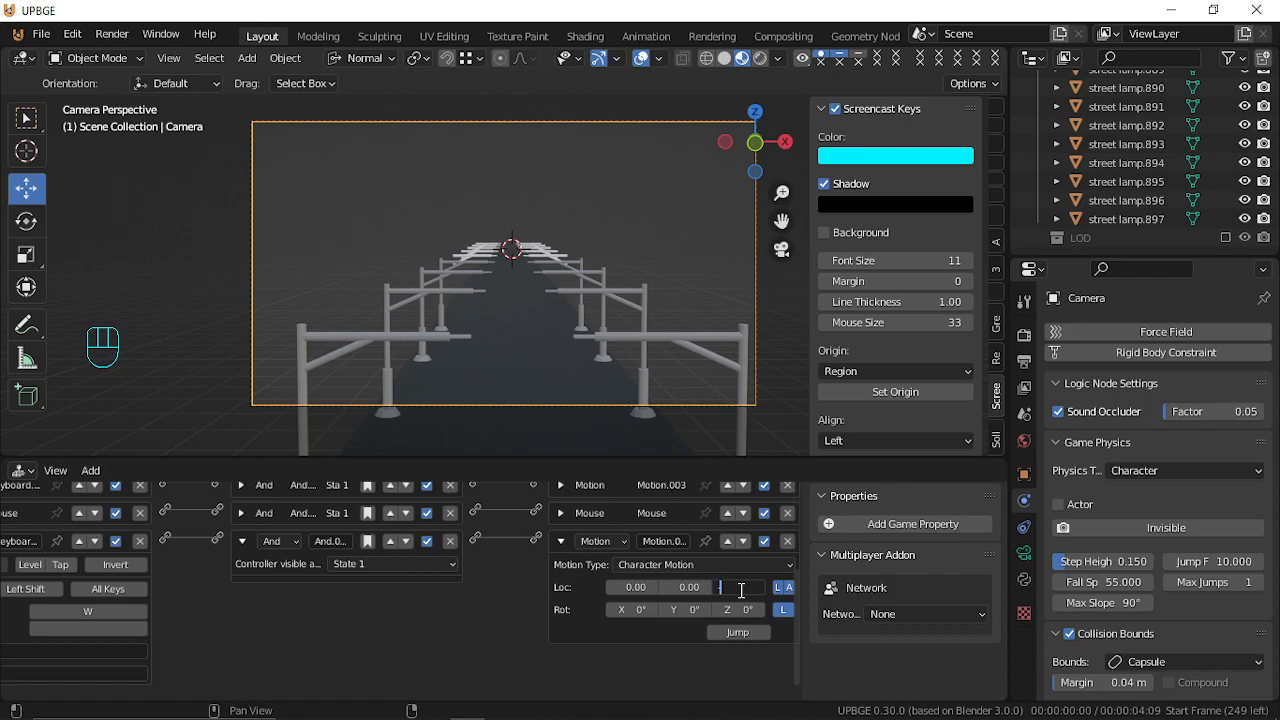
Set the new Motion actuator's Z location to -50.00 and test the movement in the game.
key("Return")
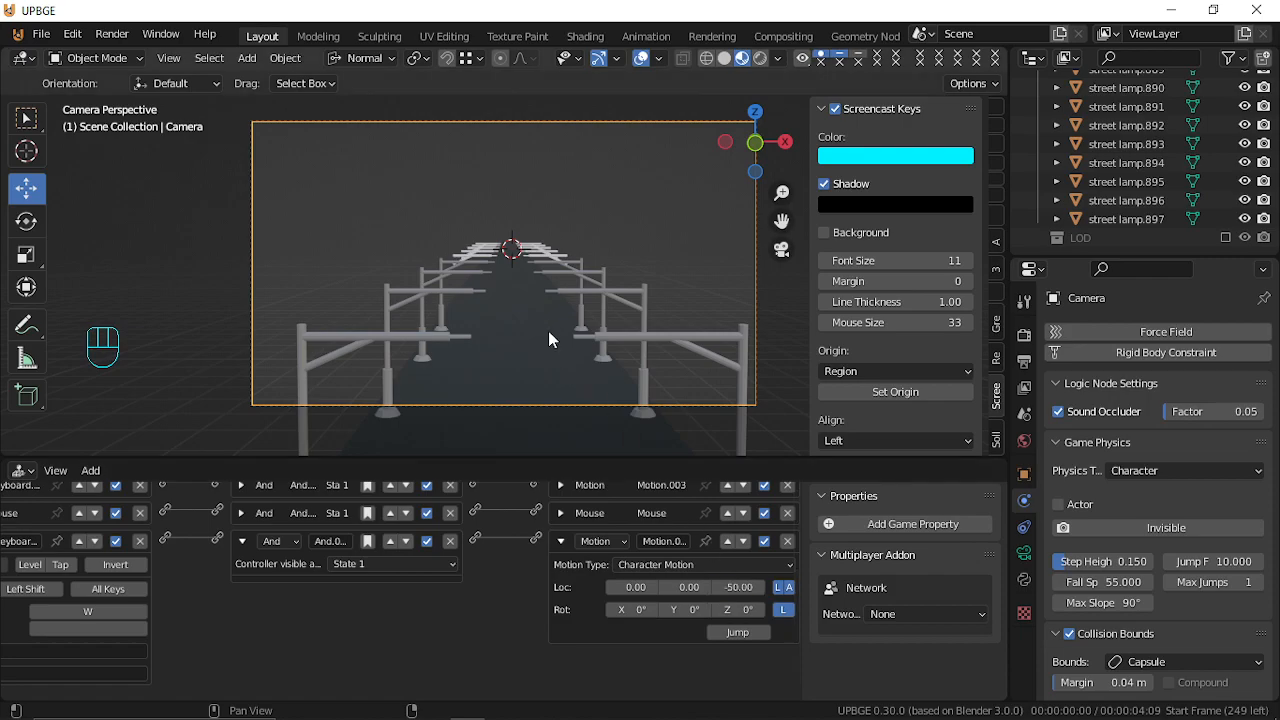
key("p")
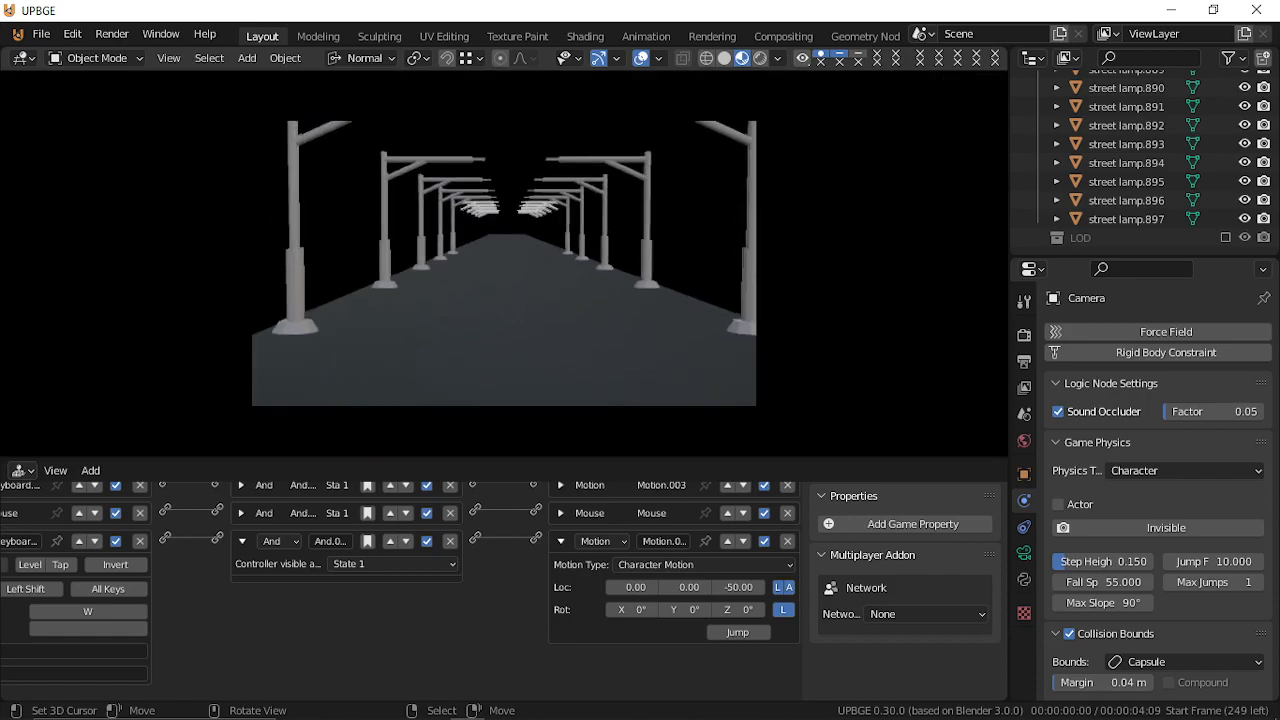
key("Escape")
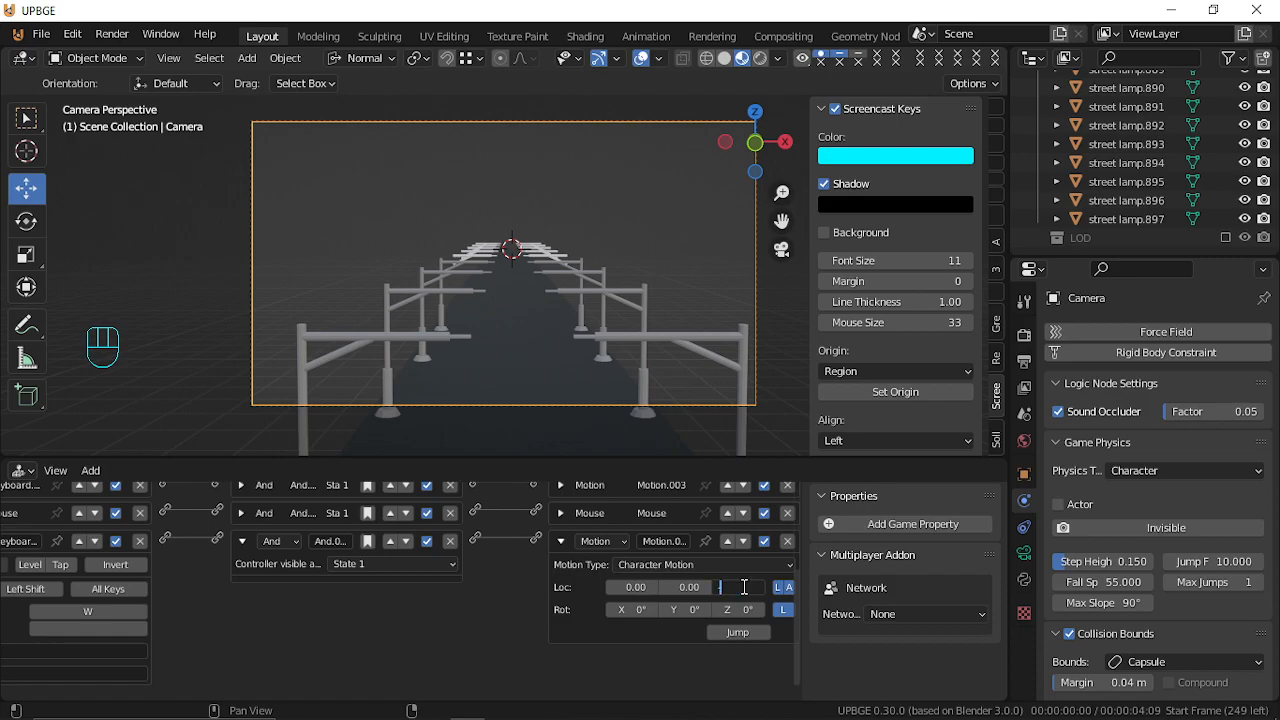
Set the new Motion actuator's Z location to -20.00 and test walking forward along the street in the game.
key("Return")
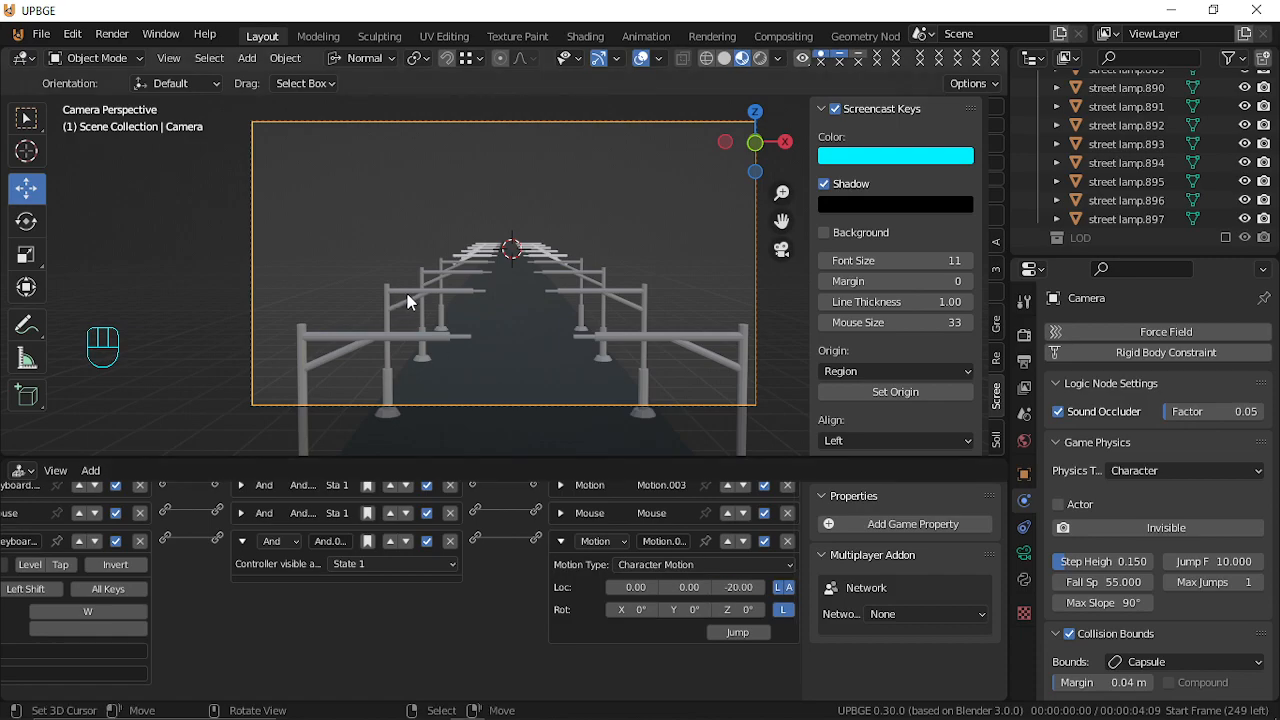
key("p")
key("w")
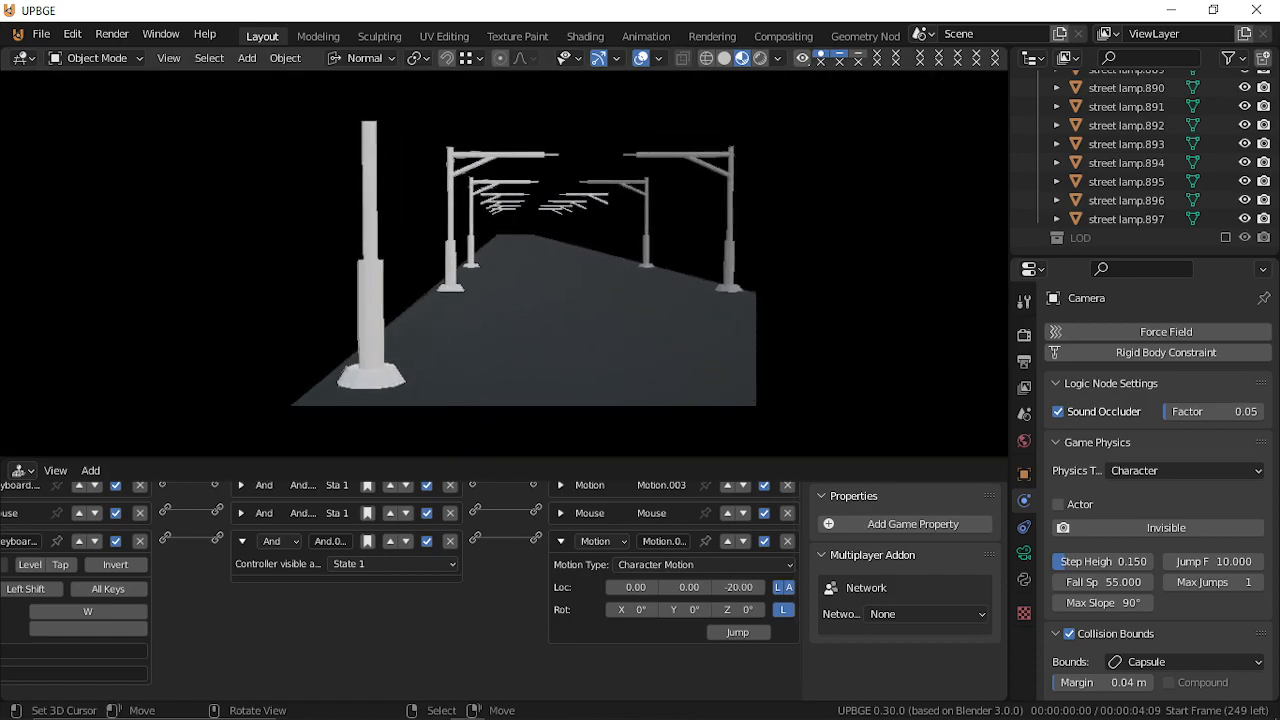
key("w")
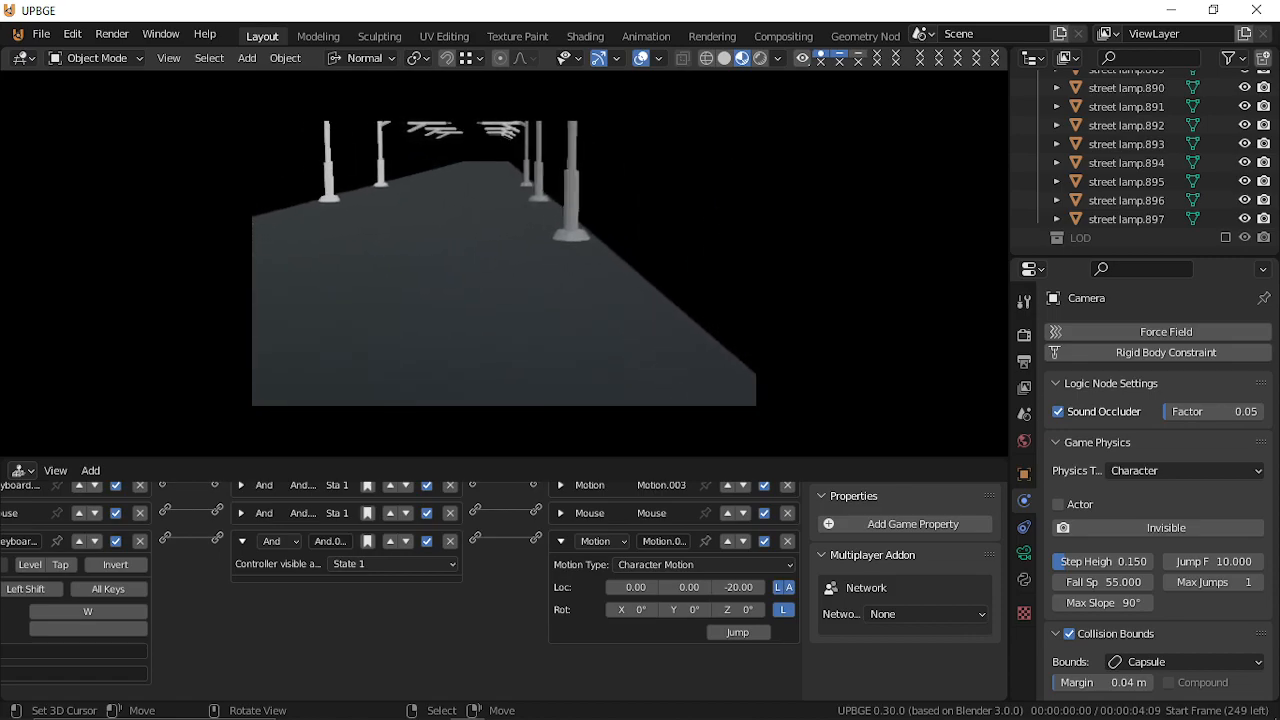
key("w")
key("Escape")
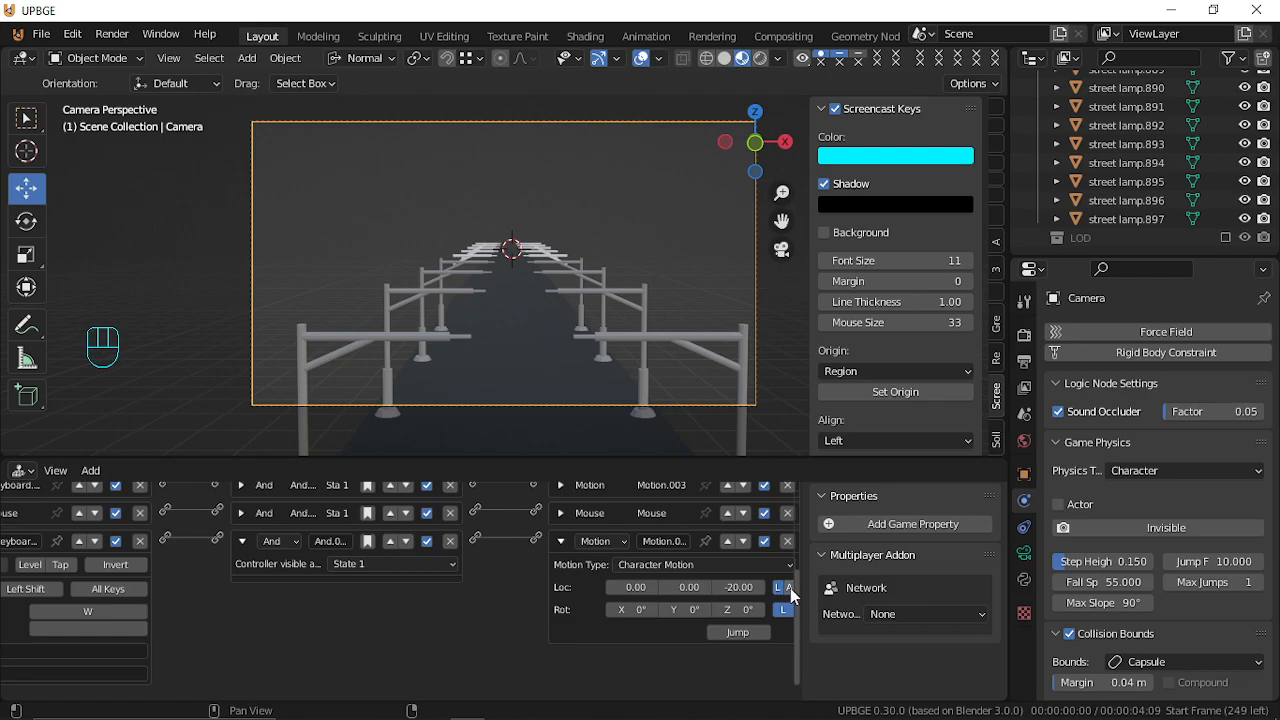
Turn off the location's A option in the new Motion actuator and test walking forward in the game.
key("p")
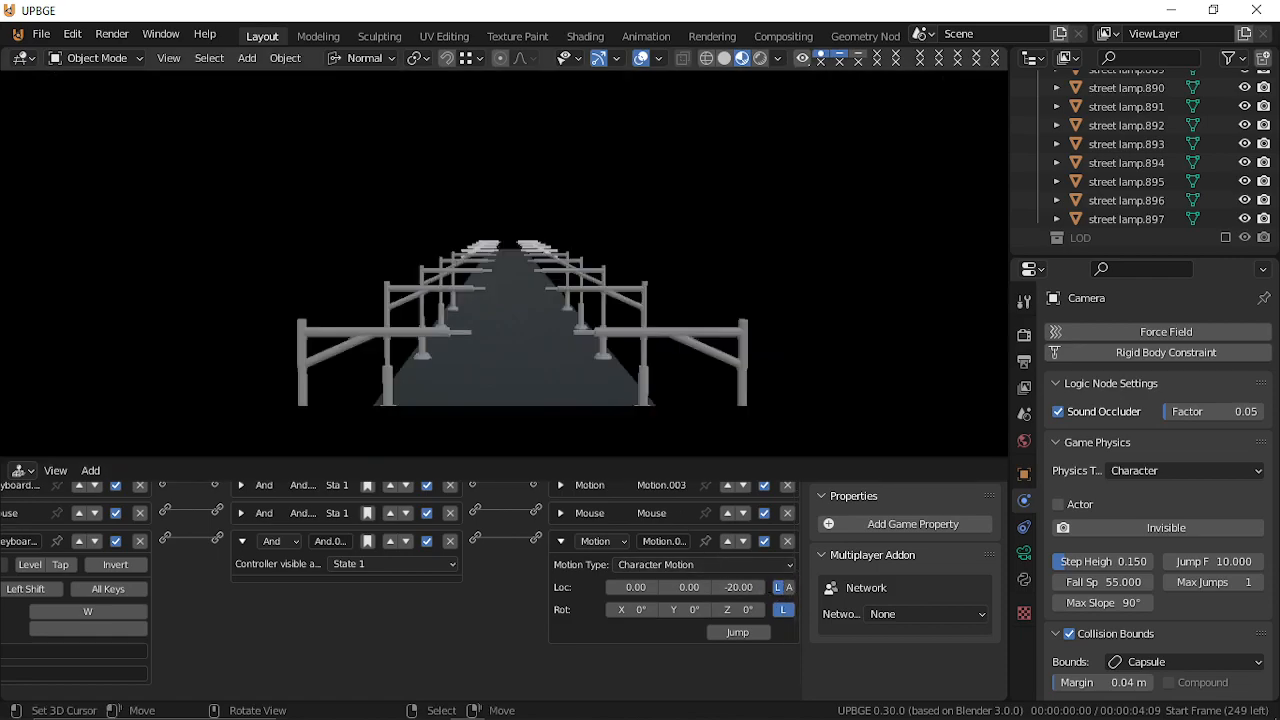
key("w")
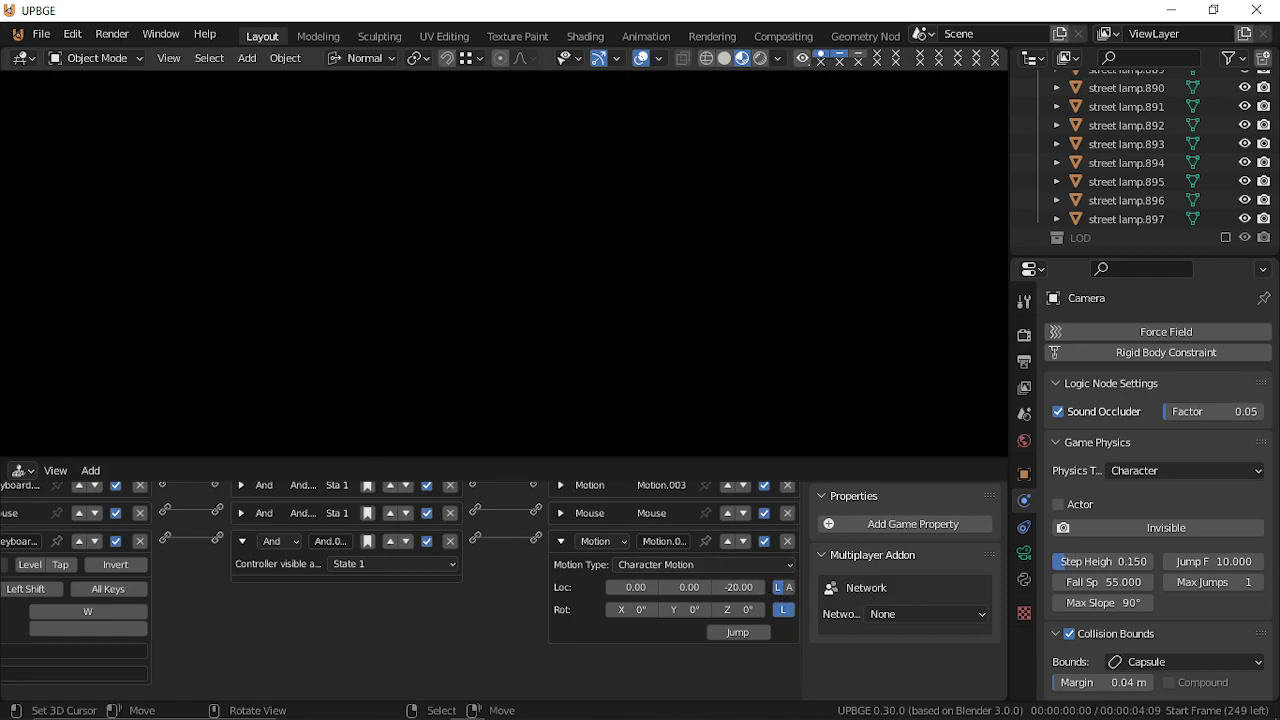
key("Escape")
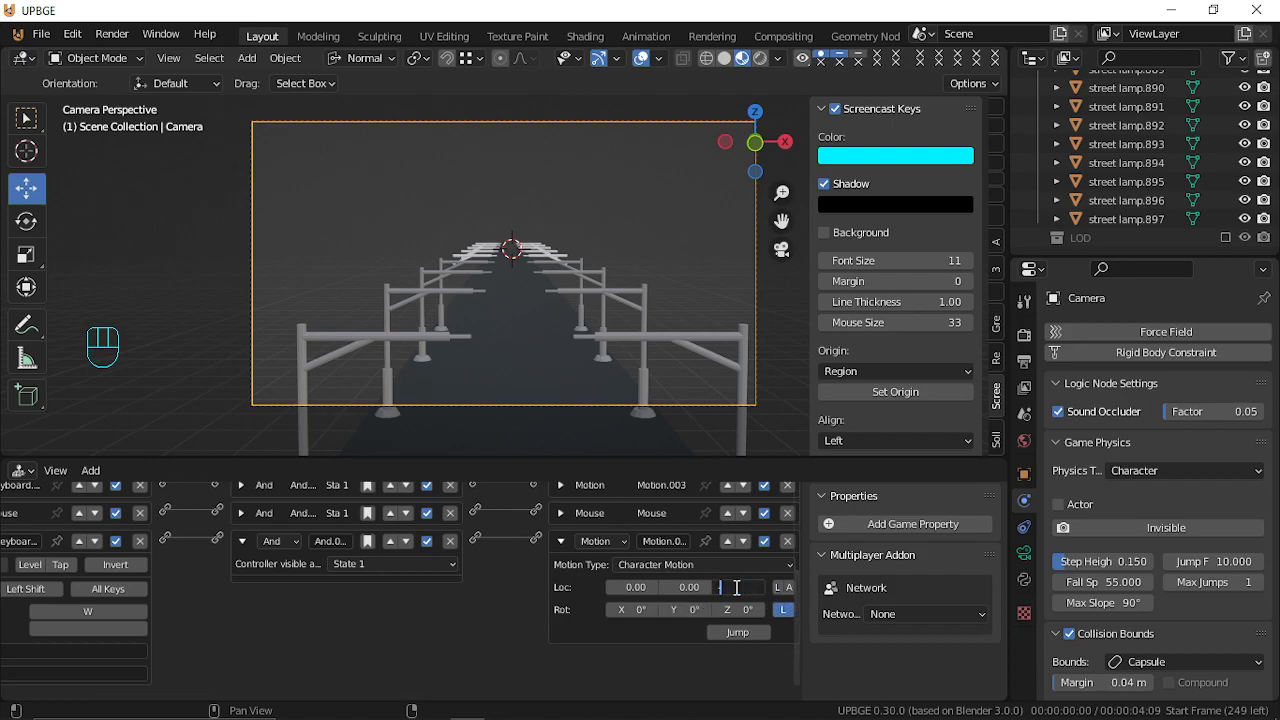
Set the new actuator's Z location to -0.50 with the A option on and L off, and test the forward movement.
key("Return")
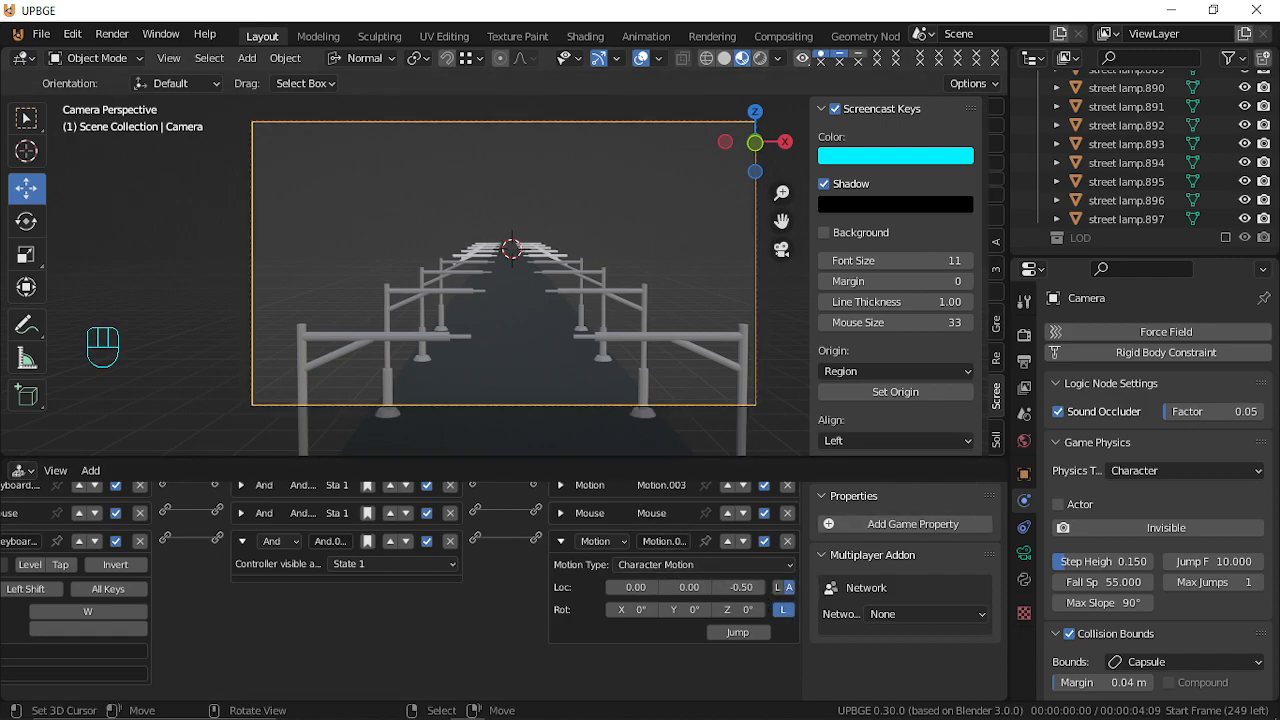
key("p")
key("w")
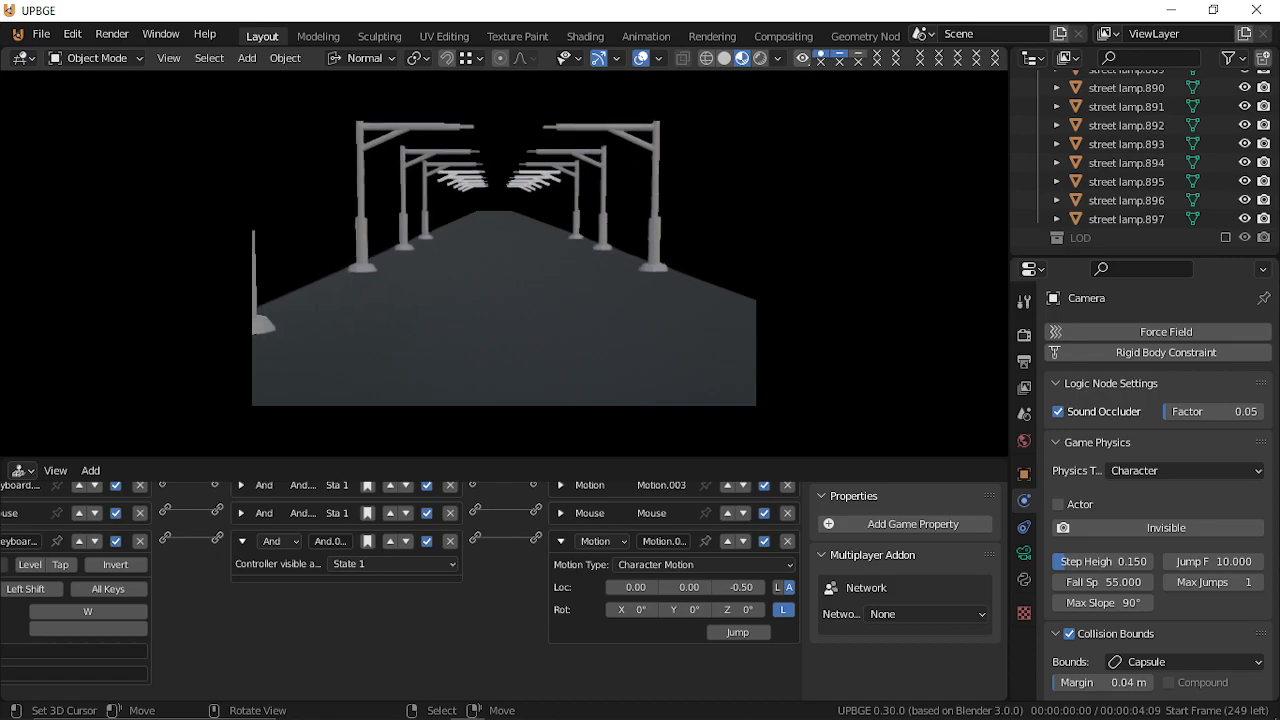
key("Escape")
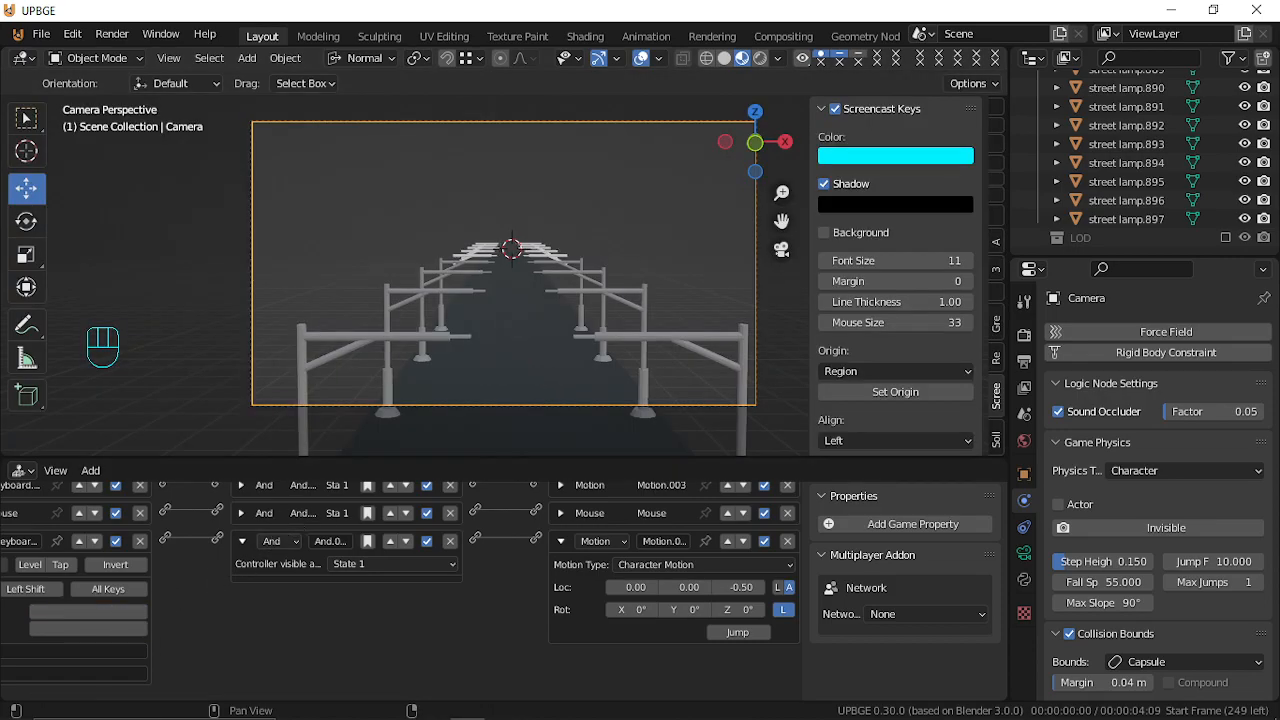
Clear the first modifier of the Left Shift Keyboard sensor and test the camera's movement in the game.
key("p")
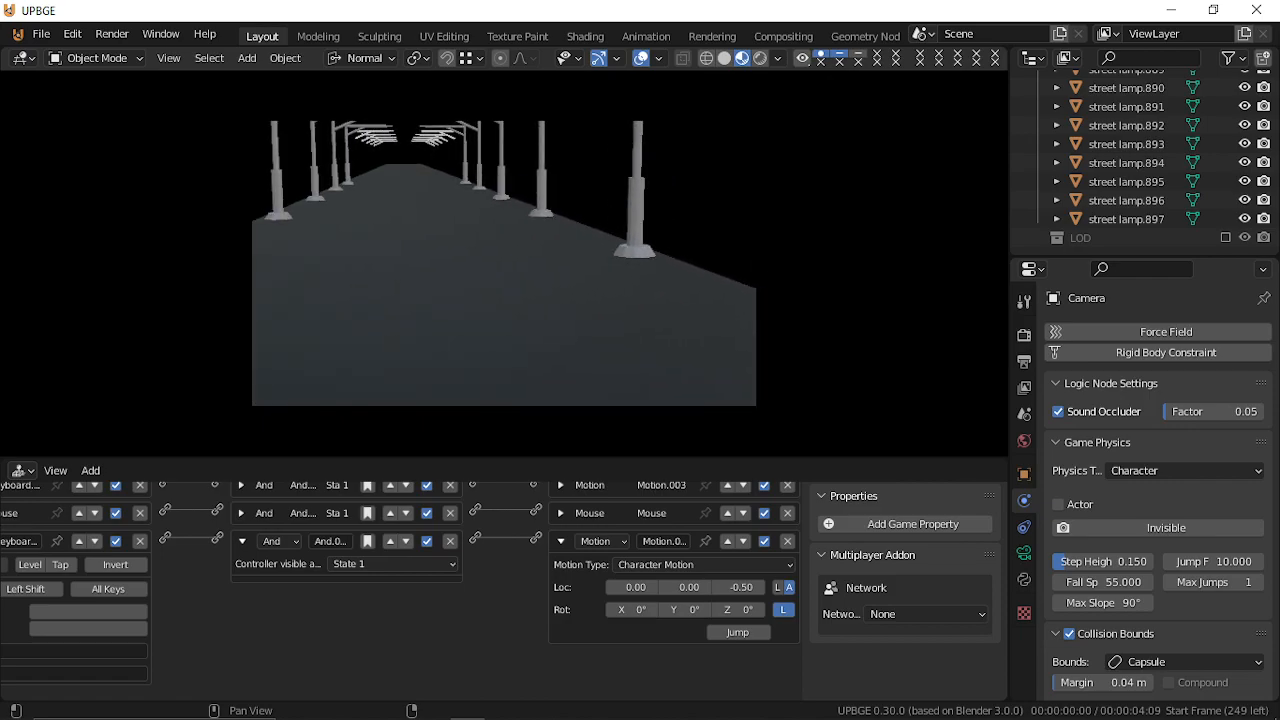
key("Escape")
Switch the new Motion actuator to Simple Motion with a Z location of 0.50 and test the movement in the game.
left_click(713, 565)
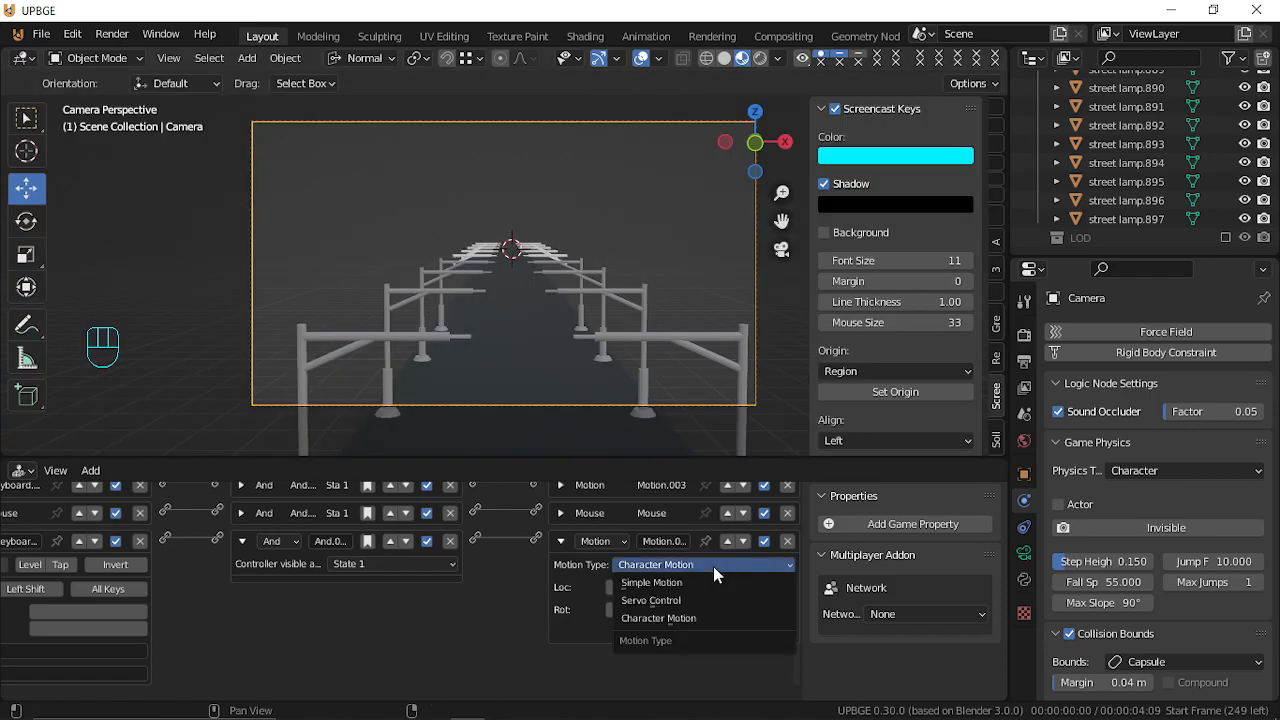
left_click(706, 584)
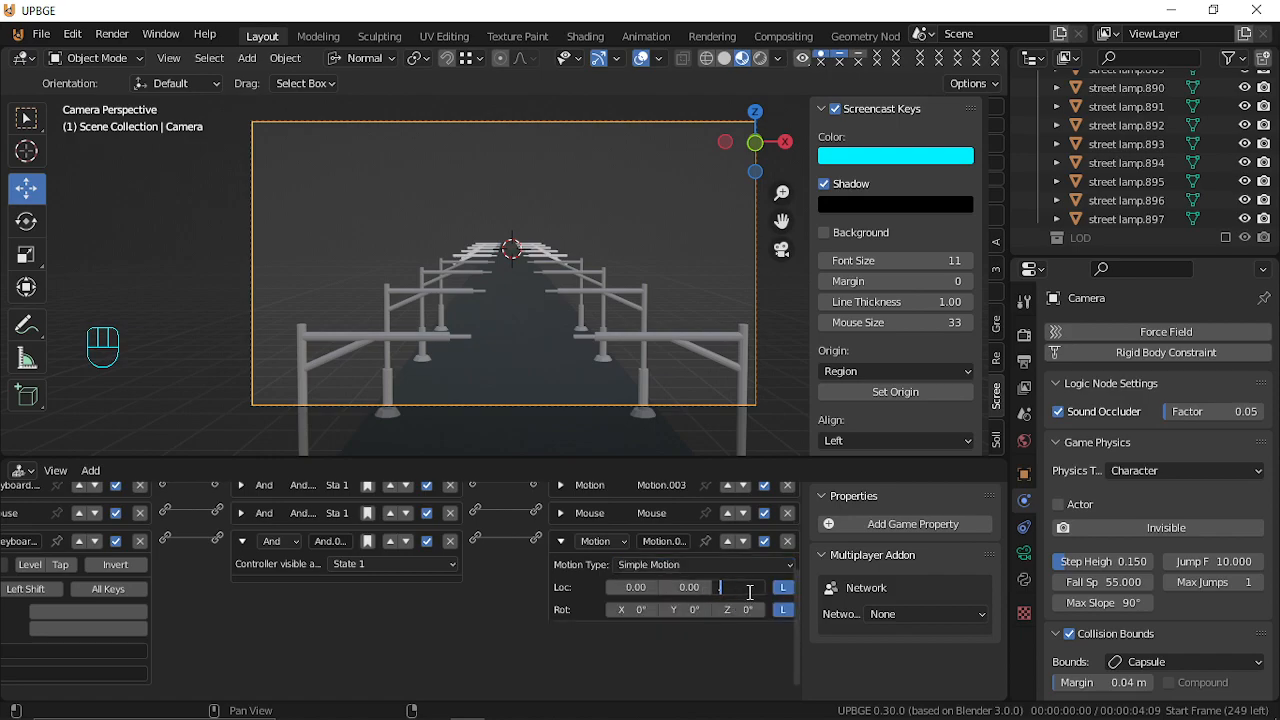
key("Return")
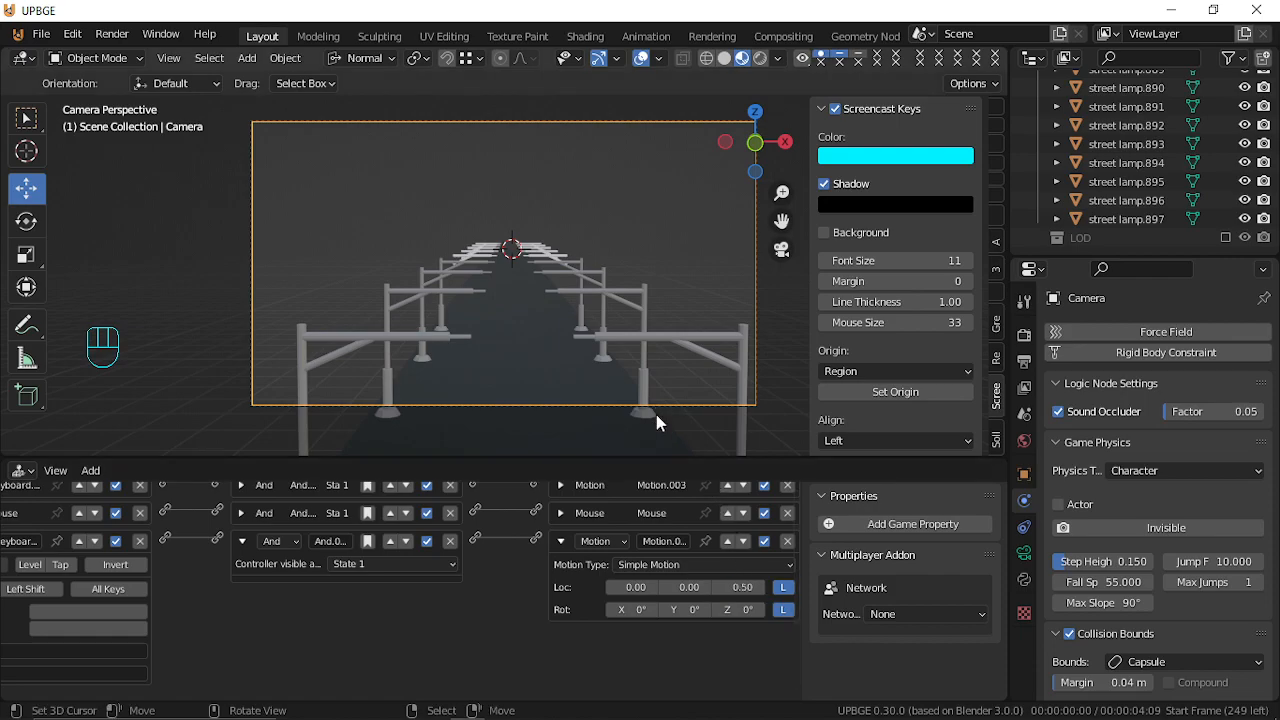
key("p")
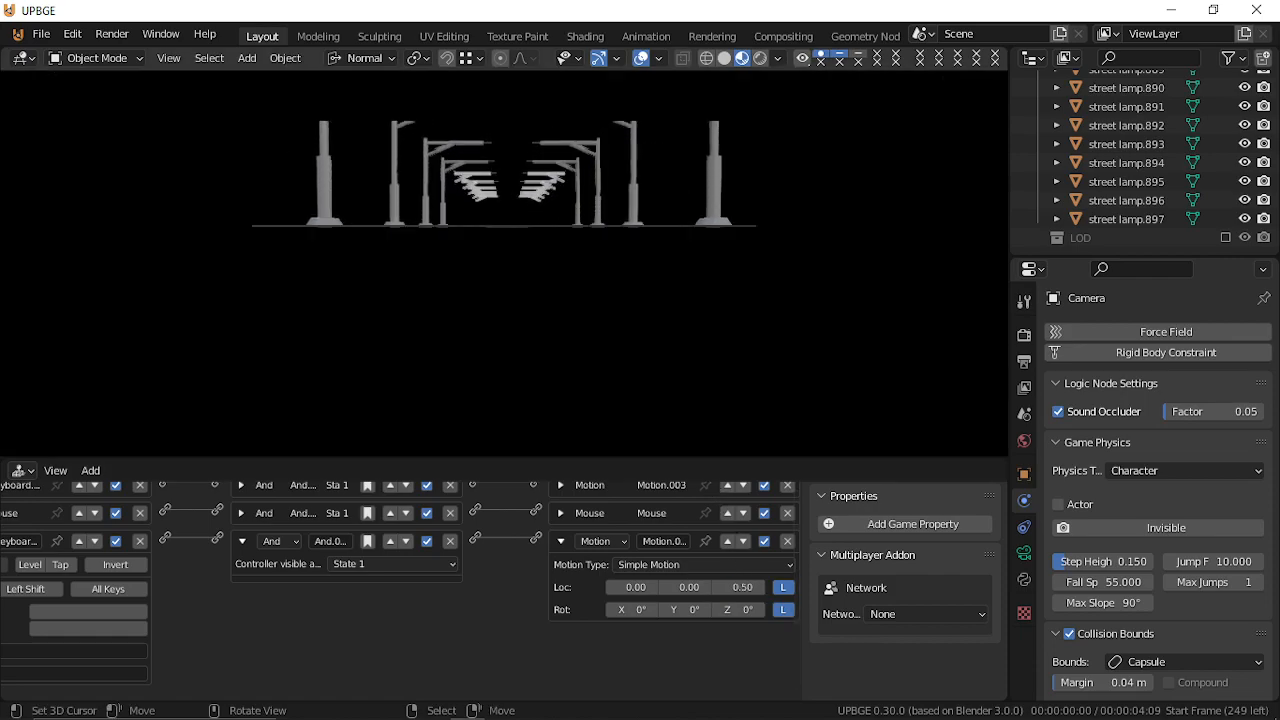
key("Escape")
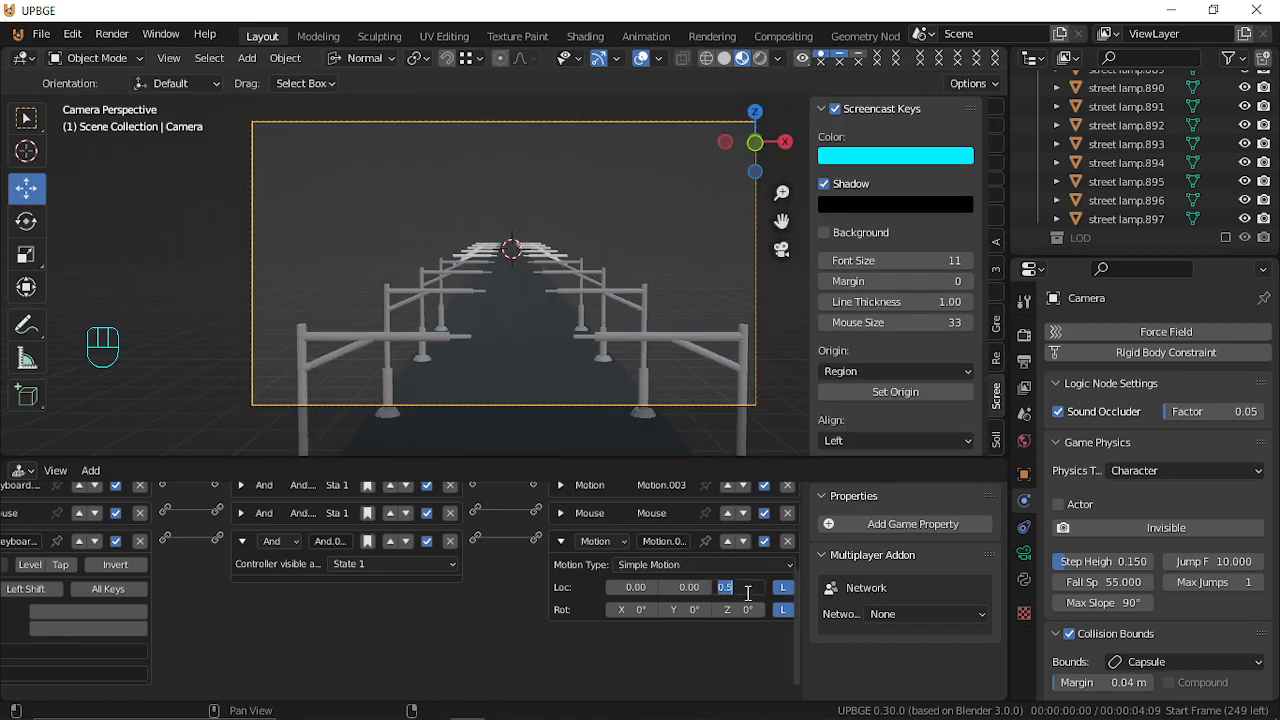
Set the Simple Motion actuator's Z location to -0.50 and test the camera's sprint in the game.
type("-")
key("Return")
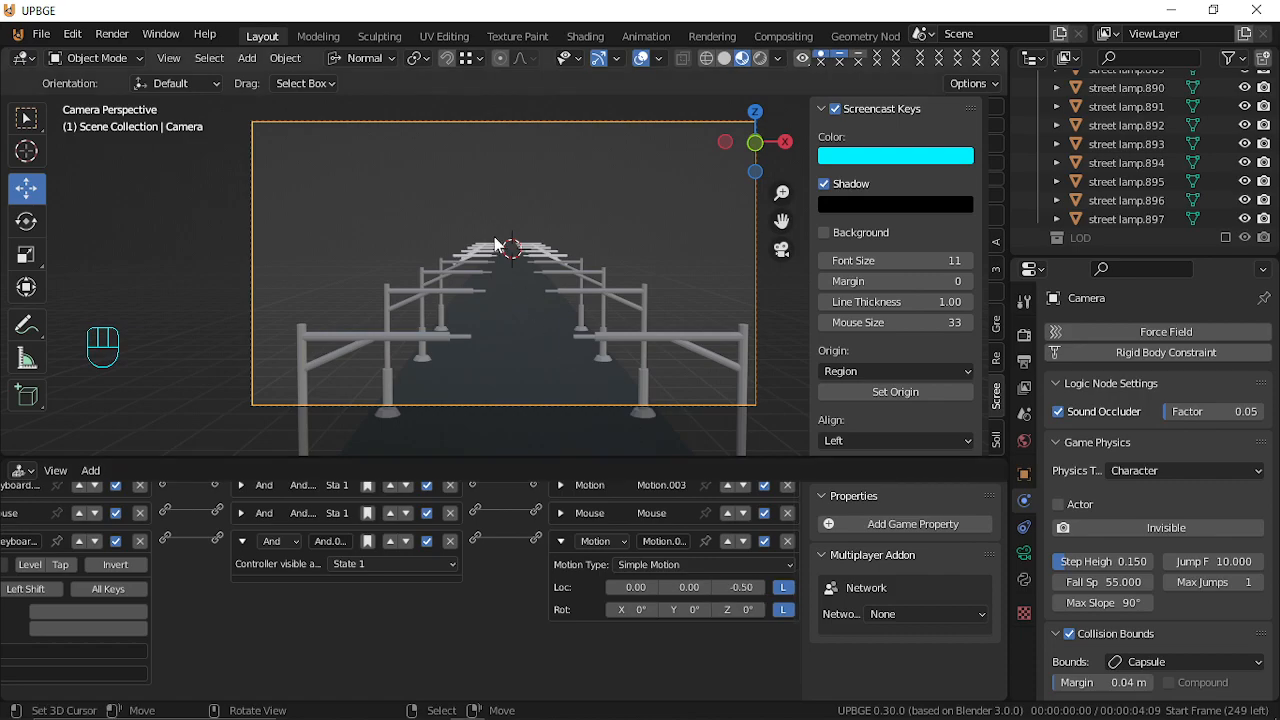
key("p")
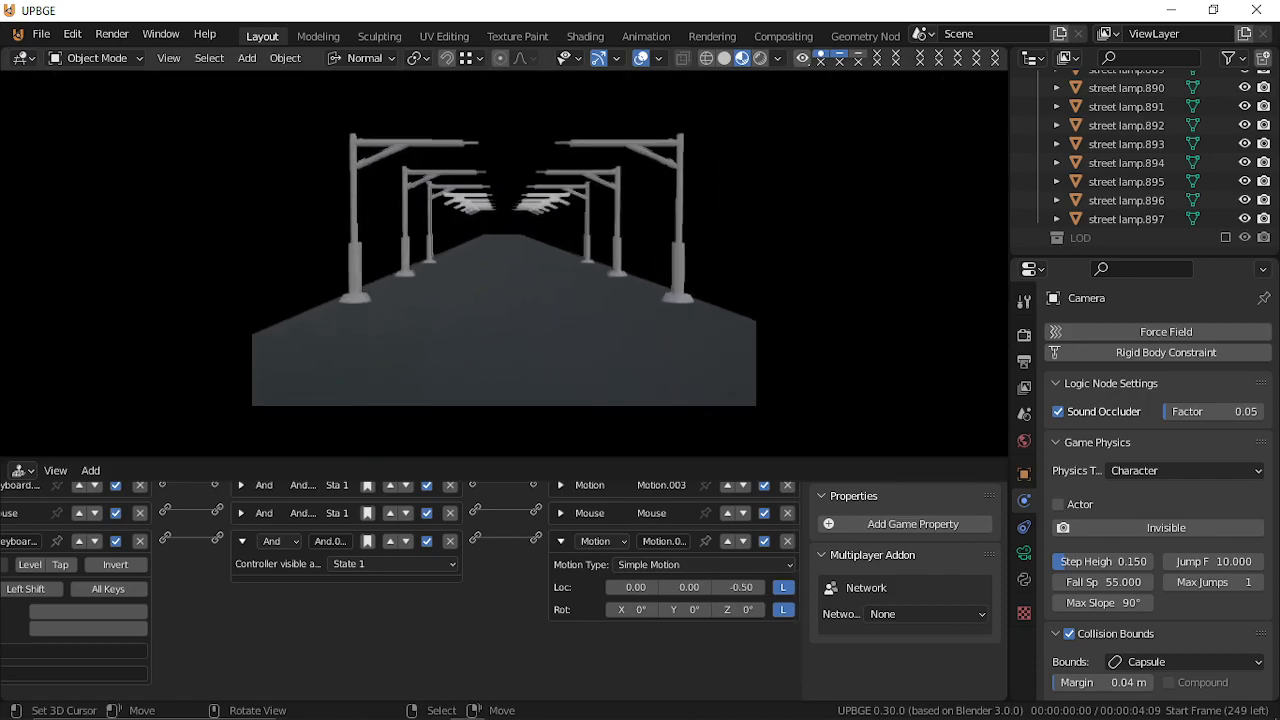
key("Escape")
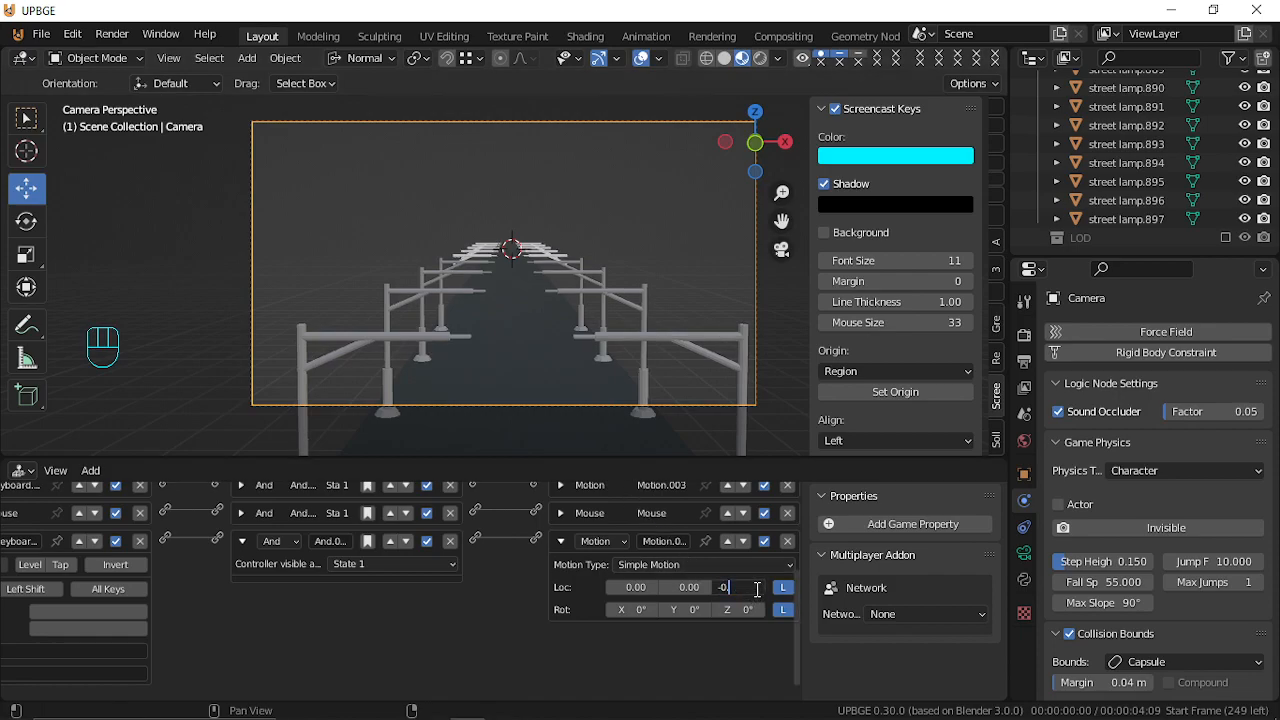
Set the actuator's Z location to -0.30 and test moving forward and backward along the street in the game.
type(".0")
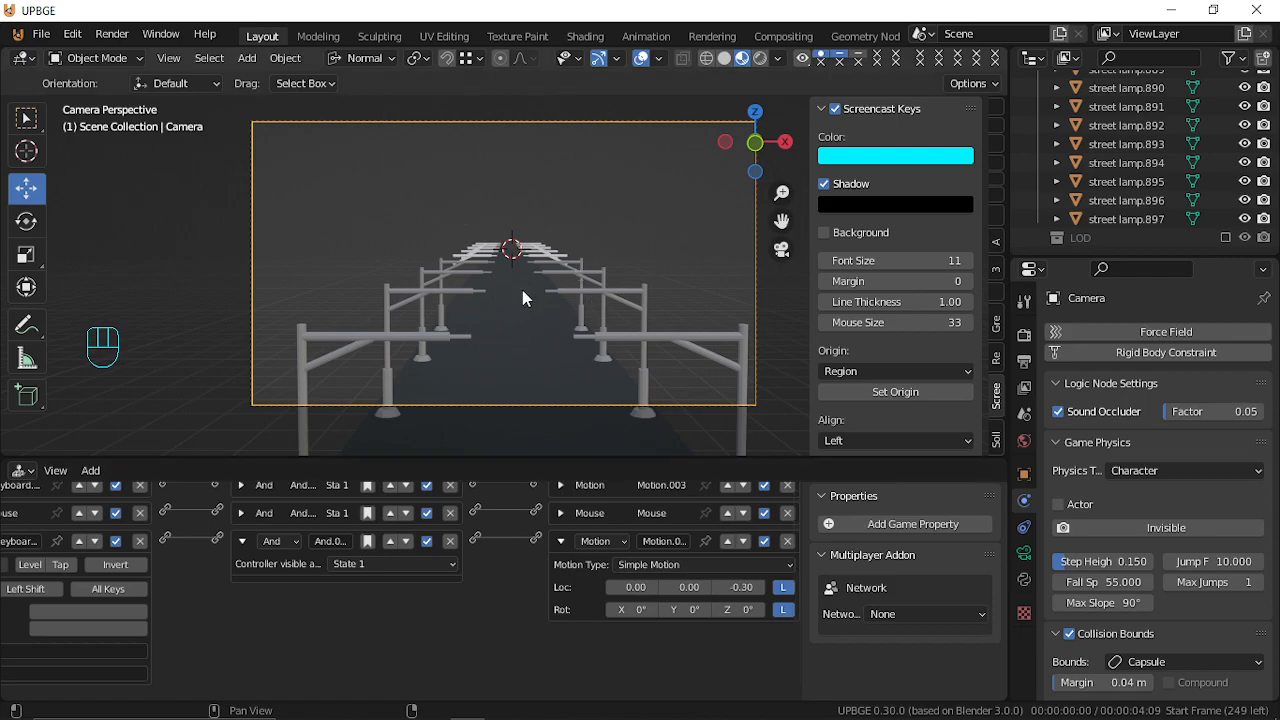
type("pw")
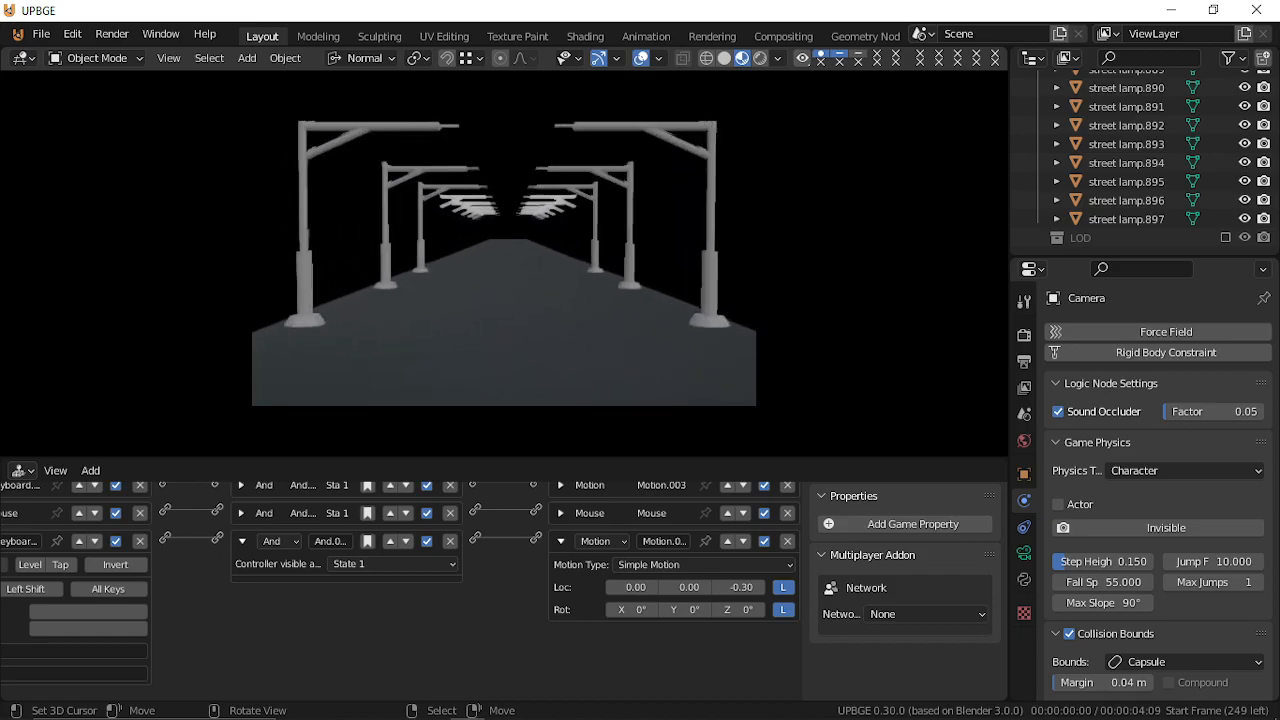
type("www")
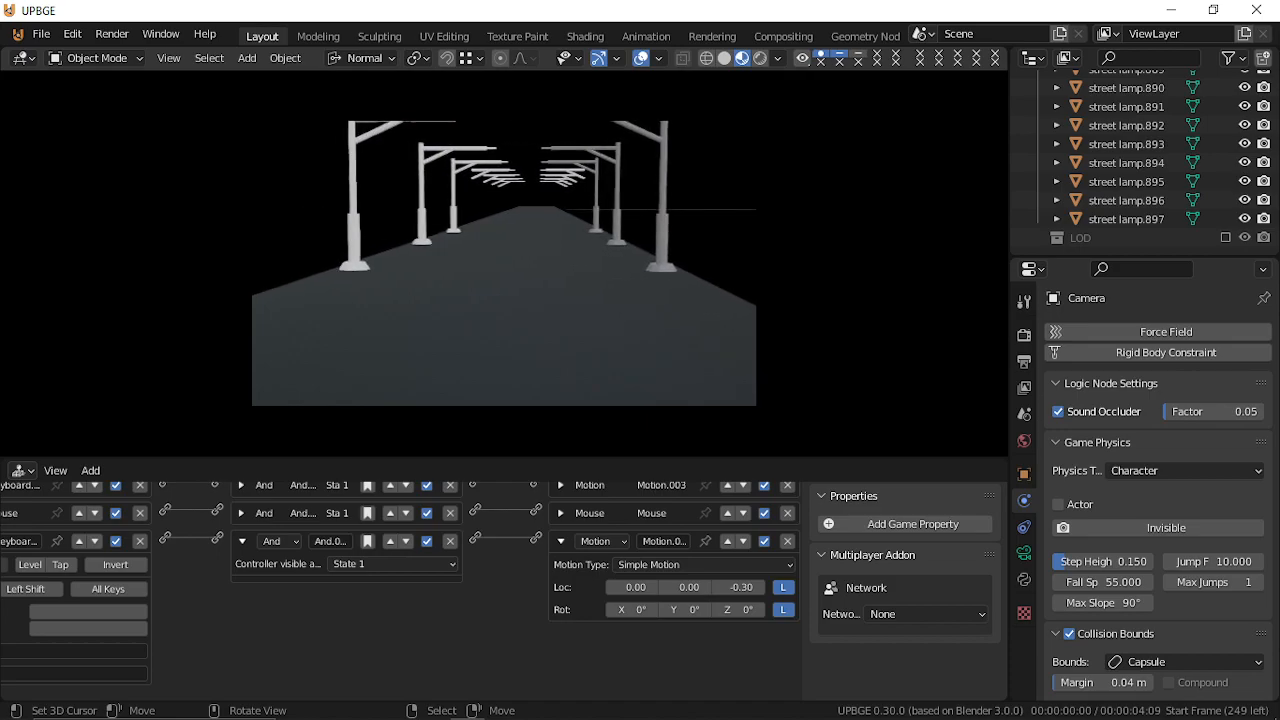
type("w")
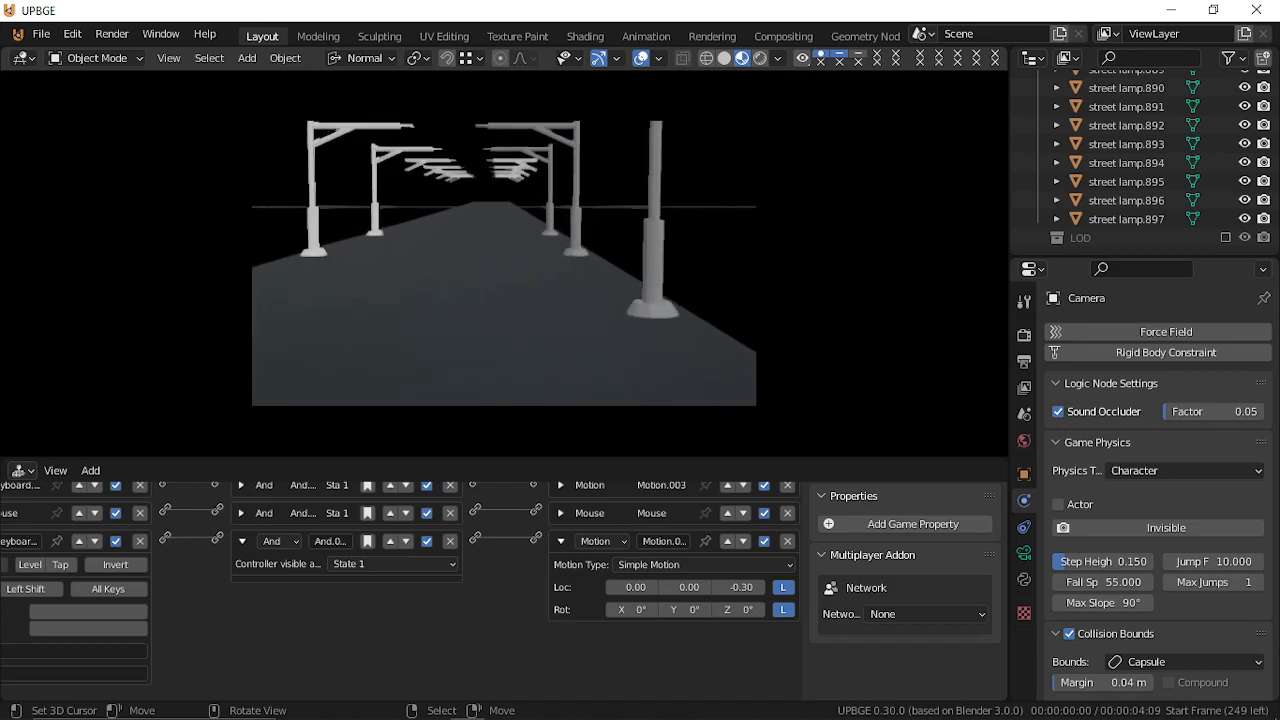
type("w")
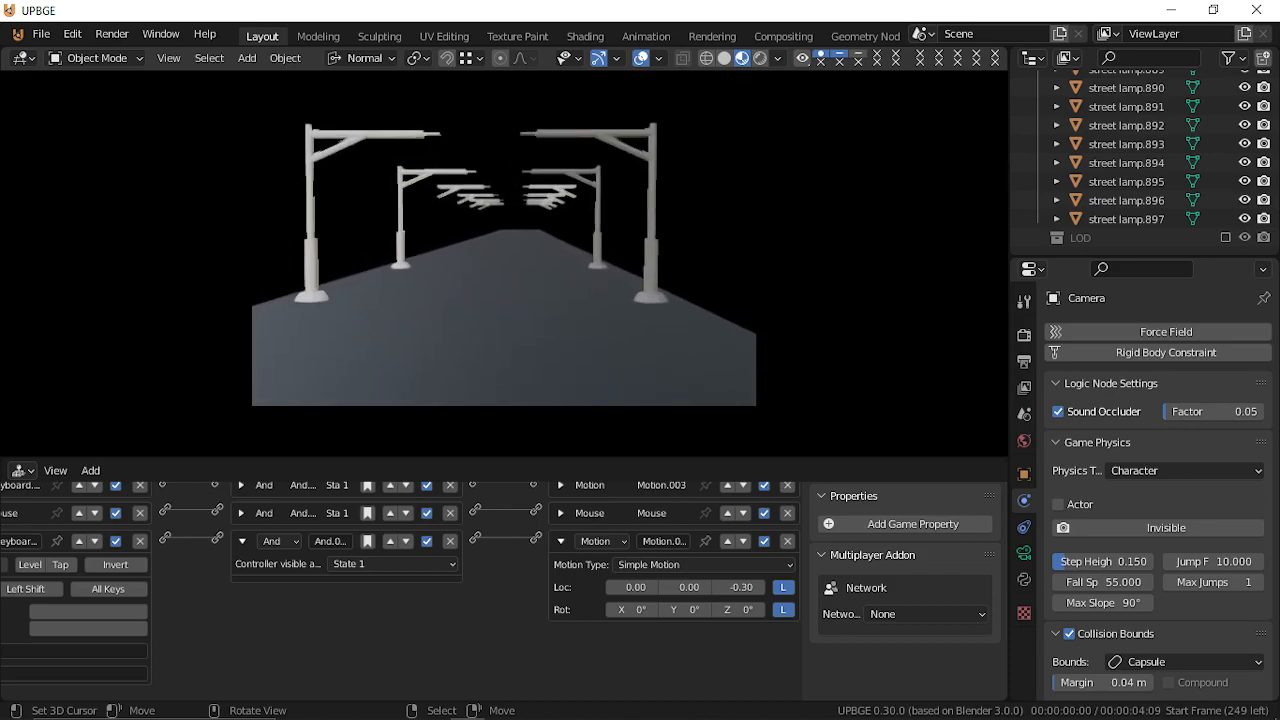
type("sw")
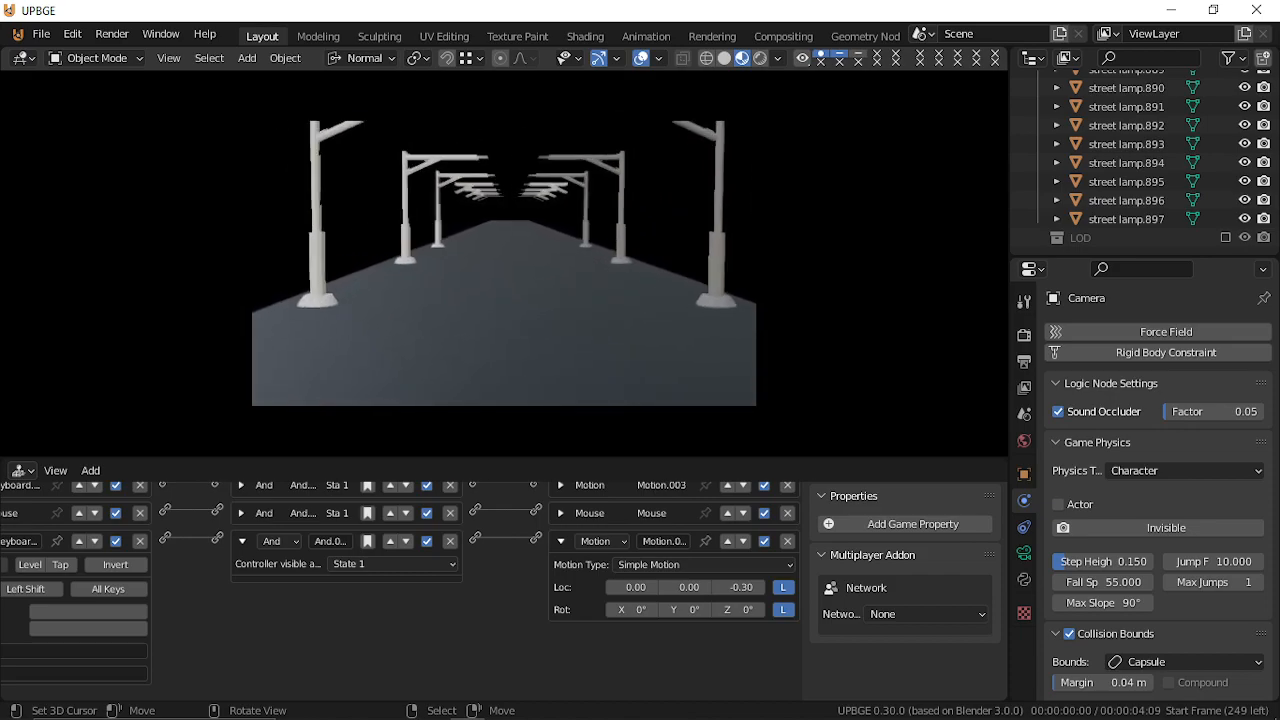
type("s")
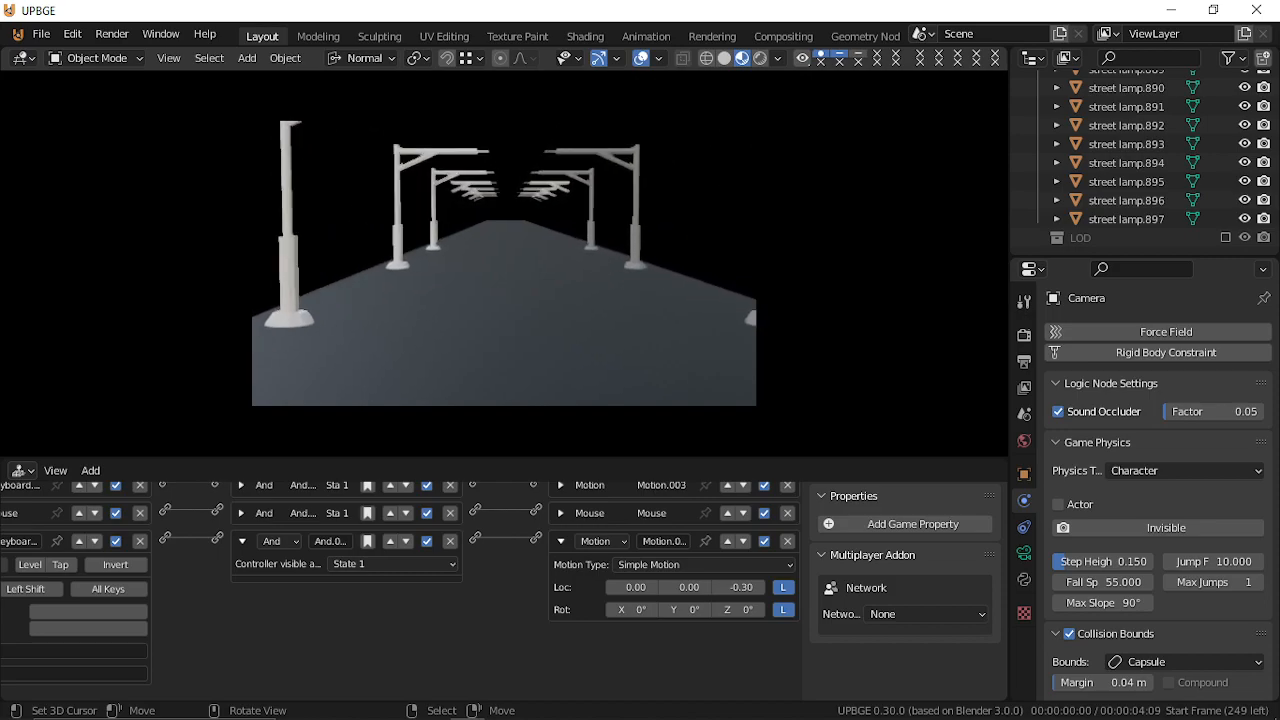
type("s")
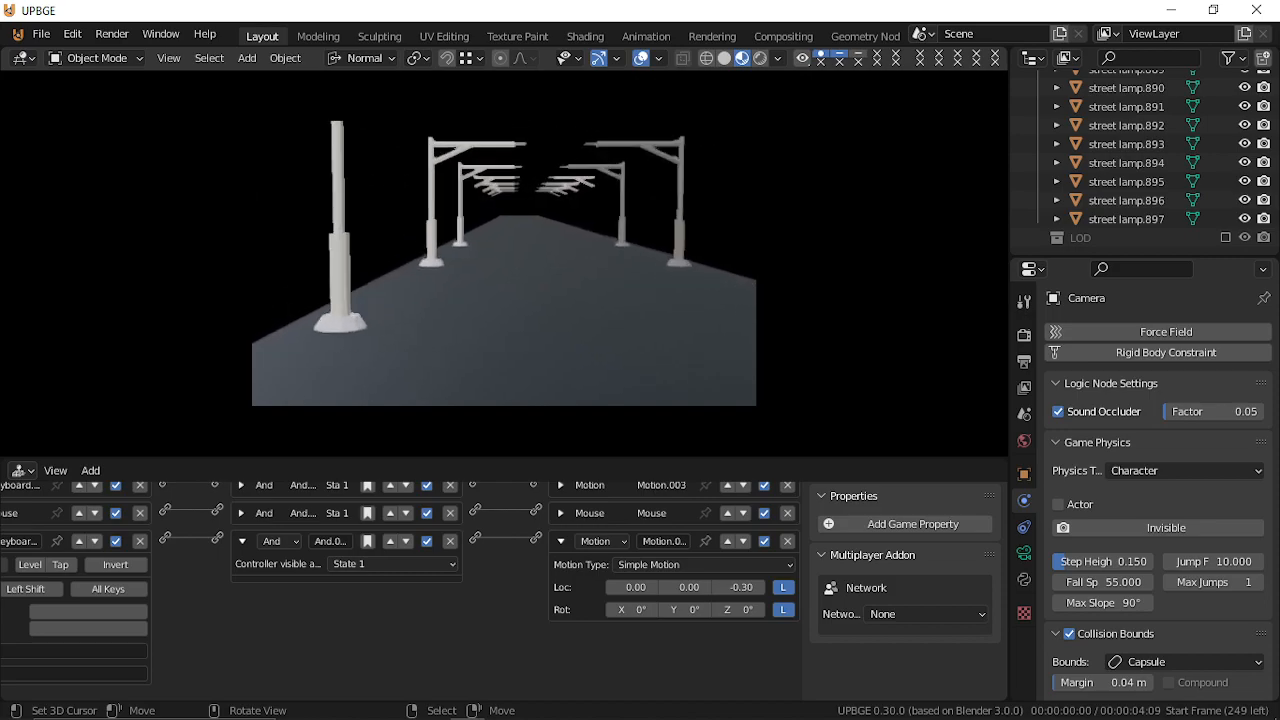
type("s")
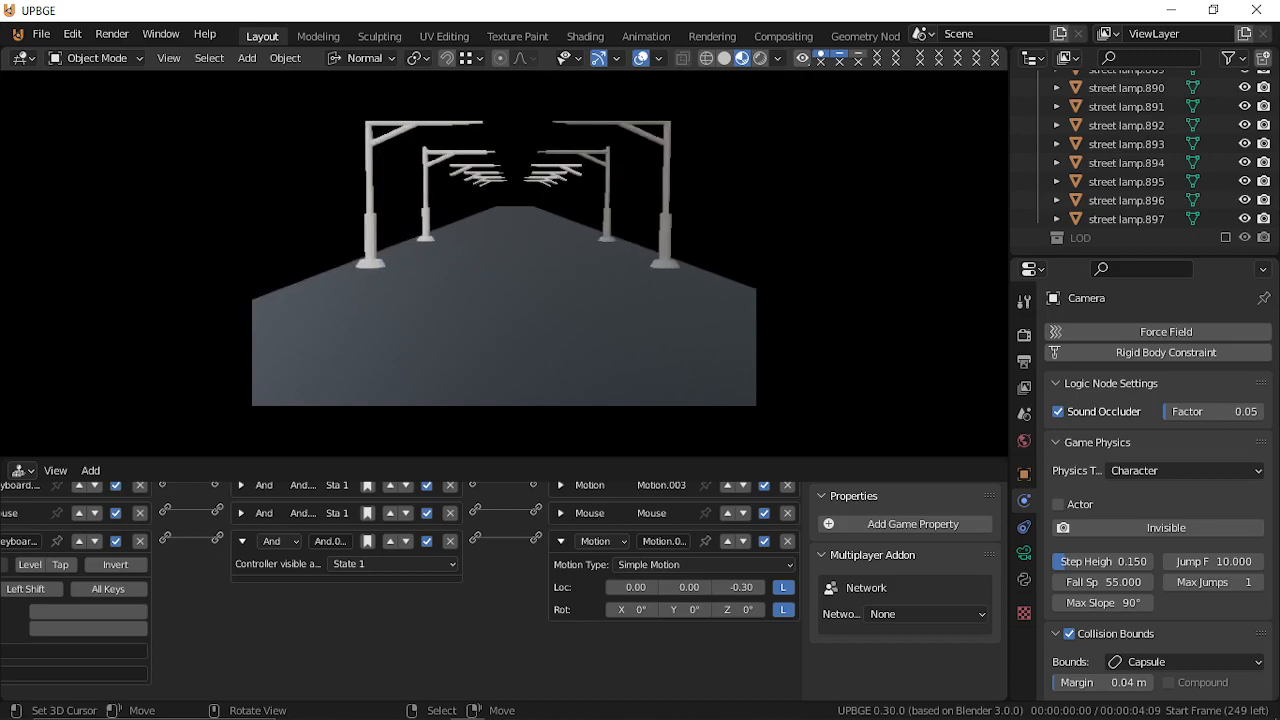
key("Escape")
Run the game from a distant perspective view outside the camera to examine the whole street and its lamps.
middle_click_drag(440, 285, 500, 302)
key("shift+grave")
key("s")
key("s")
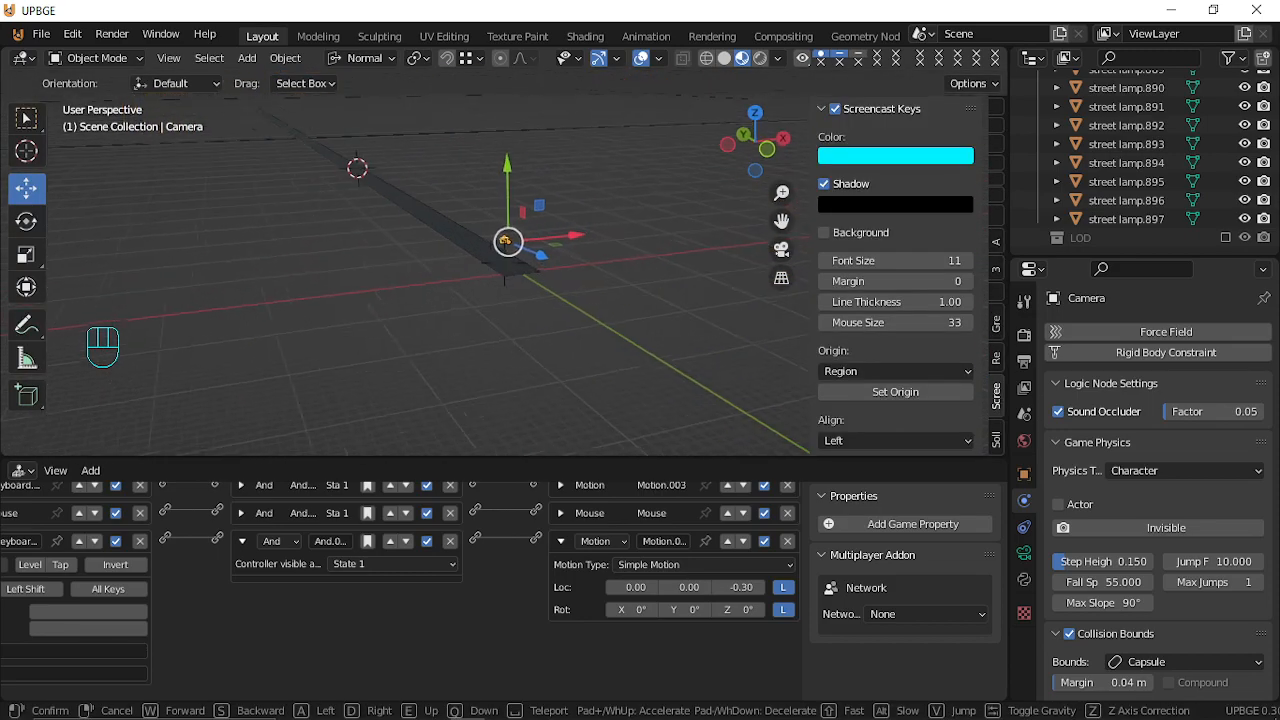
key("Return")
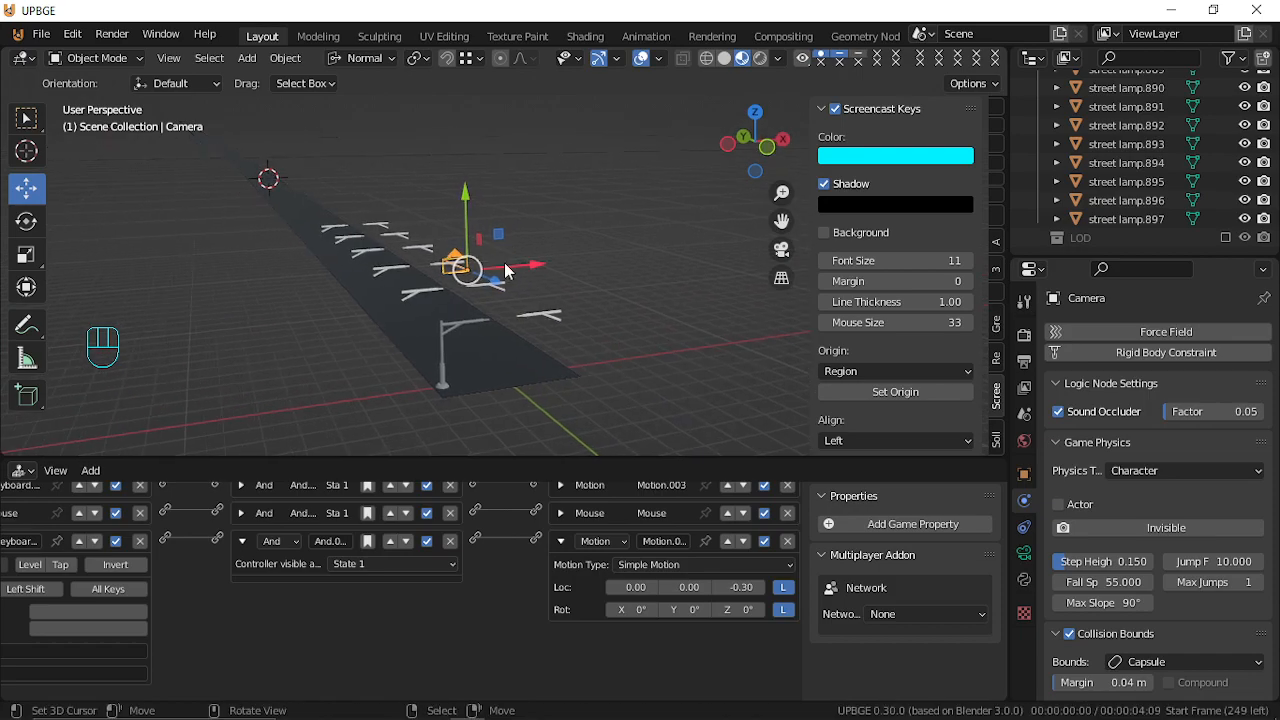
key("p")
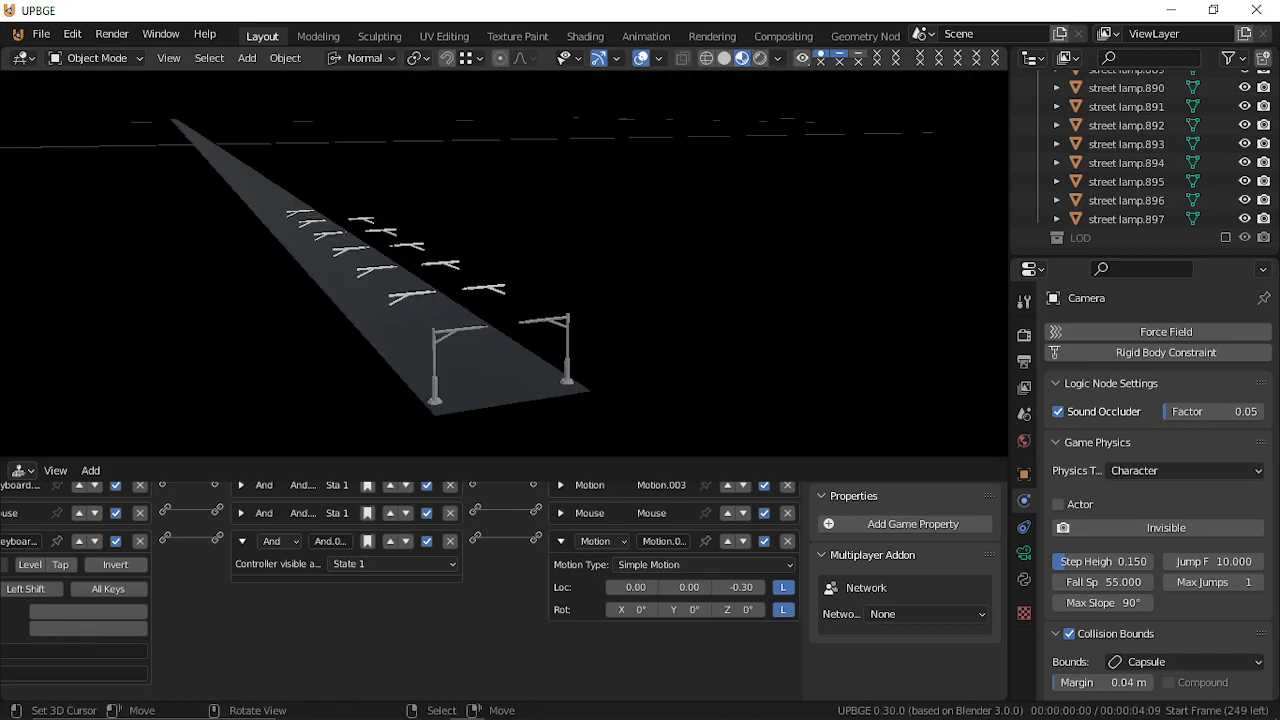
key("Escape")
key("g")
right_click(499, 232)
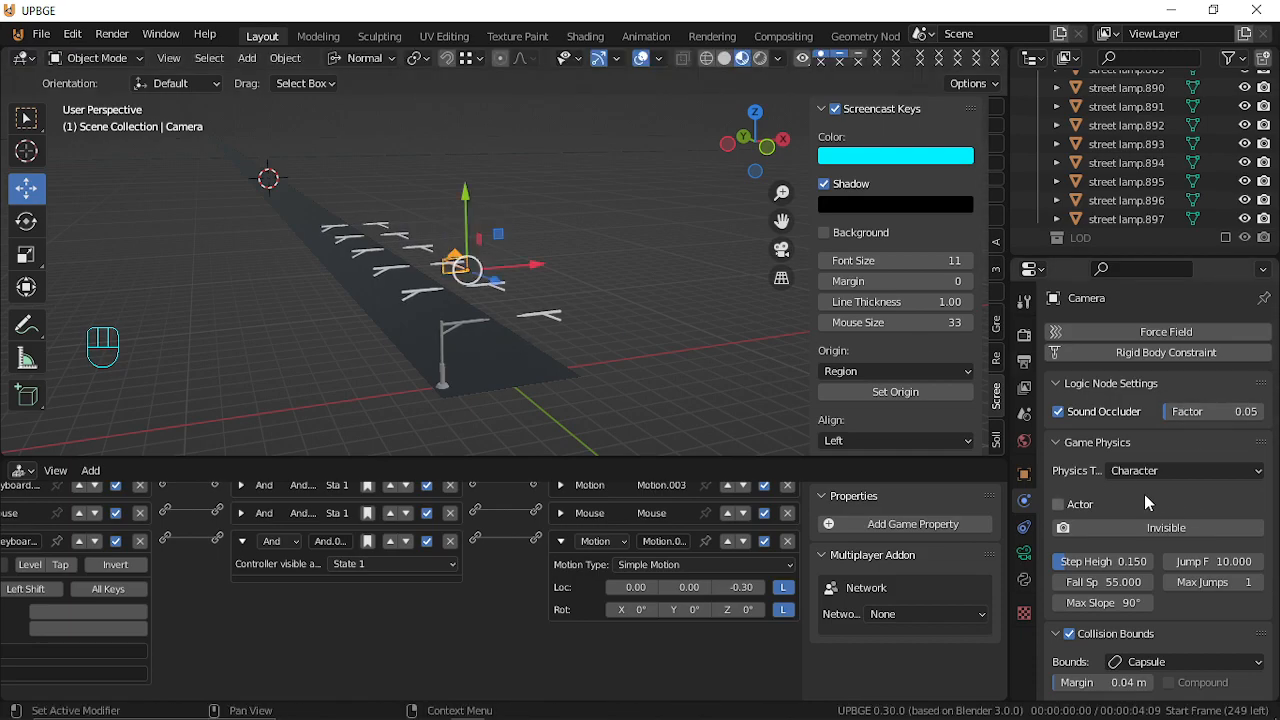
Enable the Actor option in the camera's Character game physics settings.
left_click(1072, 506)
scroll(1115, 565, "down", 2)
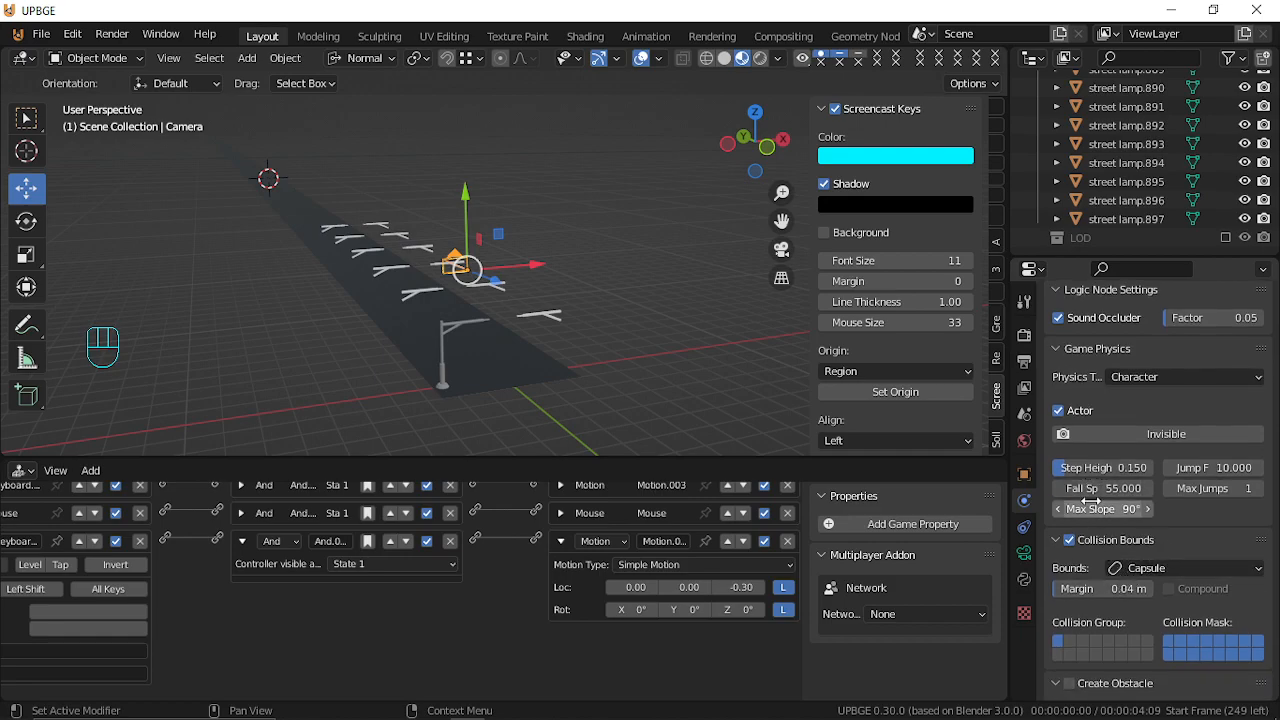
scroll(1127, 585, "up", 2)
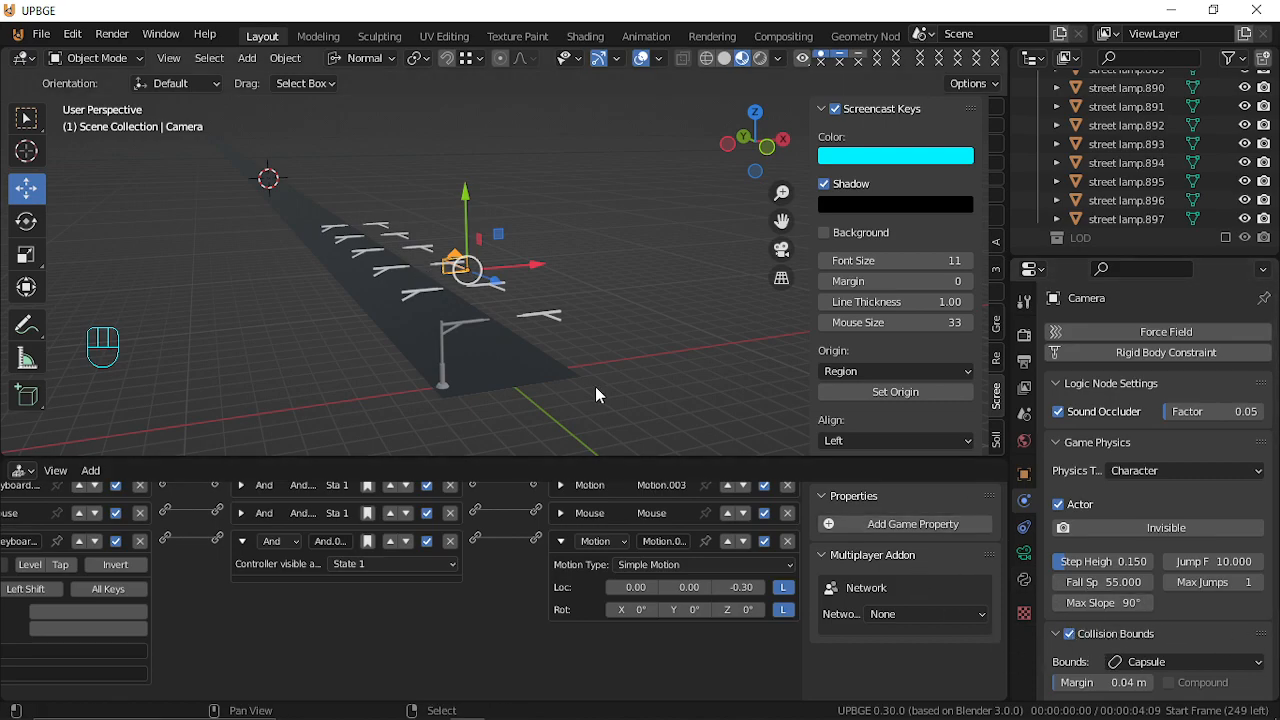
Select the two lamps at the near end of the street in turn and inspect the Levels of Detail settings of street lamp.001.
key("shift+grave")
key("w")
left_click(607, 298)
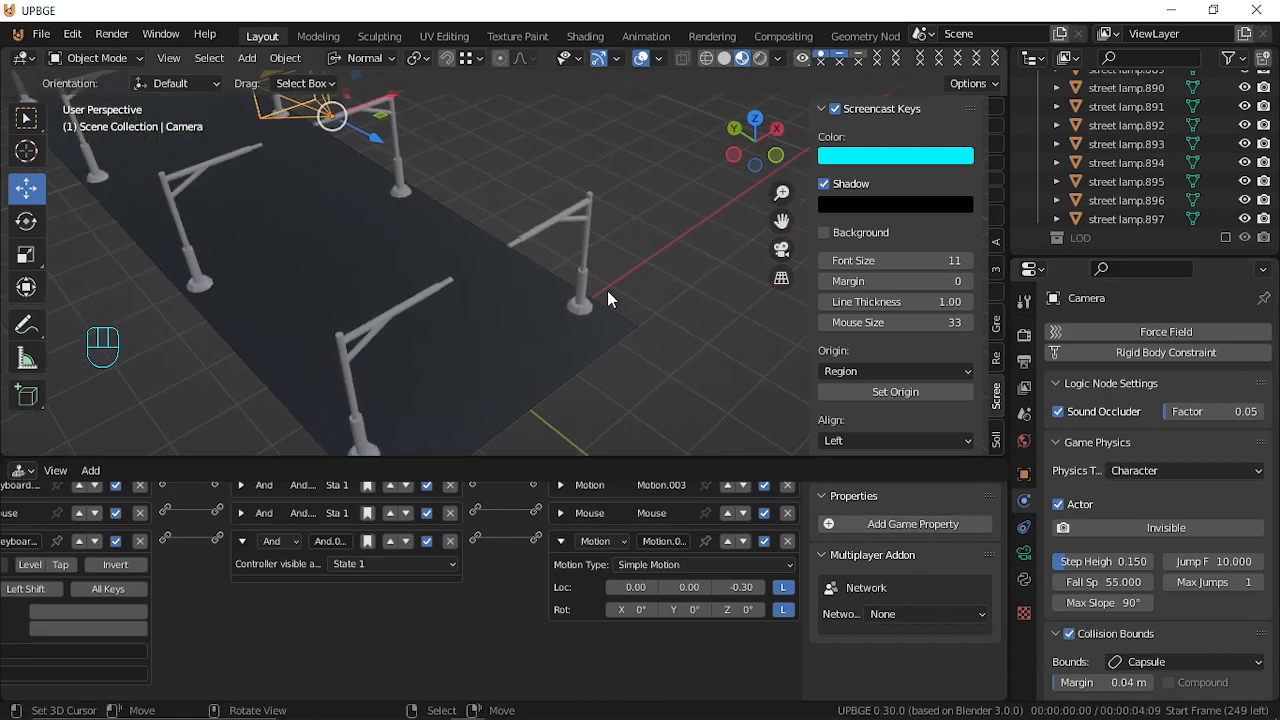
left_click(582, 300)
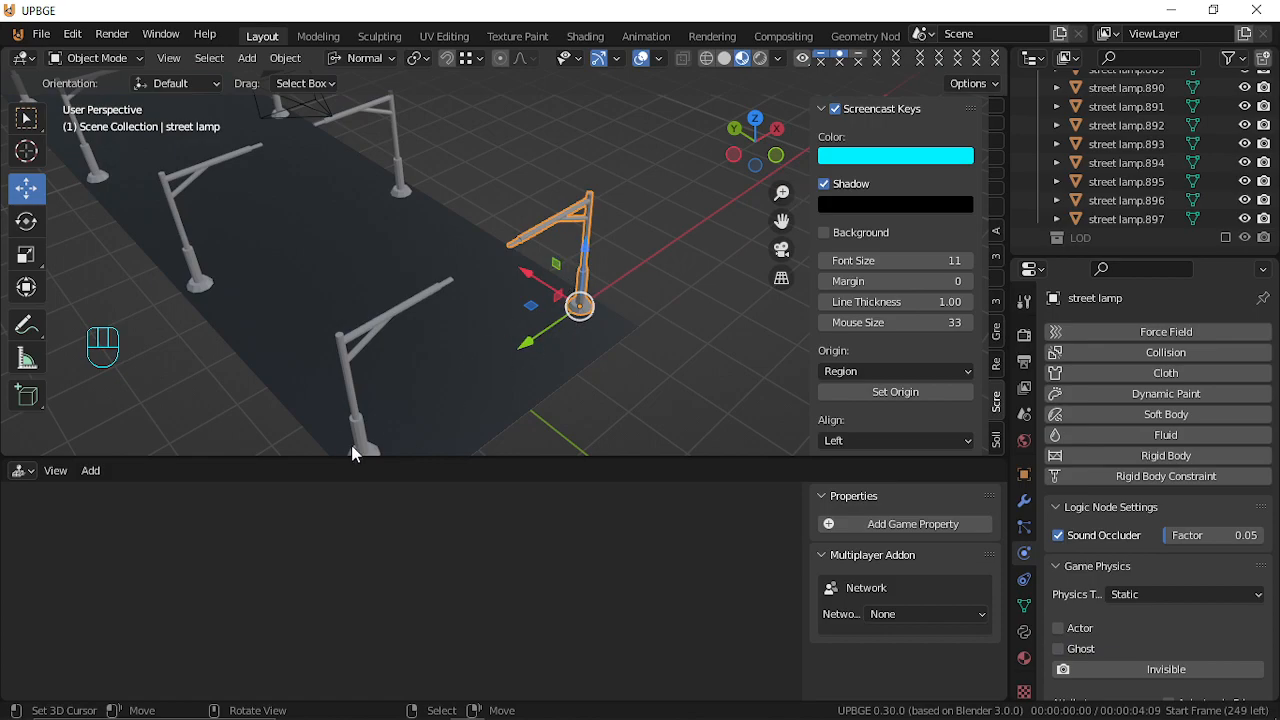
left_click(311, 404)
left_click(340, 362)
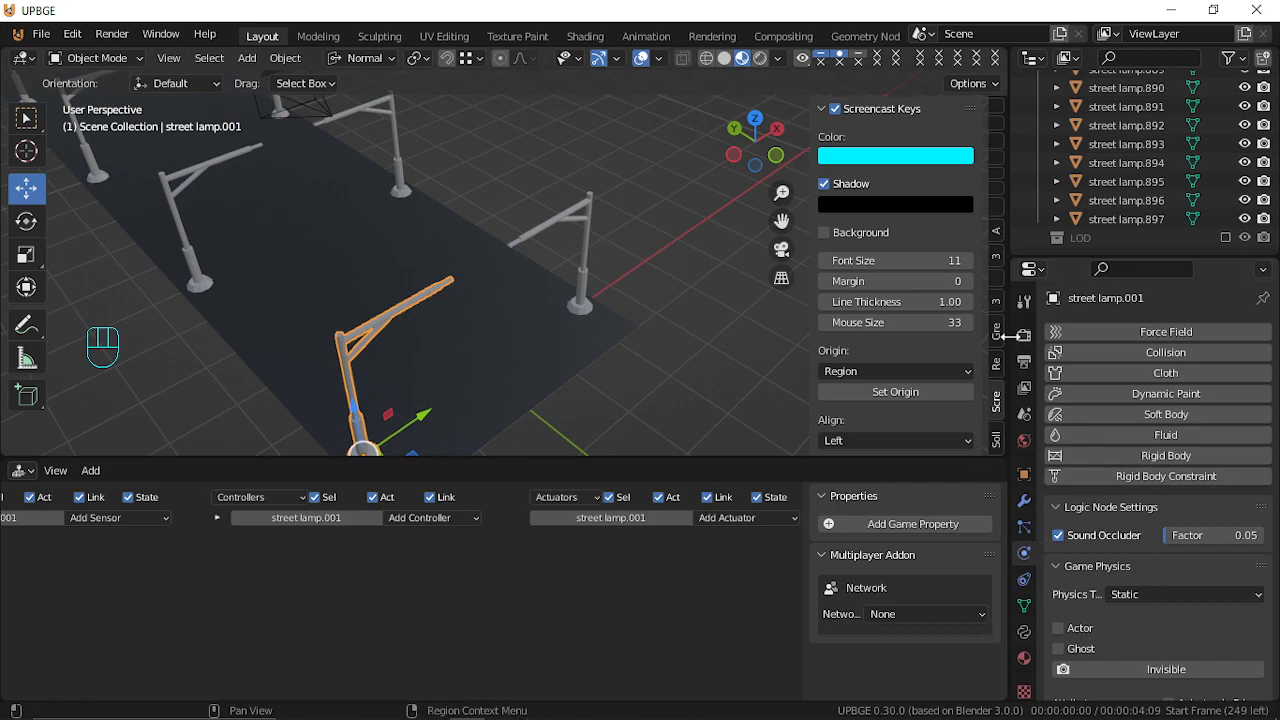
left_click(1023, 474)
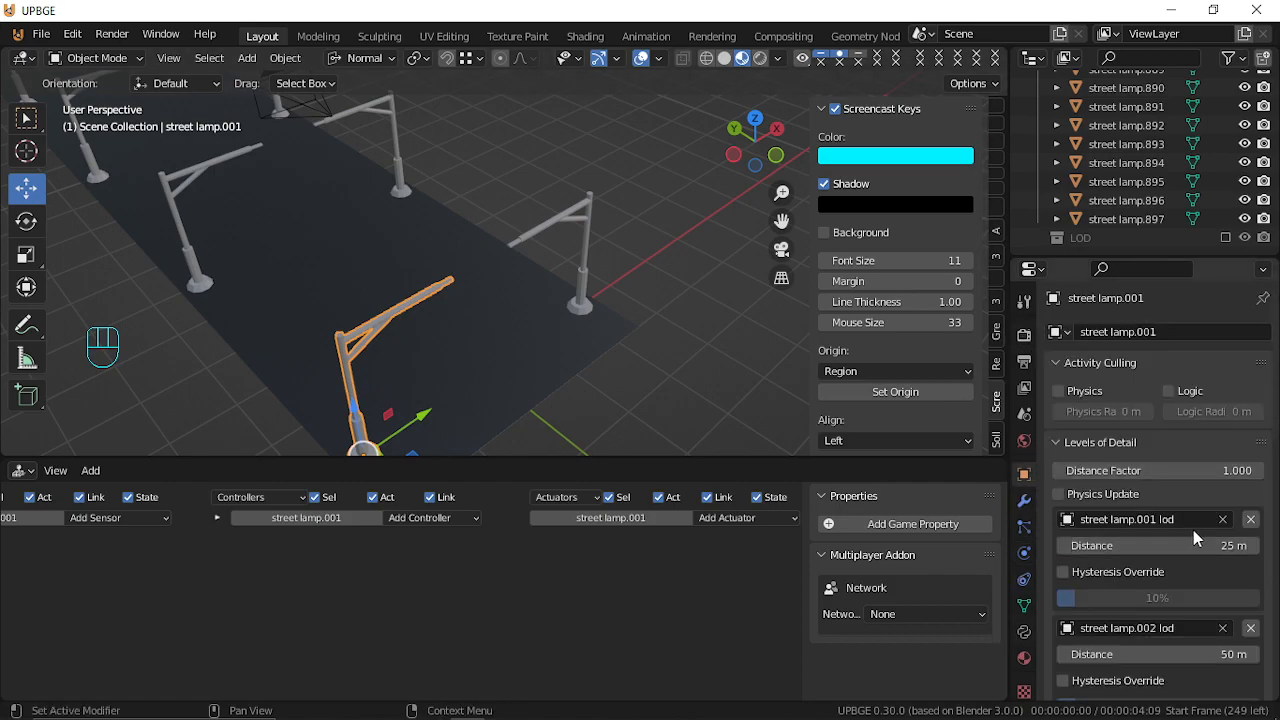
Set the 25 m level-of-detail object of the street lamp object to street lamp.001.
left_click(578, 293)
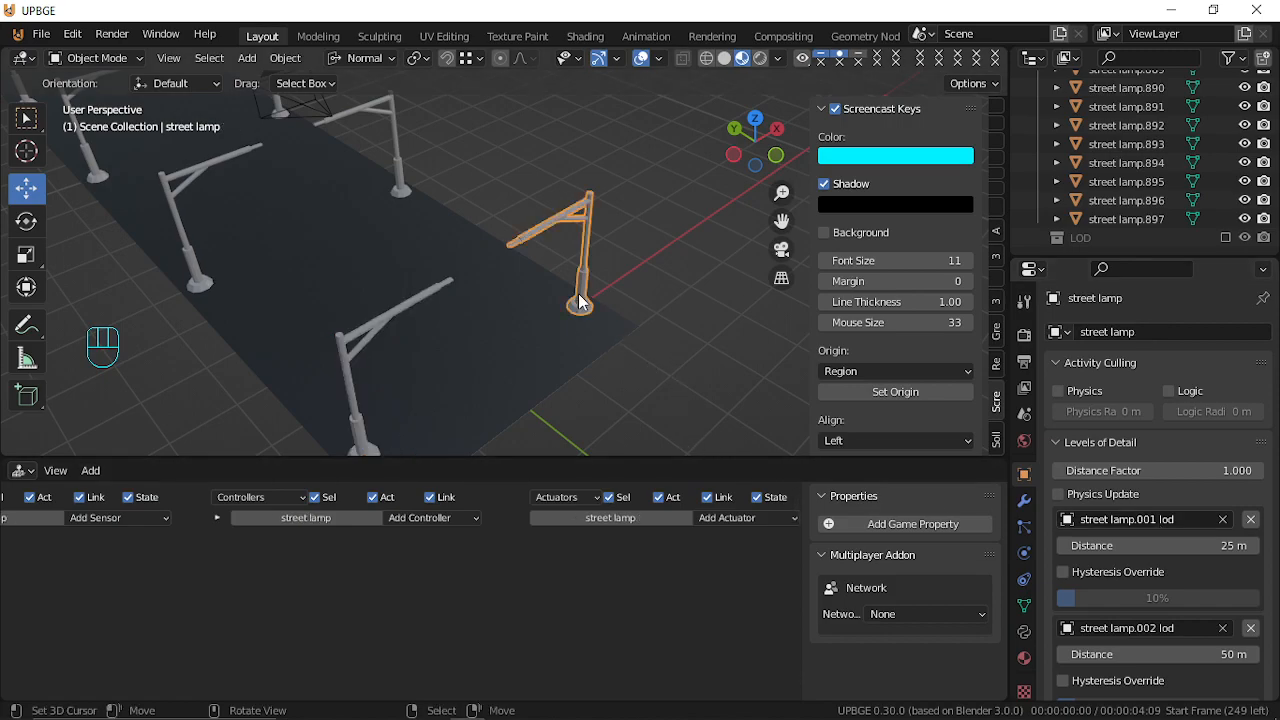
left_click(1171, 520)
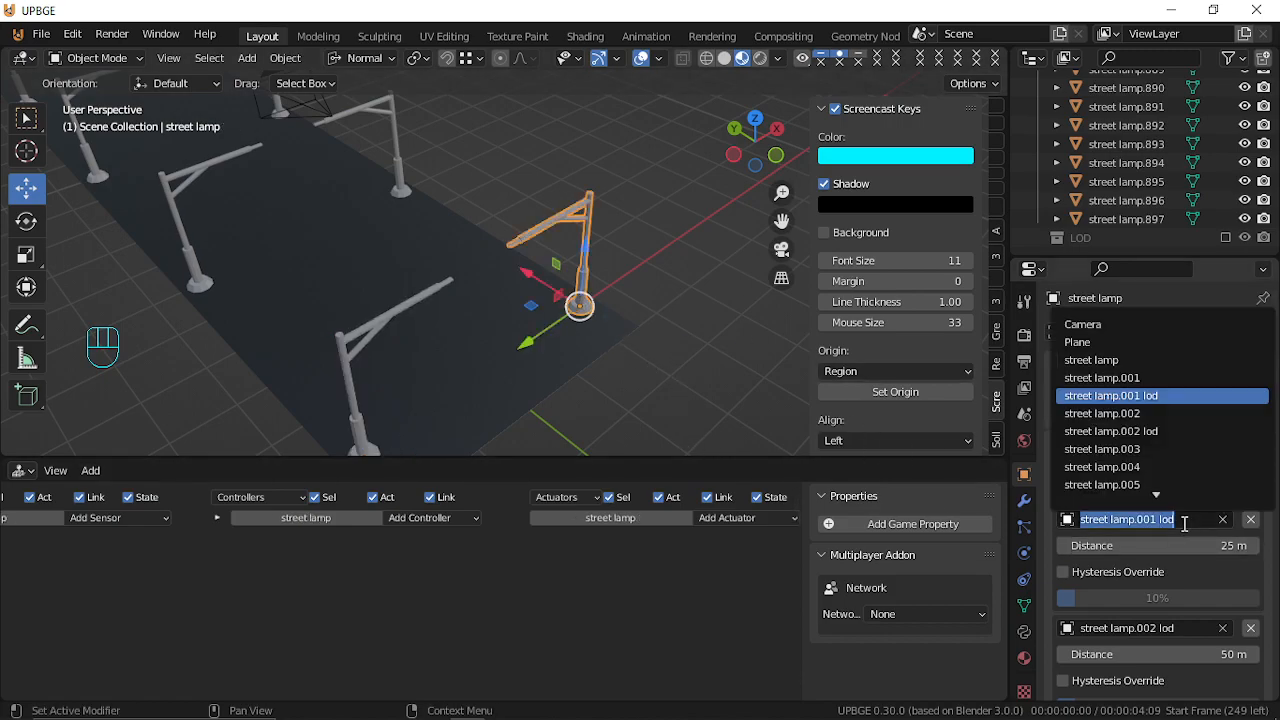
left_click(1171, 378)
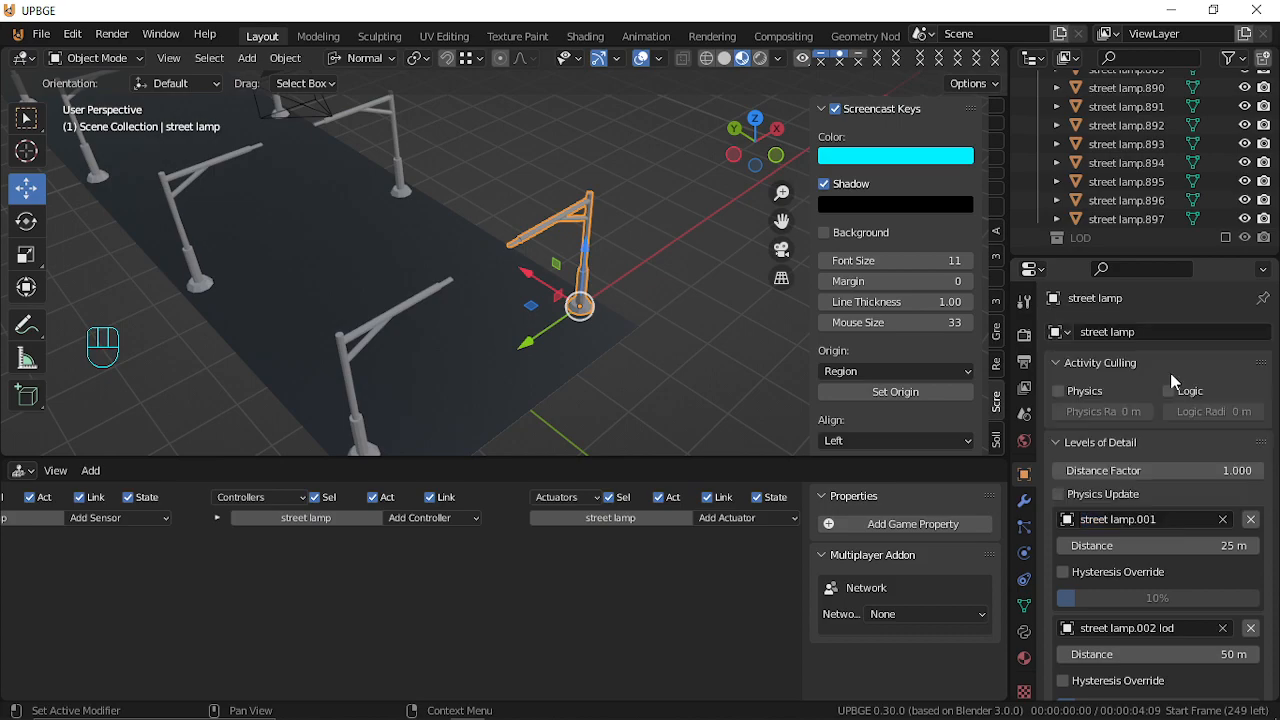
Examine how the street lamps change detail with viewing distance, and review the object choices for the 25 m level.
key("shift+grave")
key("s")
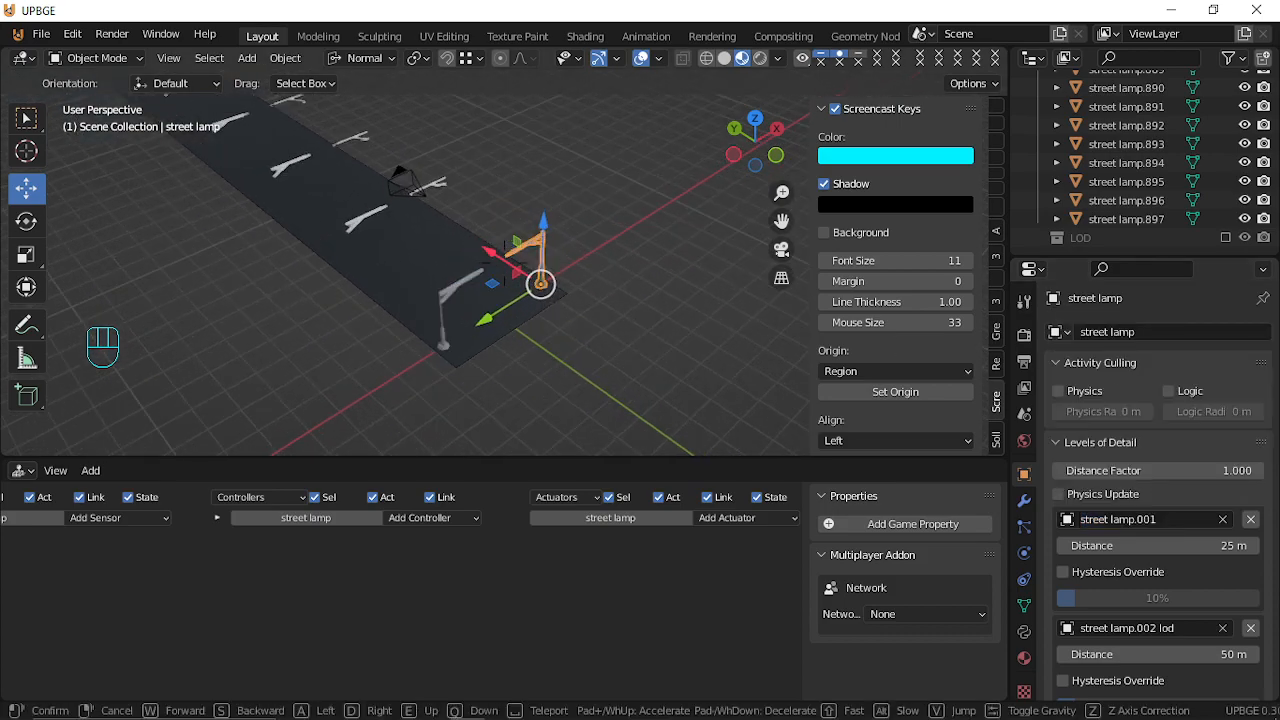
key("w")
key("s")
key("w")
key("s")
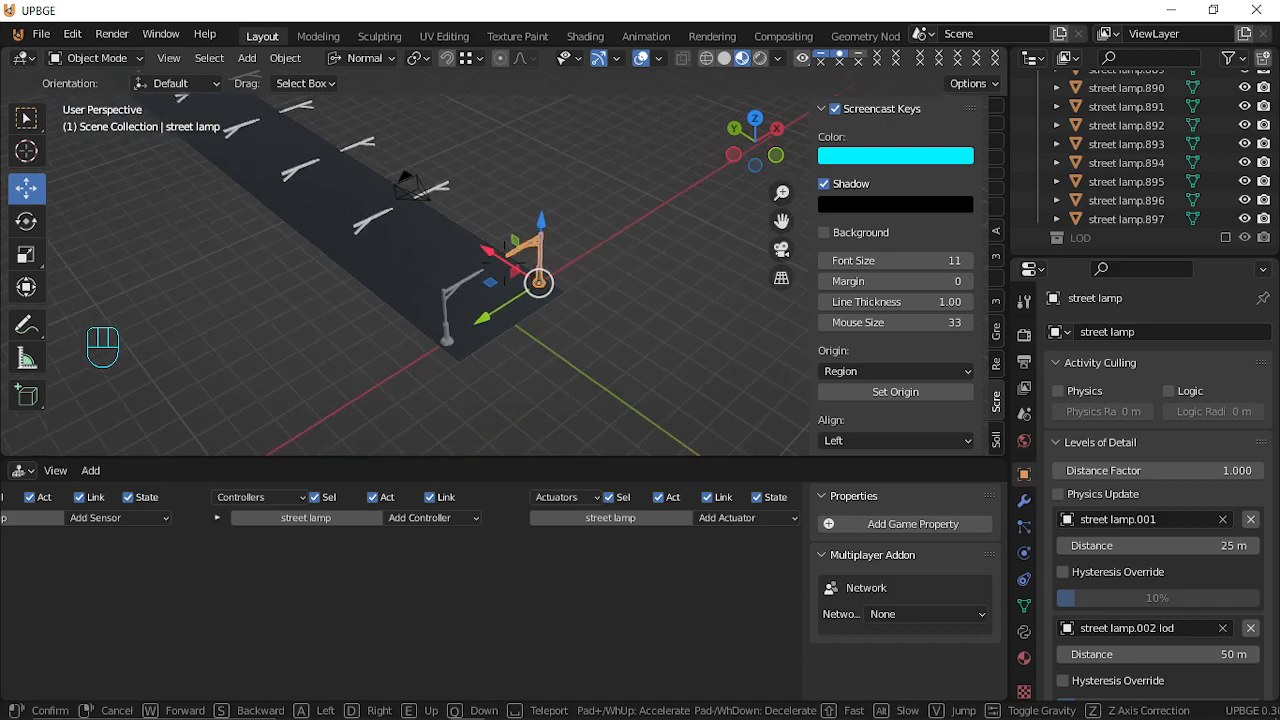
left_click(577, 274)
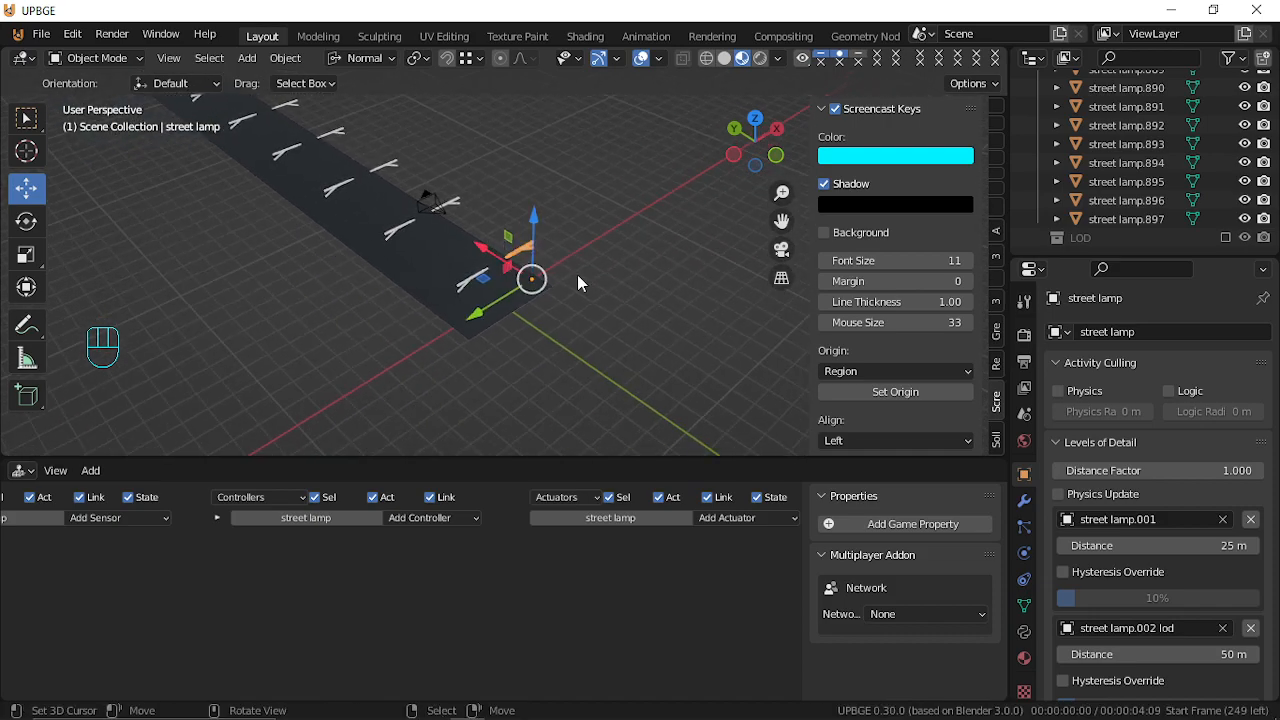
left_click(1118, 519)
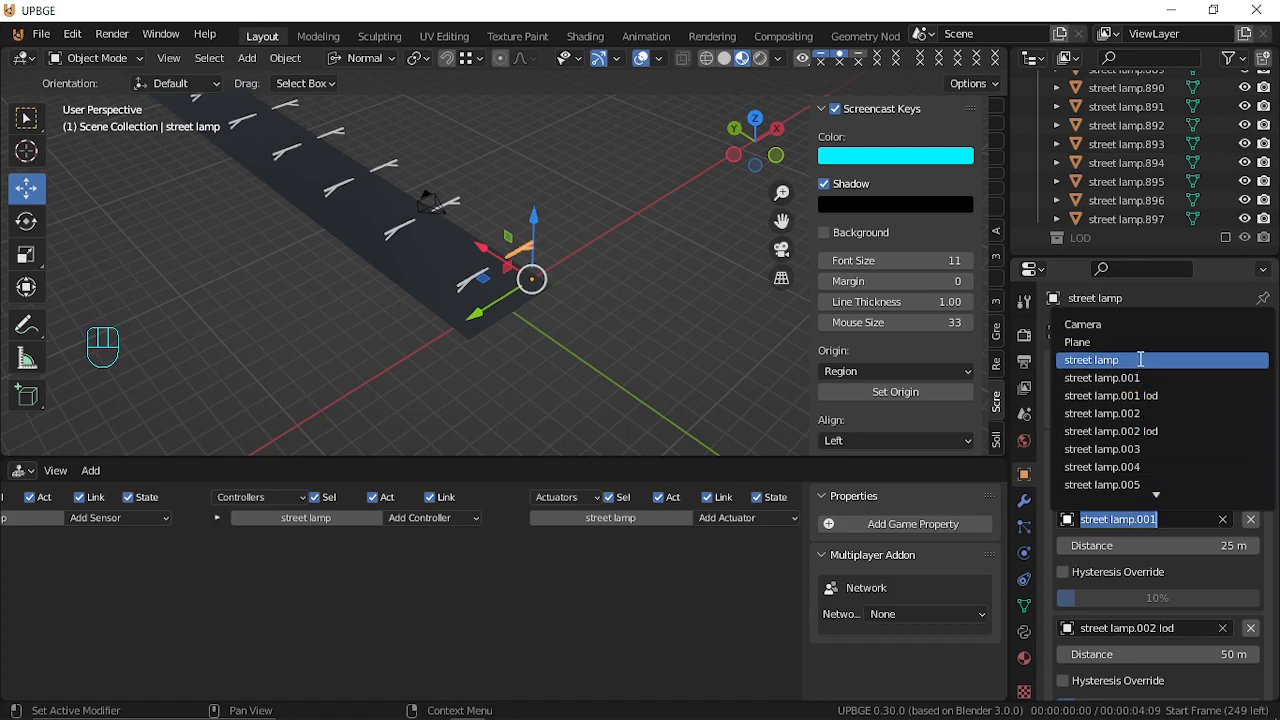
left_click(1230, 638)
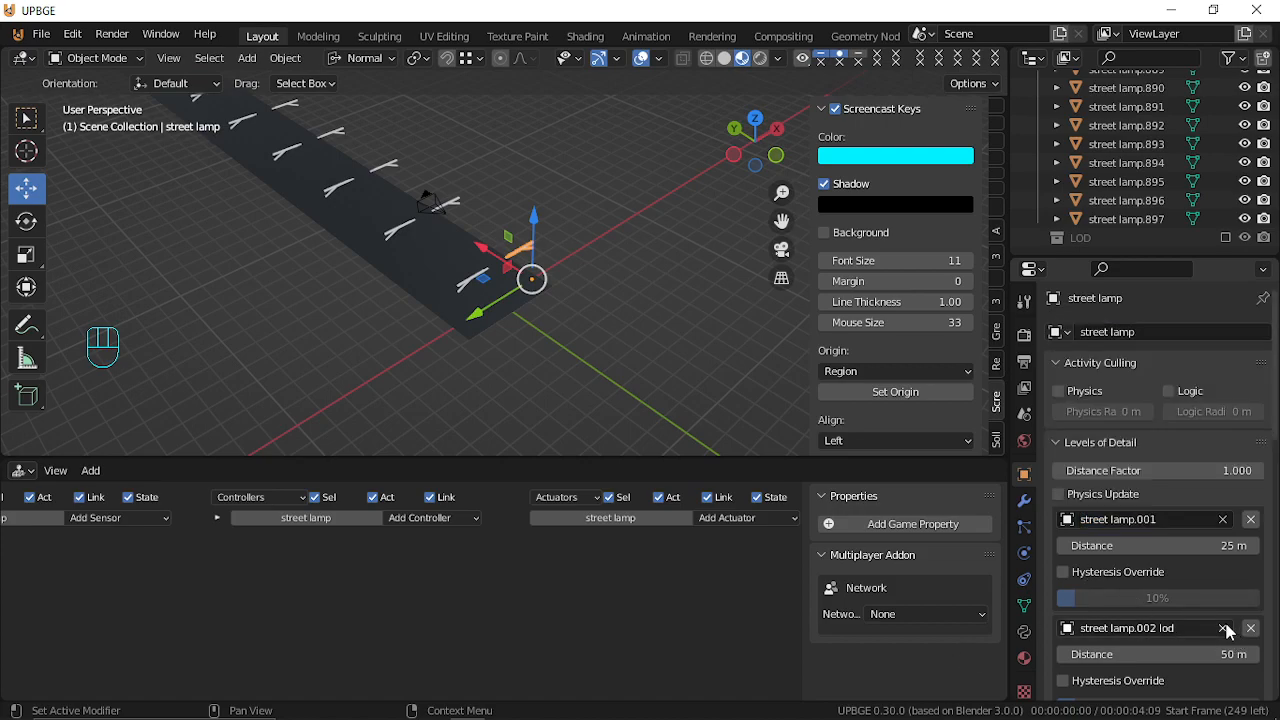
Examine how the street lamps' detail changes with viewing distance while street lamp.001 serves as the 25 m level.
key("shift+grave")
key("w")
key("s")
key("w")
key("s")
key("w")
key("w")
left_click(690, 350)
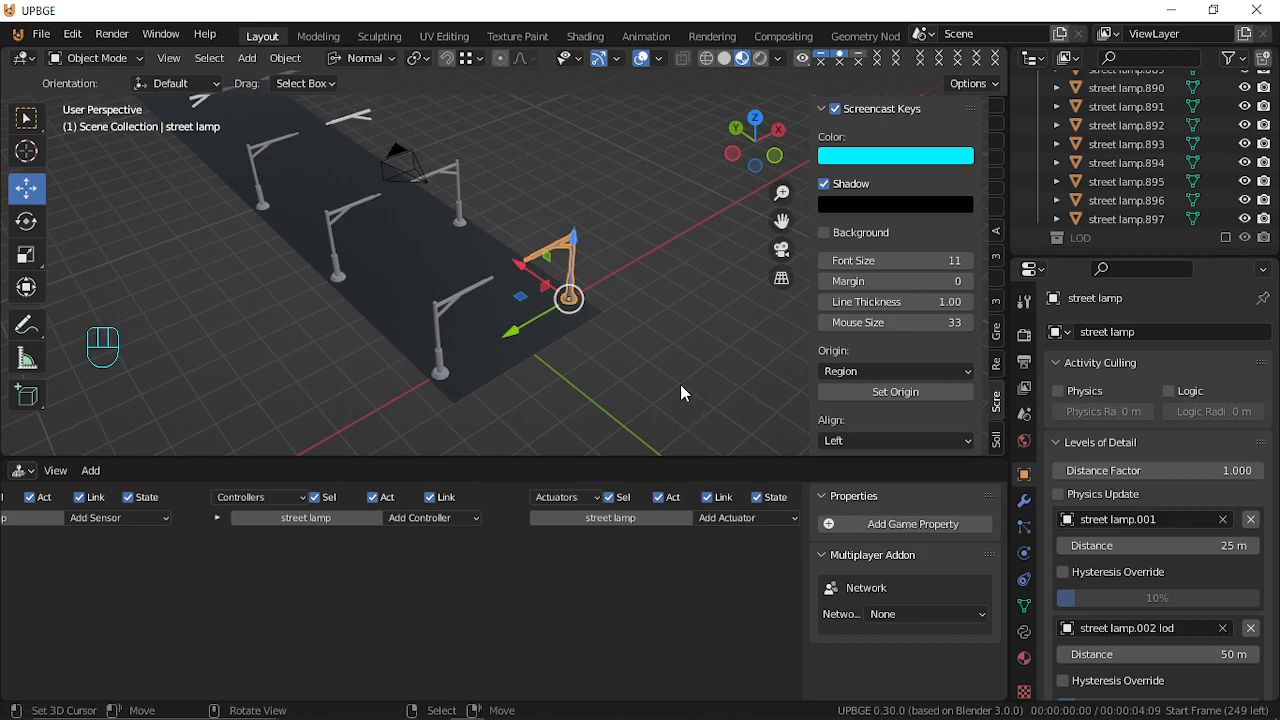
Try a distance of 51.1 m for the street lamp.001 level and examine the lamps from nearer and farther away.
left_click_drag(1189, 654, 1193, 577)
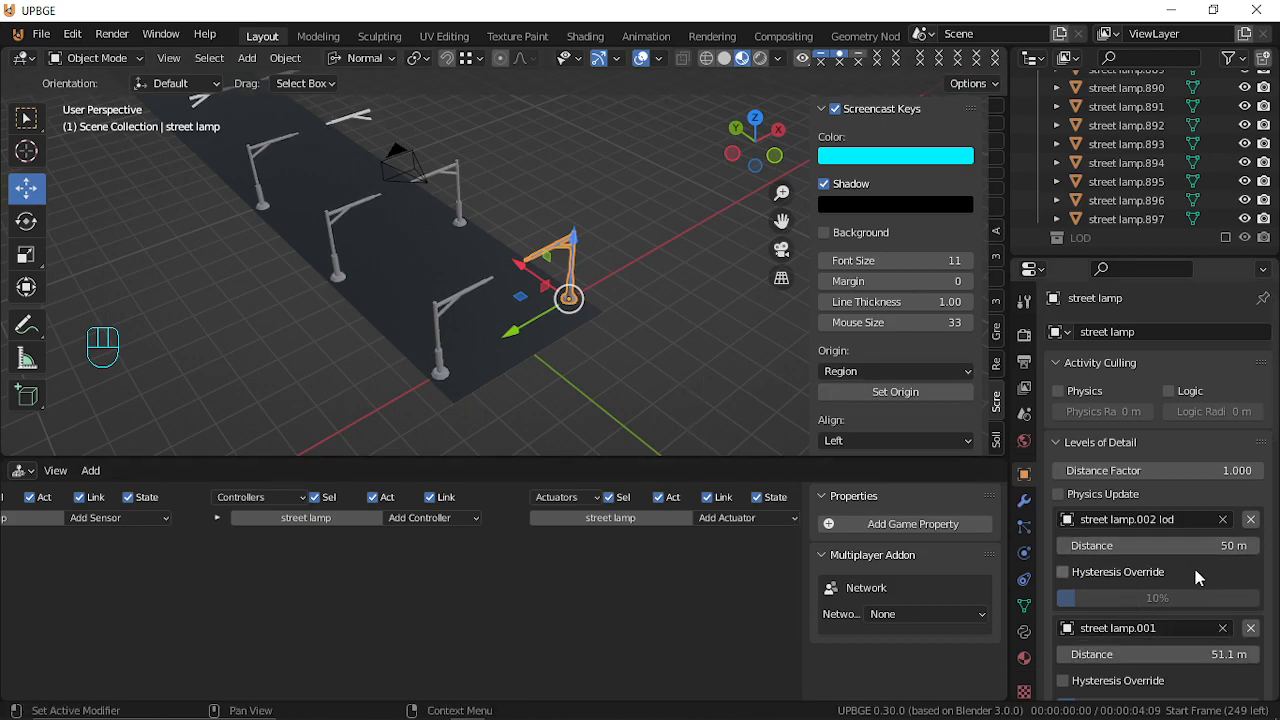
key("shift+grave")
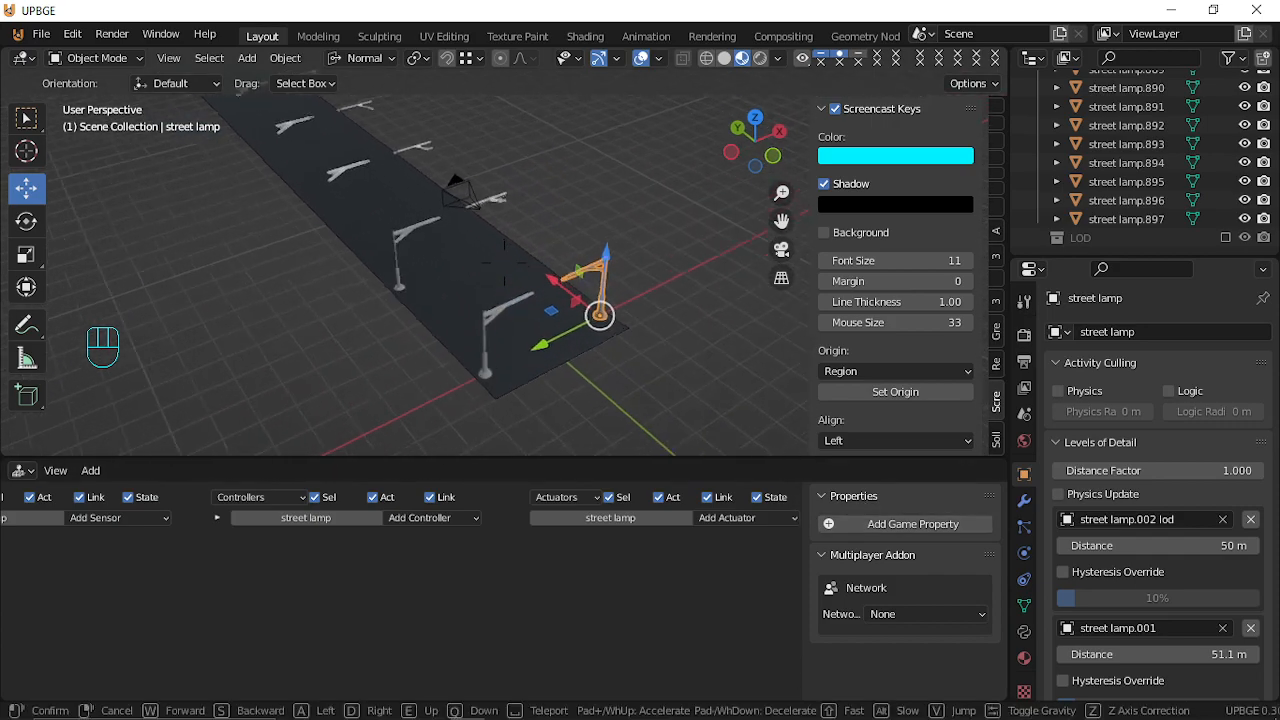
key("w")
key("s")
left_click(411, 283)
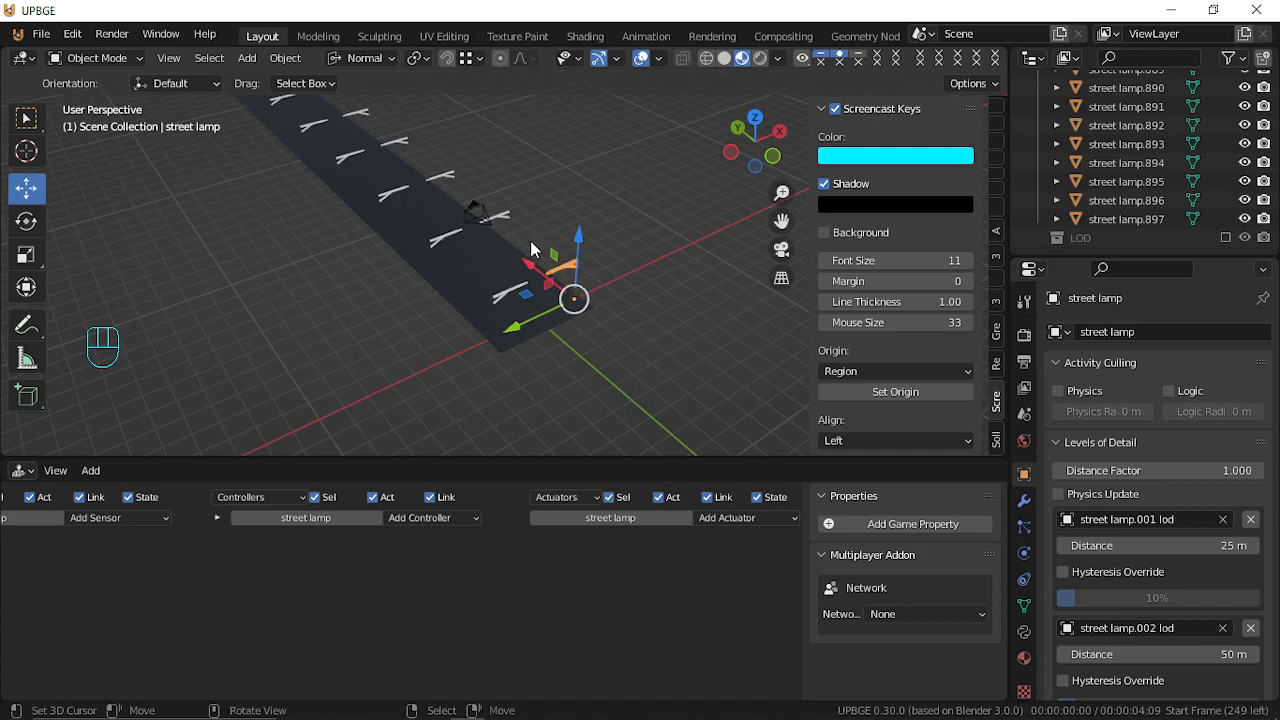
Examine the street lamps' detail levels from afar, along the whole street and close to the selected lamp.
key("shift+grave")
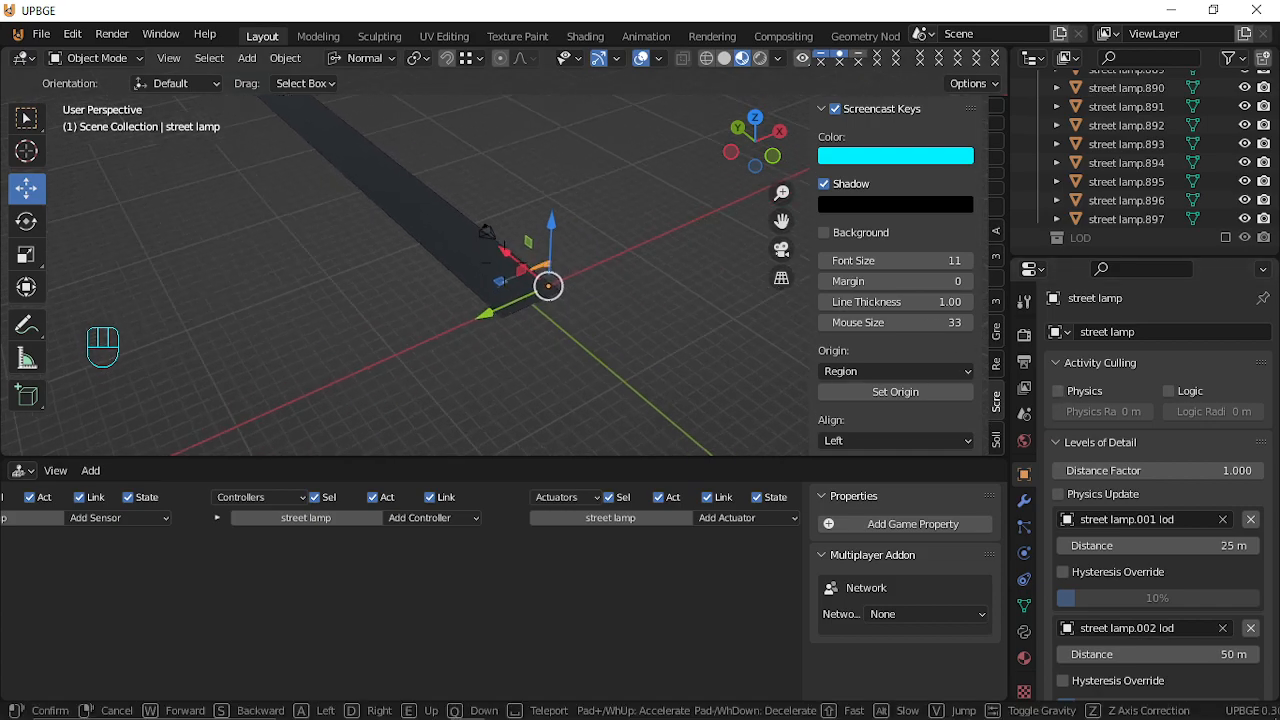
key("w")
key("s")
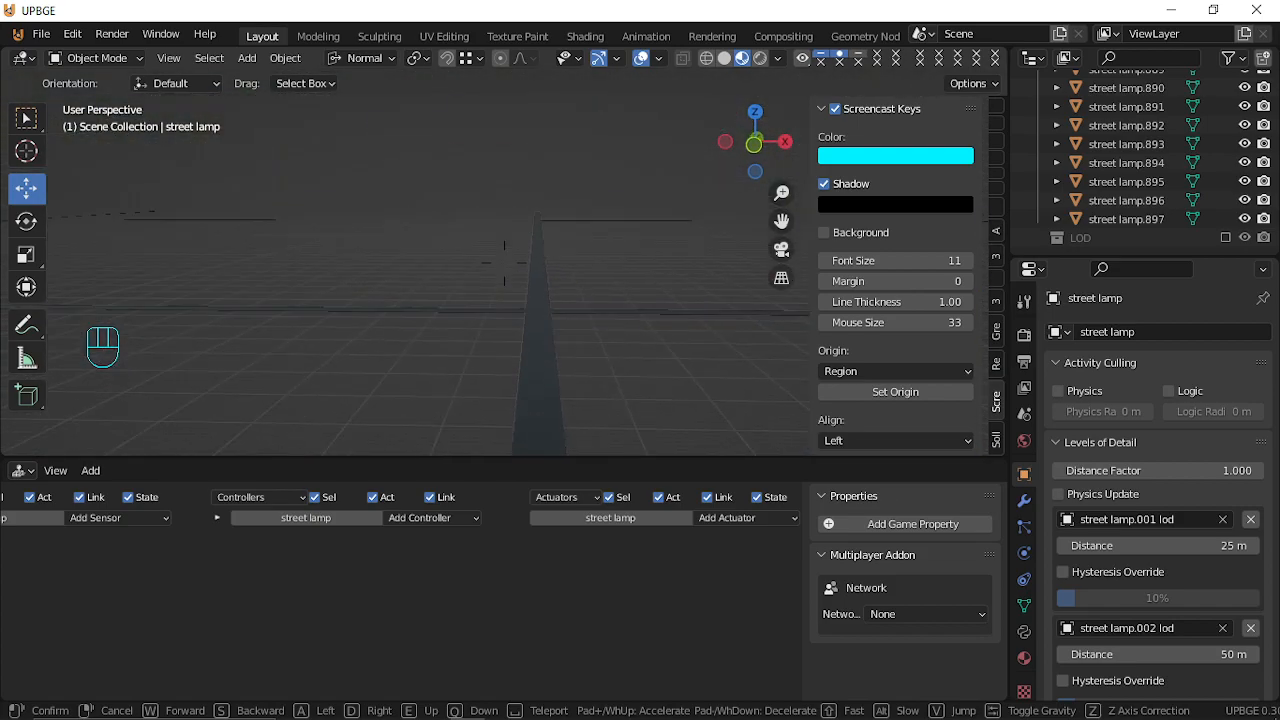
key("w")
left_click(770, 243)
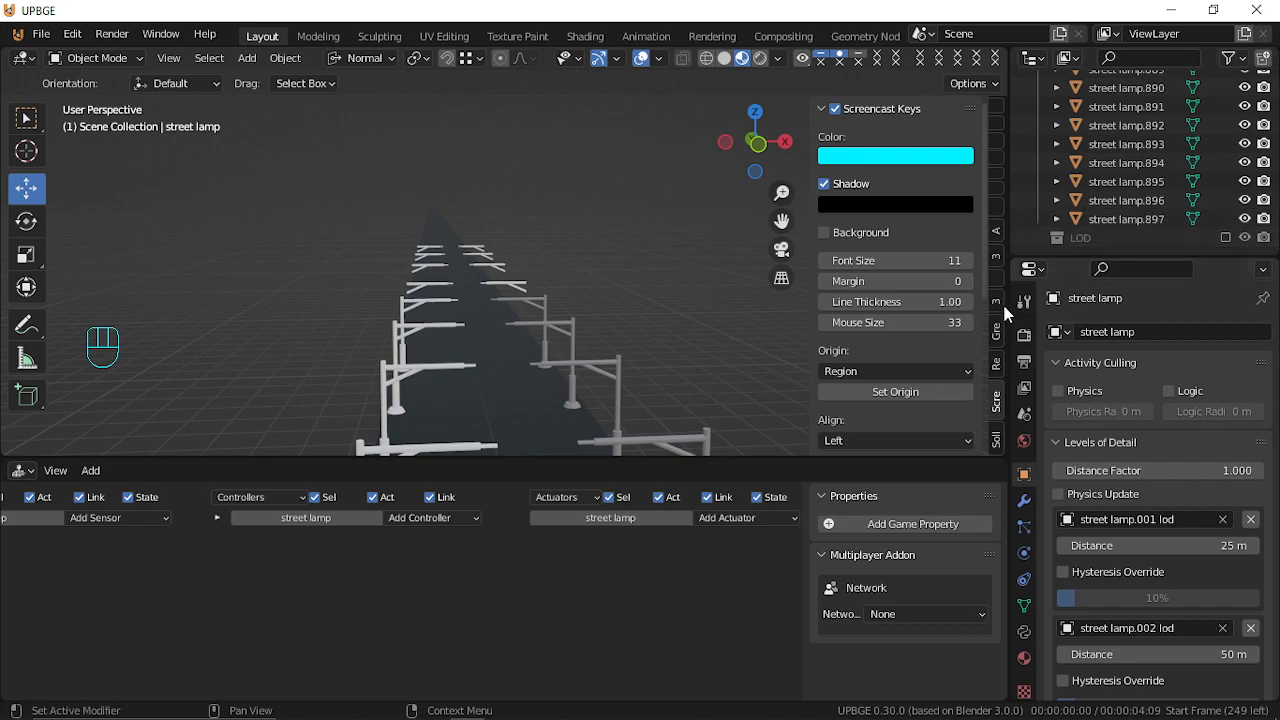
key("shift+grave")
key("w")
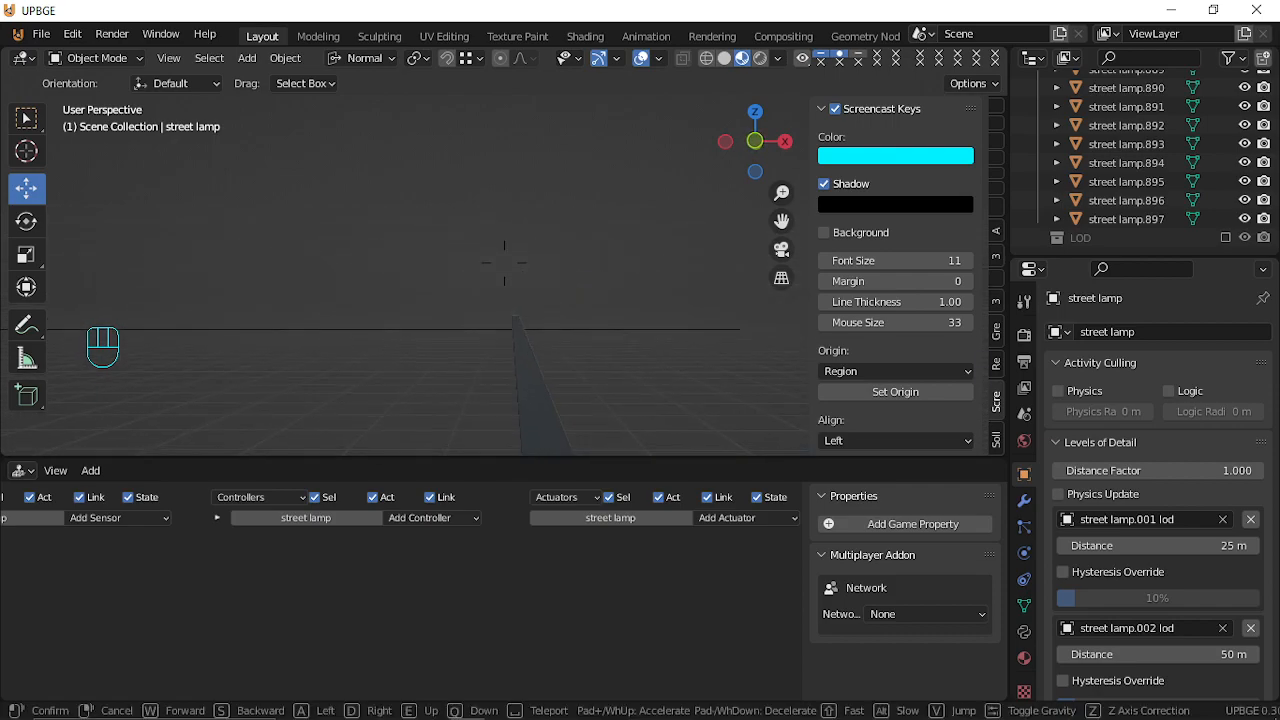
key("w")
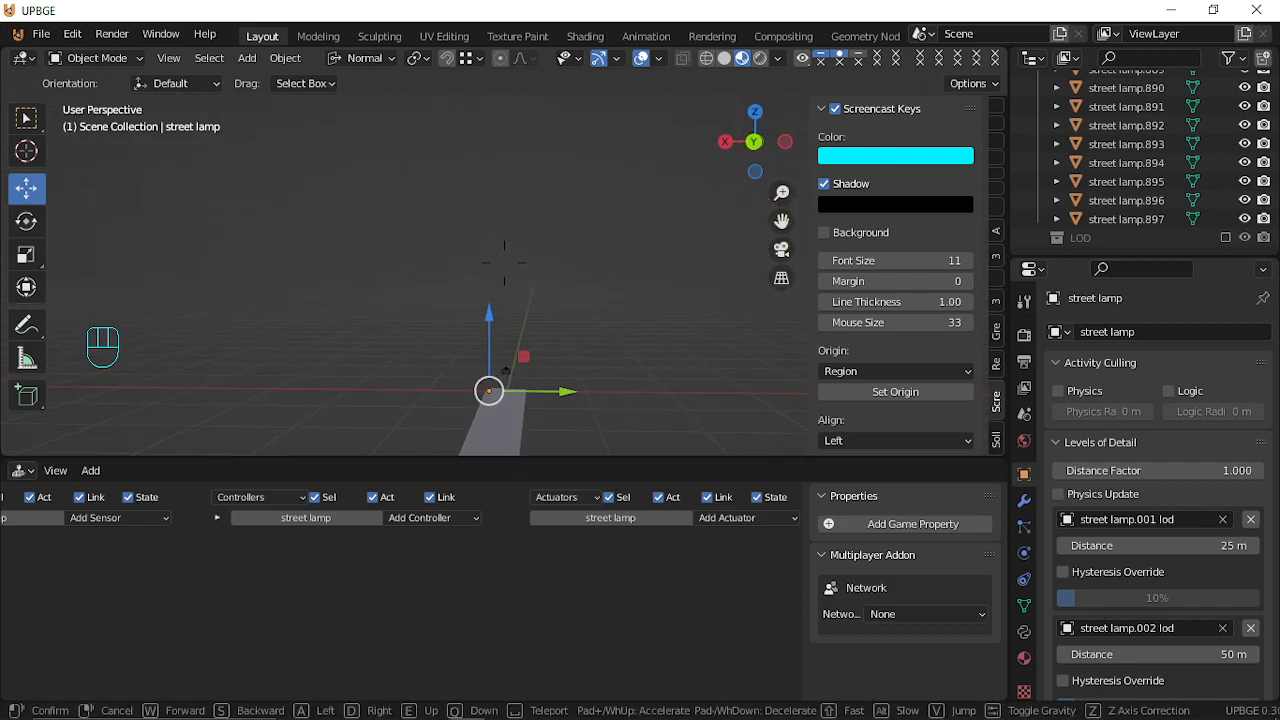
key("d")
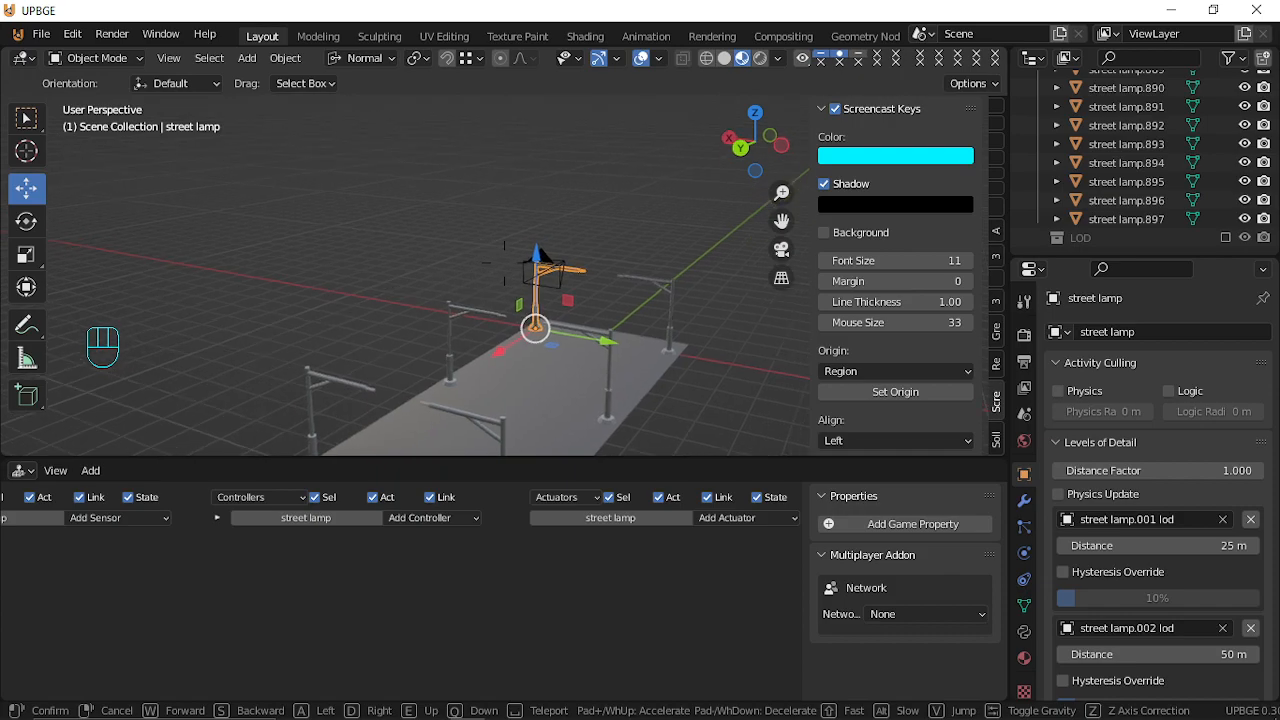
key("w")
key("d")
key("Return")
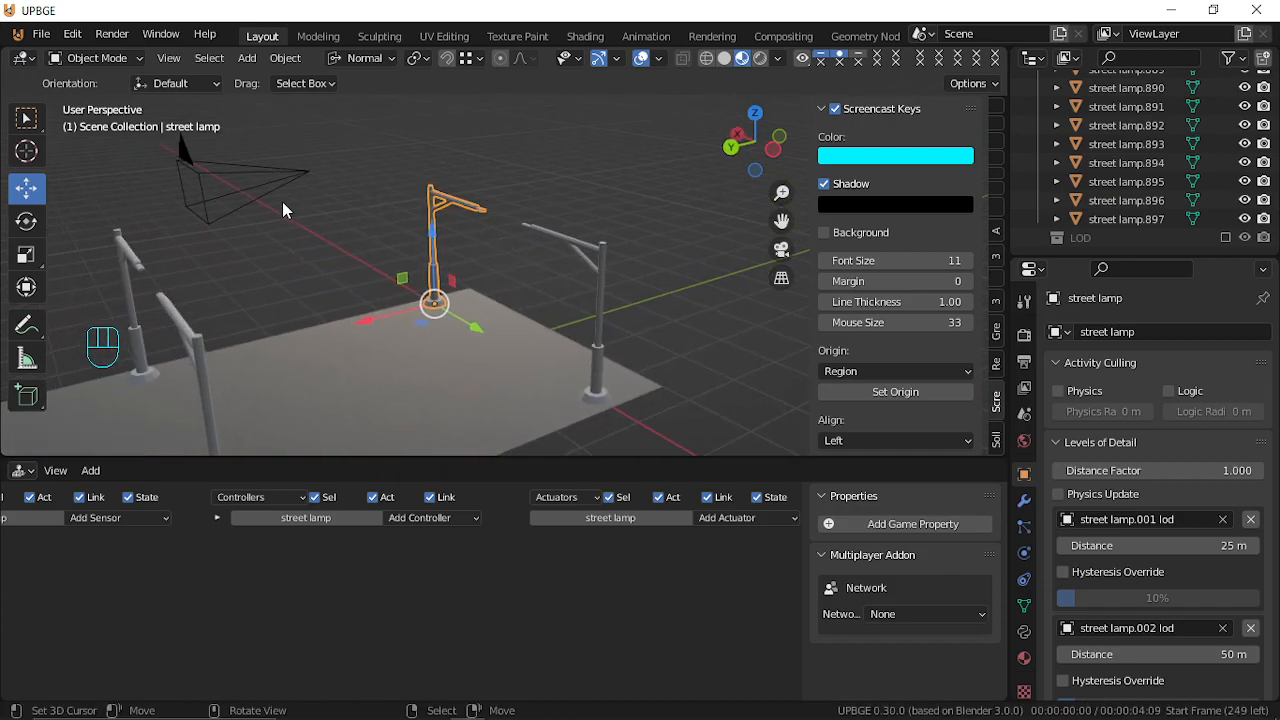
Duplicate the selected street lamp and move the copy along the X axis, away from the end of the road.
key("shift+grave")
key("w")
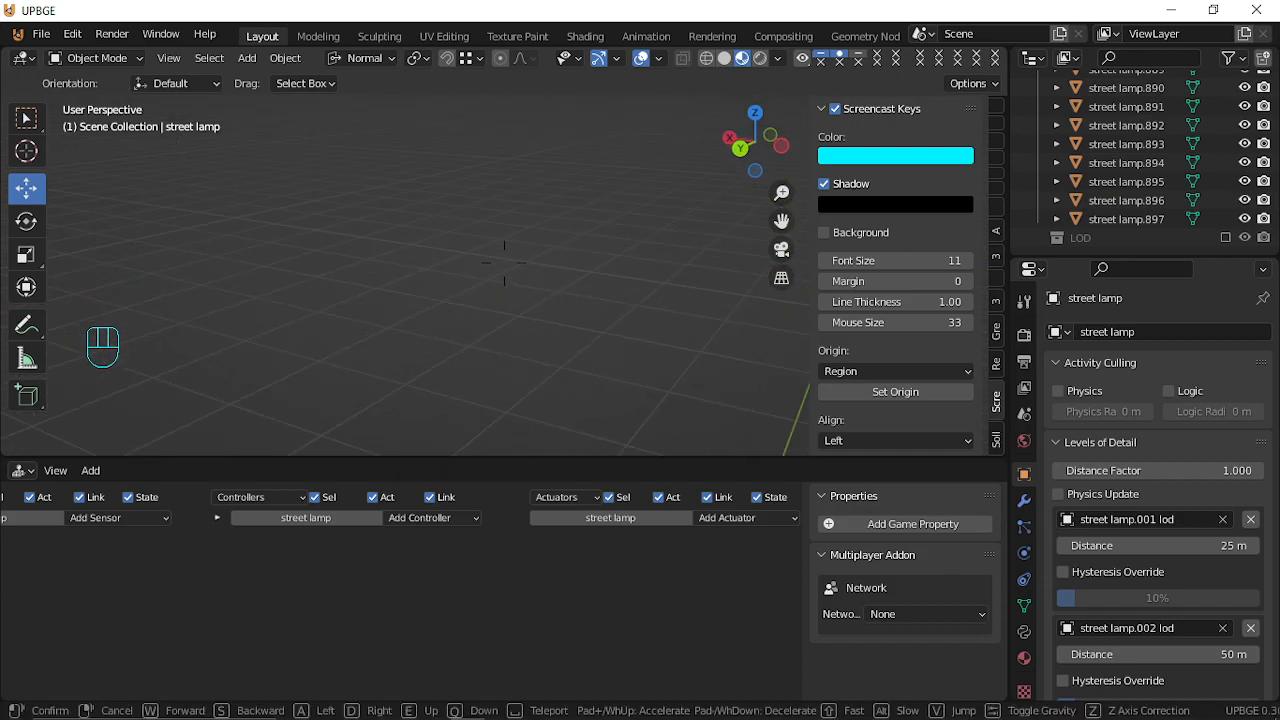
key("s")
left_click(505, 269)
key("shift+d")
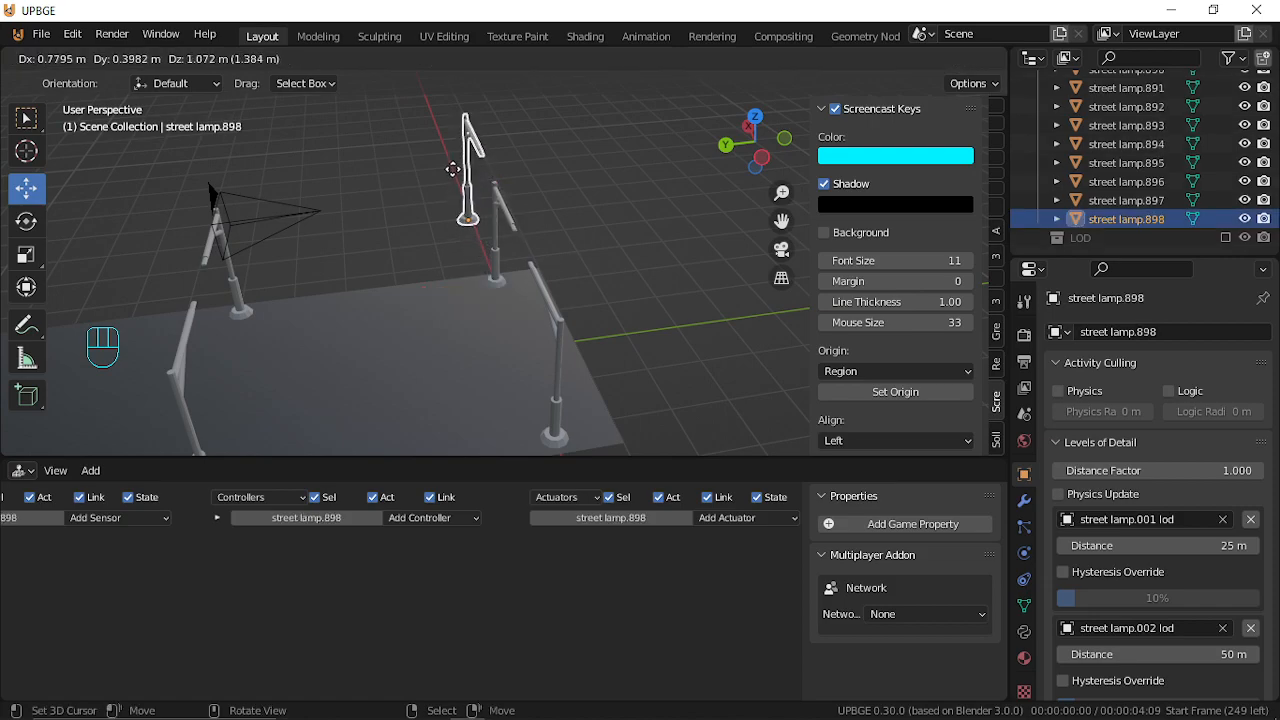
right_click(439, 193)
key("g")
key("x")
left_click(595, 175)
key("Tab")
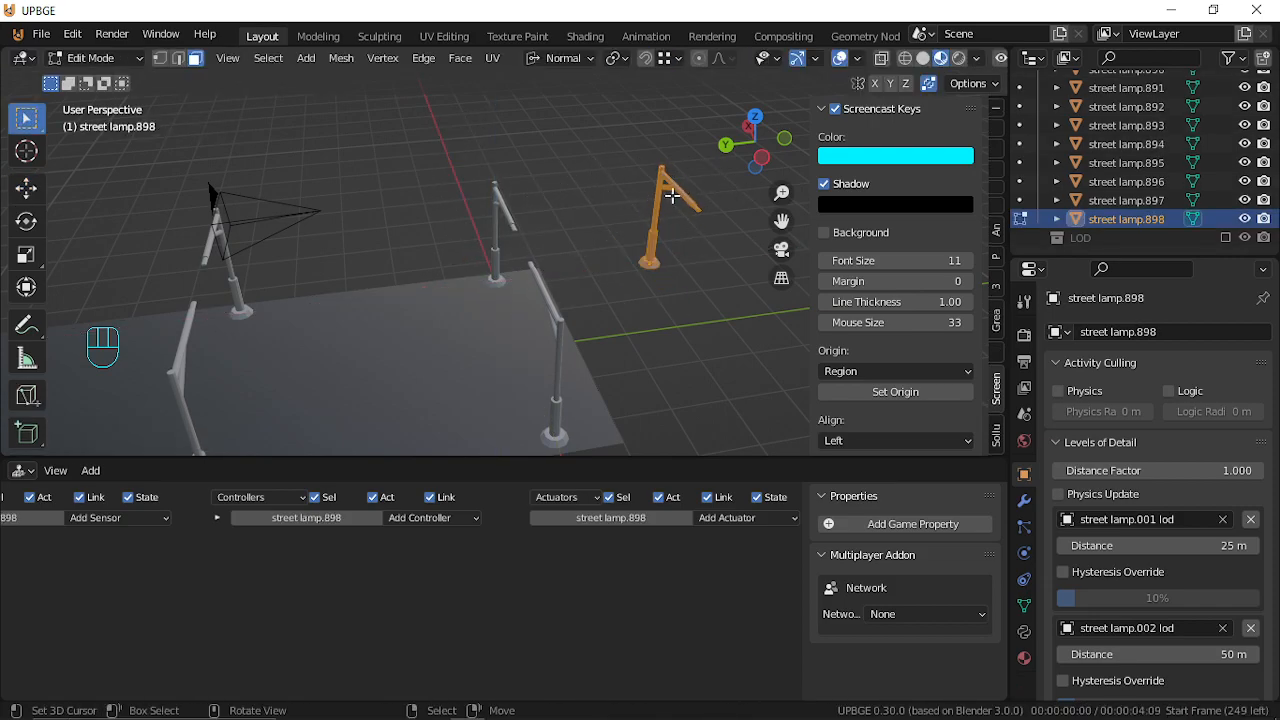
key("shift+d")
right_click(674, 237)
key("g")
right_click(696, 238)
key("x")
left_click(690, 237)
key("Tab")
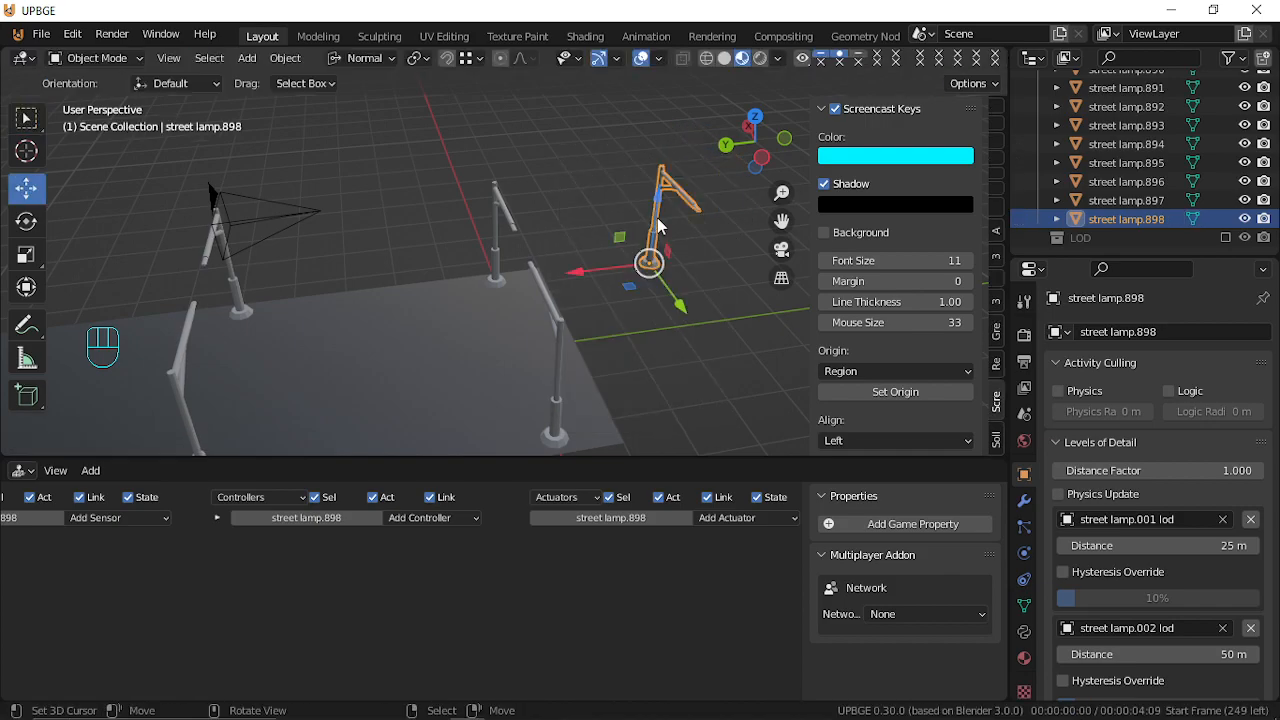
Duplicate the lamp copy street lamp.898 and place the second copy farther away from the road.
key("shift+d")
right_click(700, 180)
key("g")
left_click(747, 207)
key("Tab")
key("Tab")
Try deleting the pole from the mesh of street lamp.898, and undo the deletion.
left_click(654, 229)
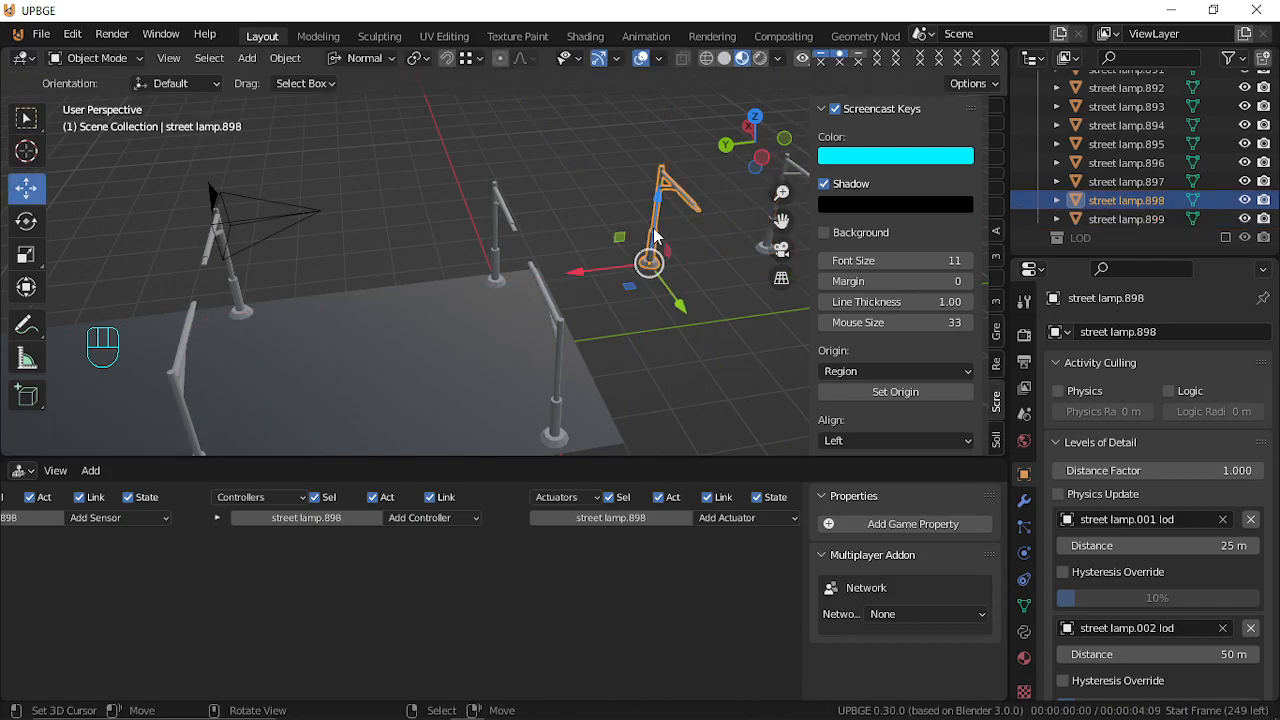
key("Tab")
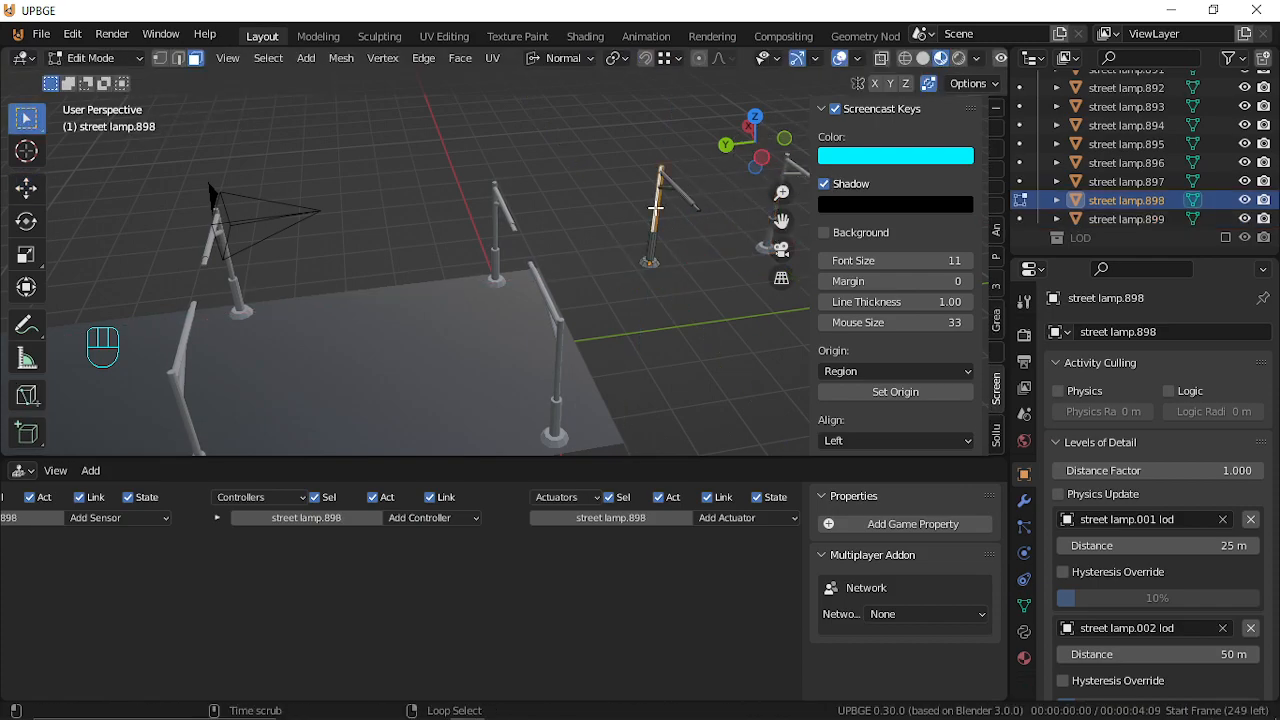
key("x")
left_click(656, 264)
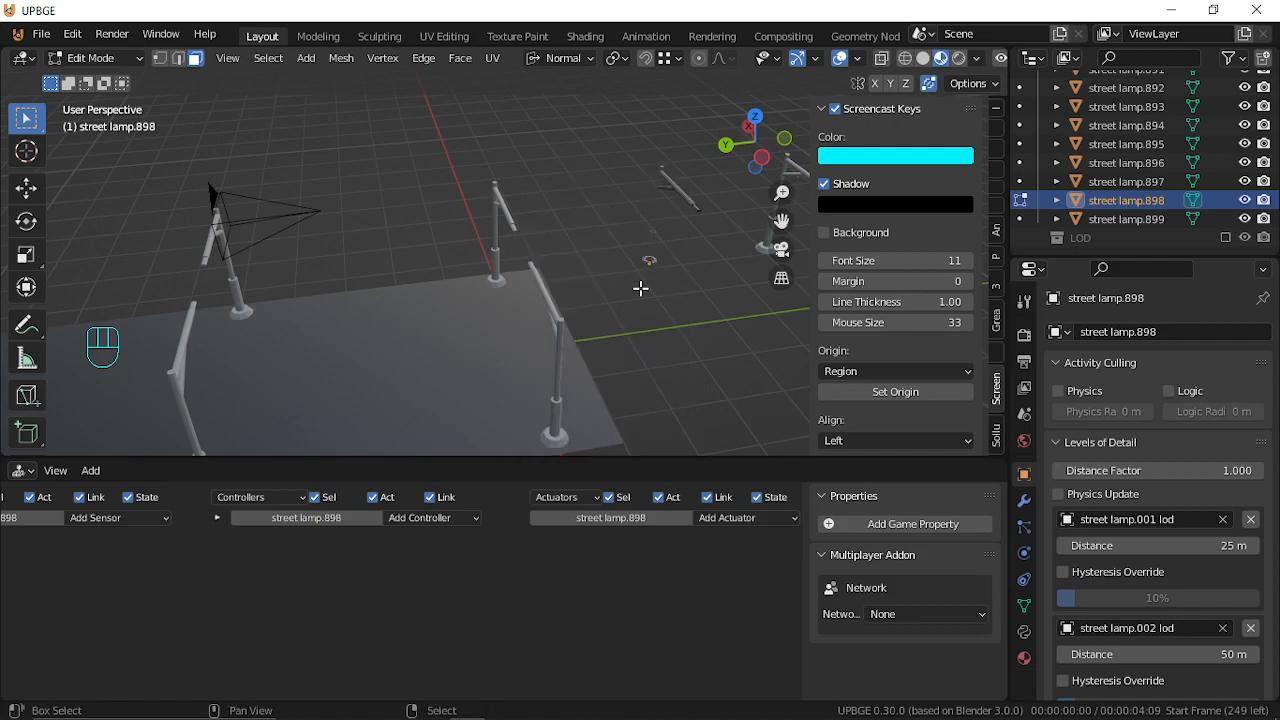
key("shift+grave")
left_click(504, 263)
key("ctrl+z")
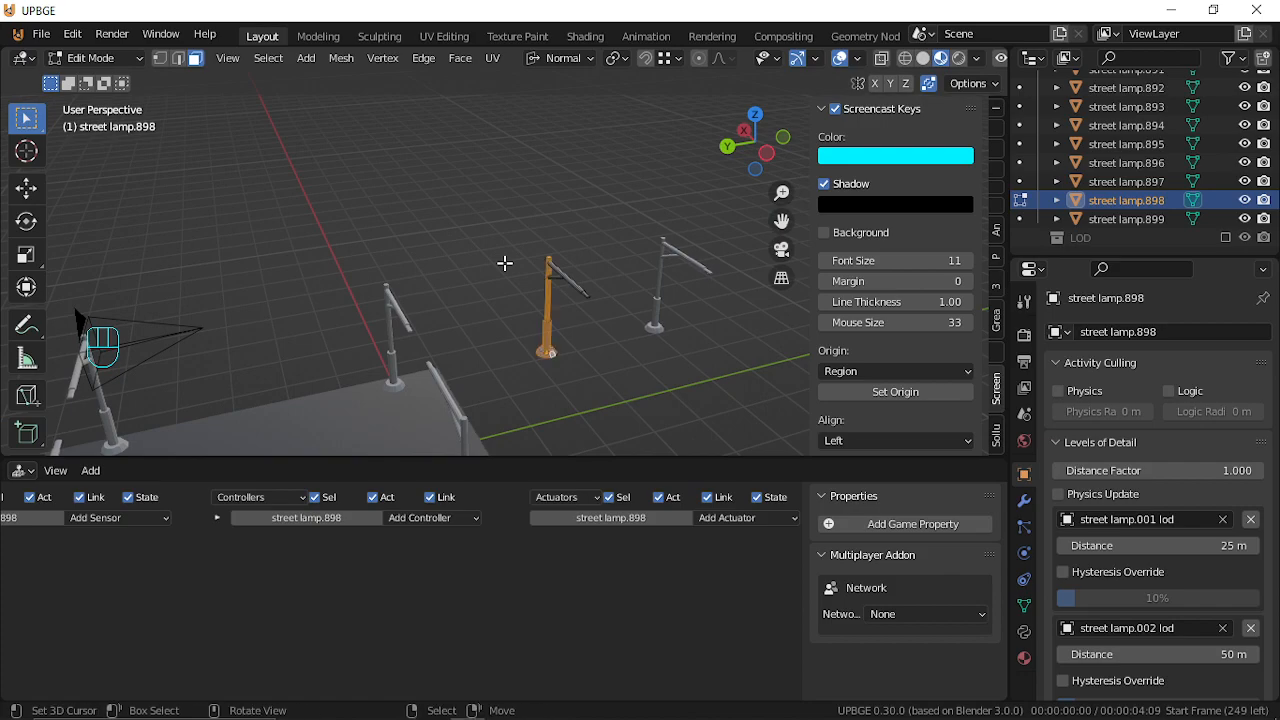
Delete the linked pole and base geometry from the mesh of street lamp.898, keeping its arm.
key("ctrl+l")
key("x")
left_click(511, 263)
key("Tab")
Delete all of the linked mesh geometry of the second lamp copy, street lamp.899, and return to Object Mode.
left_click(670, 268)
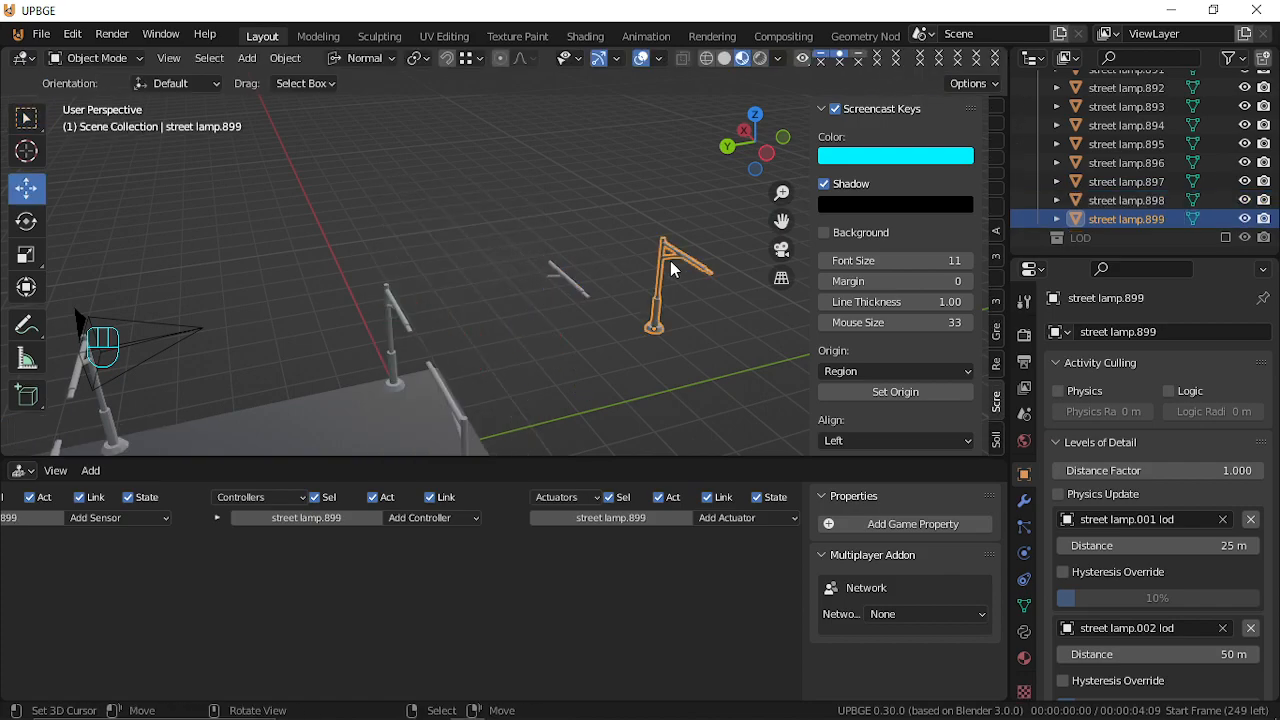
key("Tab")
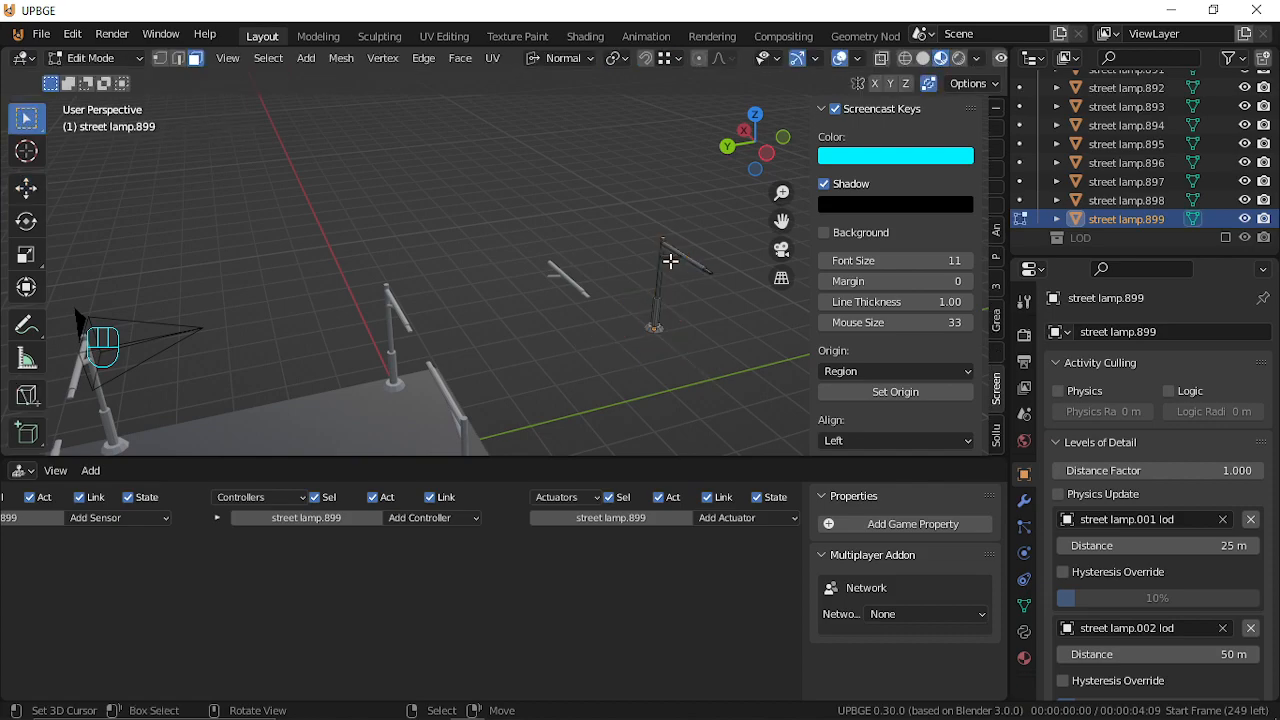
key("ctrl+l")
key("x")
left_click(670, 268)
key("Tab")
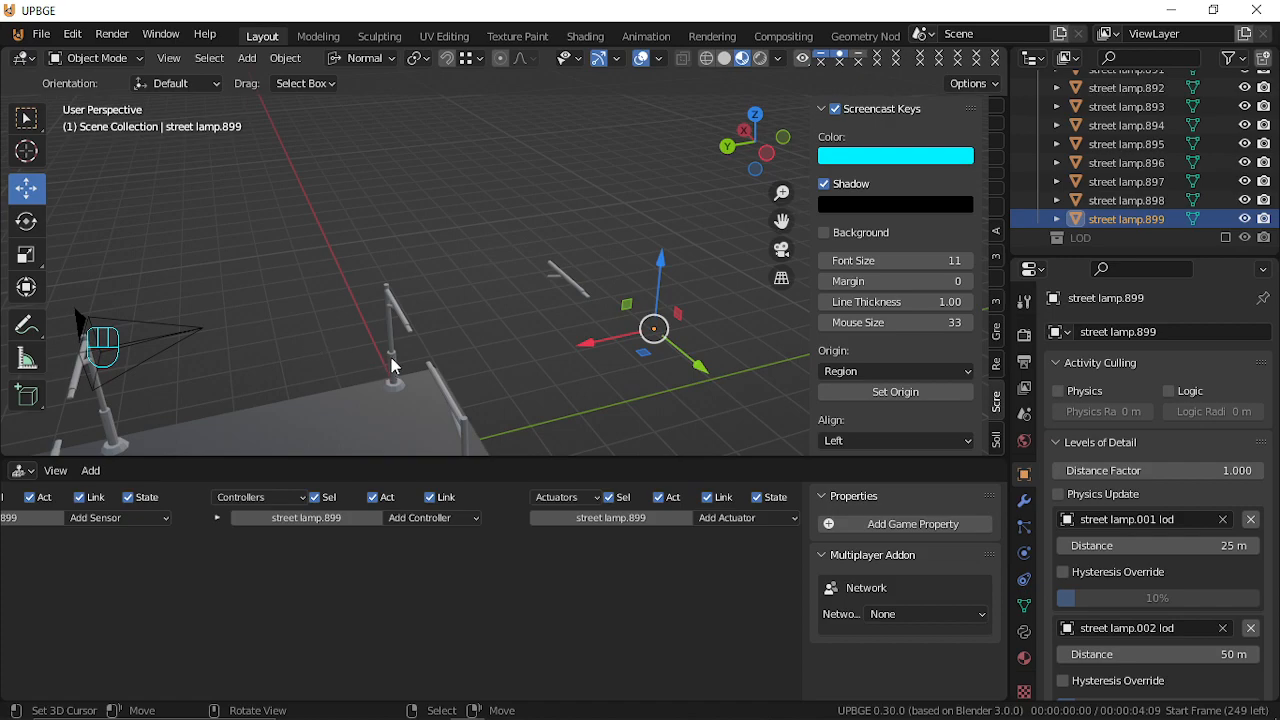
Examine from varying distances which level-of-detail meshes the two edited lamp copies display.
key("shift+grave")
key("s")
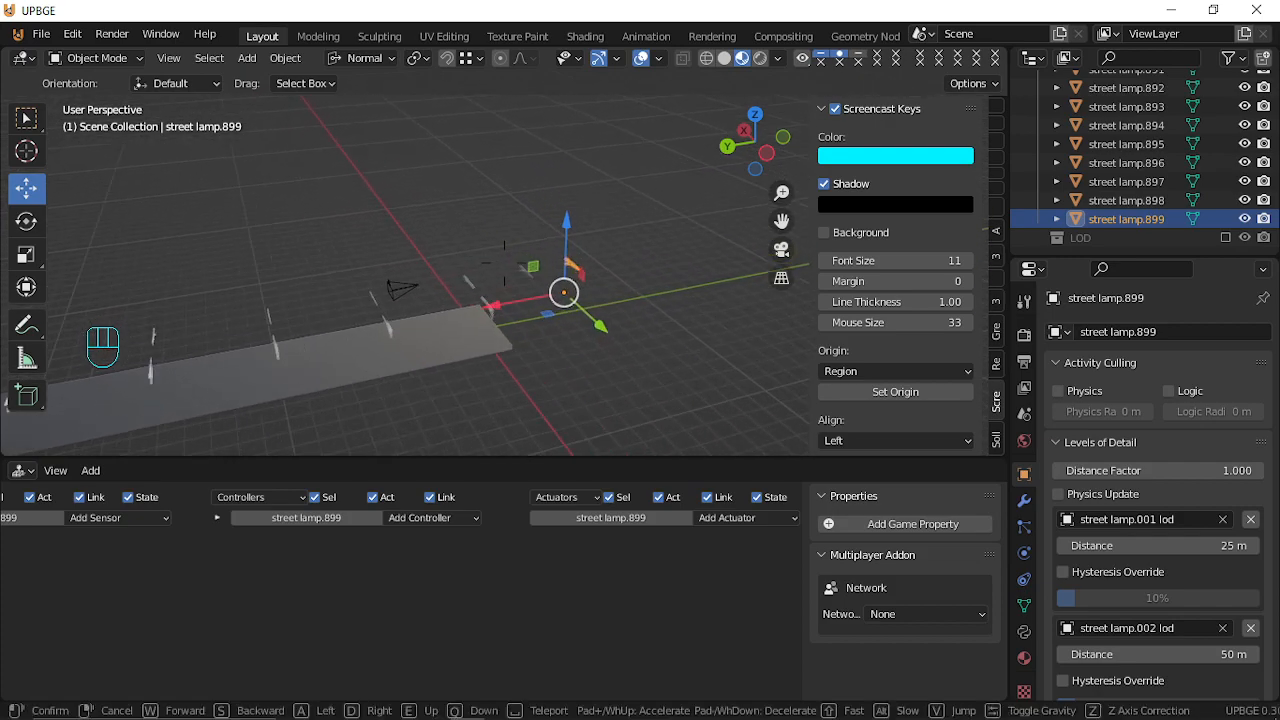
key("w")
key("s")
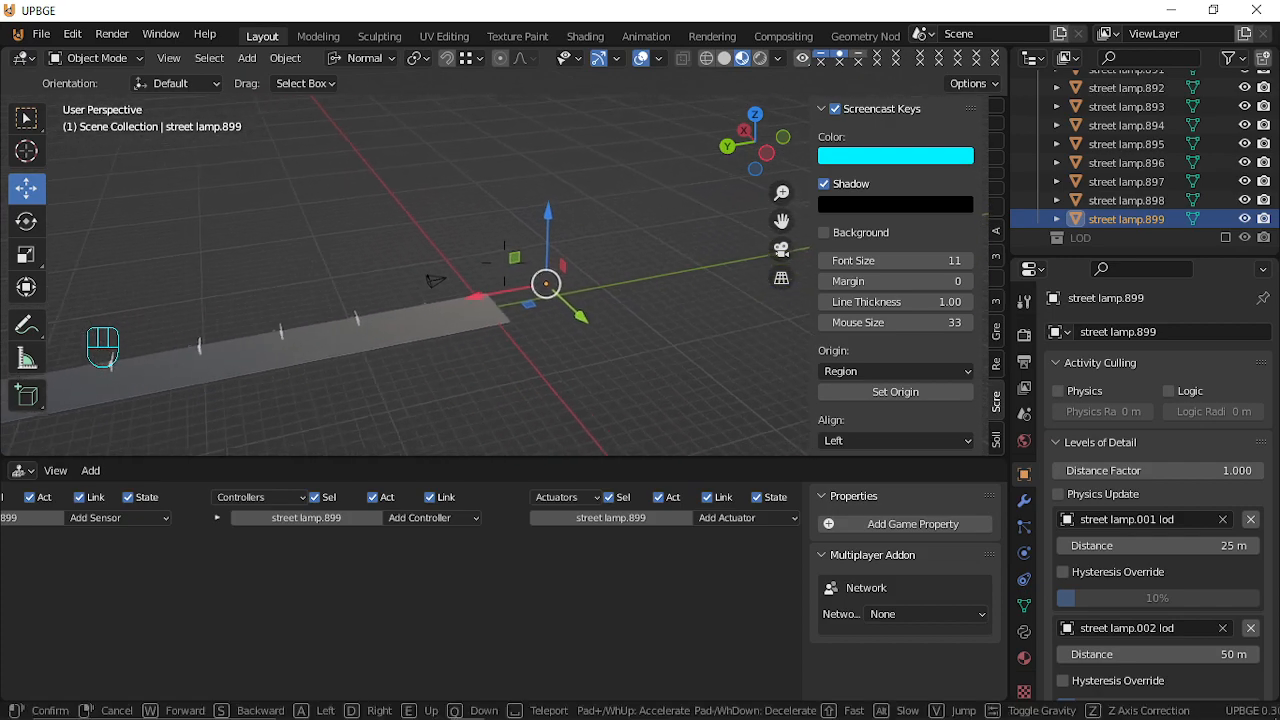
key("w")
key("w")
key("s")
left_click(470, 255)
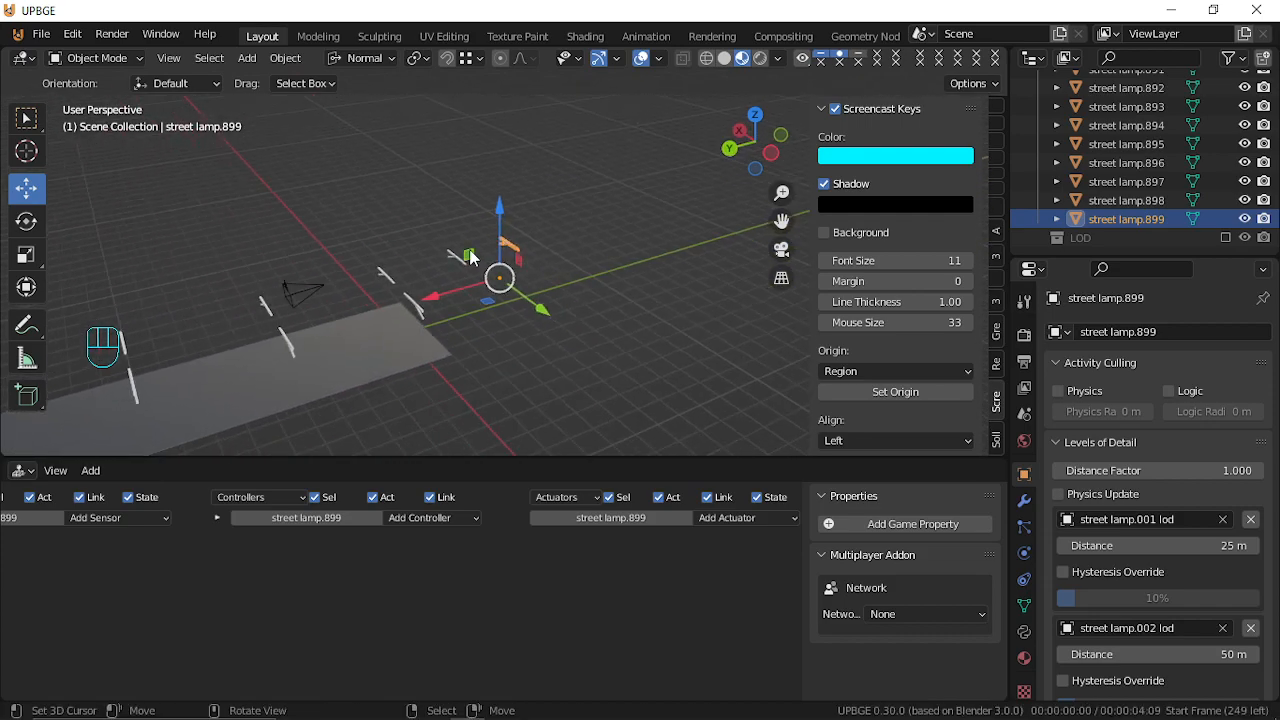
key("shift+grave")
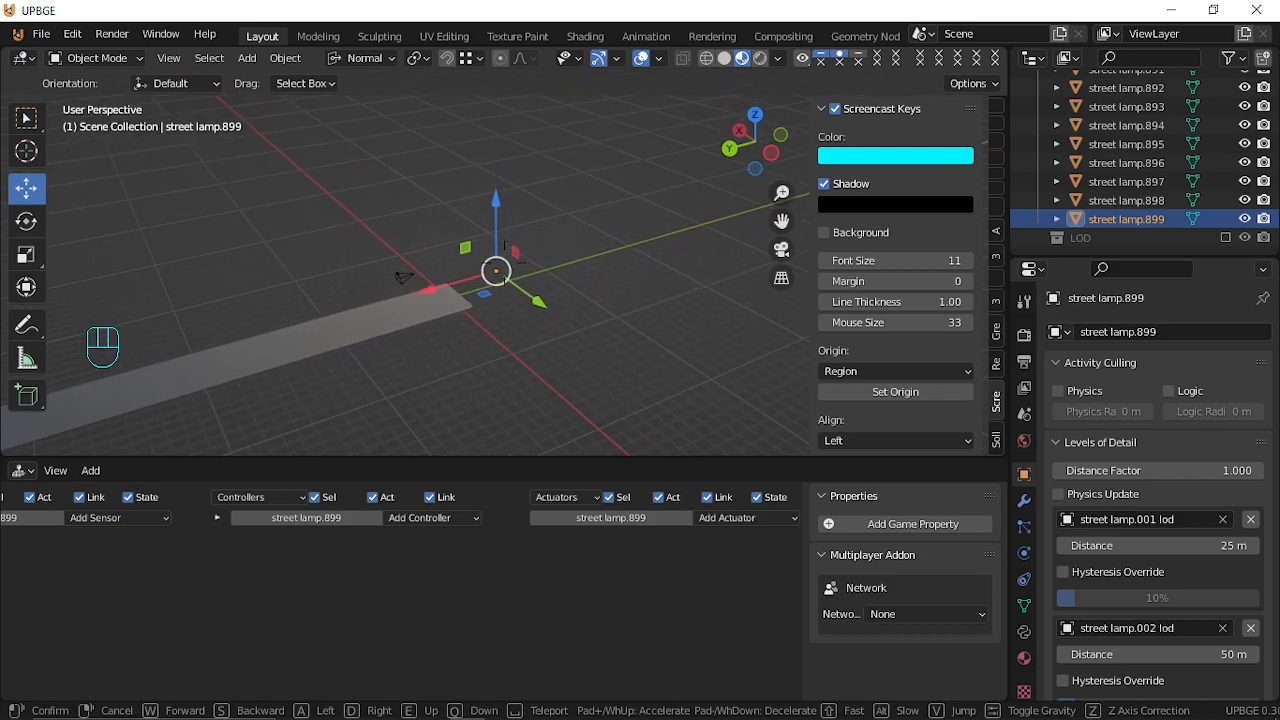
key("s")
key("w")
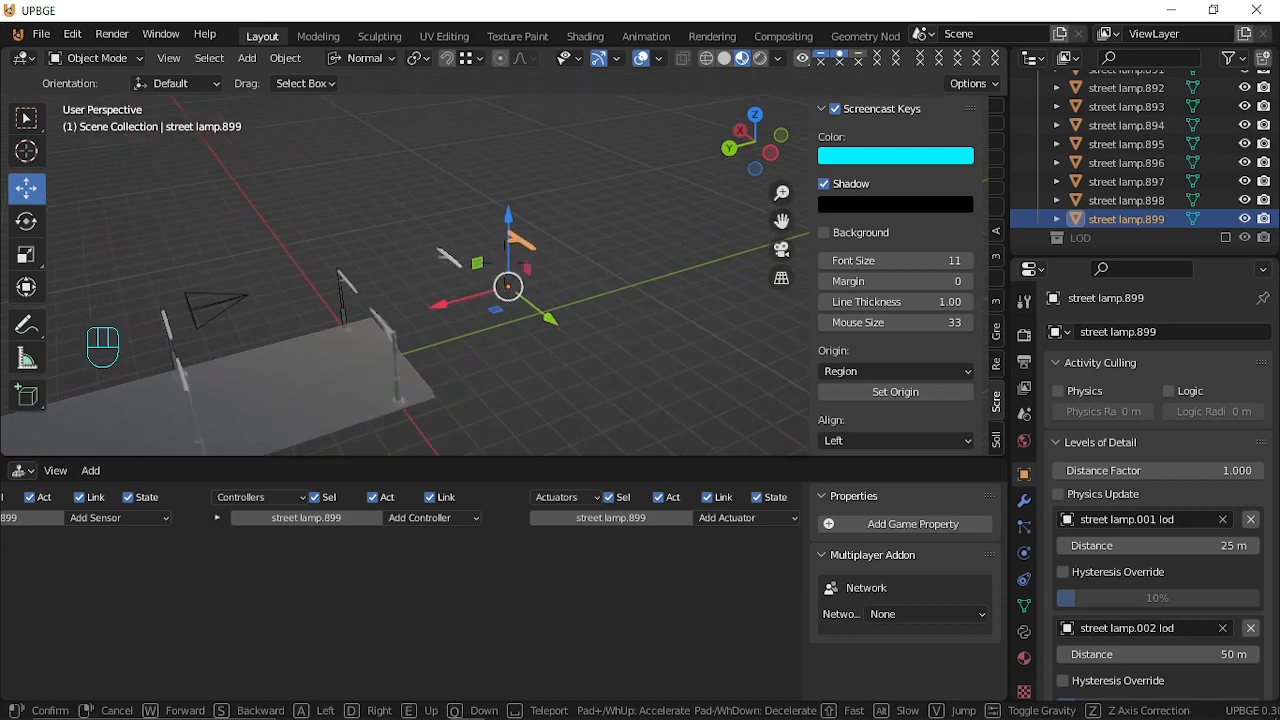
left_click(506, 285)
Delete the two lamp copies, street lamp.899 and street lamp.898, beyond the end of the road.
key("x")
left_click(511, 310)
left_click(452, 260)
key("x")
left_click(452, 260)
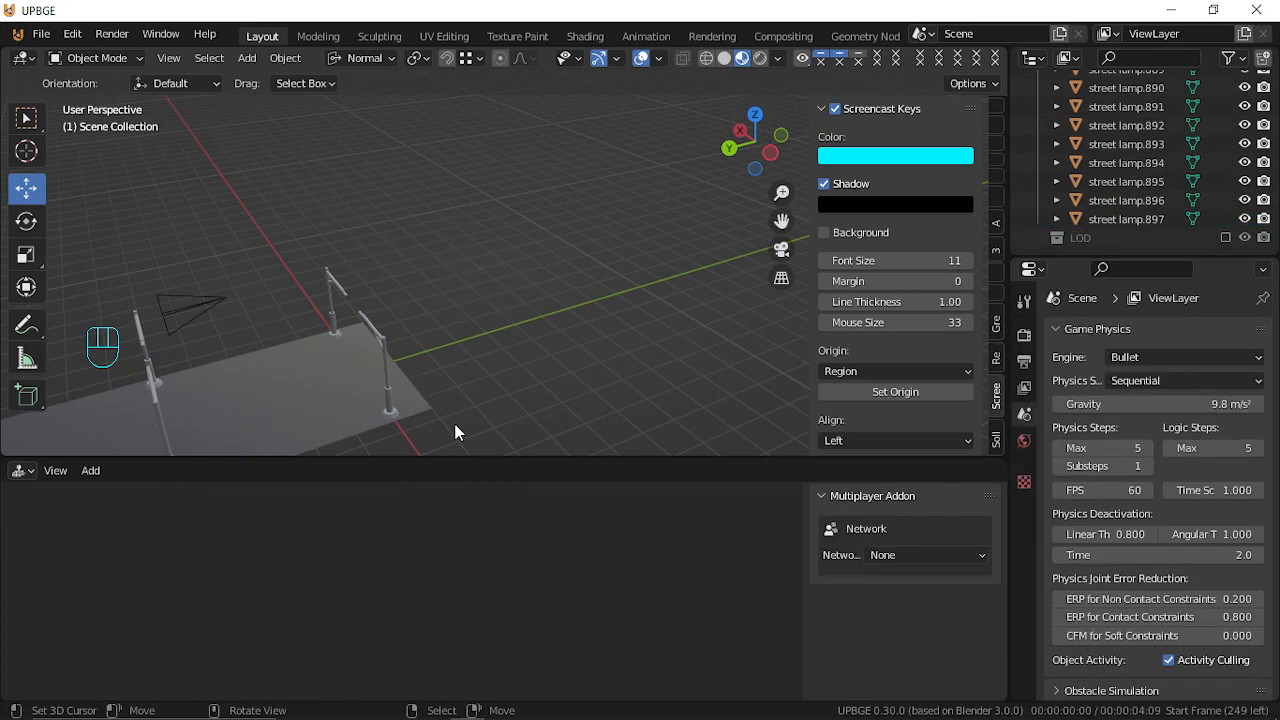
Add a third level of detail at 75 m to the original street lamp and set its object to street lamp.001 lod.
left_click(333, 314)
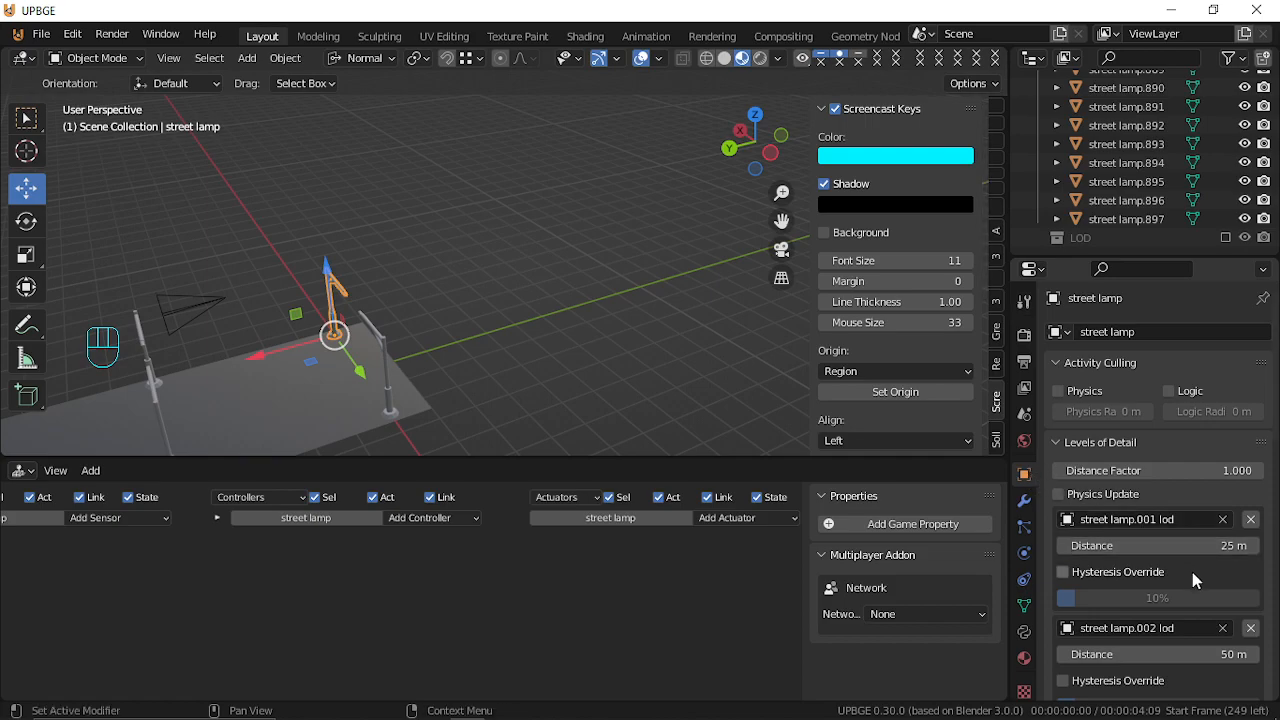
scroll(1170, 600, "down", 3)
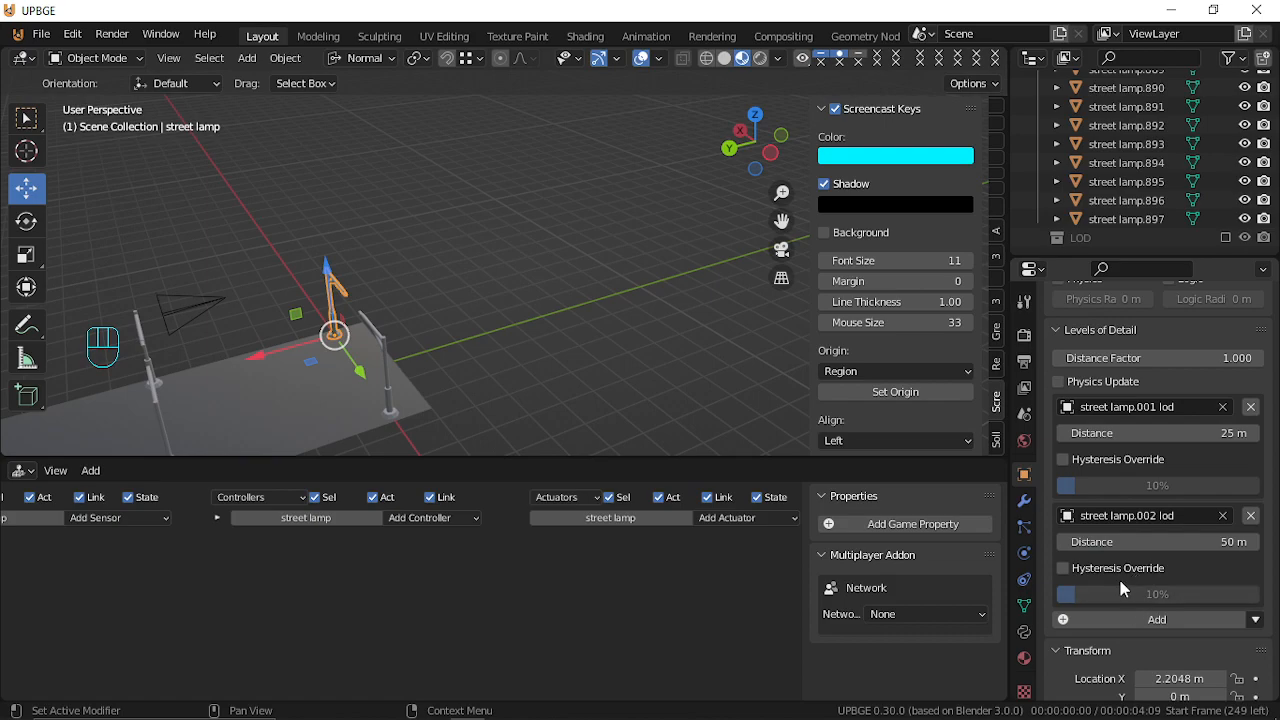
scroll(1222, 398, "down", 3)
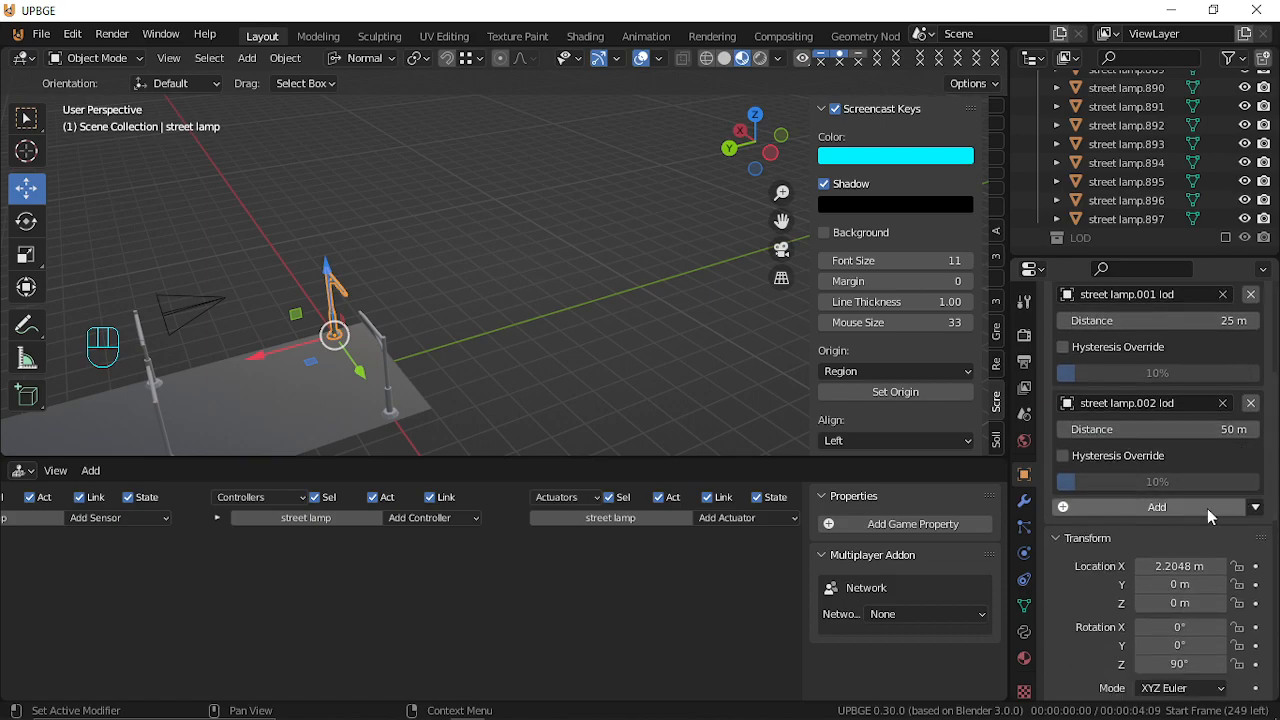
left_click(1150, 507)
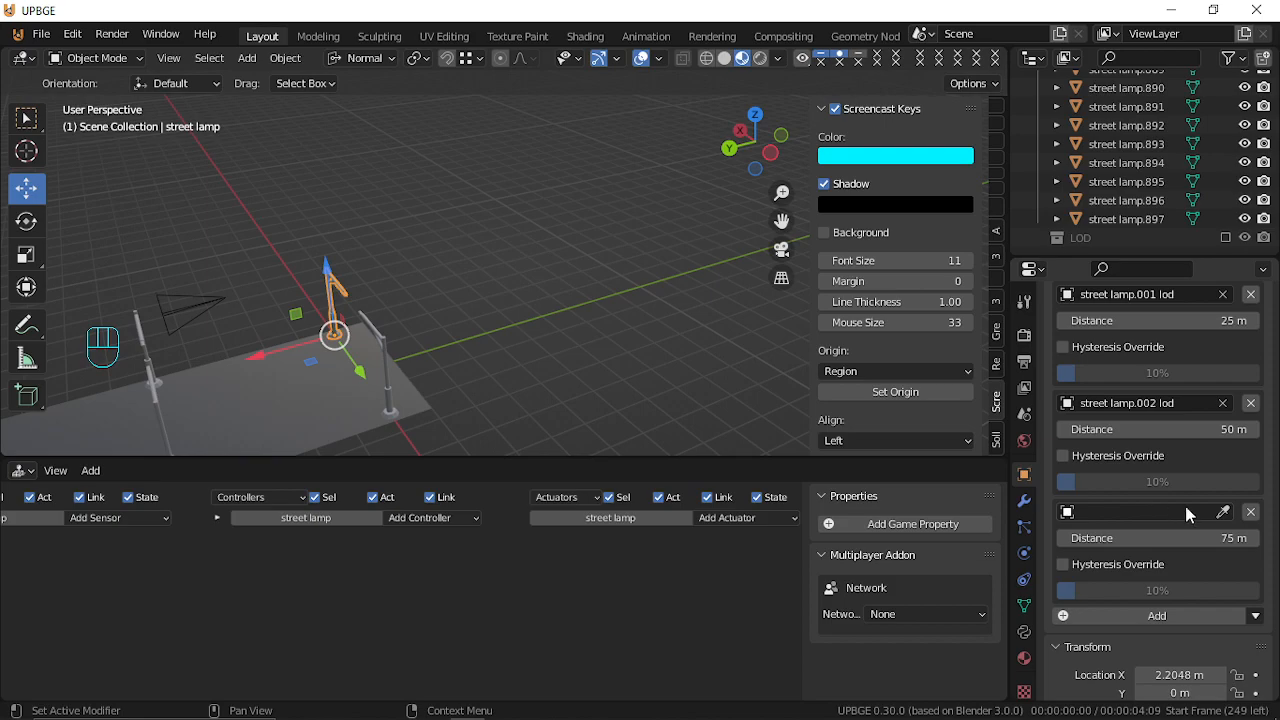
left_click(1250, 508)
left_click(1152, 507)
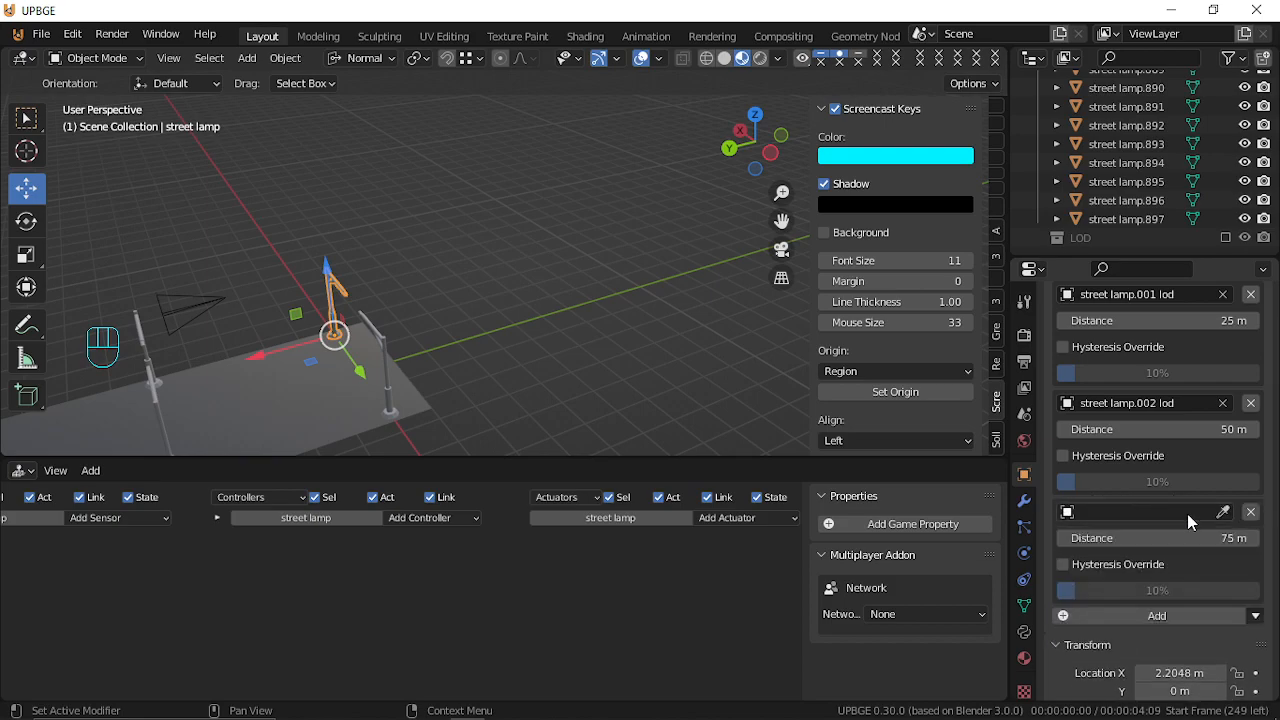
left_click(1154, 513)
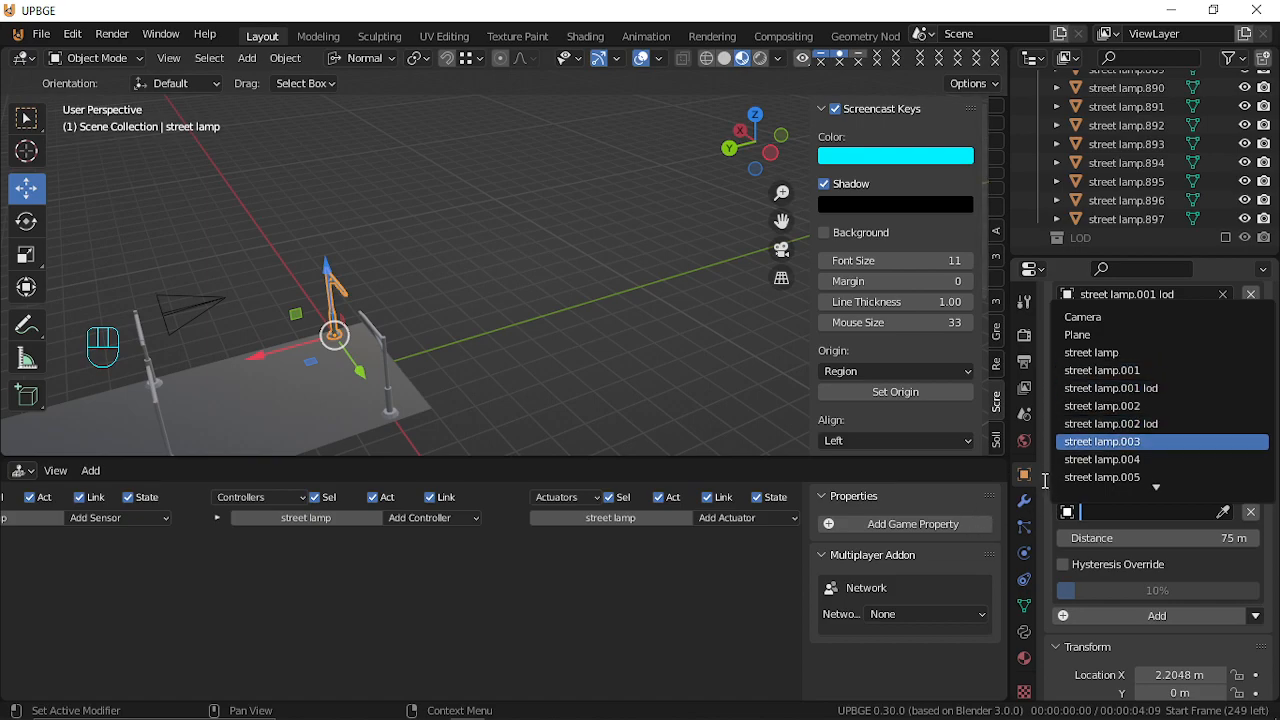
left_click(1173, 390)
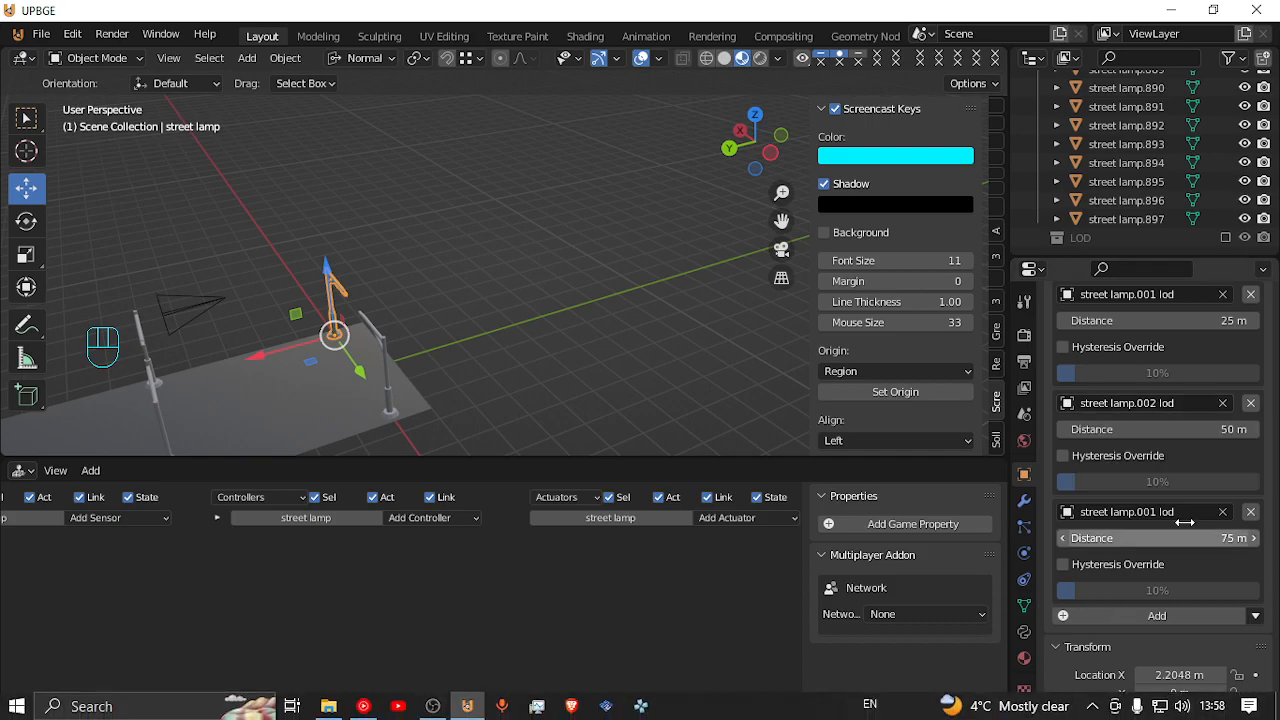
Collapse the street lamp col collection in the scene hierarchy.
scroll(1170, 190, "up", 15)
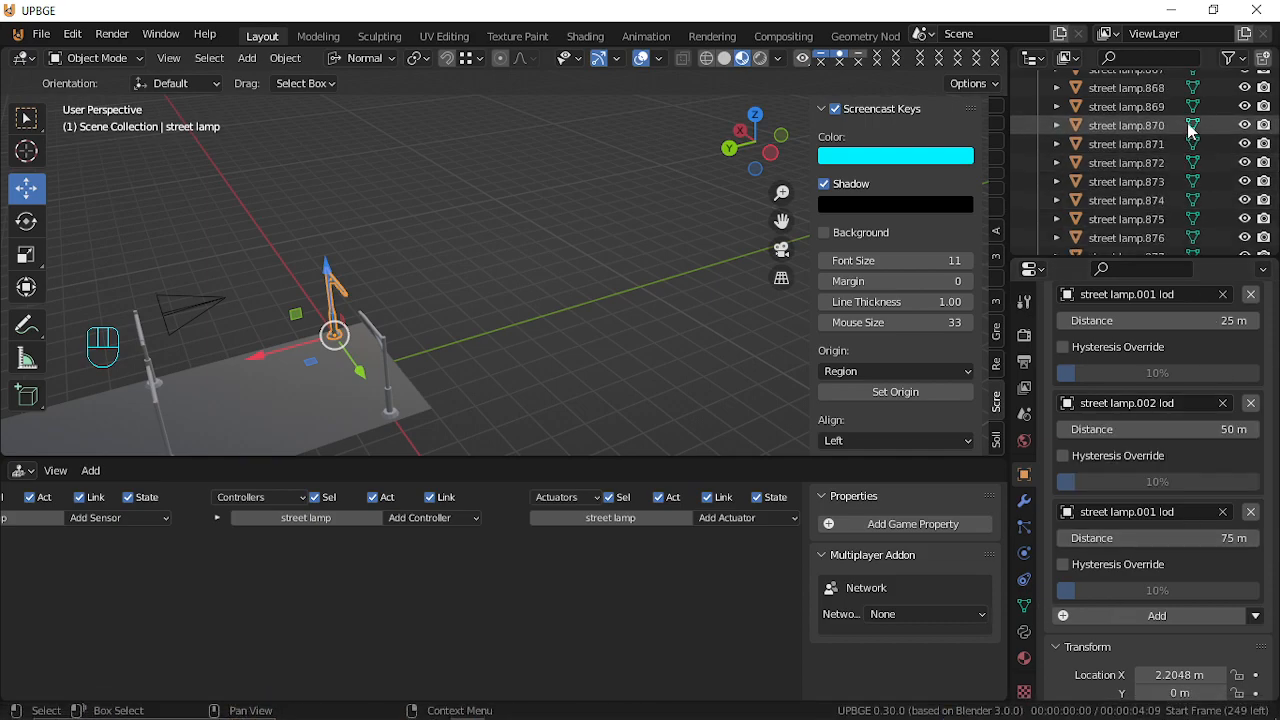
left_click_drag(1275, 226, 1266, 45)
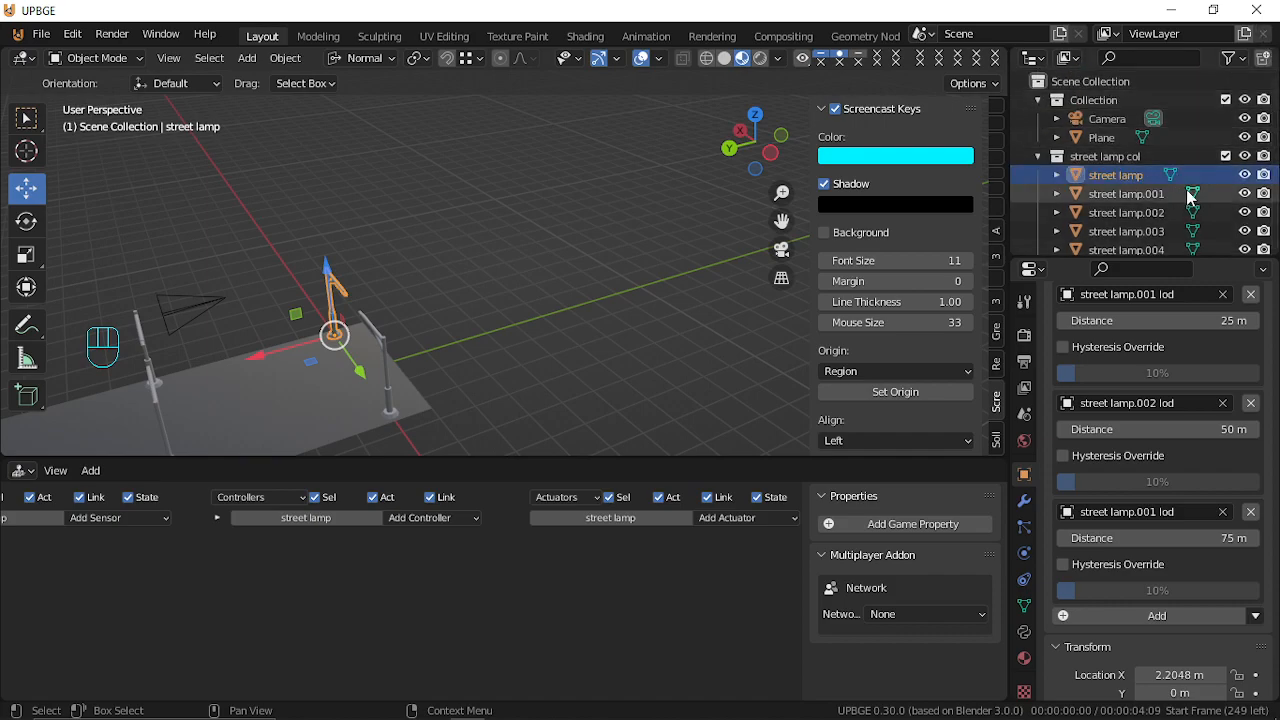
left_click(1037, 157)
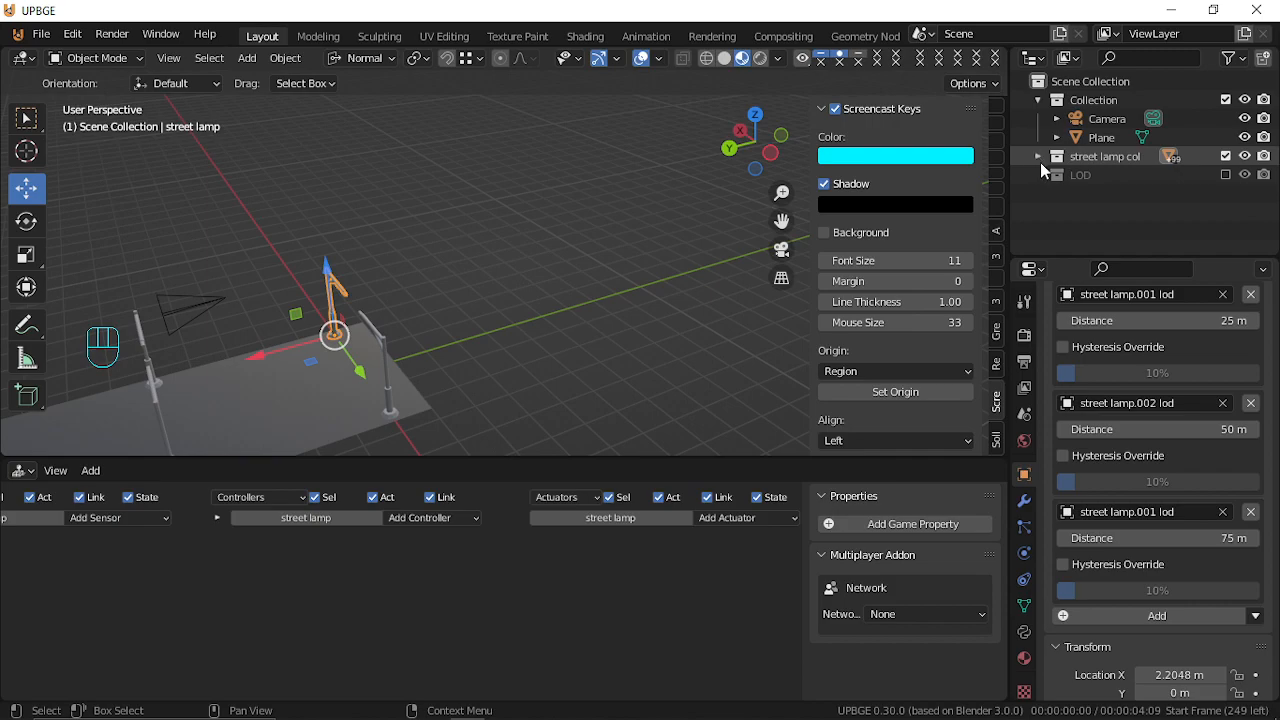
Try adding a fourth level of detail at 100 m to the original street lamp, then remove that empty level.
key("shift+grave")
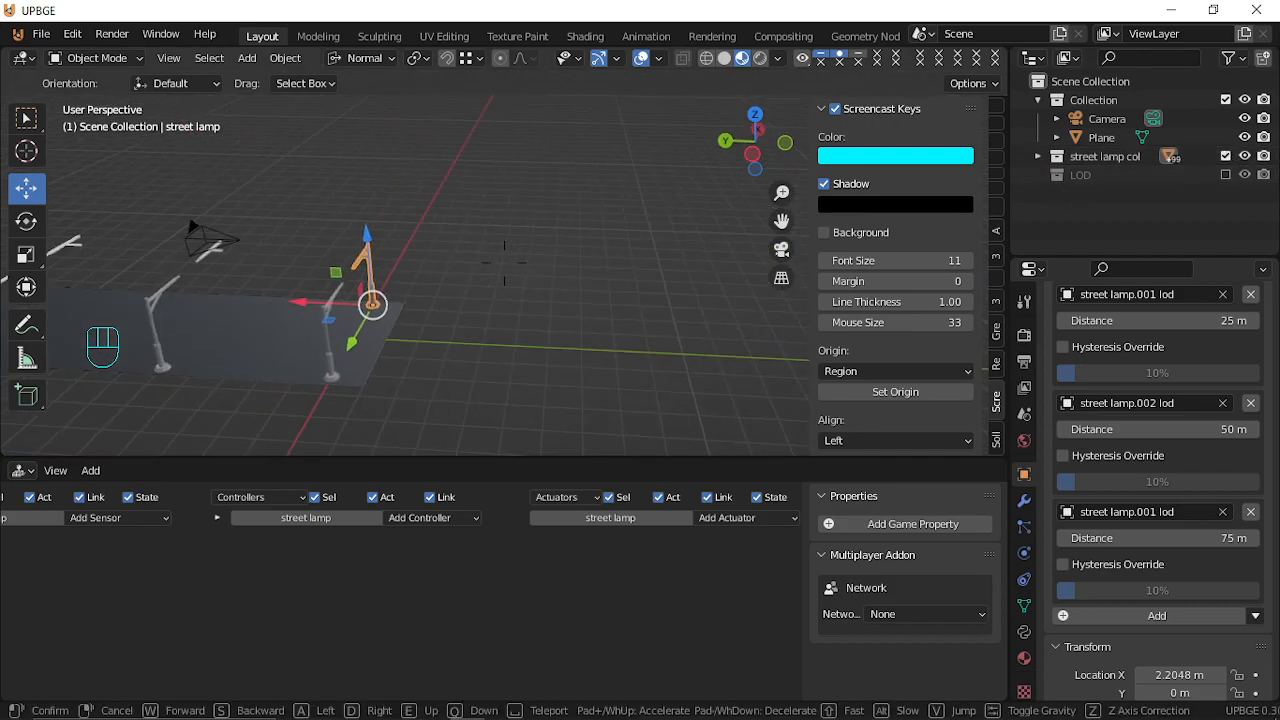
key("d")
left_click(505, 270)
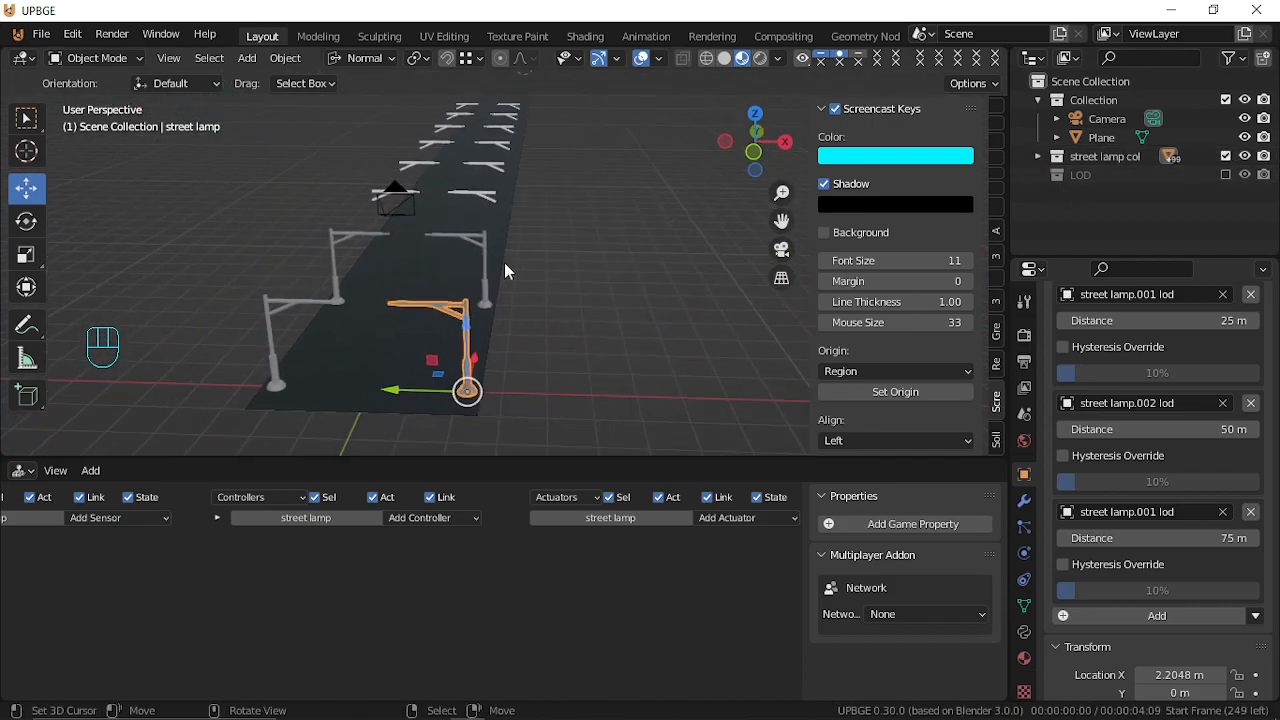
left_click_drag(1215, 540, 1219, 540)
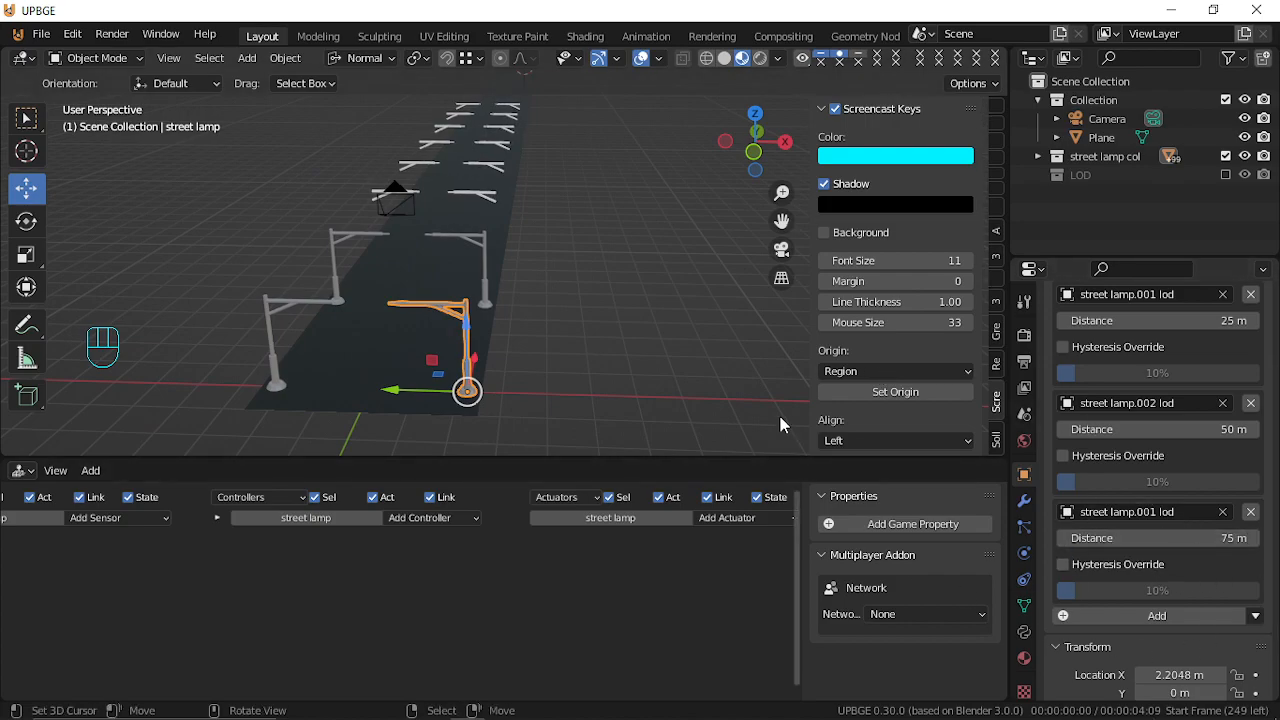
left_click(1157, 618)
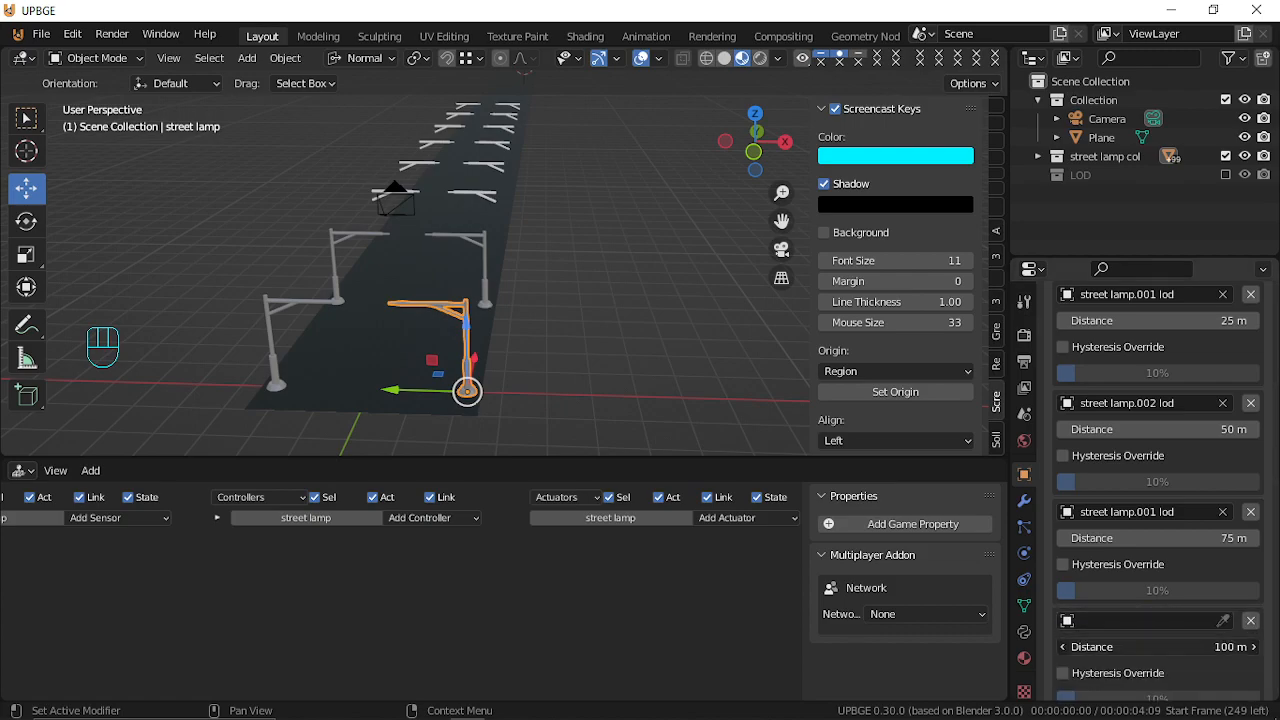
left_click(1250, 620)
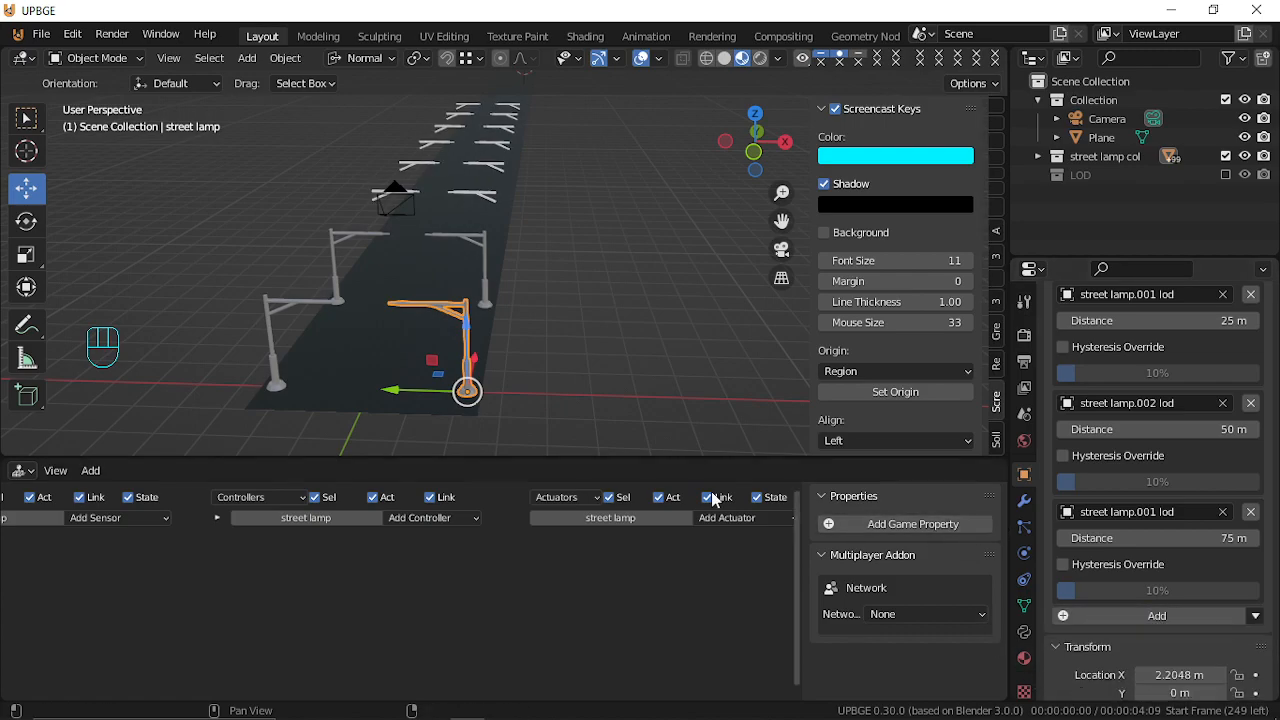
Examine how the street lamps along the roads switch level of detail at varying distances and heights.
key("shift+grave")
key("w")
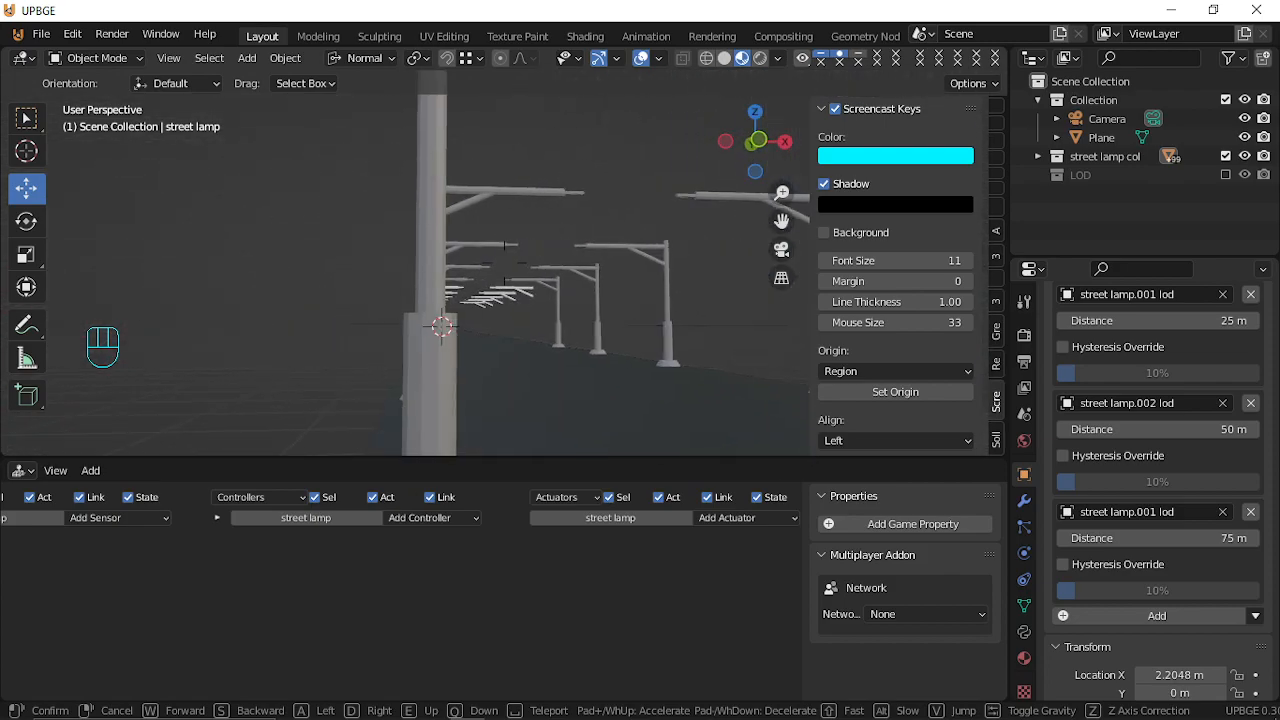
key("w")
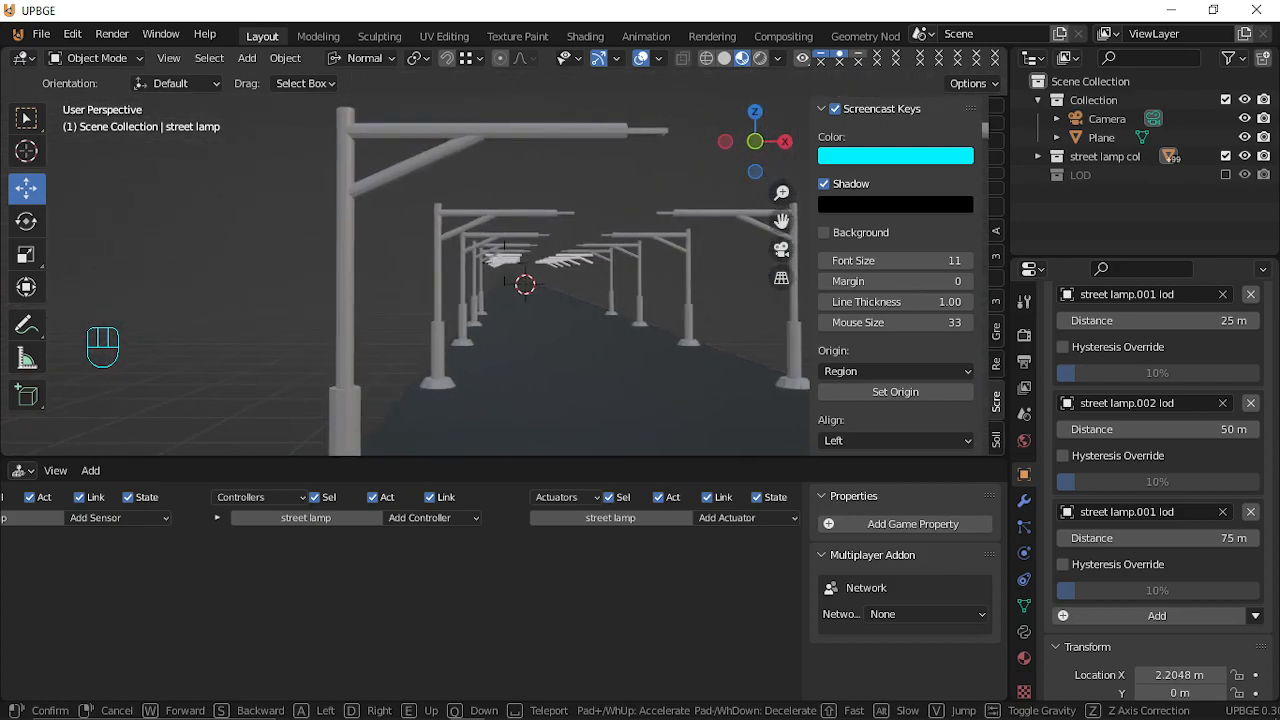
key("d")
key("w")
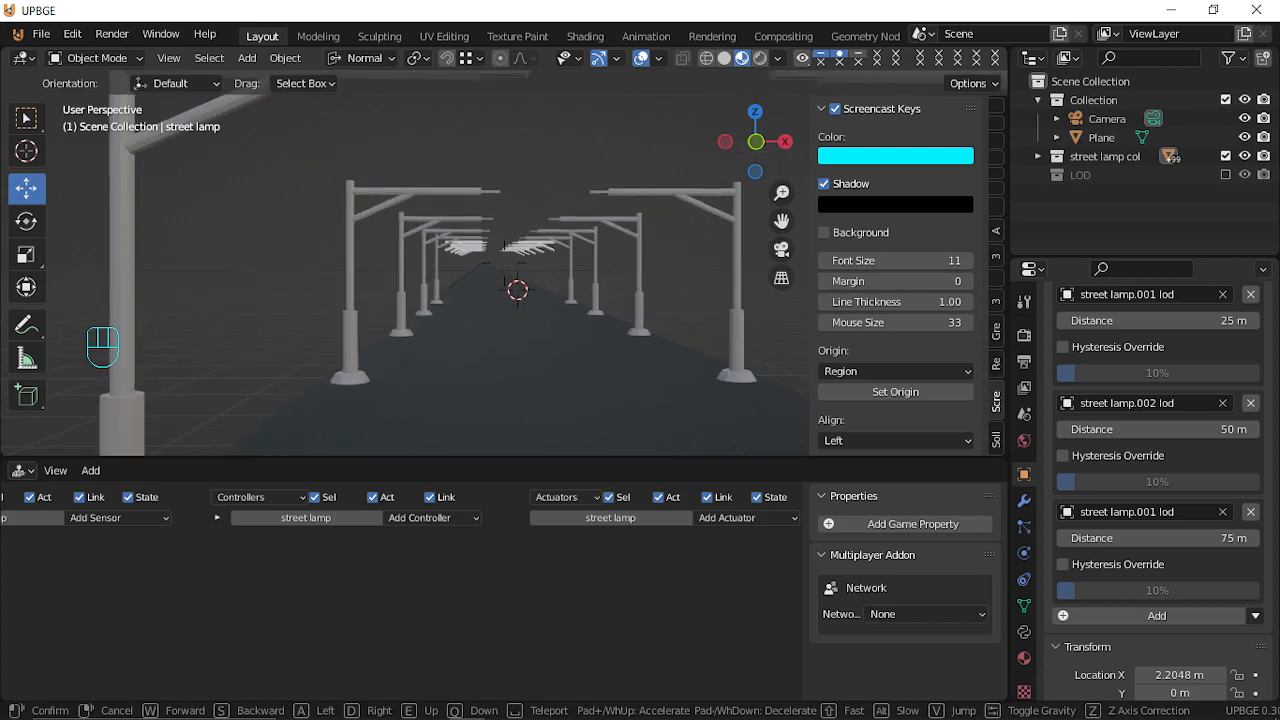
key("w")
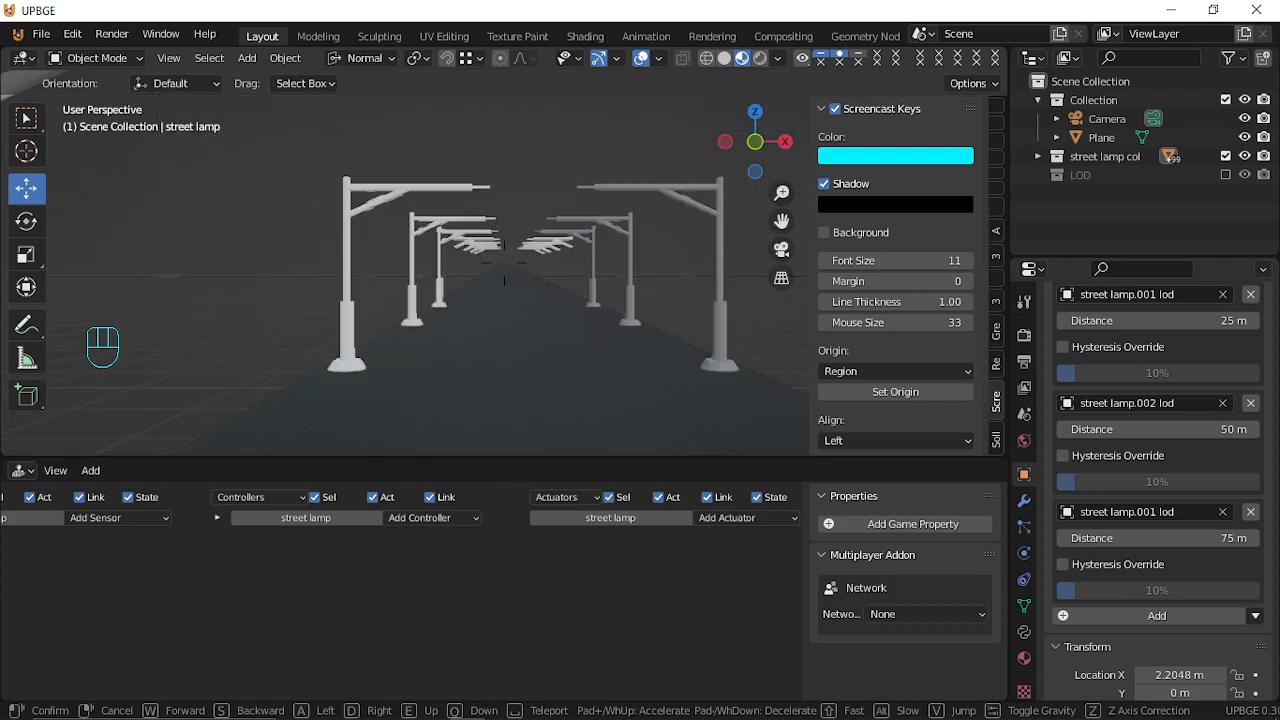
key("w")
key("e")
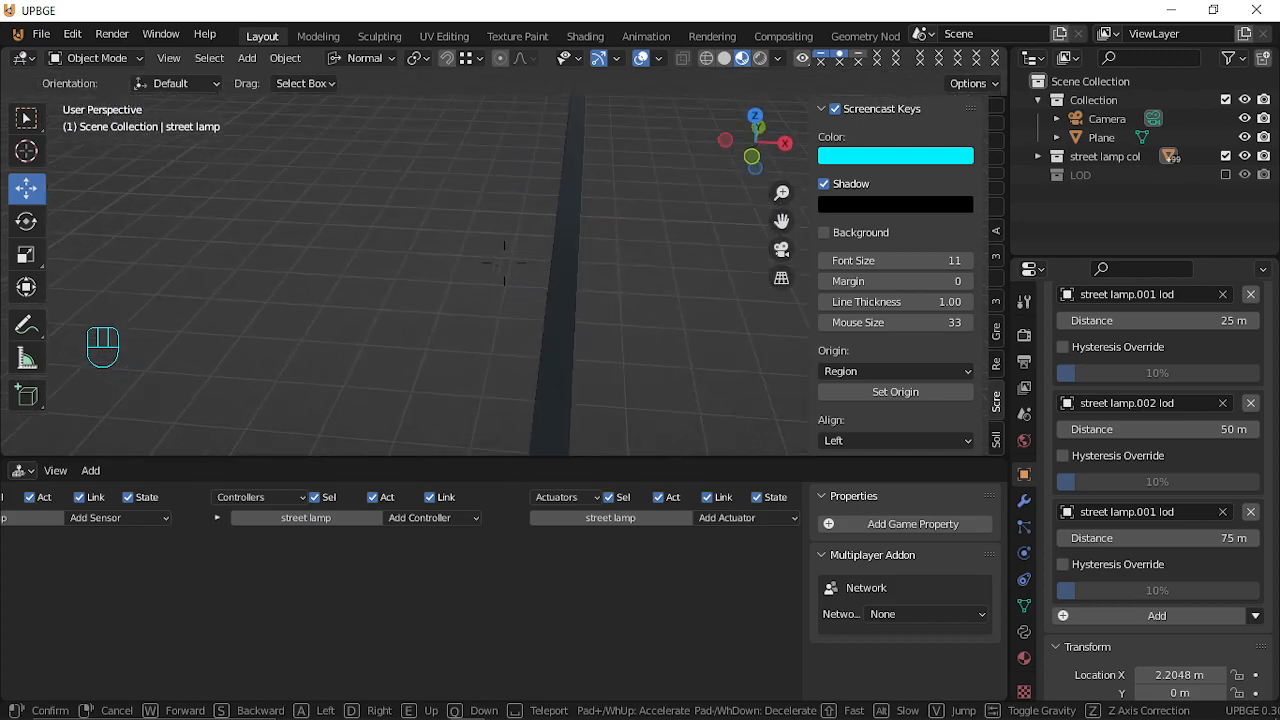
key("q")
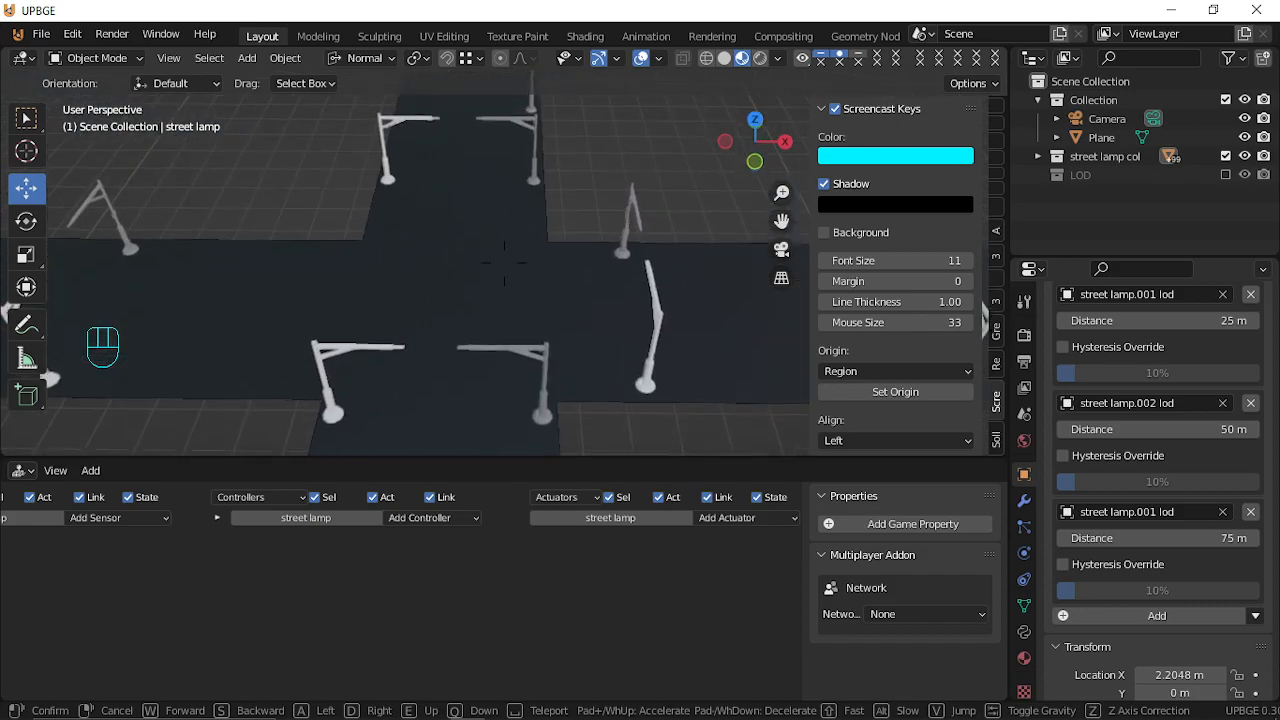
key("q")
key("e")
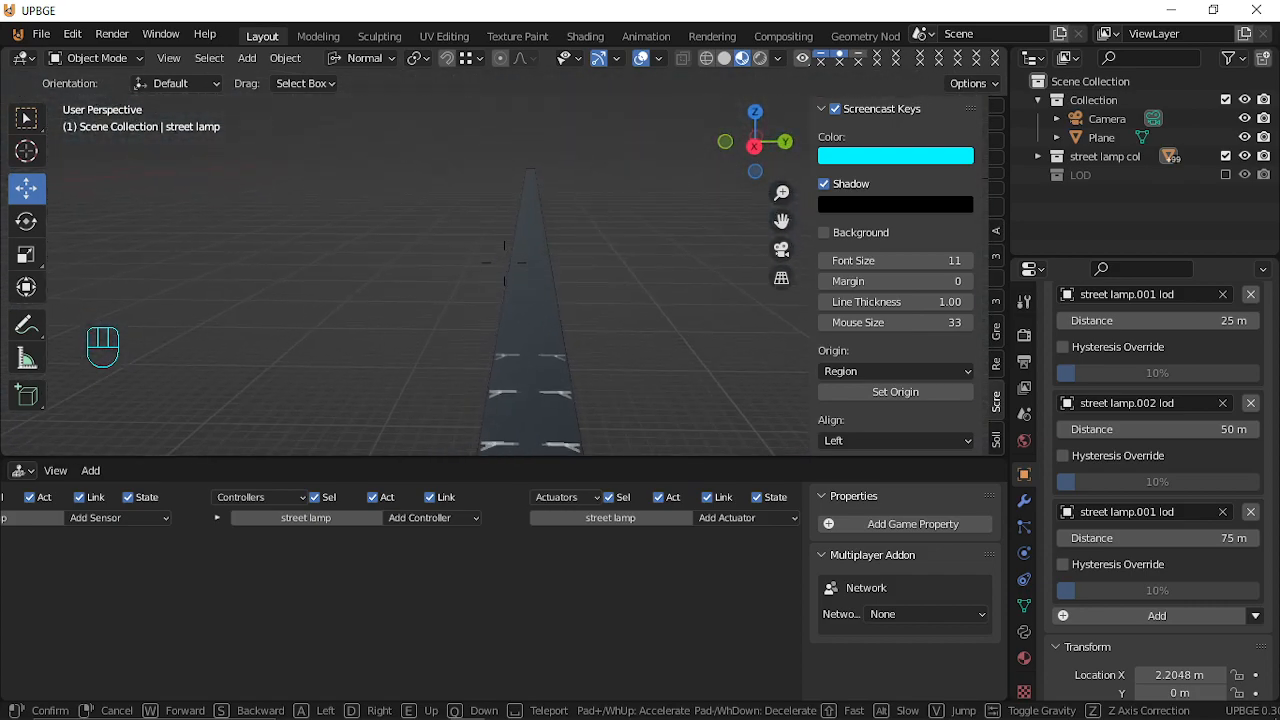
key("w")
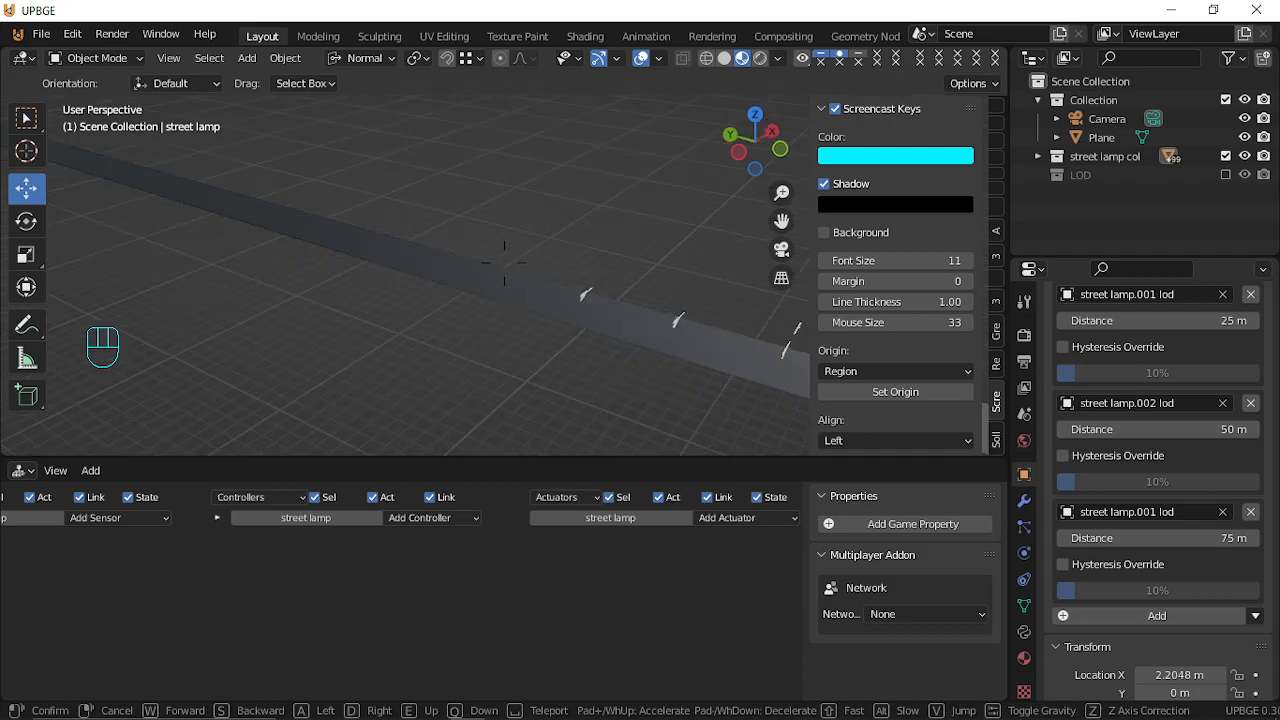
key("s")
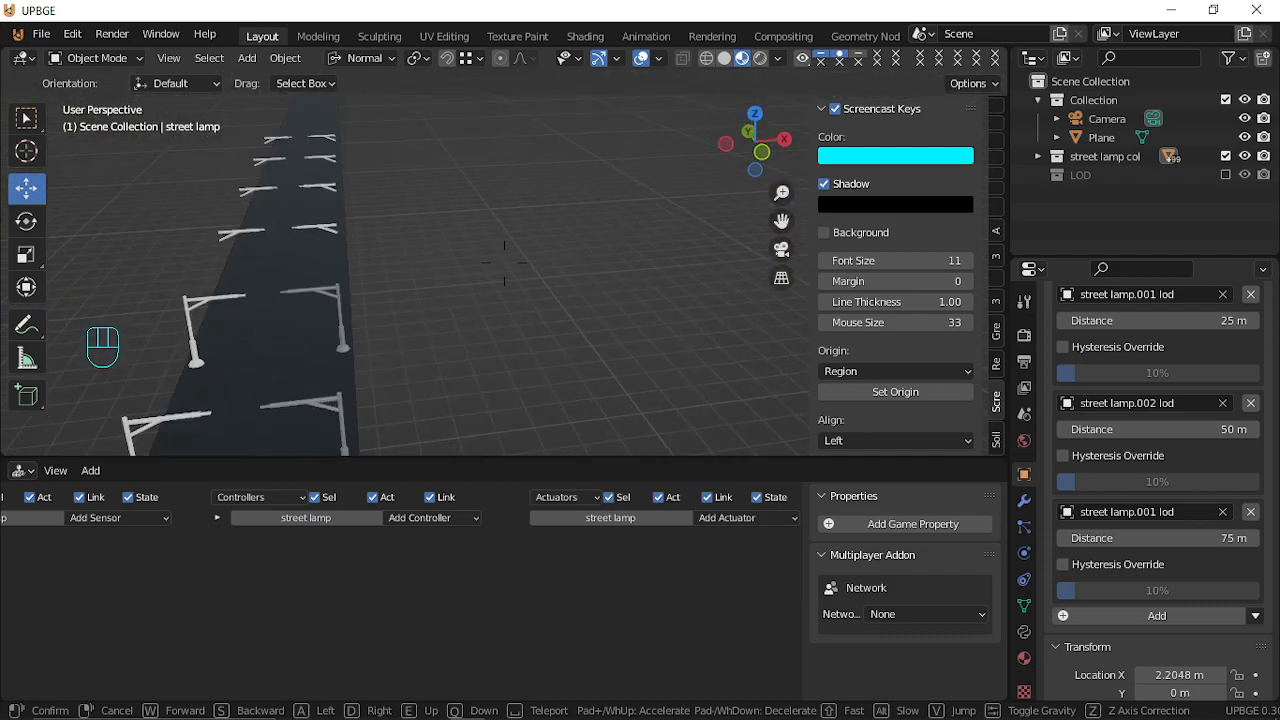
key("w")
key("e")
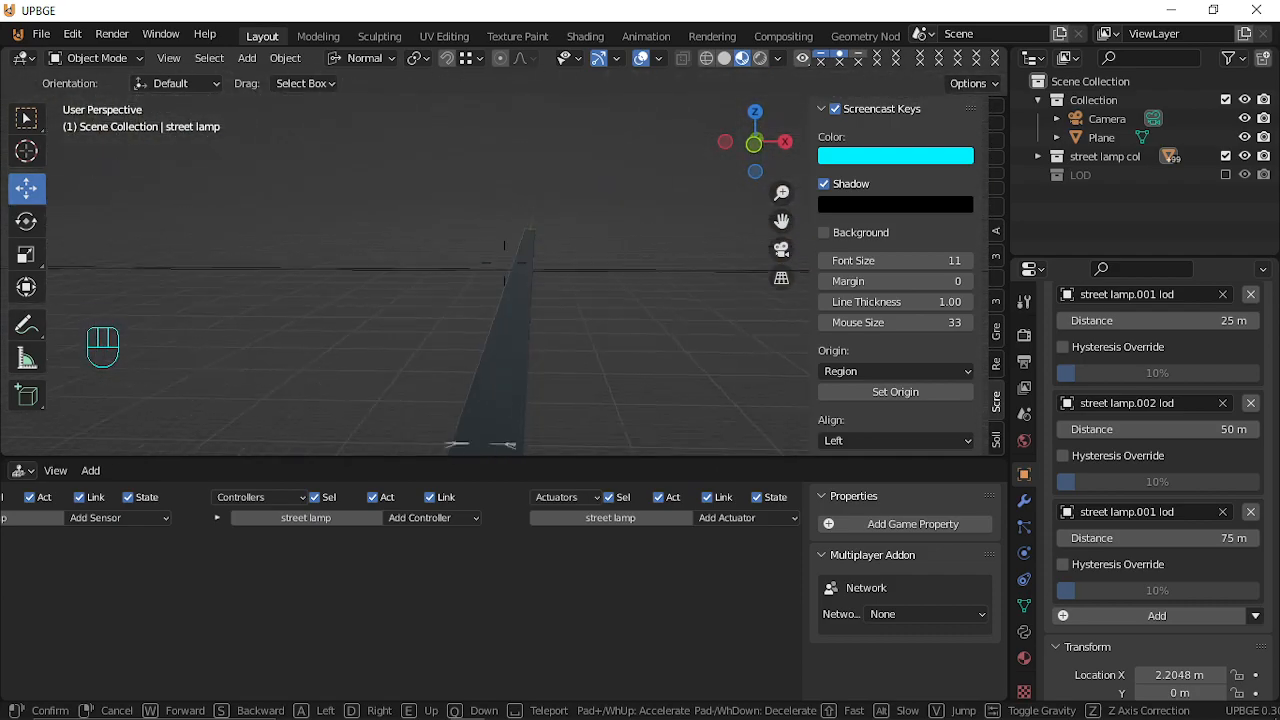
key("w")
key("w")
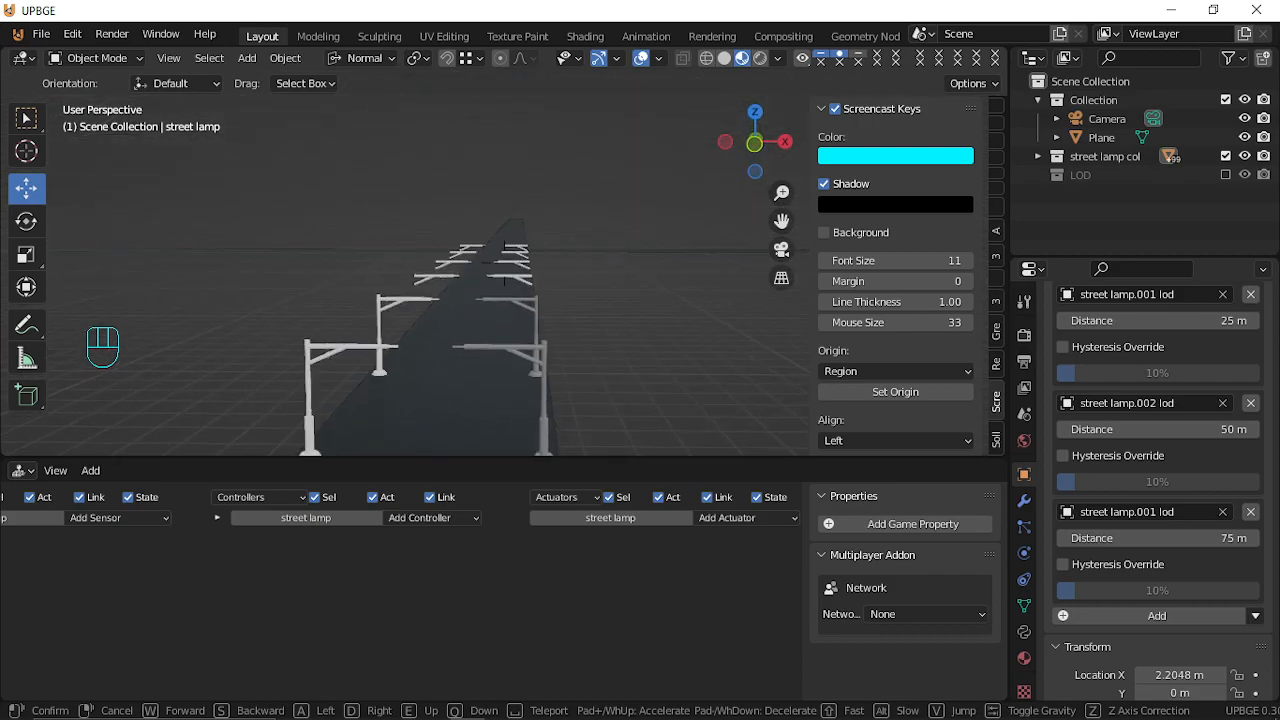
key("e")
left_click(504, 262)
Set the transform orientation to Global and select three consecutive lamps, street lamp.192, street lamp.074 and street lamp.350, along one side of the road.
left_click(372, 60)
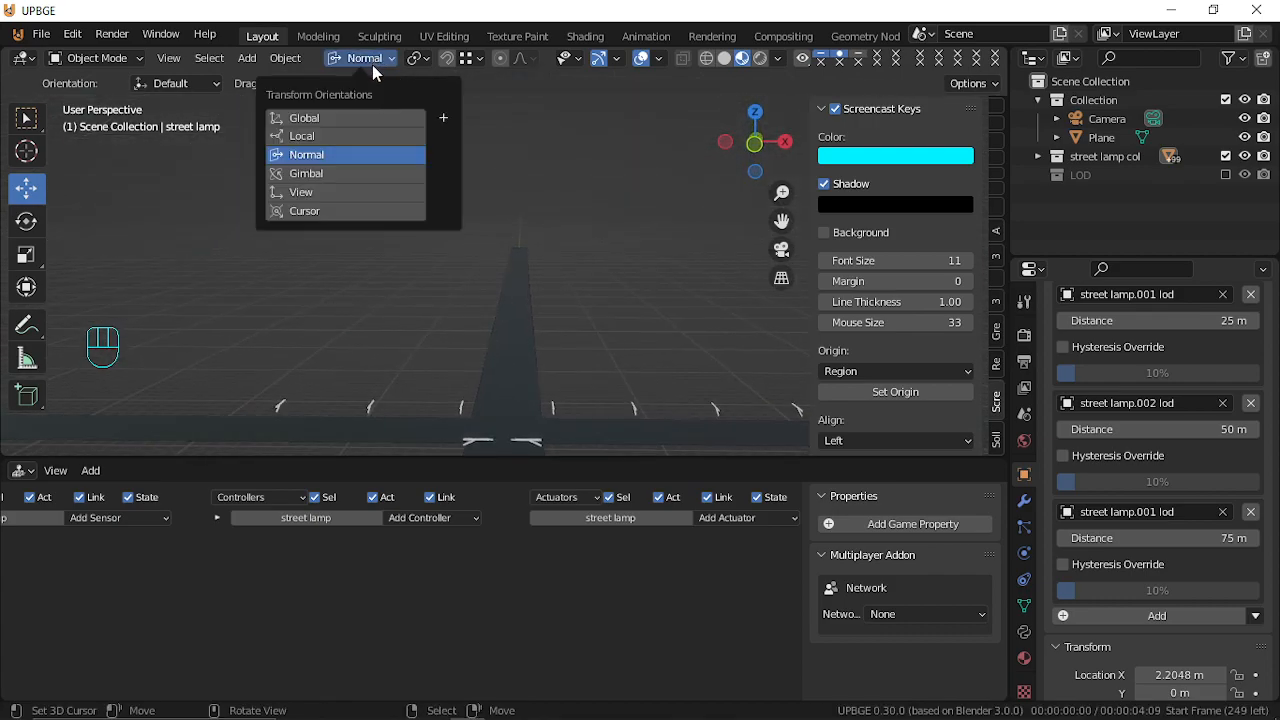
key("shift+grave")
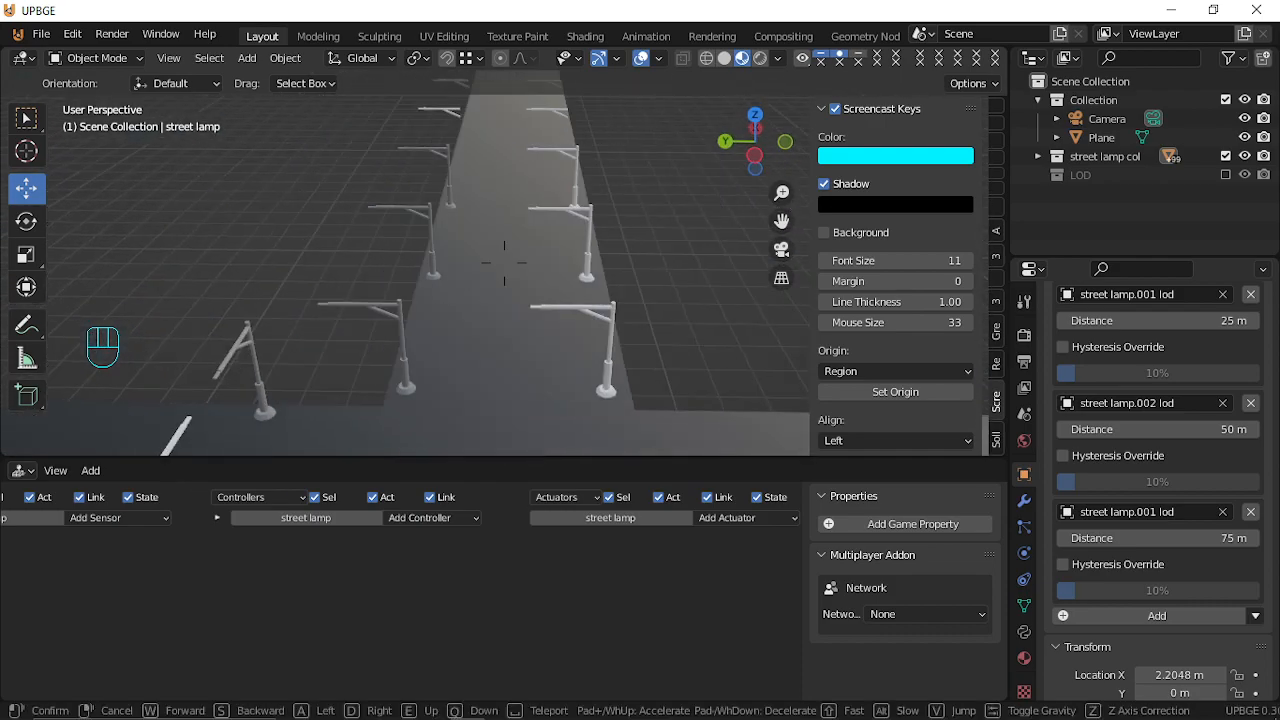
left_click(432, 300)
left_click(399, 320)
left_click(422, 210, "shift")
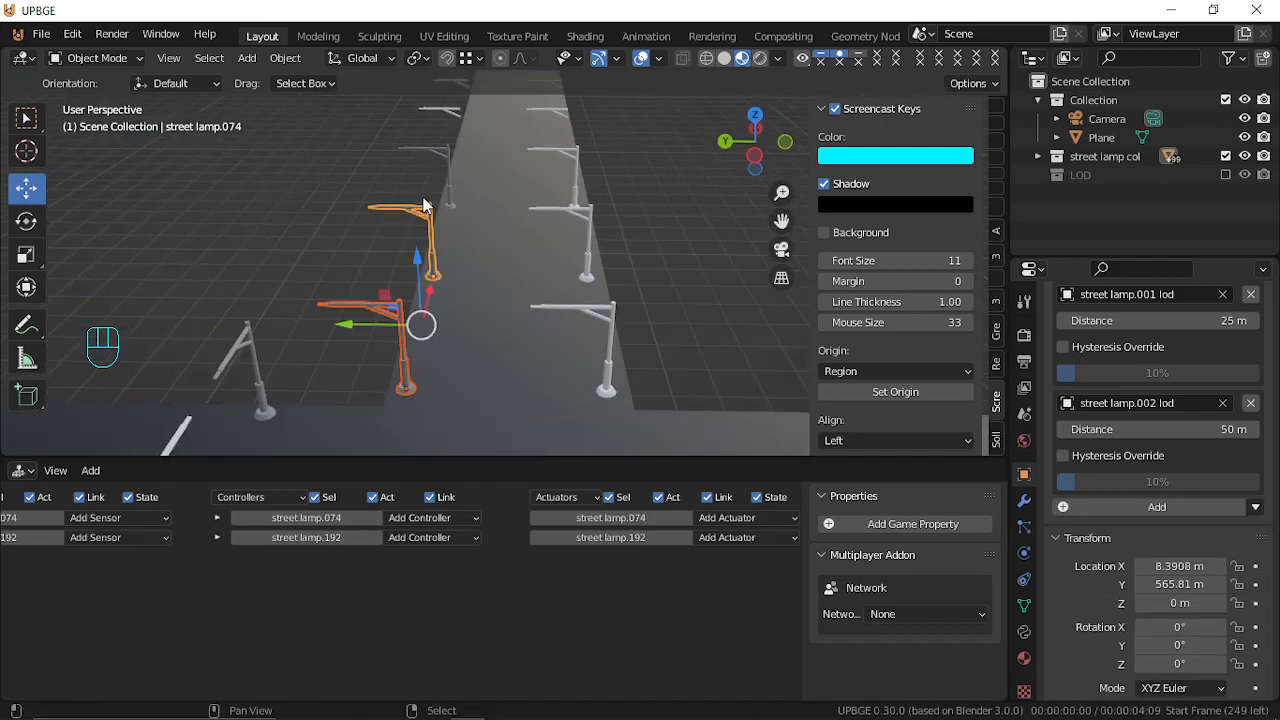
left_click(440, 152, "shift")
key("shift+grave")
left_click(482, 254)
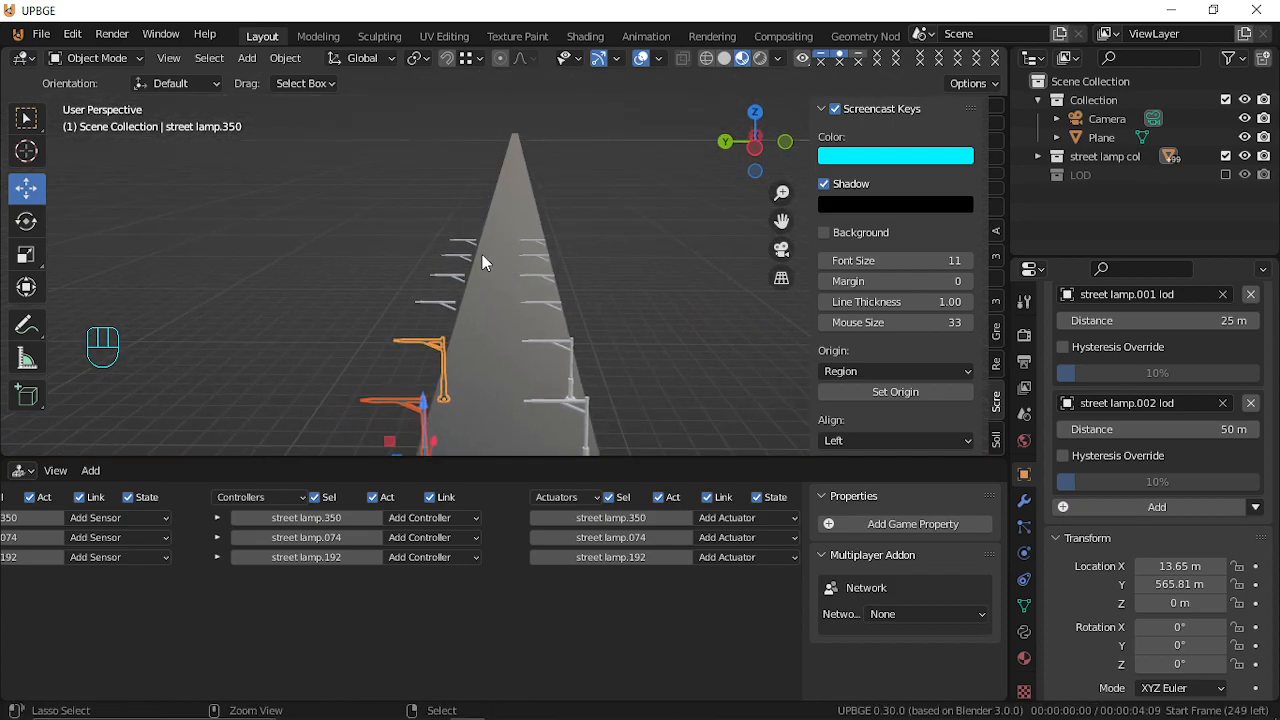
Rotate street lamp.636 at the crossroads corner to -90° about global Z and move it to about X 385.15 m, Y 566.48 m.
key("shift+grave")
key("w")
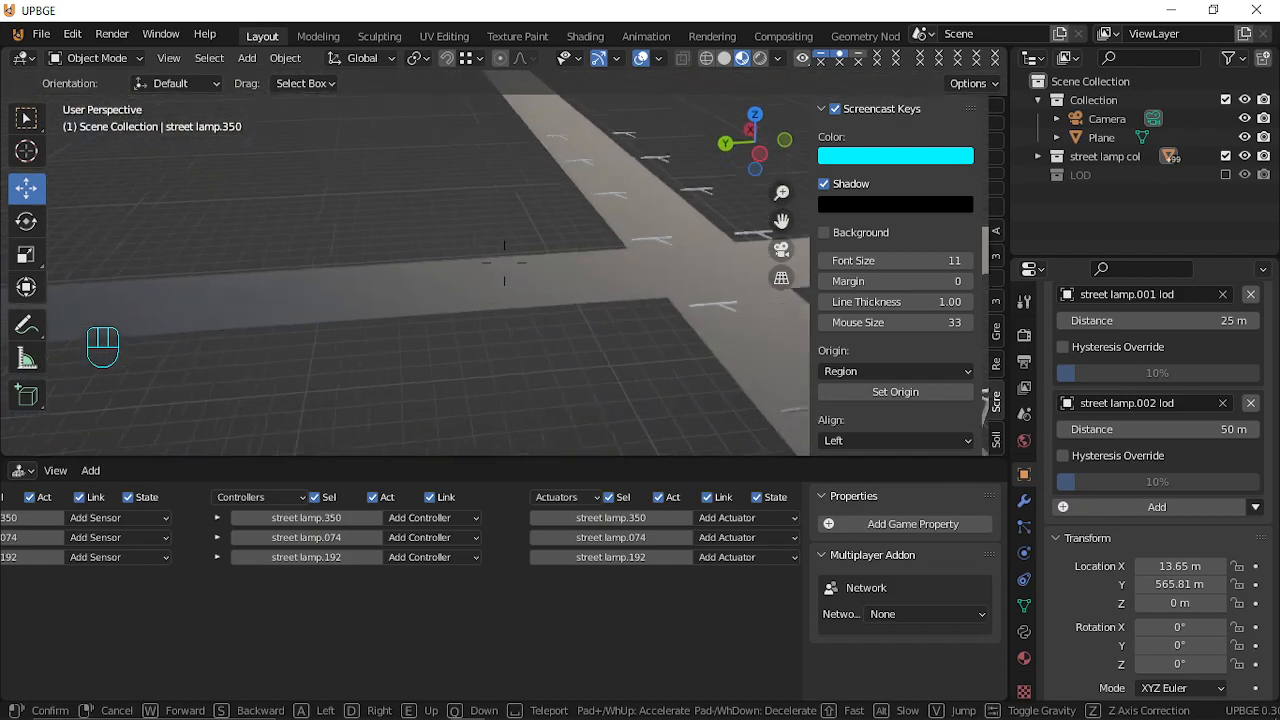
left_click(541, 236)
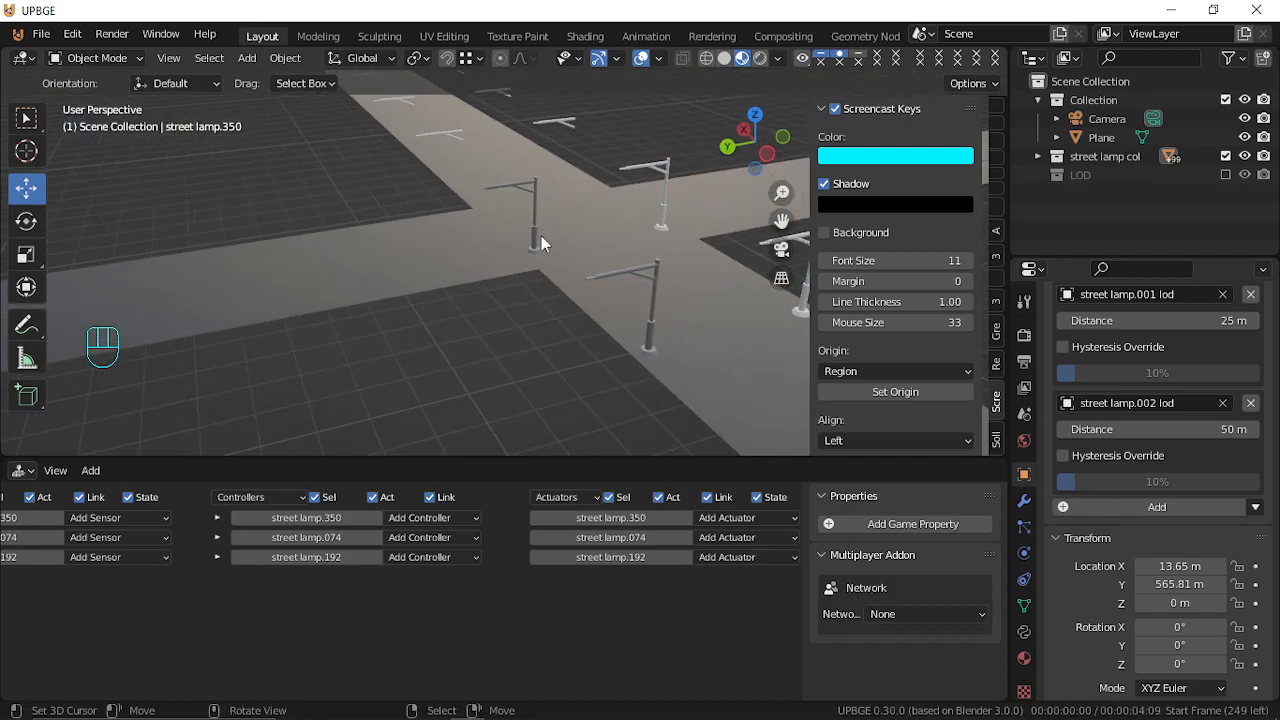
left_click(535, 241)
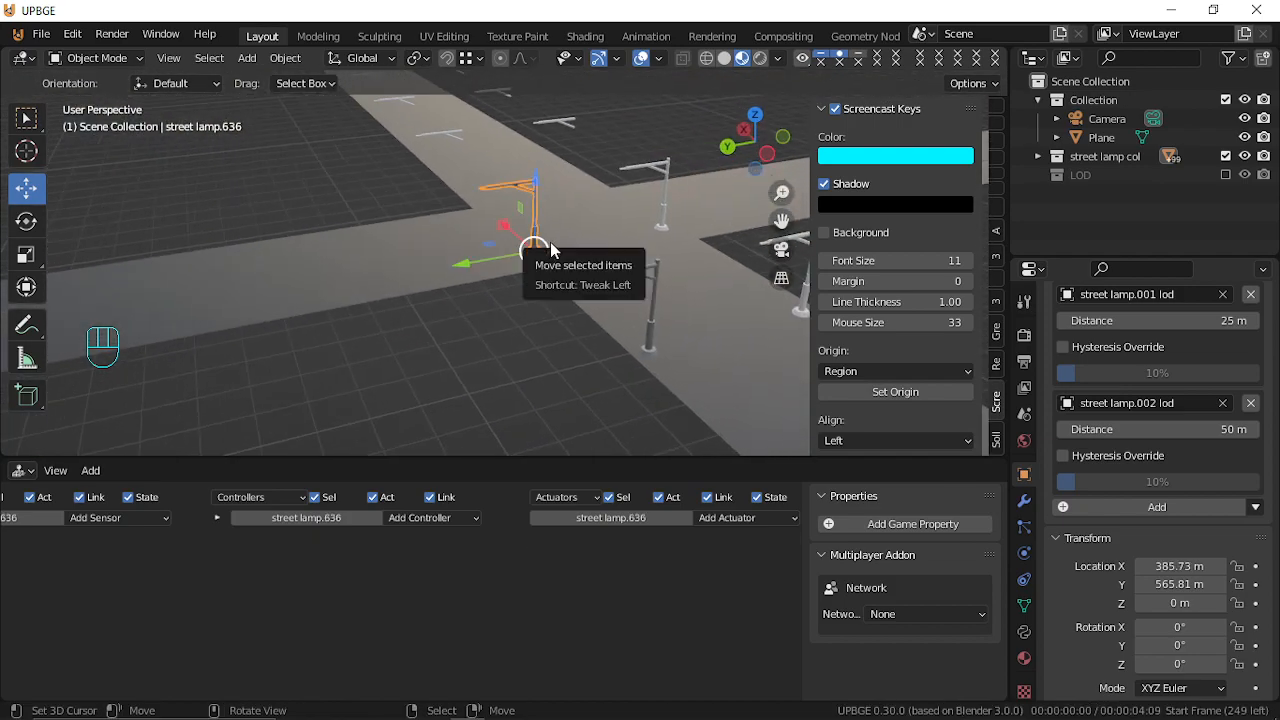
key("shift+grave")
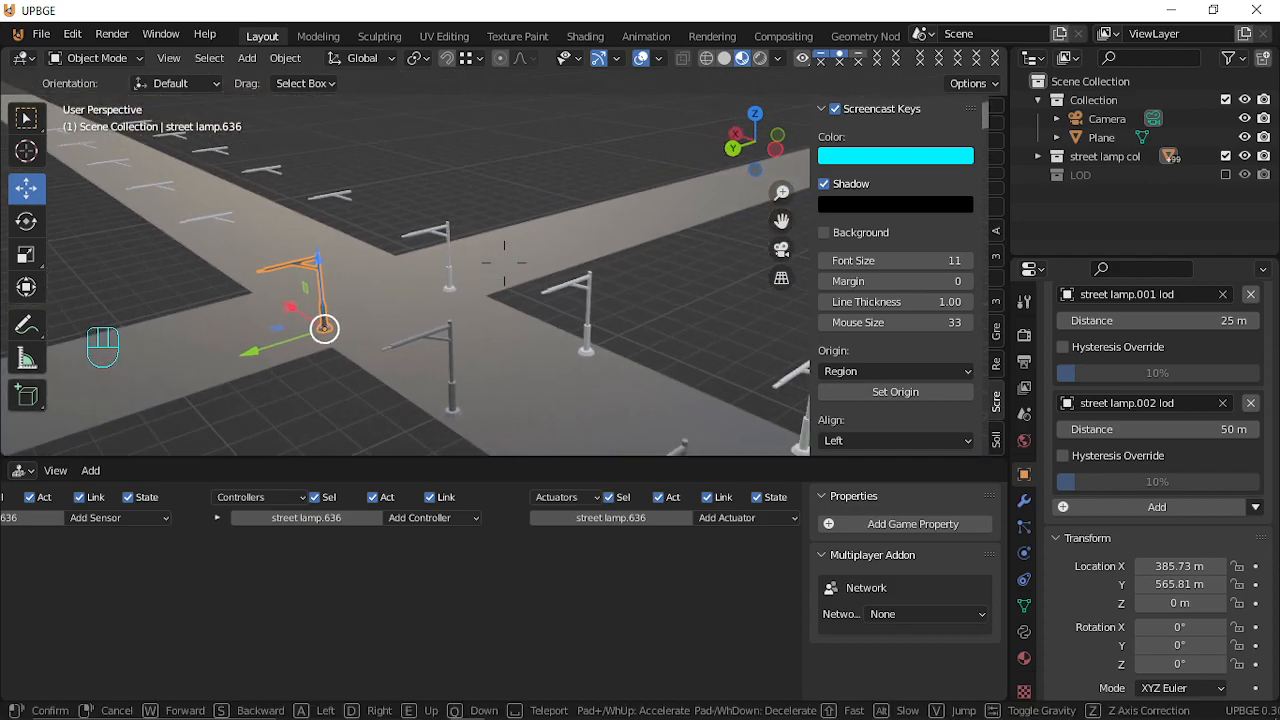
left_click(459, 285)
key("r")
key("z")
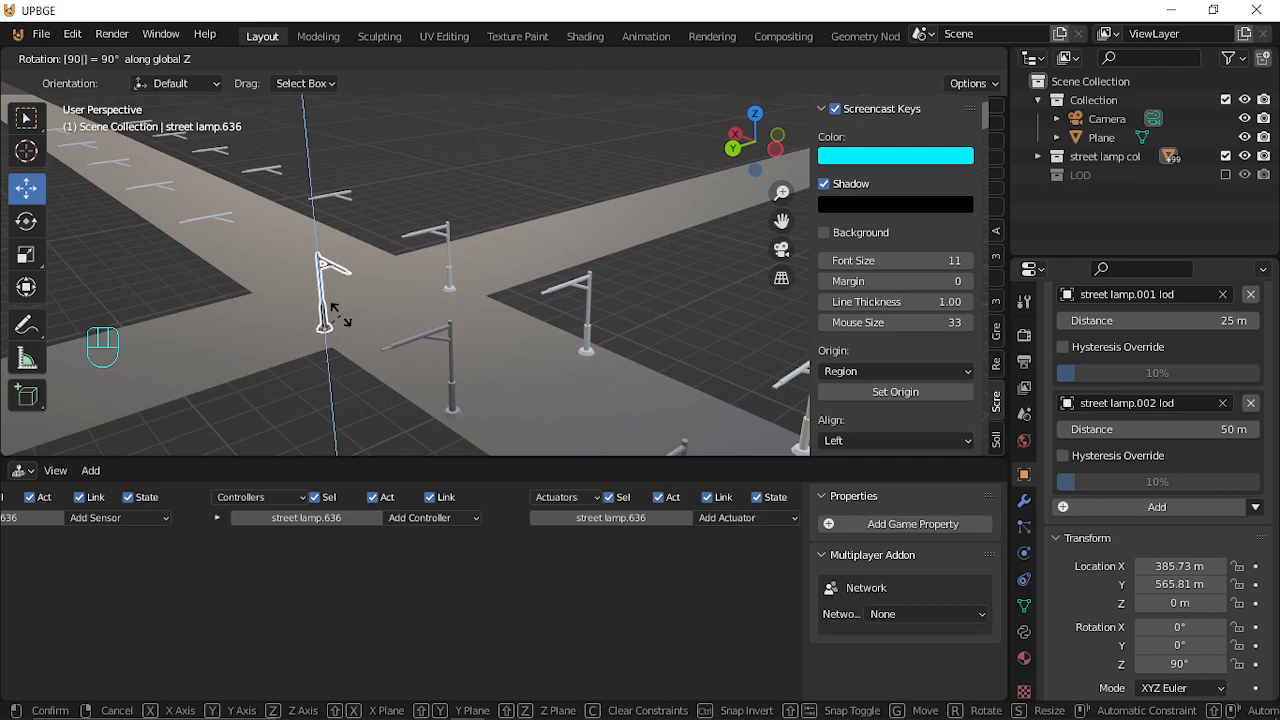
key("Return")
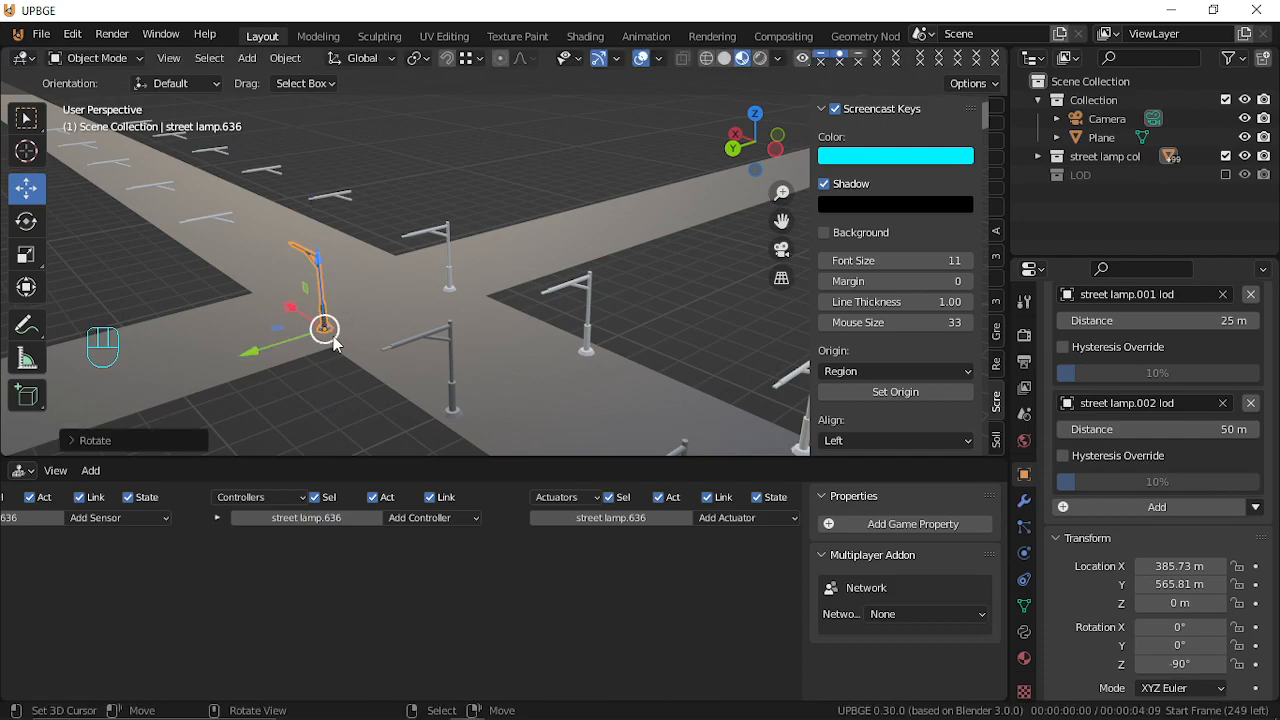
left_click_drag(324, 328, 318, 350)
Make a linked duplicate of street lamp.636 and place it about 4 m away along the X axis.
key("shift+grave")
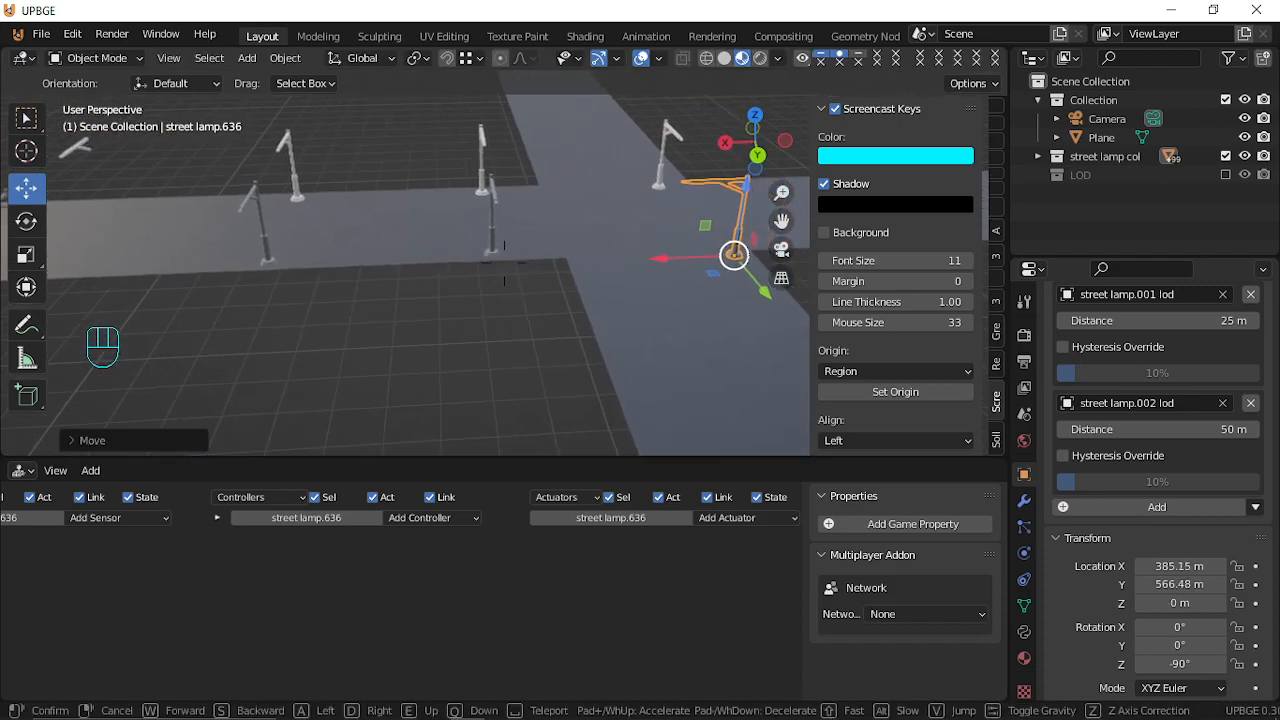
left_click(504, 264)
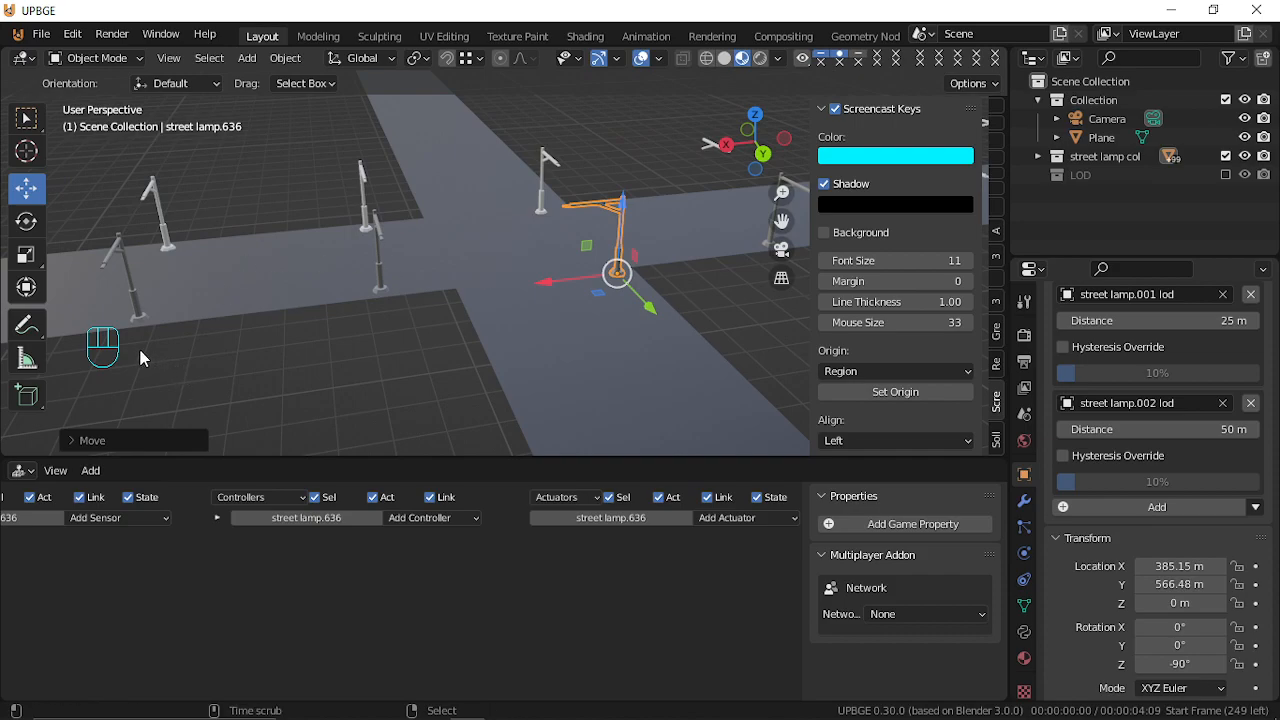
right_click(245, 362, "shift")
key("shift+d")
key("x")
left_click(264, 338)
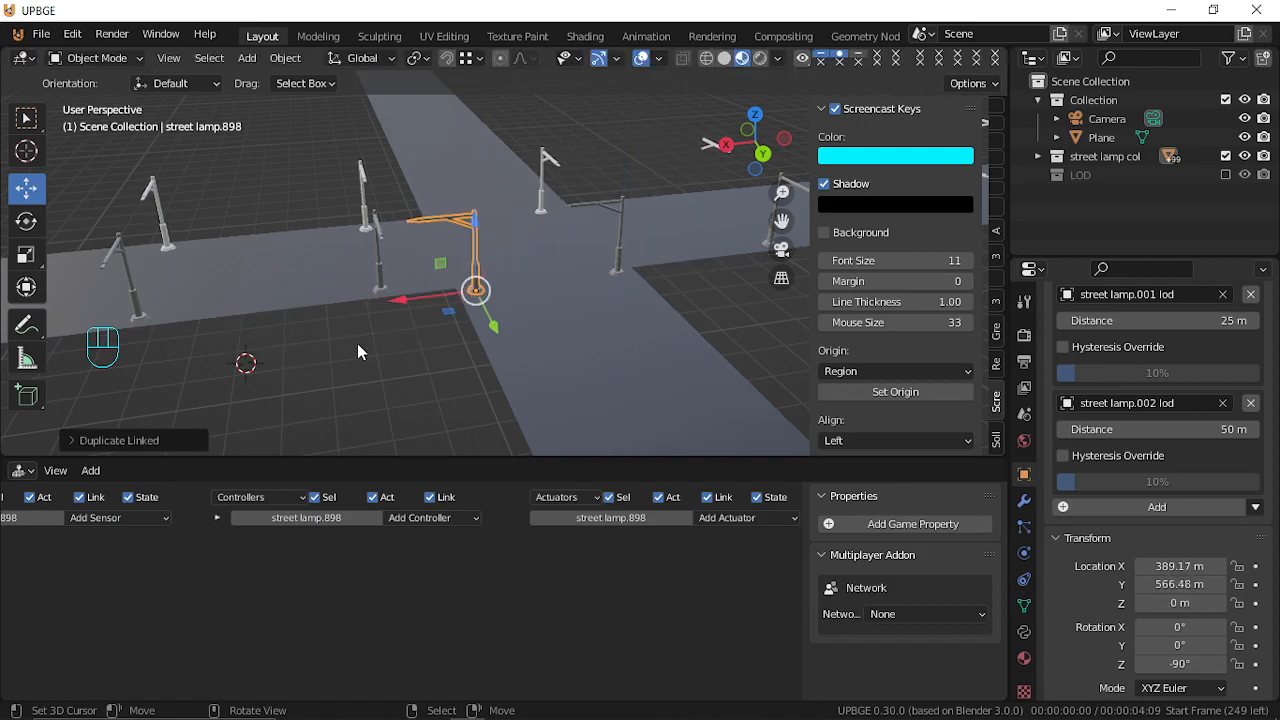
Rotate the linked lamp copy about the global Z axis to a Z rotation of 20°.
key("r")
key("z")
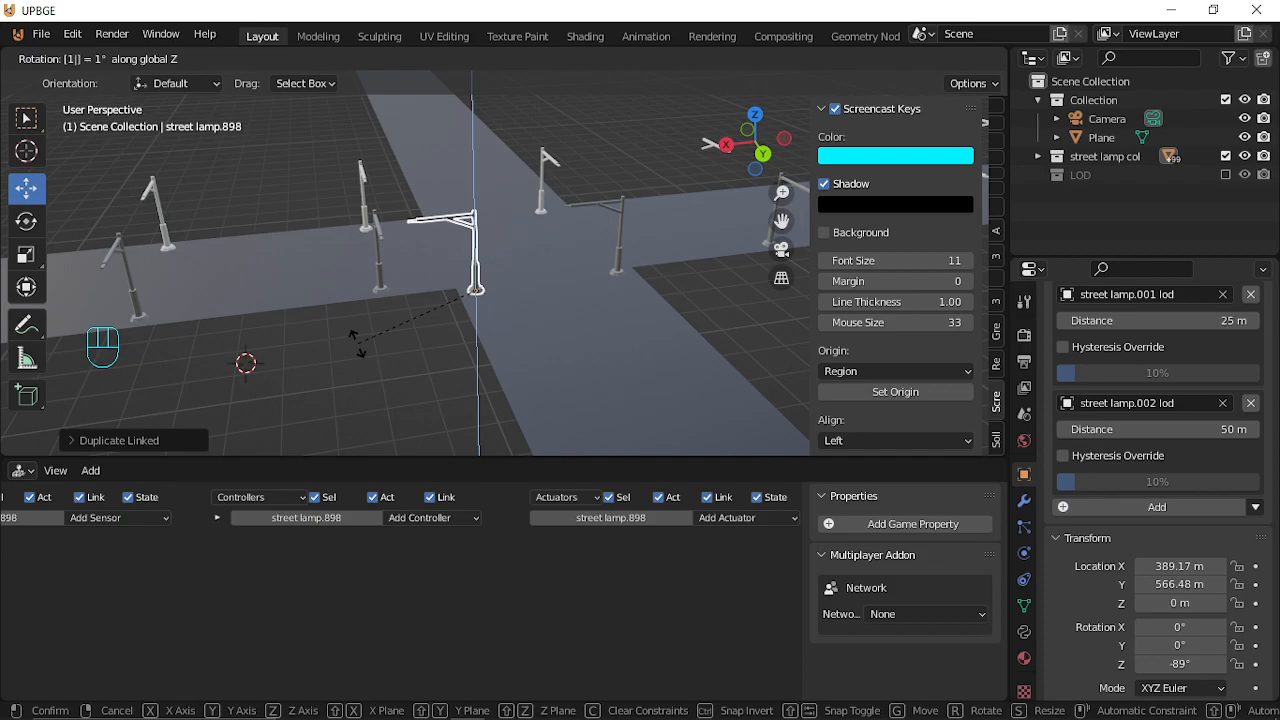
key("Return")
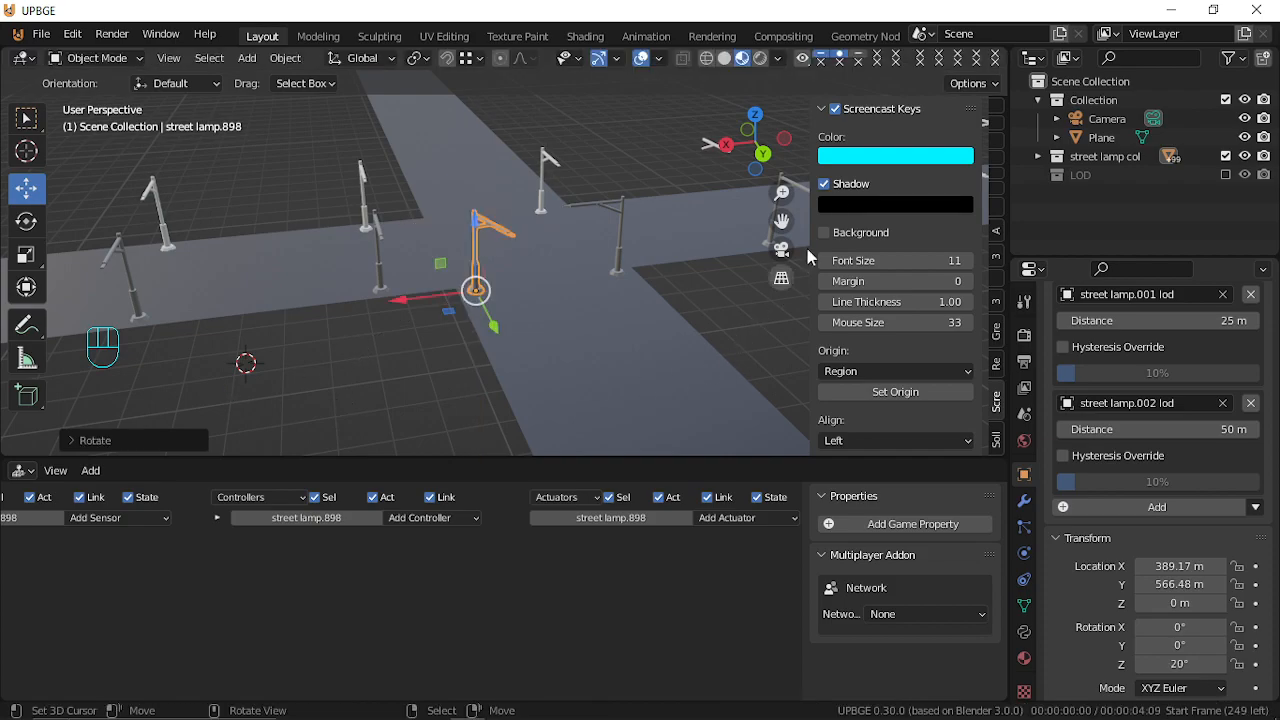
Delete the rotated linked lamp copy at the crossroads.
left_click(834, 109)
key("alt")
key("x")
left_click(522, 280)
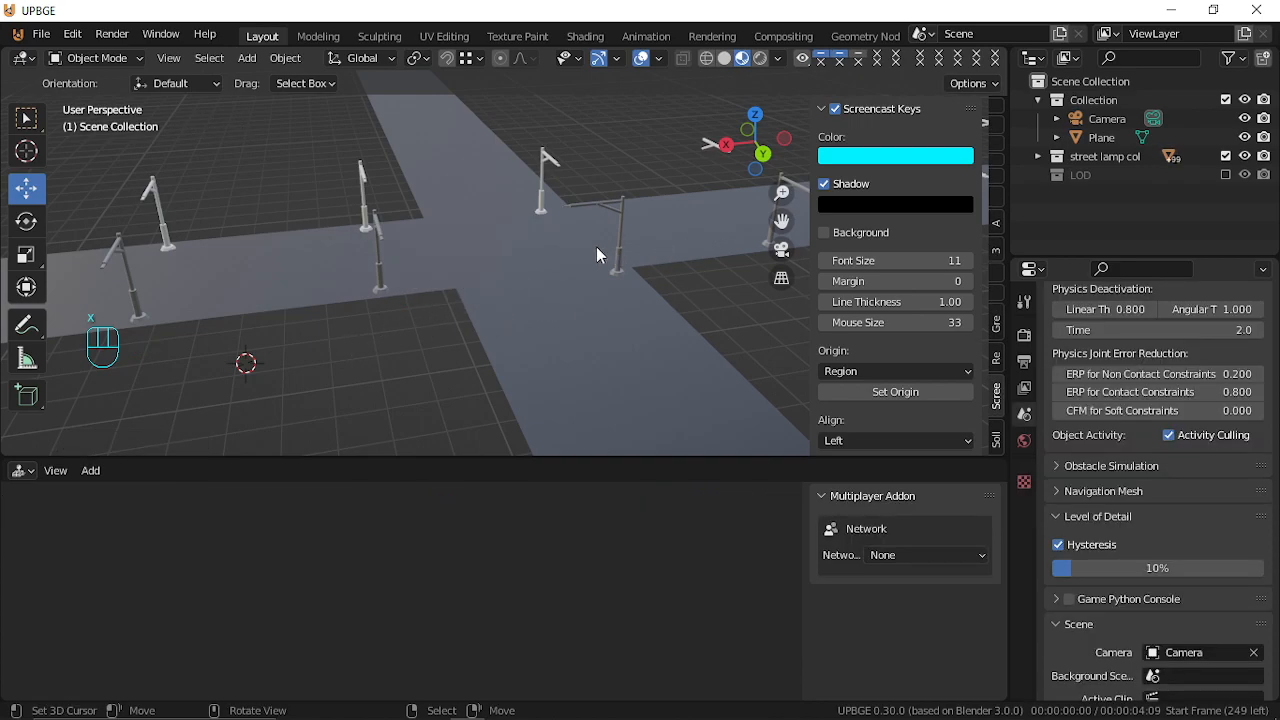
Make a linked duplicate of street lamp.636 and place it about 4 m away along the X axis, across the road.
left_click(625, 234)
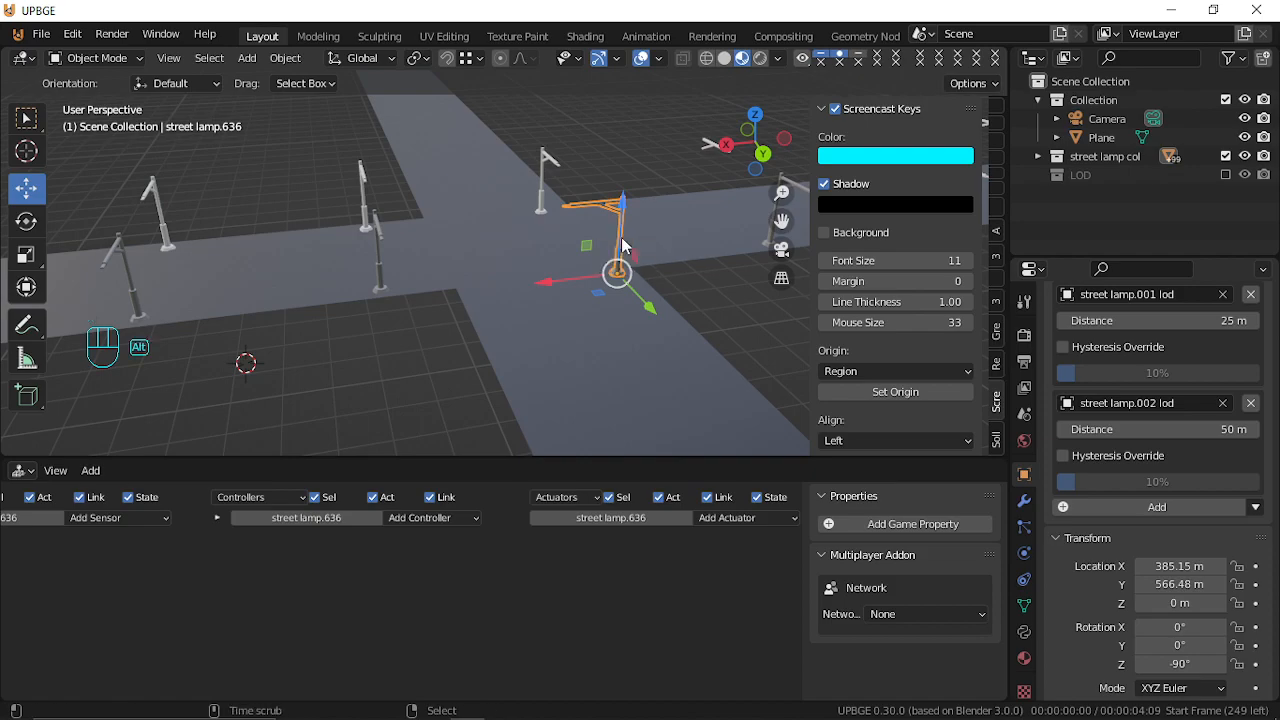
key("alt+d")
key("z")
key("x")
left_click(478, 289)
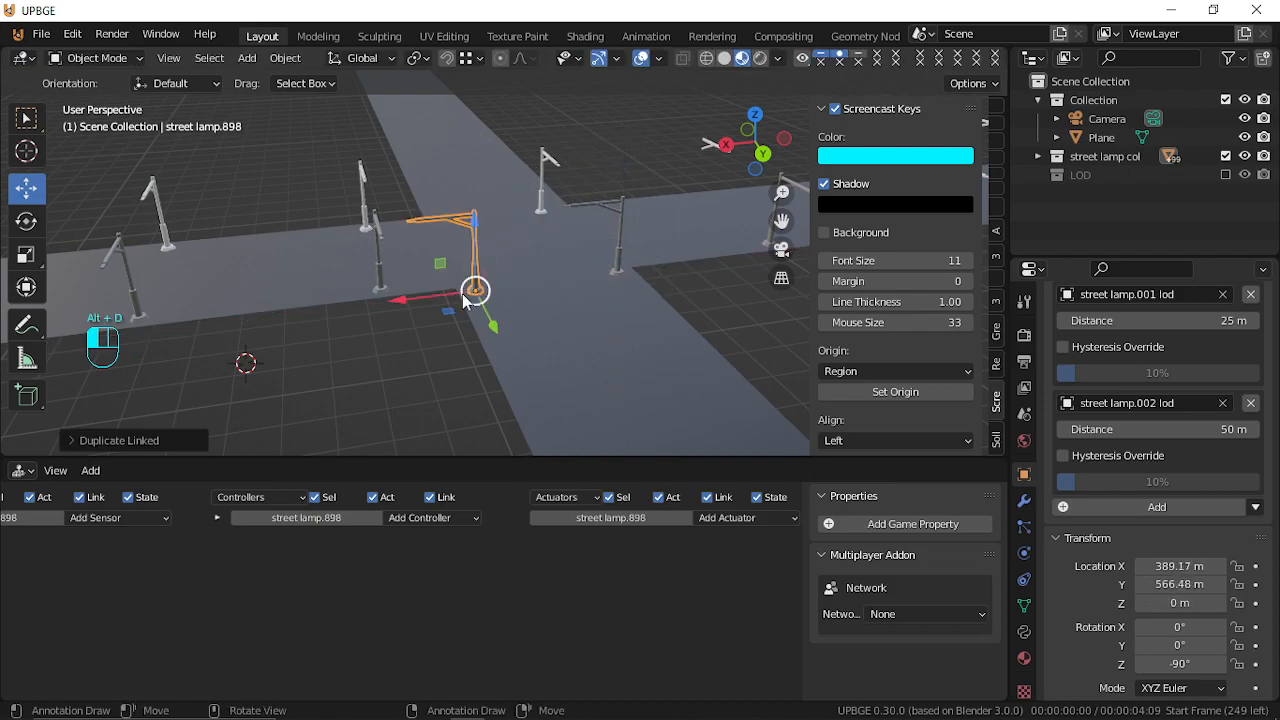
Rotate the linked lamp copy 180° about the global Z axis so it faces the original lamp.
key("r")
key("z")
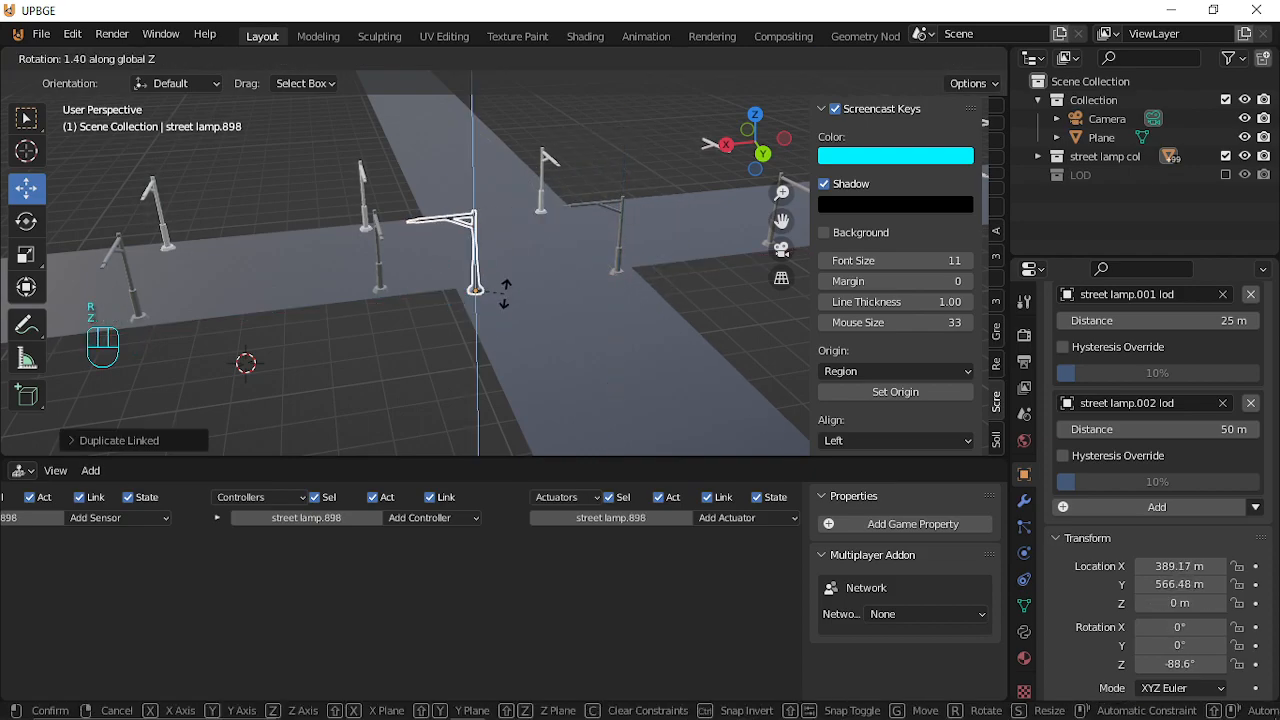
left_click(504, 292)
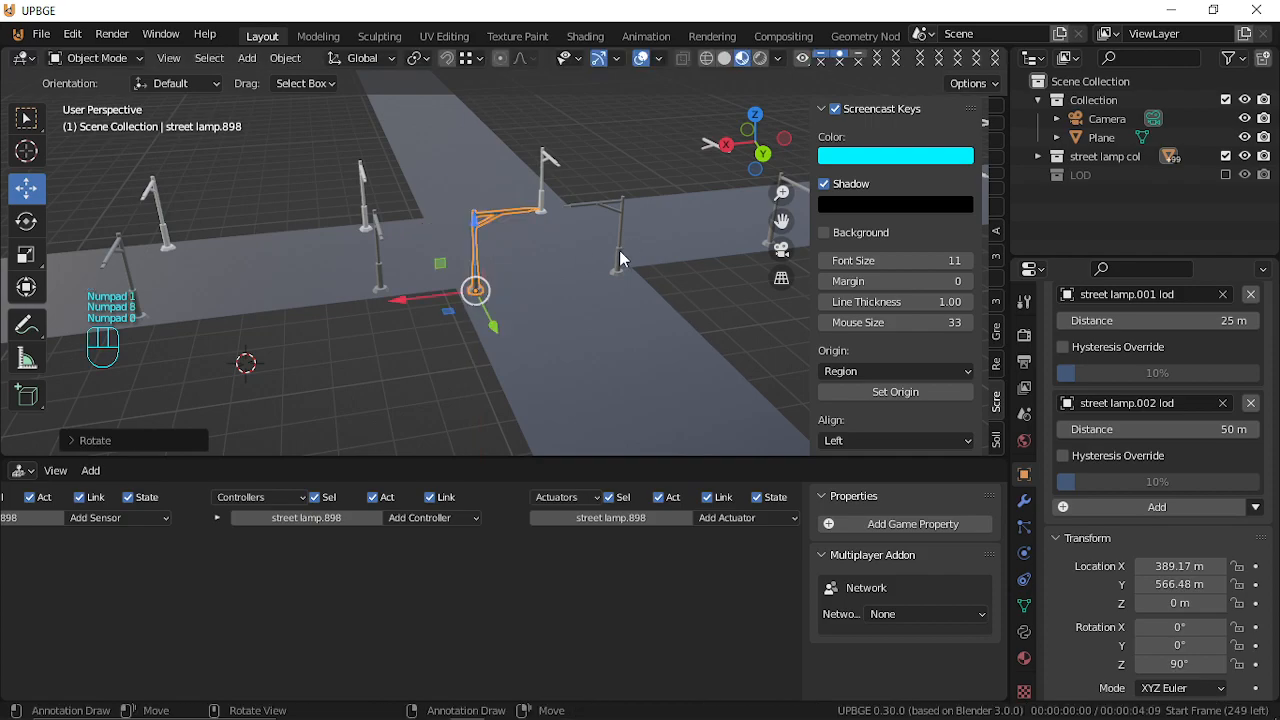
Make linked duplicates of the facing lamp pair at the crossroads and place them about 5 m away along the positive Y axis.
left_click(621, 251)
key("shift+f")
key("w")
key("e")
key("s")
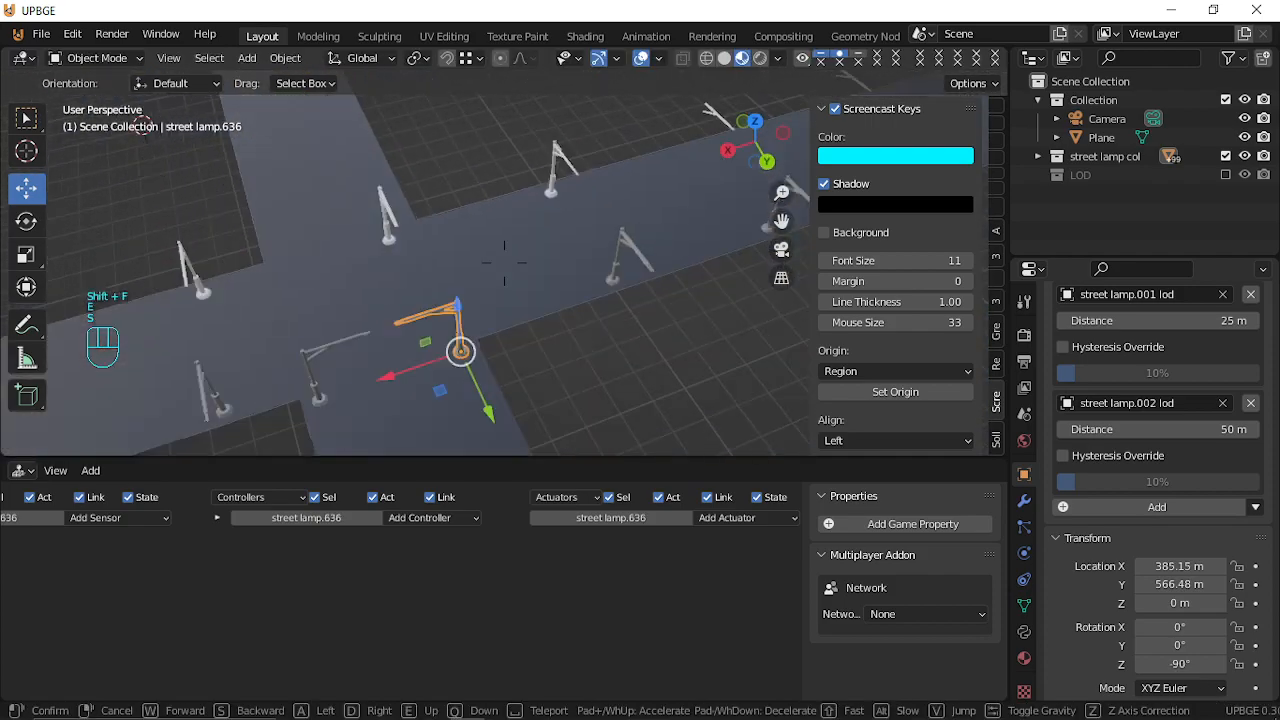
key("a")
key("w")
left_click(389, 247)
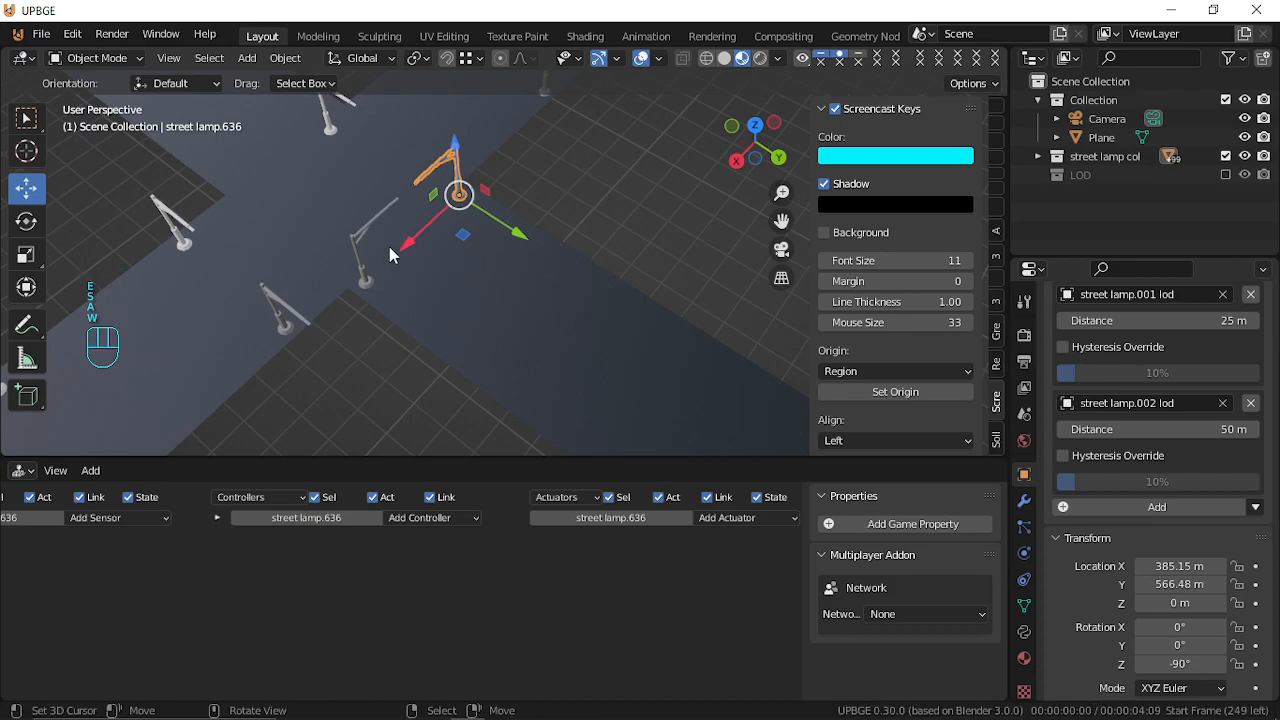
left_click(362, 270, "shift")
key("alt+d")
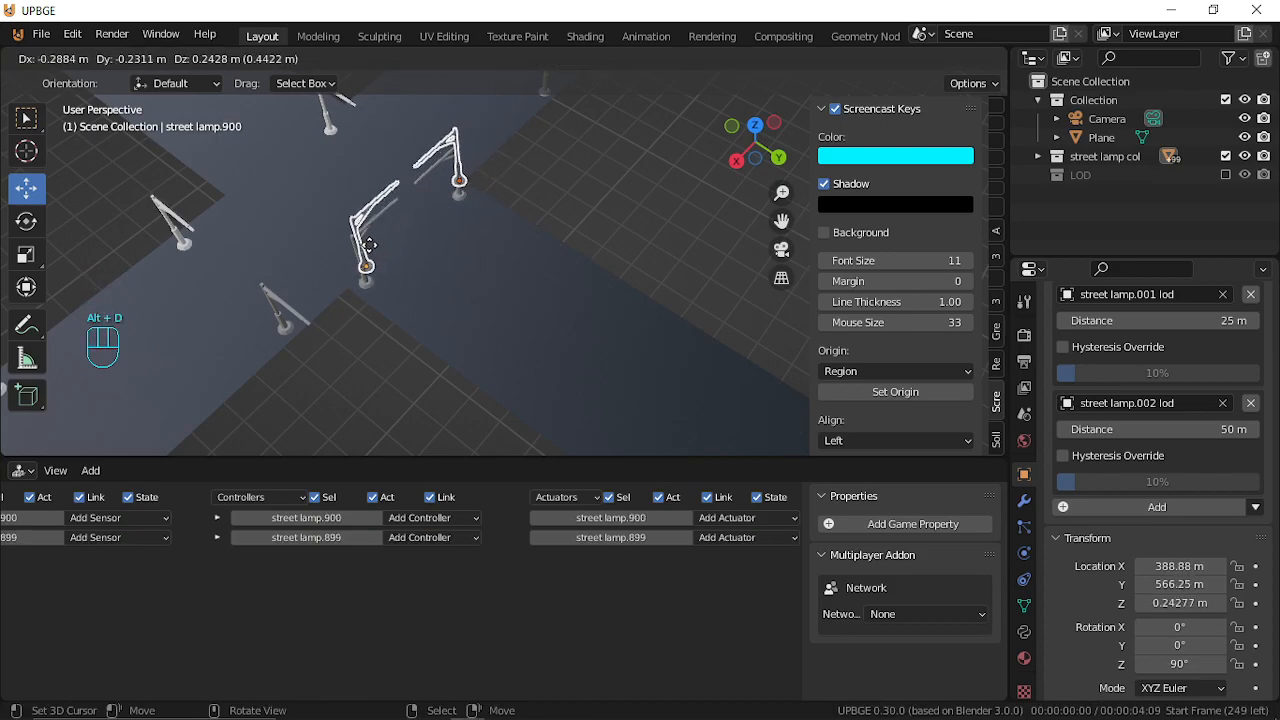
key("y")
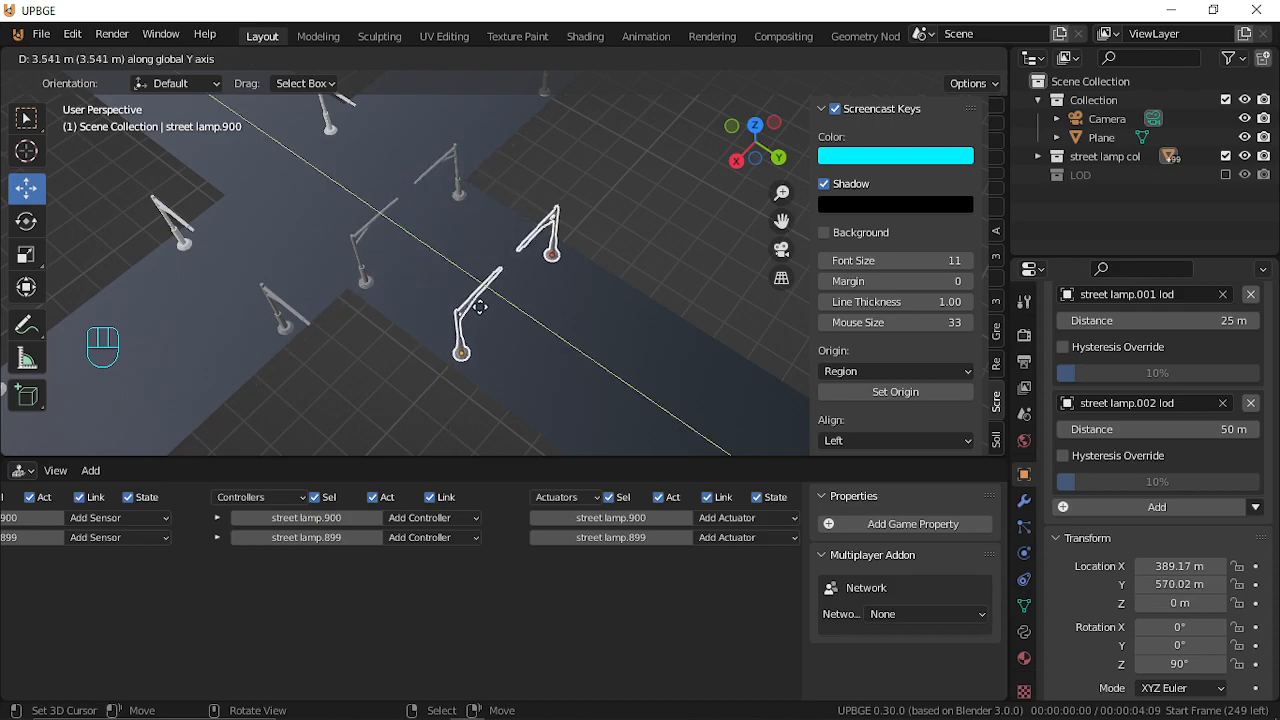
left_click(520, 330)
Repeat the linked duplication of the lamp pair along the road until the row reaches about Y 730.89 m.
key("shift+f")
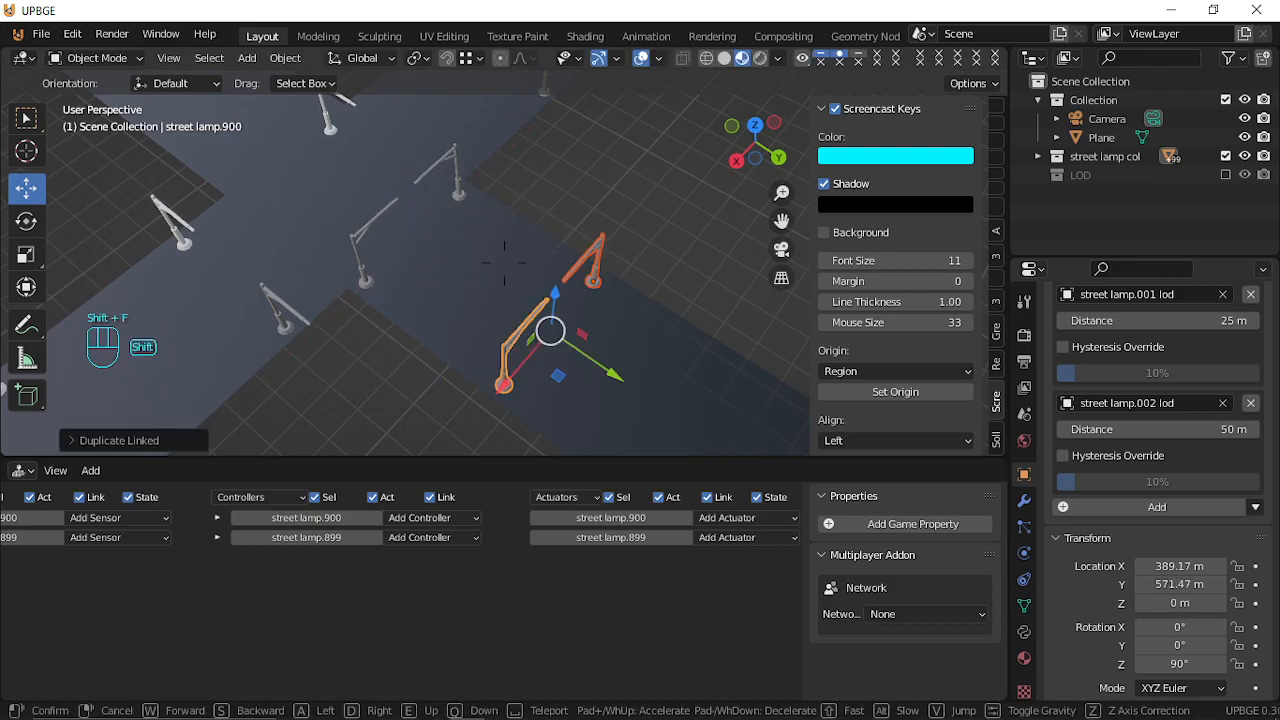
key("d")
left_click(504, 262)
key("shift+r")
key("shift+r")
key("shift+r")
key("shift+r")
key("shift+r")
key("shift+r")
key("shift+r")
key("shift+r")
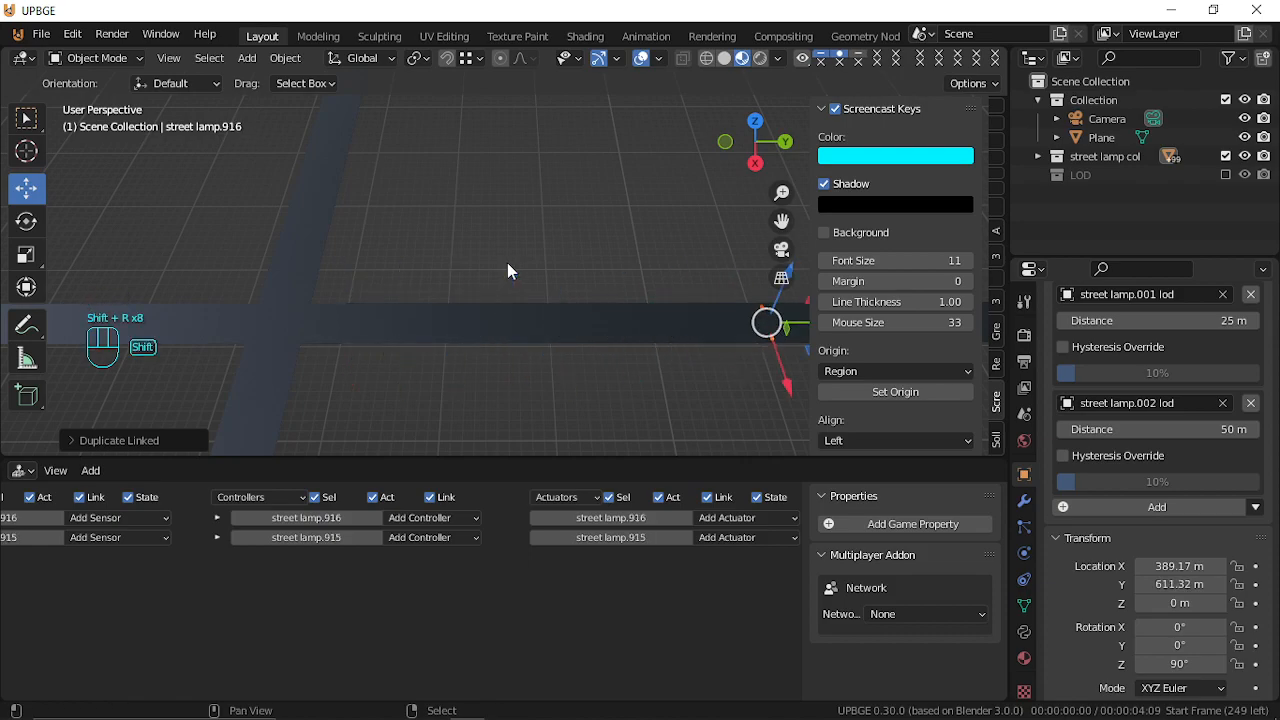
key("shift+r")
key("shift+r")
key("shift+r")
key("shift+r")
key("shift+r")
key("shift+r")
key("shift+r")
key("shift+r")
key("shift+r")
key("shift+r")
key("shift+r")
key("shift+r")
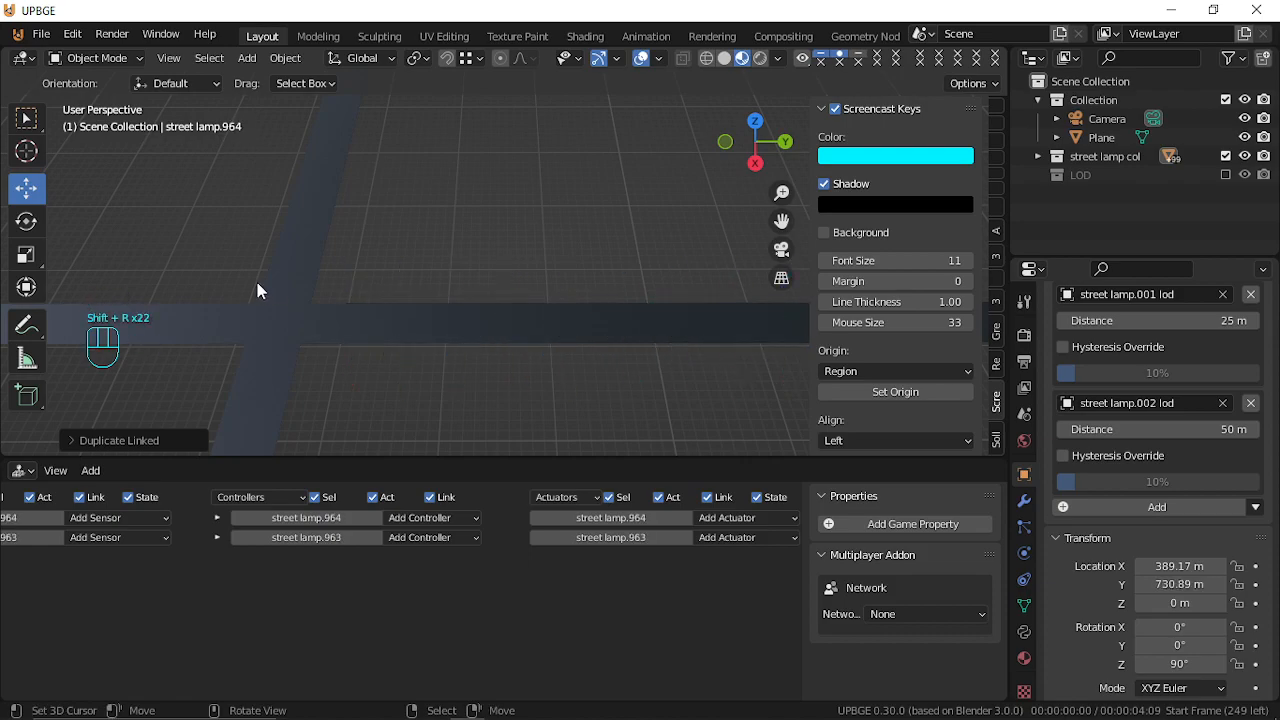
Extend the lamp row with four more repeated linked pairs up to the road's end at about Y 750.82 m.
key("shift+f")
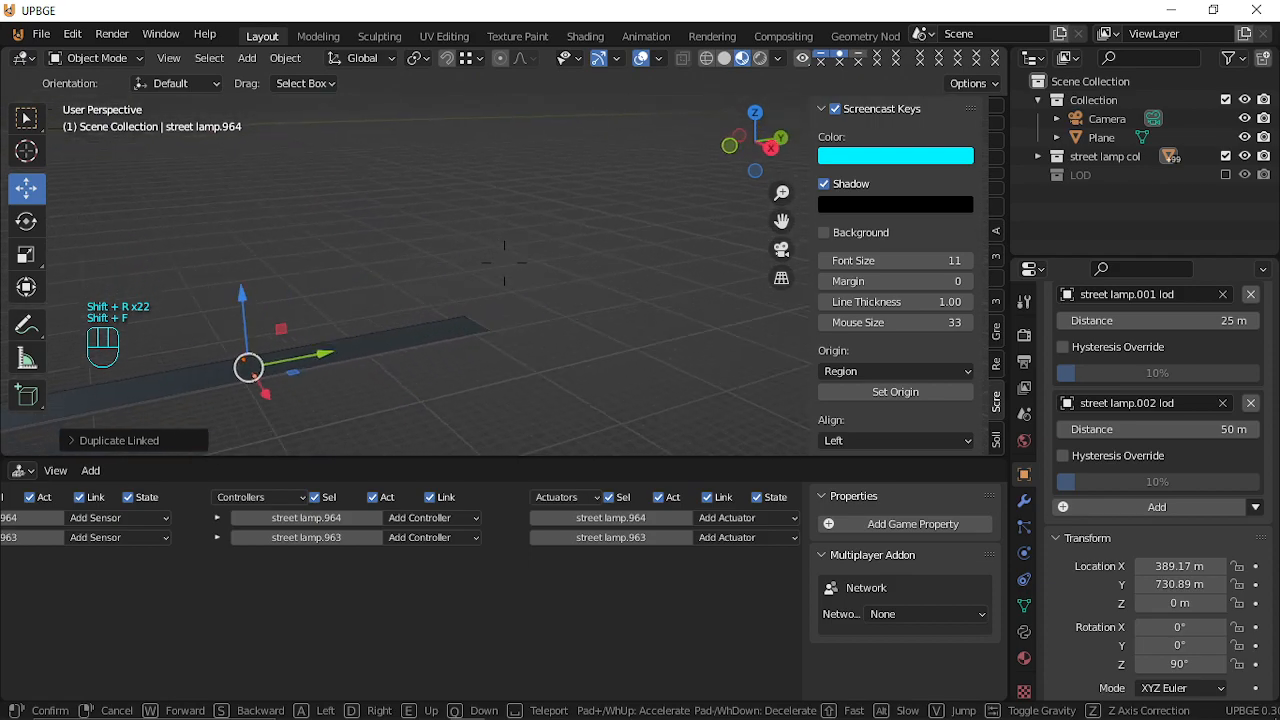
left_click(504, 262)
key("shift+r")
key("shift+r")
key("shift+r")
key("shift+r")
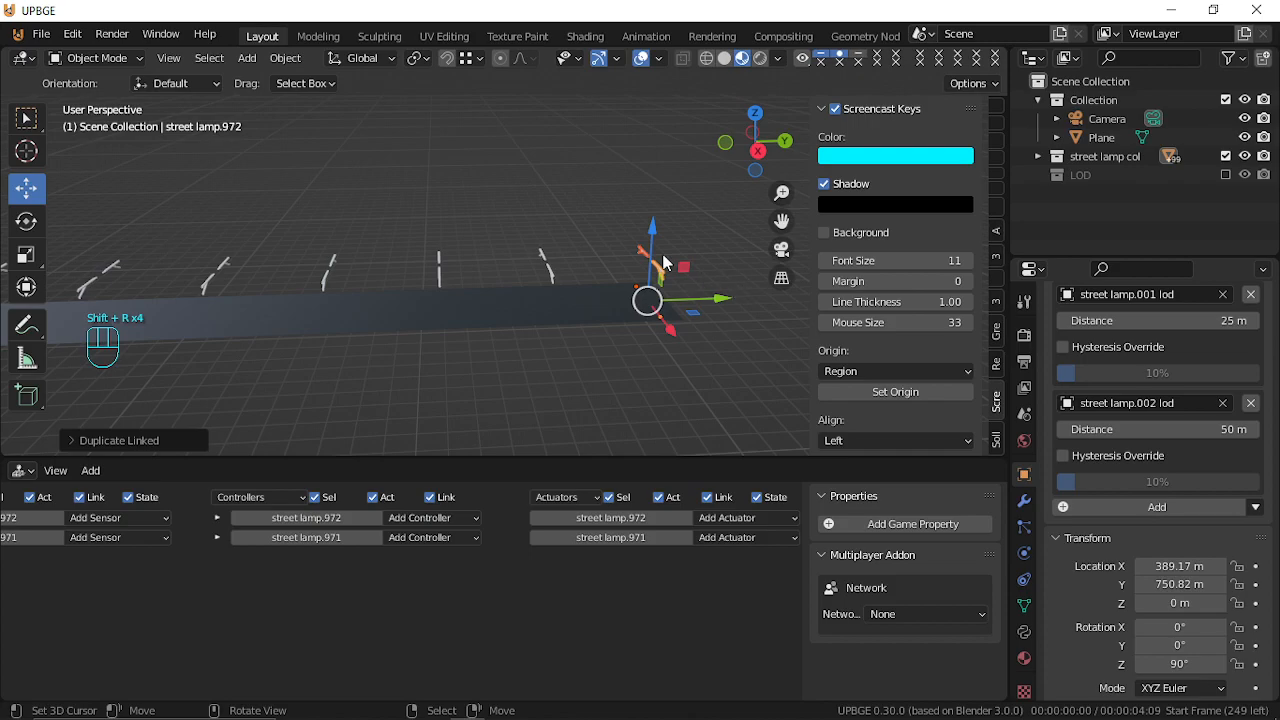
Make linked duplicates of the lamp pair at the crossroads and move them about -5.91 m along Y to the opposite road arm.
key("shift+f")
key("e")
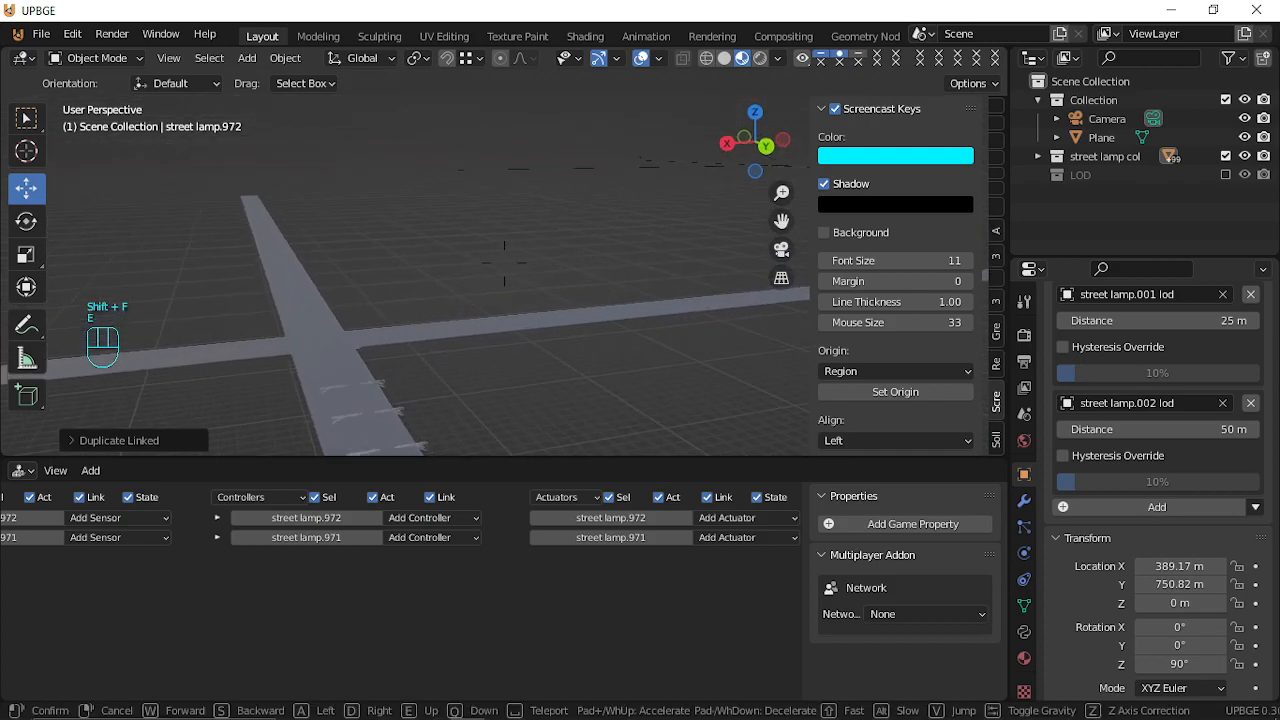
key("w")
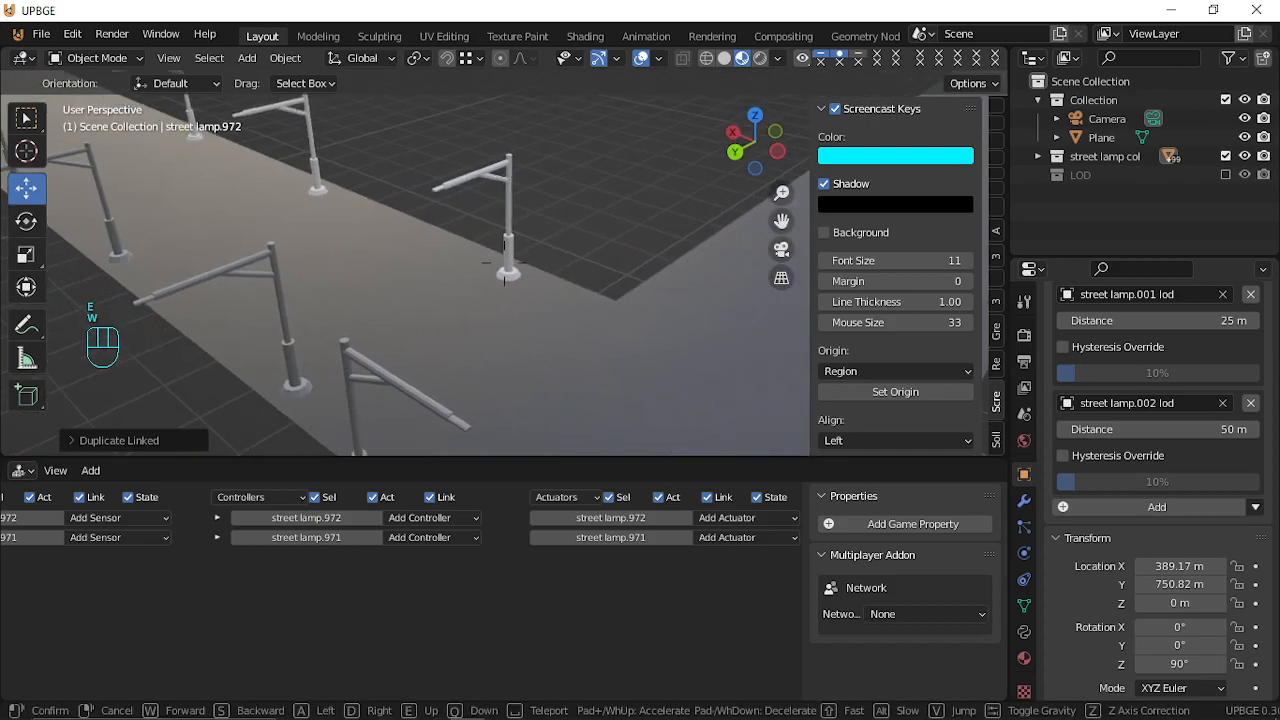
key("d")
left_click(500, 270)
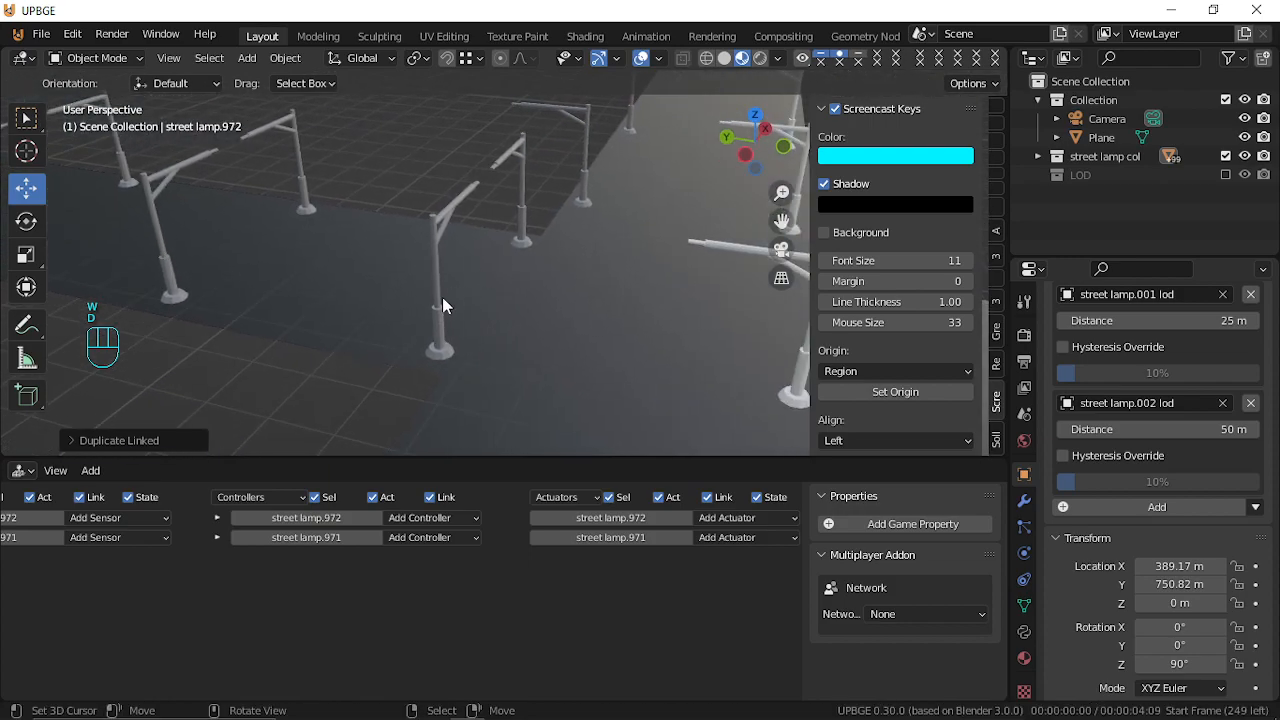
left_click(443, 299)
left_click(521, 221, "shift")
key("shift+f")
left_click(510, 277)
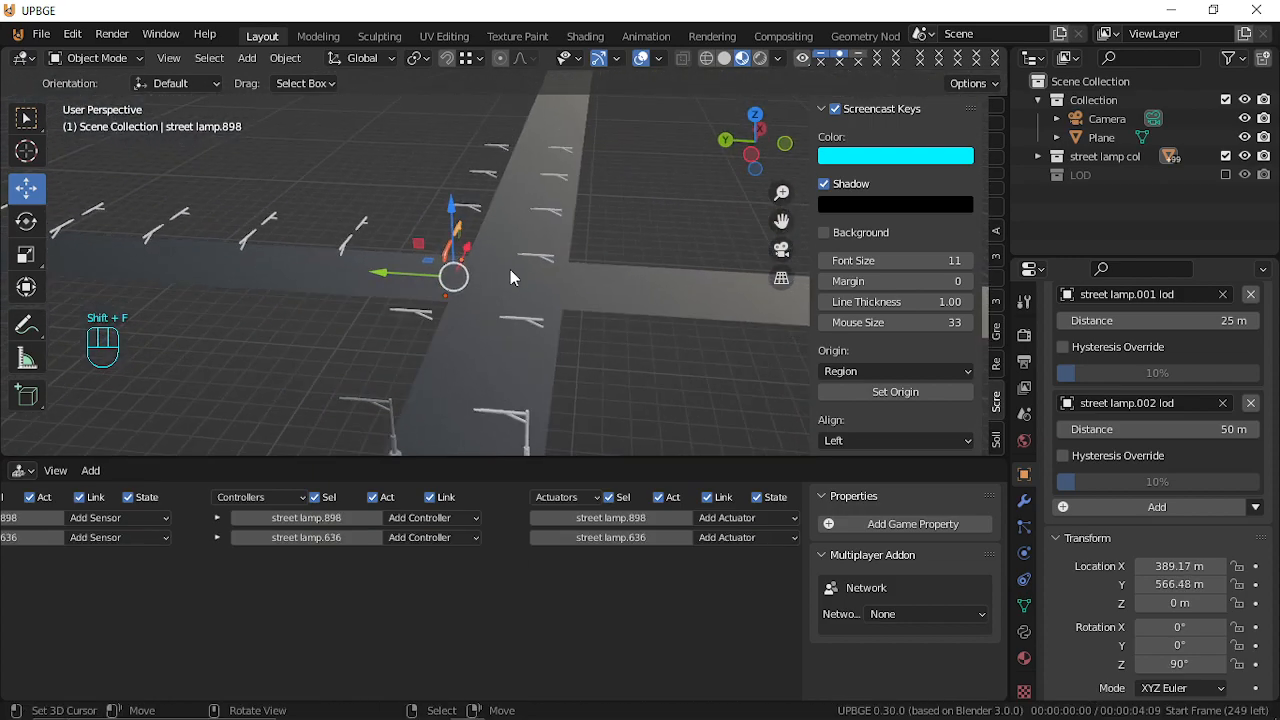
key("alt+d")
key("g")
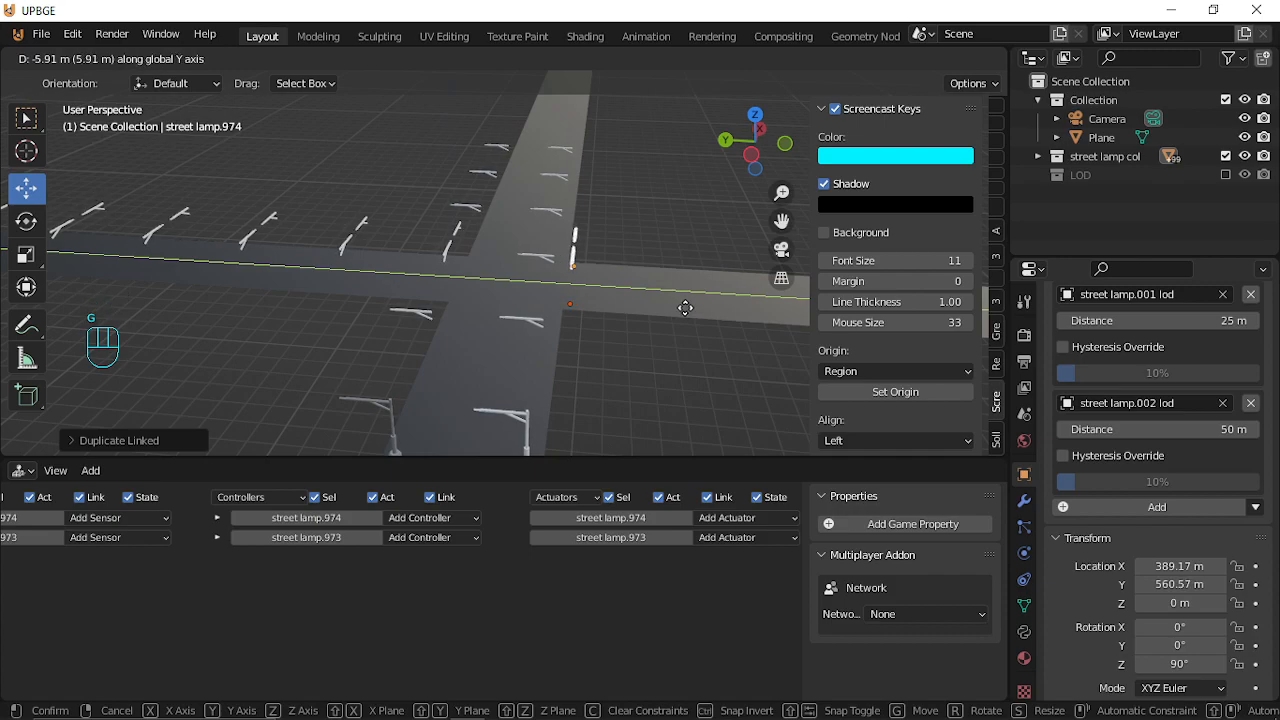
left_click(680, 311)
Make another linked duplicate of the opposite arm's lamp pair, about -5.14 m along the Y axis.
key("shift+f")
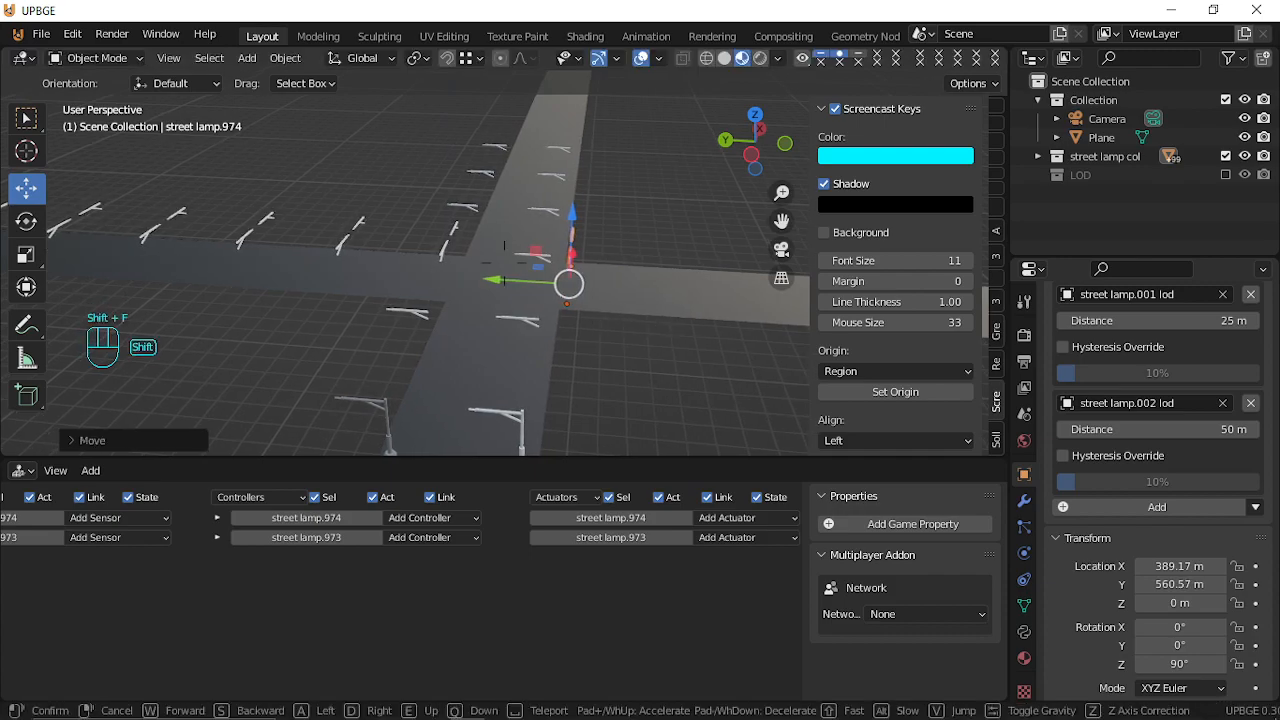
key("w")
key("s")
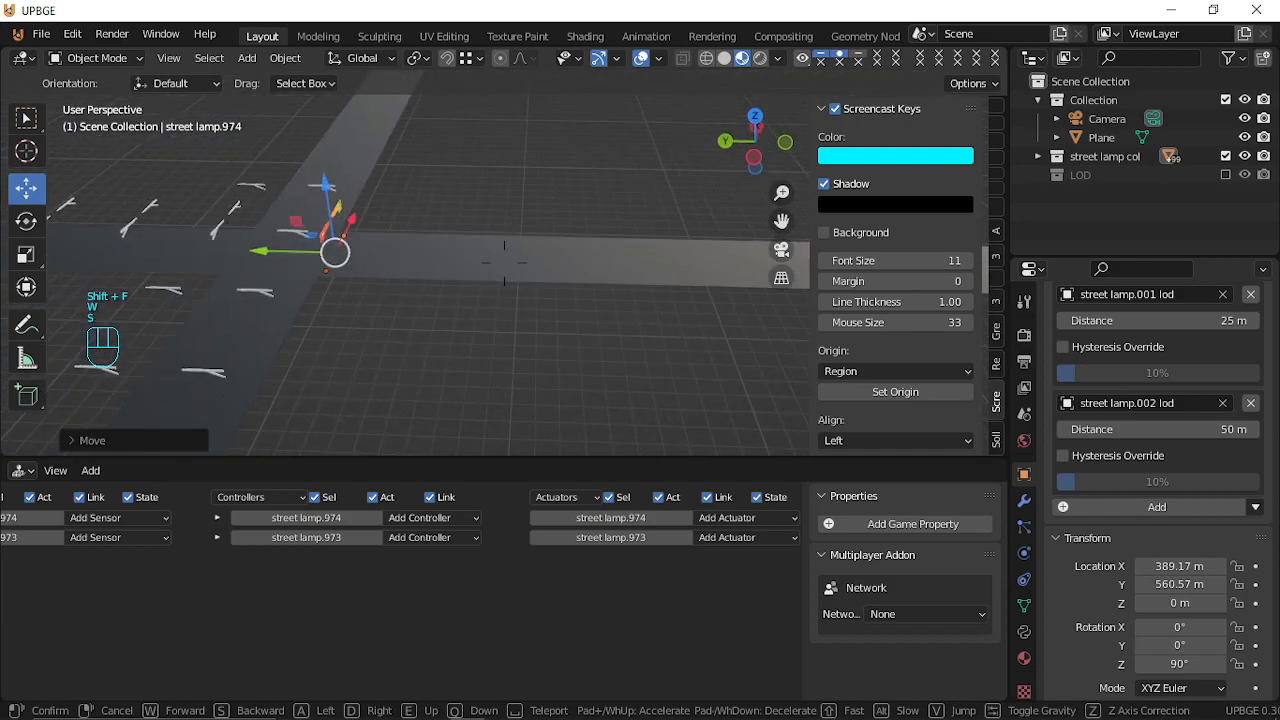
left_click(505, 266)
key("alt+d")
key("y")
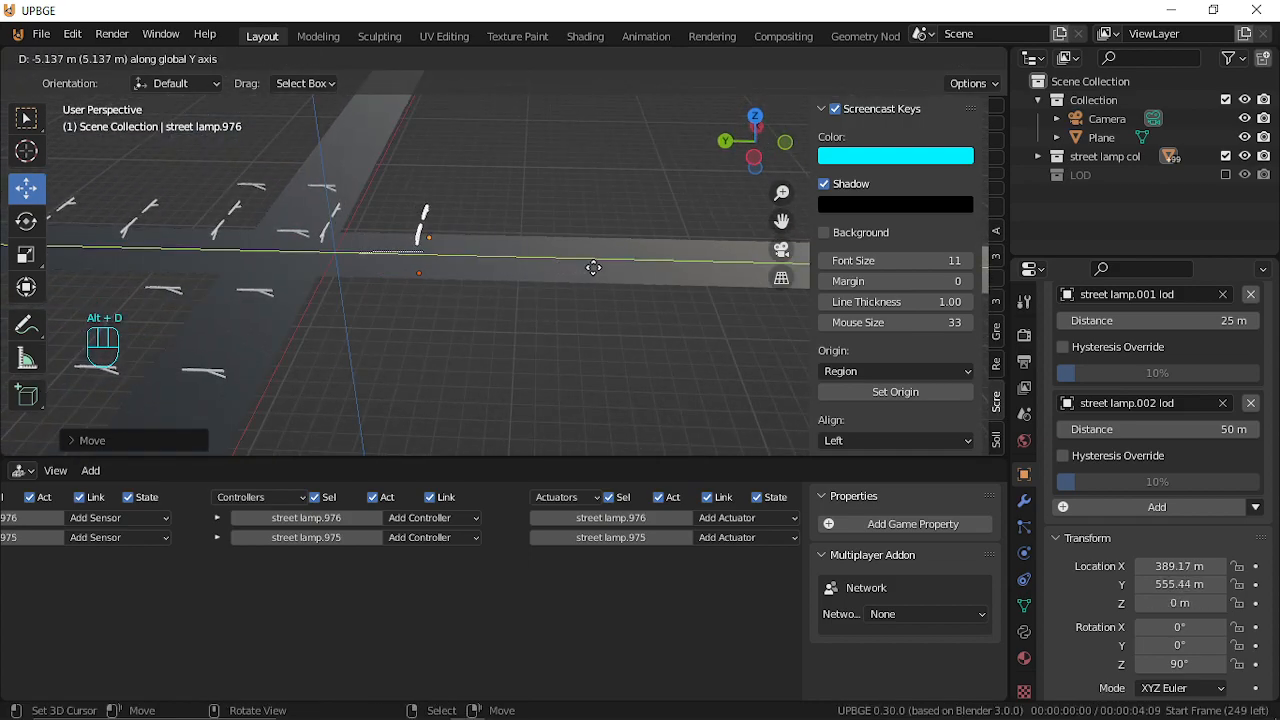
left_click(593, 267)
Repeat the linked duplication of the lamp pair along the negative Y road arm until about Y 257.5 m.
key("shift+r")
key("shift+r")
key("shift+r")
key("shift+r")
key("shift+r")
key("shift+r")
key("shift+r")
key("shift+r")
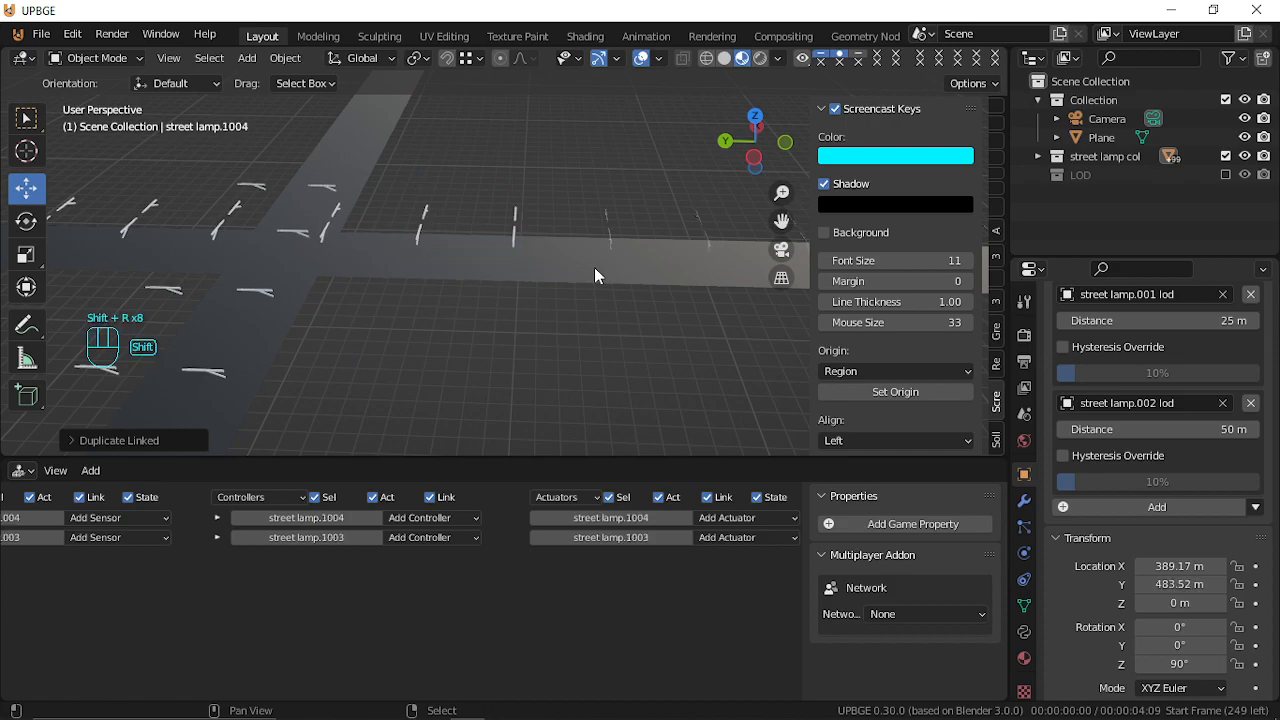
key("shift+r")
key("shift+r")
key("shift+r")
key("shift+r")
key("shift+r")
key("shift+r")
key("shift+r")
key("shift+r")
key("shift+r")
key("shift+r")
key("shift+r")
Circle-select the surplus lamps standing beyond the end of the negative Y road arm and delete them.
key("shift+f")
key("w")
key("w")
key("e")
key("d")
key("s")
key("w")
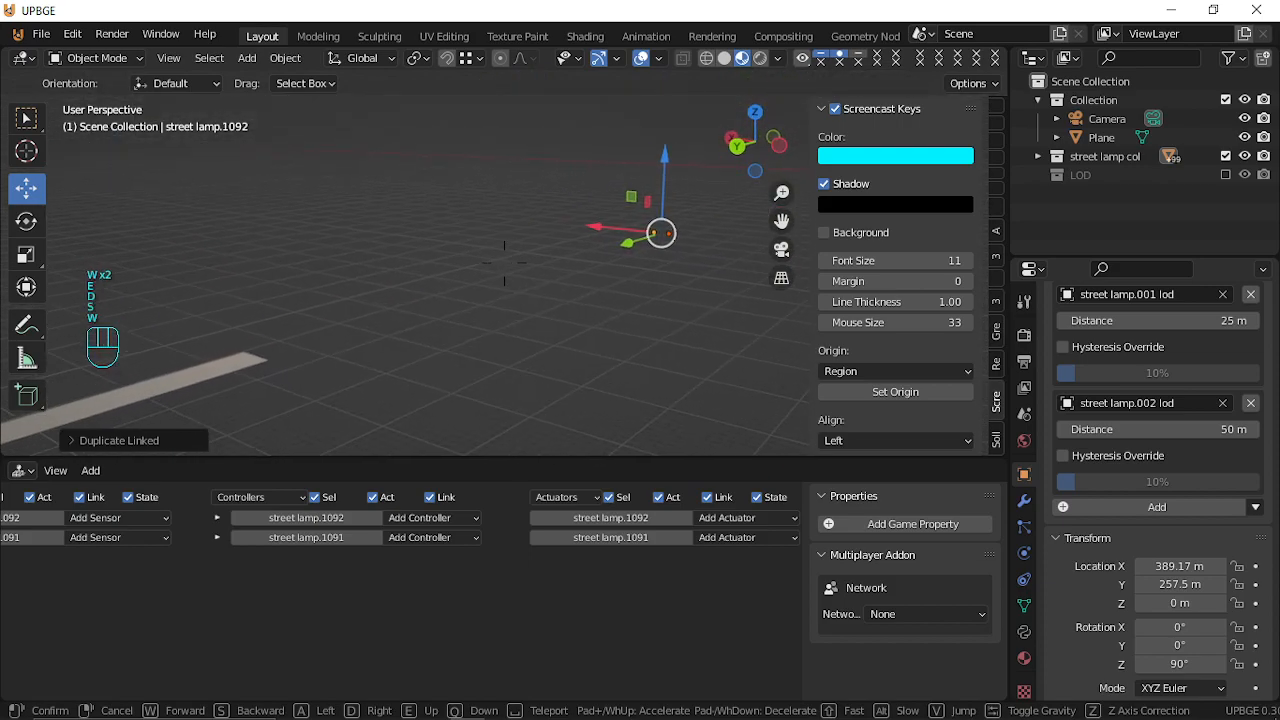
left_click(508, 271)
key("ctrl+z")
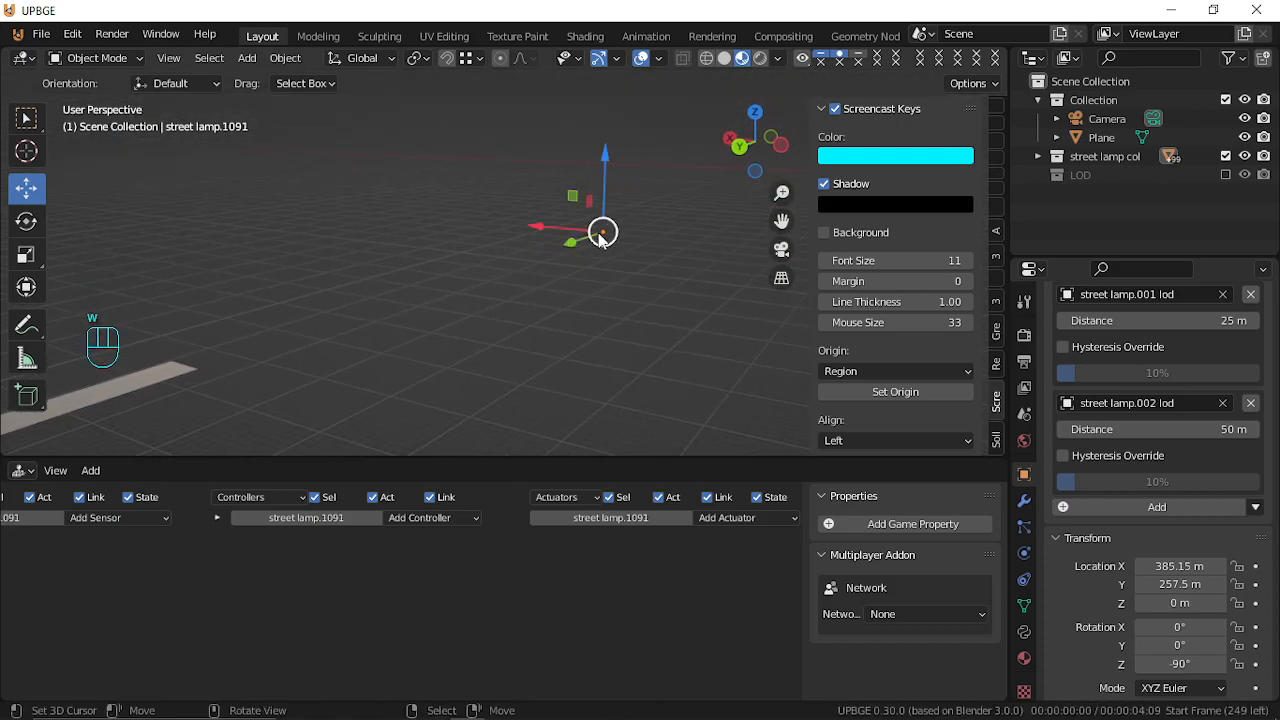
key("c")
mouse_move(484, 259)
left_mouse_down()
mouse_move(319, 328)
mouse_move(240, 331)
left_mouse_up()
right_click(217, 355)
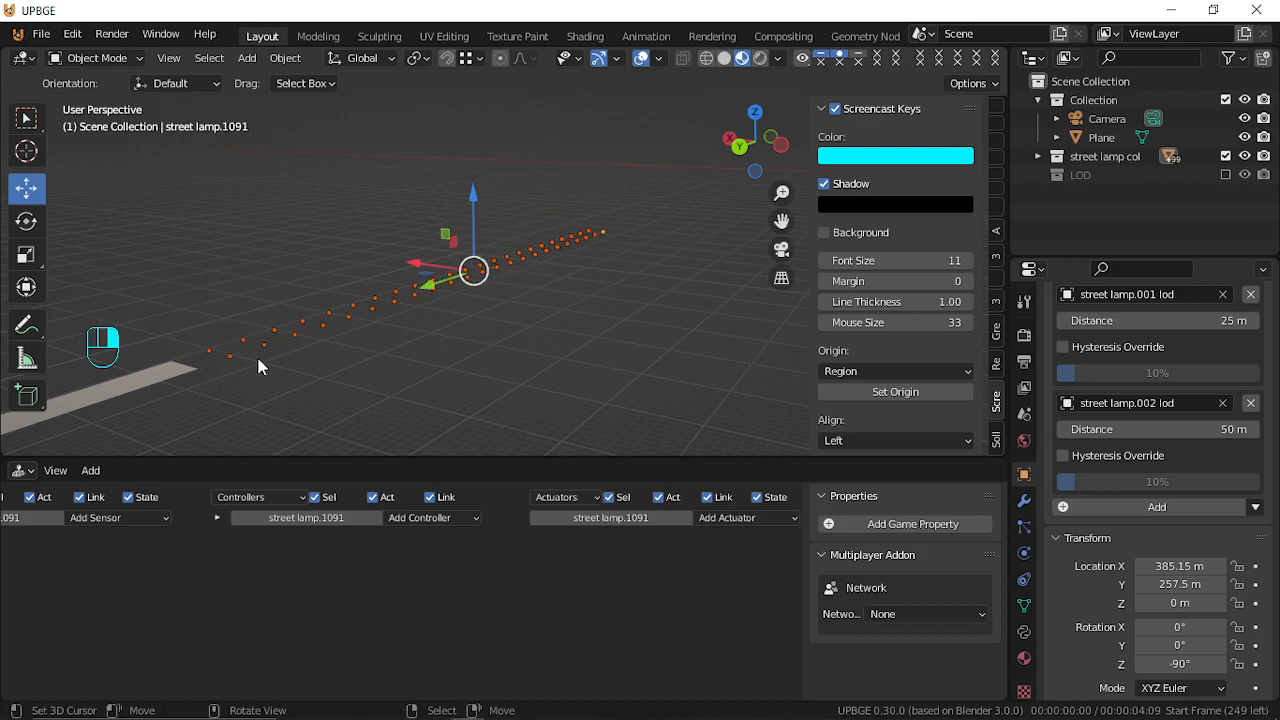
key("x")
left_click(262, 366)
Fly along the roads to check the placement of the lamp rows on both sides.
key("shift+f")
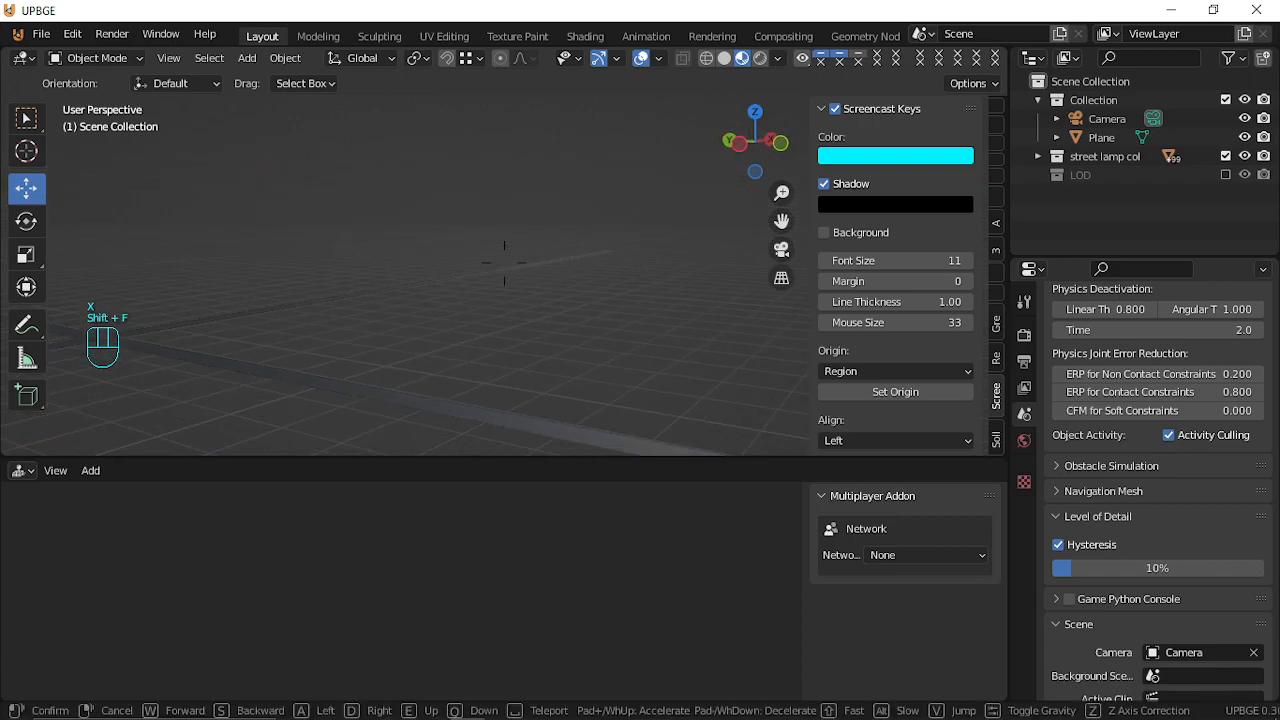
key("w")
key("w")
key("w")
key("w")
key("w")
key("w")
key("w")
key("w")
key("w")
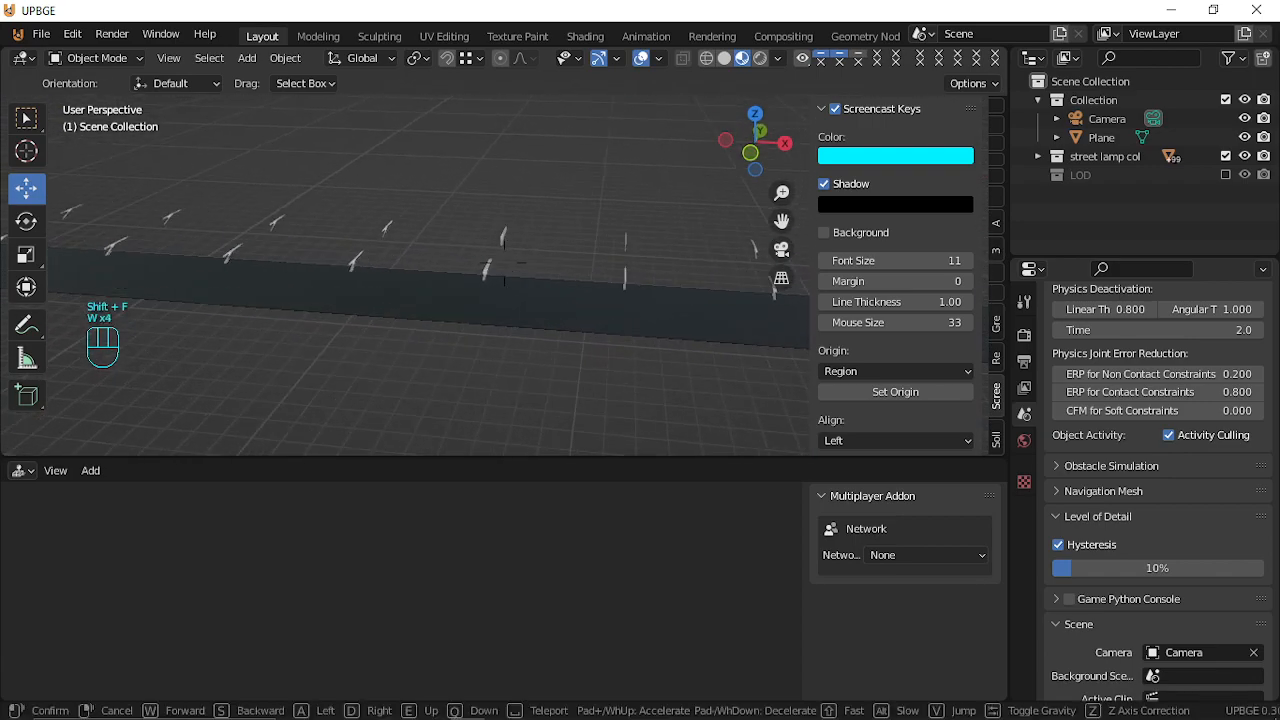
key("w")
key("w")
key("w")
key("e")
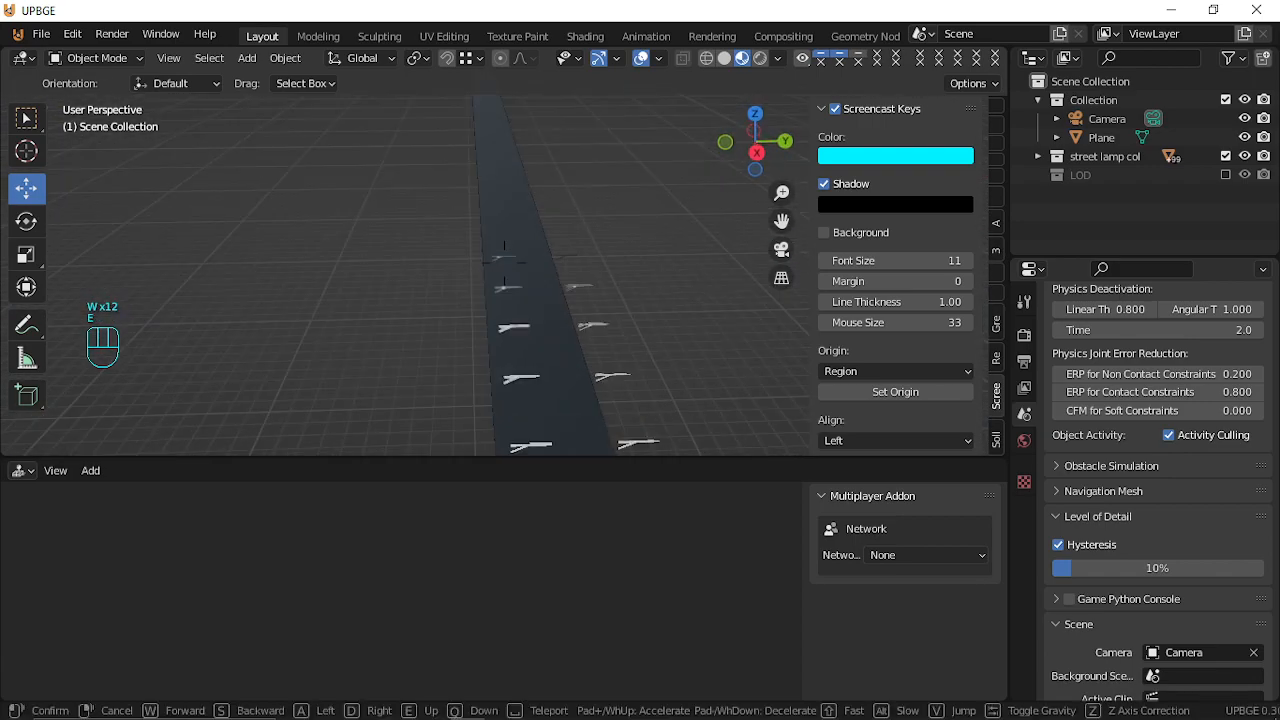
left_click(909, 338)
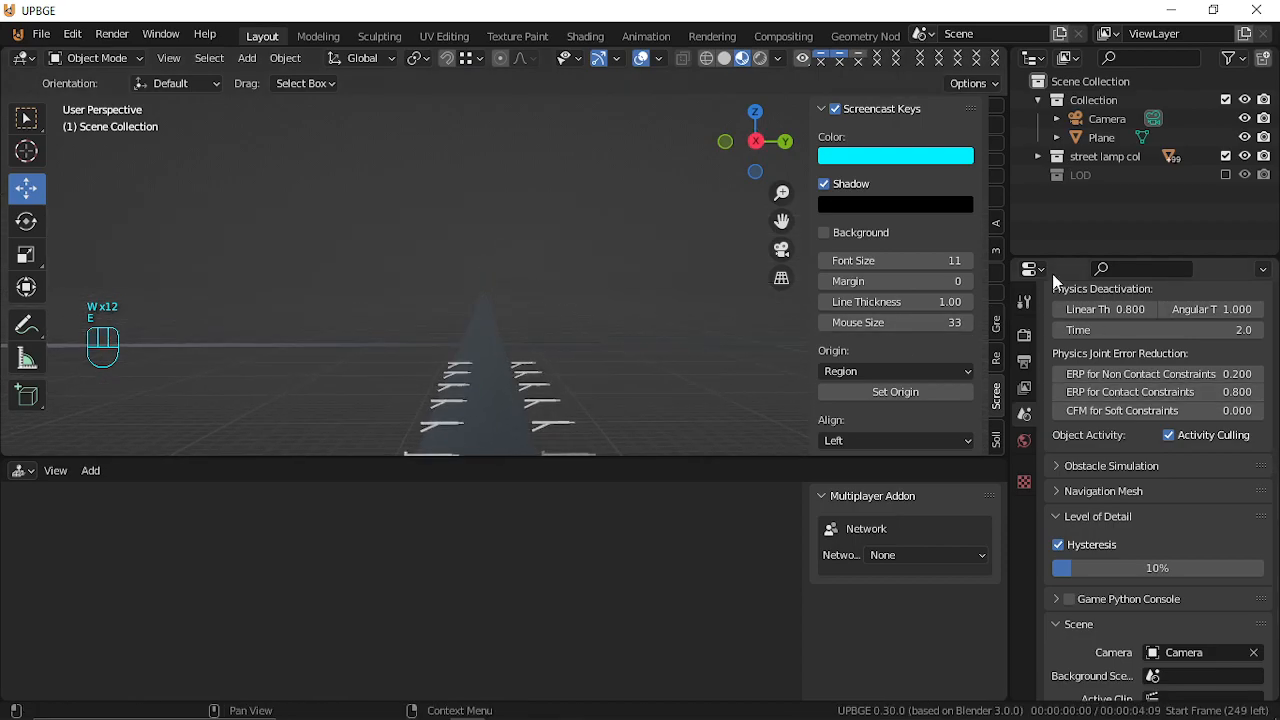
Expand the street lamp col collection and select all its lamps, from street lamp.1046 up to street lamp.
left_click(1037, 156)
scroll(1100, 183, "down", 4)
scroll(1114, 183, "down", 5)
left_click_drag(1275, 90, 1270, 360)
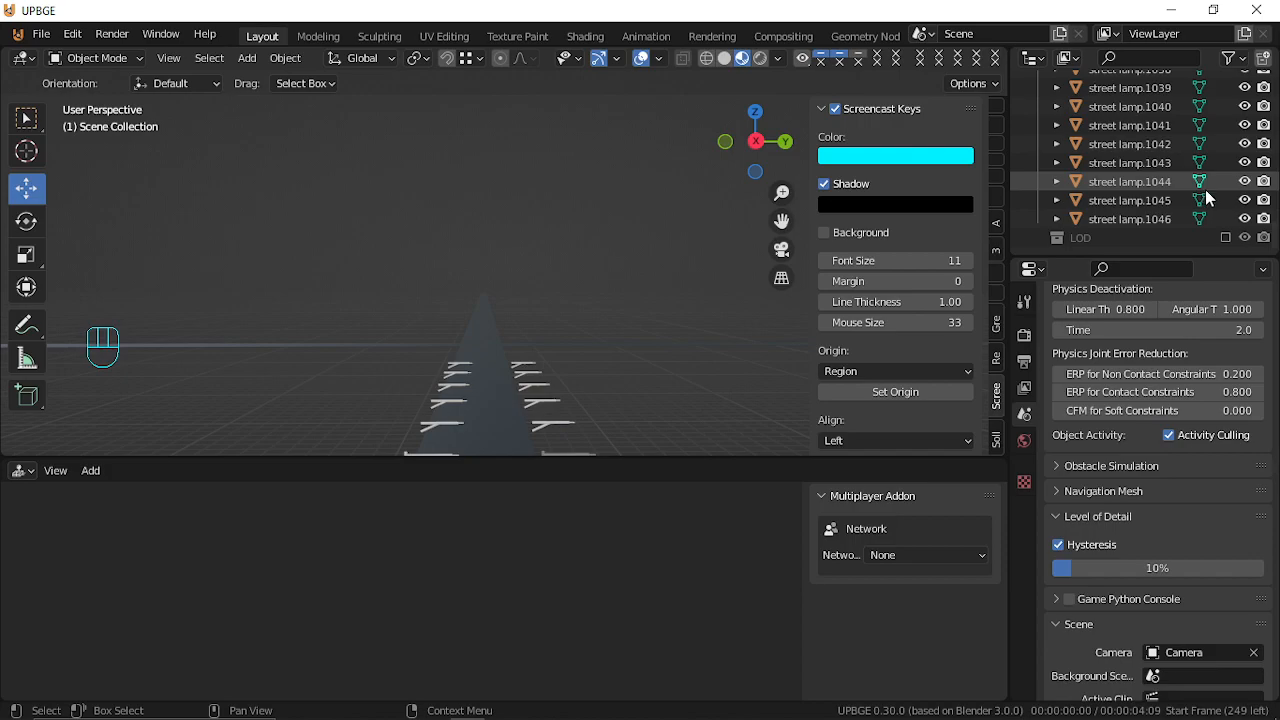
key("a")
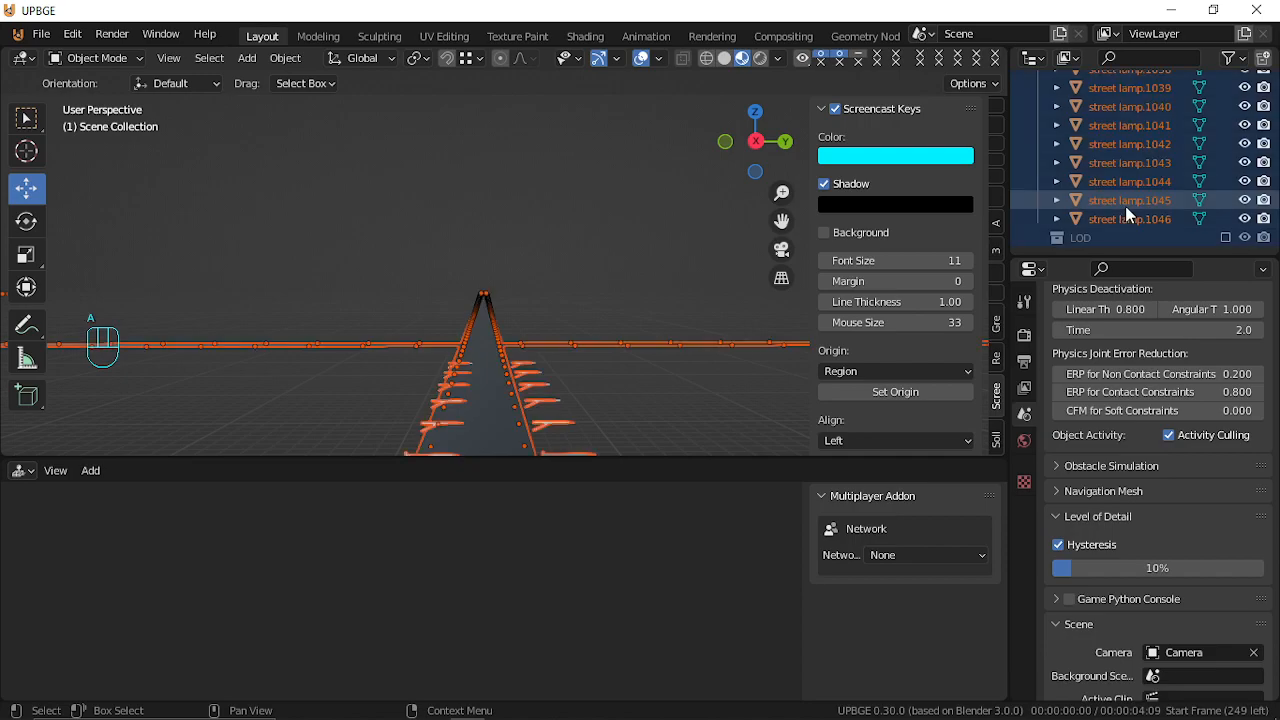
left_click(1126, 214)
scroll(1270, 218, "up", 5)
left_click_drag(1276, 234, 1265, 47)
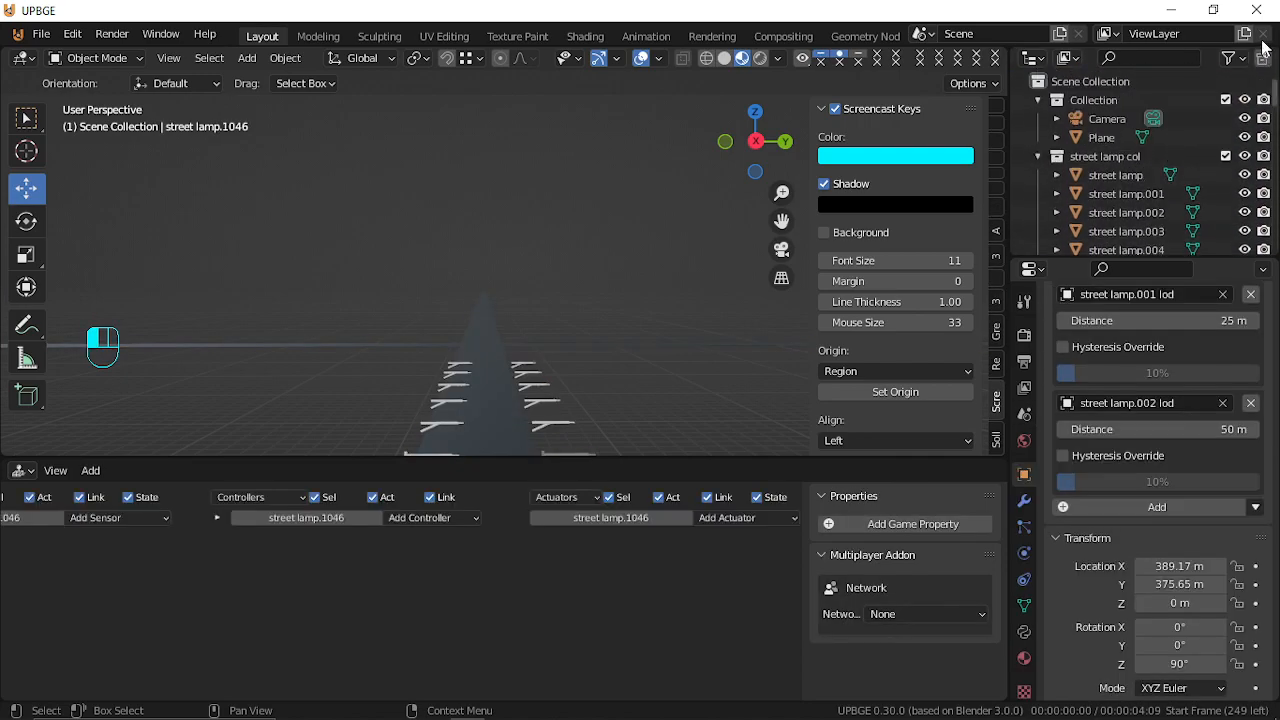
left_click(1120, 176, "shift")
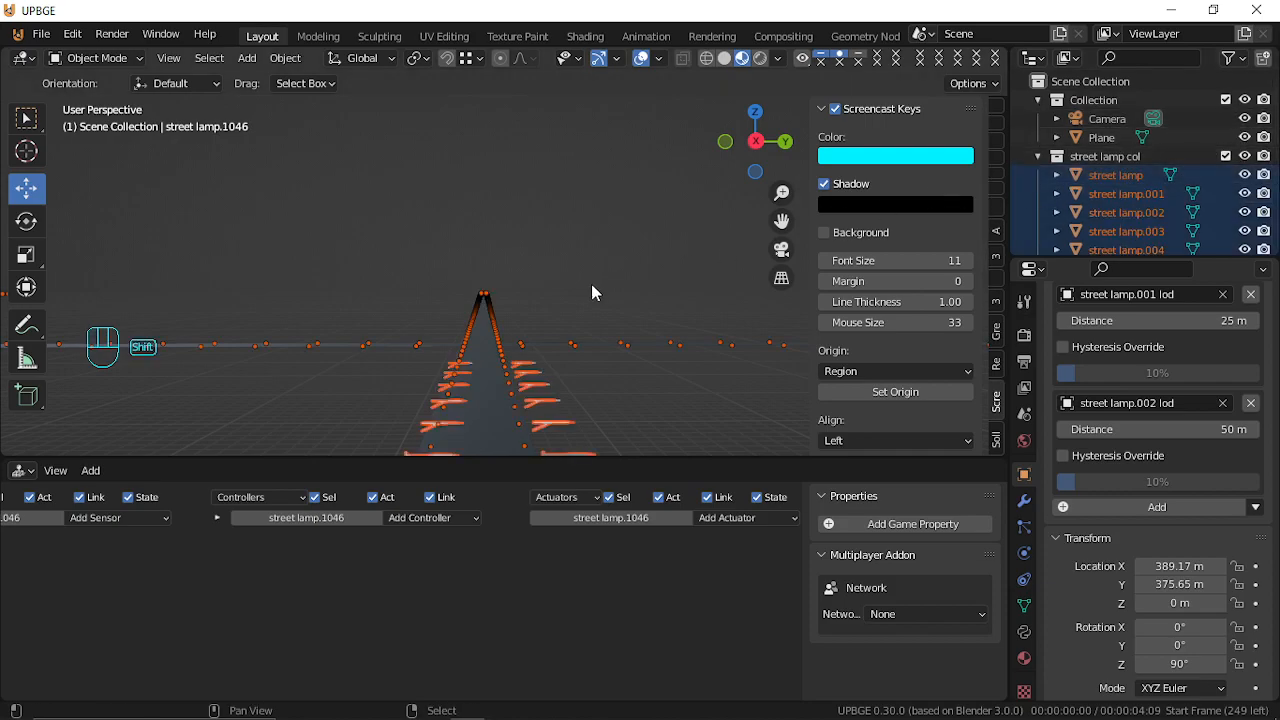
Fly high around the road network to examine how the selected street lamps are distributed.
key("shift+f")
key("e")
key("shift+e")
key("s")
key("s")
key("s")
key("s")
key("s")
key("s")
key("s")
key("s")
key("a")
key("a")
key("a")
key("a")
key("a")
key("a")
key("a")
key("a")
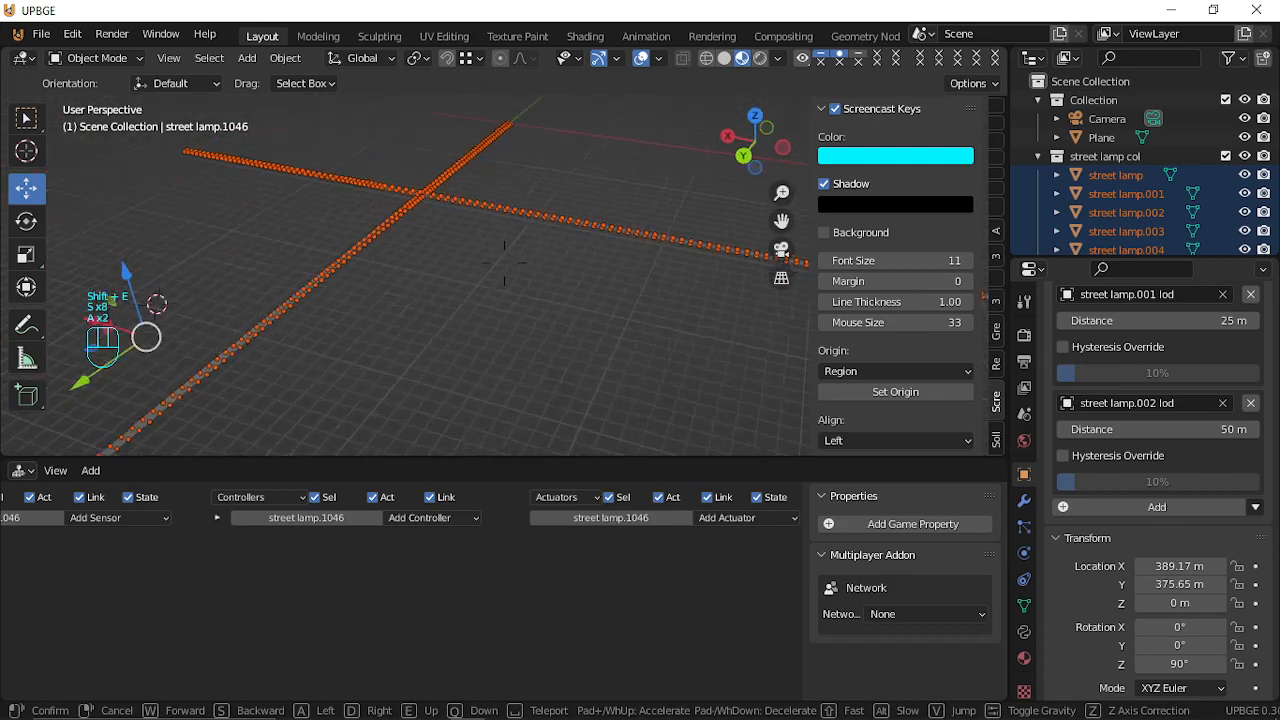
key("d")
key("d")
key("d")
key("d")
key("d")
key("d")
key("d")
key("w")
left_click(505, 262)
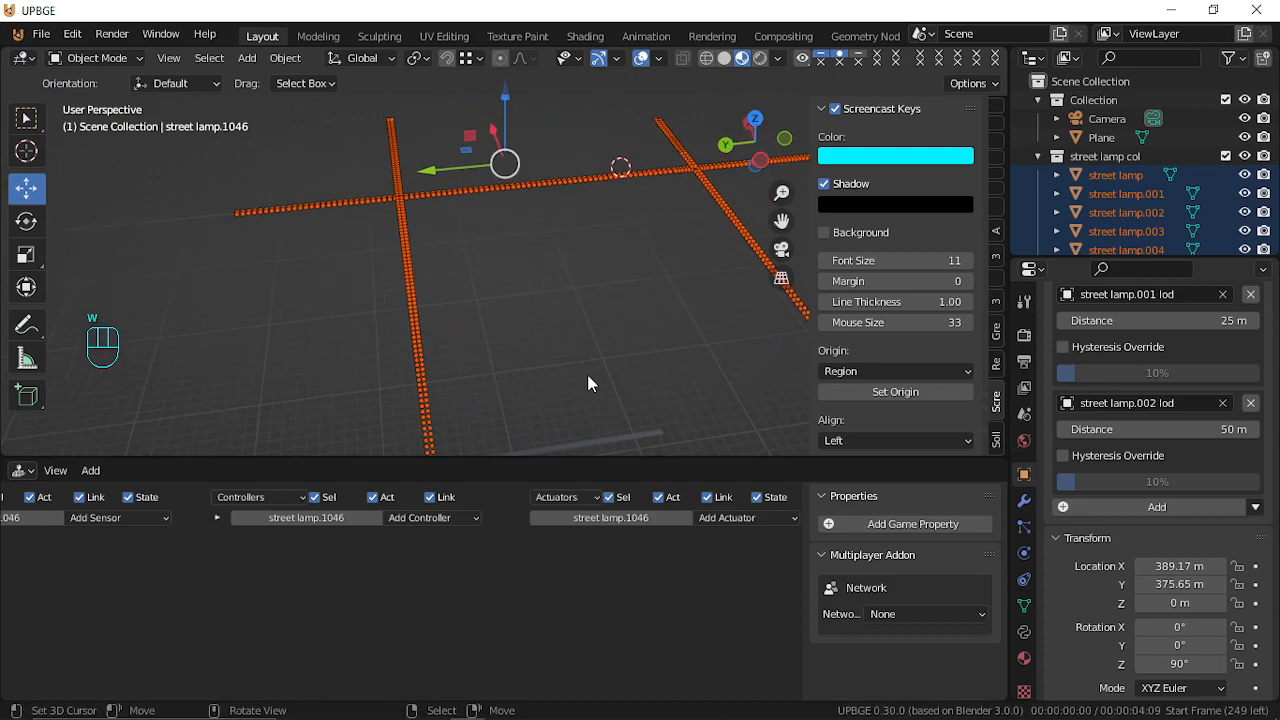
Select every lamp in the street lamp col collection together with the road Plane.
left_click(650, 433)
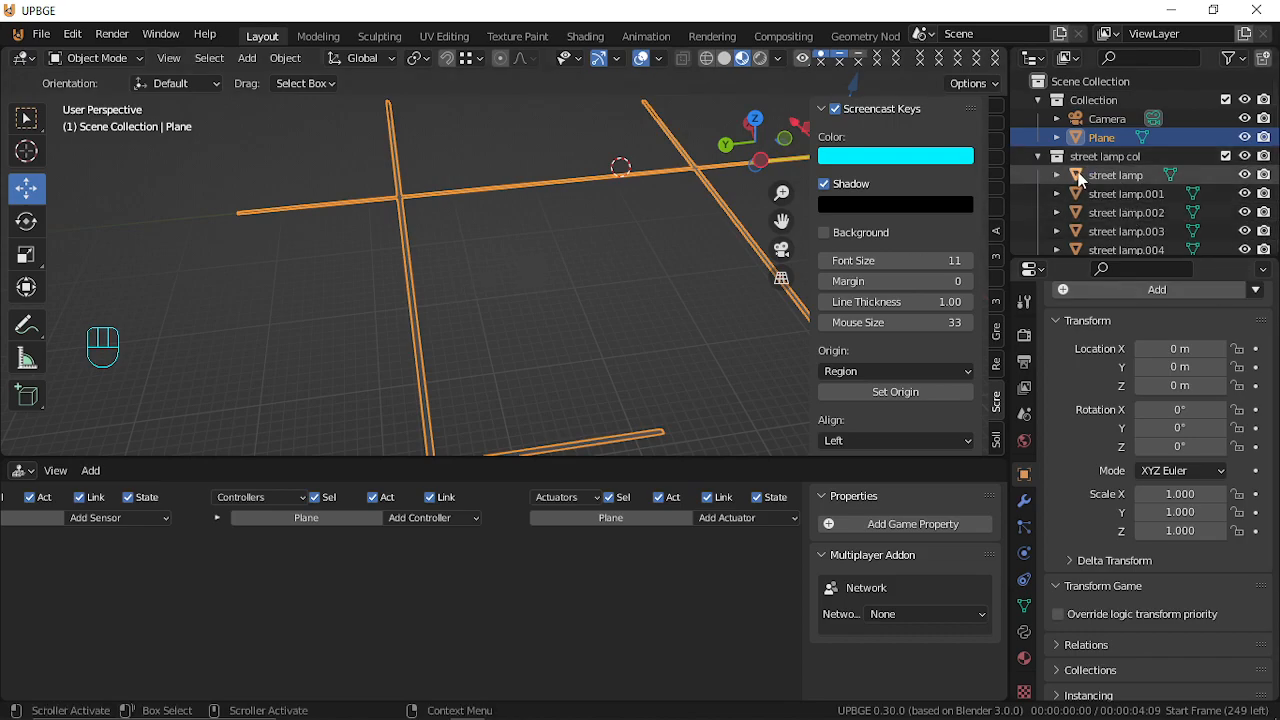
left_click(1147, 174)
scroll(1160, 176, "down", 2)
scroll(1165, 176, "down", 2)
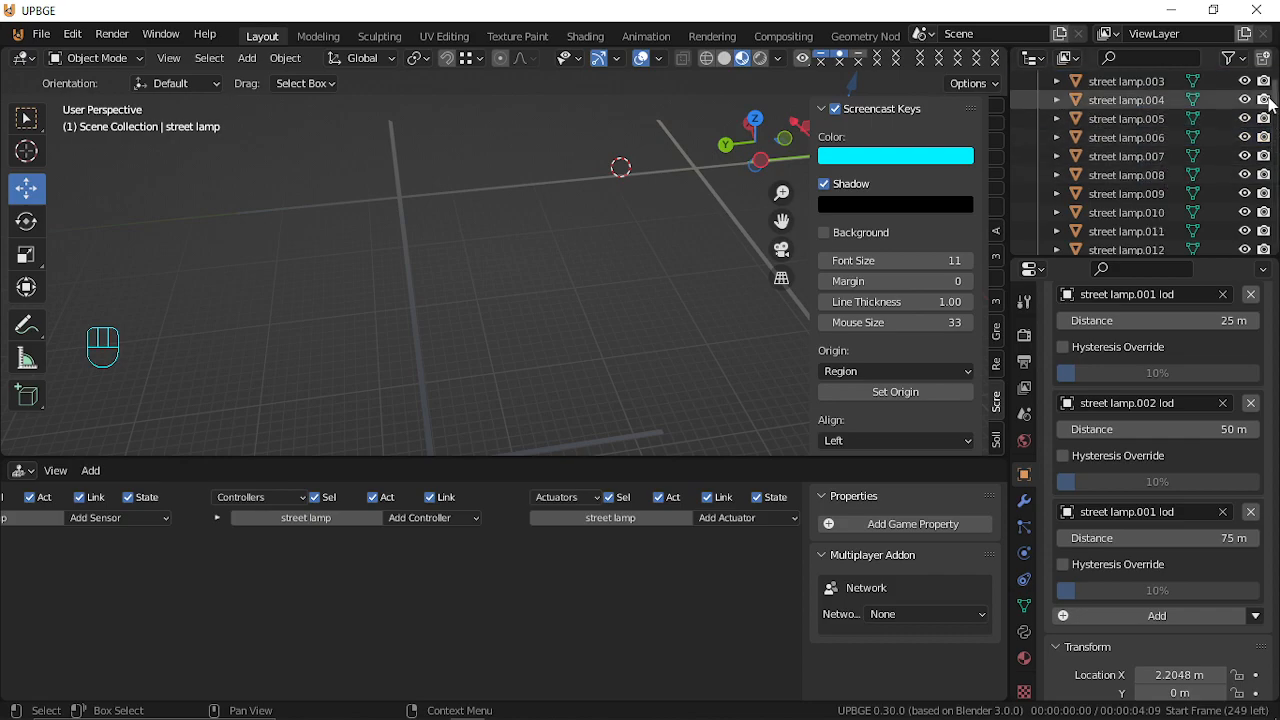
left_click_drag(1275, 96, 1272, 8)
left_click(1168, 220, "shift")
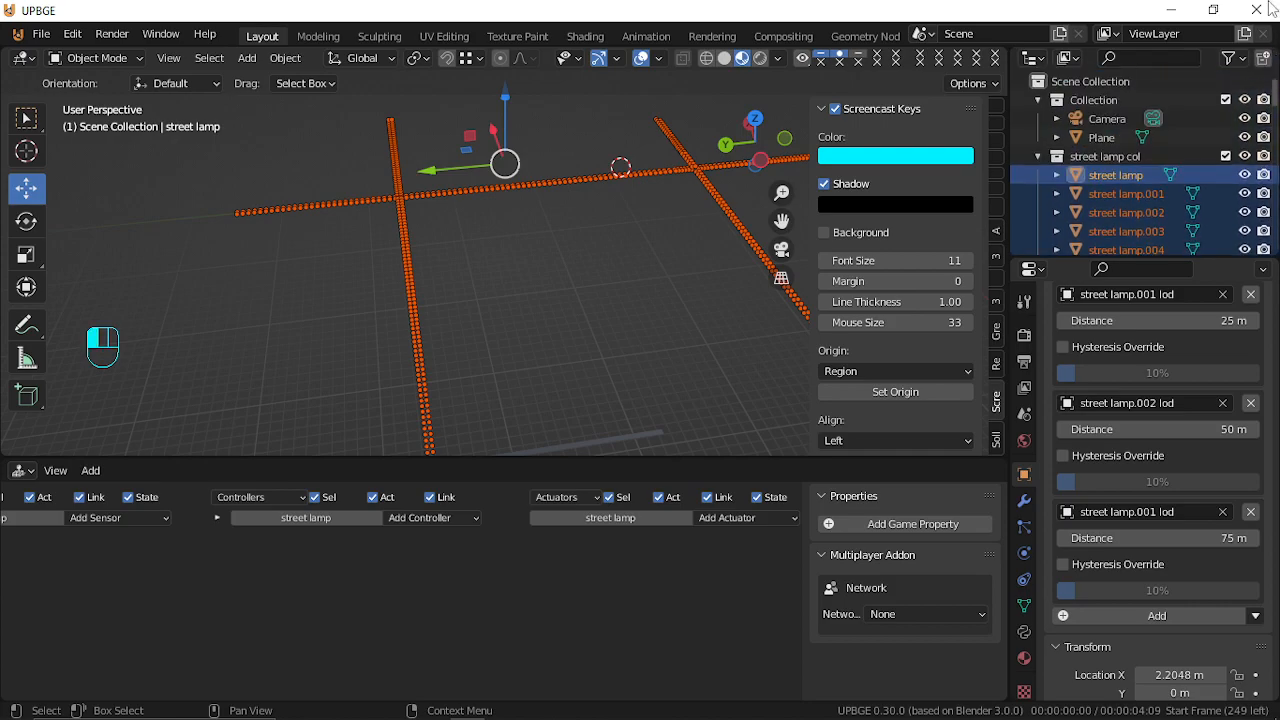
left_click(1113, 140, "ctrl")
Make a linked duplicate of the selected road and lamps, moved in the negative Y direction beyond the original network.
key("shift+f")
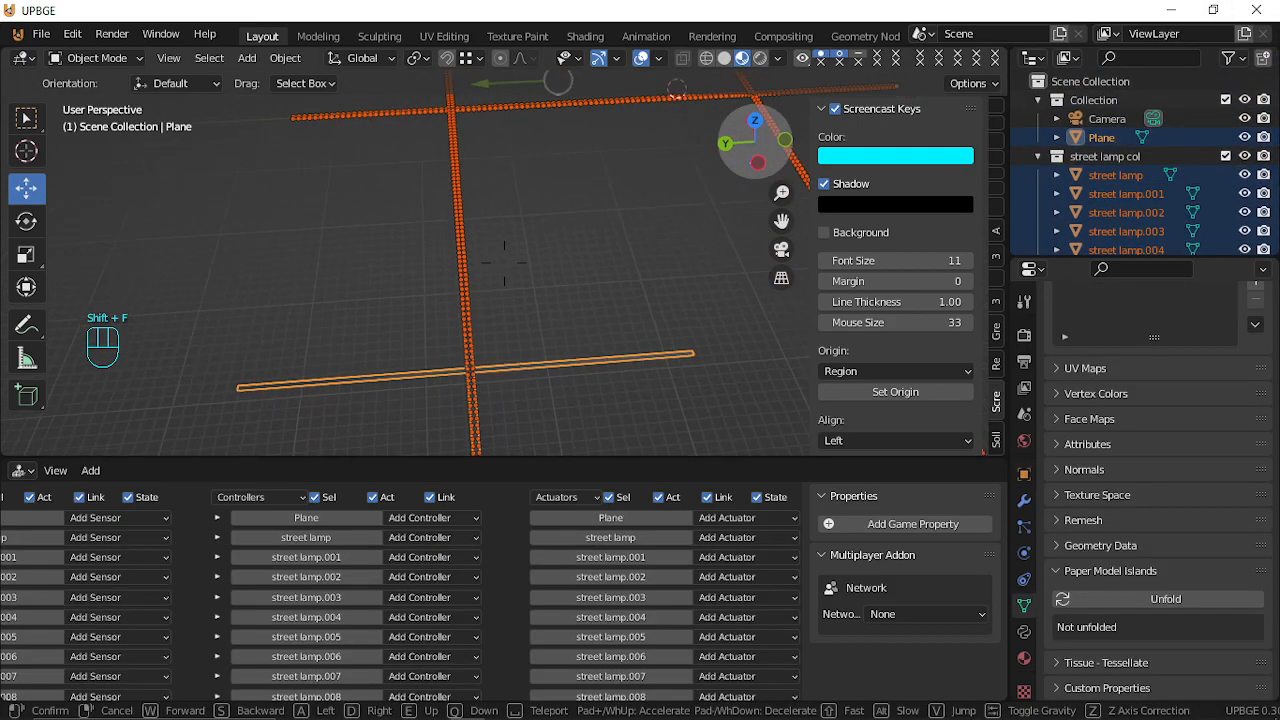
left_click(504, 262)
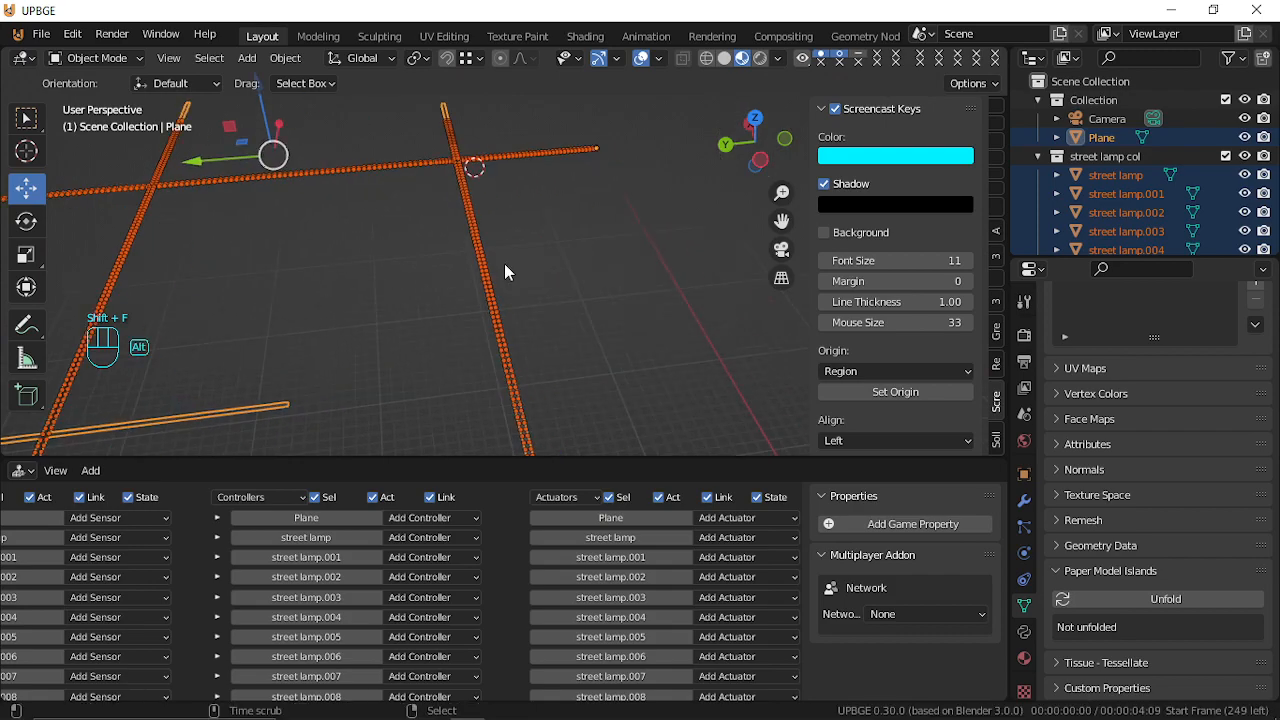
key("shift+d")
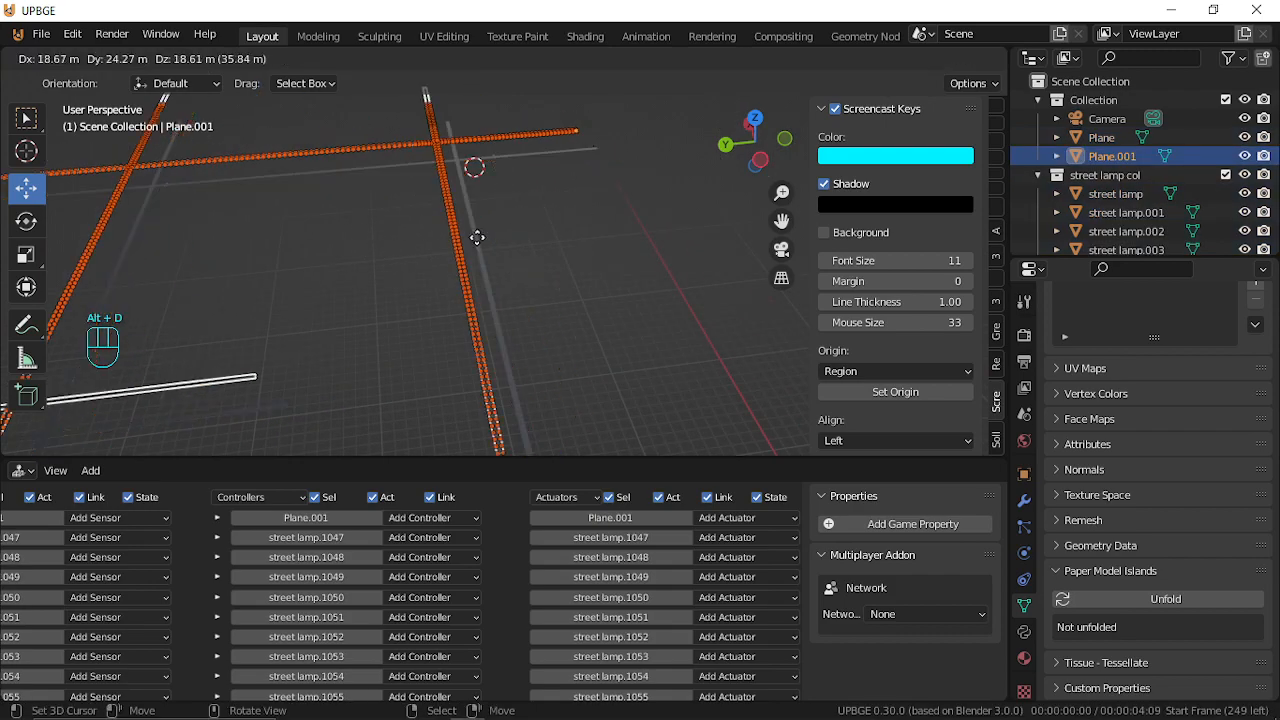
key("y")
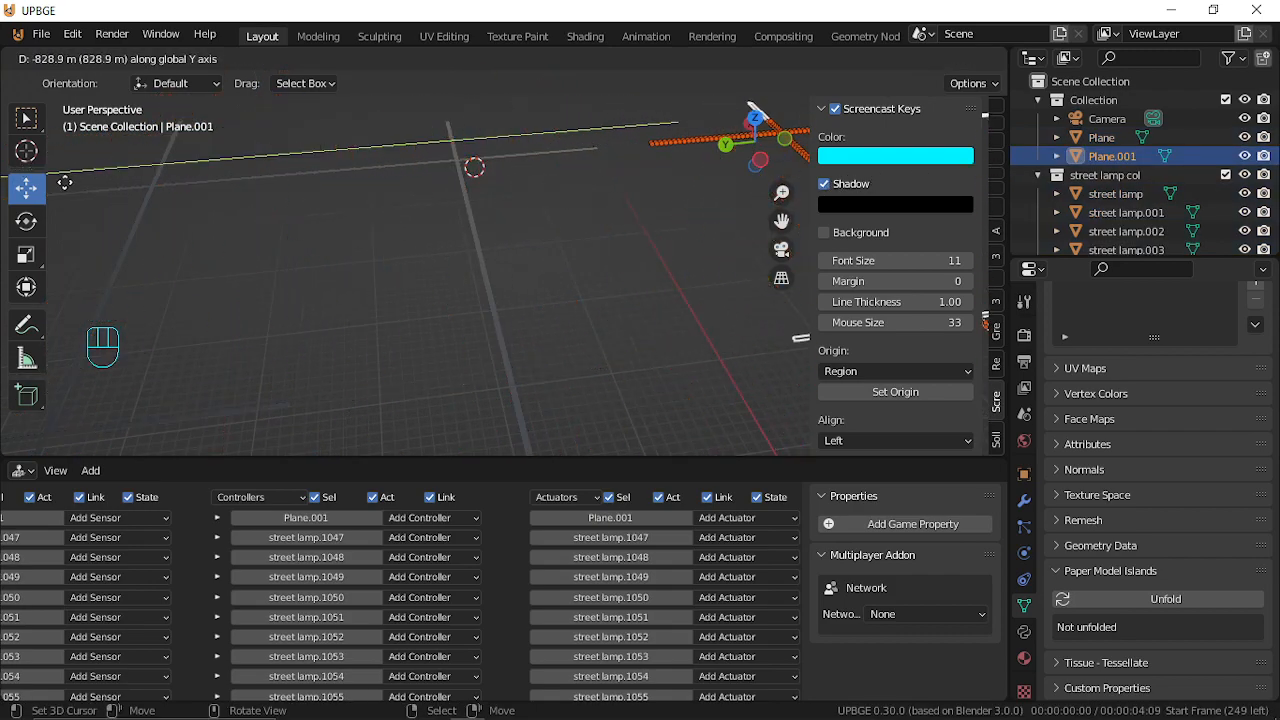
left_click(32, 196)
Move the duplicated road and lamps back toward the end of the original road near the camera.
key("w")
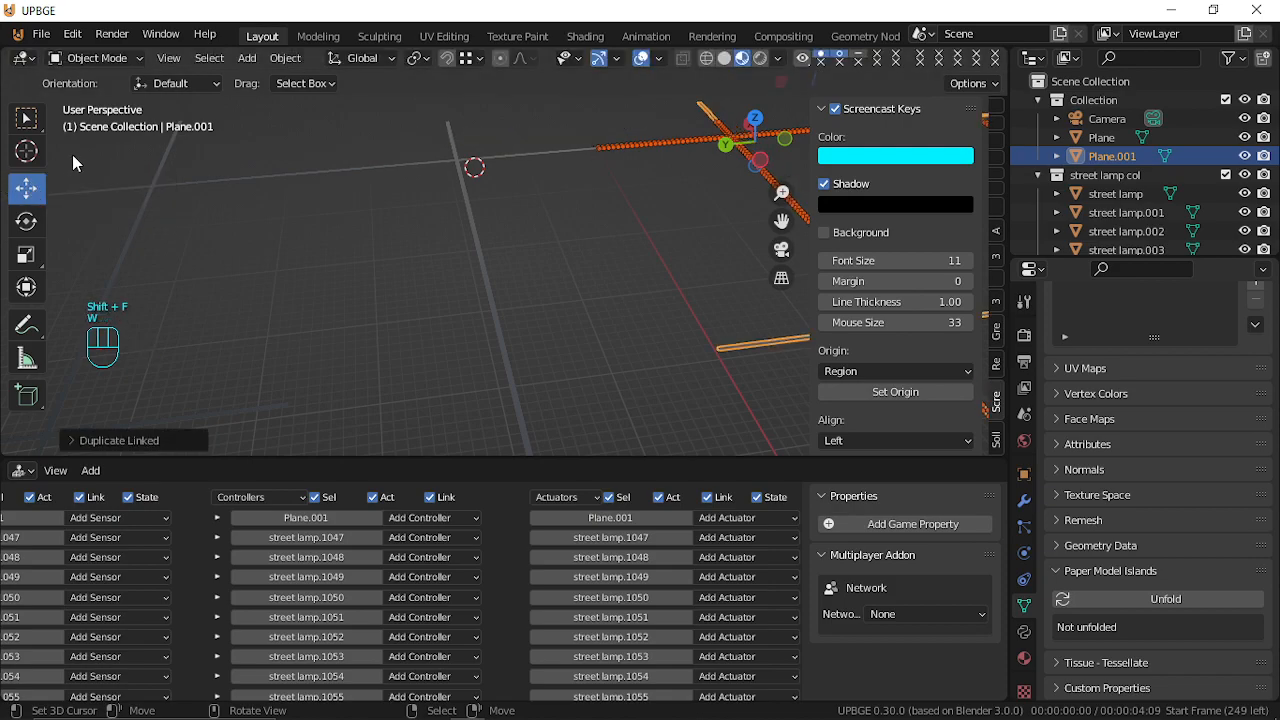
key("shift+f")
key("shift+w")
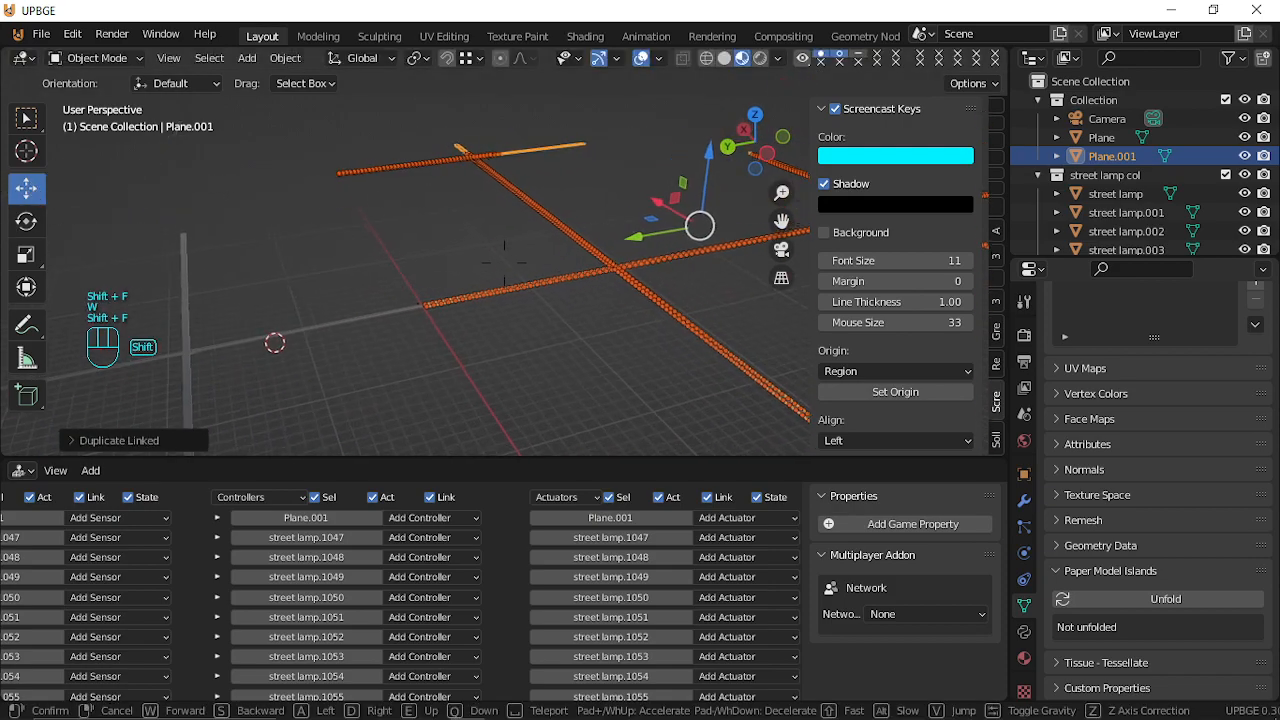
left_click(504, 262)
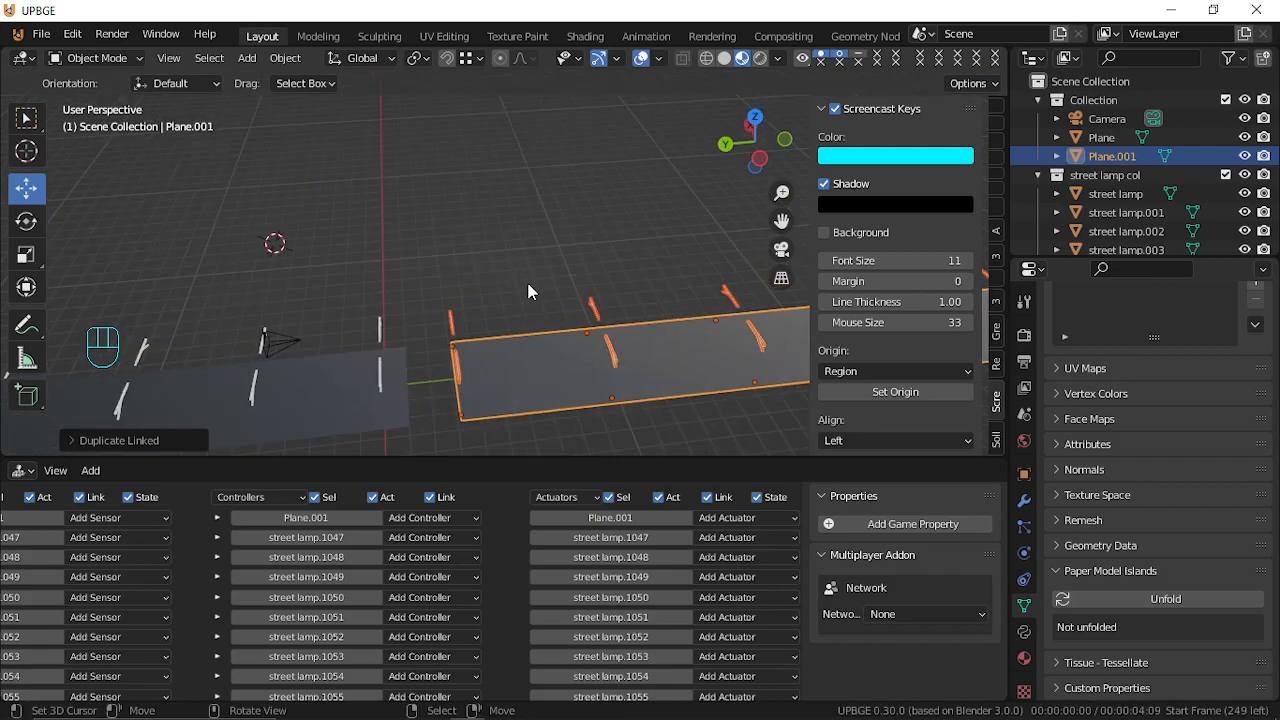
key("g")
left_click(567, 67)
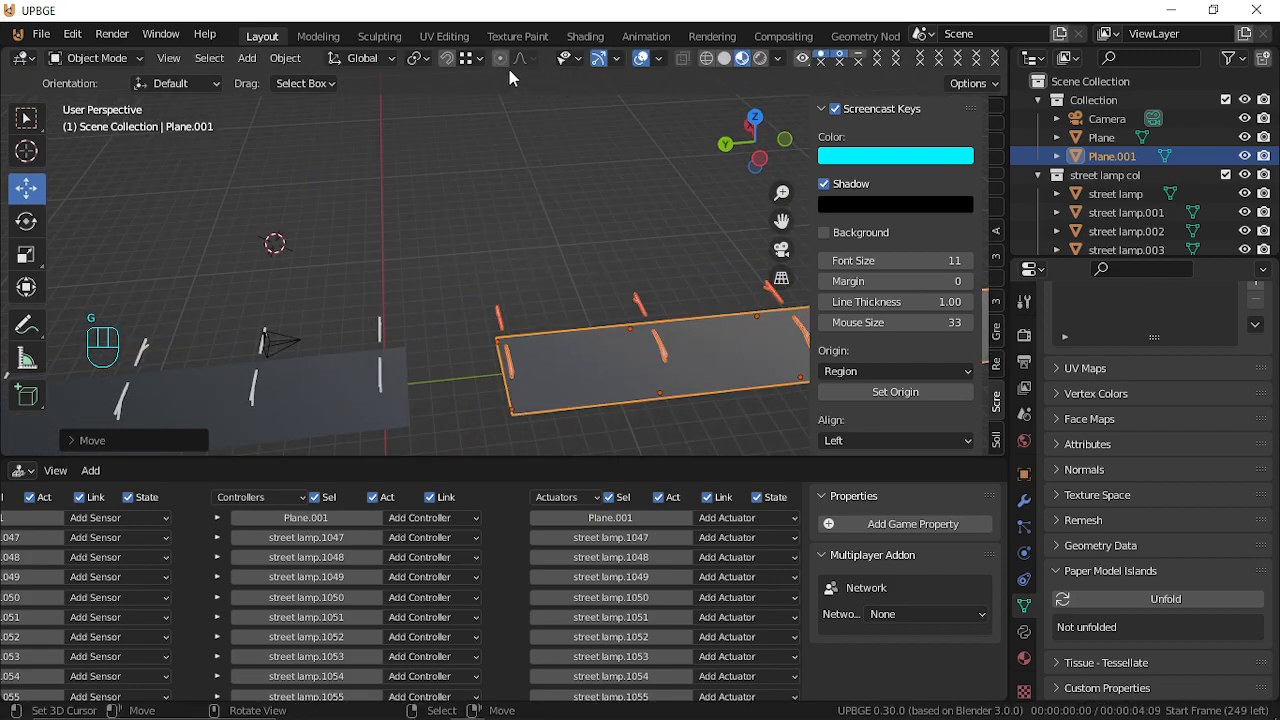
key("g")
middle_click_drag(512, 289, 430, 364)
right_click(425, 368)
key("g")
right_click(428, 364)
key("g")
left_click(440, 352)
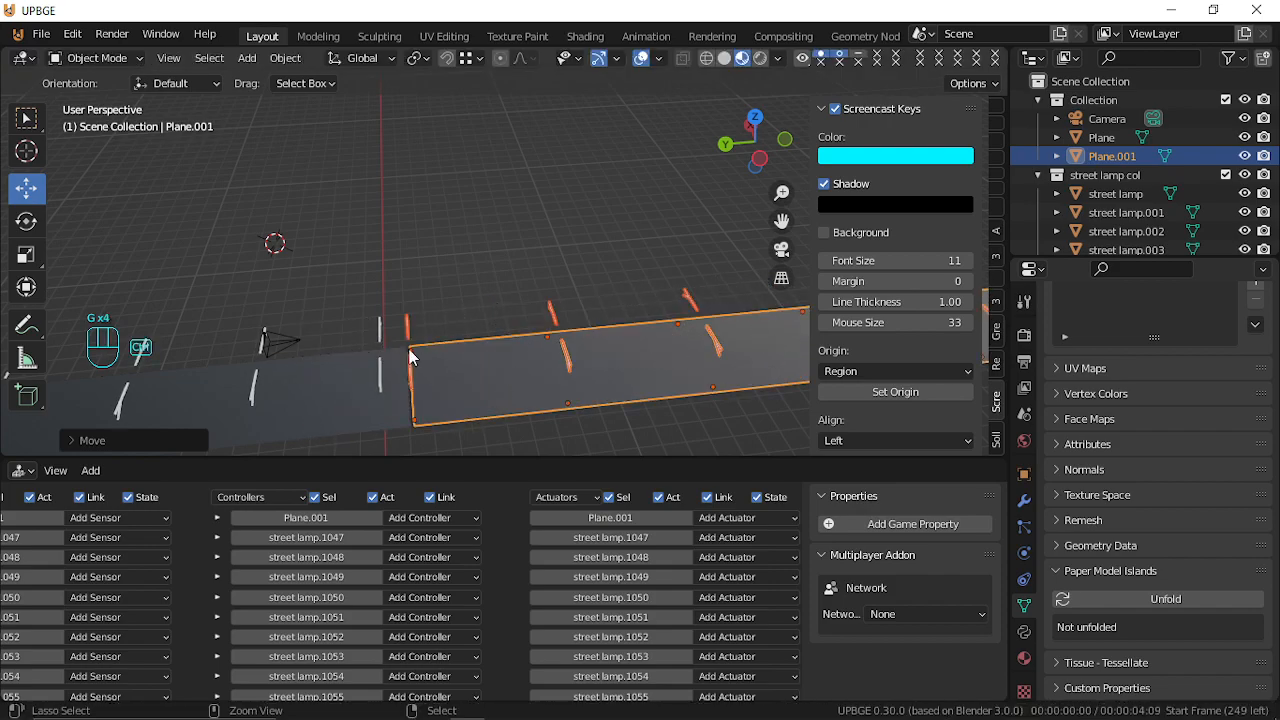
Close in on the lamp bases at the road joint and refine the duplicated section's position beside the original road end.
key("shift+f")
key("w")
left_click(504, 263)
key("g")
left_click(462, 278, "ctrl")
key("w")
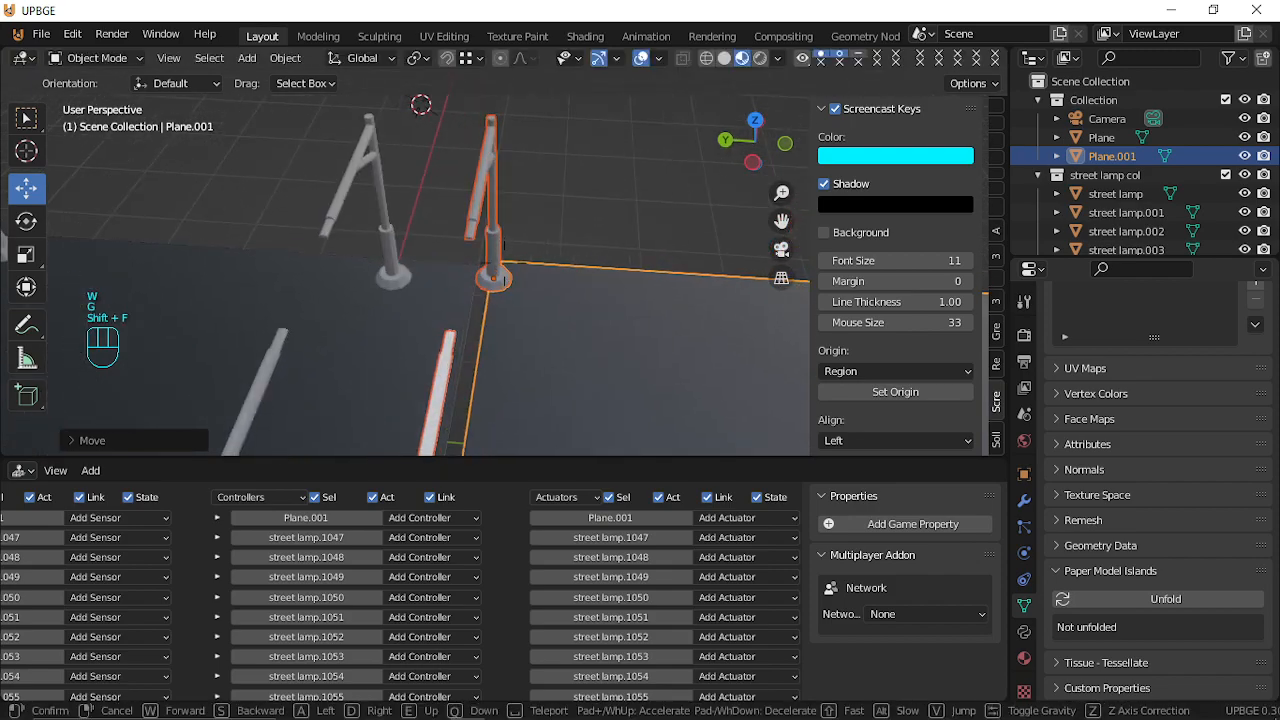
left_click(489, 203)
key("g")
key("x")
left_click(480, 195)
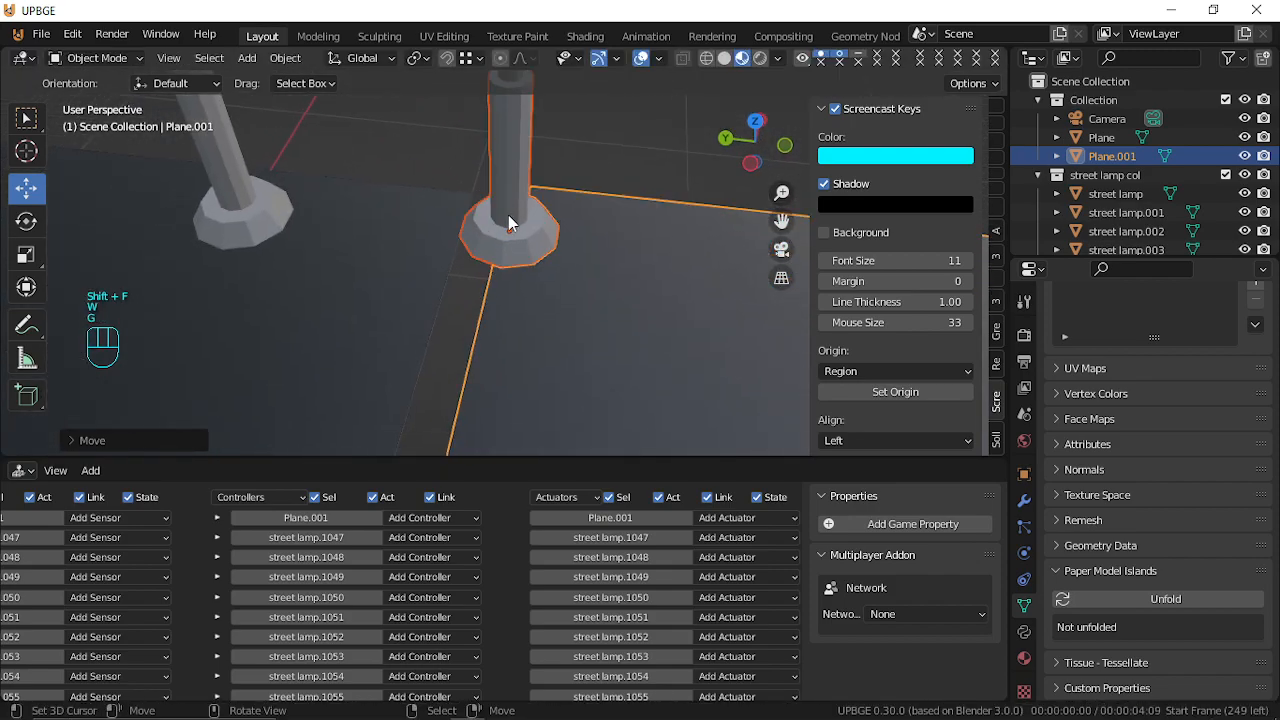
key("g")
key("x")
right_click(590, 245)
key("g")
key("x")
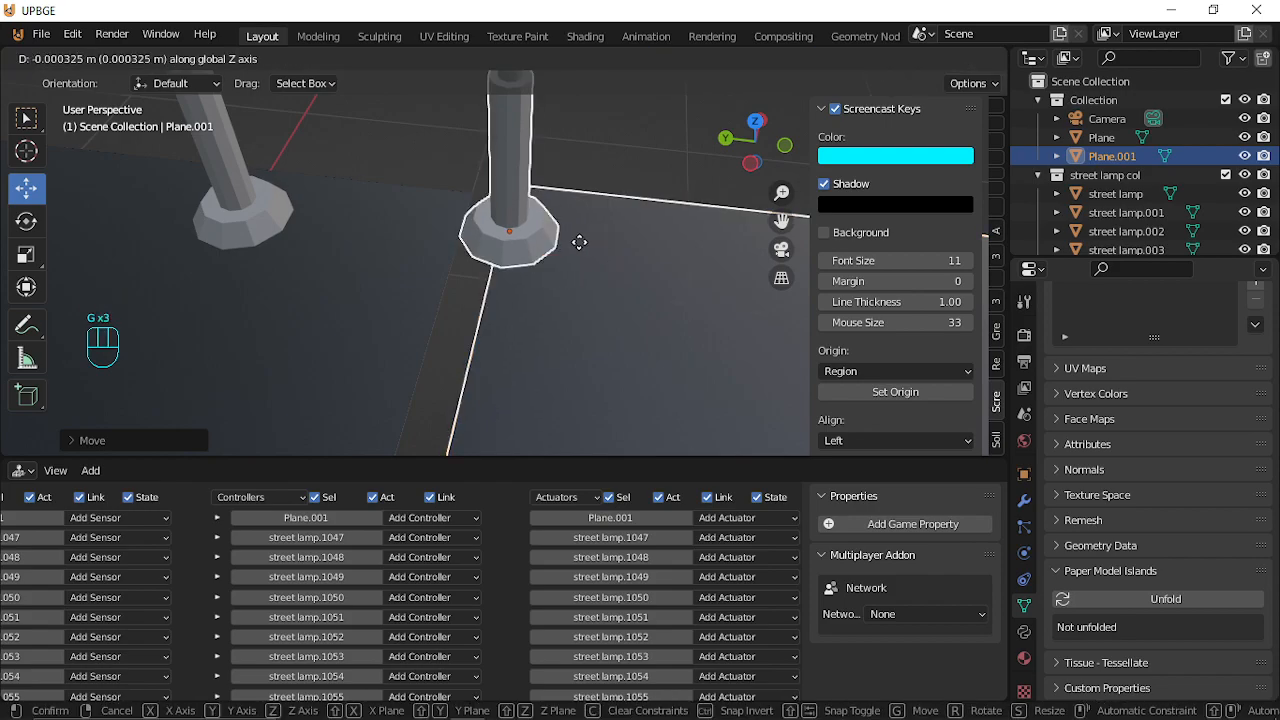
right_click(722, 298)
Nudge the duplicated road and lamps about 0.15 m along Y to close the gap at the joint.
key("g")
key("x")
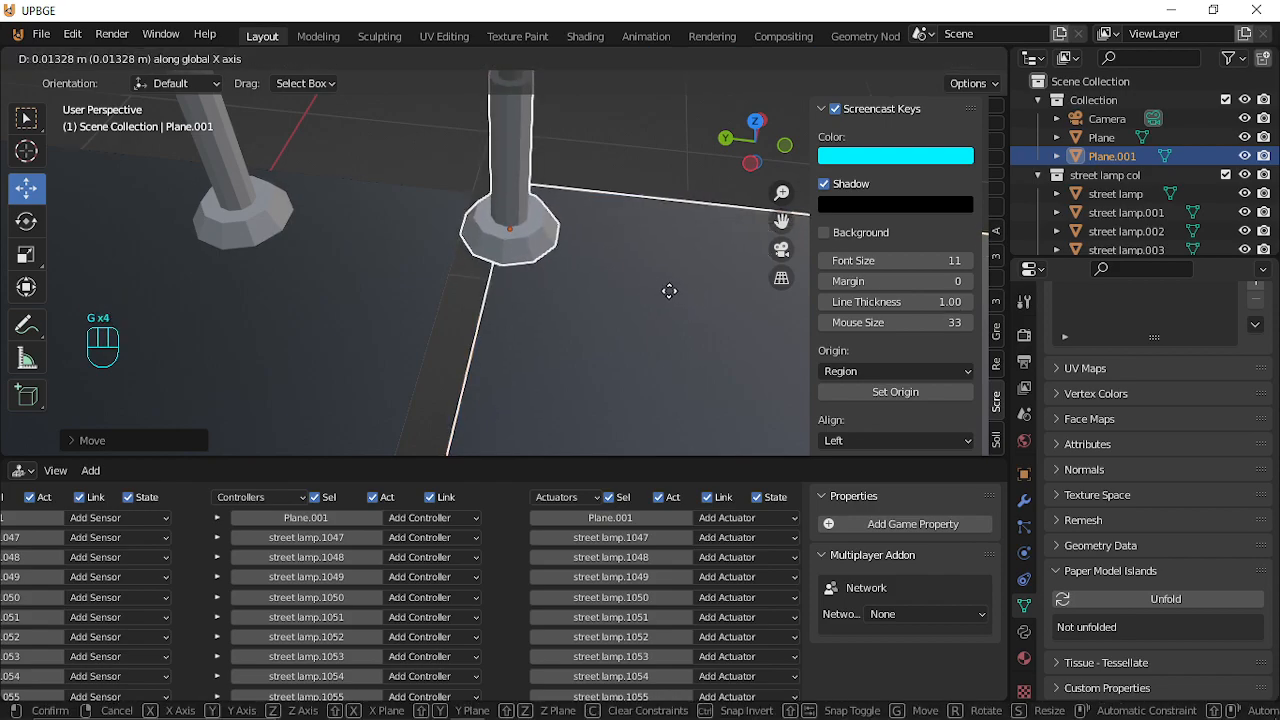
key("y")
key("shift")
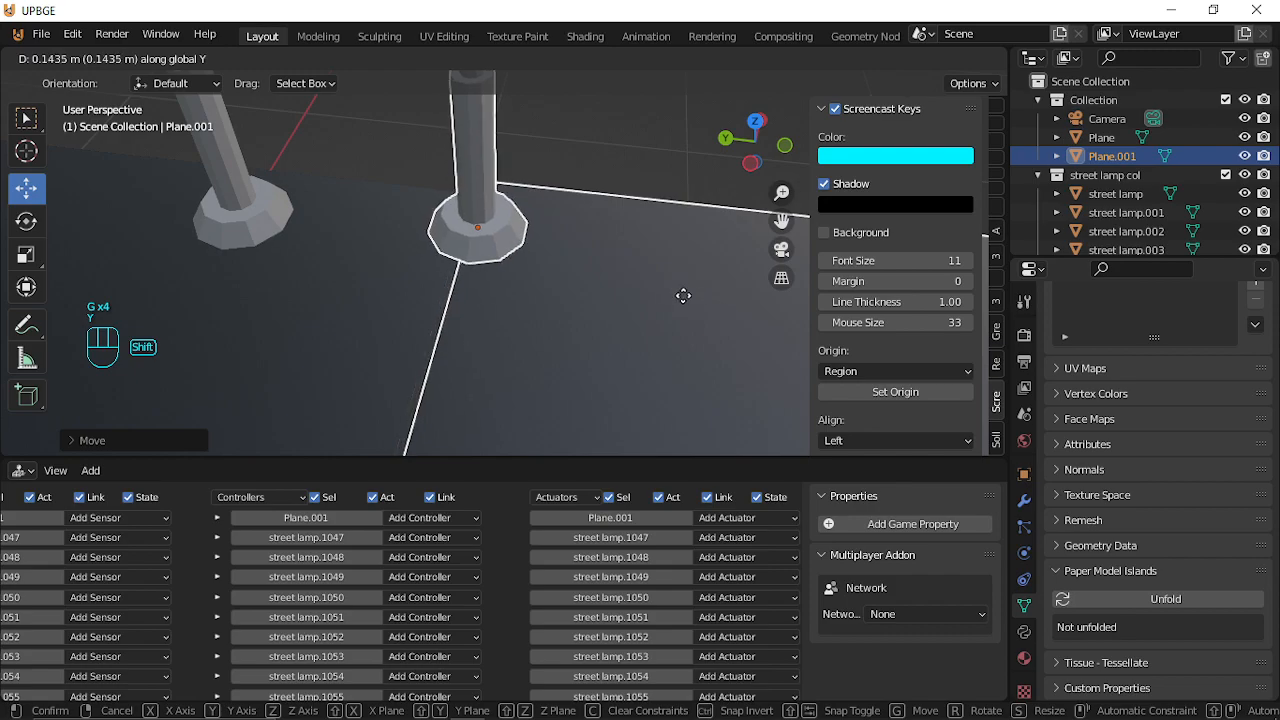
left_click(591, 283)
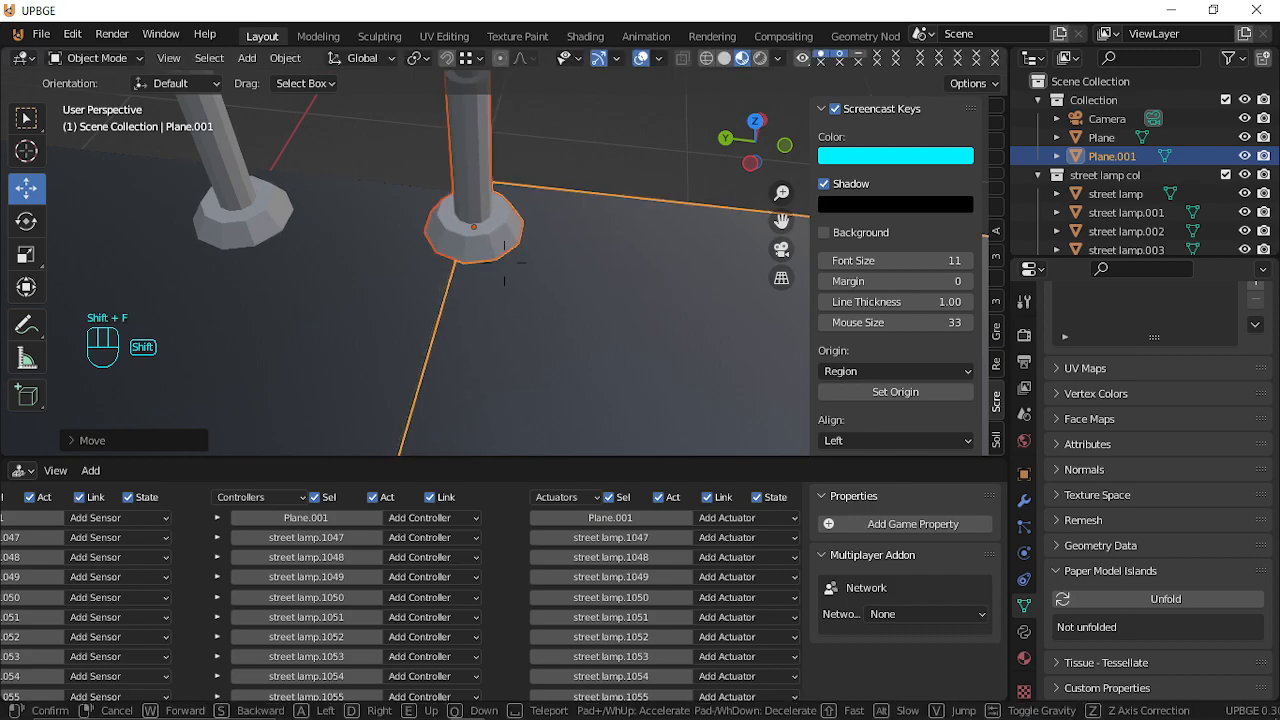
Make a second linked duplicate of the selected road and lamps, offset in the positive Y and positive X directions.
key("shift+f")
key("w")
key("s")
left_click(1150, 163)
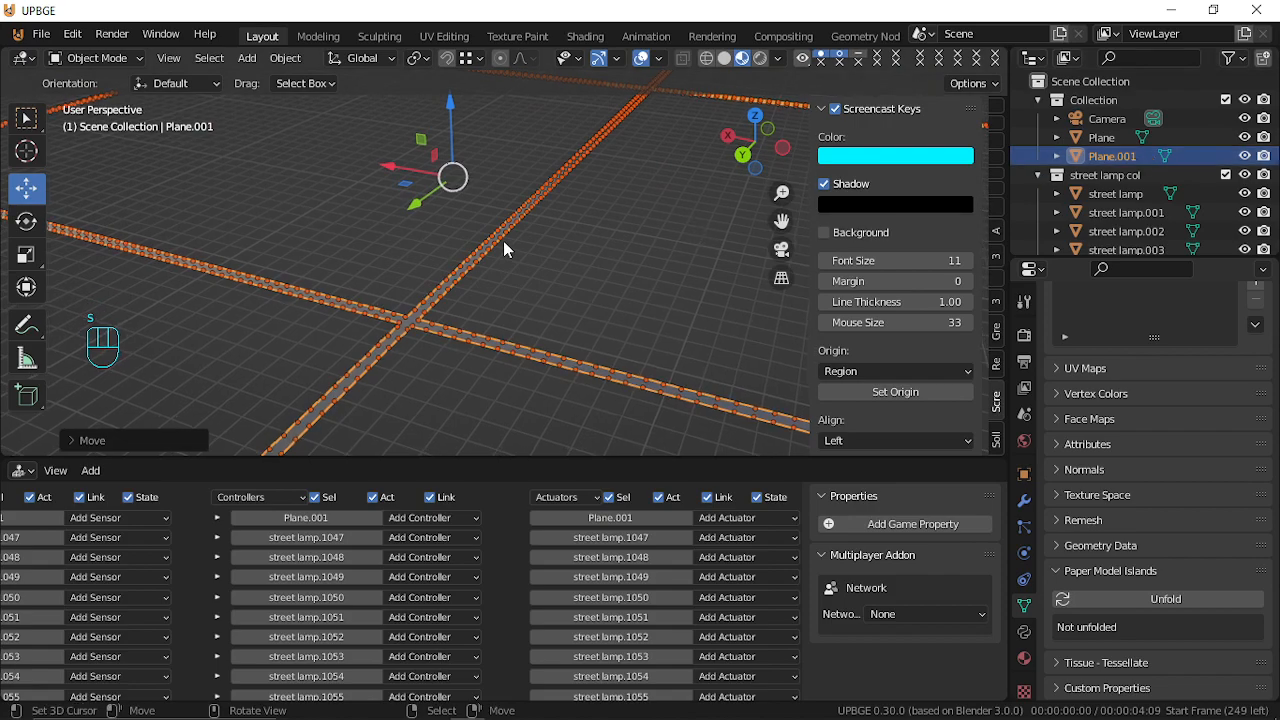
key("shift+f")
key("shift+w")
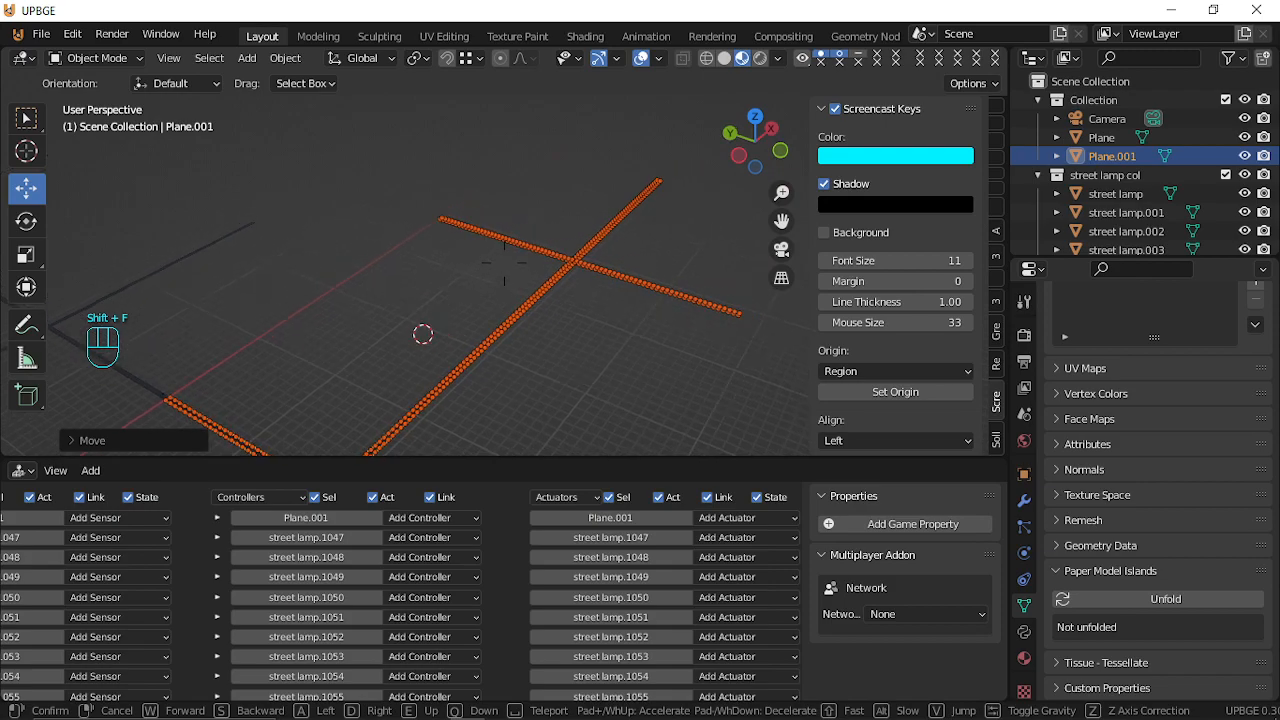
left_click(522, 265)
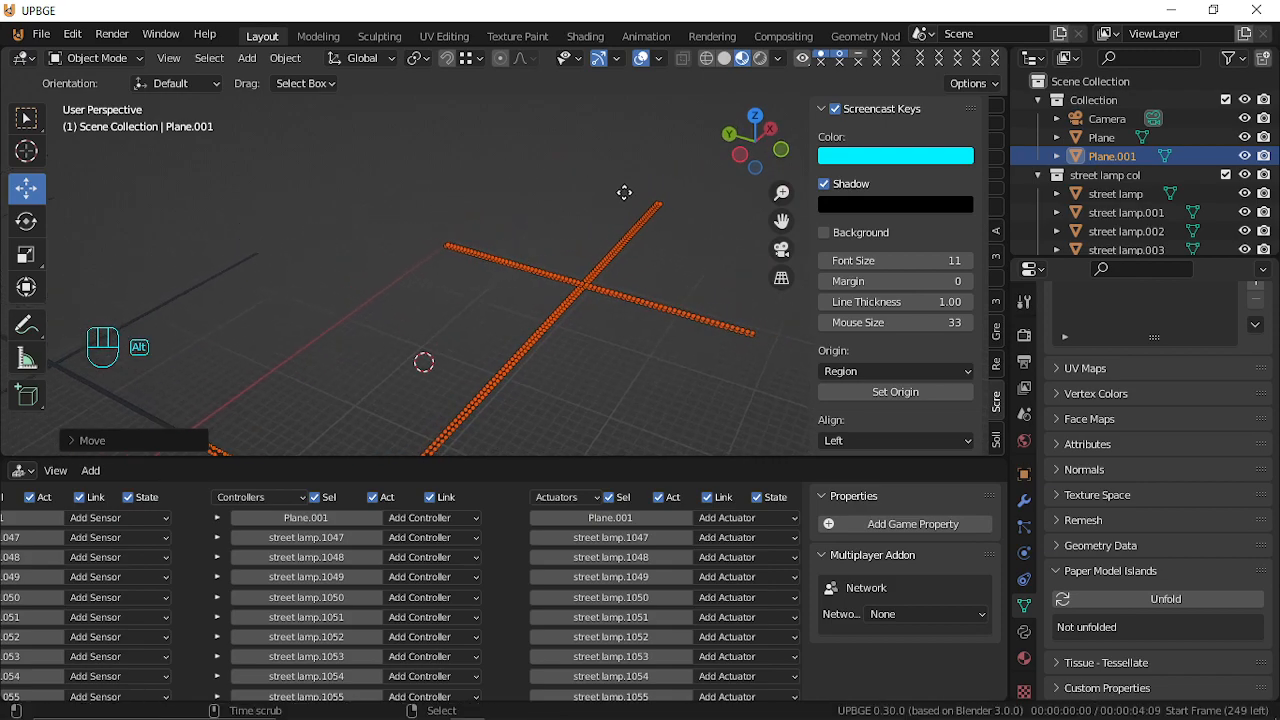
key("shift+d")
key("y")
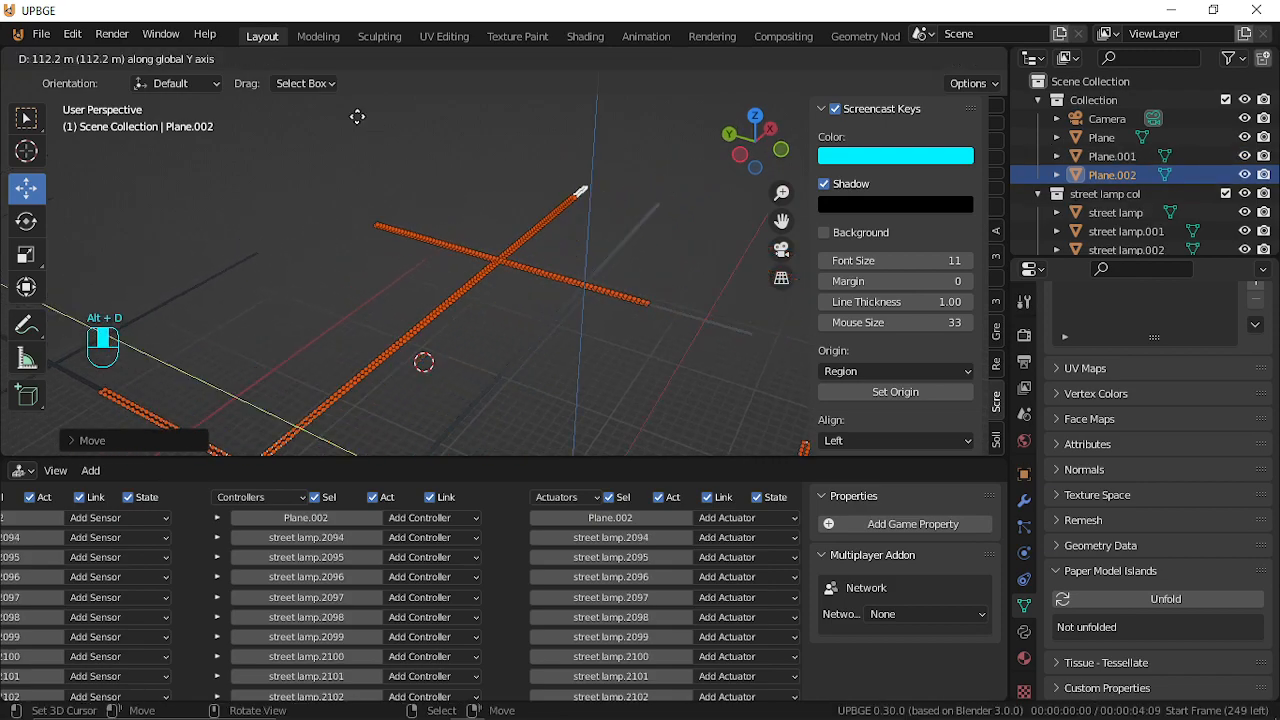
left_click(134, 123)
key("alt+d")
key("x")
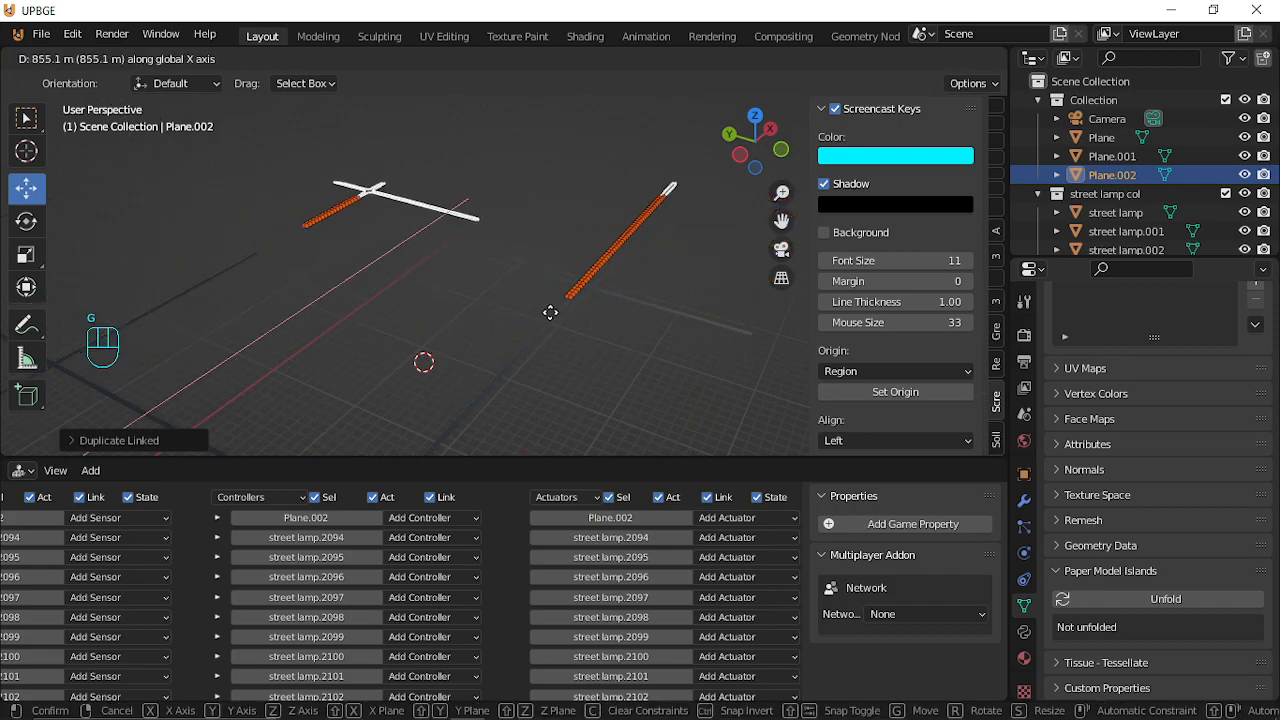
left_click(661, 281)
Bring the second duplicate up to the adjoining road's end along X and shift it about -3.6 m along Y.
key("shift+f")
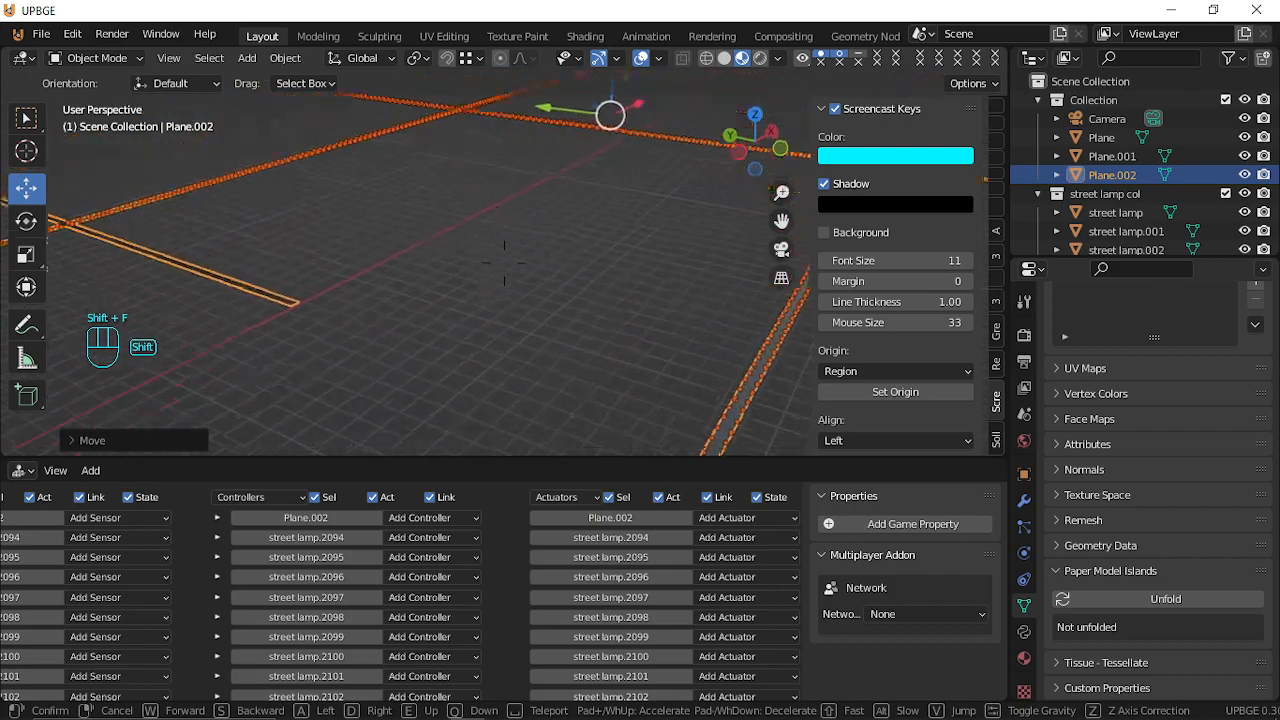
left_click(514, 257)
key("g")
key("x")
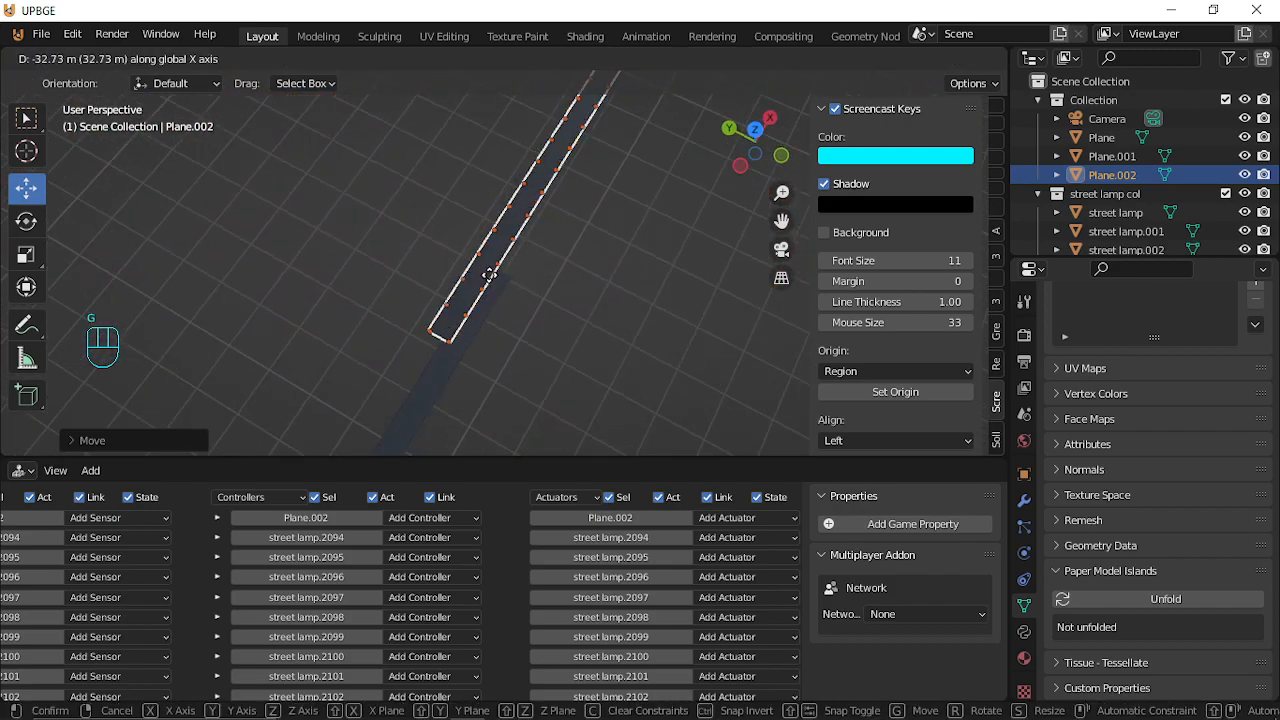
left_click(502, 268)
key("g")
key("y")
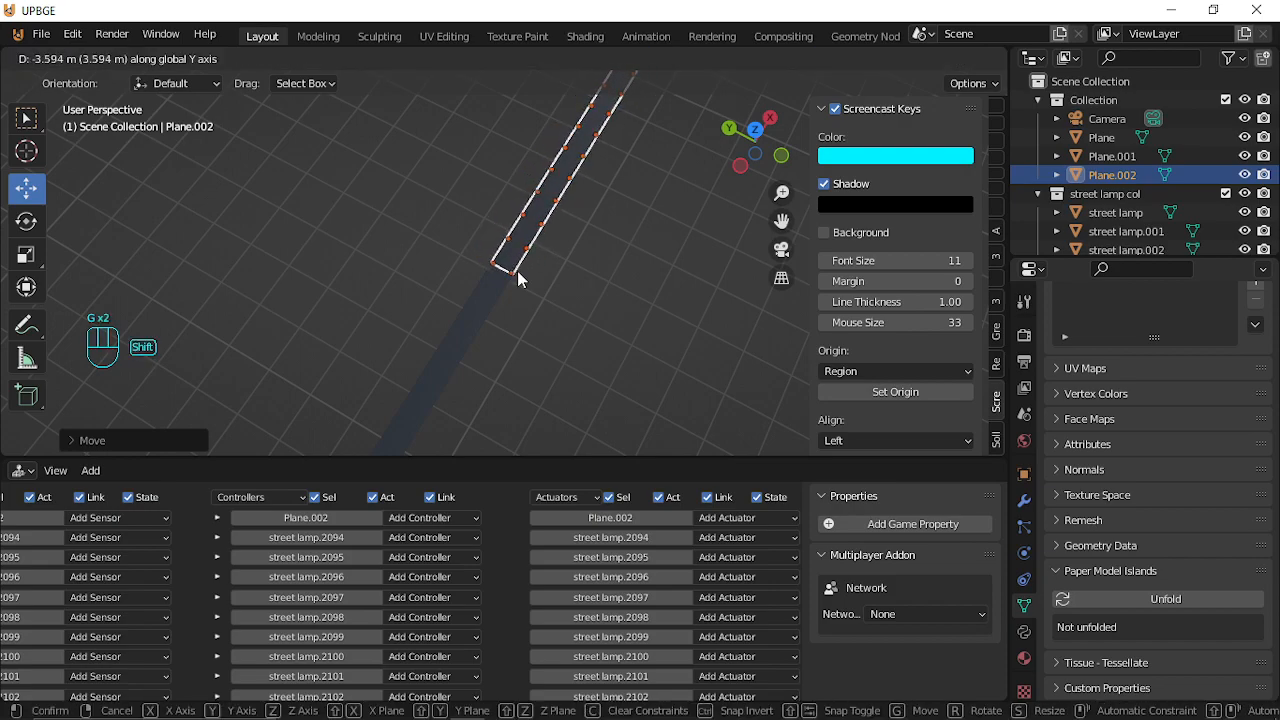
left_click(517, 270)
Close in on the new joint and fine-align the second duplicate with the adjoining road's end along Y and X.
key("shift+f")
key("w")
key("w")
key("w")
key("w")
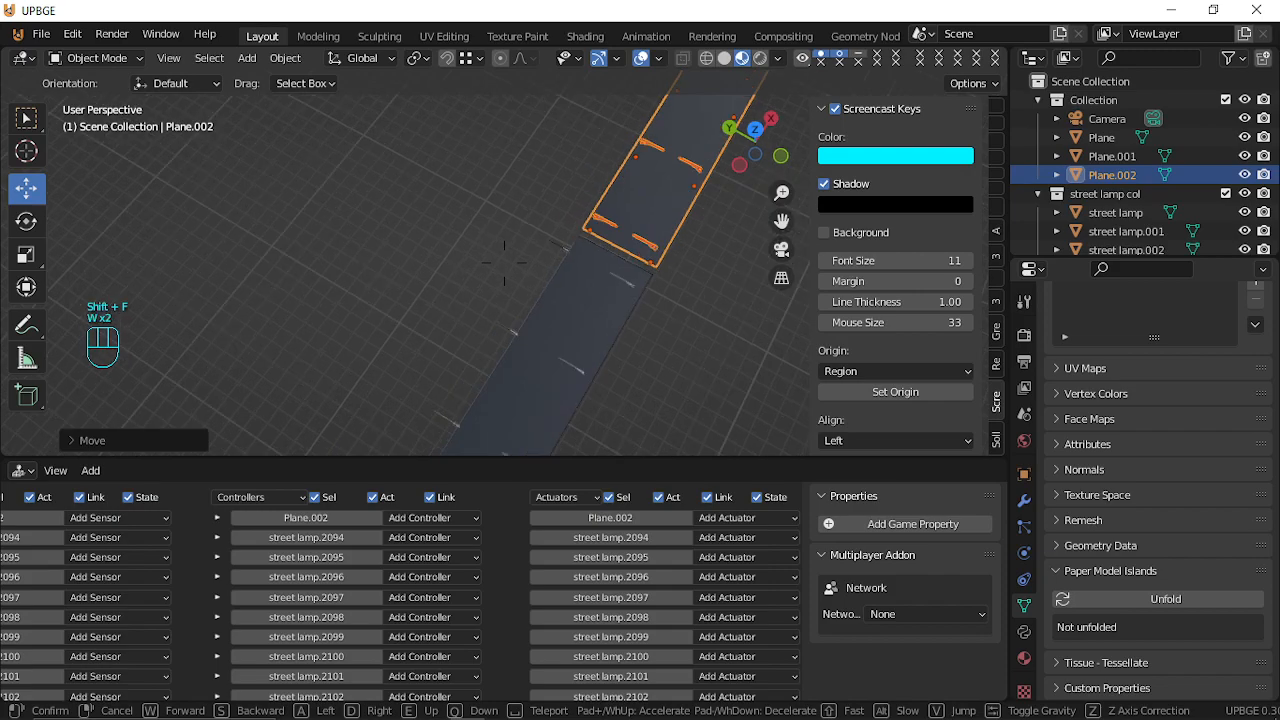
key("d")
left_click(503, 245)
key("g")
key("y")
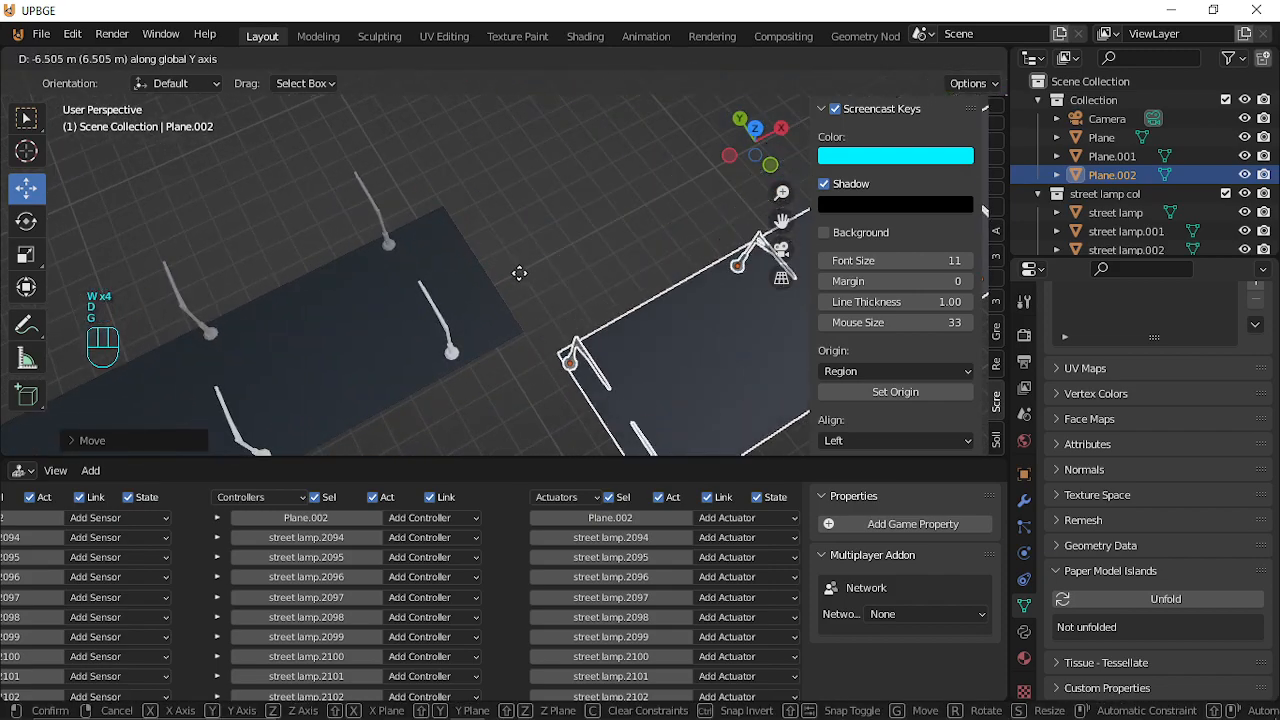
key("g")
key("x")
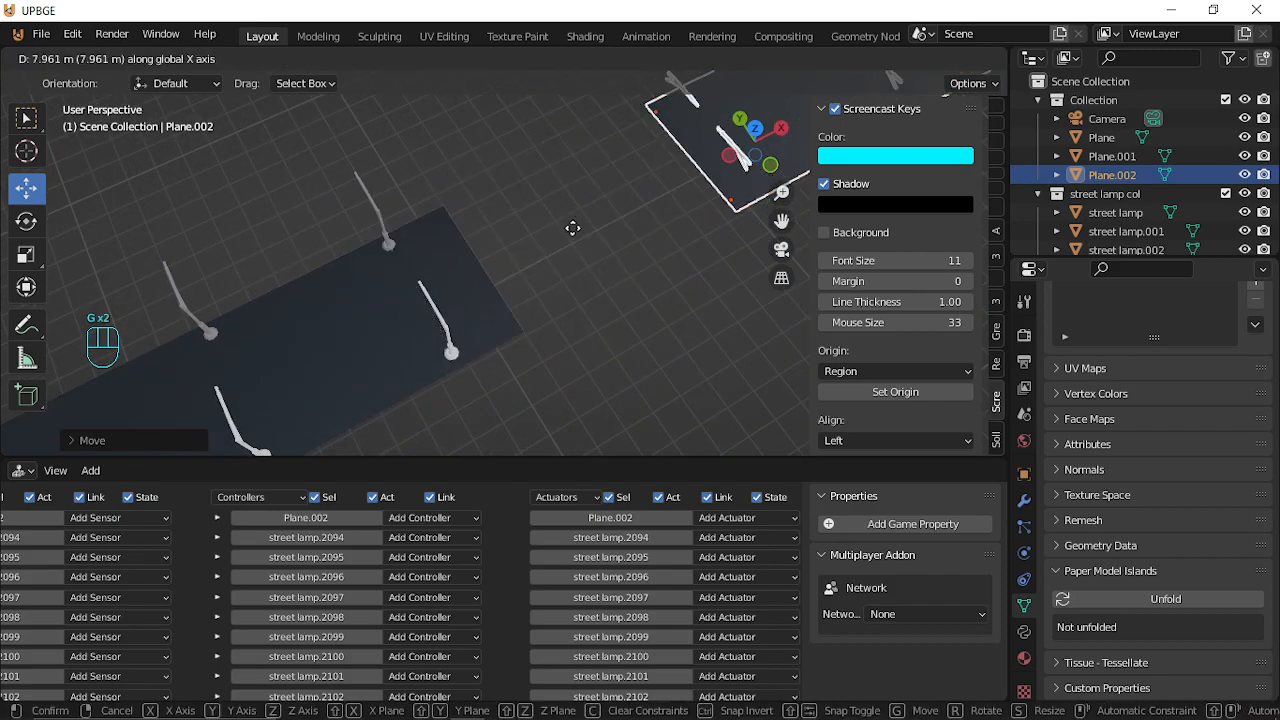
left_click(403, 305)
Fly over the road network and down among the lamp rows, and inspect the road through the camera view.
key("shift+f")
key("w")
key("e")
key("e")
key("e")
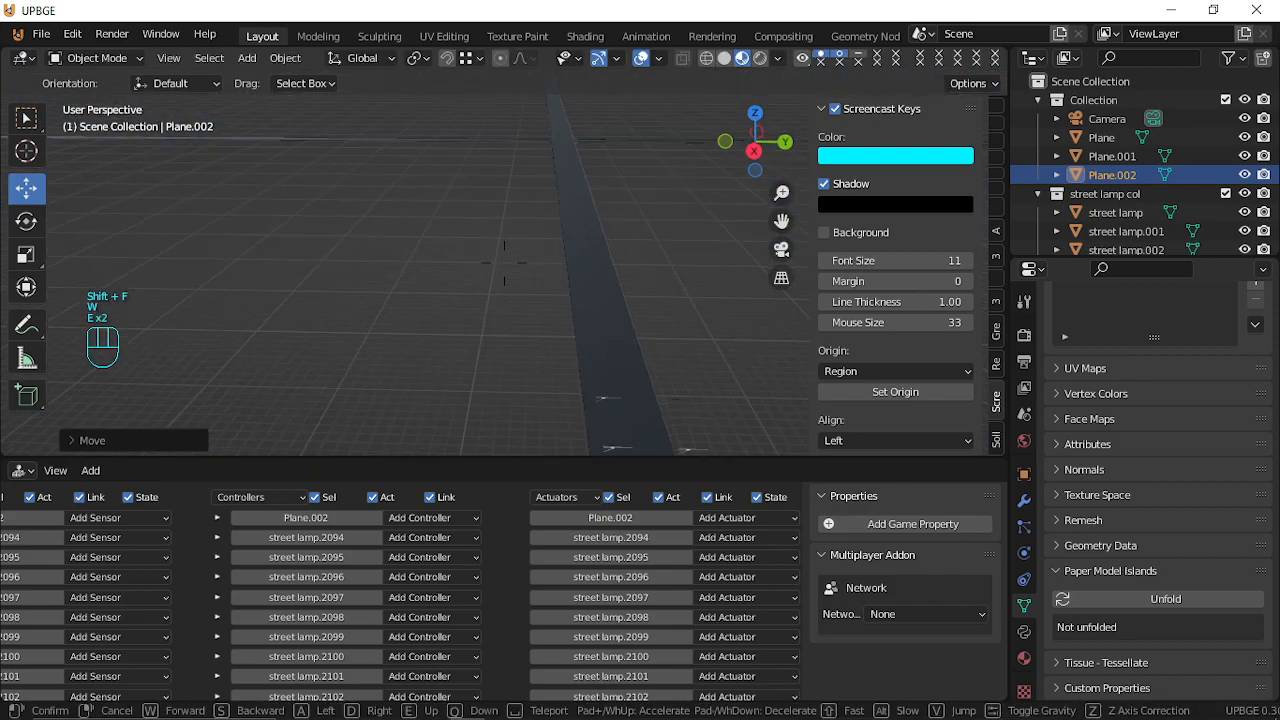
key("e")
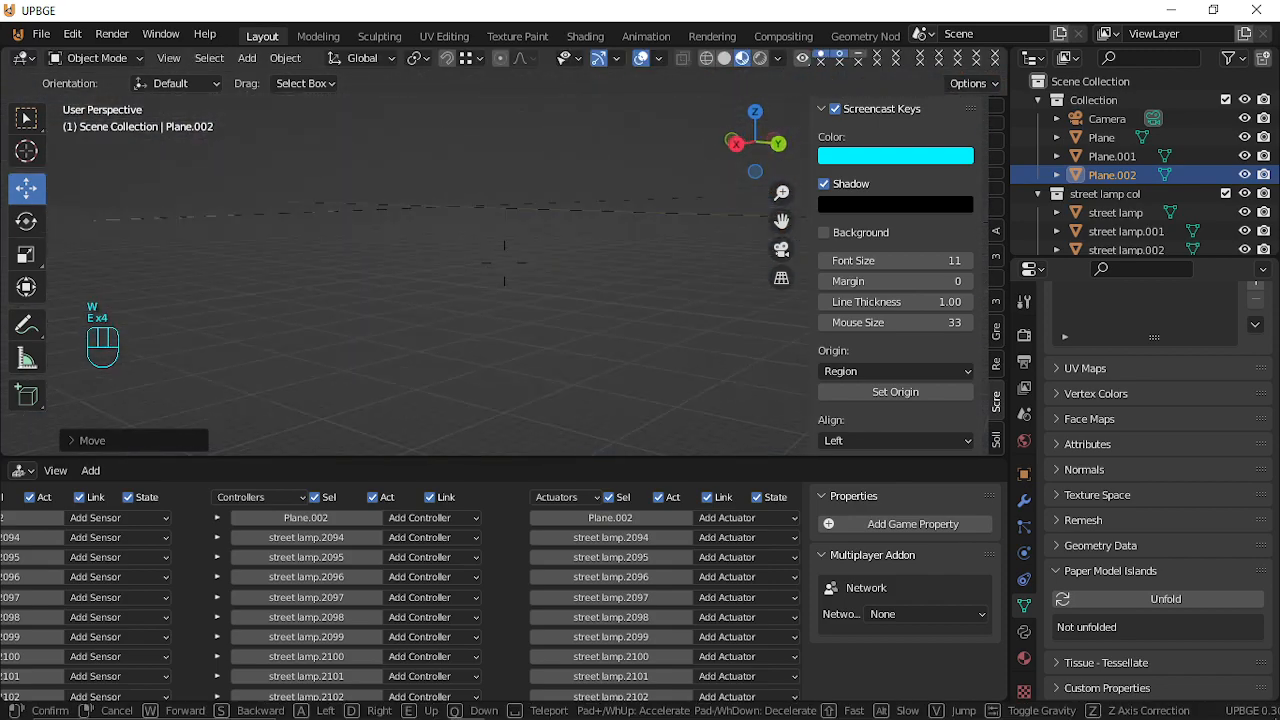
key("w")
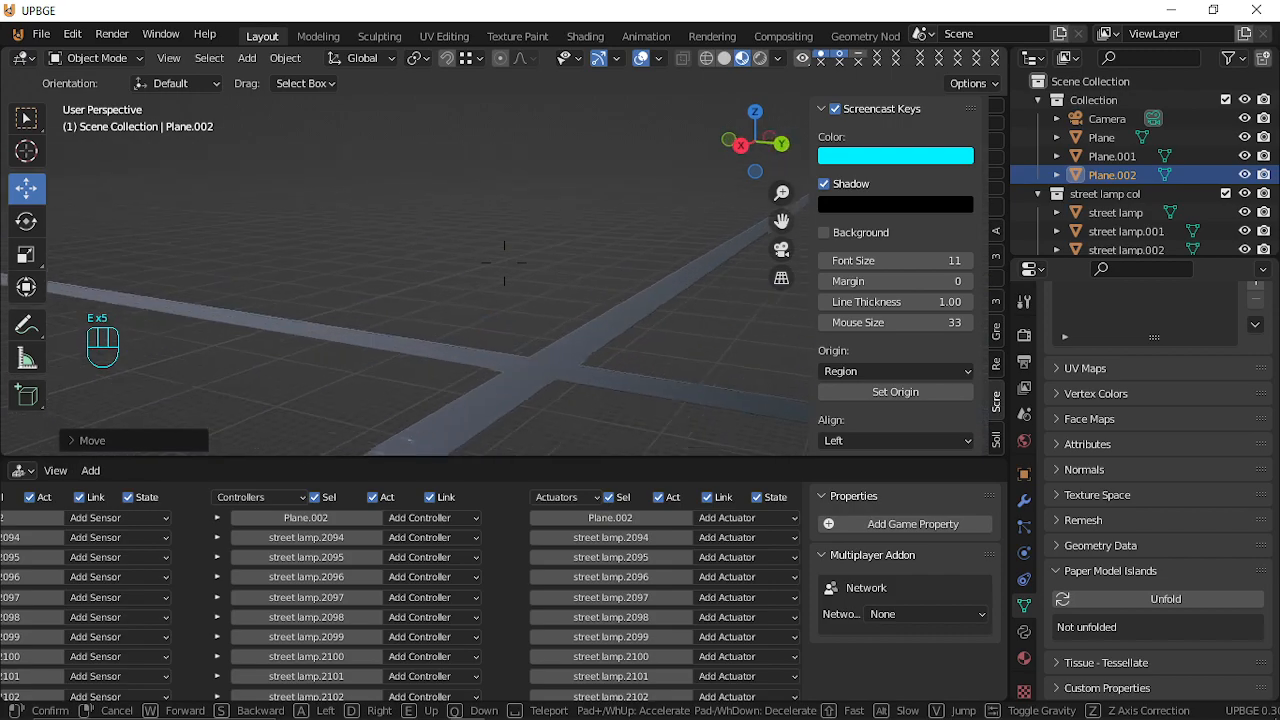
key("e")
key("w")
key("w")
key("w")
key("w")
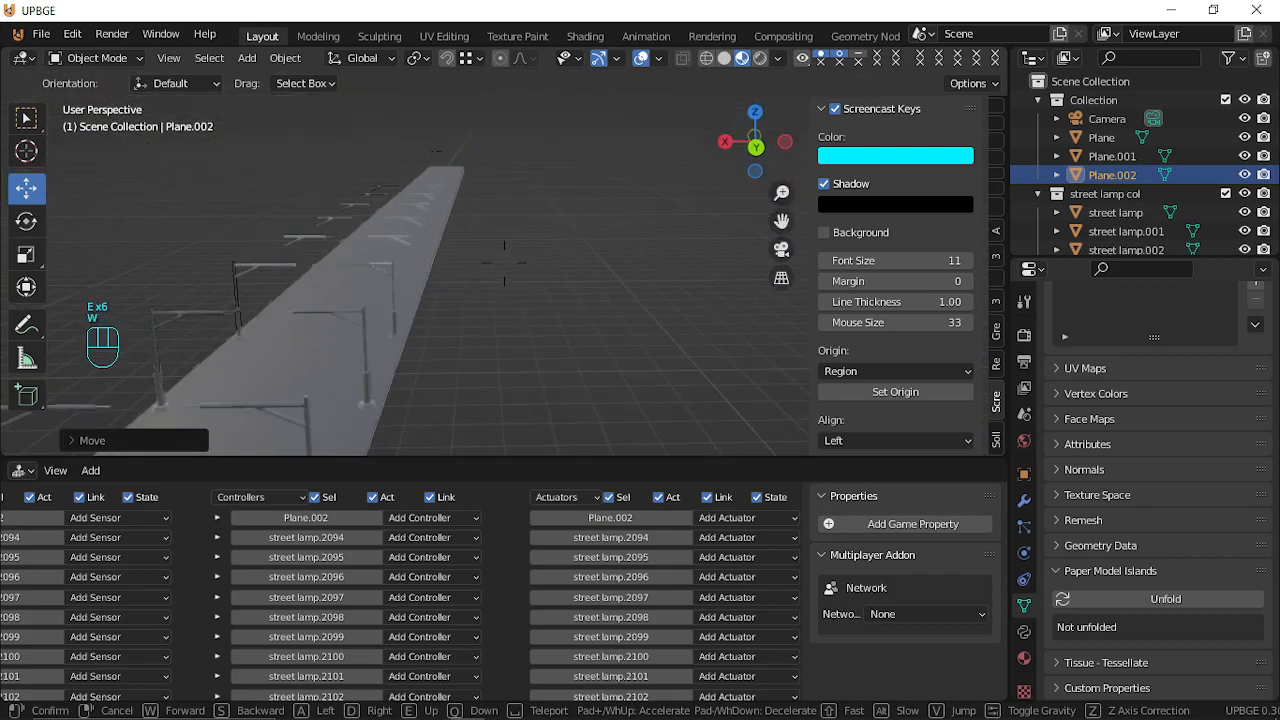
left_click(504, 262)
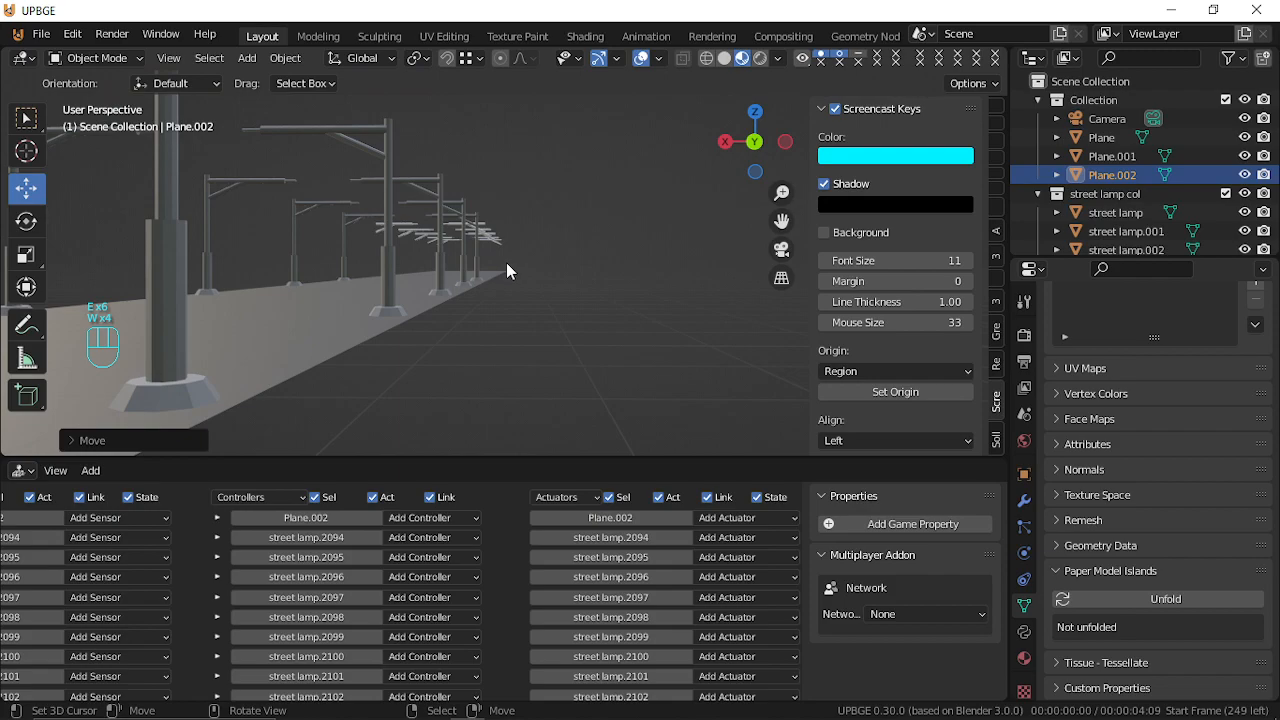
key("KP_0")
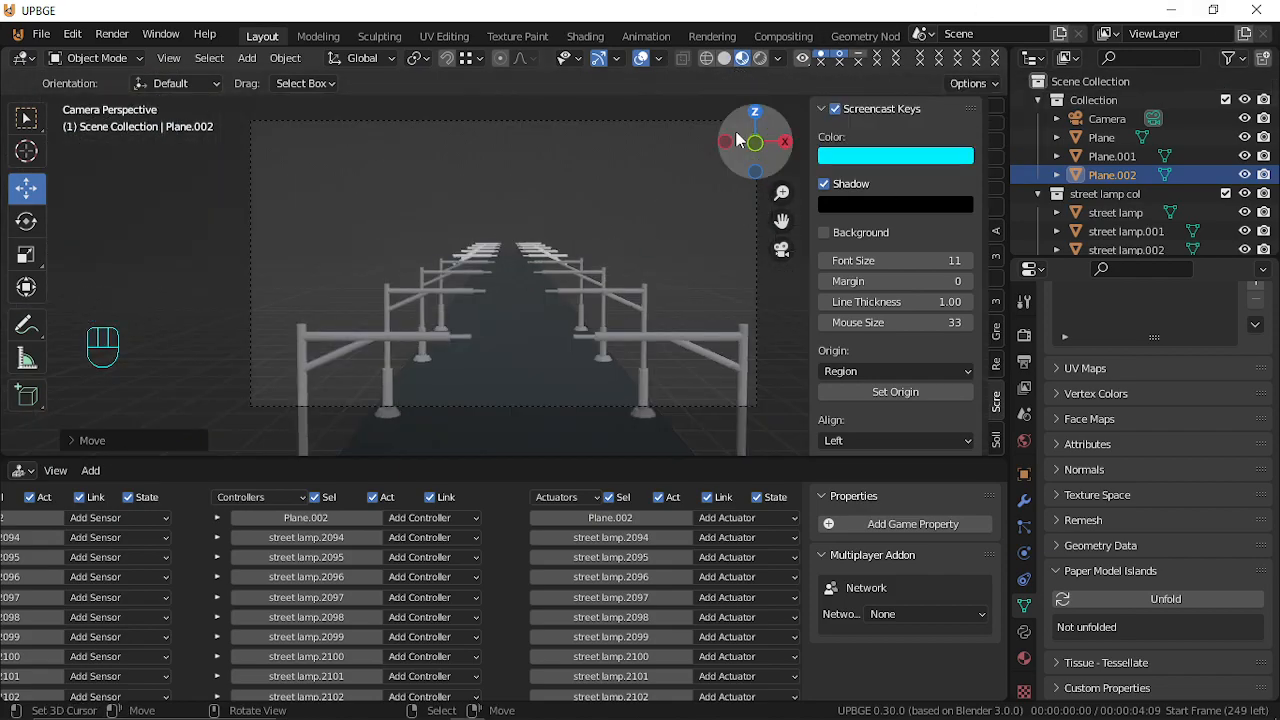
Select the camera above the road and snap the 3D cursor to it.
middle_click_drag(618, 323, 636, 362)
key("shift+f")
key("s")
left_click(551, 269)
key("shift+a")
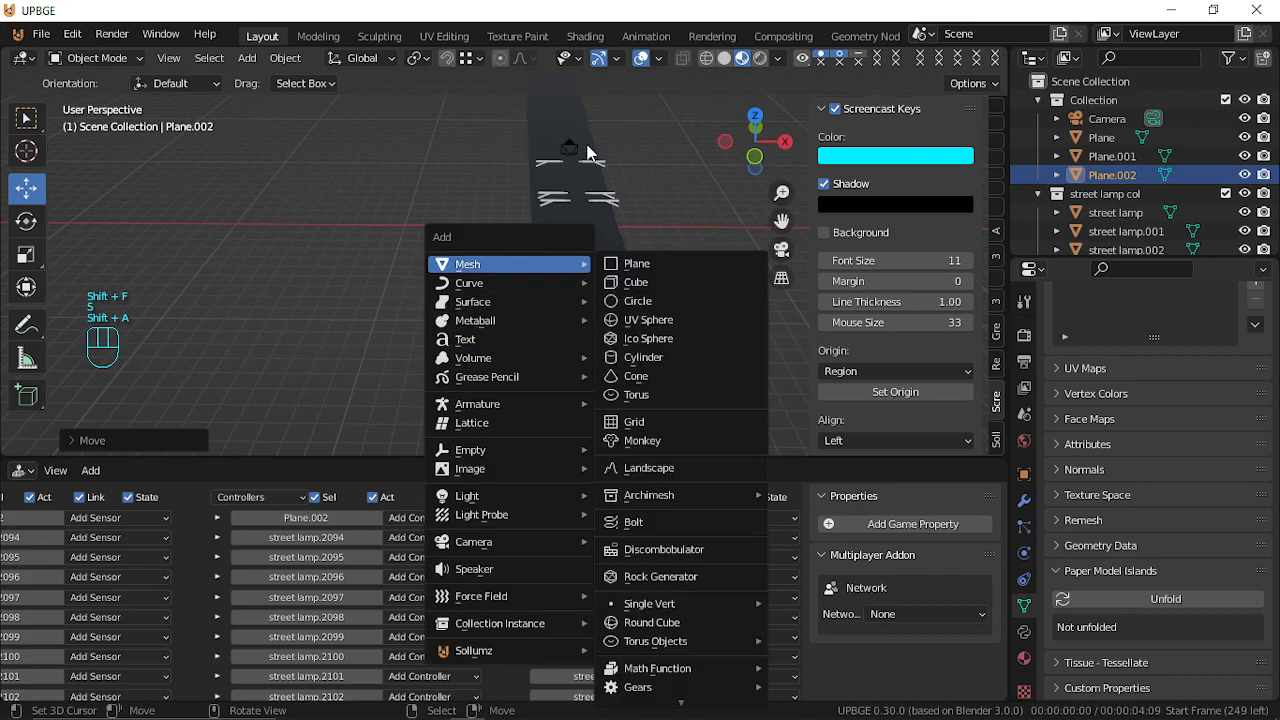
key("Escape")
left_click(572, 150)
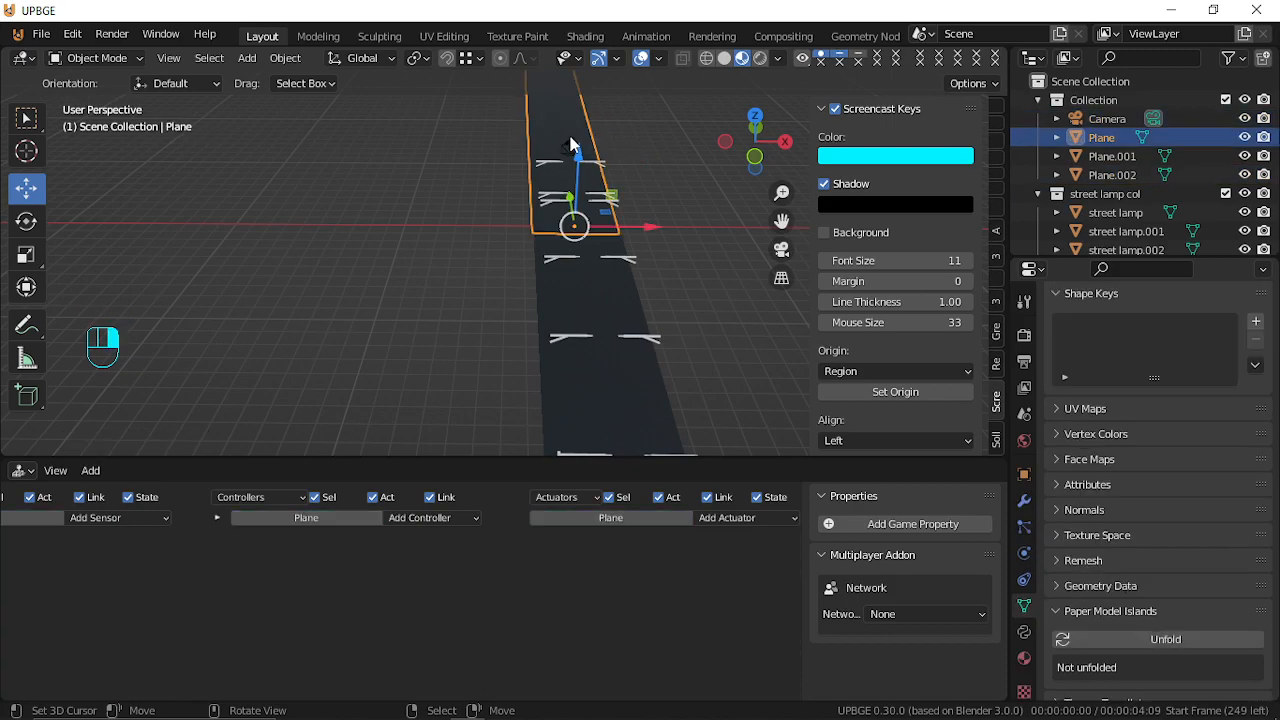
left_click(571, 150)
key("shift+s")
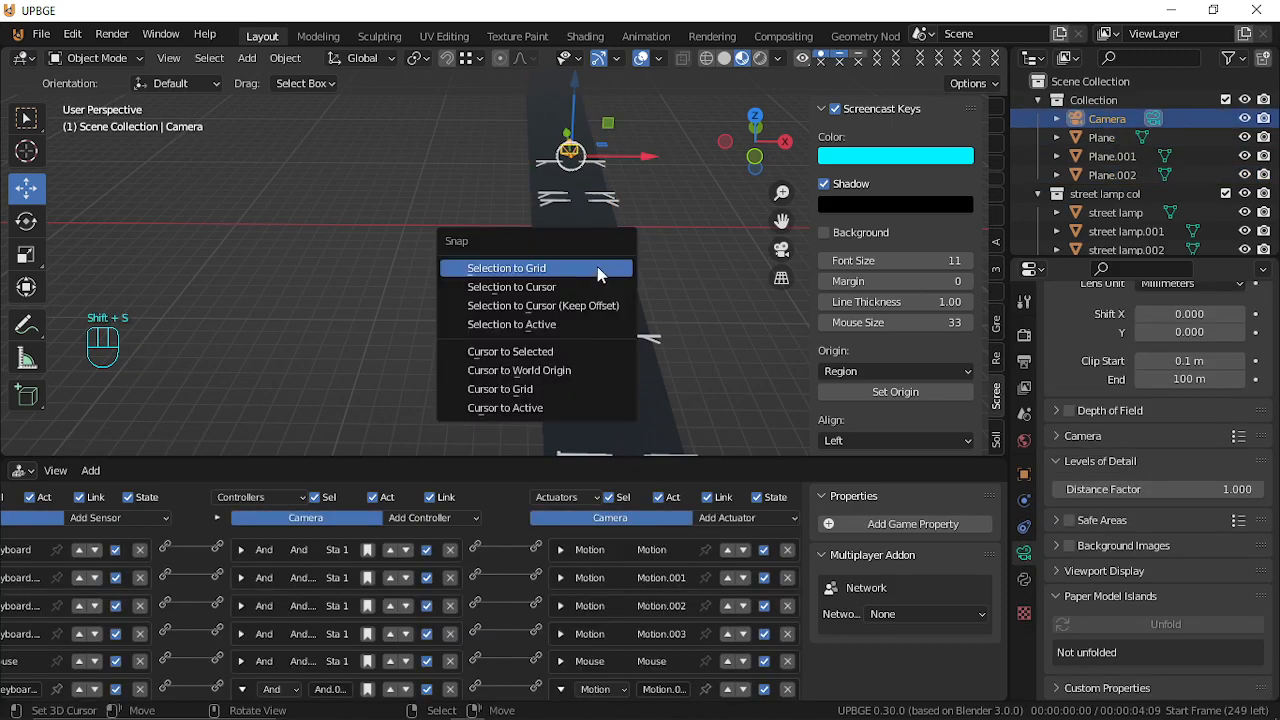
left_click(597, 349)
Add a sun light at the 3D cursor and raise it along Z above the camera.
key("shift+a")
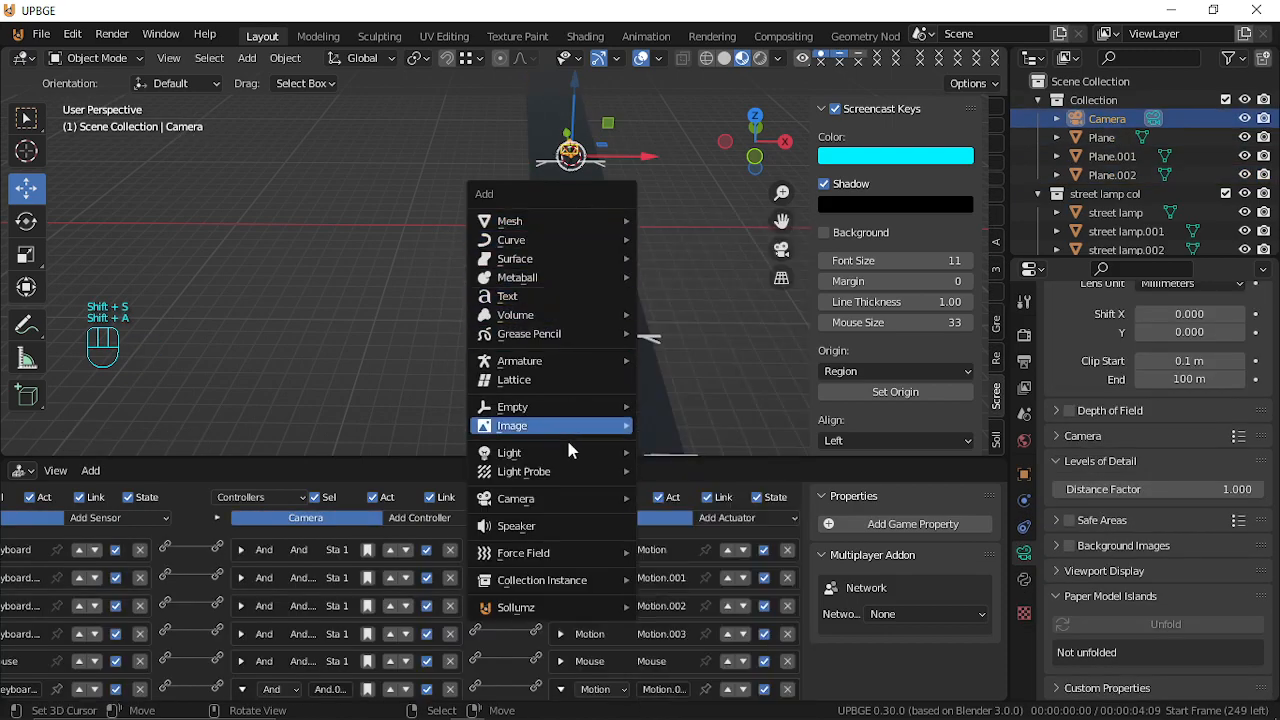
mouse_move(567, 448)
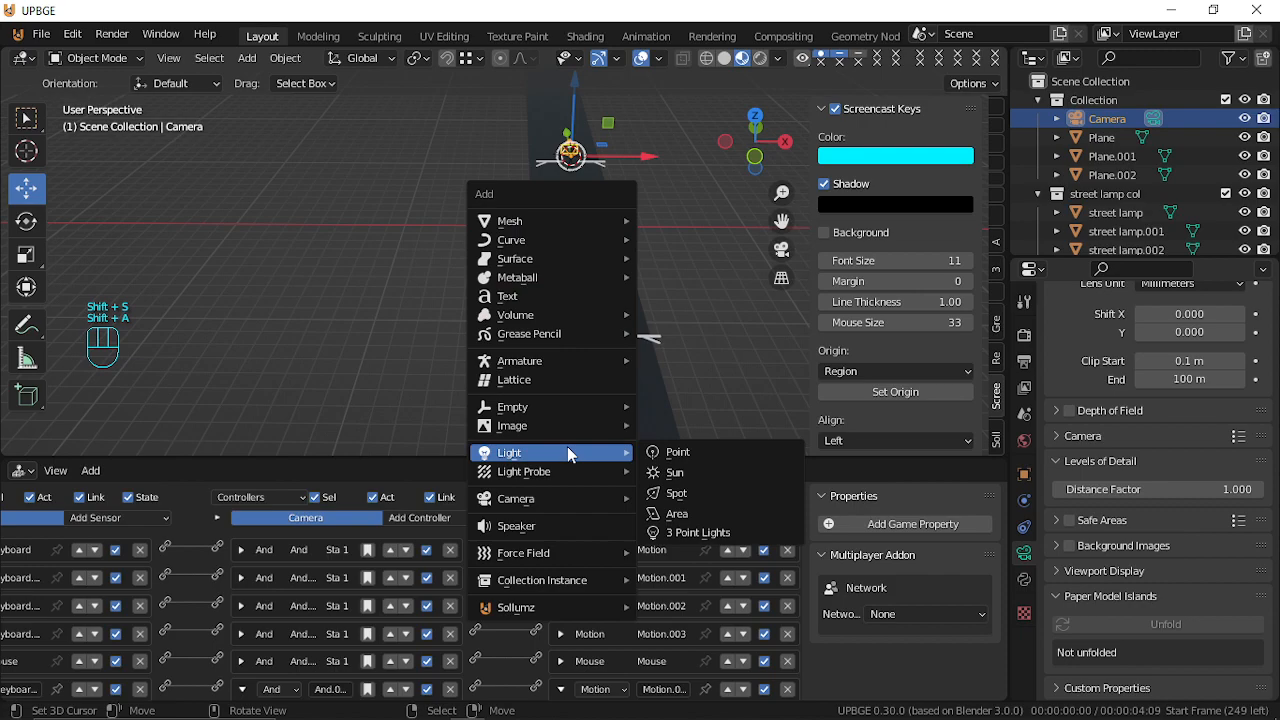
left_click(714, 476)
key("g")
key("z")
left_click(865, 62)
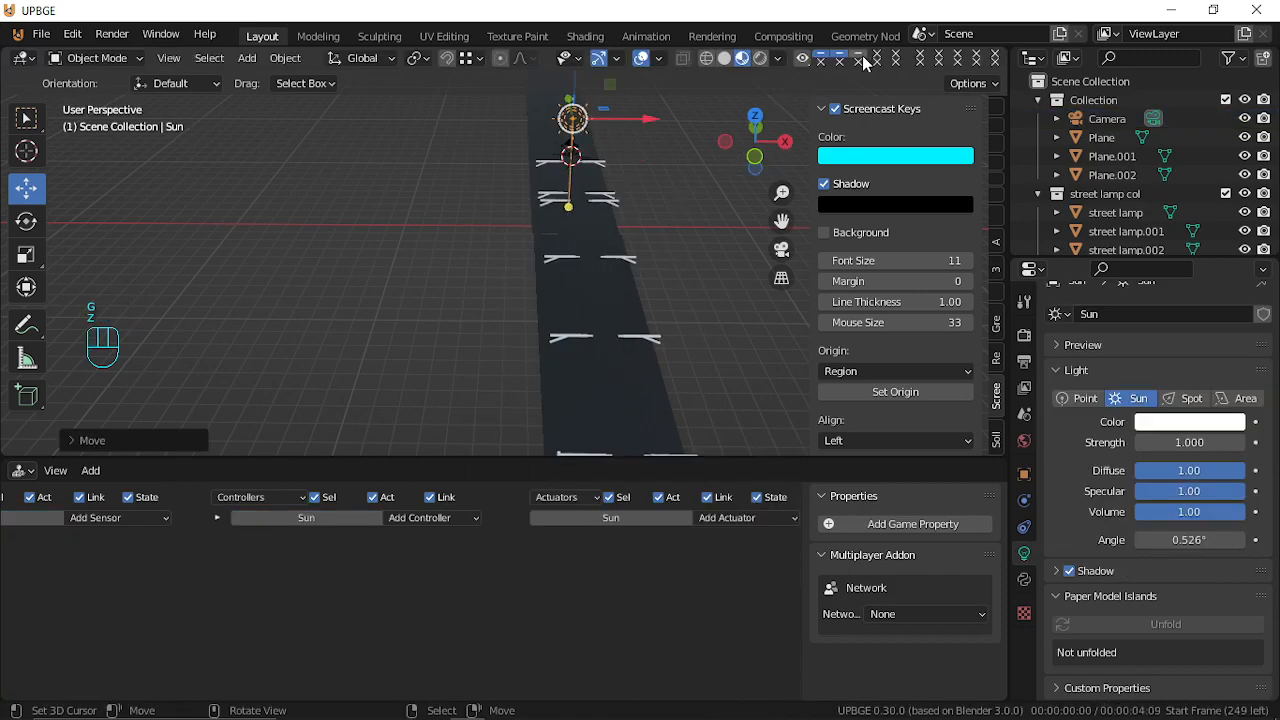
Show the viewport in rendered shading and angle the sun light with a free rotation and a turn about Z.
left_click(760, 58)
key("shift+f")
key("a")
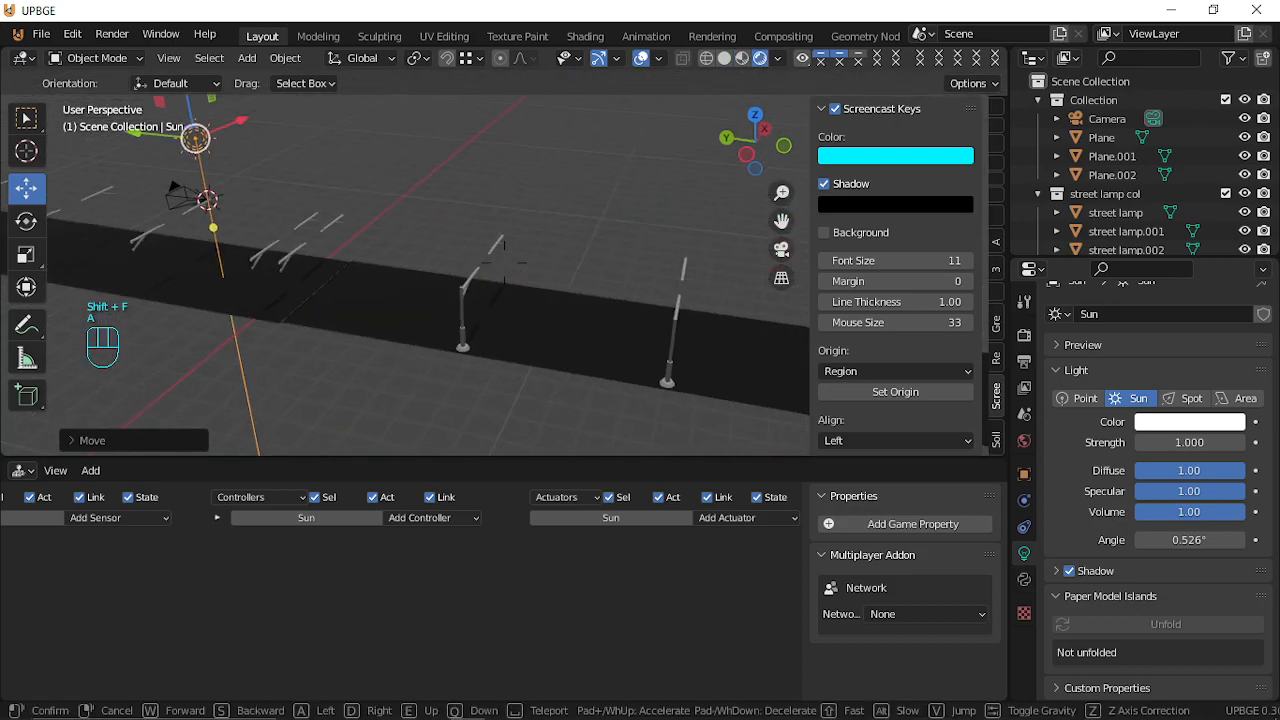
left_click(517, 244)
key("r")
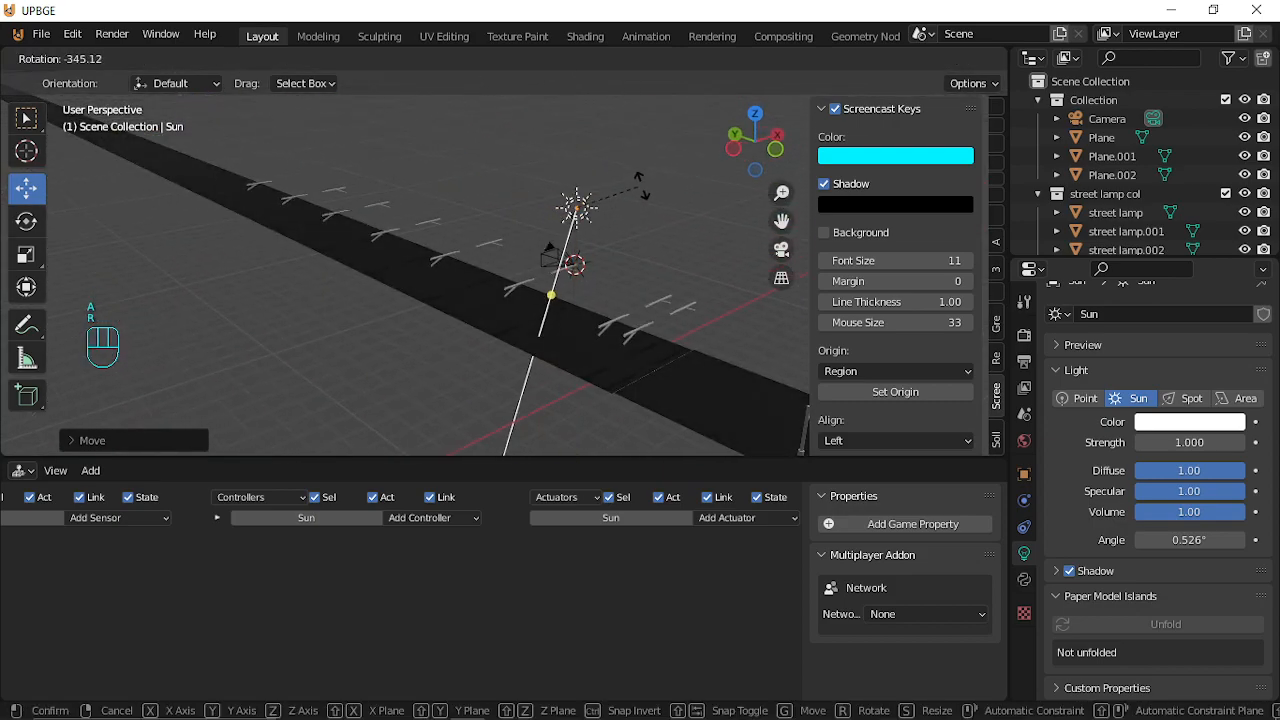
left_click(637, 198)
key("r")
key("z")
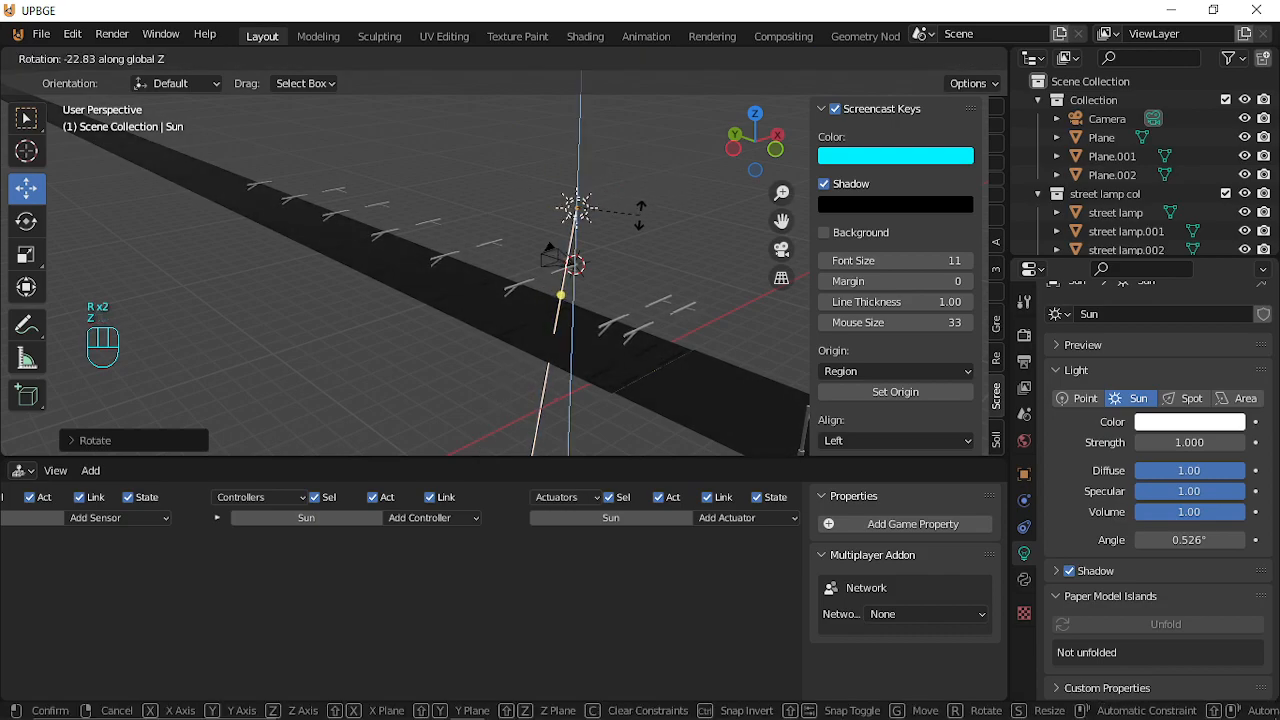
left_click(614, 252)
Add a single-vertex mesh at the camera's position and return to Object Mode.
key("shift+f")
key("w")
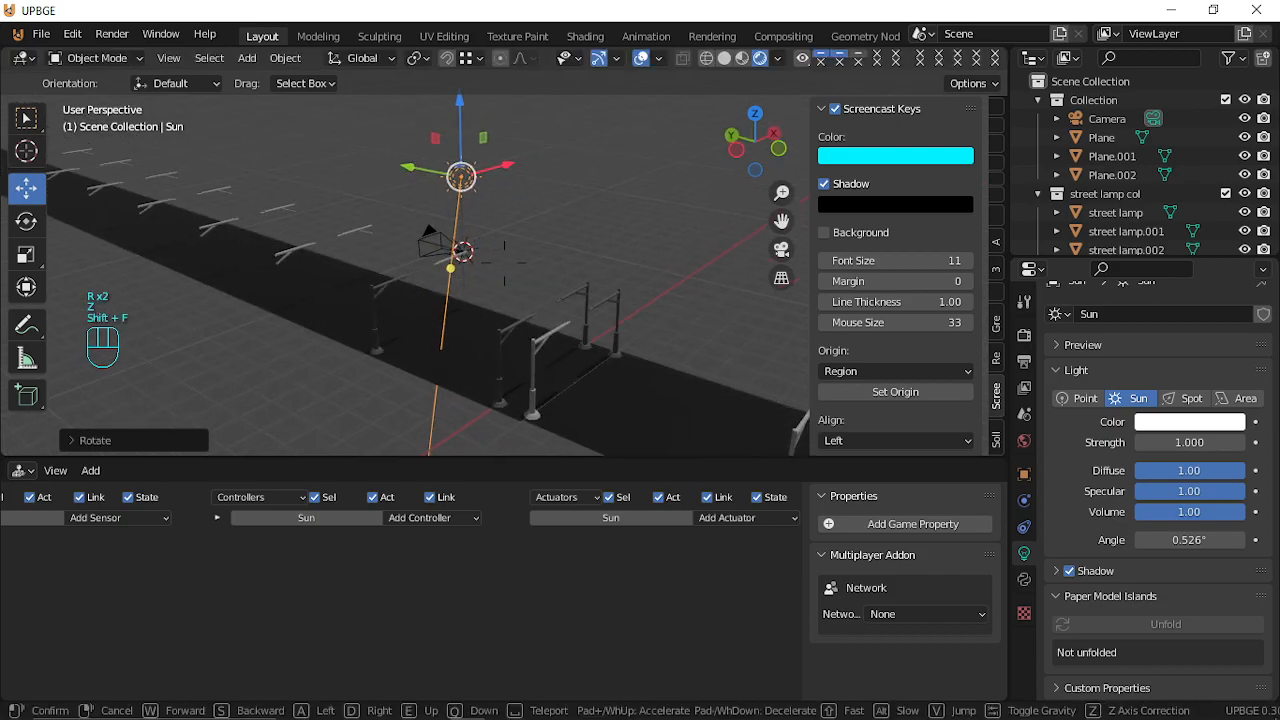
key("w")
key("w")
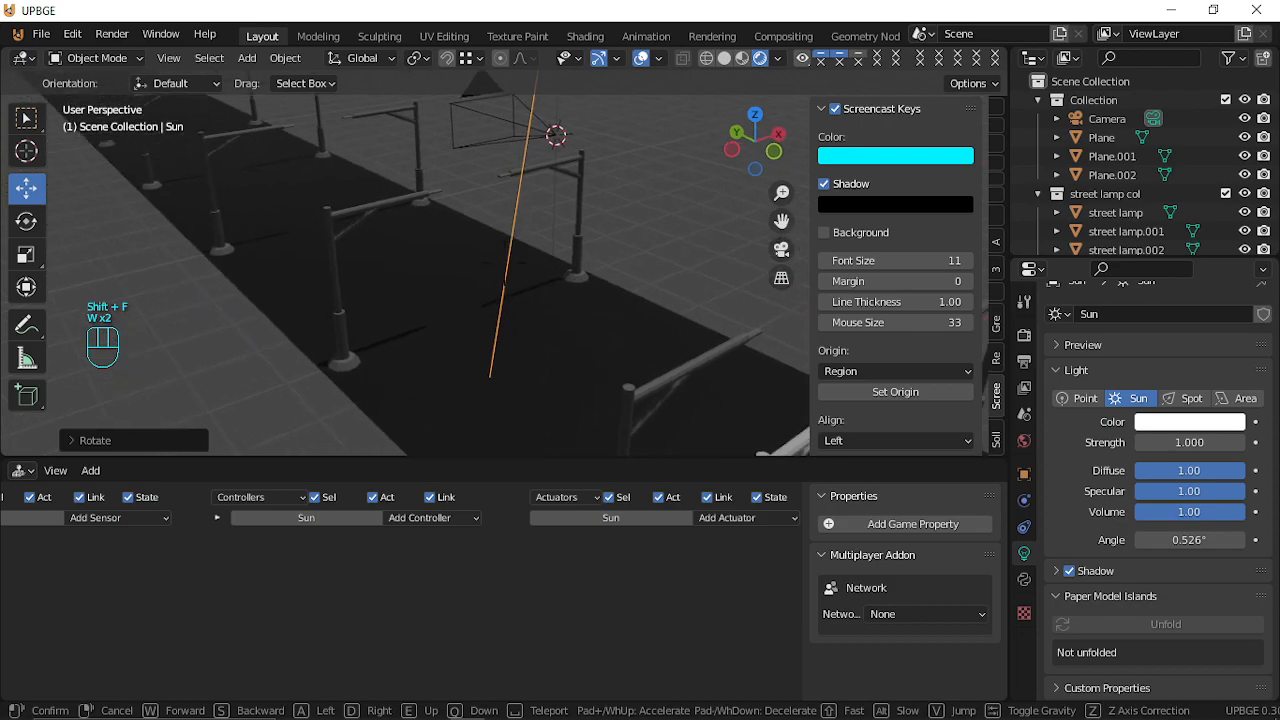
key("s")
left_click(519, 203)
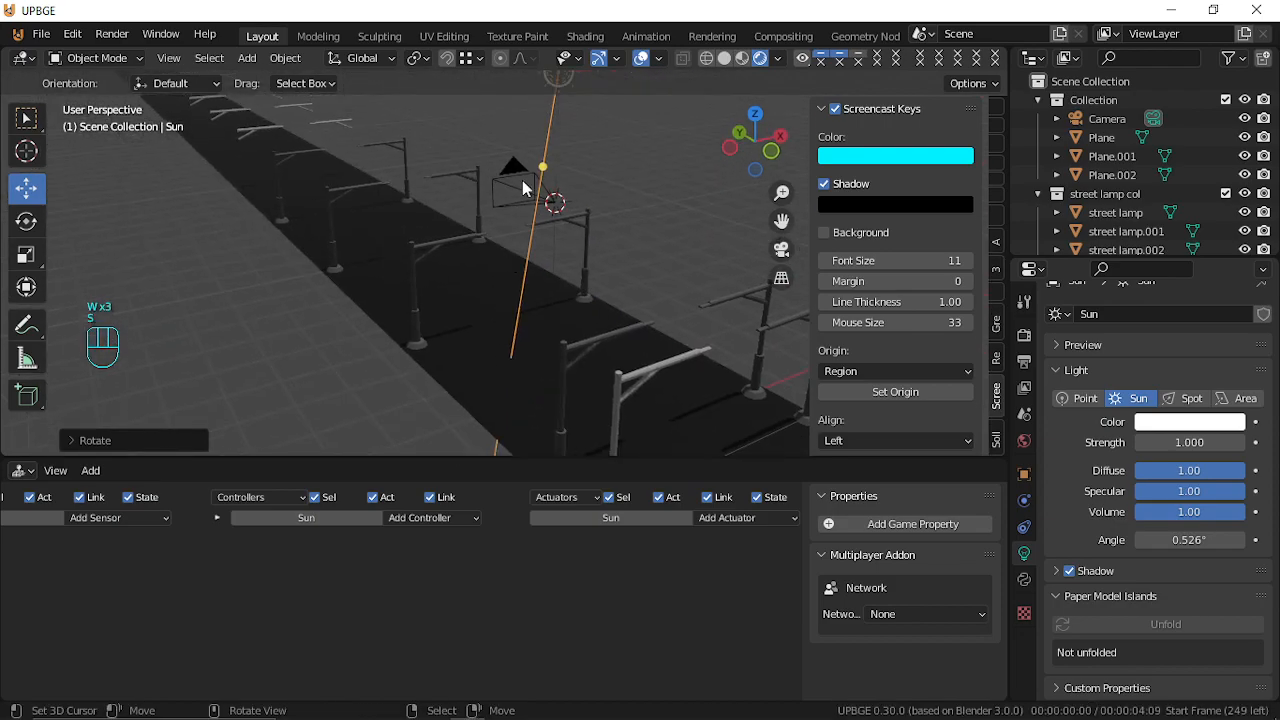
left_click(512, 172)
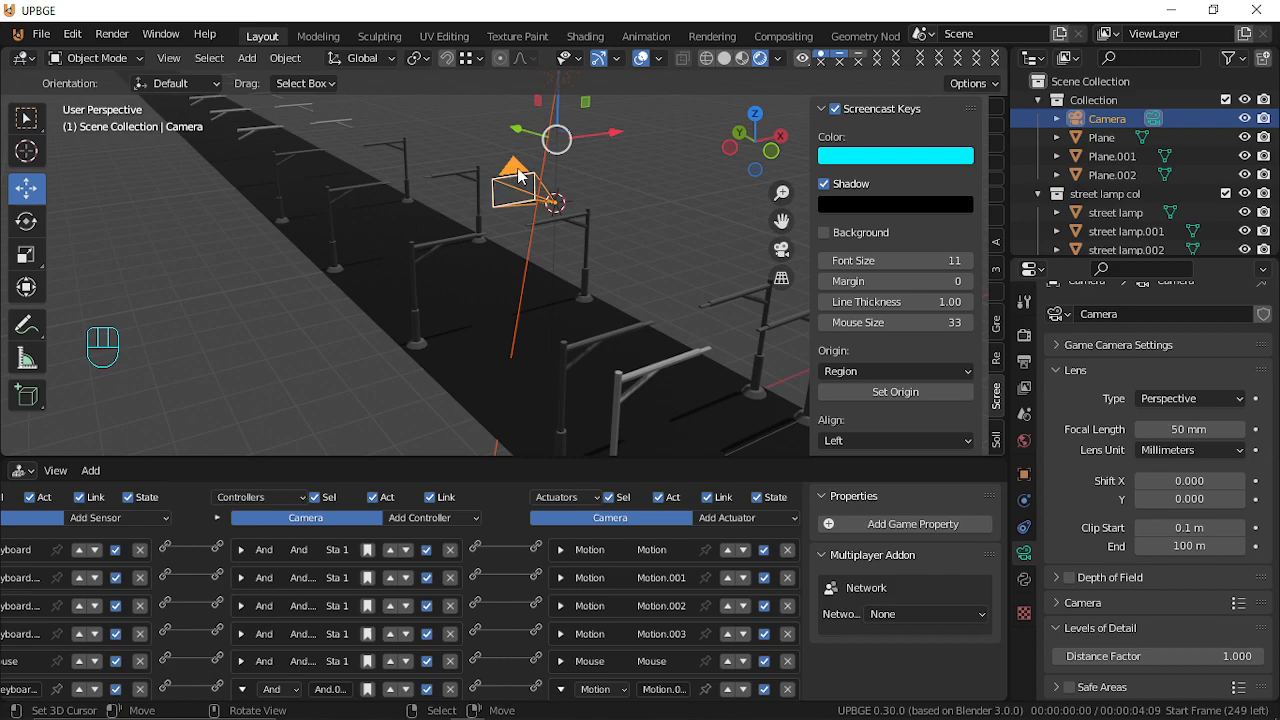
key("shift+a")
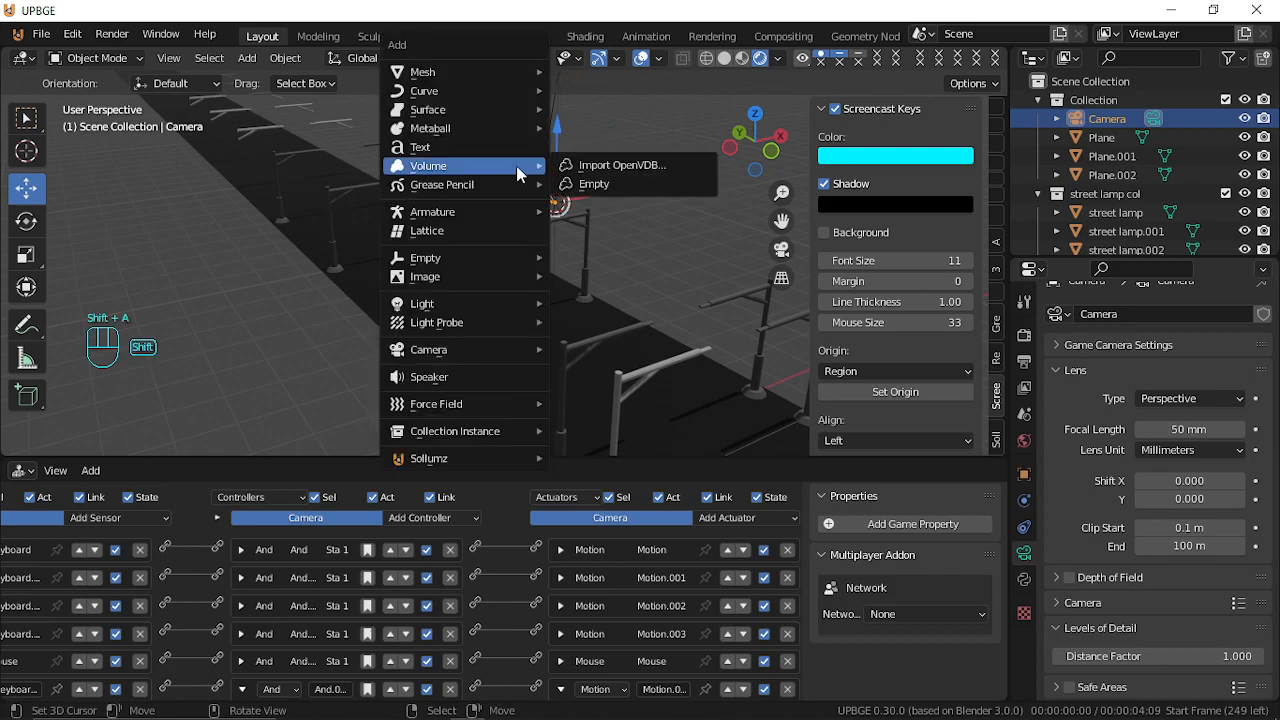
mouse_move(505, 80)
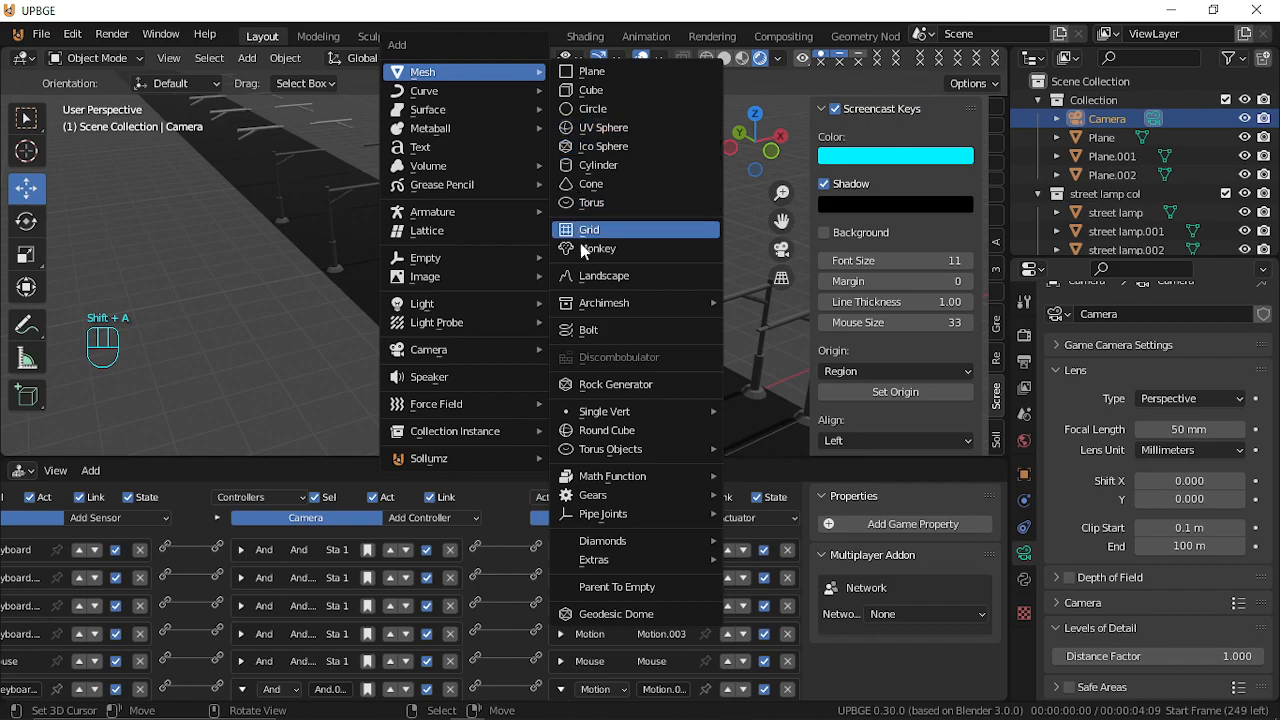
mouse_move(590, 414)
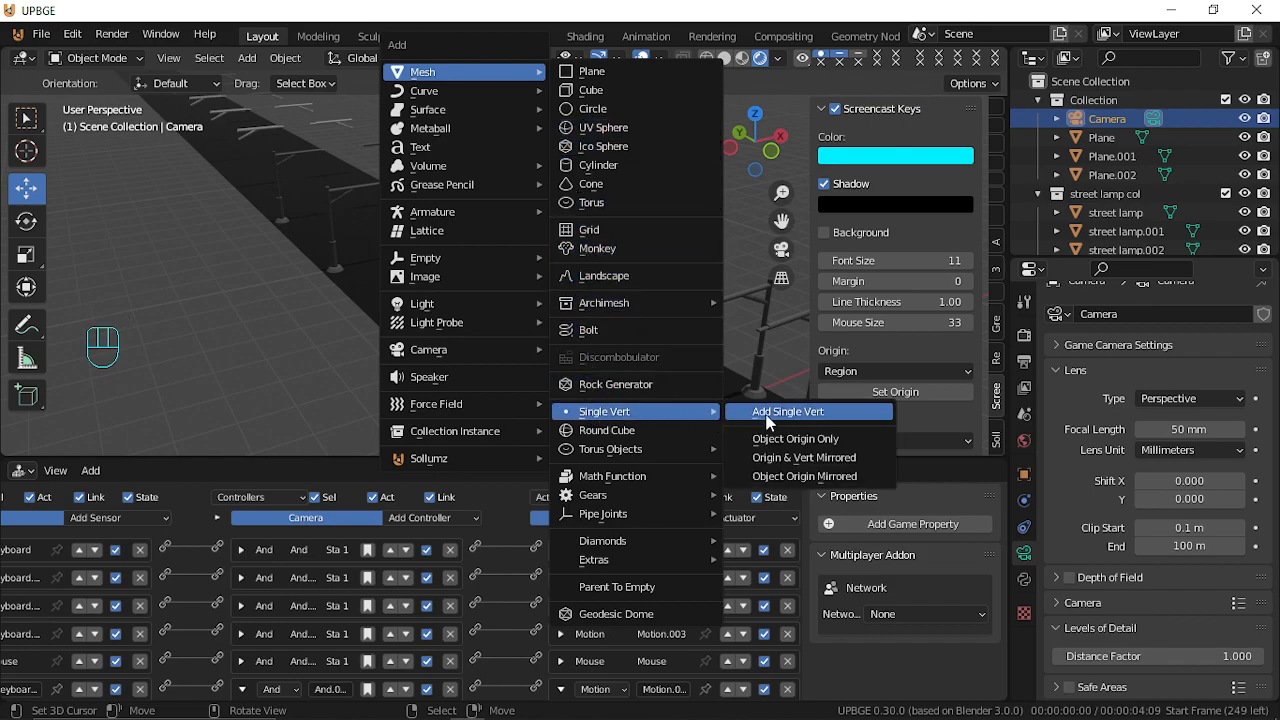
left_click(768, 416)
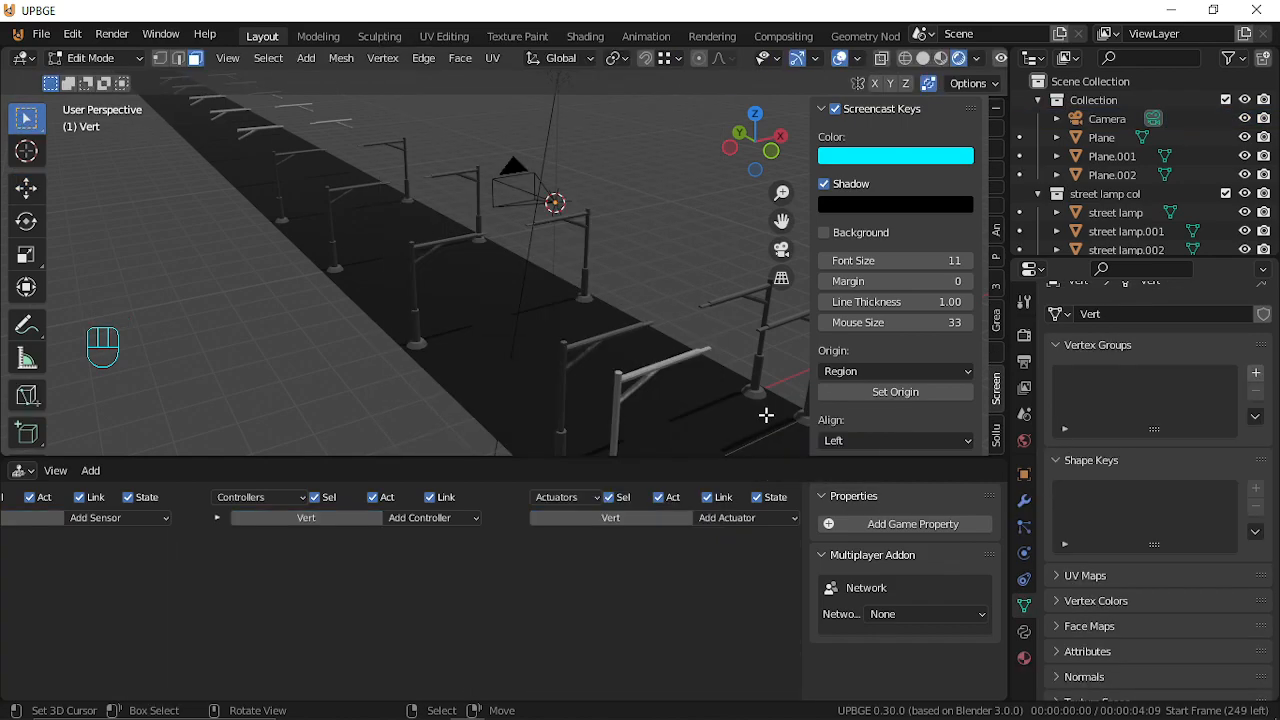
key("Tab")
Parent the single-vertex object to the camera with the Object option.
left_click(514, 166)
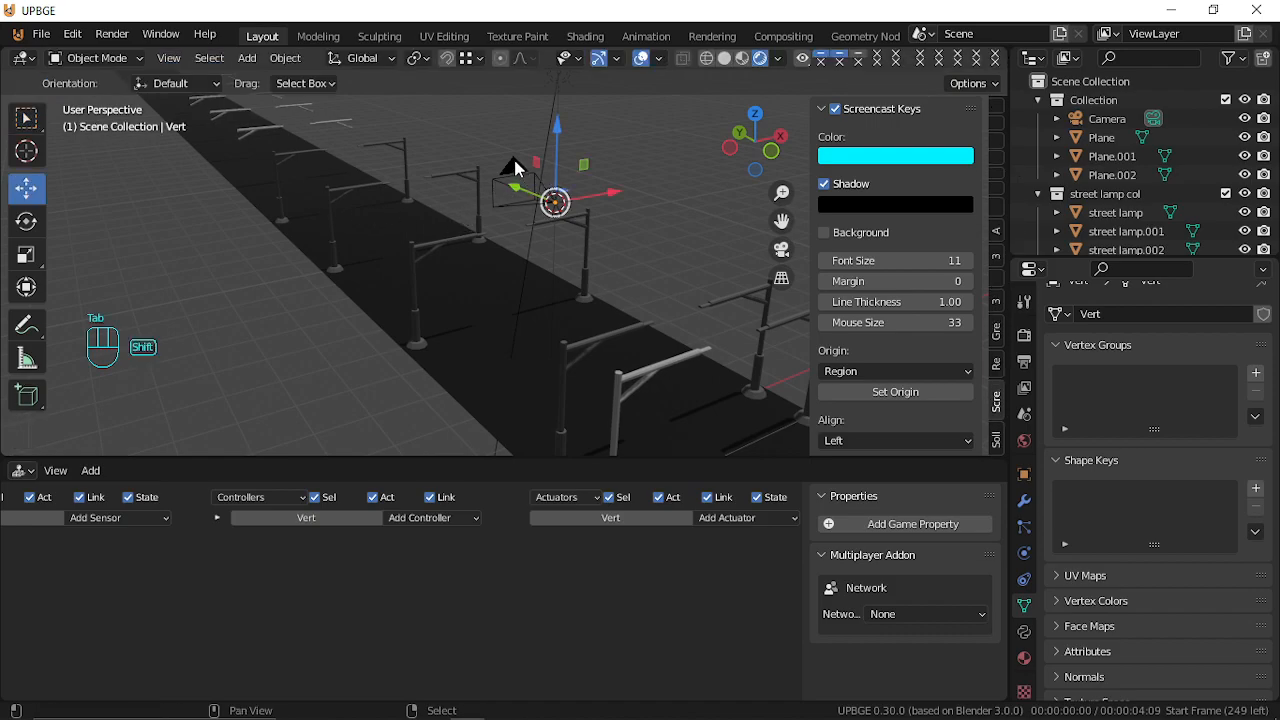
key("ctrl+p")
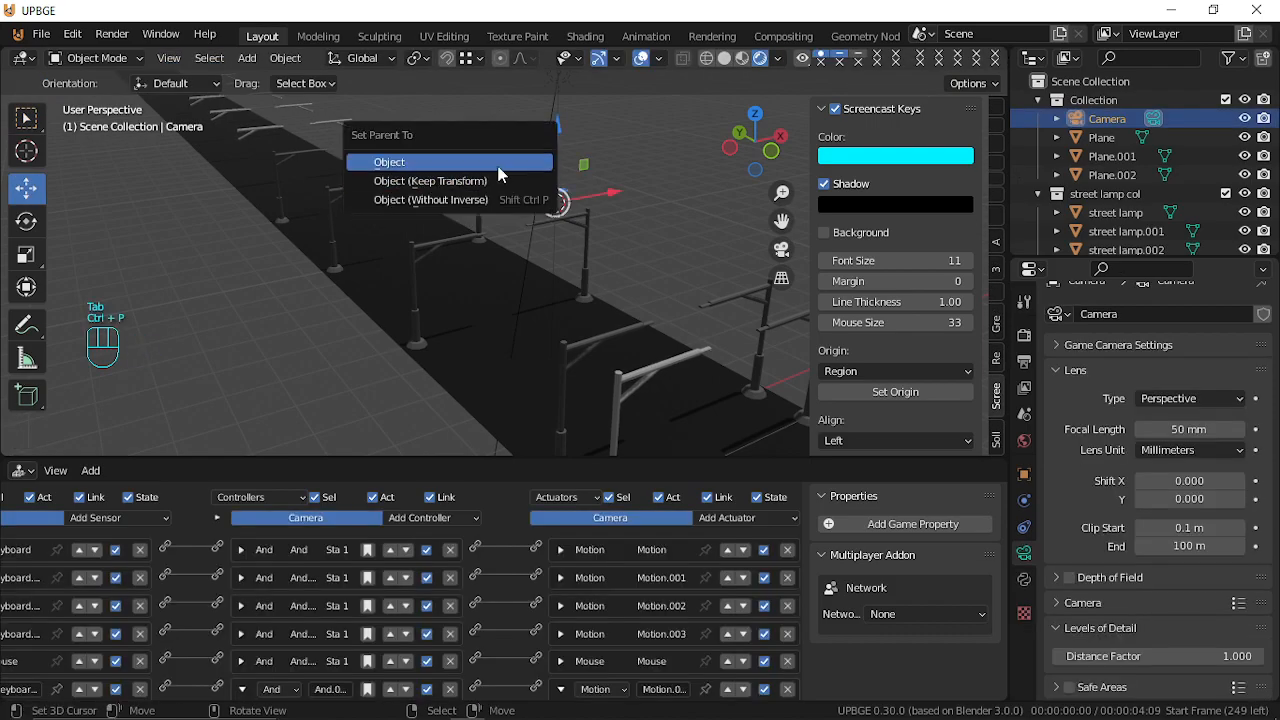
left_click(500, 165)
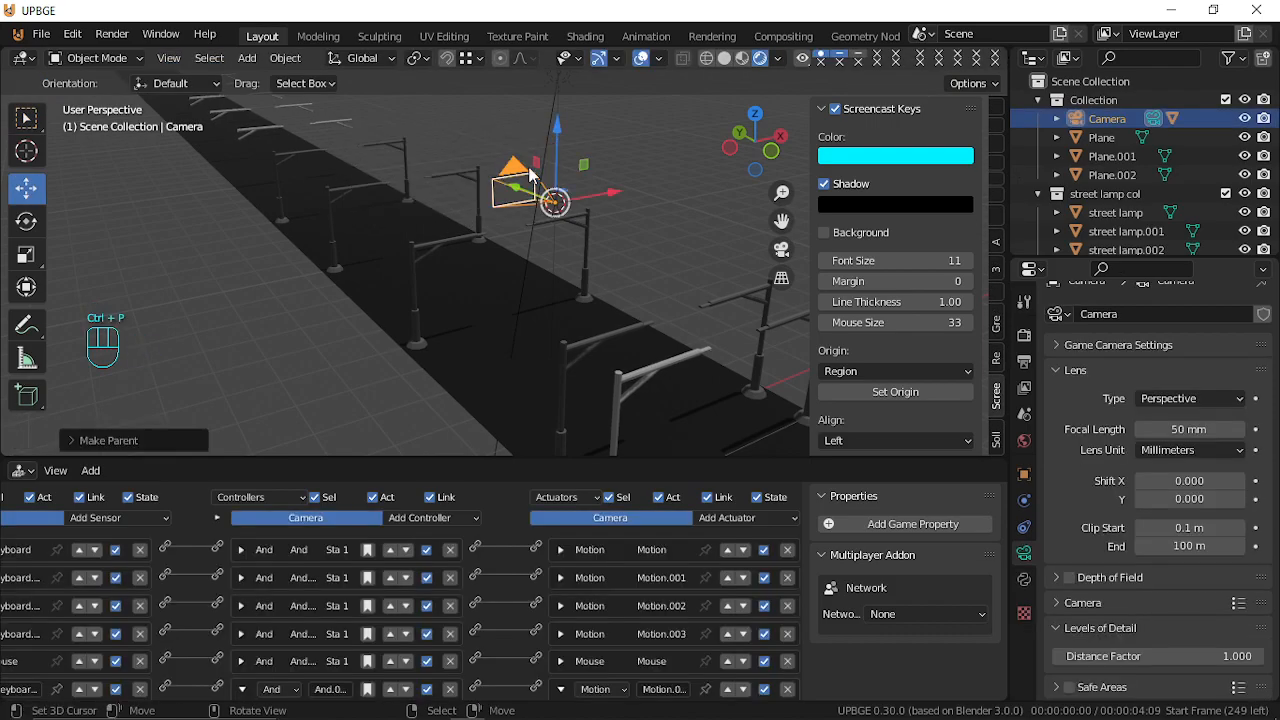
Vertex-parent the sun light to the single-vertex object.
left_click(552, 100)
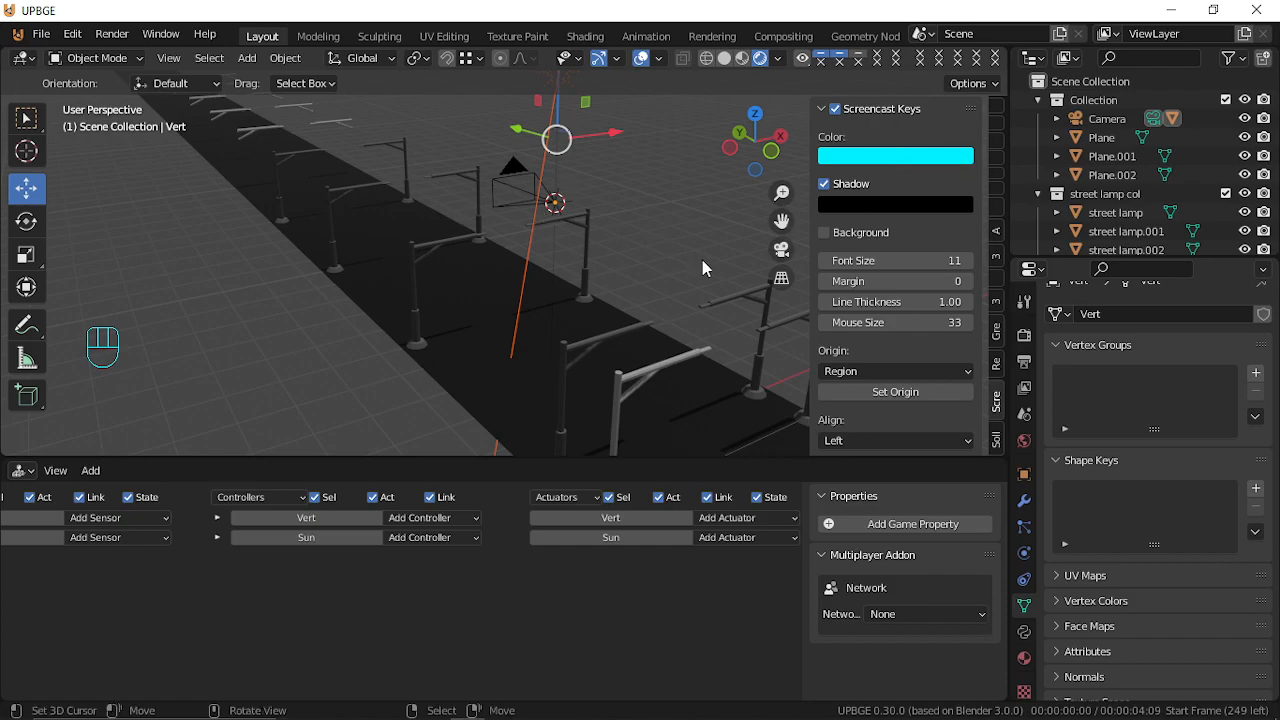
key("ctrl+p")
key("Tab")
key("ctrl+p")
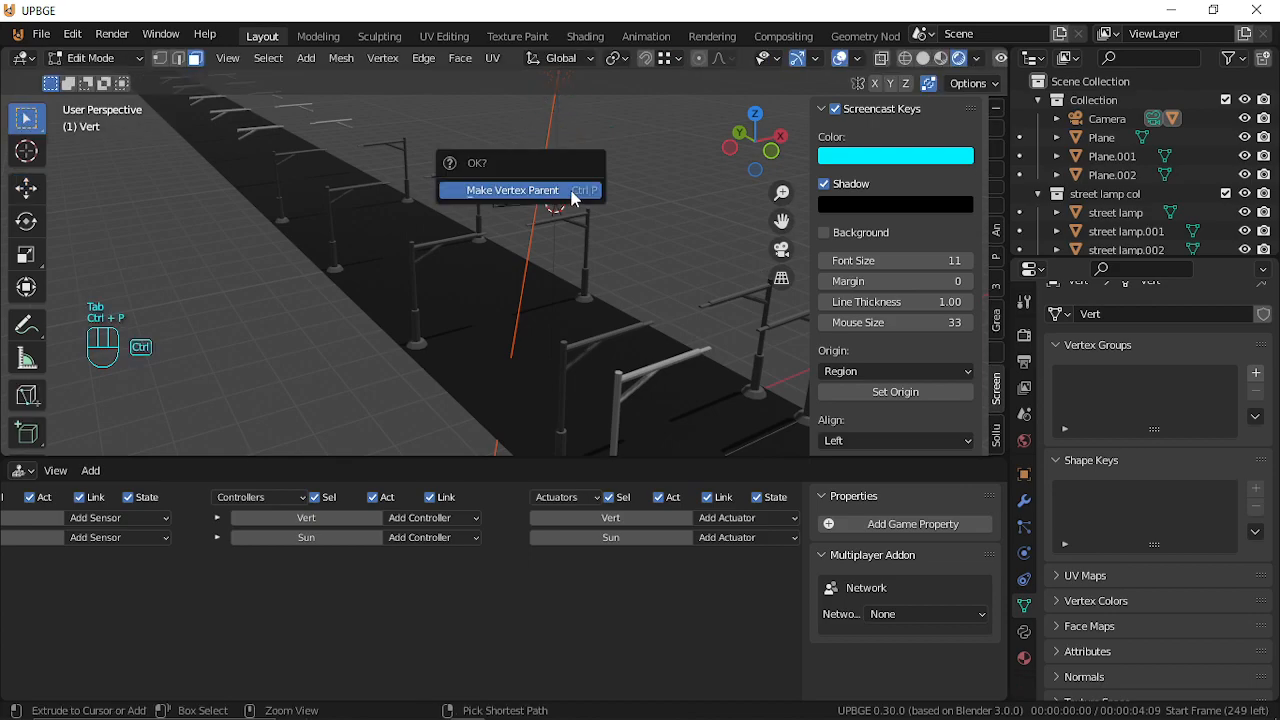
left_click(548, 190)
key("Tab")
Trial-rotate and trial-move the camera to check how the parented sun behaves, cancelling both transforms.
left_click(520, 172)
key("r")
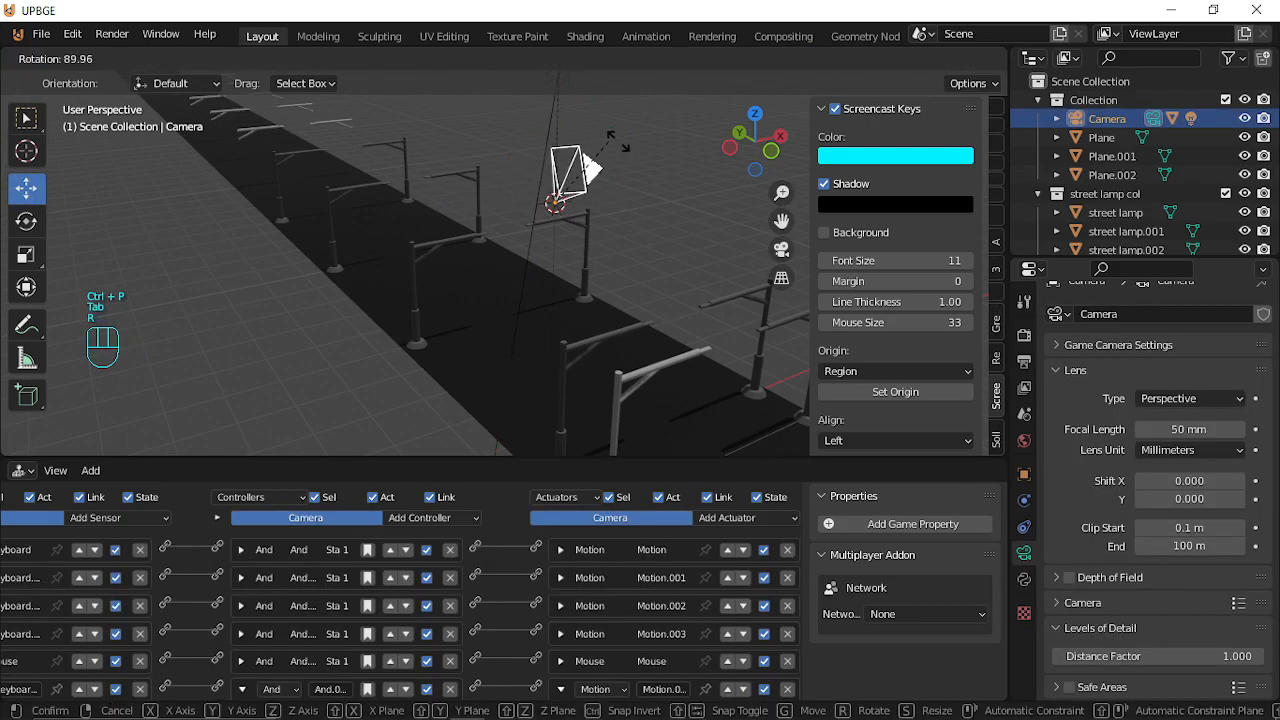
right_click(533, 169)
key("g")
right_click(525, 181)
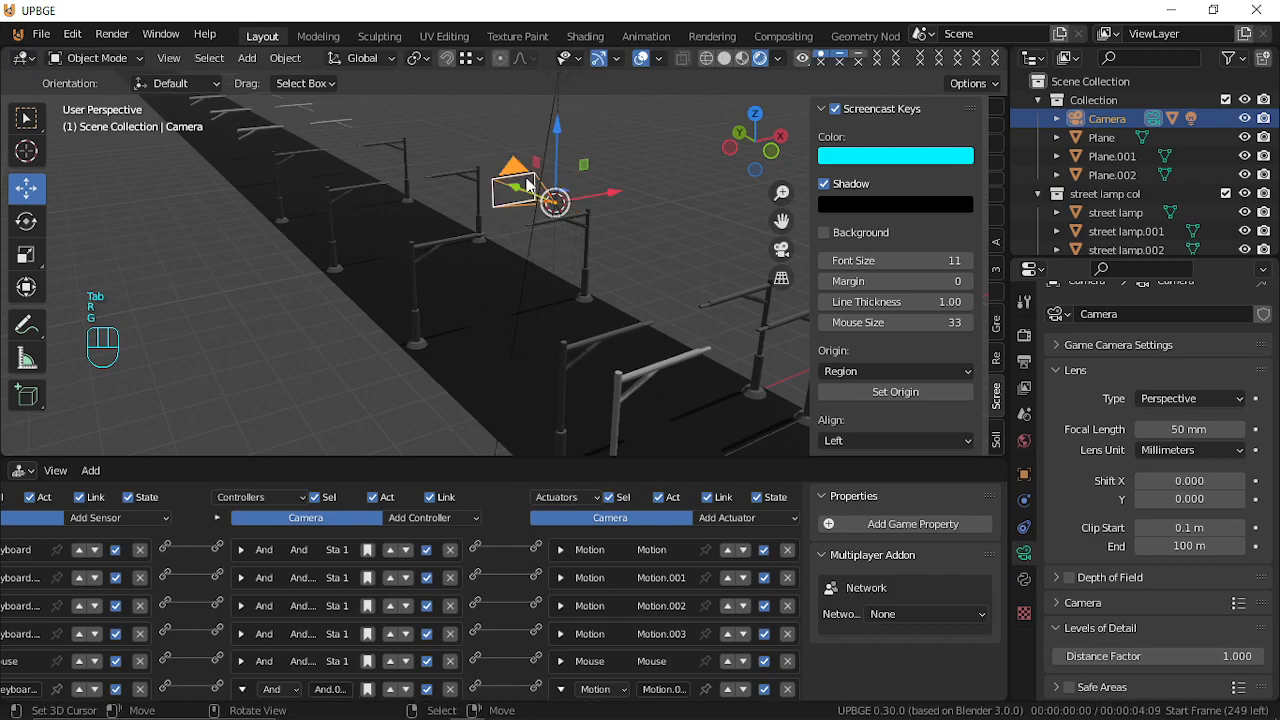
Run the game from the camera view, walk along the lamp-lined road to check the lighting, and exit.
key("KP_0")
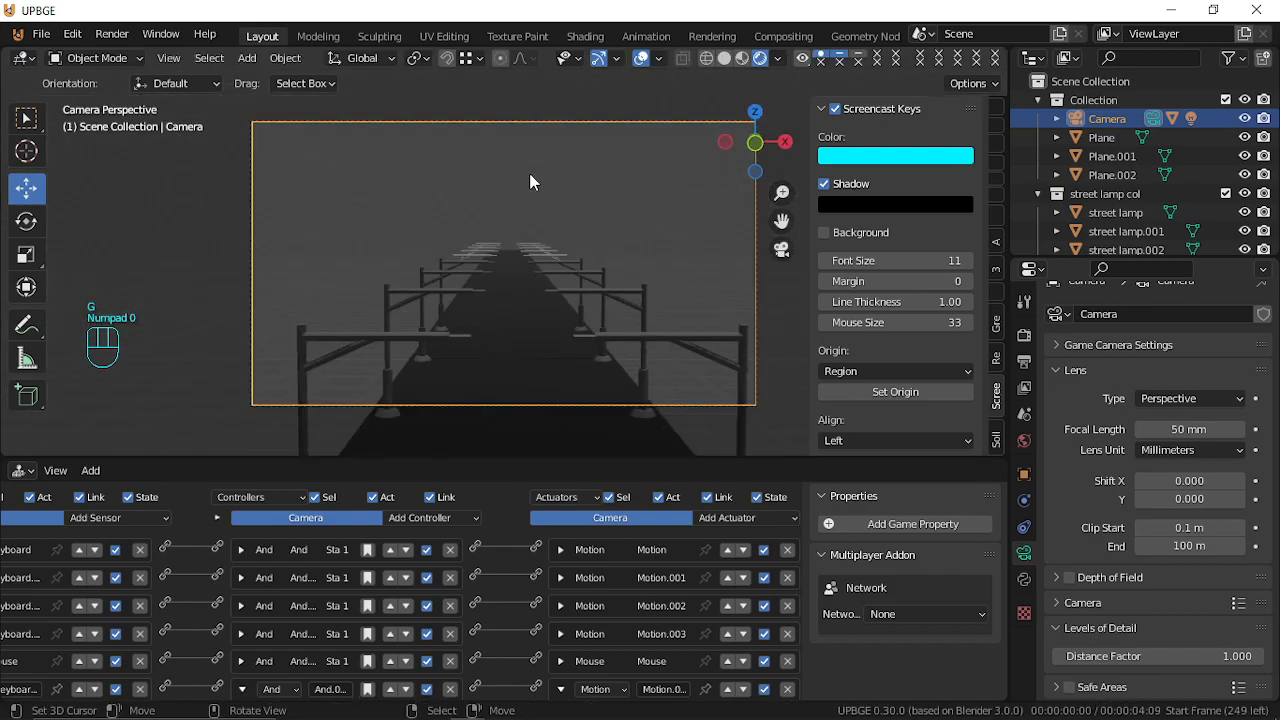
key("p")
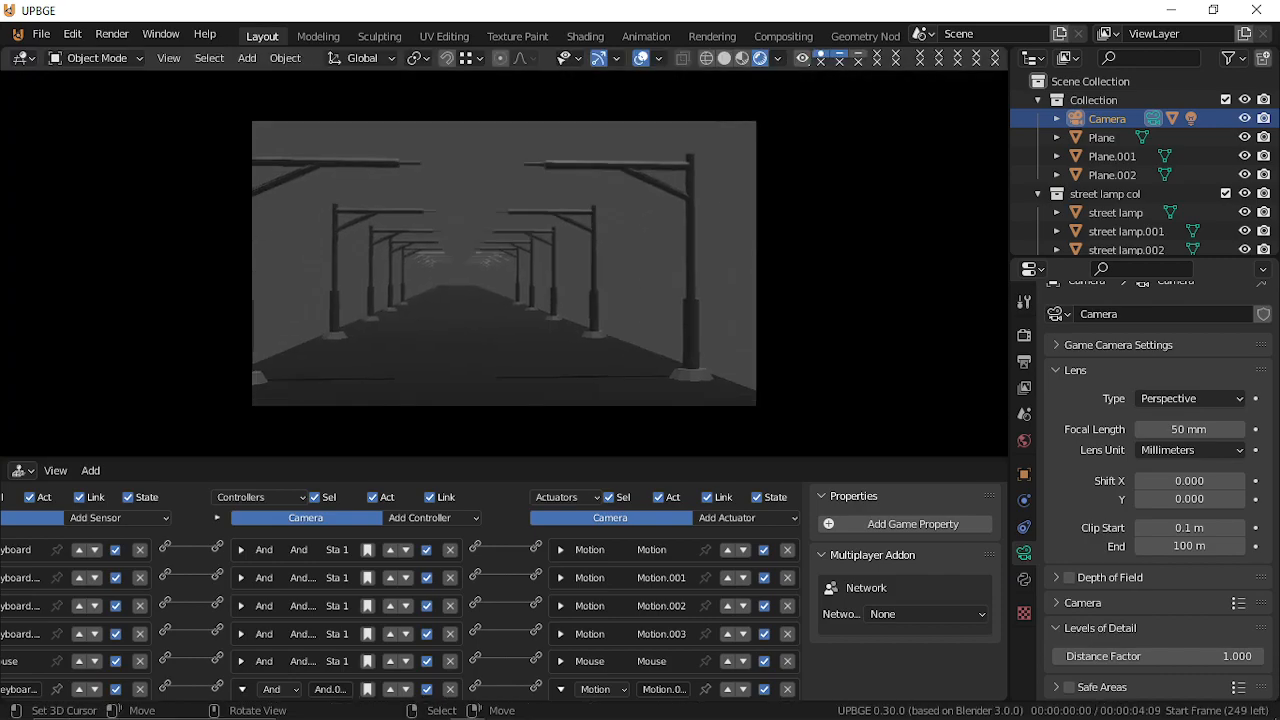
key("s")
key("w")
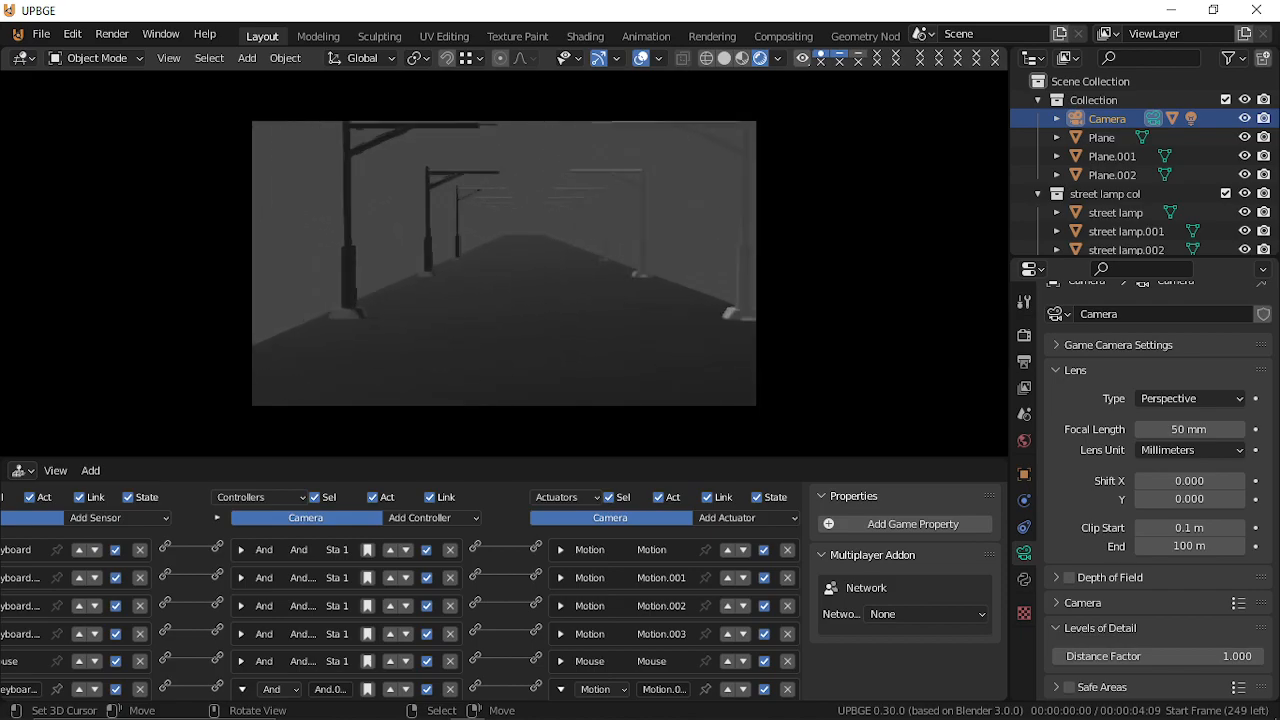
key("d")
key("w")
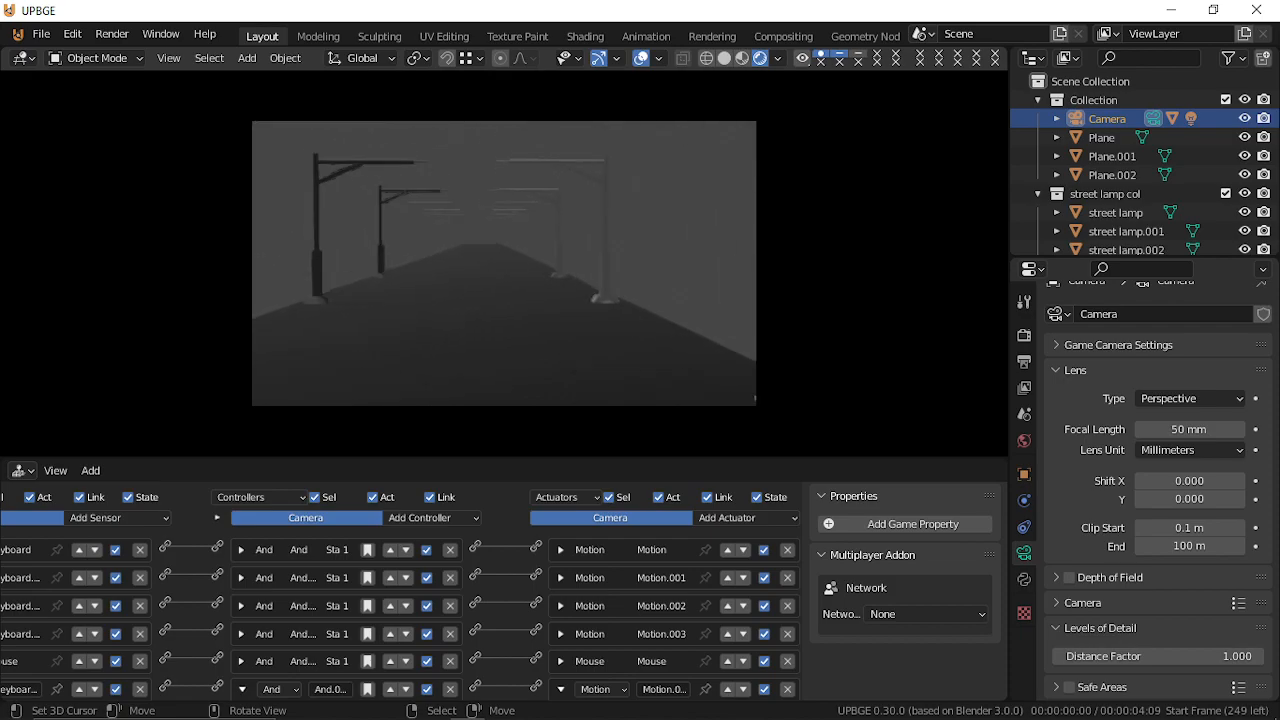
key("w")
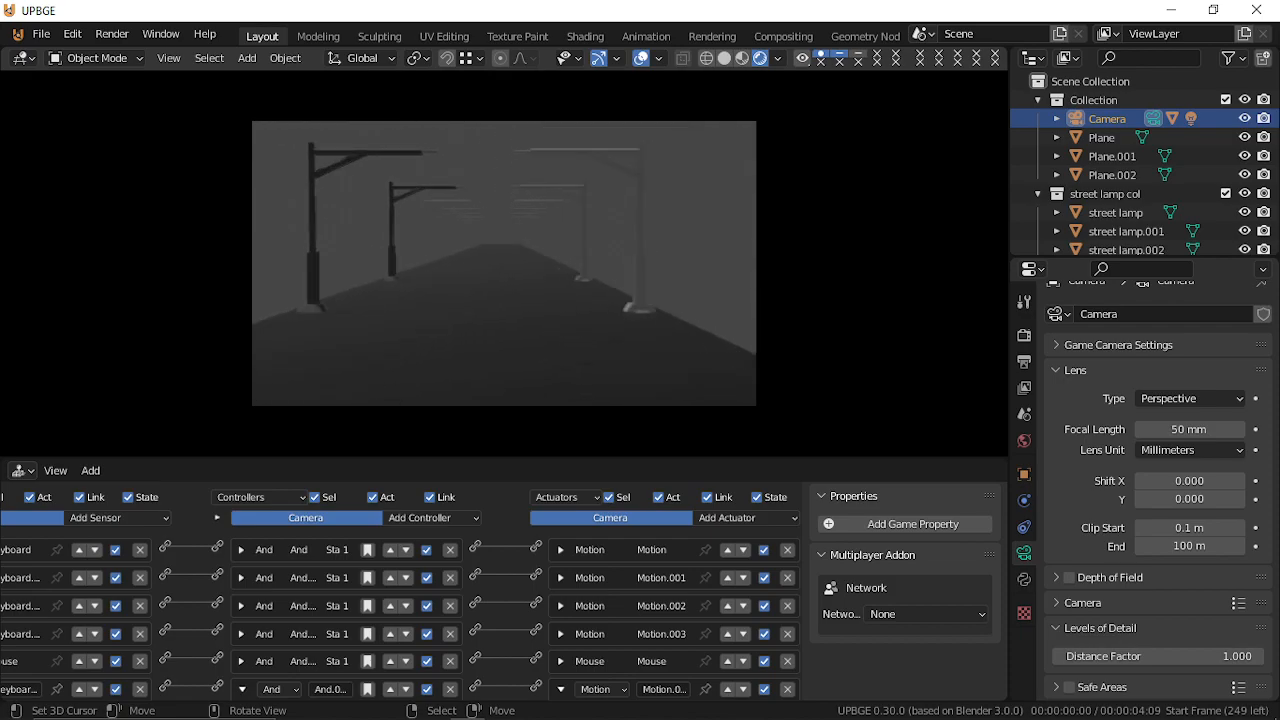
key("w")
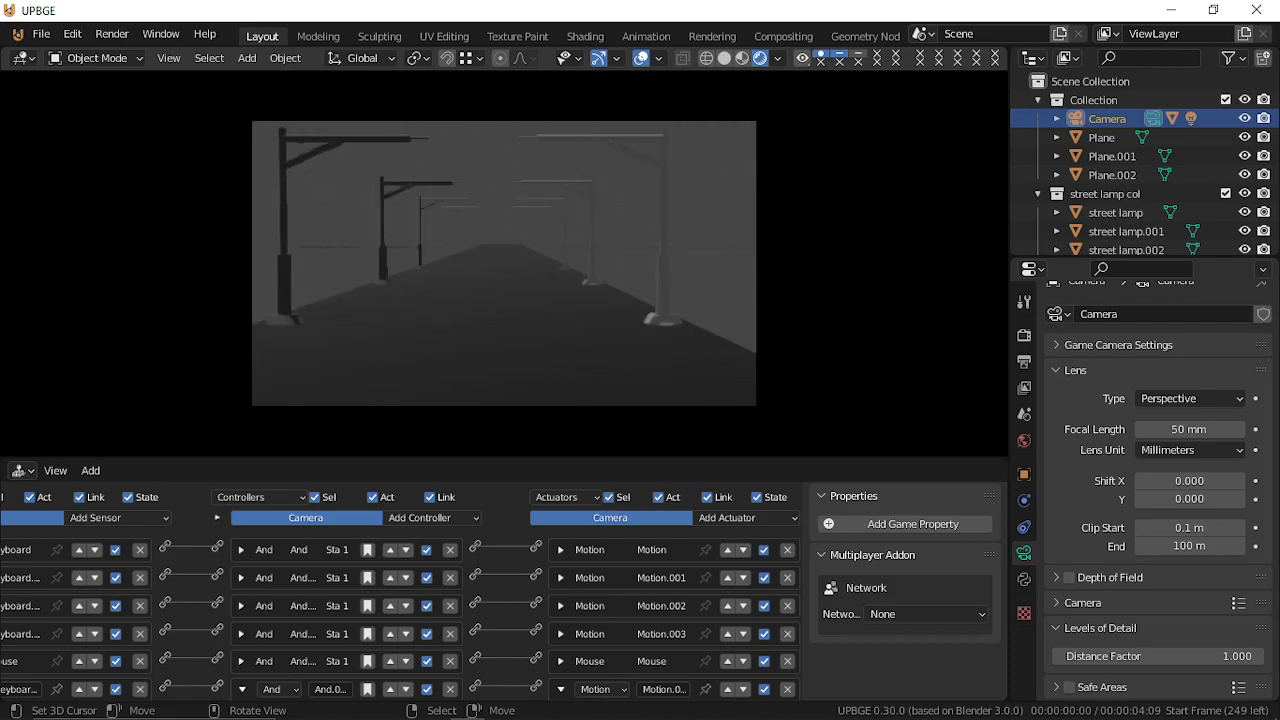
key("Escape")
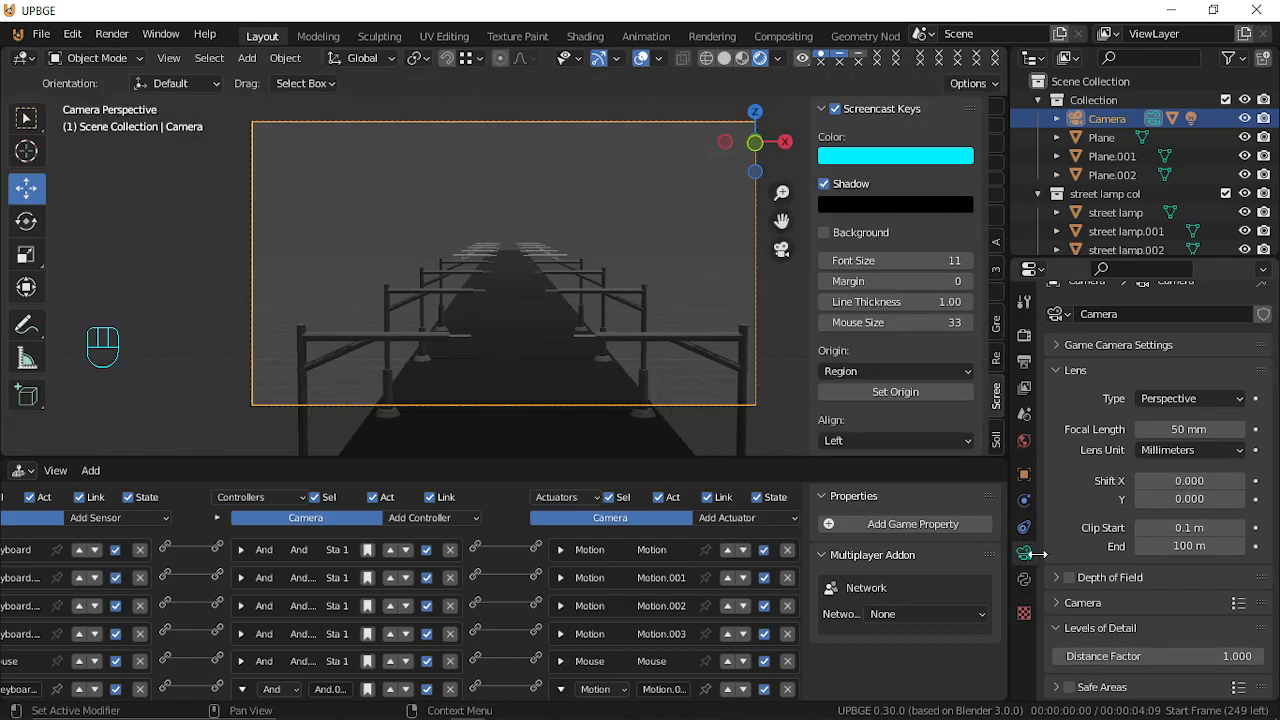
Enable the framerate and profile display in the game debug settings and run the game briefly to check performance.
left_click(1023, 335)
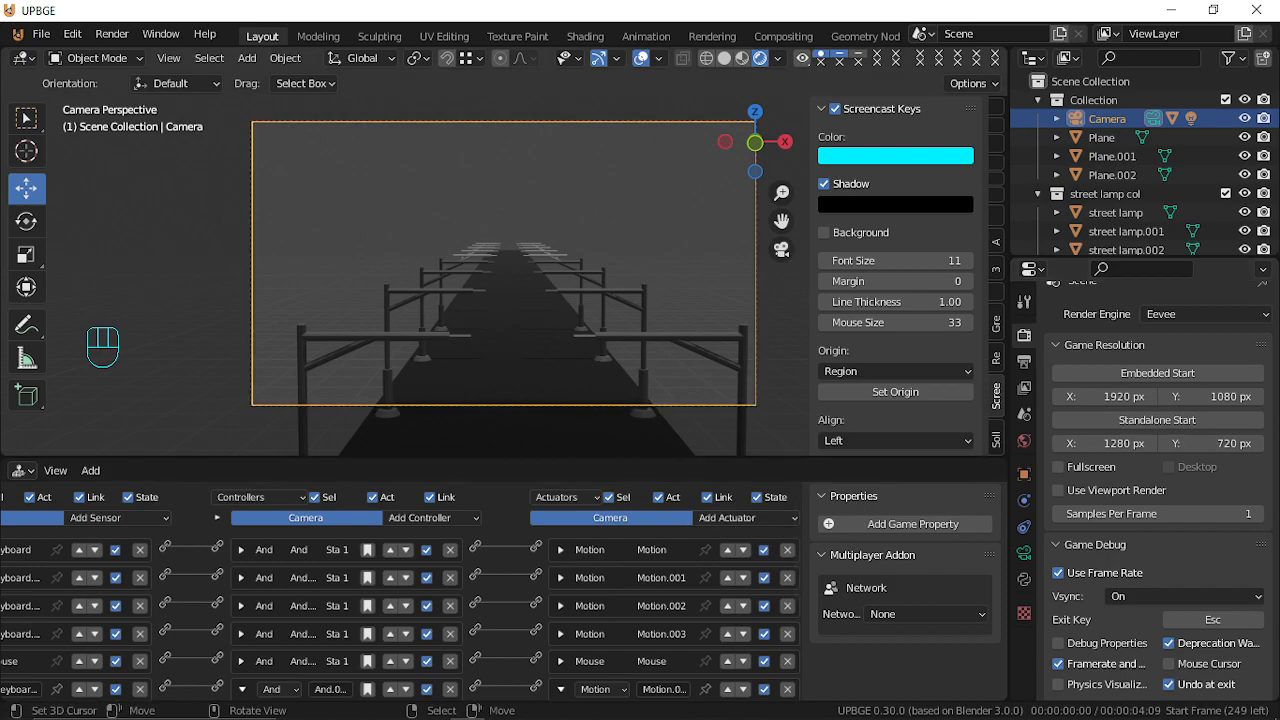
key("p")
key("w")
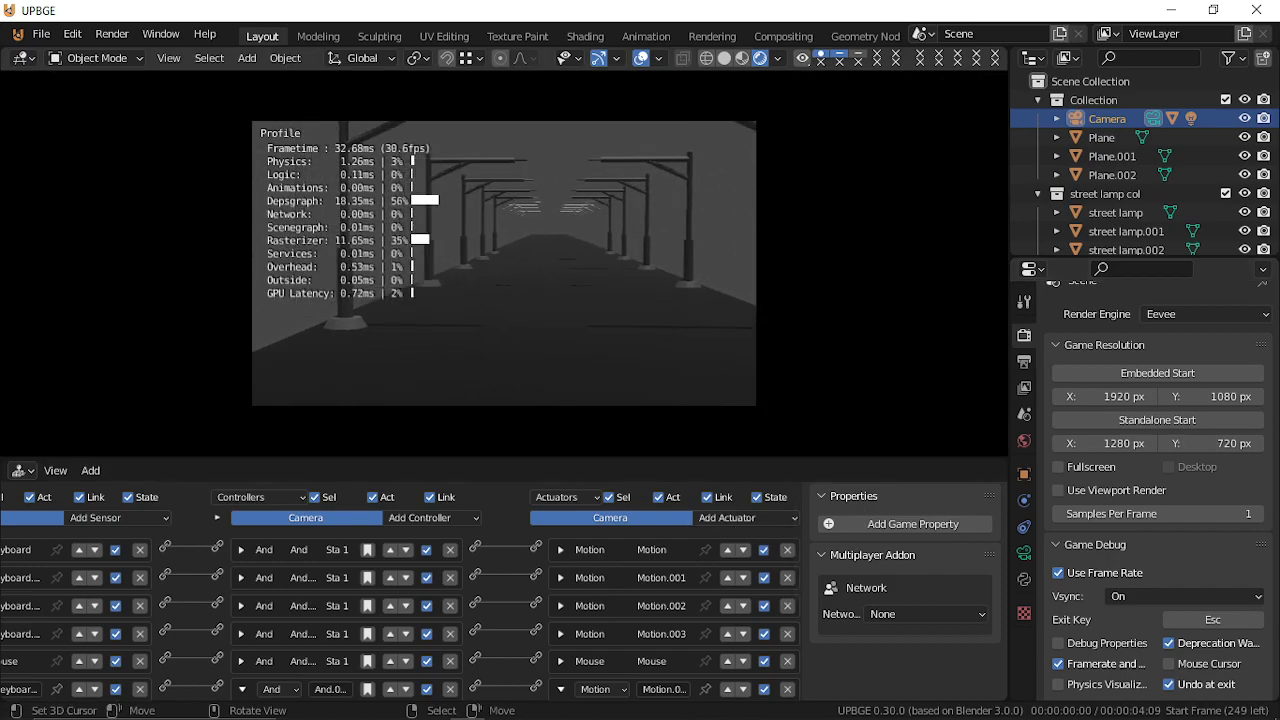
key("Escape")
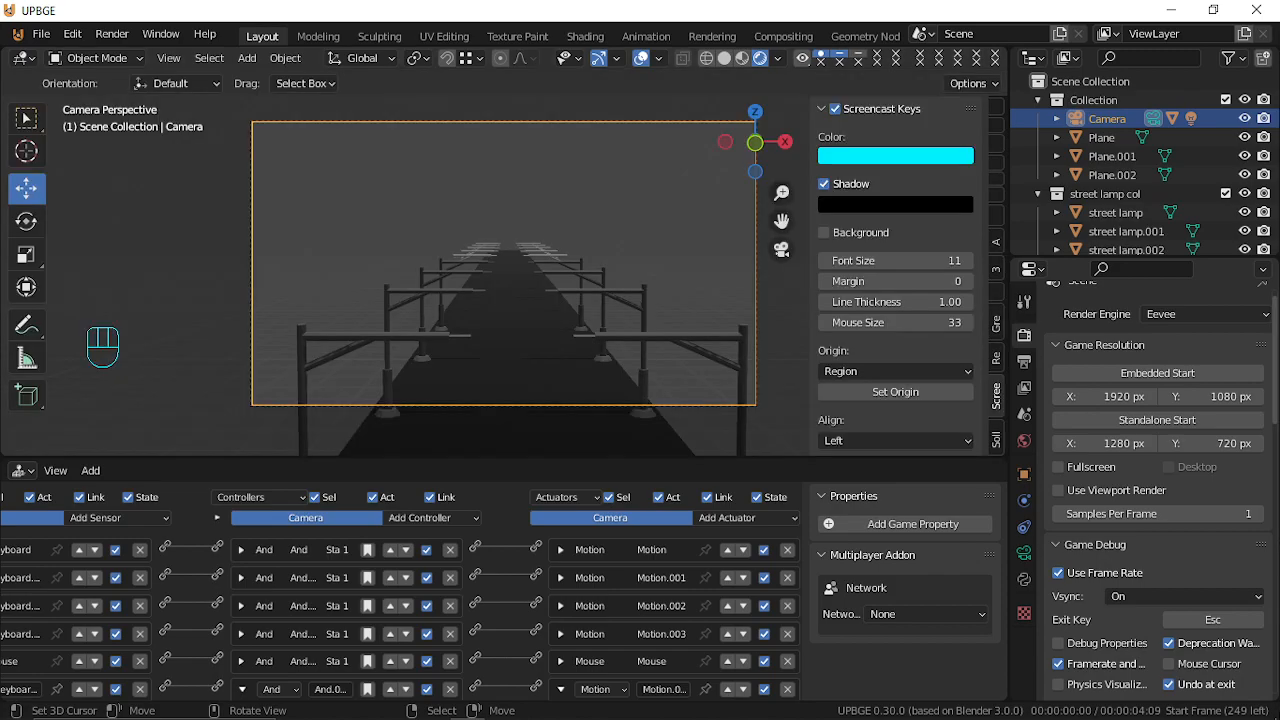
Review the render sampling settings, and expand the output format settings to check the resolution and frame rate.
scroll(1178, 582, "down", 7)
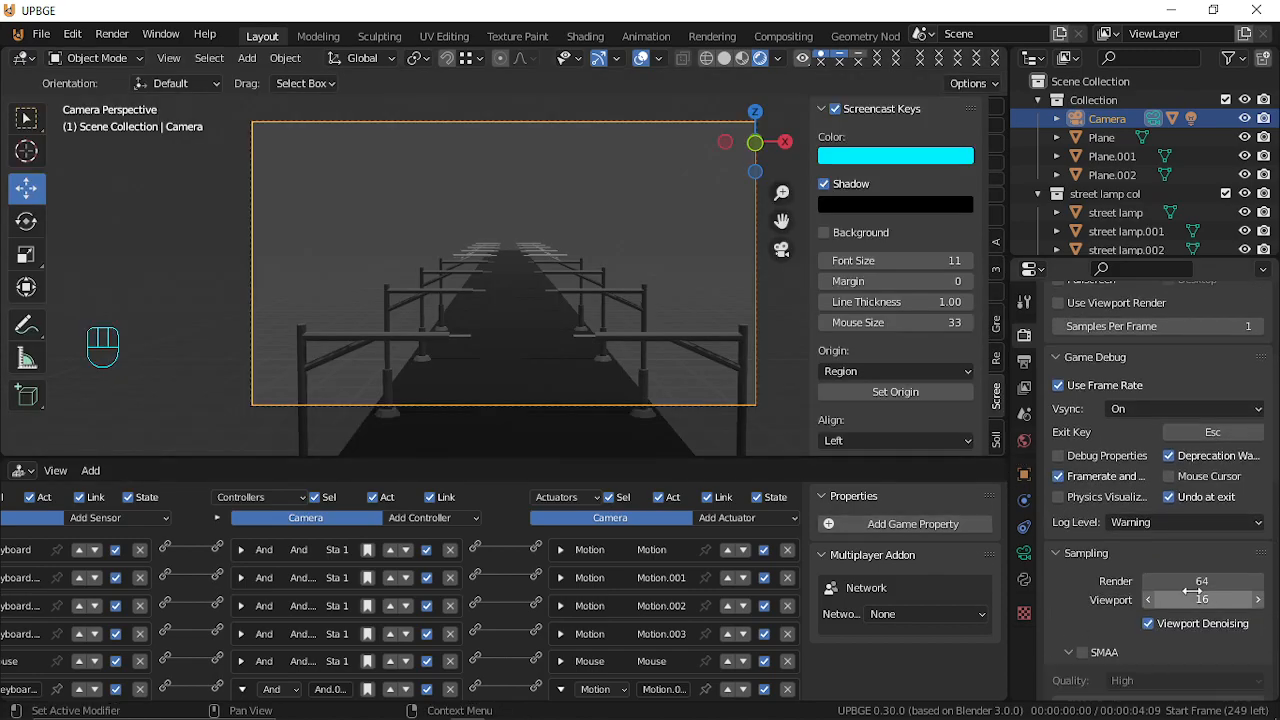
scroll(1207, 575, "up", 8)
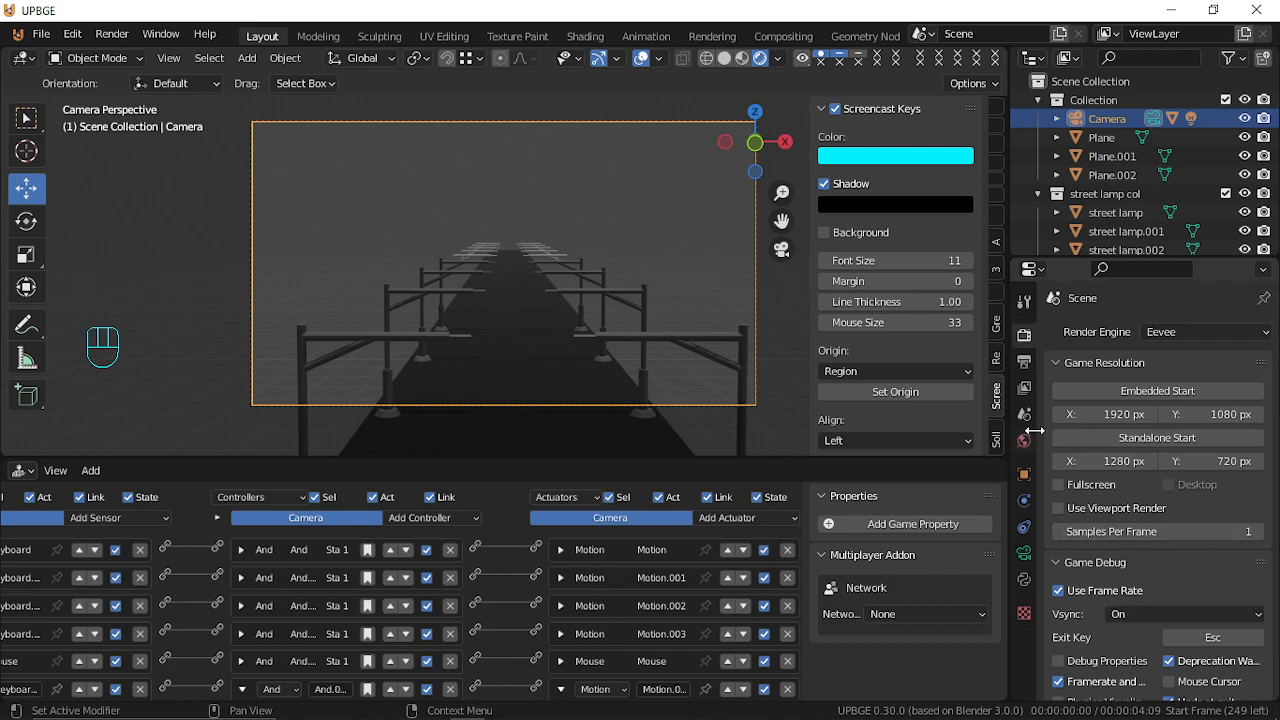
left_click(1024, 364)
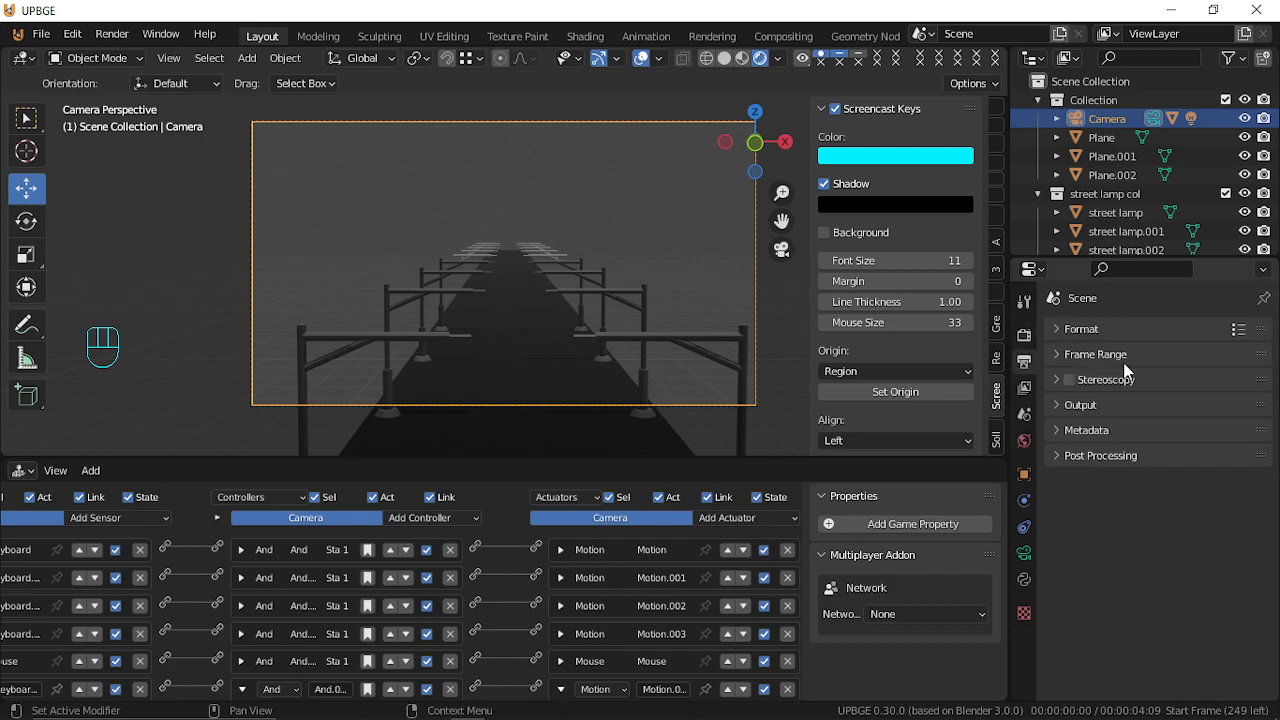
left_click(1068, 328)
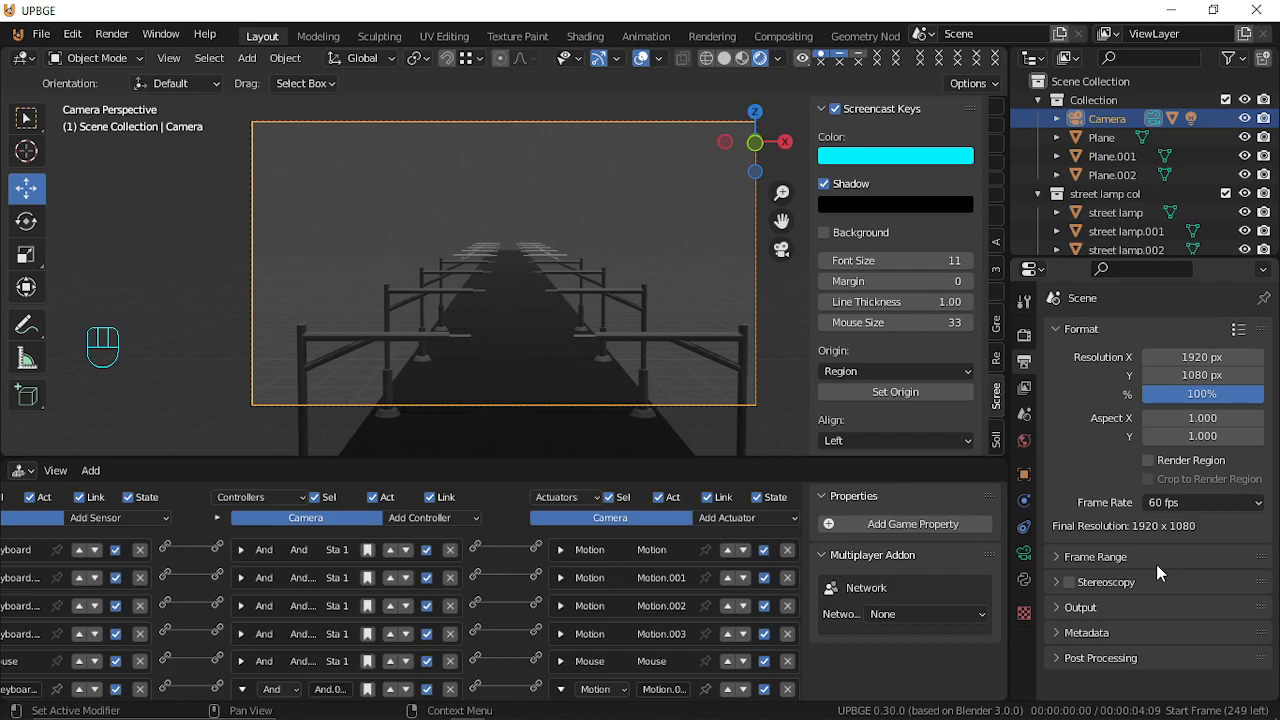
Enable Bloom in the render settings and expand the Depth of Field options.
left_click(1030, 335)
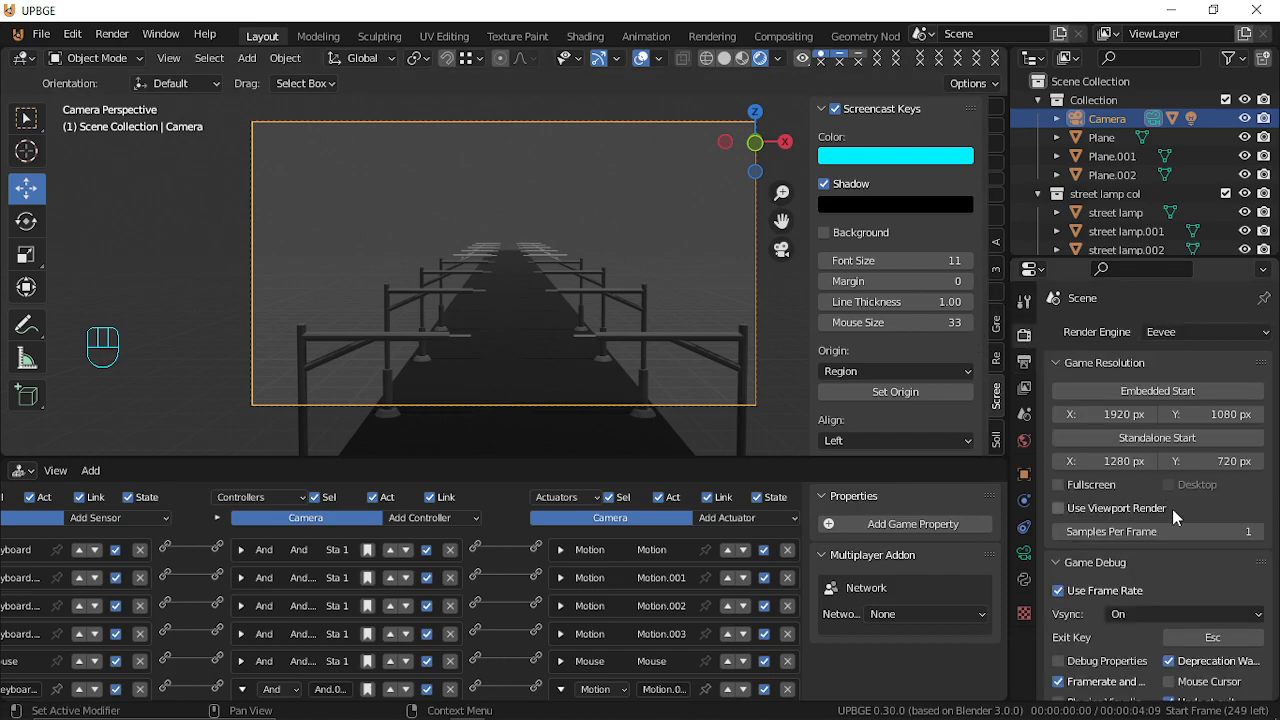
scroll(1179, 523, "down", 5)
scroll(1179, 523, "down", 6)
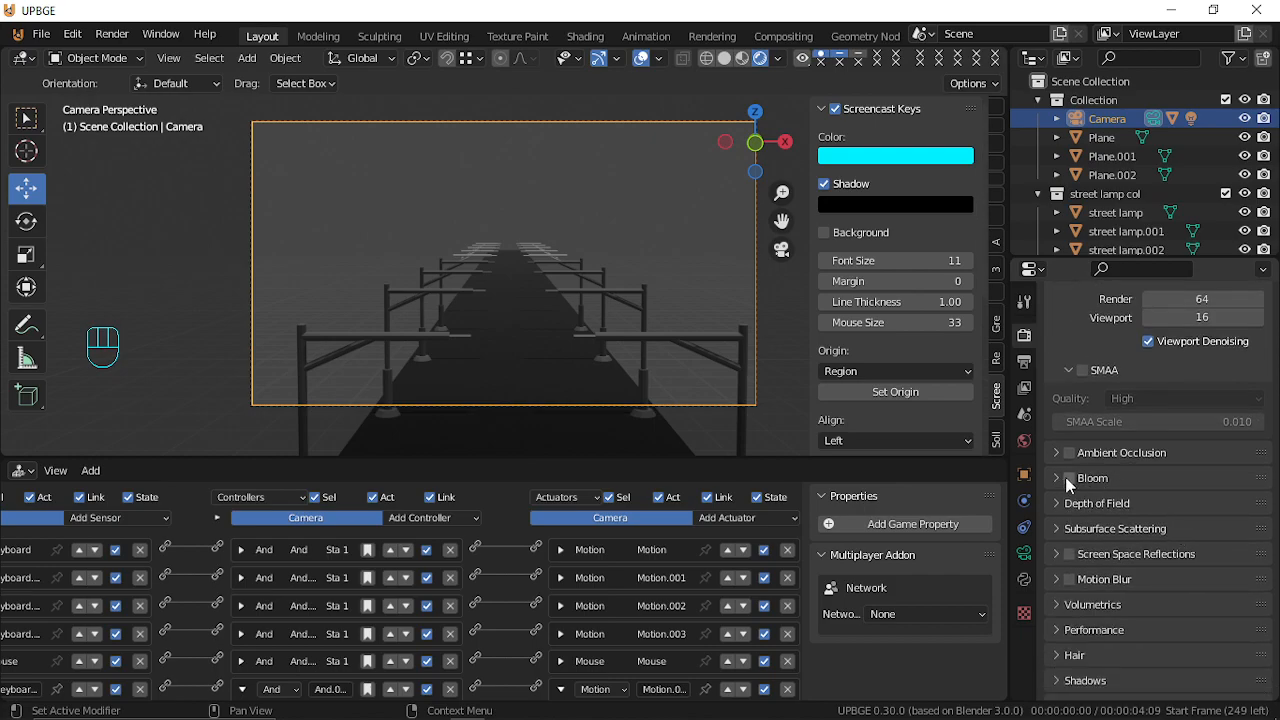
left_click(1096, 502)
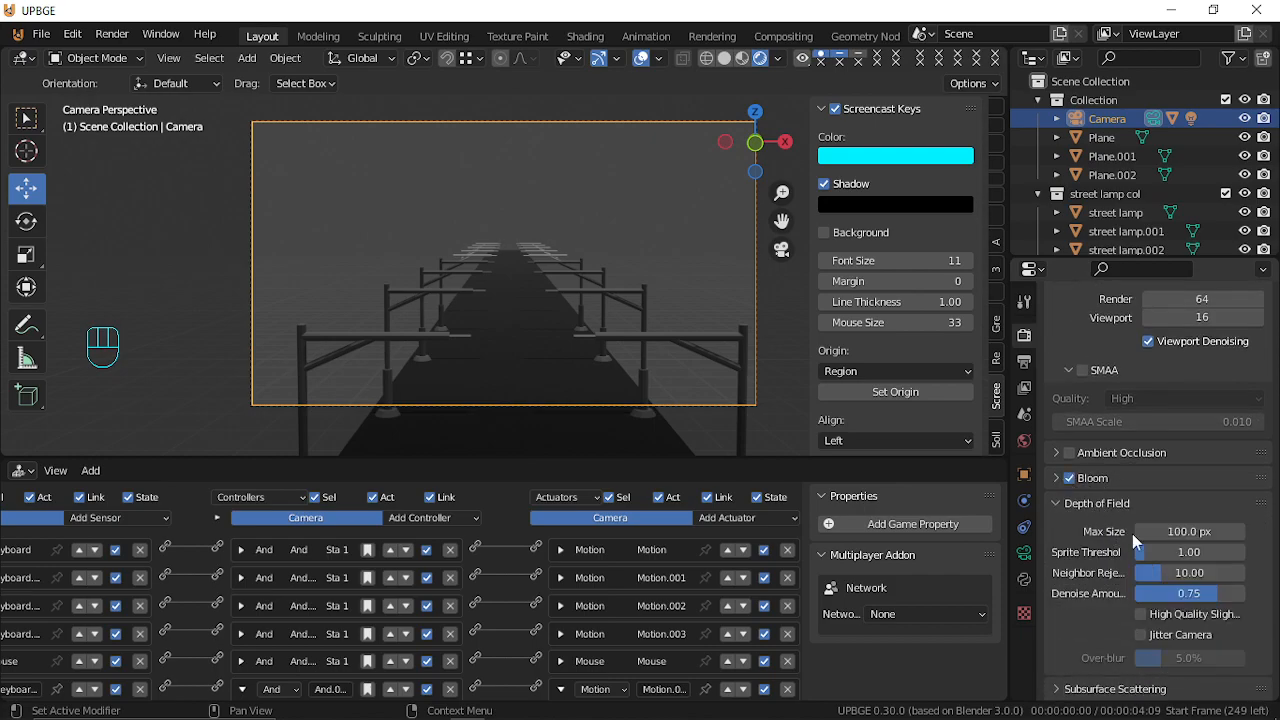
scroll(1126, 511, "up", 8)
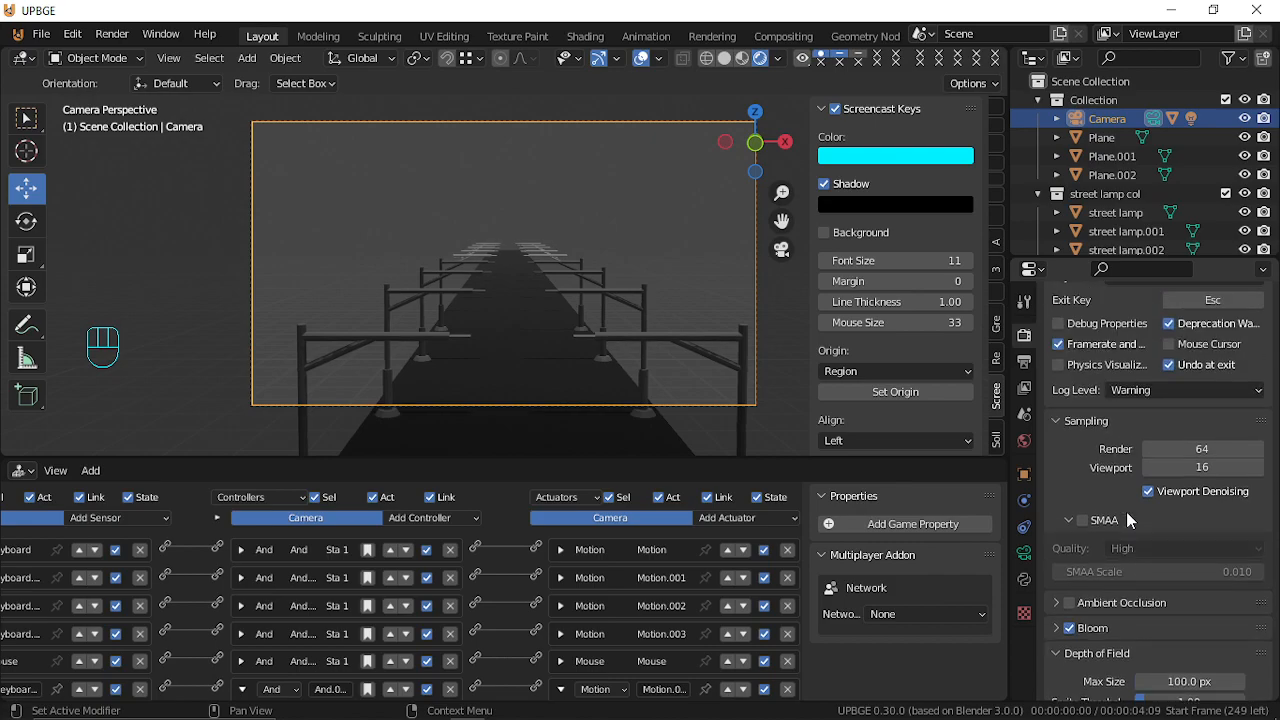
scroll(1129, 511, "up", 4)
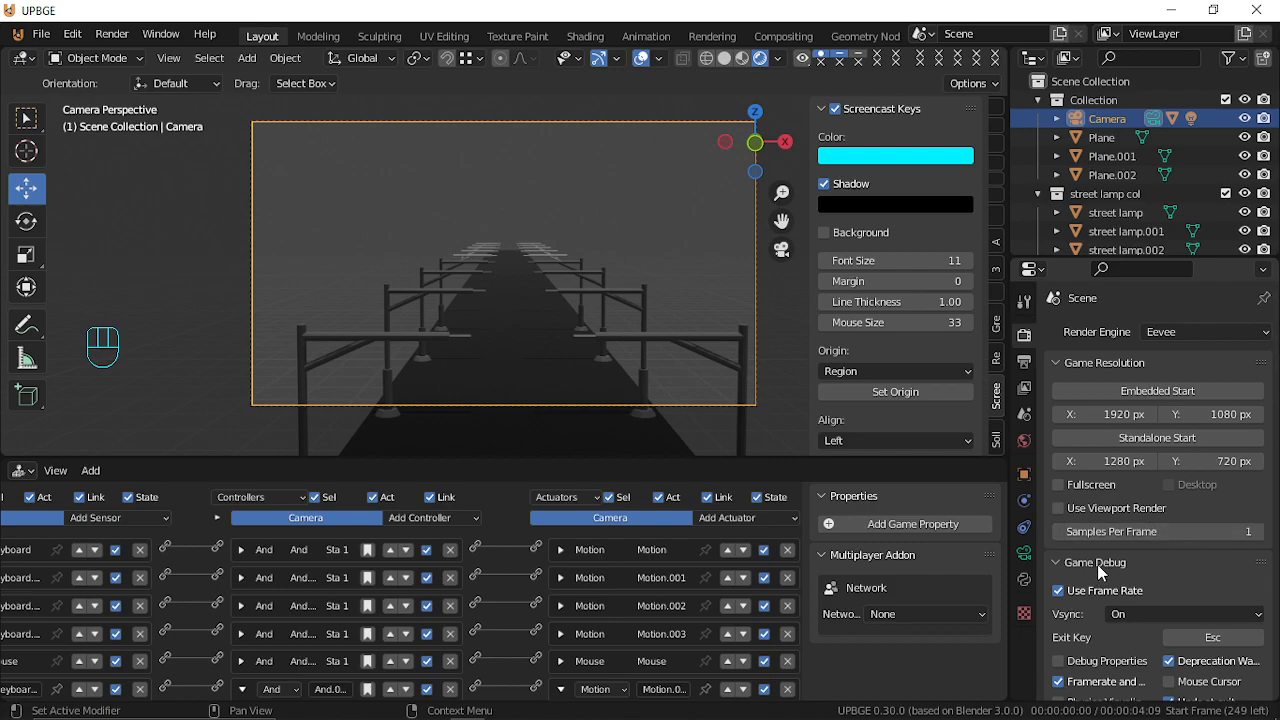
Look through the remaining render settings, briefly expanding the Performance and Volumetrics sections, and return to the game resolution options.
scroll(1100, 568, "down", 3)
scroll(1178, 613, "down", 5)
scroll(1175, 600, "down", 5)
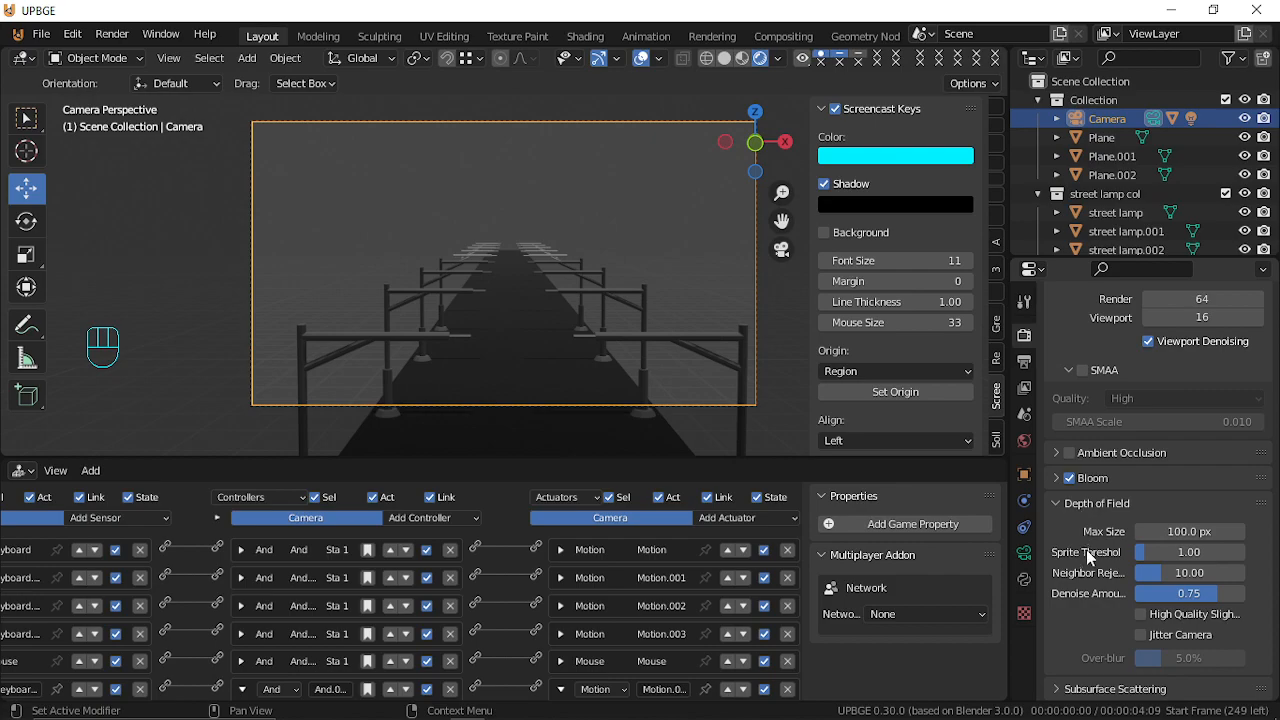
scroll(1088, 559, "down", 9)
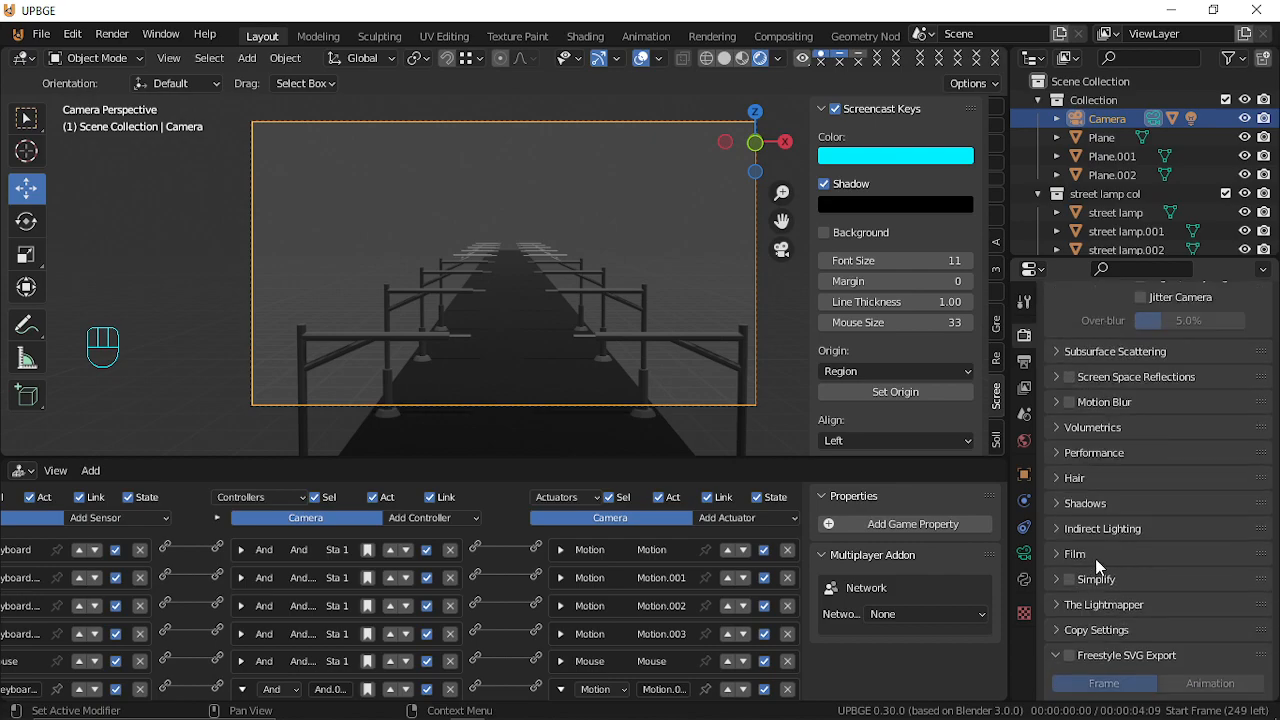
left_click(1102, 457)
left_click(1100, 453)
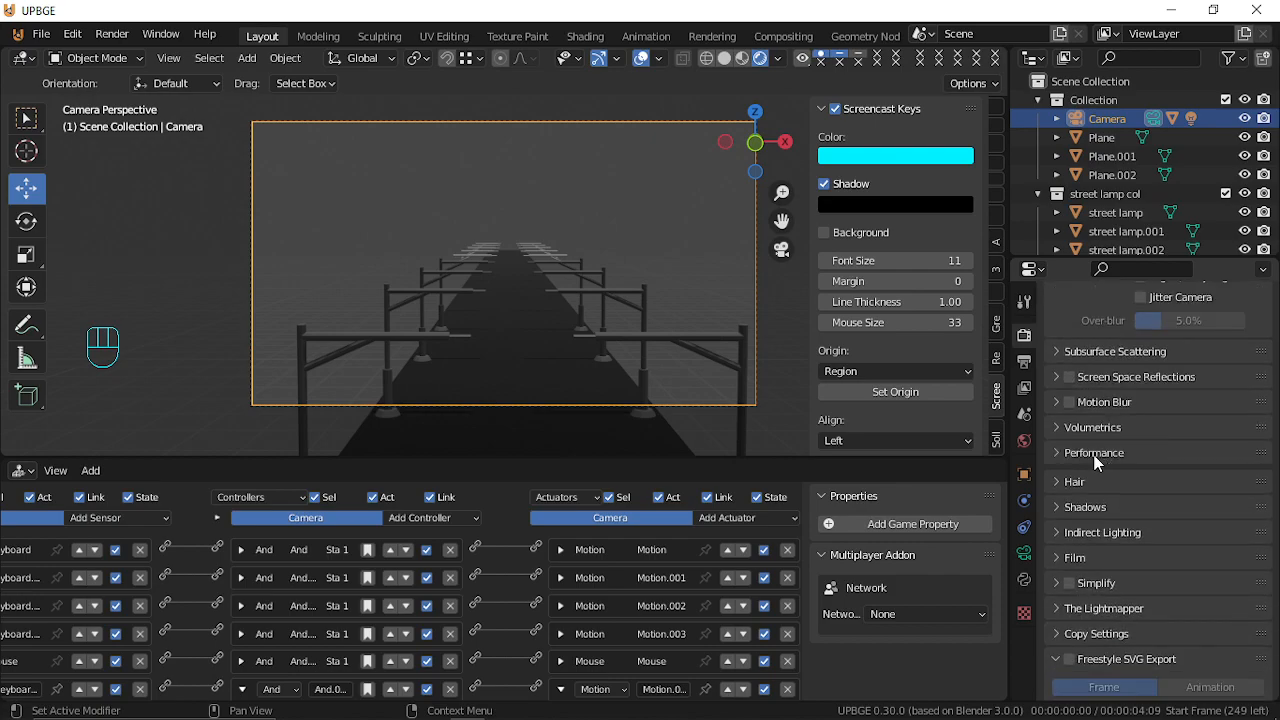
left_click(1107, 427)
left_click(1110, 427)
left_click(1078, 354)
left_click(1078, 354)
scroll(1078, 335, "up", 5)
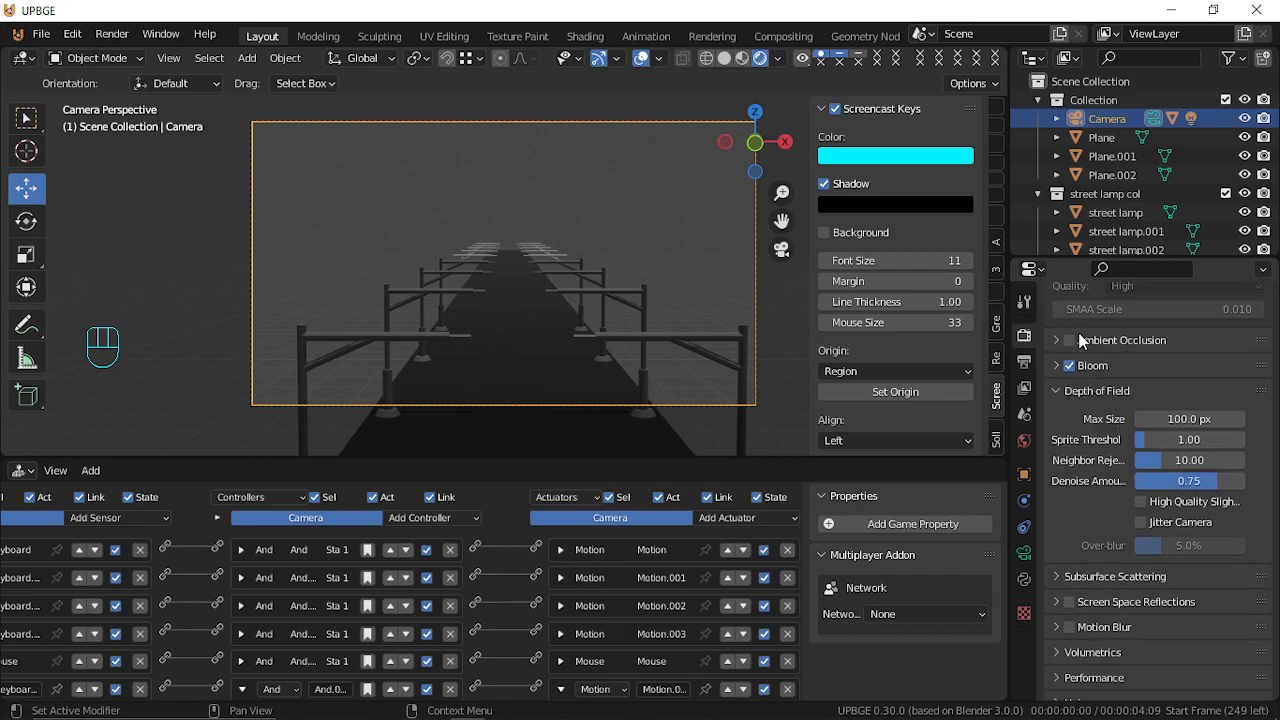
scroll(1080, 340, "up", 6)
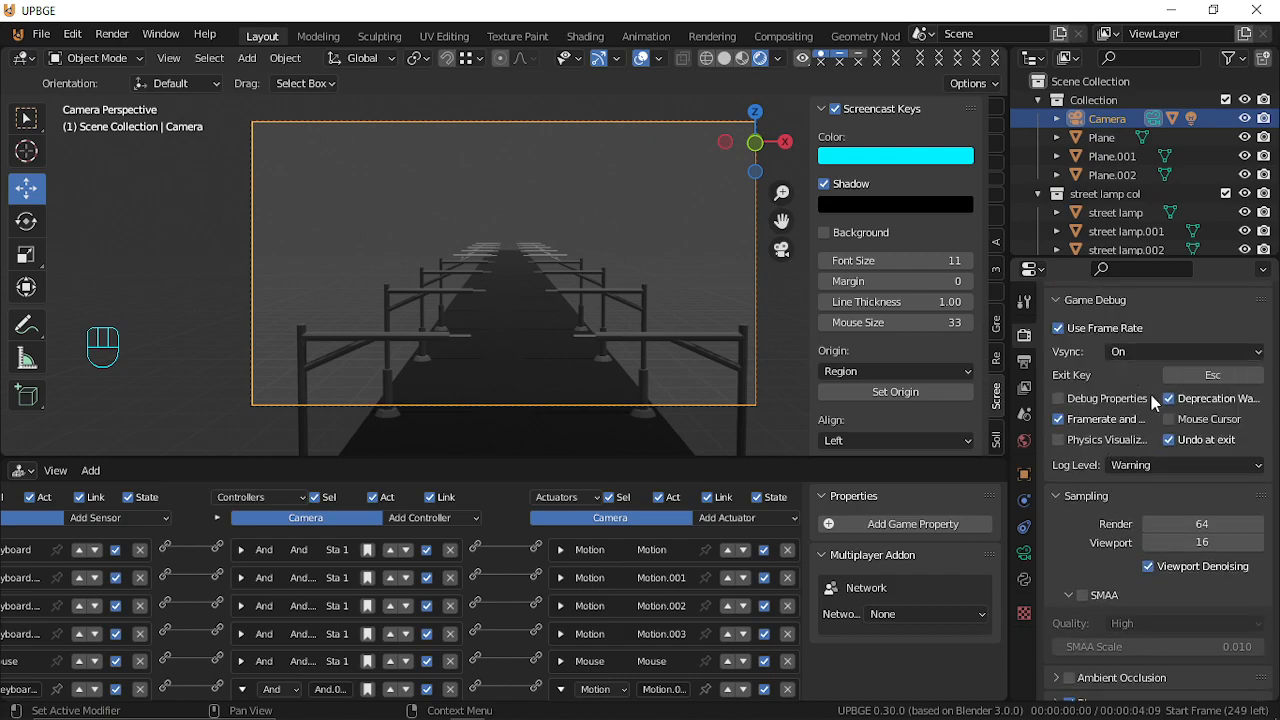
scroll(1188, 396, "up", 6)
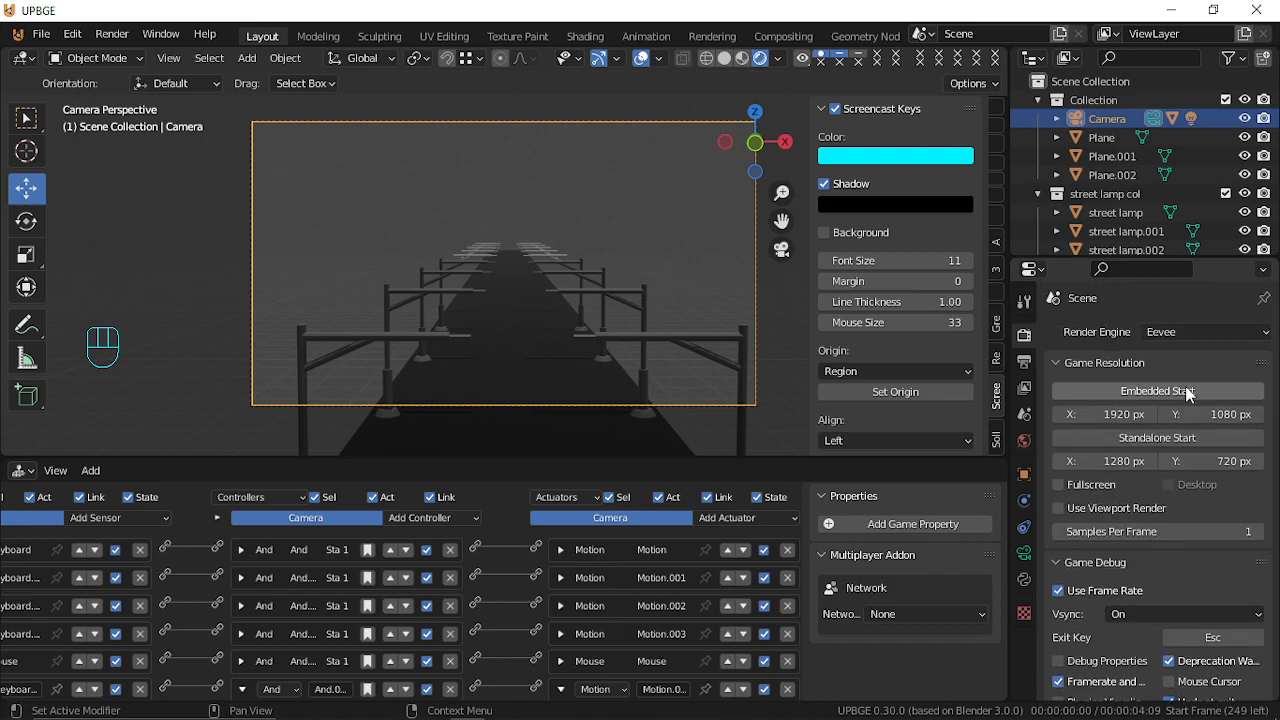
Review the output format, view layer passes, and the scene's game physics and level of detail settings.
left_click(1023, 364)
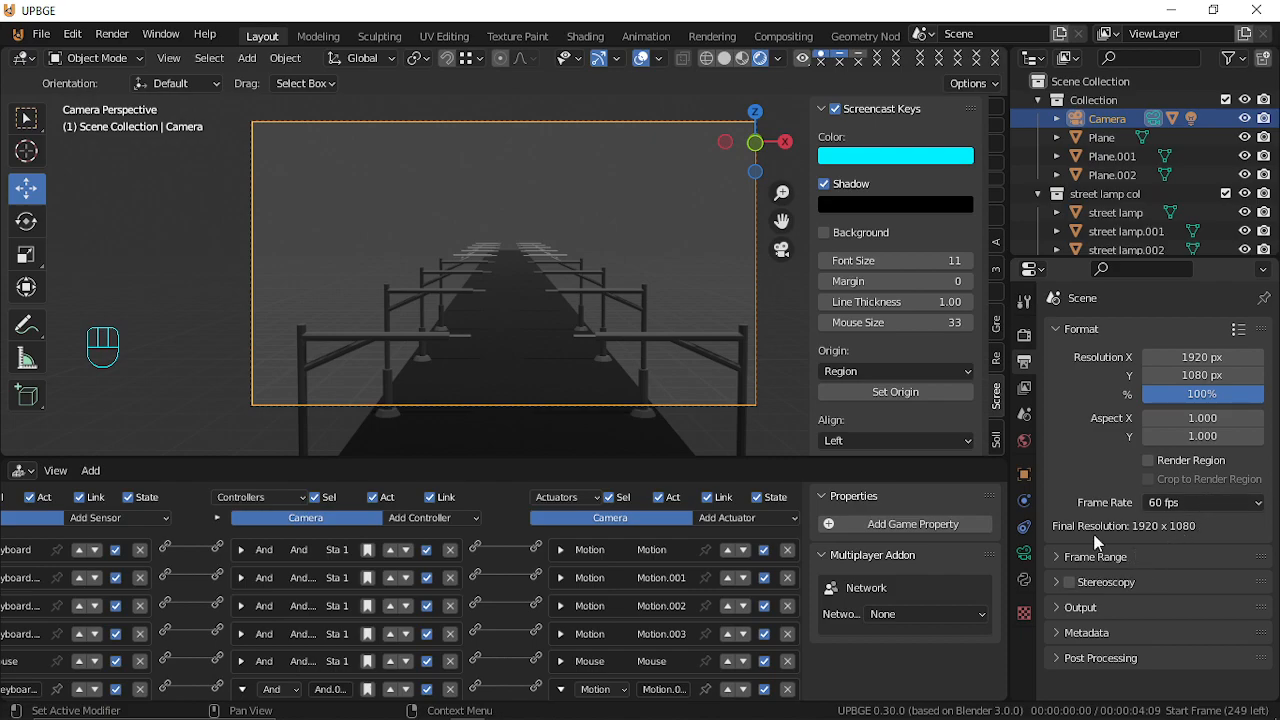
left_click(1025, 389)
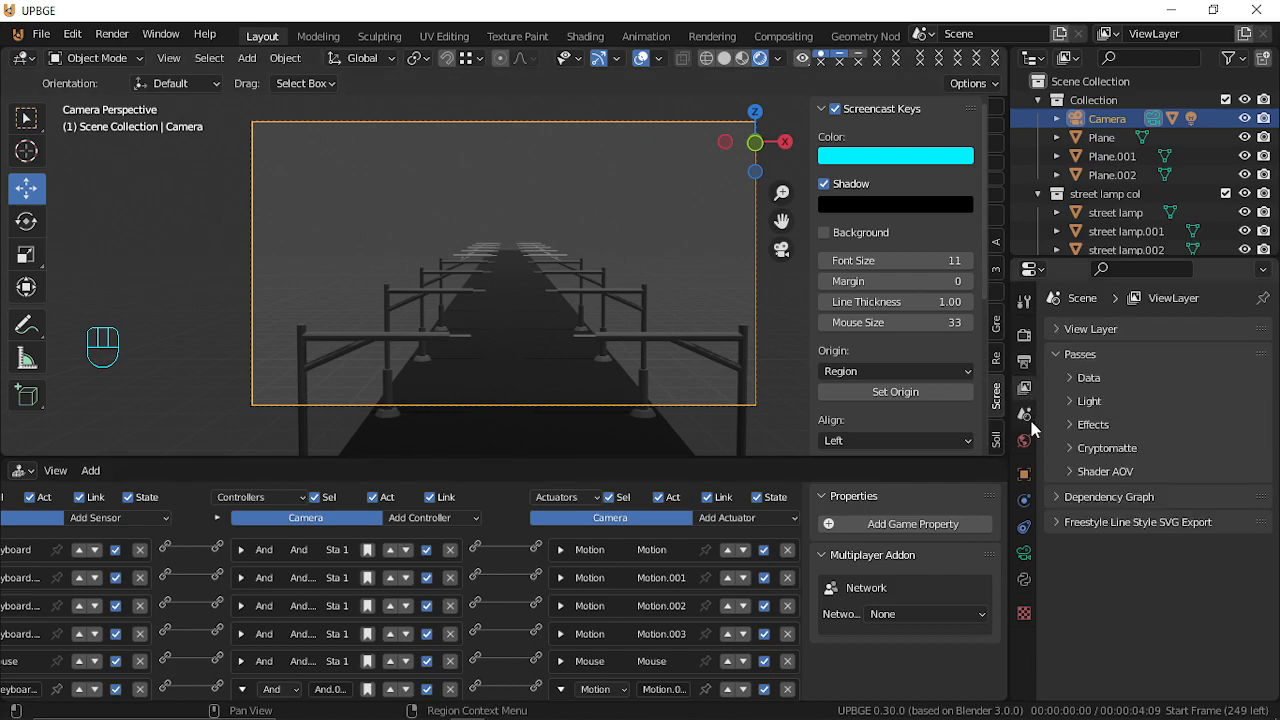
left_click(1024, 413)
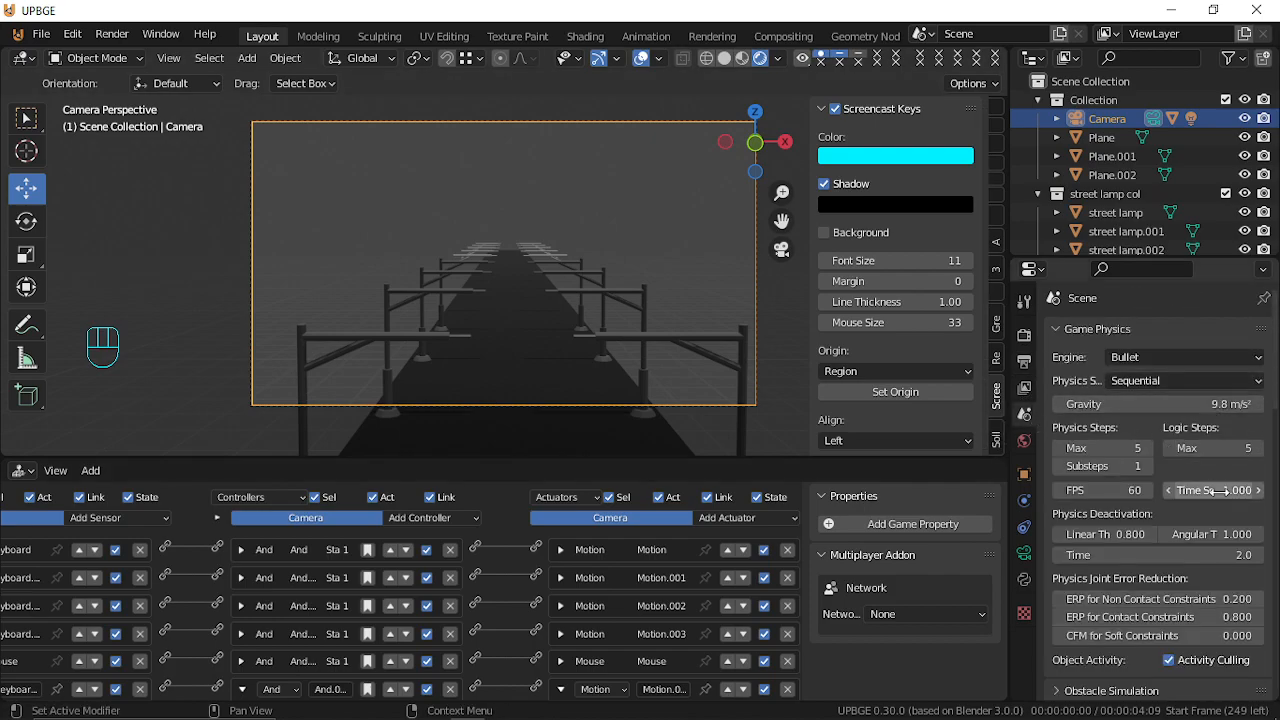
scroll(1218, 561, "down", 5)
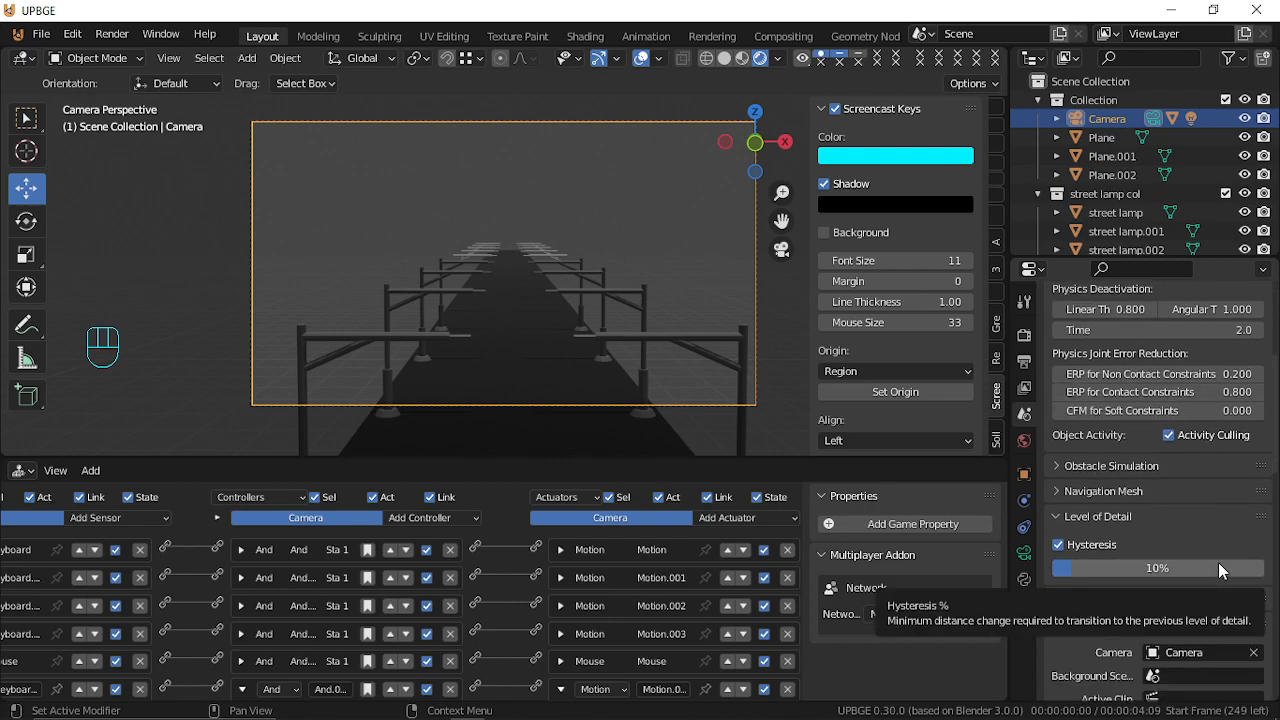
scroll(1218, 565, "down", 4)
scroll(1218, 562, "up", 9)
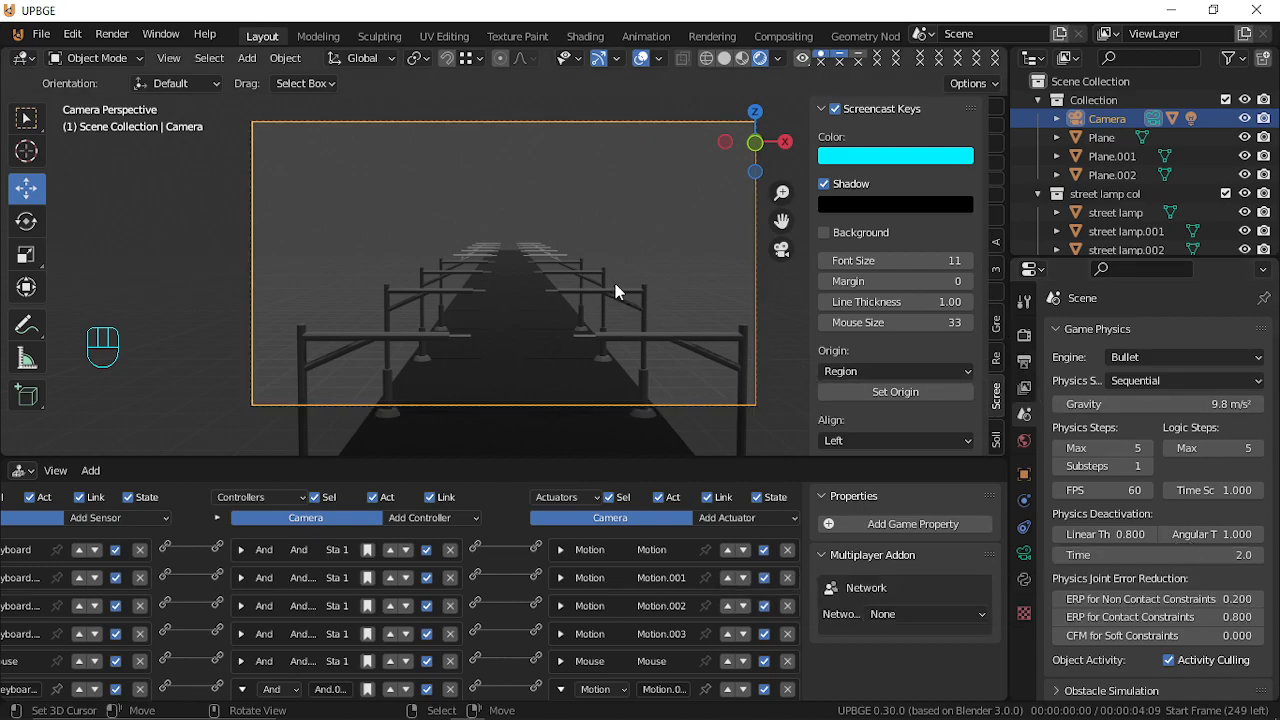
Run the game with the profiler overlay and walk forward along the lamp-lined road to check the frame rate, and stop it.
key("p")
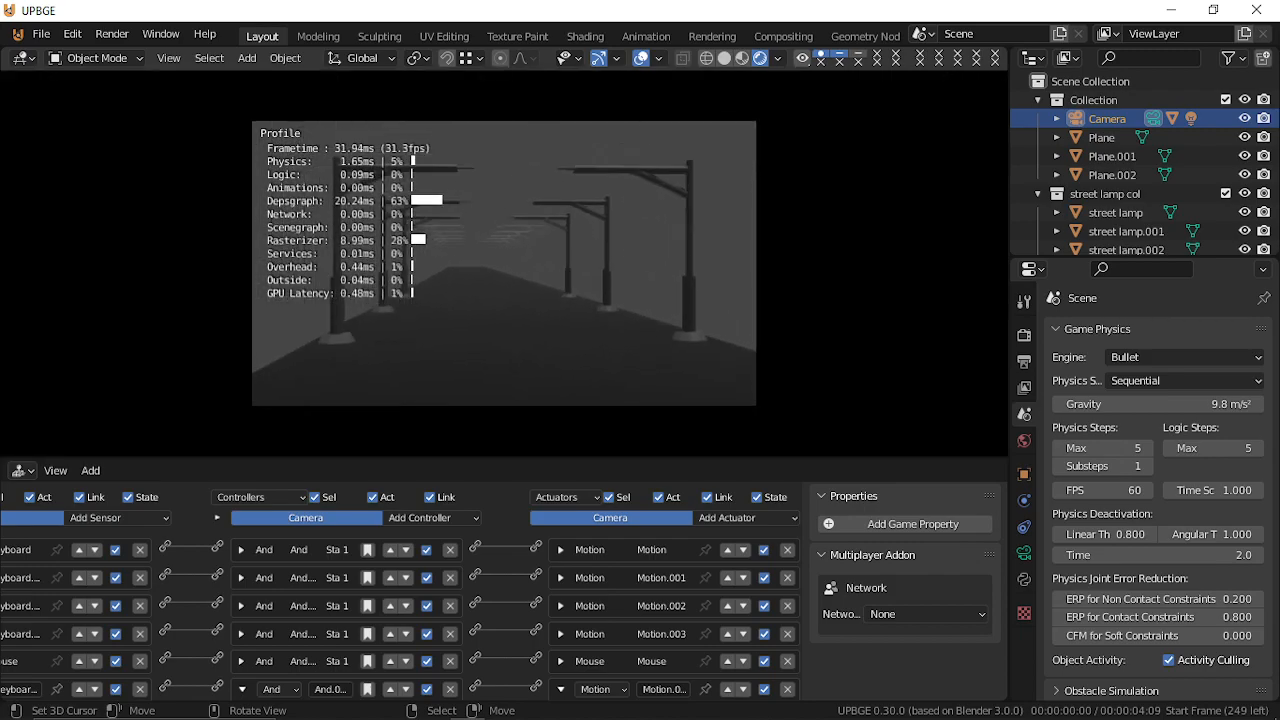
key("w")
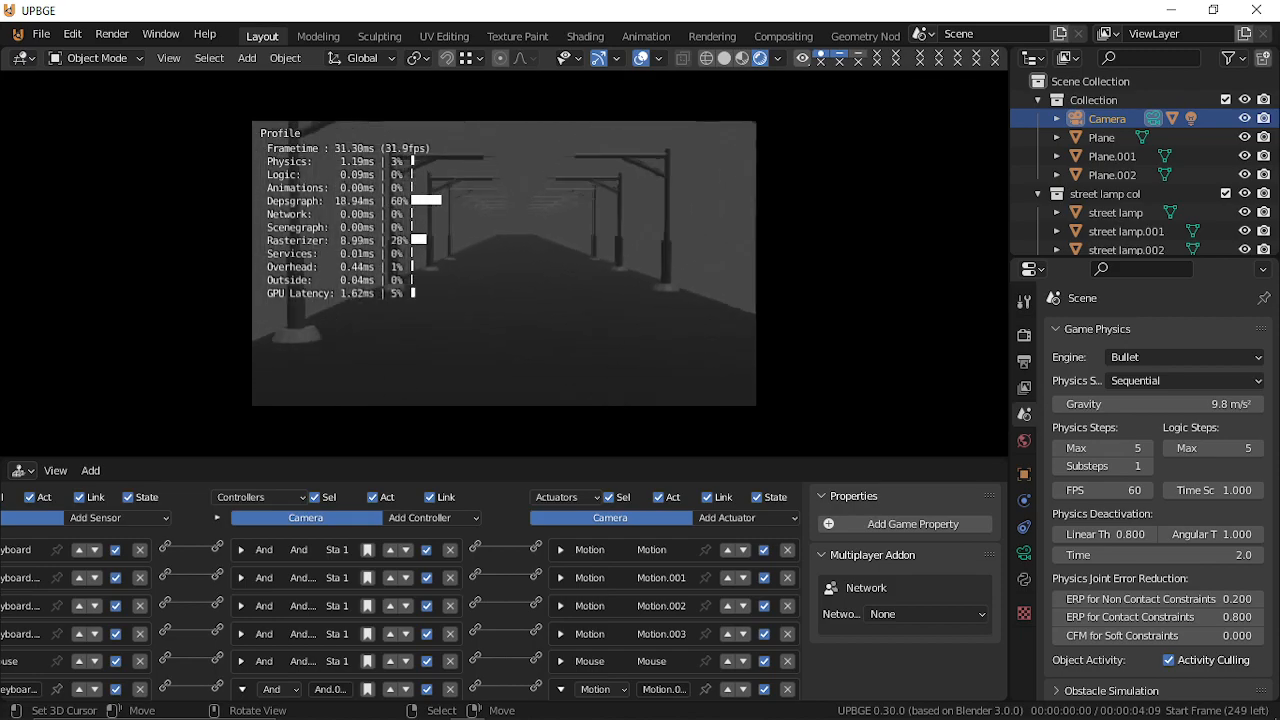
key("w")
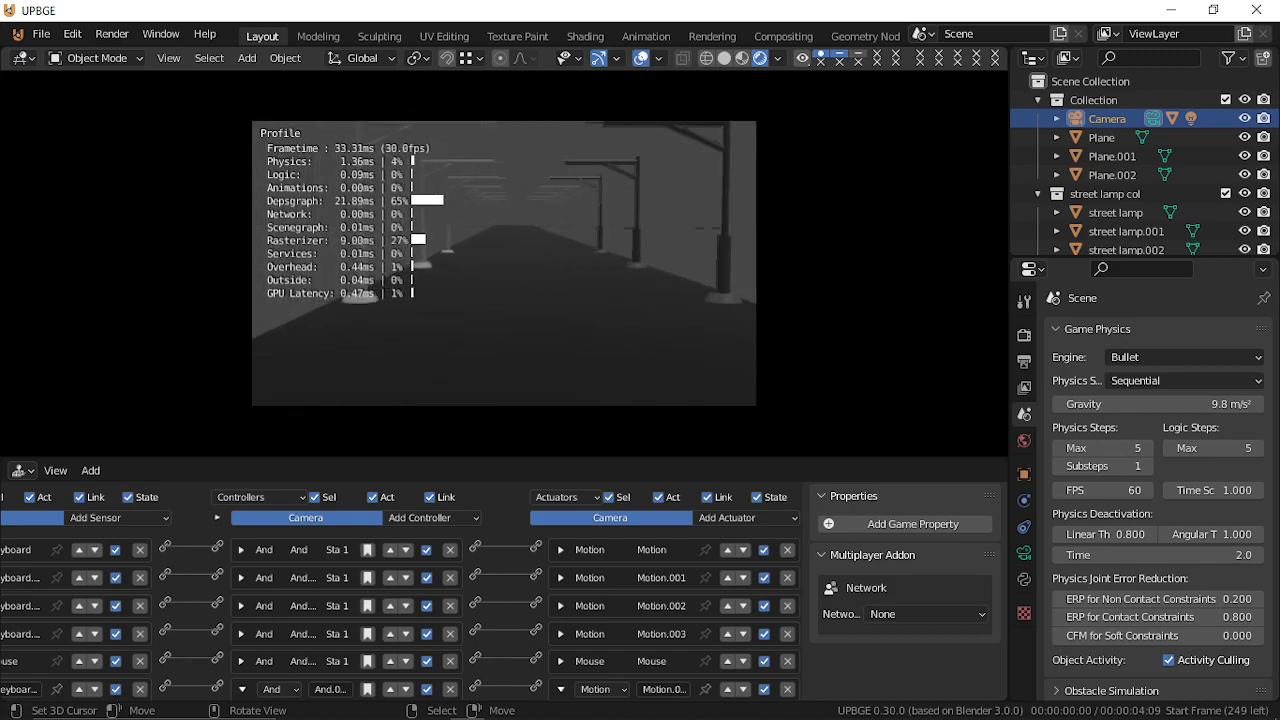
key("w")
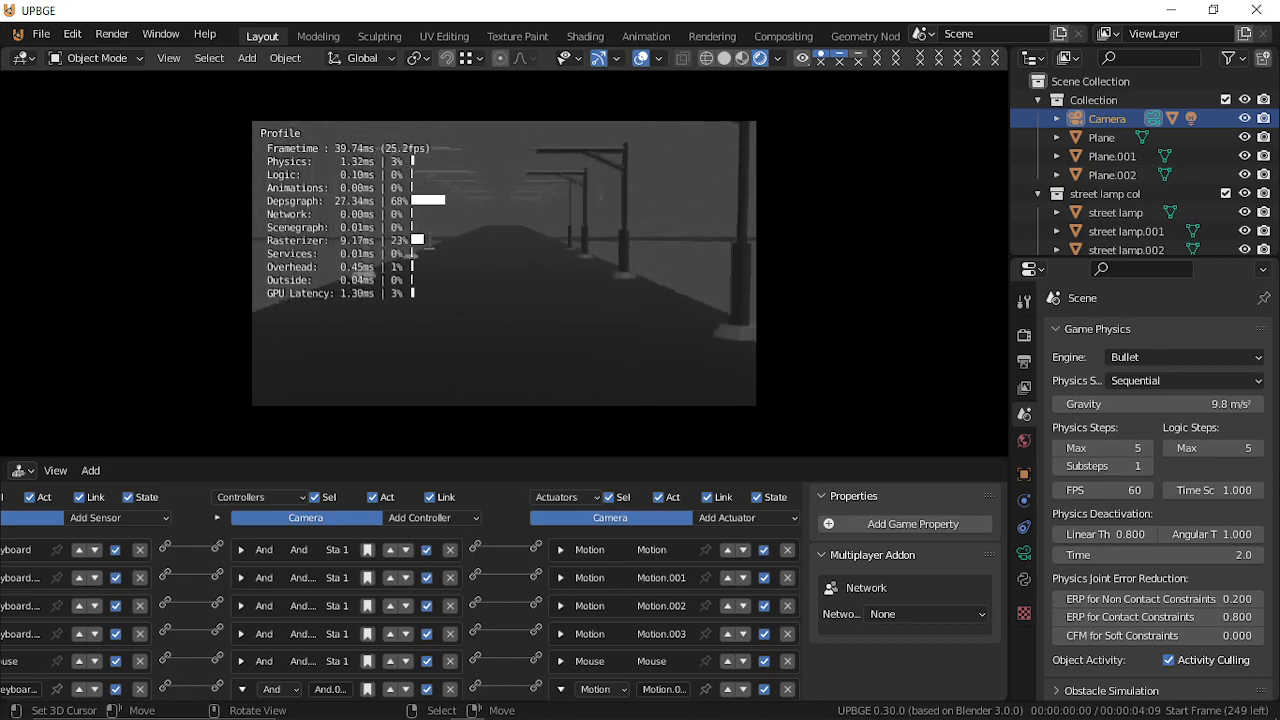
key("w")
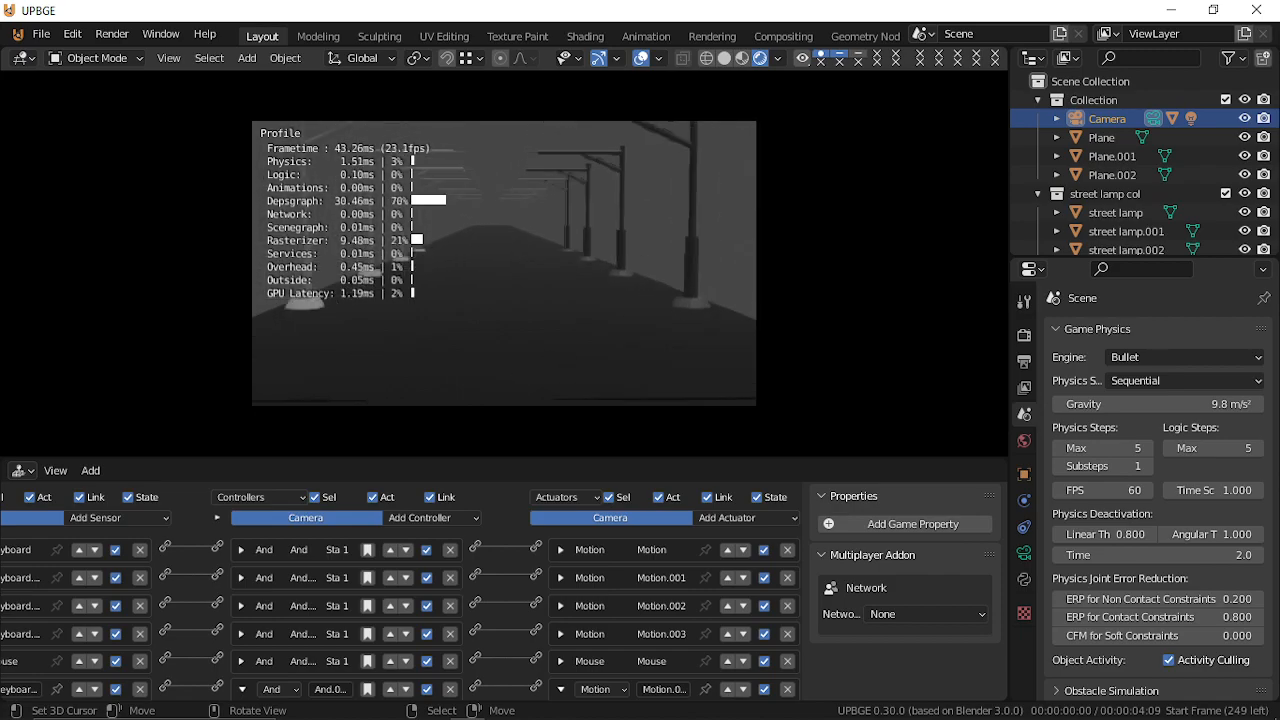
key("w")
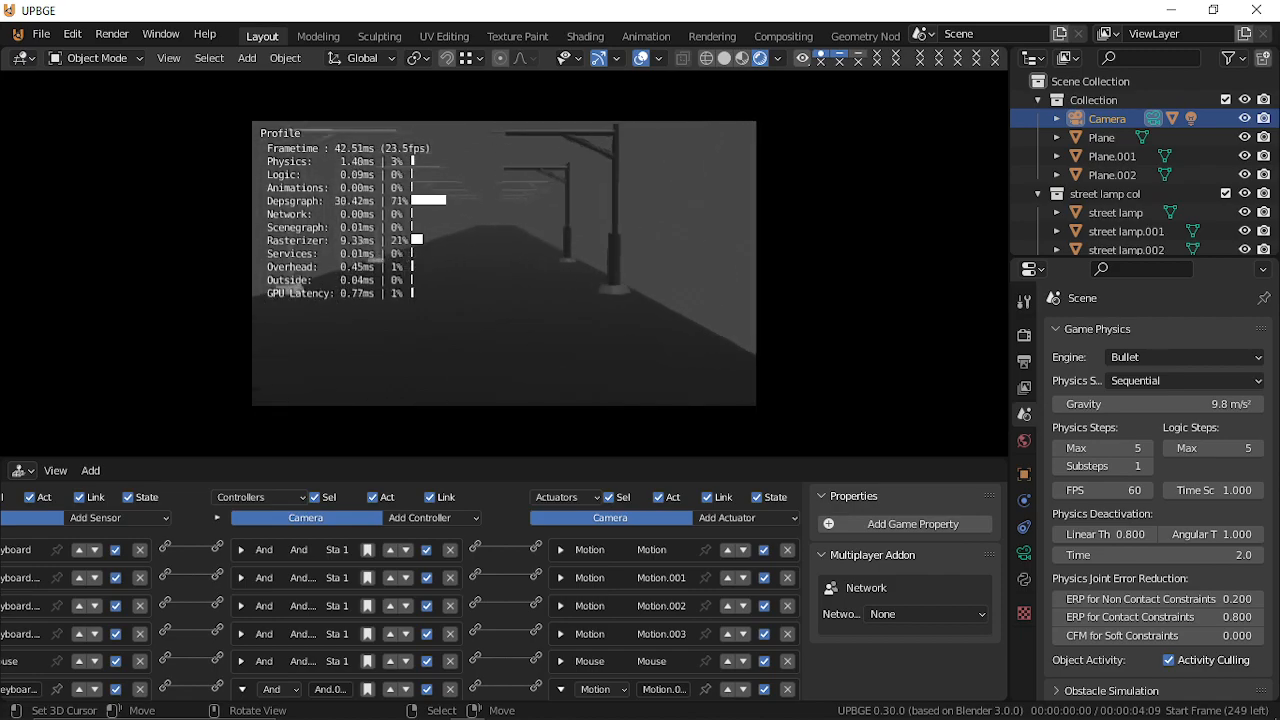
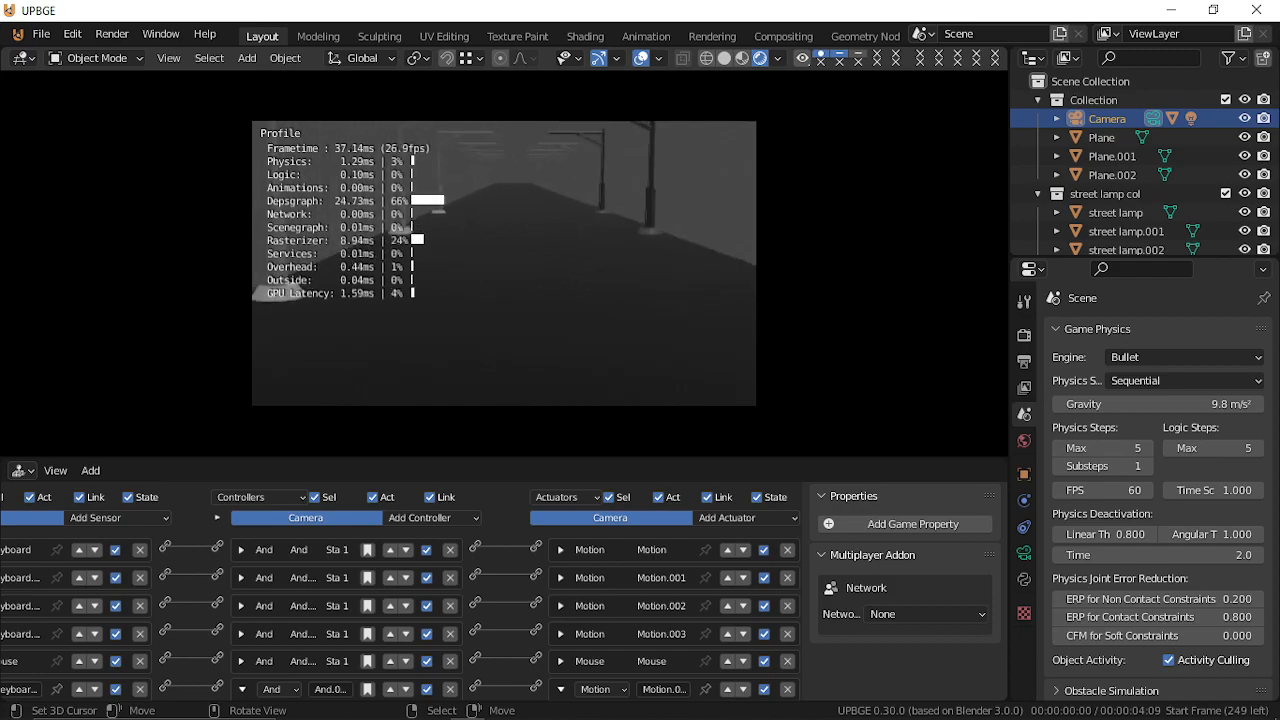
key("w")
key("w")
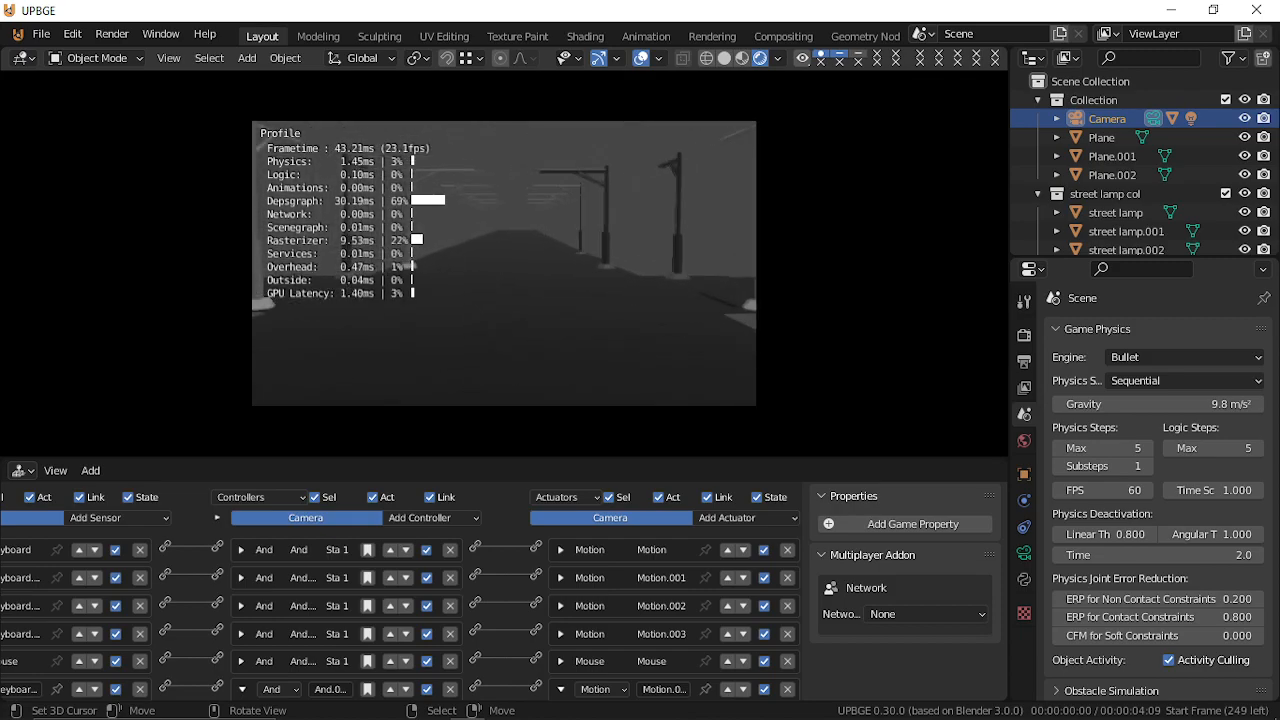
key("w")
key("w")
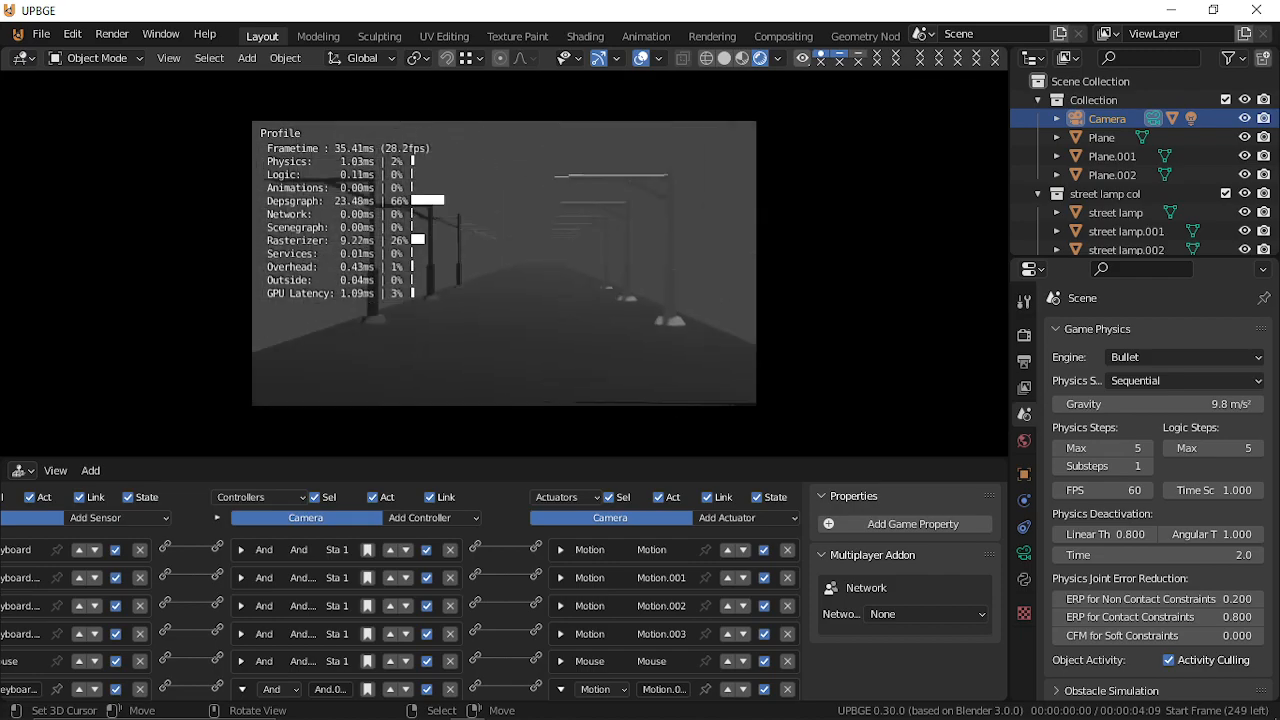
key("w")
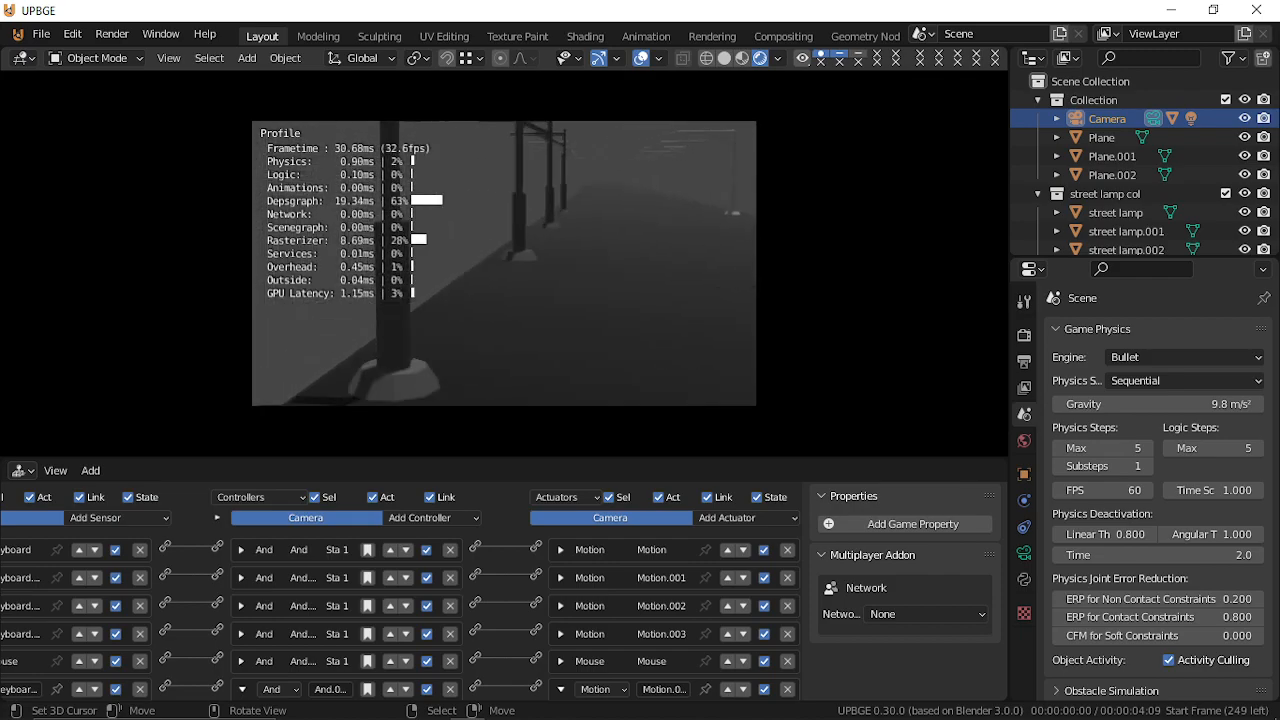
key("w")
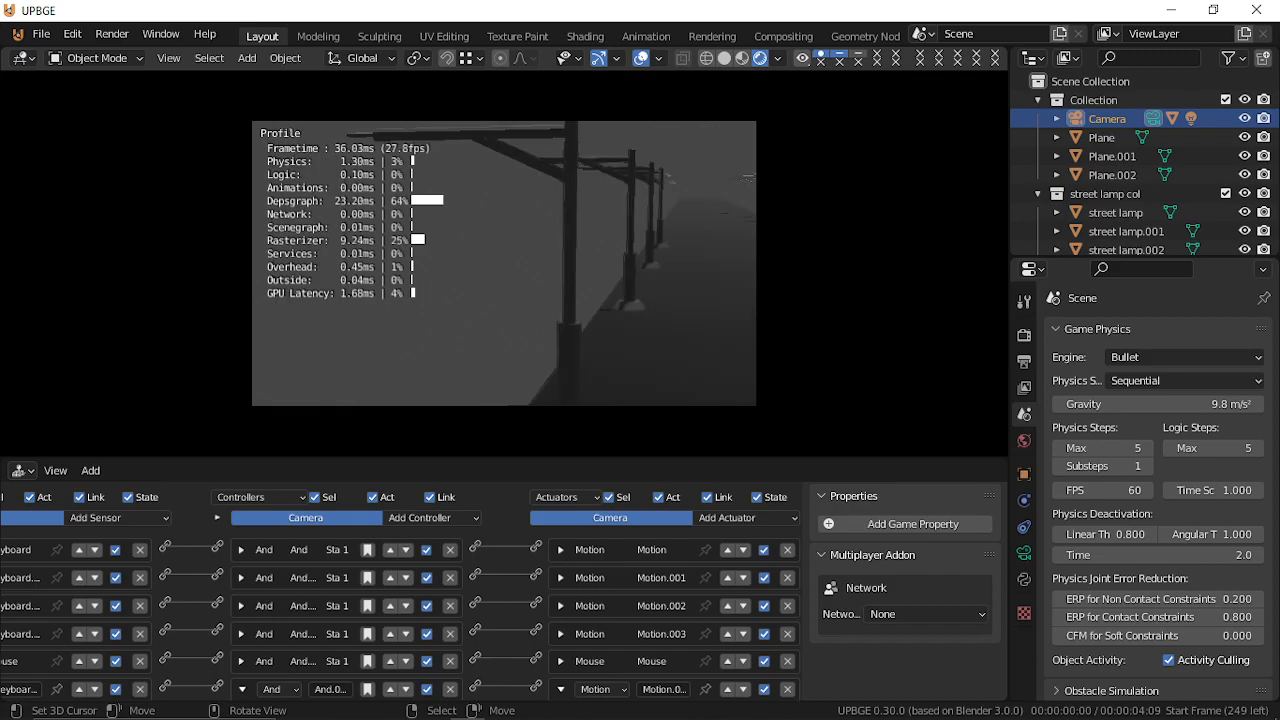
key("w")
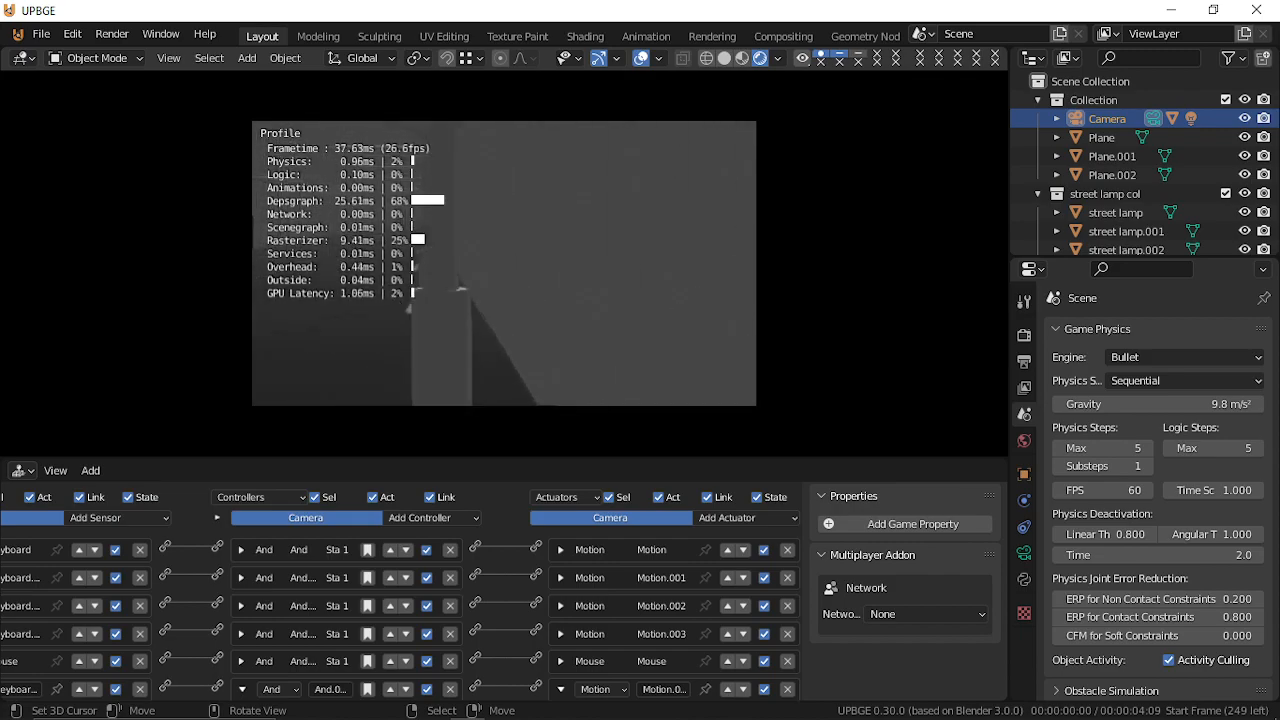
key("w")
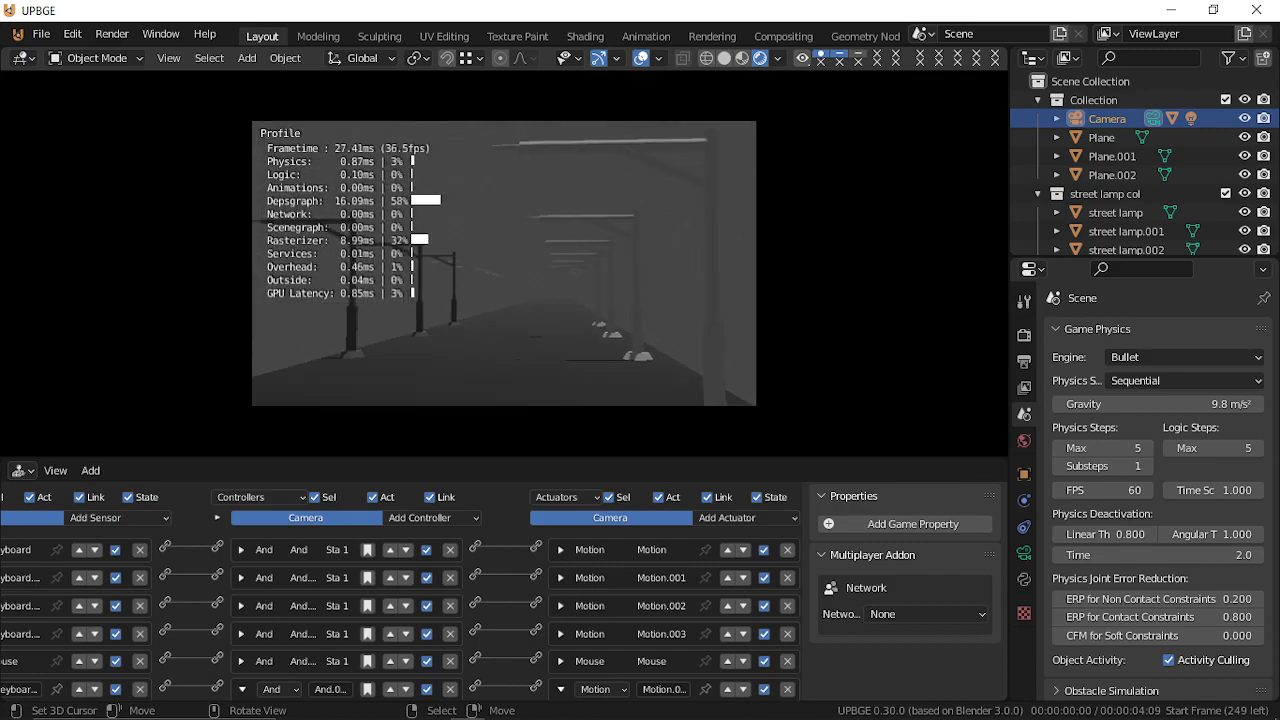
key("w")
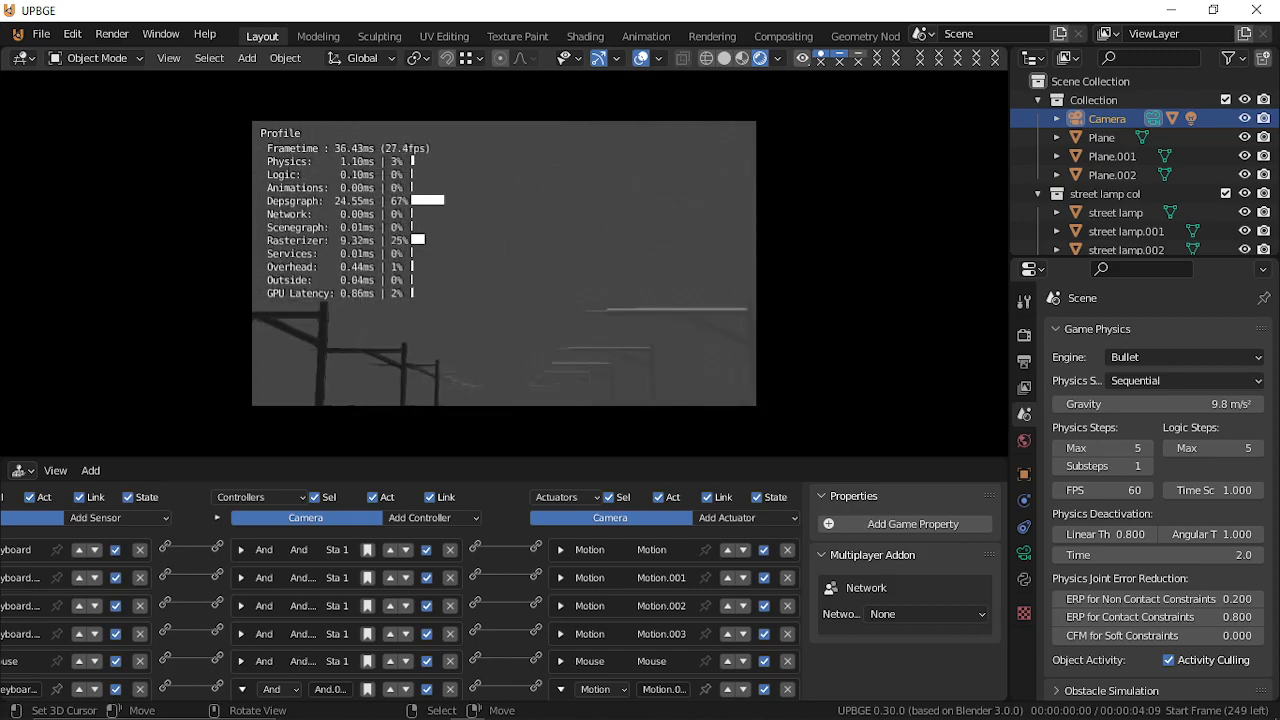
key("w")
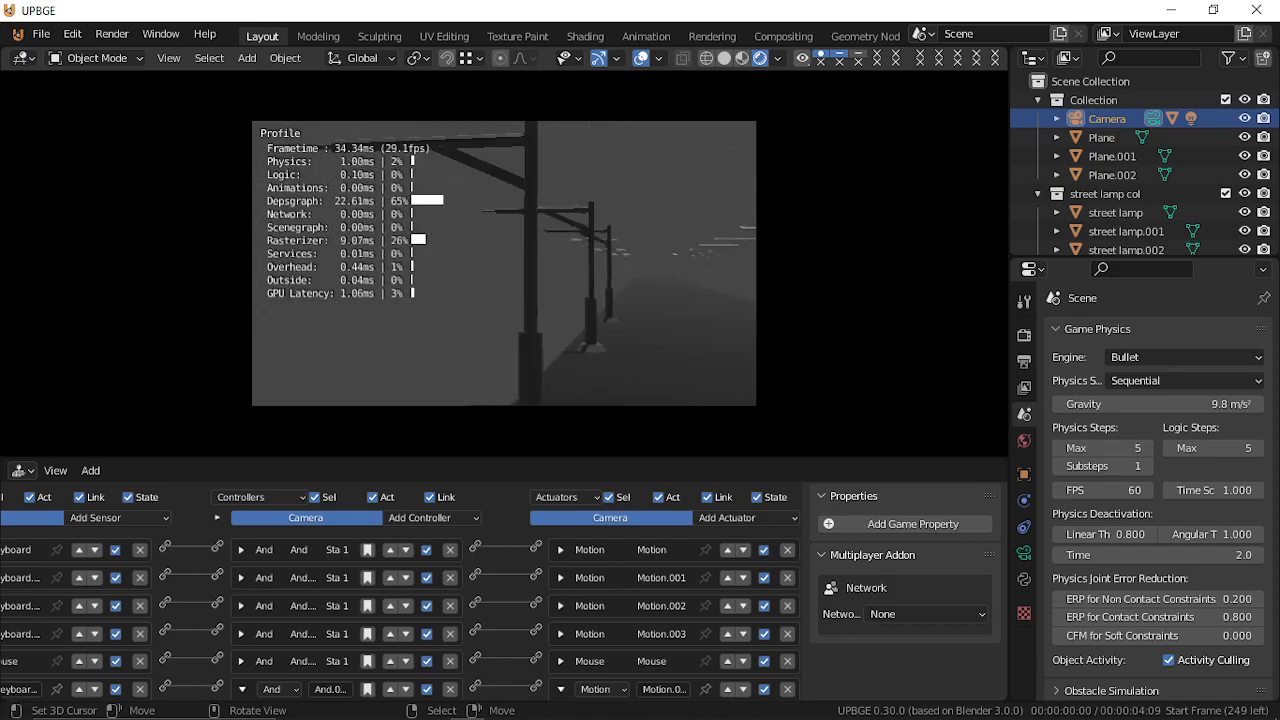
key("w")
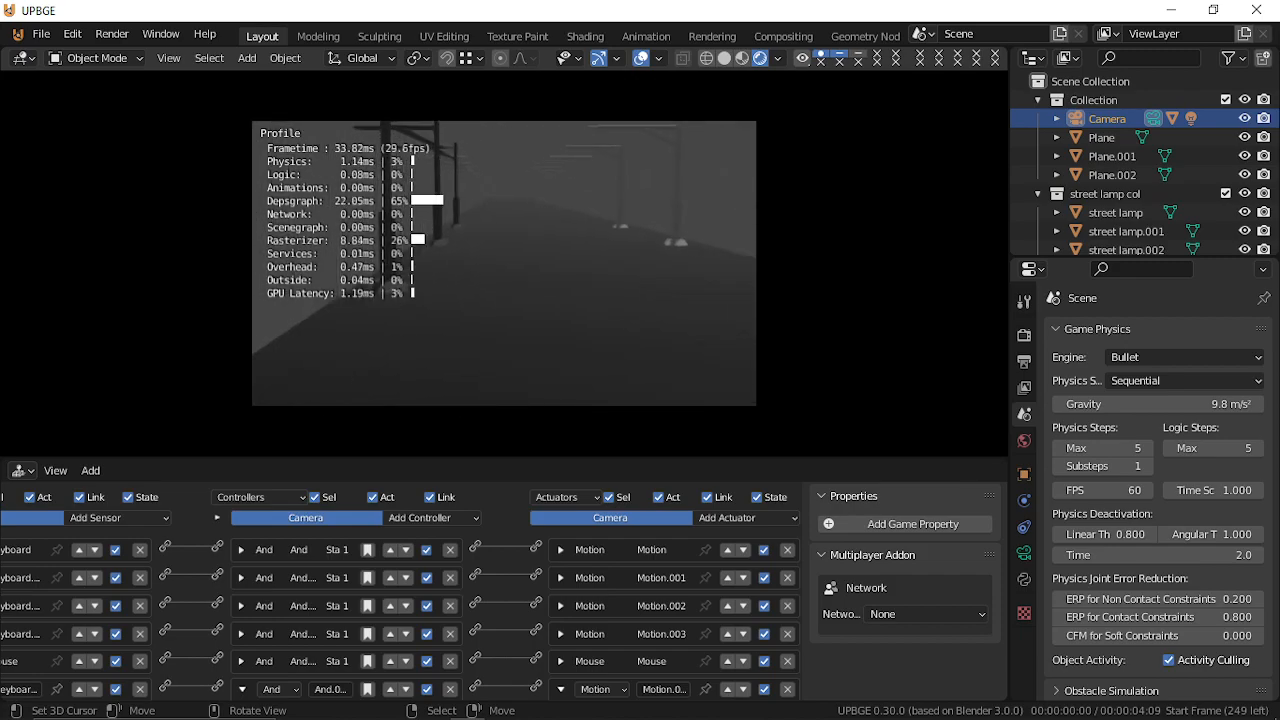
key("w")
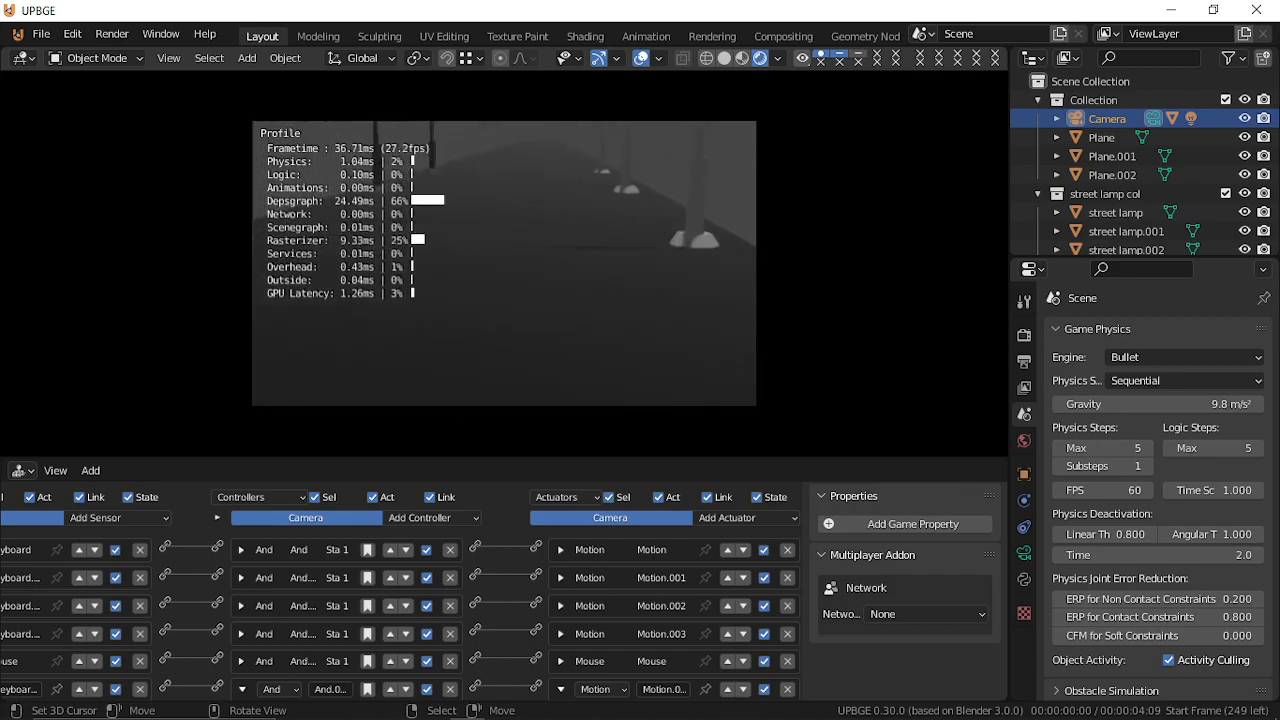
key("w")
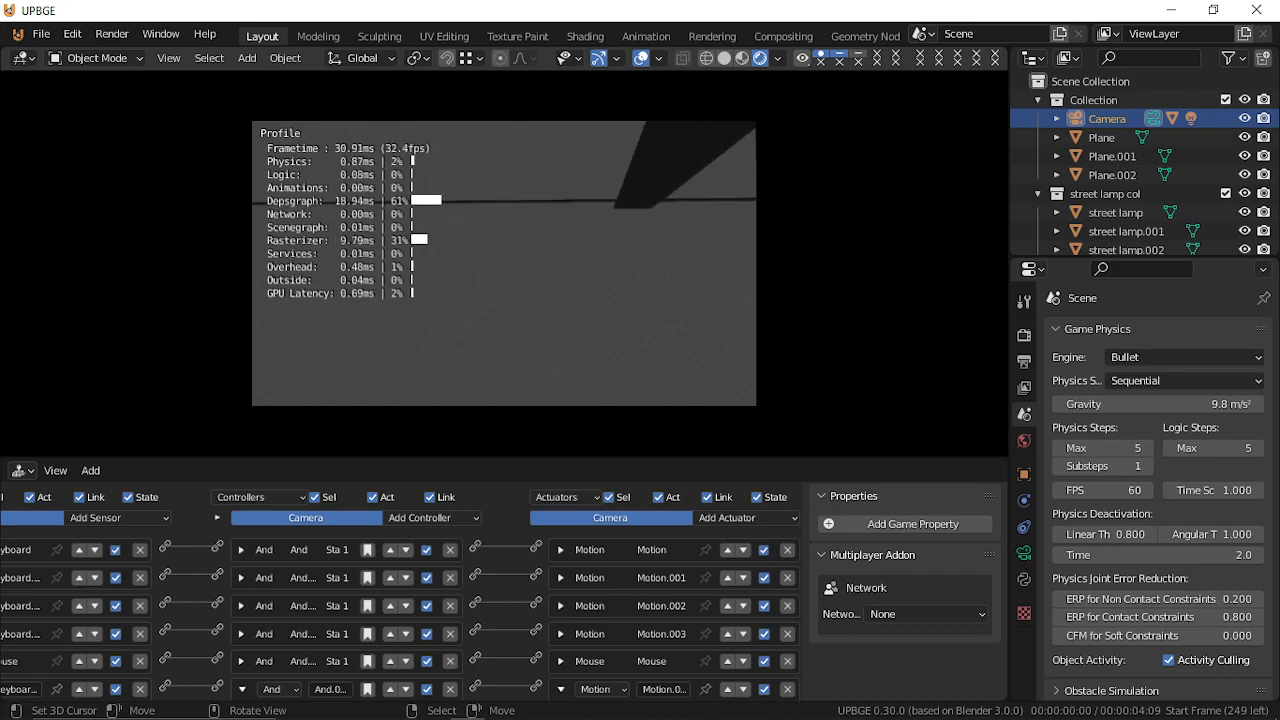
key("Escape")
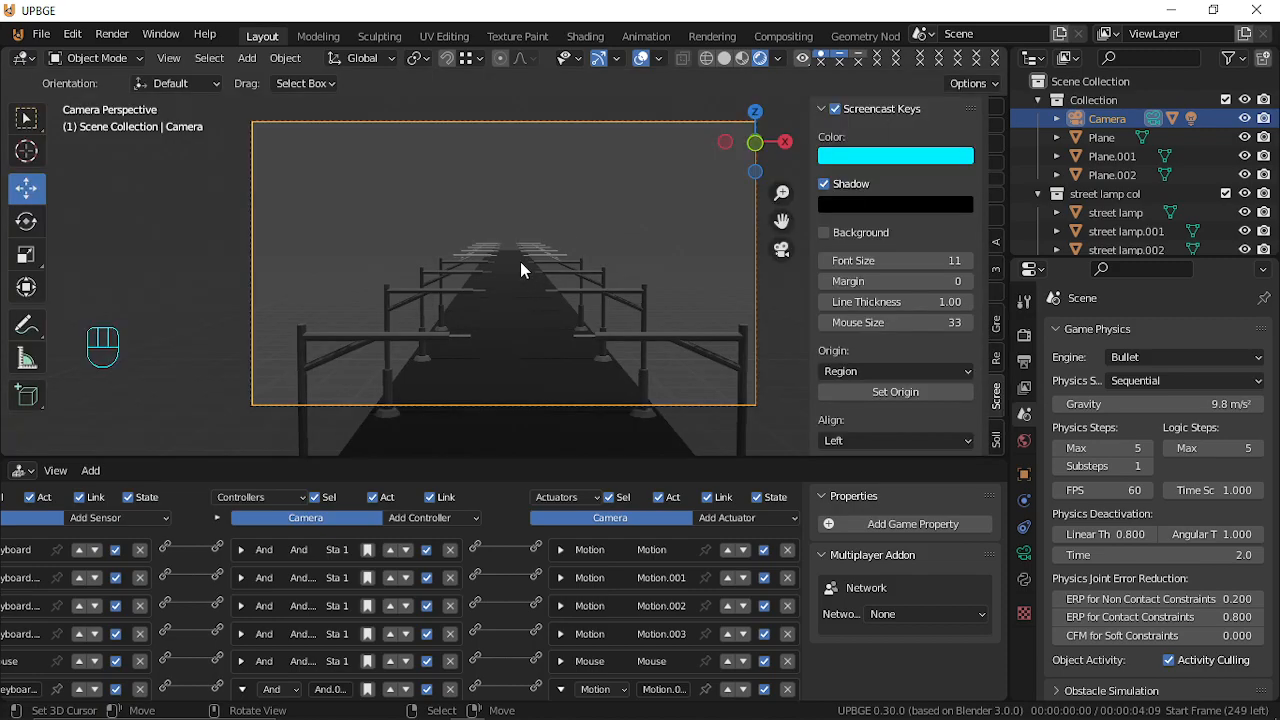
Play the game again, walking forward and looking around at the street lamps and shadows while checking the profile, and end the run.
key("p")
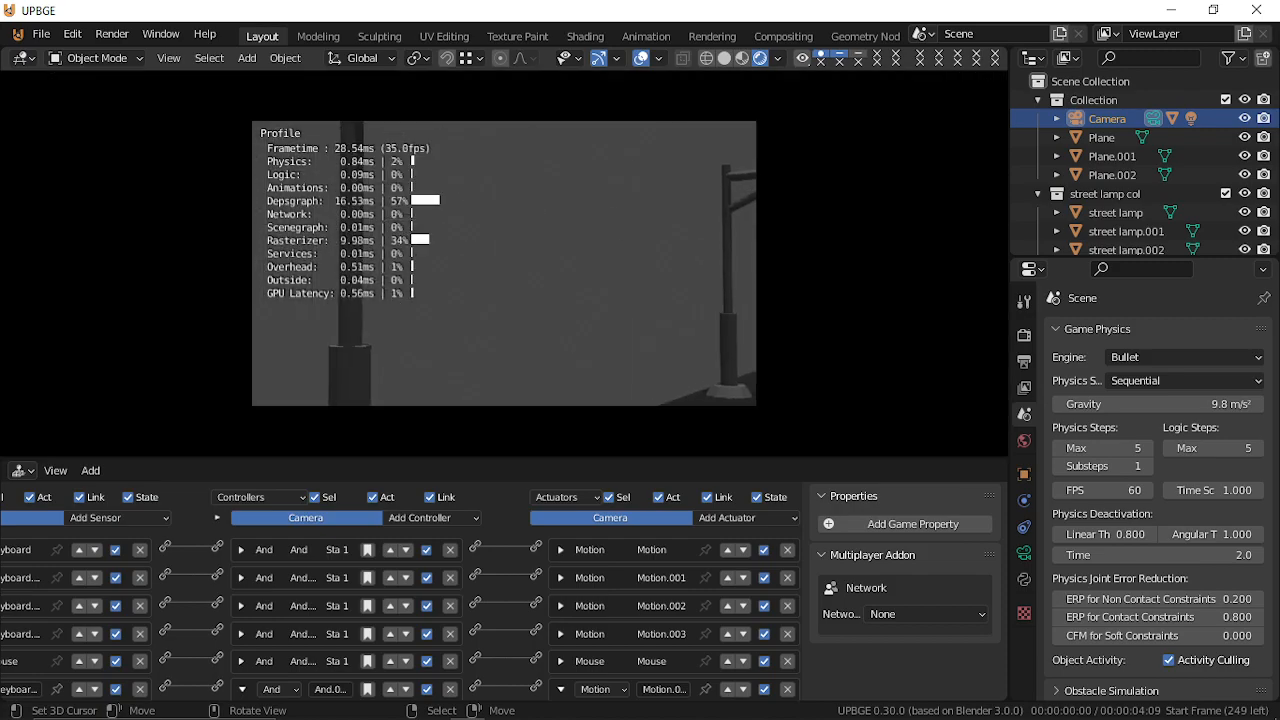
key("w")
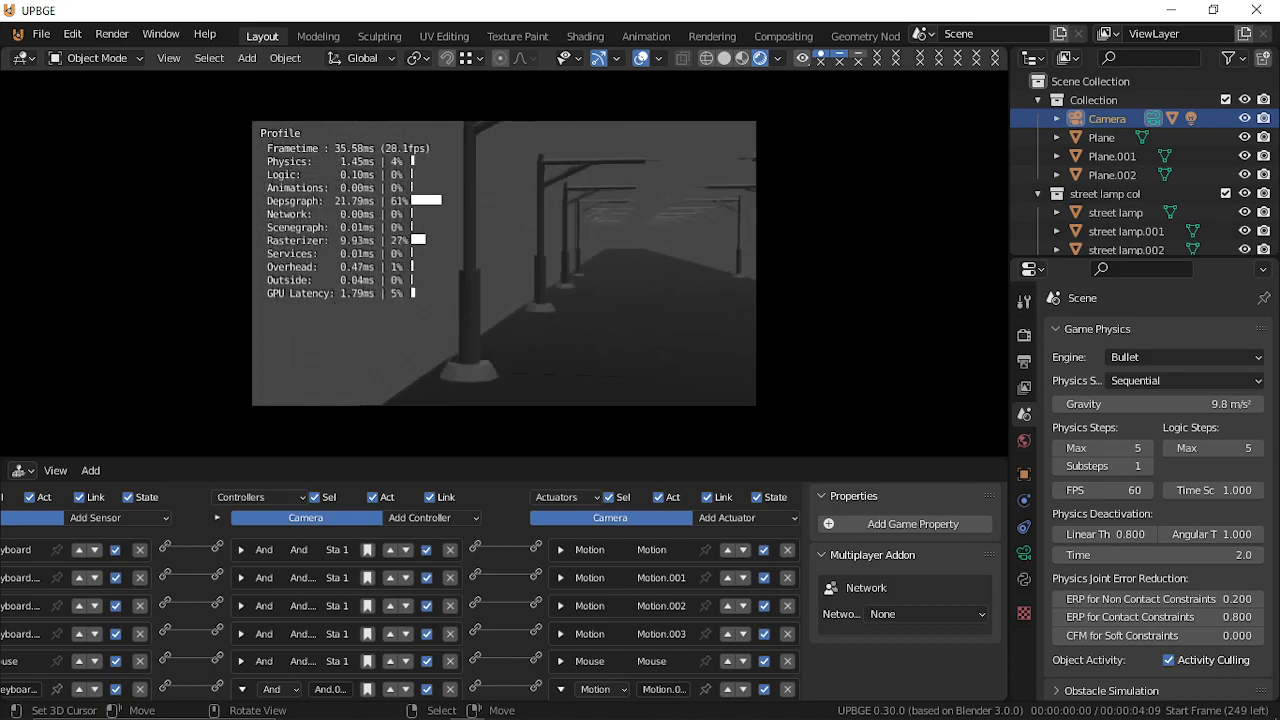
key("w")
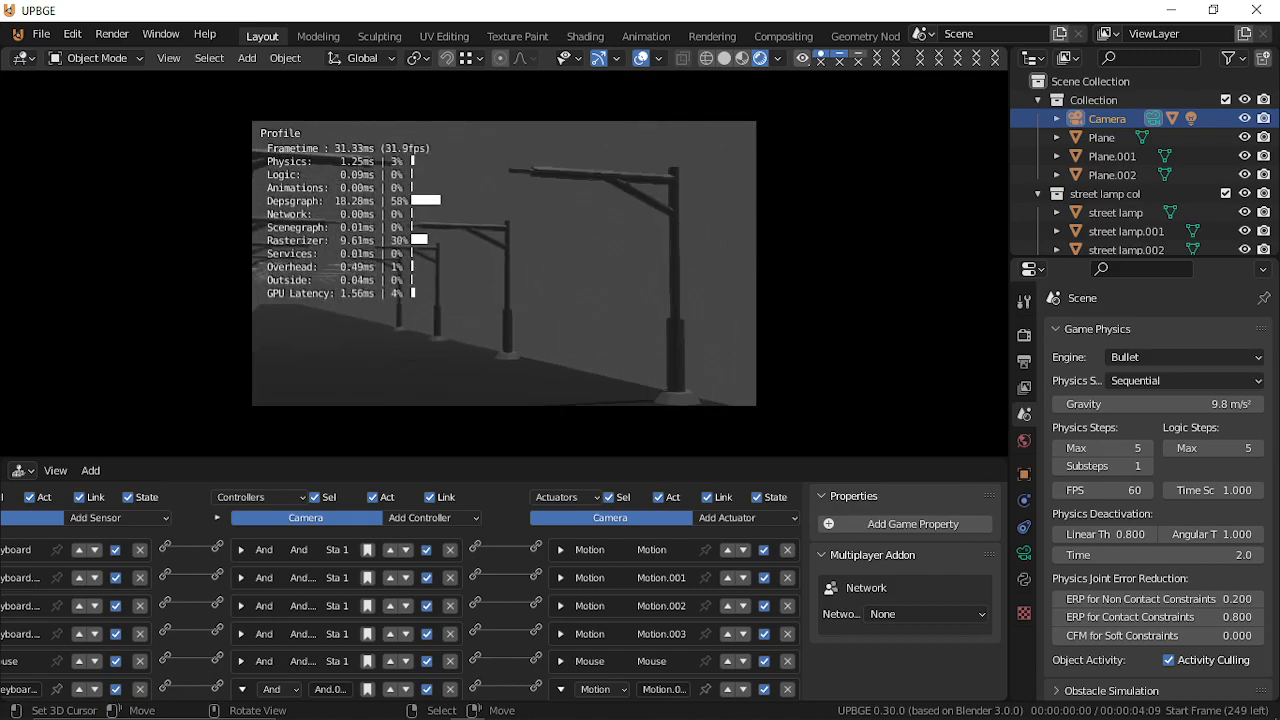
key("w")
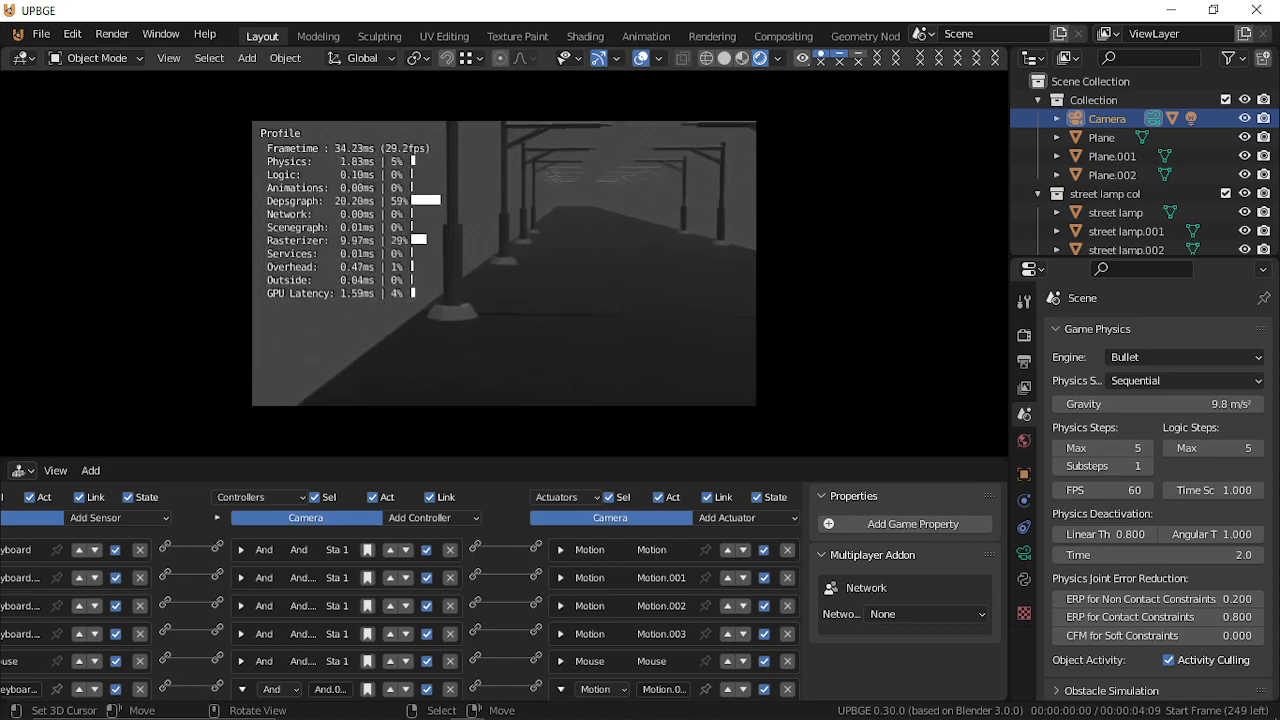
key("w")
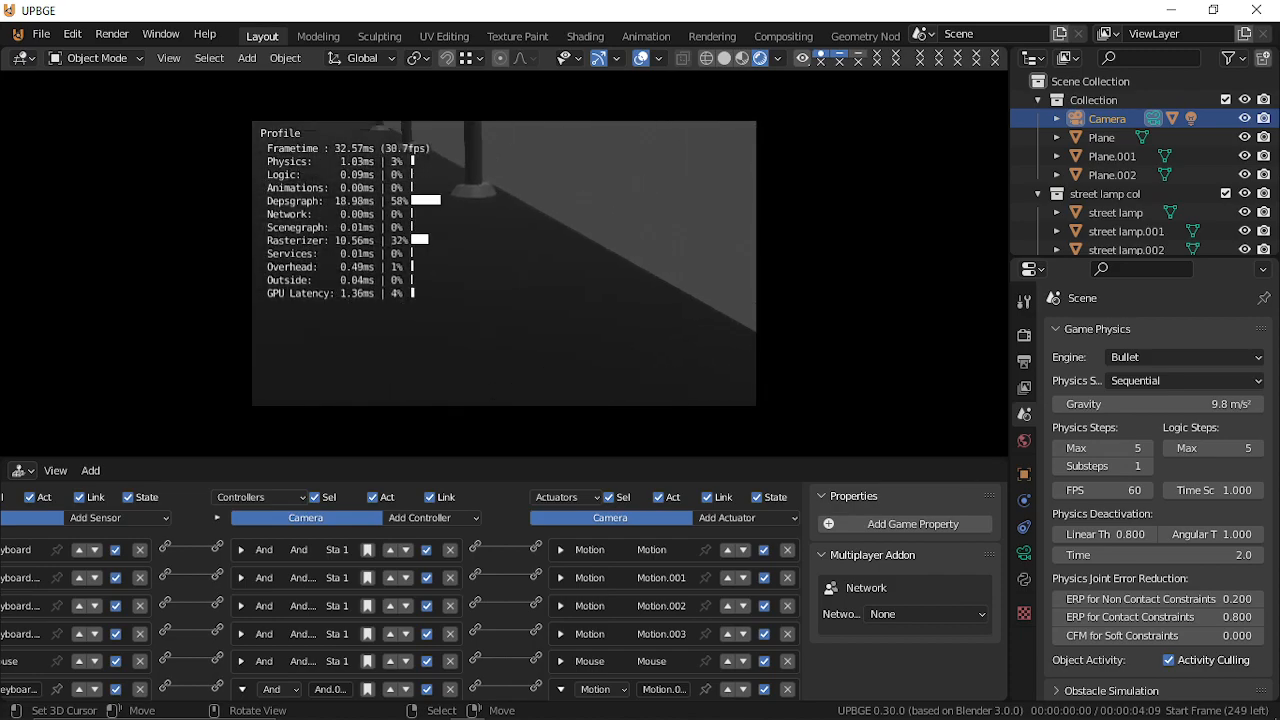
key("w")
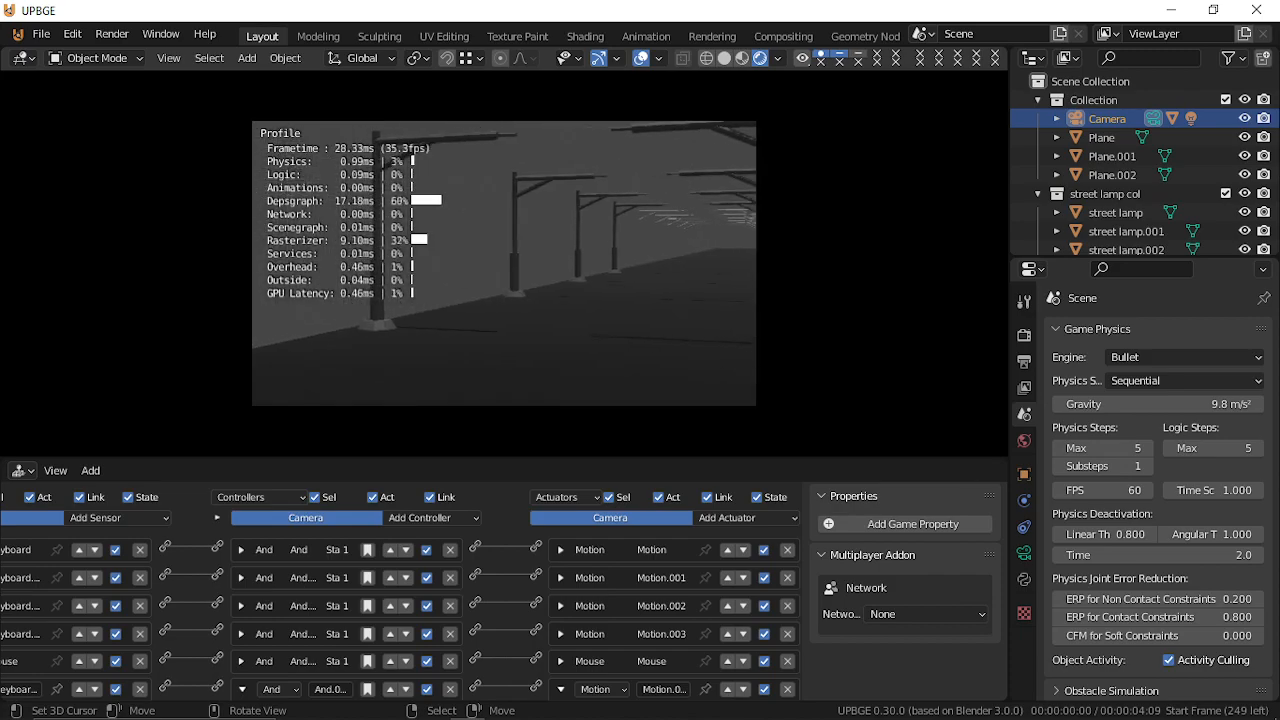
key("w")
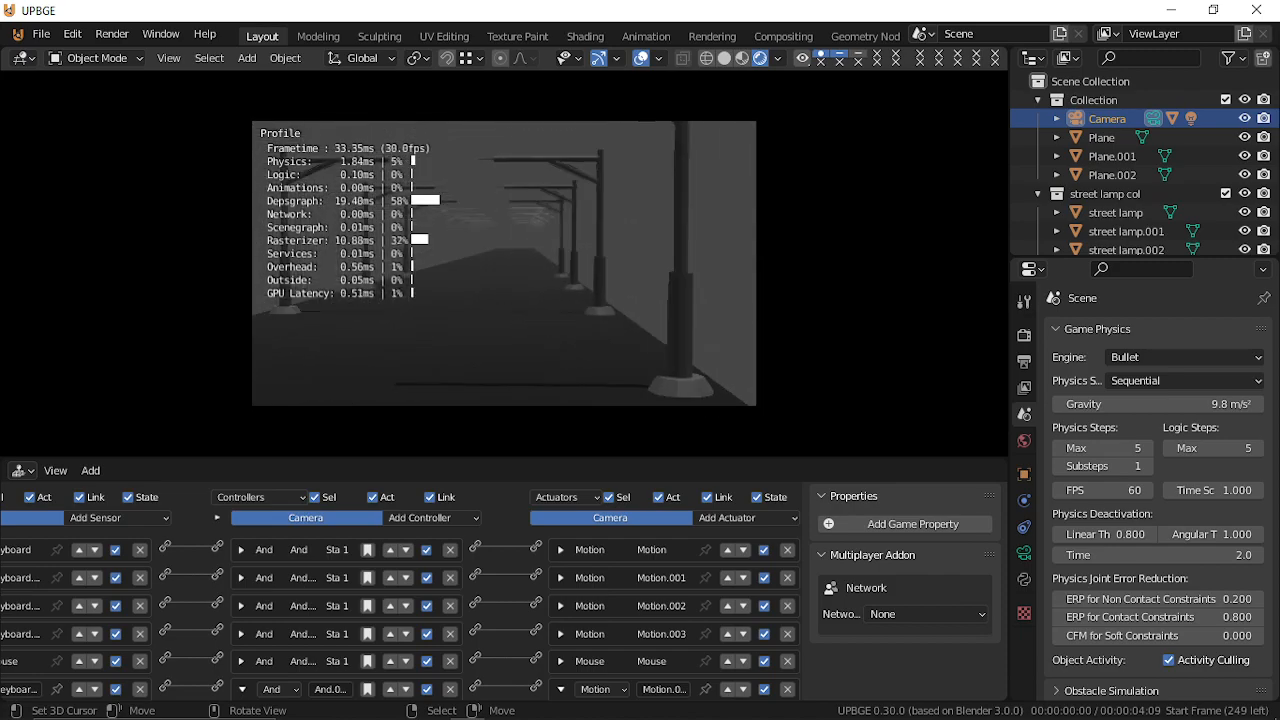
key("w")
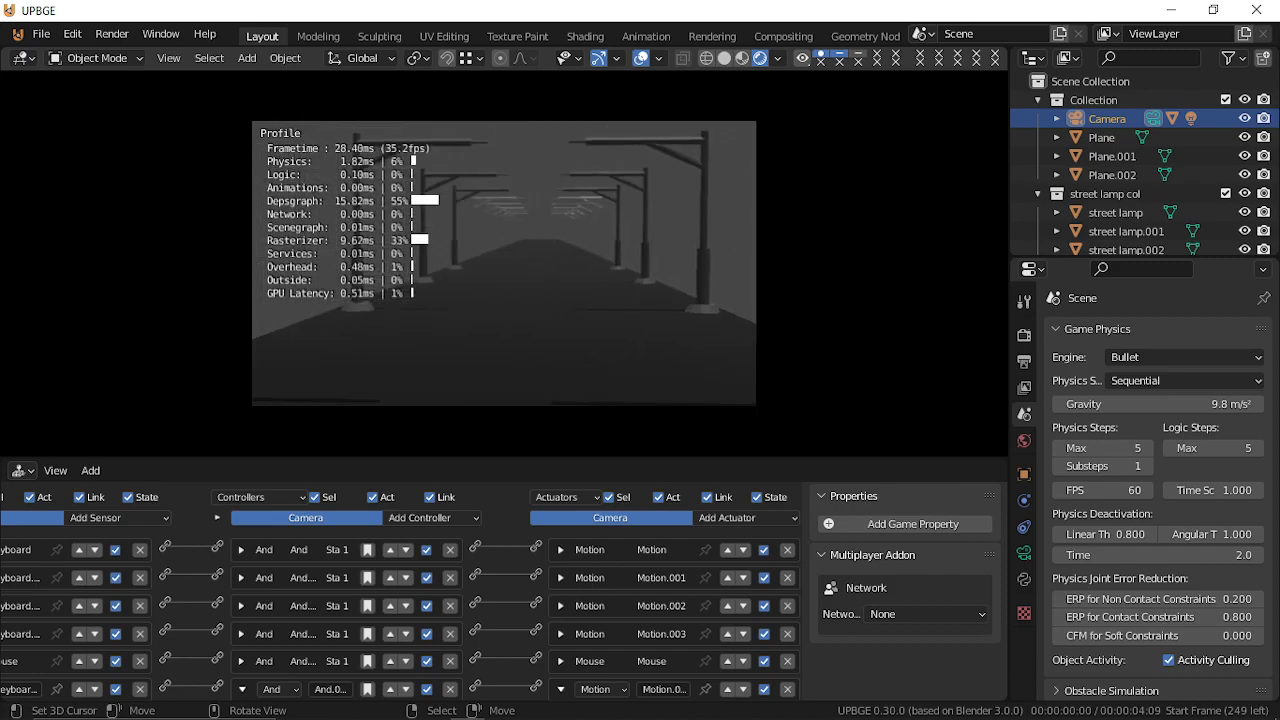
key("w")
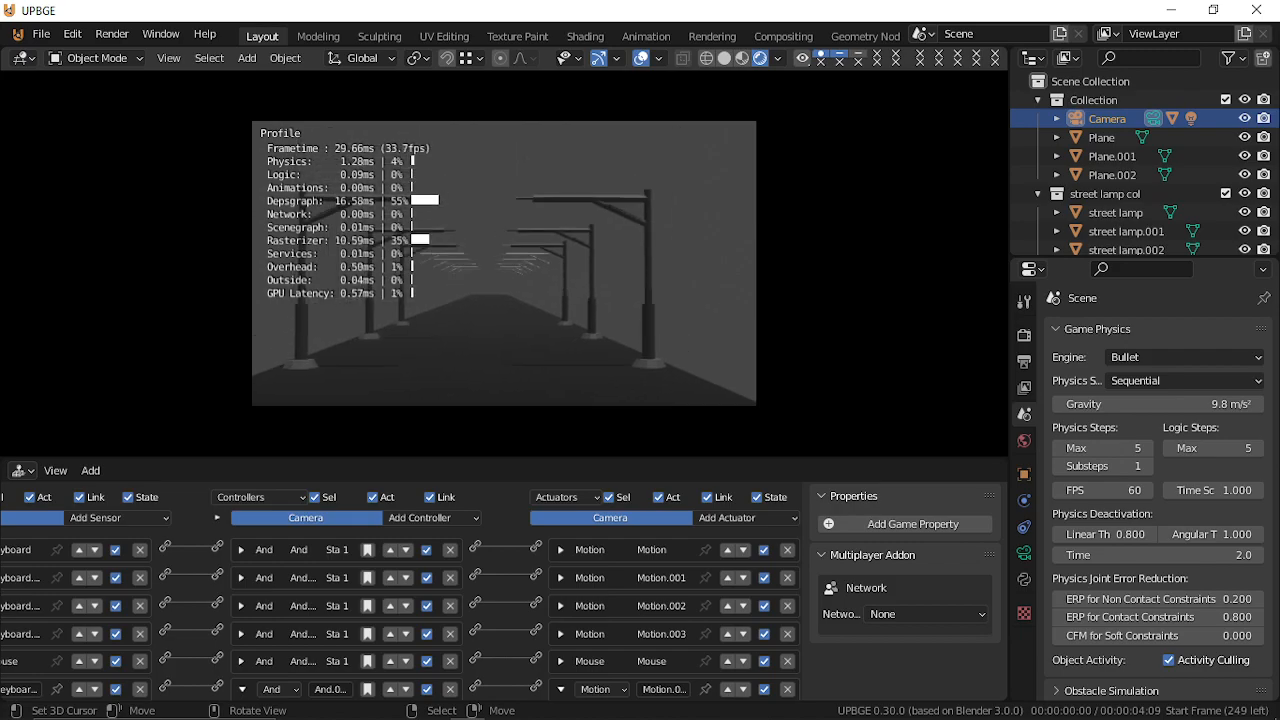
key("Escape")
Set the camera's Mouse sensor event to Mouse Over in its logic bricks and collapse the Left Shift keyboard sensor.
key("shift+grave")
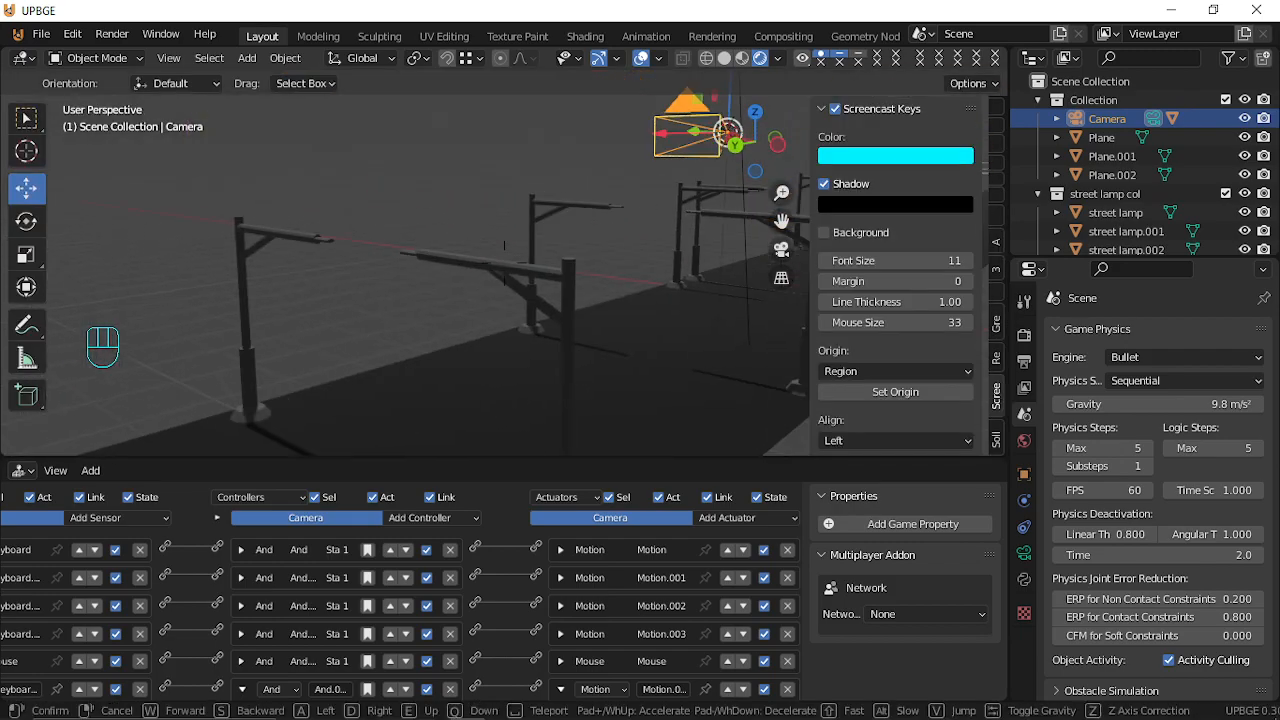
left_click(504, 262)
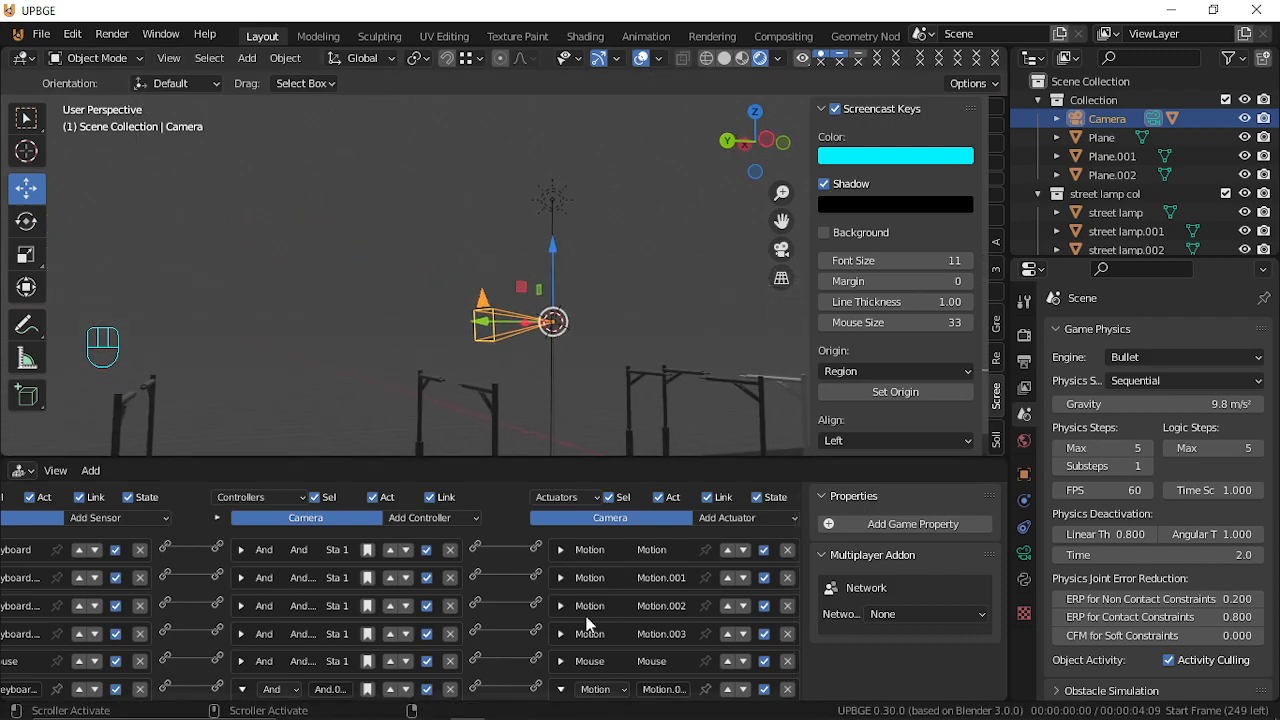
left_click_drag(470, 460, 472, 166)
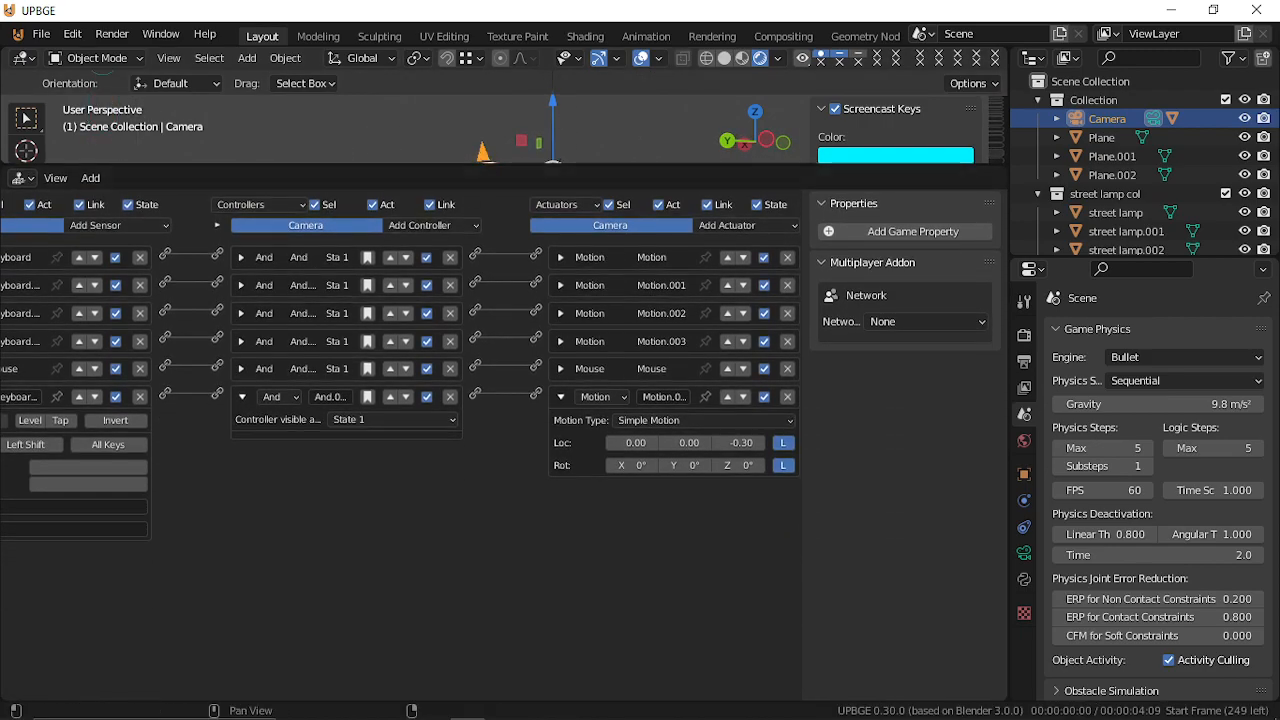
middle_click_drag(30, 447, 178, 470)
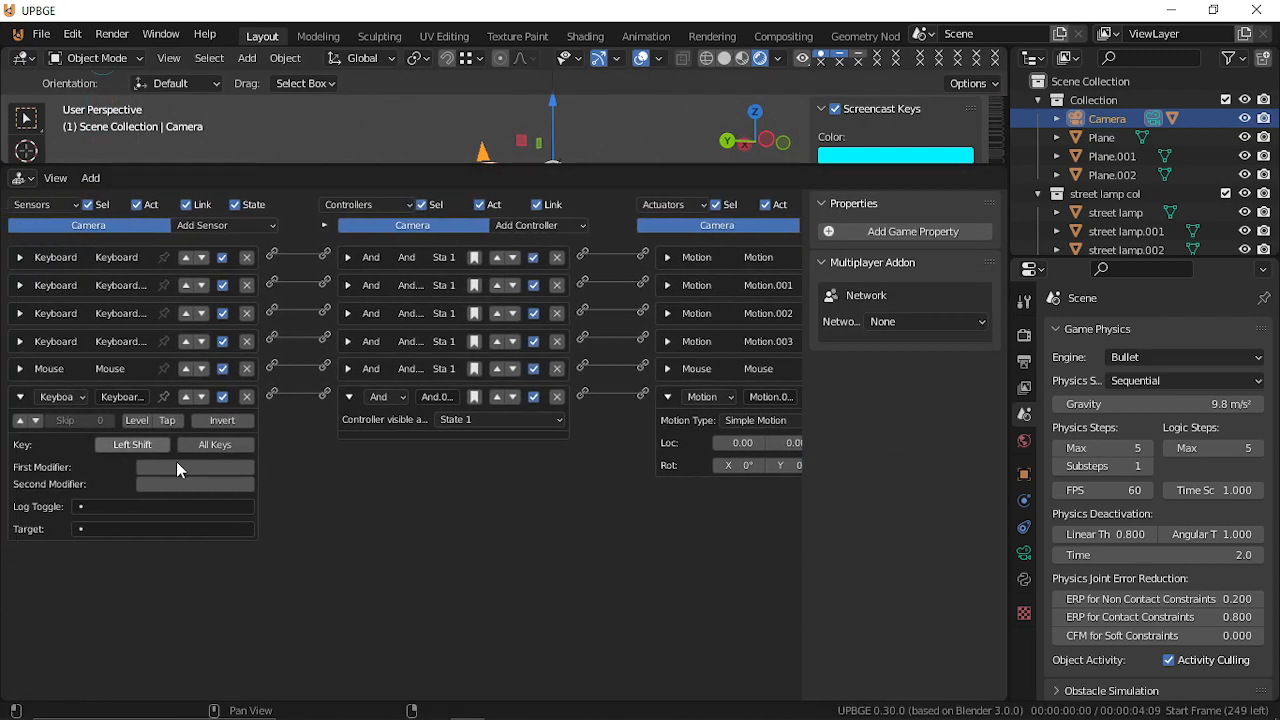
left_click(20, 397)
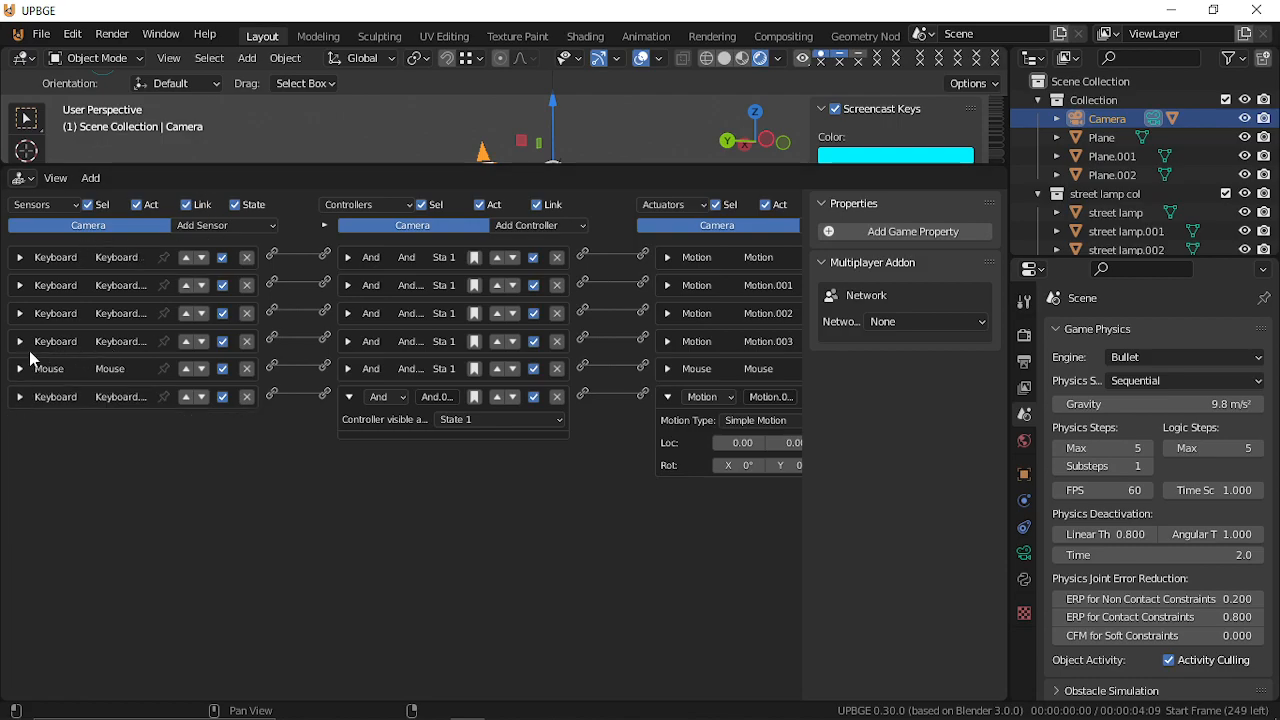
left_click(19, 369)
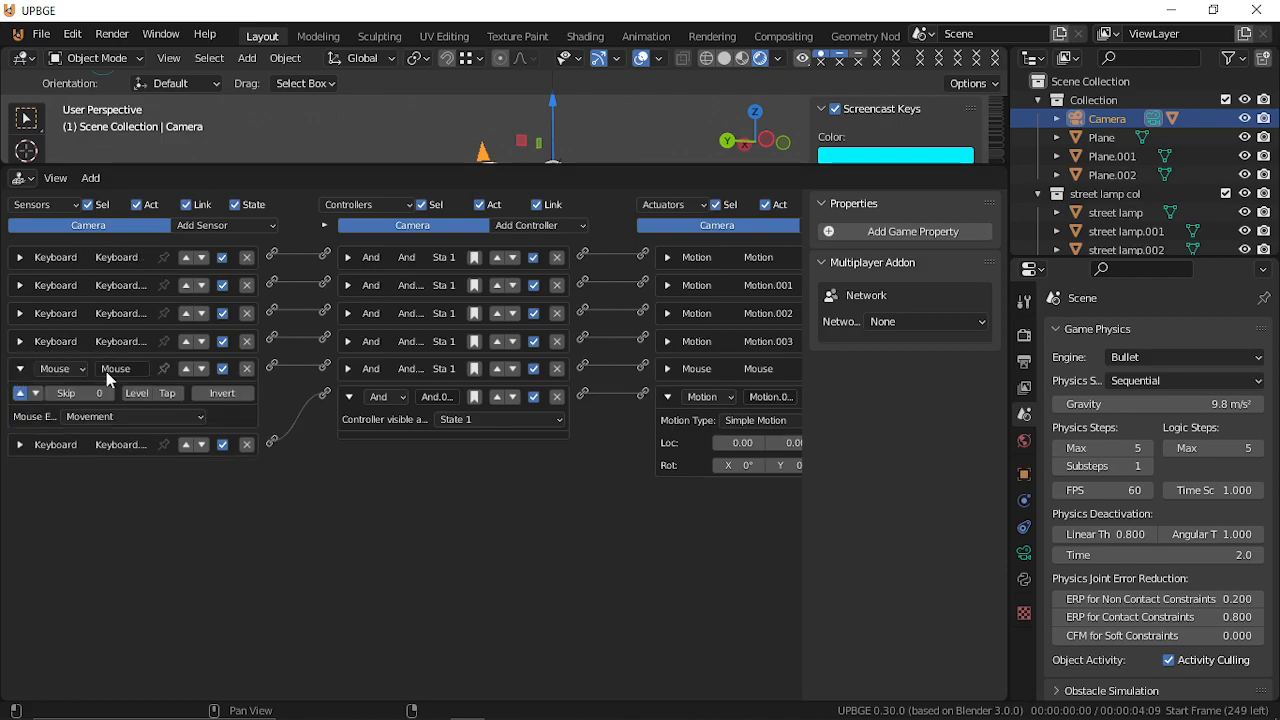
left_click(138, 418)
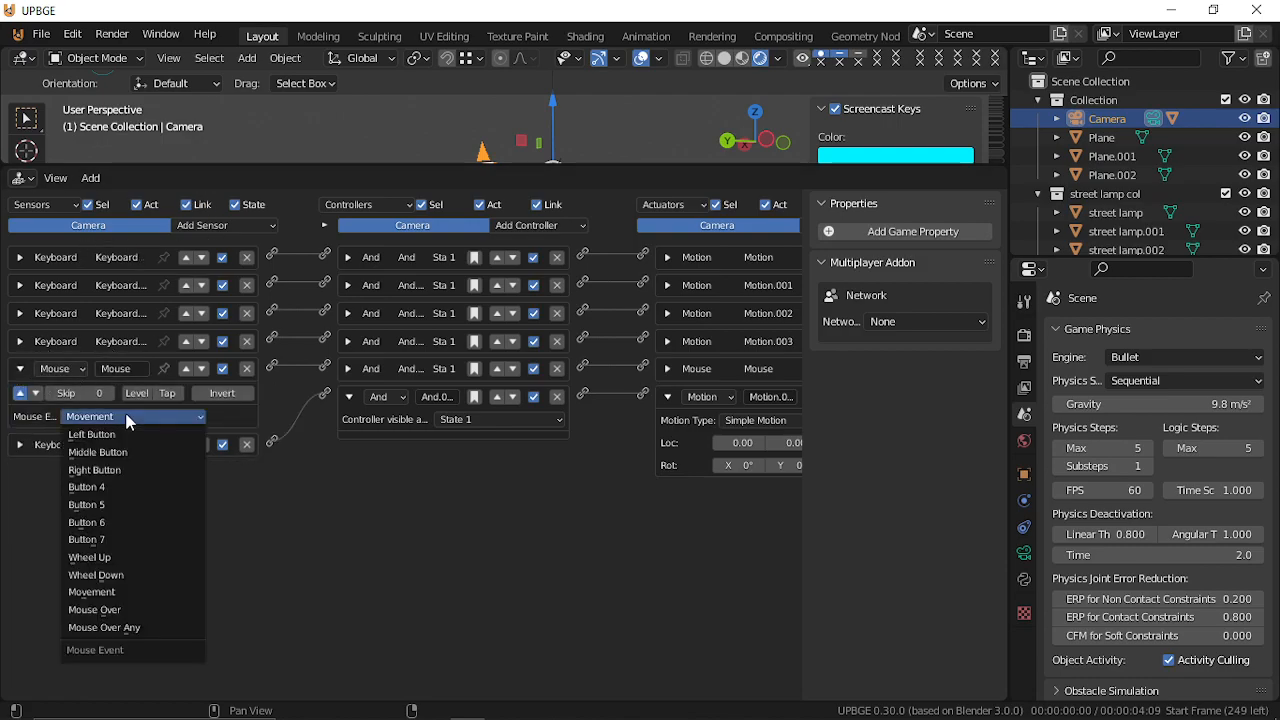
left_click(174, 612)
Add a plane mesh and move it out in front of the camera.
left_click_drag(563, 165, 562, 405)
key("shift+a")
mouse_move(566, 310)
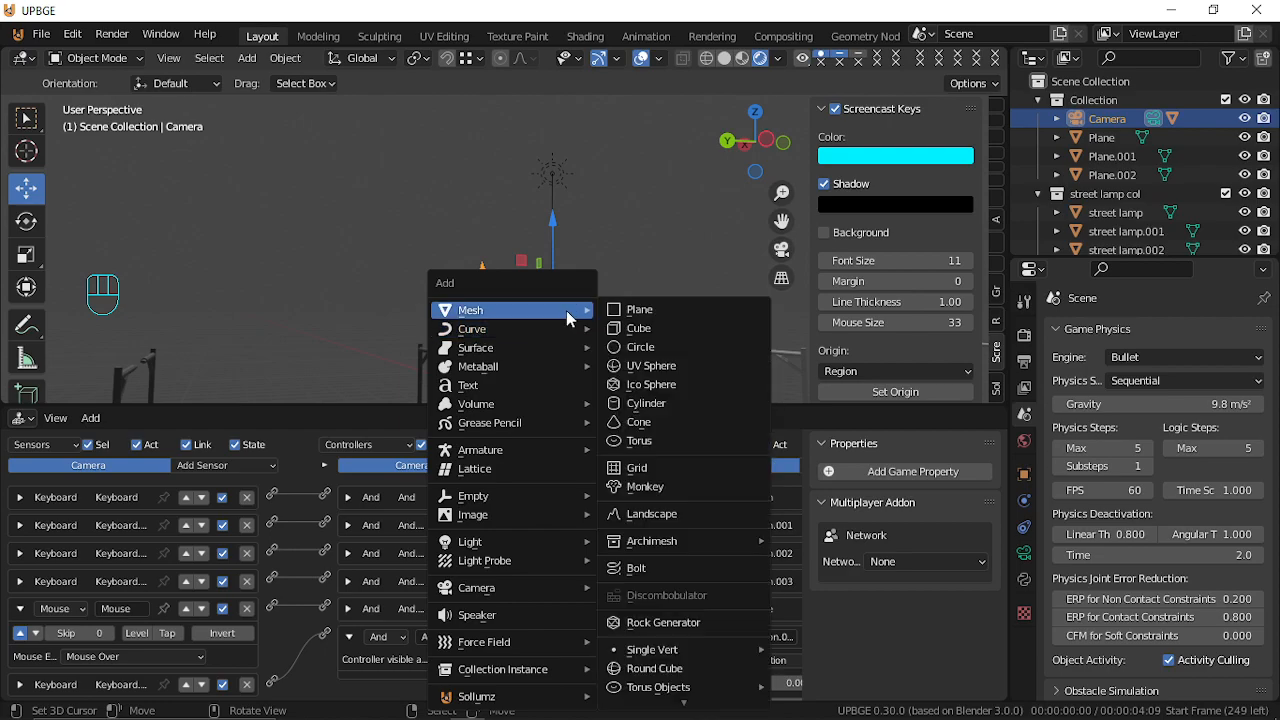
left_click(685, 309)
key("g")
key("x")
left_click(572, 315)
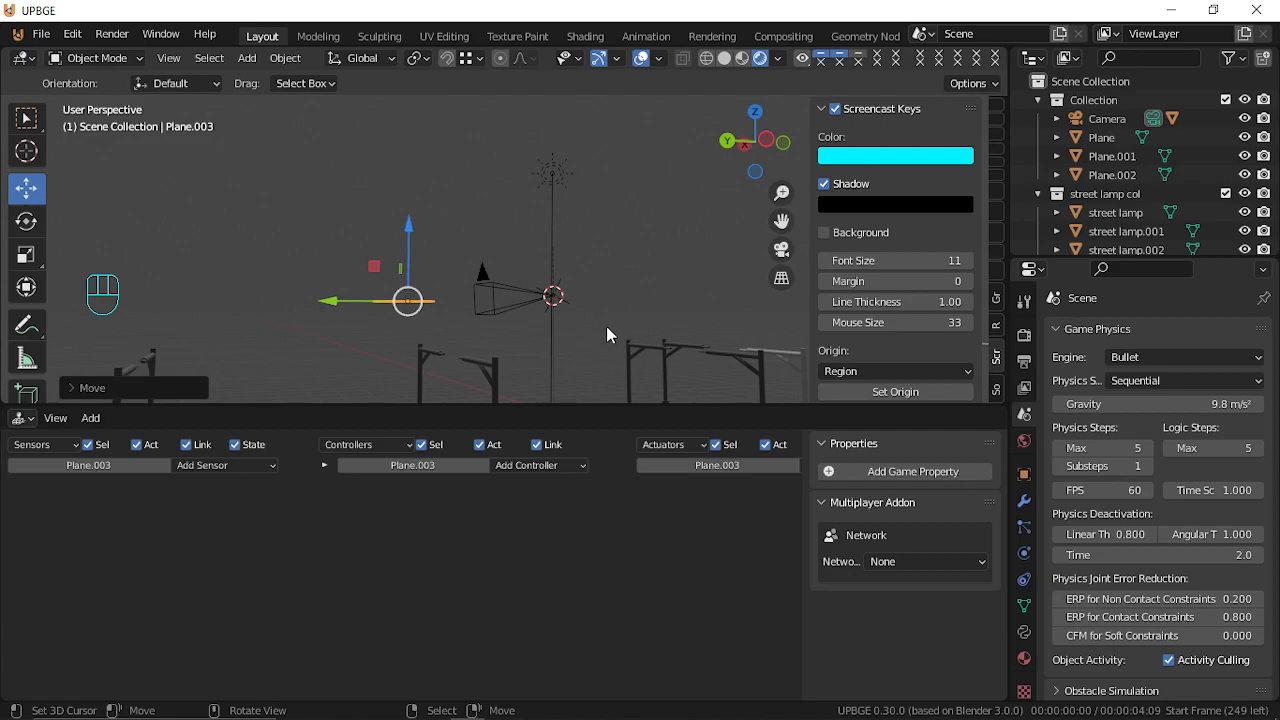
Rotate the new plane 90° about the X axis and scale it down to about 0.84.
key("r")
key("z")
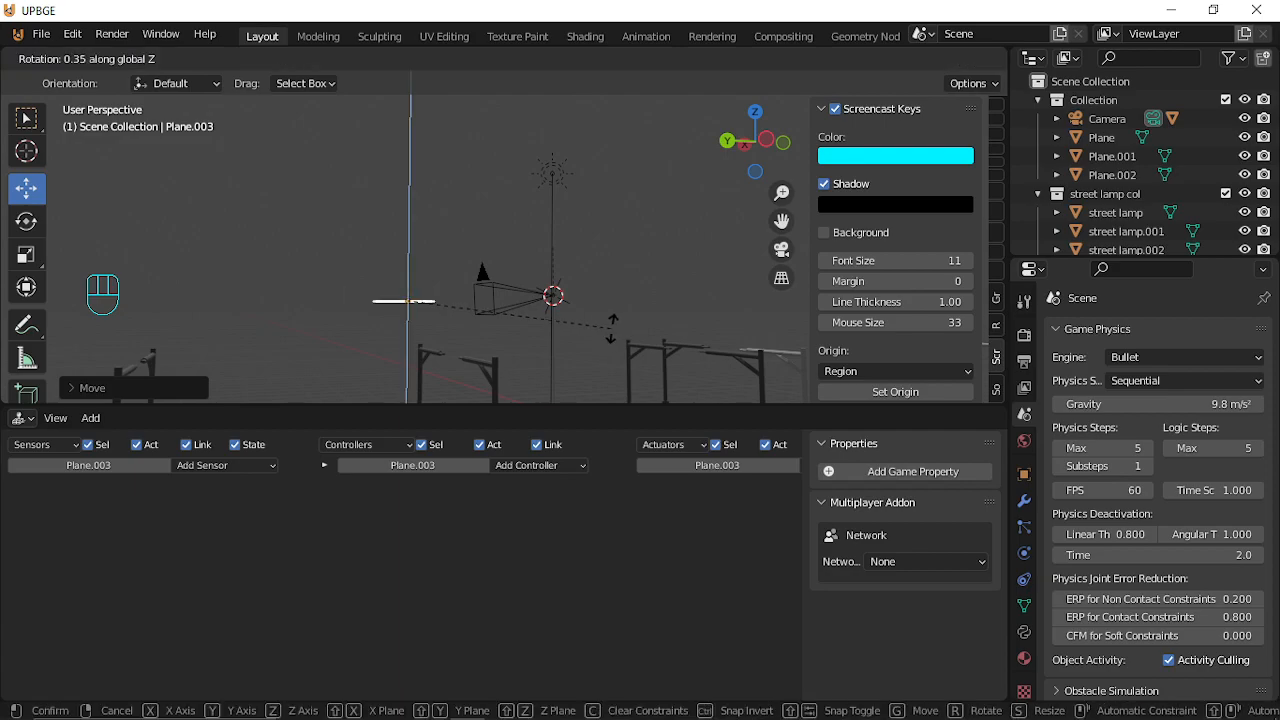
key("Return")
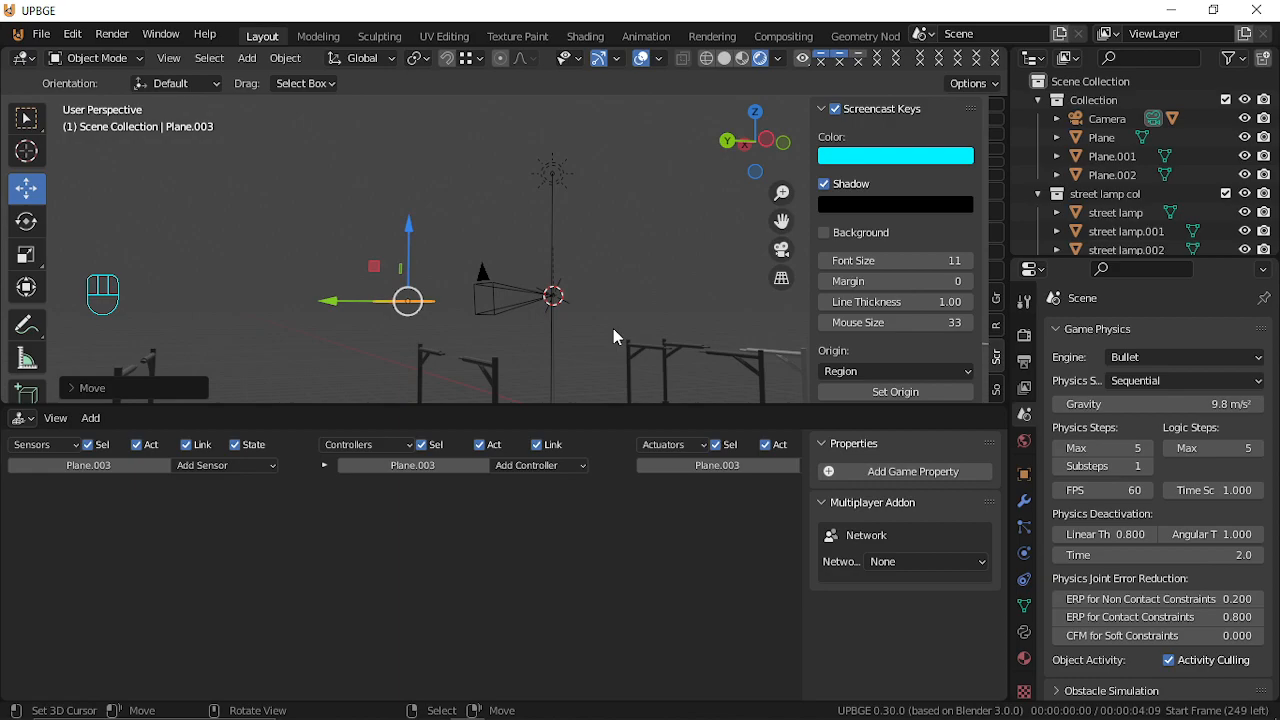
key("r")
type("x90")
key("Return")
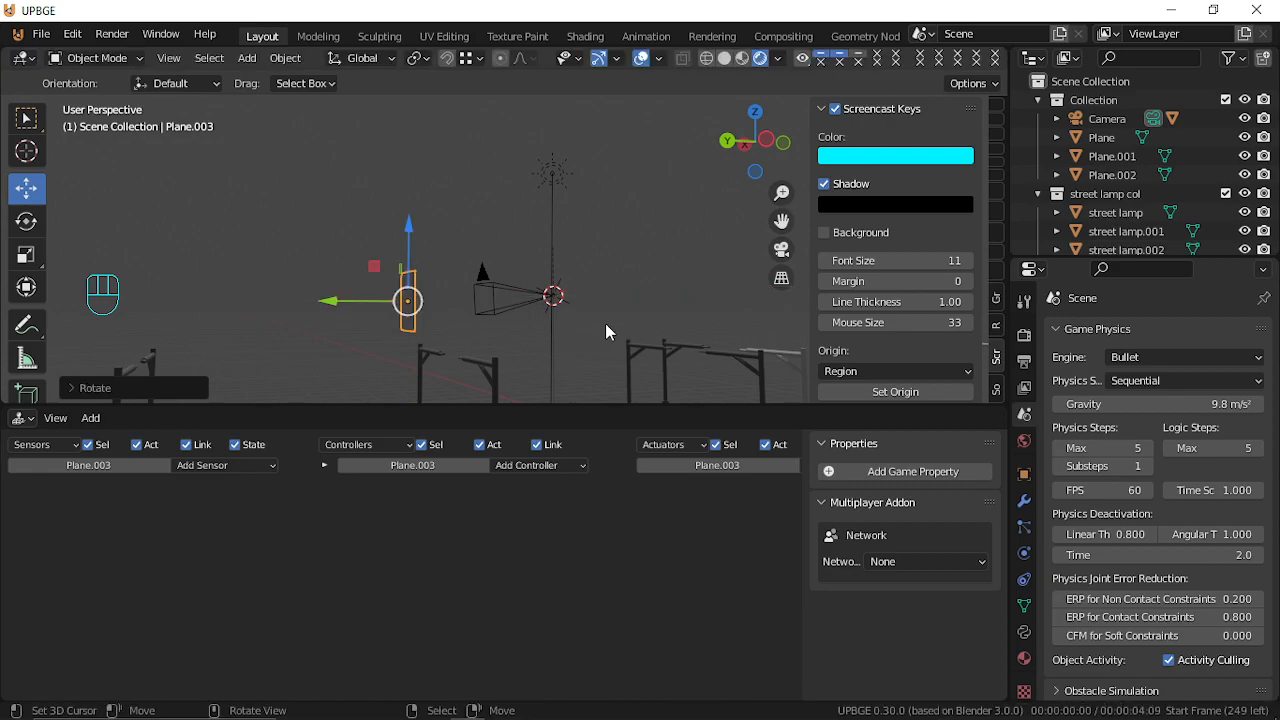
key("s")
left_click(612, 346)
Try to position the plane at the camera's front by moving it along Y and then freely, checking the camera view.
key("g")
key("y")
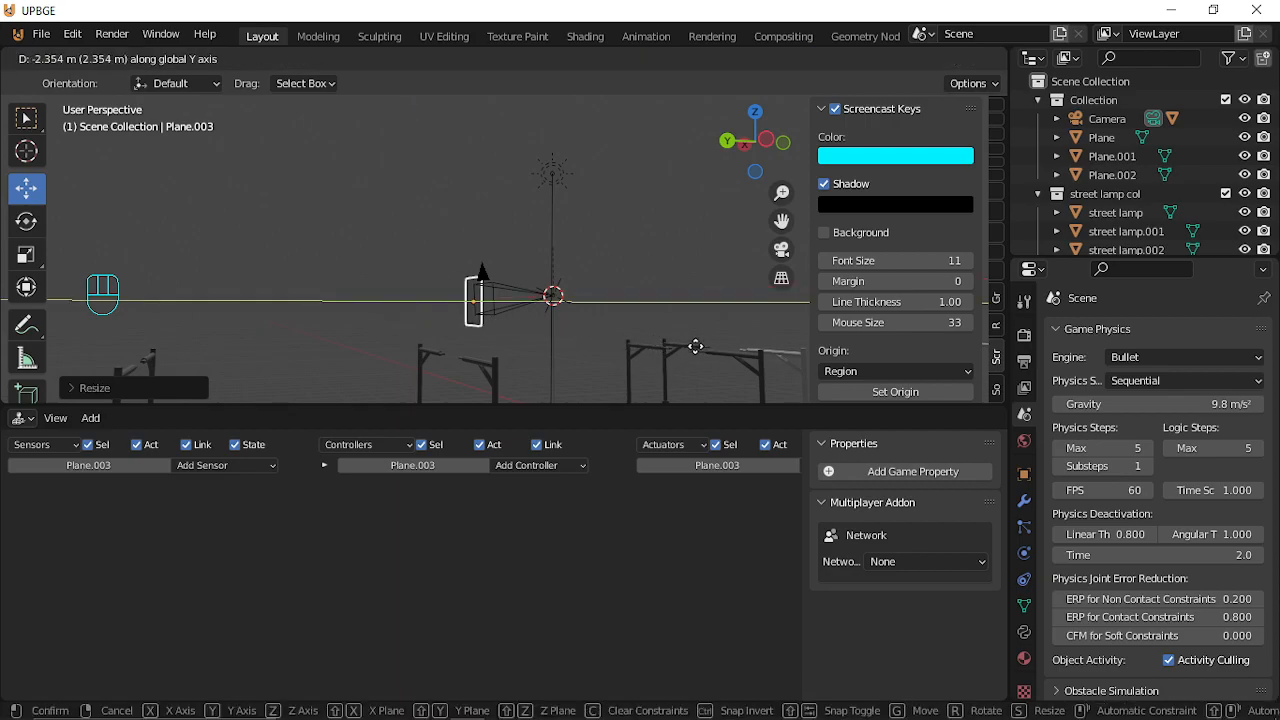
left_click(692, 345)
key("KP_0")
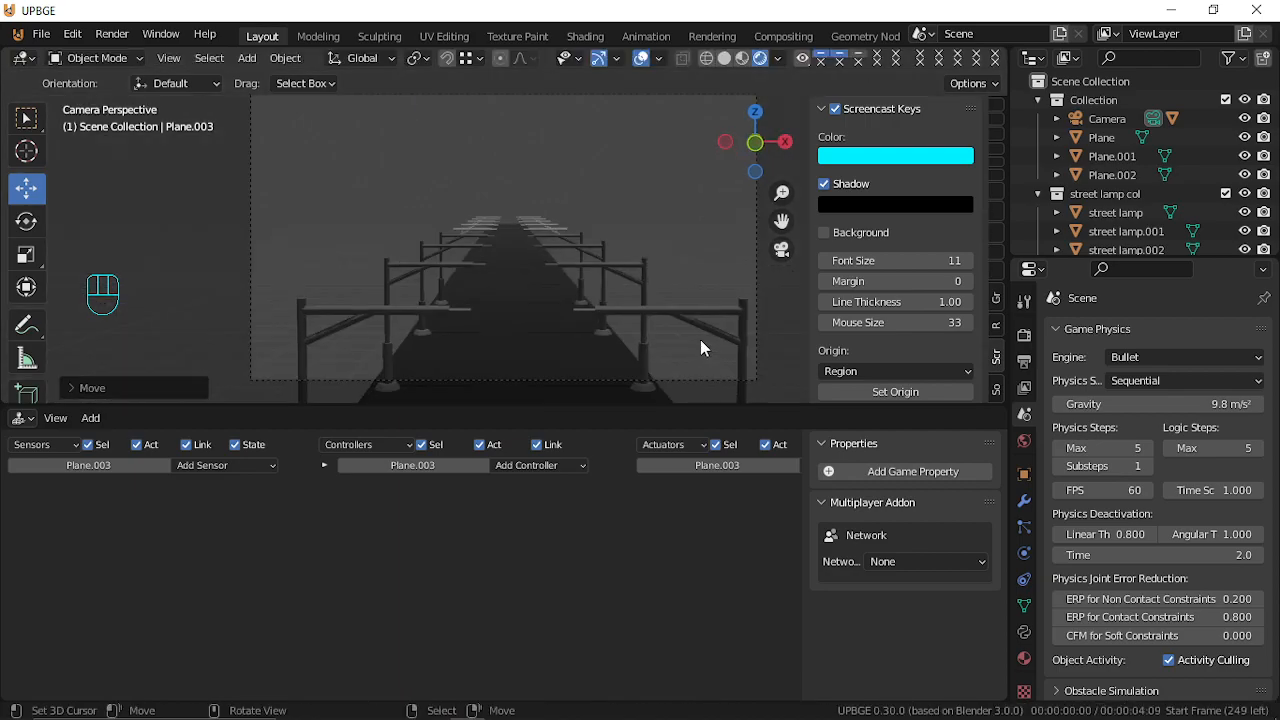
middle_click_drag(668, 332, 781, 341)
scroll(783, 340, "down", 2)
scroll(786, 342, "up", 1)
key("g")
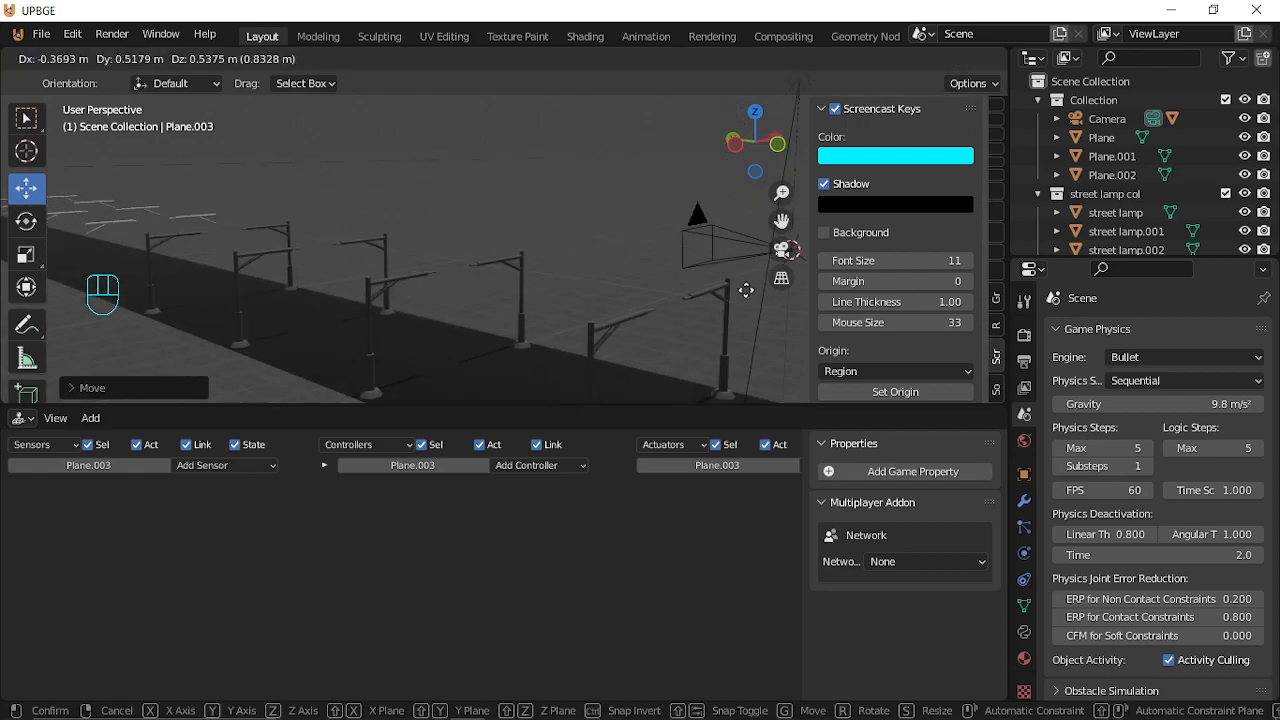
left_click(722, 298)
Try to line the plane up with the camera by moving it along the Y and Z axes in a side view.
middle_click_drag(722, 298, 745, 275)
scroll(640, 262, "down", 5)
key("g")
key("y")
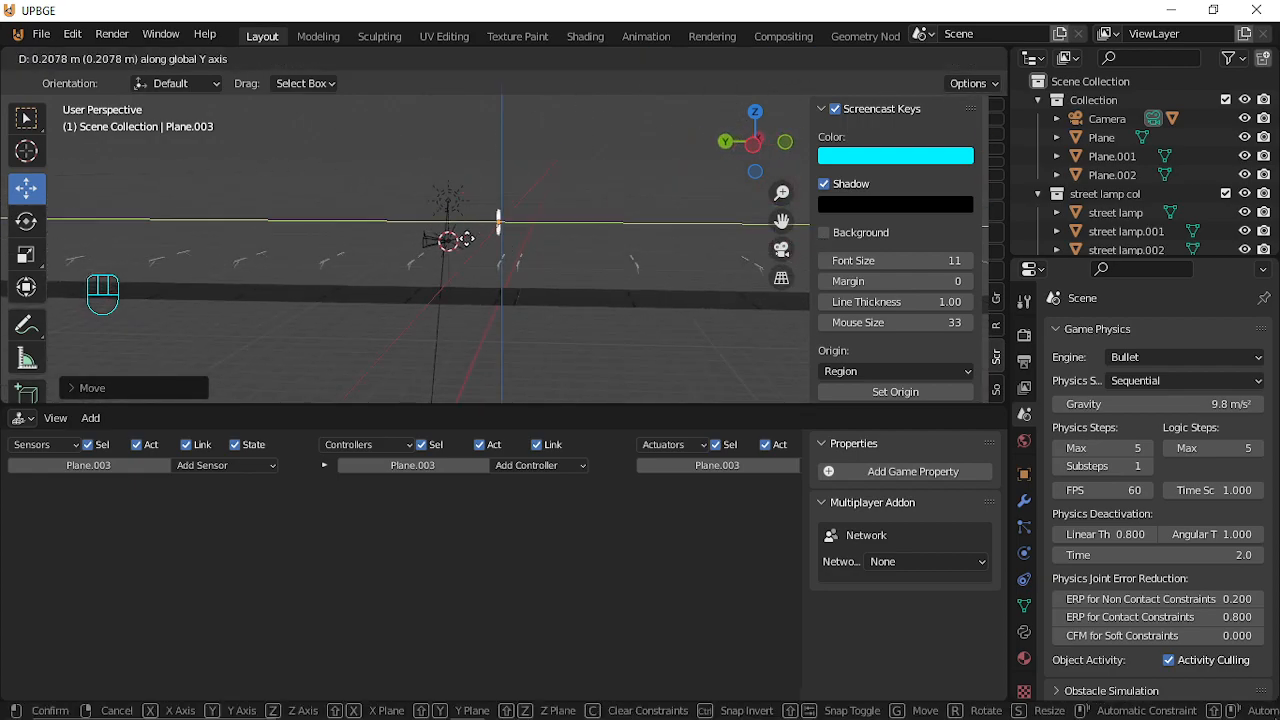
left_click(402, 248)
key("g")
key("z")
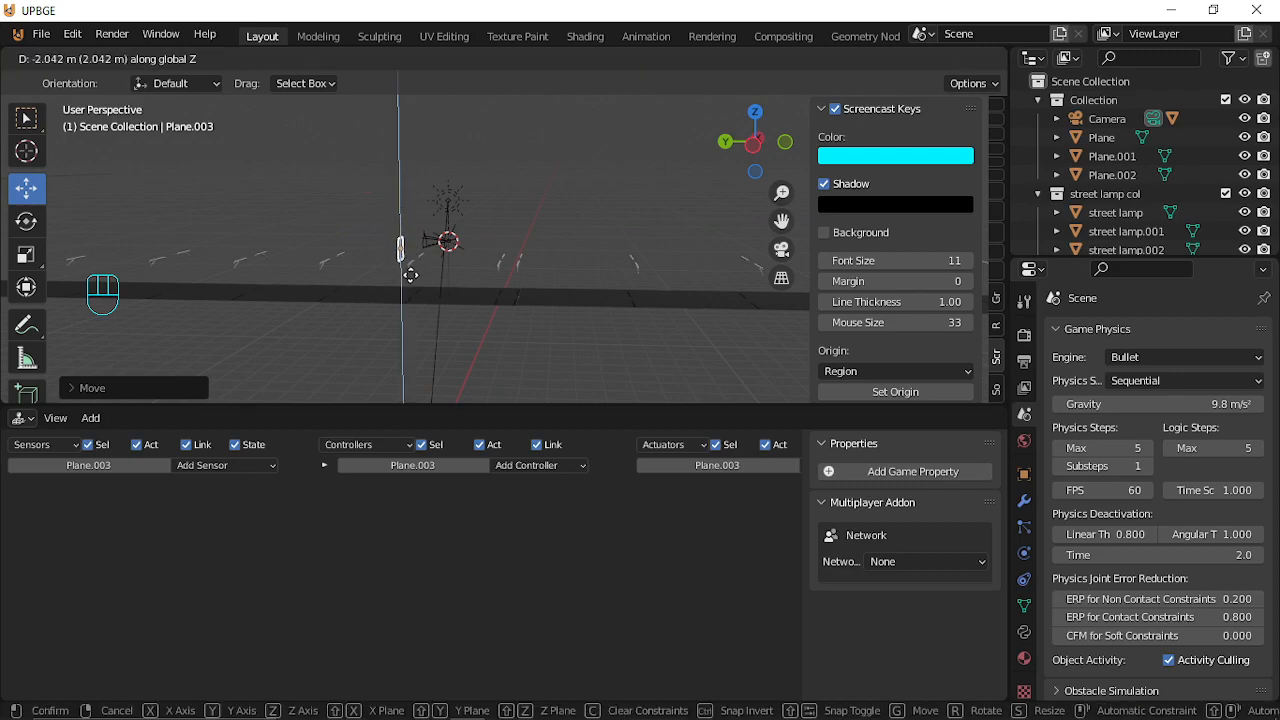
left_click(414, 269)
key("g")
key("y")
left_click(431, 271)
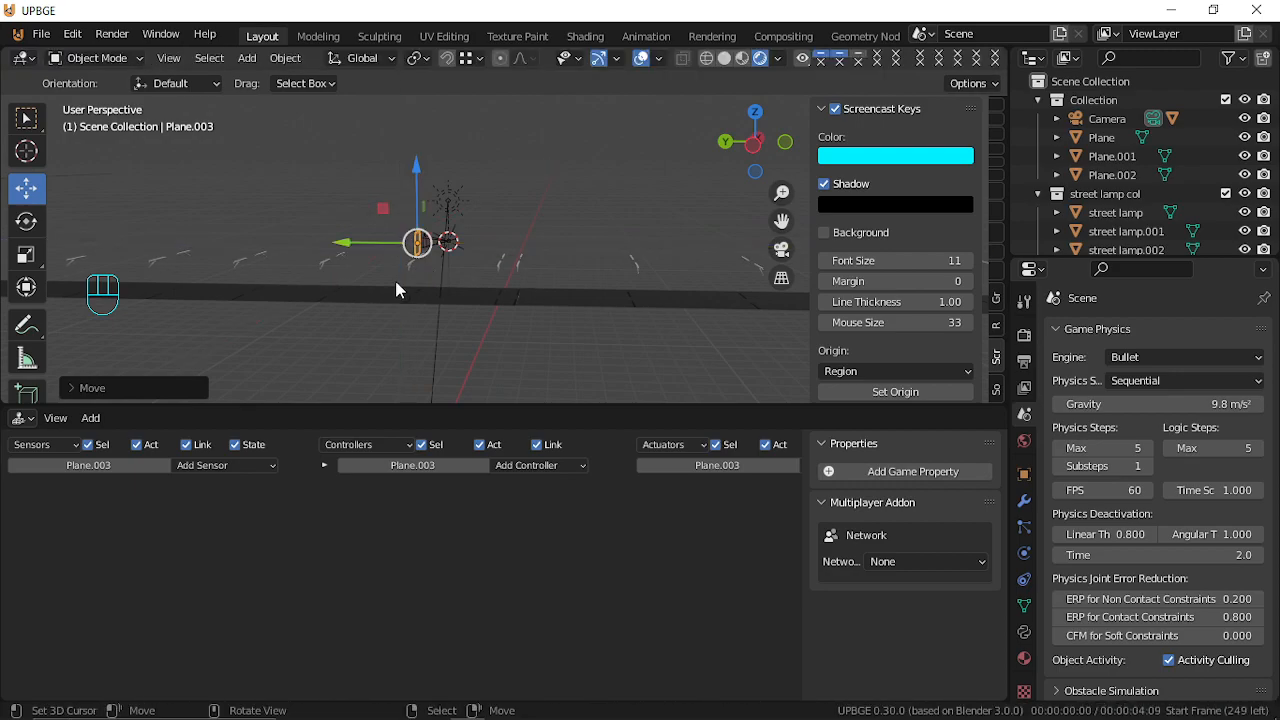
Check the plane through the camera and try to fit it to the camera frame by moving it along Y and Z.
middle_click_drag(396, 283, 310, 283)
key("KP_0")
middle_click_drag(391, 275, 594, 268)
key("g")
key("y")
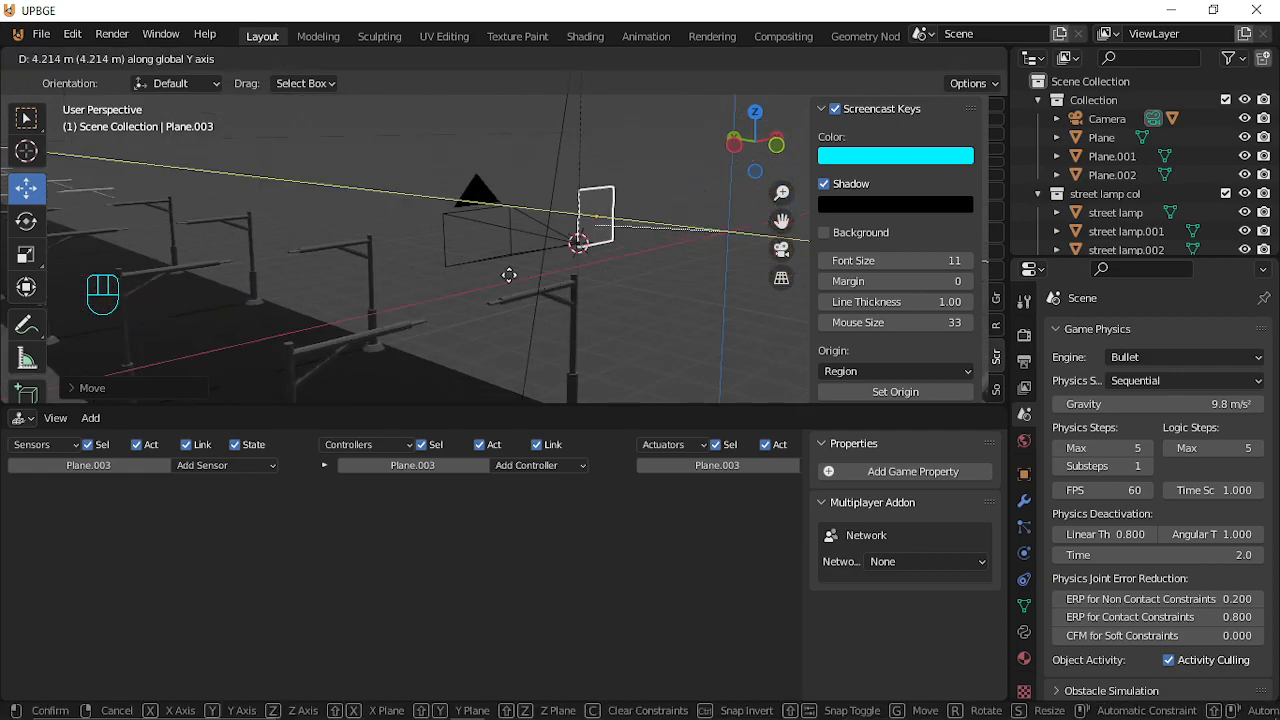
left_click(420, 234)
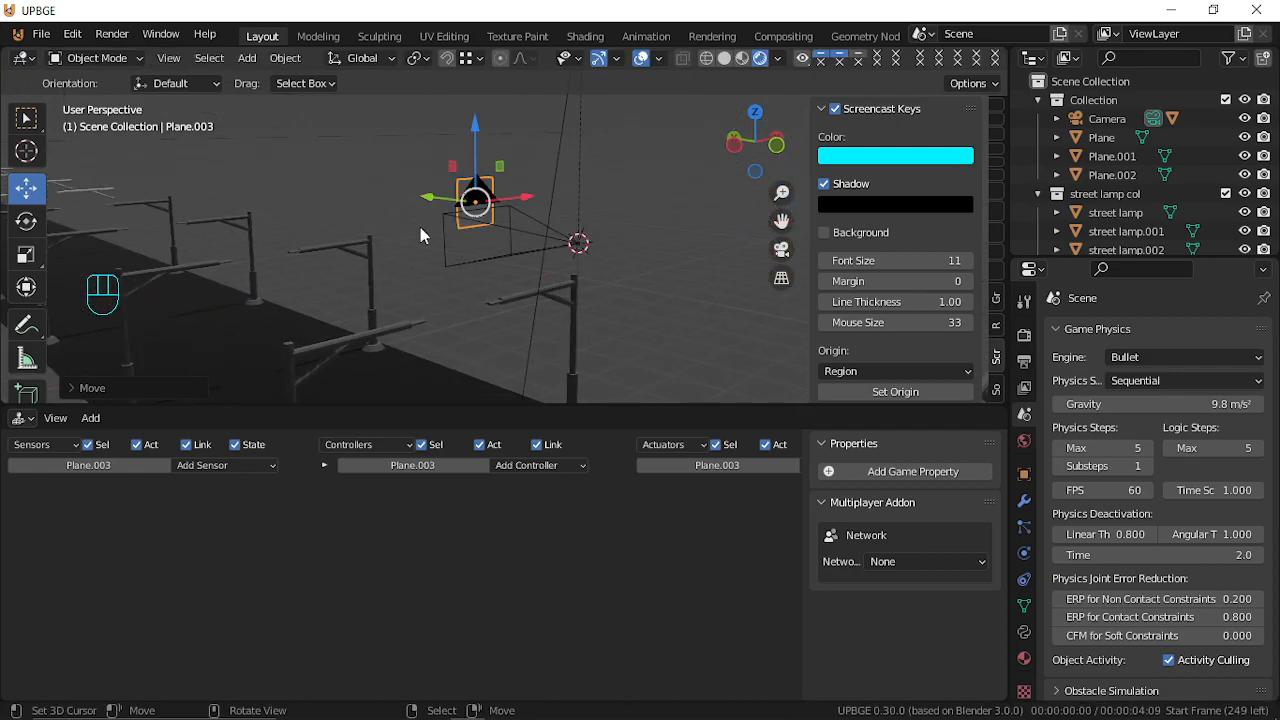
key("g")
key("z")
left_click(448, 180)
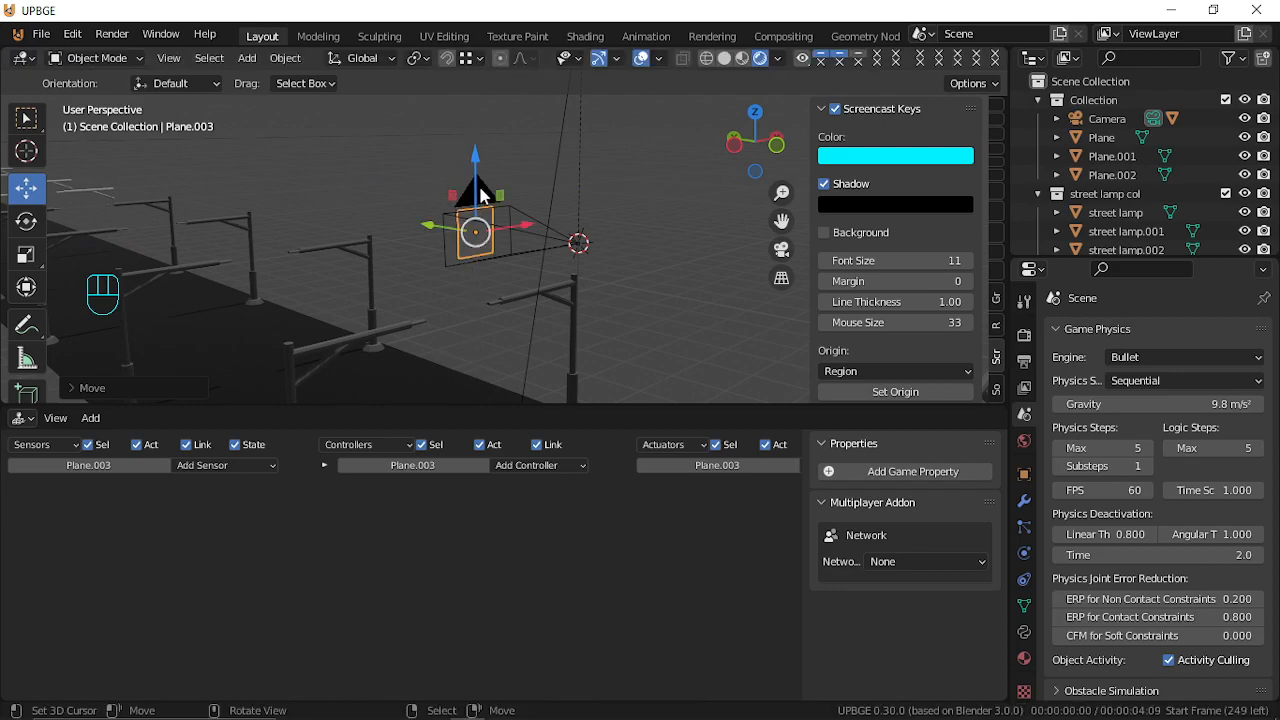
Snap the plane to the 3D cursor at the camera's origin.
key("shift+grave")
key("w")
key("s")
left_click(504, 236)
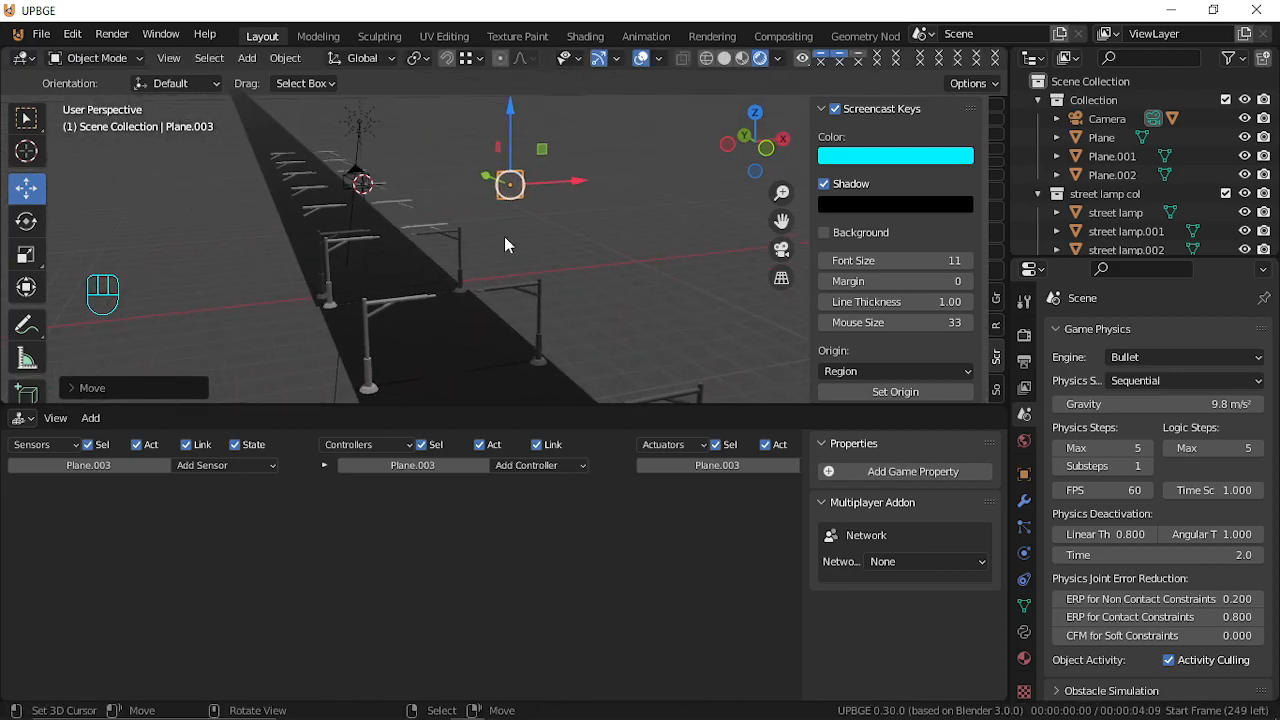
key("shift+s")
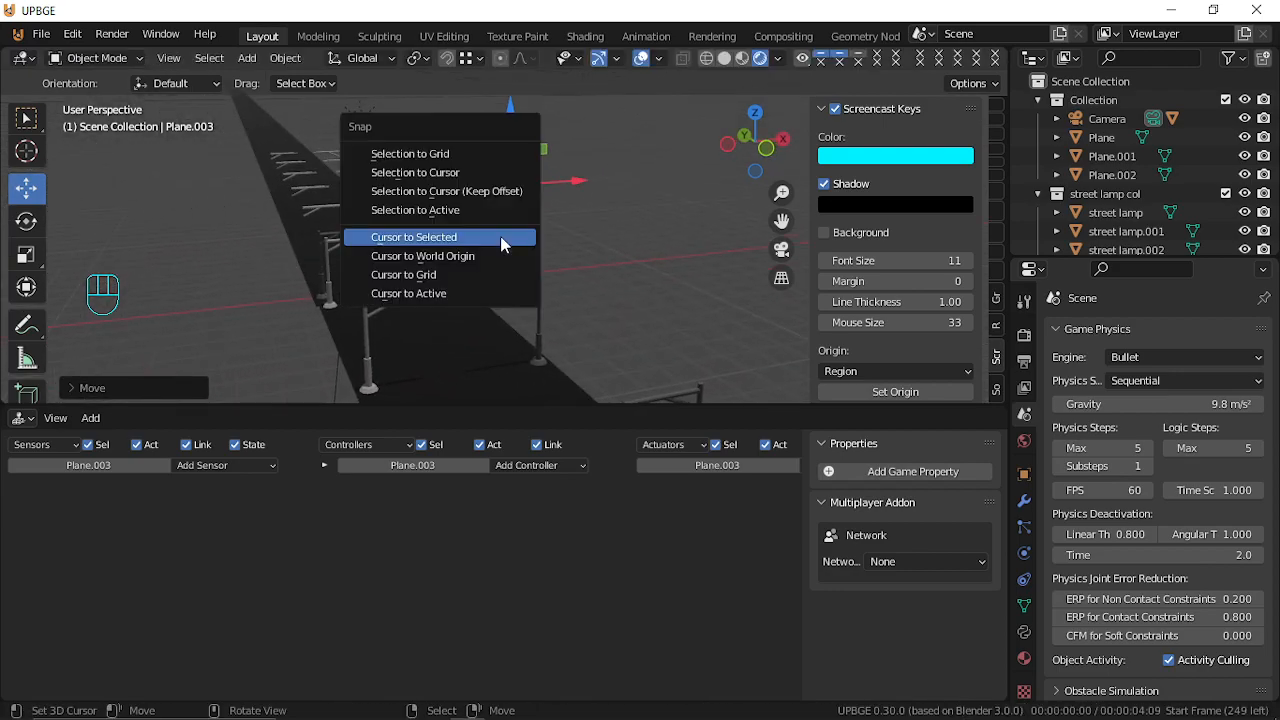
left_click(464, 172)
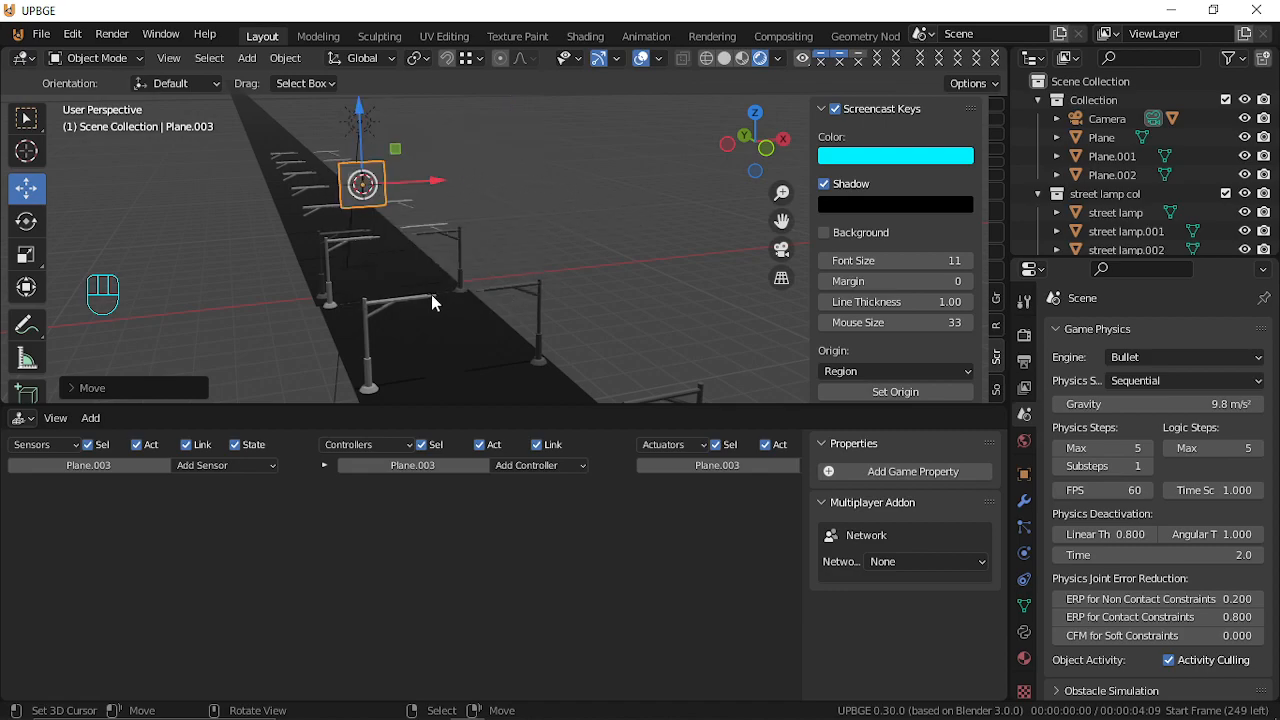
Move the plane about 2.7 m along the Y axis so it stands in front of the camera.
middle_click_drag(383, 228, 452, 206)
key("shift+grave")
key("w")
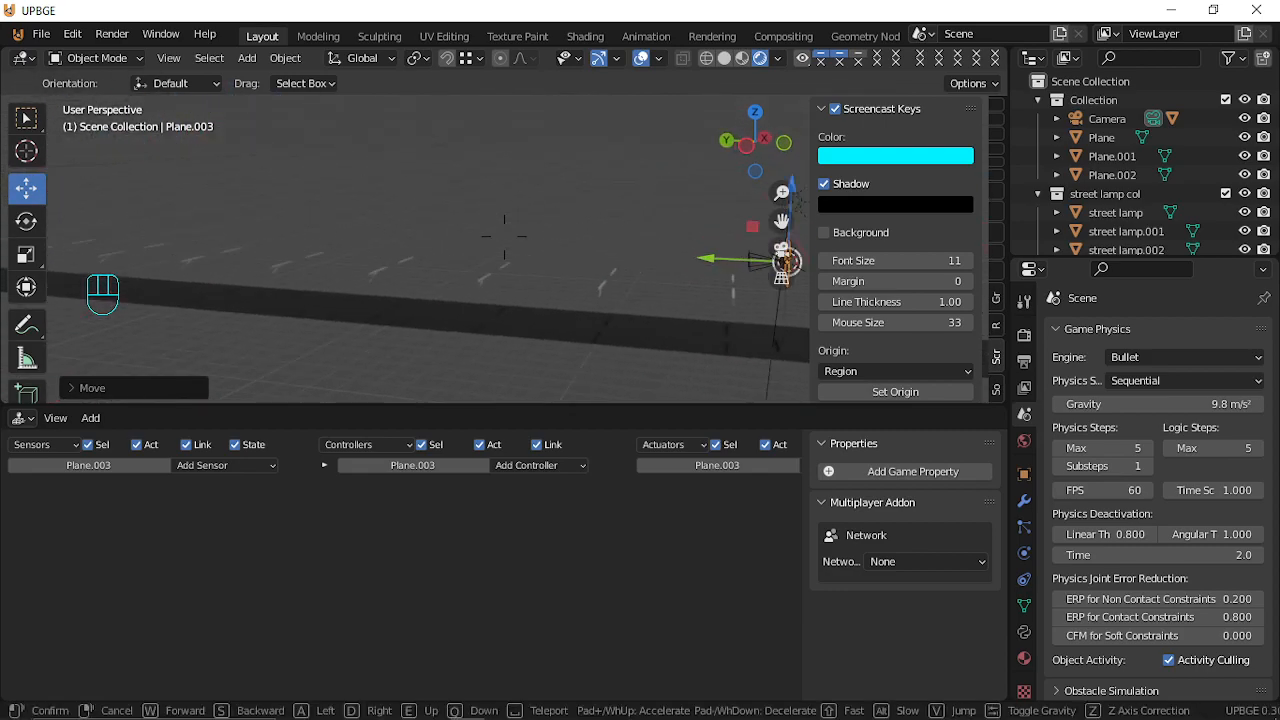
left_click(504, 236)
key("g")
key("y")
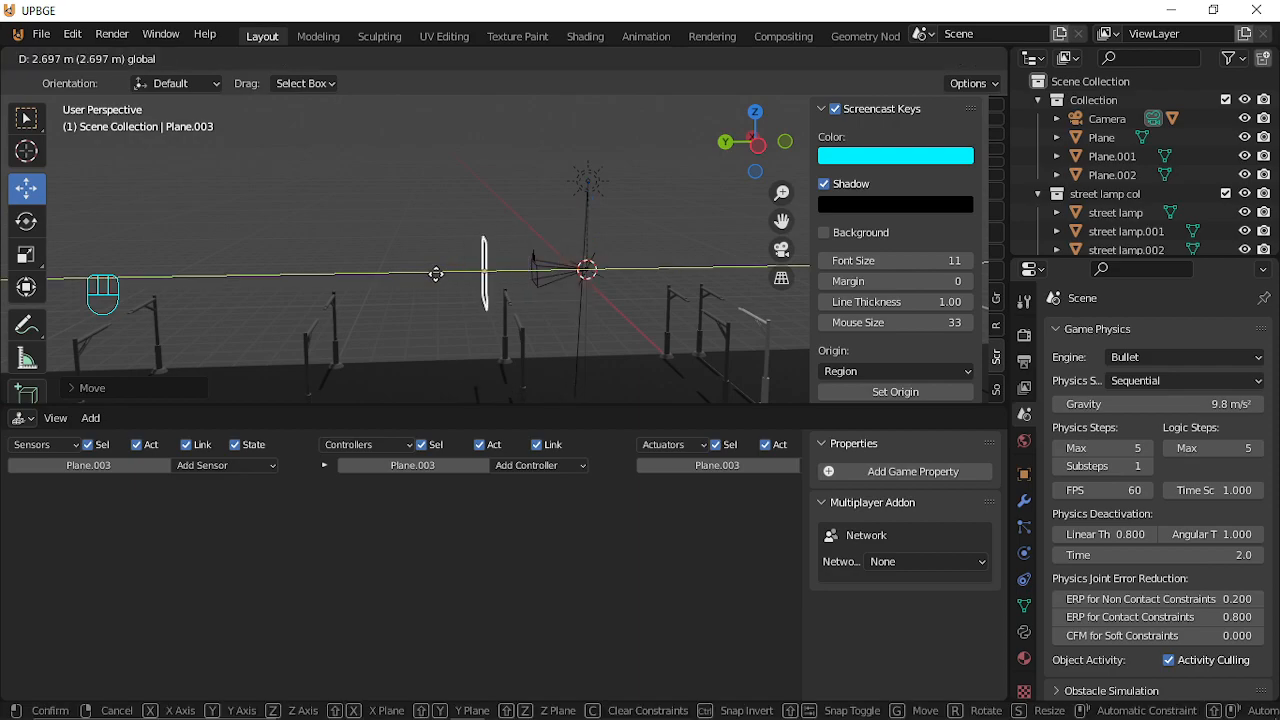
left_click(433, 273)
Parent the plane to the camera as its object parent.
left_click(540, 270, "shift")
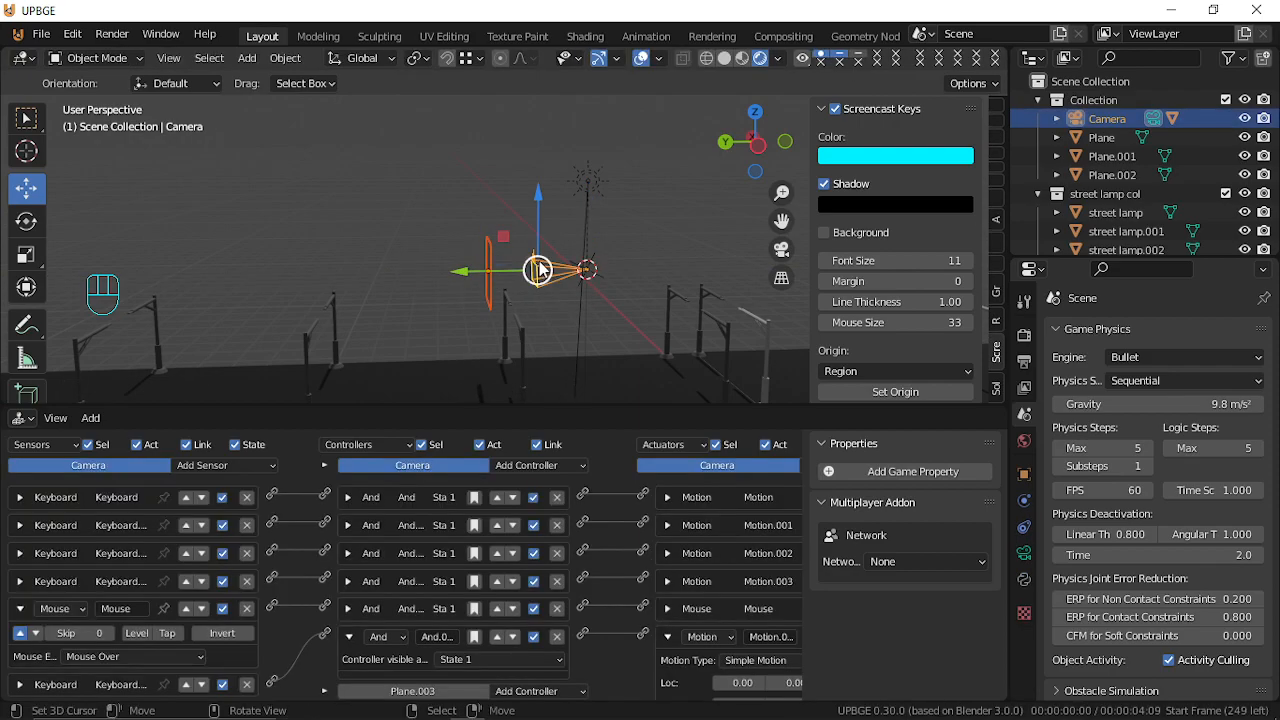
key("ctrl+p")
left_click(534, 260)
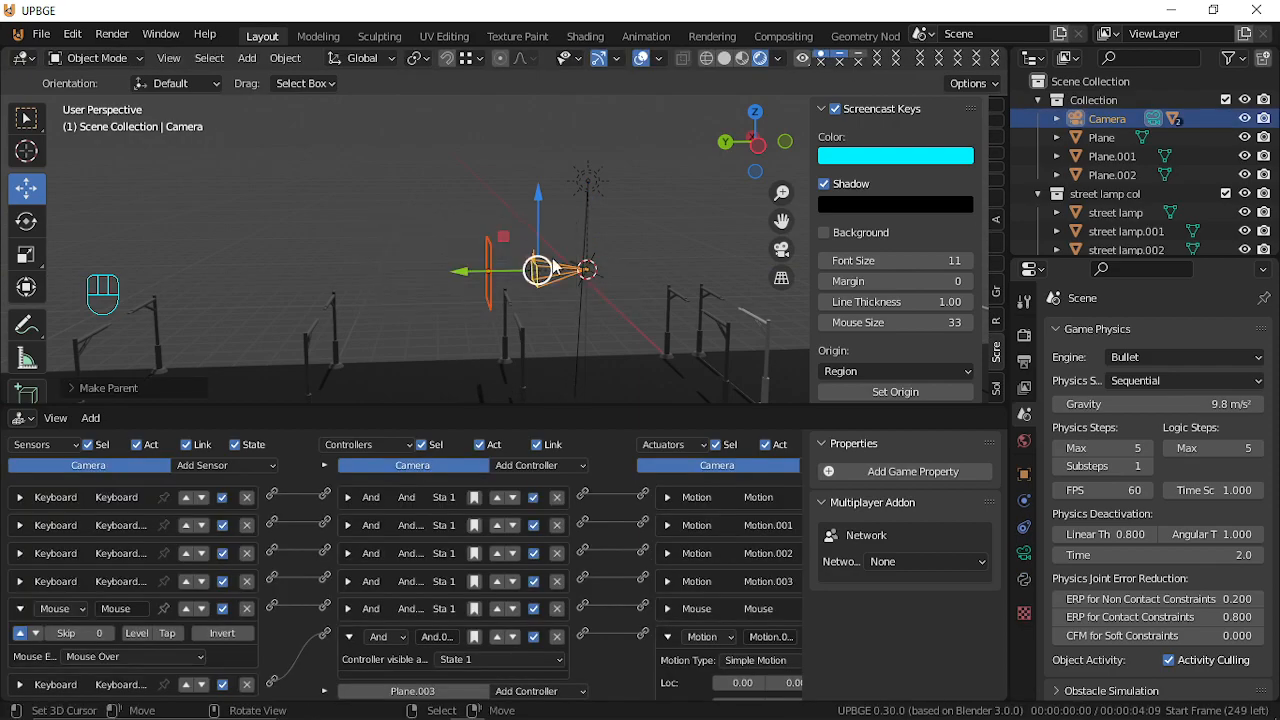
Set the plane's viewport display type to Wire in its object properties and view it through the camera.
left_click(1024, 475)
scroll(1135, 600, "down", 5)
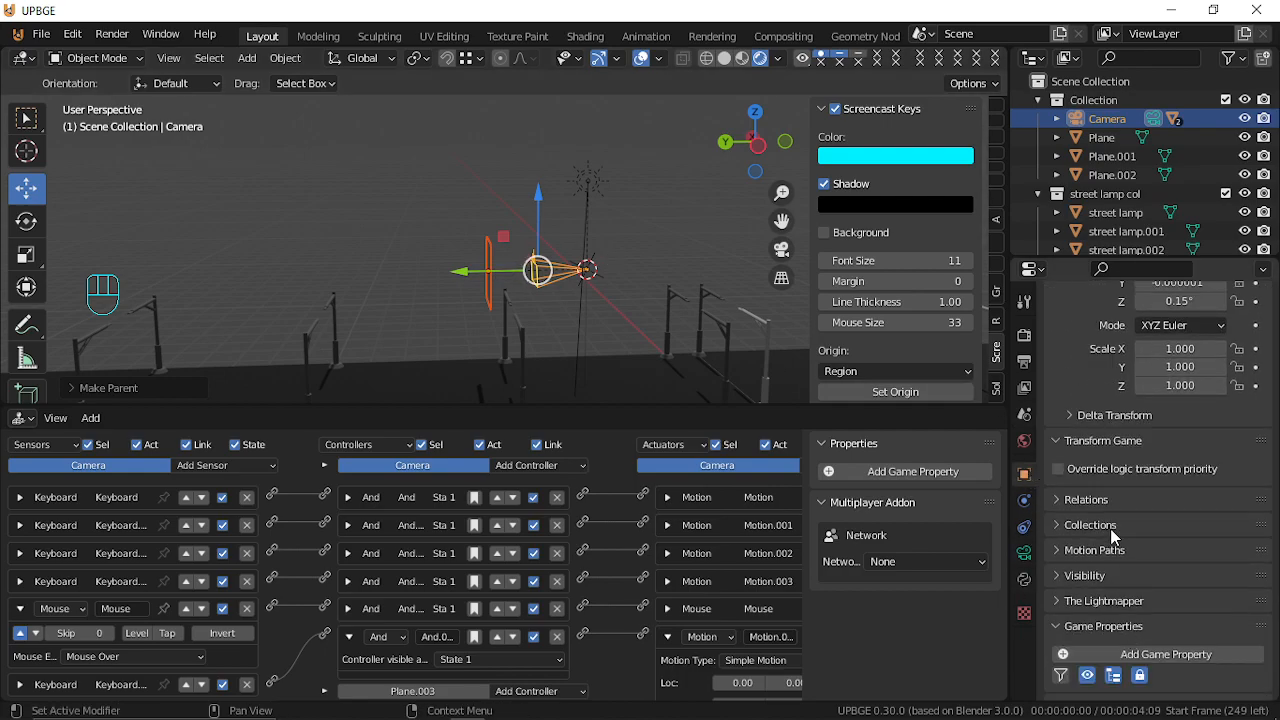
scroll(1112, 530, "down", 2)
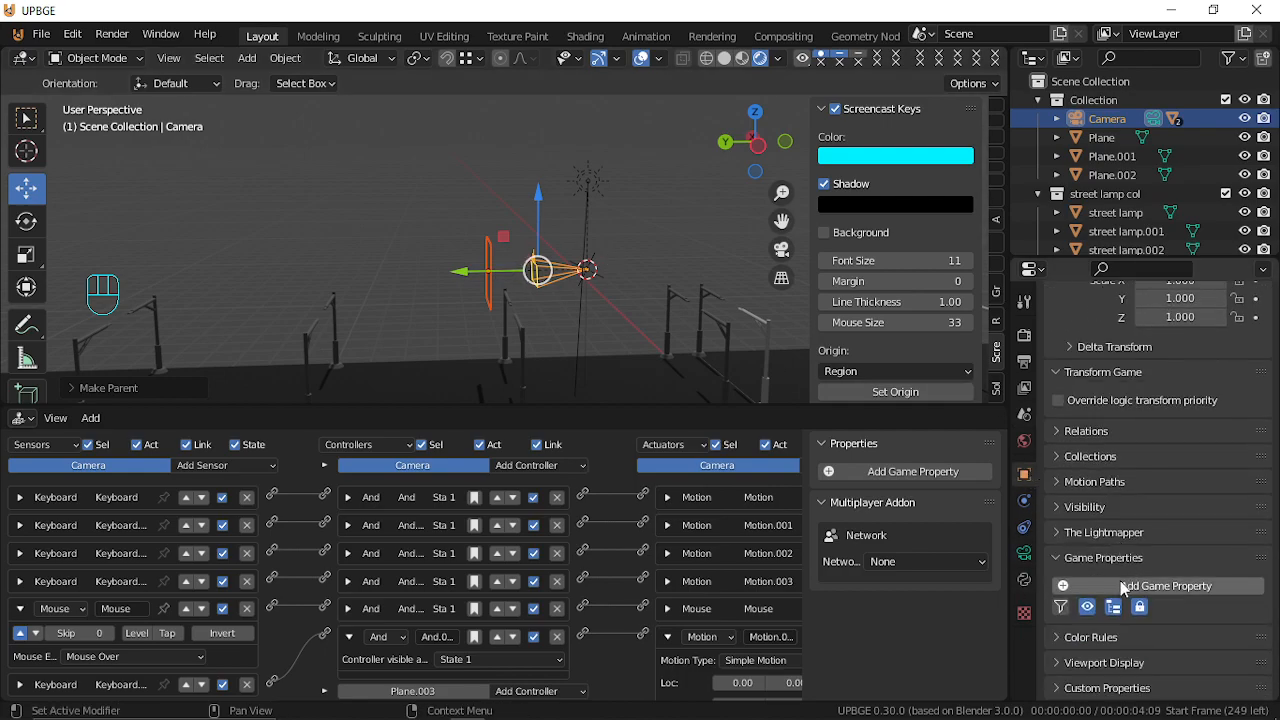
left_click(1056, 676)
scroll(1150, 650, "down", 3)
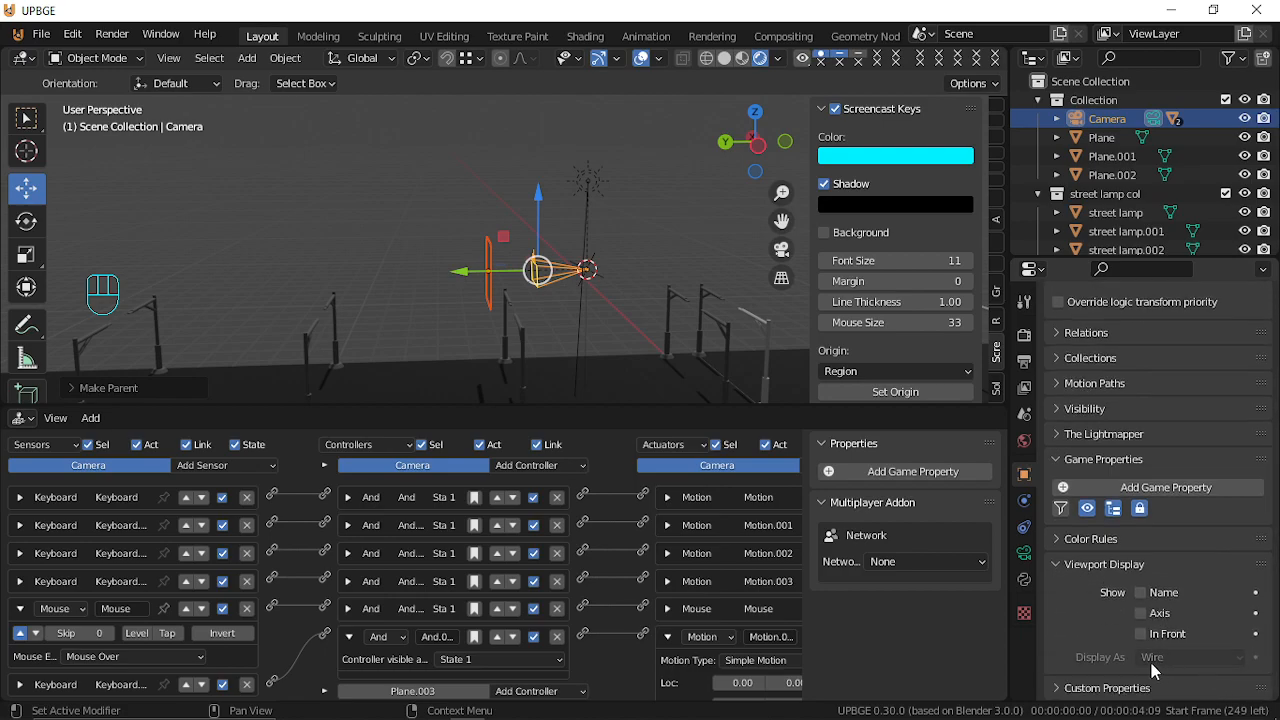
left_click(497, 247)
scroll(1151, 662, "down", 4)
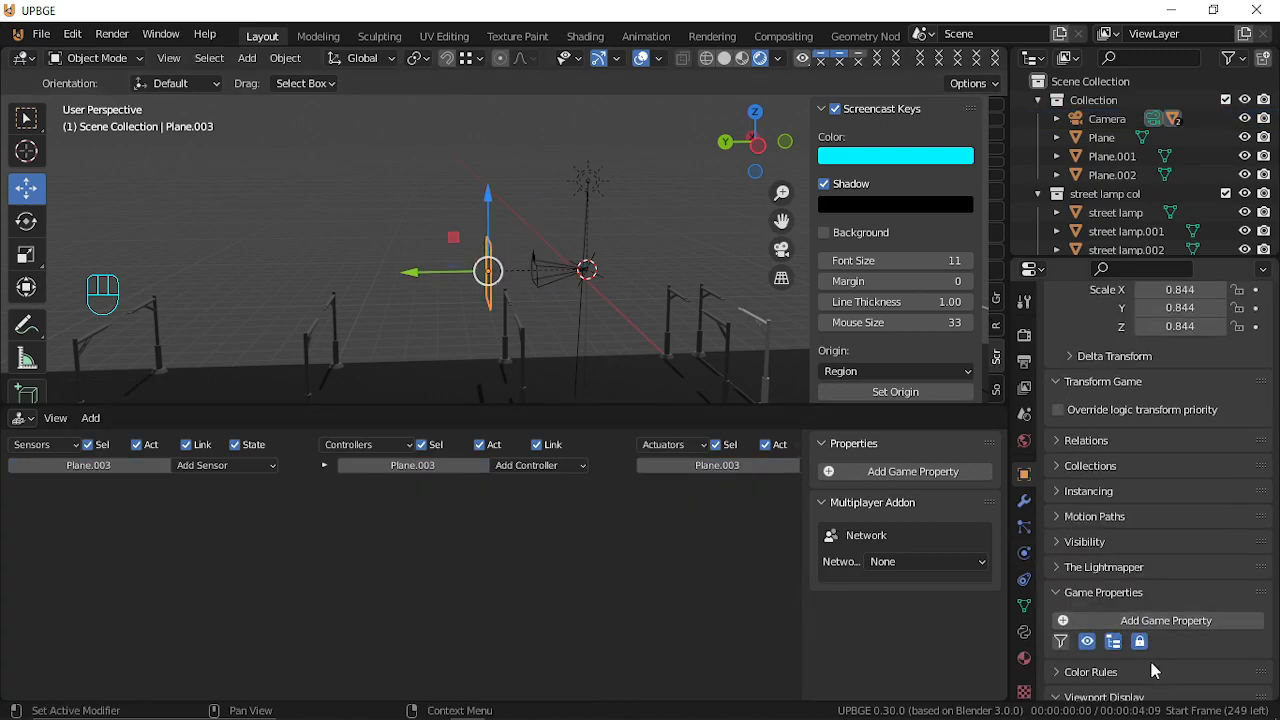
scroll(1140, 560, "down", 5)
left_click(1160, 608)
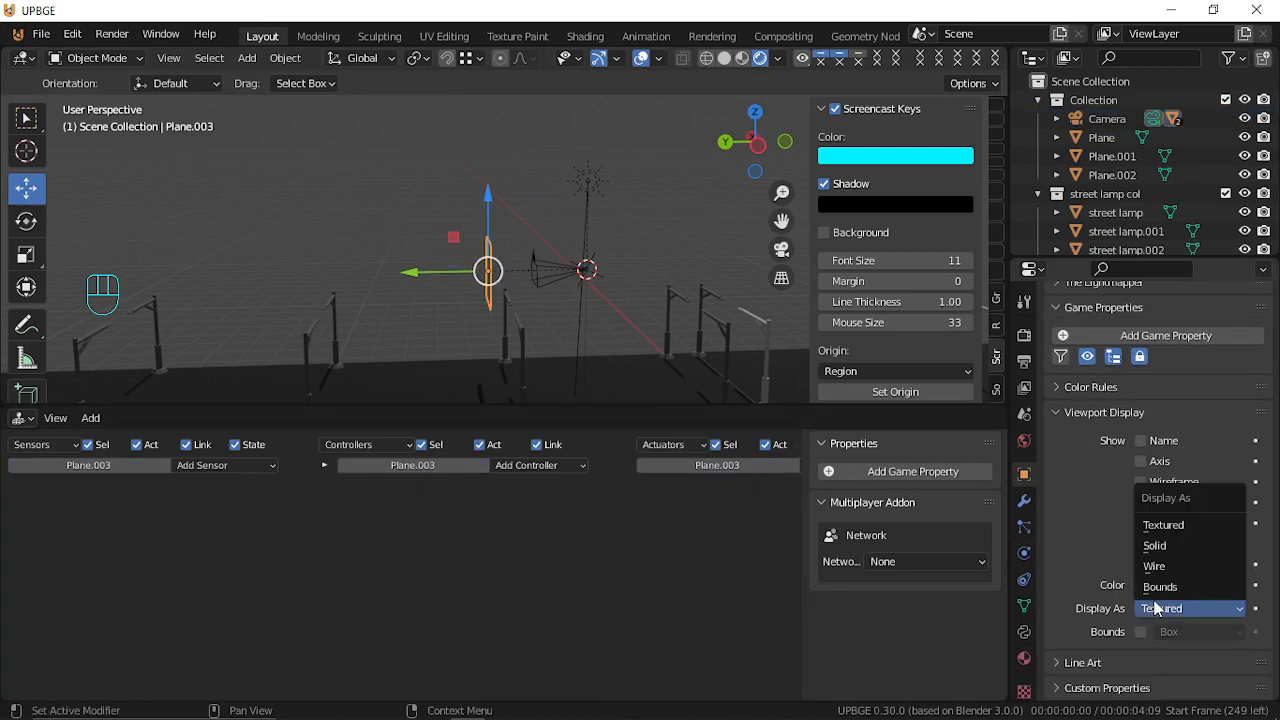
left_click(1158, 567)
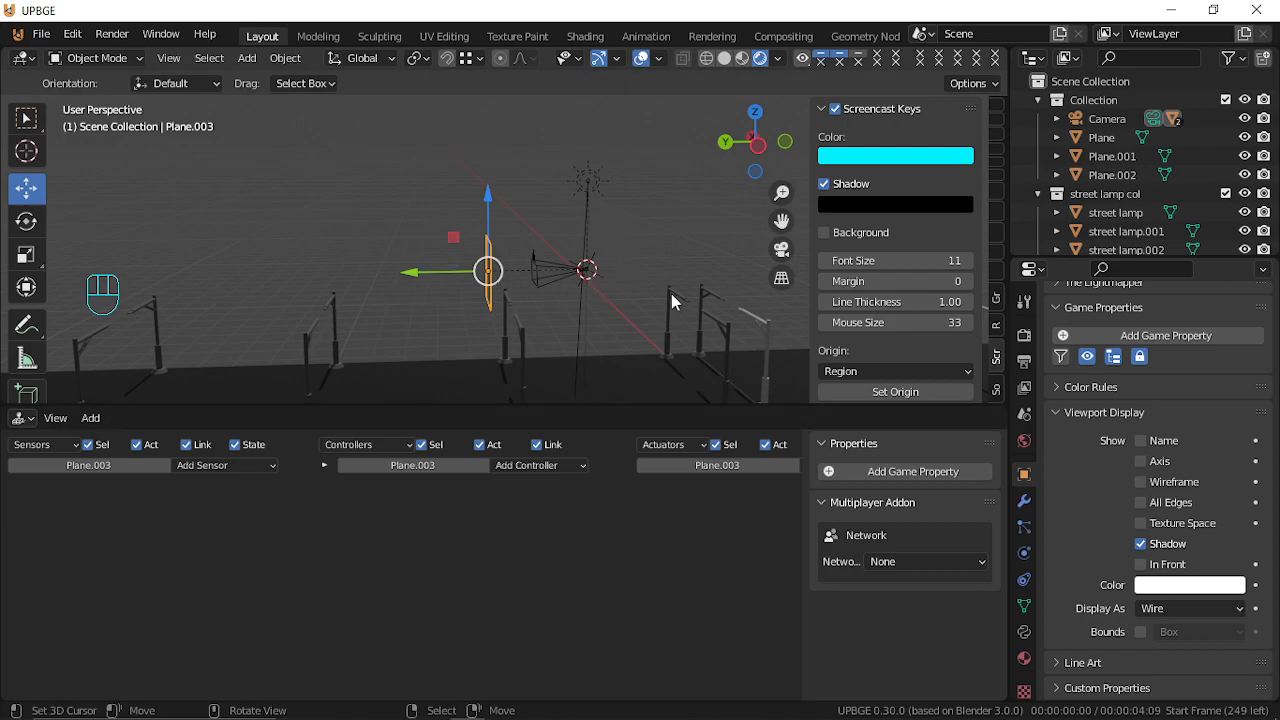
key("KP_0")
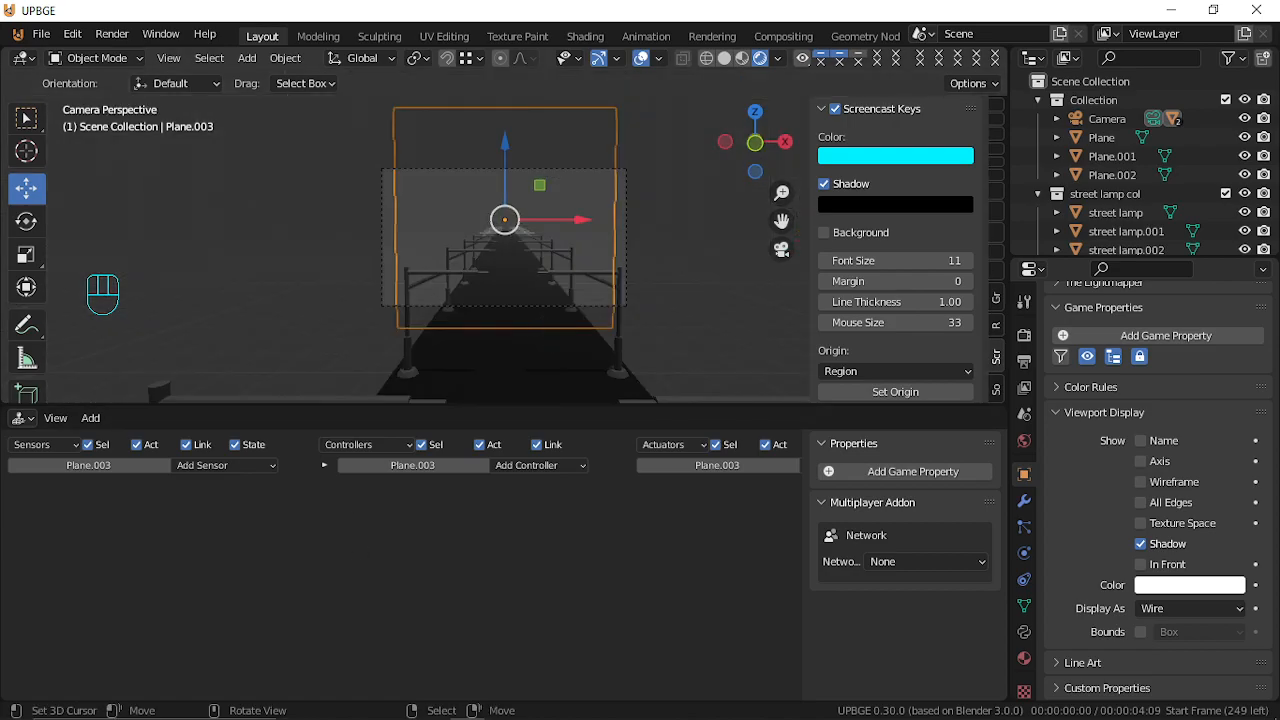
Test-run the game and set the event of the camera's mouse sensor to Mouse Over Any.
key("p")
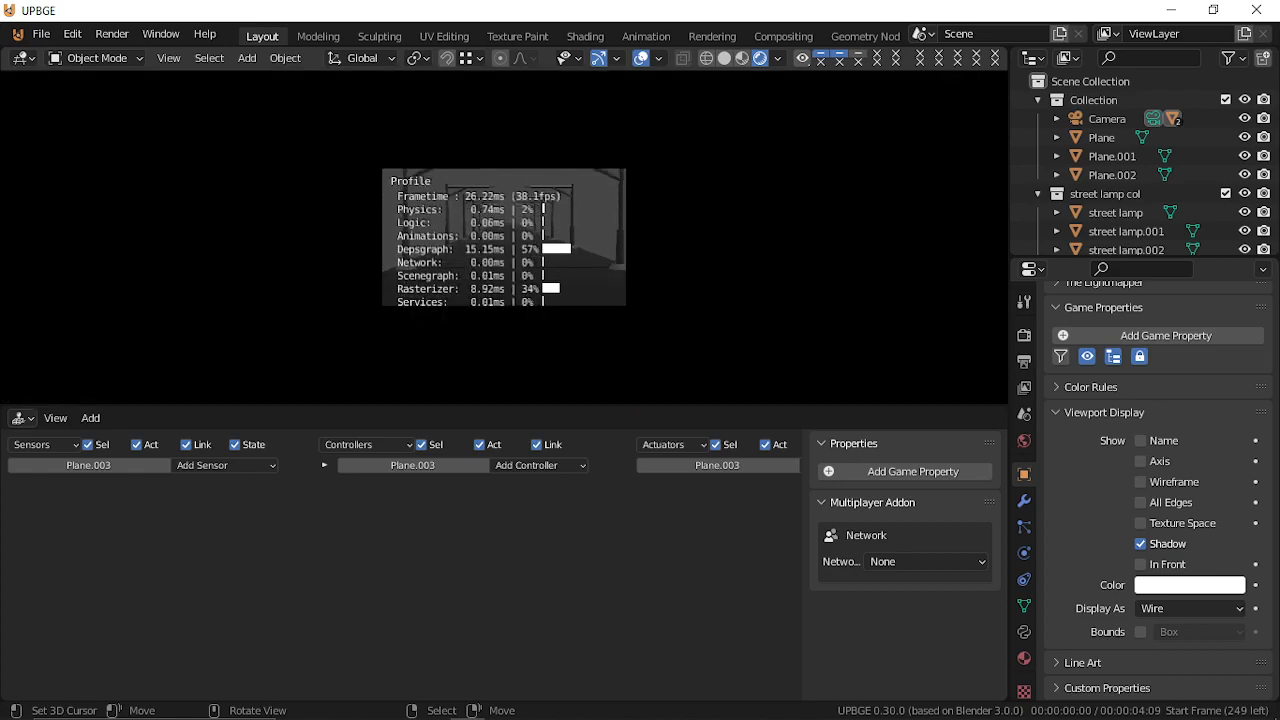
key("Escape")
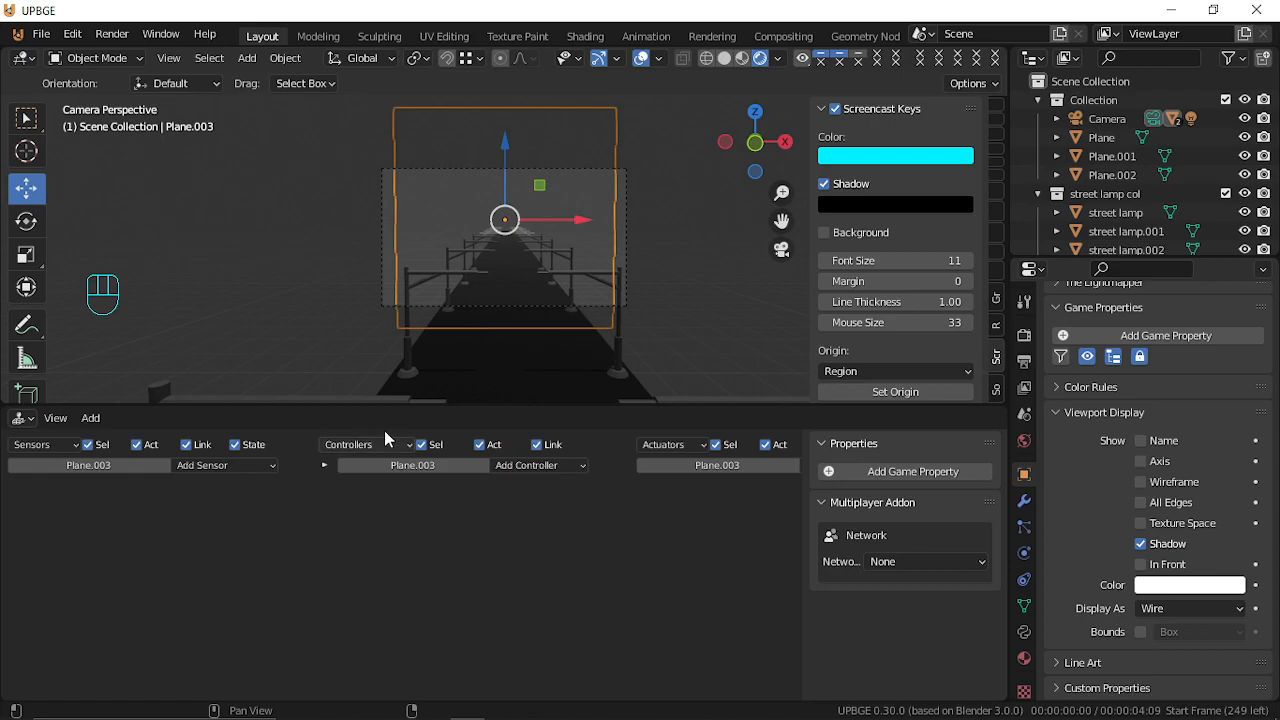
left_click(631, 311)
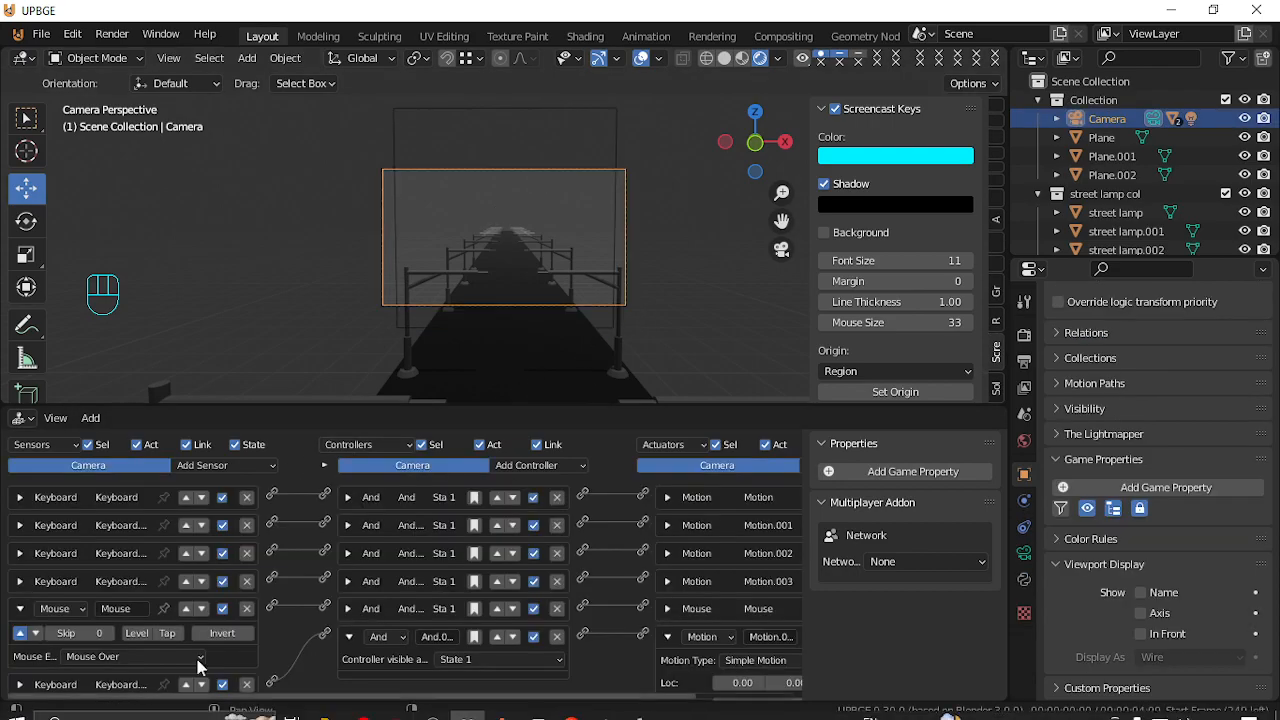
scroll(200, 615, "down", 1)
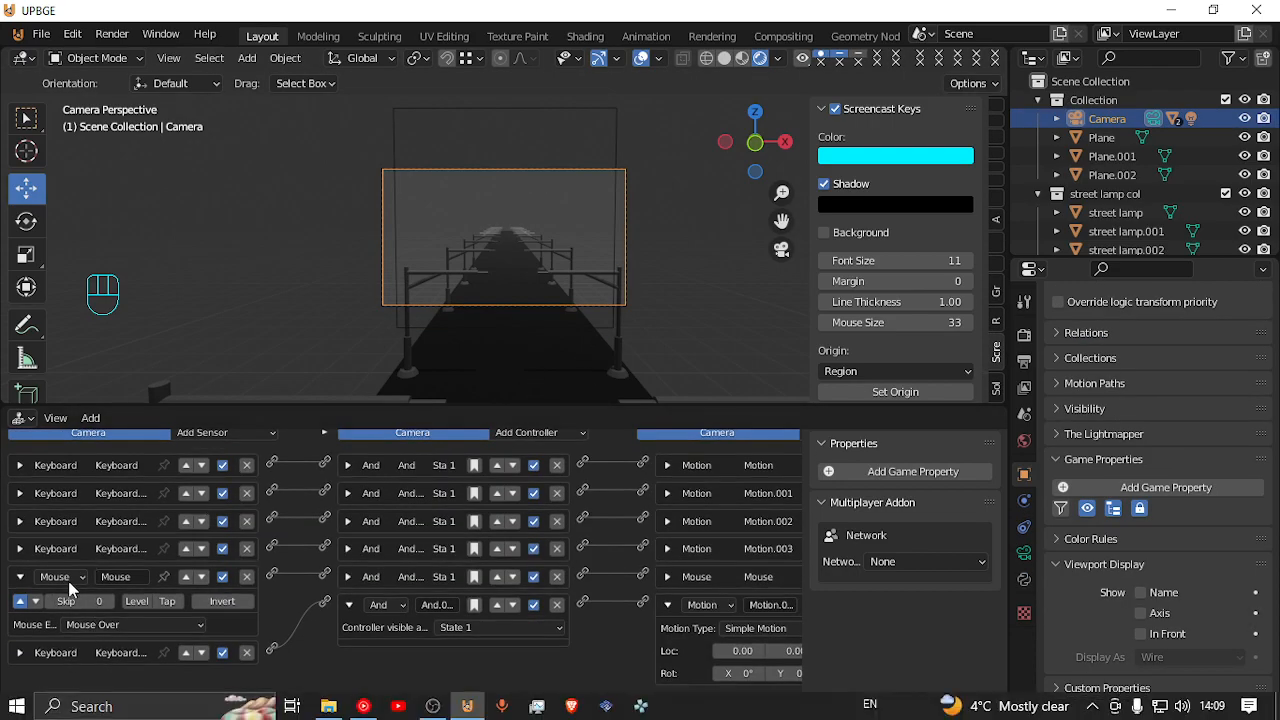
left_click(154, 625)
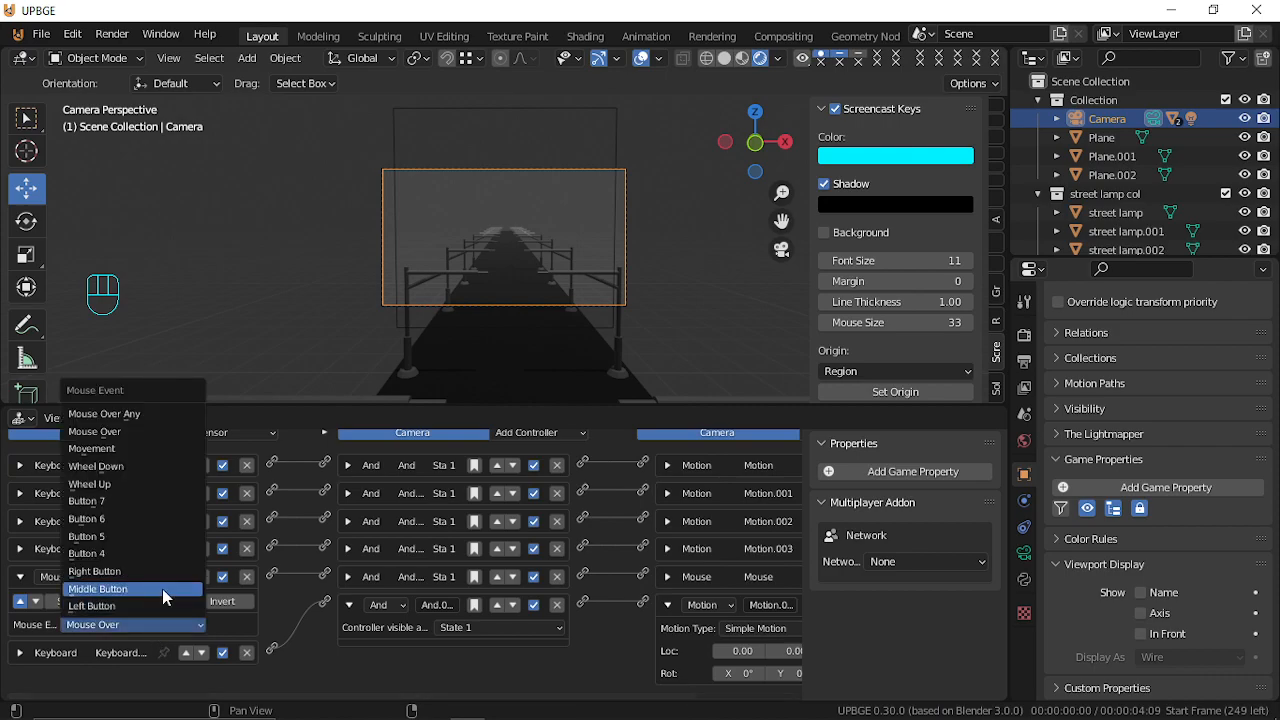
left_click(189, 414)
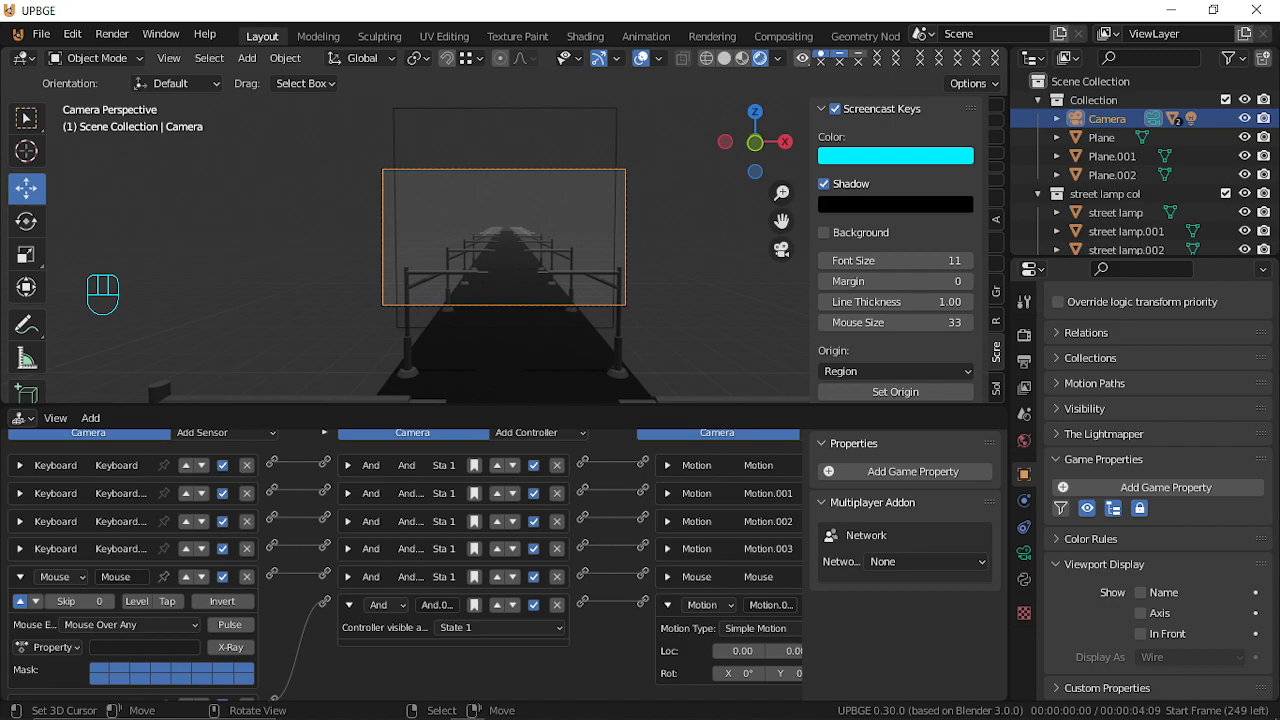
Play-test the game in the camera view, walking forward along the lamp-lined road to check movement and mouse look.
key("p")
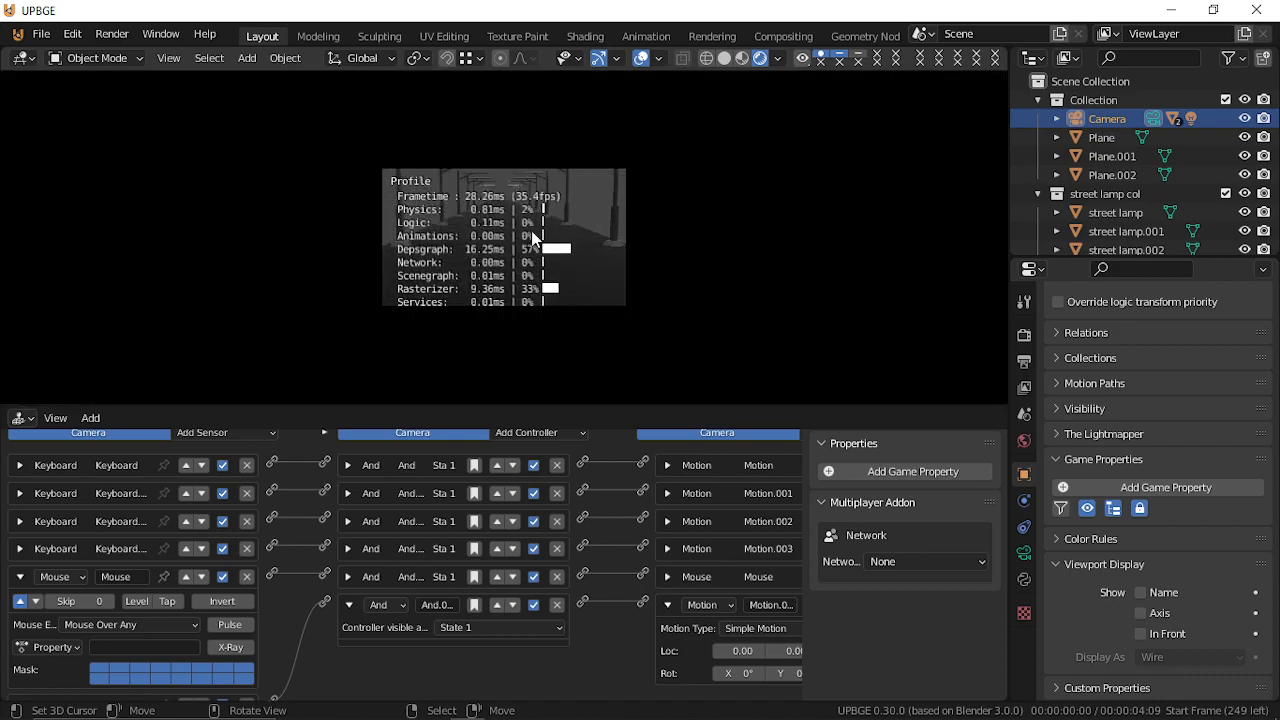
key("Escape")
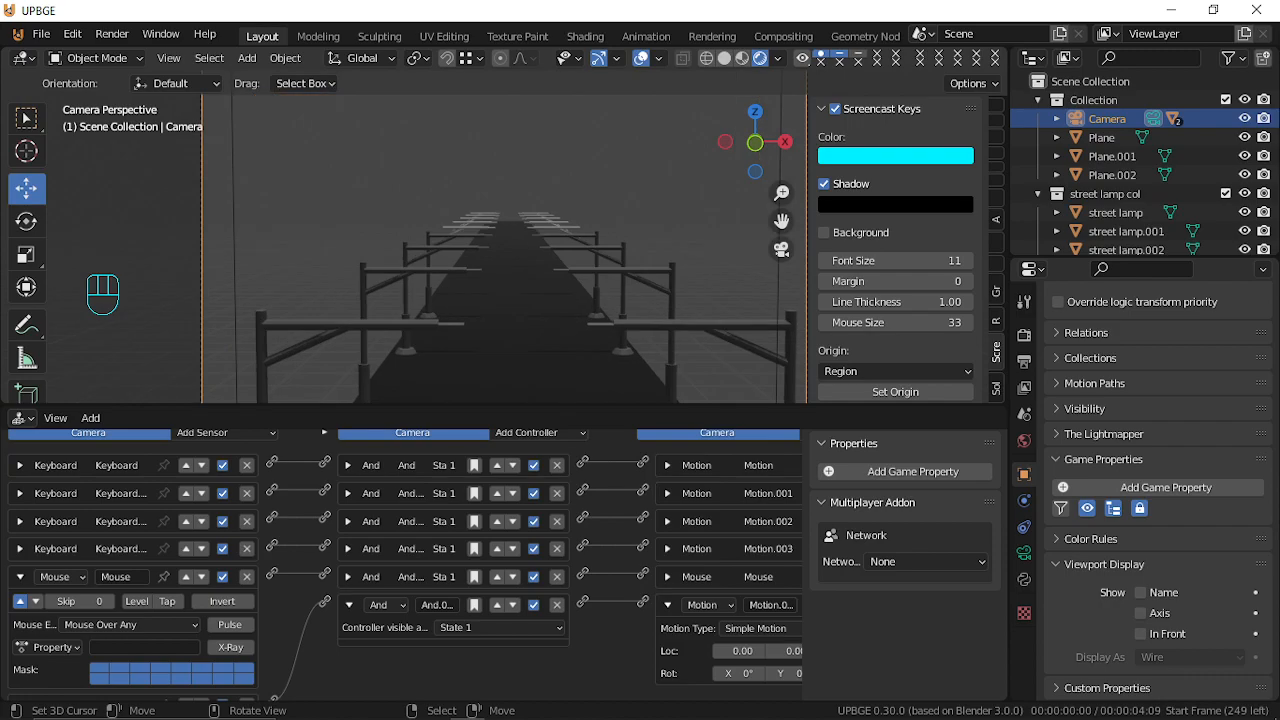
key("p")
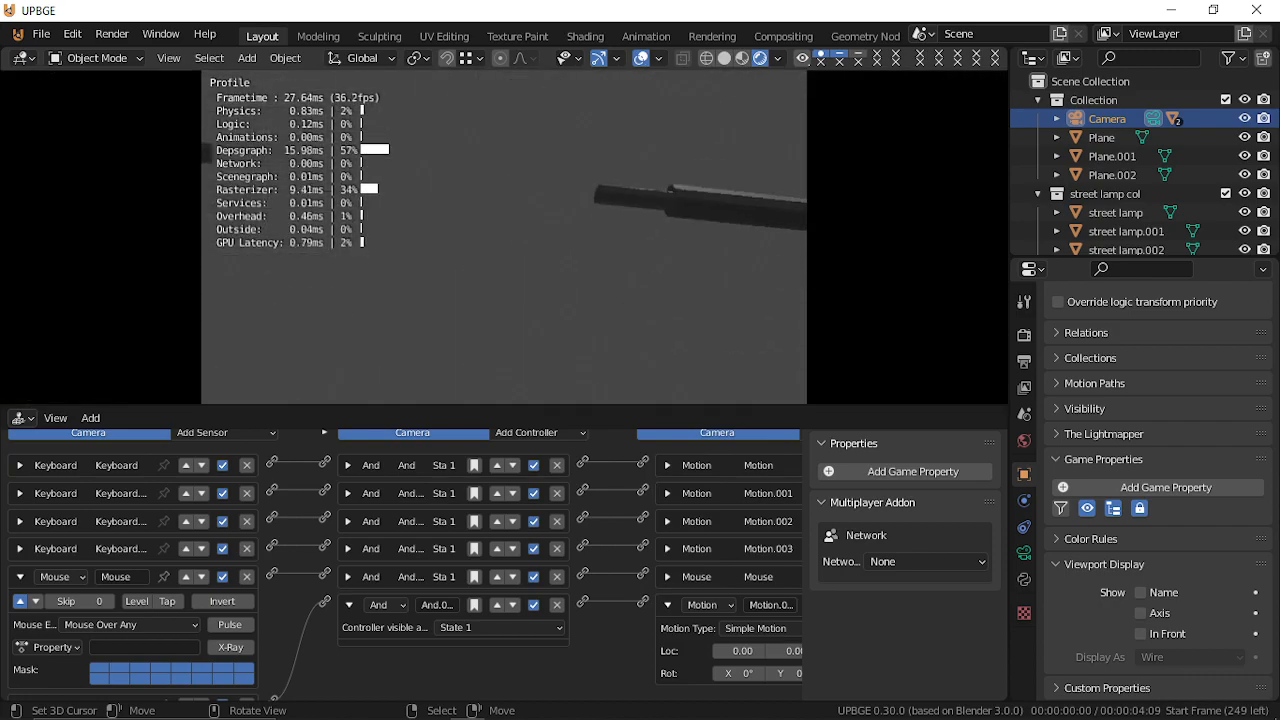
key("w")
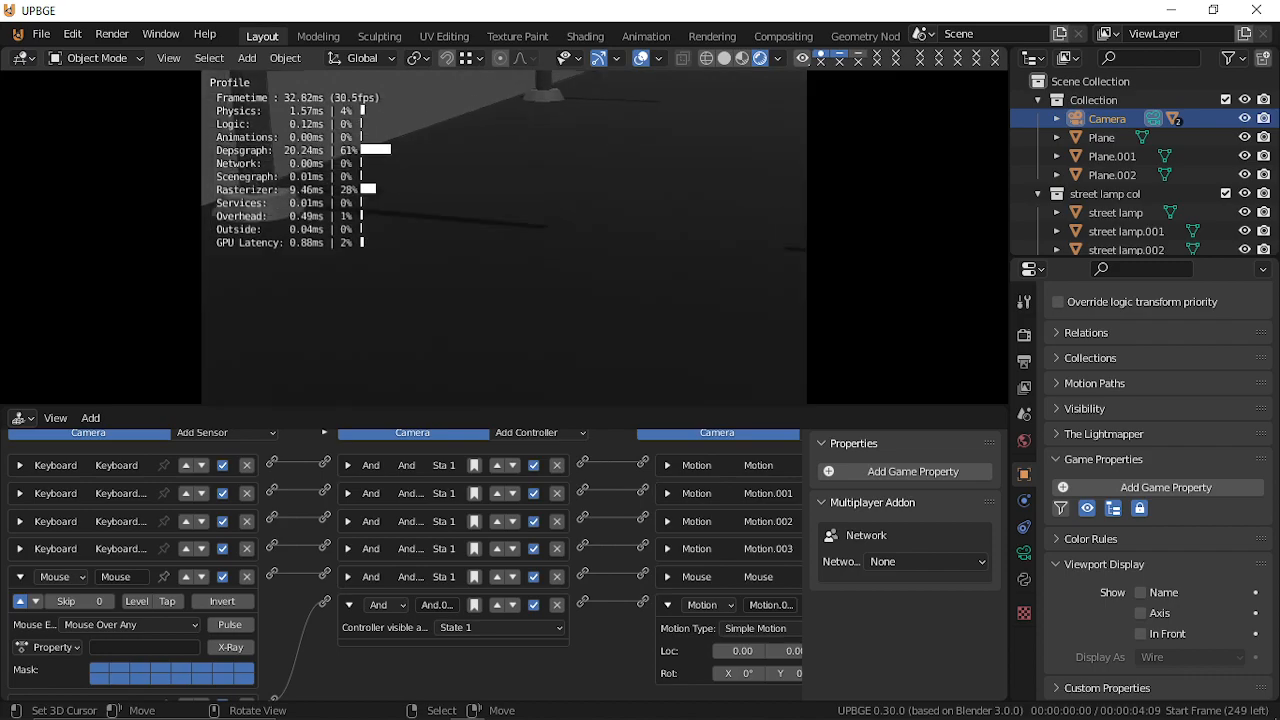
key("w")
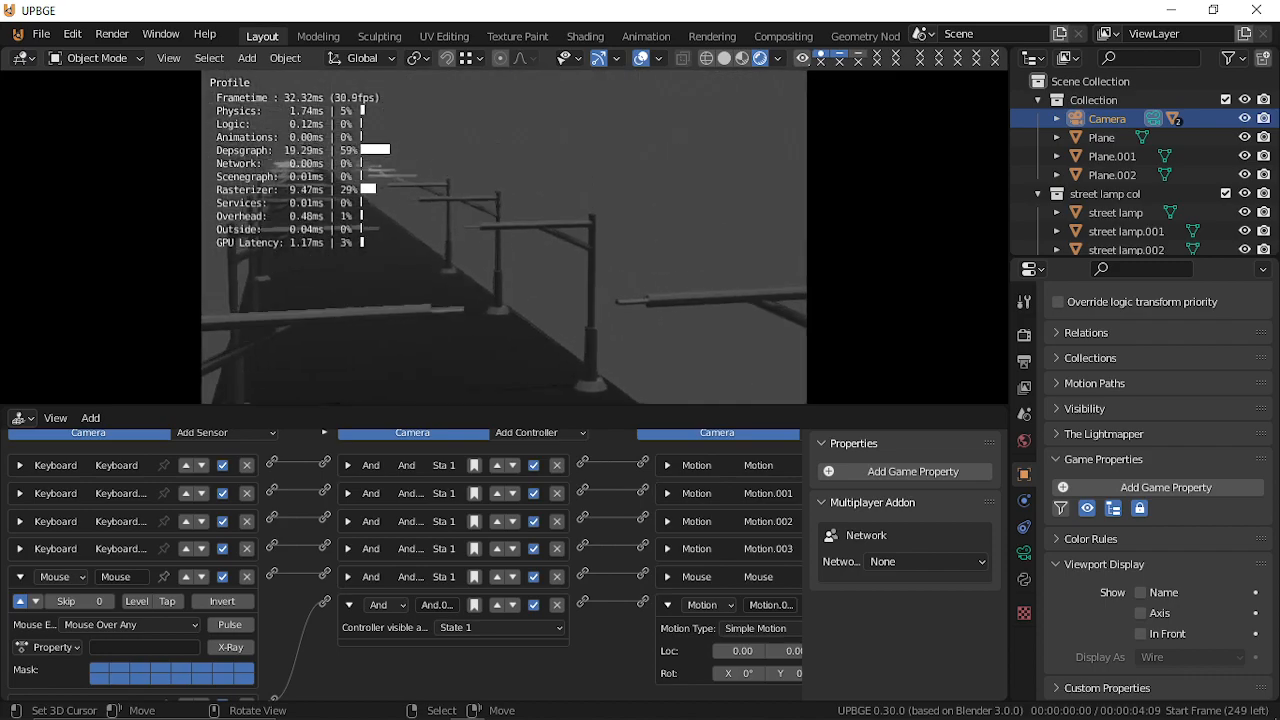
key("w")
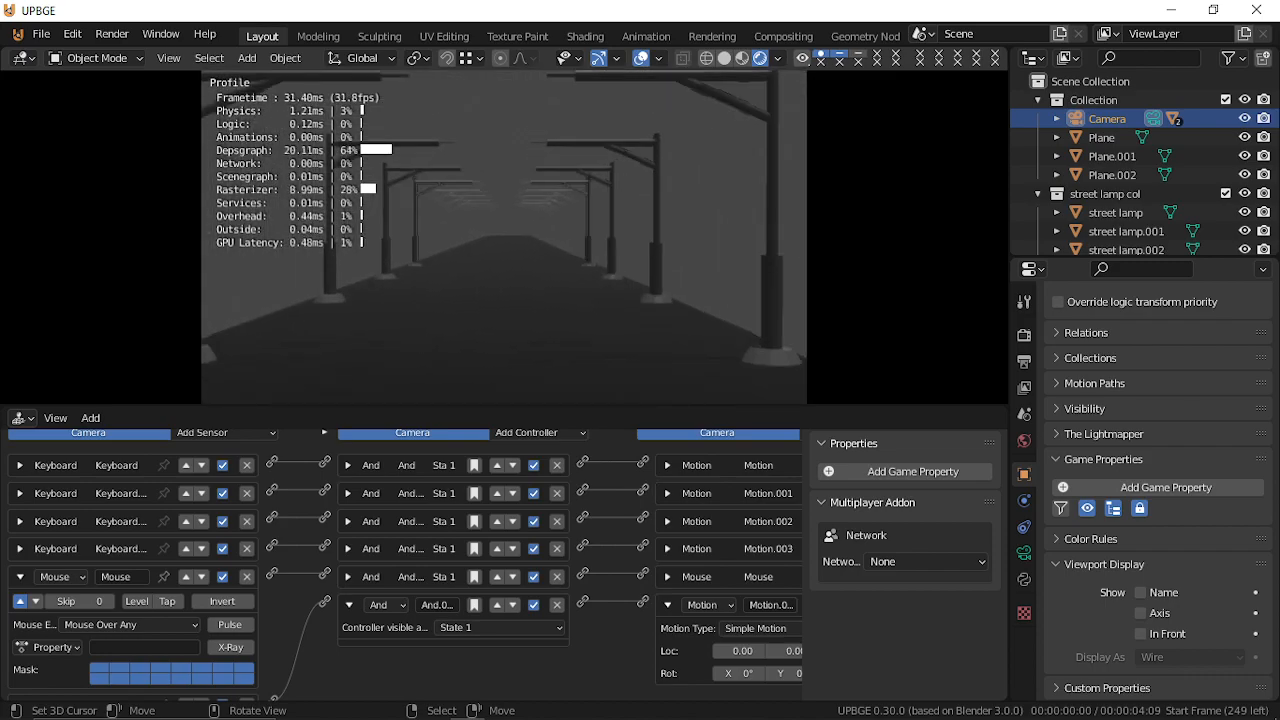
key("w")
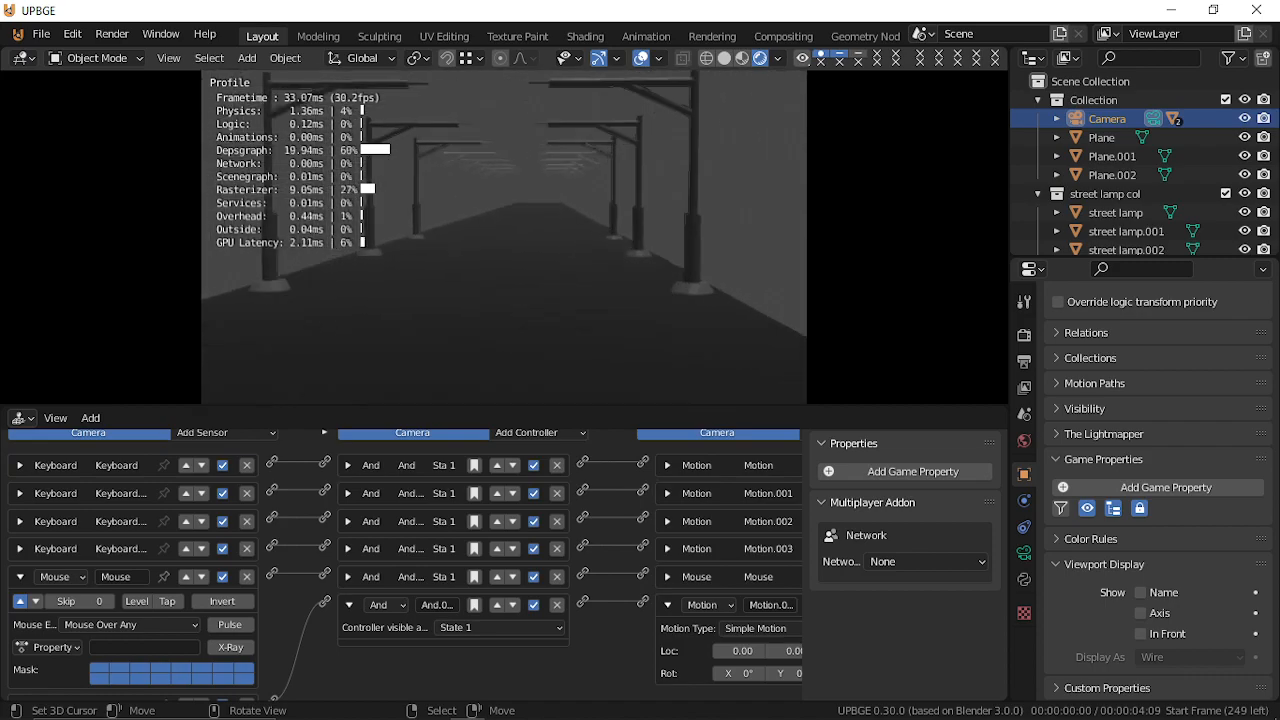
key("w")
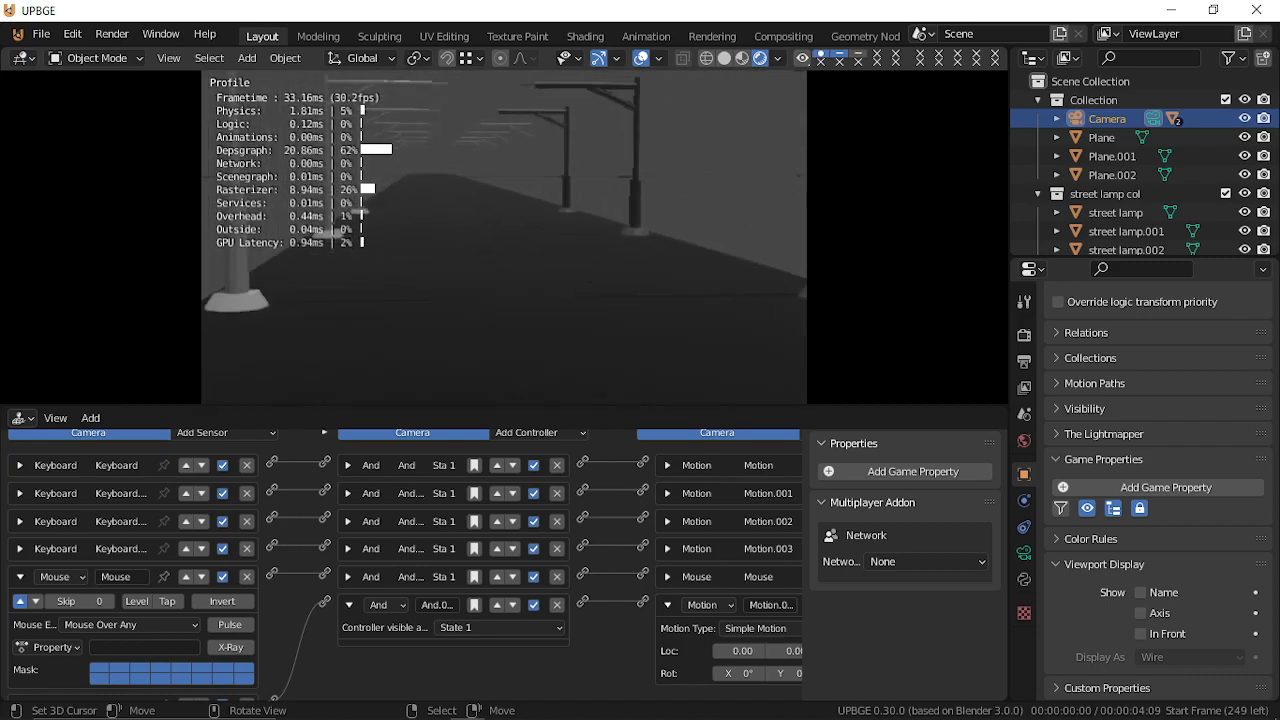
key("w")
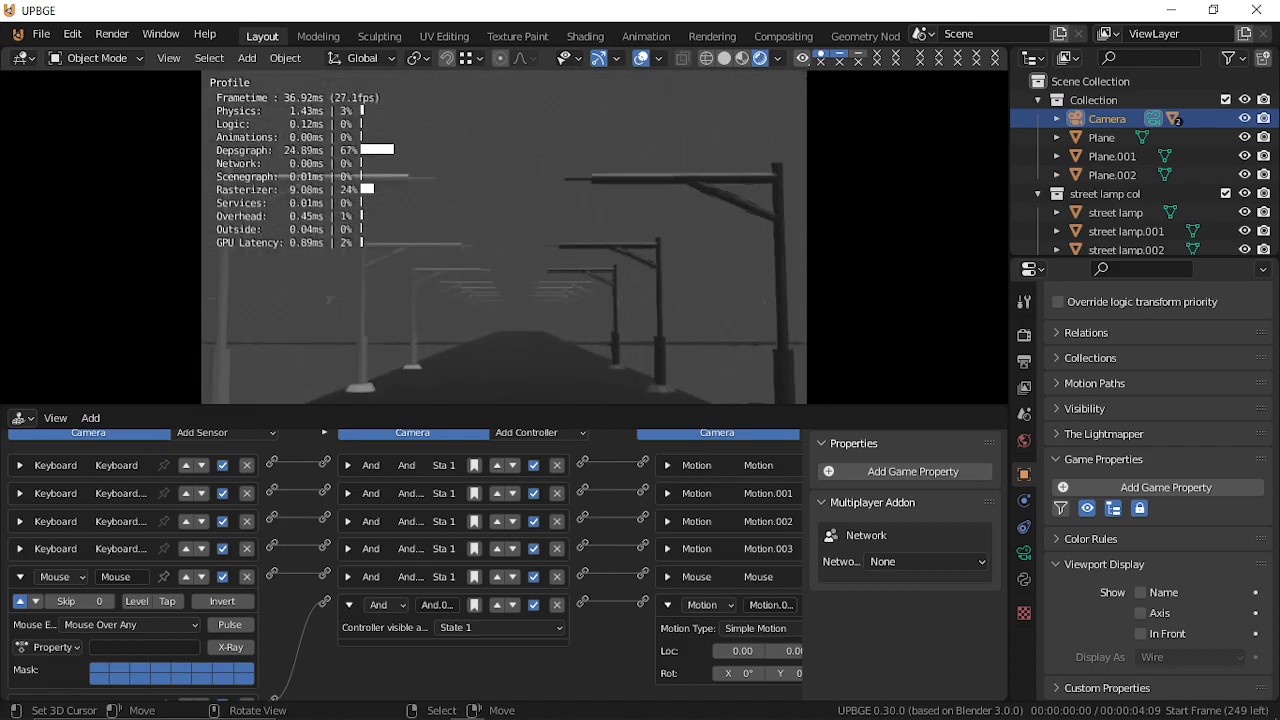
key("w")
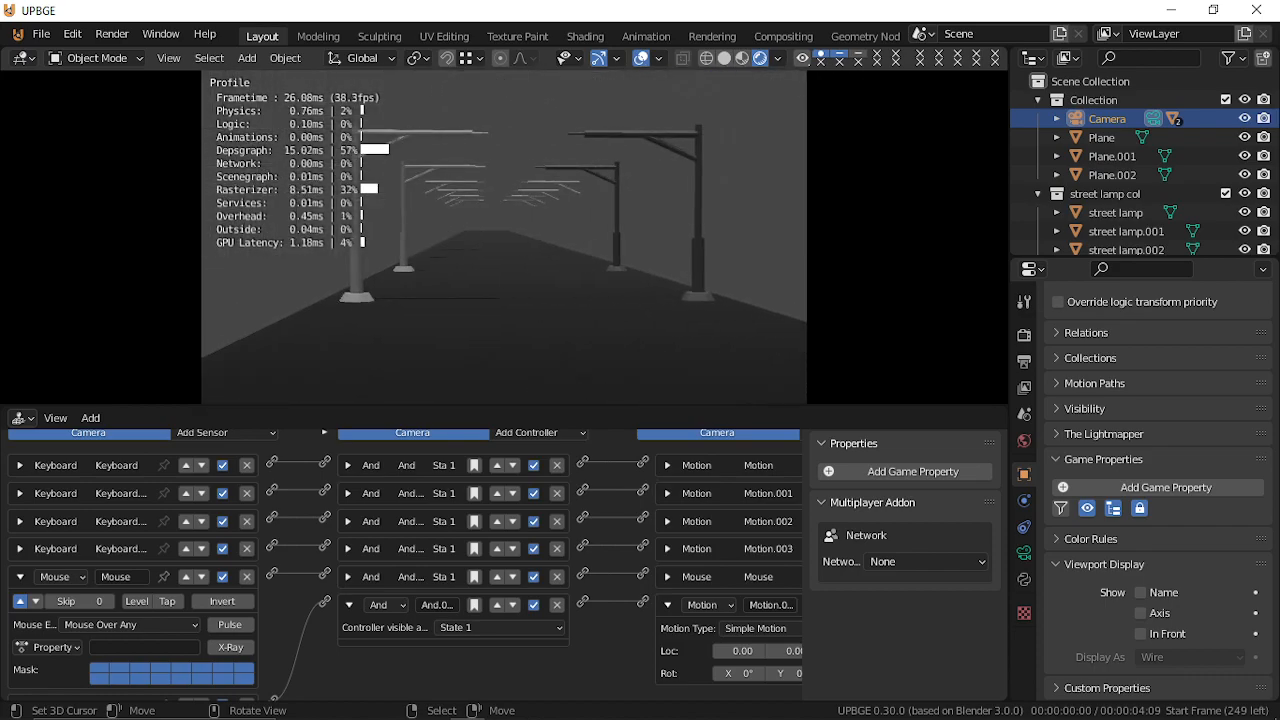
key("Escape")
Set the game physics type of the upright plane in front of the camera to Sensor and enable its collision bounds.
middle_click_drag(553, 272, 677, 276)
left_click(616, 319)
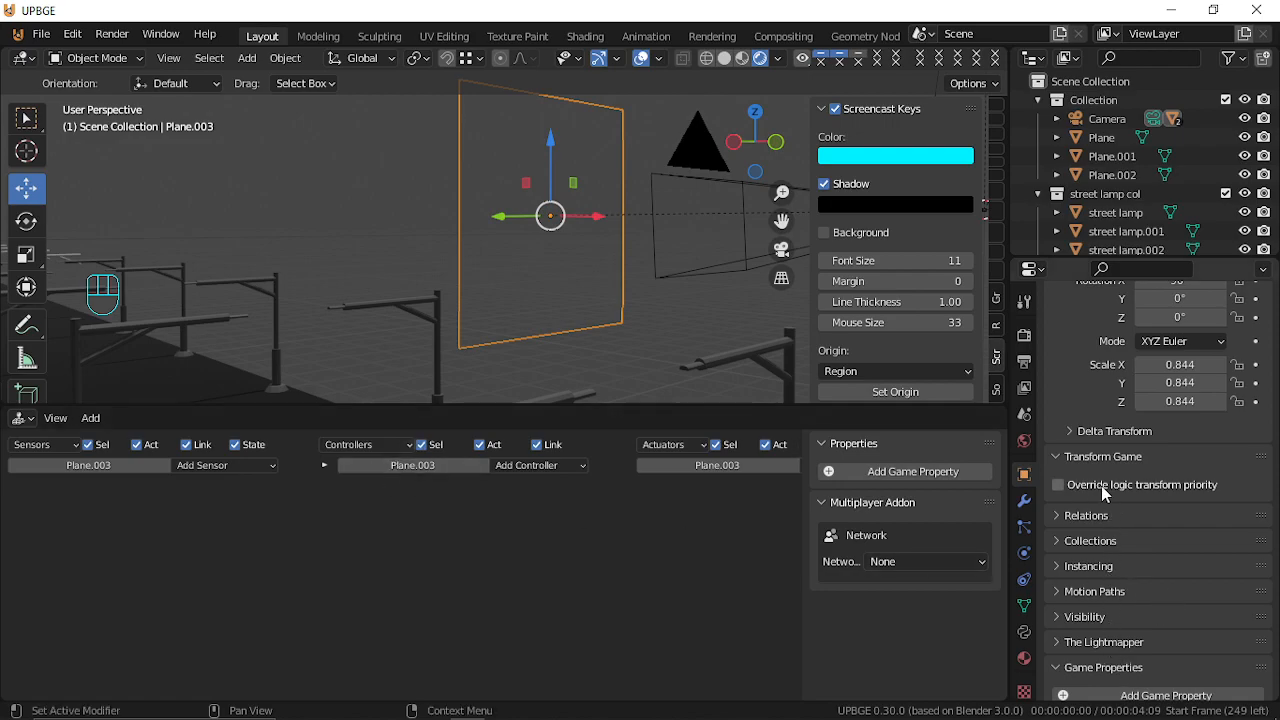
left_click(1023, 553)
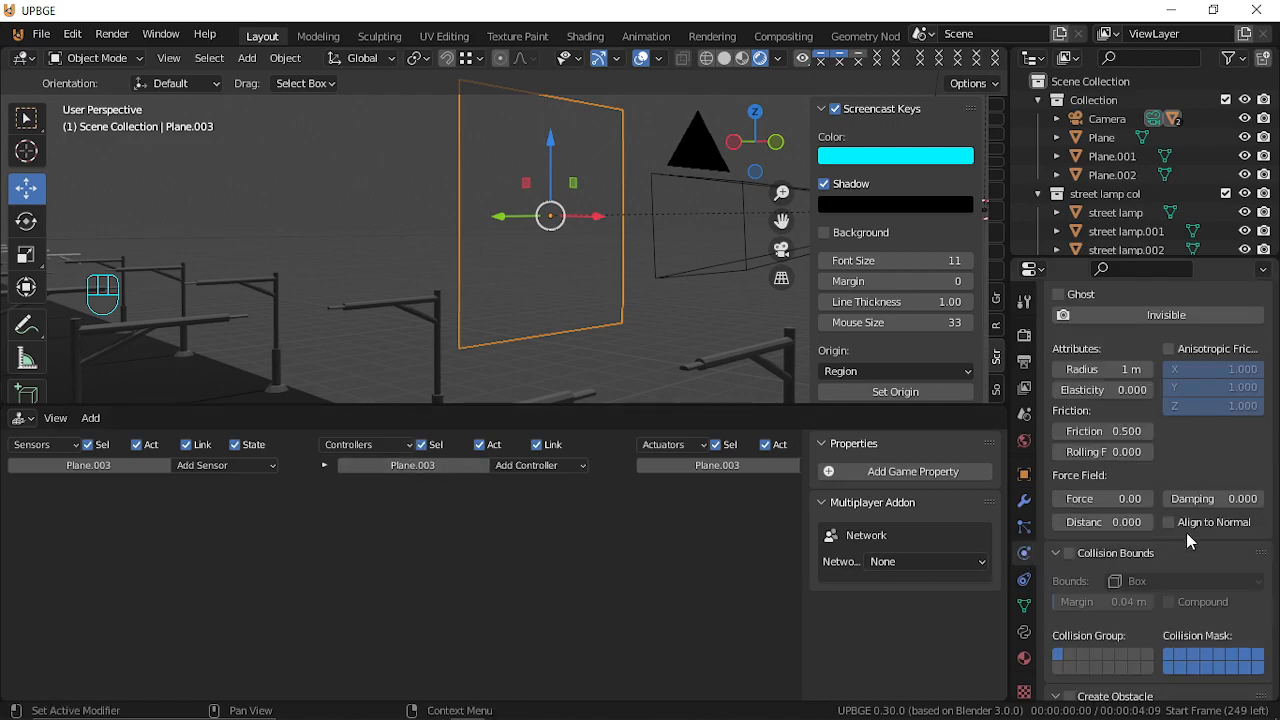
scroll(1130, 330, "up", 5)
left_click(1160, 389)
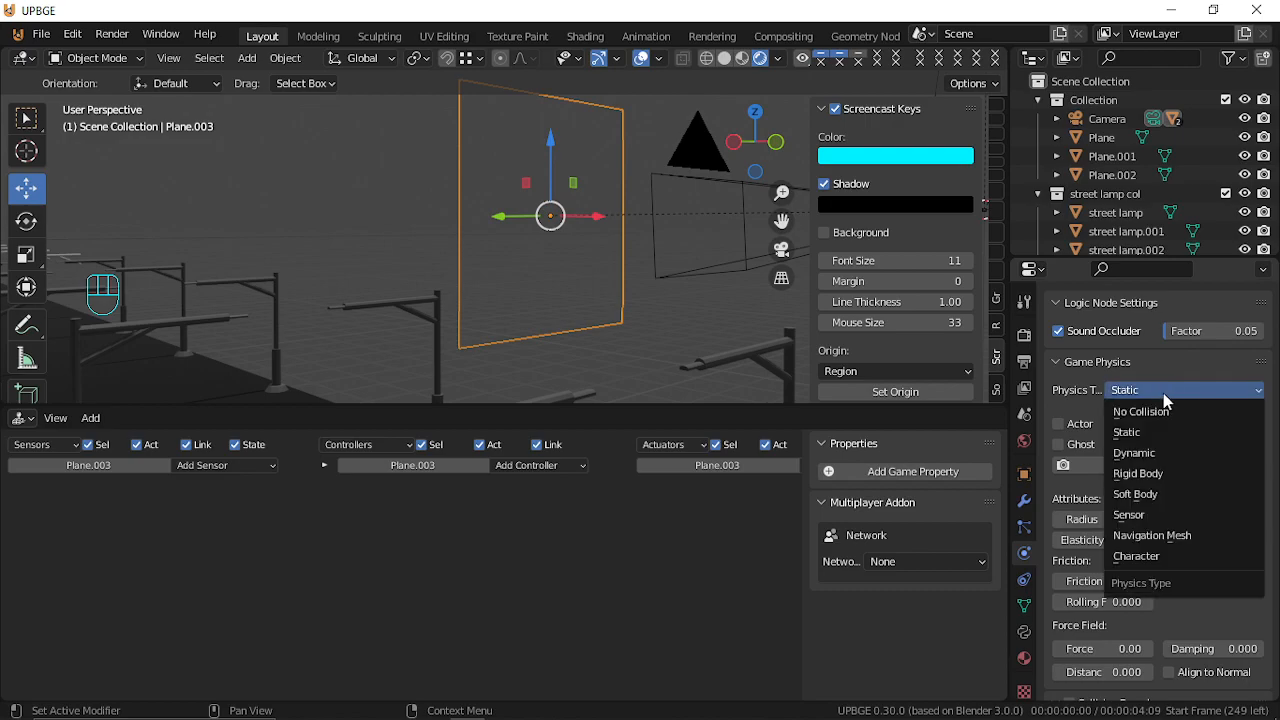
left_click(1170, 412)
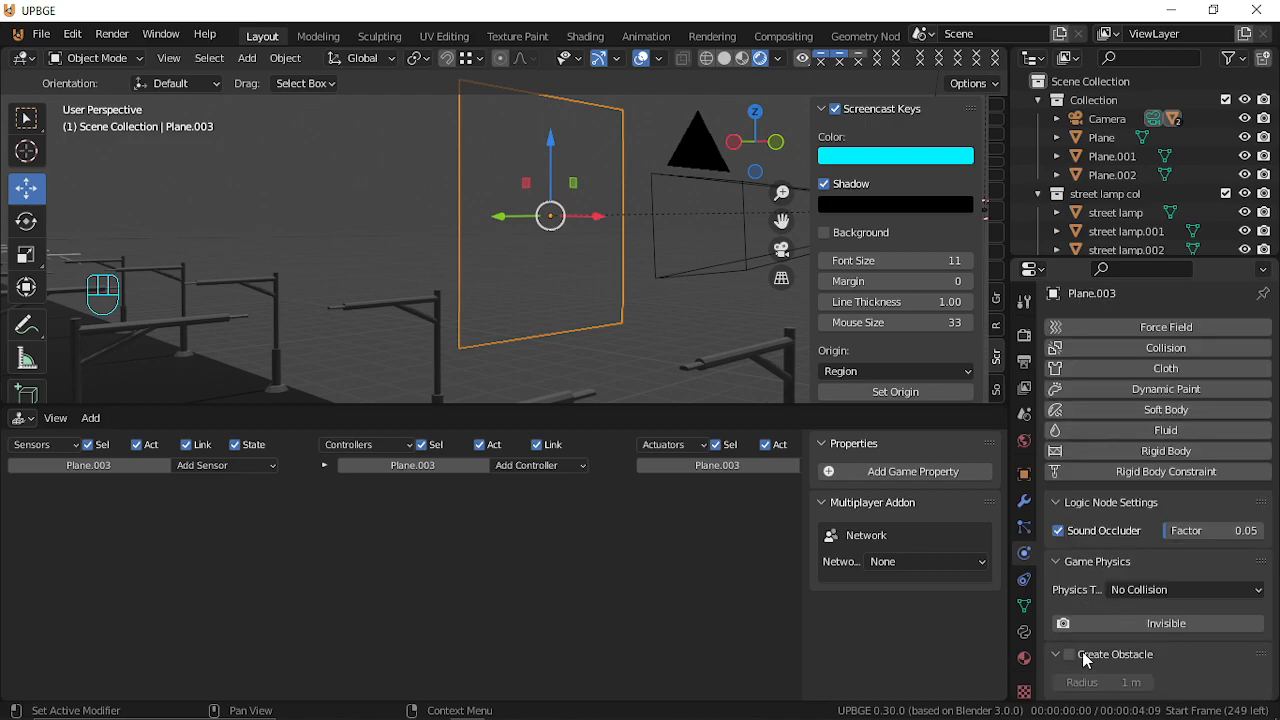
left_click(1190, 589)
left_click(1200, 465)
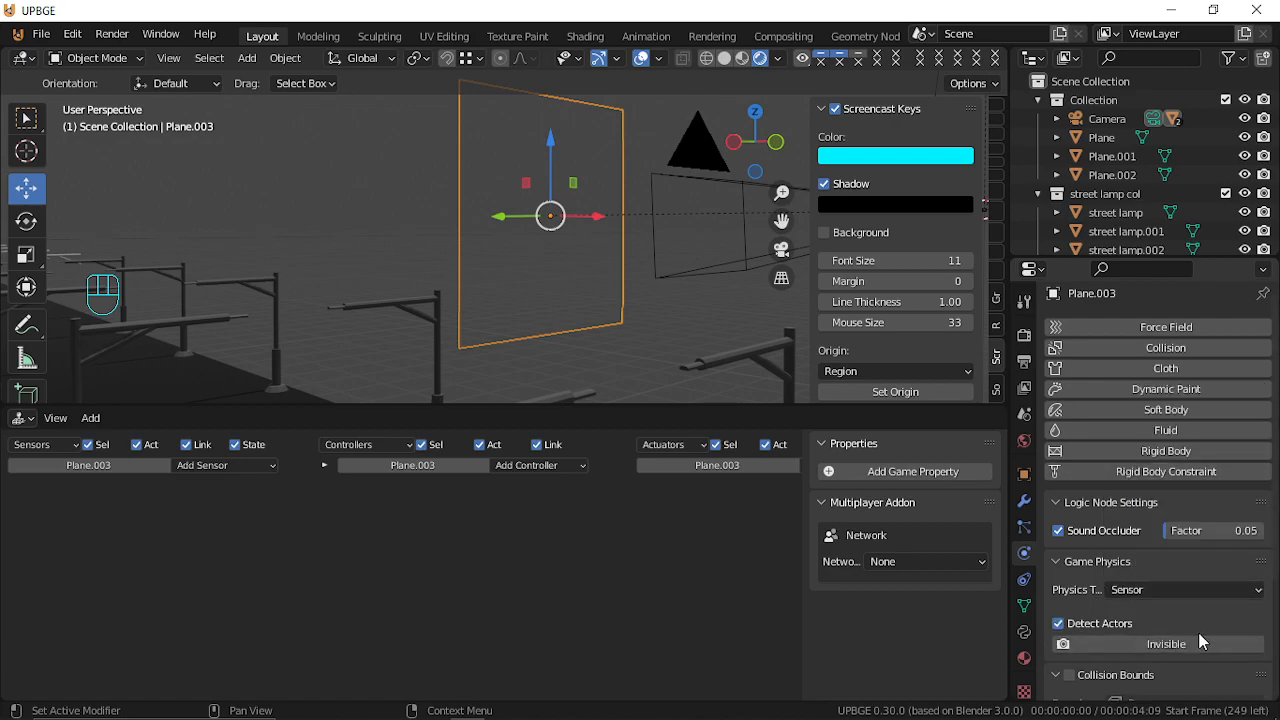
scroll(1150, 678, "down", 3)
left_click(1069, 563)
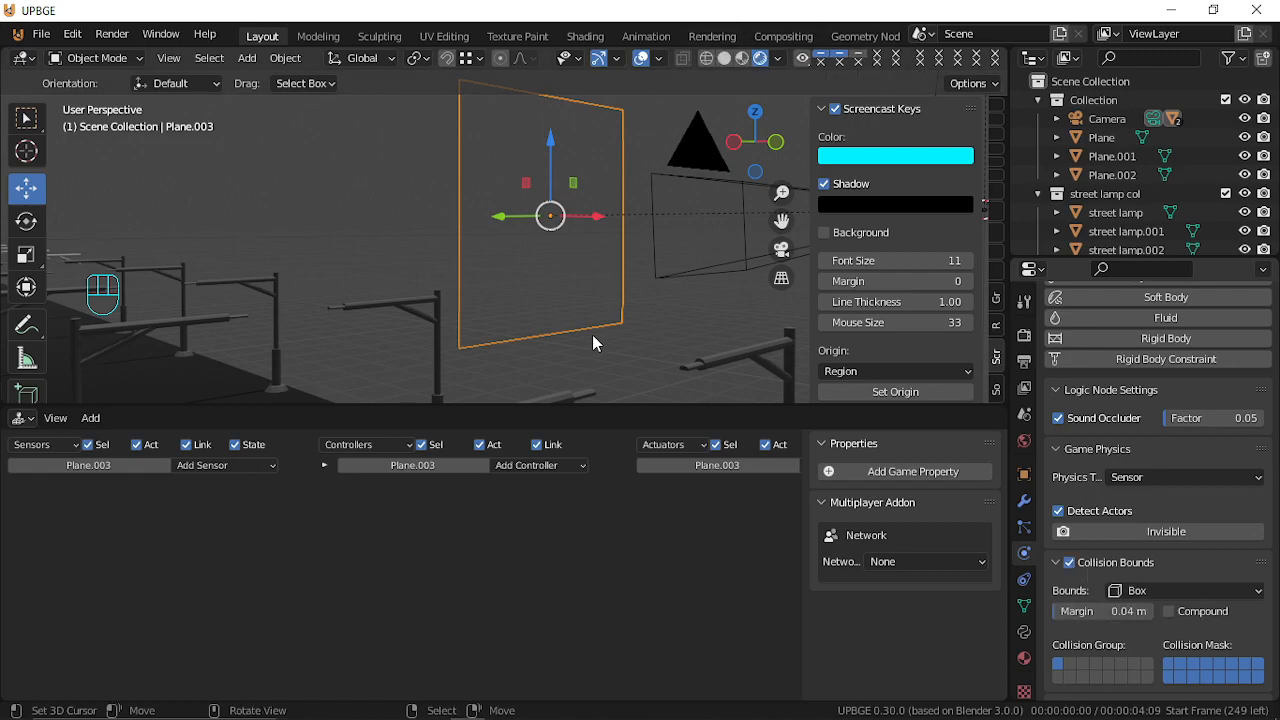
Test-run the game from the camera view with the plane's Sensor physics.
key("KP_0")
key("p")
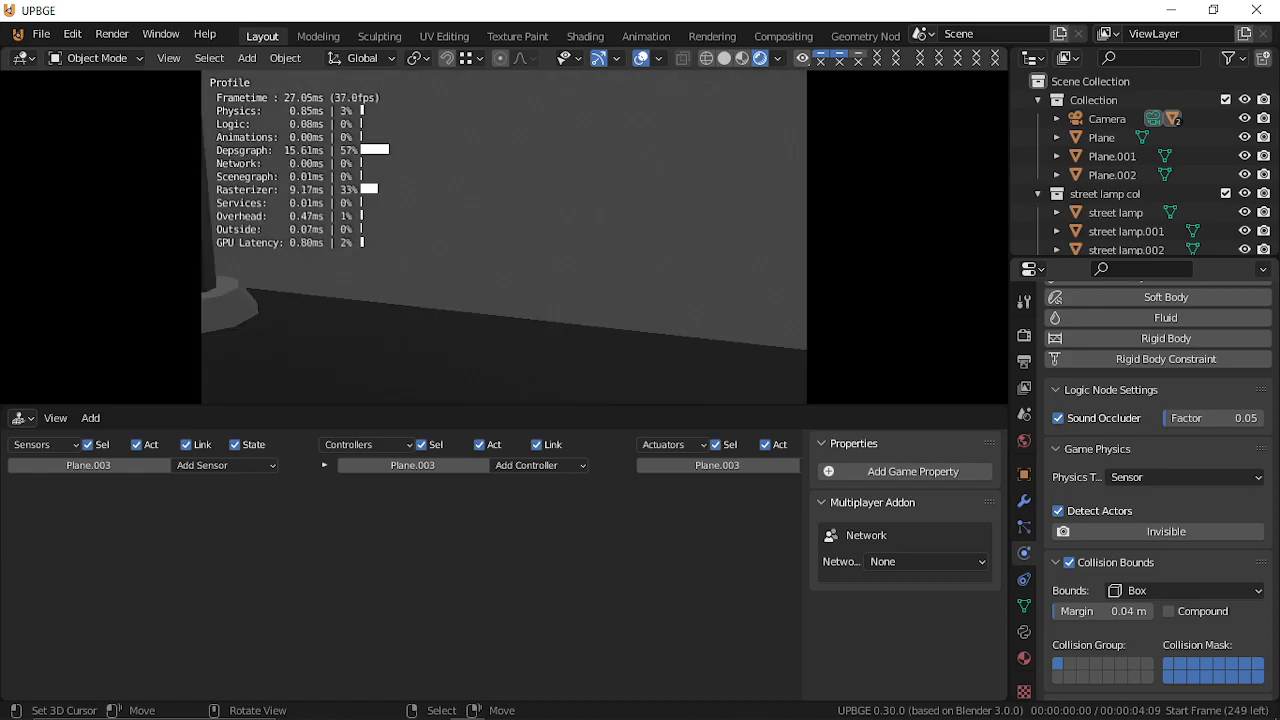
key("Escape")
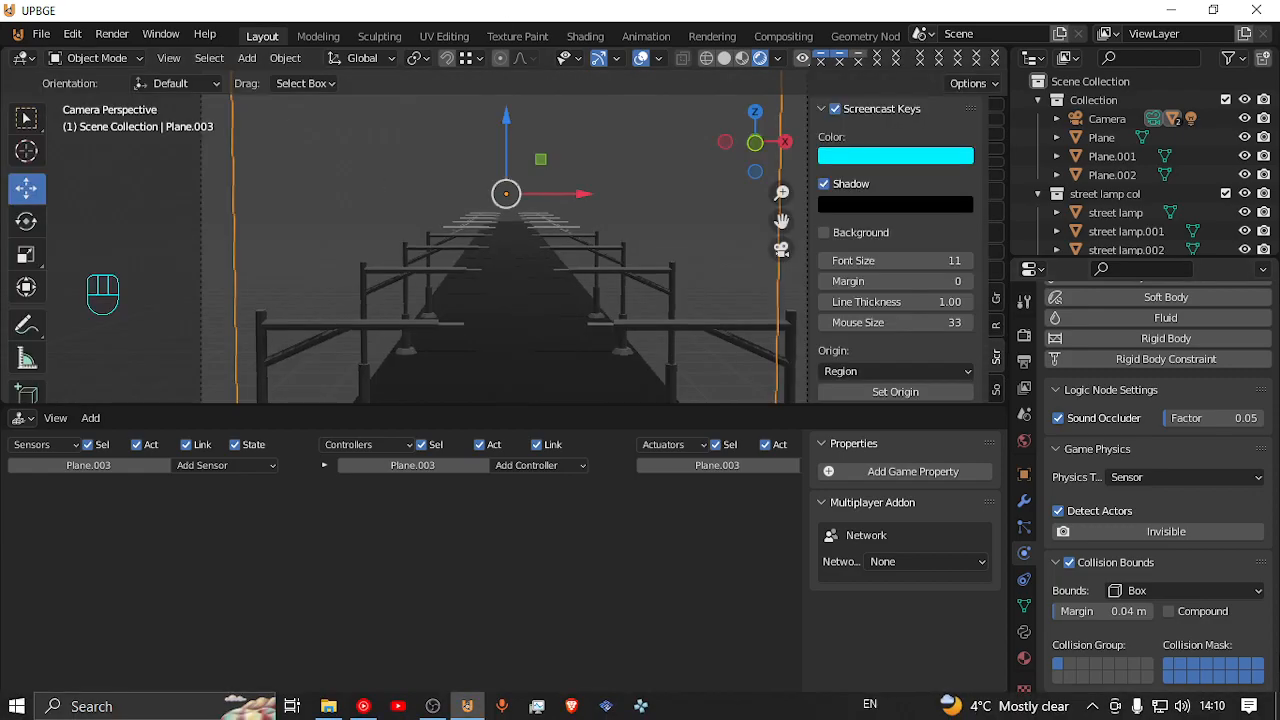
Set the upright plane's physics type to No Collision and test-run the game.
left_click(1176, 480)
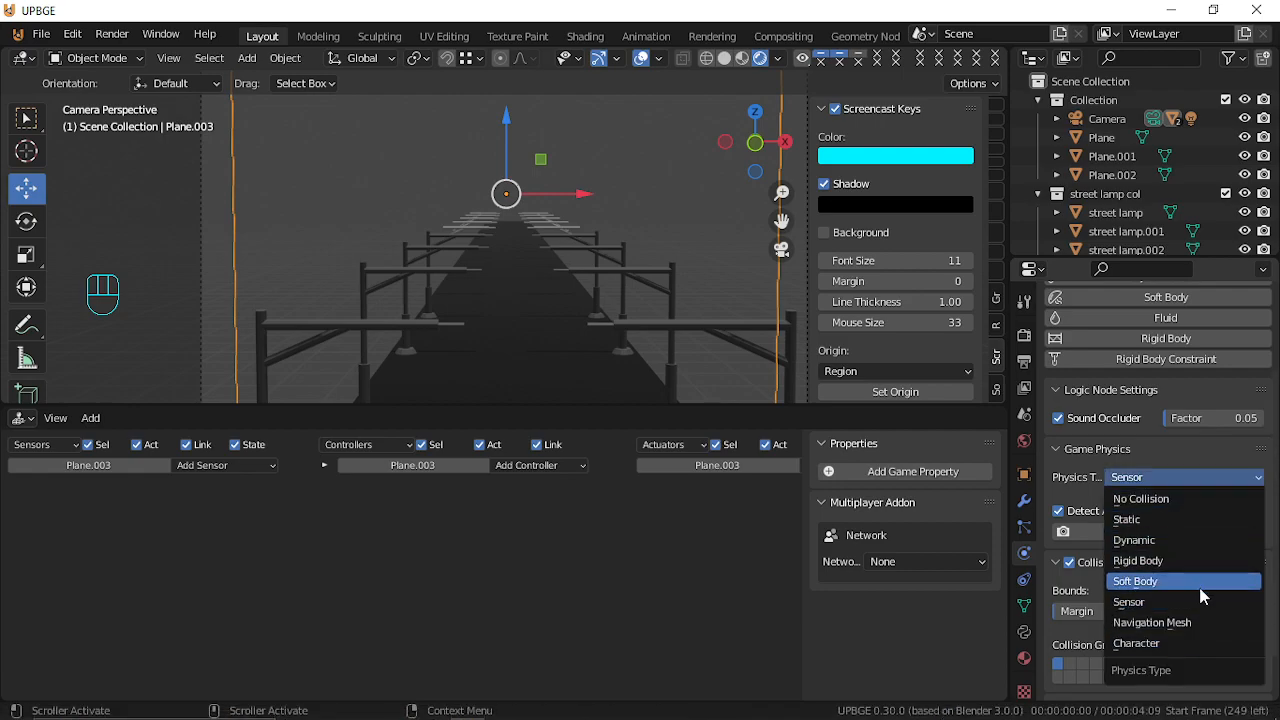
left_click(1201, 505)
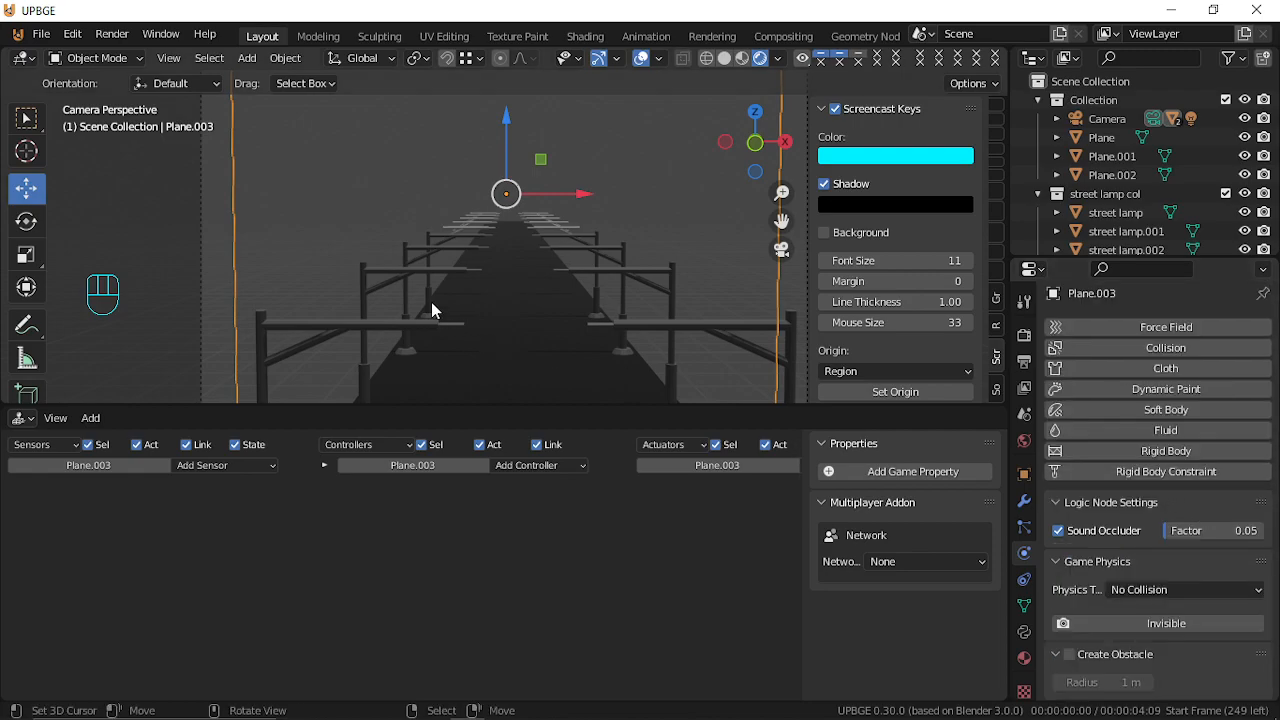
key("p")
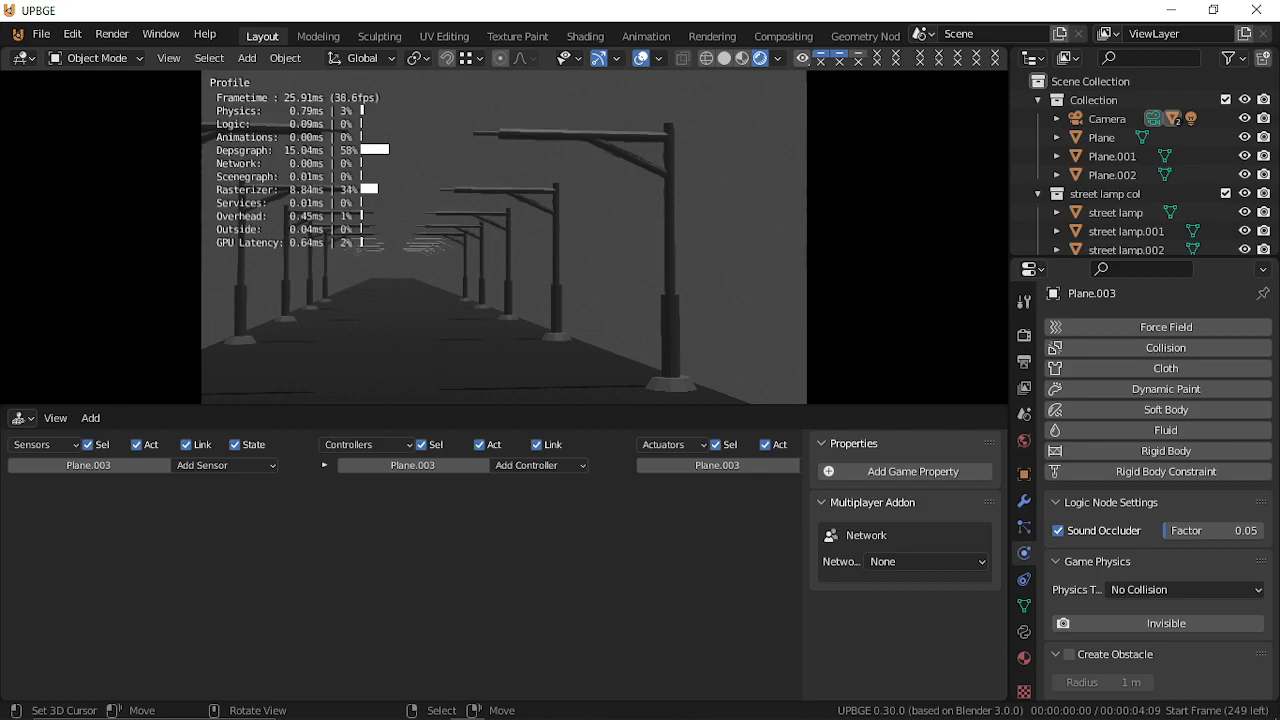
key("Escape")
Set the upright plane's physics type to Static with Actor and Ghost enabled, and test-run the game.
left_click(1176, 589)
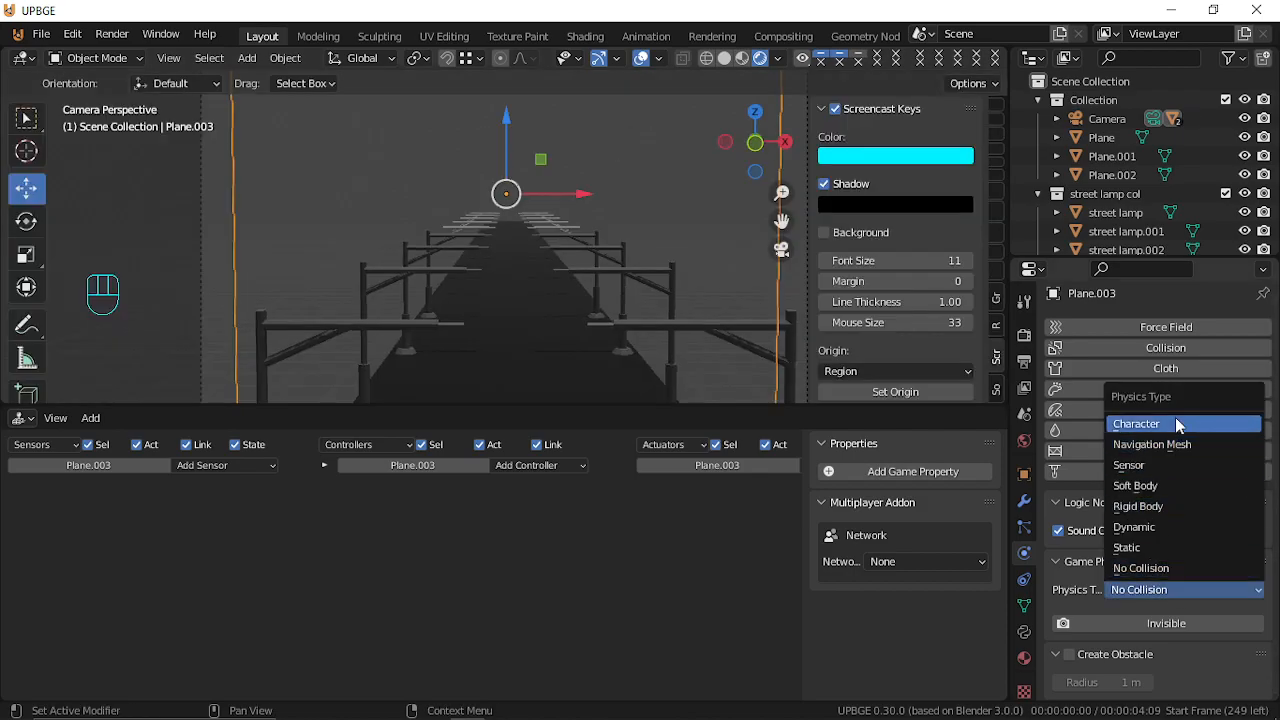
left_click(1172, 547)
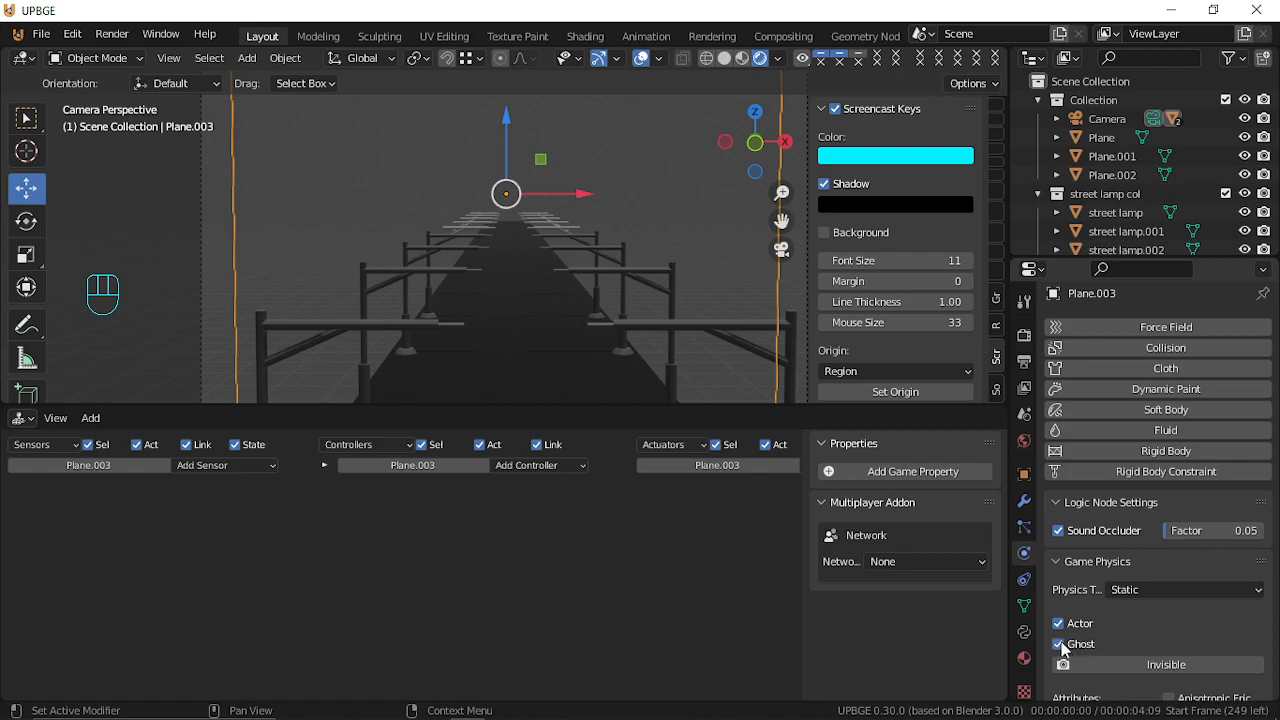
key("p")
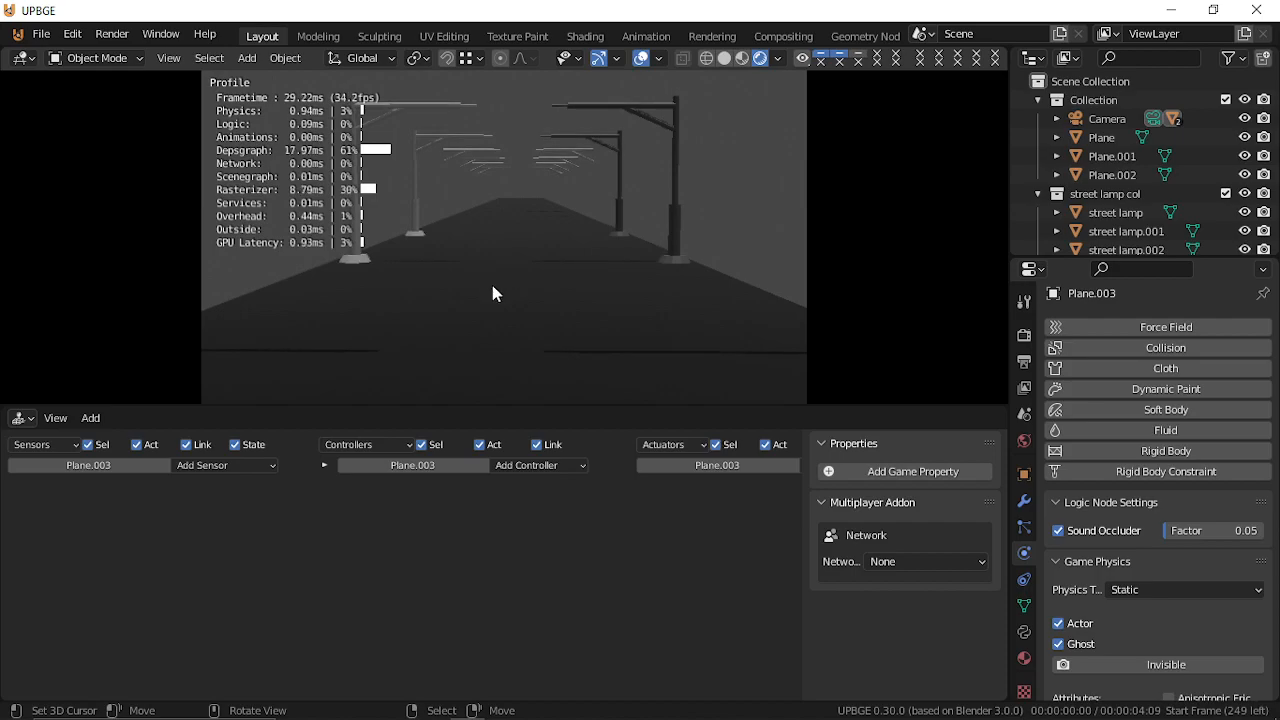
key("Escape")
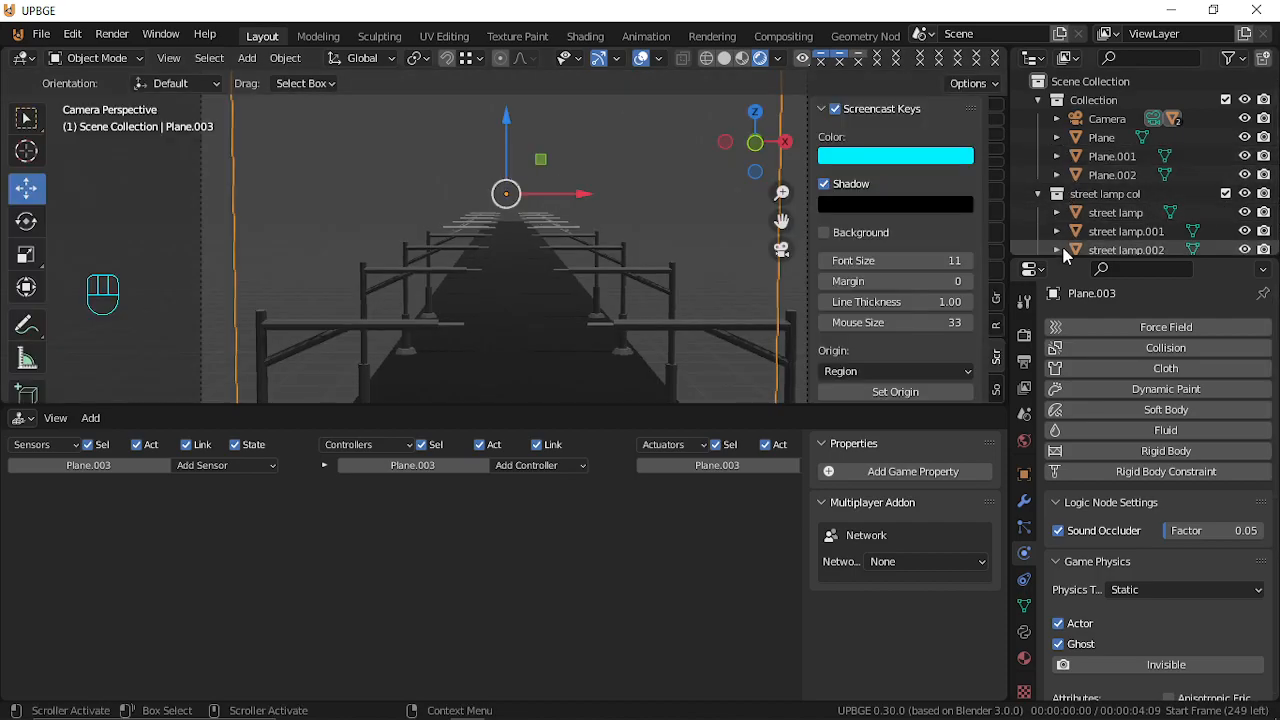
Enlarge the outliner to full window and look through the list of street lamp objects.
left_click_drag(1074, 255, 1075, 655)
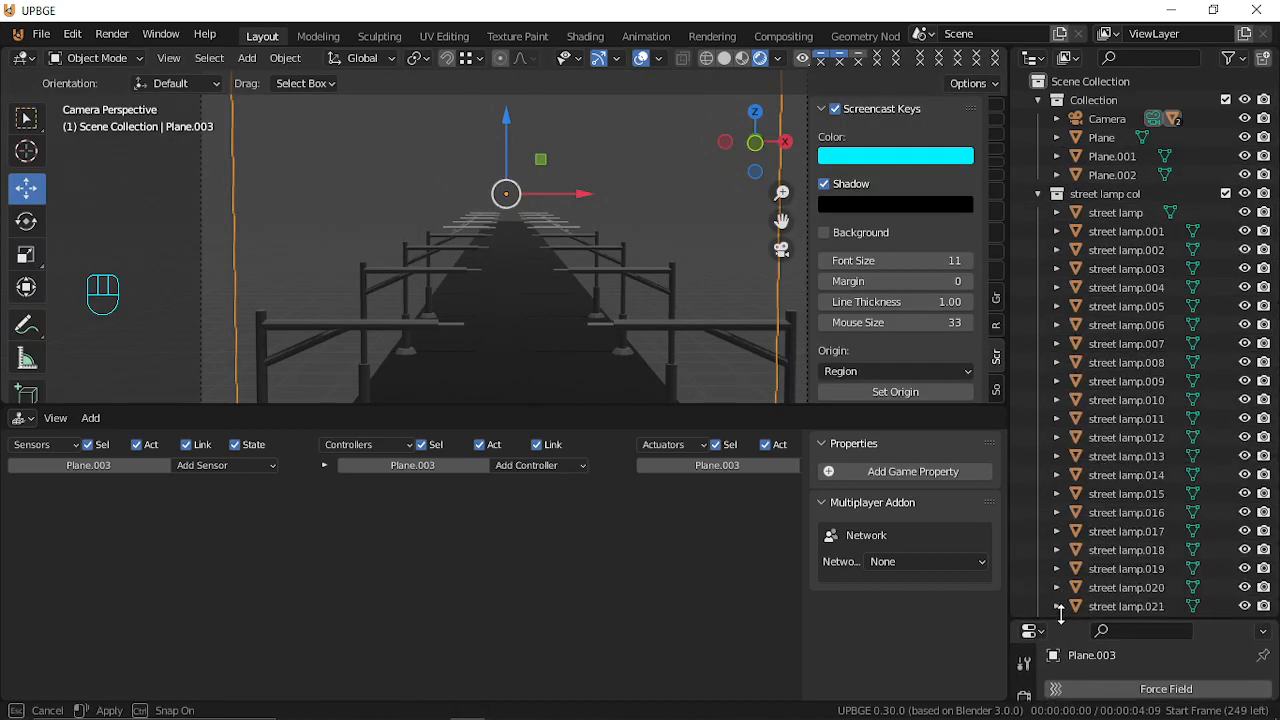
scroll(1080, 527, "down", 3)
scroll(1078, 527, "down", 8)
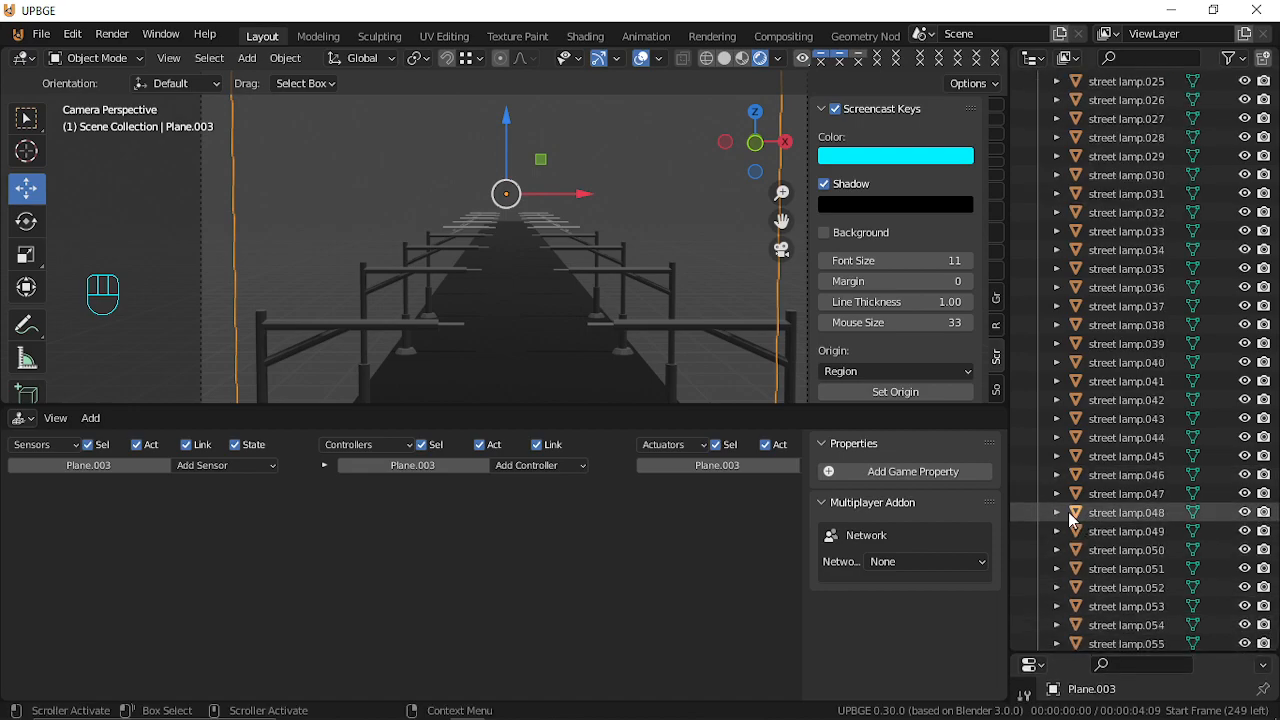
key("ctrl+space")
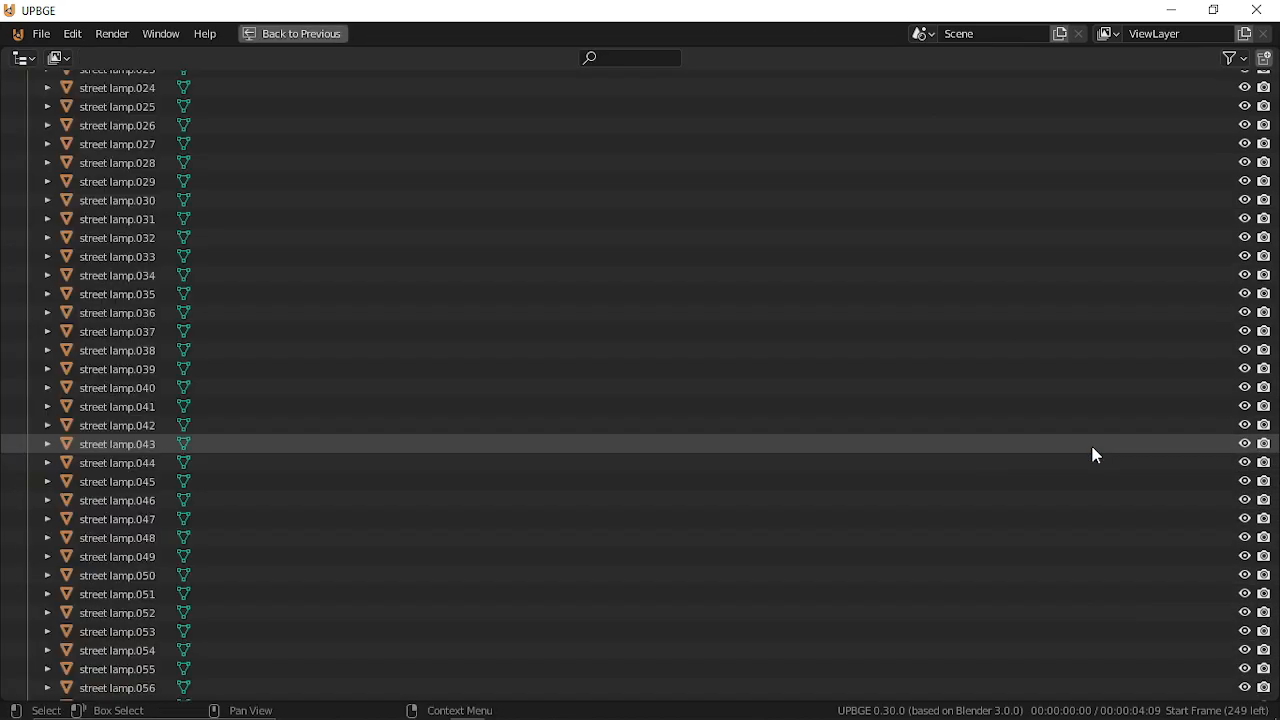
scroll(1094, 453, "down", 20)
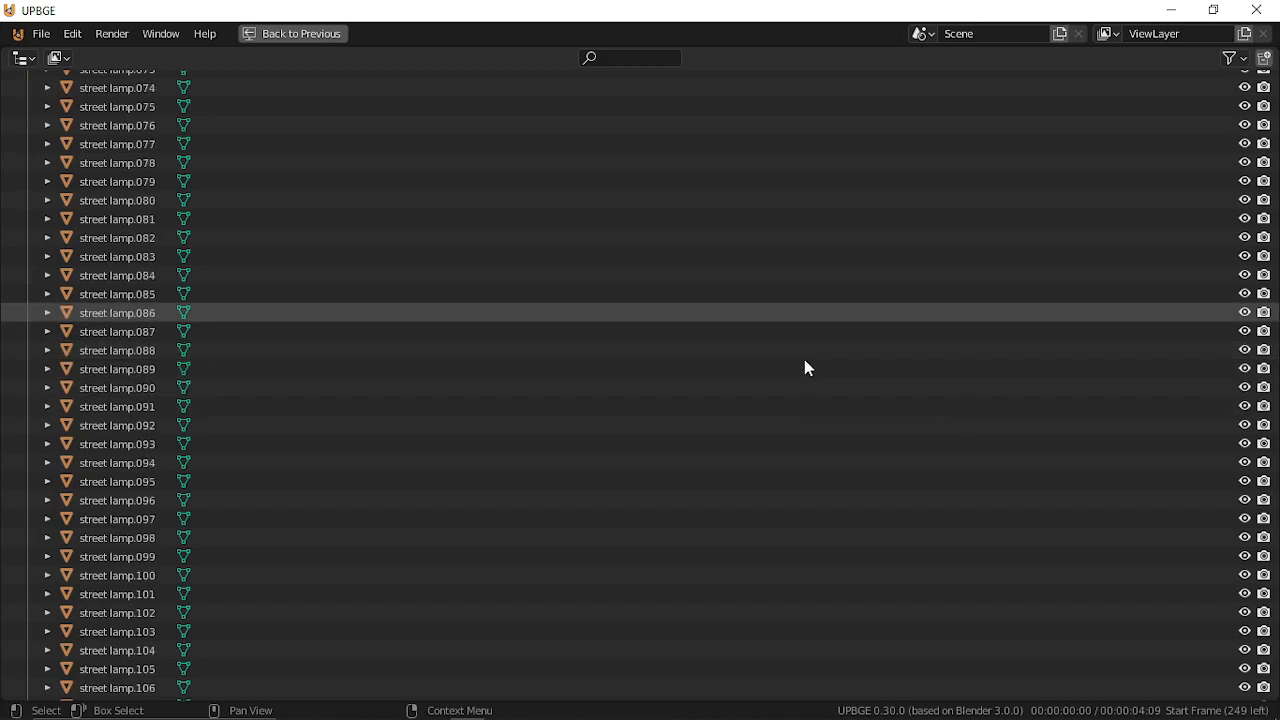
Look through the street lamp list to its last entries, return to its start and restore the normal layout.
scroll(806, 368, "down", 15)
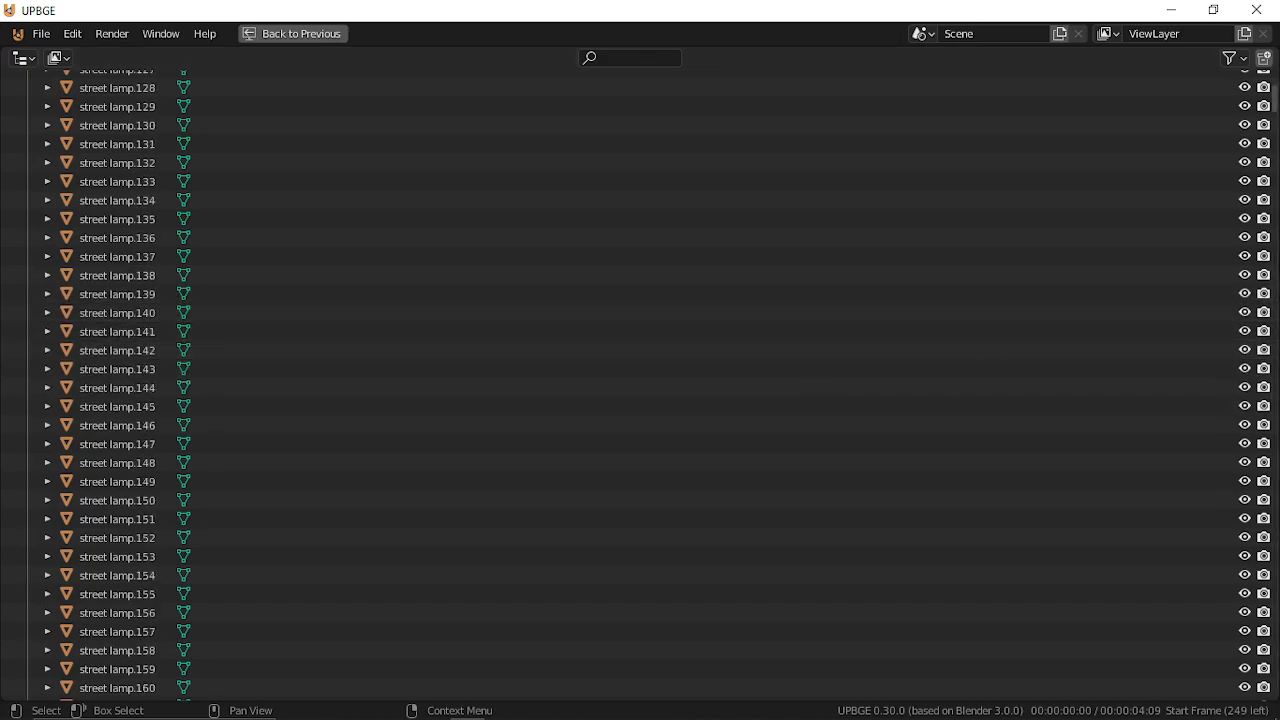
left_click_drag(1277, 104, 1277, 690)
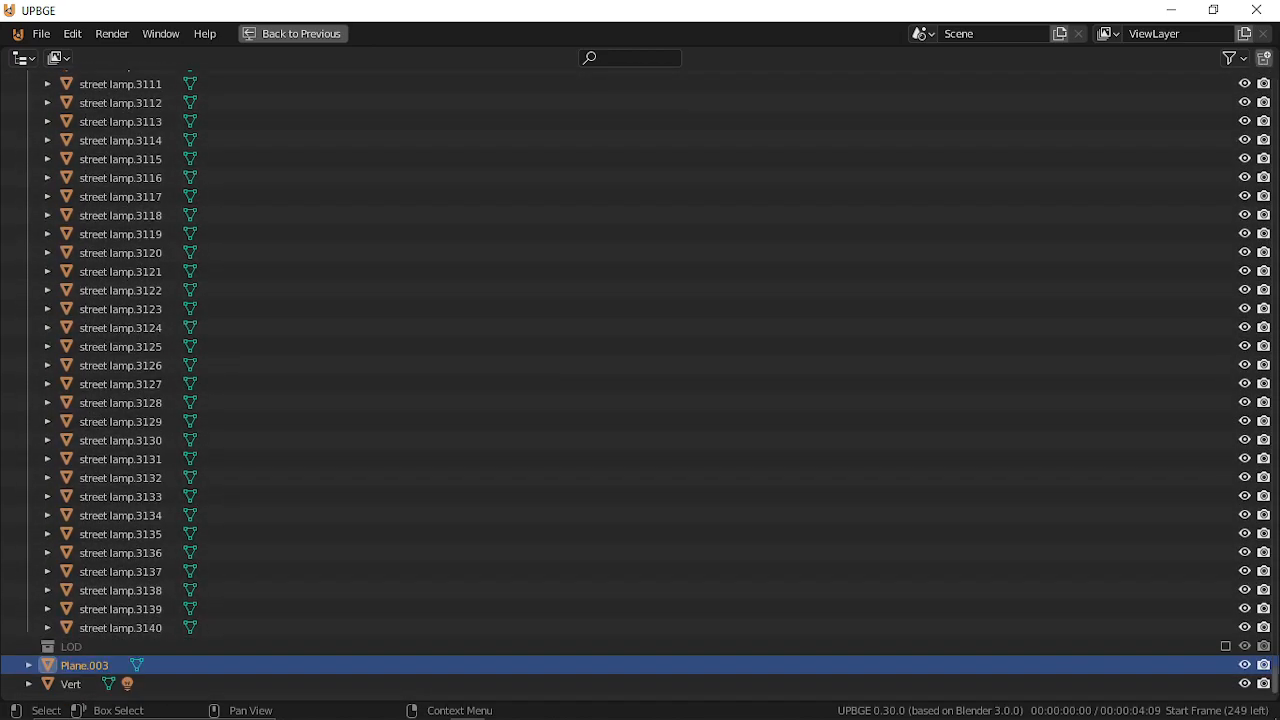
mouse_move(212, 714)
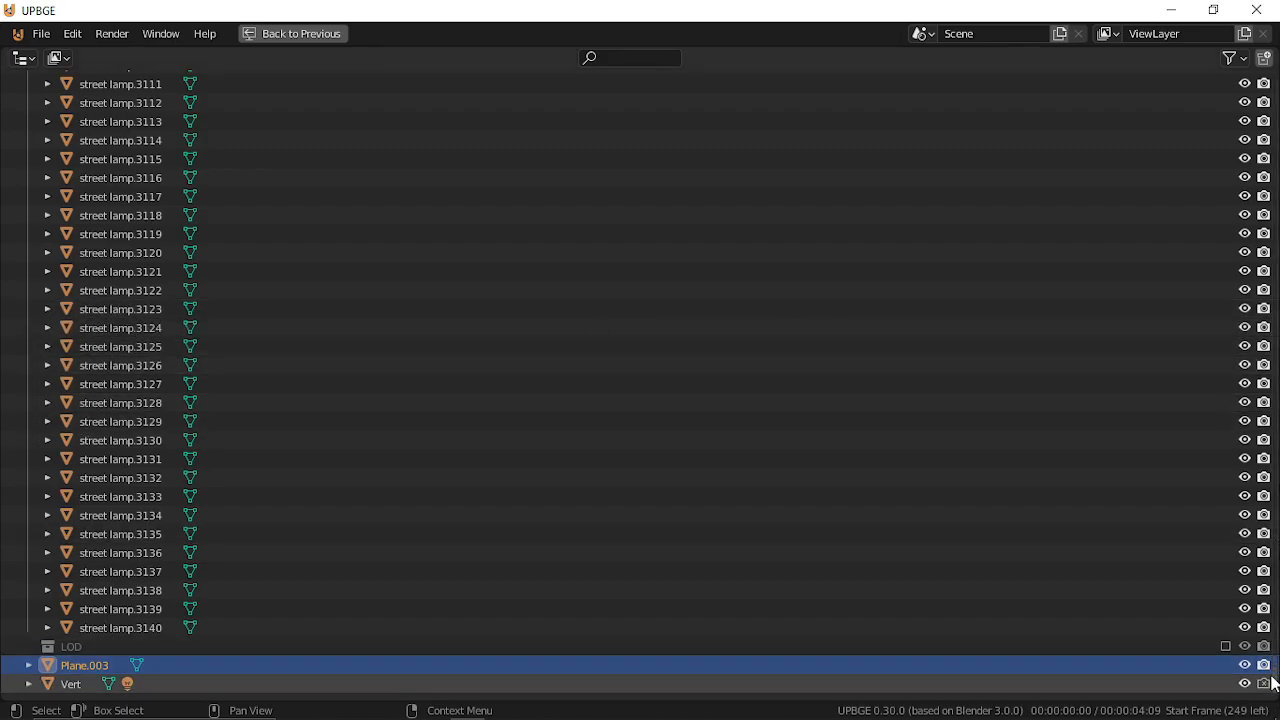
left_click_drag(1275, 684, 1260, 72)
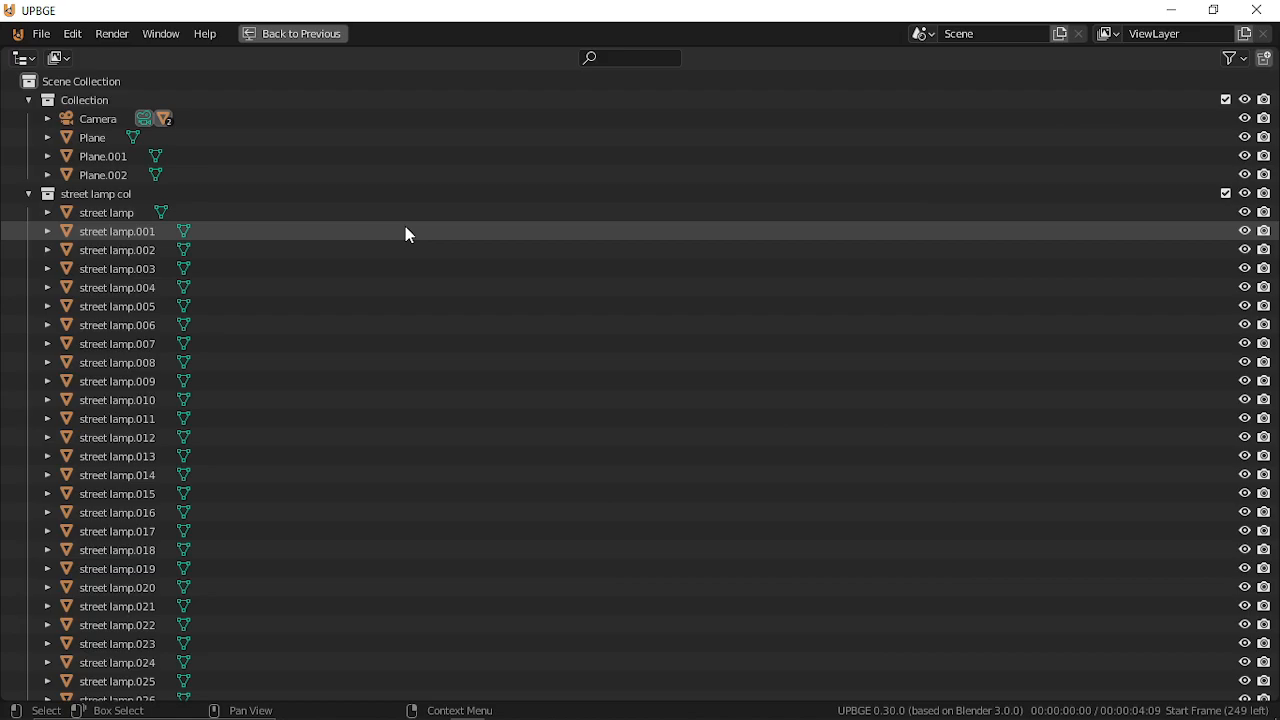
key("ctrl+space")
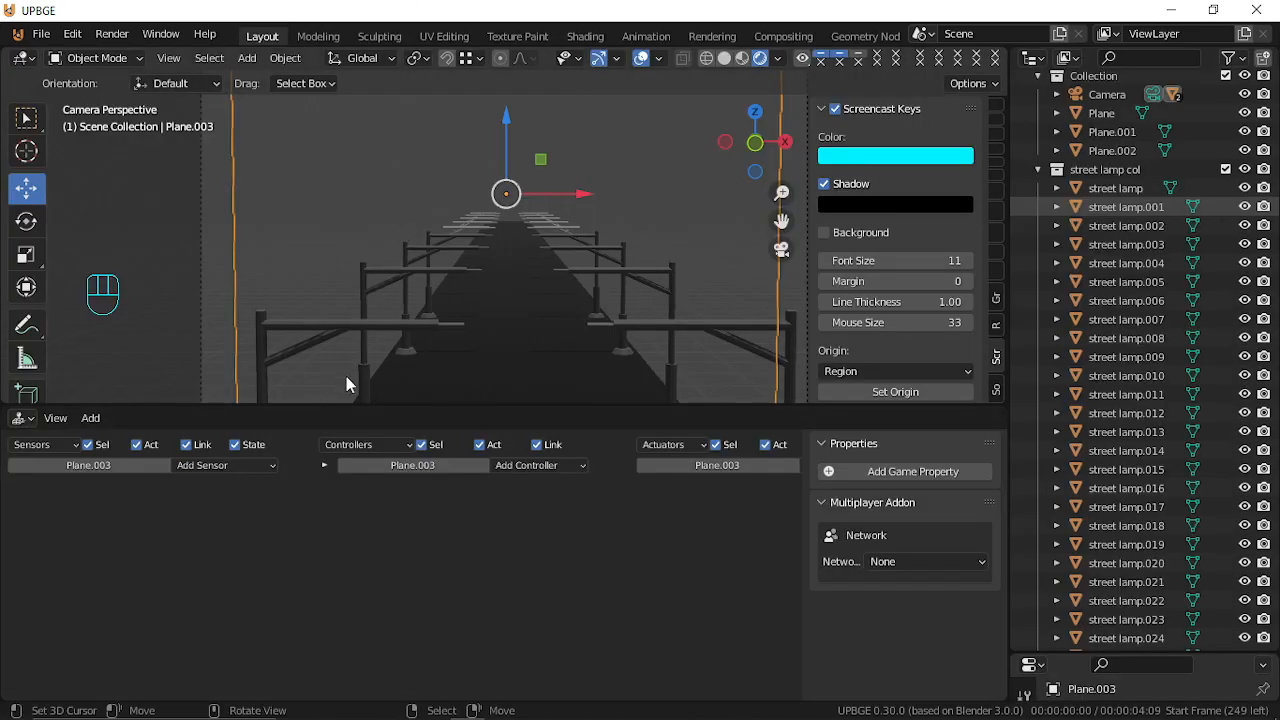
Look around the lamp-lined road with walk navigation and cancel back to the original camera view.
key("shift+grave")
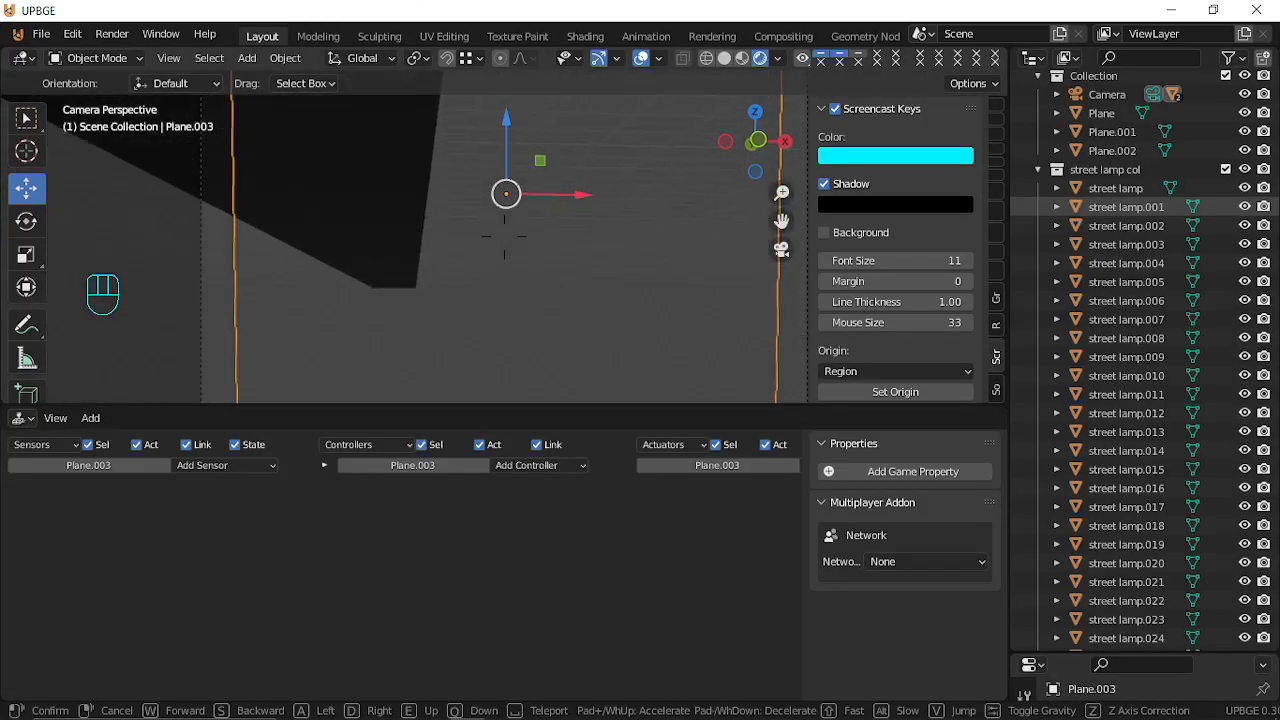
key("w")
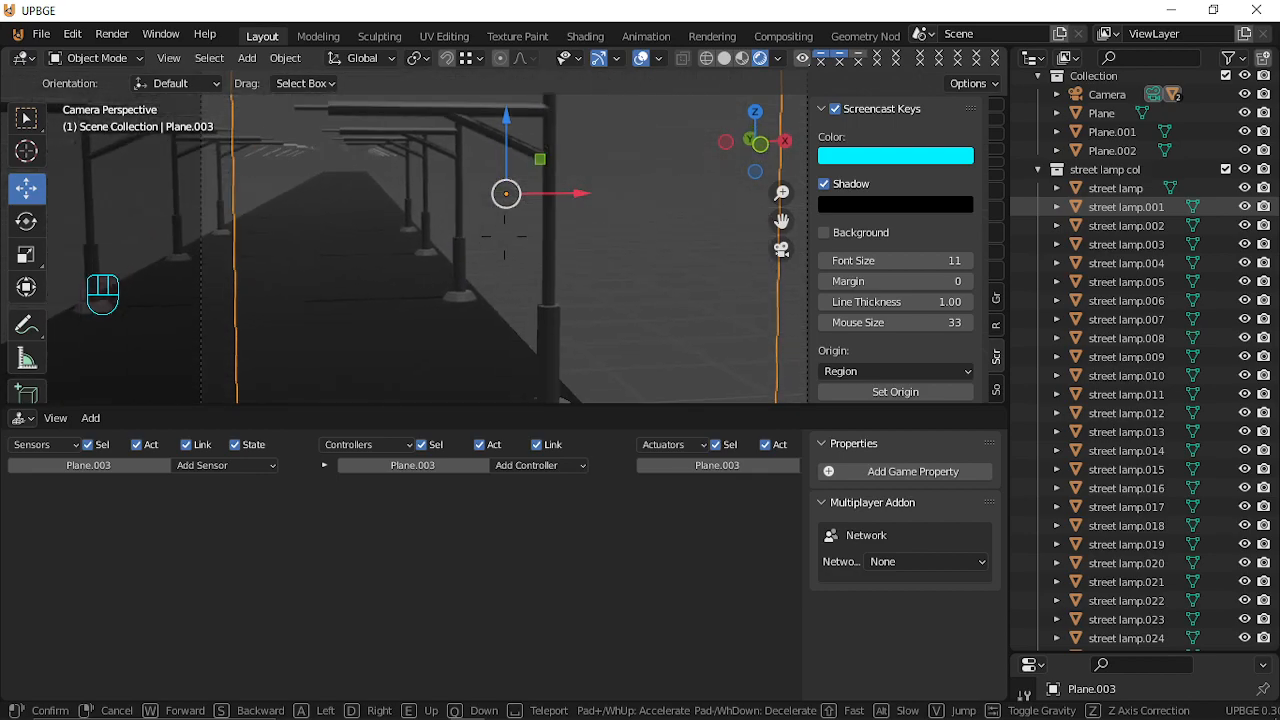
right_click(504, 237)
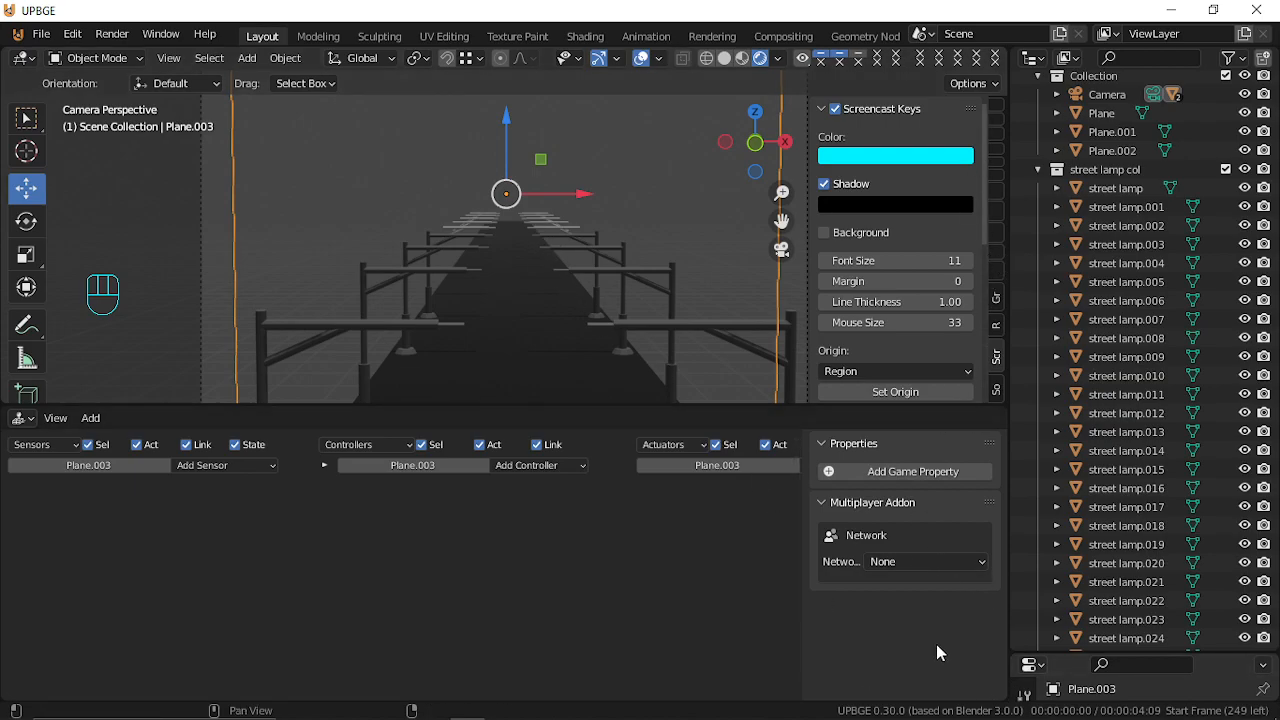
Enlarge the properties editor and set the Depth of Field denoise amount to 0.74 in the render settings.
left_click_drag(1100, 664, 1080, 170)
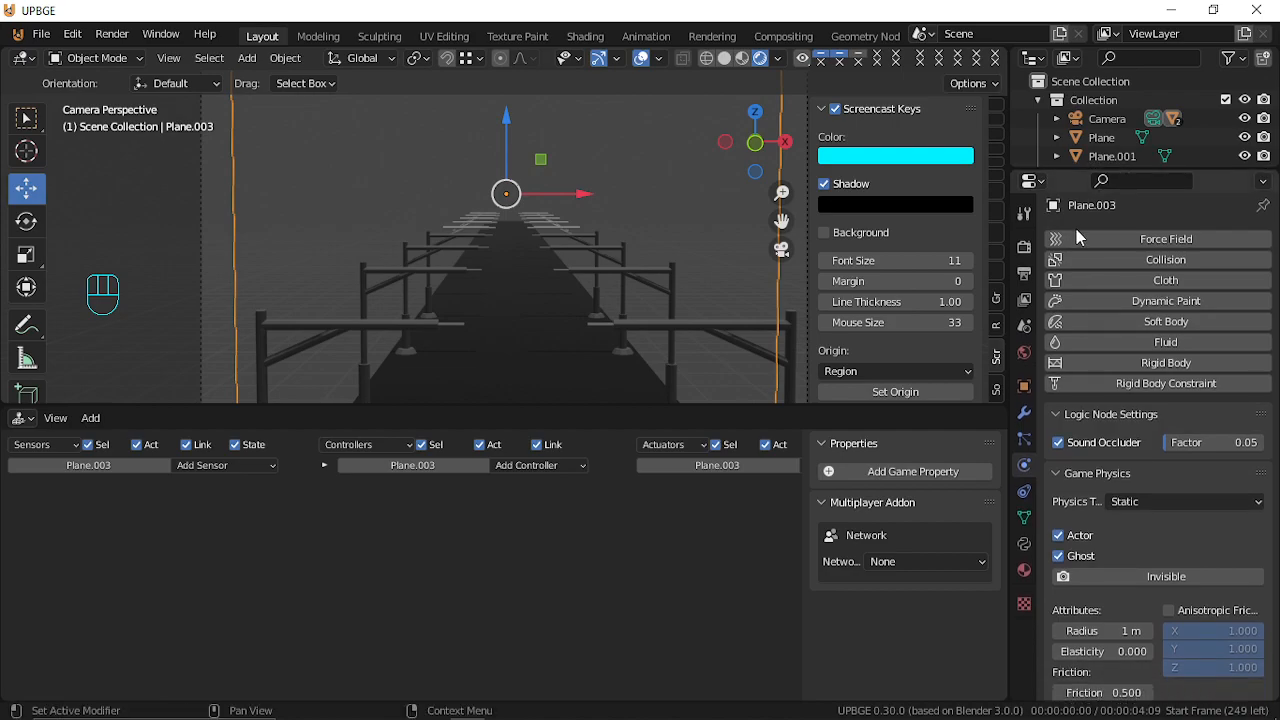
left_click(1026, 247)
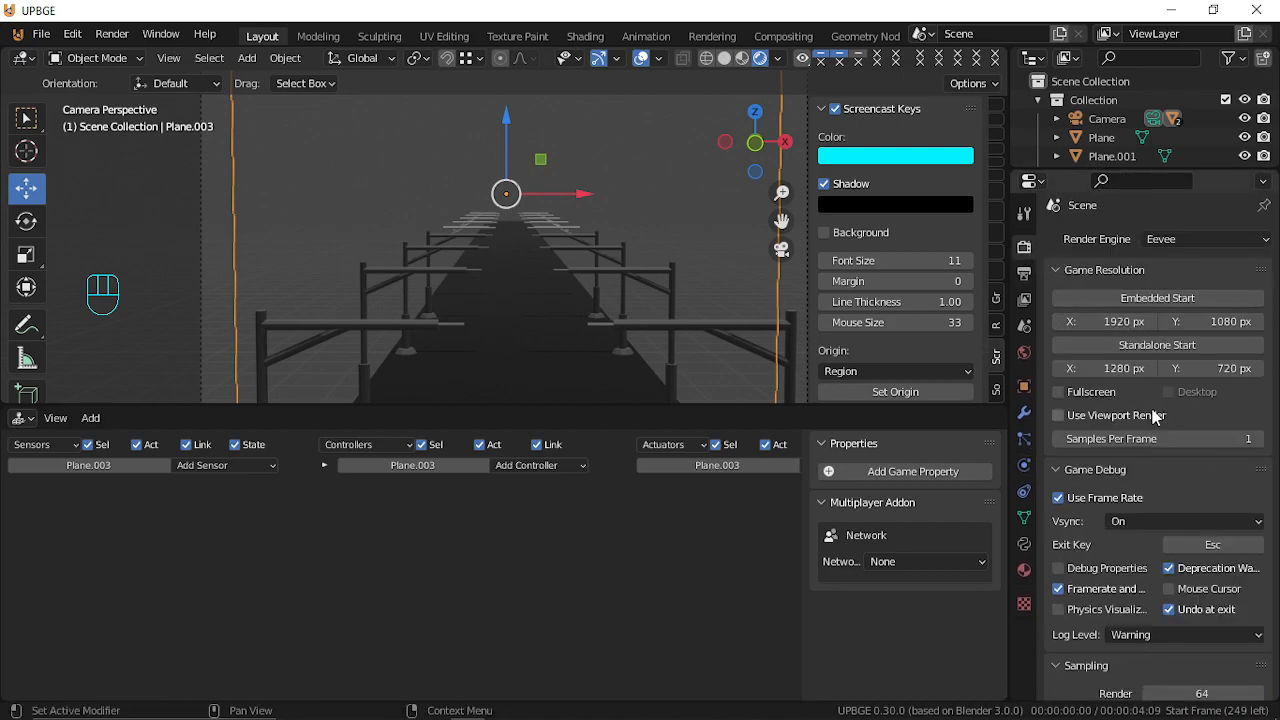
scroll(1153, 415, "down", 10)
scroll(1120, 489, "down", 6)
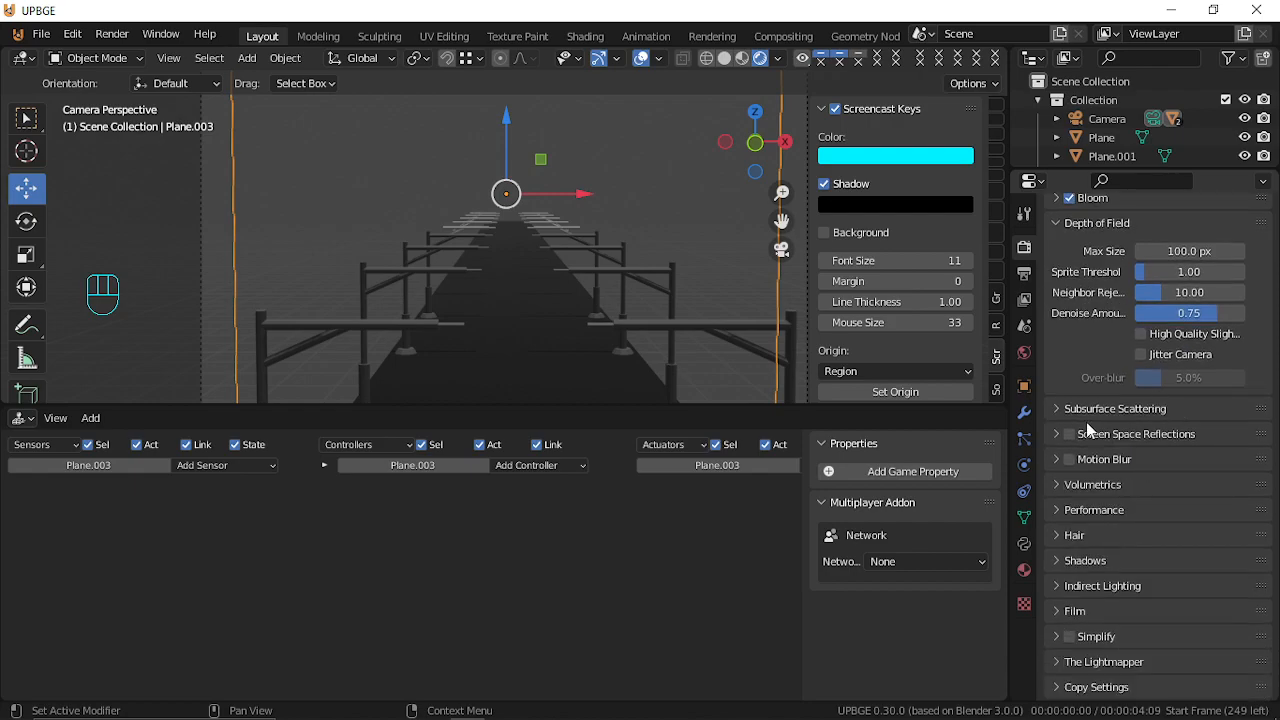
scroll(1100, 308, "up", 2)
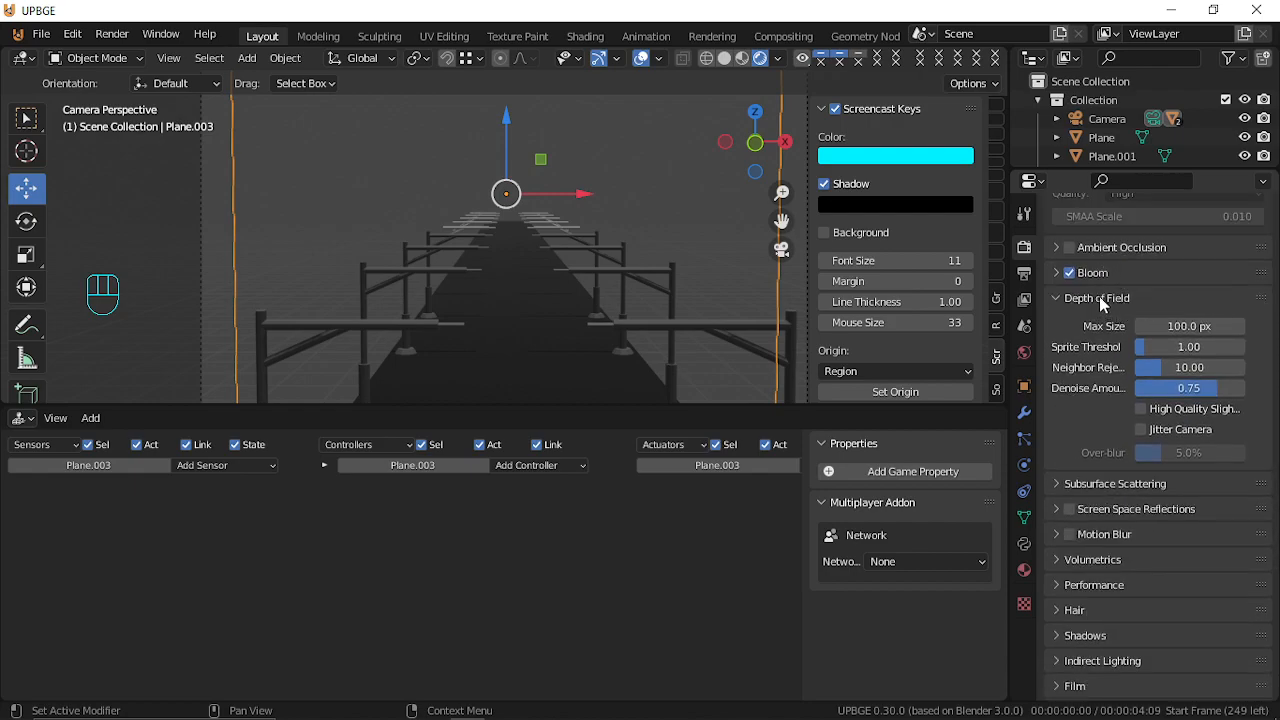
mouse_move(1190, 392)
left_mouse_down()
mouse_move(1207, 390)
mouse_move(1193, 390)
left_mouse_up()
mouse_move(1189, 326)
left_mouse_down()
mouse_move(1204, 326)
mouse_move(1172, 331)
left_mouse_up()
left_click_drag(1181, 396, 1218, 396)
left_click(1158, 485)
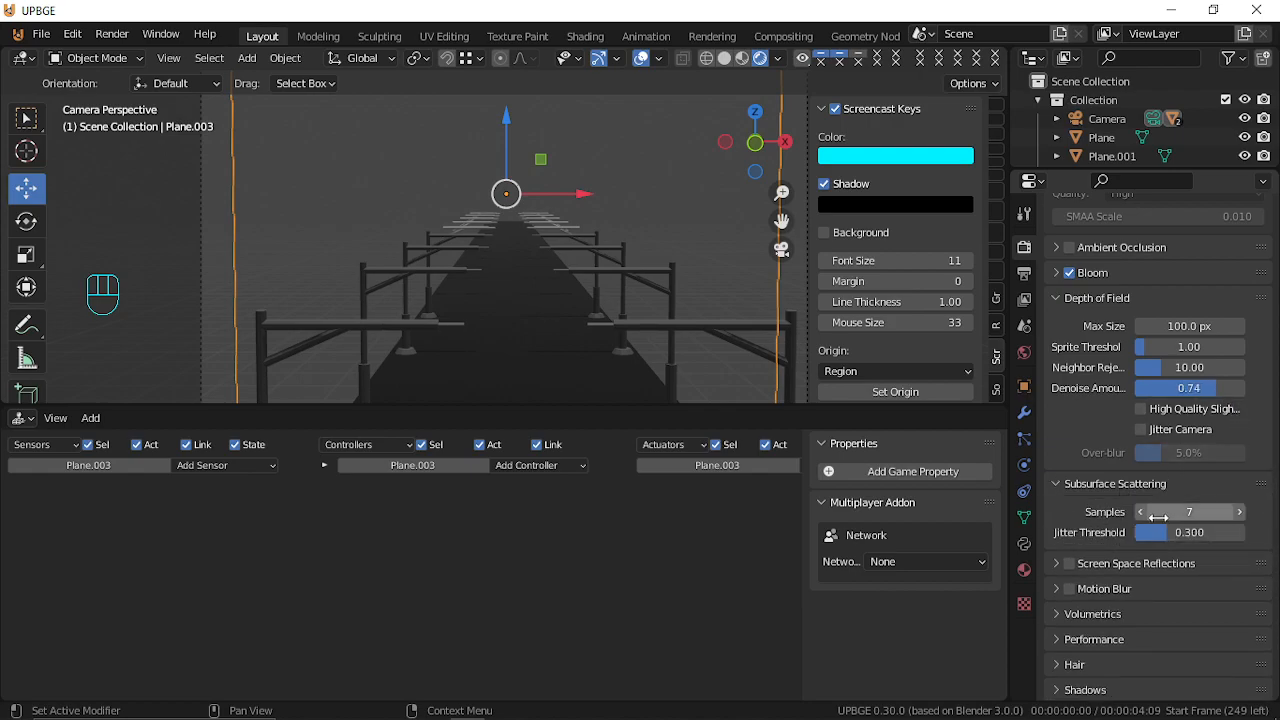
left_click(1126, 485)
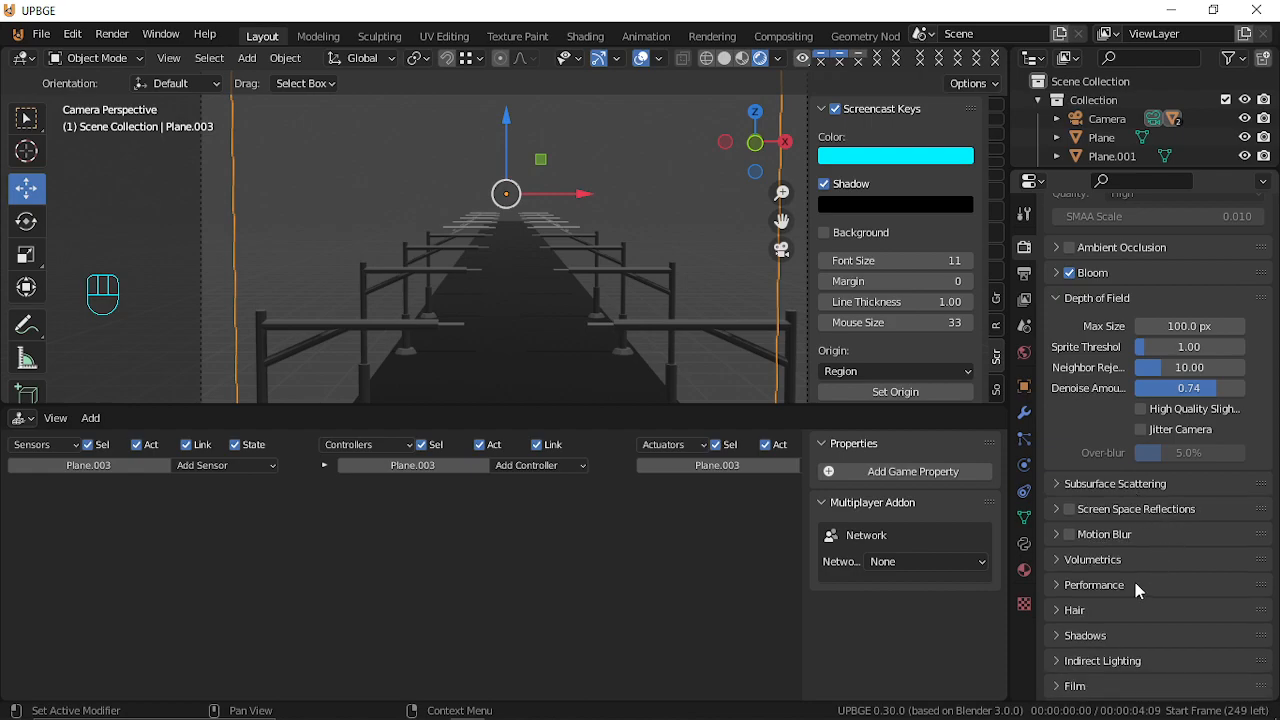
Set both the cube size and the cascade size of the shadows to 4096 px.
scroll(1126, 588, "down", 3)
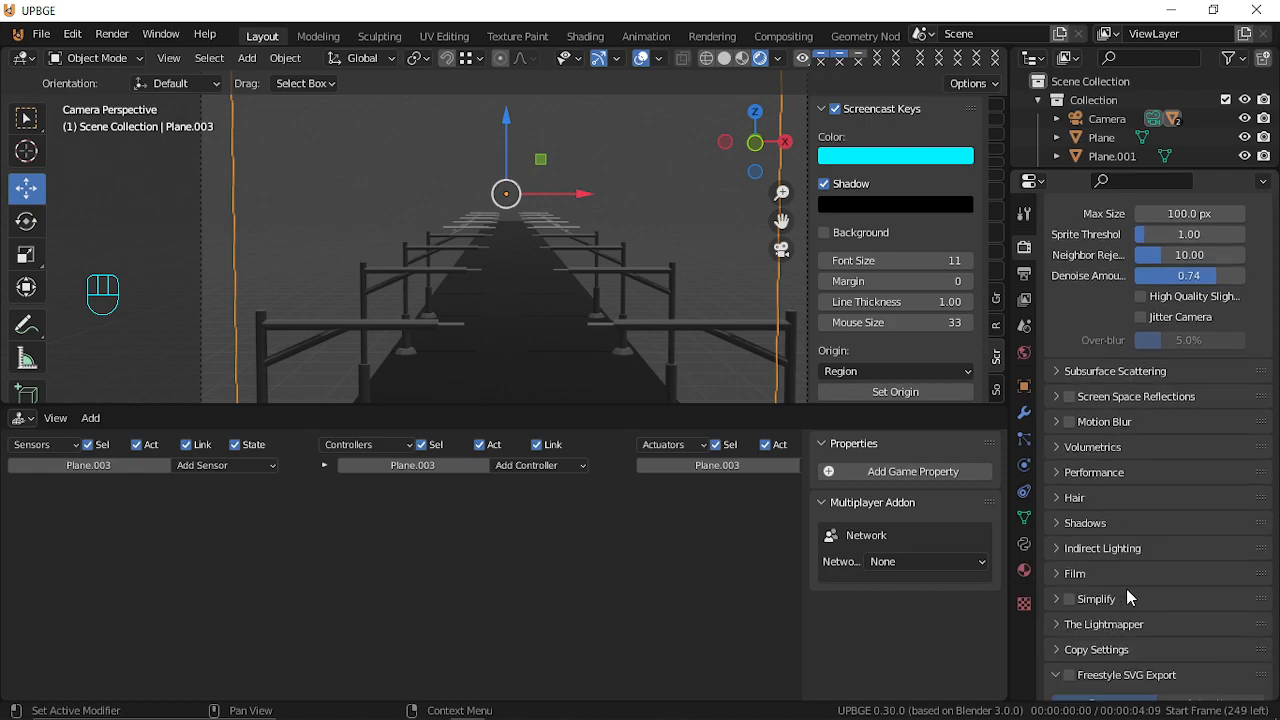
left_click(1112, 526)
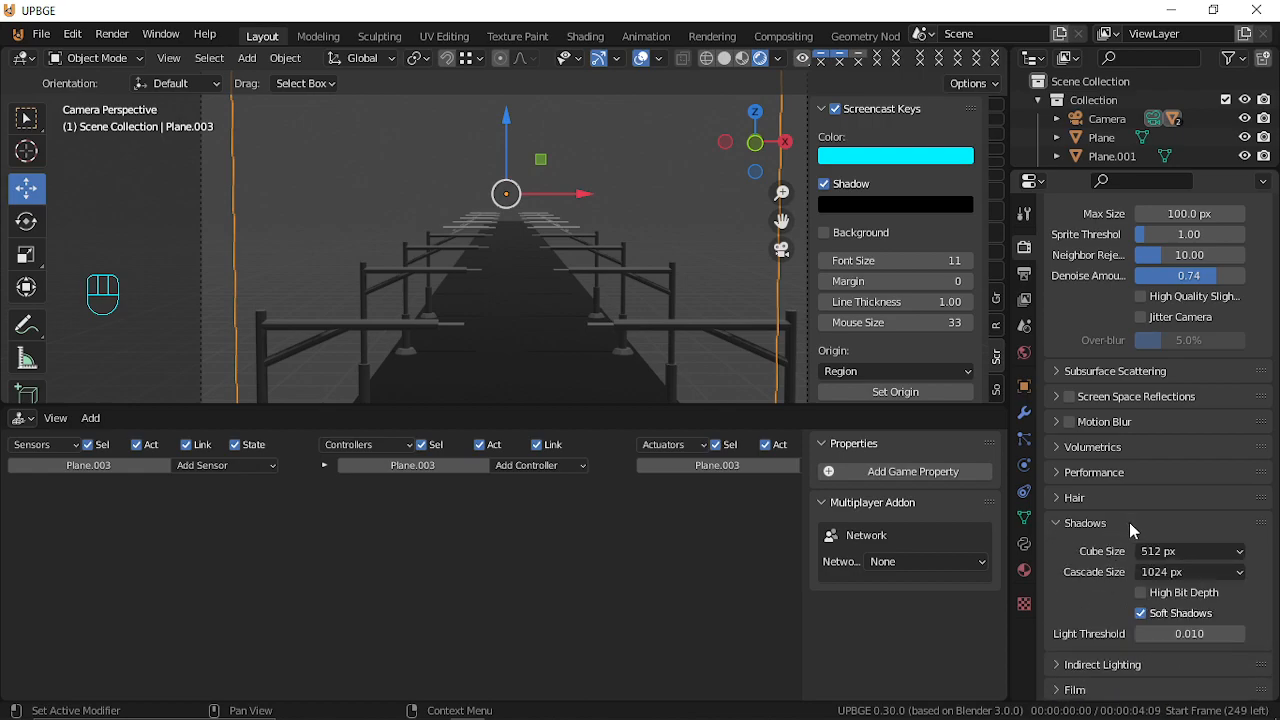
left_click(1185, 551)
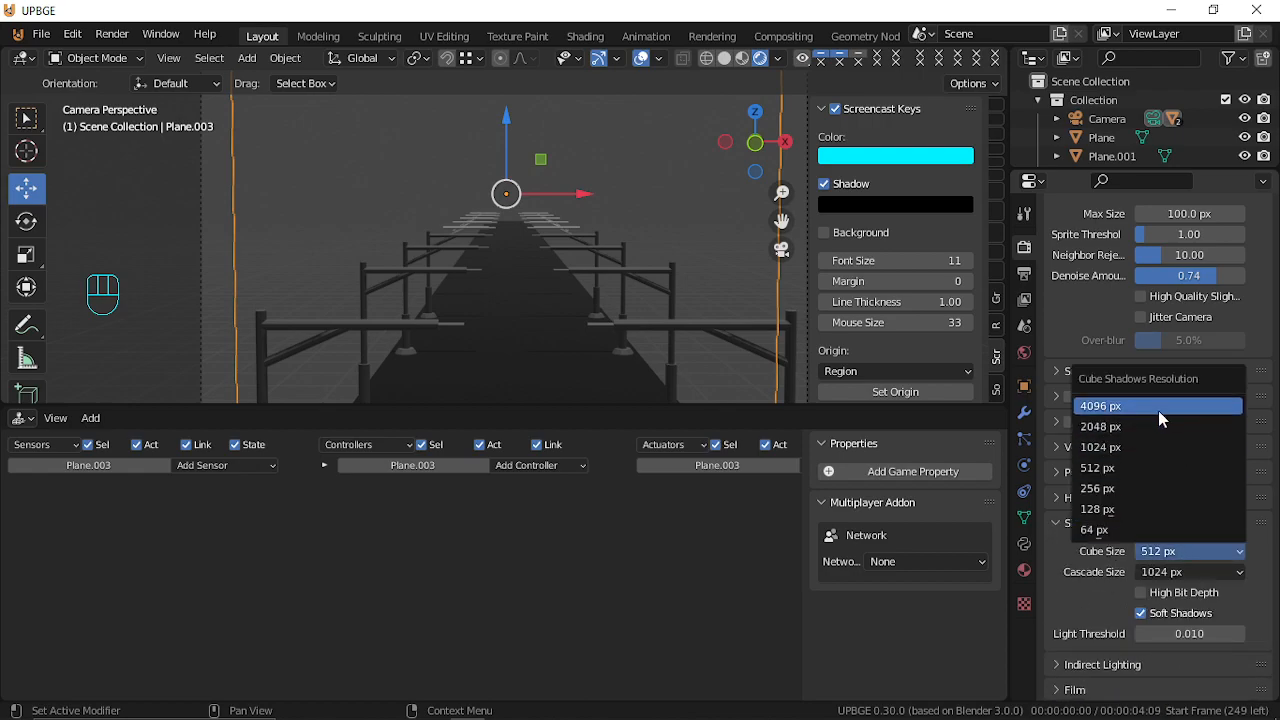
left_click(1160, 406)
left_click(1175, 572)
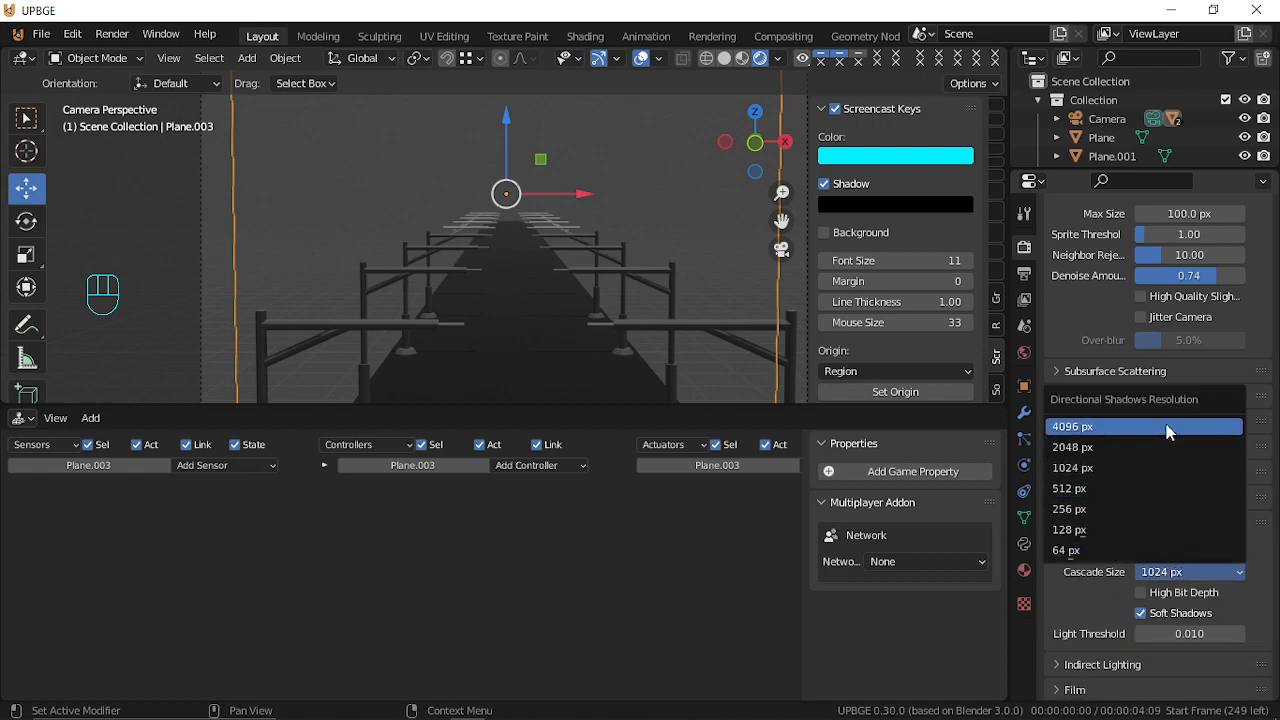
left_click(1166, 424)
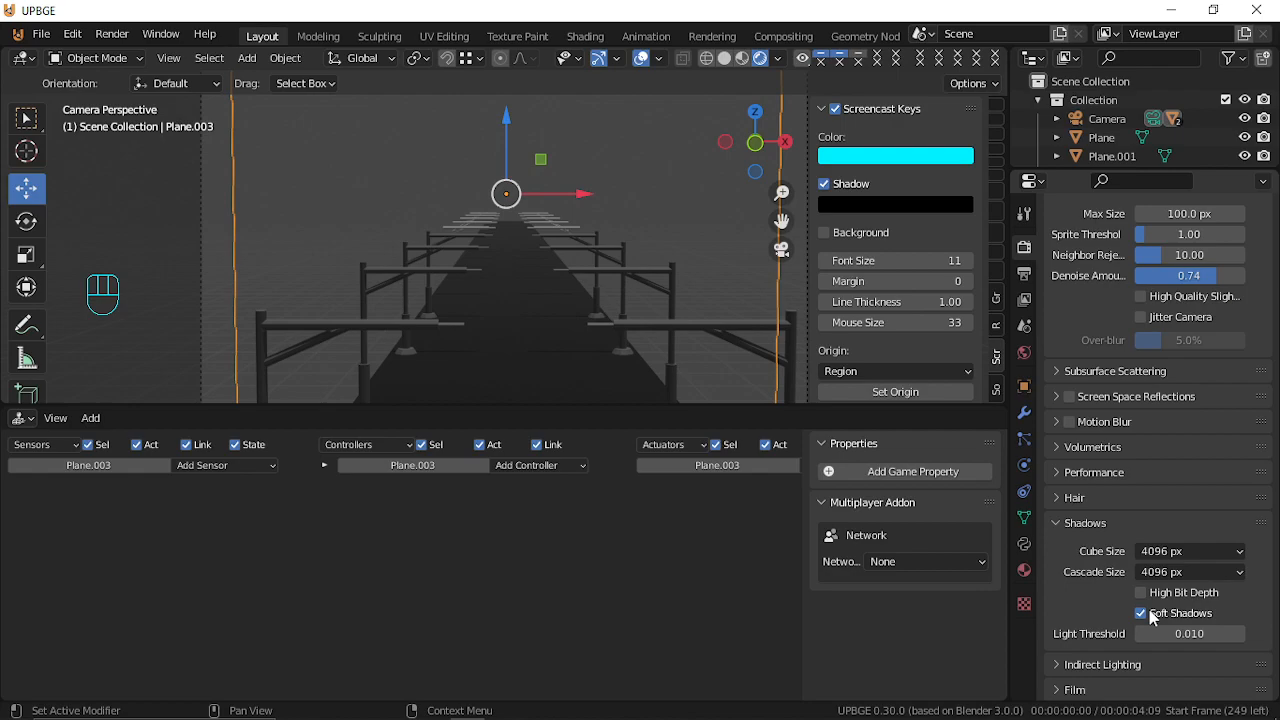
left_click(1077, 524)
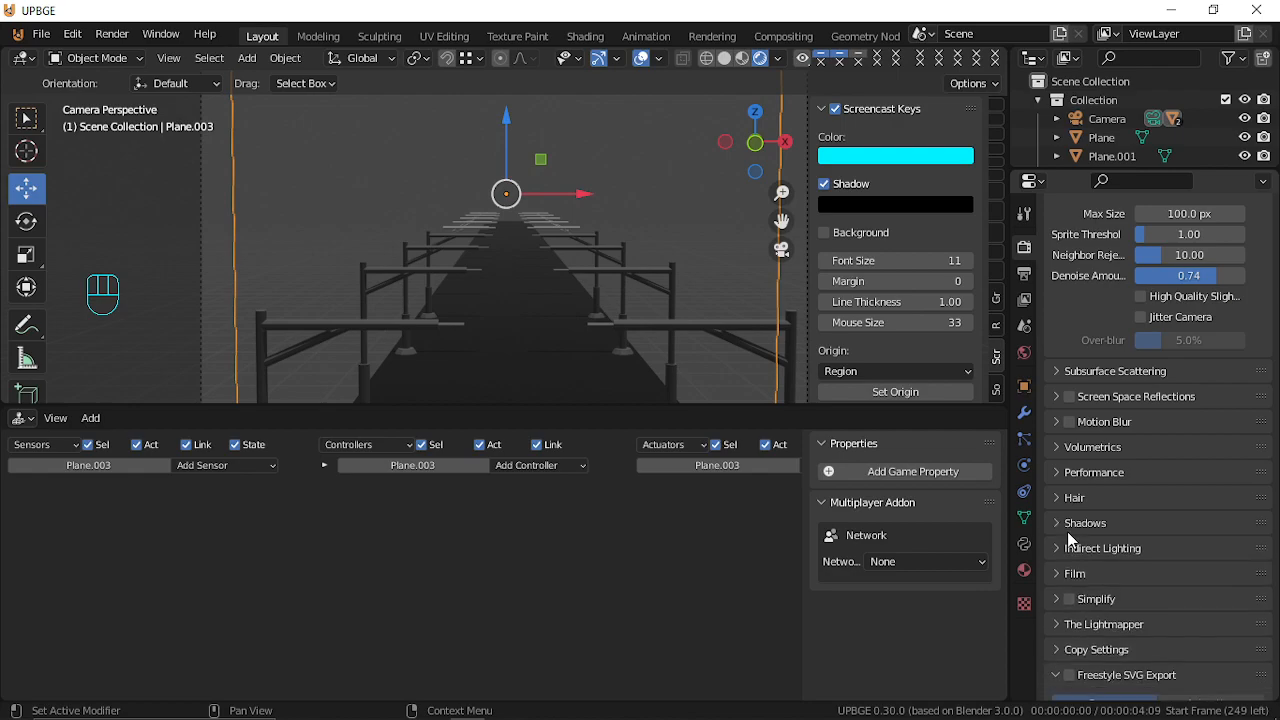
Enable Simplify with viewport max child particles 0.592, volume resolution 0.608 and render max child particles 0.517.
left_click(1154, 548)
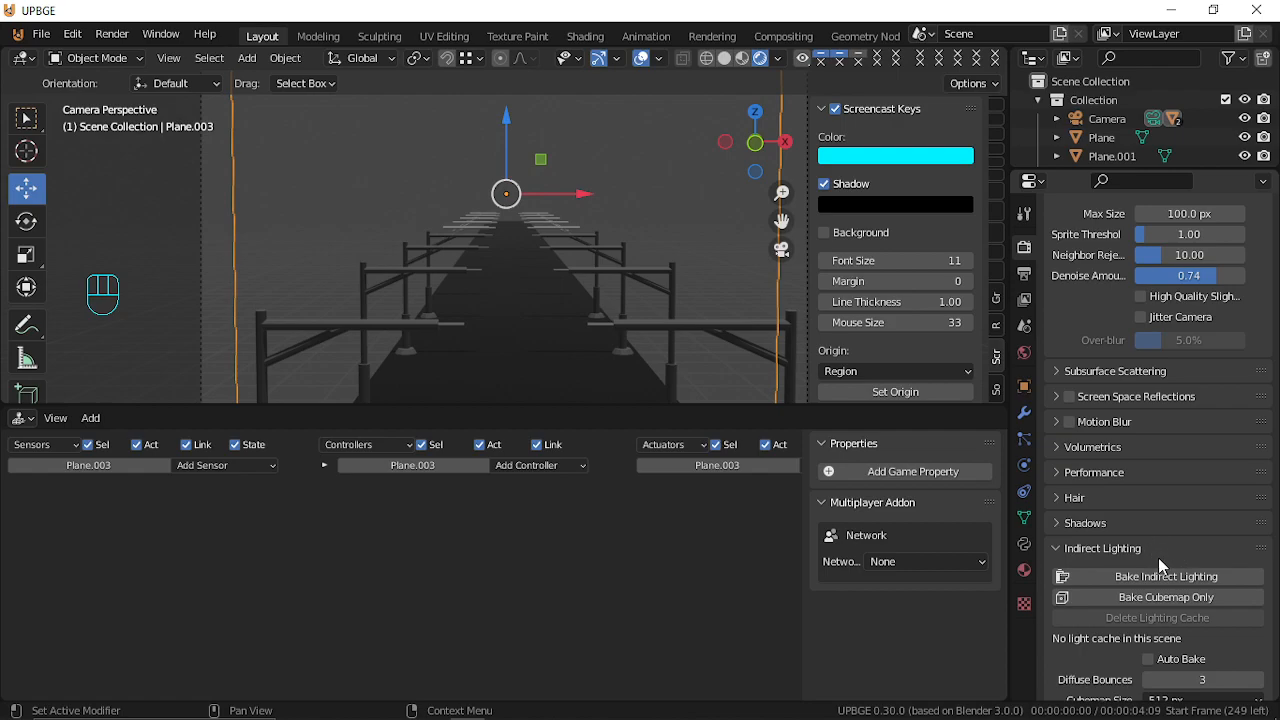
left_click(1072, 549)
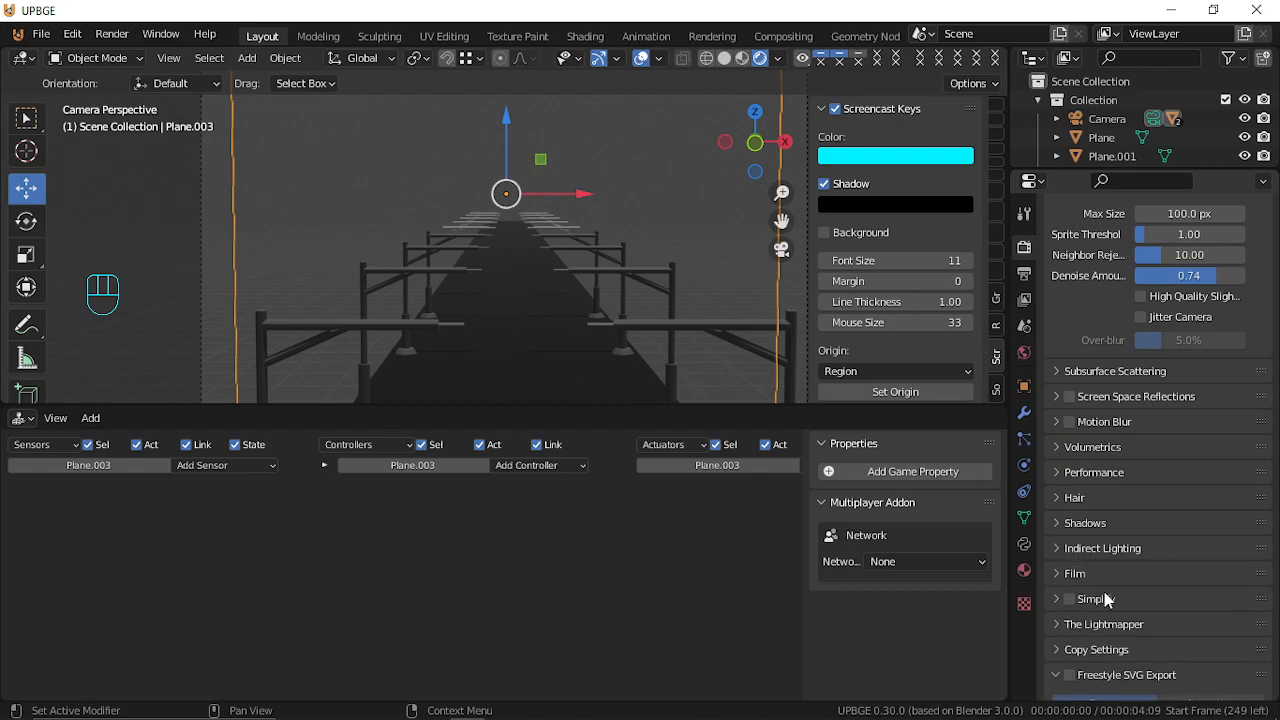
left_click(1082, 577)
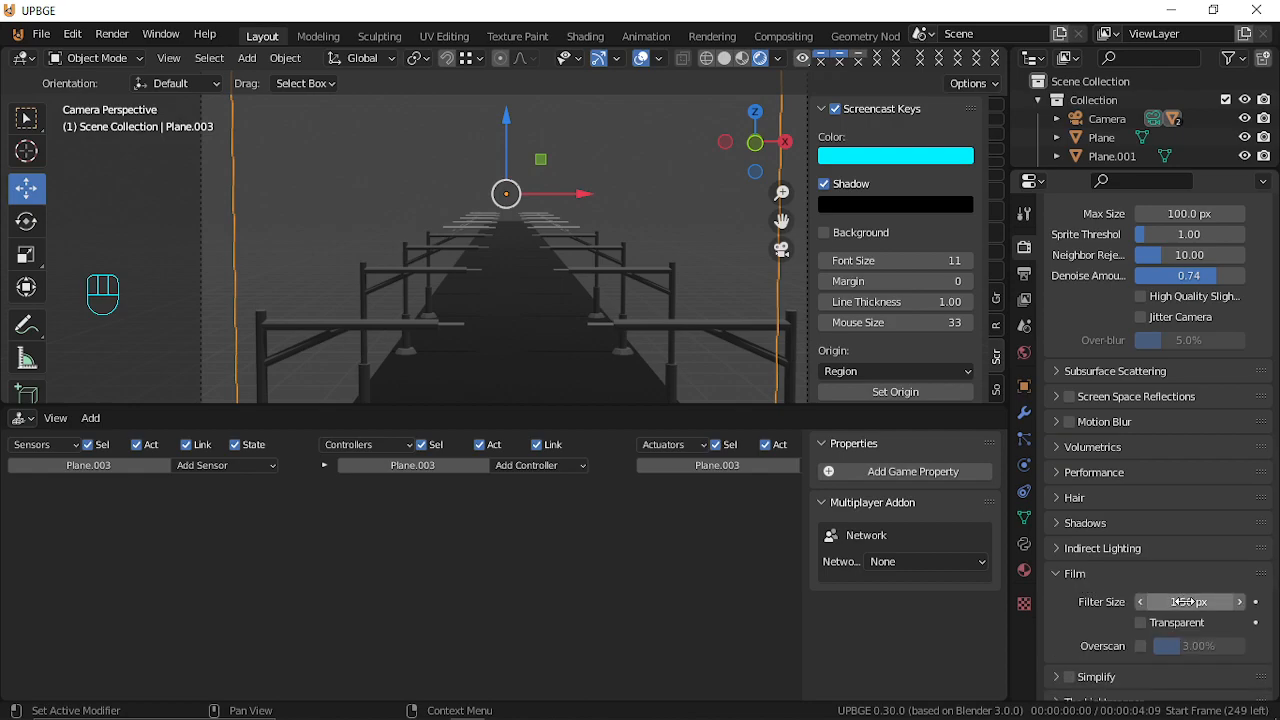
left_click(1072, 575)
scroll(1101, 592, "down", 3)
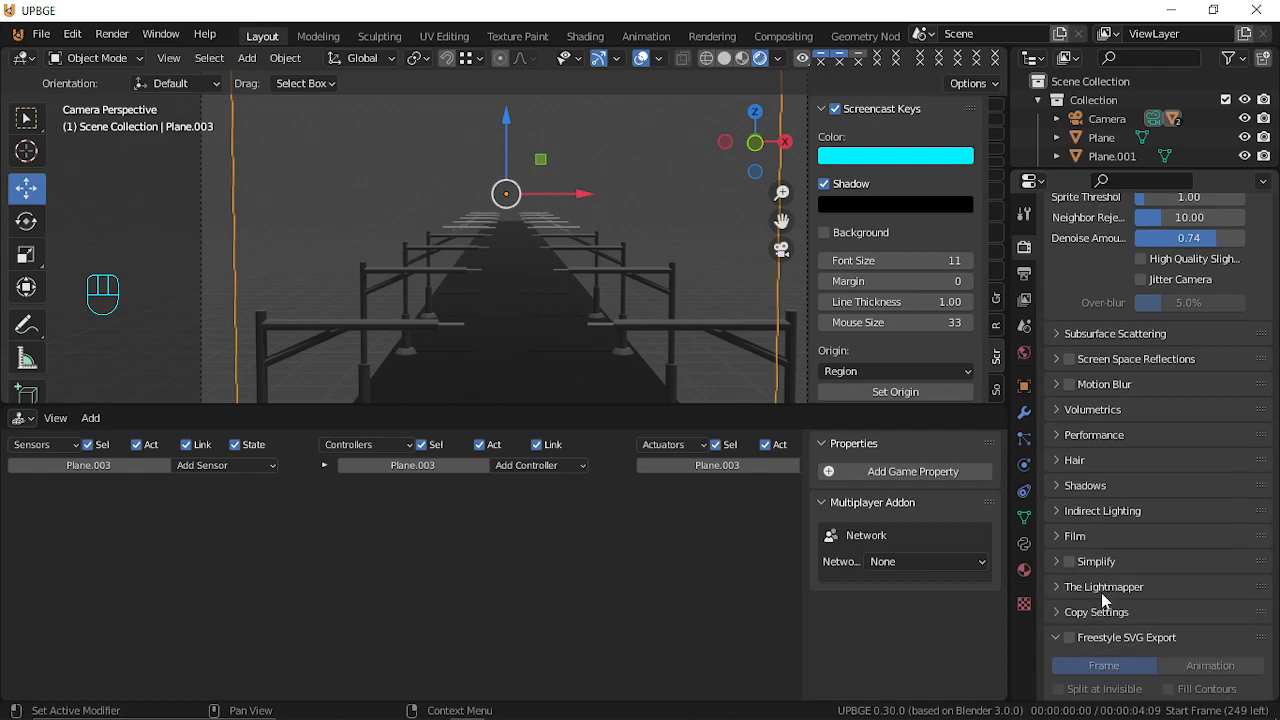
scroll(1105, 595, "down", 1)
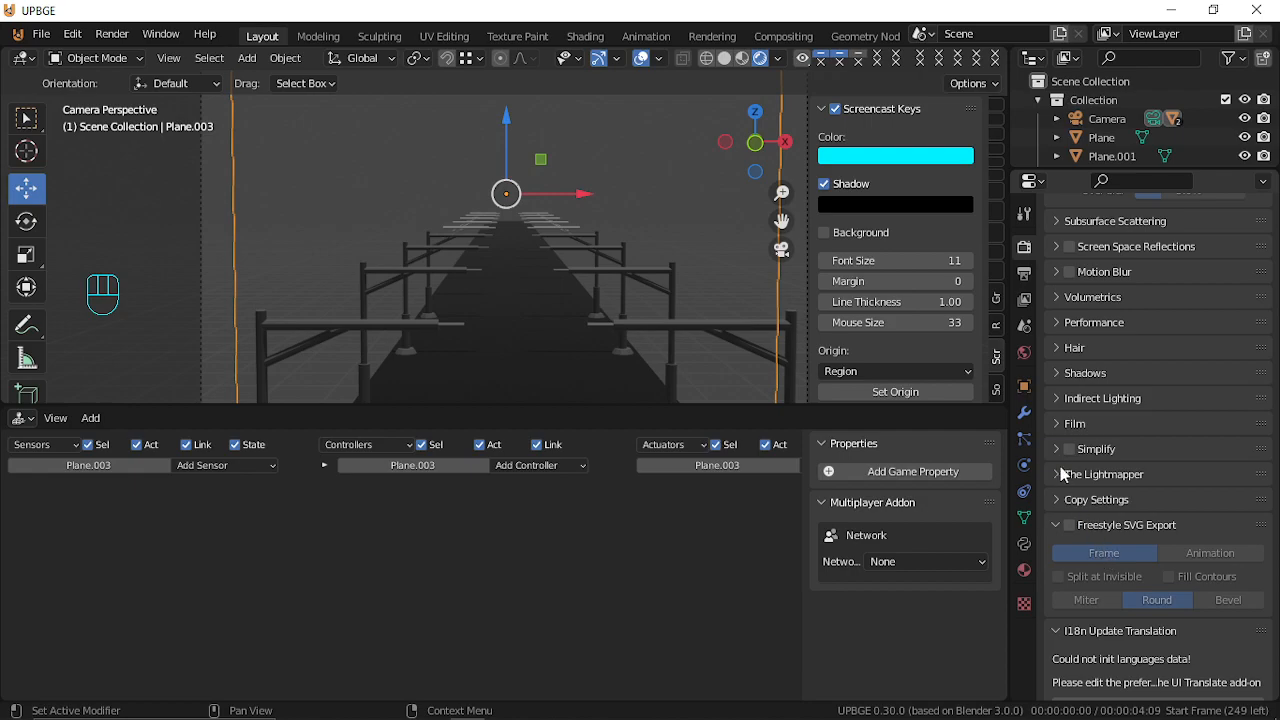
left_click(1057, 452)
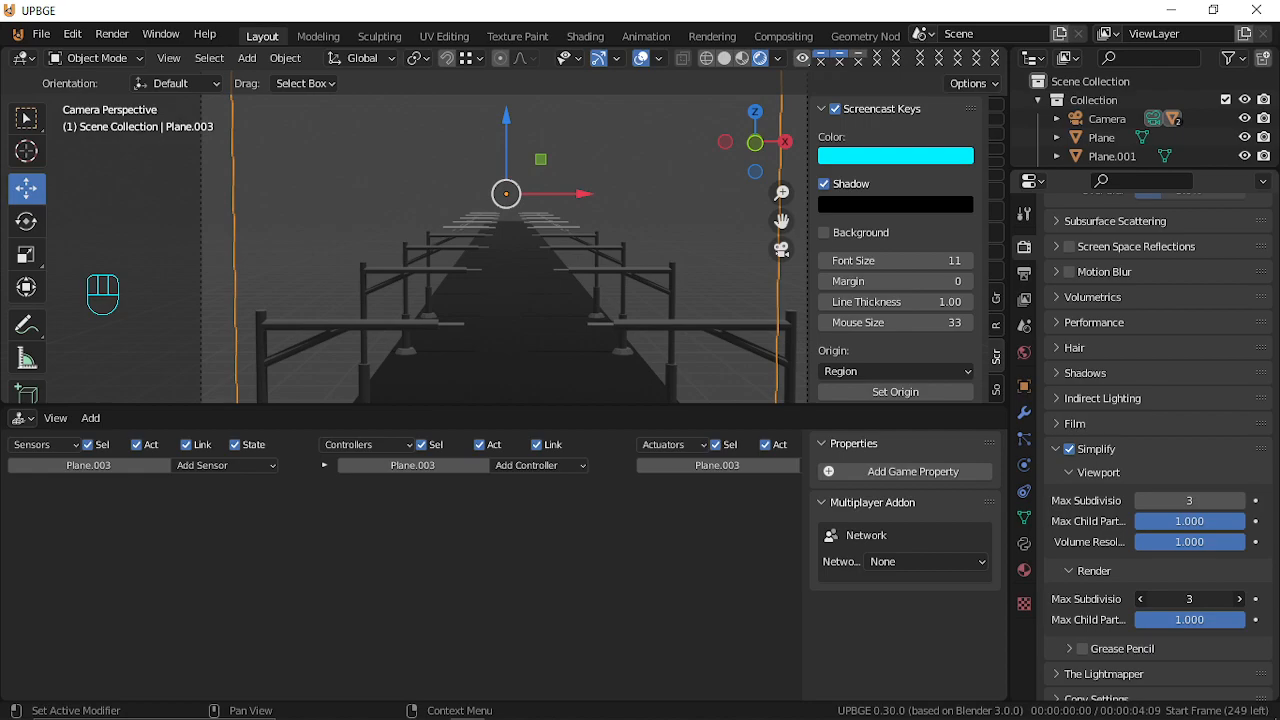
left_click_drag(1214, 620, 1192, 620)
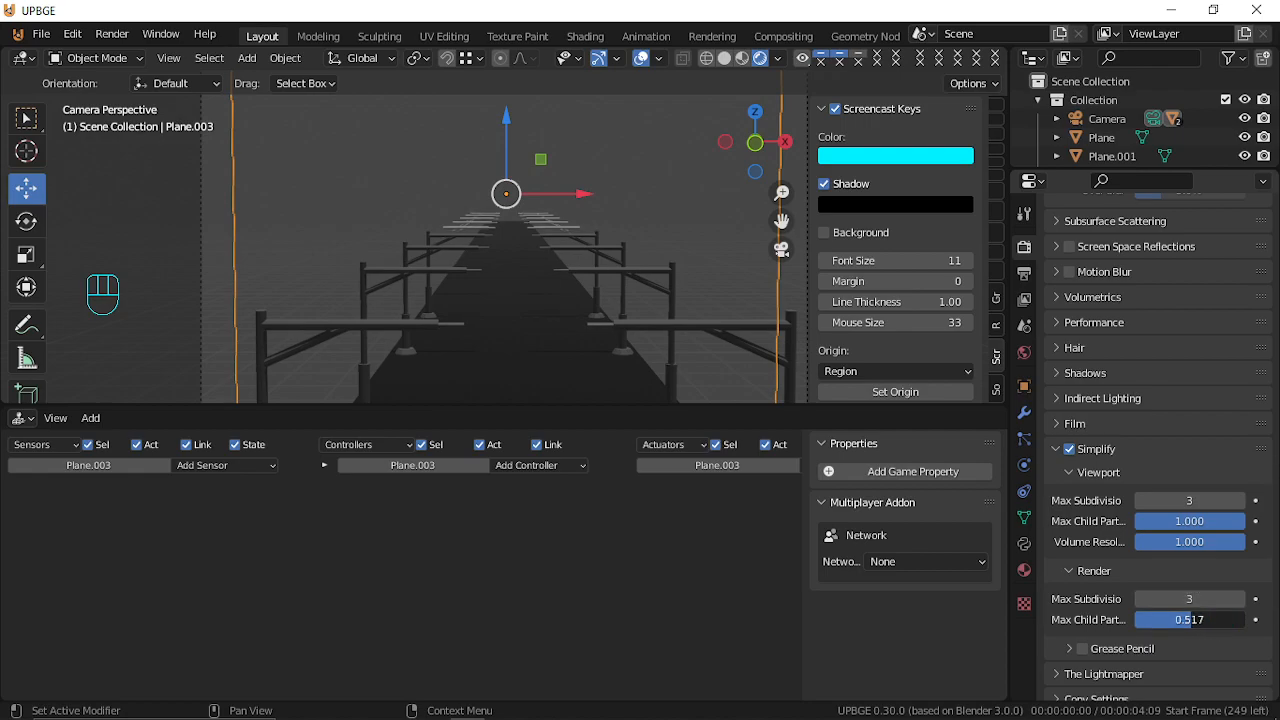
left_click_drag(1213, 541, 1176, 522)
left_click(1213, 522)
left_click(1212, 531)
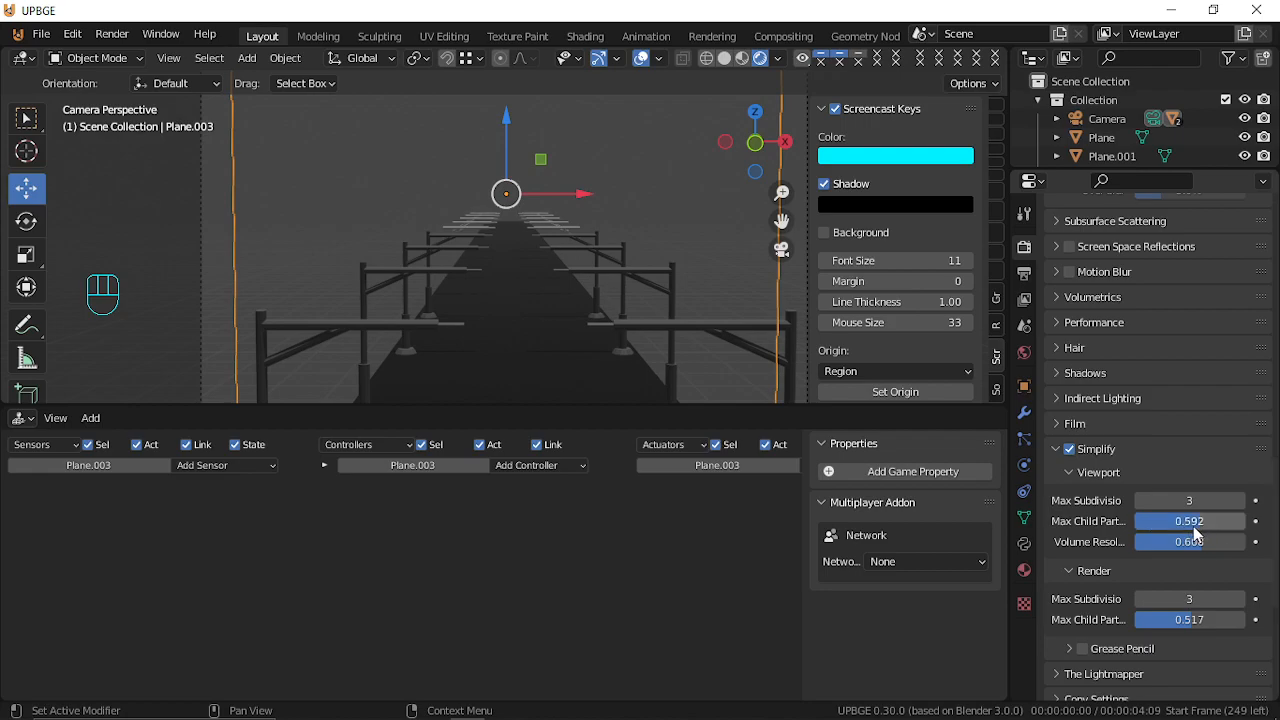
Enable SMAA with a scale of 0.960 and test-run the game.
scroll(1129, 665, "down", 3)
scroll(1125, 665, "up", 12)
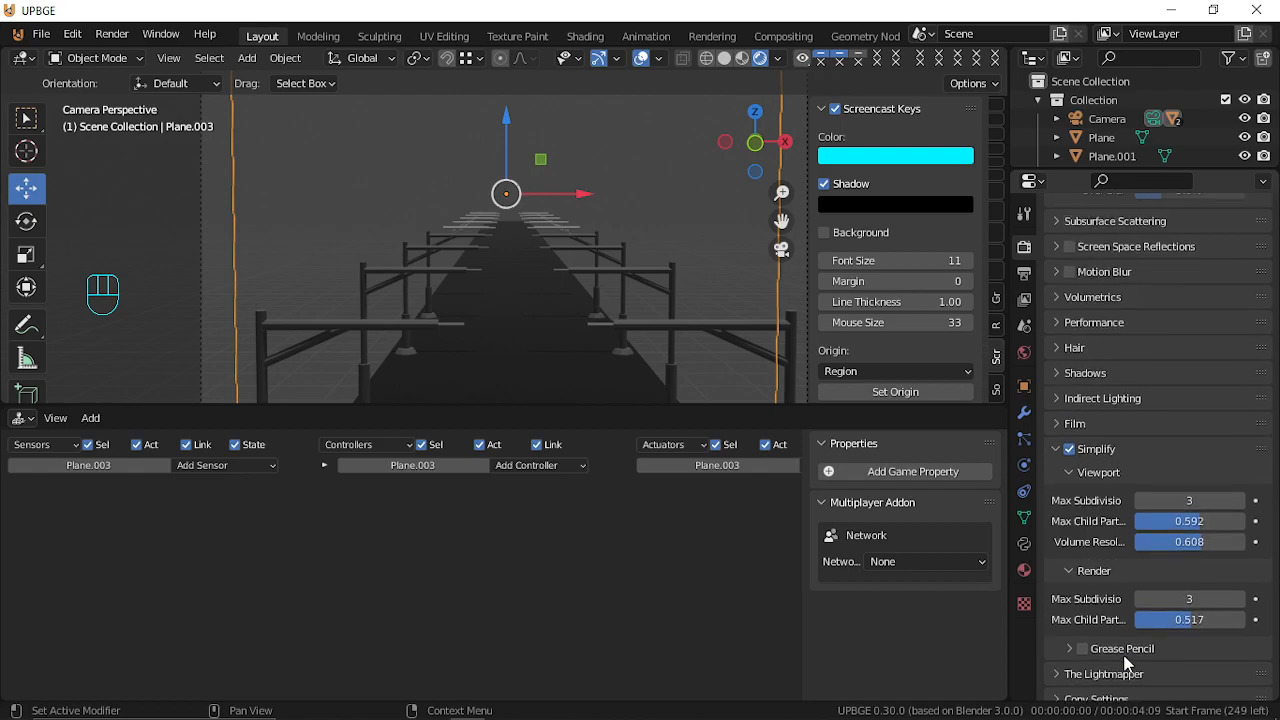
scroll(1125, 665, "up", 5)
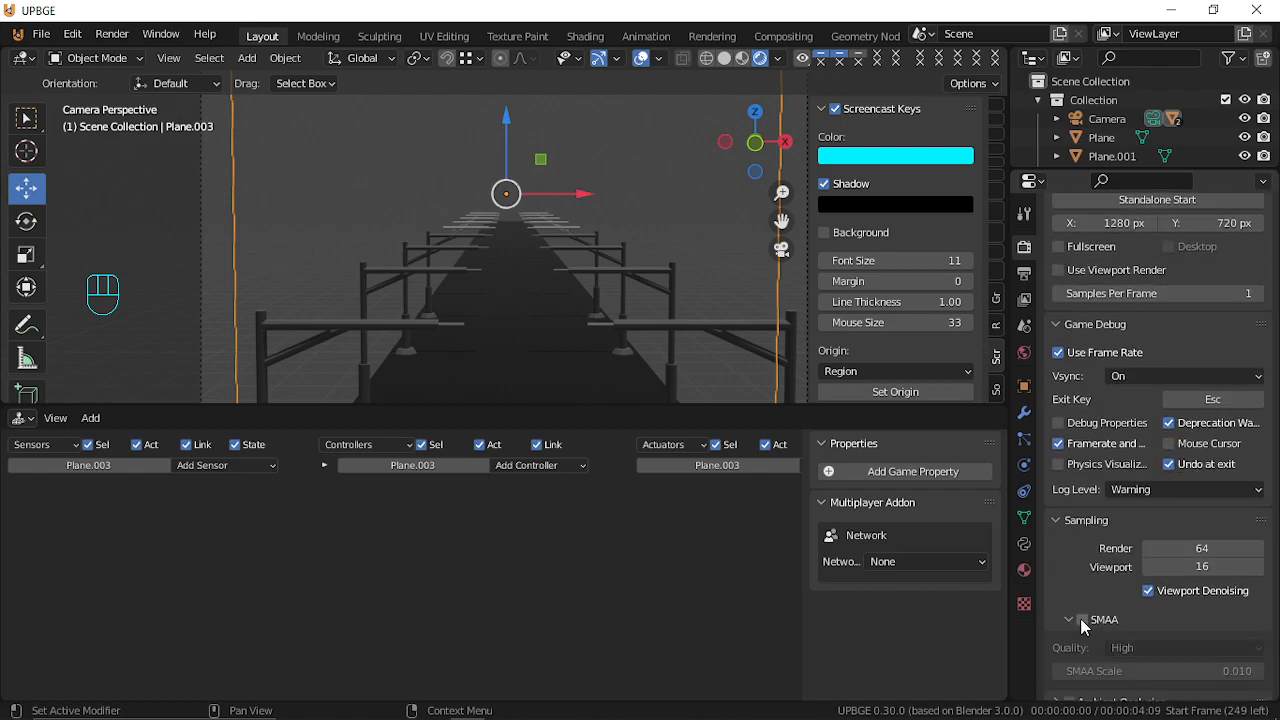
left_click(1112, 620)
mouse_move(1150, 671)
left_mouse_down()
mouse_move(1245, 671)
mouse_move(1150, 671)
mouse_move(1205, 671)
mouse_move(1152, 671)
mouse_move(1168, 671)
left_mouse_up()
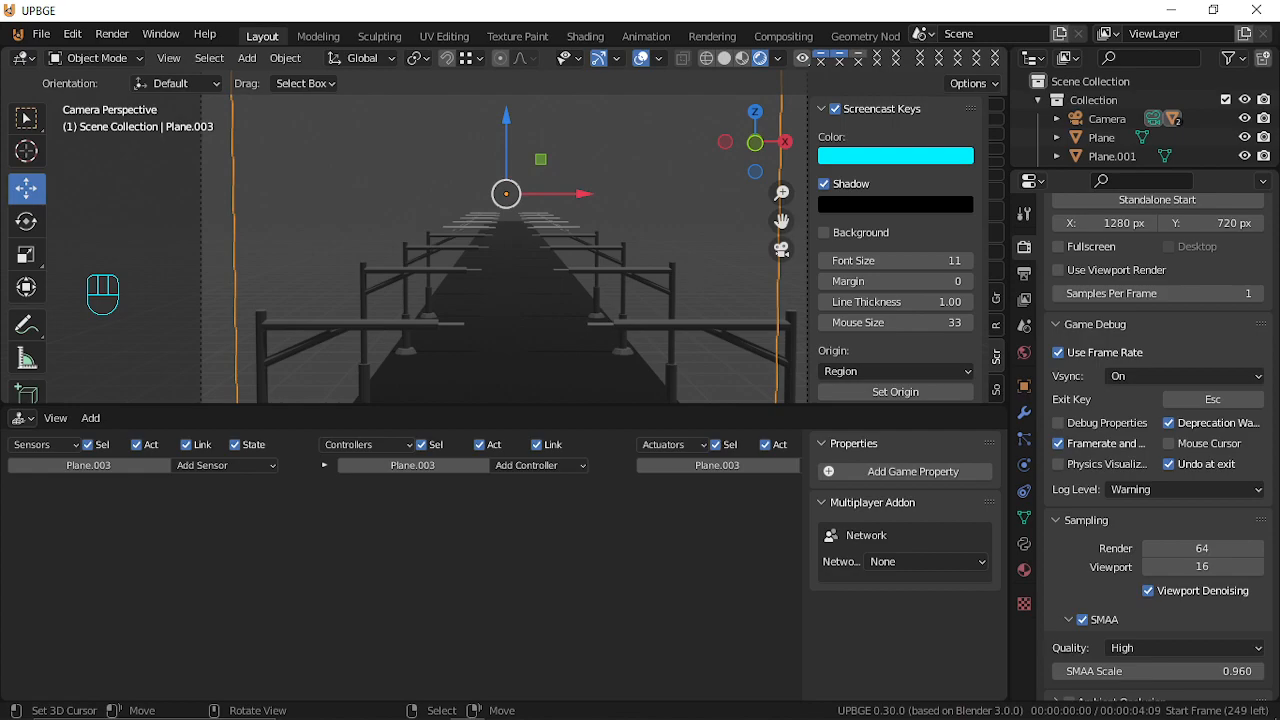
key("p")
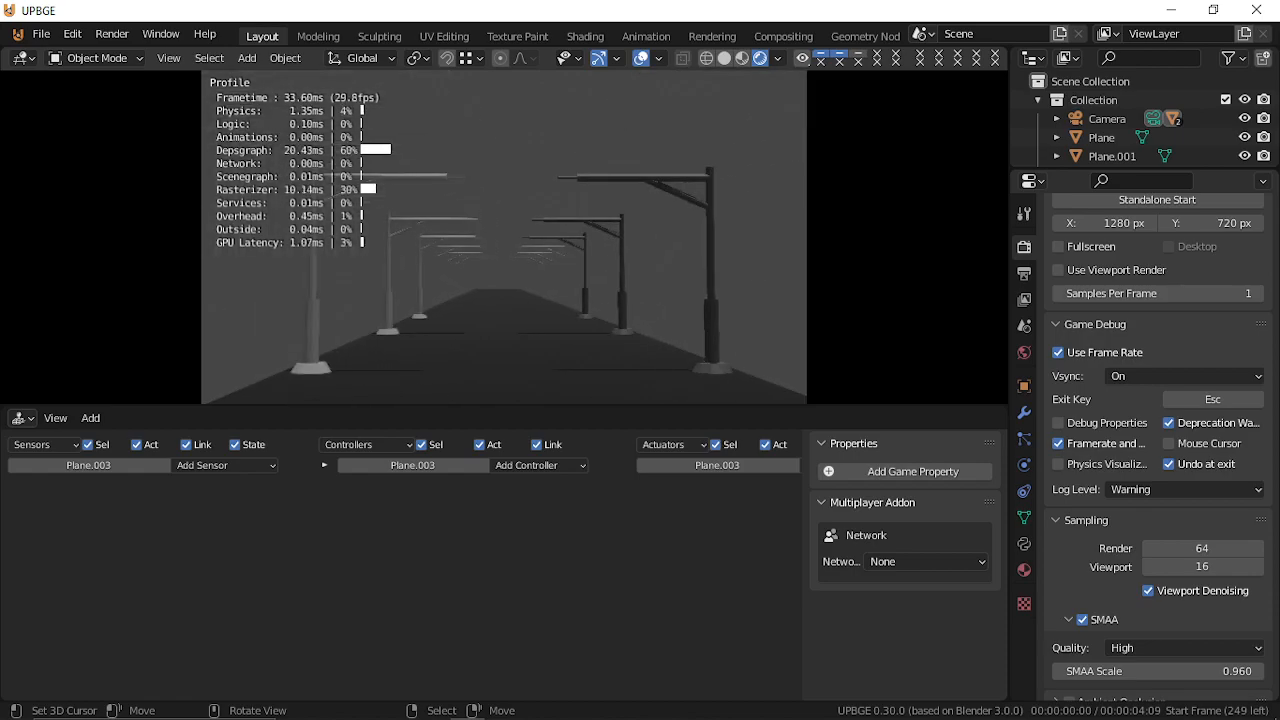
key("Escape")
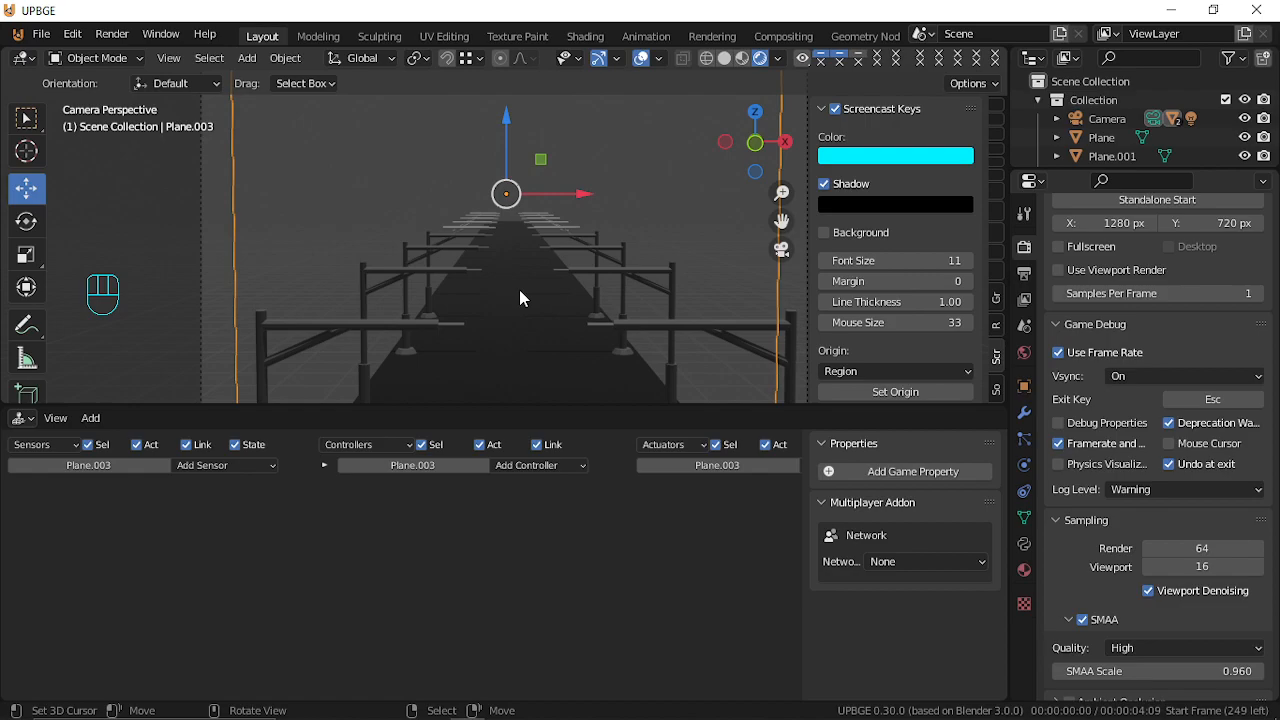
Examine the street-lamp road and its surroundings from several angles and distances.
middle_click_drag(484, 312, 625, 333)
scroll(570, 297, "down", 10)
scroll(625, 333, "down", 2)
scroll(624, 332, "down", 9)
scroll(624, 329, "up", 5)
scroll(628, 320, "down", 4)
scroll(628, 320, "up", 4)
middle_click_drag(628, 320, 952, 285)
middle_click_drag(961, 277, 467, 260)
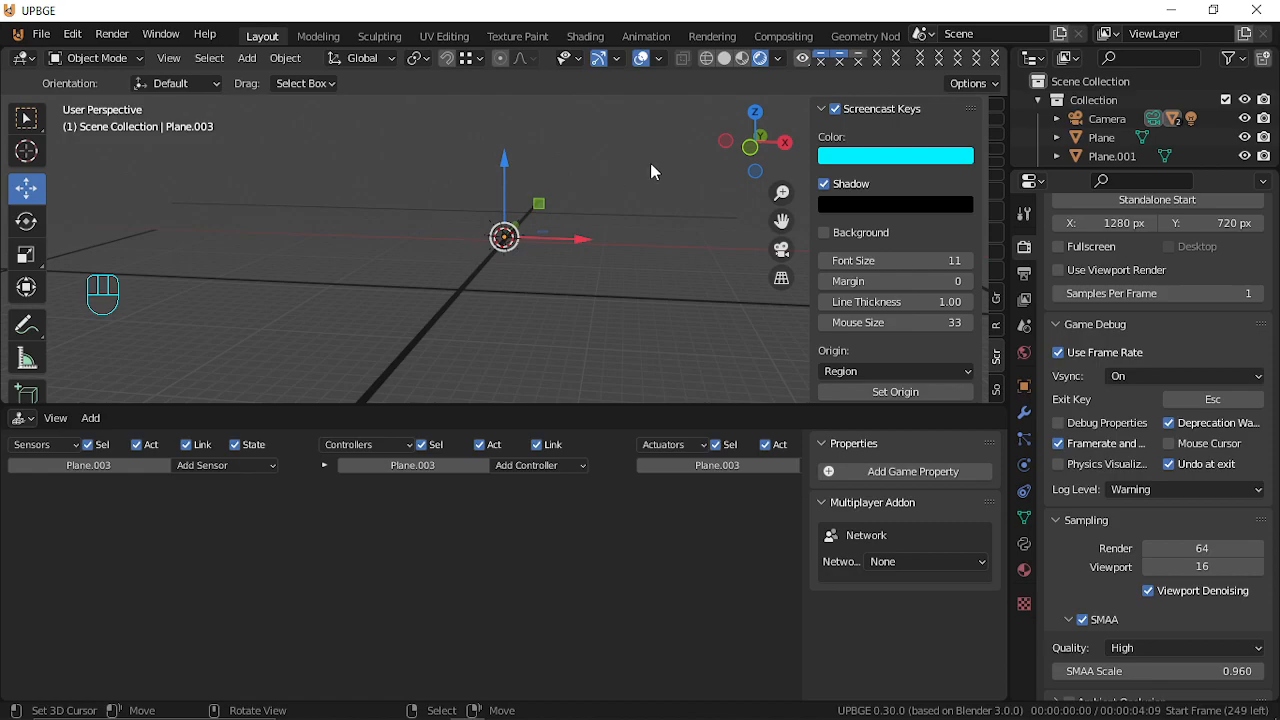
Use walk navigation to inspect the rows of street lamps along the road from ground level and above.
key("shift+grave")
key("w")
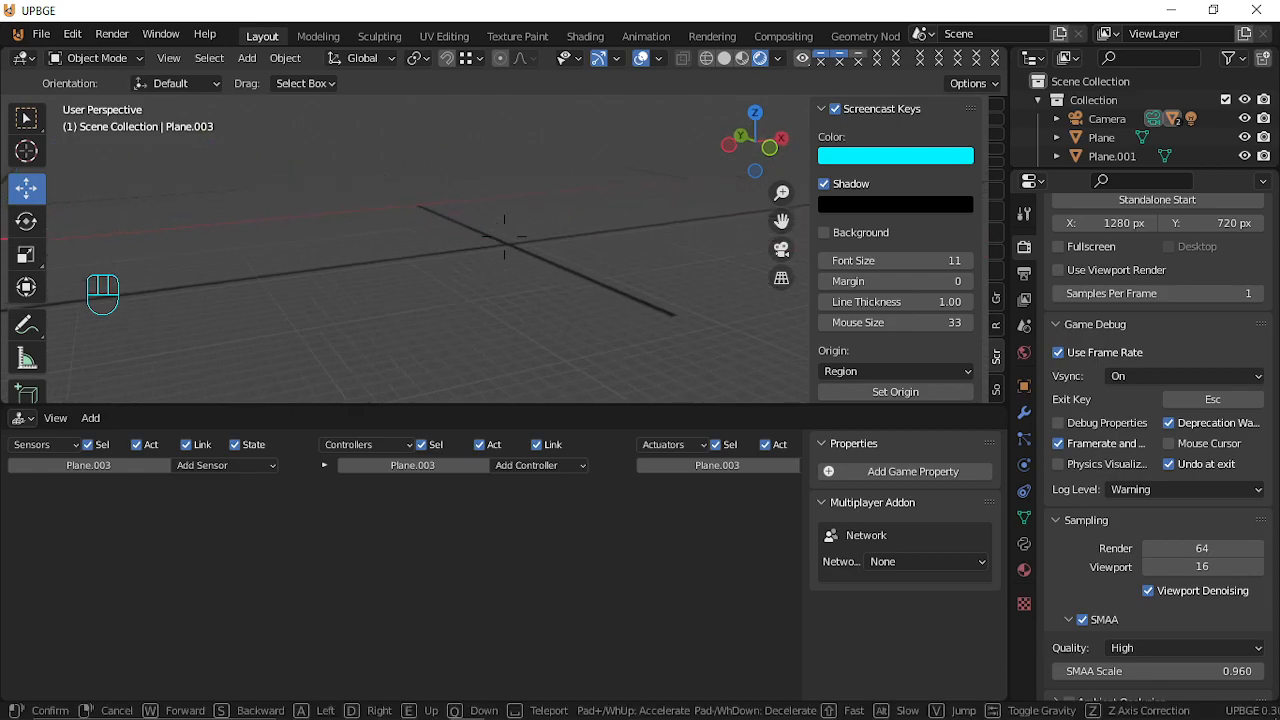
key("w")
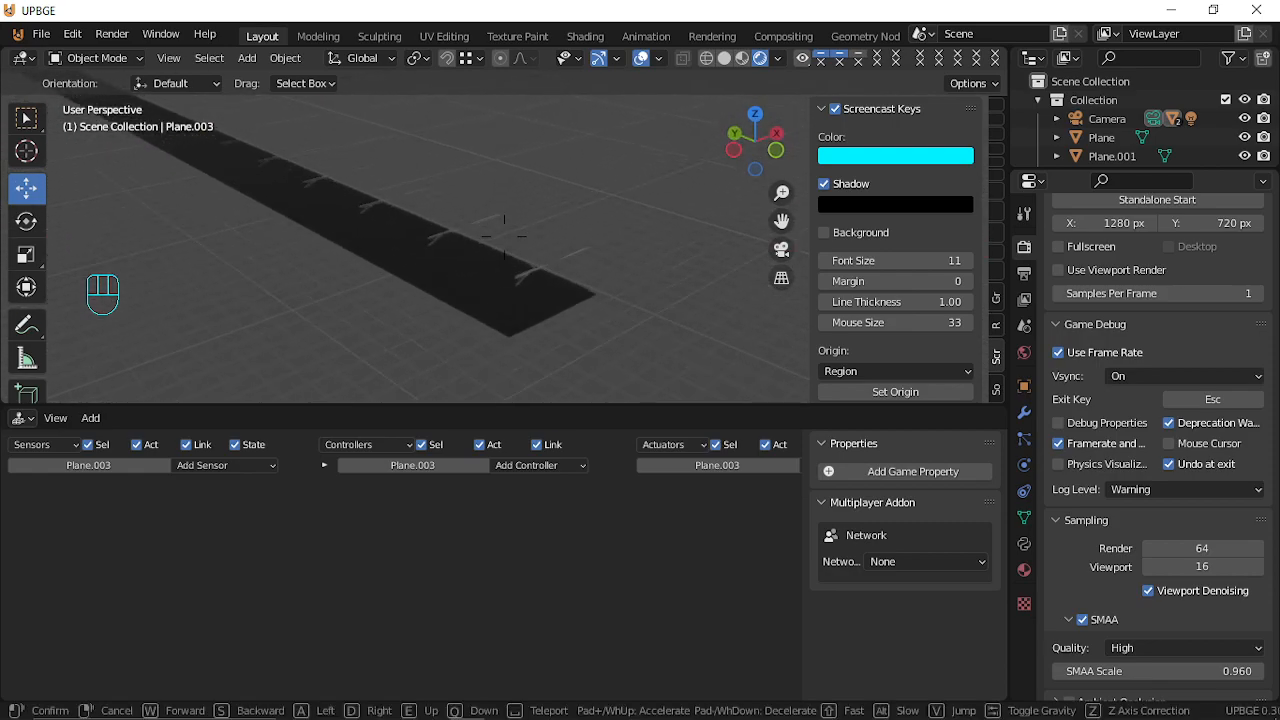
key("w")
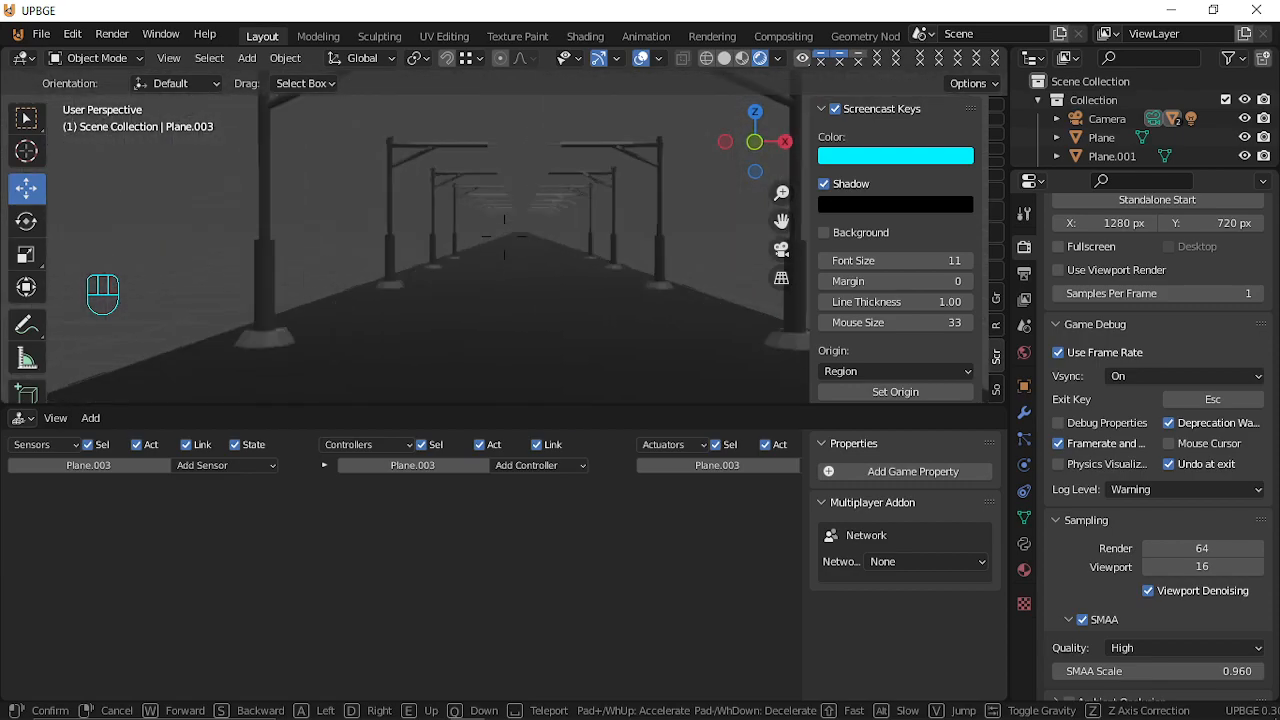
key("w")
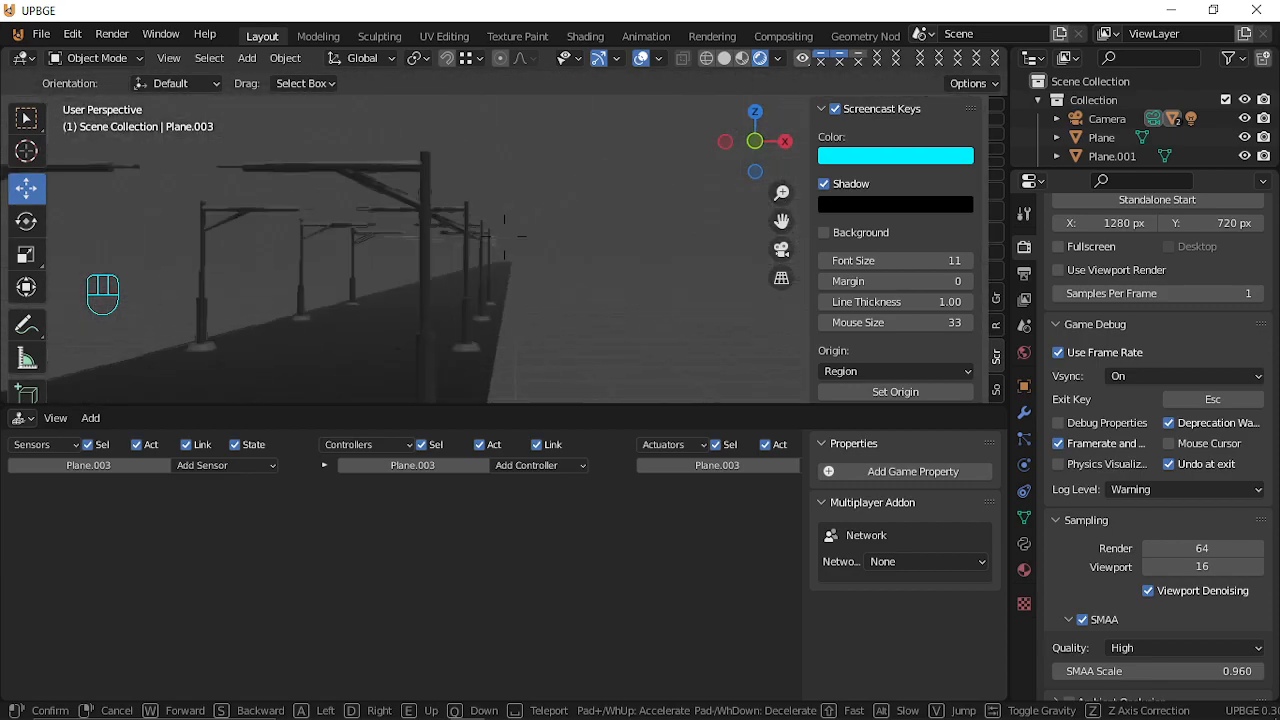
key("e")
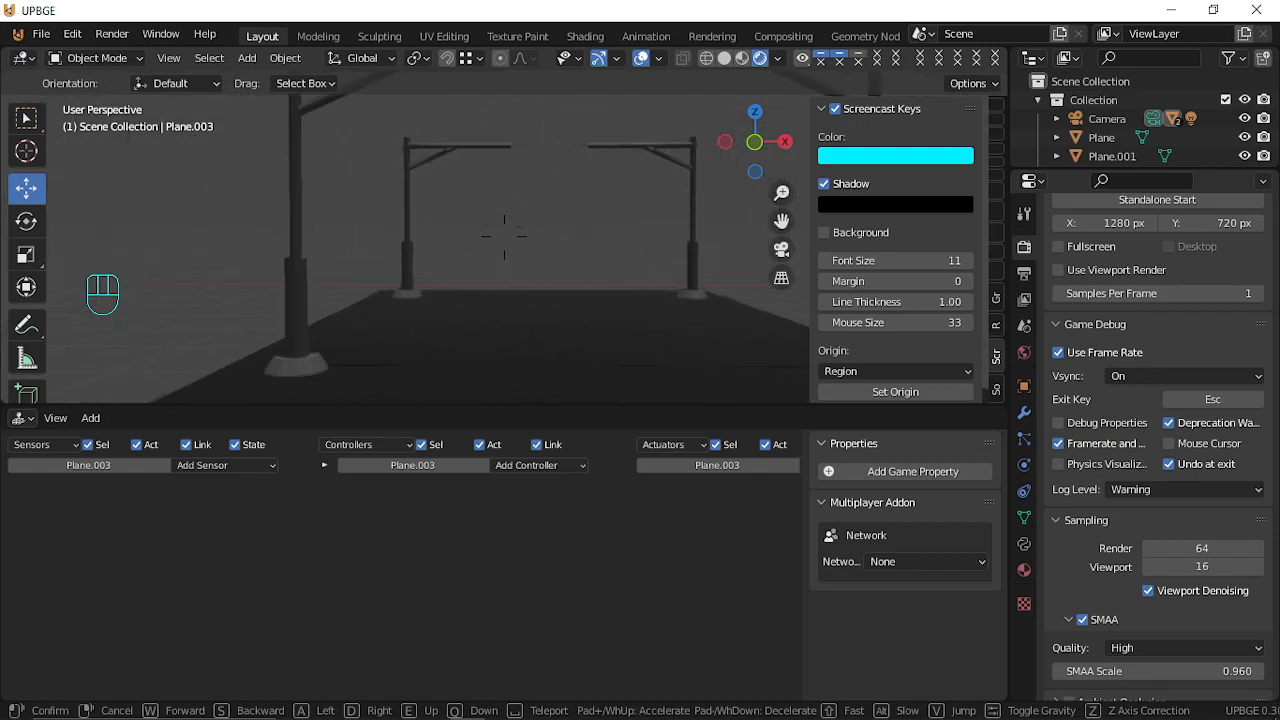
key("w")
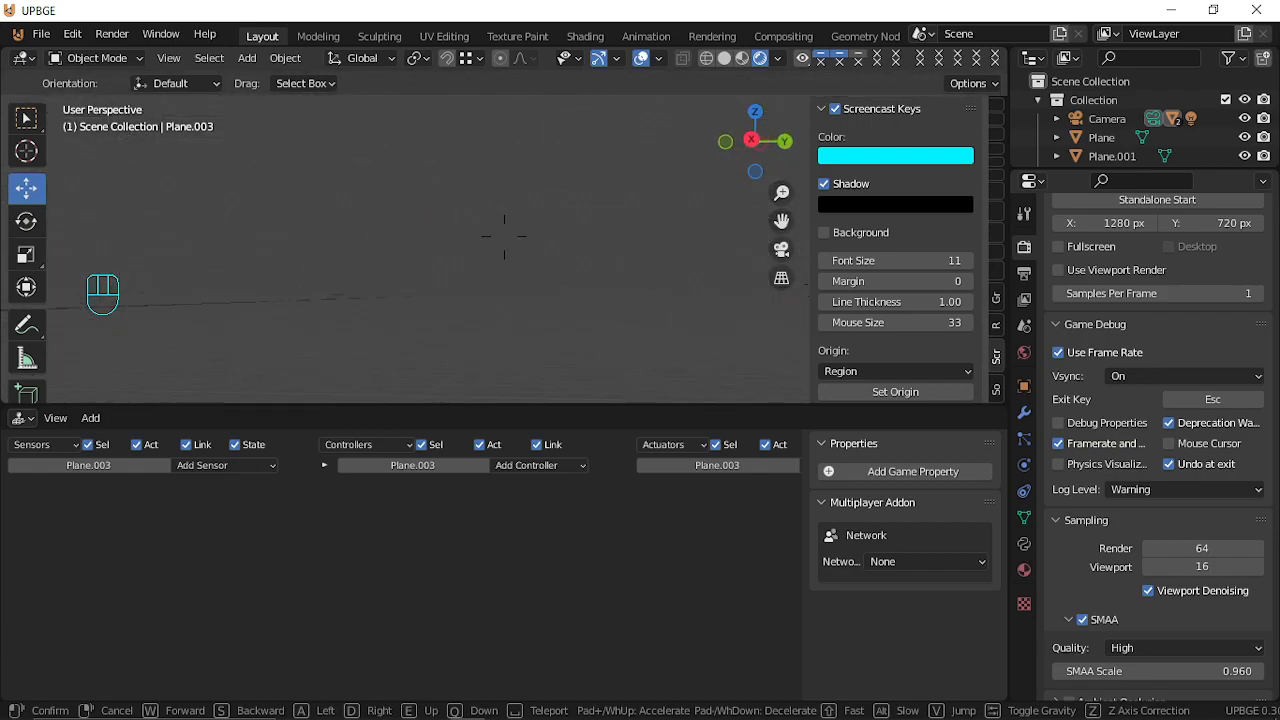
key("s")
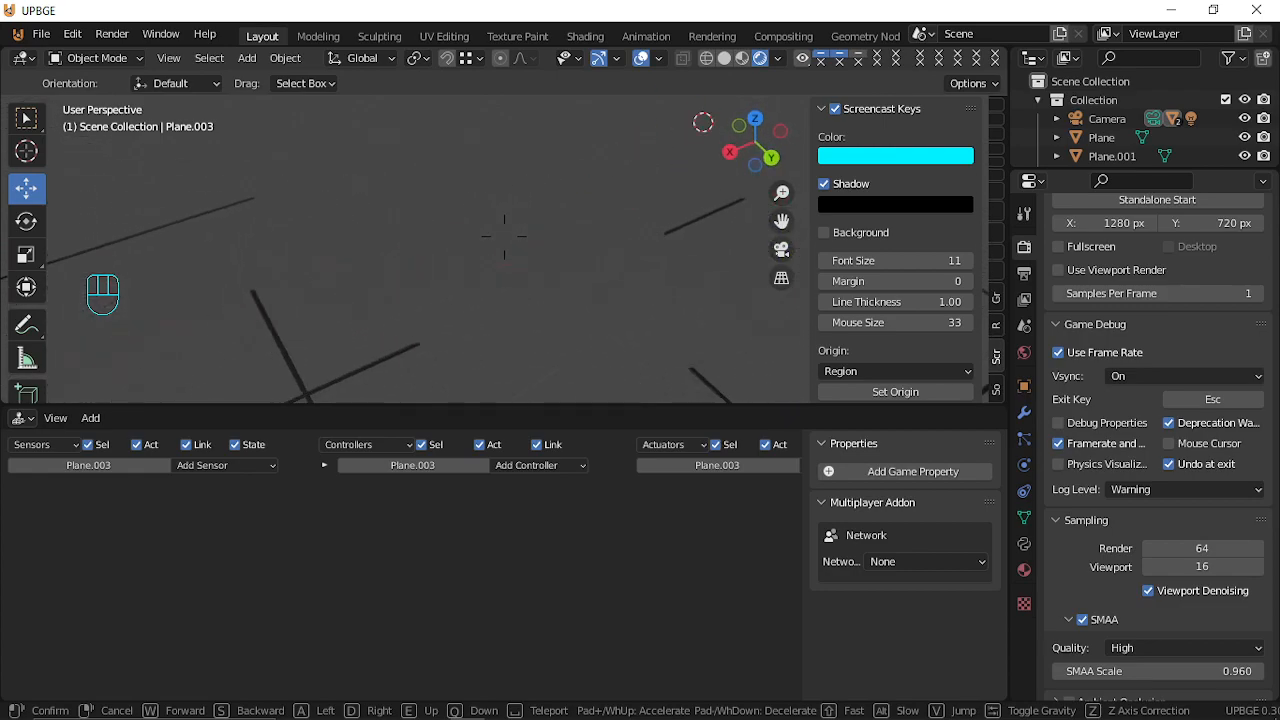
left_click(516, 241)
Select all objects and fly around the crossing lamp-lined roads to examine their layout.
key("a")
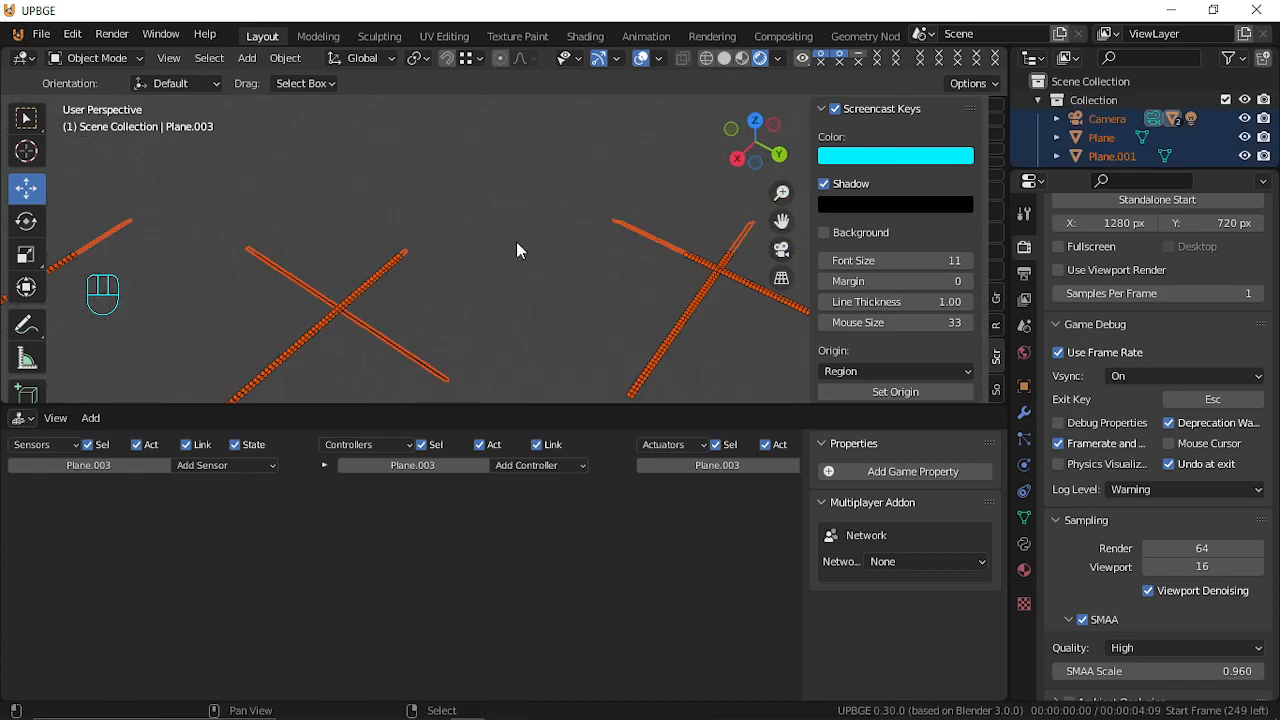
key("shift+grave")
key("w")
key("d")
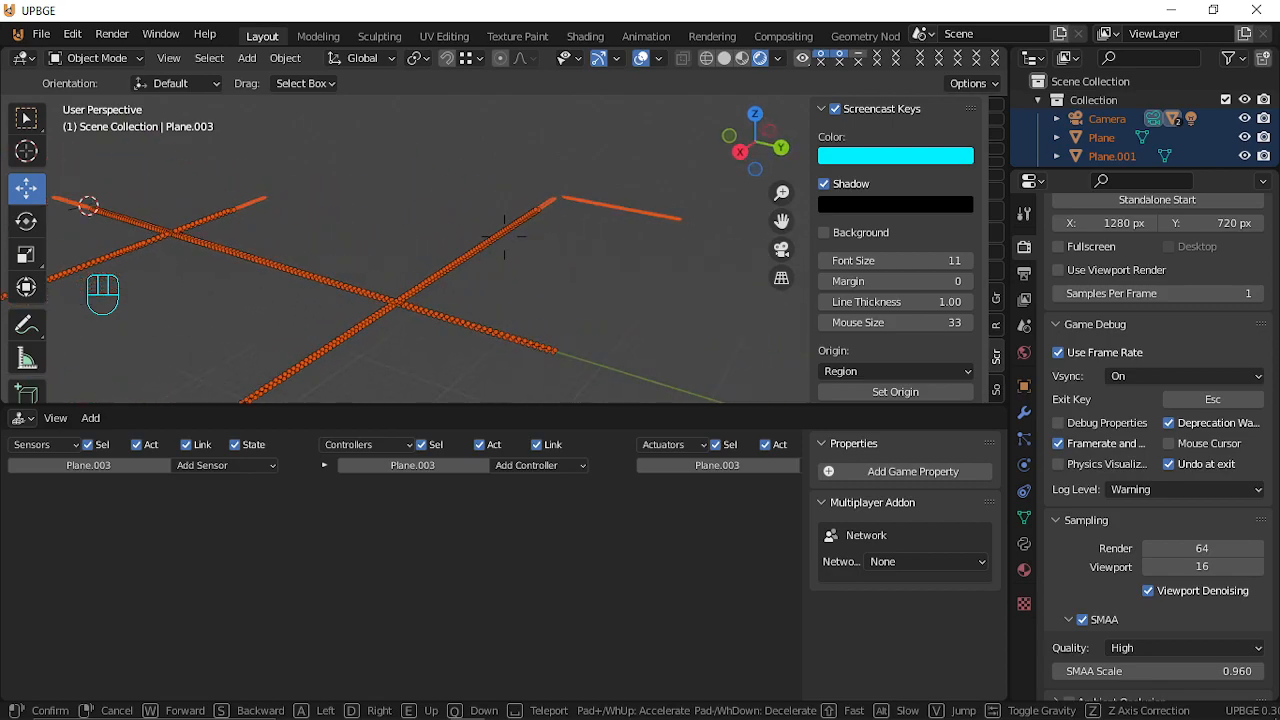
key("d")
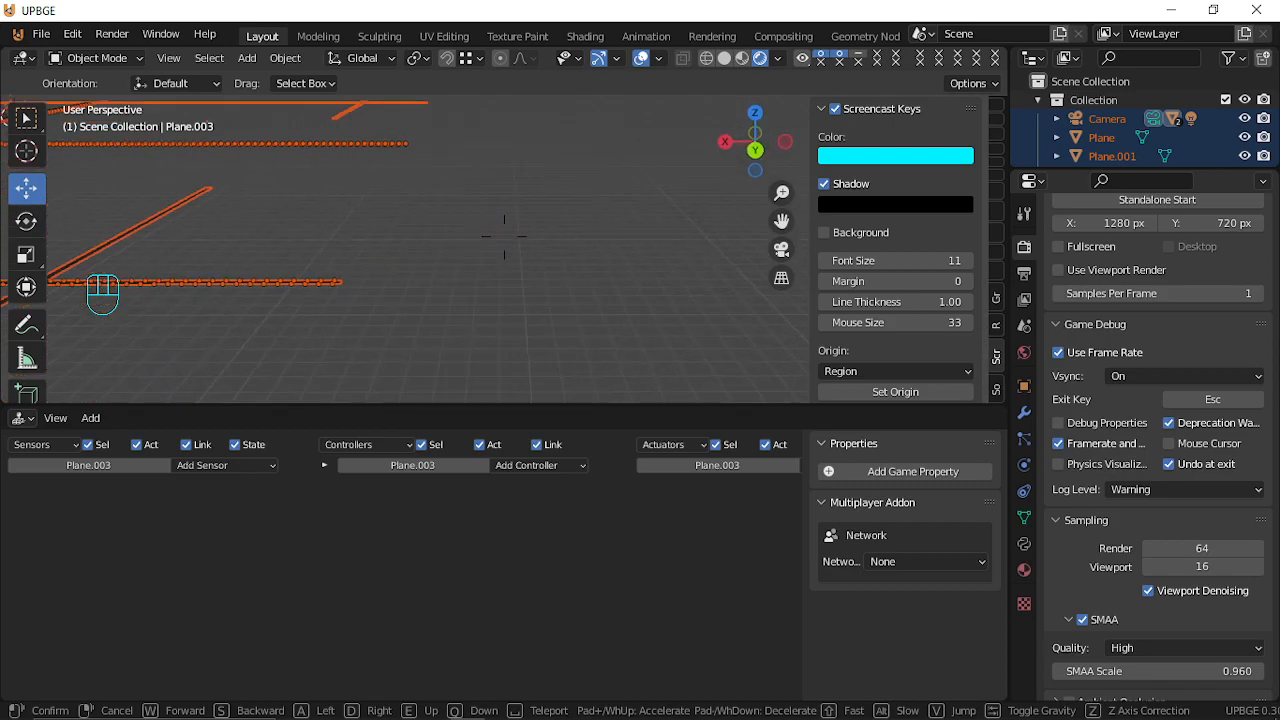
key("s")
left_click(505, 245)
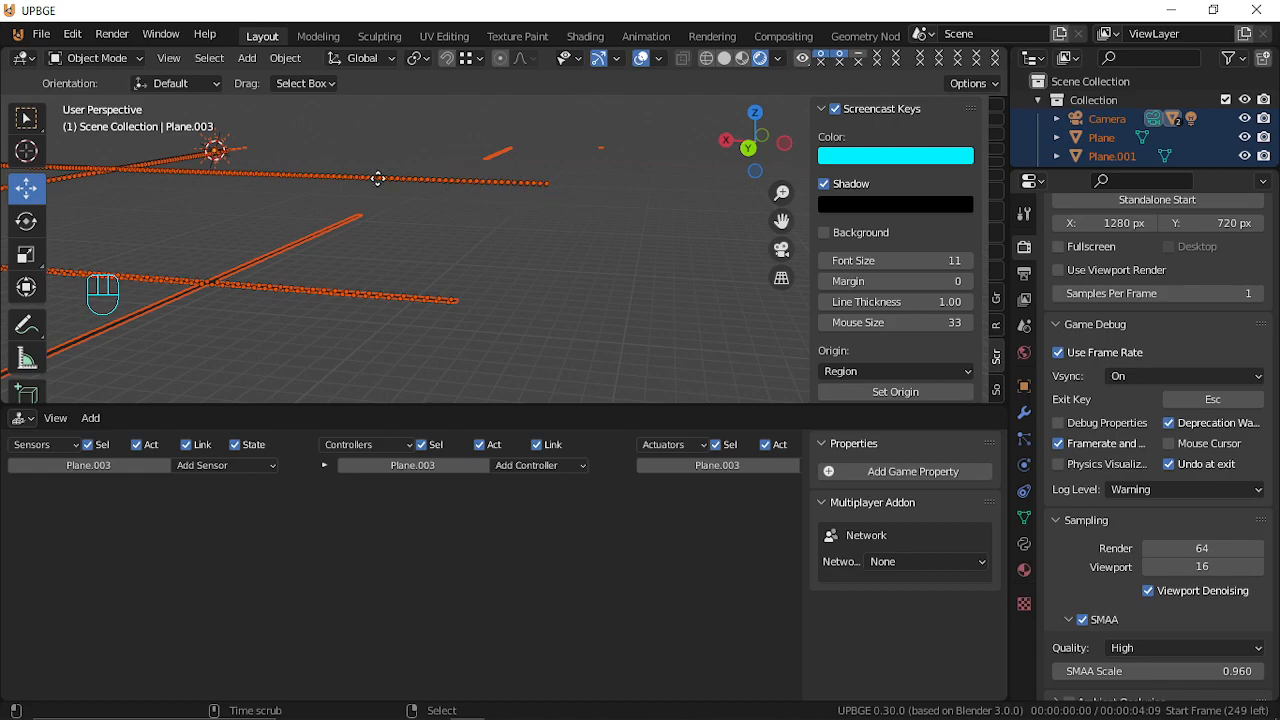
Test-run the game from the current view and close the game engine.
key("p")
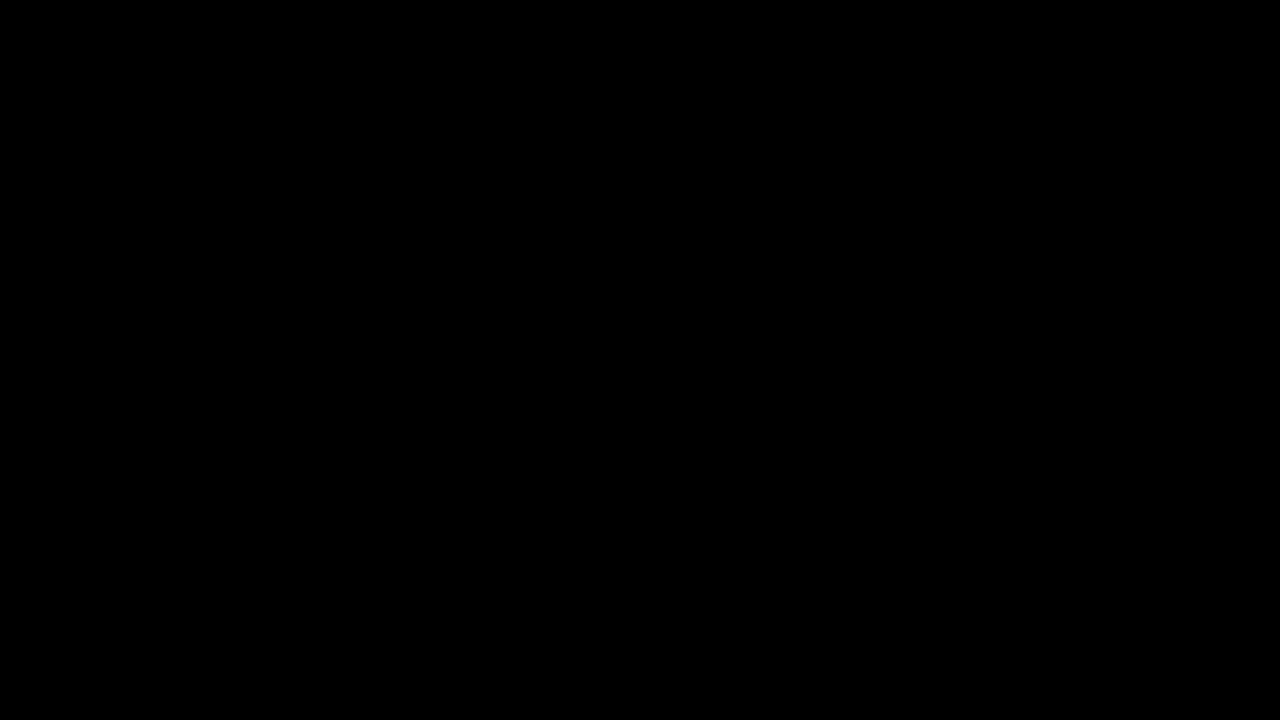
left_click(1257, 9)
key("Return")
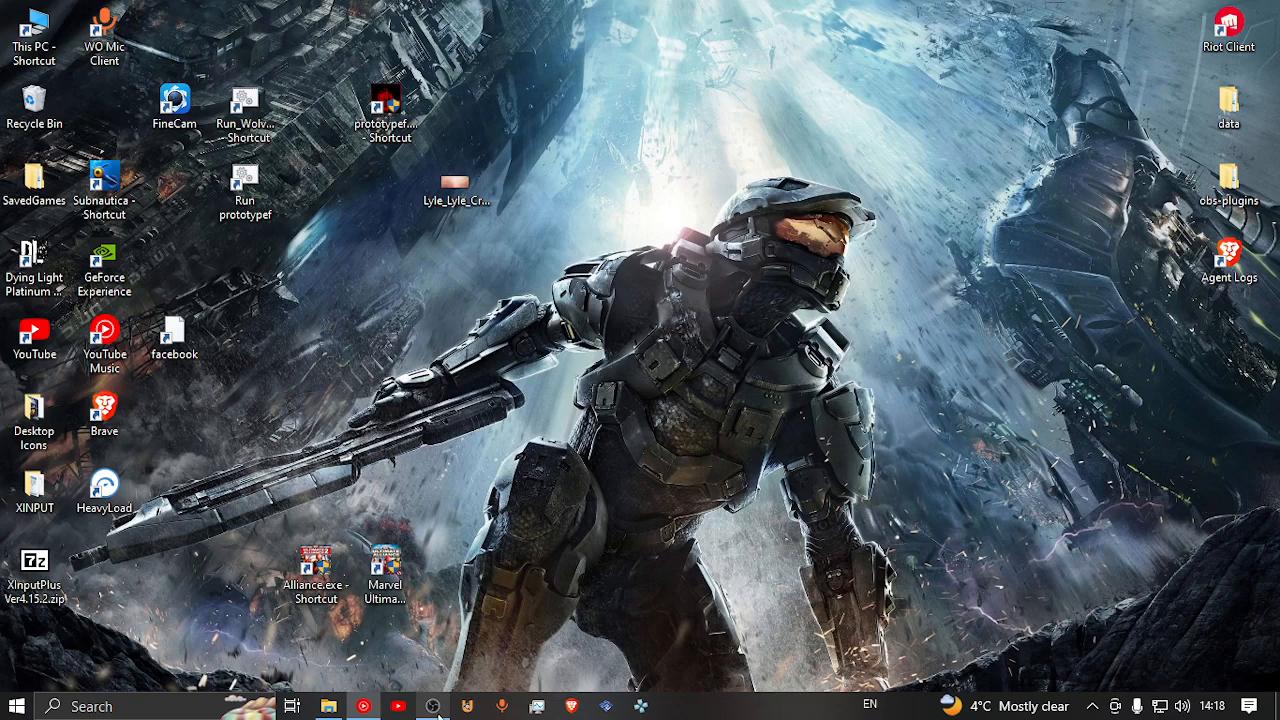
Bring up OBS and check the running processes in Task Manager.
left_click(432, 706)
key("ctrl+shift+Escape")
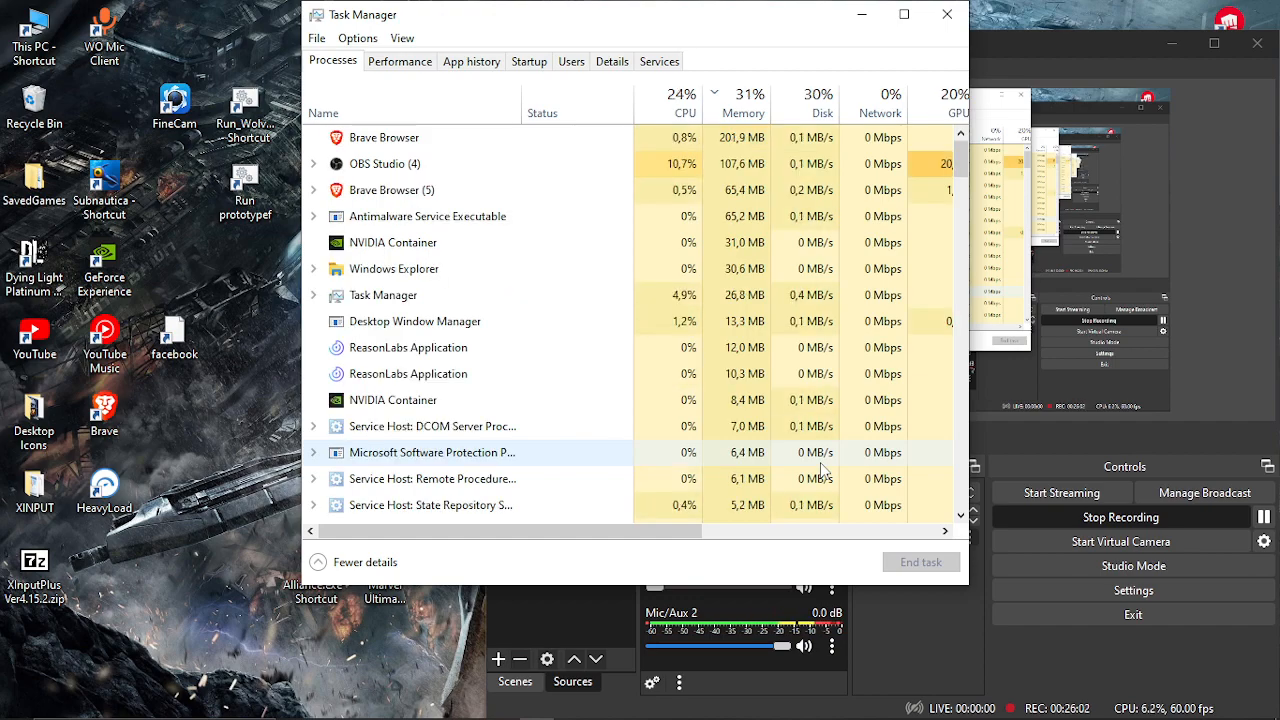
left_click(947, 14)
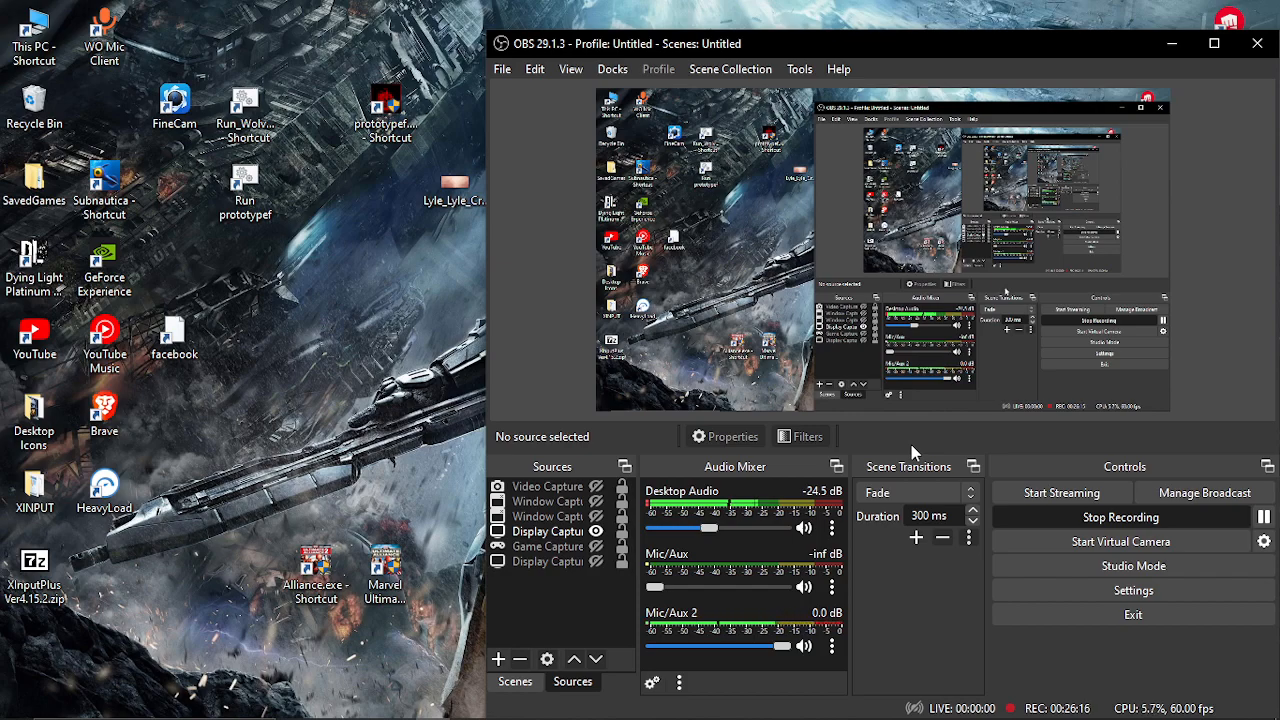
Launch UPBGE again and dismiss its splash screen.
mouse_move(434, 706)
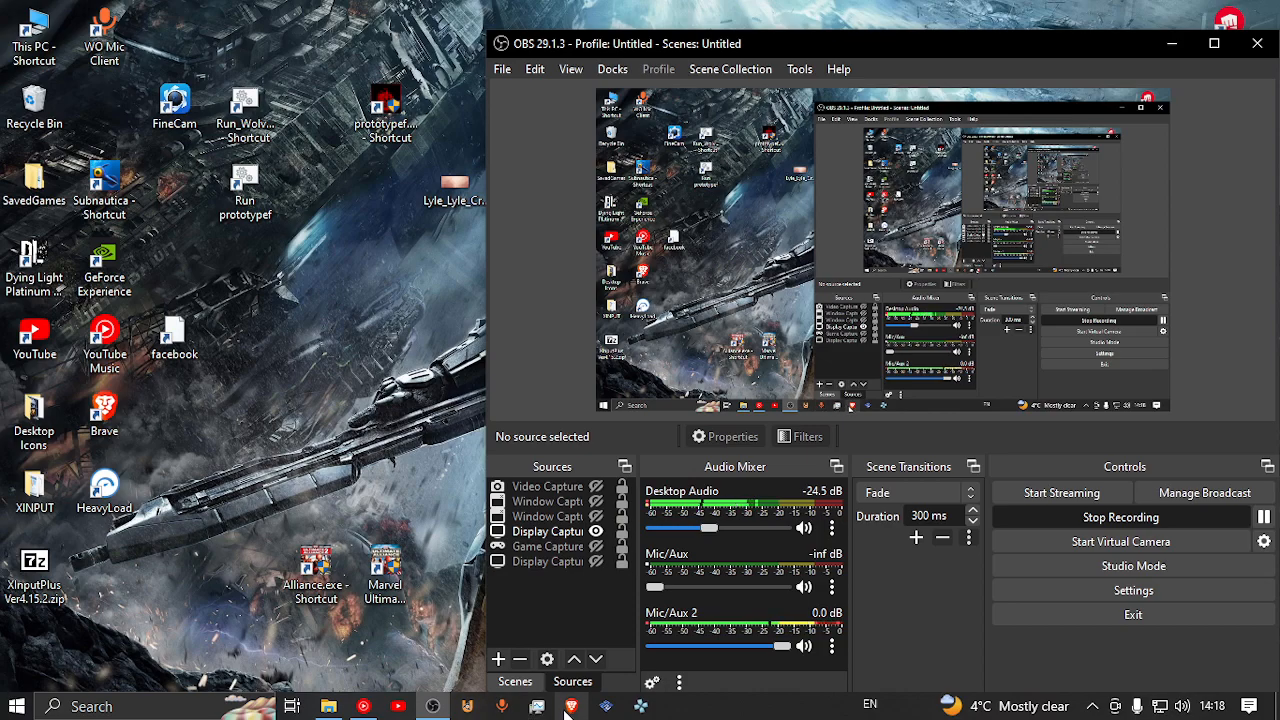
left_click(467, 706)
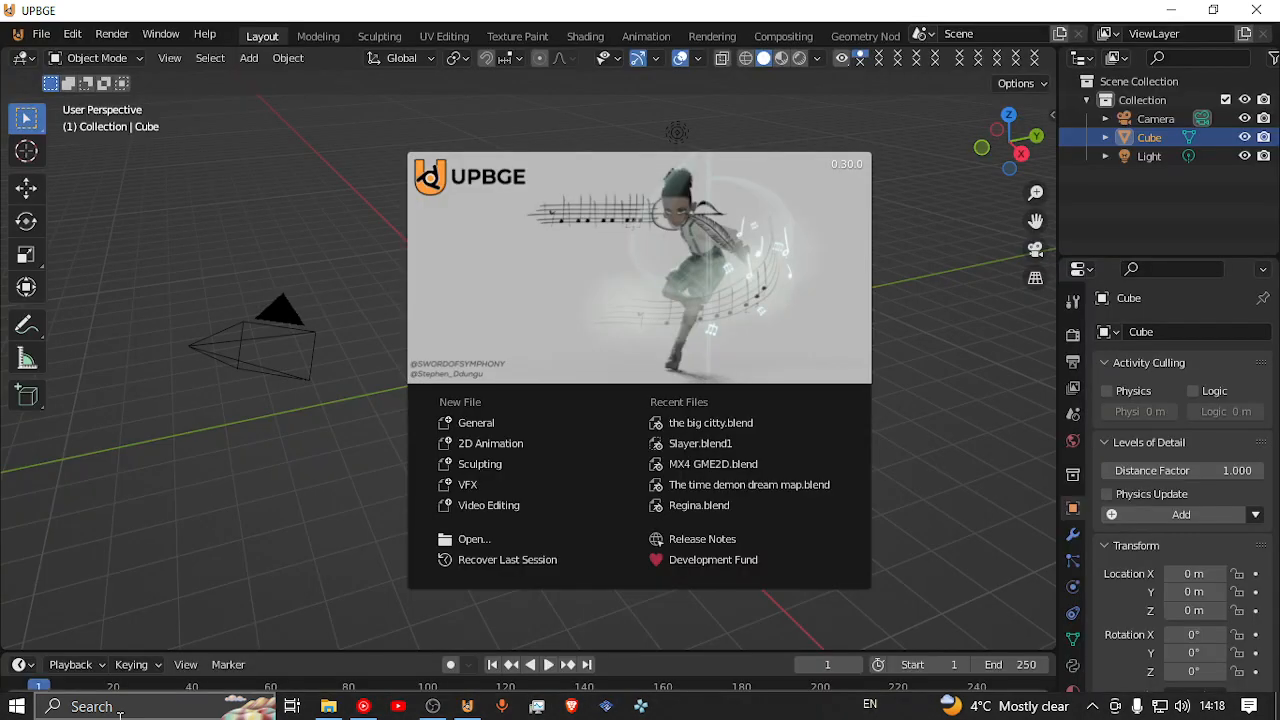
left_click(977, 383)
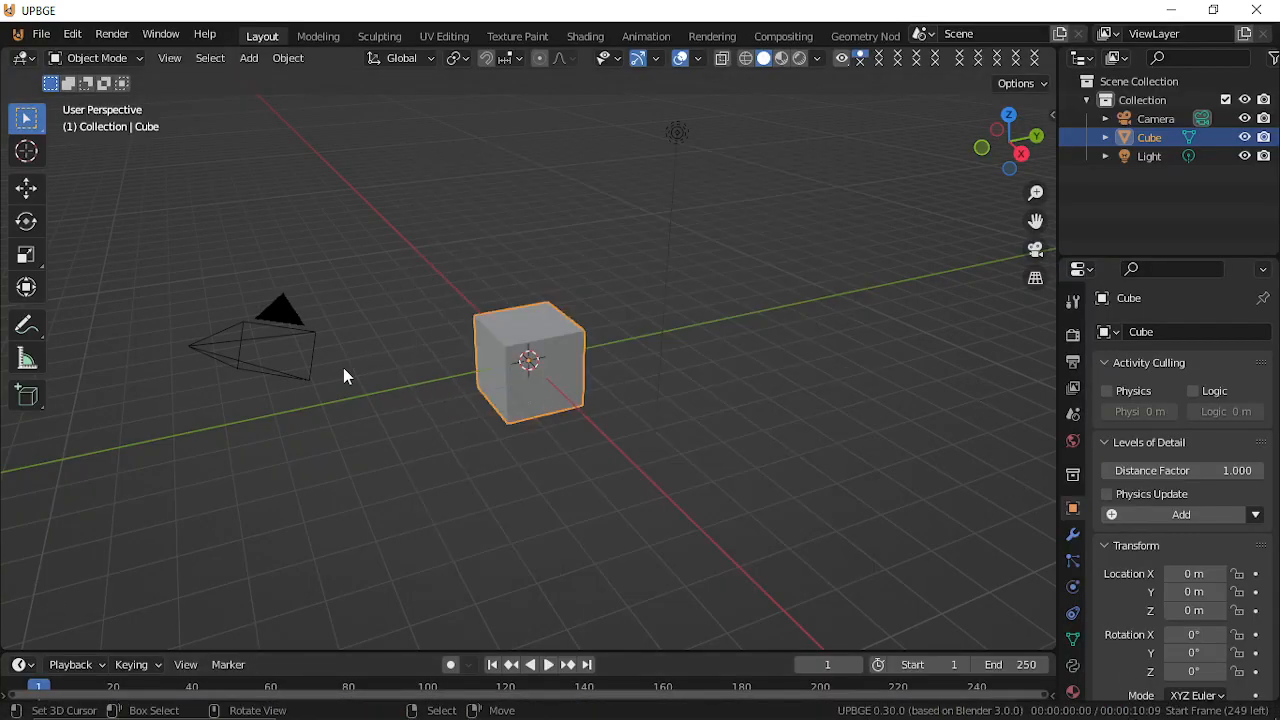
Delete the default cube, light and camera from the new scene.
middle_click_drag(387, 400, 471, 394)
key("Tab")
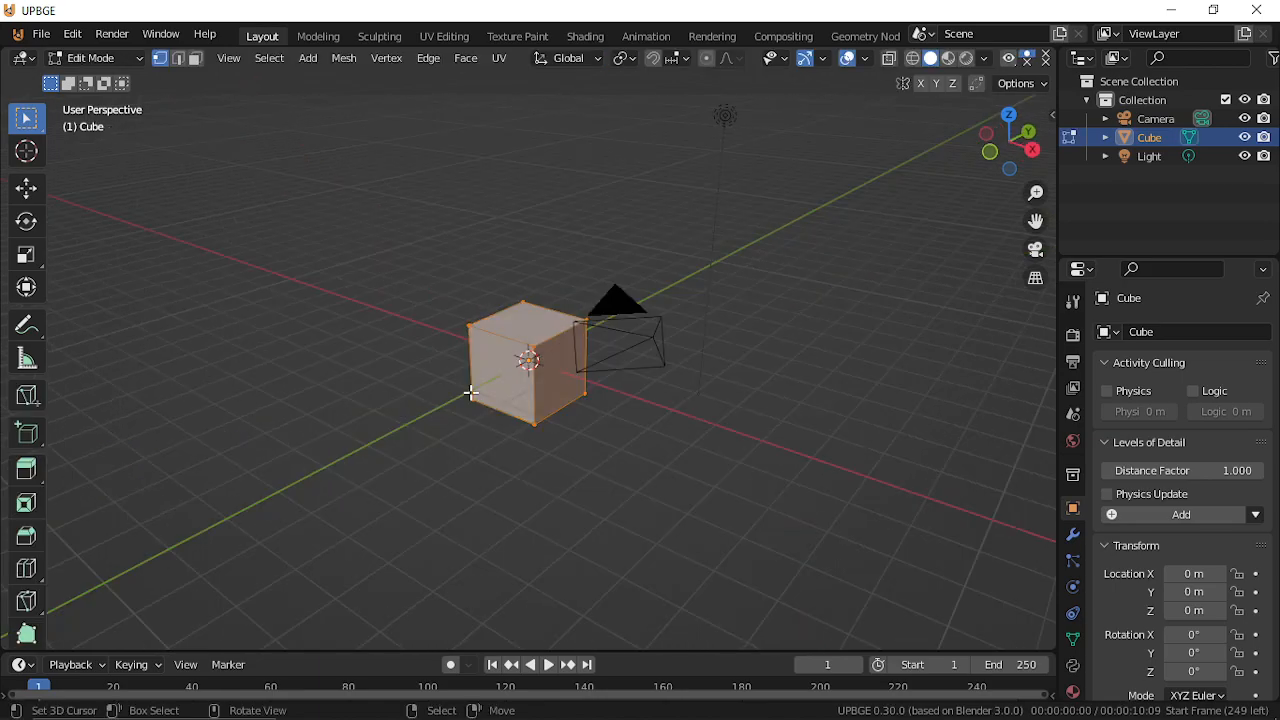
key("Tab")
key("x")
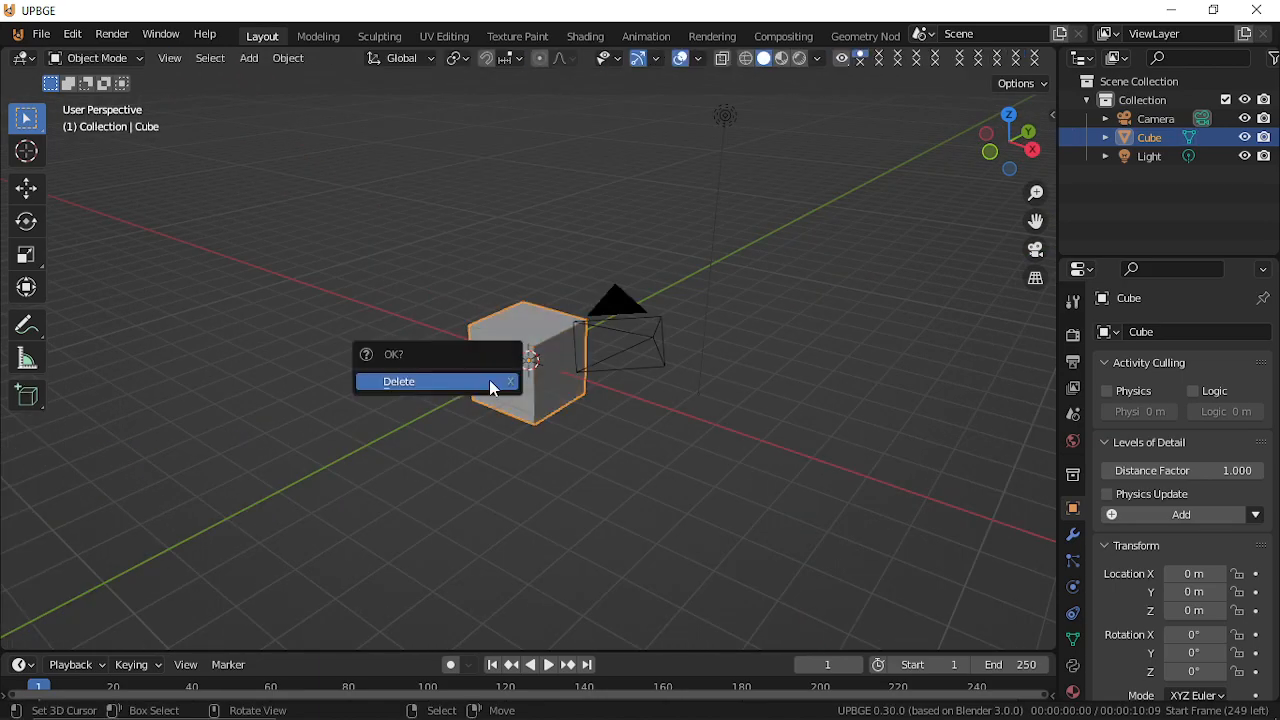
left_click(489, 381)
left_click(728, 120)
left_click(636, 313, "shift")
key("x")
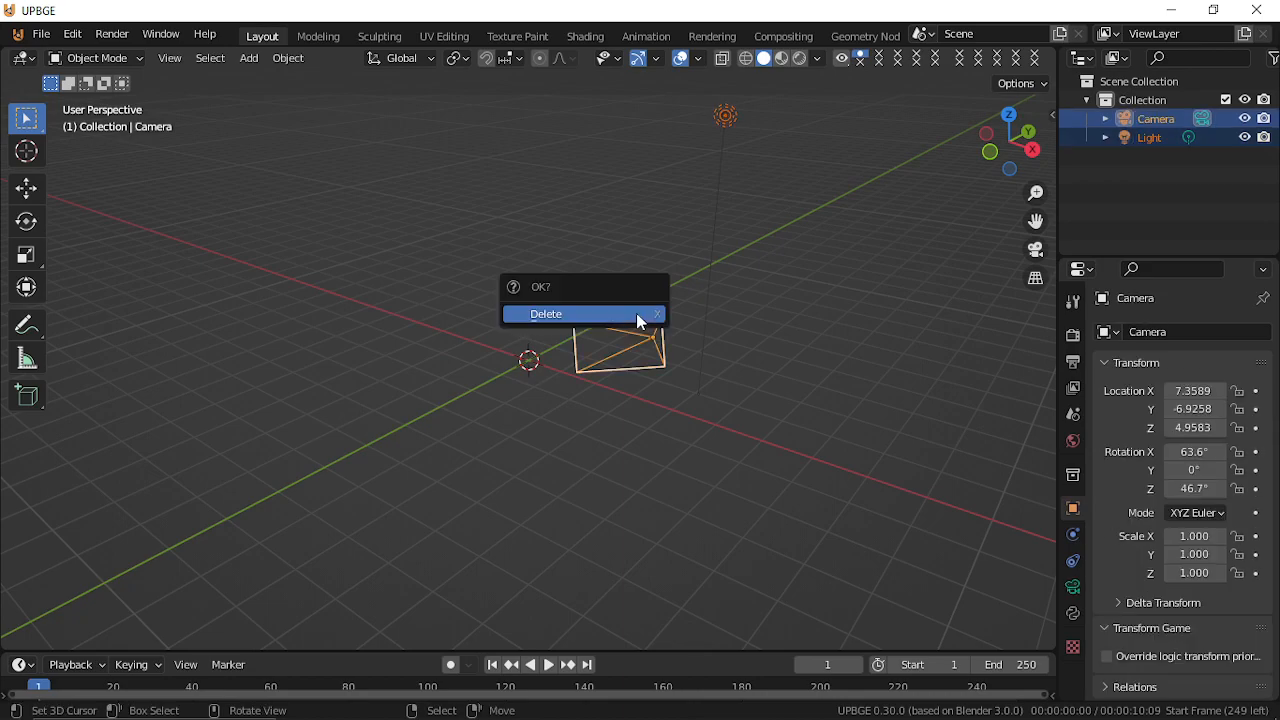
left_click(636, 313)
Add a plane mesh and scale it by a factor of 100.
key("shift+a")
mouse_move(583, 376)
mouse_move(561, 306)
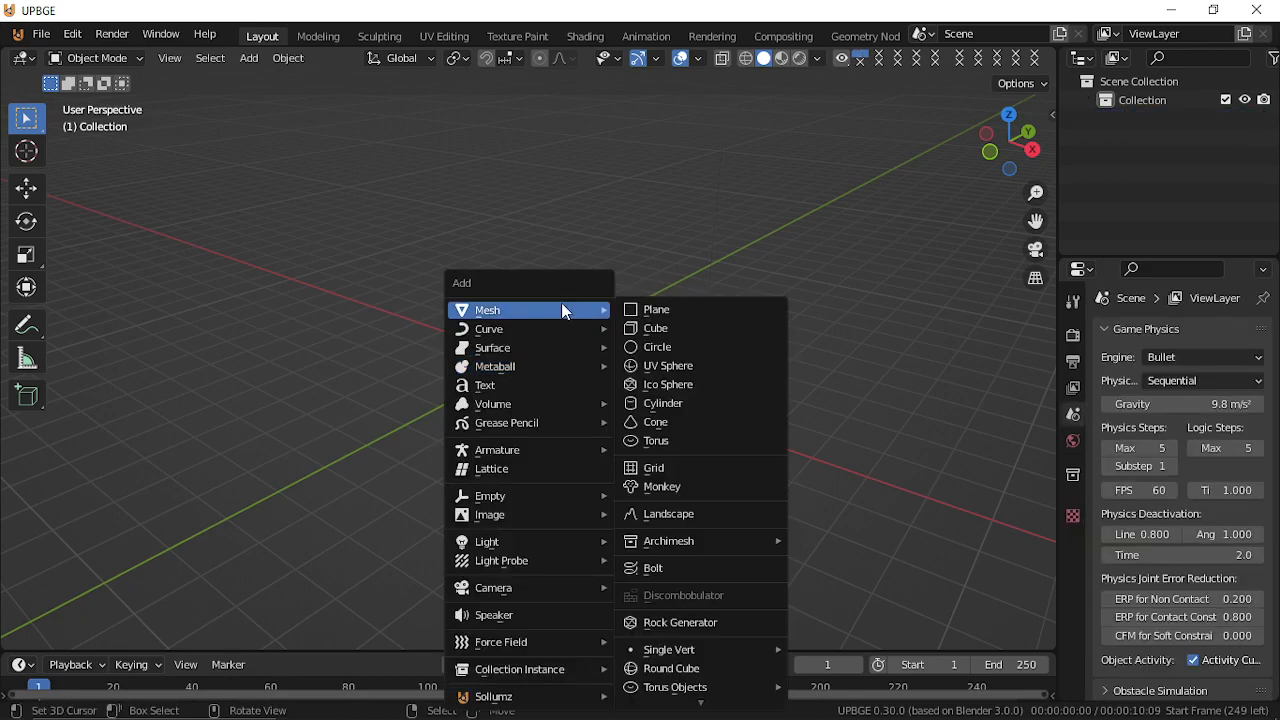
left_click(727, 313)
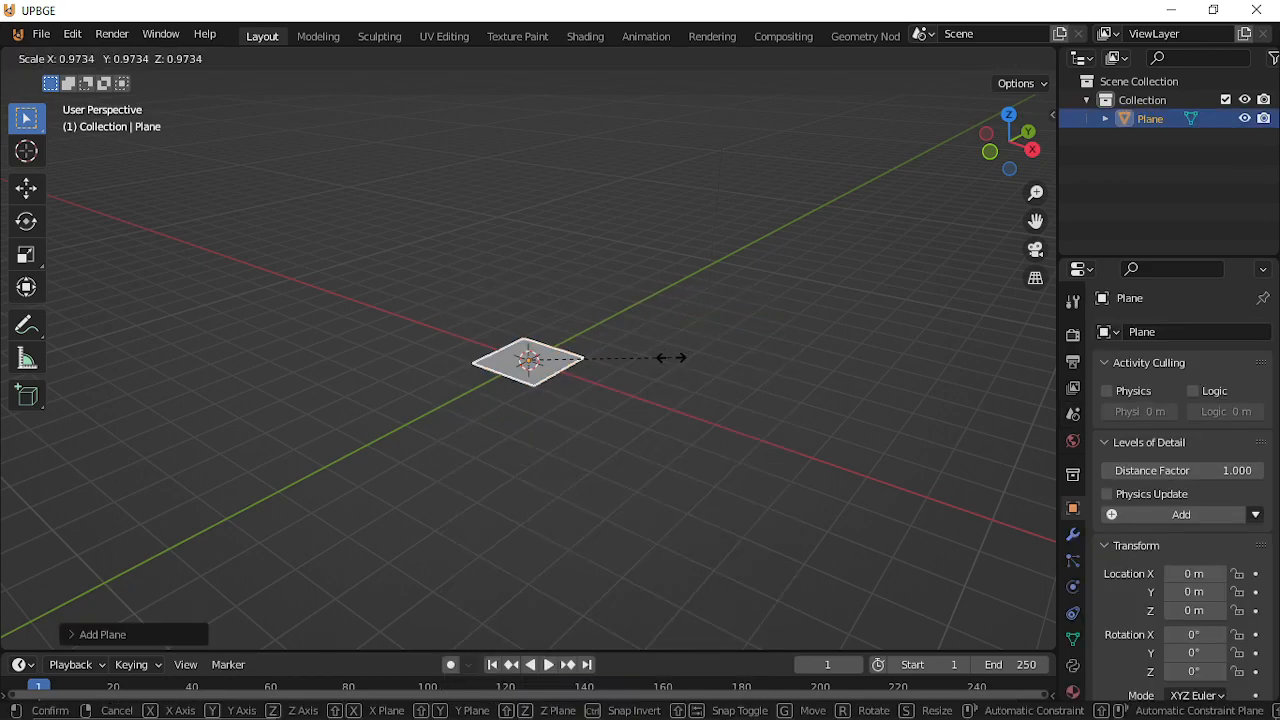
type("100")
key("Return")
scroll(671, 375, "down", 10)
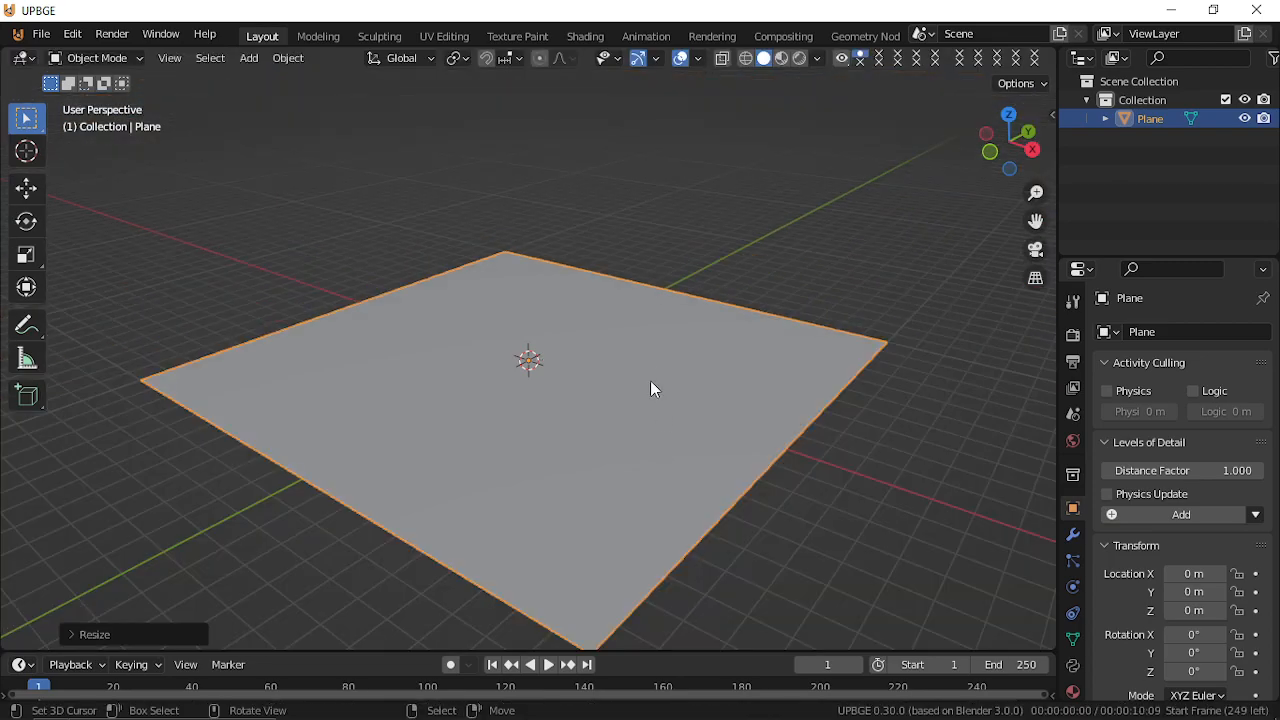
Divide the plane with evenly spaced parallel loop cuts and scale the cuts along the X axis.
key("Tab")
scroll(535, 288, "up", 20)
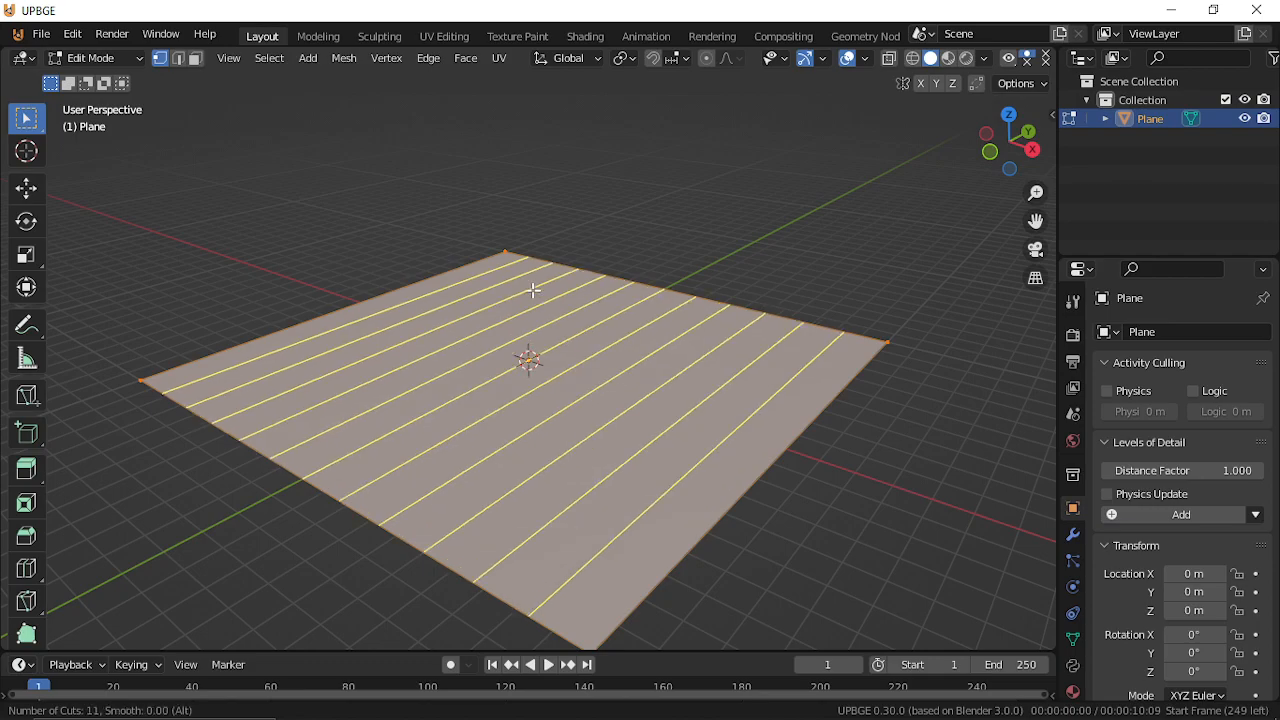
left_click(539, 285)
right_click(529, 345)
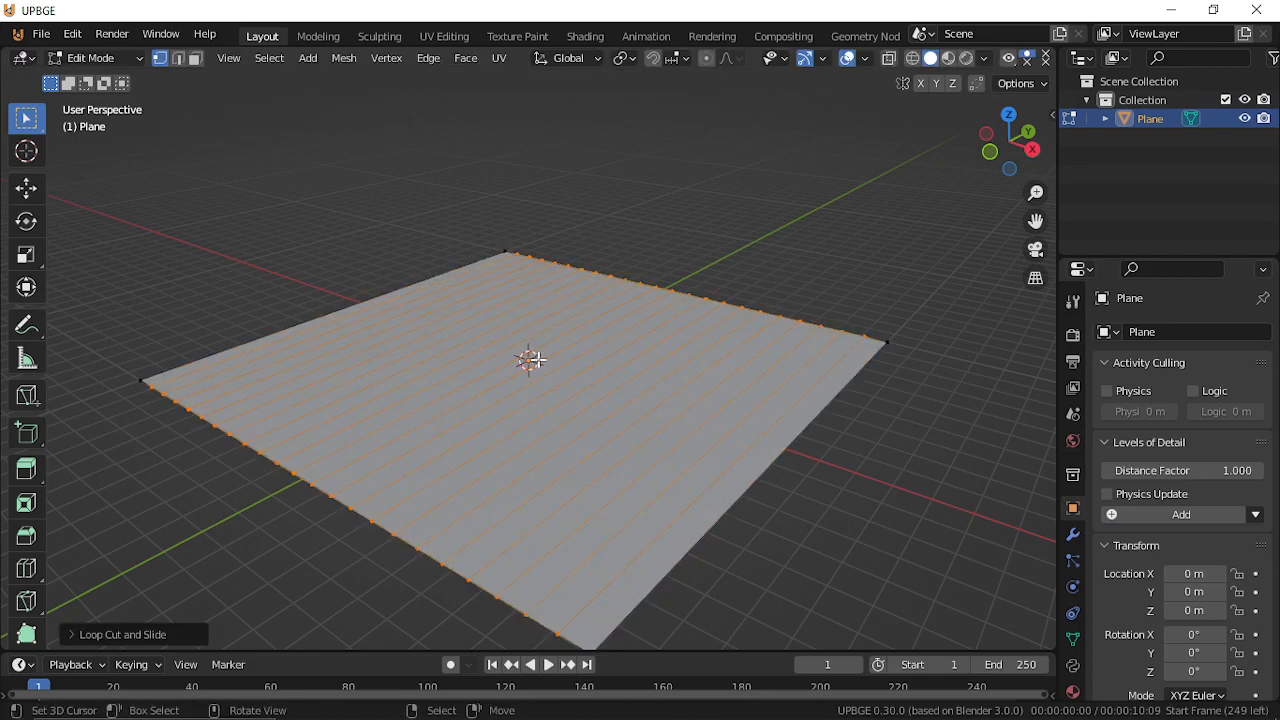
key("s")
key("x")
left_click(534, 372)
Return to Object Mode and delete the subdivided plane.
key("Tab")
key("x")
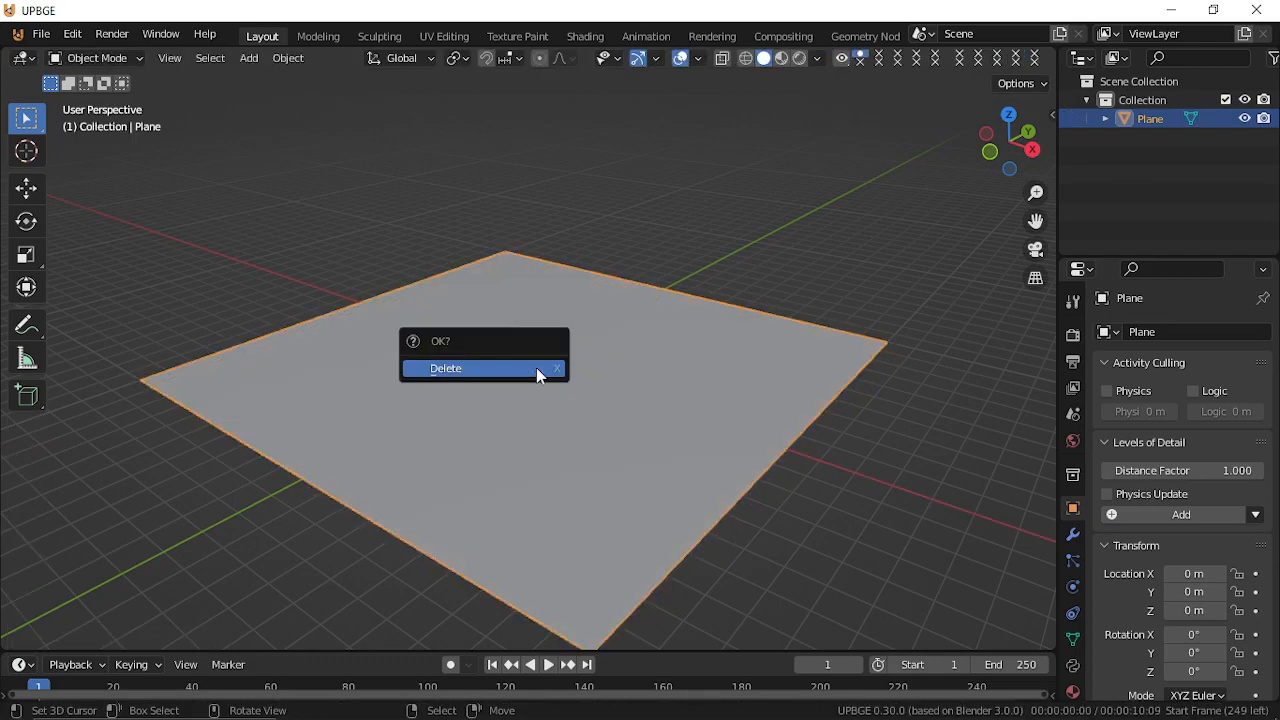
left_click(537, 371)
Add a new plane mesh and enter Edit Mode on it.
key("shift+a")
mouse_move(540, 311)
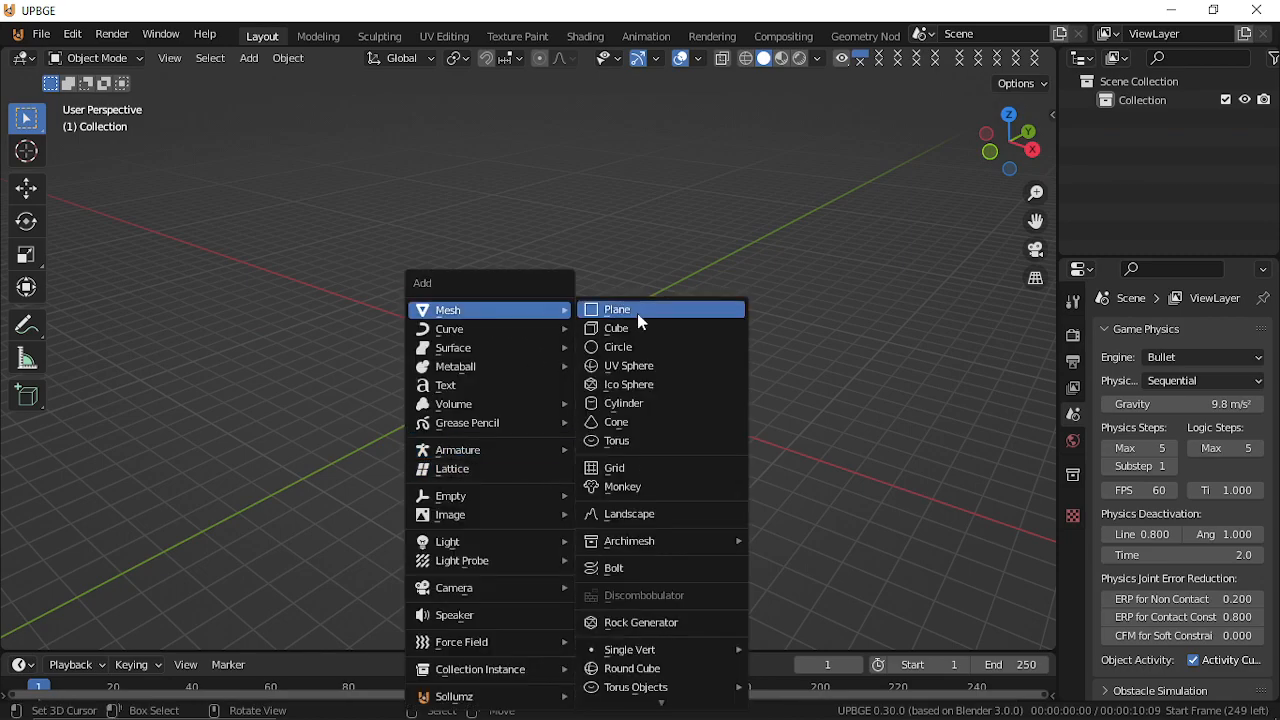
left_click(637, 313)
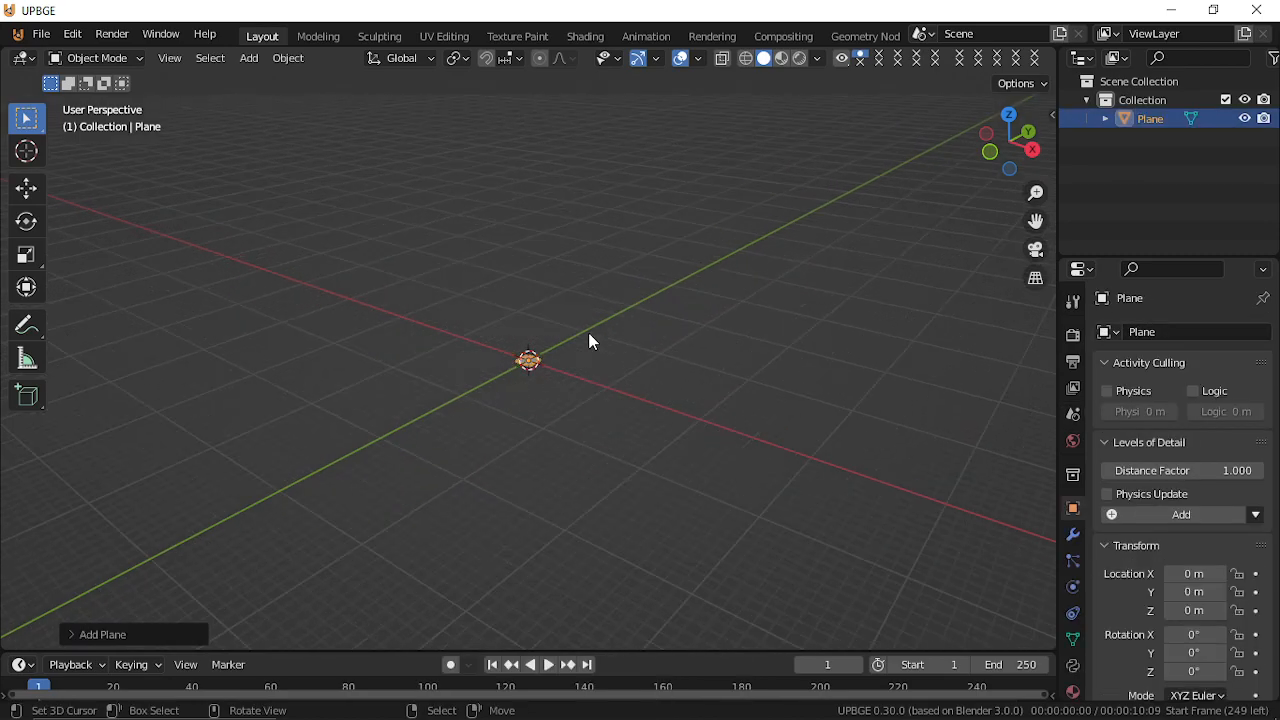
key("Tab")
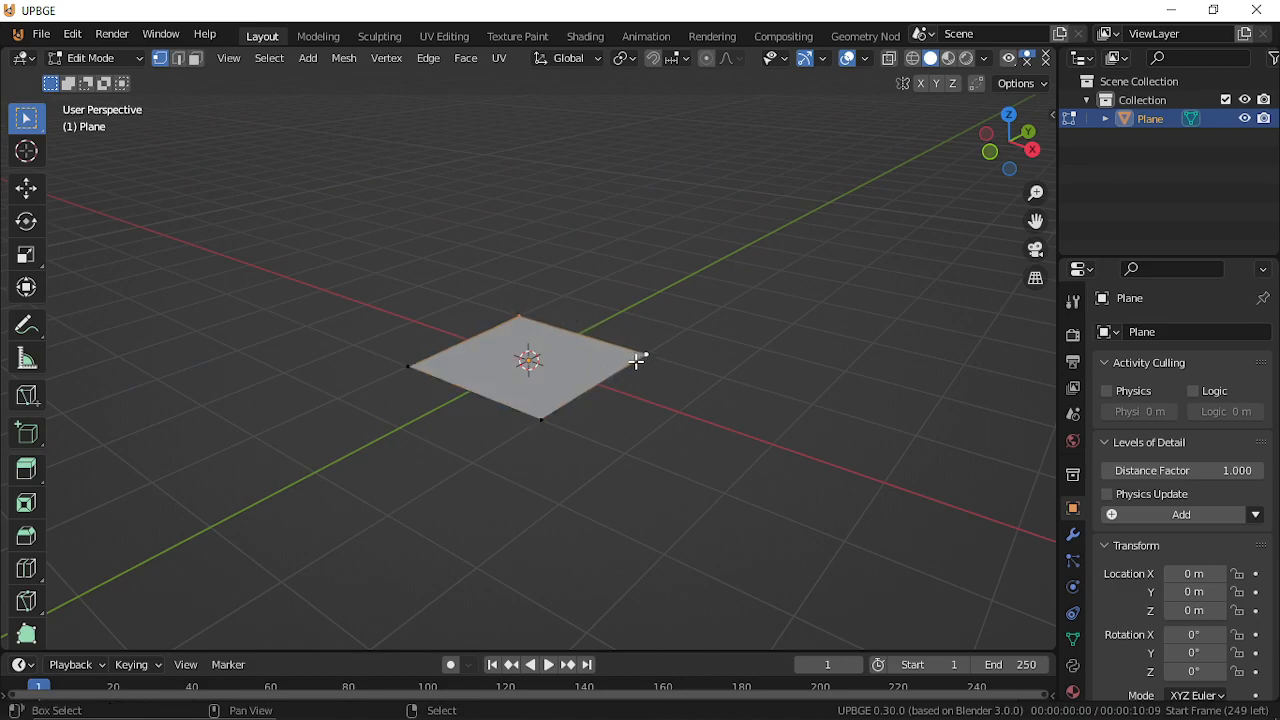
Try extruding the plane's far edge along the Y axis, and undo the extrusion.
key("e")
key("y")
key("Return")
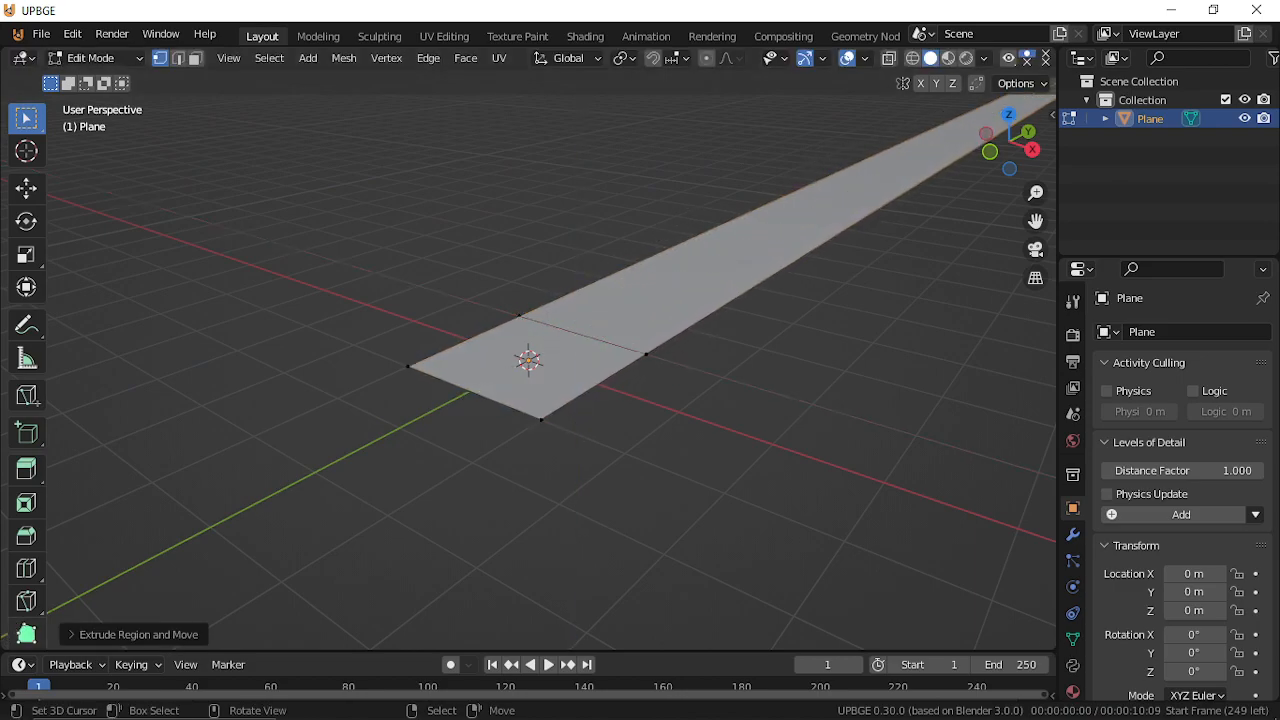
key("s")
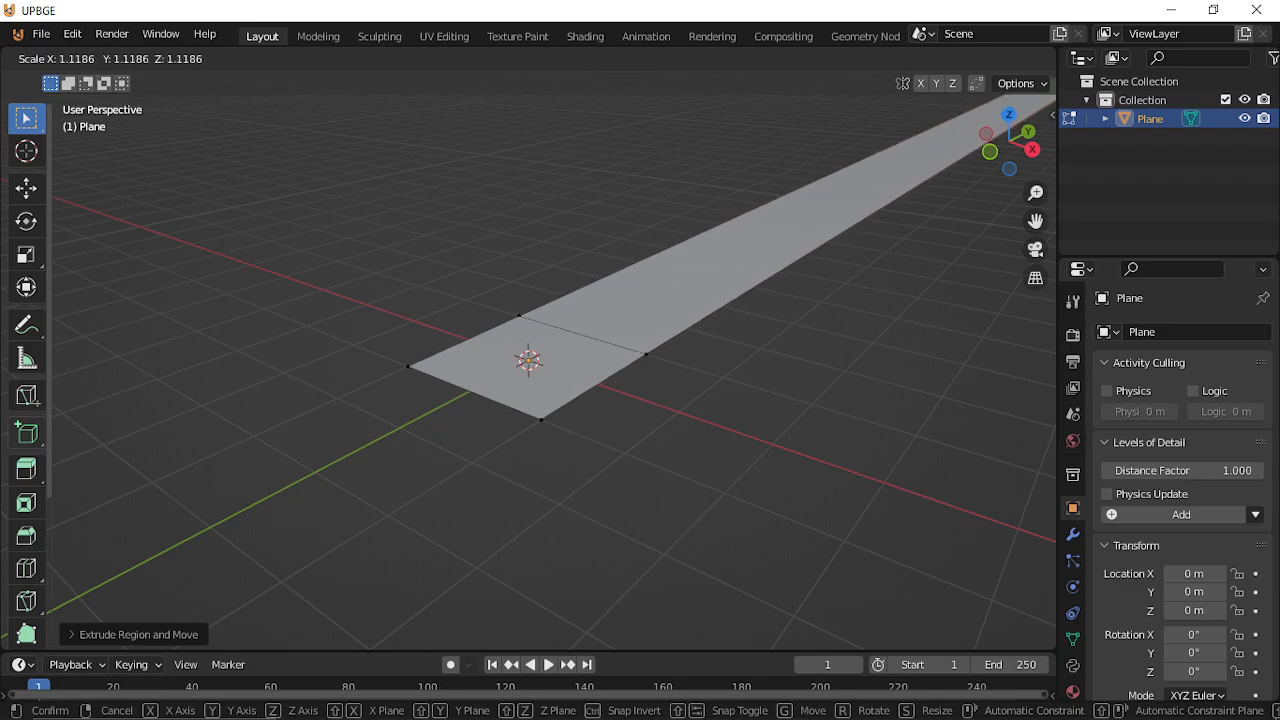
right_click(25, 495)
key("shift+grave")
left_click(529, 360)
key("ctrl+z")
Extrude the plane's far edge 50 m along the Y axis.
key("e")
key("y")
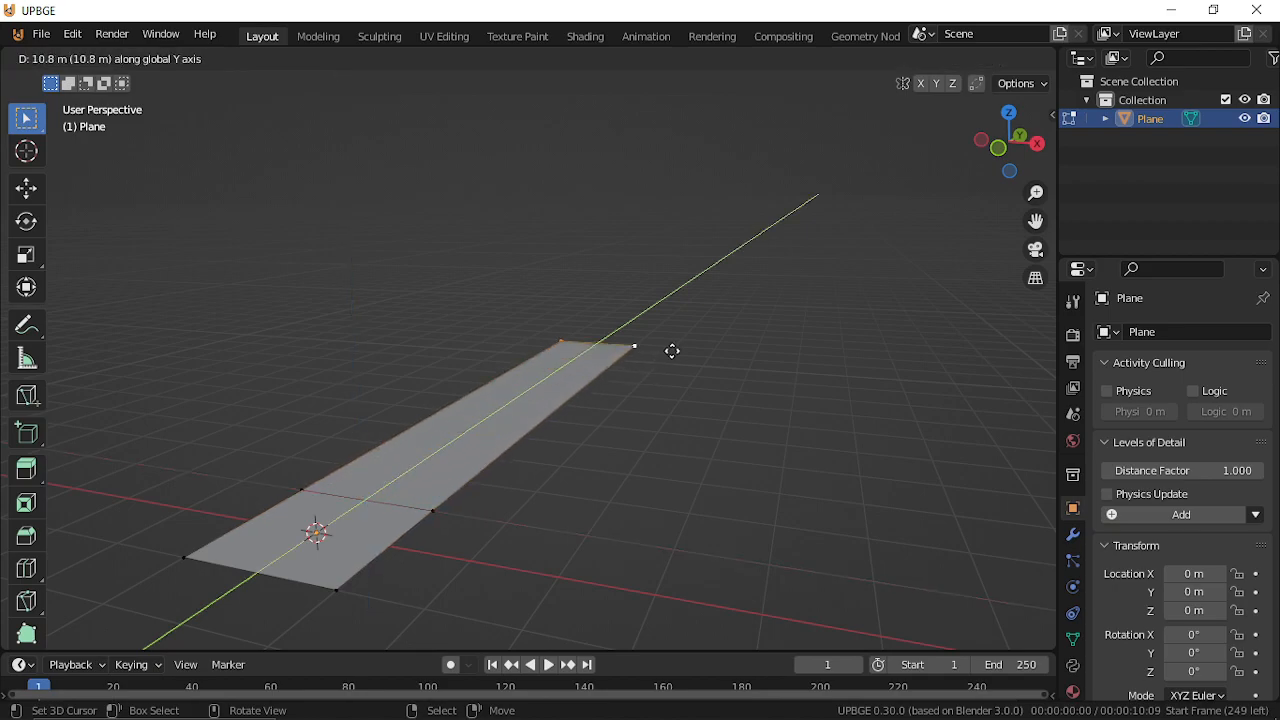
type("50")
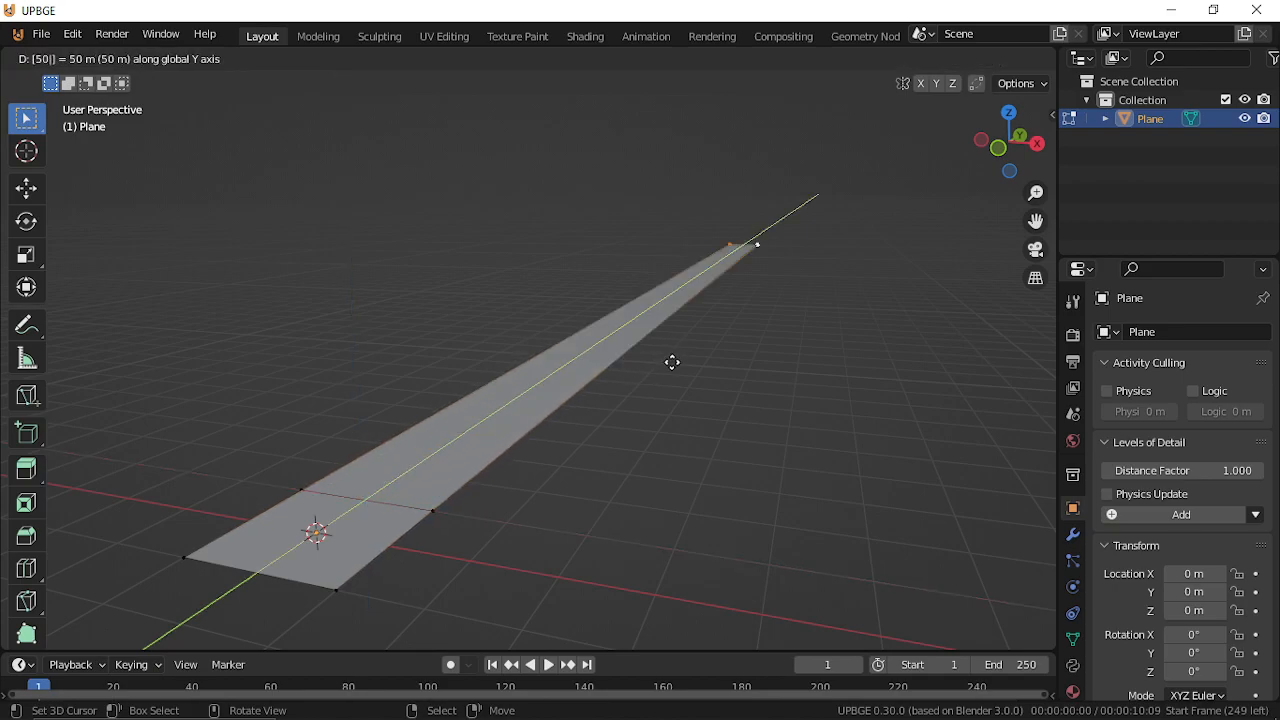
key("Return")
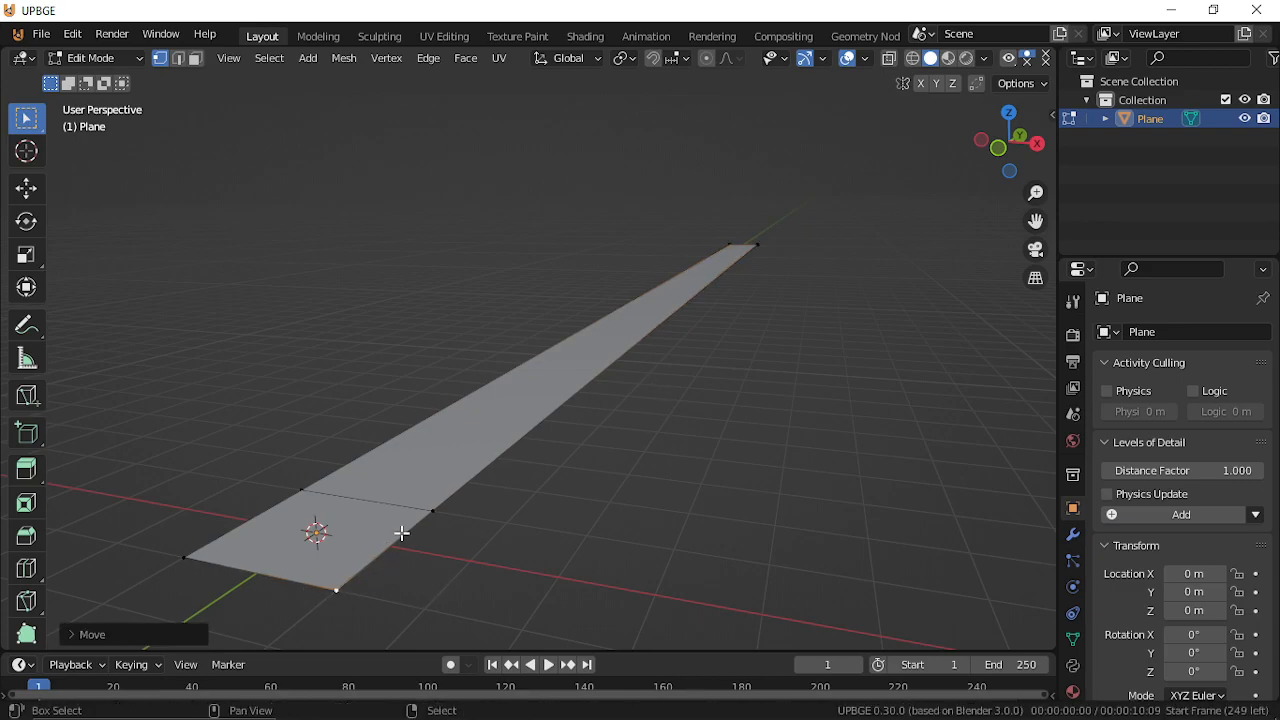
Extrude the plane's two side edges outward along the X axis, 520 m on the positive side and 50 m on the negative side.
type("gx50")
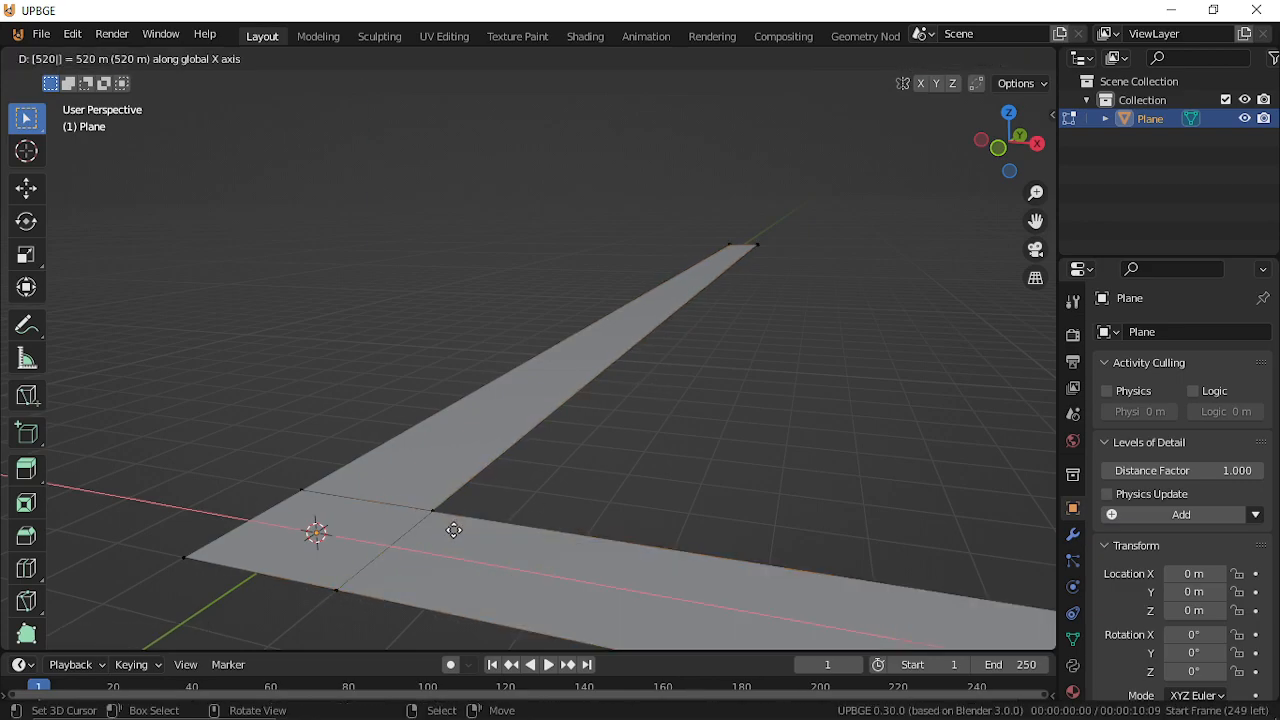
key("Return")
middle_click_drag(226, 558, 583, 400)
type("gx")
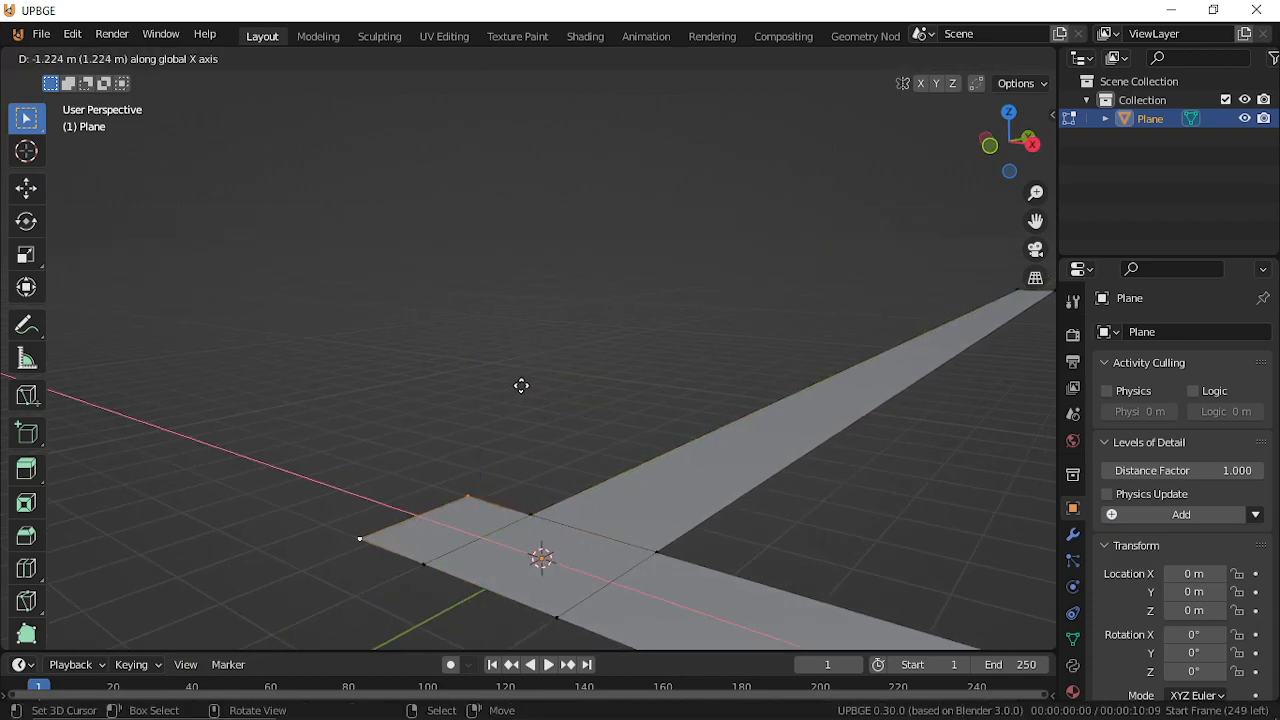
type("50")
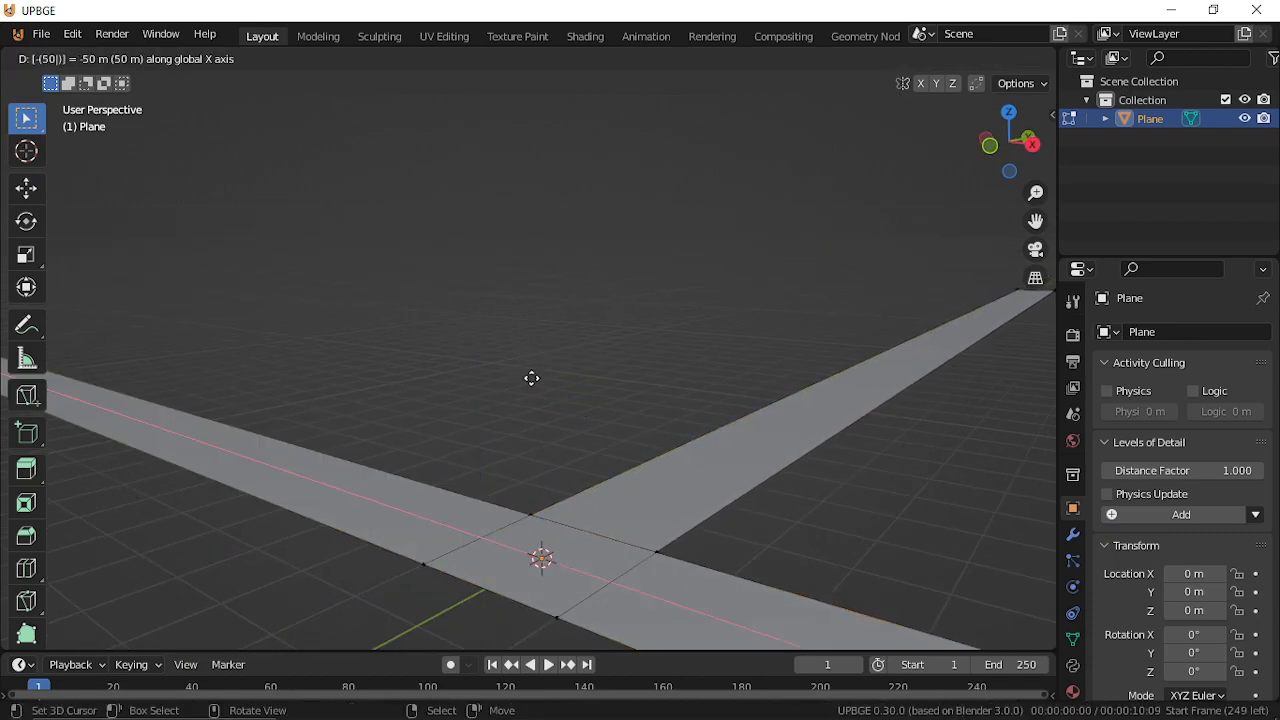
key("Return")
Extrude the plane's remaining near edge 50 m in the negative Y direction.
middle_click_drag(555, 604, 537, 346)
type("gy")
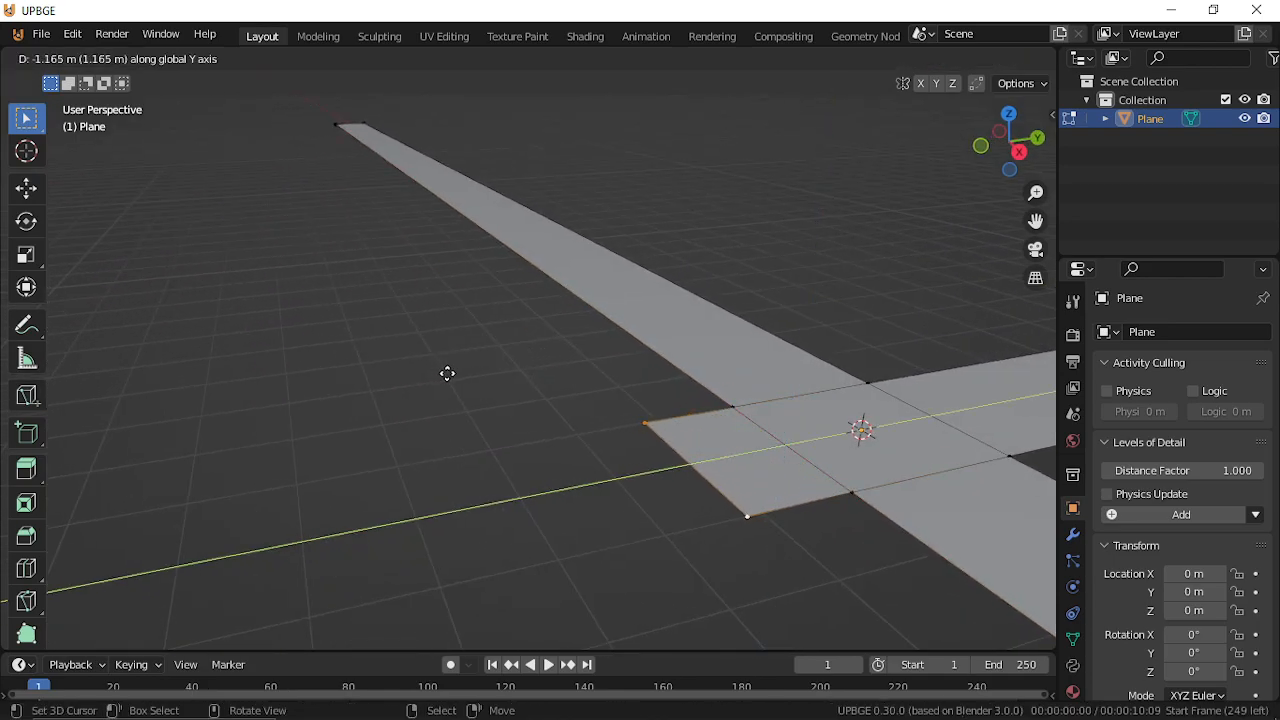
type("50")
key("Return")
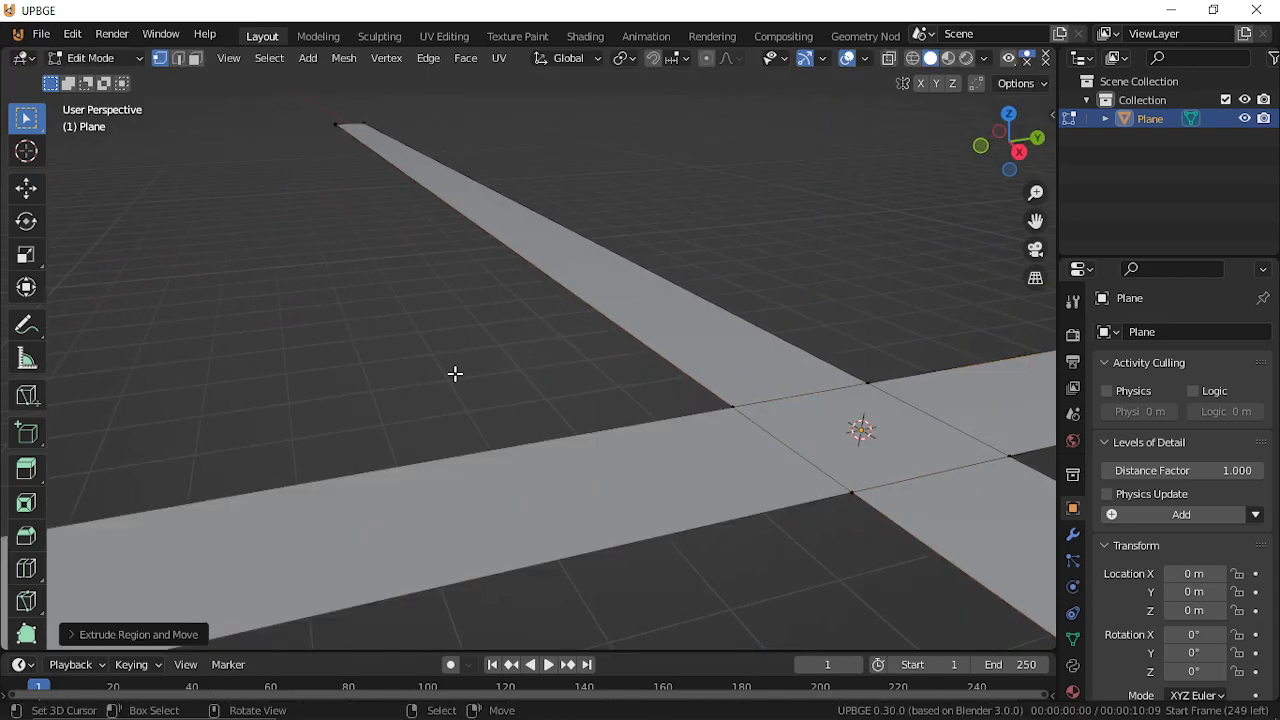
Inspect the cross-shaped road and delete the end vertices of the overlong arm on the positive X side.
key("Tab")
key("shift+grave")
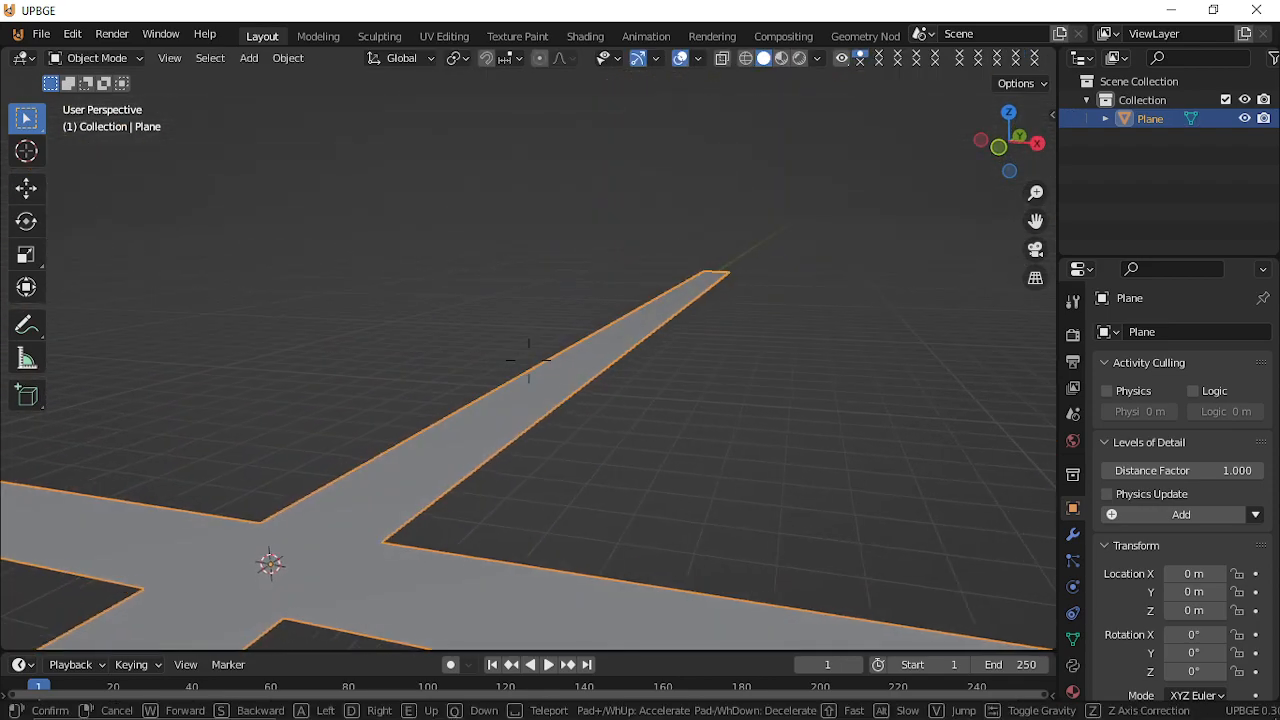
key("s")
key("a")
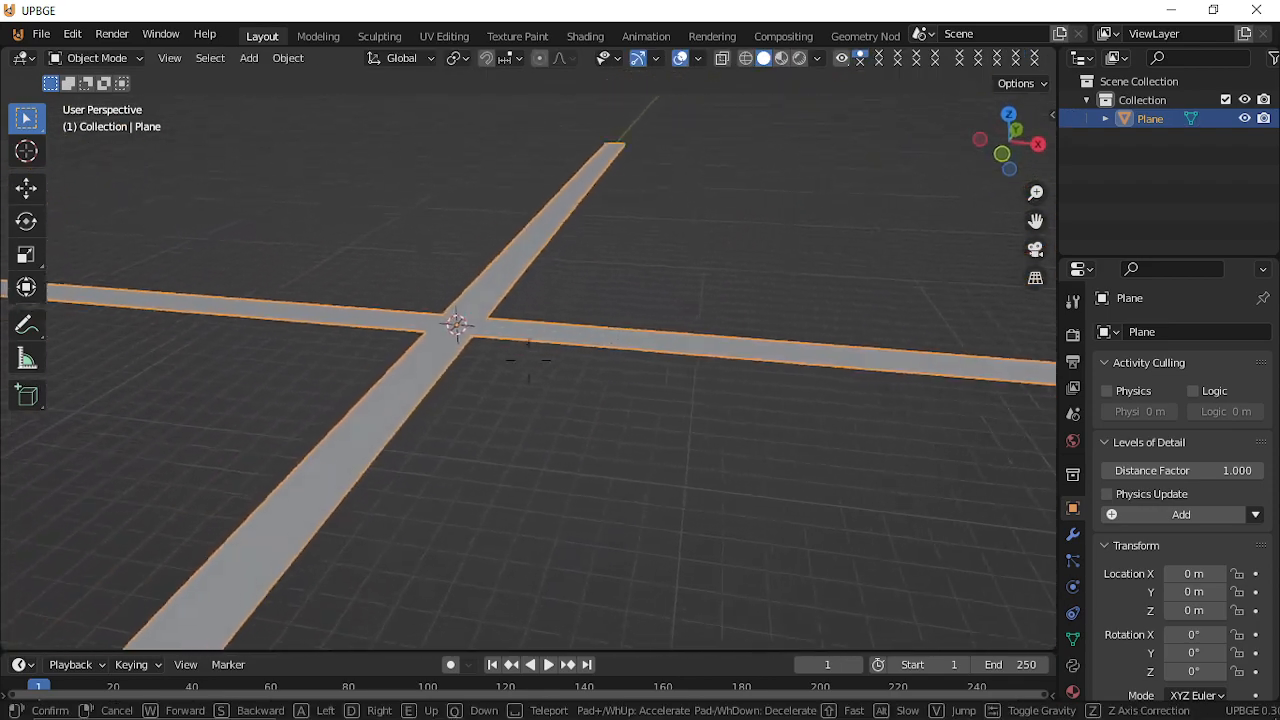
key("w")
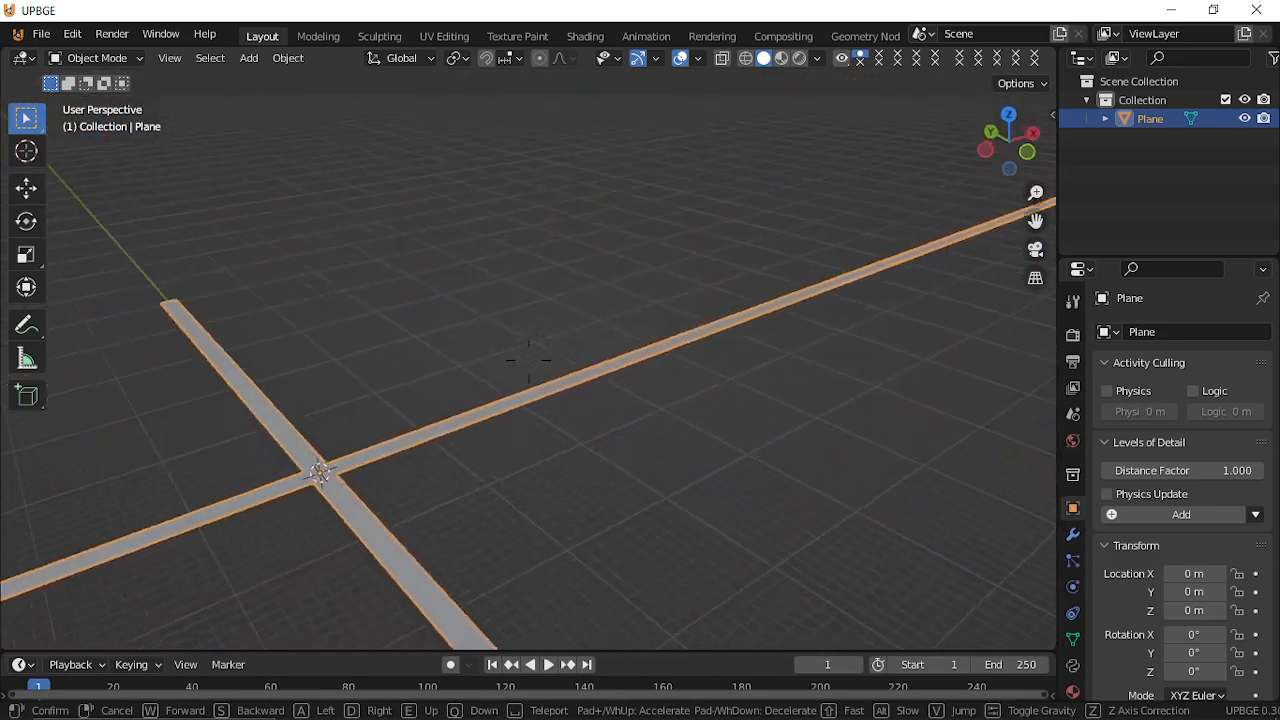
left_click(610, 298)
key("Tab")
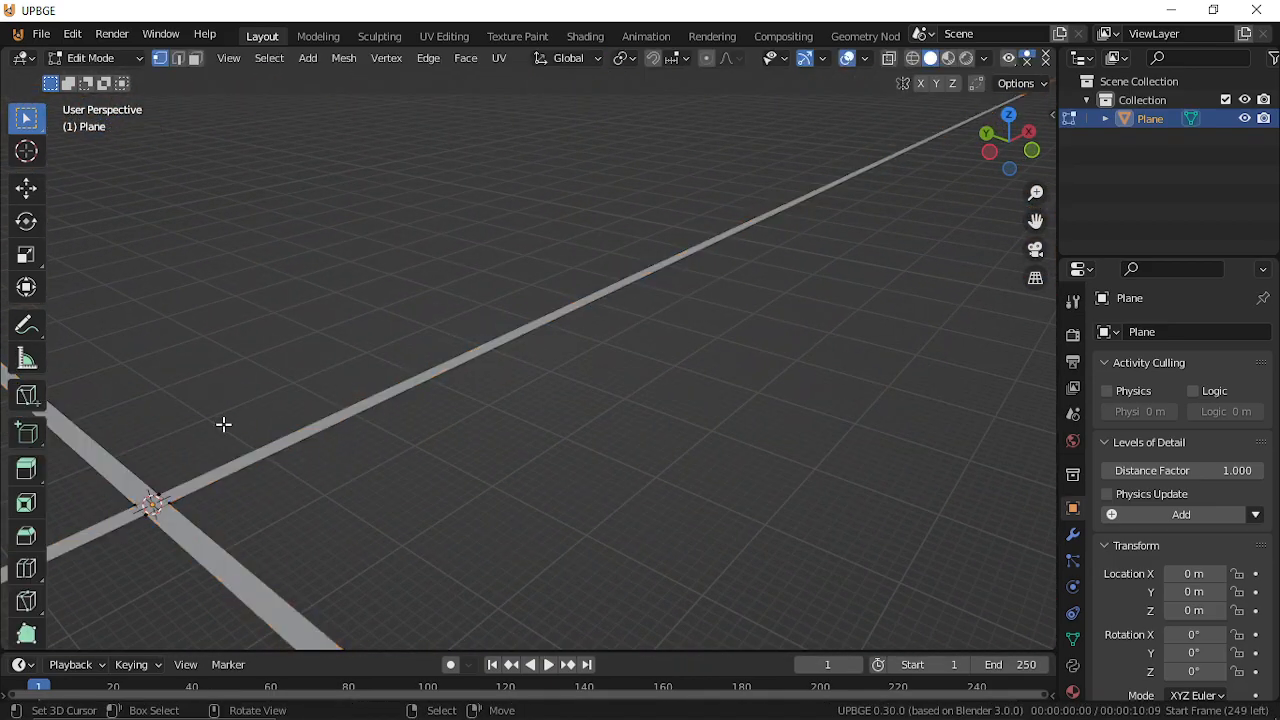
key("shift+grave")
left_click(608, 257)
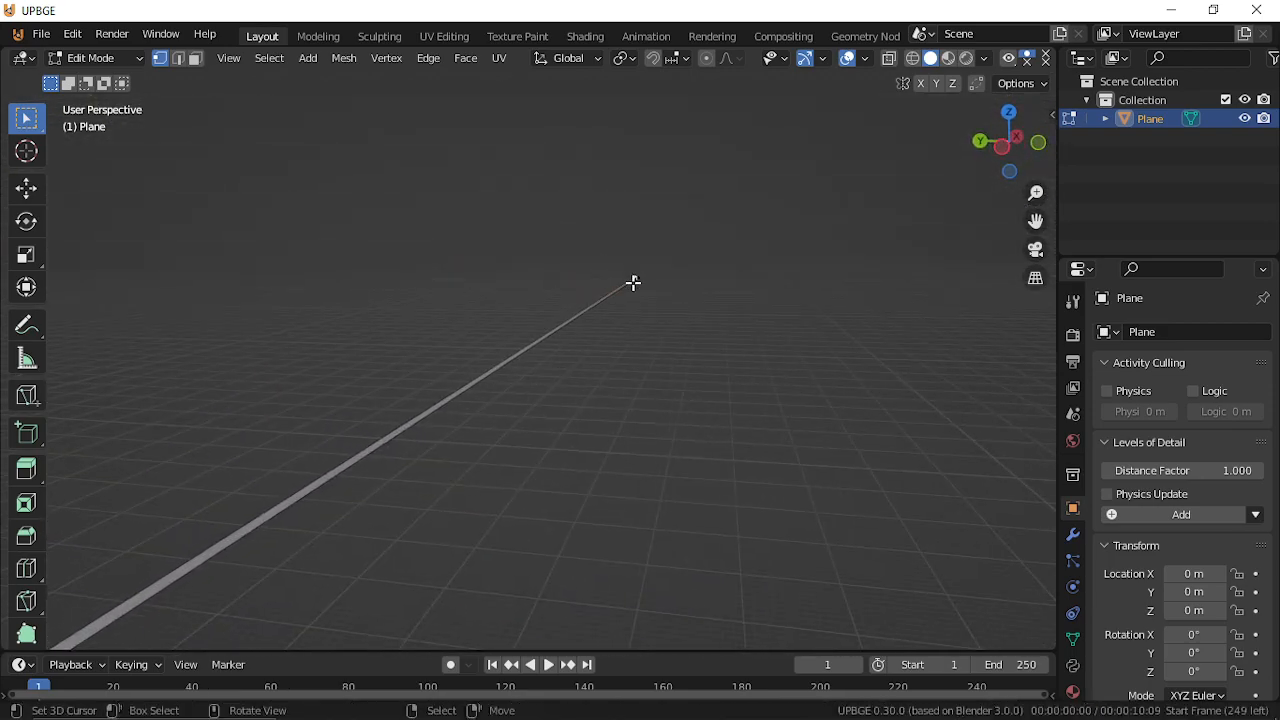
key("x")
left_click(646, 272)
Try a short extrusion of the junction's open edge along the X axis, and delete the extruded vertices.
key("shift+grave")
left_click(499, 362)
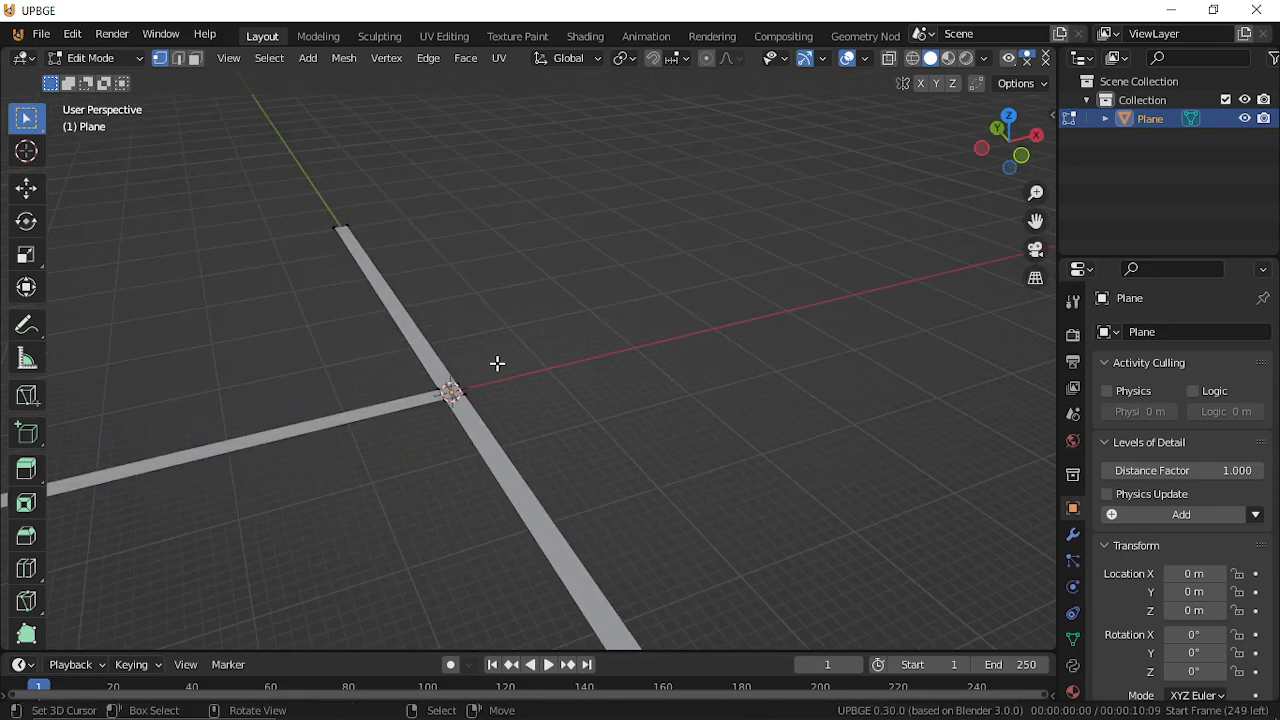
key("e")
key("x")
left_click(519, 389)
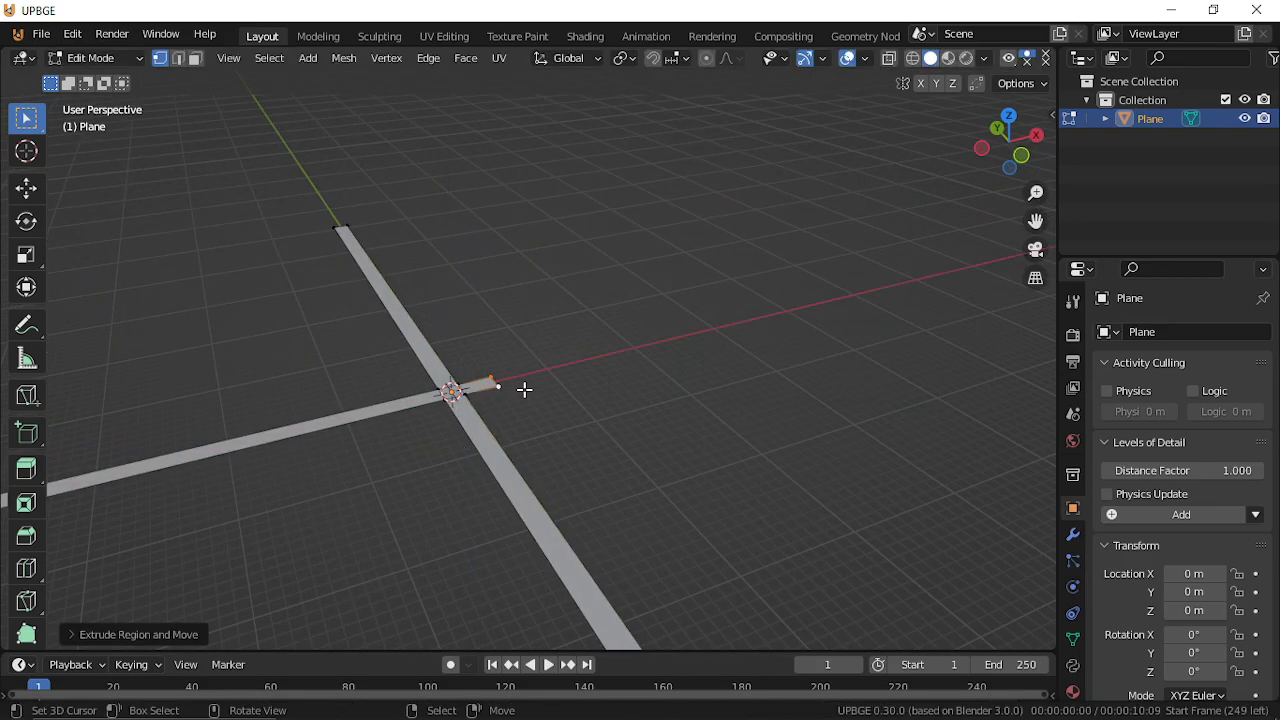
key("KP_2")
key("KP_5")
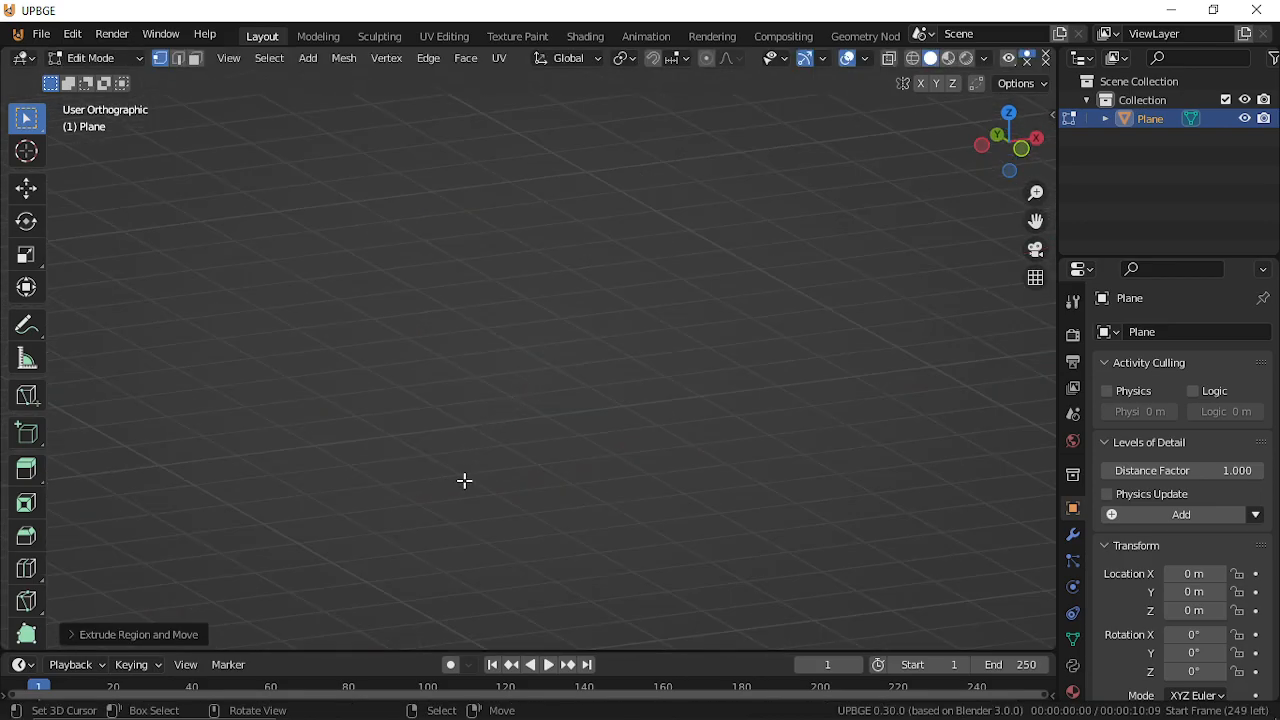
key("KP_Decimal")
scroll(482, 478, "down", 8)
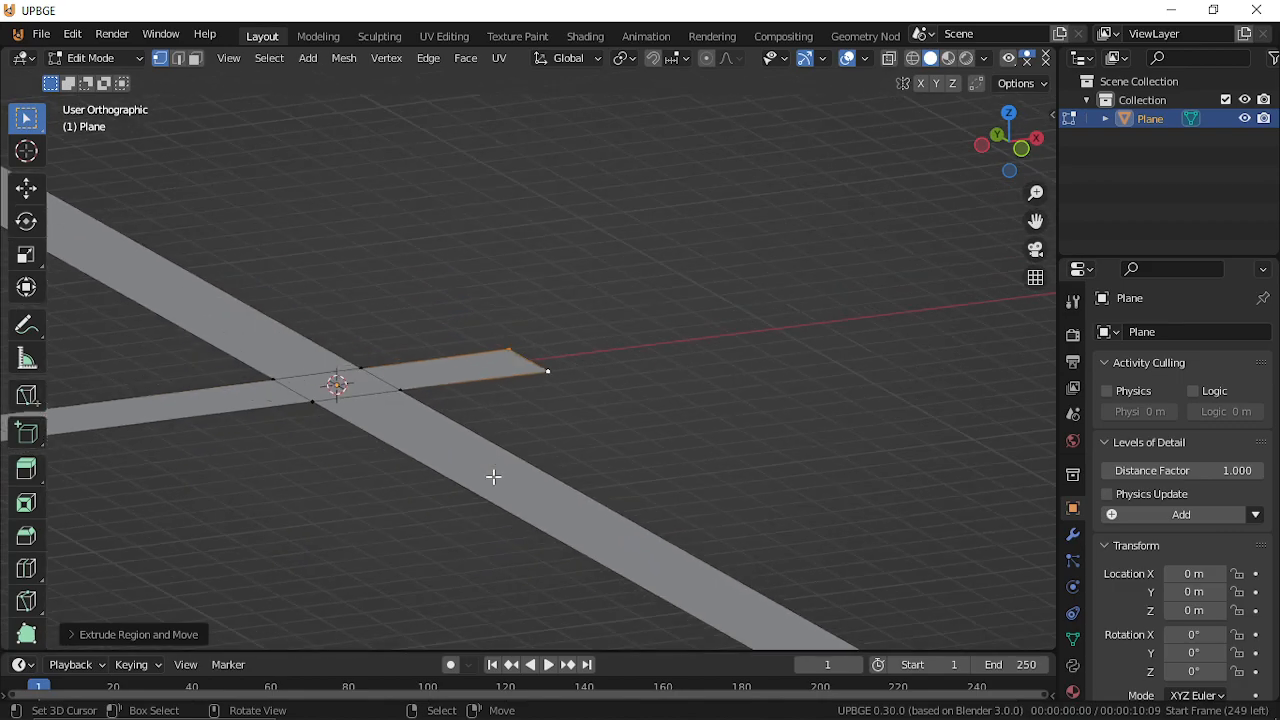
key("x")
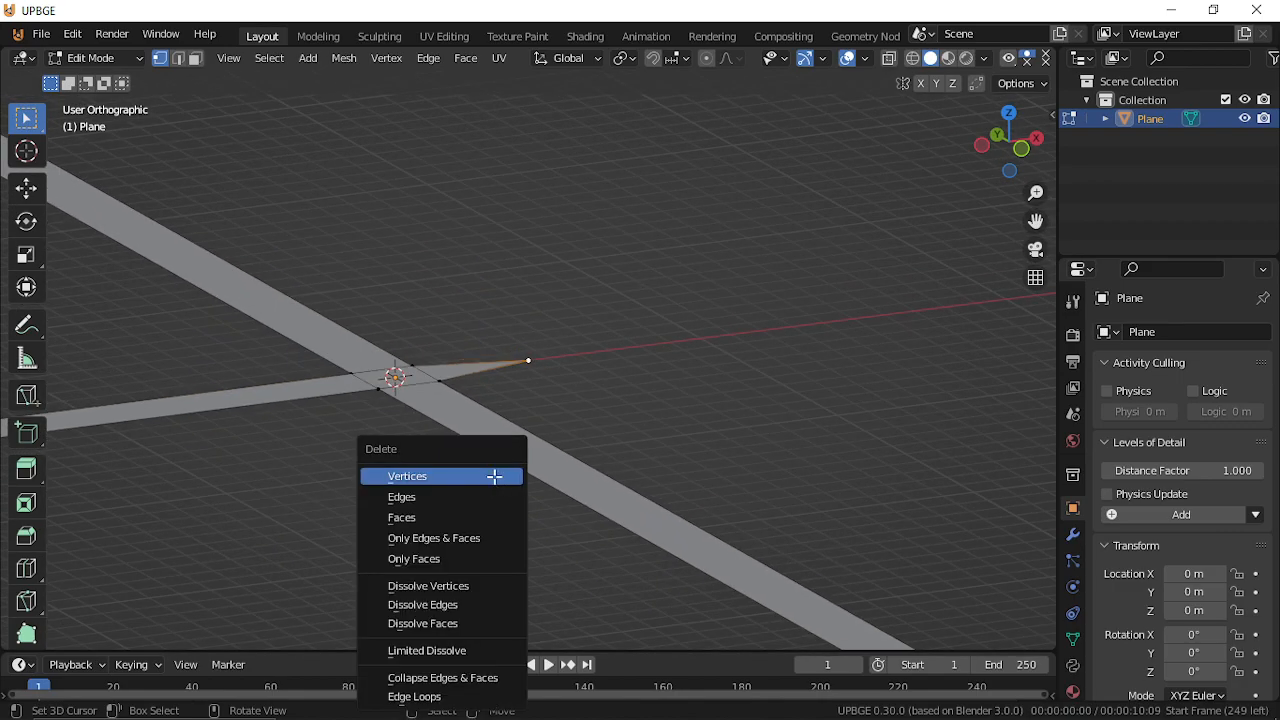
left_click(494, 477)
Extrude the junction's open edge 50 m along the positive X axis.
type("exis")
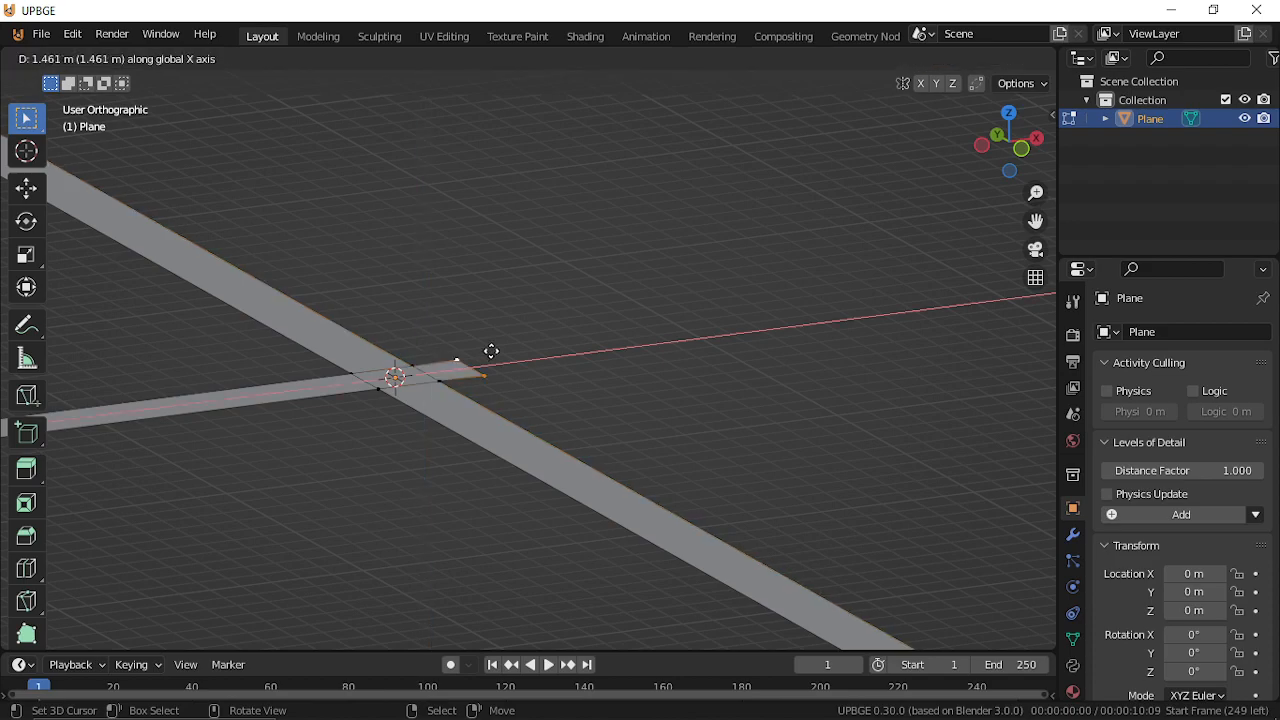
type("50")
key("Return")
Select the whole crossroads, duplicate it and move the copy along the X axis beyond the original's arm.
key("shift+grave")
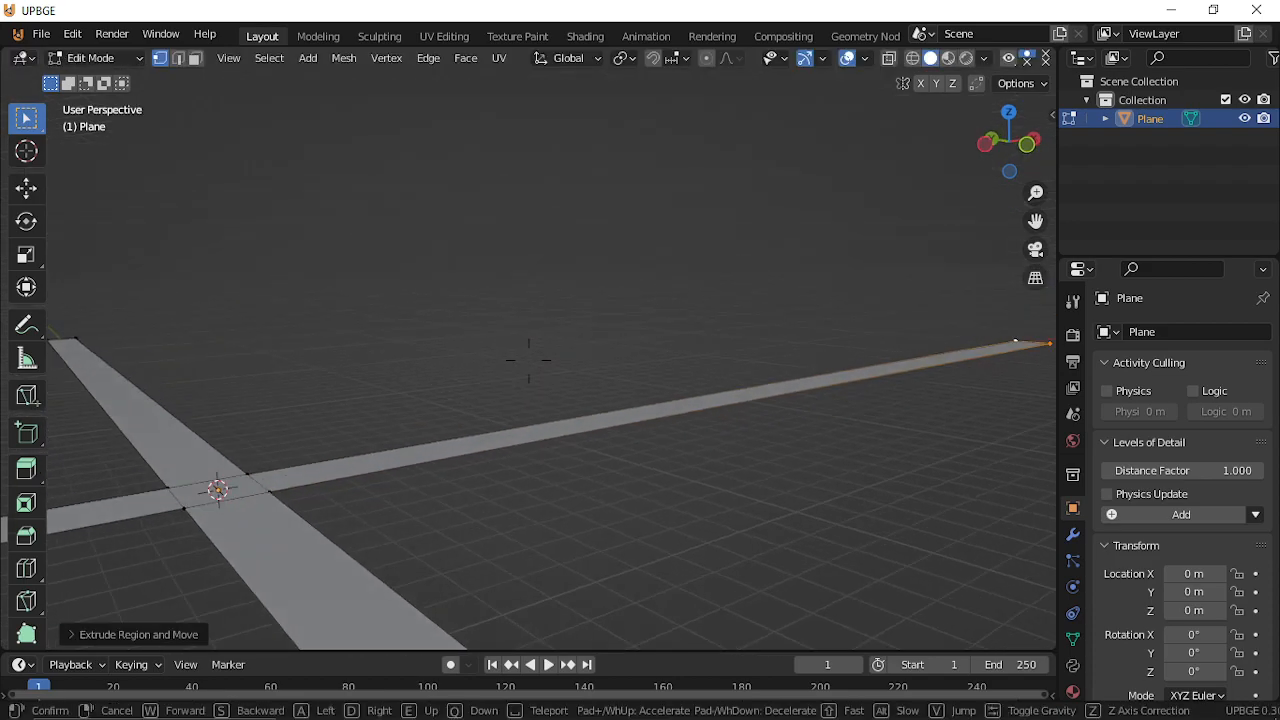
key("s")
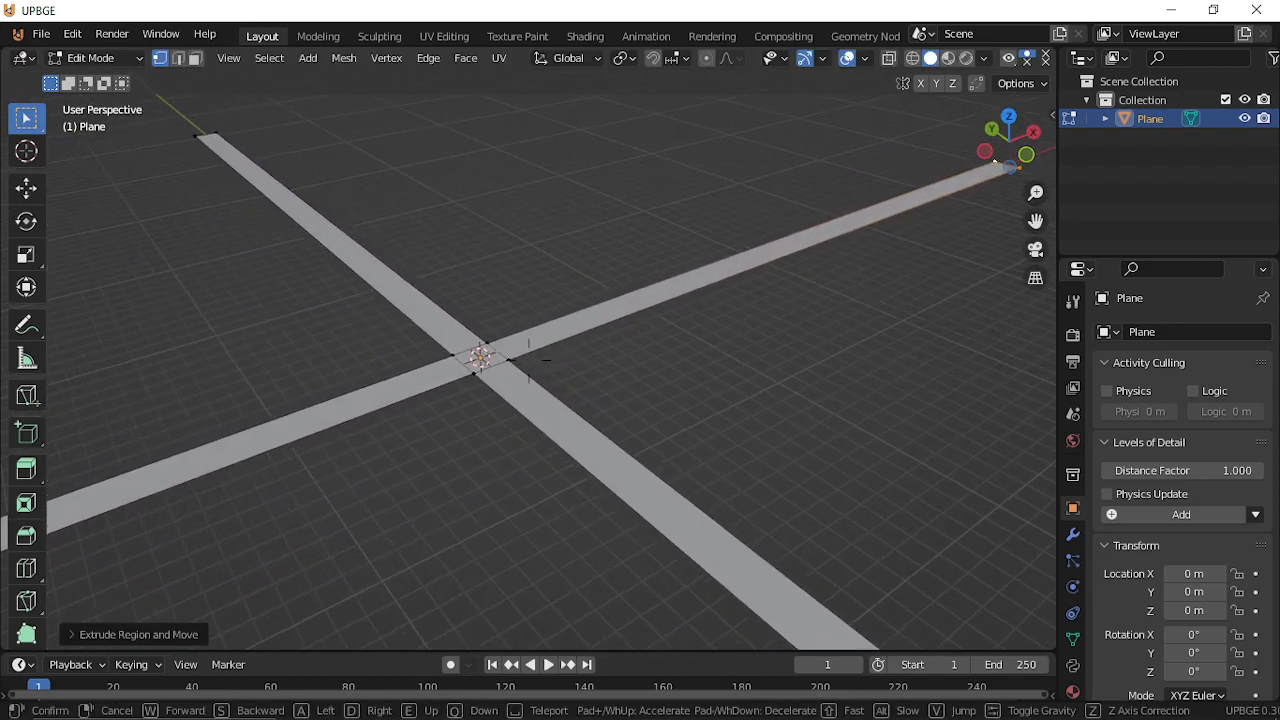
left_click(538, 371)
key("a")
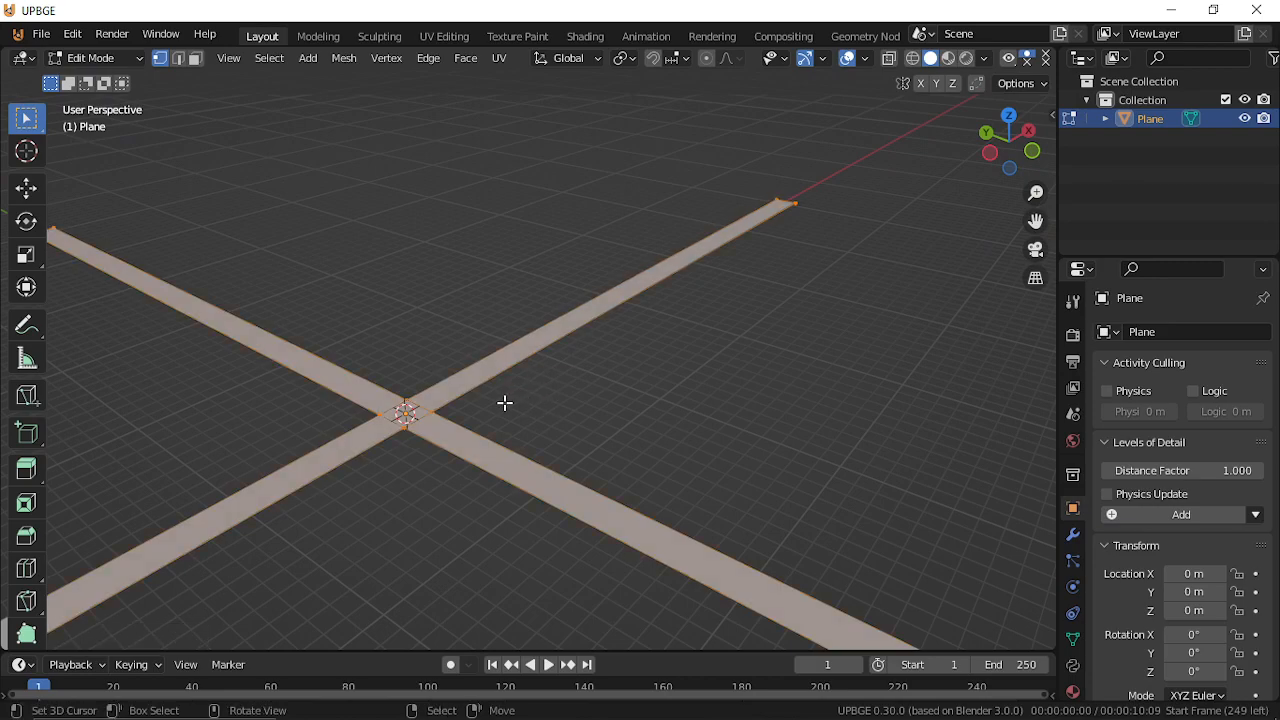
key("g")
key("g")
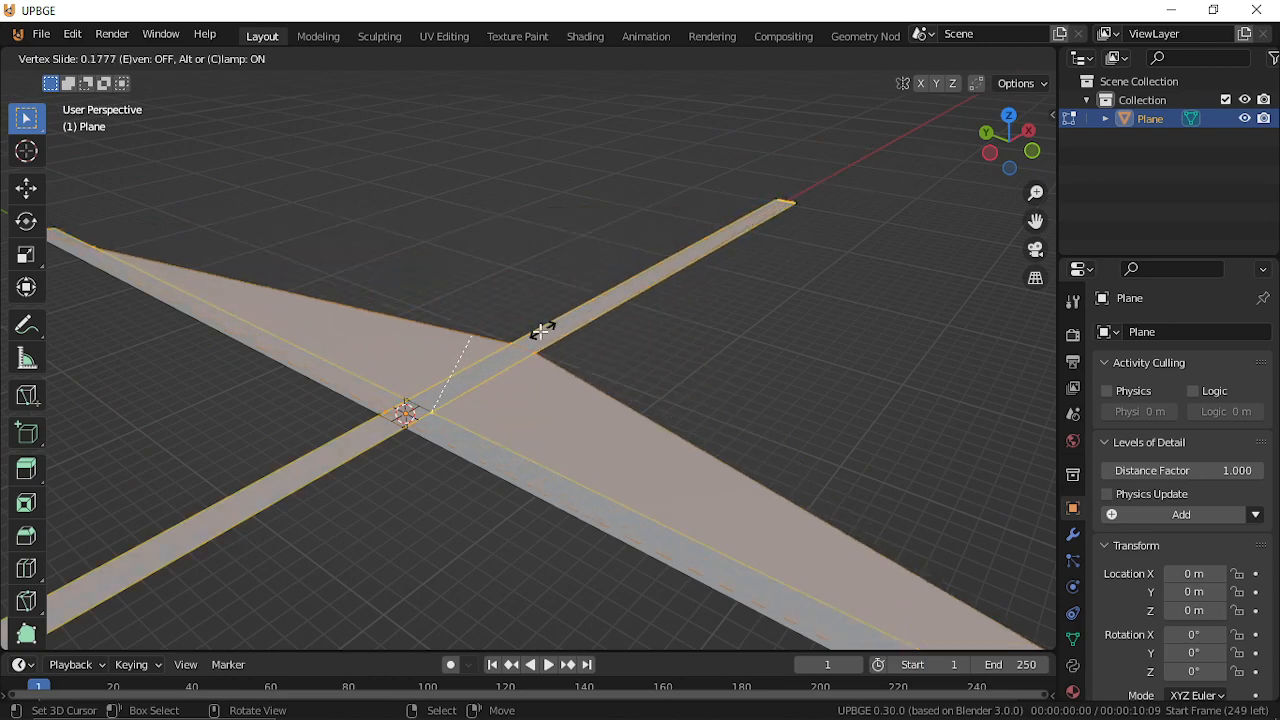
right_click(523, 341)
key("g")
key("x")
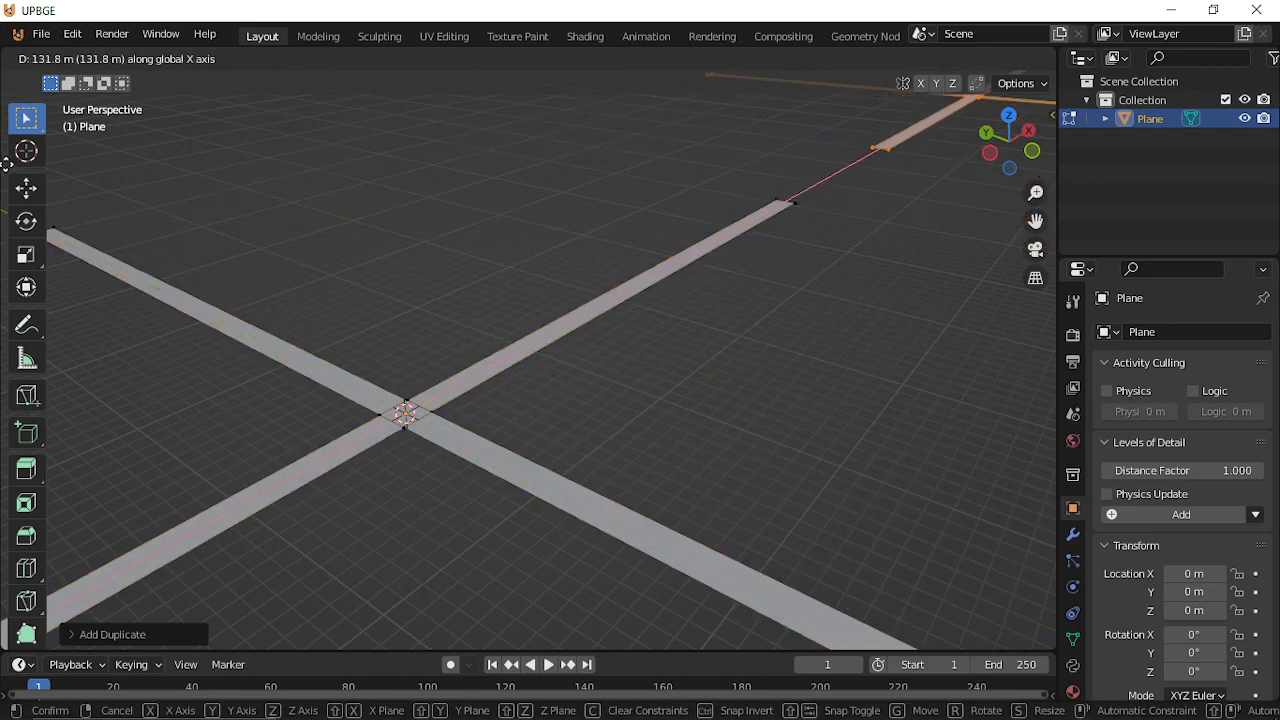
left_click(995, 184)
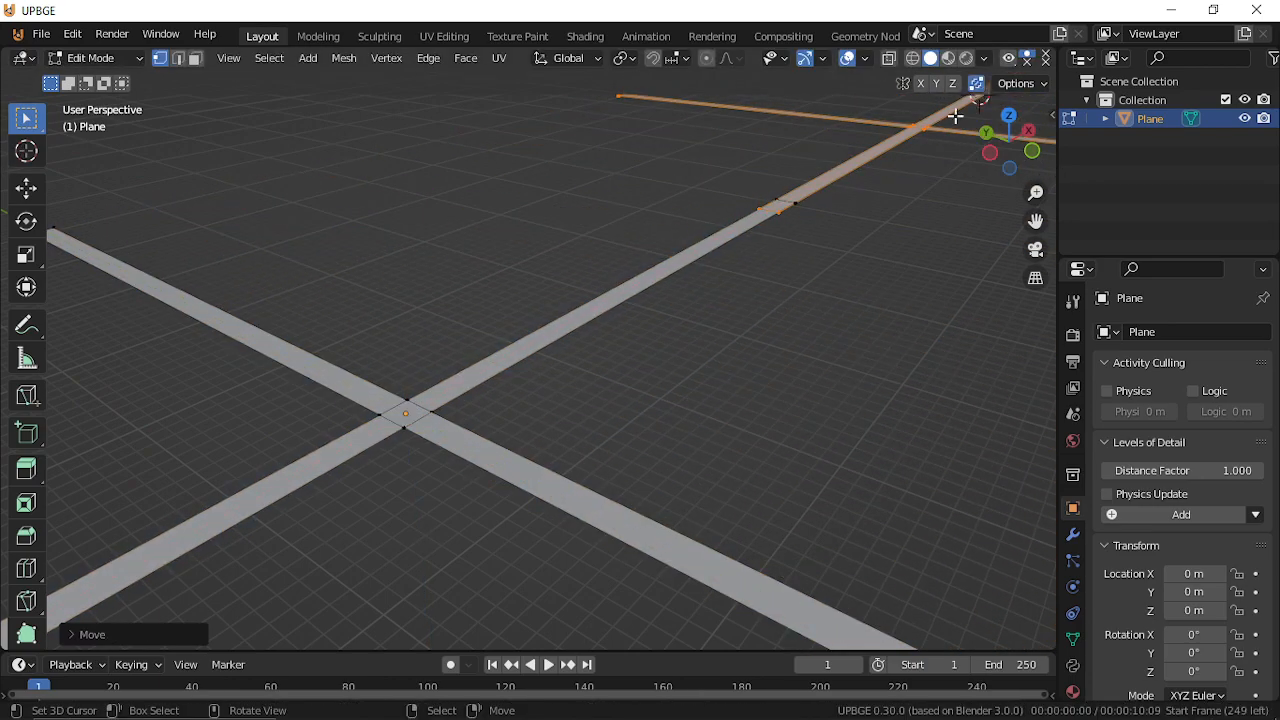
Shift the duplicated crossroads along the X axis until its near arm sits just past the original's arm end.
key("g")
key("x")
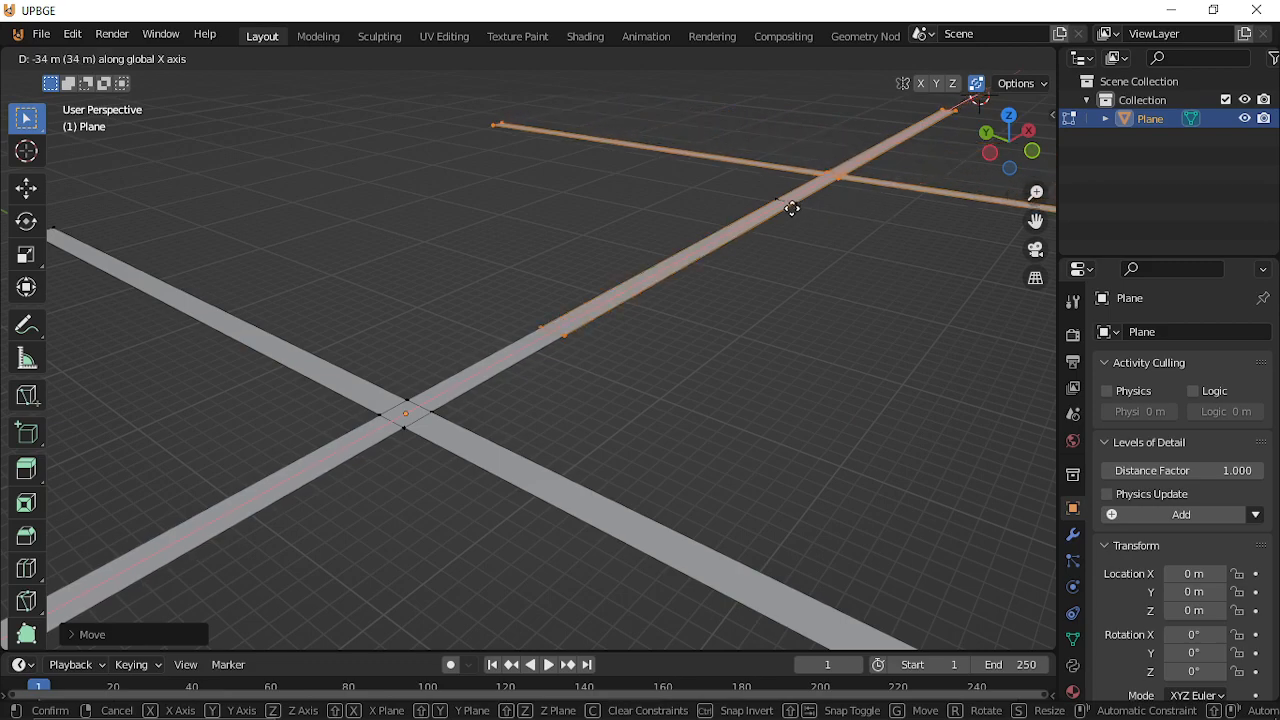
left_click(882, 127)
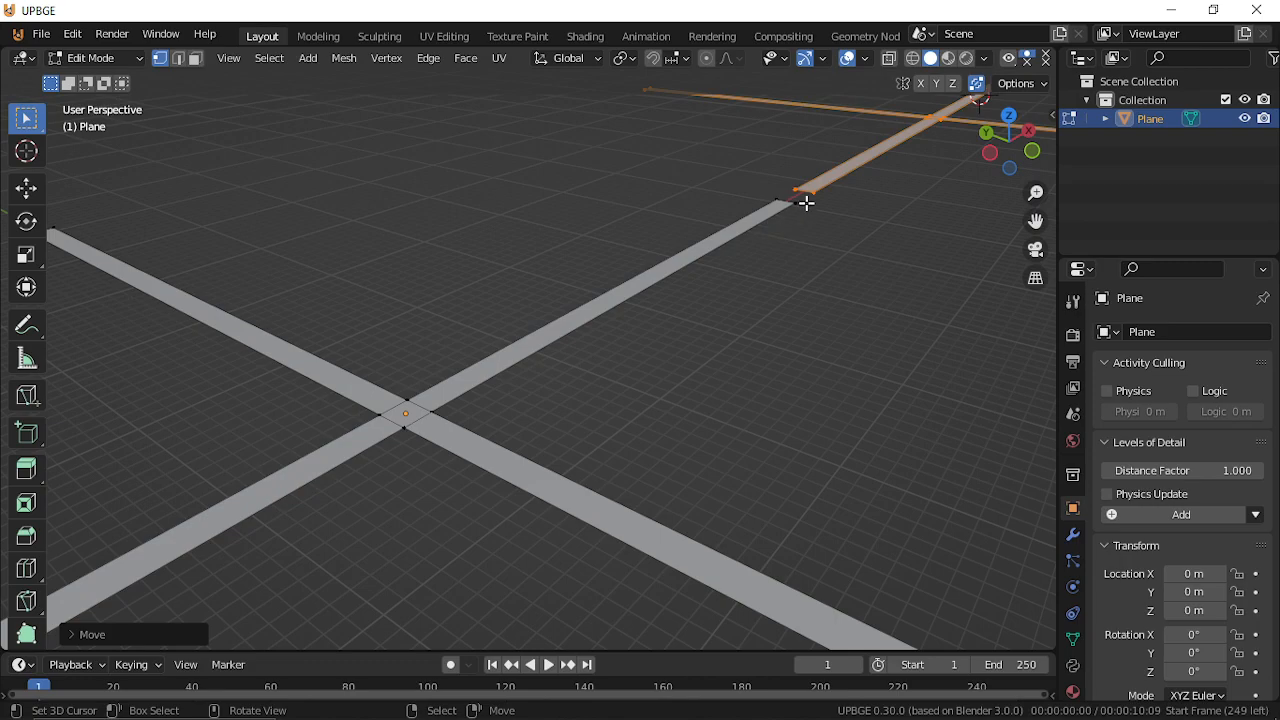
scroll(803, 200, "down", 3)
middle_click_drag(834, 177, 790, 164)
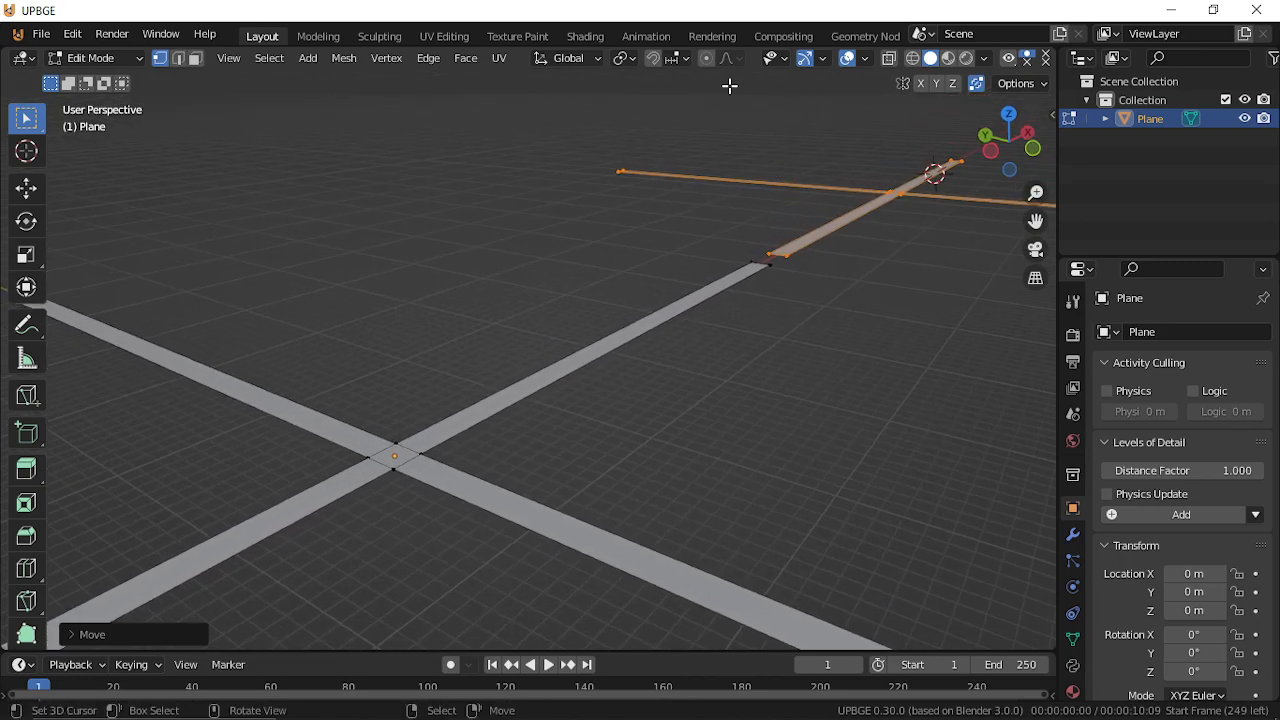
Set the snap target to Vertex and move the copy along the X axis onto the original arm's end vertices.
left_click(677, 60)
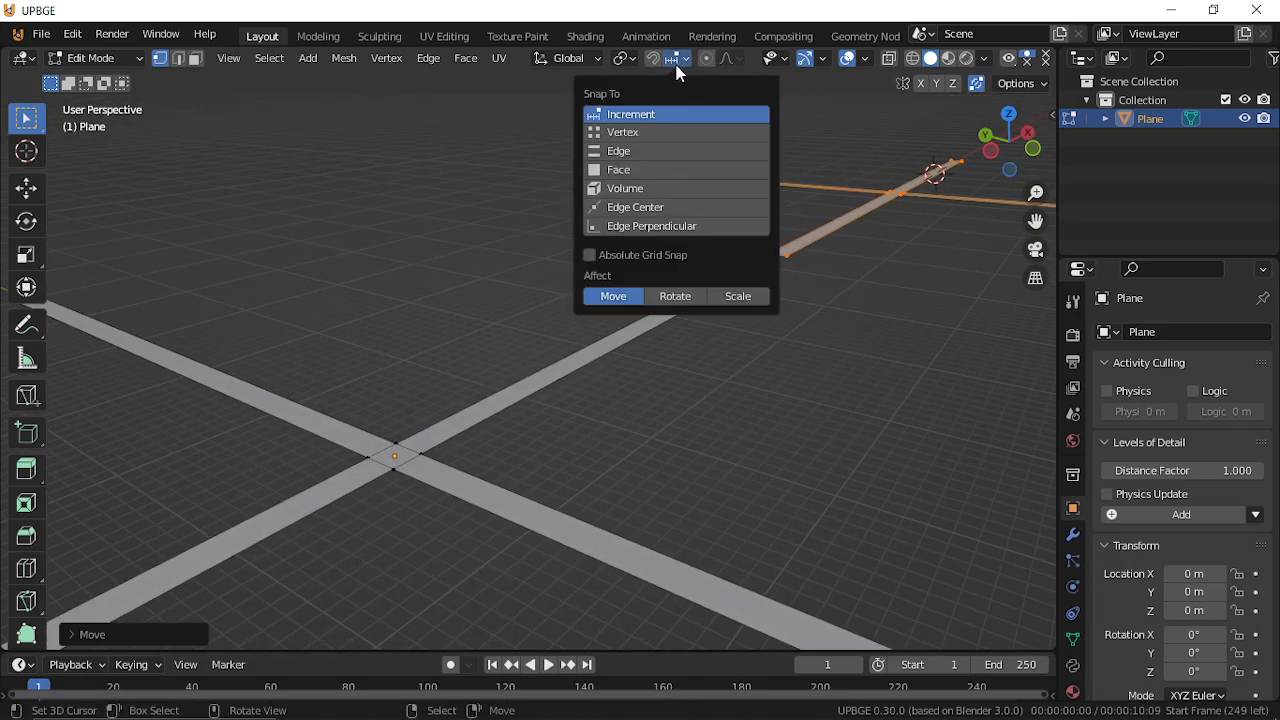
left_click(644, 137)
key("g")
key("x")
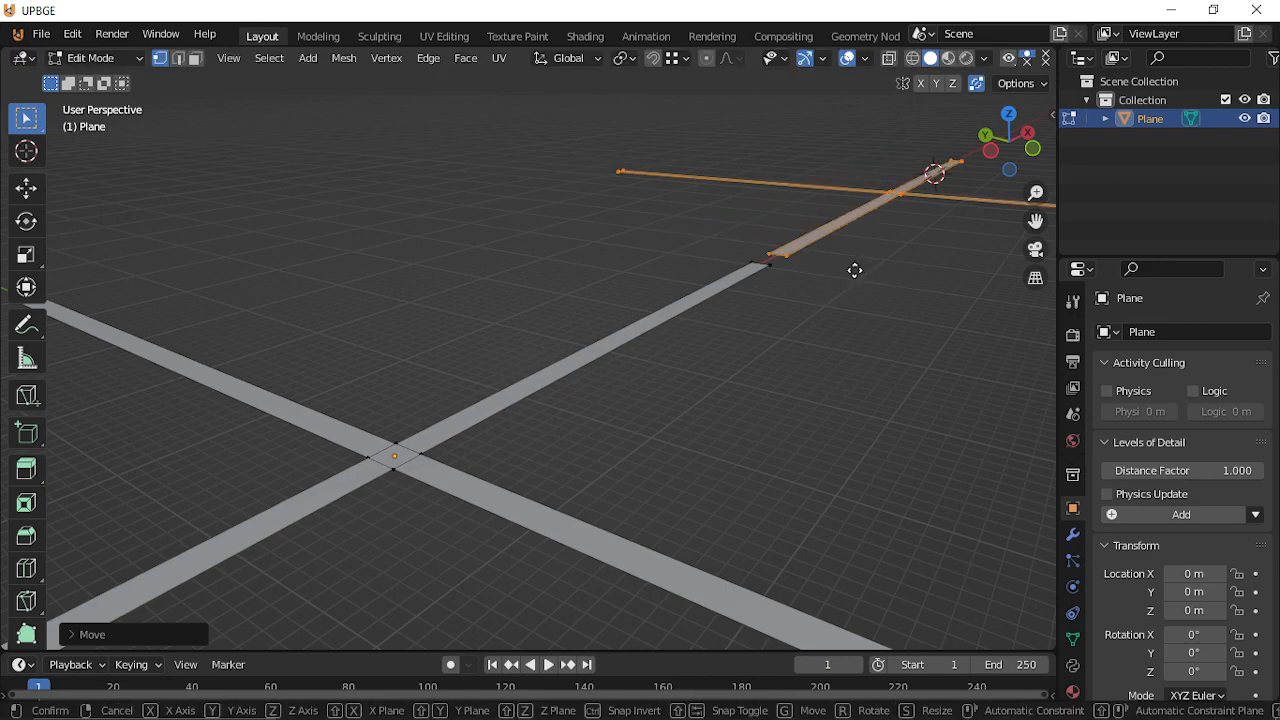
left_click(757, 266)
Select both connected crossroads, duplicate them and move the copy along the Y axis.
key("shift+grave")
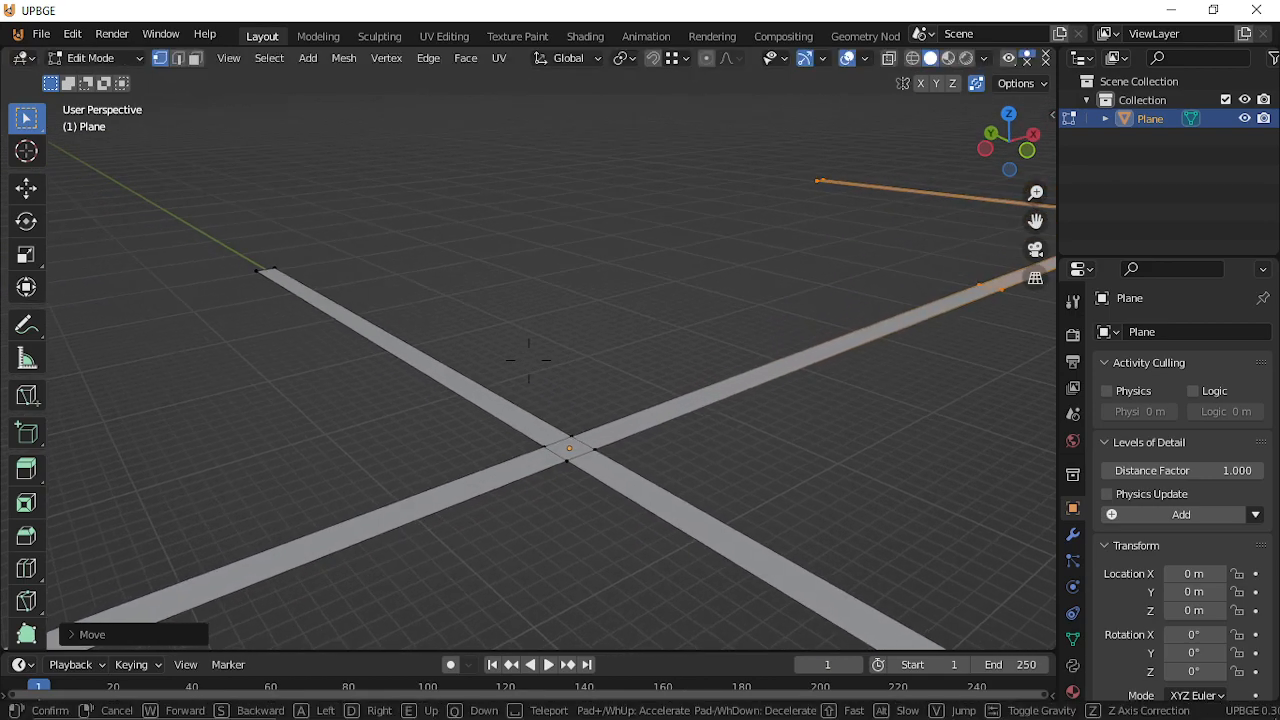
left_click(529, 349)
key("a")
key("shift+grave")
left_click(532, 373)
key("f")
key("ctrl+z")
key("shift+d")
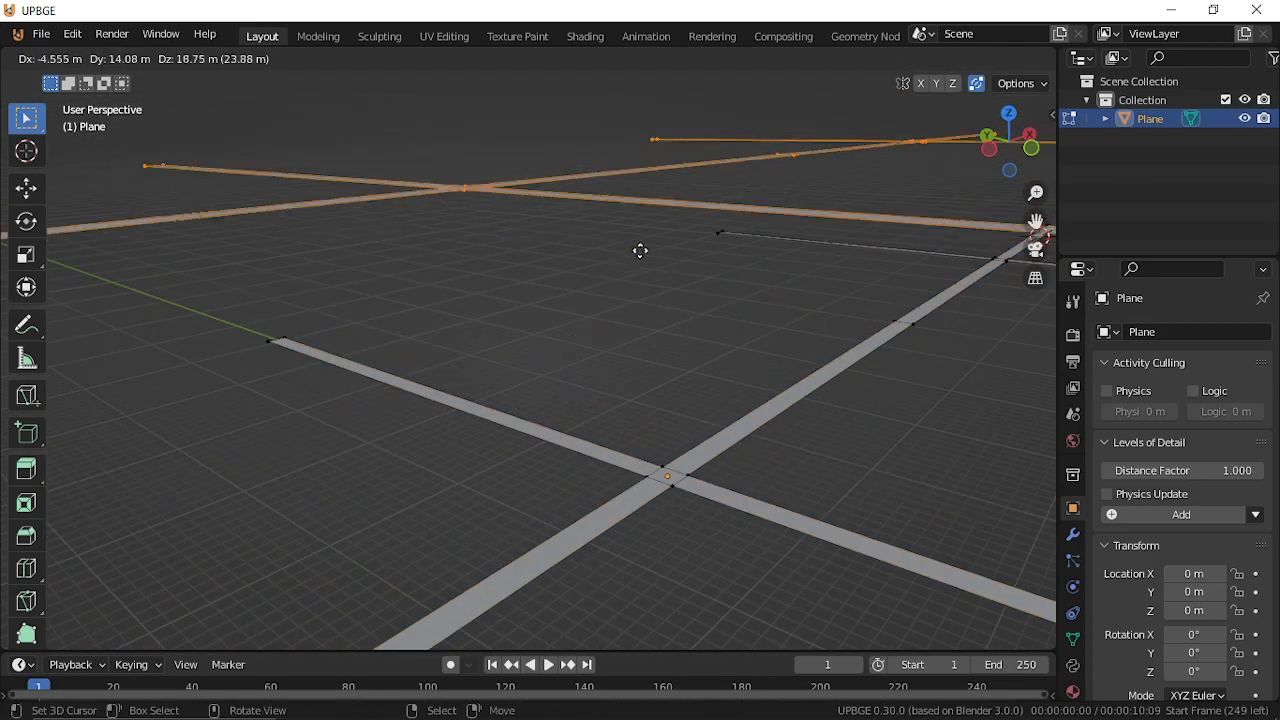
left_click(723, 394)
key("shift+d")
key("y")
left_click(183, 177)
Move the duplicated pair of crossroads along the Y axis until its near arm ends snap onto the original pair's arm ends.
key("g")
key("y")
left_click(298, 362)
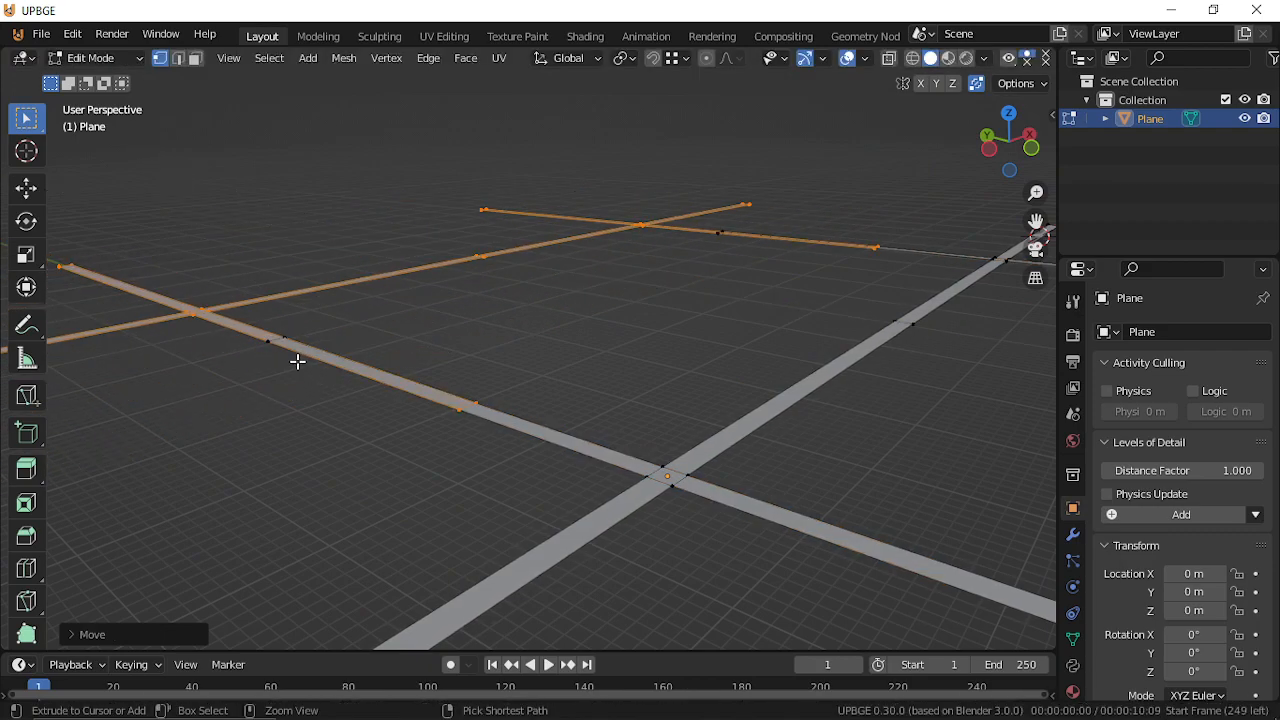
key("g")
key("y")
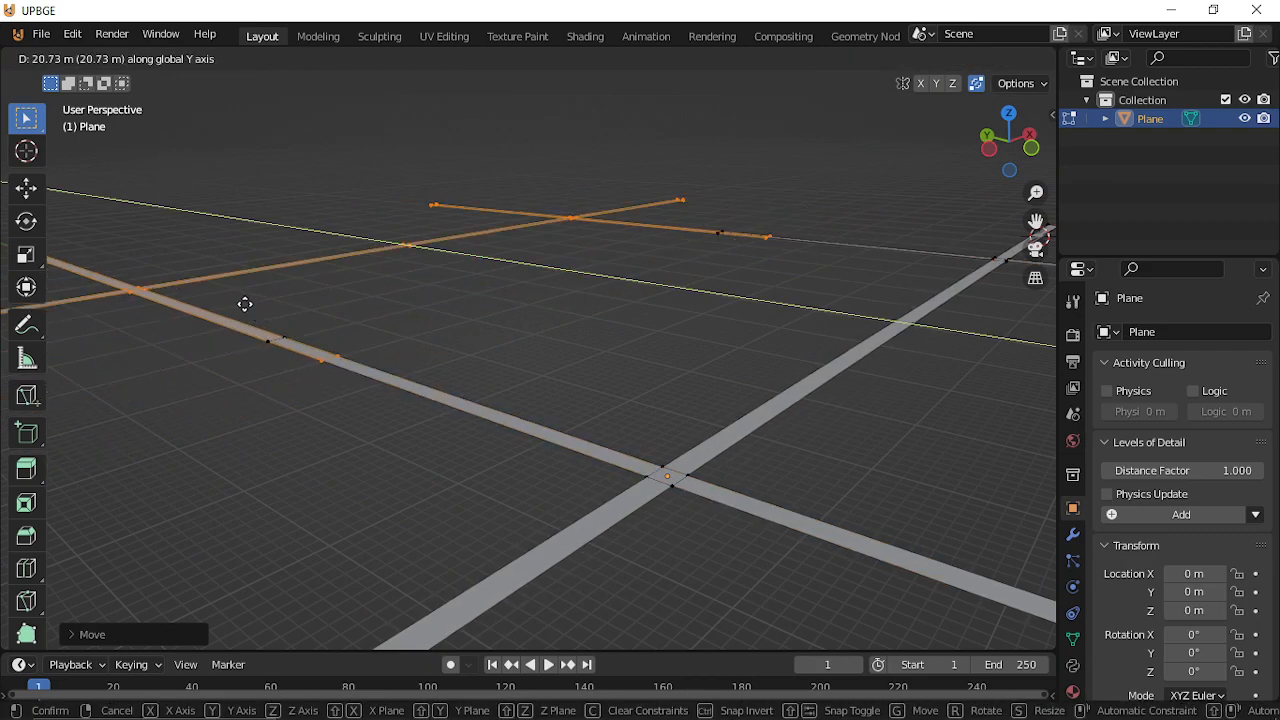
left_click(263, 306)
key("g")
key("y")
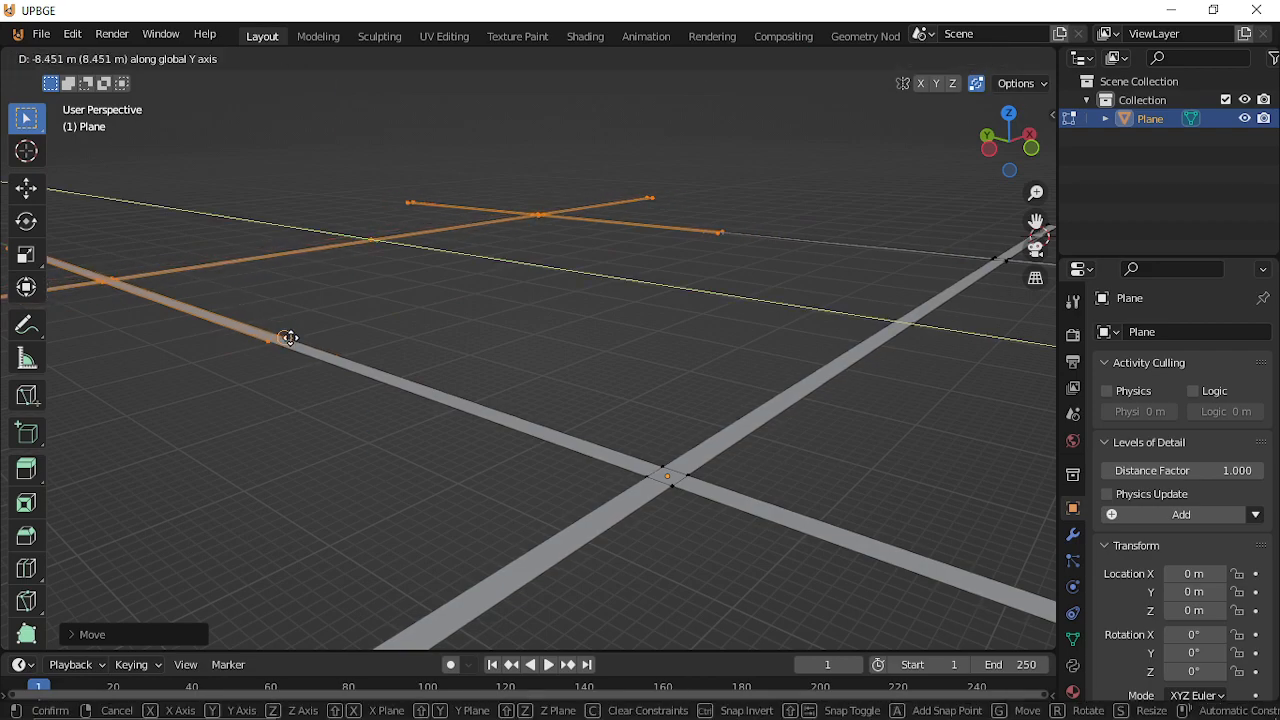
left_click(291, 347)
In face selection, select the two road faces between the crossroads, duplicate them and move the copy along the Y axis to the open arm ends.
key("shift+grave")
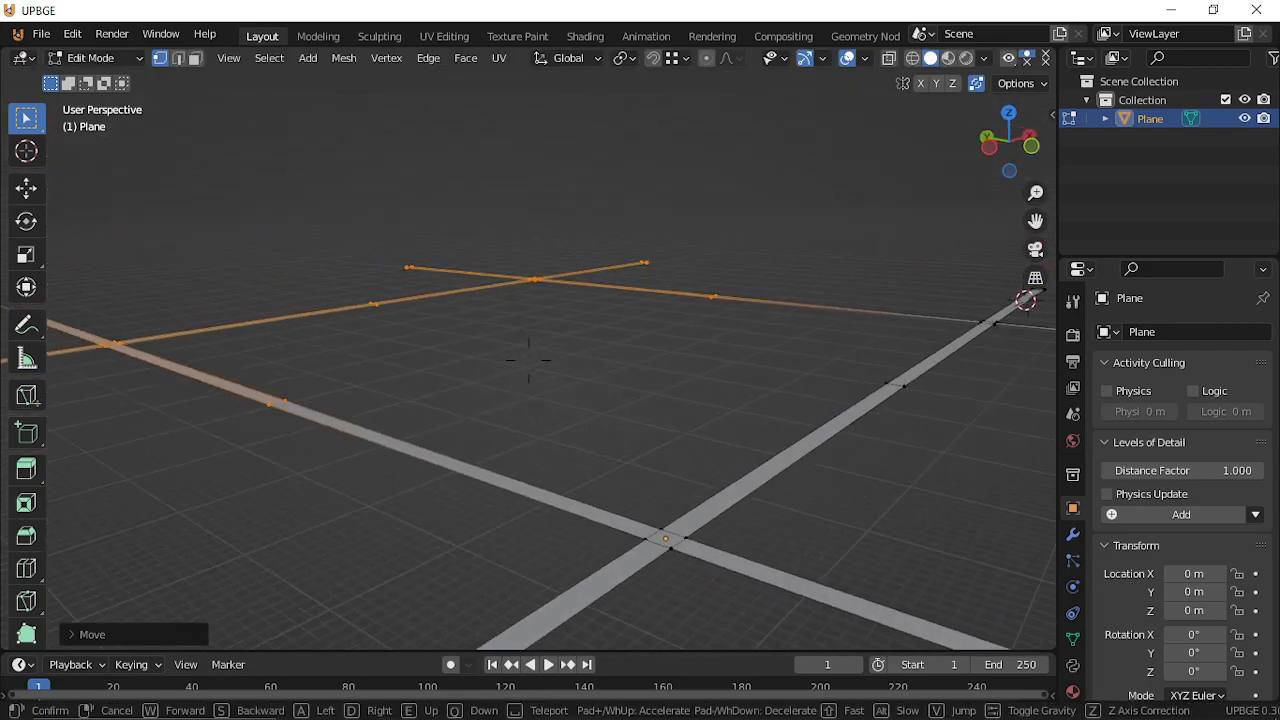
left_click(529, 360)
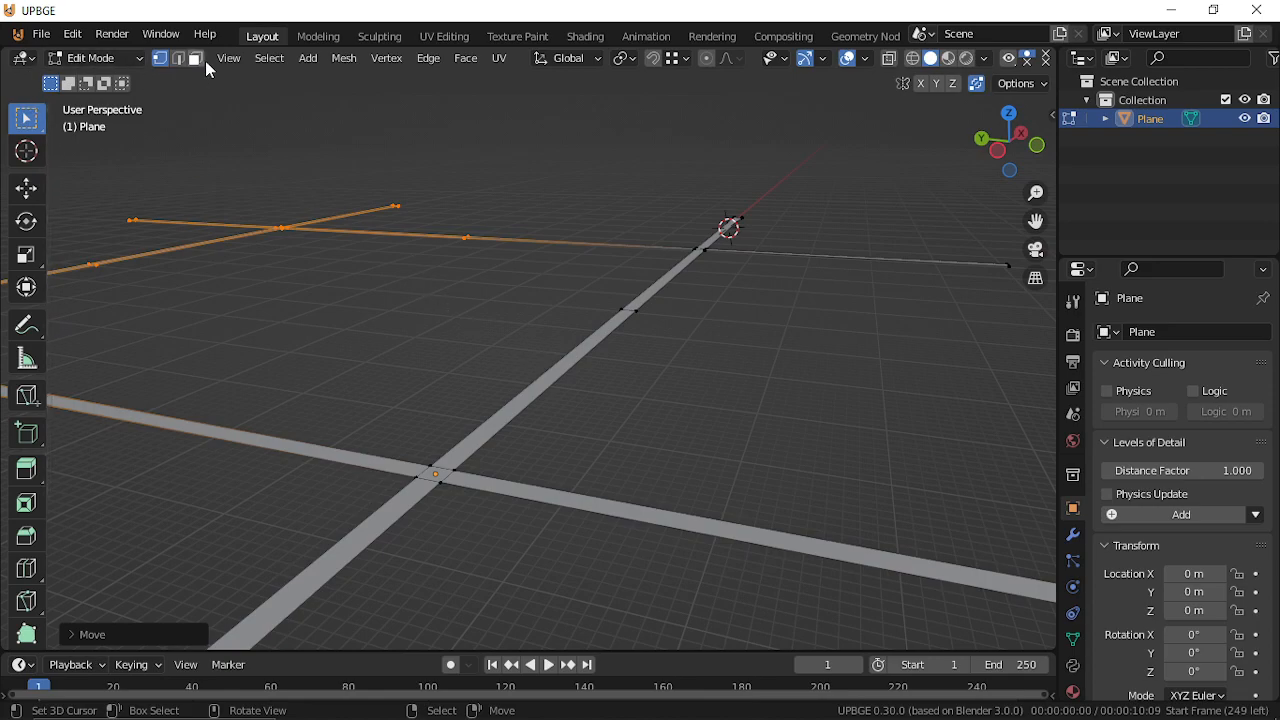
left_click(538, 393)
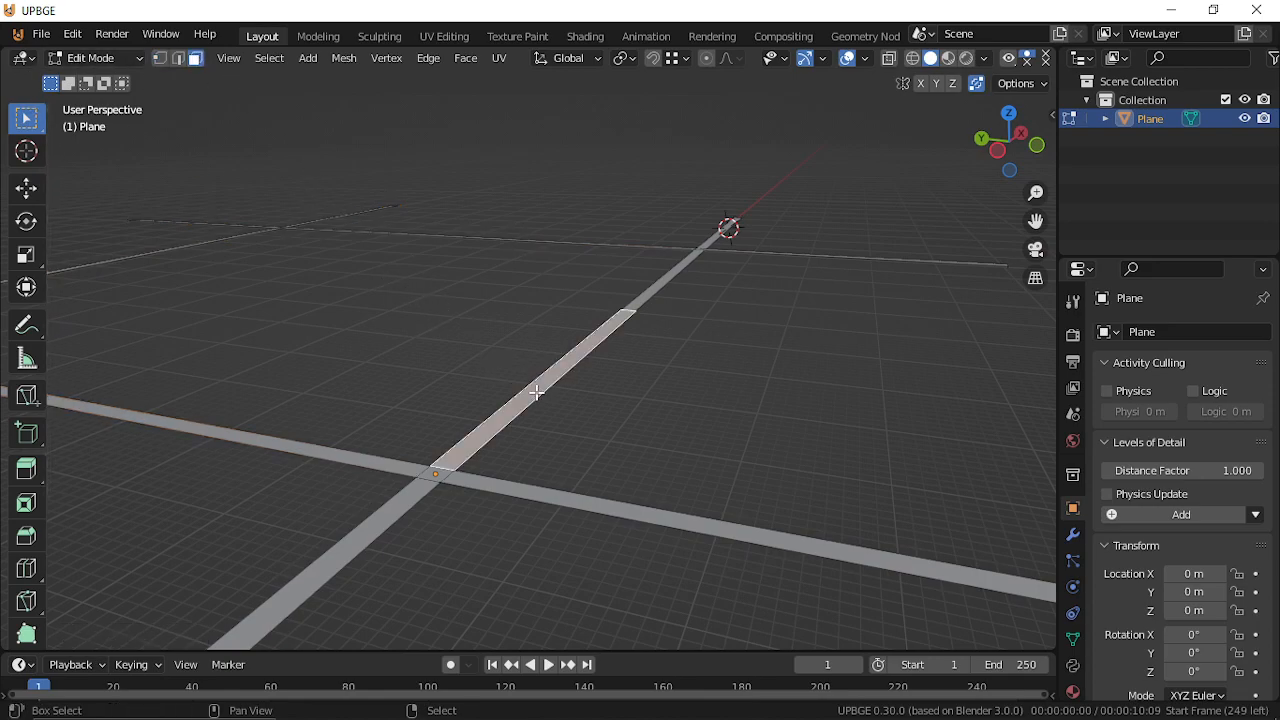
key("shift+grave")
left_click(616, 337)
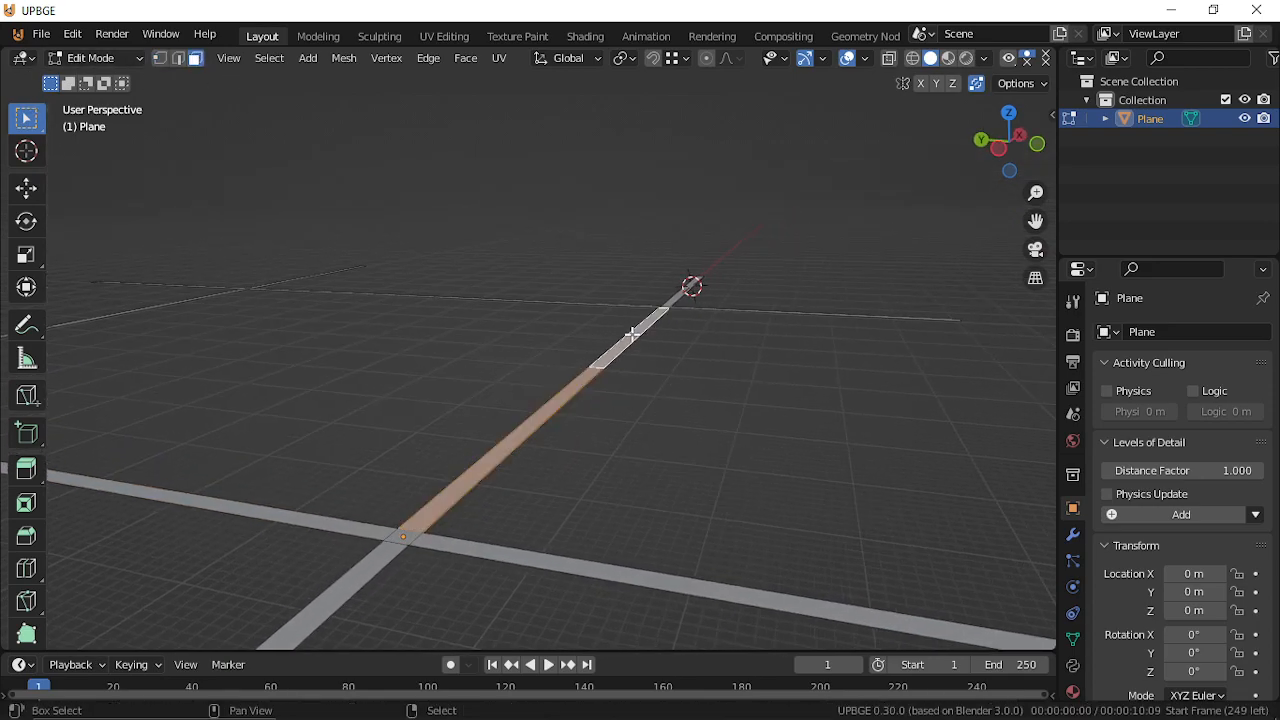
key("shift+d")
right_click(683, 380)
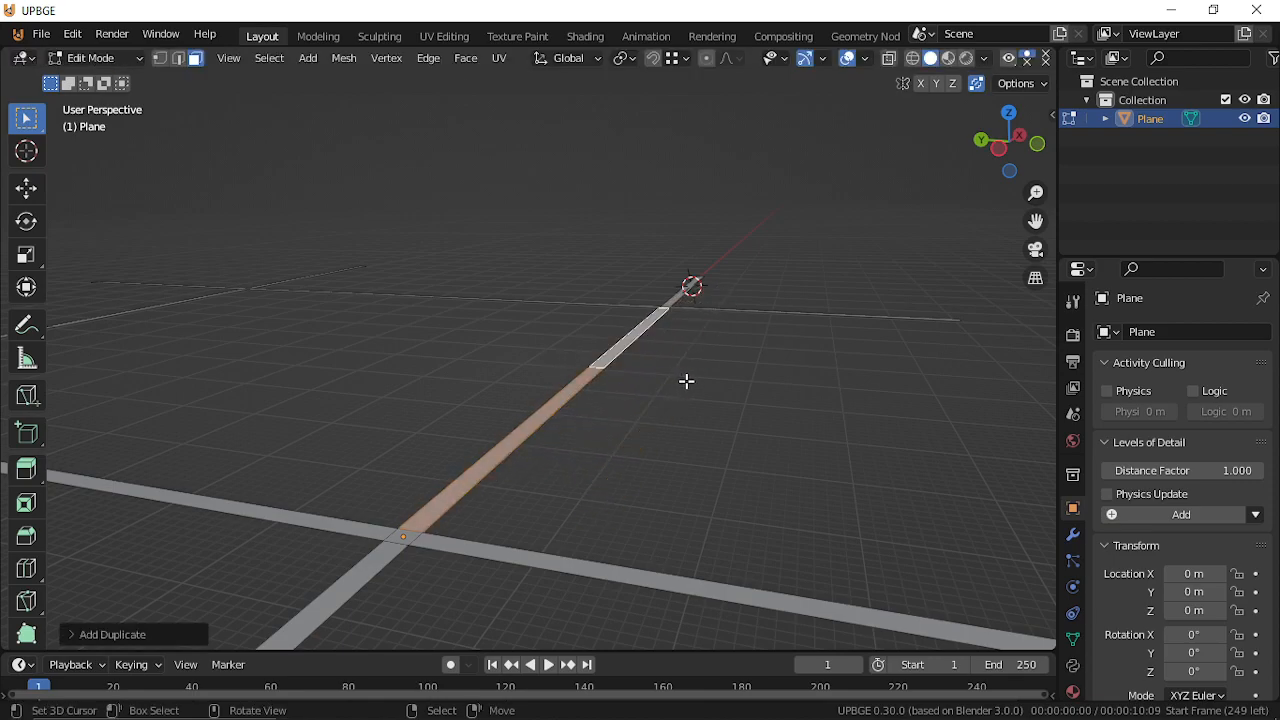
key("g")
key("y")
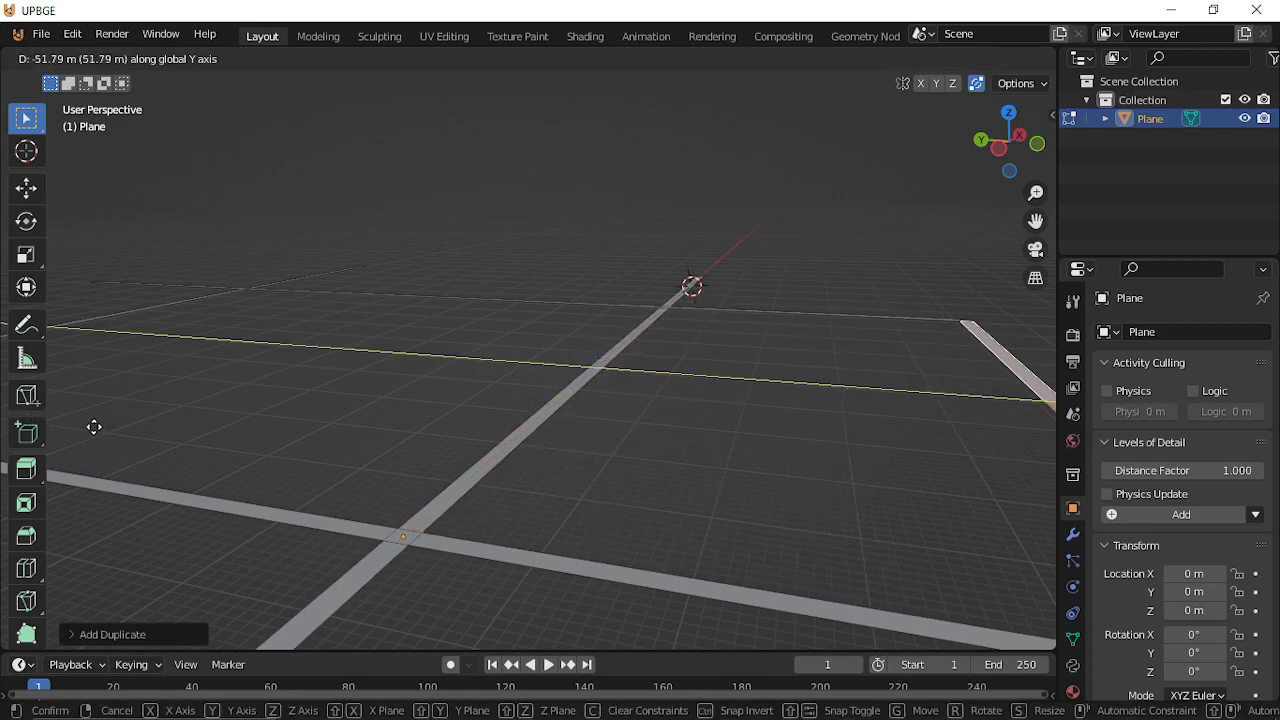
left_click(94, 427)
Check the corner where the copied strip meets the road arm and delete the copied faces.
key("shift+grave")
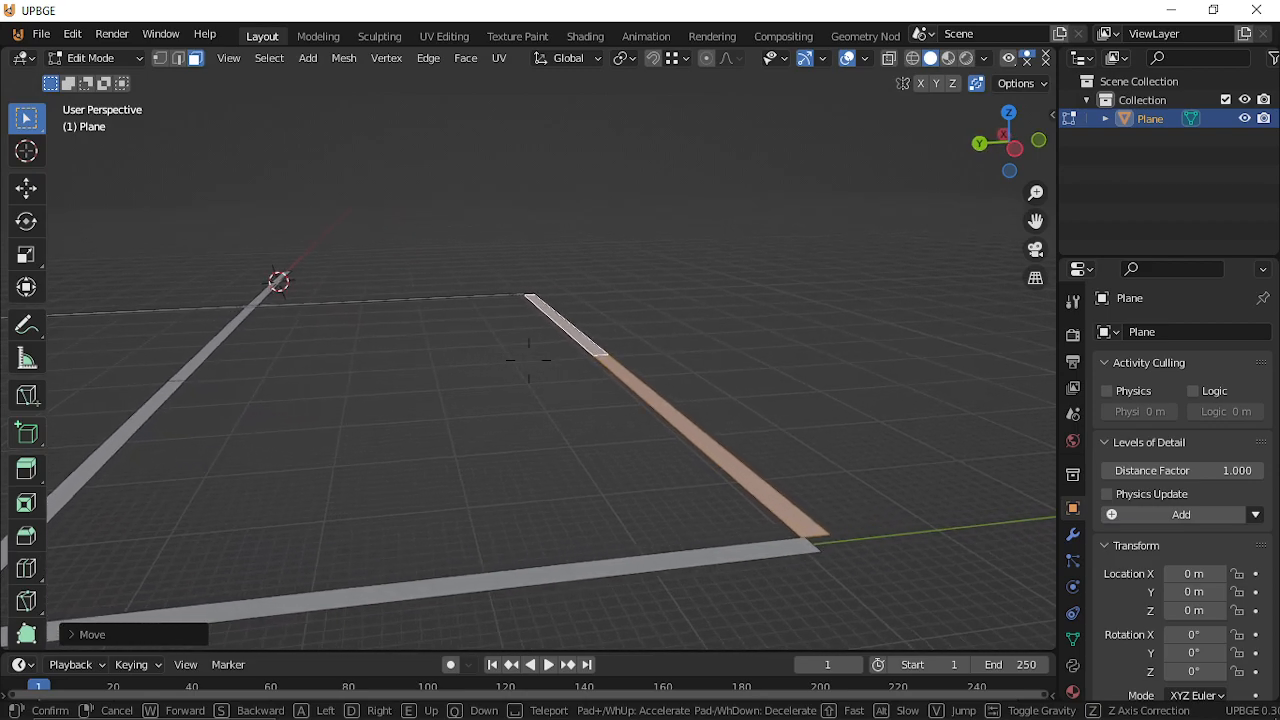
key("w")
left_click(529, 360)
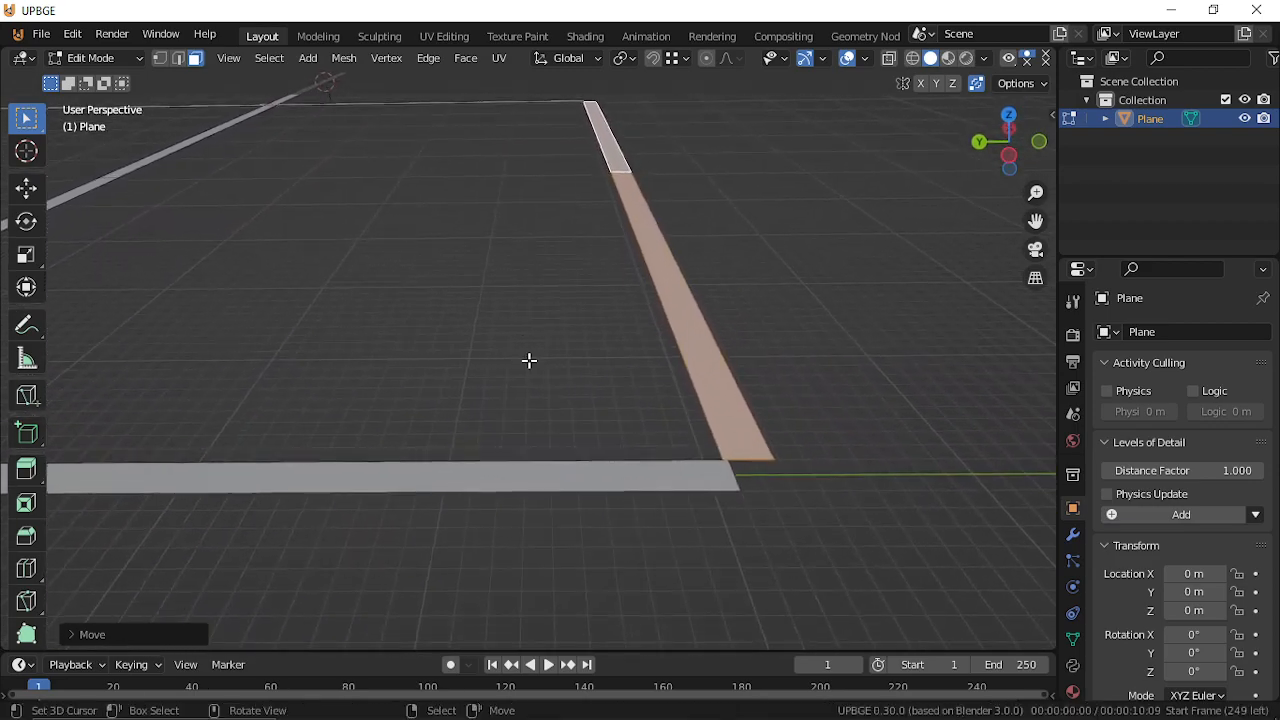
key("shift+grave")
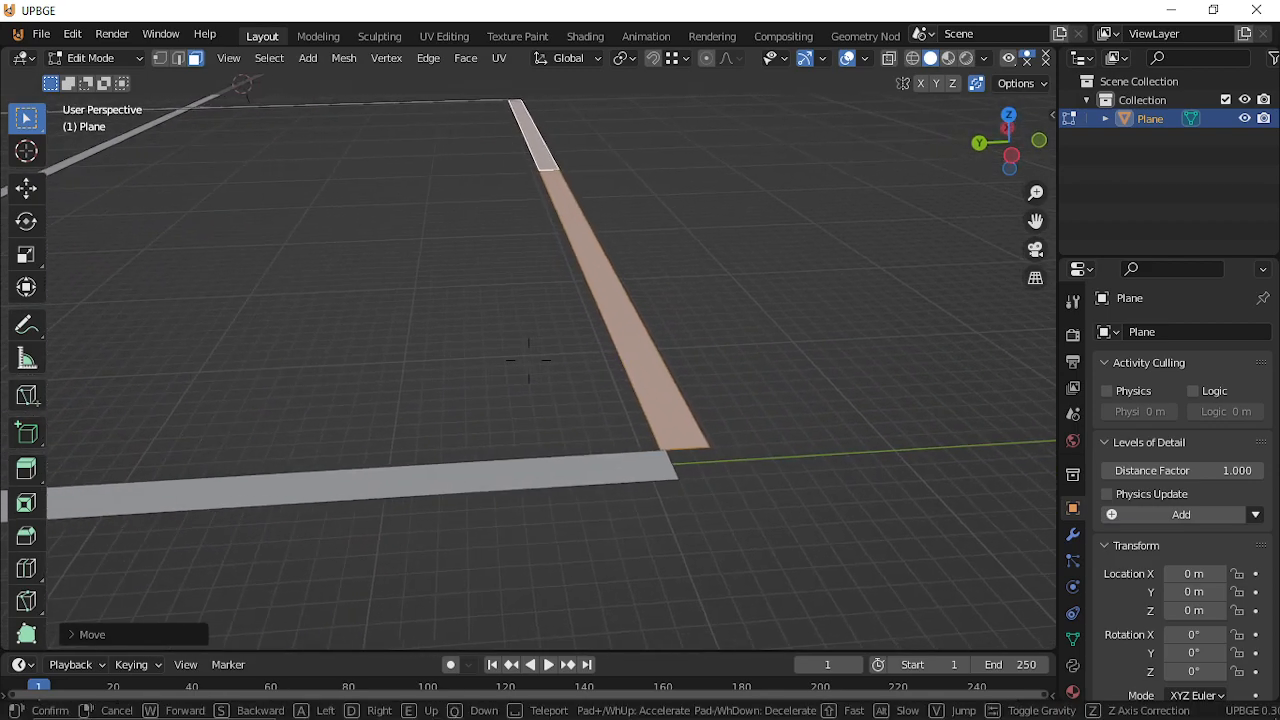
key("w")
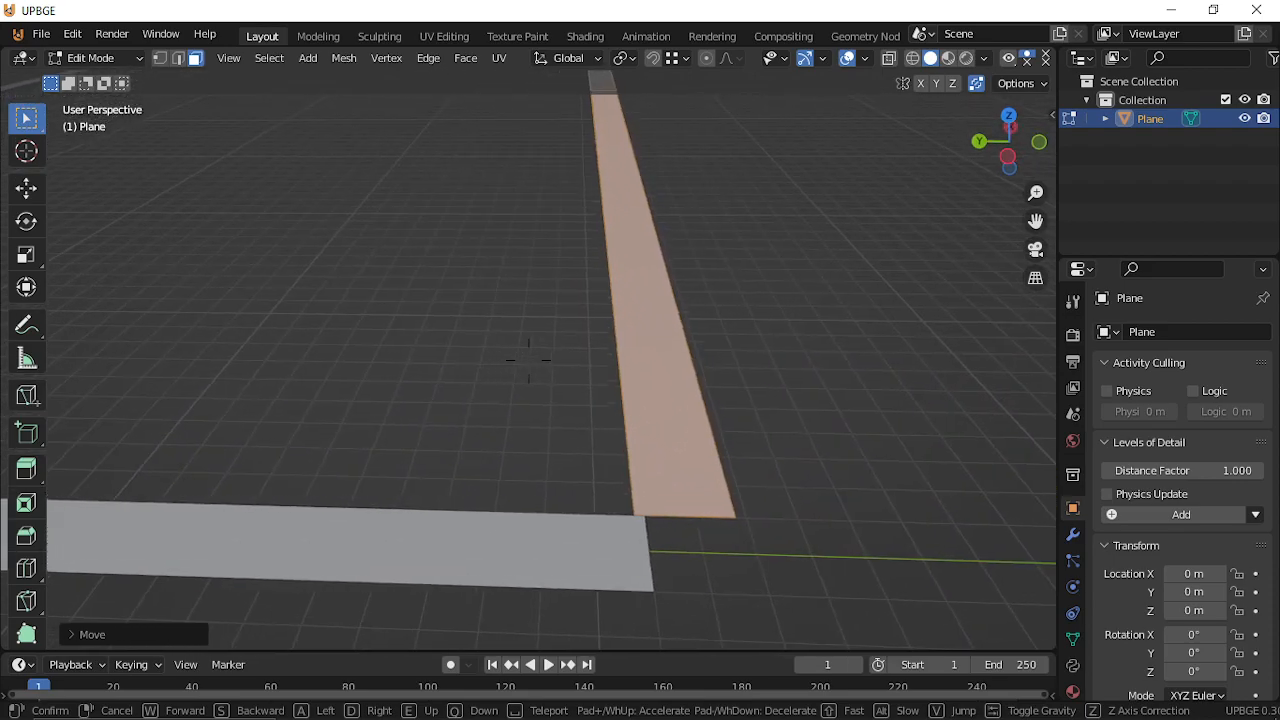
left_click(529, 360)
key("x")
left_click(529, 364)
Select the continuous run of road faces from the original crossroads' centre face through the neighbouring crossroads' centre face.
key("shift+grave")
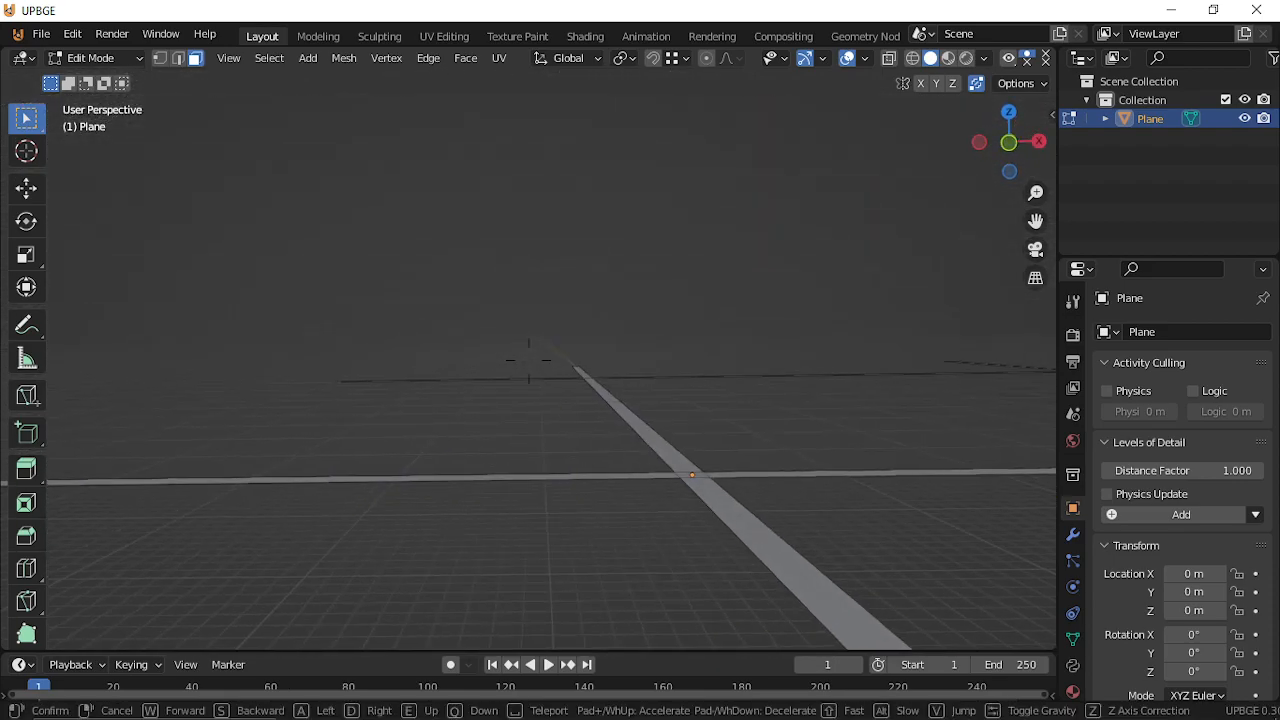
left_click(575, 400)
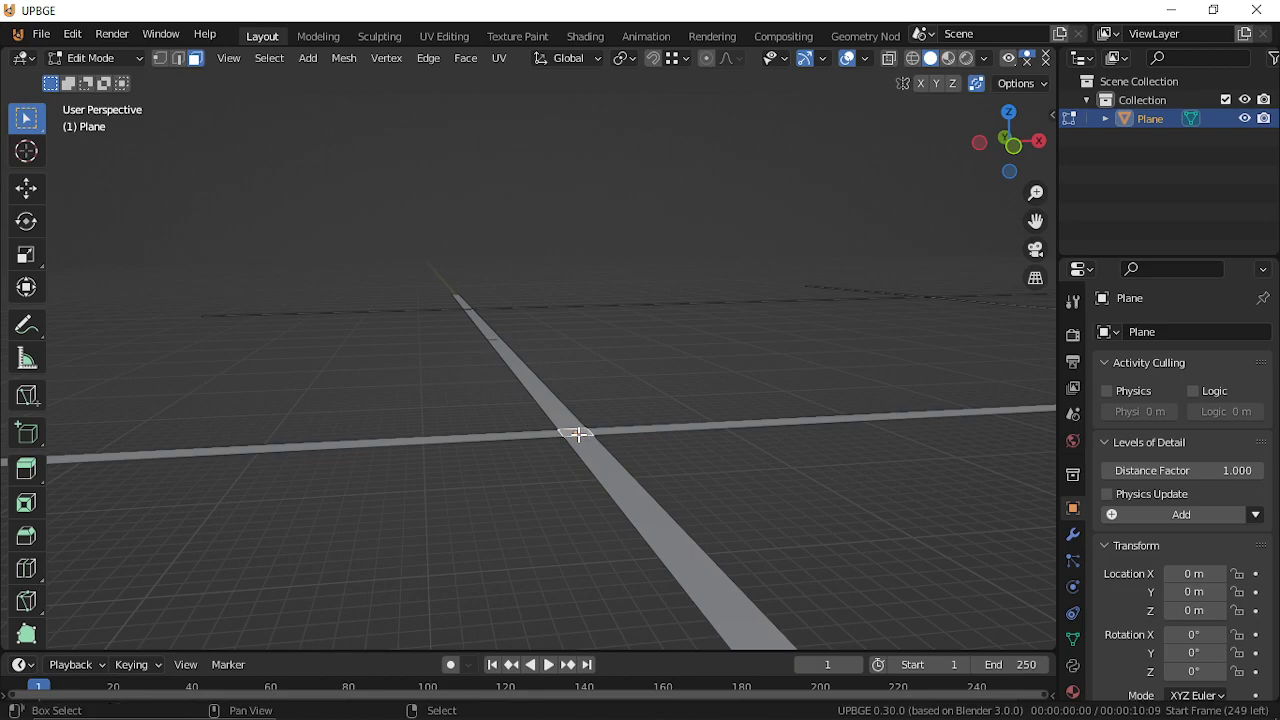
key("shift+grave")
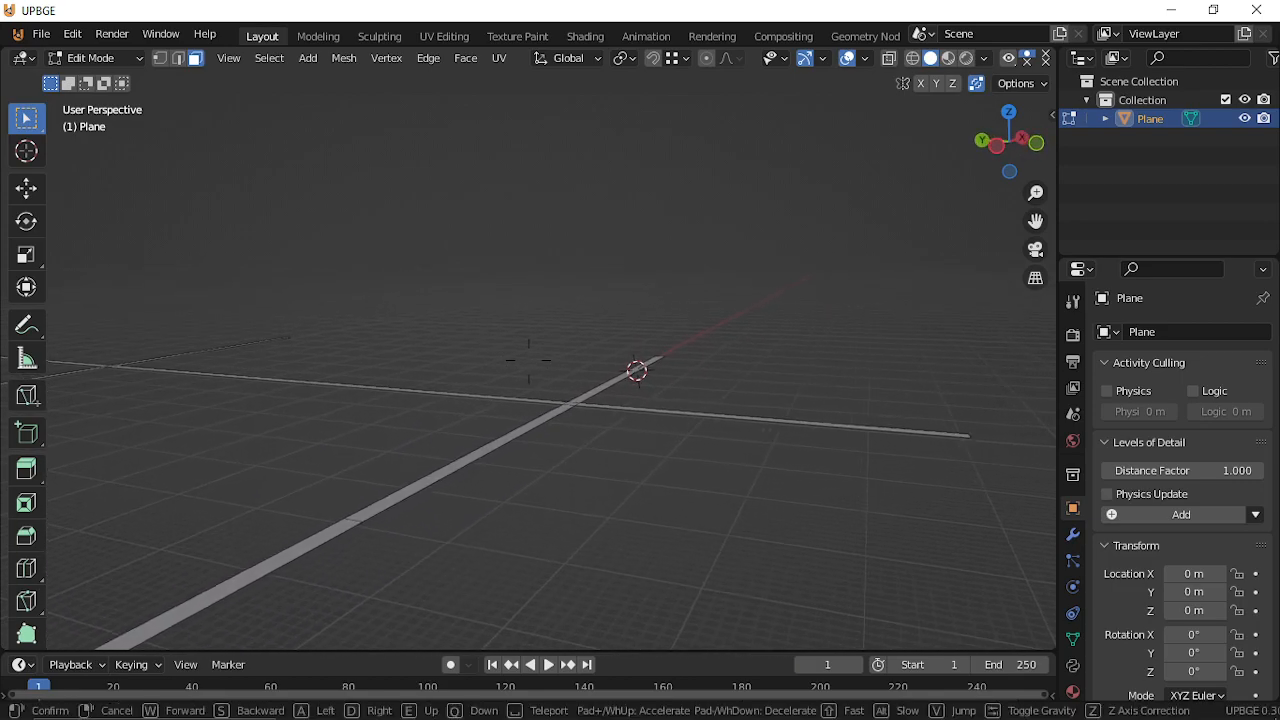
left_click(567, 398)
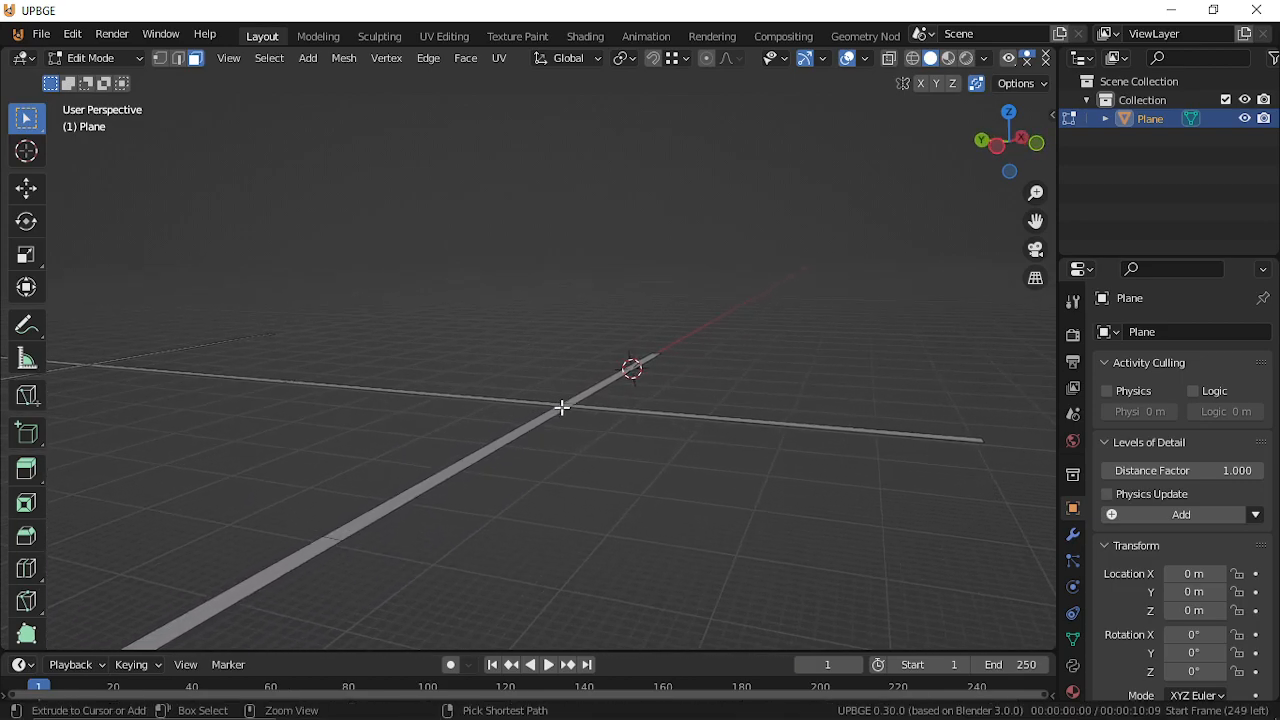
left_click(565, 403, "ctrl")
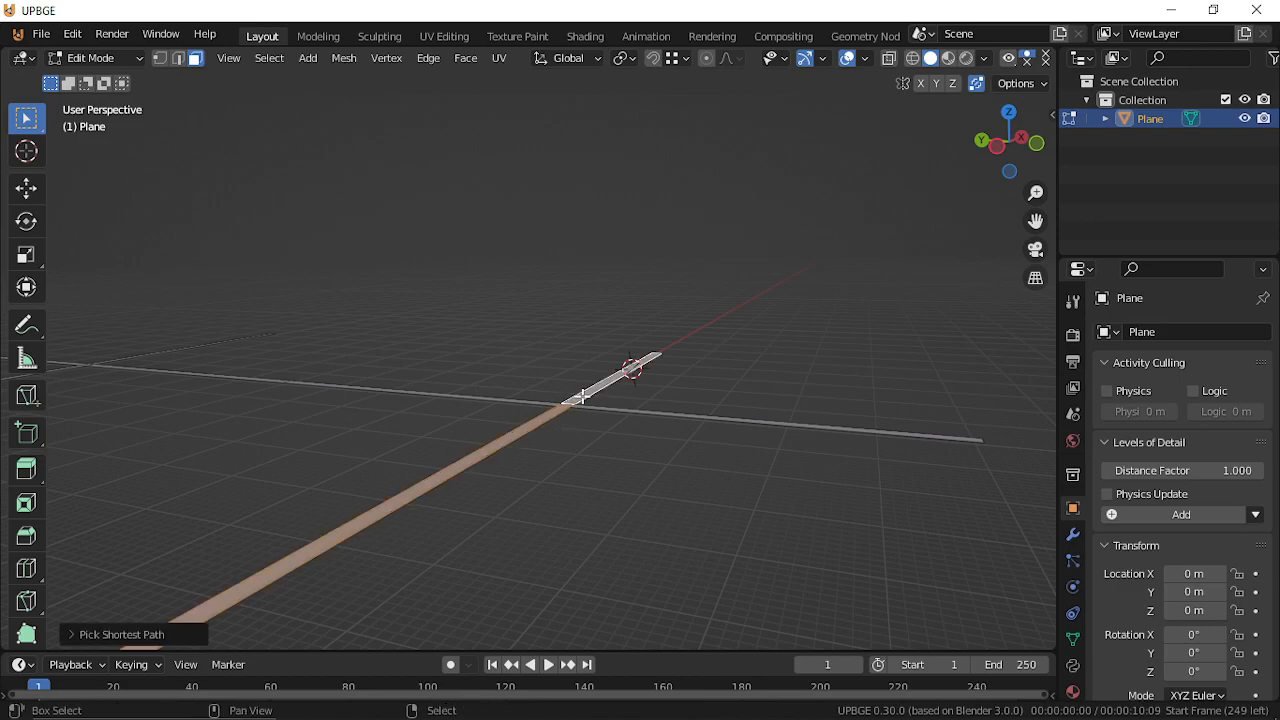
key("shift+grave")
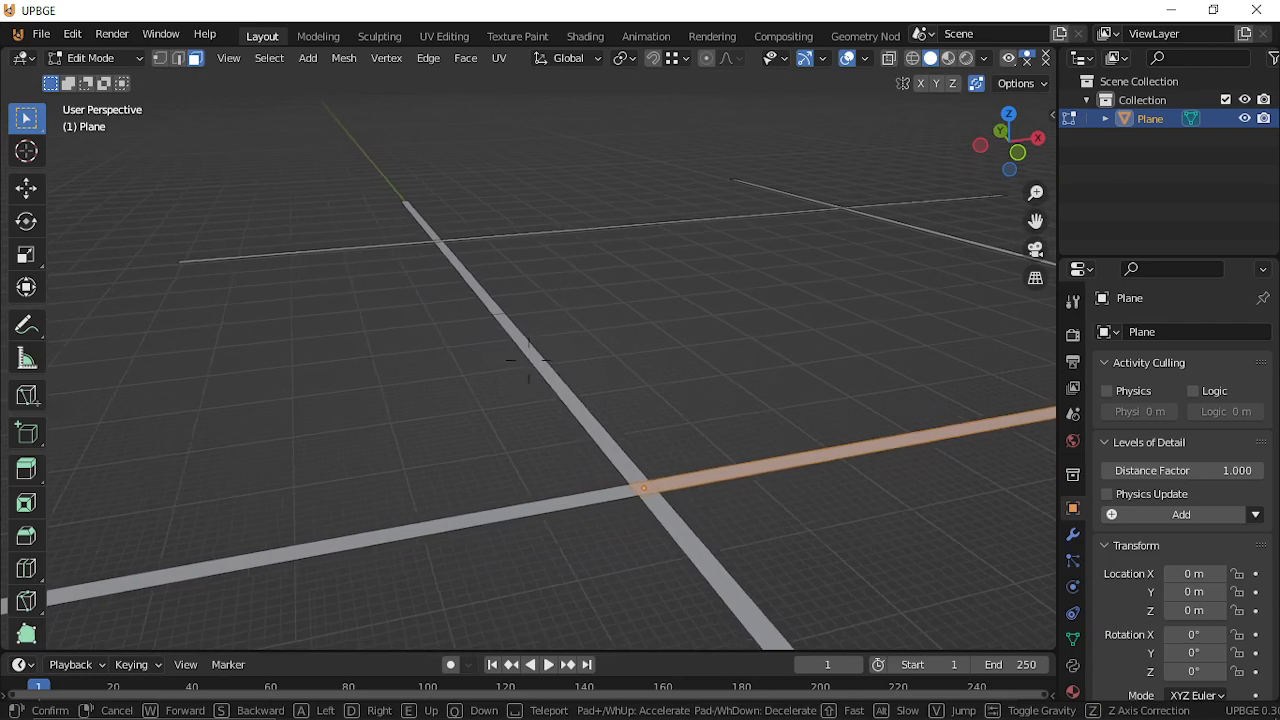
left_click(528, 360)
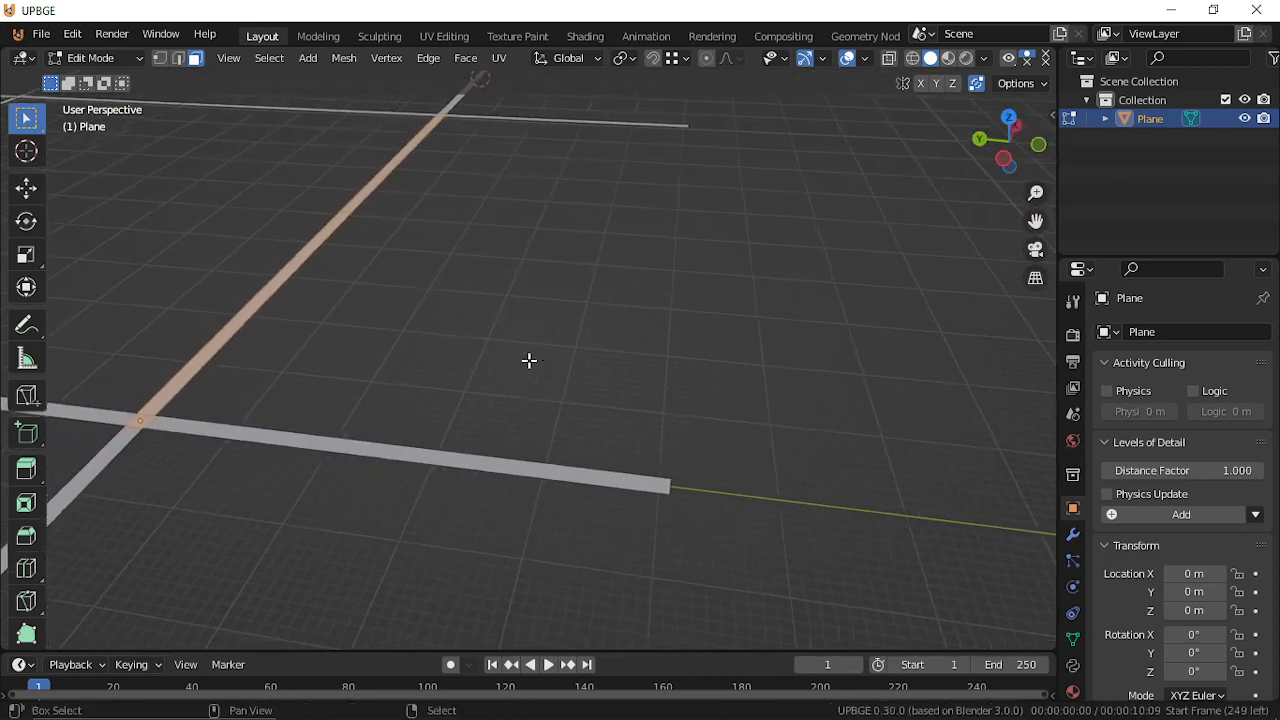
Duplicate the selected road strip and move the copy along the Y axis so it joins the open ends of both parallel arms.
key("g")
key("g")
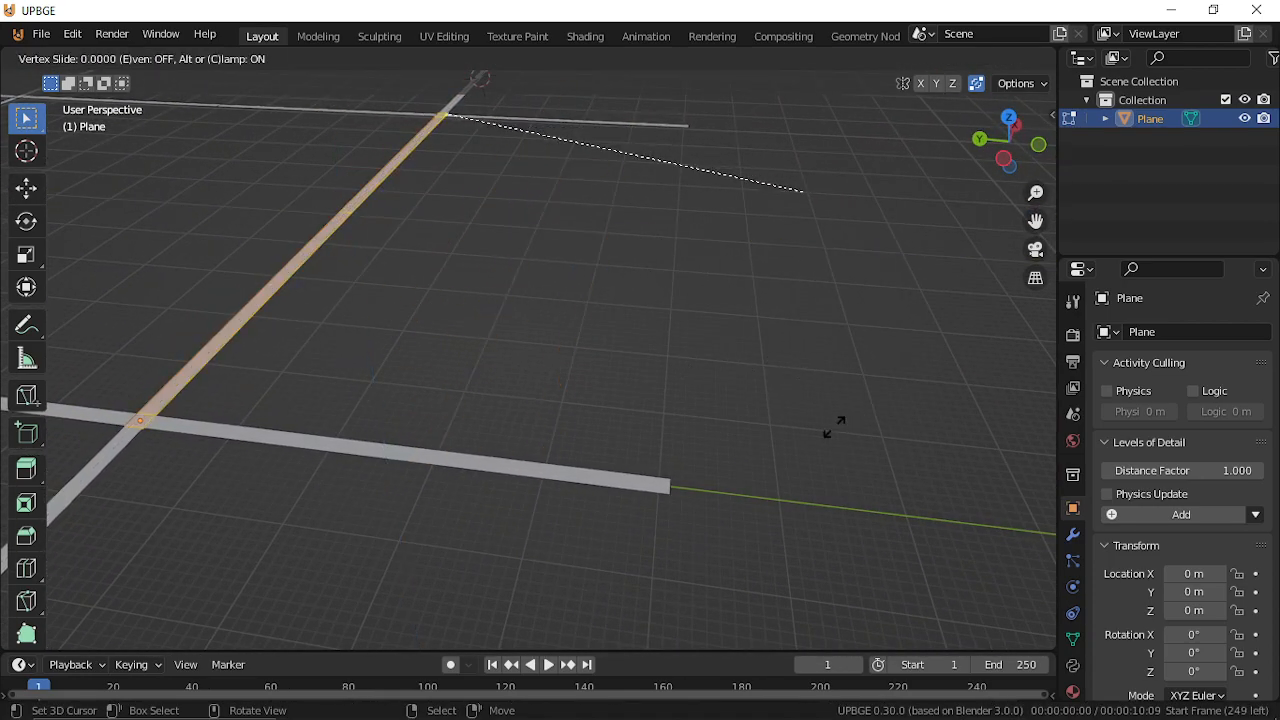
right_click(603, 409)
key("g")
key("y")
left_click(1045, 498)
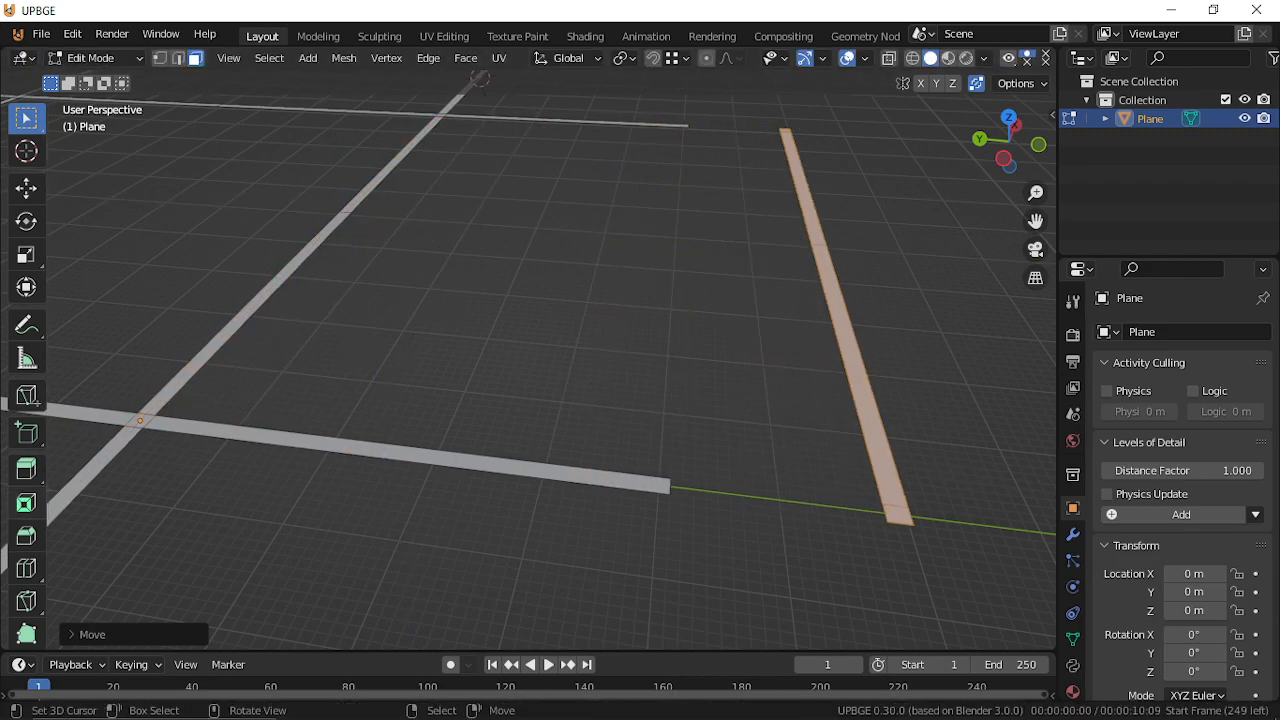
key("g")
key("y")
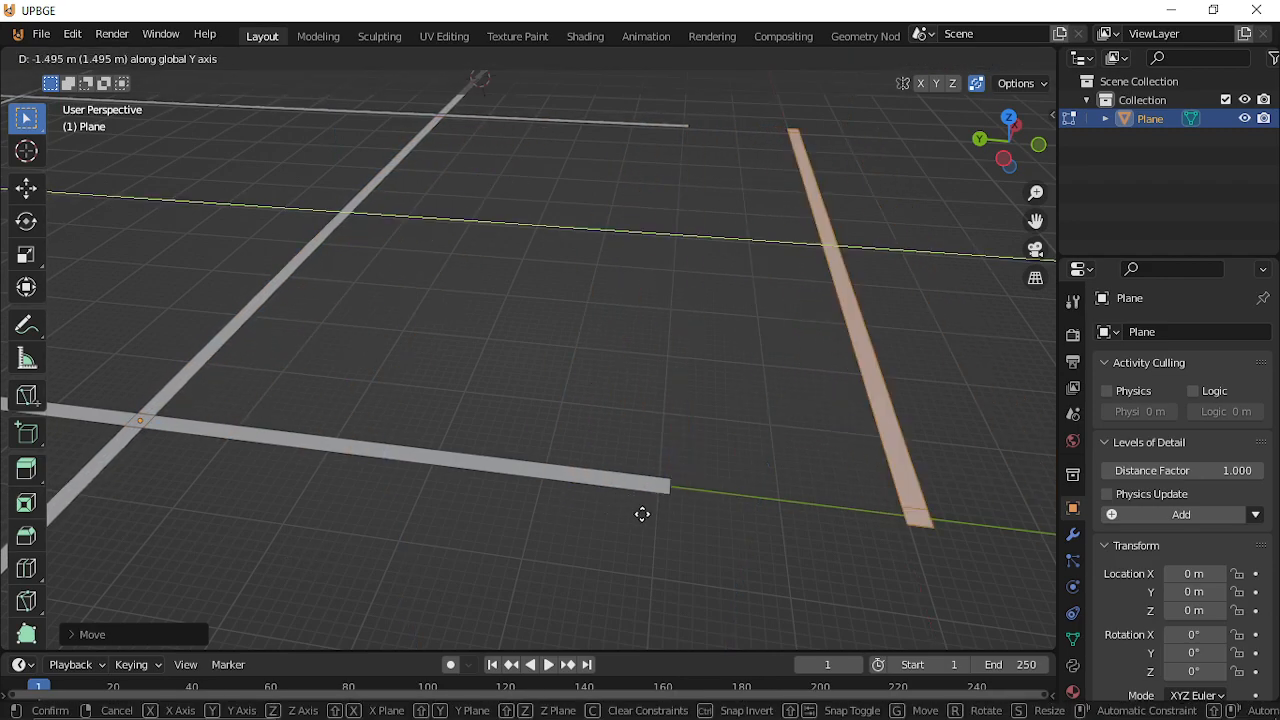
left_click(675, 510)
Duplicate the end strip and move the copy about 205 m along the Y axis to the arm ends on the opposite side.
key("shift+grave")
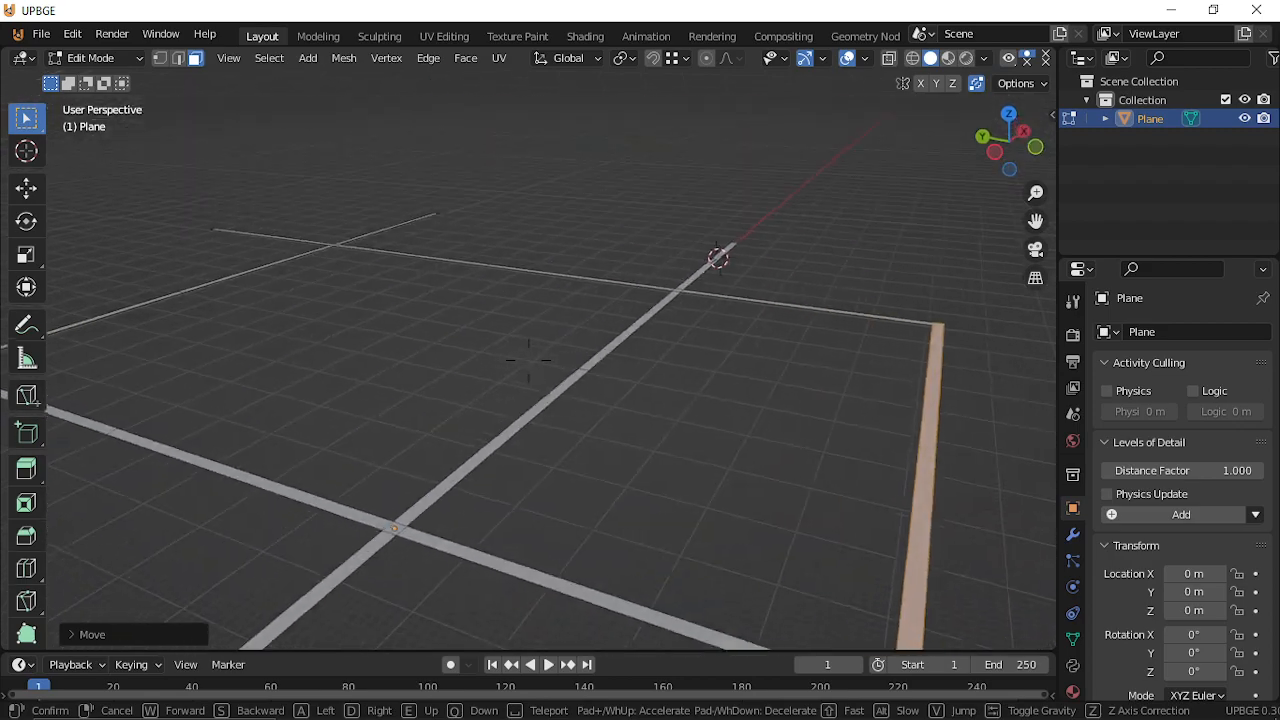
key("s")
key("a")
left_click(529, 360)
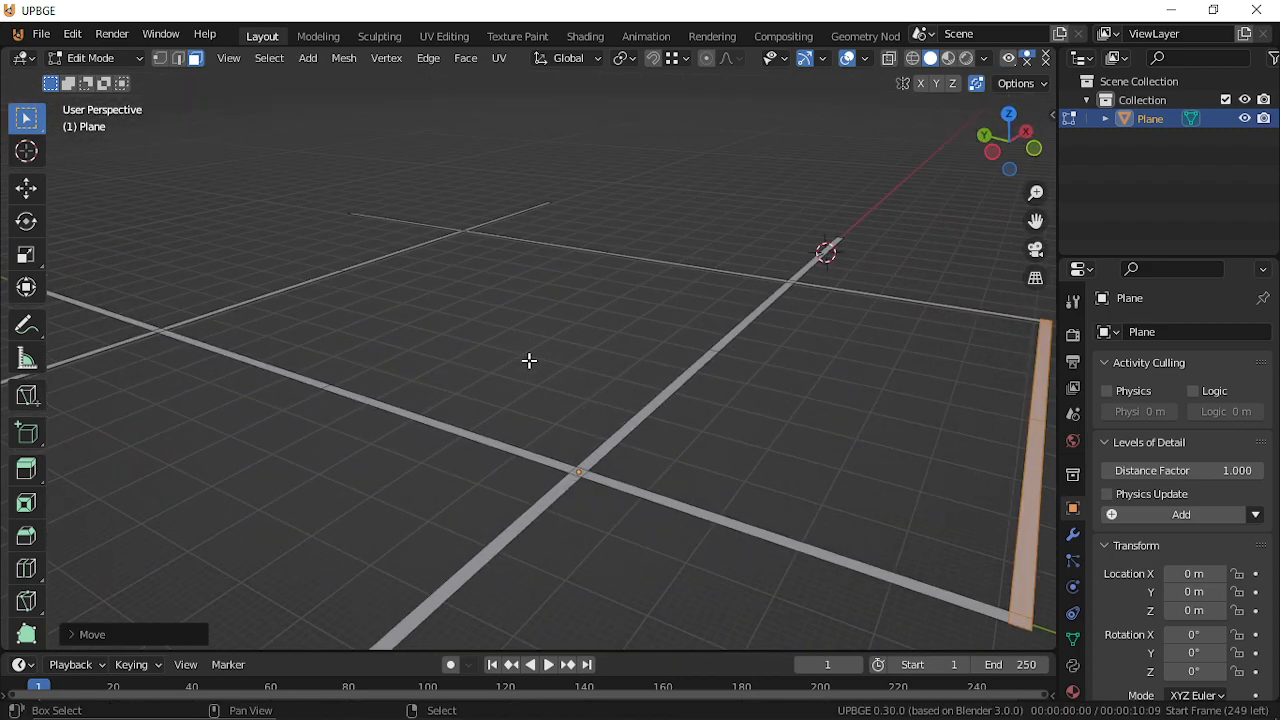
key("shift+d")
key("y")
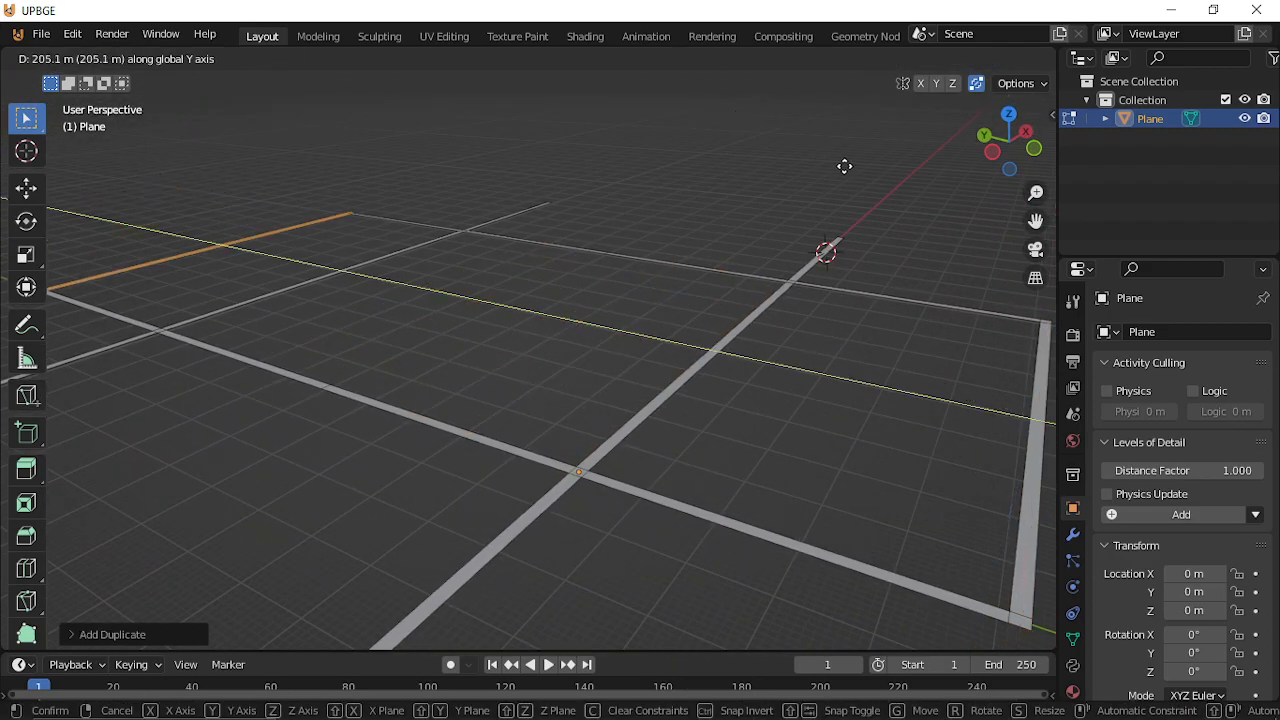
left_click(832, 154)
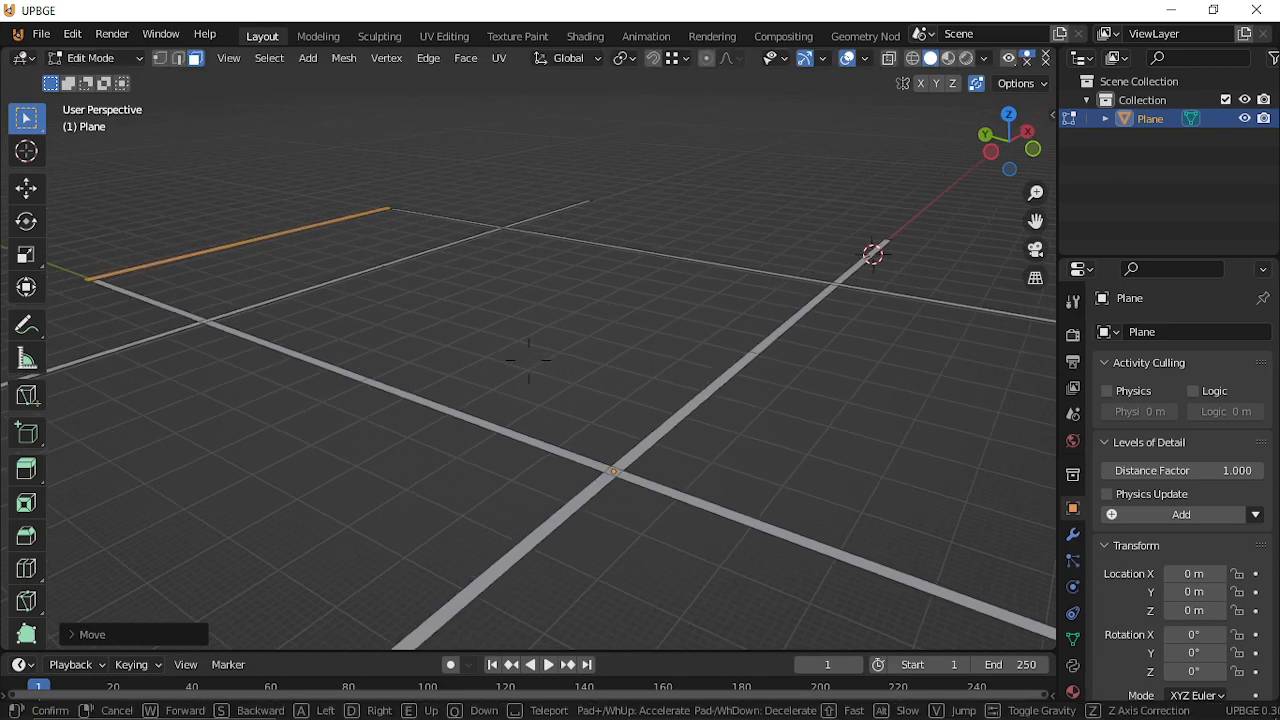
Fine-position the copied strip along the Y axis so it lines up with the end of the far road arm.
key("shift+grave")
left_click(529, 360)
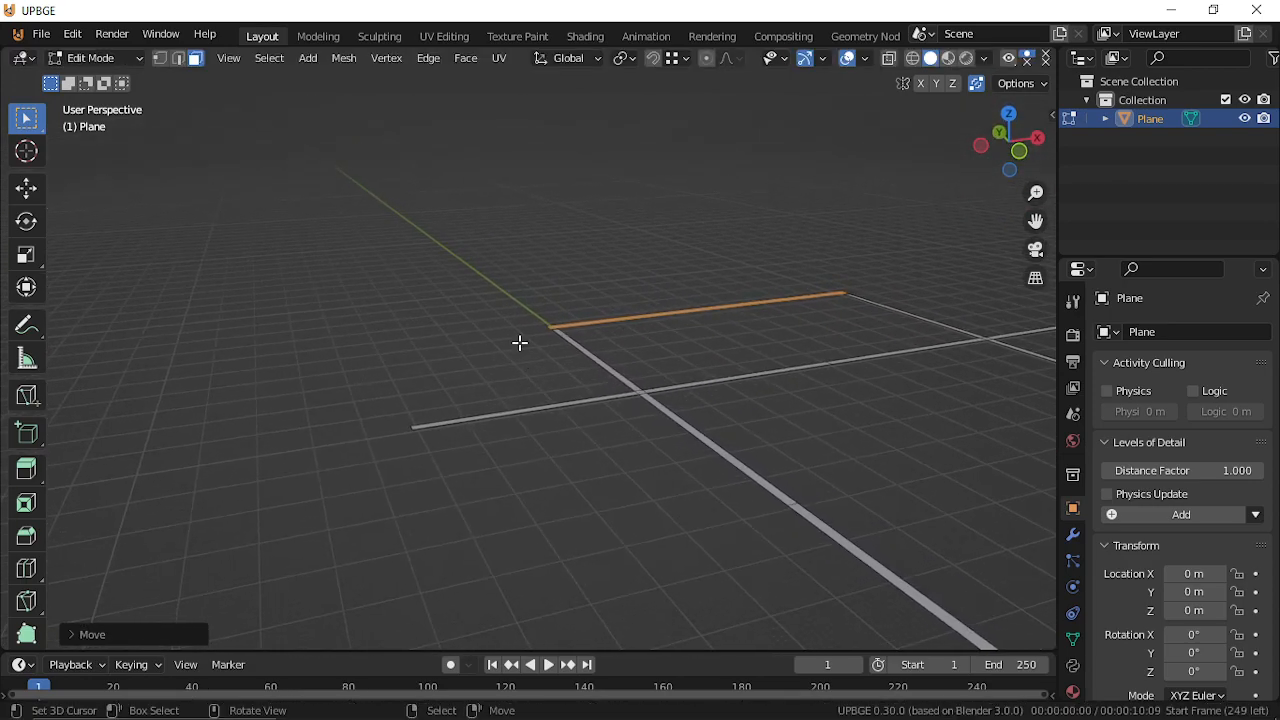
key("g")
key("y")
left_click(559, 327)
Inspect how the copied end strips meet the arms and crossroads of the road network from close up.
key("shift+grave")
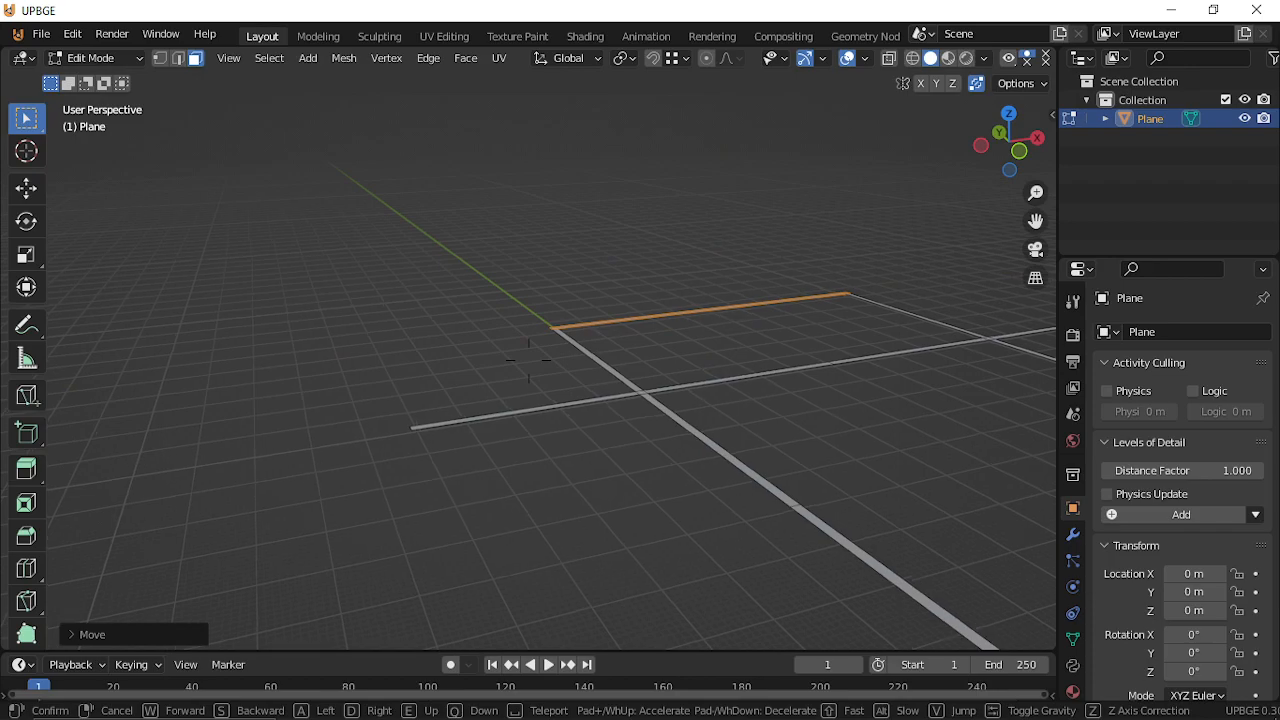
key("w")
key("w")
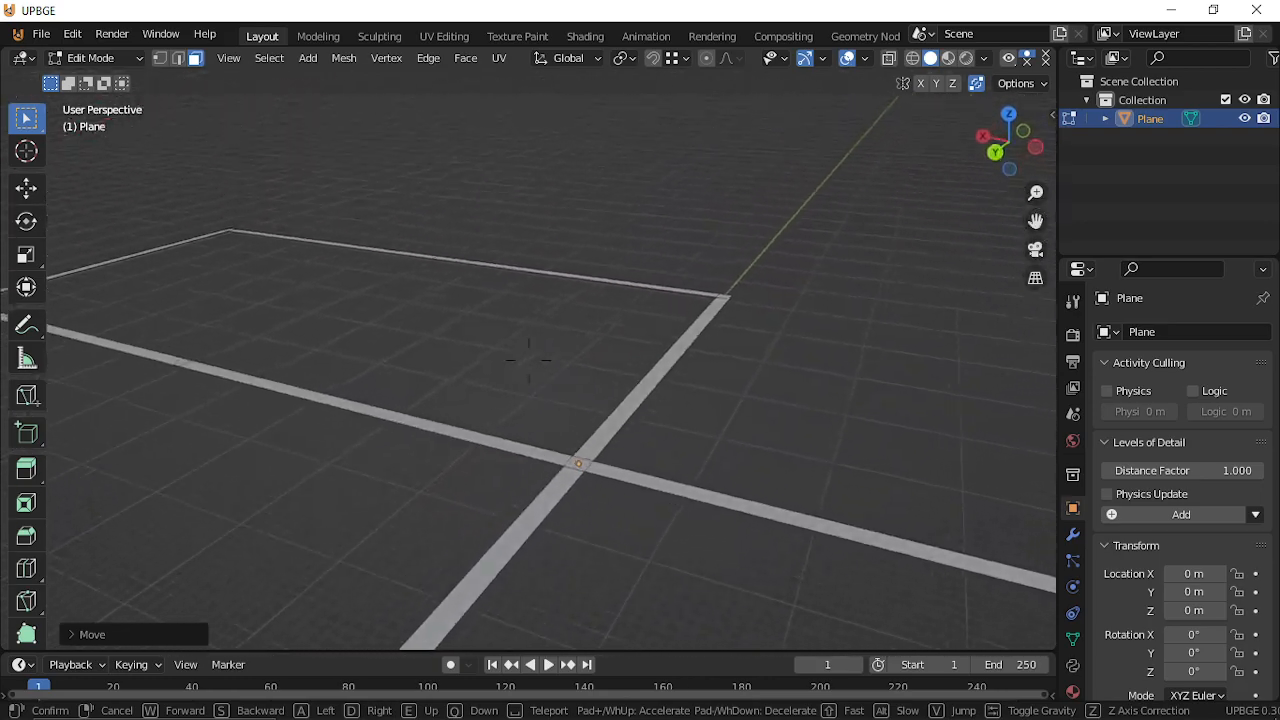
key("w")
key("w")
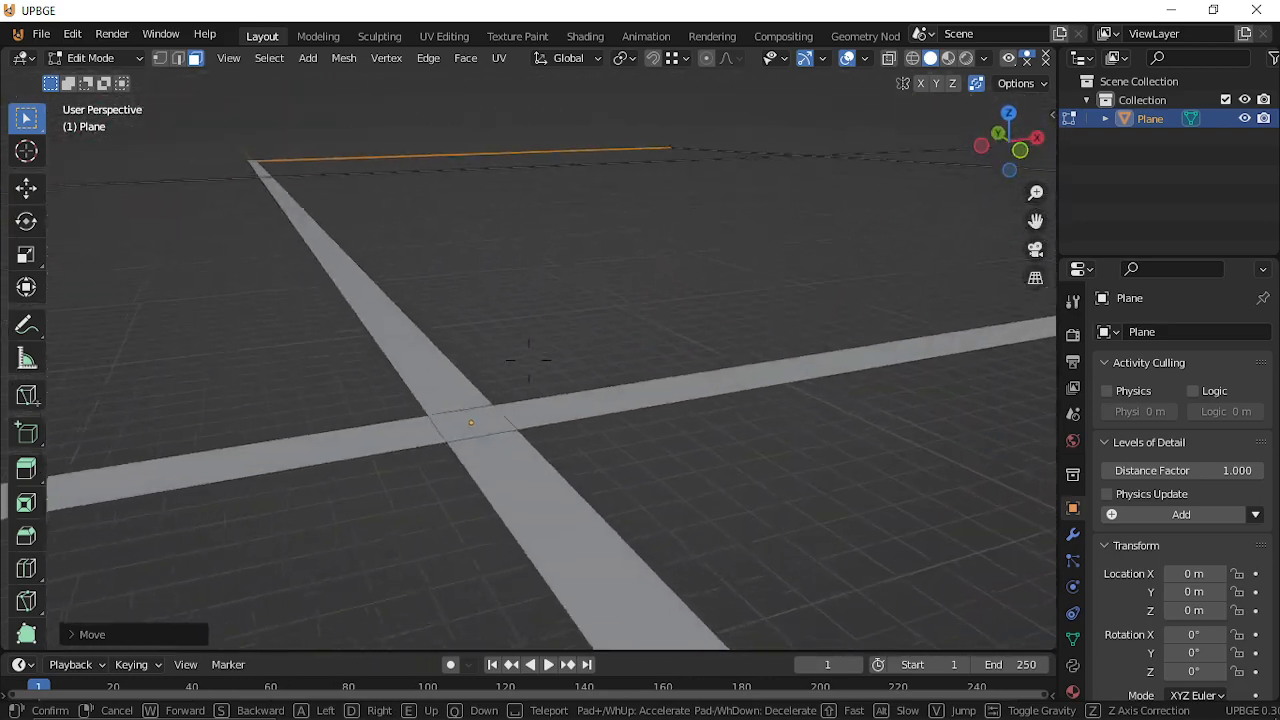
key("w")
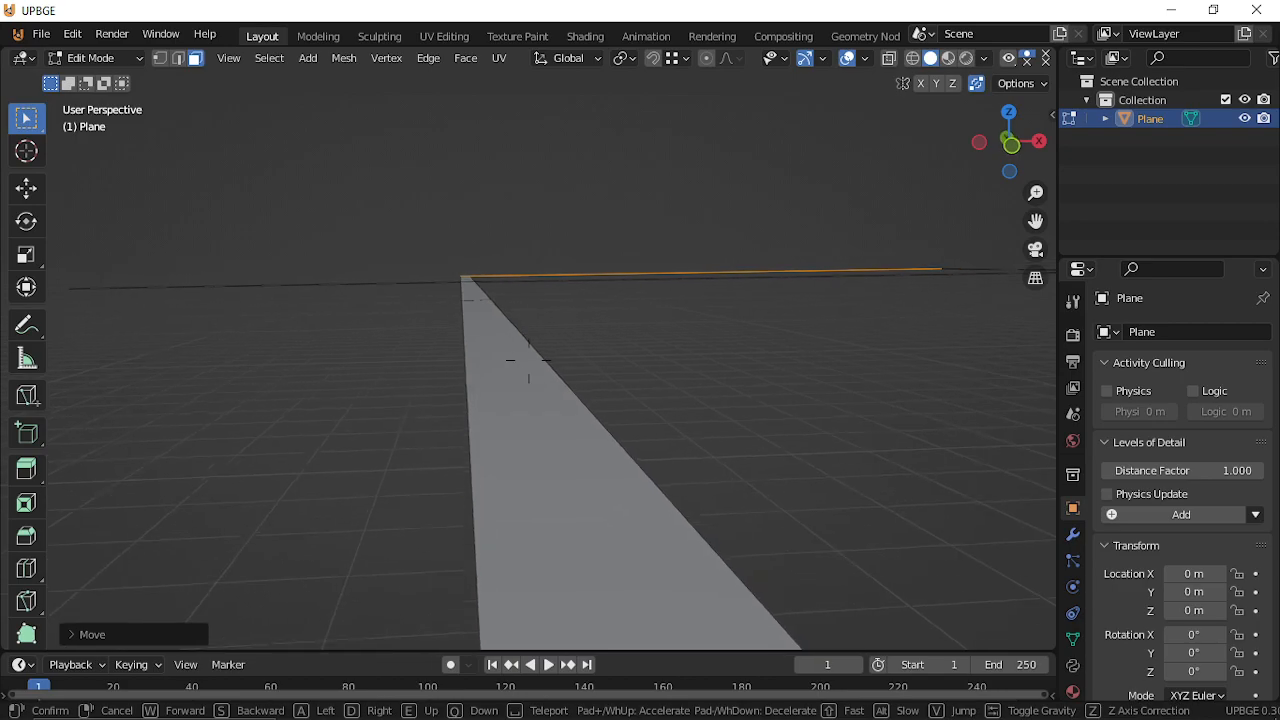
key("w")
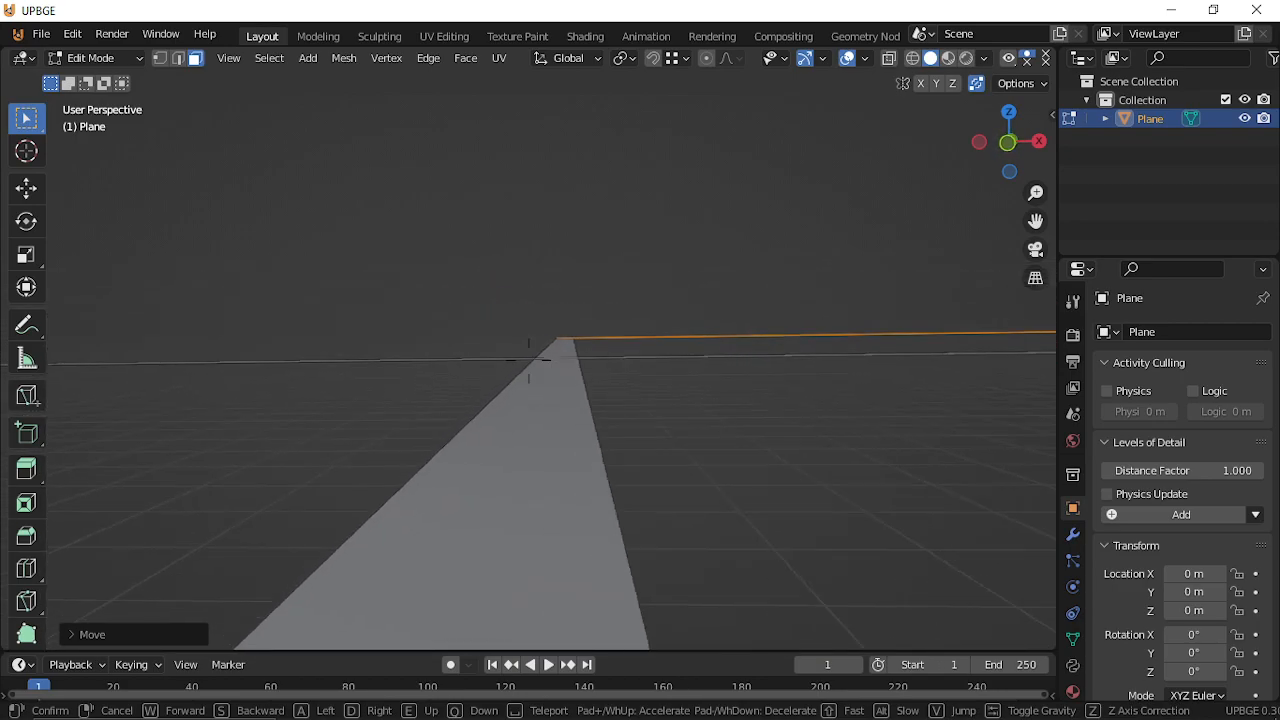
key("w")
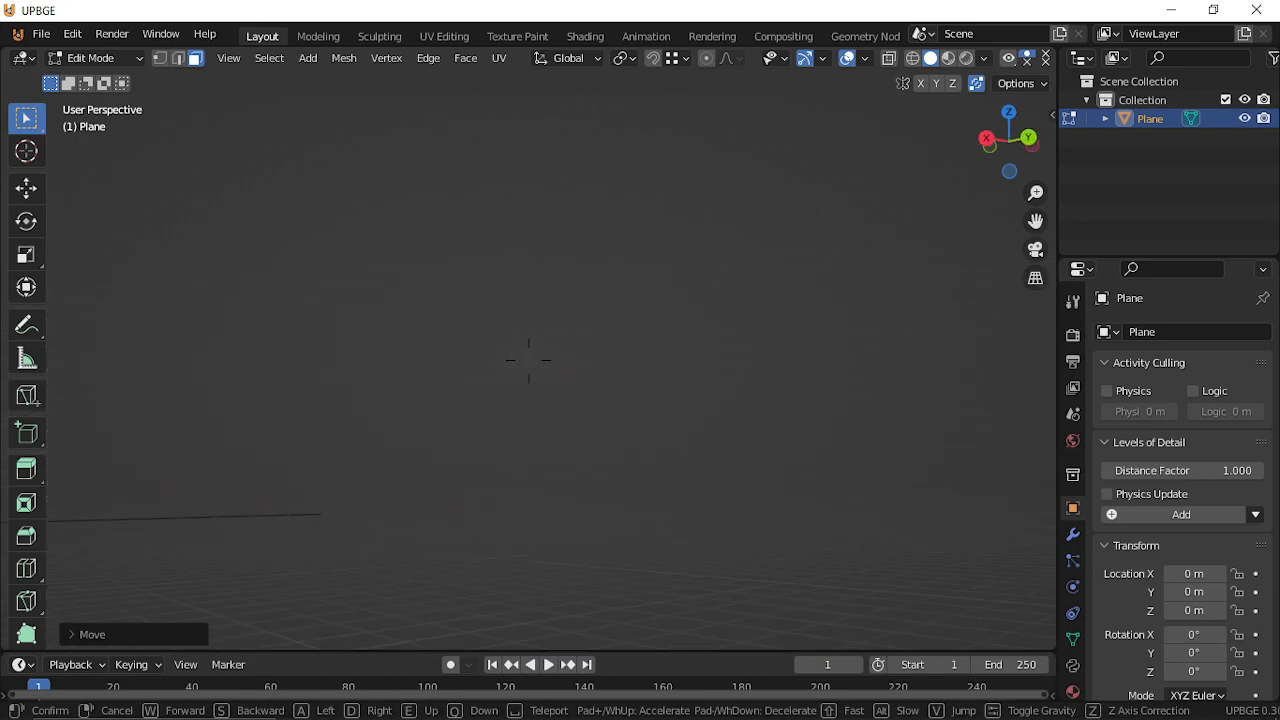
key("e")
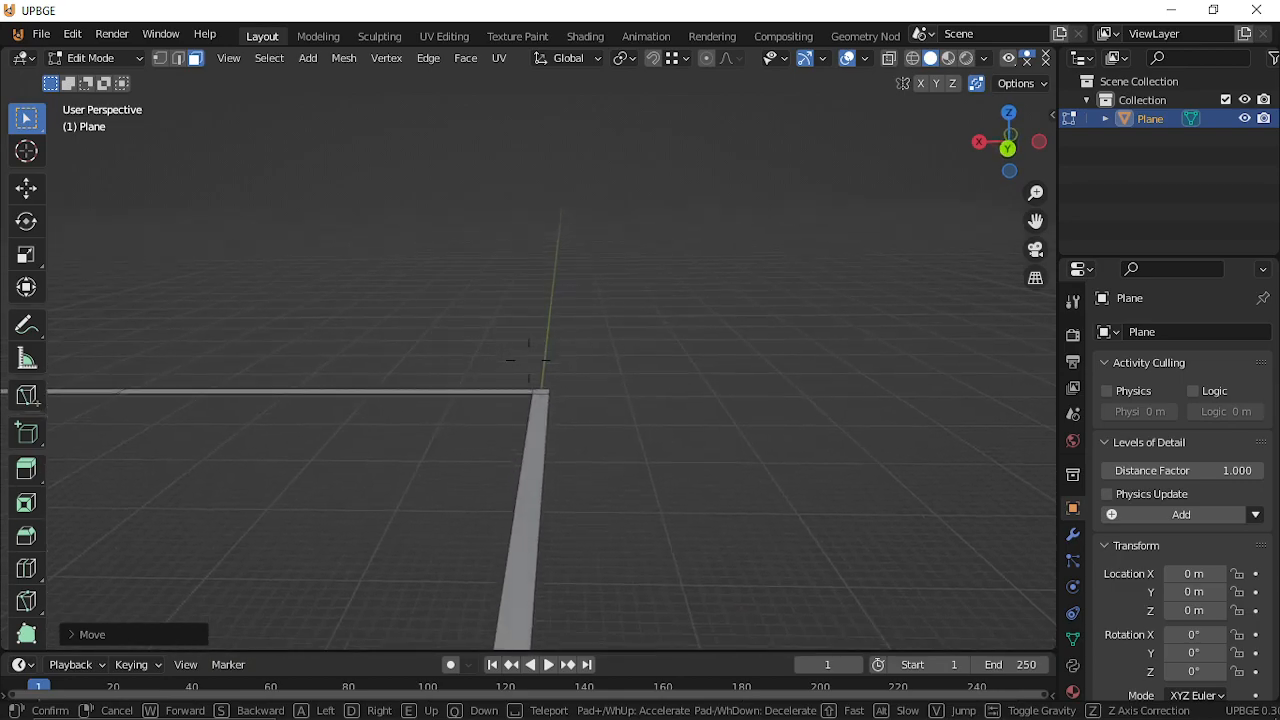
left_click(528, 360)
Return the road plane to Object Mode and view its crossroads from close up.
key("Tab")
key("shift+grave")
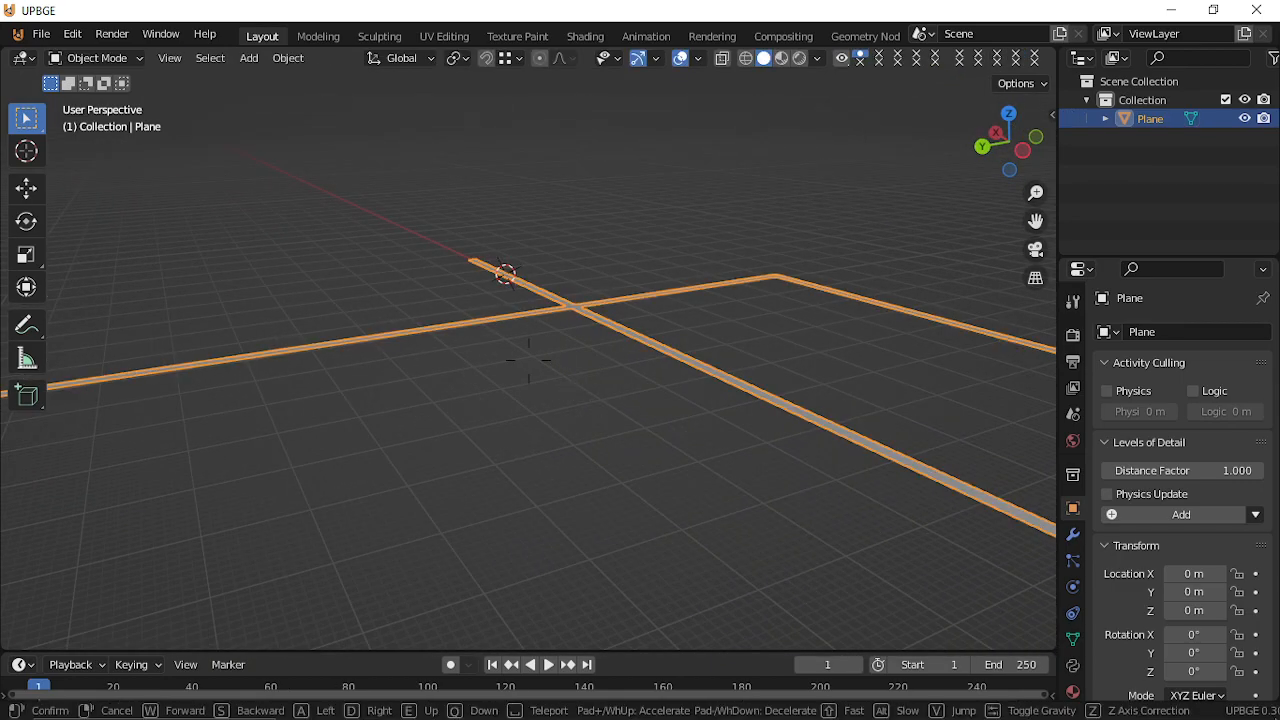
key("w")
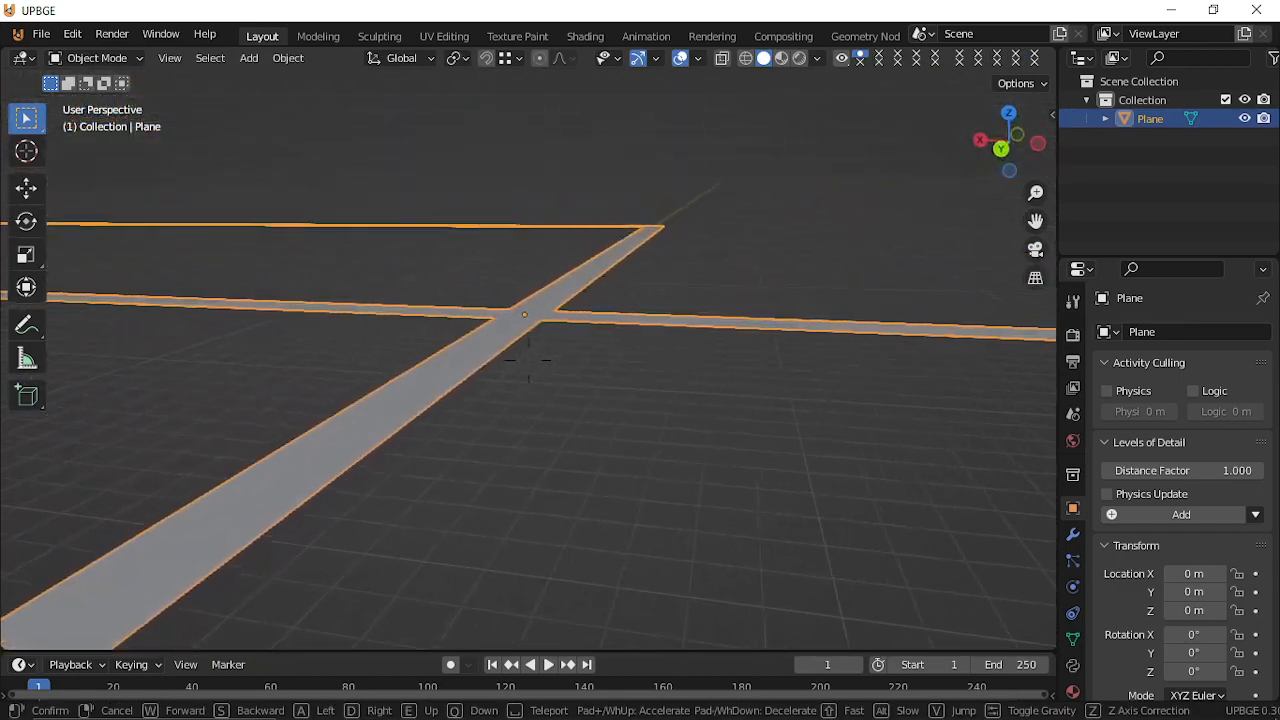
left_click(529, 363)
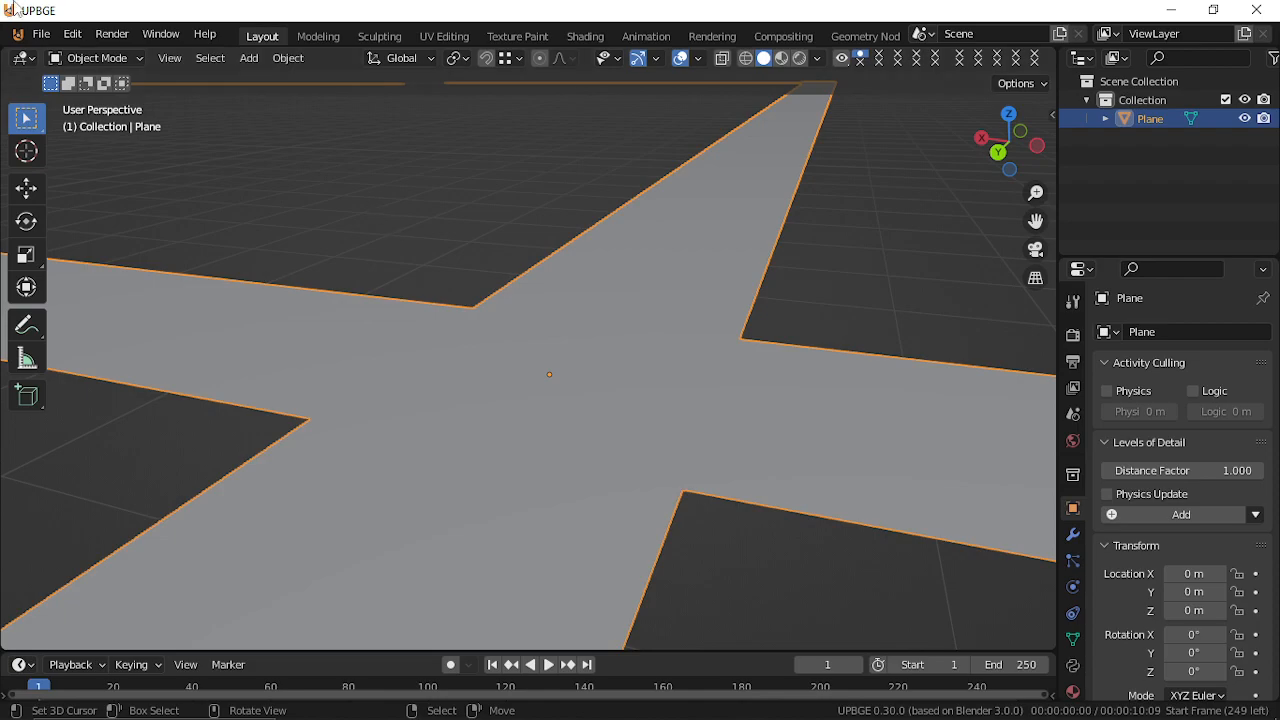
left_click(38, 34)
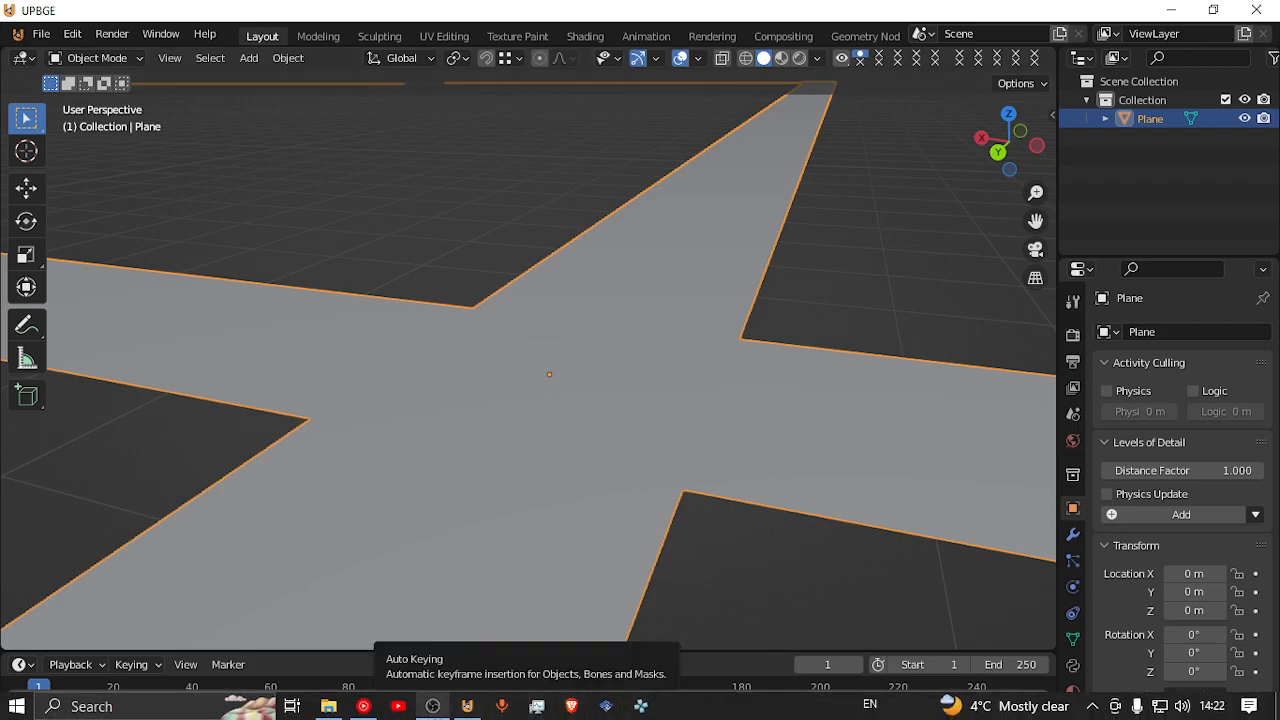
left_click(433, 706)
left_click(1263, 517)
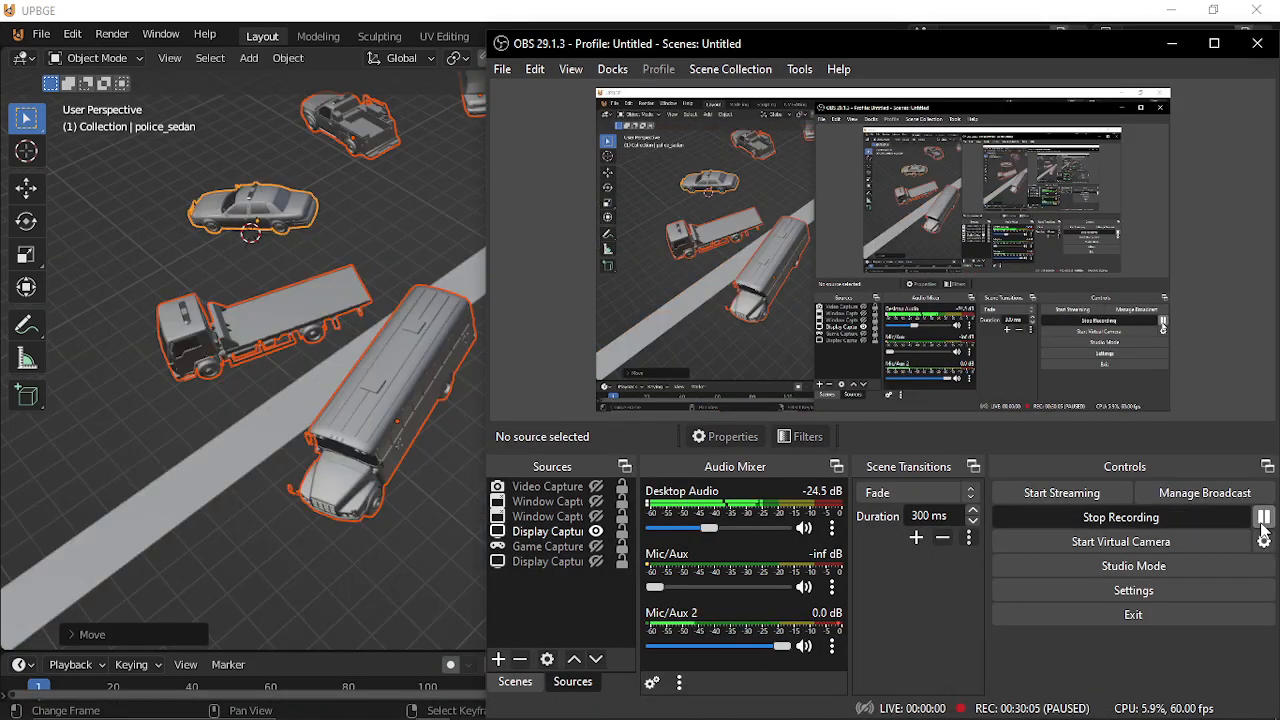
left_click(1263, 517)
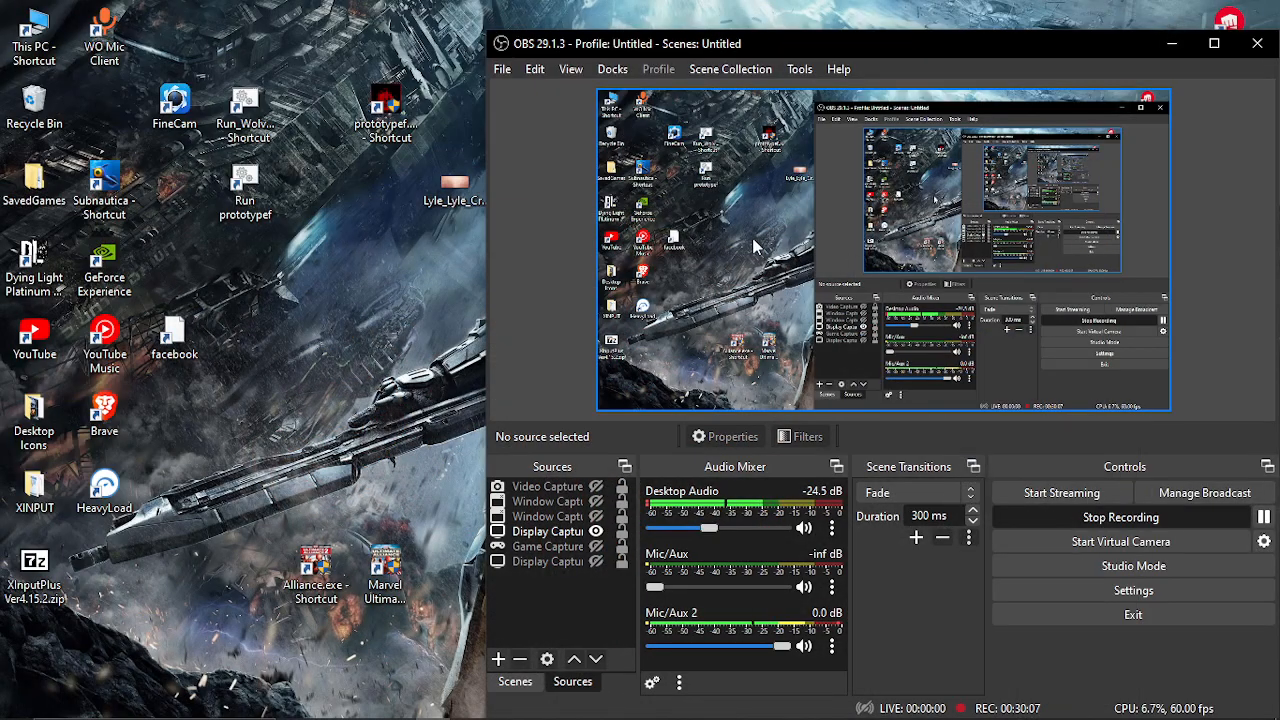
Switch to the UPBGE scene and examine the vehicles arranged around the end of the road.
left_click(467, 706)
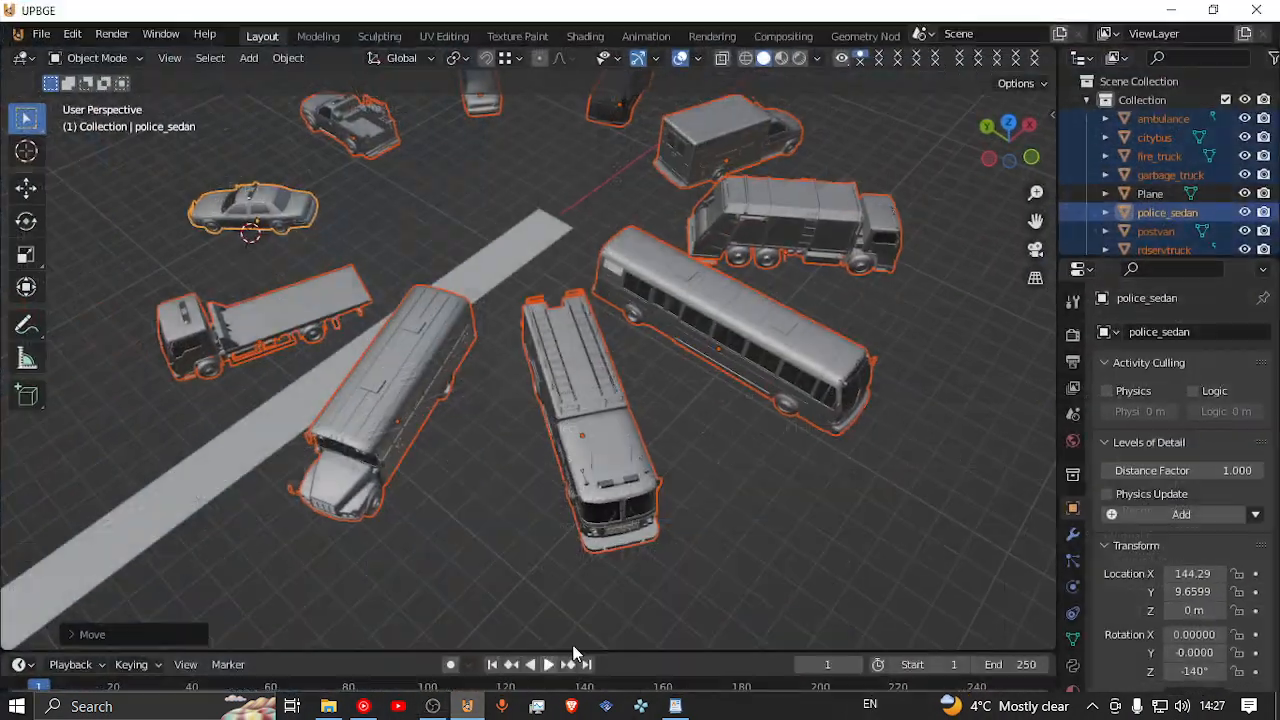
middle_click_drag(797, 306, 94, 603)
mouse_move(90, 715)
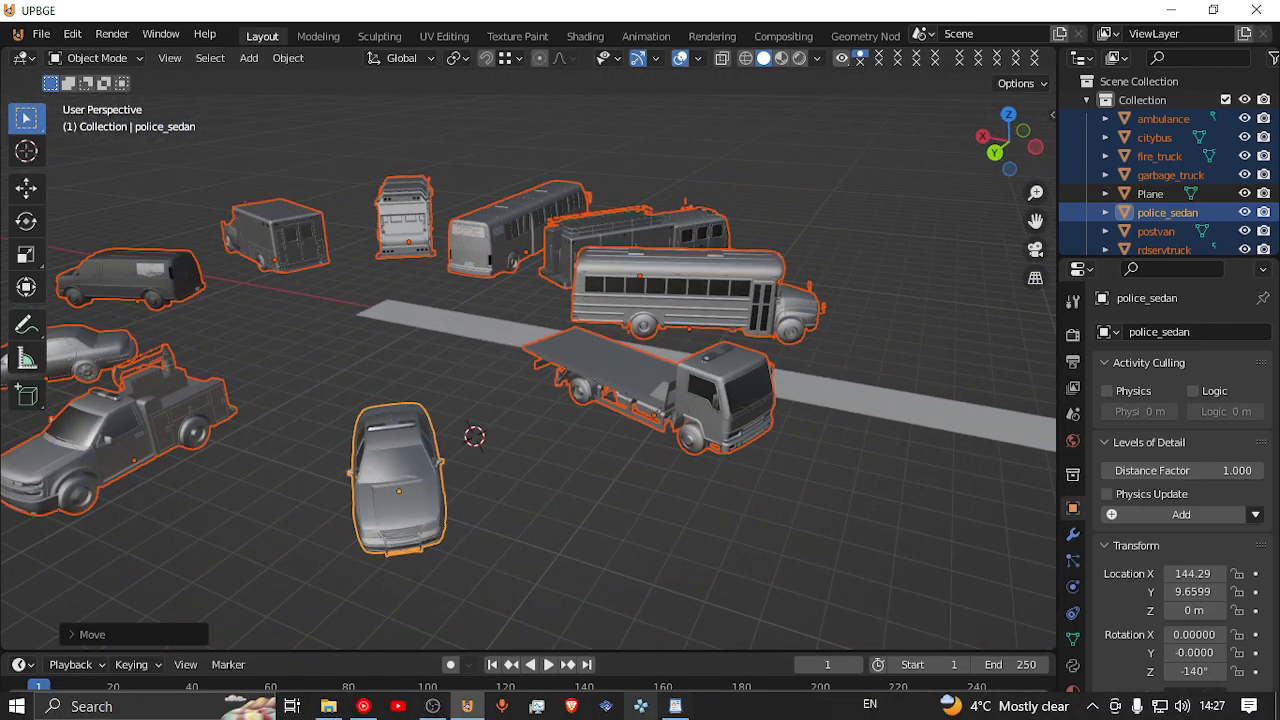
left_click(674, 706)
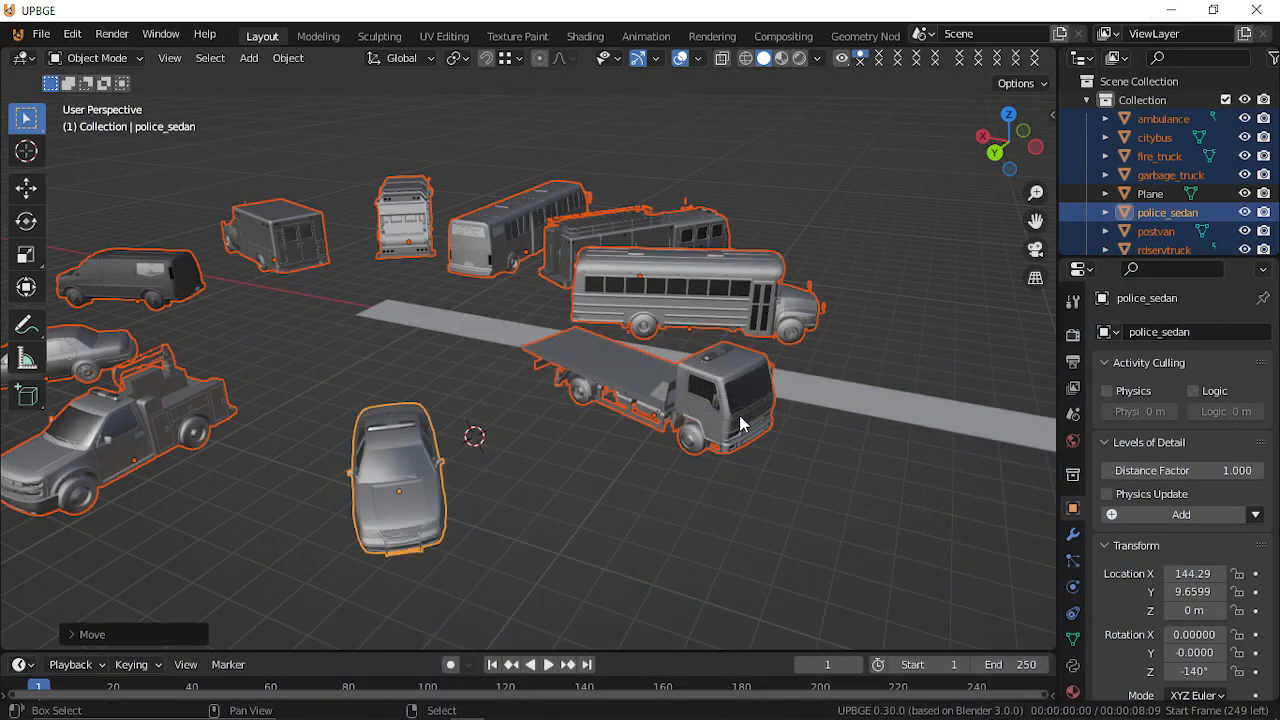
key("shift+grave")
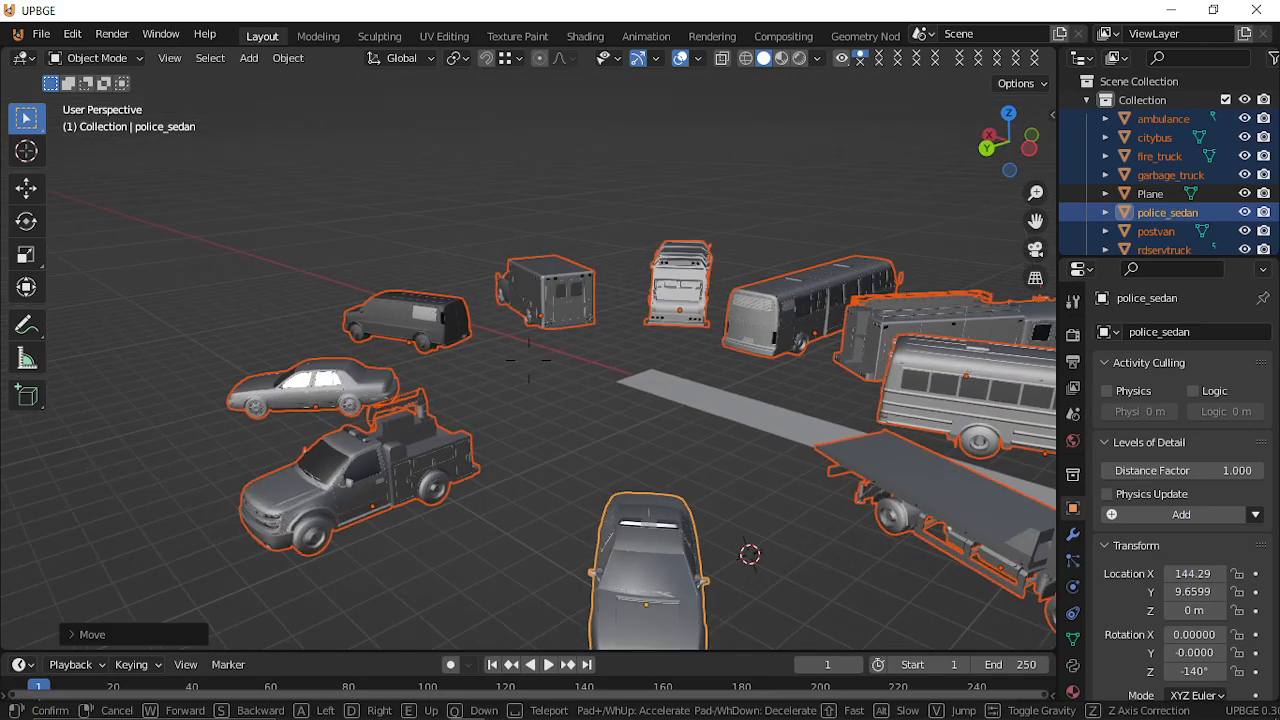
key("w")
key("s")
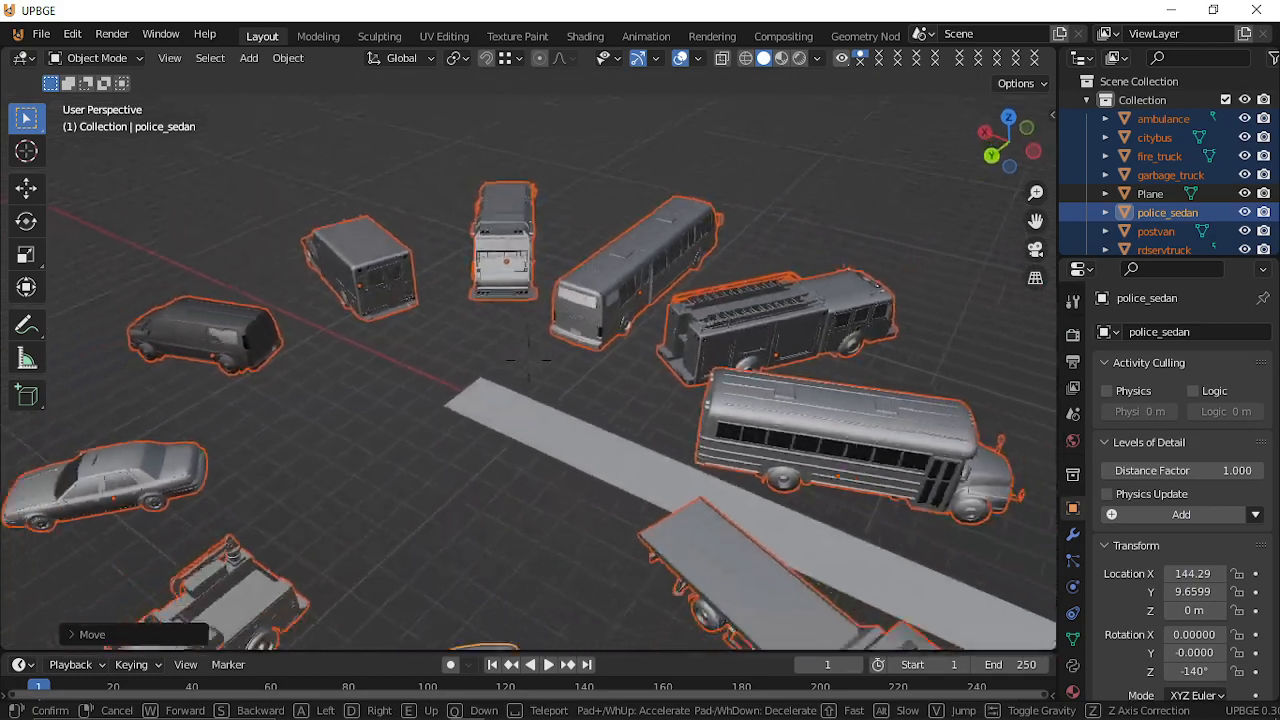
left_click(623, 440)
Select the road service truck, post van, ambulance, garbage truck and city bus together.
left_click(642, 464)
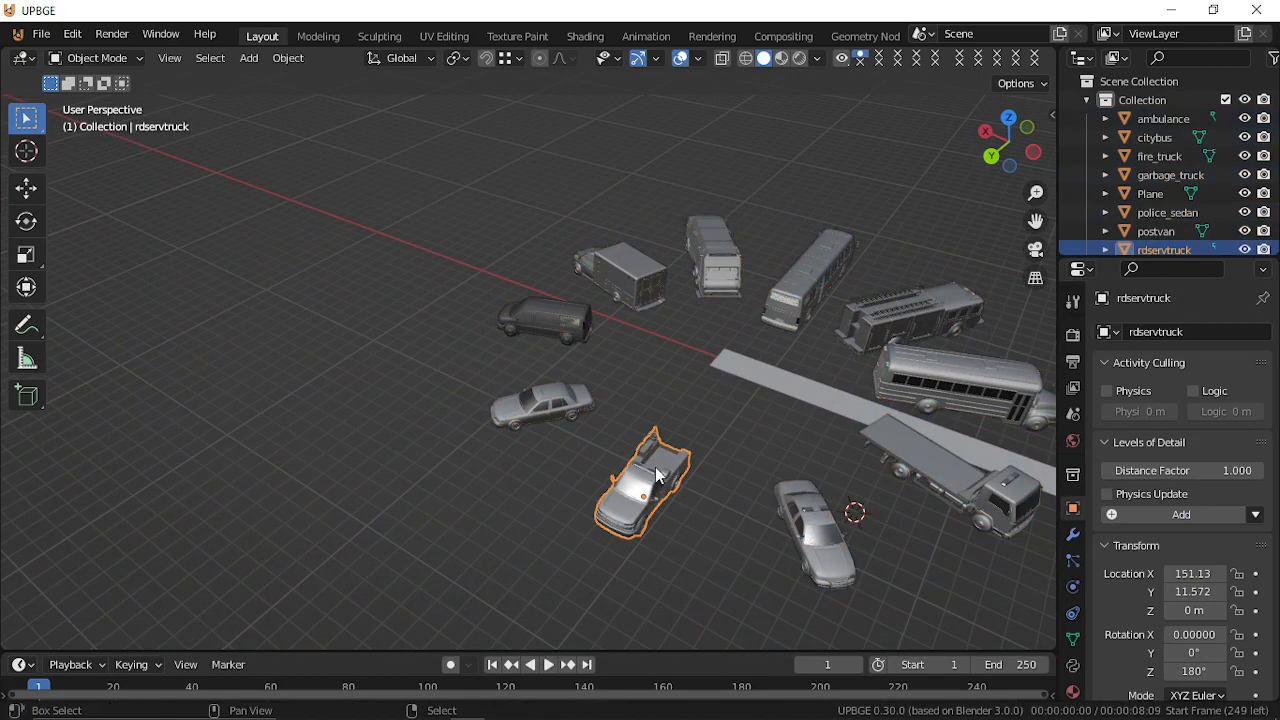
left_click(575, 316, "shift")
left_click(628, 250, "shift")
left_click(694, 250, "shift")
left_click(786, 262, "shift")
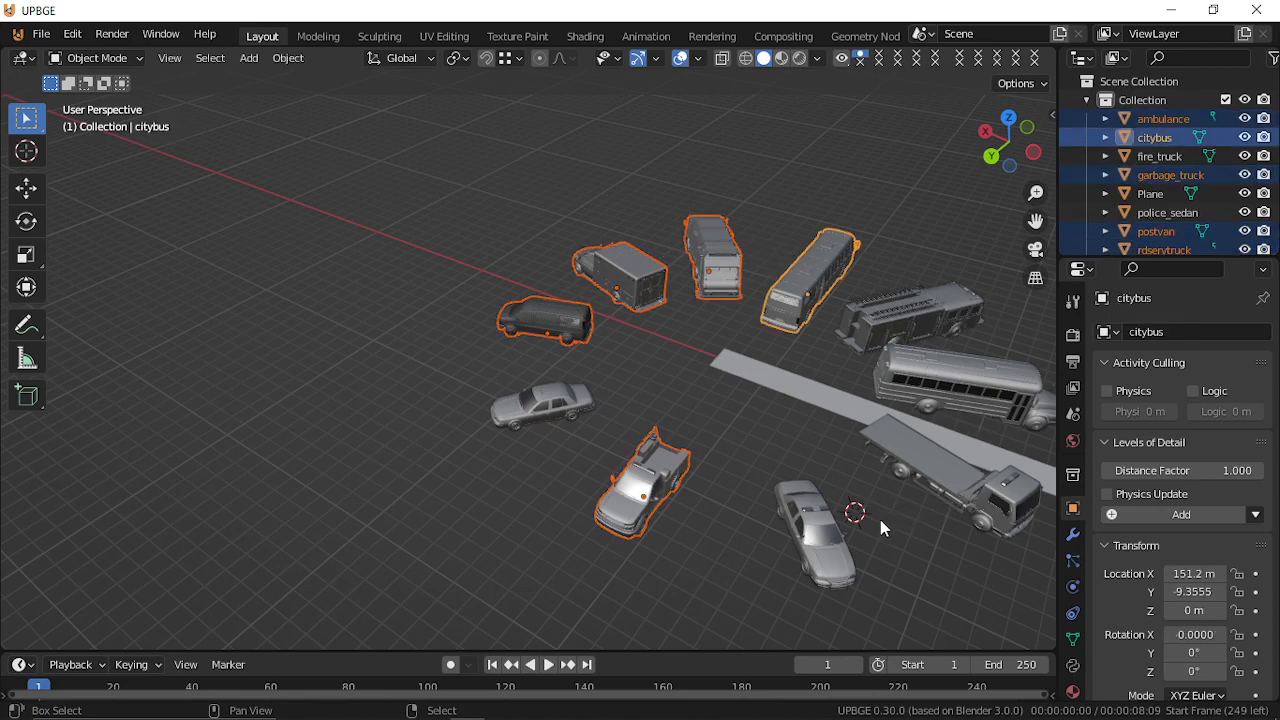
Add the flatbed truck, school bus and fire truck to the selection and delete all the selected vehicles.
key("shift+grave")
key("w")
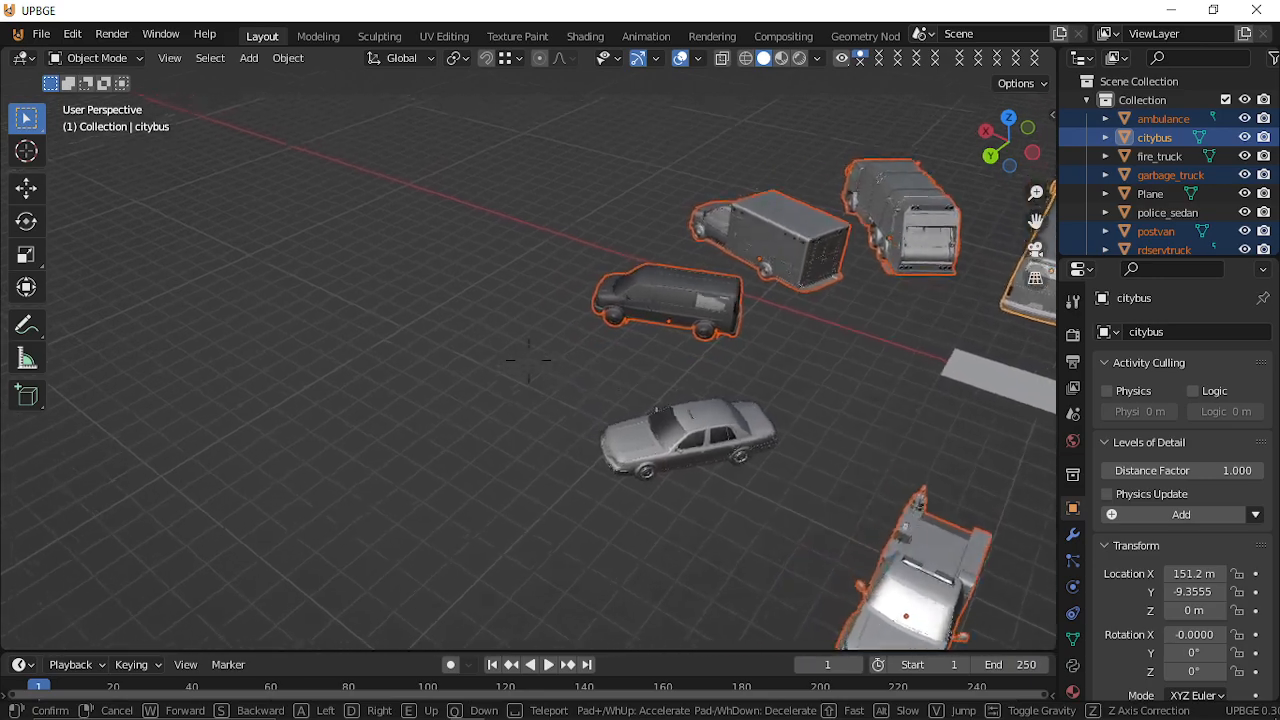
key("w")
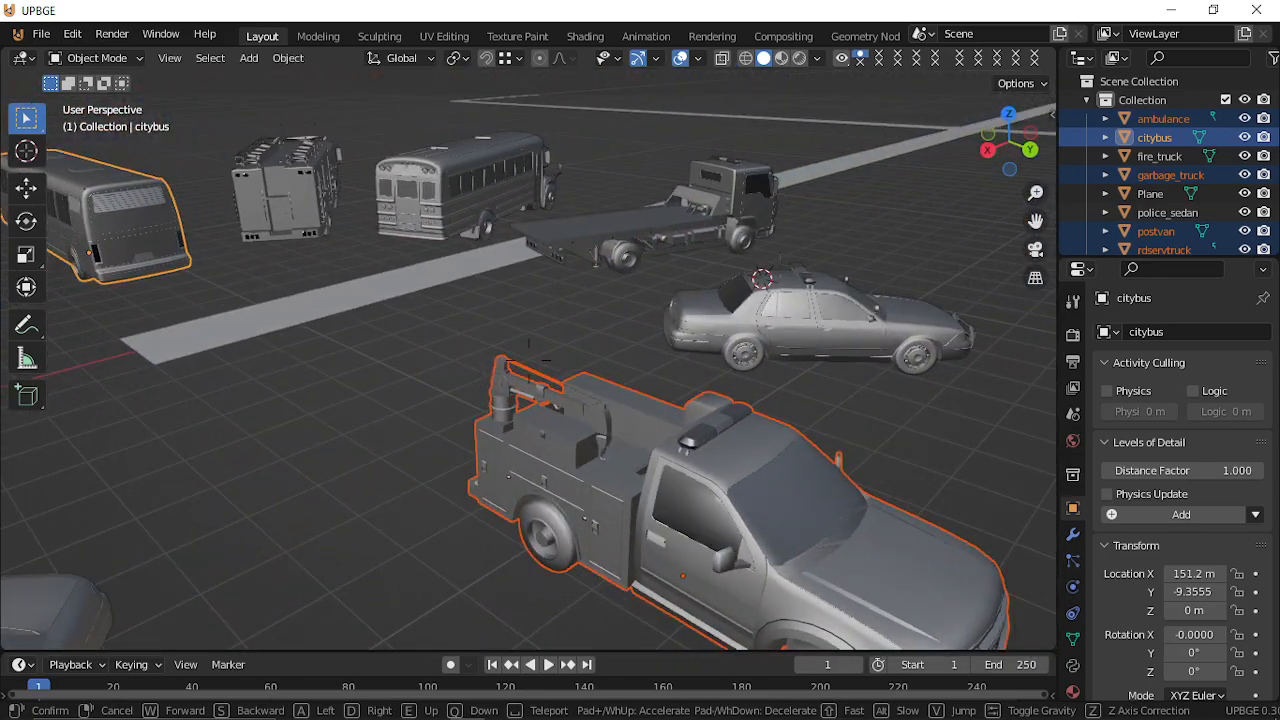
key("w")
key("w")
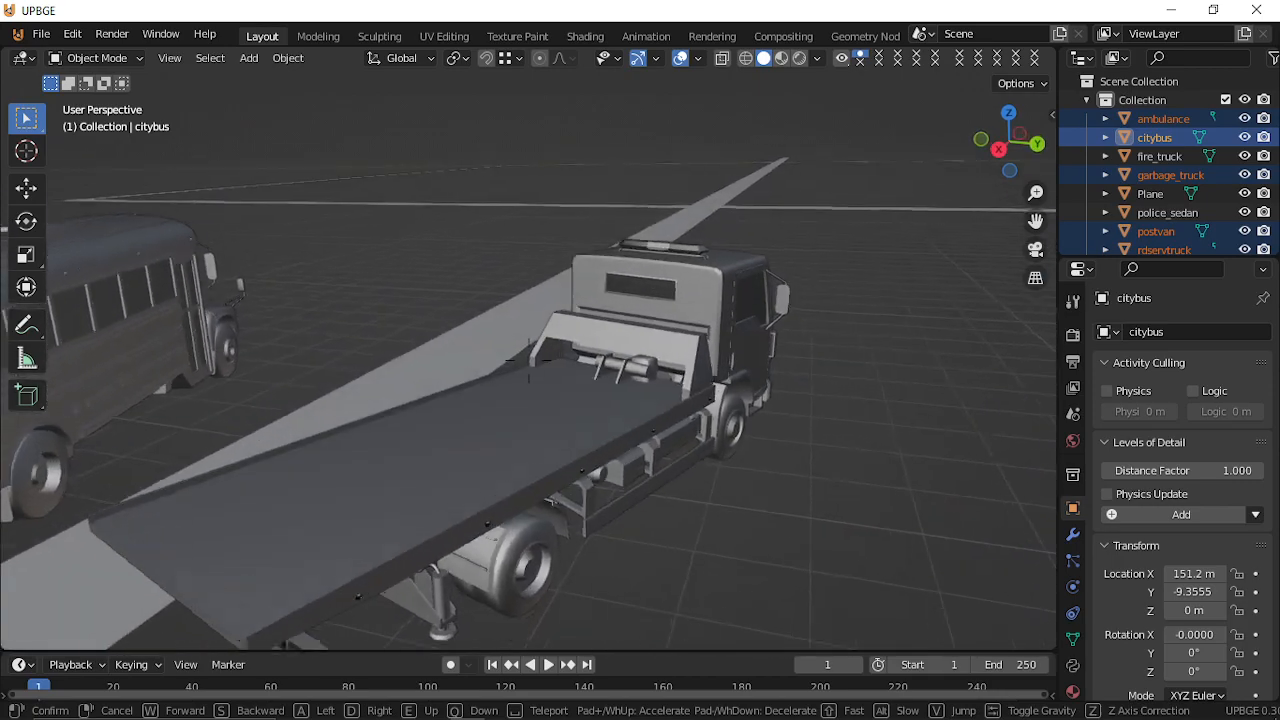
key("w")
left_click(528, 361)
right_click(601, 294, "shift")
key("shift+grave")
key("w")
left_click(528, 363)
right_click(528, 363, "shift")
key("shift+grave")
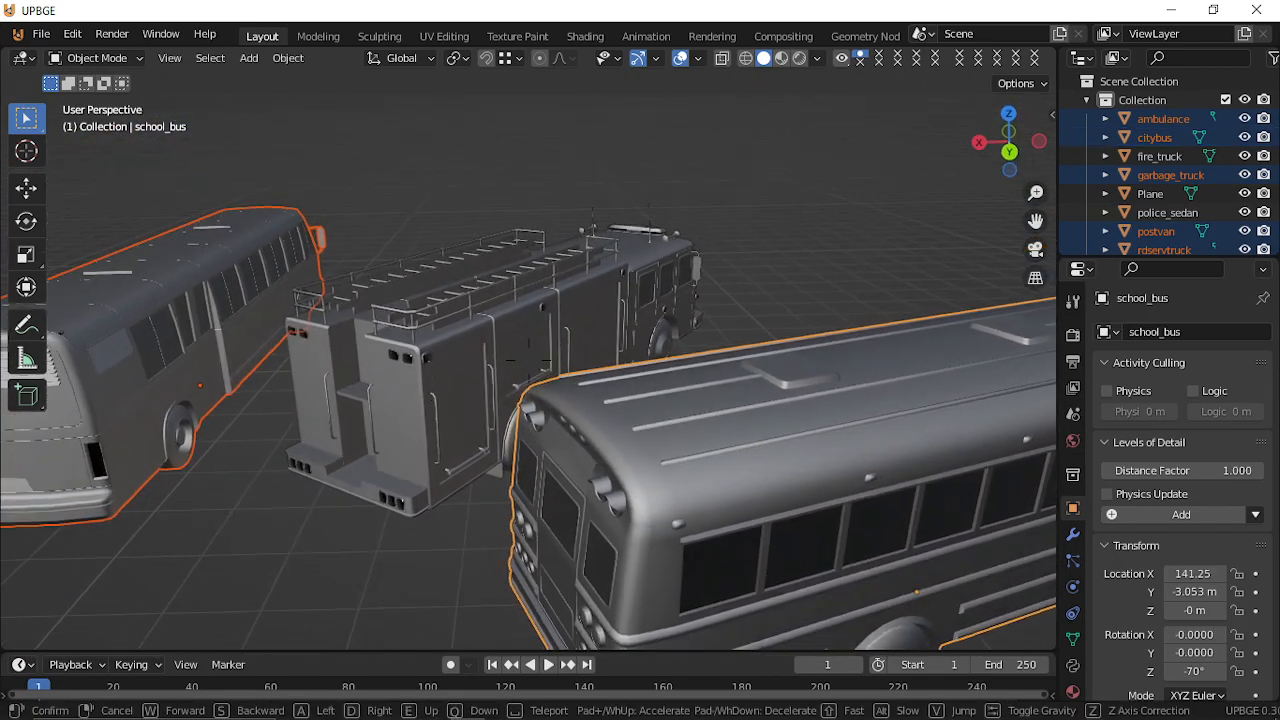
left_click(516, 359)
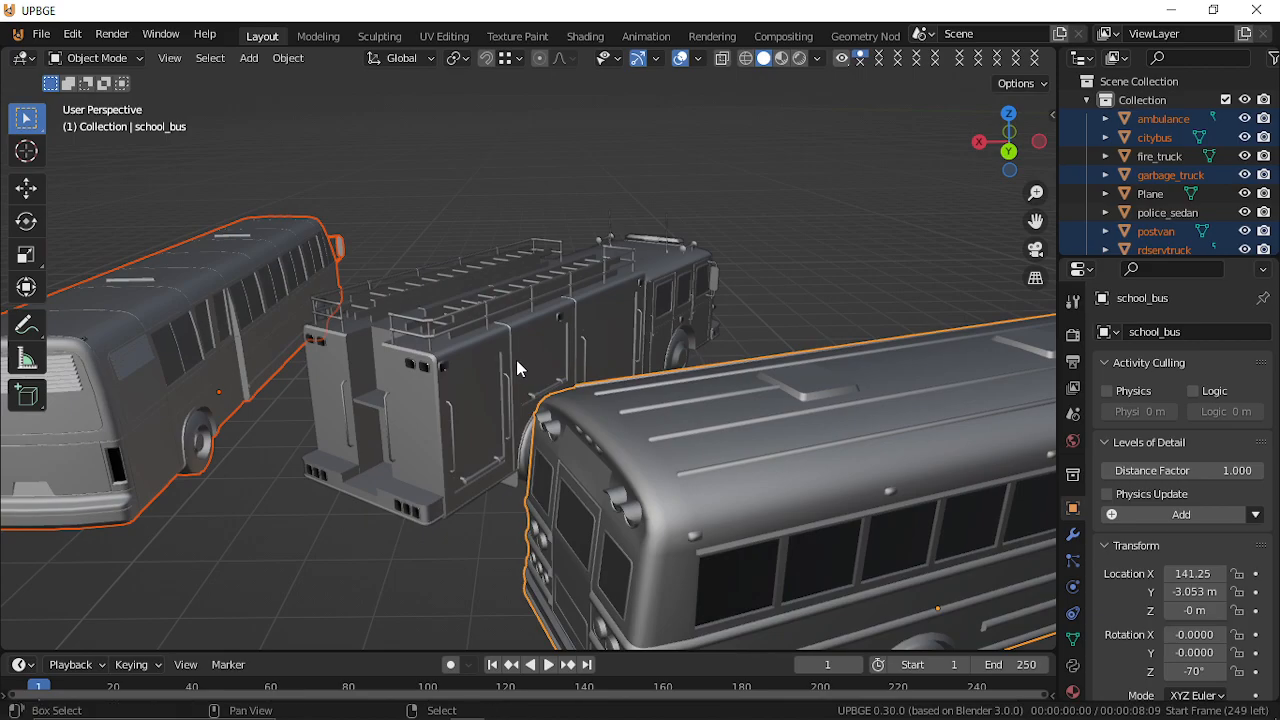
right_click(516, 368, "shift")
key("shift+grave")
key("w")
key("s")
left_click(528, 366)
key("x")
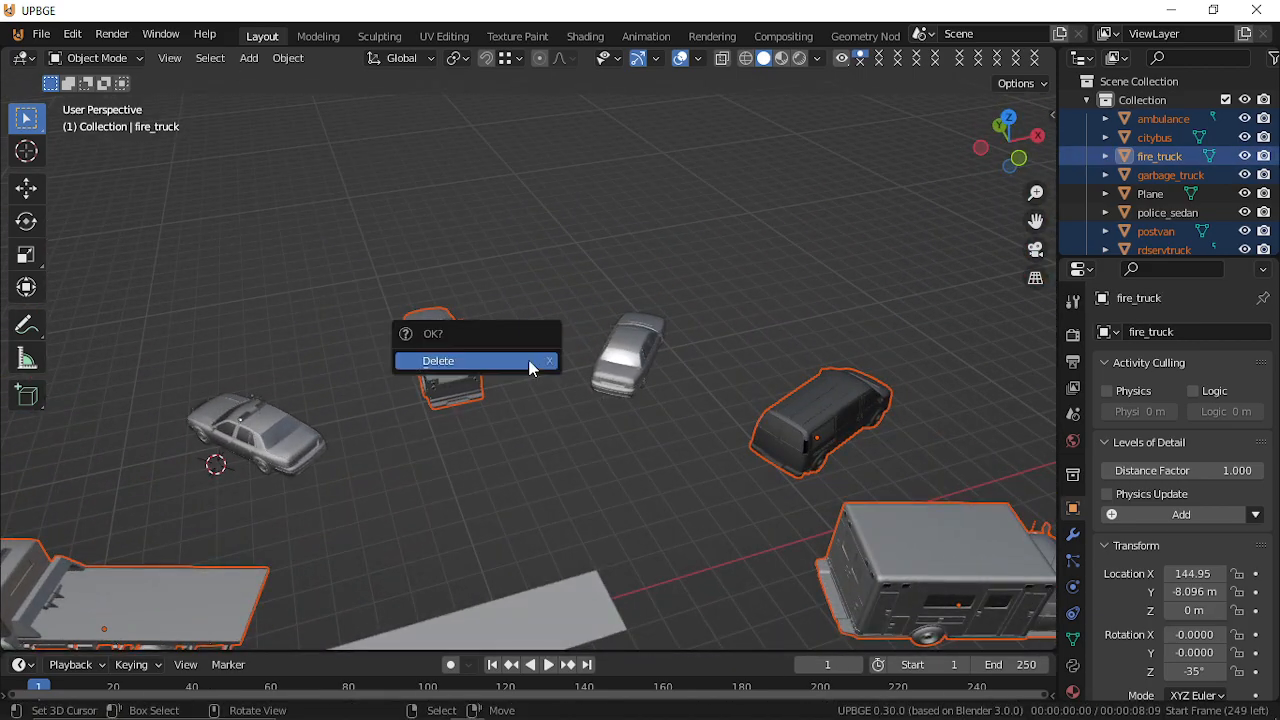
key("x")
Delete the other sedan, keeping only the police sedan and the road plane in the scene.
left_click(710, 391)
key("shift+grave")
key("w")
key("s")
key("w")
key("s")
left_click(566, 367)
left_click(566, 367)
key("x")
left_click(571, 370)
Clear the police sedan's rotation and move it along the Y axis onto the road, to Y 0.71567 m.
key("shift+grave")
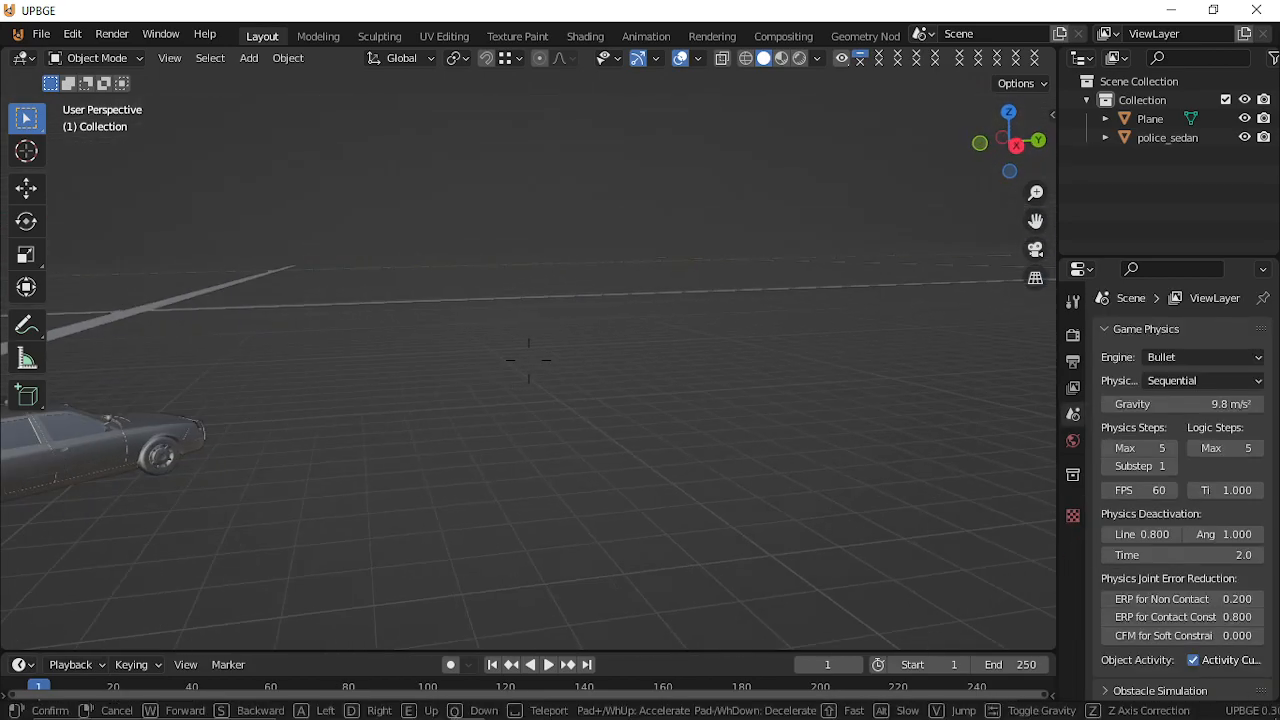
left_click(528, 359)
left_click(529, 366)
key("alt+r")
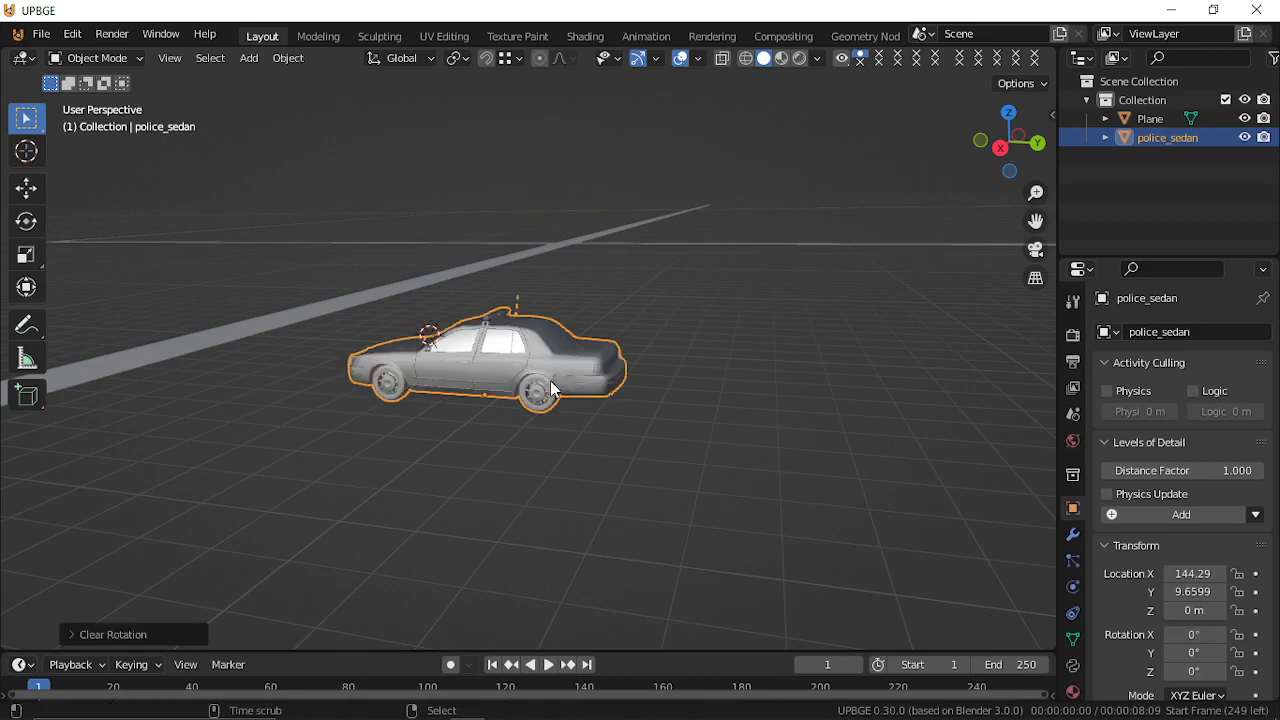
key("g")
key("y")
left_click(245, 363)
Rotate the police sedan -93° about the Z axis to face along the road.
type("rz93")
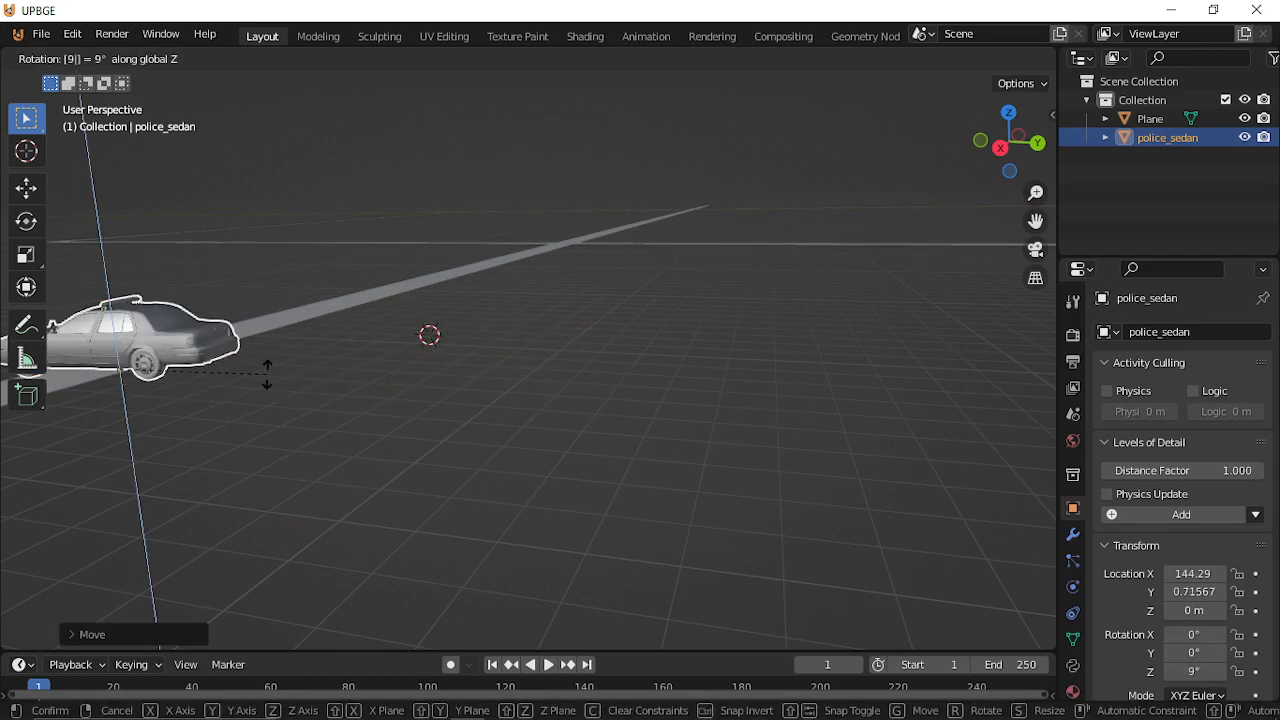
key("minus")
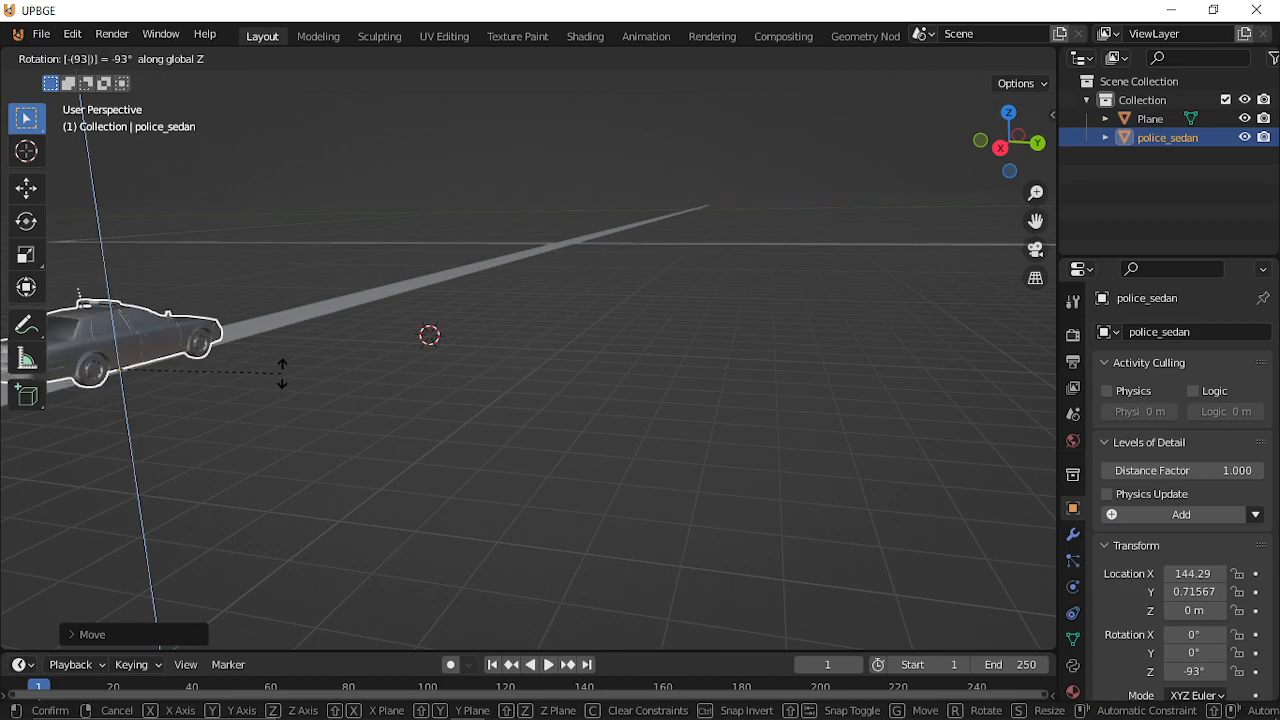
key("Return")
Scale the police sedan down until it fits within one lane of the road.
key("shift+grave")
left_click(529, 366)
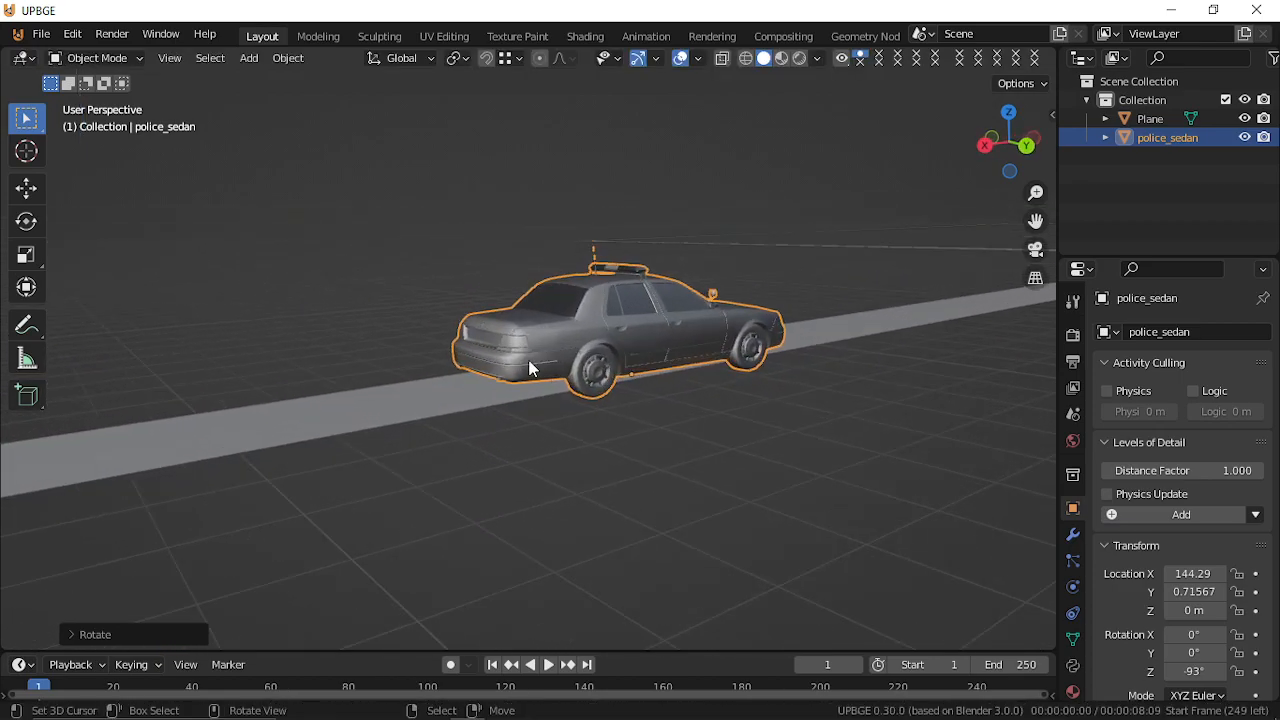
key("s")
key("Return")
key("shift+grave")
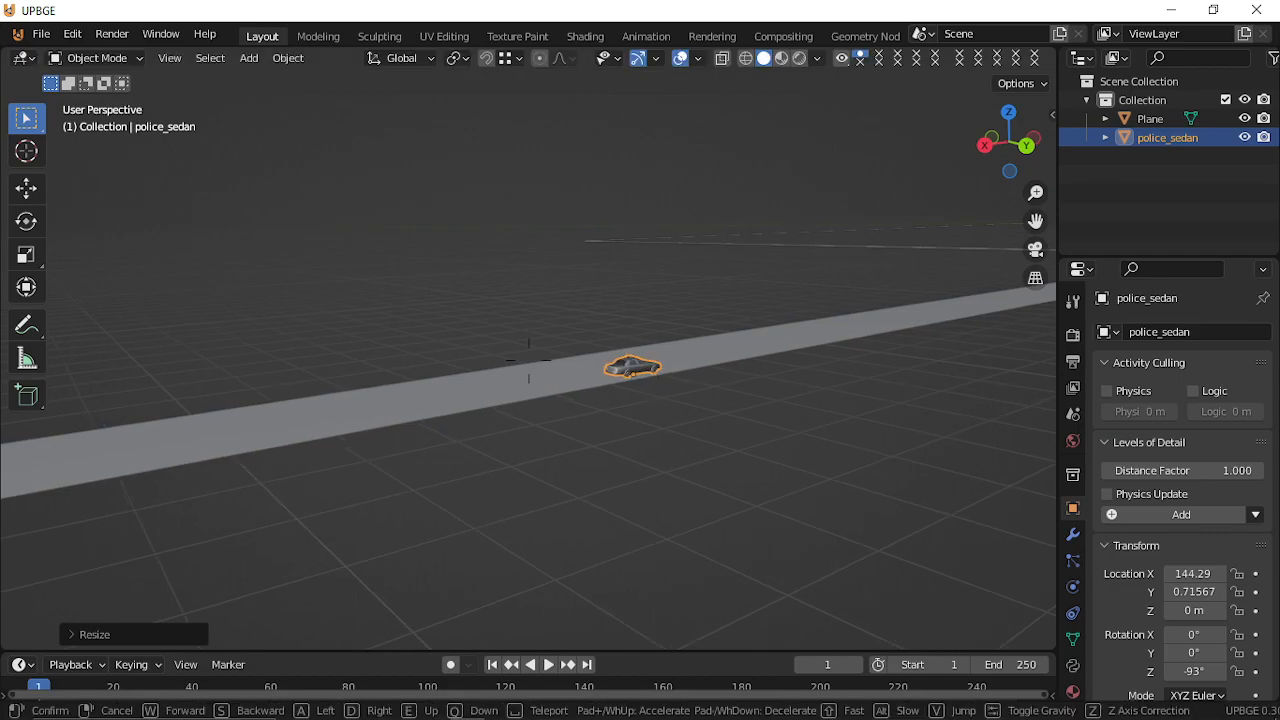
key("w")
left_click(529, 366)
key("s")
left_click(825, 412)
Turn the police sedan about Z to about -90.4° and shift it along Y to about 0.618 m within its lane.
key("r")
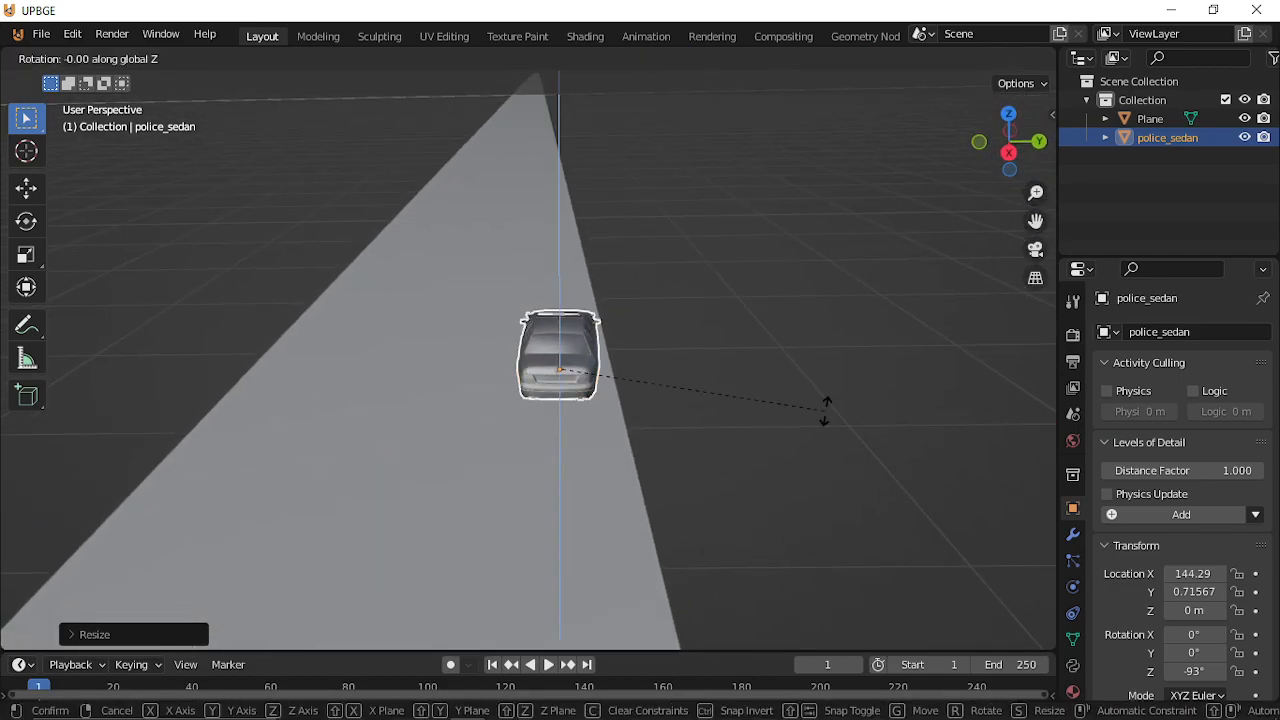
left_click(832, 399)
key("shift+grave")
key("w")
left_click(528, 366)
key("g")
left_click(509, 361)
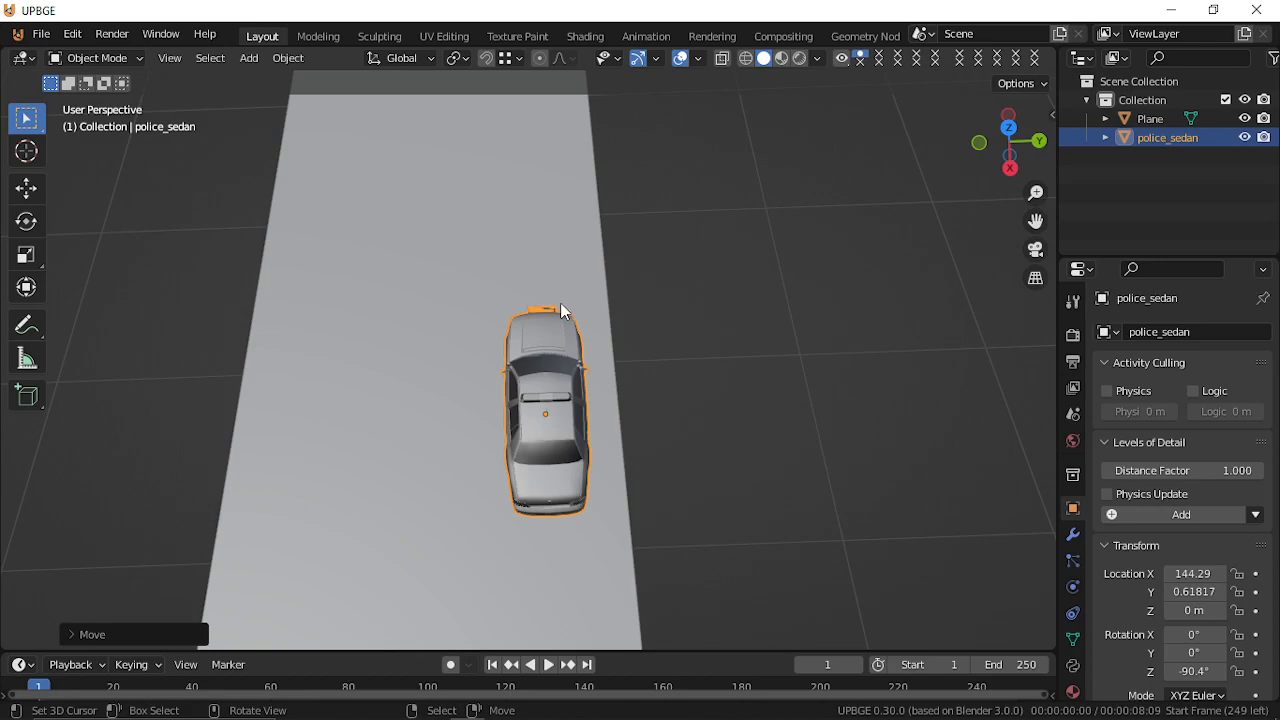
Apply the police sedan's rotation and scale.
key("shift+s")
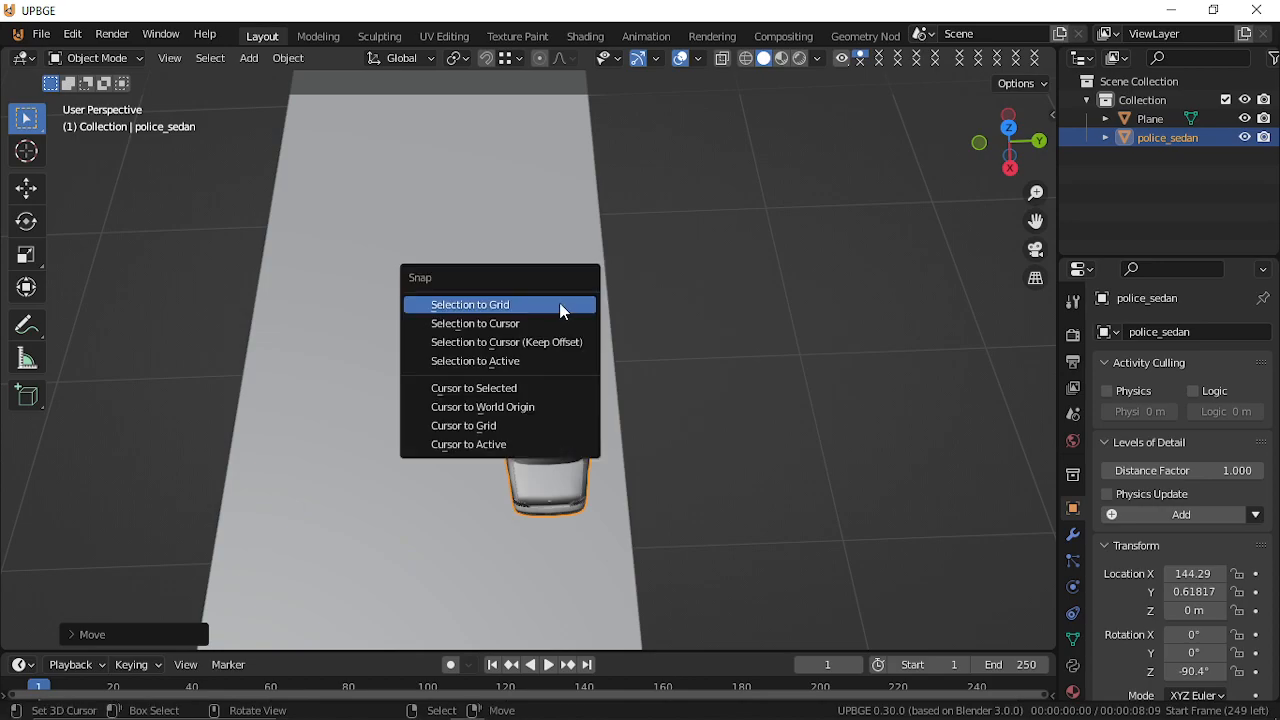
key("ctrl+a")
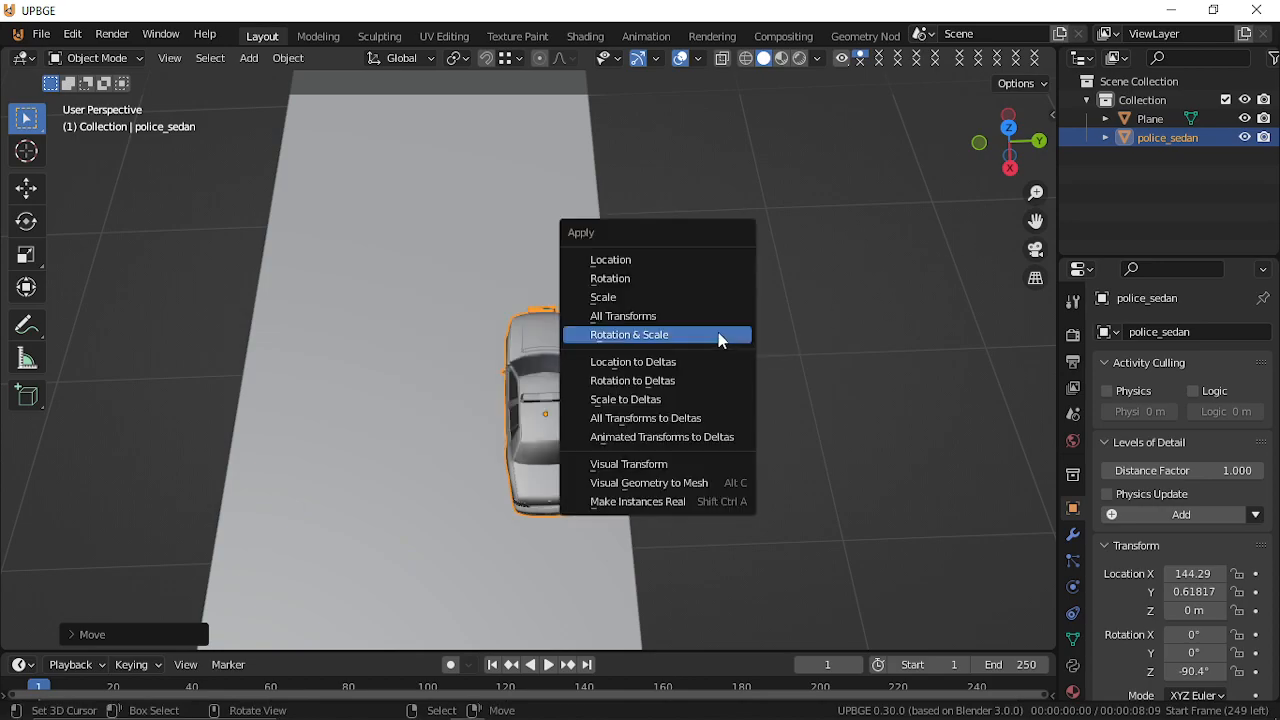
left_click(669, 334)
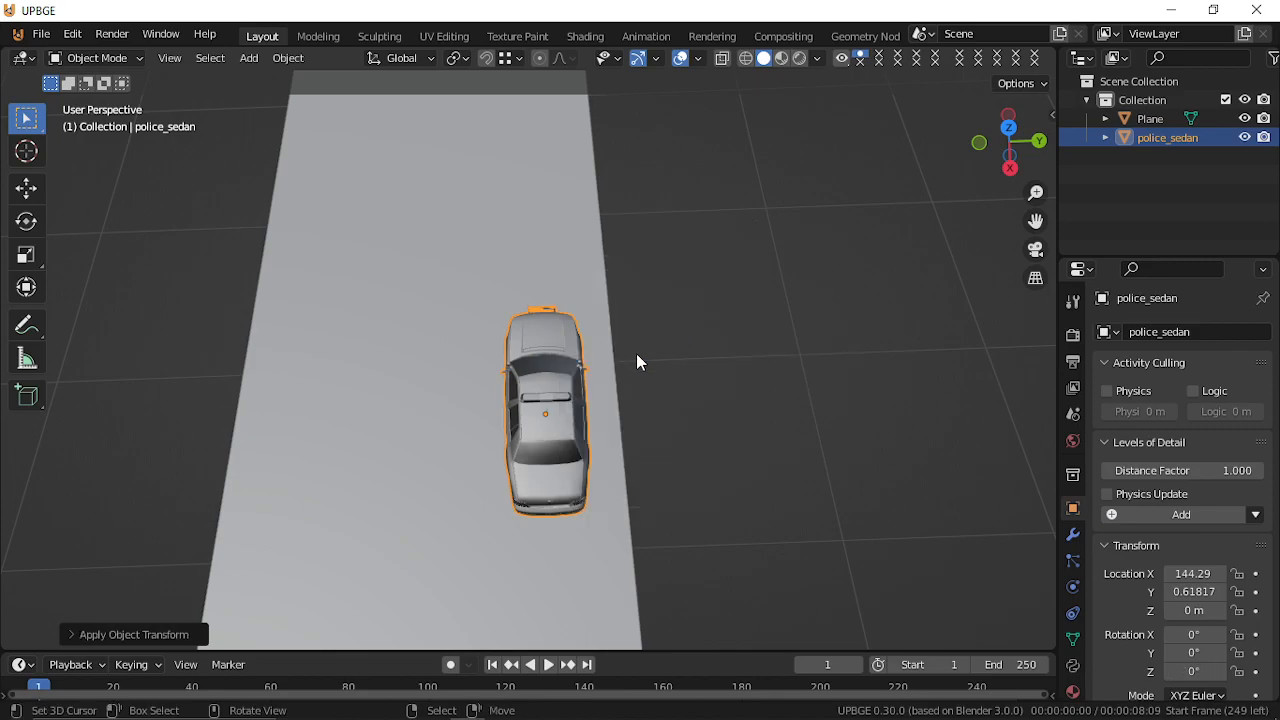
Examine the police sedan's mesh inside and out in Edit Mode, and view its placement on the road from several sides.
key("Tab")
key("shift+grave")
key("d")
key("w")
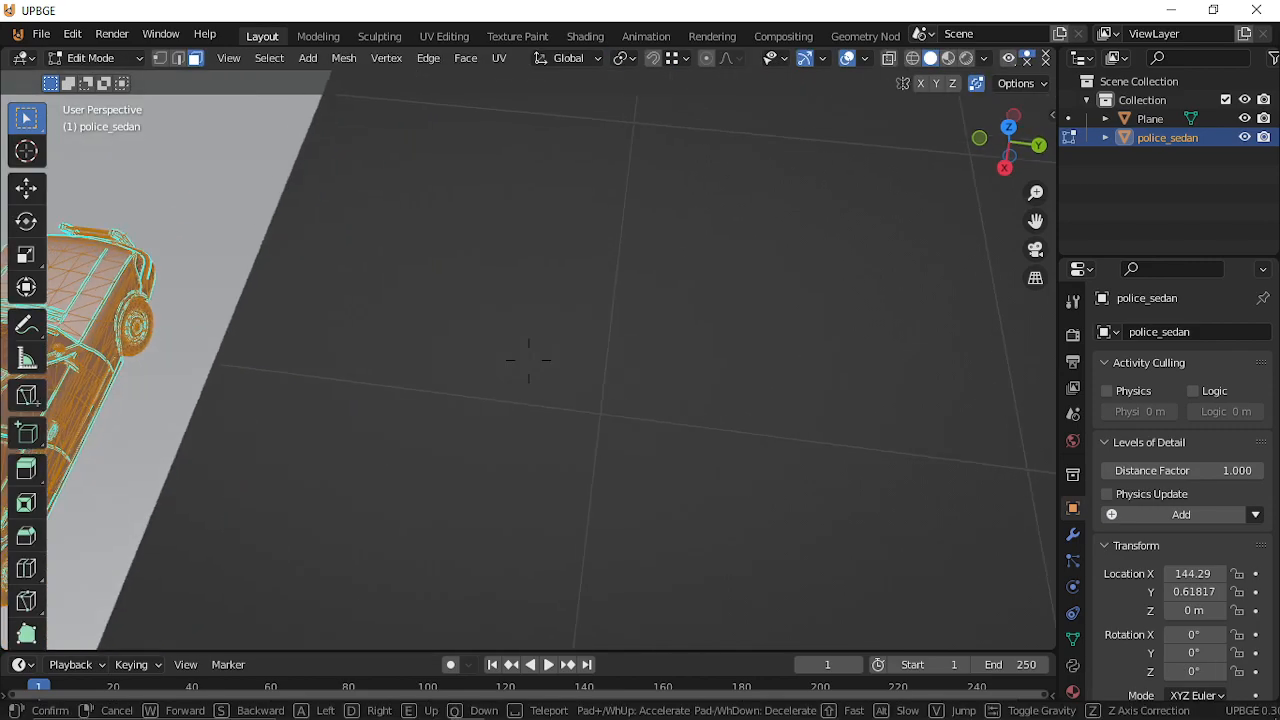
key("w")
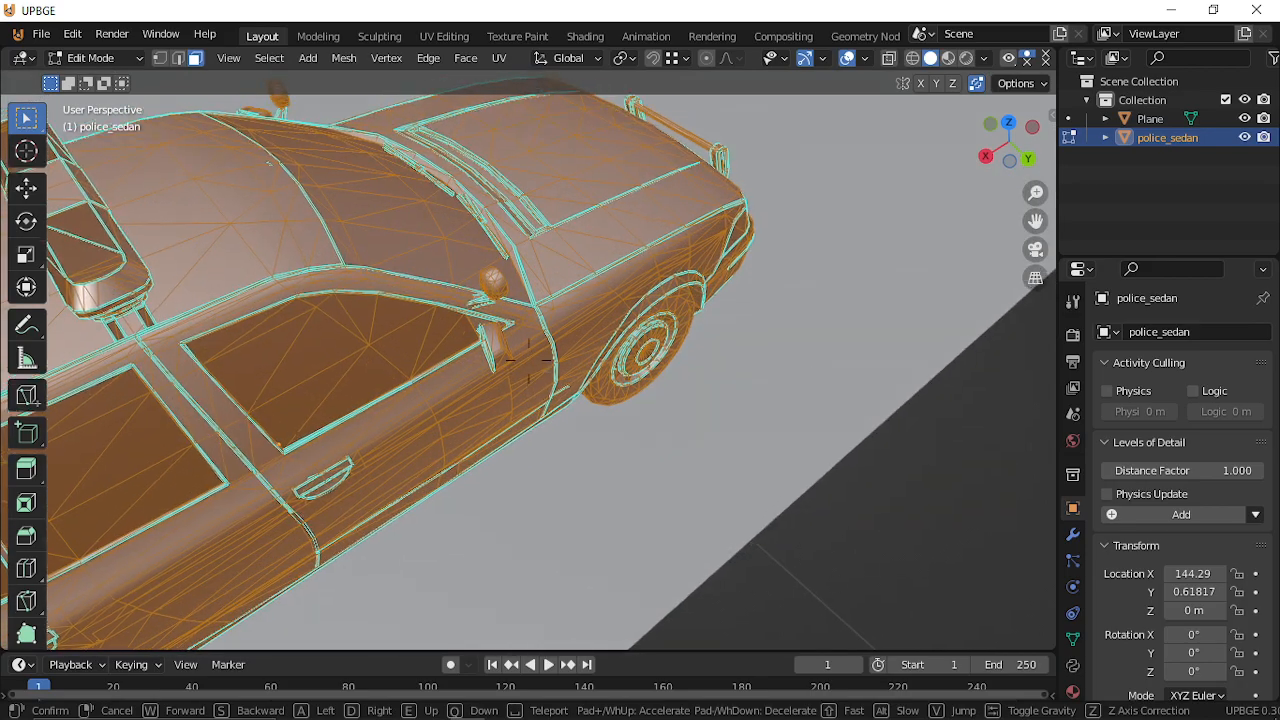
key("s")
key("w")
key("s")
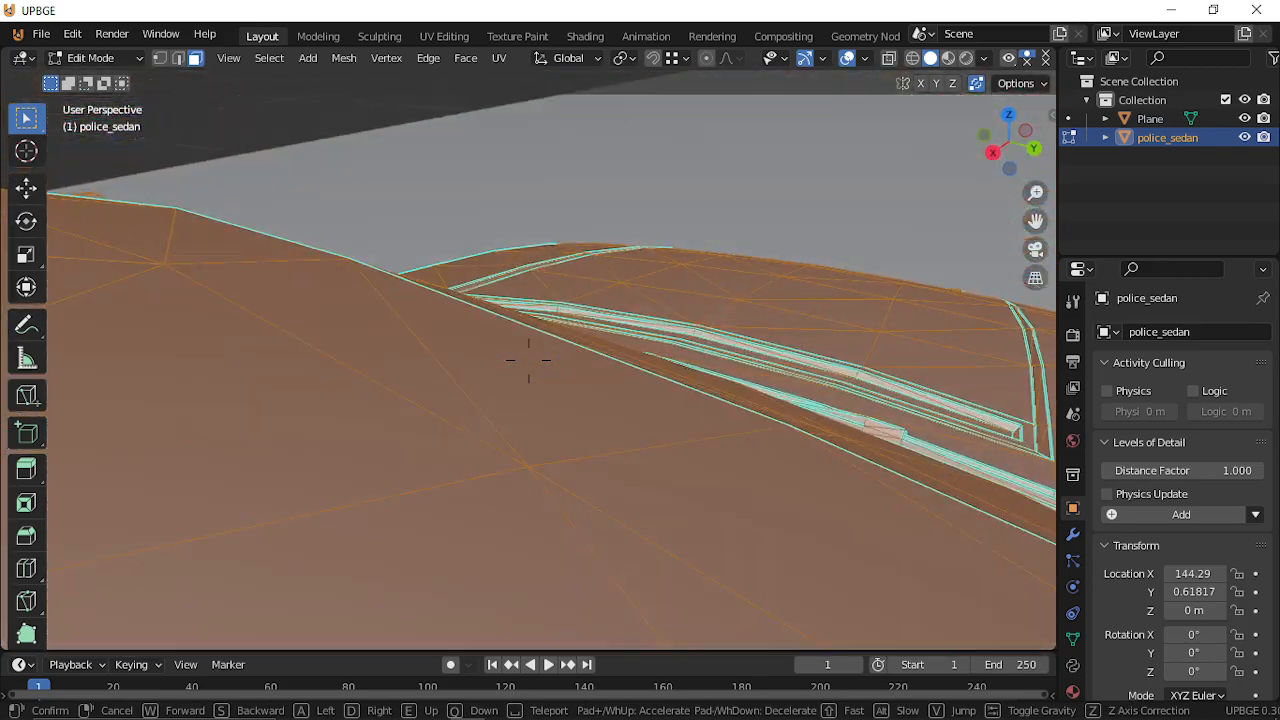
key("w")
key("s")
key("w")
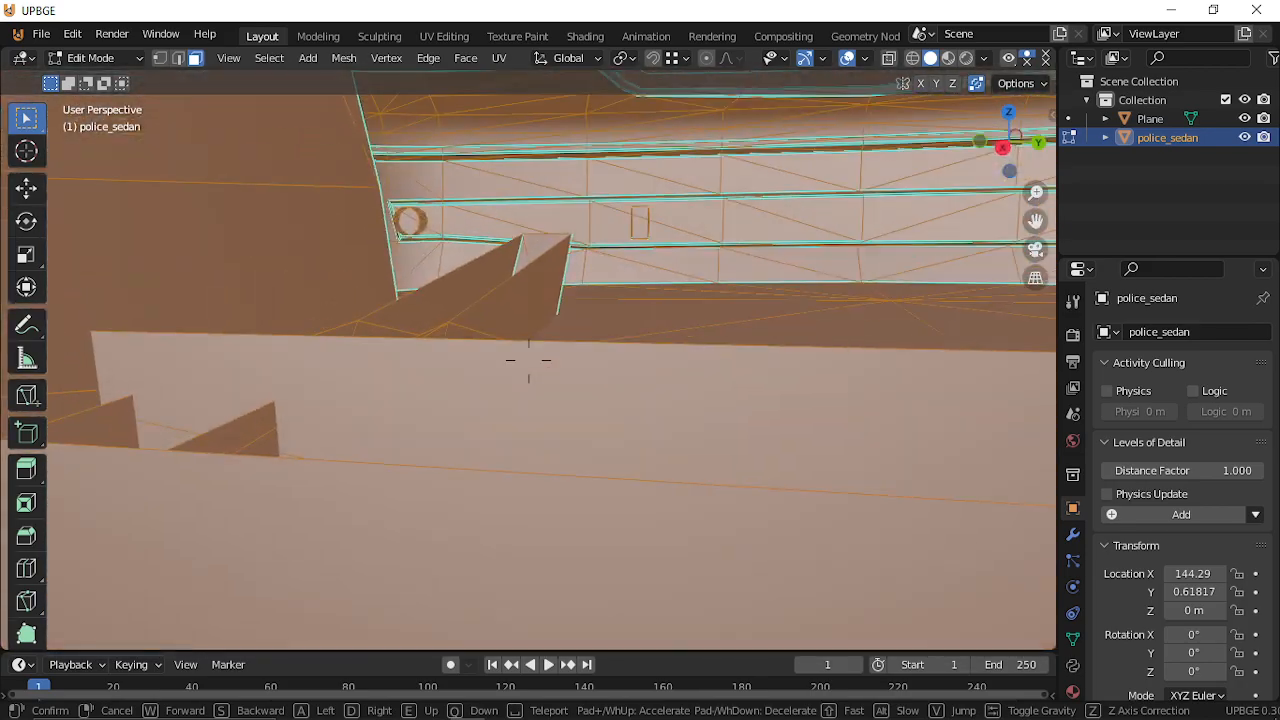
key("s")
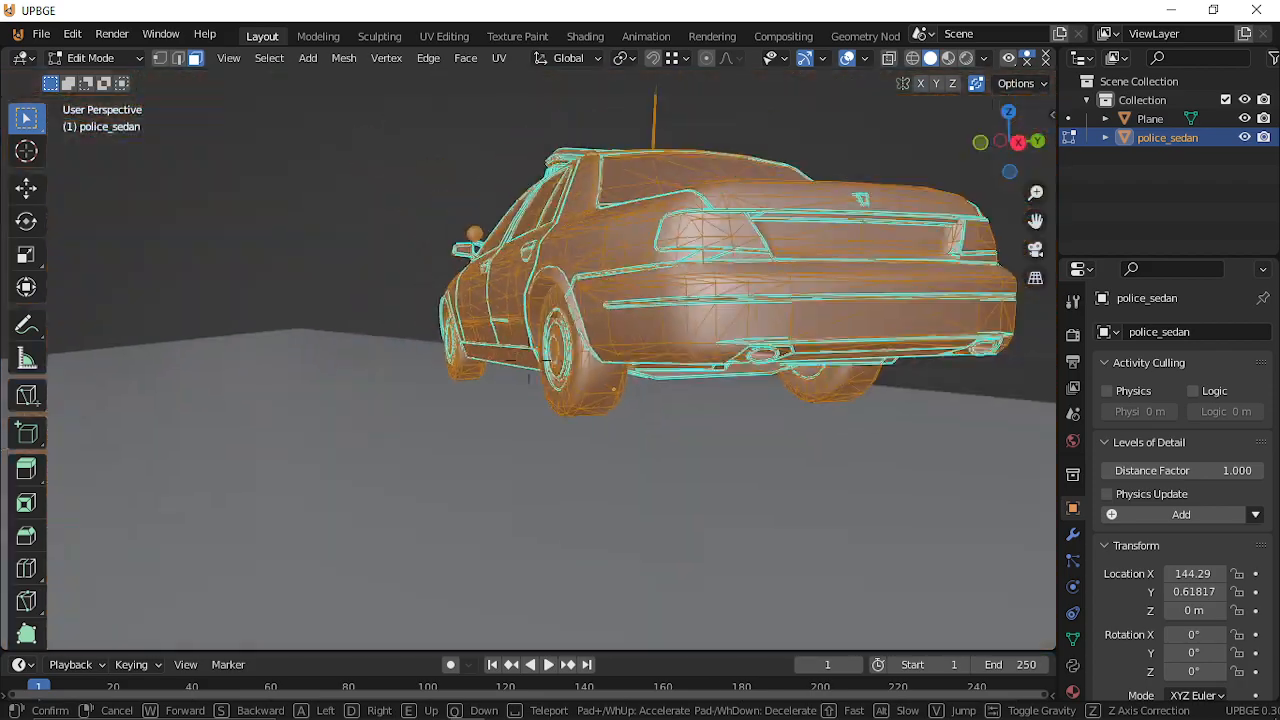
key("w")
key("w")
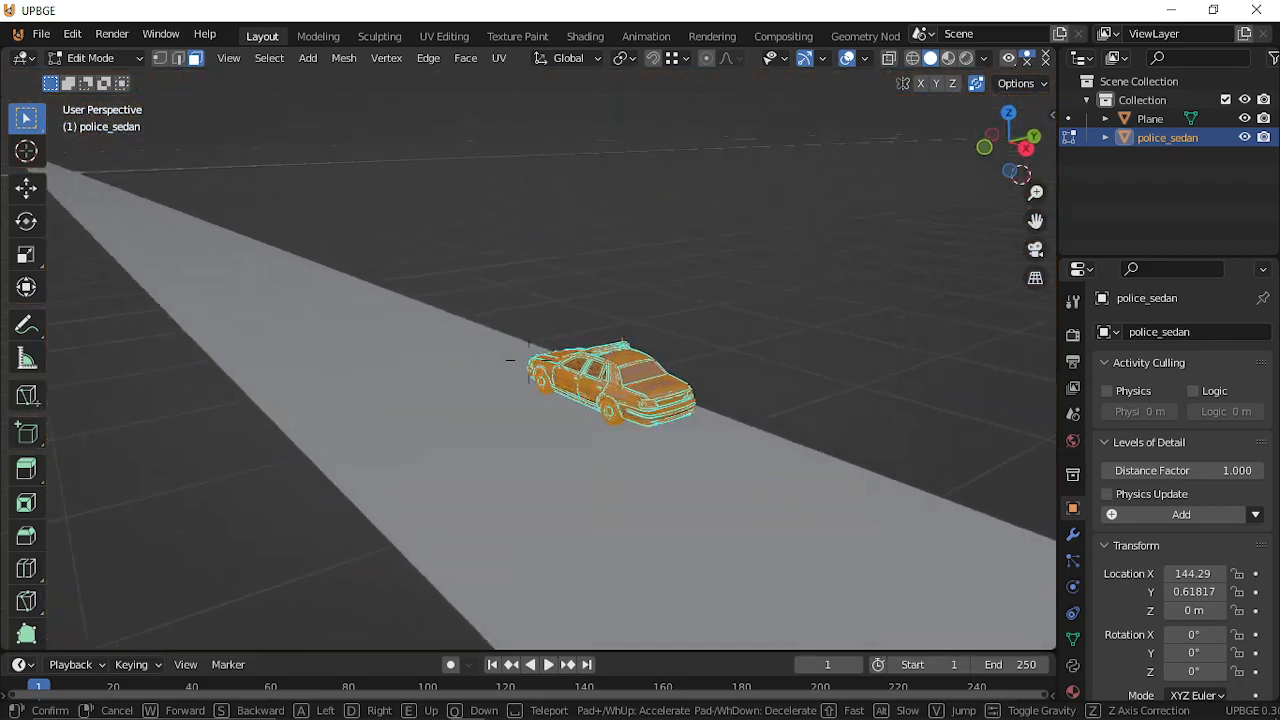
key("w")
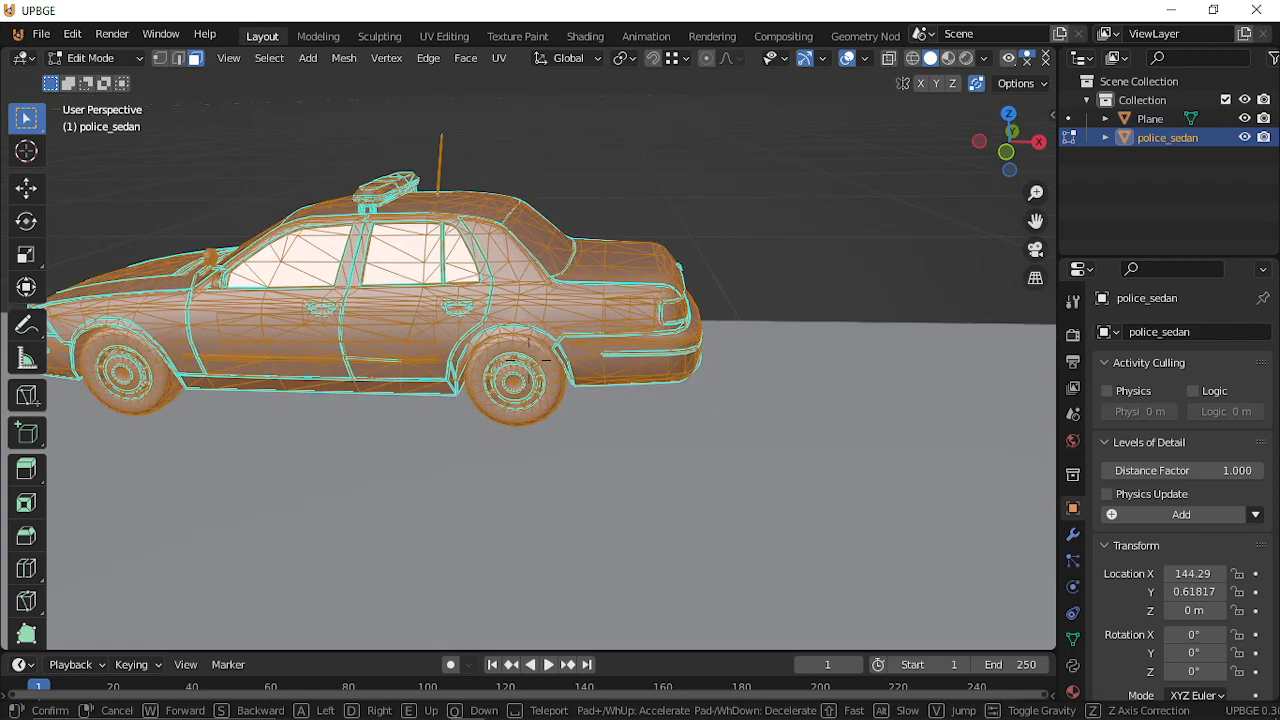
key("a")
left_click(529, 360)
key("Tab")
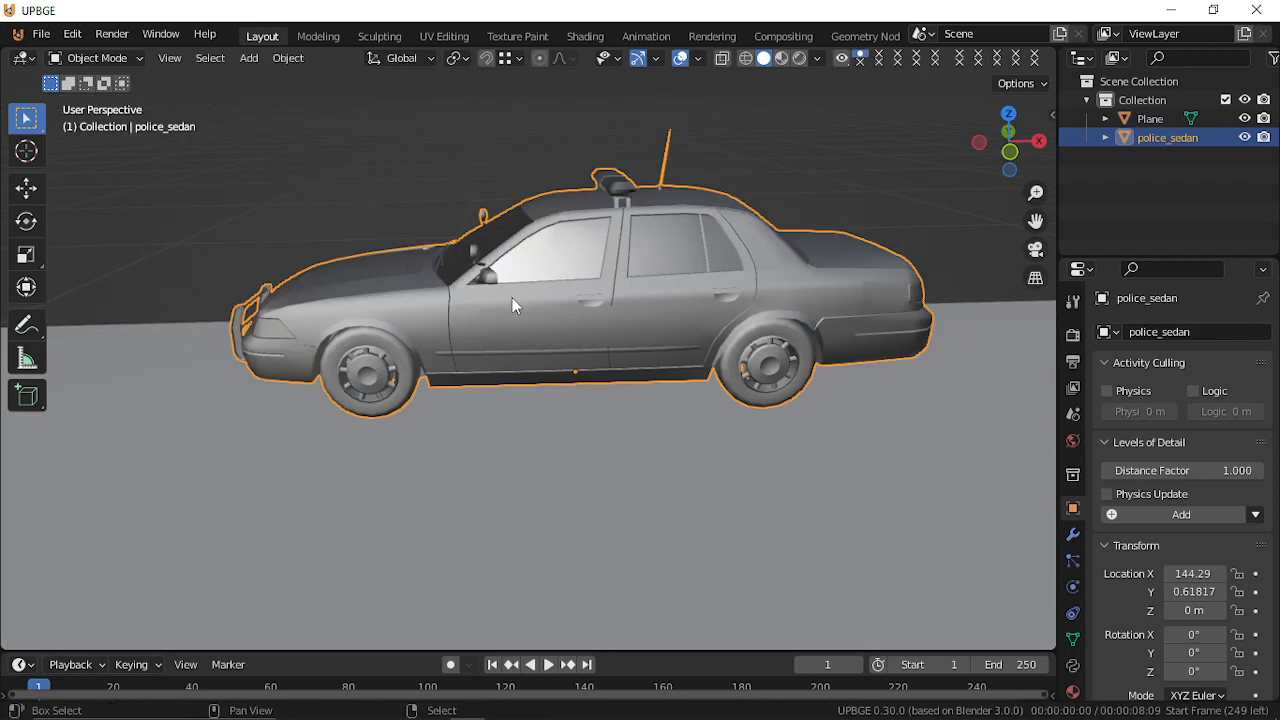
key("shift+grave")
key("s")
key("w")
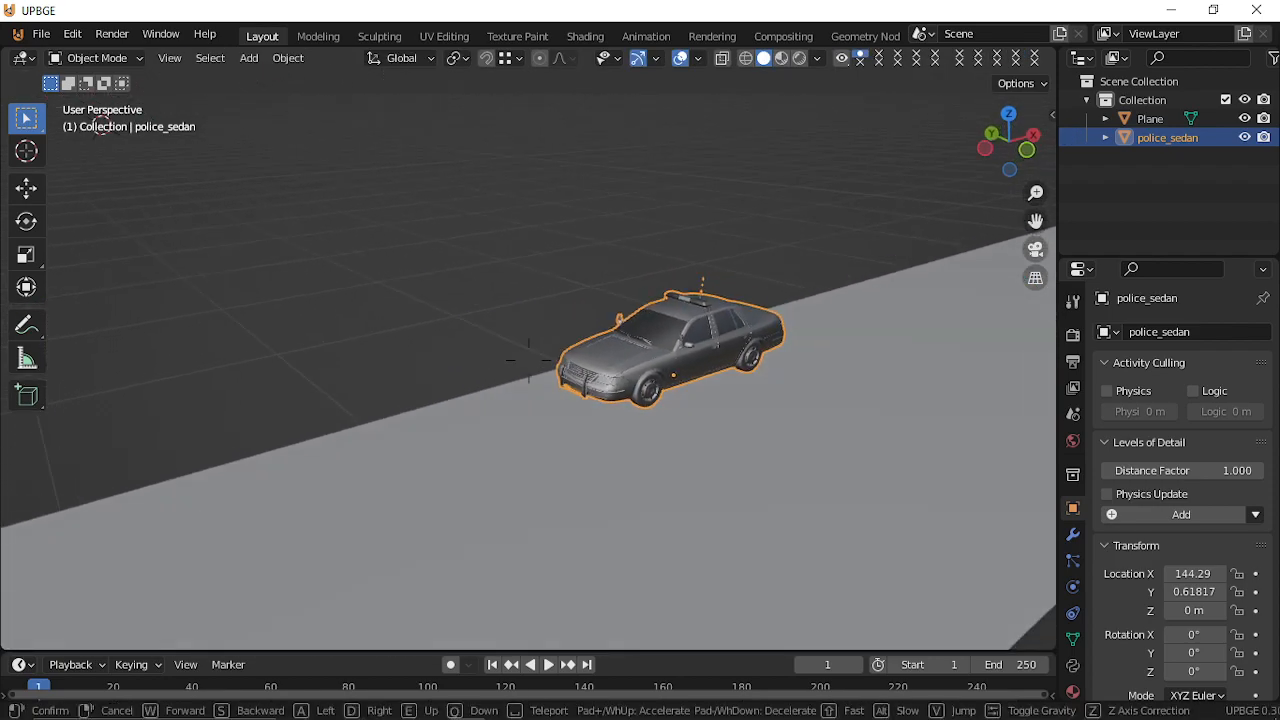
left_click(530, 370)
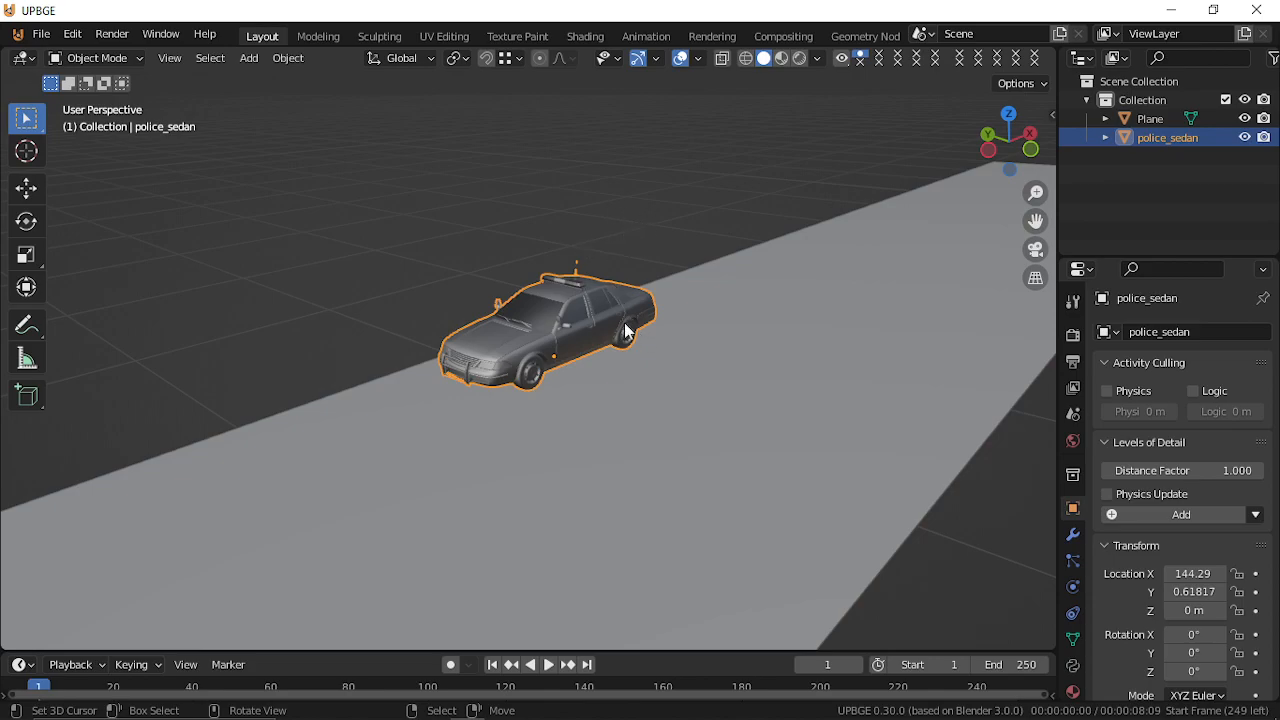
Try placing three linked duplicates of the police sedan in a row behind it along the X axis.
key("alt+d")
right_click(777, 330)
key("g")
key("x")
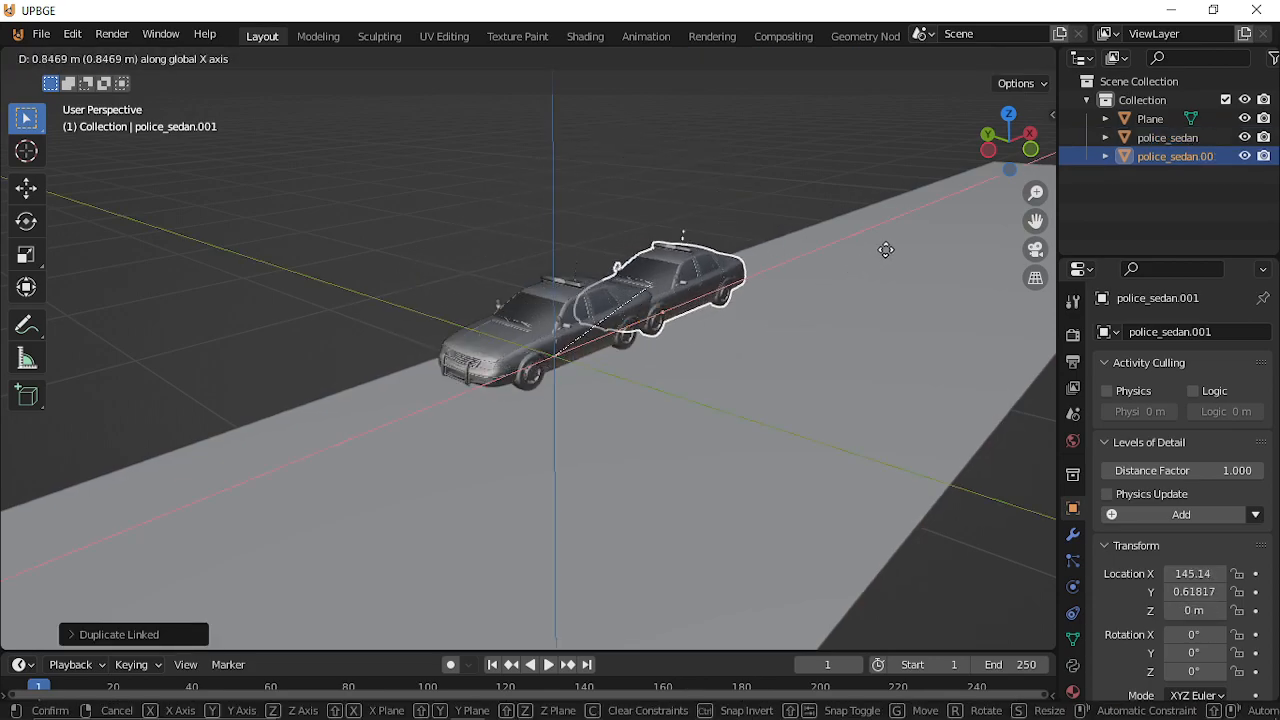
left_click(933, 220)
key("alt+d")
right_click(940, 289)
key("g")
key("x")
left_click(985, 262)
key("alt+d")
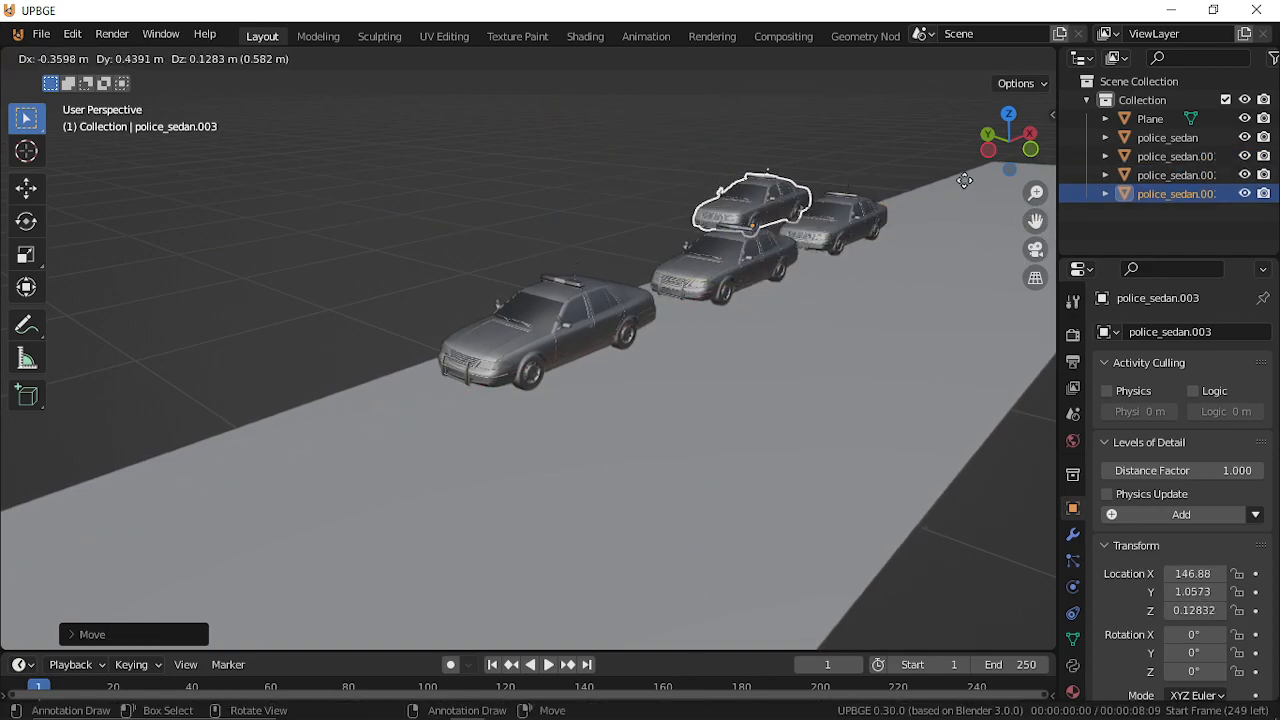
right_click(988, 269)
key("g")
key("x")
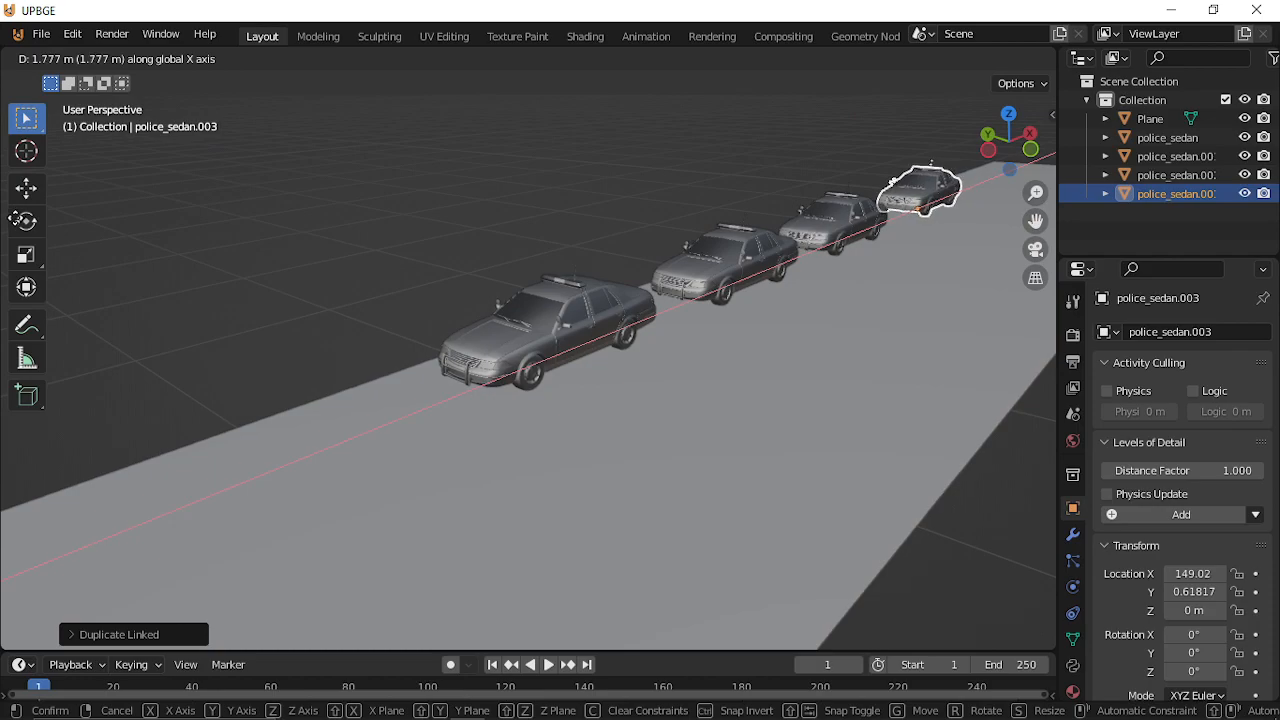
left_click(17, 220)
Check in Edit Mode whether selecting linked geometry on the nearest duplicate also affects the other sedans.
left_click(714, 282)
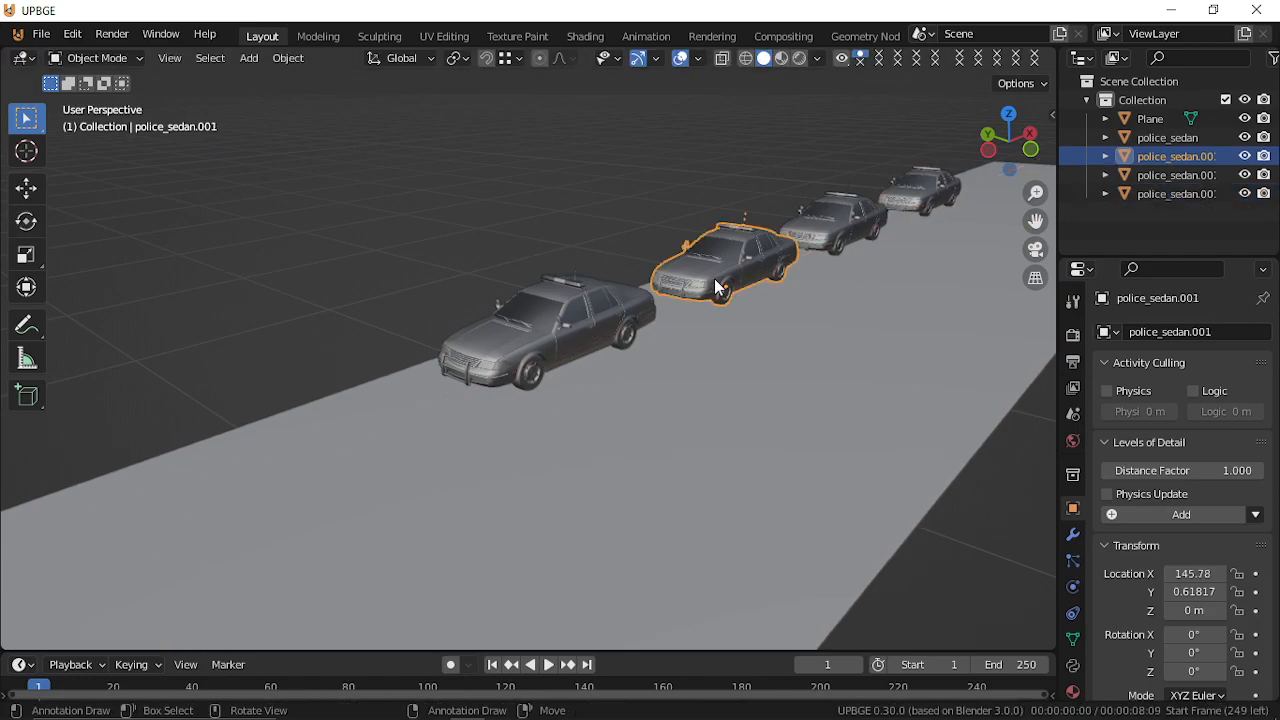
key("Tab")
key("alt+a")
key("ctrl+l")
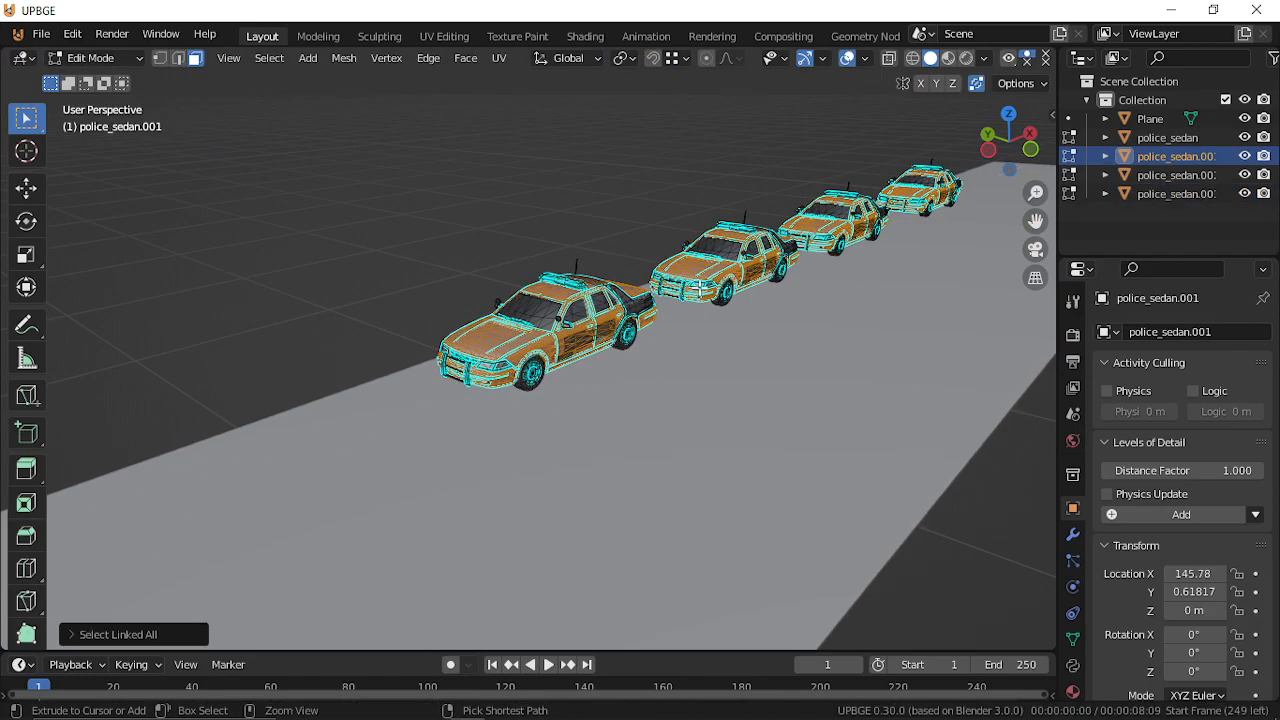
key("Tab")
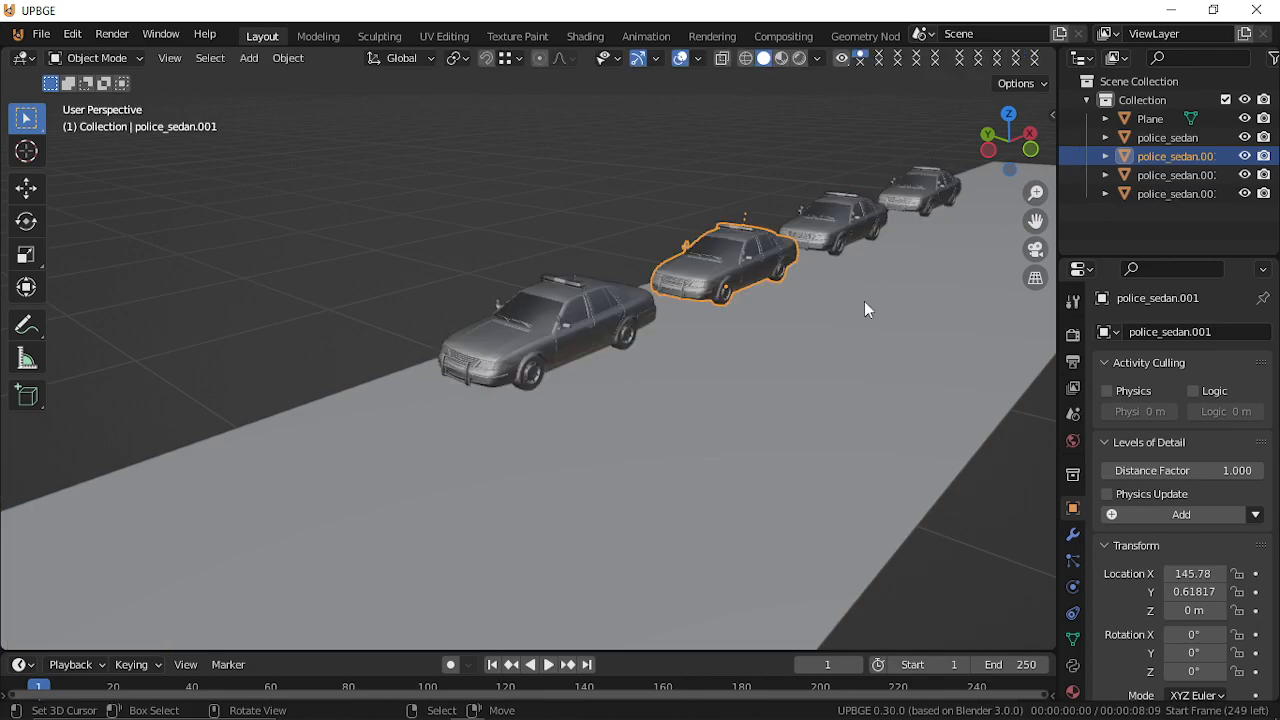
Delete the three linked sedan duplicates, keeping only the original police sedan.
left_click(832, 222, "shift")
left_click(920, 190, "shift")
key("Delete")
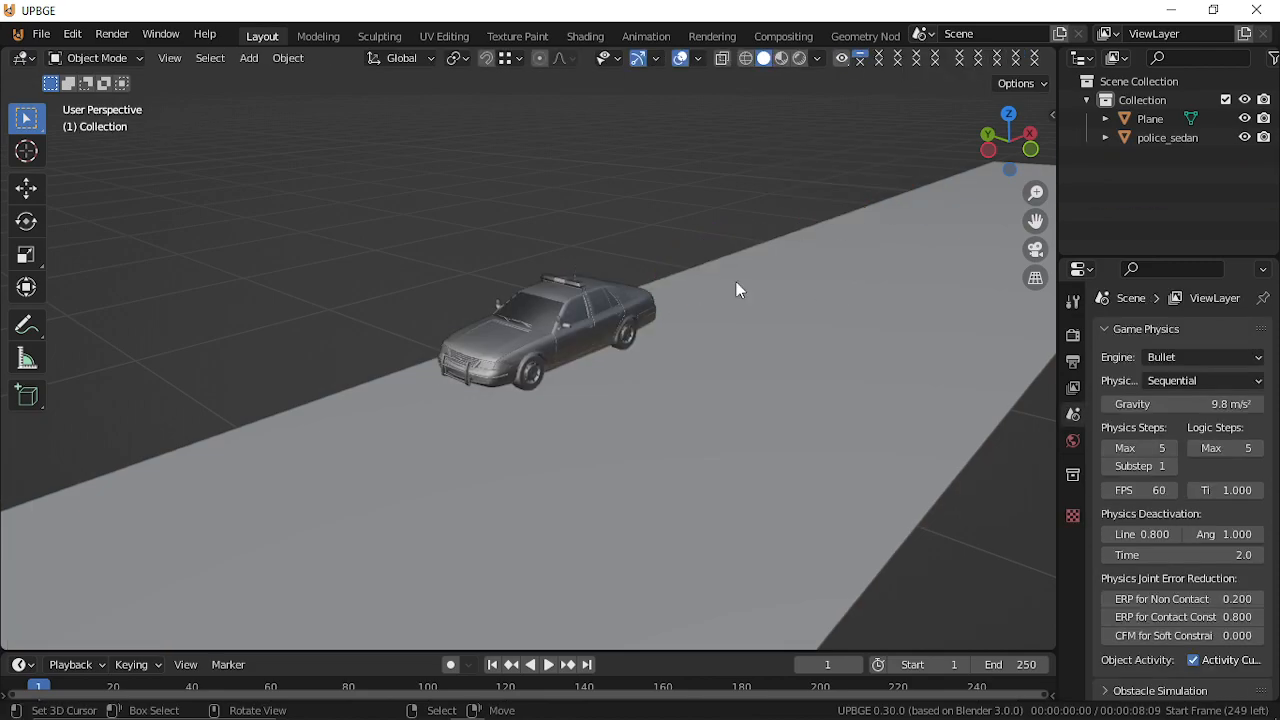
Make an independent duplicate of the police sedan and move it along the X axis to about 149.1 m.
left_click(553, 367)
key("shift+d")
key("x")
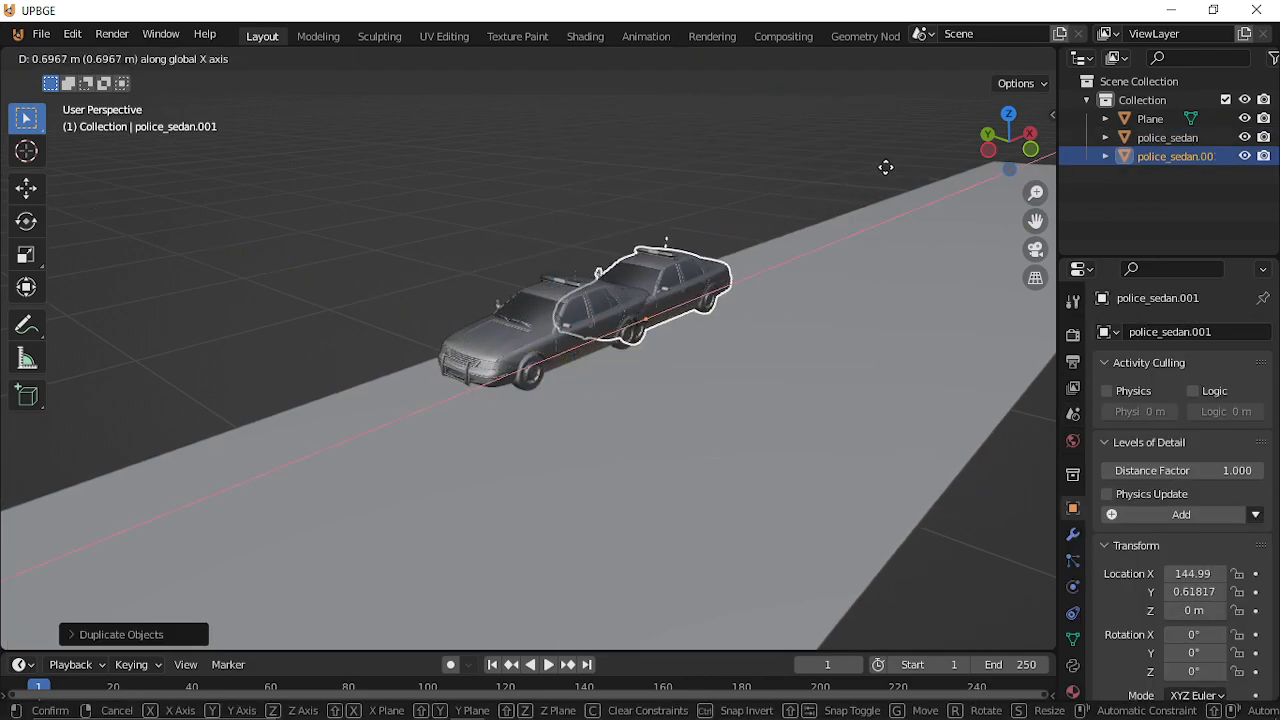
left_click(940, 139)
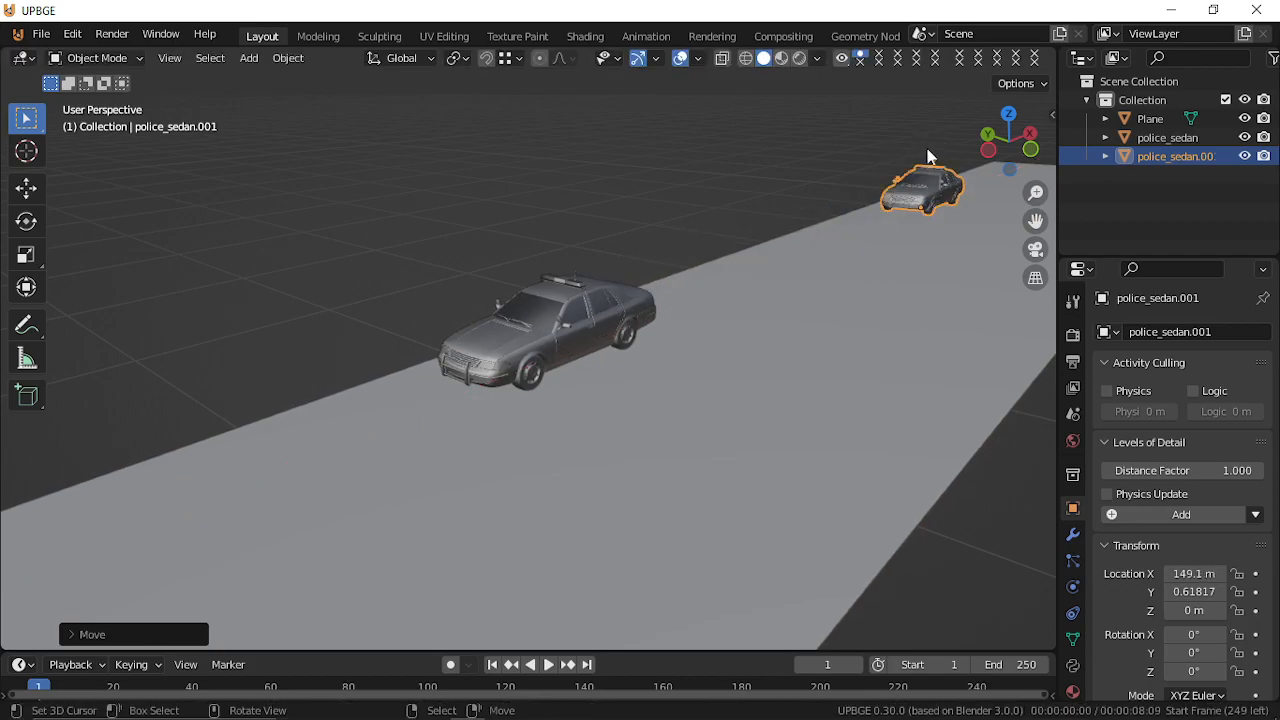
Duplicate the original sedan along X to about 145.68 m and repeat the duplication for another copy at about 147.06 m.
left_click(594, 318)
key("shift+d")
key("x")
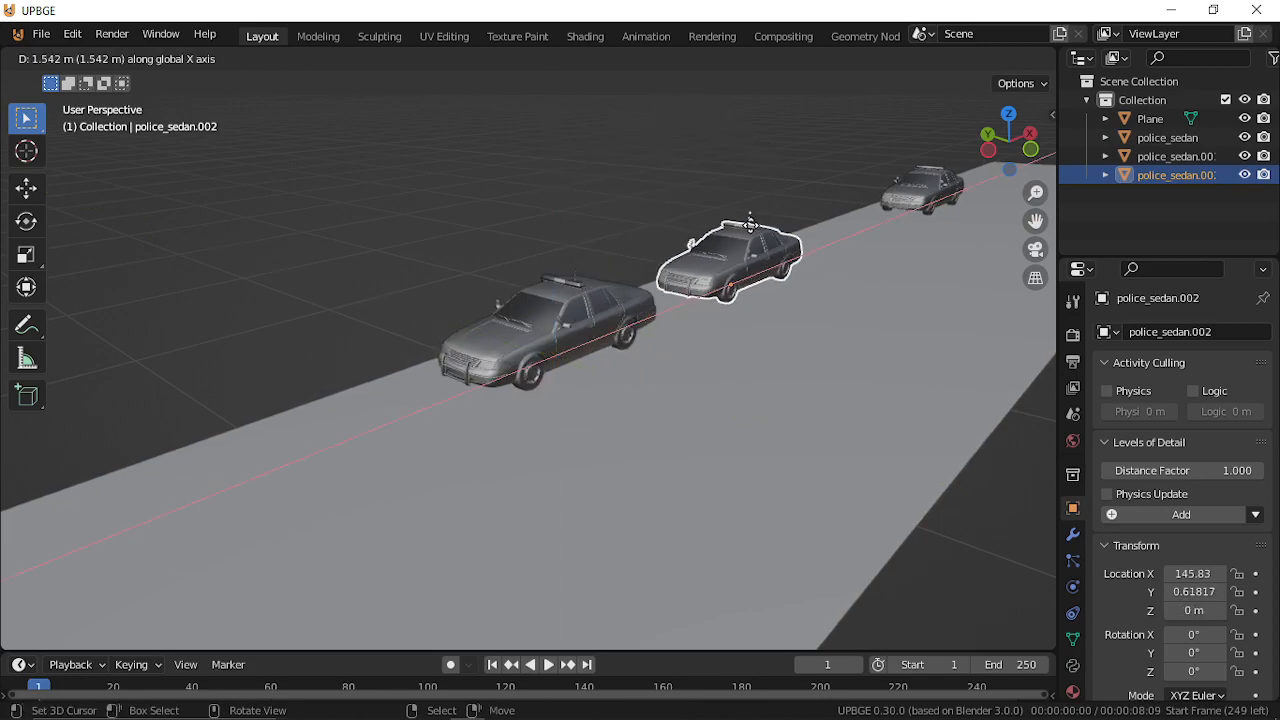
left_click(755, 248)
key("shift+r")
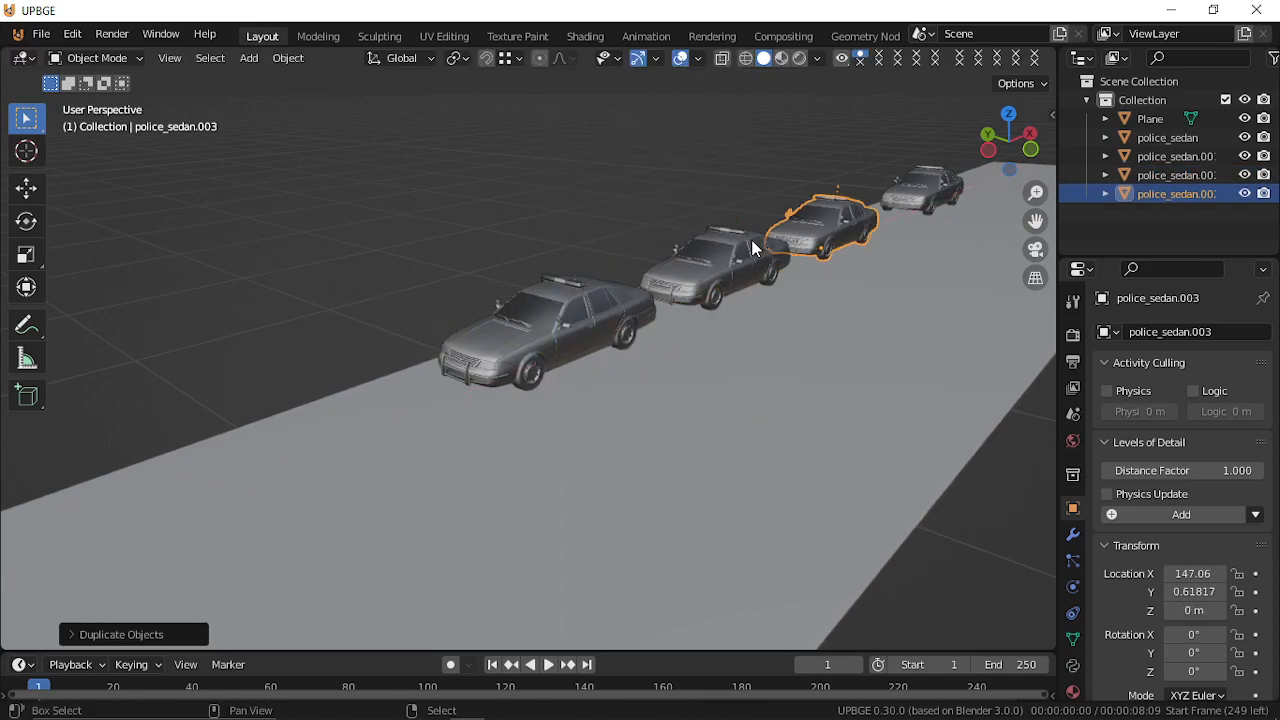
key("shift+r")
left_click(753, 243)
key("g")
key("x")
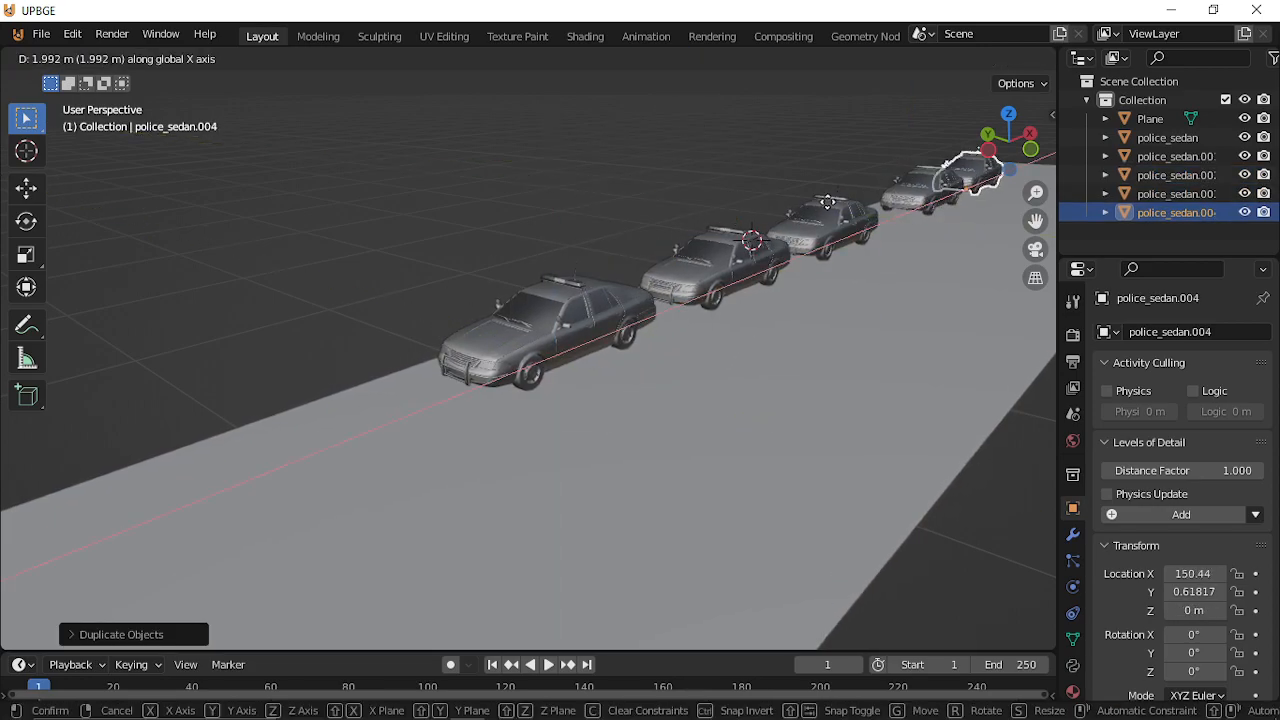
left_click(758, 258)
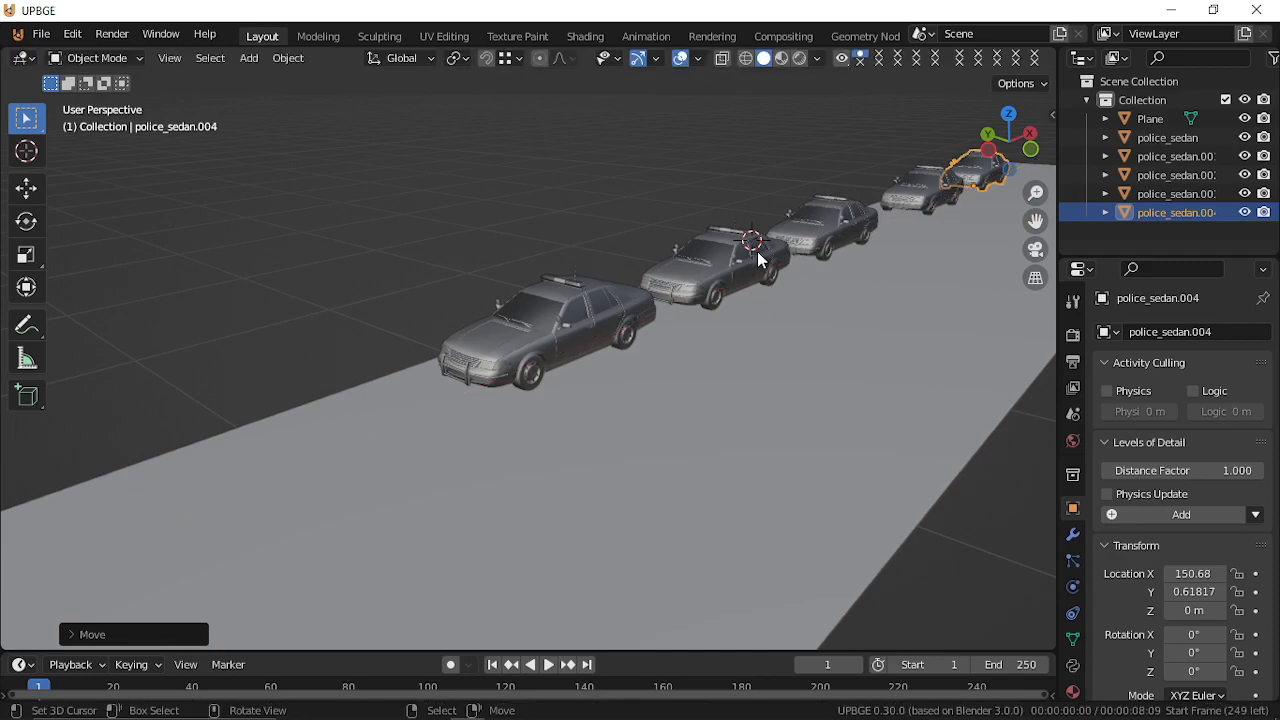
left_click(926, 178)
left_click(963, 174)
key("Delete")
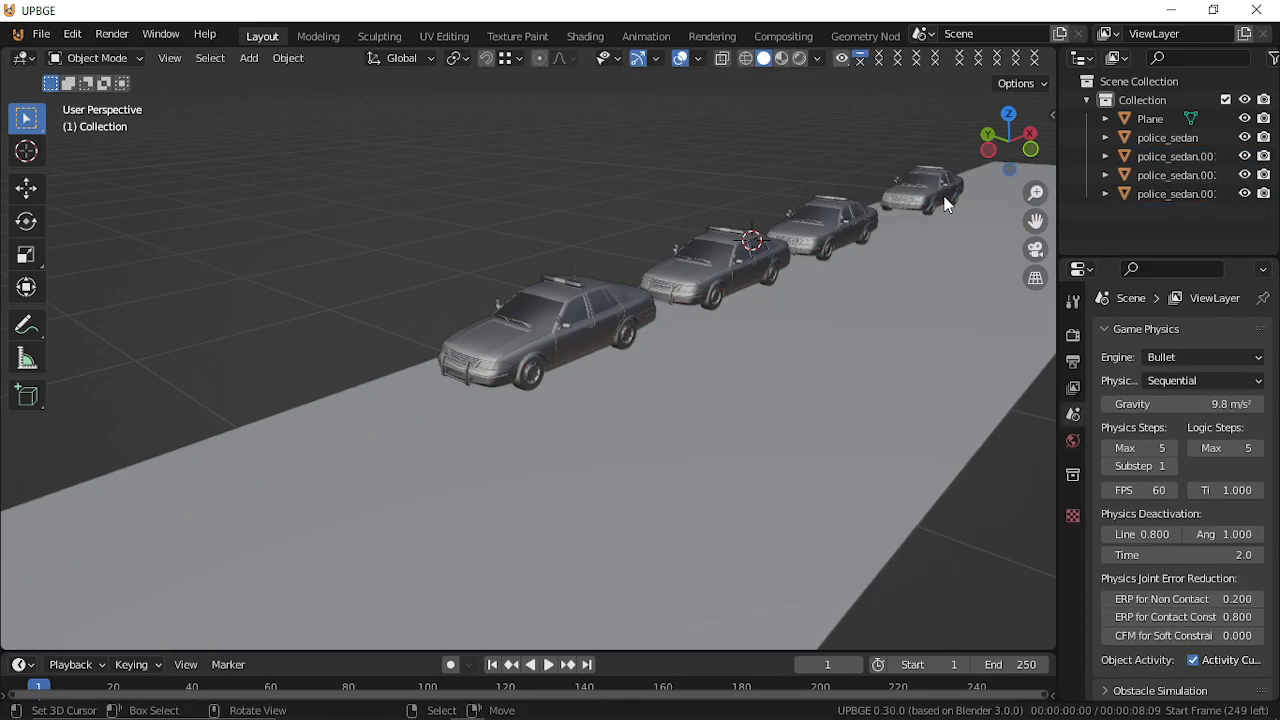
Move the farthest sedan copy along the X axis to about 148.67 m to even out the row.
left_click(930, 195)
key("g")
key("x")
left_click(727, 270)
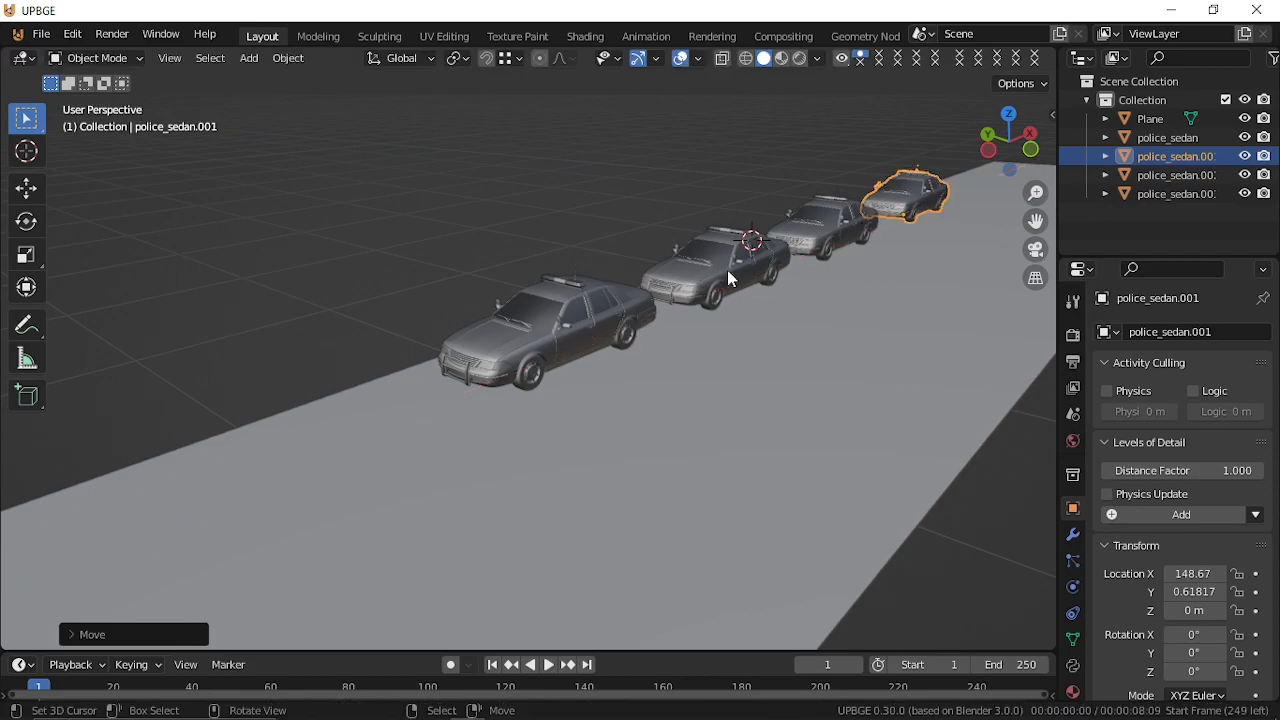
Create a new collection in the scene and name it lod.
left_click(725, 270)
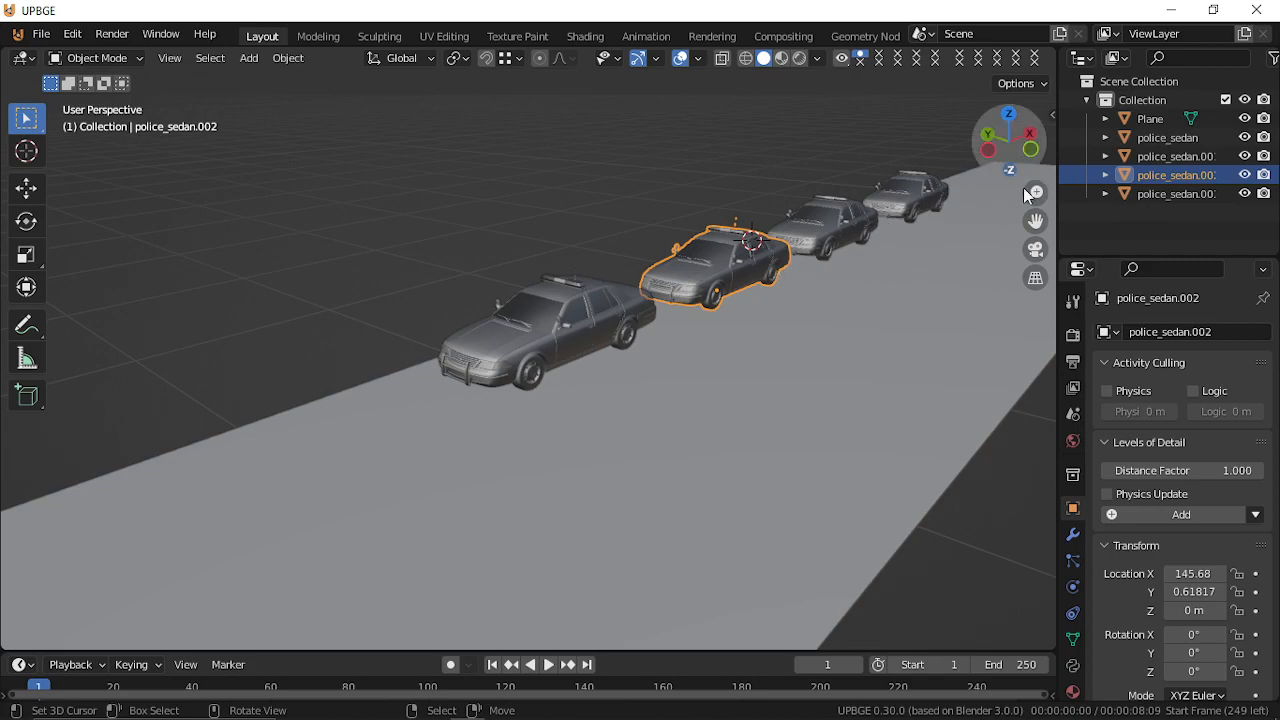
right_click(1140, 216)
left_click(1143, 215)
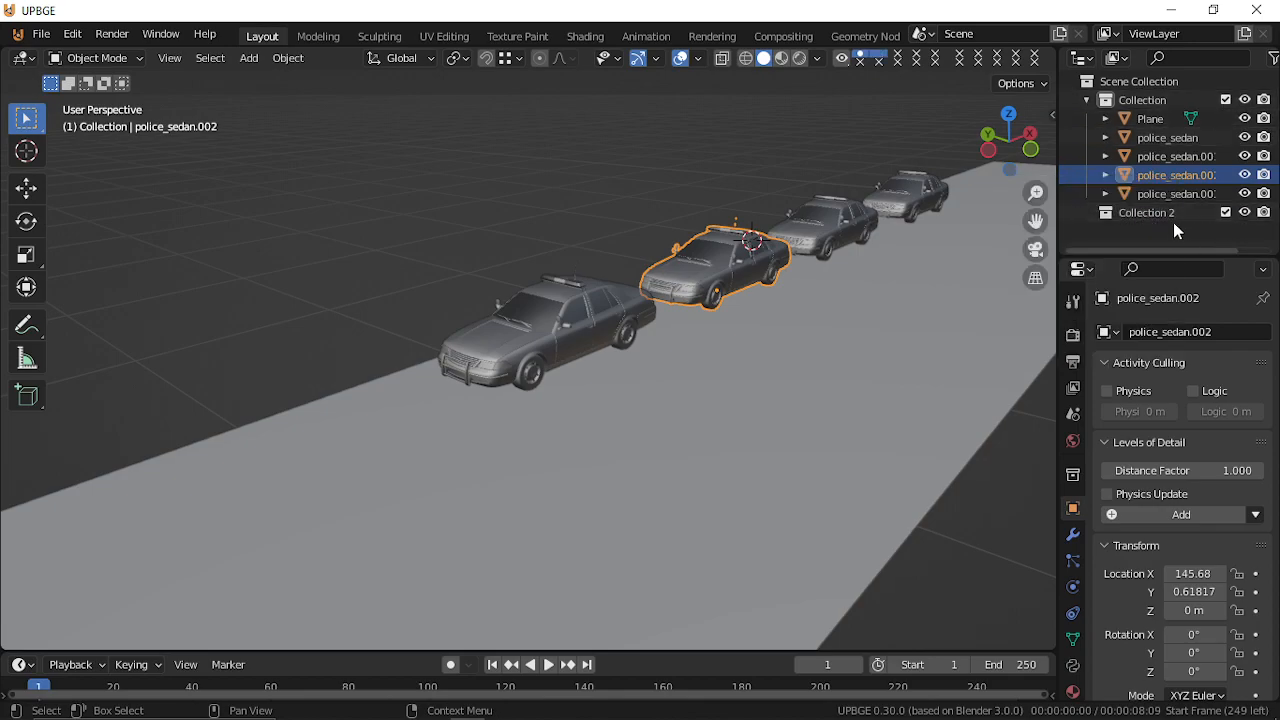
double_click(1150, 212)
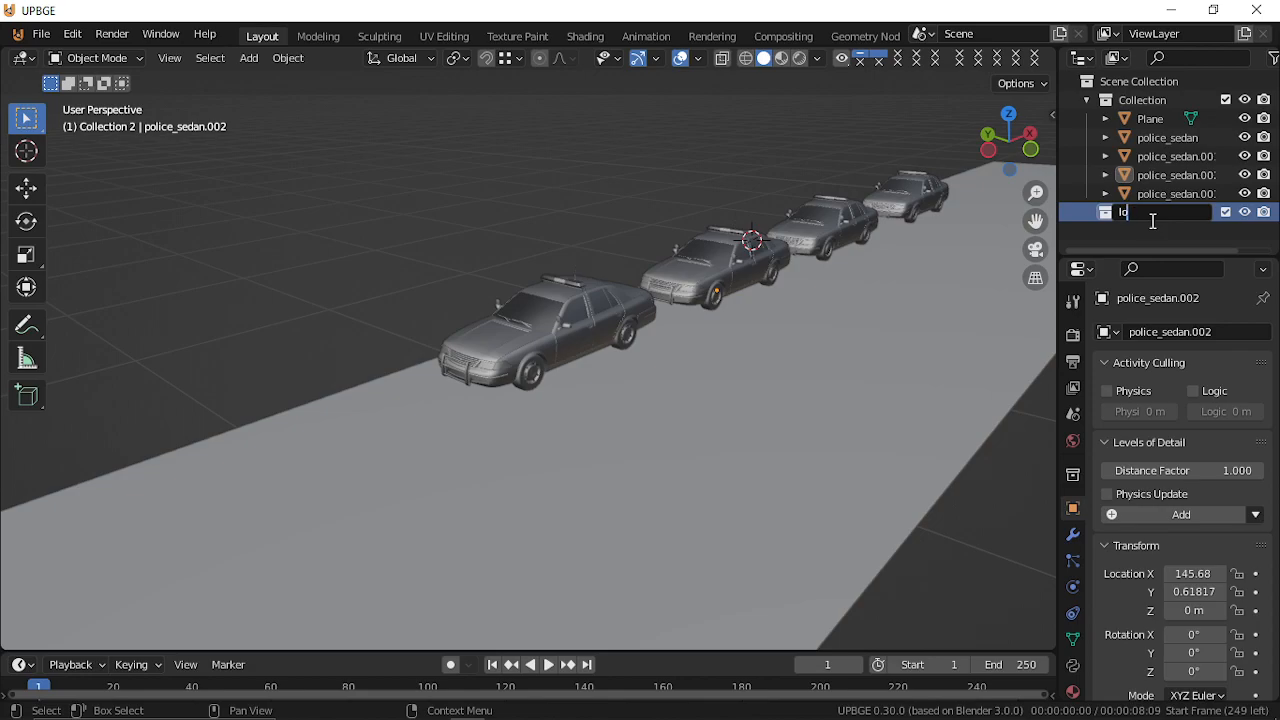
type("lod")
key("Return")
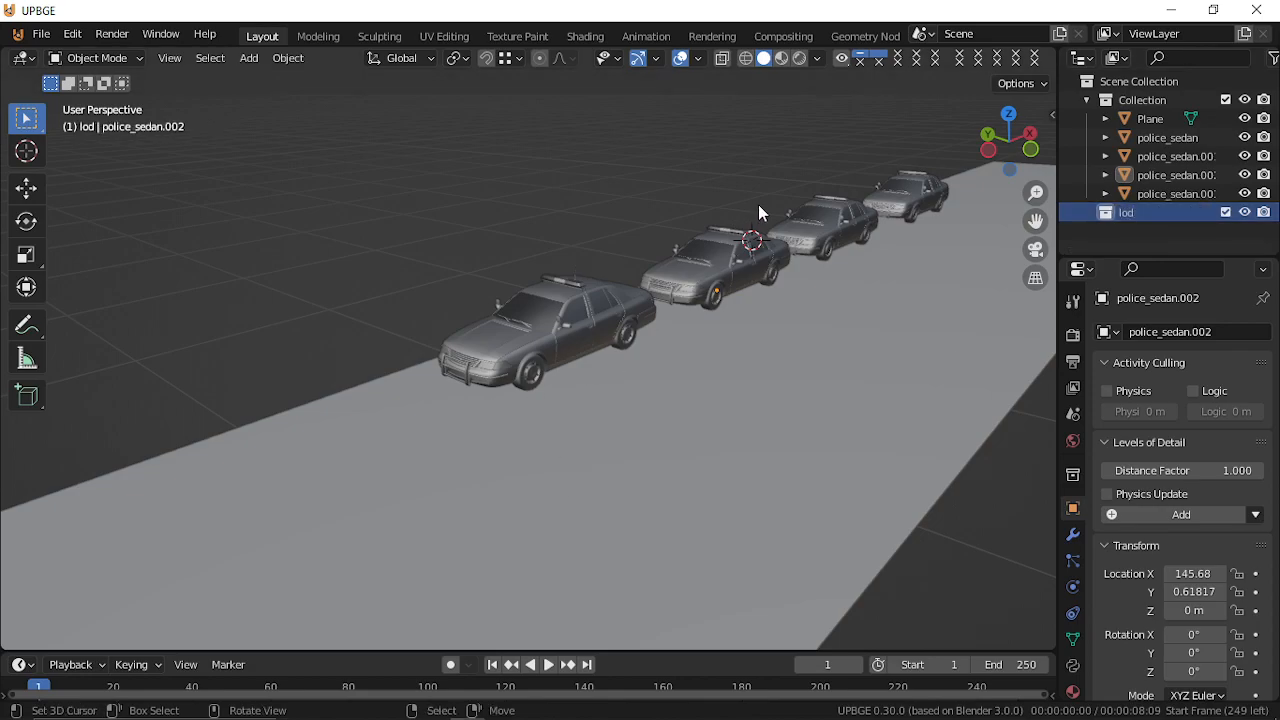
Move the three sedan copies into the lod collection and select the original police sedan.
left_click(760, 228)
left_click(830, 215, "shift")
left_click(900, 195, "shift")
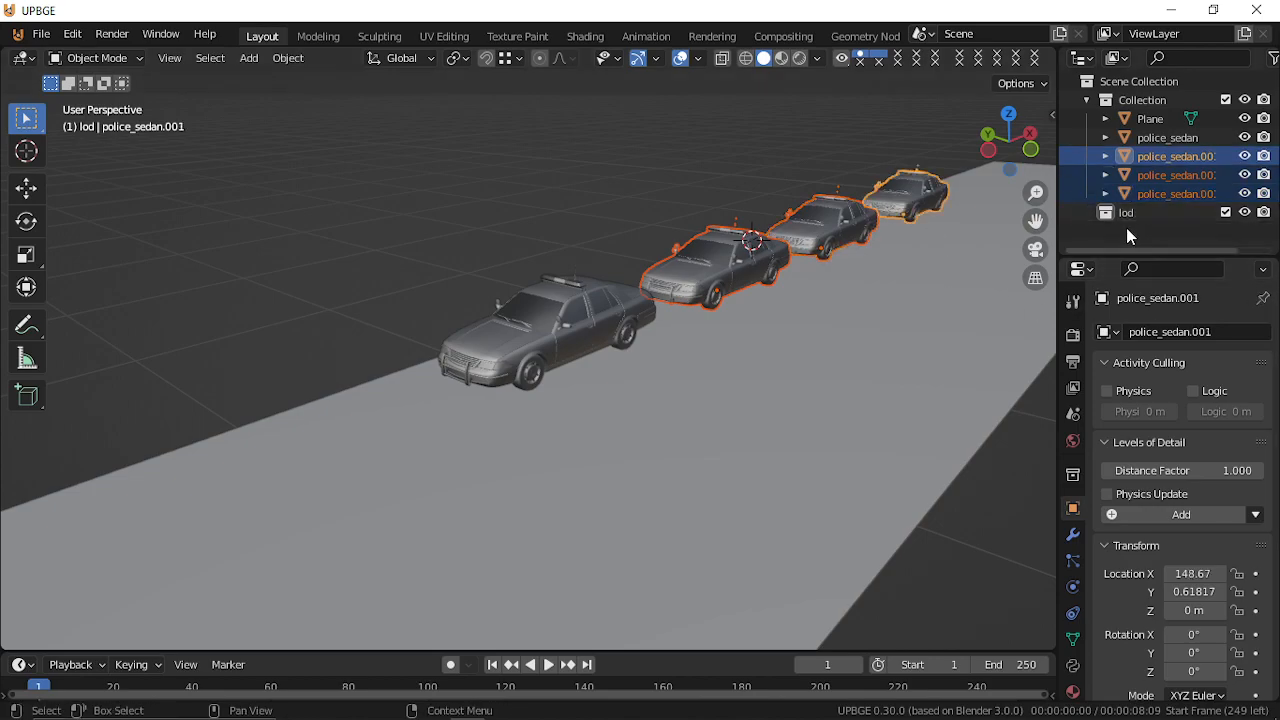
key("m")
left_click(1084, 293)
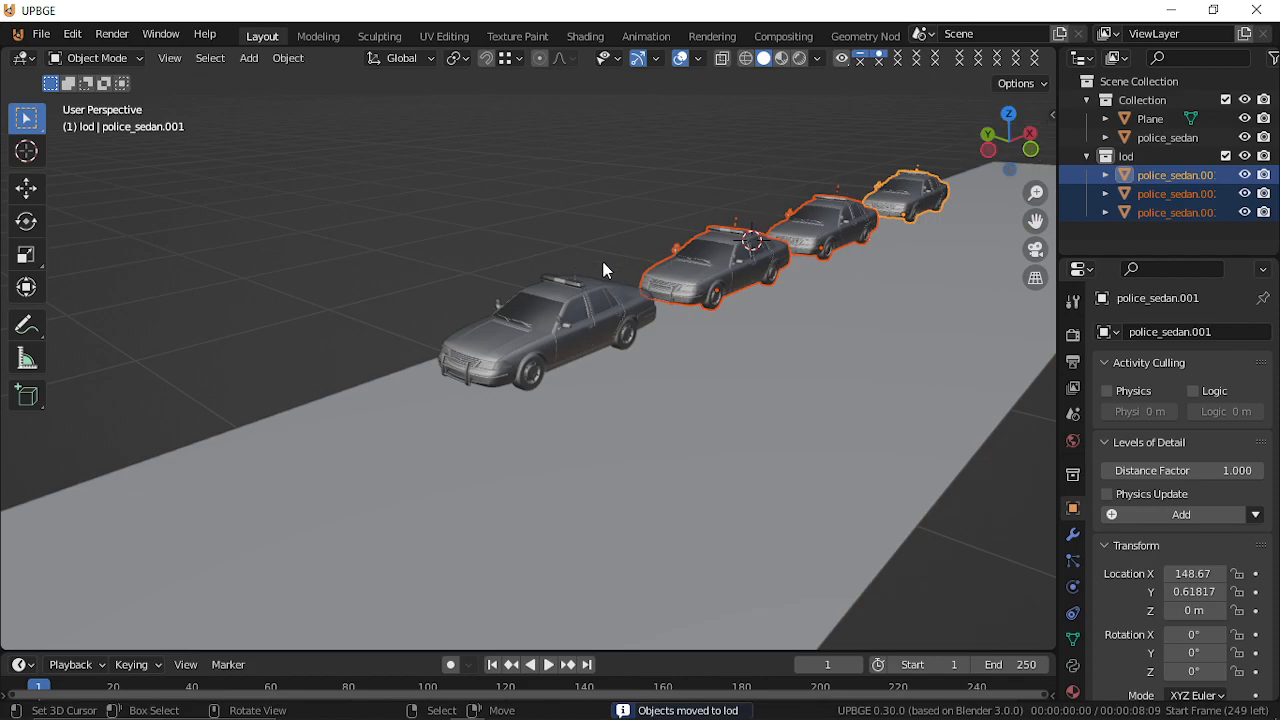
left_click(589, 334)
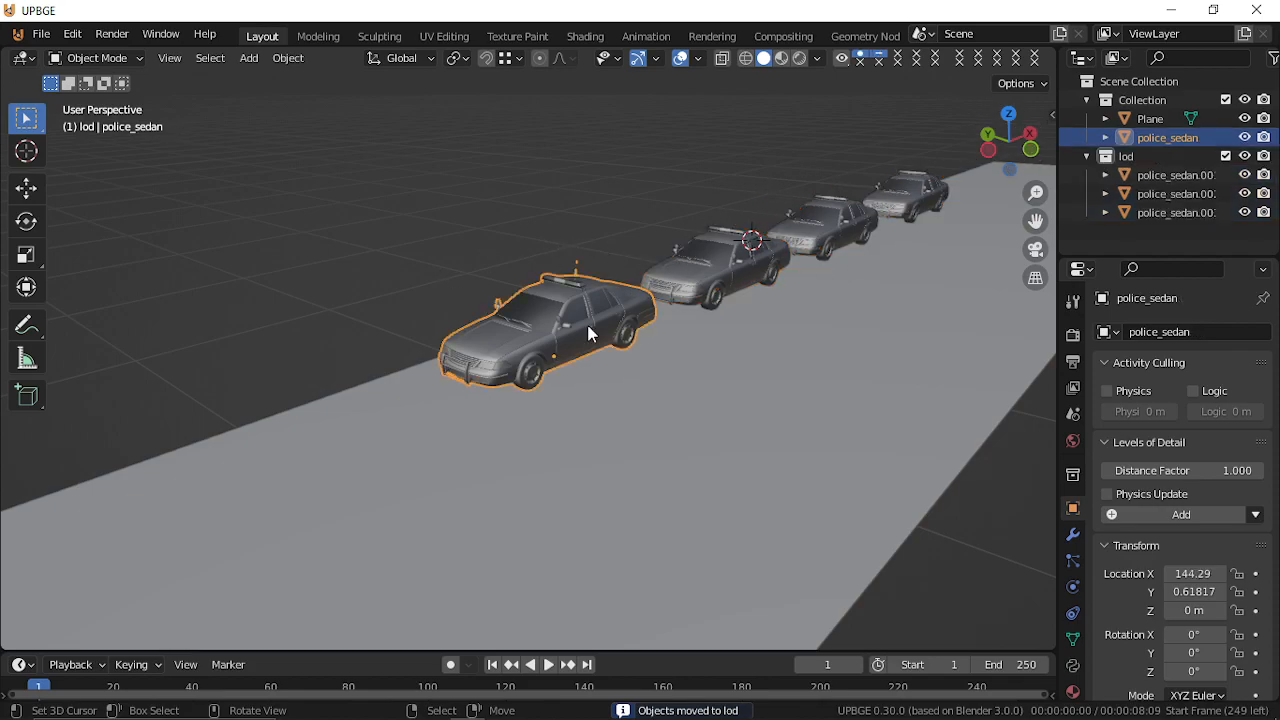
Open the police sedan copy next to the original for mesh editing and clear its face selection.
left_click(752, 265)
key("Tab")
key("shift+grave")
key("w")
key("s")
key("d")
left_click(528, 361)
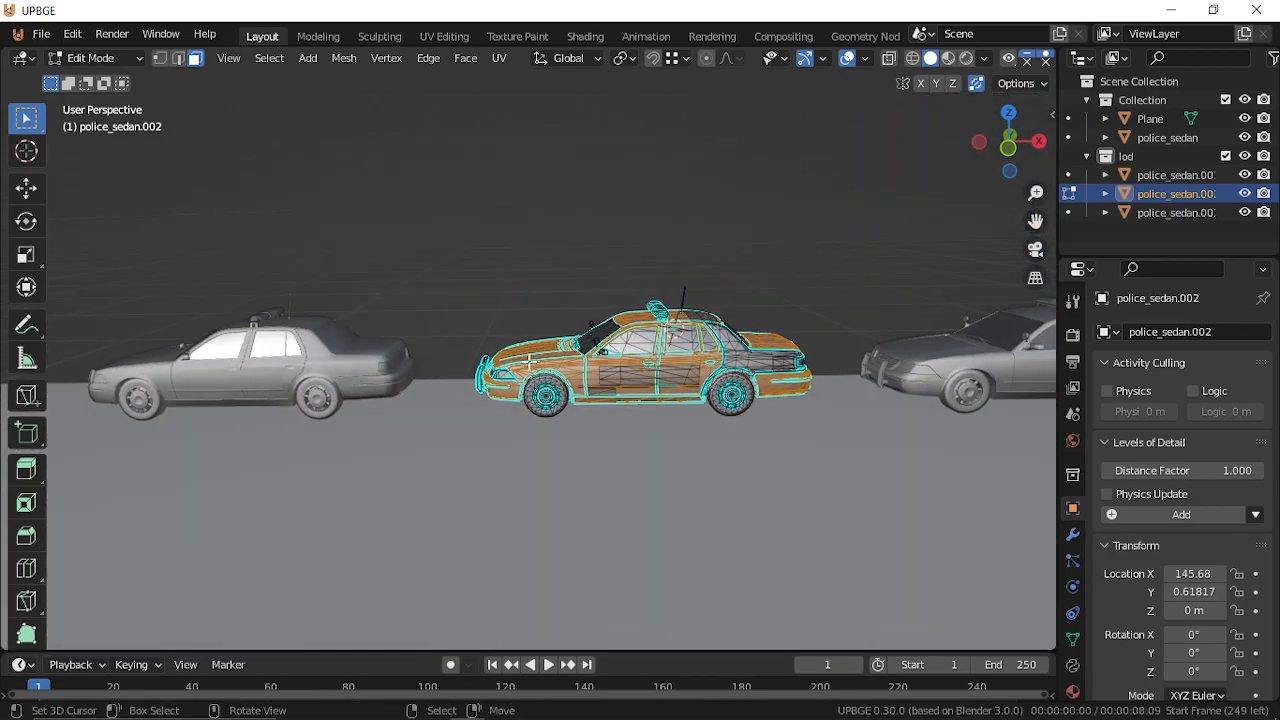
key("shift+grave")
key("w")
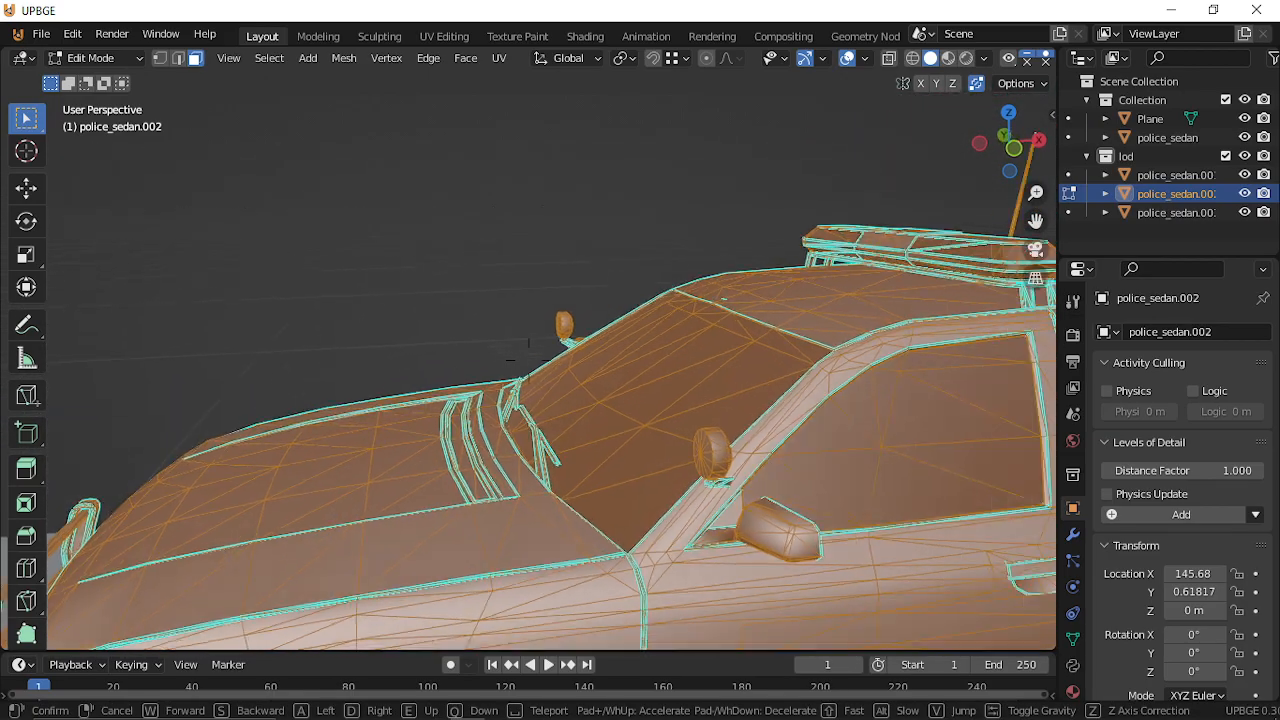
left_click(530, 361)
key("alt+a")
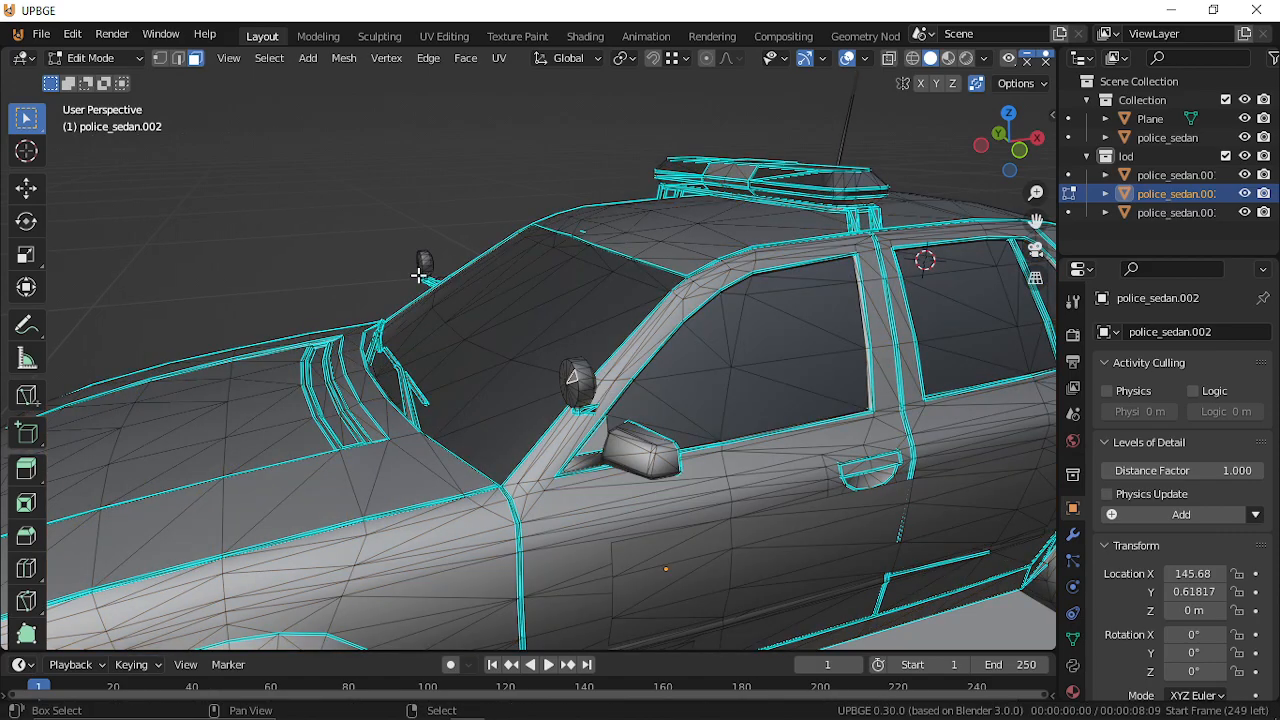
Select a face on the sedan copy's mirrors and spotlights and extend the selection to all linked geometry.
key("shift+grave")
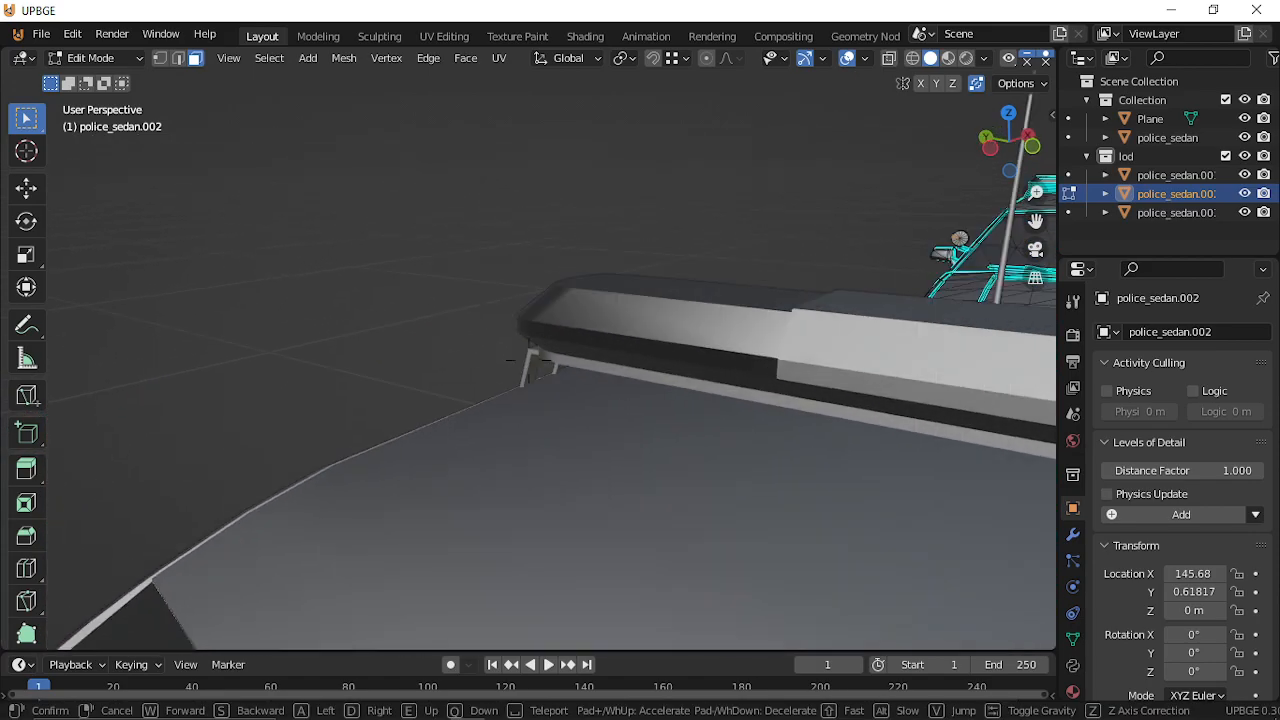
key("s")
key("a")
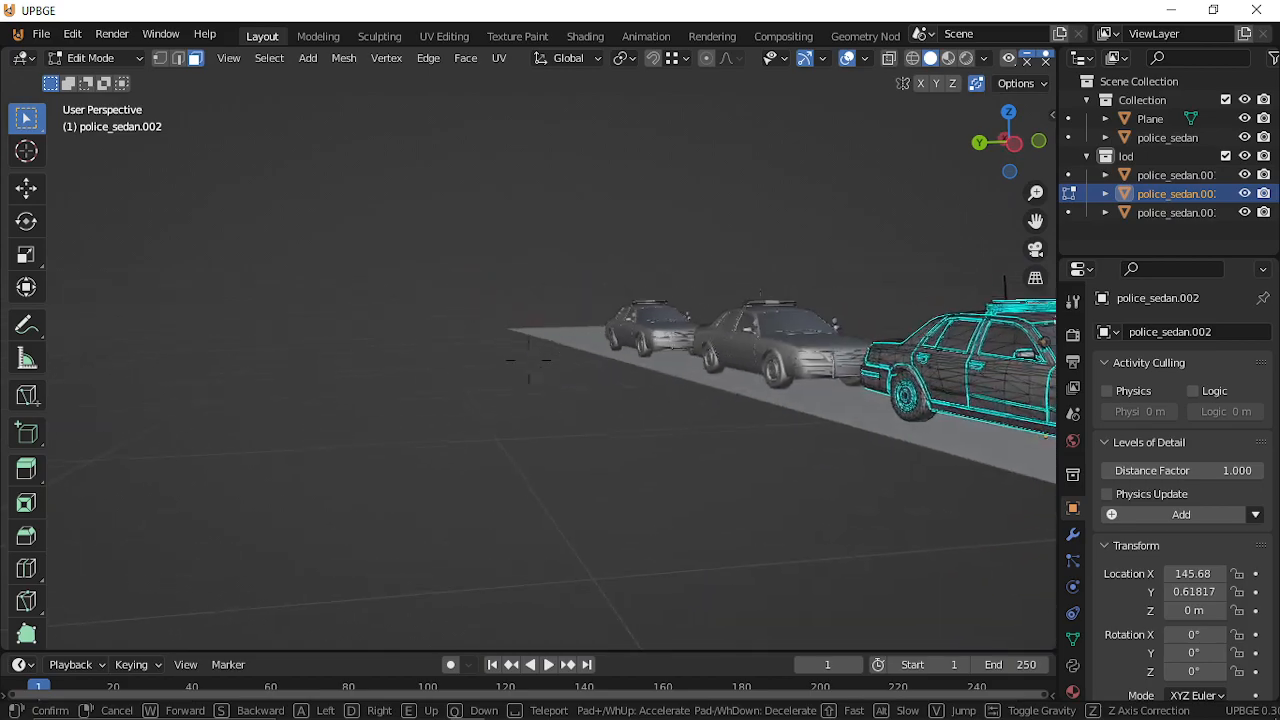
key("w")
key("e")
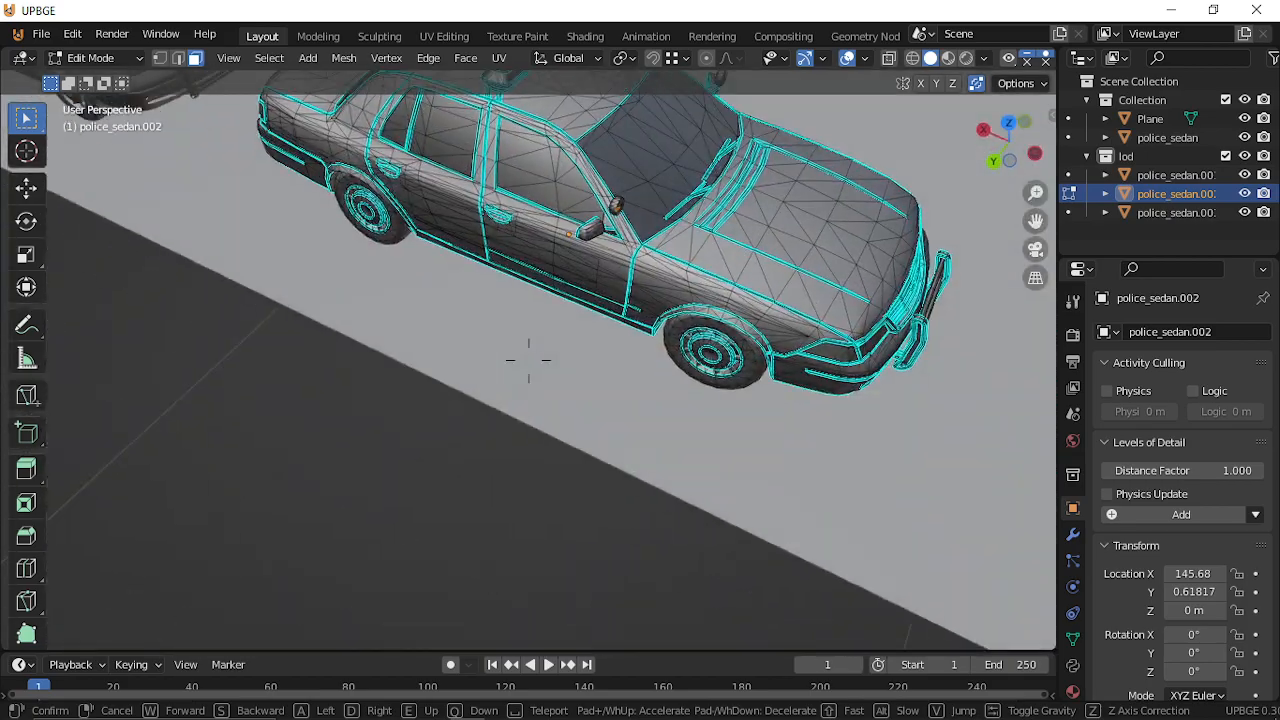
left_click(537, 352)
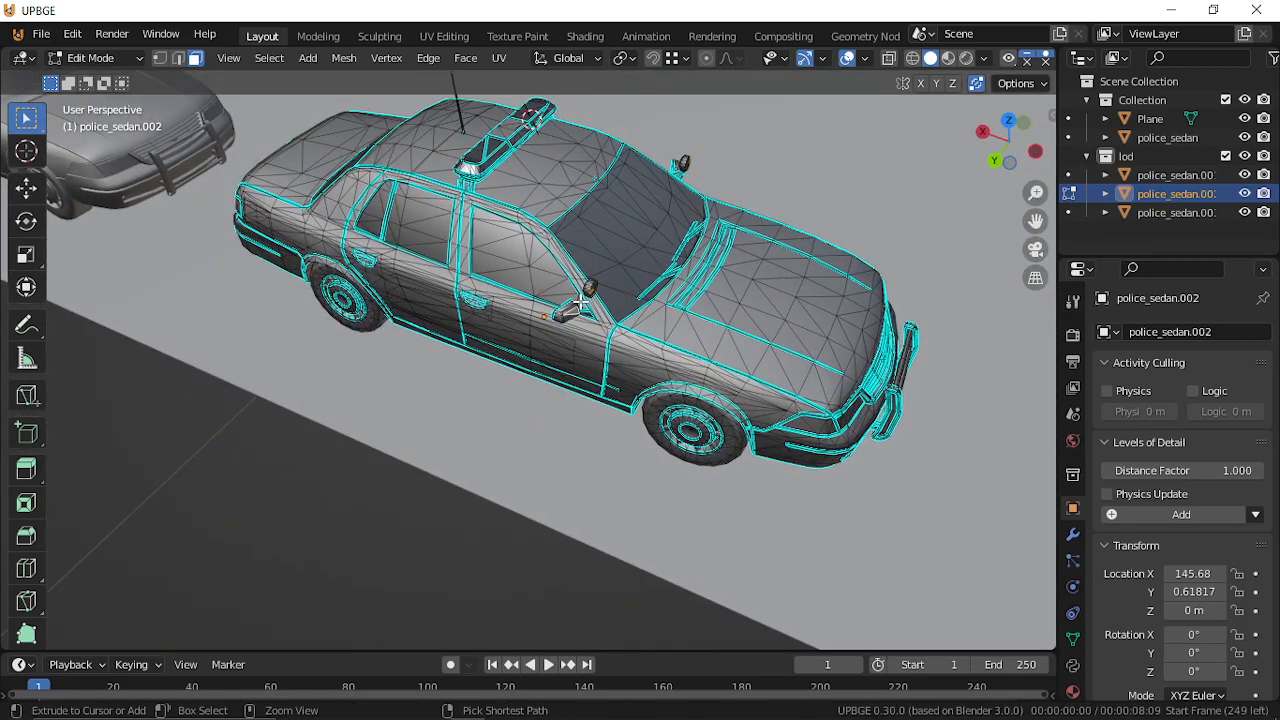
key("ctrl+l")
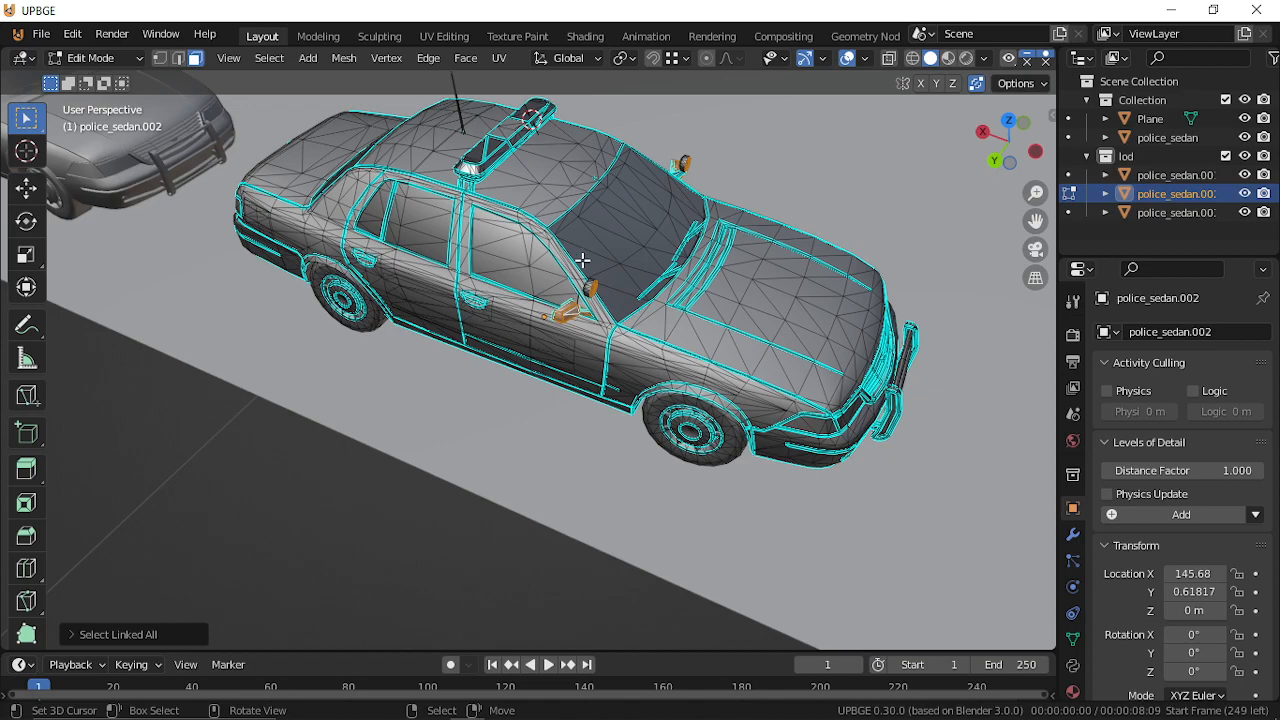
Select the copy's entire mesh, then return to object mode and pick the adjacent sedan copy.
key("Tab")
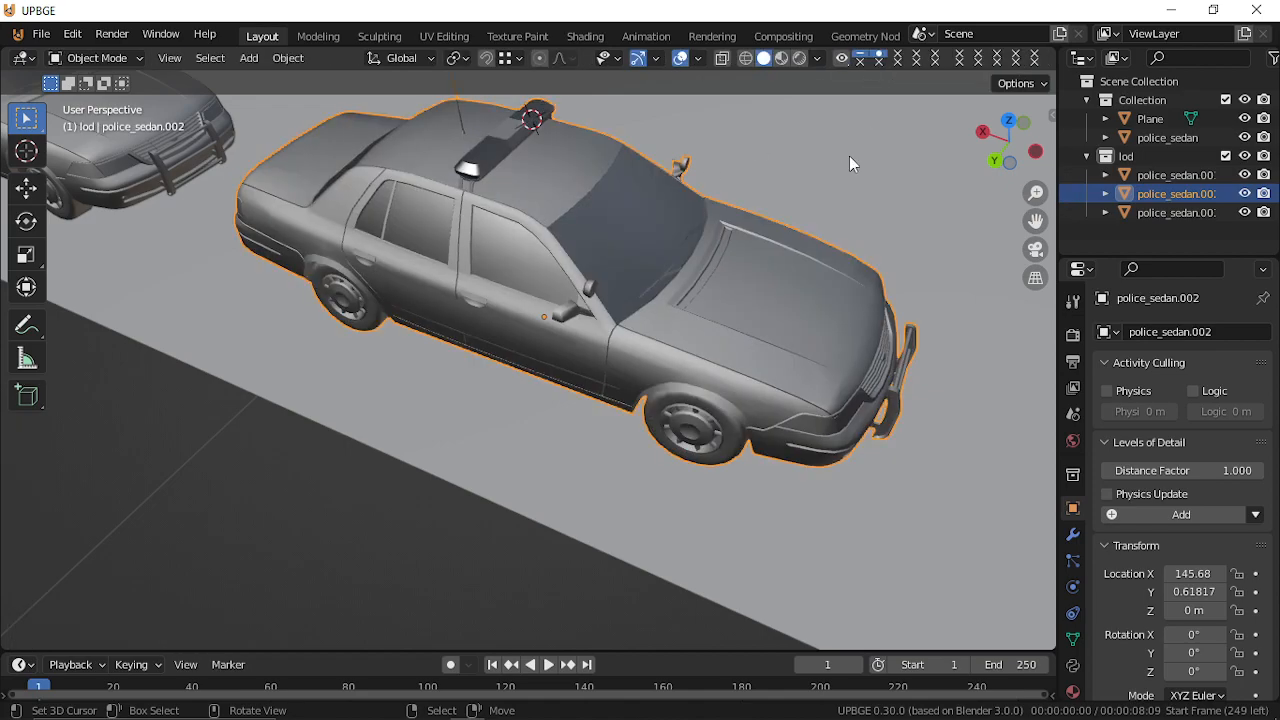
key("Tab")
key("a")
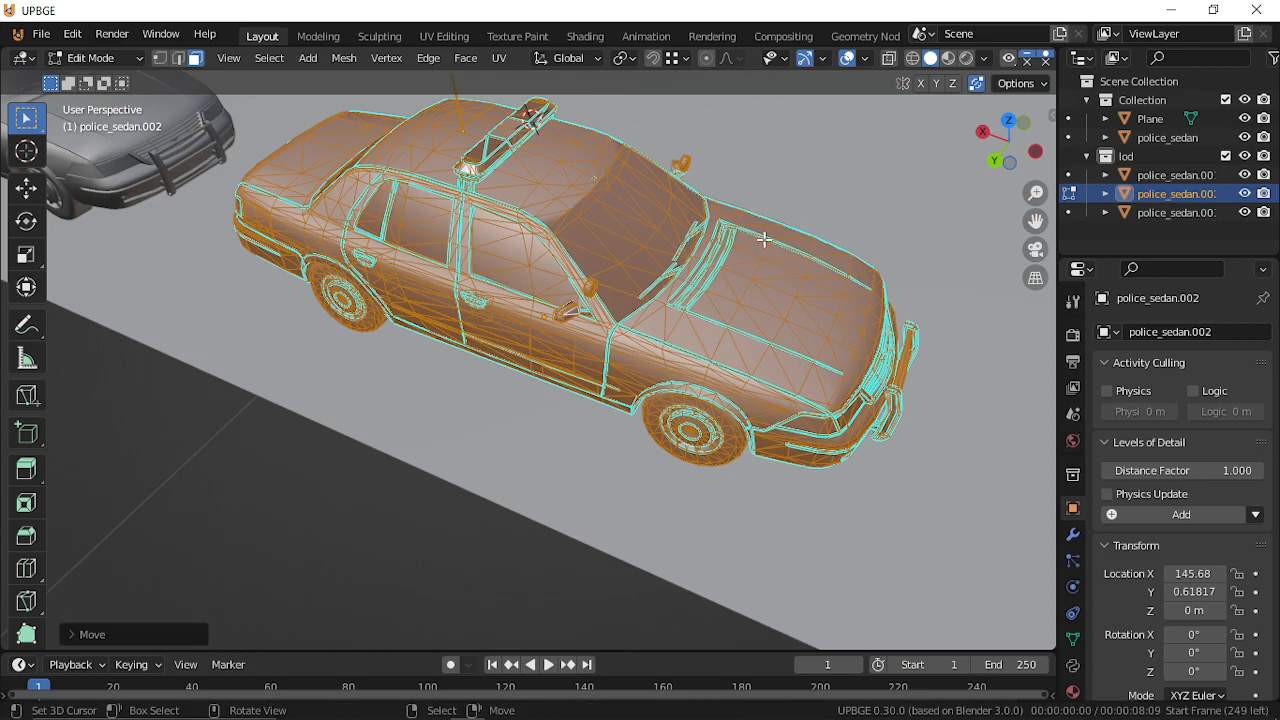
key("Tab")
left_click(162, 131)
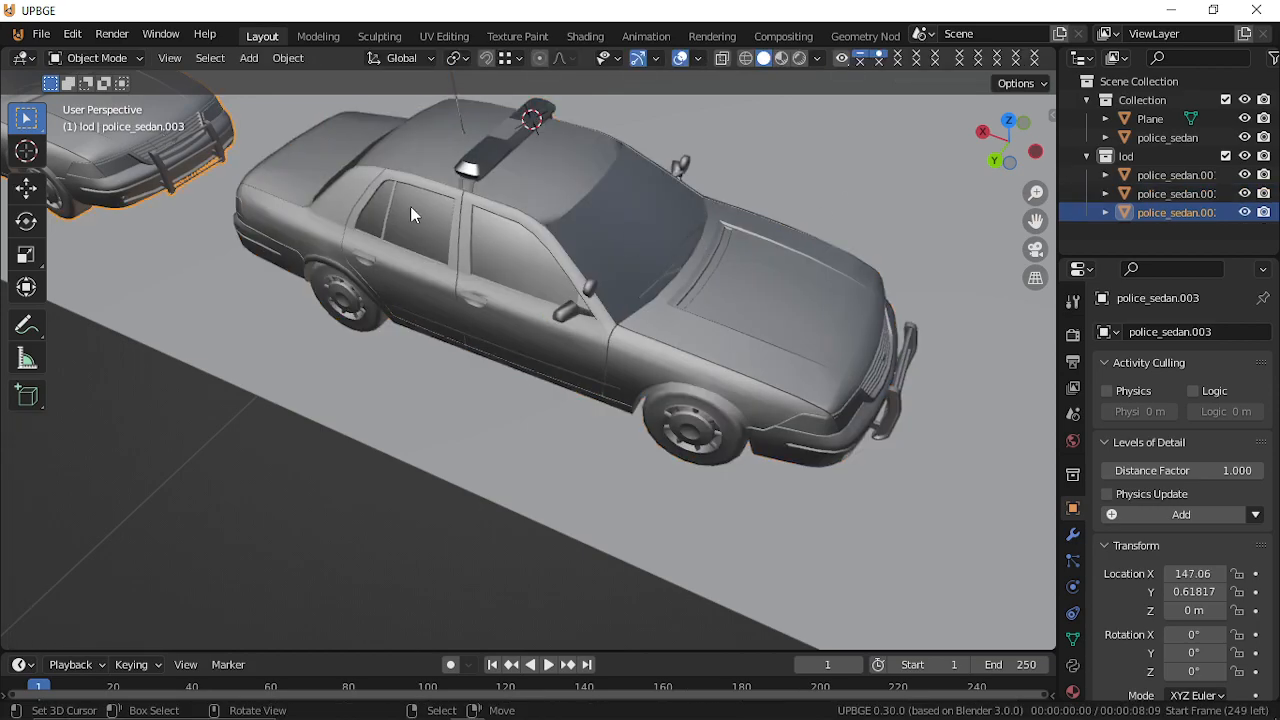
Reopen the sedan copy nearest the original for mesh editing and deselect all of its faces.
key("shift+grave")
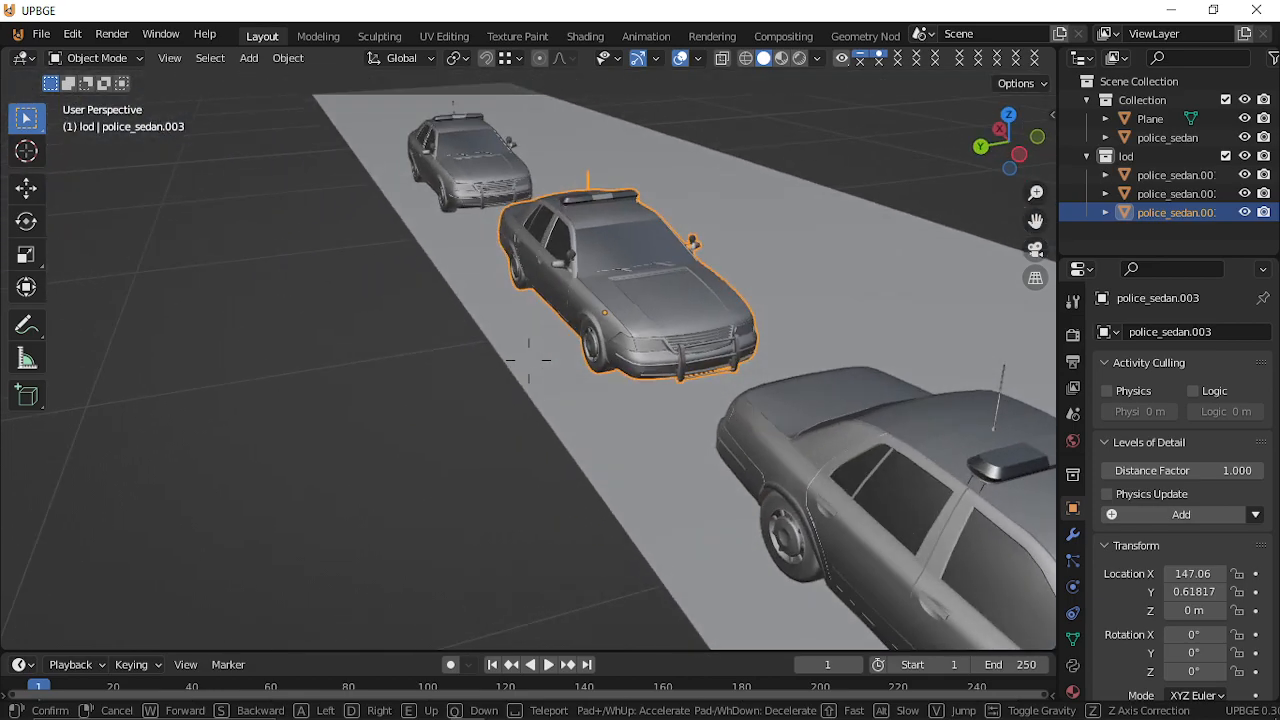
key("Escape")
left_click(531, 359)
key("Tab")
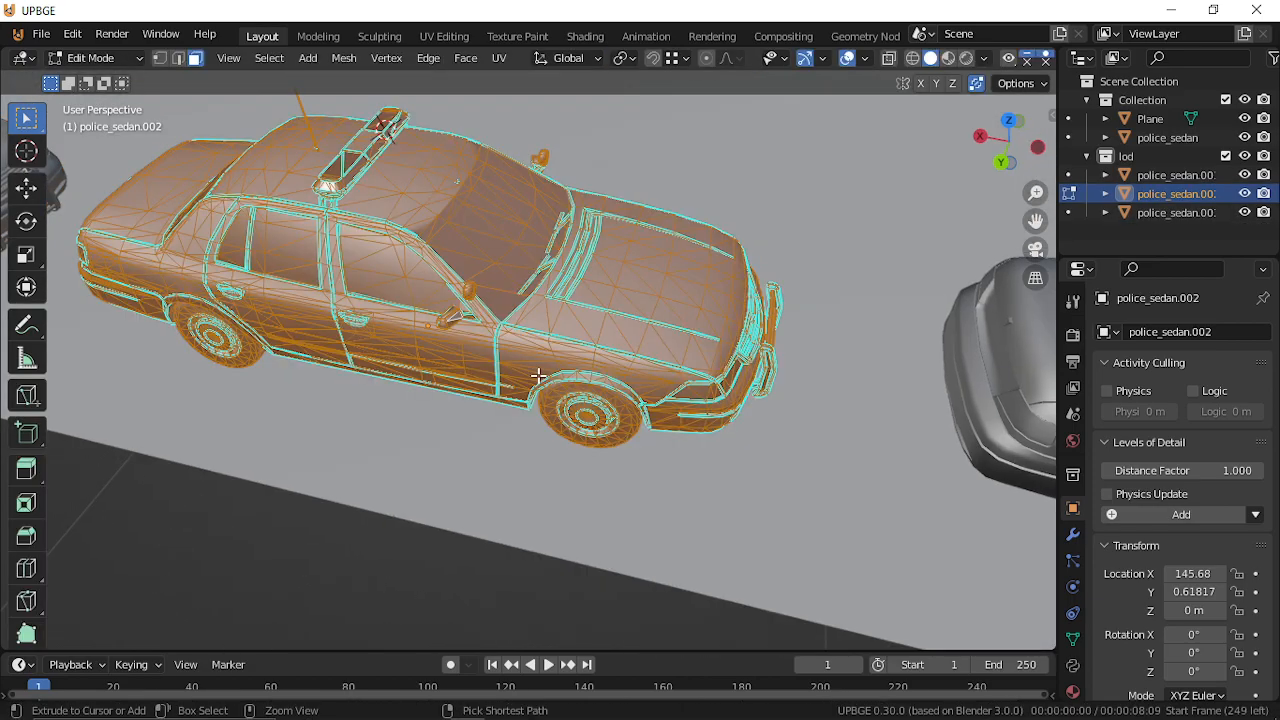
key("shift+grave")
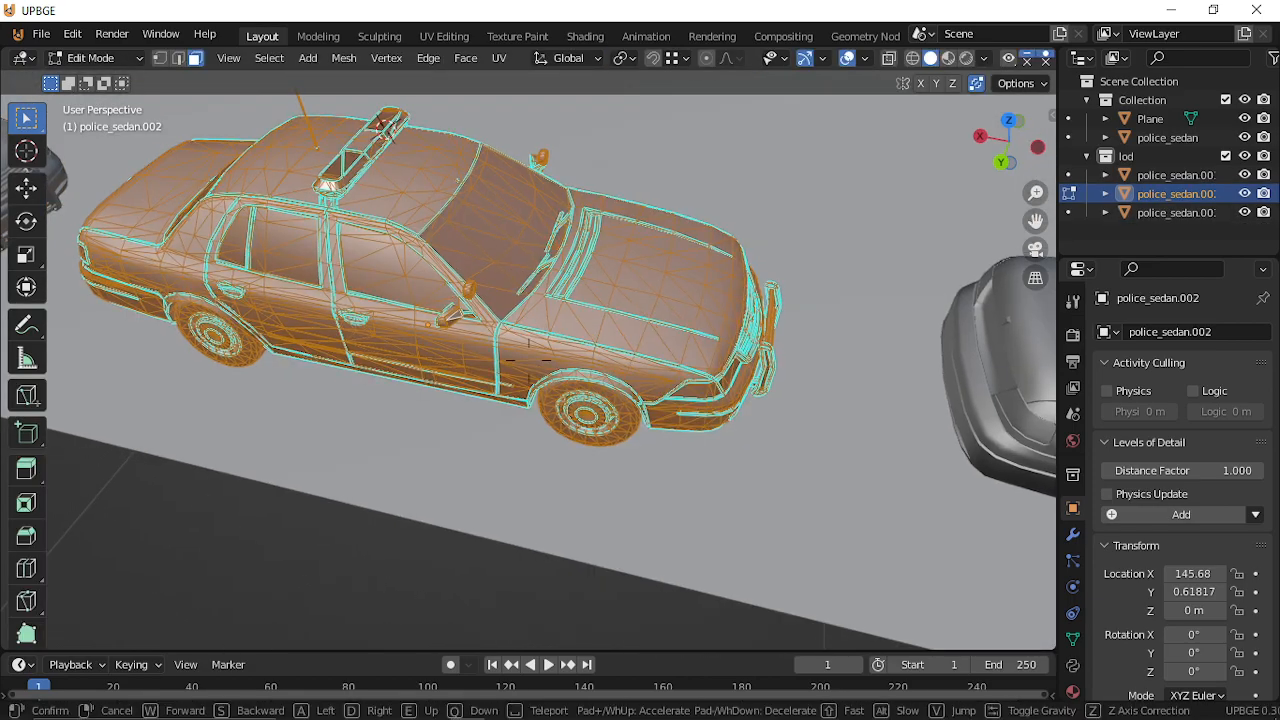
key("w")
left_click(546, 367)
key("alt+a")
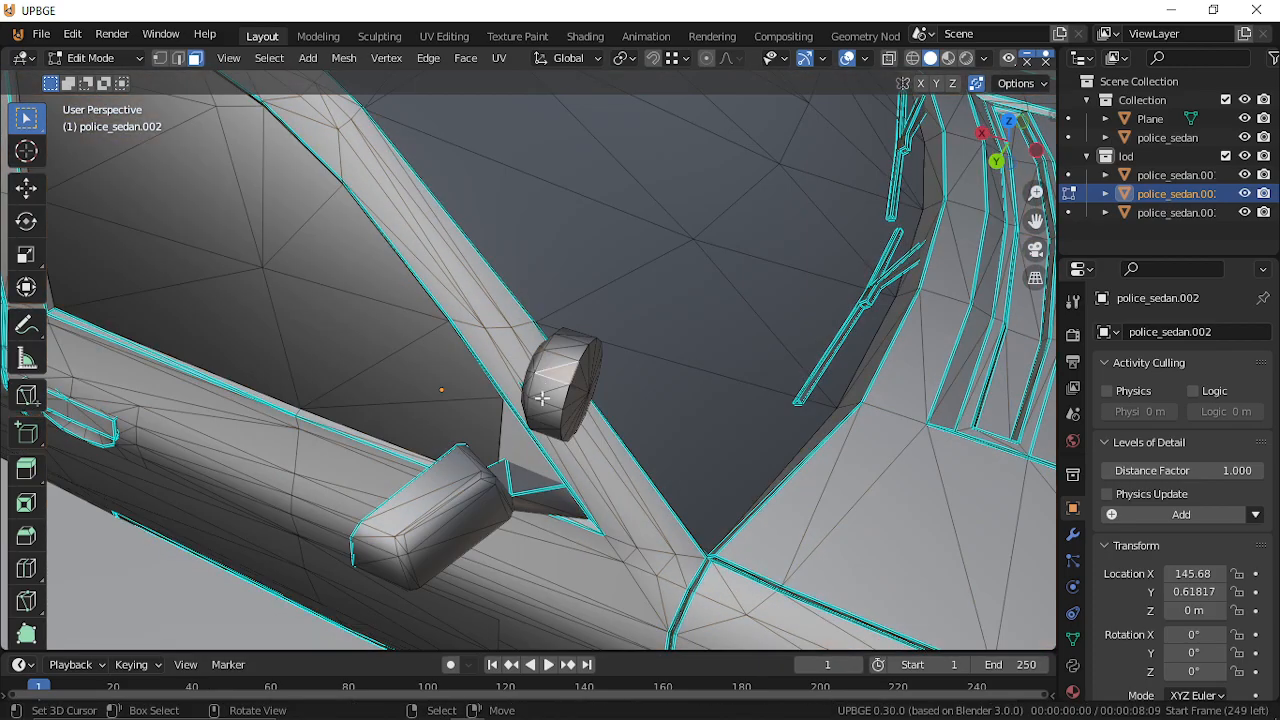
Select faces on the side mirrors and round spotlights and extend the selection to their linked geometry.
key("shift+grave")
left_click(491, 381)
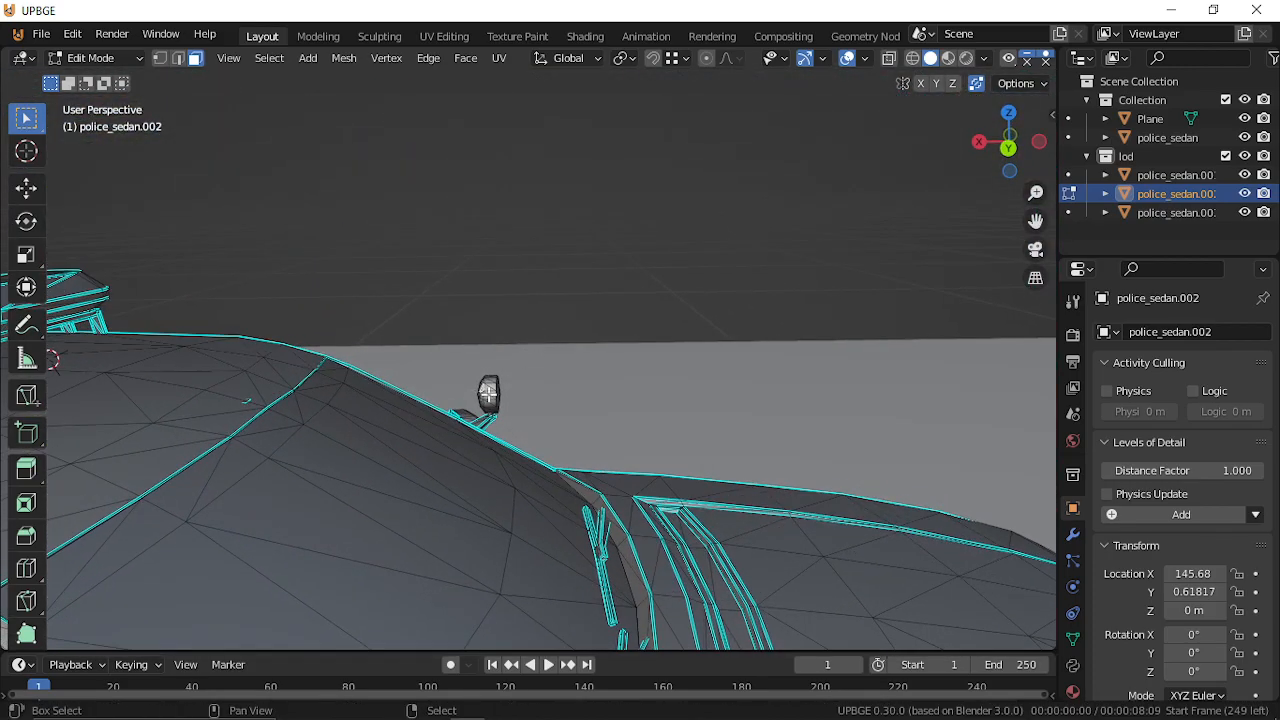
key("shift+grave")
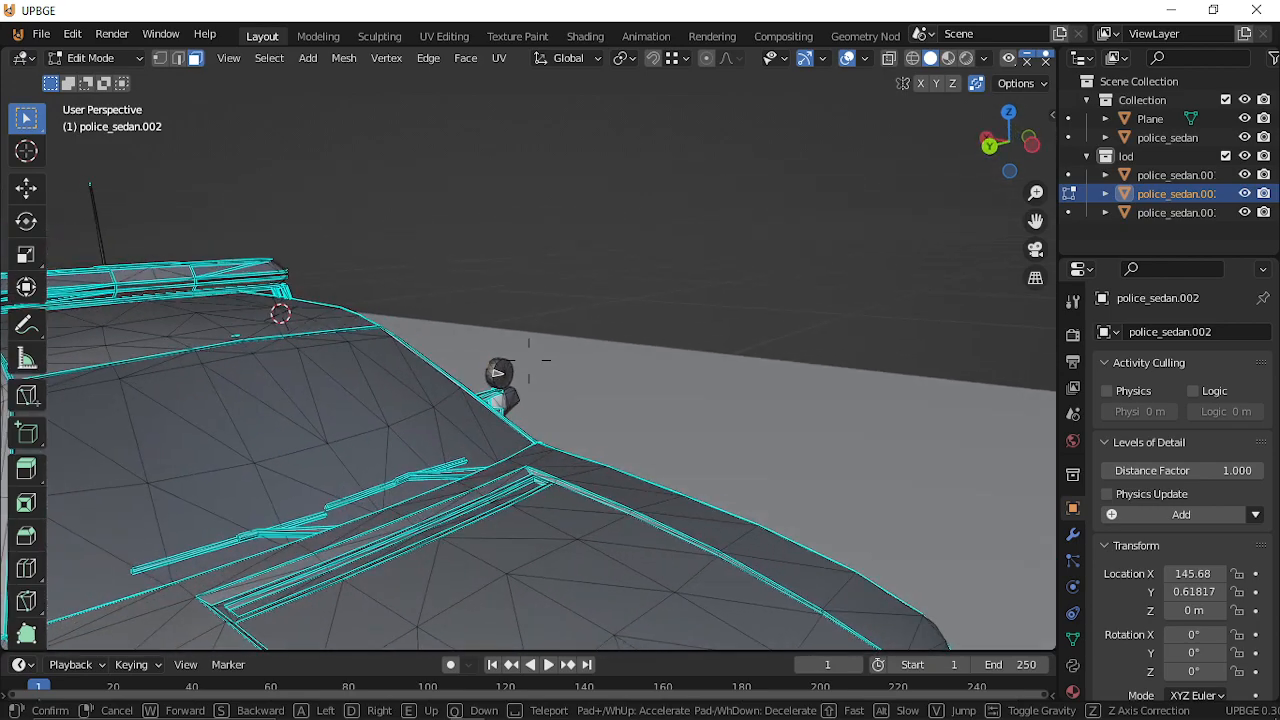
left_click(529, 360)
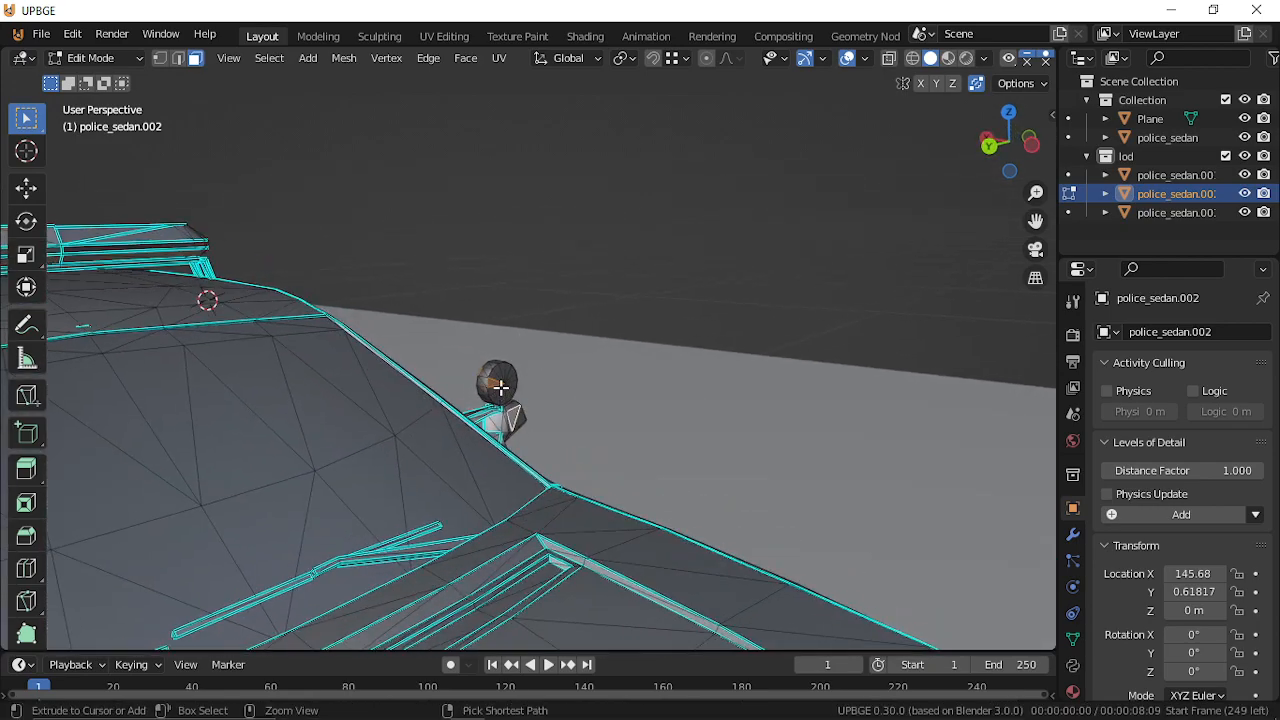
key("ctrl+l")
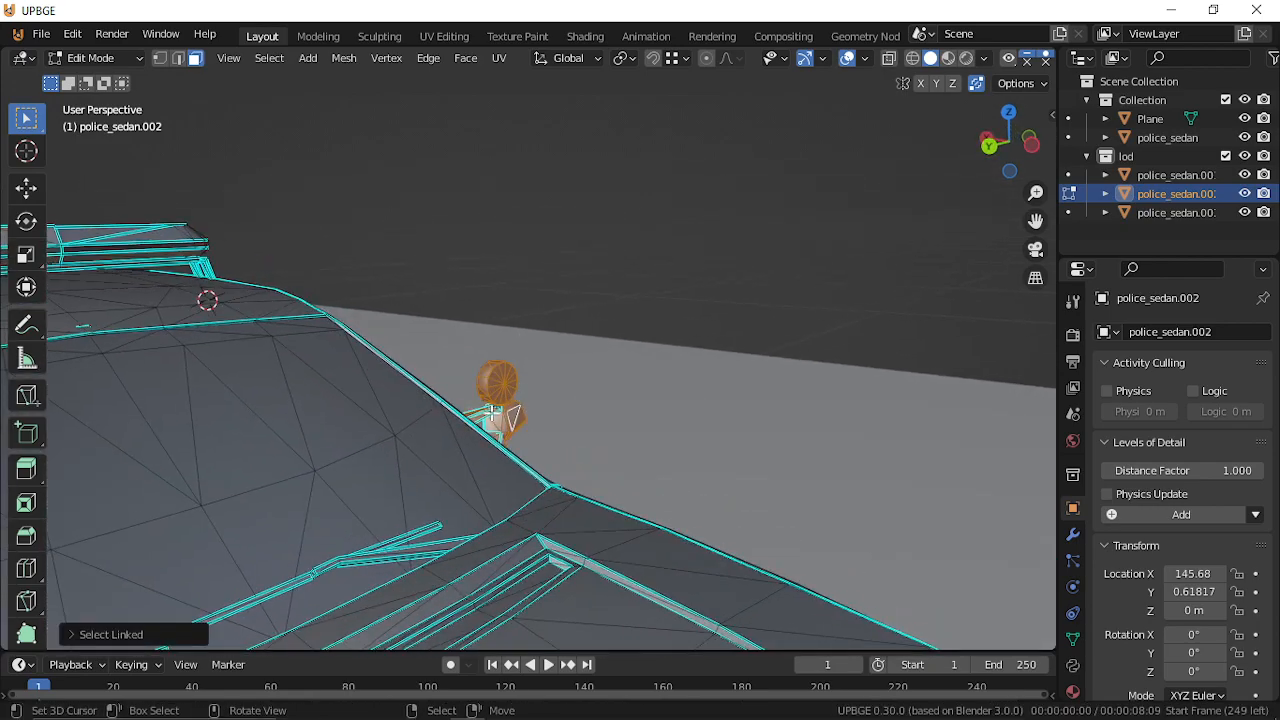
Add linked sections of the roof light bar to the selection.
key("shift+grave")
key("s")
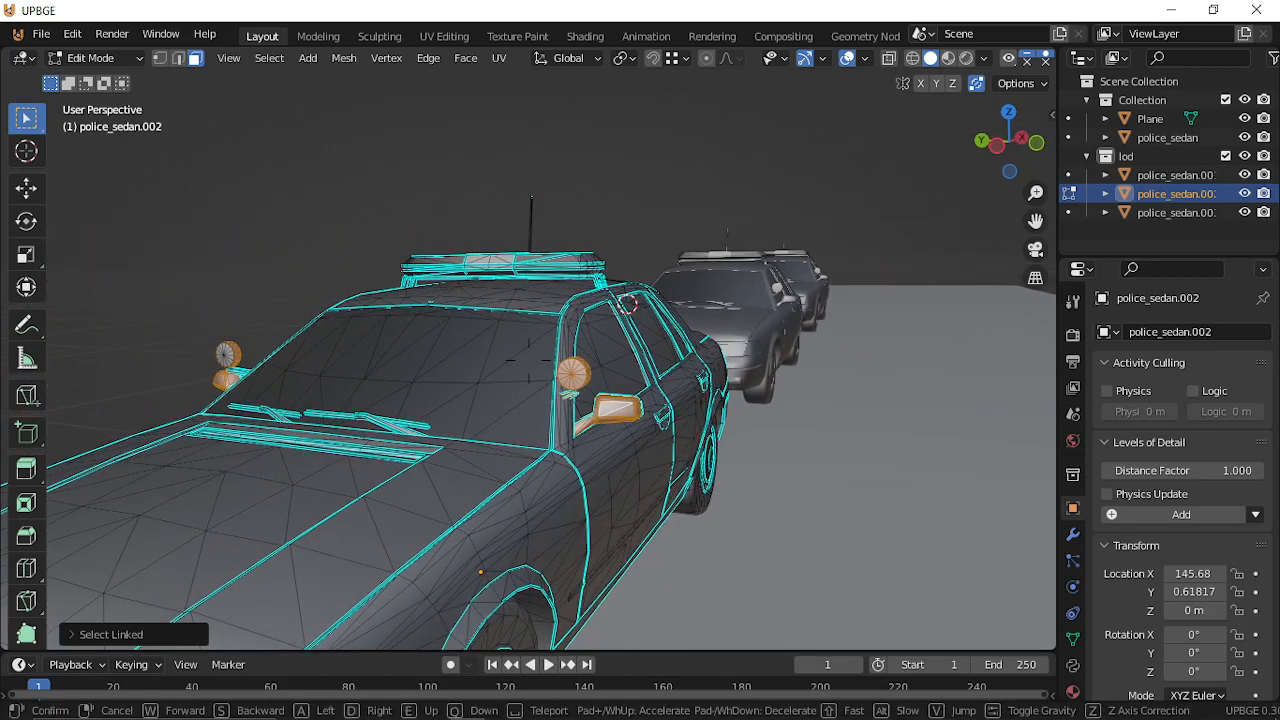
key("d")
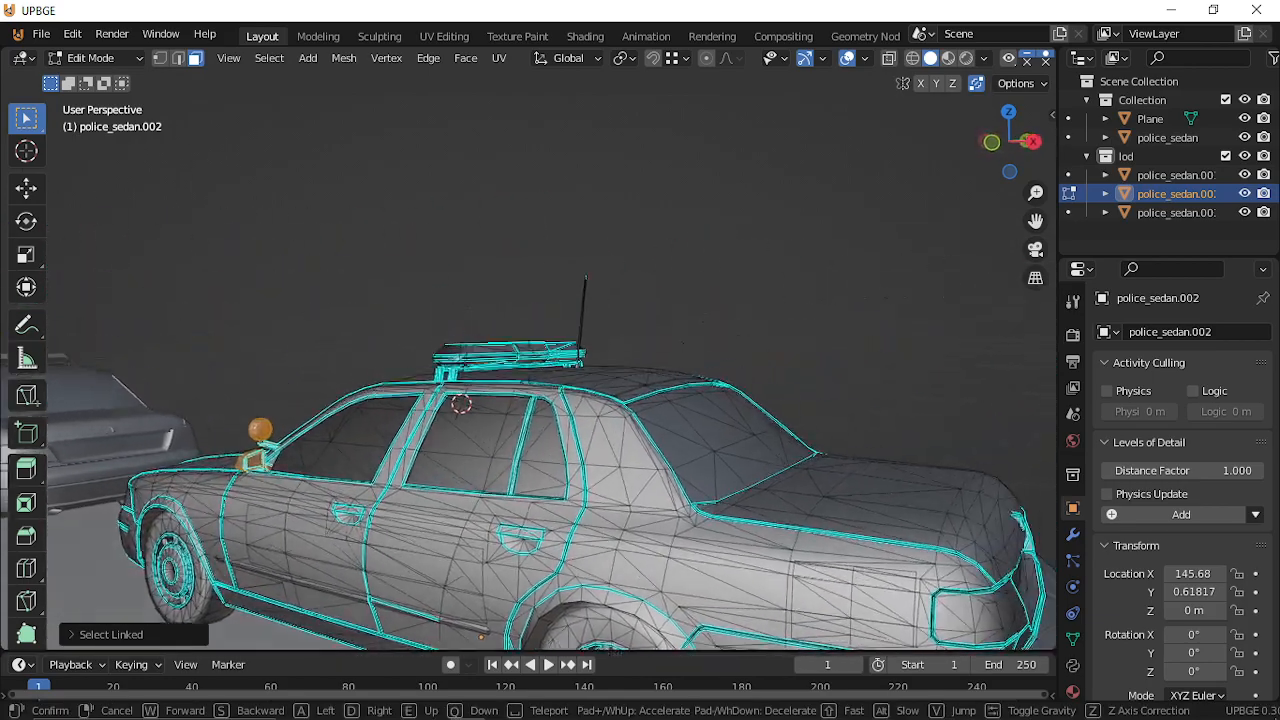
left_click(528, 360)
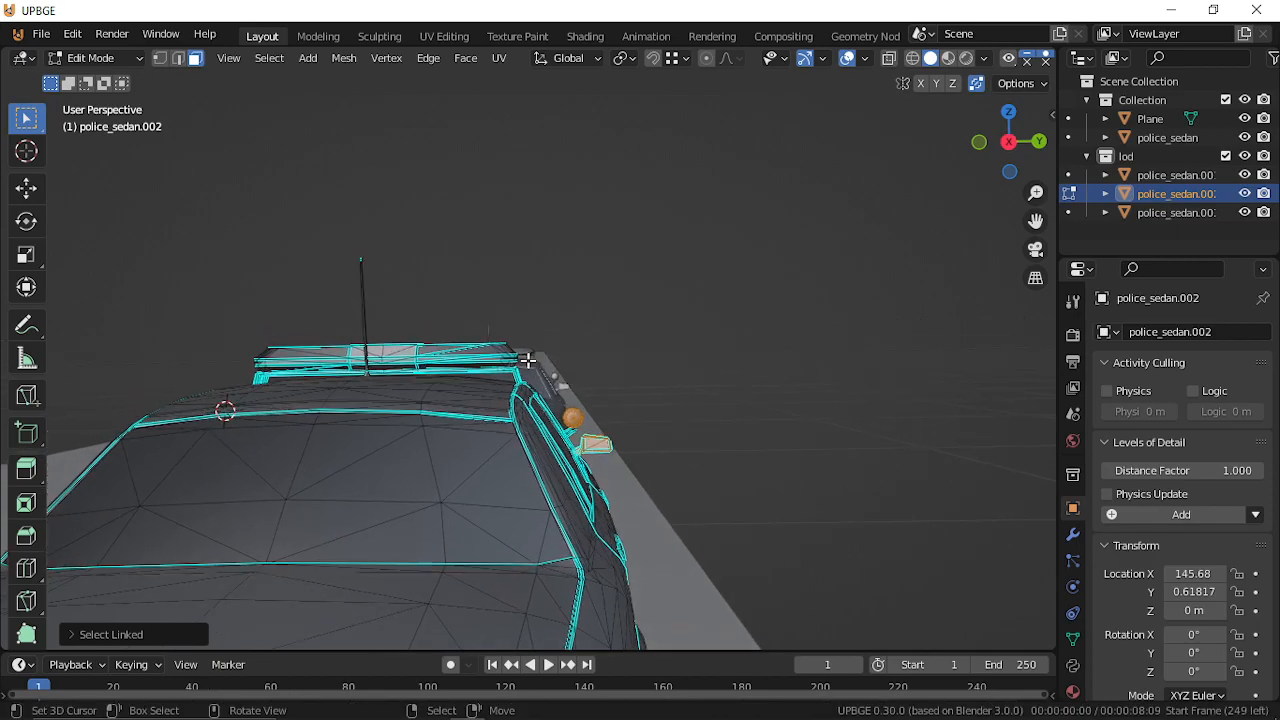
left_click(458, 352)
key("l")
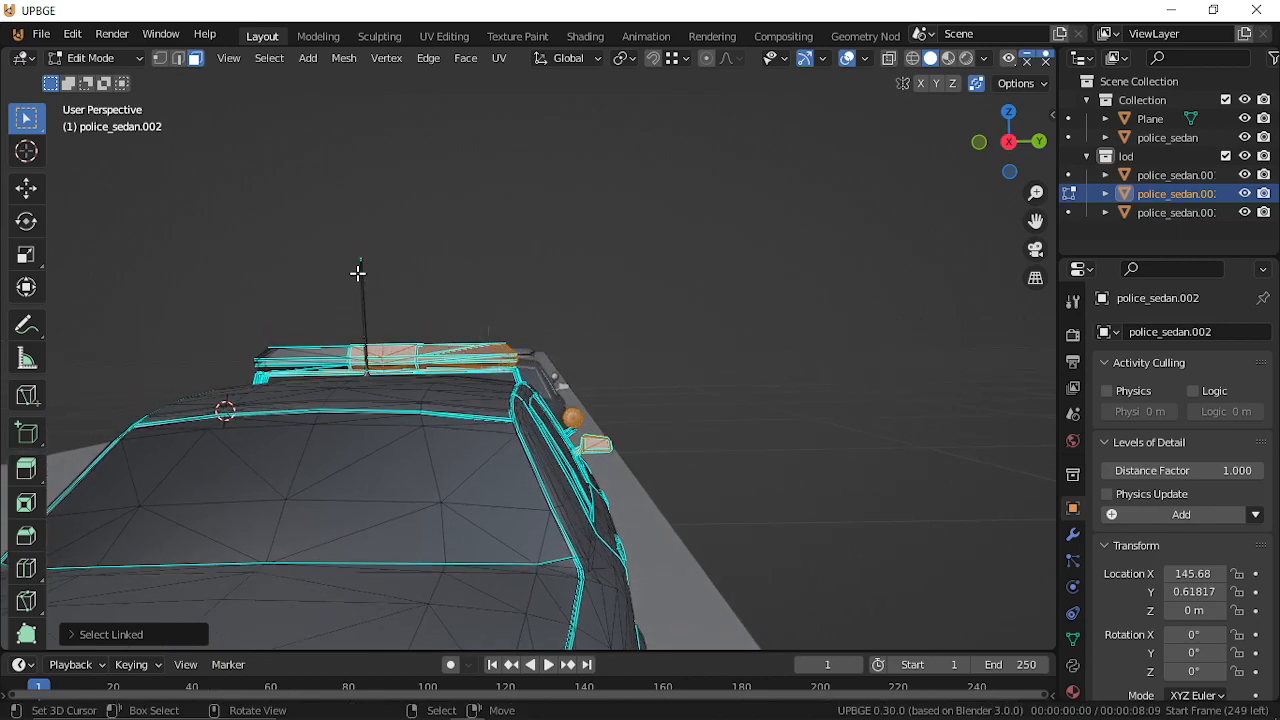
Add the roof antenna and the remaining light bar section to the selection, leaving the parts in place.
key("shift+grave")
key("w")
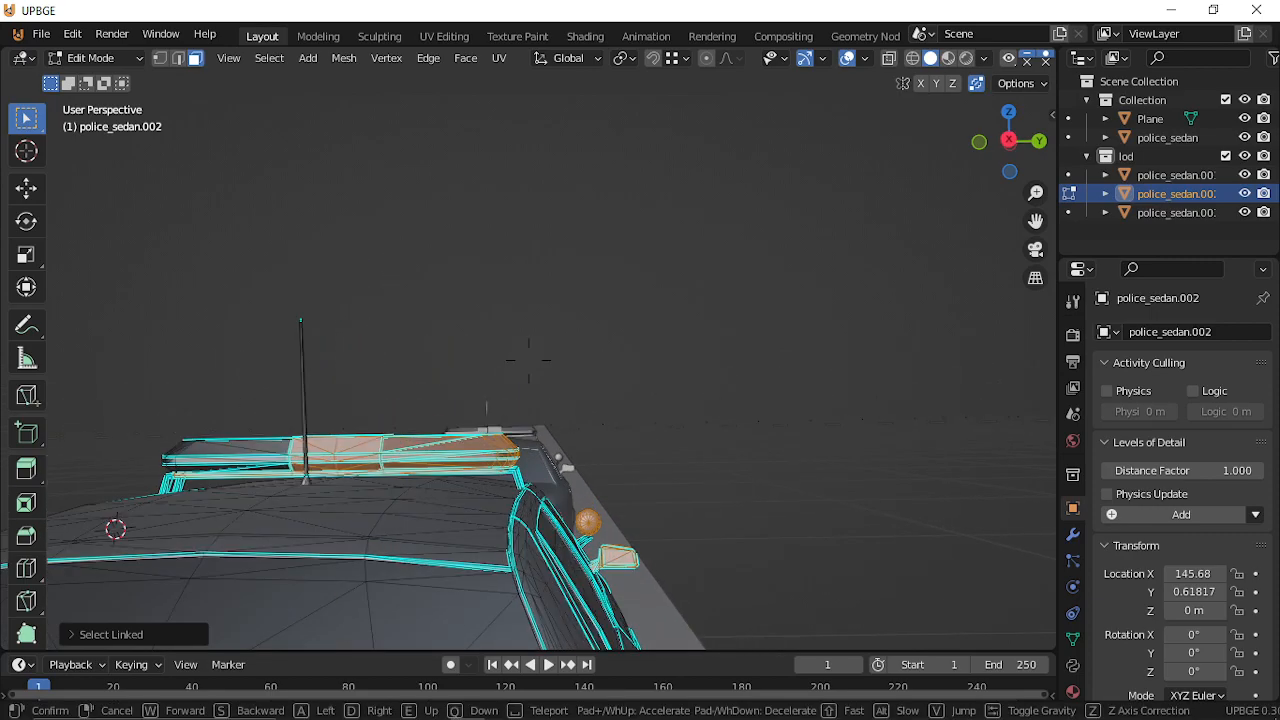
left_click(506, 270)
key("ctrl+l")
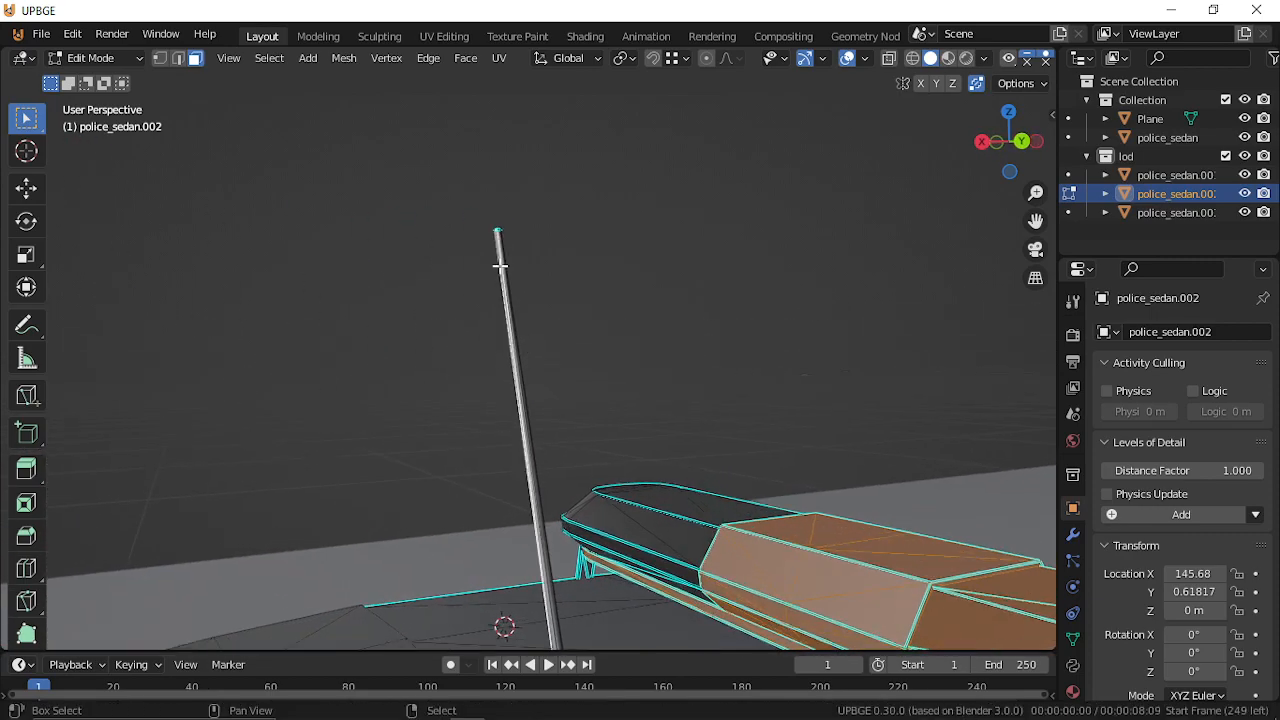
key("g")
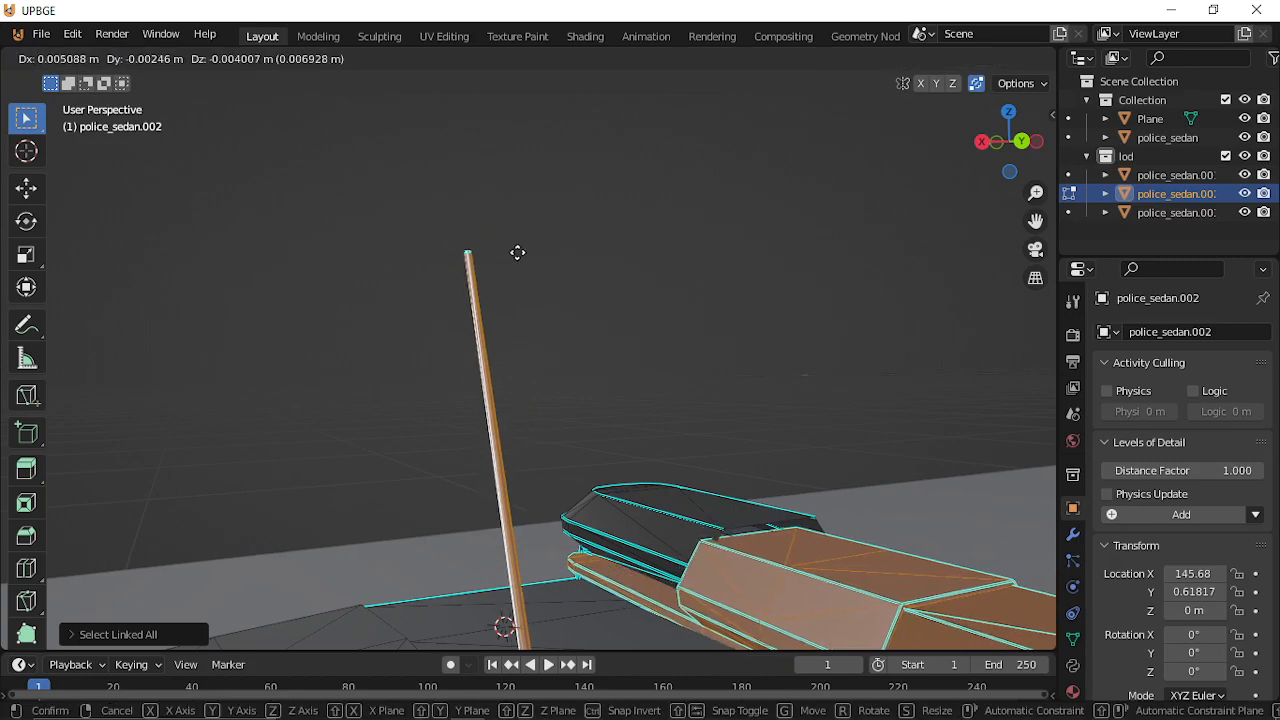
key("Escape")
key("l")
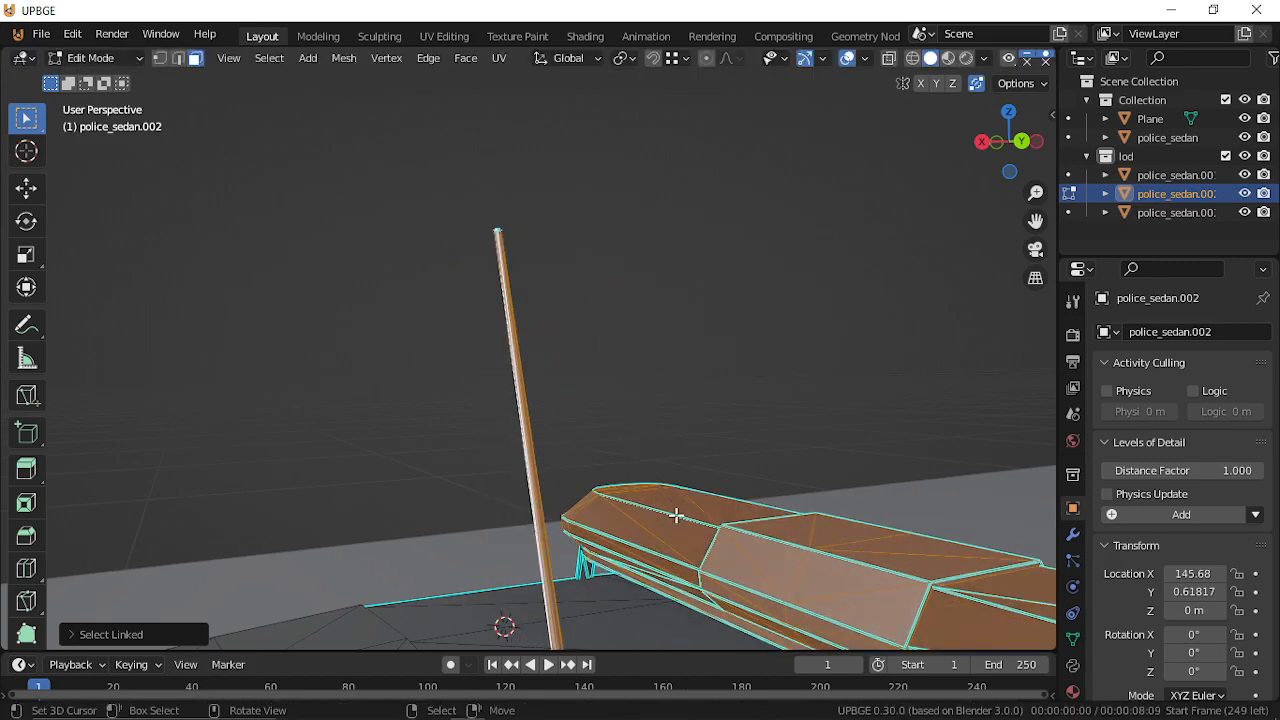
Add the linked mounting bracket under the side spotlight to the selection.
key("shift+grave")
key("s")
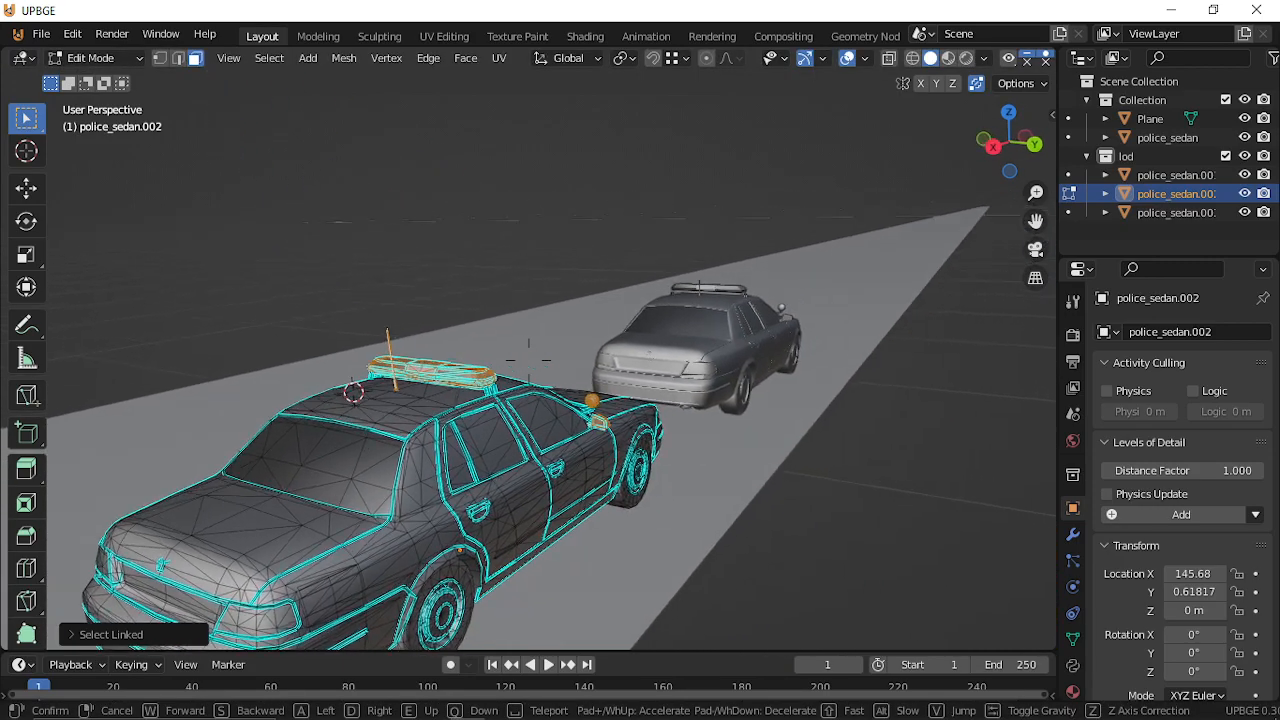
key("w")
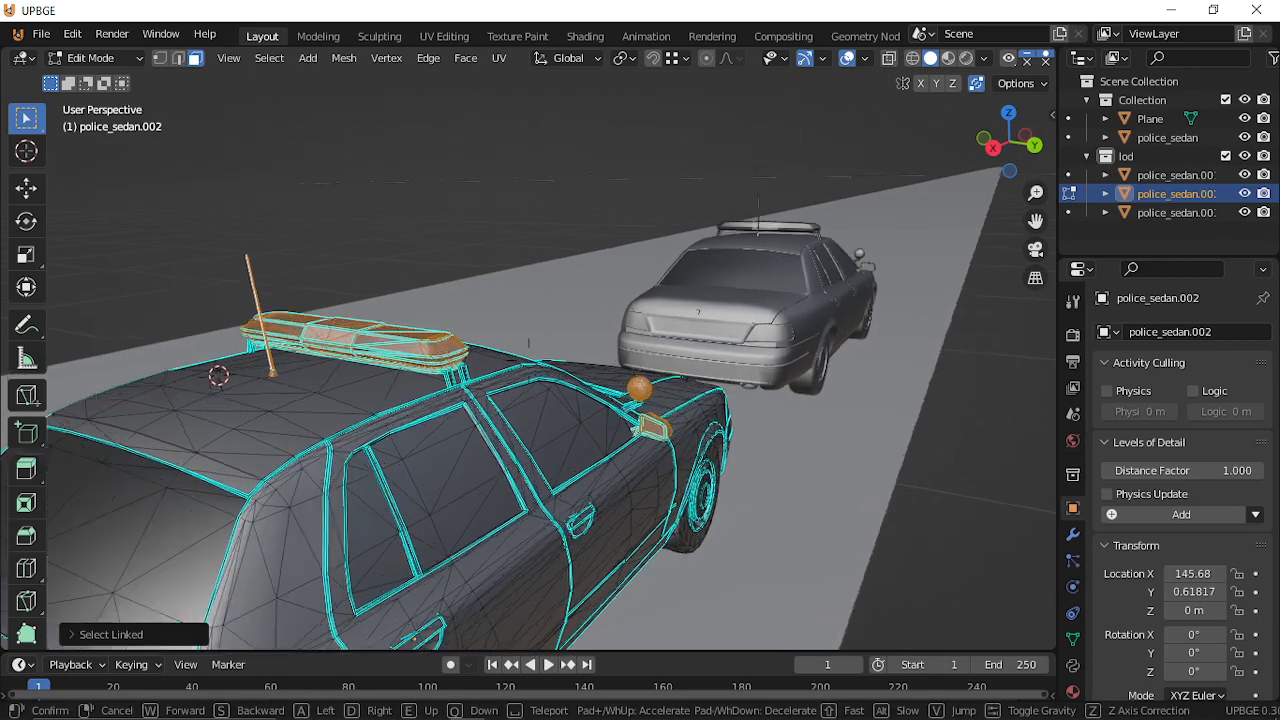
key("s")
left_click(528, 360)
key("shift+grave")
key("w")
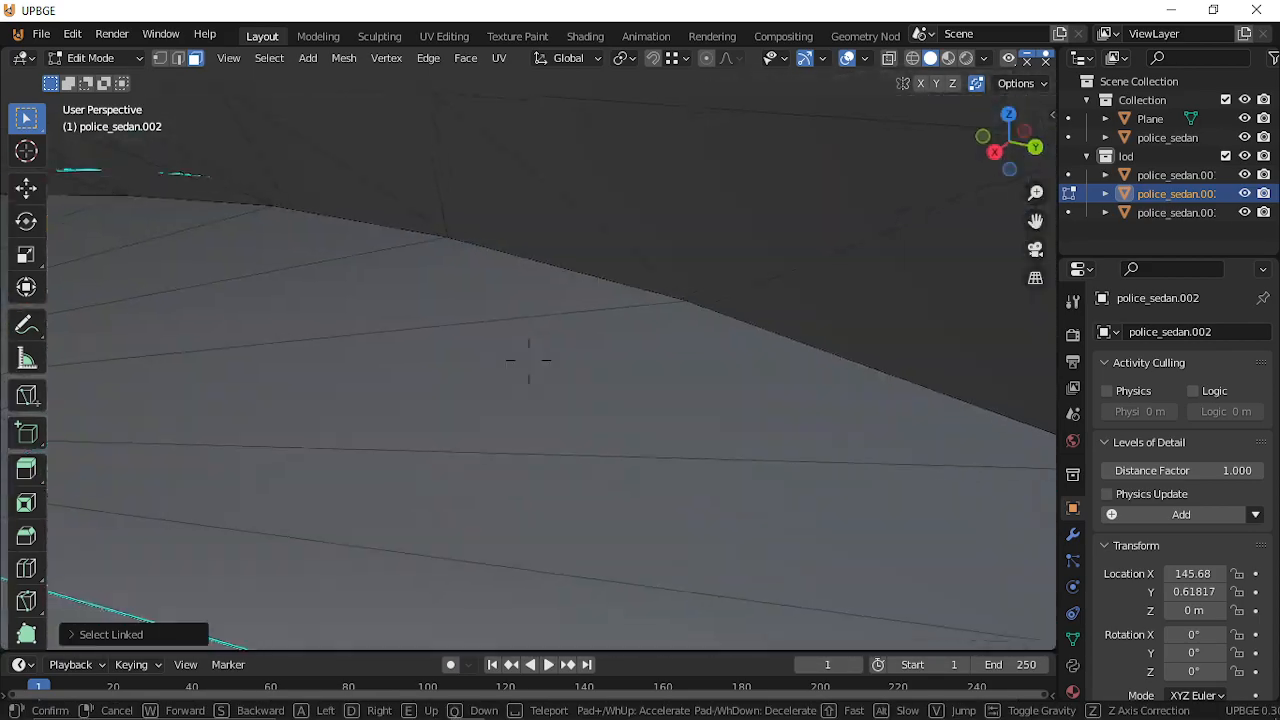
key("s")
left_click(532, 392)
right_click(544, 382, "shift")
key("ctrl+z")
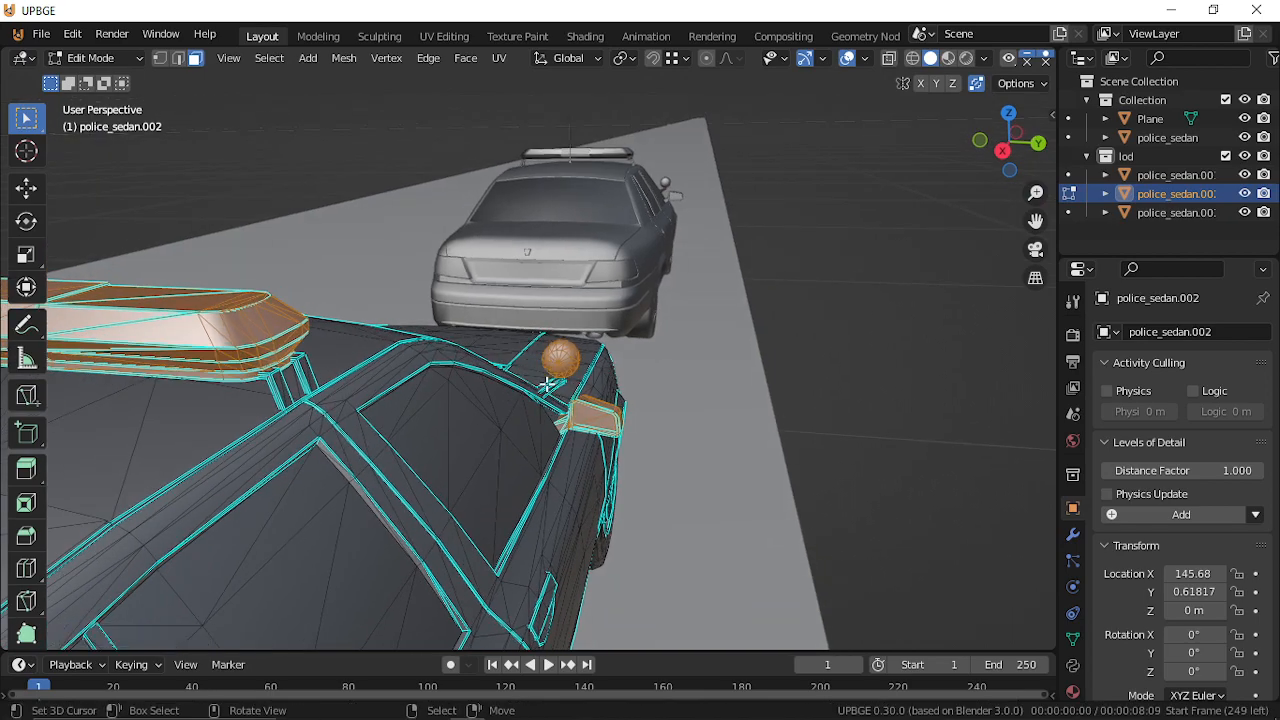
key("ctrl+l")
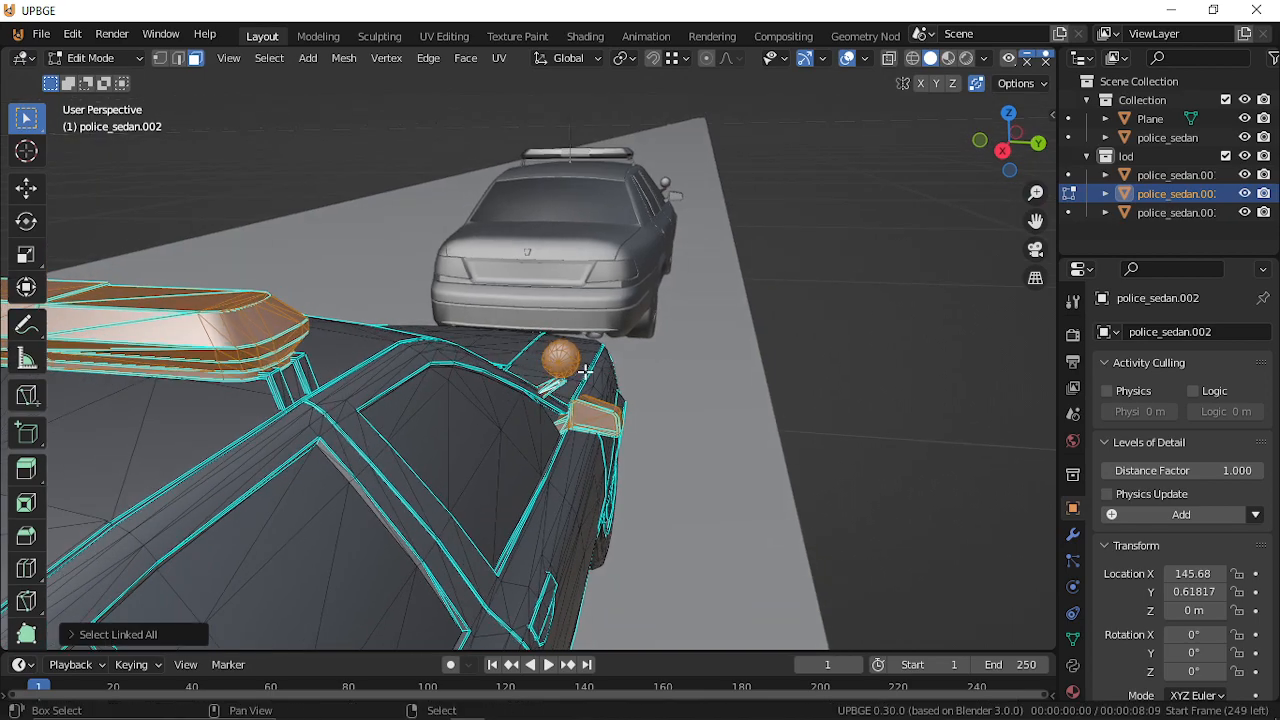
Try moving the selected accessories away from the car body to check the selection, cancelling the move each time.
key("g")
right_click(683, 265)
key("ctrl+z")
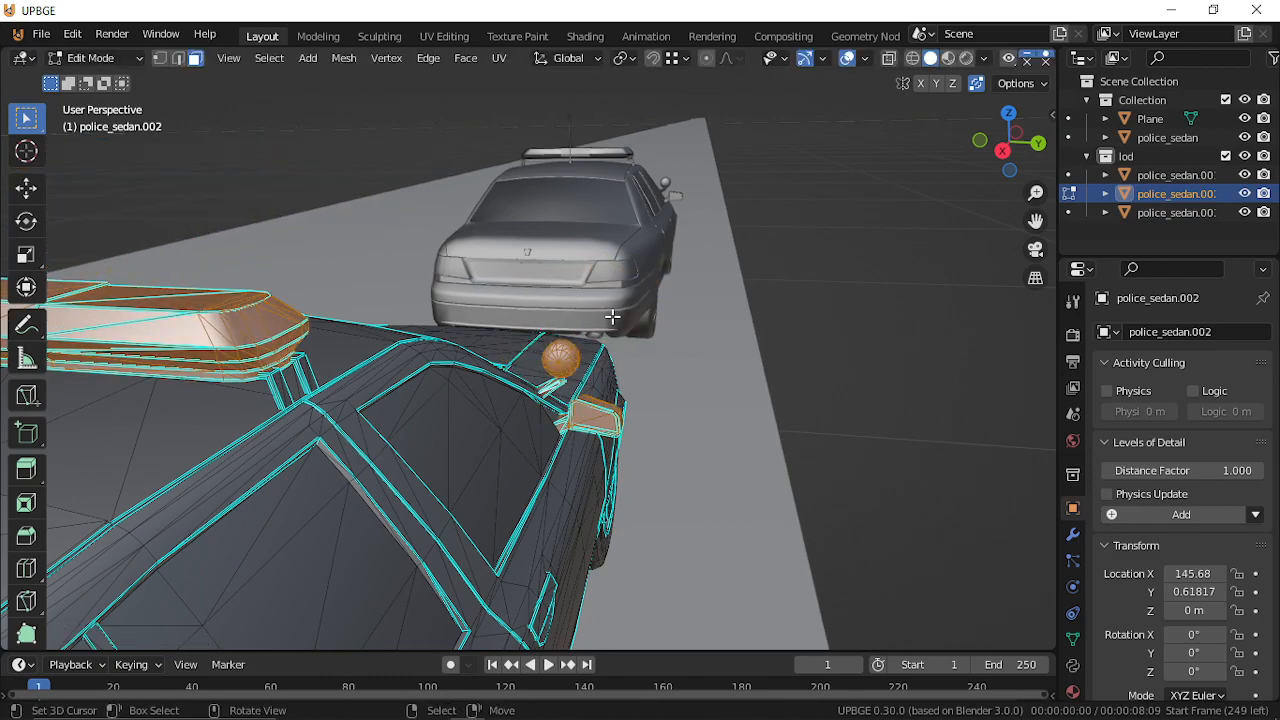
key("shift+grave")
key("a")
left_click(524, 345)
key("g")
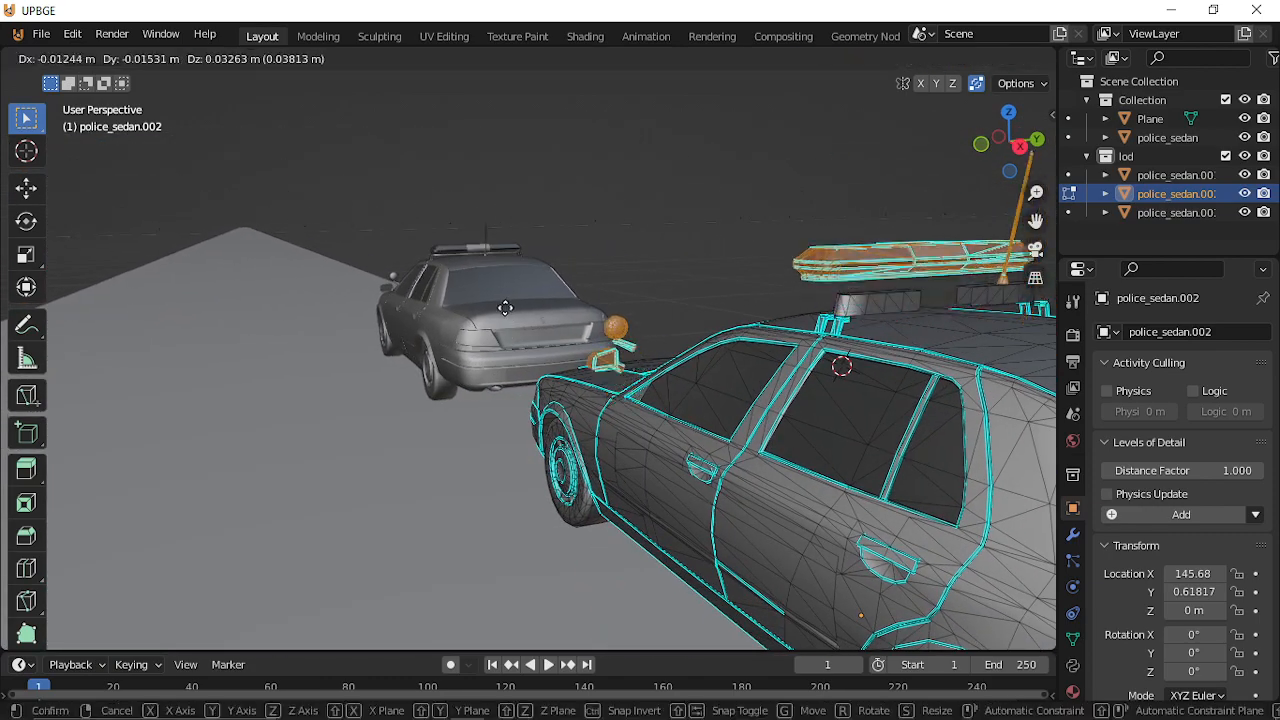
right_click(493, 220)
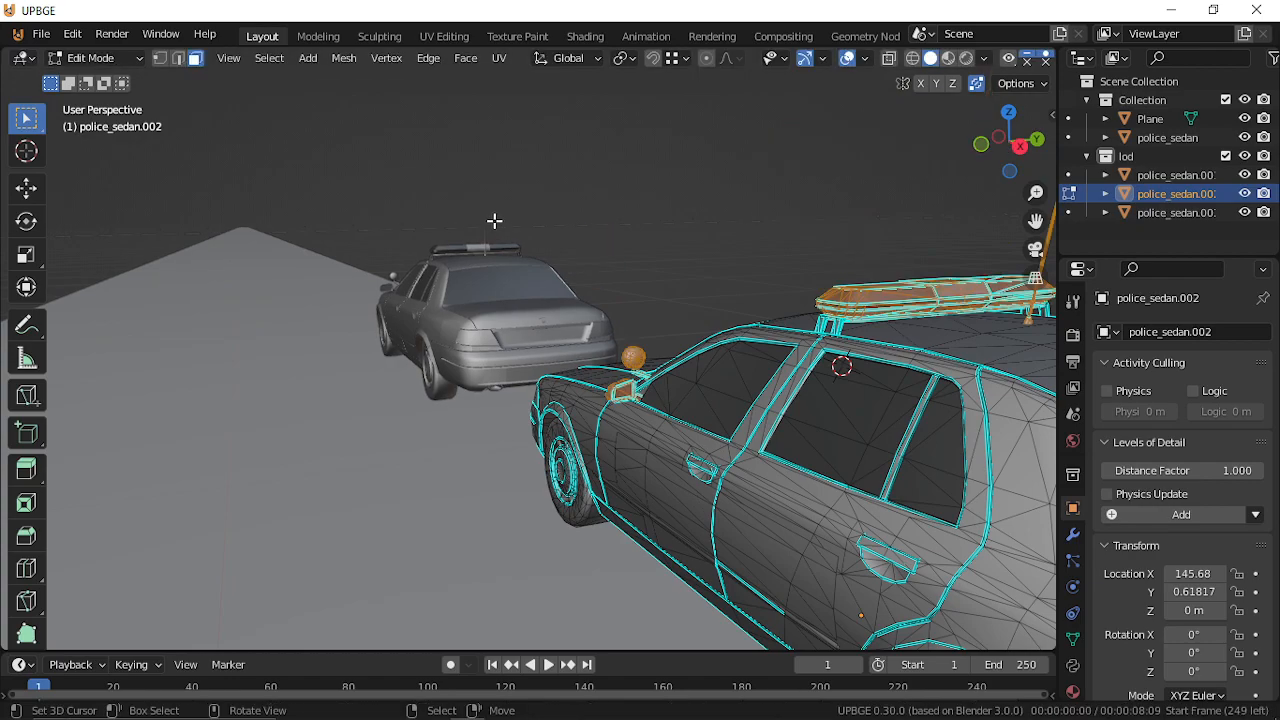
Delete the faces of the selected sedan accessories and of the linked light bar blocks left above the roof.
key("x")
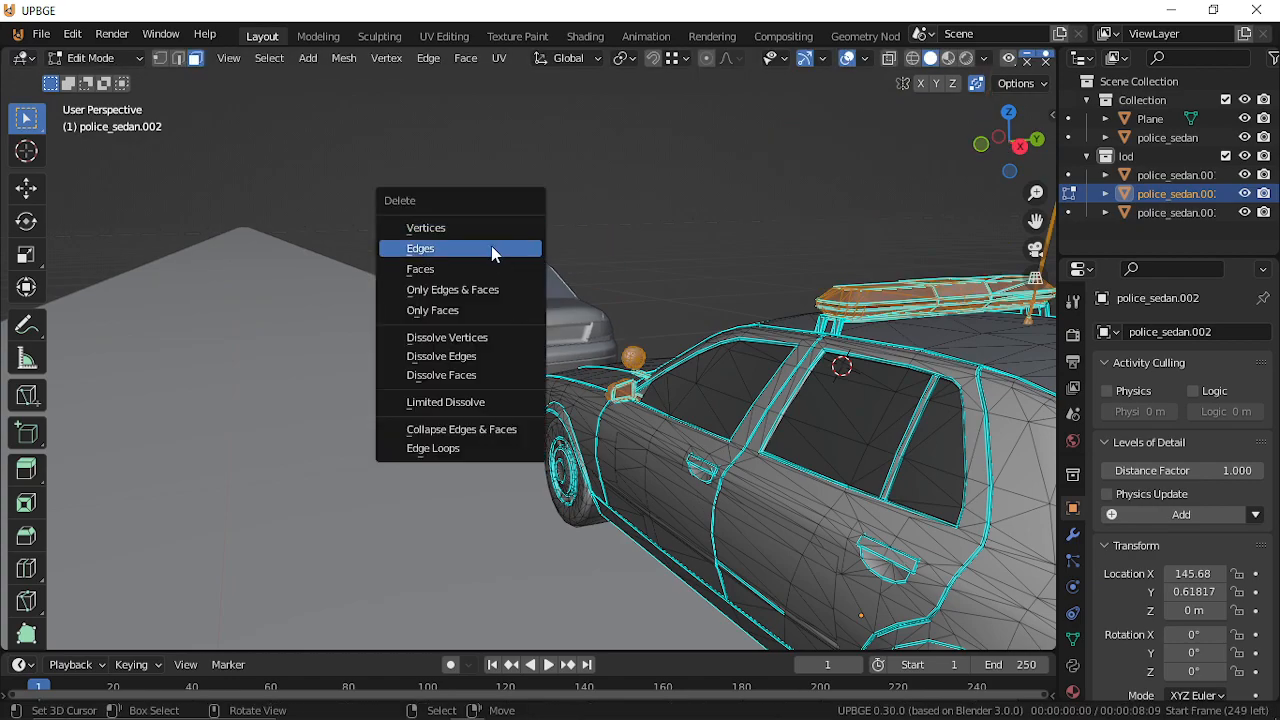
left_click(464, 270)
left_click(889, 302)
key("ctrl+l")
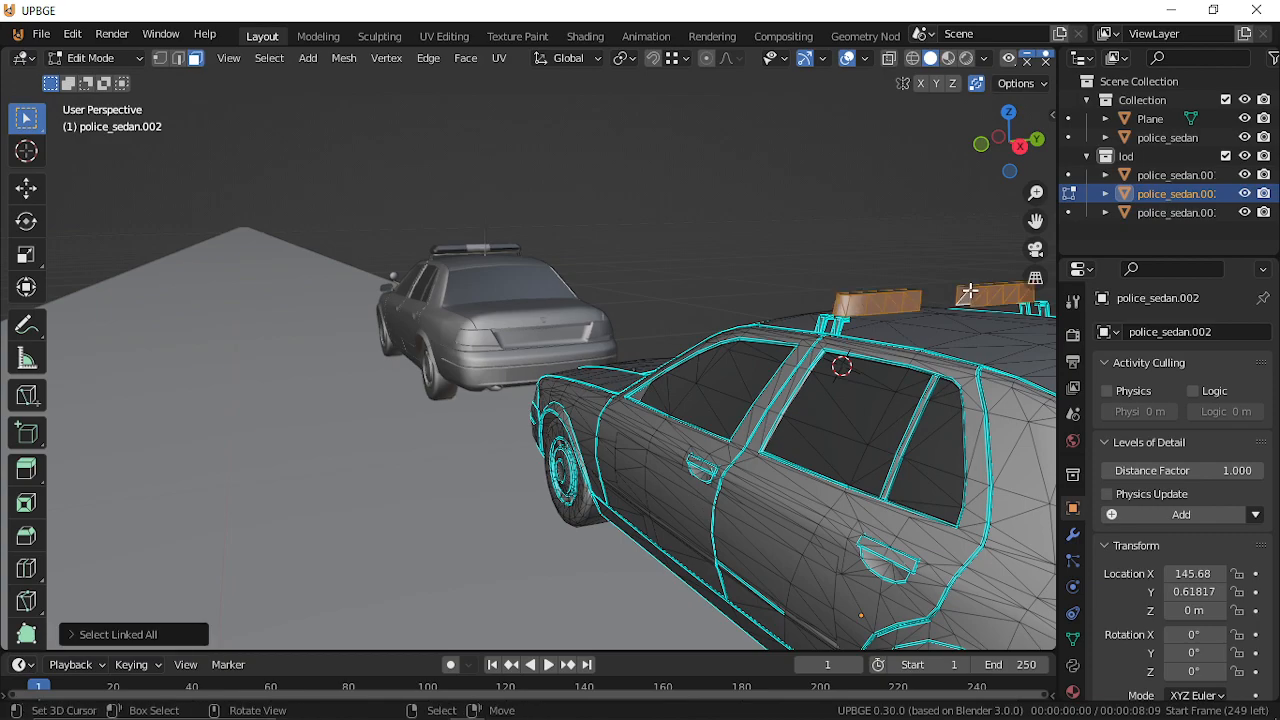
key("x")
left_click(972, 290)
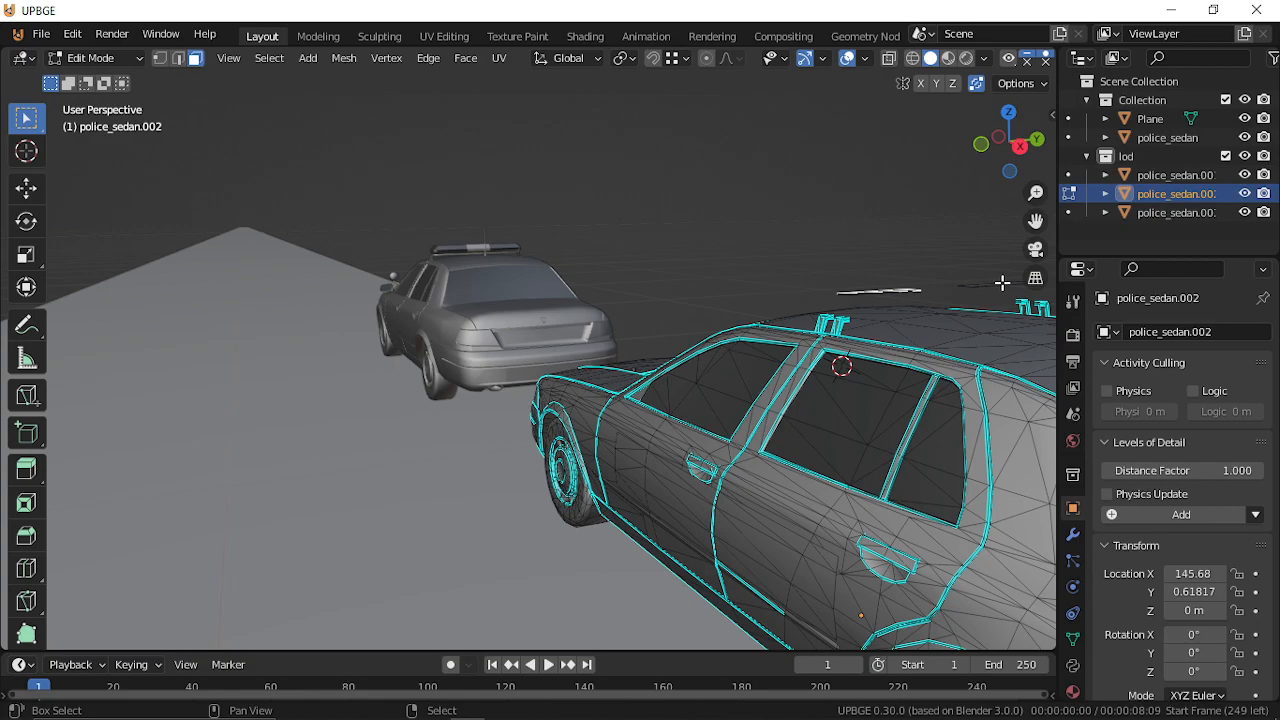
Delete the remaining light bar strips and the linked mounting bracket pieces along the roof edge.
key("shift+grave")
key("e")
key("w")
left_click(537, 358)
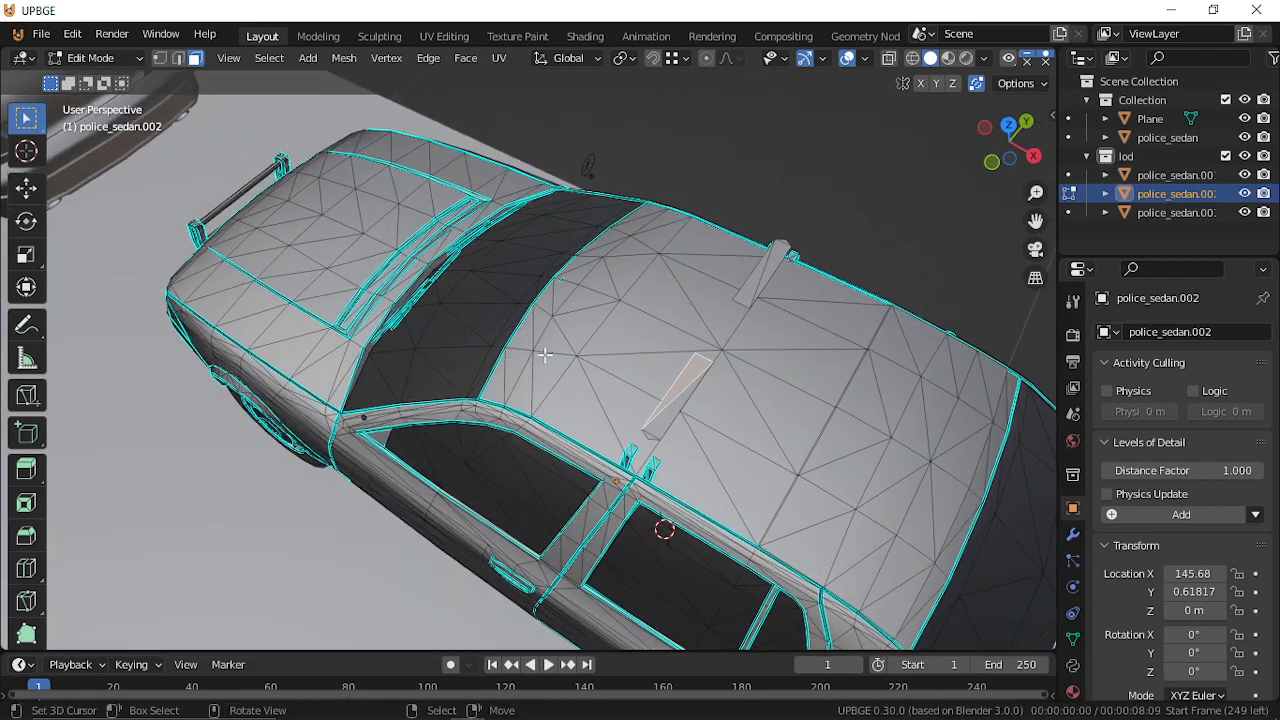
key("ctrl+l")
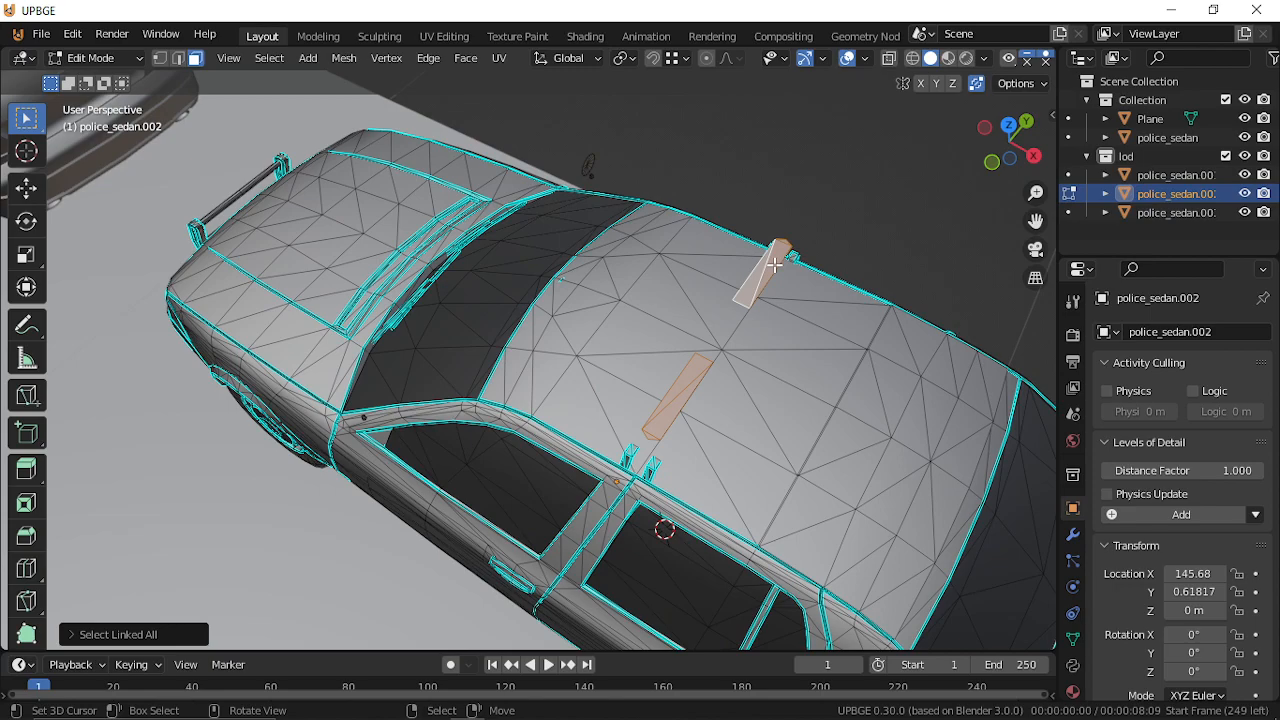
key("x")
left_click(774, 264)
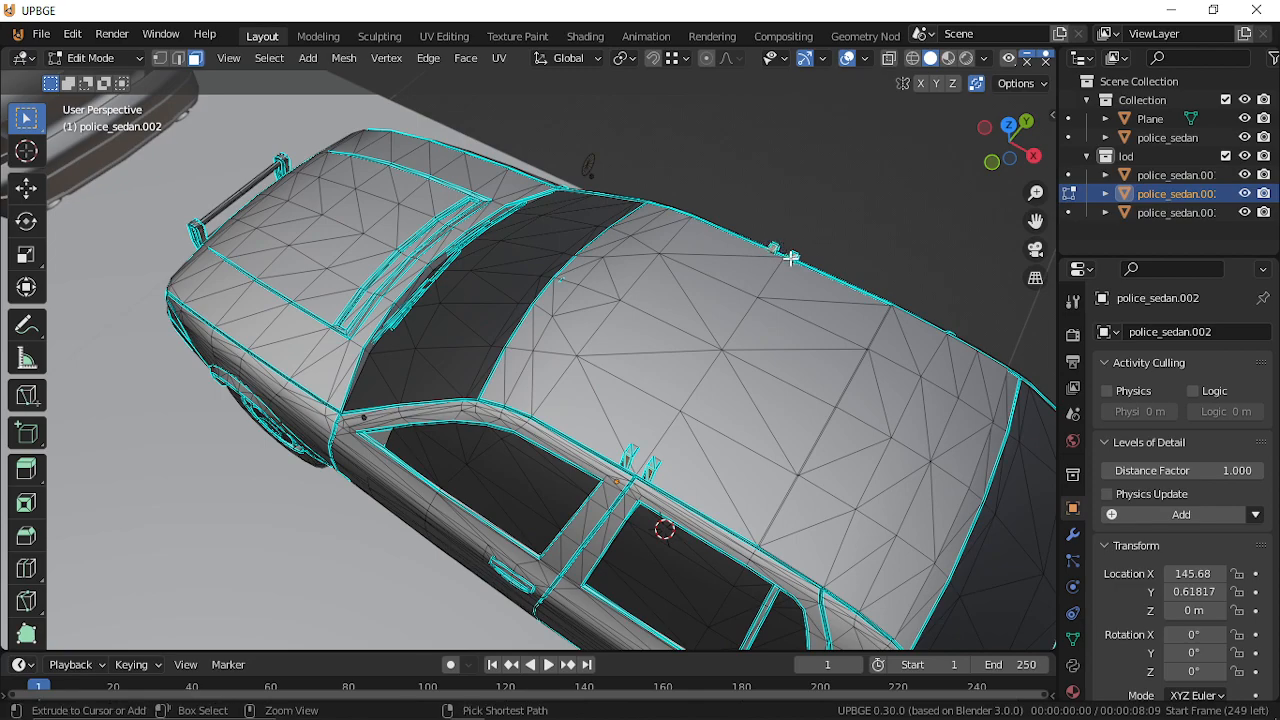
key("ctrl+l")
key("x")
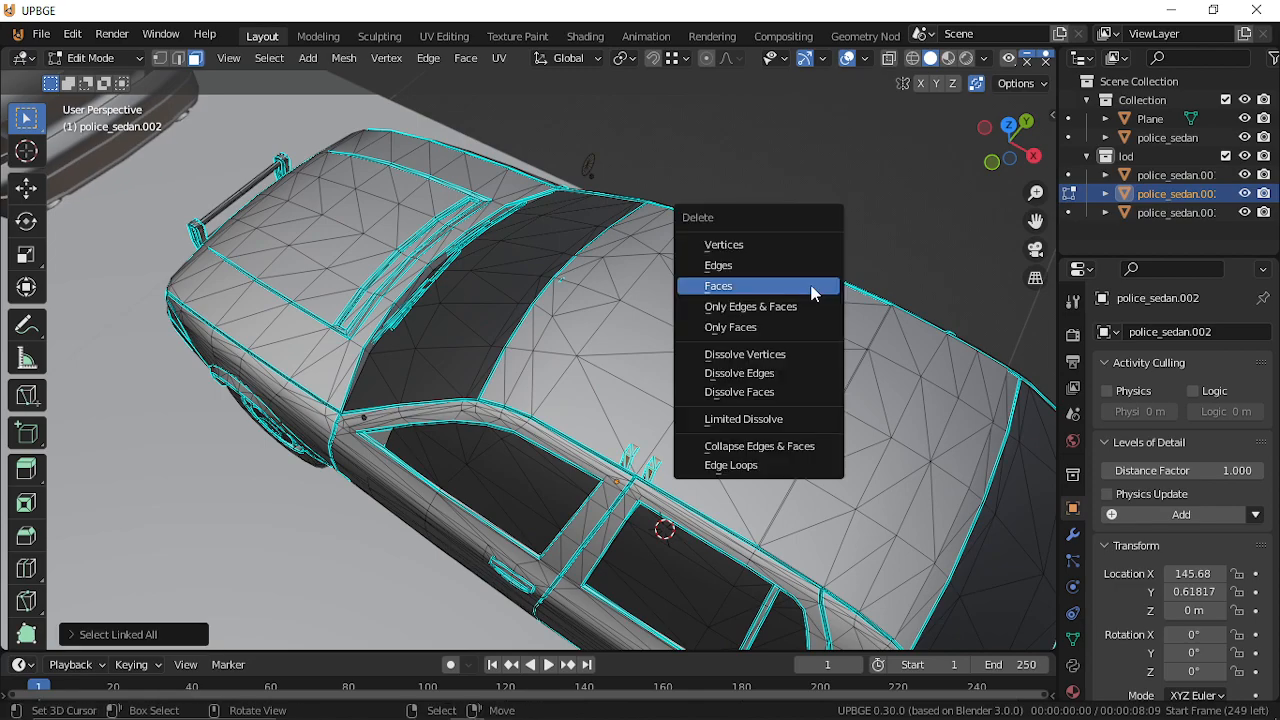
left_click(812, 292)
Select a face on the nearer windshield wiper arm of the sedan copy.
key("shift+grave")
key("s")
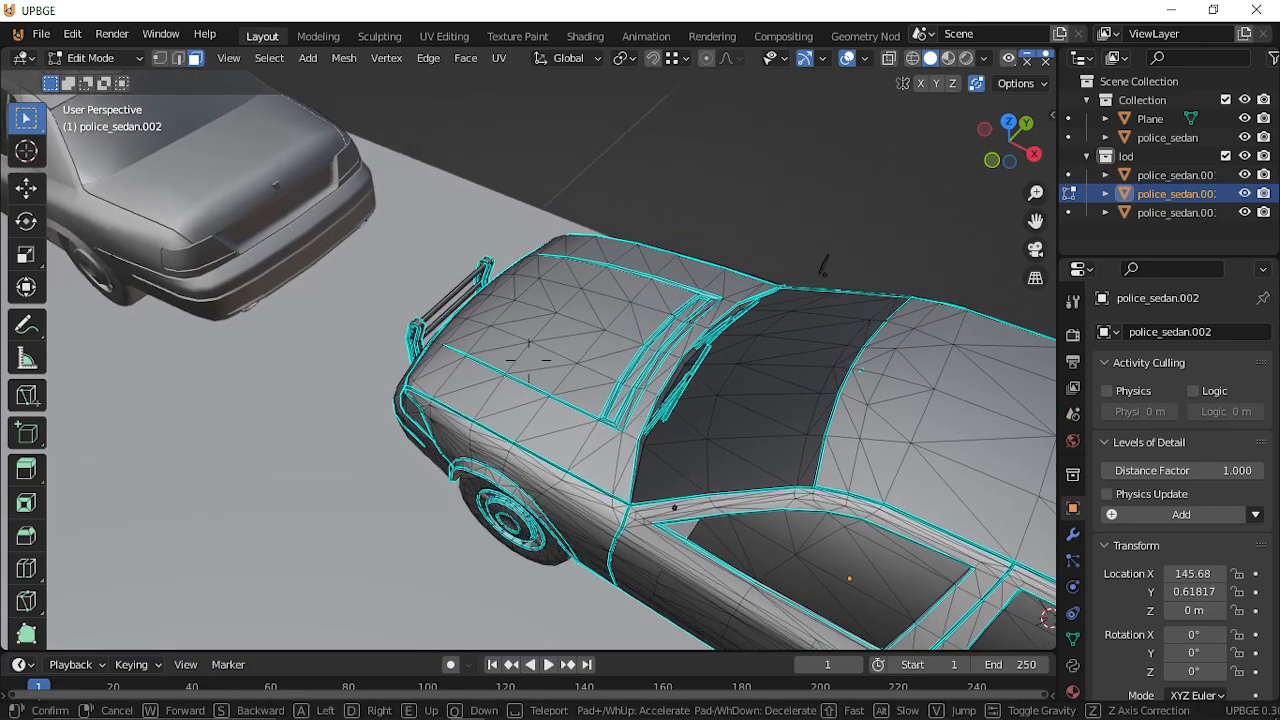
key("w")
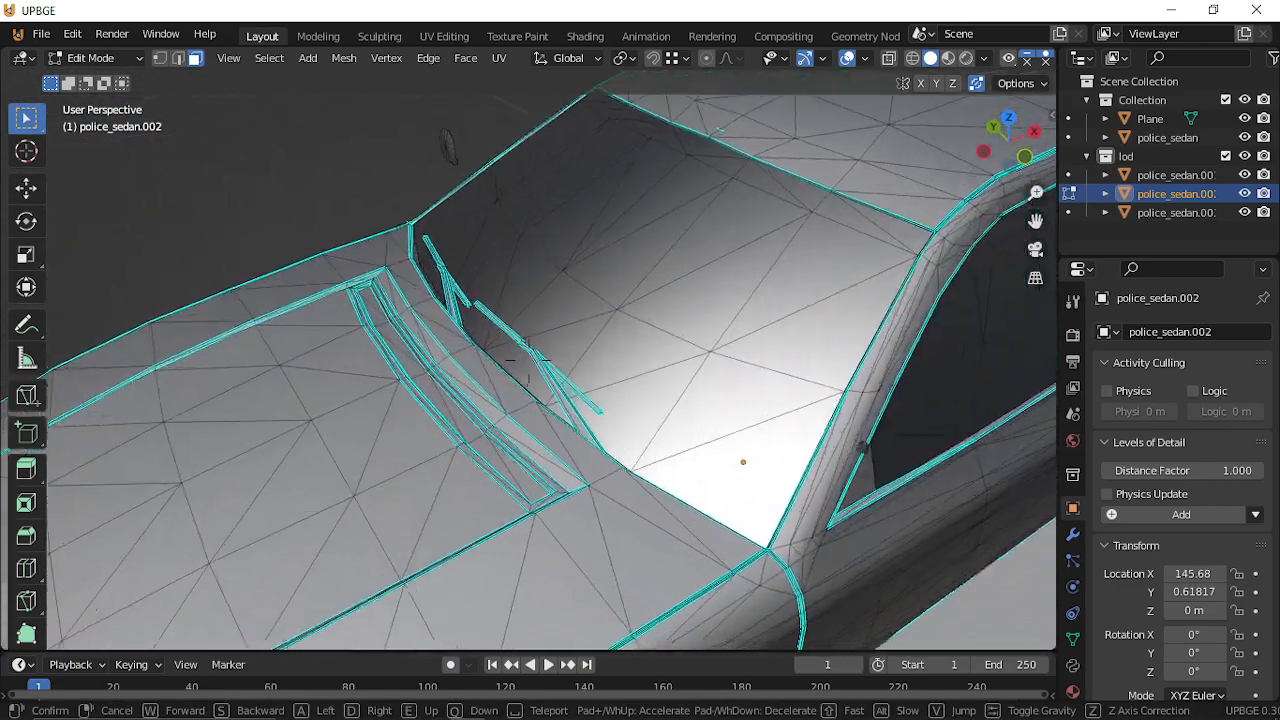
left_click(529, 360)
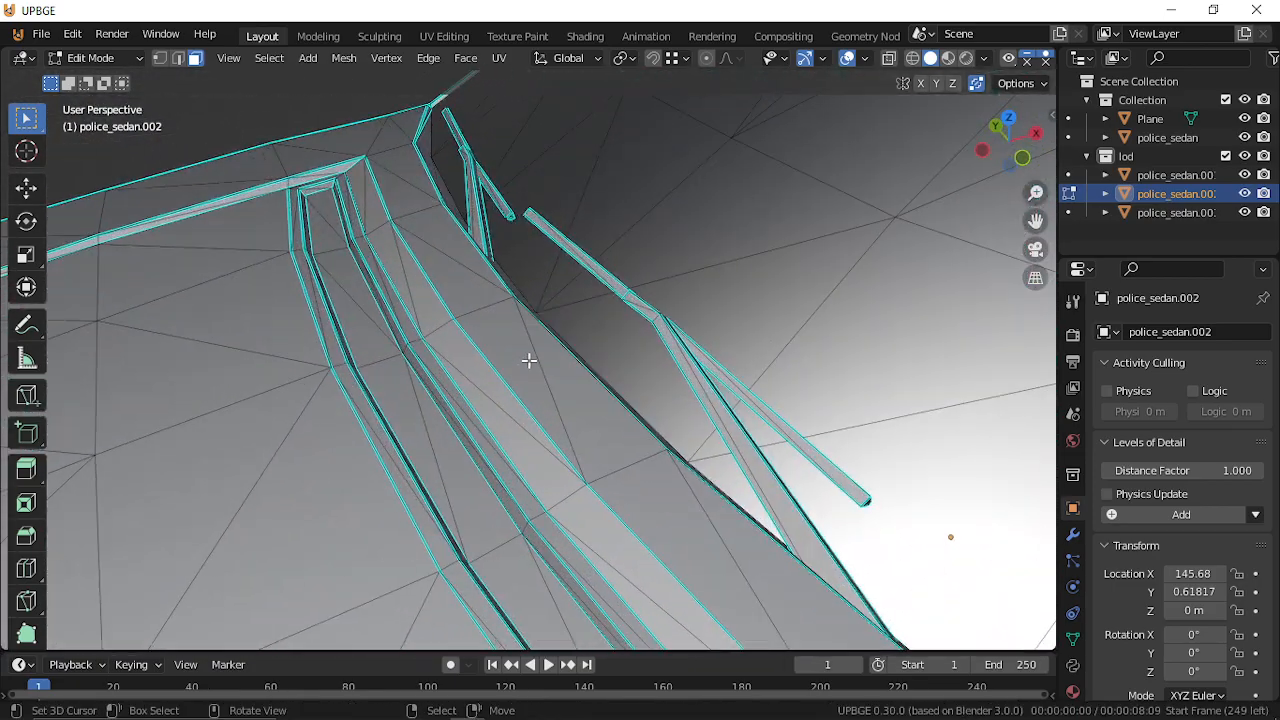
left_click(666, 331)
key("shift+grave")
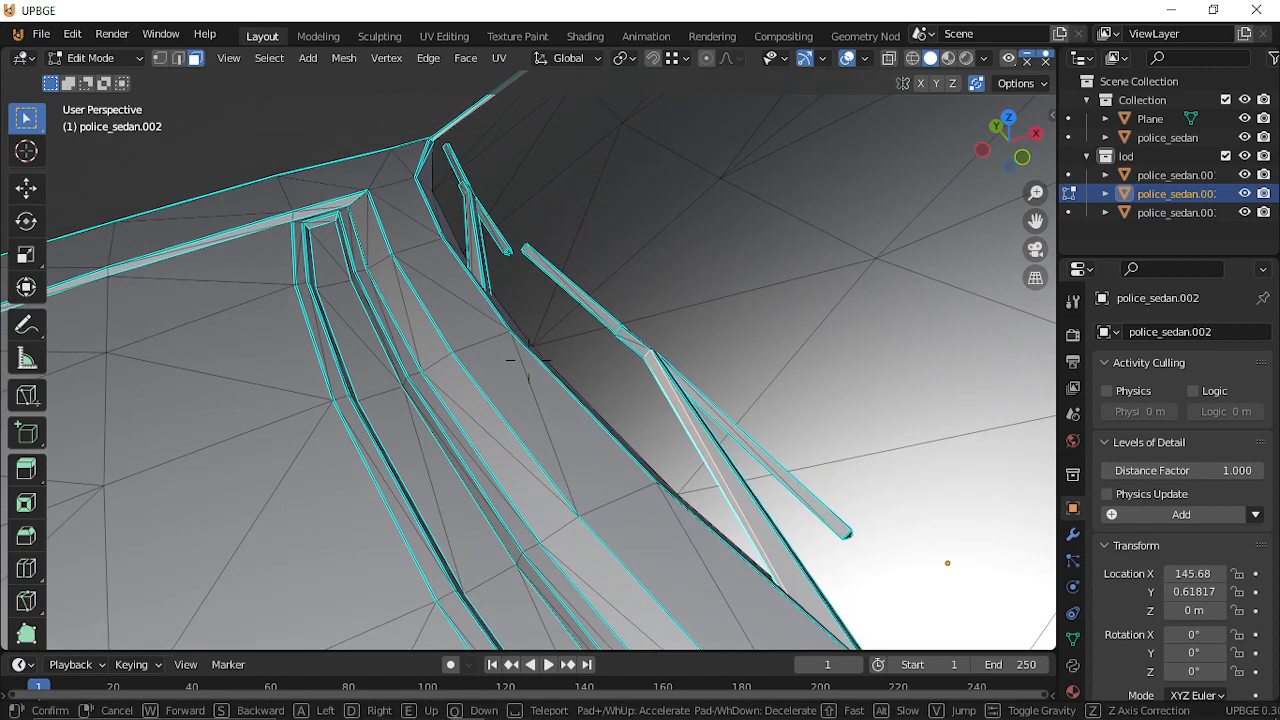
key("s")
left_click(521, 351)
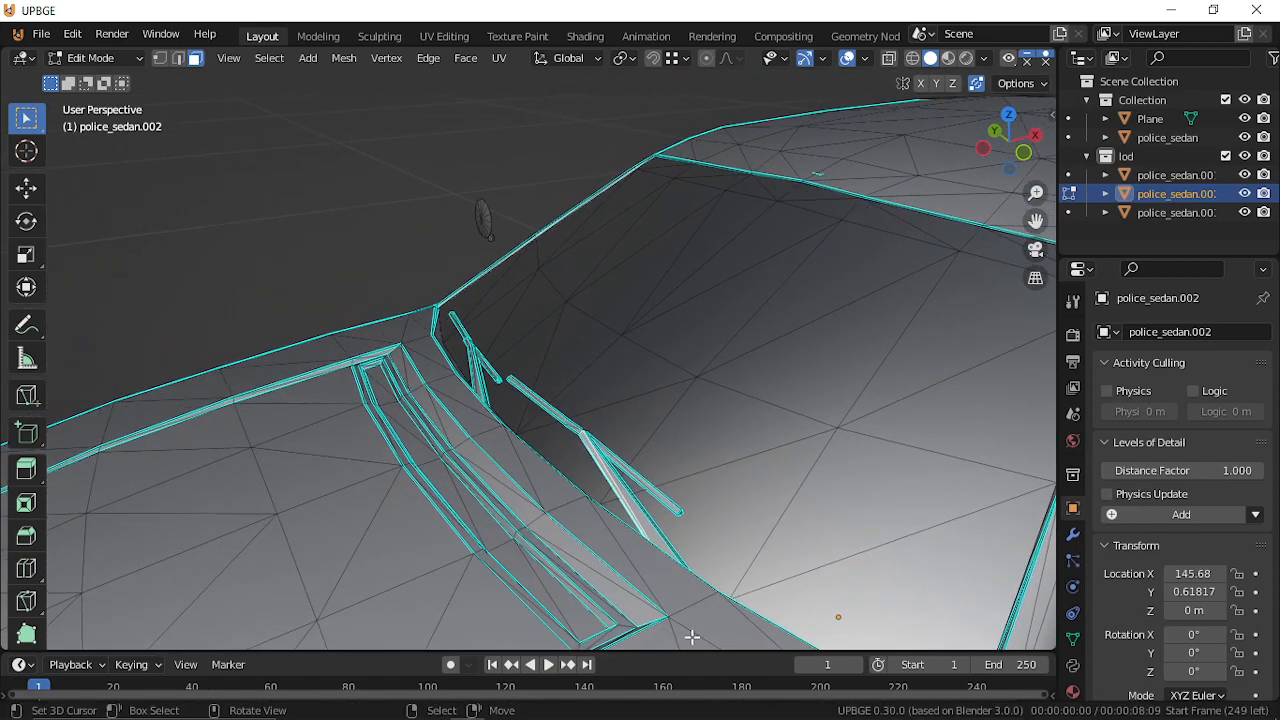
left_click(432, 706)
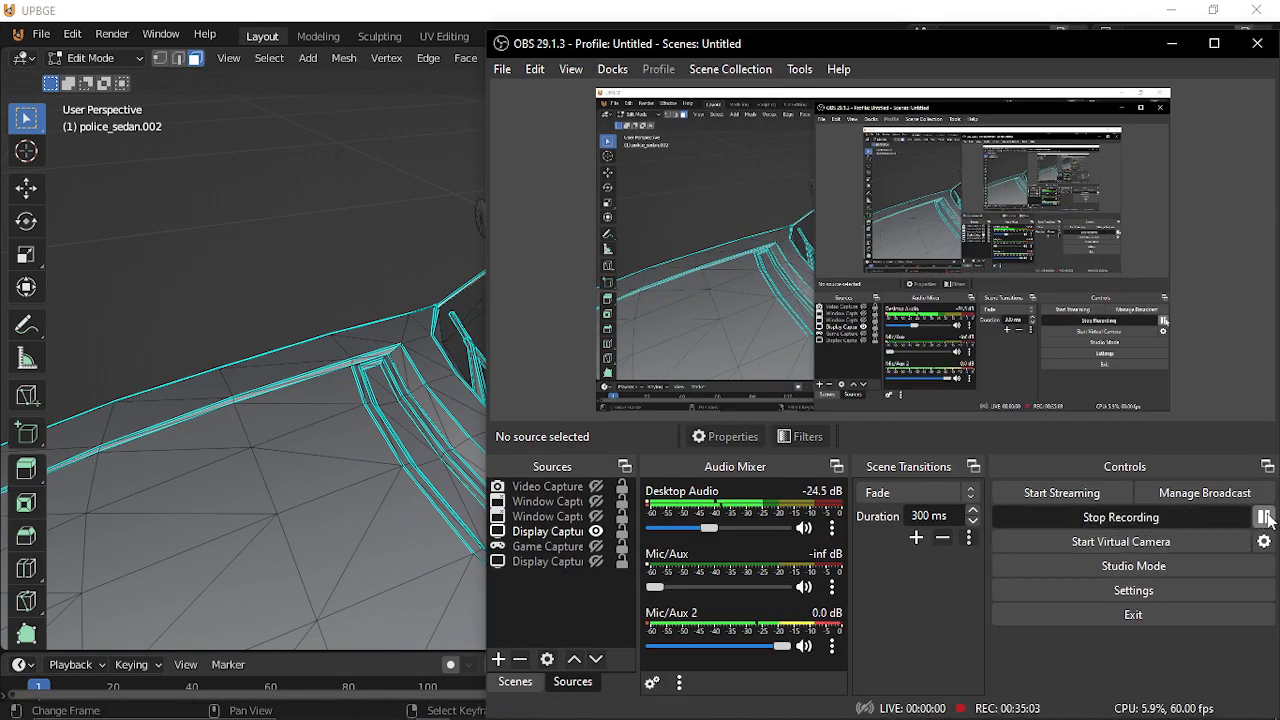
left_click(1266, 518)
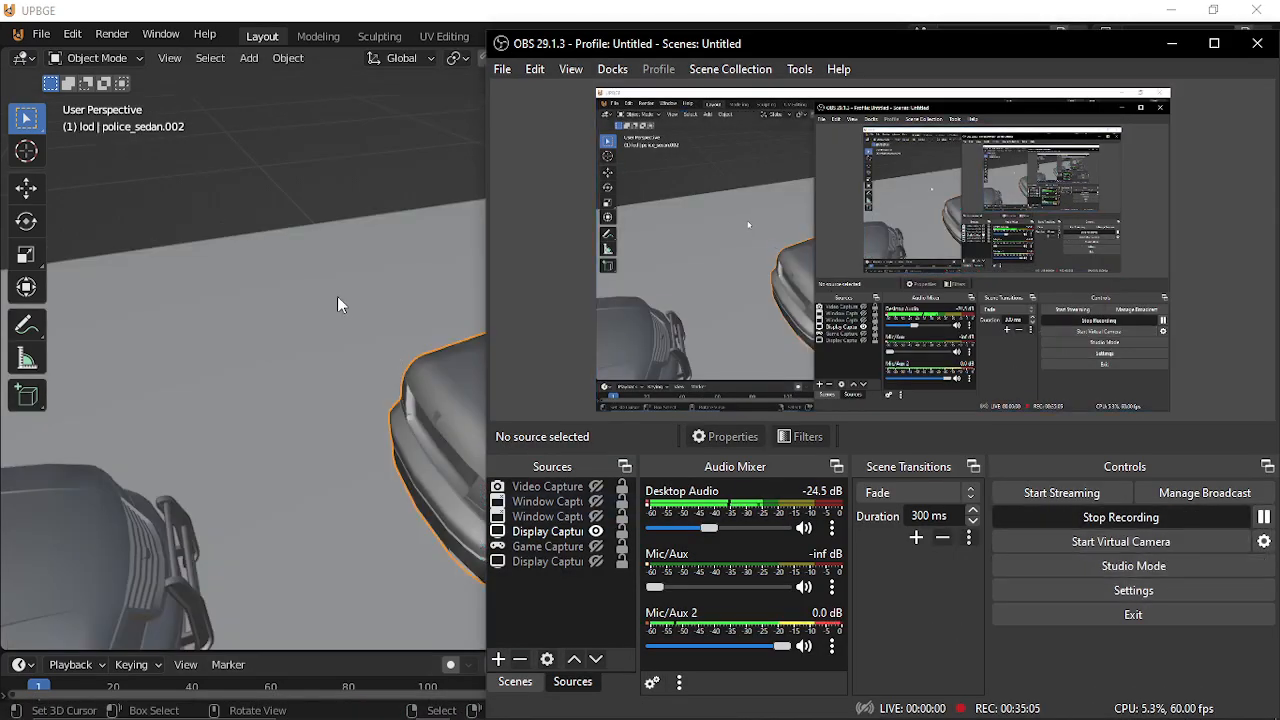
left_click(337, 300)
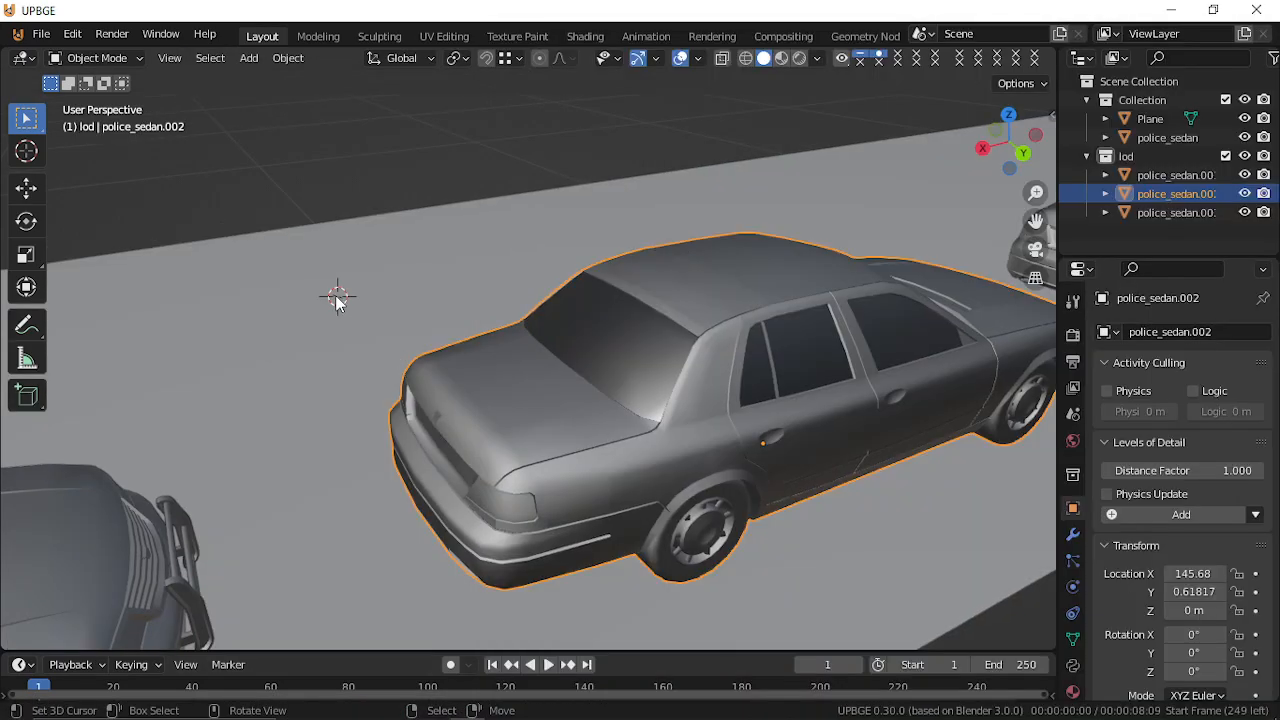
Examine the stripped sedan copy and the original sedan's front end, and display the scene in Material Preview shading.
key("shift+grave")
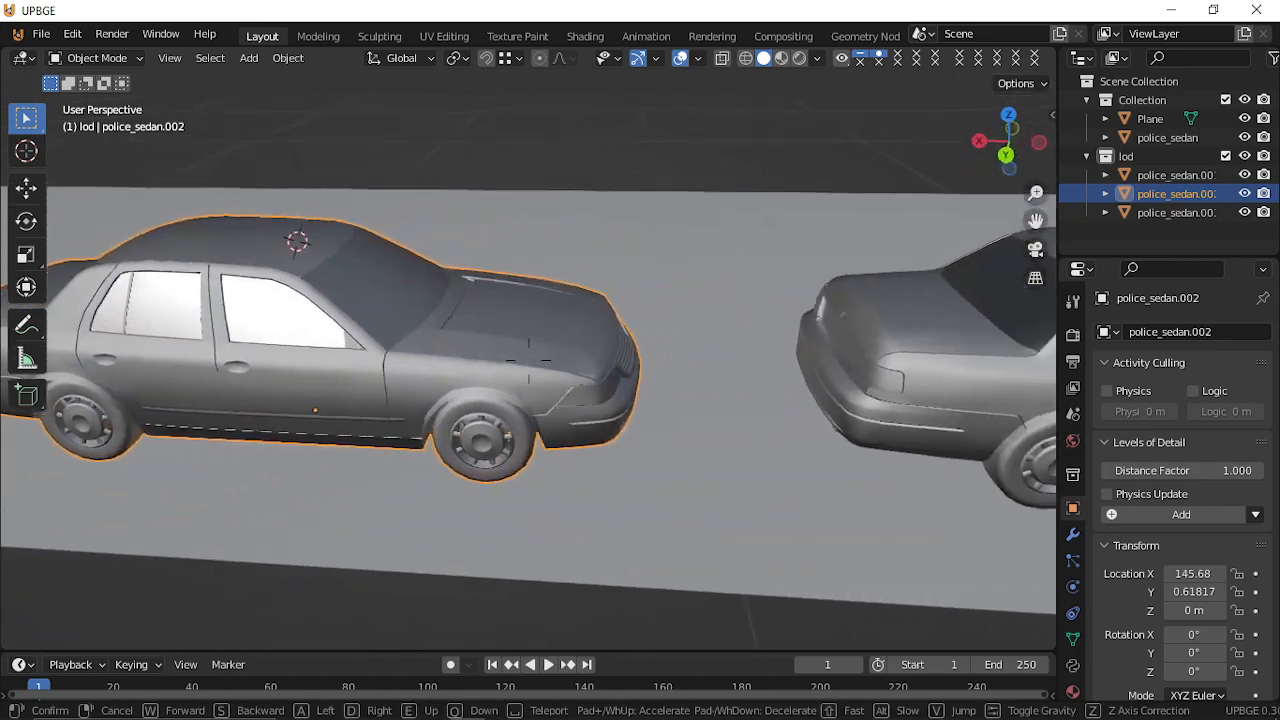
key("w")
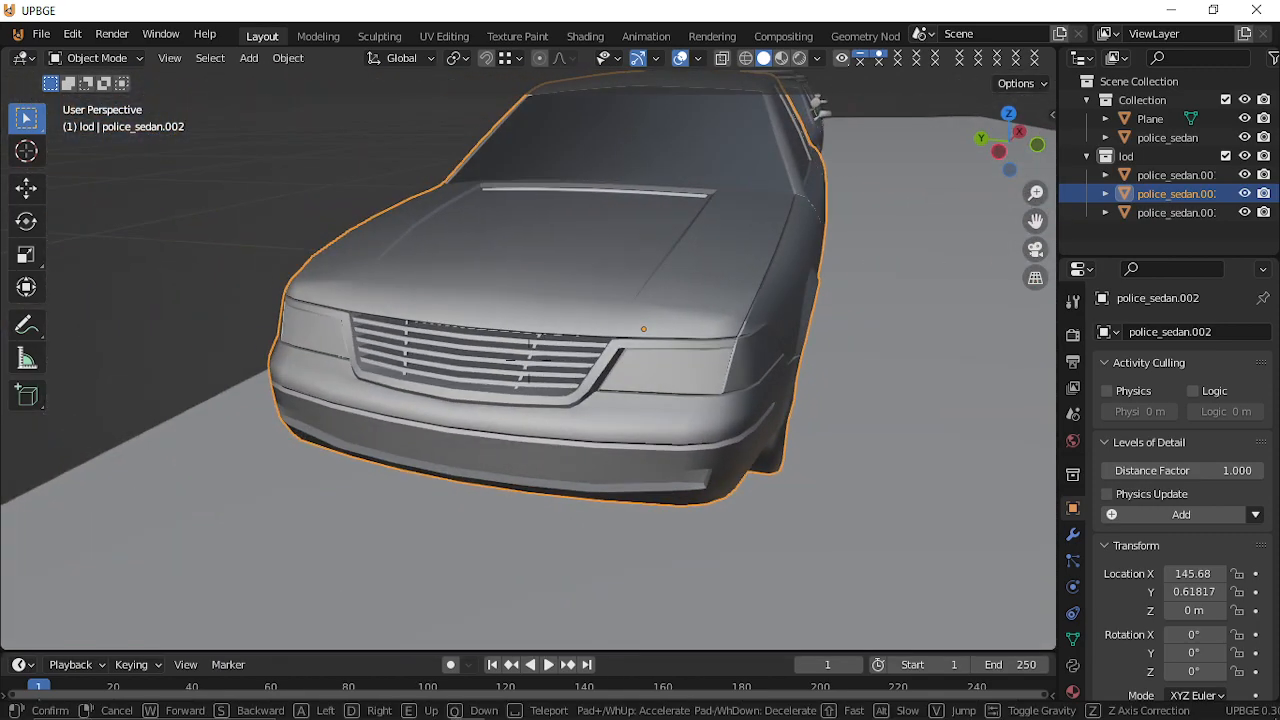
key("s")
key("a")
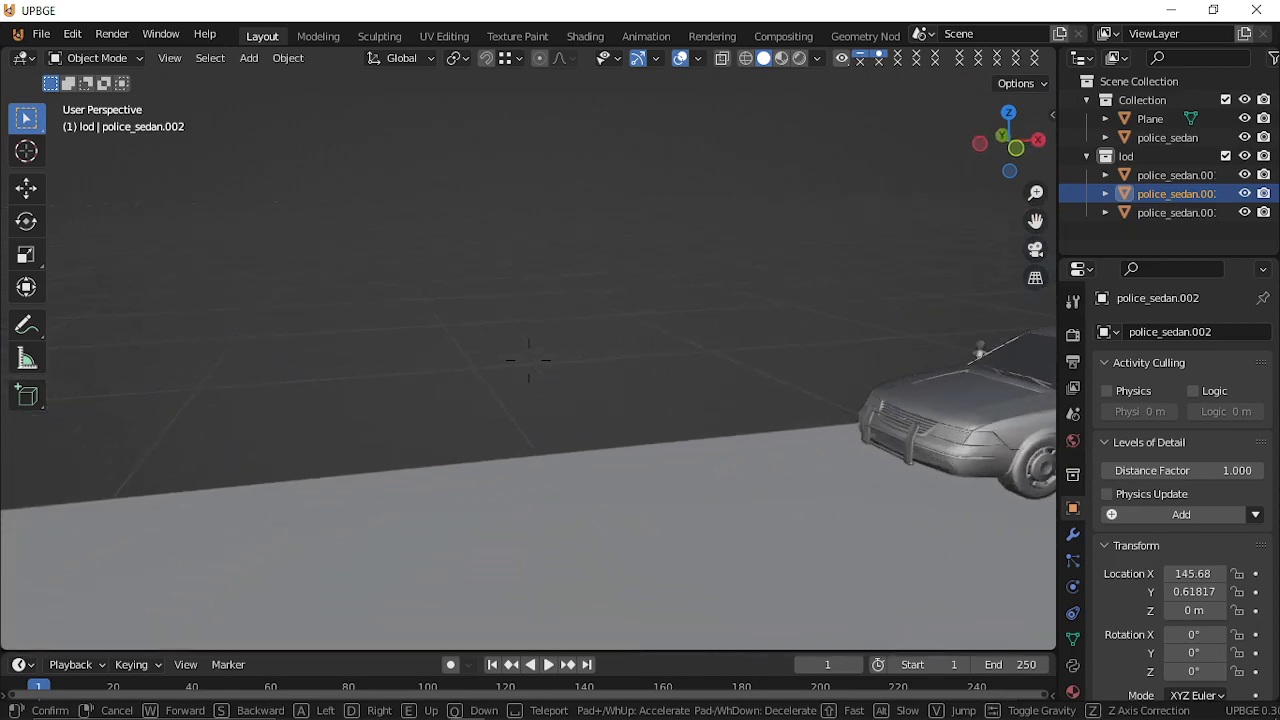
key("w")
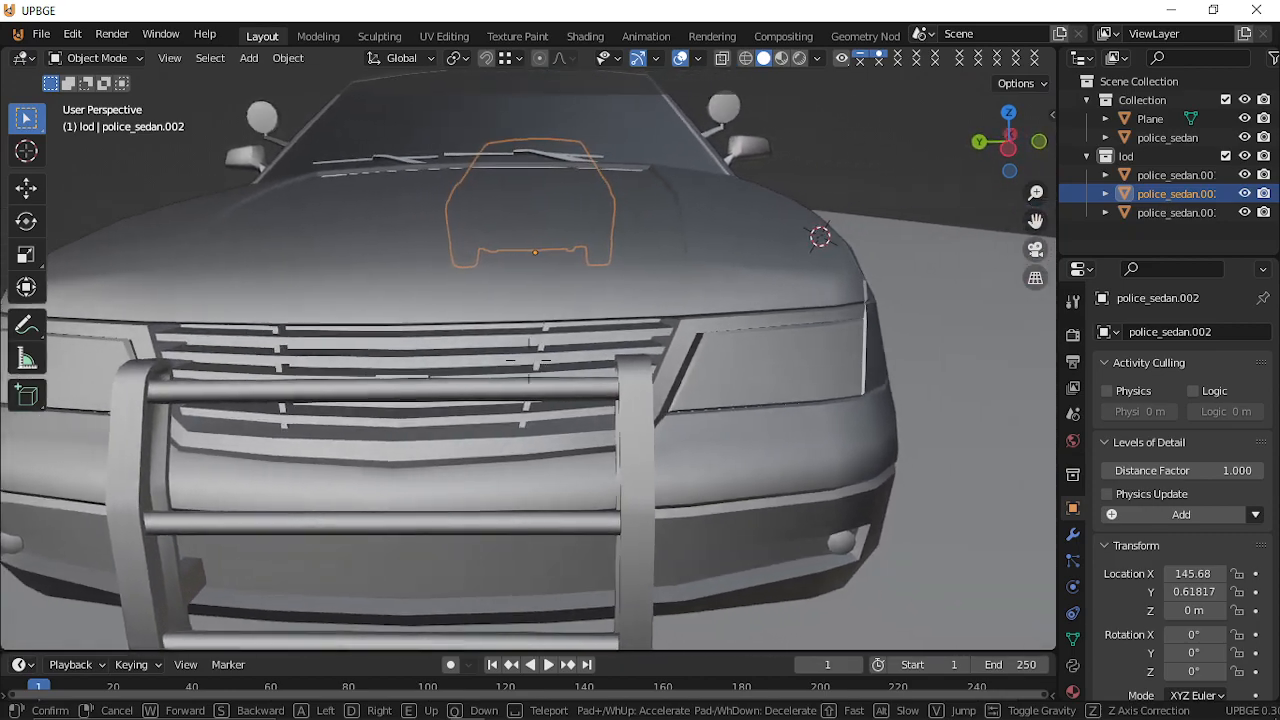
key("a")
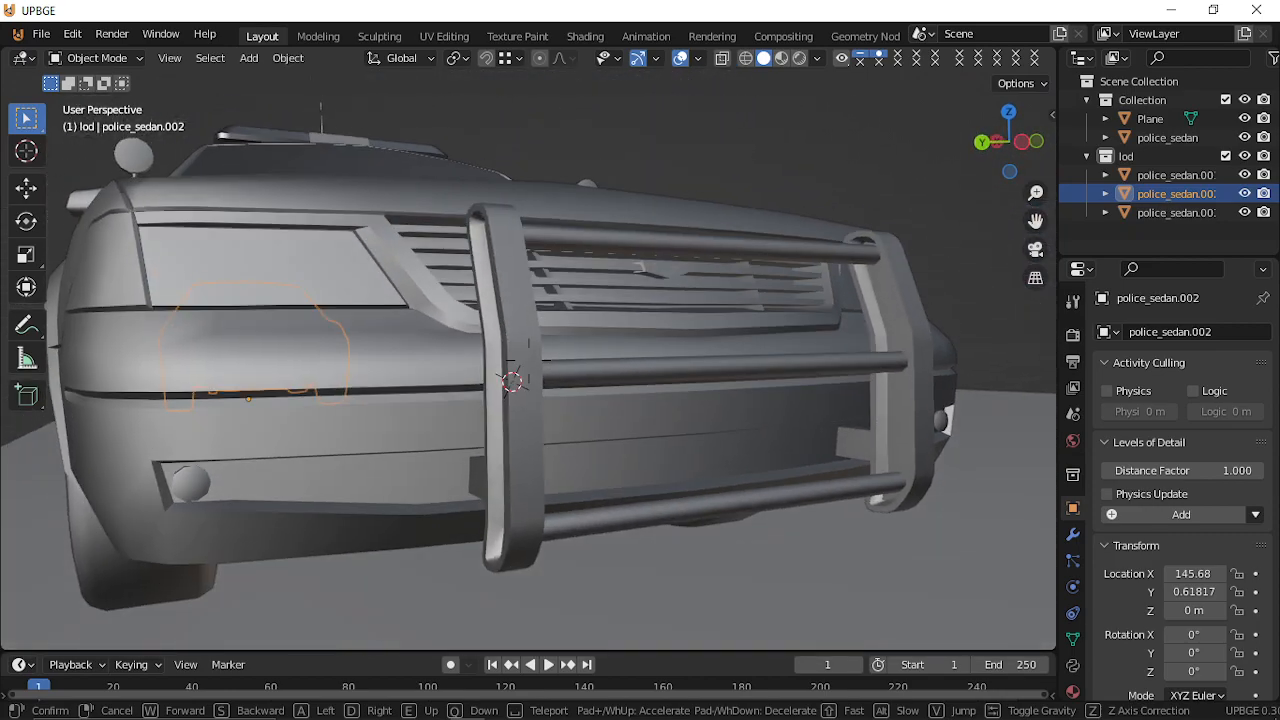
left_click(528, 359)
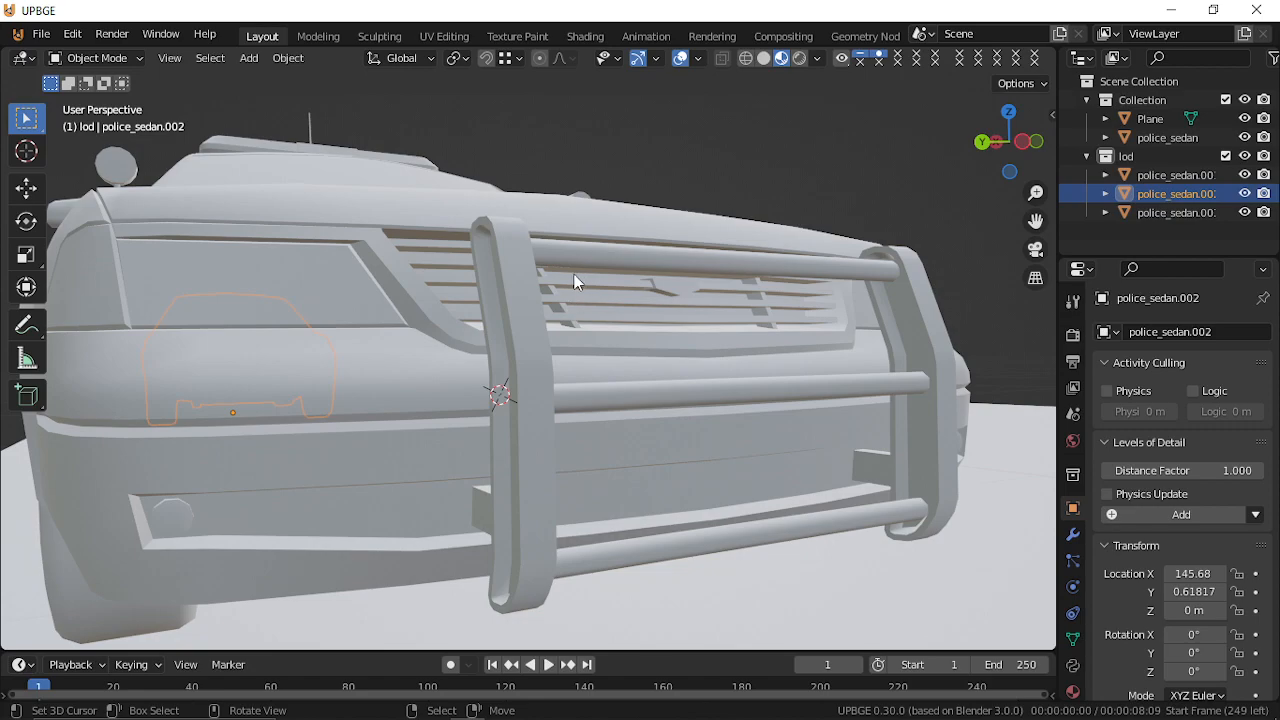
Select the original police sedan and review the surface settings of its police_sedan material.
key("shift+grave")
key("s")
key("a")
key("w")
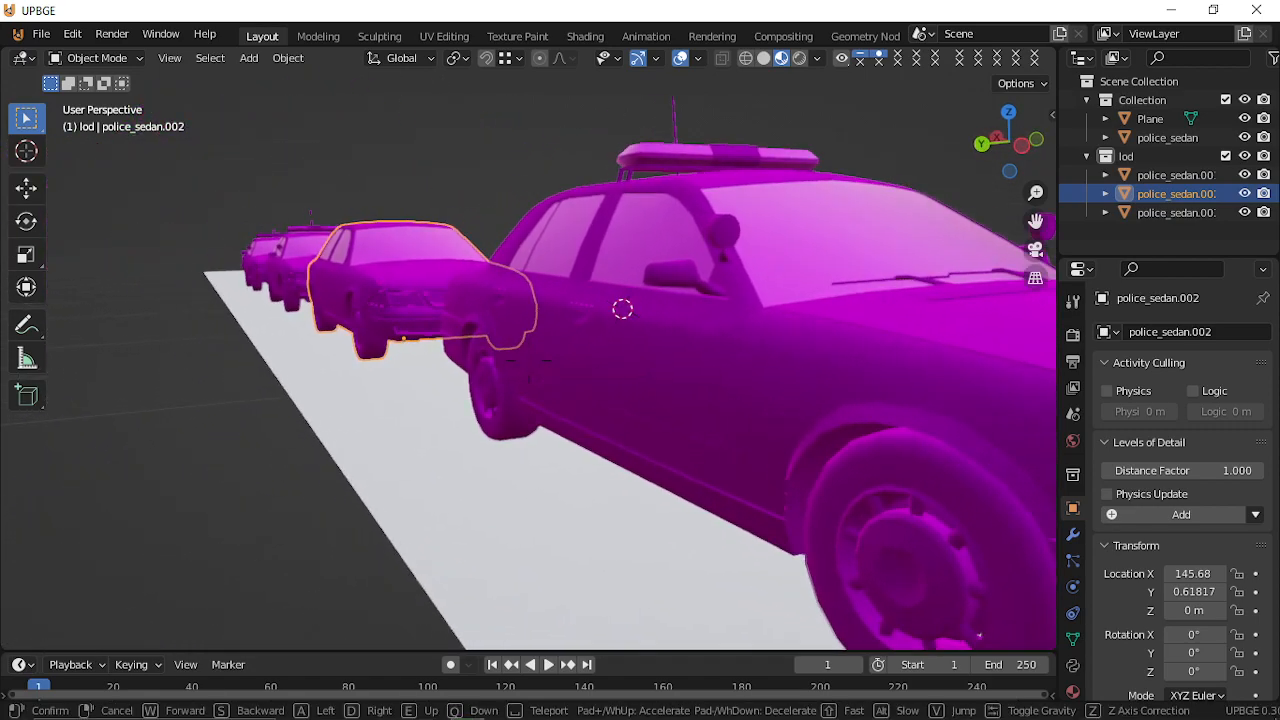
key("d")
key("s")
left_click(529, 361)
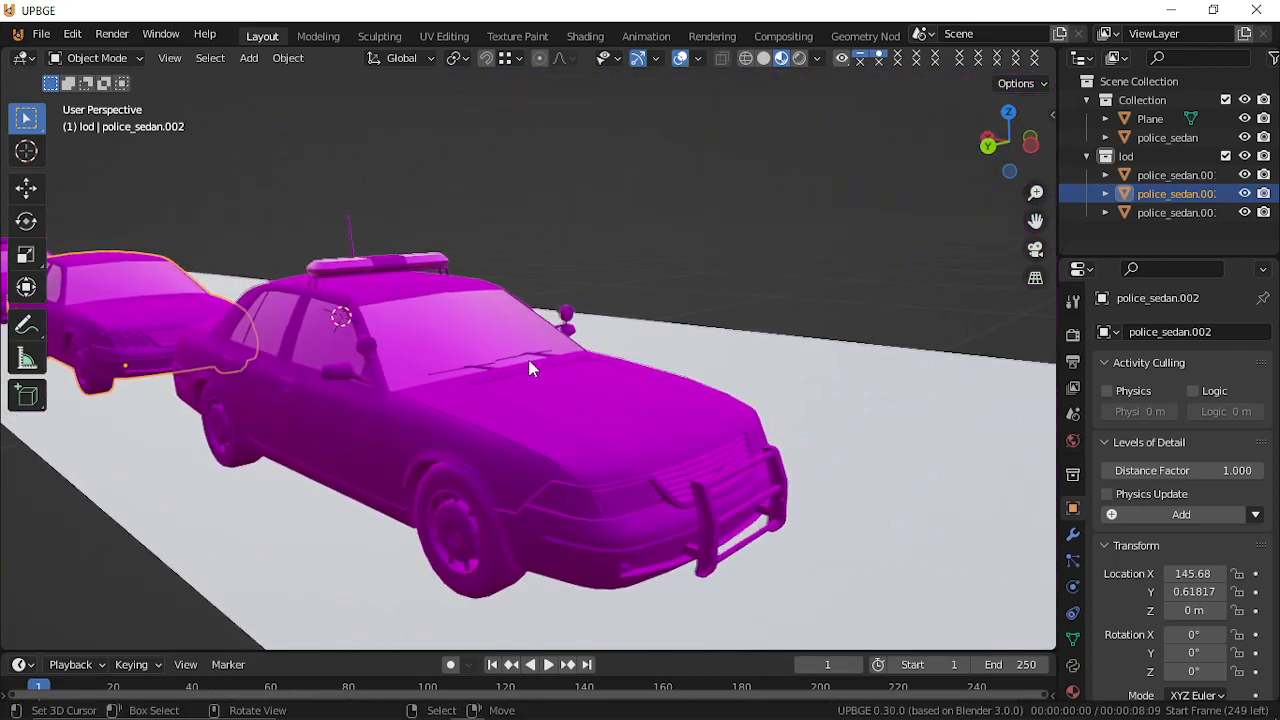
left_click(618, 408)
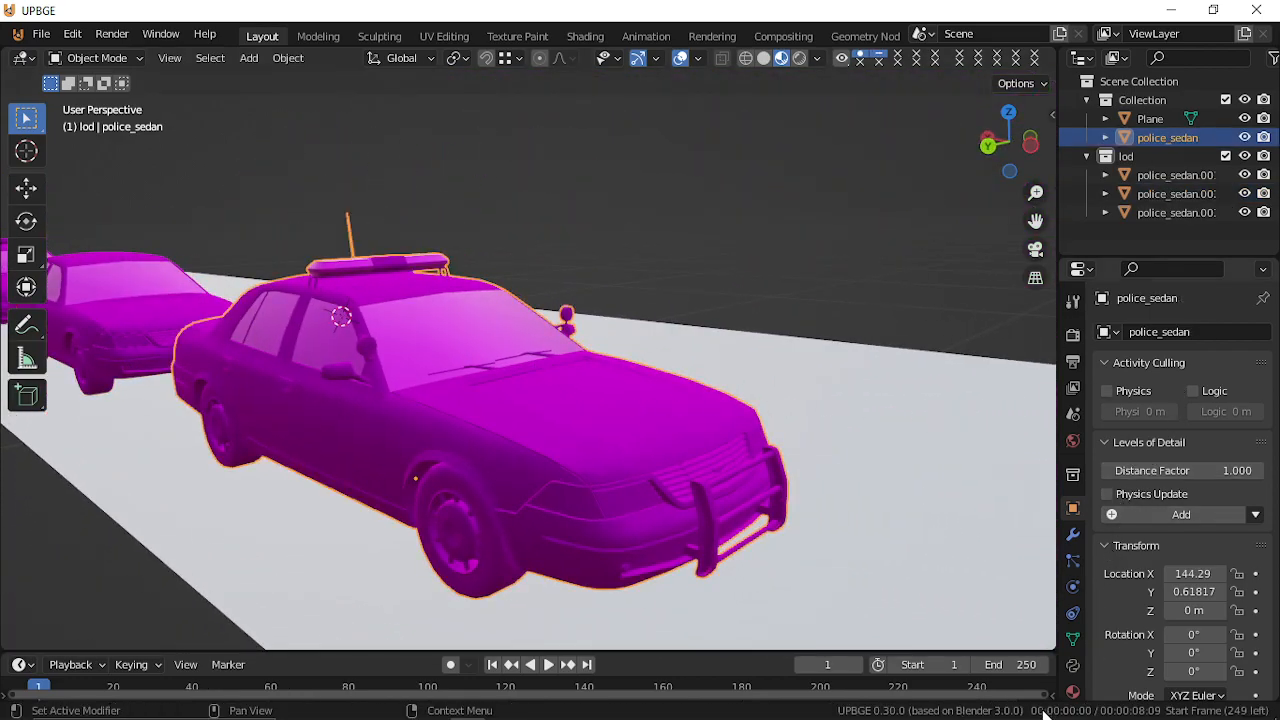
left_click(1073, 691)
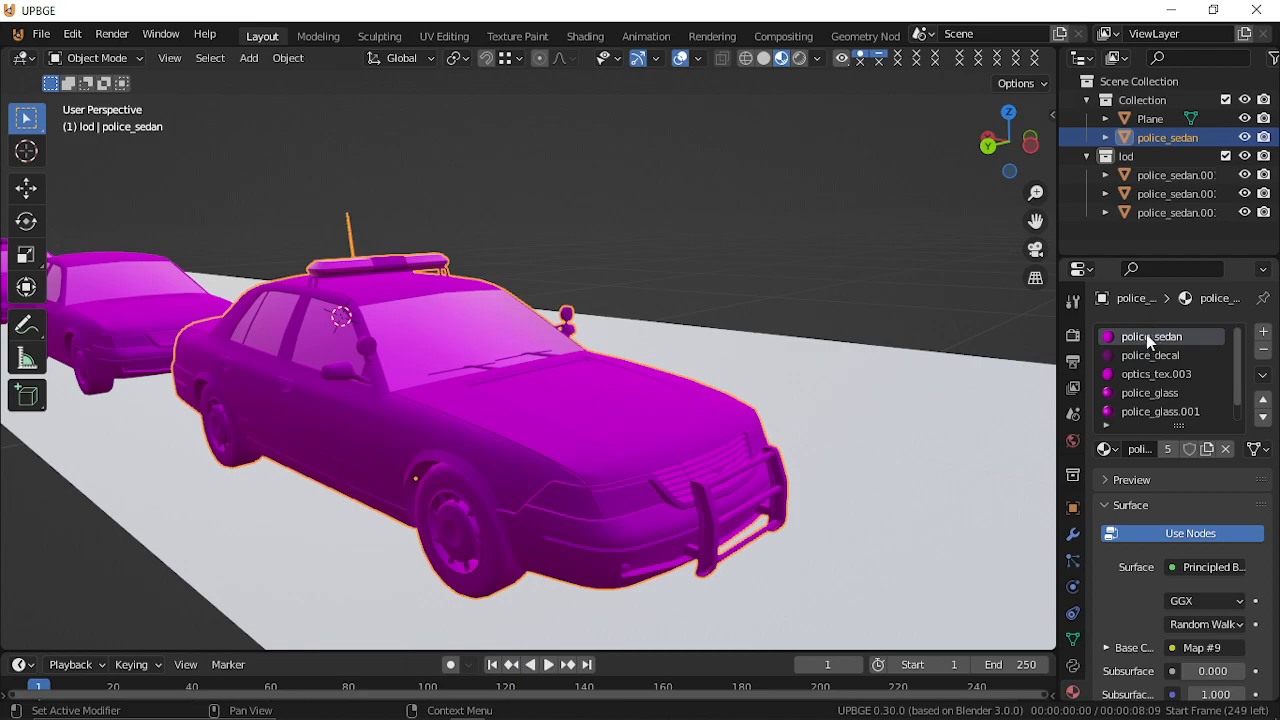
scroll(1208, 608, "down", 4)
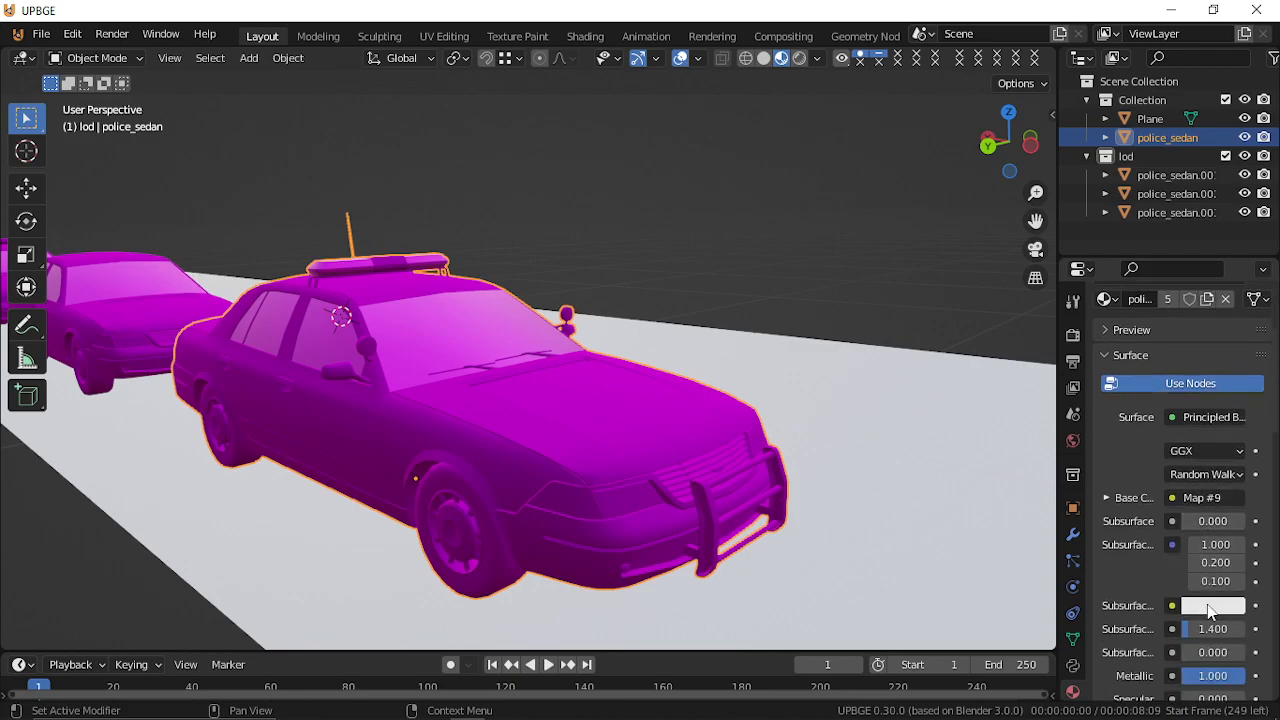
scroll(1212, 606, "down", 3)
scroll(1216, 606, "up", 6)
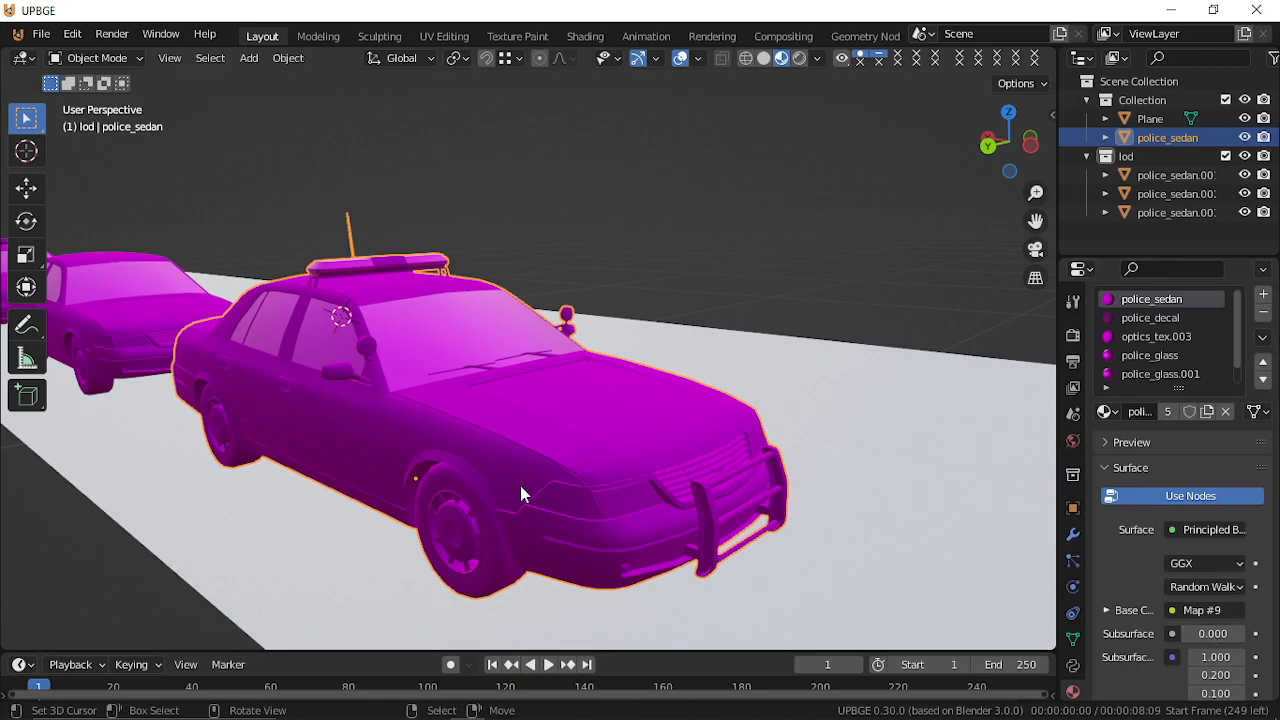
Select a hood face in Edit Mode and expand the Base Color image settings, keeping Map #9 assigned.
key("Tab")
left_click(575, 422)
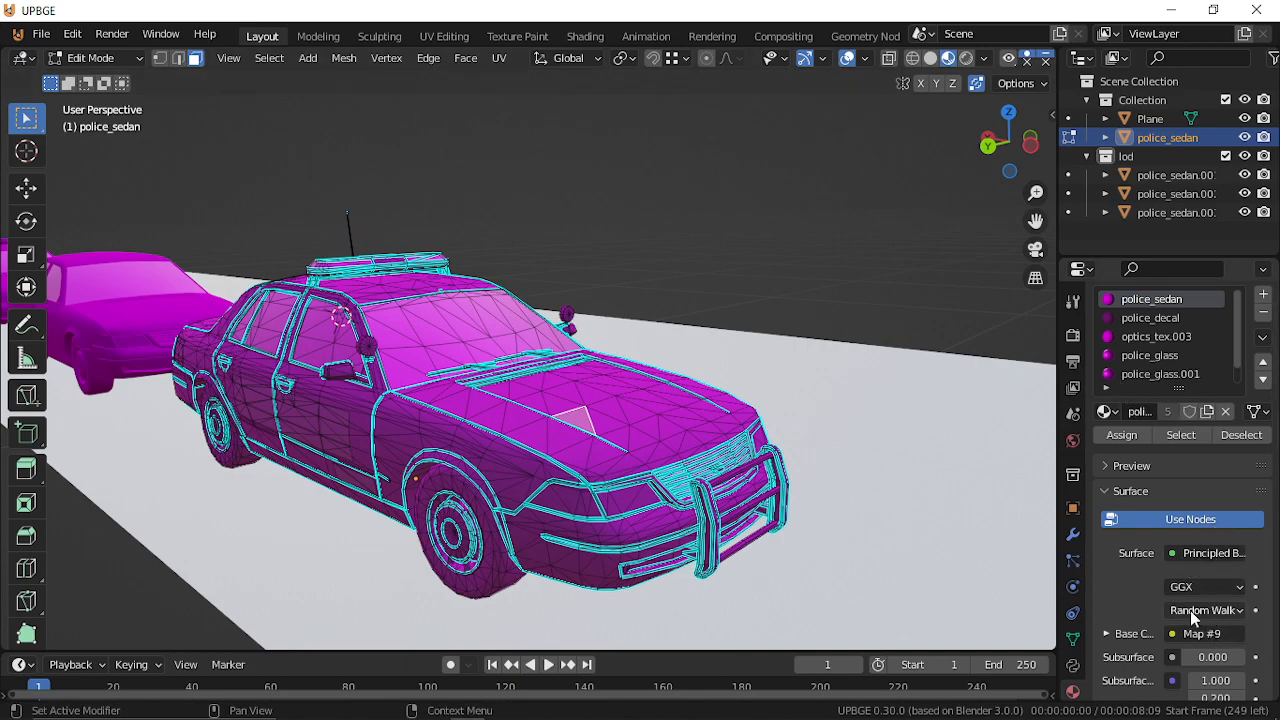
scroll(1190, 615, "down", 3)
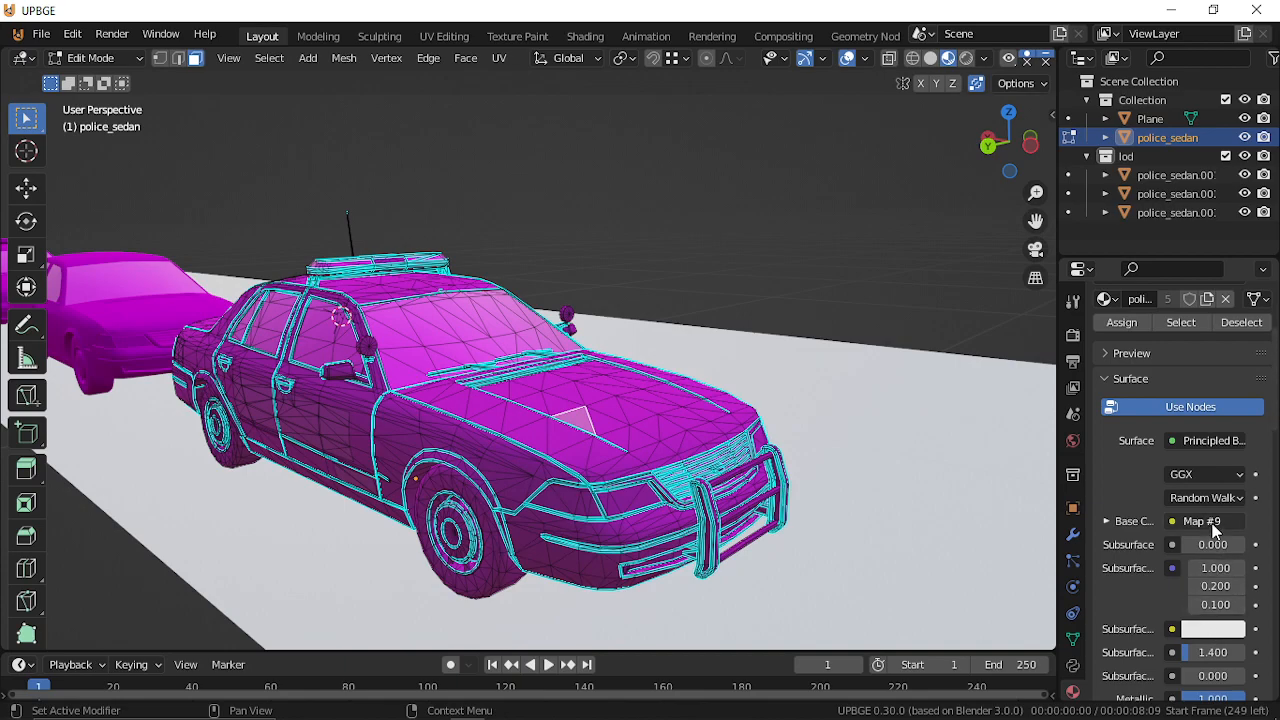
left_click(1107, 521)
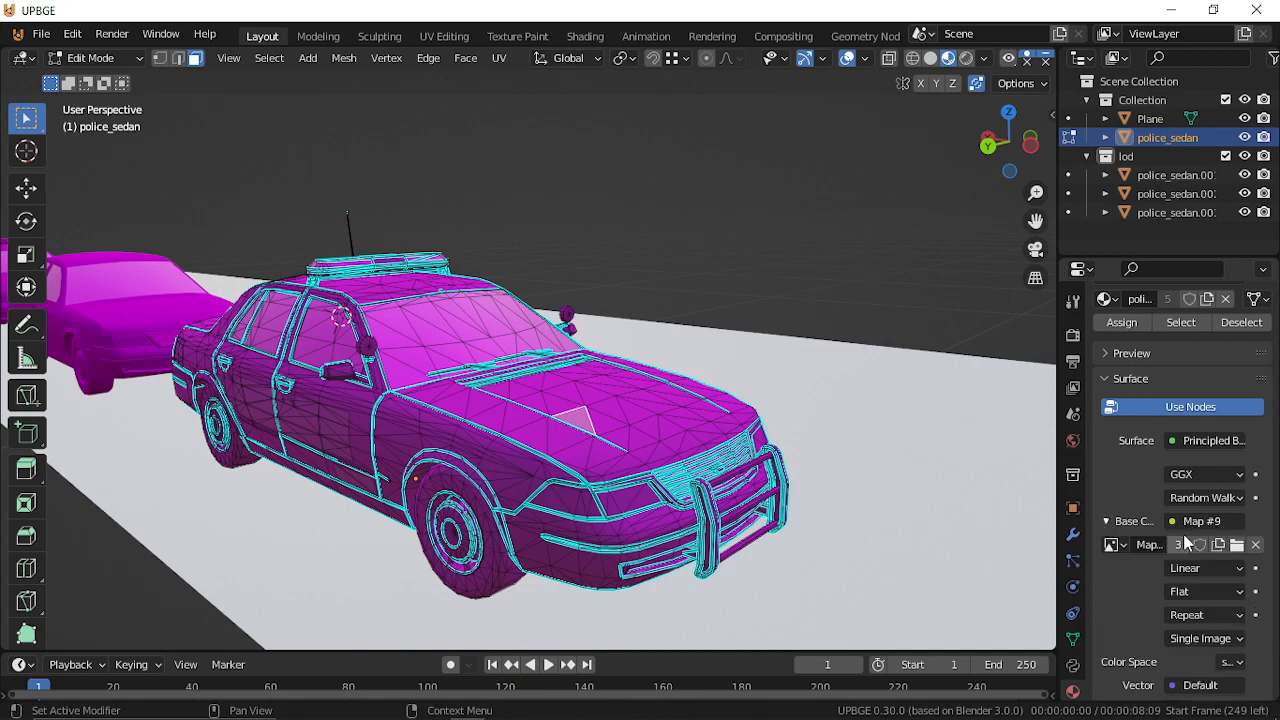
left_click(1113, 545)
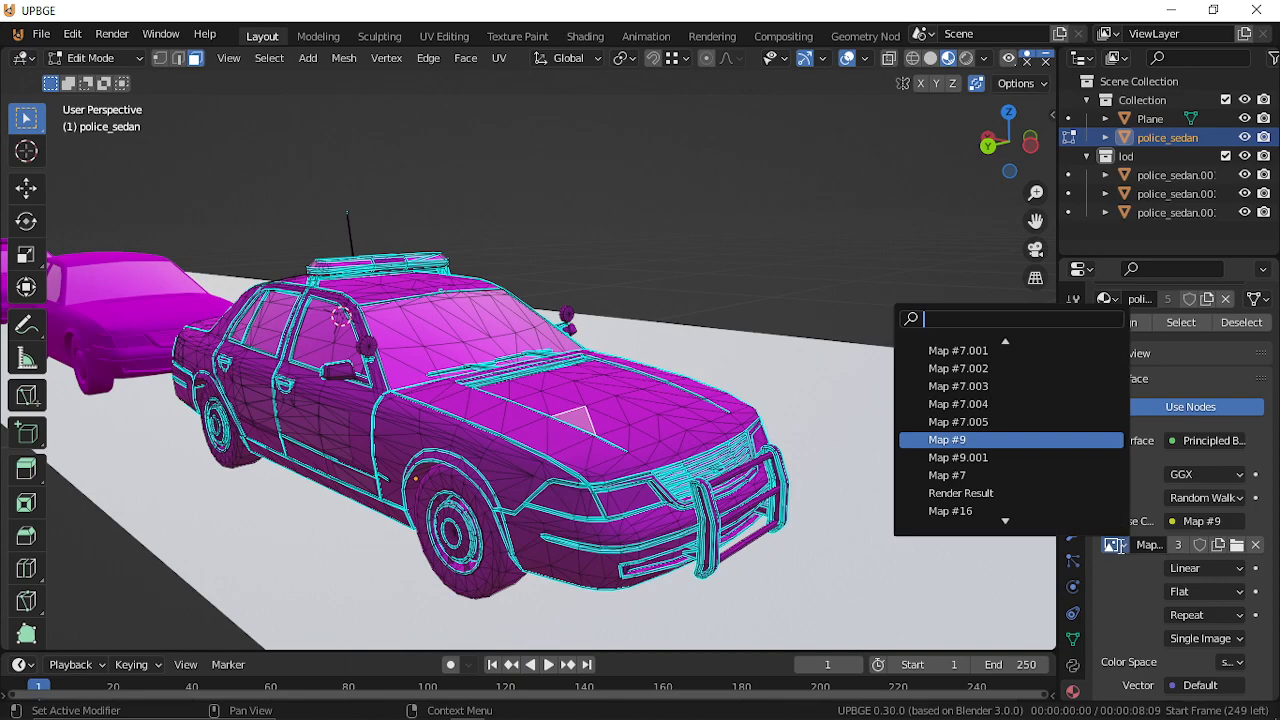
left_click(1115, 601)
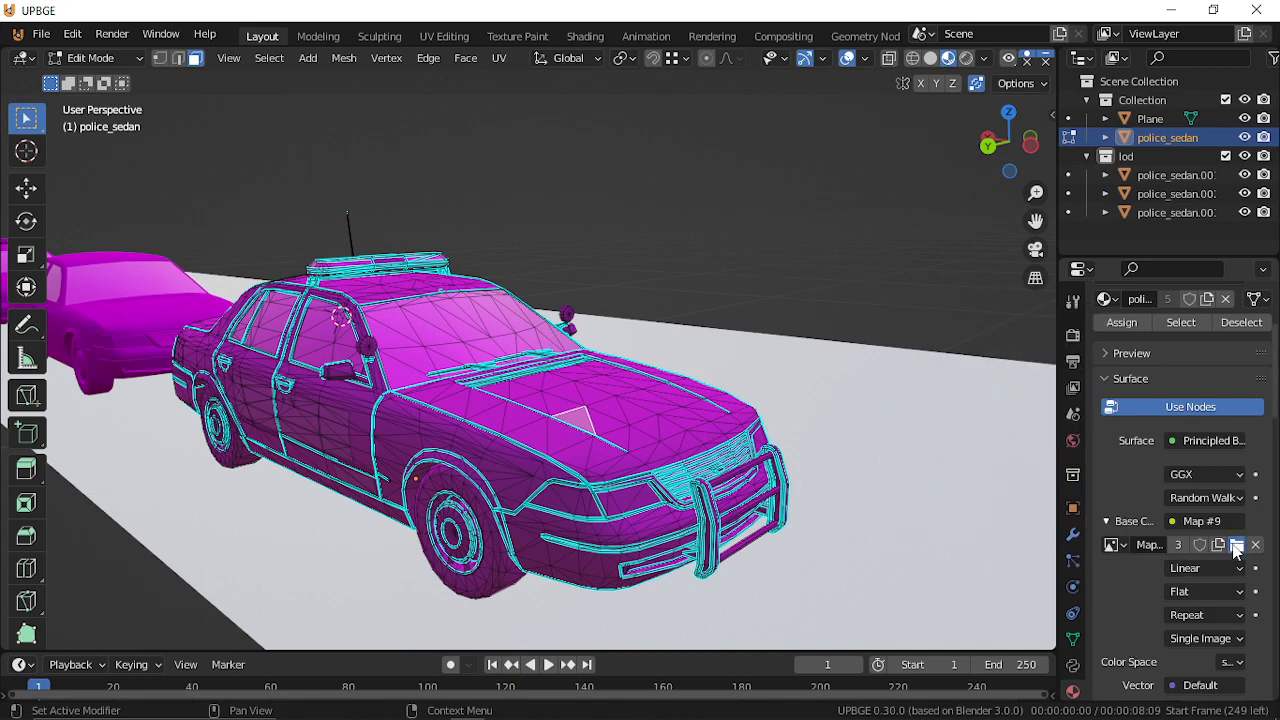
Start replacing the missing Map #9 Base Color image and open the Cars 1\textures folder in the file browser.
left_click(1236, 545)
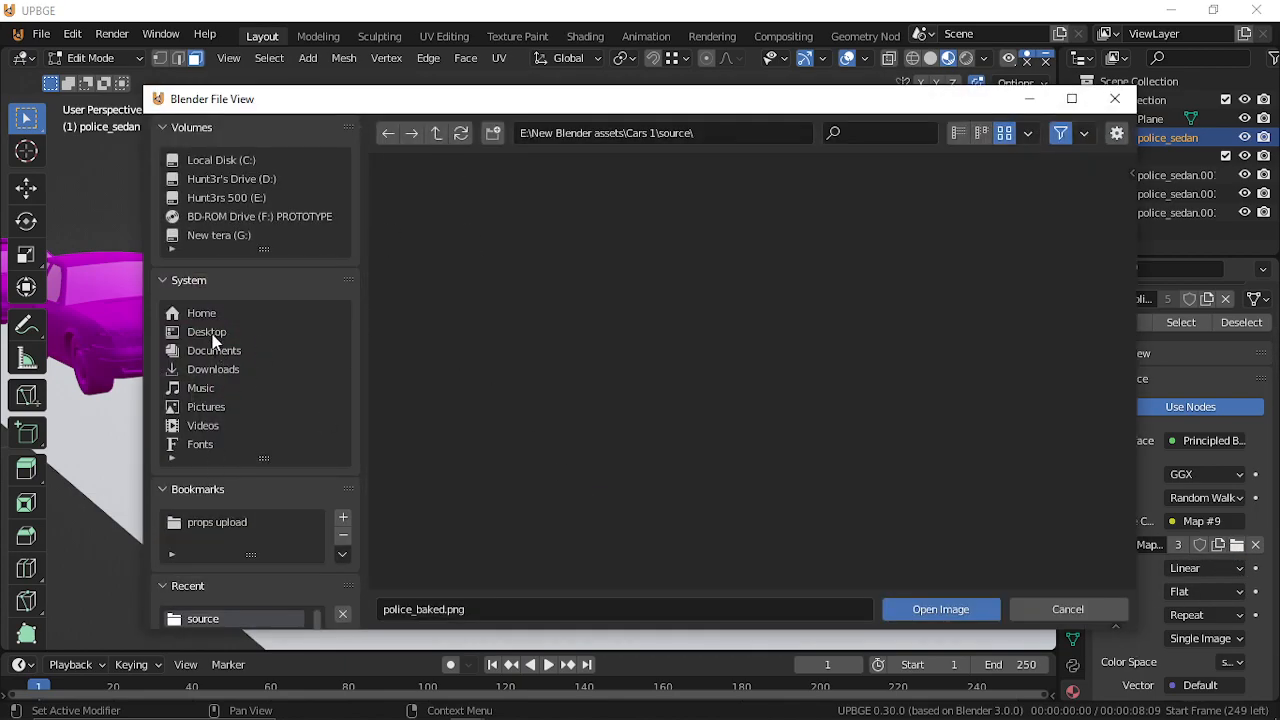
scroll(215, 617, "down", 1)
scroll(252, 600, "up", 1)
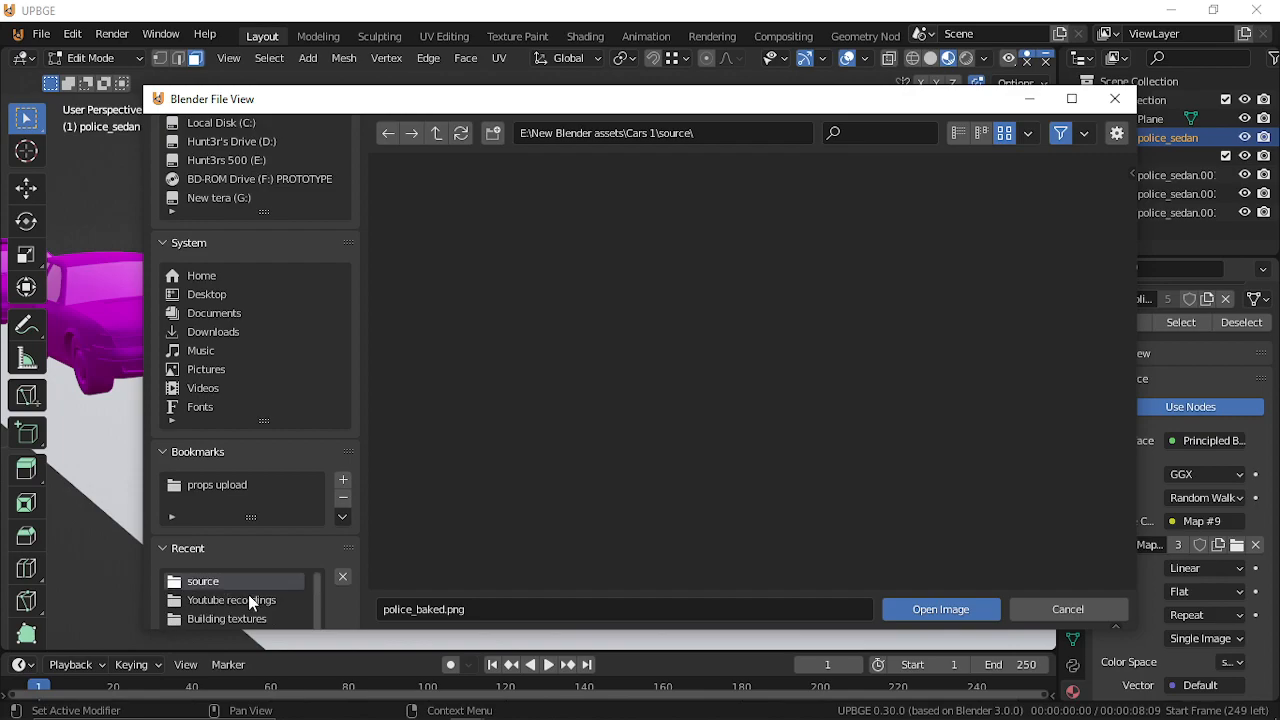
left_click(430, 133)
left_click(451, 257)
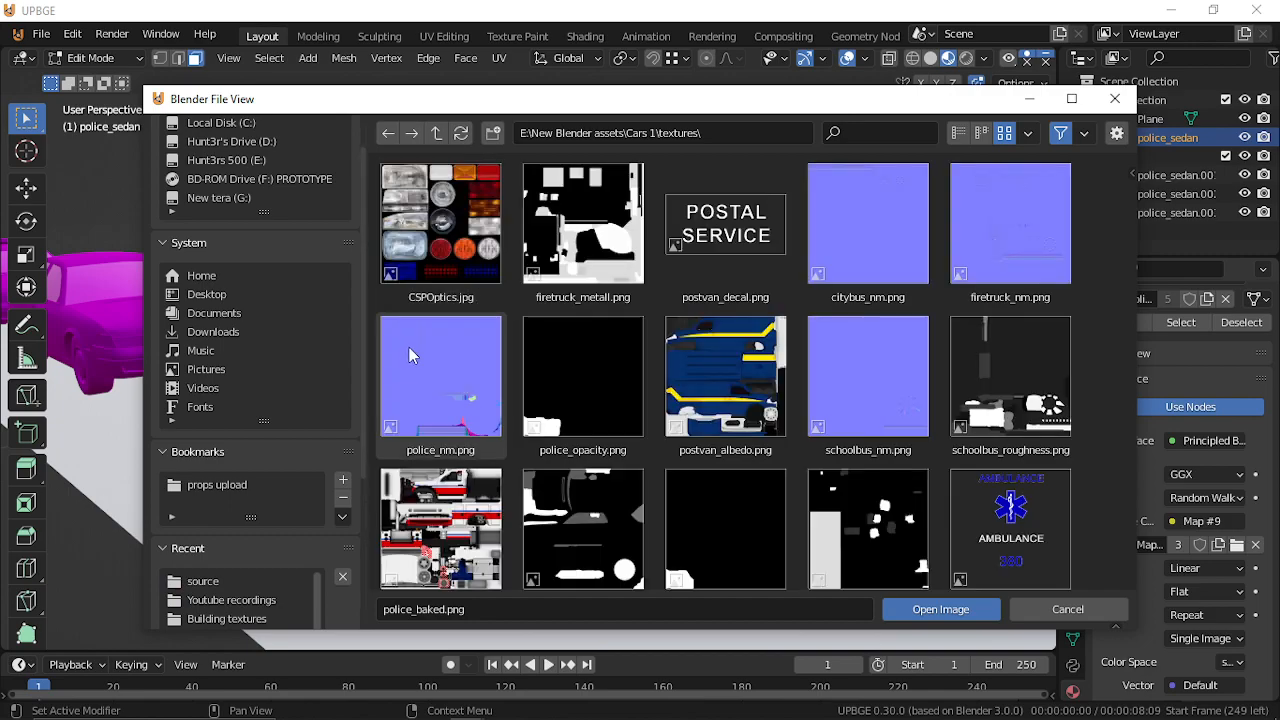
Look through the vehicle textures and try postvan_albedo.png as the Base Color image of the sedan's material.
scroll(863, 430, "down", 5)
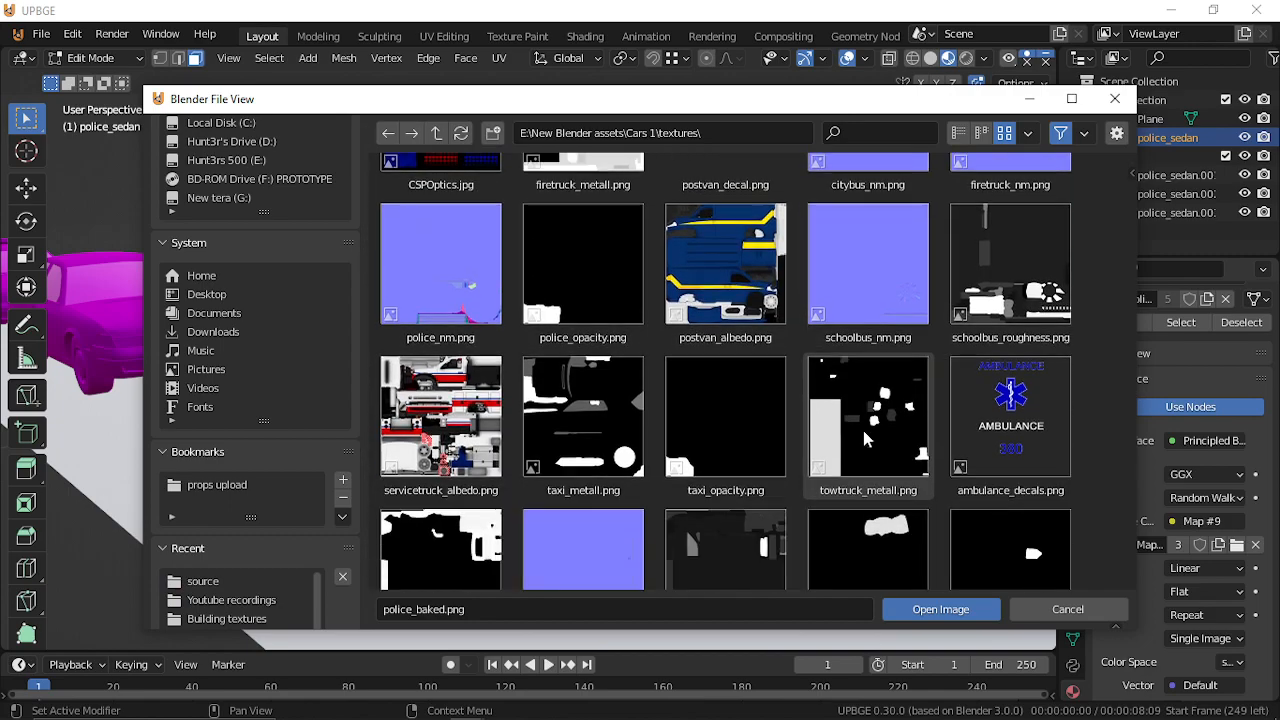
scroll(862, 430, "down", 13)
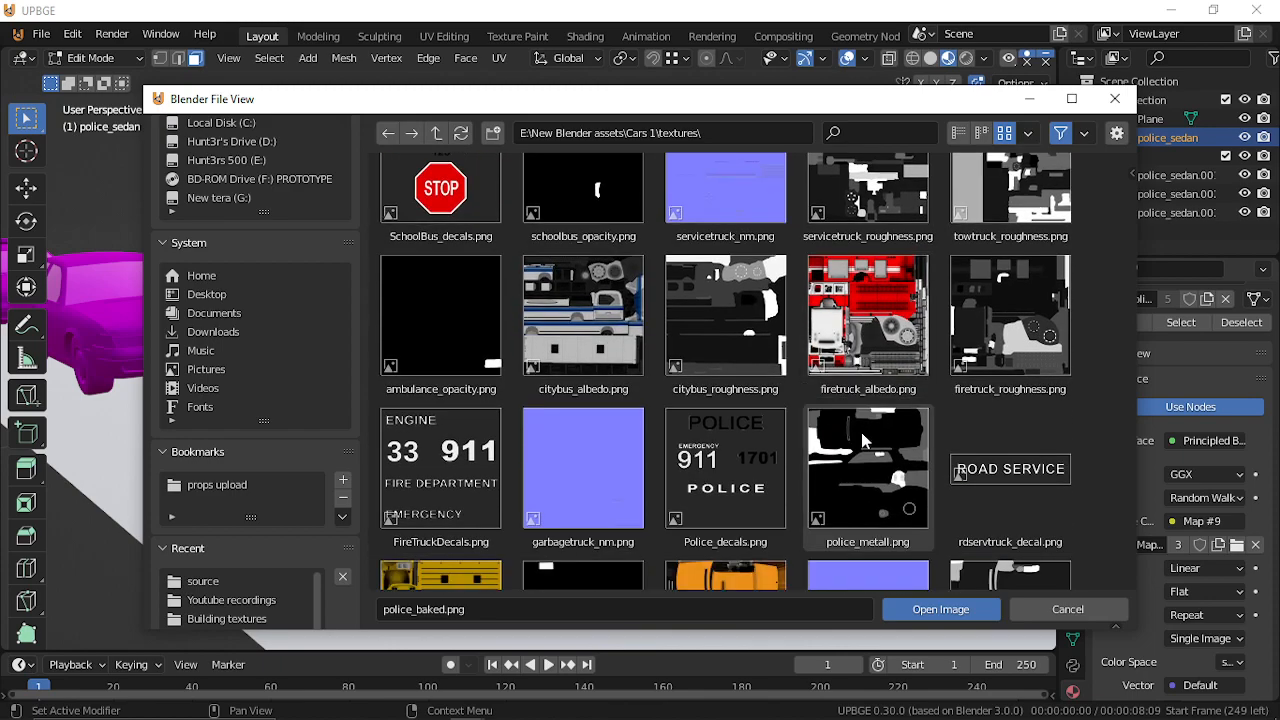
scroll(852, 404, "down", 3)
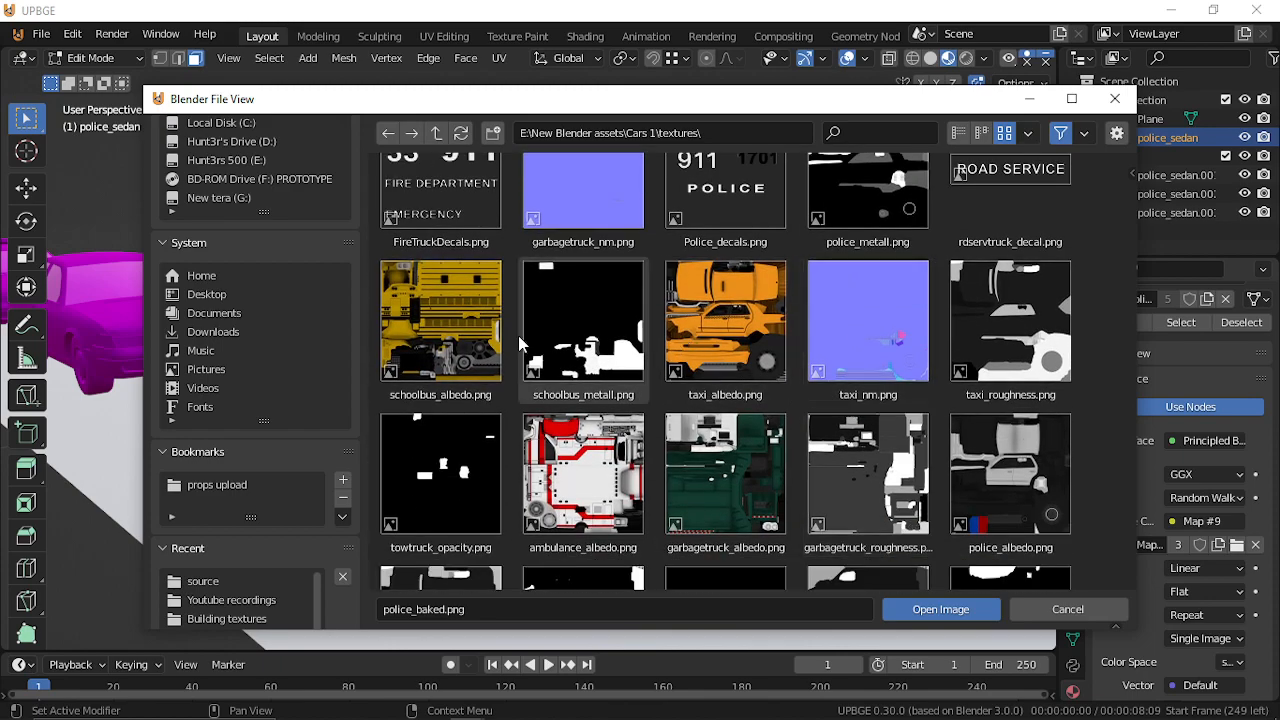
scroll(793, 469, "down", 5)
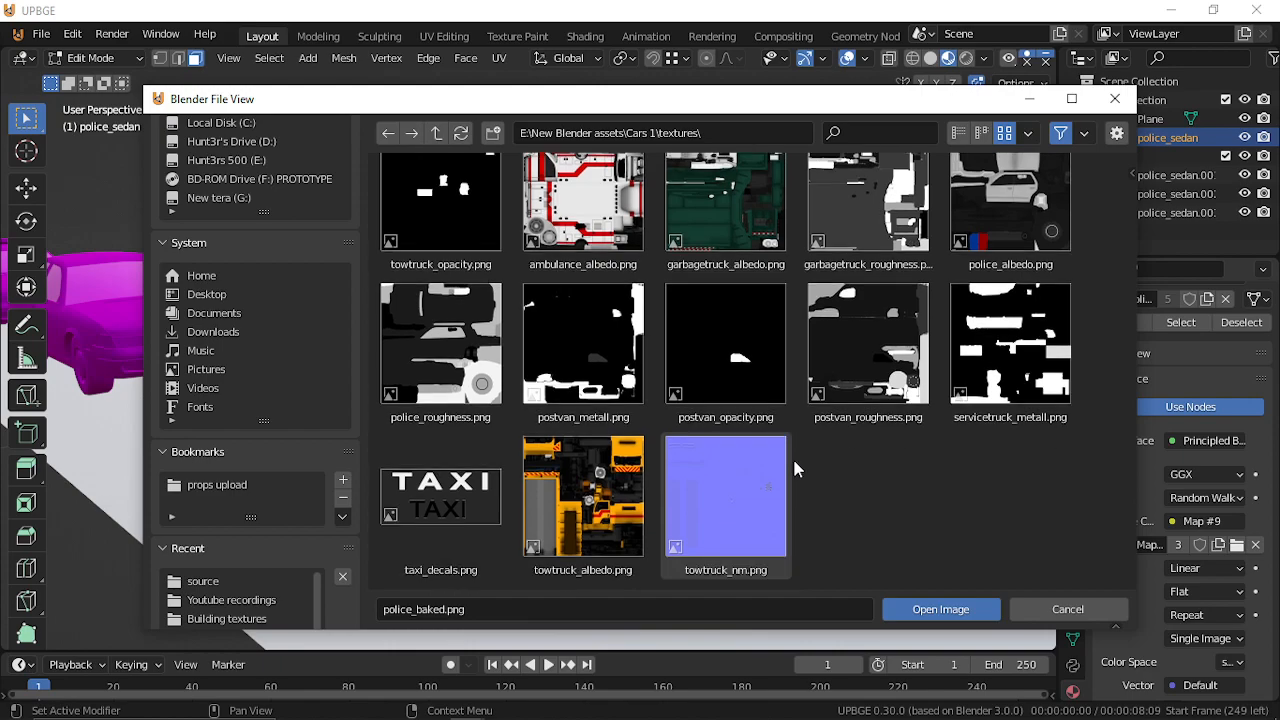
scroll(793, 469, "up", 10)
scroll(792, 456, "up", 6)
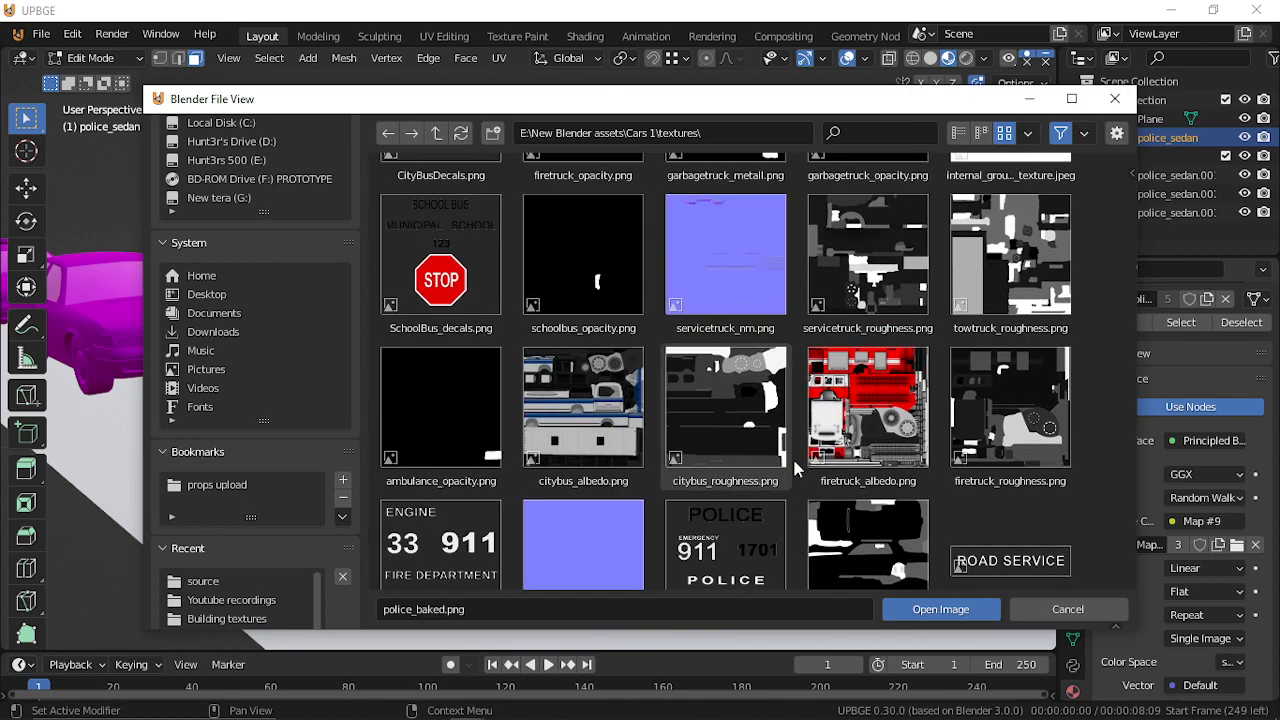
scroll(792, 456, "up", 7)
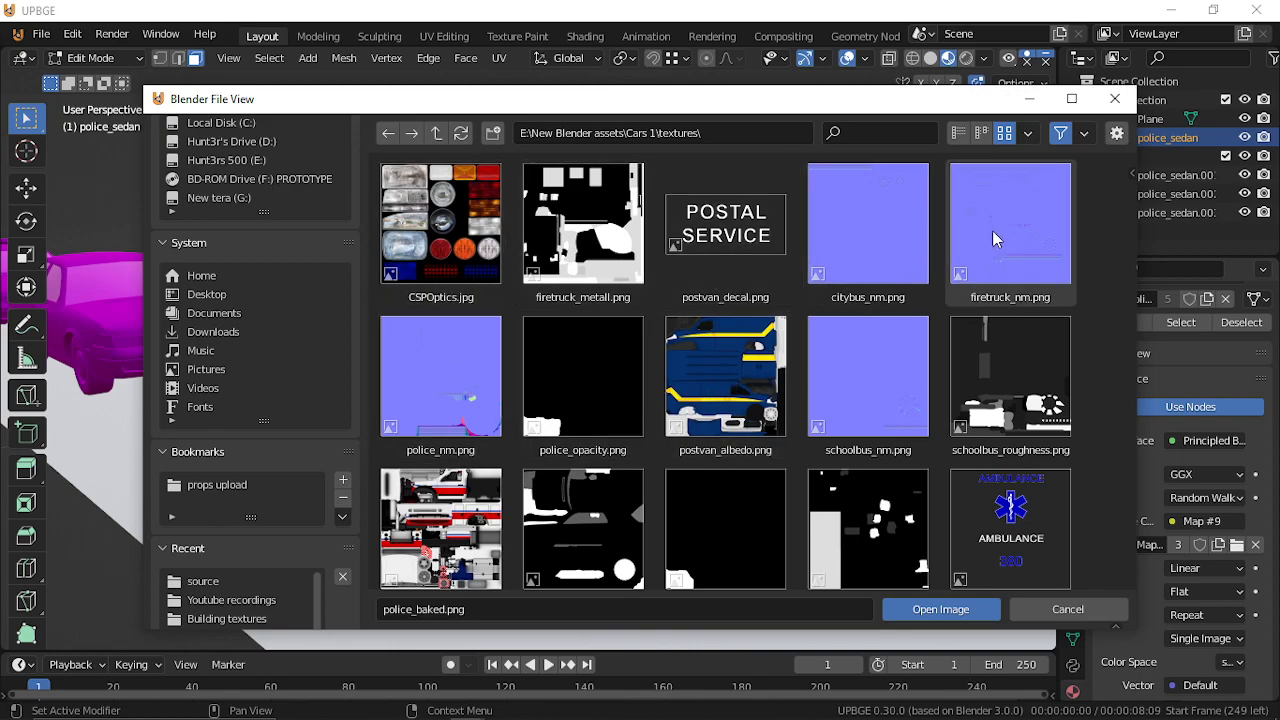
scroll(651, 419, "down", 8)
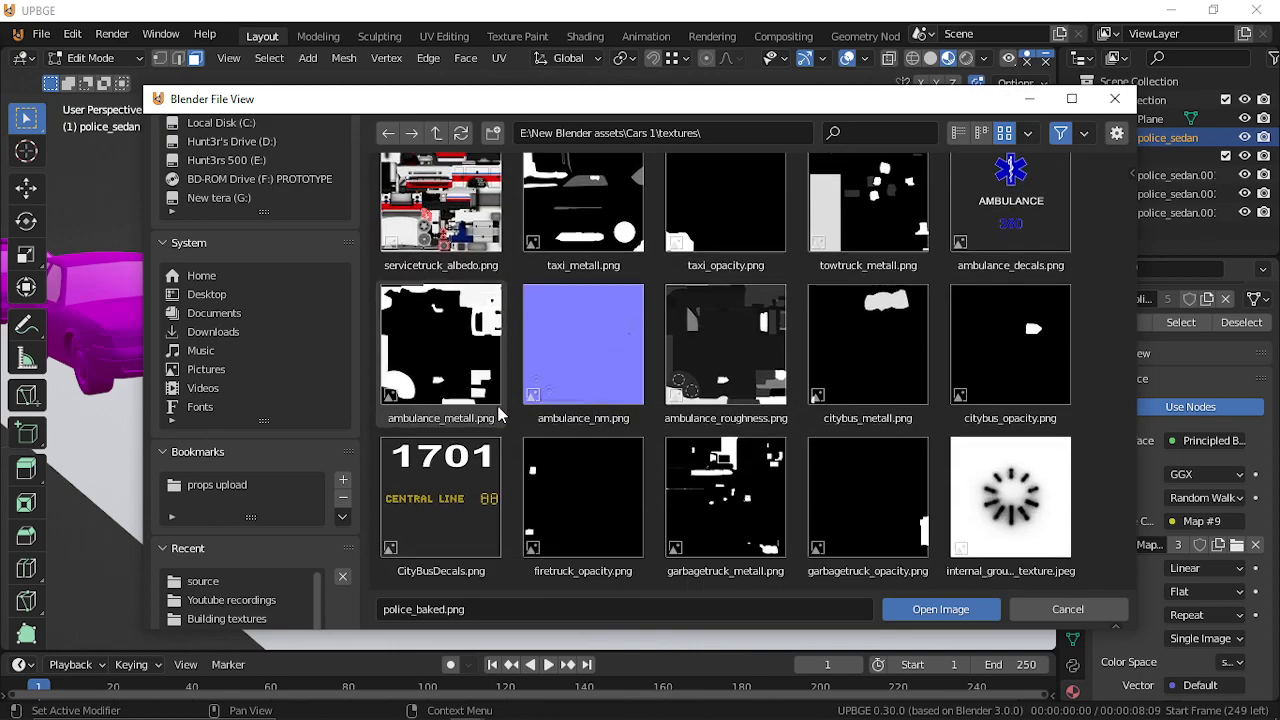
scroll(500, 415, "down", 10)
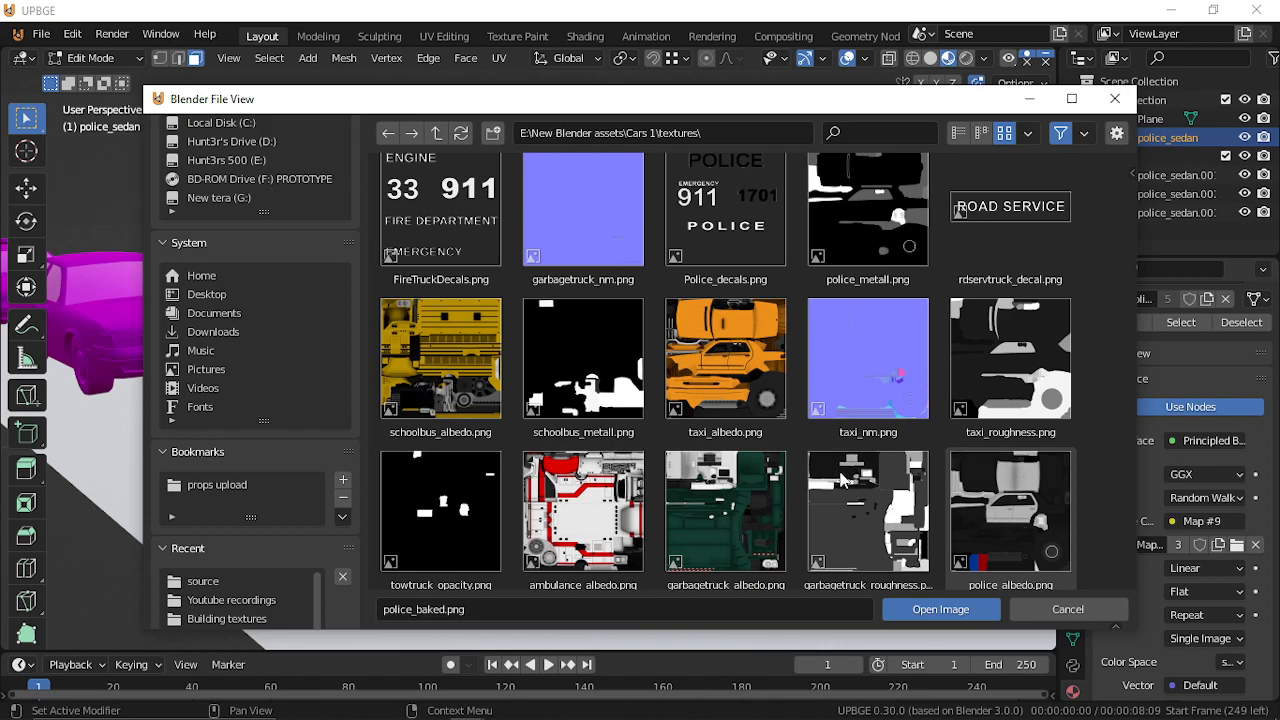
scroll(550, 466, "down", 5)
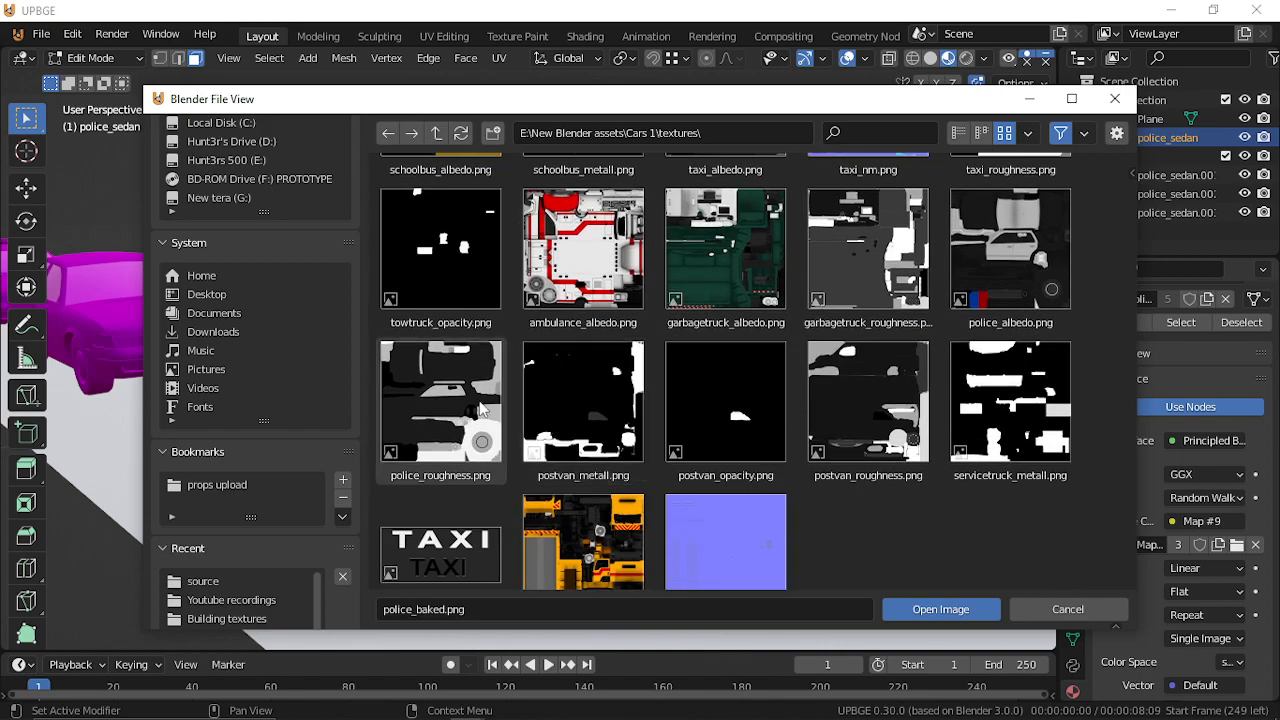
scroll(791, 420, "down", 1)
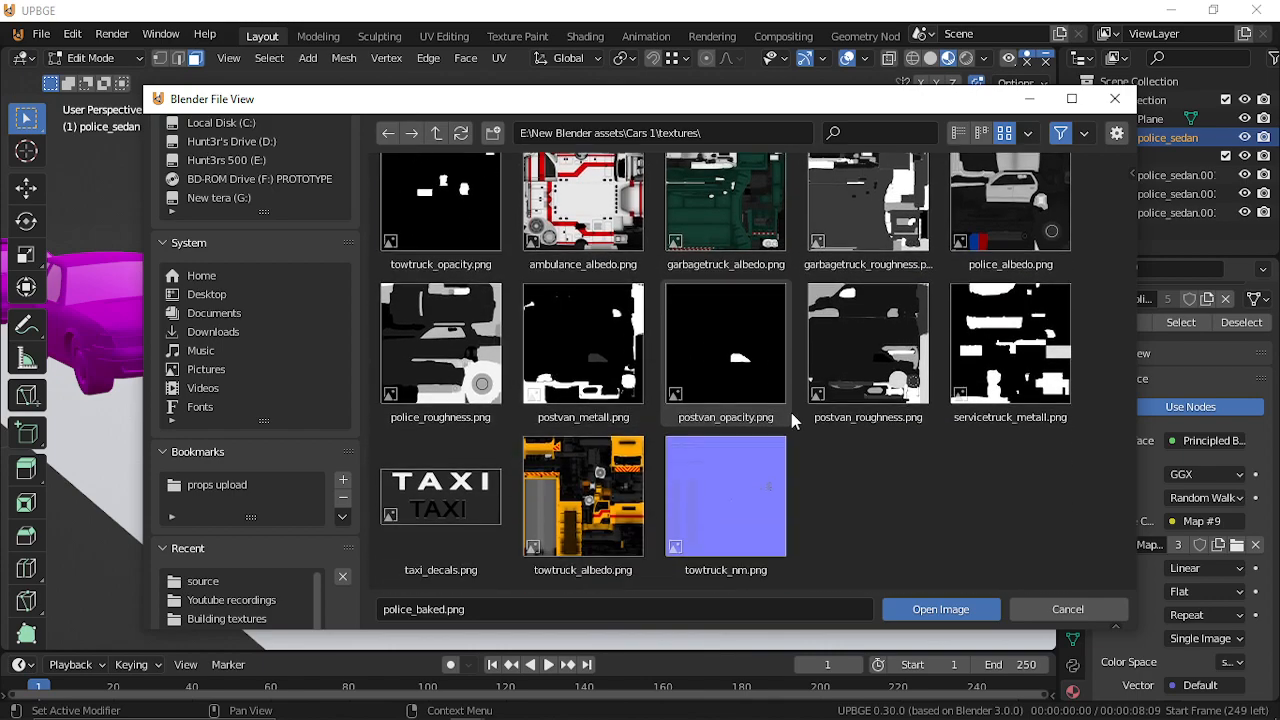
scroll(755, 488, "up", 10)
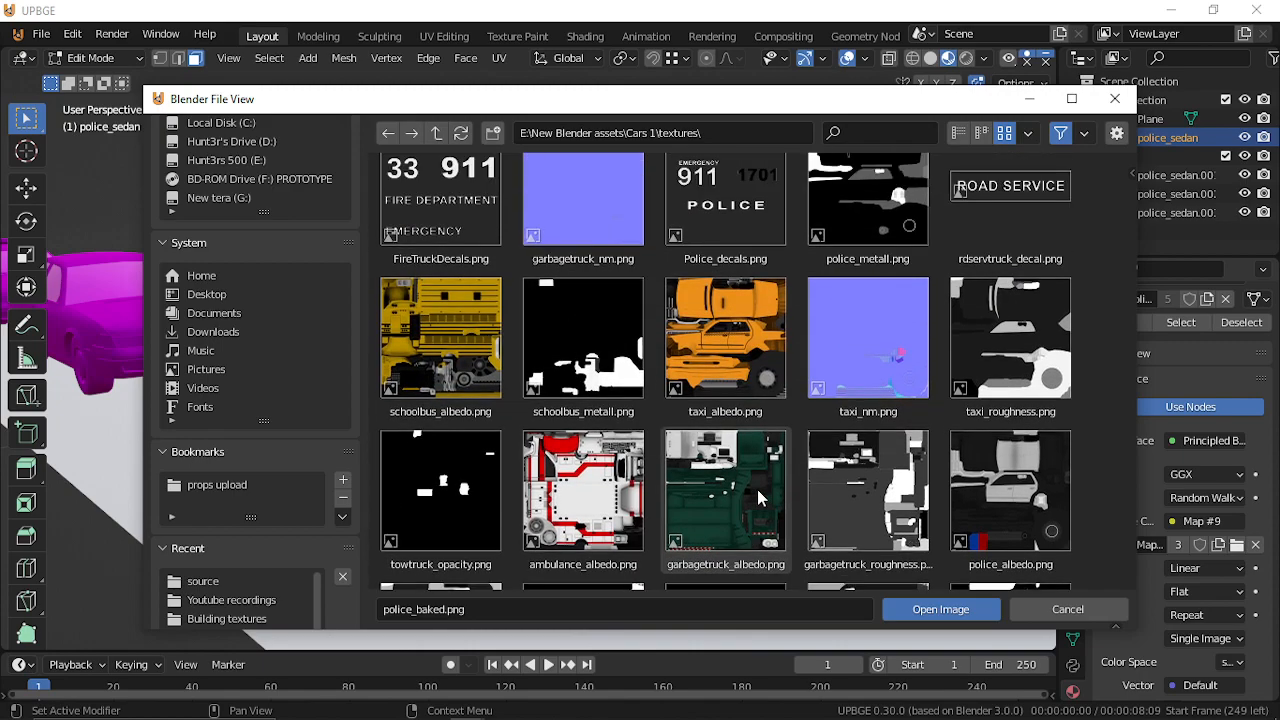
scroll(765, 497, "up", 10)
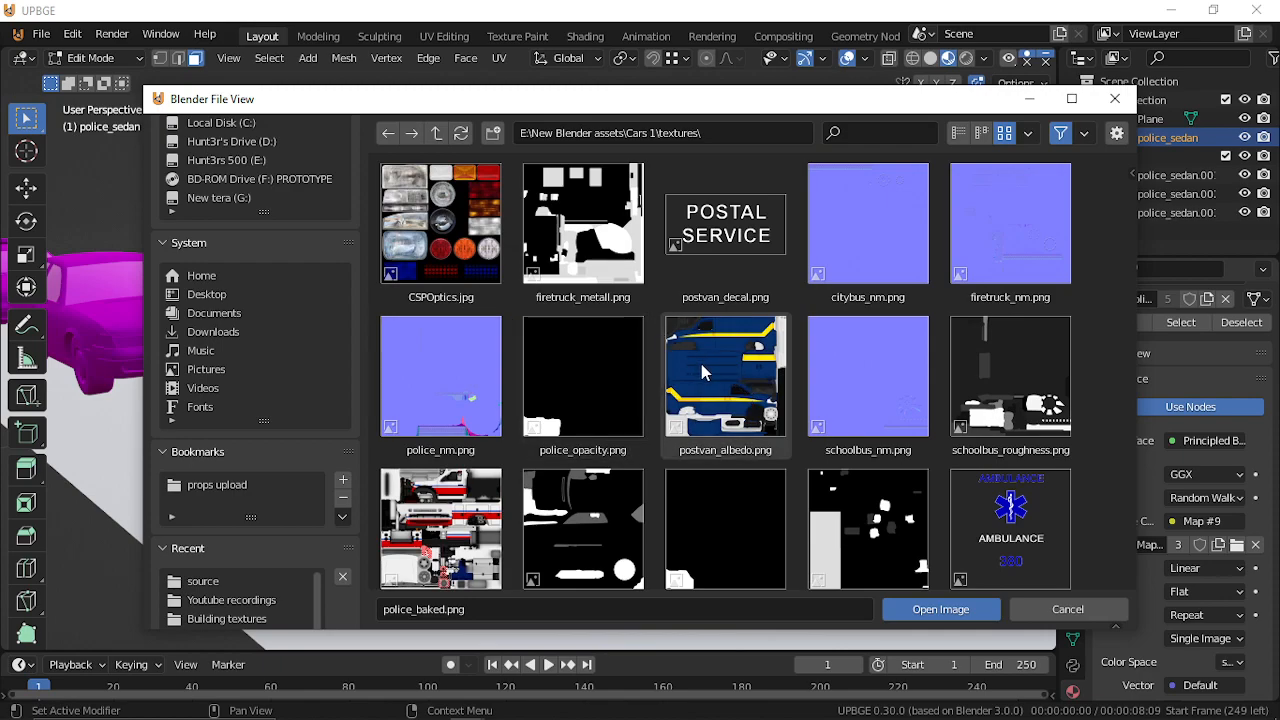
double_click(701, 364)
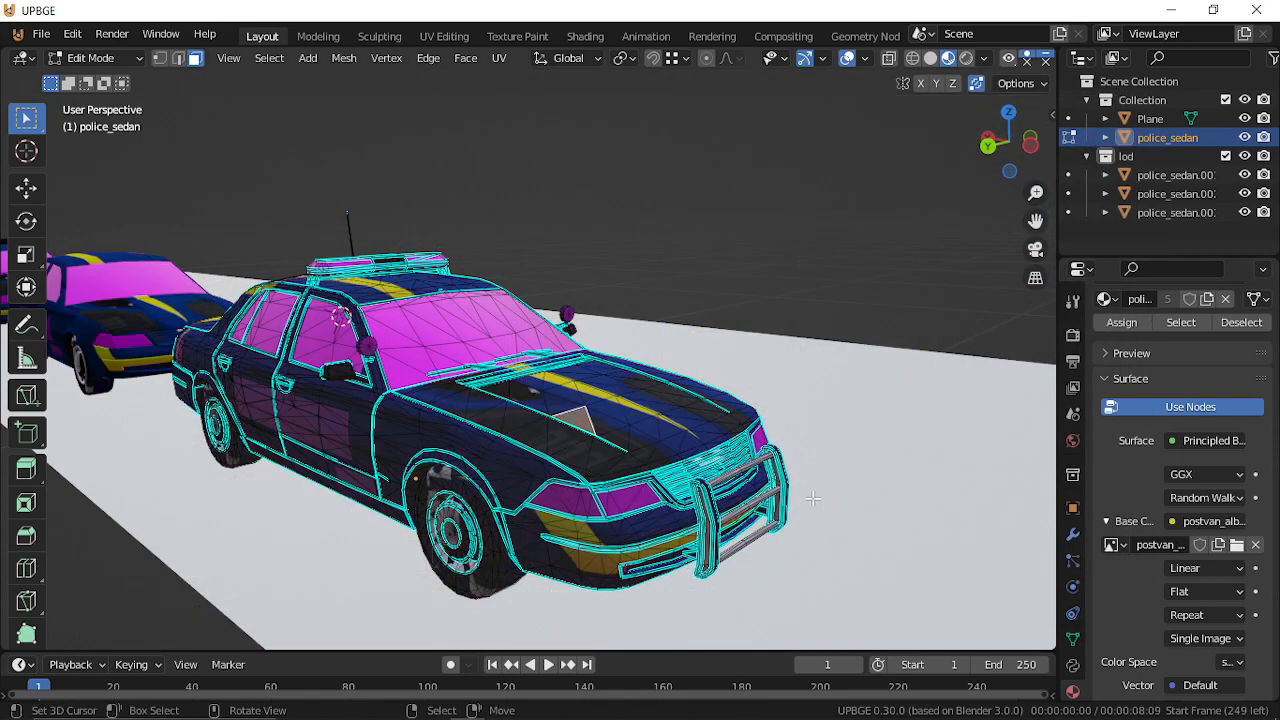
Replace the material's Base Color image with taxi_albedo.png from the same textures folder.
left_click(1236, 545)
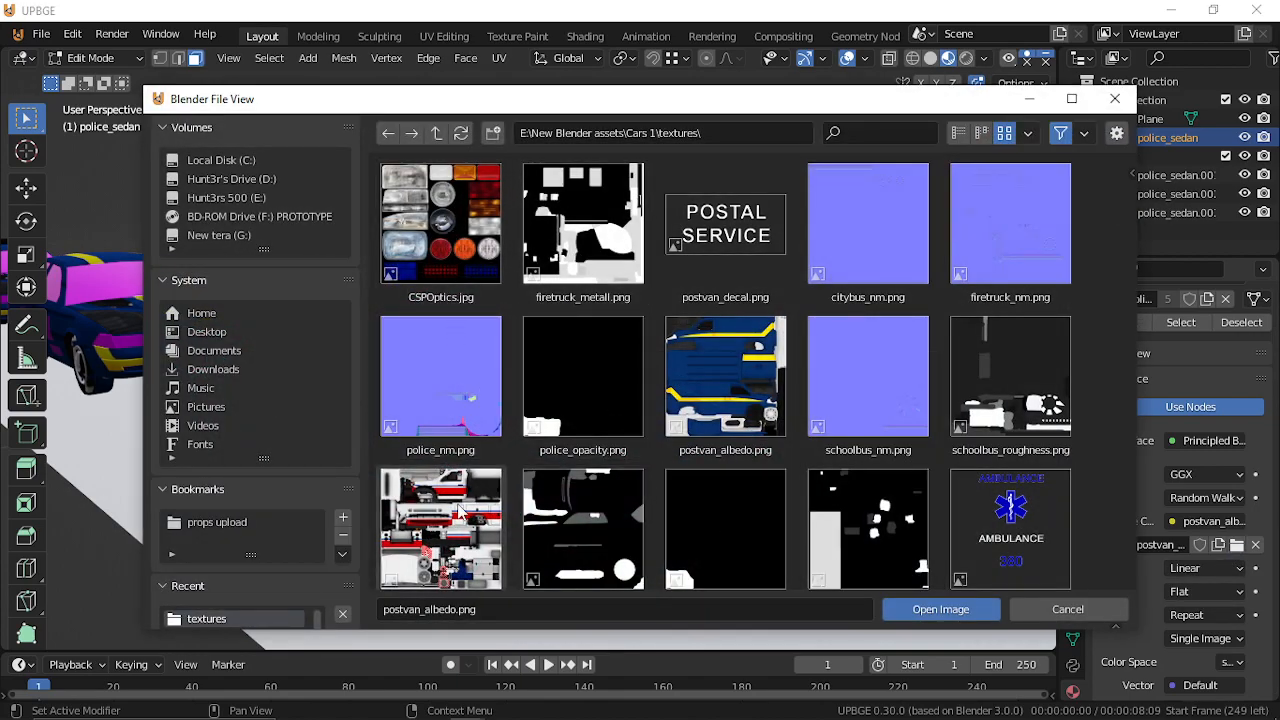
scroll(725, 520, "down", 2)
scroll(731, 524, "down", 6)
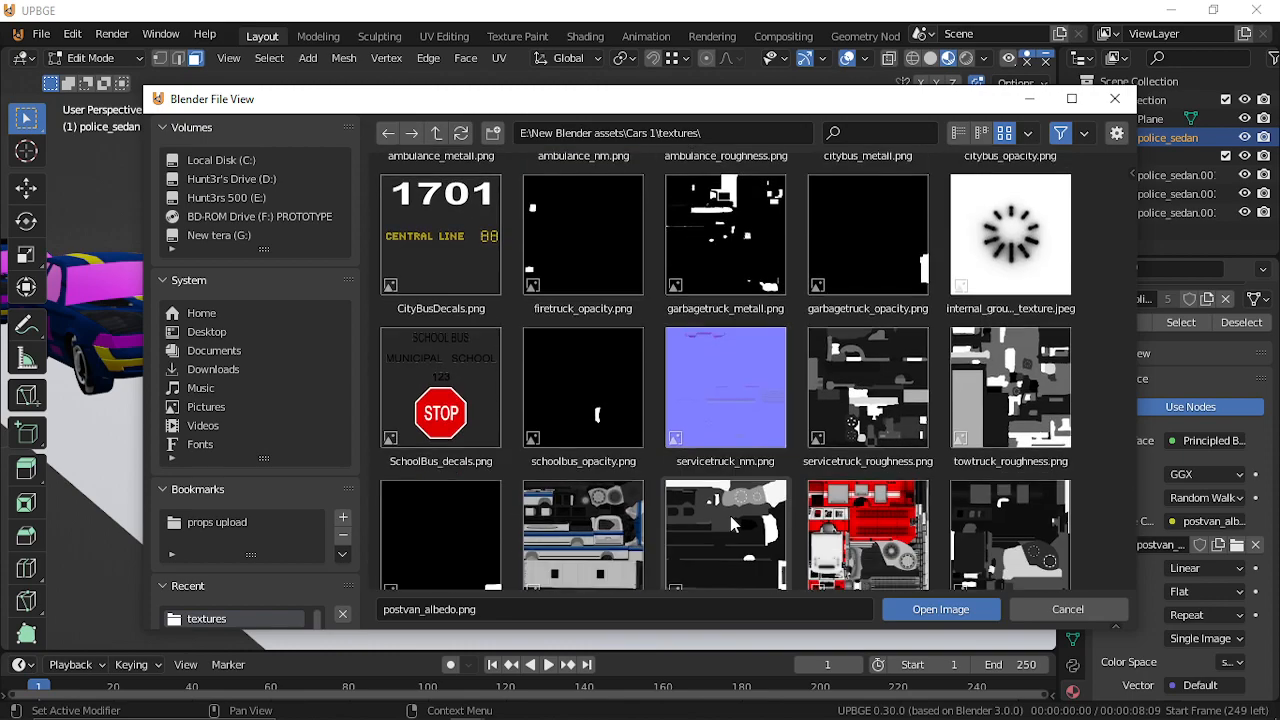
scroll(826, 558, "down", 2)
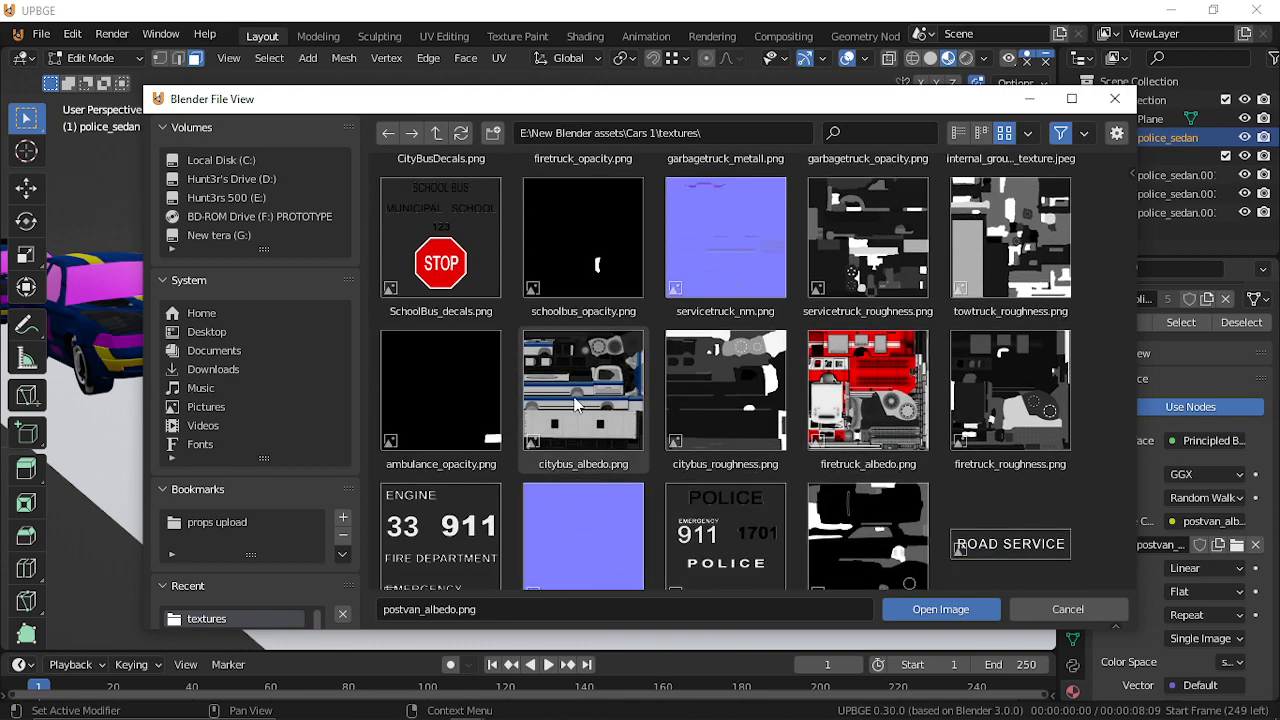
scroll(665, 393, "down", 2)
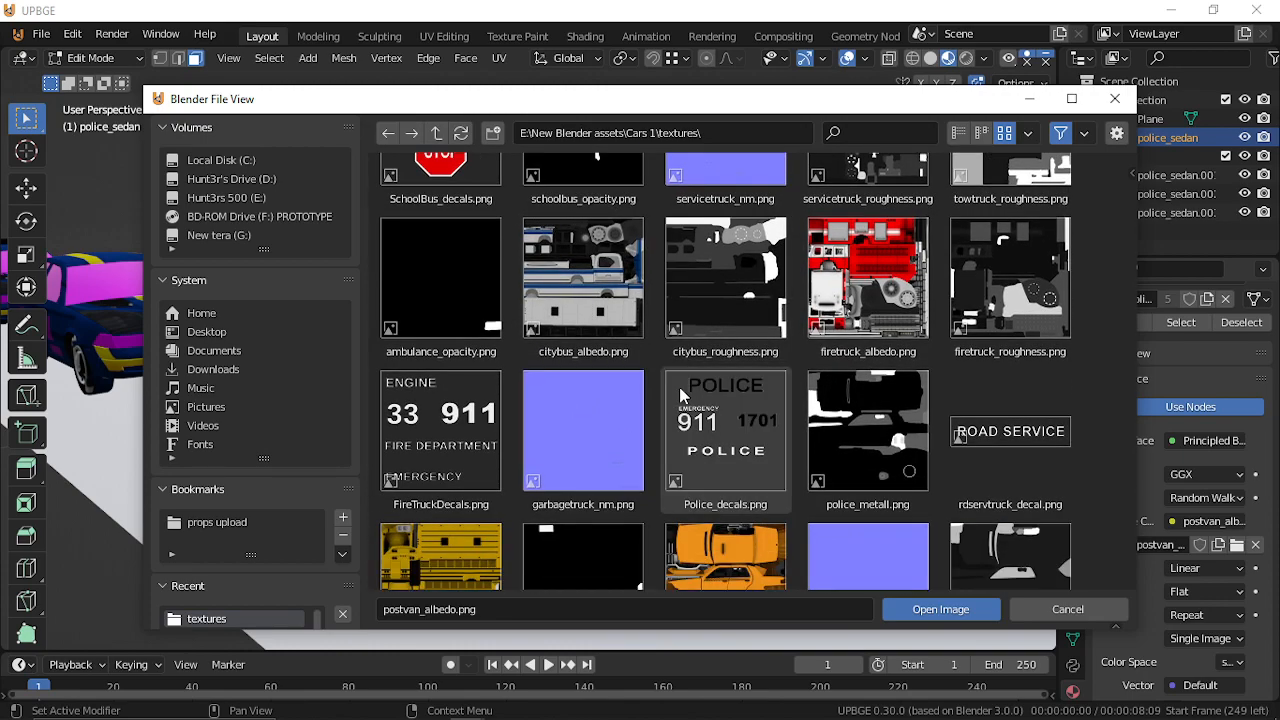
scroll(680, 396, "down", 2)
double_click(758, 455)
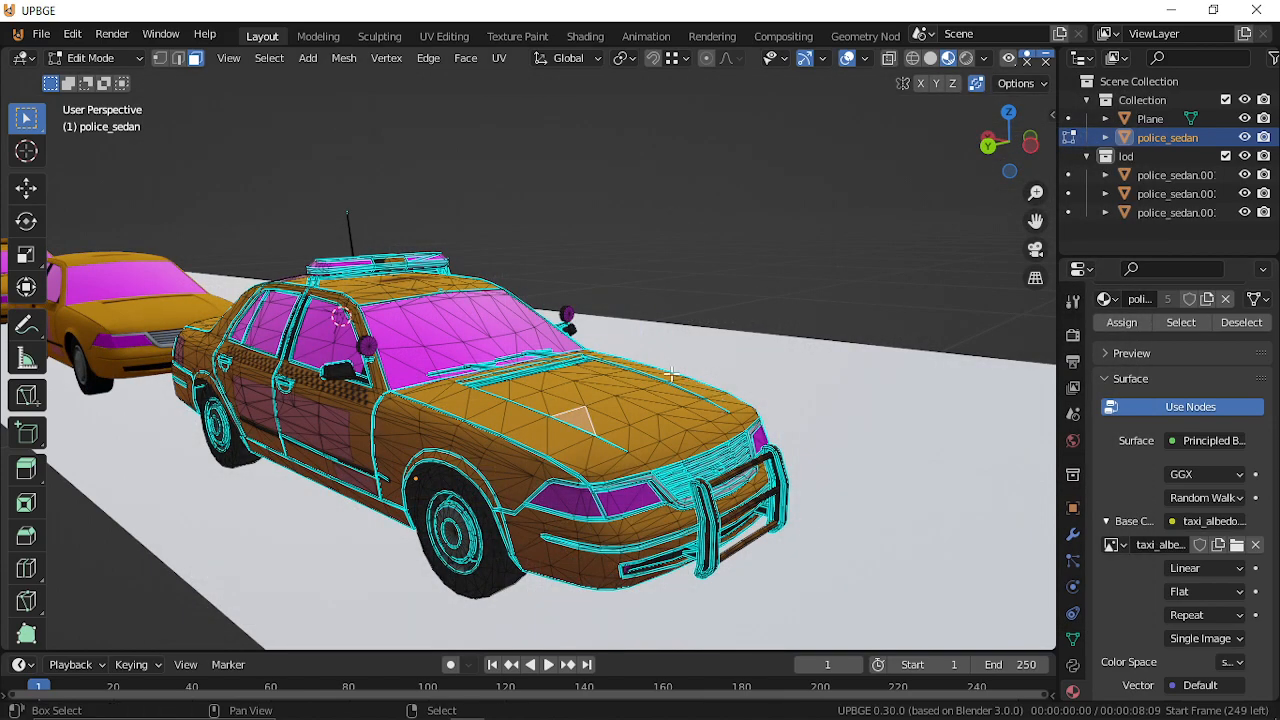
Walk through the scene around the sedans to examine the taxi texture on their hoods, sides and rear.
key("shift+grave")
key("a")
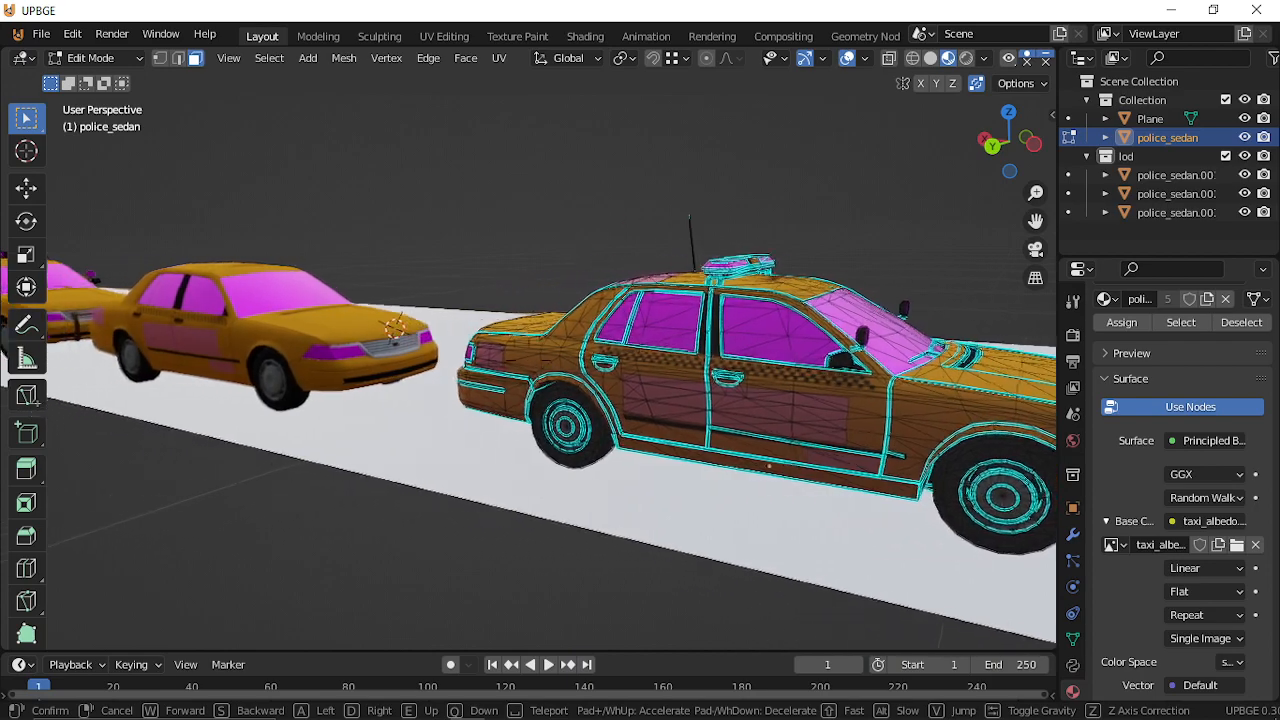
key("e")
key("w")
key("w")
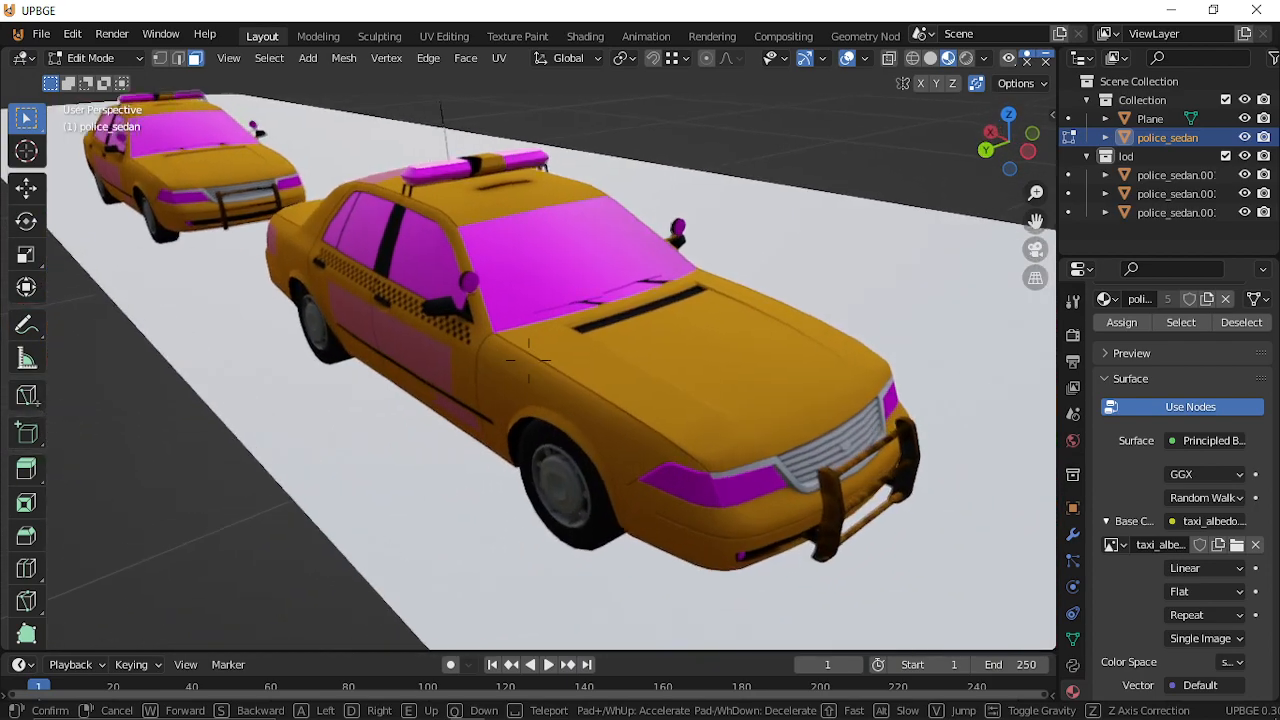
key("a")
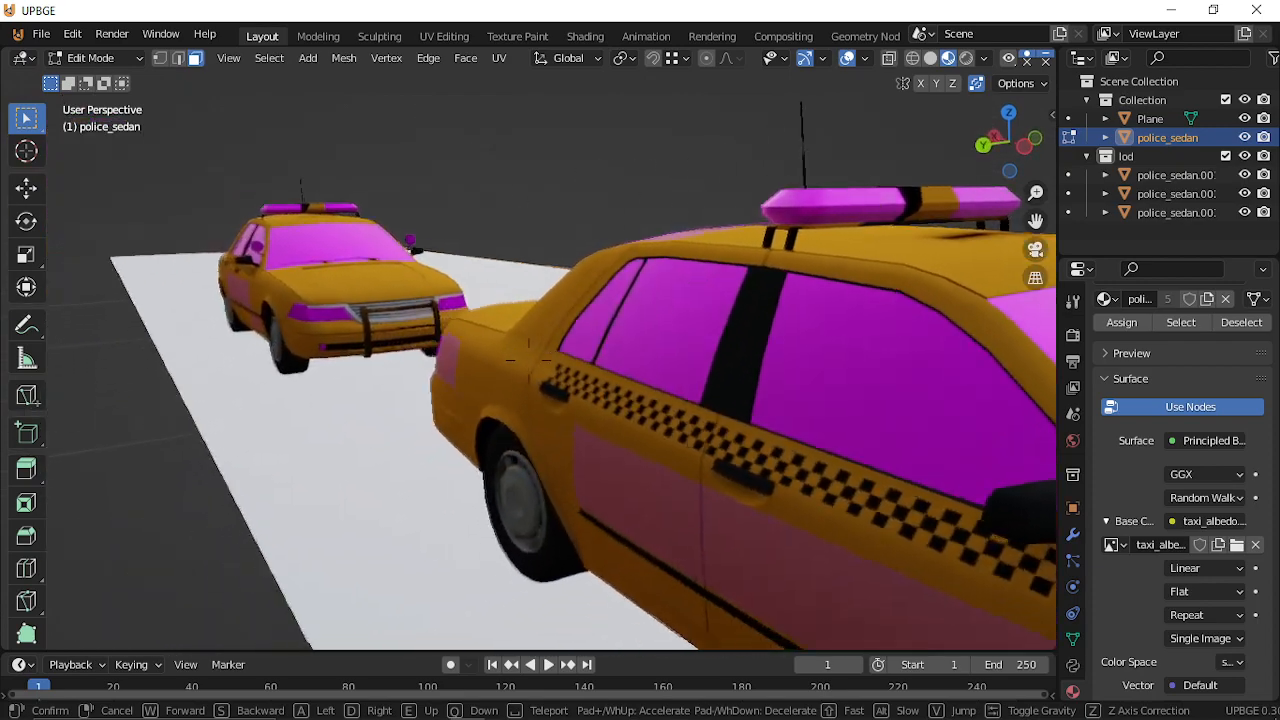
key("a")
key("e")
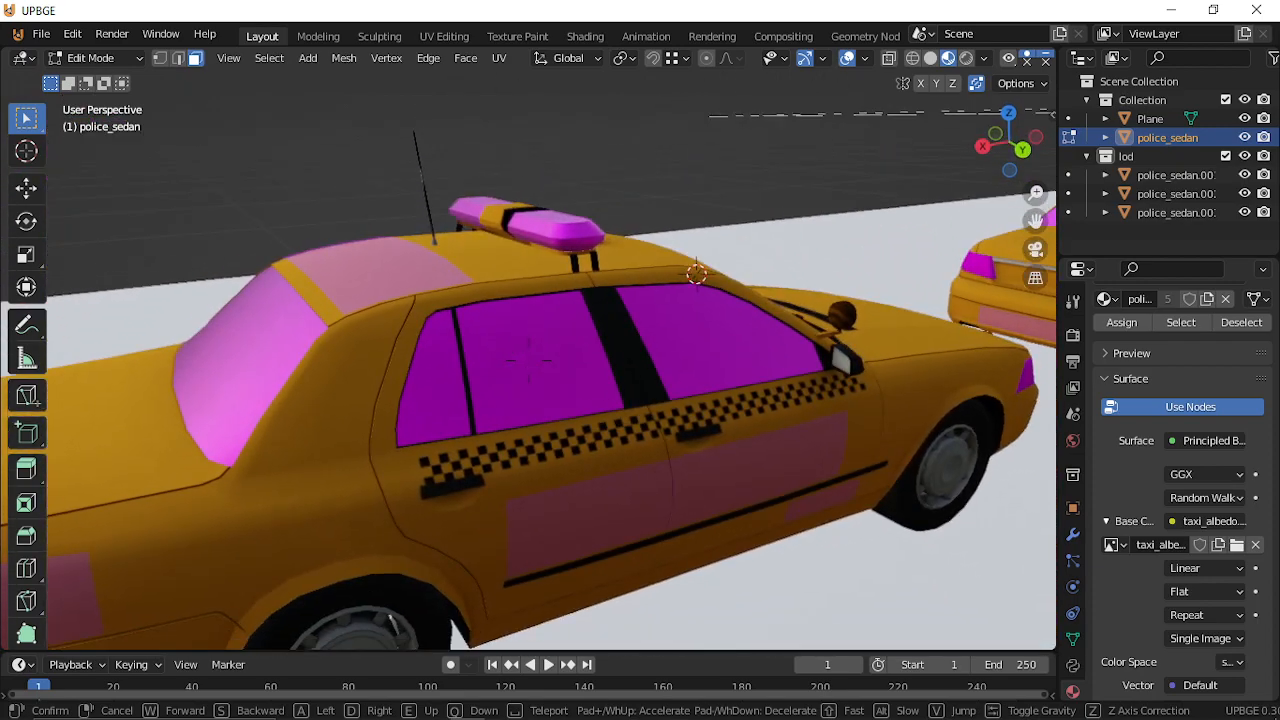
key("w")
key("d")
left_click(529, 360)
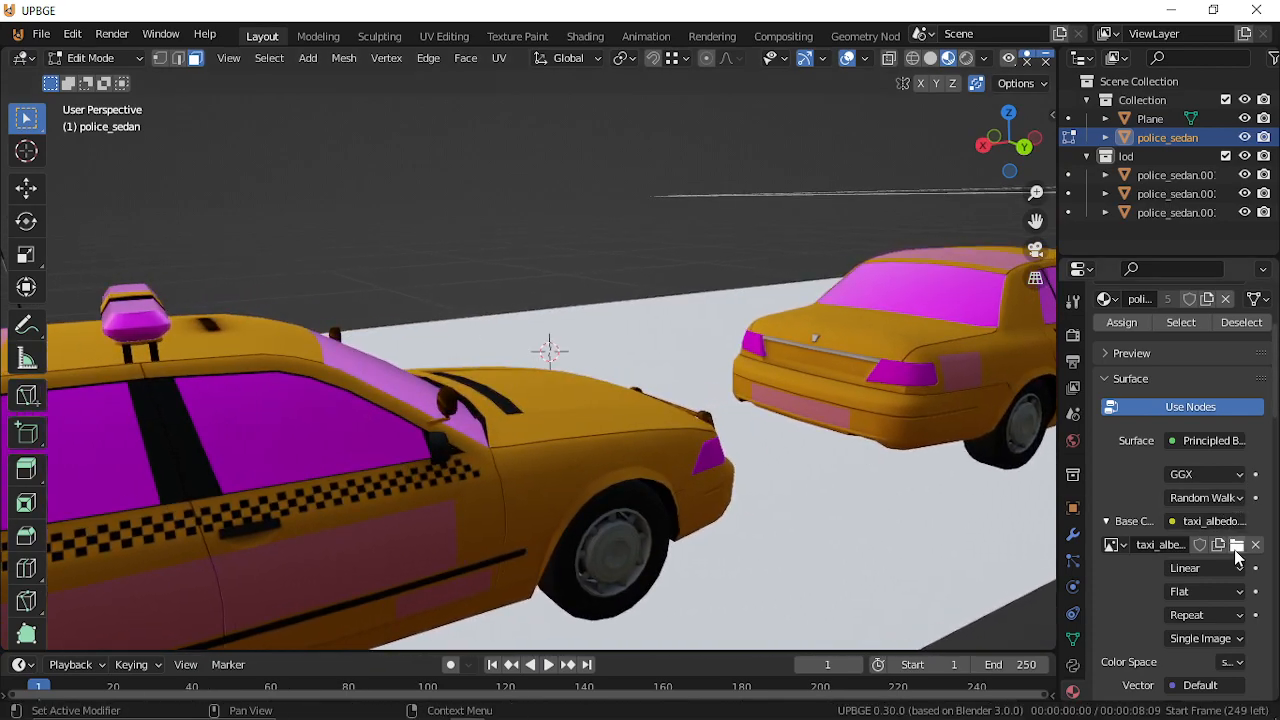
Browse the textures folder again for a replacement Base Color image and locate police_albedo.png.
left_click(1237, 546)
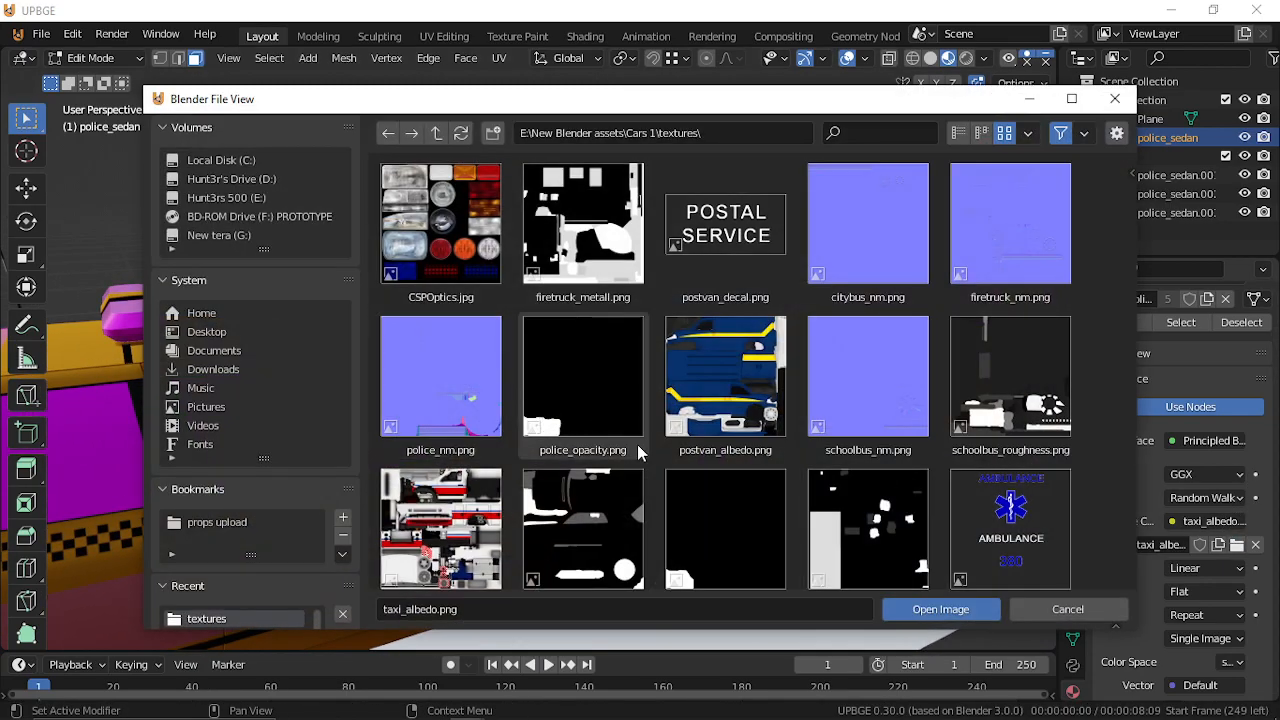
scroll(610, 480, "down", 6)
scroll(609, 471, "down", 8)
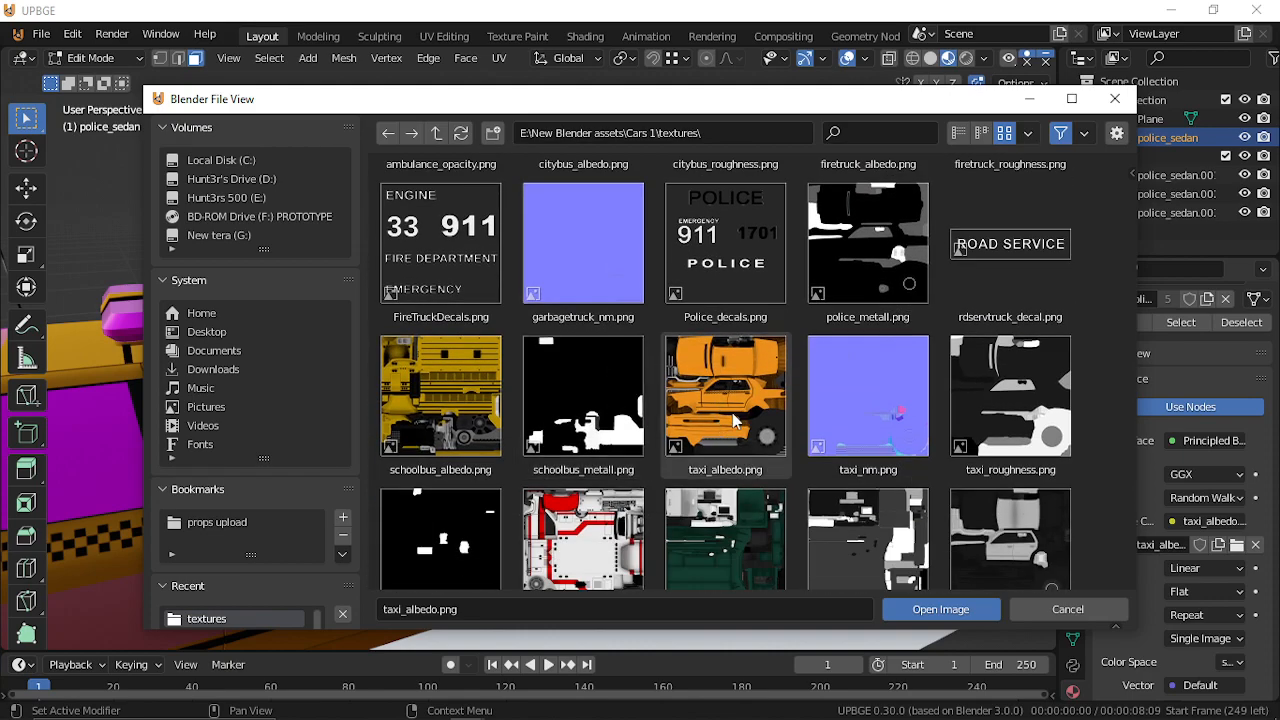
scroll(735, 420, "down", 2)
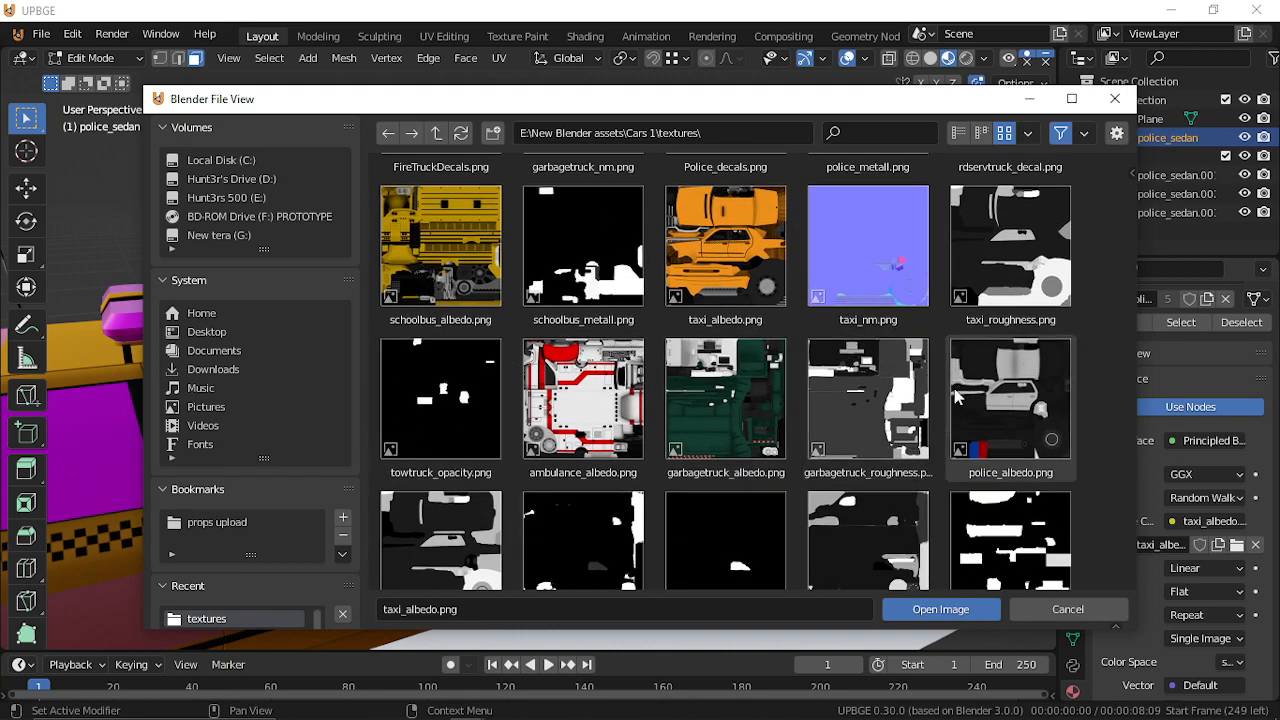
Load police_albedo.png from the textures folder as the base color image of the police sedan material.
double_click(1015, 400)
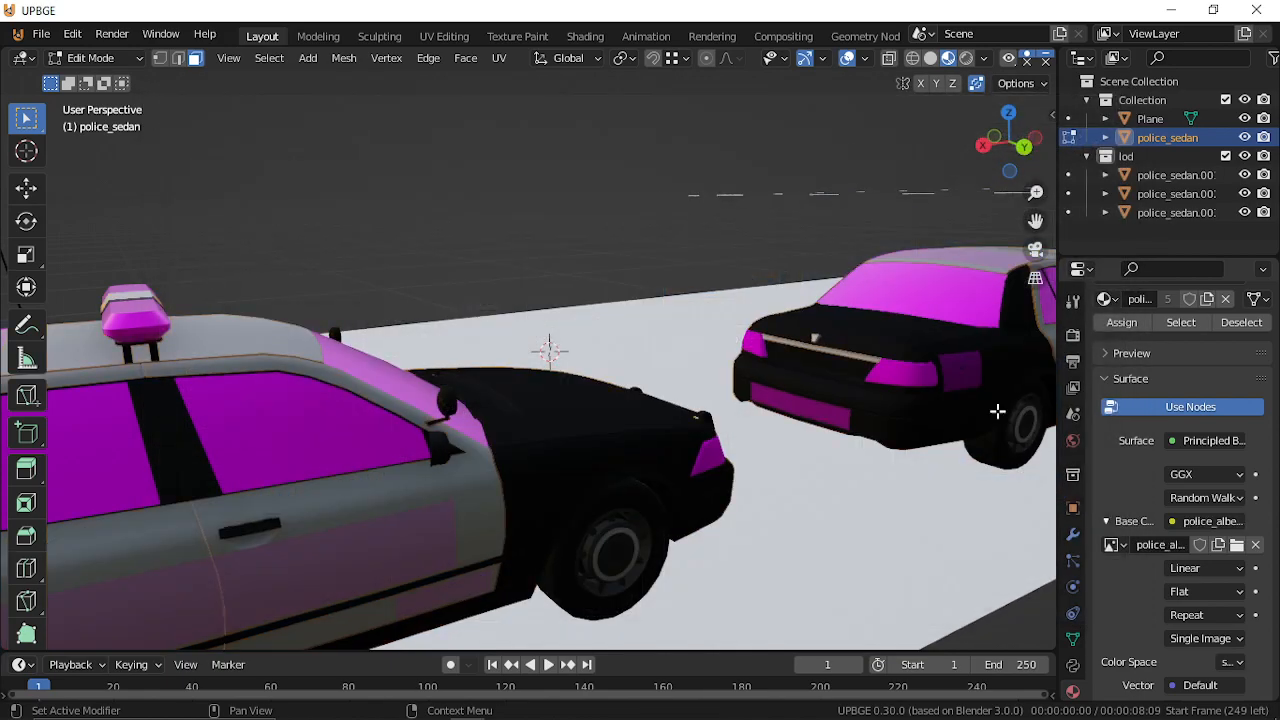
key("shift+grave")
key("w")
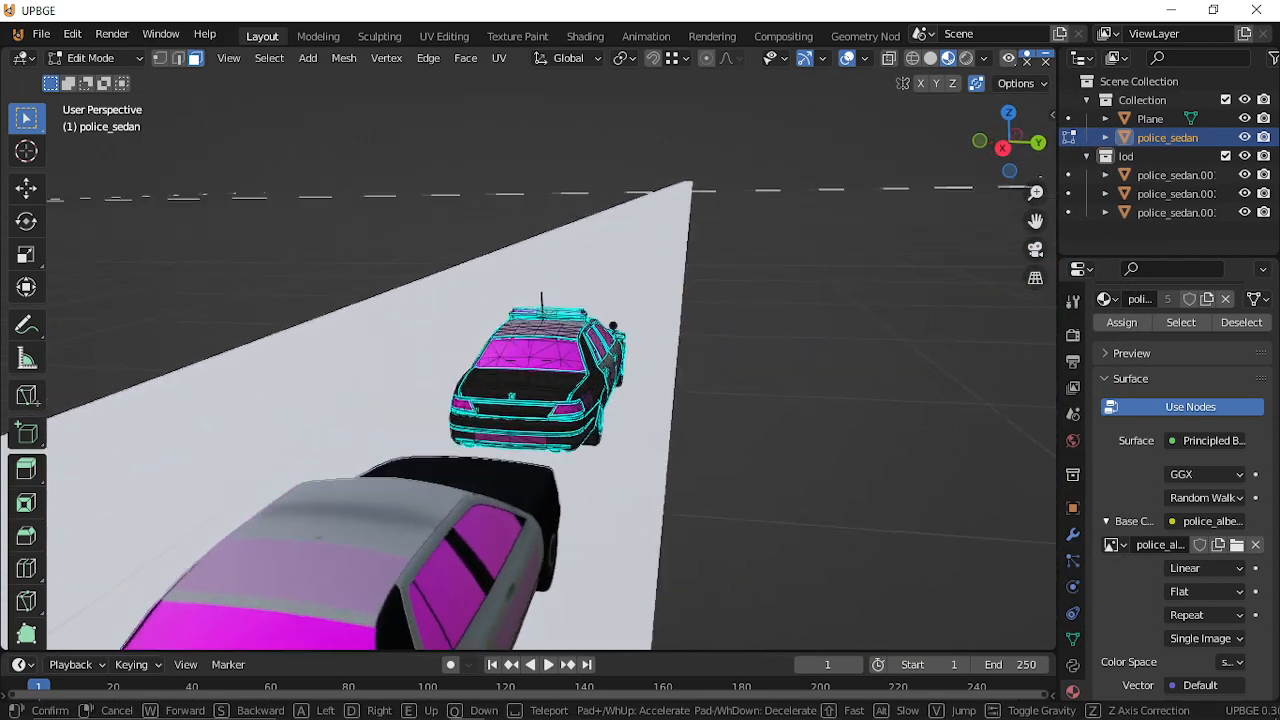
key("d")
key("w")
key("d")
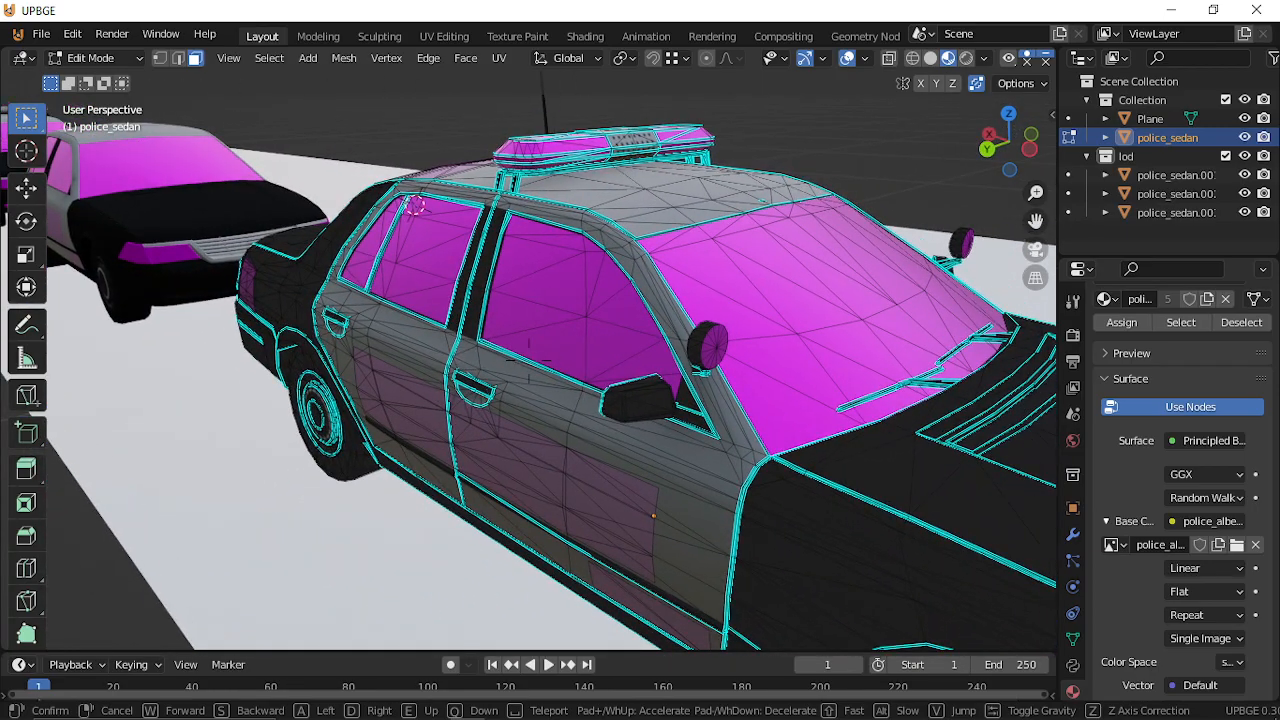
left_click(529, 360)
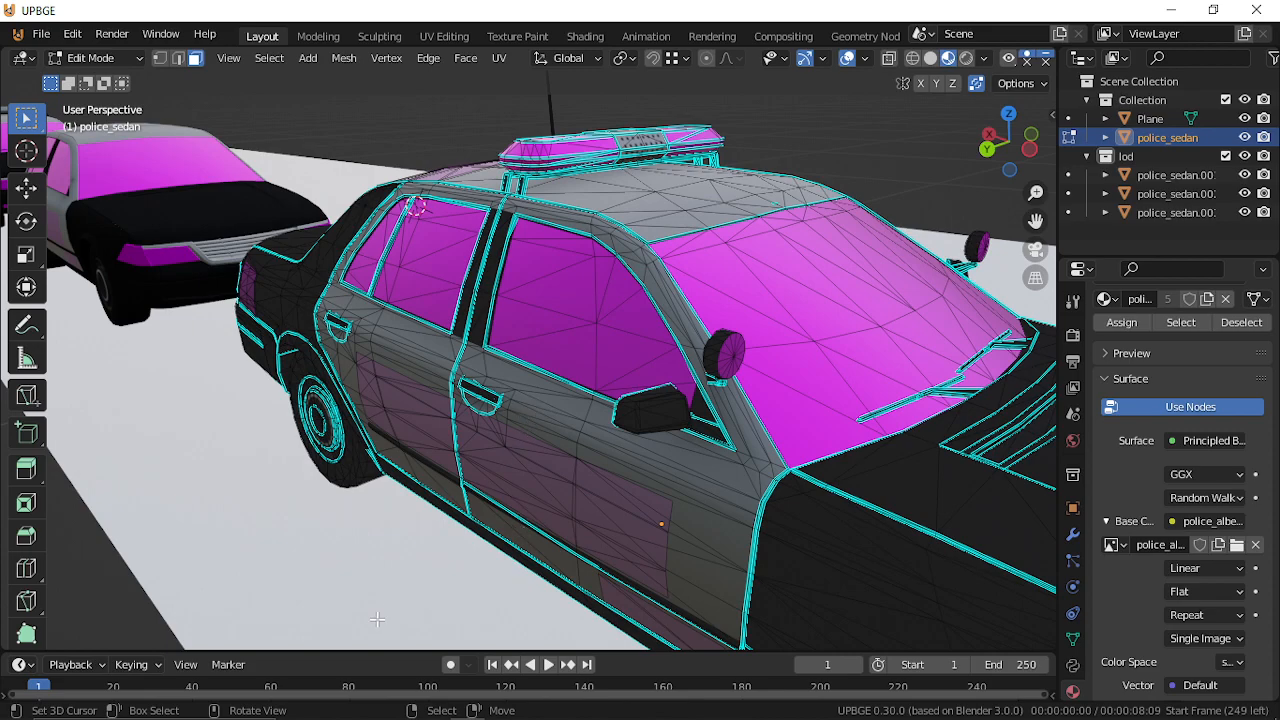
left_click_drag(400, 652, 434, 393)
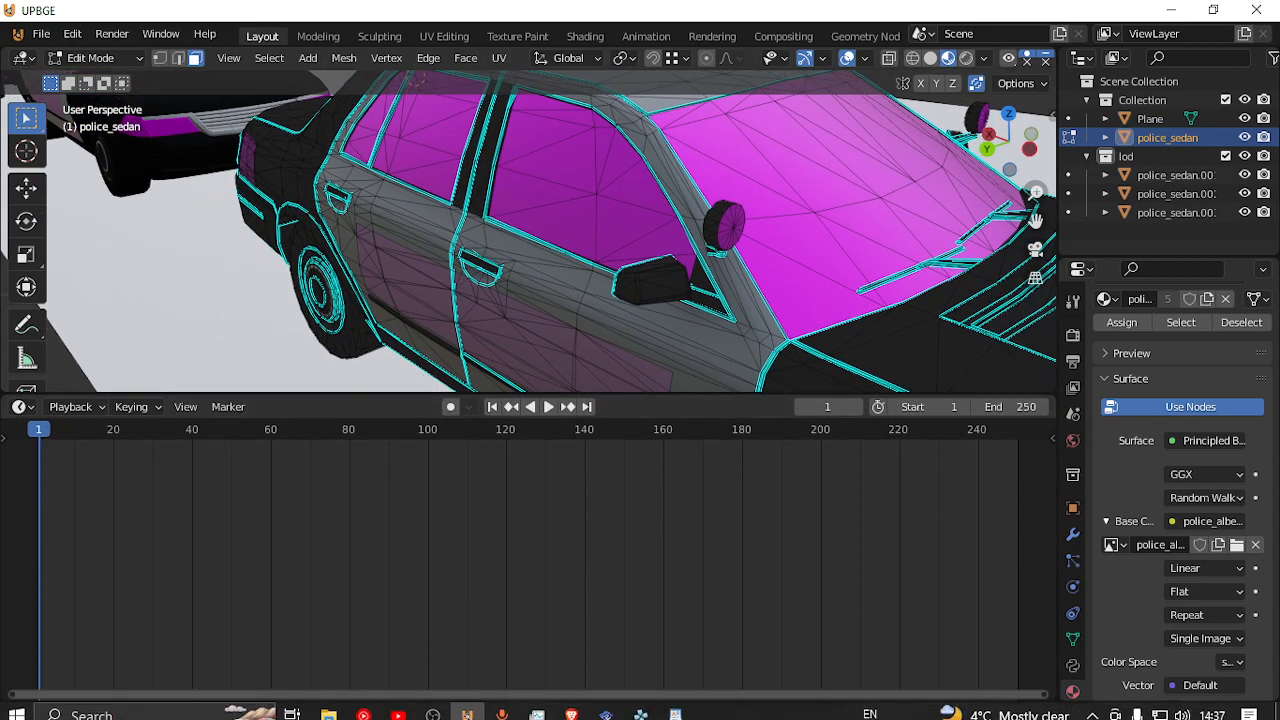
left_click_drag(99, 392, 60, 655)
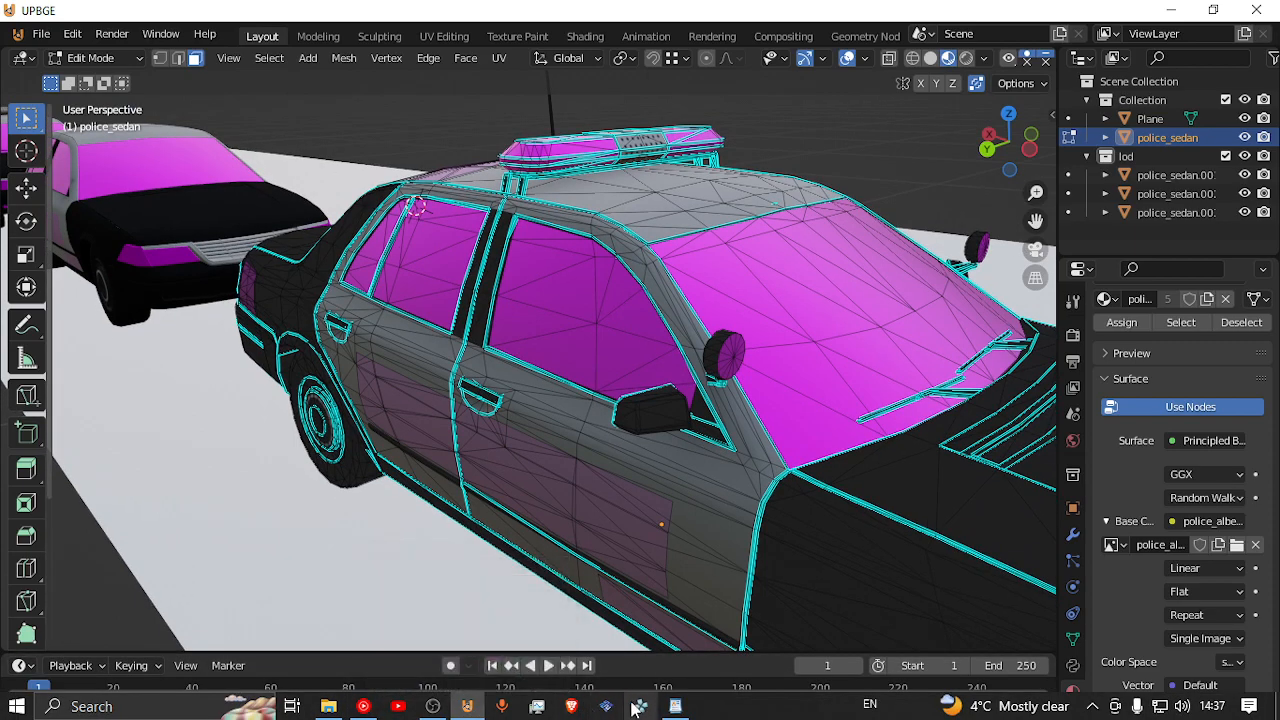
left_click(434, 707)
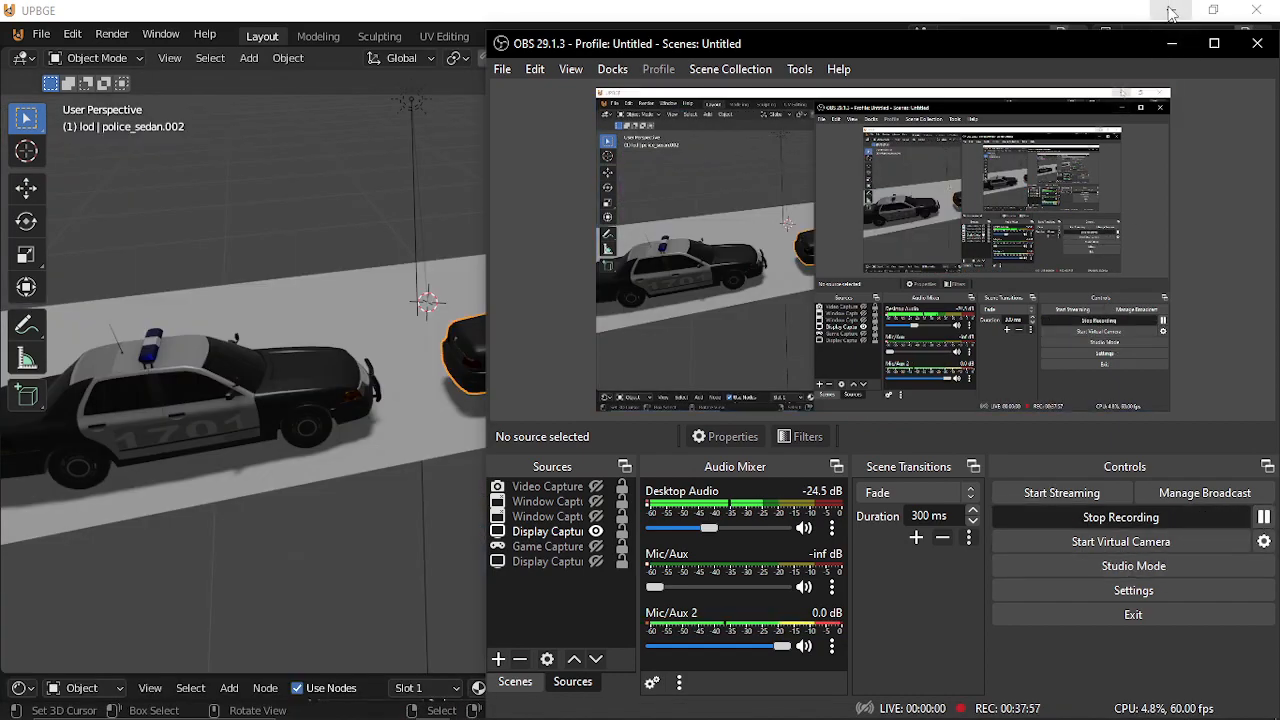
left_click(1168, 12)
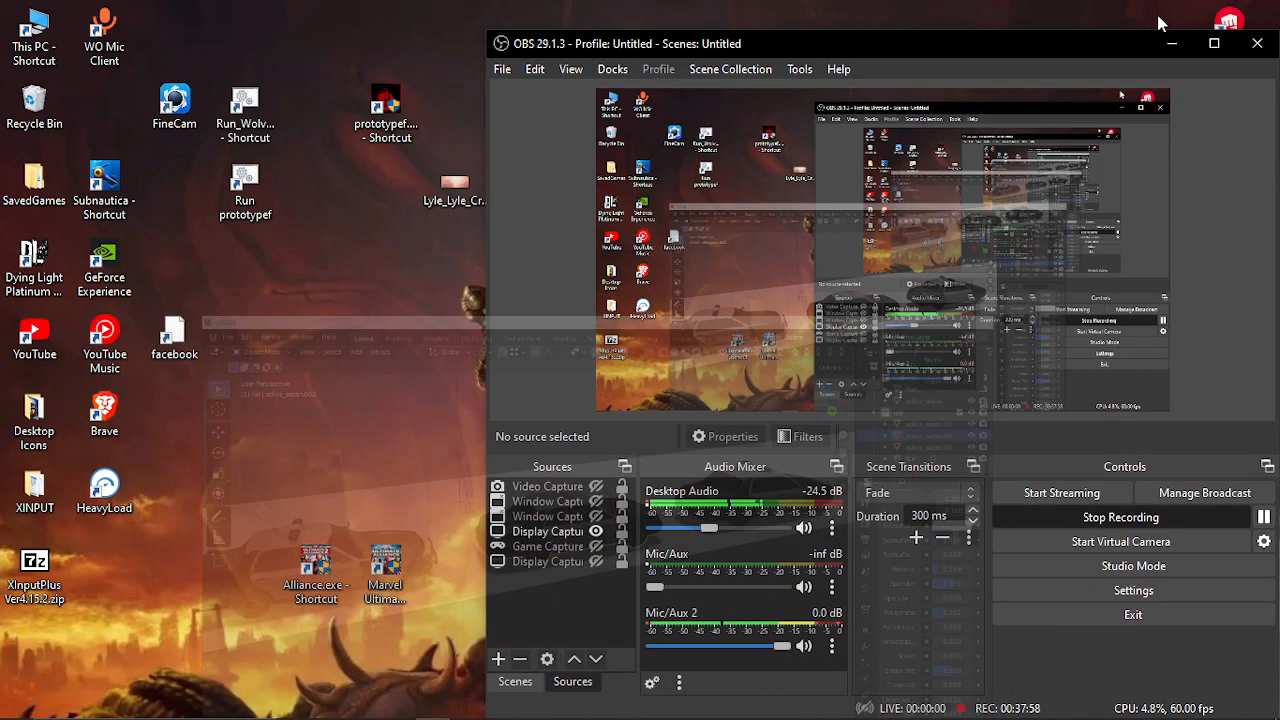
mouse_move(488, 708)
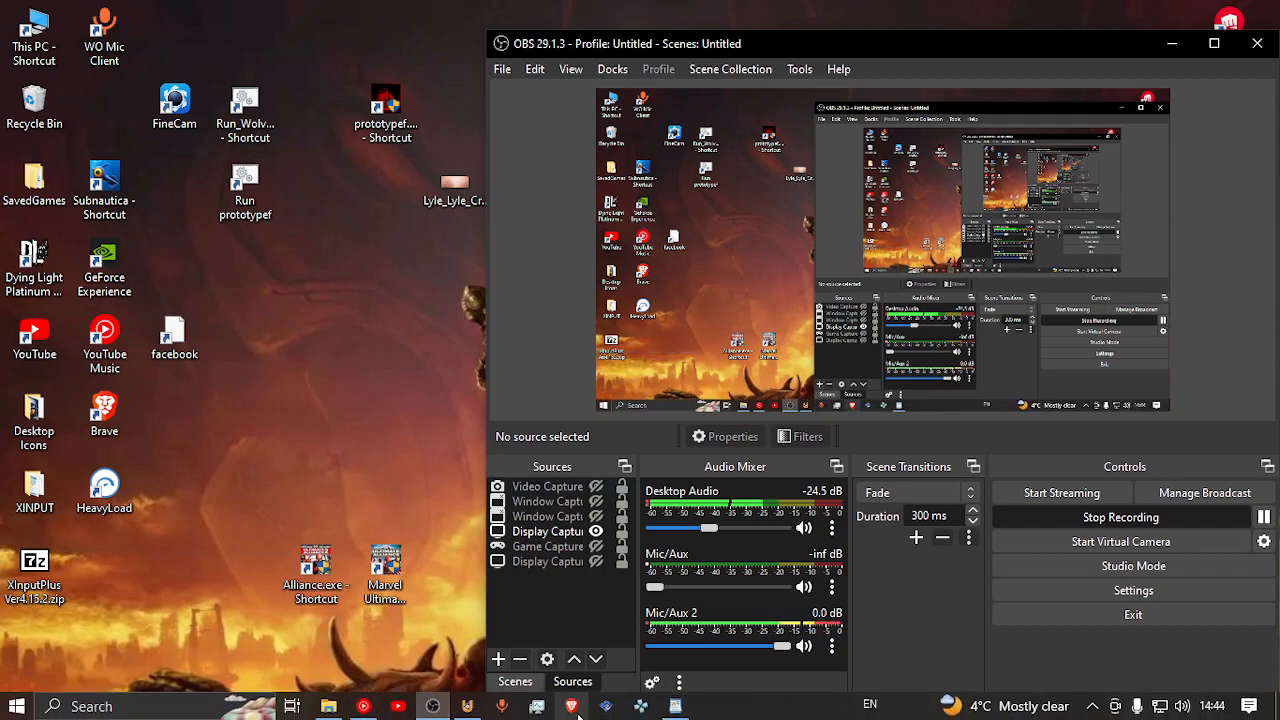
left_click(467, 706)
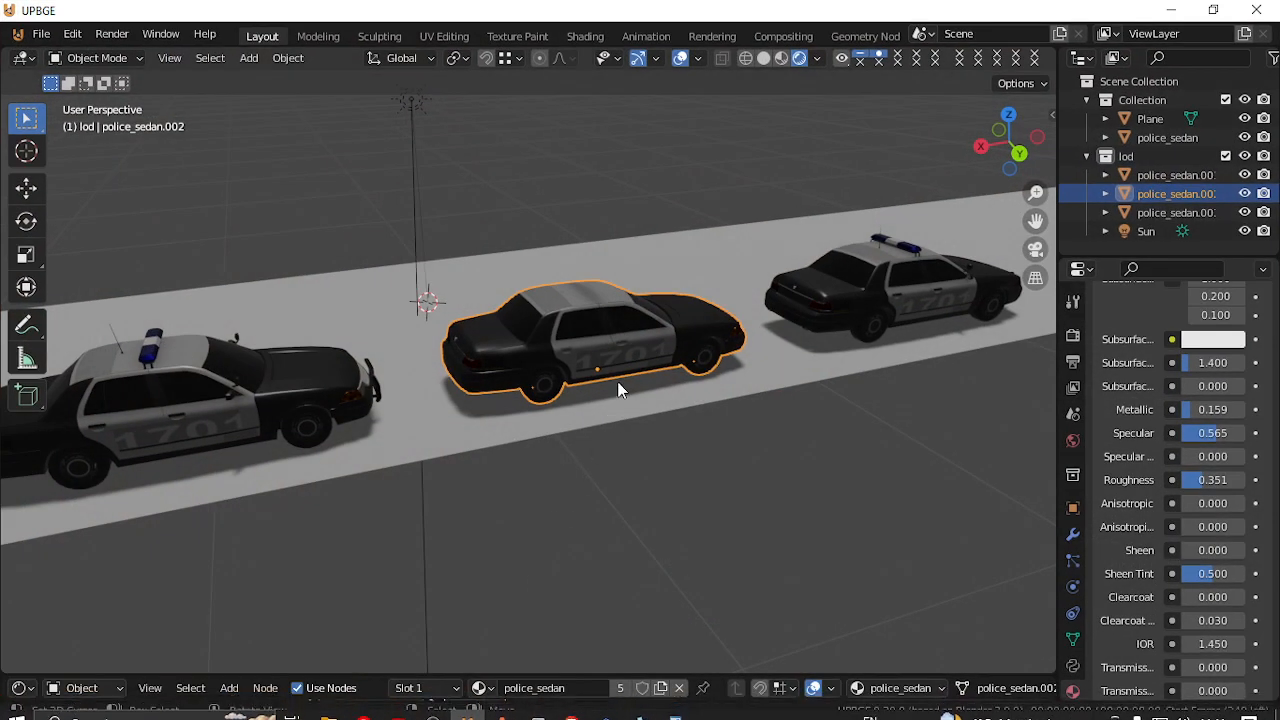
Delete the two police sedans with light bars that stand behind the one without a light bar in the lod collection.
key("shift+grave")
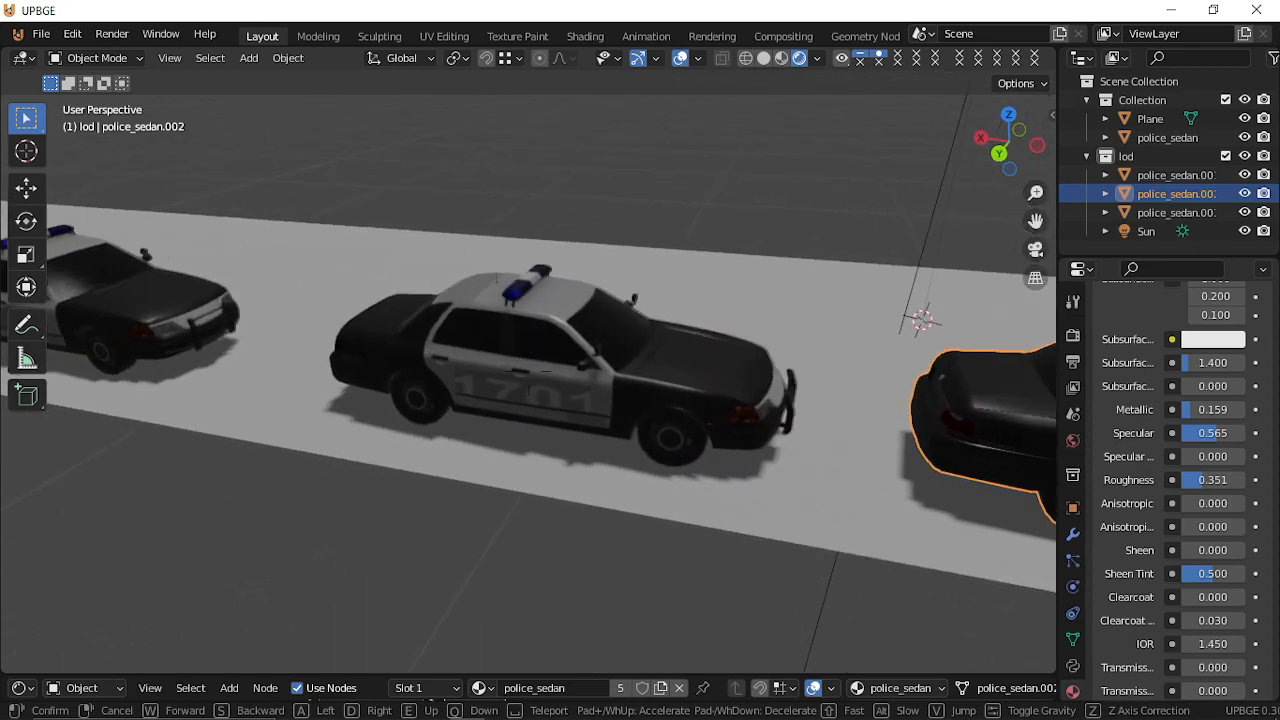
key("d")
key("w")
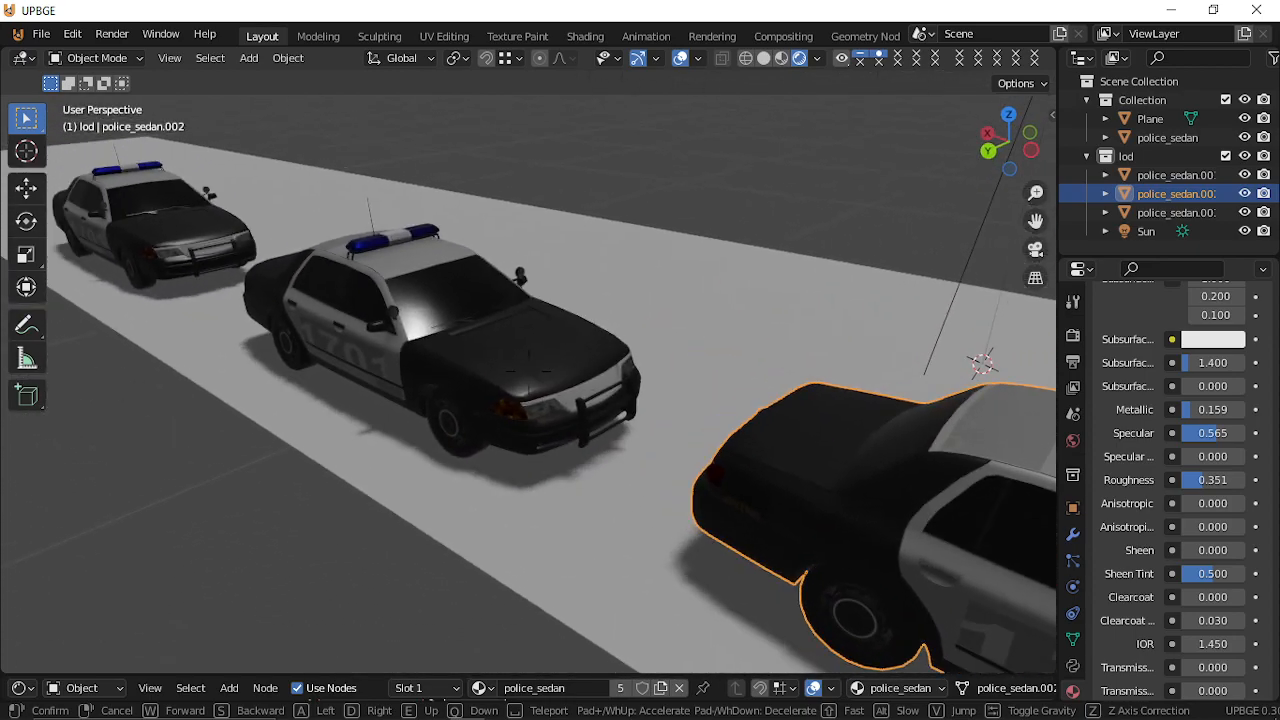
key("a")
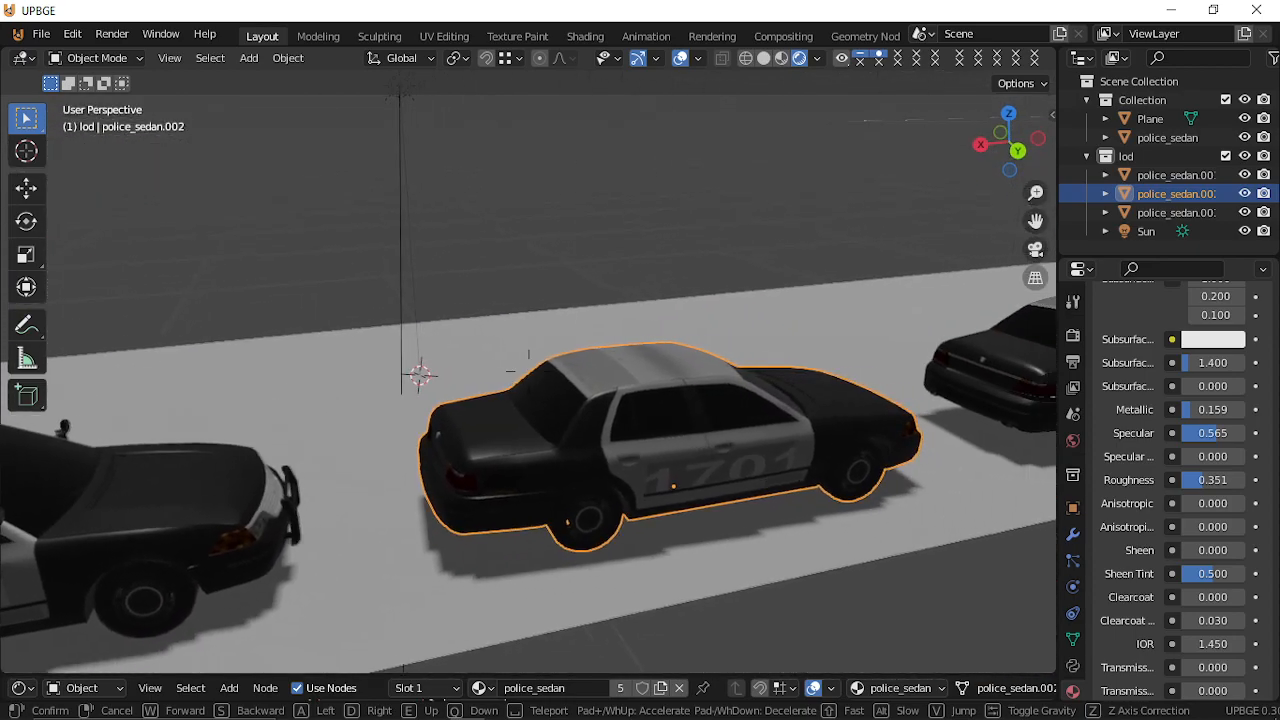
left_click(528, 371)
left_click(528, 371)
key("shift+grave")
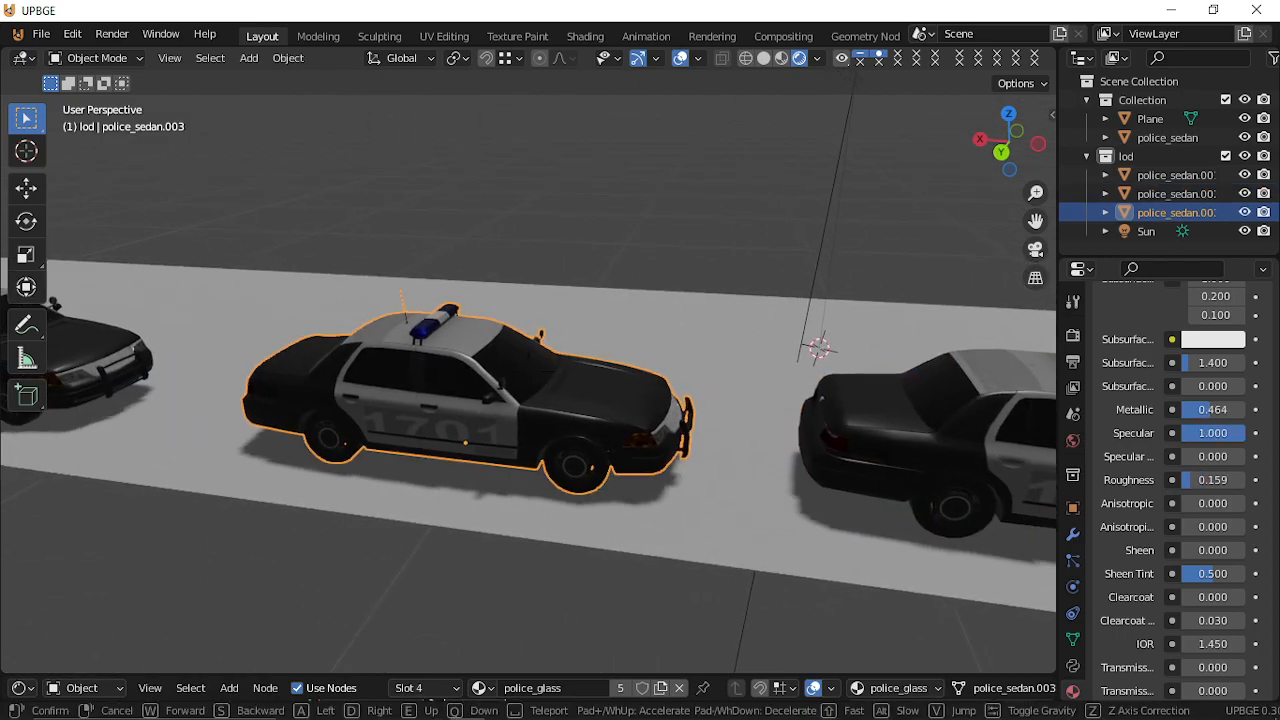
left_click(529, 371)
left_click(517, 366, "shift")
key("x")
left_click(517, 366)
Duplicate the police sedan without a light bar and place the copy behind it along the X axis.
key("shift+grave")
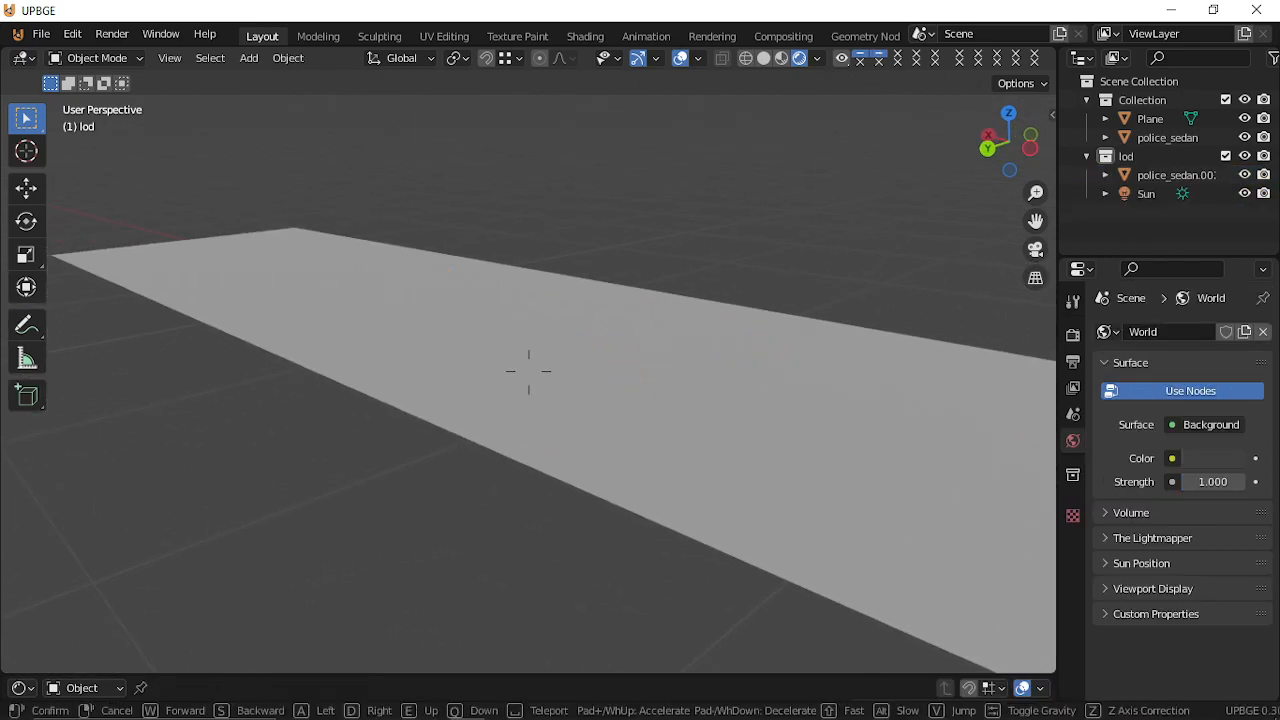
left_click(530, 385)
left_click(530, 385)
key("shift+d")
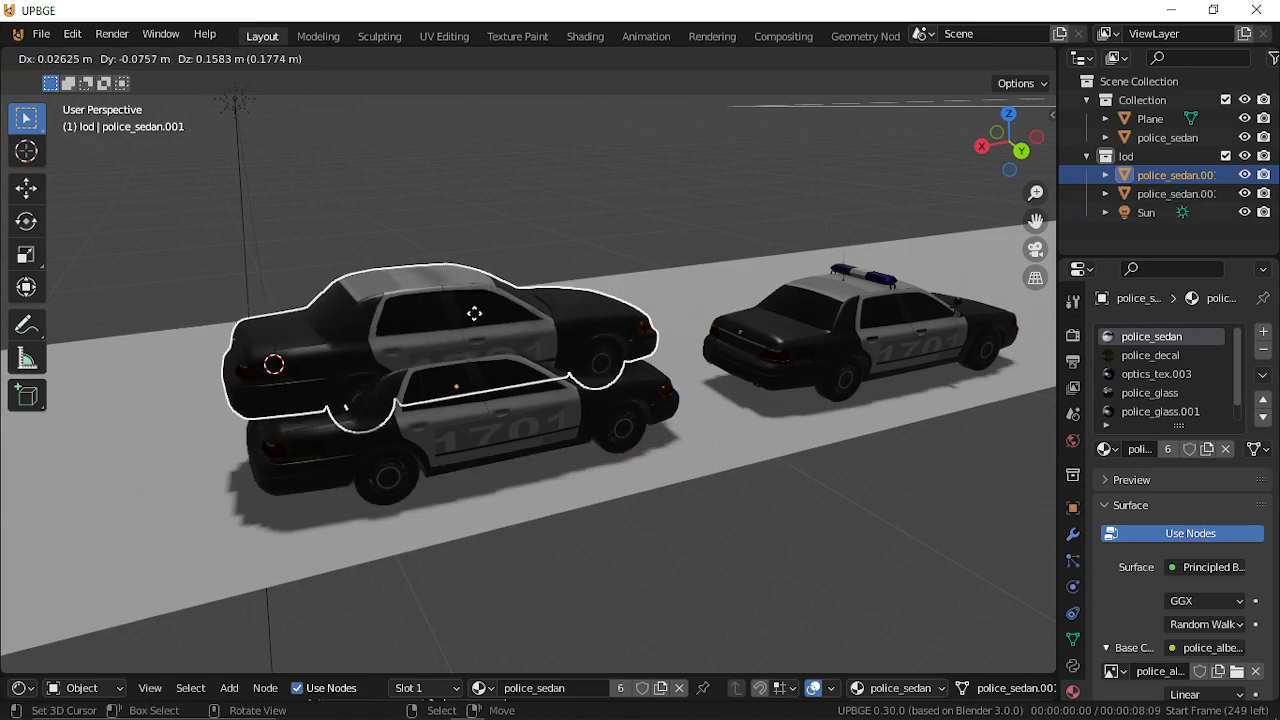
key("x")
left_click(885, 482)
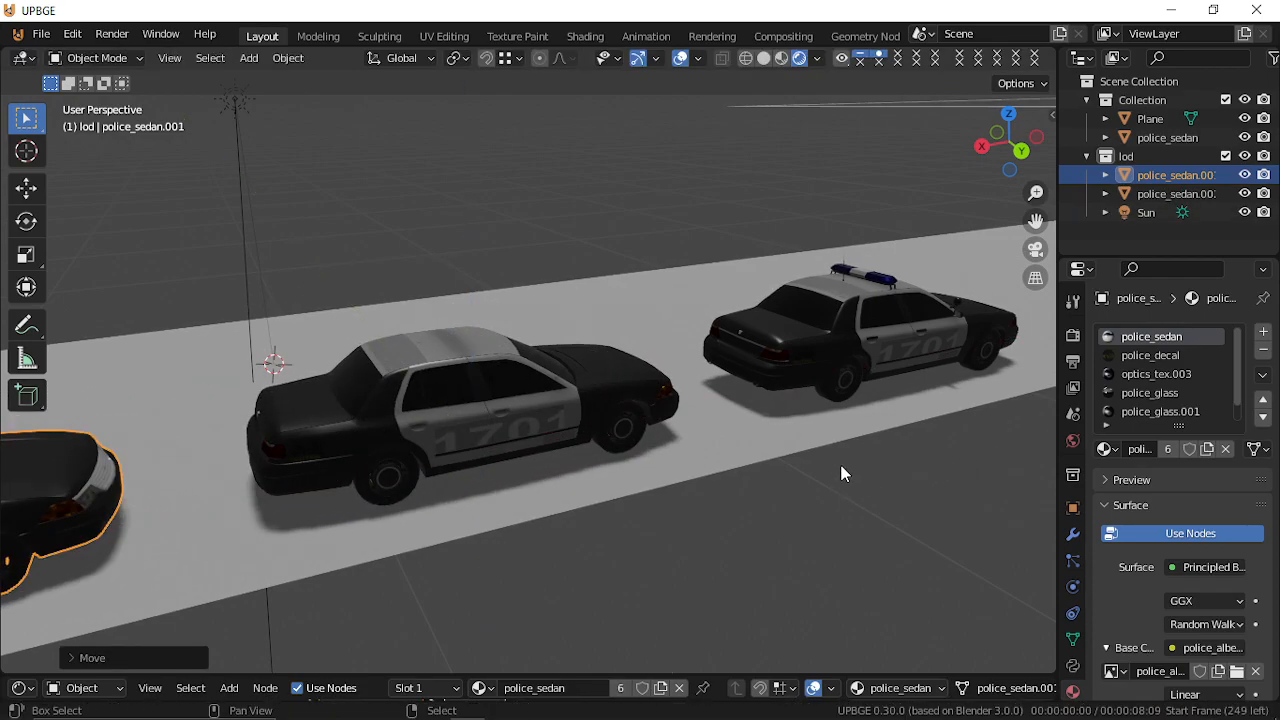
Examine the duplicated sedan's mesh wireframe in Edit Mode, including the front wheel and hood area.
key("shift+grave")
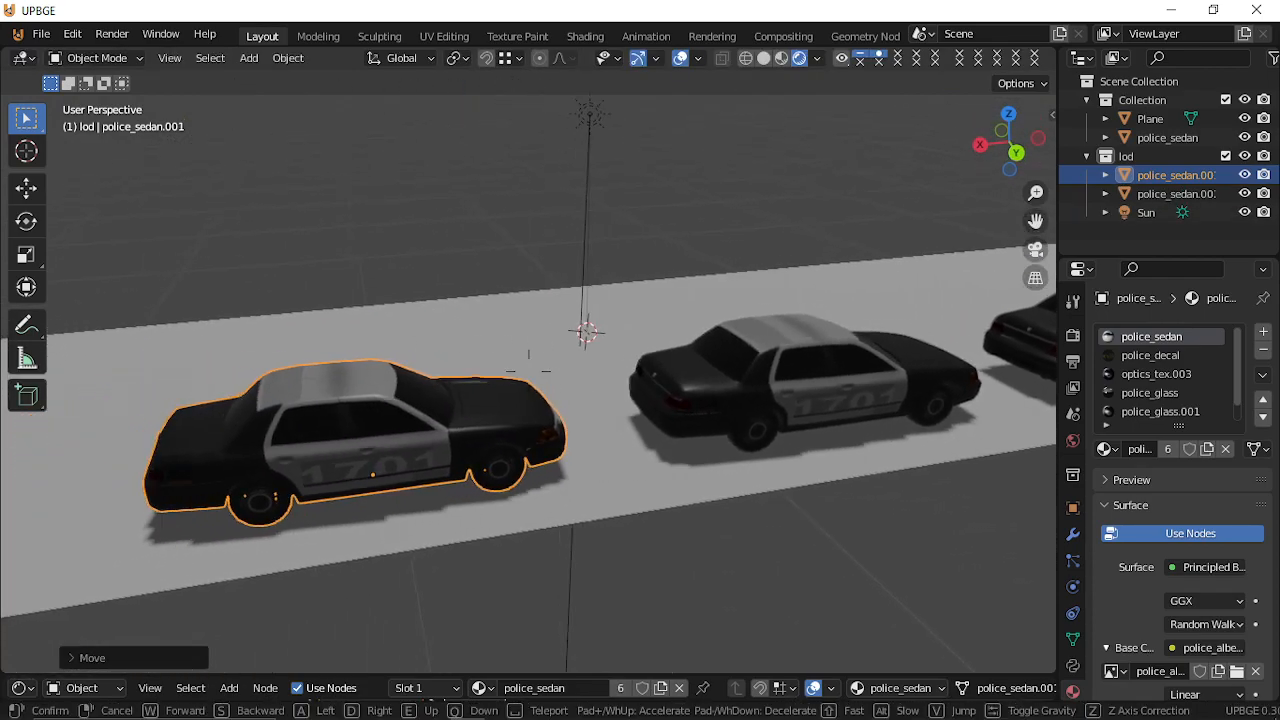
left_click(536, 368)
key("Tab")
key("shift+grave")
key("w")
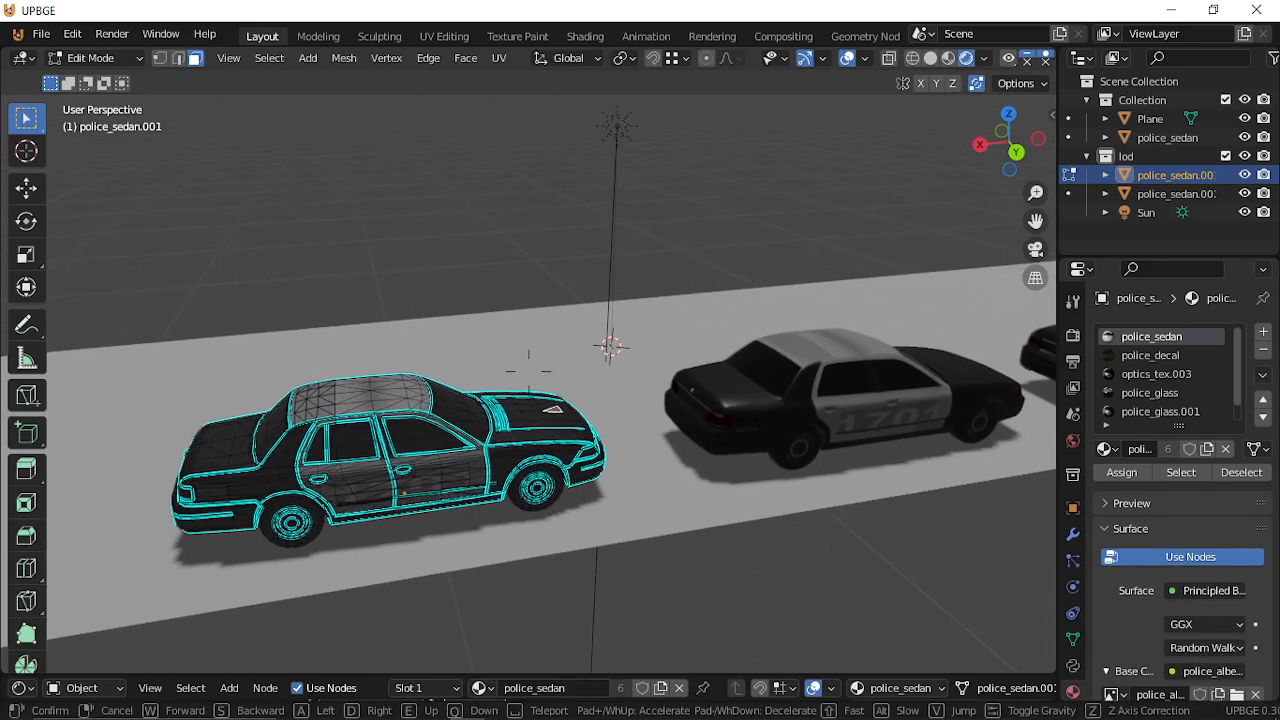
key("s")
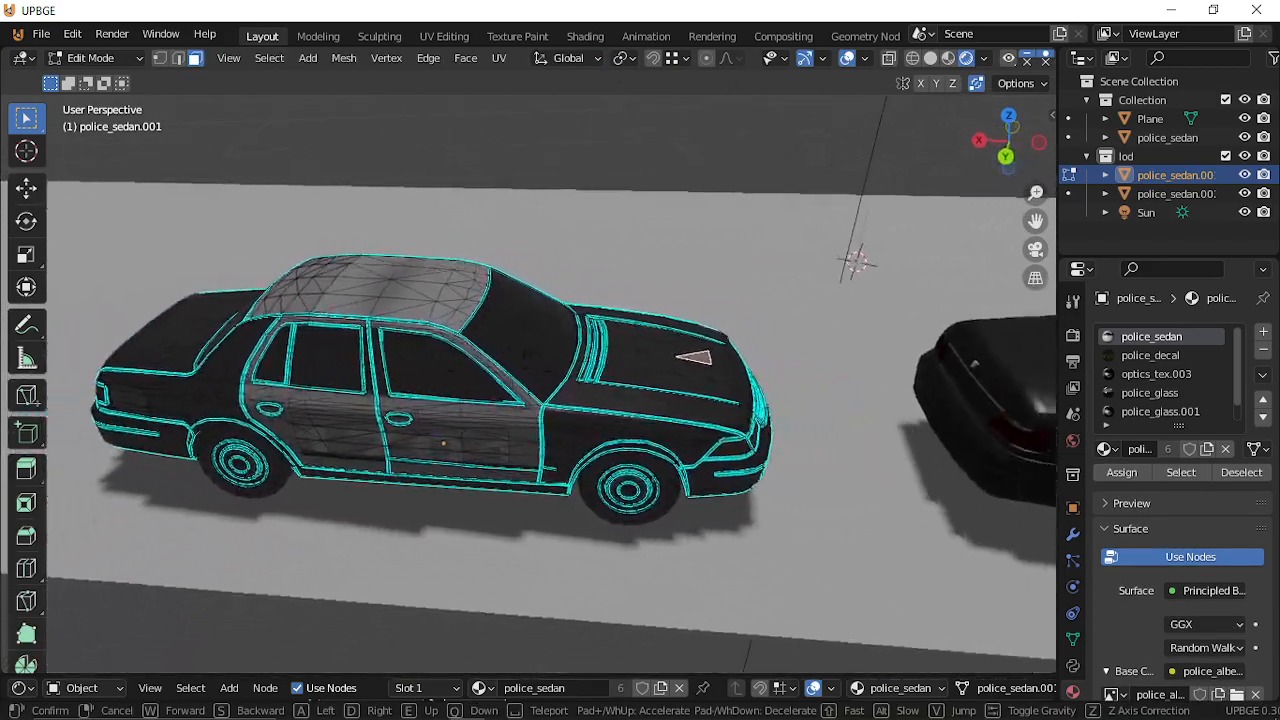
key("d")
key("w")
key("s")
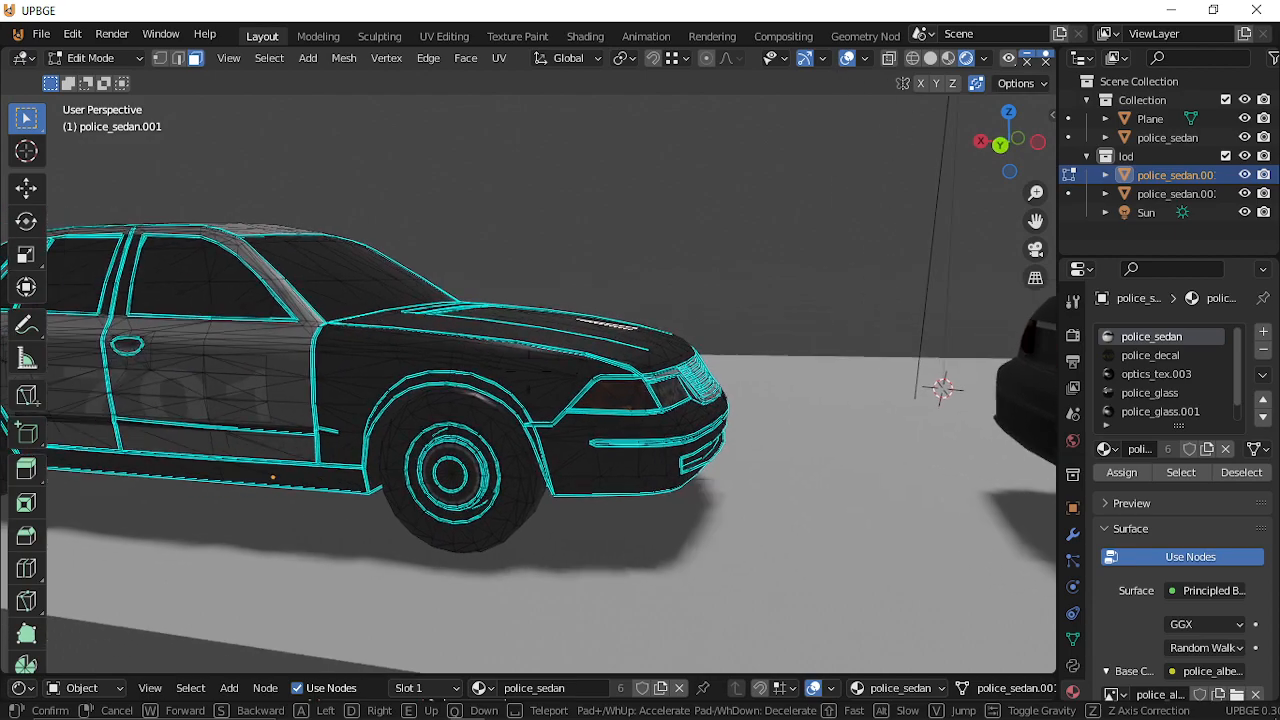
left_click(591, 413)
key("Tab")
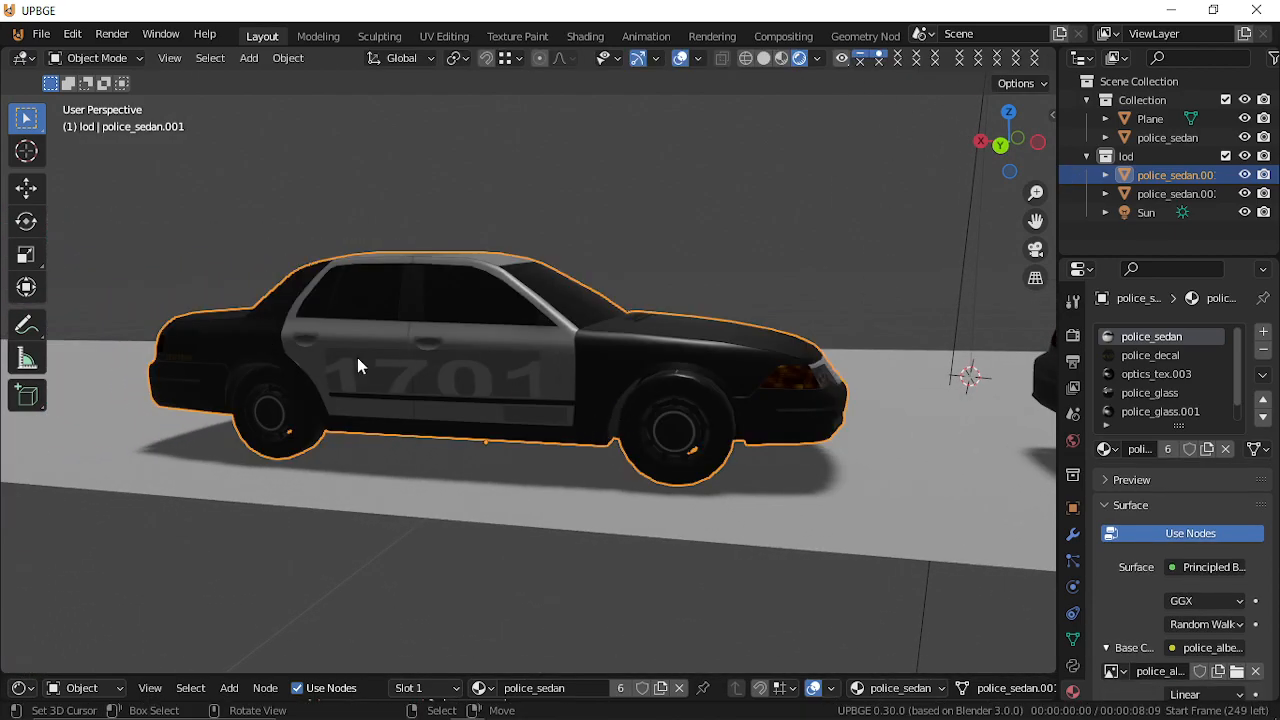
Examine the duplicated sedan's shaded body in Object Mode from close up and from farther away.
key("shift+grave")
key("w")
left_click(571, 367)
key("shift+grave")
key("s")
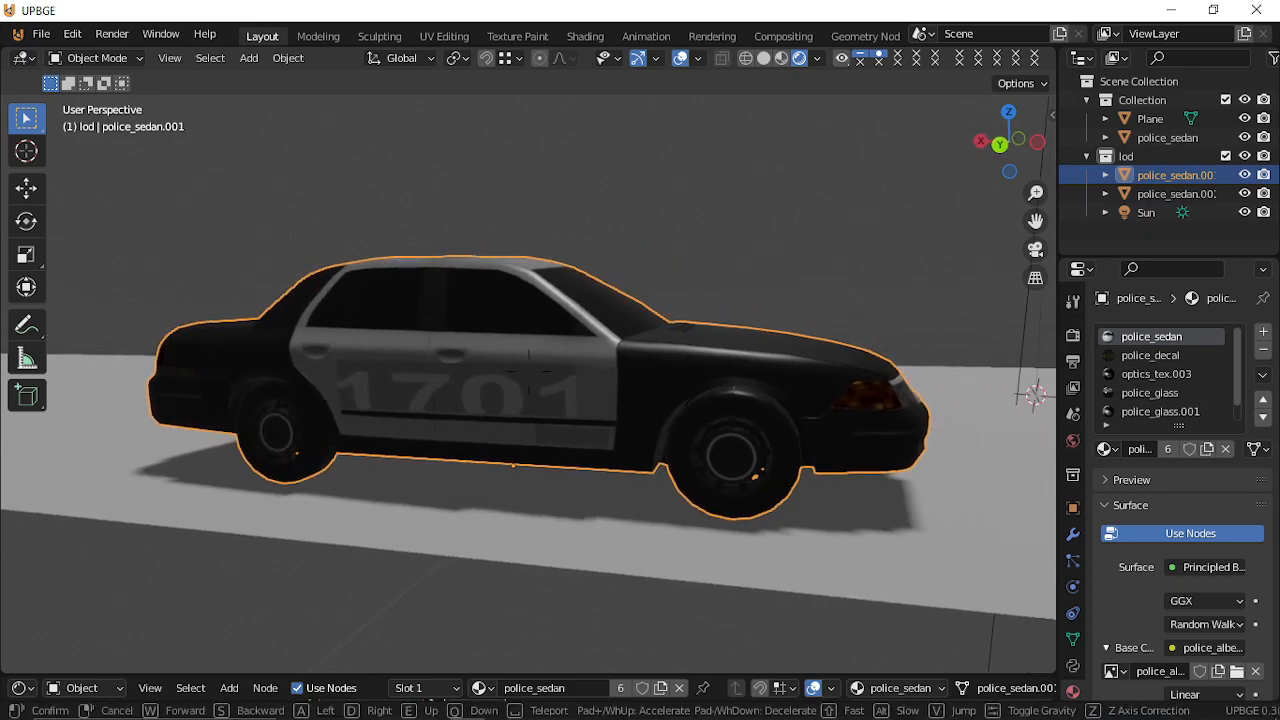
key("a")
key("w")
key("e")
key("s")
left_click(538, 375)
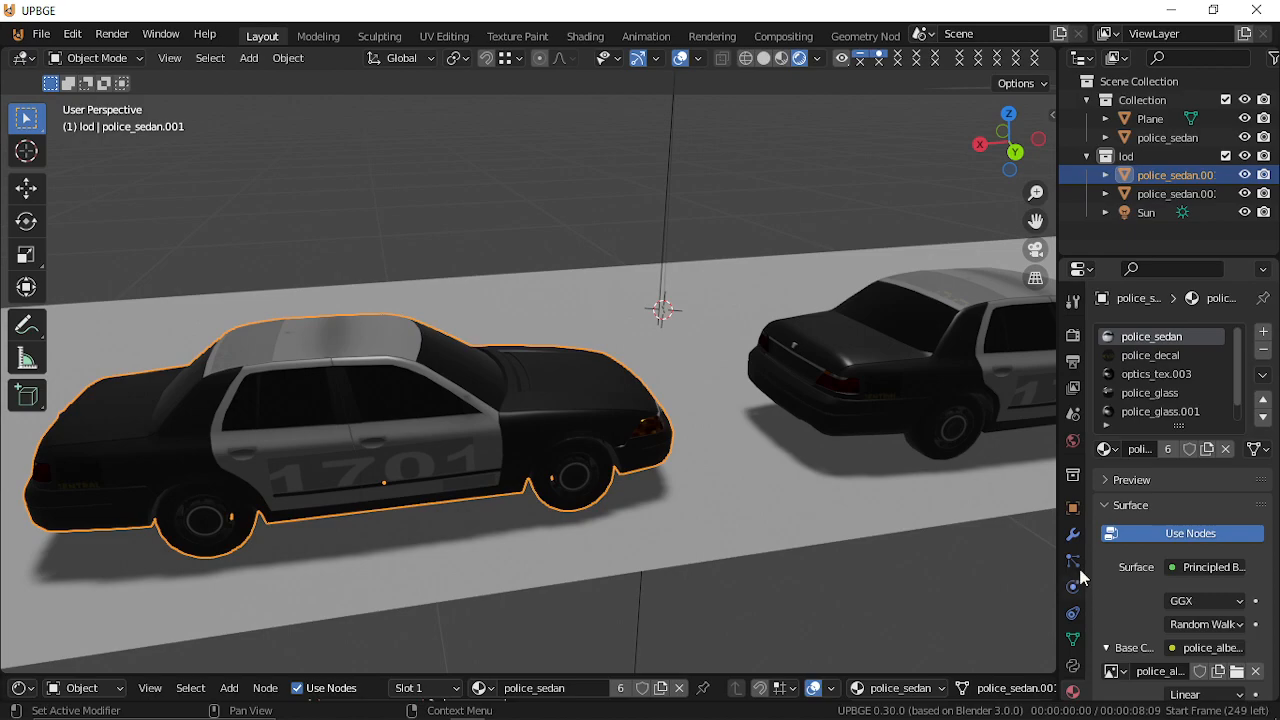
Add a Decimate modifier to the duplicated sedan.
left_click(1073, 535)
left_click(1150, 335)
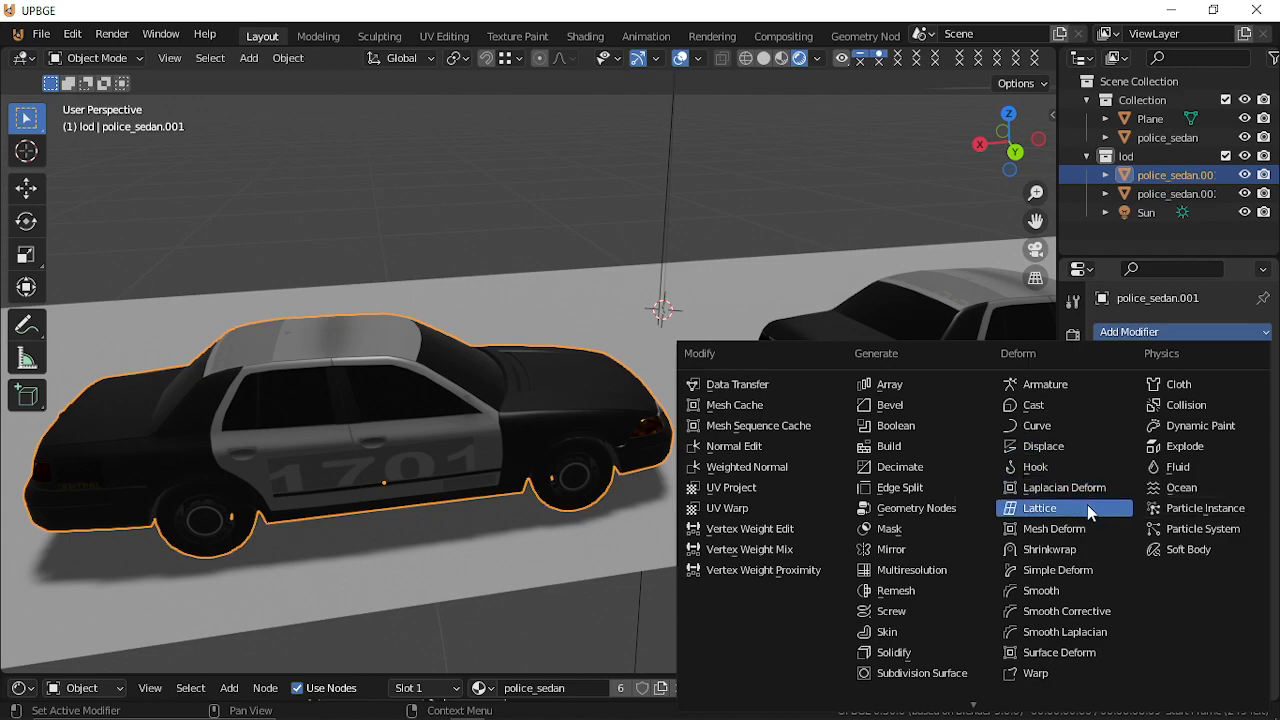
scroll(908, 608, "down", 3)
scroll(908, 608, "up", 1)
scroll(908, 608, "down", 5)
scroll(908, 608, "up", 2)
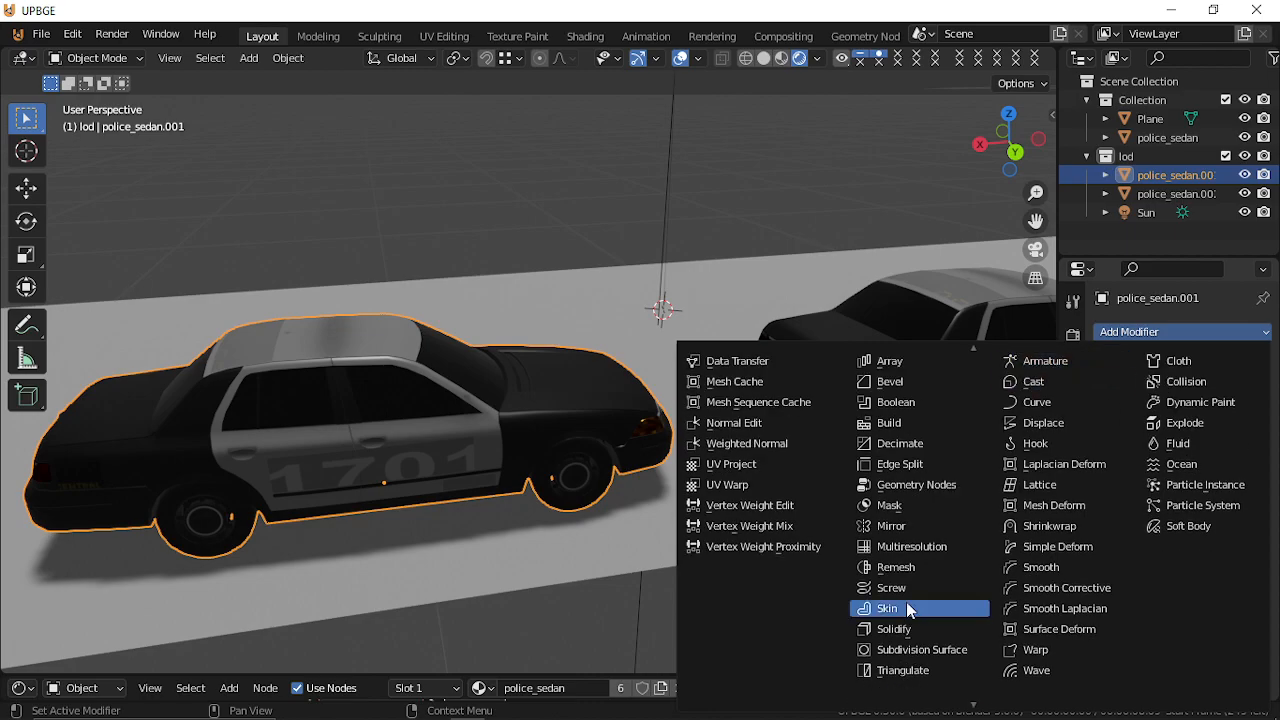
left_click(926, 445)
Lower the Decimate modifier's Collapse ratio to 0.3596 and examine the sedan's rear, roof and side.
key("shift+grave")
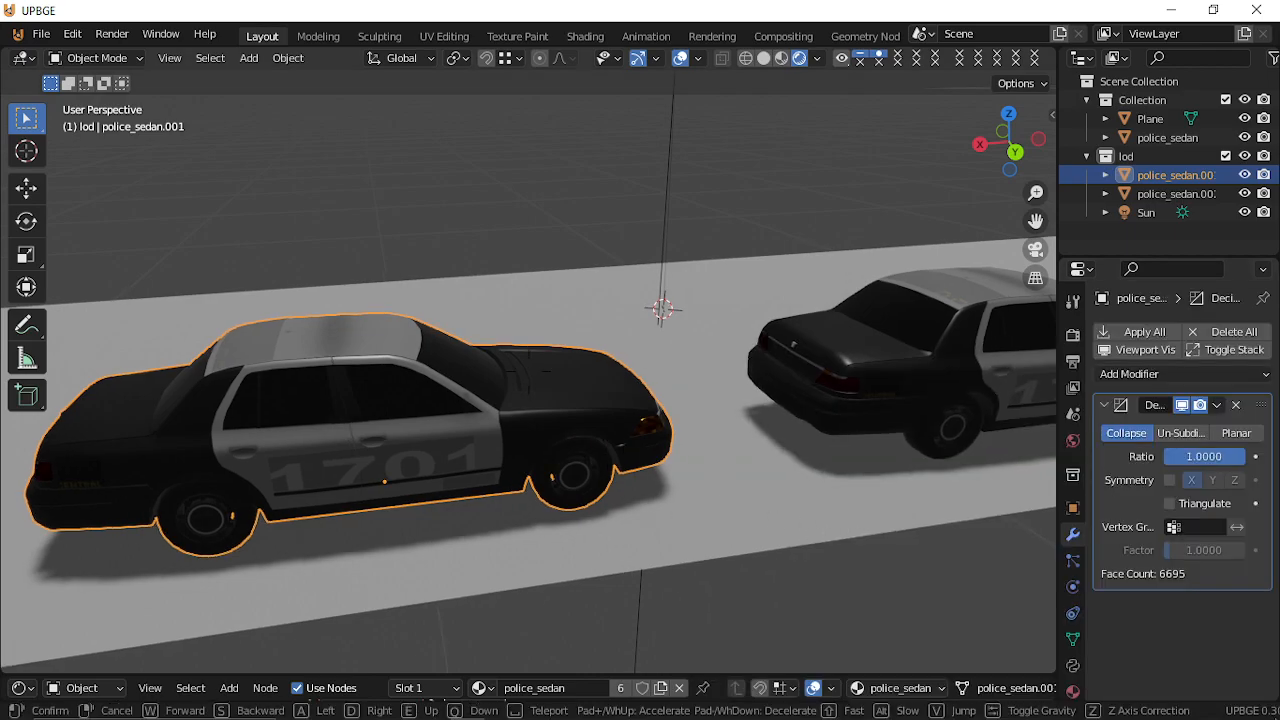
key("d")
key("w")
left_click(530, 374)
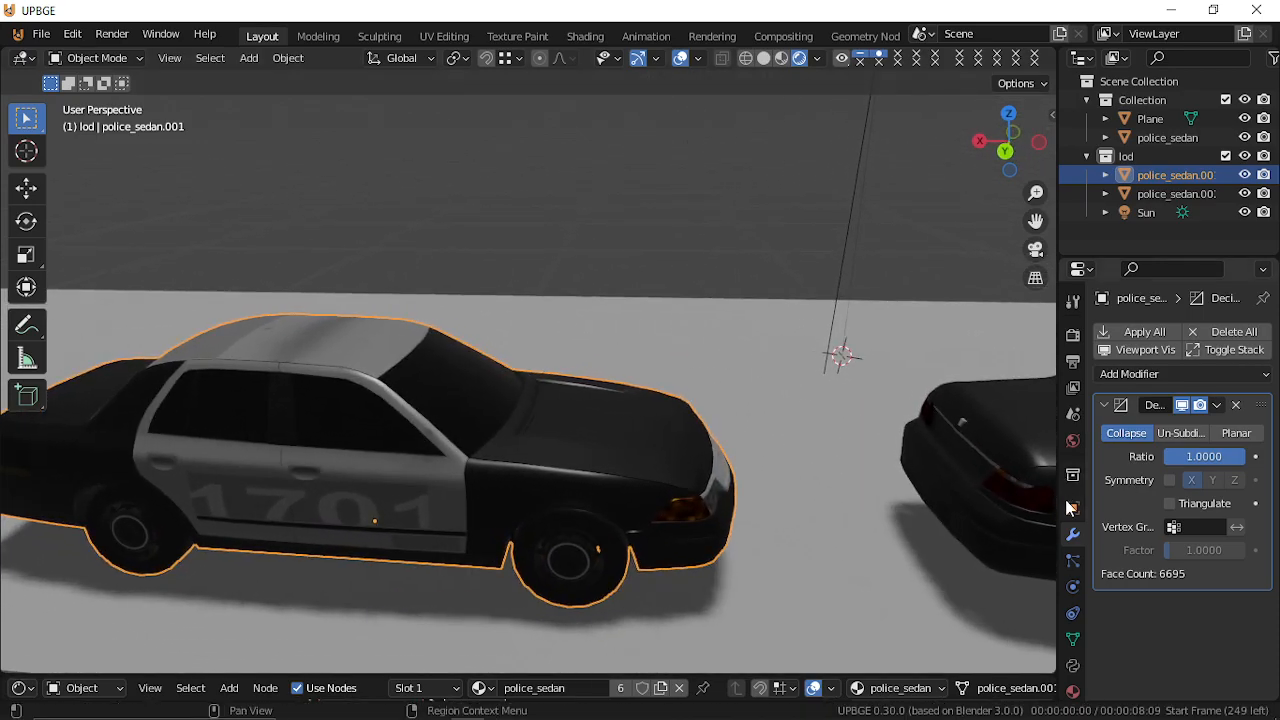
left_click_drag(1209, 456, 1157, 456)
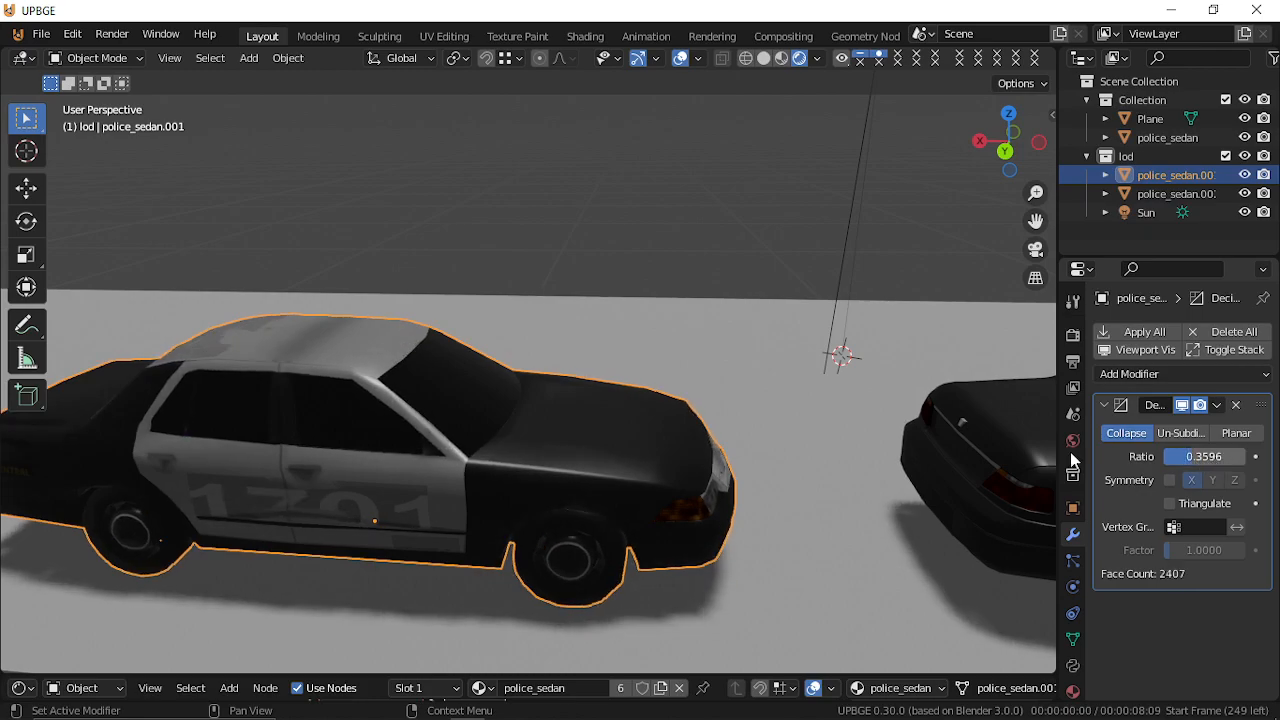
key("shift+grave")
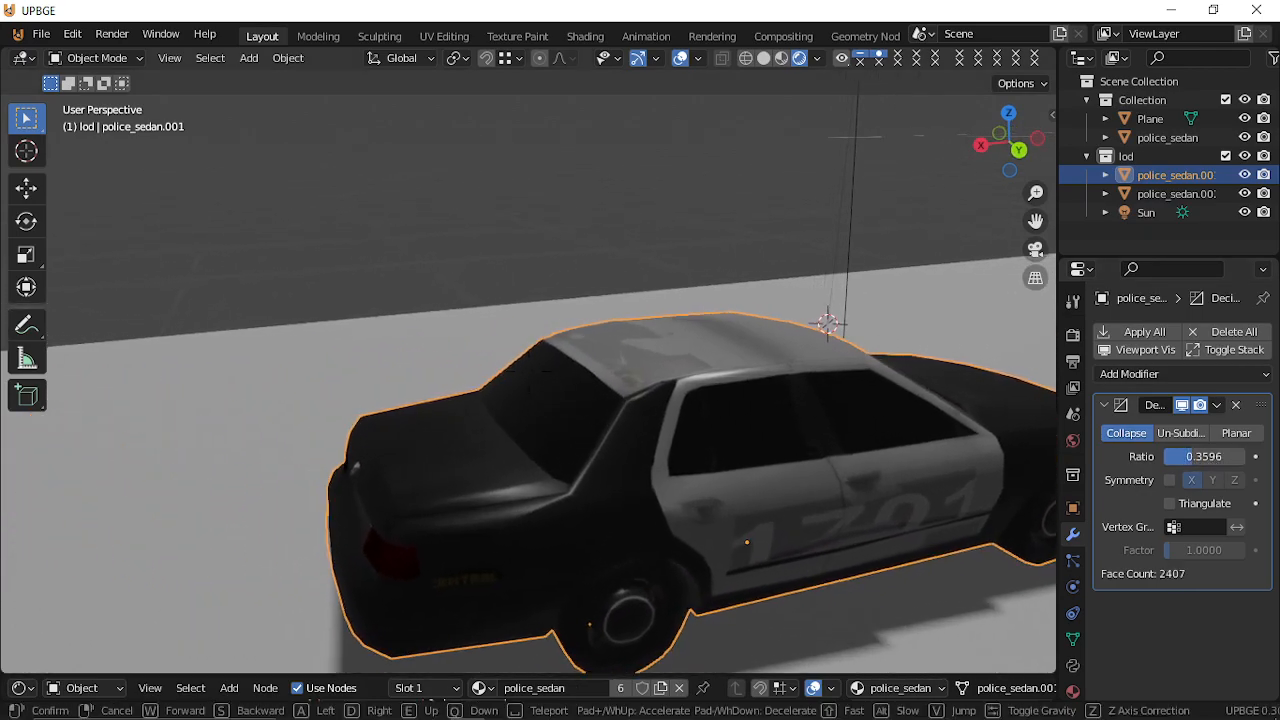
key("s")
key("d")
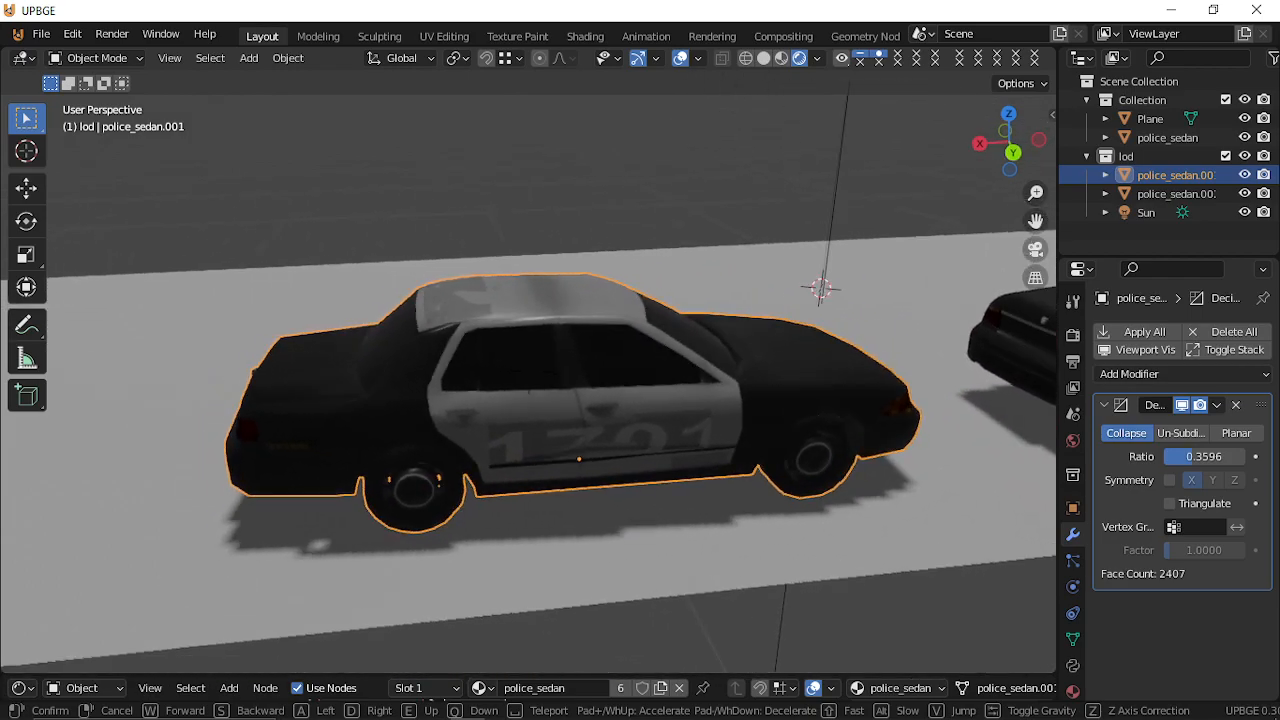
left_click(923, 347)
Try the Decimate modifier's Un-Subdivide mode and reduce its iterations to 0.
left_click(1178, 433)
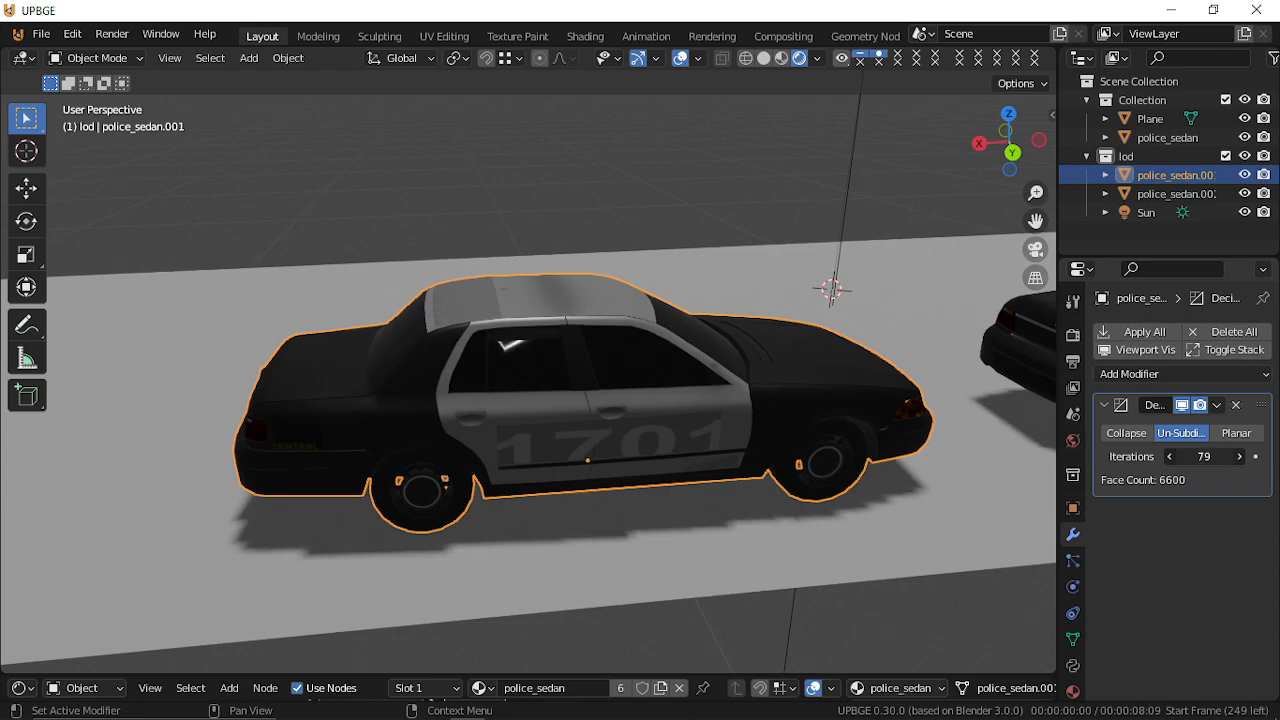
left_click_drag(1204, 456, 1138, 456)
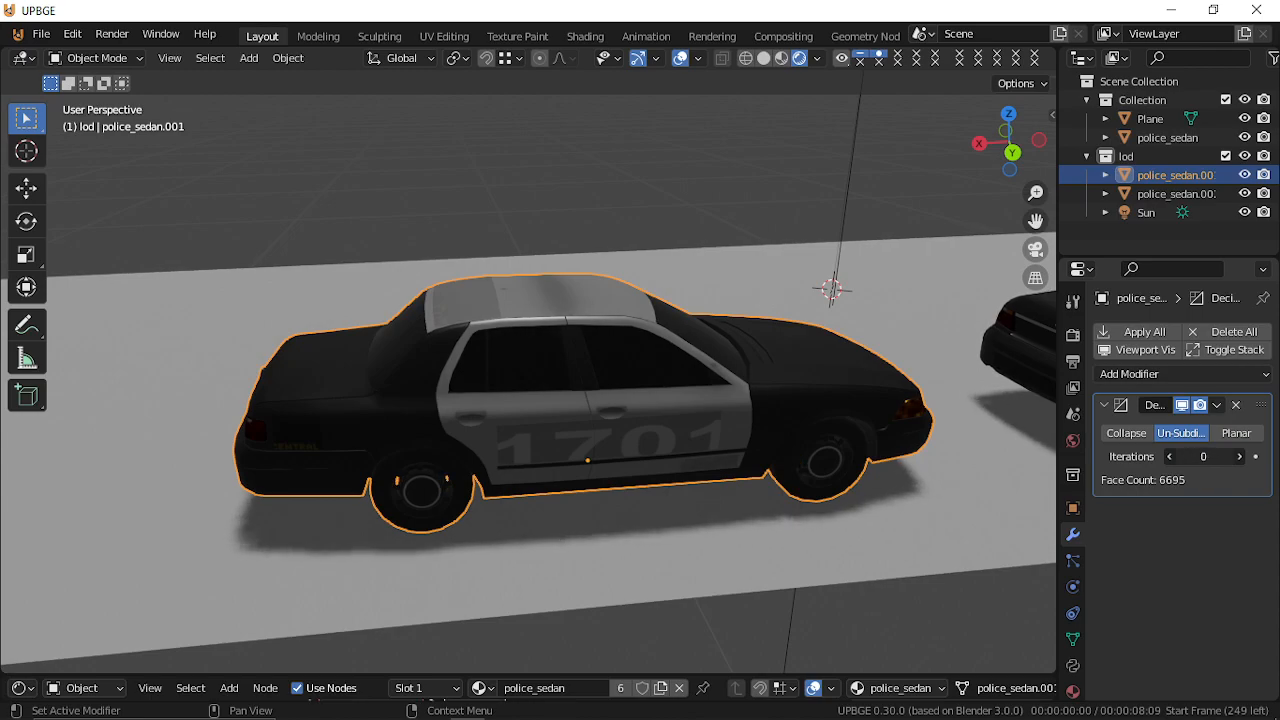
Return the Decimate modifier to Collapse mode and set its ratio to 0.2854.
left_click(1127, 435)
mouse_move(1211, 462)
left_mouse_down()
mouse_move(1140, 462)
mouse_move(1250, 456)
mouse_move(1160, 456)
mouse_move(1246, 456)
mouse_move(1160, 456)
mouse_move(1188, 456)
left_mouse_up()
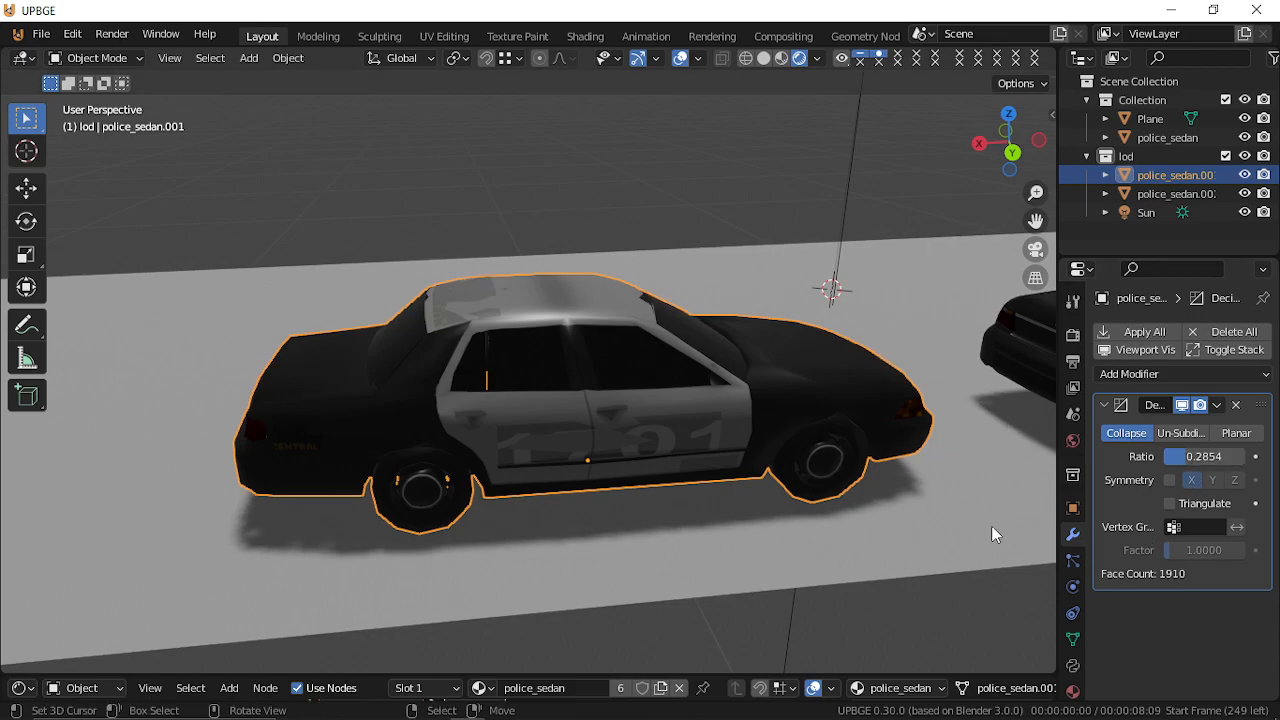
left_click(1250, 378)
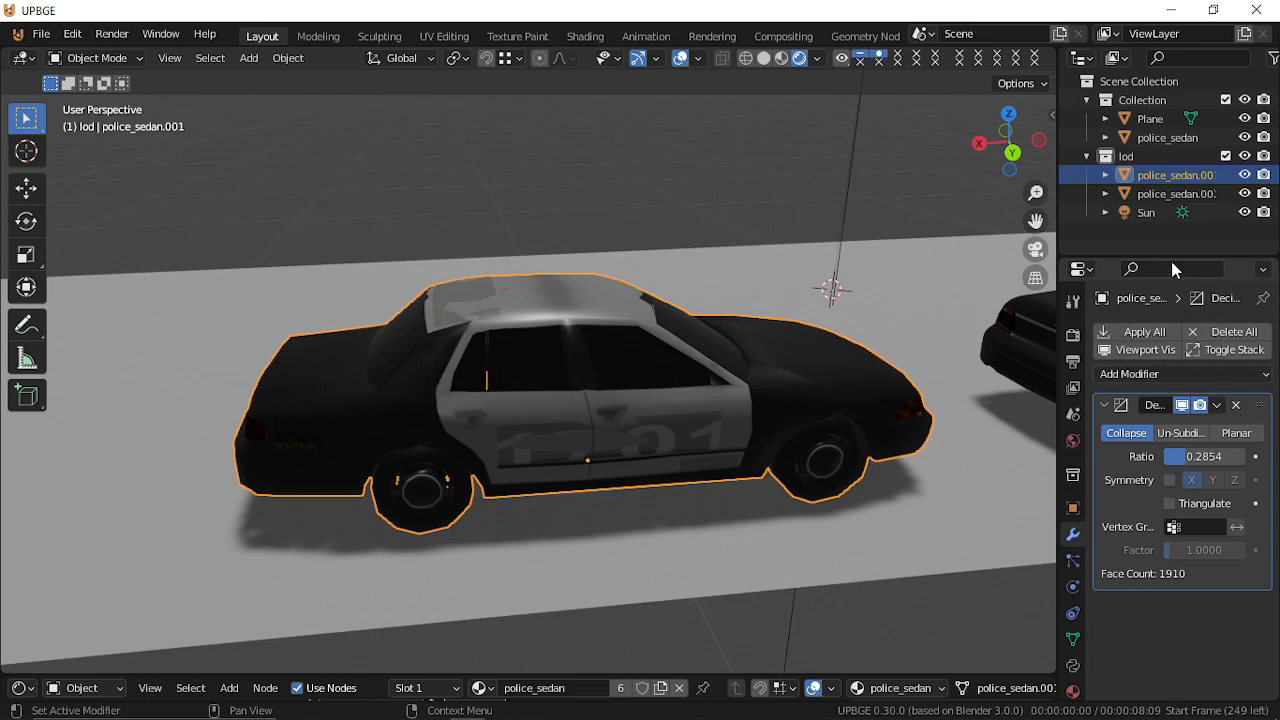
Apply the Decimate modifier to the duplicated sedan in the lod collection.
left_click_drag(1171, 256, 1171, 178)
left_click(1104, 324)
left_click(1104, 324)
left_click(1104, 324)
left_click(1104, 324)
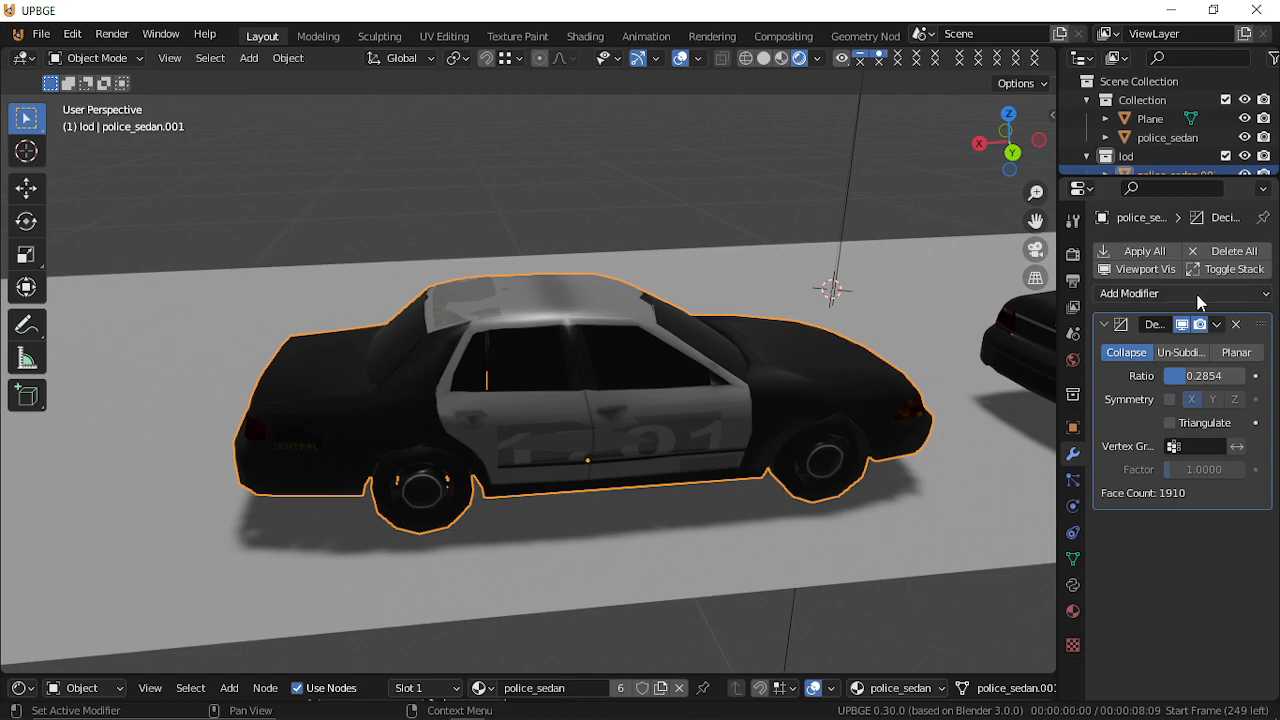
left_click(1221, 323)
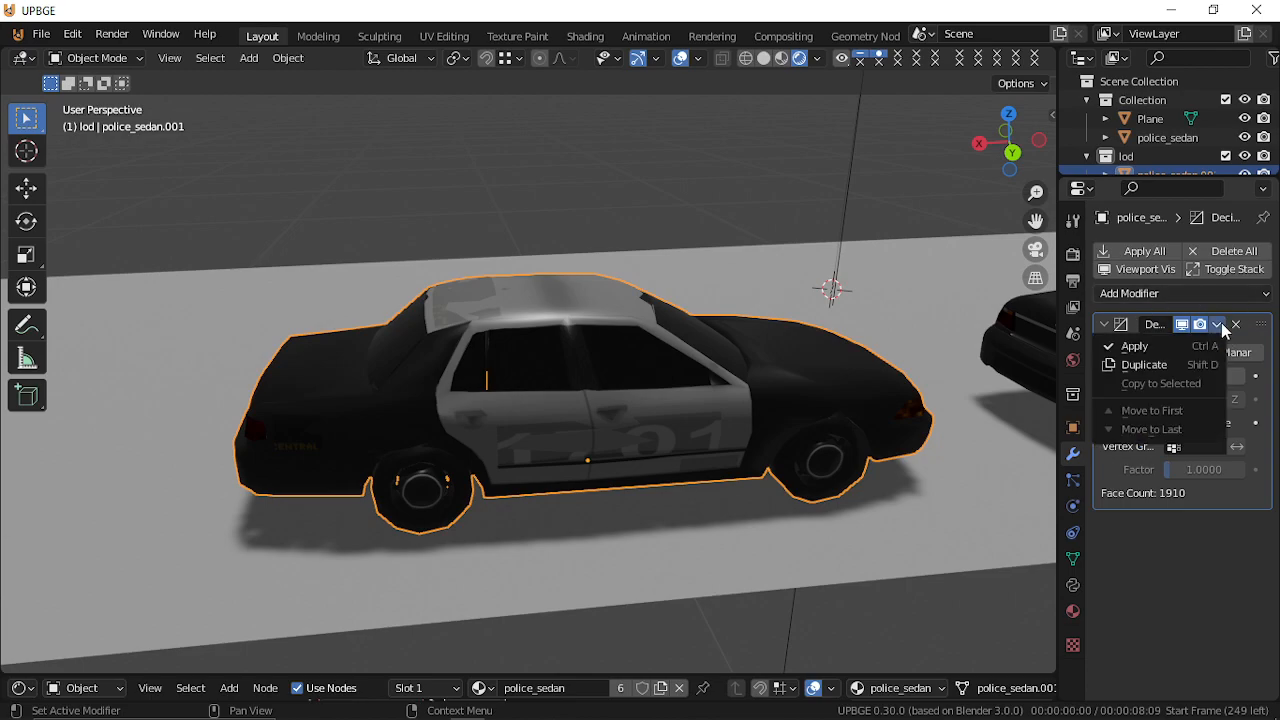
left_click(1173, 353)
Duplicate the decimated sedan and place the copy along the X axis at the free end of the row of cars.
scroll(585, 367, "down", 10)
scroll(585, 367, "up", 10)
scroll(585, 367, "down", 10)
key("shift+d")
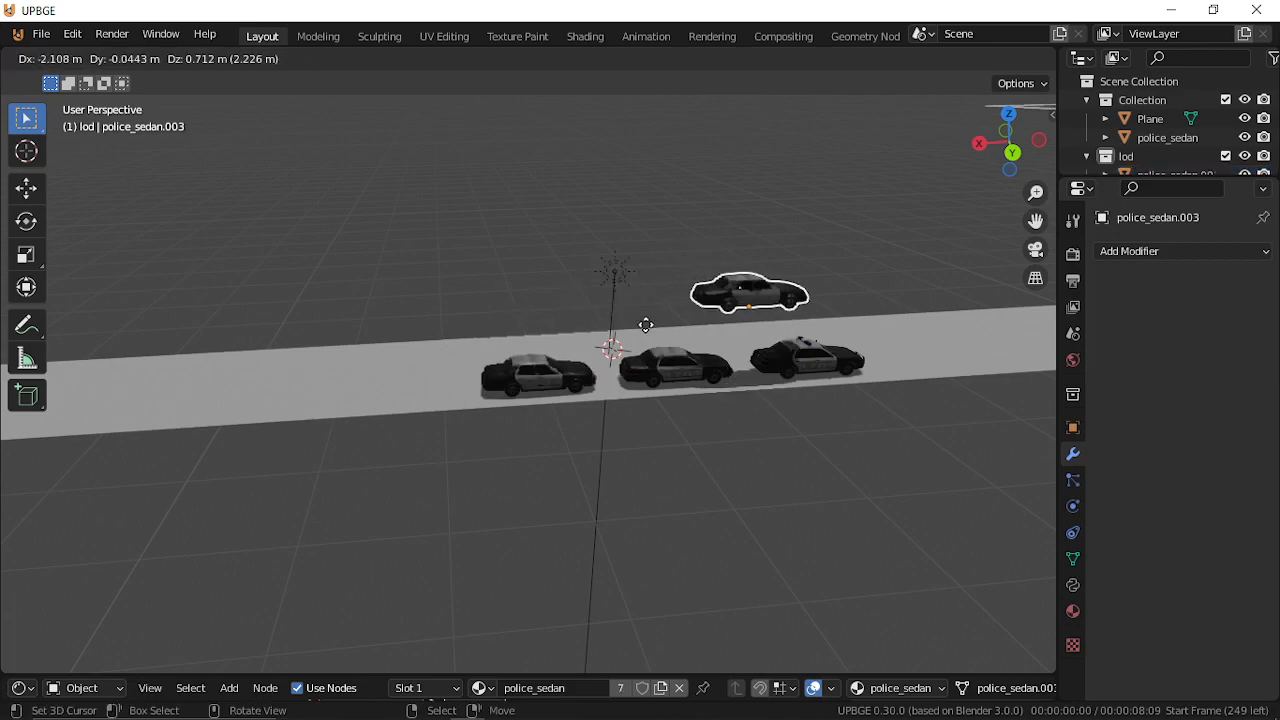
key("Escape")
key("shift+d")
key("x")
left_click(438, 401)
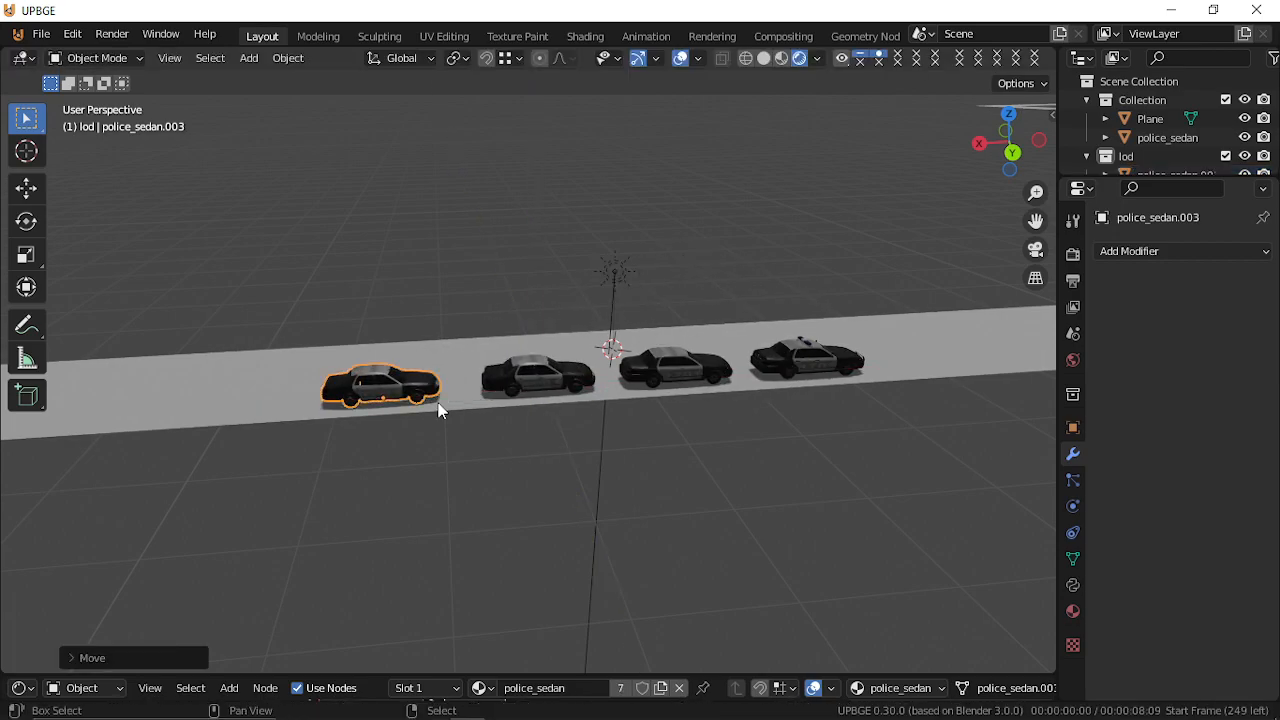
Remove all material slots from the newest sedan copy after checking its mesh in Edit Mode.
key("shift+grave")
key("w")
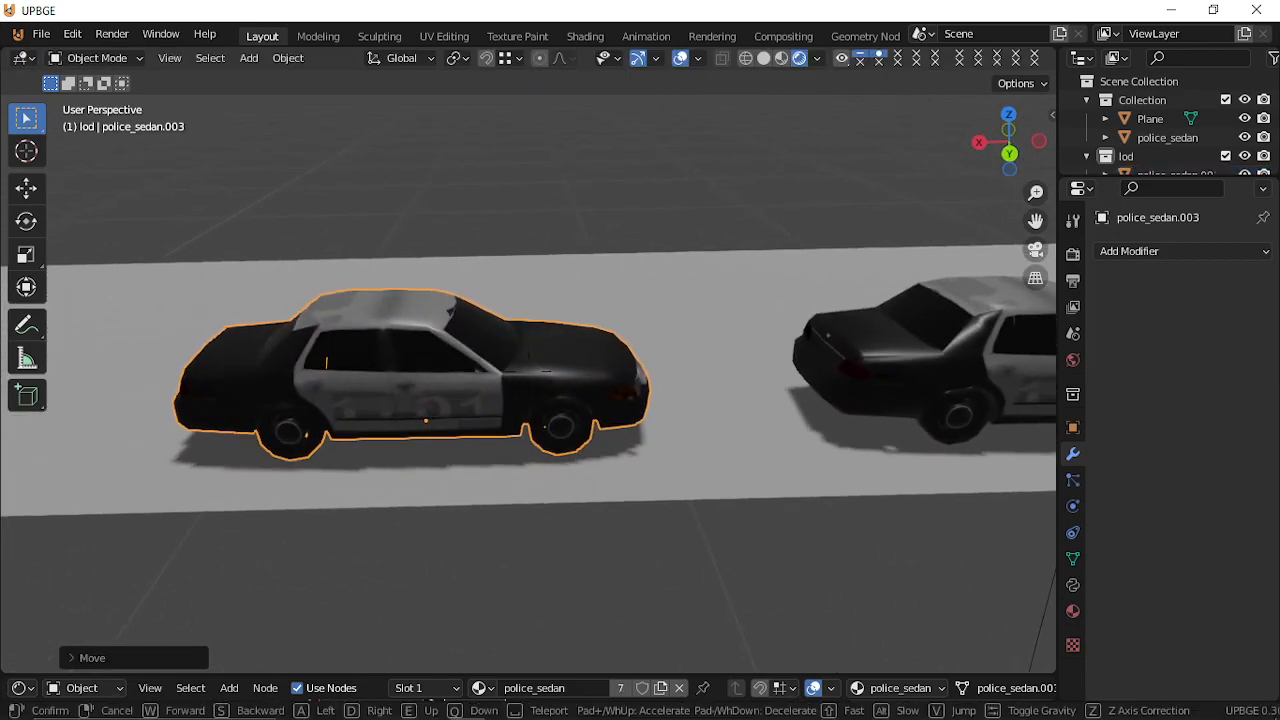
left_click(529, 374)
key("Tab")
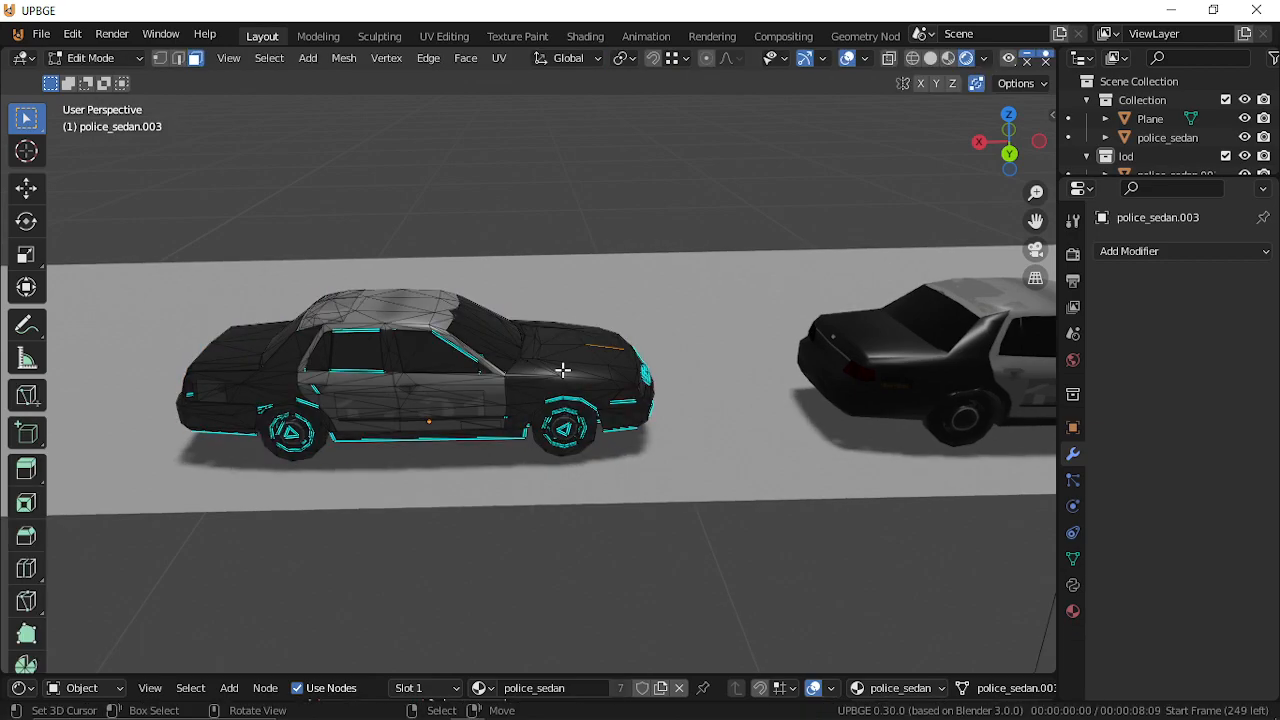
key("Tab")
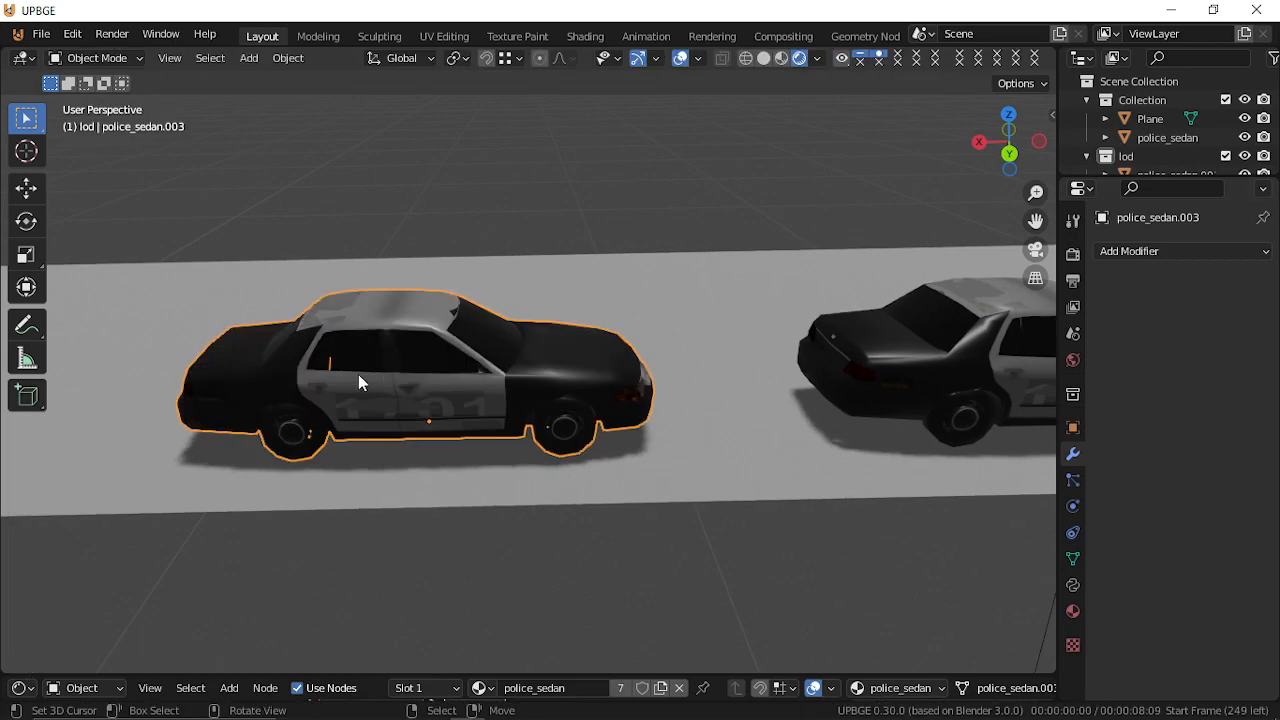
left_click(1073, 611)
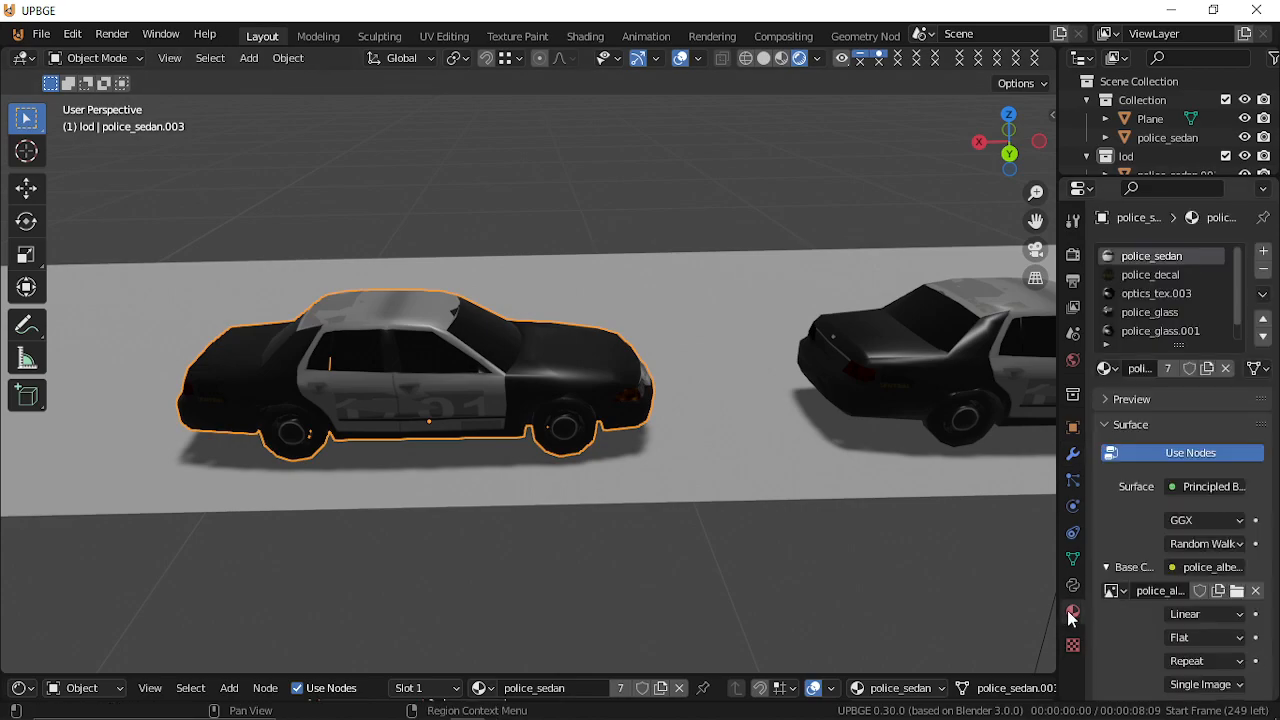
left_click(1263, 270)
left_click(1263, 270)
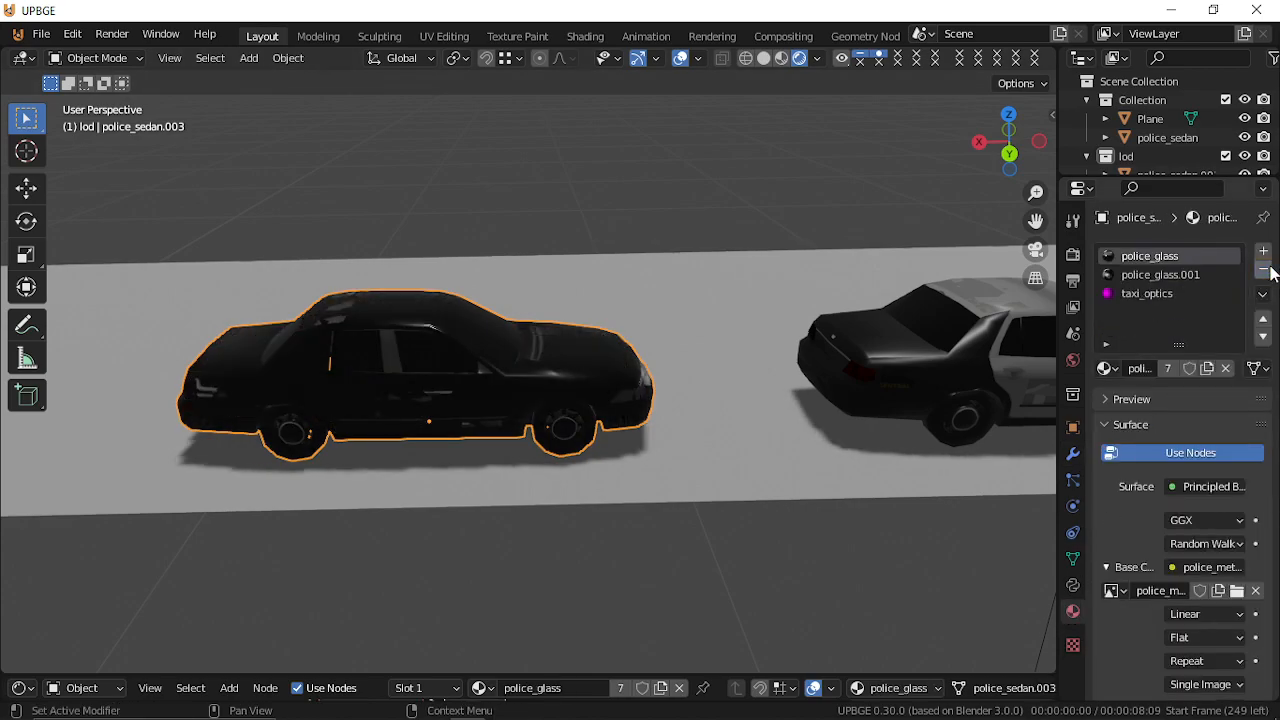
left_click(1263, 270)
left_click(1263, 270)
left_click(1263, 270)
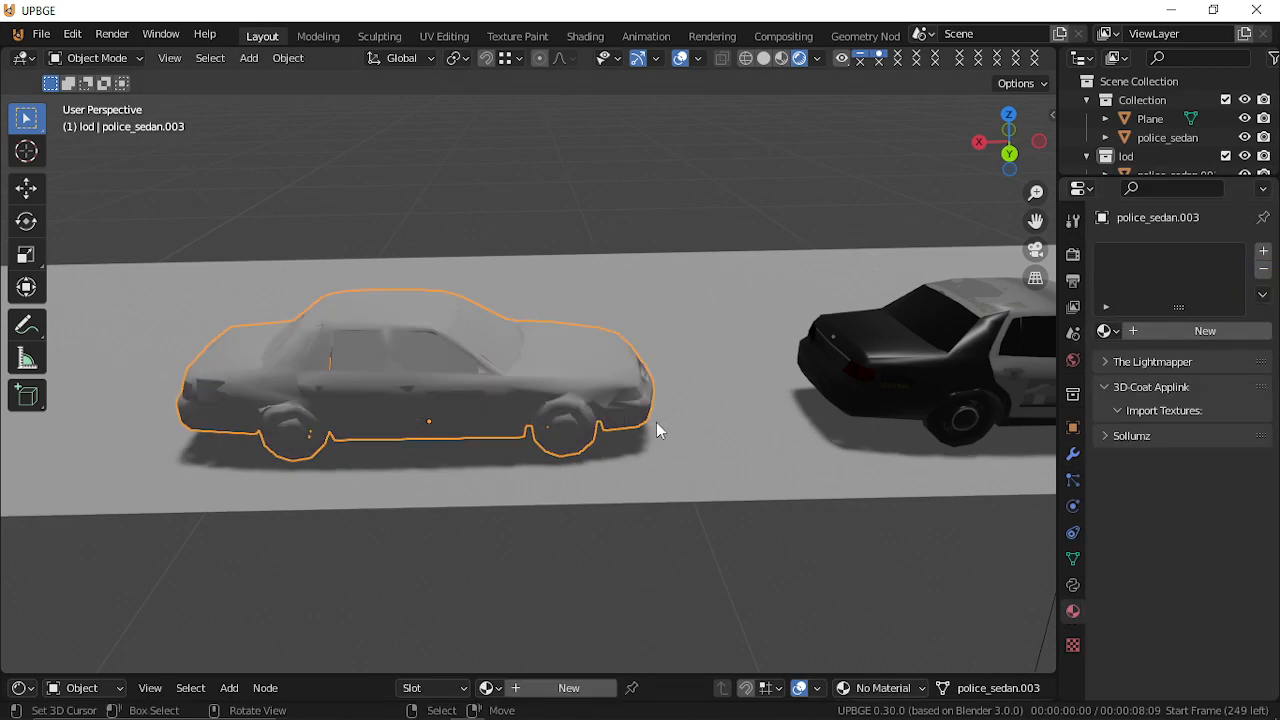
Add three material slots to the sedan copy and create a new material in each.
left_click(1262, 254)
left_click(1262, 254)
left_click(1262, 254)
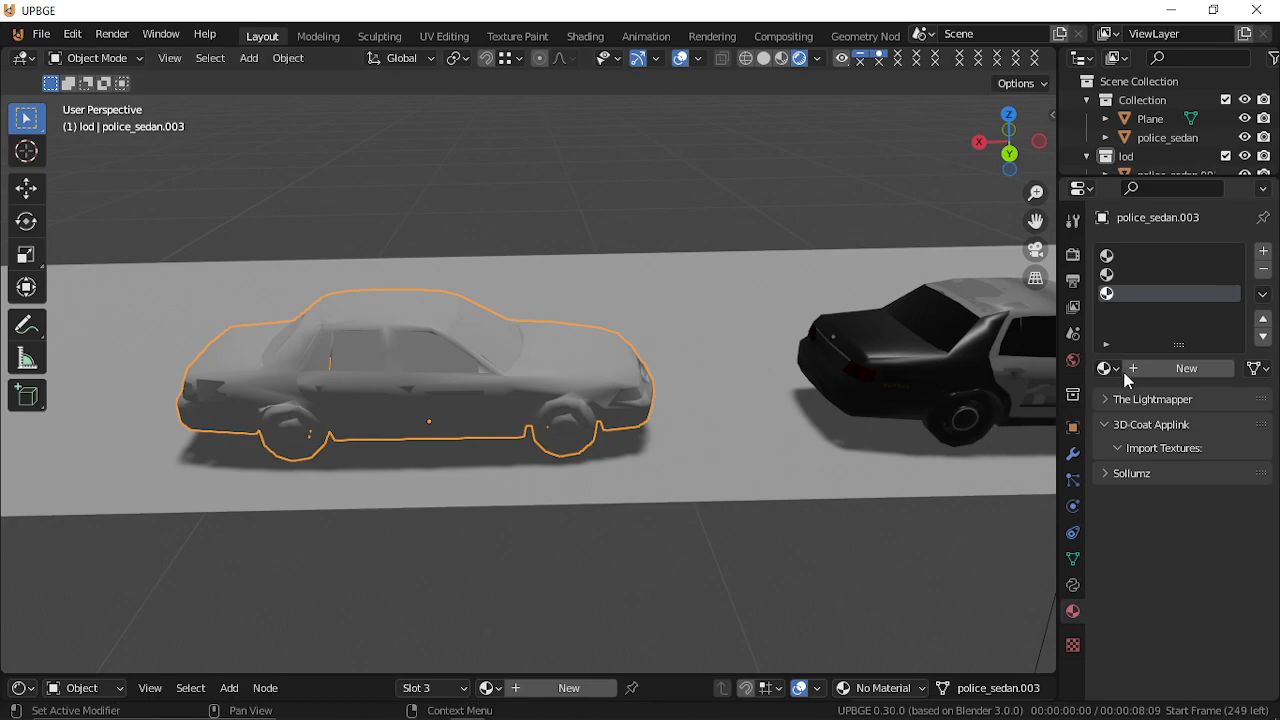
left_click(1138, 274)
left_click(1132, 257)
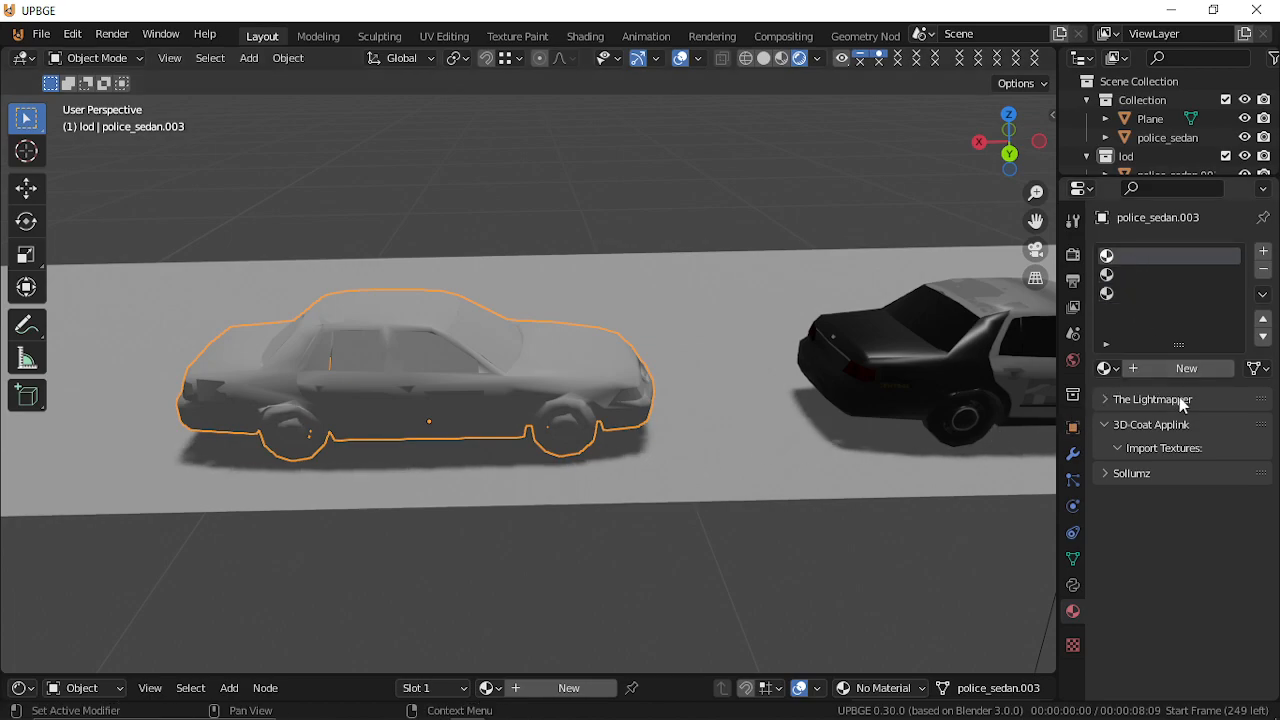
left_click(1186, 369)
left_click(1139, 275)
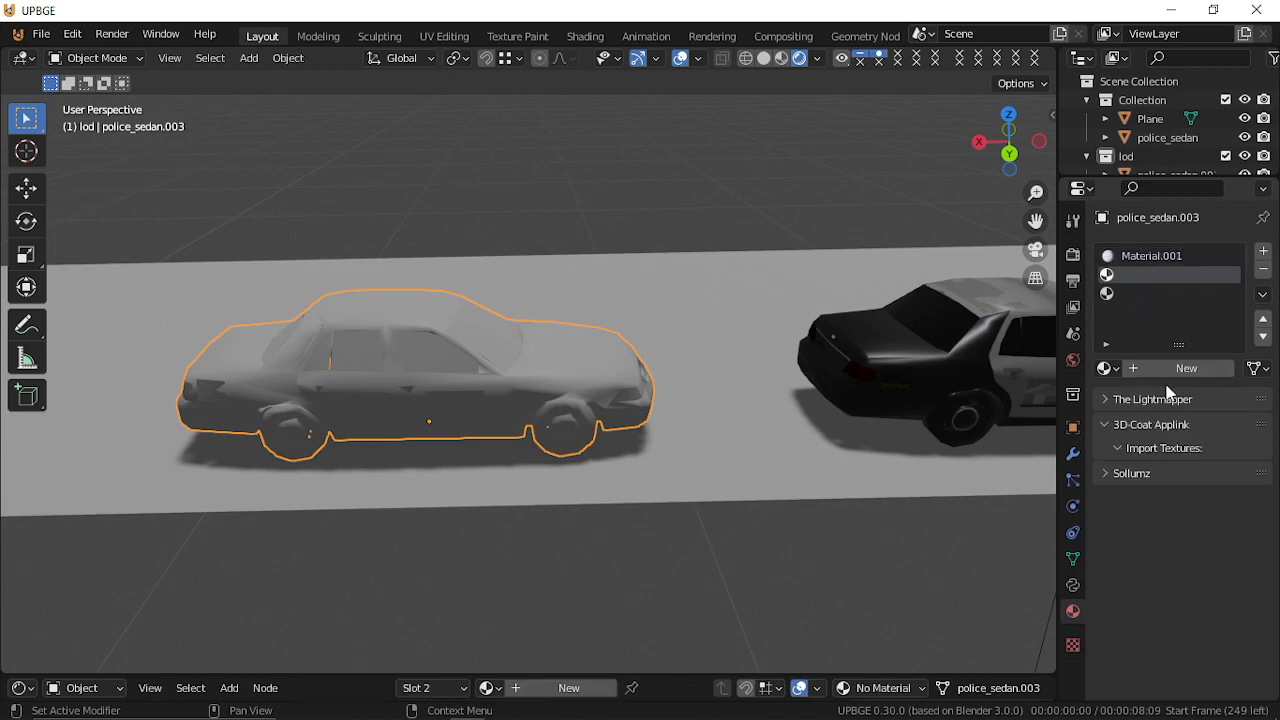
left_click(1171, 370)
left_click(1128, 293)
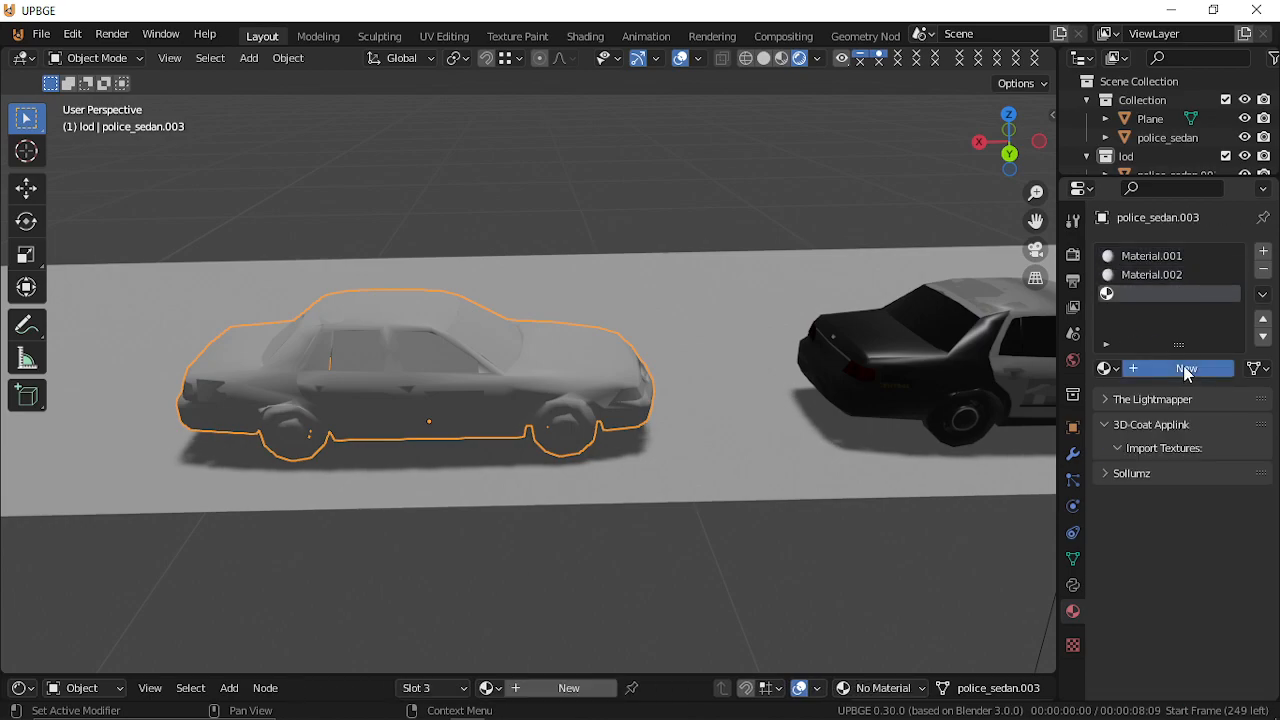
left_click(1188, 370)
Rename the first material of the sedan copy as "c lod1".
double_click(1166, 257)
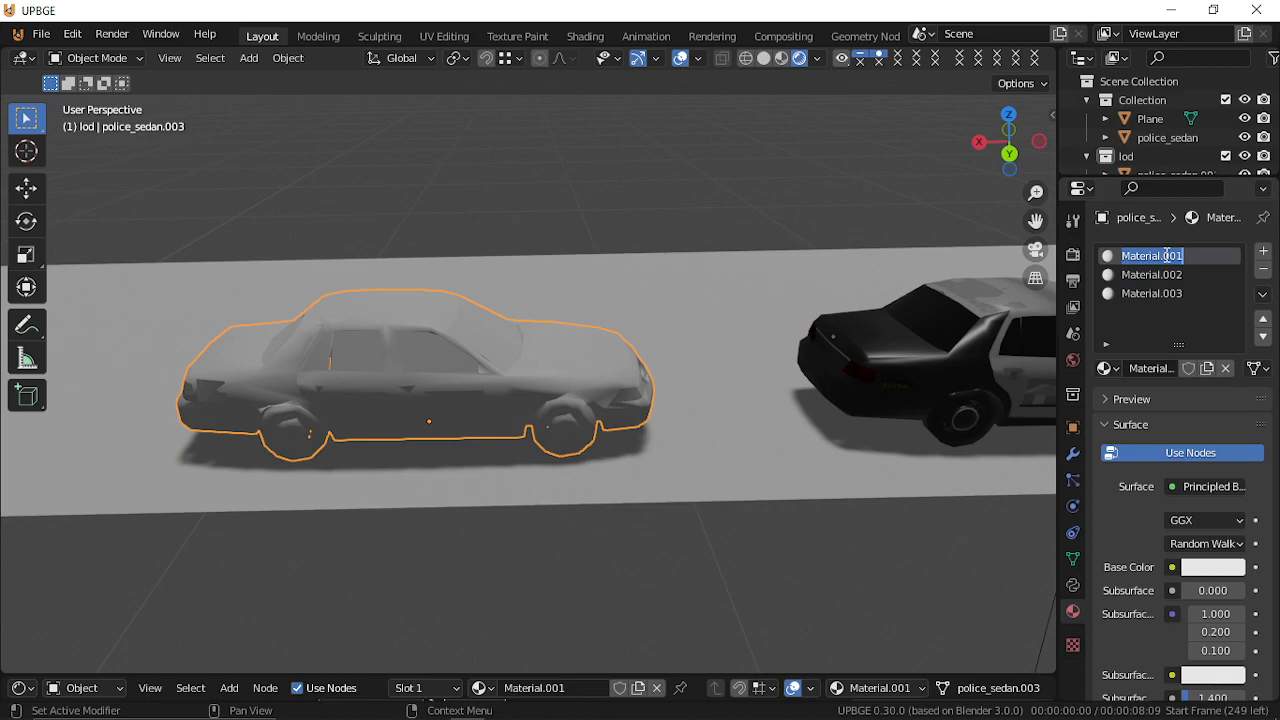
type("c")
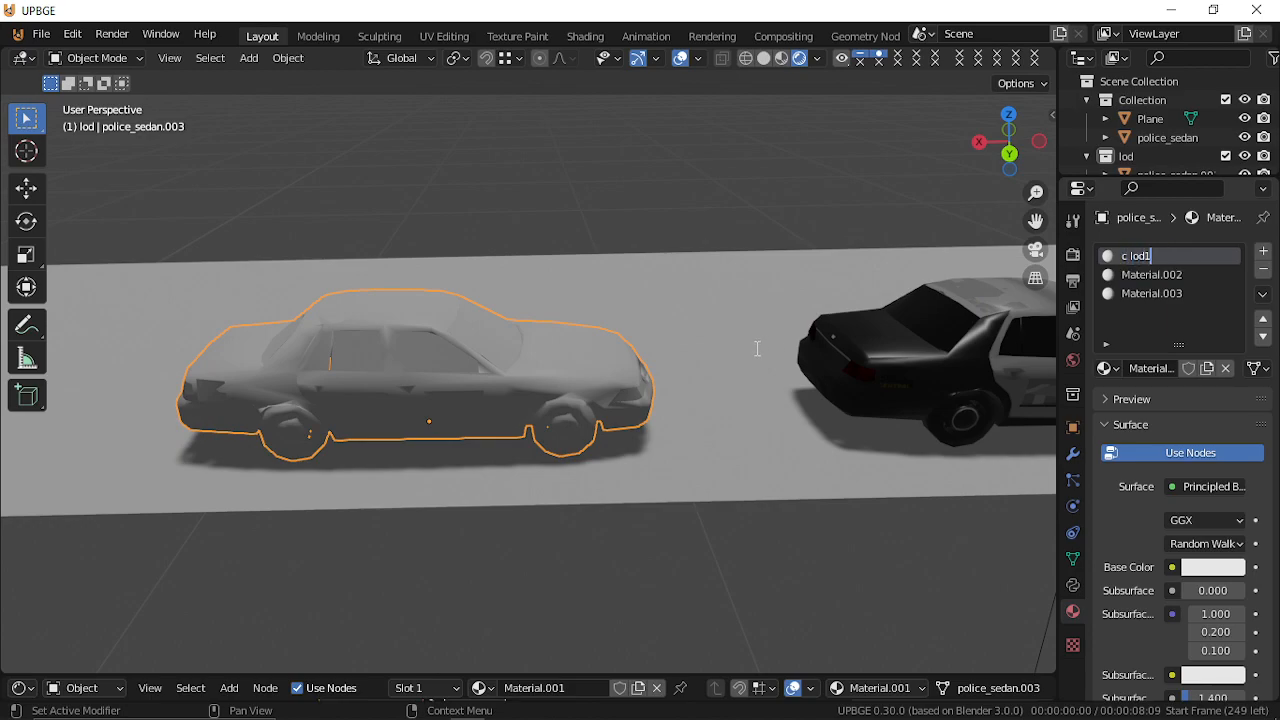
type(" lod1")
key("Return")
Rename the second material as "clod1" and the third as "clod2".
double_click(1163, 275)
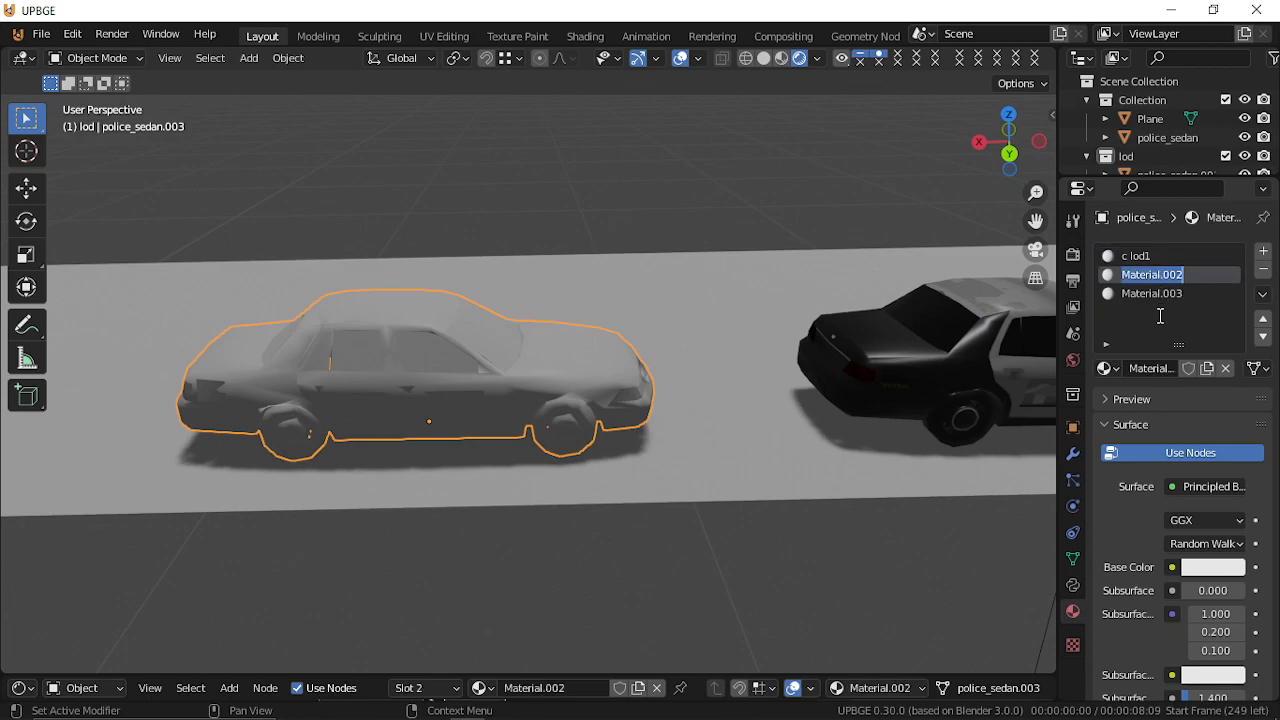
type("clo")
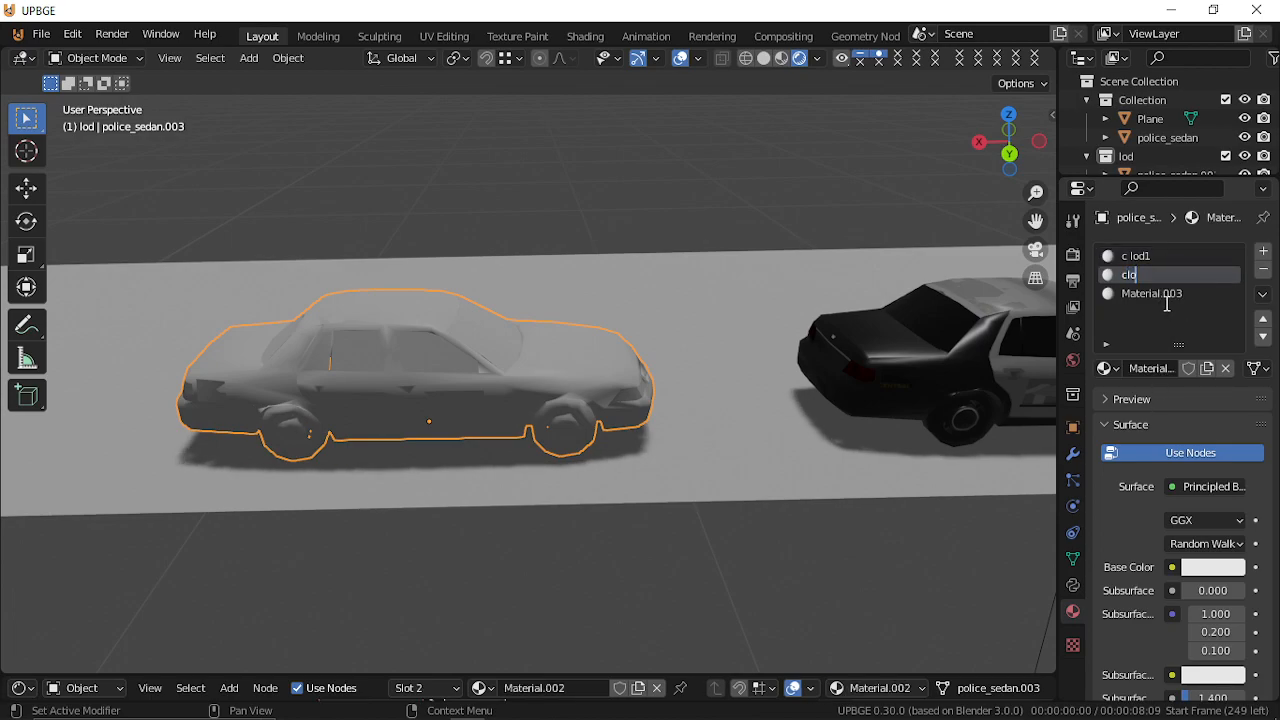
type("d1")
key("Return")
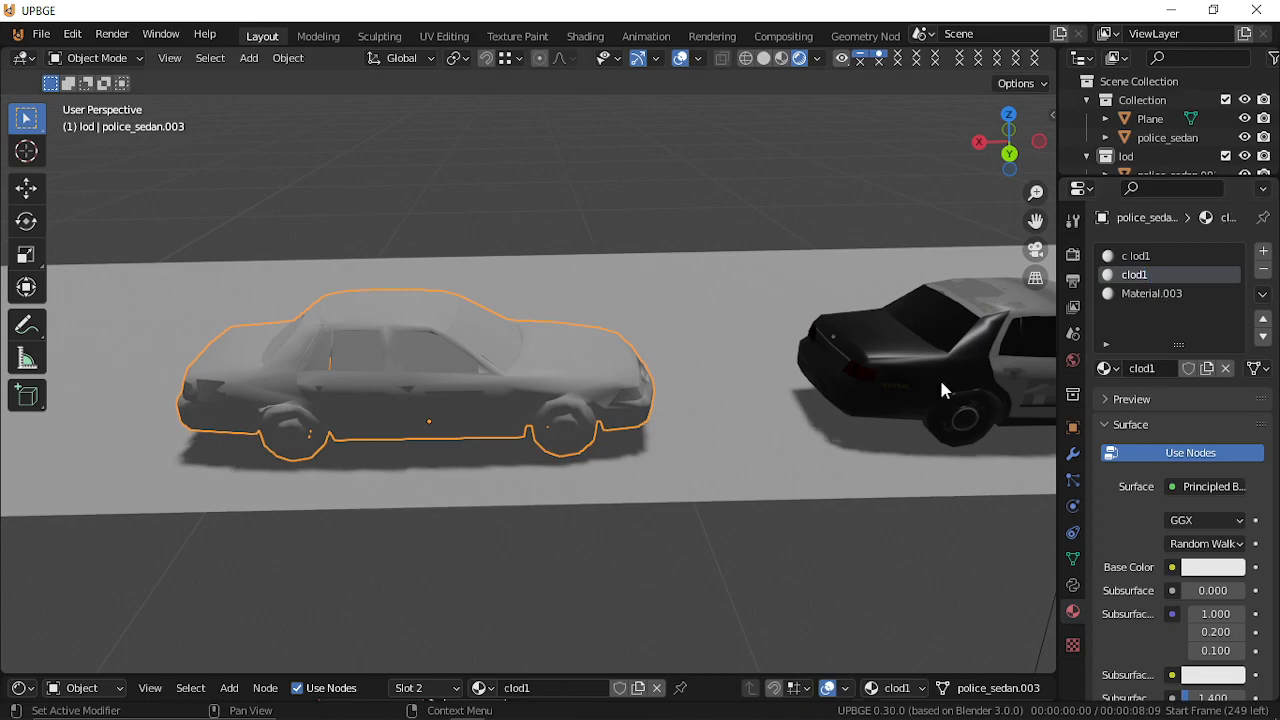
double_click(1170, 293)
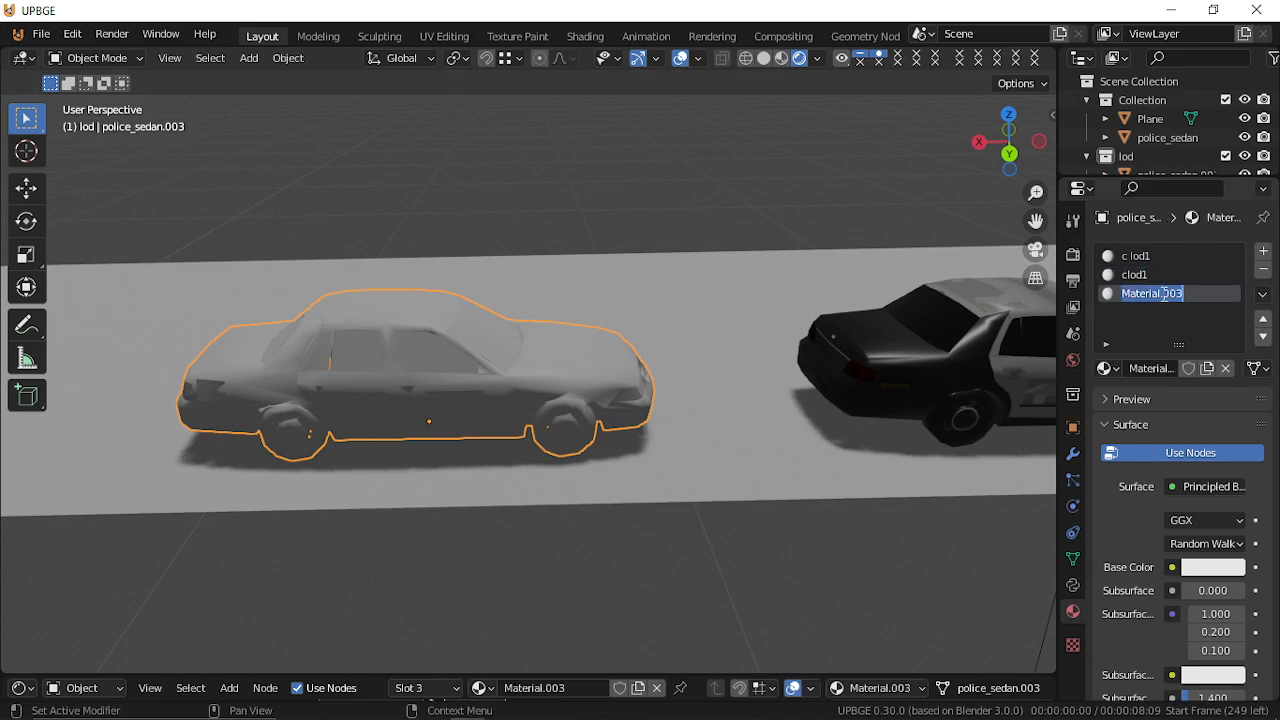
type("clod2")
key("Return")
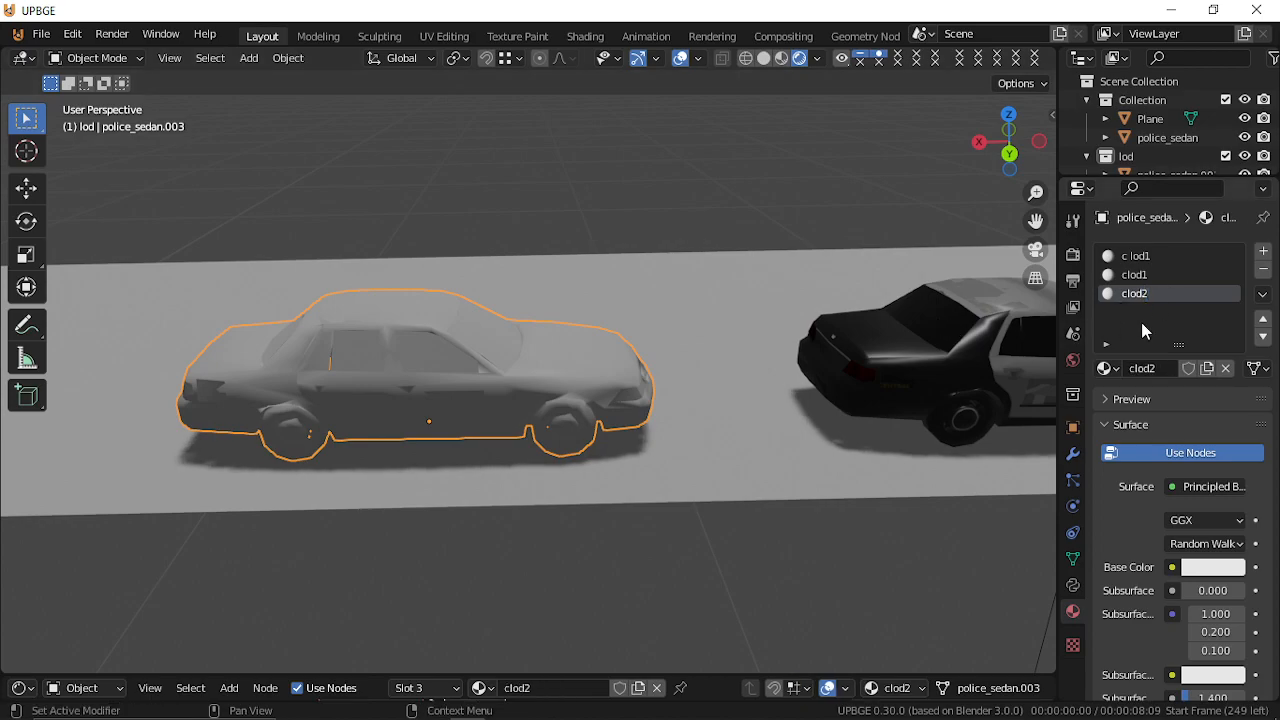
Correct the numbering by renaming the second material "clod2" and the third "clod3".
double_click(1164, 274)
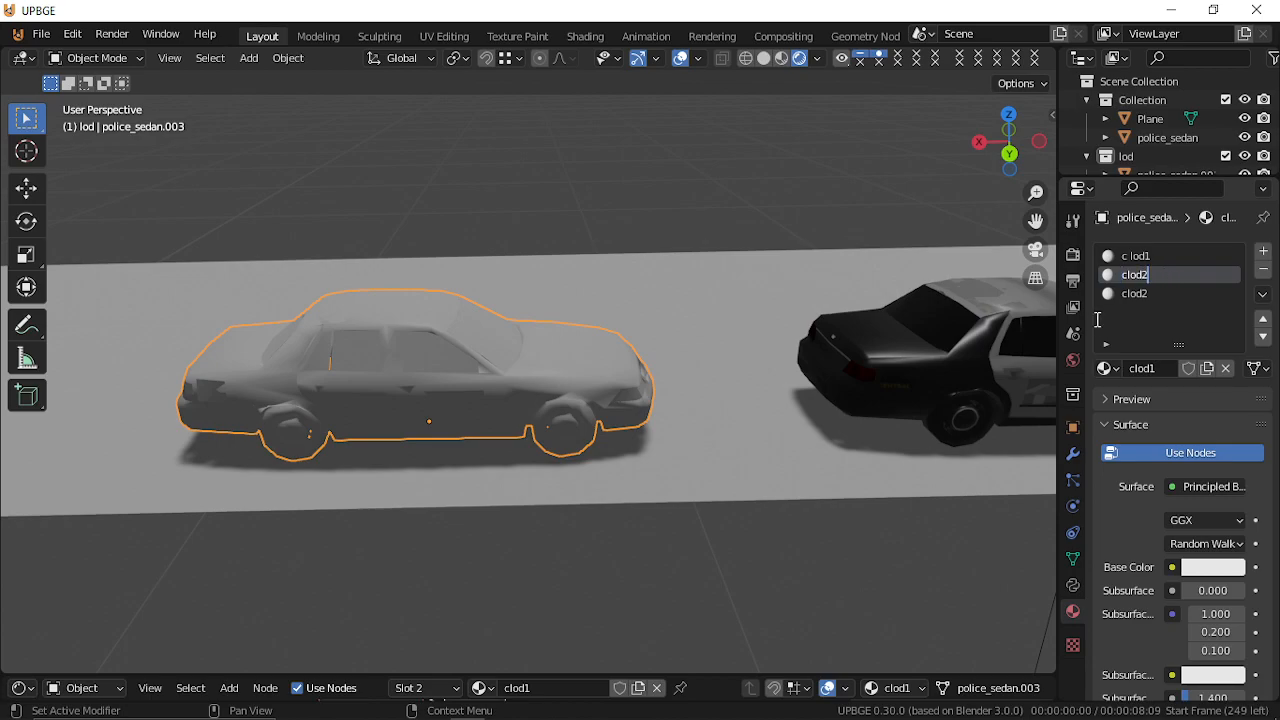
key("Return")
double_click(1150, 292)
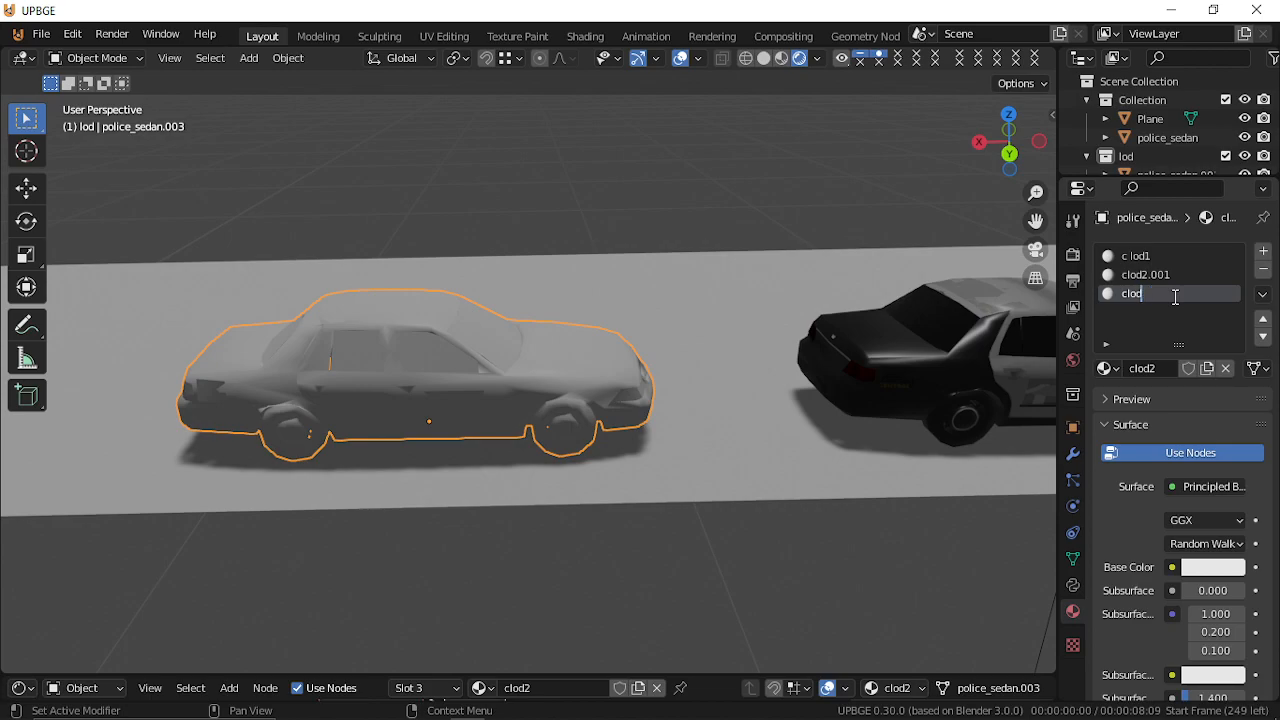
type("clod3")
double_click(1180, 274)
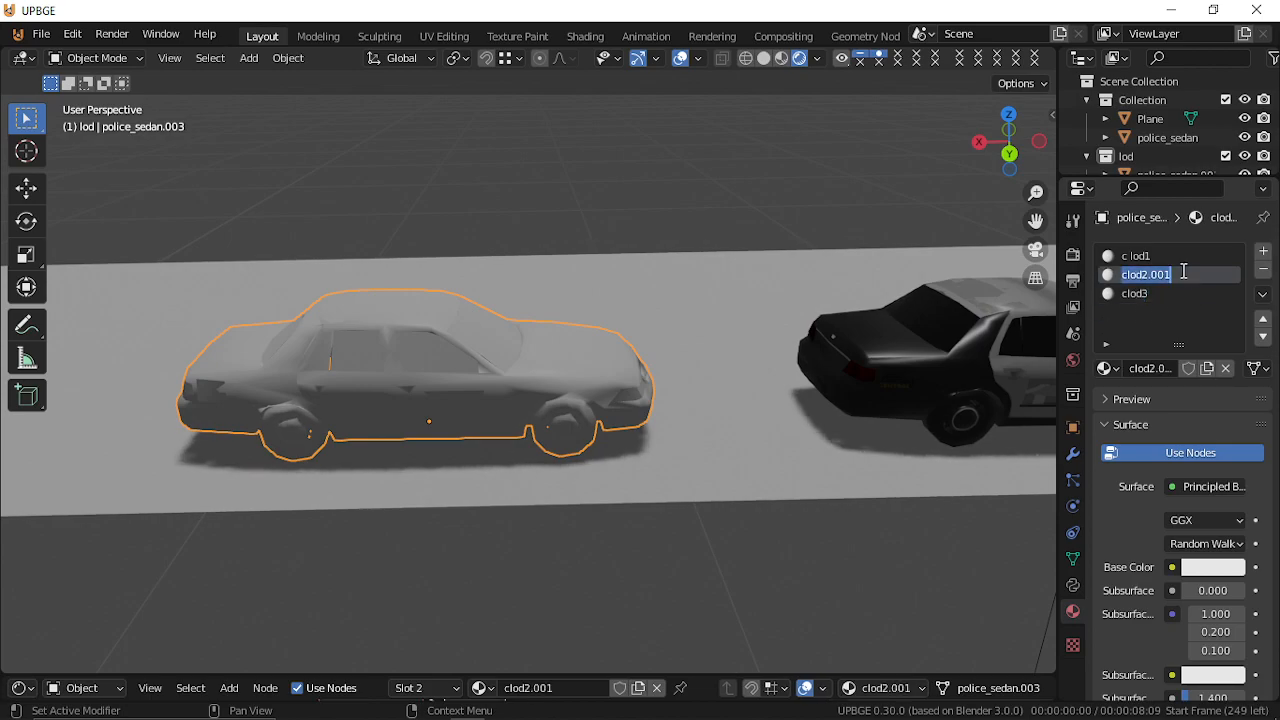
left_click(1185, 276)
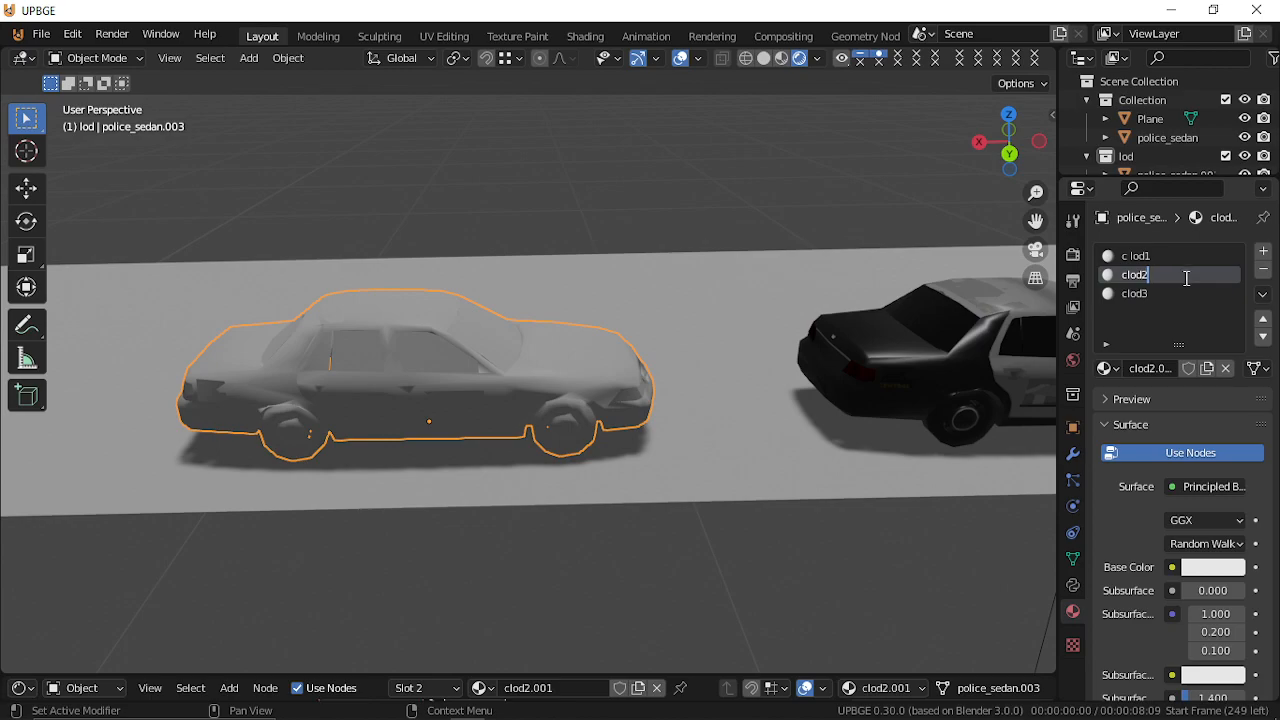
key("Return")
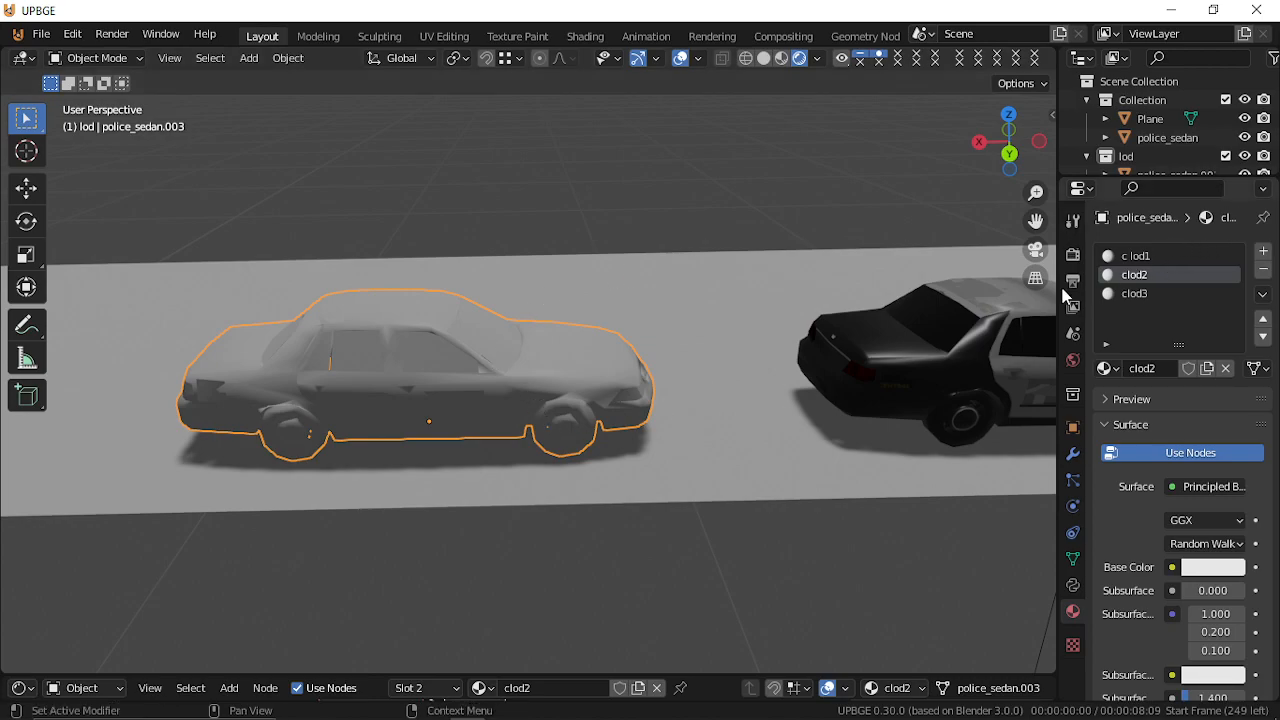
Enter Edit Mode and try selecting the geometry linked to a side door face and to the front wheel.
key("Tab")
left_click(450, 396)
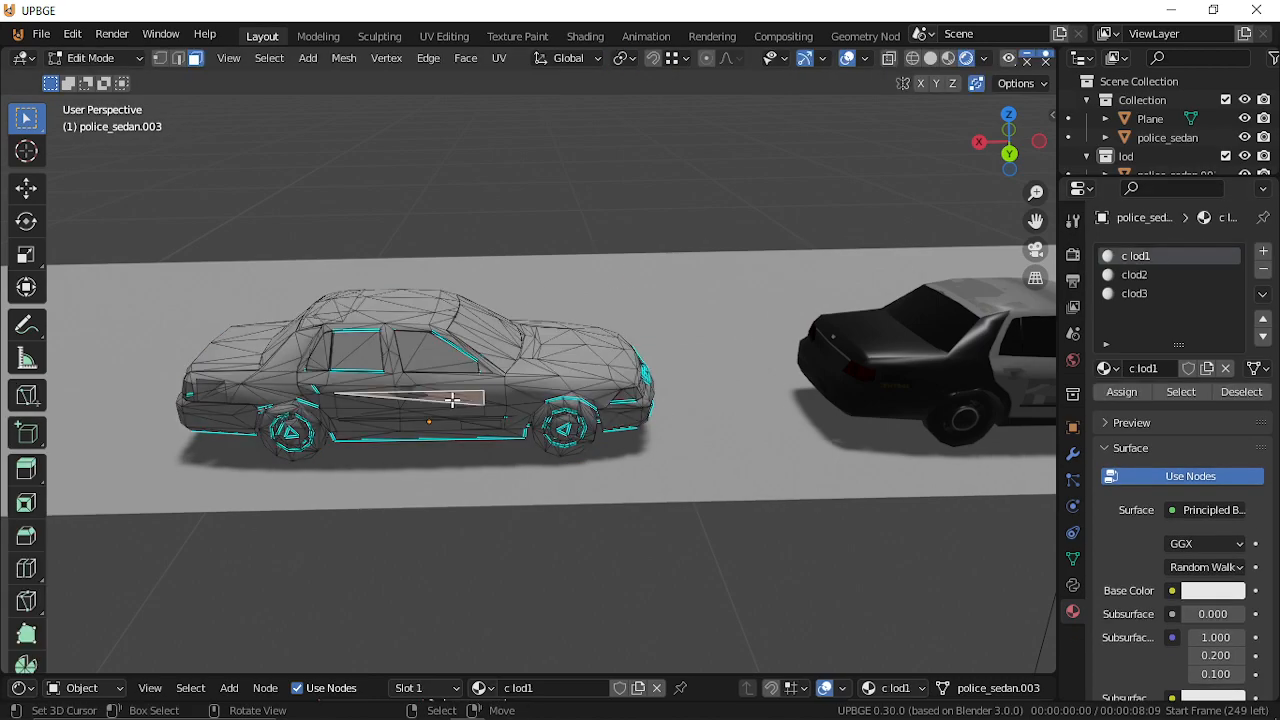
key("ctrl+l")
key("l")
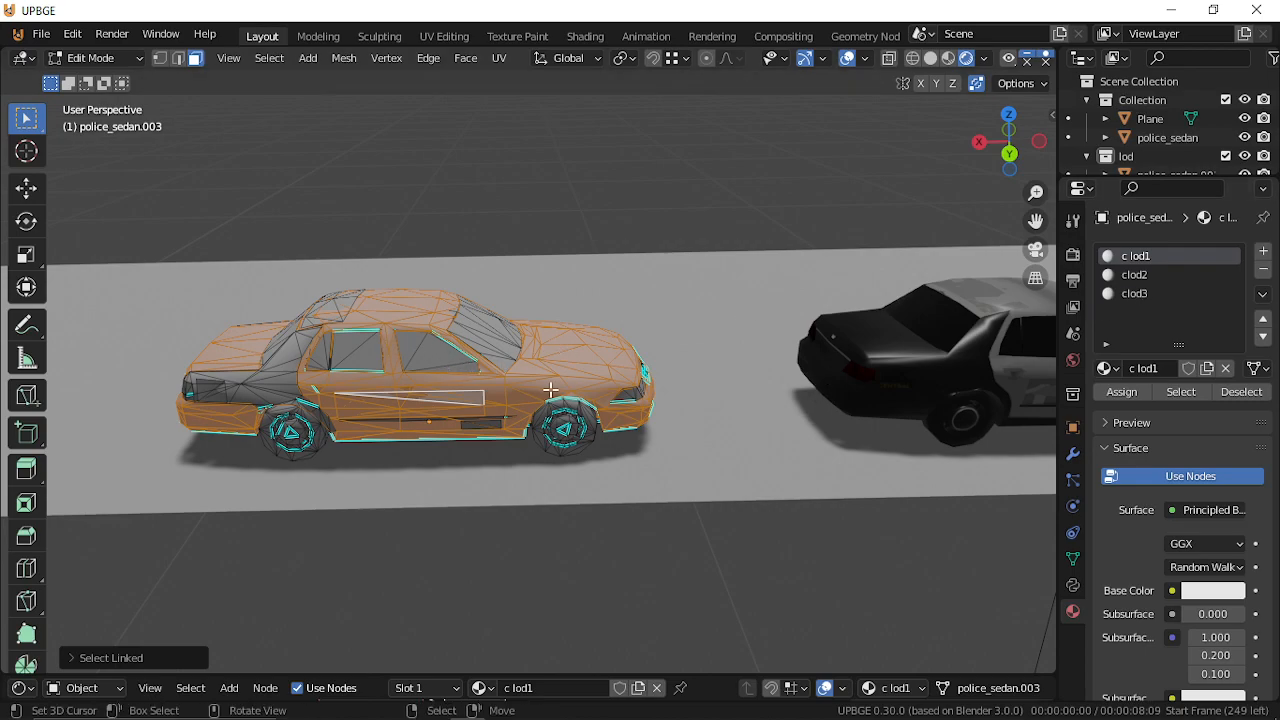
left_click(577, 442)
key("ctrl+l")
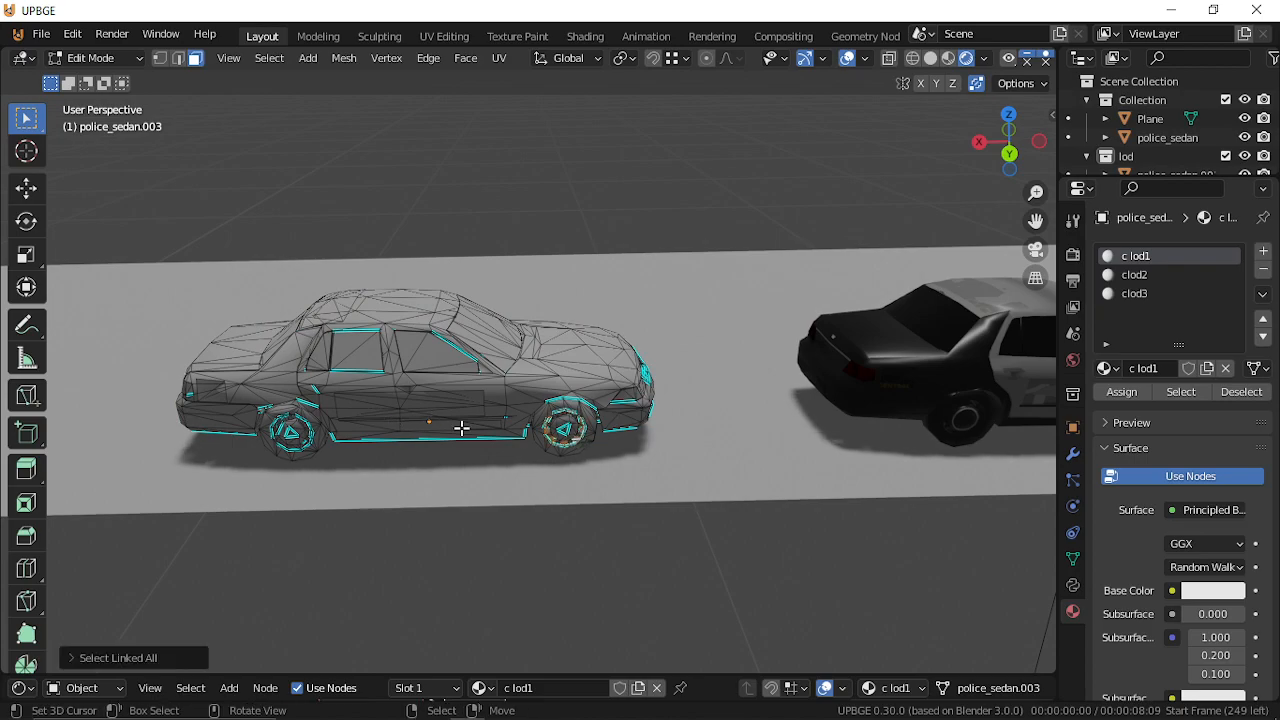
Select the body faces linked to the hood and add the linked rear window and windshield pieces to the selection.
left_click(564, 340)
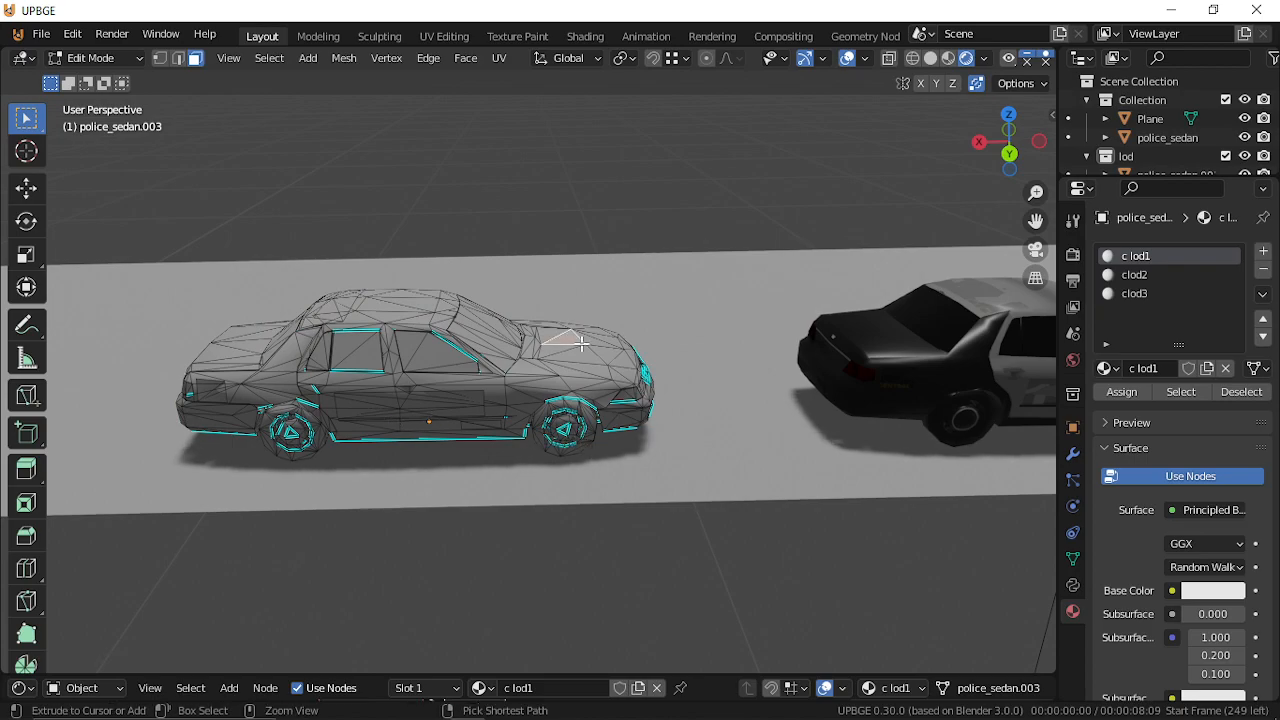
key("ctrl+l")
key("l")
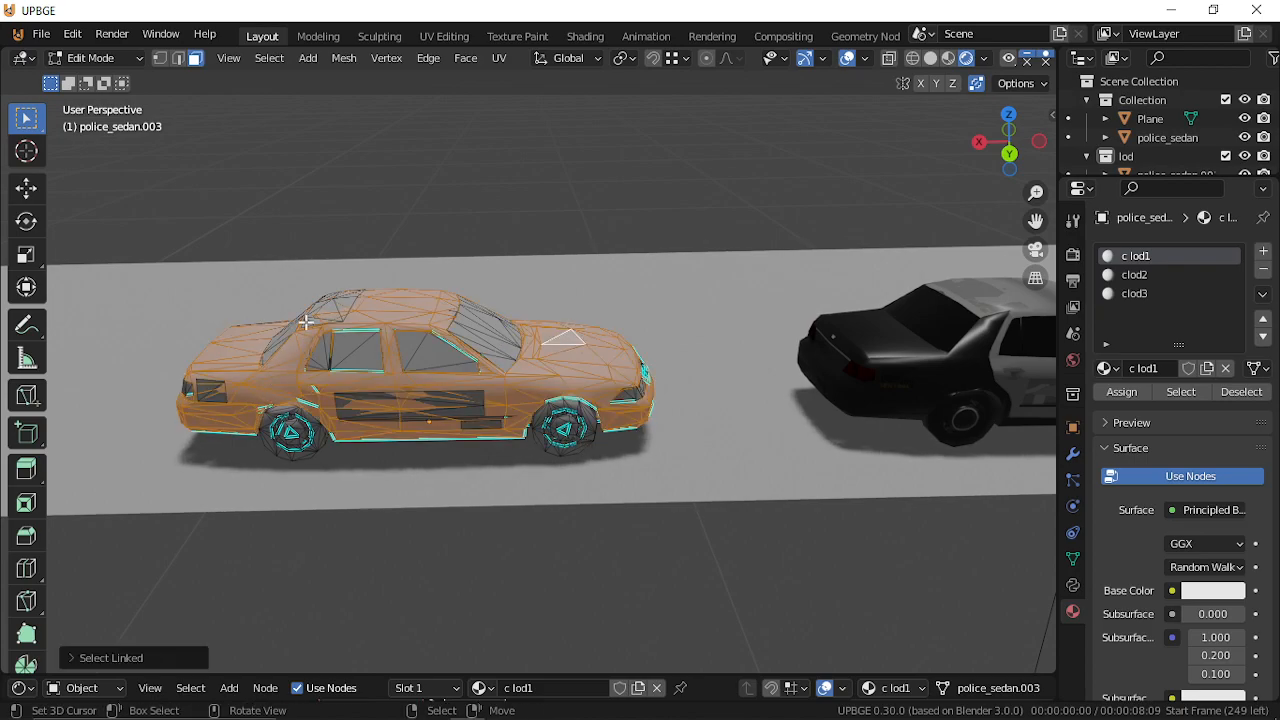
key("l")
key("l")
key("l")
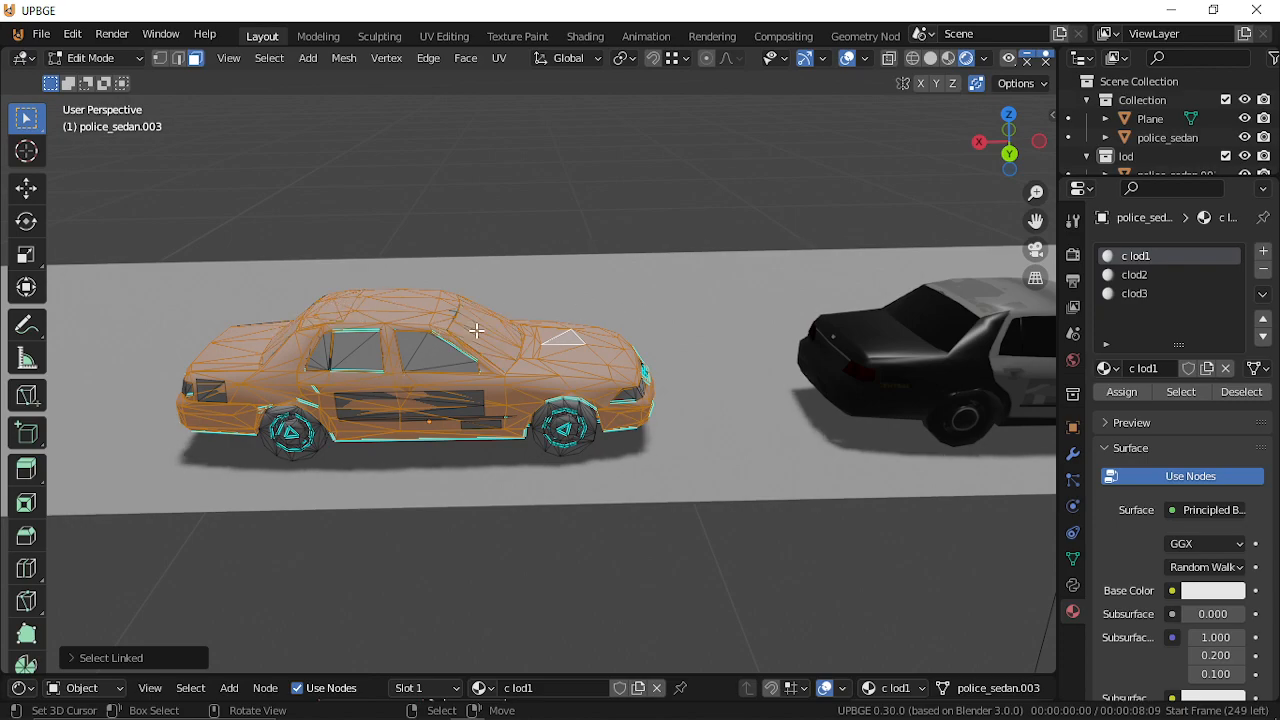
key("ctrl+l")
key("l")
Select the linked faces of the large decal panel on the car's right-side doors and delete them.
middle_click_drag(651, 397, 528, 371)
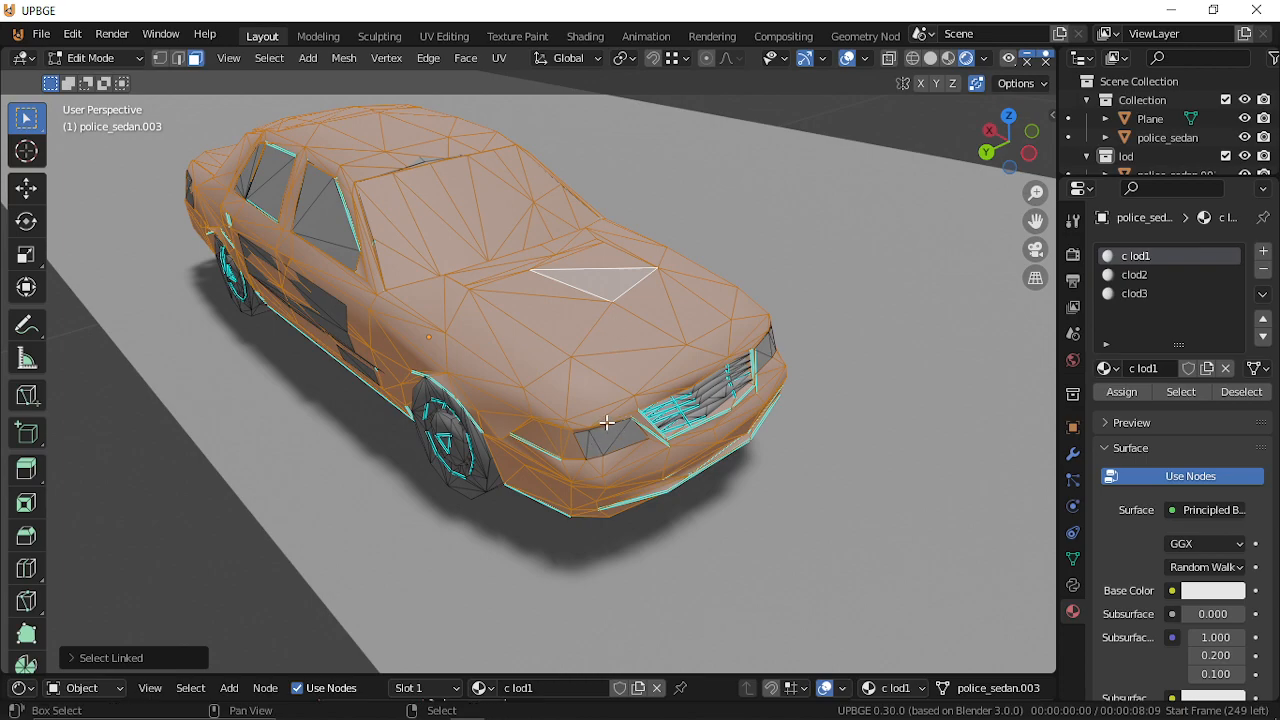
key("ctrl+z")
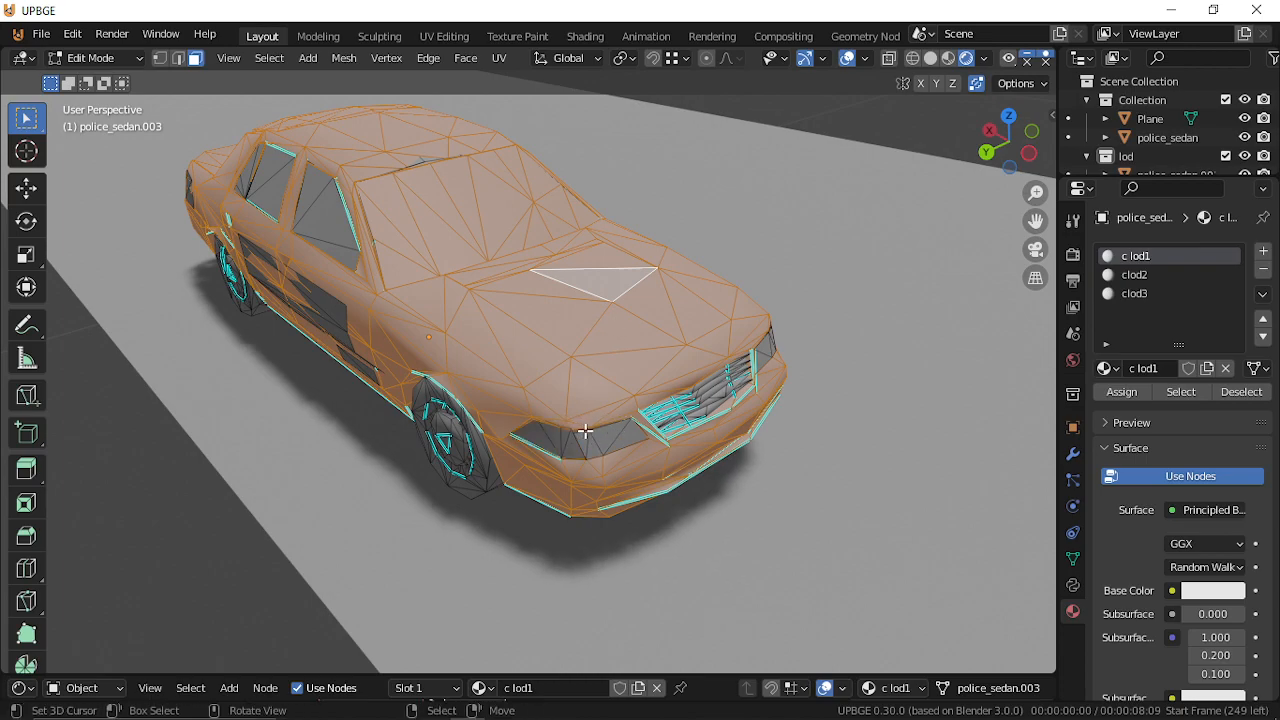
left_click(331, 304, "shift")
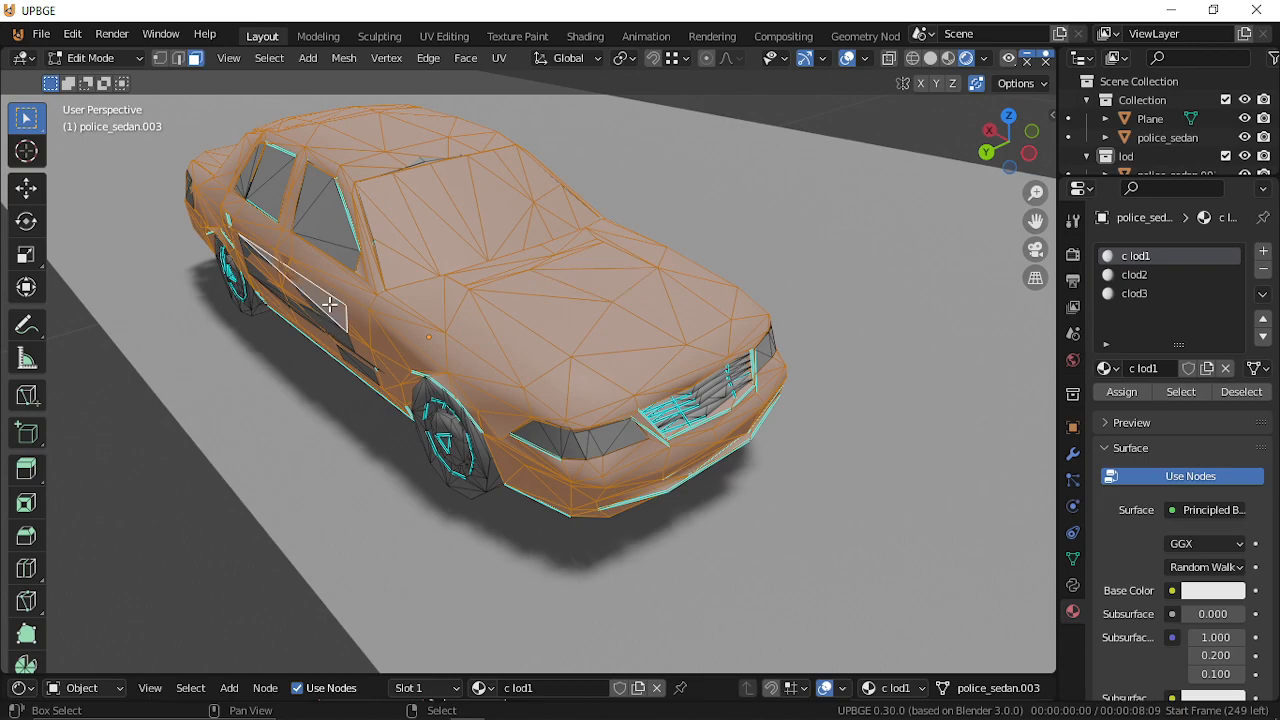
left_click(331, 304)
key("ctrl+l")
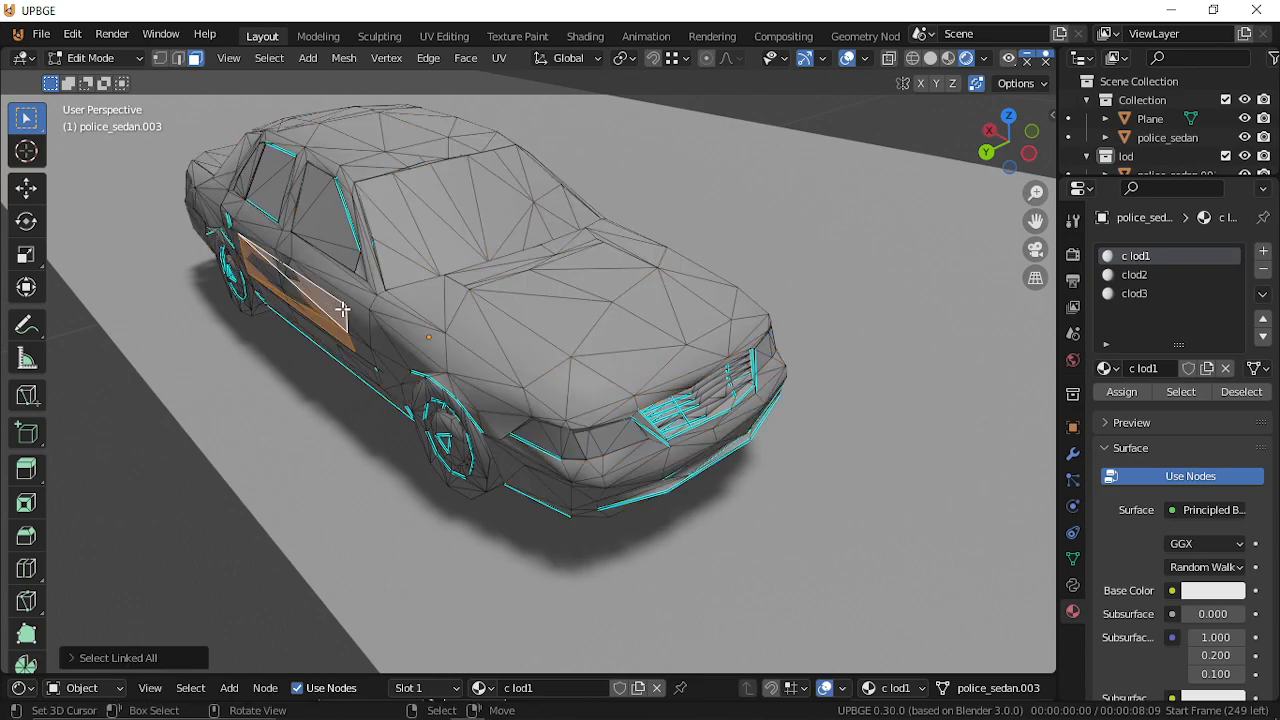
key("x")
left_click(346, 329)
Delete the linked faces of the matching large decal panel on the car's left-side doors.
key("shift+grave")
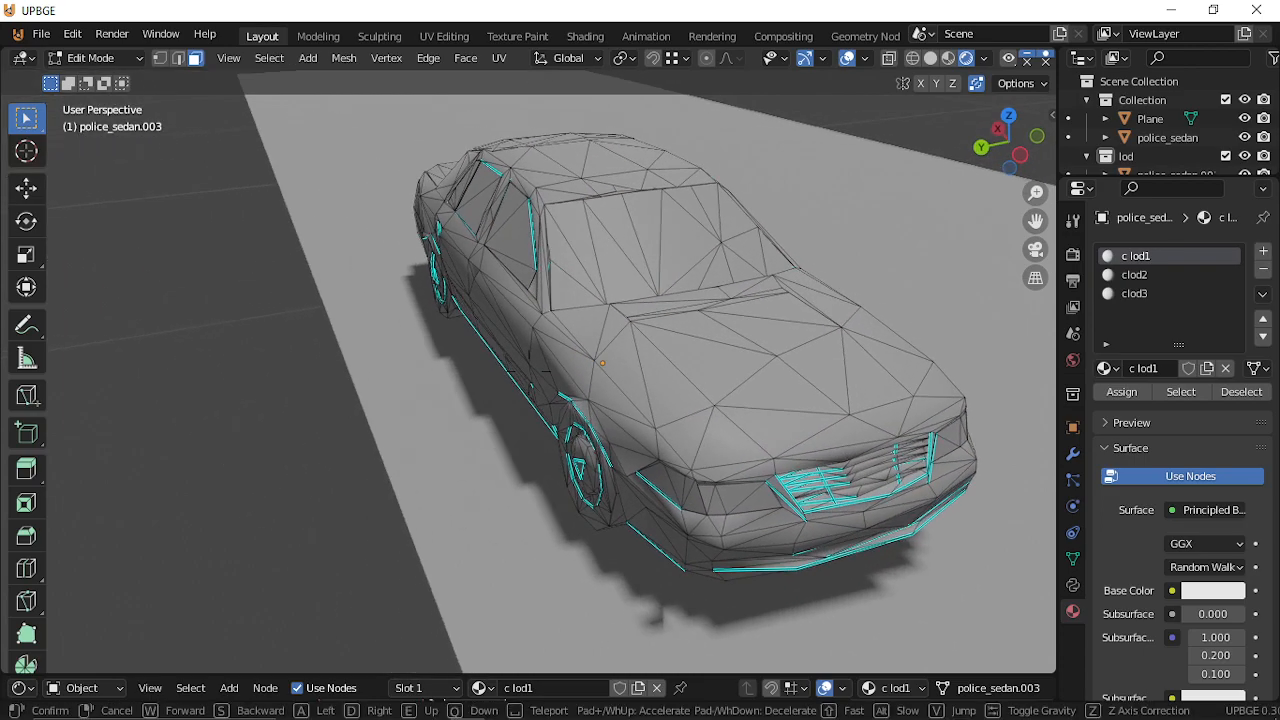
key("d")
key("w")
left_click(530, 364)
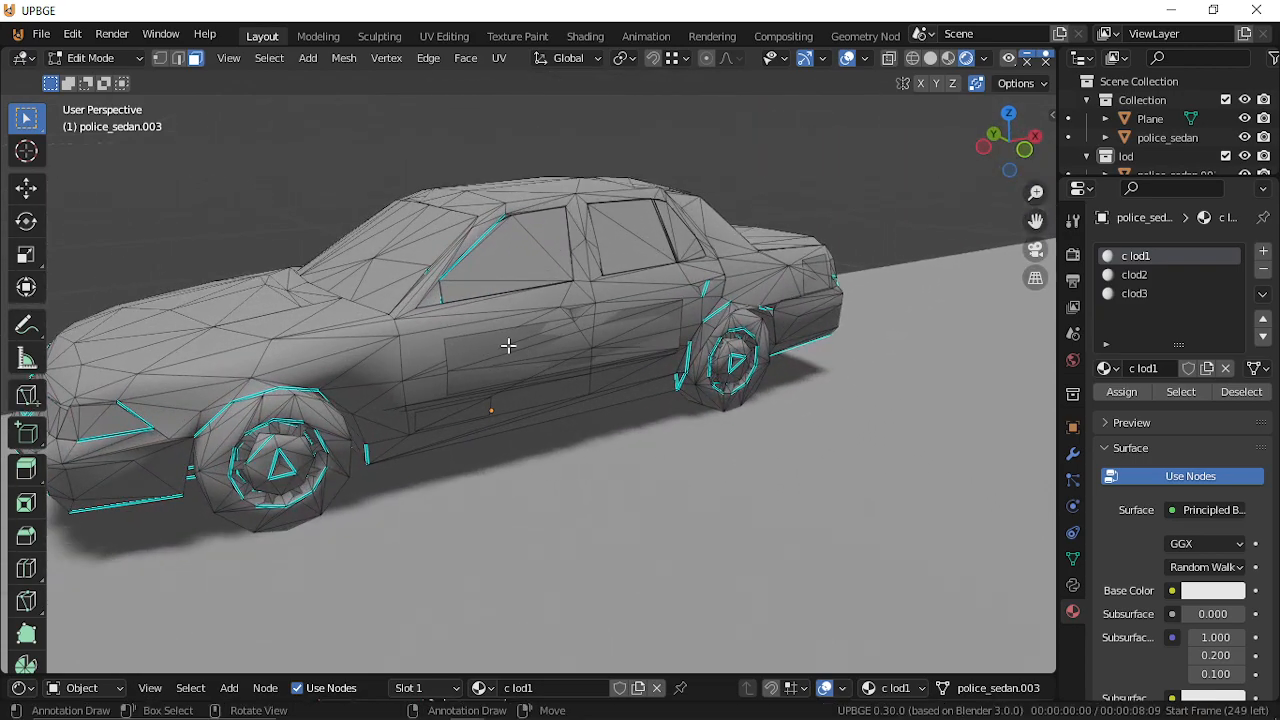
left_click(502, 343)
key("ctrl+l")
key("x")
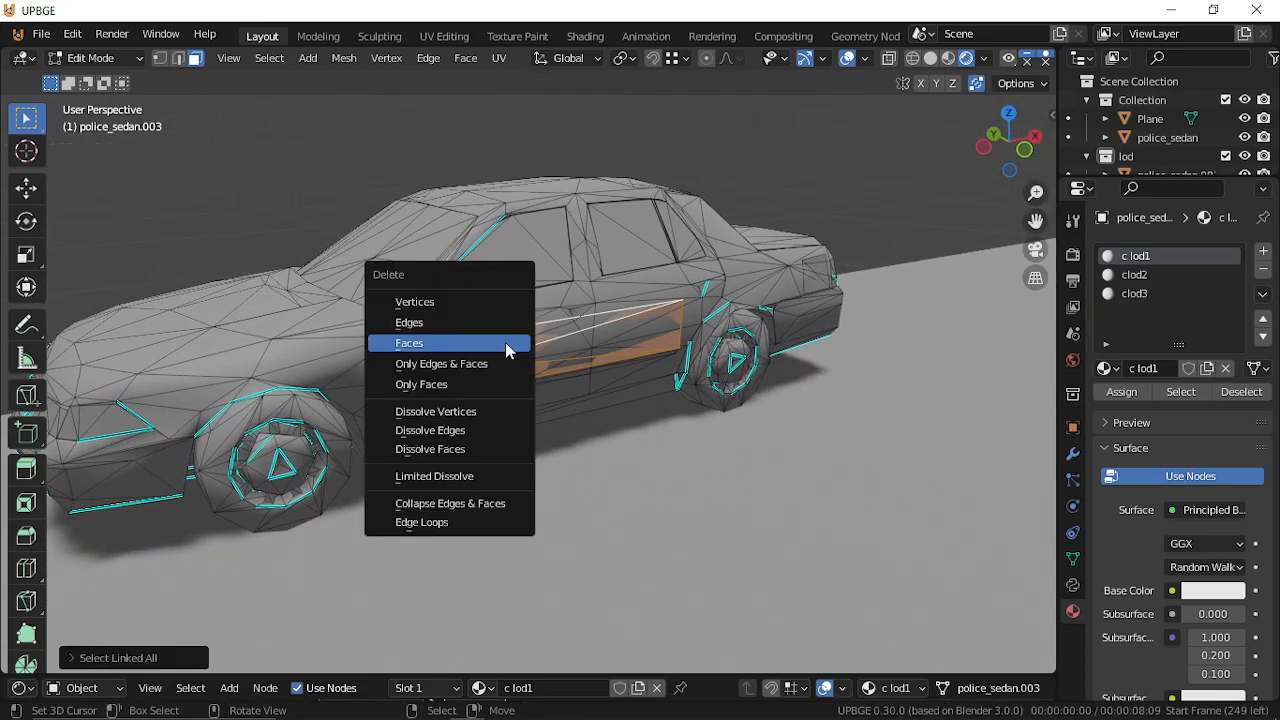
left_click(504, 340)
Leave Edit Mode on police_sedan.003 and open the textured copy police_sedan.001 for mesh editing.
key("alt+z")
key("shift+grave")
key("w")
left_click(529, 372)
key("Tab")
left_click(529, 372)
key("Tab")
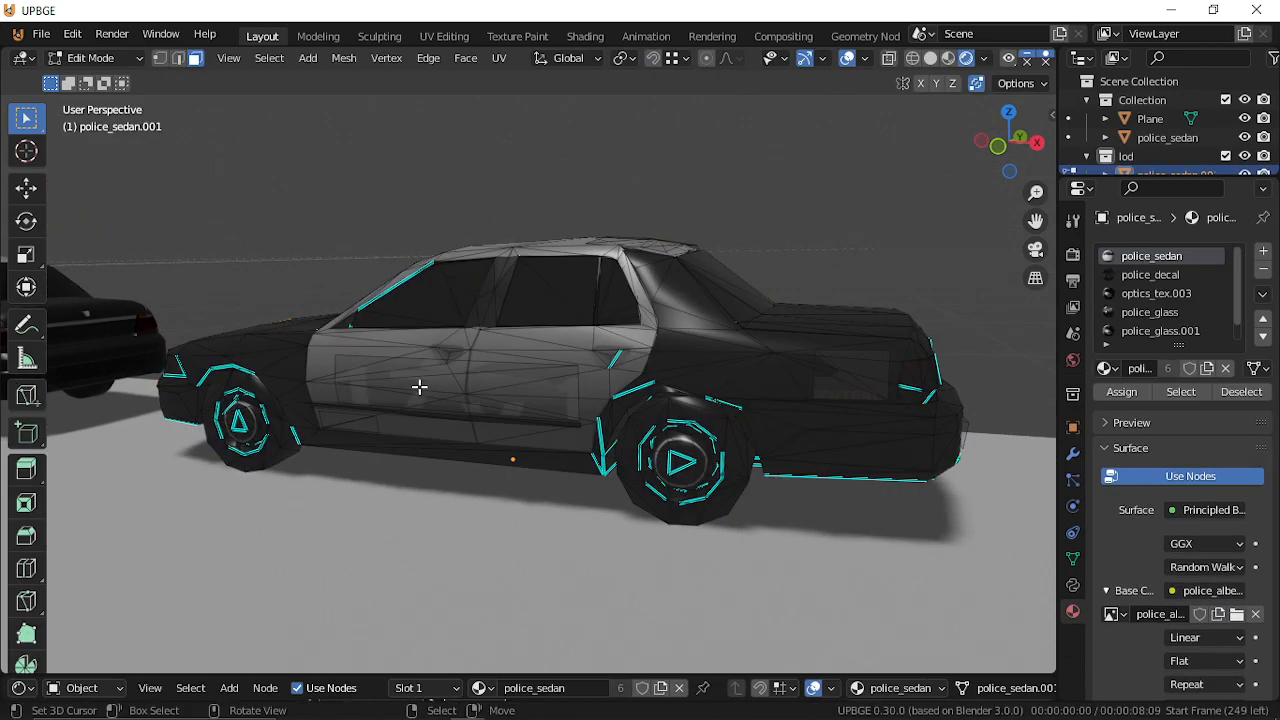
Select the linked large door decal panels on both sides of police_sedan.001 and delete their faces.
left_click(419, 386)
left_click(452, 362)
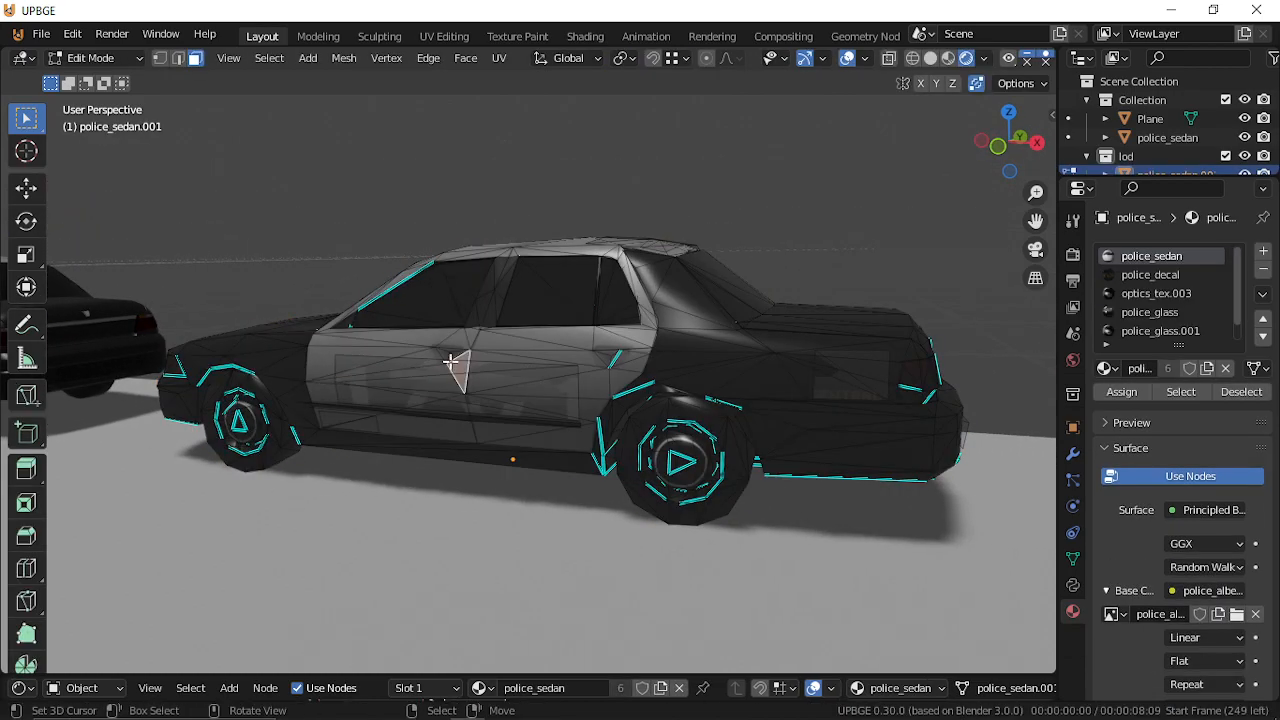
left_click(351, 372)
key("ctrl+l")
key("shift+grave")
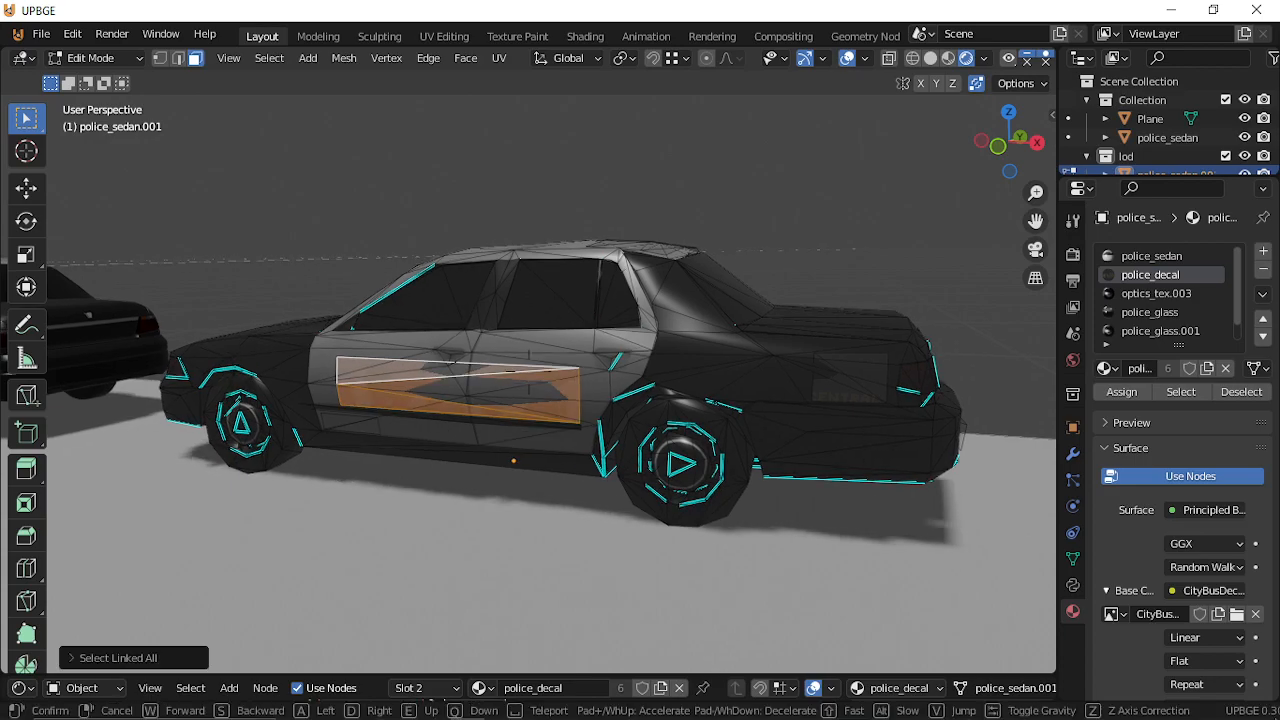
key("d")
left_click(543, 363)
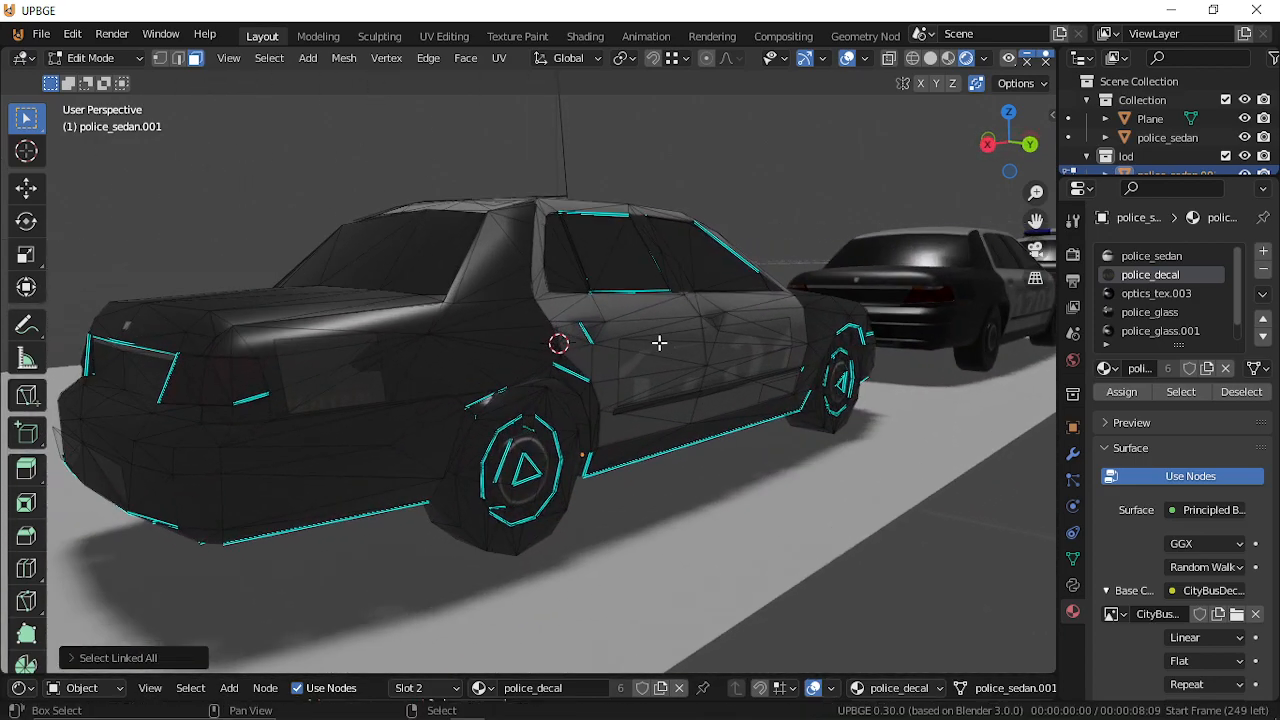
left_click(630, 388)
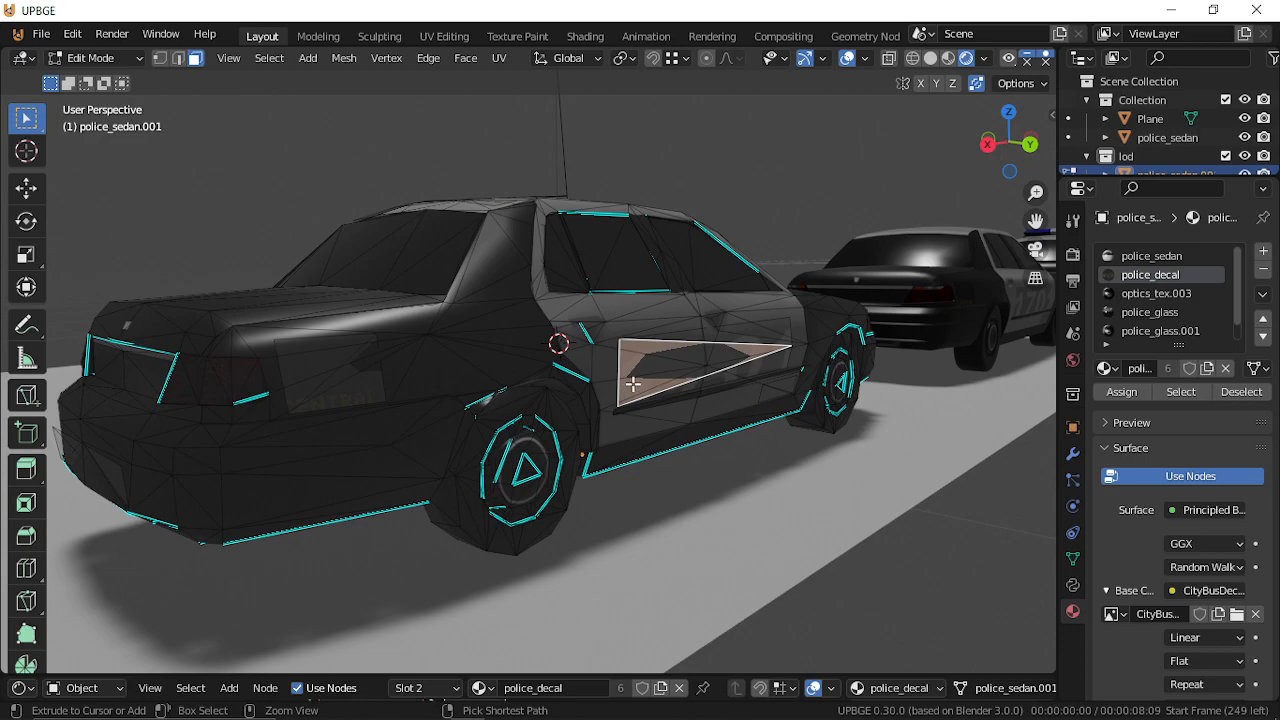
key("ctrl+l")
key("x")
left_click(645, 384)
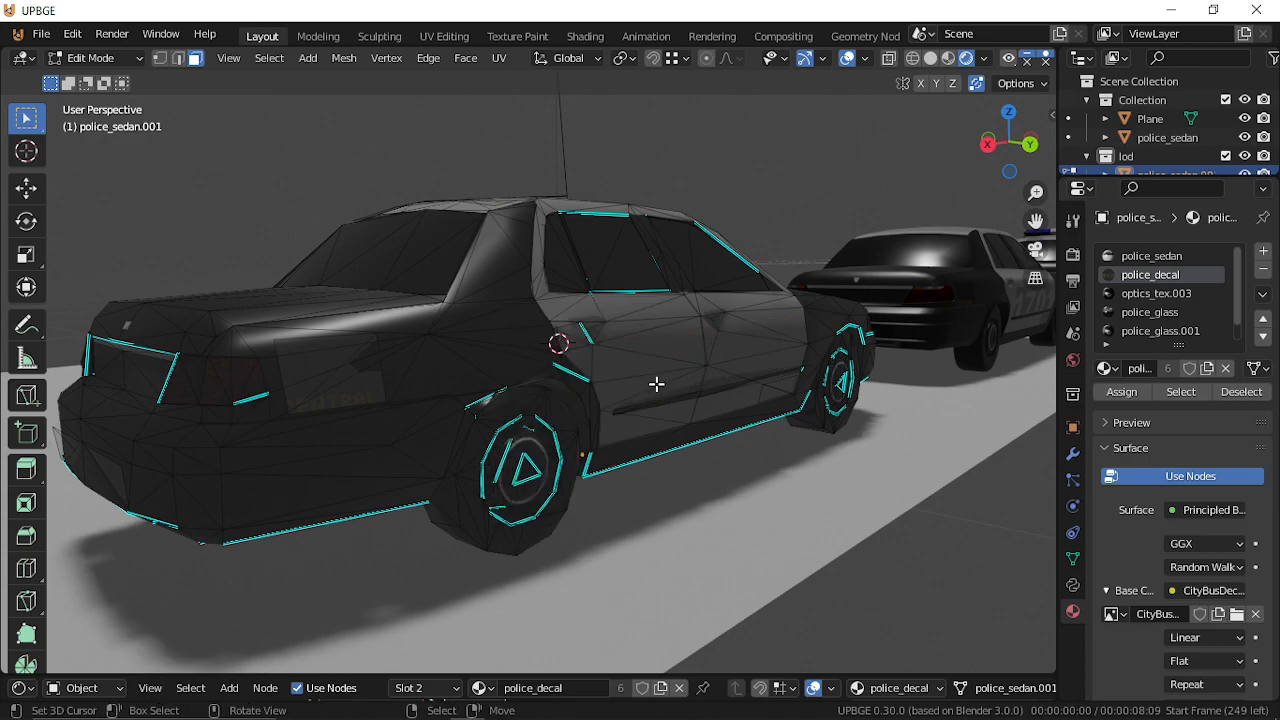
Leave Edit Mode on police_sedan.001 and return to editing the mesh of the untextured copy police_sedan.003.
key("shift+grave")
key("d")
left_click(529, 371)
key("Tab")
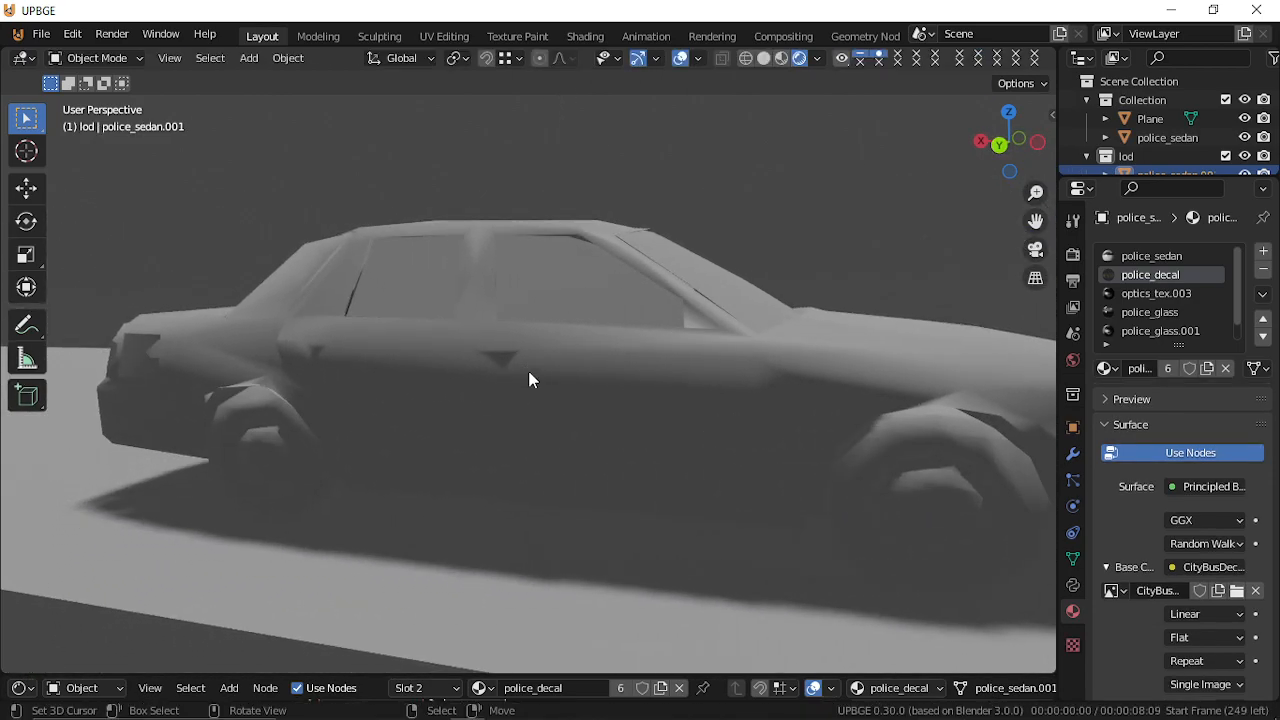
left_click(529, 371)
key("Tab")
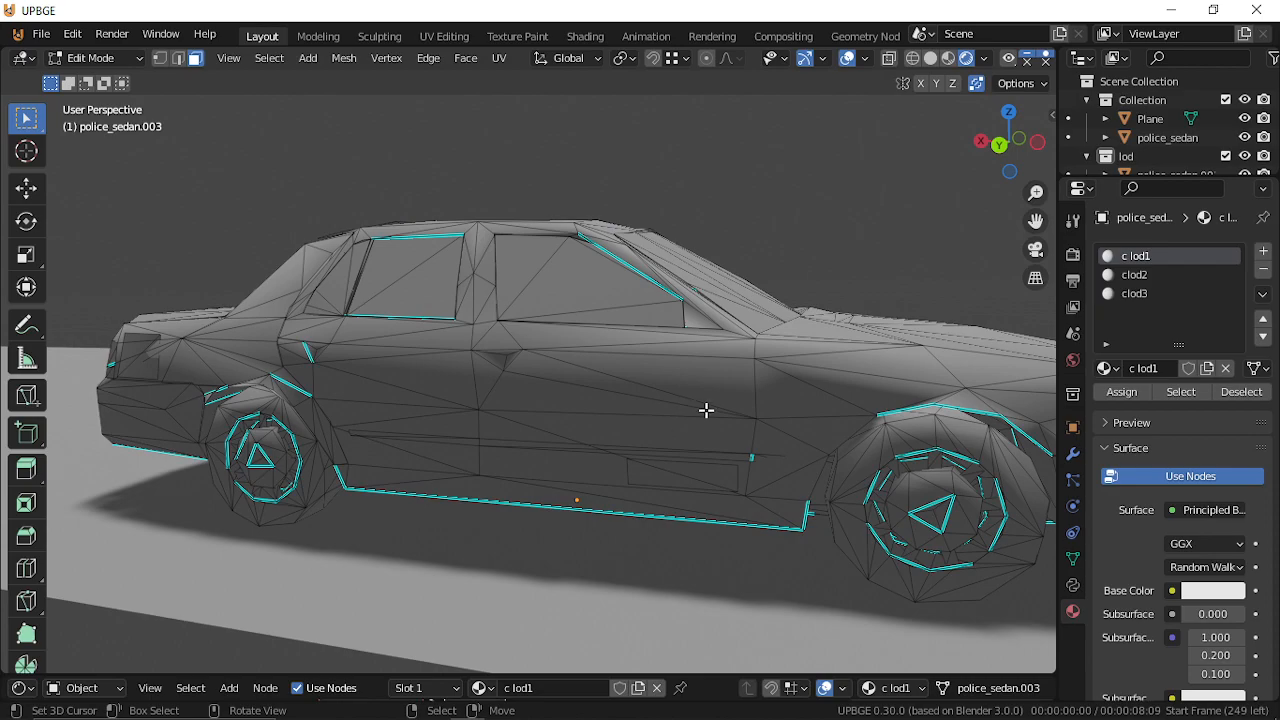
Select the linked small decal panels low on the front doors of both sides and delete their faces.
key("shift+grave")
key("e")
left_click(549, 371)
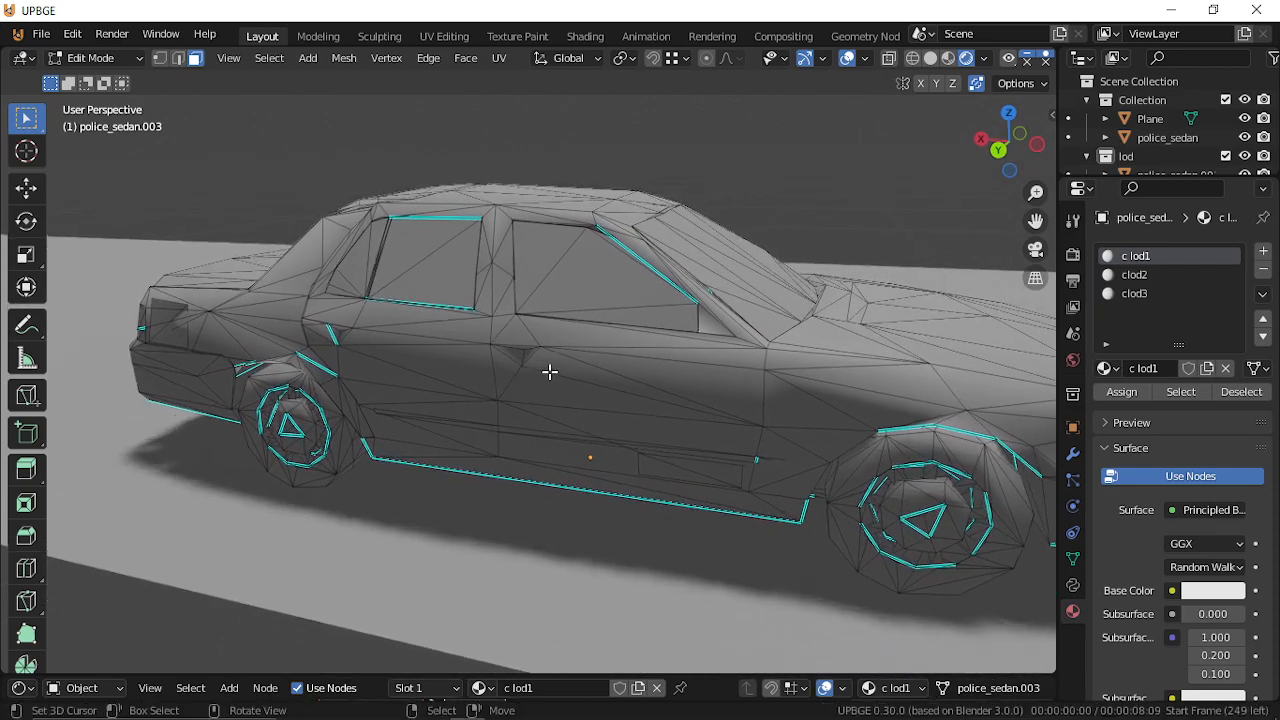
left_click(665, 458)
key("ctrl+l")
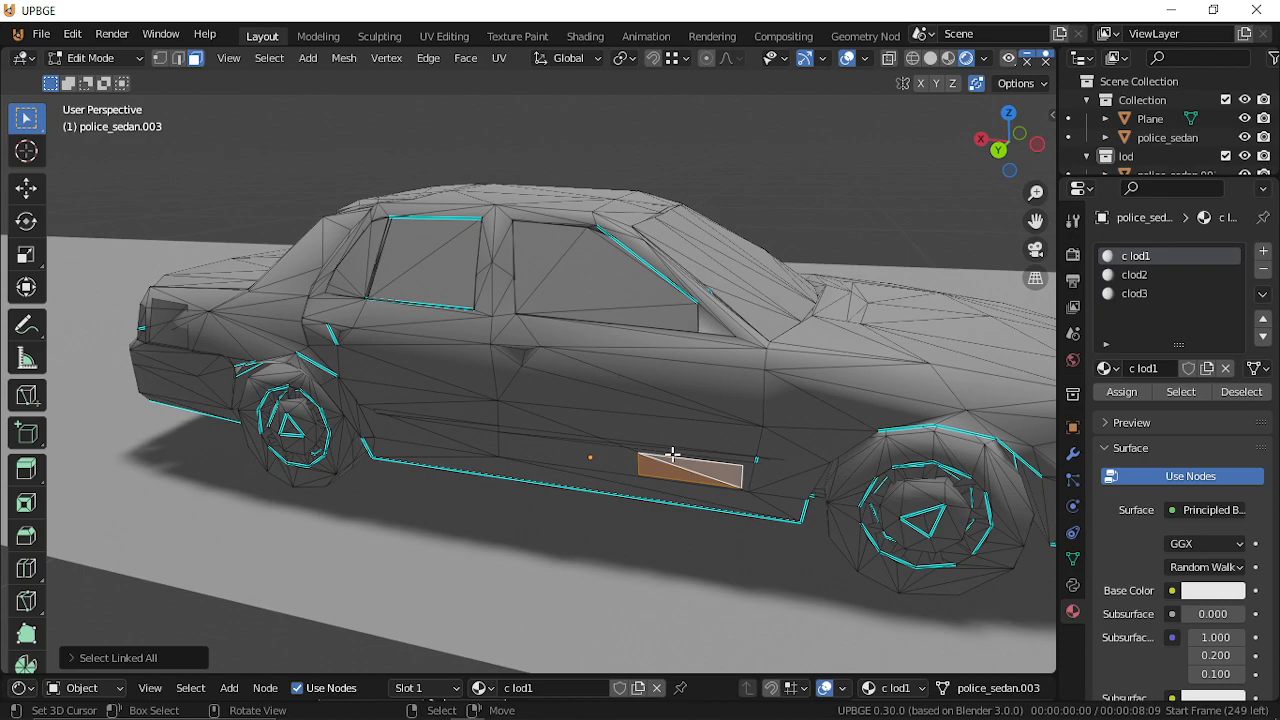
key("shift+grave")
key("w")
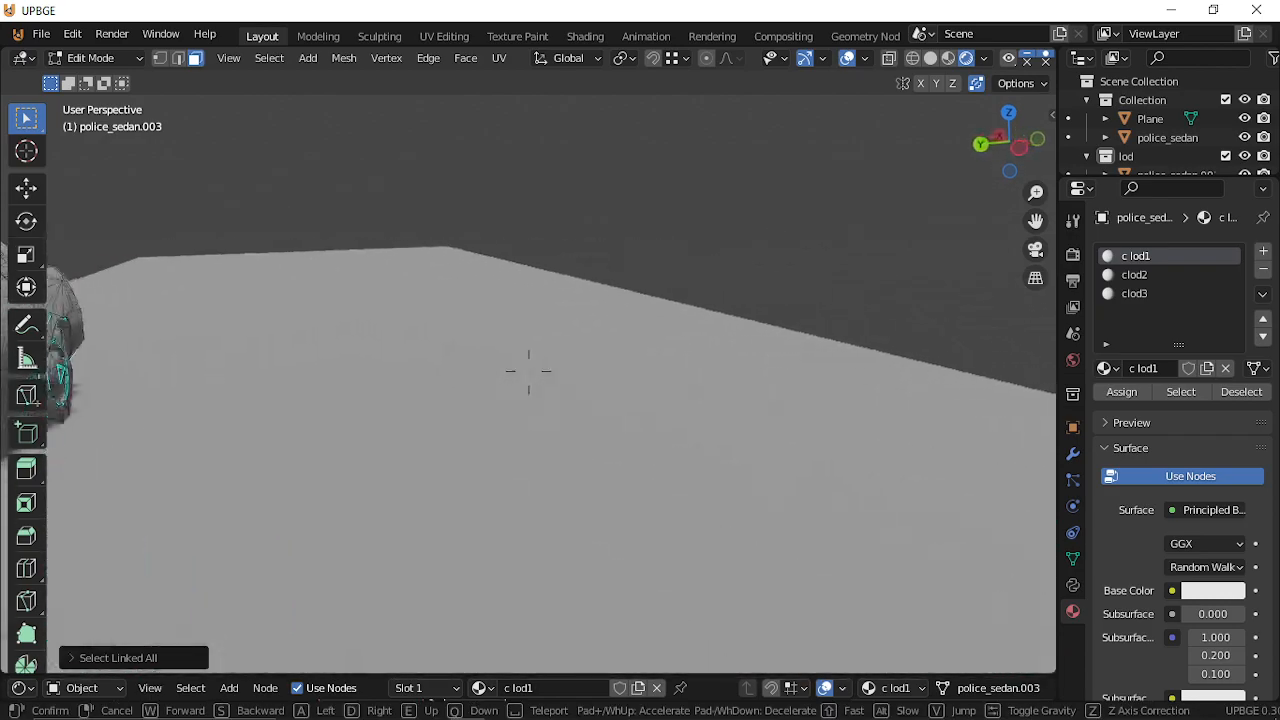
key("w")
left_click(578, 393)
left_click(578, 393, "shift")
key("ctrl+l")
key("x")
left_click(597, 392)
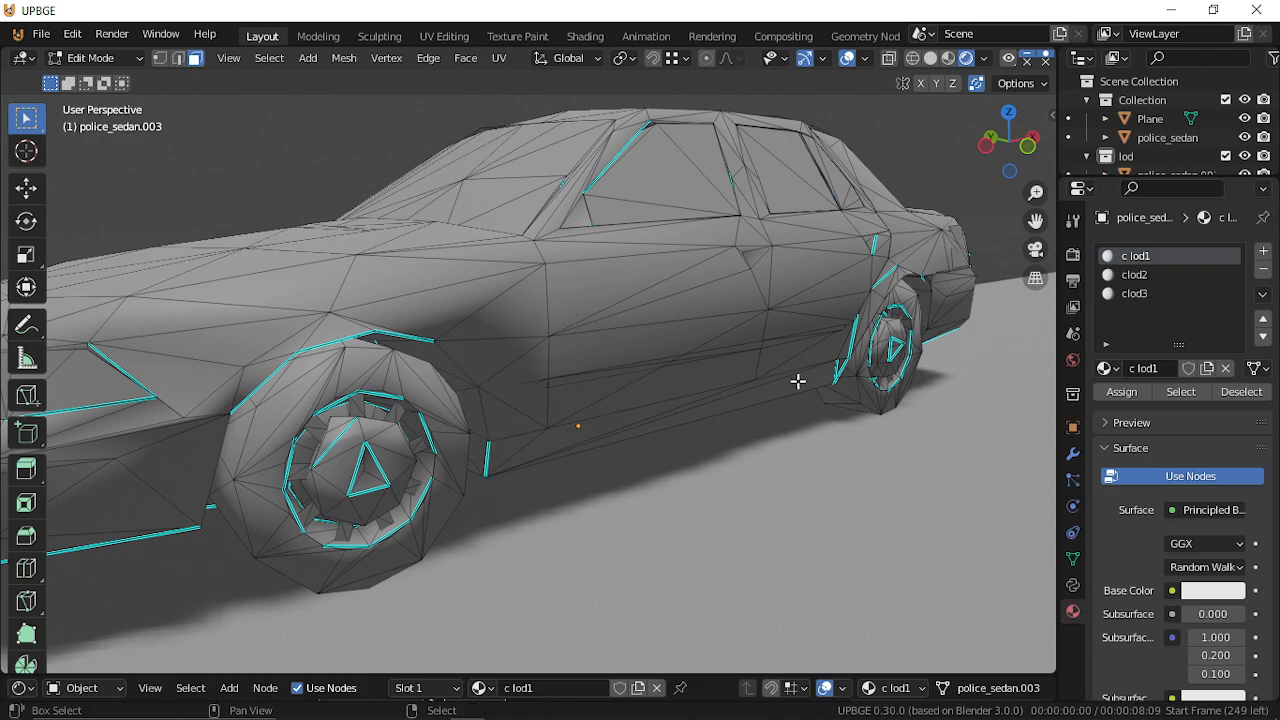
Delete the linked faces of the thin trim strip along the car's left-side doors.
key("shift+grave")
left_click(528, 371)
left_click(716, 422)
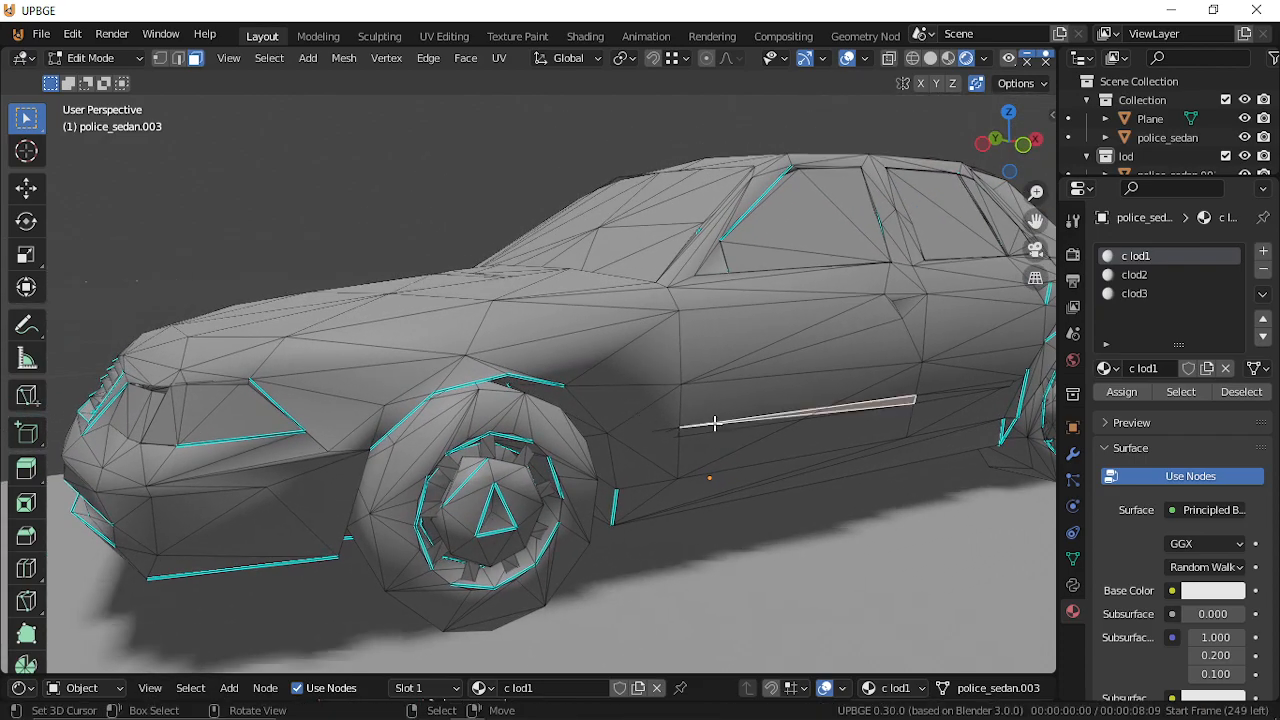
key("ctrl+l")
key("x")
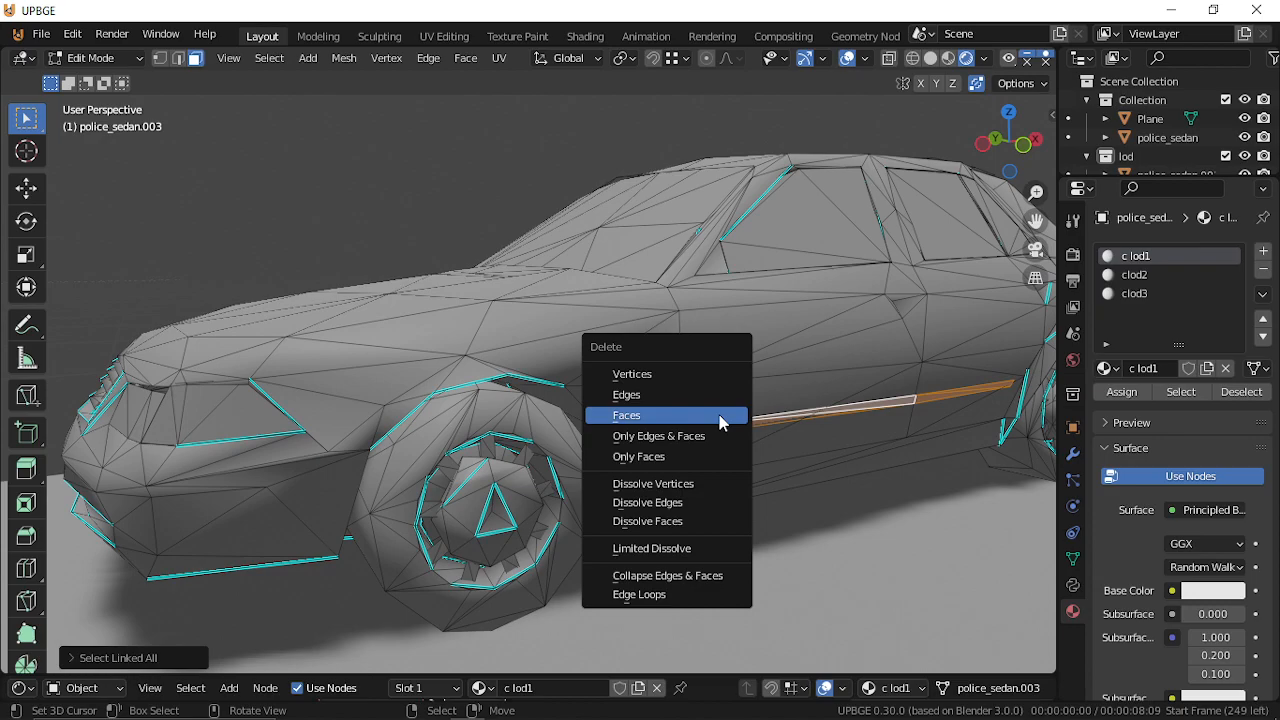
left_click(720, 418)
Delete the linked faces of the thin trim strip along the car's right-side doors.
key("shift+grave")
key("a")
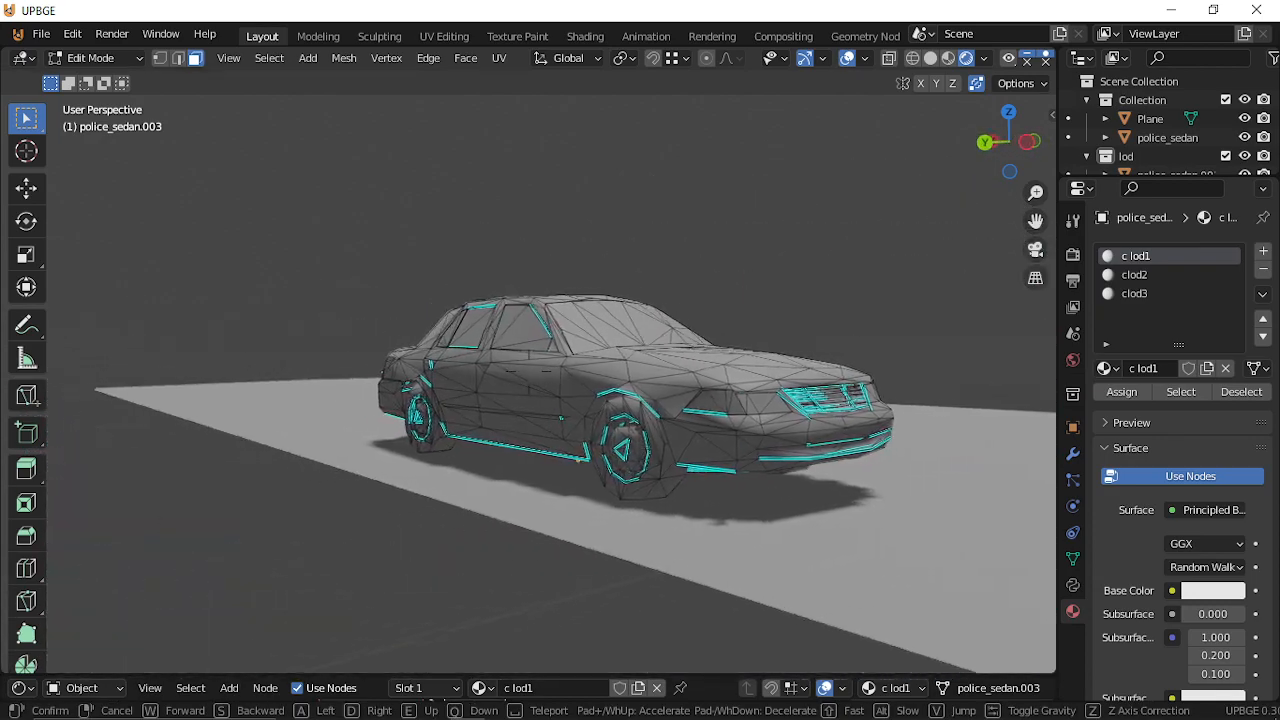
key("w")
left_click(528, 371)
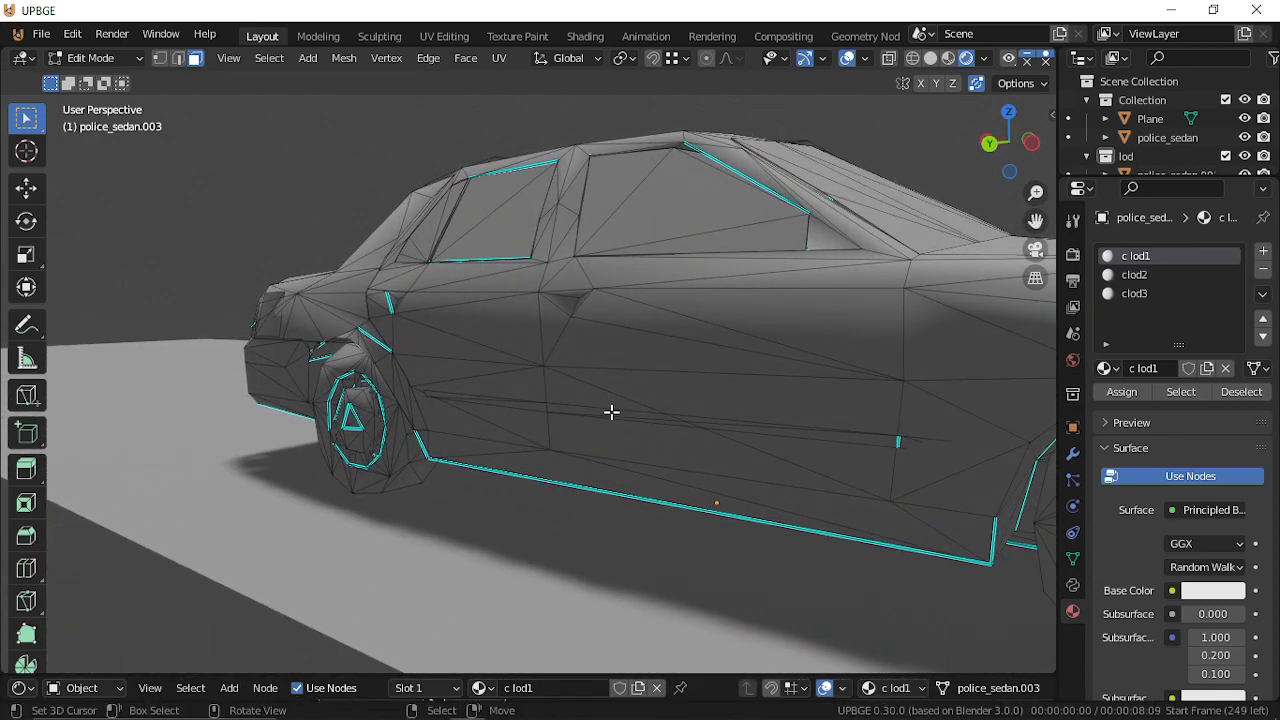
left_click(611, 411)
key("ctrl+l")
key("x")
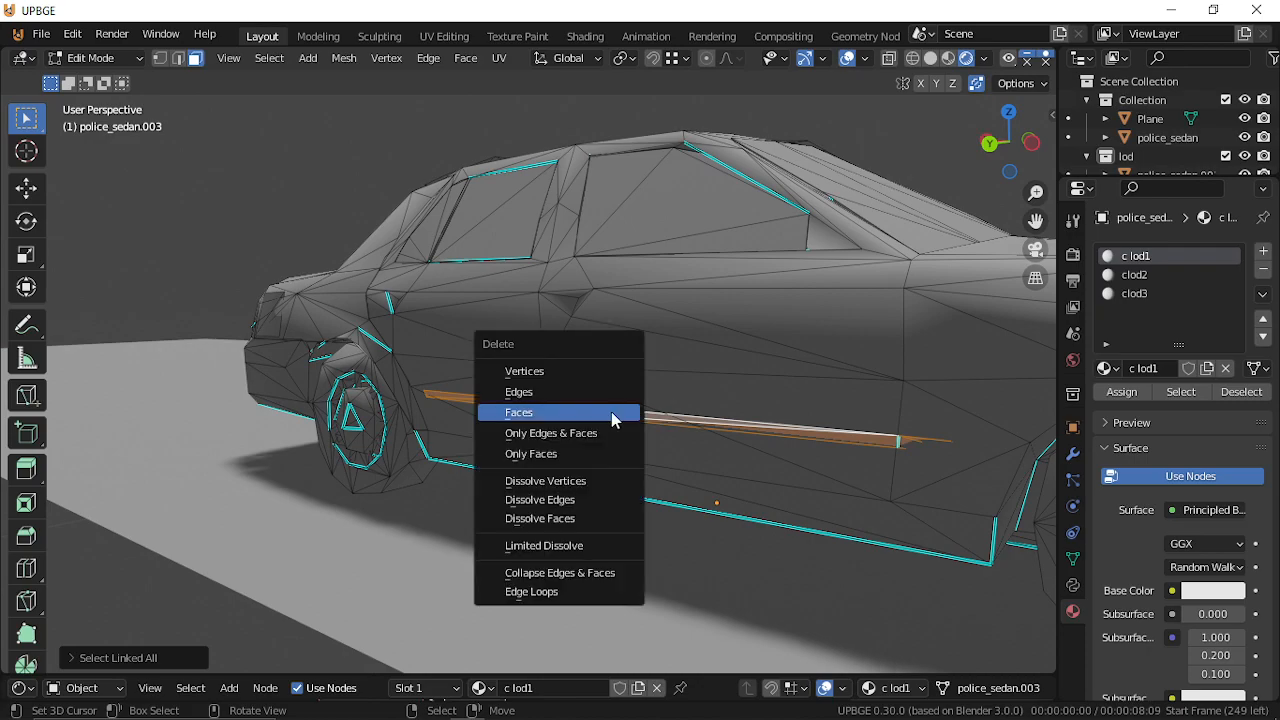
left_click(611, 417)
Leave Edit Mode on police_sedan.003 and reopen the textured copy police_sedan.001 for mesh editing.
key("shift+grave")
key("w")
key("d")
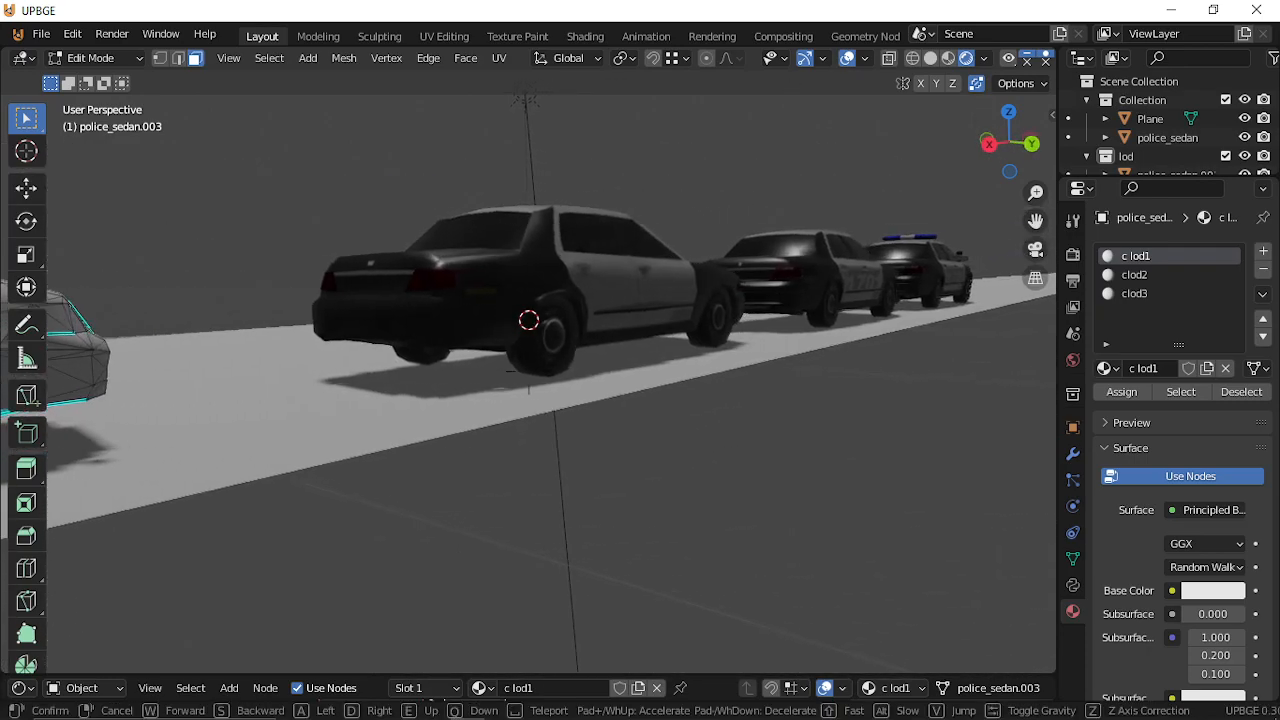
left_click(529, 372)
key("Tab")
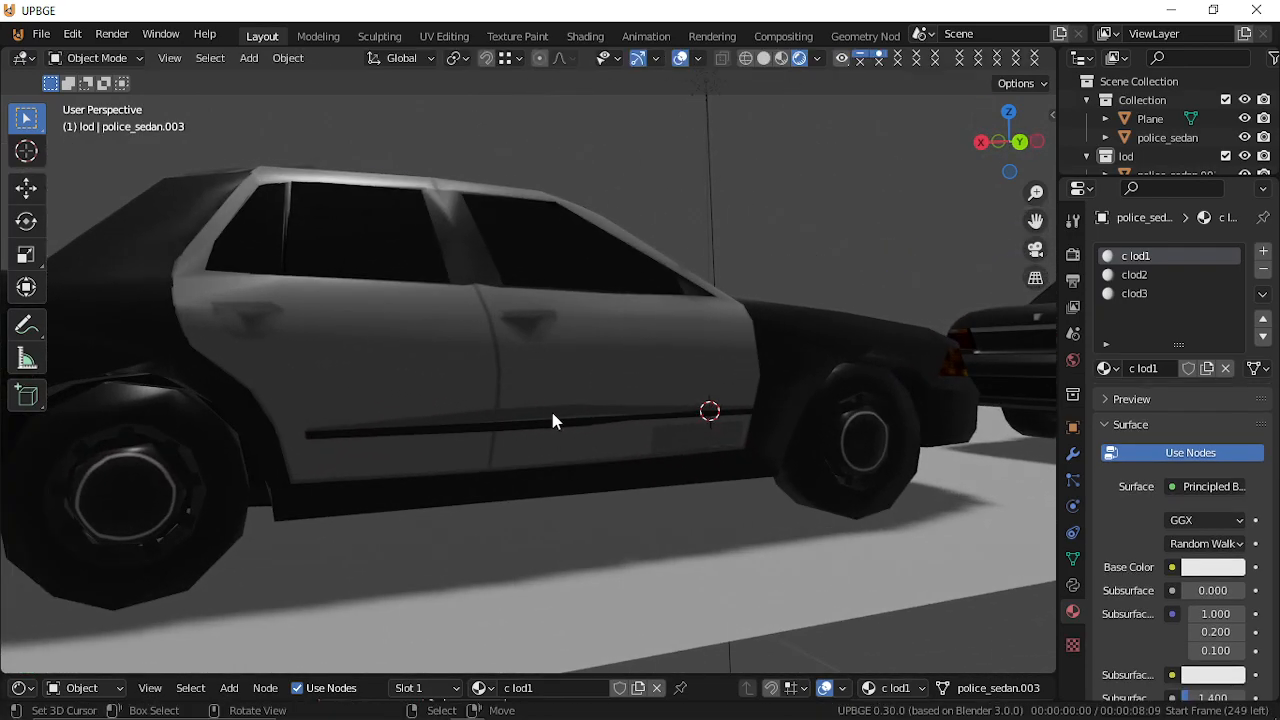
left_click(560, 423)
key("Tab")
Select the linked thin trim strips along the doors on both sides of police_sedan.001.
left_click(567, 425)
key("ctrl+l")
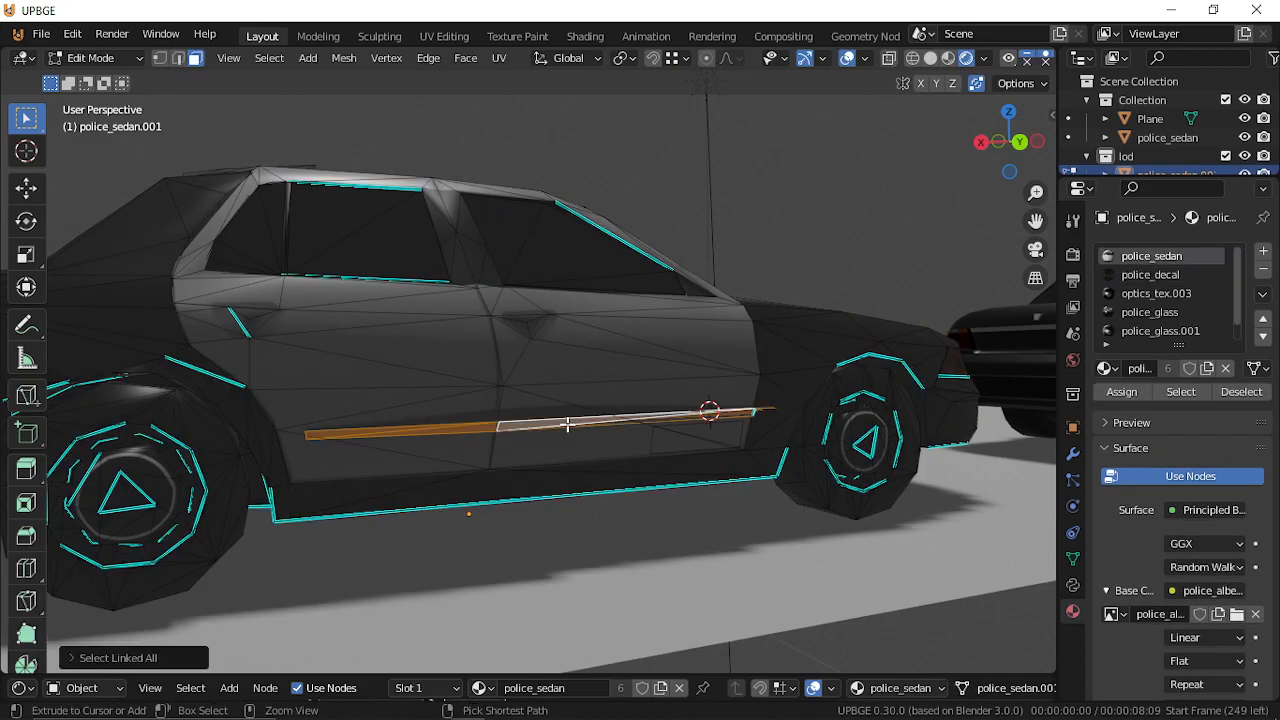
key("shift+grave")
key("a")
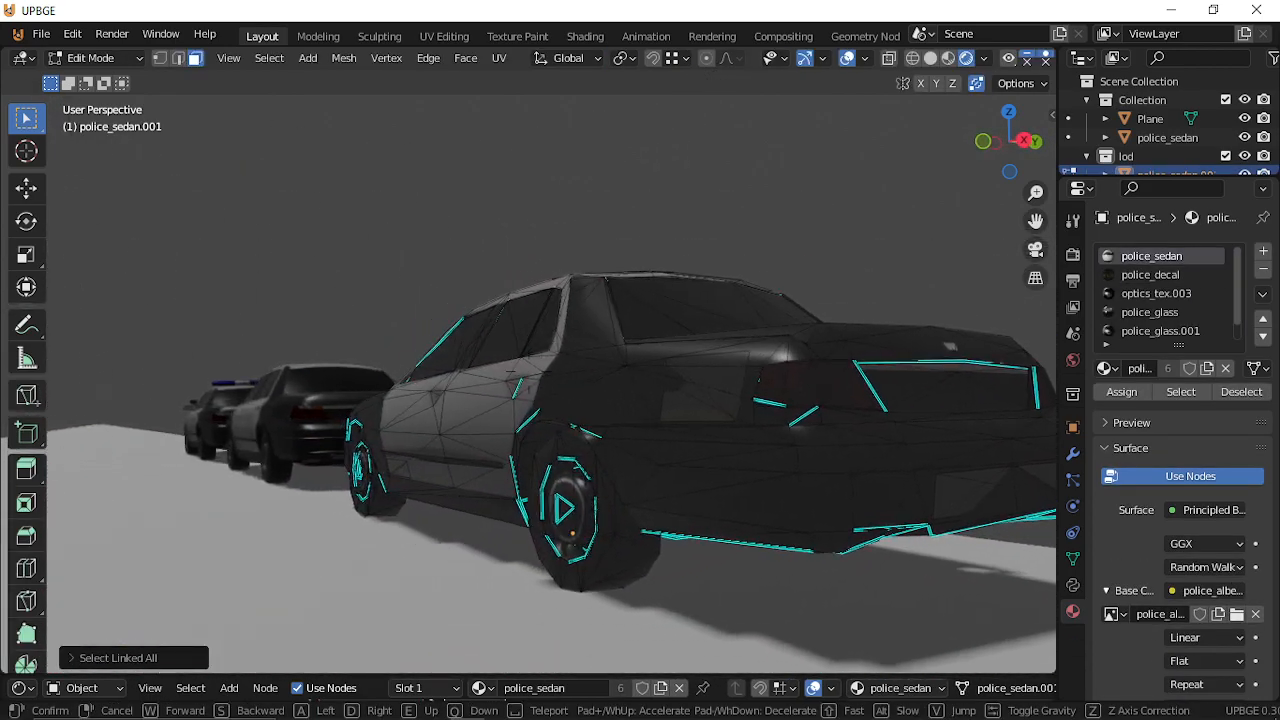
key("w")
left_click(569, 403)
left_click(596, 432)
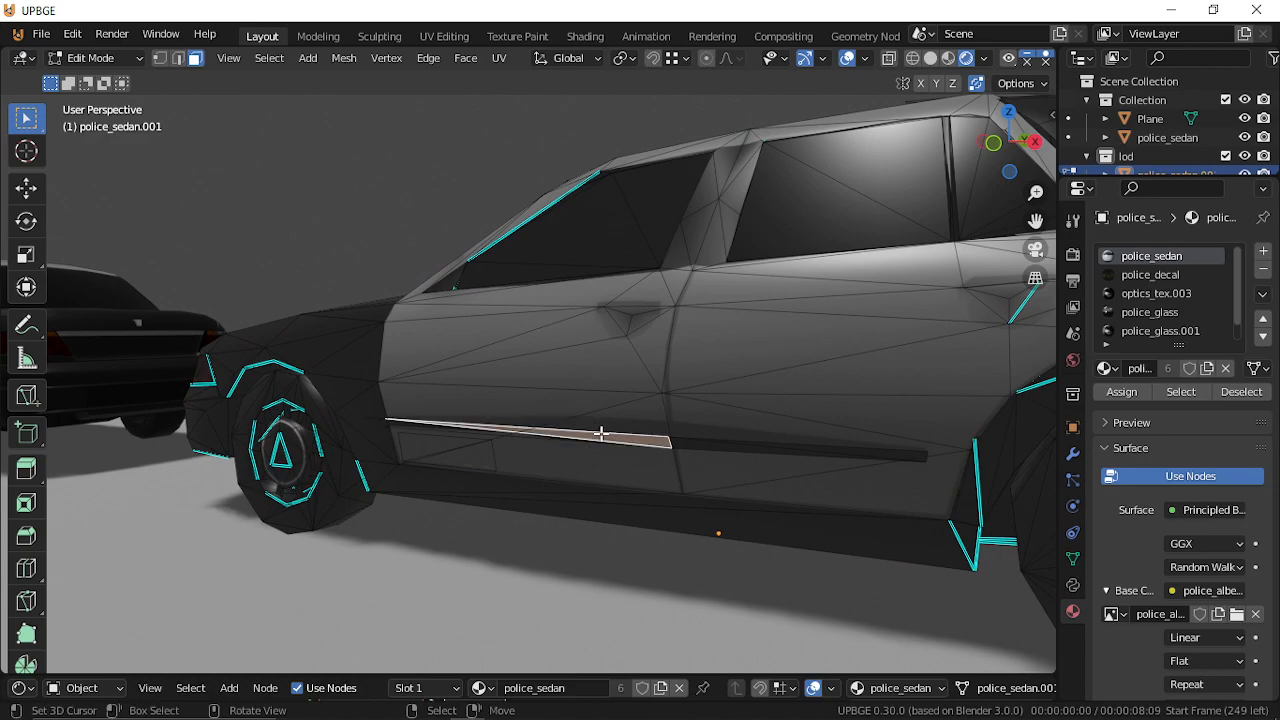
key("ctrl+l")
Add the small lower front-door decal panels of both sides to the trim strip selection and delete all selected faces.
left_click(438, 447, "shift")
key("shift+grave")
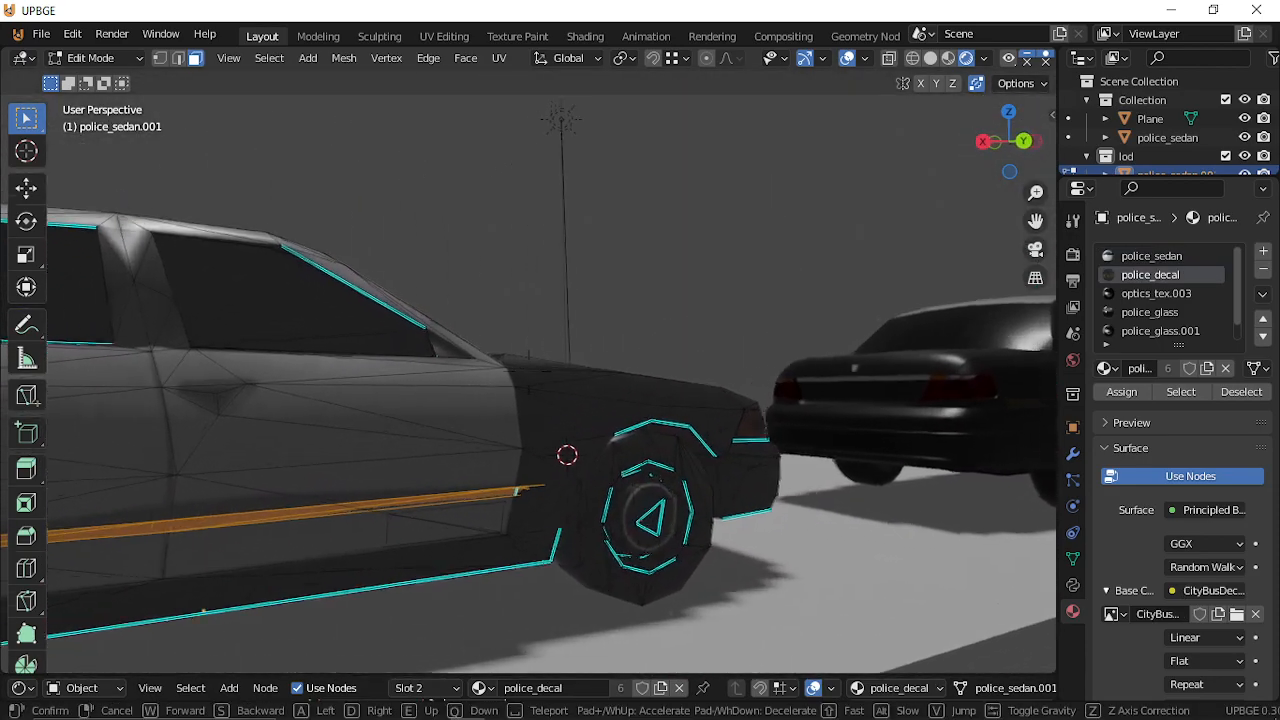
key("w")
left_click(543, 392)
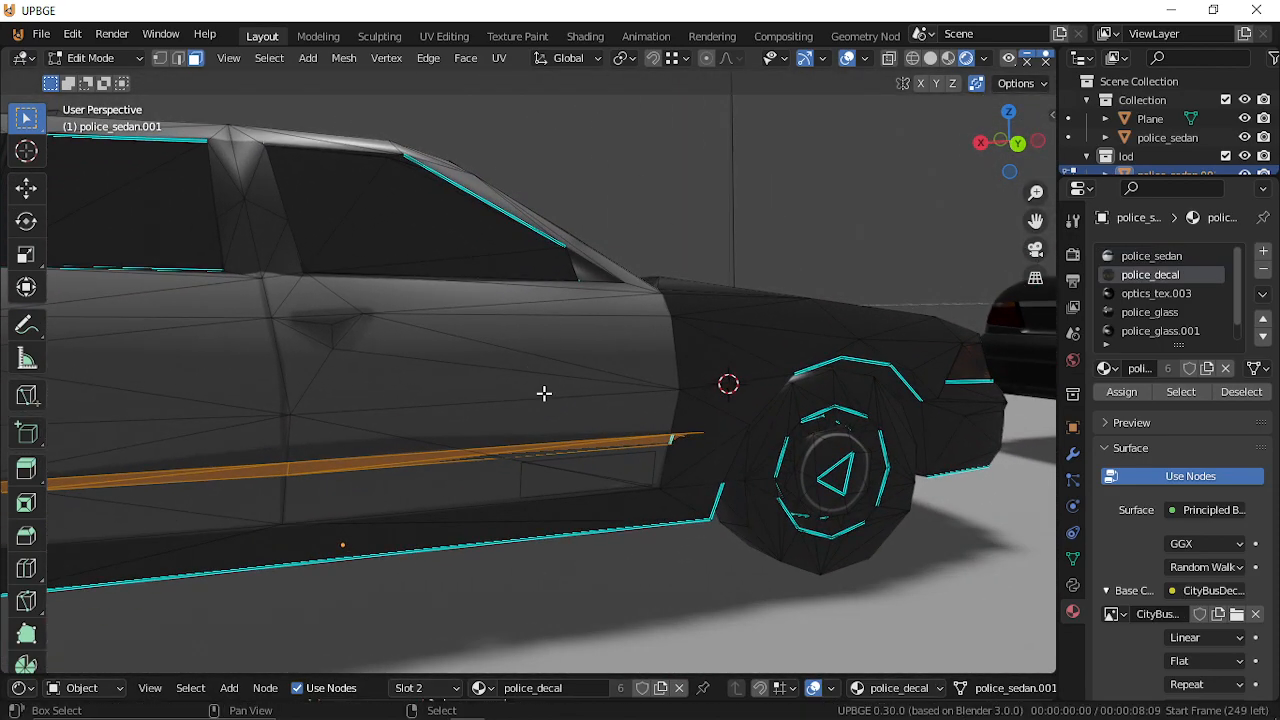
left_click(552, 469, "shift")
key("ctrl+l")
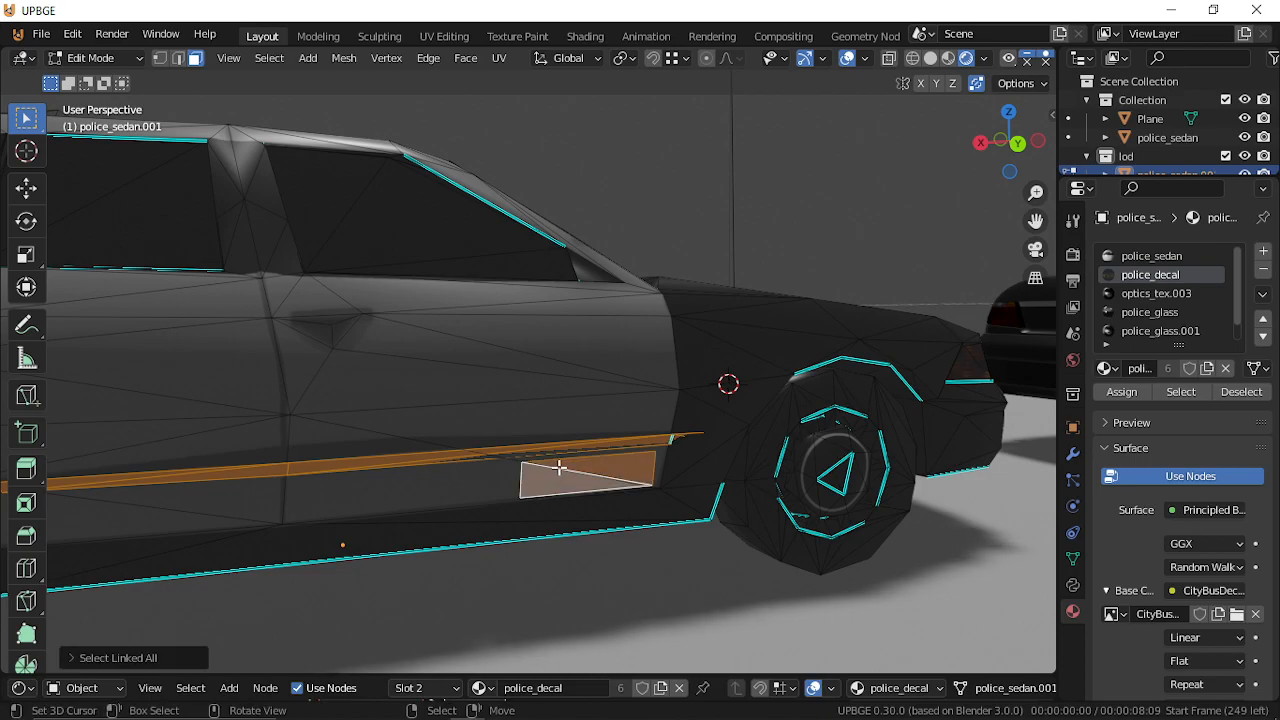
key("x")
left_click(558, 468)
Leave Edit Mode on police_sedan.001 and open police_sedan.003 for mesh editing again.
key("shift+grave")
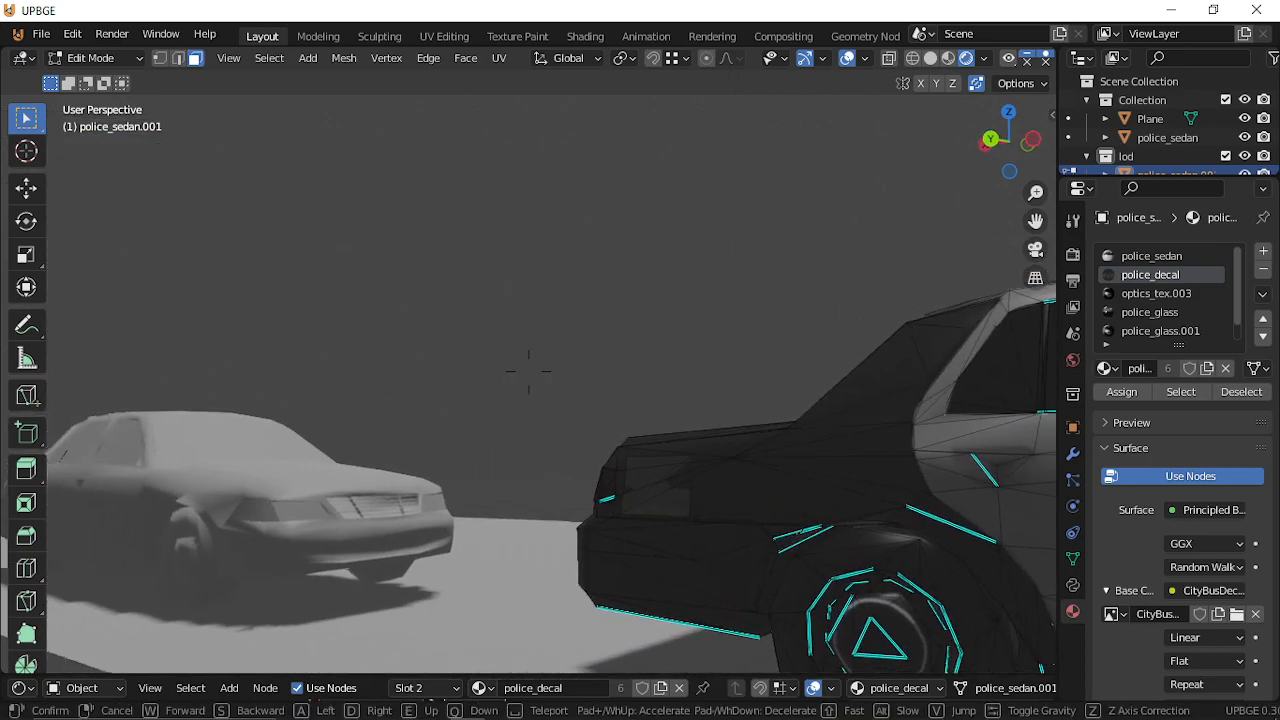
key("w")
left_click(529, 371)
key("Tab")
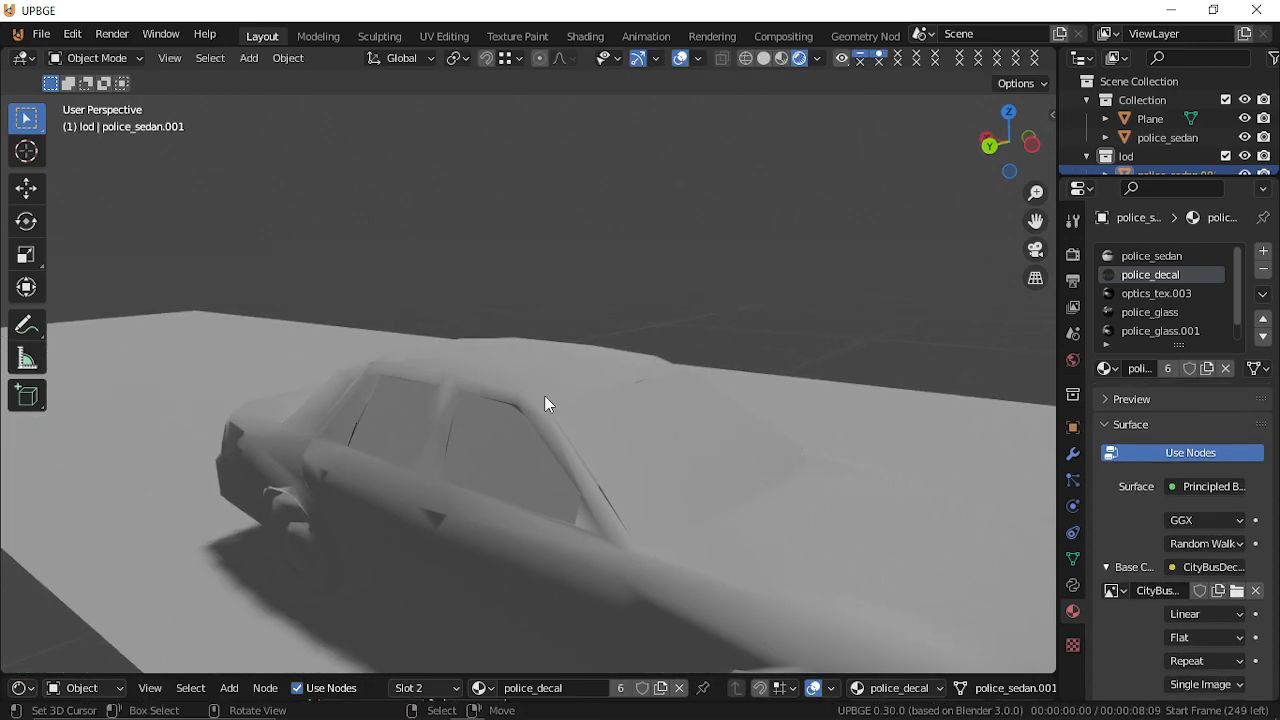
left_click(553, 397)
key("Tab")
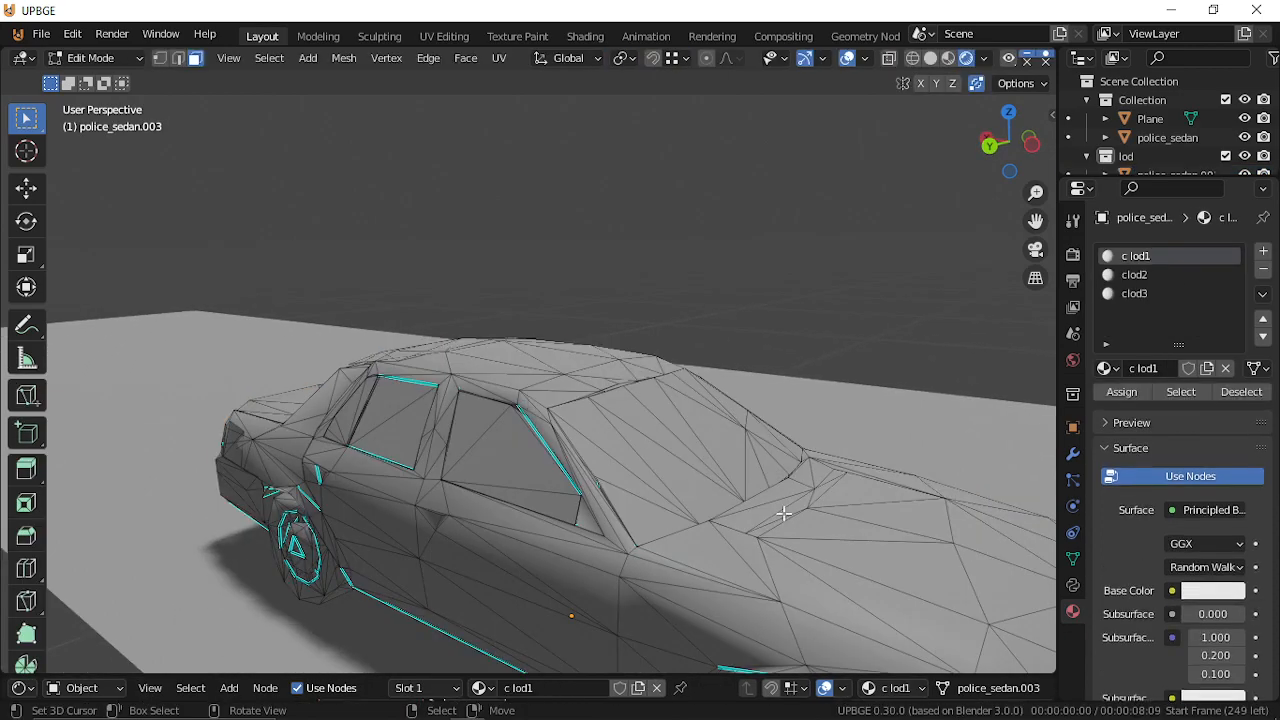
Select the linked body shell of police_sedan.003 and set the base color of material c lod1 to black.
left_click(831, 588)
key("ctrl+l")
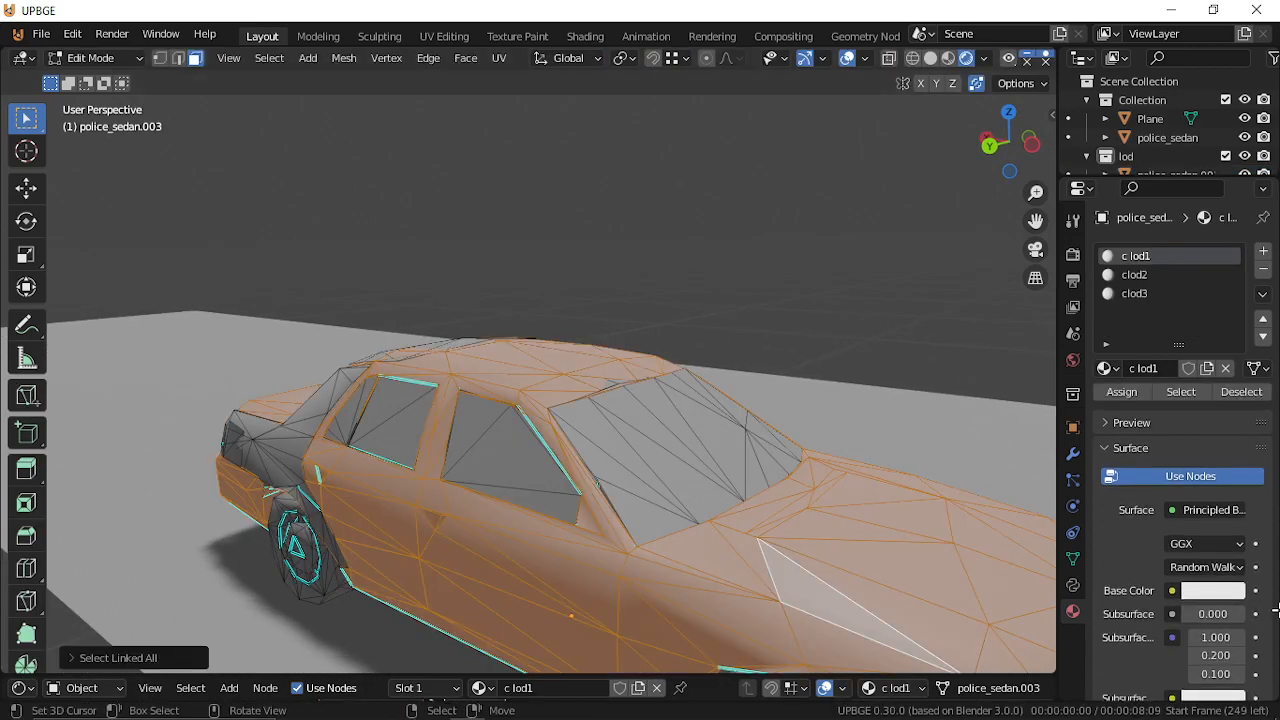
left_click(1213, 591)
left_click_drag(1231, 334, 1240, 460)
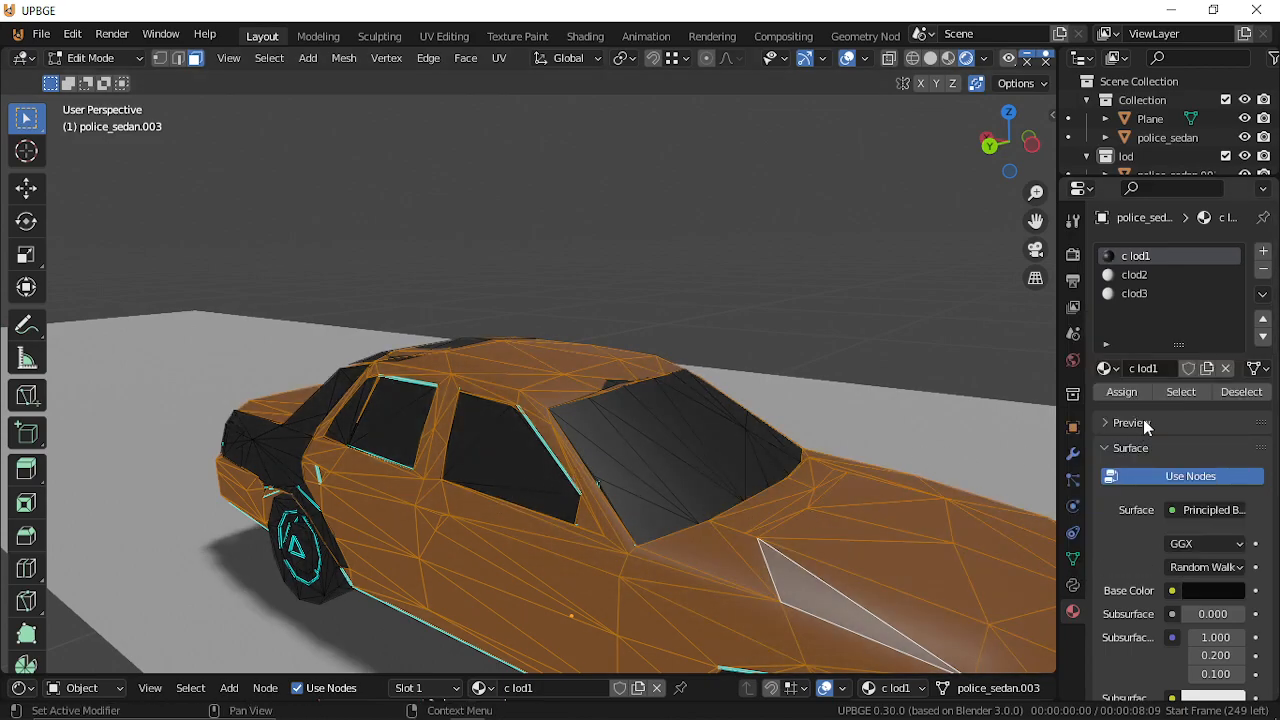
key("shift+grave")
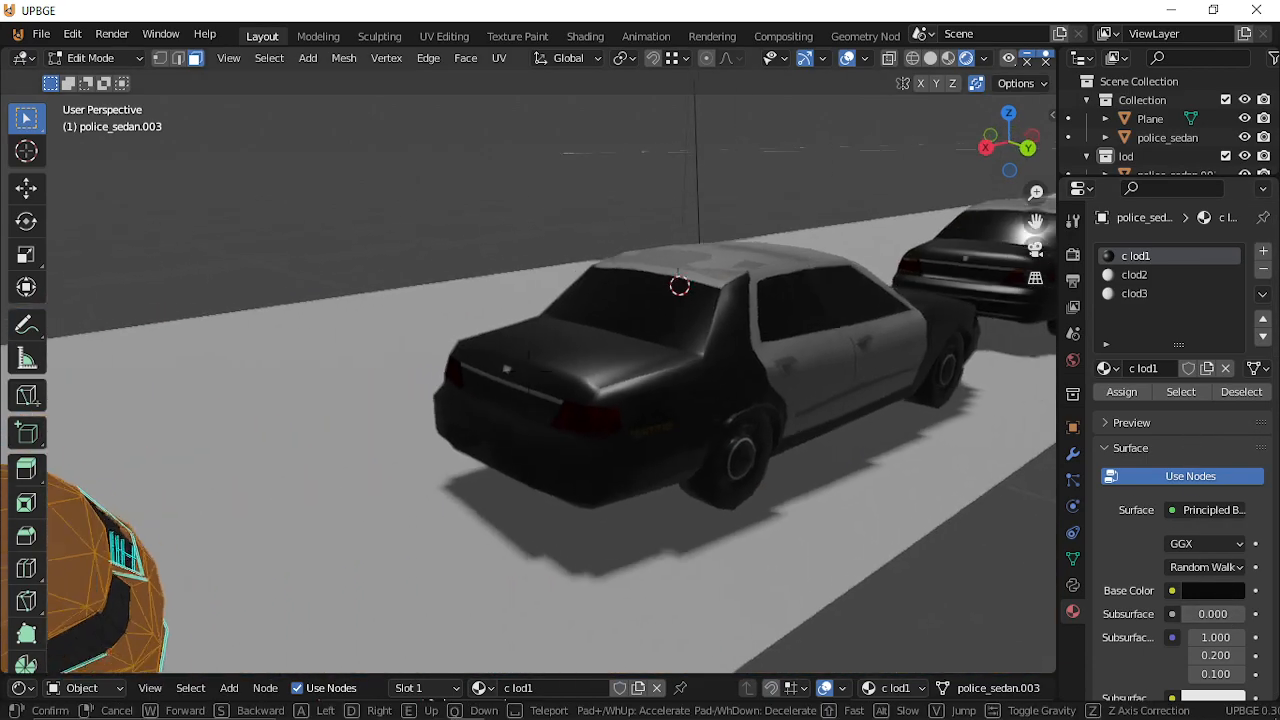
key("s")
key("w")
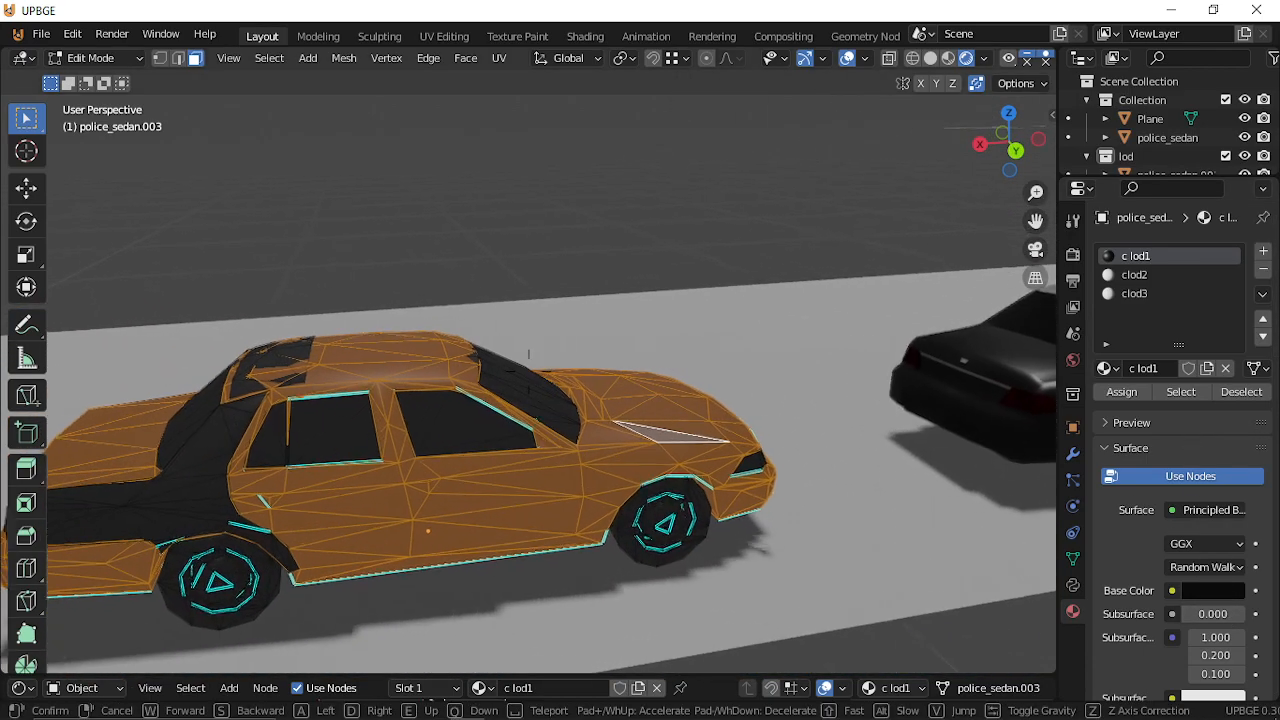
left_click(528, 371)
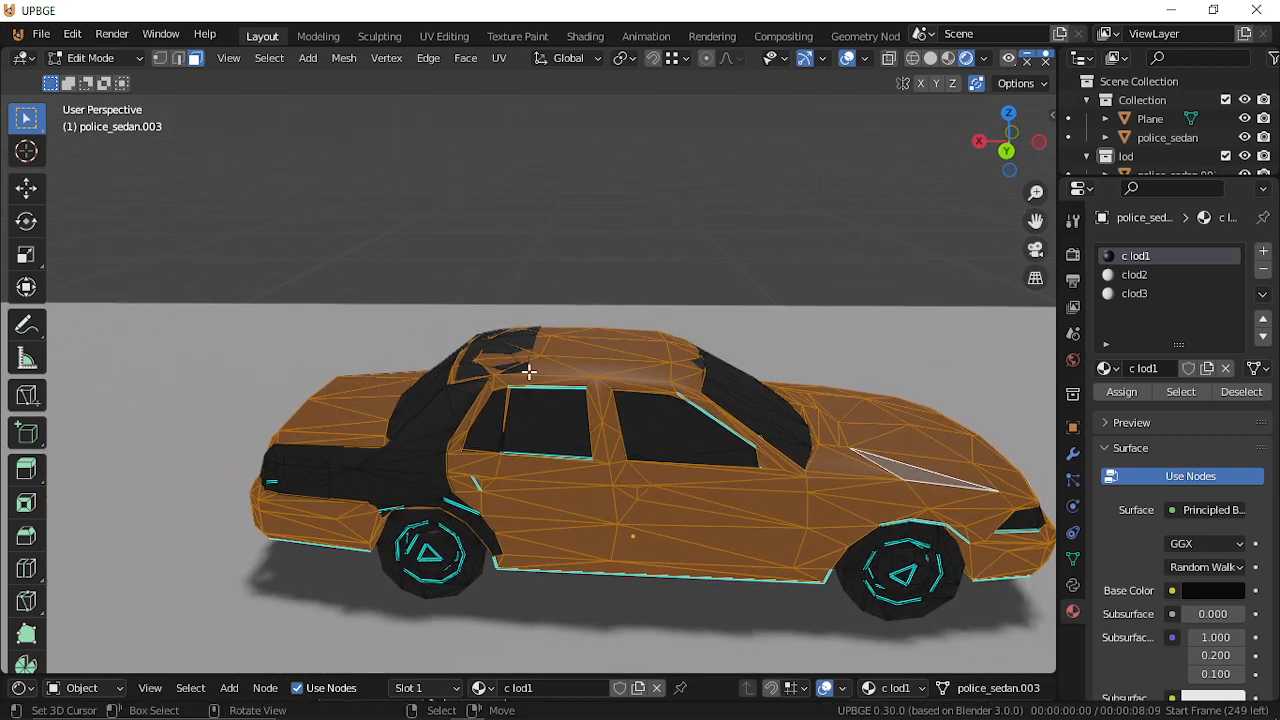
Select the linked overlay patch on the rear part of the roof of police_sedan.003 and delete its faces.
key("shift+grave")
key("a")
key("w")
left_click(529, 371)
left_click(570, 408)
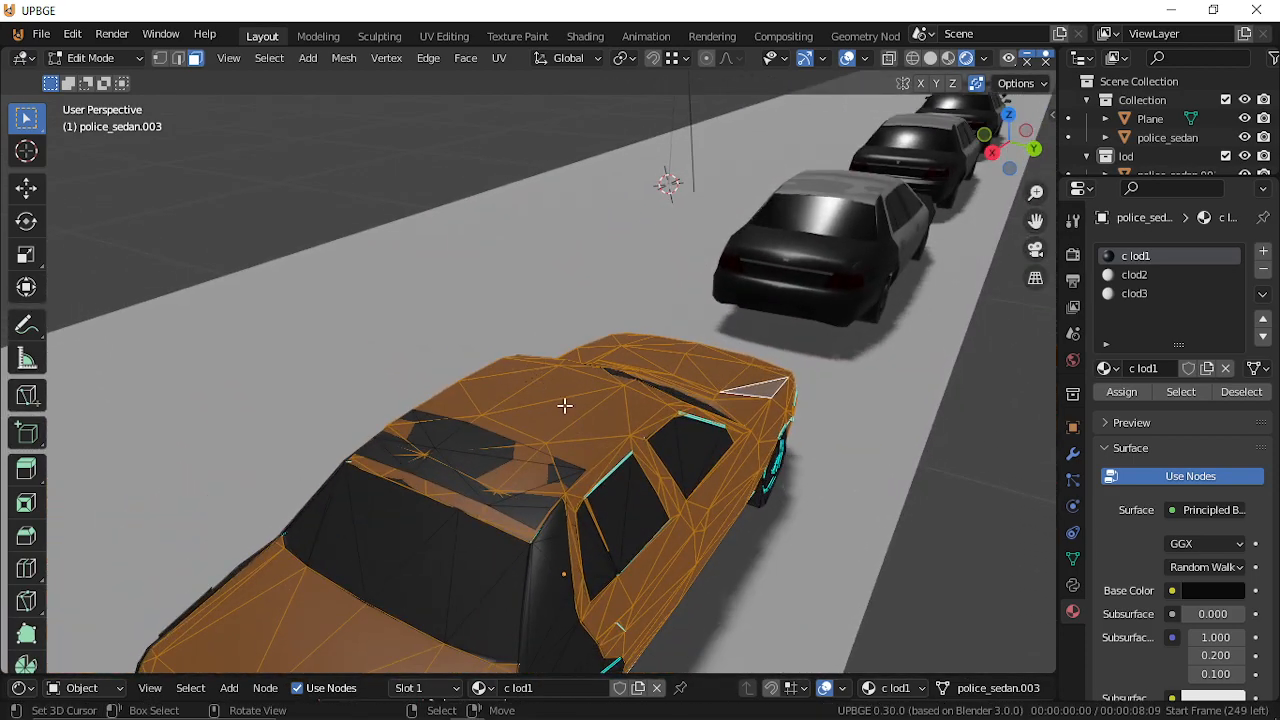
left_click(557, 406)
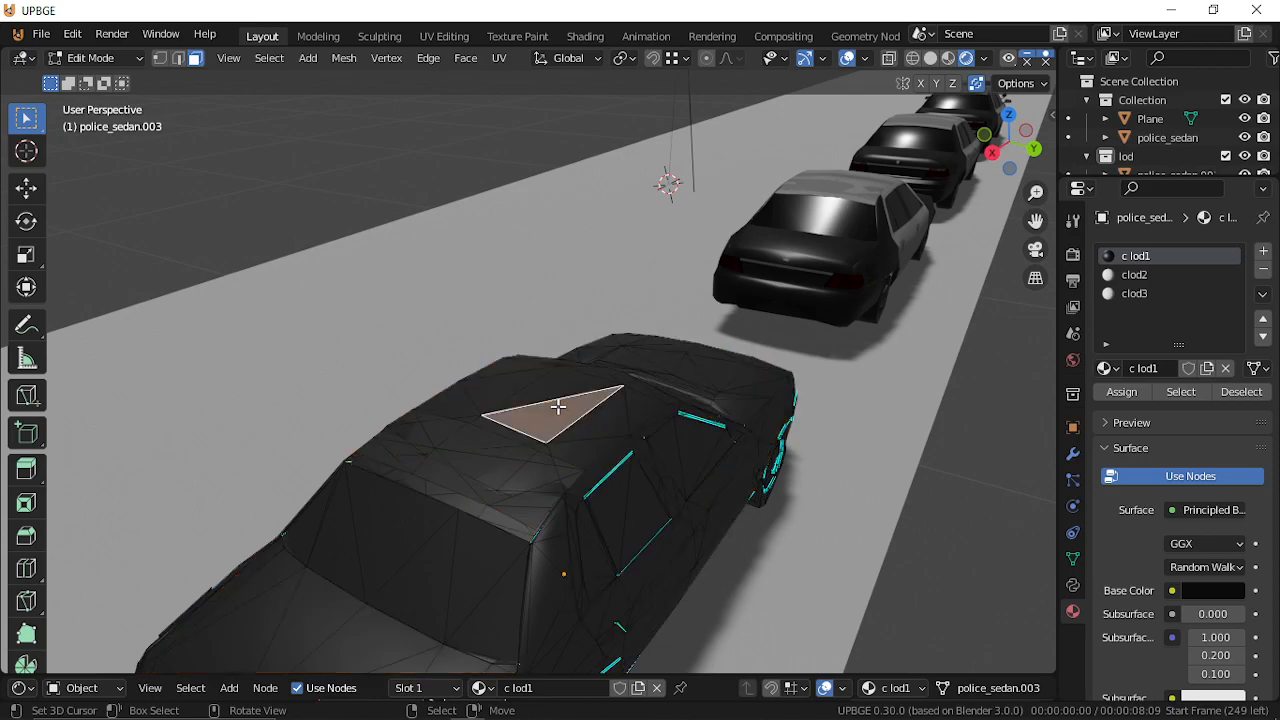
key("ctrl+l")
left_click(472, 443)
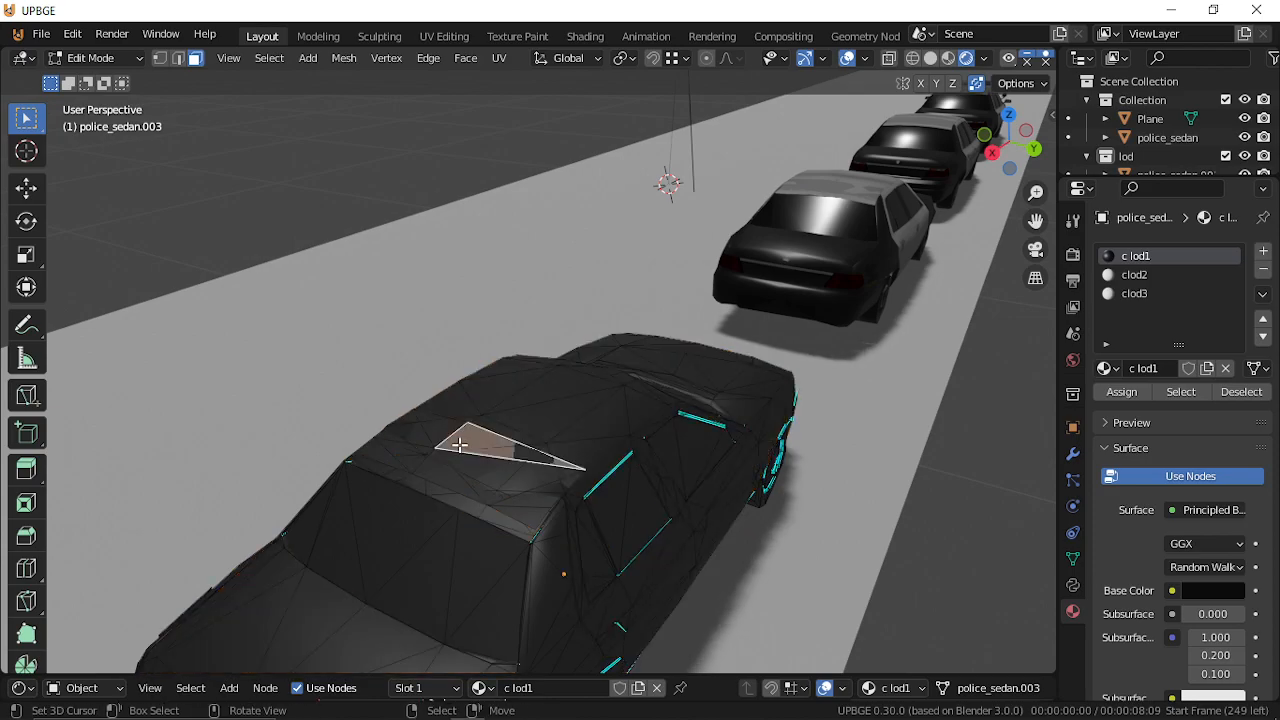
key("ctrl+l")
key("x")
left_click(478, 450)
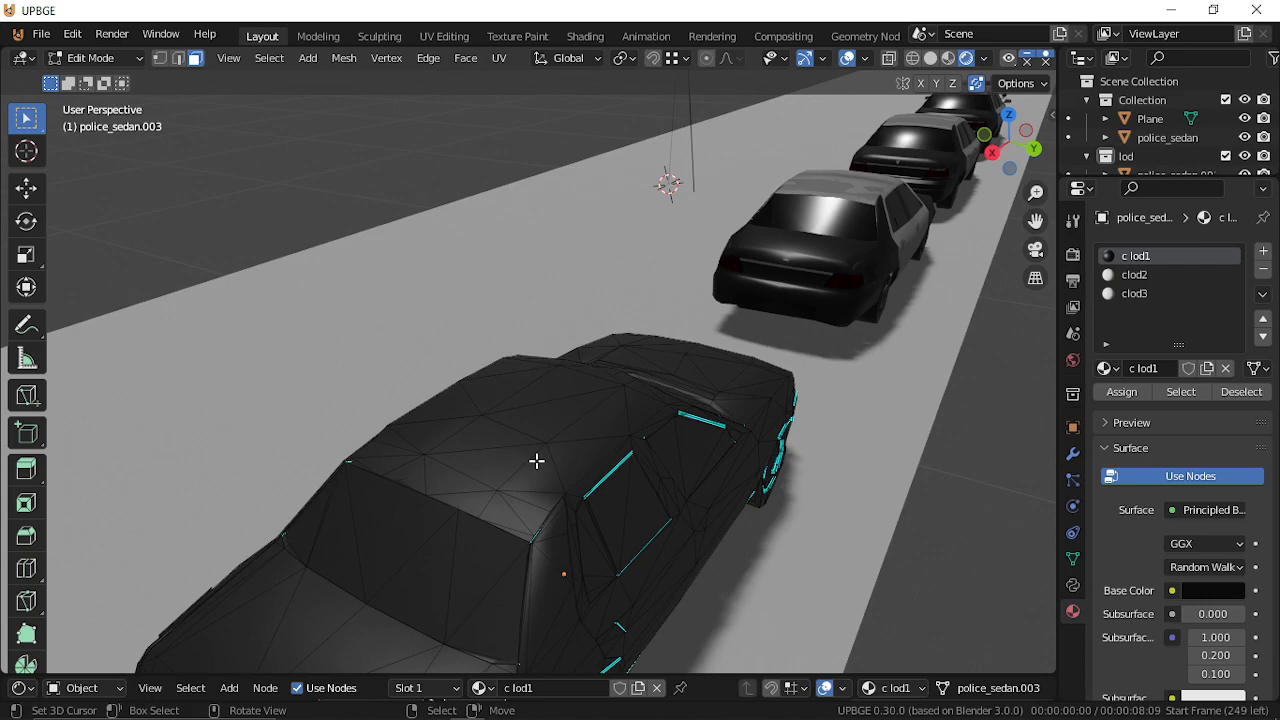
Select a face path down the front door of police_sedan.003 to the sill and extend it to the linked body shell.
key("shift+grave")
key("a")
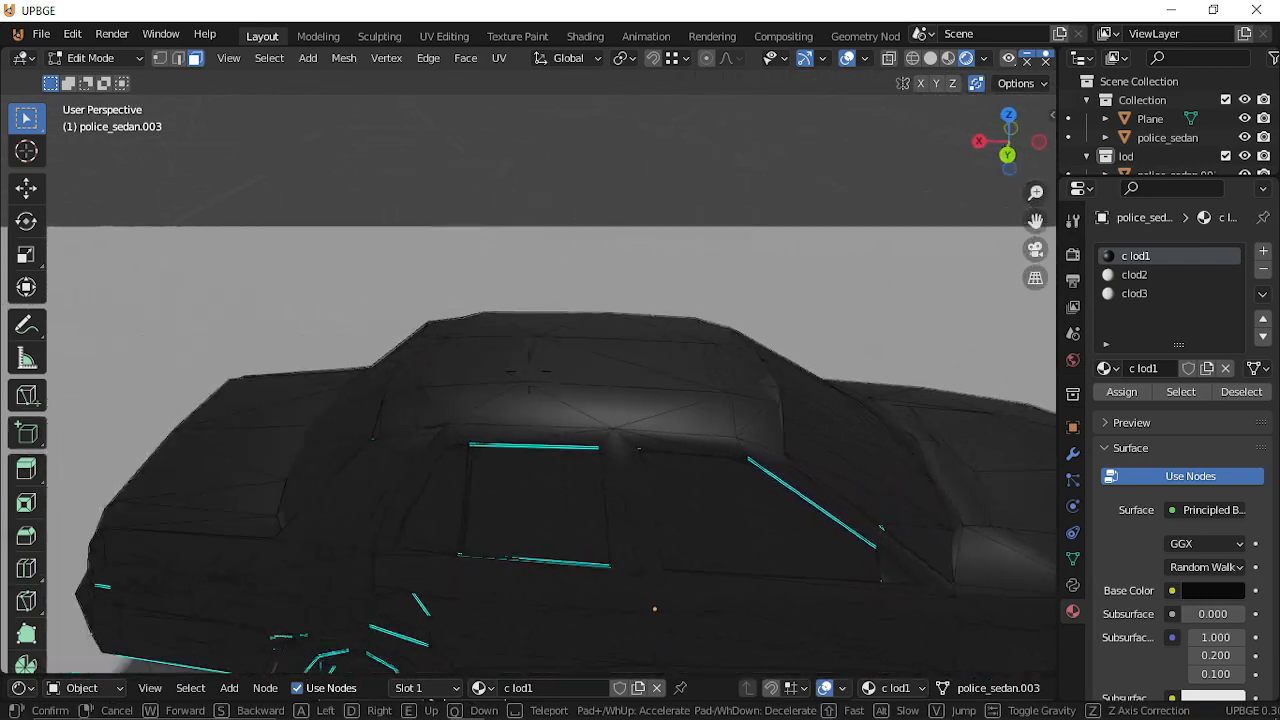
left_click(623, 388)
left_click(611, 519)
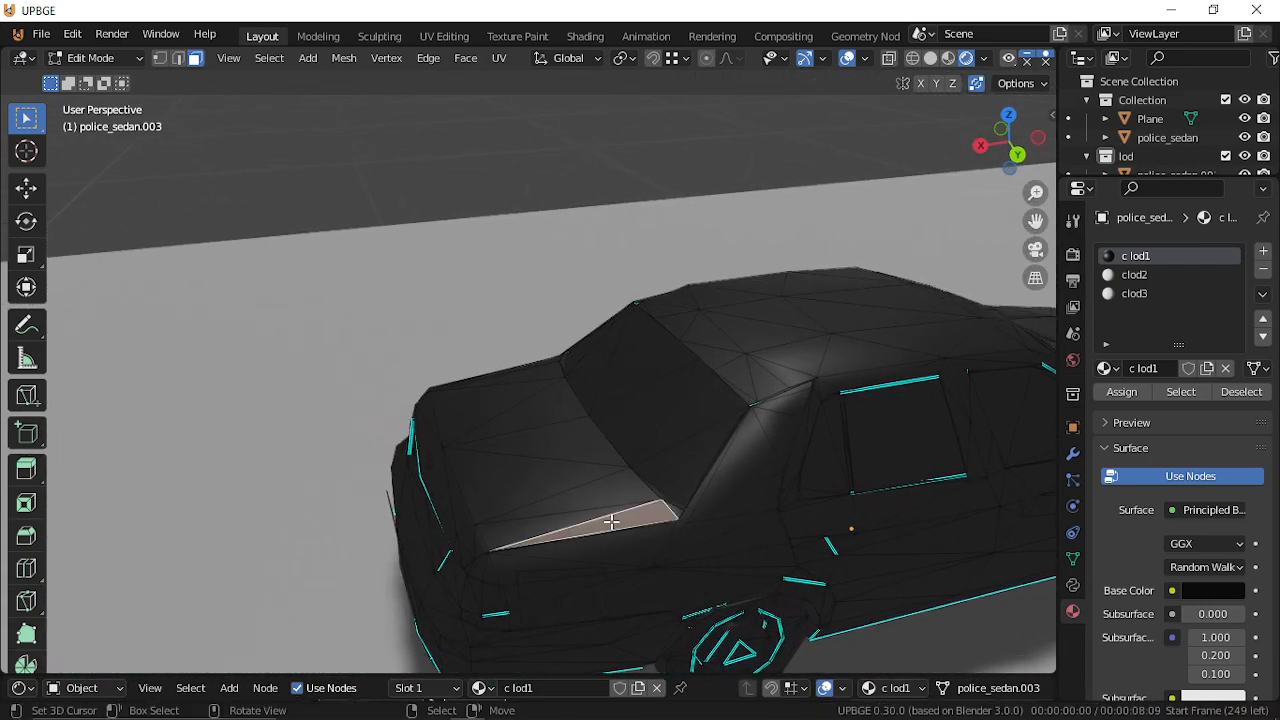
key("w")
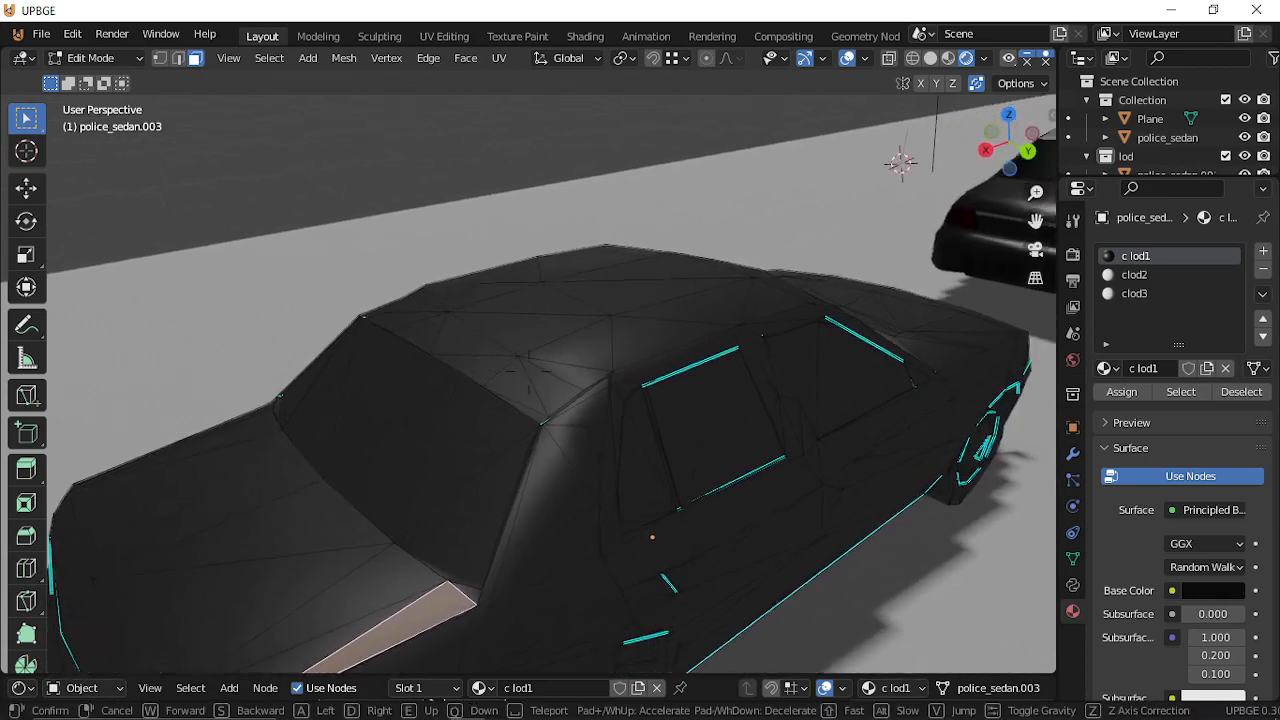
key("d")
key("s")
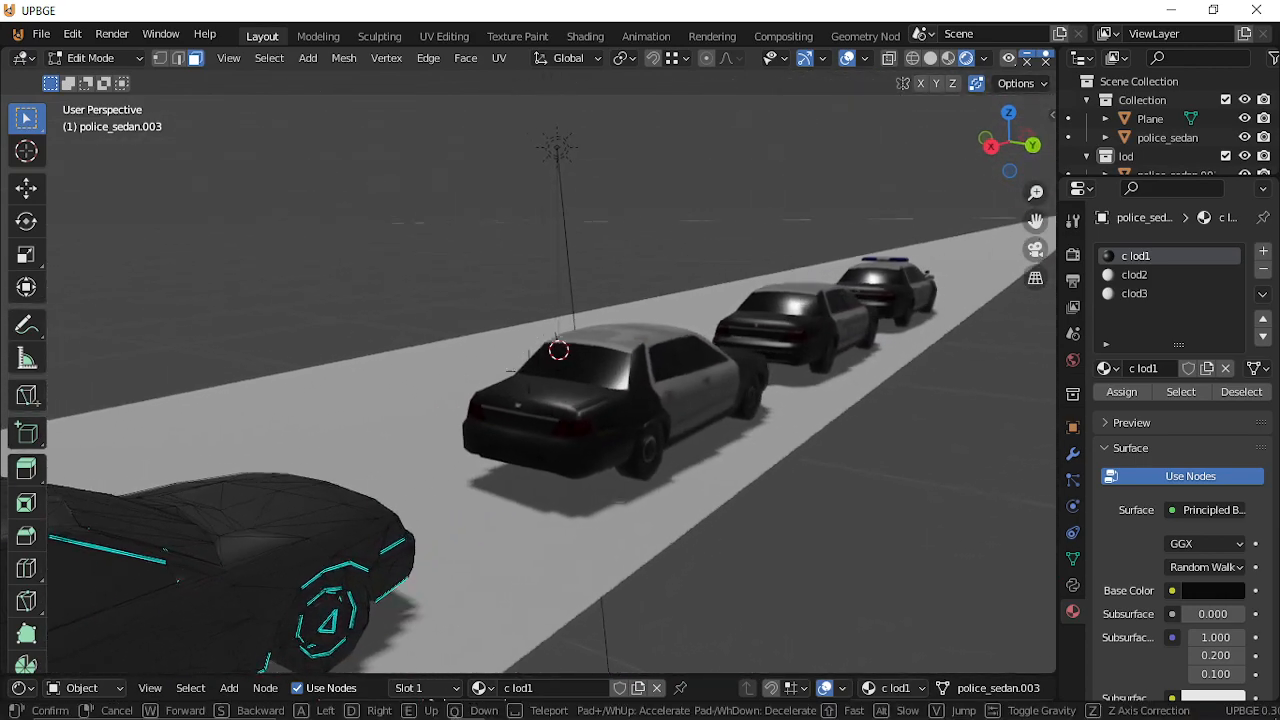
left_click(531, 376)
left_click(511, 379)
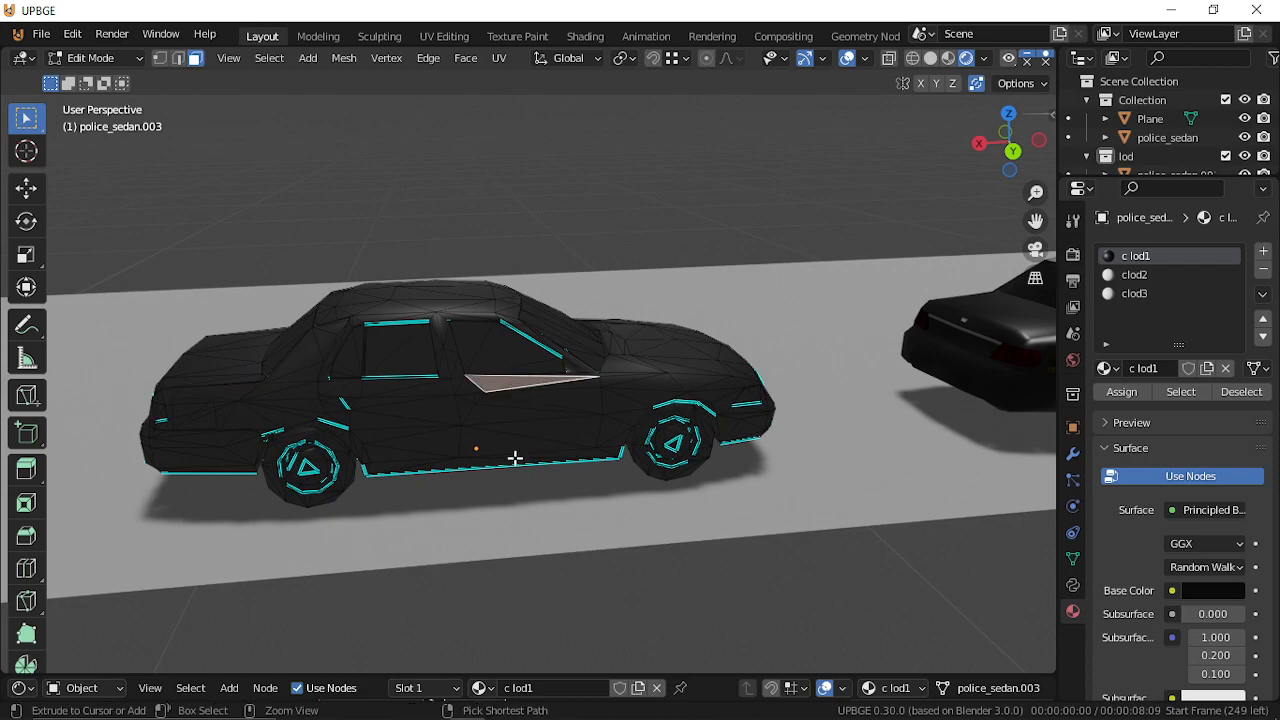
left_click(515, 457, "ctrl")
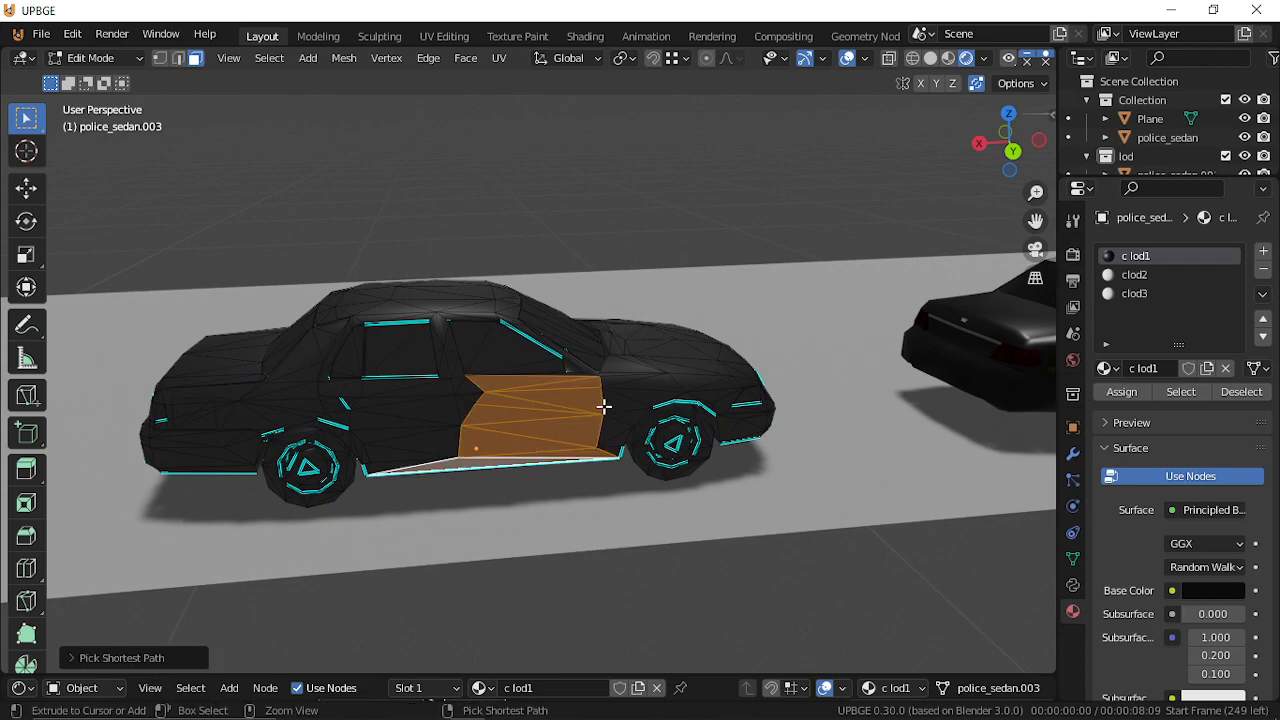
key("ctrl+l")
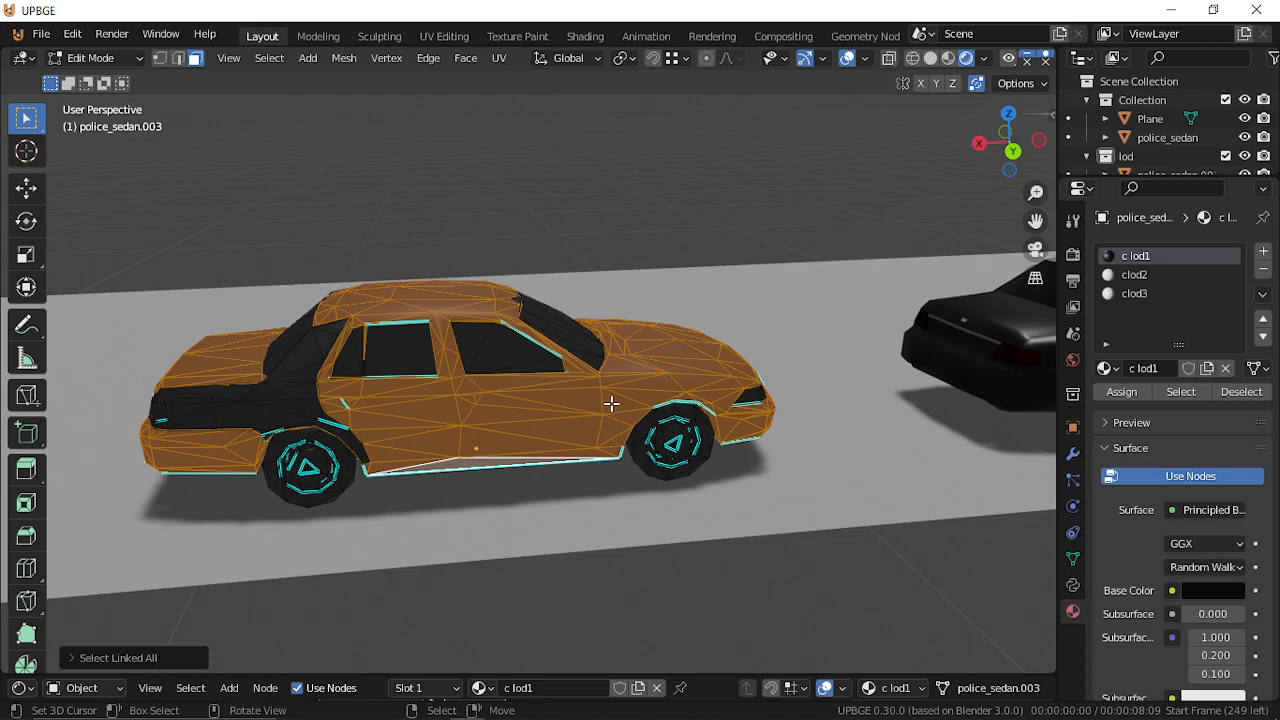
Leave Edit Mode and delete the all-black copy police_sedan.003.
key("shift+grave")
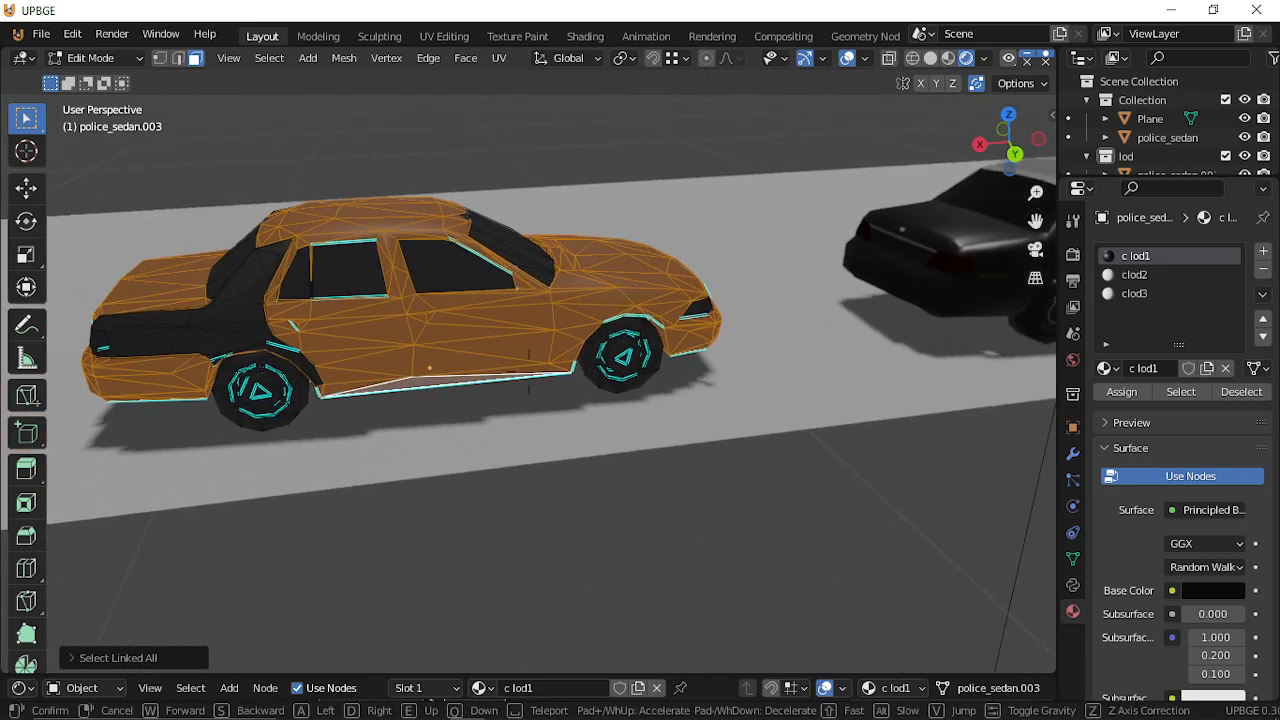
left_click(529, 371)
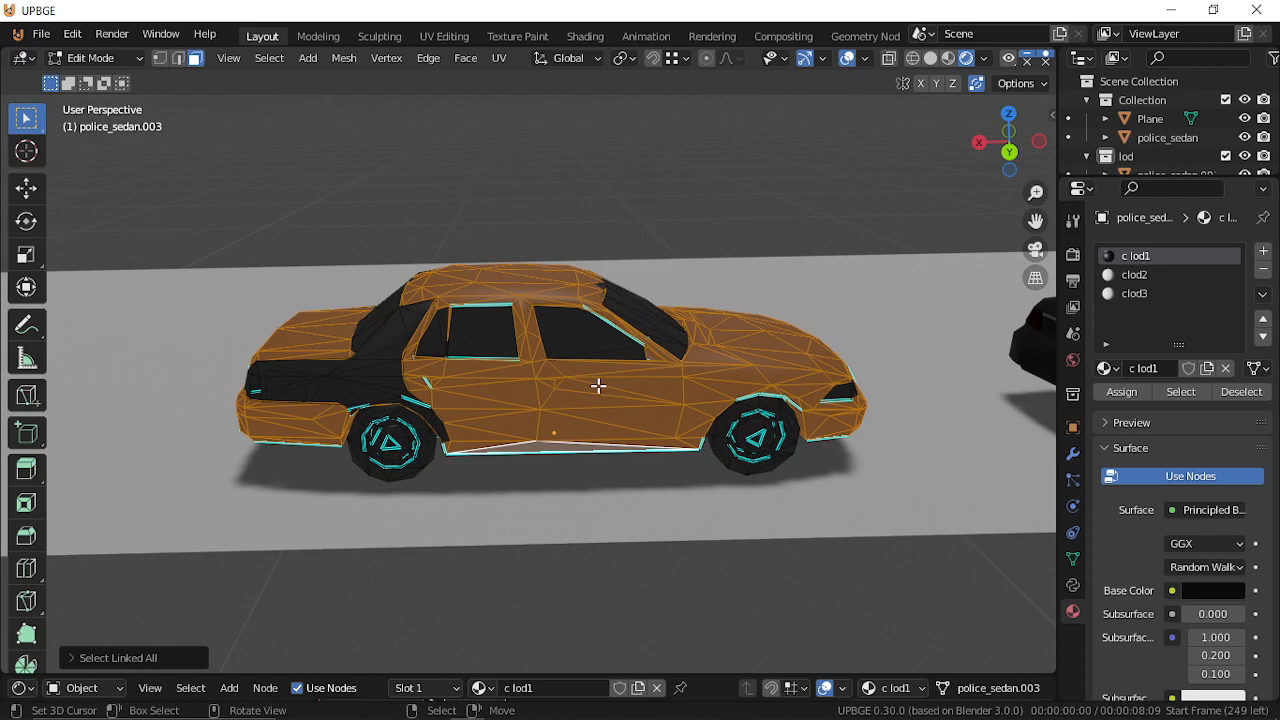
key("shift+grave")
left_click(529, 371)
key("Tab")
right_click(296, 427)
right_click(240, 360)
key("x")
left_click(265, 364)
Duplicate the textured copy police_sedan.001 and move the duplicate about 1.47 m along the X axis behind it.
right_click(716, 376)
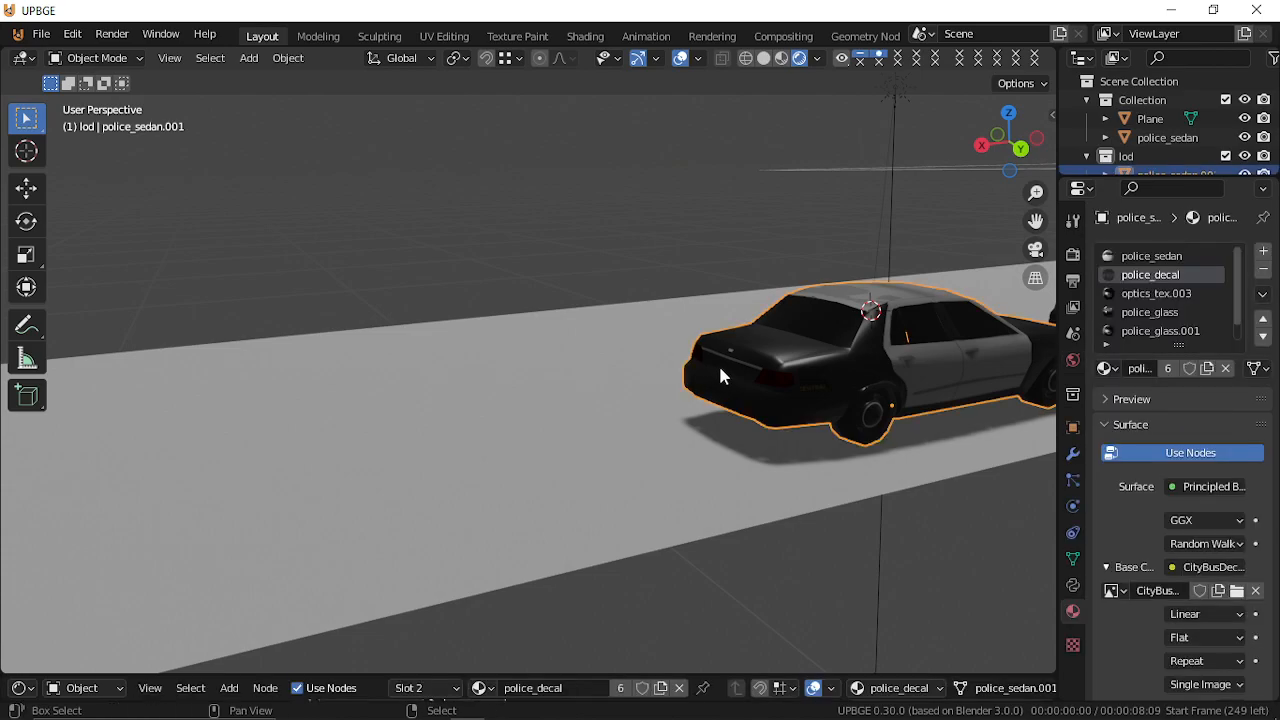
key("shift+d")
key("Escape")
key("g")
key("x")
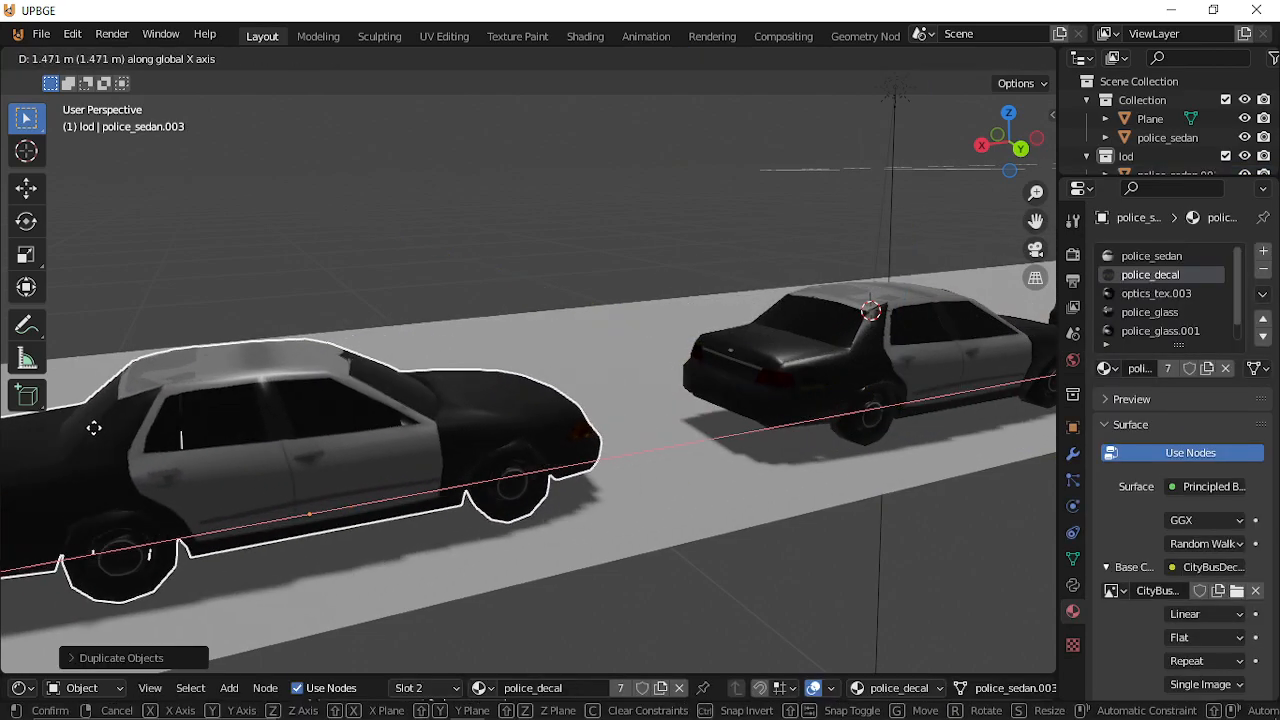
left_click(94, 423)
Open the new duplicate for mesh editing and select the body faces around the rear side window up to the center pillar.
key("Tab")
right_click(305, 448)
key("a")
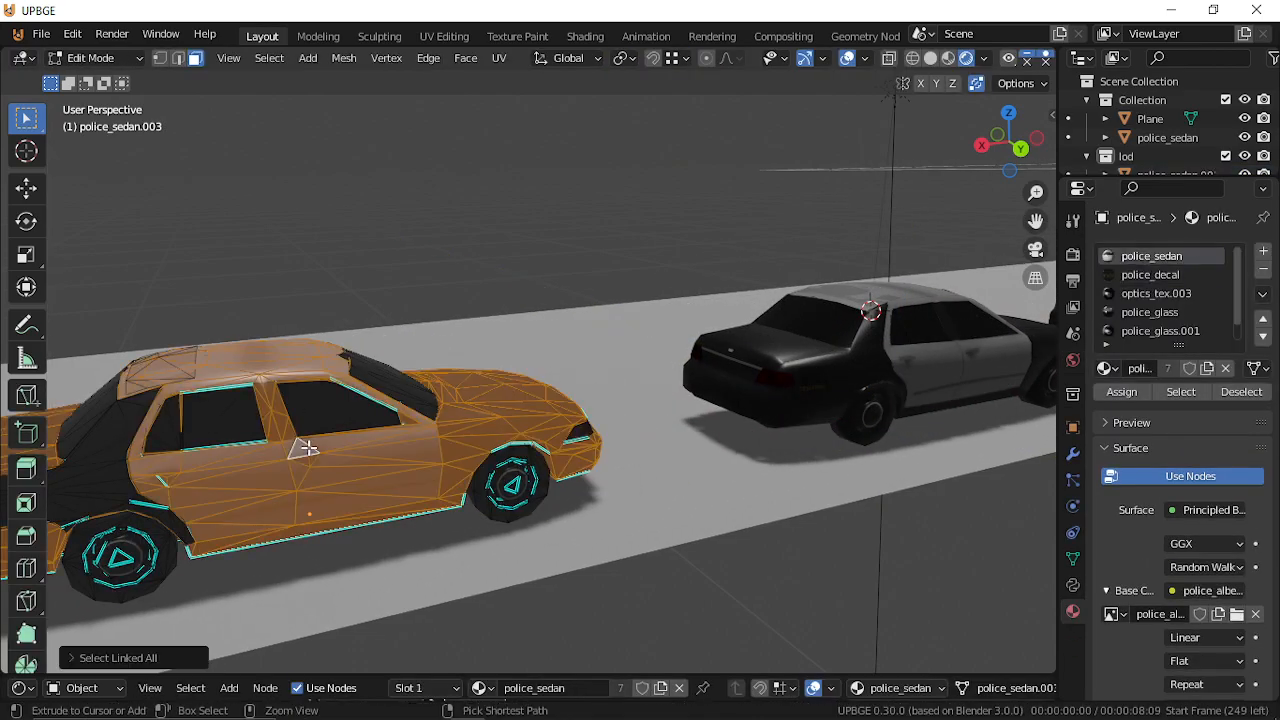
right_click(313, 440)
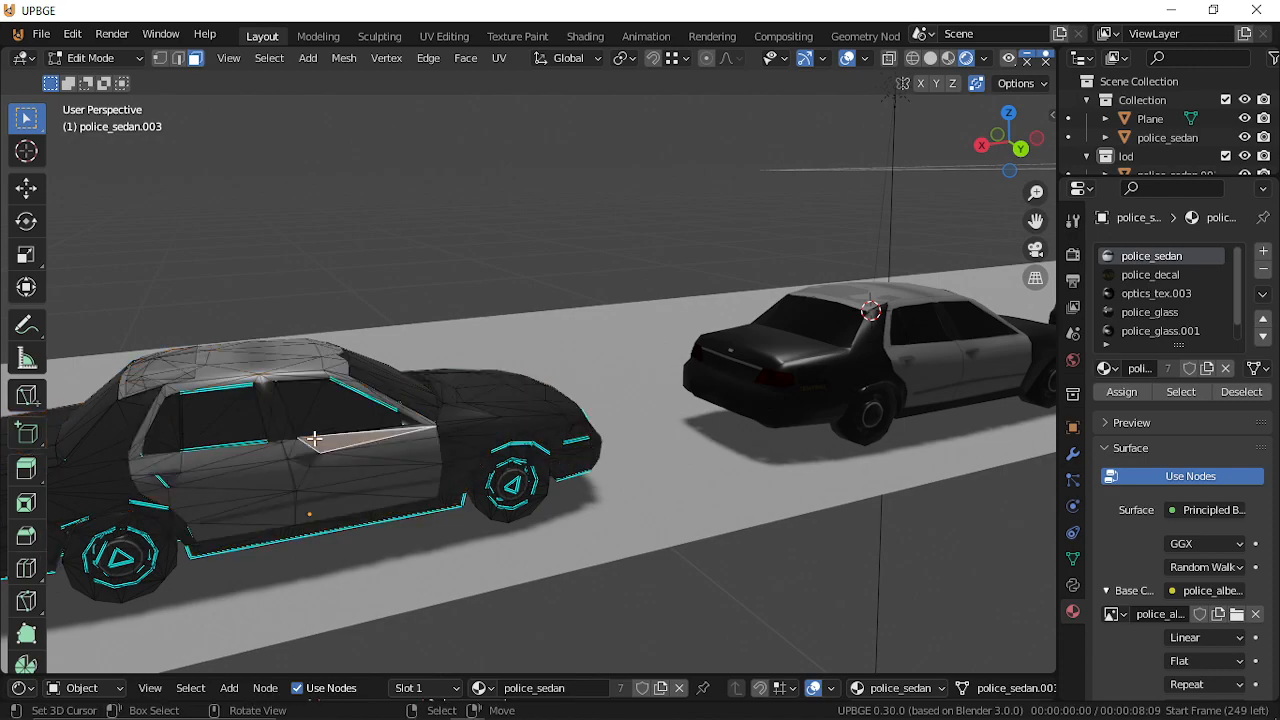
right_click(135, 467)
right_click(168, 392, "ctrl")
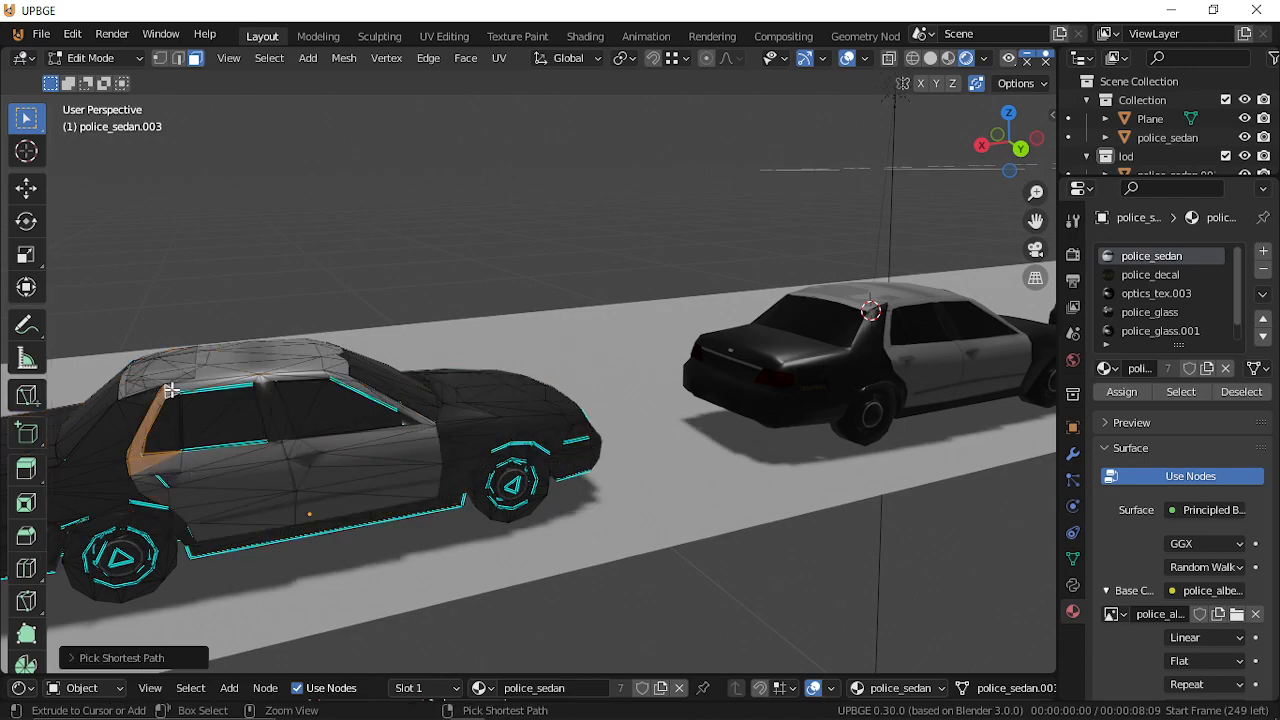
right_click(248, 378, "ctrl")
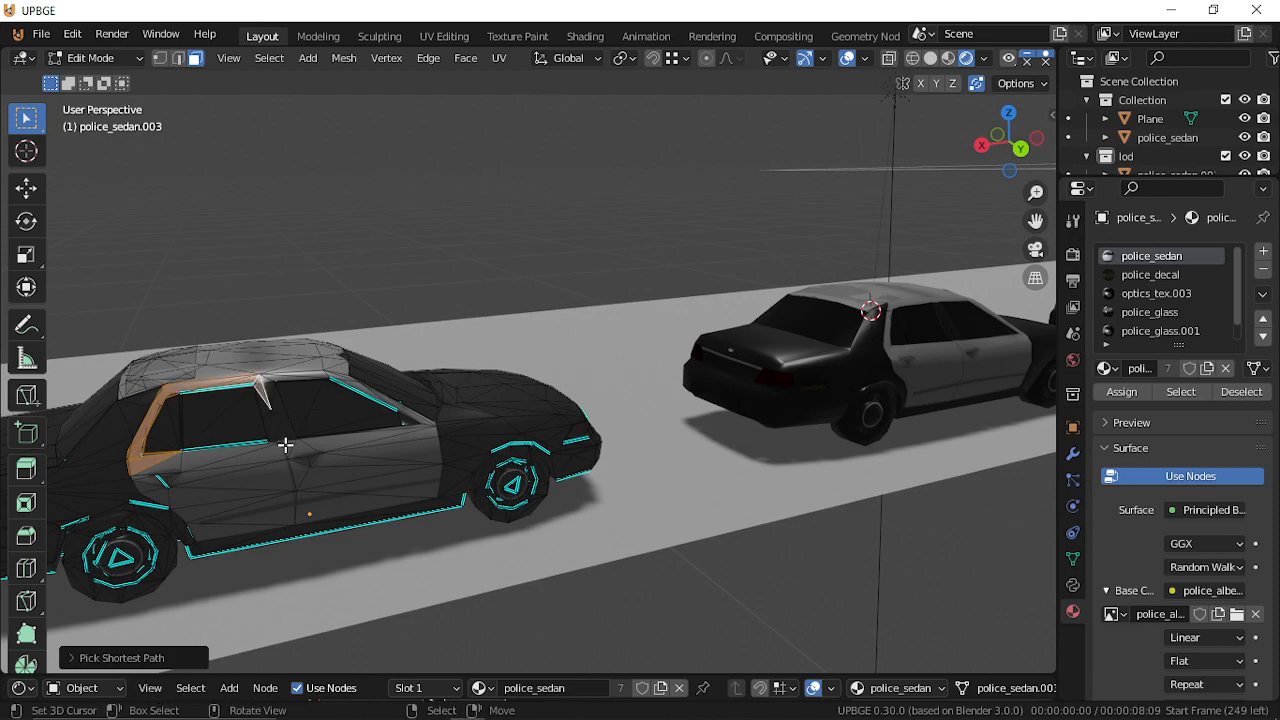
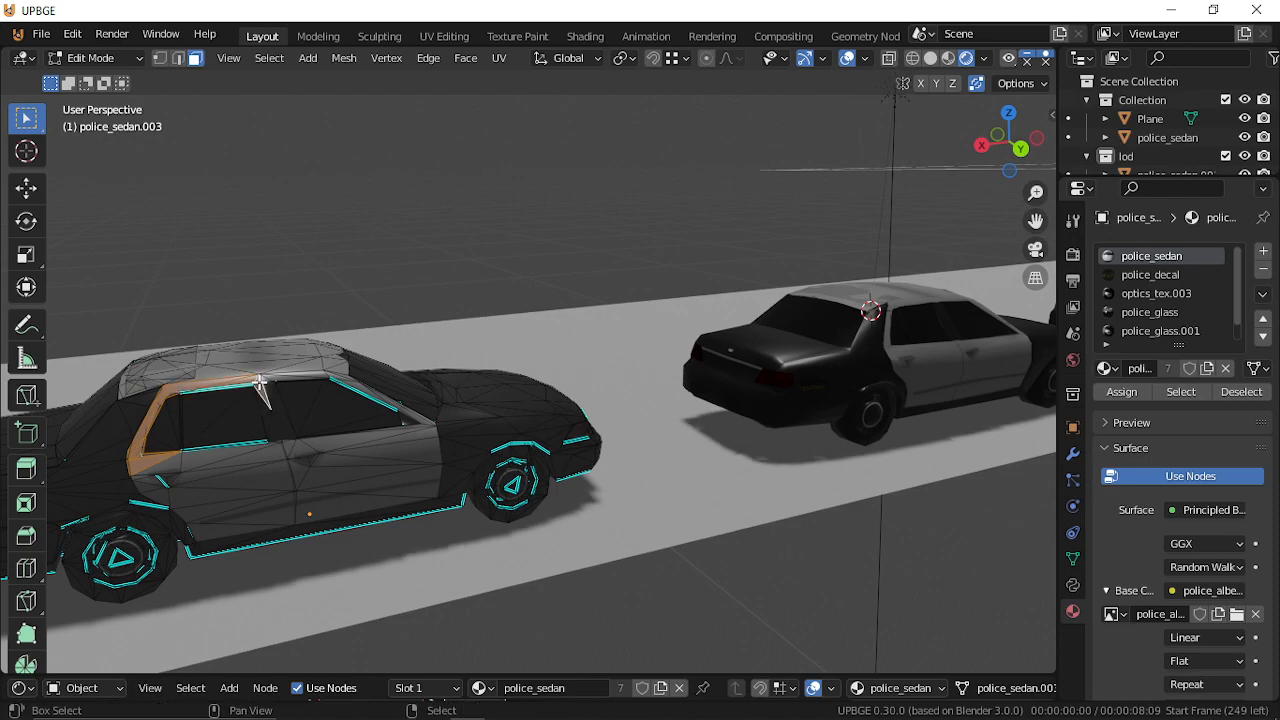
Extend the face selection along the front window frame and windshield pillar, and back along the upper edge of the doors.
key("shift+grave")
key("w")
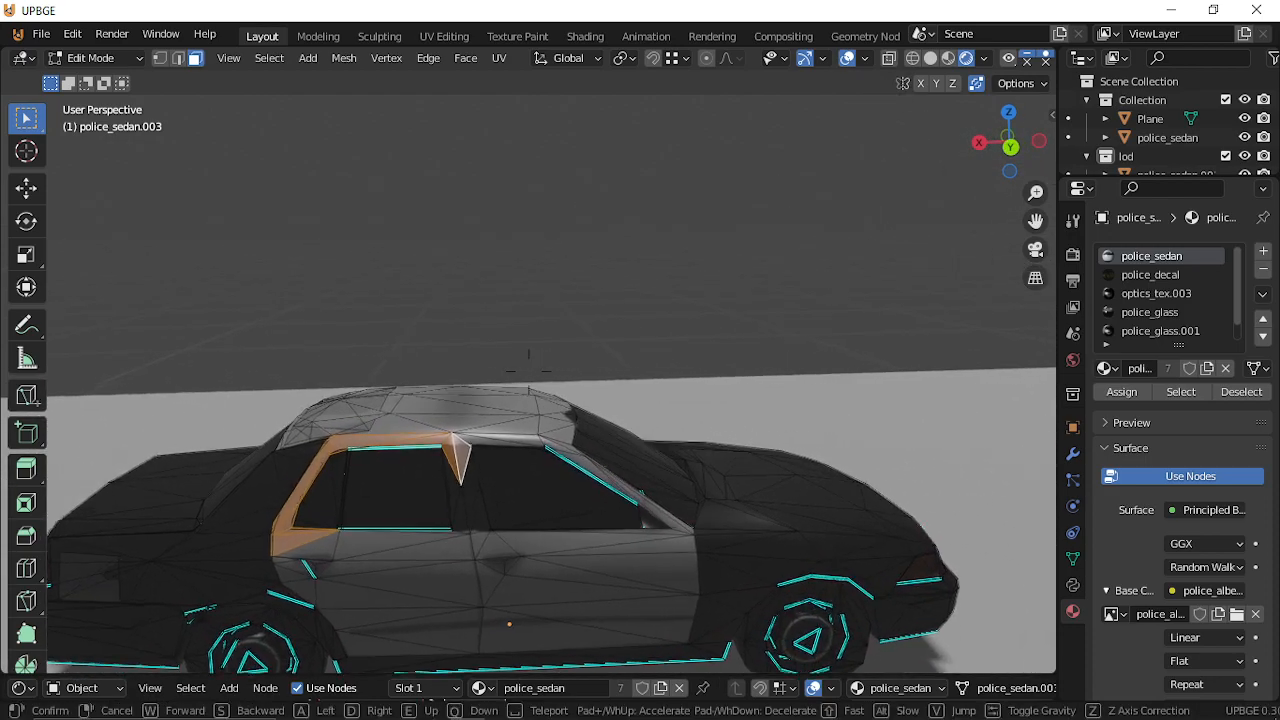
left_click(494, 420)
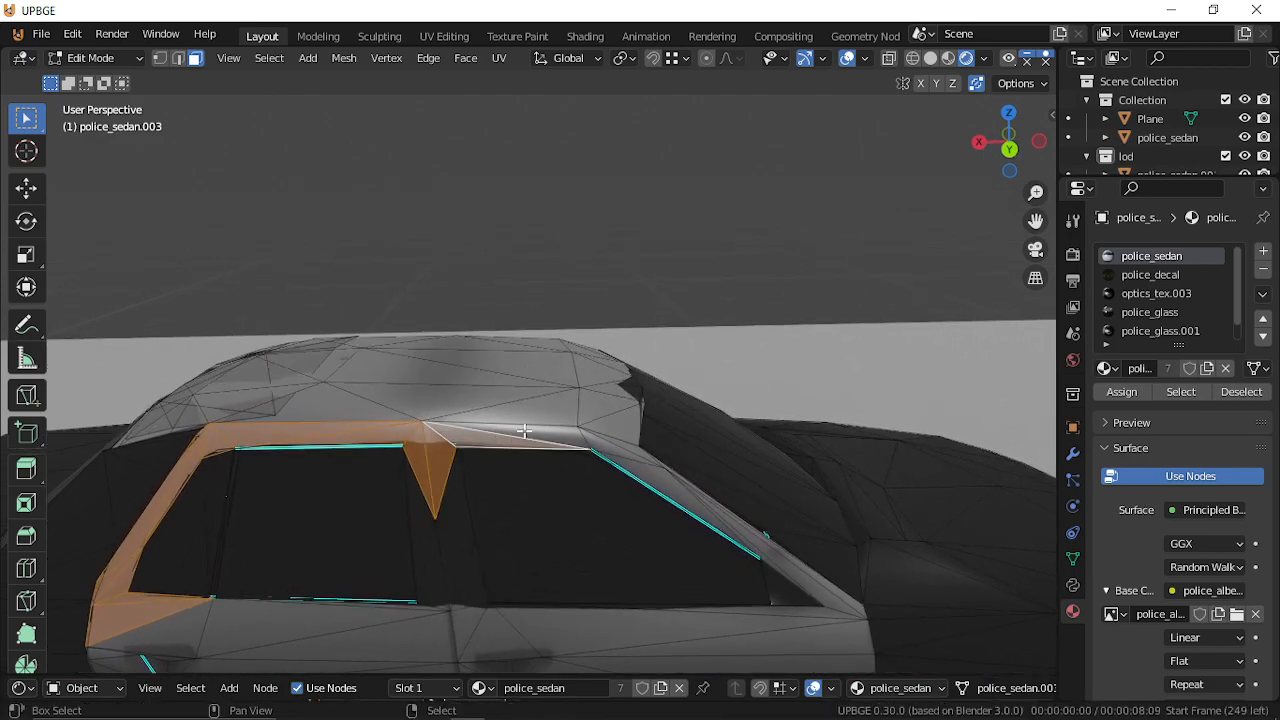
right_click(793, 568, "ctrl")
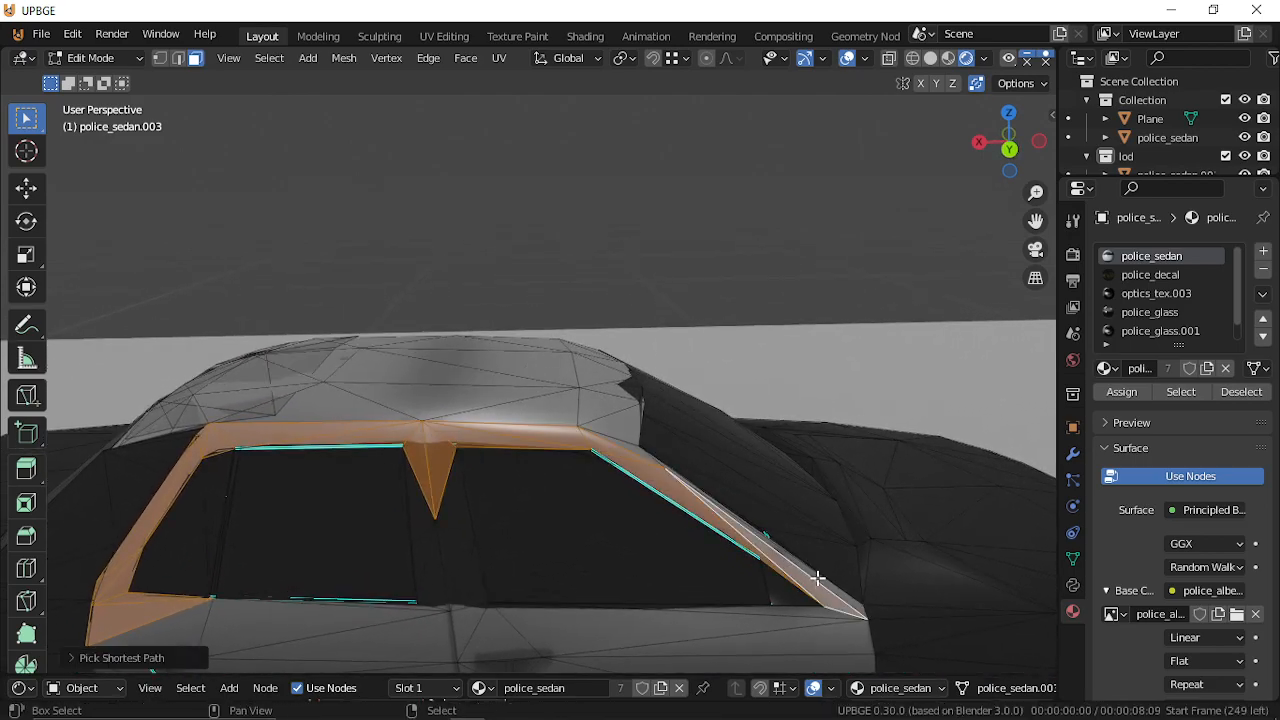
right_click(825, 608, "shift")
right_click(811, 618, "shift")
key("shift+grave")
key("s")
left_click(523, 373)
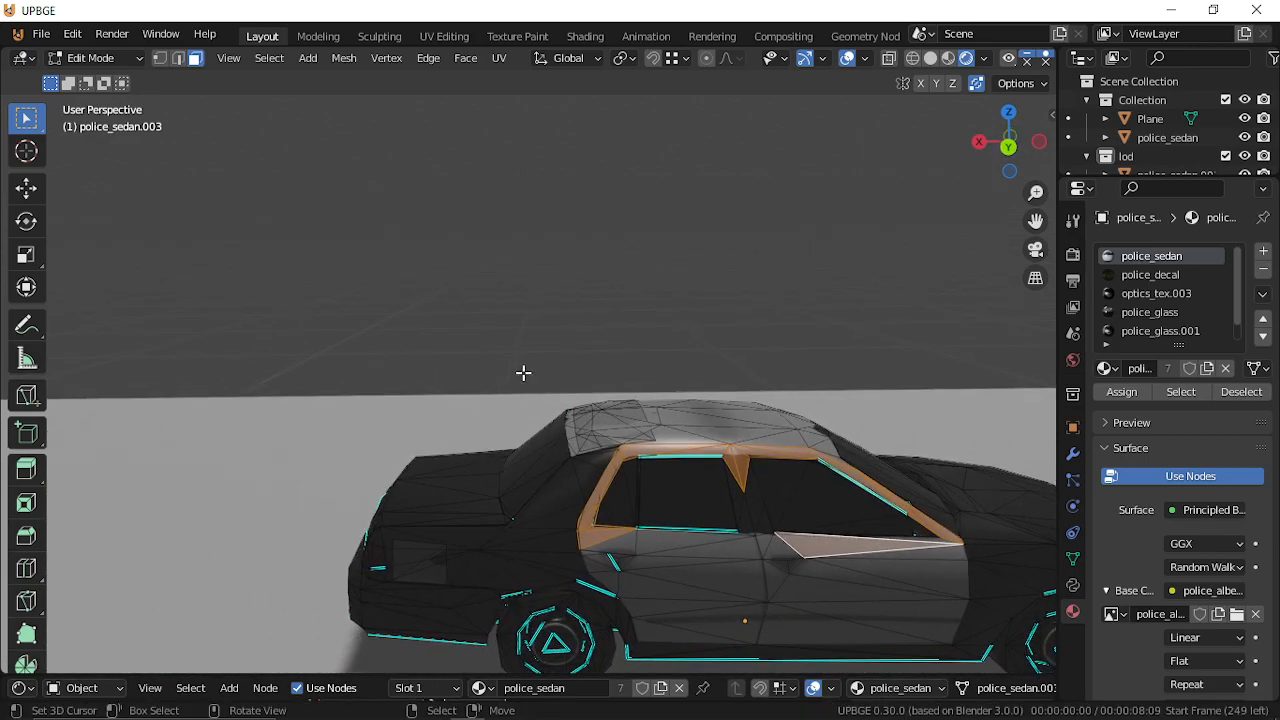
right_click(618, 541, "ctrl")
right_click(590, 556, "ctrl")
Select the whole mesh of the new duplicate and convert its triangles with Tris to Quads.
key("a")
key("a")
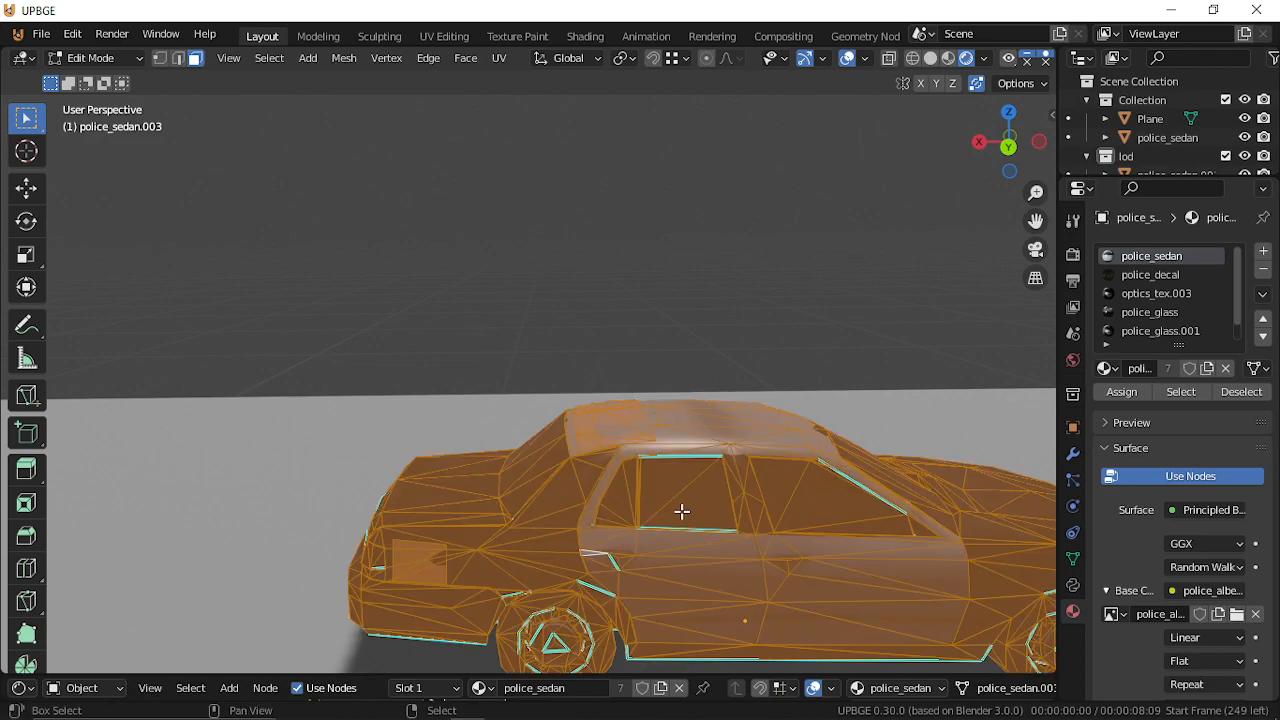
key("space")
left_click(683, 522)
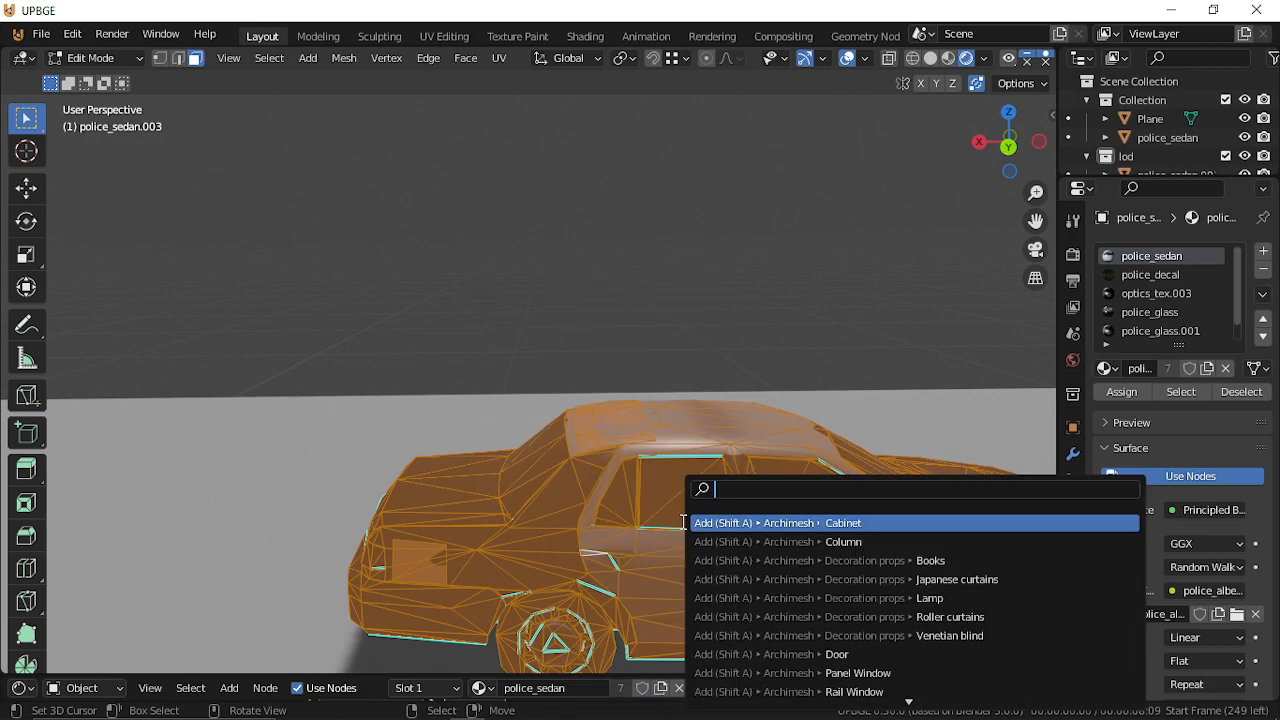
type("tr")
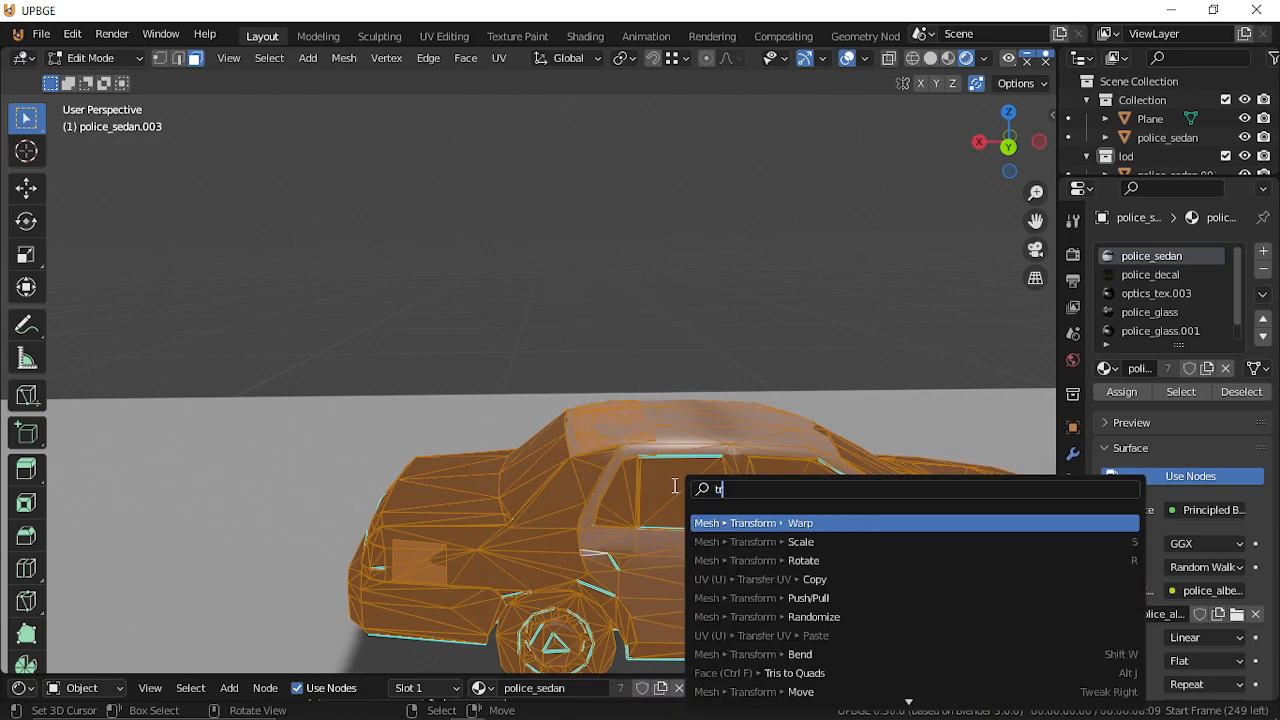
type("is")
key("Return")
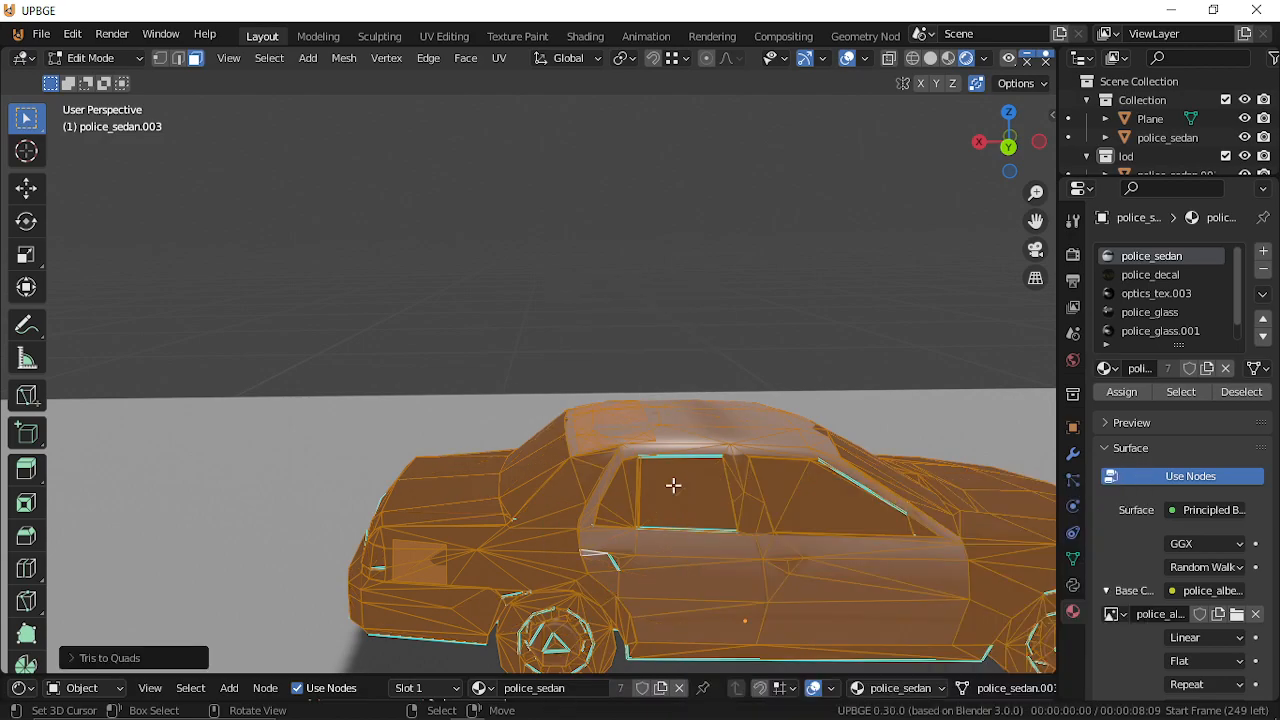
Select the body faces framing the side windows, from the rear pillar along the roof edge and down the windshield pillar.
left_click(591, 539)
left_click(619, 453, "ctrl")
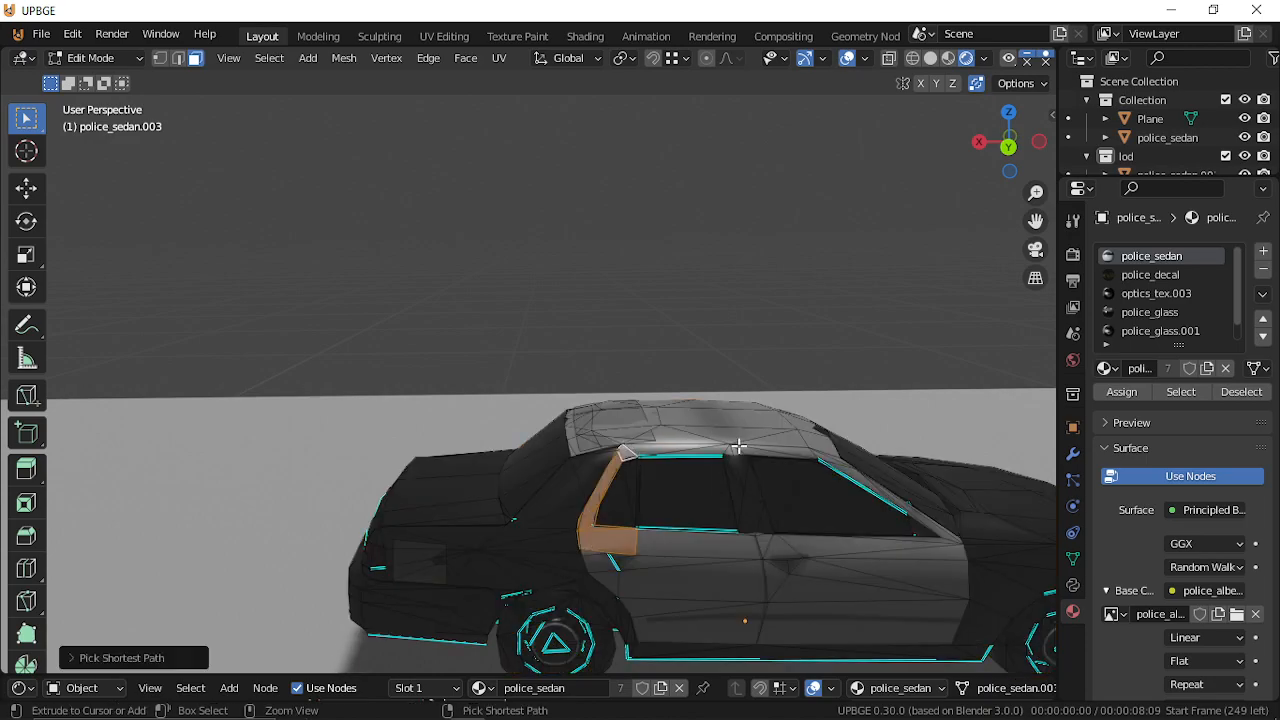
left_click(802, 456, "ctrl")
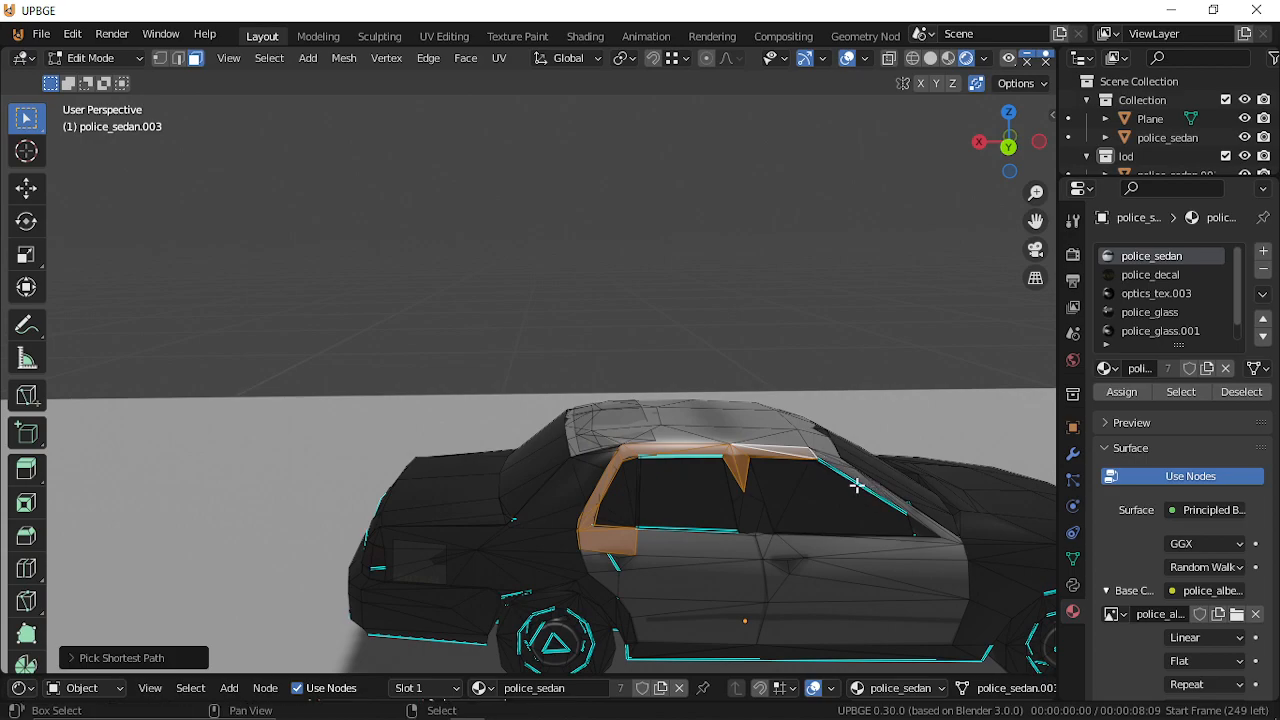
left_click(848, 471, "ctrl")
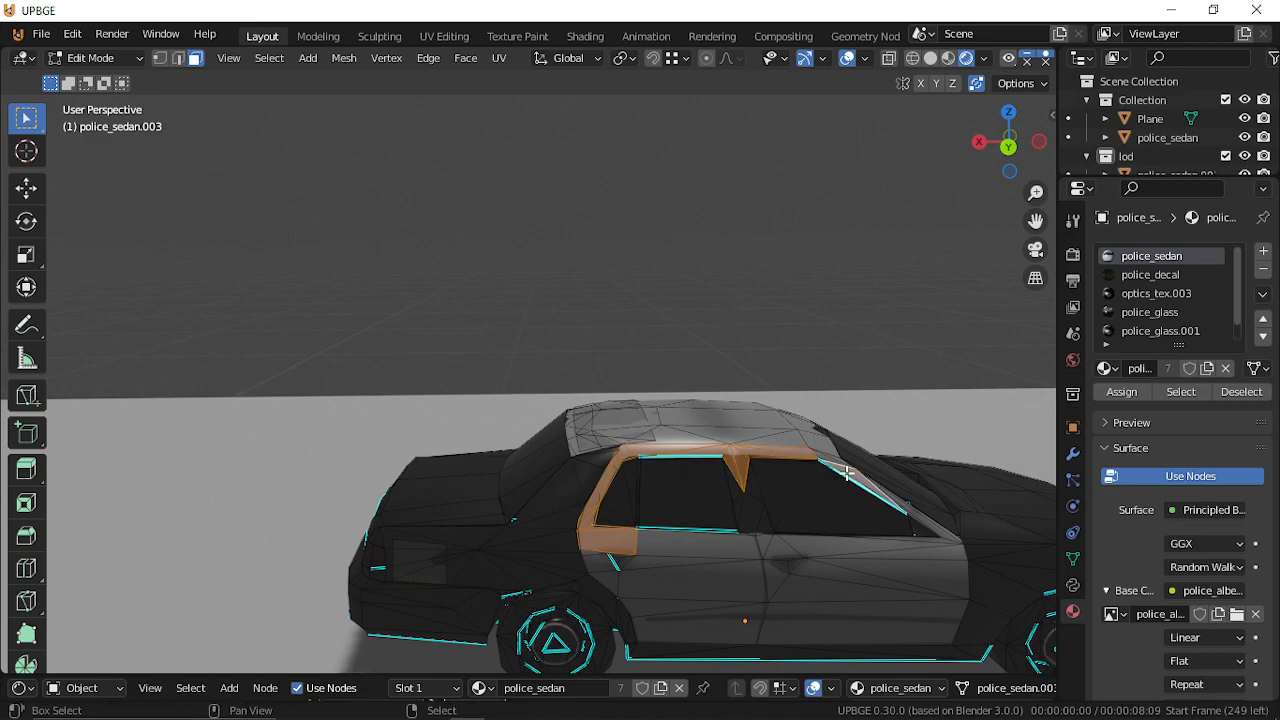
left_click(825, 460, "ctrl")
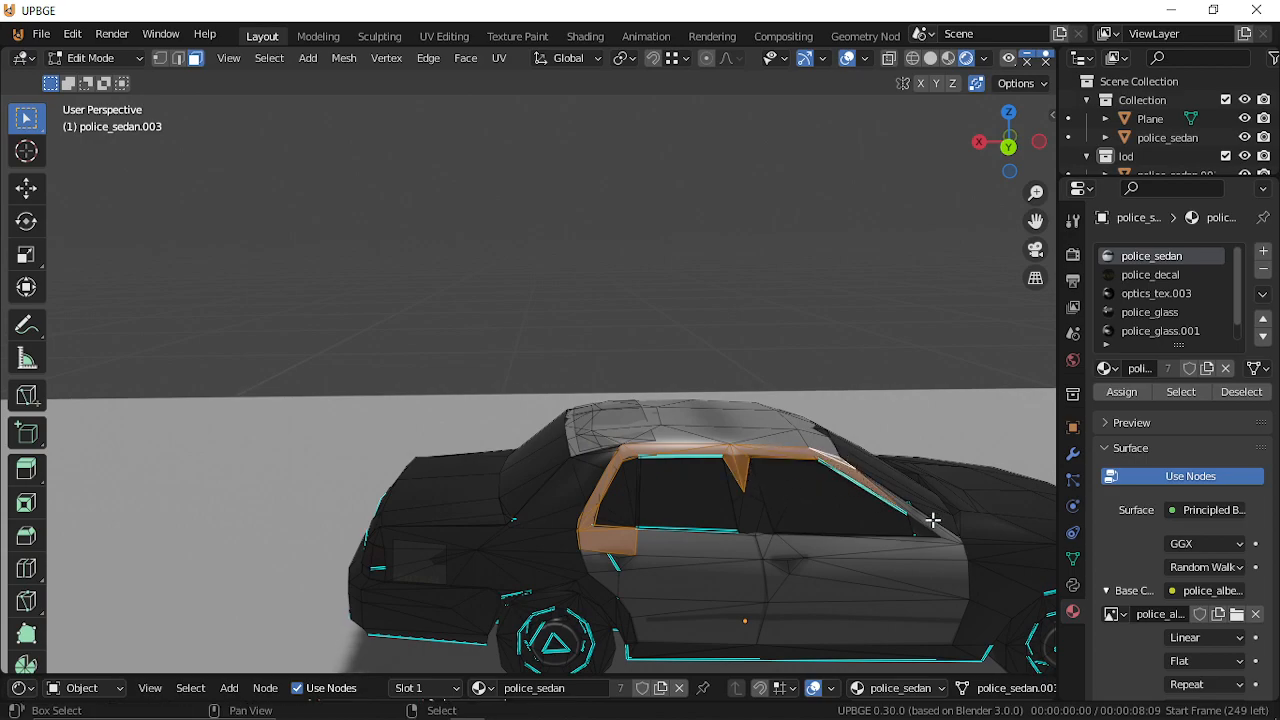
left_click(934, 523, "ctrl")
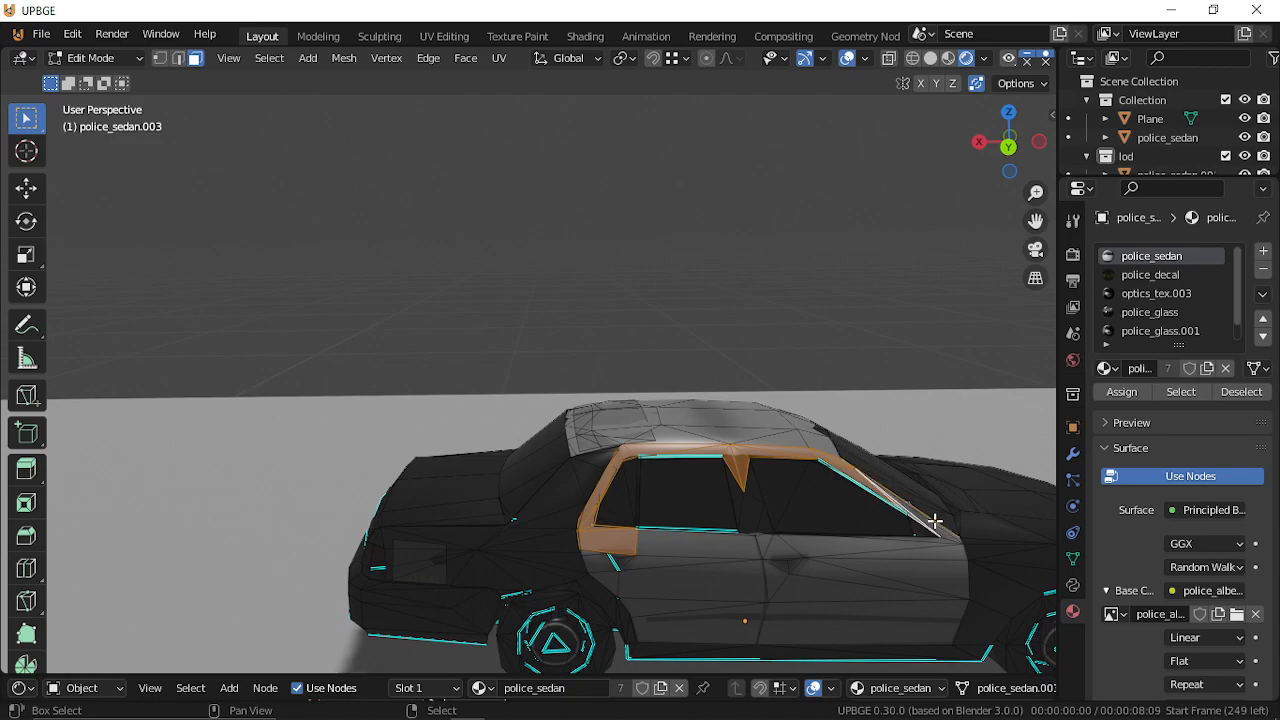
Add both side doors' faces to the selection with circle select, including the narrow face beside the rear door handle.
key("c")
mouse_move(903, 568)
left_mouse_down()
mouse_move(915, 563)
mouse_move(903, 614)
mouse_move(751, 597)
mouse_move(766, 571)
mouse_move(663, 583)
mouse_move(633, 567)
left_mouse_up()
key("Escape")
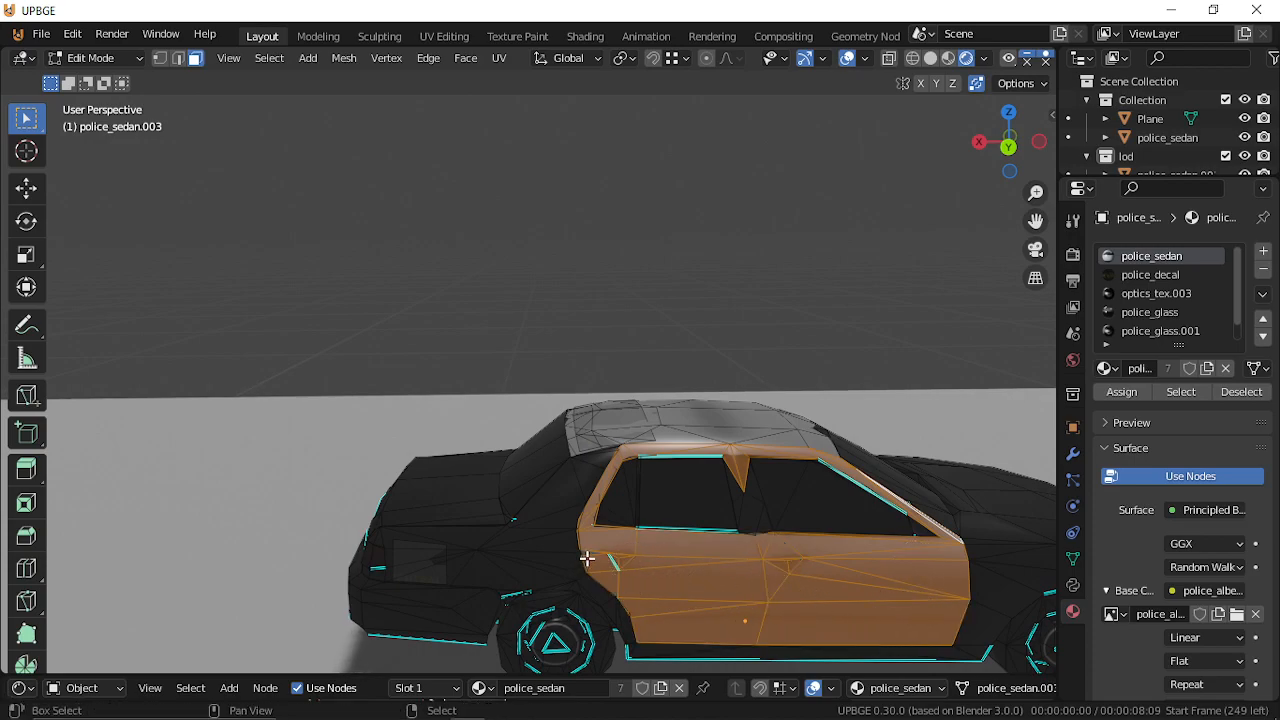
left_click(585, 553, "shift")
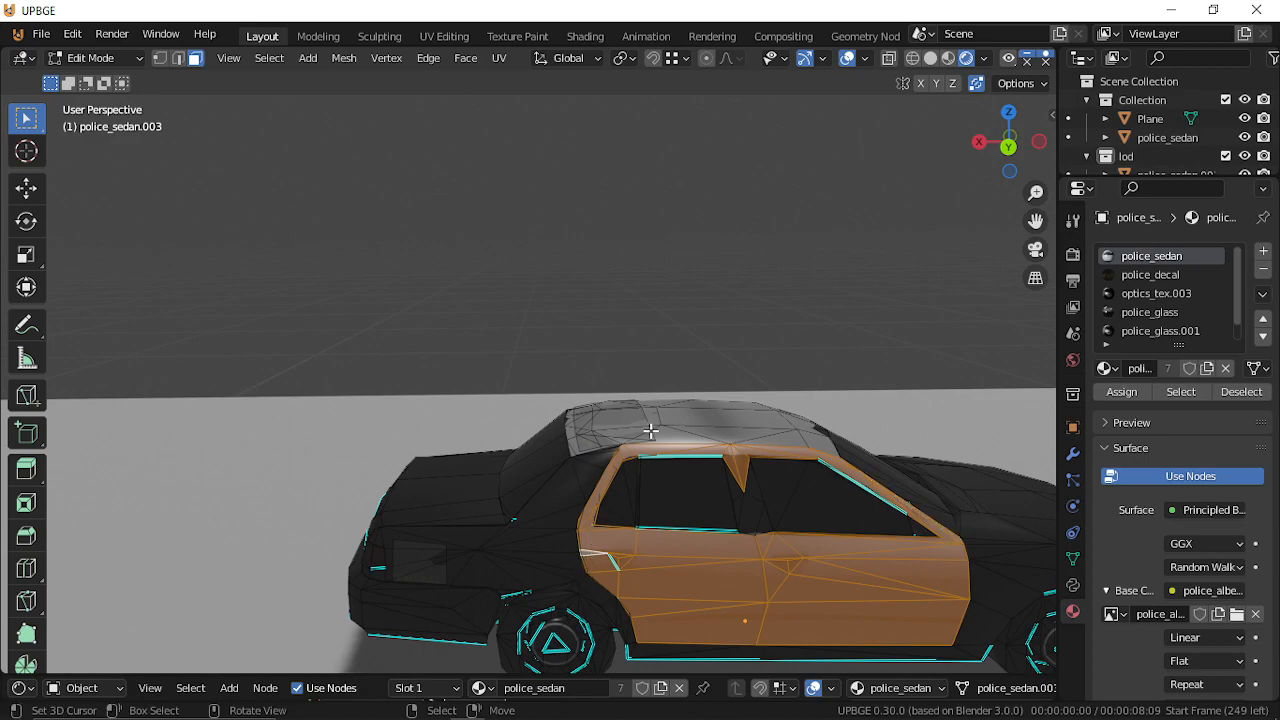
Apply AutoMirror to the mesh of police_sedan.003 across the Y axis with positive orientation.
key("Tab")
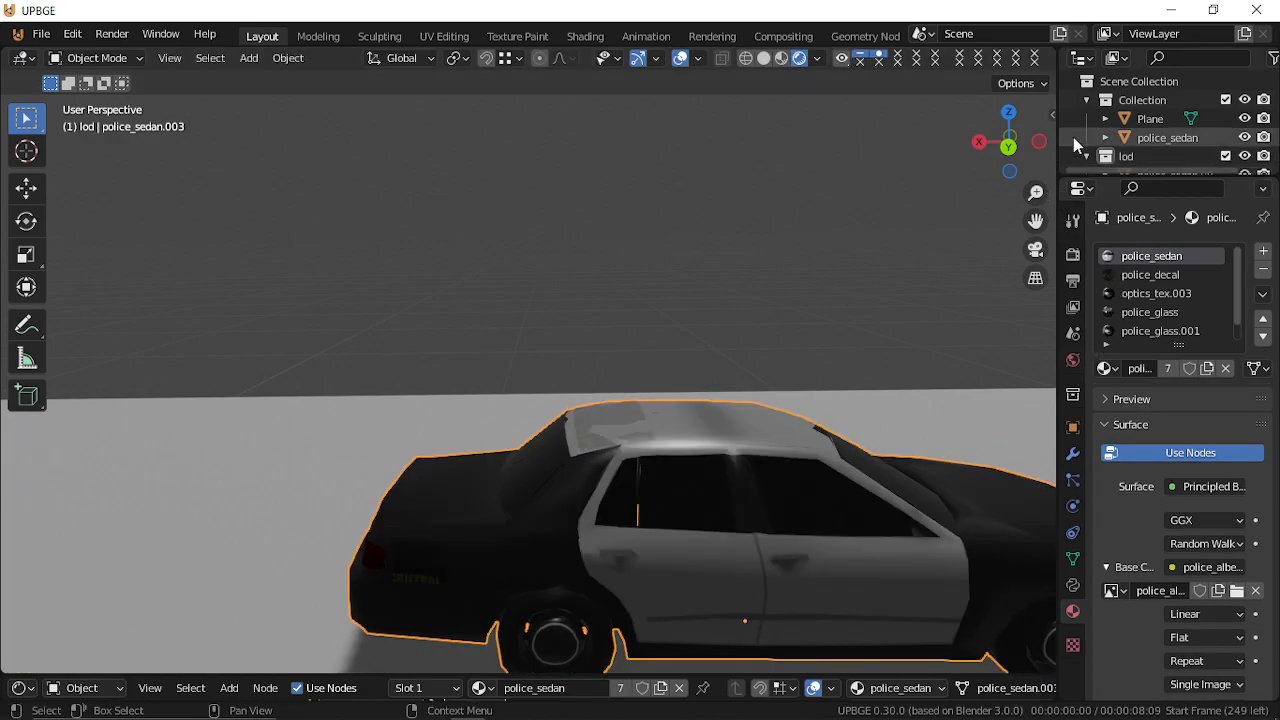
left_click_drag(1052, 115, 800, 449)
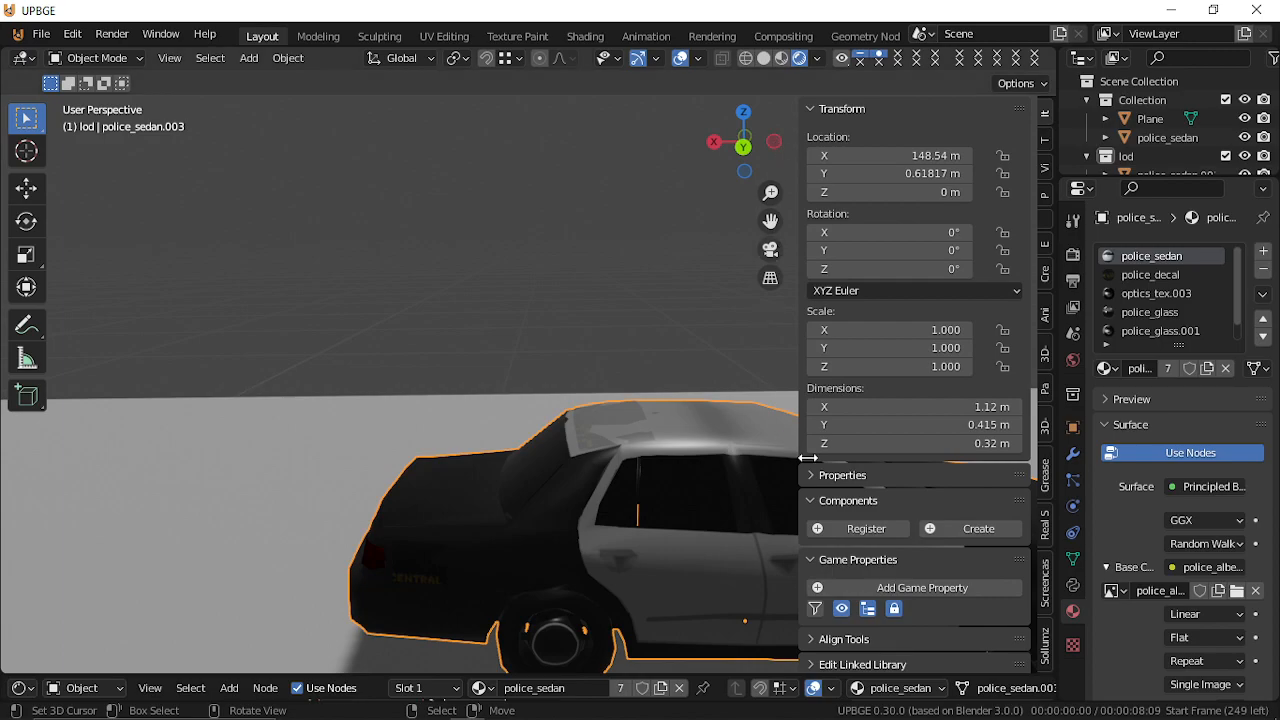
scroll(880, 560, "down", 1)
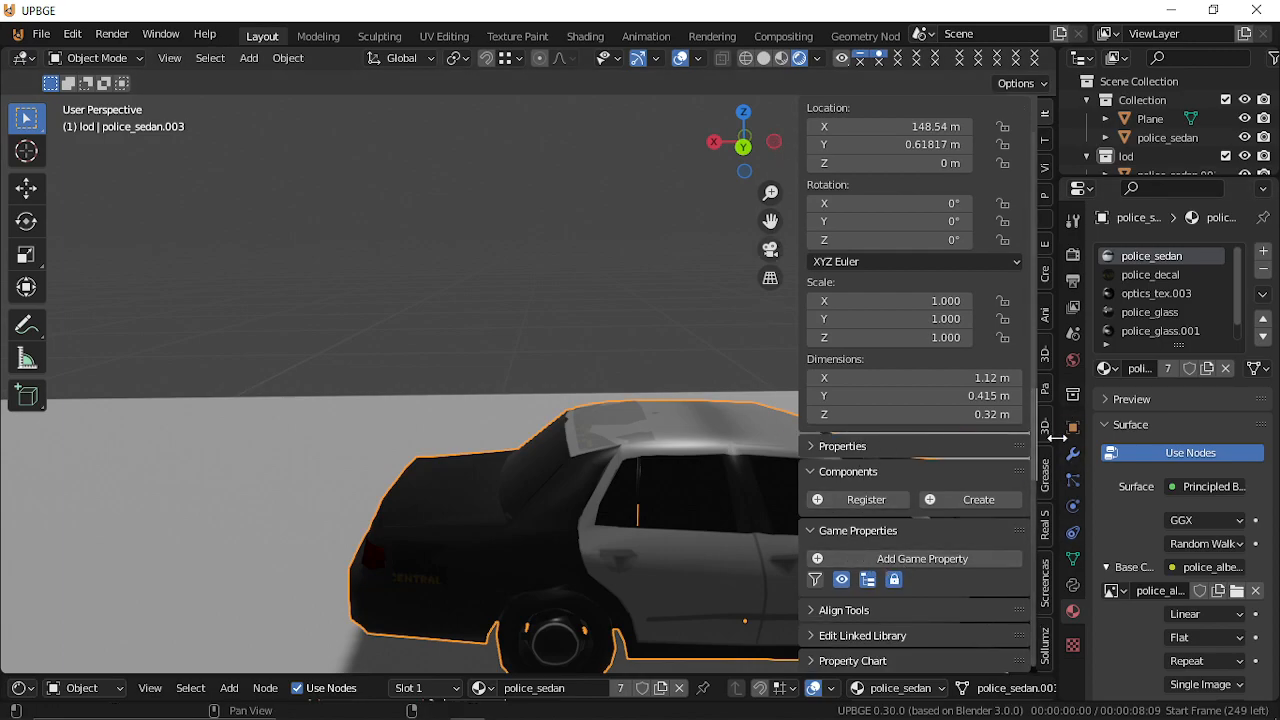
left_click(1046, 248)
scroll(909, 640, "down", 7)
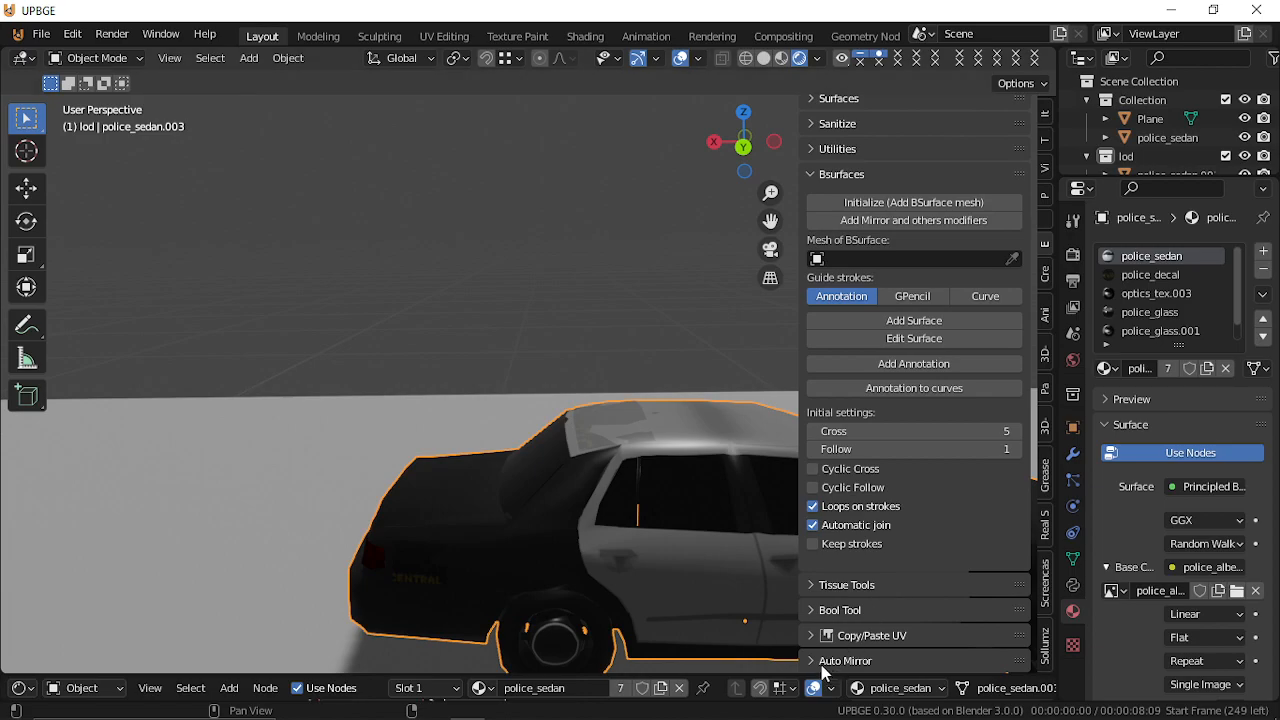
left_click(812, 661)
scroll(883, 646, "down", 4)
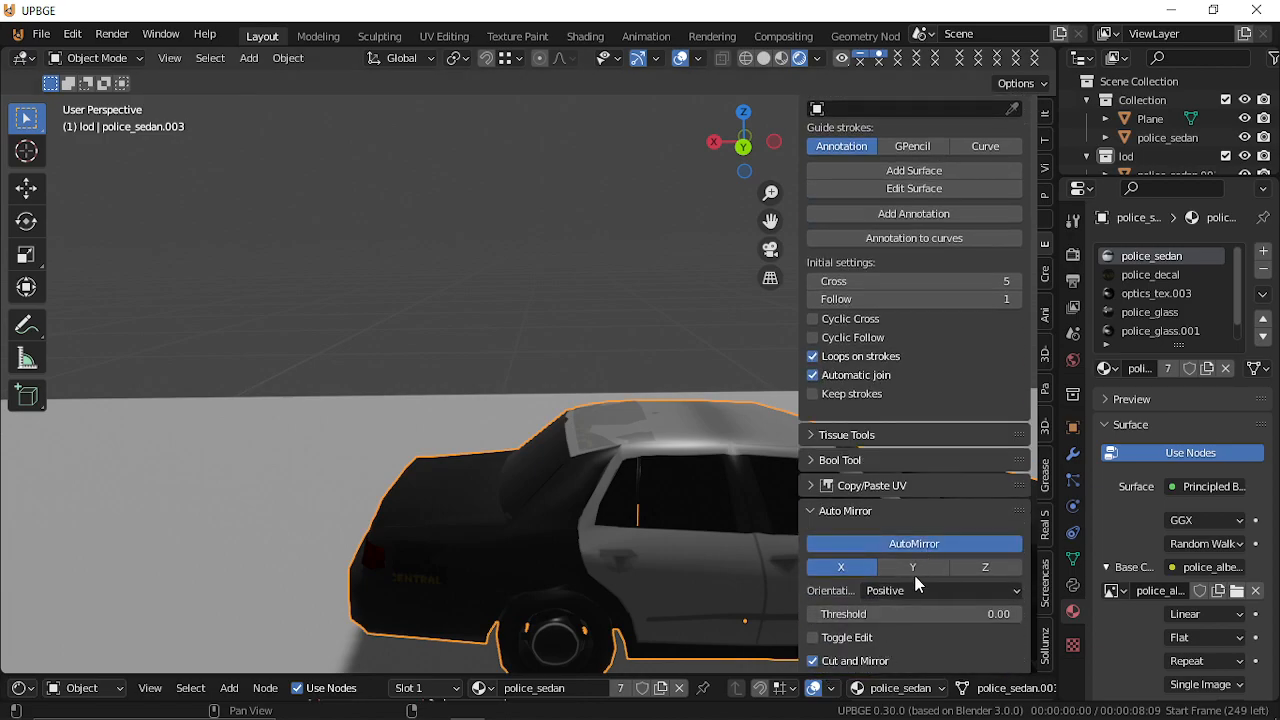
middle_click_drag(606, 495, 528, 380)
key("Tab")
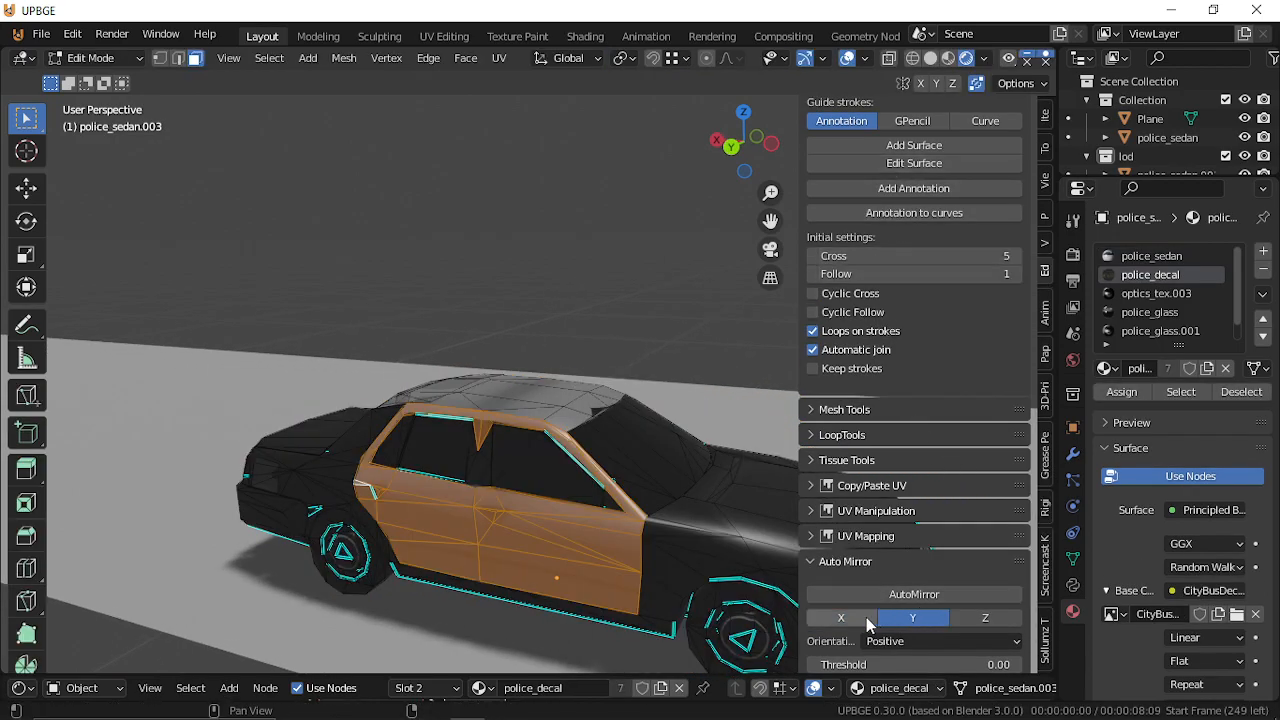
left_click(913, 618)
left_click(898, 595)
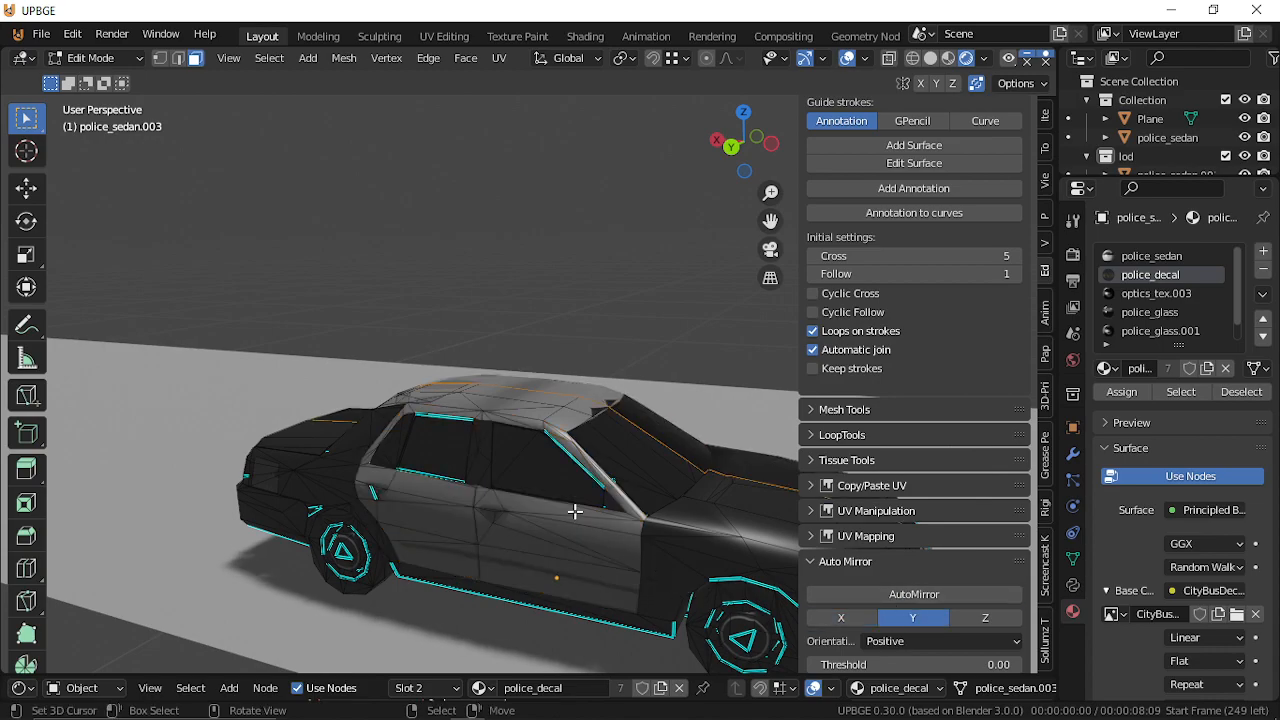
Select the small face at the roof's front edge and add the front door's body faces.
key("shift+grave")
key("w")
left_click(543, 354)
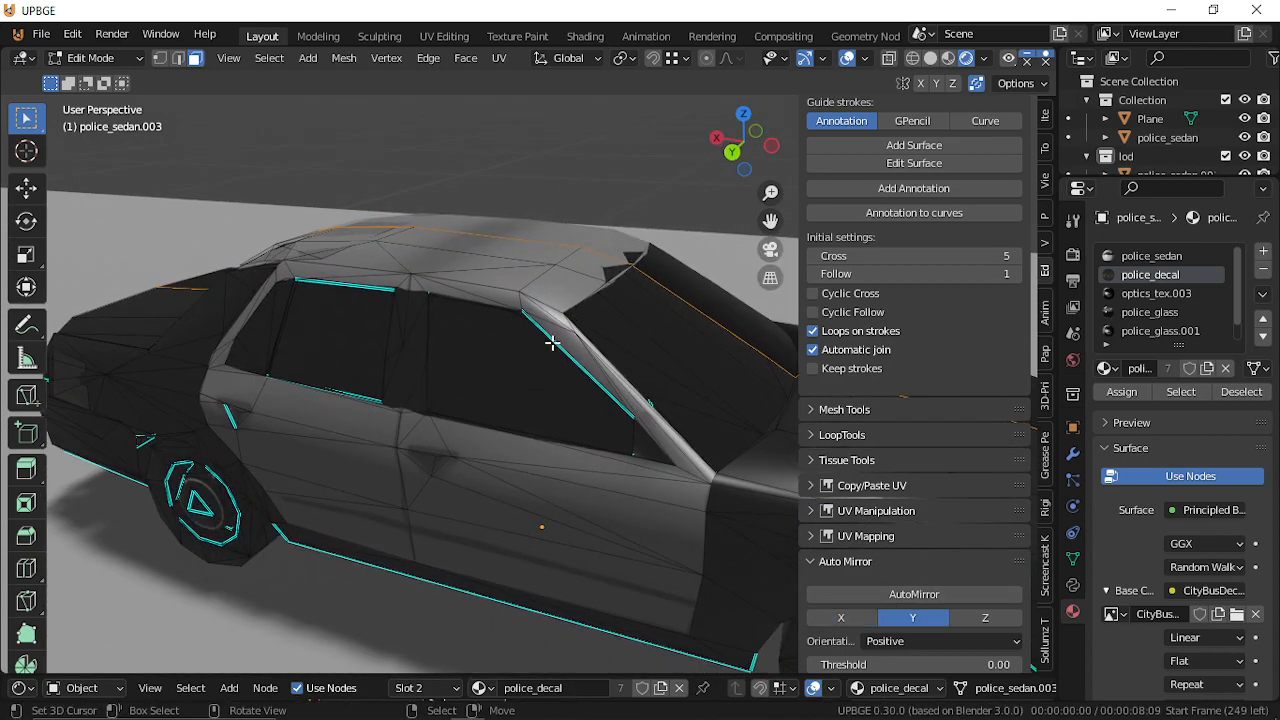
left_click(612, 270)
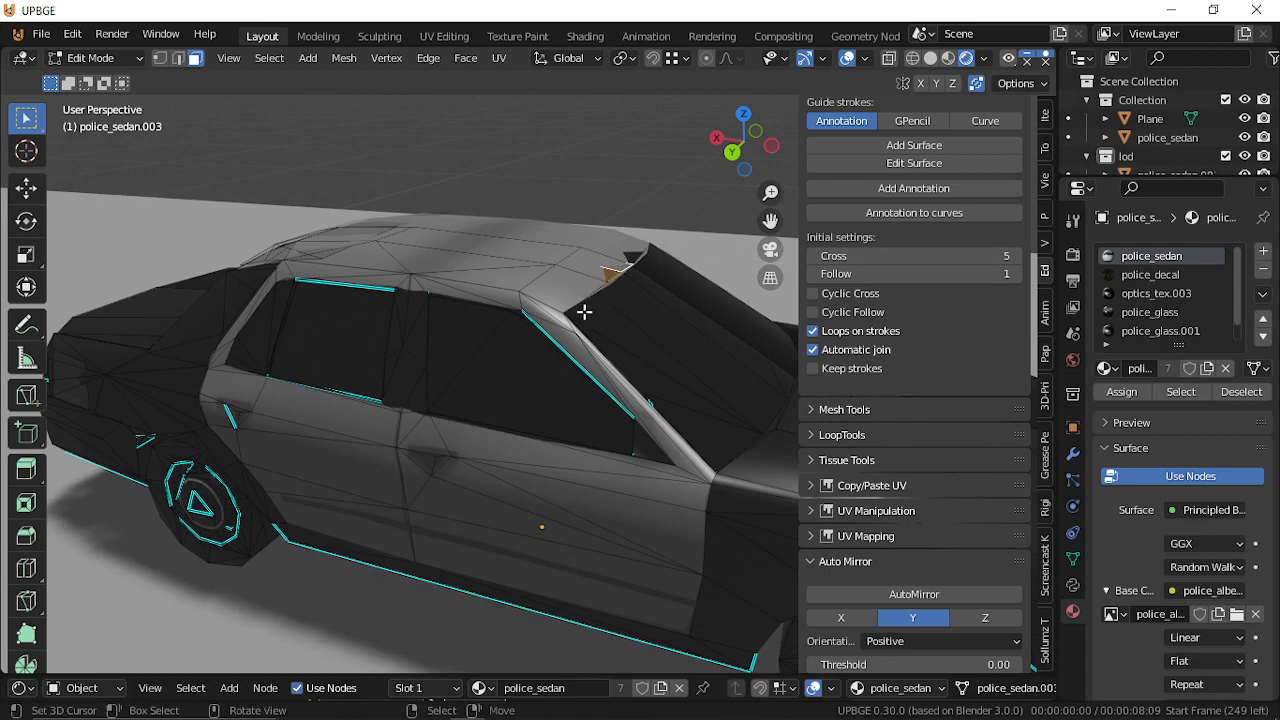
left_click(474, 443, "ctrl")
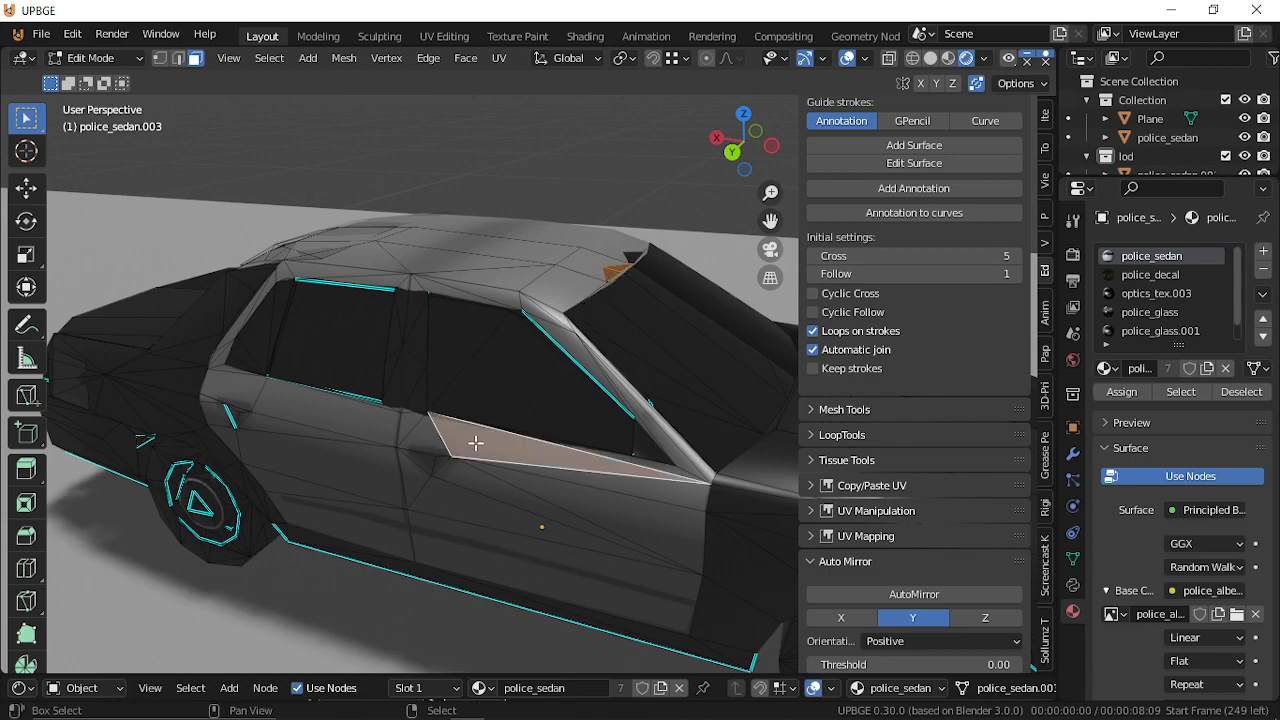
left_click(423, 434, "ctrl")
left_click(462, 547, "ctrl")
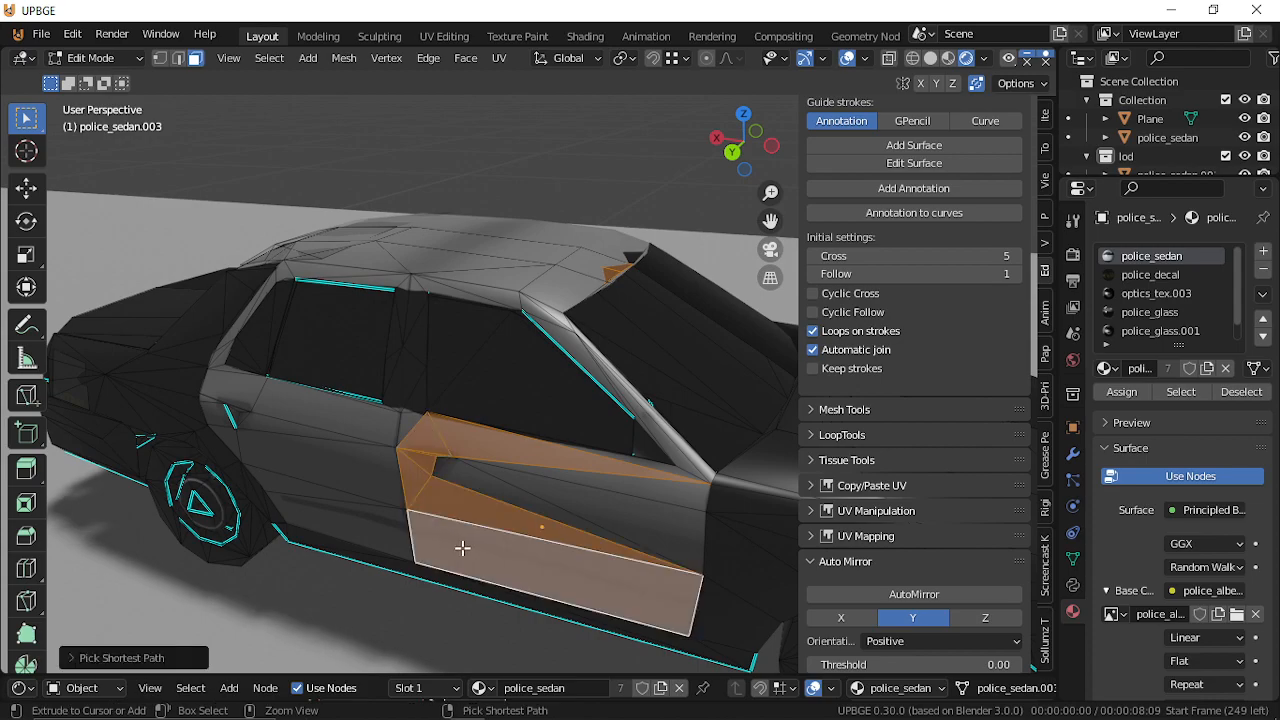
left_click(668, 494, "ctrl")
left_click(657, 458, "ctrl")
left_click(684, 463, "ctrl")
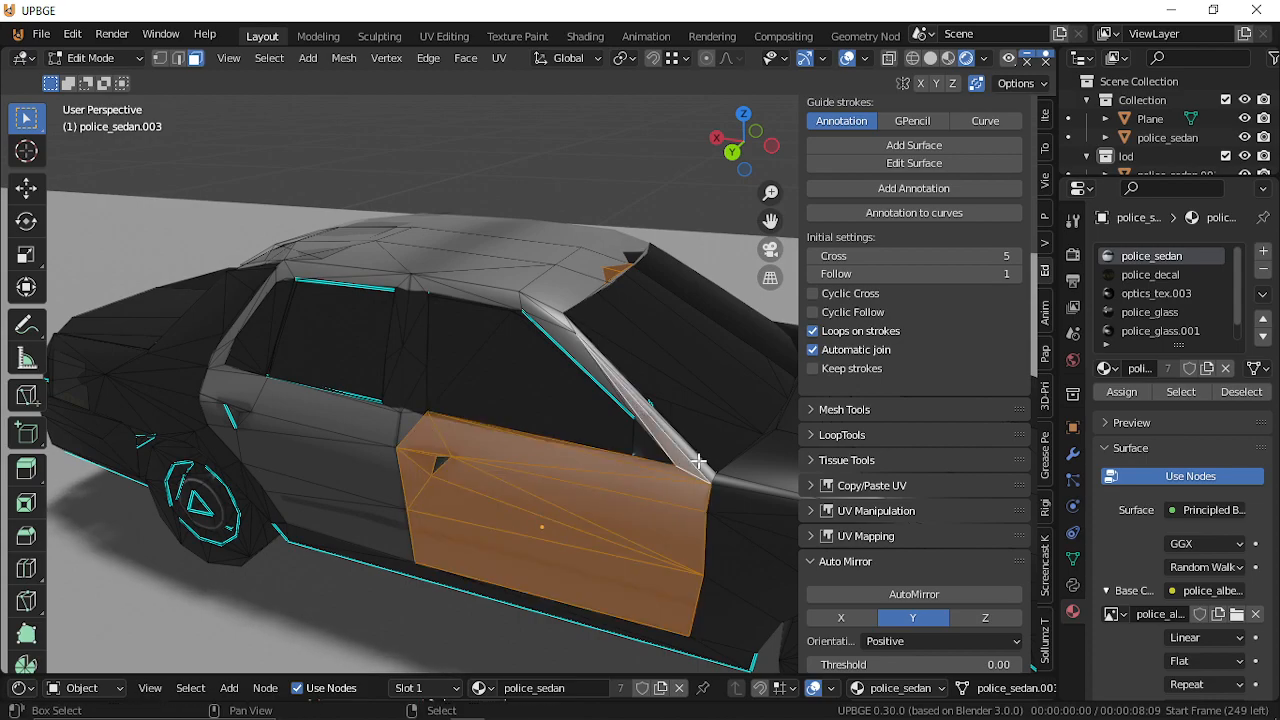
Extend the face selection up the windshield pillar and across the front edge of the roof to the large roof face.
left_click(593, 353, "ctrl")
left_click(560, 323, "ctrl")
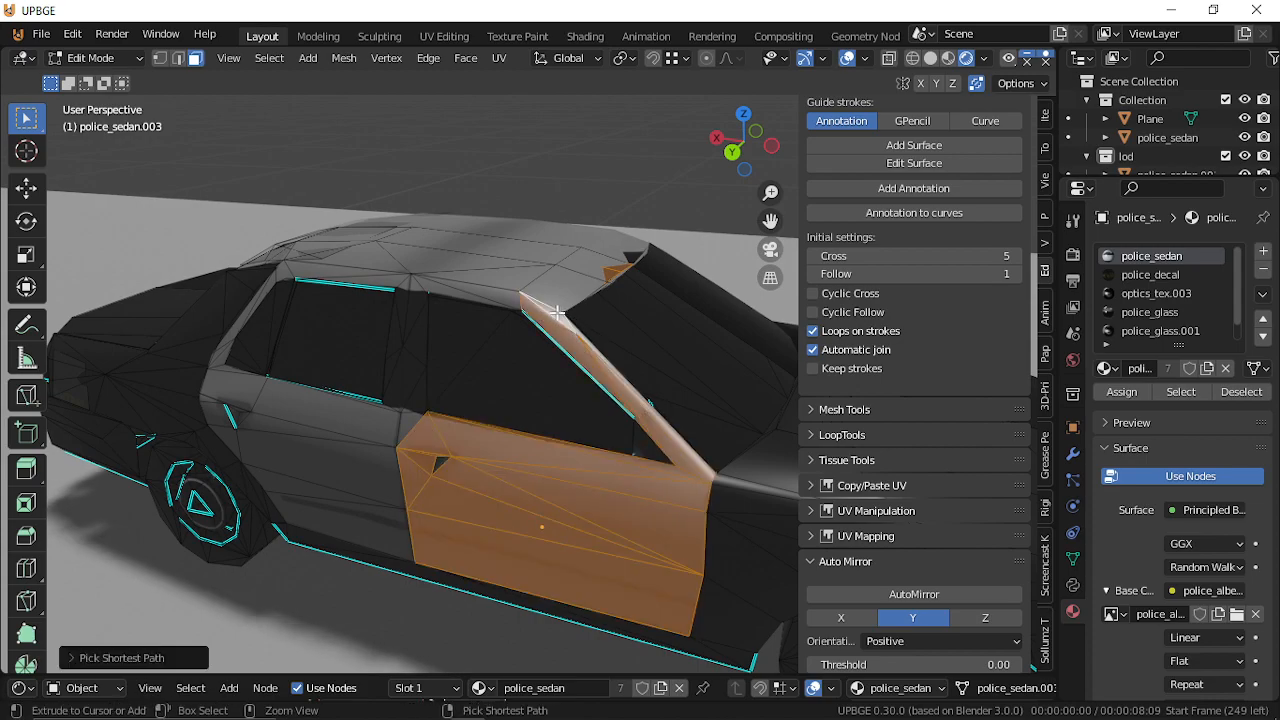
left_click(578, 275, "ctrl")
left_click(615, 240, "ctrl")
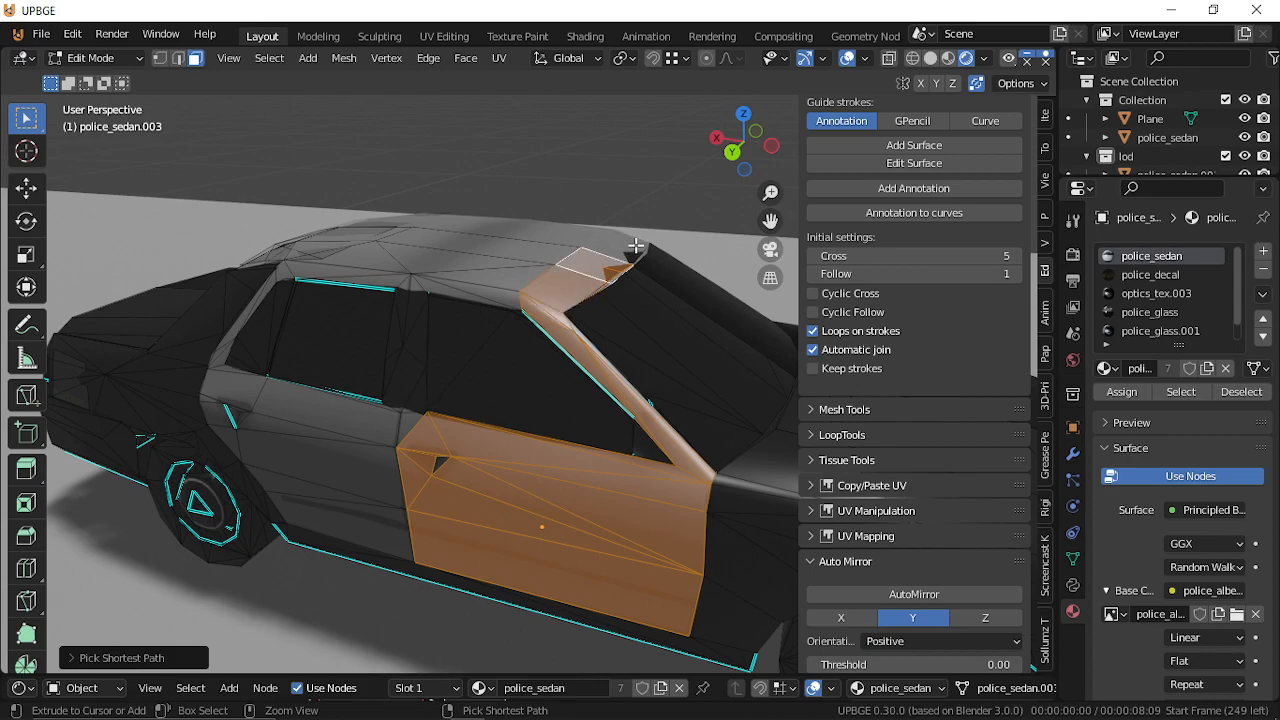
left_click(633, 249, "ctrl")
left_click(595, 268, "shift")
left_click(512, 249, "shift")
Add the roof faces above the side windows with circle select and deselect the long center-pillar triangle.
key("shift+grave")
key("a")
key("e")
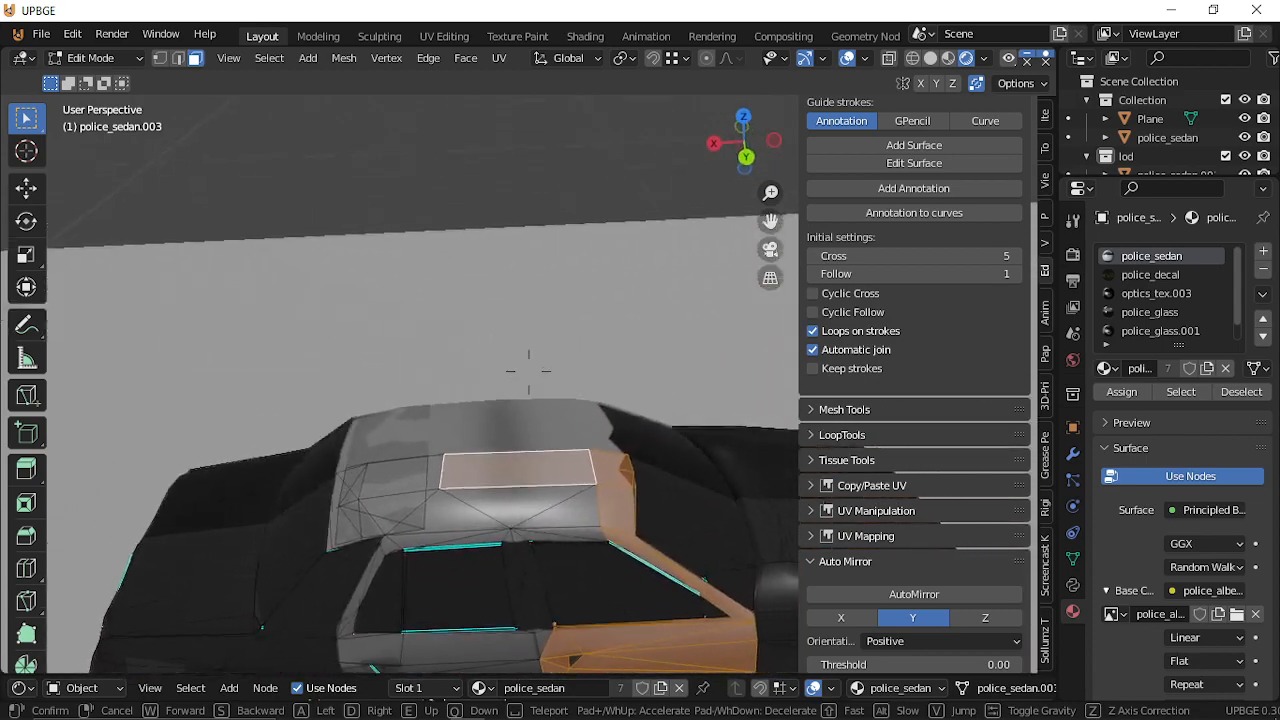
left_click(529, 372)
key("c")
left_click(478, 400)
left_click_drag(478, 400, 501, 432)
key("Escape")
left_click(504, 480, "shift")
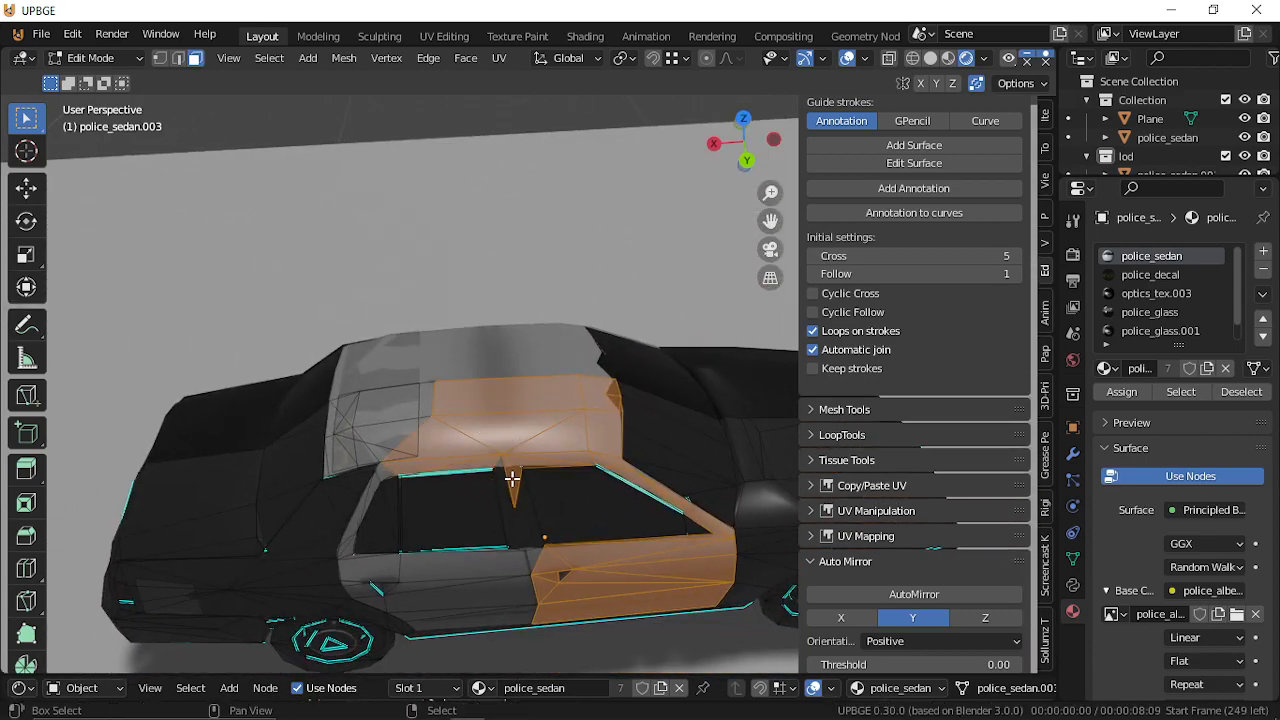
Knife-cut the center-pillar triangle level with the windows' top edge, leaving its upper tip as a selected roof face.
scroll(508, 458, "up", 1)
scroll(508, 458, "down", 2)
key("shift+grave")
key("w")
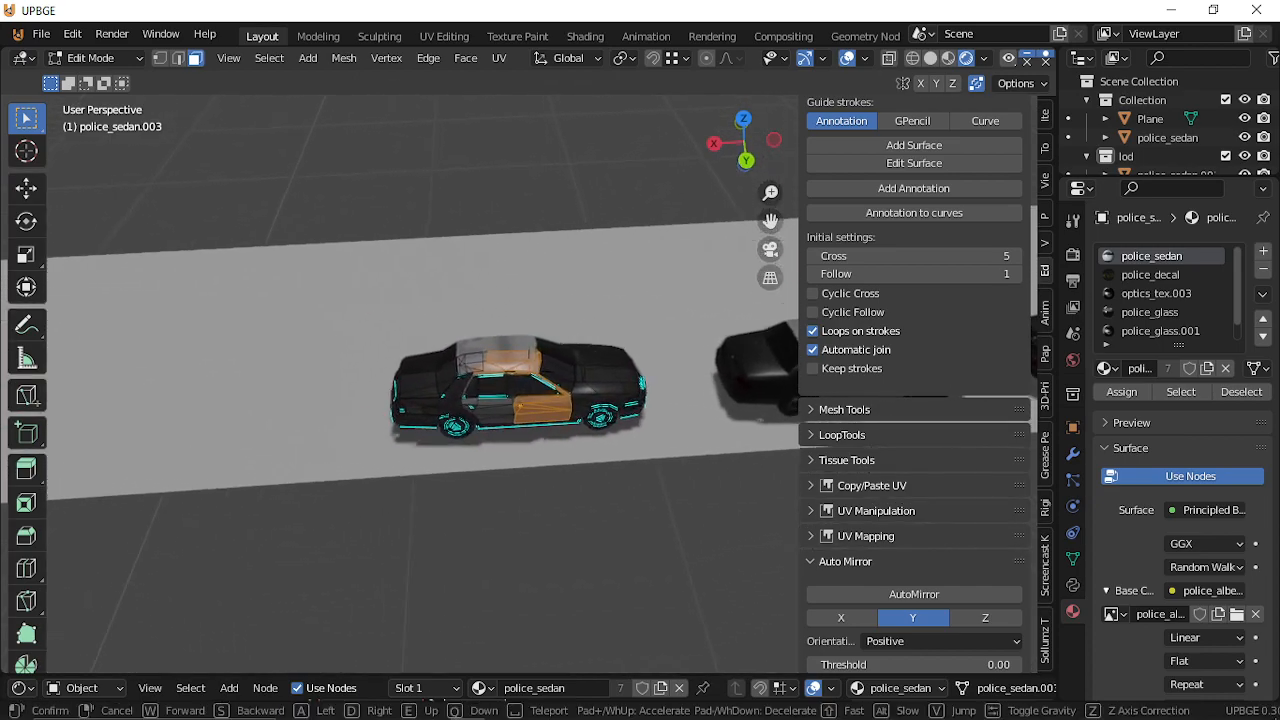
key("s")
key("e")
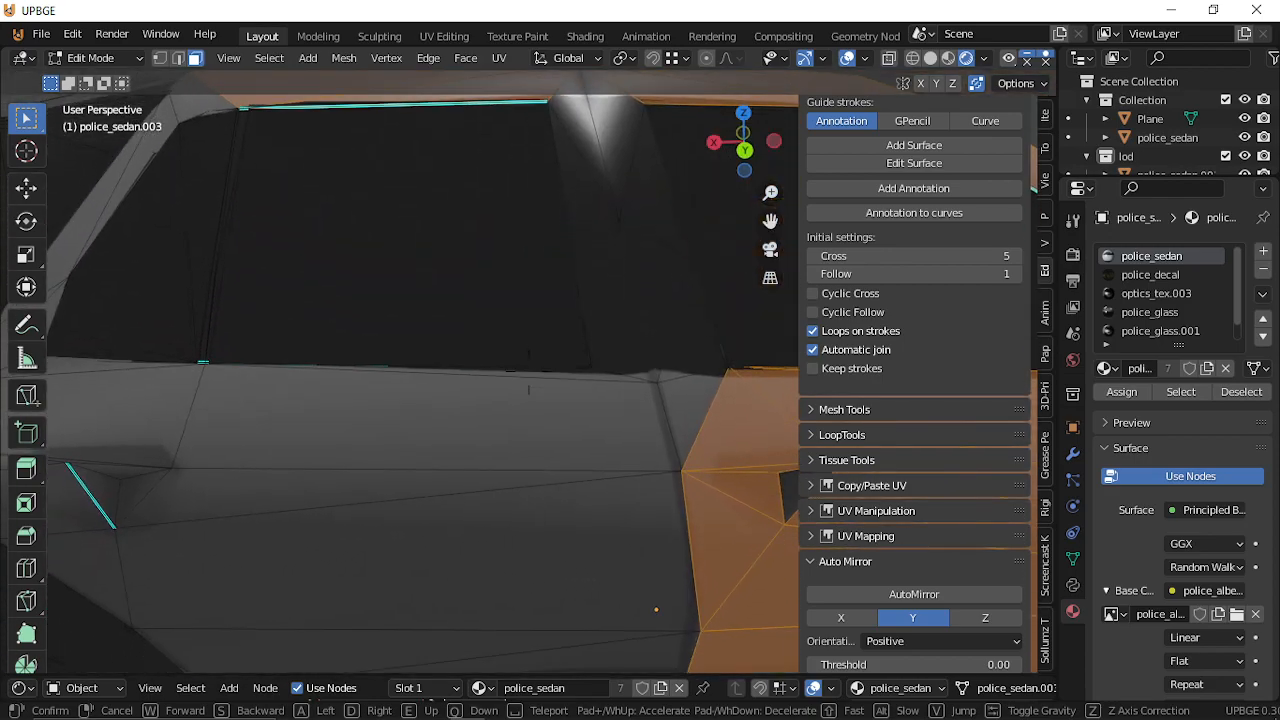
left_click(529, 372)
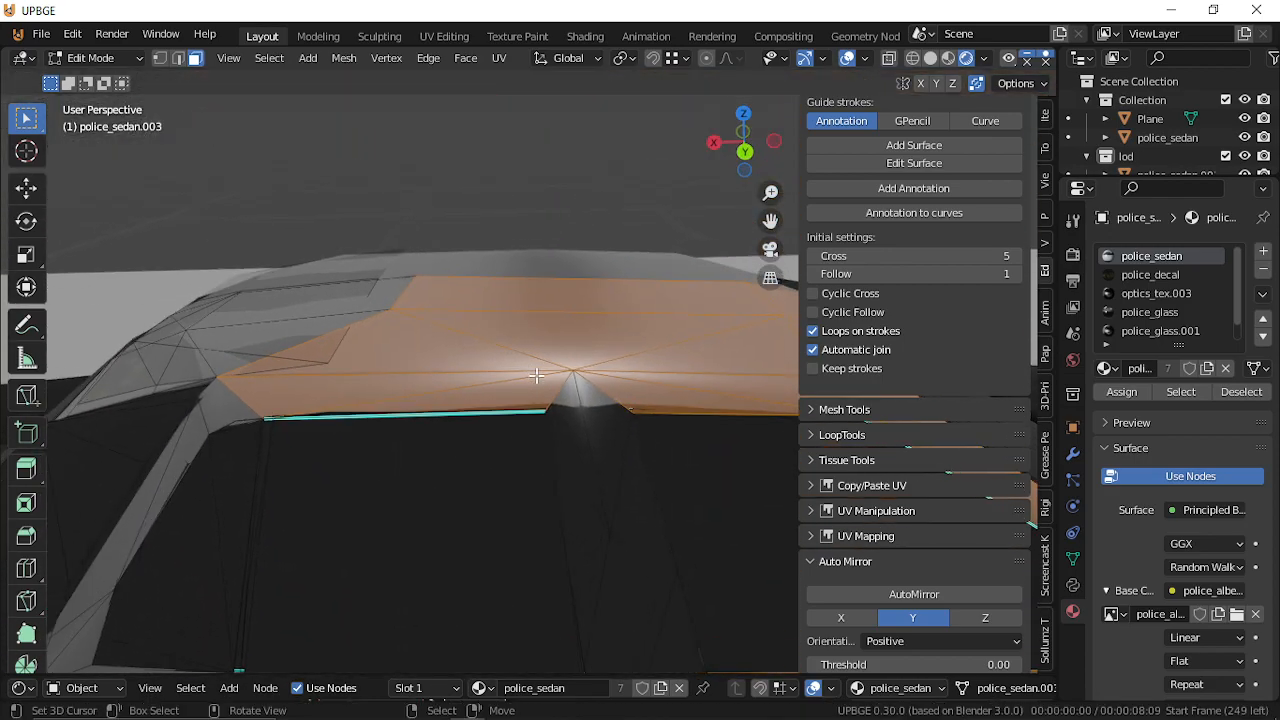
key("k")
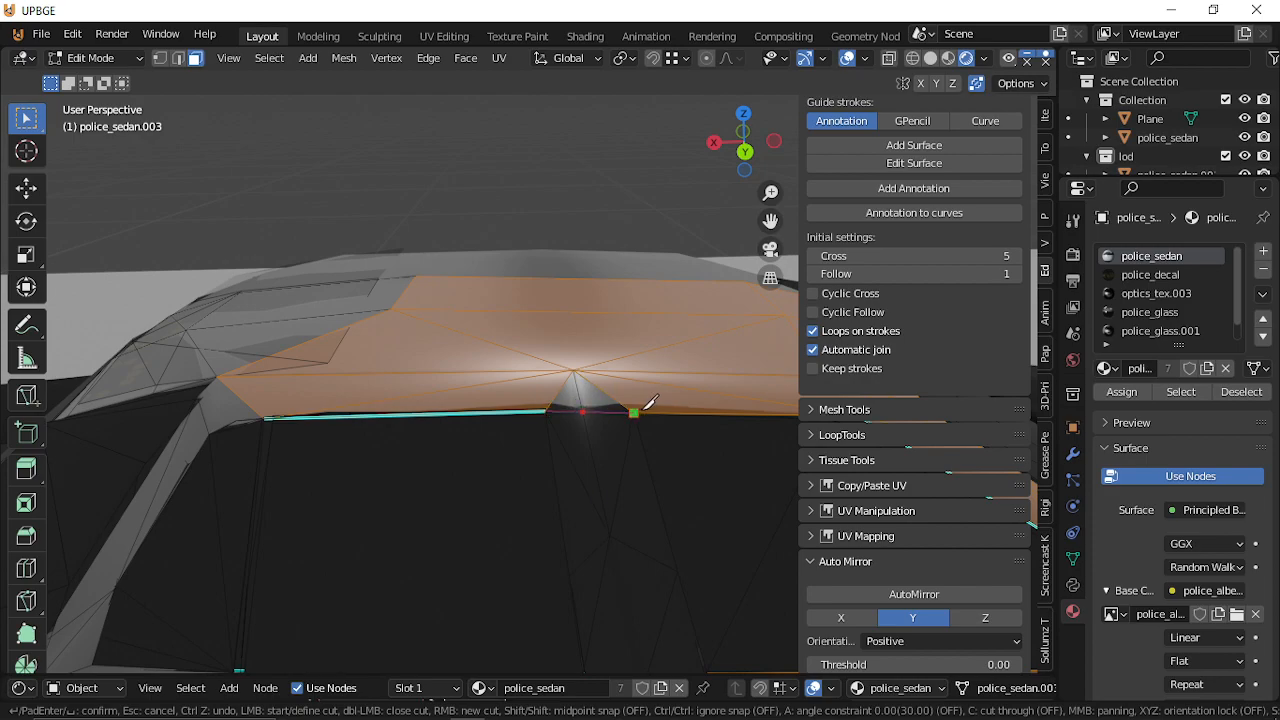
key("Return")
Hide the selected body faces and delete the linked police_decal faces on the rear part of the roof.
key("shift+grave")
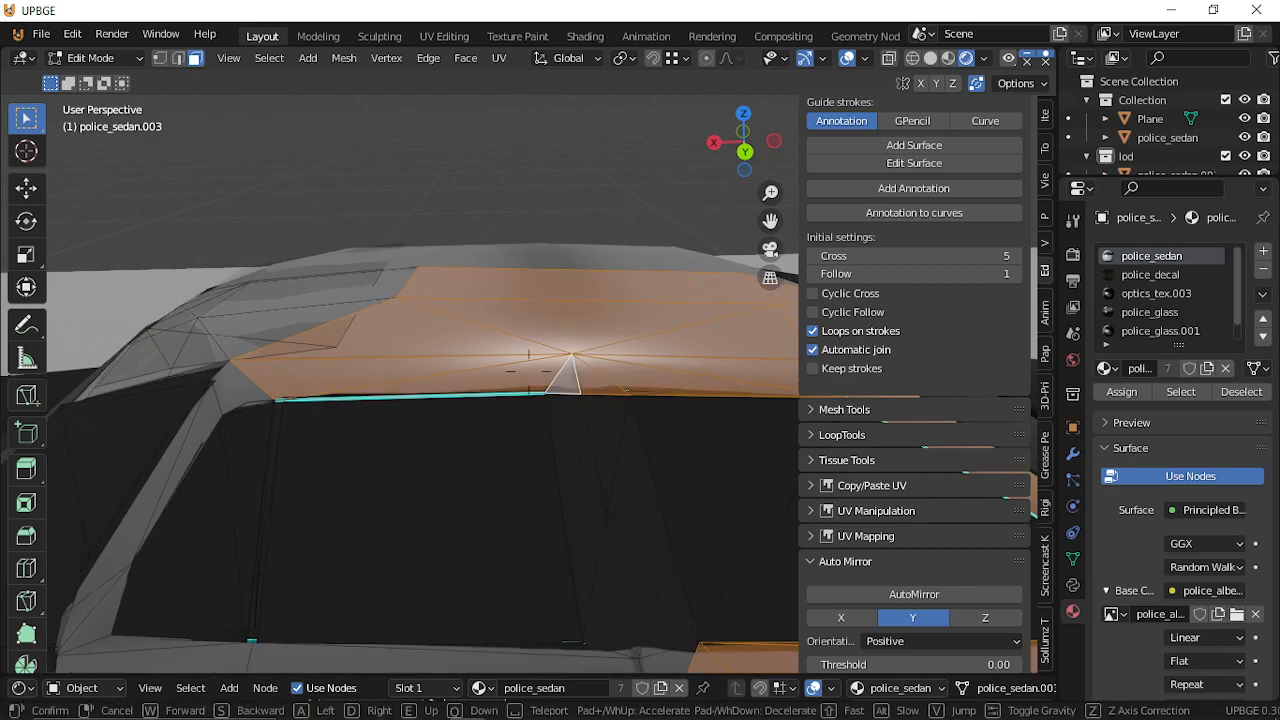
key("s")
left_click(530, 372)
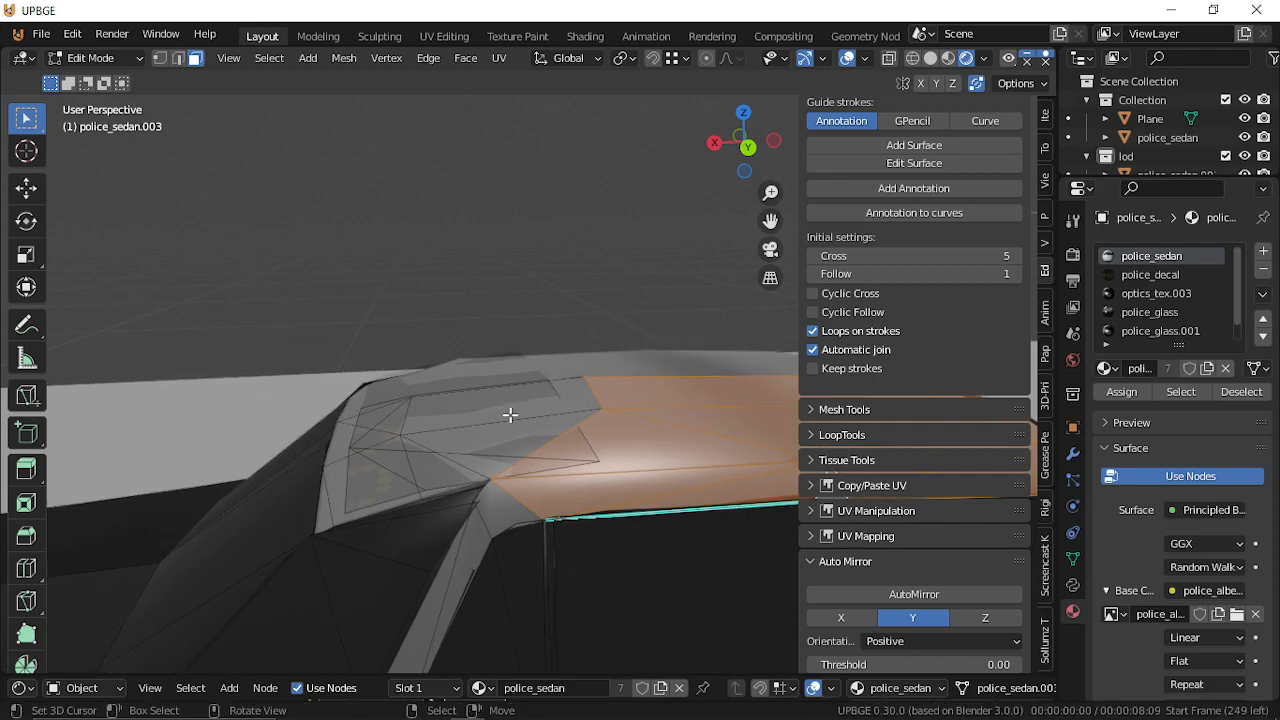
key("h")
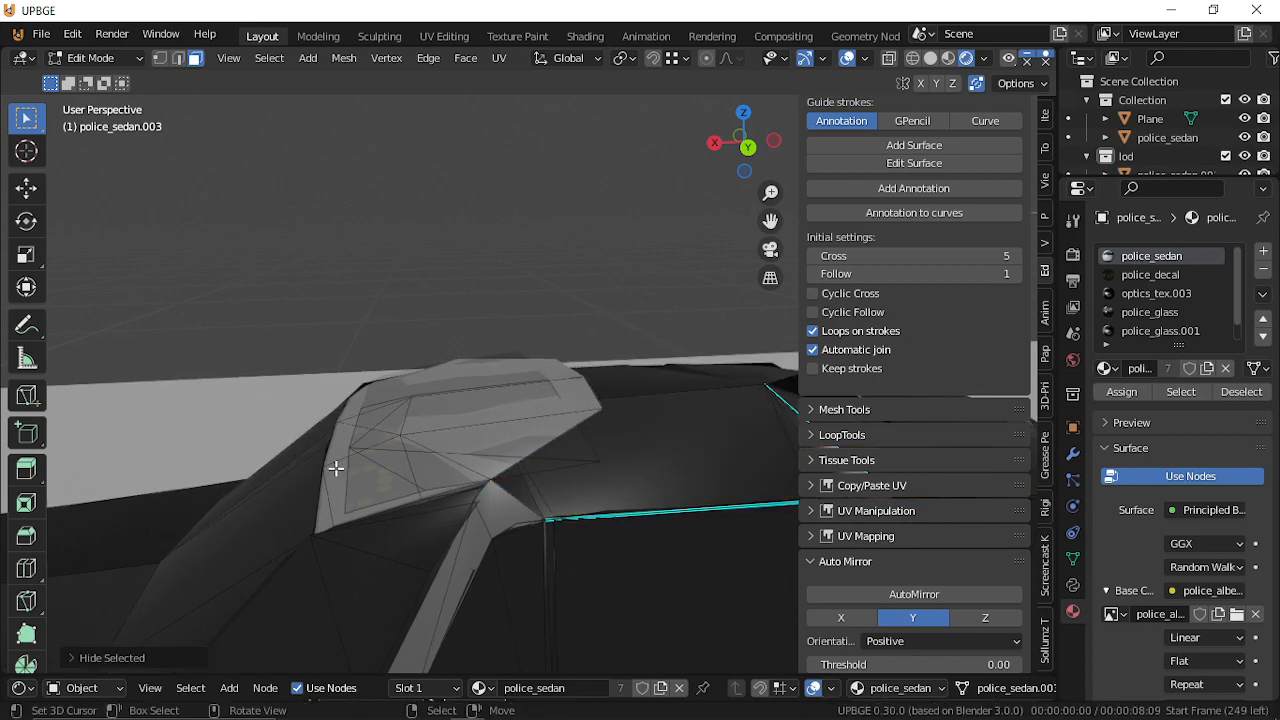
left_click(372, 480)
key("ctrl+l")
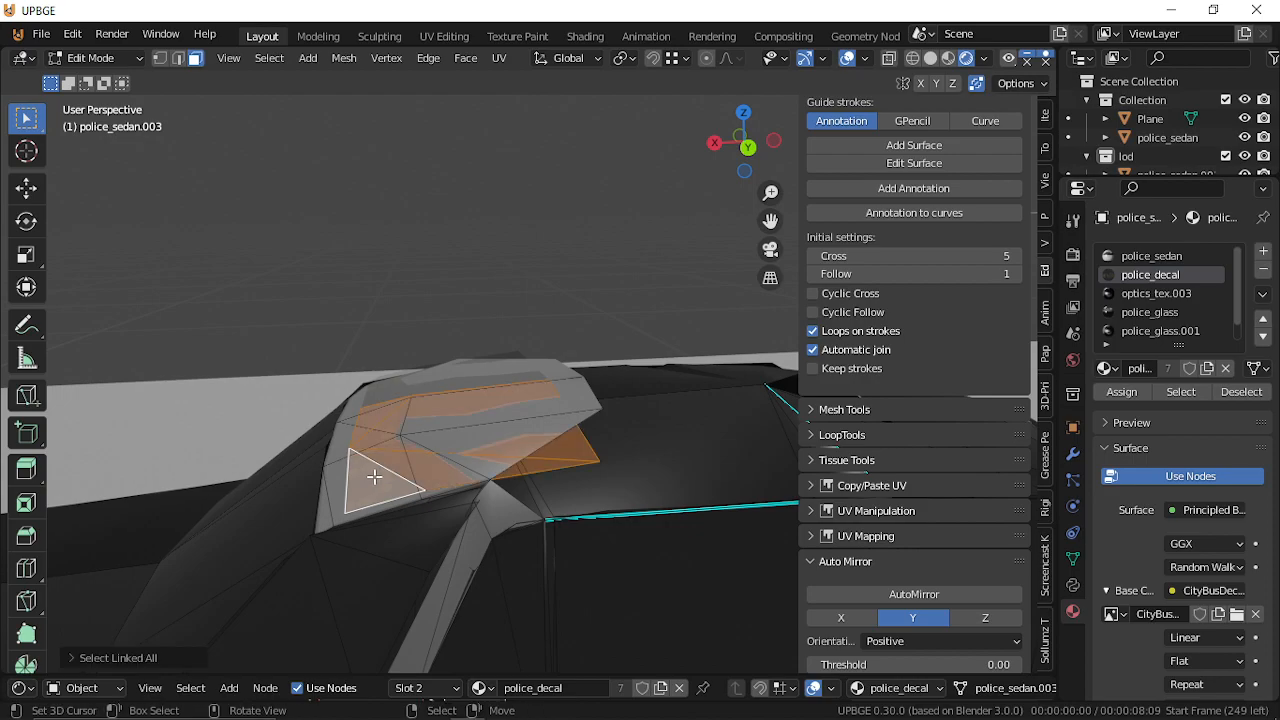
key("x")
left_click(378, 484)
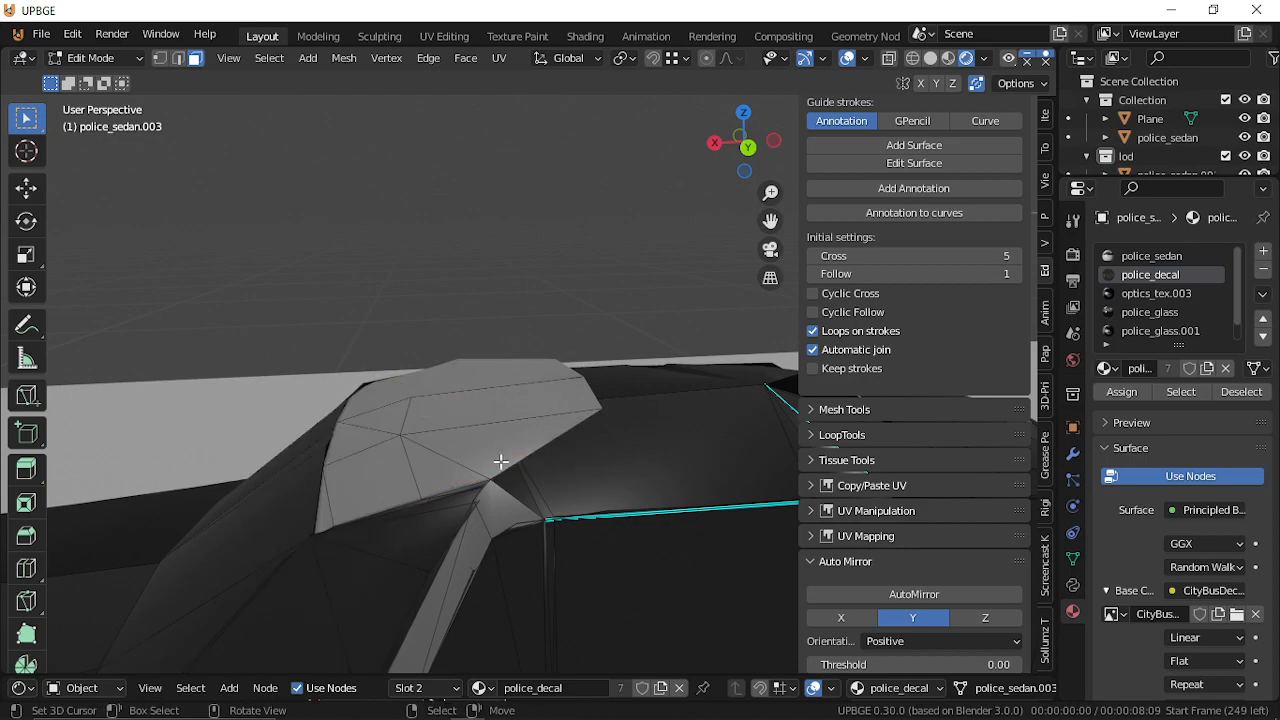
Select the remaining white faces on the rear part of the roof and hide them.
left_click(490, 440)
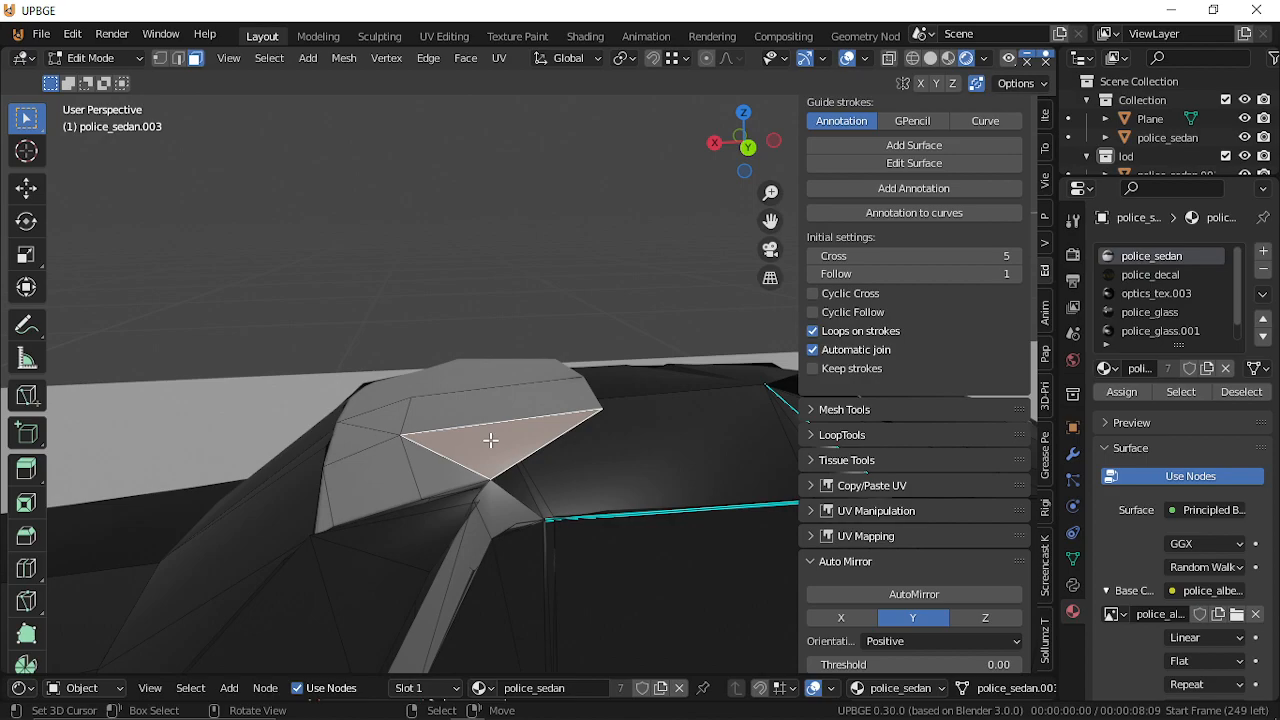
key("alt+h")
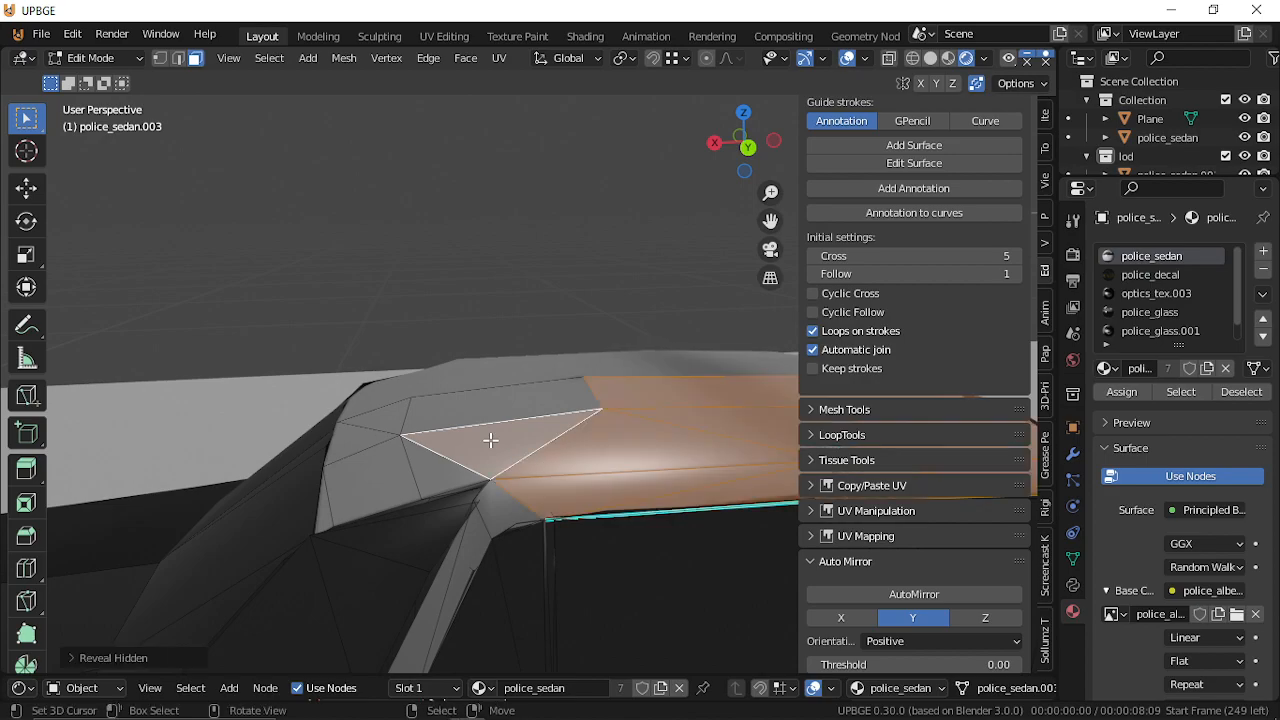
key("ctrl+z")
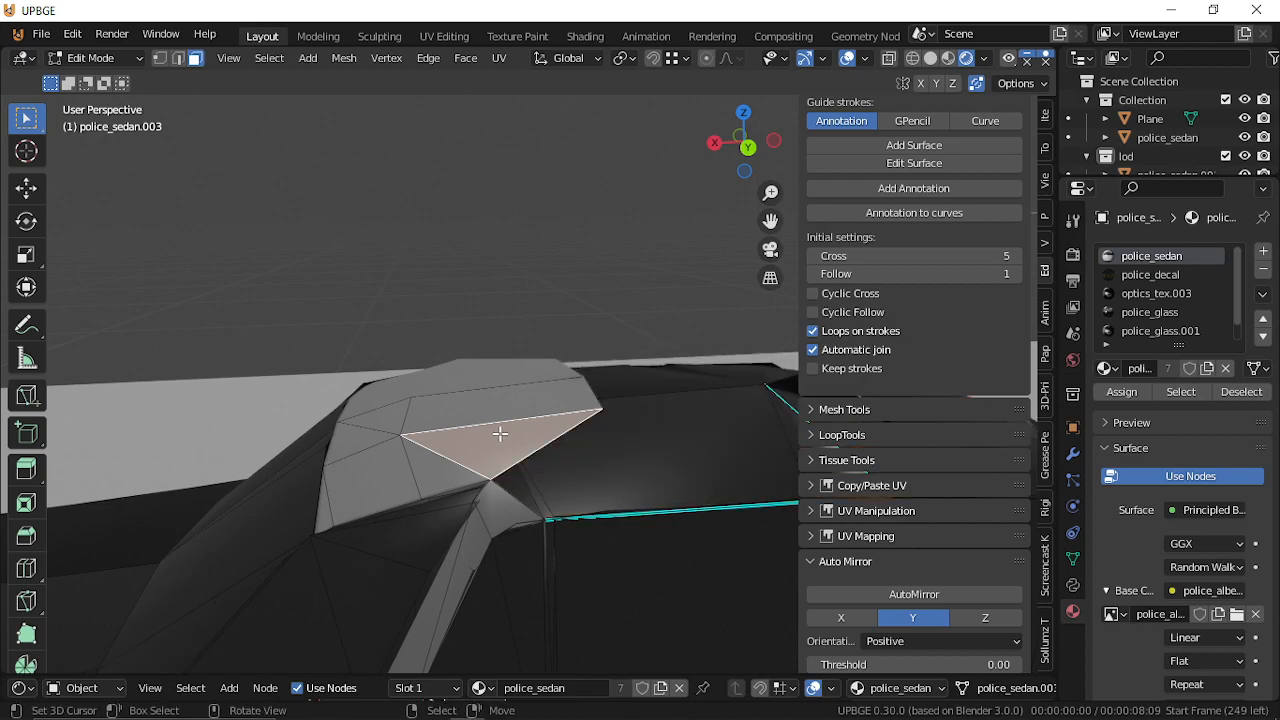
left_click(323, 512)
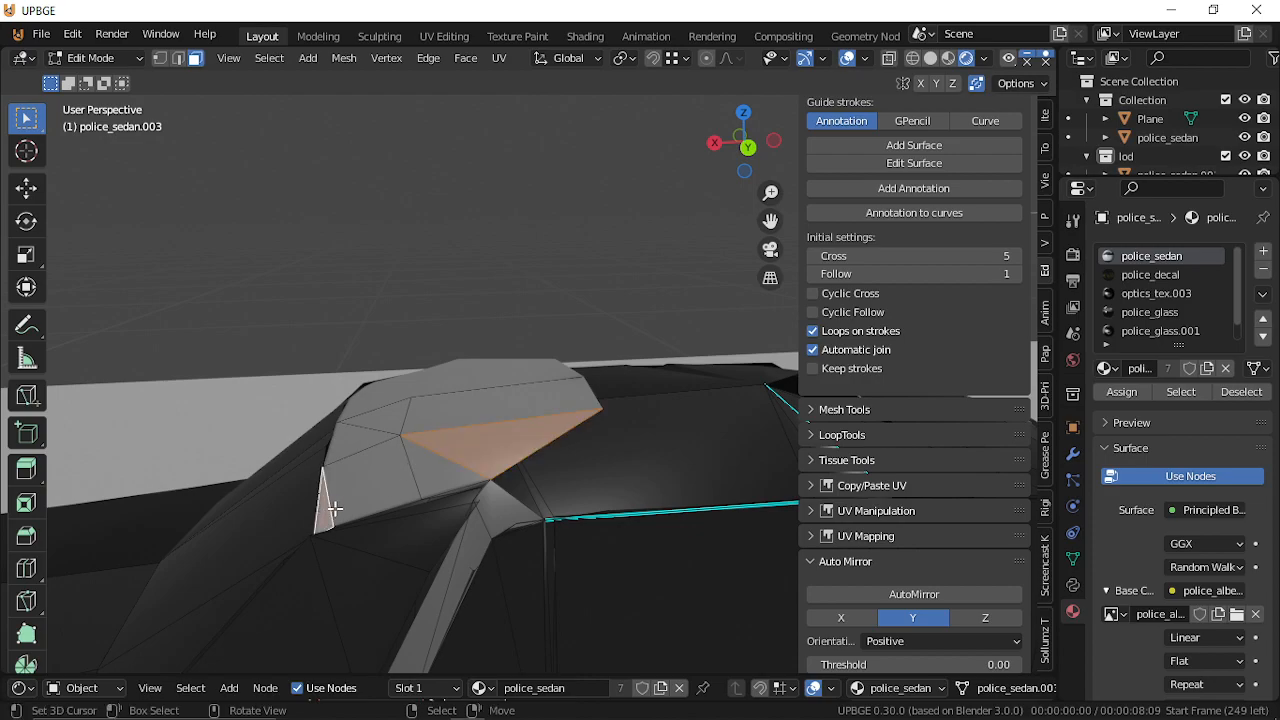
key("alt+h")
key("ctrl+z")
middle_click_drag(323, 512, 489, 341)
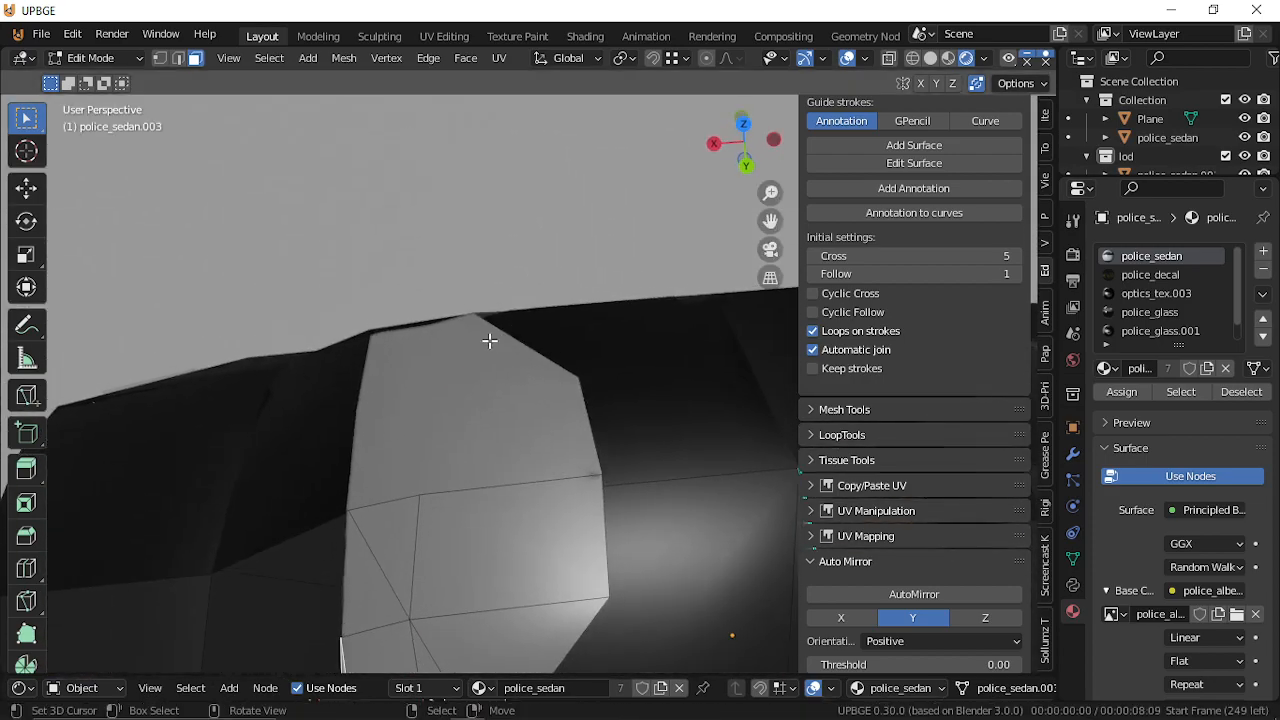
left_click(371, 543, "ctrl")
left_click(443, 526, "ctrl")
left_click(421, 656, "ctrl")
middle_click_drag(421, 656, 530, 366)
key("h")
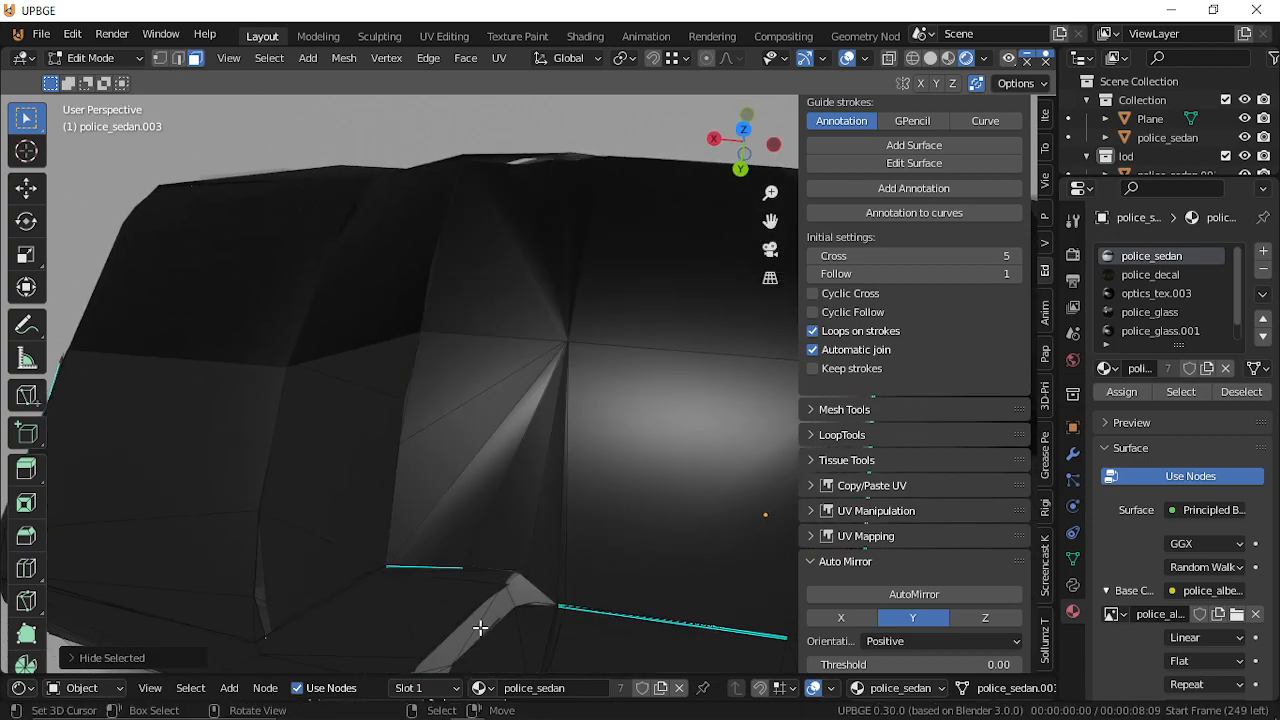
Select the white faces down the pillar behind the rear side window, through to the rear door's top face.
key("shift+grave")
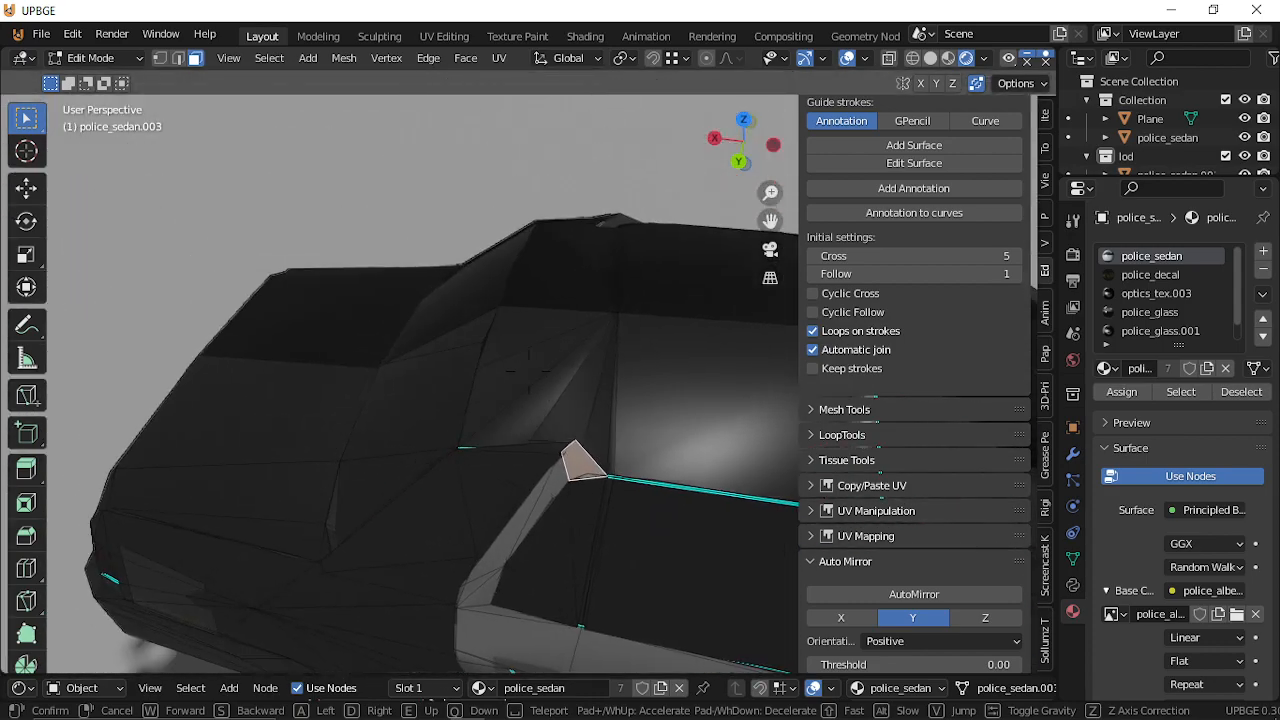
left_click(529, 371)
left_click(557, 362, "ctrl")
left_click(525, 441, "ctrl")
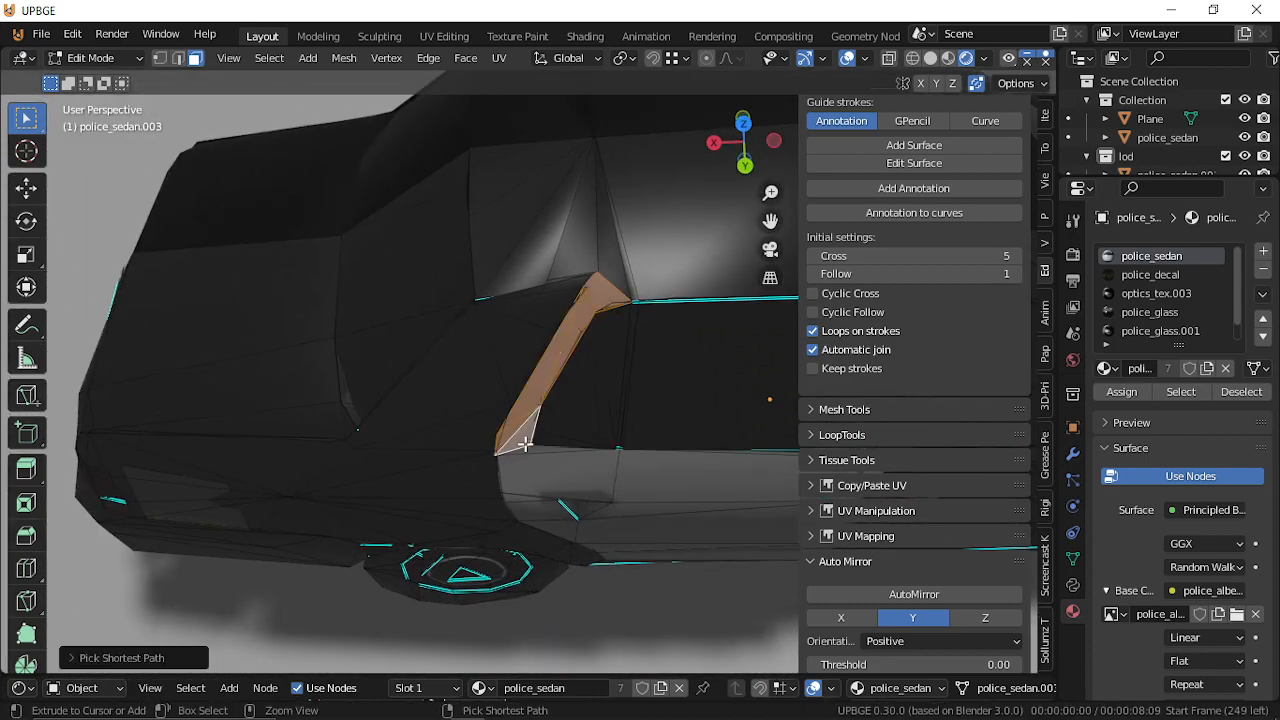
left_click(530, 472, "ctrl")
Extend the face selection along the rear door's back edge, around the door handle and onto the large middle door face.
key("shift+grave")
left_click(529, 371)
left_click(476, 499, "ctrl")
left_click(517, 474, "ctrl")
left_click(532, 448, "ctrl")
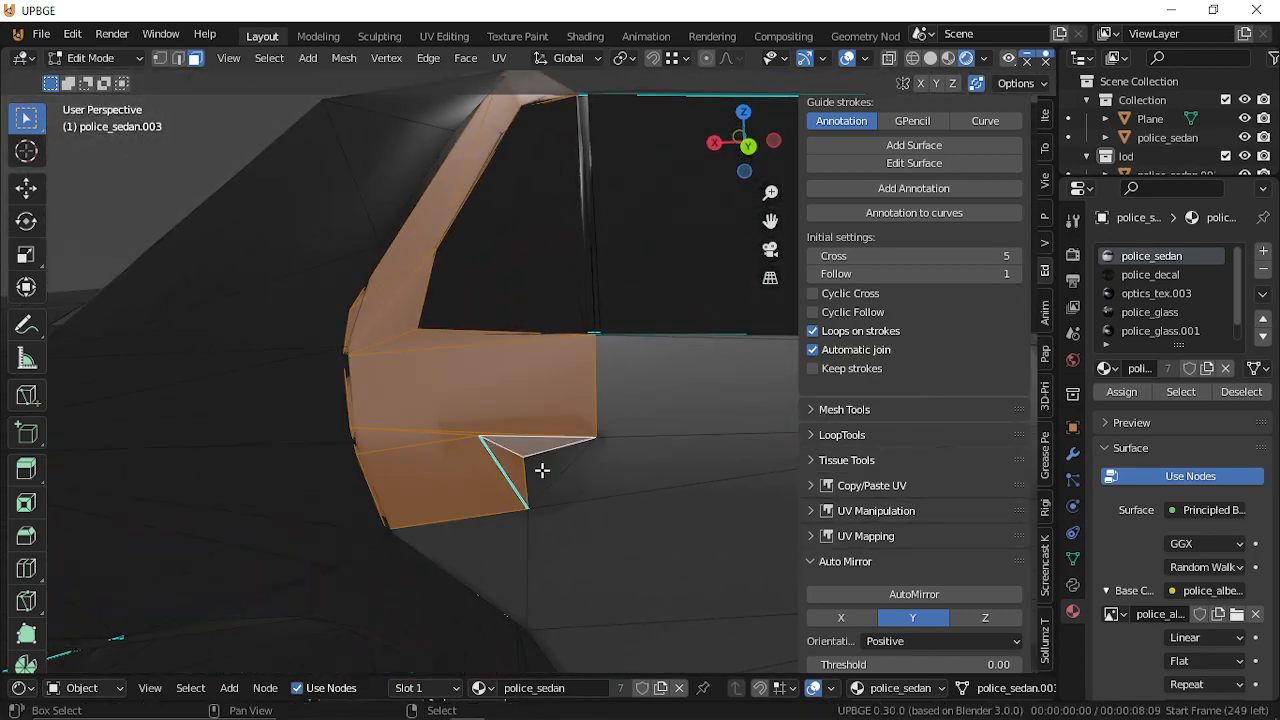
left_click(566, 480, "ctrl")
left_click(531, 531, "ctrl")
left_click(620, 606, "ctrl")
Add the rear door's remaining faces below the window and along its lower edge, and hide the selection.
key("shift+grave")
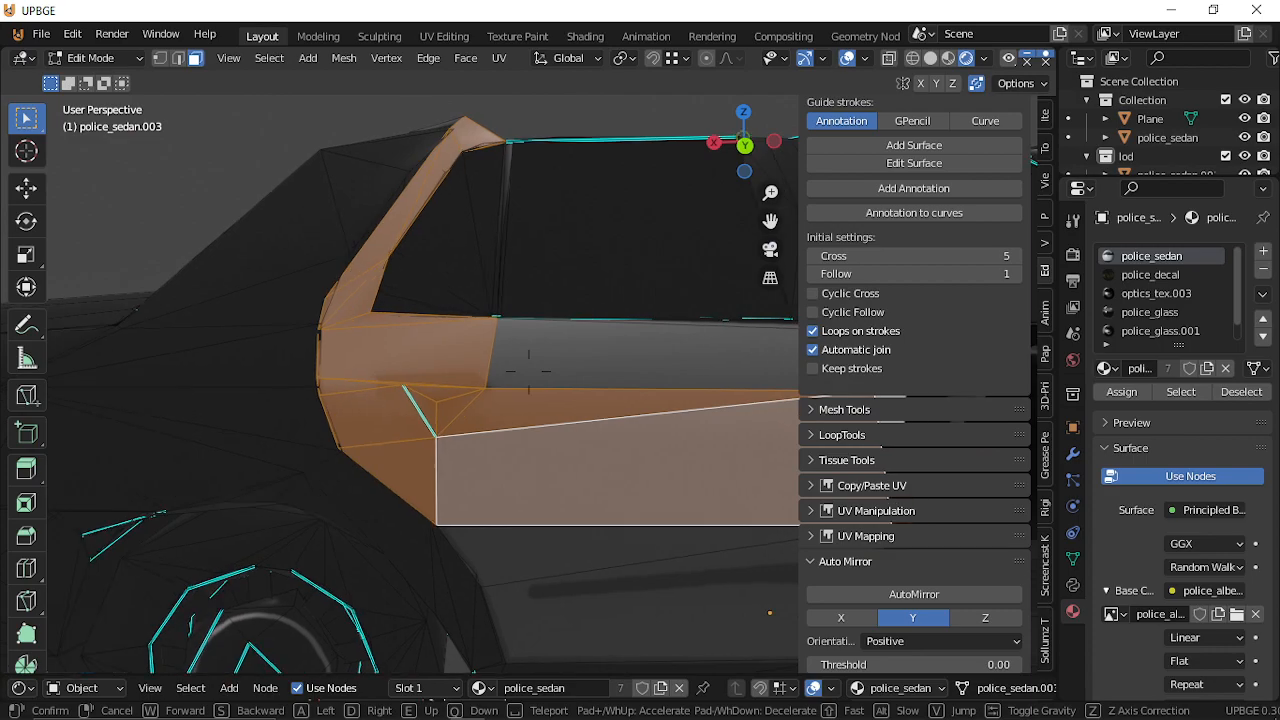
left_click(528, 371)
left_click(534, 345, "ctrl")
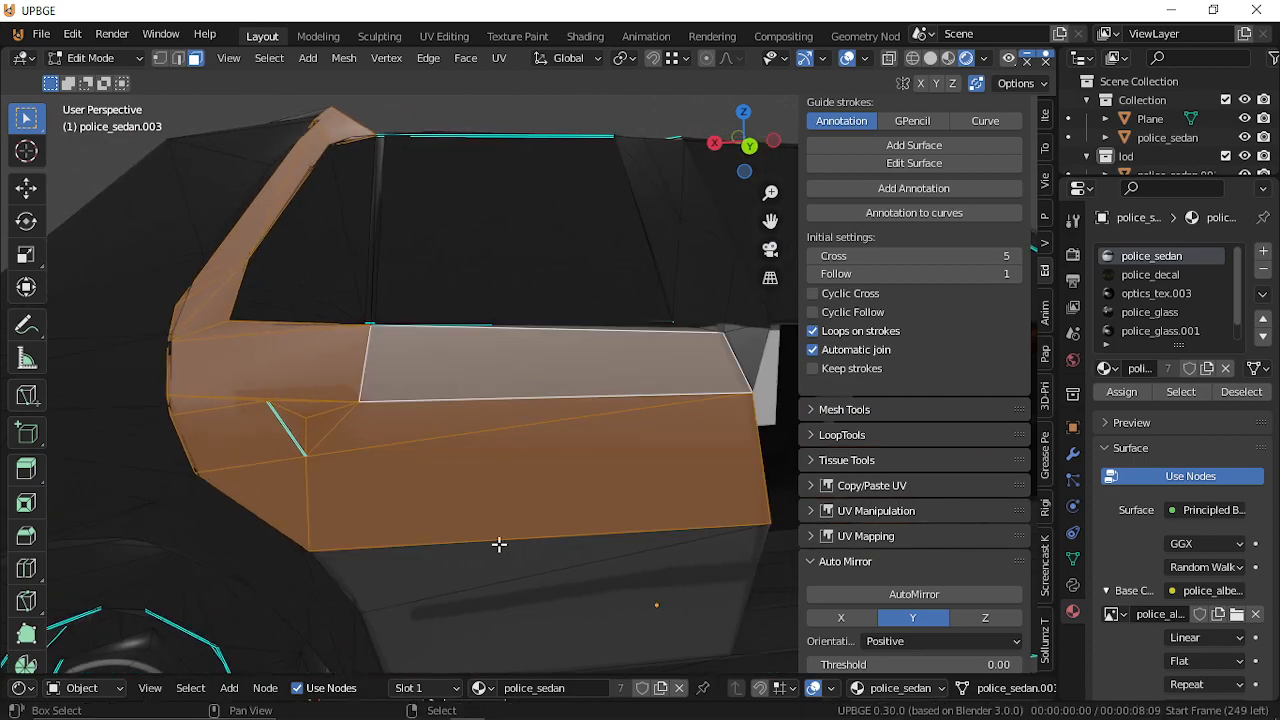
left_click(499, 542, "ctrl")
key("shift+grave")
left_click(530, 371)
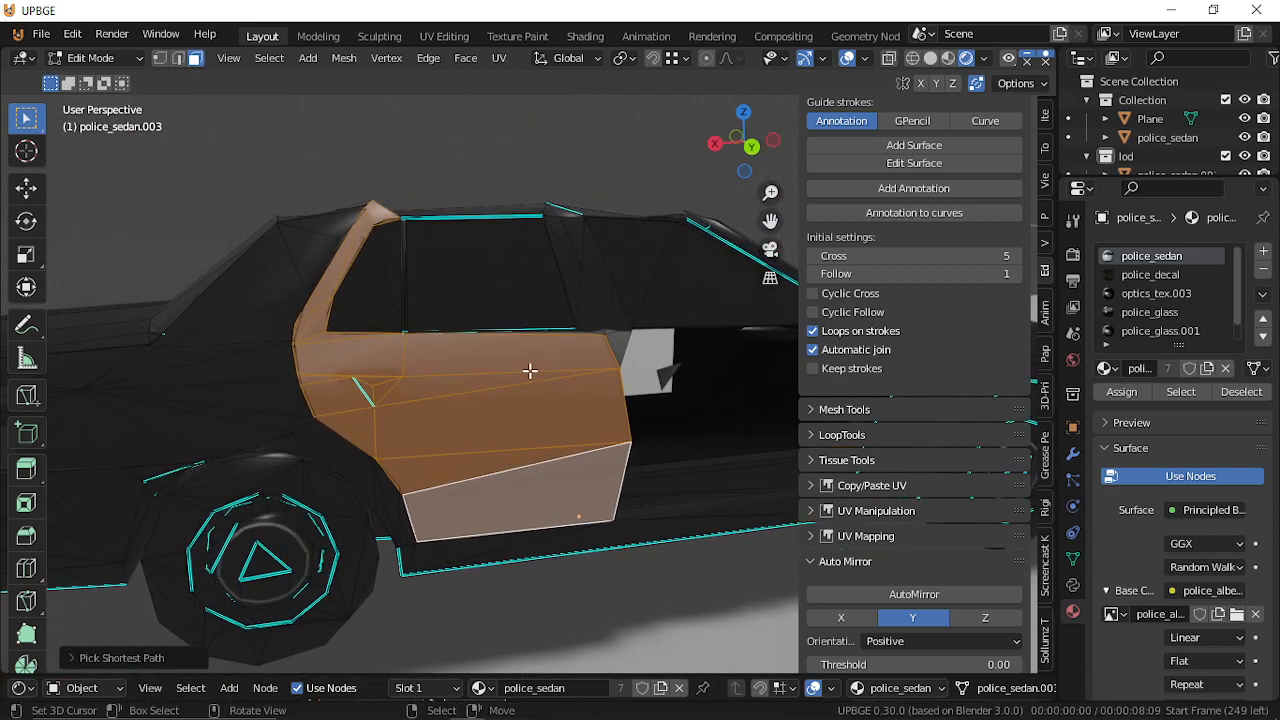
key("h")
Reveal all hidden white roof and door faces so they come back selected.
key("shift+grave")
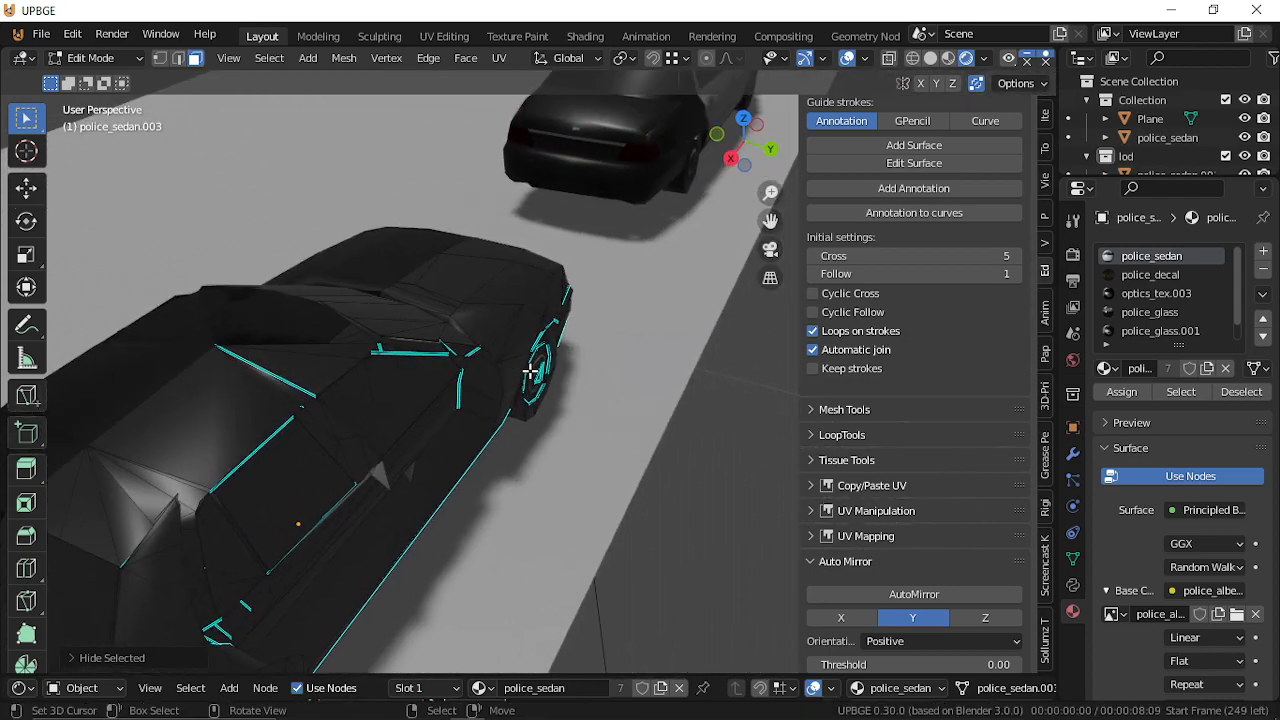
left_click(538, 366)
key("alt+h")
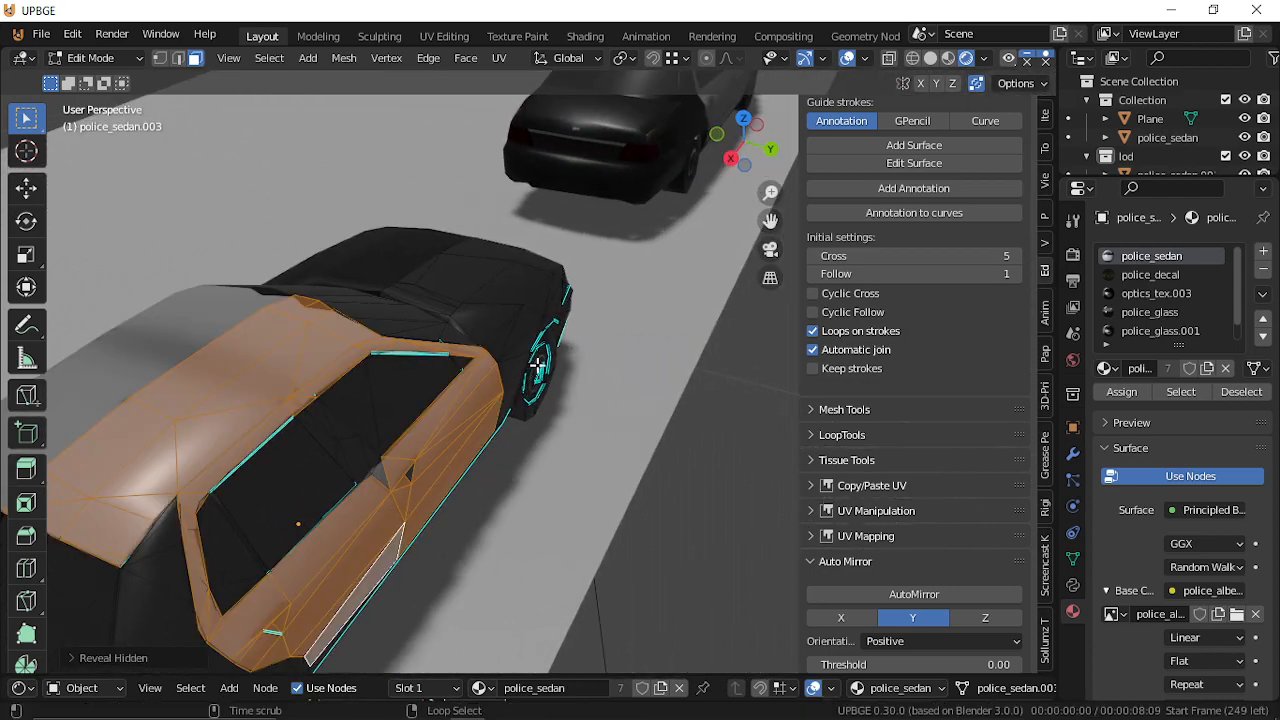
Switch to Object Mode and remove all existing material slots from the sedan copy.
left_click(1263, 270)
key("Tab")
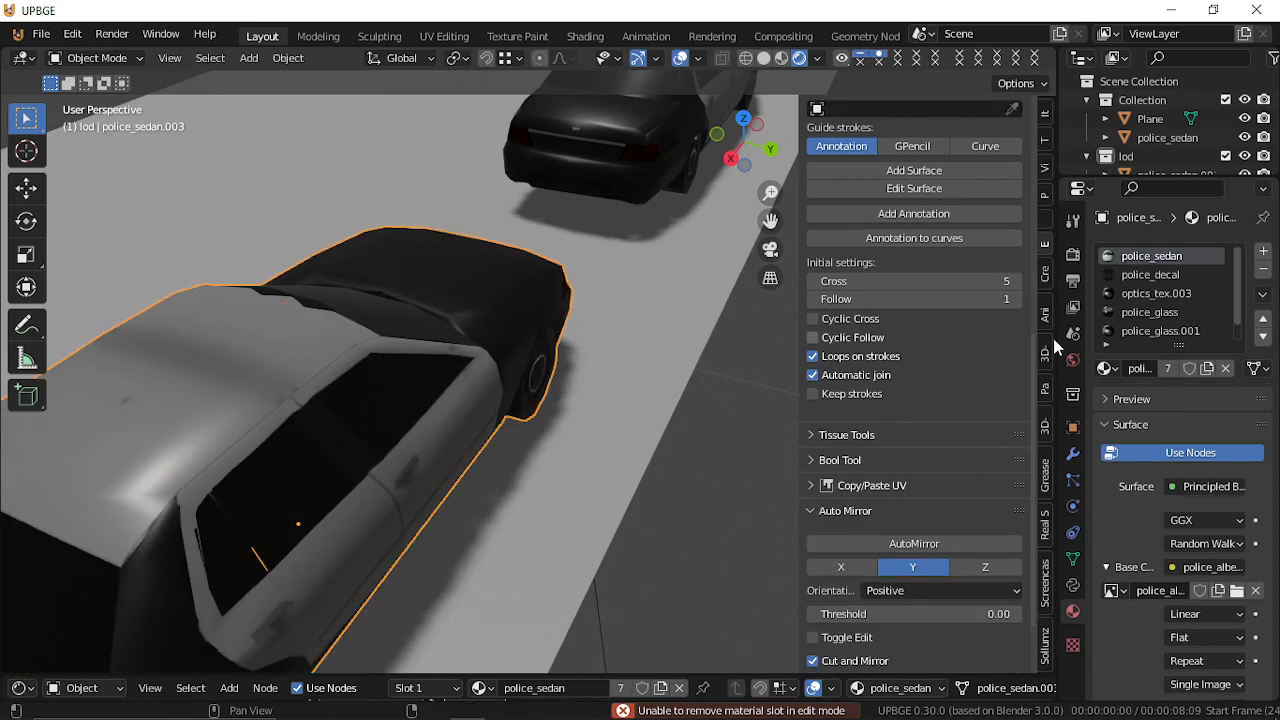
left_click(1265, 273)
left_click(1265, 273)
left_click(1265, 273)
left_click(1265, 273)
left_click(1265, 273)
left_click(1265, 273)
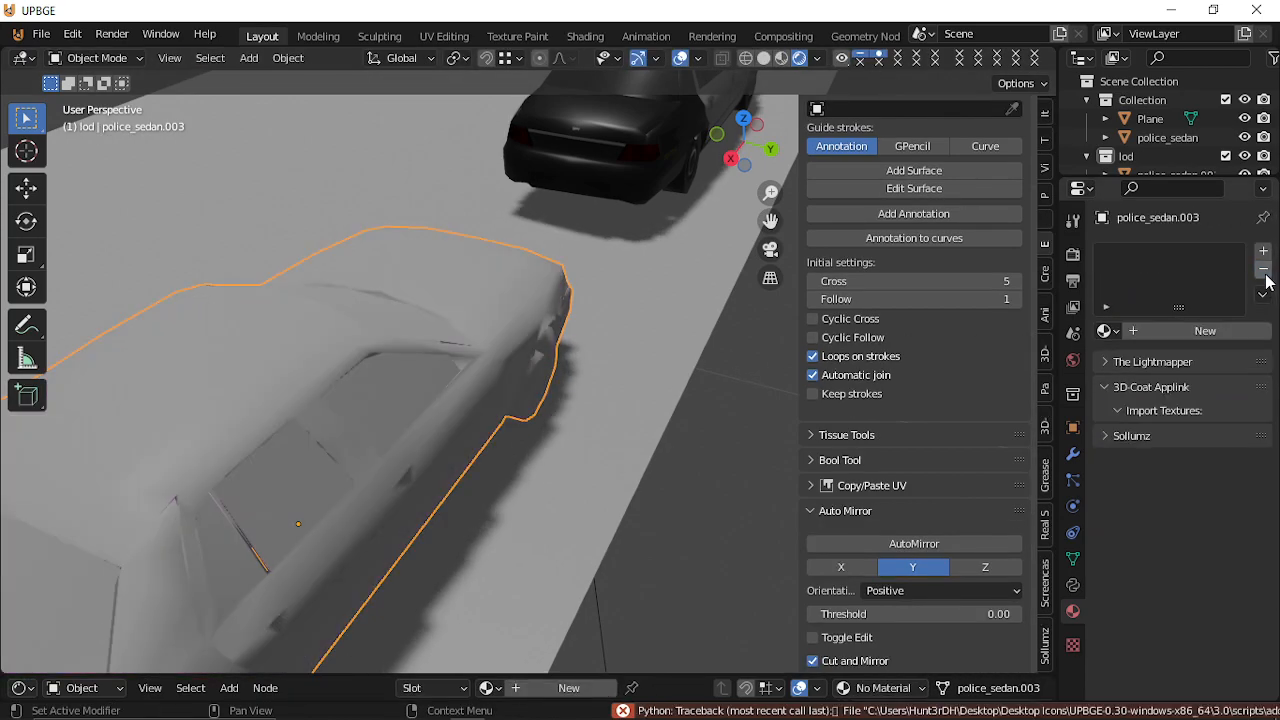
Add four empty material slots to the sedan copy.
left_click(1263, 252)
left_click(1263, 252)
left_click(1263, 252)
left_click(1263, 252)
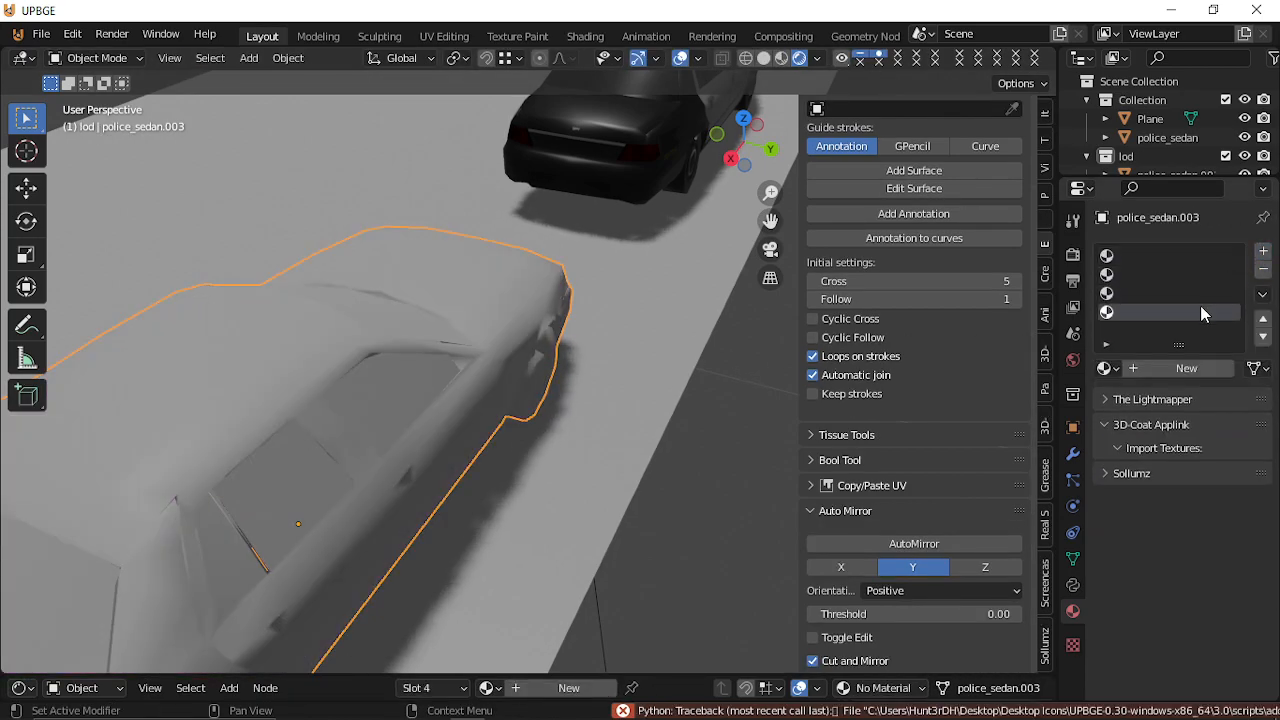
Create a new material in each of the first three slots and remove the empty fourth slot.
left_click(1126, 260)
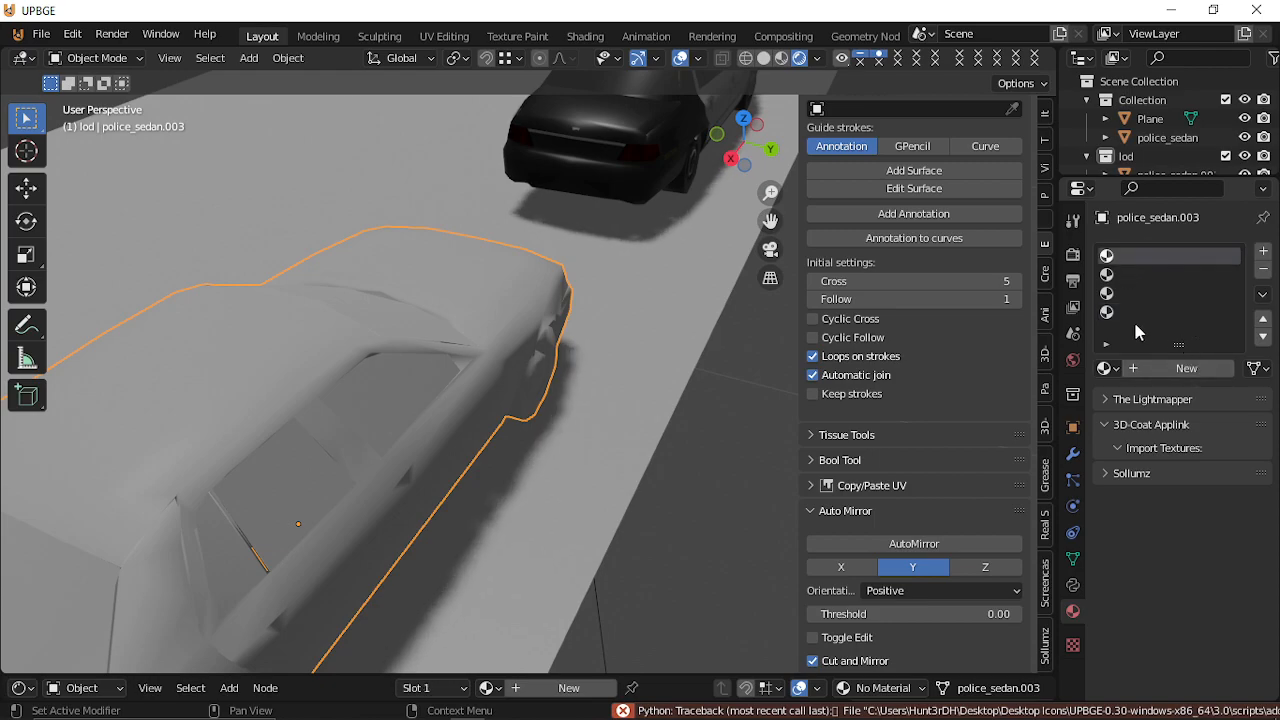
left_click(1175, 368)
left_click(1150, 274)
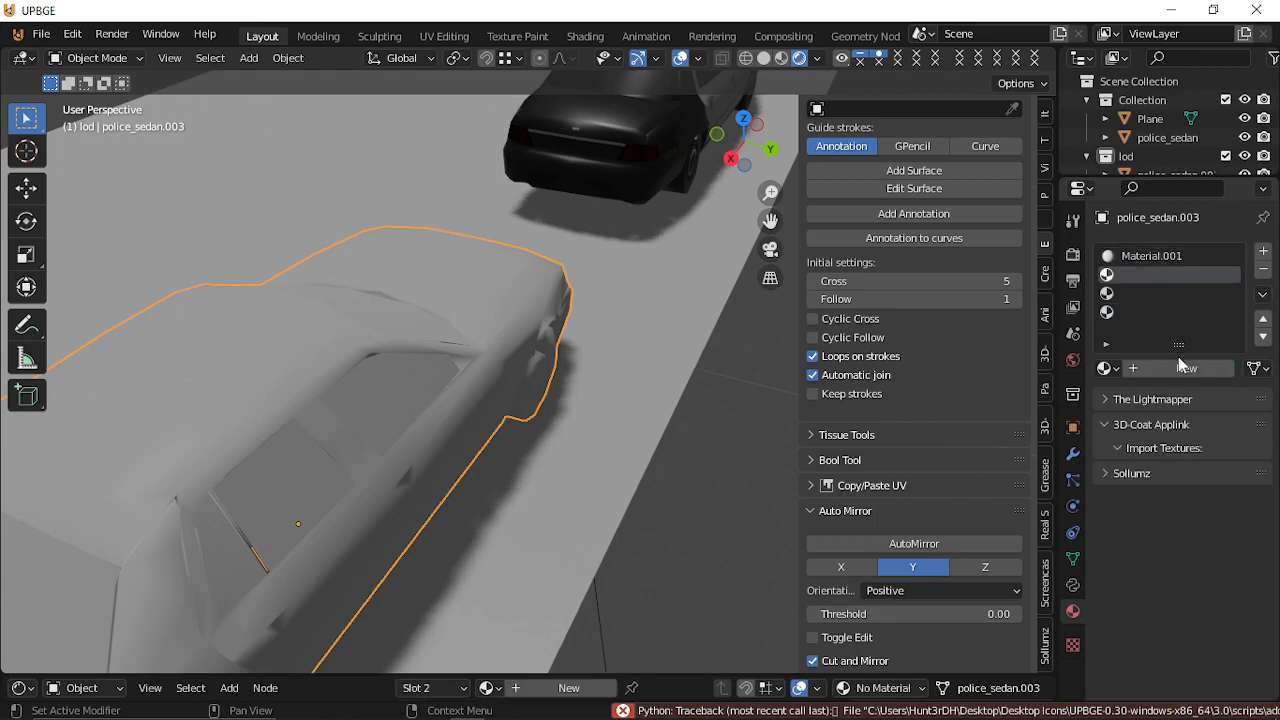
left_click(1186, 368)
left_click(1144, 290)
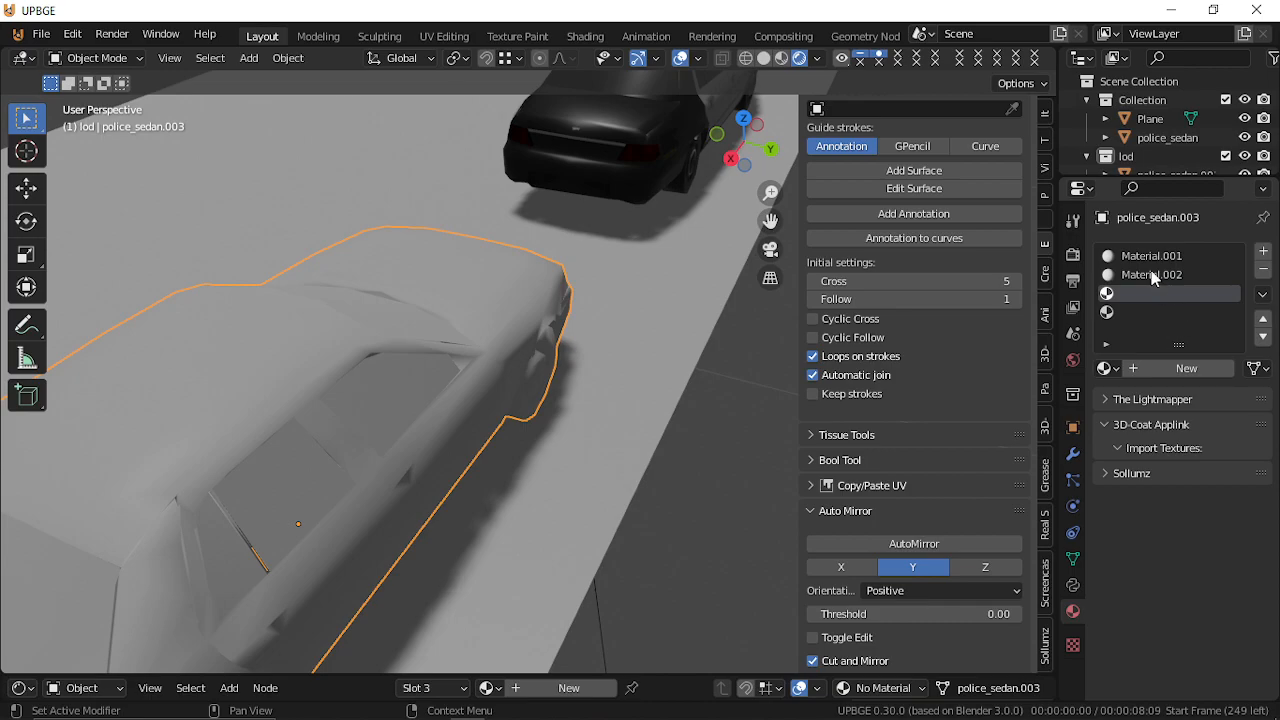
left_click(1199, 370)
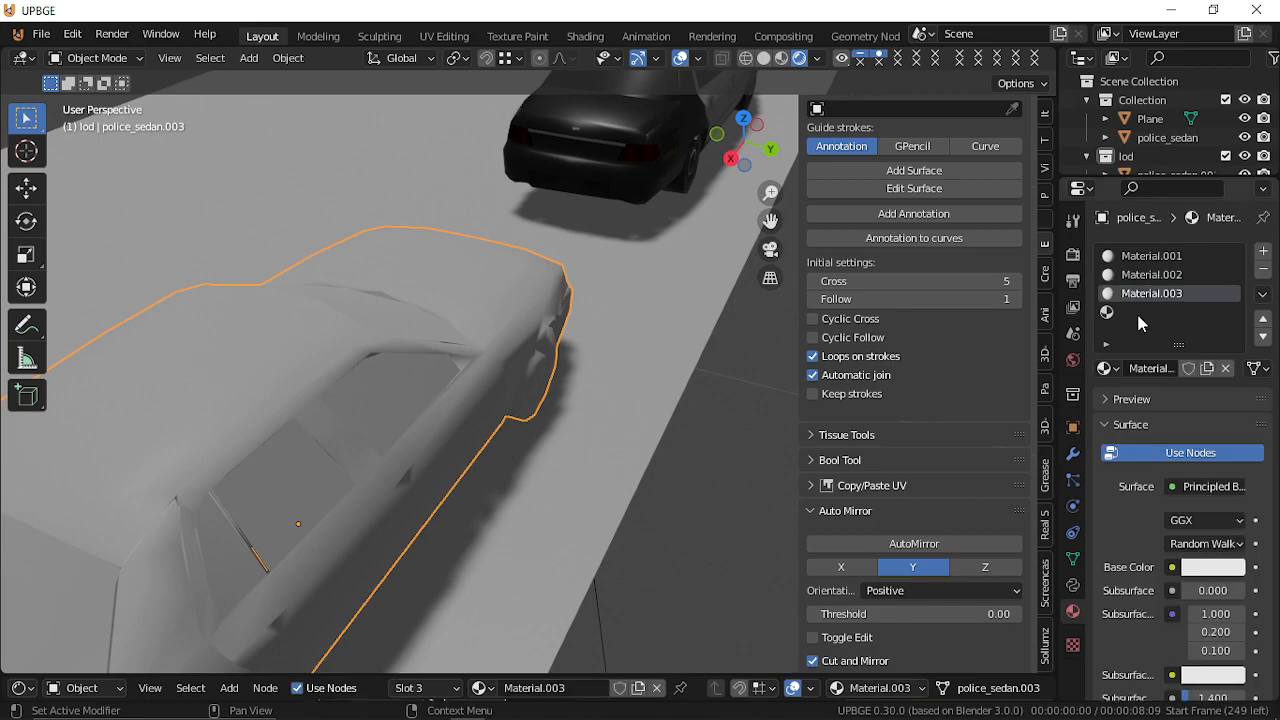
left_click(1136, 311)
left_click(1263, 270)
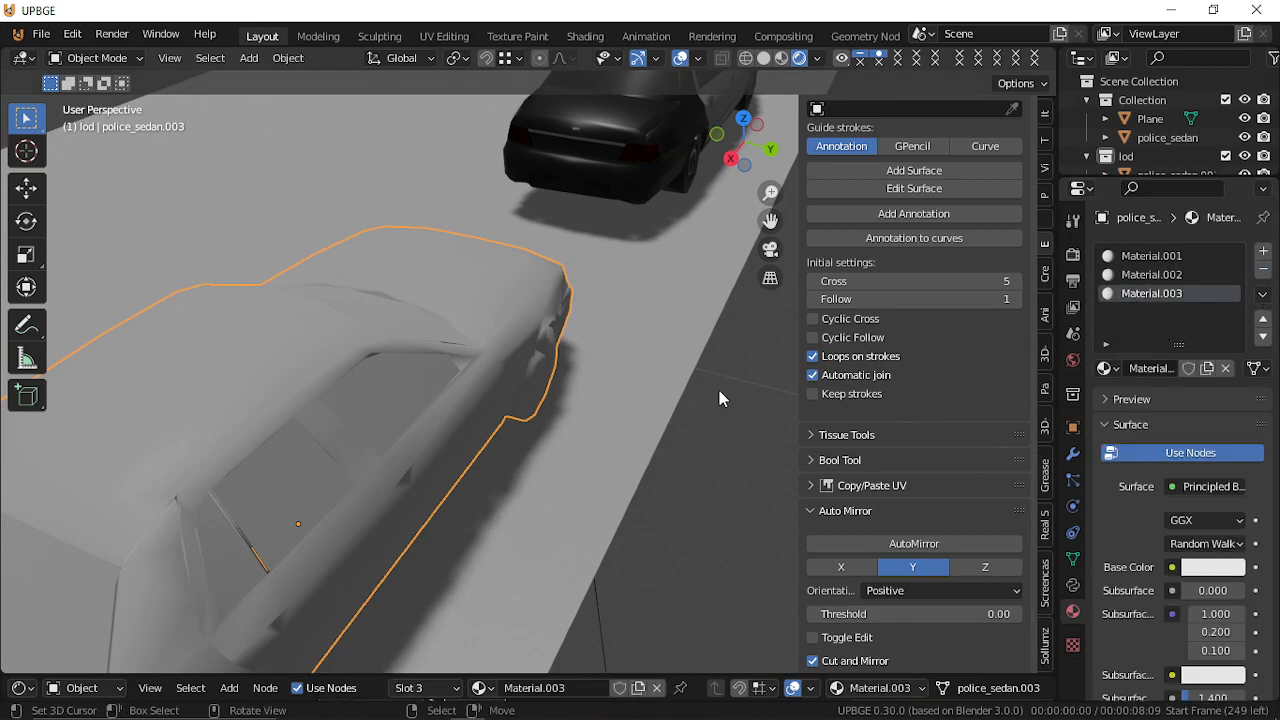
Invert the face selection in Edit Mode, set Material.002's base color to black and assign it to the selected faces.
key("Tab")
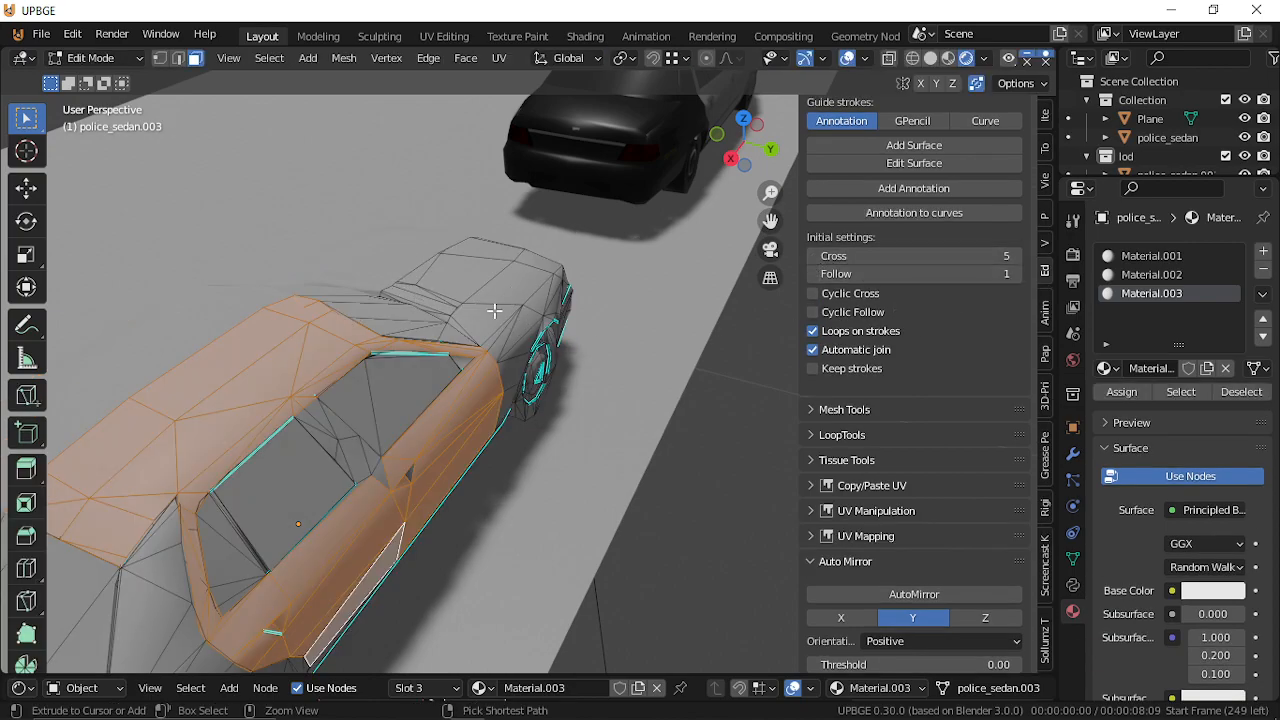
key("ctrl+i")
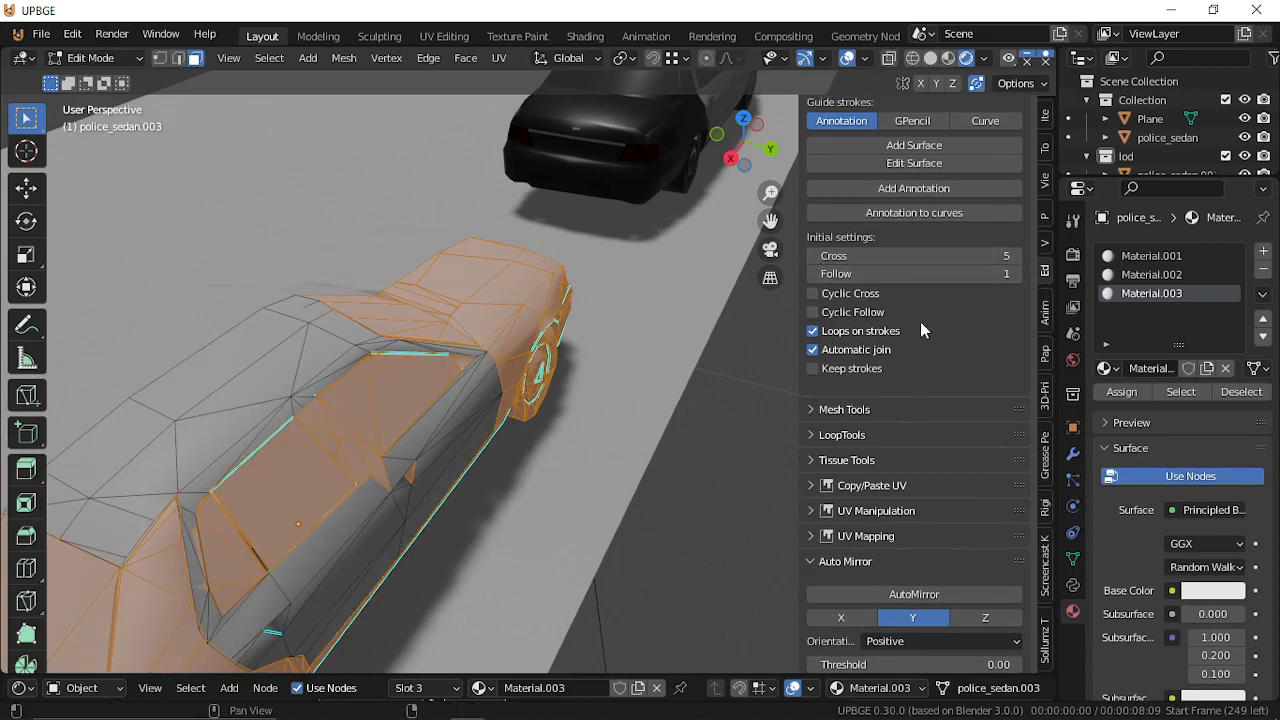
left_click(1157, 270)
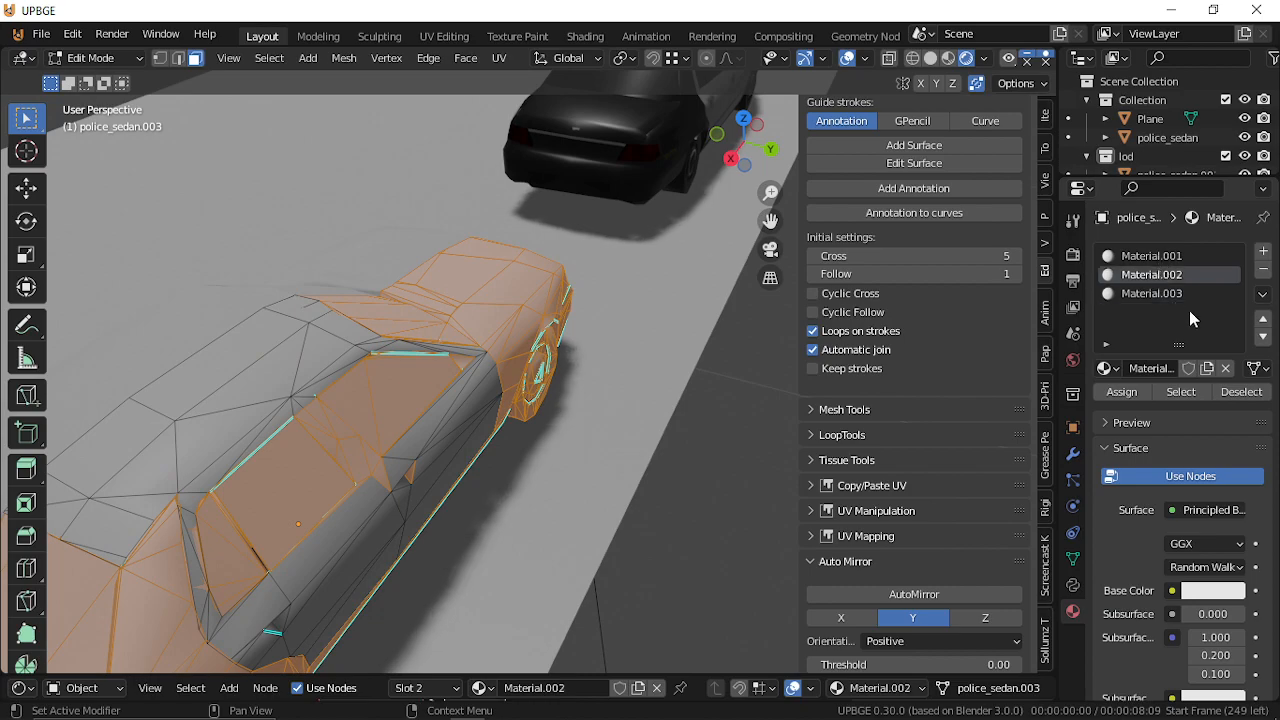
left_click(1213, 592)
left_click_drag(1234, 341, 1232, 468)
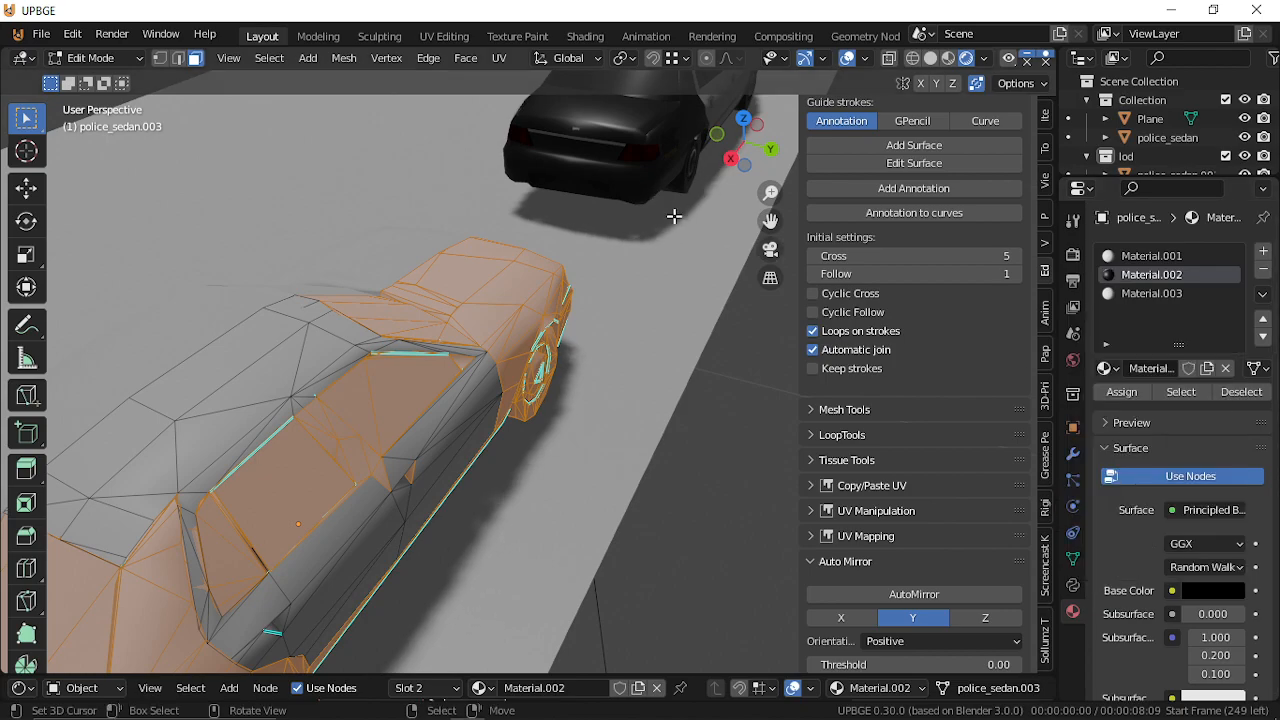
left_click(1181, 391)
Check the black and white faces around the car, return to Object Mode and remove the unused Material.003 slot.
key("shift+grave")
key("d")
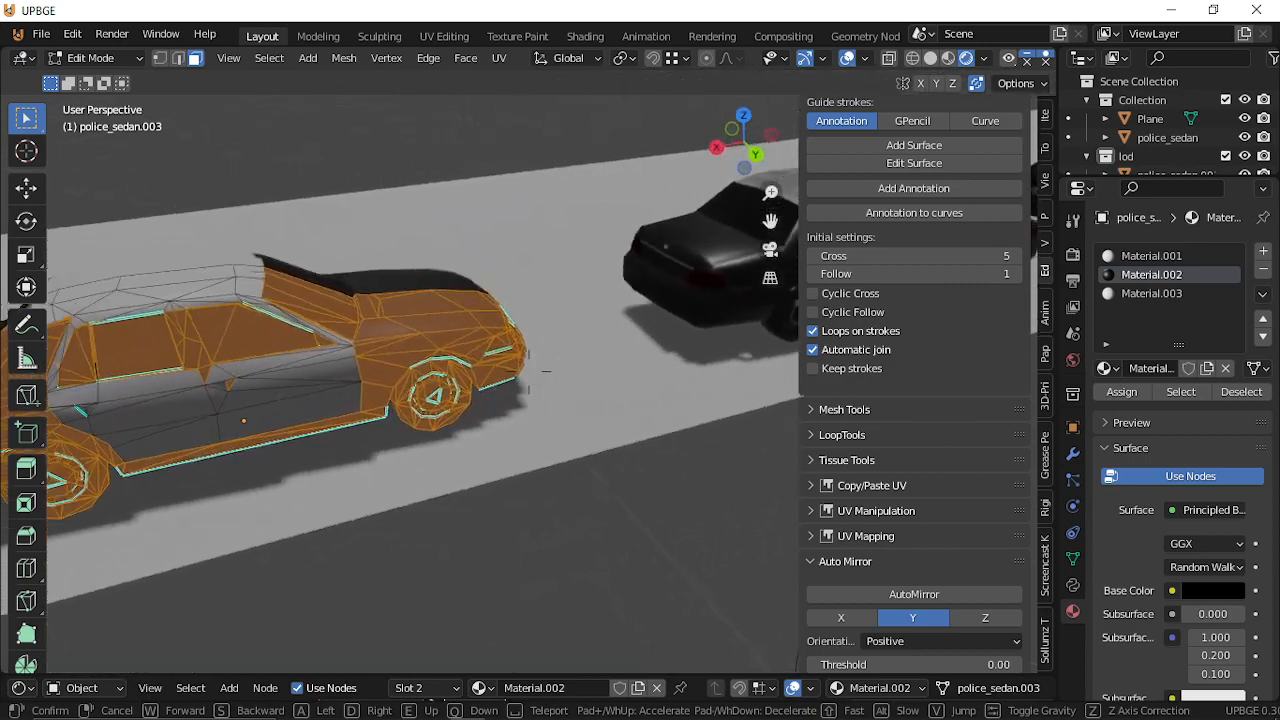
key("a")
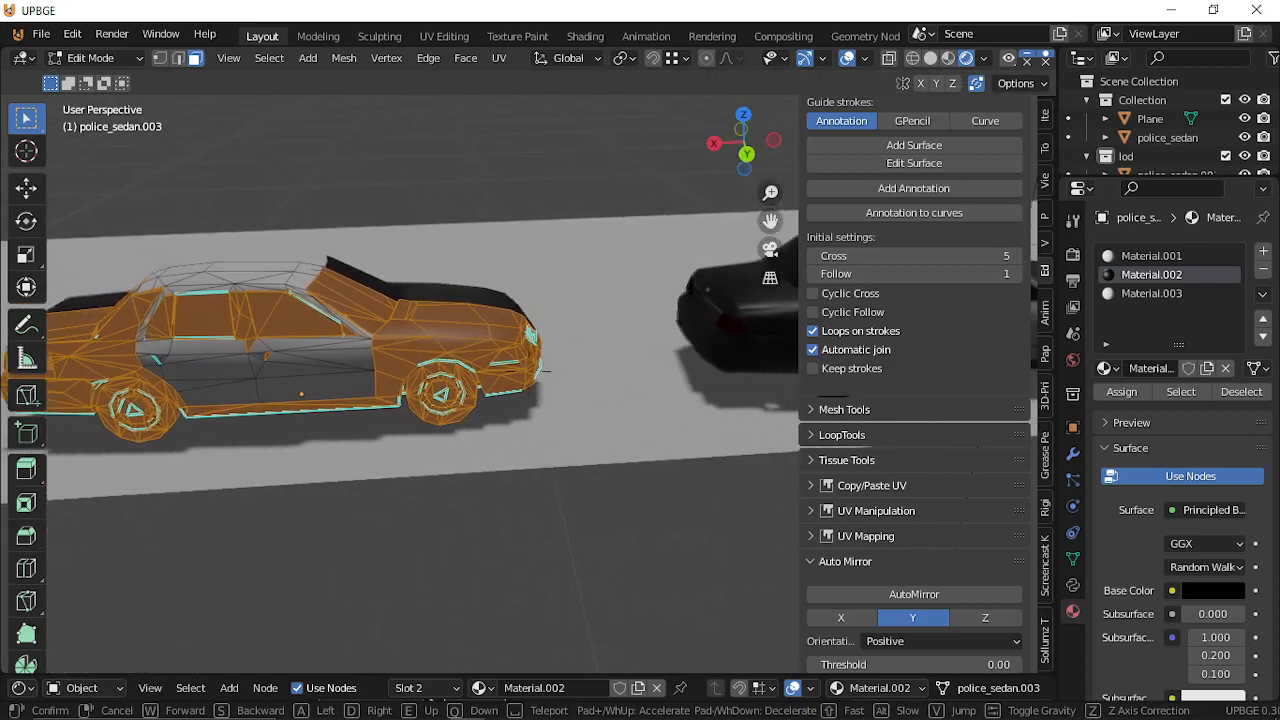
key("w")
key("a")
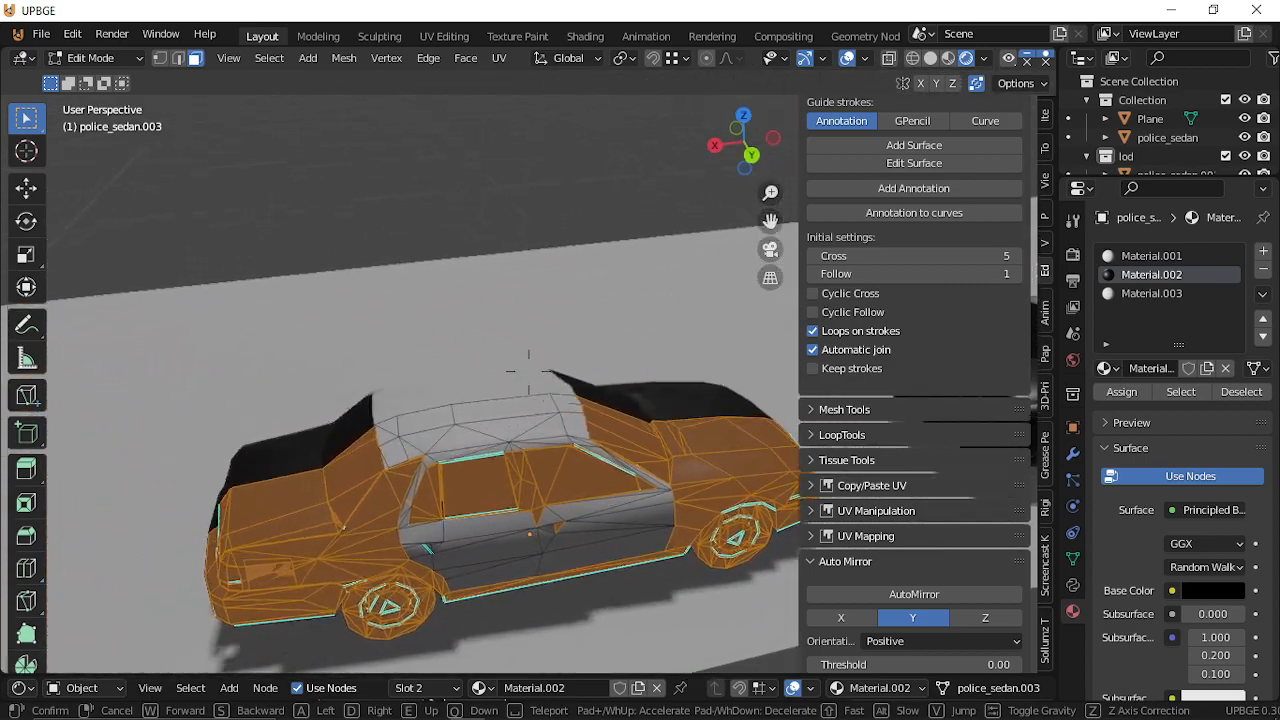
key("Return")
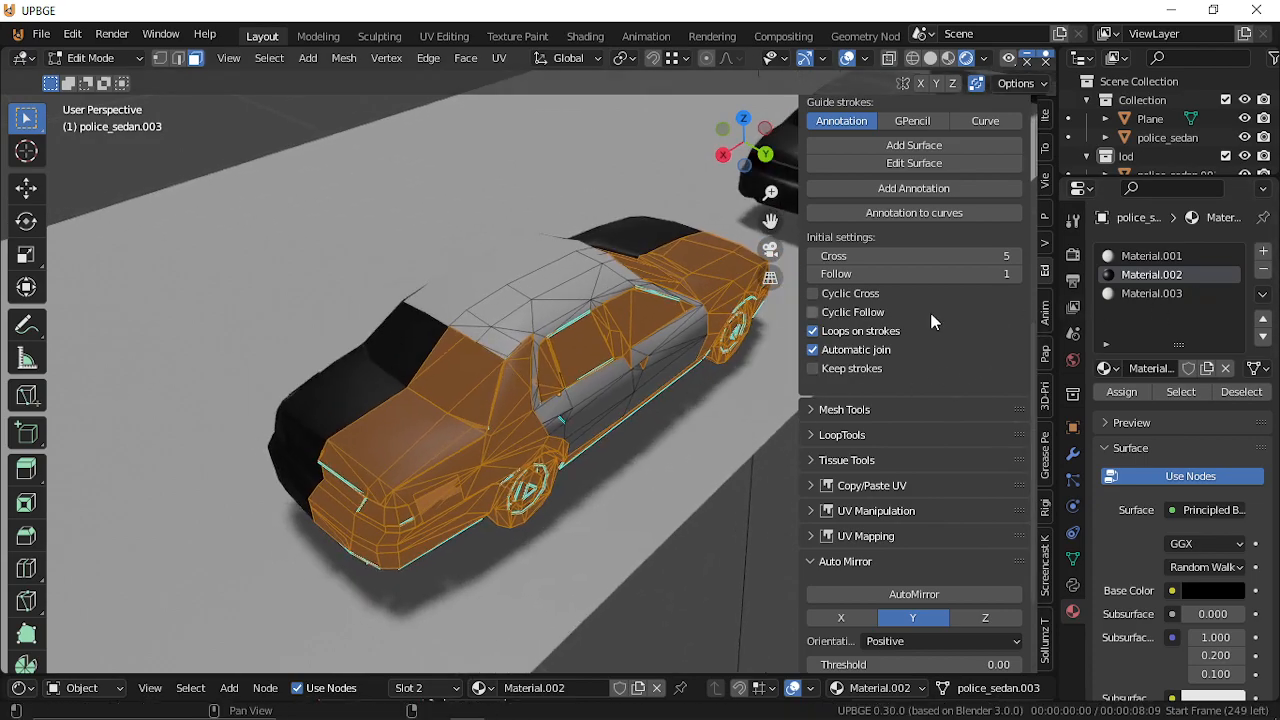
key("Tab")
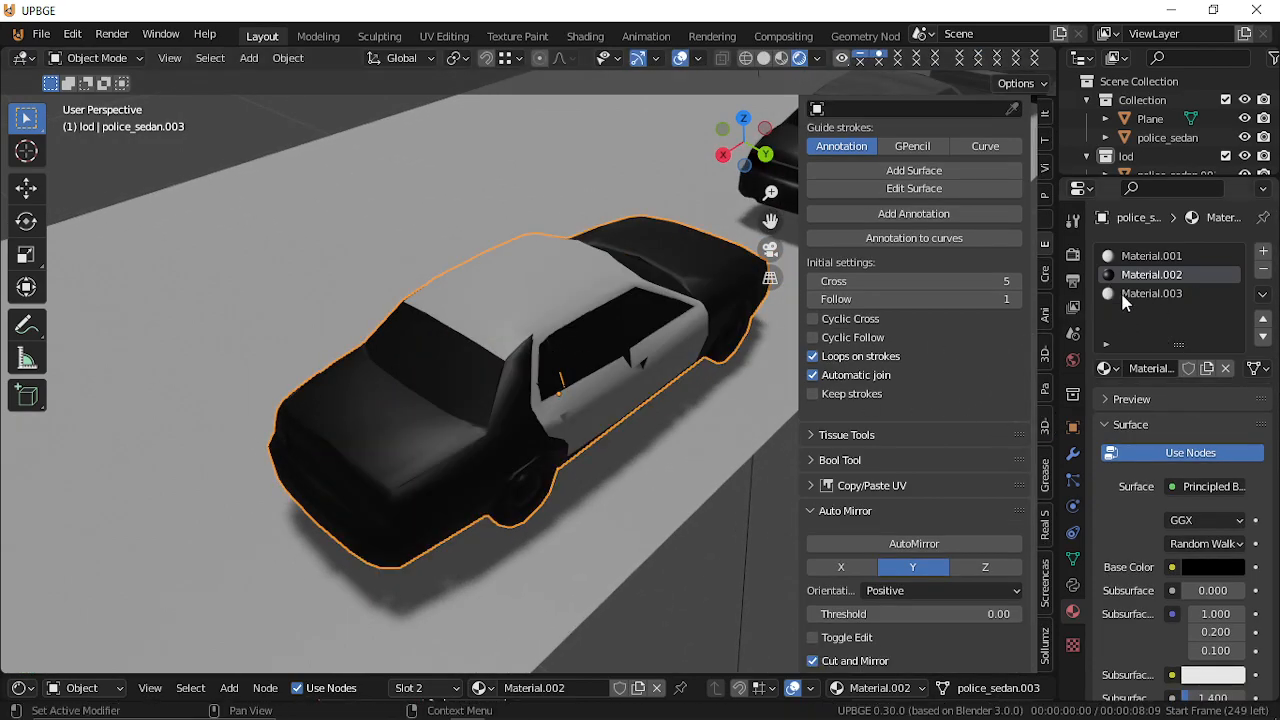
left_click(1150, 293)
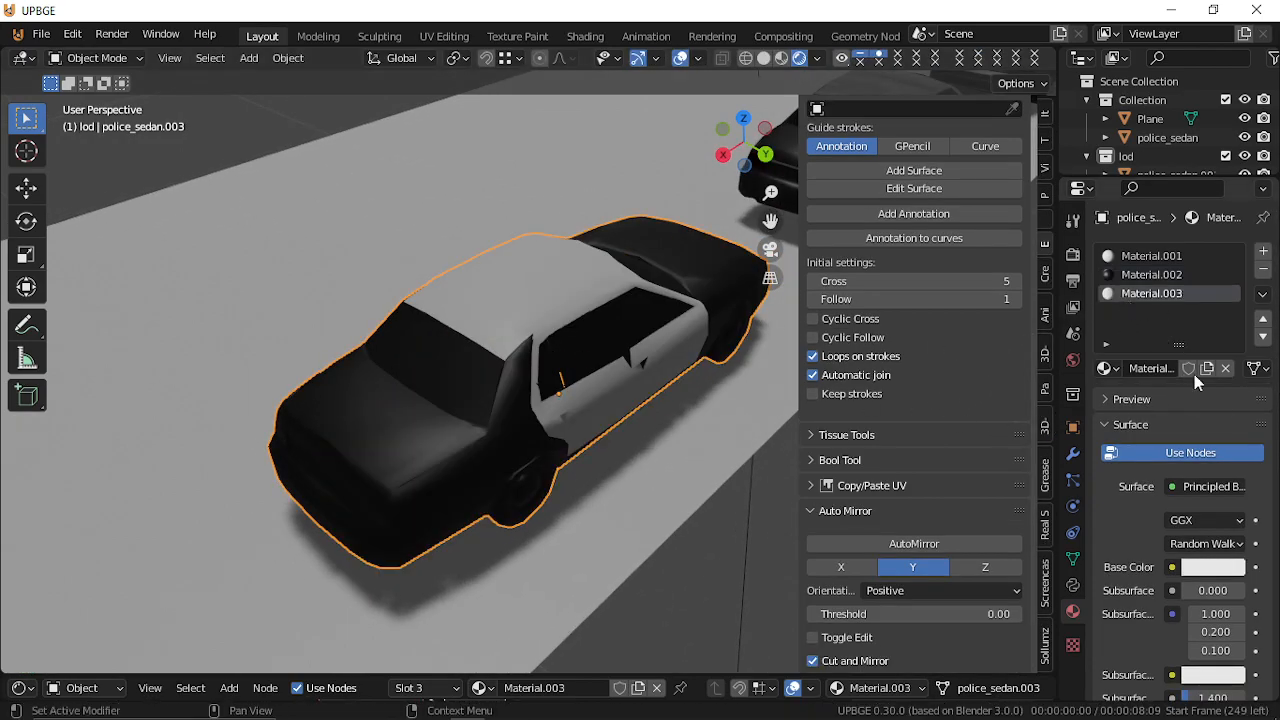
left_click(1263, 271)
key("shift+grave")
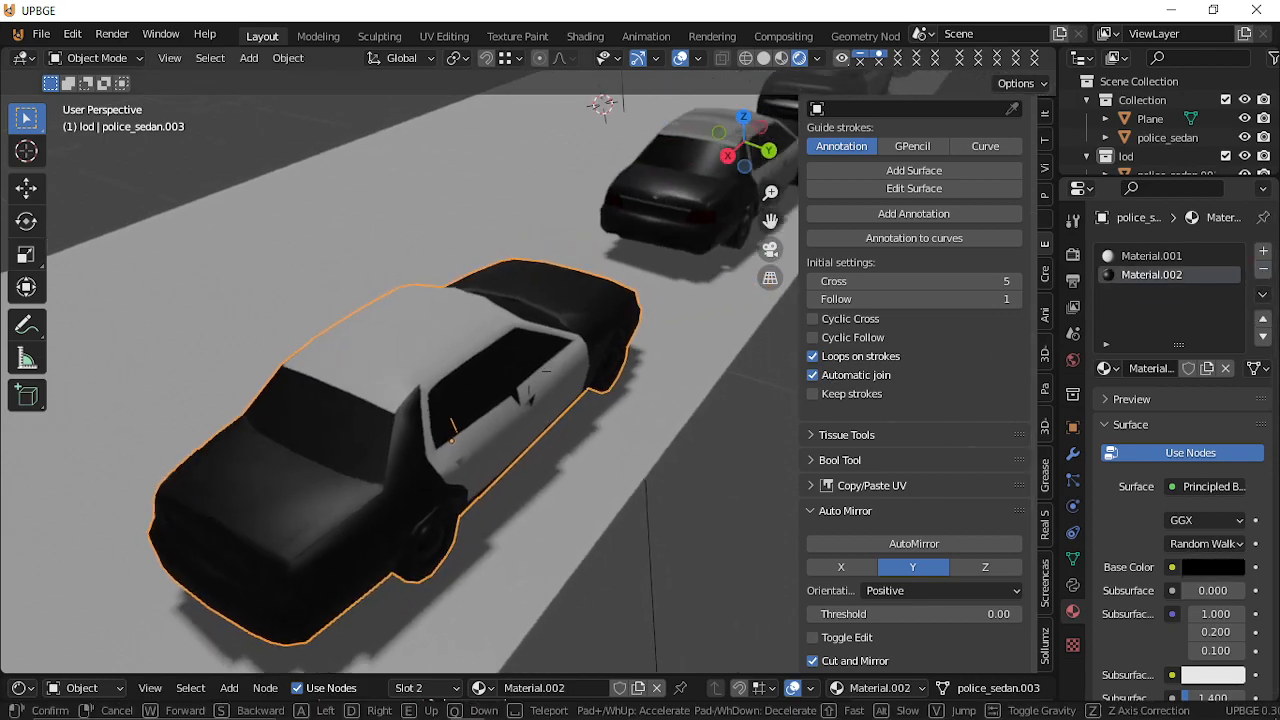
key("s")
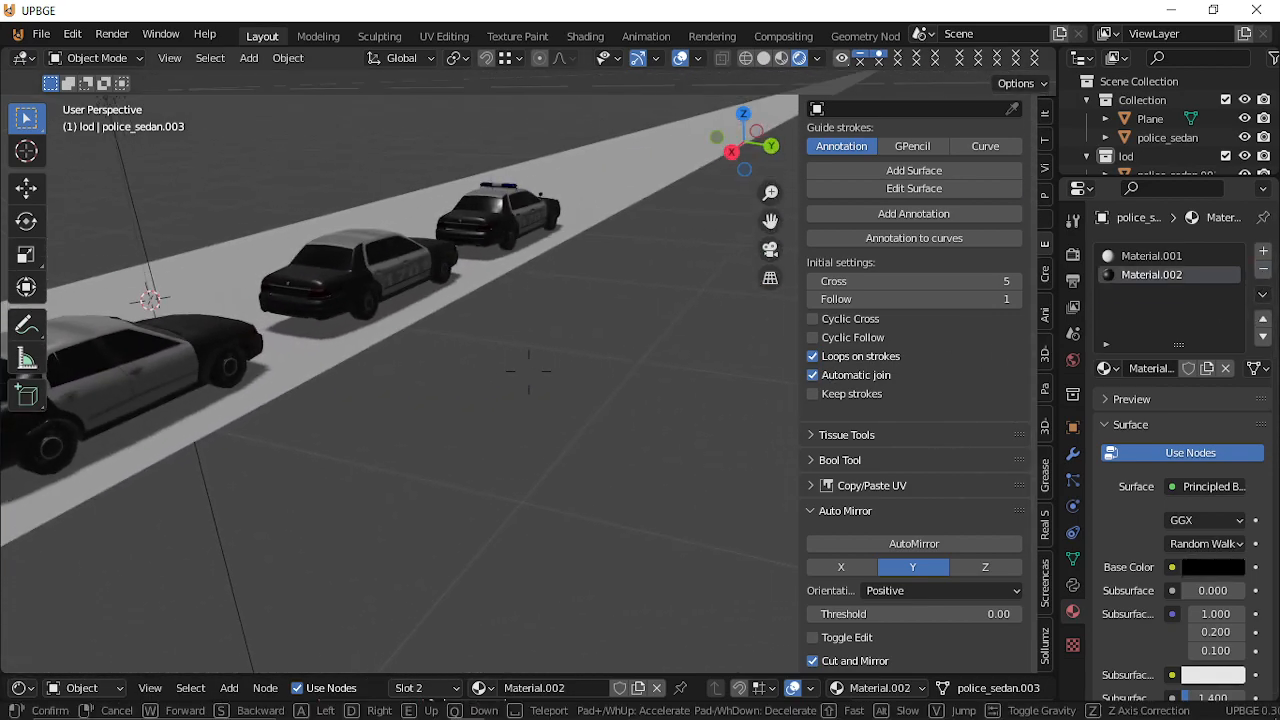
key("w")
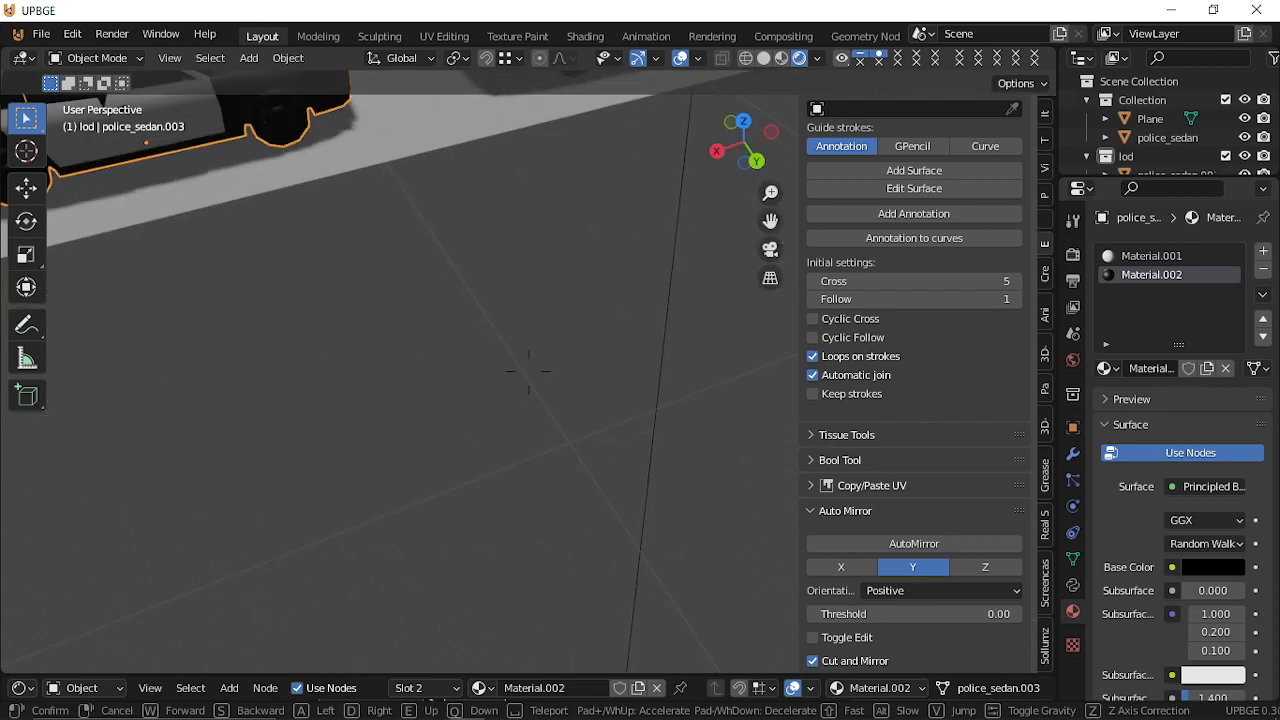
Duplicate the black and white sedan copy and move the duplicate about 1.3 m along the X axis, in line with the others.
key("s")
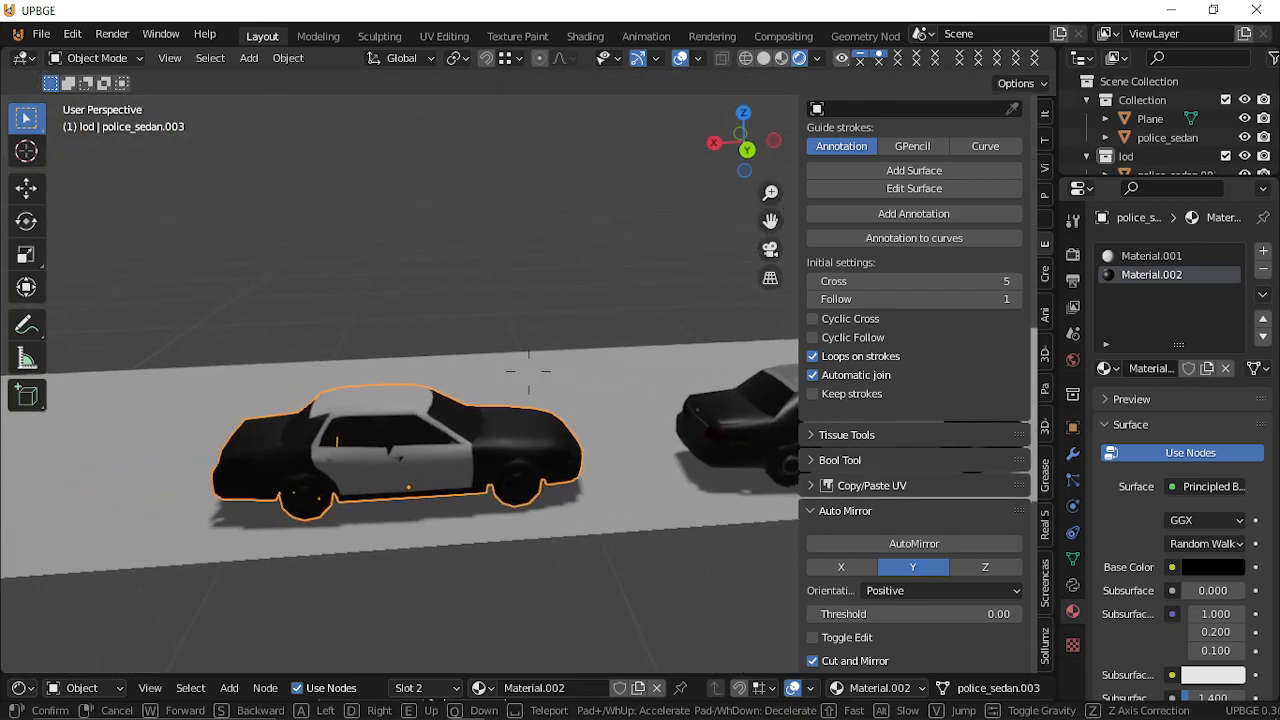
left_click(529, 373)
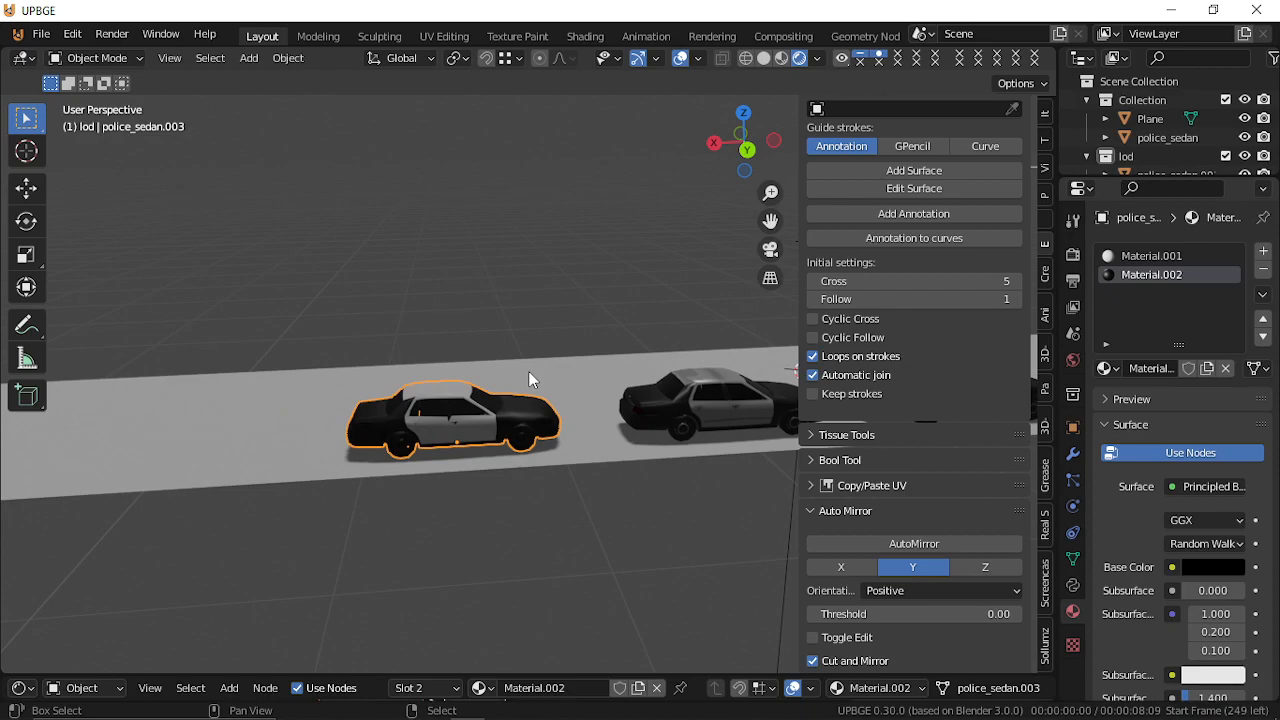
key("shift+d")
right_click(551, 337)
key("g")
key("x")
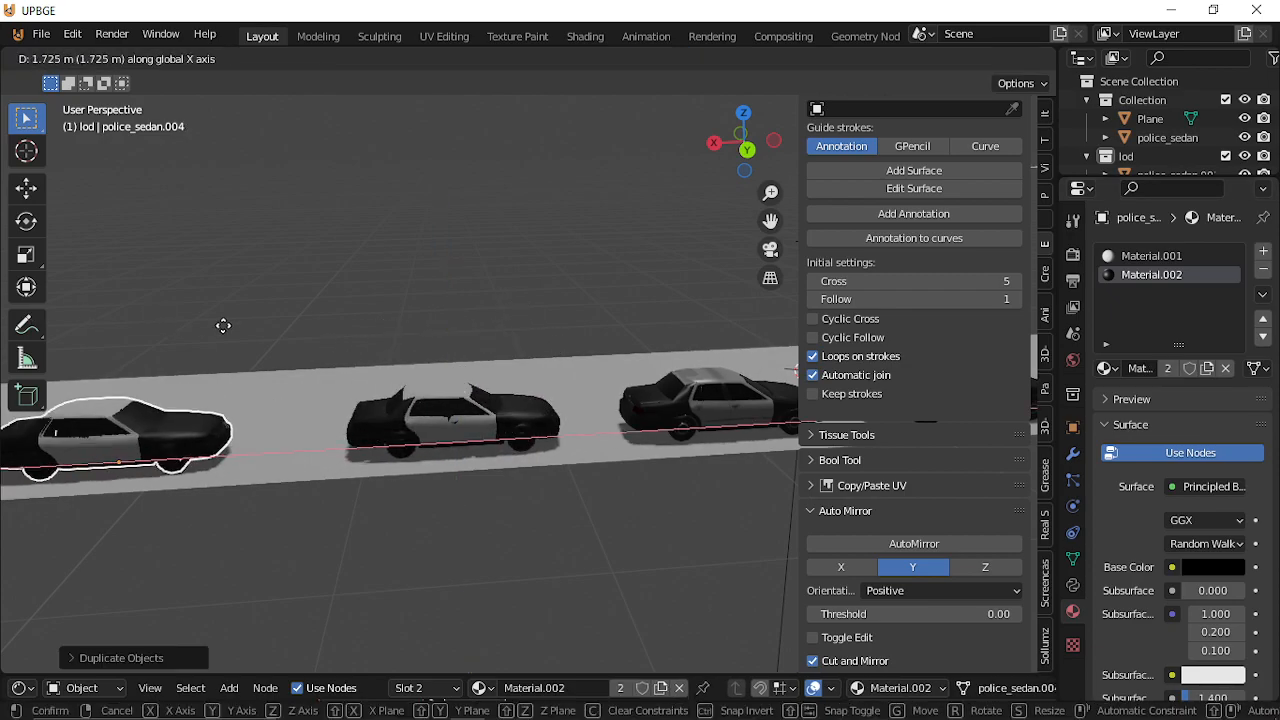
left_click(301, 331)
Delete all faces and leftover vertices of the new duplicate in Edit Mode, keeping it as an empty object, and return to Object Mode.
key("Tab")
key("alt+a")
key("a")
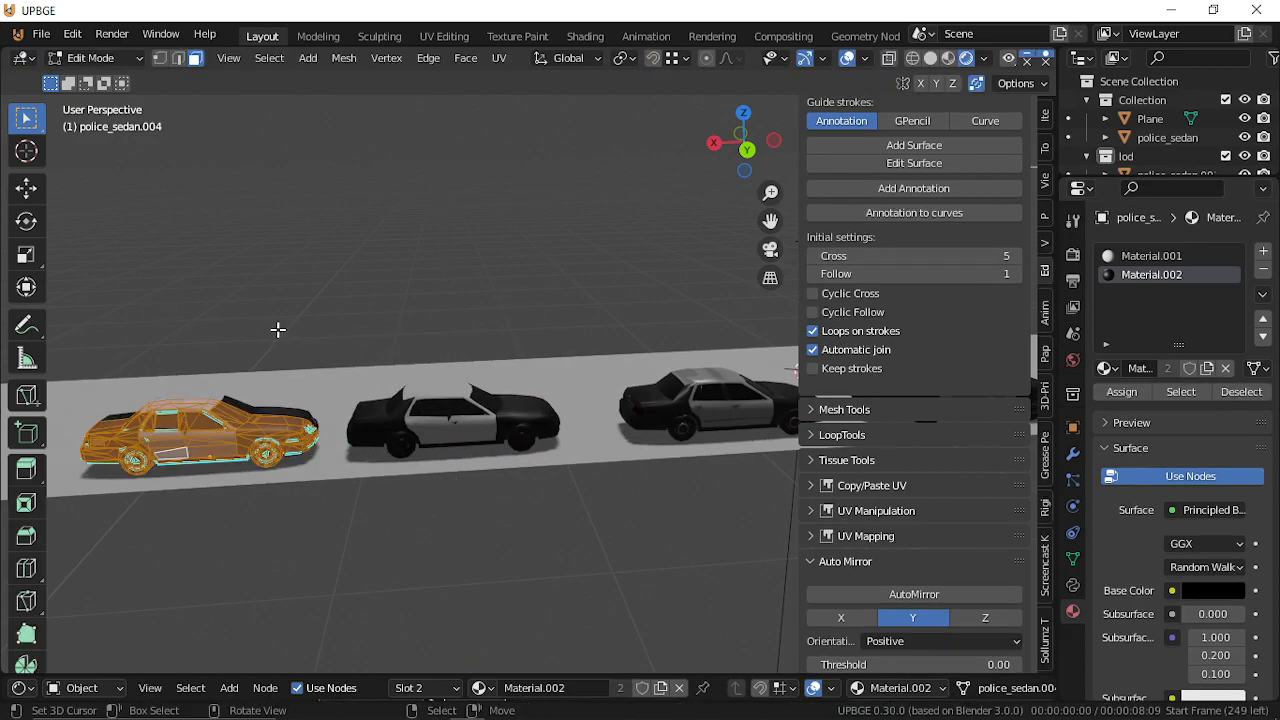
key("x")
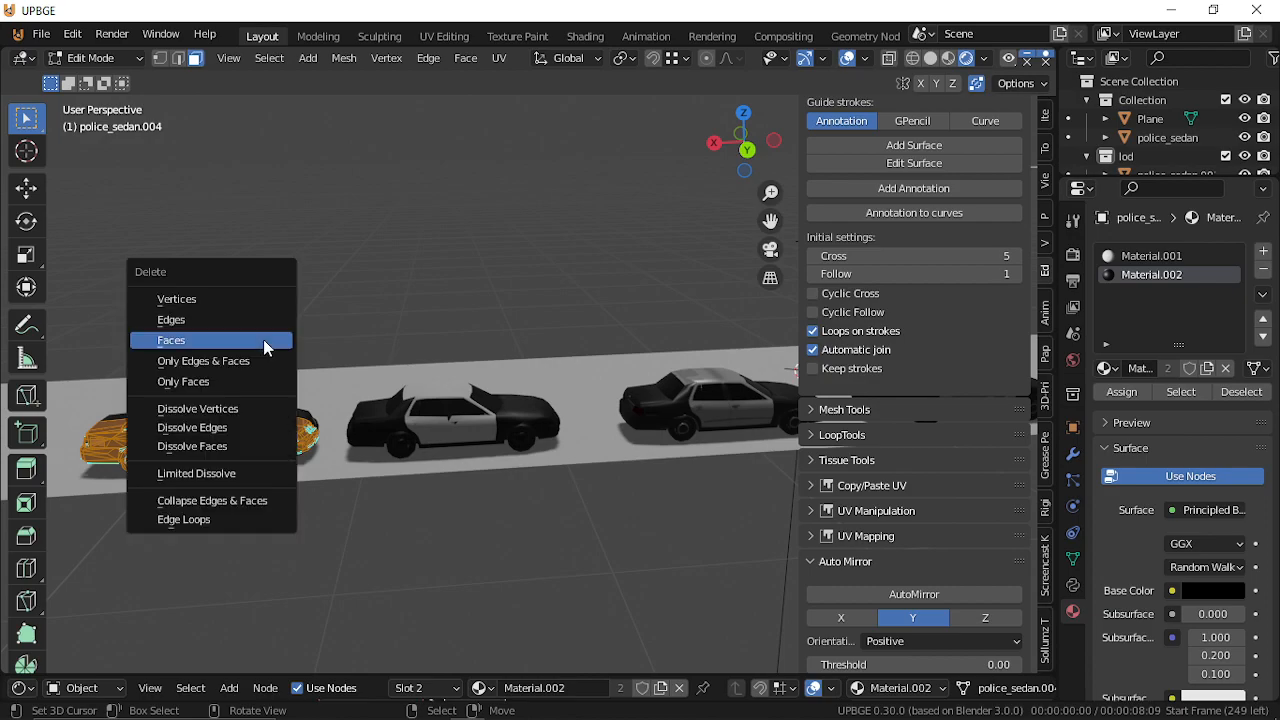
left_click(264, 341)
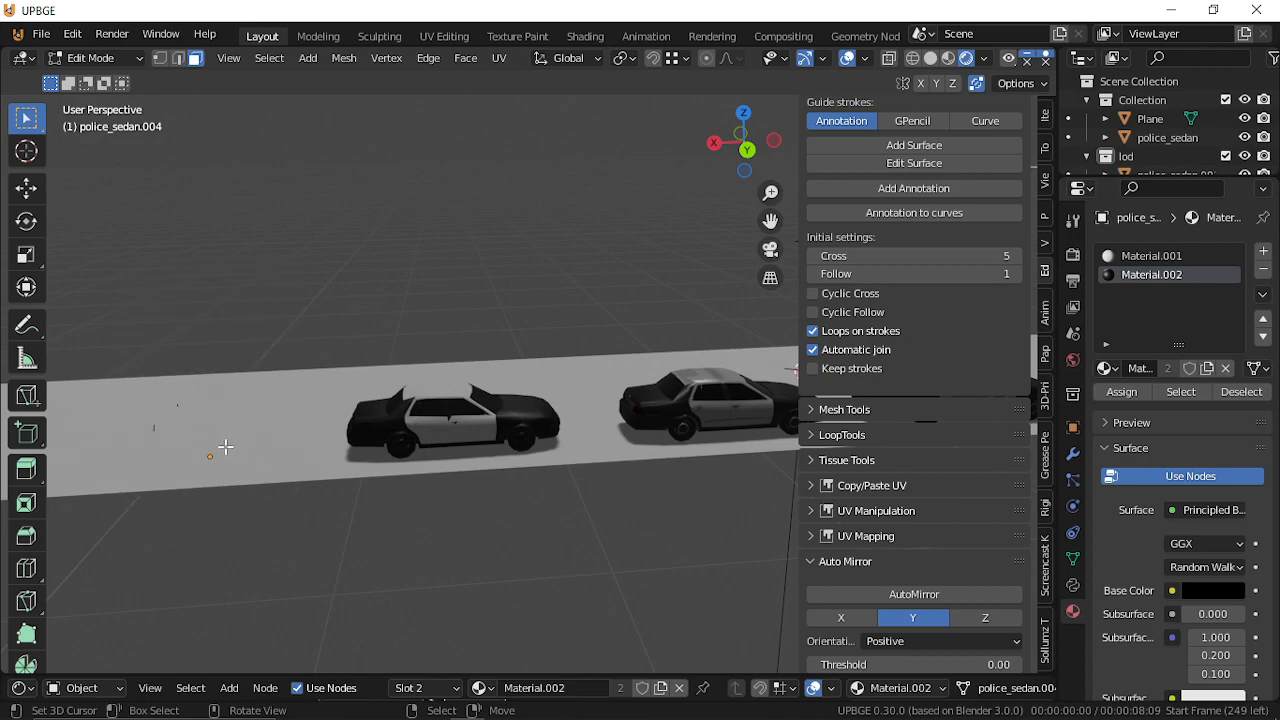
key("x")
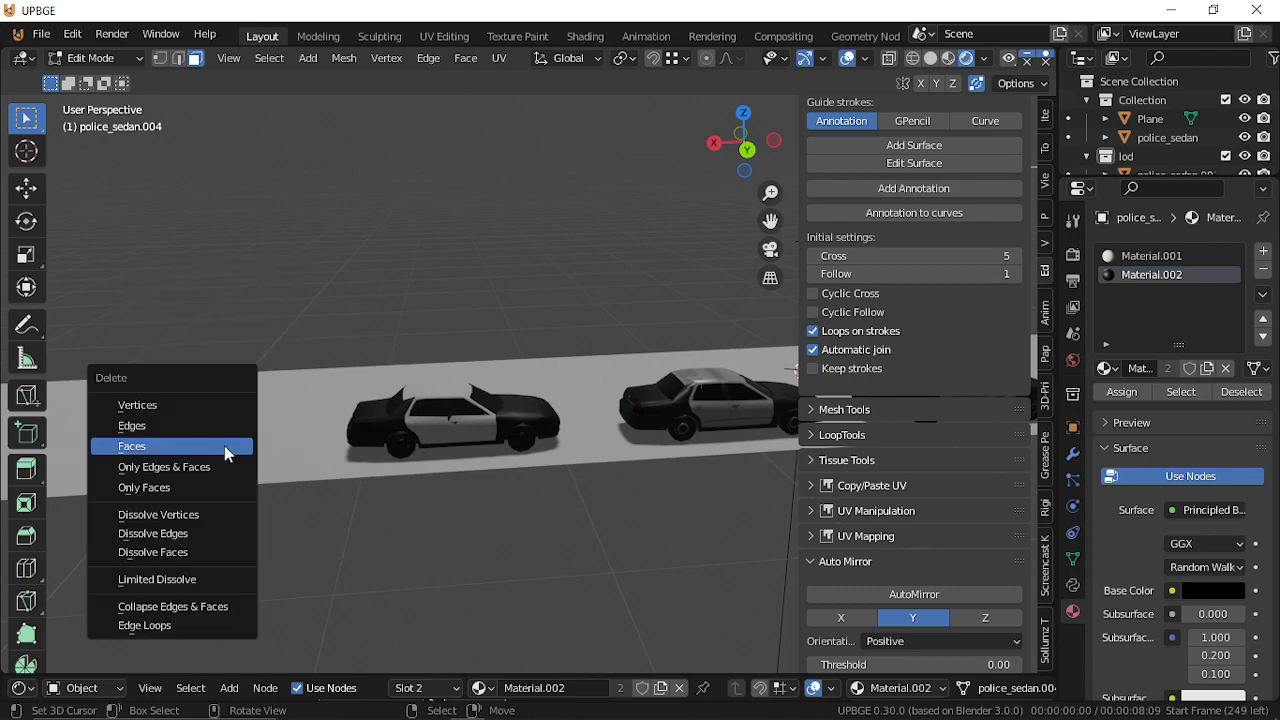
left_click(180, 401)
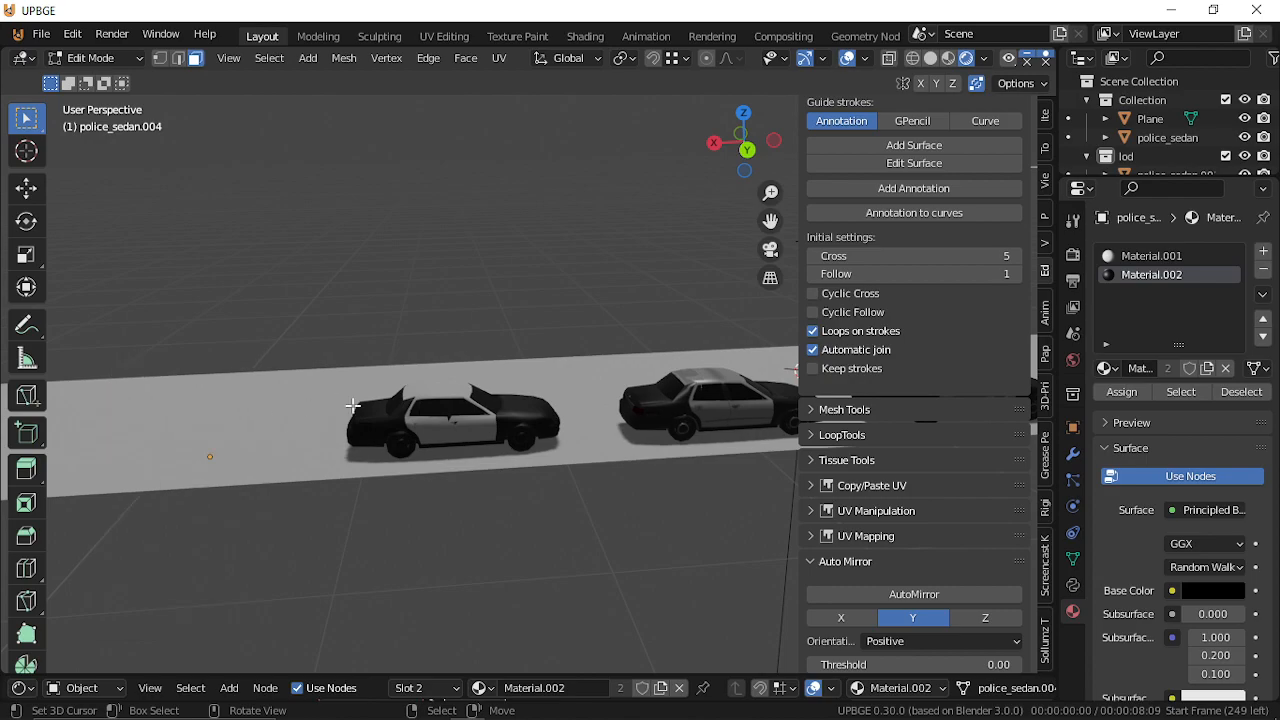
key("Tab")
Look through the object properties of the last visible sedan copy, police_sedan.003, for the display settings.
left_click(416, 420)
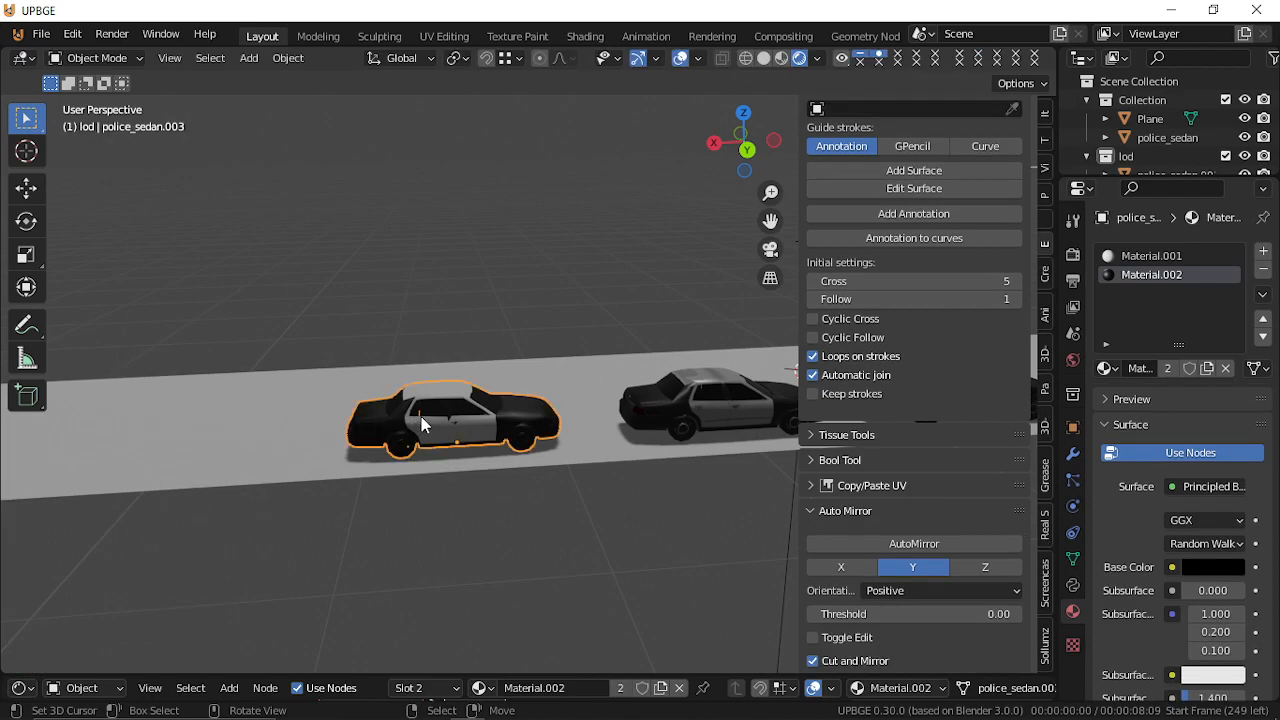
key("shift+grave")
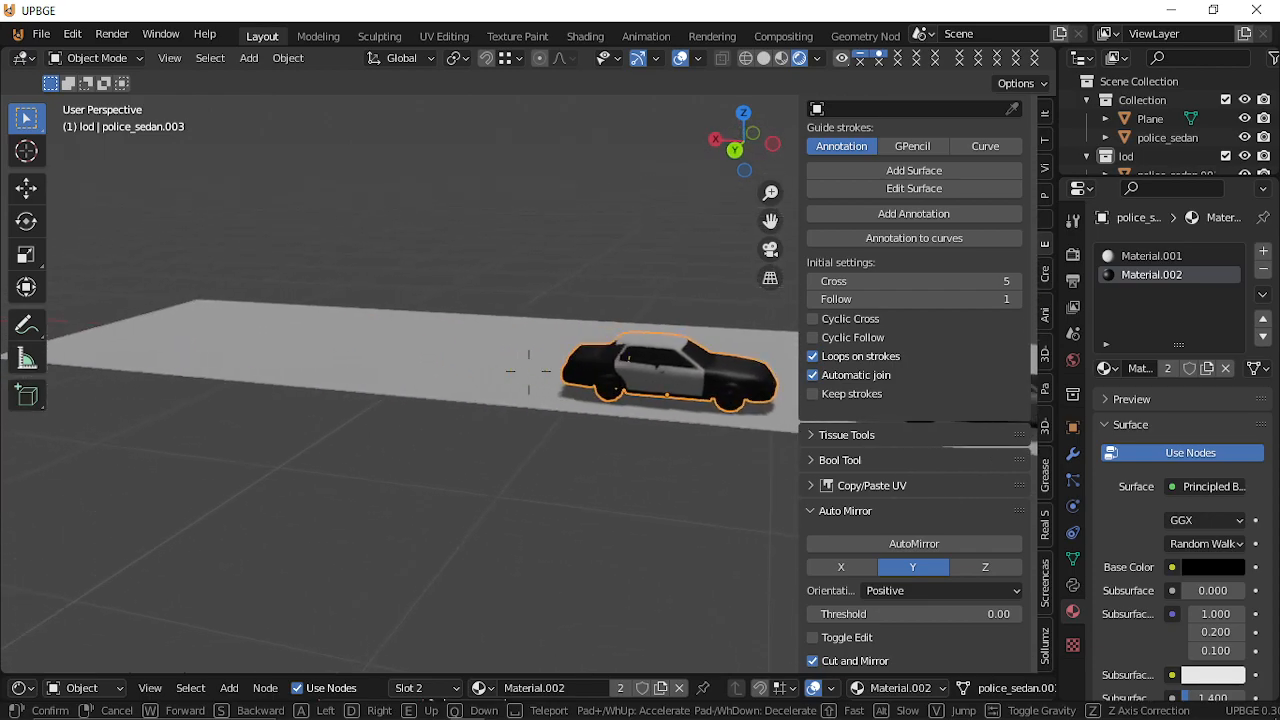
left_click(529, 372)
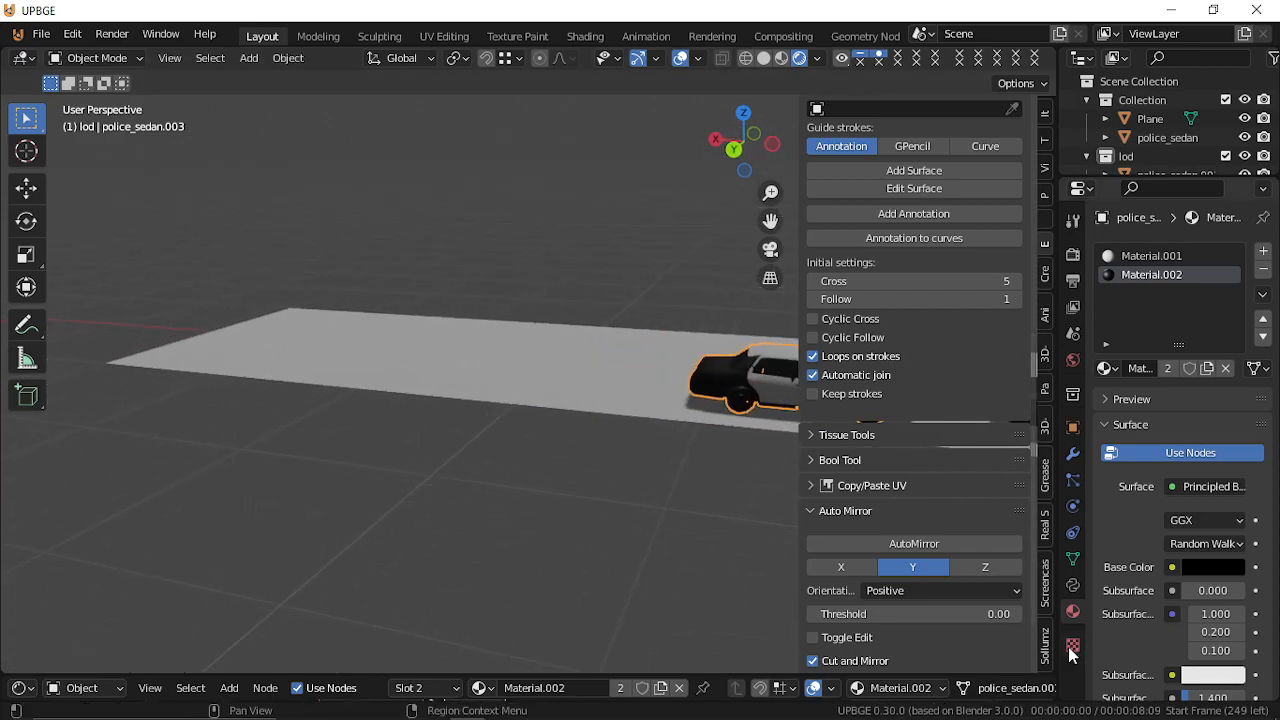
left_click(1073, 427)
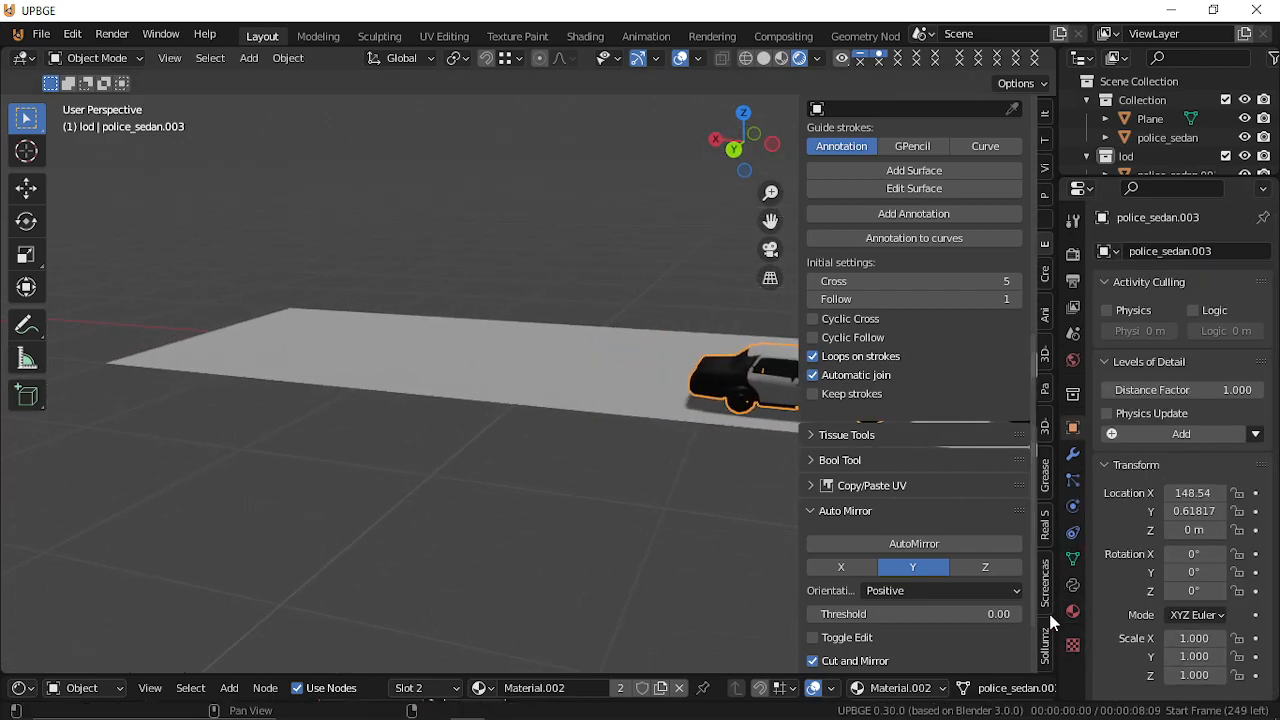
scroll(1189, 592, "down", 5)
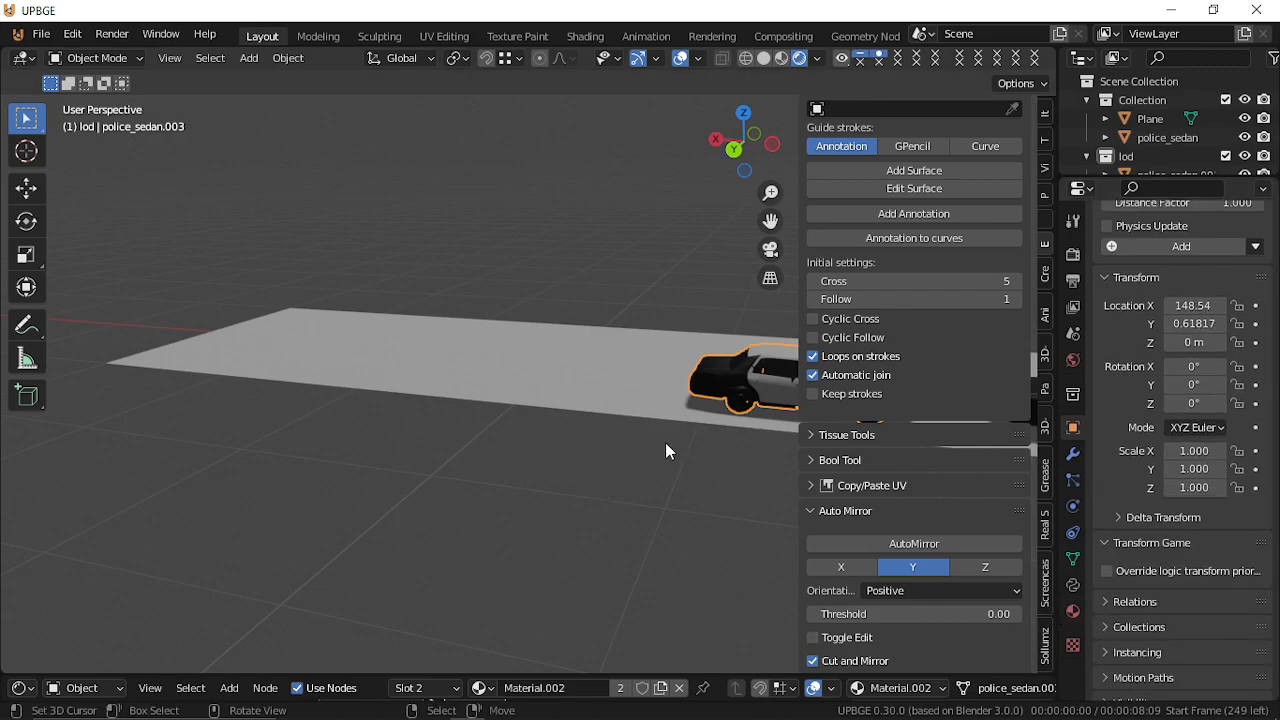
key("a")
key("a")
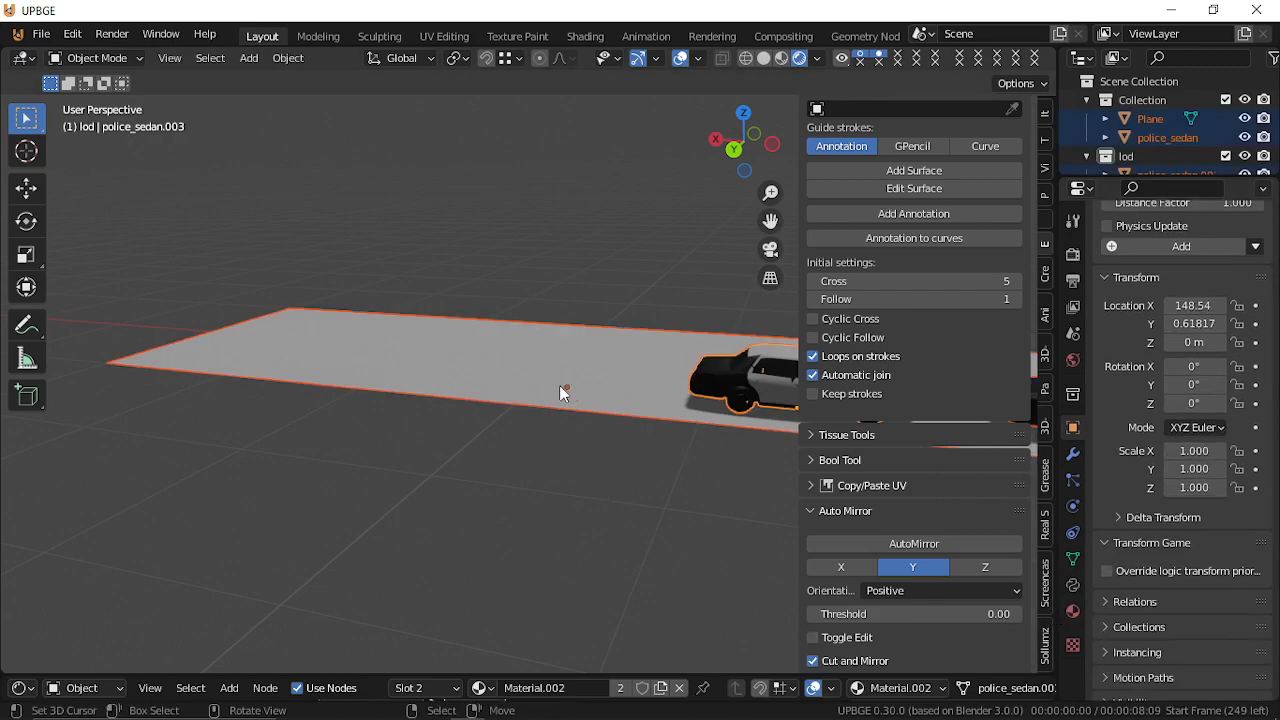
scroll(1136, 670, "down", 5)
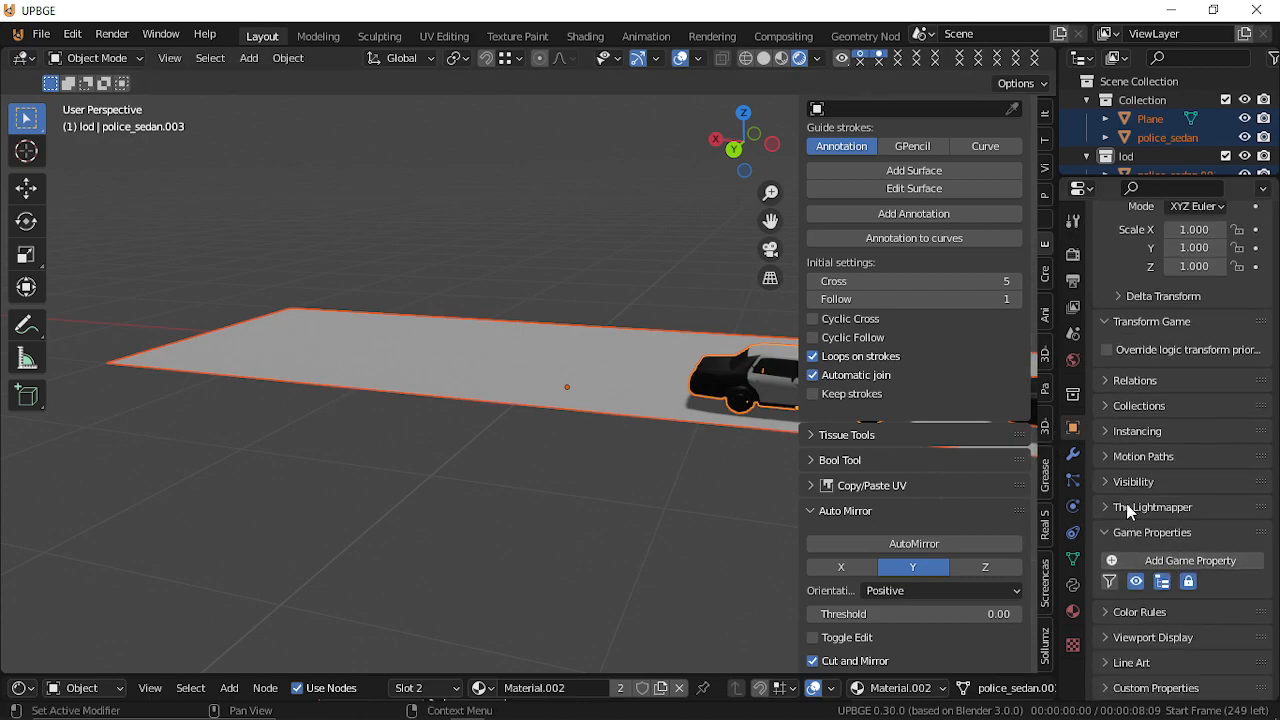
scroll(1144, 389, "up", 6)
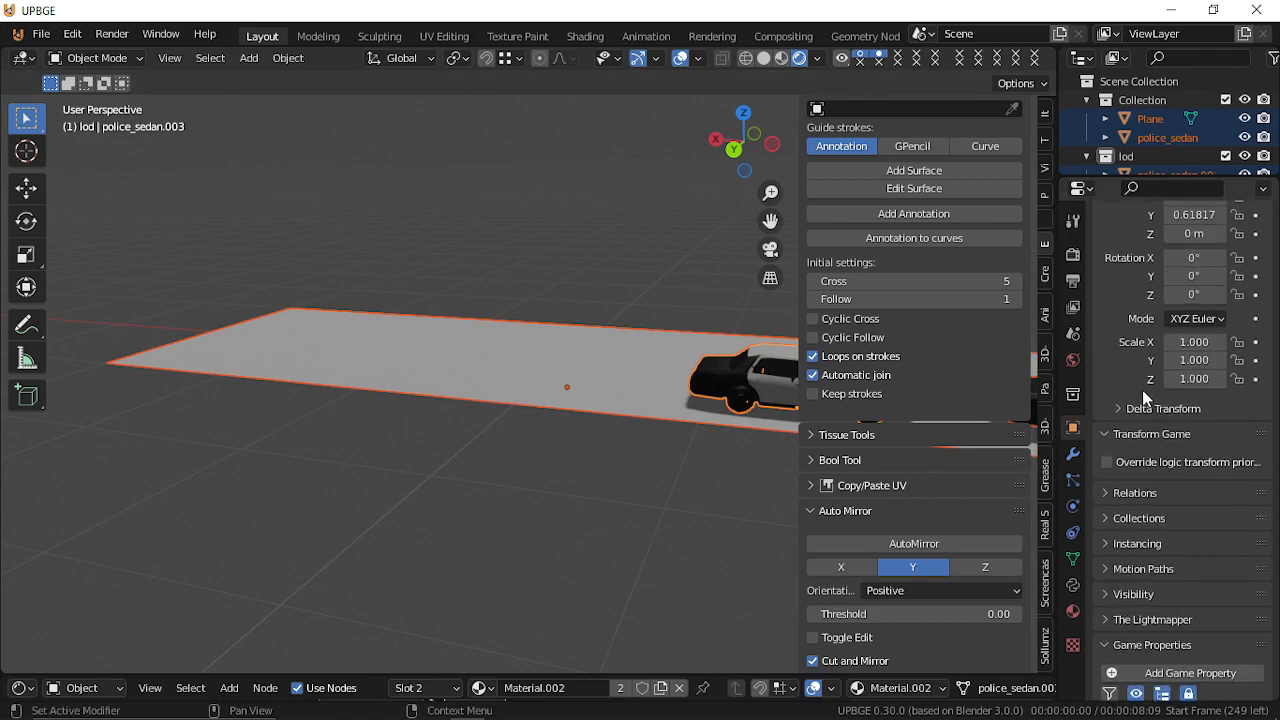
Select the emptied object police_sedan.004 by its origin point on the ground plane.
left_click(567, 392)
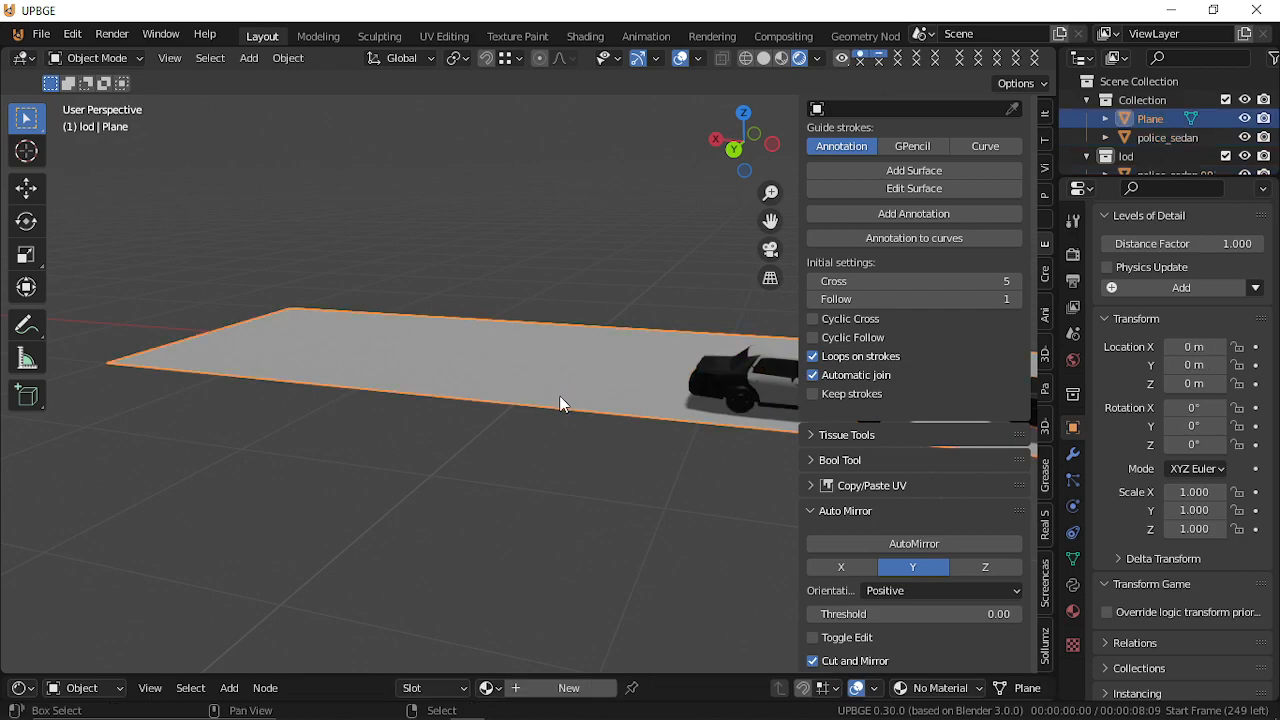
key("shift+grave")
left_click(554, 394)
key("a")
right_click(598, 384)
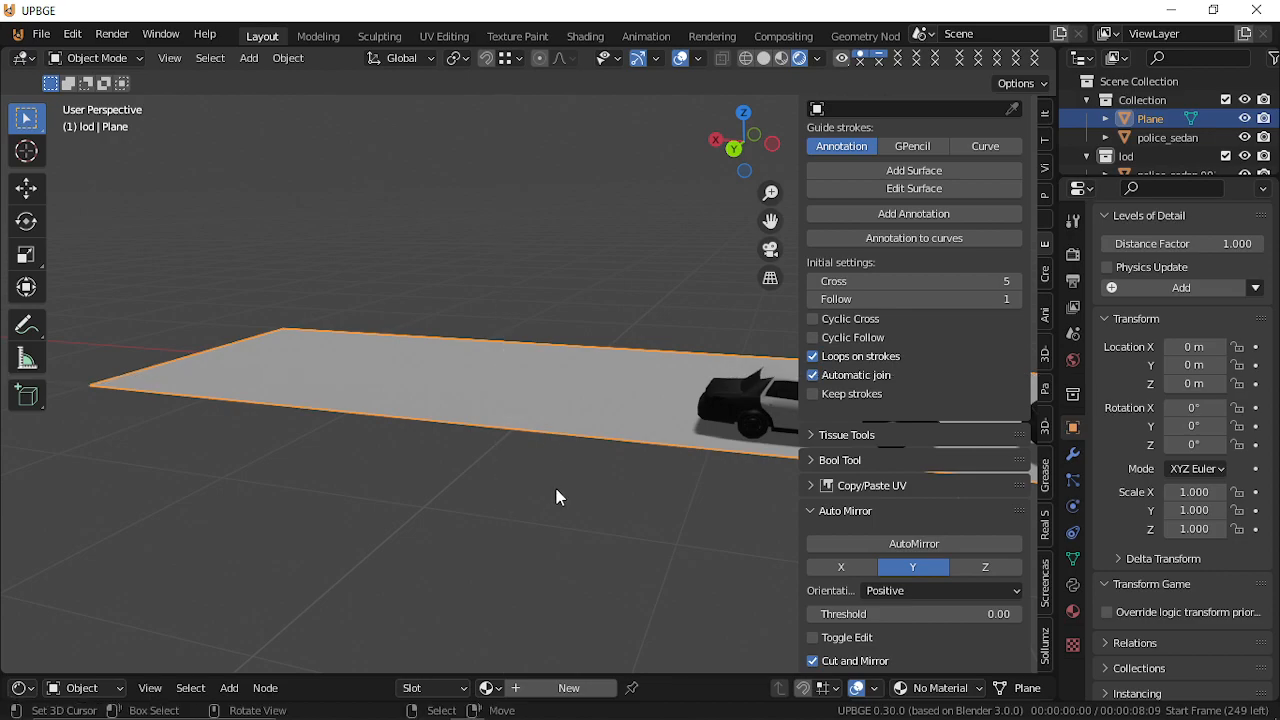
key("shift+grave")
key("w")
left_click(528, 371)
key("a")
key("a")
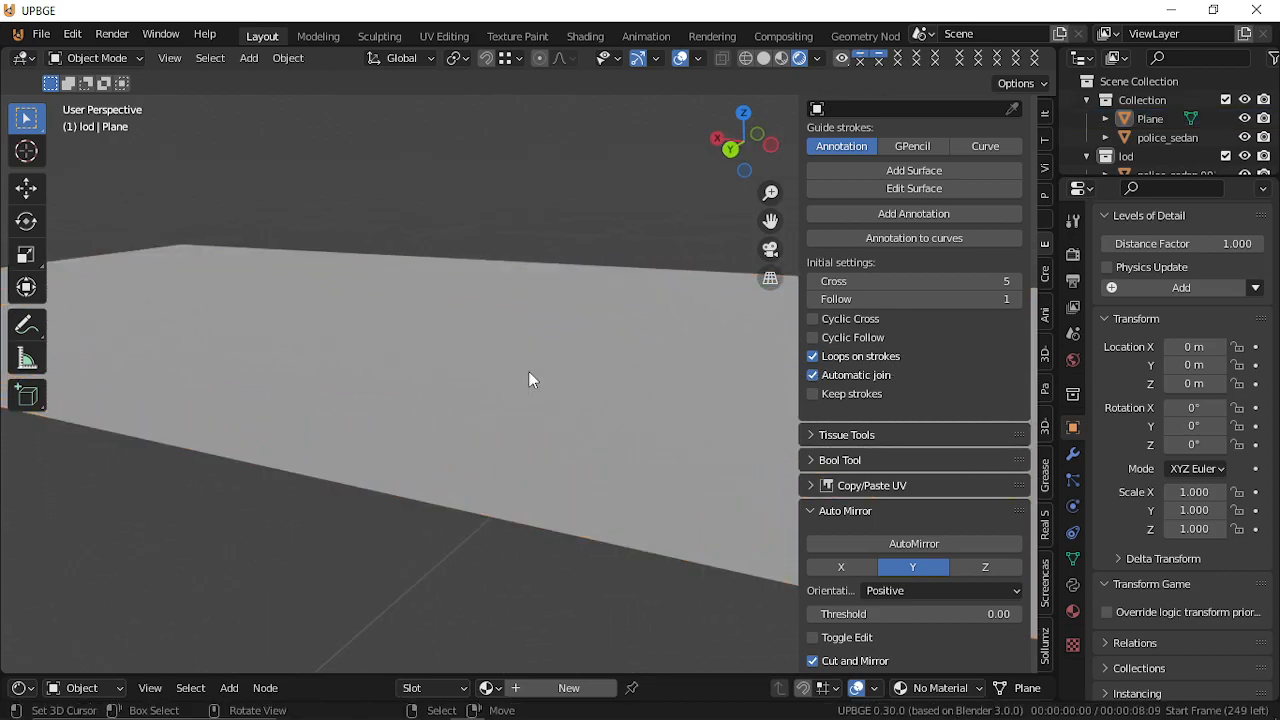
left_click(720, 436)
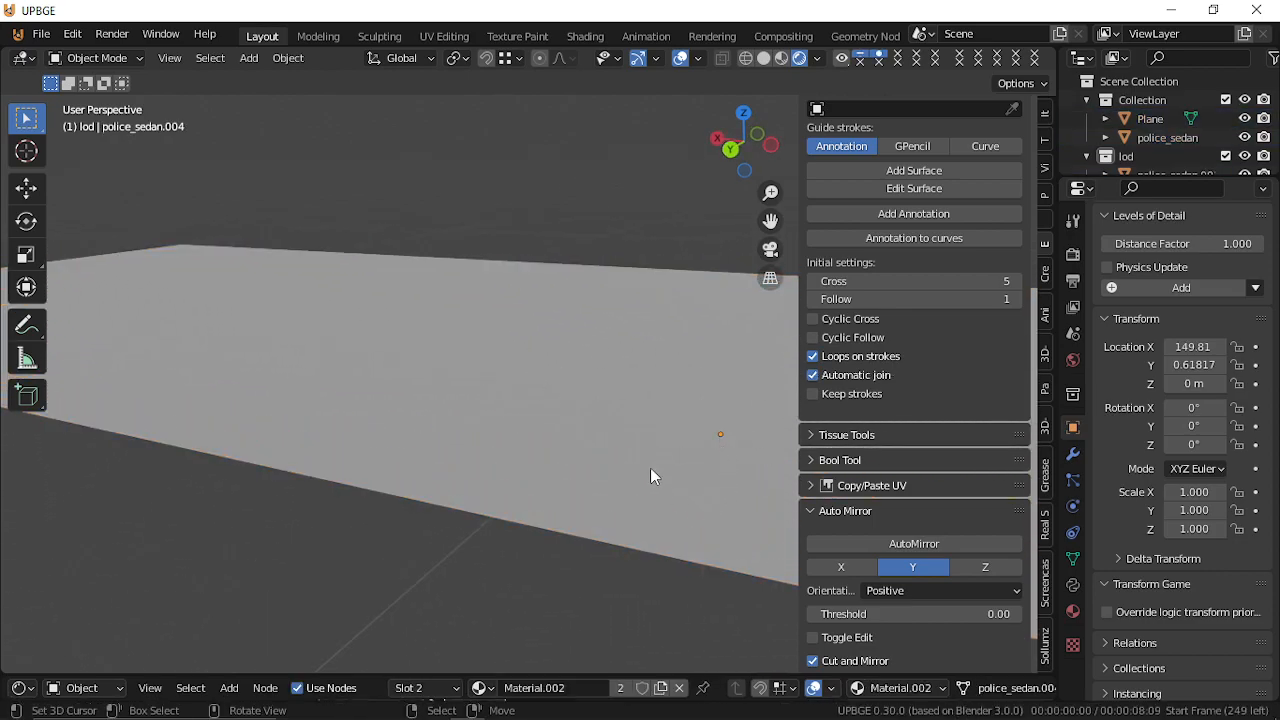
key("shift+grave")
left_click(530, 380)
Collapse the Activity Culling, Levels of Detail, Transform and Transform Game sections in the object properties of the emptied copy.
scroll(1130, 610, "down", 5)
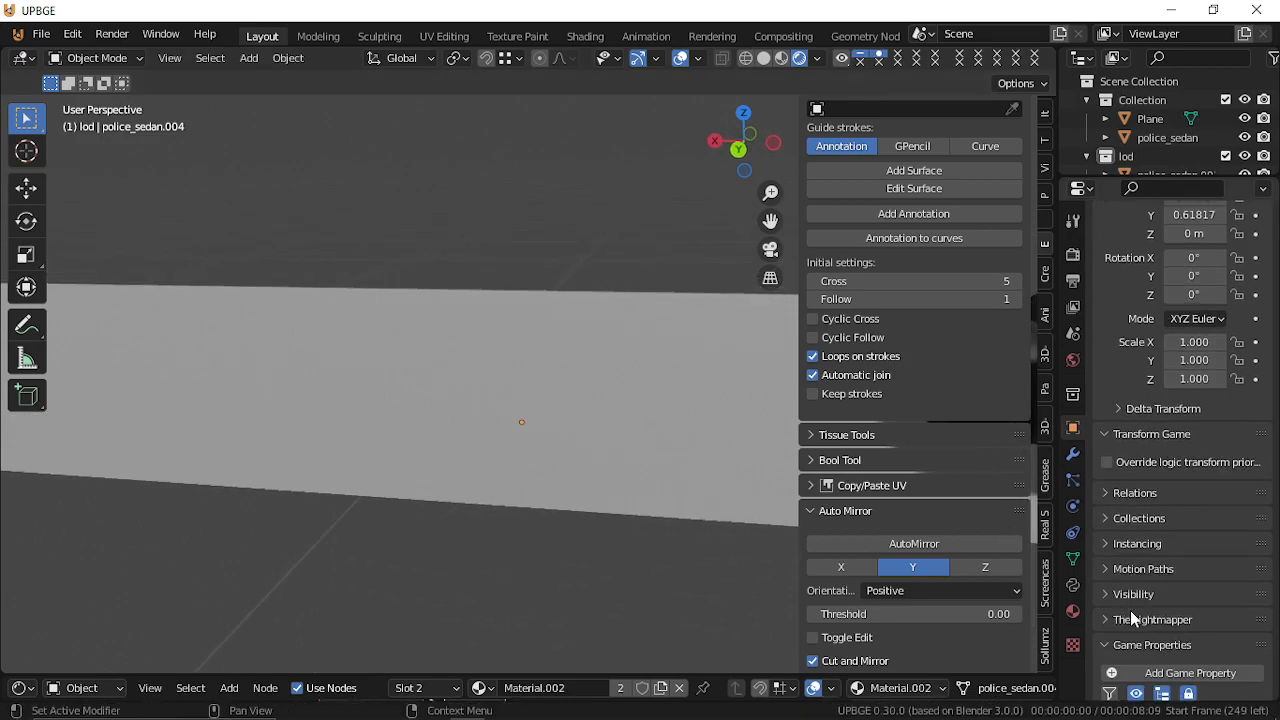
scroll(1134, 562, "down", 1)
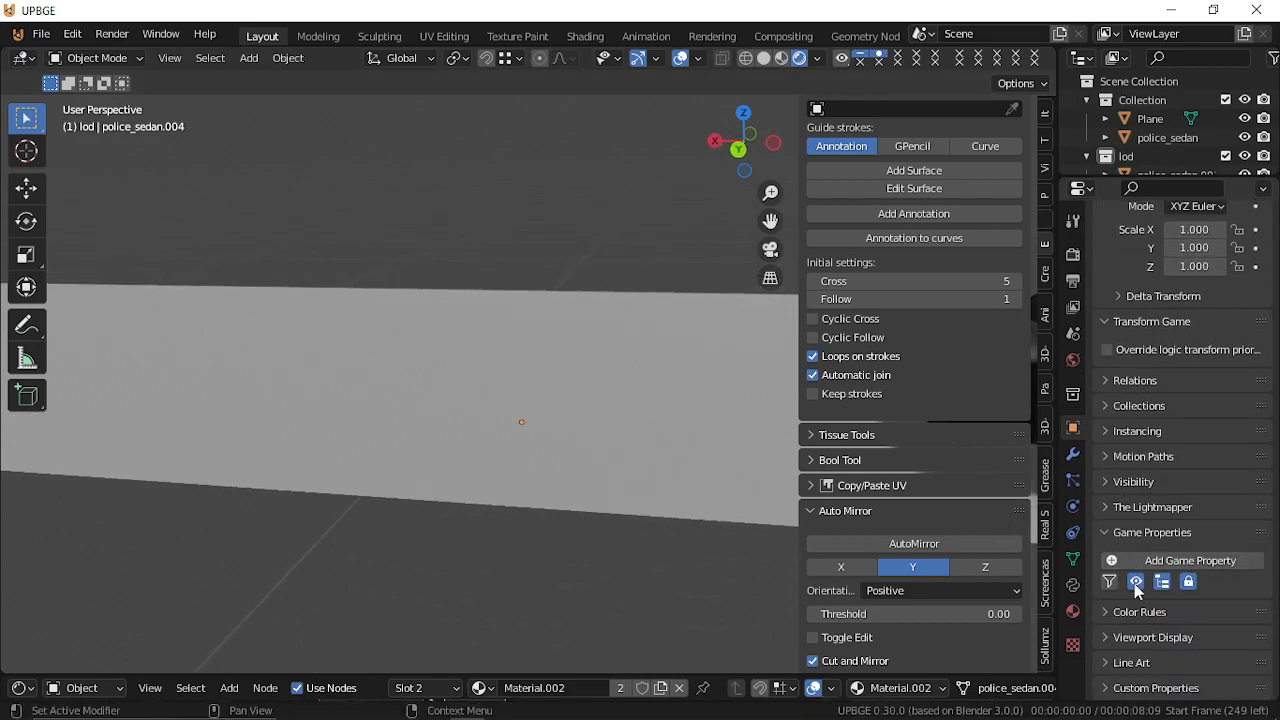
scroll(1155, 540, "up", 3)
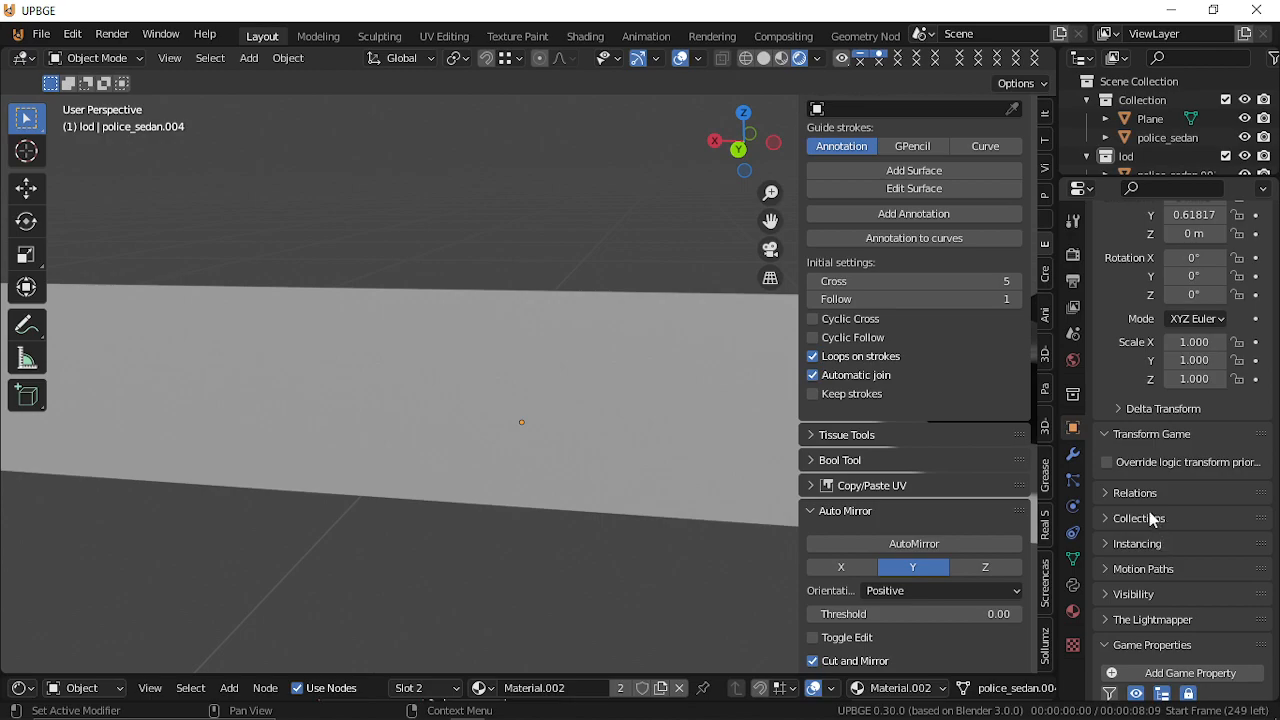
scroll(1148, 505, "up", 8)
scroll(1185, 595, "down", 8)
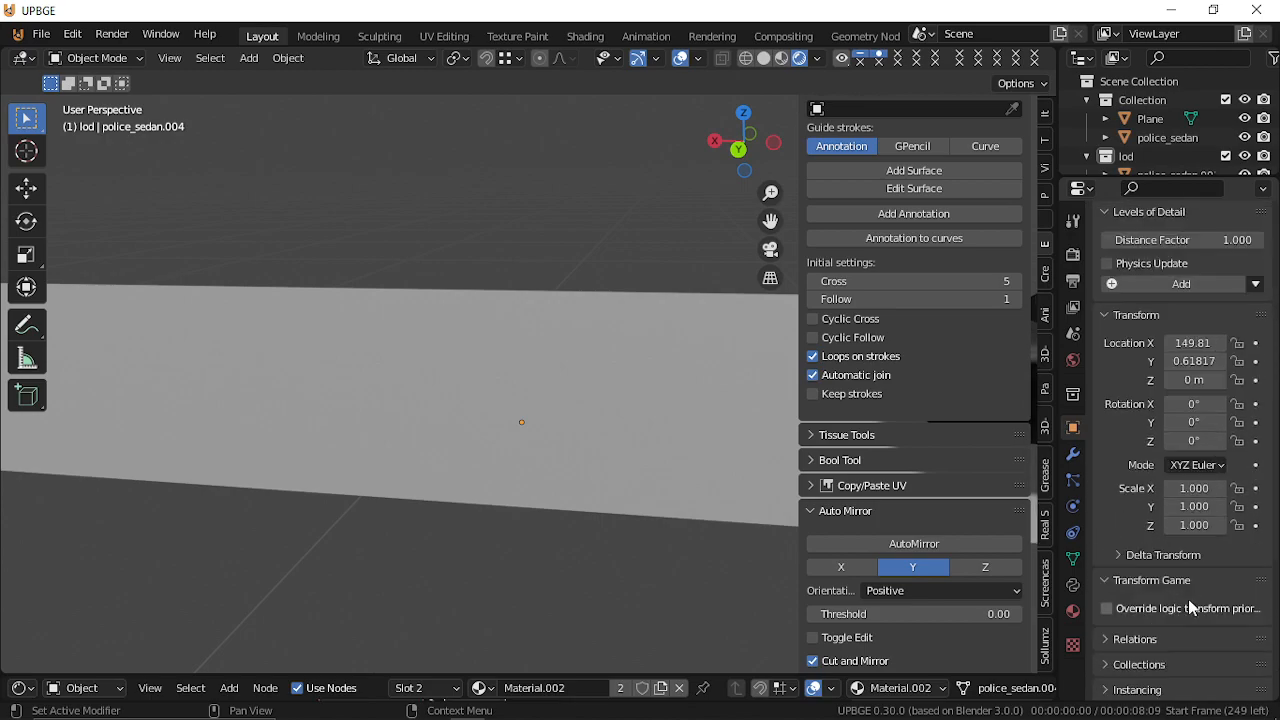
scroll(1143, 580, "down", 3)
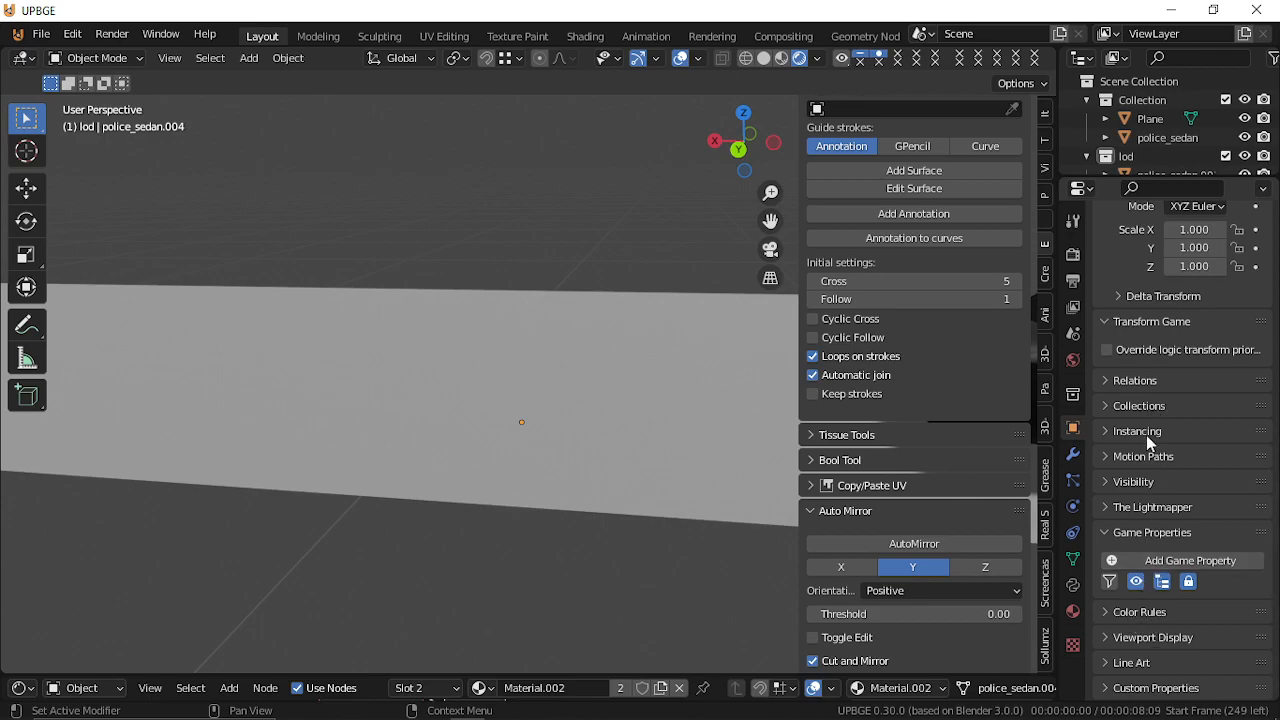
scroll(1146, 435, "up", 10)
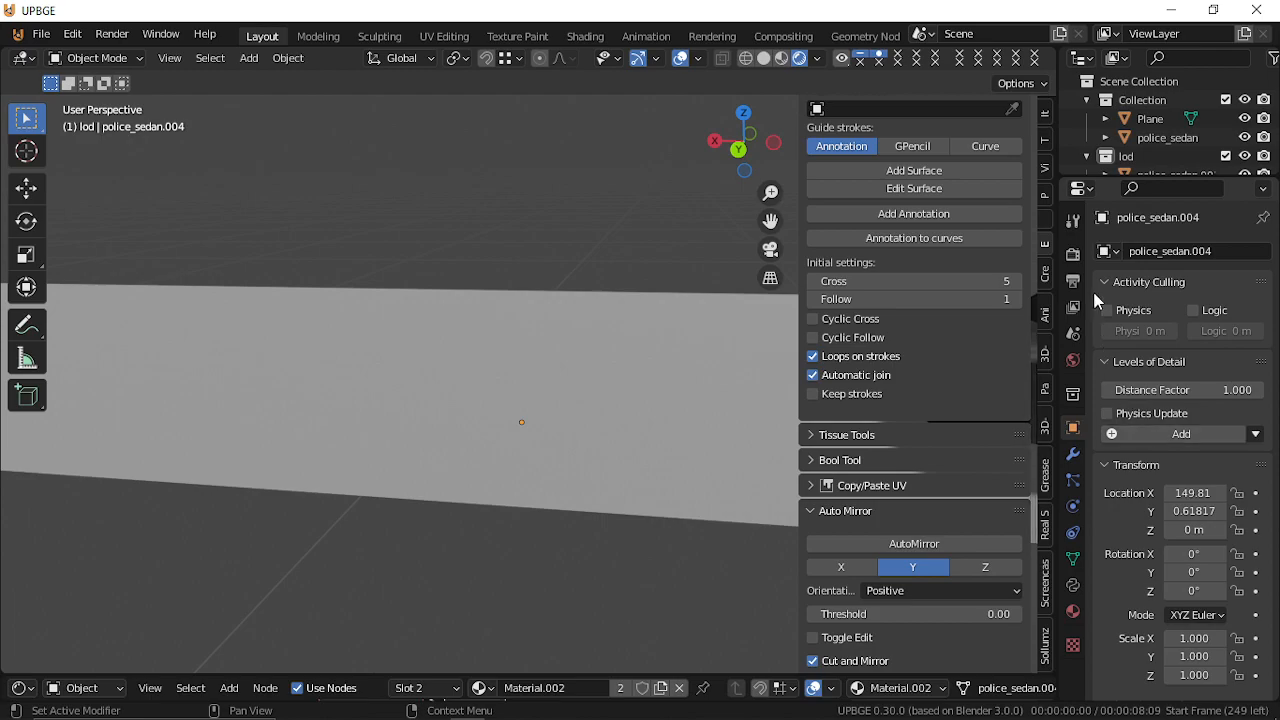
left_click(1103, 283)
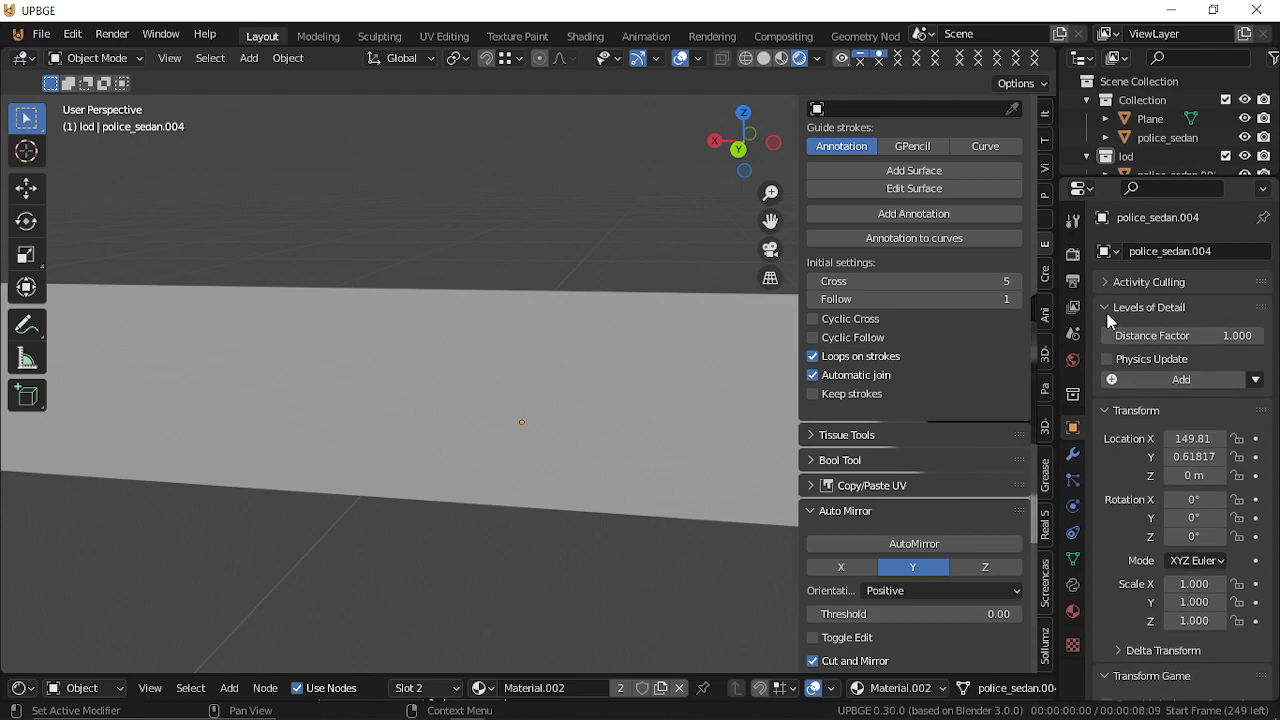
left_click(1108, 312)
left_click(1103, 333)
left_click(1104, 358)
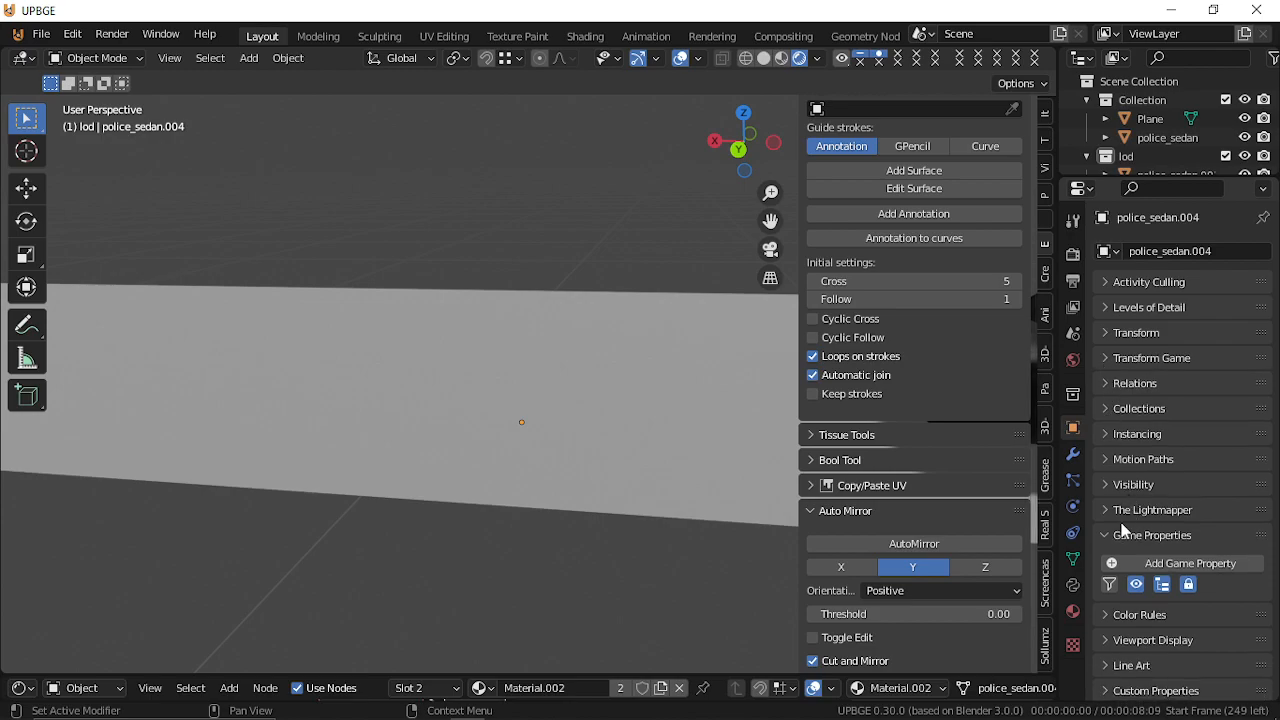
Enable the Name option in the Viewport Display settings of the emptied sedan object.
left_click(1116, 643)
scroll(1155, 660, "down", 3)
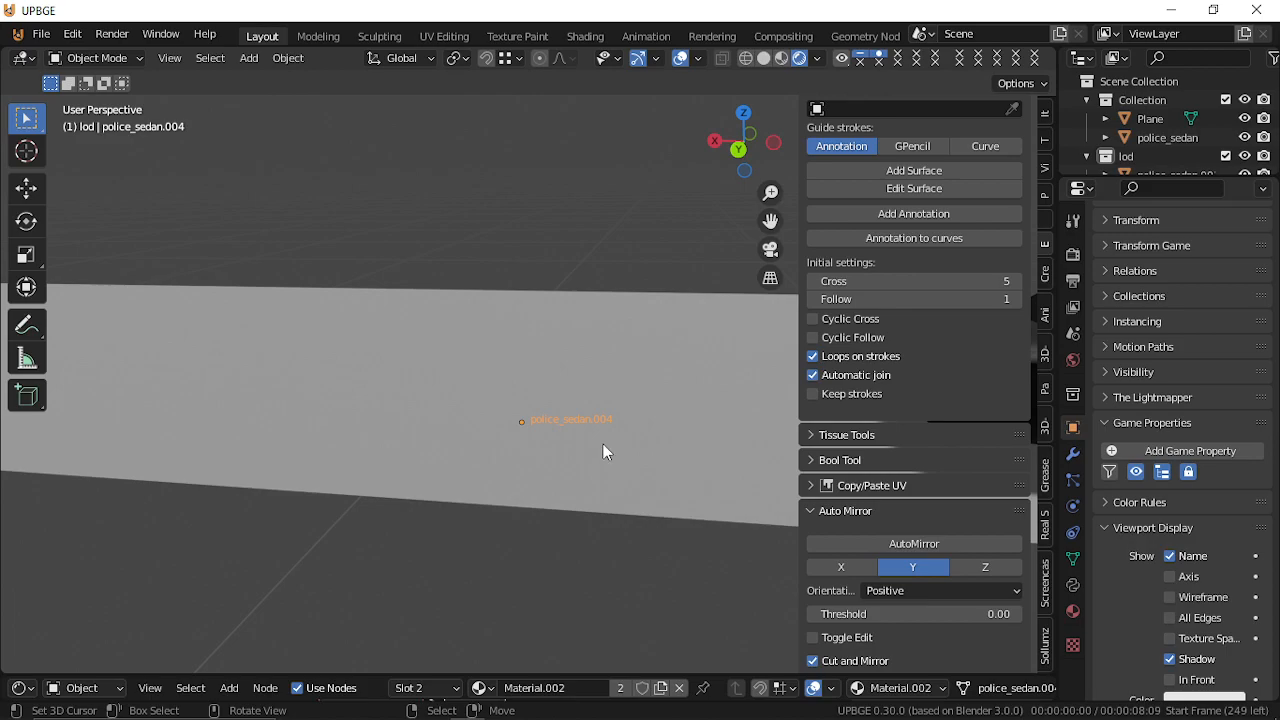
key("Tab")
key("shift+grave")
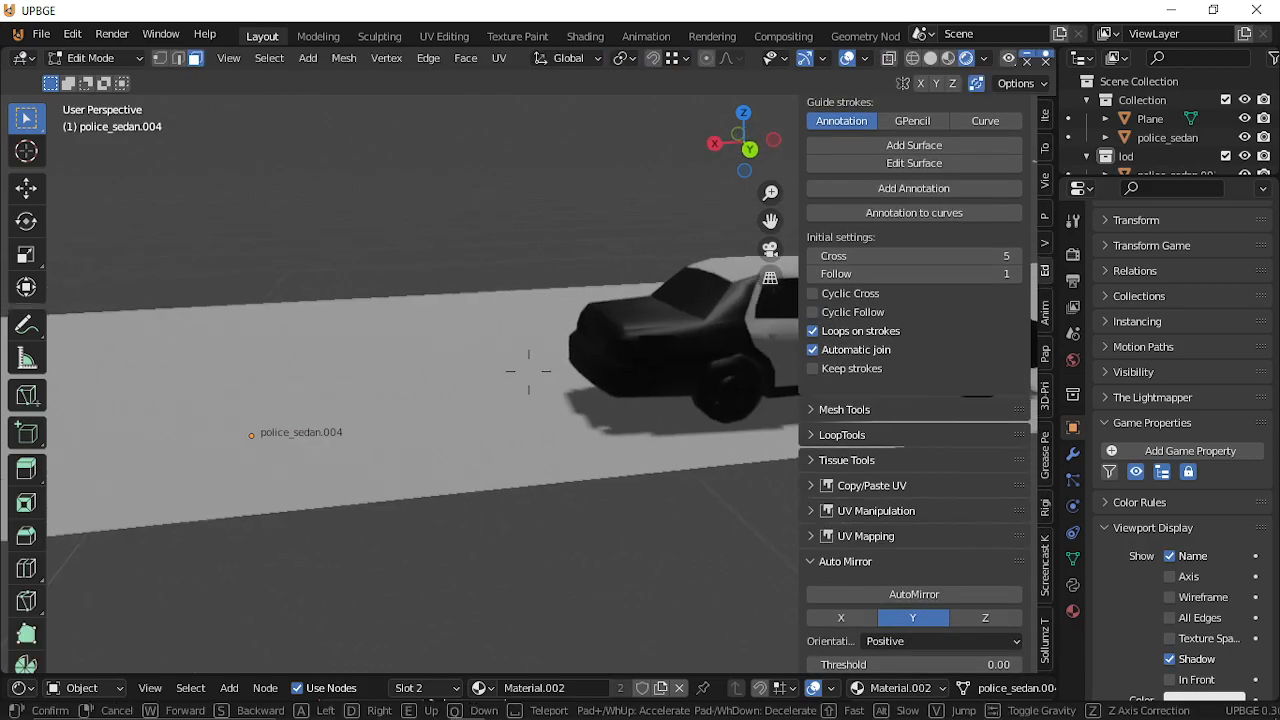
key("s")
left_click(528, 370)
key("Tab")
key("g")
key("Escape")
Enable the viewport name display for the other three sedan copies, police_sedan.003, police_sedan.001 and police_sedan.002.
left_click(566, 377)
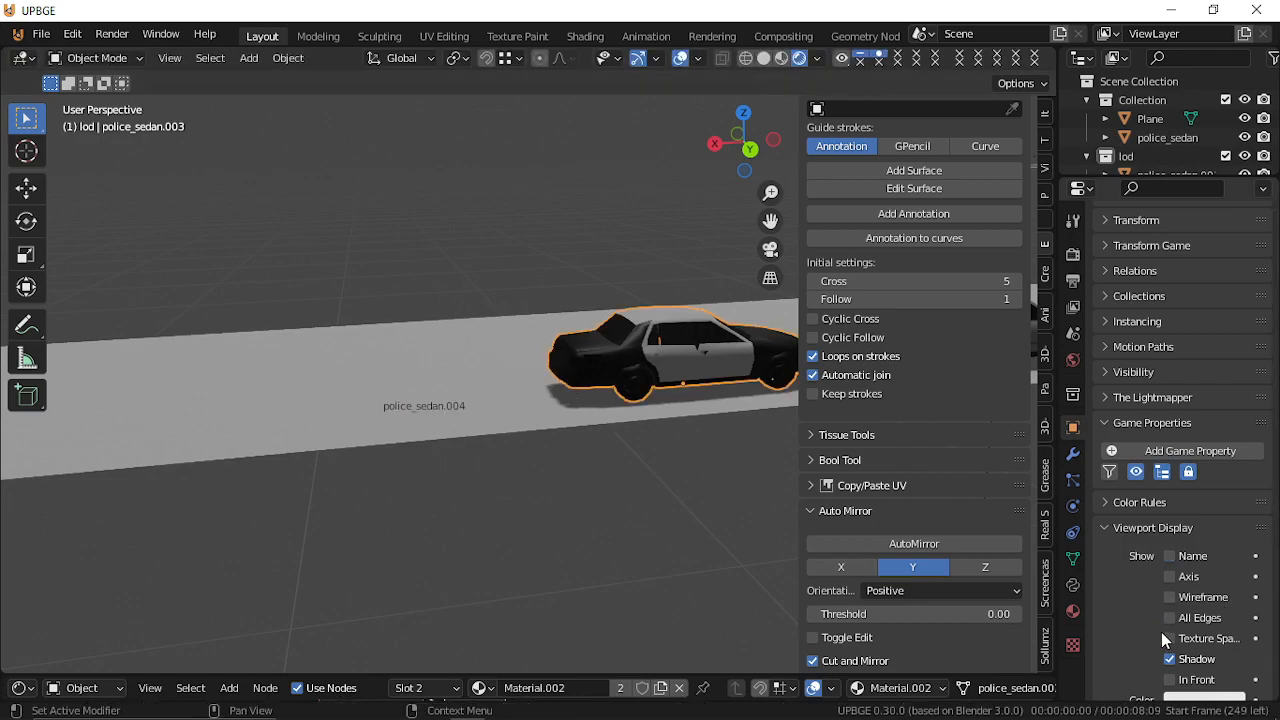
left_click(1171, 556)
middle_click_drag(640, 412, 523, 408)
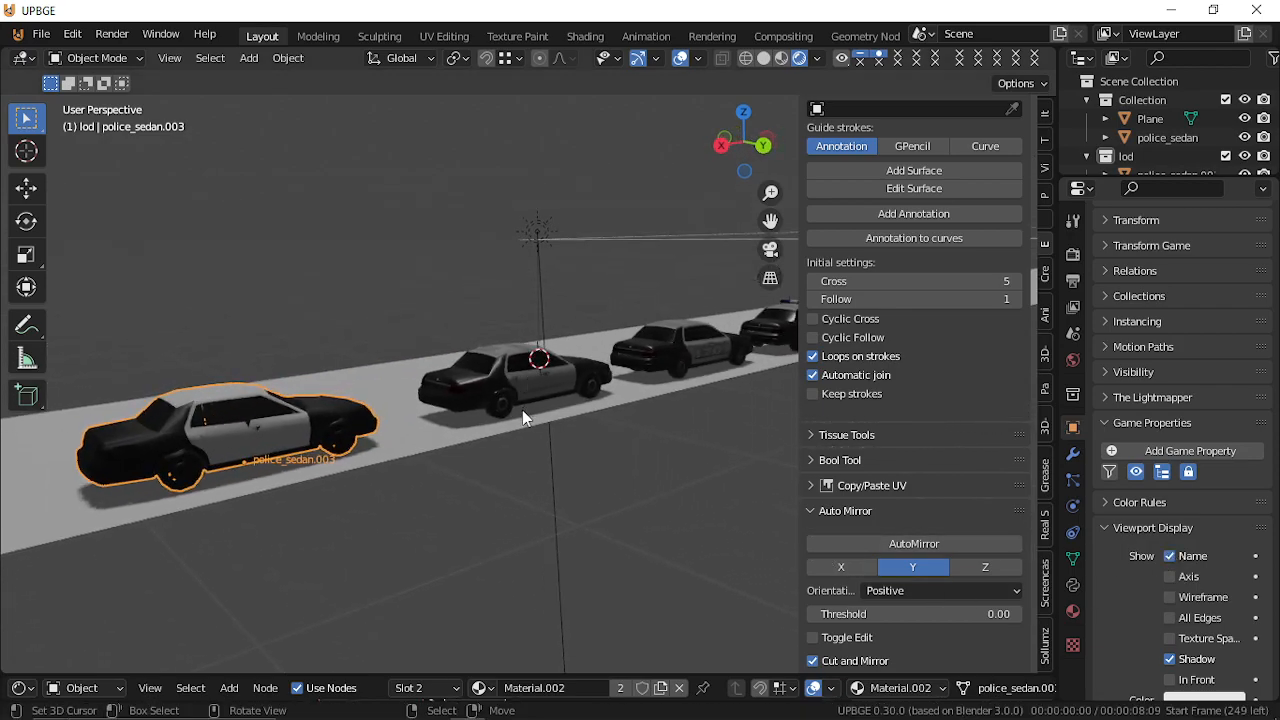
left_click(523, 408)
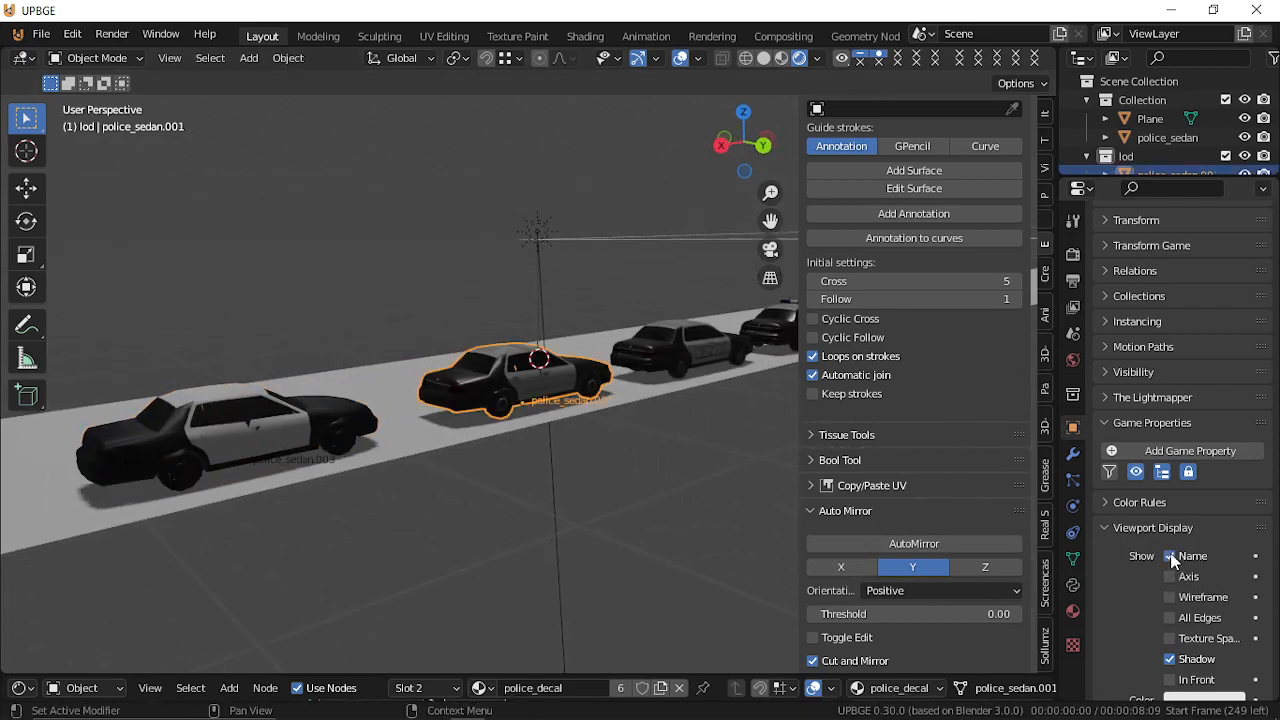
left_click(690, 350)
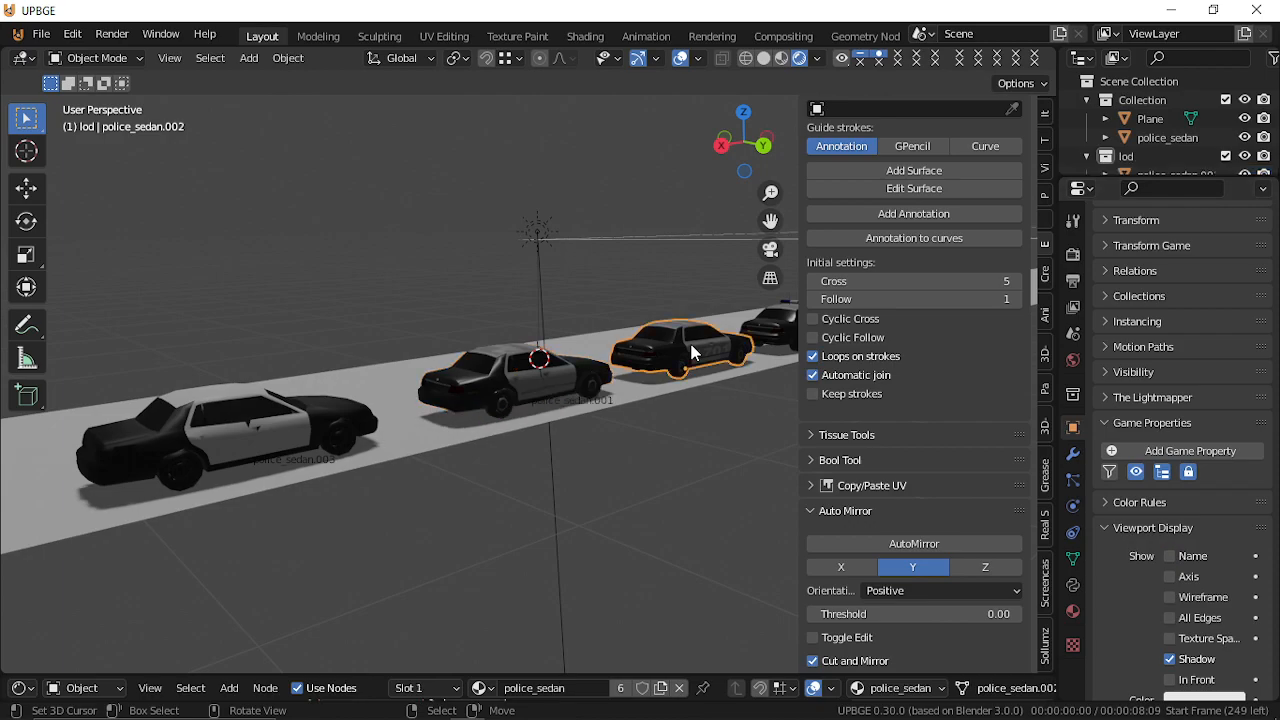
left_click(1169, 556)
Move the original police_sedan farther along the road, away from its level-of-detail copies.
key("shift+grave")
key("e")
key("w")
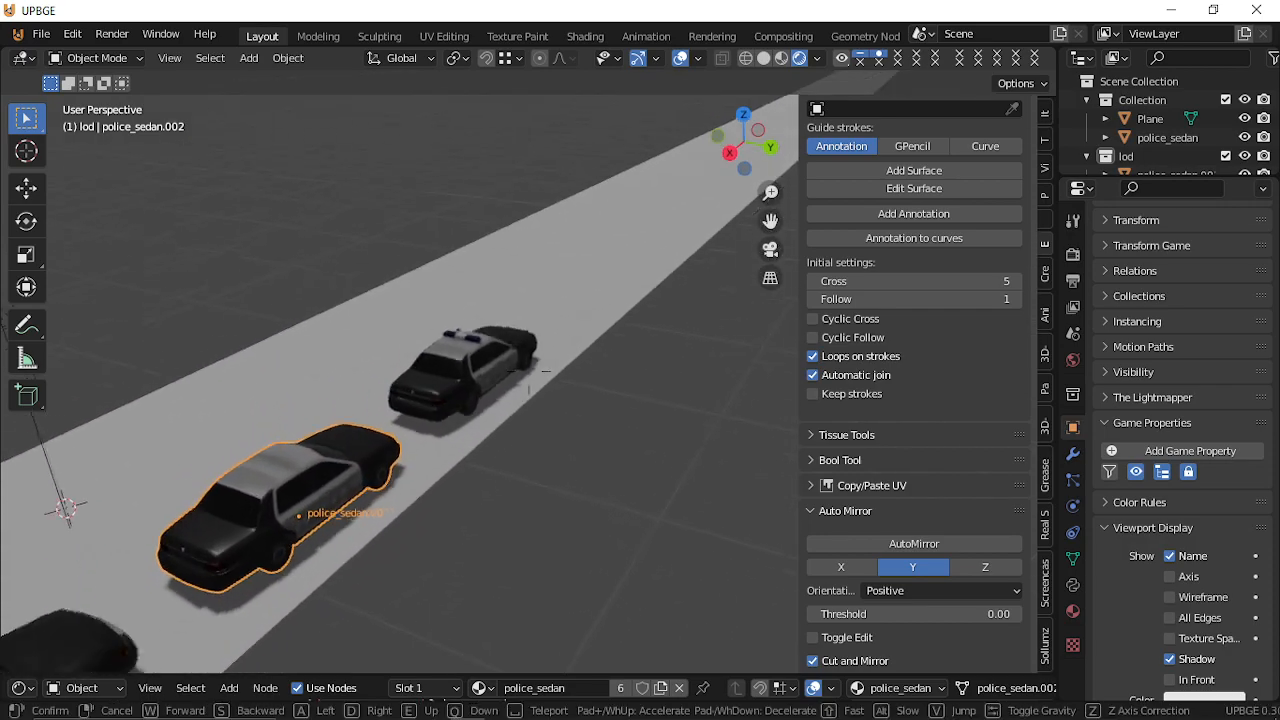
left_click(528, 371)
left_click(507, 334)
key("g")
key("Escape")
key("g")
left_click(605, 264)
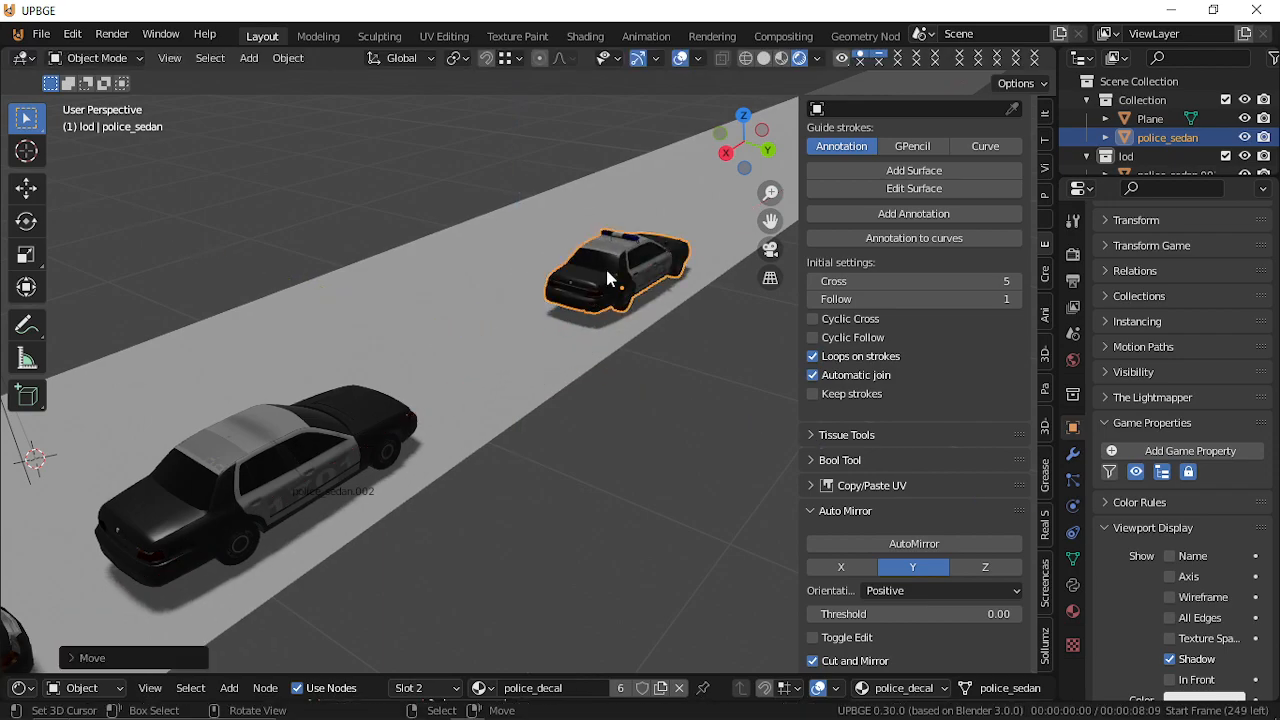
Bring the sedans into view and expand the Levels of Detail settings of the original police_sedan.
key("shift+grave")
key("s")
key("d")
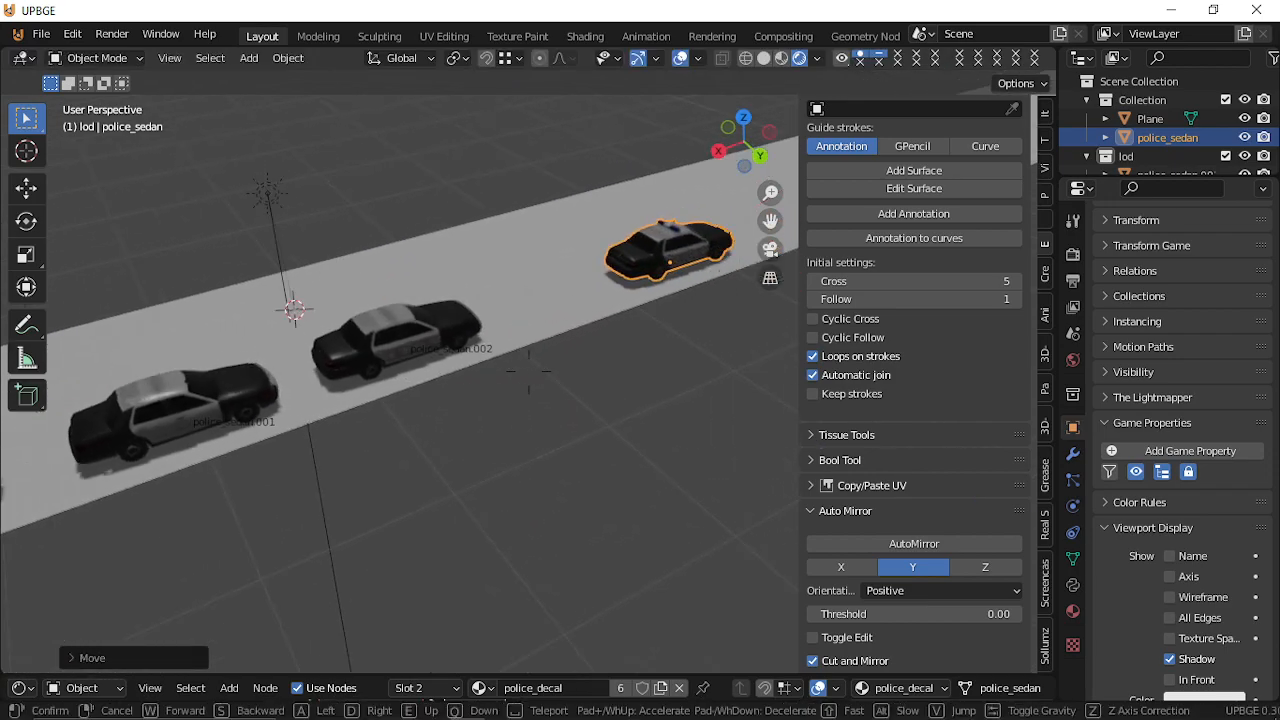
key("s")
left_click(528, 371)
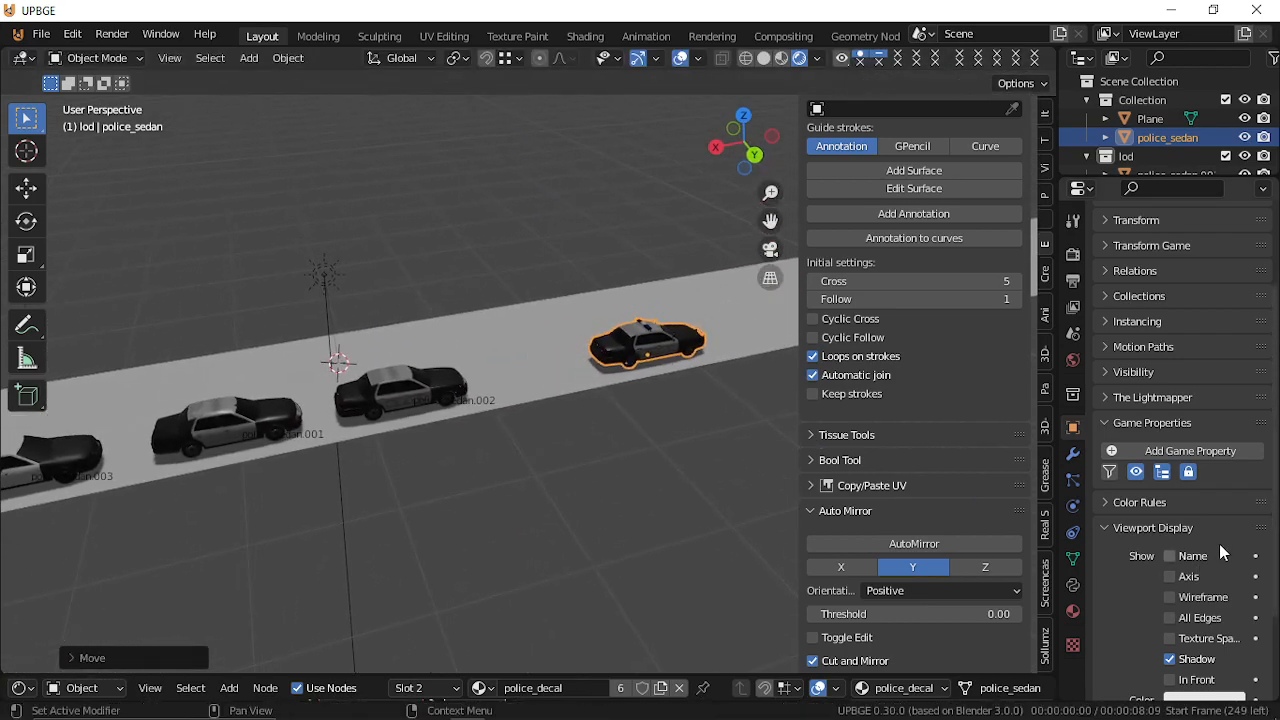
key("shift+grave")
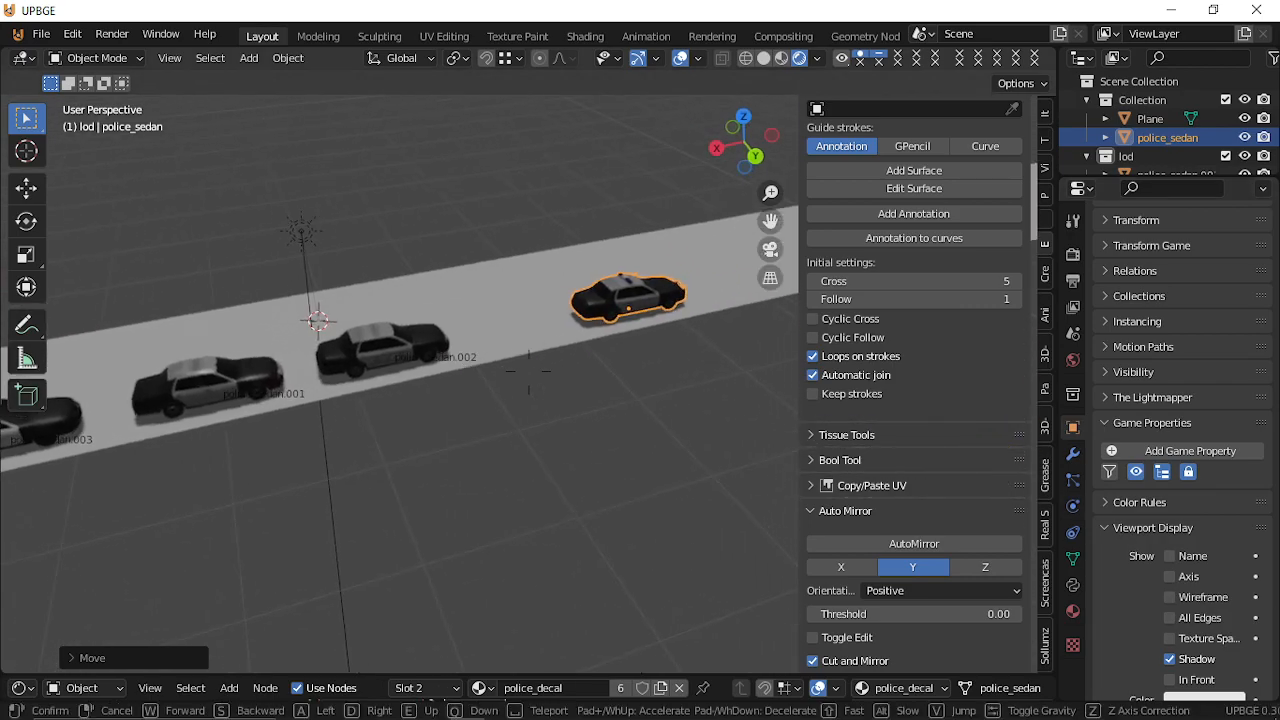
left_click(528, 371)
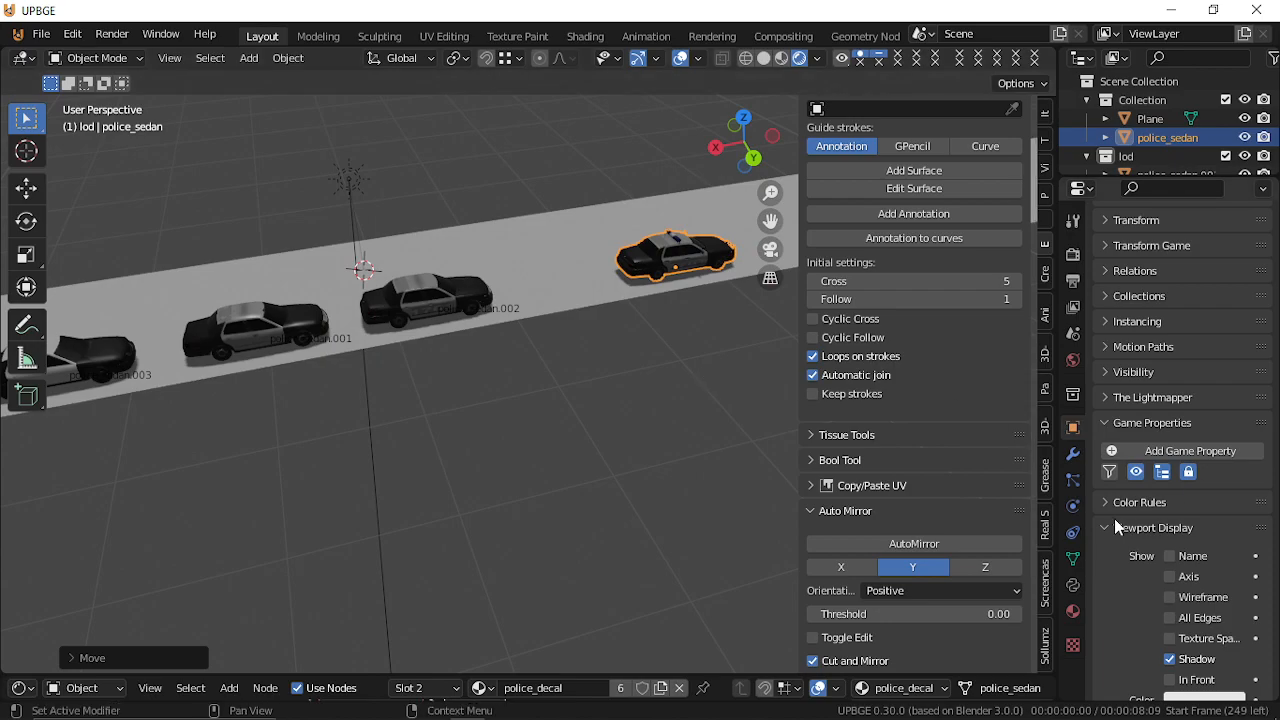
scroll(1114, 321, "up", 3)
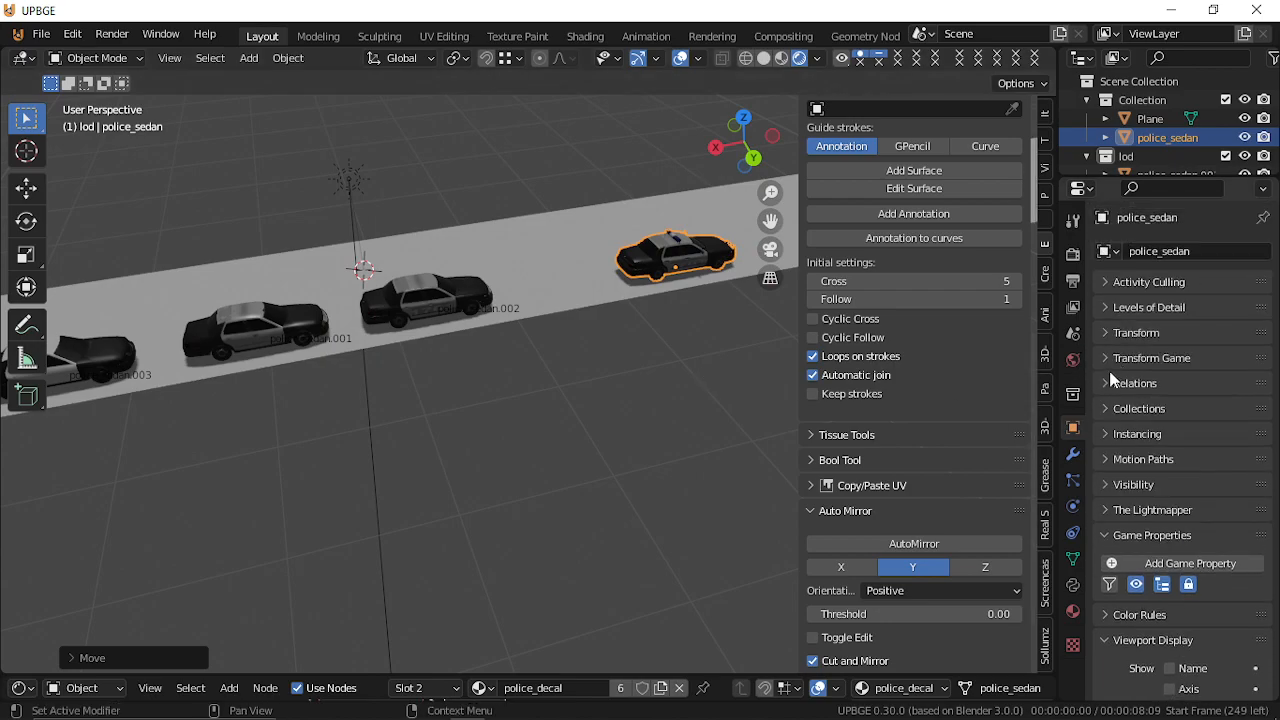
left_click(1101, 332)
left_click(1101, 332)
left_click(1100, 308)
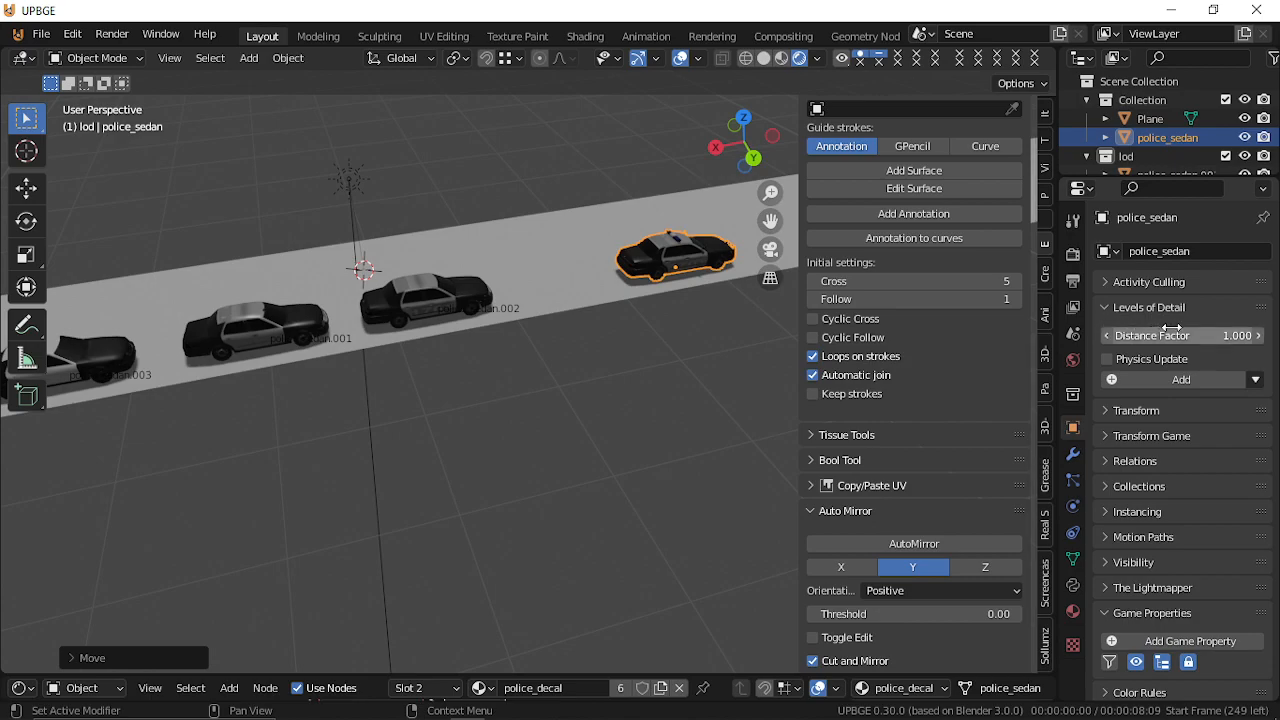
Add four levels of detail to police_sedan, at distances of 25, 50, 75 and 100 m.
left_click(1208, 386)
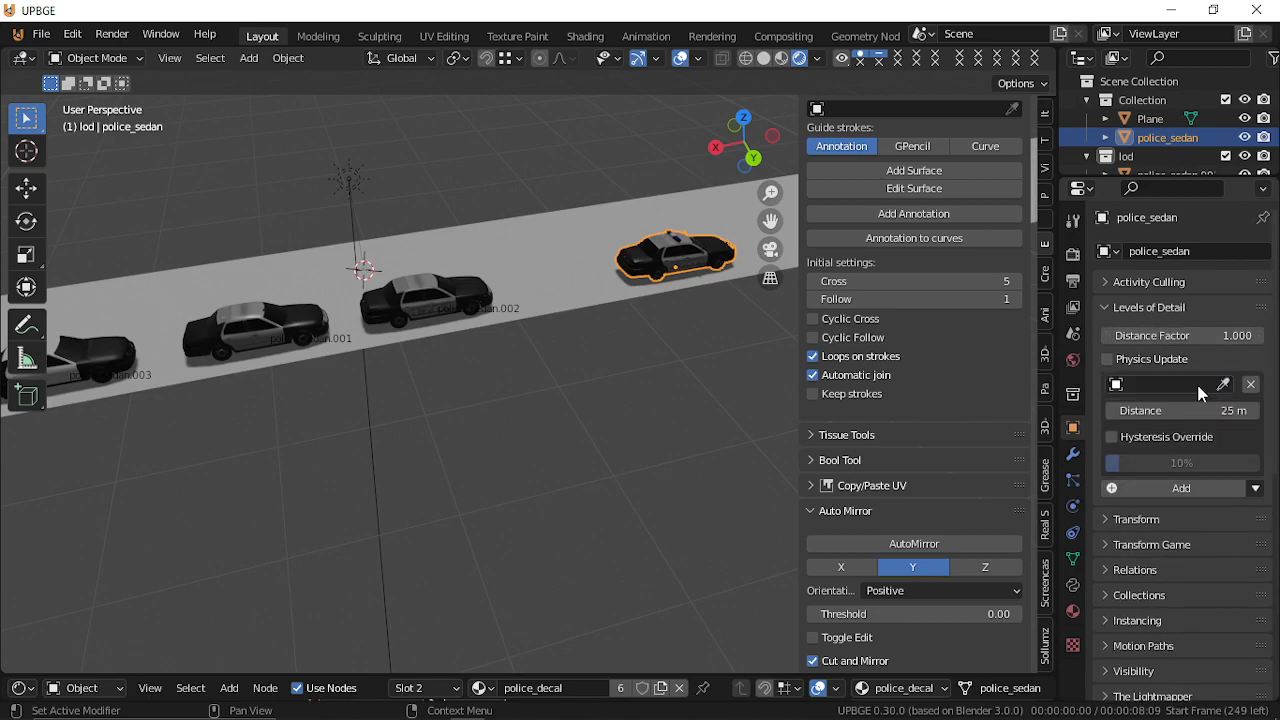
left_click(1187, 490)
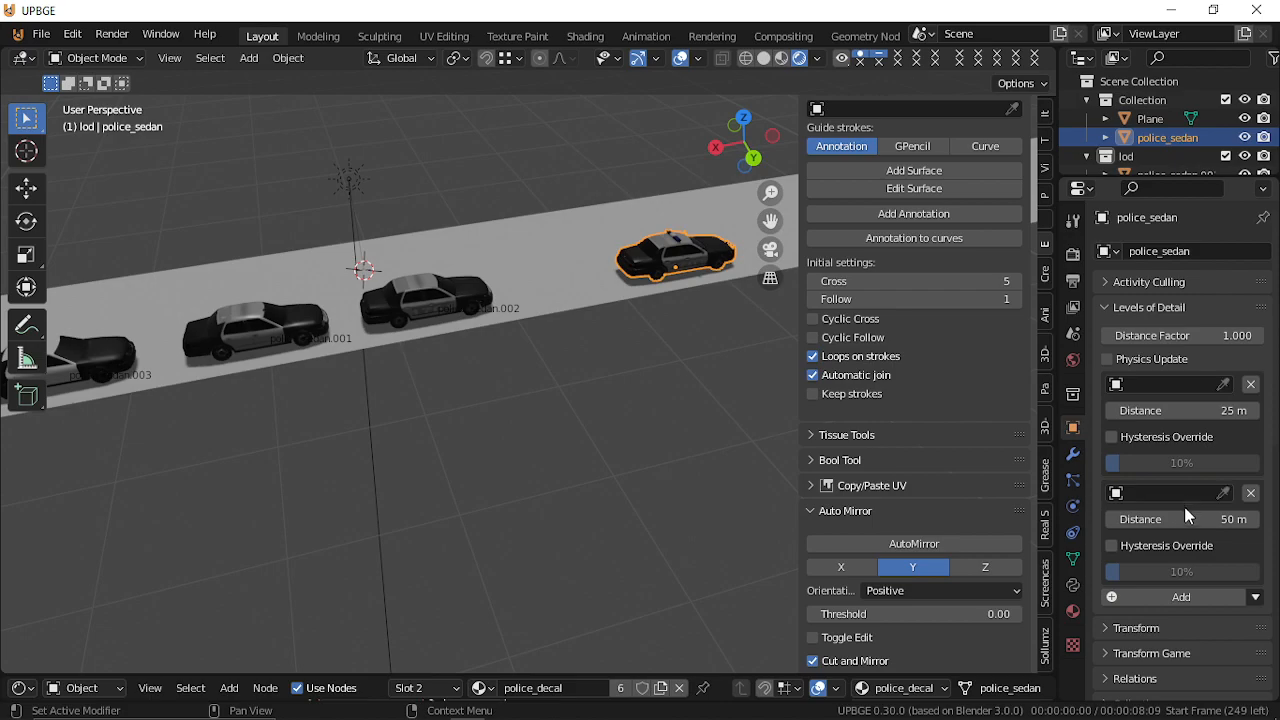
left_click(1183, 595)
scroll(1170, 600, "down", 3)
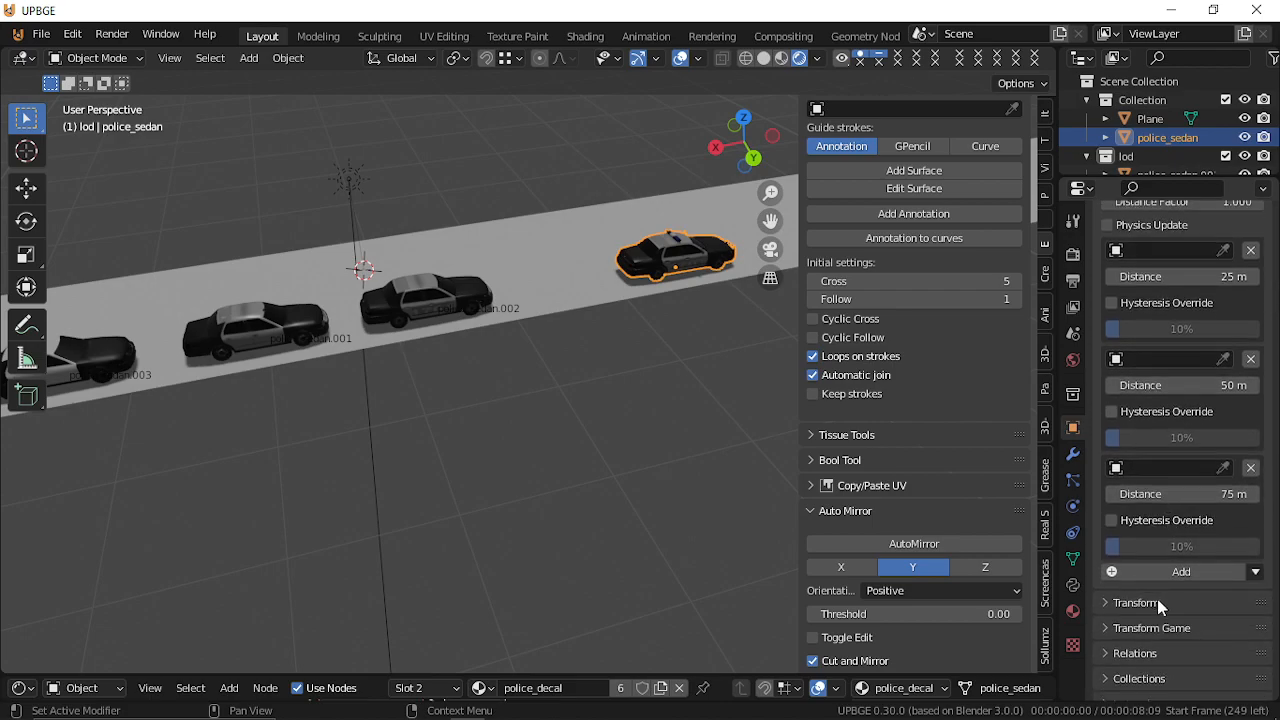
left_click(1165, 571)
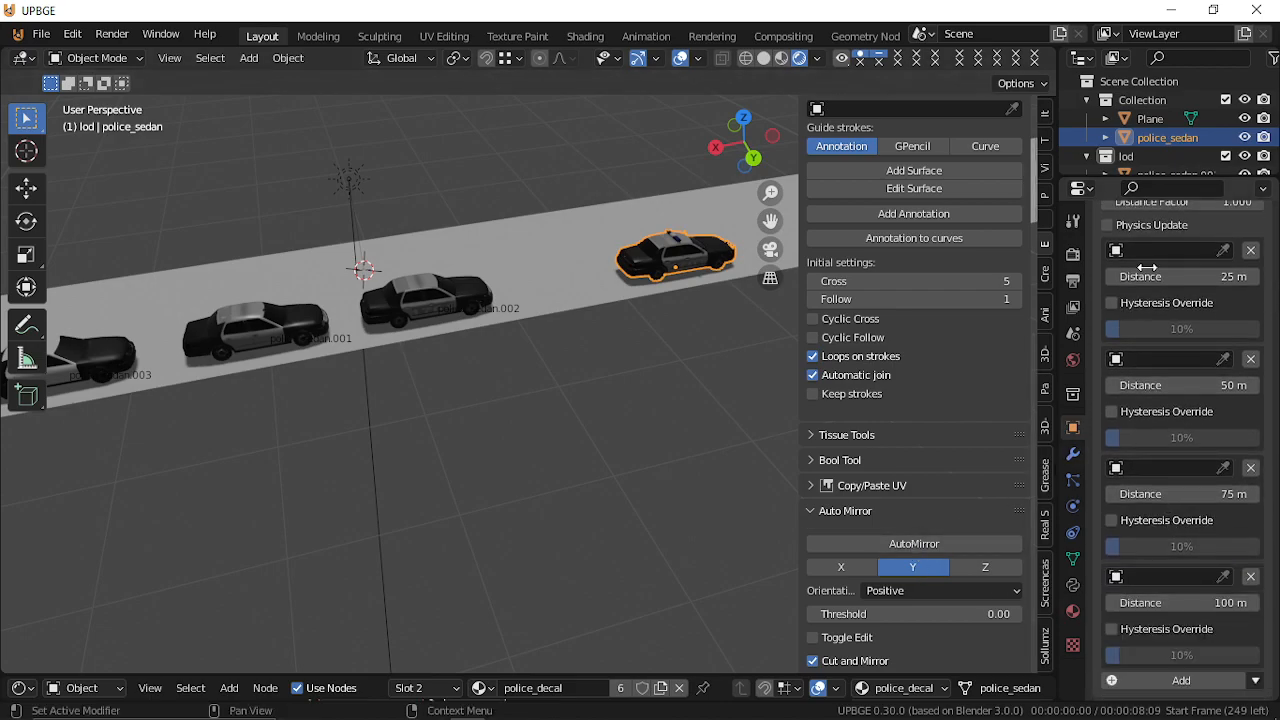
Assign police_sedan.002 to the 25 m level, police_sedan.001 to the 75 m level and police_sedan.003 to the 100 m level.
left_click(1224, 251)
left_click(428, 285)
left_click(1224, 467)
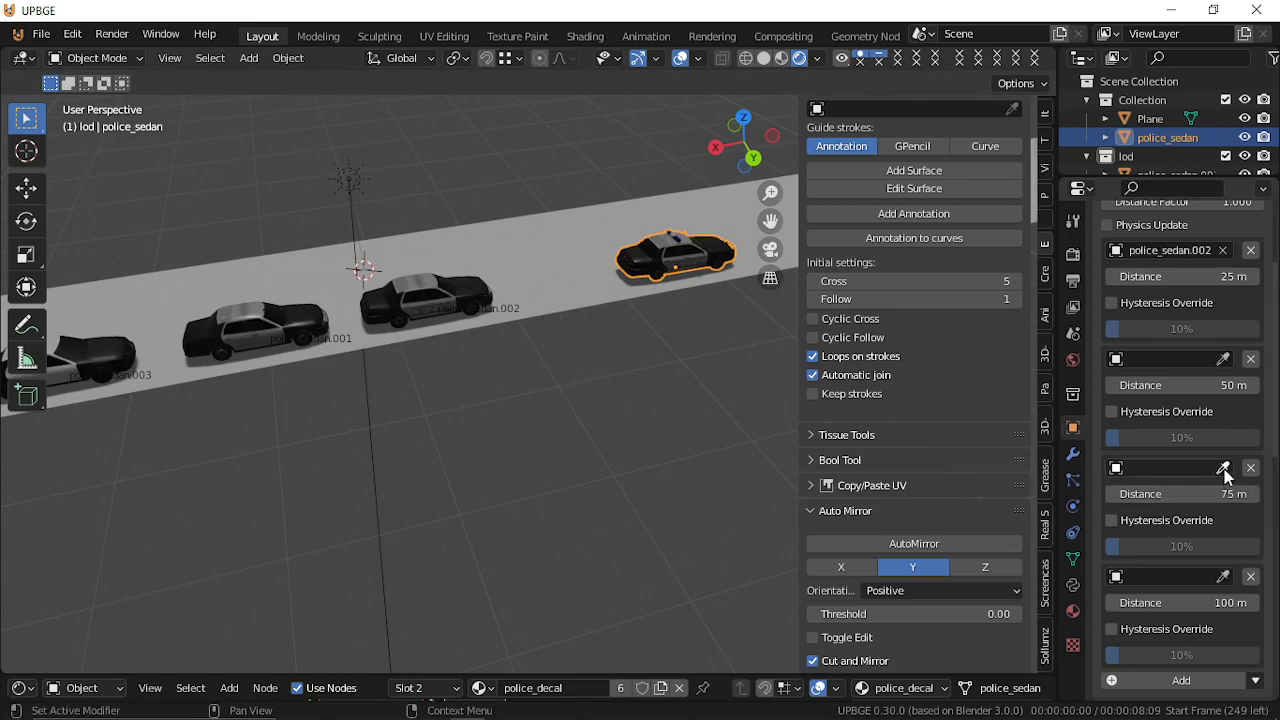
left_click(308, 328)
left_click(1224, 576)
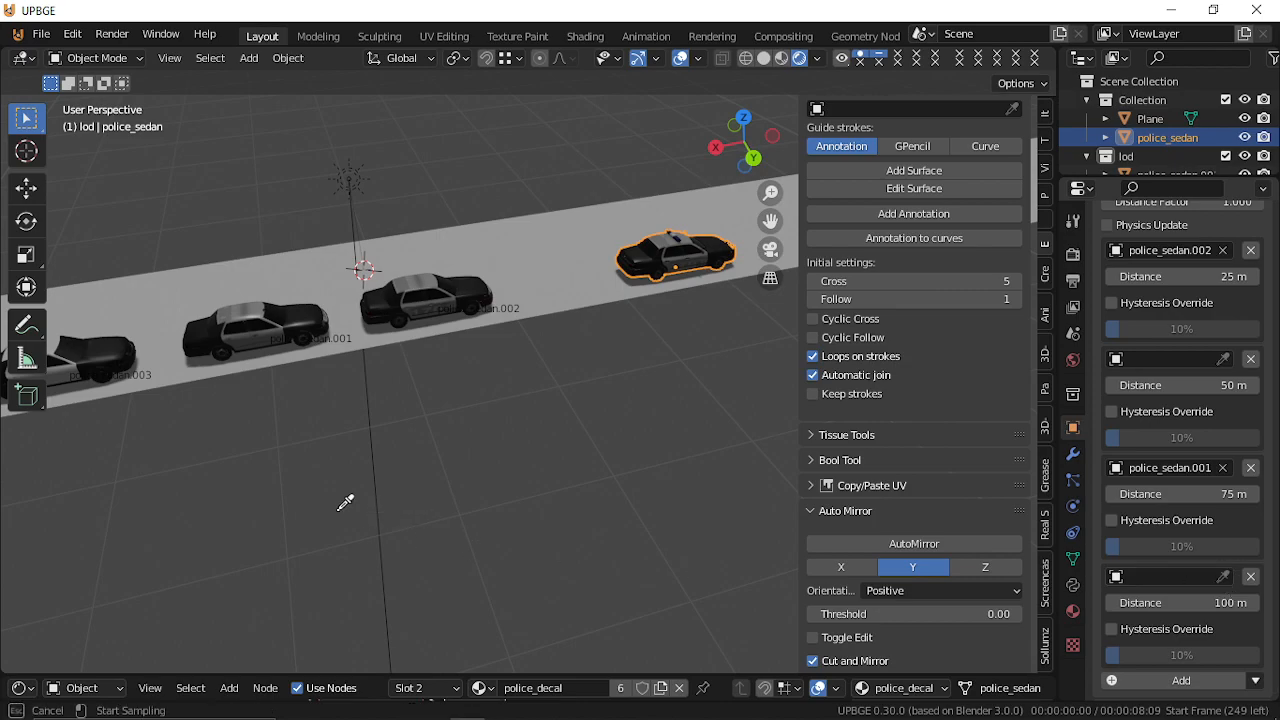
left_click(118, 355)
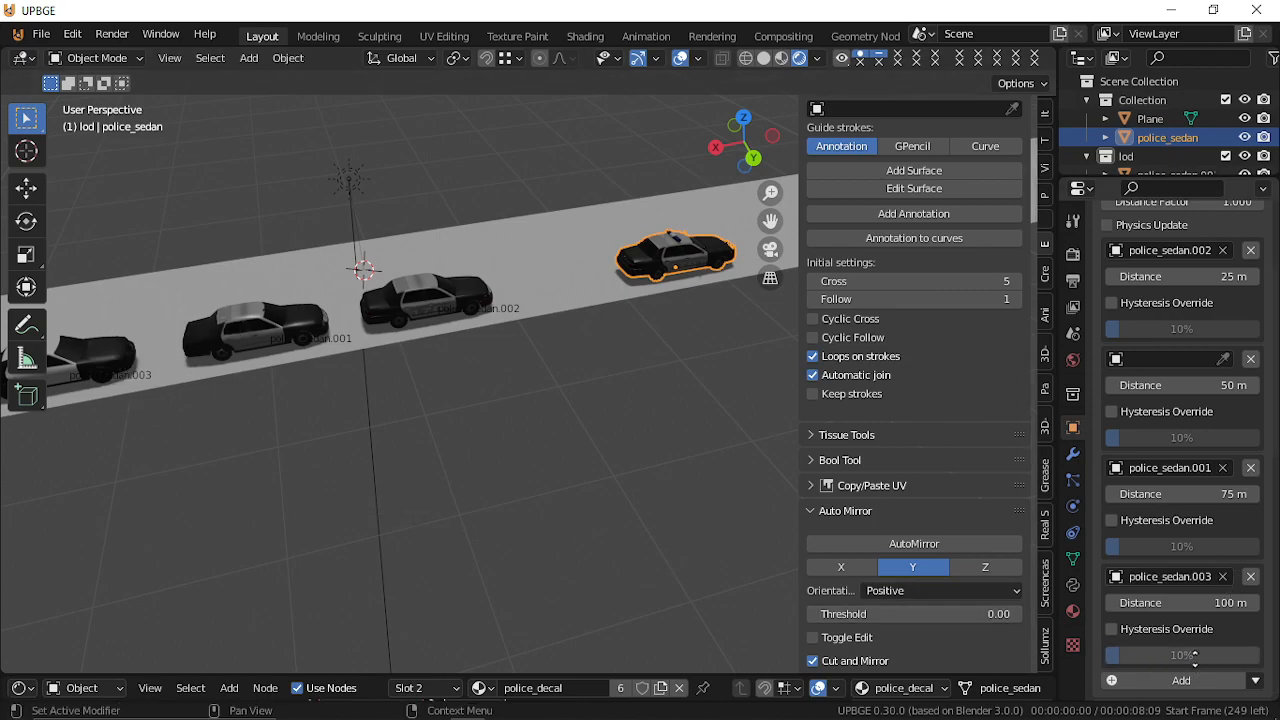
Clear the objects assigned to the 25 m, 75 m and 100 m levels of detail.
scroll(1190, 560, "down", 5)
middle_click_drag(757, 440, 529, 377)
scroll(1134, 392, "up", 3)
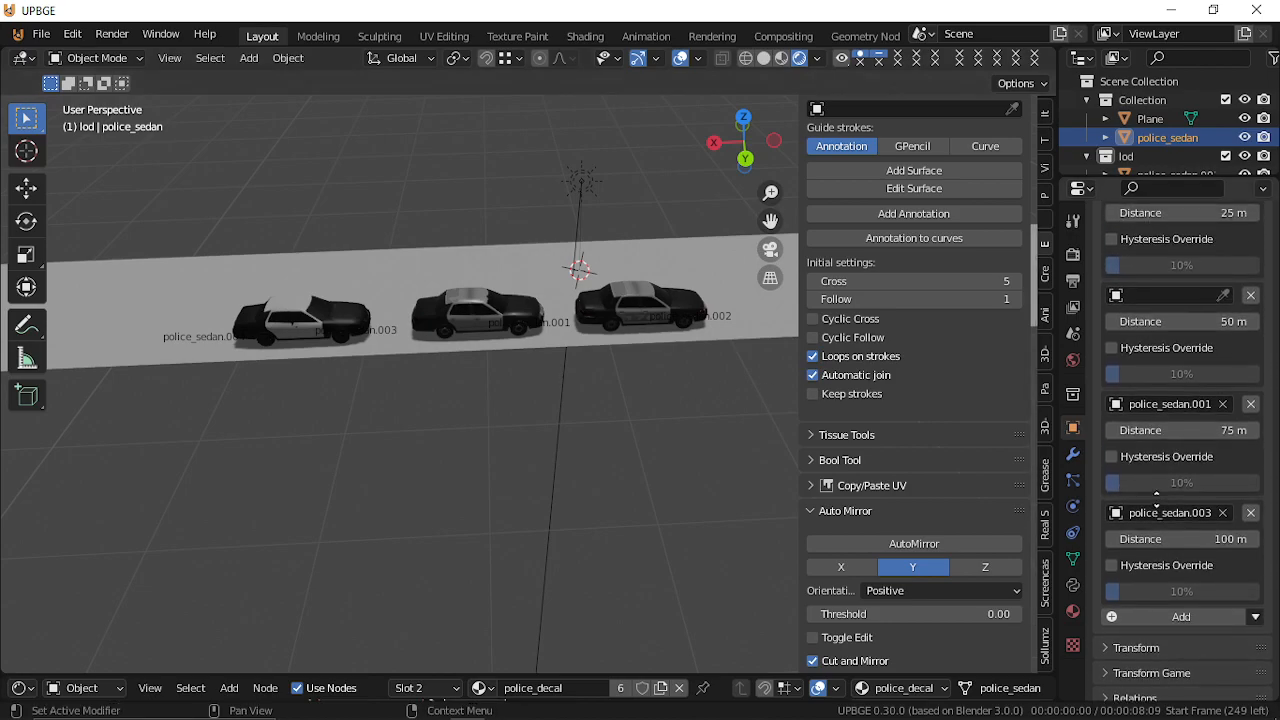
left_click(1222, 512)
scroll(1200, 260, "up", 4)
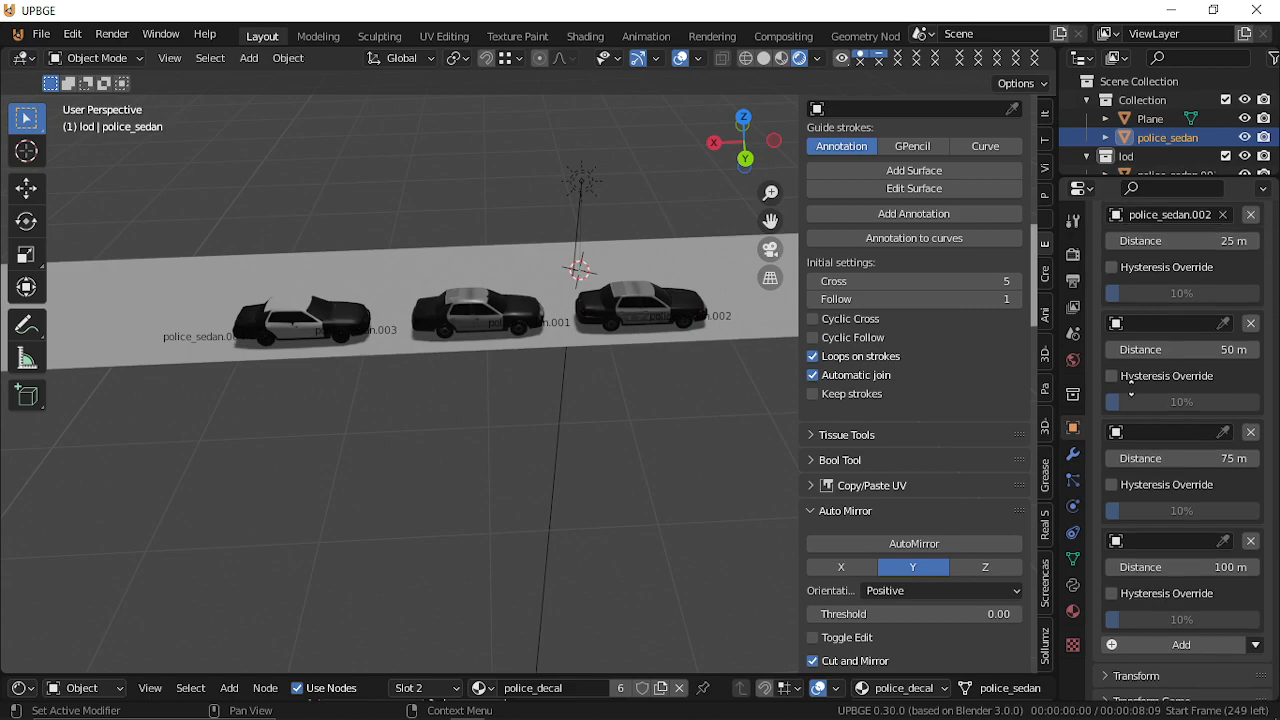
left_click(1224, 312)
scroll(1222, 330, "up", 2)
Assign police_sedan.002 to the 25 m level, police_sedan.001 to the 50 m level and police_sedan.003 to the 75 m level.
left_click(1222, 357)
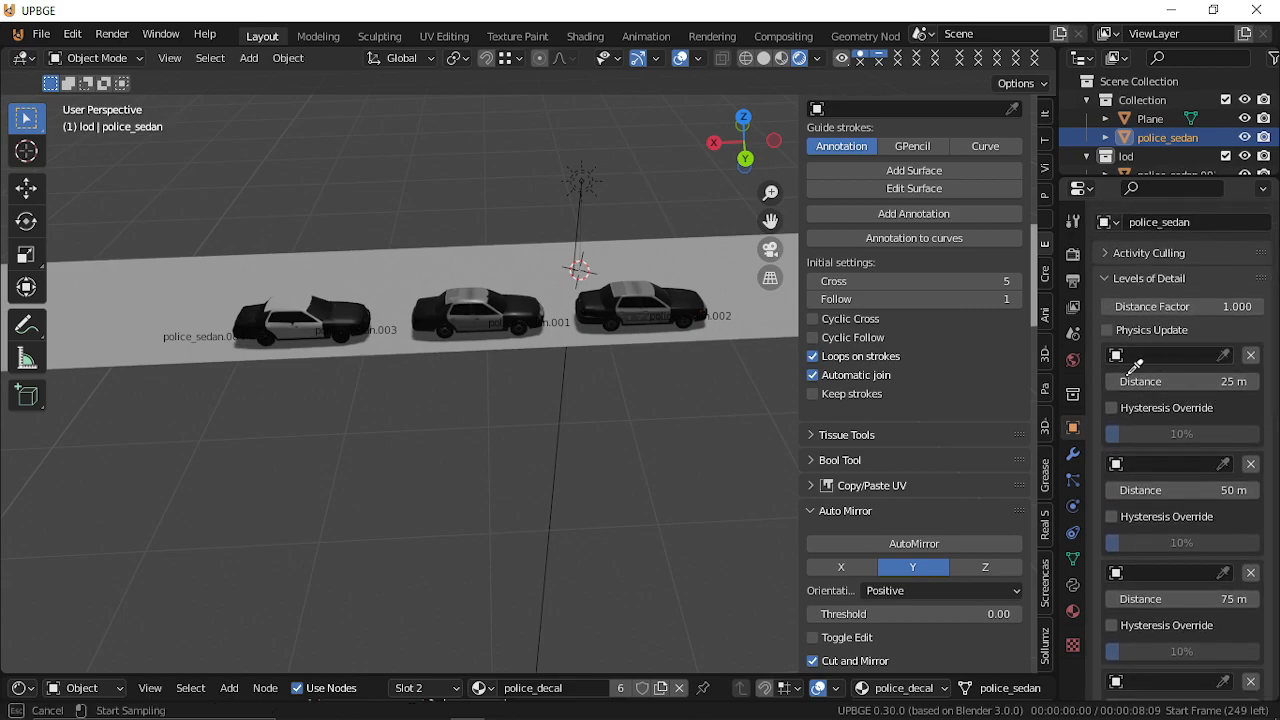
left_click(675, 307)
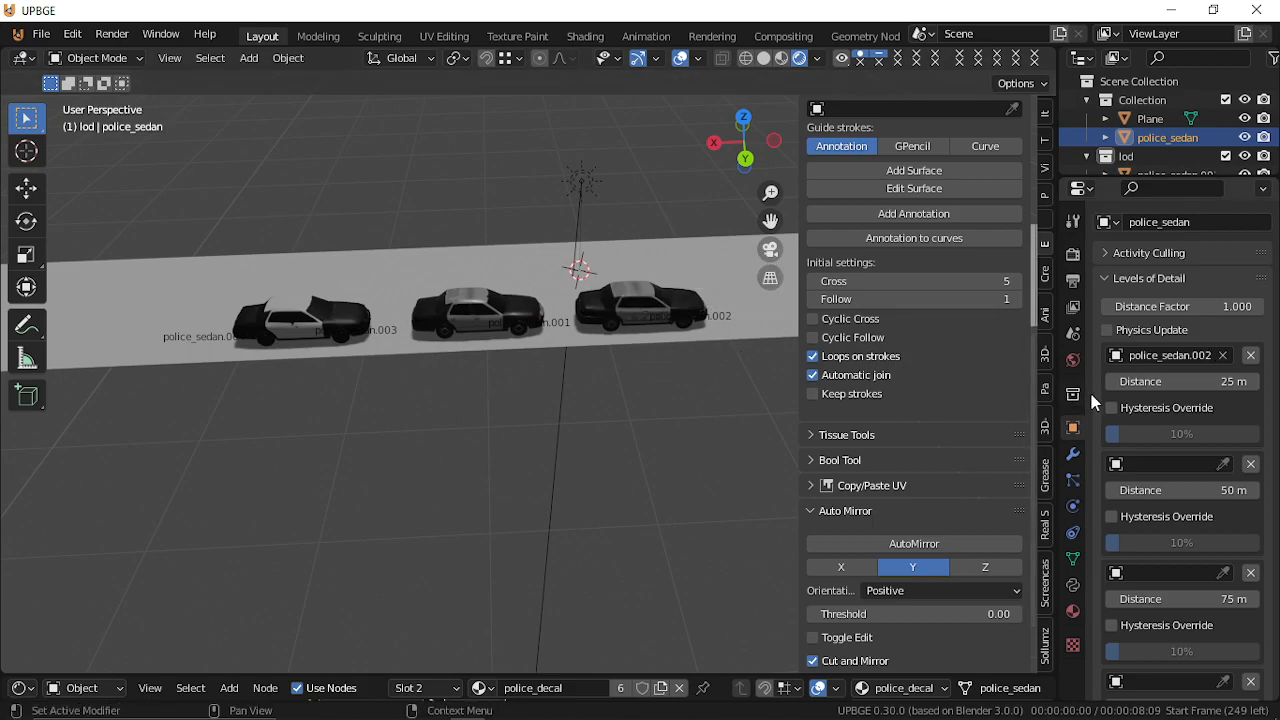
left_click(1223, 464)
left_click(476, 311)
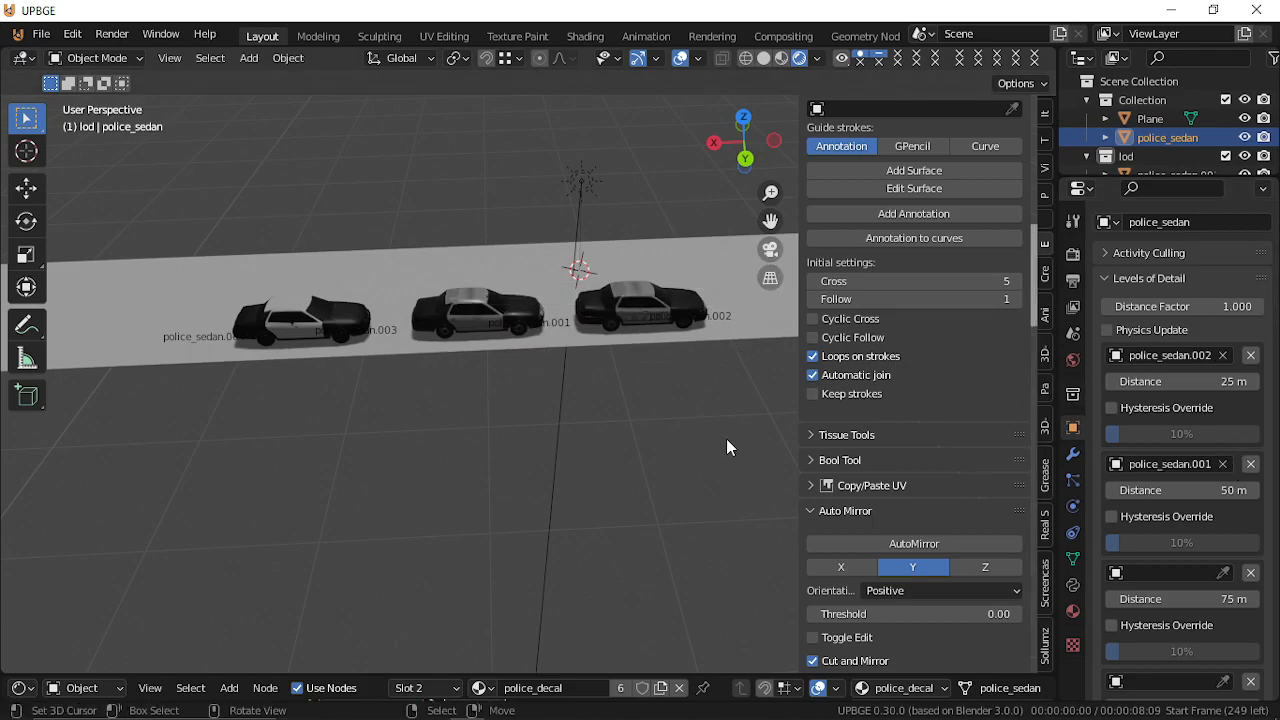
left_click(1223, 572)
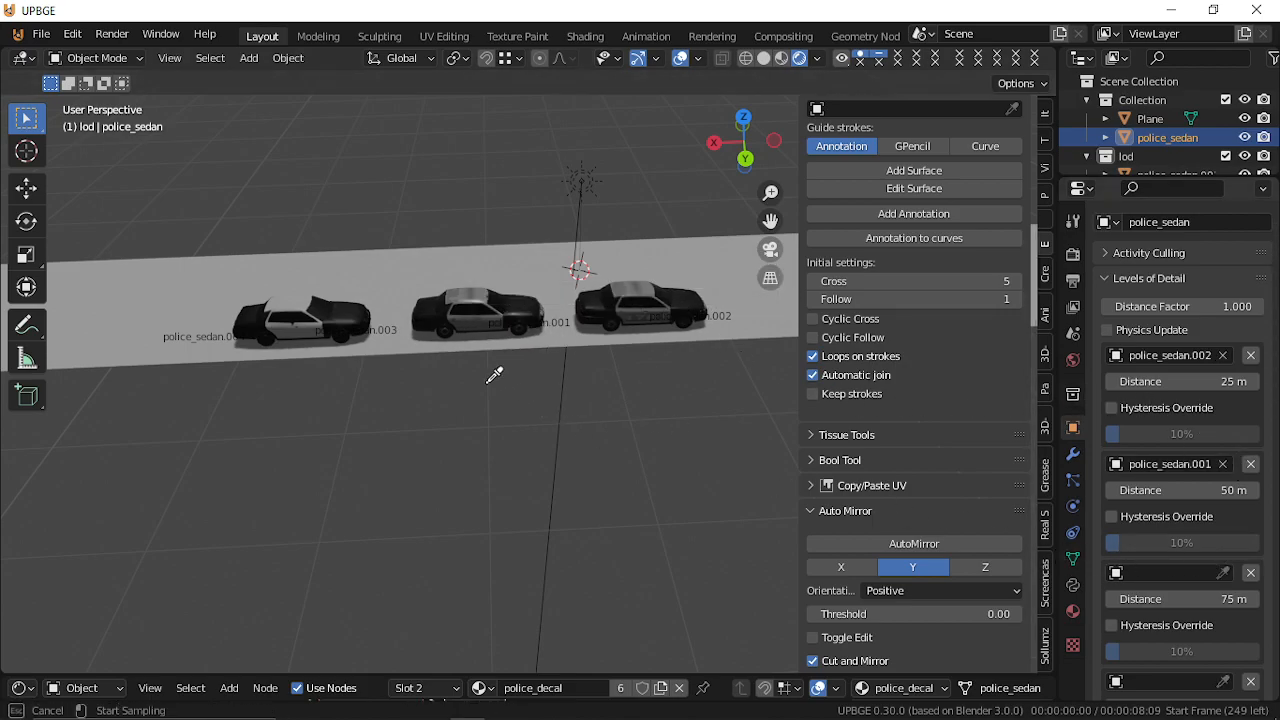
left_click(328, 312)
Assign the empty object police_sedan.004 to the 100 m level of detail.
middle_click_drag(364, 424, 627, 409, "shift")
key("shift+grave")
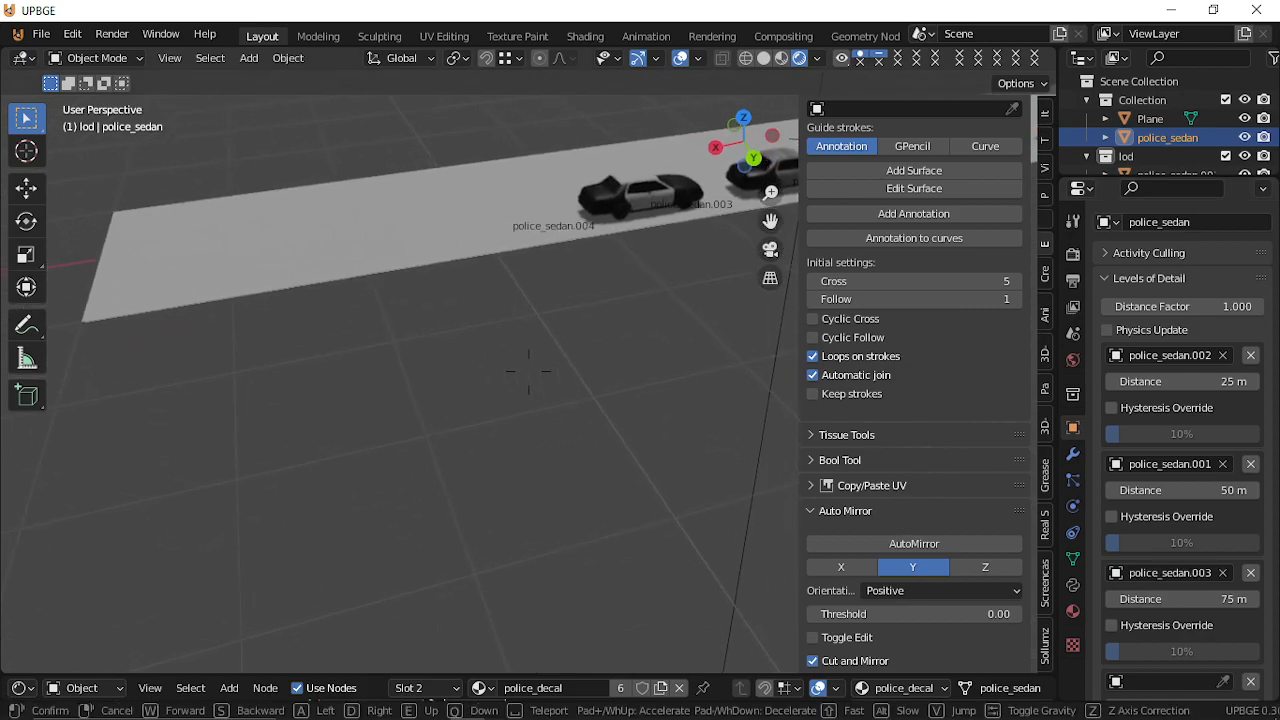
key("w")
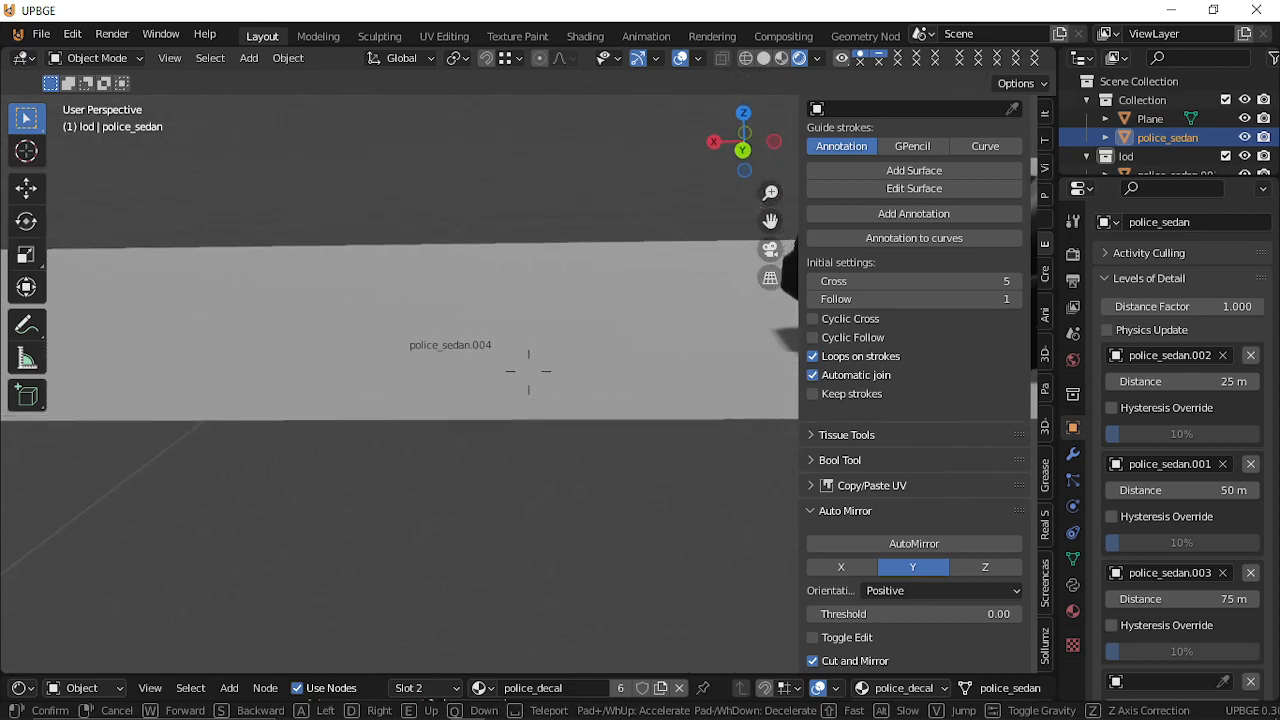
left_click(538, 385)
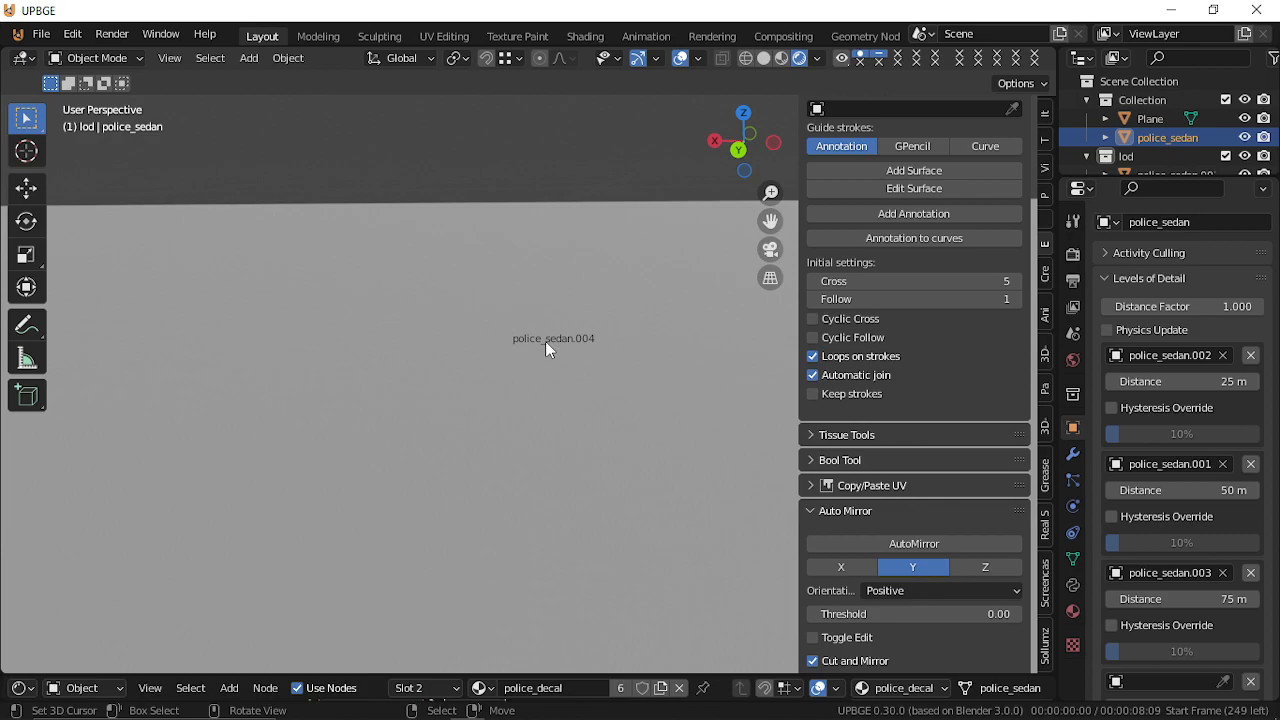
left_click(1196, 576)
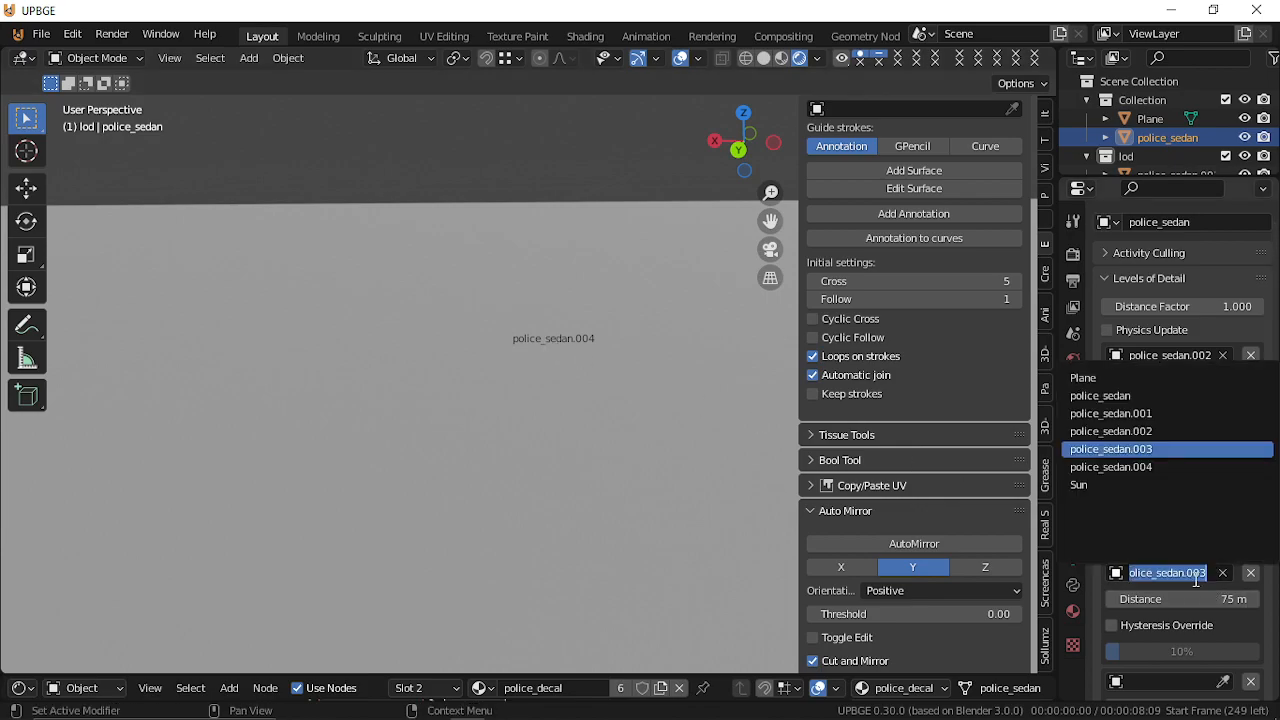
left_click(1200, 679)
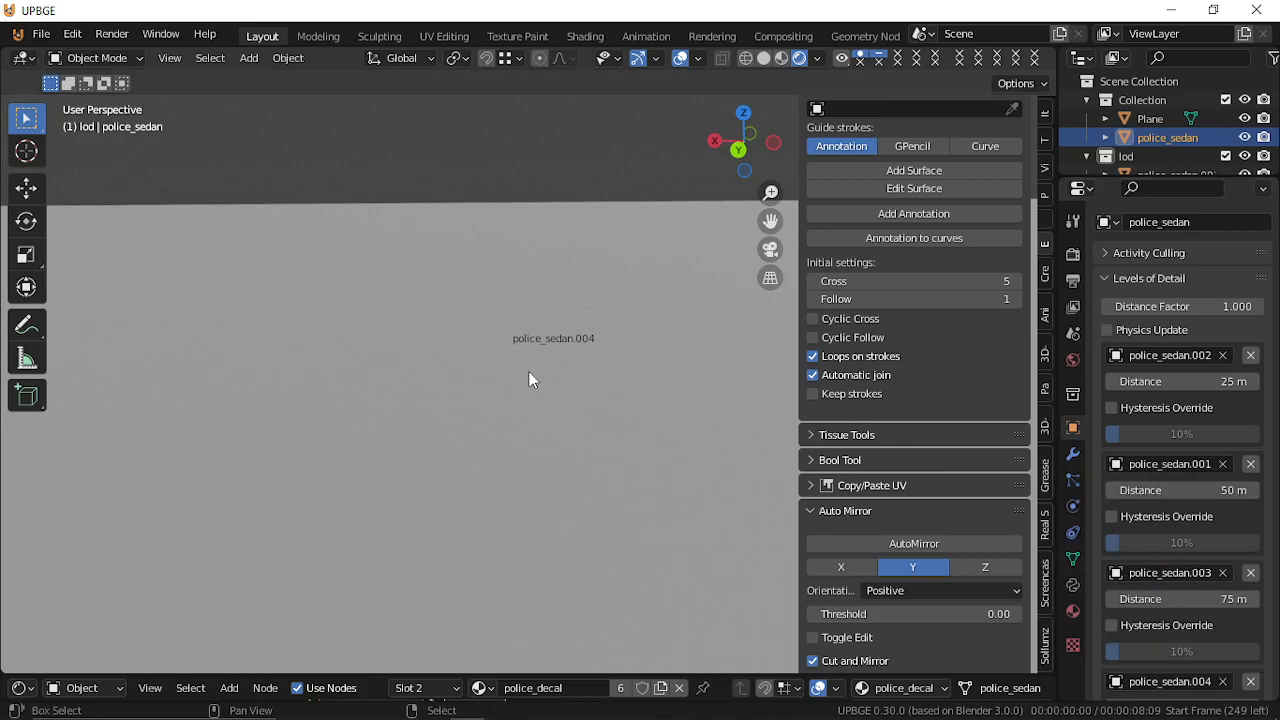
Examine the row of sedans on the road from far away to judge the level-of-detail distances.
key("shift+grave")
key("s")
key("s")
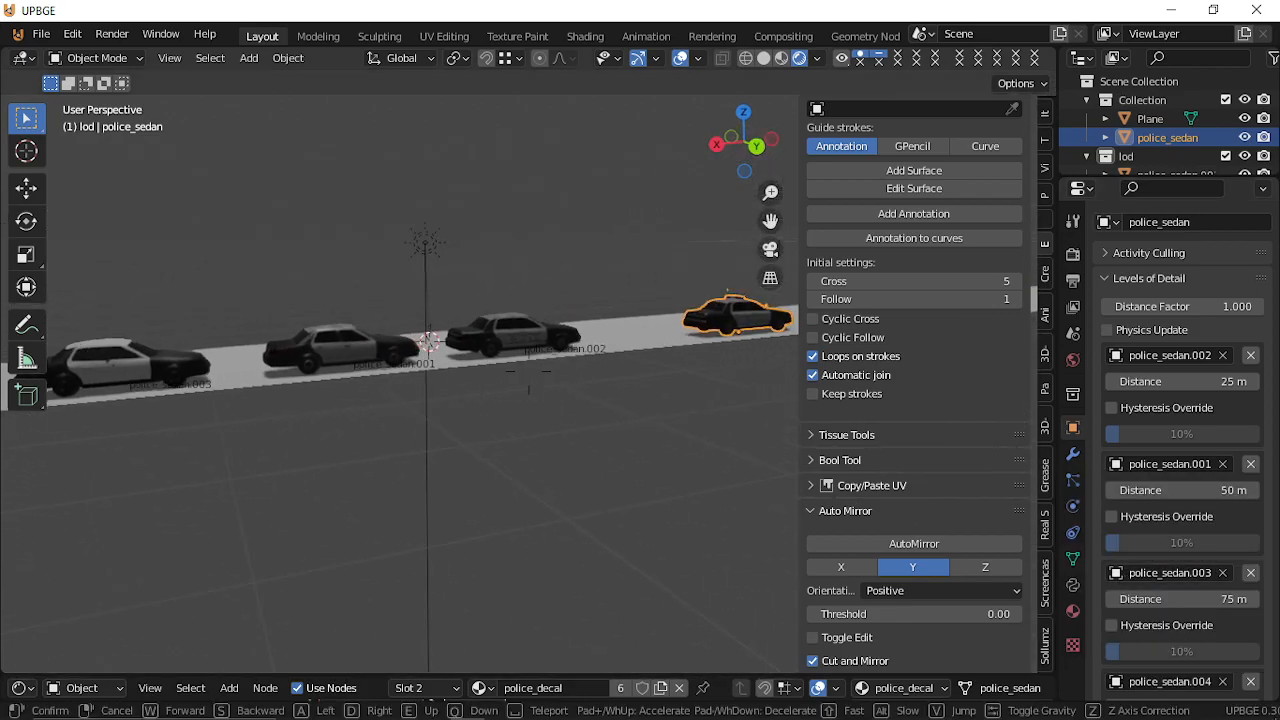
key("s")
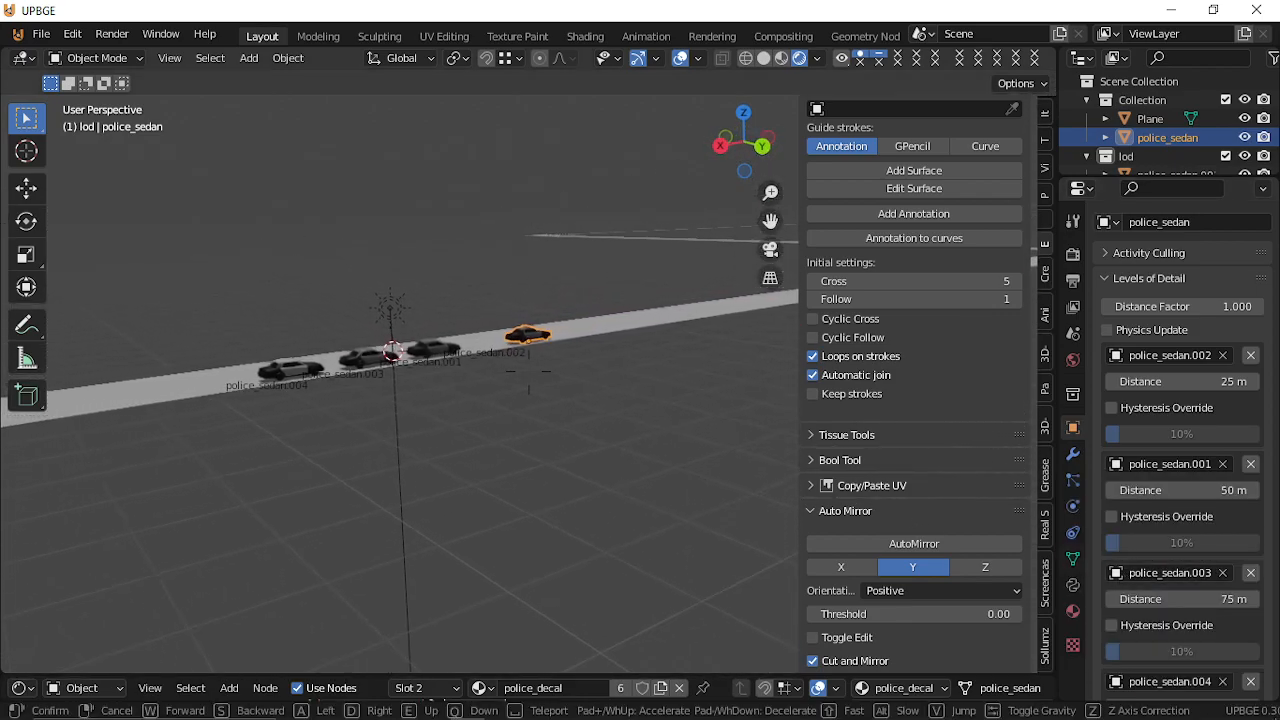
key("s")
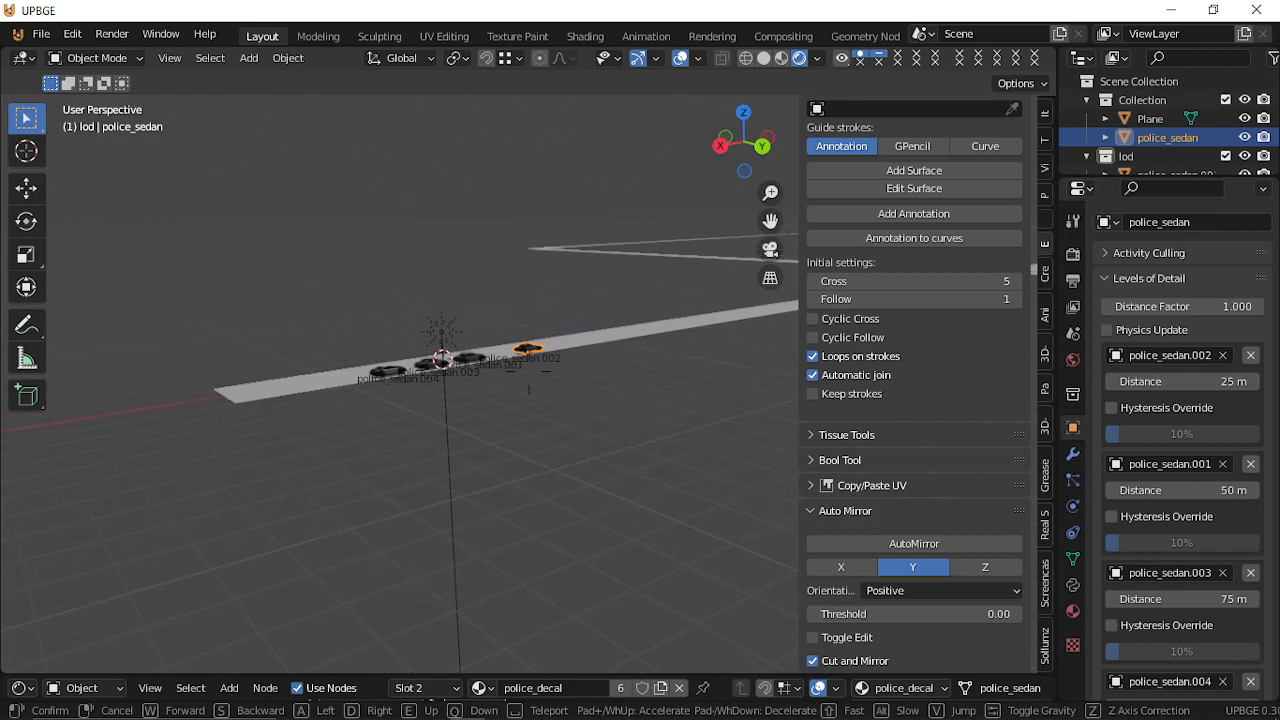
key("d")
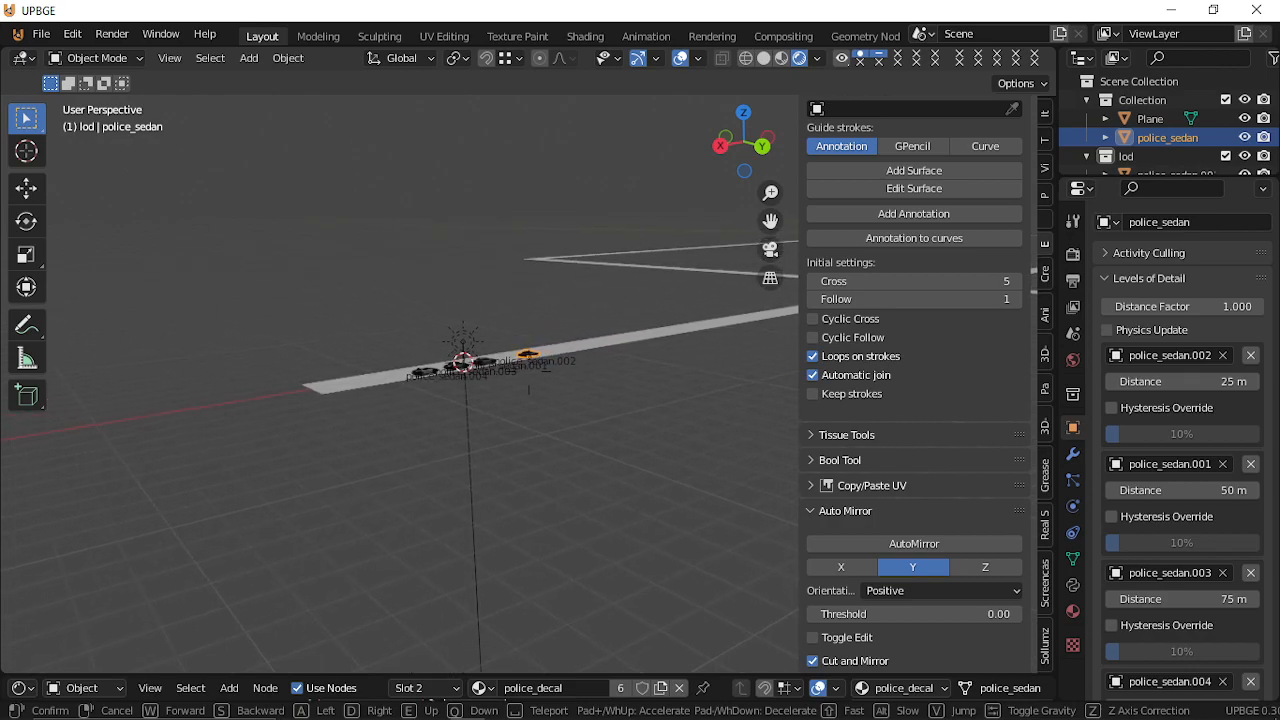
key("d")
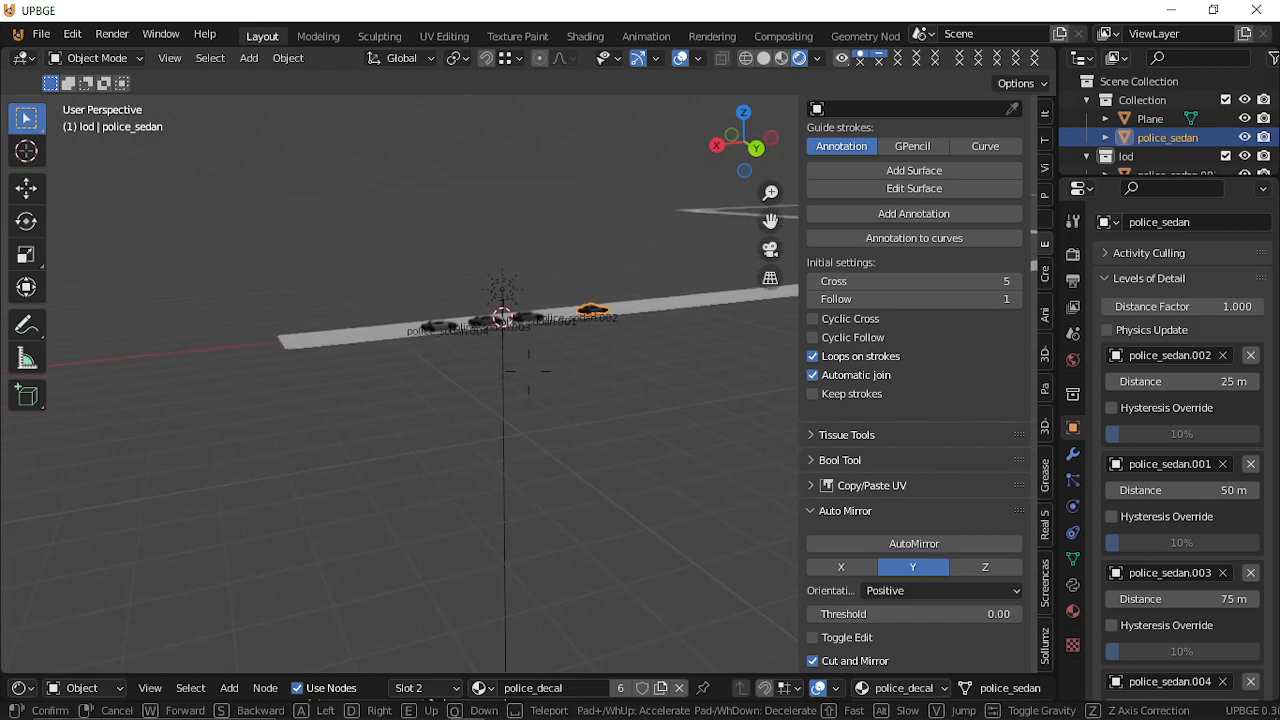
key("d")
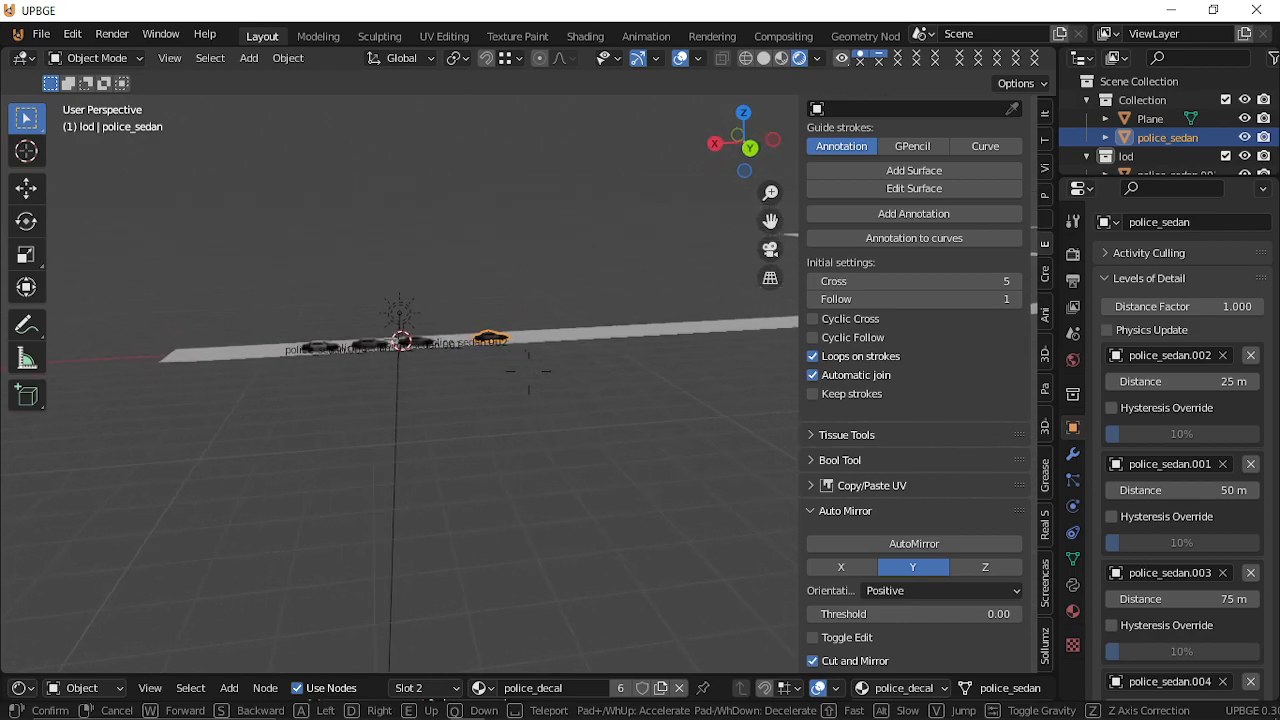
left_click(530, 380)
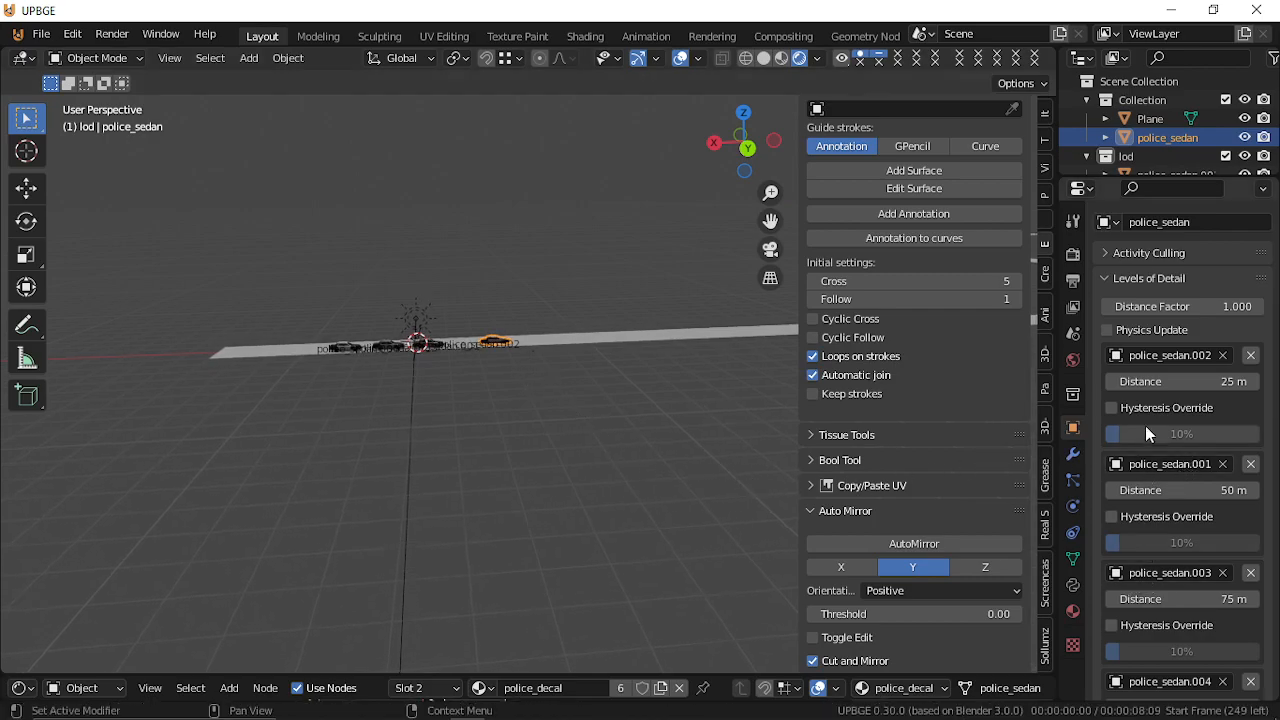
Lower the switching distance of the police_sedan.004 level of detail to 77.1 m.
scroll(1185, 615, "down", 5)
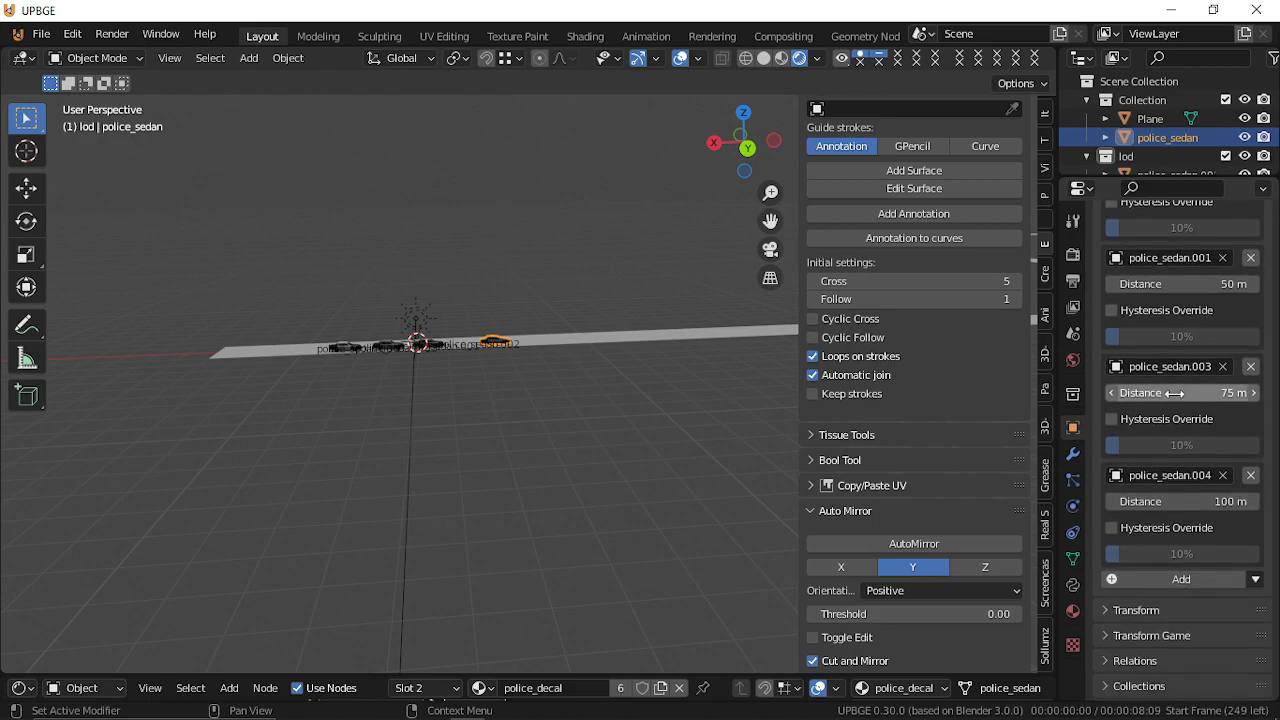
left_click_drag(1130, 508, 1165, 501)
left_click_drag(1180, 392, 1230, 392)
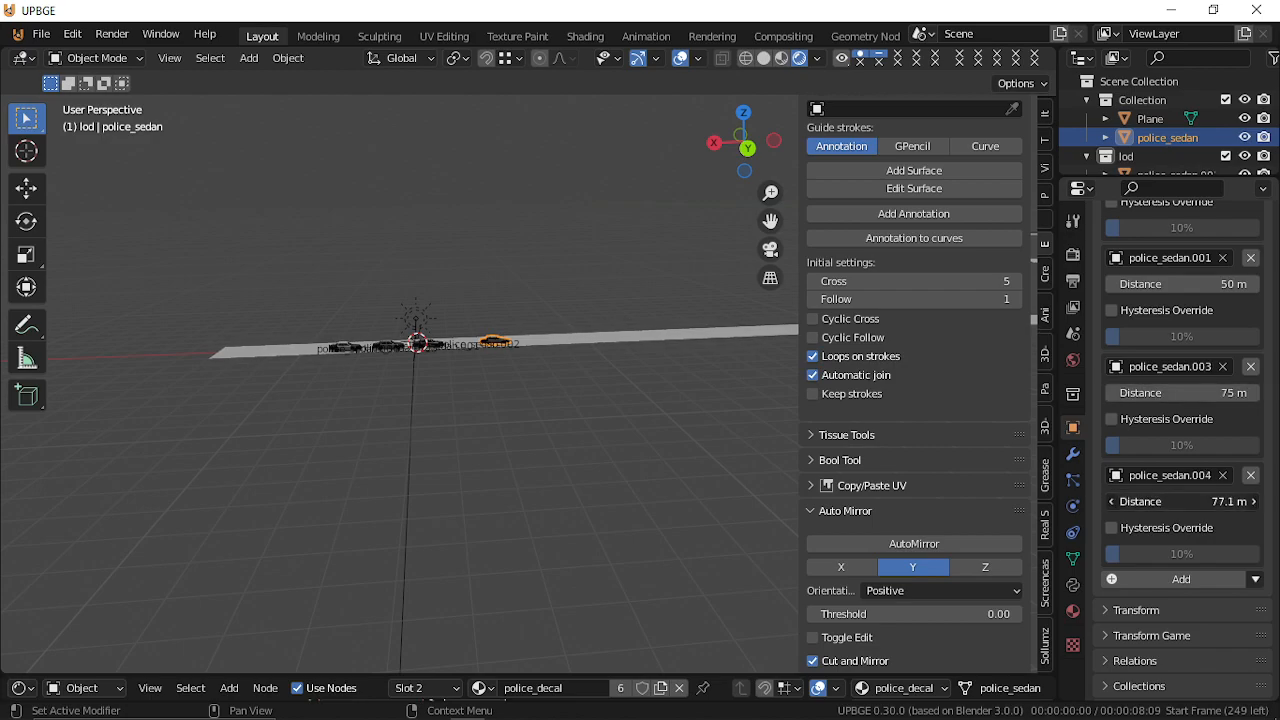
Fly towards and away from the original sedan to examine how its detail changes with distance.
key("shift+grave")
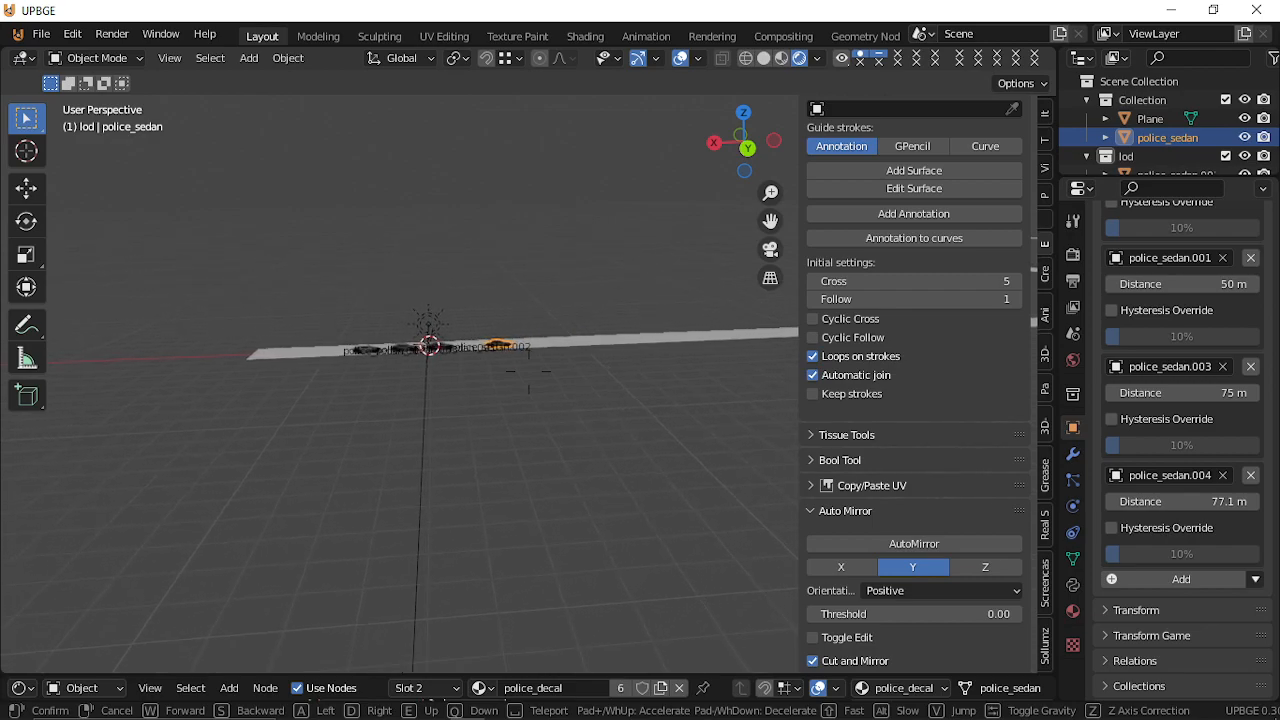
key("w")
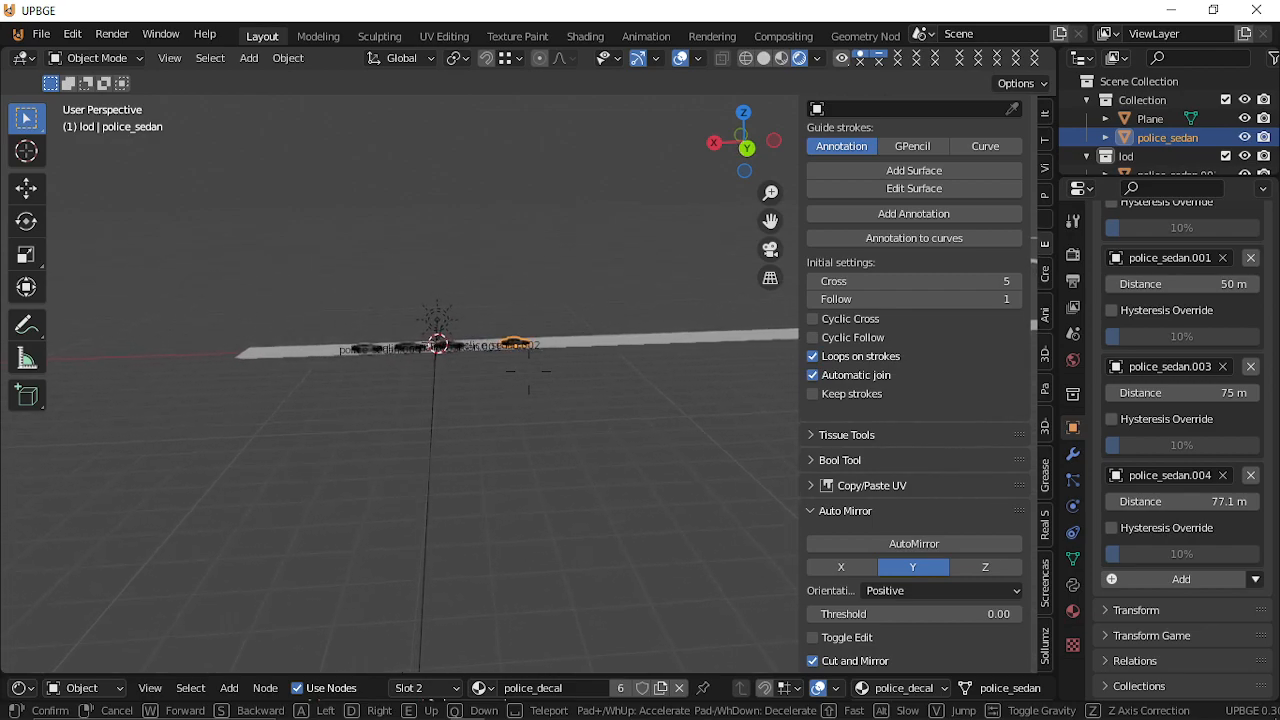
key("w")
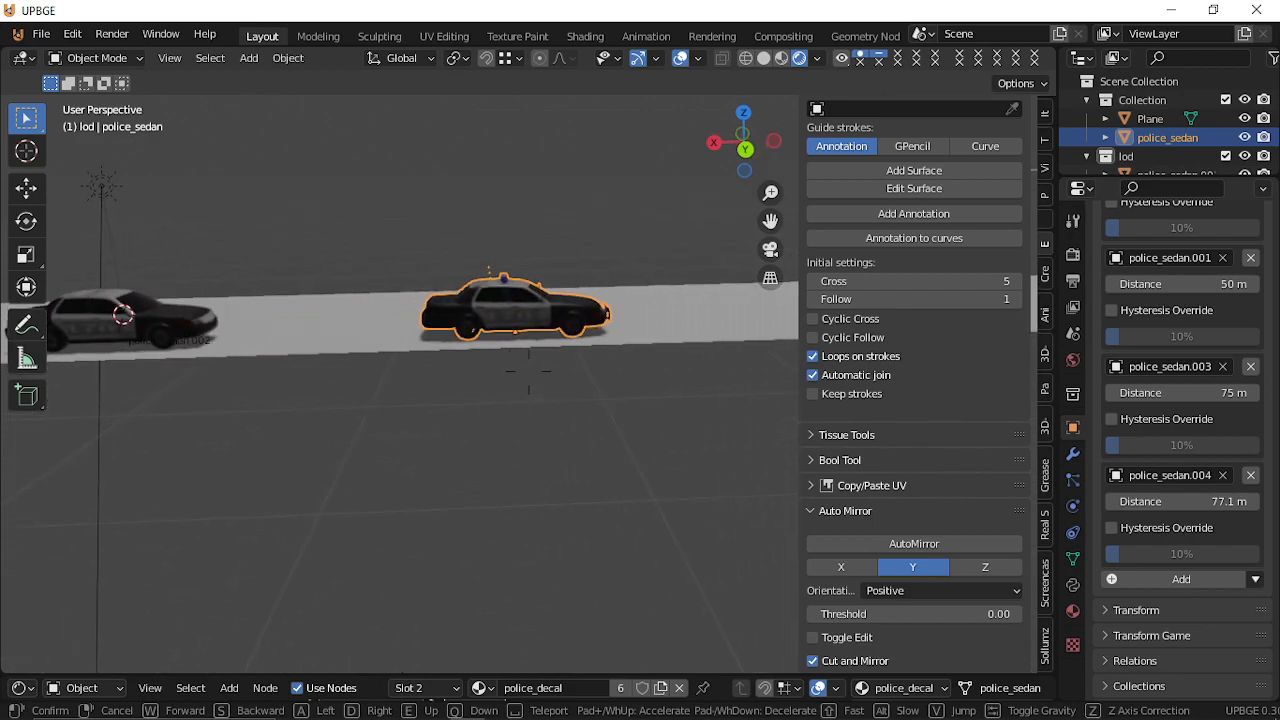
key("s")
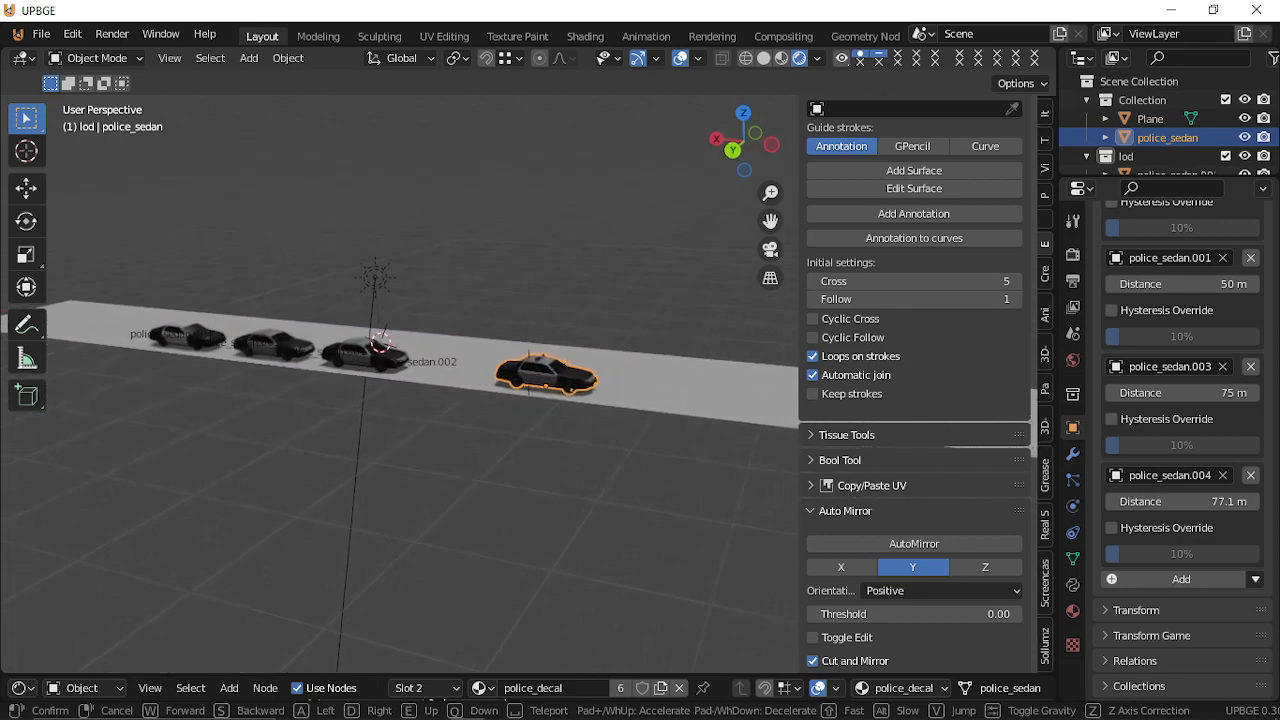
left_click(966, 548)
scroll(1140, 627, "up", 6)
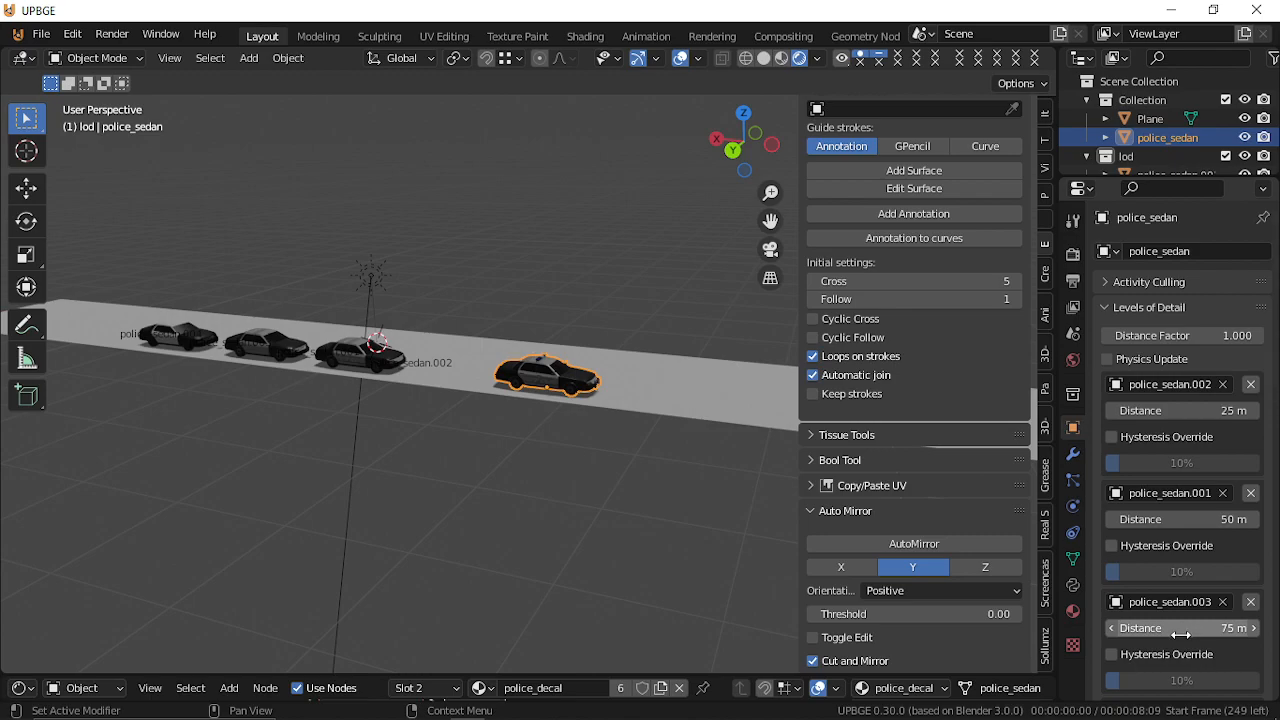
key("shift+grave")
key("w")
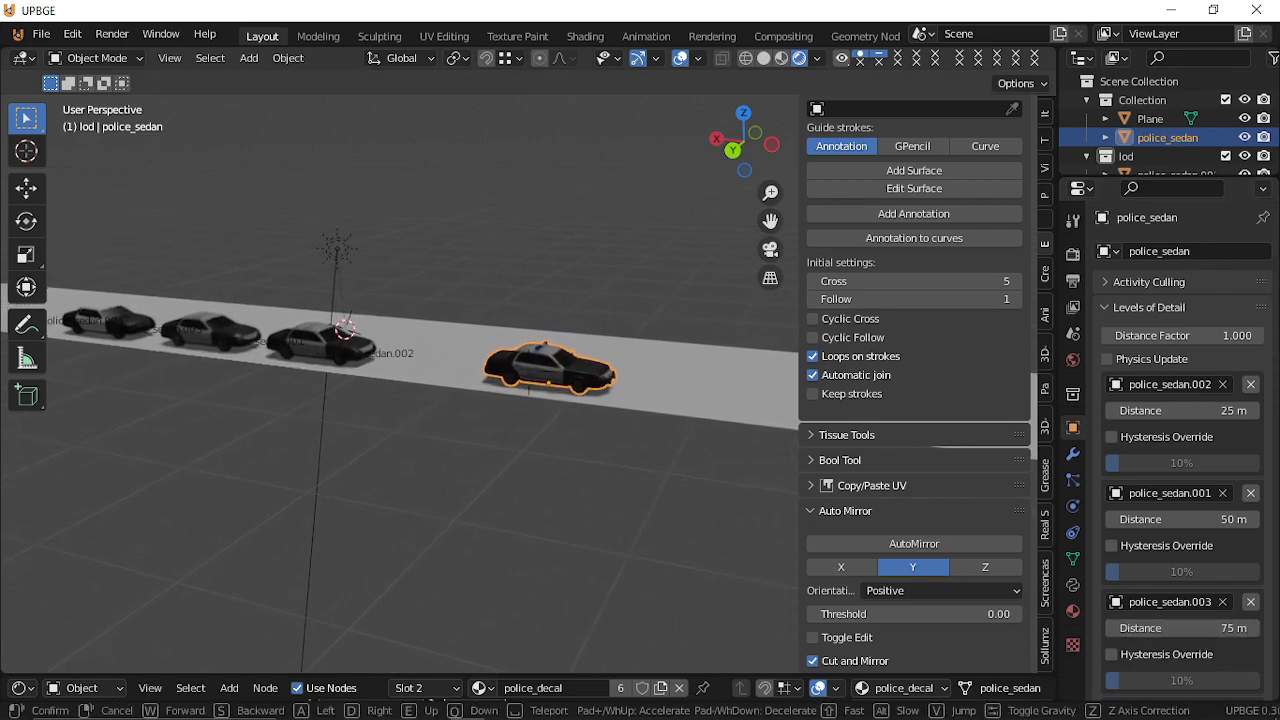
key("w")
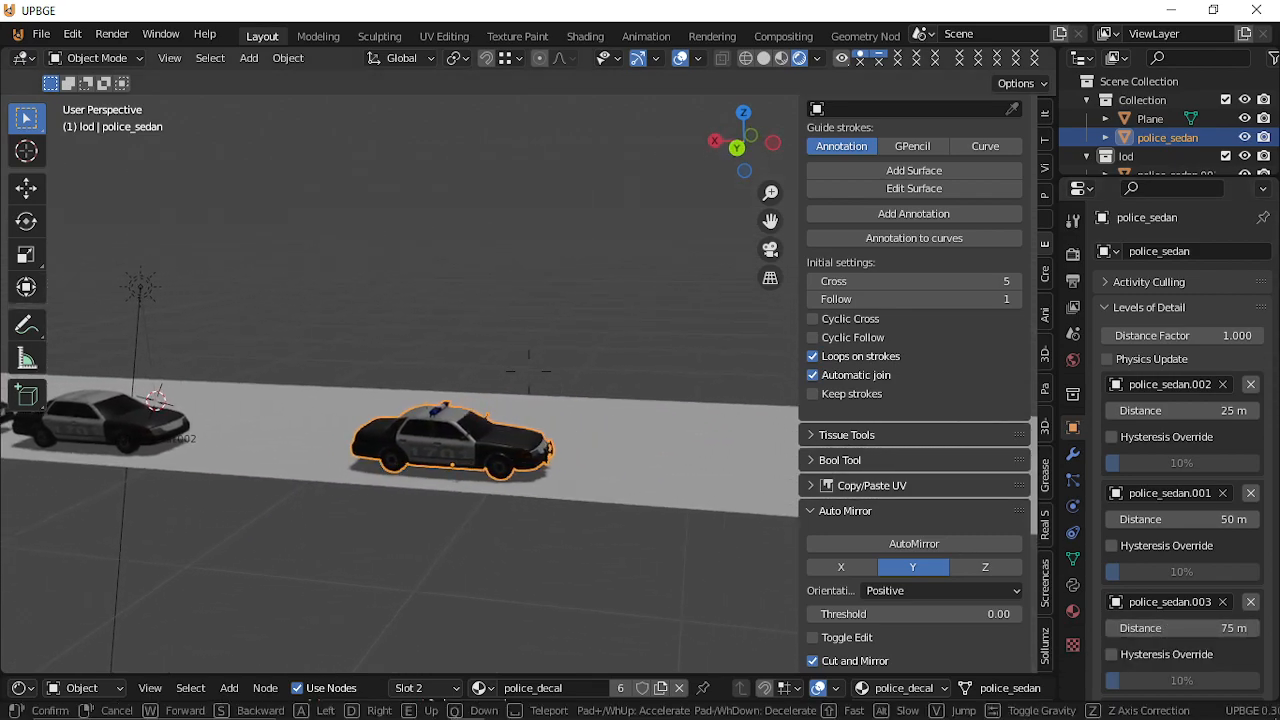
key("w")
left_click(1001, 521)
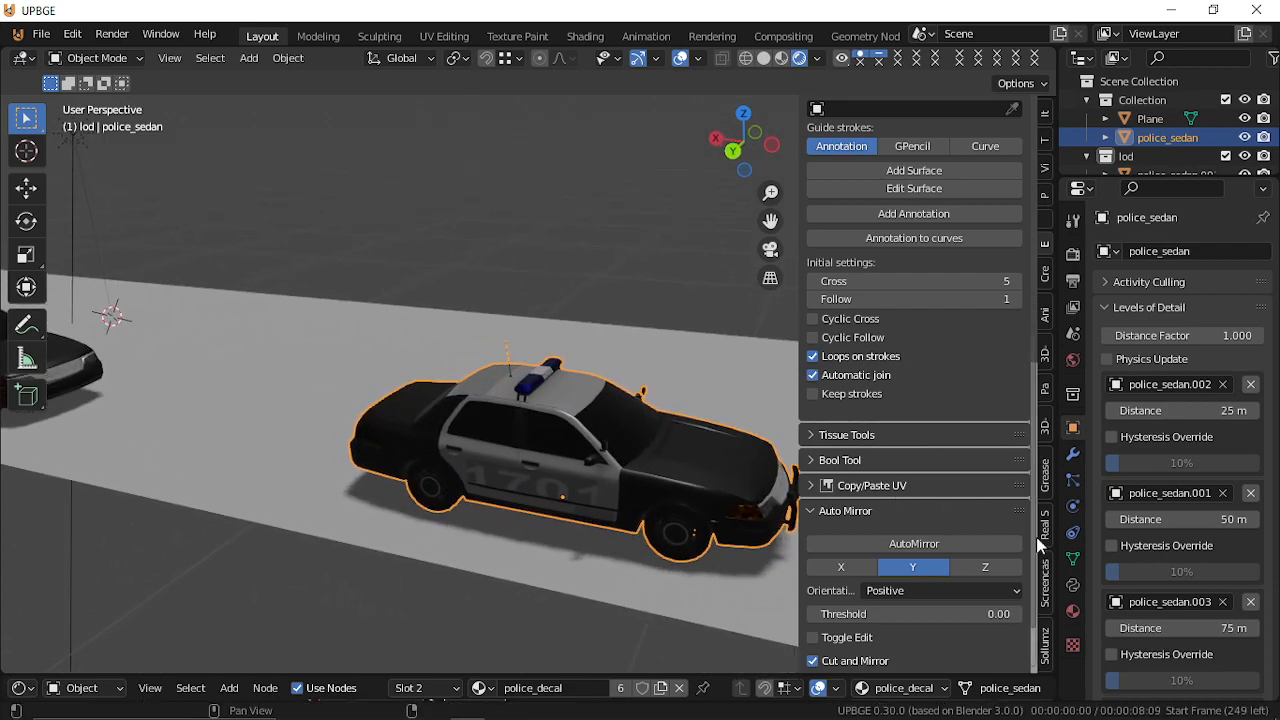
Remove the police_sedan.003, police_sedan.004 and police_sedan.001 levels of detail, and set the remaining police_sedan.002 level's distance to 4.5 m.
left_click(1258, 604)
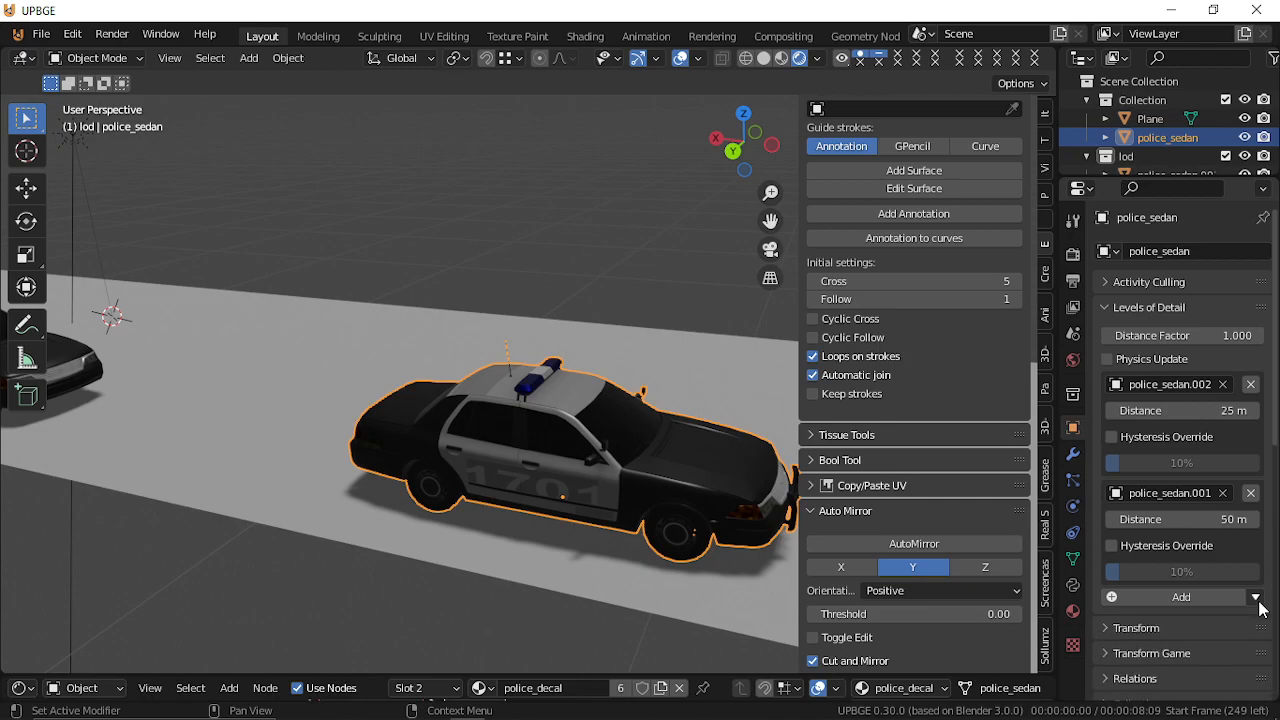
left_click(1251, 493)
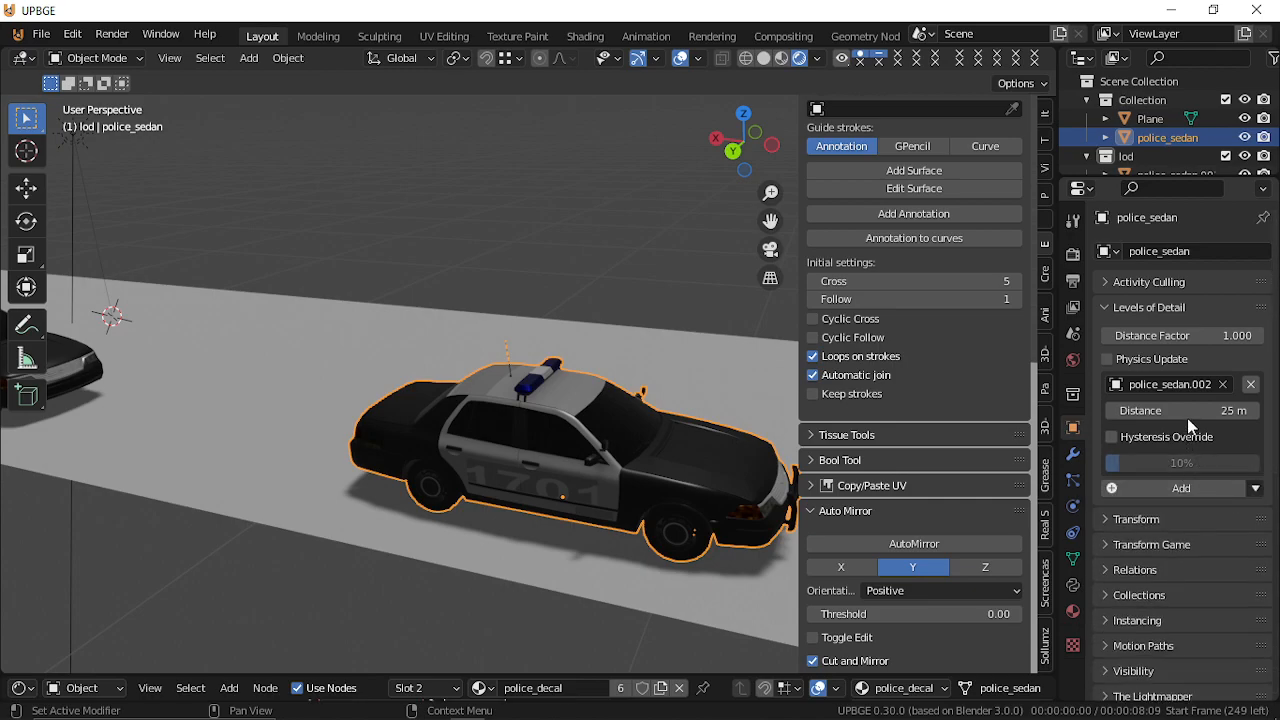
mouse_move(1182, 410)
left_mouse_down()
mouse_move(1125, 410)
mouse_move(1182, 410)
left_mouse_up()
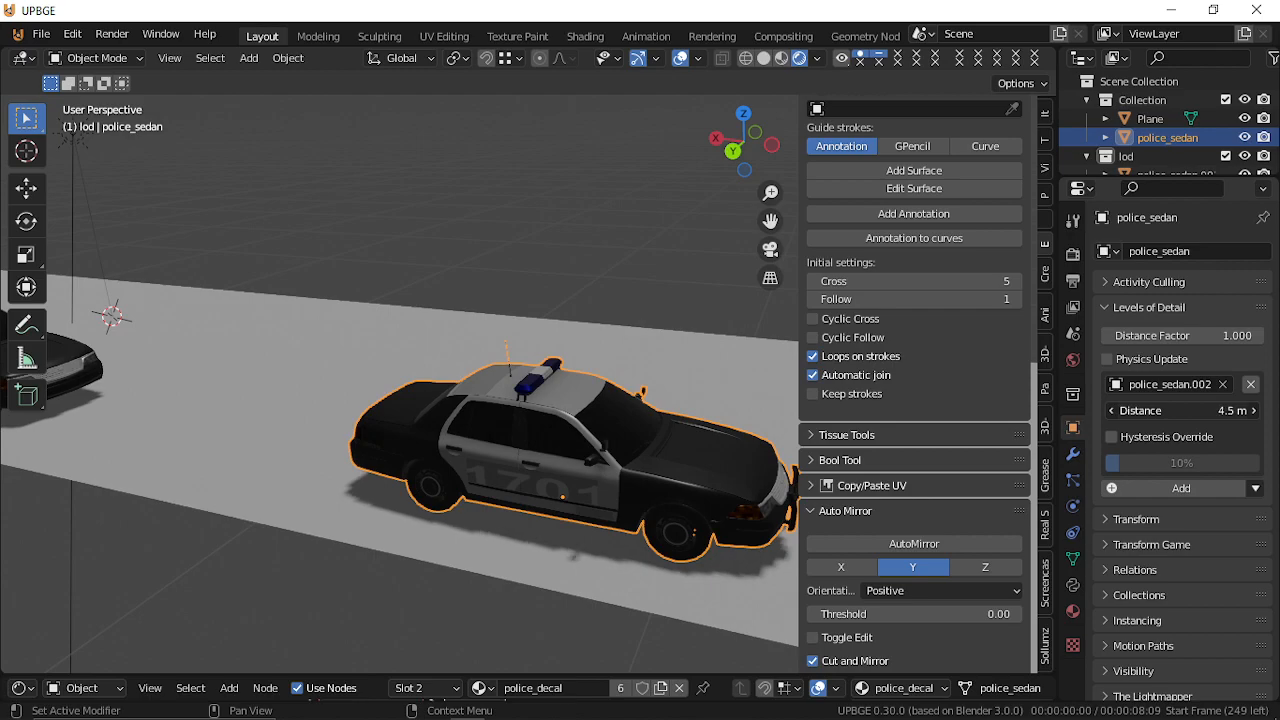
Examine the original sedan from the side and from the front along the road to judge the 4.5 m switching distance.
key("shift+grave")
key("s")
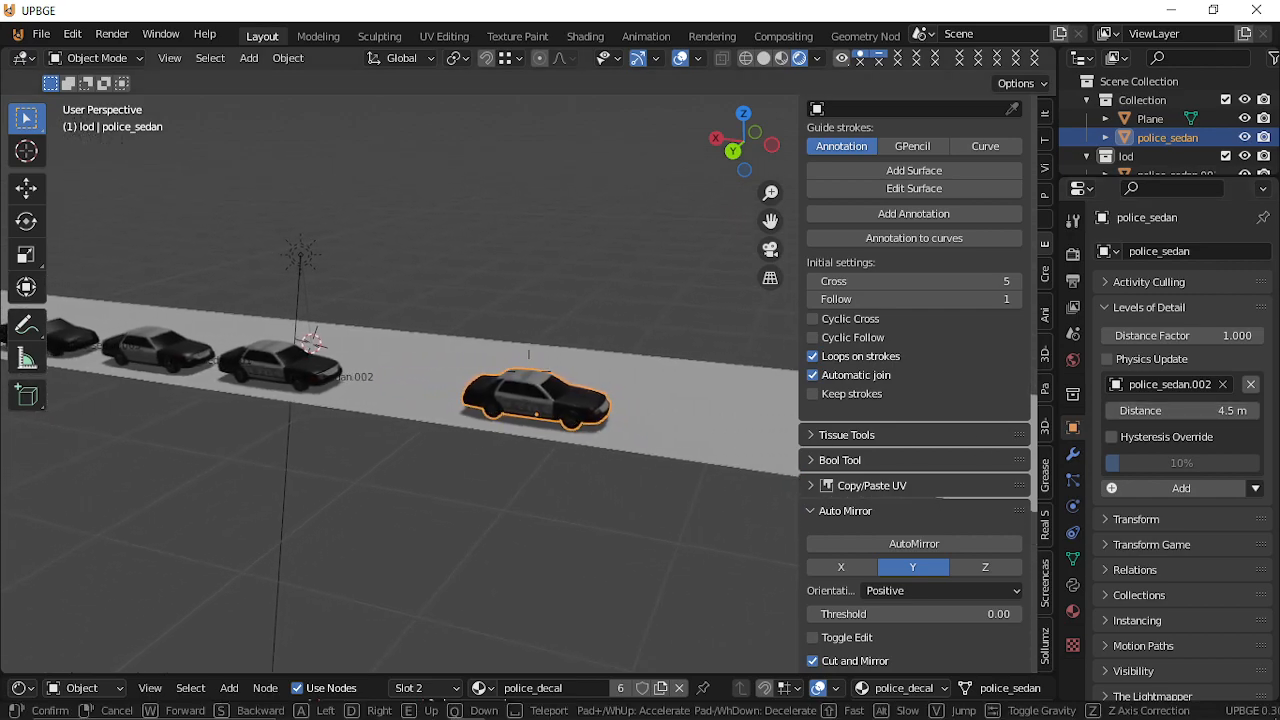
left_click(529, 371)
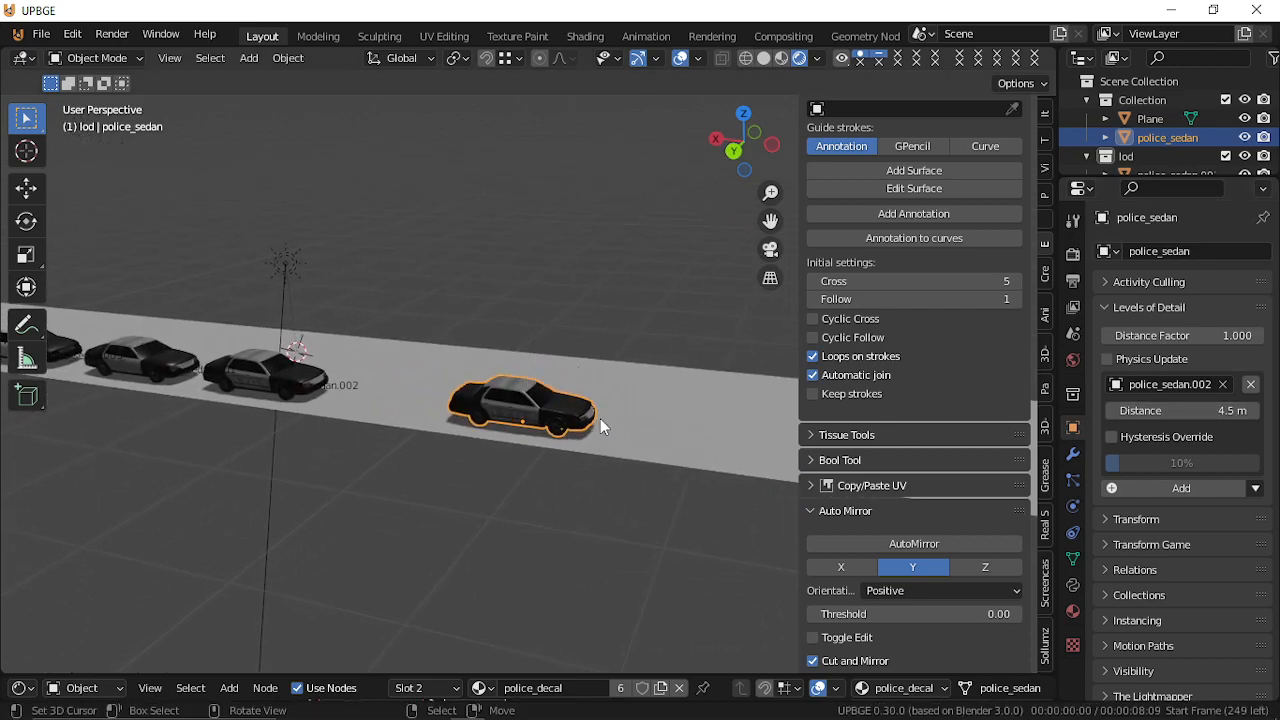
key("shift+grave")
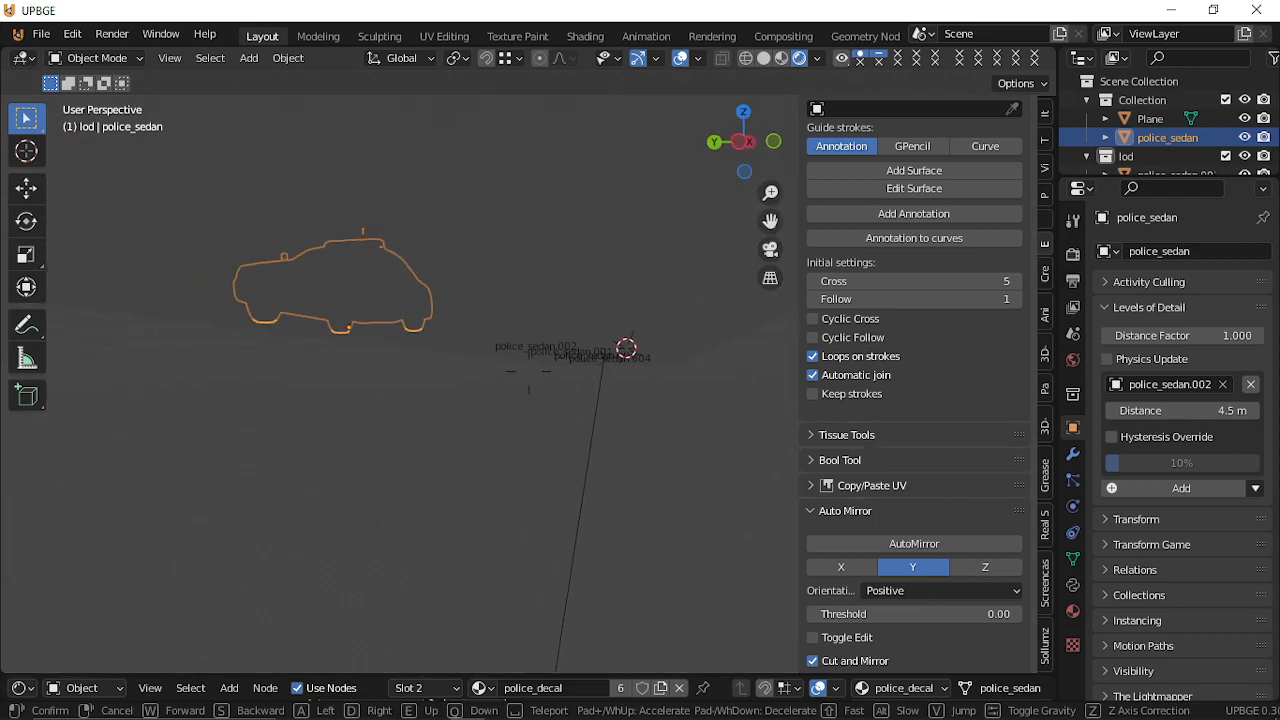
key("e")
key("a")
key("q")
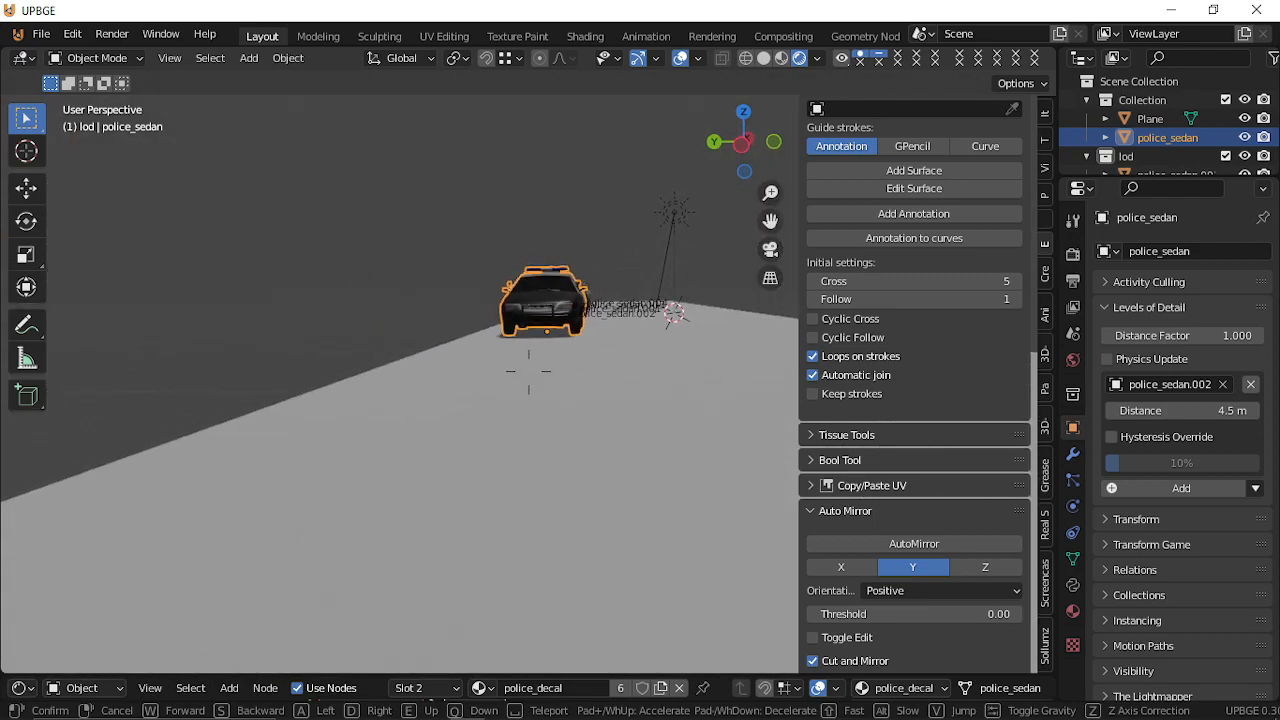
key("e")
key("a")
key("s")
left_click(628, 387)
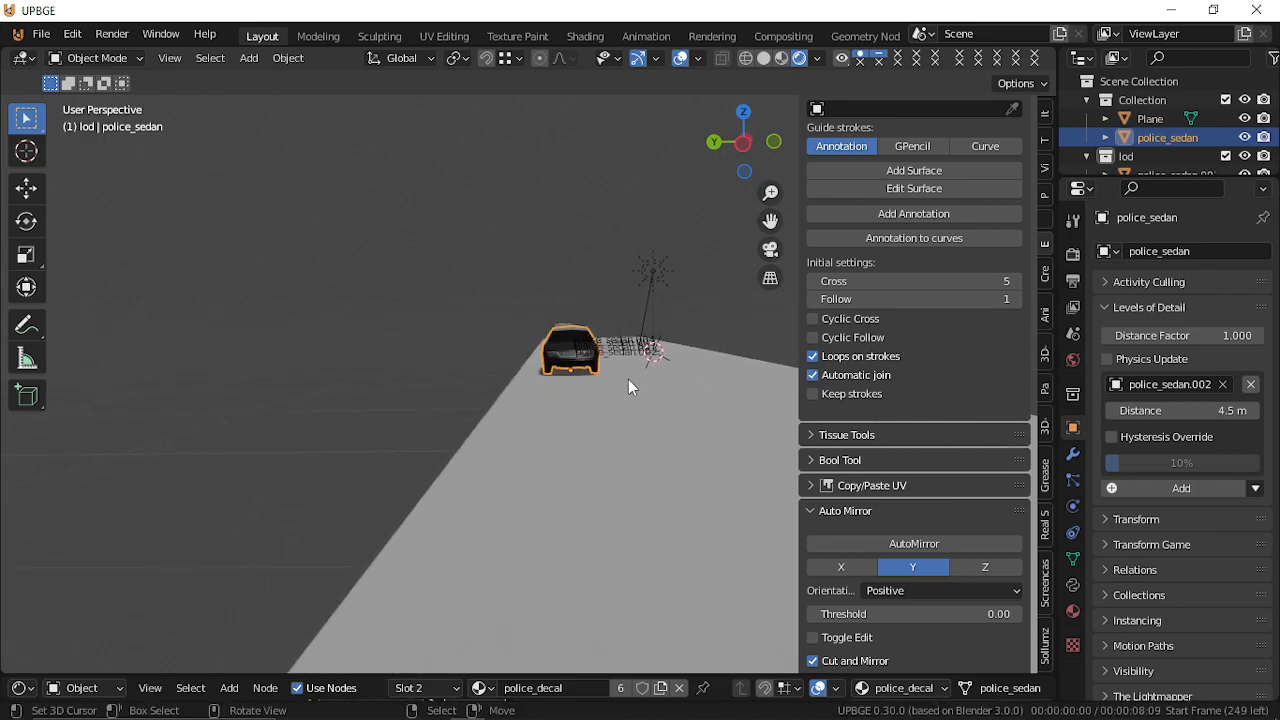
left_click(629, 384)
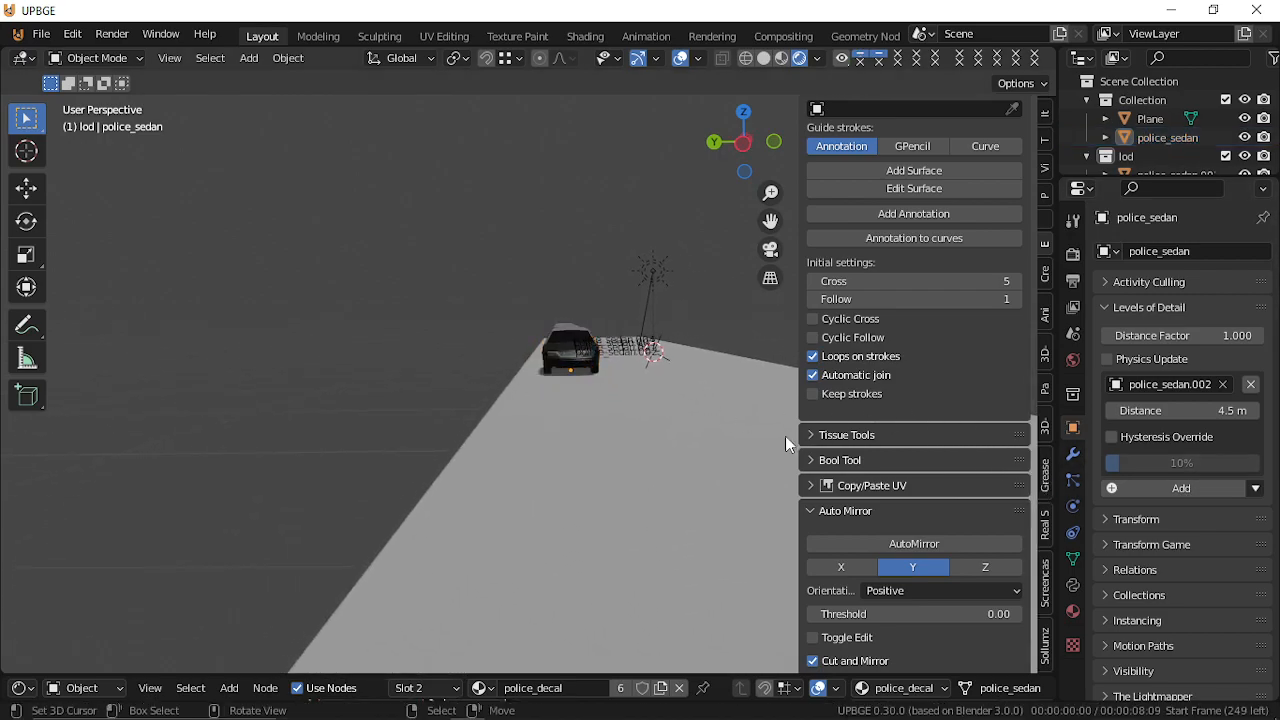
Check the switching point from in front of the sedan and set the police_sedan.002 level's distance to 6.6 m.
key("shift+grave")
key("w")
key("s")
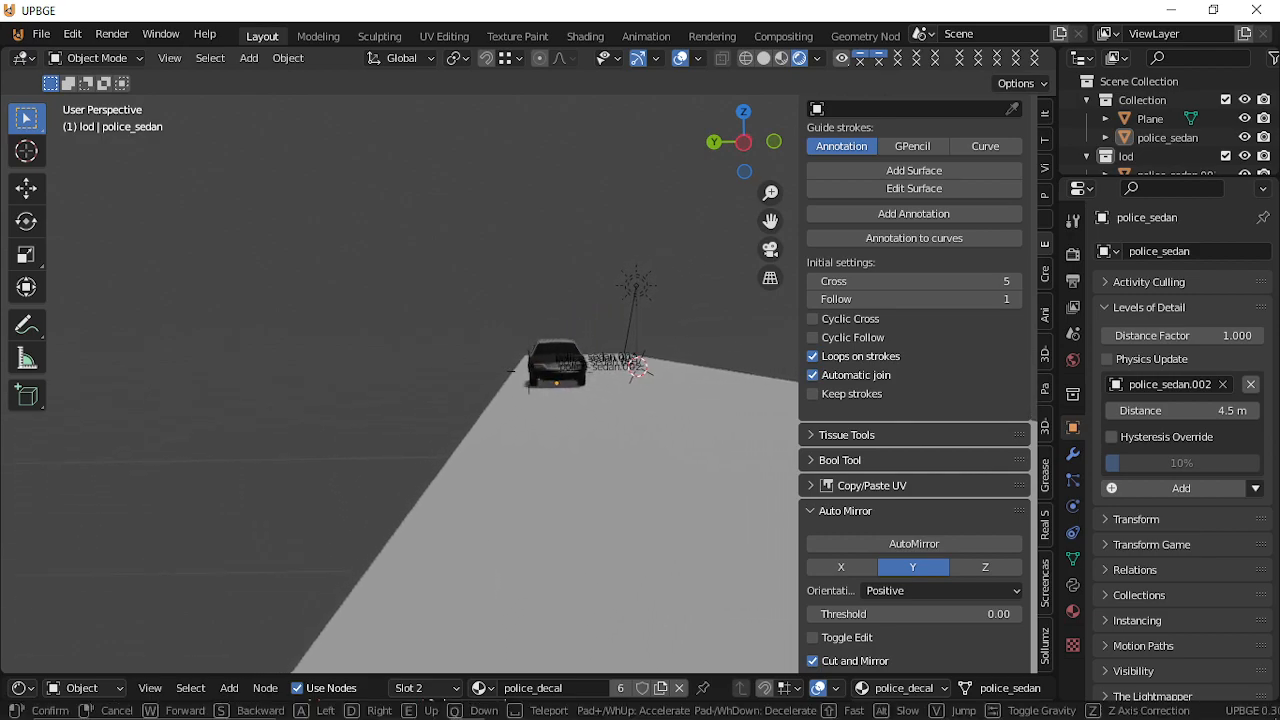
left_click(528, 371)
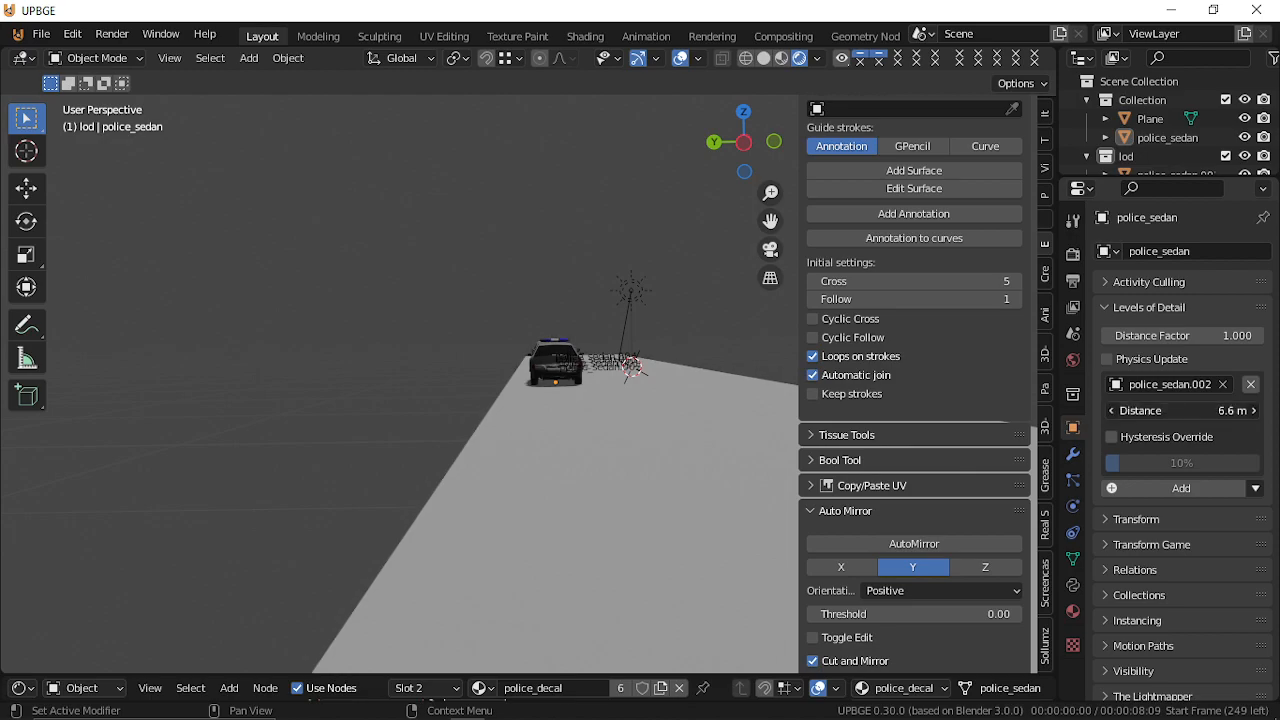
Test the switch from farther down the road and set the police_sedan.002 level's distance to 8.5 m.
key("shift+grave")
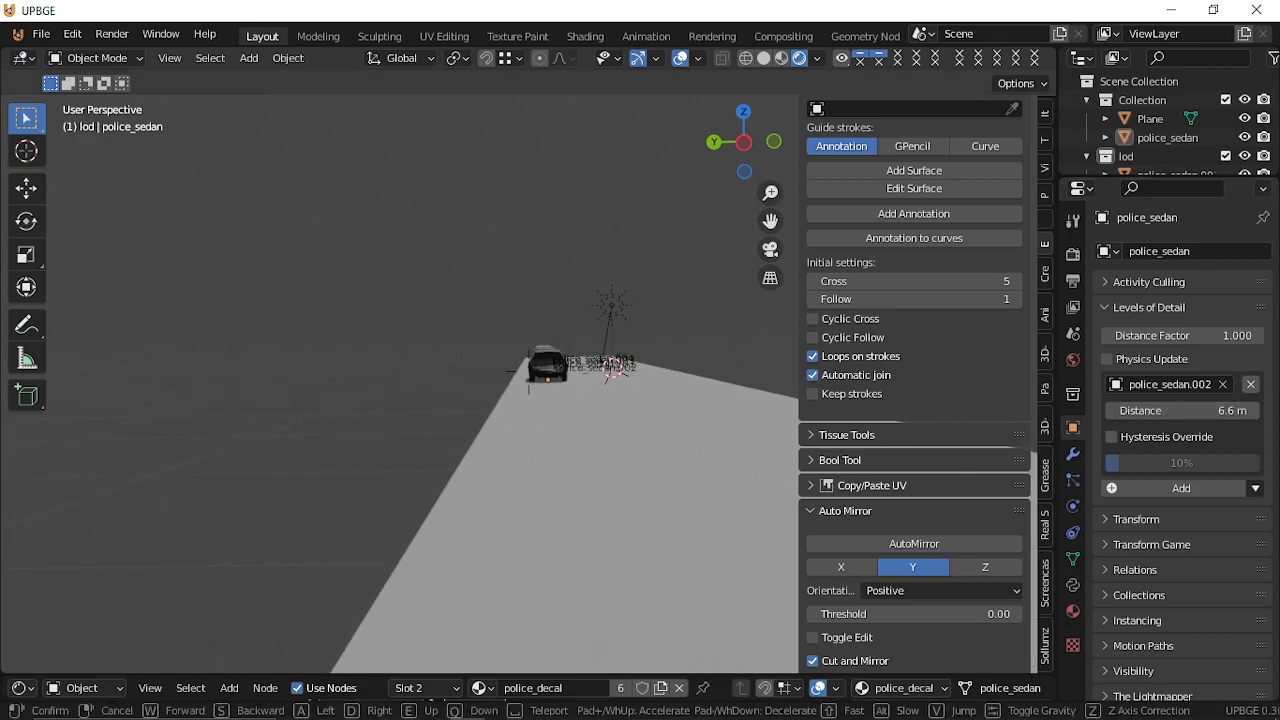
left_click(517, 378)
key("shift+grave")
key("w")
key("s")
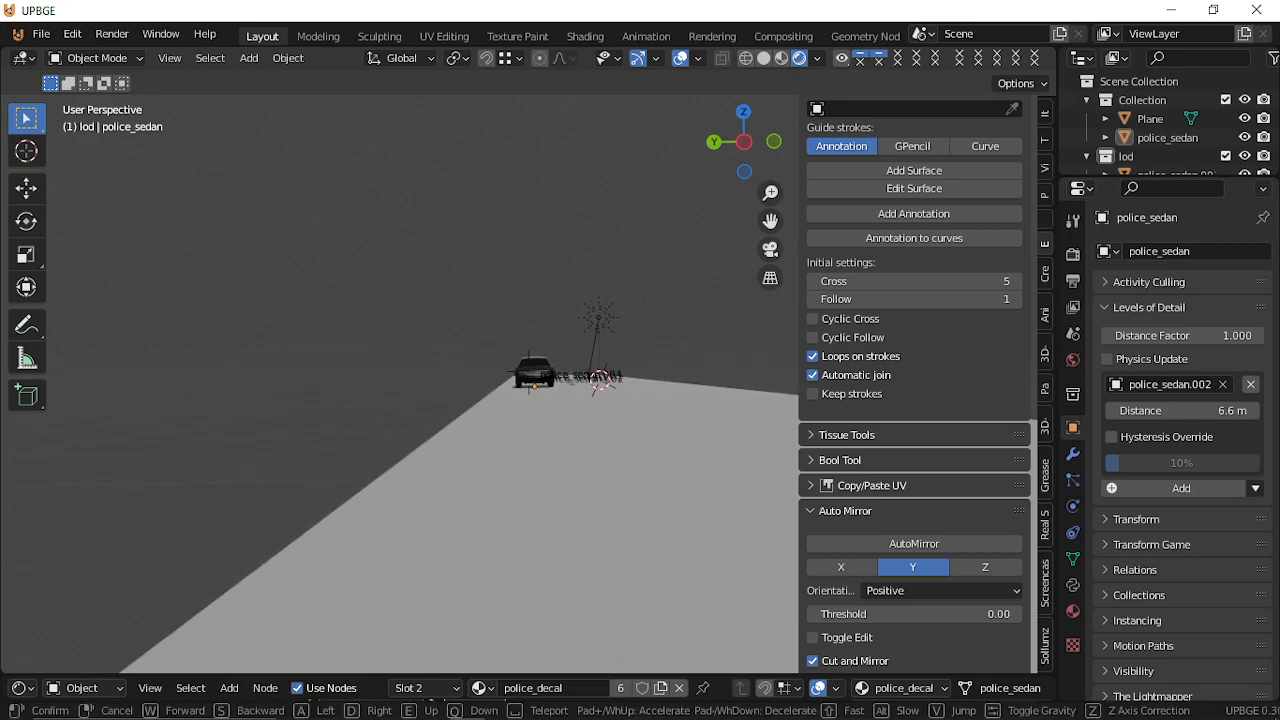
left_click(1230, 508)
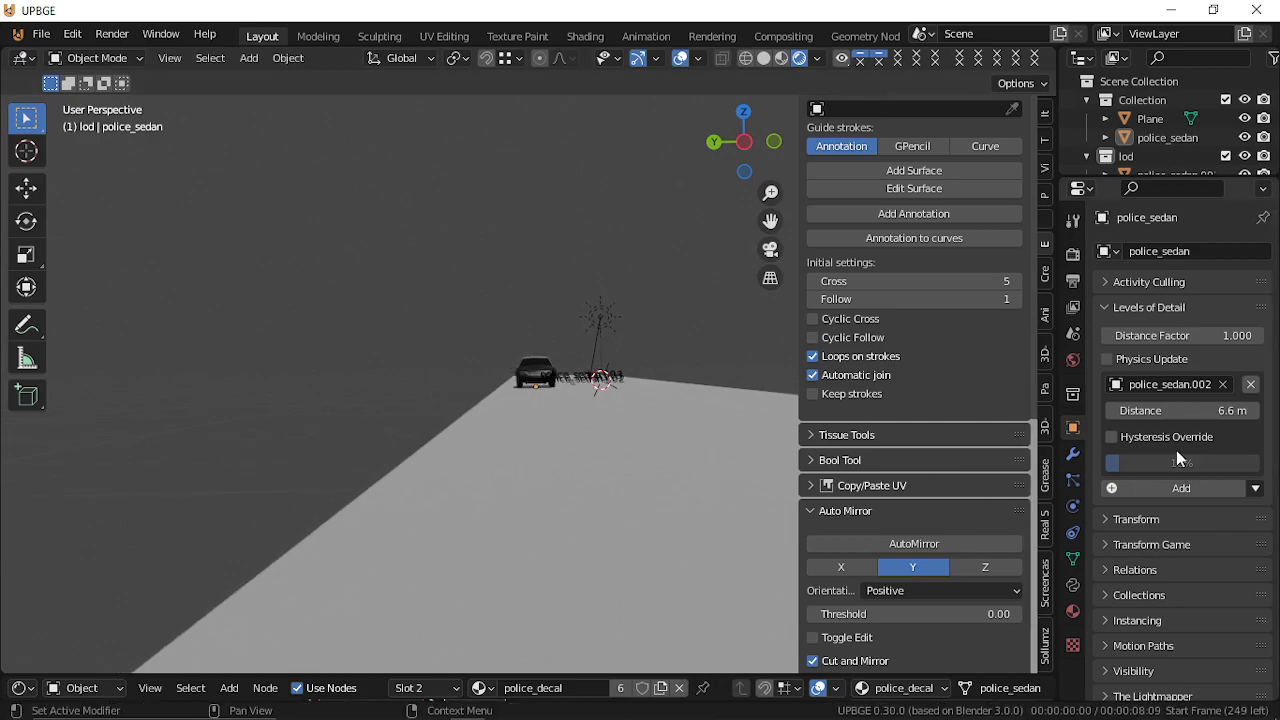
left_click_drag(1176, 410, 1200, 410)
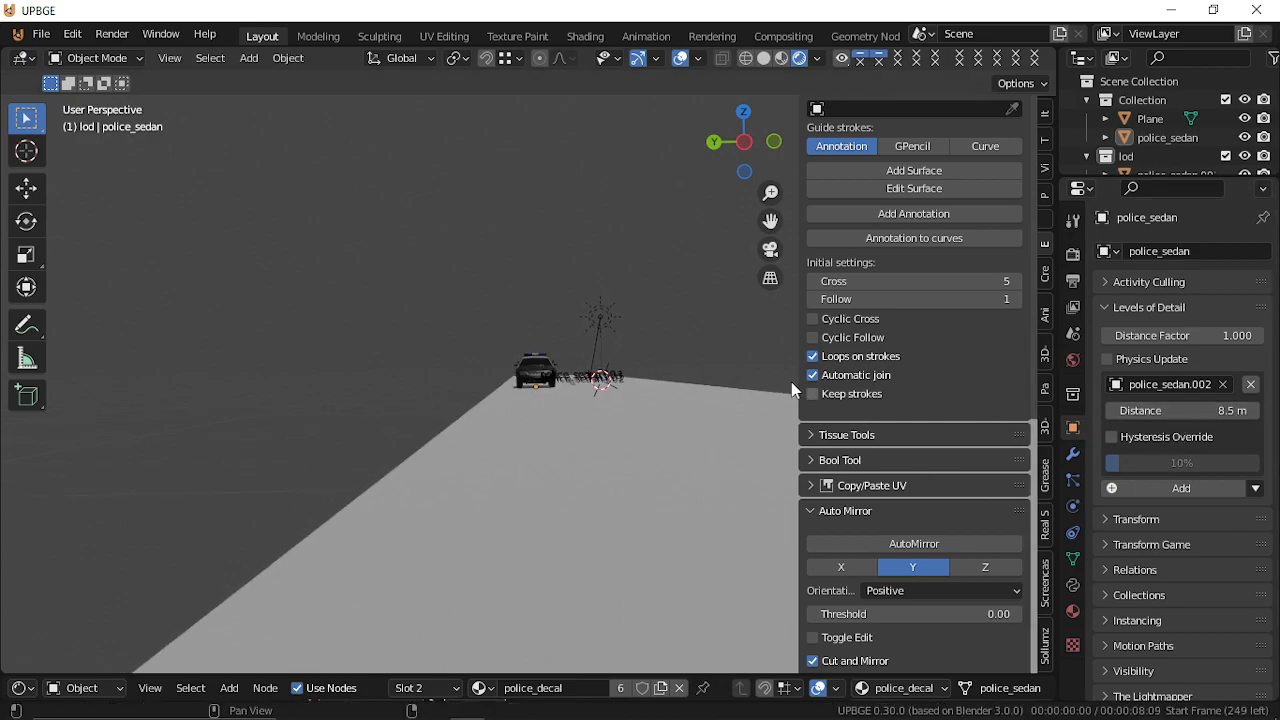
Inspect the row of sedans from the front and above to check the 8.5 m switching distance.
key("shift+grave")
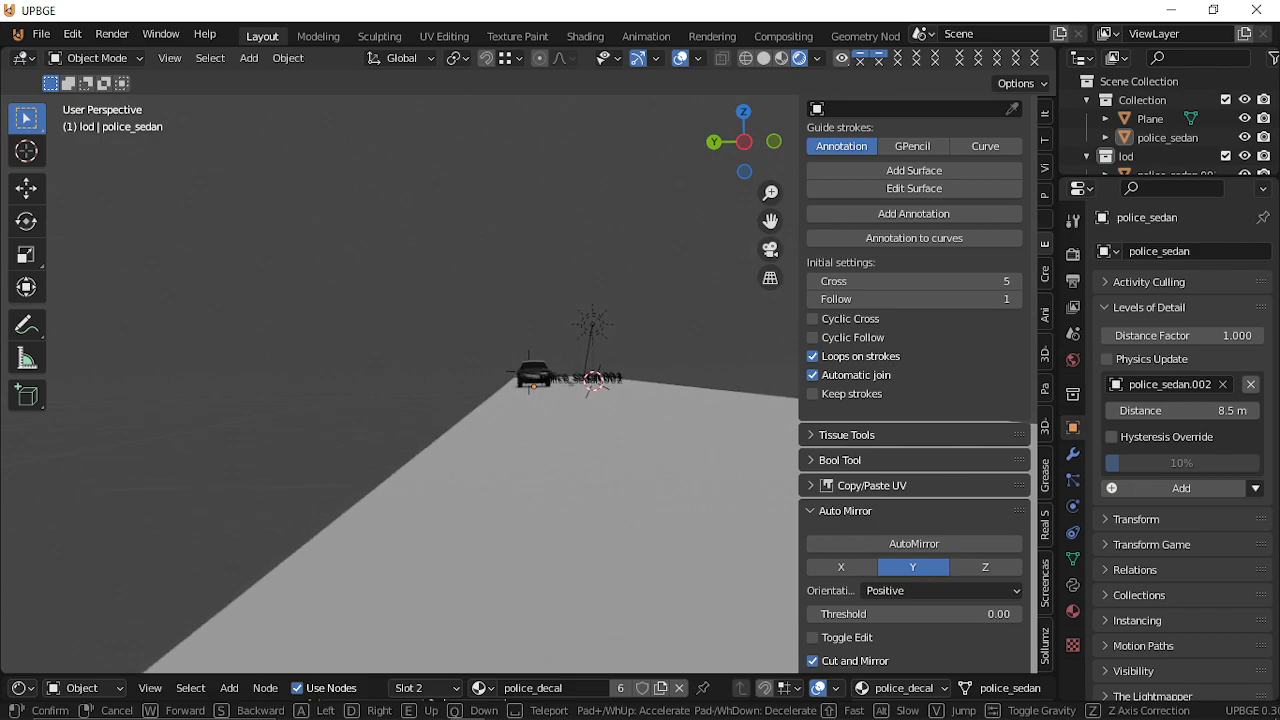
key("w")
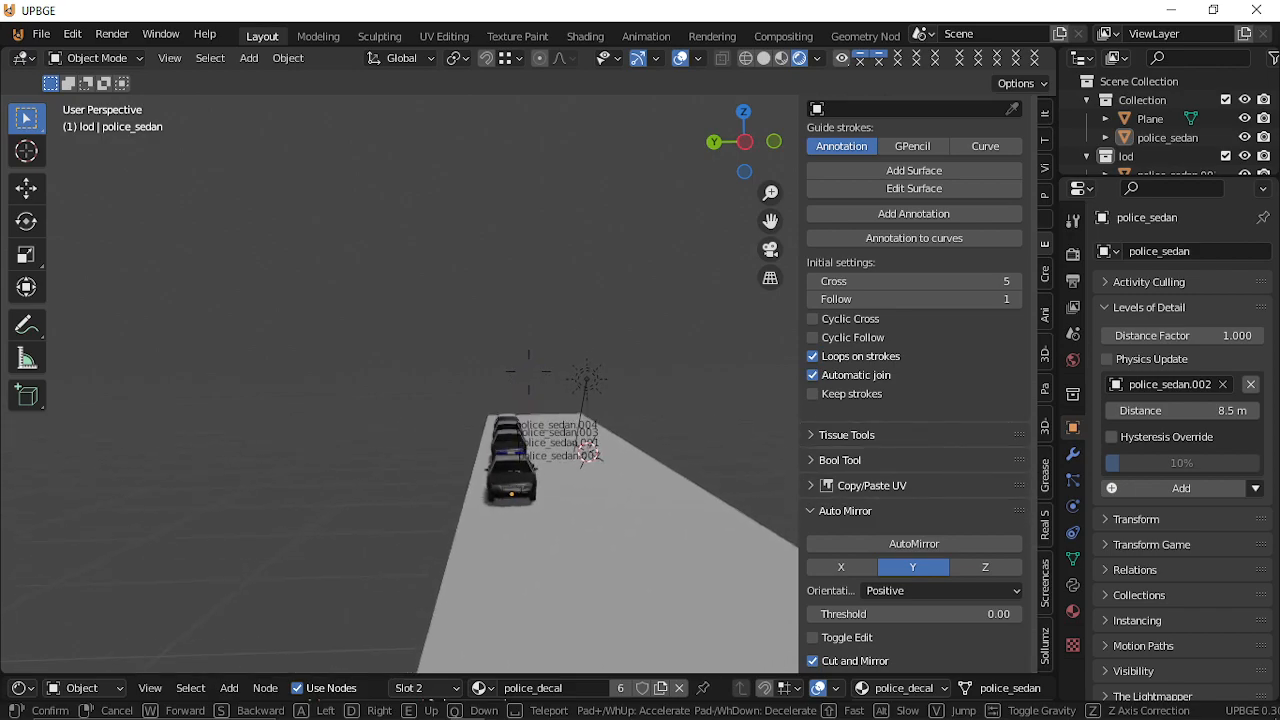
key("Return")
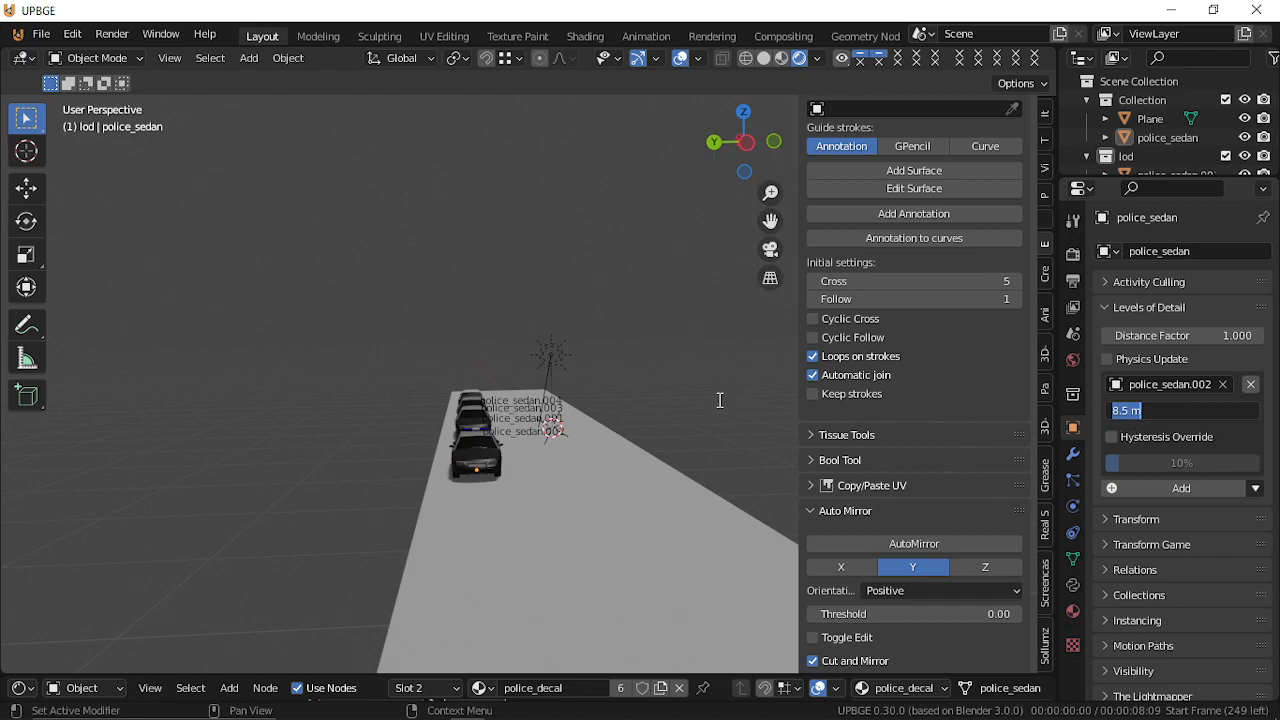
left_click(682, 369)
key("shift+grave")
left_click(529, 377)
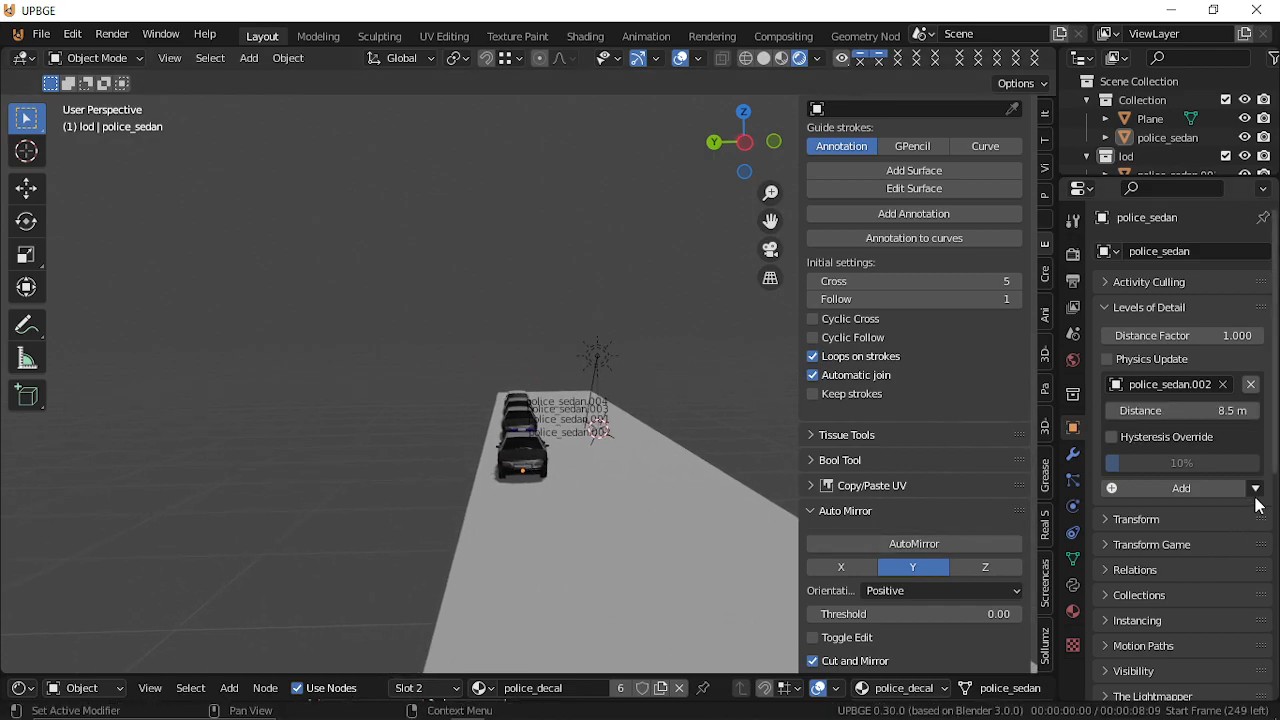
Add three more levels of detail to the original sedan below the police_sedan.002 level.
left_click(1191, 491)
left_click(1185, 598)
scroll(1232, 512, "down", 5)
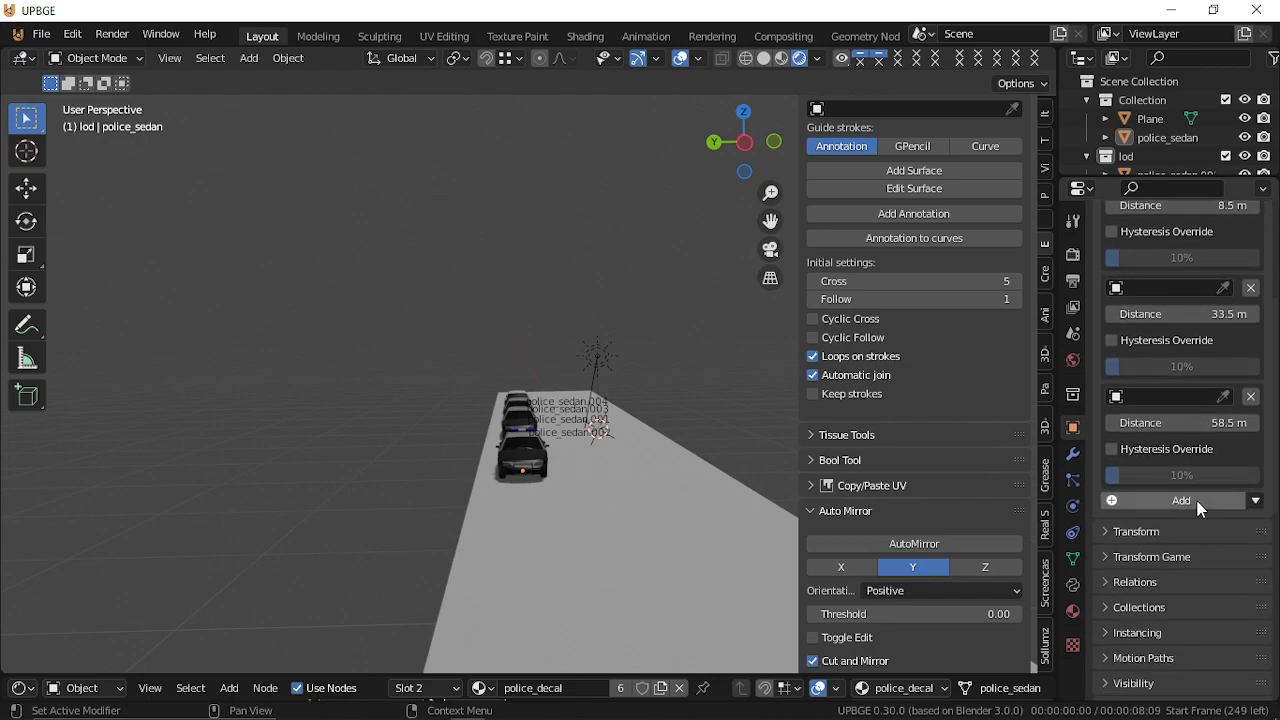
left_click(1195, 503)
scroll(1200, 470, "up", 4)
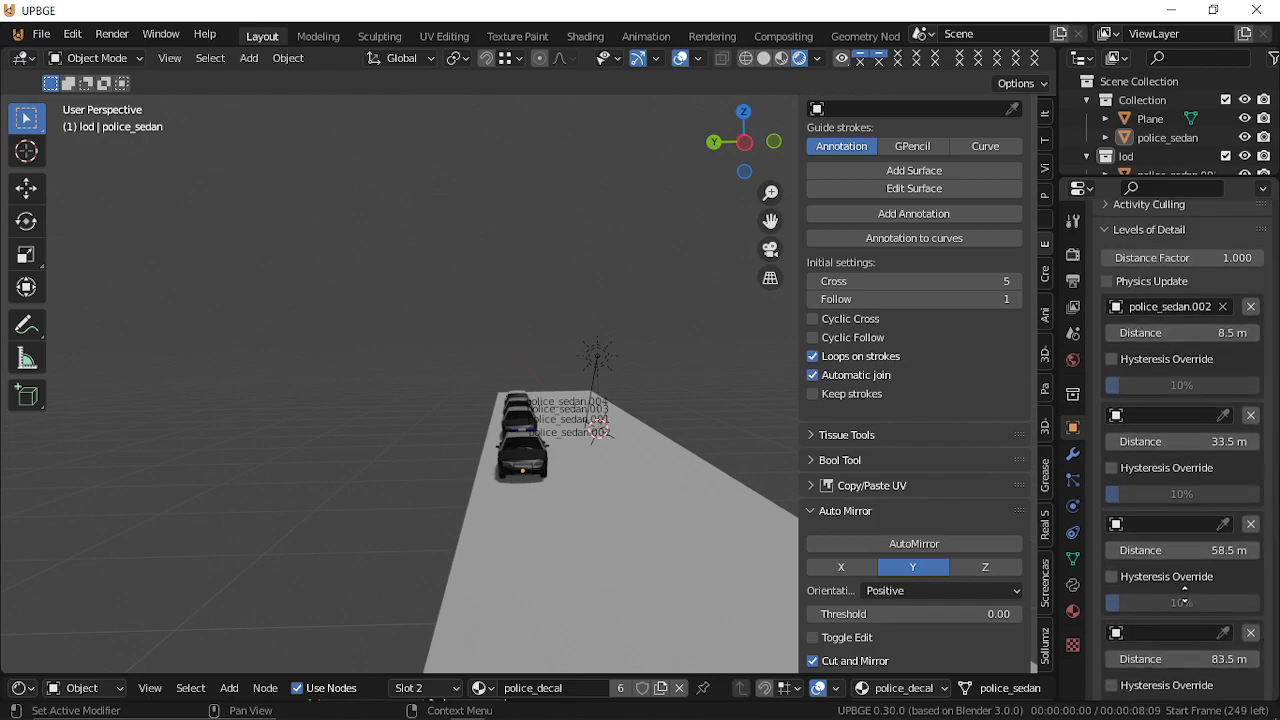
Set the switching distance of the second level of detail to 8.9 m and of the third to 9 m.
left_click(1206, 479)
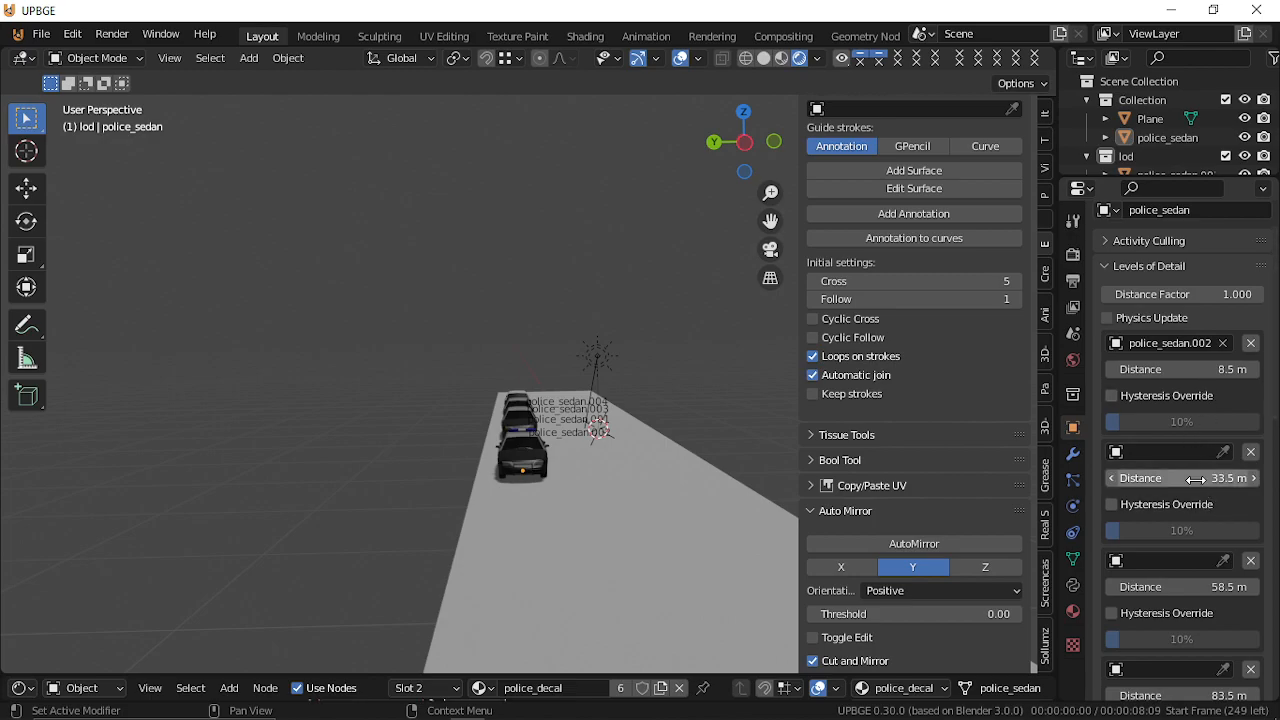
left_click(1196, 480)
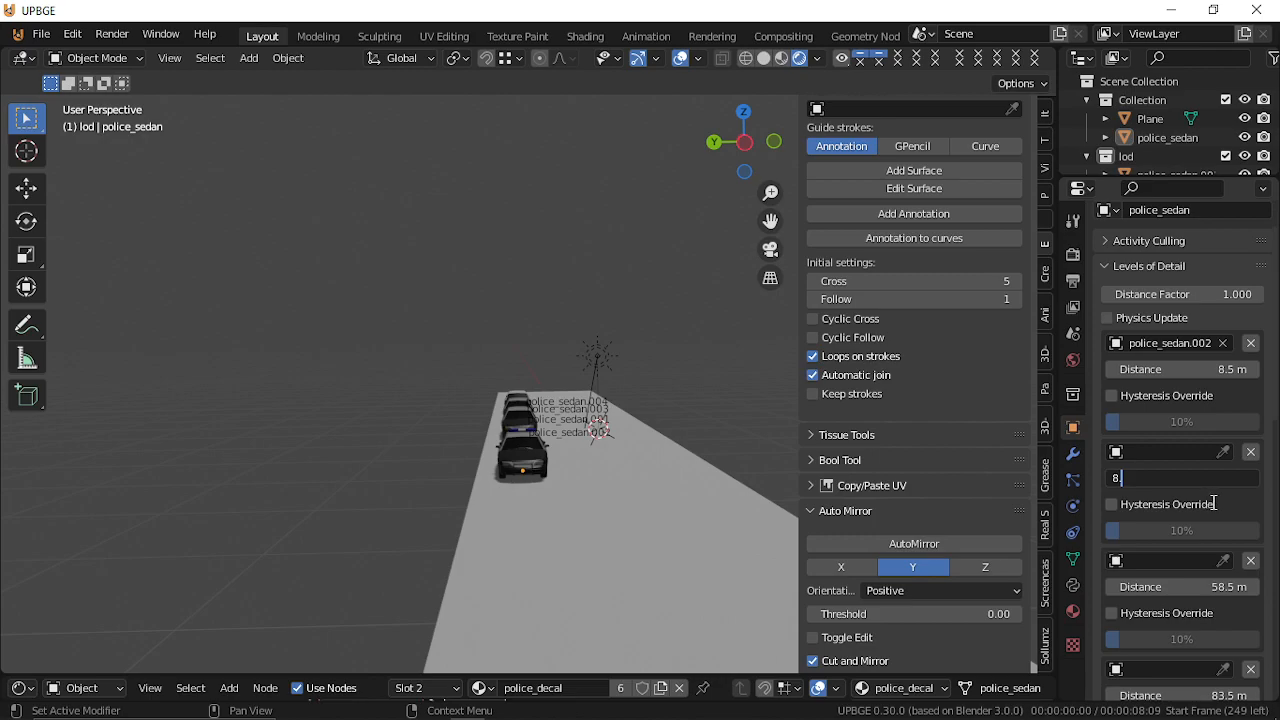
key("Return")
left_click(1192, 588)
type("9")
key("Return")
Set the switching distance of the fourth level of detail to 10 m.
scroll(1195, 588, "down", 3)
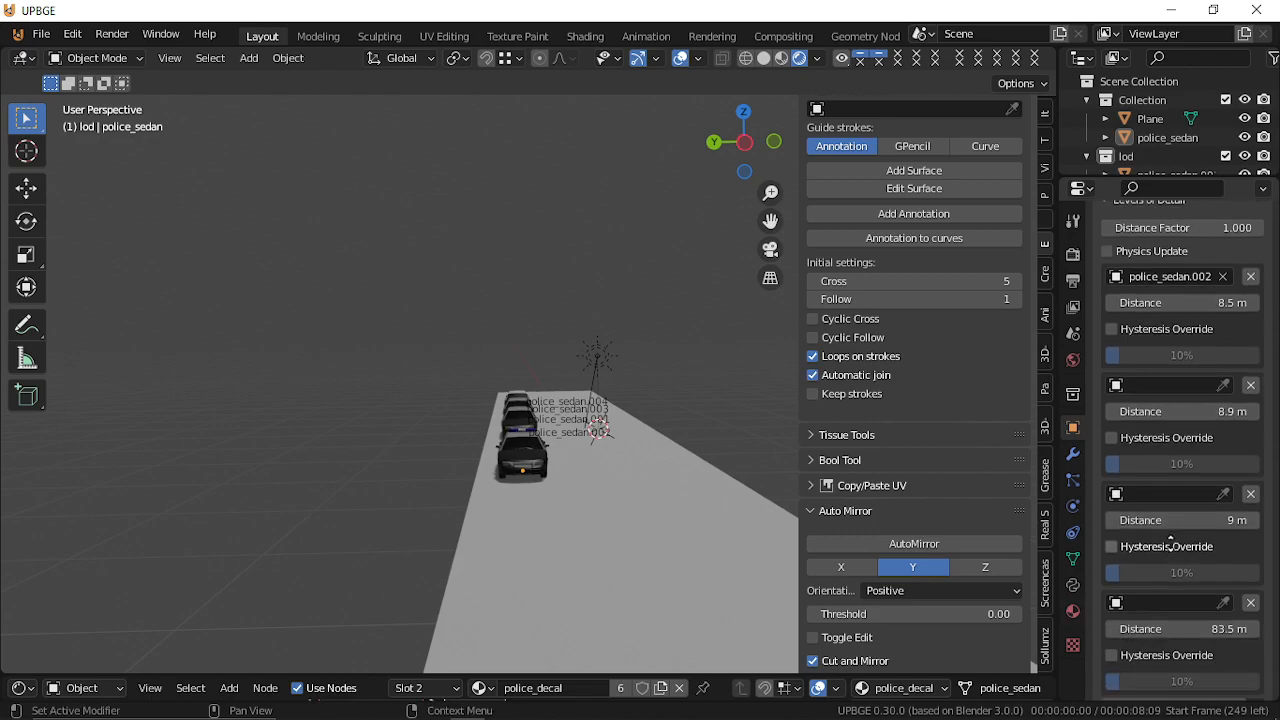
left_click(1202, 588)
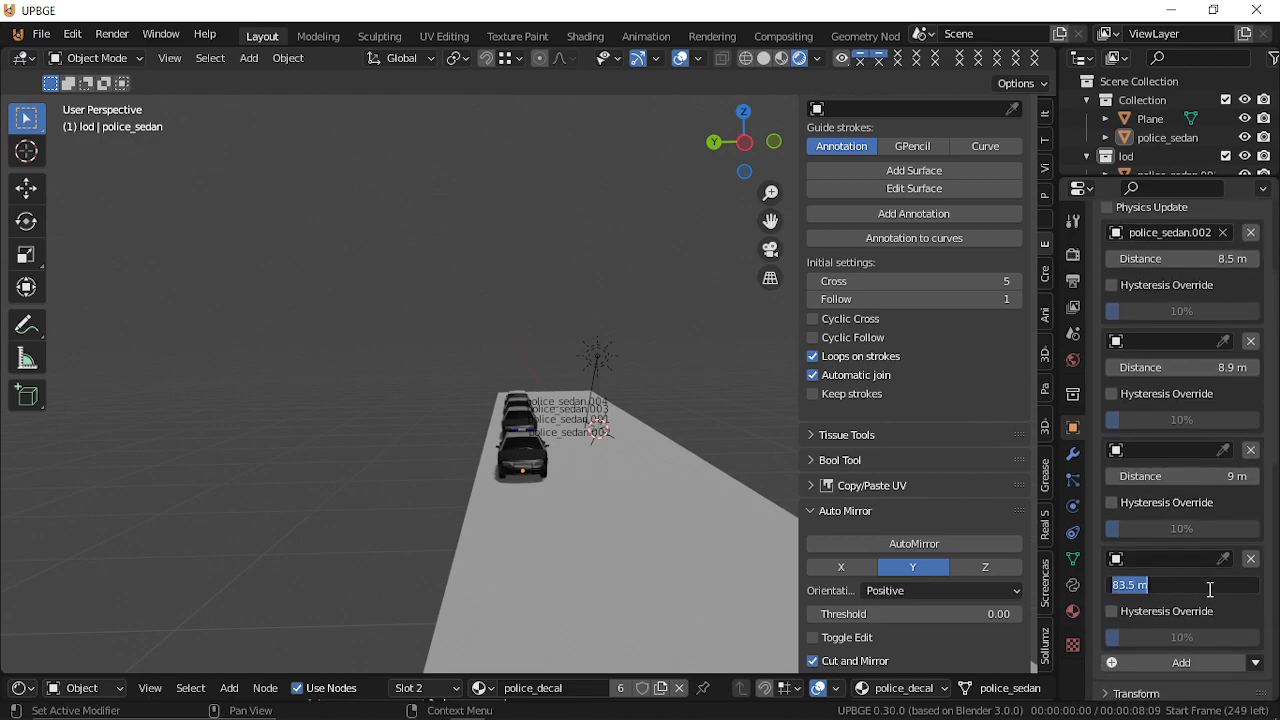
key("Return")
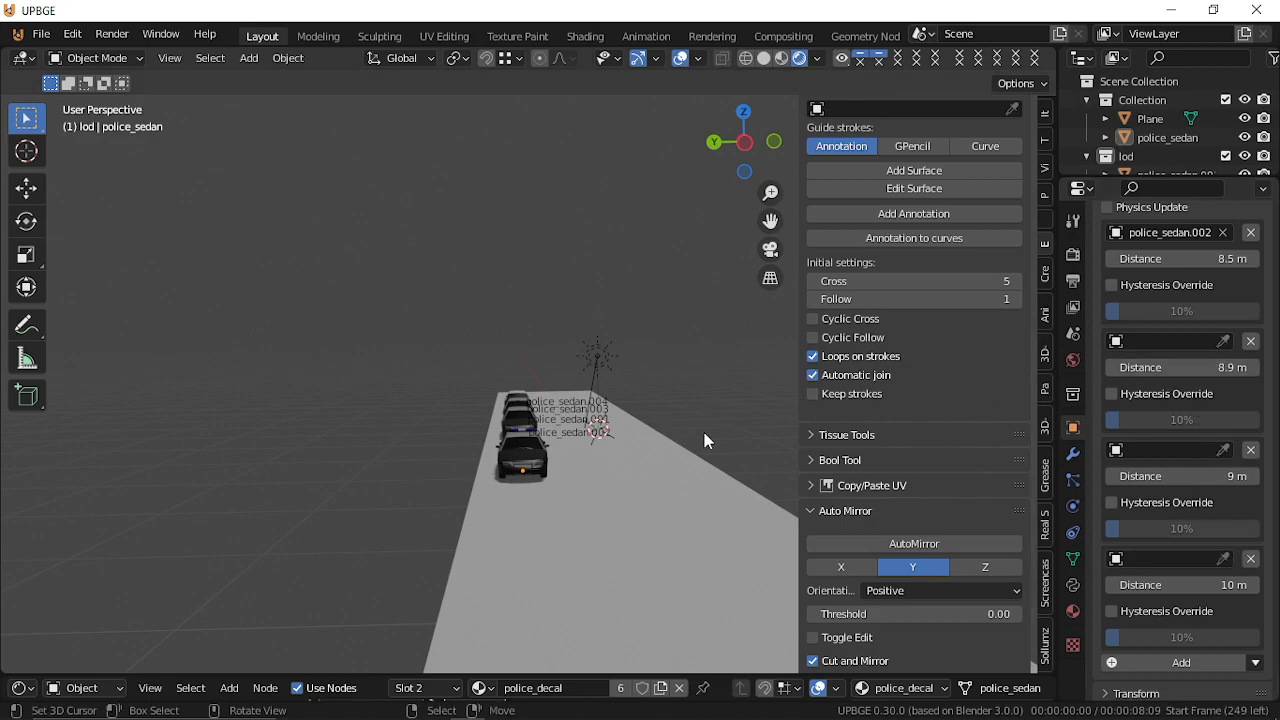
Assign police_sedan.001, police_sedan.003 and police_sedan.004 as the objects of the second, third and fourth levels of detail.
key("shift+grave")
key("w")
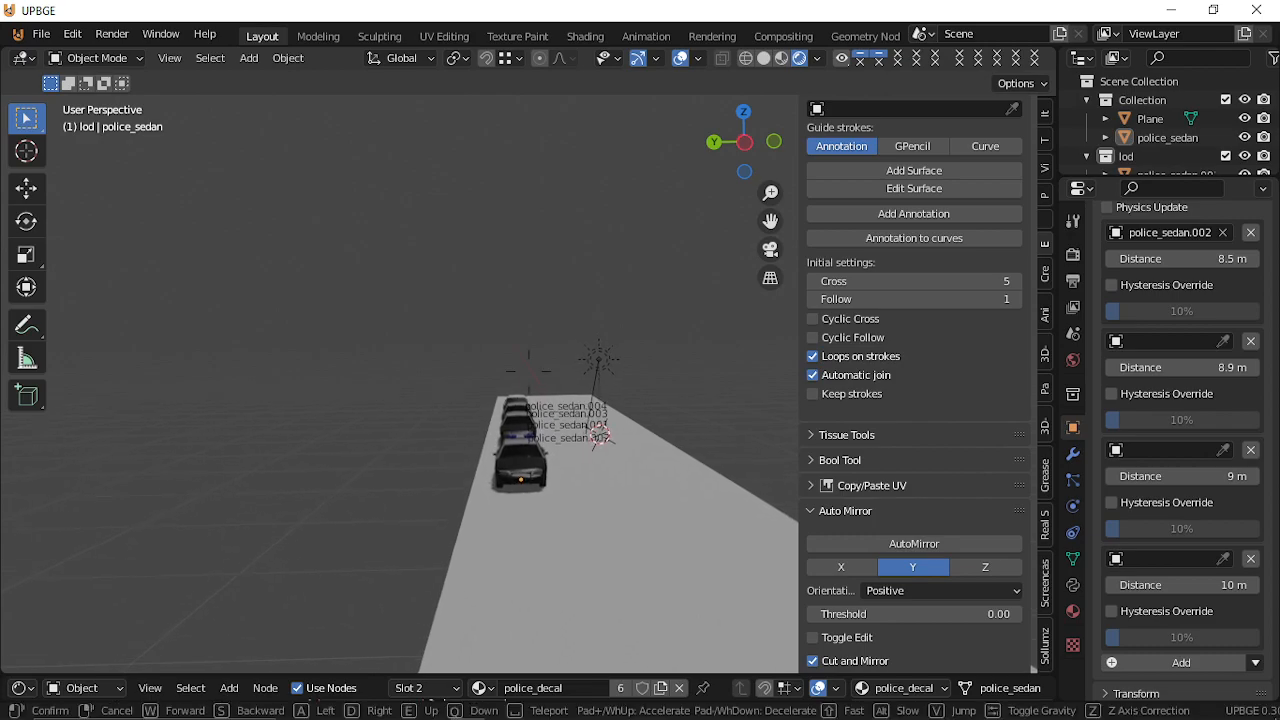
left_click(529, 370)
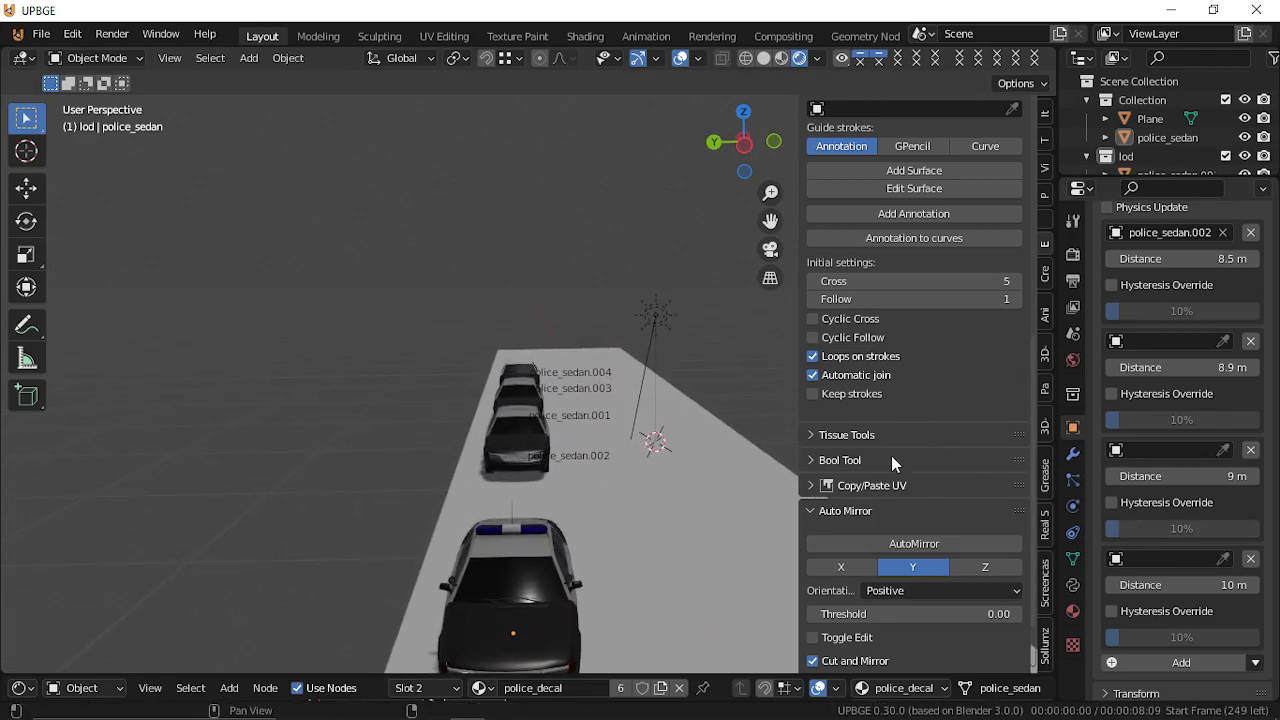
key("shift+grave")
key("w")
left_click(529, 370)
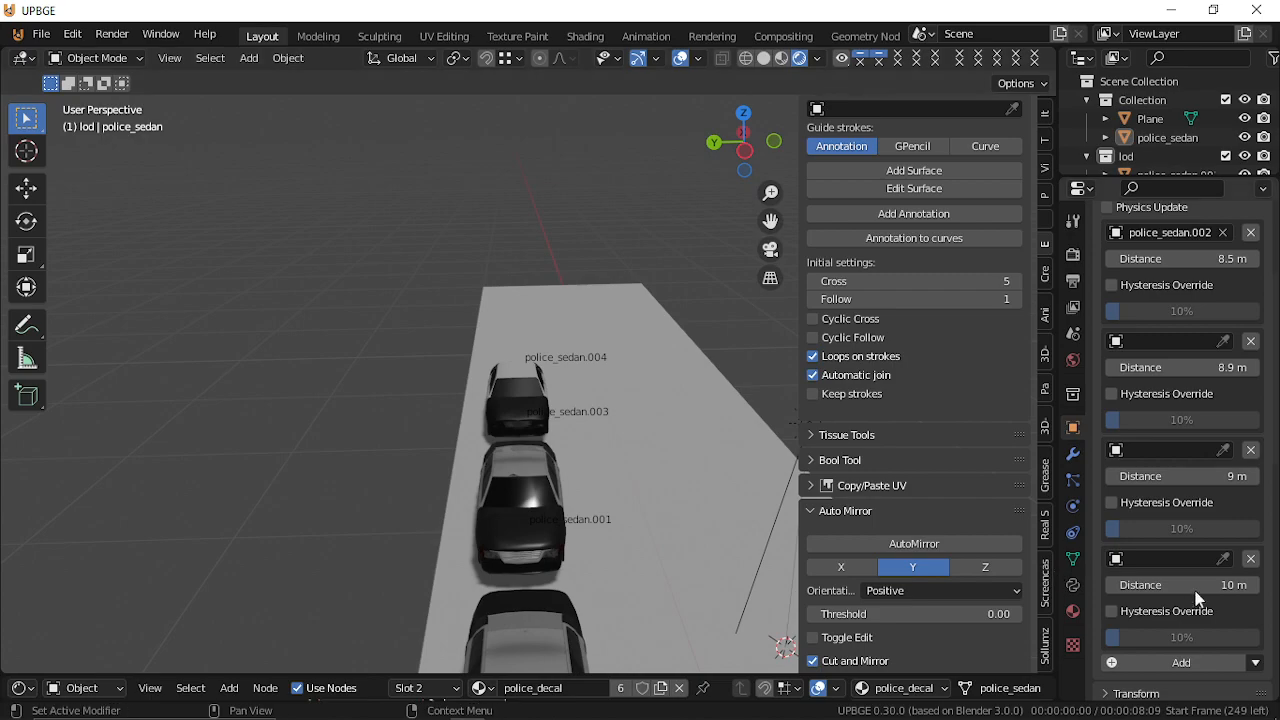
left_click(1223, 341)
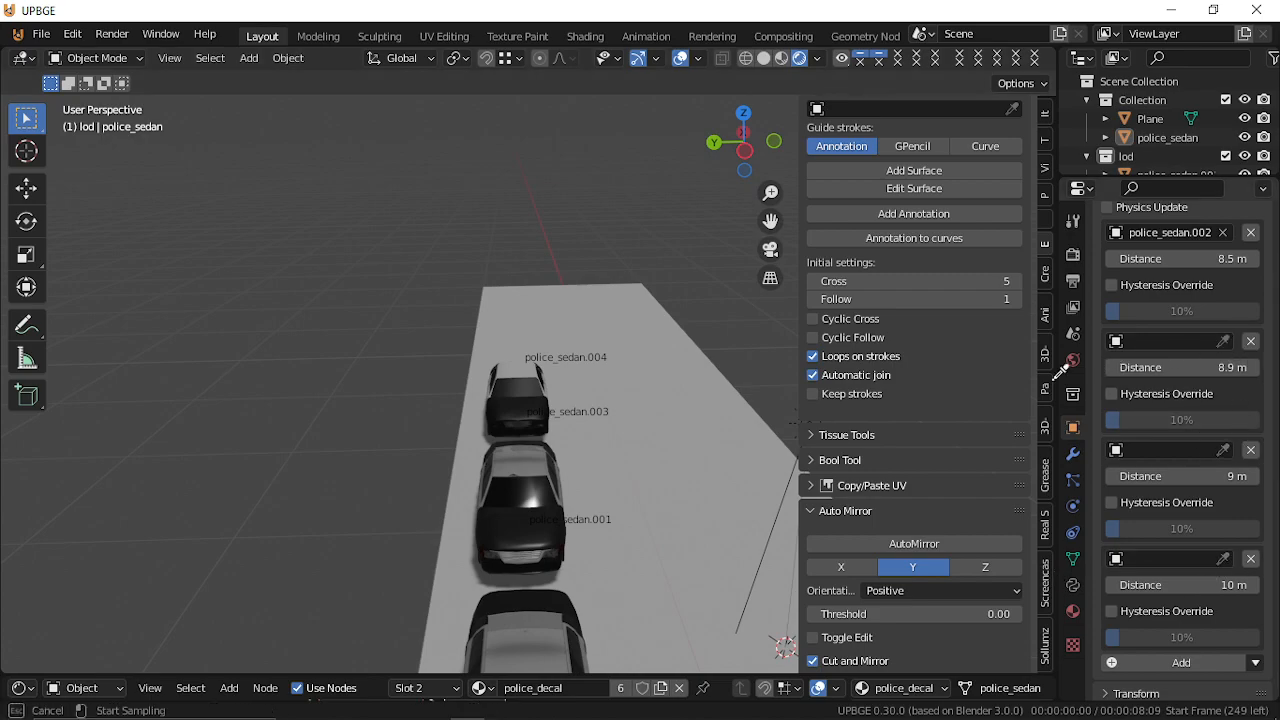
left_click(502, 508)
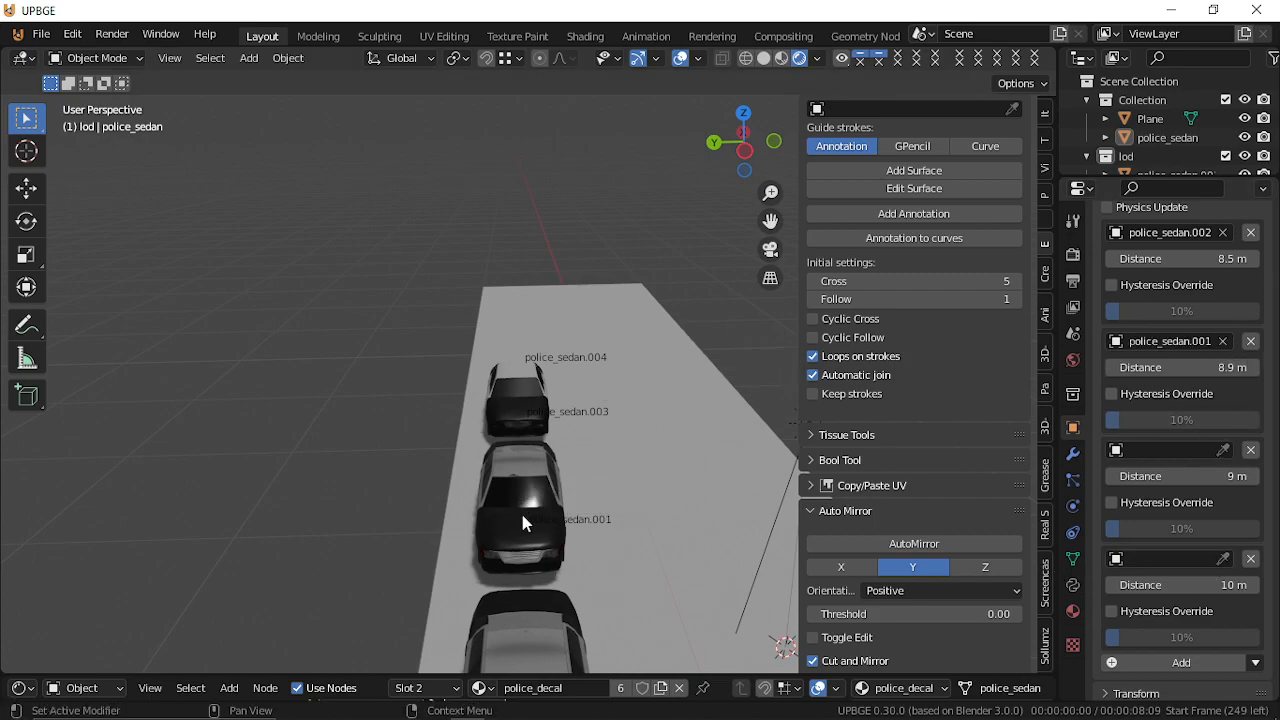
left_click(1223, 450)
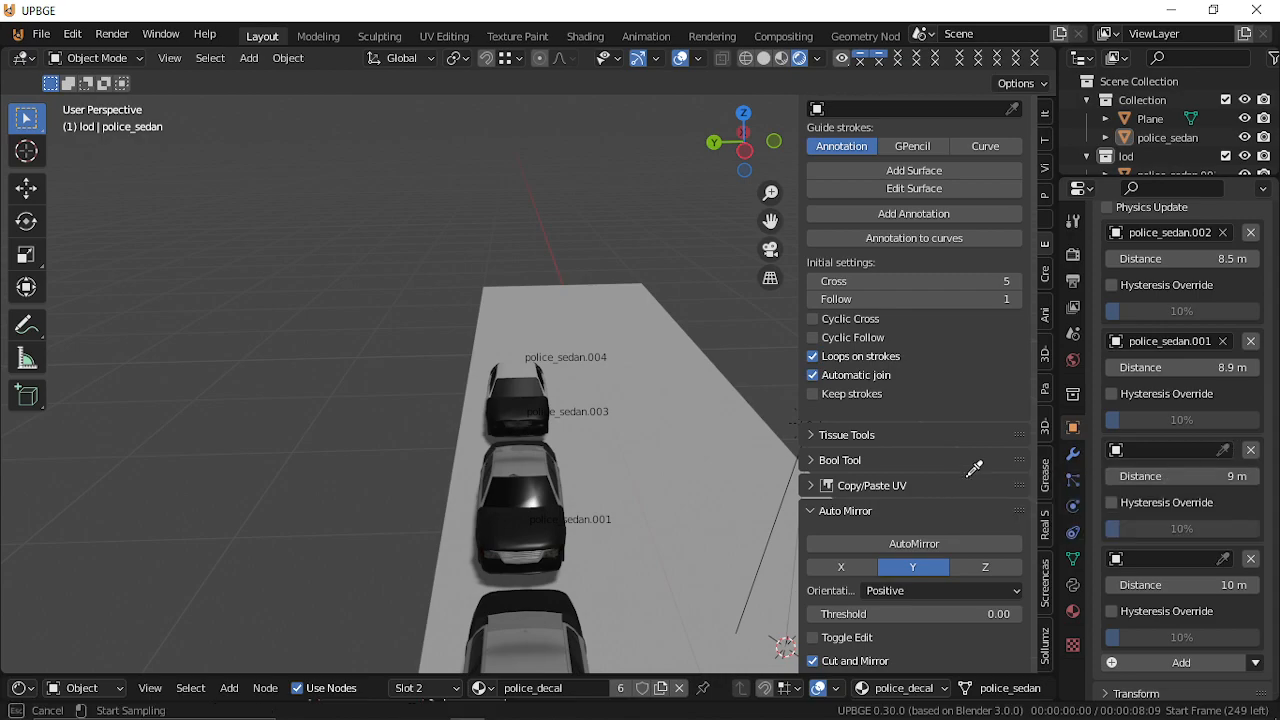
left_click(515, 378)
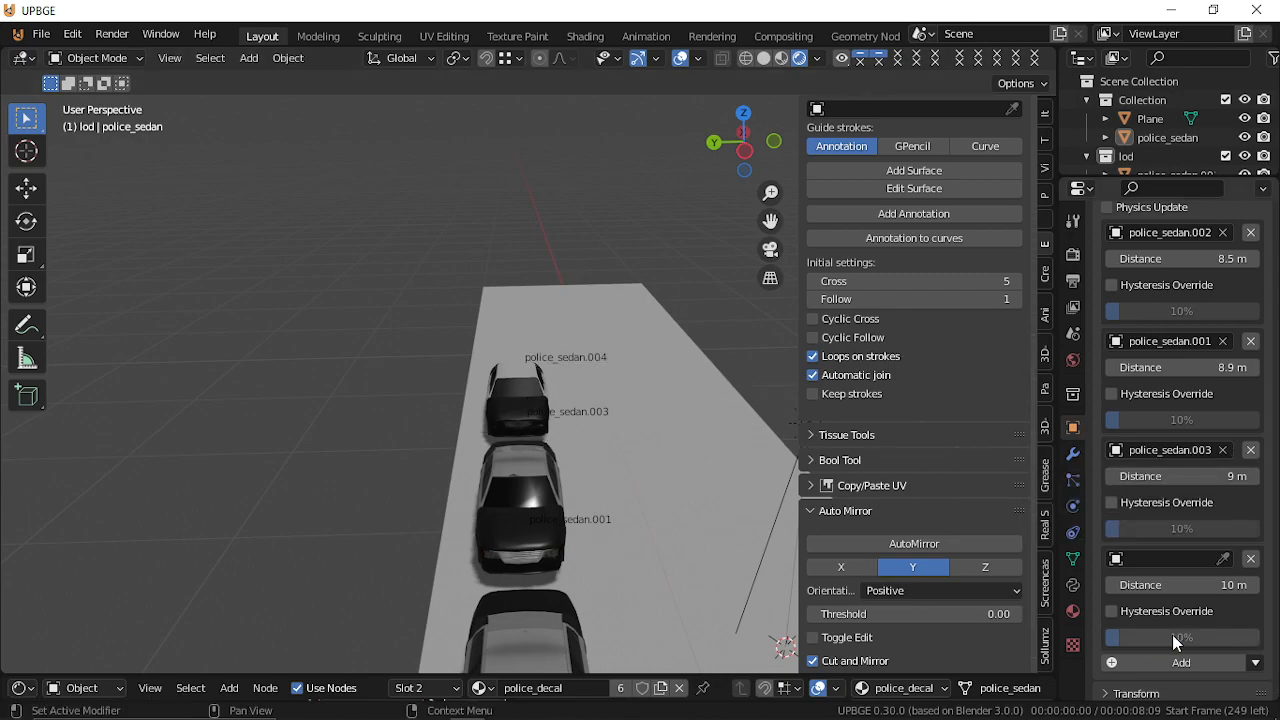
left_click(1172, 559)
left_click(1110, 453)
Fly back and forth along the road to examine how the original sedan switches between its four levels of detail.
key("shift+grave")
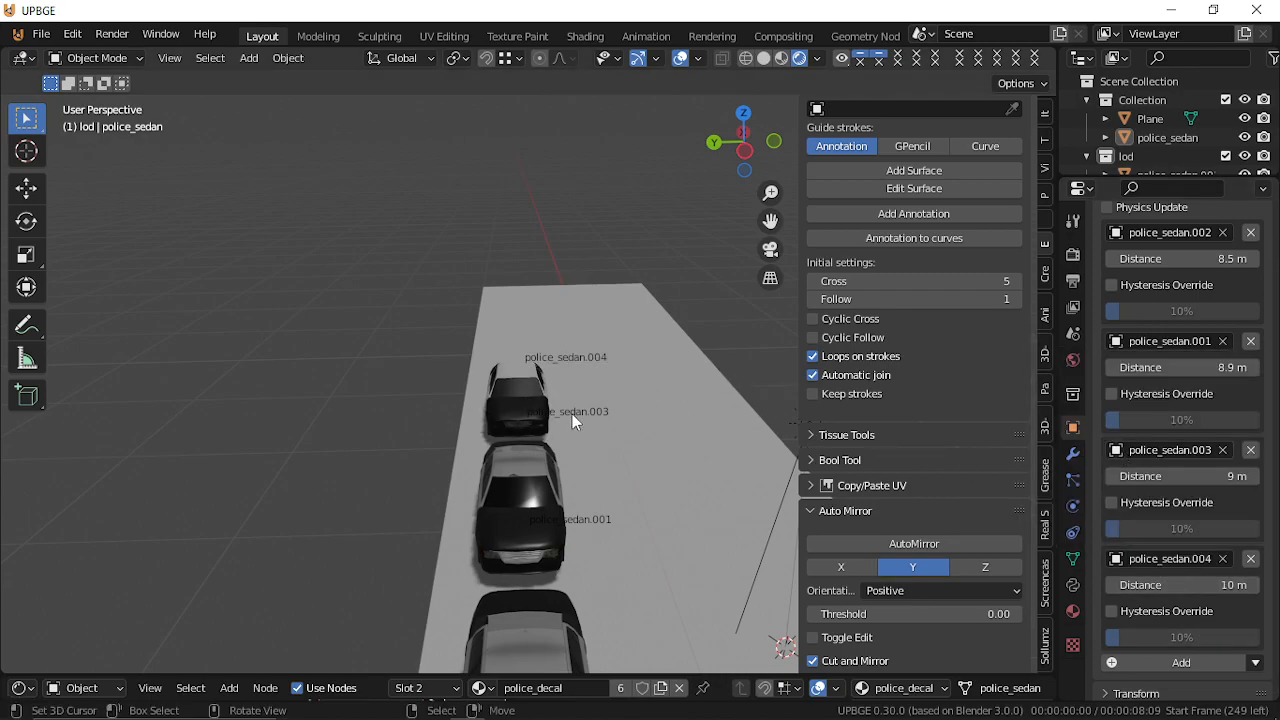
key("s")
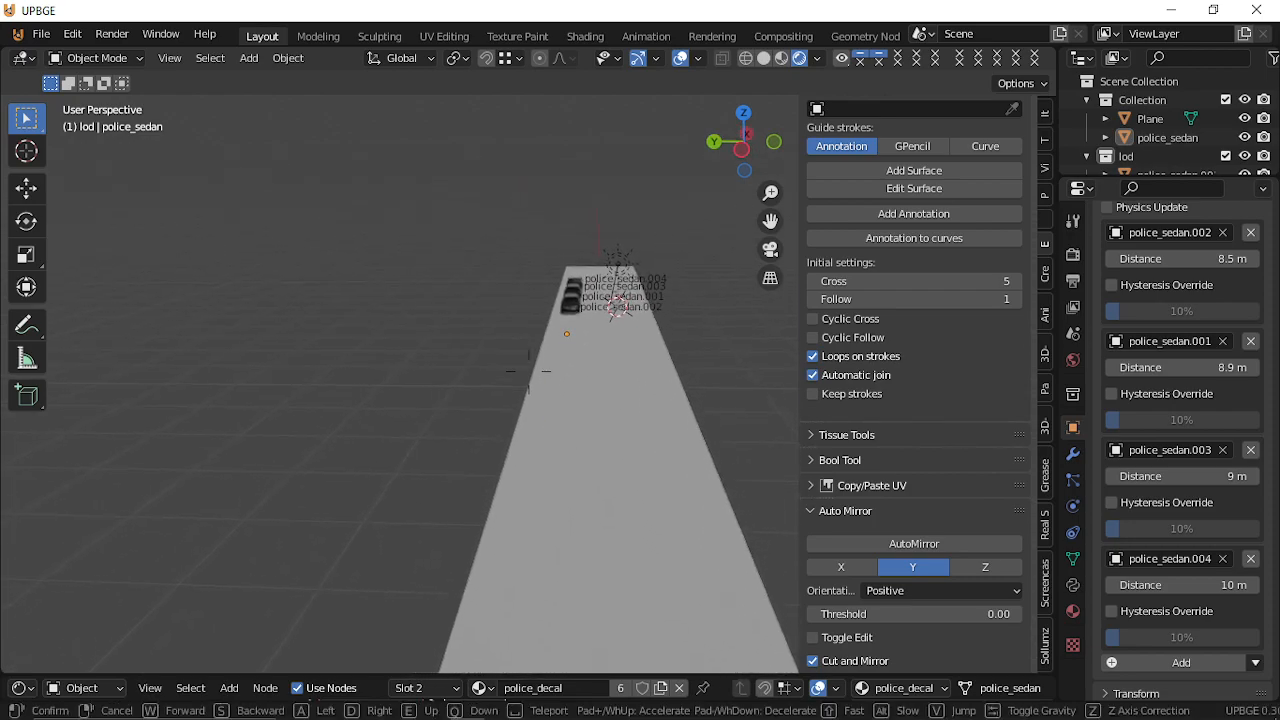
key("w")
key("q")
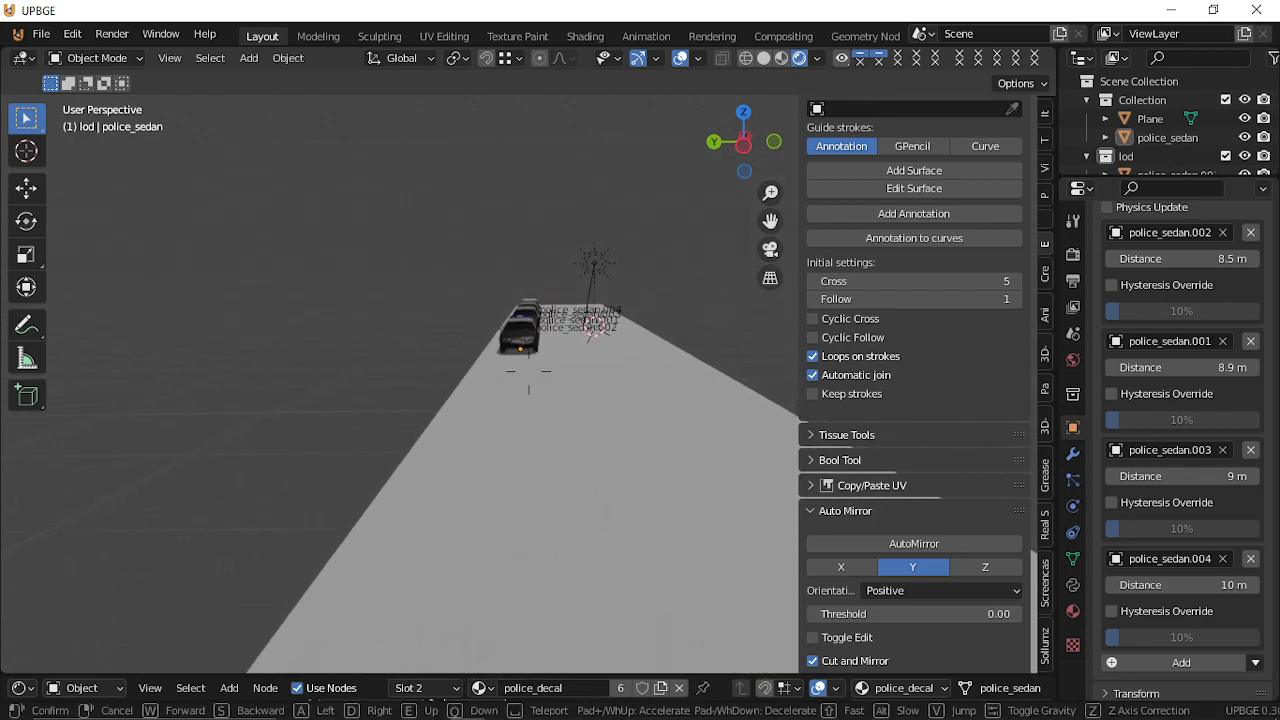
key("s")
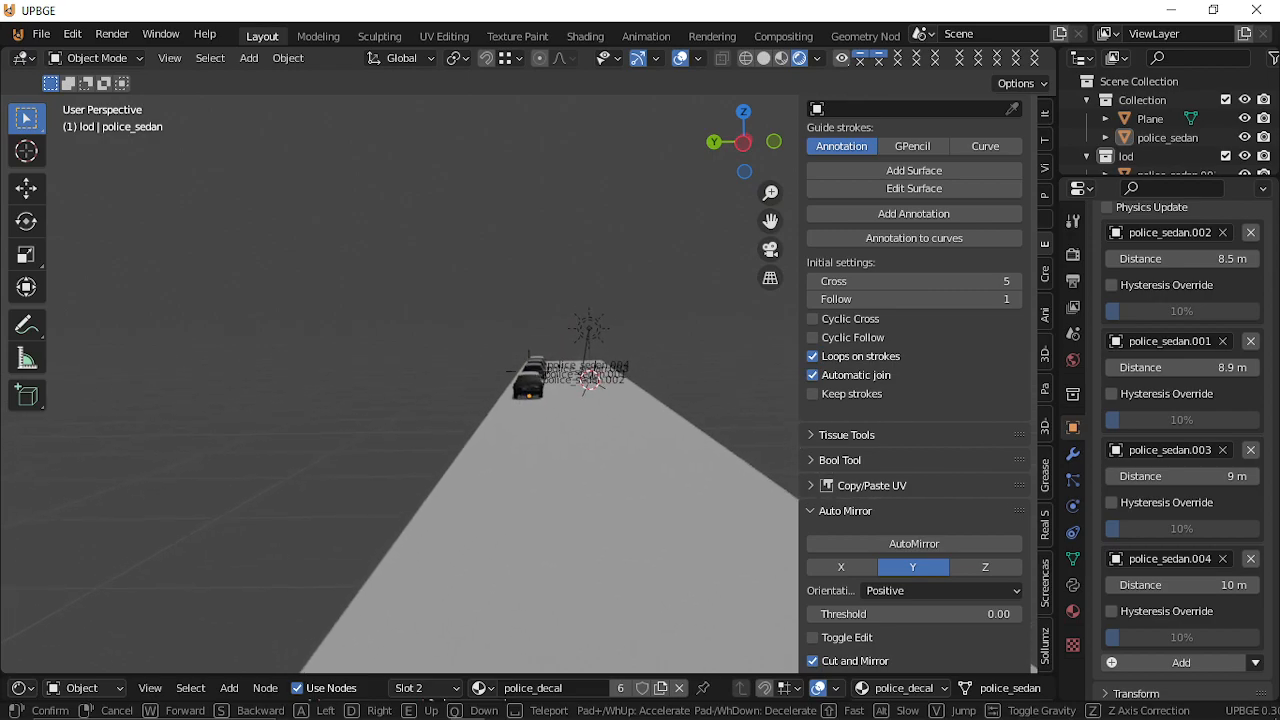
key("w")
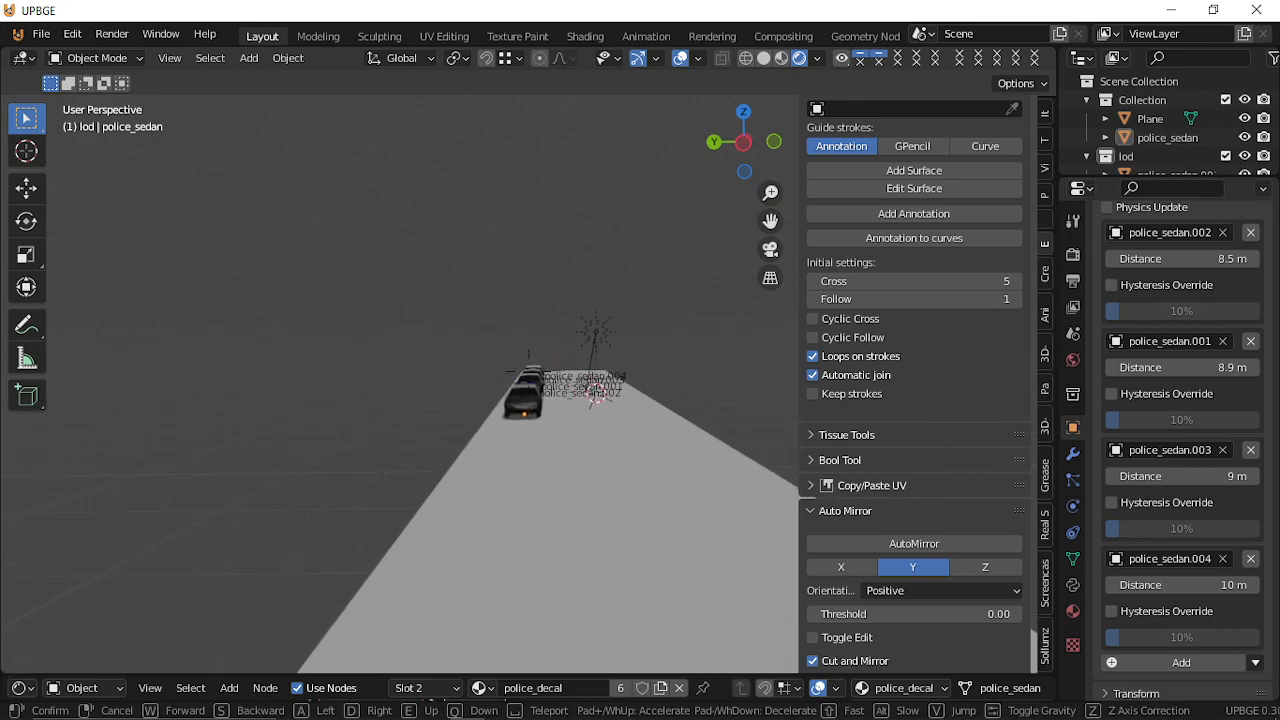
key("q")
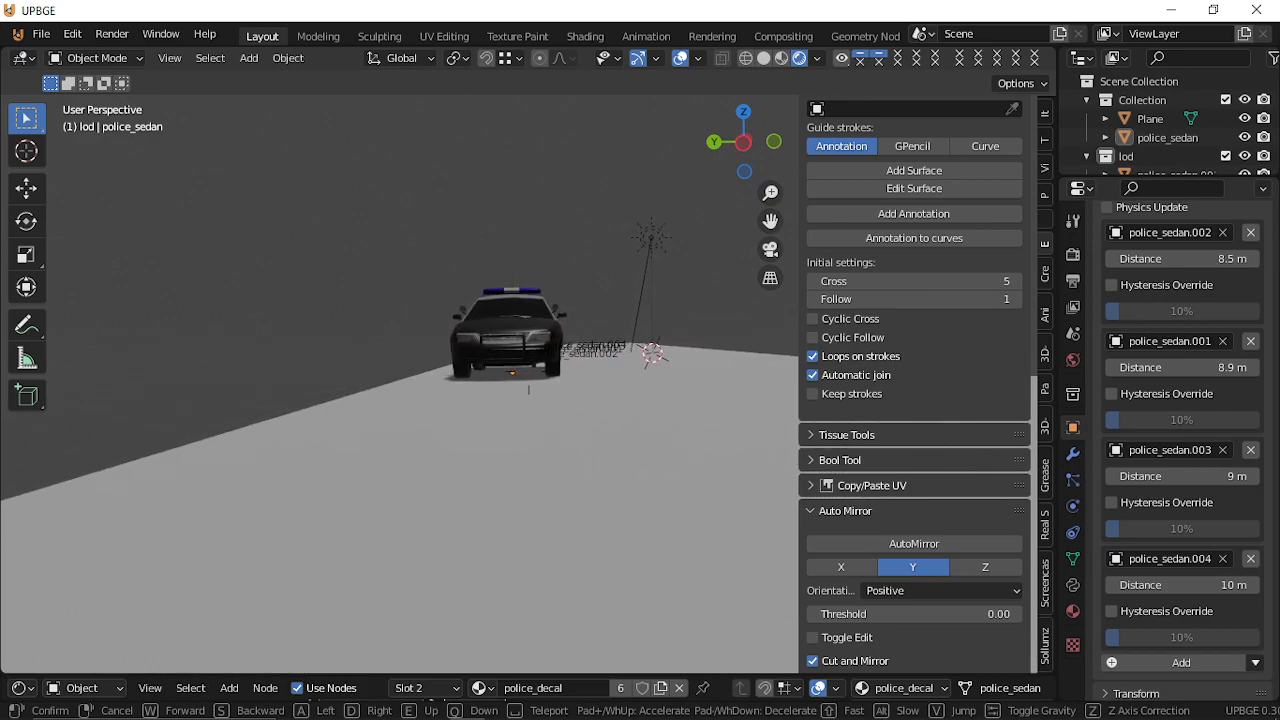
key("s")
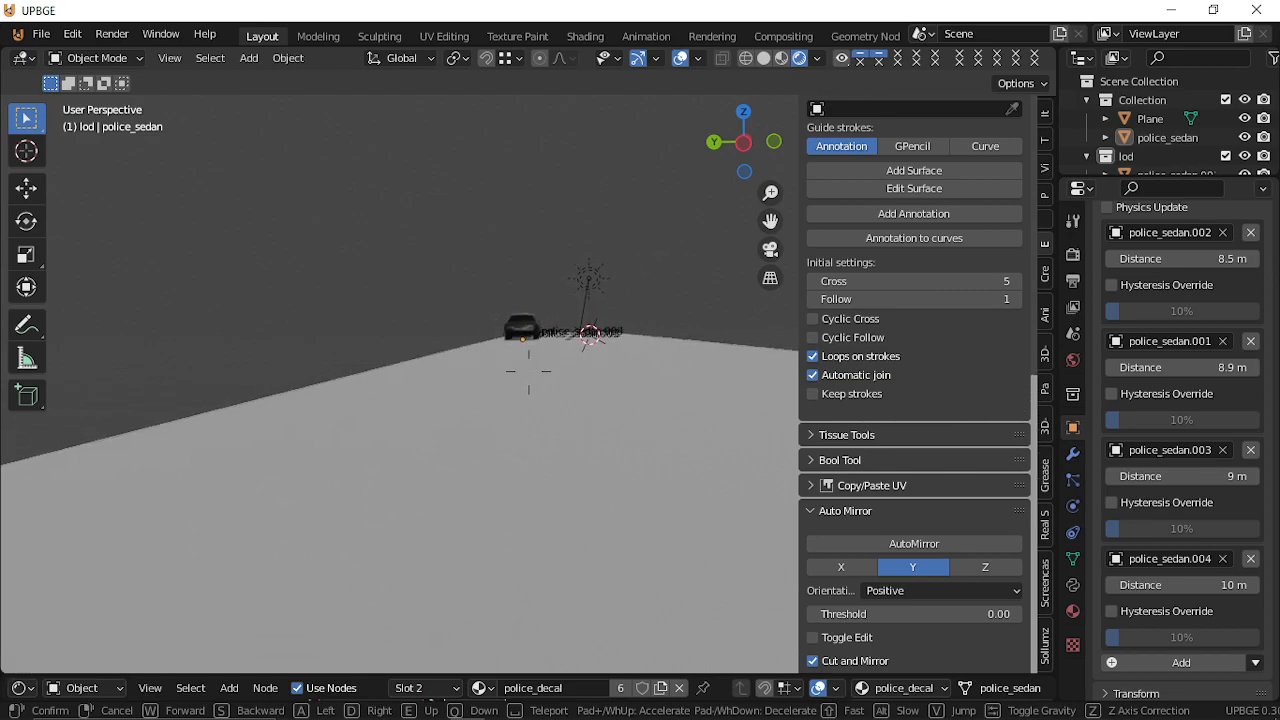
key("w")
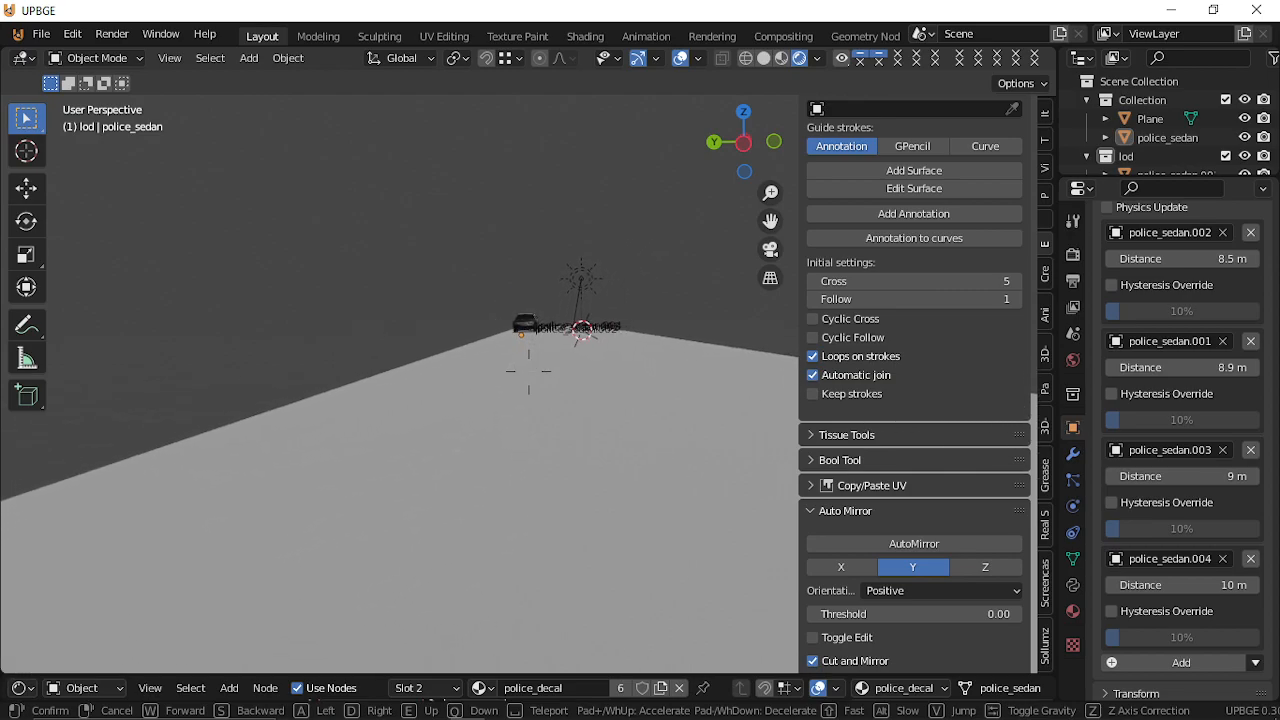
key("w")
left_click(536, 365)
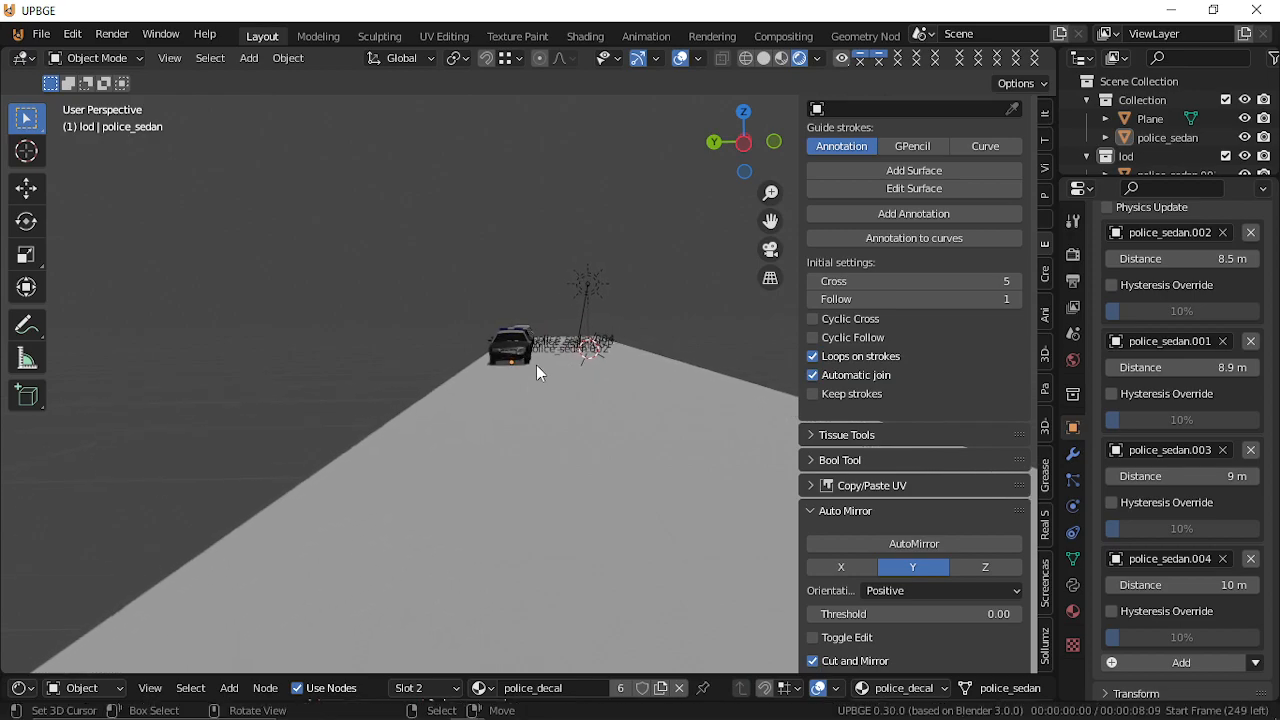
Set the switching distance of the police_sedan.004 level to 15 m.
scroll(1197, 367, "up", 3)
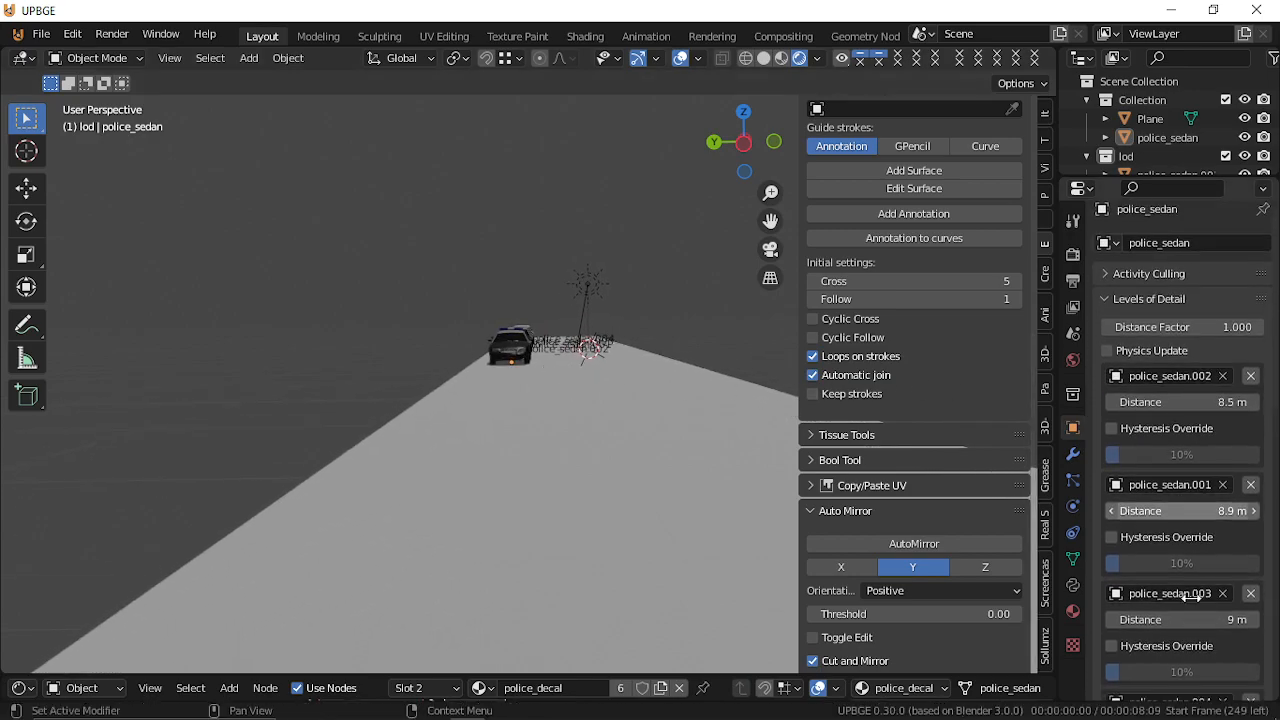
scroll(1195, 330, "down", 9)
scroll(1193, 300, "up", 1)
scroll(1193, 301, "up", 1)
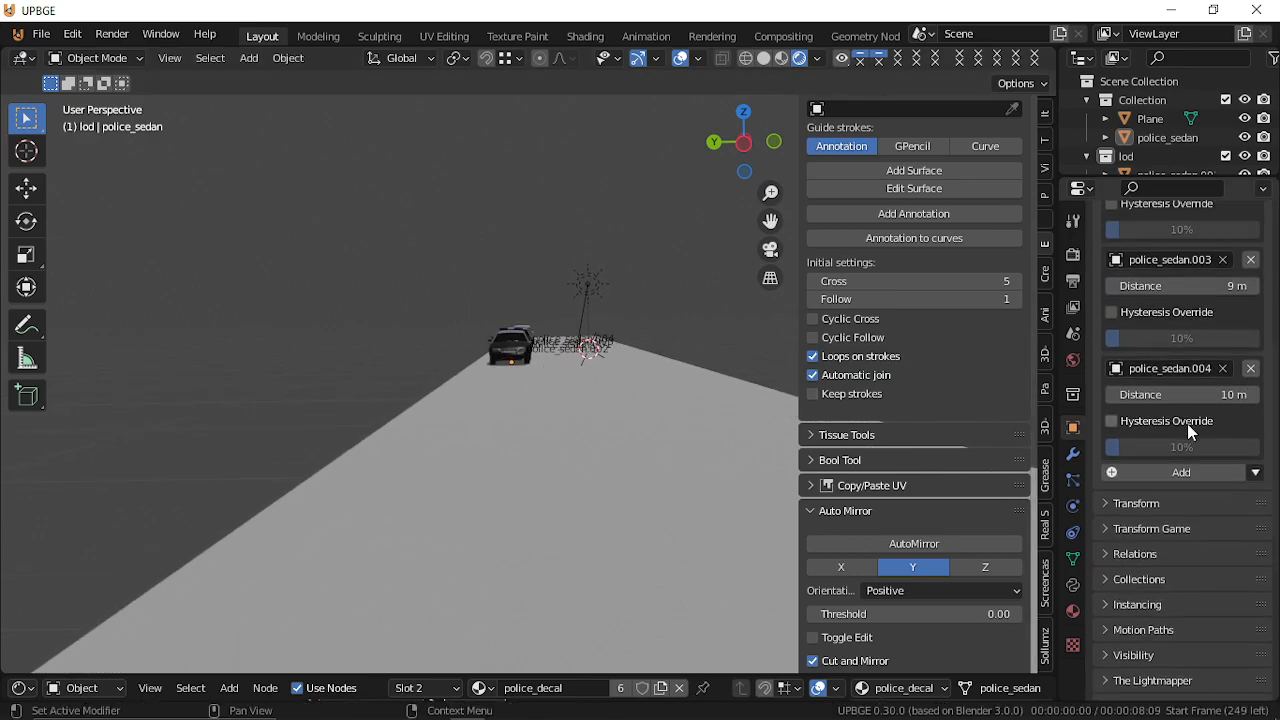
left_click(1205, 395)
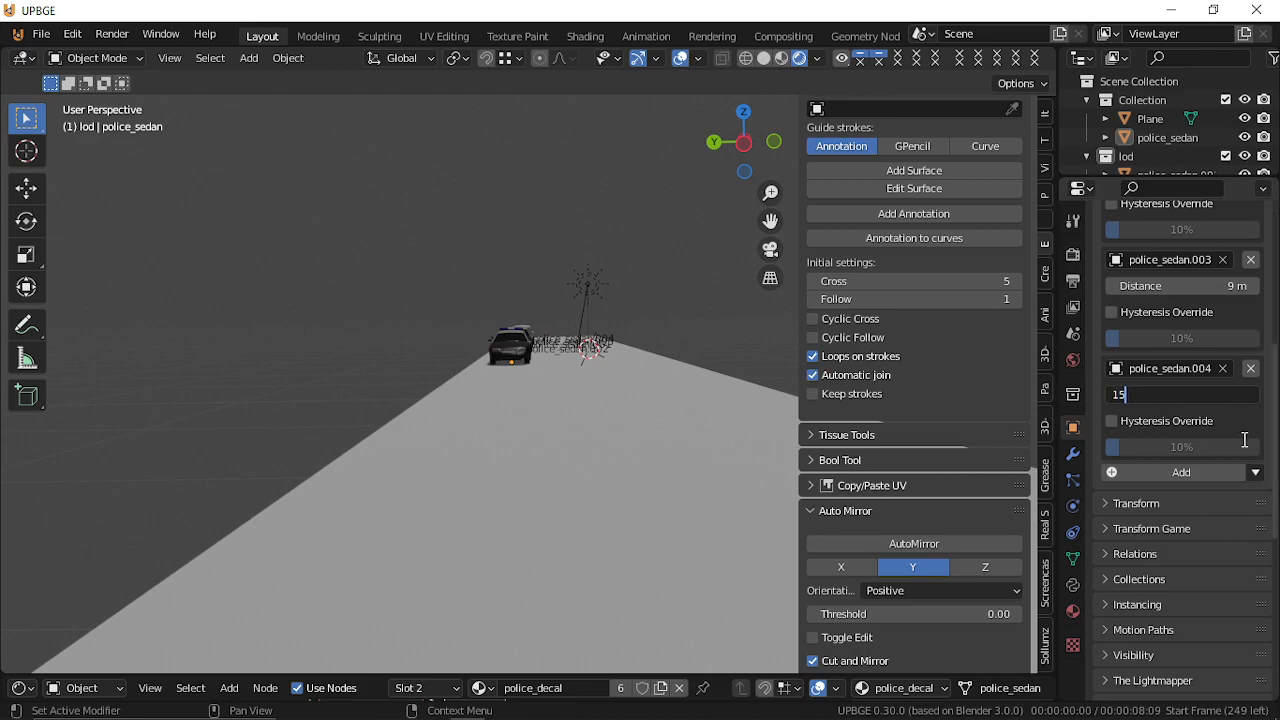
key("Return")
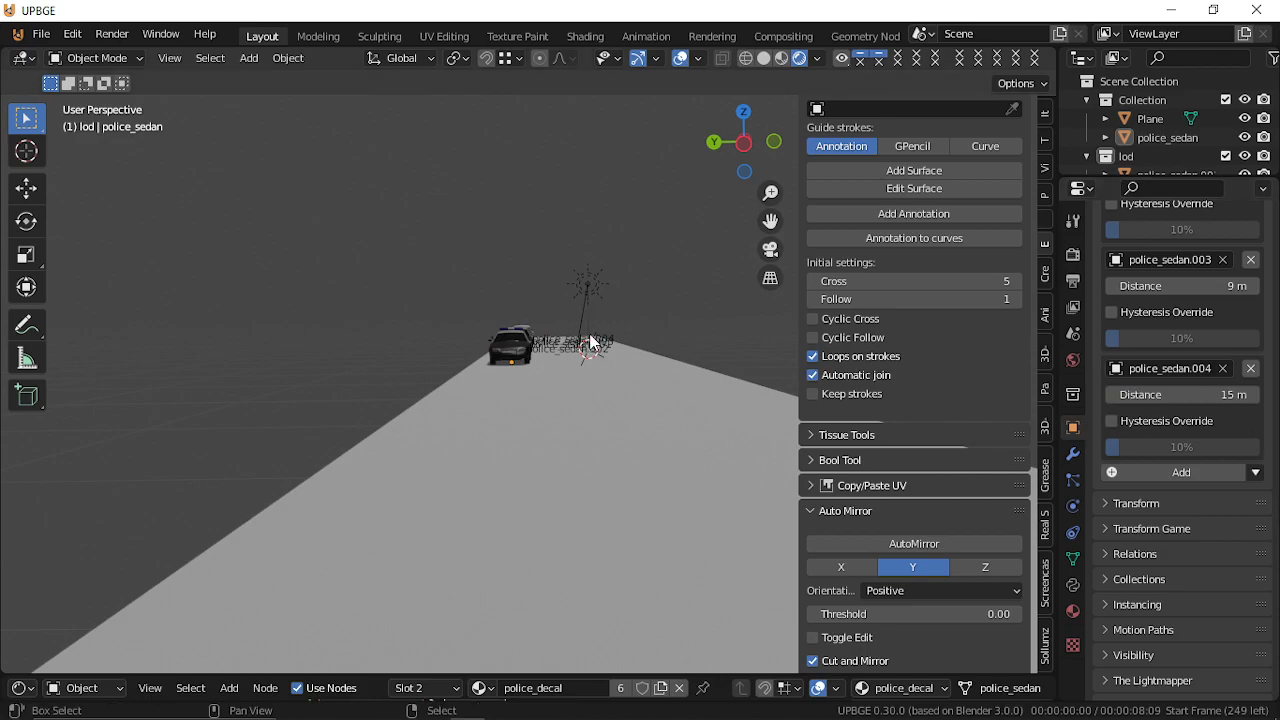
Fly away from the sedan to check the 15 m switching distance of the police_sedan.004 level.
key("shift+grave")
key("s")
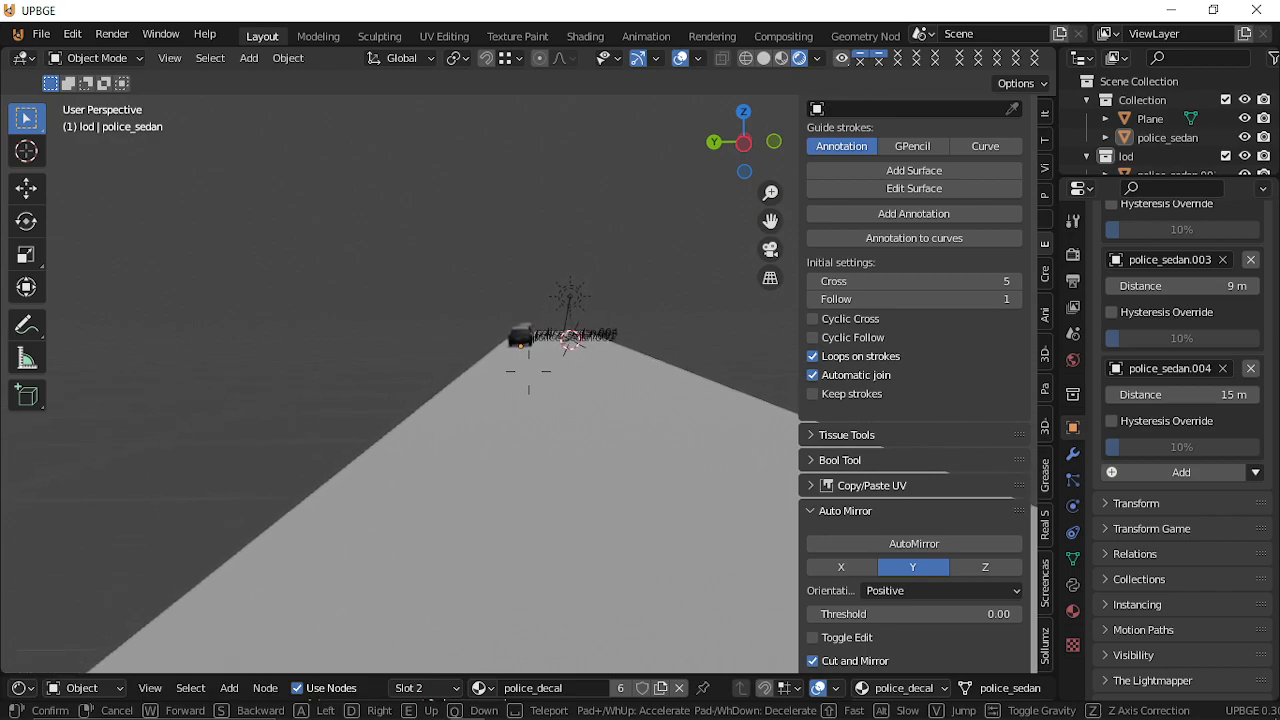
Inspect the row of police sedan copies on the plane, selecting police_sedan.002, police_sedan.001 and police_sedan.003.
key("w")
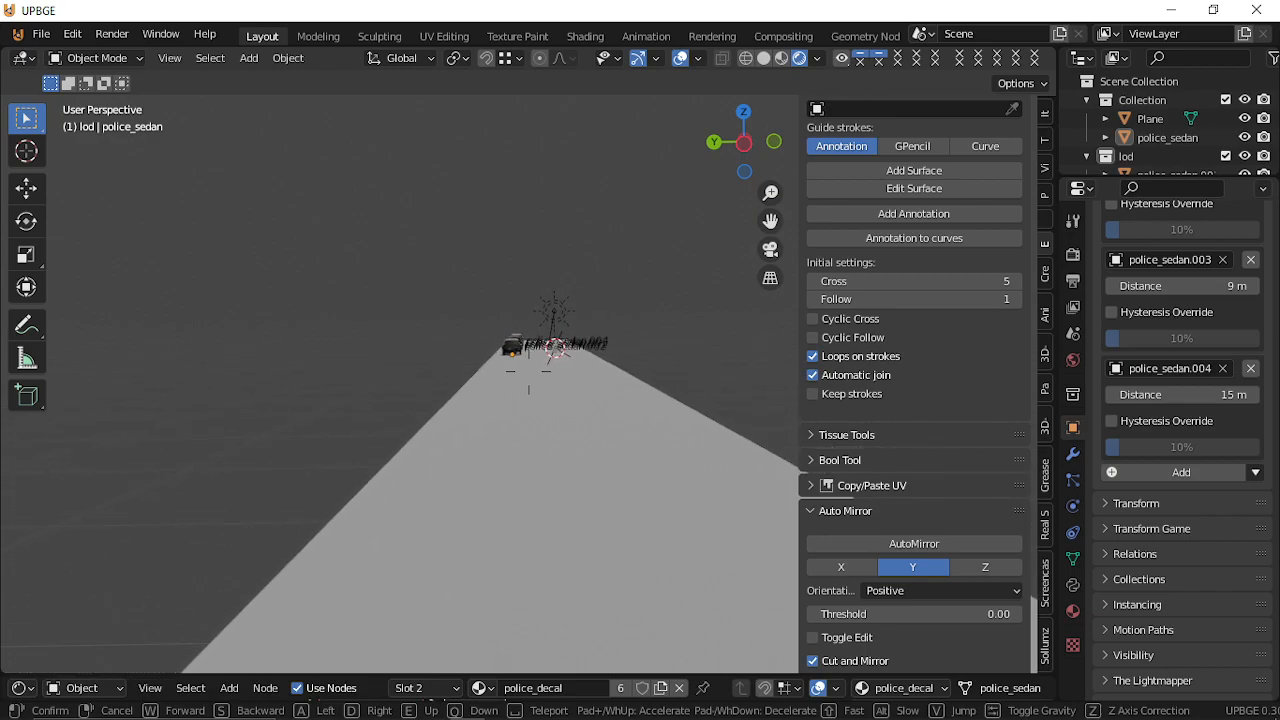
key("s")
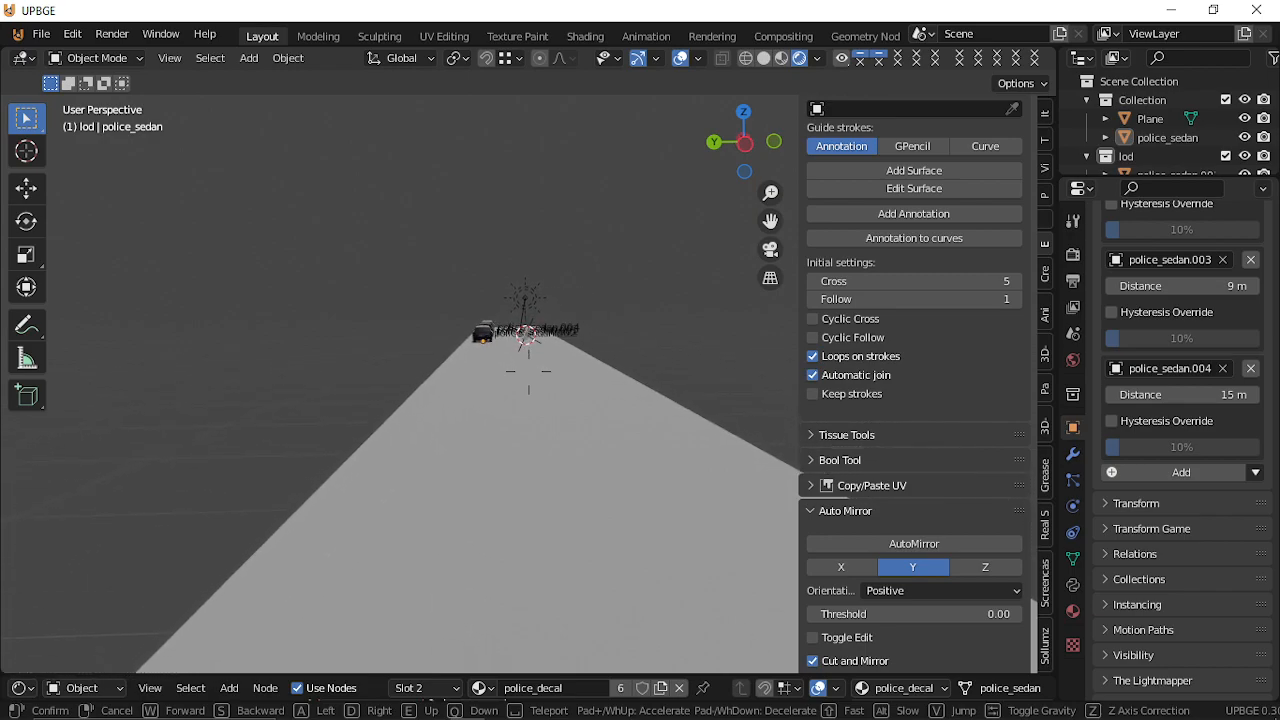
key("w")
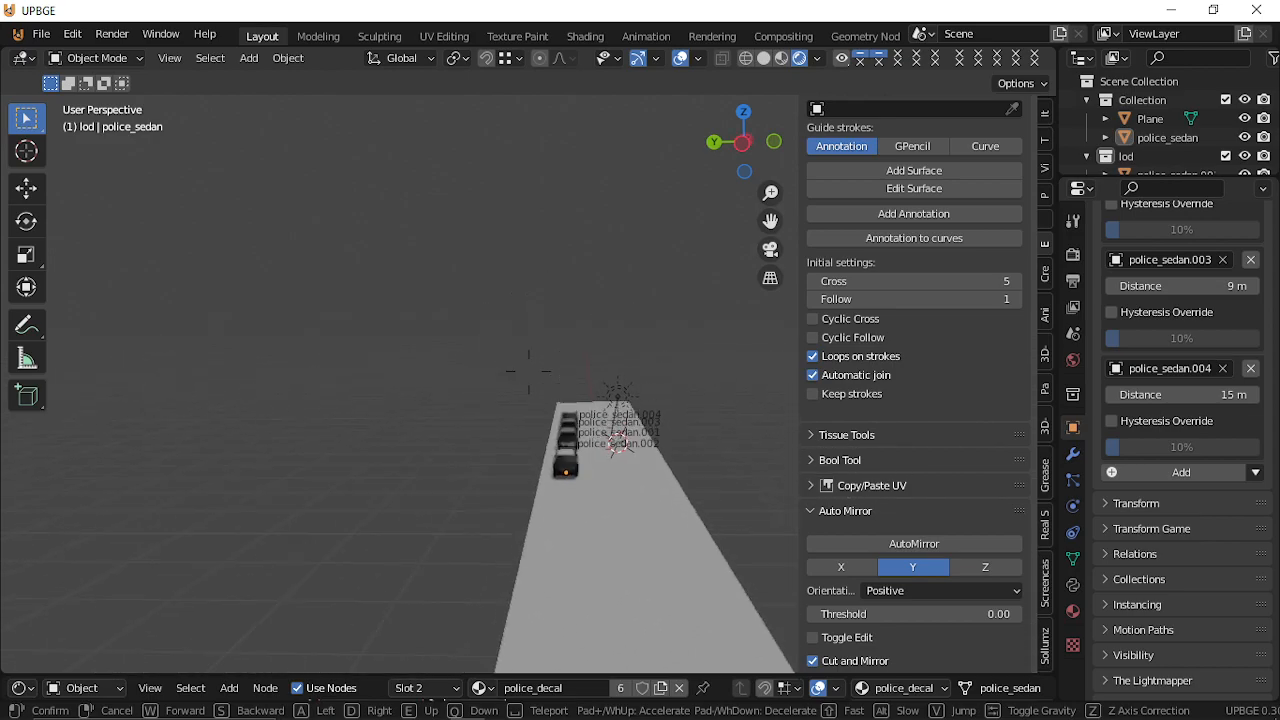
key("w")
left_click(573, 437)
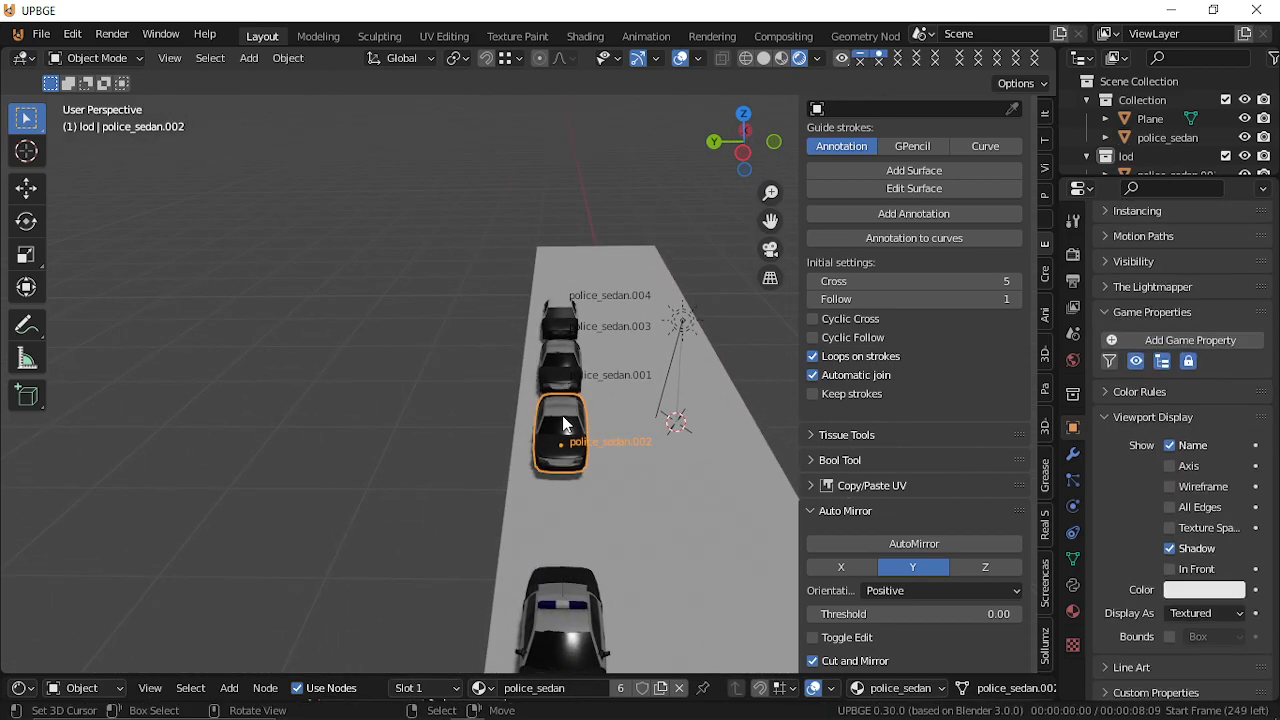
left_click(563, 371, "shift")
left_click(562, 321, "shift")
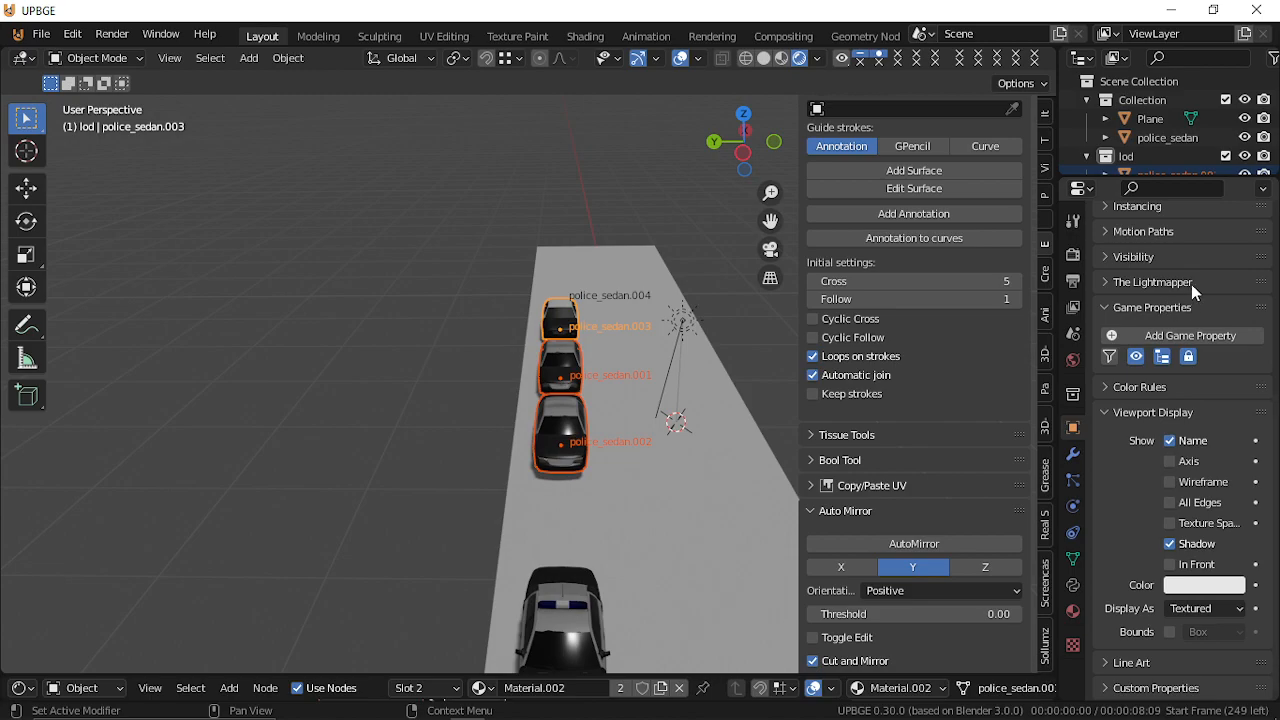
Try excluding the lod collection from the view layer to view the main police sedan alone, and include the collection again.
left_click(1226, 156)
key("shift+grave")
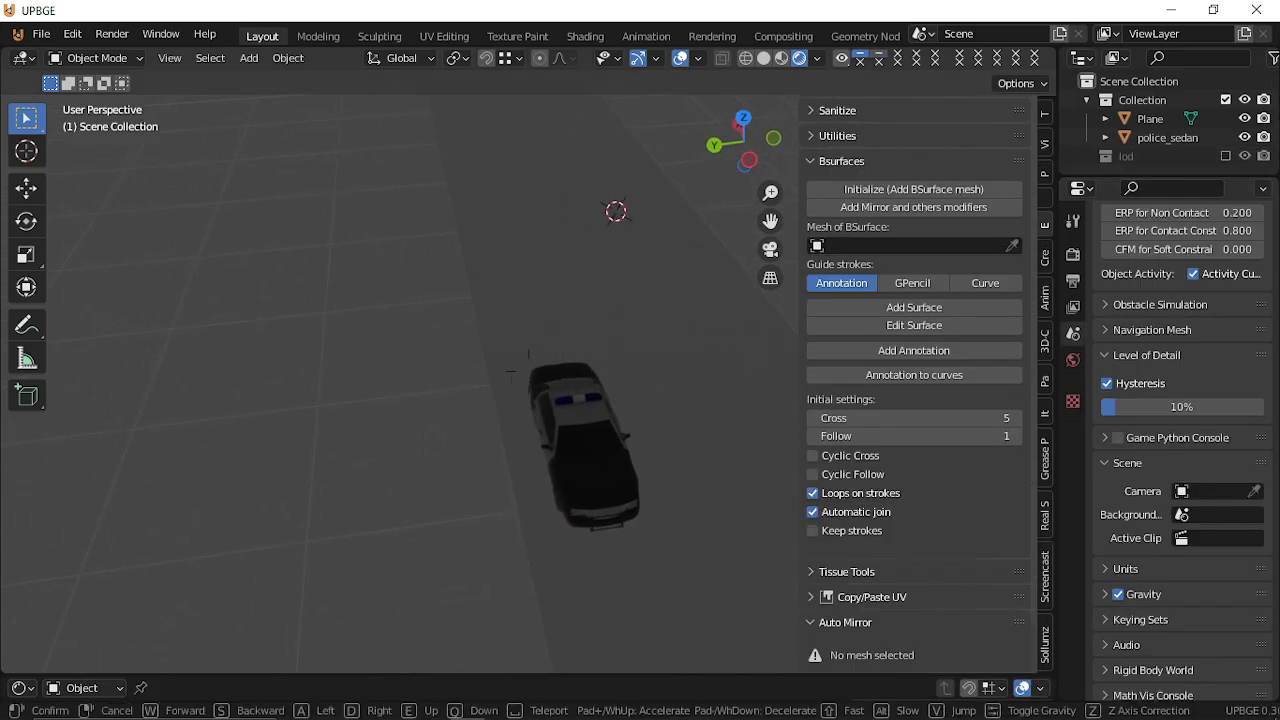
left_click(538, 367)
left_click(1226, 156)
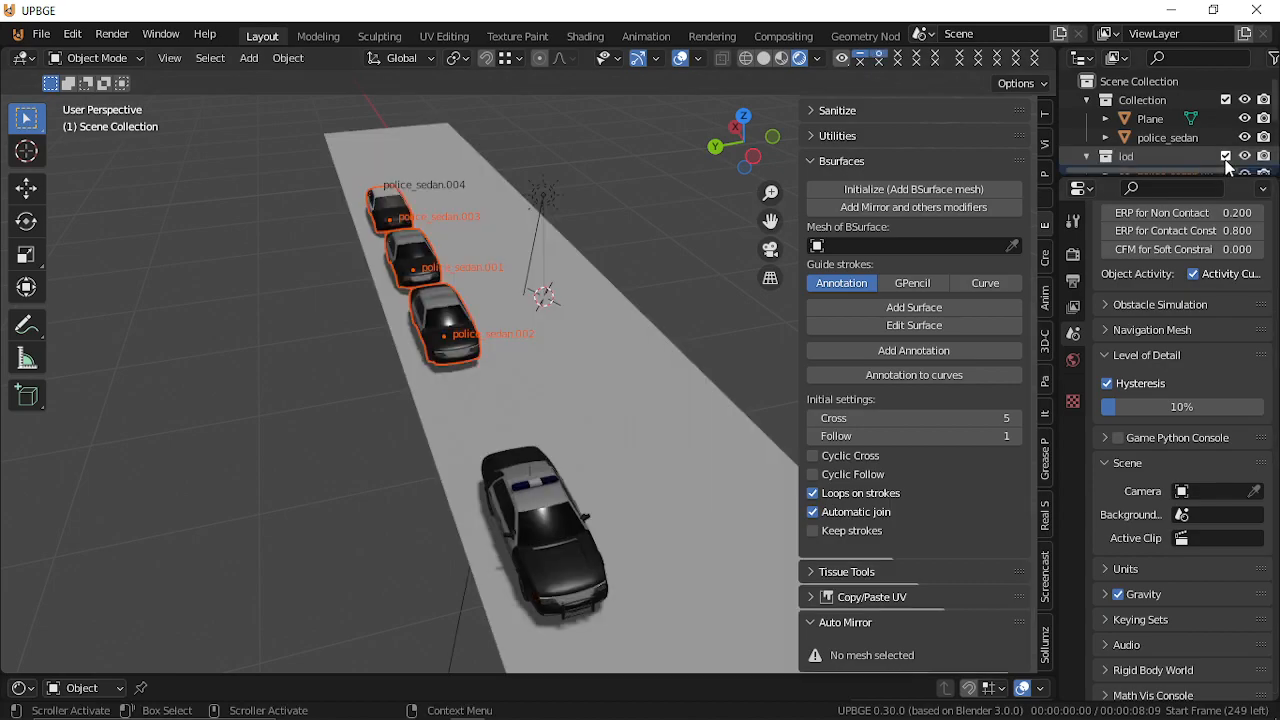
Move the Sun light into the collection named Collection.
left_click(545, 196)
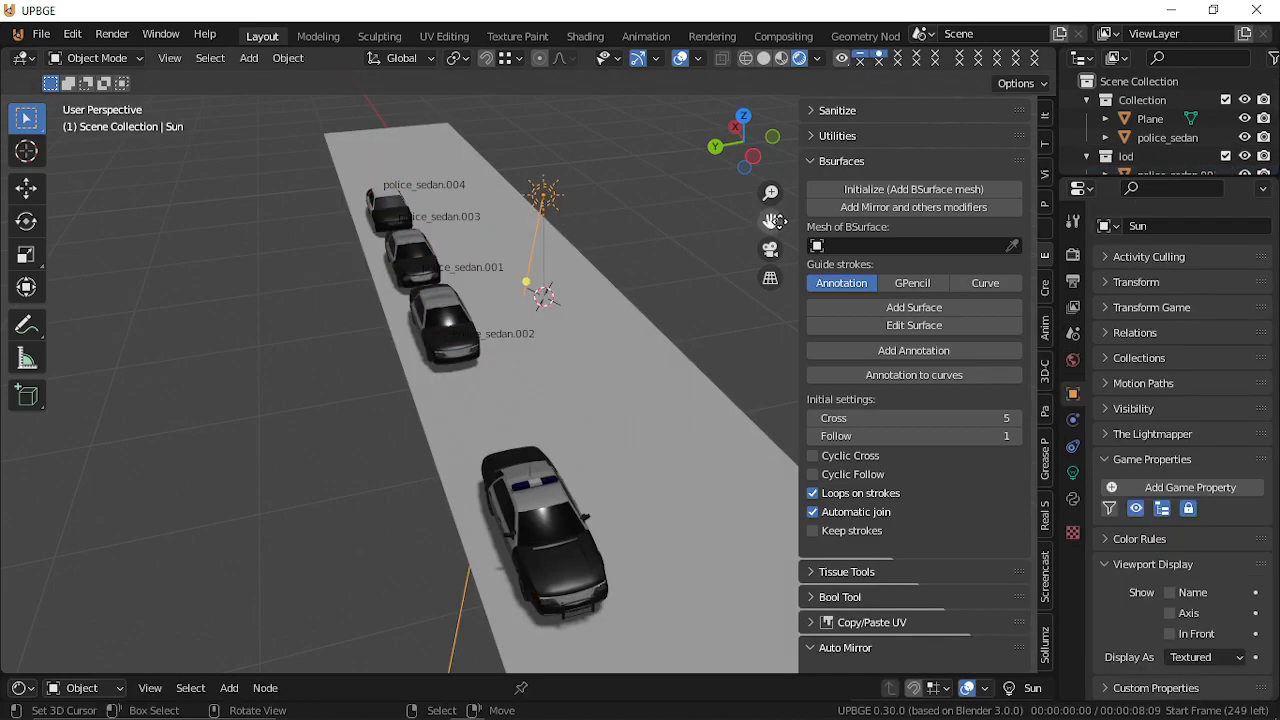
key("m")
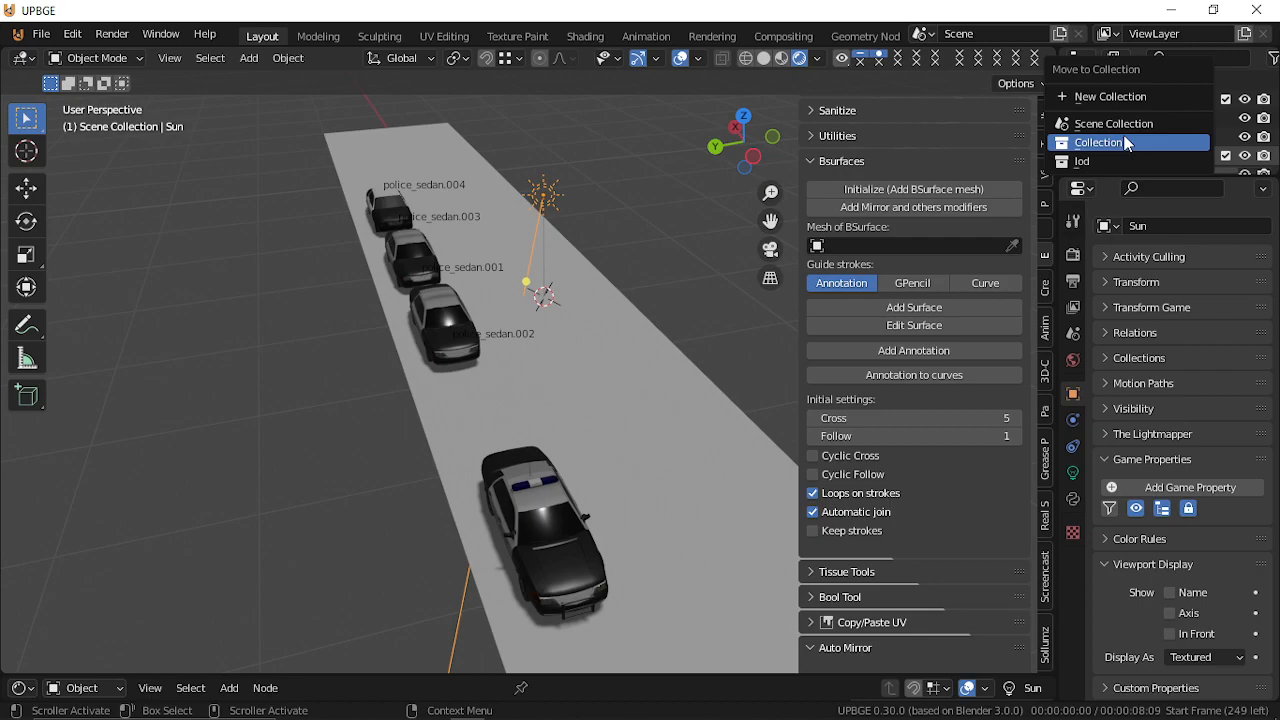
left_click(1140, 140)
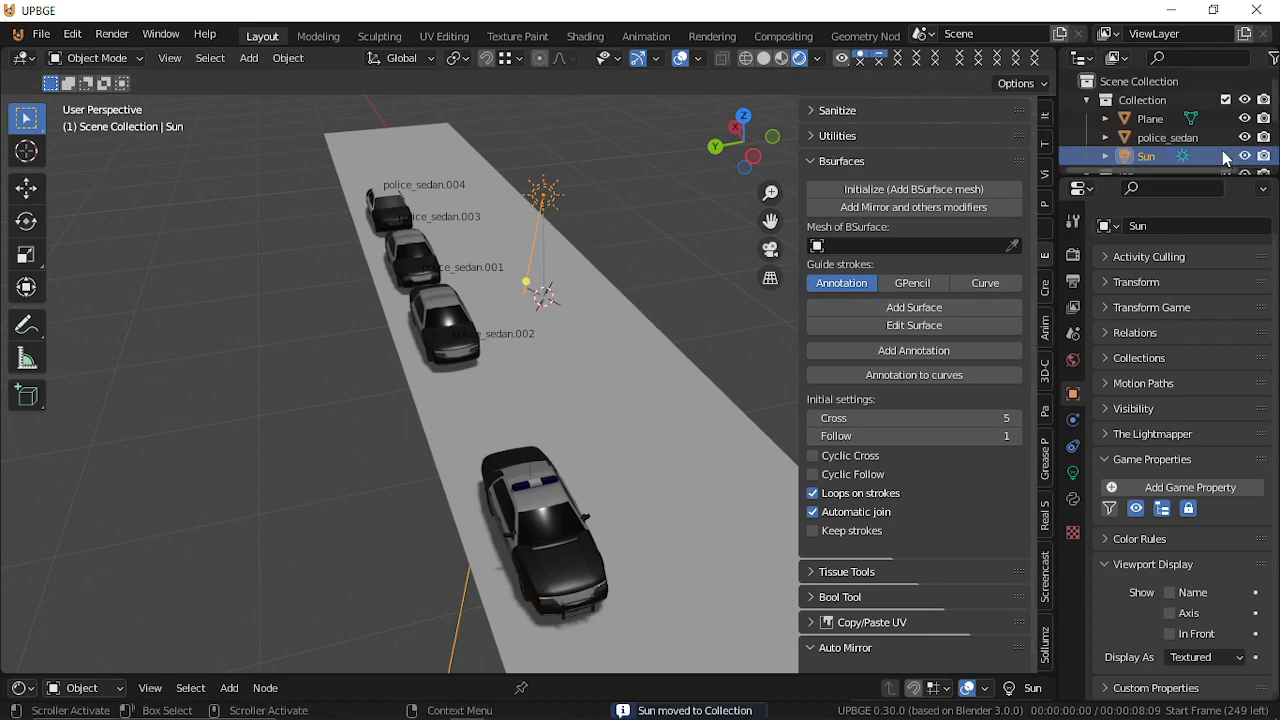
Collapse both collections in the outliner and exclude the lod collection from the view layer.
left_click(1088, 100)
left_click(1088, 118)
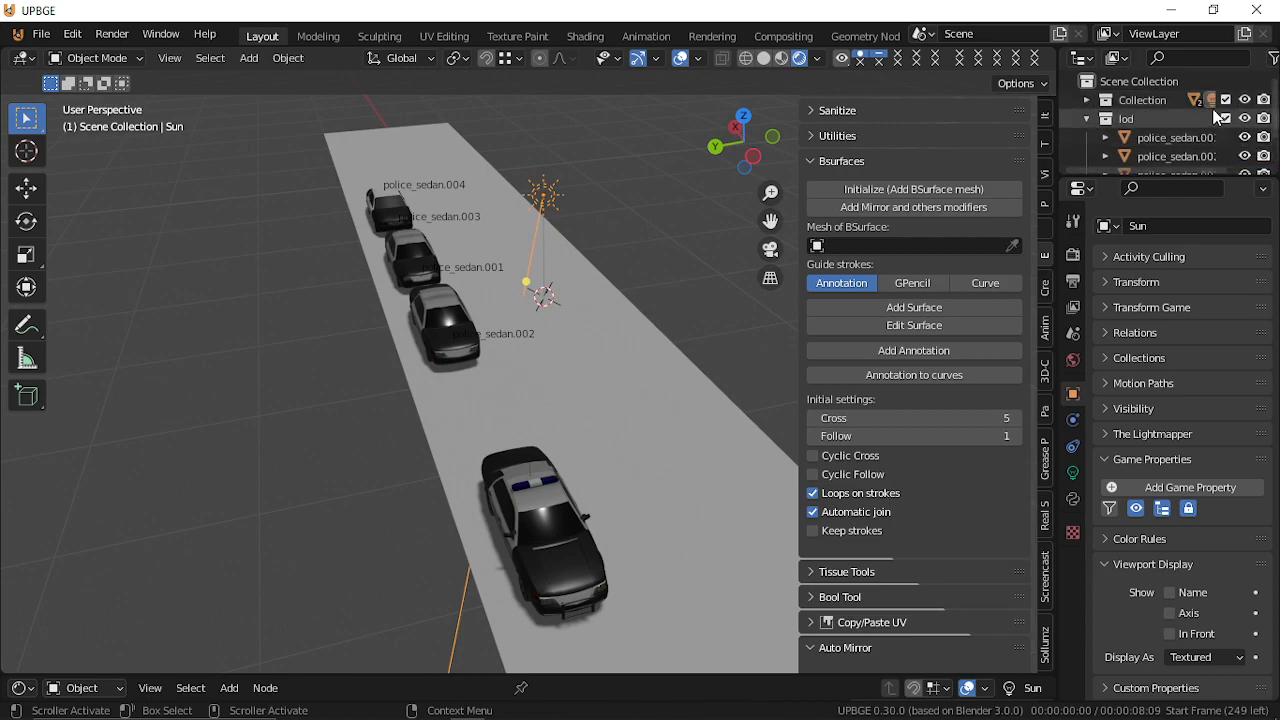
left_click(1087, 119)
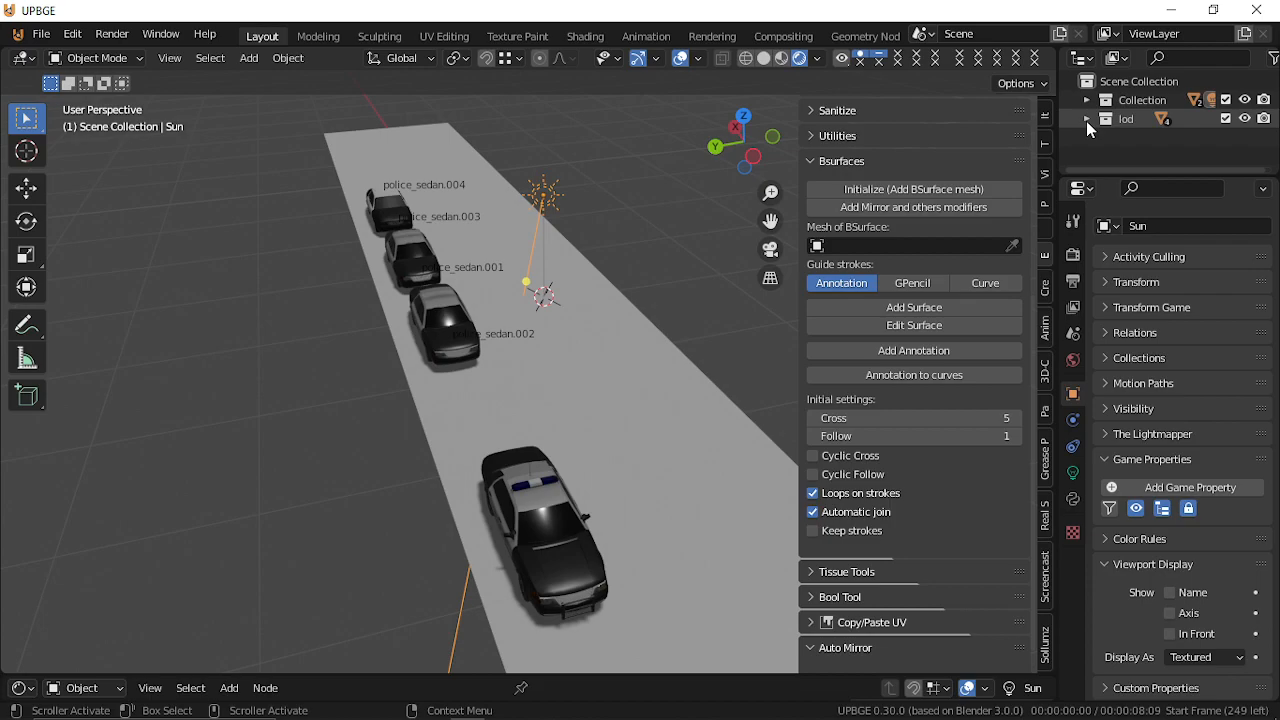
left_click(1243, 119)
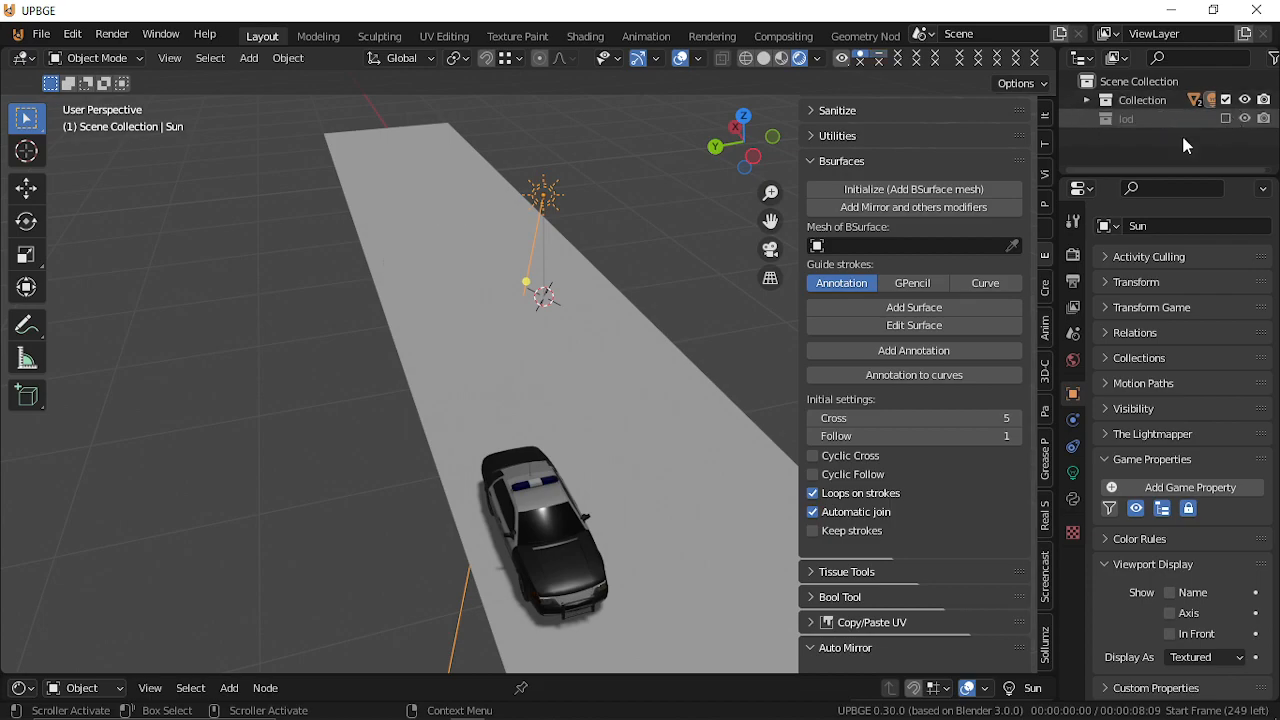
Examine how the main police sedan's level of detail changes when seen from near, far and the side.
key("shift+grave")
key("w")
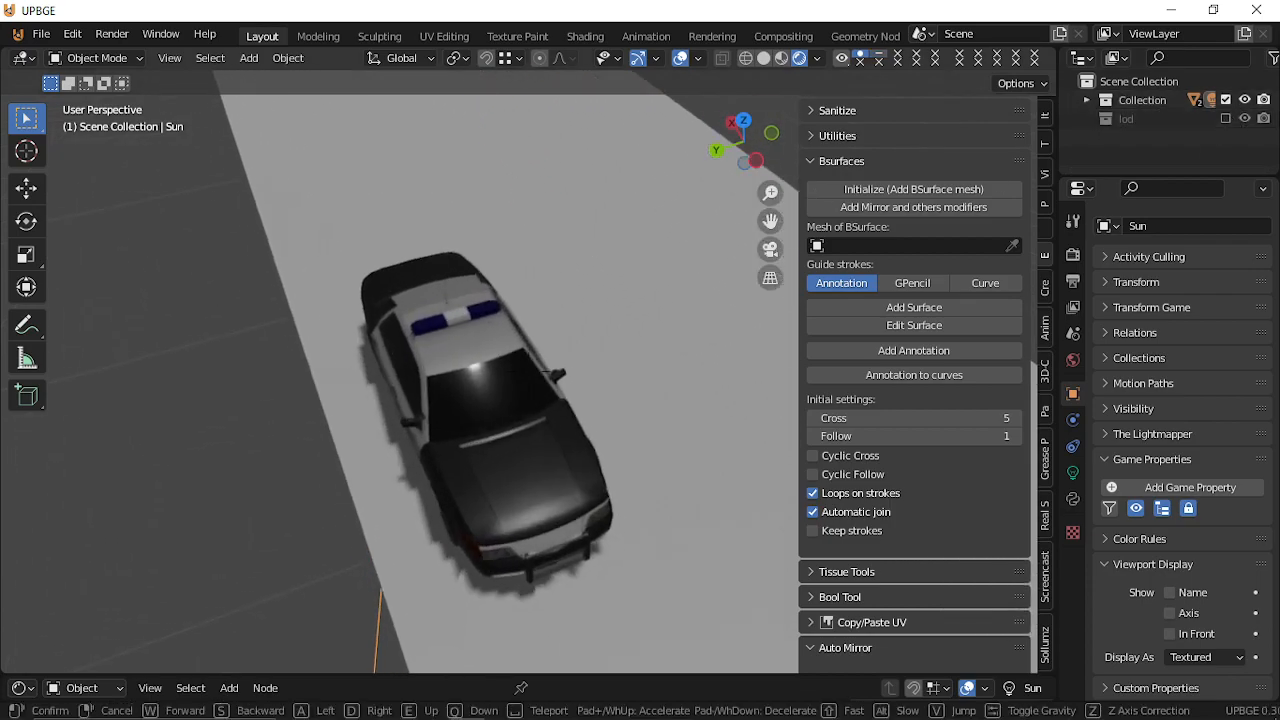
key("s")
key("s")
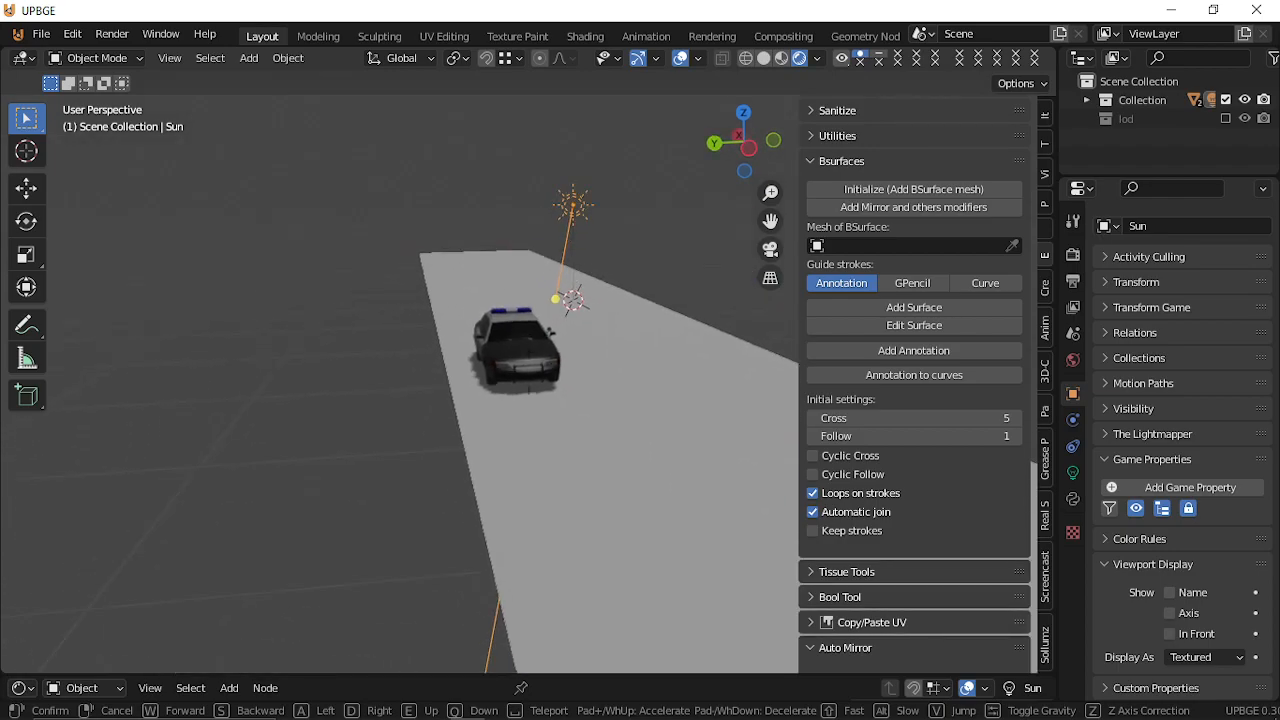
key("w")
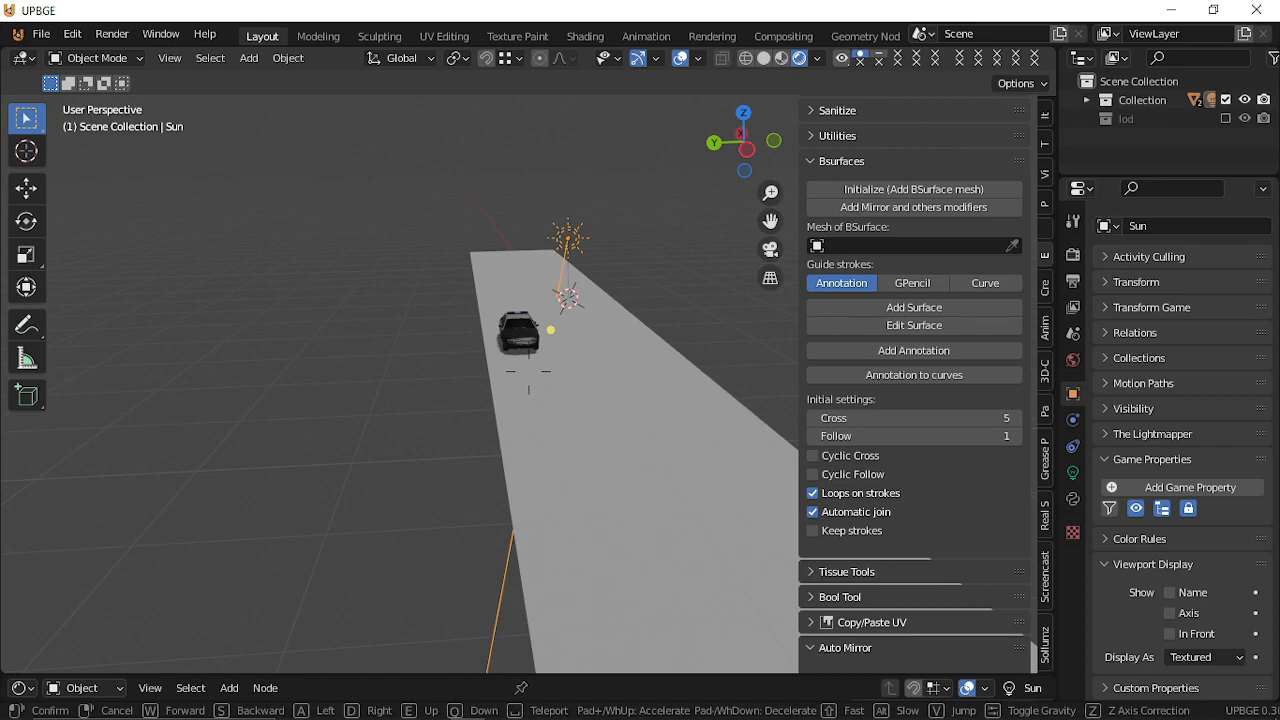
key("w")
key("w")
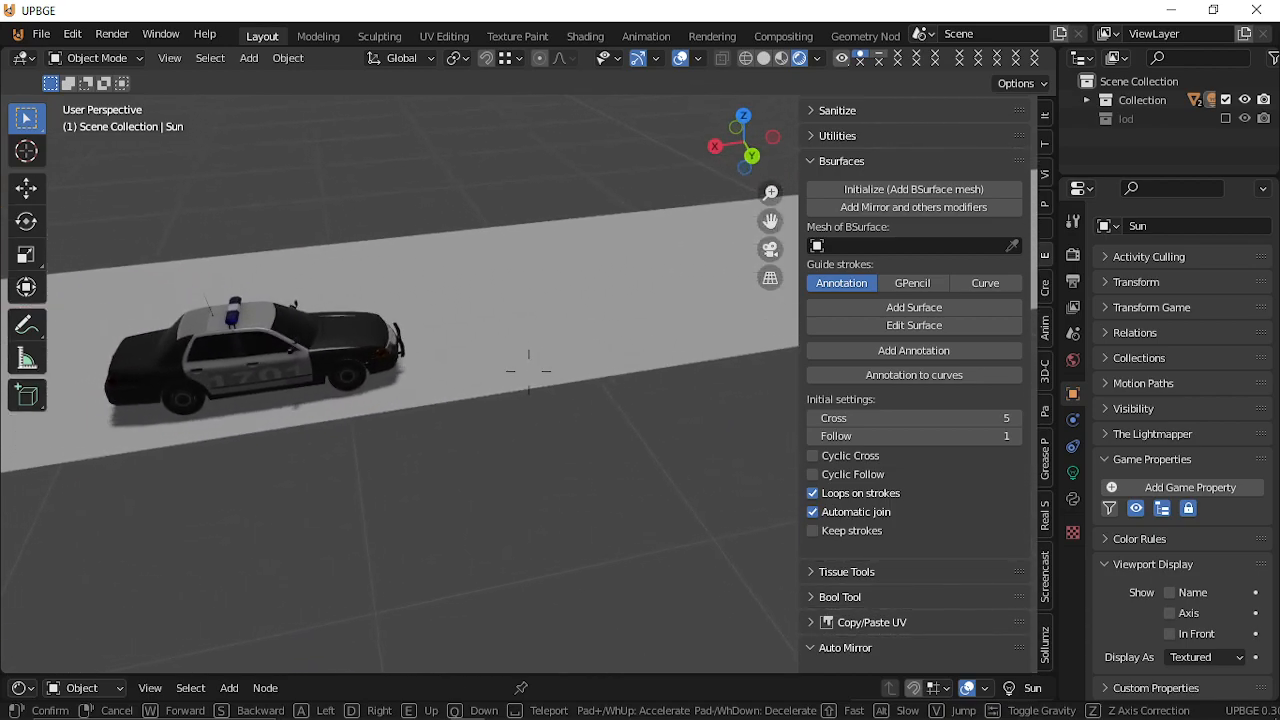
key("w")
key("s")
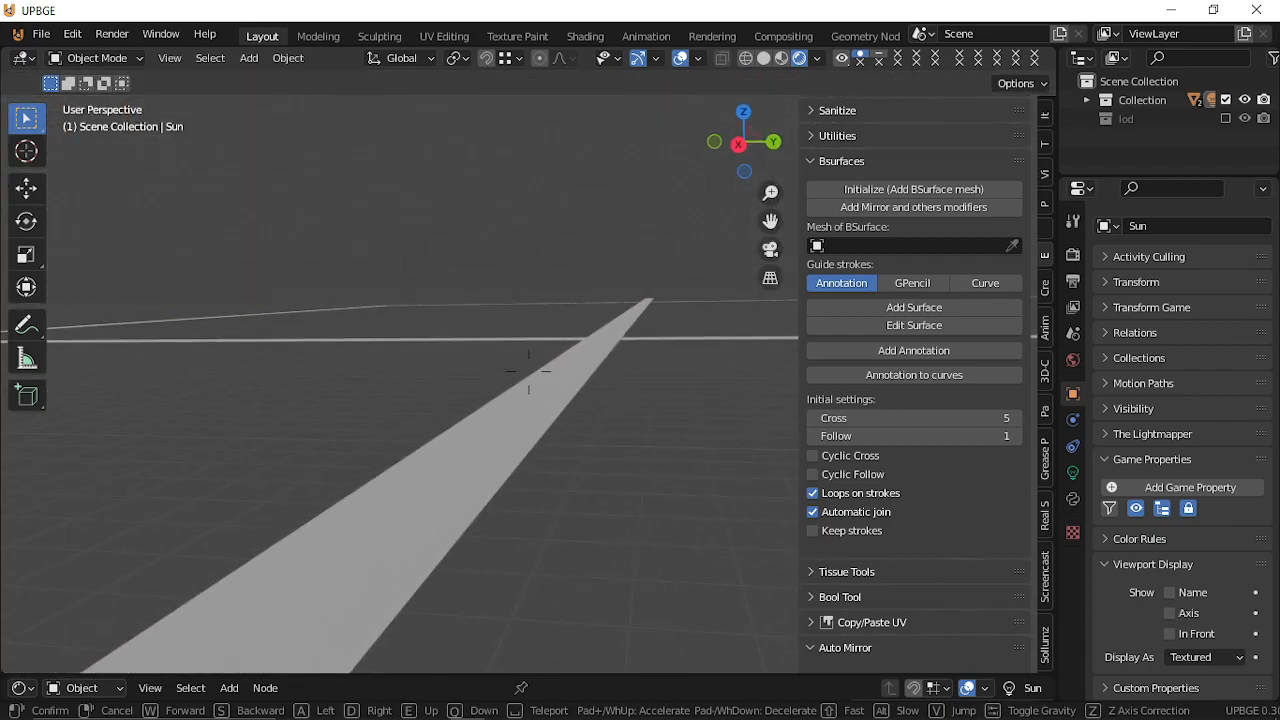
left_click(526, 388)
Select the main police sedan and compare its detail levels at closer and farther zoom distances.
right_click(511, 391)
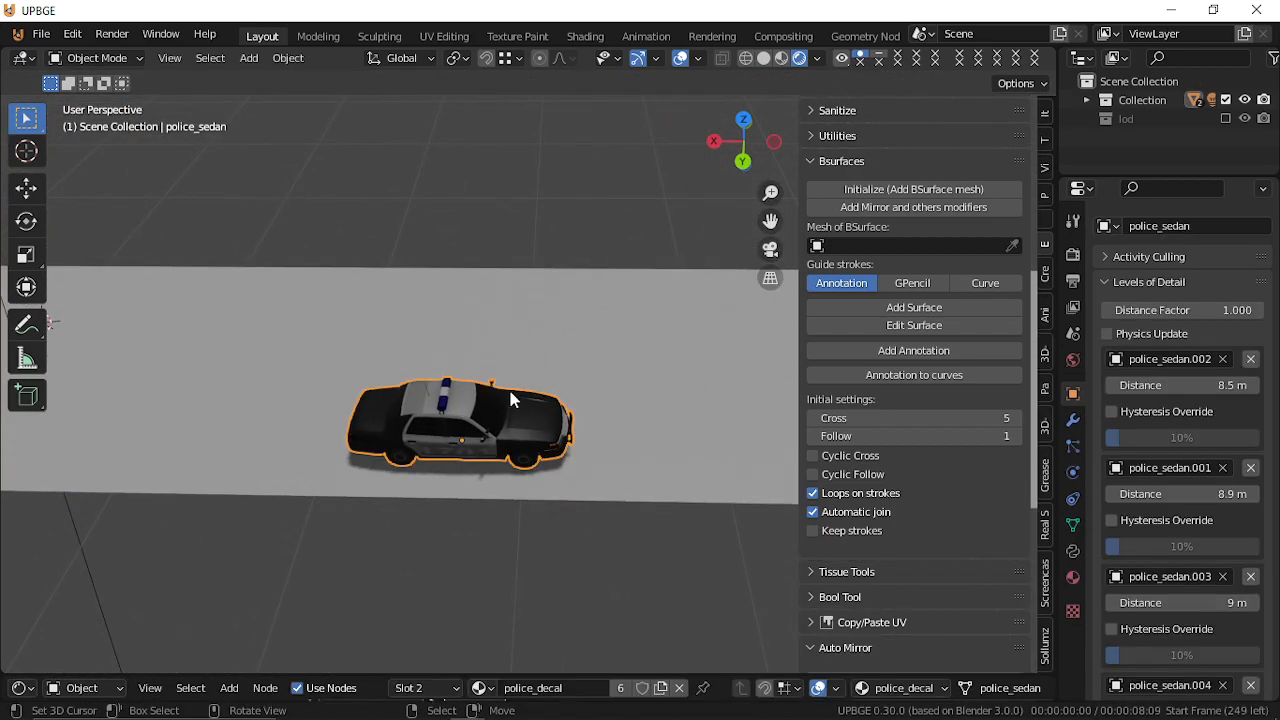
scroll(486, 435, "down", 11)
scroll(485, 435, "up", 5)
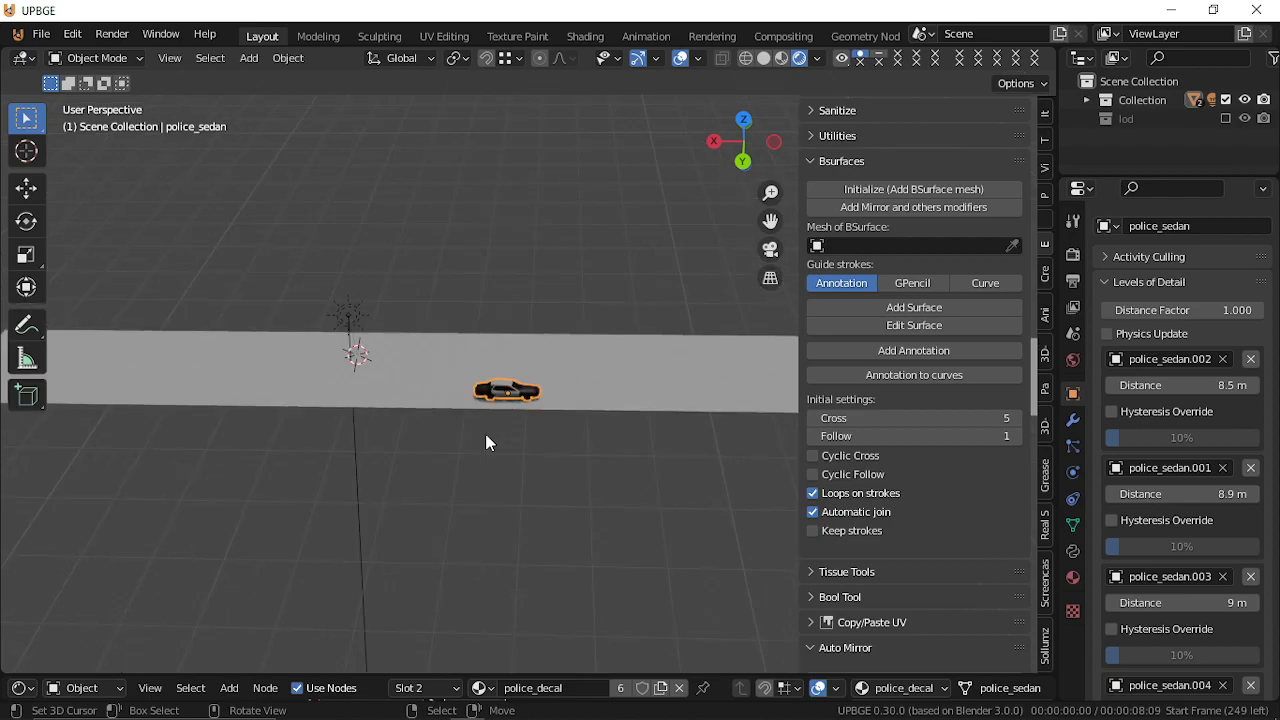
scroll(486, 437, "up", 4)
scroll(486, 437, "down", 4)
scroll(486, 437, "up", 5)
scroll(485, 433, "down", 5)
Check the distance at which the selected police sedan switches detail while walking the view toward and away from it.
key("shift+grave")
key("w")
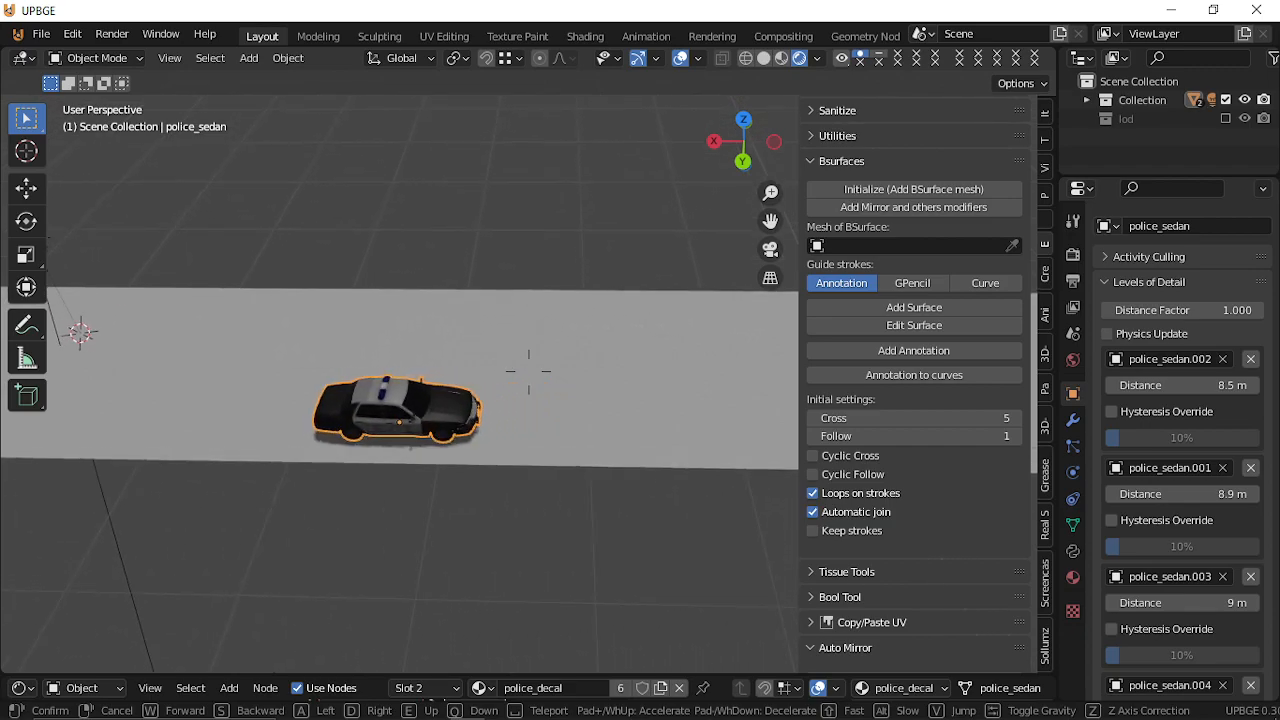
key("s")
left_click(529, 372)
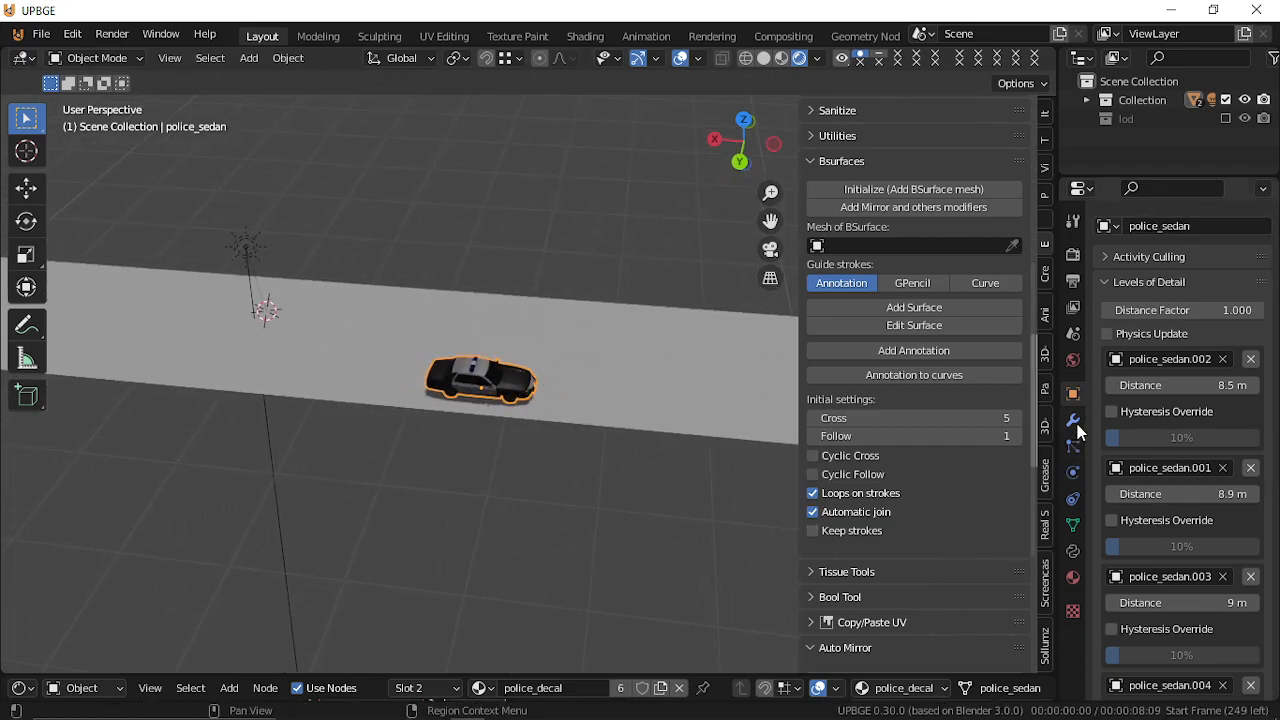
key("shift+grave")
key("s")
key("w")
key("s")
left_click(529, 372)
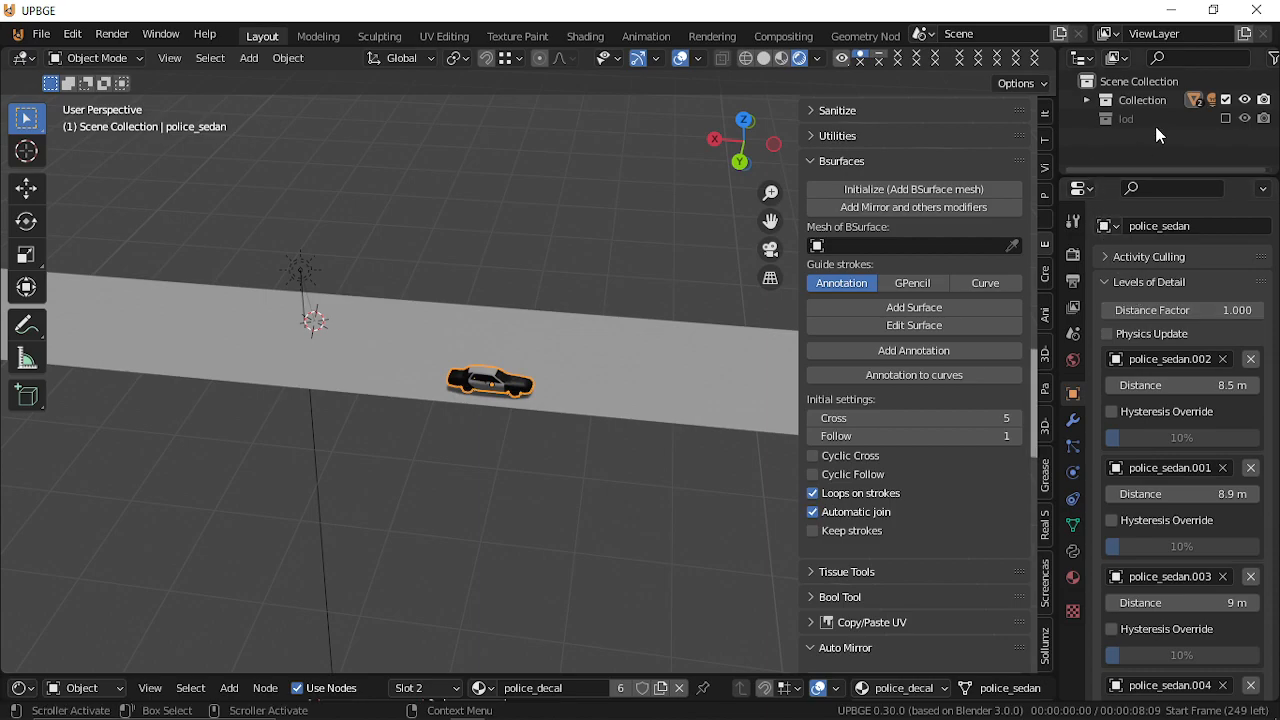
Include the lod collection in the view layer again and briefly check police_sedan.003 in Edit Mode.
left_click(1226, 119)
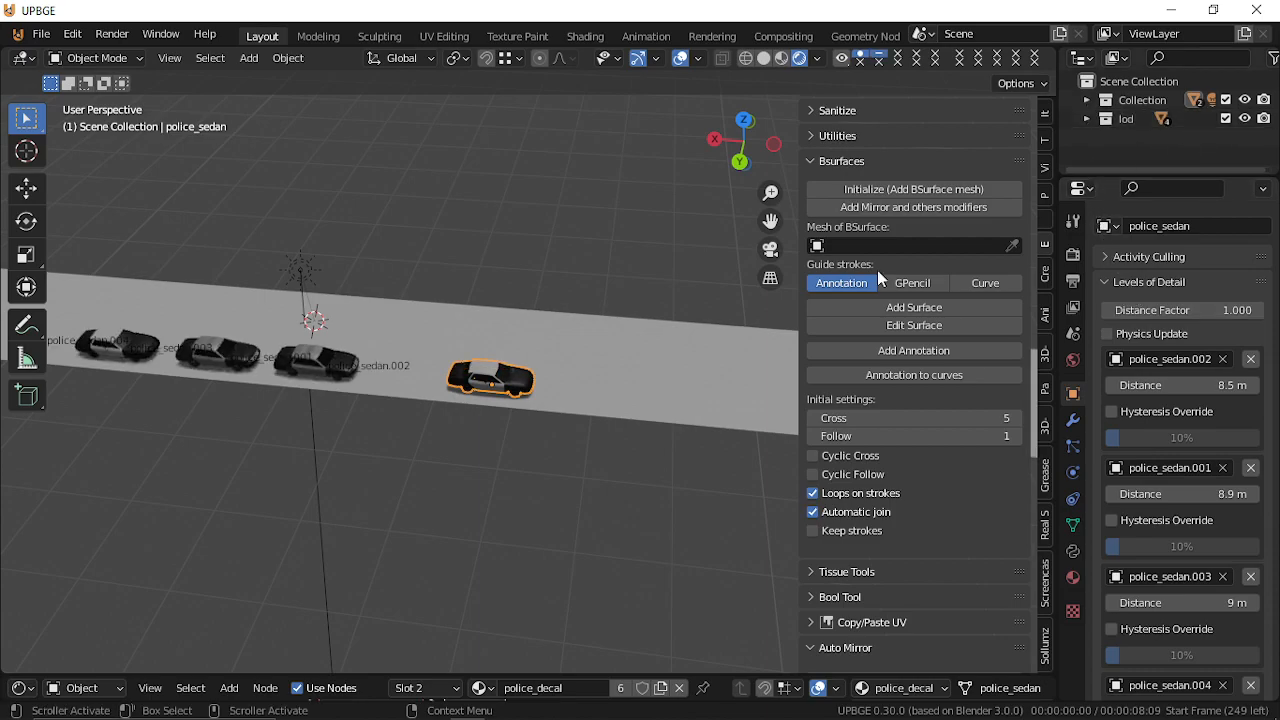
left_click(296, 353)
left_click(128, 340)
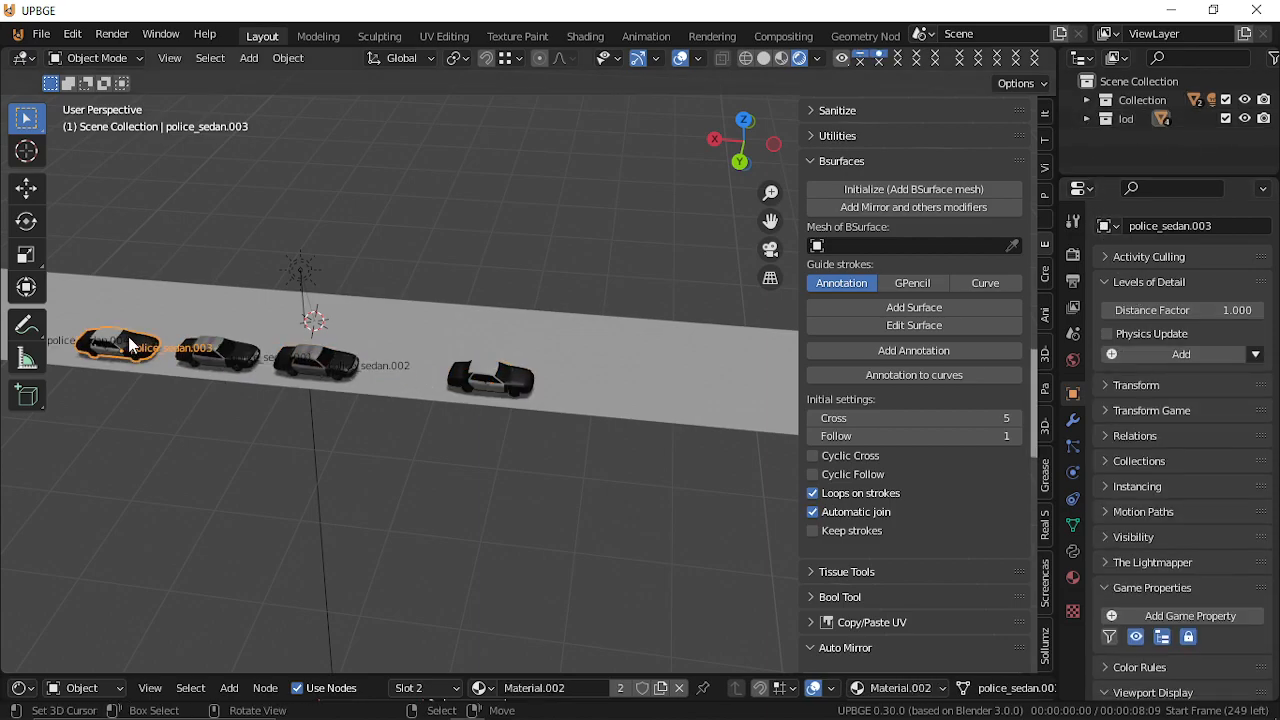
key("Tab")
key("Tab")
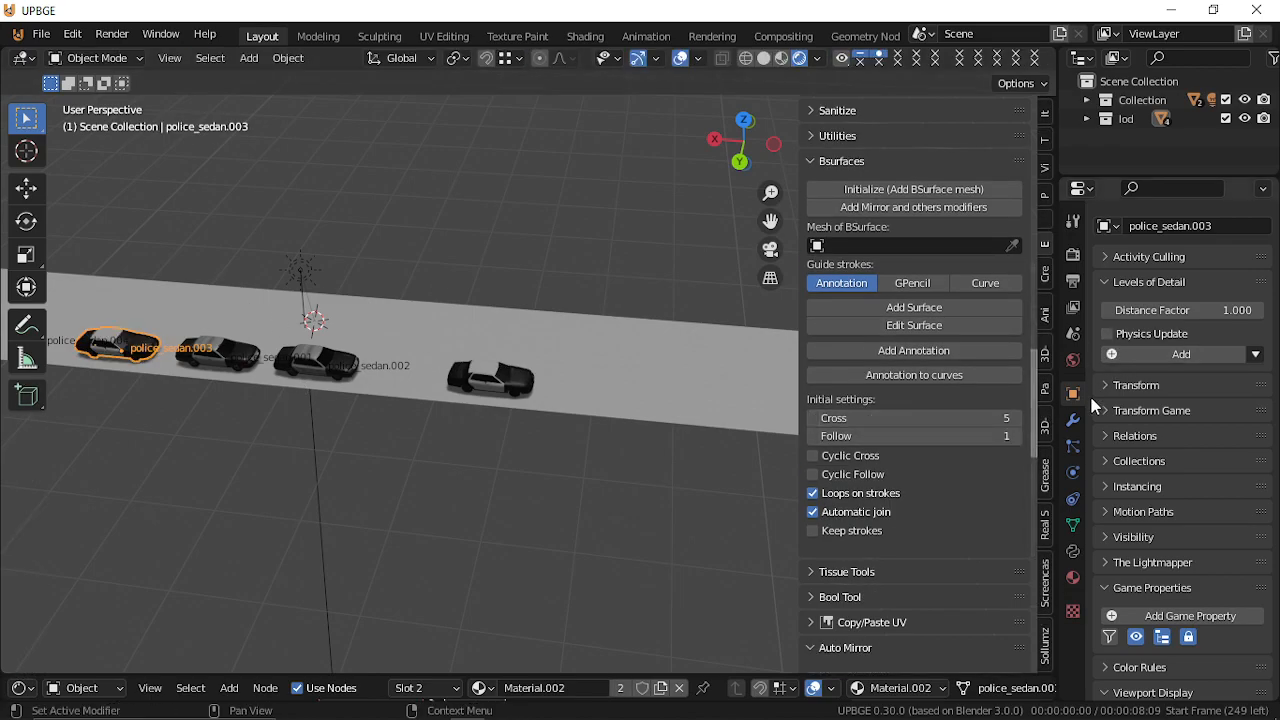
Apply the Mirror modifier on police_sedan.003 and check the modifiers of police_sedan.001 and police_sedan.002.
left_click(1073, 423)
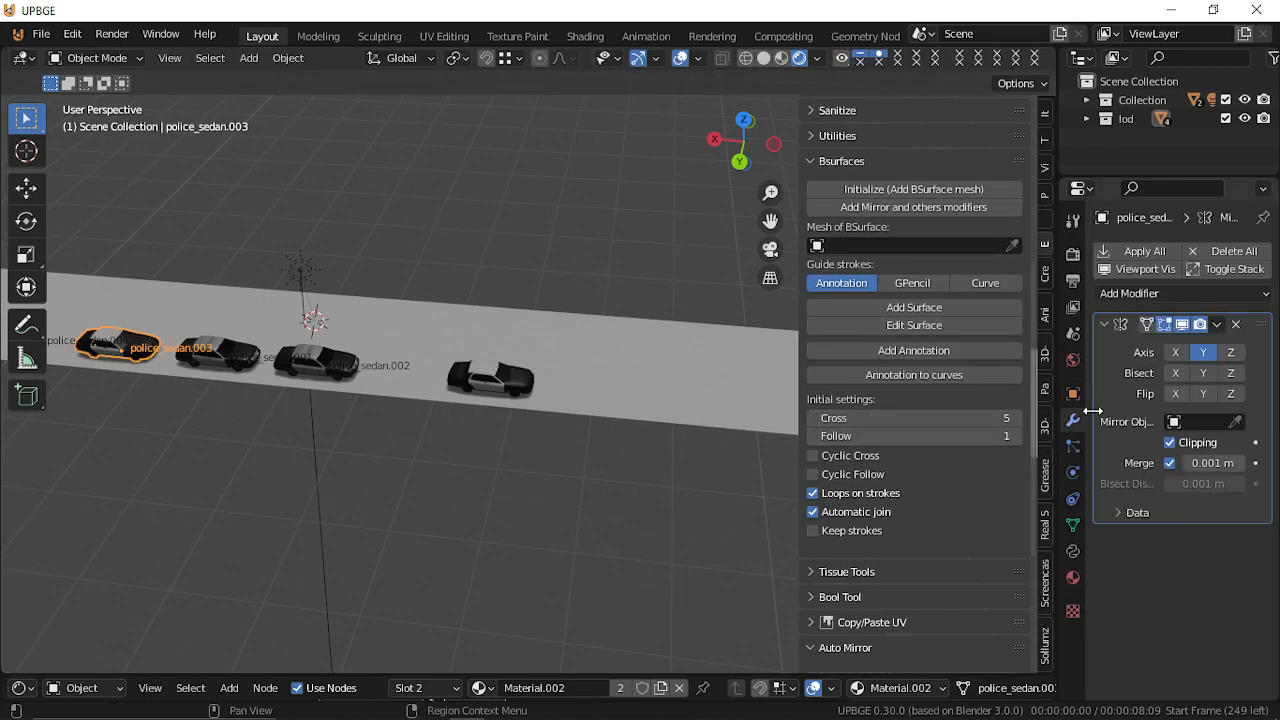
left_click(1216, 324)
left_click(1125, 341)
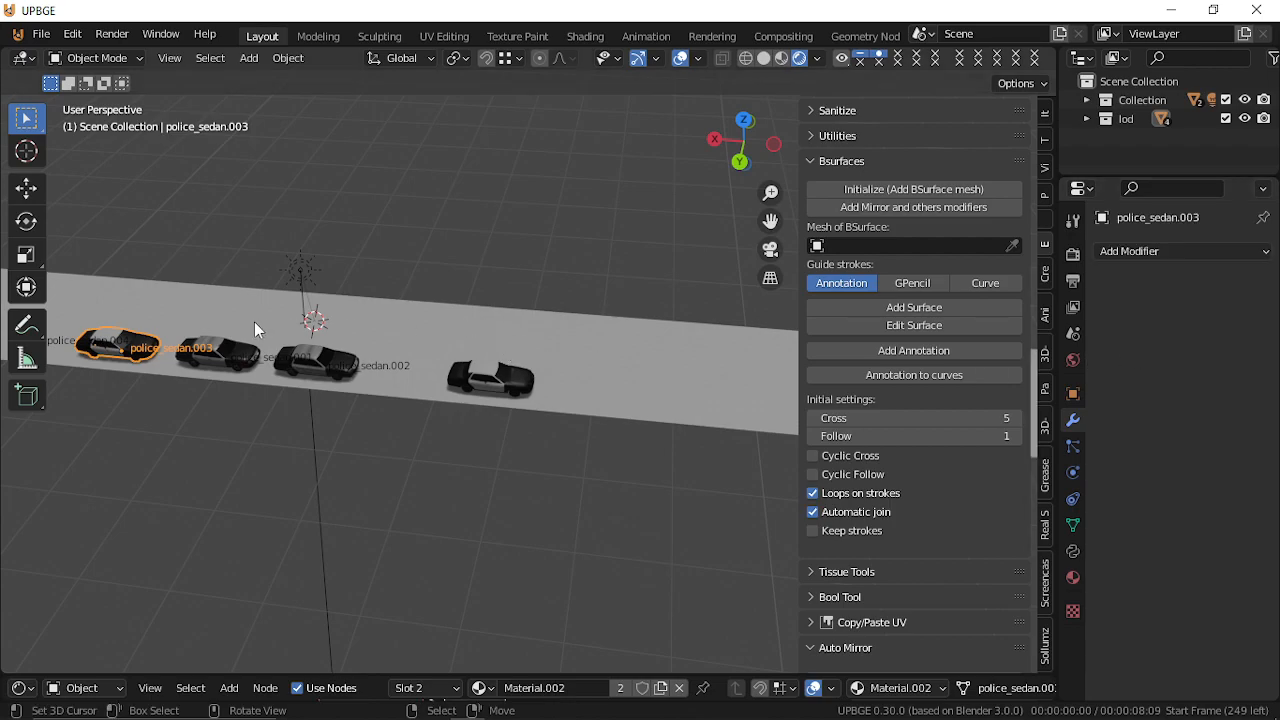
left_click(222, 358)
left_click(288, 362)
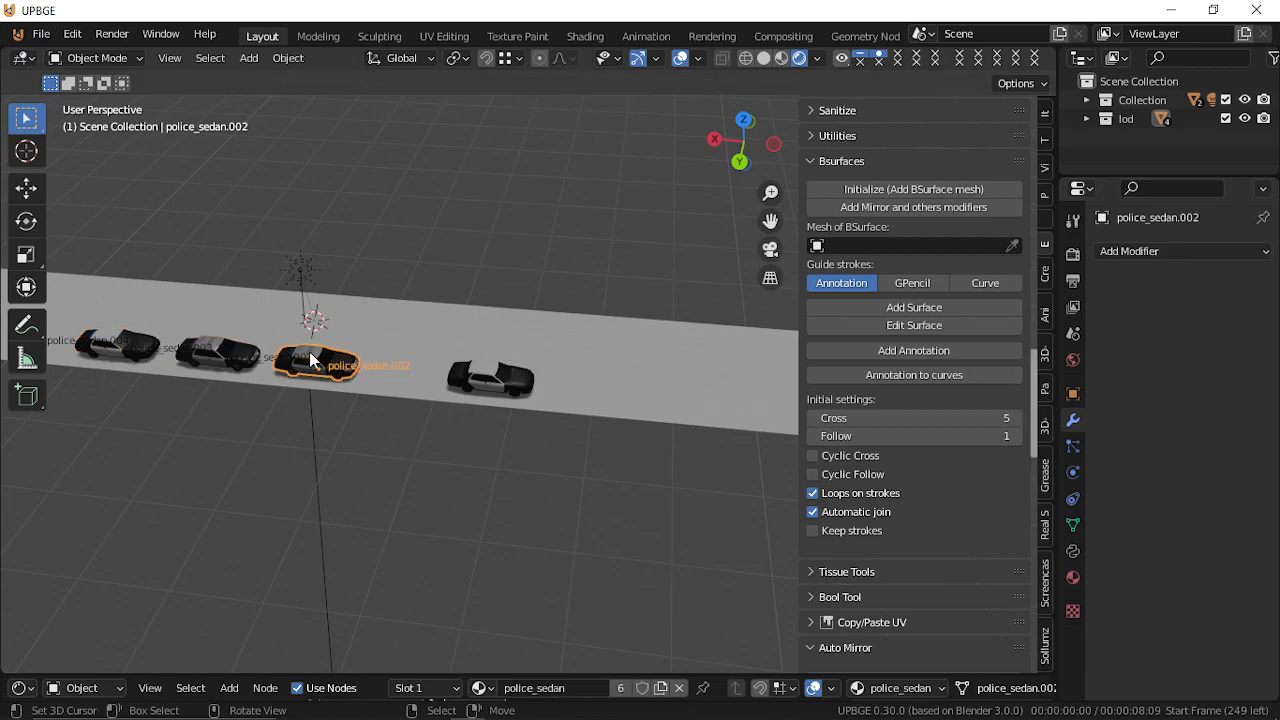
Exclude the lod collection and examine the main police sedan's detail switching from several distances.
left_click(1226, 118)
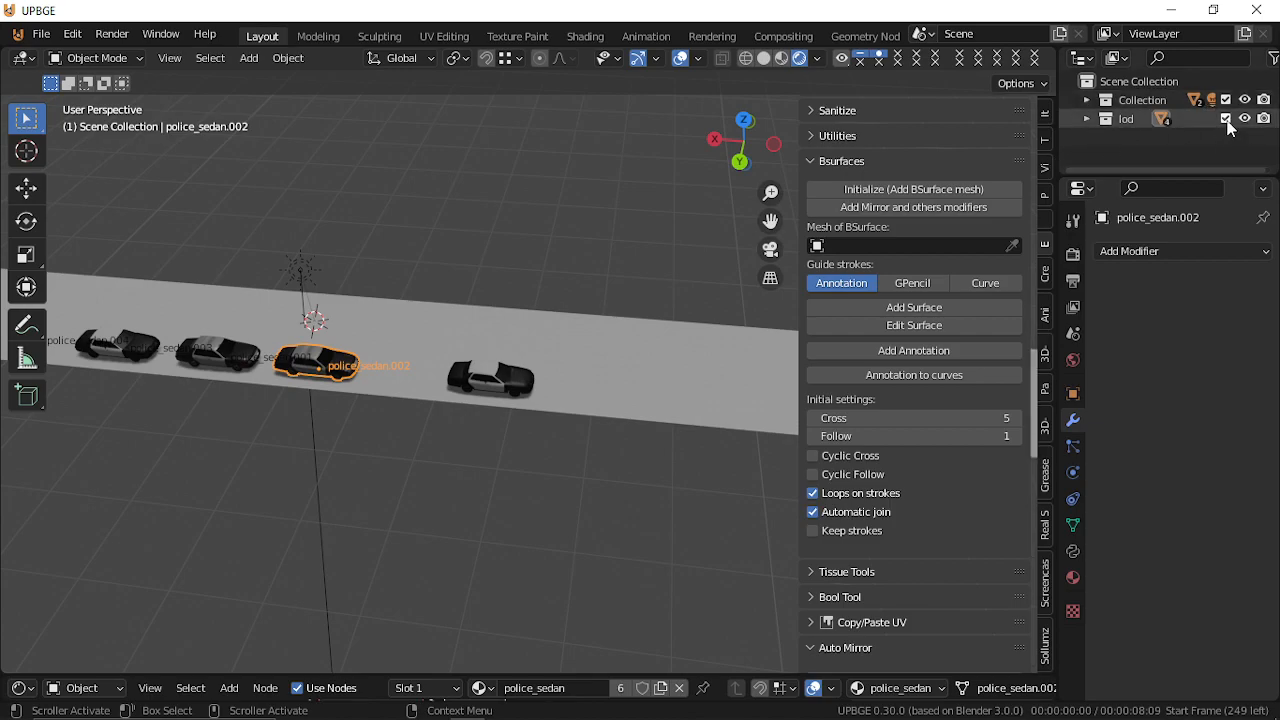
key("shift+grave")
key("w")
key("s")
key("w")
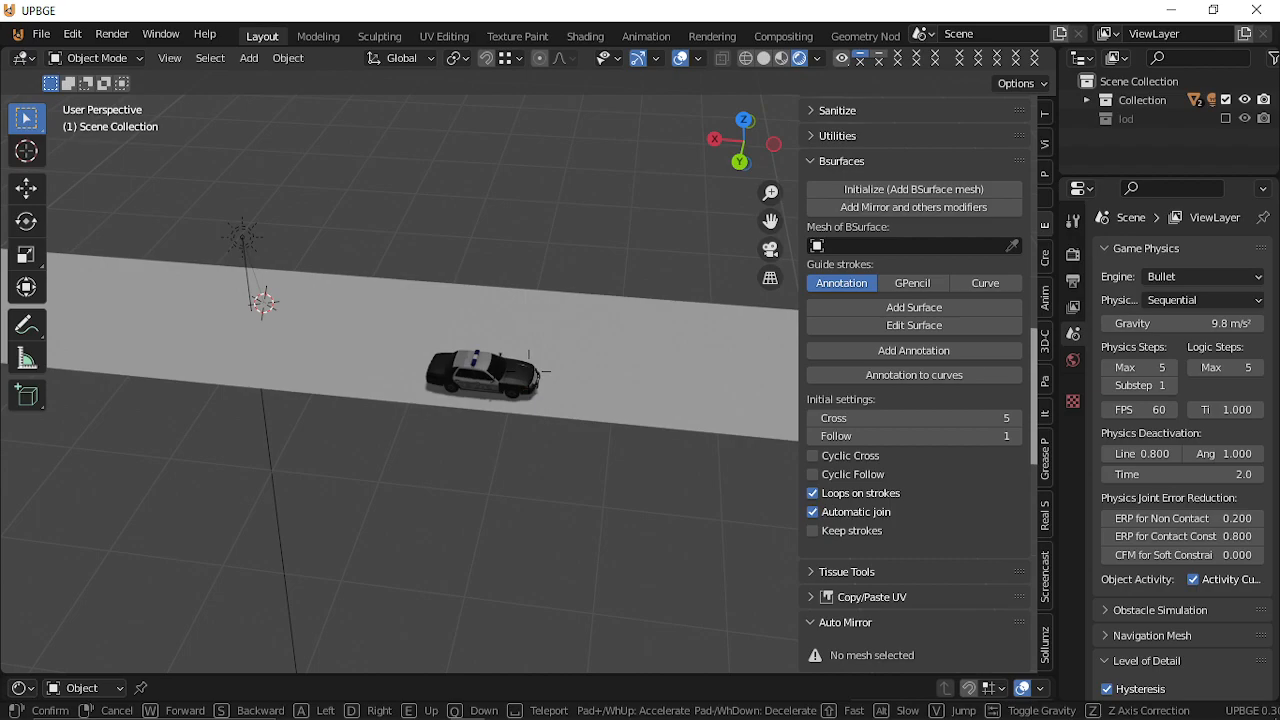
left_click(533, 382)
left_click(530, 388)
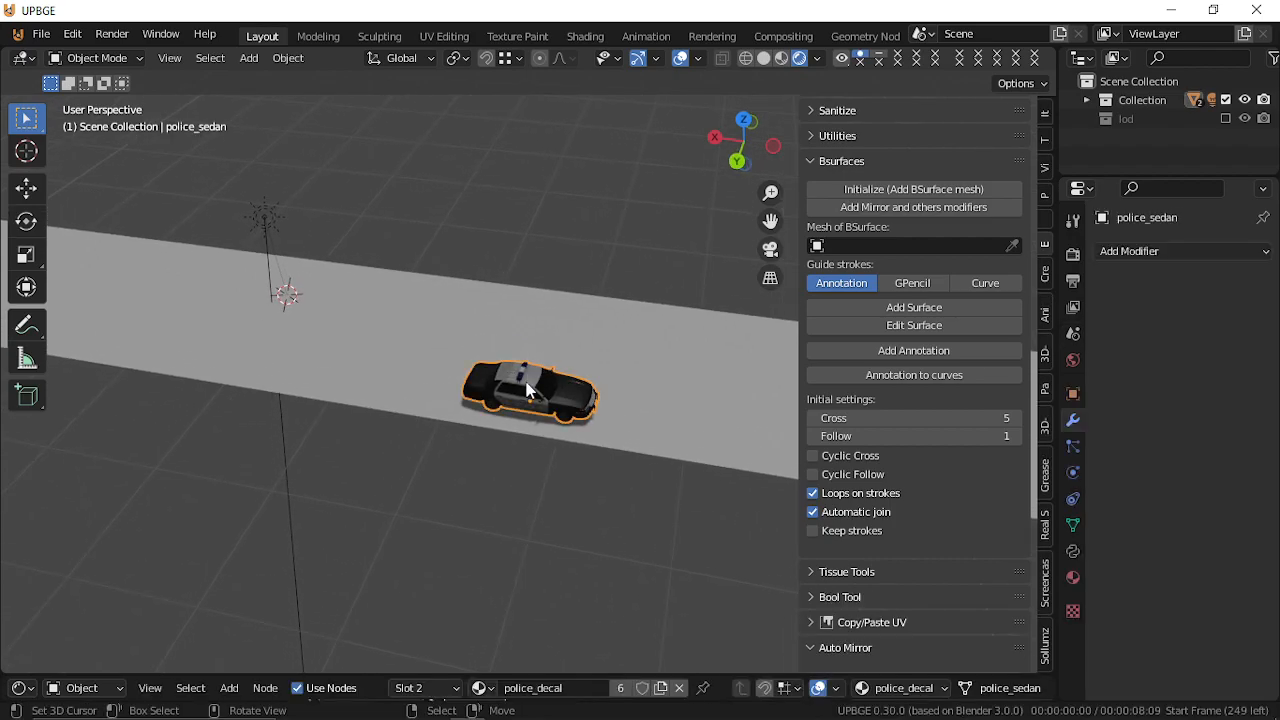
key("shift+grave")
key("s")
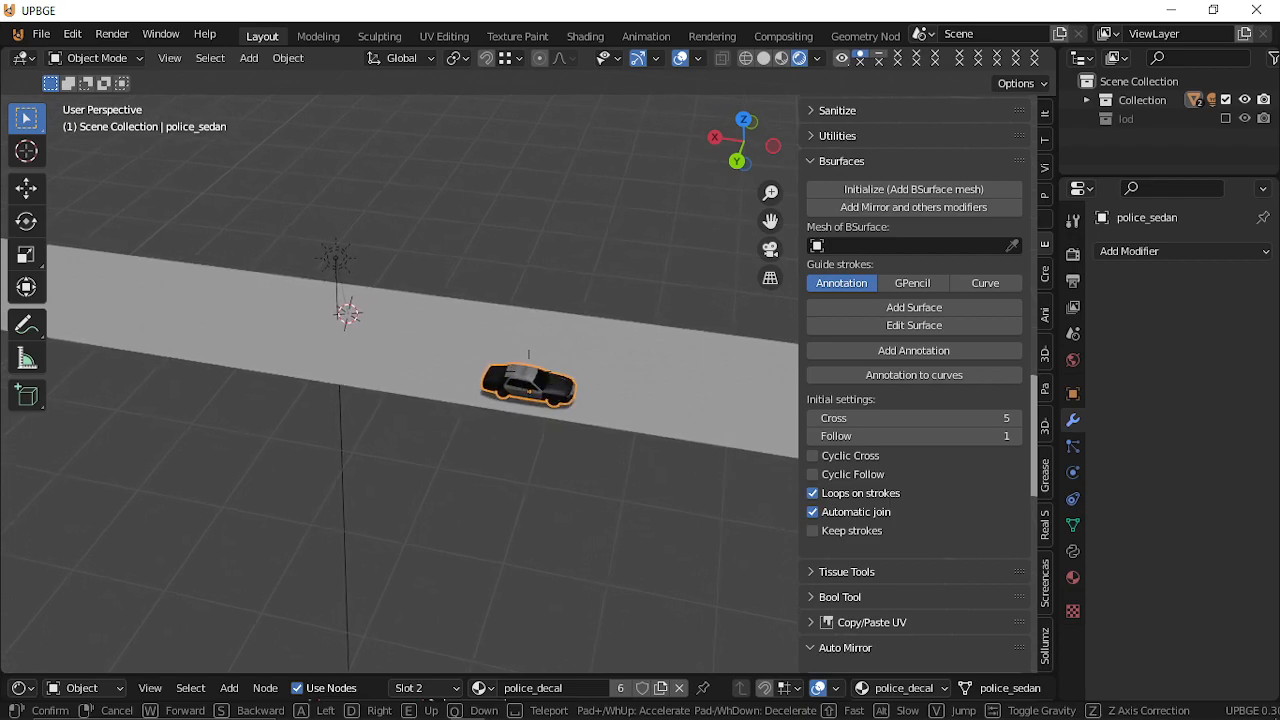
left_click(530, 384)
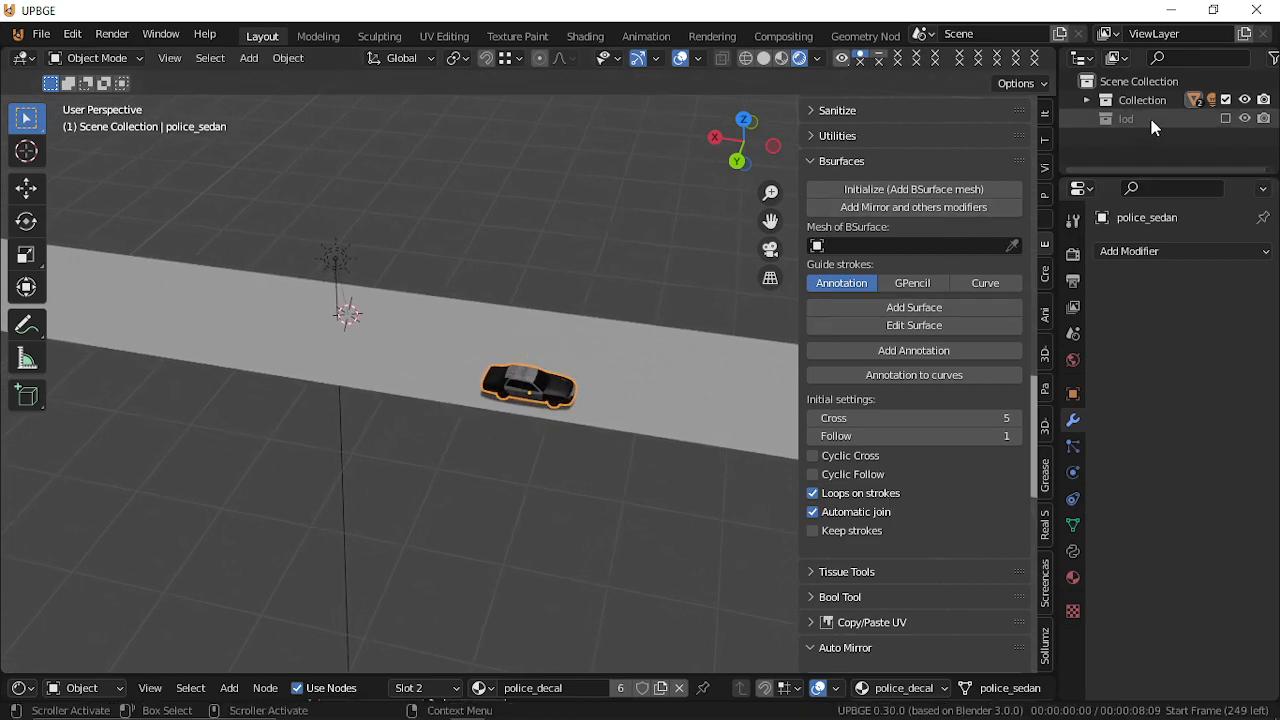
Include the lod collection in the view layer again.
left_click(1226, 119)
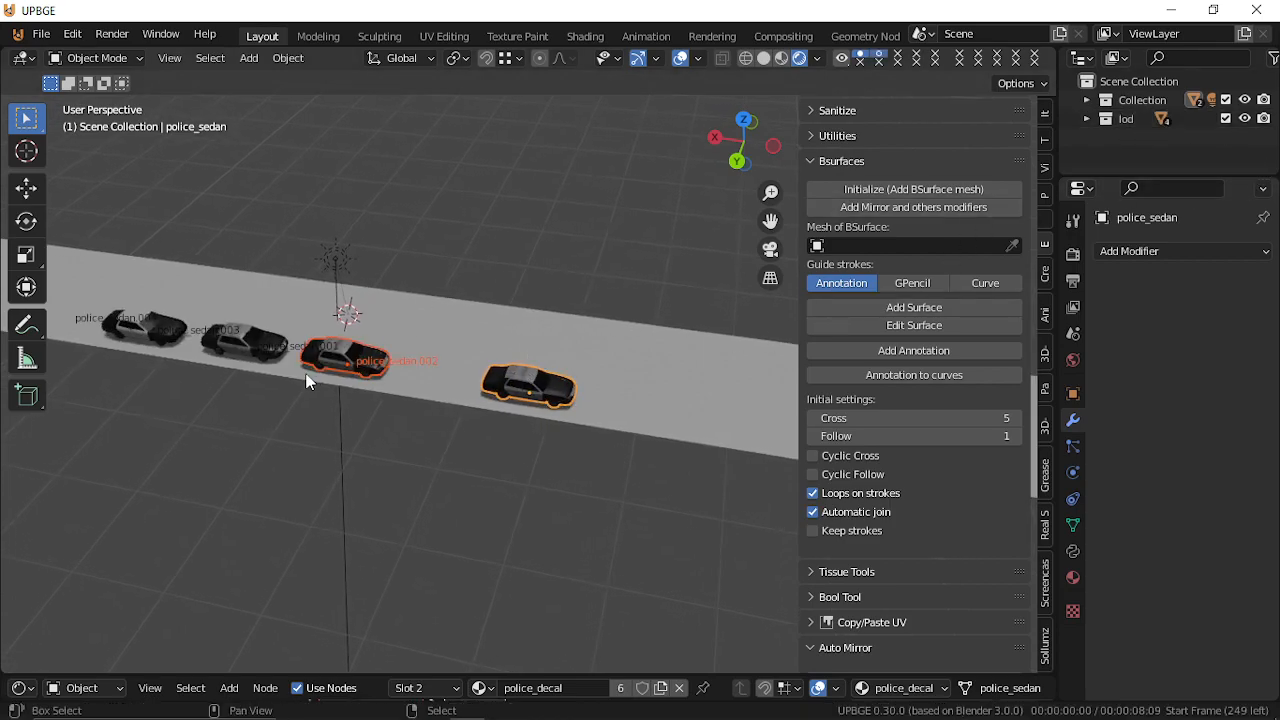
Inspect police_sedan.001 up close and briefly check its whole mesh in Edit Mode.
key("shift+grave")
key("w")
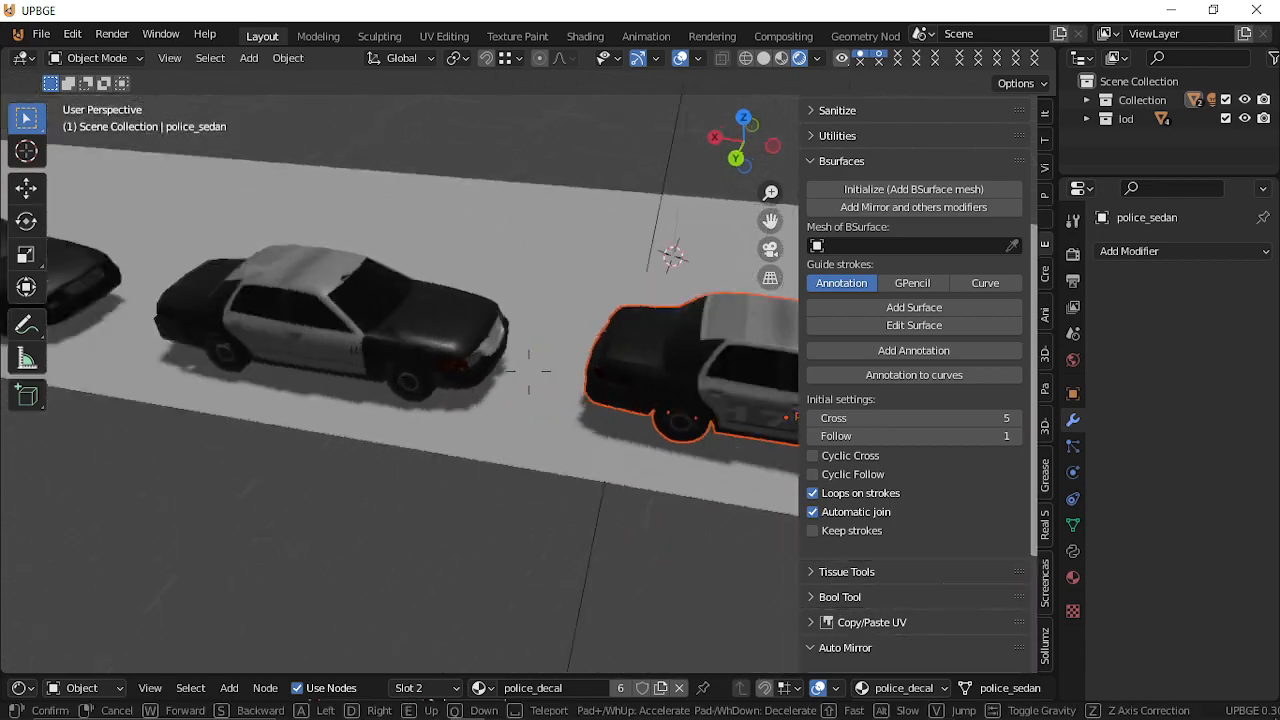
key("s")
left_click(530, 380)
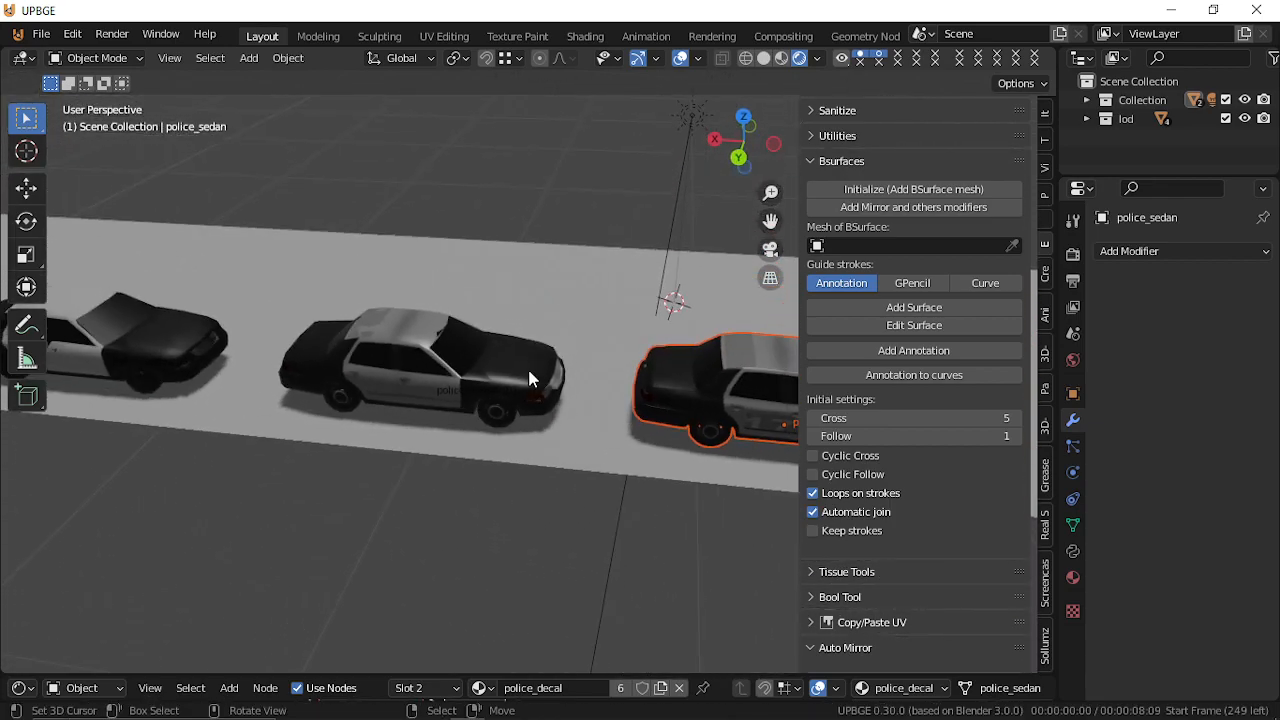
left_click(530, 380)
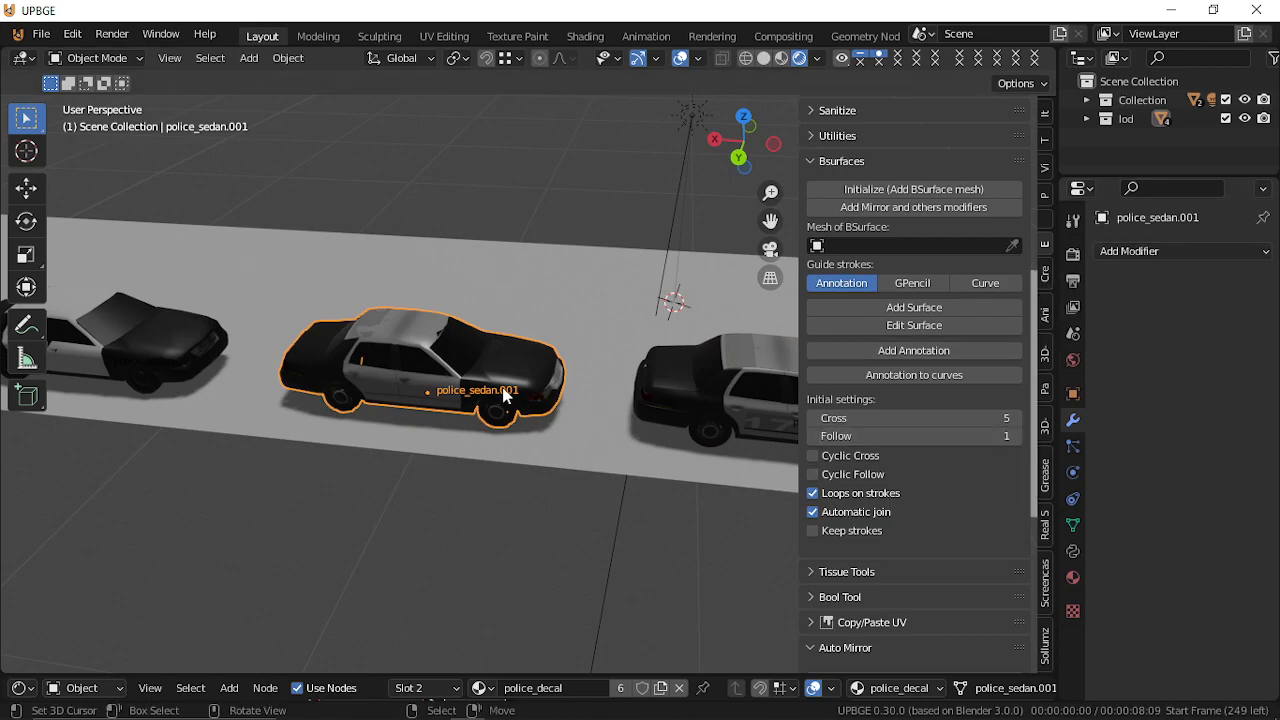
key("Tab")
key("a")
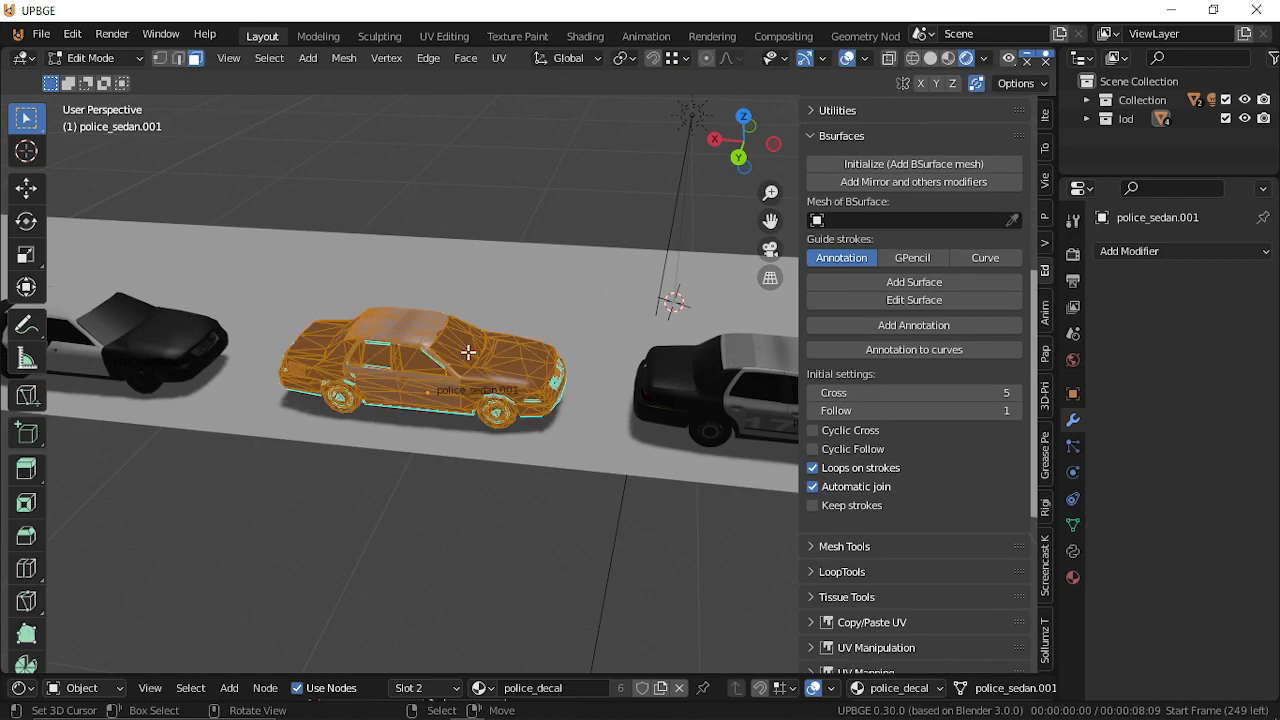
key("Tab")
middle_click_drag(538, 332, 529, 366)
scroll(528, 371, "down", 5)
key("Tab")
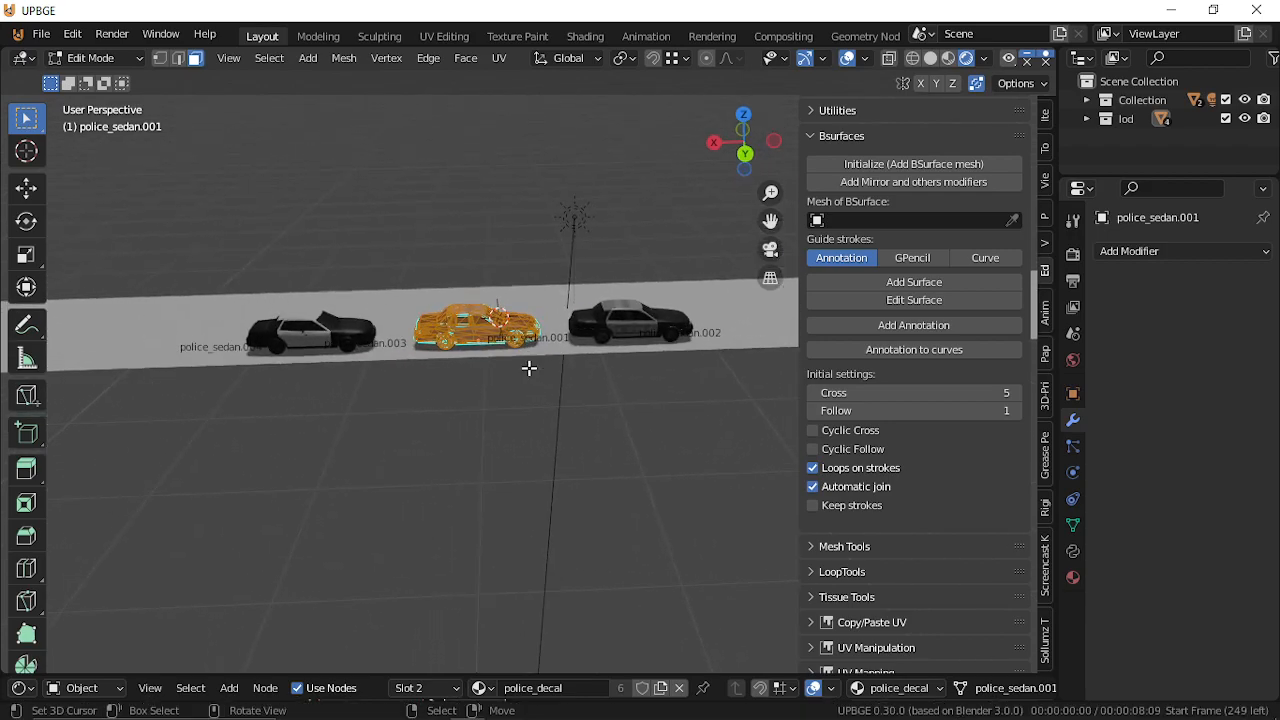
key("Tab")
Examine the row of police sedan copies and the main sedan from several sides and distances.
key("shift+grave")
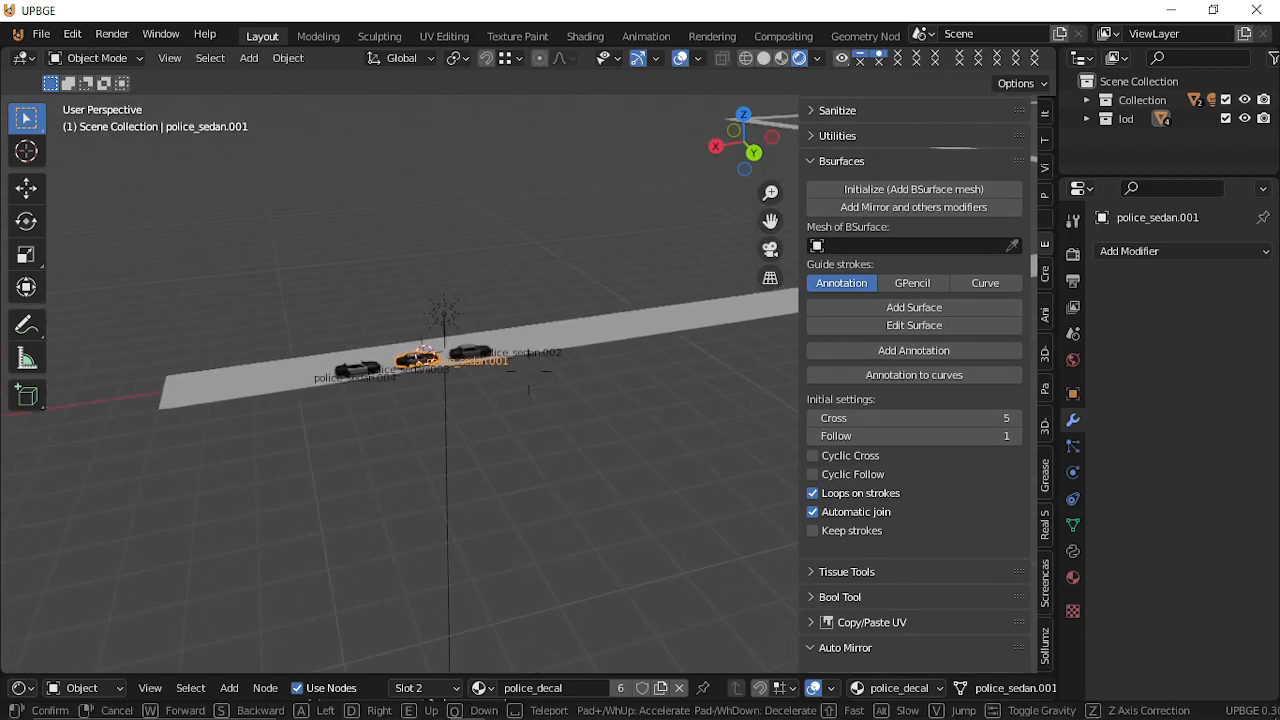
key("w")
key("a")
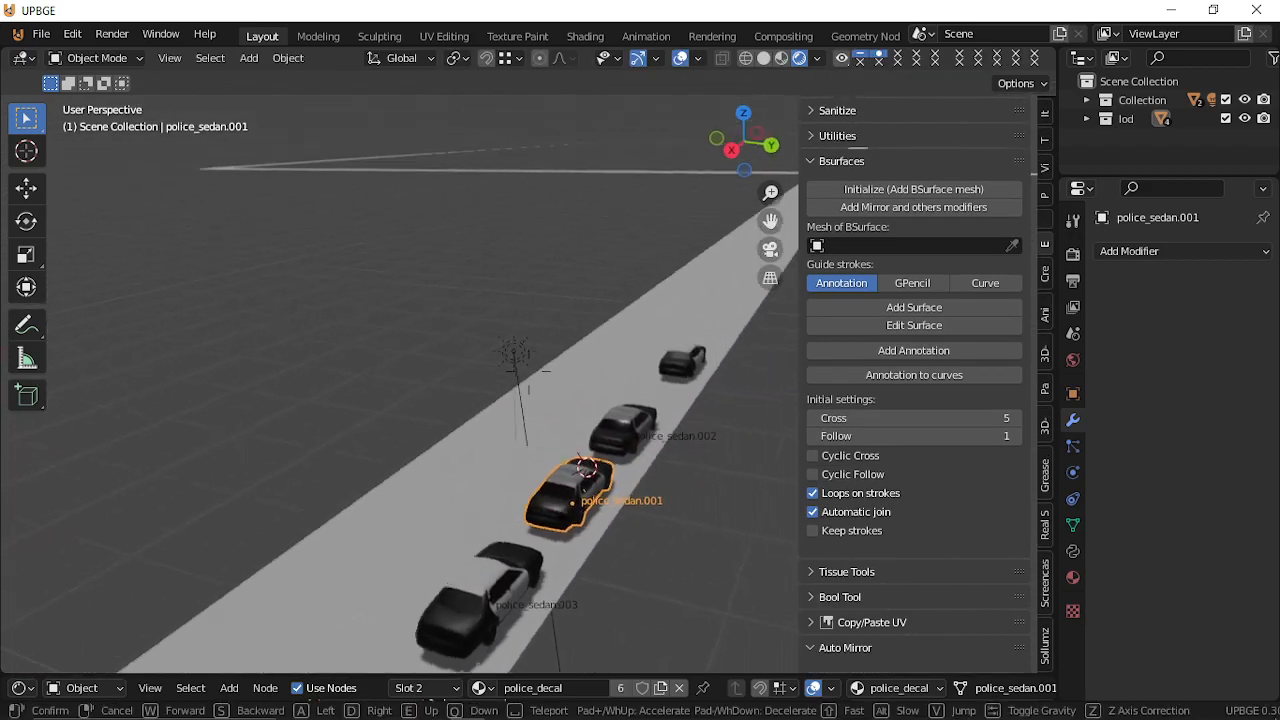
key("a")
key("s")
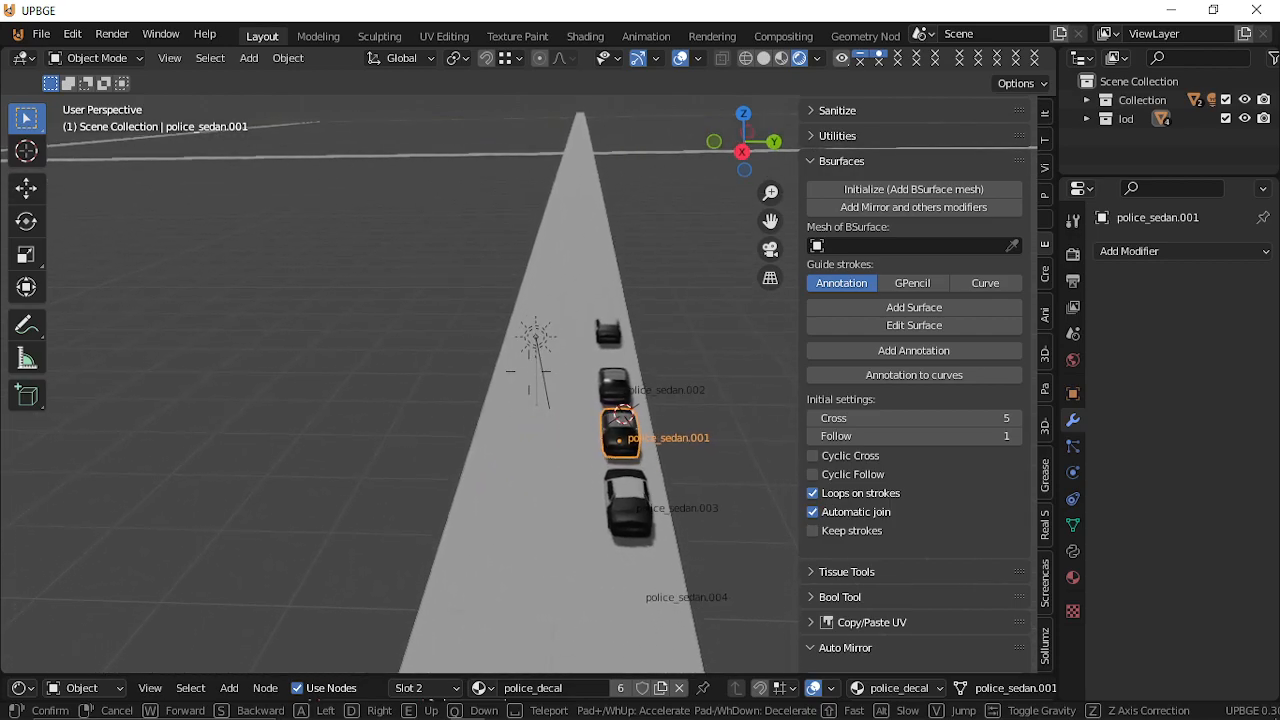
key("w")
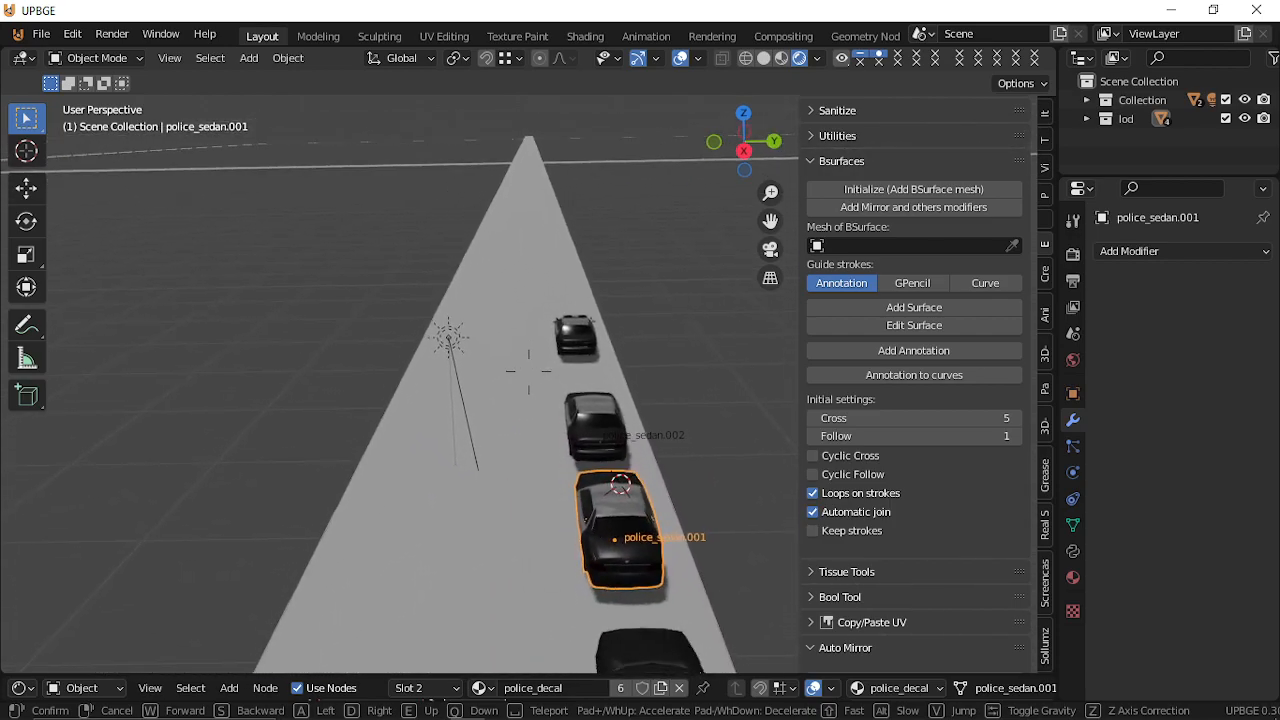
key("s")
key("w")
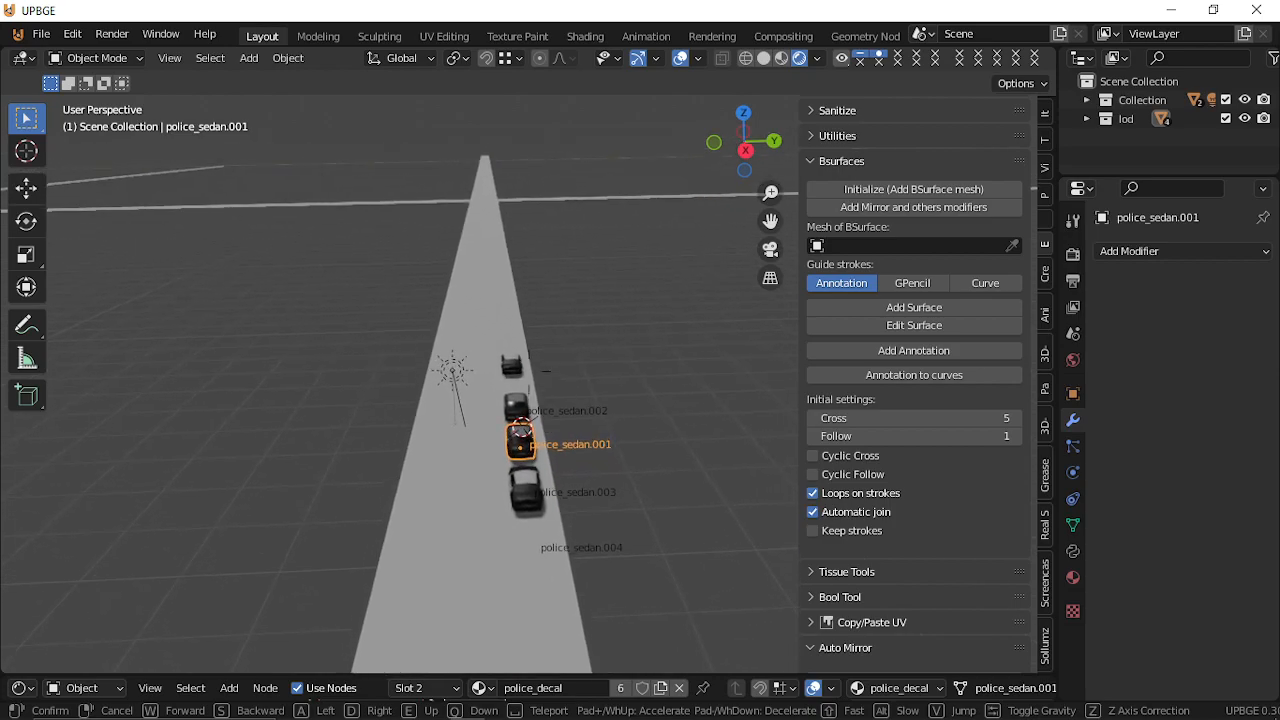
key("s")
key("d")
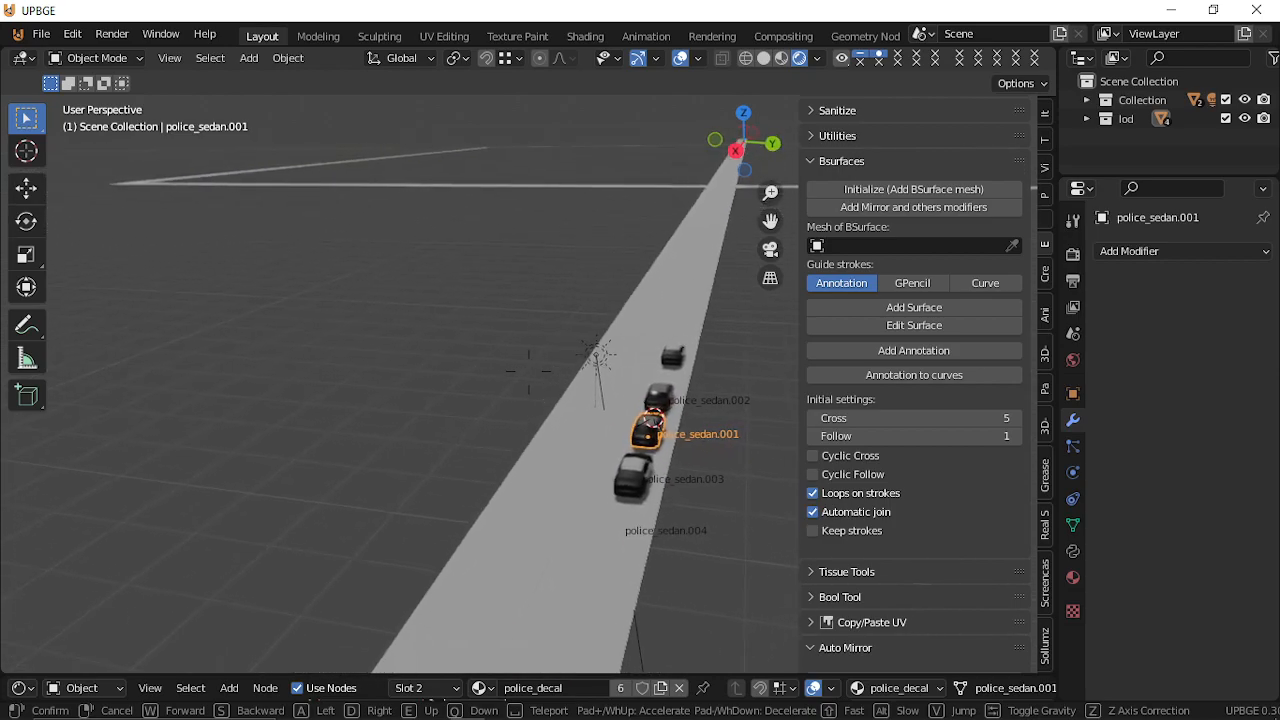
key("w")
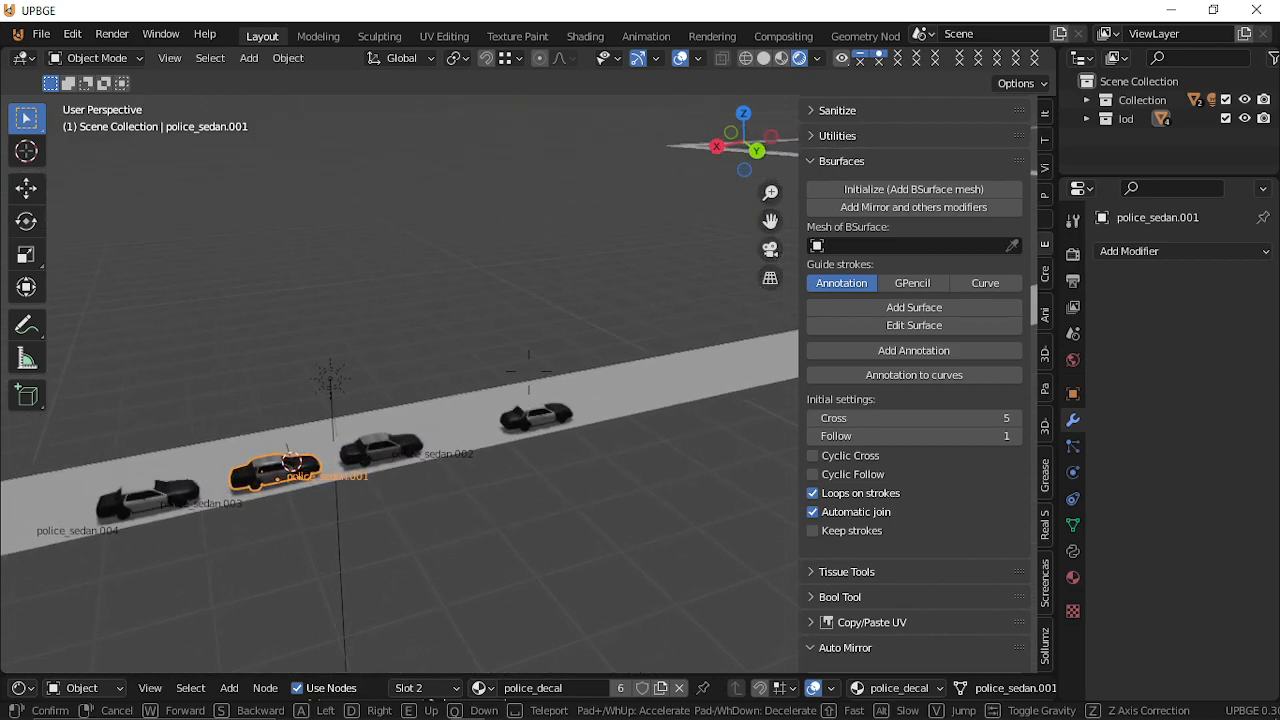
key("d")
key("s")
key("d")
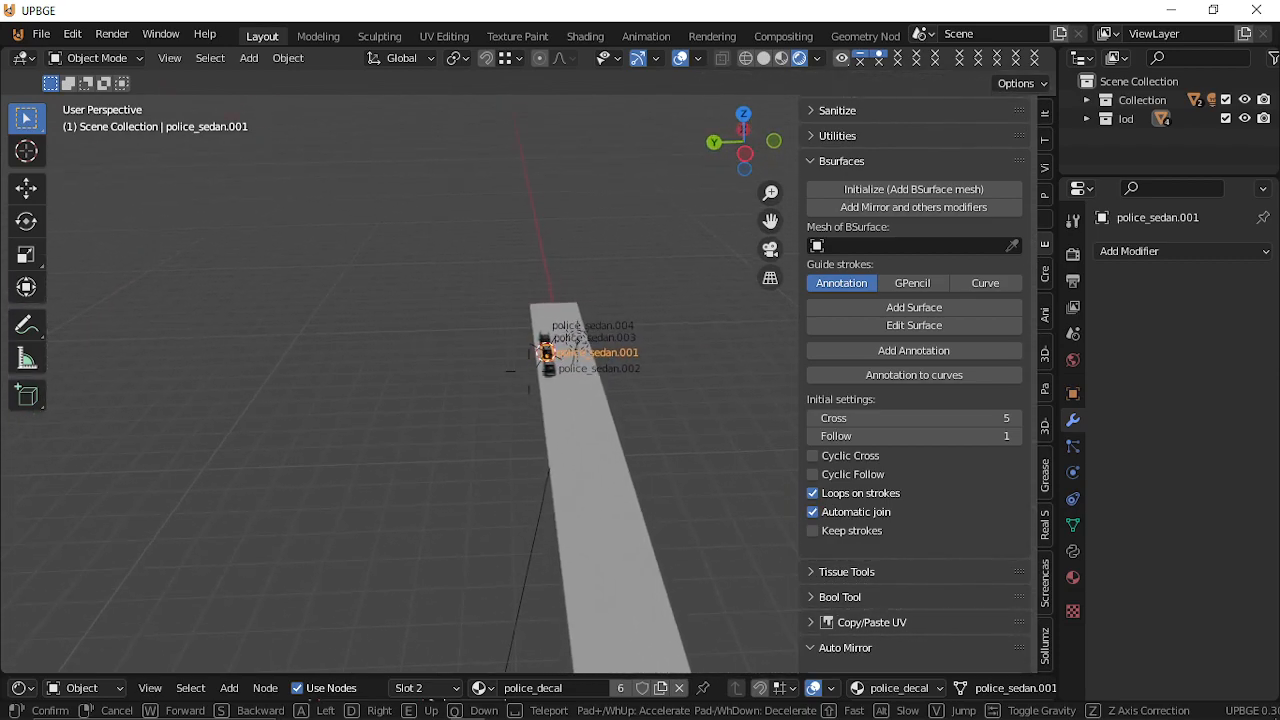
key("w")
key("s")
key("w")
left_click(528, 371)
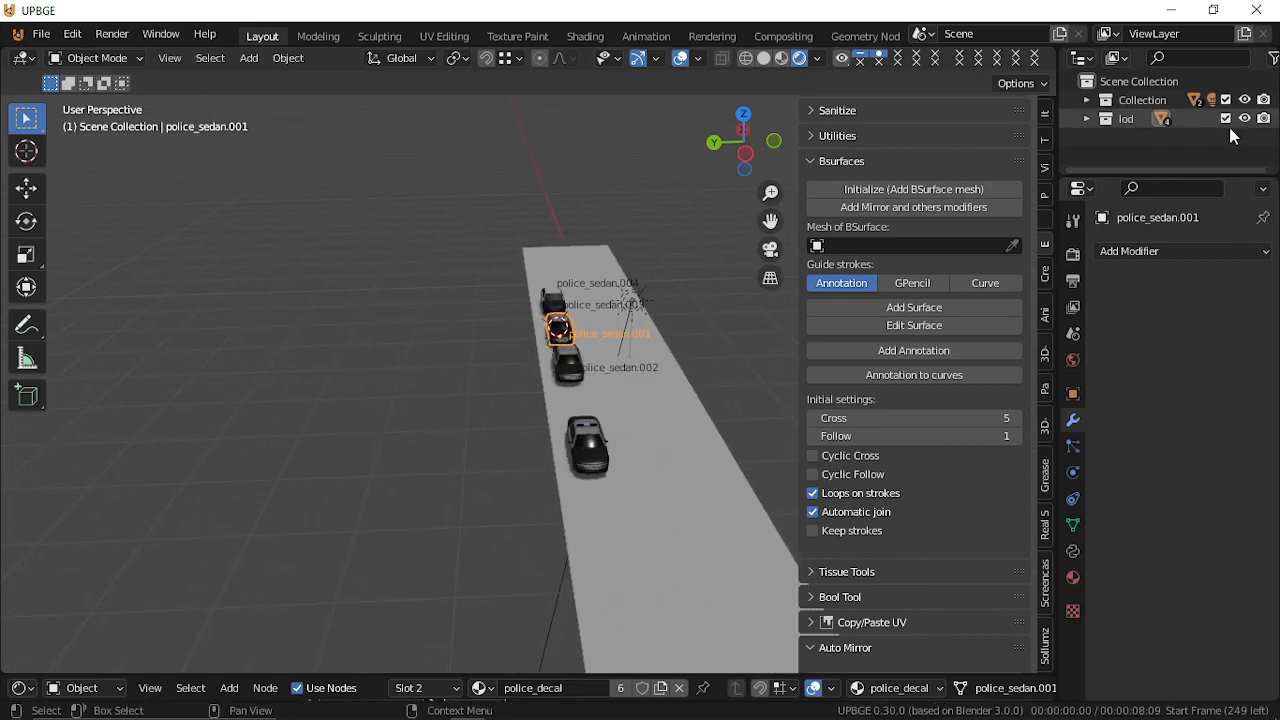
Exclude the lod collection from the view layer and examine how the main police sedan switches detail.
left_click(1226, 118)
key("shift+grave")
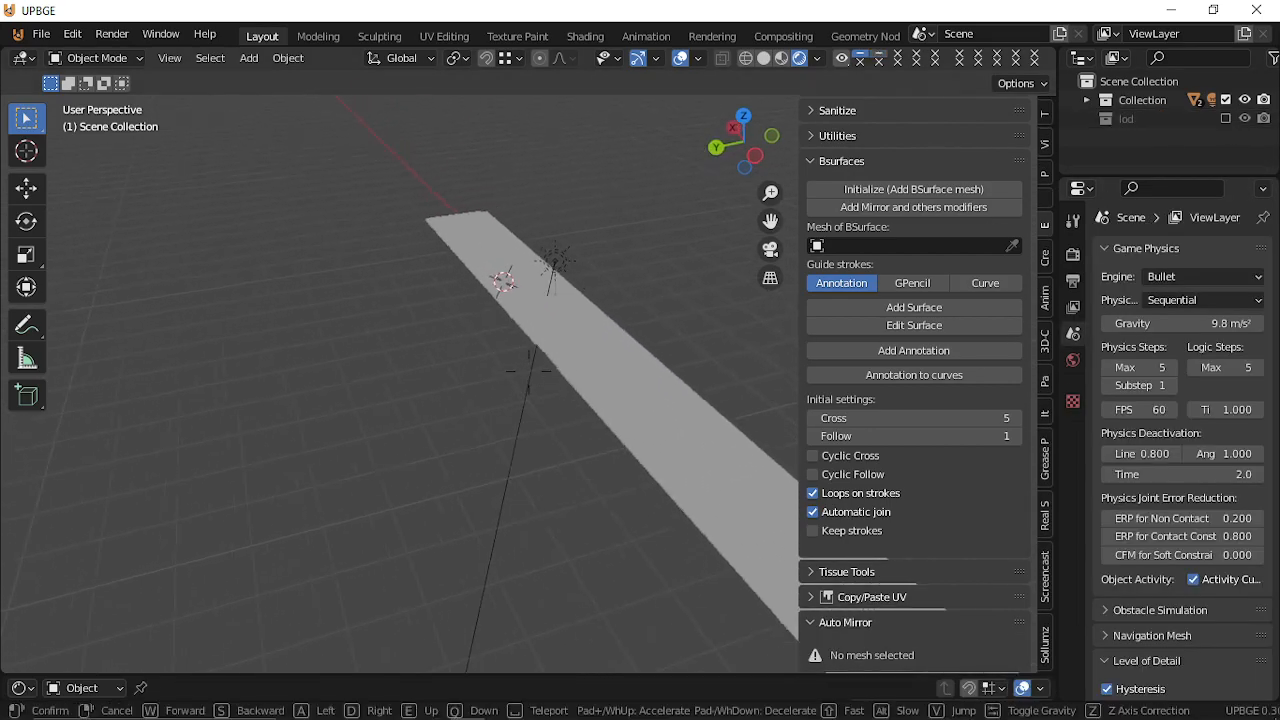
key("w")
key("w")
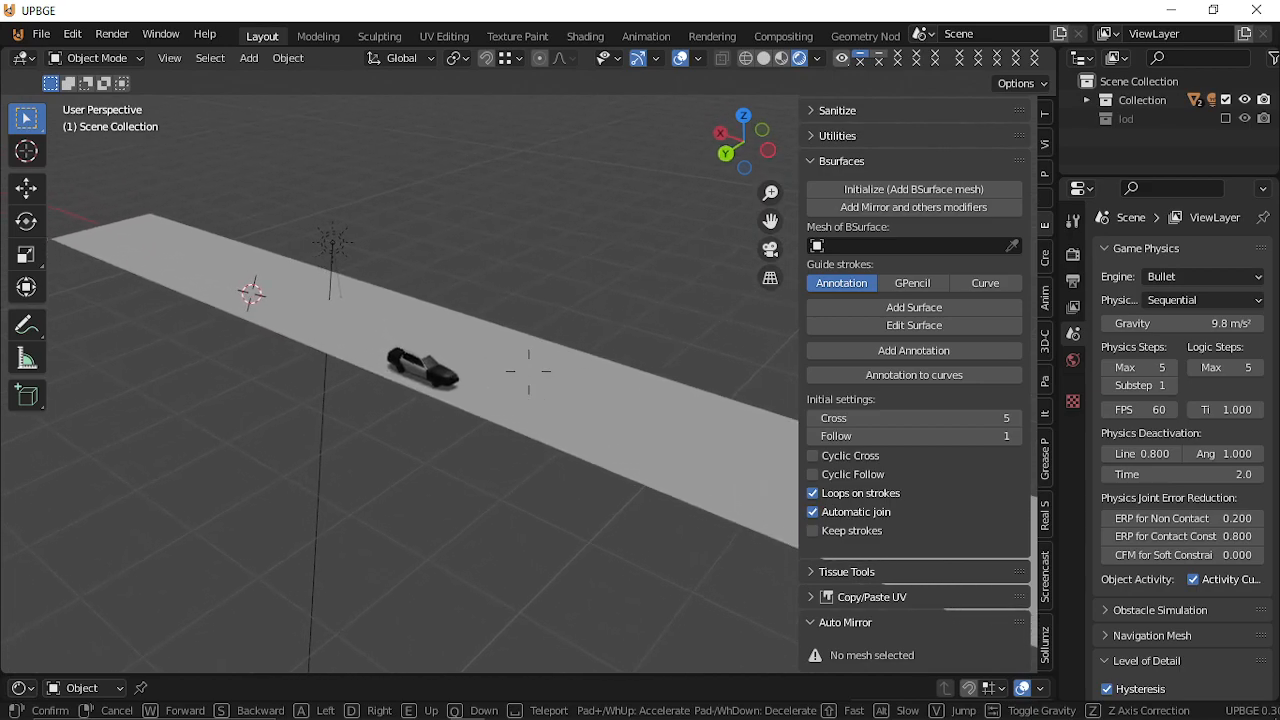
key("s")
left_click(528, 371)
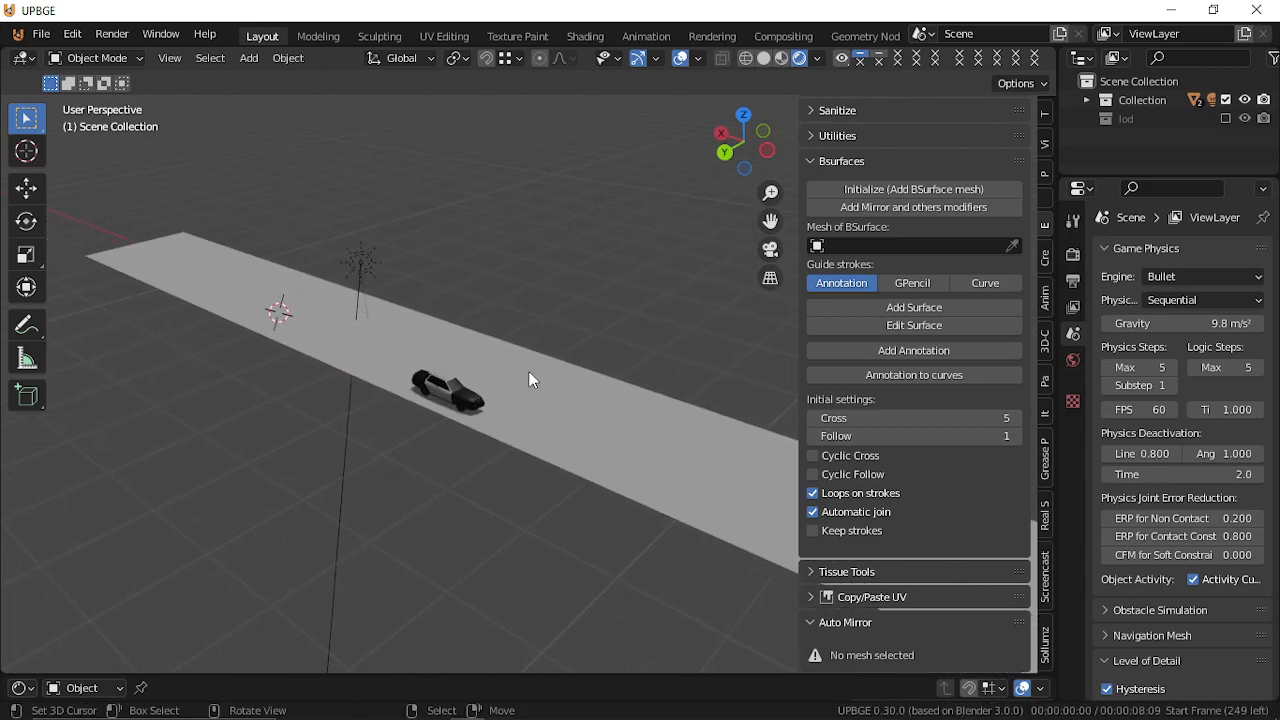
Select the main police sedan and examine its detail switching from the front, from far away to close up.
left_click(526, 372)
key("g")
right_click(534, 363)
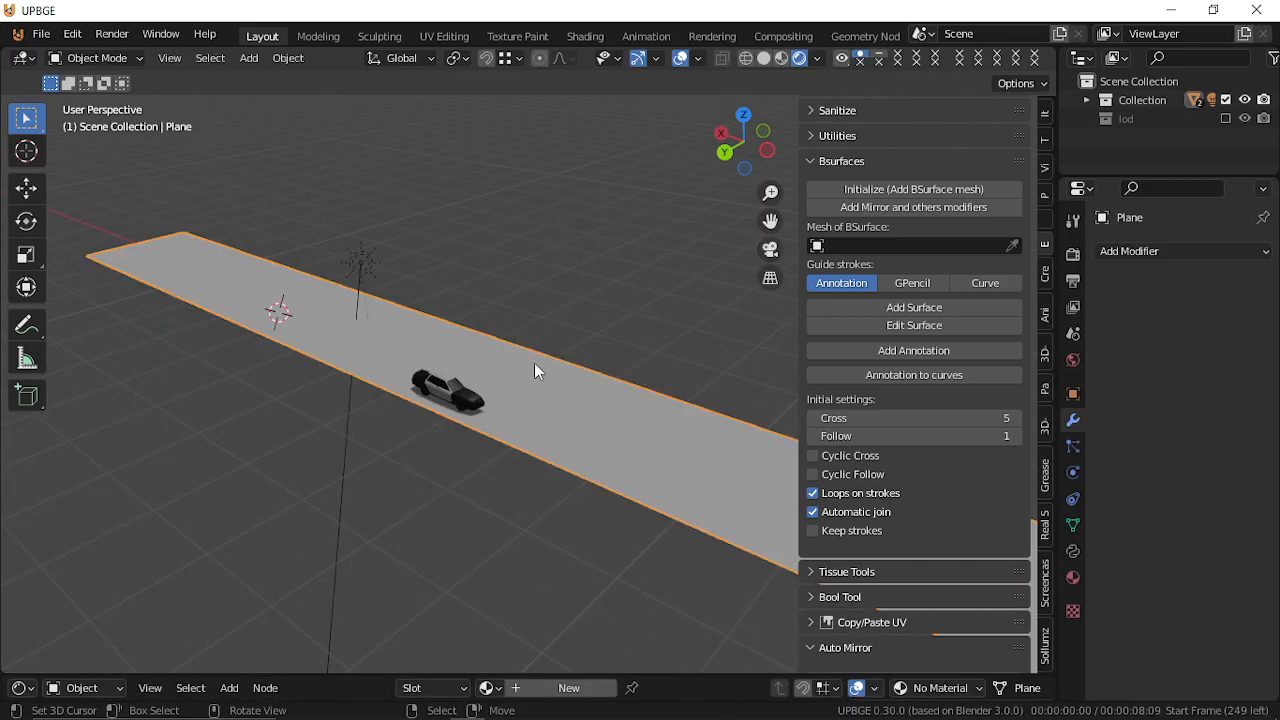
left_click(455, 400)
key("shift+grave")
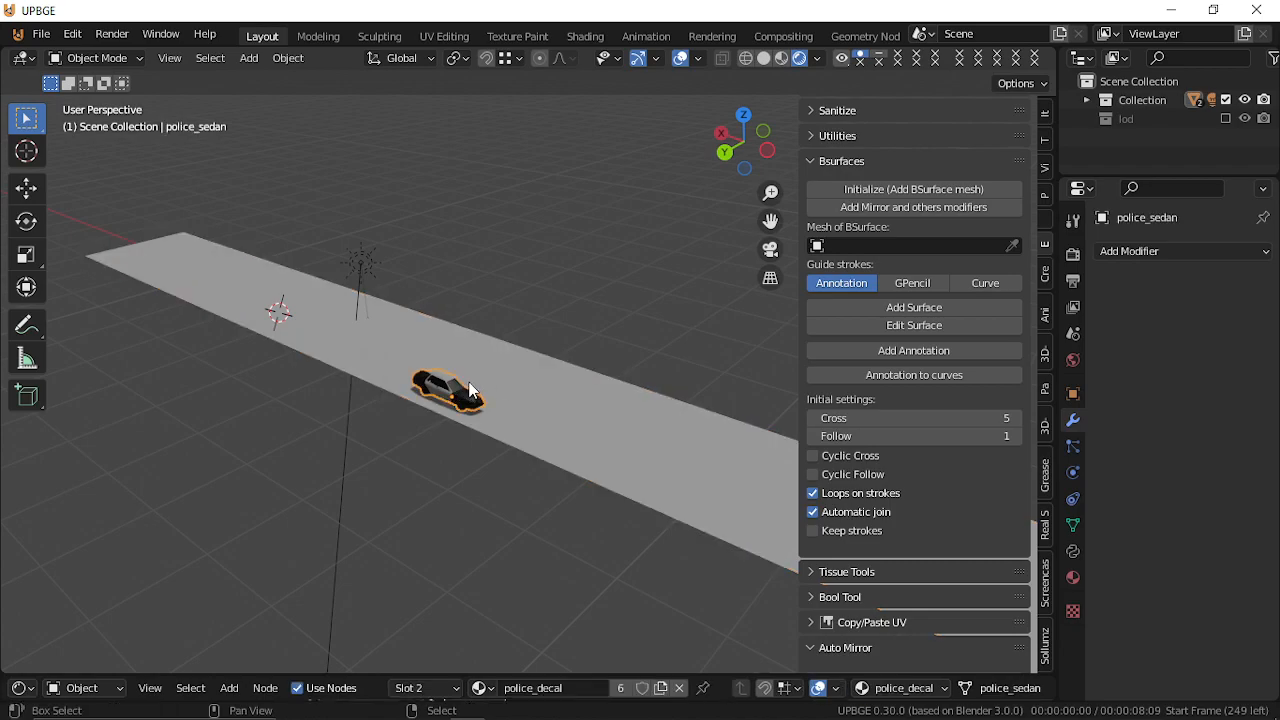
key("s")
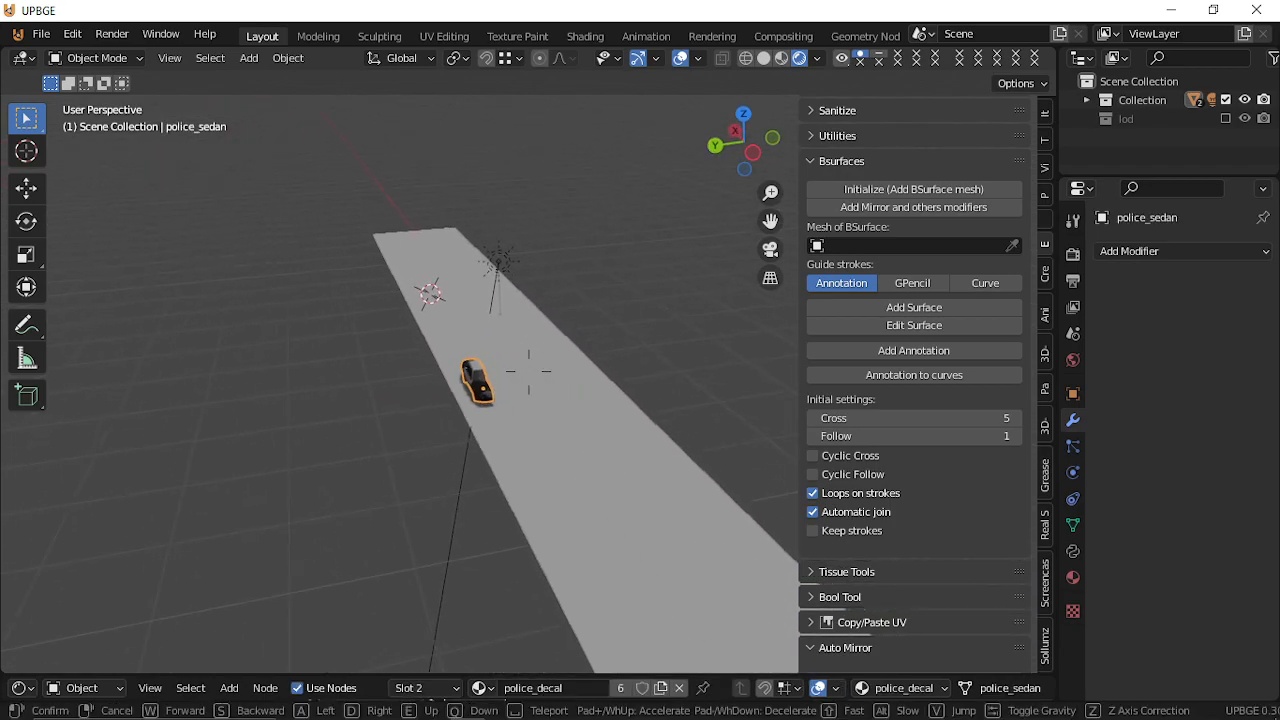
key("d")
key("w")
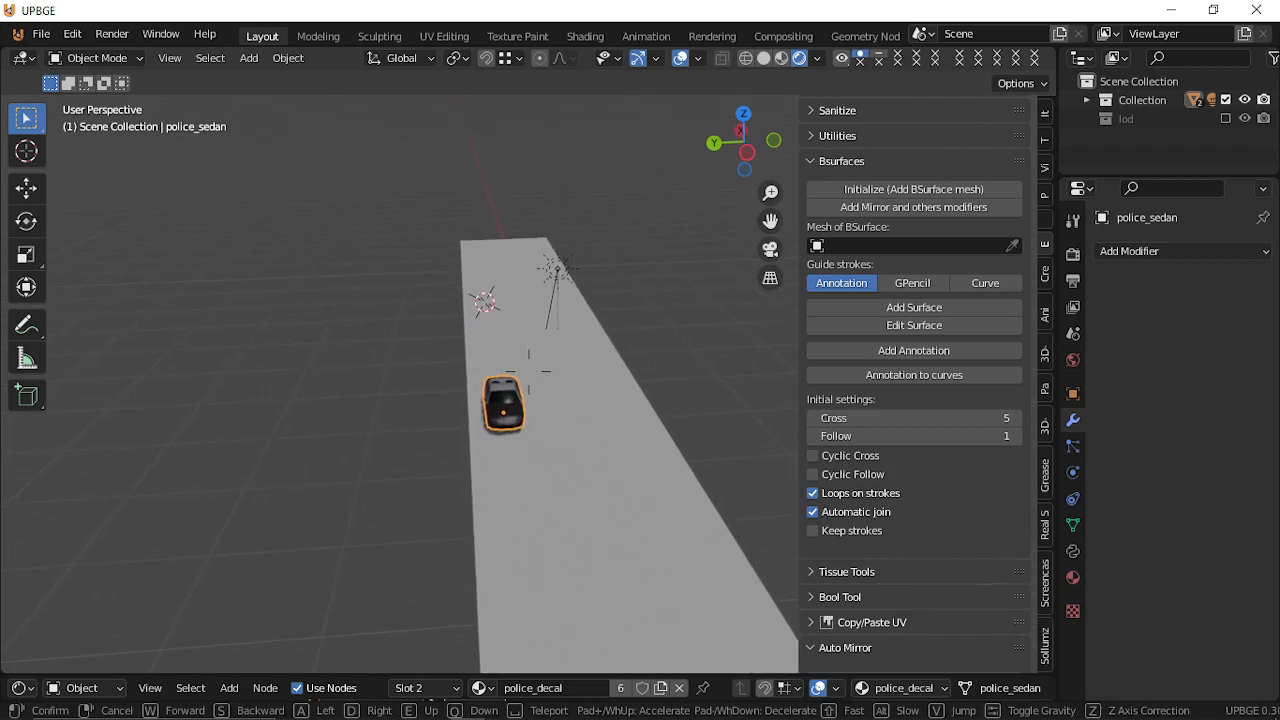
left_click(528, 371)
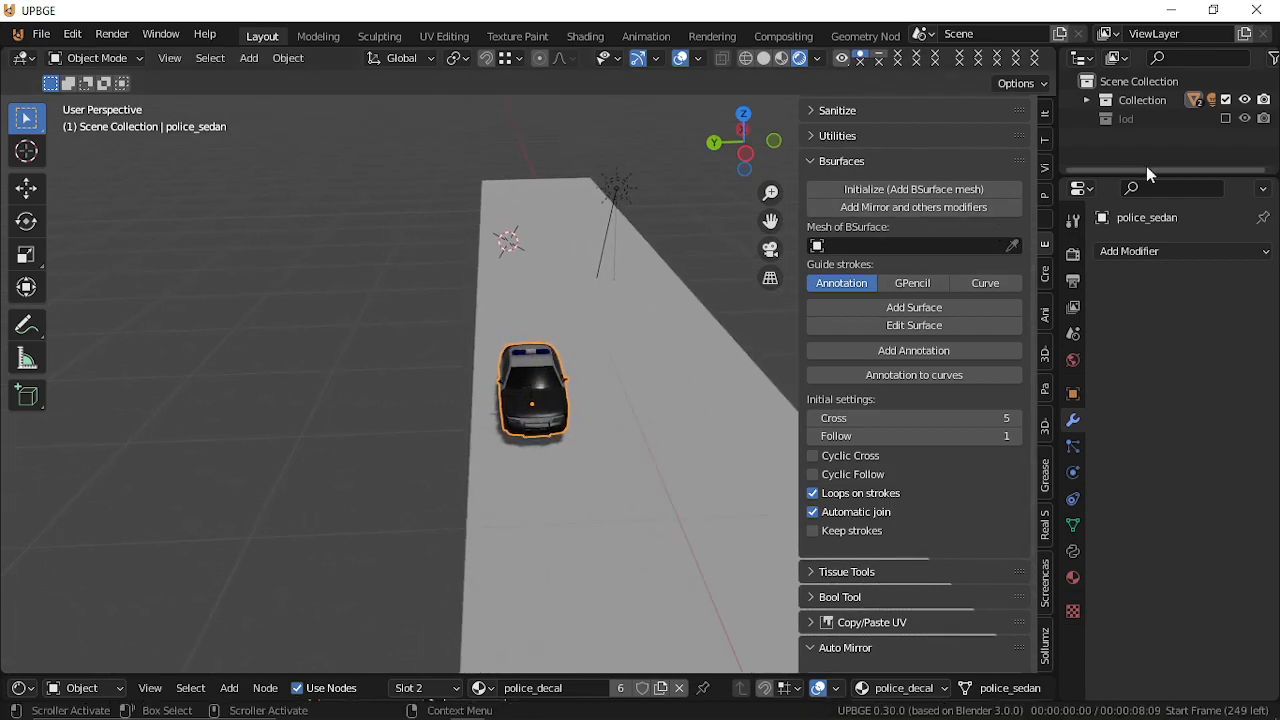
Include the lod collection in the view layer again and select only the main police_sedan.
left_click(1225, 118)
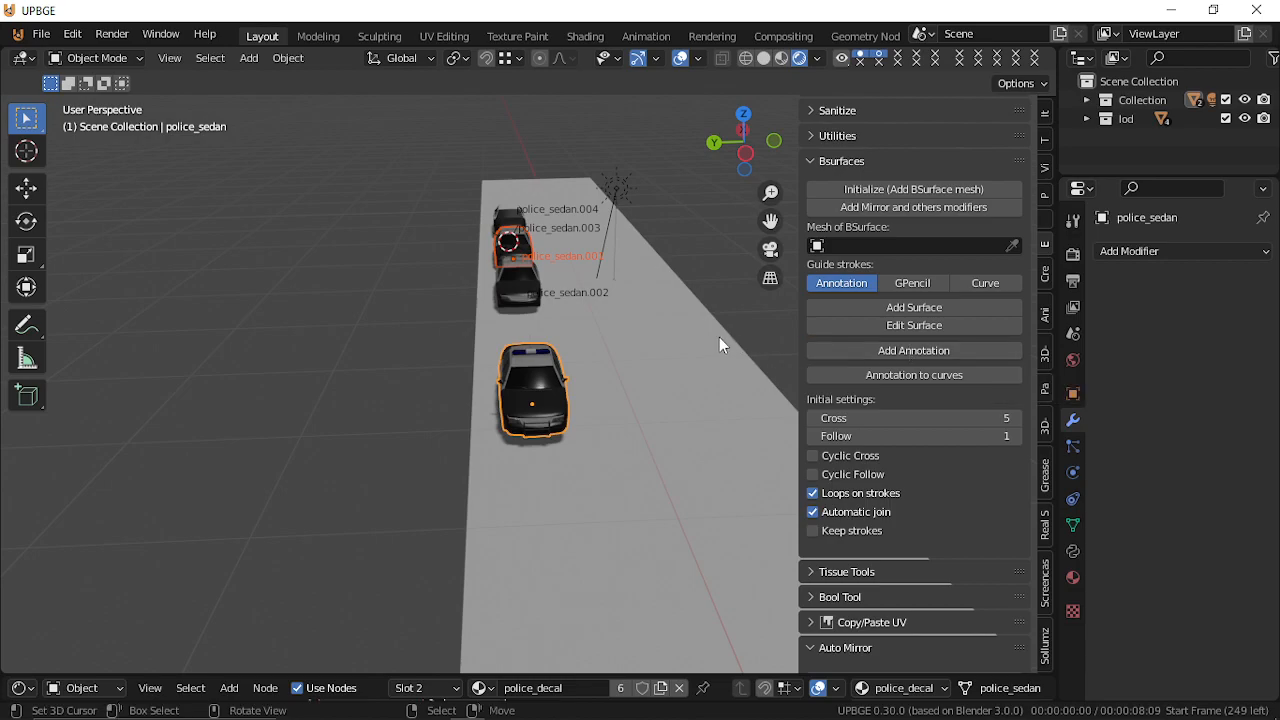
left_click(530, 384)
left_click(532, 382)
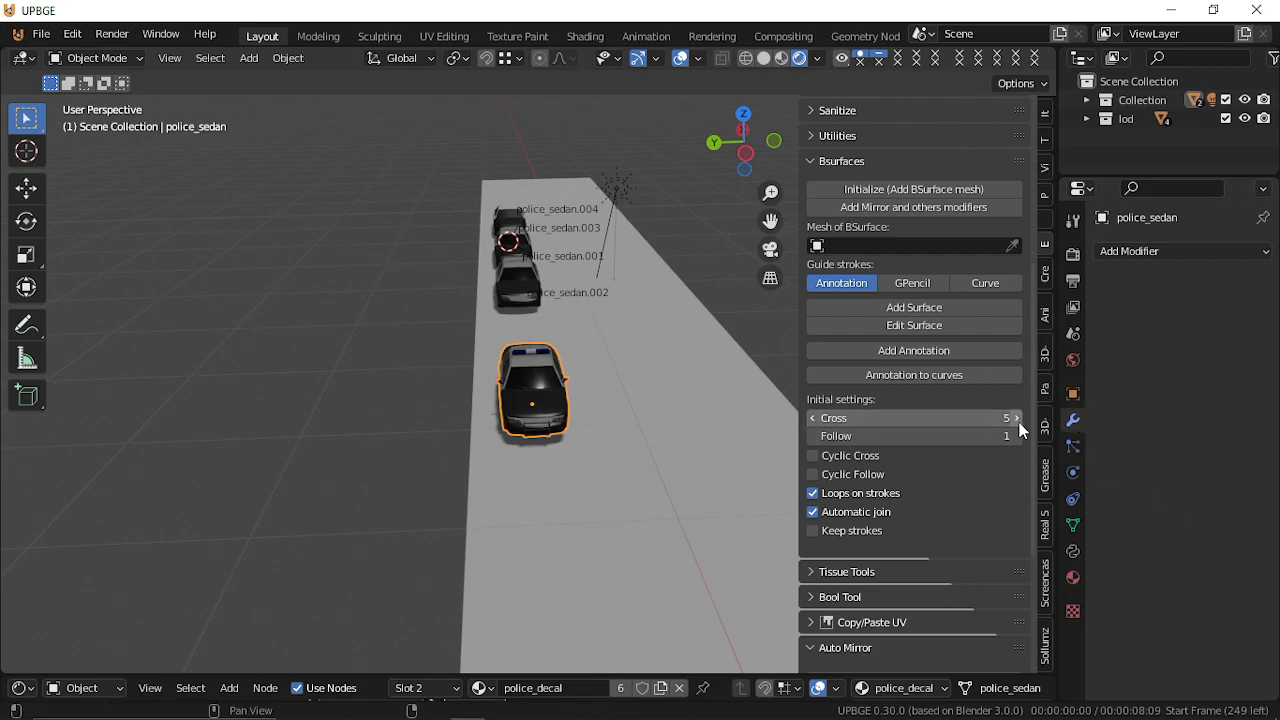
Set police_sedan's third level of detail to police_sedan.004 at a distance of 15 m.
left_click(1072, 395)
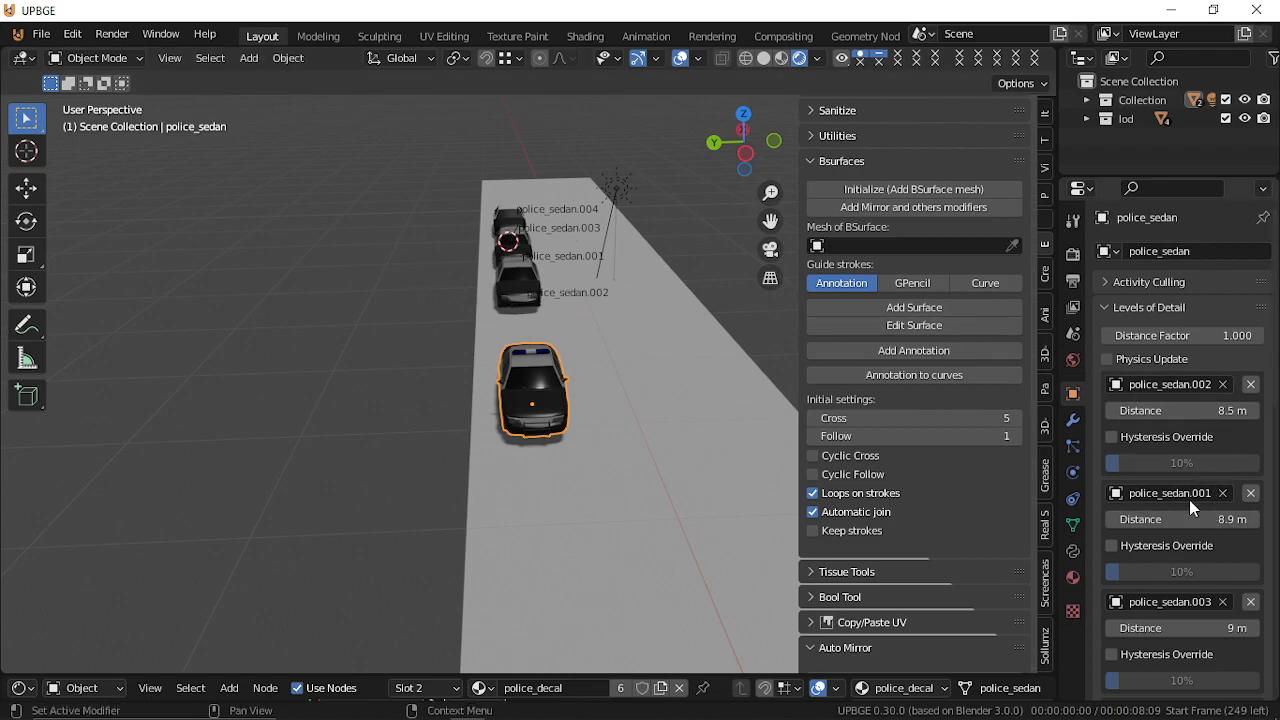
left_click(1238, 626)
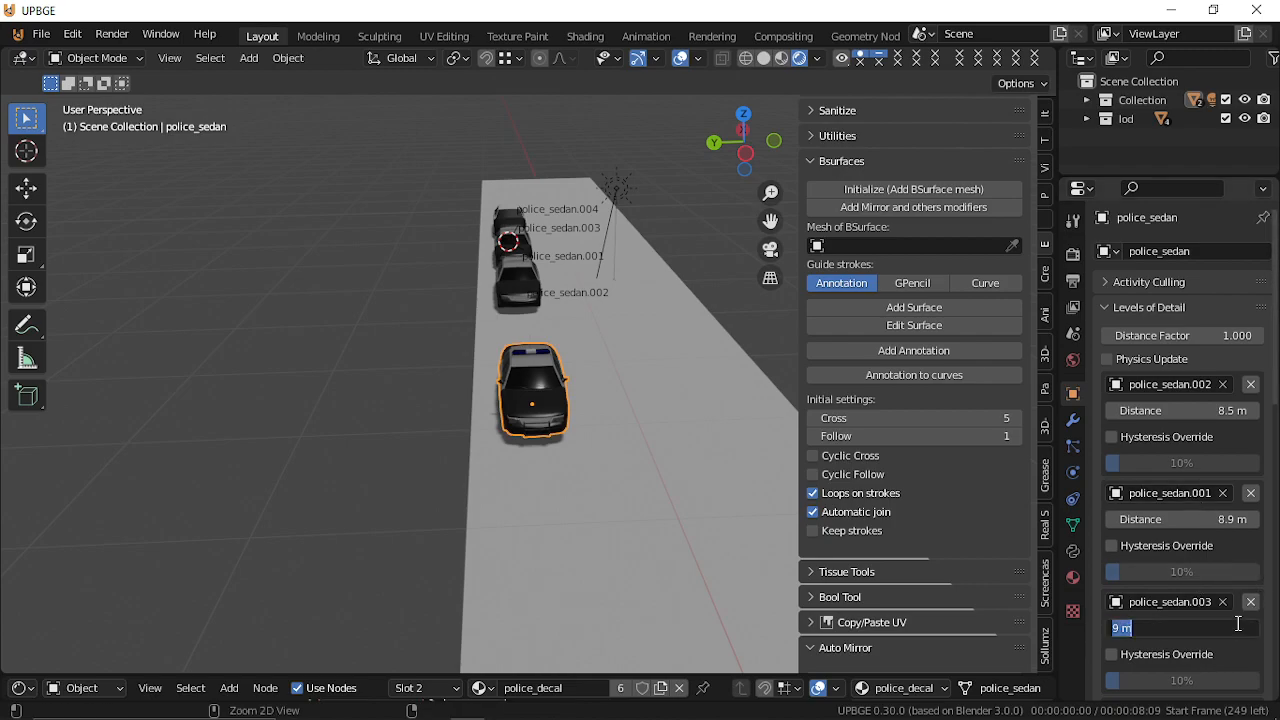
left_click(1168, 586)
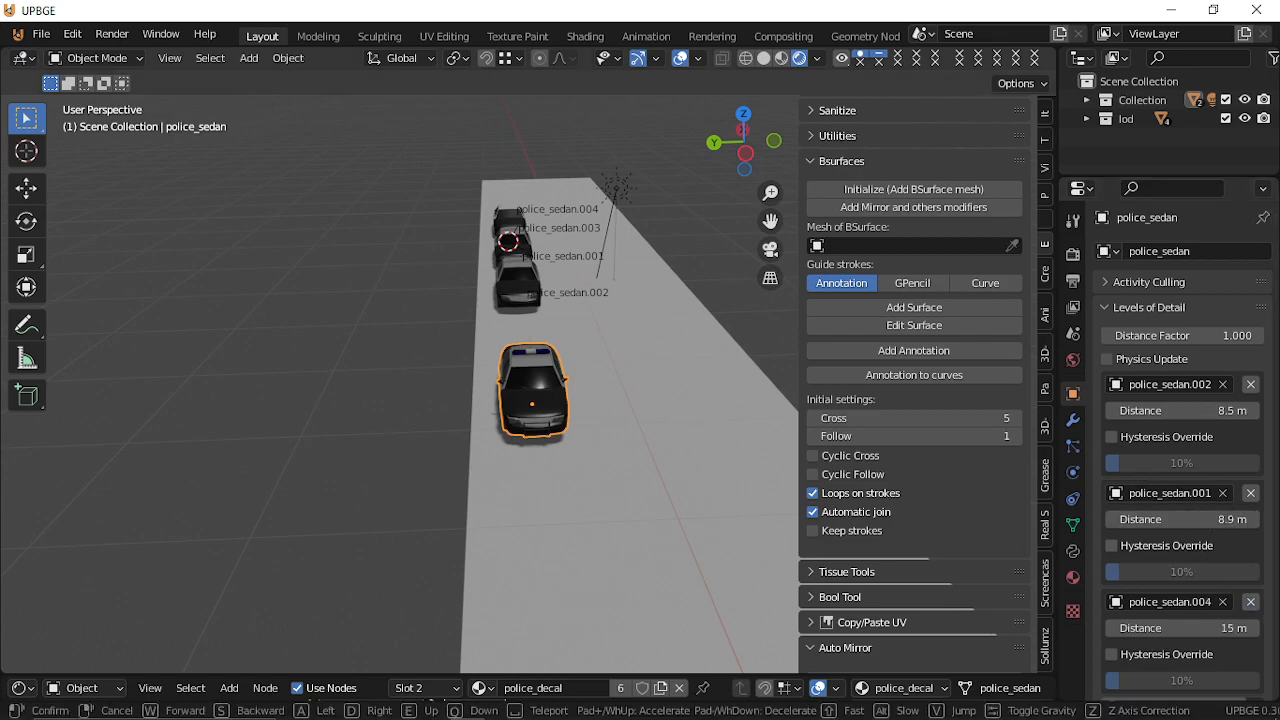
Add another level of detail to police_sedan, assign police_sedan.003 to it and set its distance to 9 m.
key("shift+grave")
key("s")
key("w")
key("w")
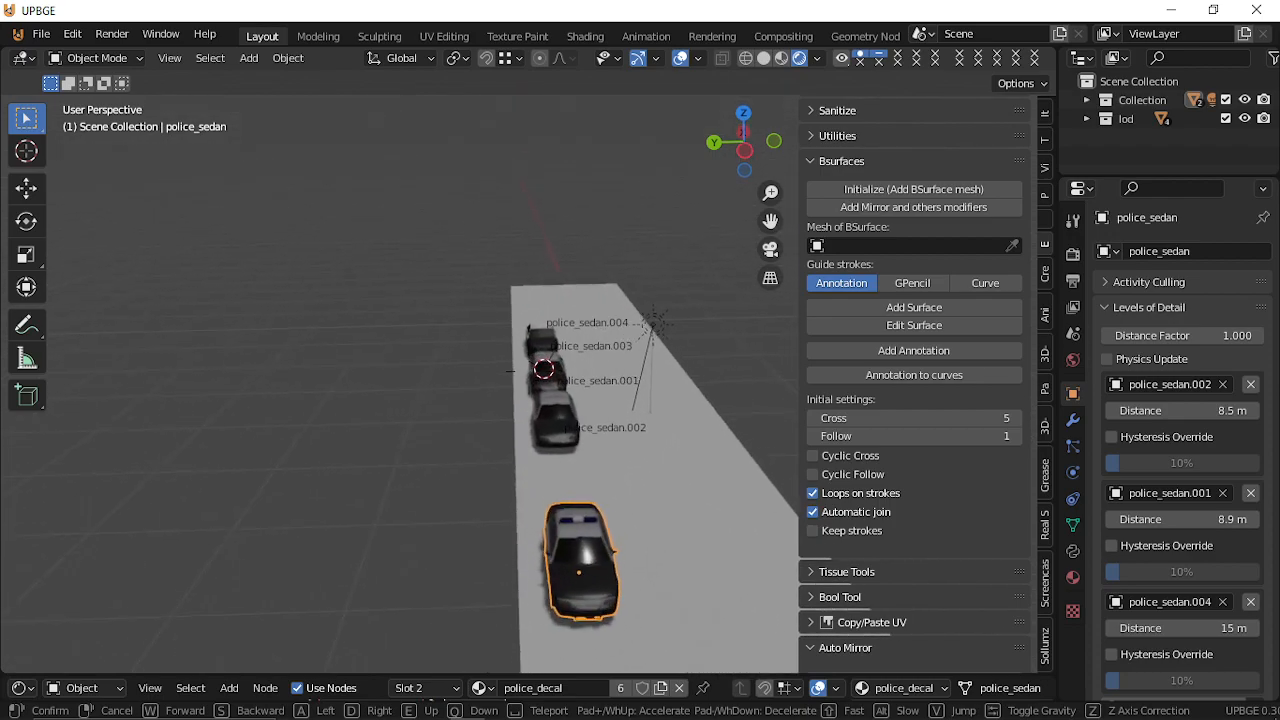
left_click(528, 372)
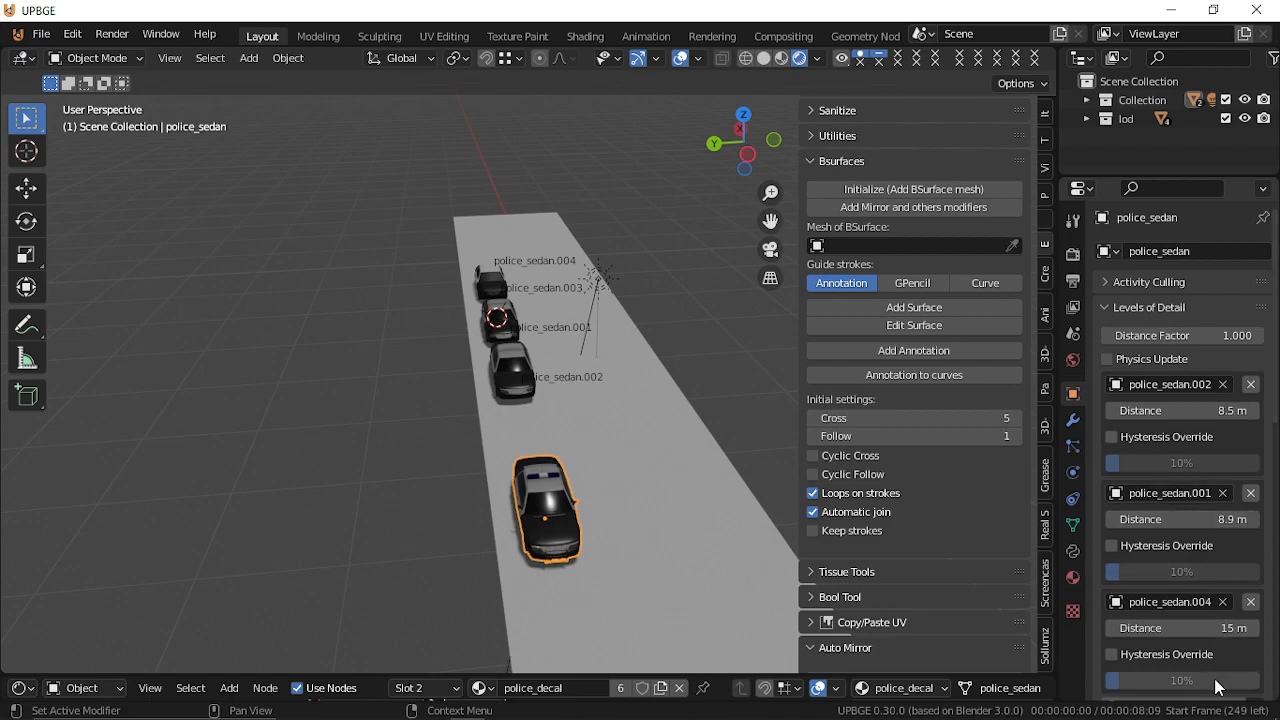
scroll(1214, 678, "down", 5)
left_click(1255, 511)
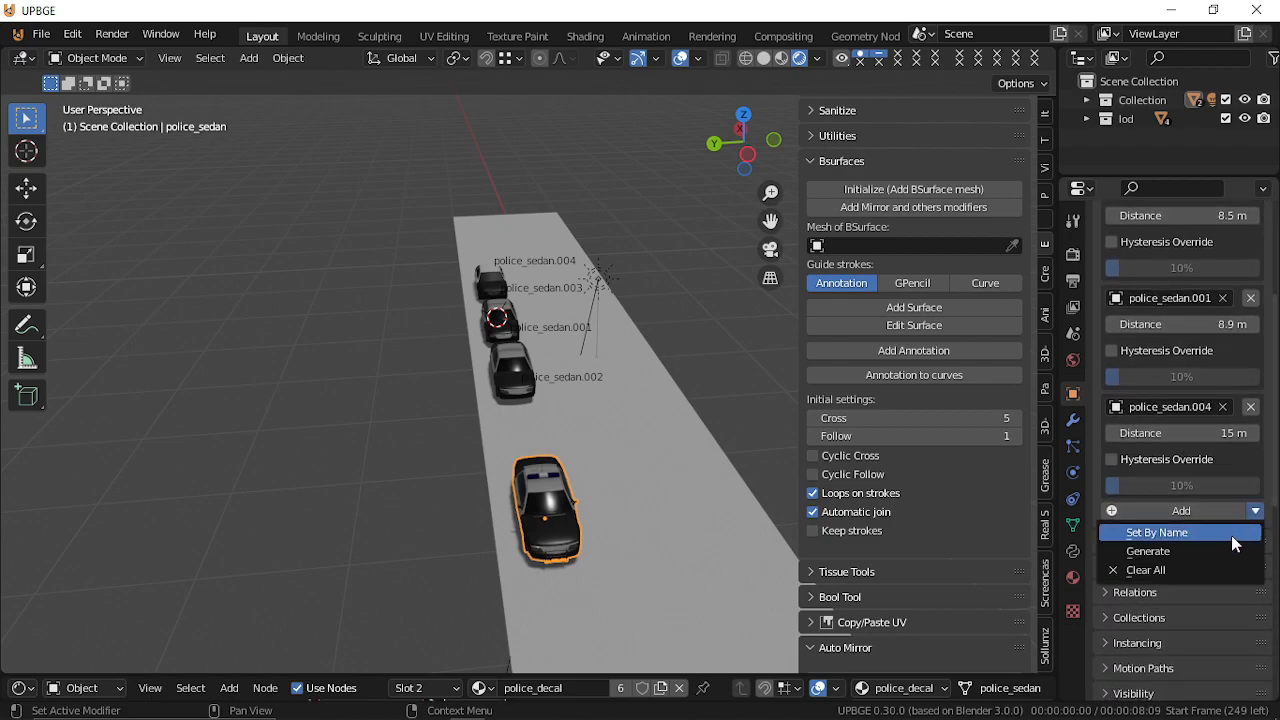
left_click(1193, 510)
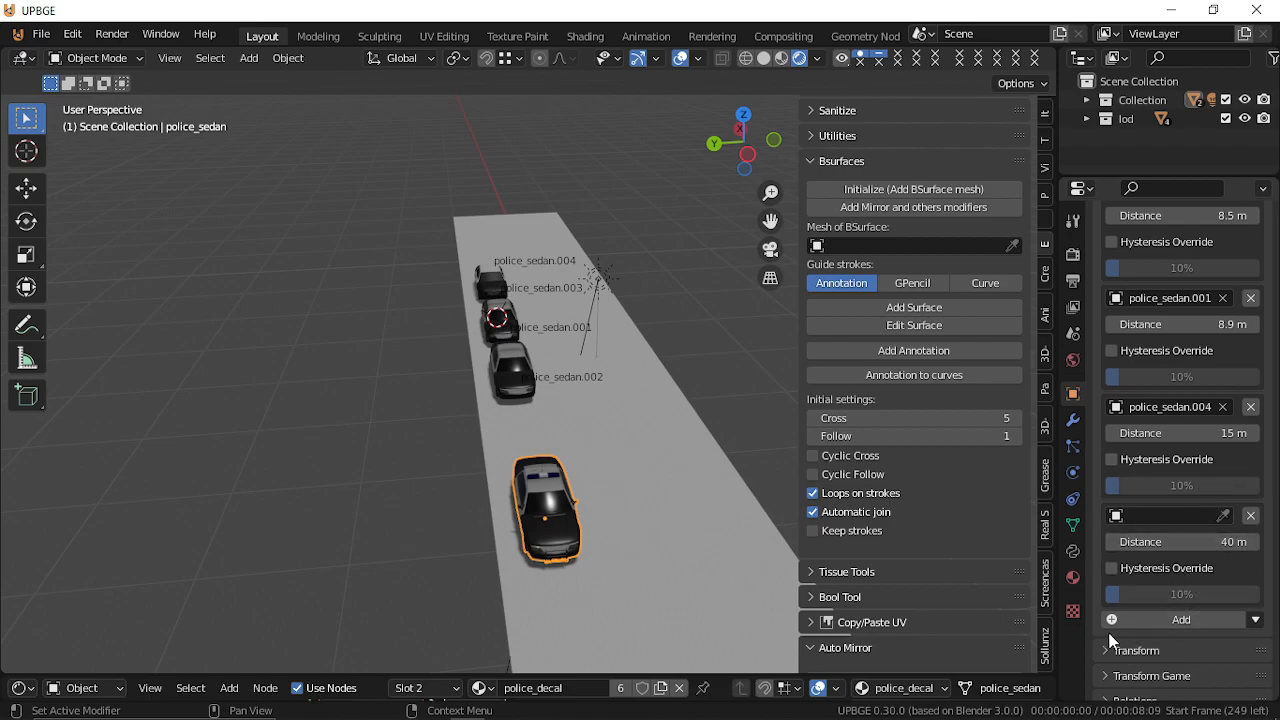
left_click(1208, 516)
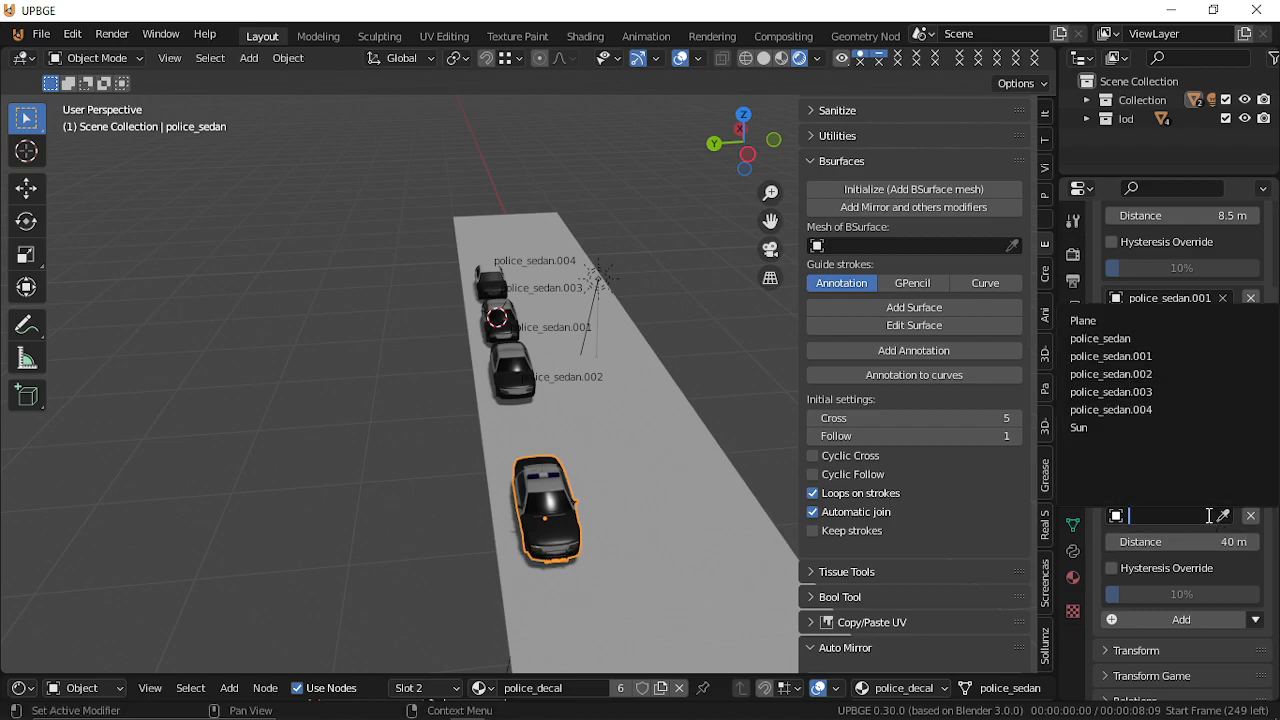
left_click(1157, 392)
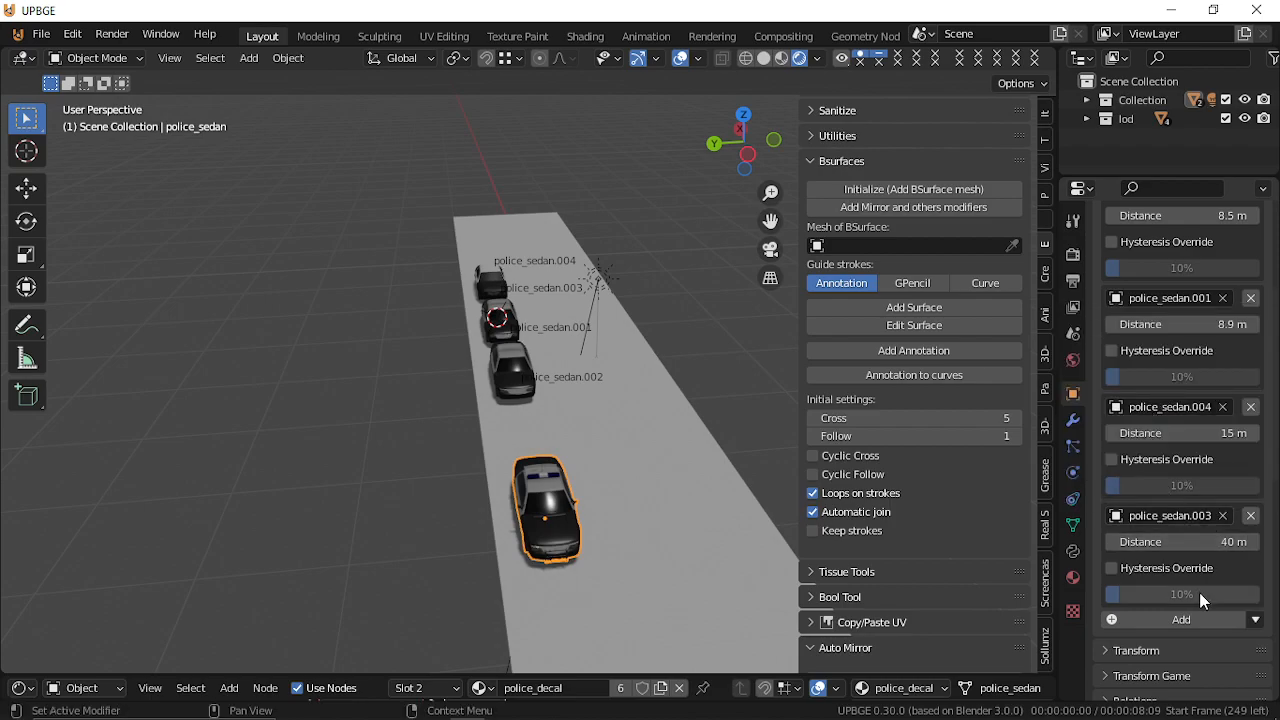
left_click(1222, 536)
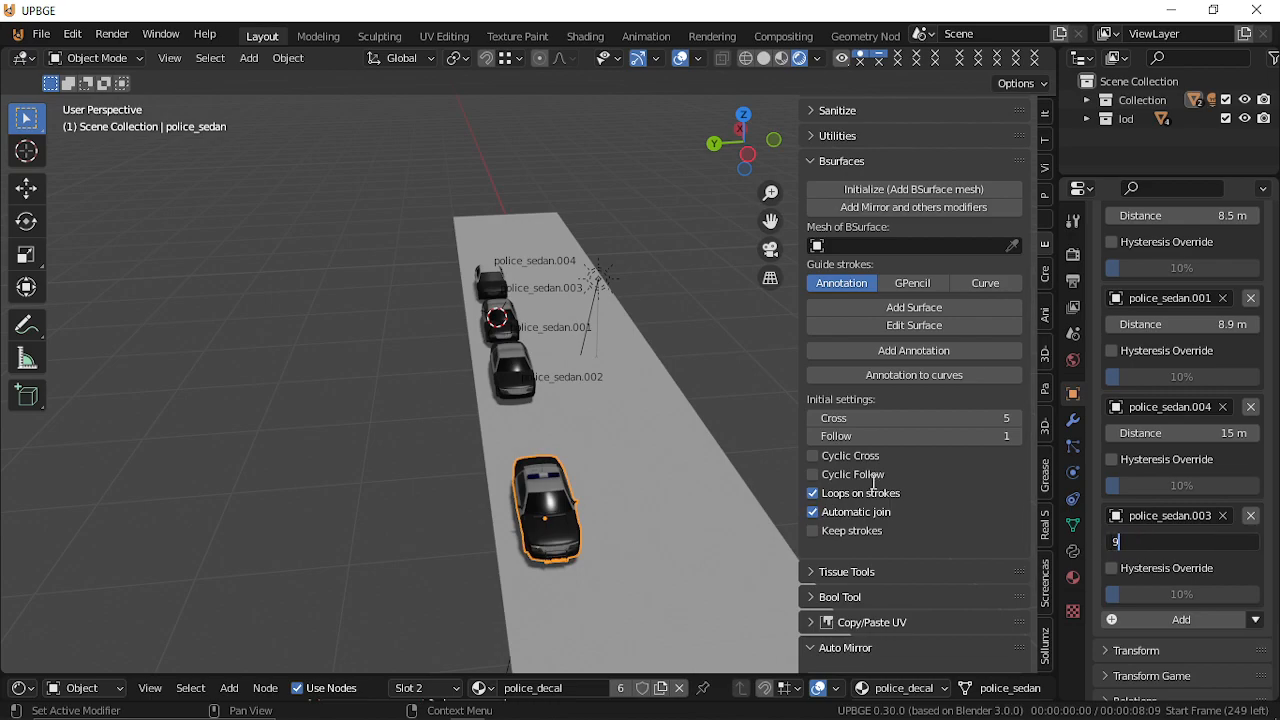
key("Return")
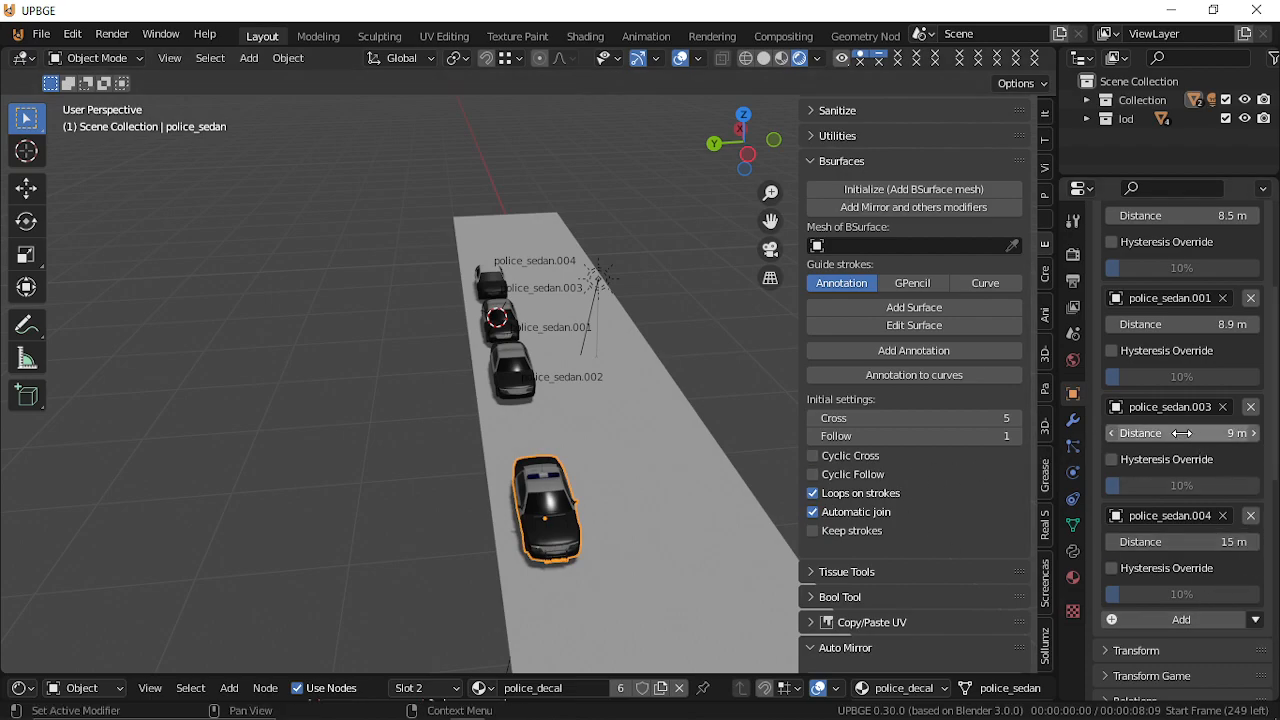
Examine police_sedan's detail switching from the front while moving away from it and back towards it.
key("shift+grave")
key("s")
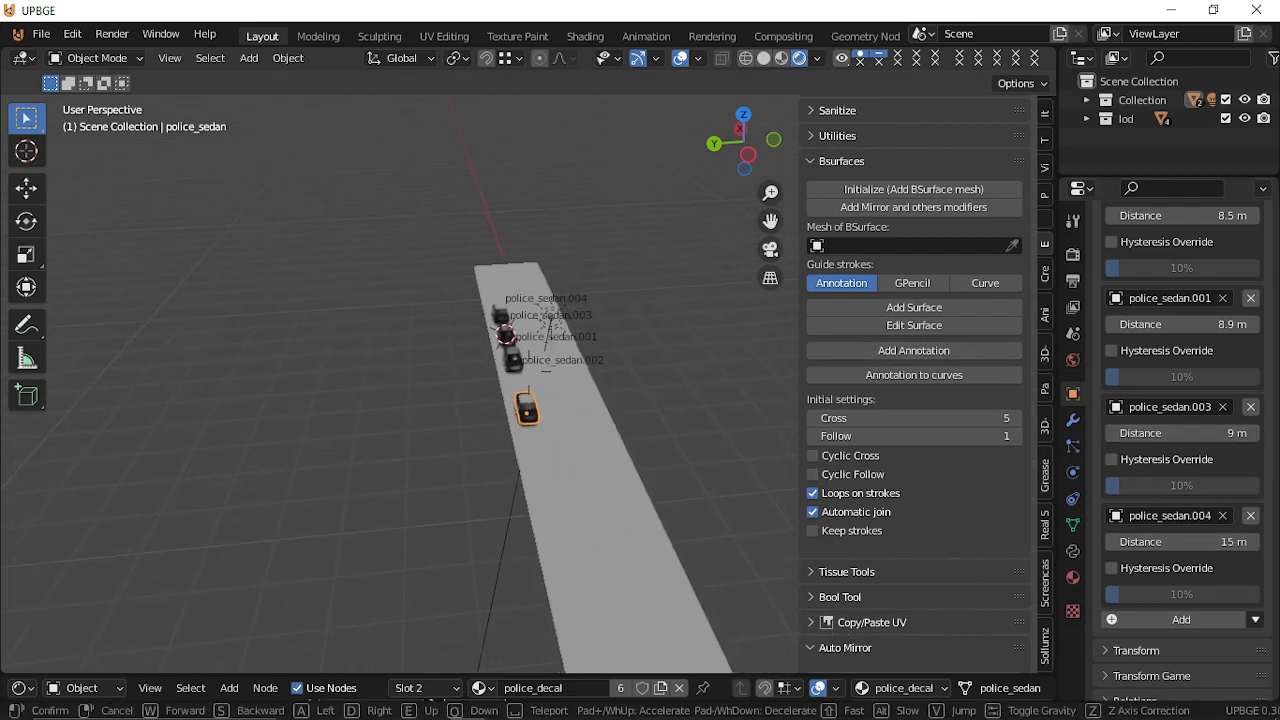
key("w")
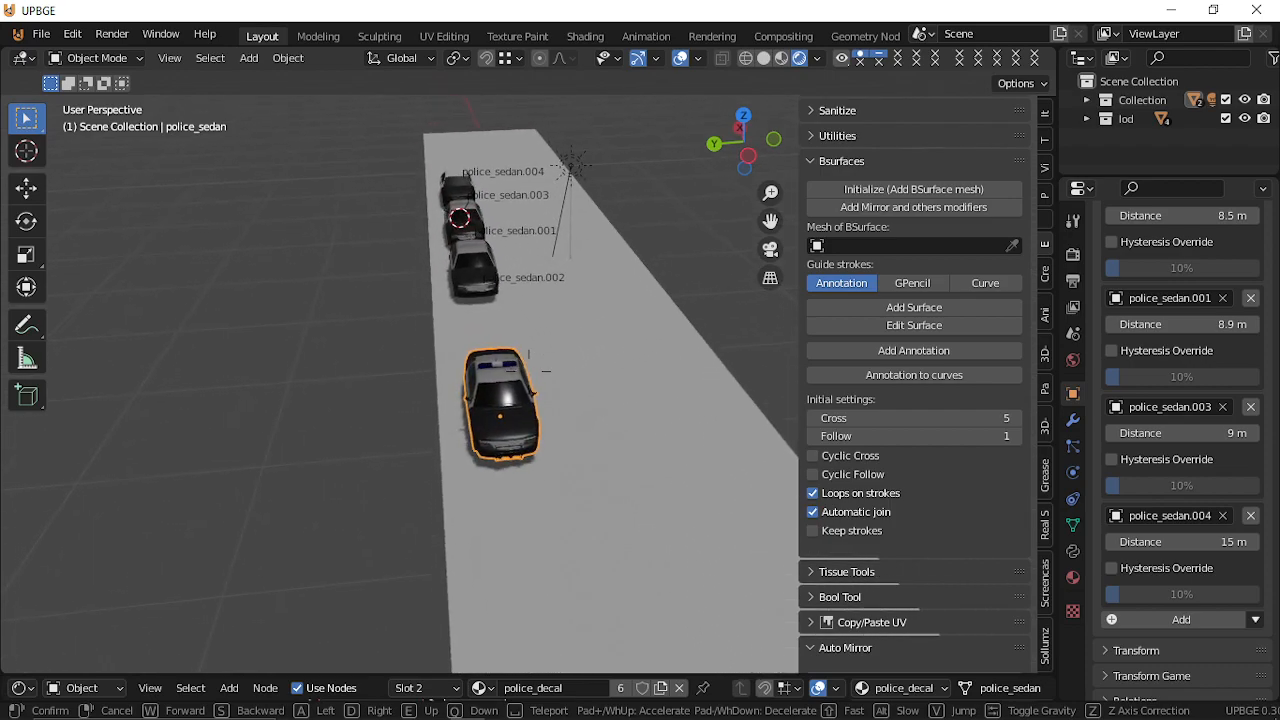
key("s")
key("Return")
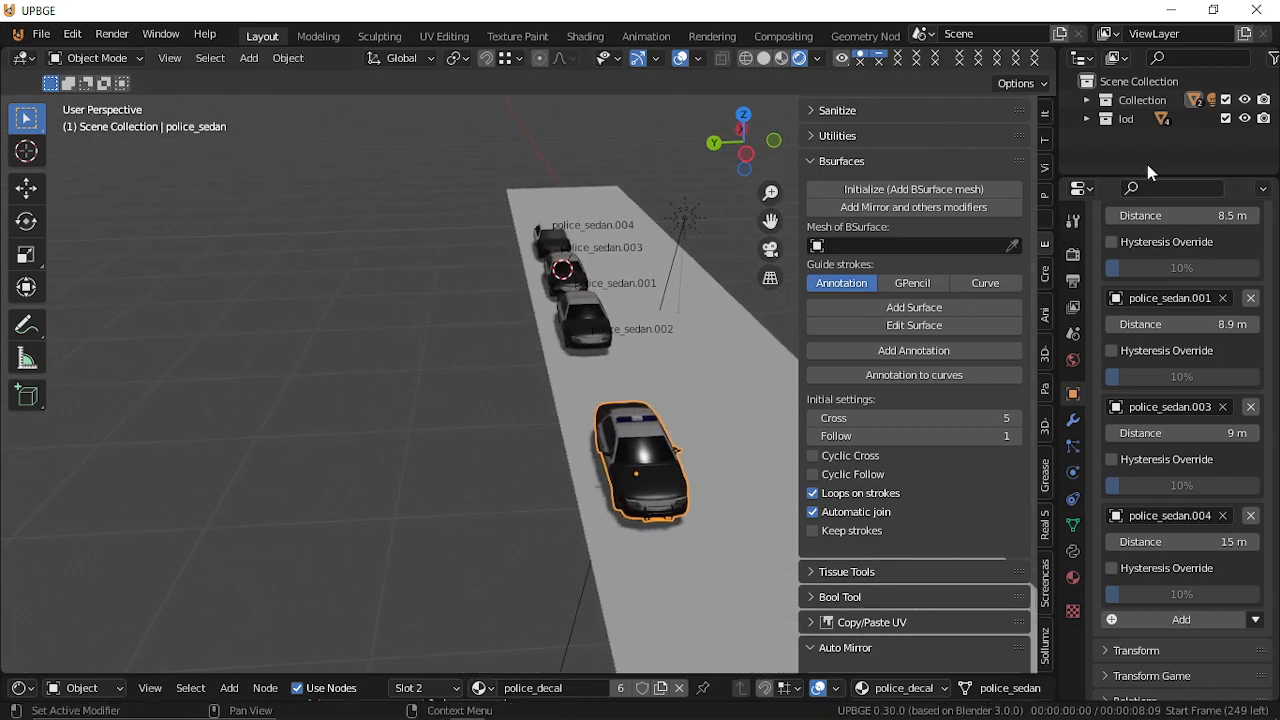
Exclude the lod collection from the view layer and view police_sedan from its side at a distance.
left_click(1226, 119)
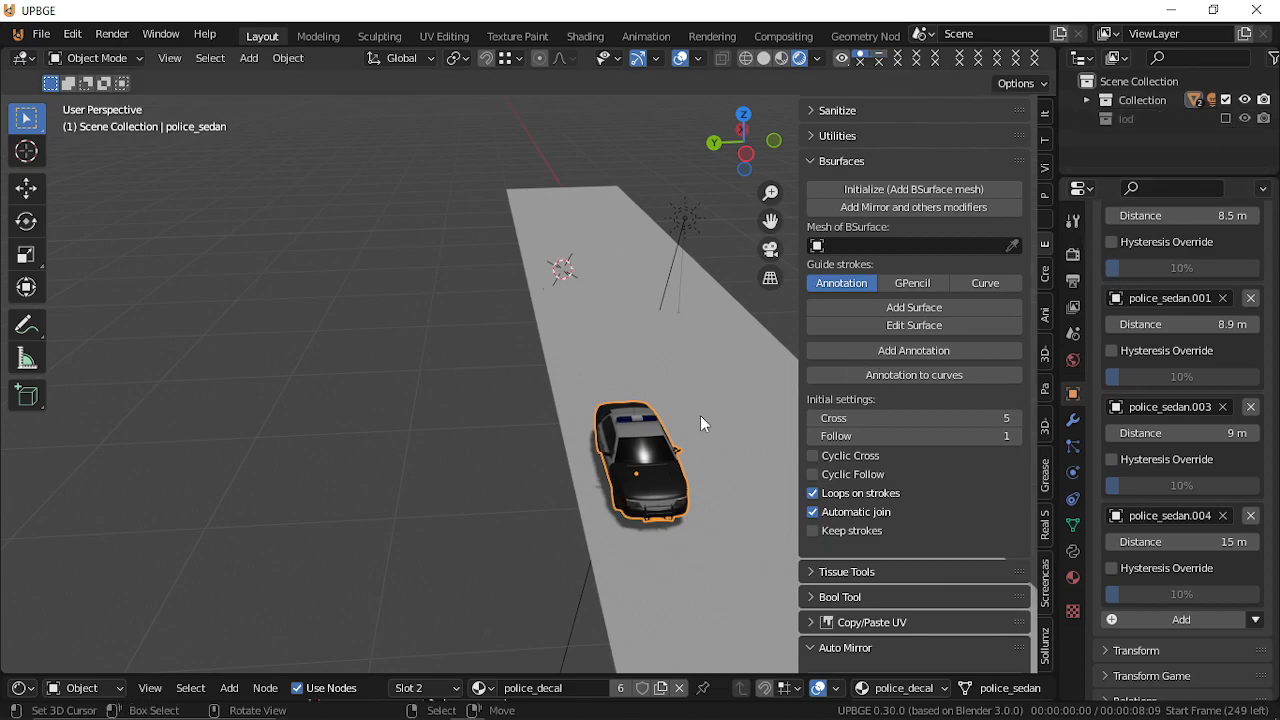
key("shift+grave")
key("s")
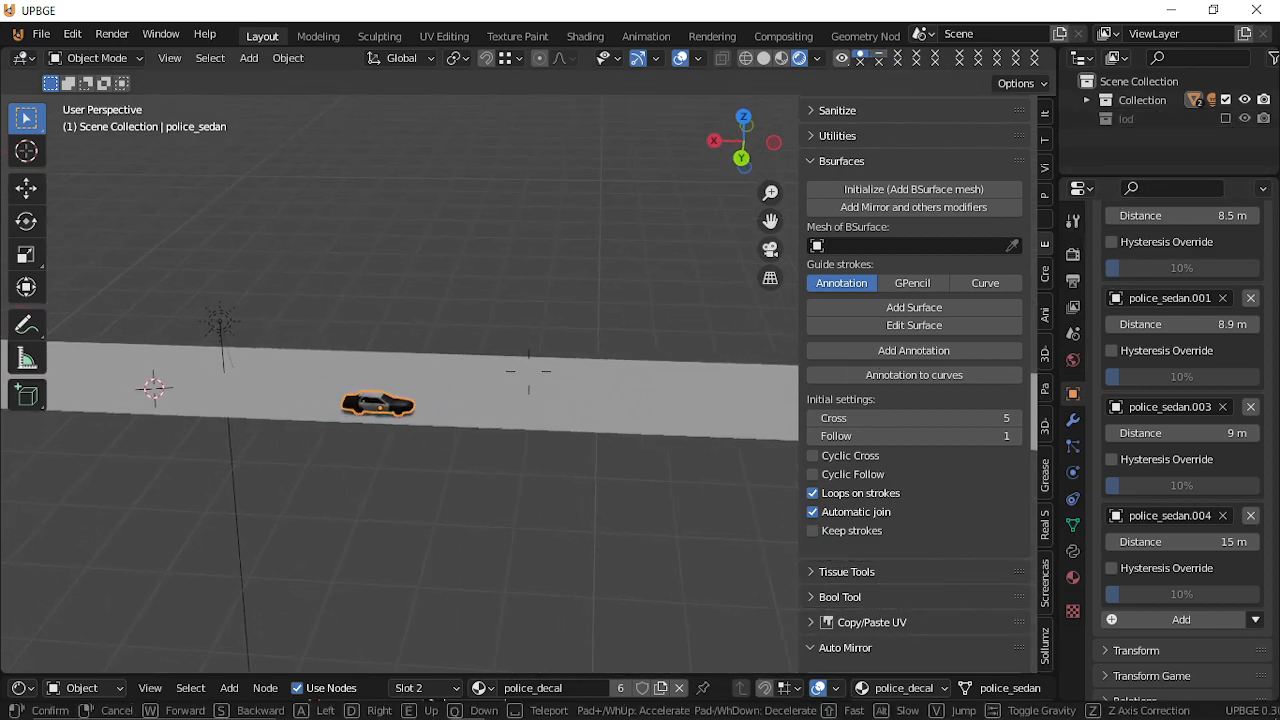
left_click(530, 380)
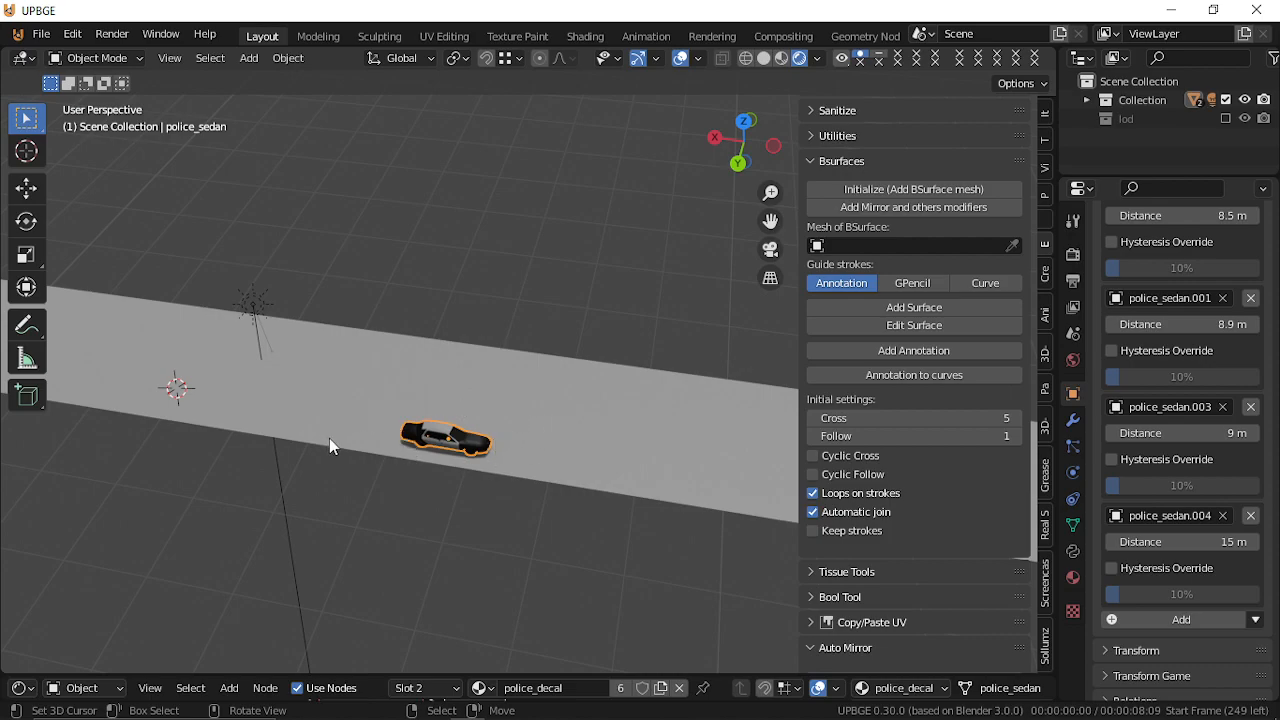
Duplicate police_sedan along the global X axis, and place two linked duplicates farther along the same axis.
key("shift+d")
key("x")
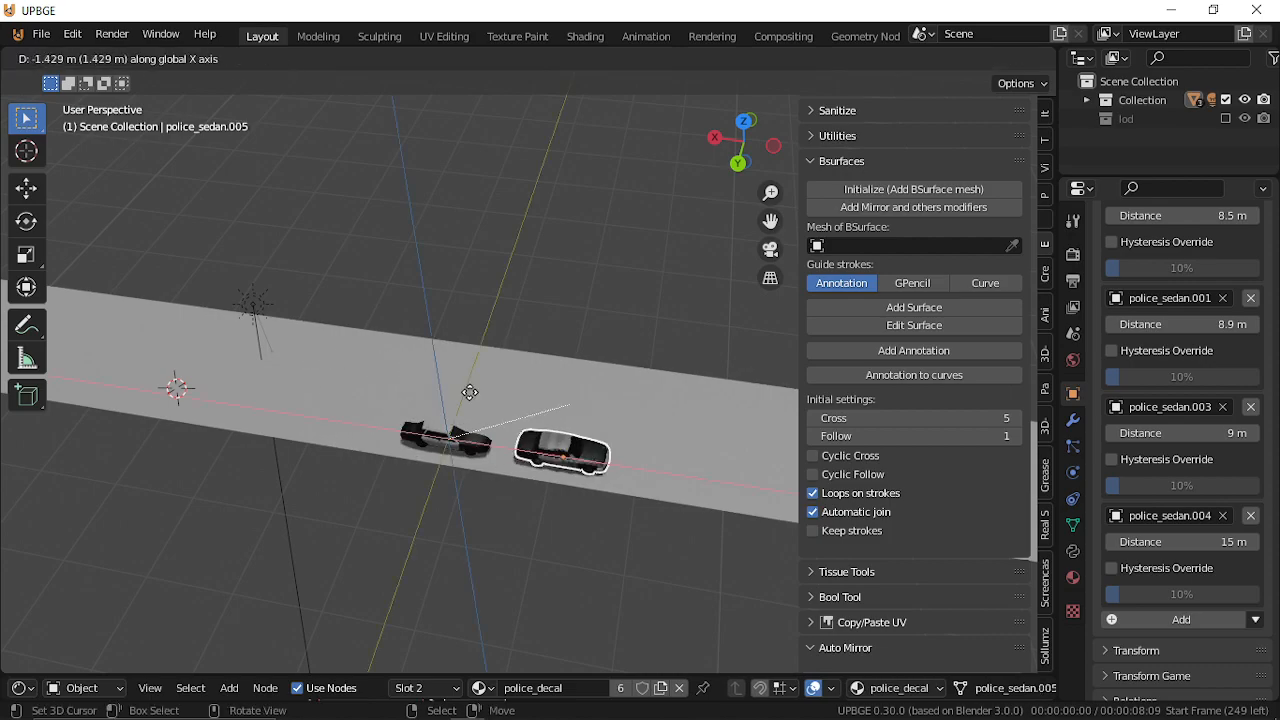
left_click(557, 446)
middle_click_drag(557, 446, 530, 379)
key("alt+d")
key("x")
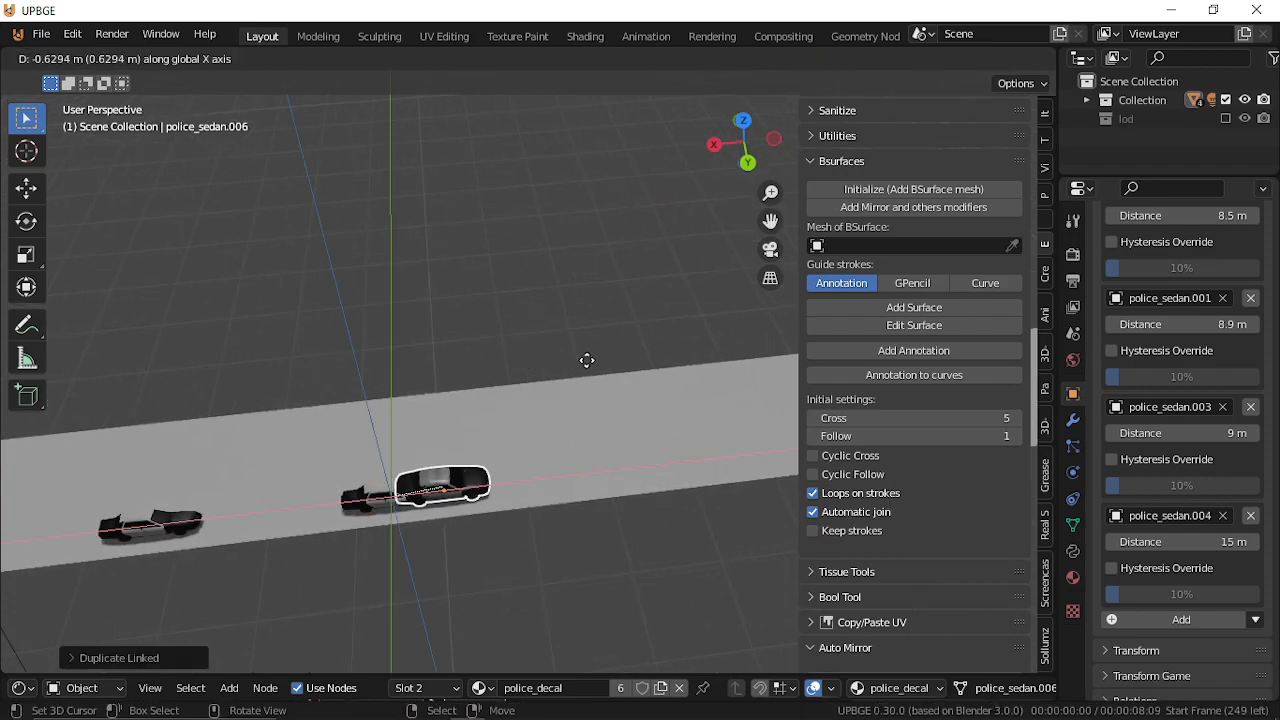
left_click(800, 378)
key("alt+d")
key("x")
left_click(874, 372)
Select the row of duplicated sedans together with the original and compare their detail switching from near and far.
left_click(386, 505)
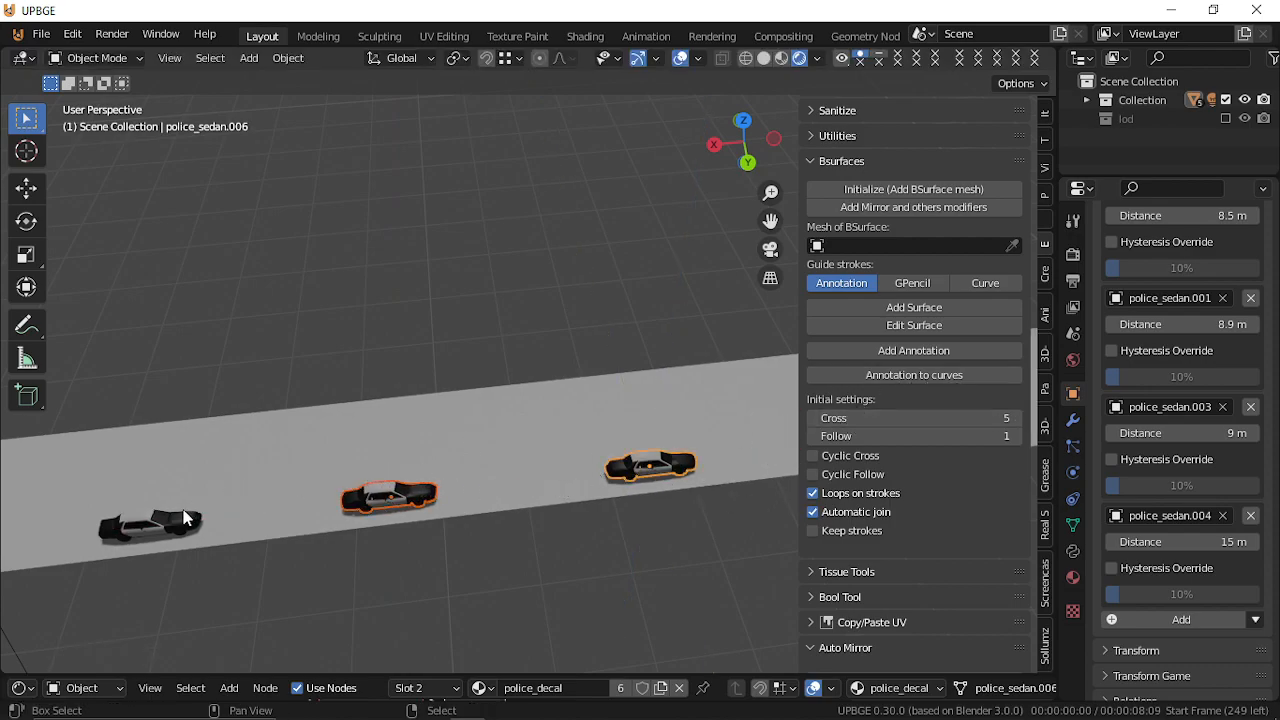
left_click(150, 525, "shift")
key("shift+grave")
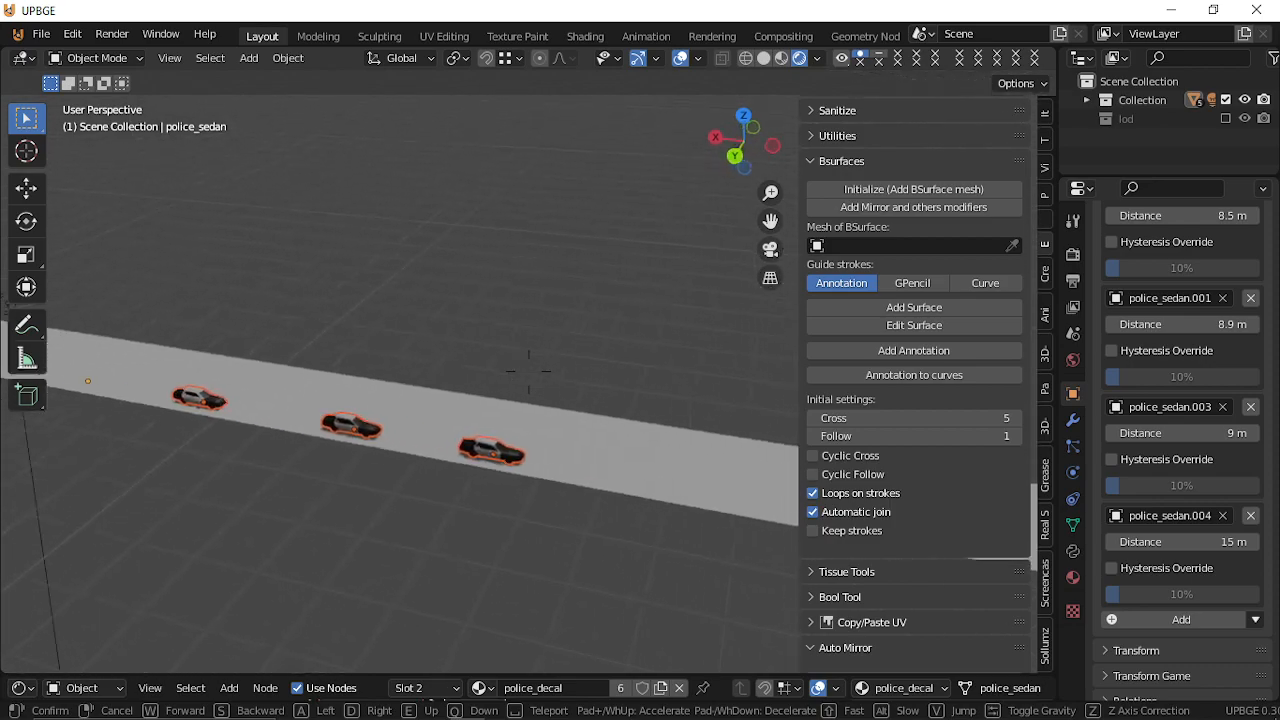
key("w")
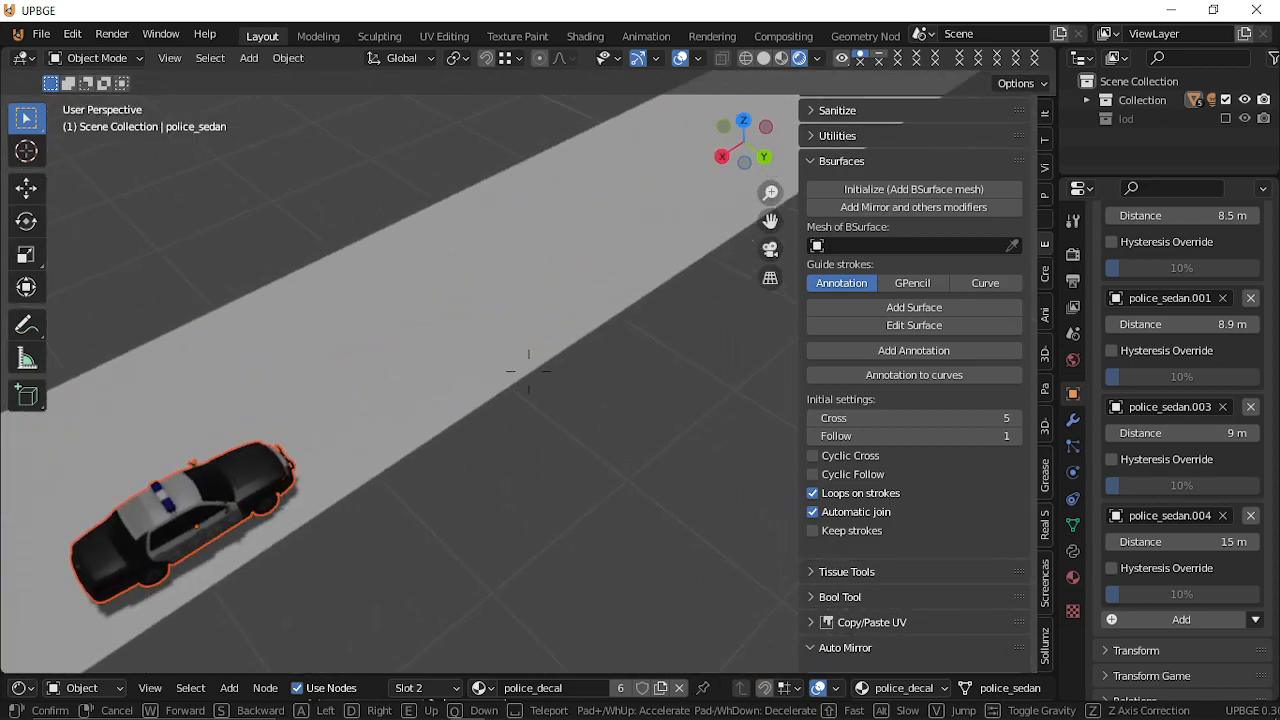
key("s")
left_click(530, 380)
key("shift+grave")
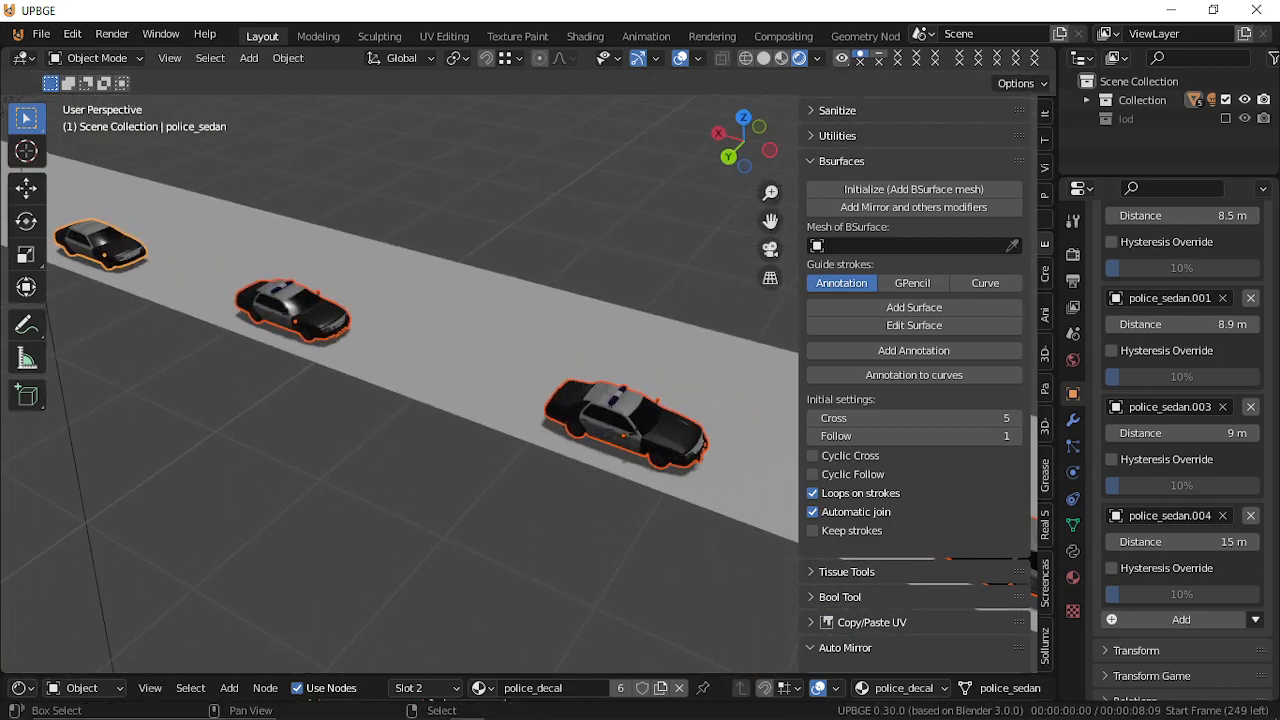
key("s")
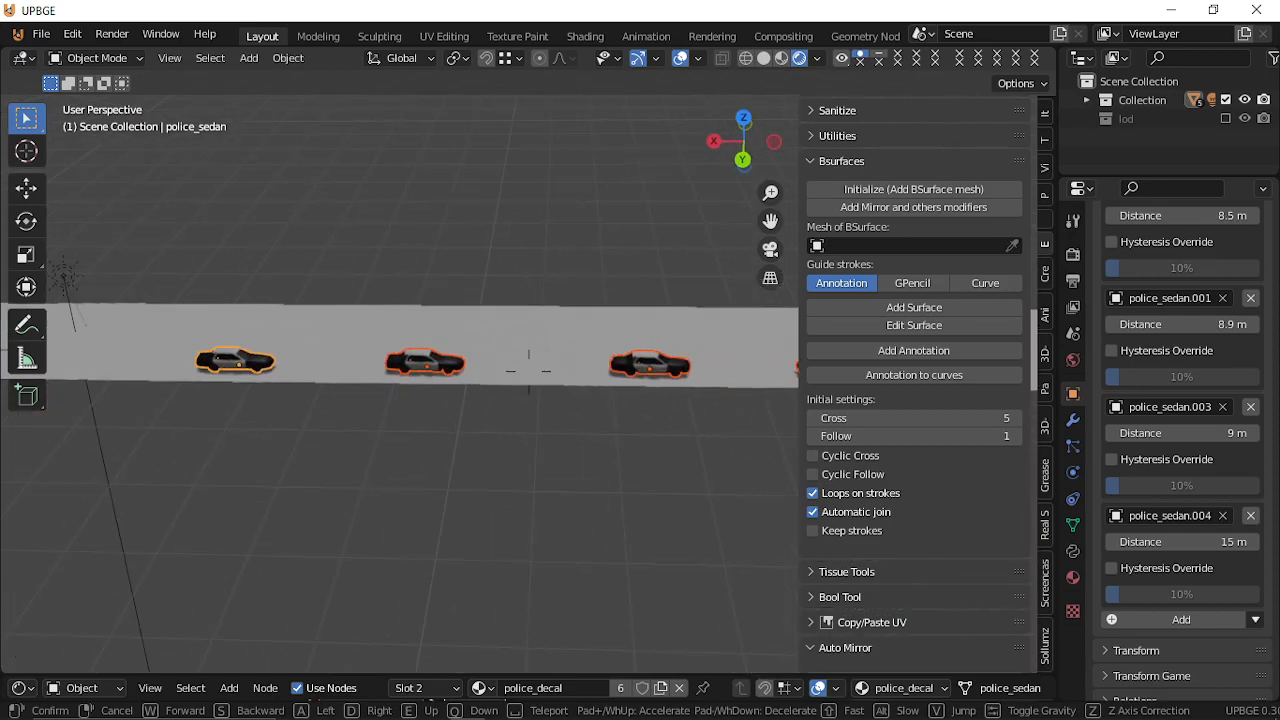
left_click(528, 370)
Select the three duplicated sedans and delete them, keeping only the original police_sedan on the road.
left_click(443, 358)
left_click(662, 372, "shift")
key("shift+grave")
left_click(550, 376)
left_click(616, 394, "shift")
key("x")
left_click(617, 397)
Examine the remaining police sedan's detail switching from far away and close up.
key("shift+grave")
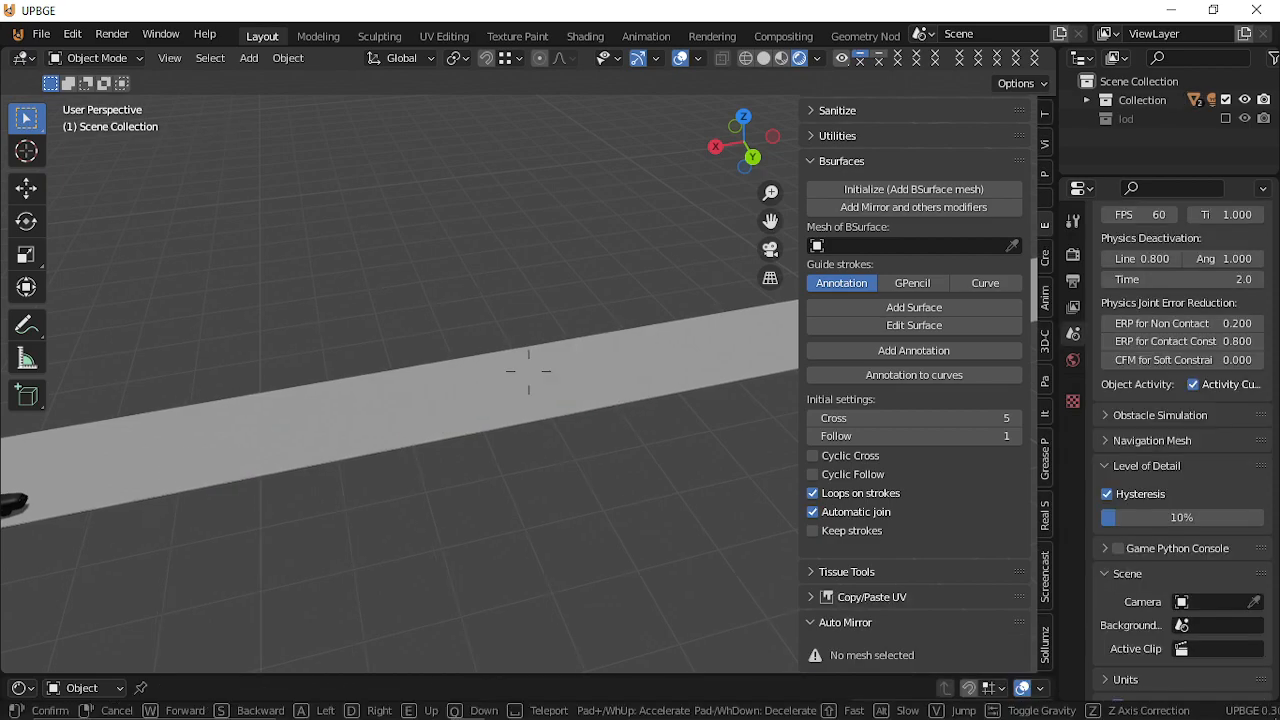
key("w")
key("s")
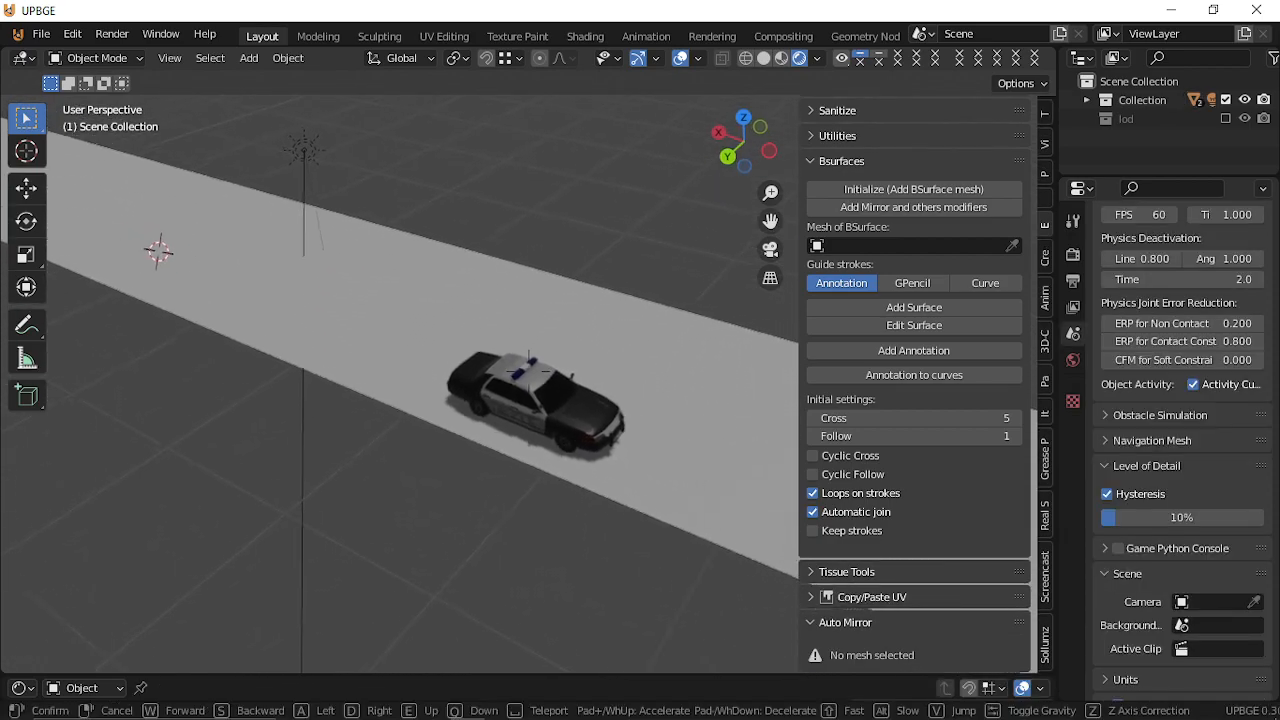
left_click(520, 380)
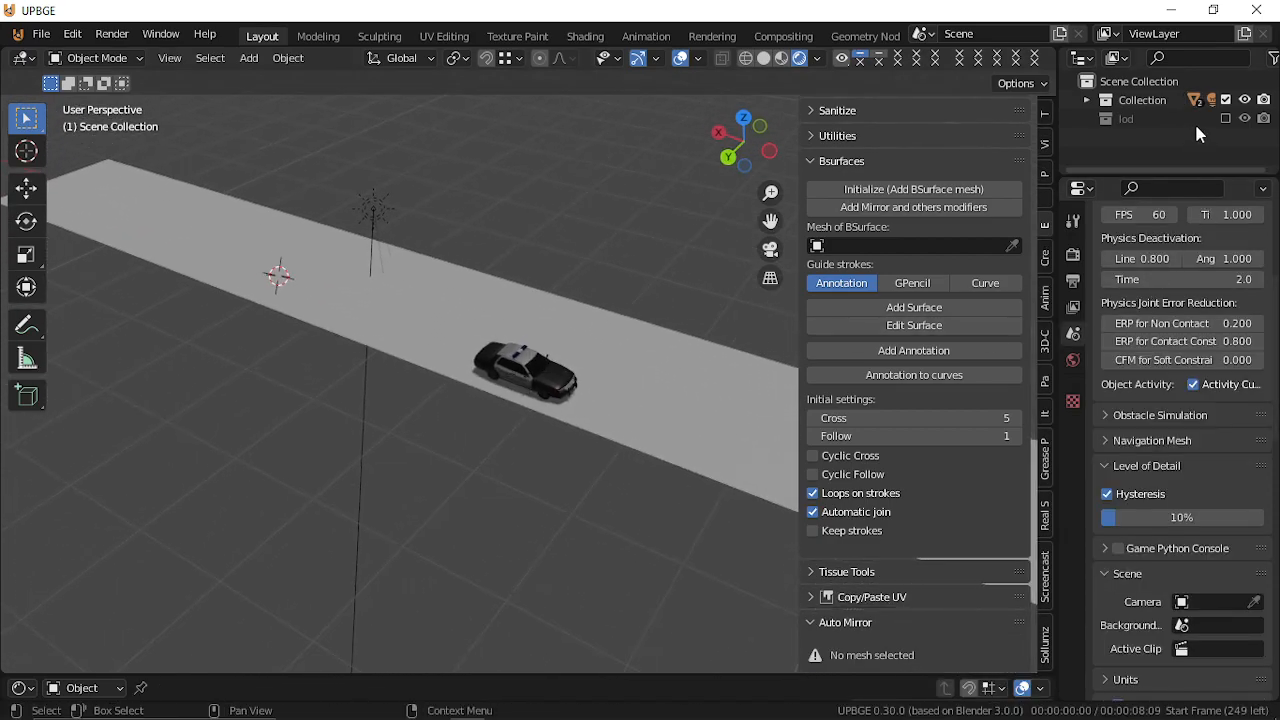
Include the lod collection in the view layer again and enable Hysteresis Override at 44% for police_sedan's police_sedan.003 level.
left_click(1226, 118)
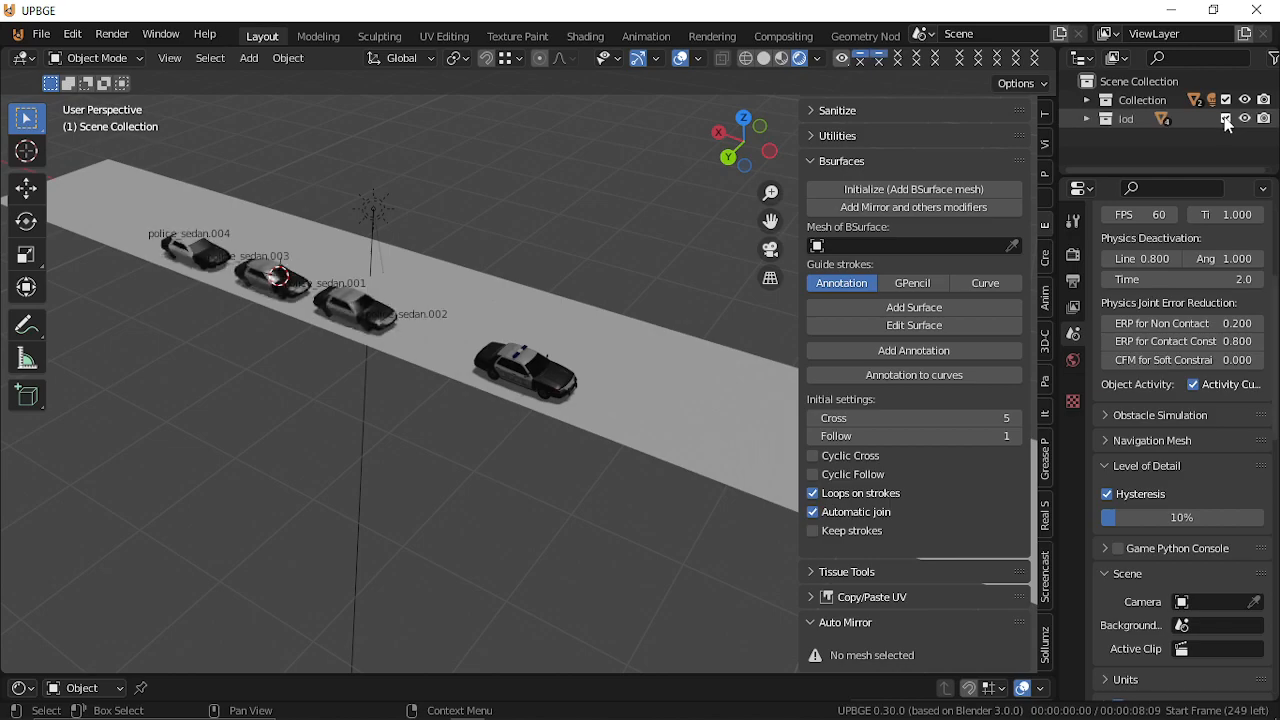
left_click(272, 288)
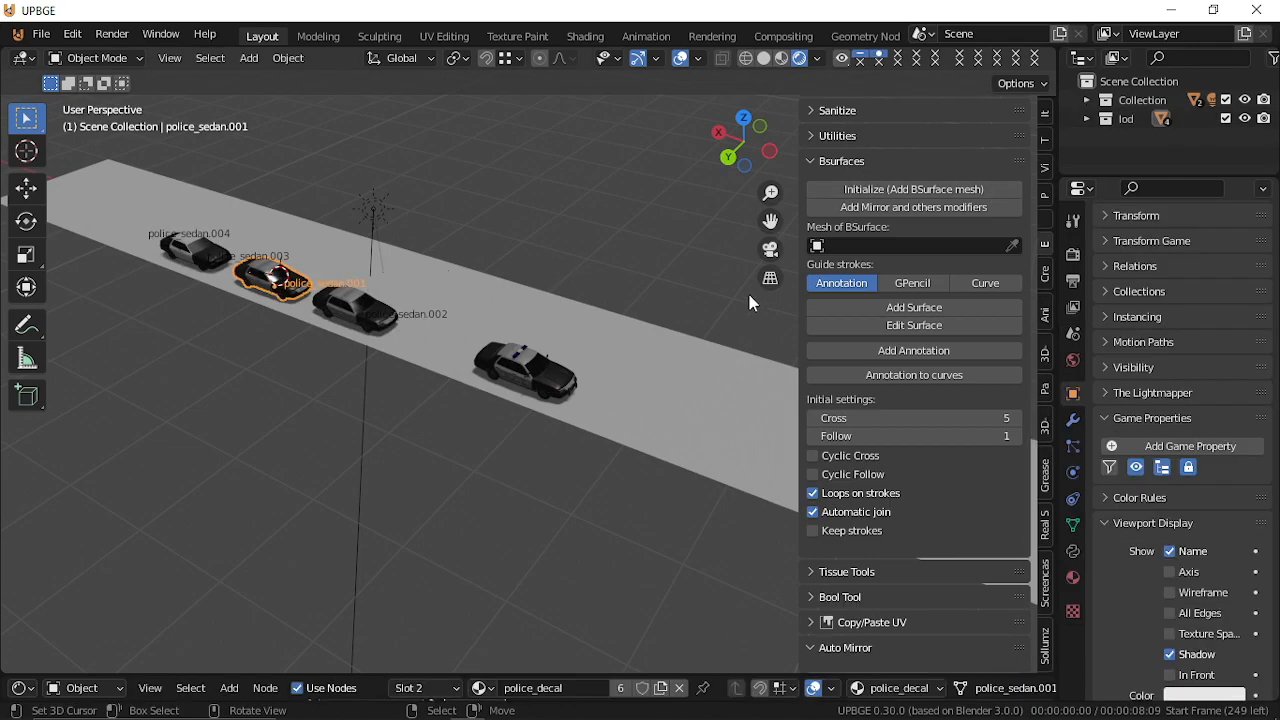
left_click(519, 380)
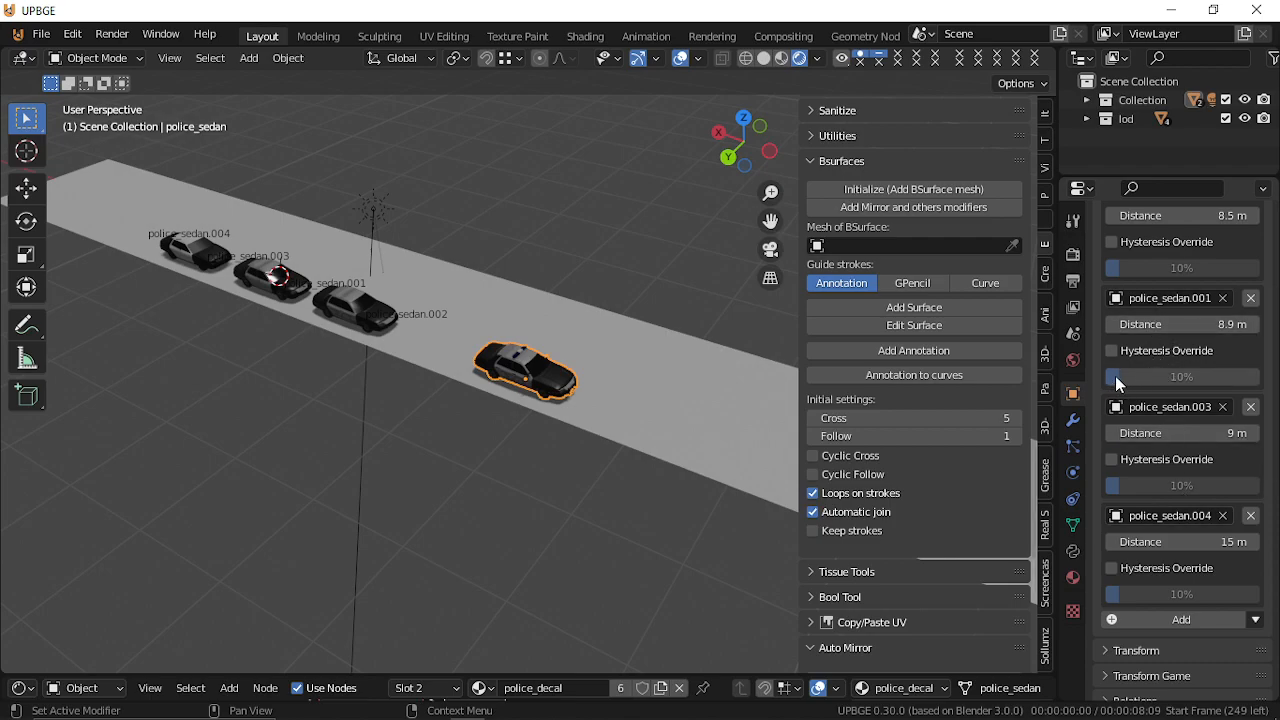
left_click(1112, 459)
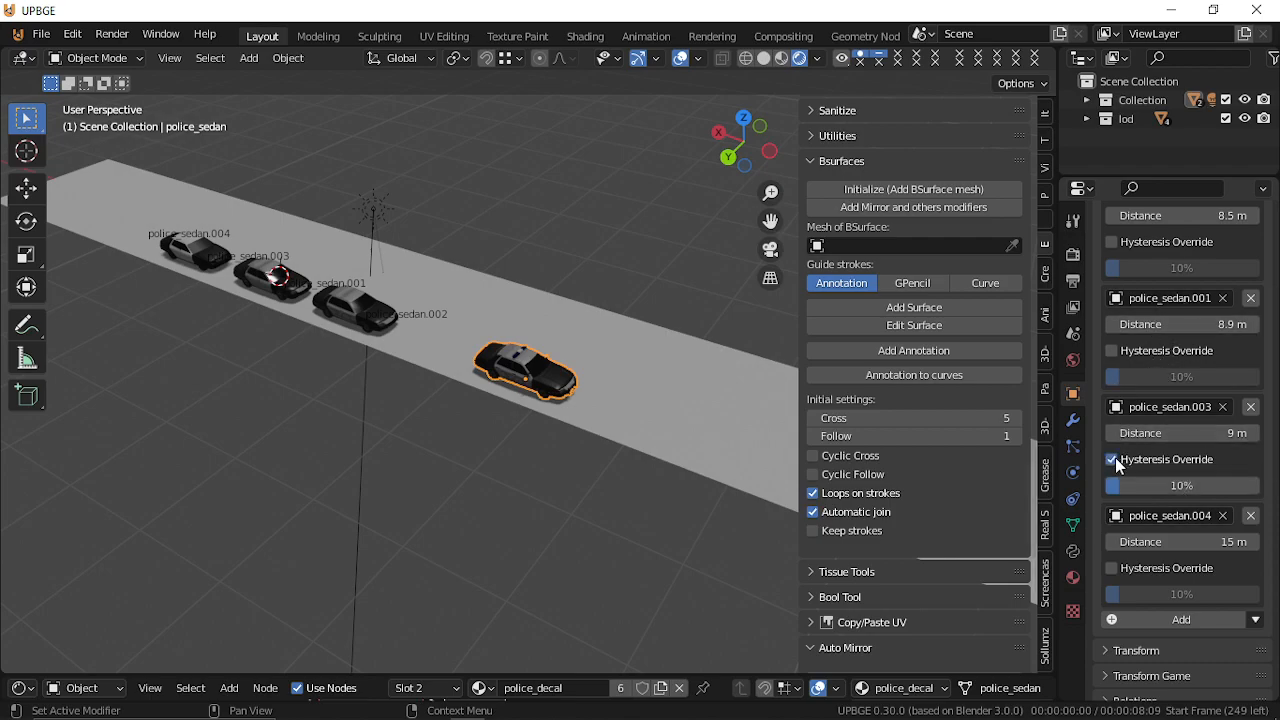
left_click_drag(1116, 483, 1188, 484)
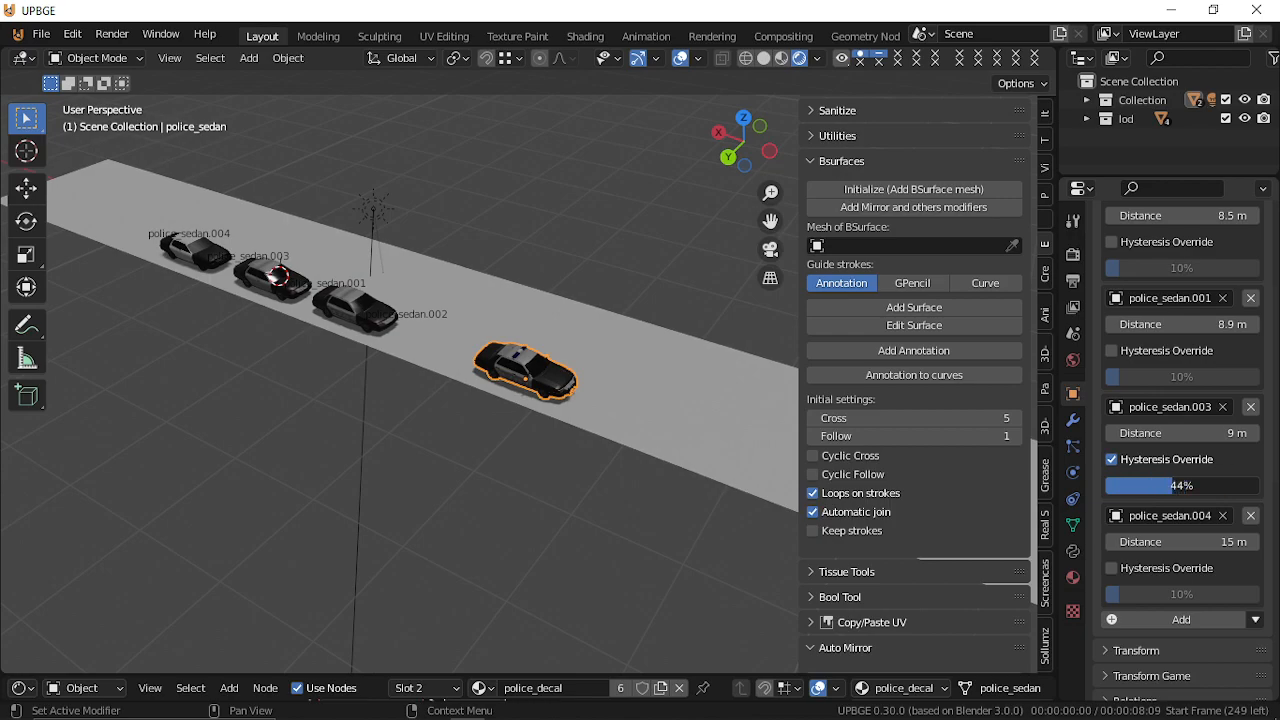
Examine police_sedan's detail switching at varying distances, and compare its appearance with the lod collection excluded and included.
key("shift+grave")
key("s")
key("w")
key("d")
key("s")
key("w")
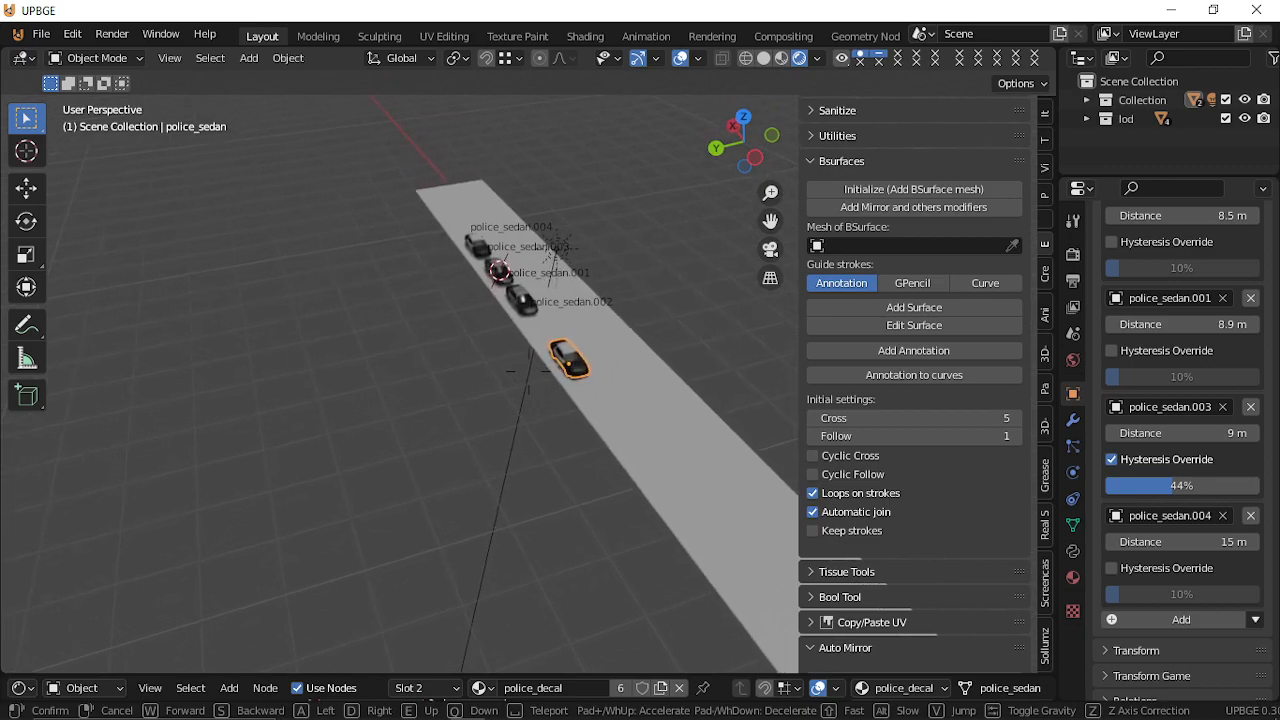
key("w")
key("s")
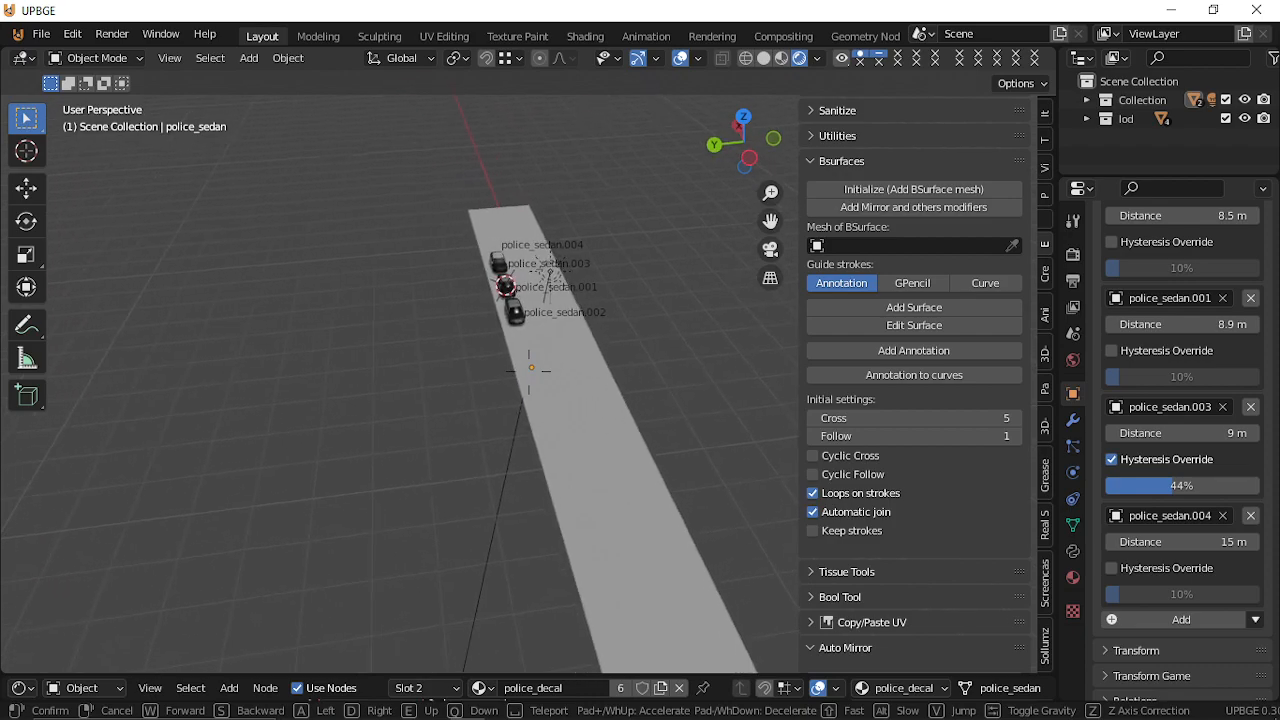
key("w")
left_click(529, 372)
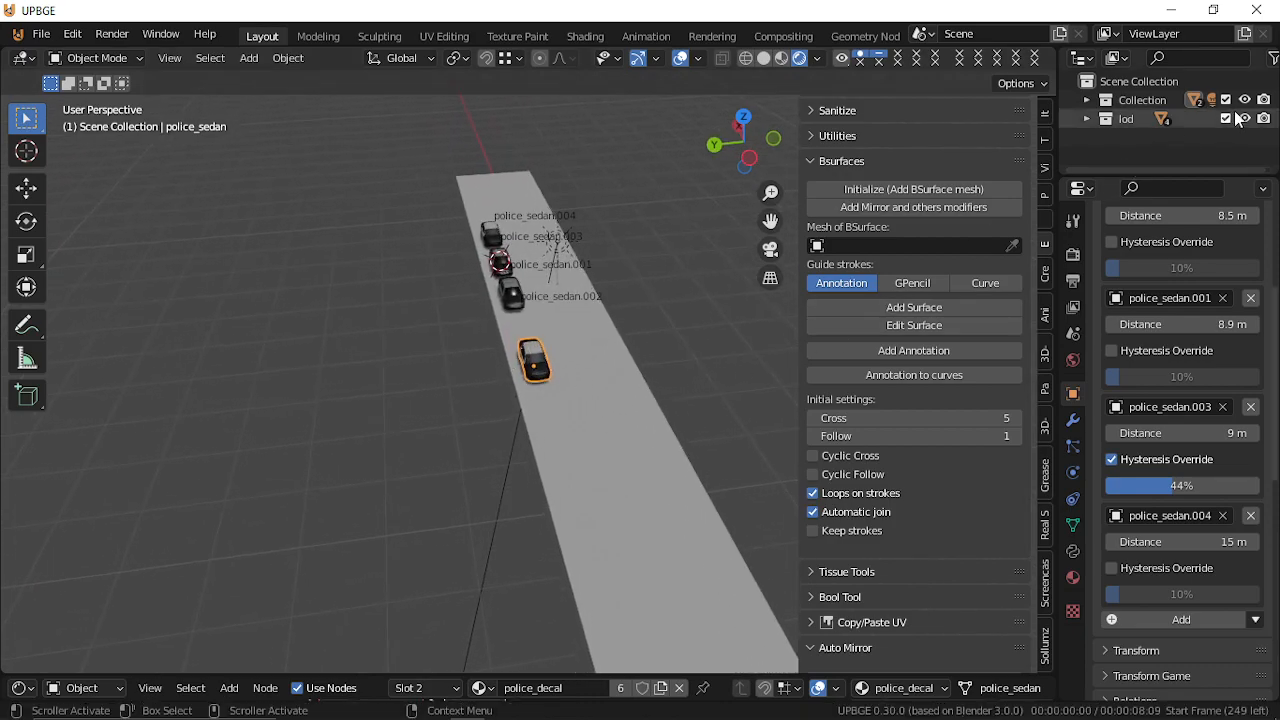
left_click(1225, 119)
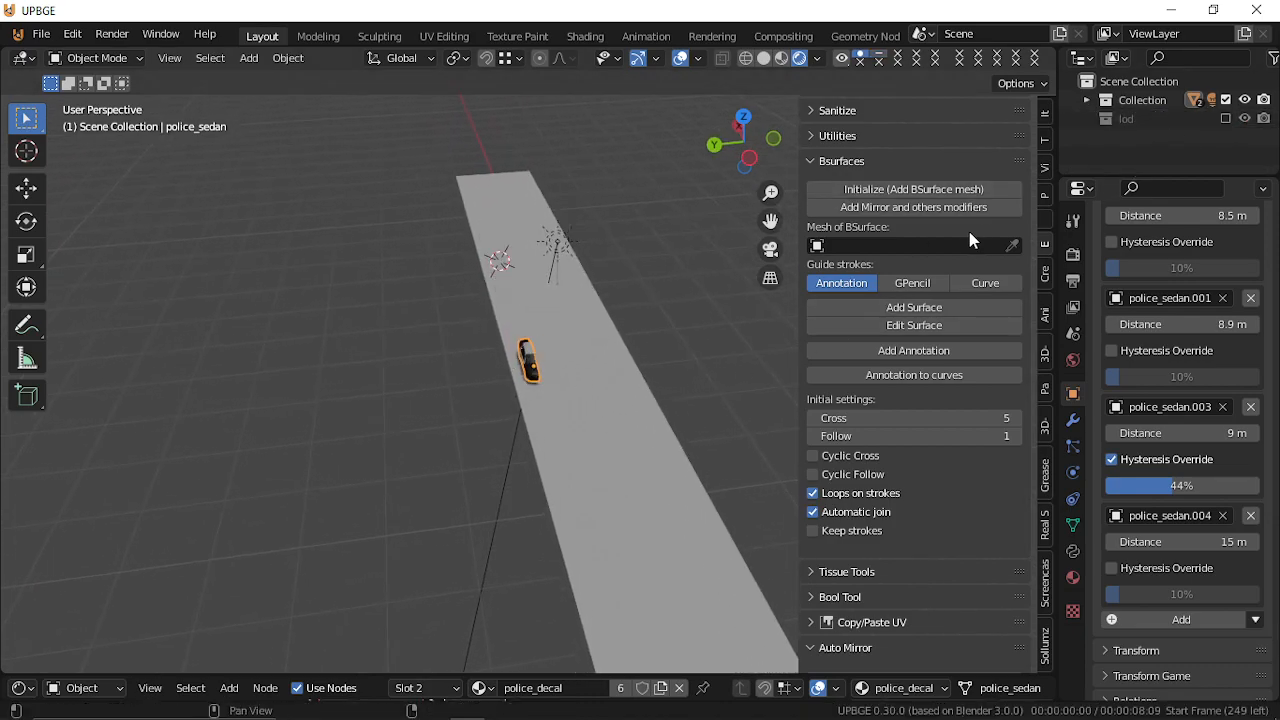
left_click(1226, 119)
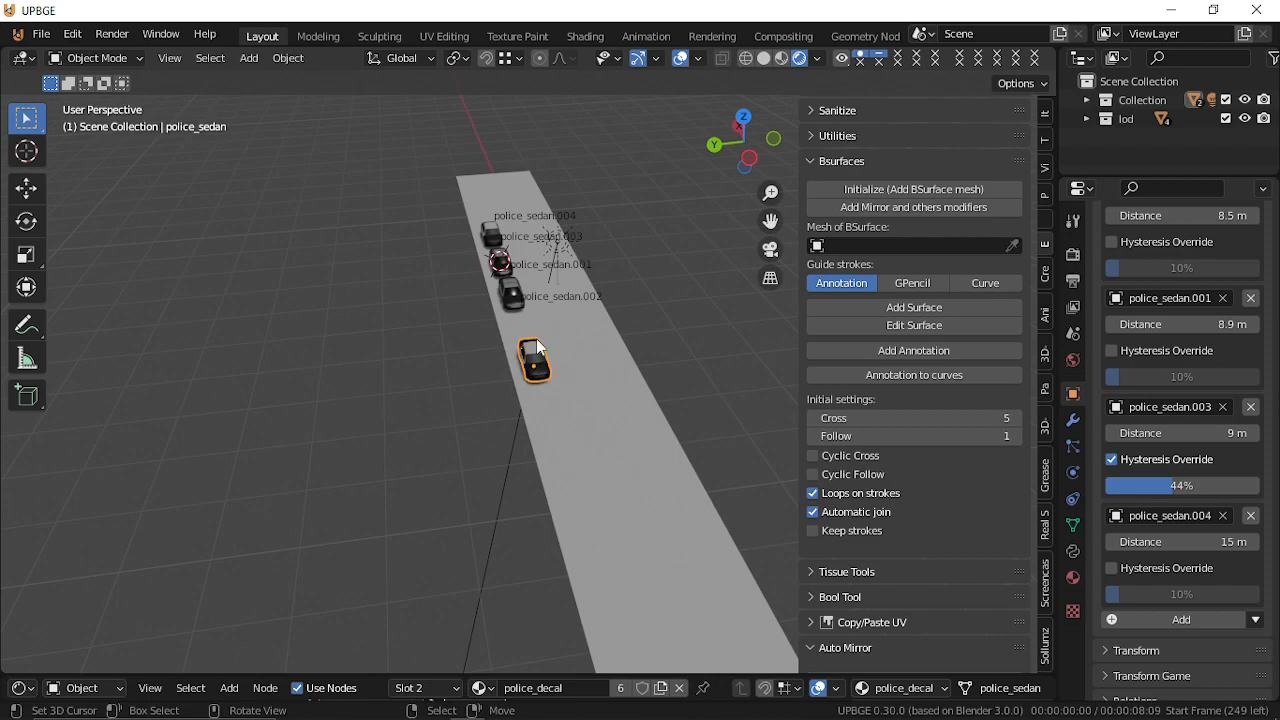
Select the four simplified sedans, police_sedan.001 to police_sedan.004, leaving the road plane unselected.
left_click(512, 291)
left_click(503, 261, "shift")
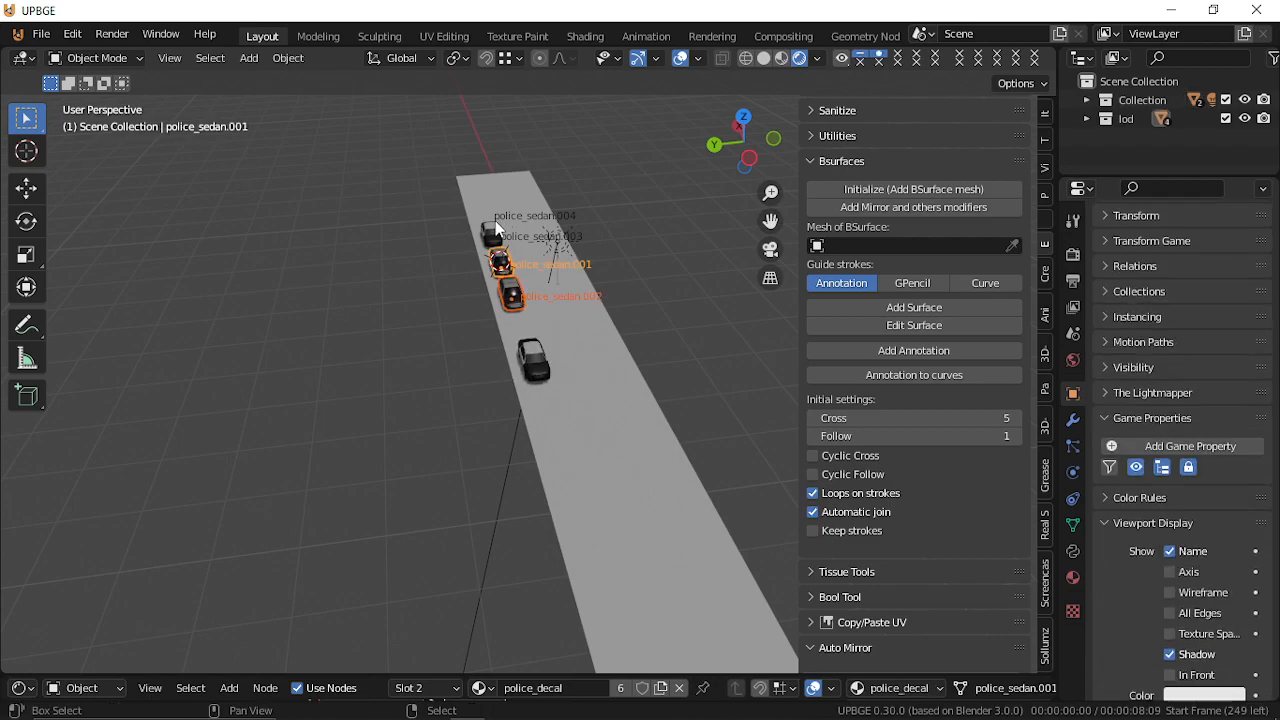
left_click(492, 235, "shift")
key("shift+grave")
key("w")
key("w")
left_click(533, 365)
key("shift+grave")
left_click(567, 370)
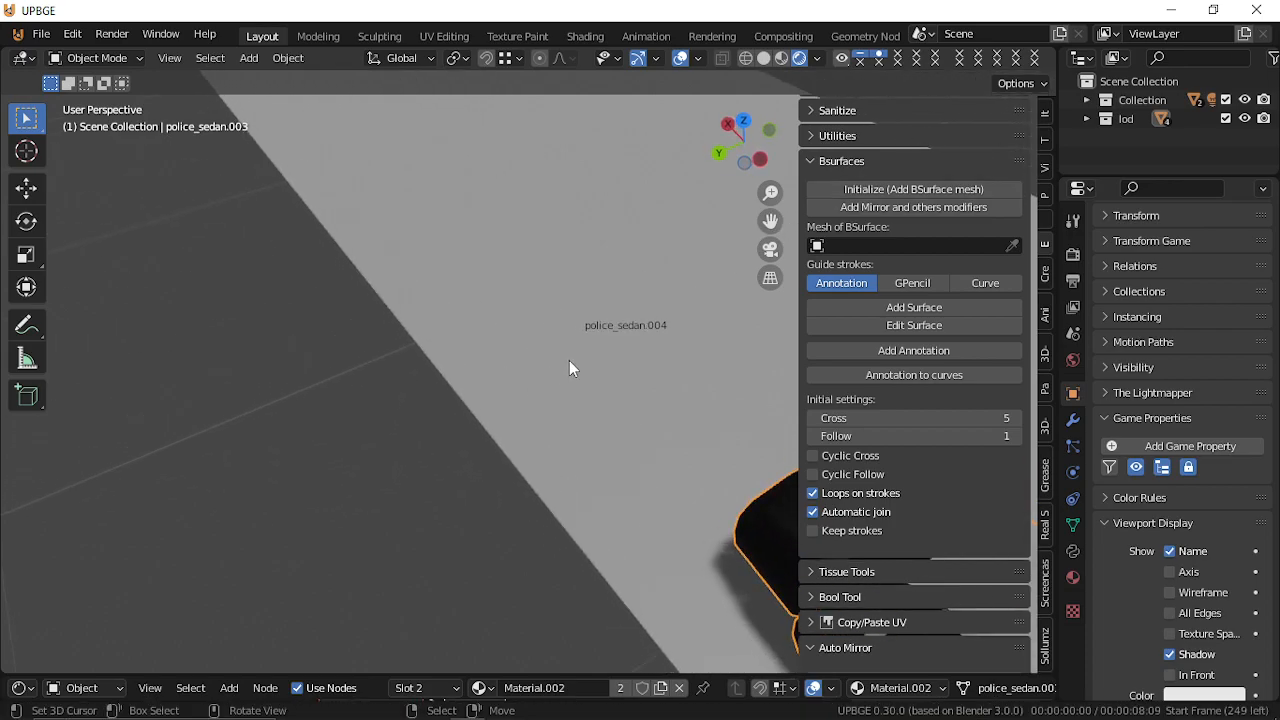
left_click(583, 341)
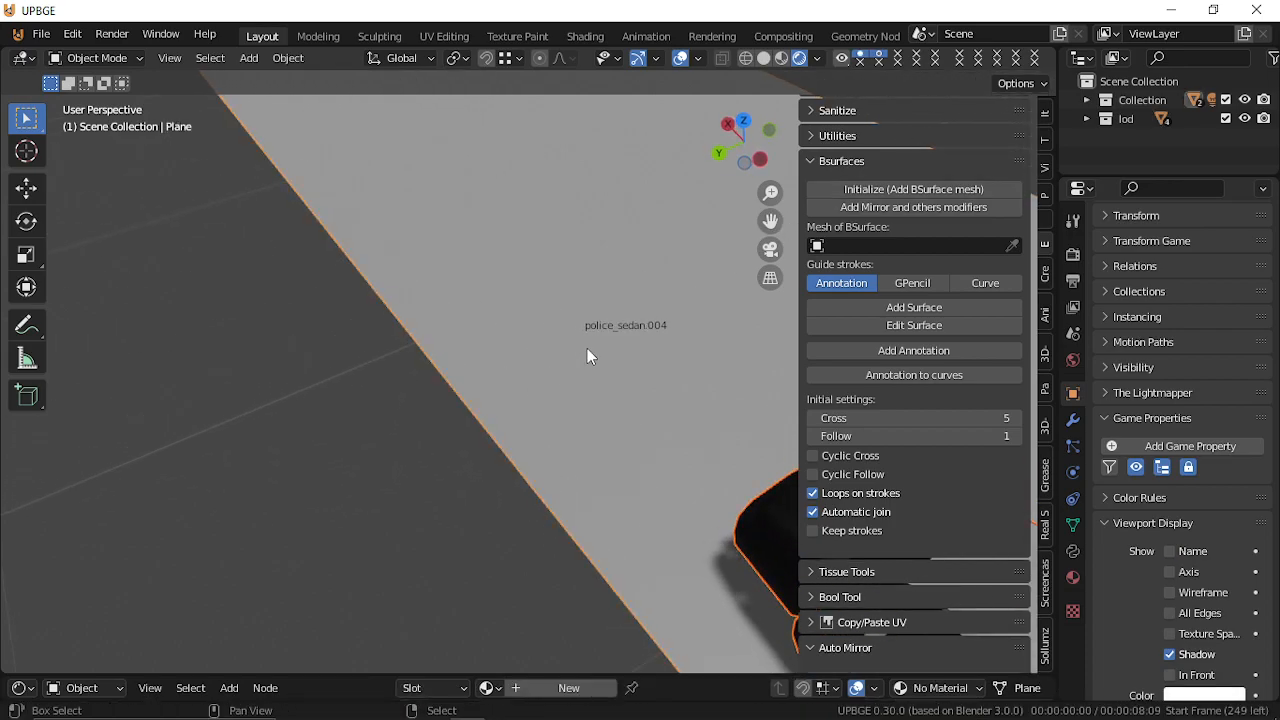
left_click(598, 343, "shift")
left_click_drag(429, 149, 339, 241, "ctrl")
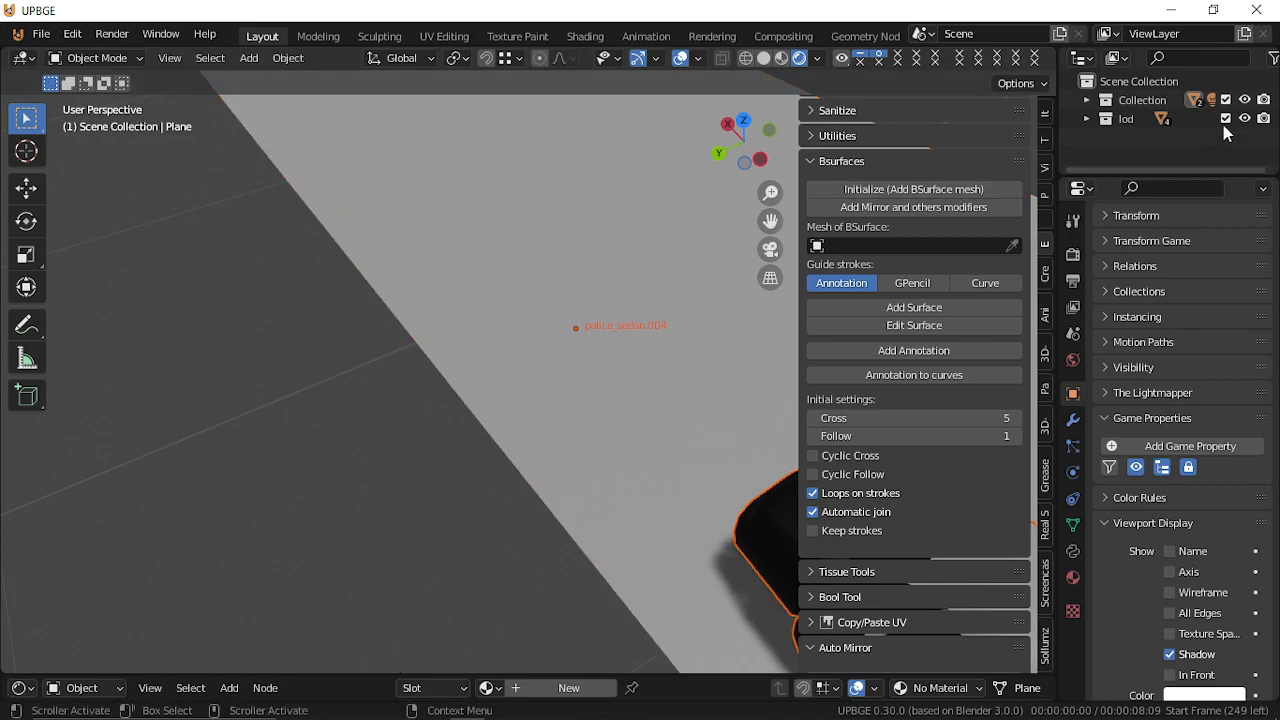
scroll(528, 371, "down", 8)
middle_click_drag(500, 358, 532, 380)
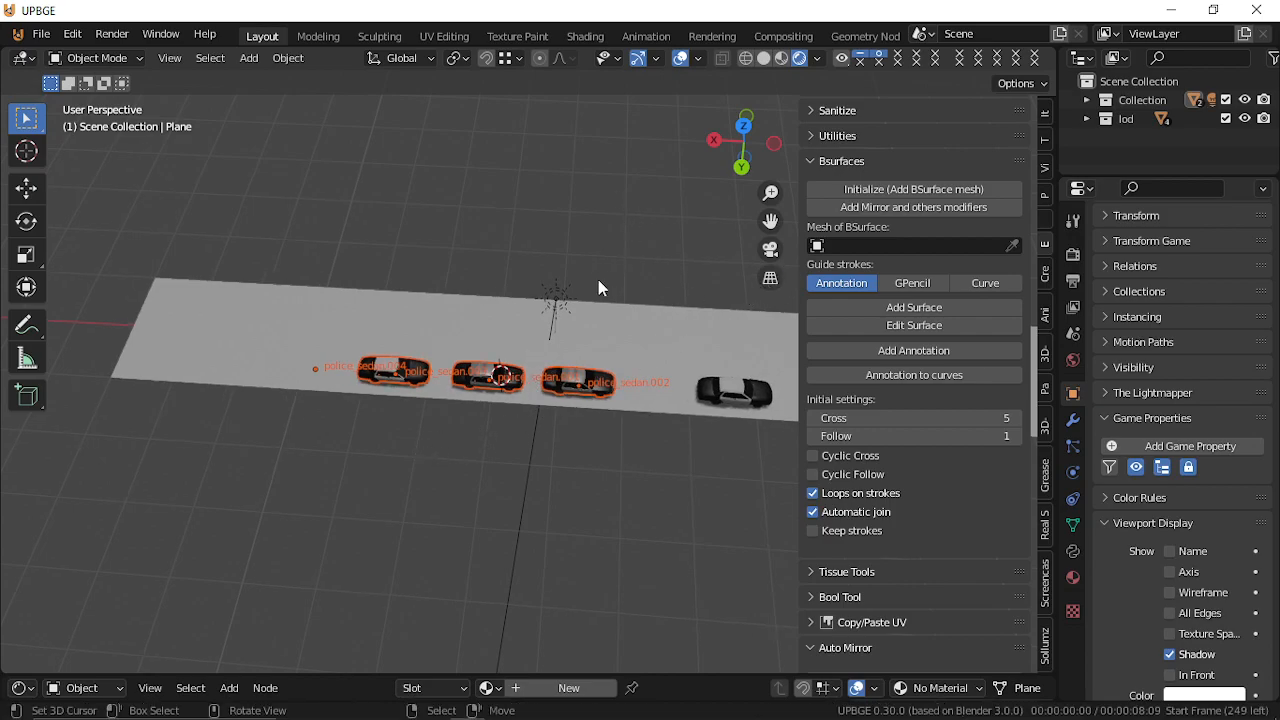
Move the four selected simplified sedans to a new collection, keeping the suggested collection name.
key("m")
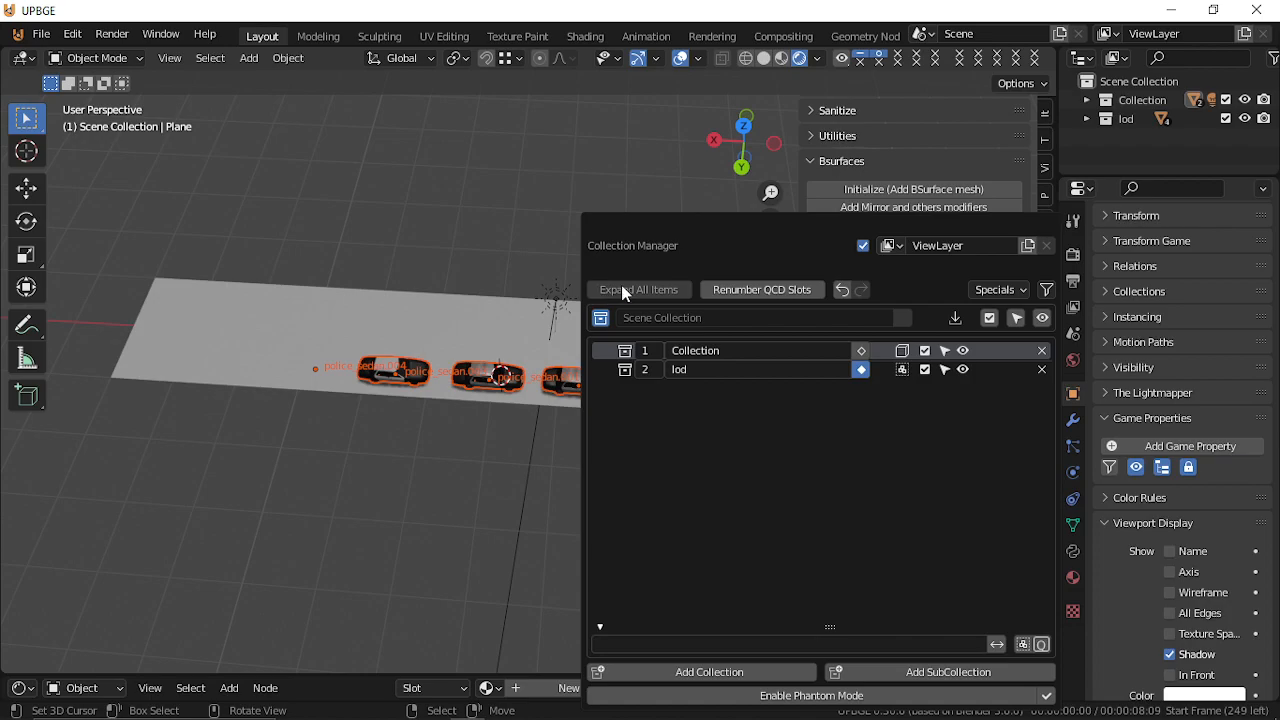
key("m")
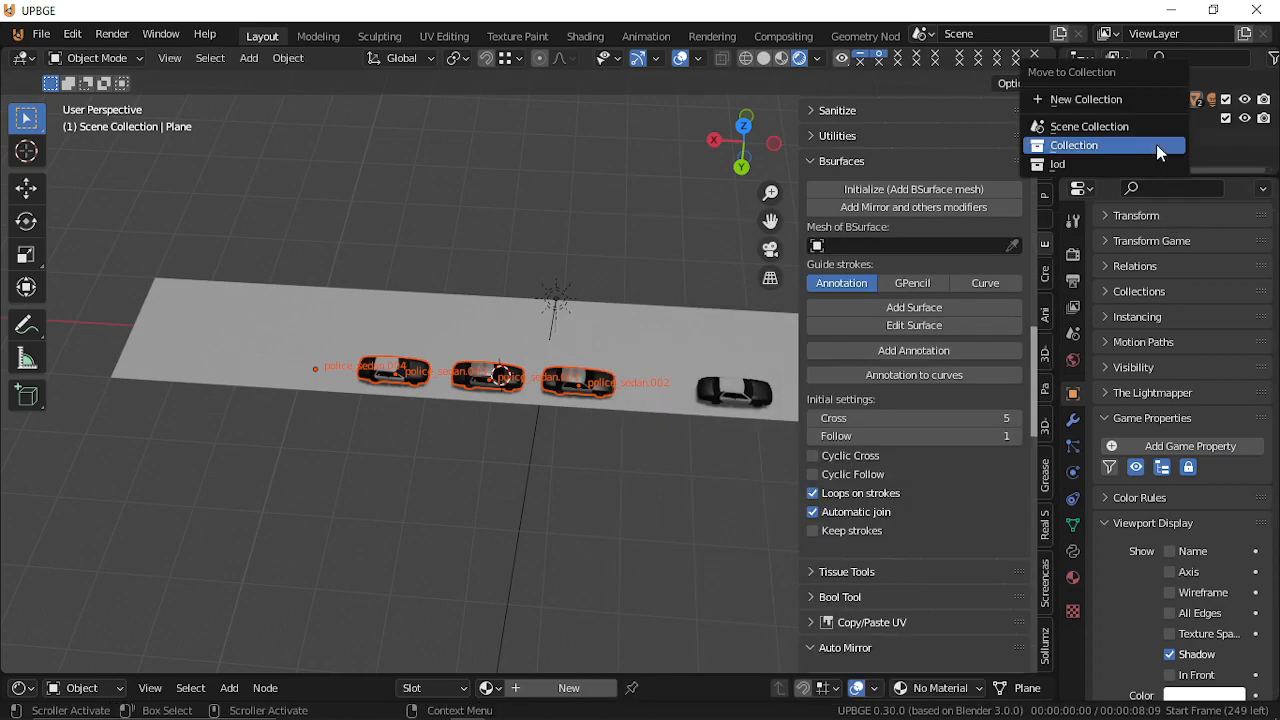
left_click(1097, 100)
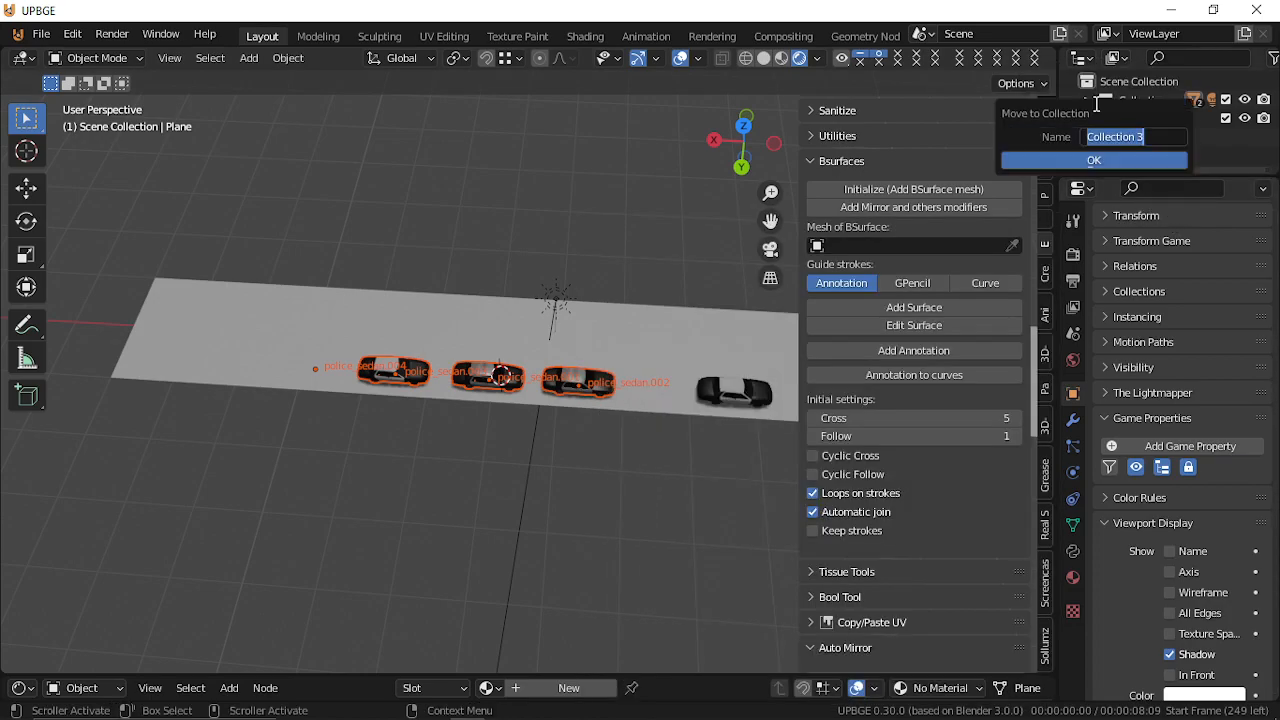
left_click(1153, 160)
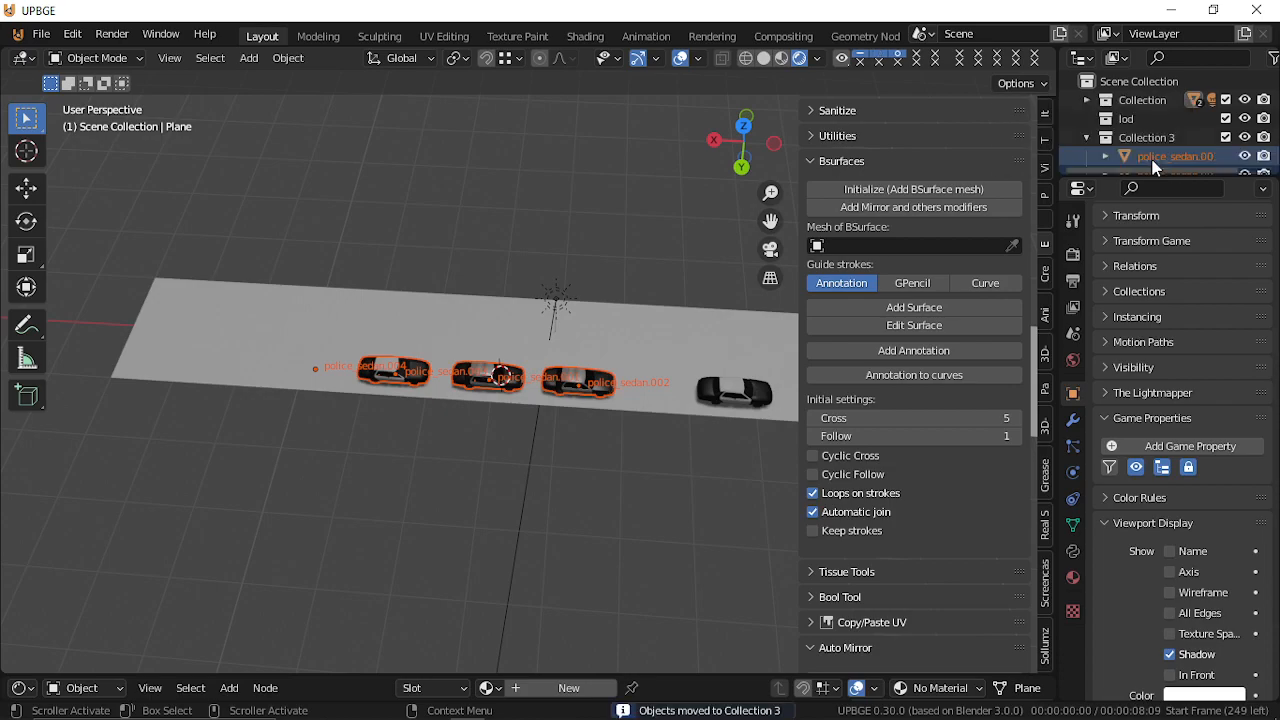
Compare the scene with Collection 3 excluded from the view layer and included again.
middle_click_drag(615, 409, 529, 371, "shift")
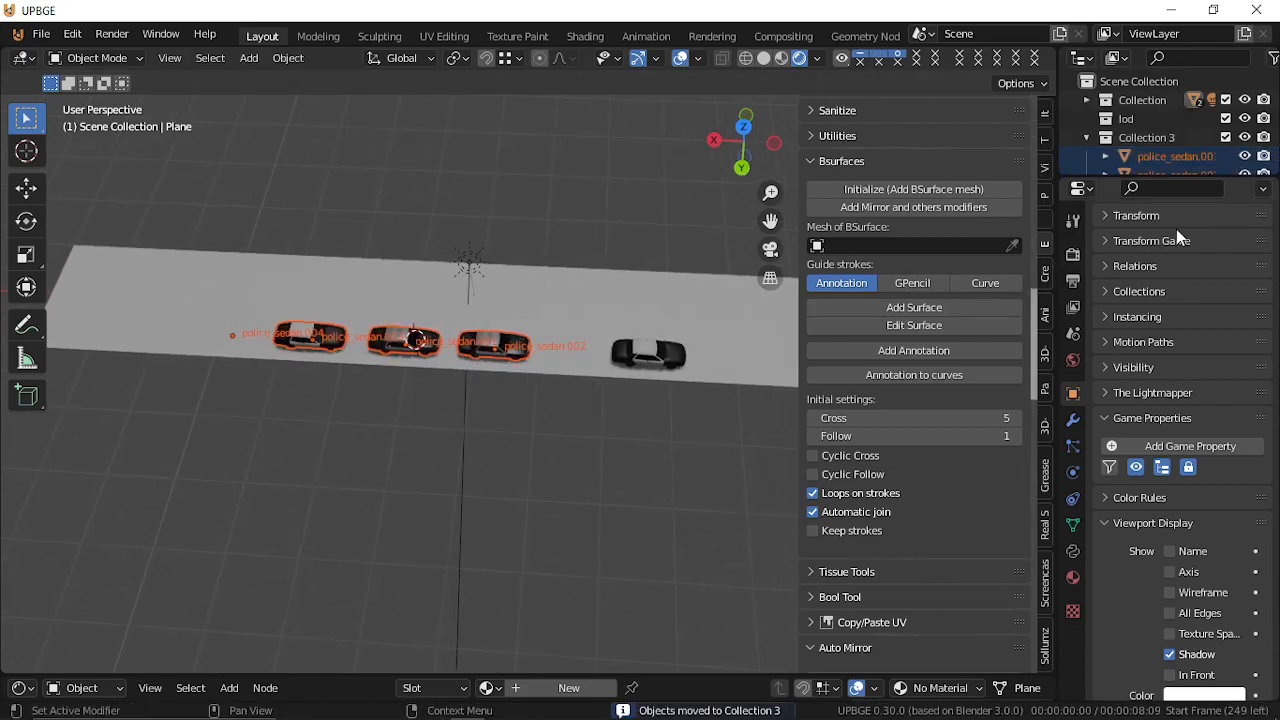
left_click(1226, 137)
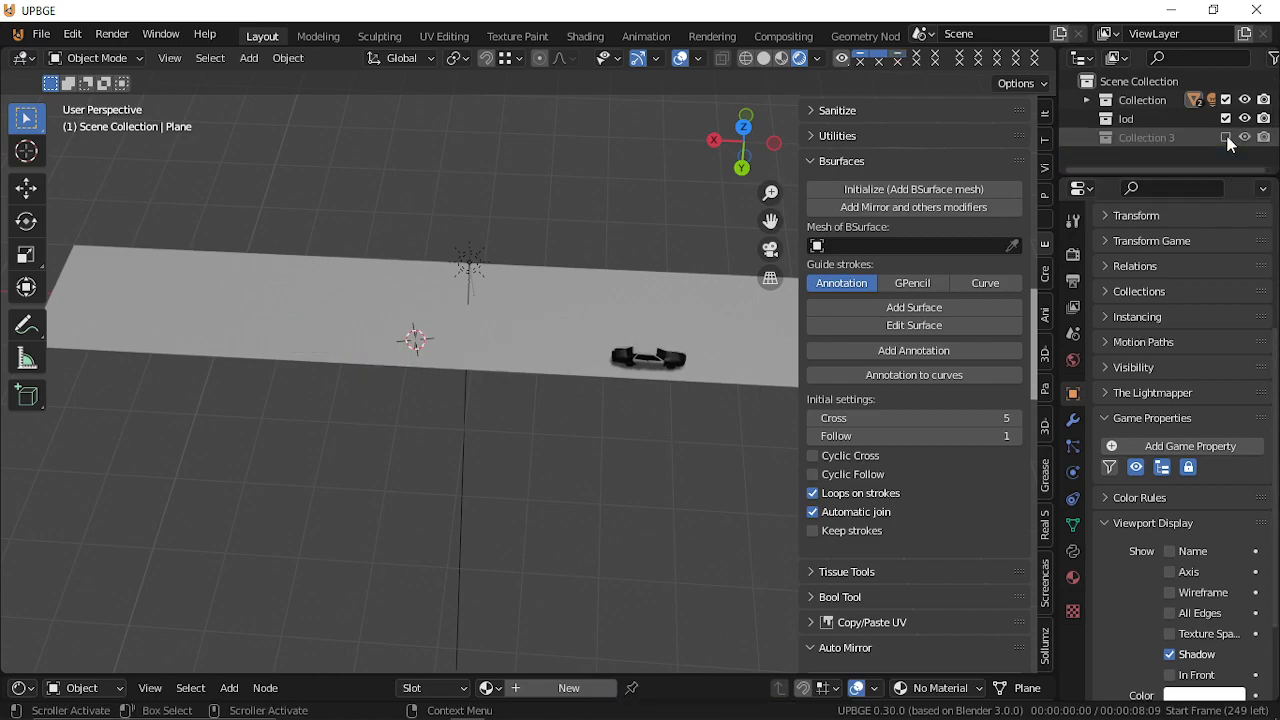
left_click(1226, 137)
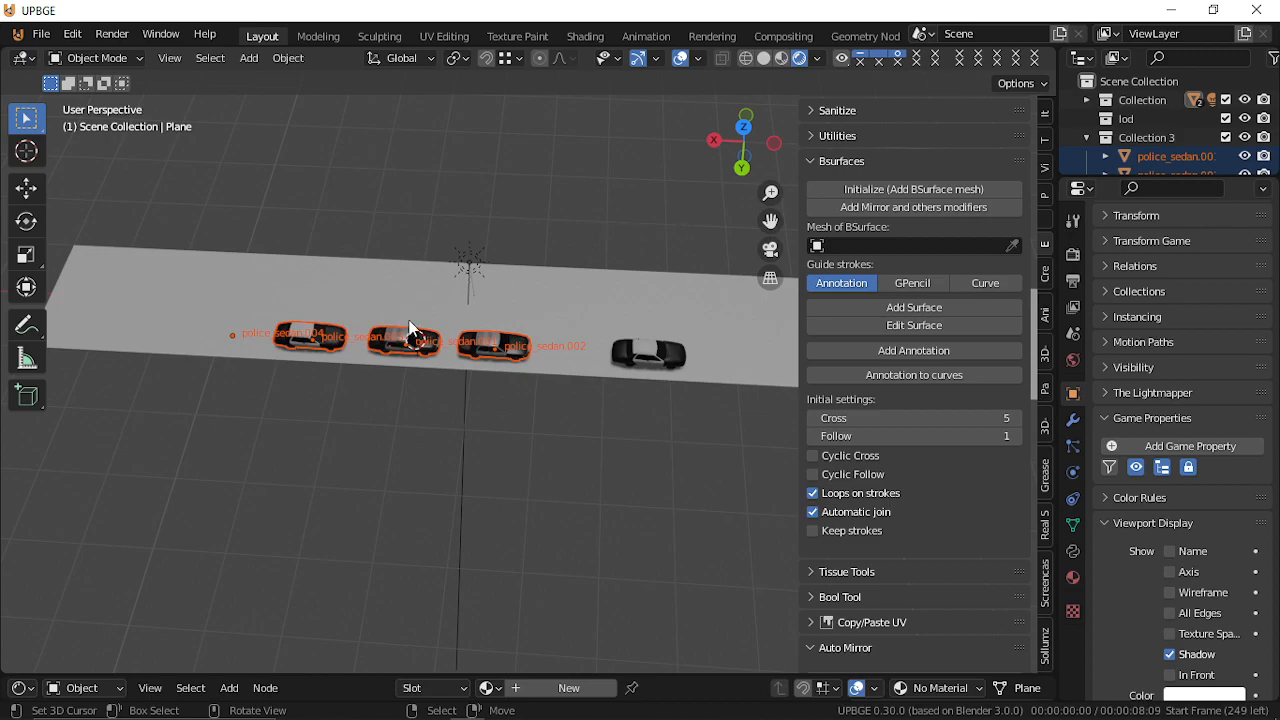
left_click(416, 337)
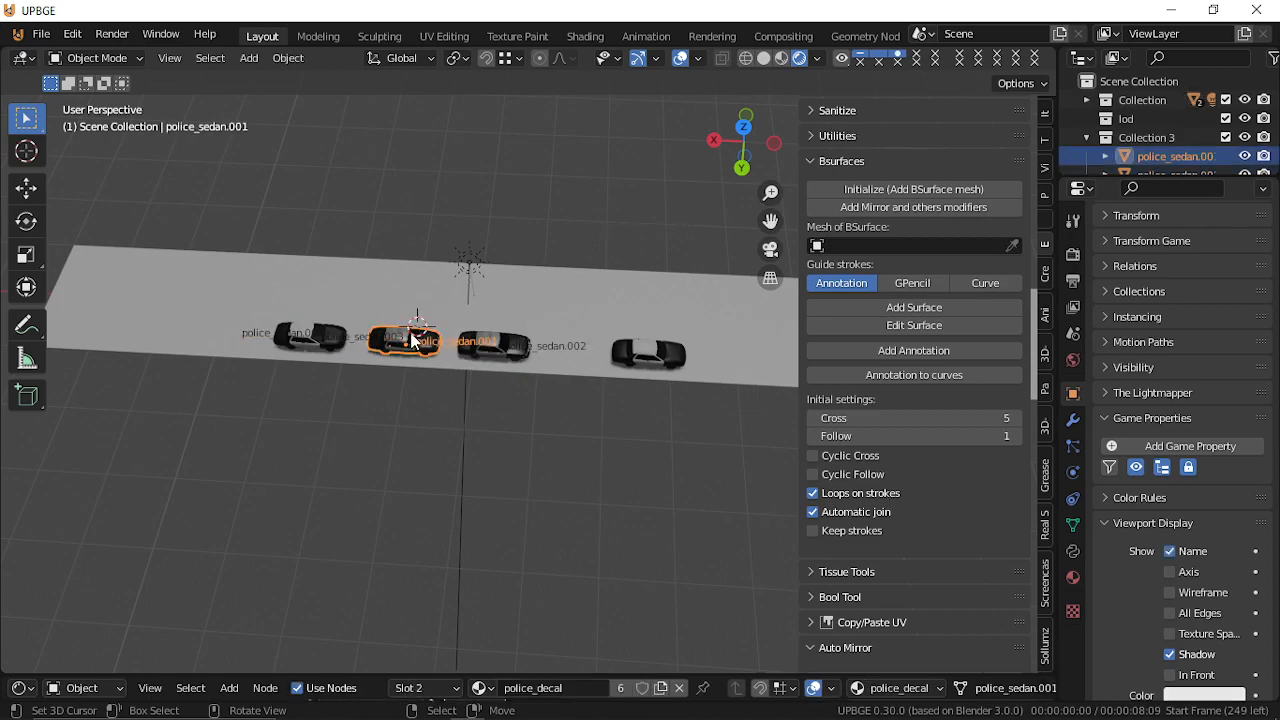
key("g")
right_click(397, 252)
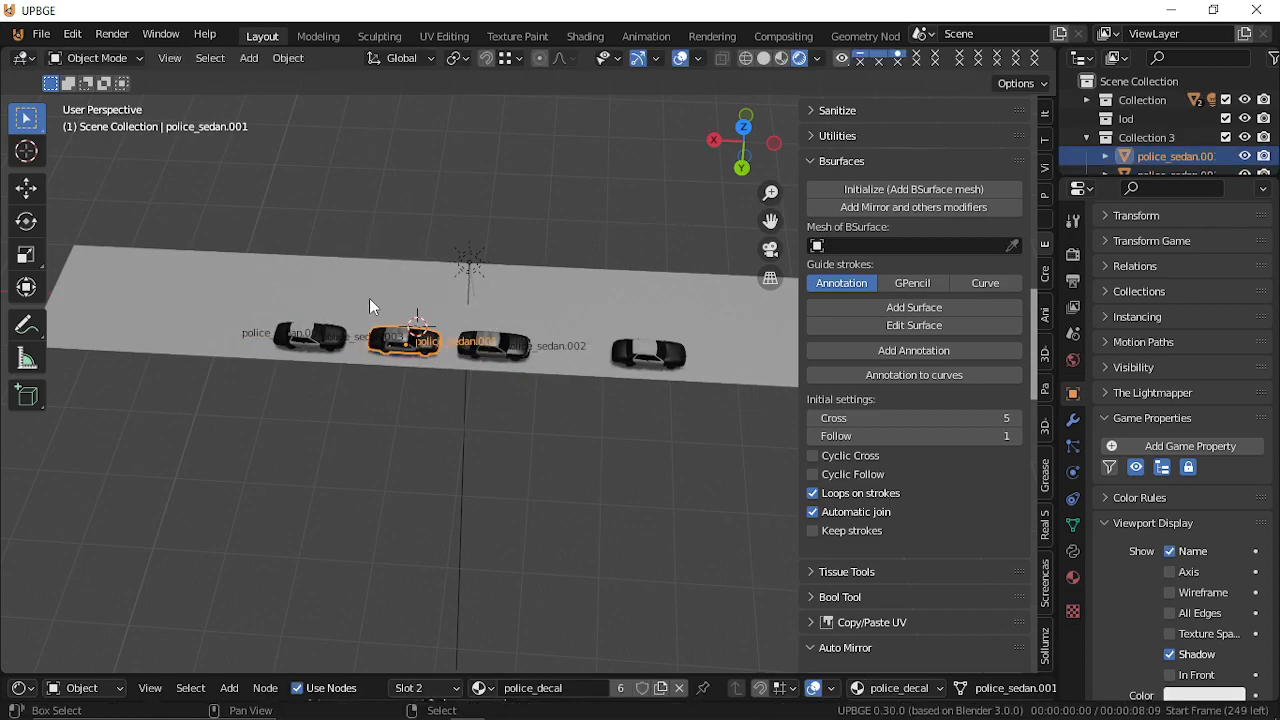
Hide the simplified sedans police_sedan.001 to police_sedan.004 in the viewport and disable them in renders.
key("shift+grave")
key("w")
key("s")
key("w")
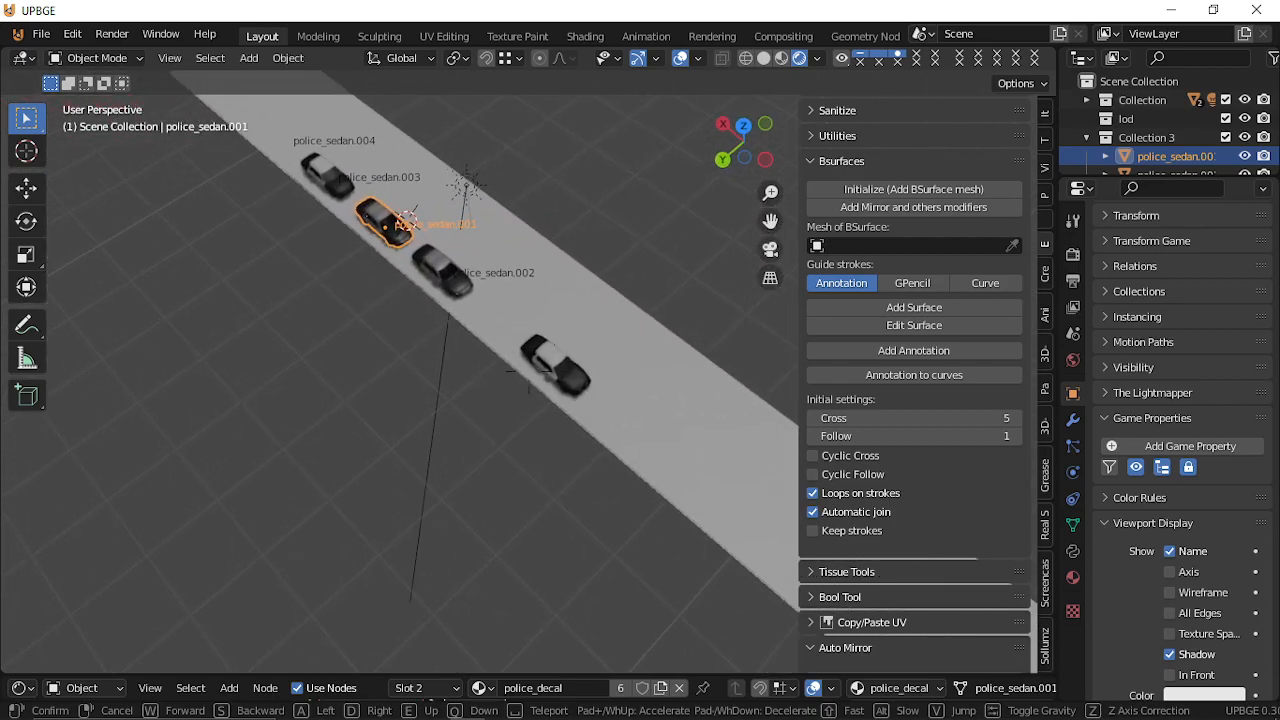
key("d")
left_click(540, 378)
left_click(540, 378)
left_click(533, 310, "shift")
left_click(522, 268, "shift")
middle_click_drag(1165, 131, 1111, 104)
left_click_drag(1244, 128, 1244, 166)
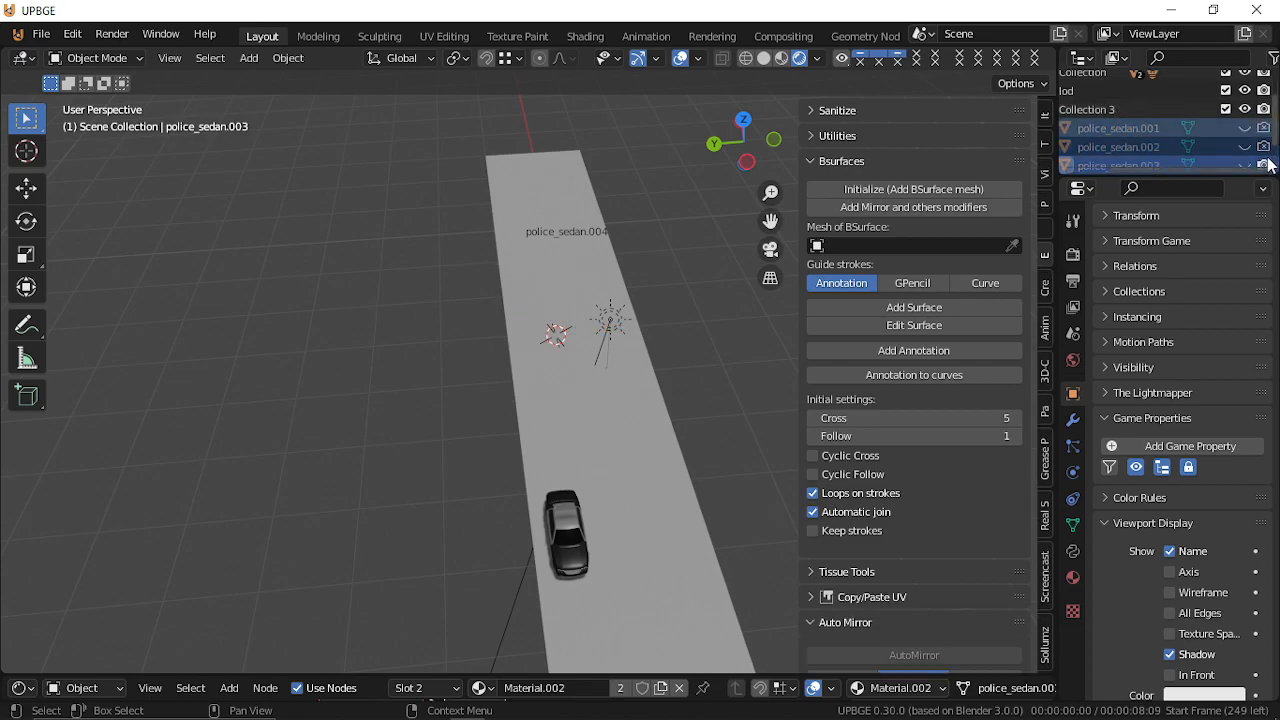
scroll(1262, 158, "down", 2)
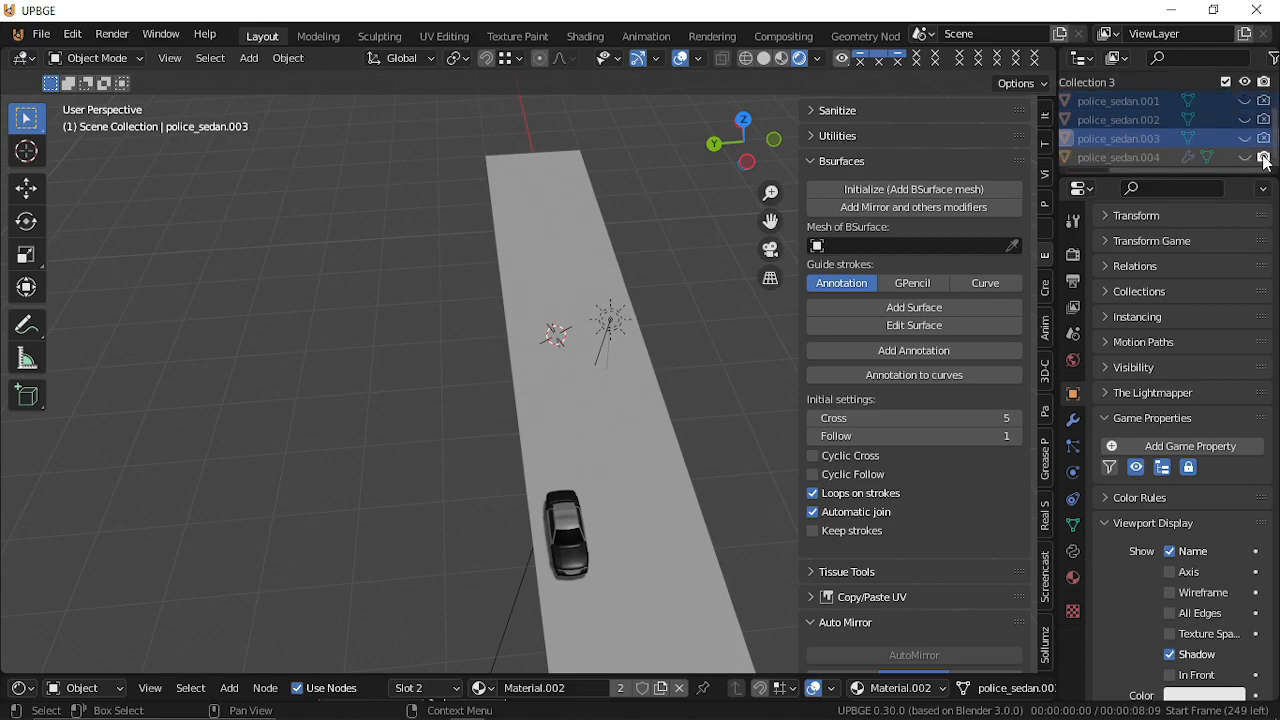
scroll(1157, 96, "up", 3)
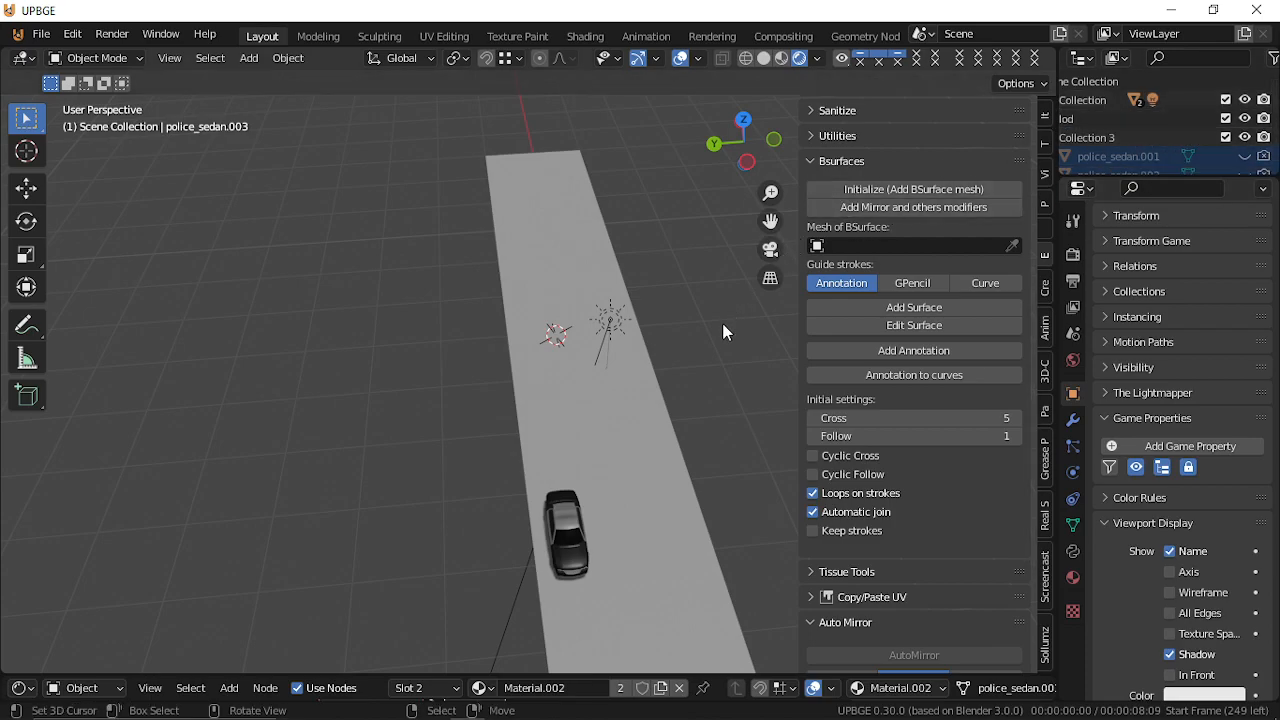
Examine police_sedan's detail switching at near and far distances with its simplified copies hidden.
key("shift+grave")
key("w")
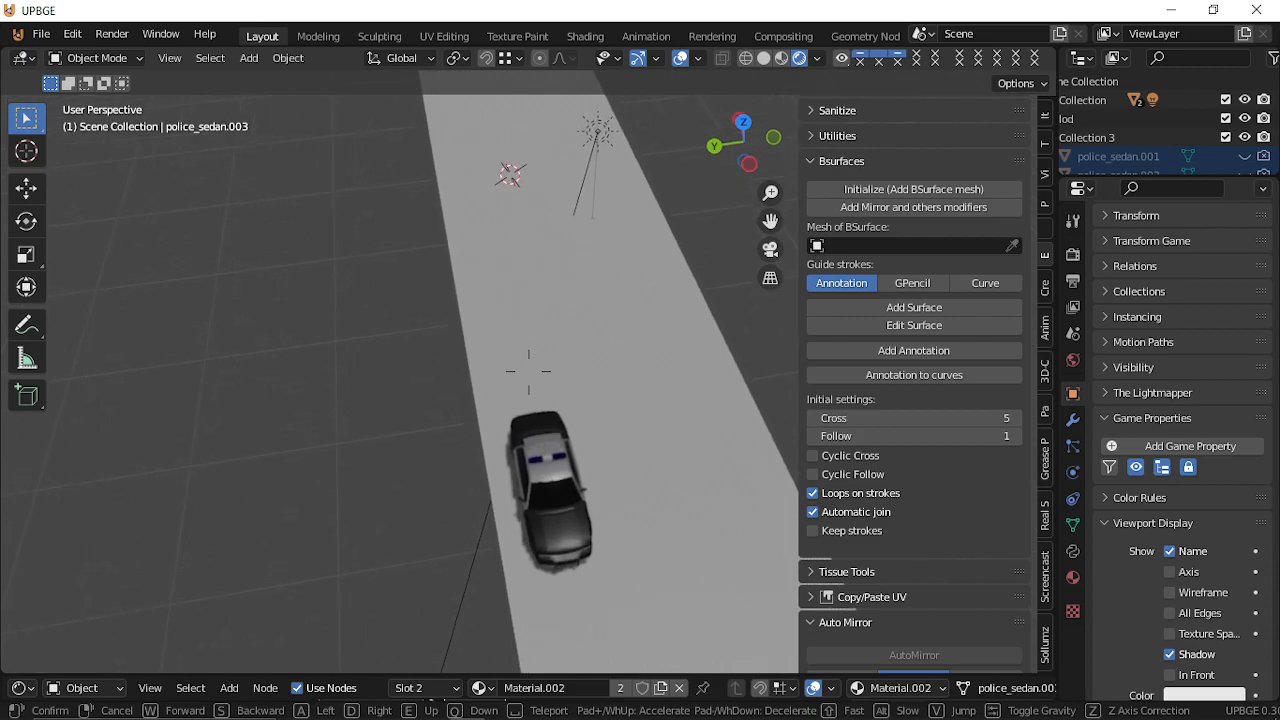
key("a")
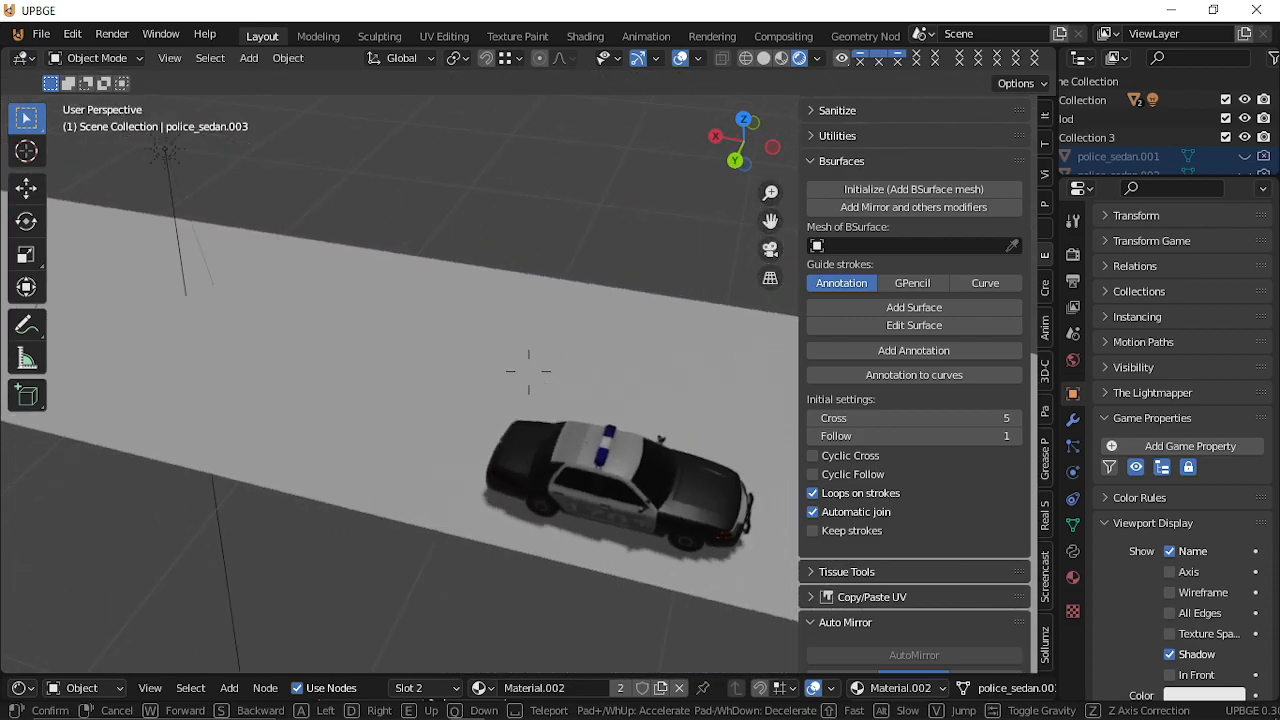
key("s")
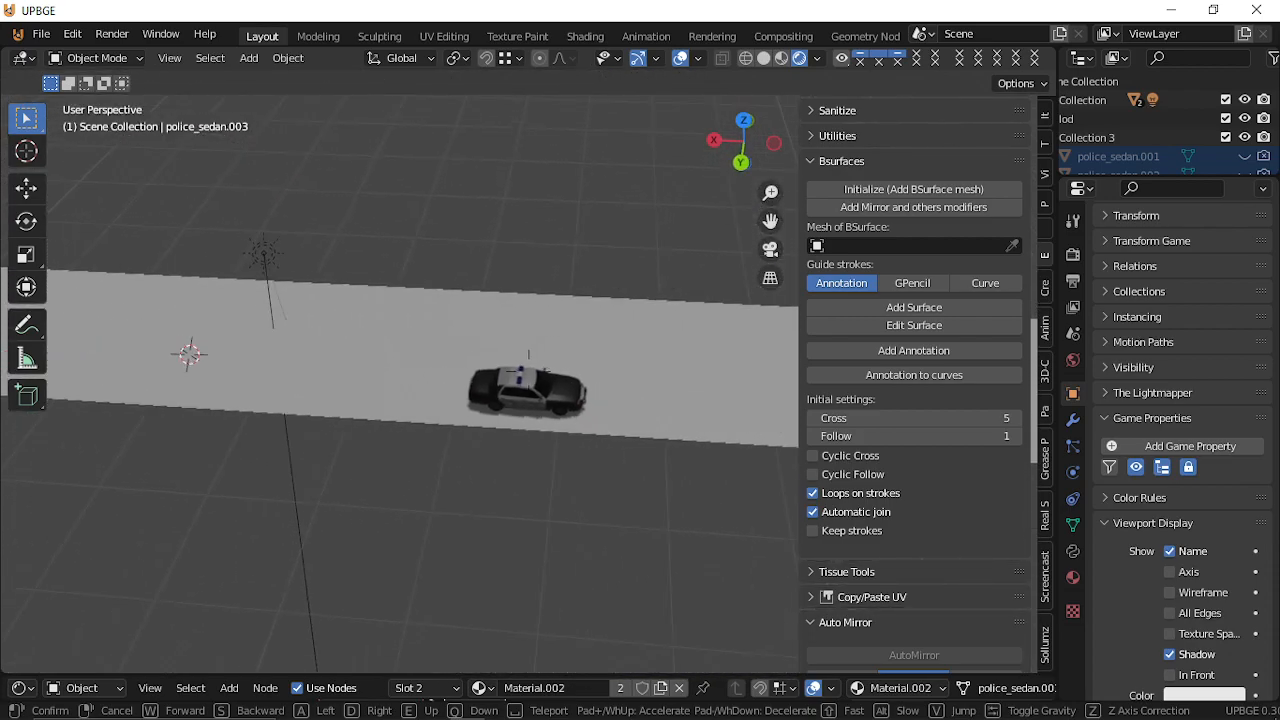
key("w")
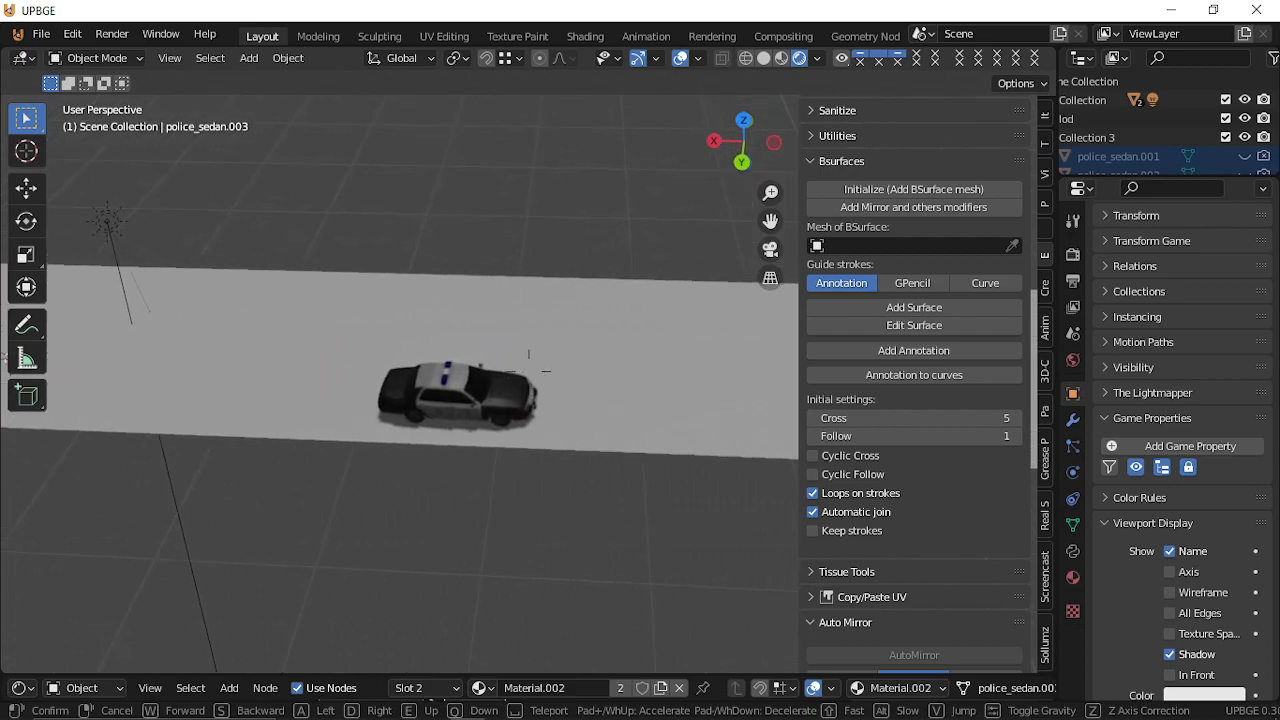
left_click(528, 371)
Duplicate police_sedan as an independent copy and move the copy along the X axis on the road plane.
left_click(461, 336)
key("shift+grave")
key("s")
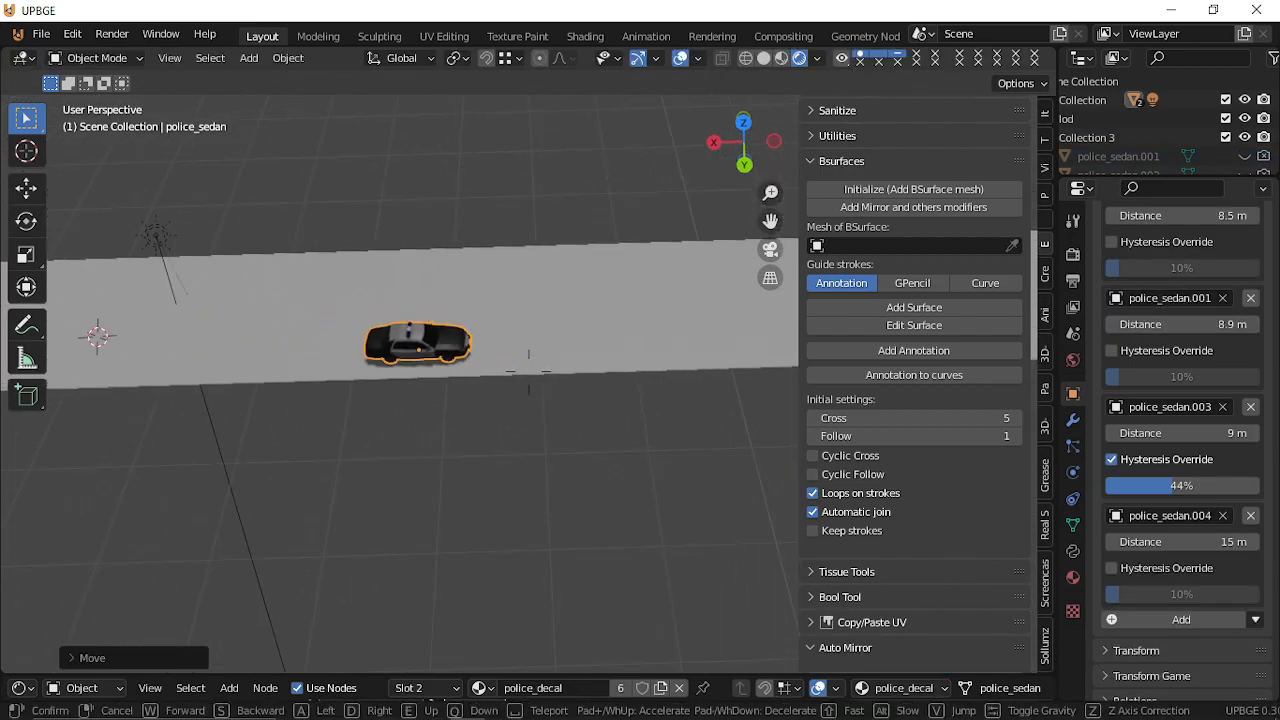
left_click(530, 371)
key("shift+d")
right_click(647, 395)
key("g")
key("x")
left_click(753, 382)
Make a linked duplicate of the copied sedan and move it further along the X axis.
key("alt+d")
right_click(680, 289)
key("g")
key("x")
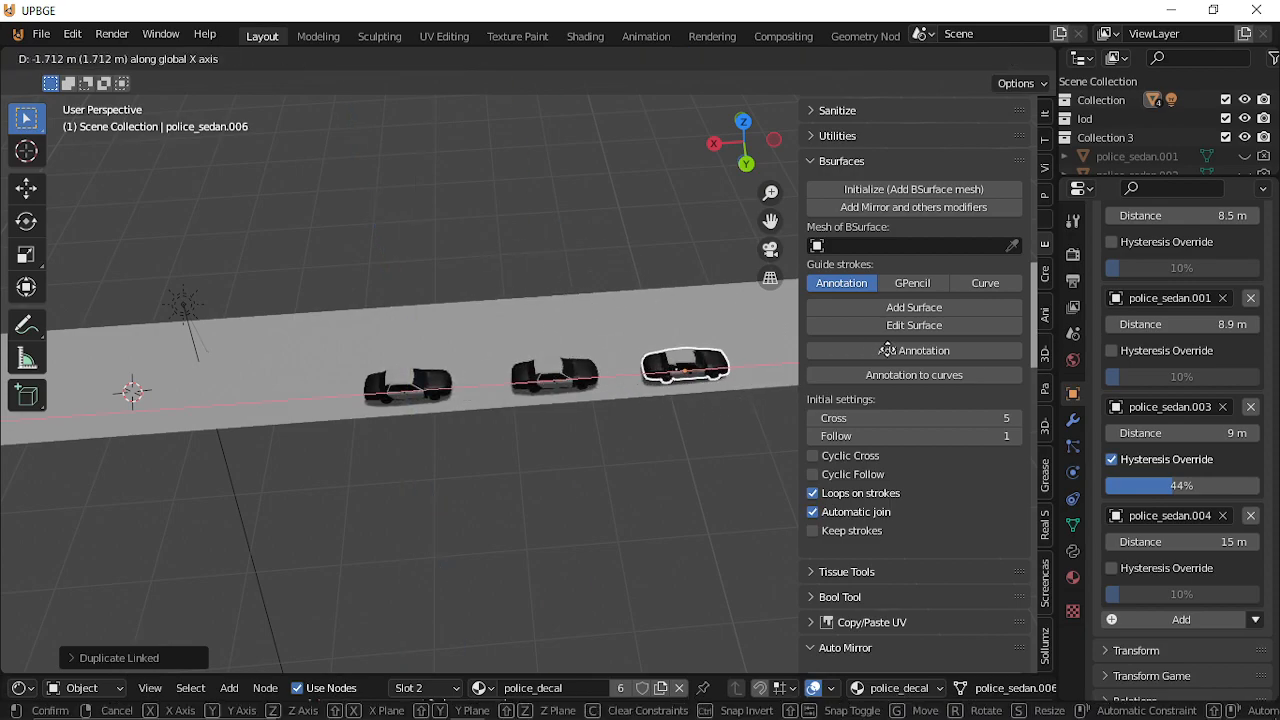
left_click(893, 349)
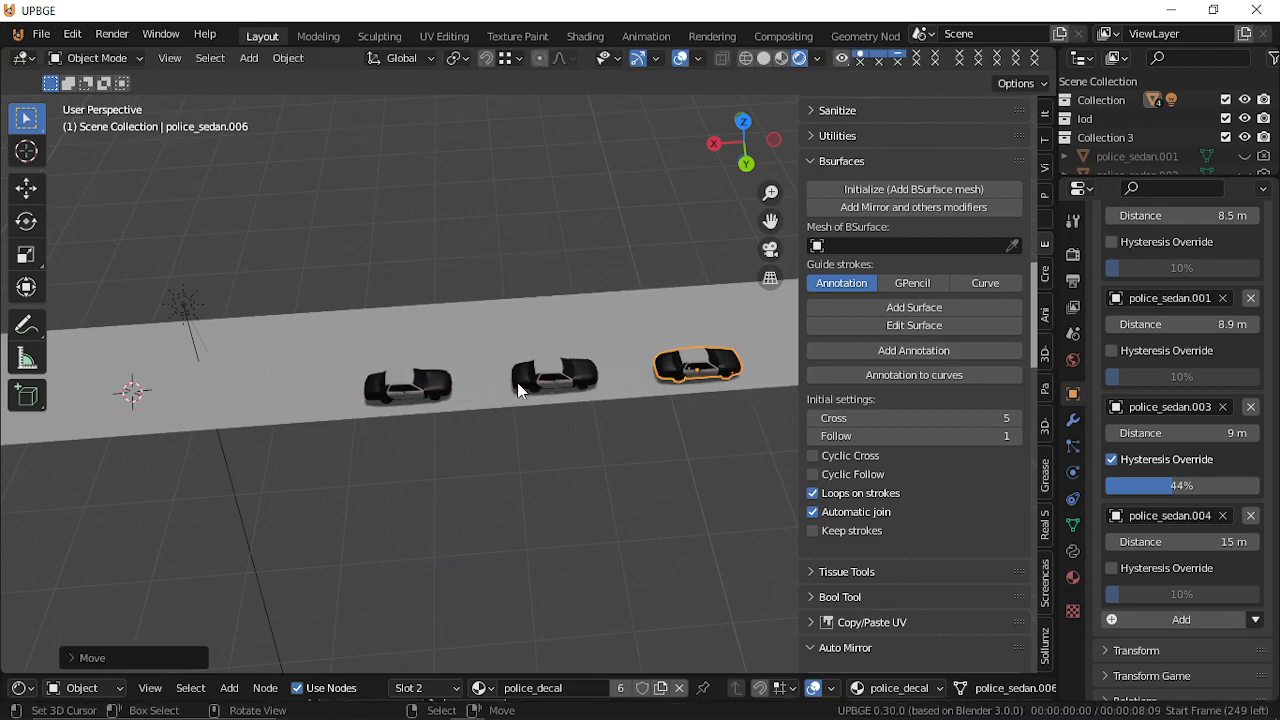
Inspect the original police_sedan and its middle copy in Edit Mode to compare how their mesh data is shared.
left_click(420, 385)
left_click_drag(531, 391, 535, 389)
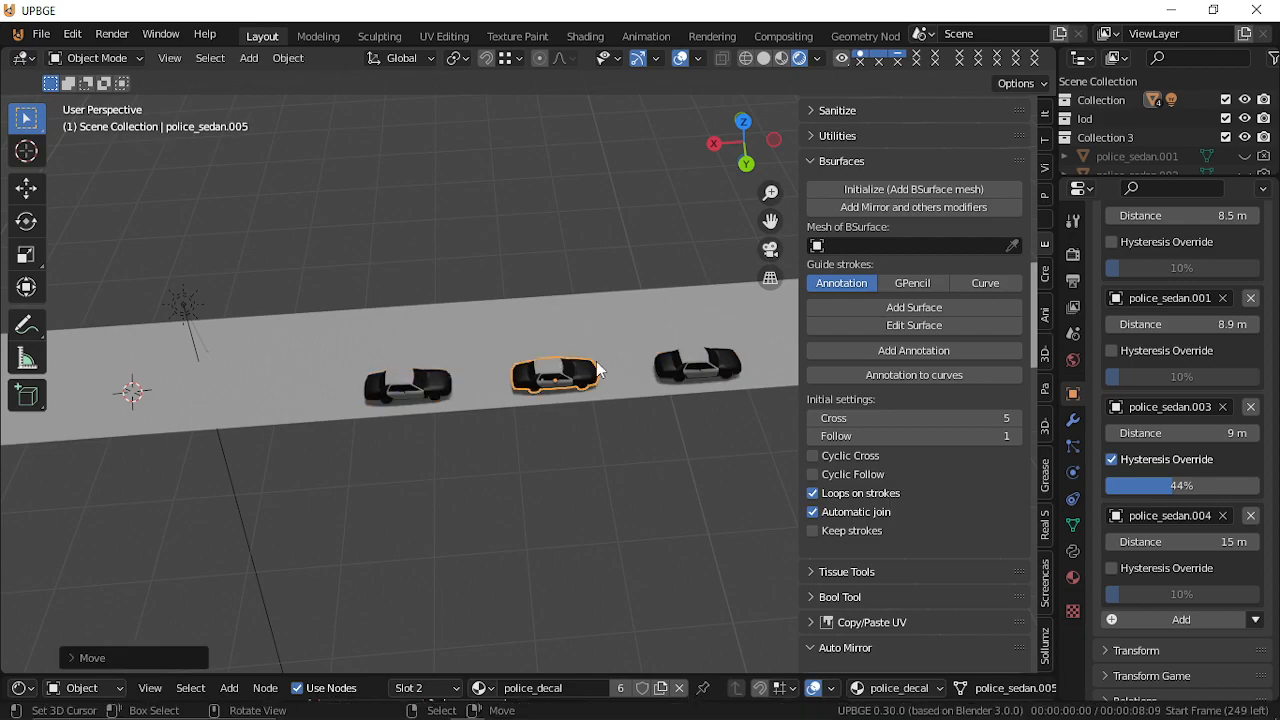
left_click(671, 374, "shift")
left_click(396, 397)
key("Tab")
key("Tab")
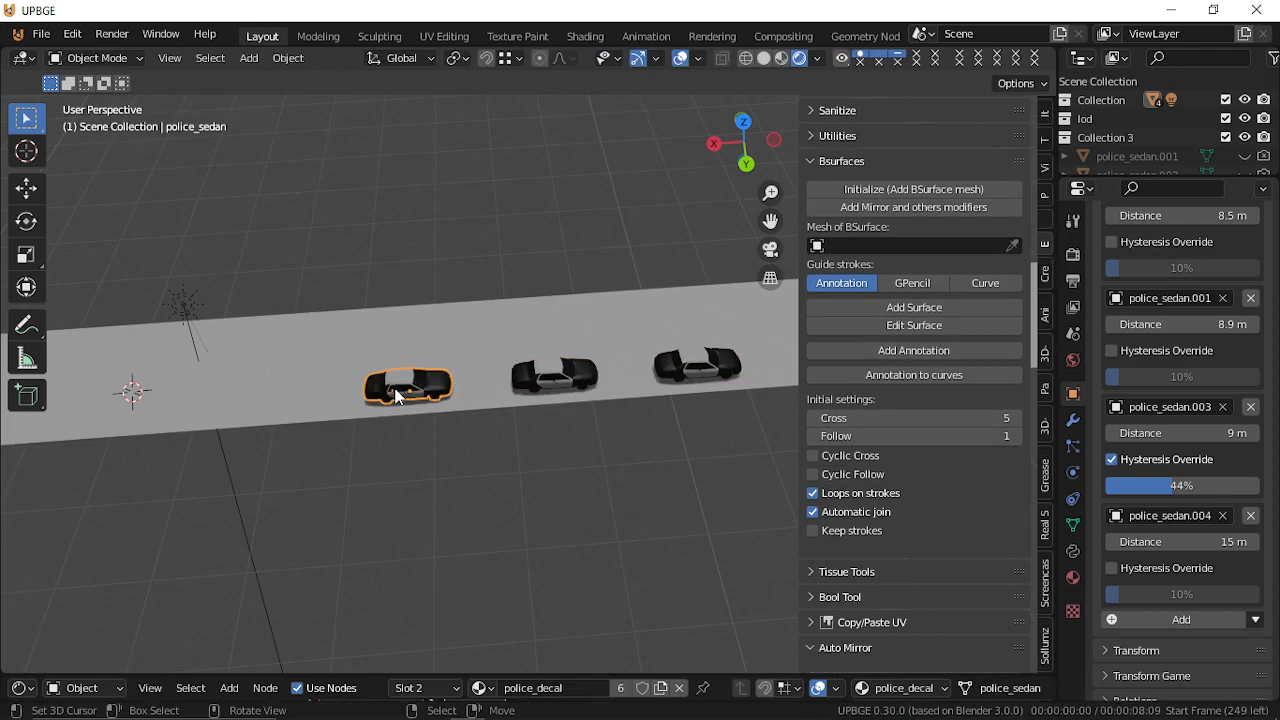
left_click(594, 378)
key("Tab")
key("Tab")
Delete the two duplicated sedans, keeping the original police_sedan.
left_click(692, 362)
left_click(571, 371, "shift")
key("x")
left_click(571, 366)
Try a linked duplicate of police_sedan offset along the X axis, and remove the copy again.
left_click(420, 393)
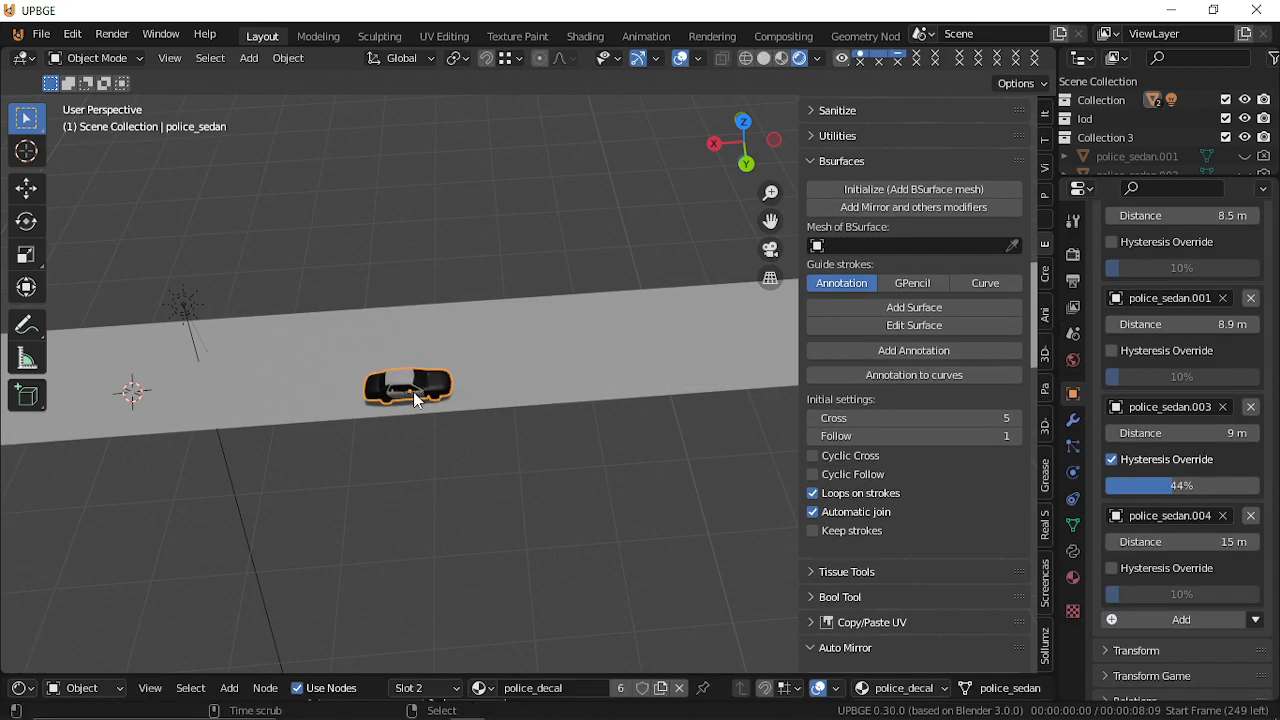
key("alt+d")
key("x")
left_click(616, 380)
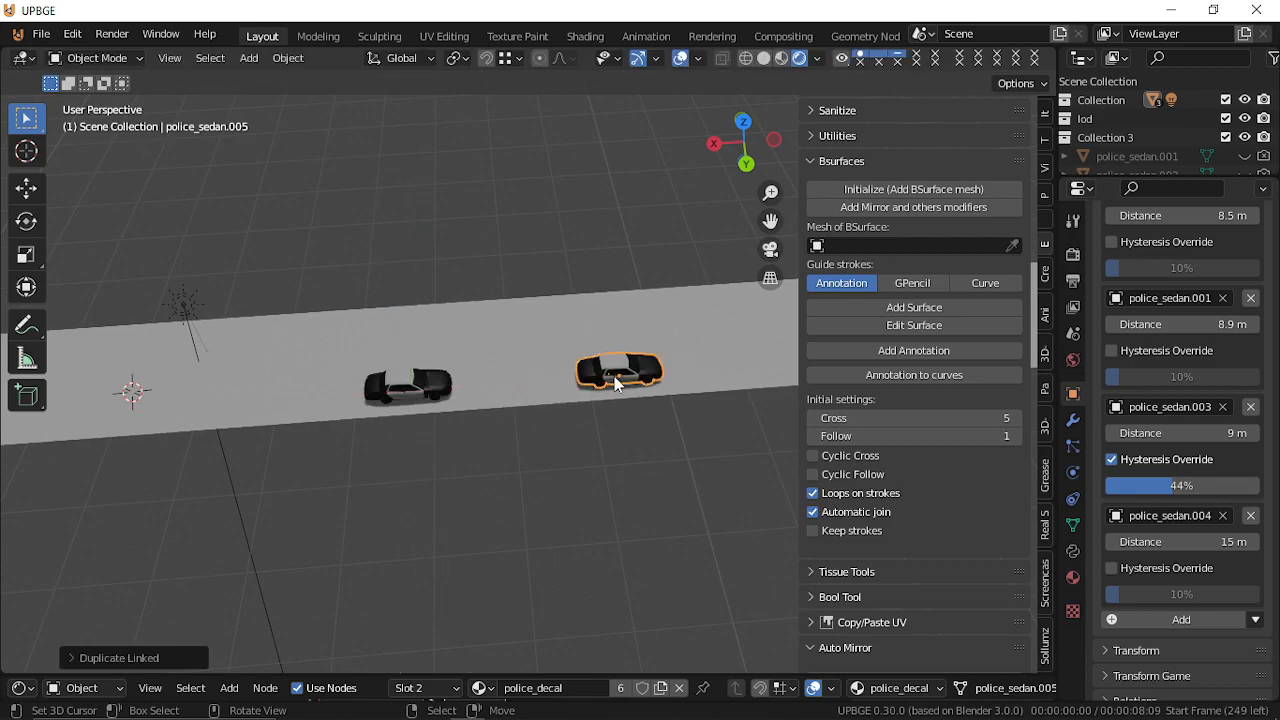
key("Tab")
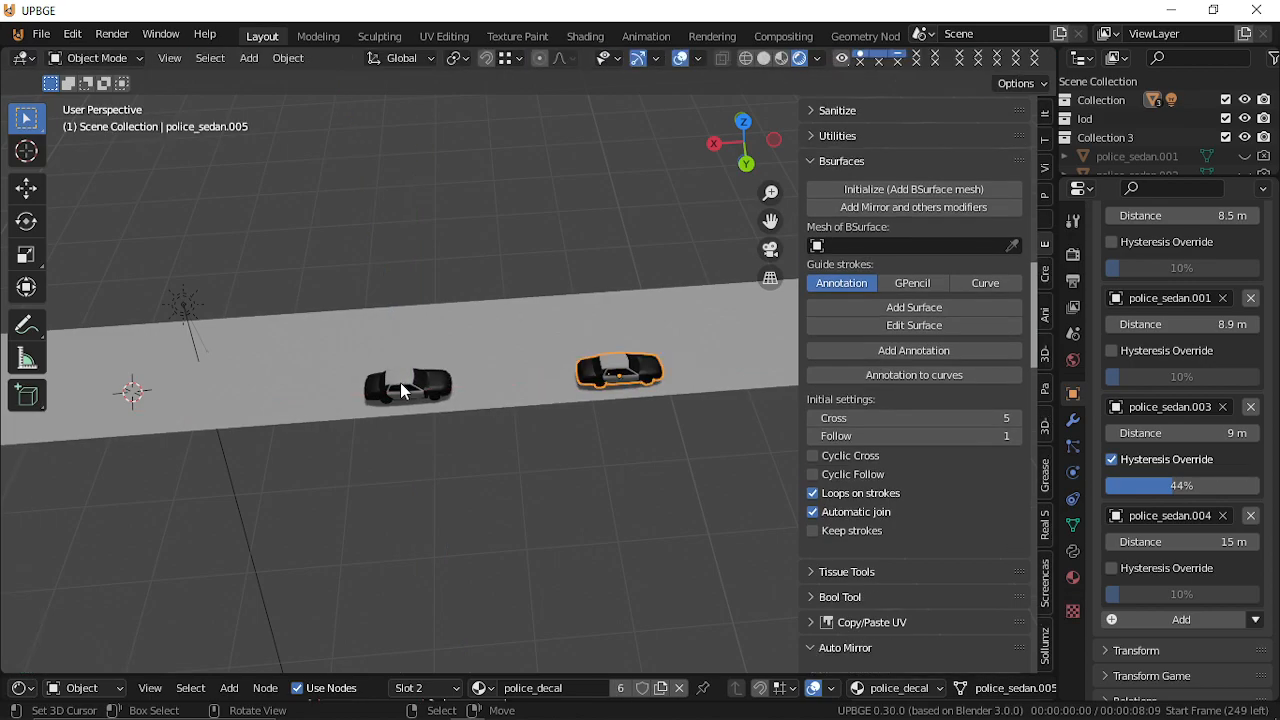
left_click(571, 368)
right_click(408, 386)
Create a linked duplicate of police_sedan from close range and place it along the X axis just ahead of the original.
key("shift+grave")
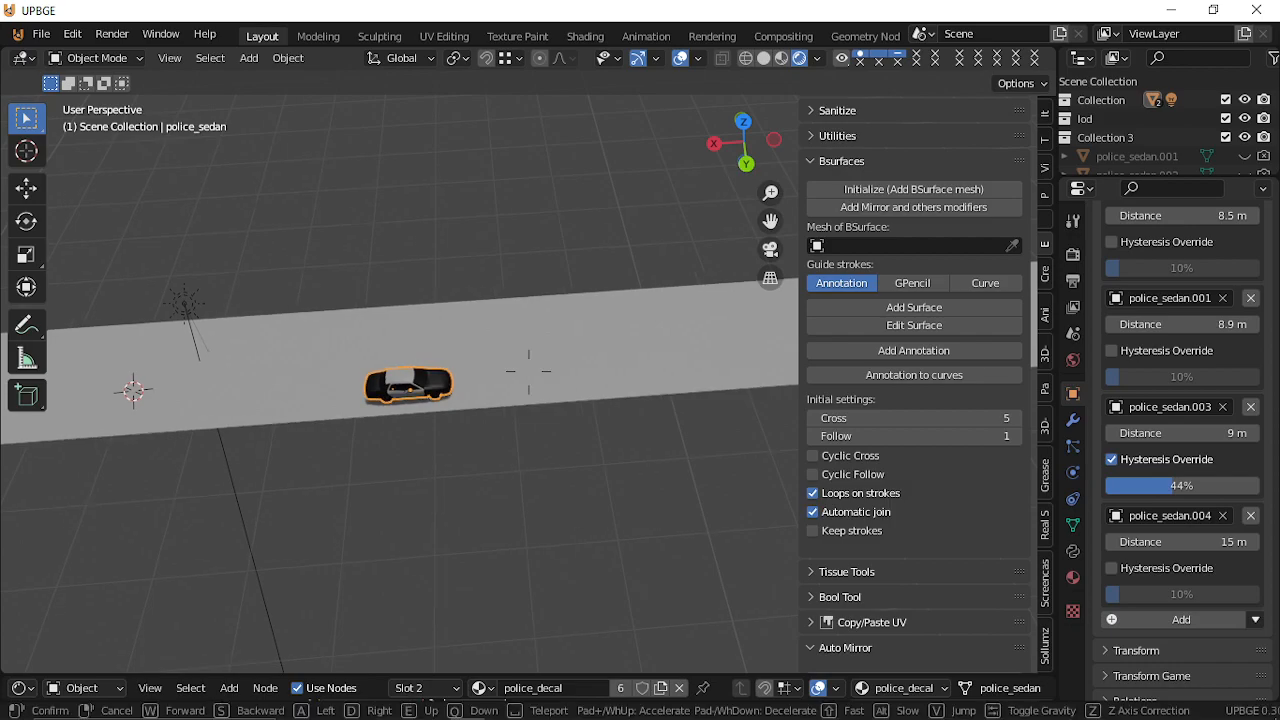
key("w")
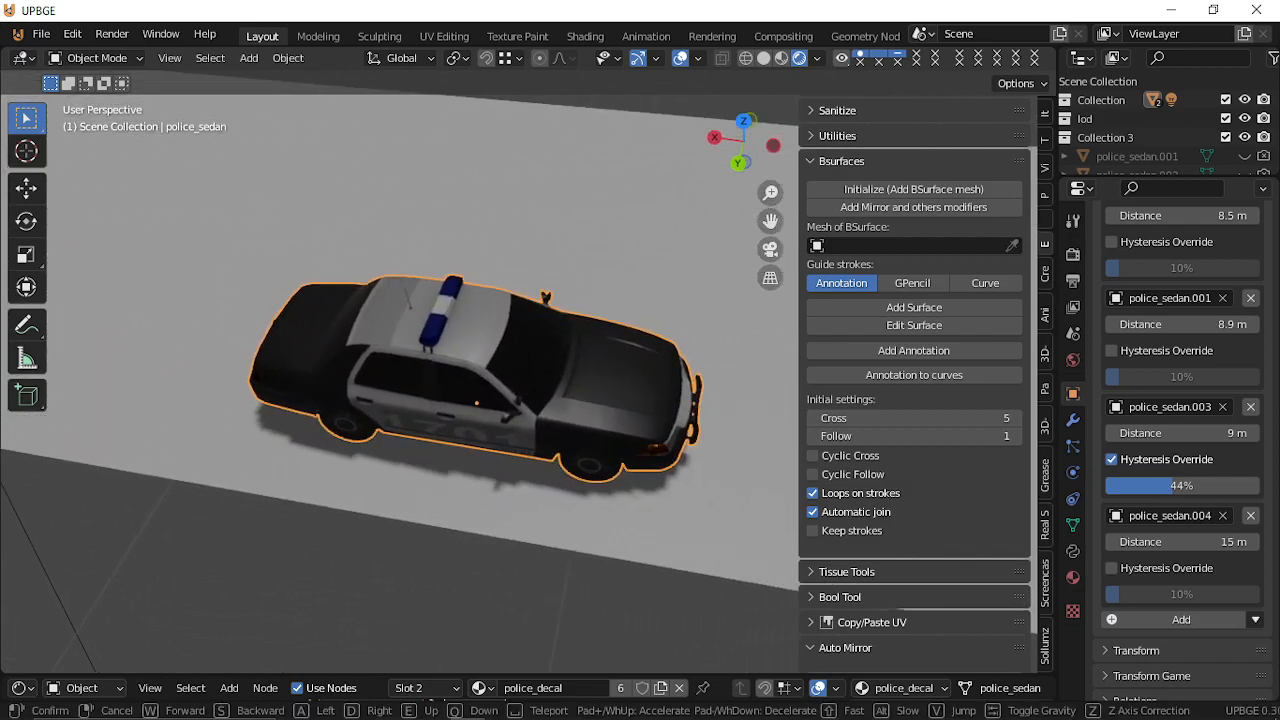
left_click(530, 380)
key("alt+d")
key("x")
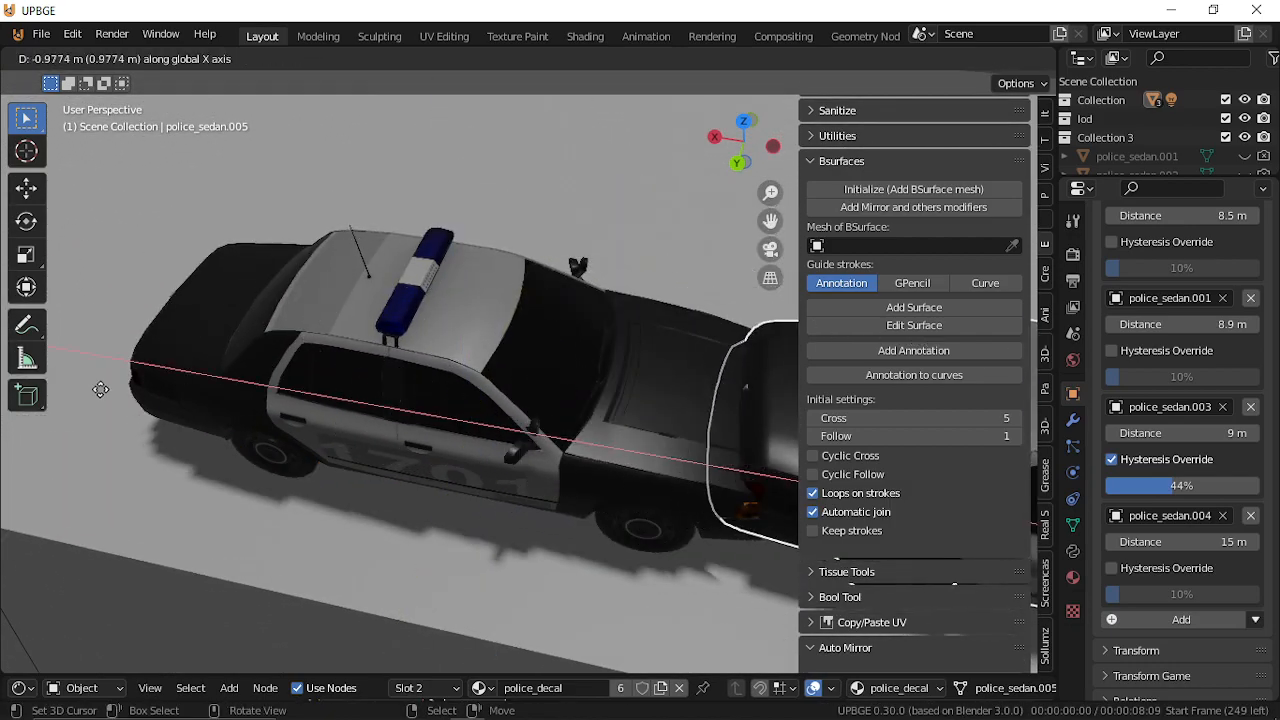
key("Escape")
Examine the shared mesh of the two linked sedans in Edit Mode and return to Object Mode.
key("shift+grave")
key("s")
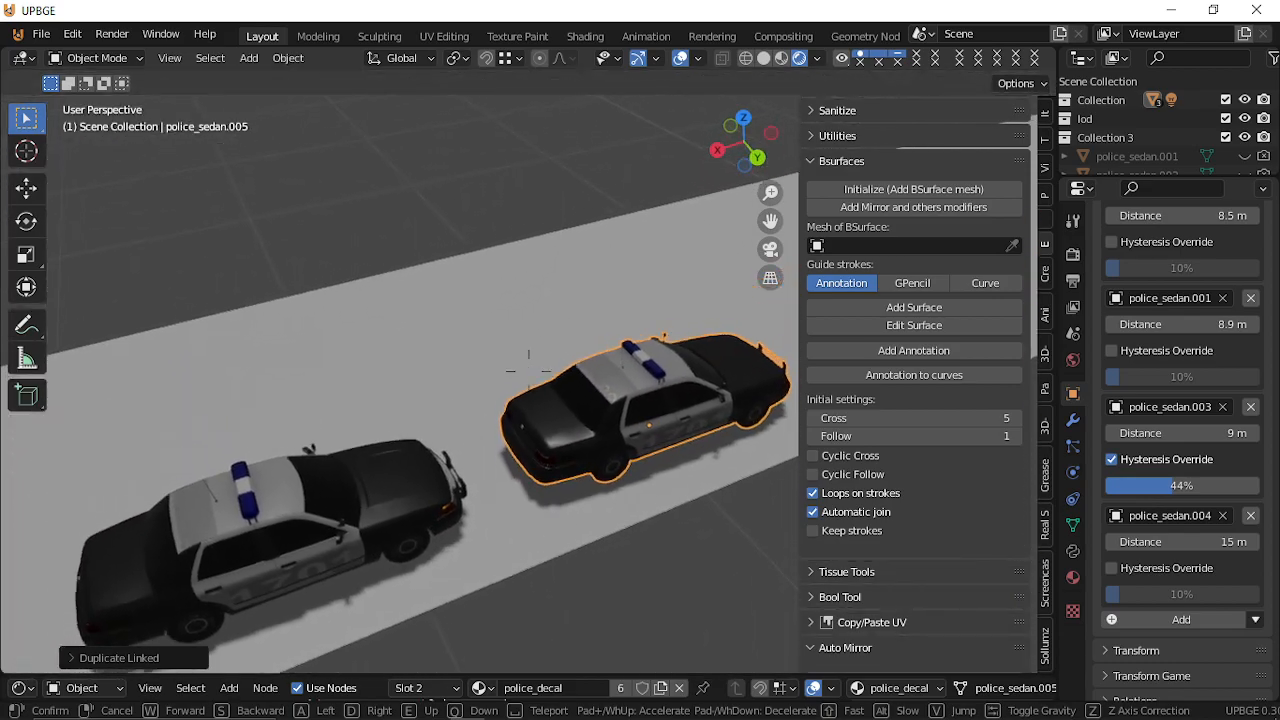
key("w")
right_click(530, 380)
key("Tab")
key("s")
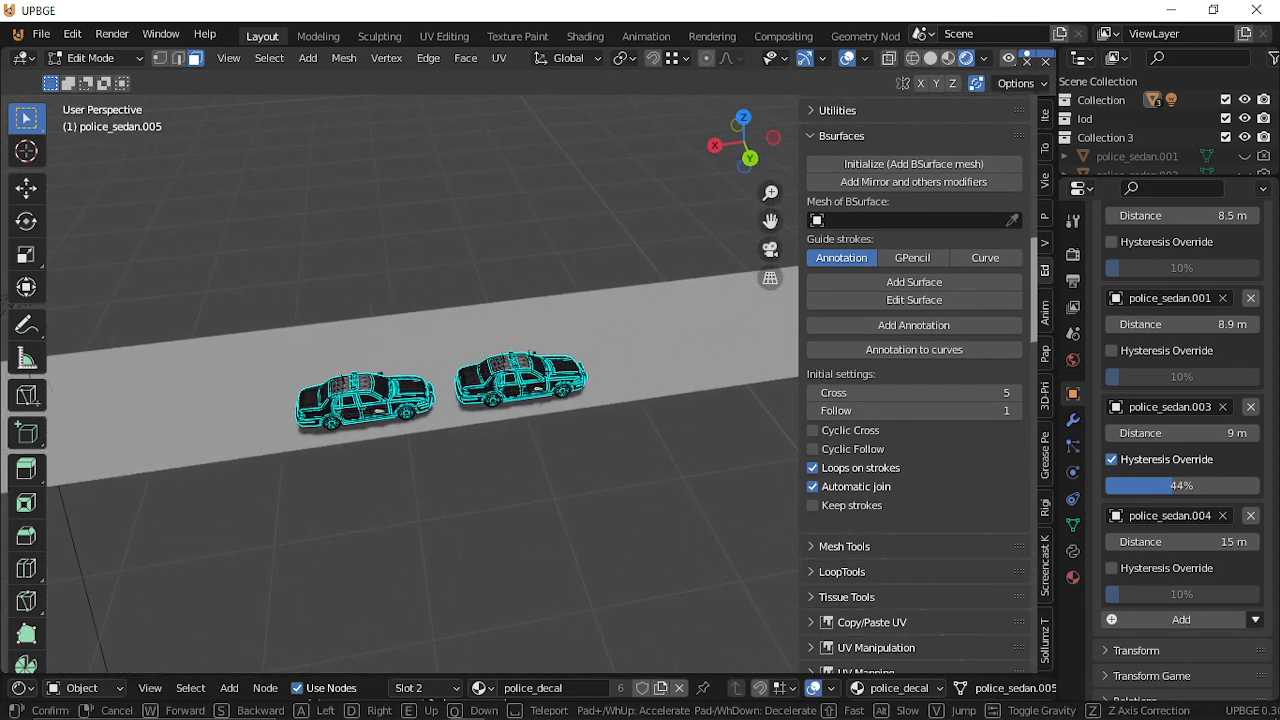
key("Return")
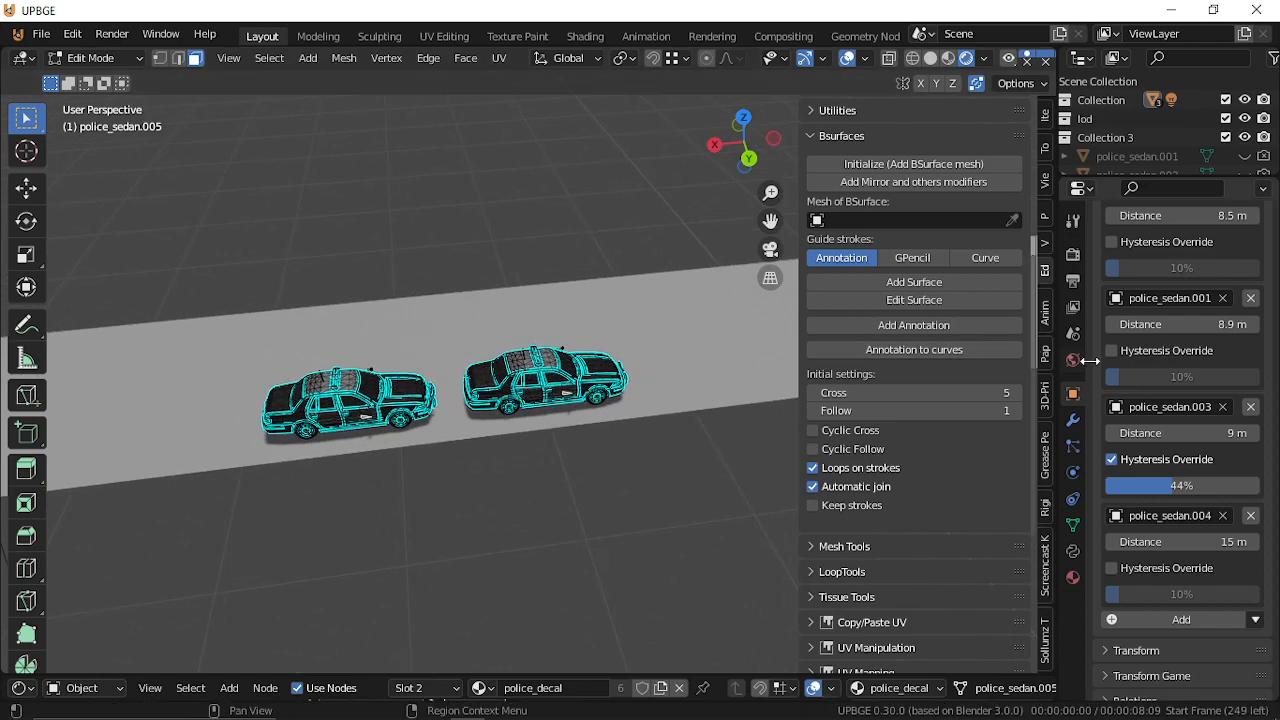
key("Tab")
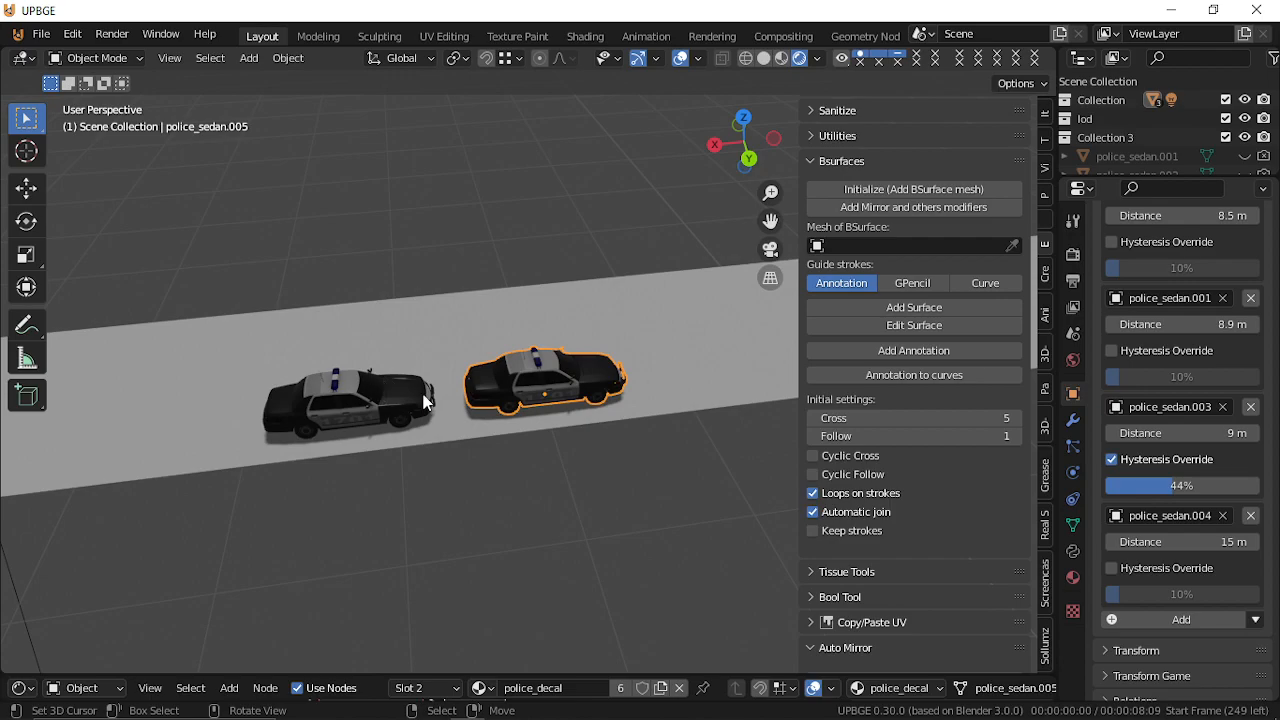
Fly closer to and farther from the two linked sedans to examine their level-of-detail switching.
key("shift+grave")
key("w")
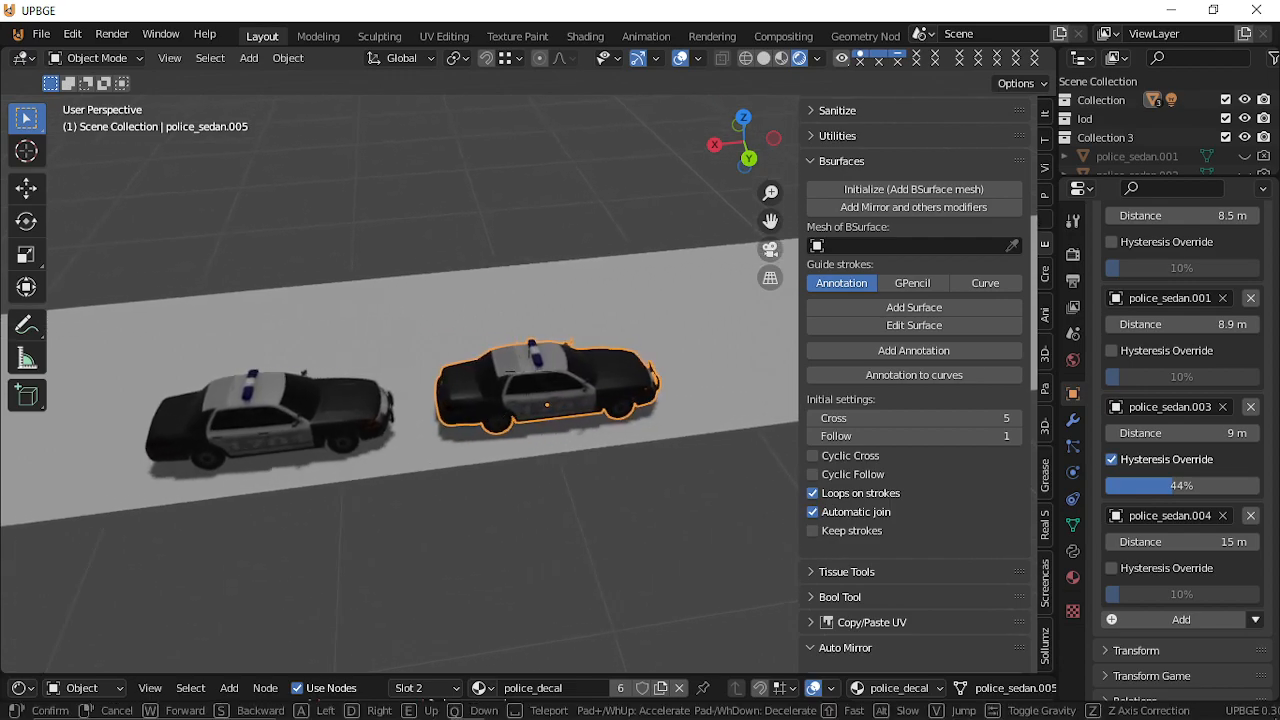
key("d")
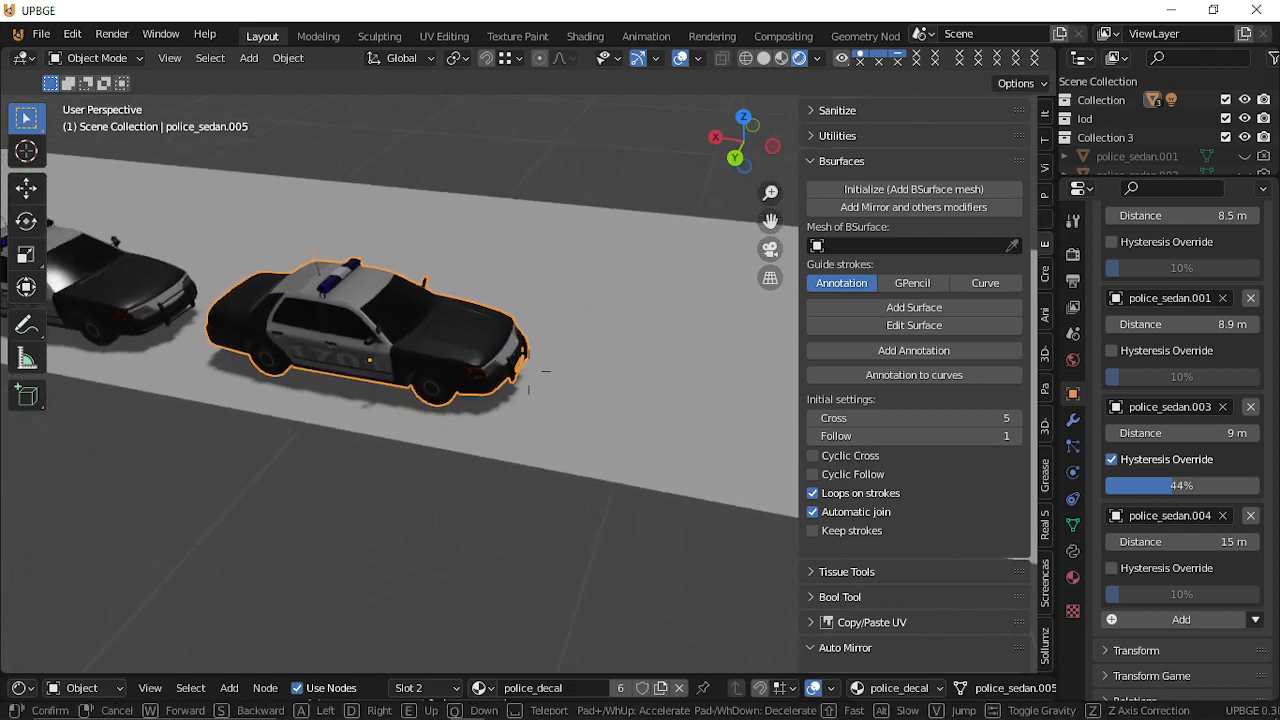
key("w")
key("s")
key("e")
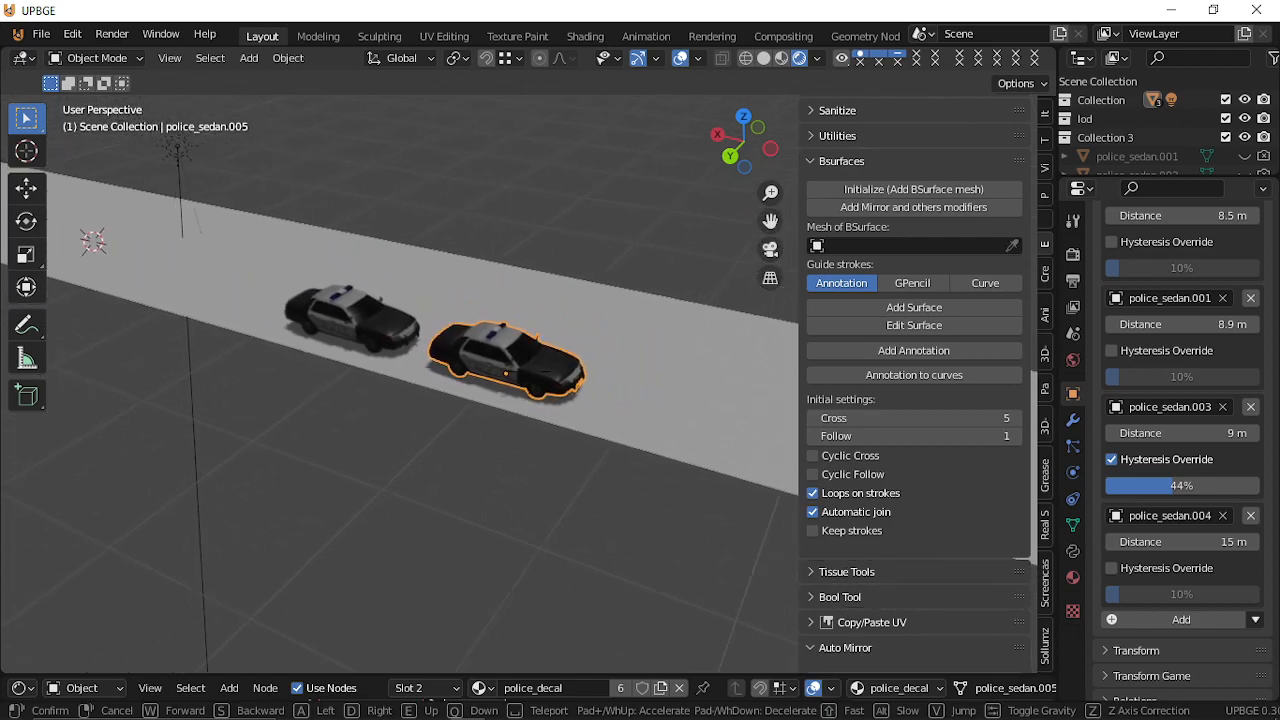
key("w")
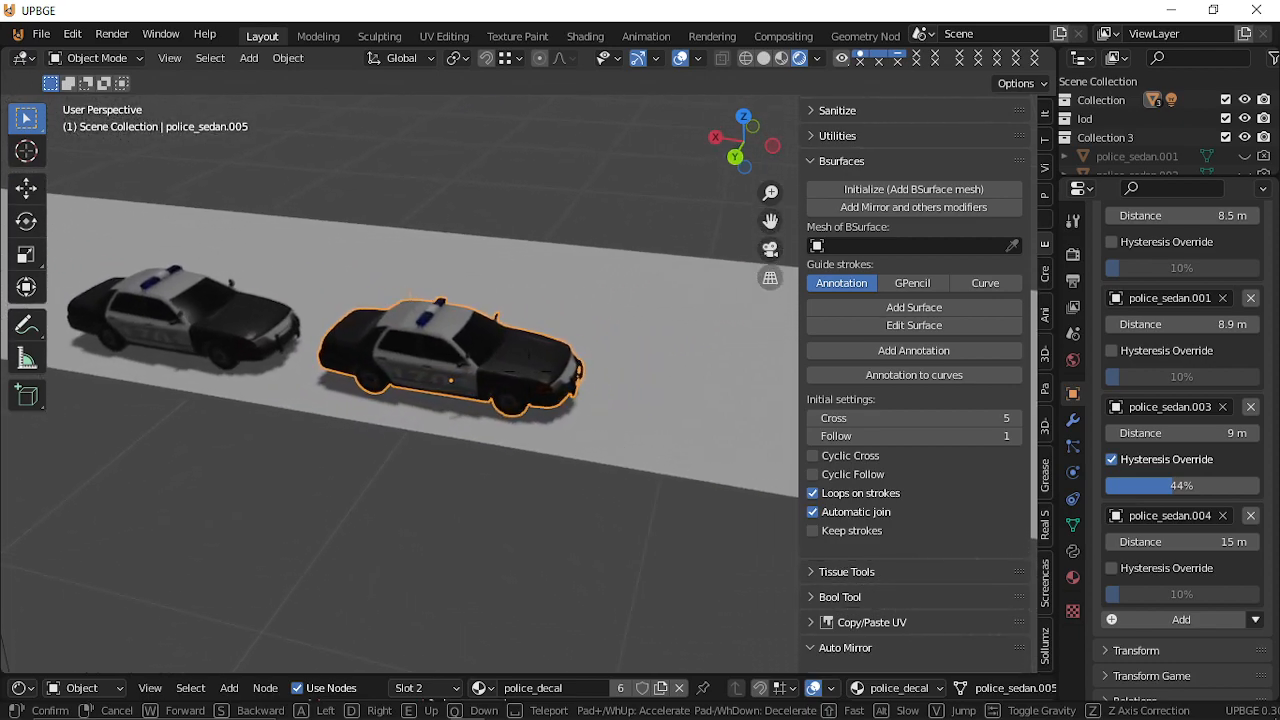
key("s")
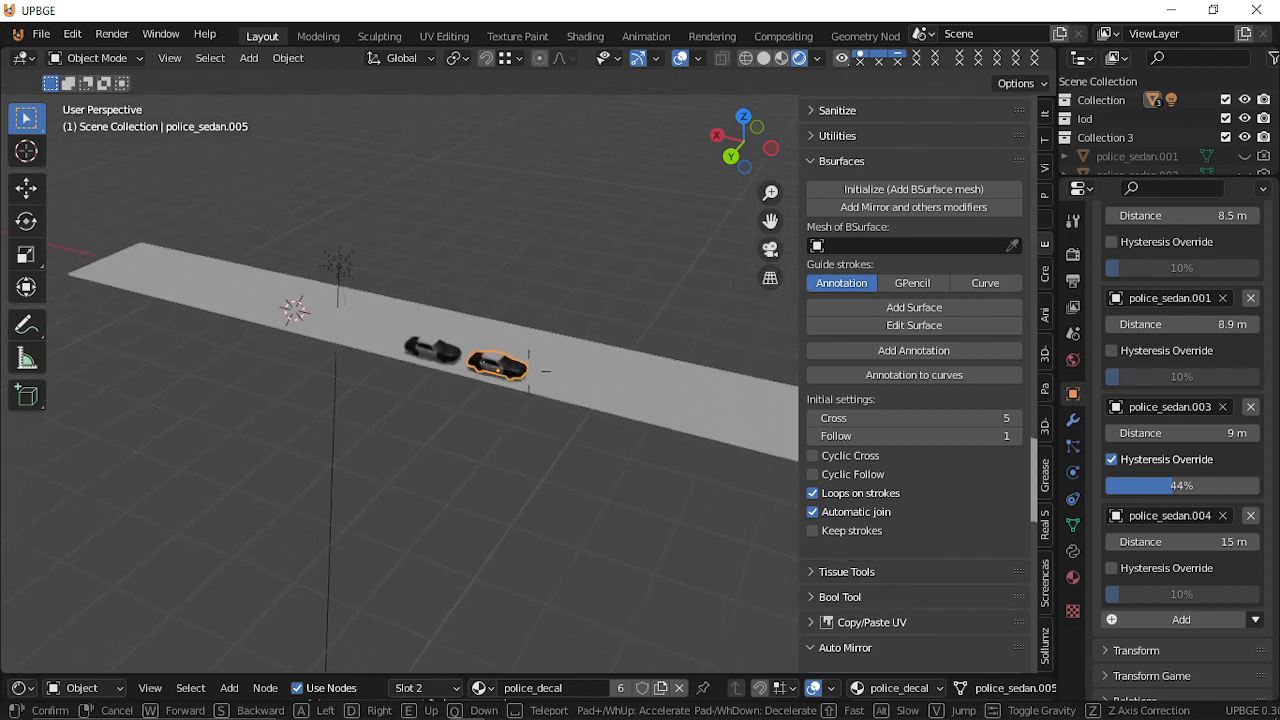
key("w")
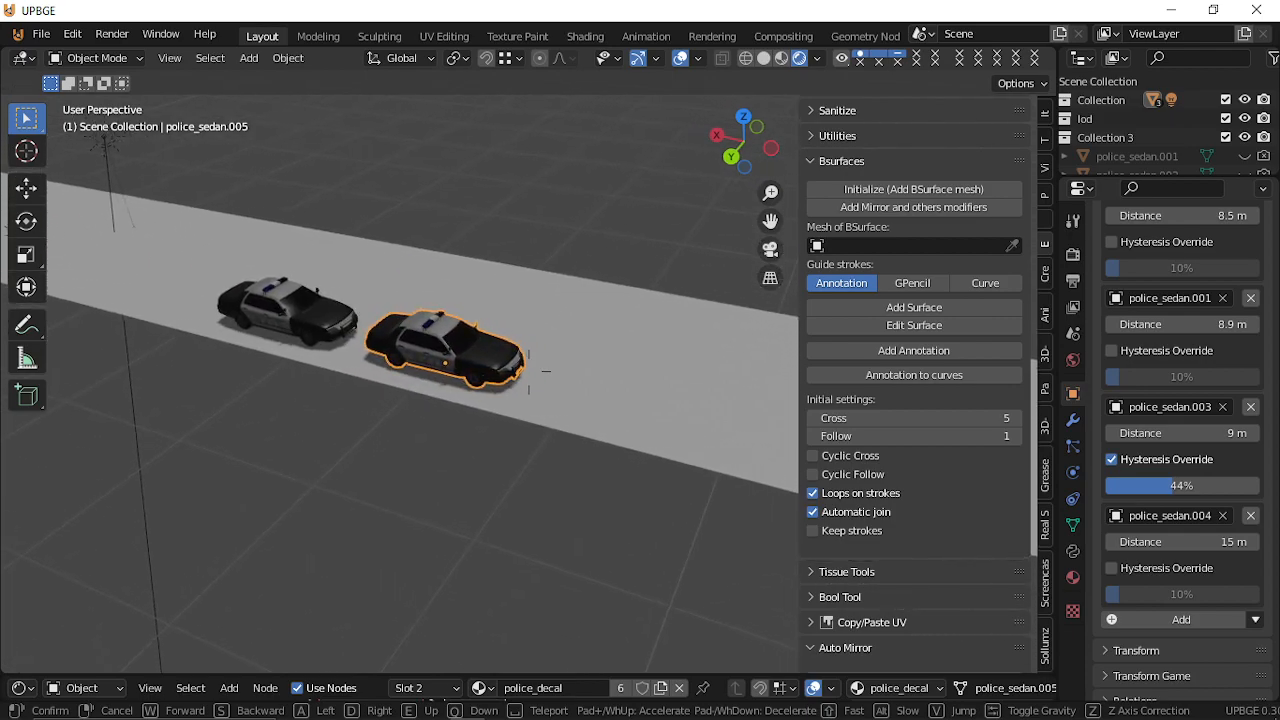
key("s")
key("w")
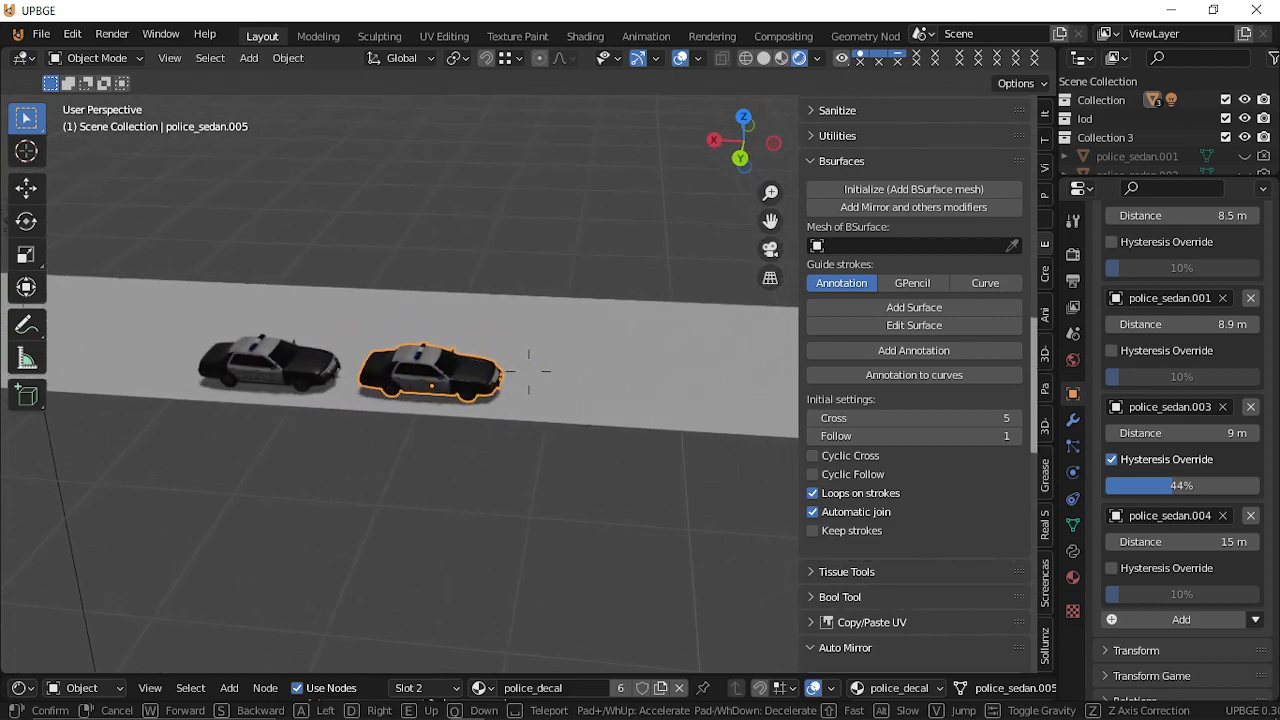
left_click(528, 370)
Create another linked duplicate of the front sedan and place it along the X axis just ahead of it.
key("shift+d")
key("x")
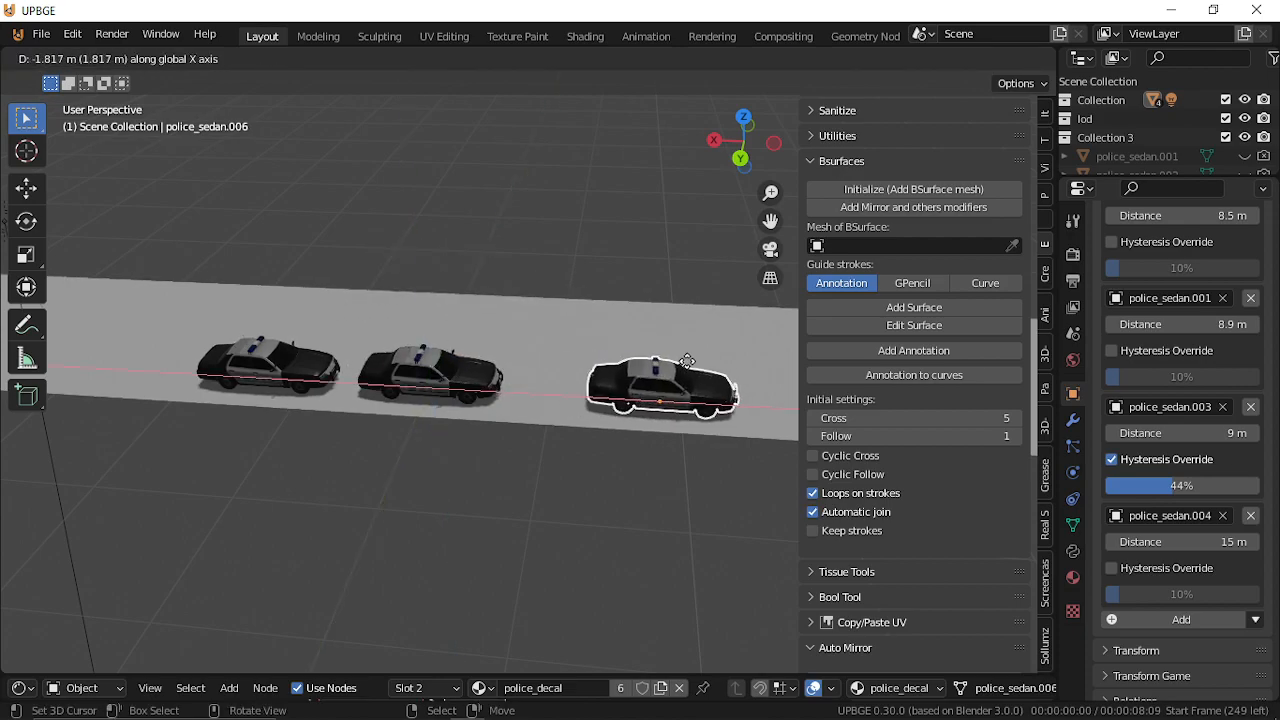
left_click(637, 377)
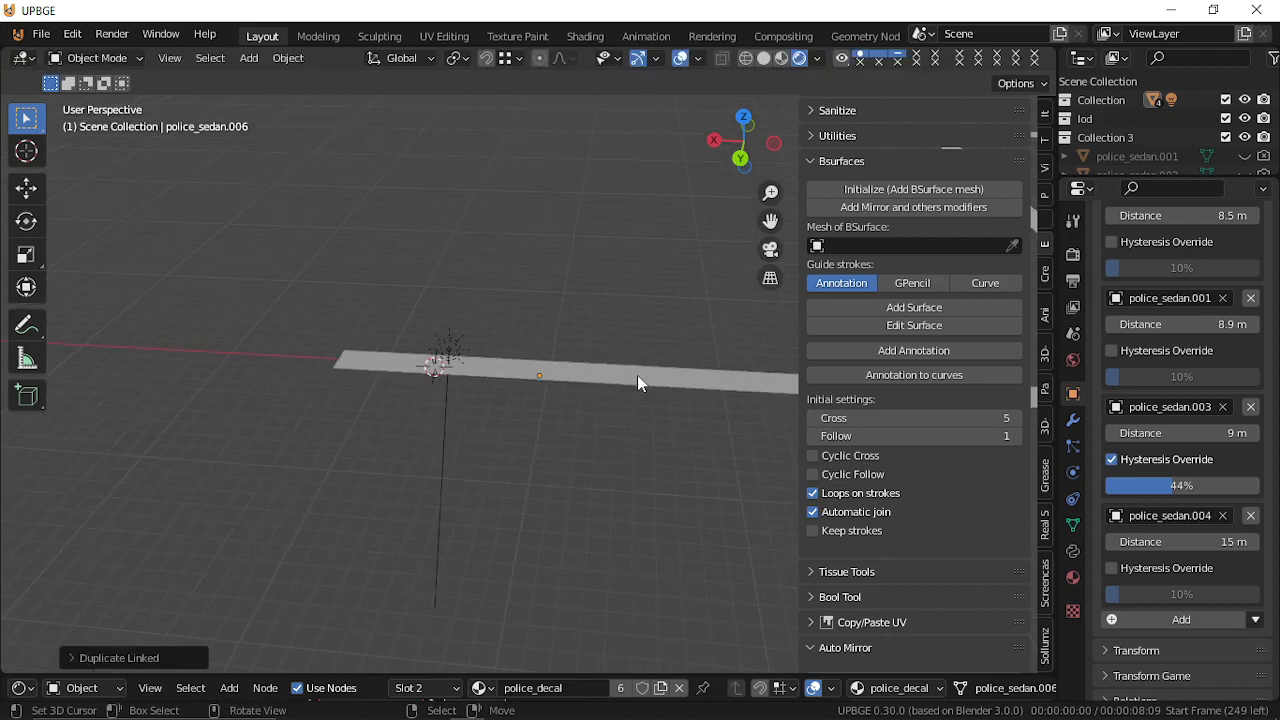
Repeat the linked duplication with the same X offset until the row of sedans extends nearly to the far end of the long road.
scroll(639, 384, "down", 3)
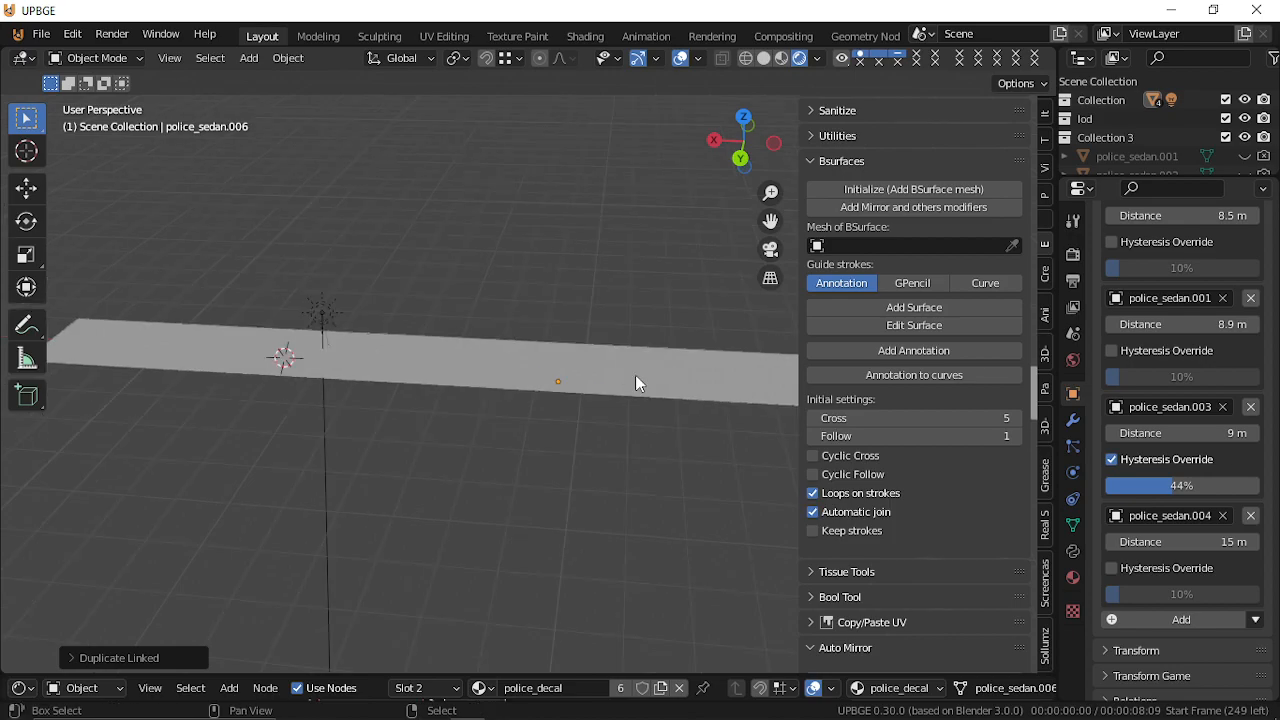
key("shift+r")
key("shift+r")
key("shift+r")
key("shift+r")
key("shift+r")
key("shift+r")
key("shift+r")
key("shift+r")
key("shift+r")
key("shift+r")
key("shift+r")
key("shift+r")
key("shift+r")
key("shift+r")
key("shift+r")
scroll(635, 375, "down", 5)
middle_click_drag(635, 376, 340, 361, "shift")
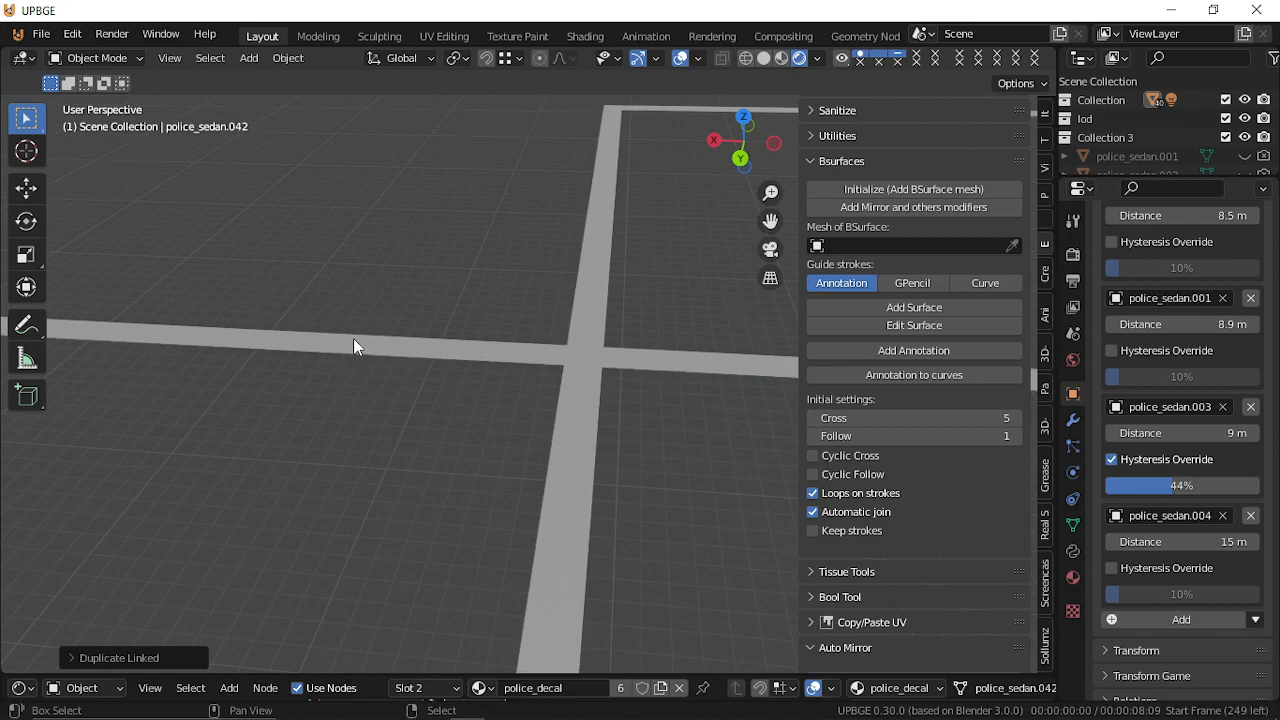
key("shift+r")
key("shift+r")
key("shift+r")
middle_click_drag(396, 331, 198, 302, "shift")
scroll(256, 302, "down", 4)
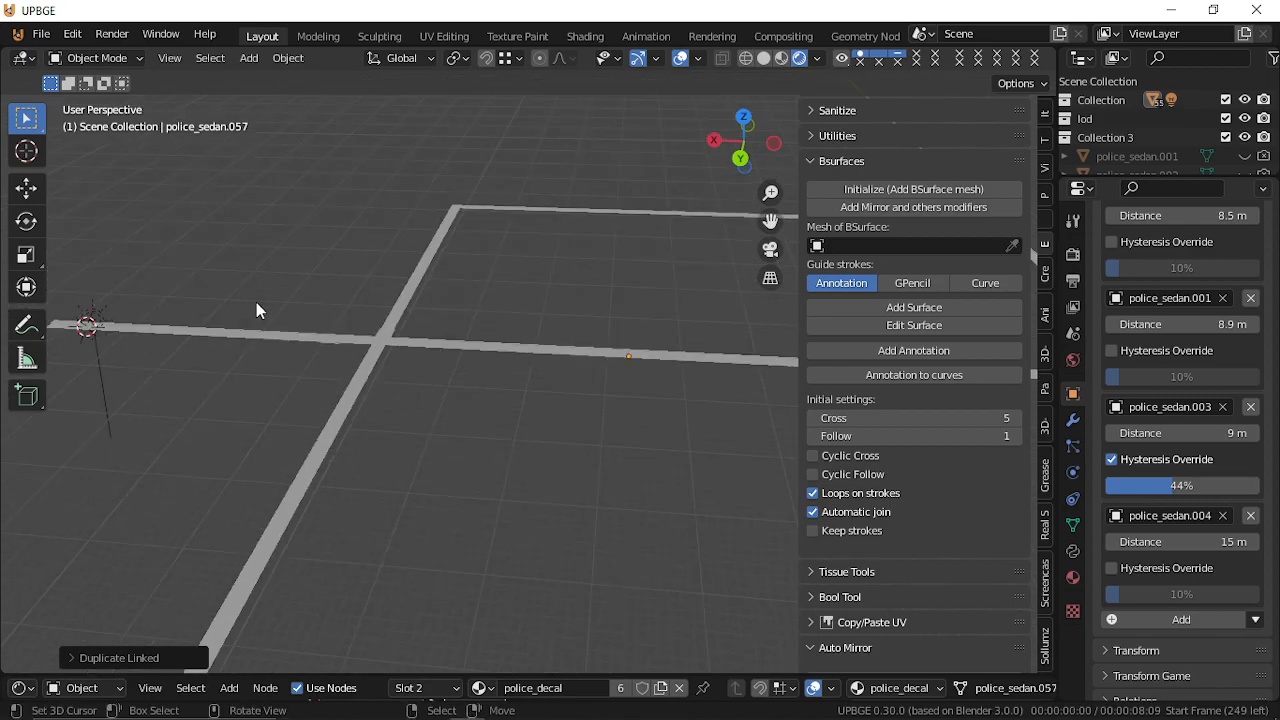
key("shift+r")
key("shift+r")
key("shift+r")
key("shift+r")
key("shift+r")
key("shift+r")
key("shift+r")
key("shift+r")
key("shift+r")
key("shift+r")
key("shift+r")
key("shift+r")
key("shift+r")
key("shift+r")
key("shift+r")
key("shift+r")
key("shift+r")
key("shift+r")
key("shift+r")
key("shift+r")
middle_click_drag(488, 348, 140, 325, "shift")
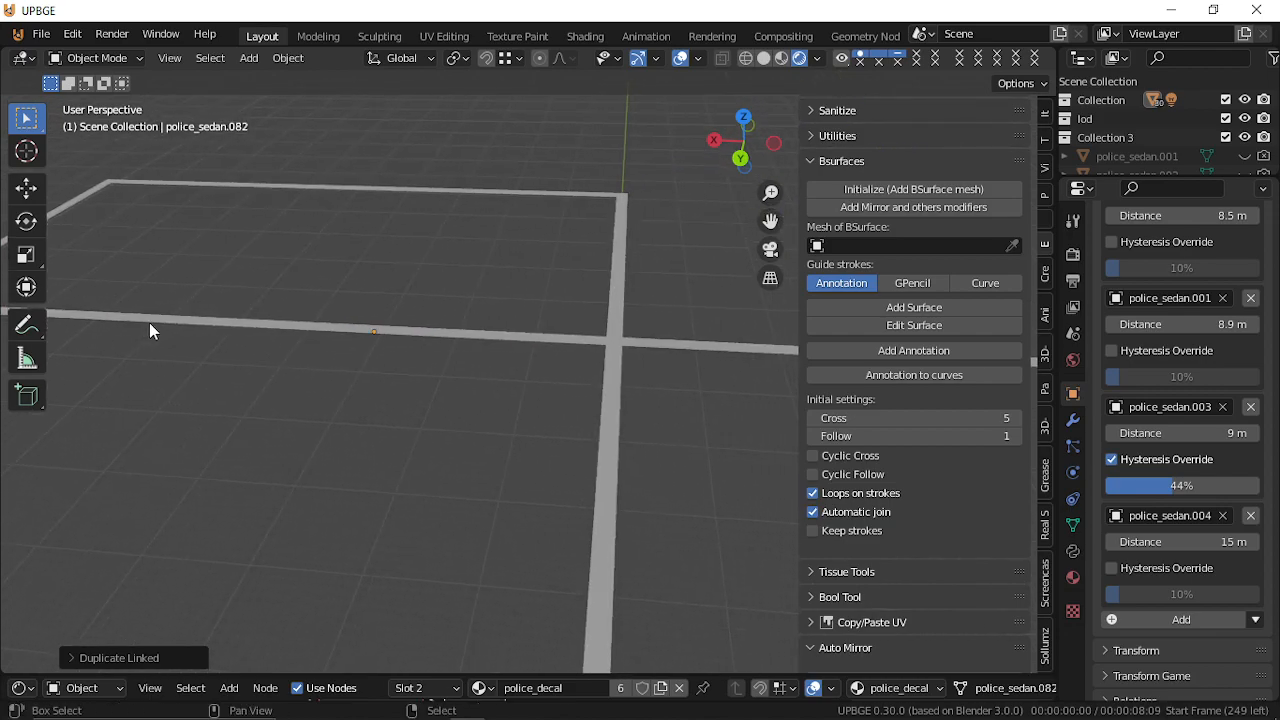
key("shift+r")
key("shift+r")
key("shift+r")
key("shift+r")
key("shift+r")
key("shift+r")
key("shift+r")
key("shift+r")
key("shift+r")
key("shift+r")
key("shift+r")
key("shift+r")
key("shift+r")
key("shift+r")
key("shift+r")
key("shift+r")
key("shift+r")
key("shift+r")
key("shift+r")
key("shift+r")
middle_click_drag(383, 383, 143, 362)
key("shift+r")
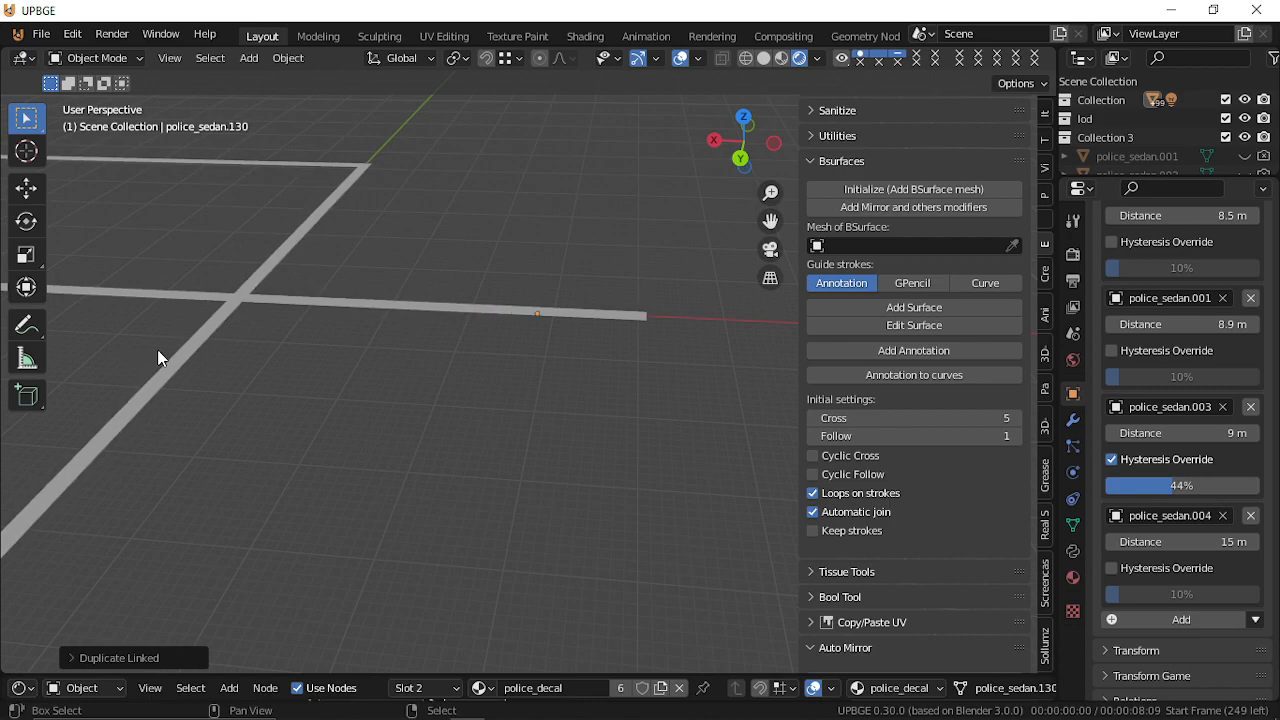
key("shift+r")
key("shift+r")
key("shift+r")
Fly along the row of linked sedans to examine how their detail changes from close range and from a distance.
middle_click_drag(213, 345, 698, 418)
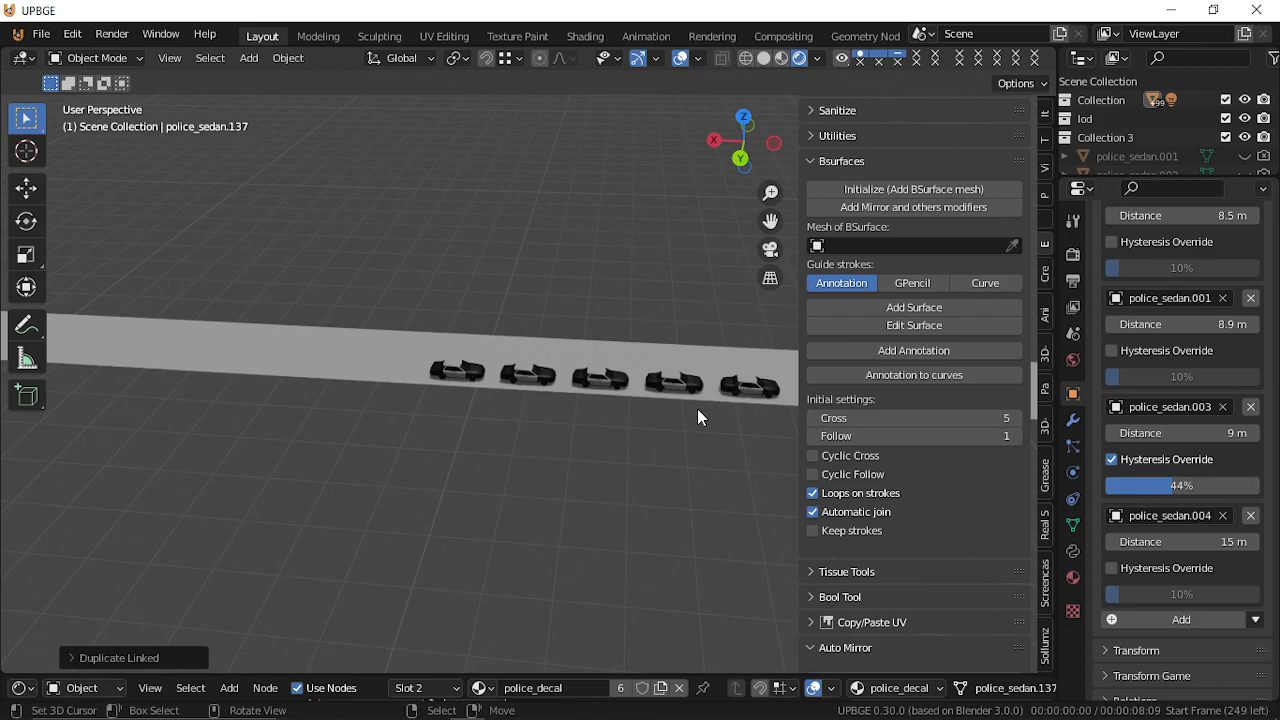
scroll(697, 409, "up", 5)
middle_click_drag(415, 384, 616, 386, "shift")
key("shift+grave")
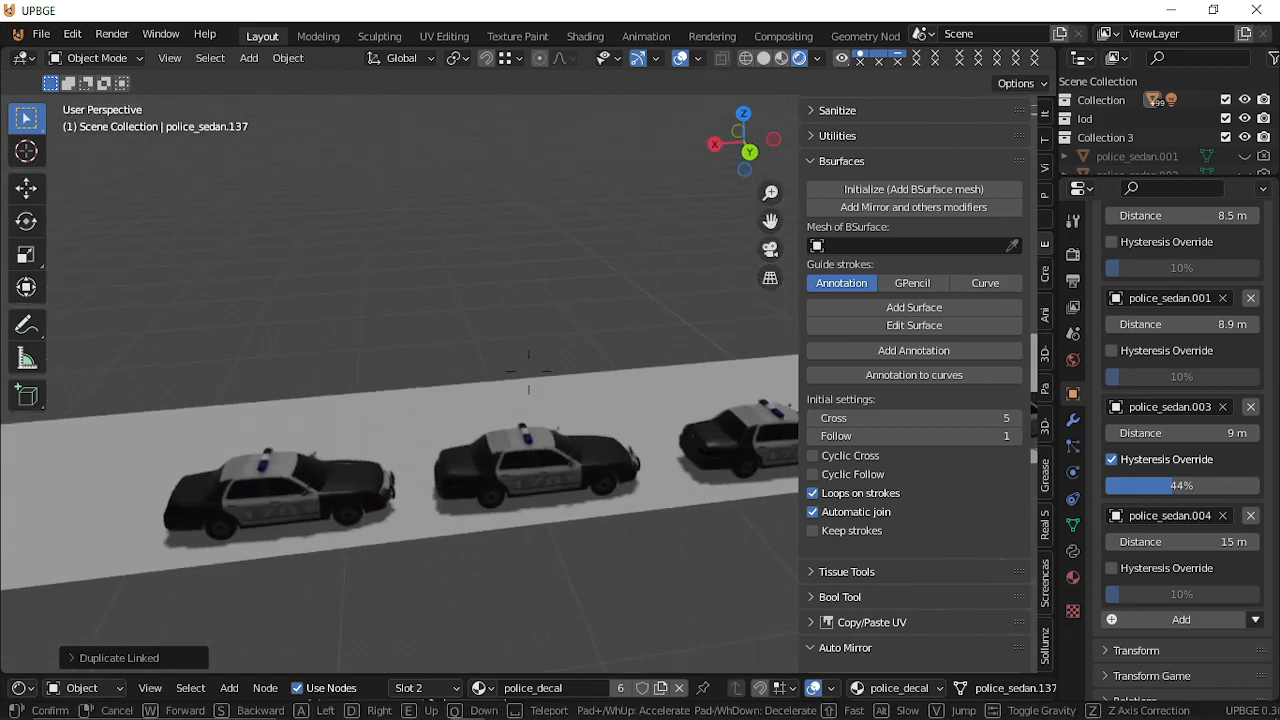
key("a")
key("w")
key("a")
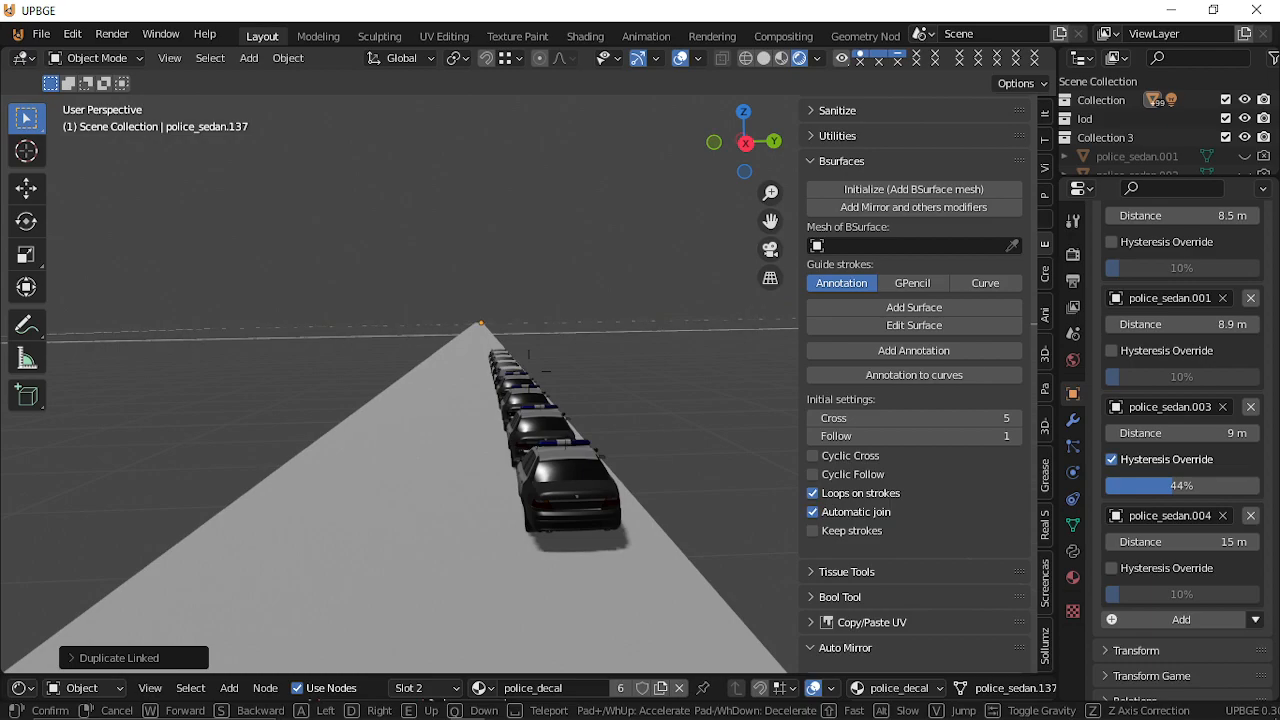
key("w")
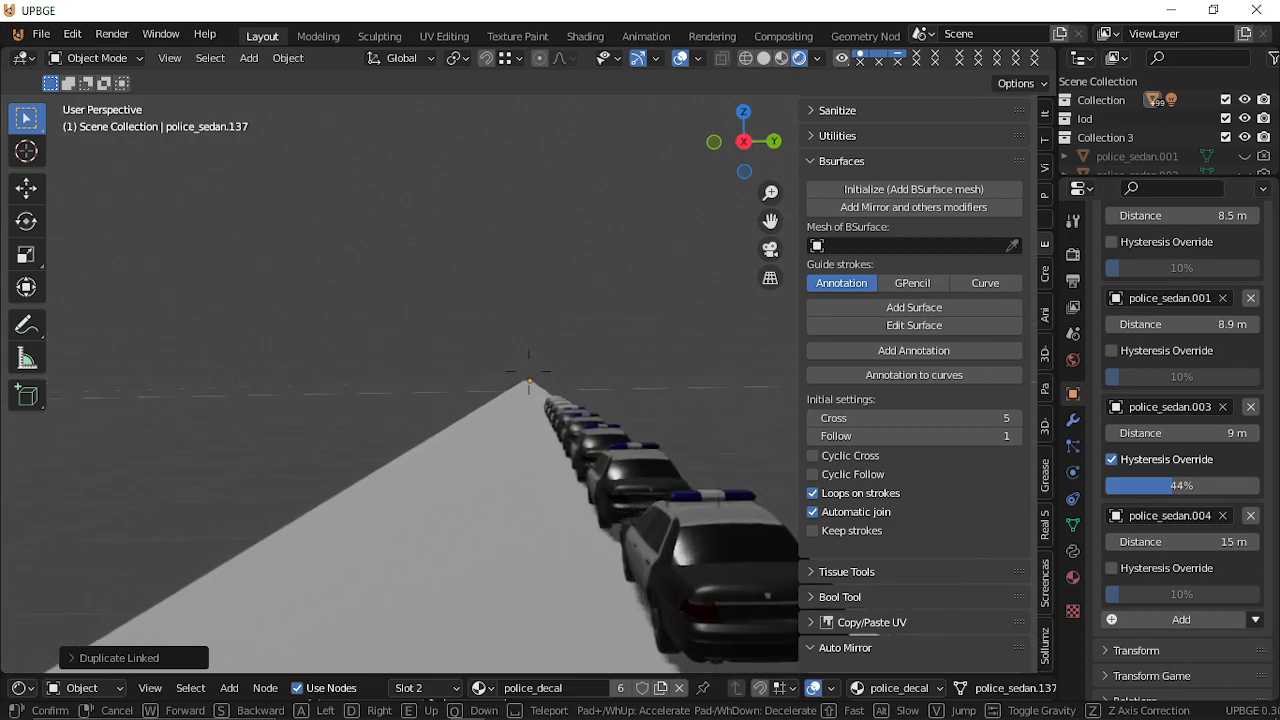
key("s")
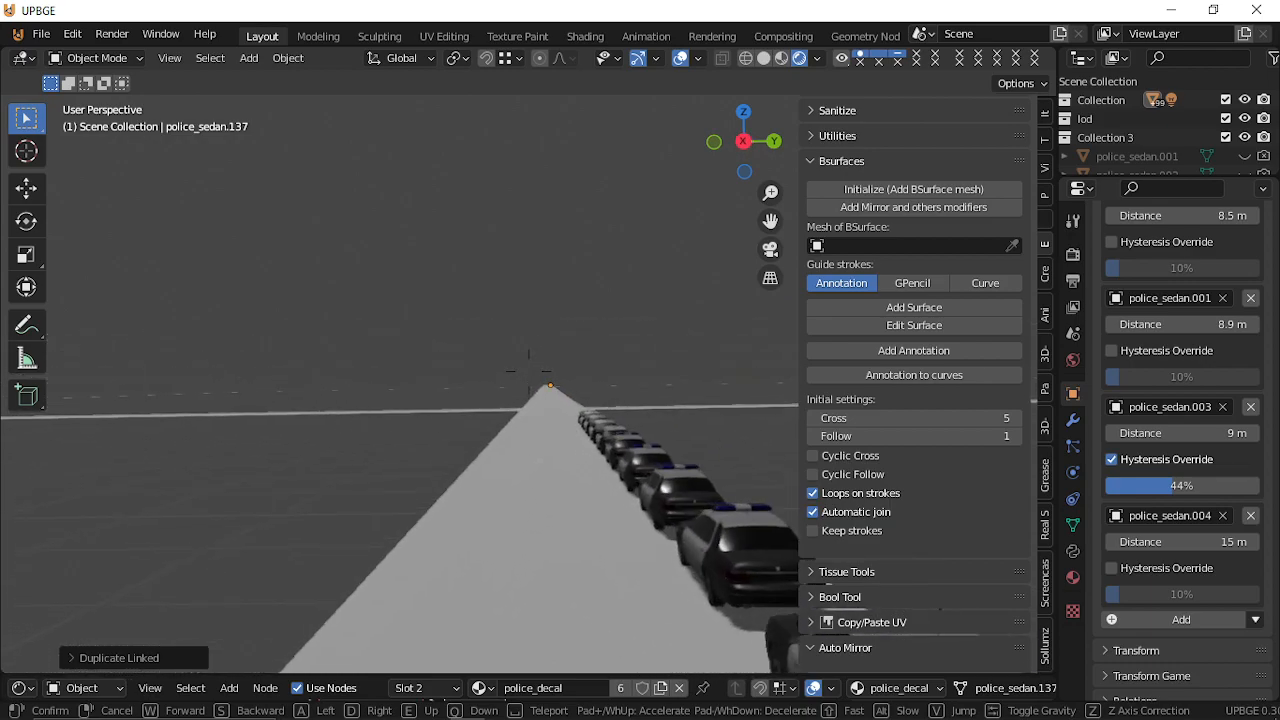
key("w")
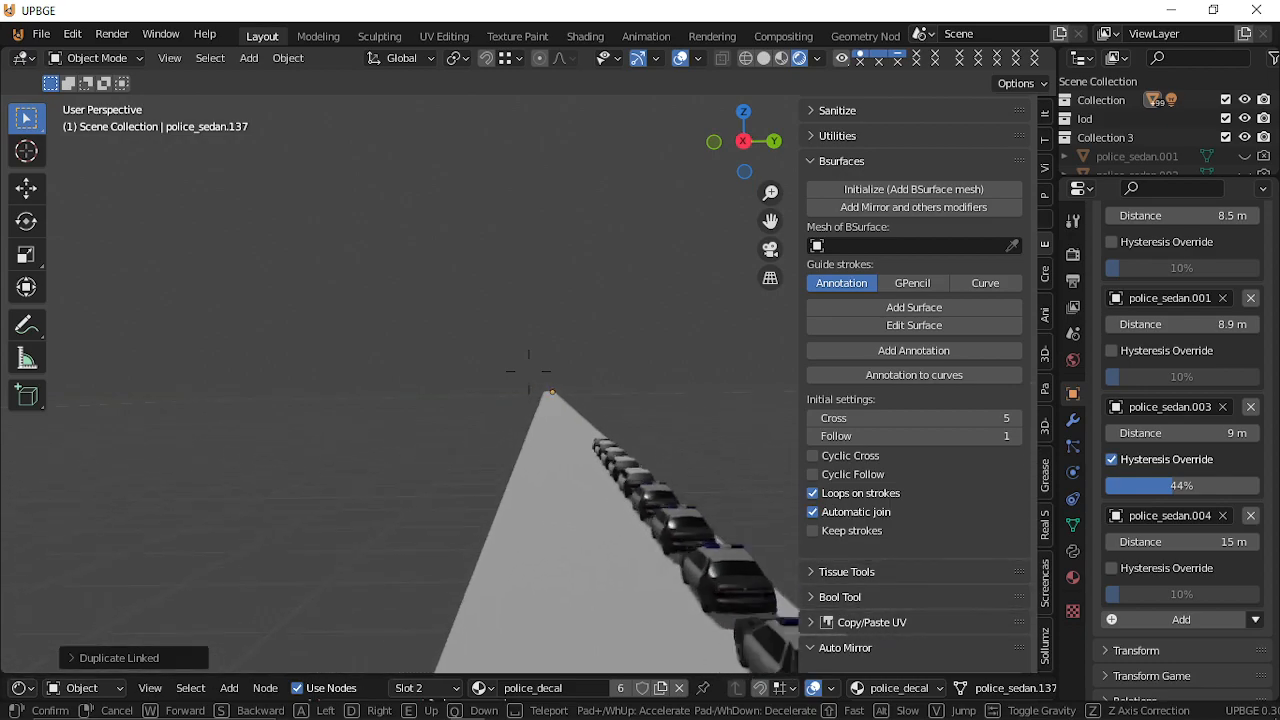
key("w")
key("q")
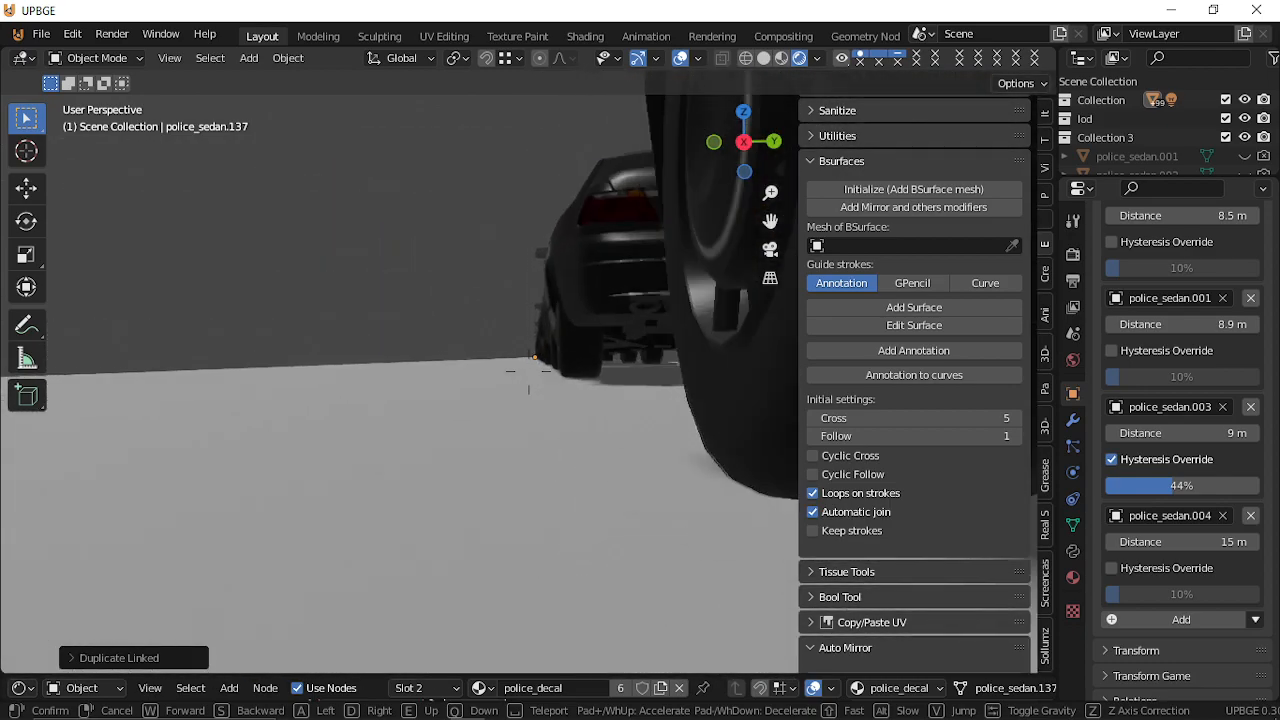
key("q")
key("e")
key("q")
key("a")
key("w")
key("w")
key("s")
left_click(1035, 328)
Enlarge the outliner and look through the full list of linked sedan copies.
scroll(1104, 155, "down", 2)
scroll(1104, 155, "up", 2)
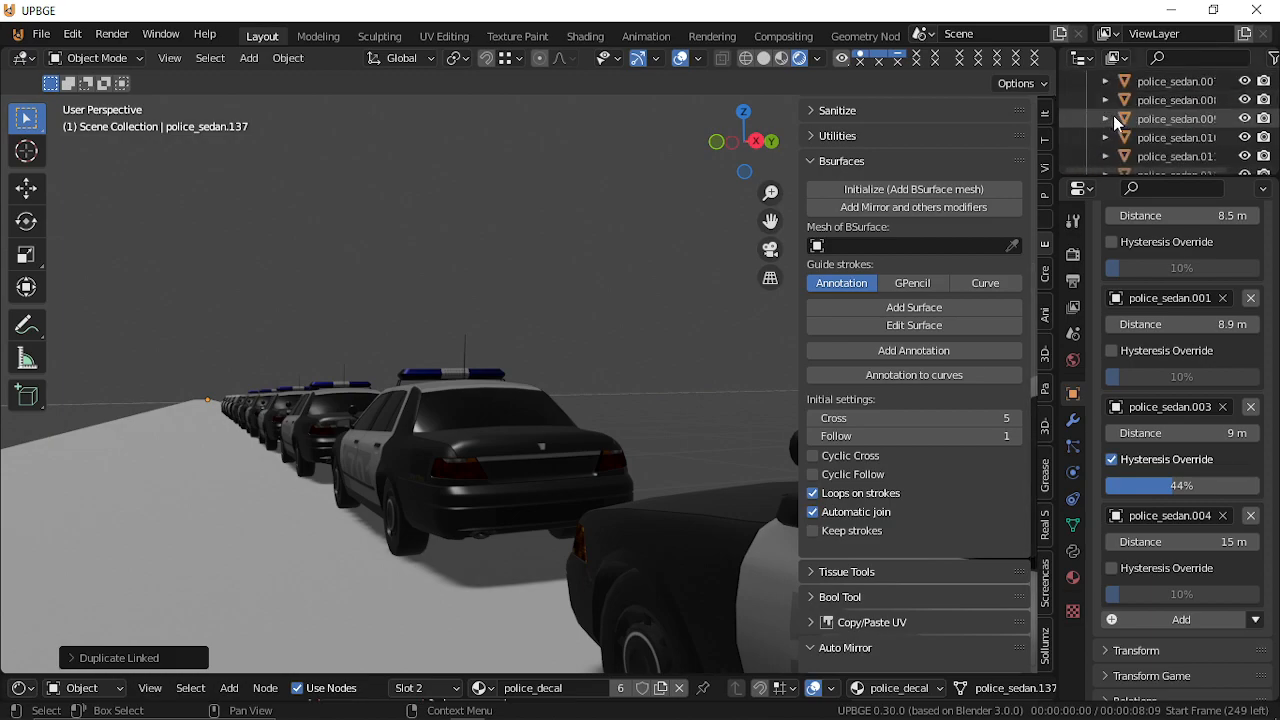
scroll(1113, 115, "down", 15)
scroll(1113, 135, "down", 8)
left_click_drag(1053, 116, 876, 118)
left_click_drag(961, 176, 962, 404)
scroll(1022, 316, "down", 12)
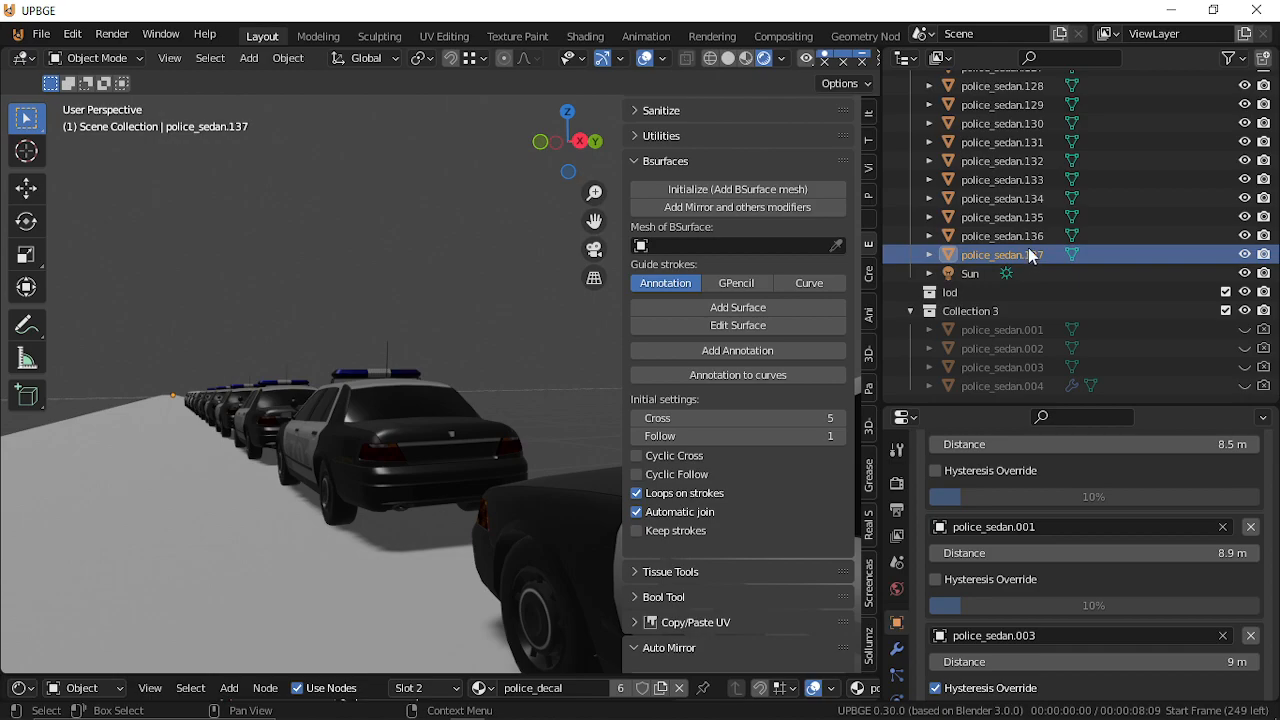
scroll(1029, 240, "up", 9)
scroll(1193, 300, "up", 13)
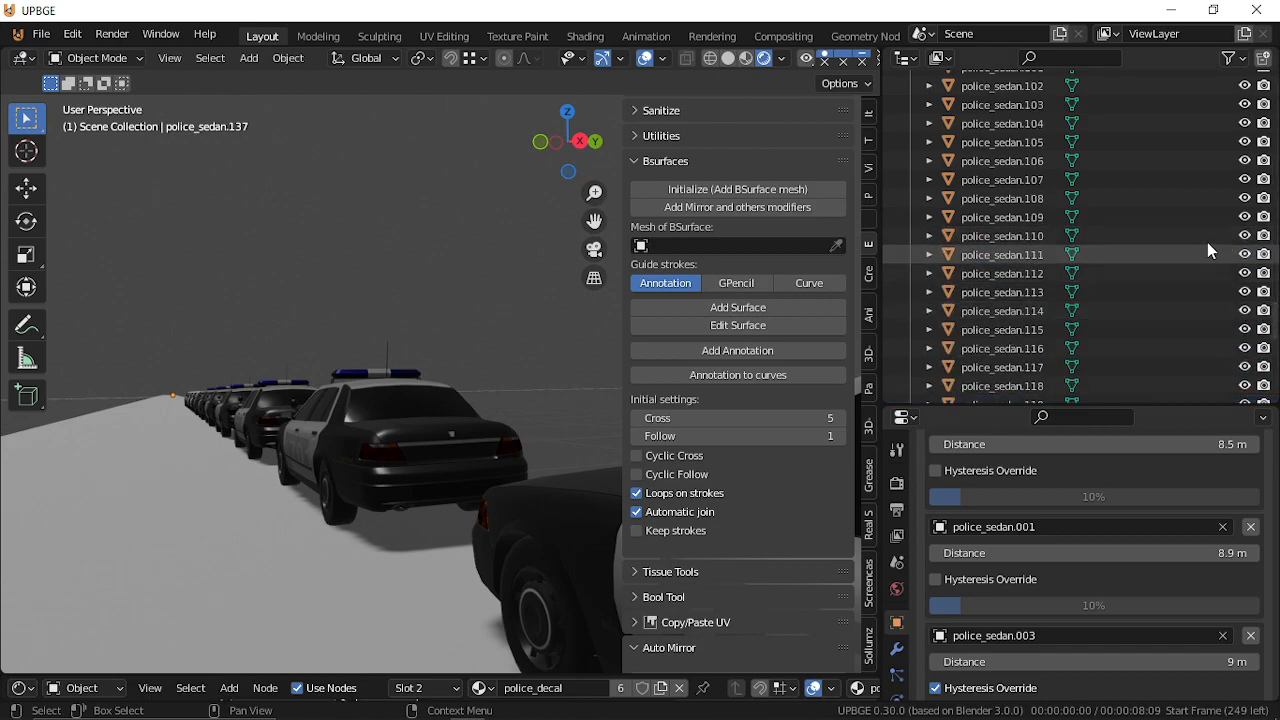
scroll(1193, 200, "up", 18)
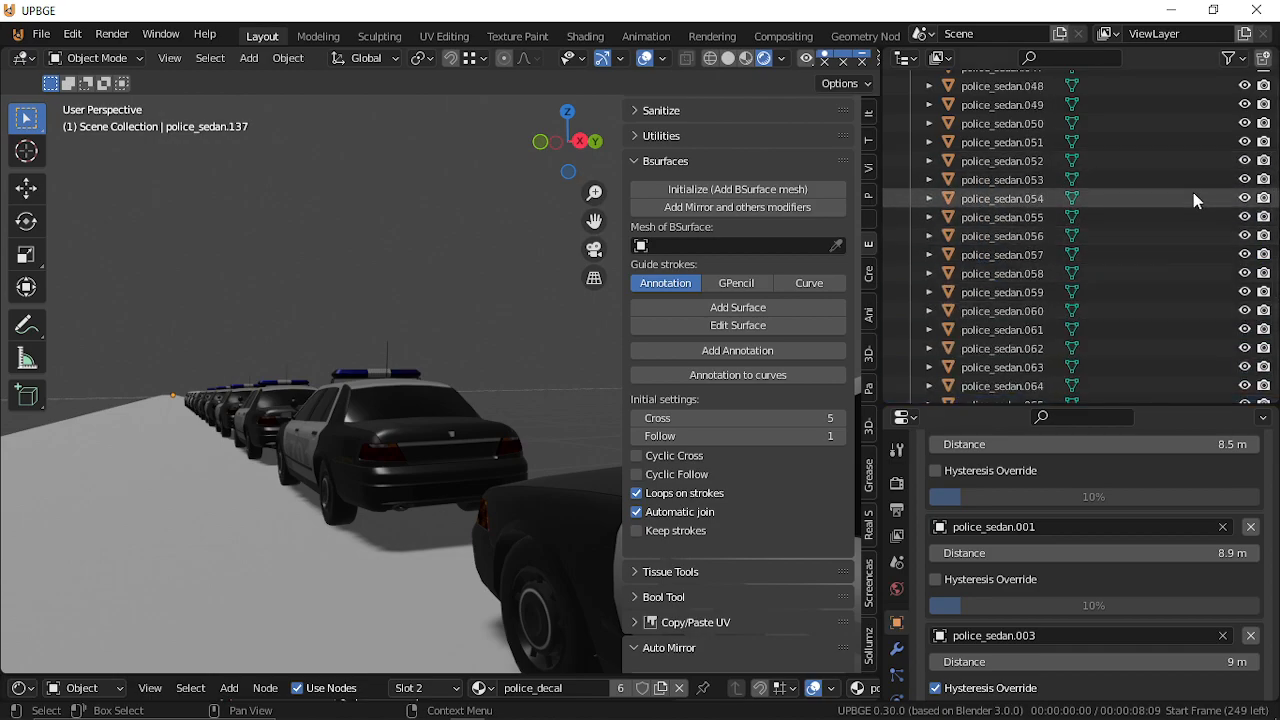
scroll(1186, 203, "up", 5)
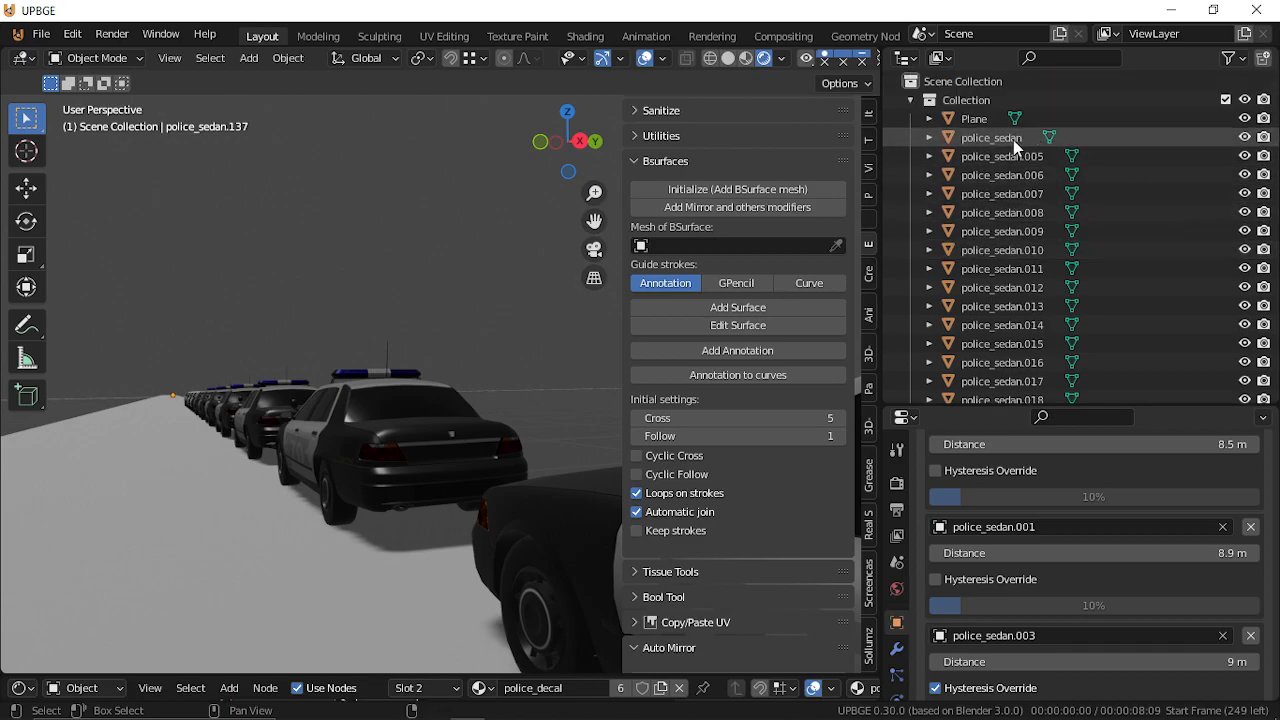
Select the whole row of sedans without the Plane and place a linked duplicate of it along the Y axis at the parallel road.
key("a")
key("shift+grave")
key("s")
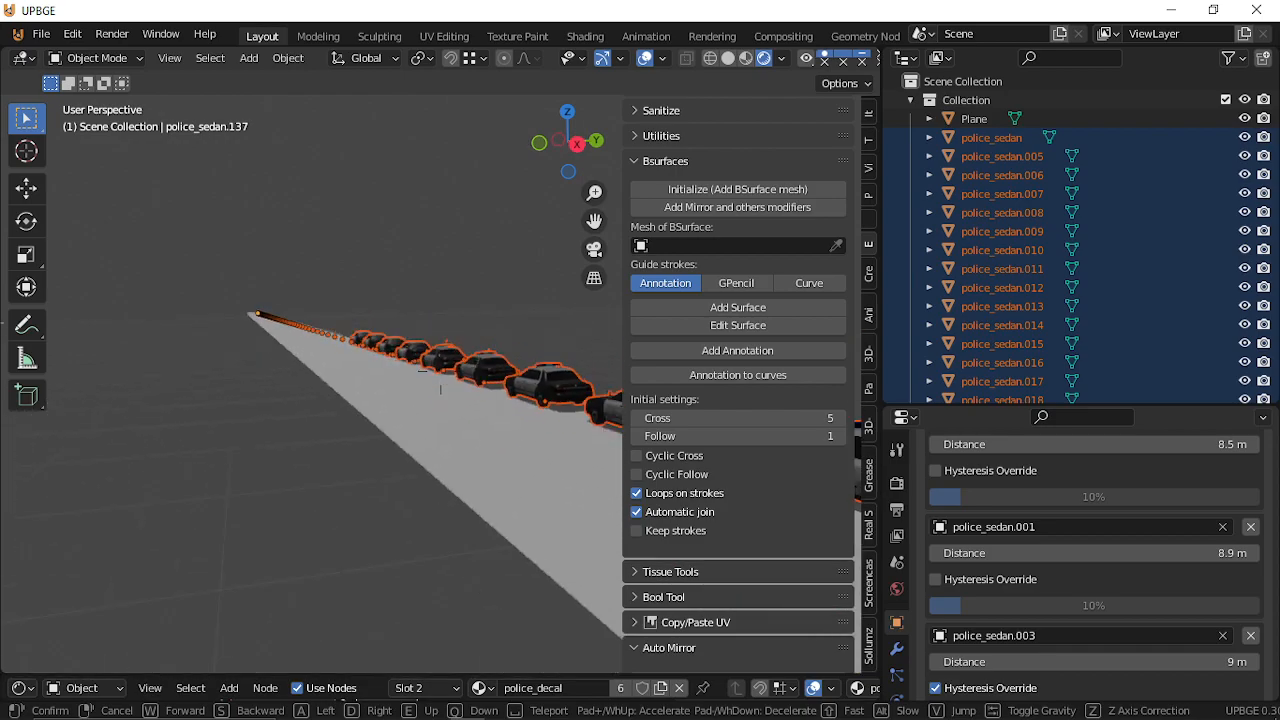
key("s")
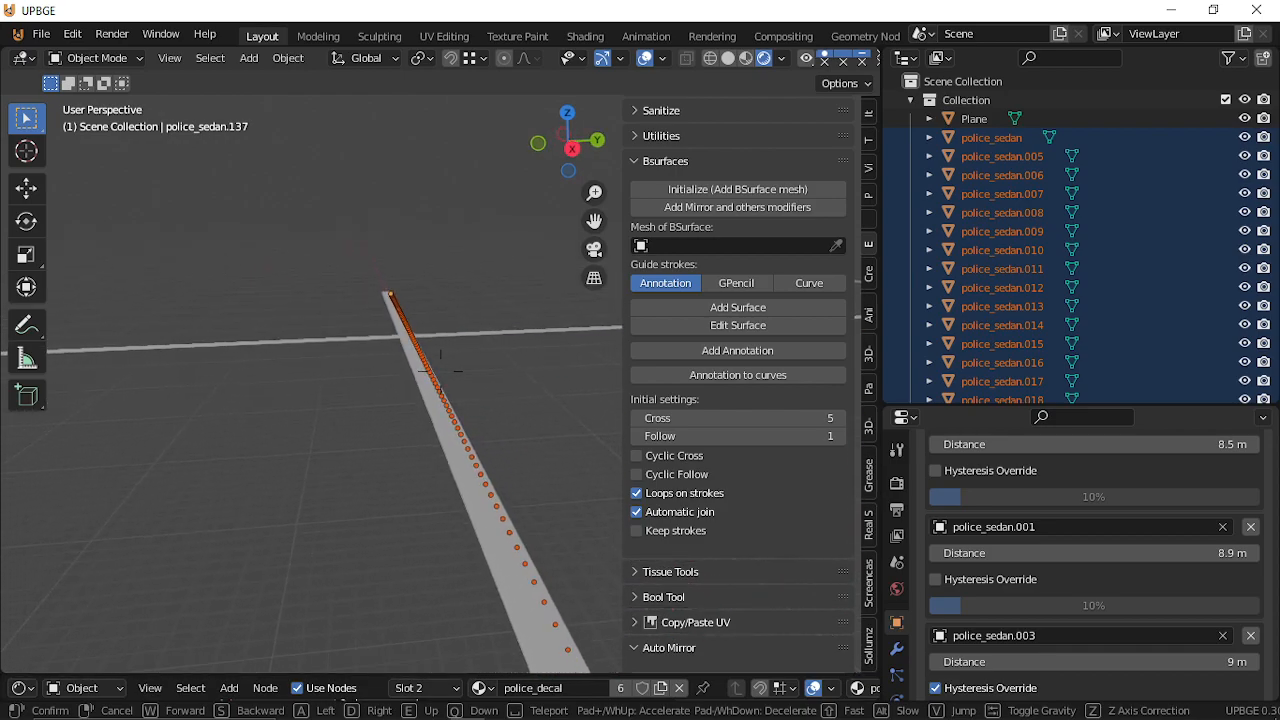
key("a")
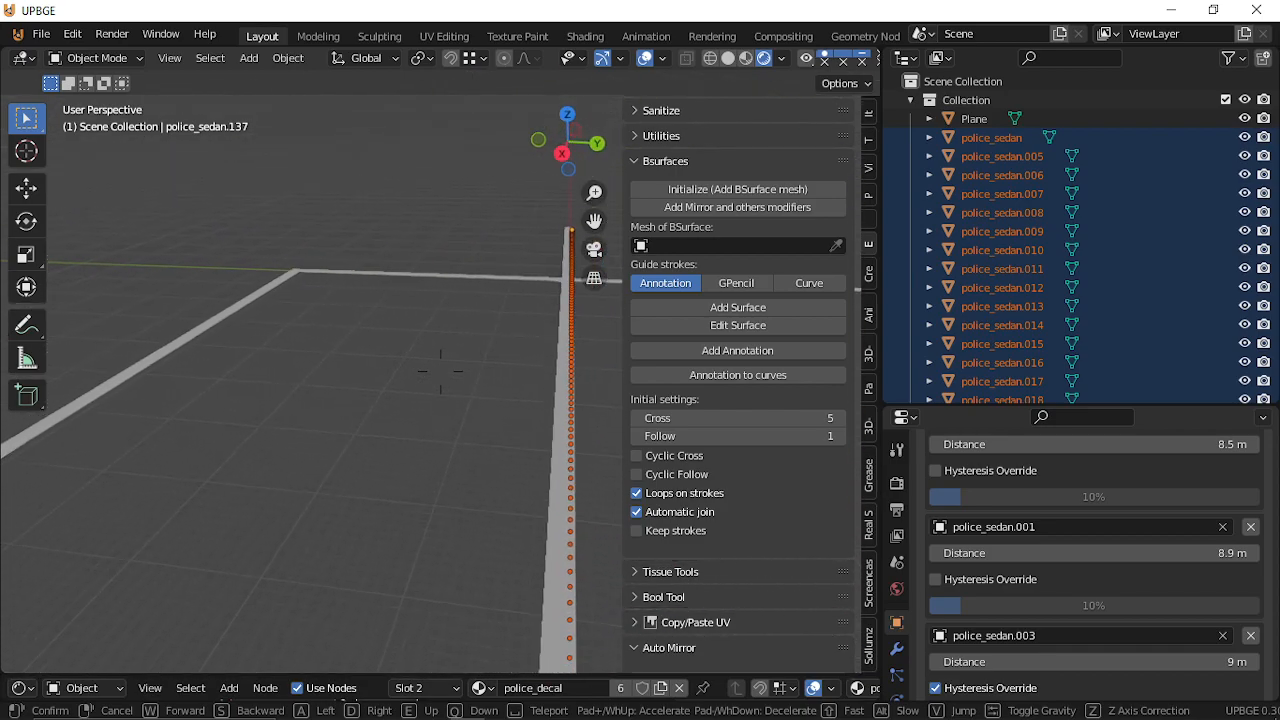
key("s")
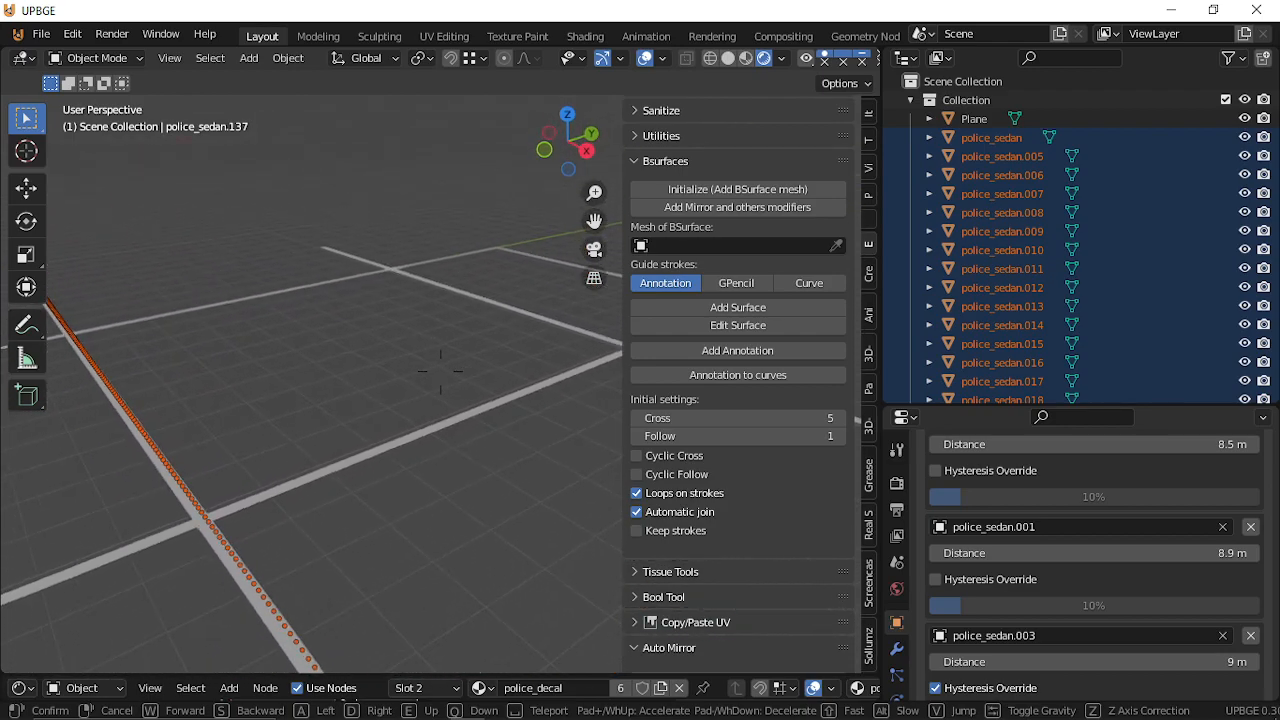
left_click(432, 378)
key("shift+d")
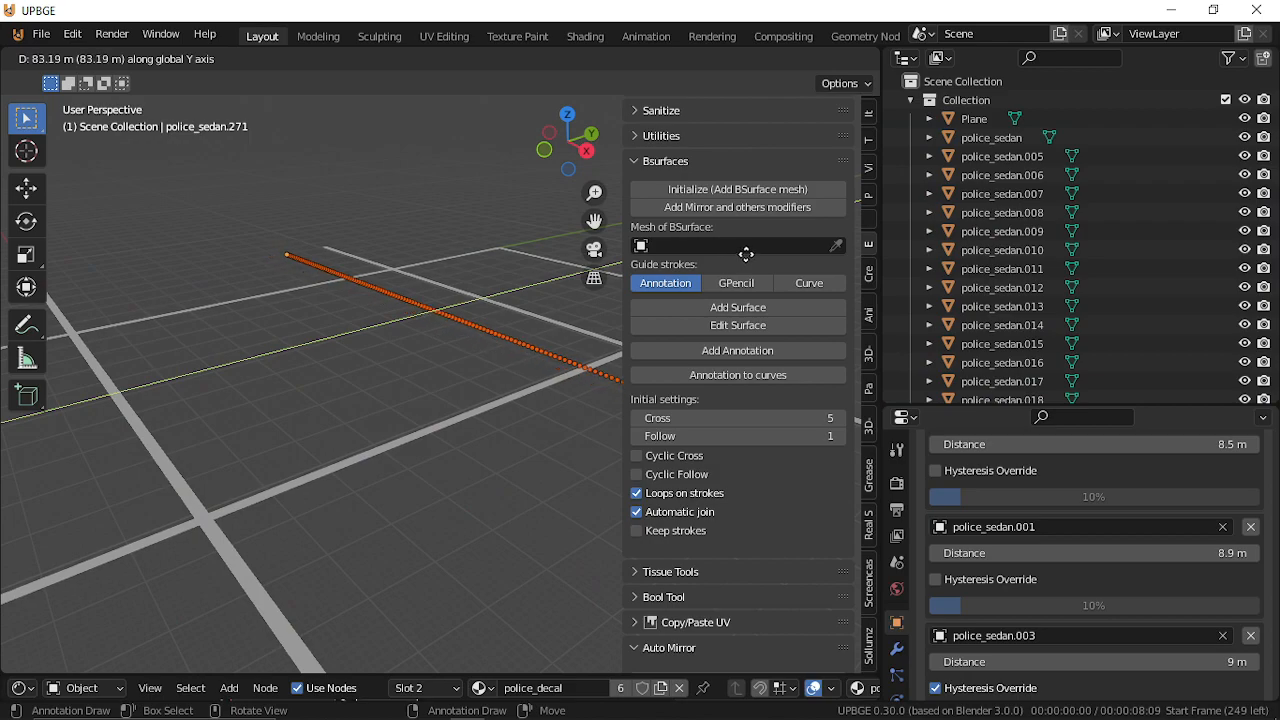
left_click(790, 245)
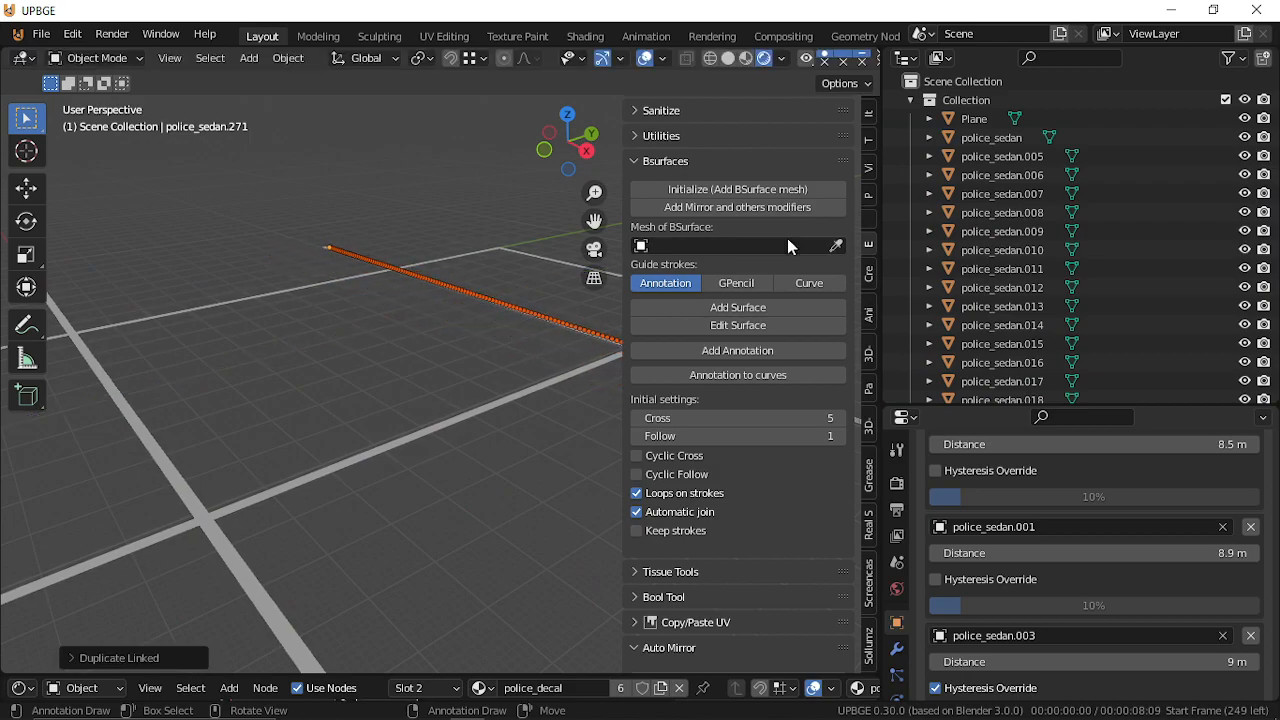
Move the duplicated row of sedans along the Y axis to one edge of the parallel road.
key("w")
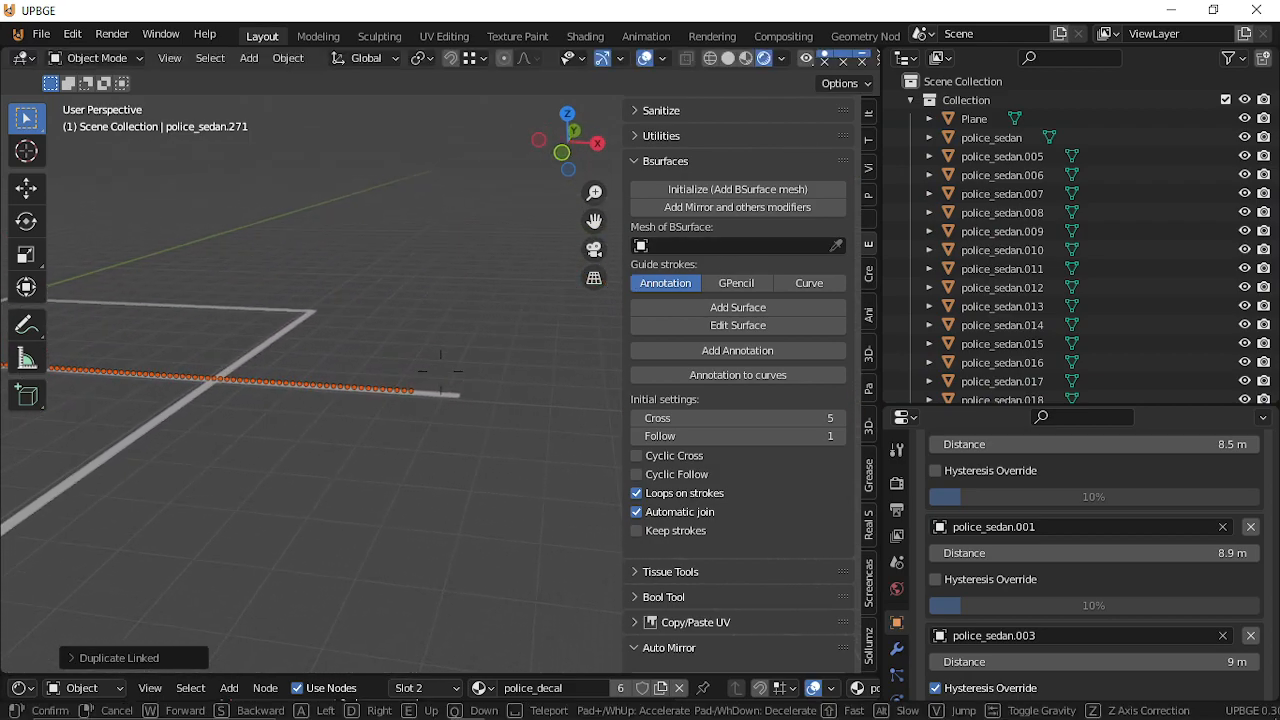
key("w")
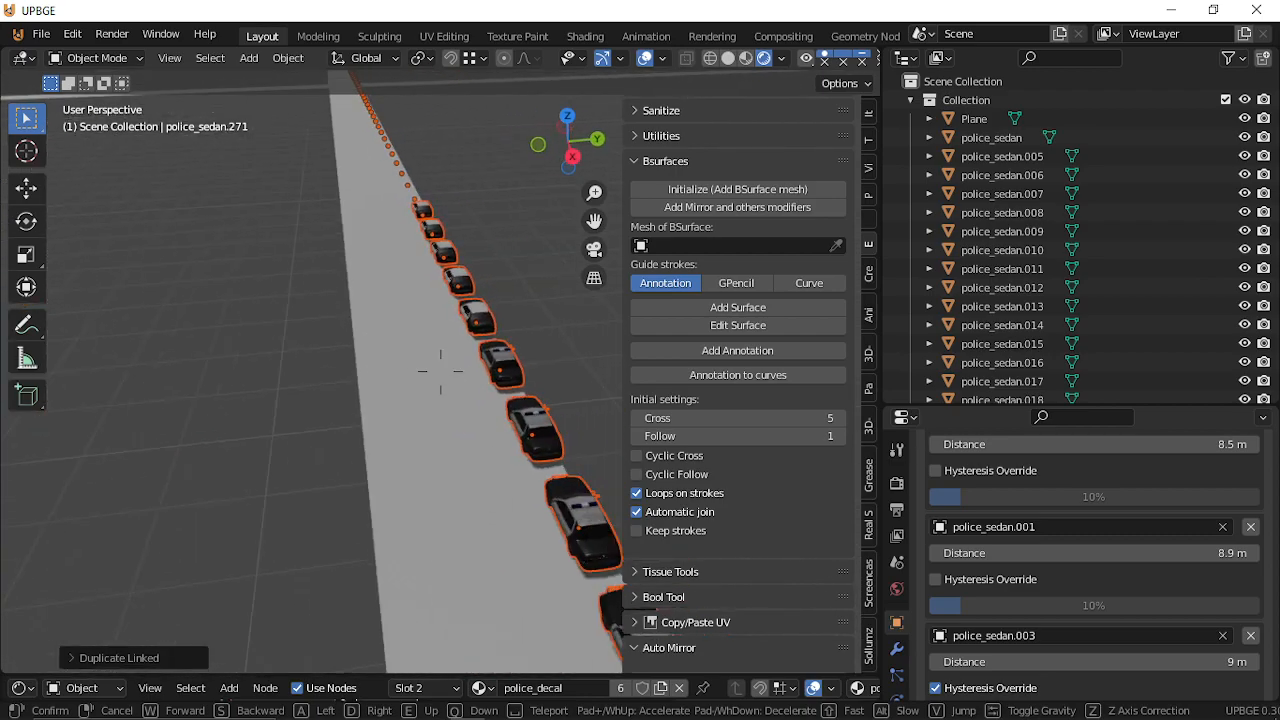
left_click(440, 370)
key("shift+d")
key("y")
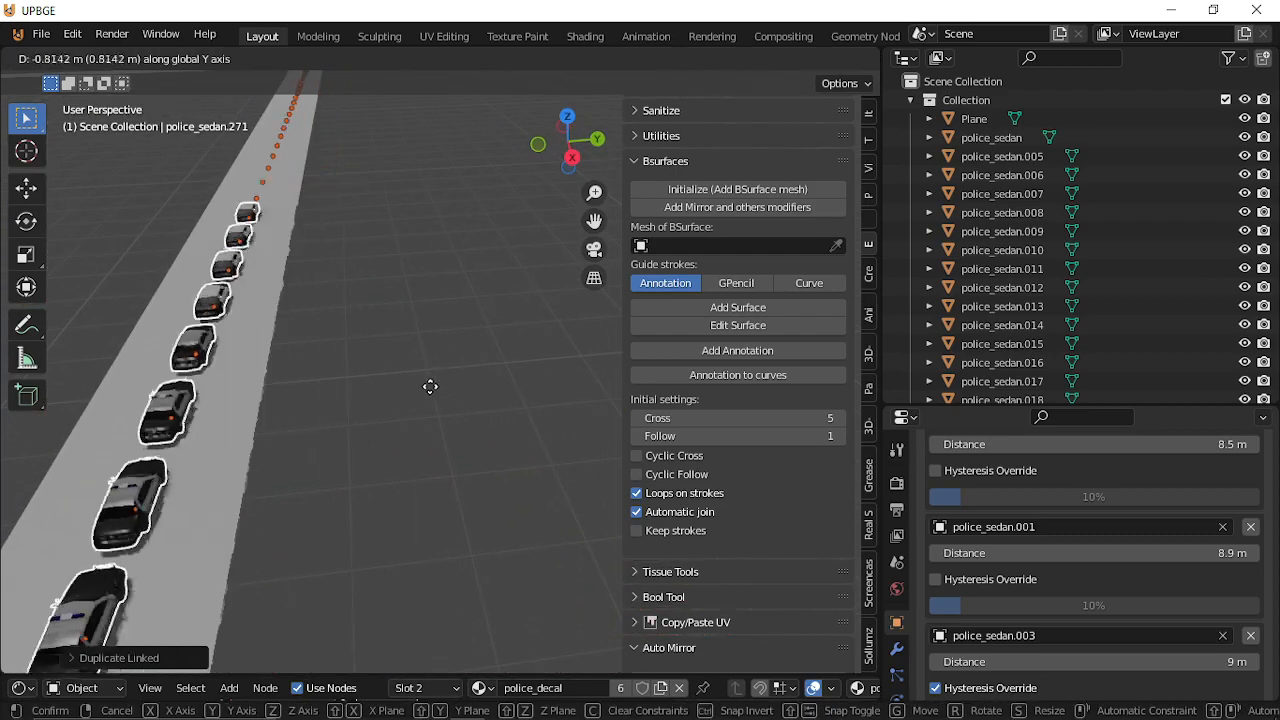
left_click(546, 389)
Place a linked duplicate of the sedan row along the Y axis at the opposite edge of the same road.
key("shift+grave")
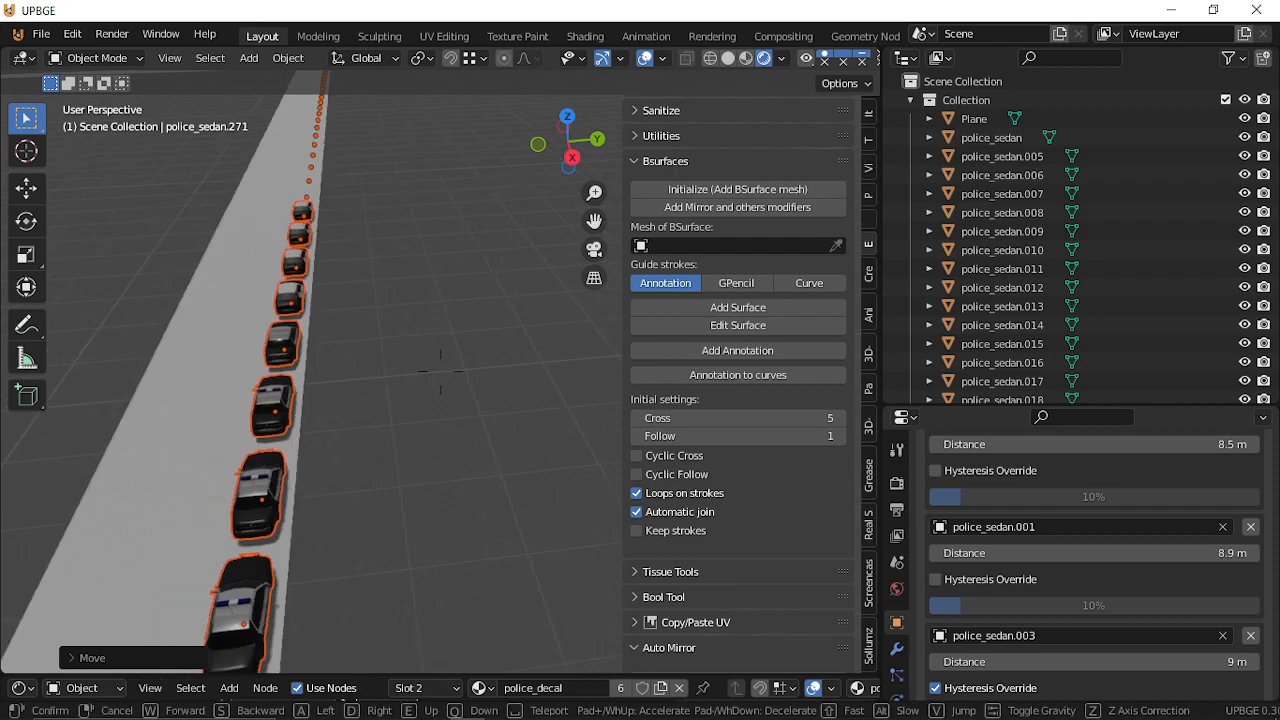
left_click(440, 370)
key("shift+d")
key("y")
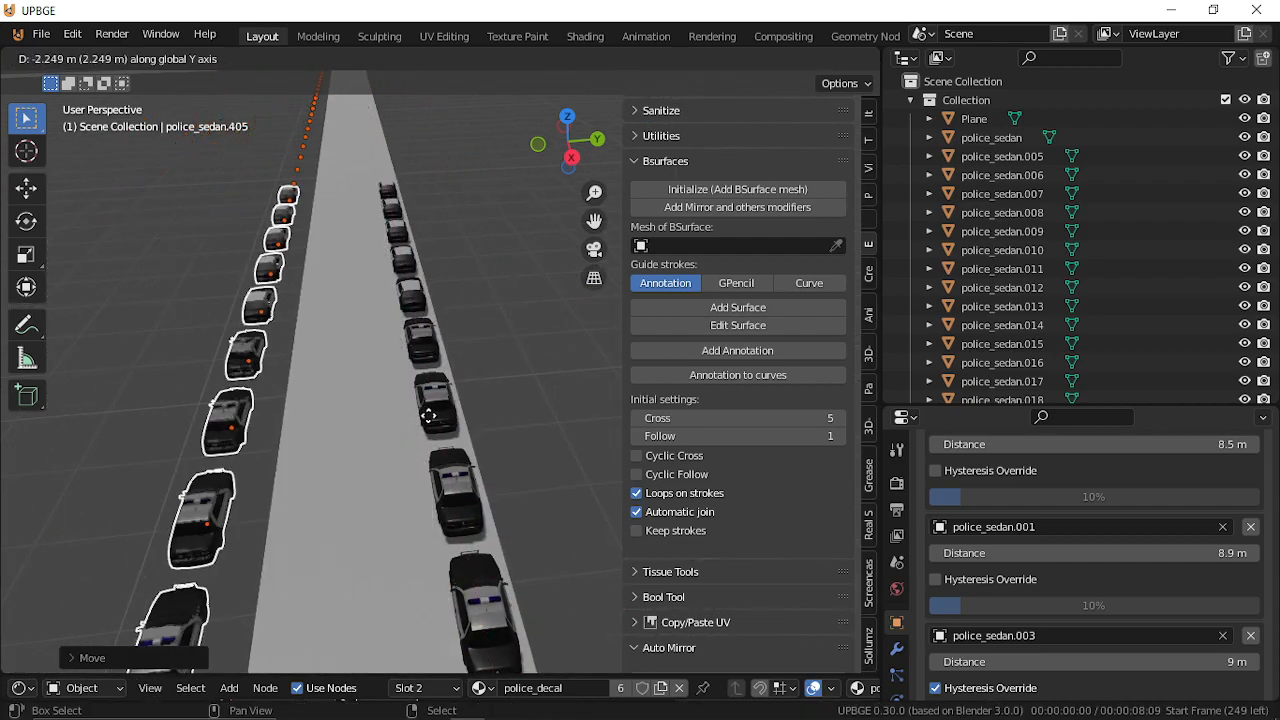
left_click(493, 408)
Rotate the new row of sedans 180° about the global Z axis to face the opposite direction.
key("alt+d")
key("r")
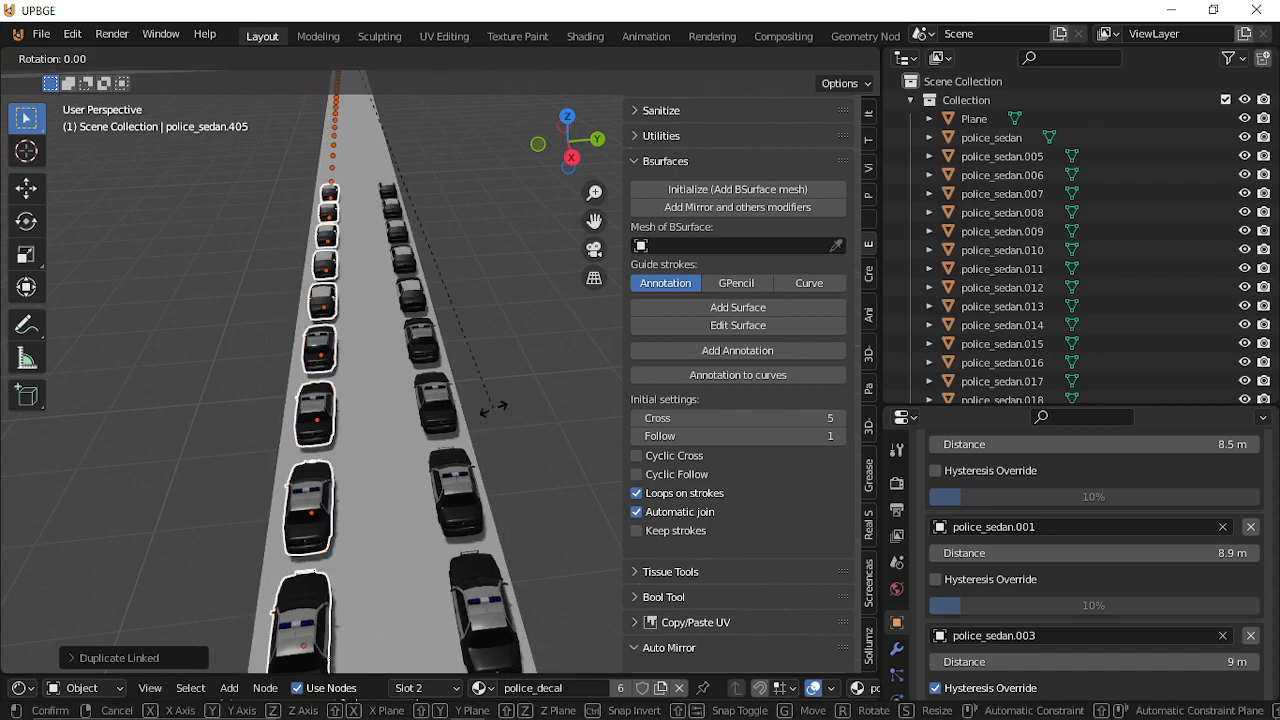
type("1")
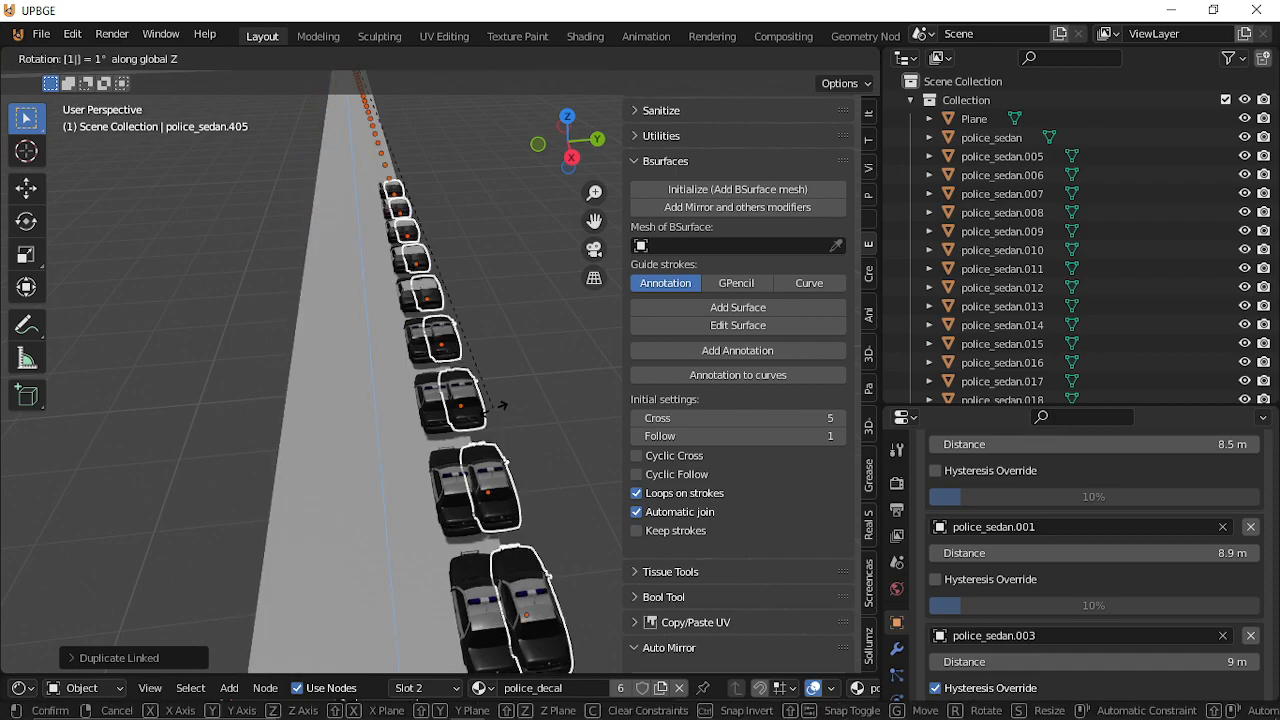
type("80")
key("Return")
Place a linked duplicate of the rotated row along the Y axis on the first long road.
key("shift+grave")
key("w")
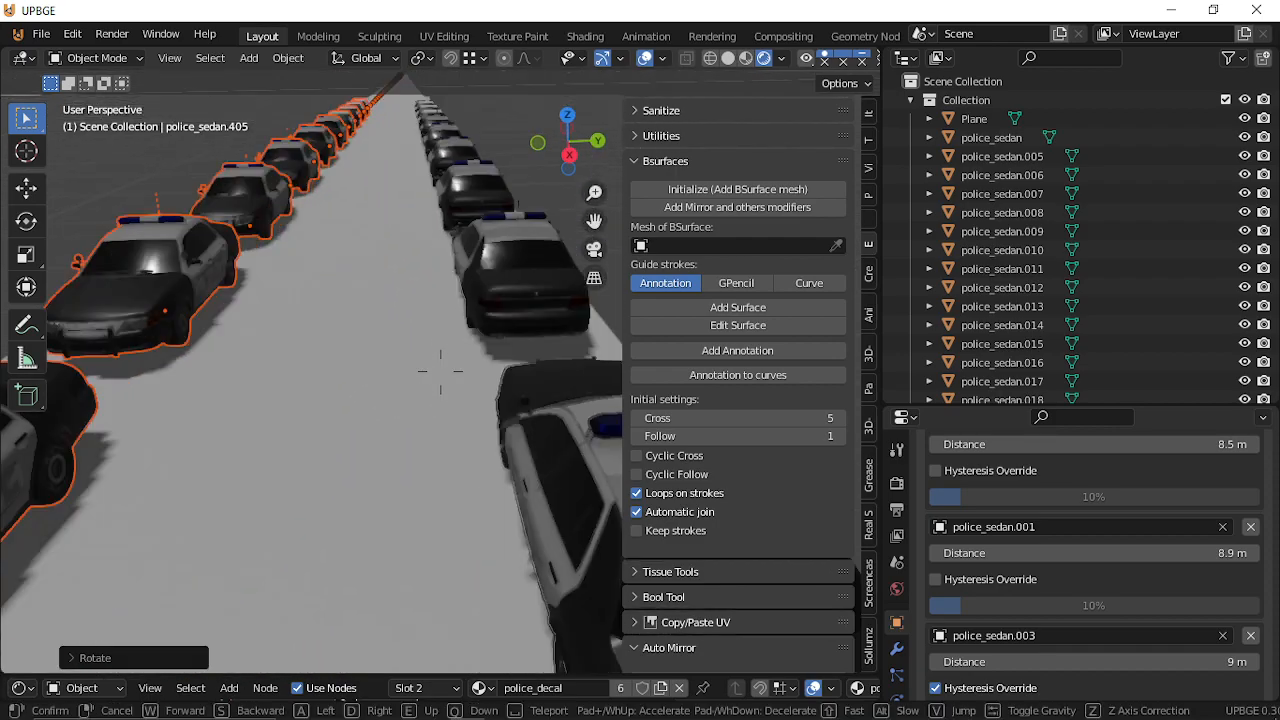
key("e")
key("w")
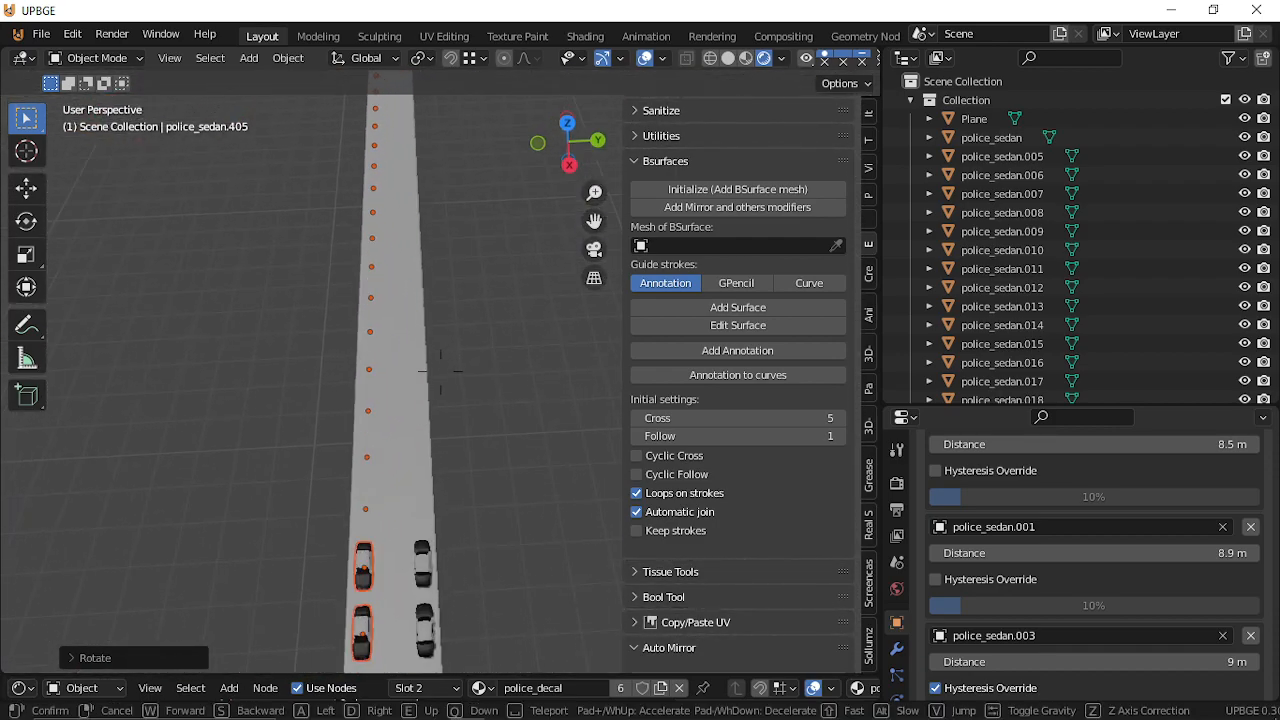
key("w")
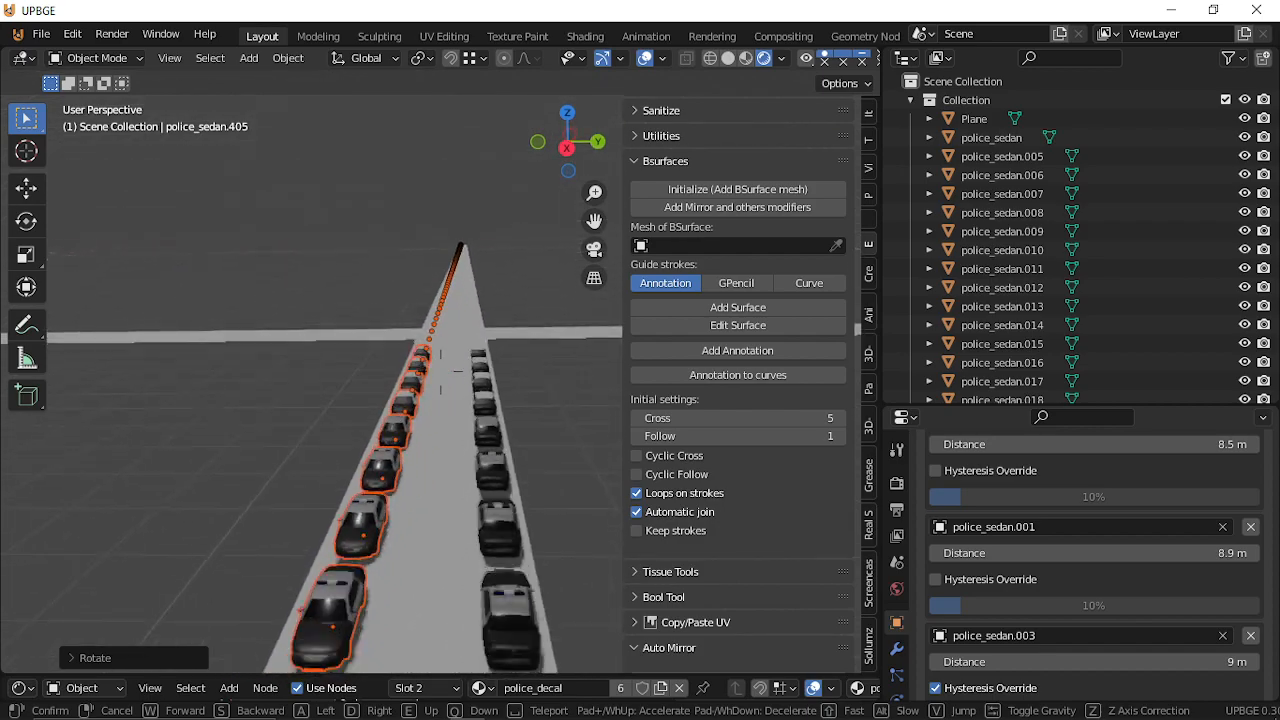
key("e")
key("s")
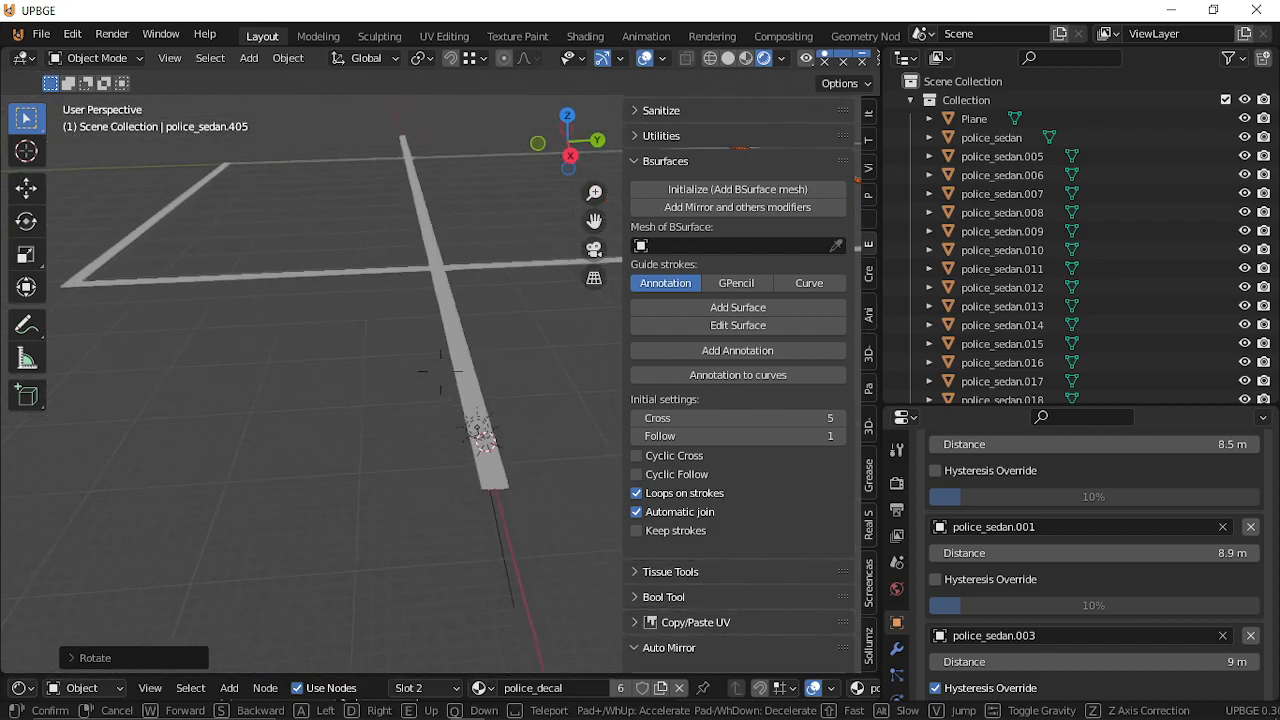
left_click(440, 370)
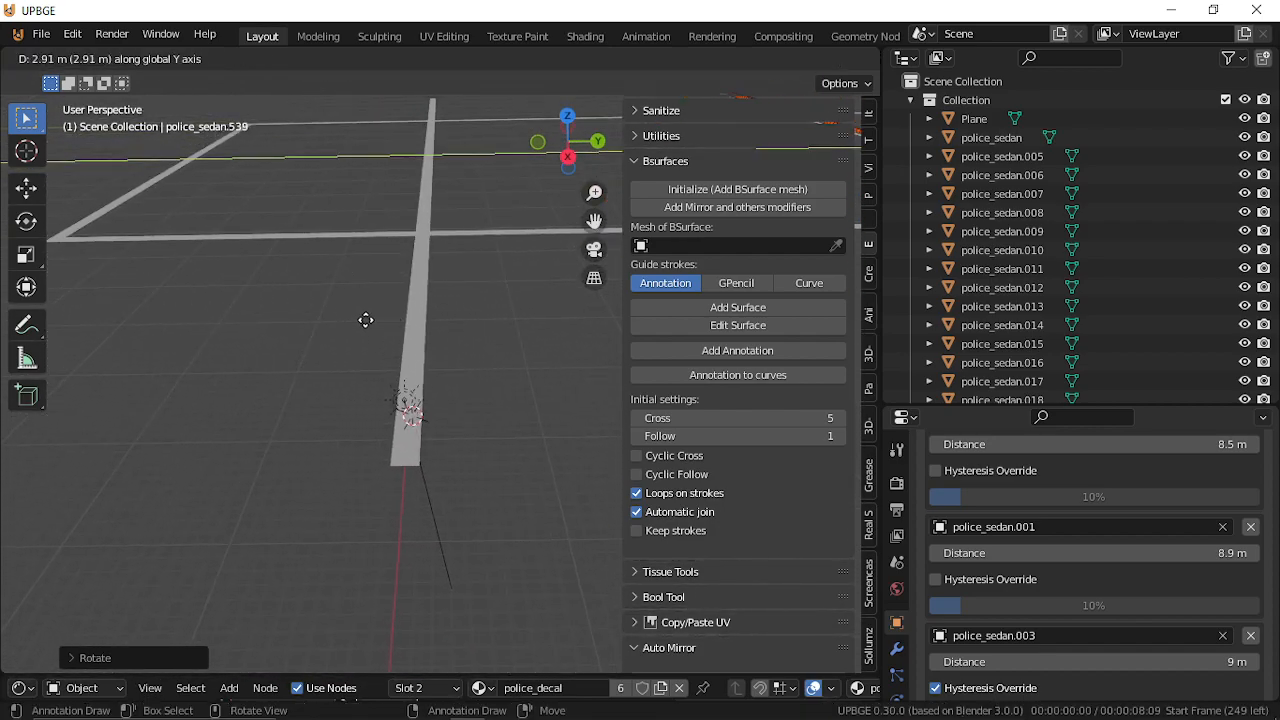
left_click(744, 428)
Fly around the first road to examine how the newly placed row of sedans lies on it.
key("shift+grave")
key("w")
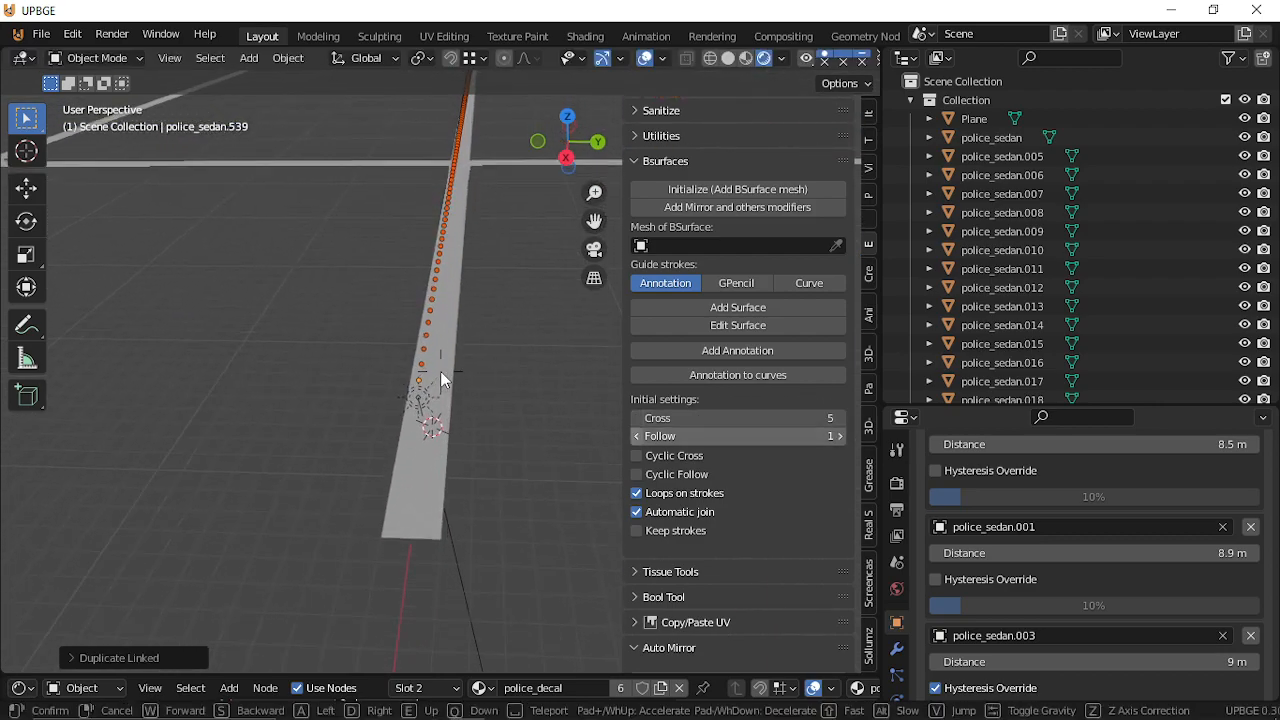
key("s")
key("a")
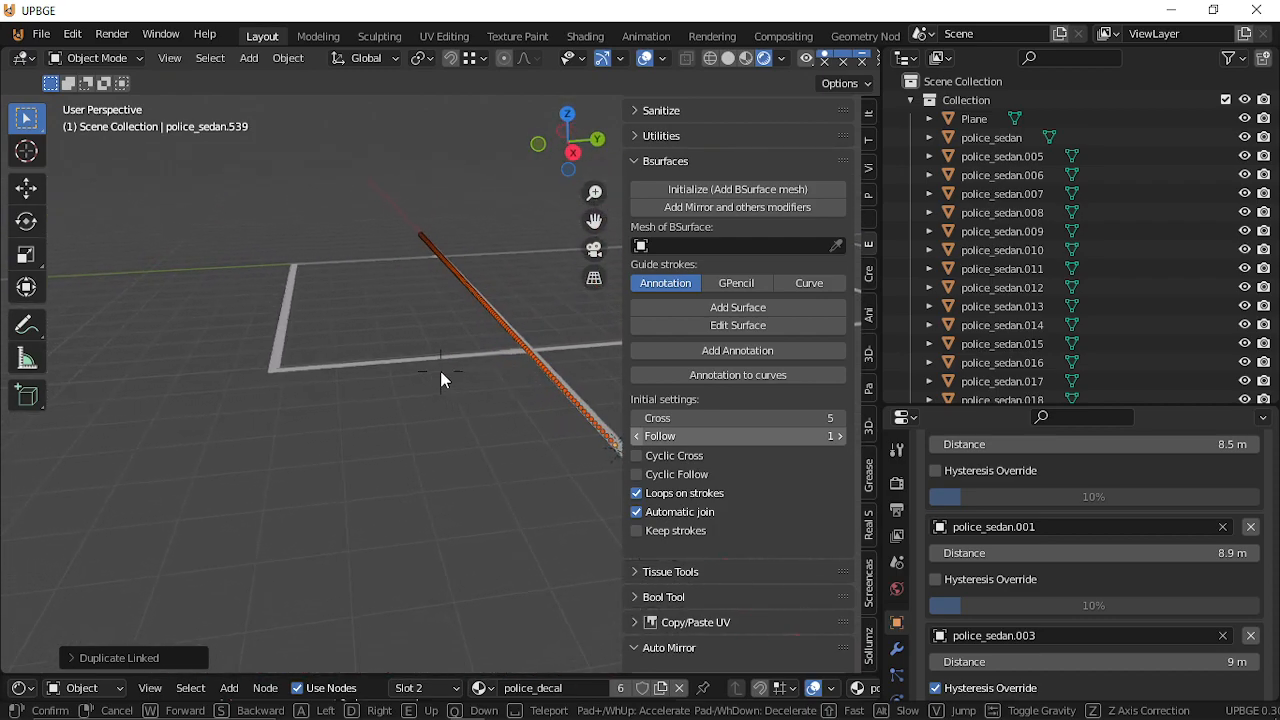
key("d")
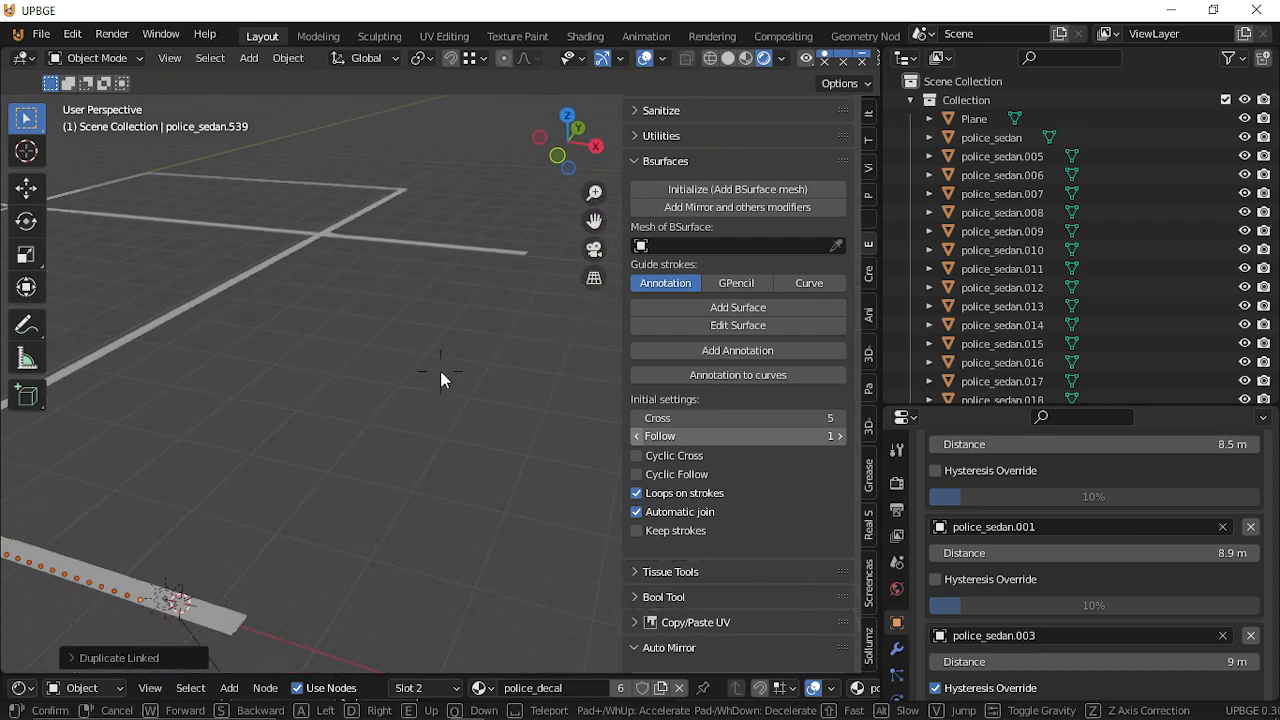
left_click(440, 371)
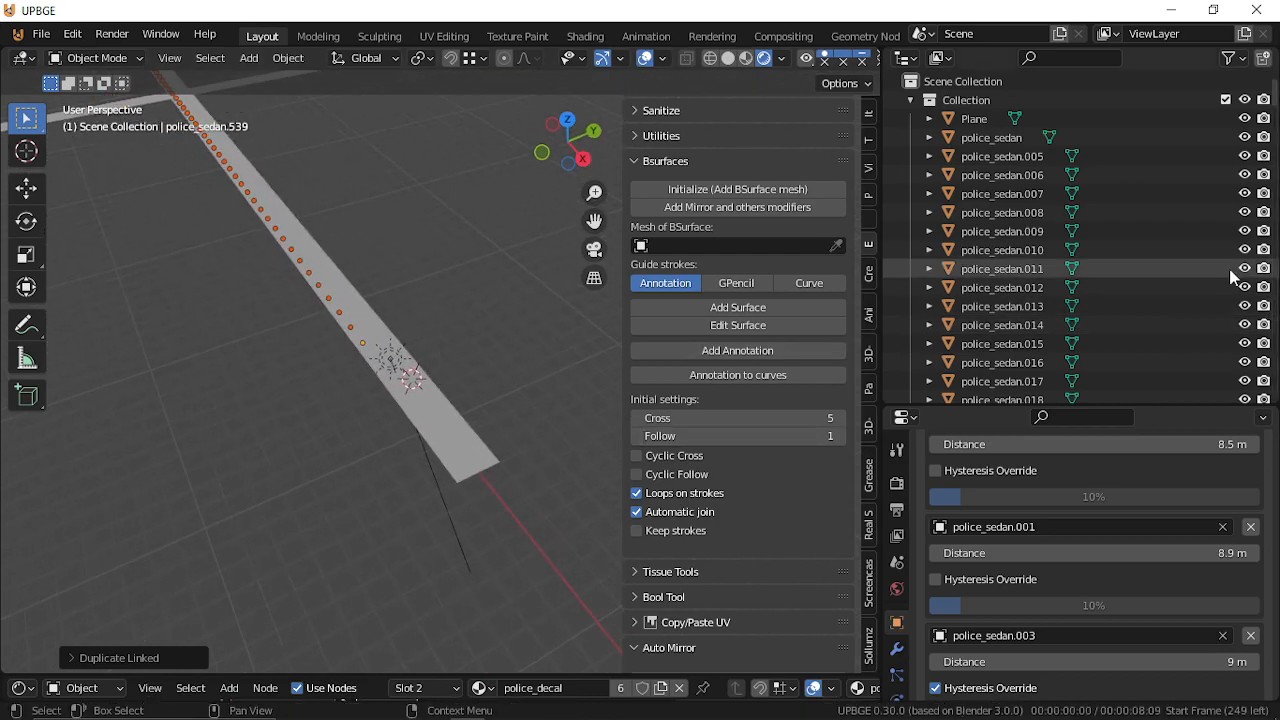
Look through the outliner's list of linked sedan copies down to the last one.
scroll(1161, 311, "down", 5)
scroll(1161, 312, "down", 20)
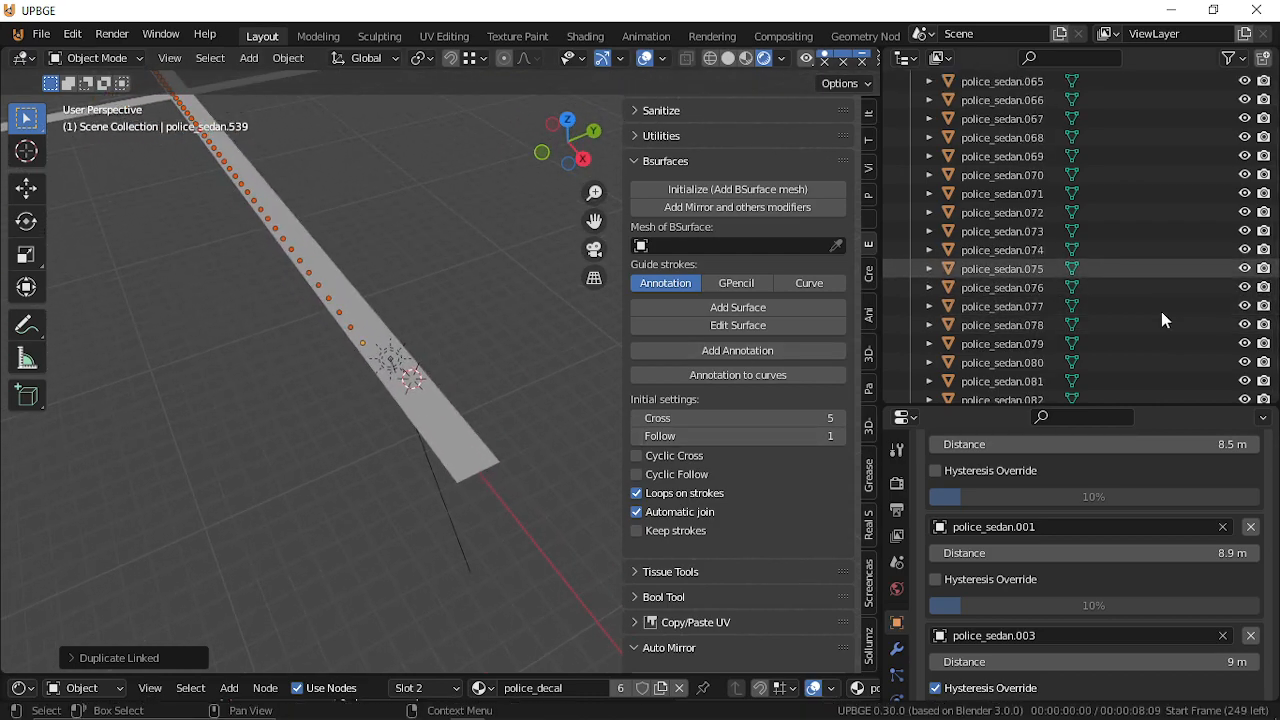
scroll(1161, 311, "down", 20)
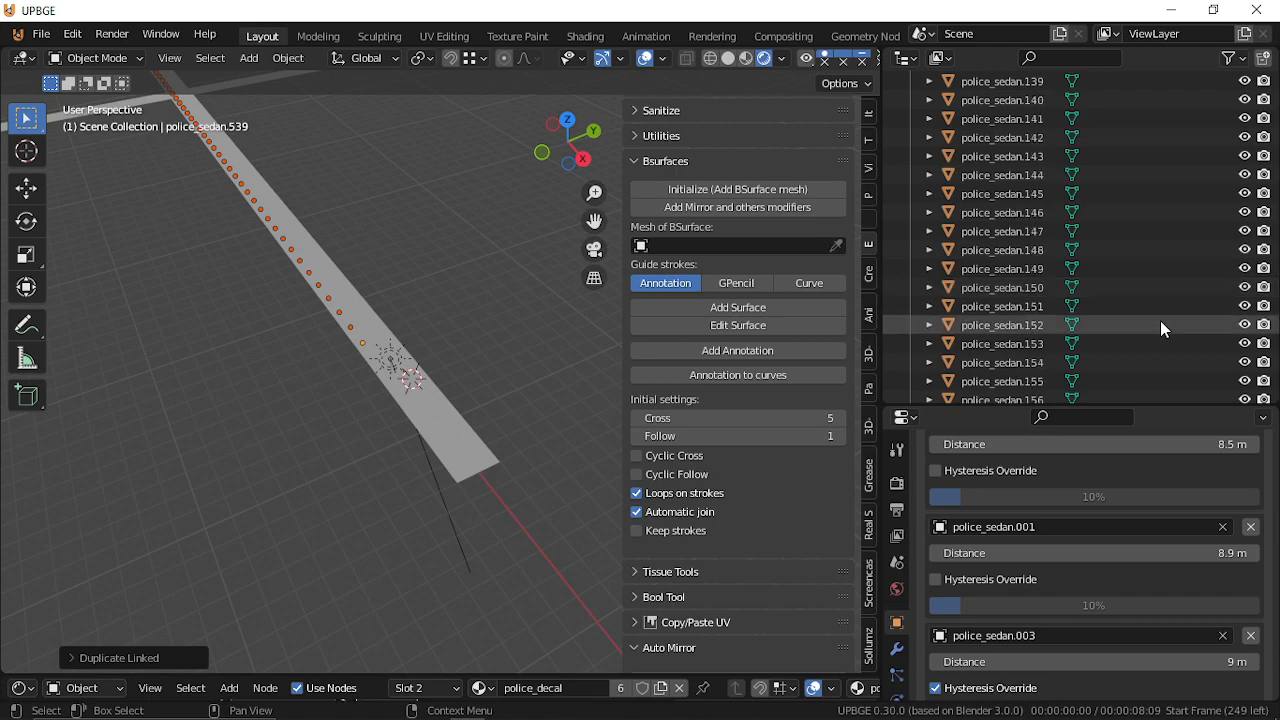
scroll(1161, 324, "down", 20)
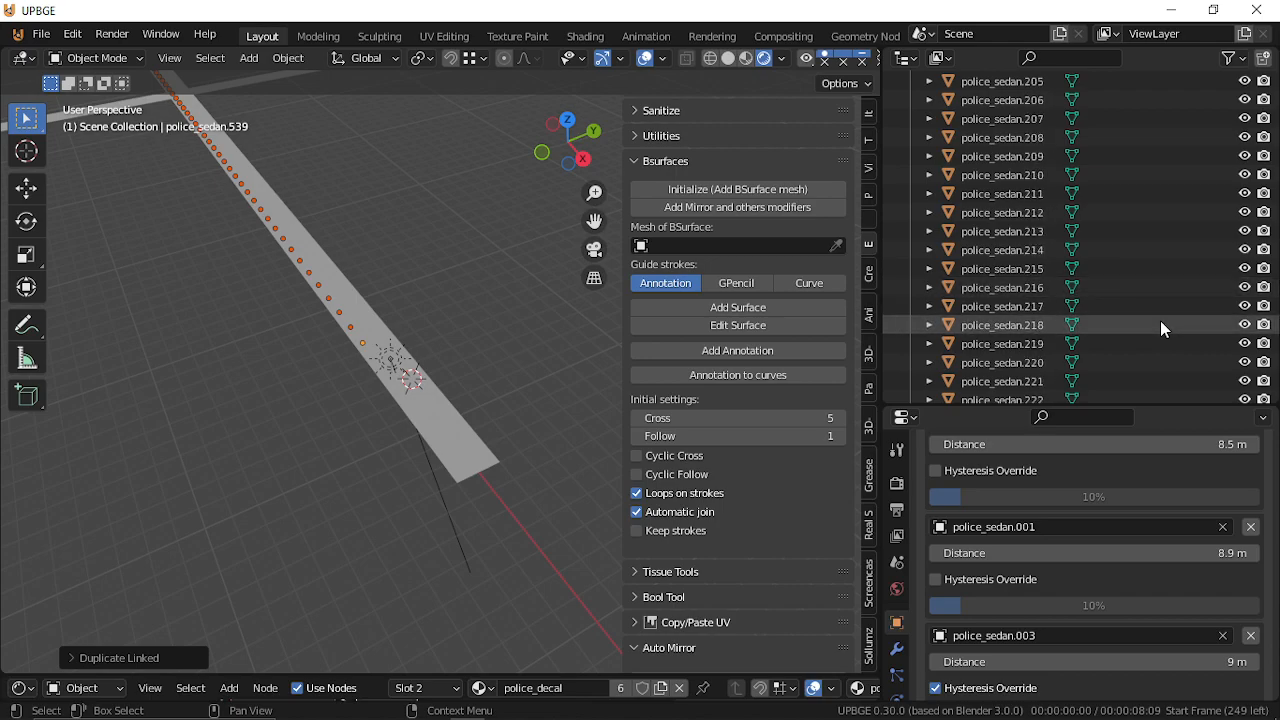
scroll(1161, 328, "down", 20)
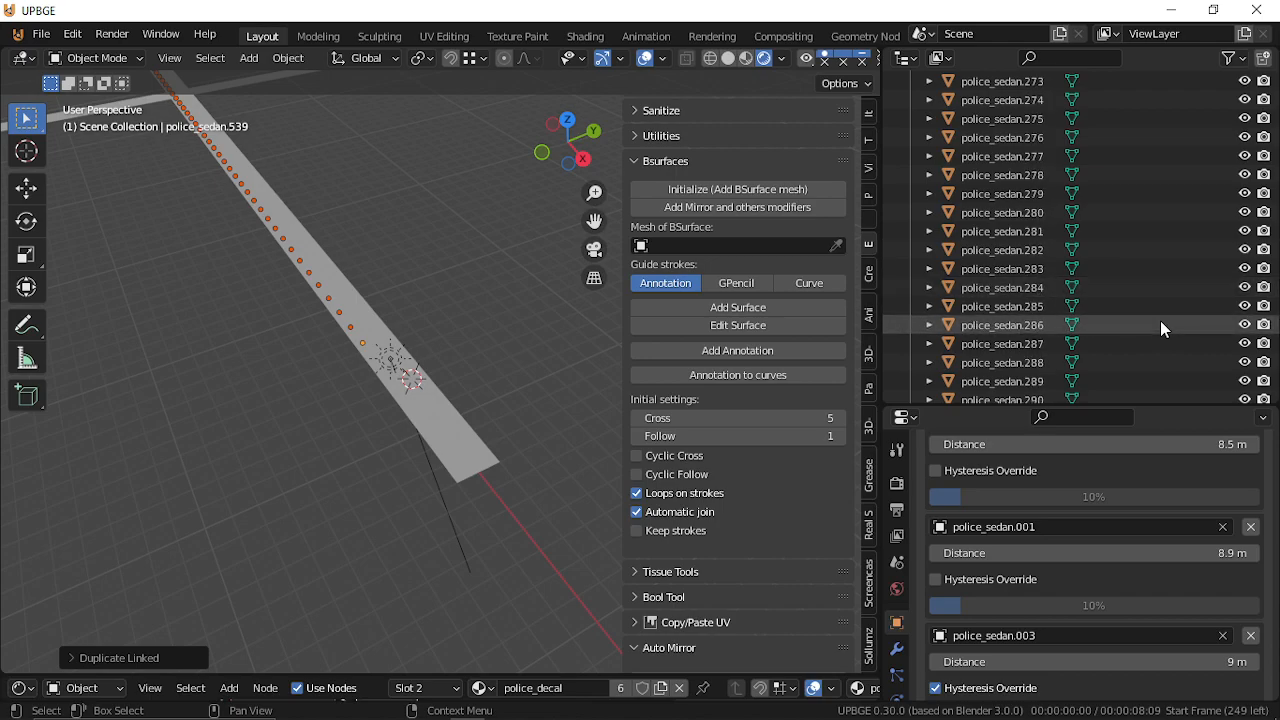
scroll(1165, 331, "down", 15)
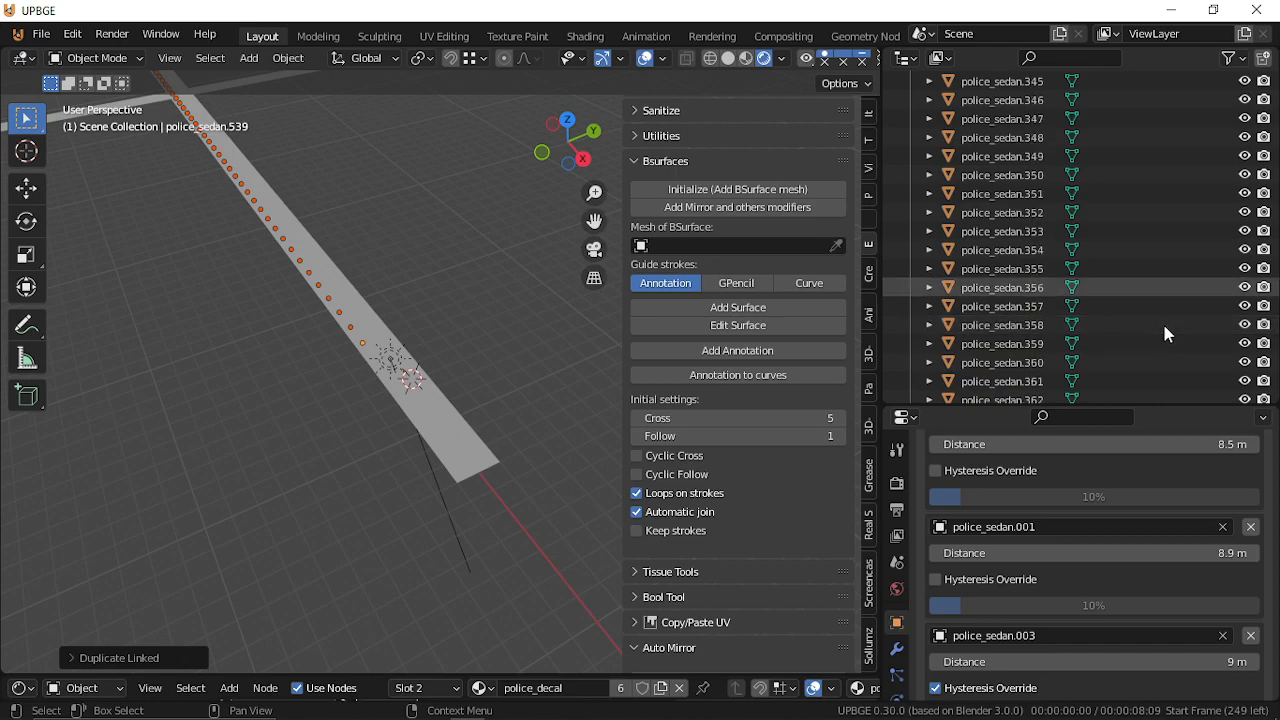
left_click_drag(1277, 350, 1277, 404)
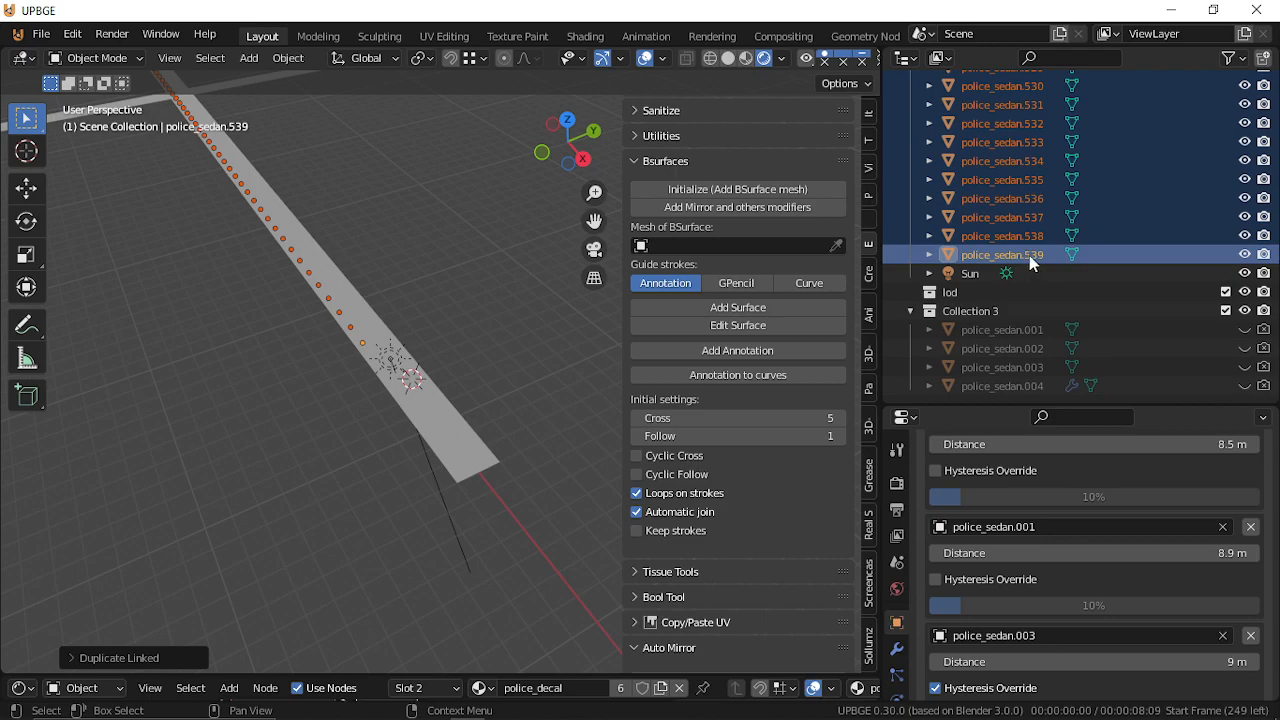
key("shift+grave")
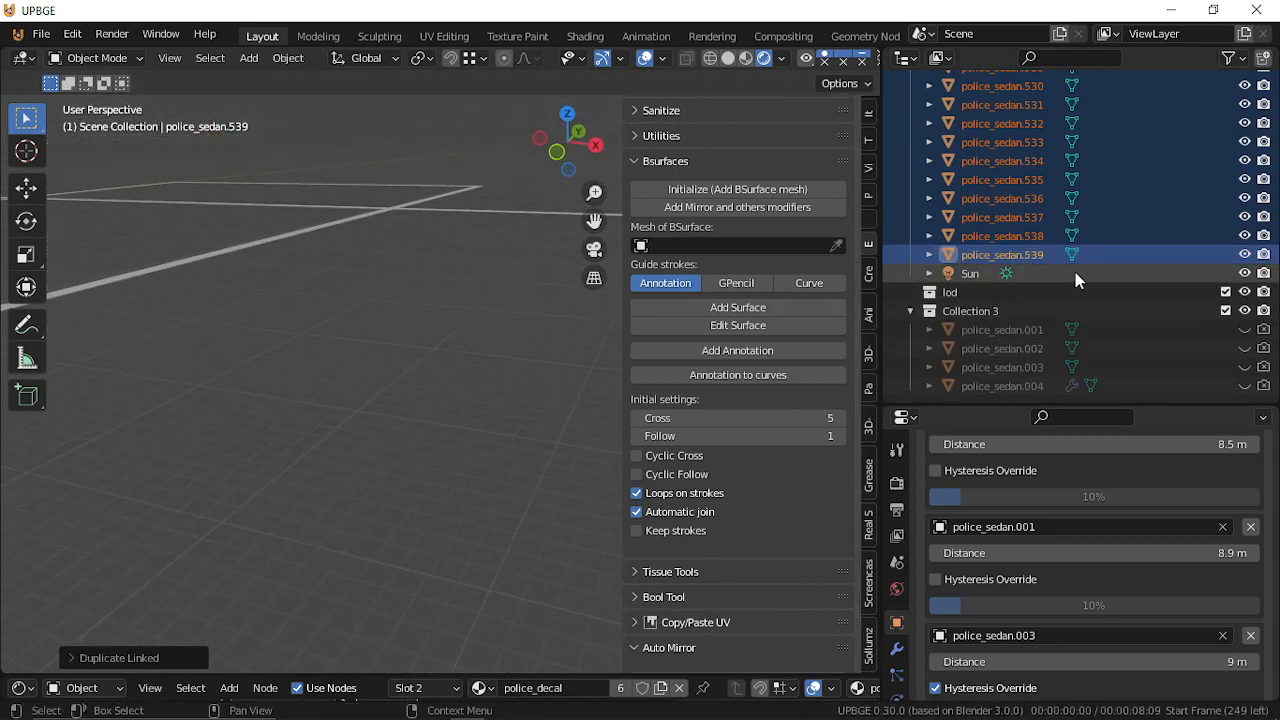
scroll(1123, 230, "up", 4)
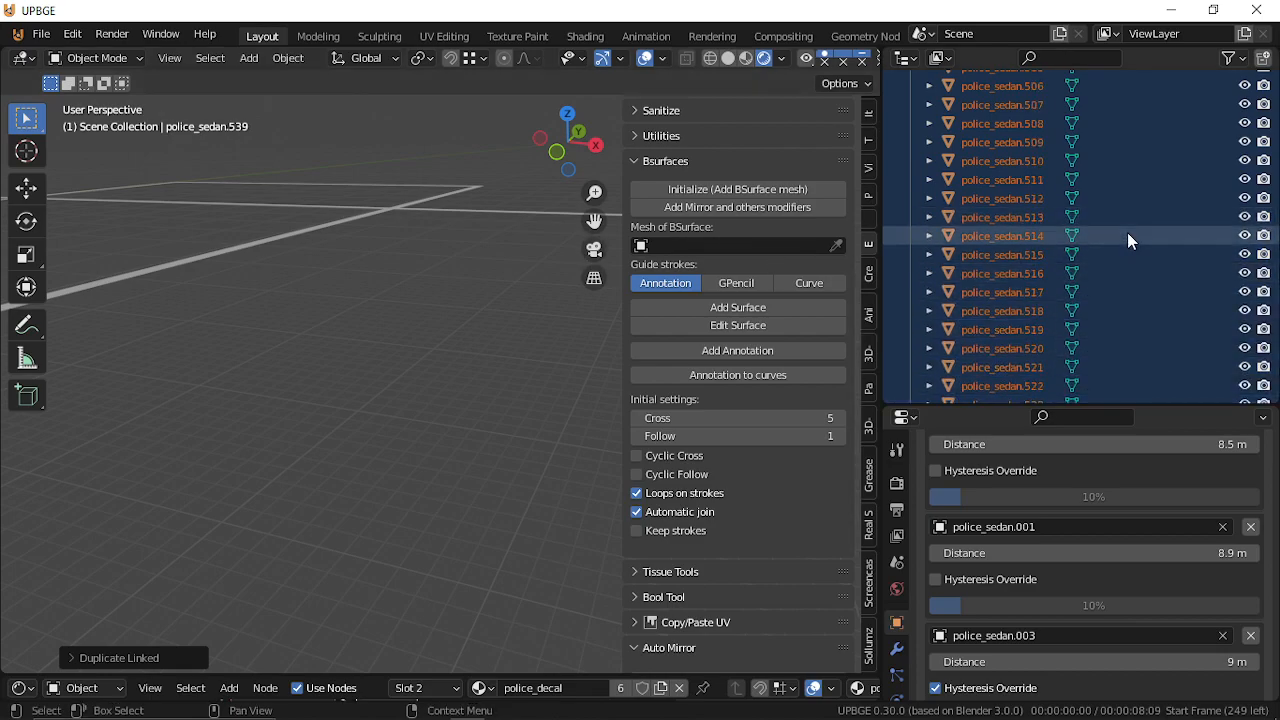
scroll(1127, 232, "down", 4)
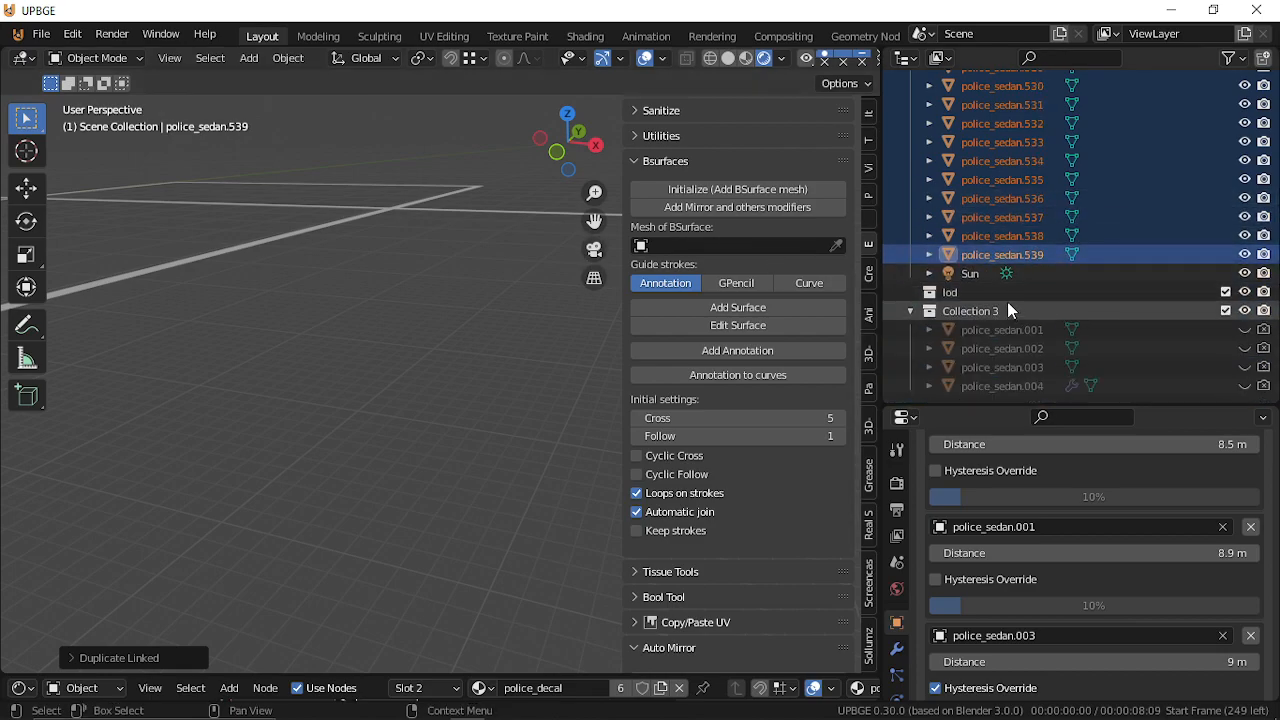
Select every sedan except the Plane, make linked duplicates of all rows and move them about -155 m along the Y axis.
left_click(955, 254)
left_click_drag(1274, 387, 1275, 52)
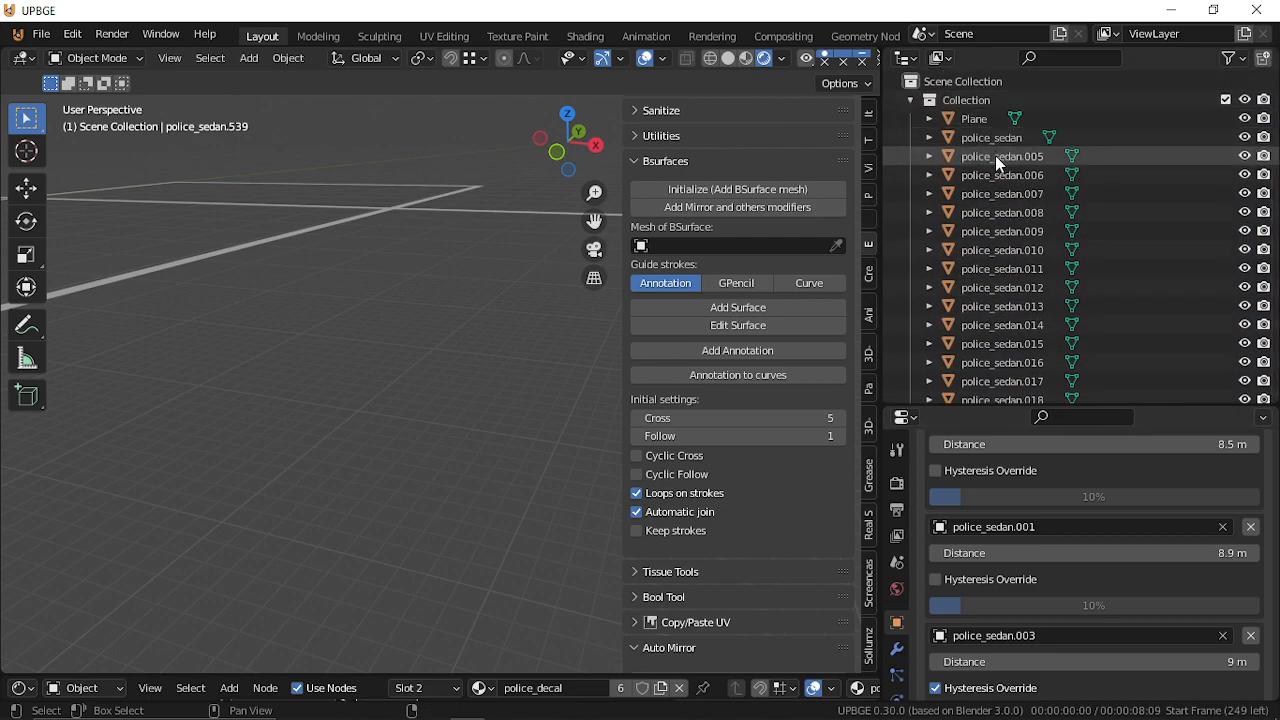
left_click(995, 156, "shift")
left_click(1000, 138, "shift")
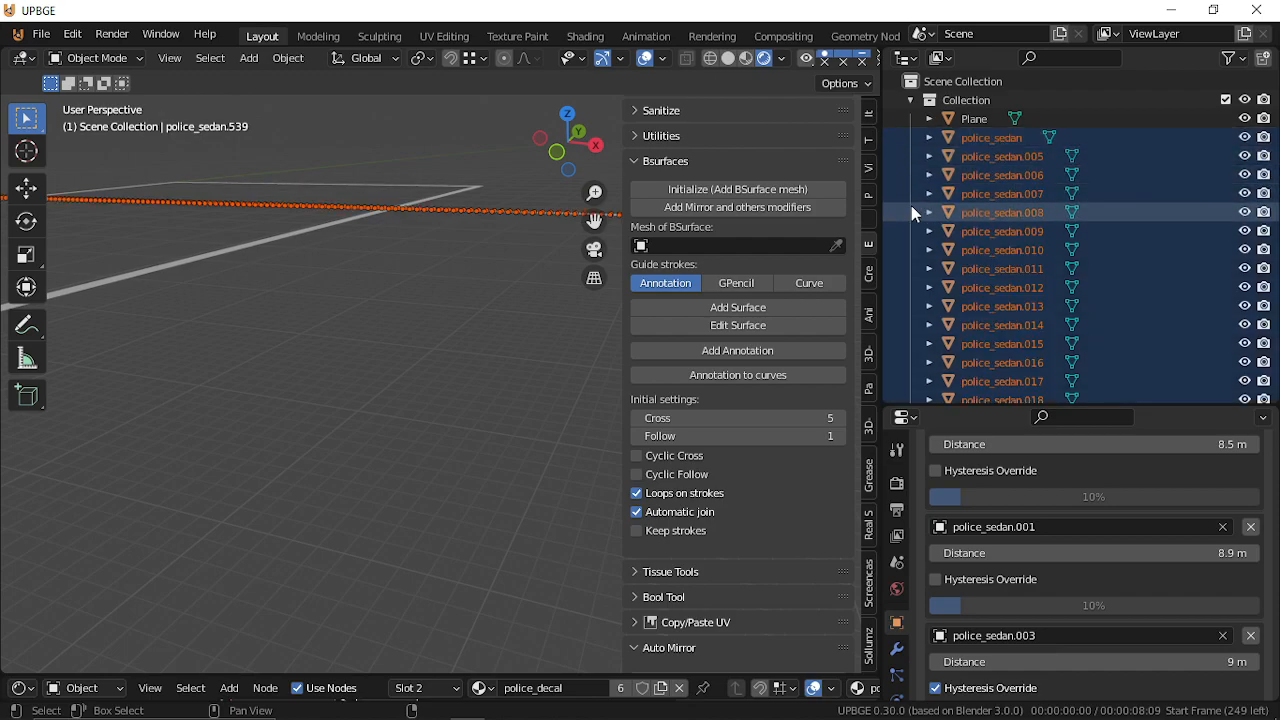
key("shift+grave")
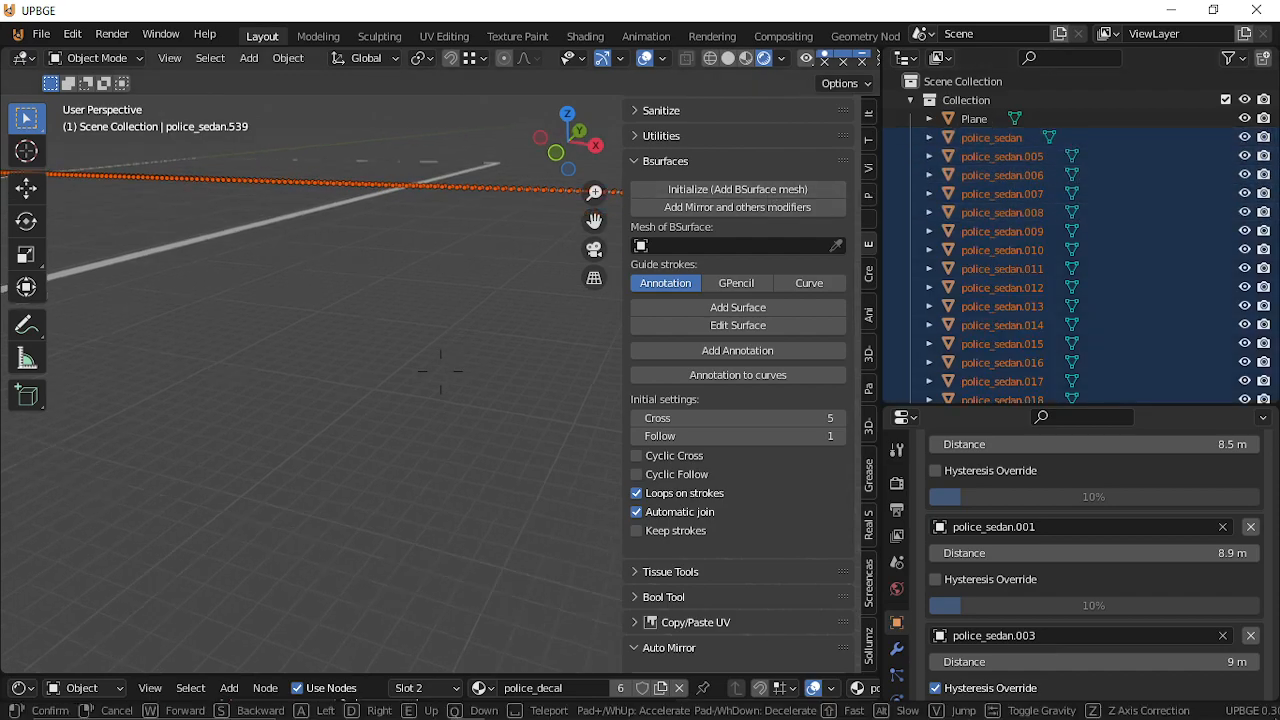
key("s")
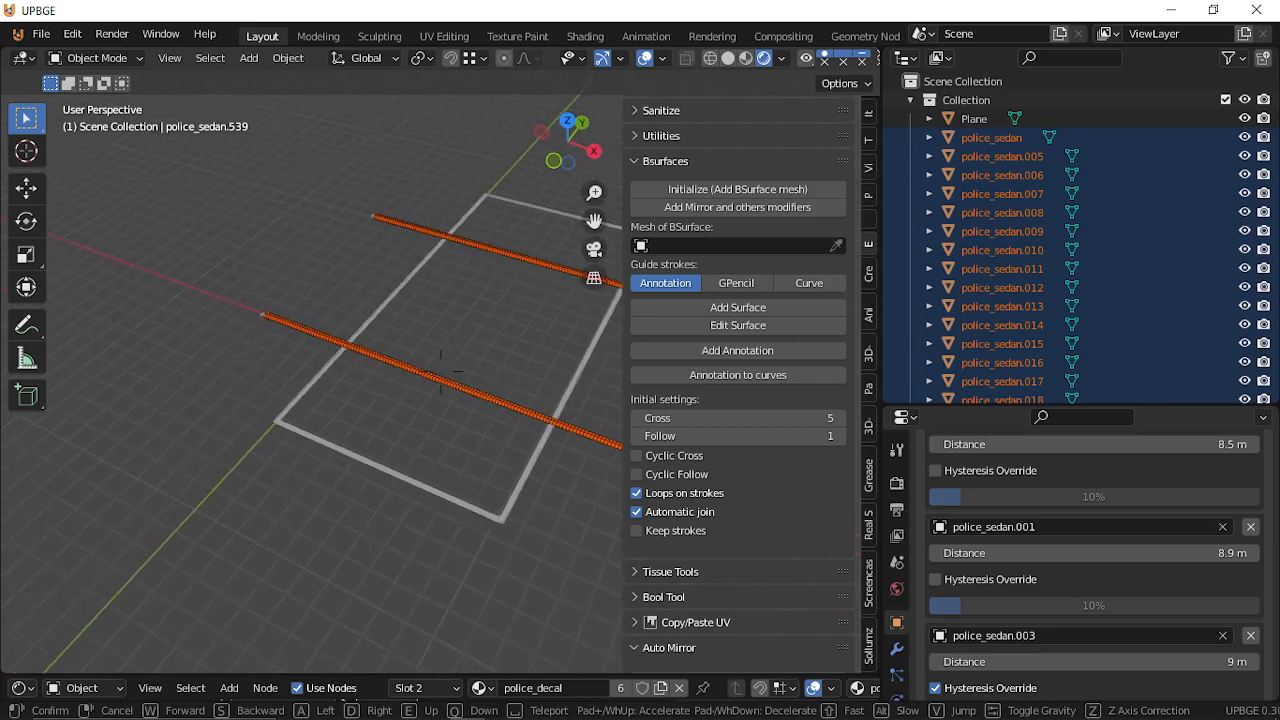
left_click(440, 368)
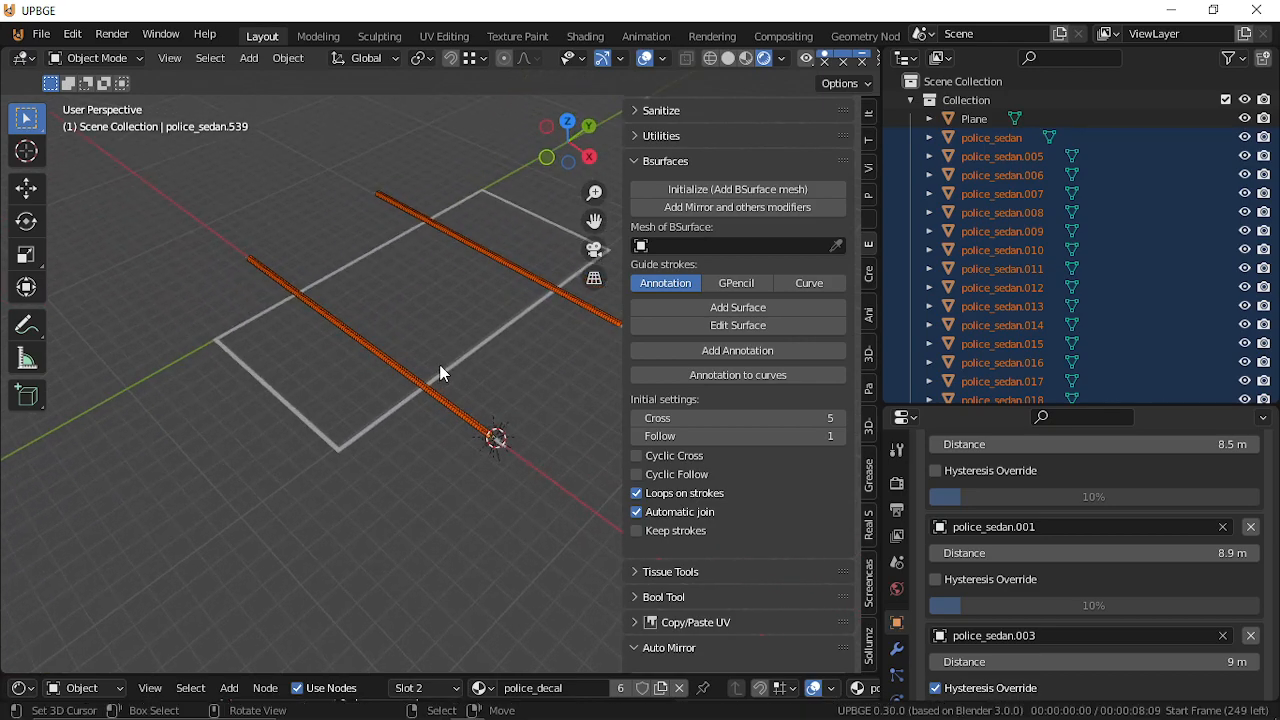
key("shift+d")
key("x")
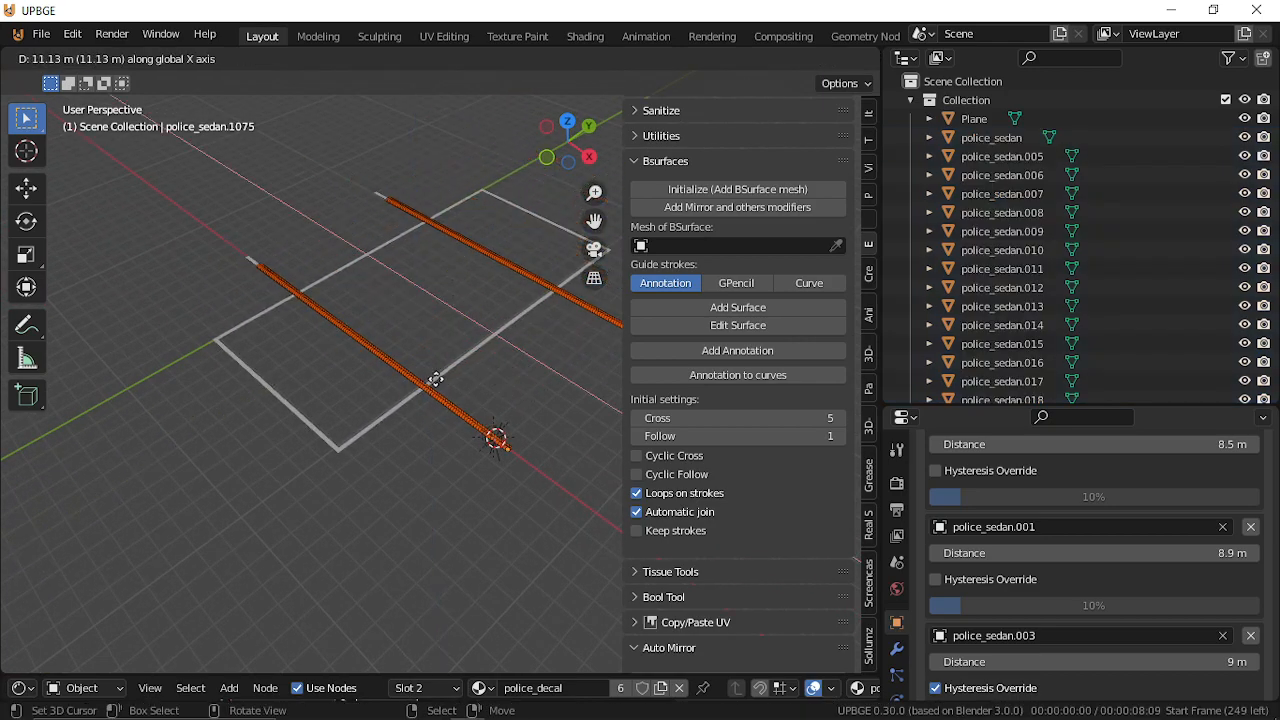
left_click(435, 380)
key("g")
key("y")
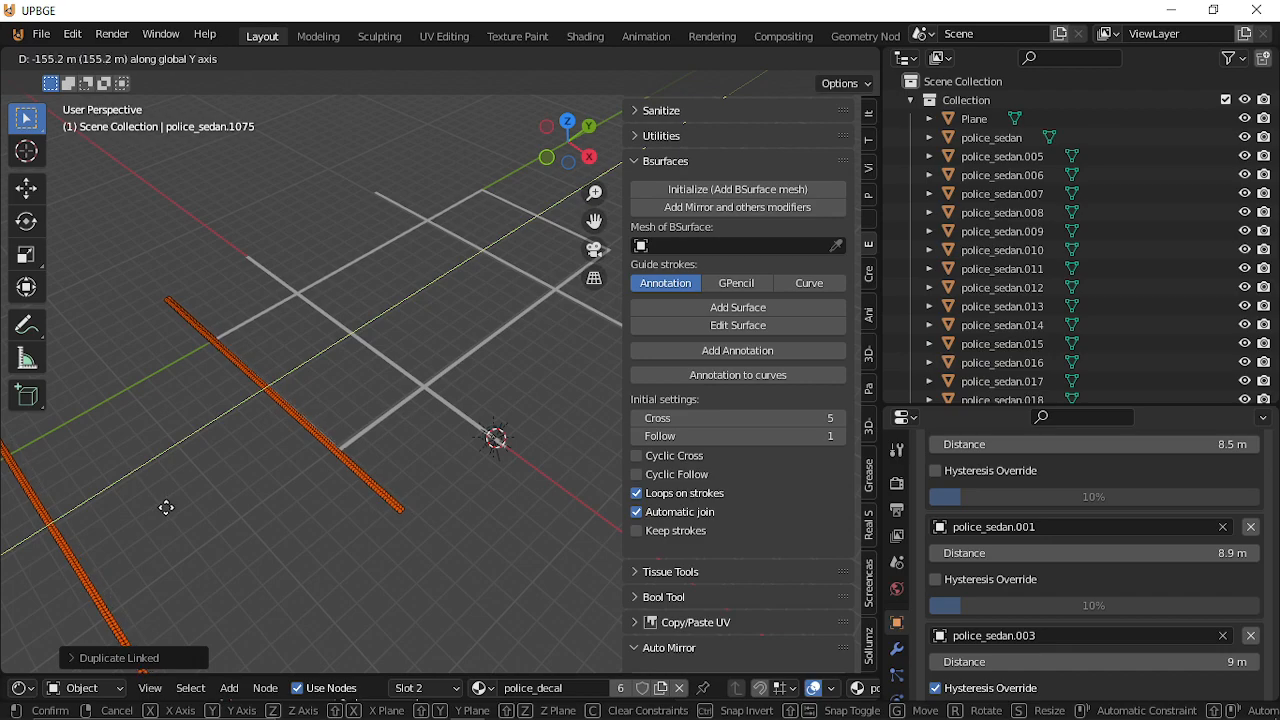
left_click(169, 512)
Circle-select the outlying row of sedans beyond the road grid and move it along the Y axis to the opposite end road.
scroll(186, 499, "down", 2)
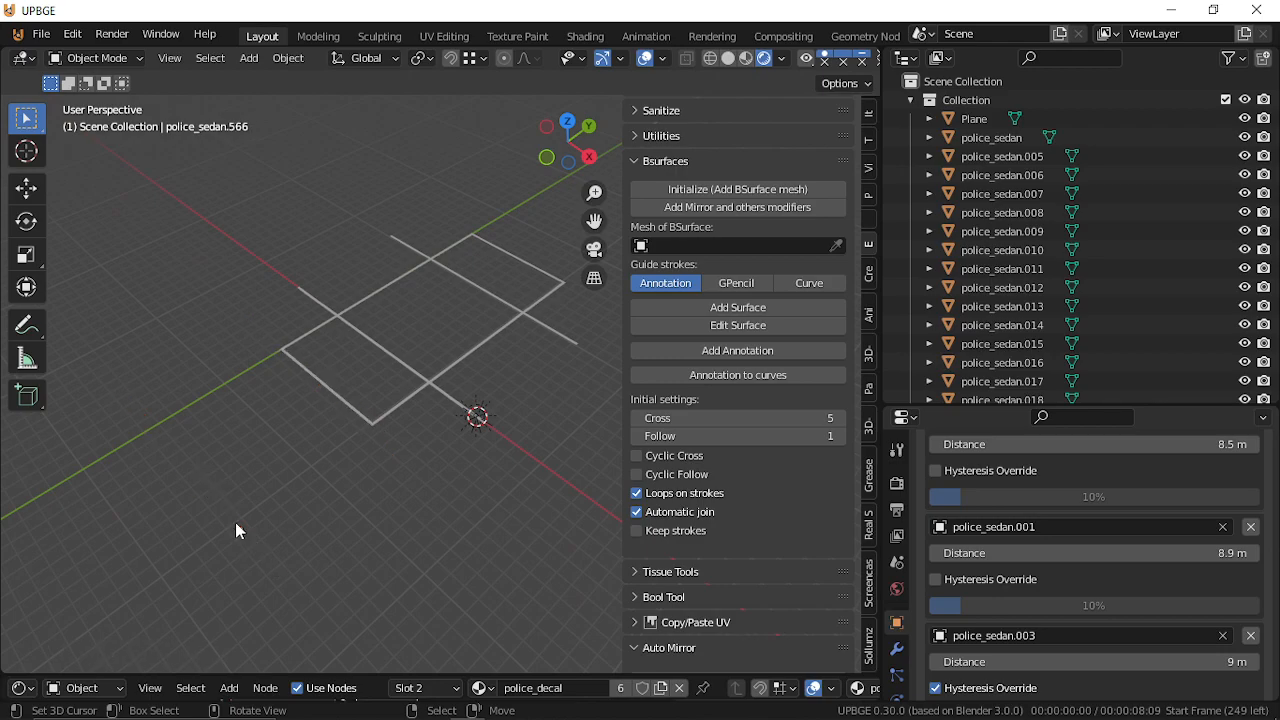
key("m")
key("c")
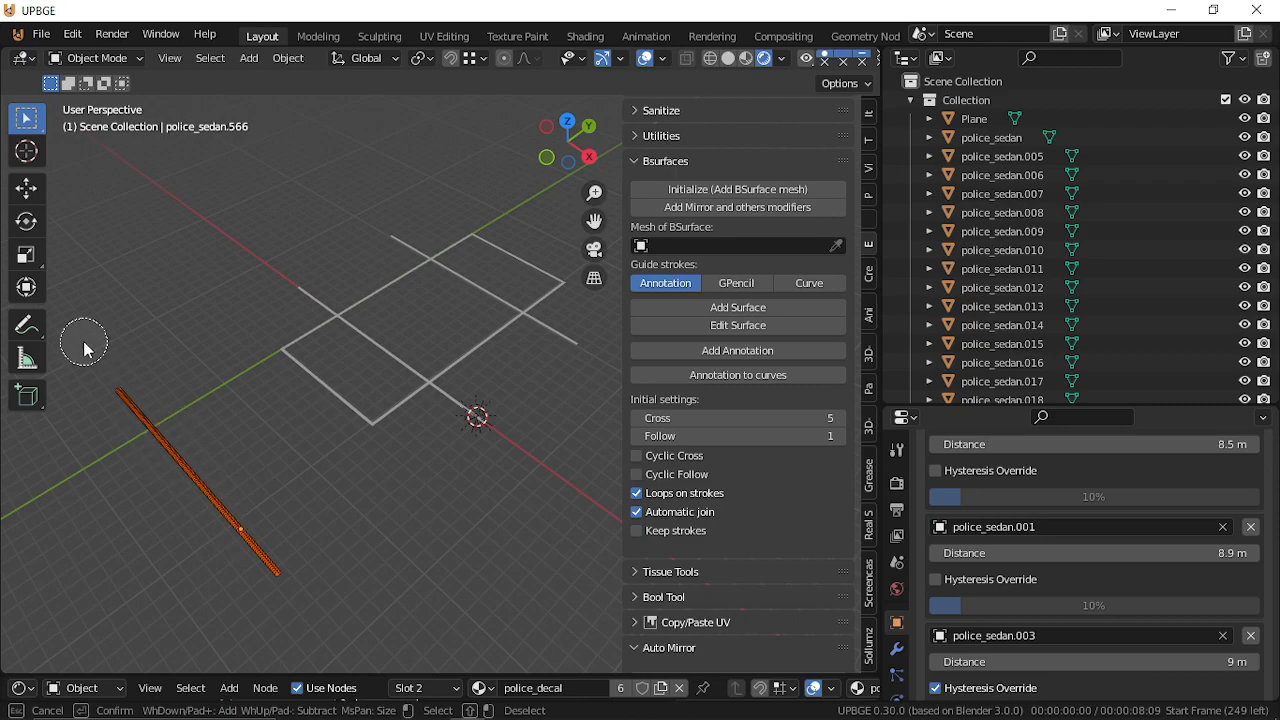
key("g")
key("y")
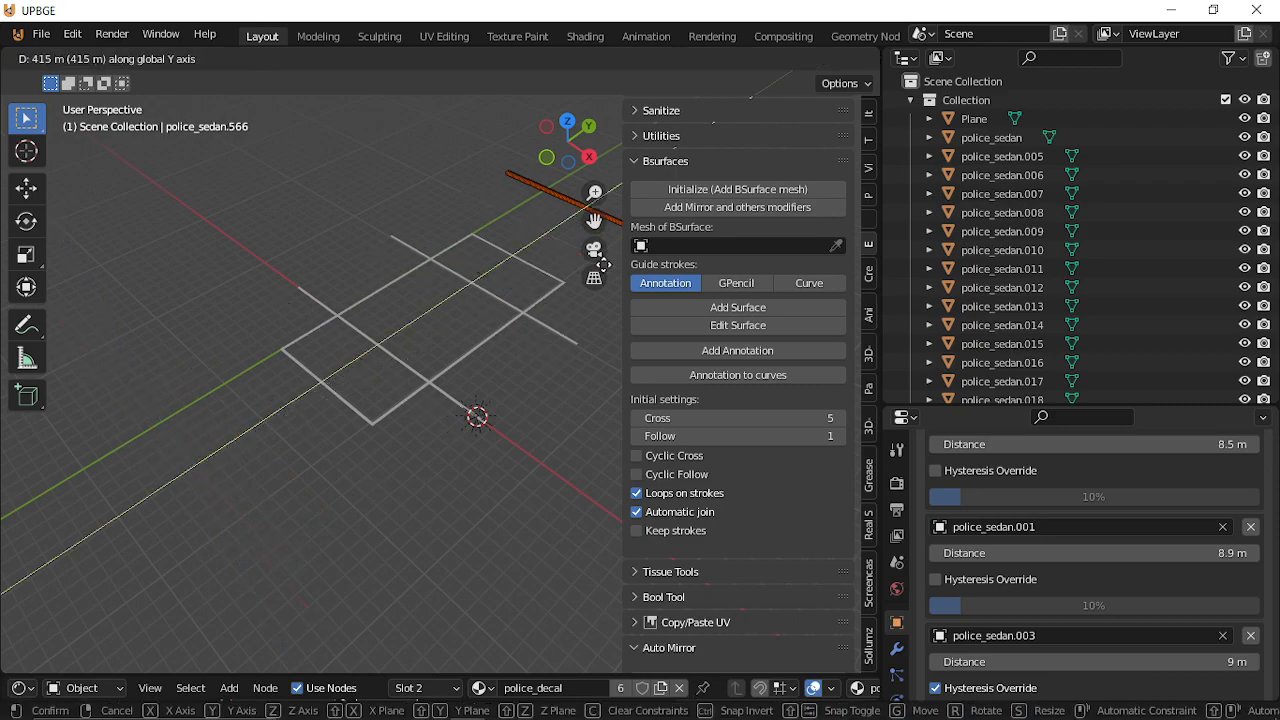
left_click(535, 318)
Fine-position the moved row along the Y axis so both lines of sedans lie on the end road.
key("shift+grave")
key("w")
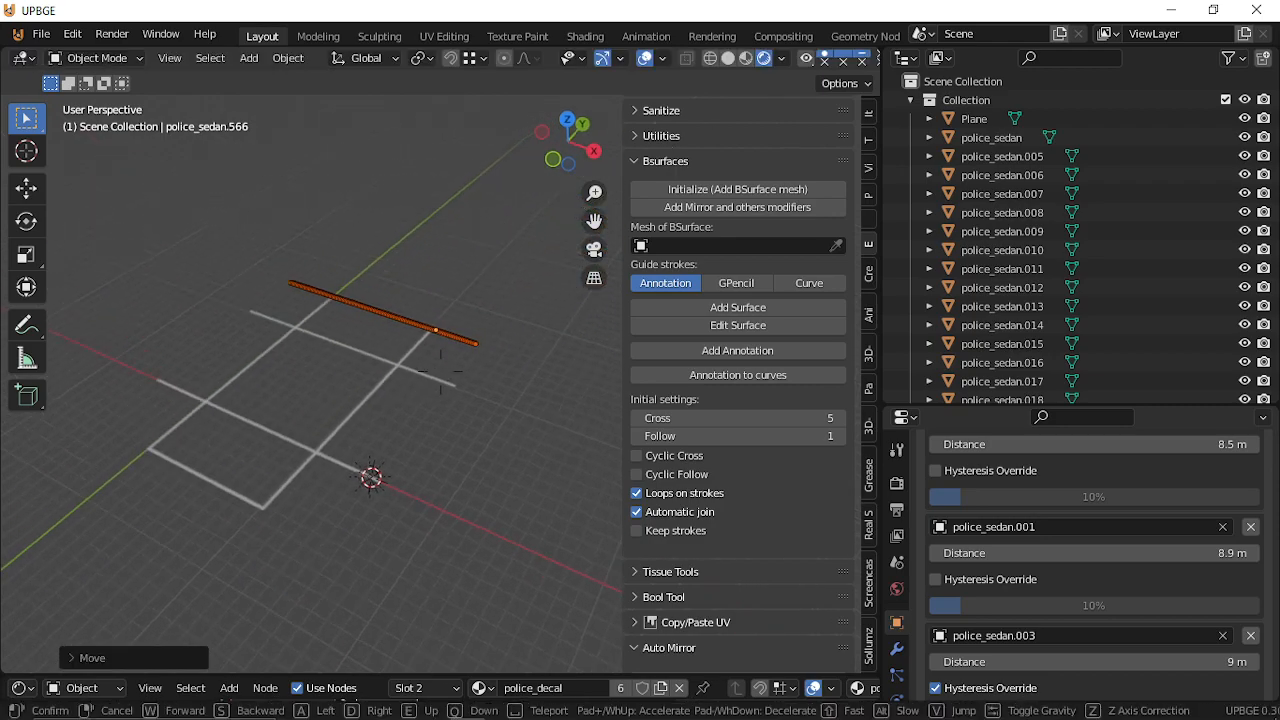
key("w")
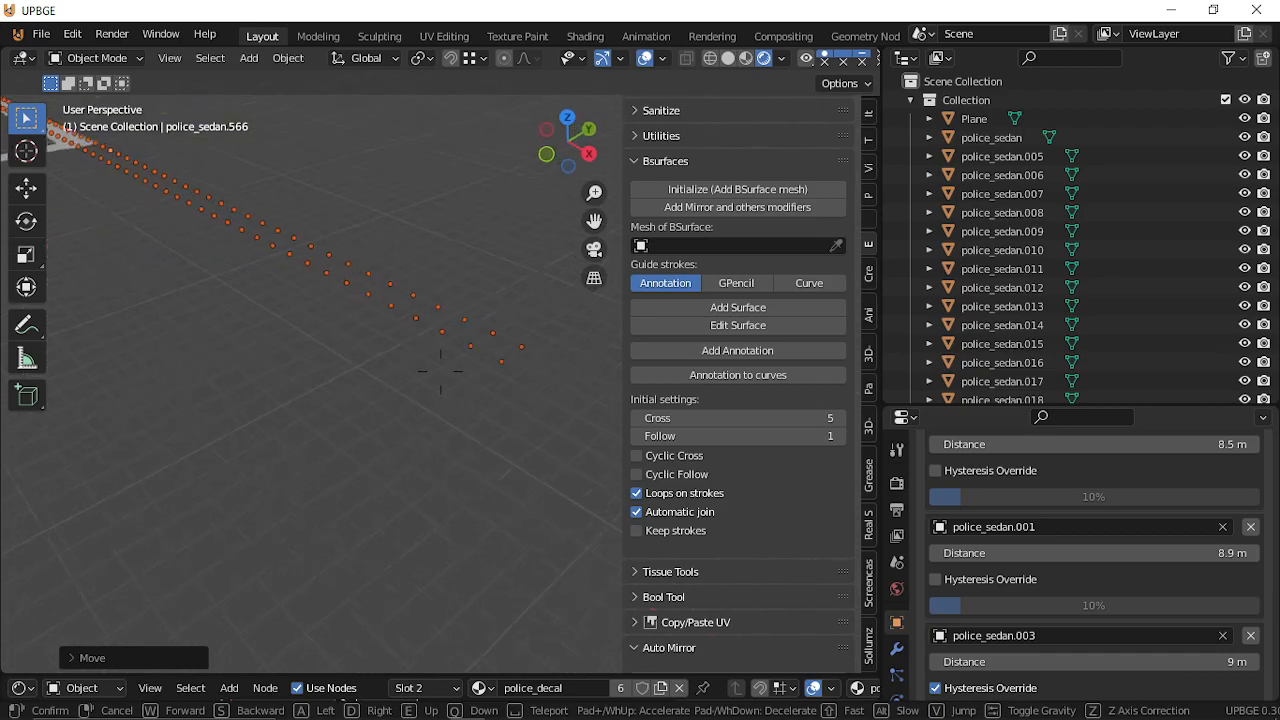
key("w")
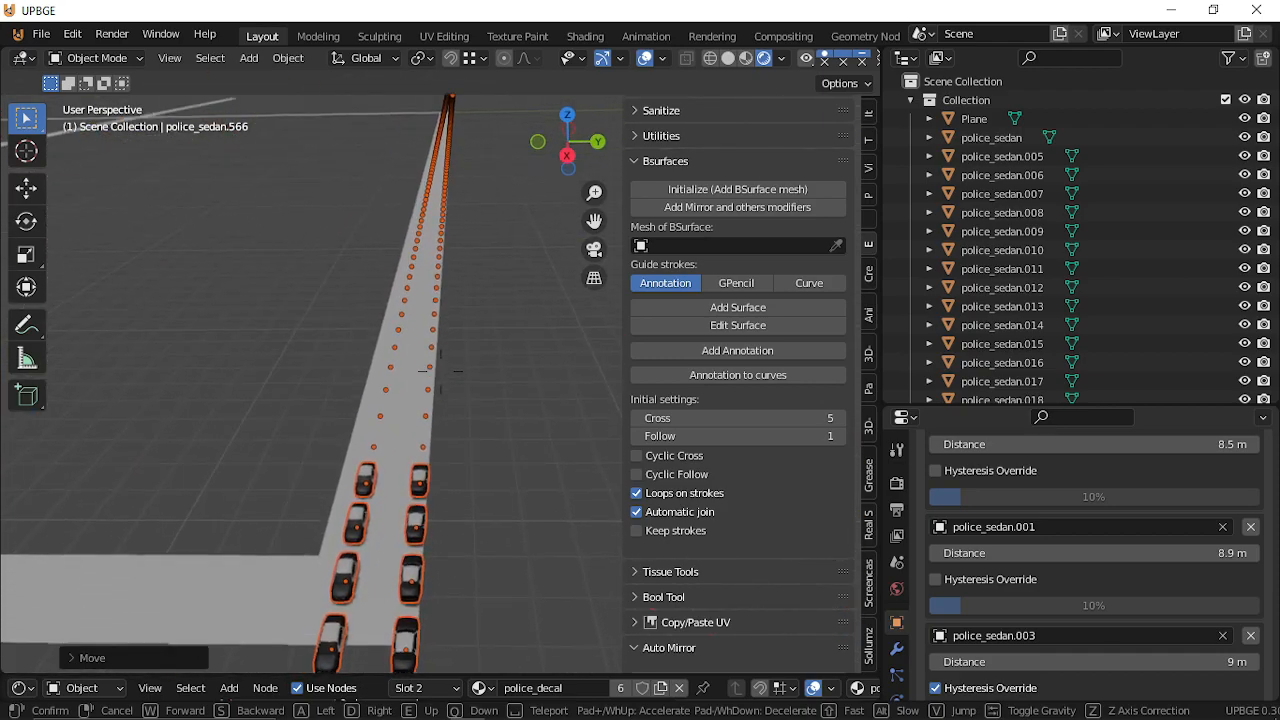
left_click(441, 371)
key("g")
middle_click_drag(441, 371, 435, 371)
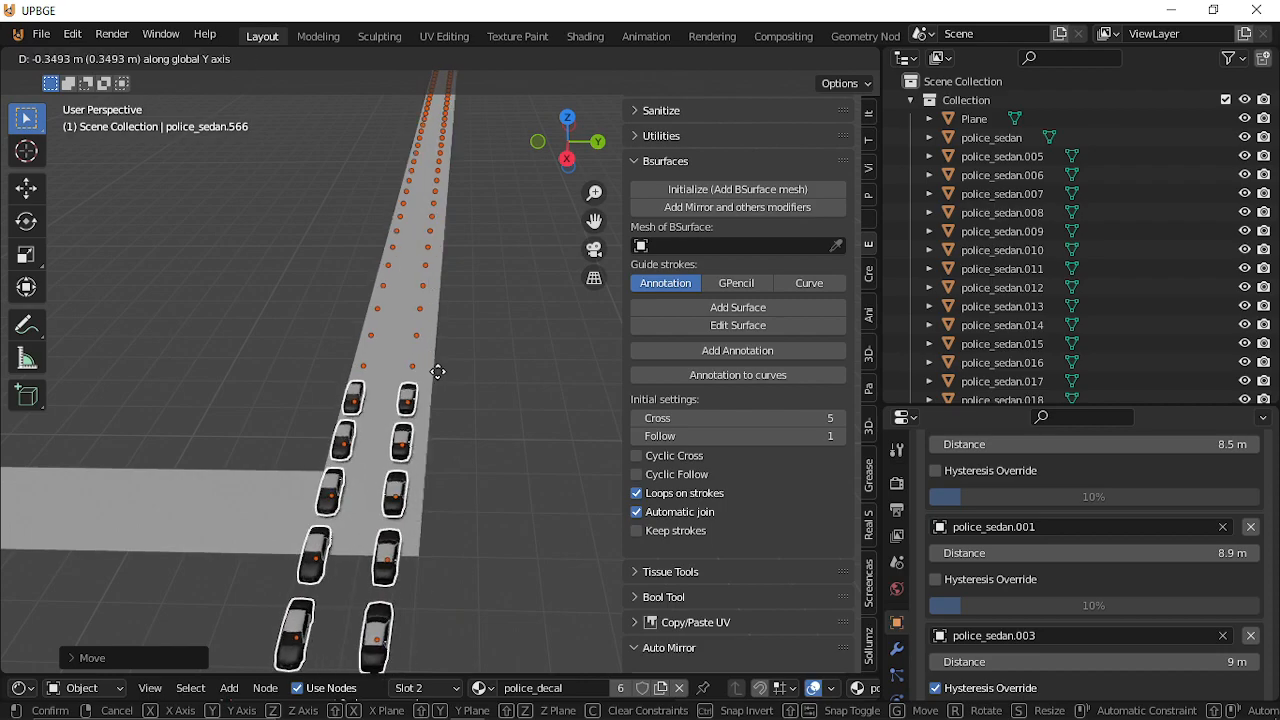
left_click(449, 371)
Select police_sedan.014 in the outliner and look through the list of sedan copies down to the last one.
key("shift+grave")
key("w")
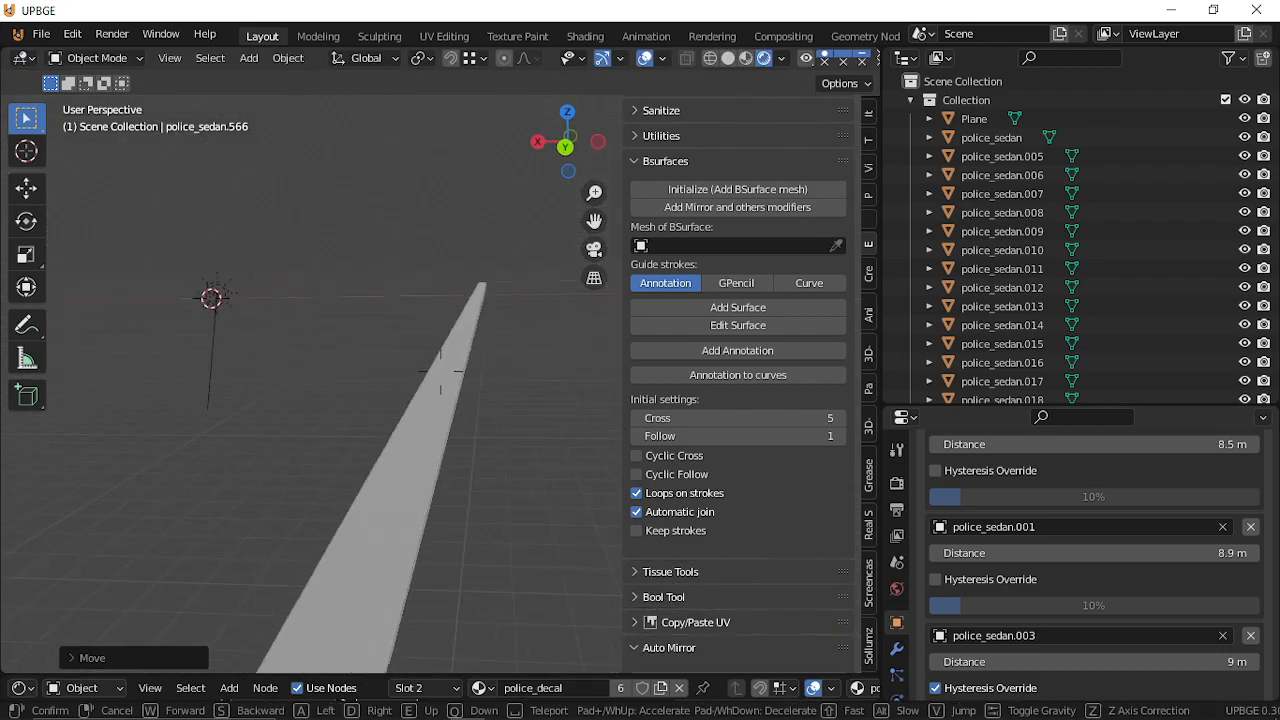
left_click(441, 371)
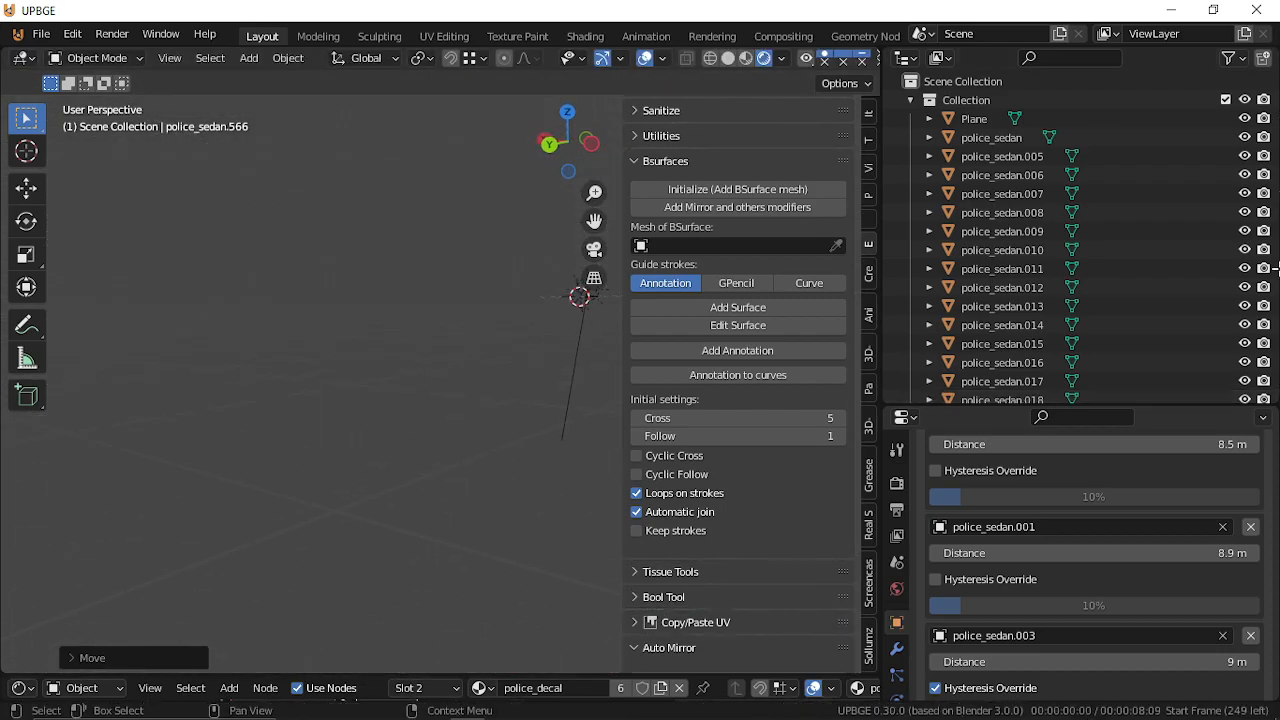
left_click(1090, 328)
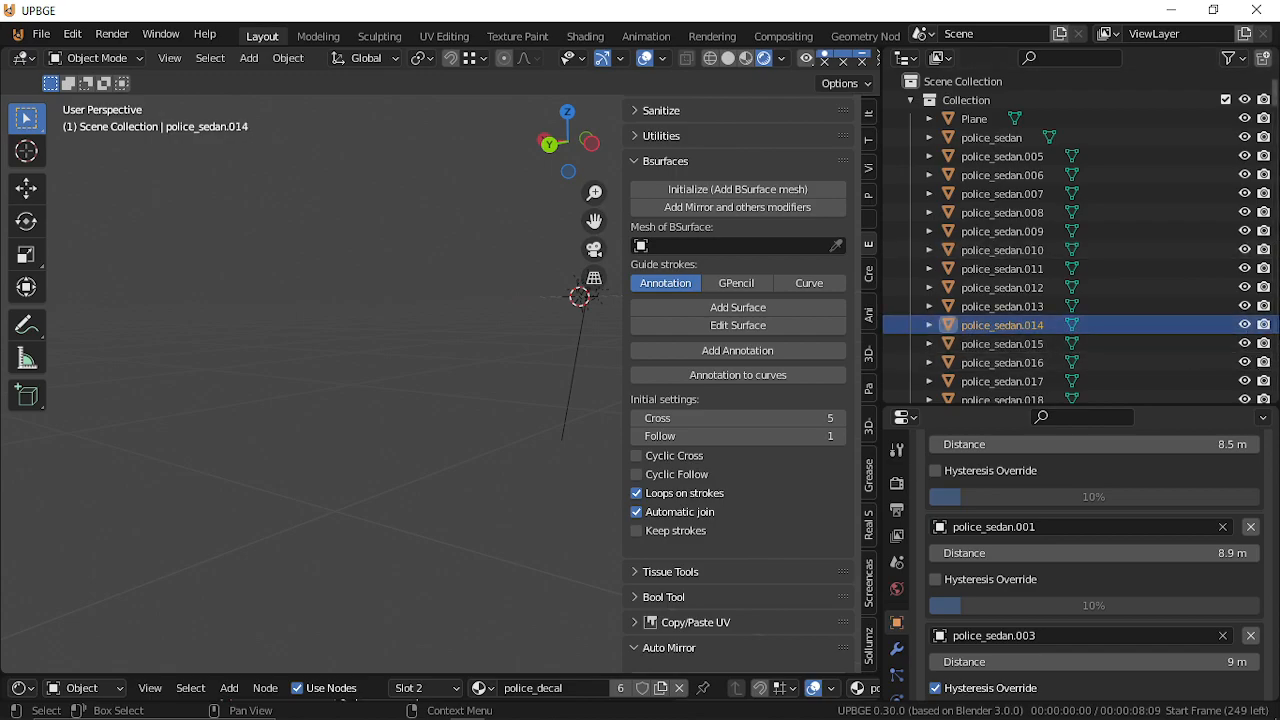
left_click_drag(1274, 120, 1274, 380)
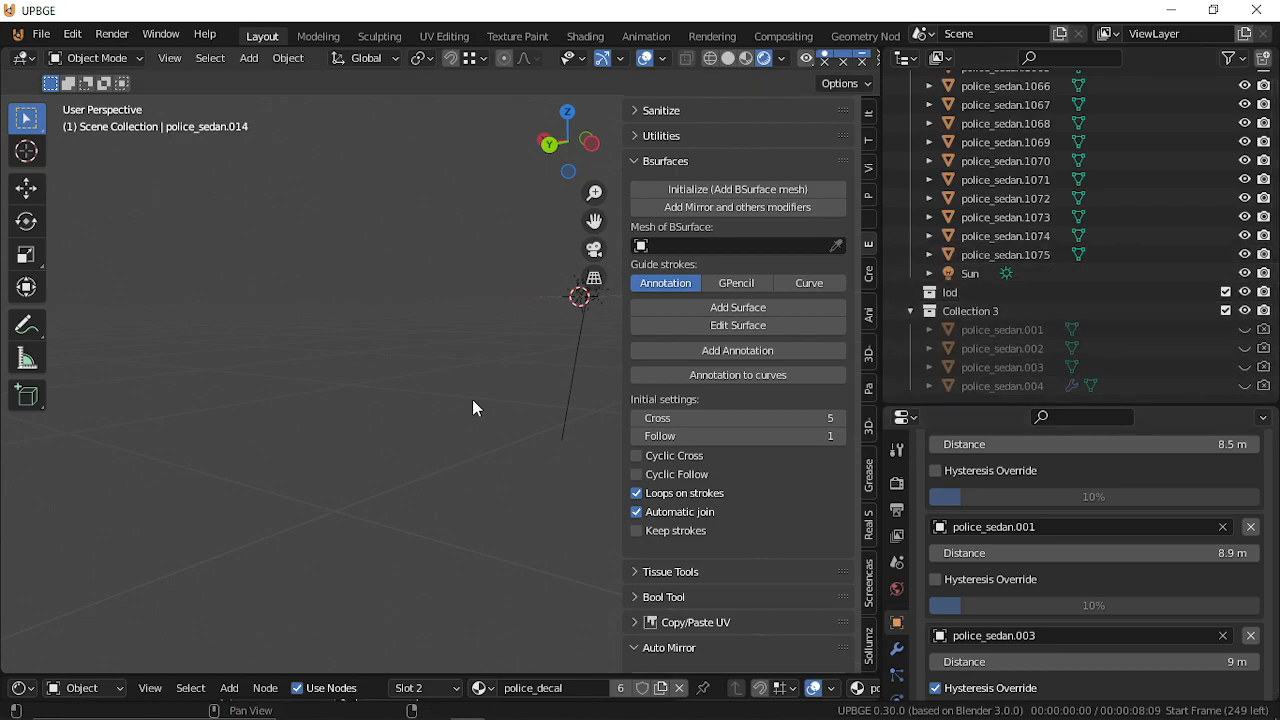
Fly around the road grid to examine how the rows of sedans lie on the roads.
key("w")
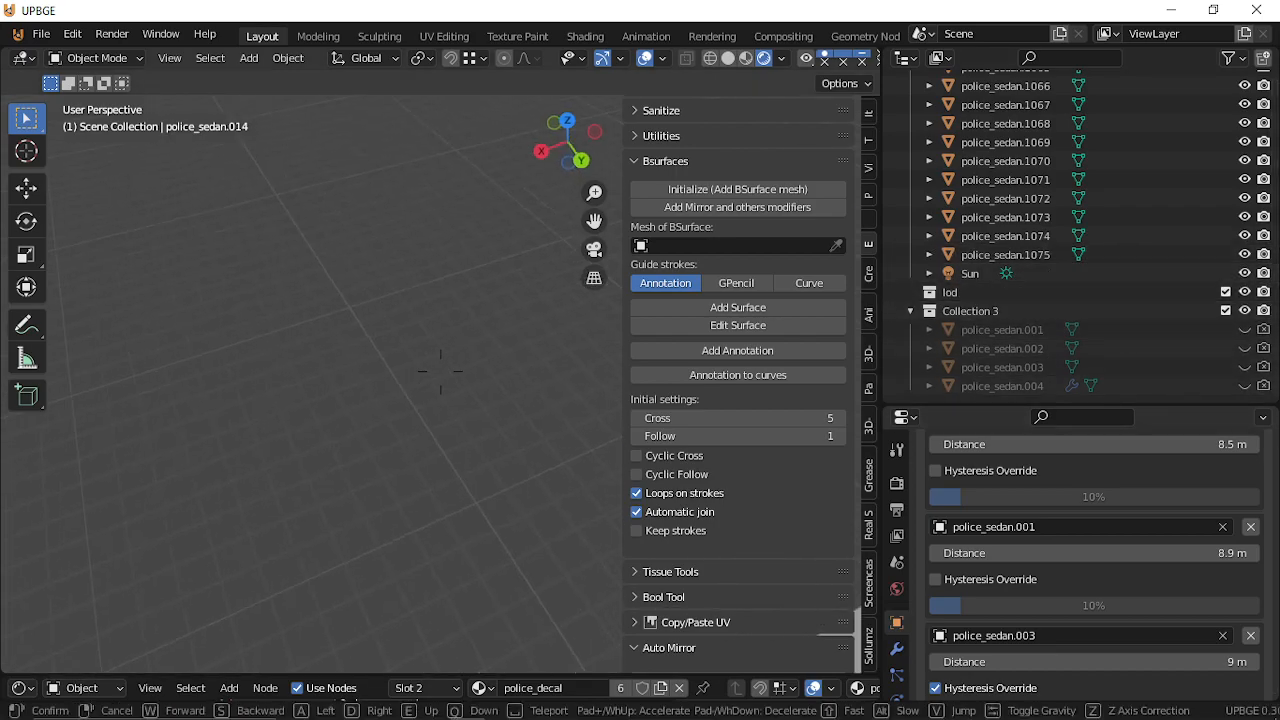
key("w")
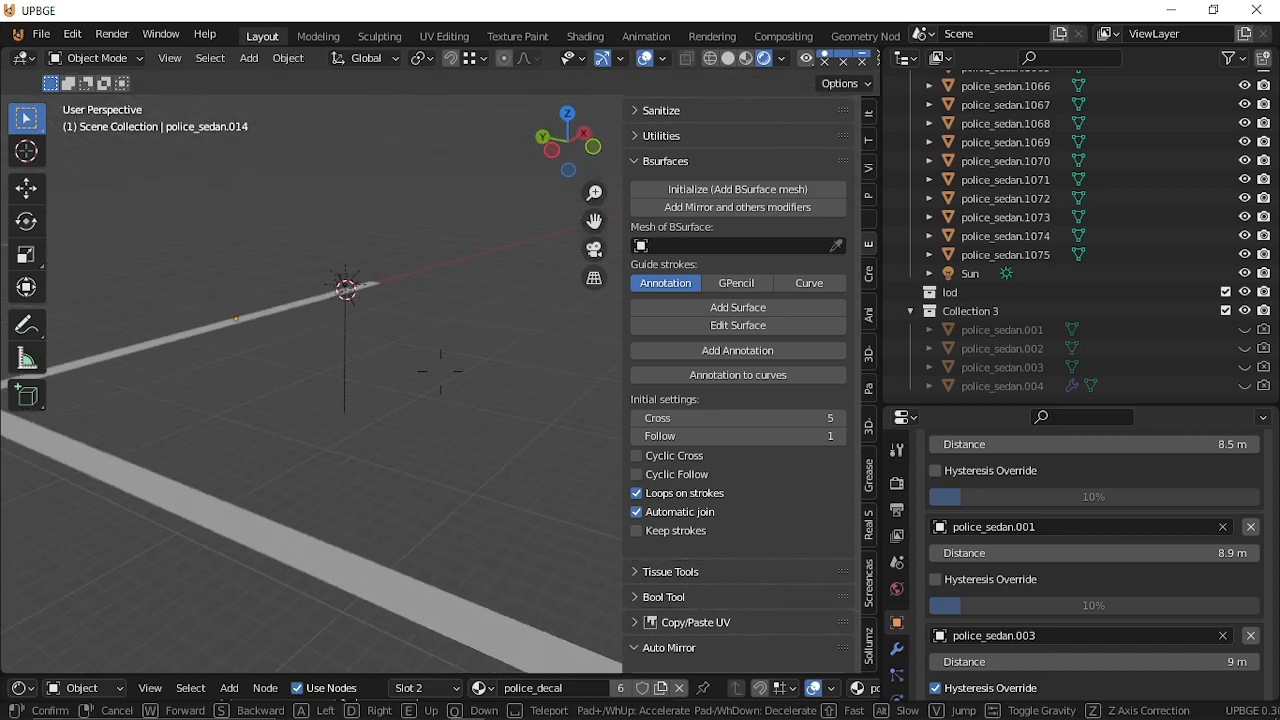
key("w")
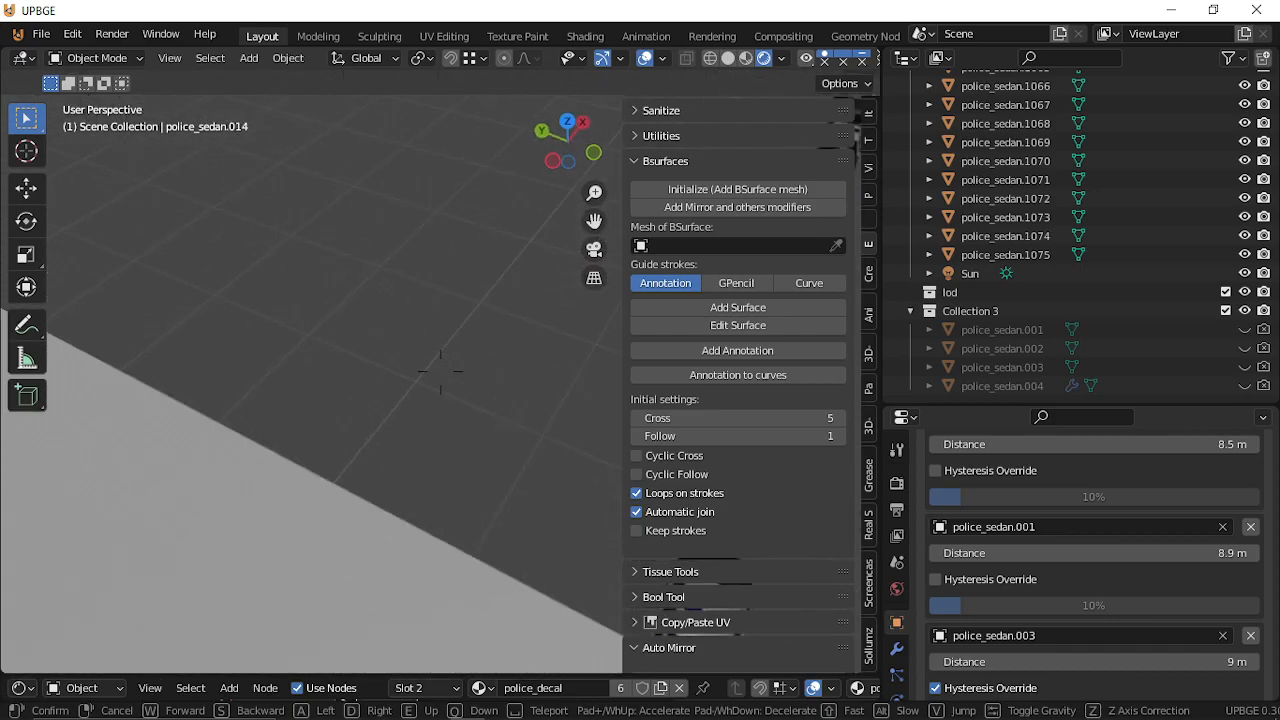
key("w")
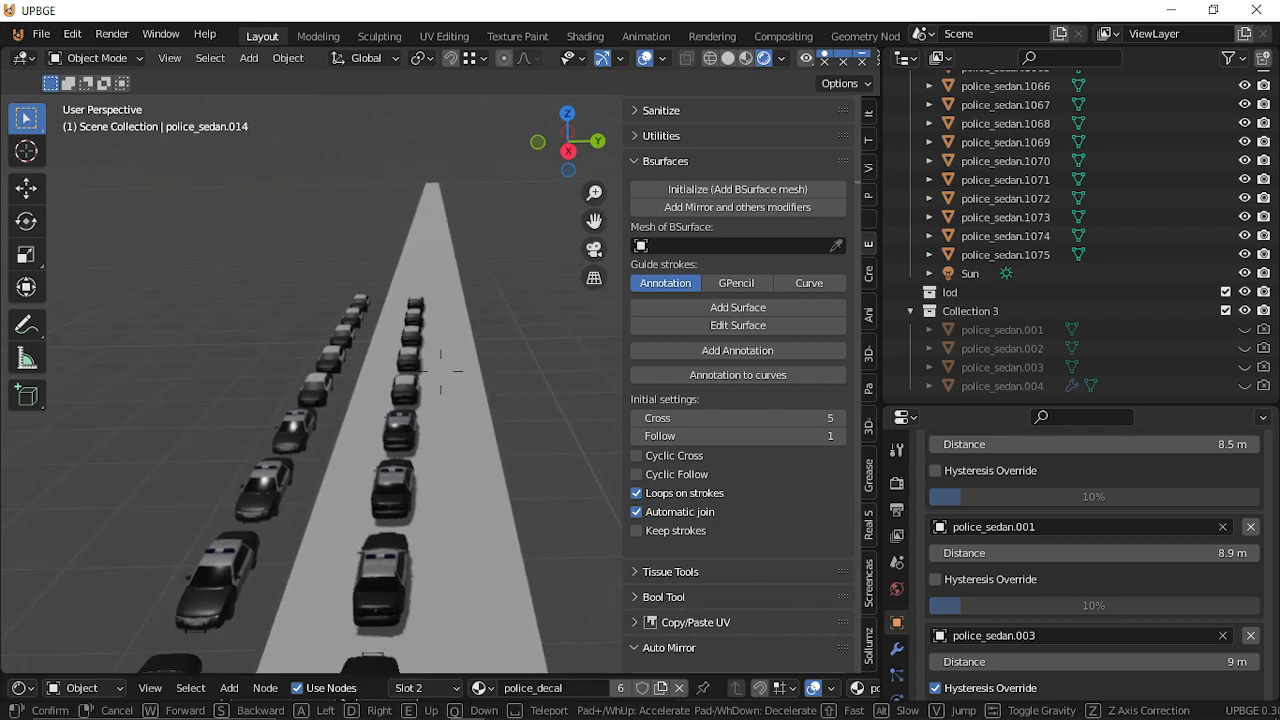
key("w")
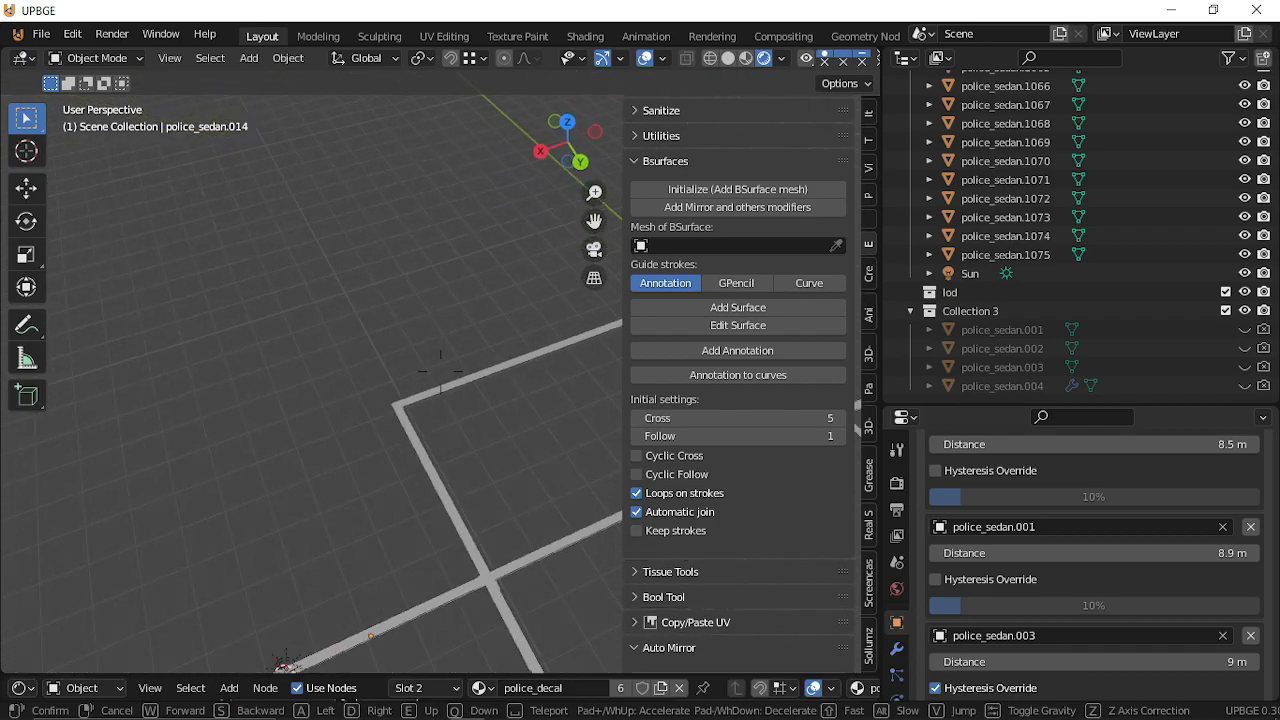
left_click(443, 380)
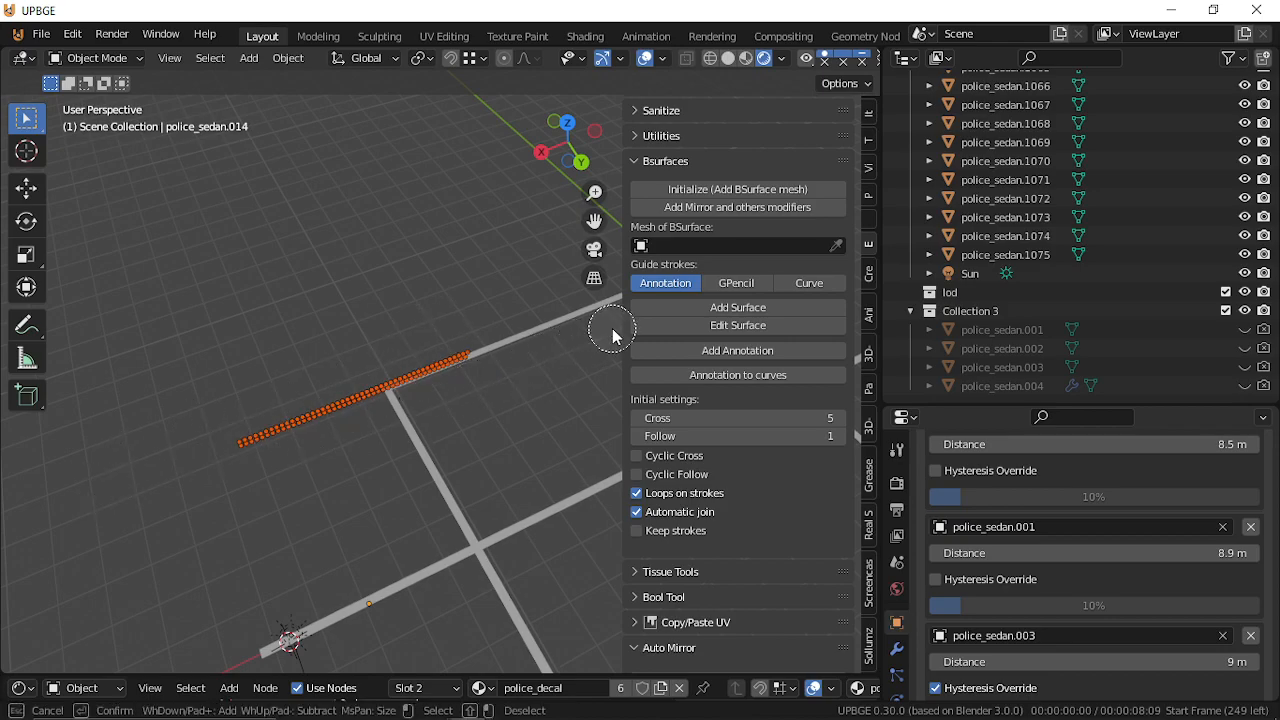
Circle-select the long double row beside the grid's outer road and shift it along the Y axis onto that road.
key("Escape")
middle_click_drag(526, 336, 167, 403, "shift")
key("c")
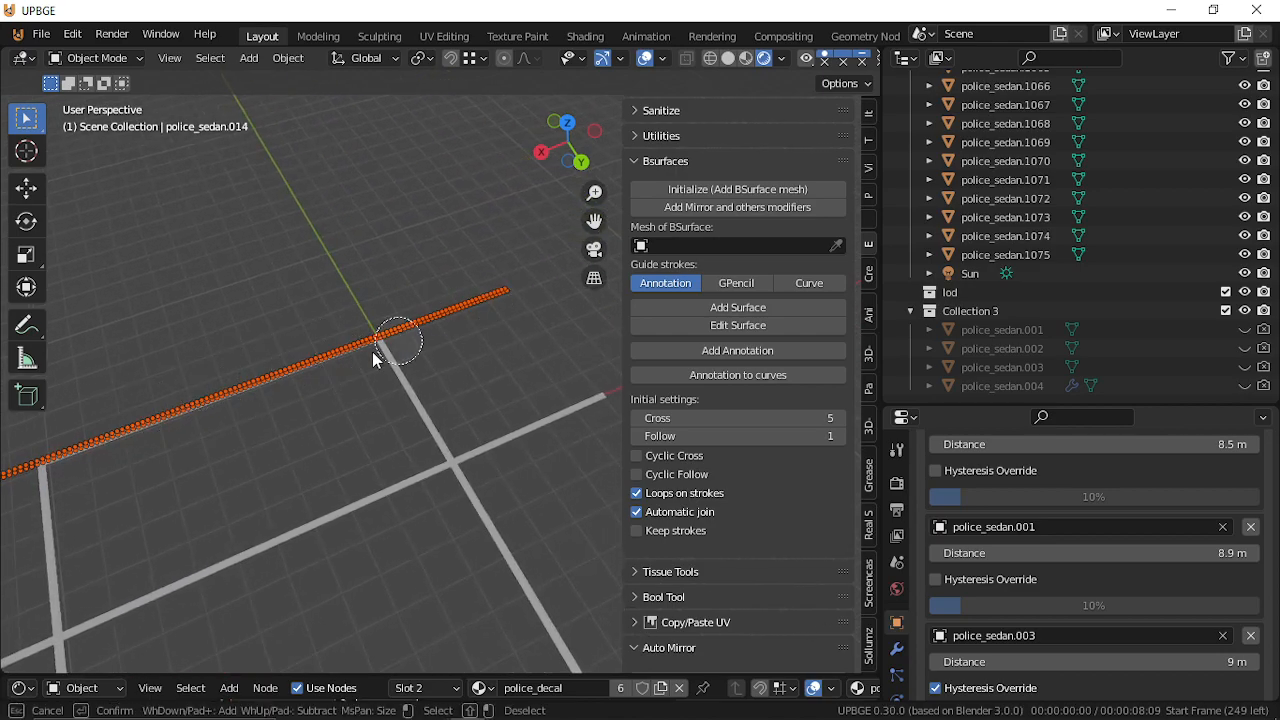
key("shift+grave")
key("w")
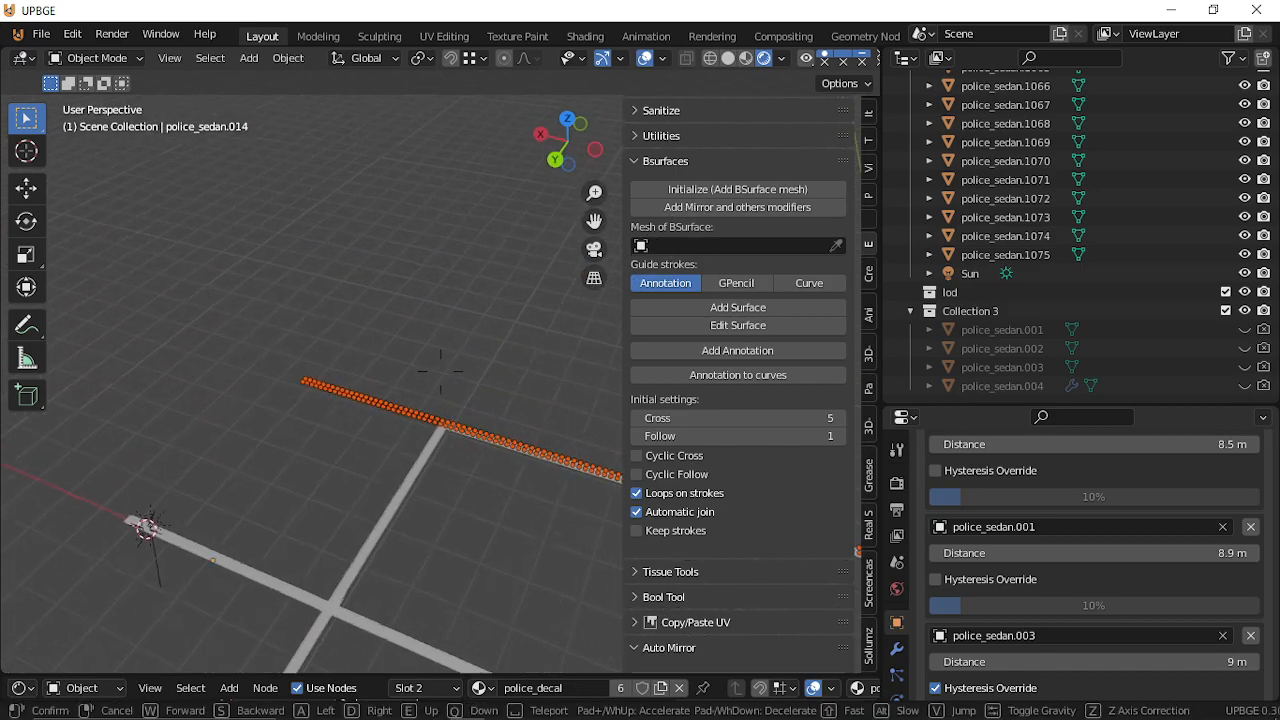
left_click(432, 378)
key("g")
key("y")
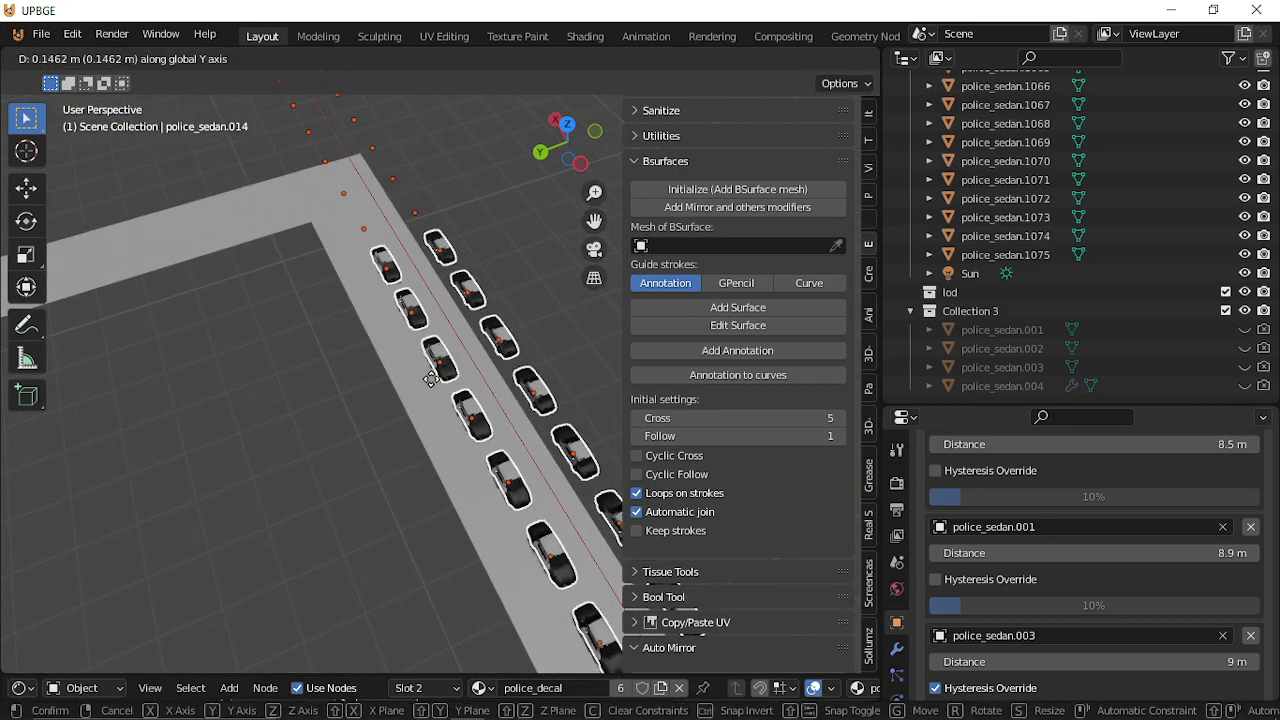
left_click(400, 403)
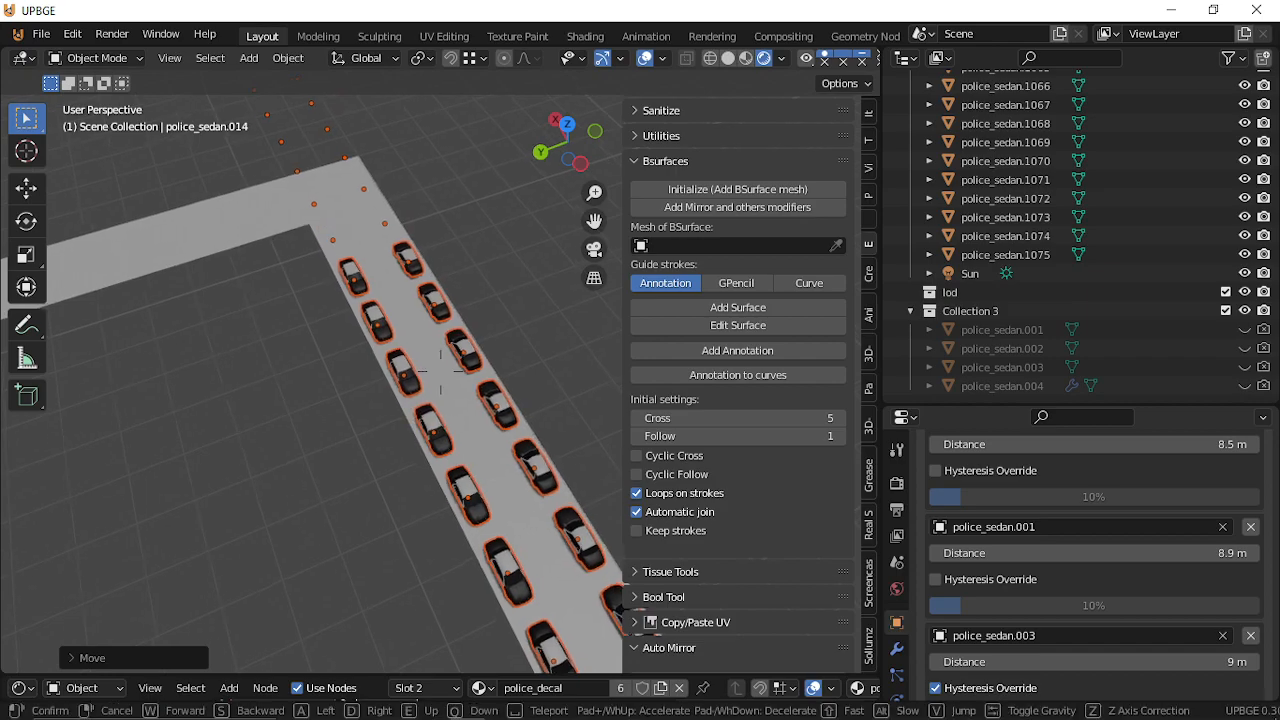
Circle-select only the sedans that extend past the corner of the outer road.
key("shift+grave")
left_click(446, 378)
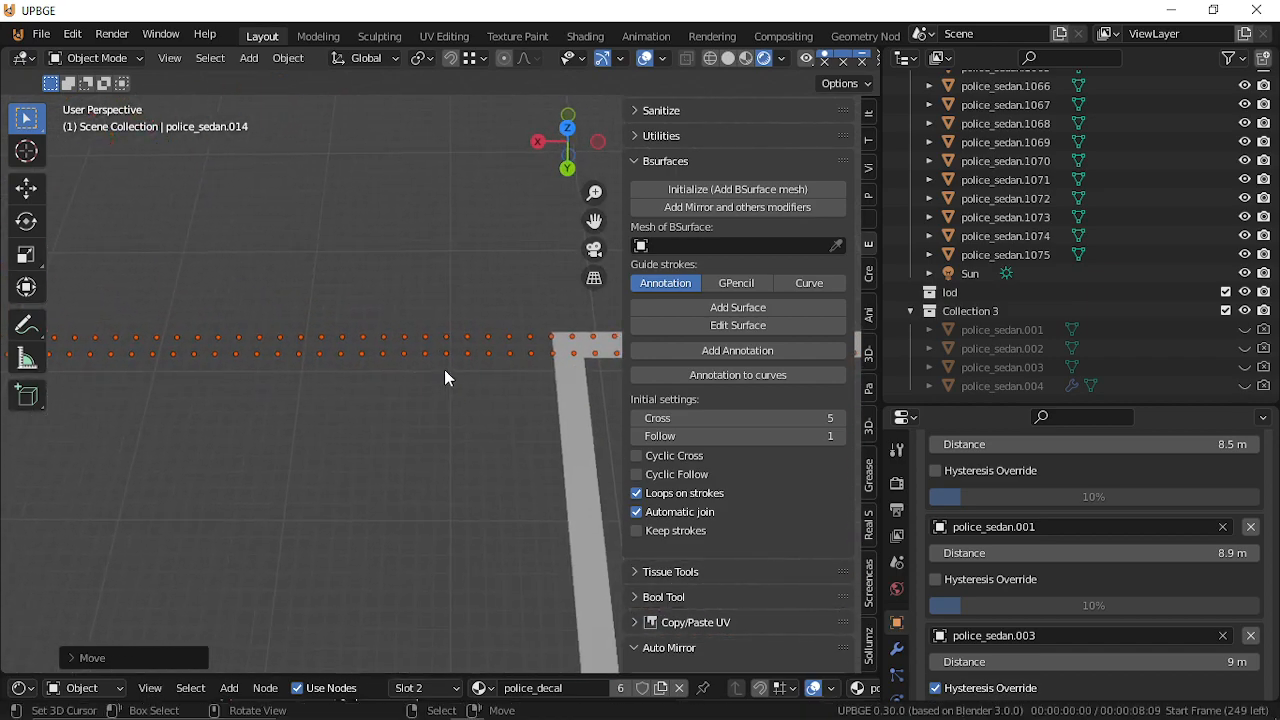
left_click(551, 355)
key("c")
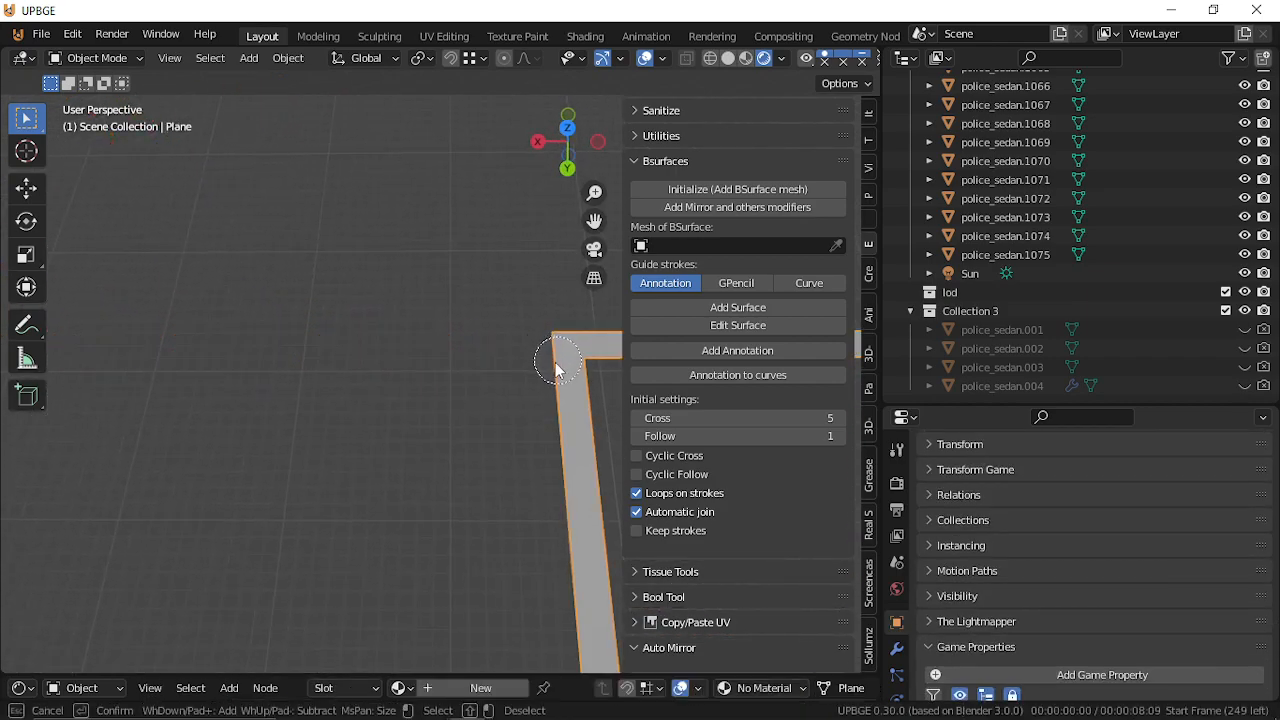
left_click(553, 342)
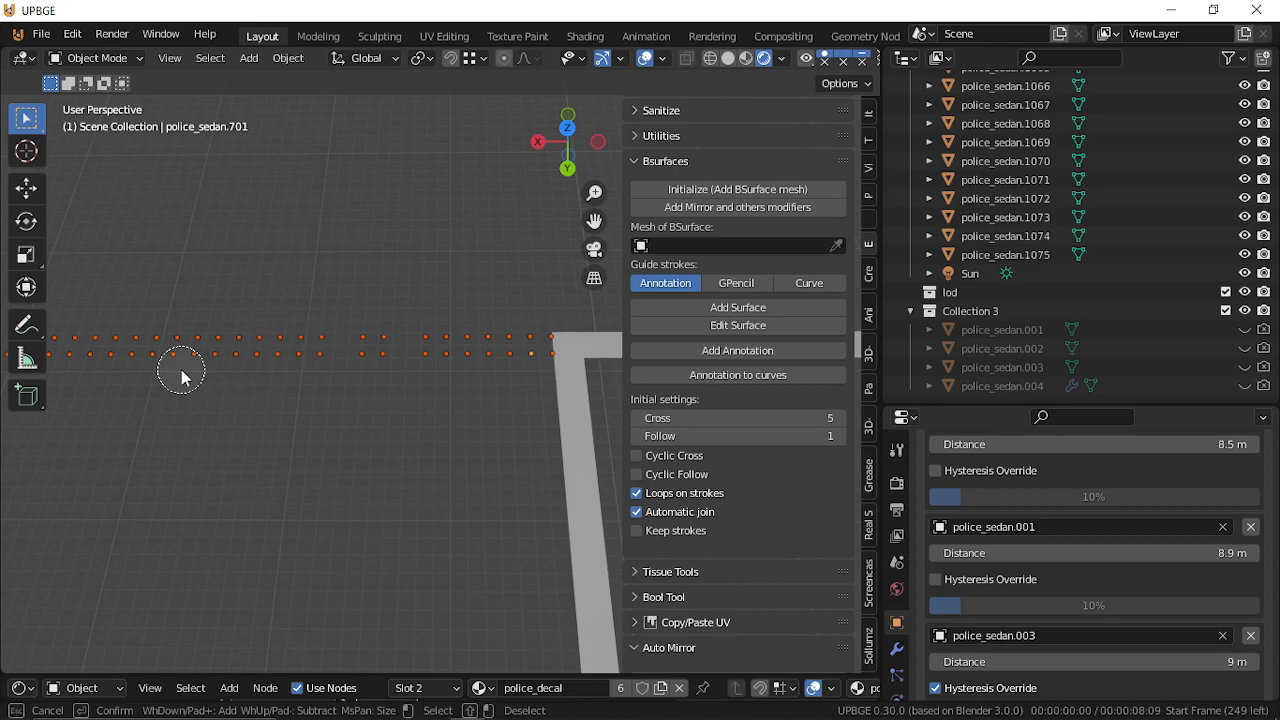
middle_click_drag(326, 354, 420, 346)
key("c")
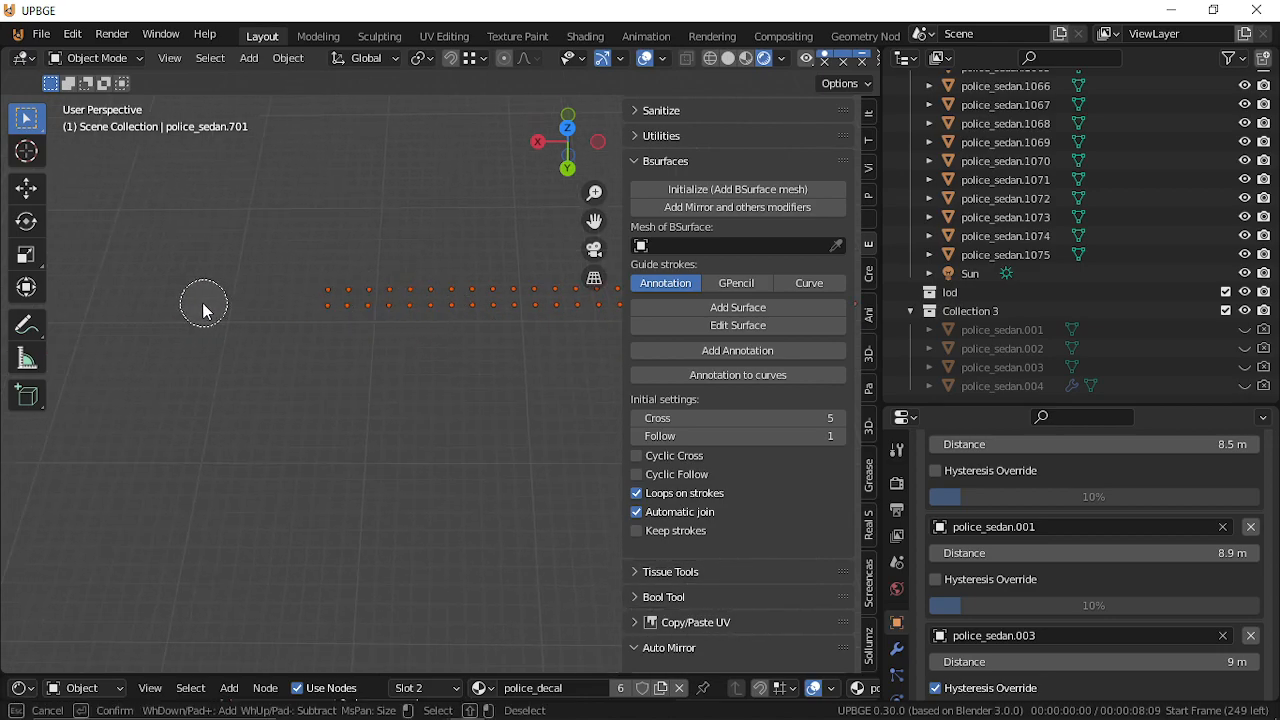
Move the selected sedans along the Y axis to the road stub that projects from the grid.
middle_click_drag(358, 306, 442, 372)
middle_click_drag(344, 398, 55, 248, "shift")
middle_click_drag(70, 293, 137, 297)
middle_click_drag(176, 335, 270, 378)
key("g")
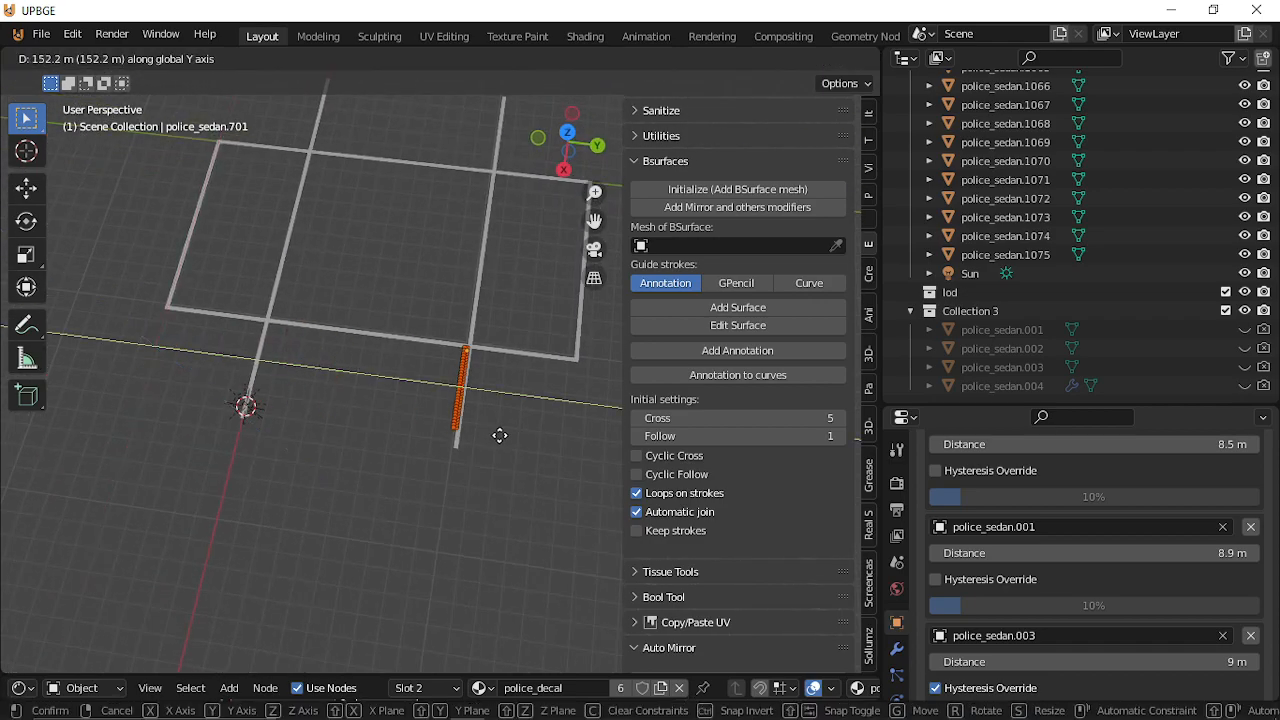
left_click(519, 439)
Fine-adjust the moved sedans along the Y axis so both lines sit within the road stub.
key("shift+grave")
key("w")
key("w")
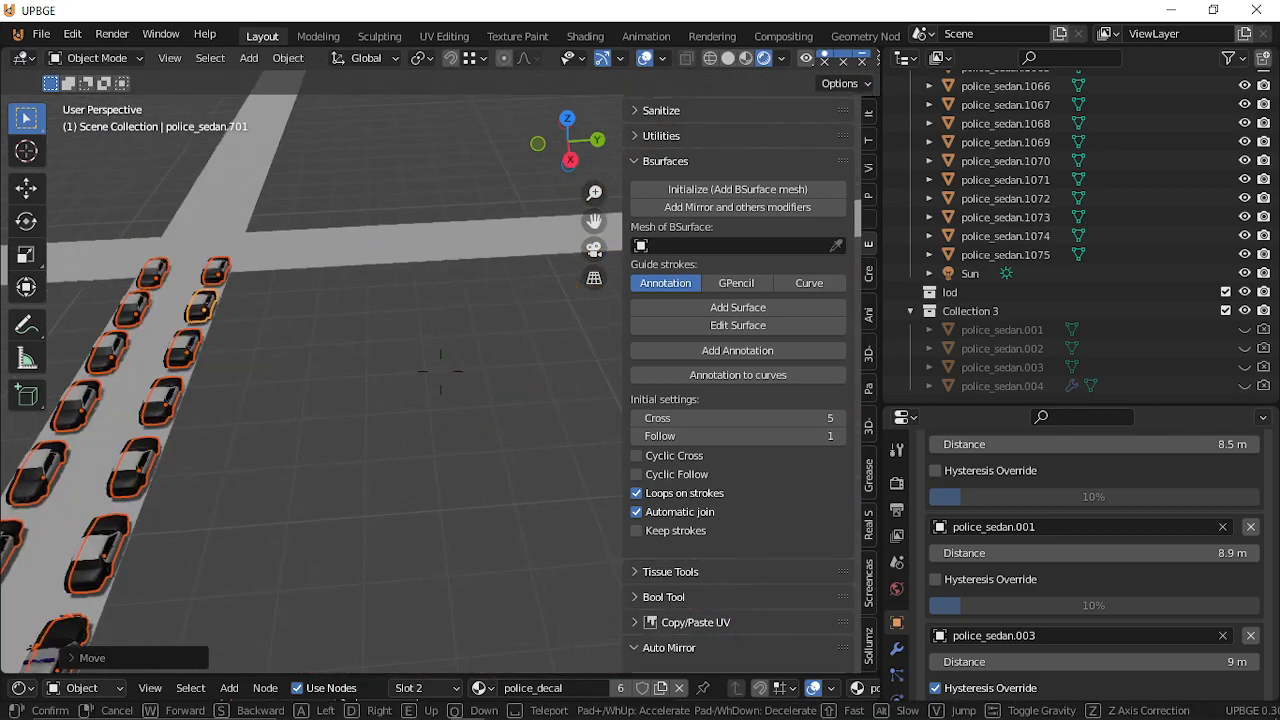
left_click(440, 388)
key("g")
key("y")
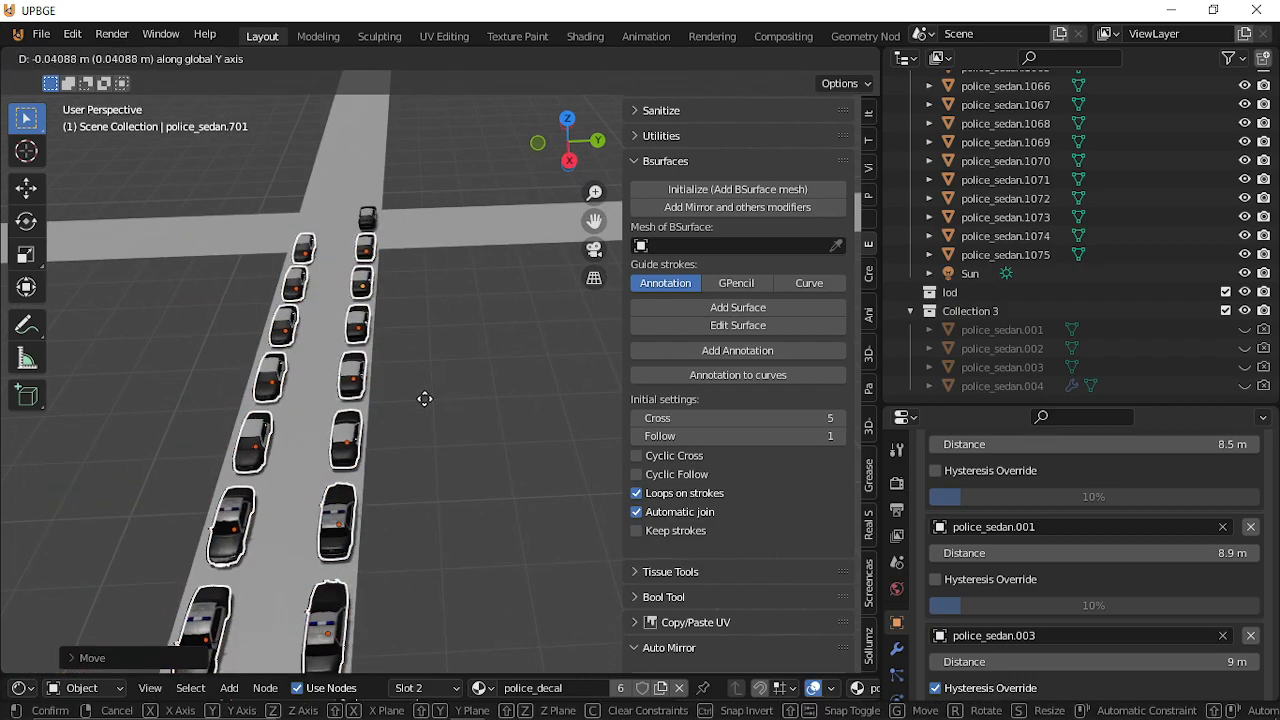
left_click(423, 397)
Fly around the grid to examine the row on the road stub and the empty road continuing past the junction.
key("shift+grave")
key("w")
key("s")
key("a")
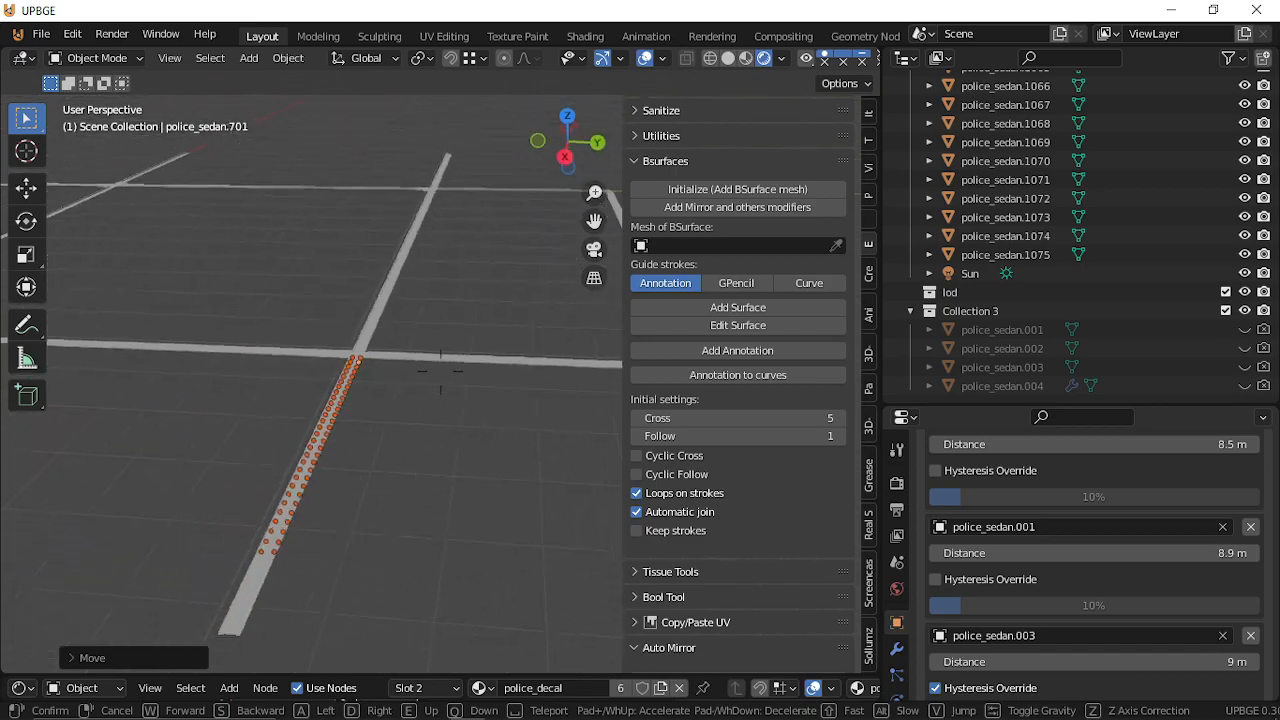
key("s")
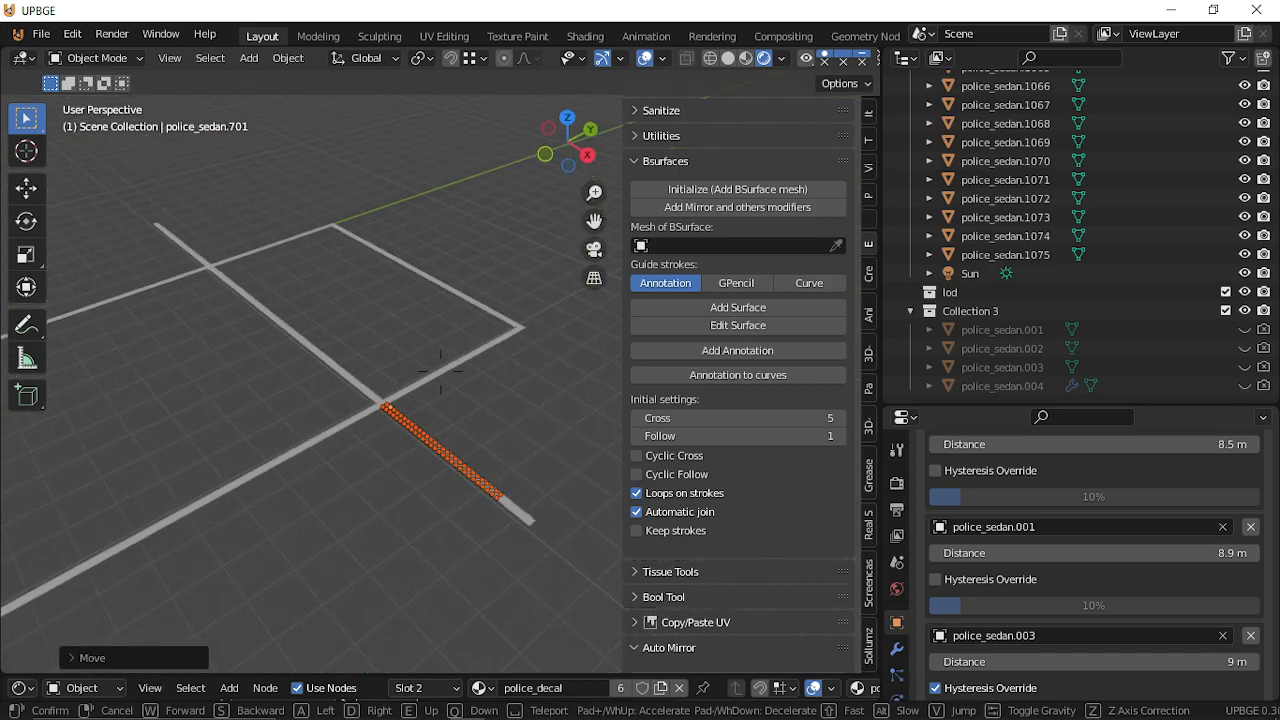
left_click(440, 372)
key("x")
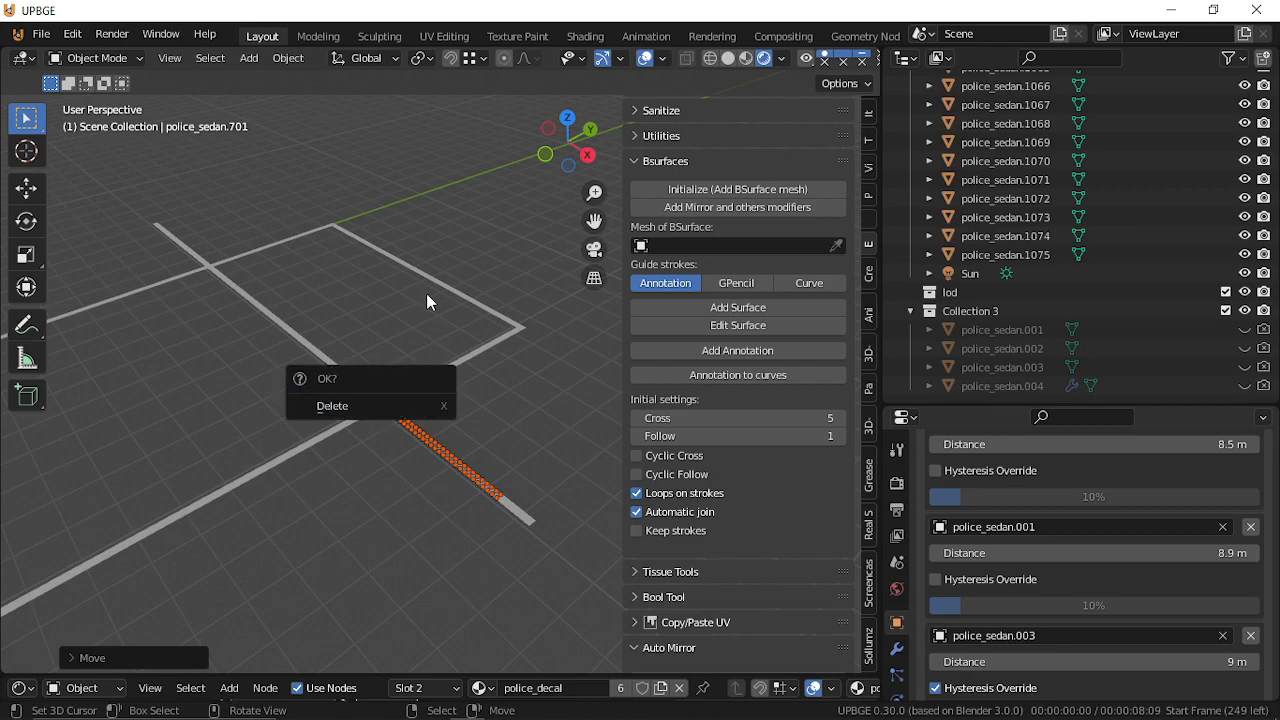
key("shift+grave")
key("w")
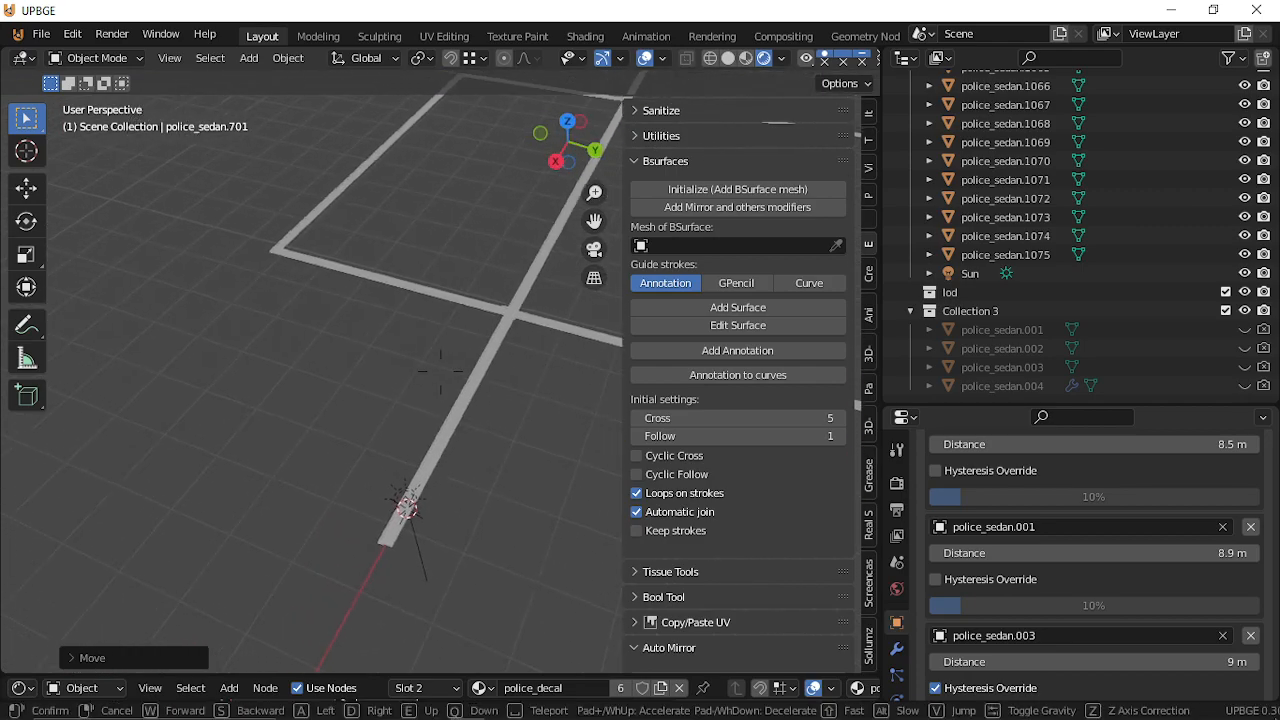
left_click(440, 372)
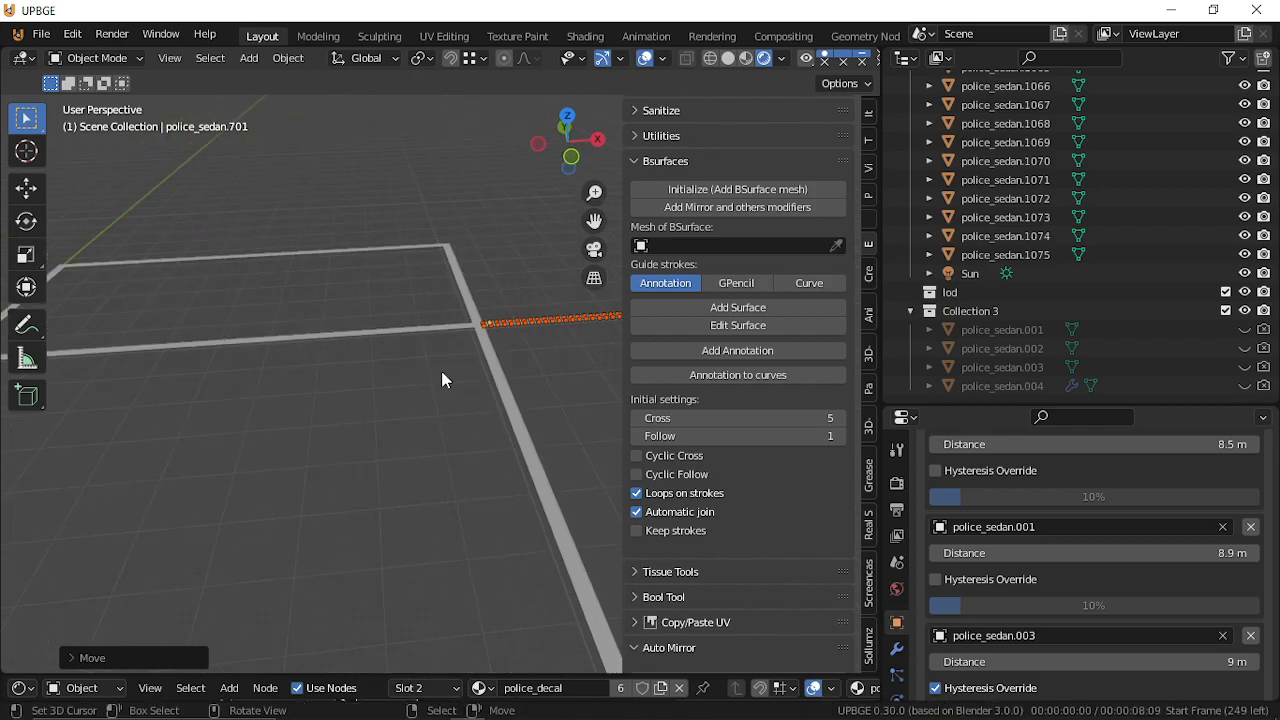
Make a linked duplicate of the sedan row on the road stub and rotate it 90 degrees around the Z axis.
key("shift+d")
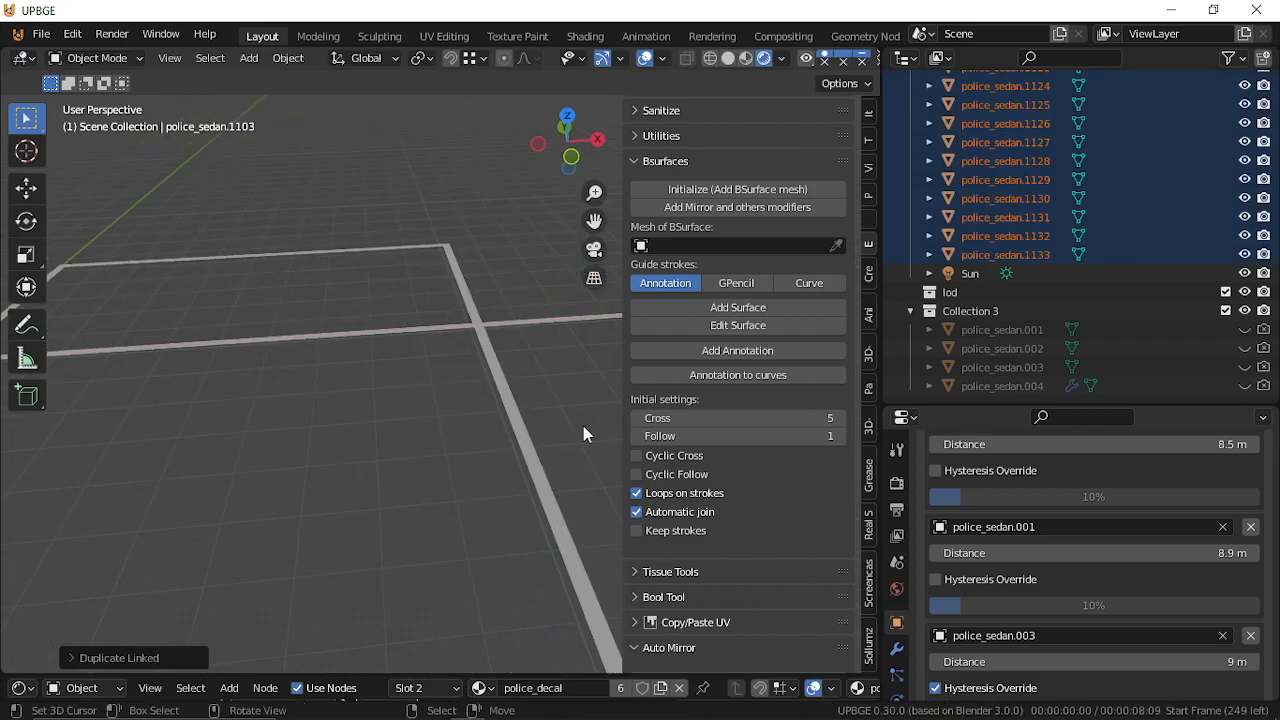
key("shift+grave")
key("w")
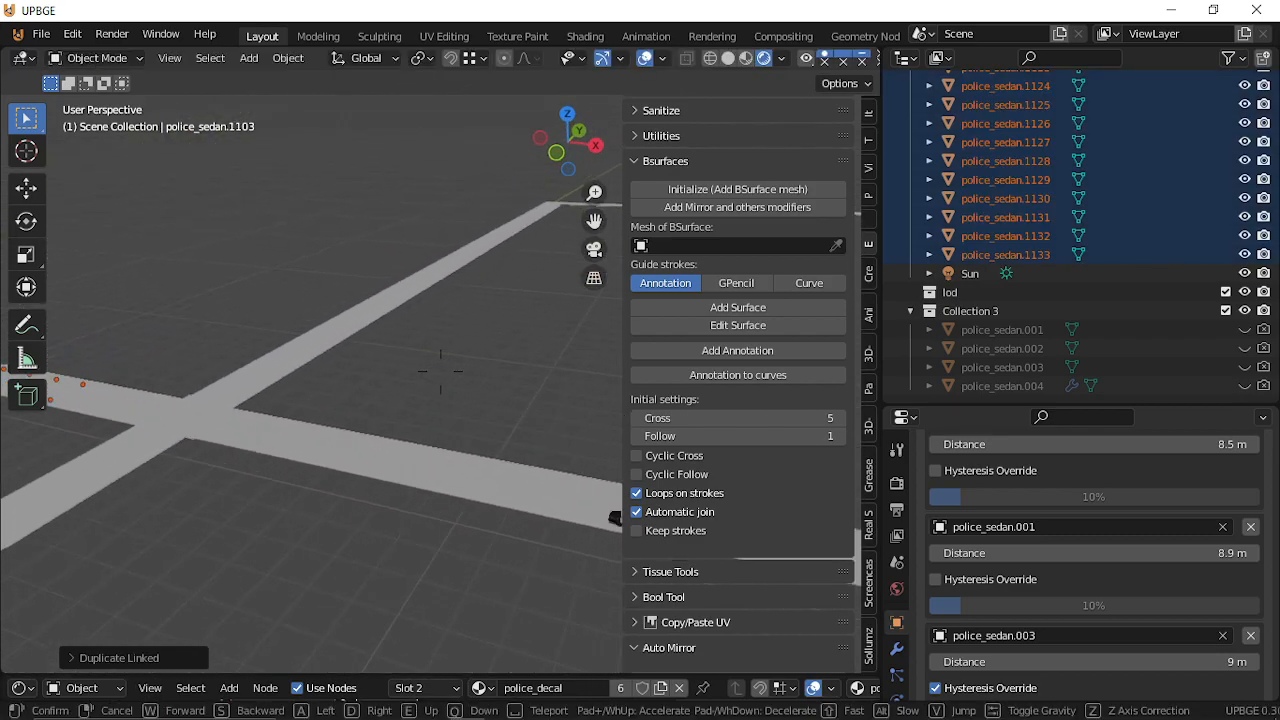
key("w")
key("s")
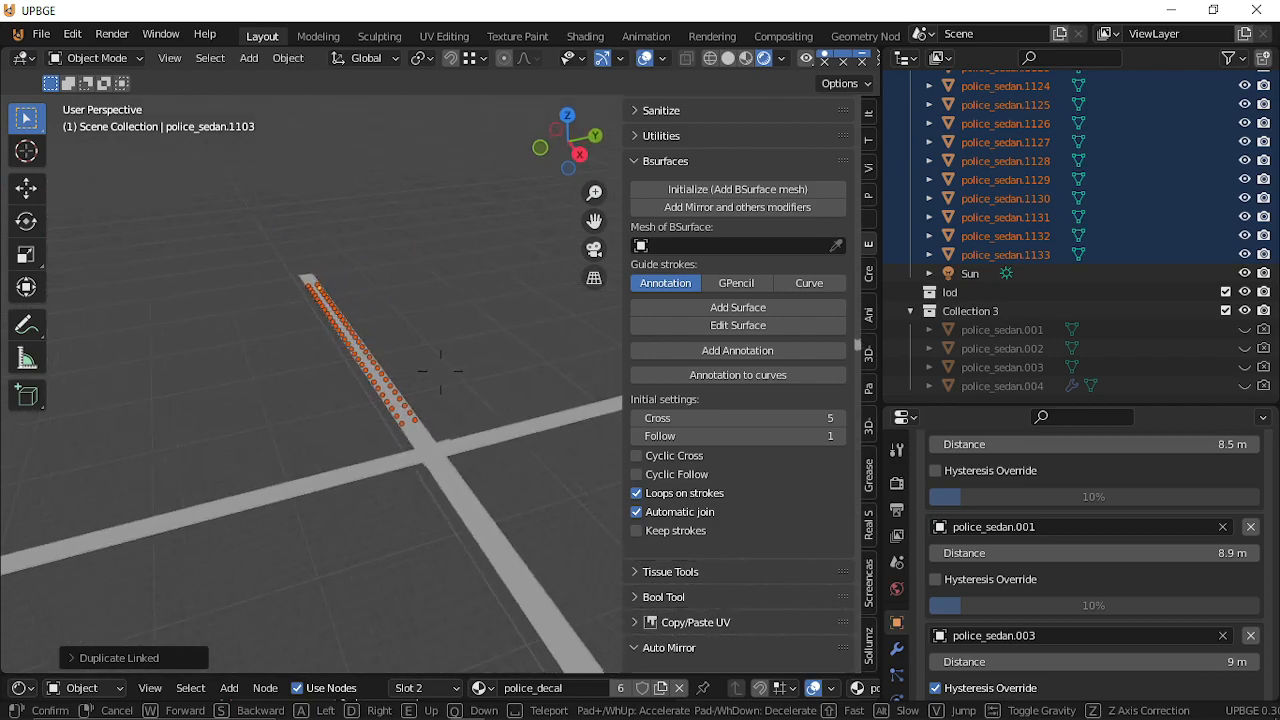
left_click(440, 370)
type("r")
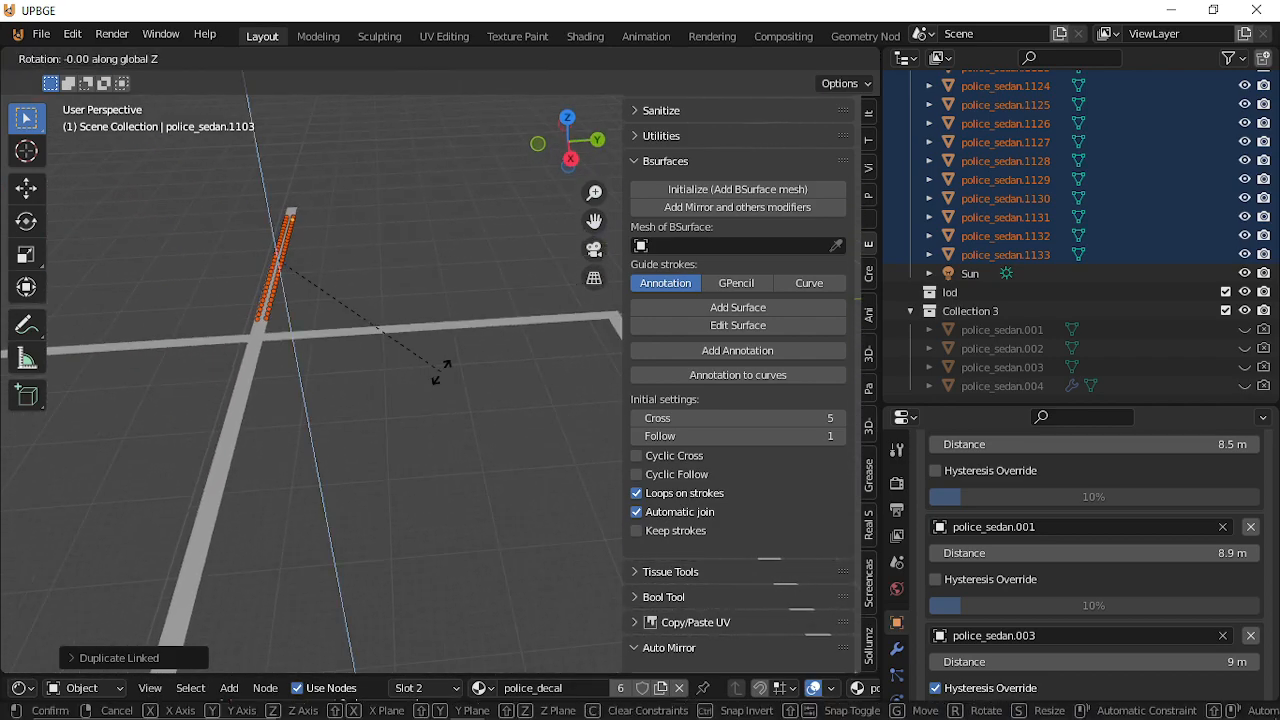
type("90")
key("Return")
Move the rotated row along the X and Y axes onto the perpendicular road, near the outer corner.
key("g")
key("x")
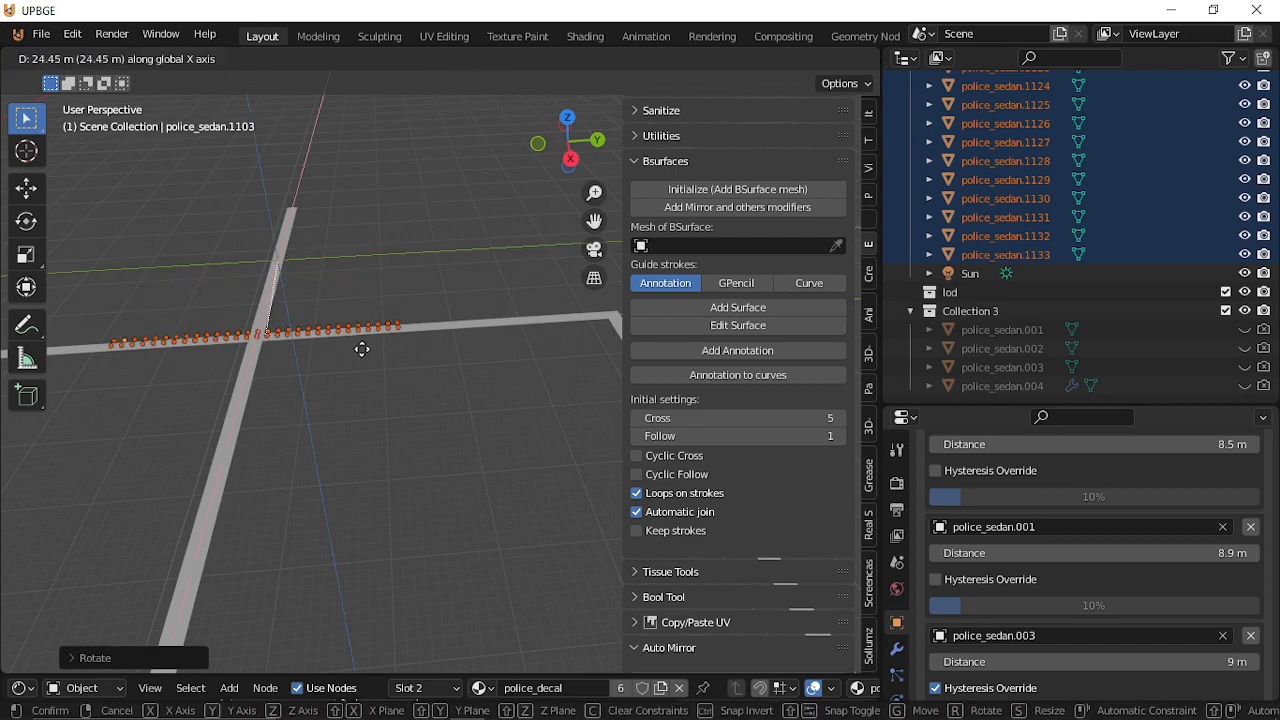
left_click(374, 344)
key("g")
middle_click_drag(396, 347, 424, 348)
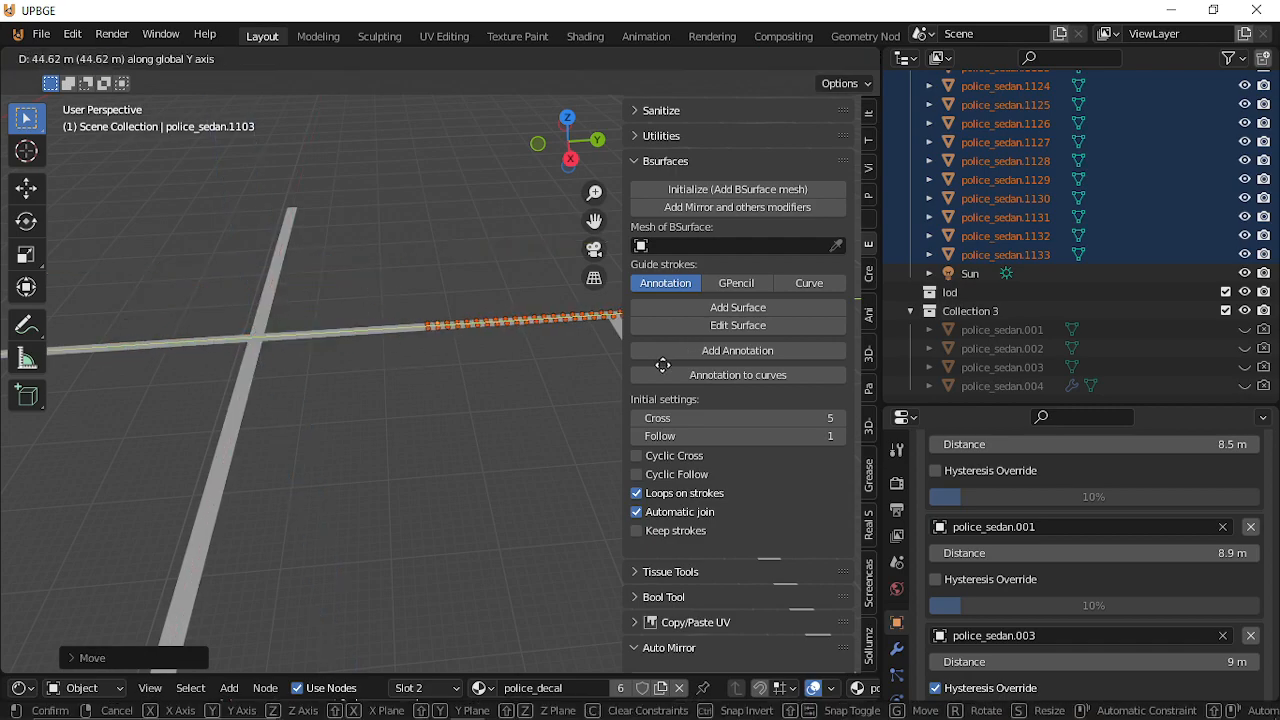
left_click(552, 379)
Place two linked duplicates of the row along the Y axis on the road segment between the next two junctions.
middle_click_drag(552, 379, 441, 380)
key("shift+d")
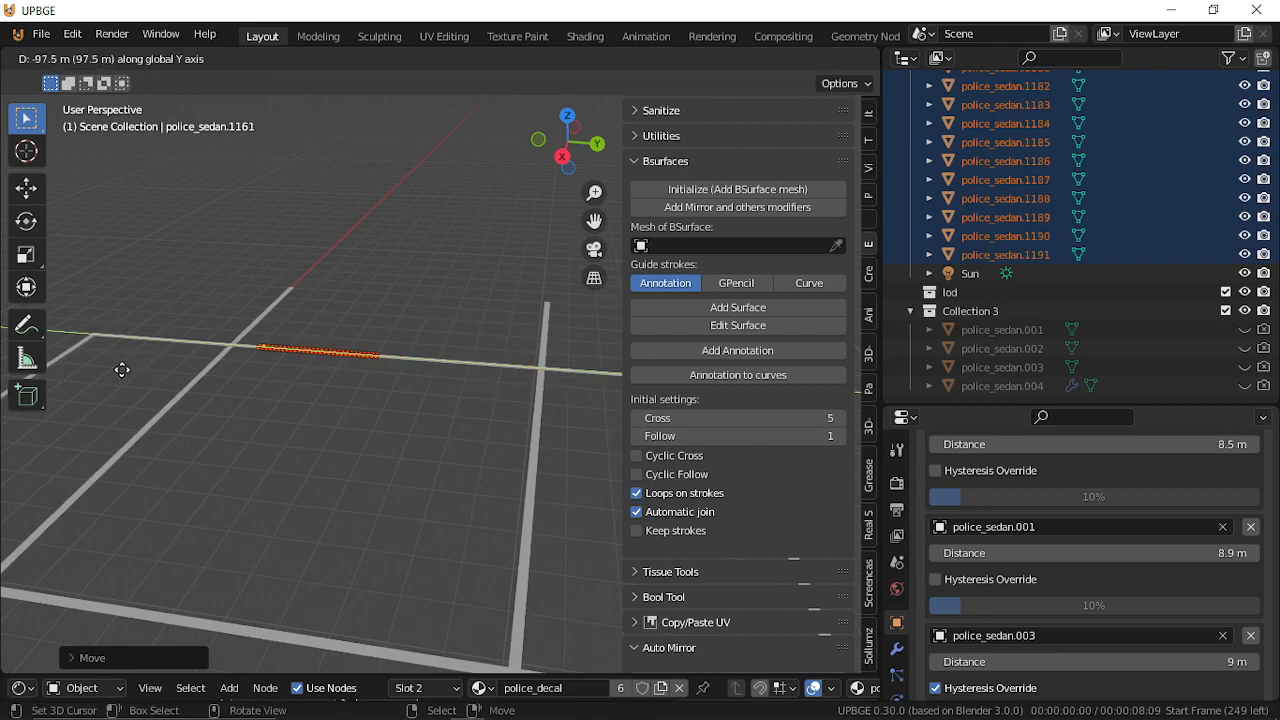
right_click(104, 371)
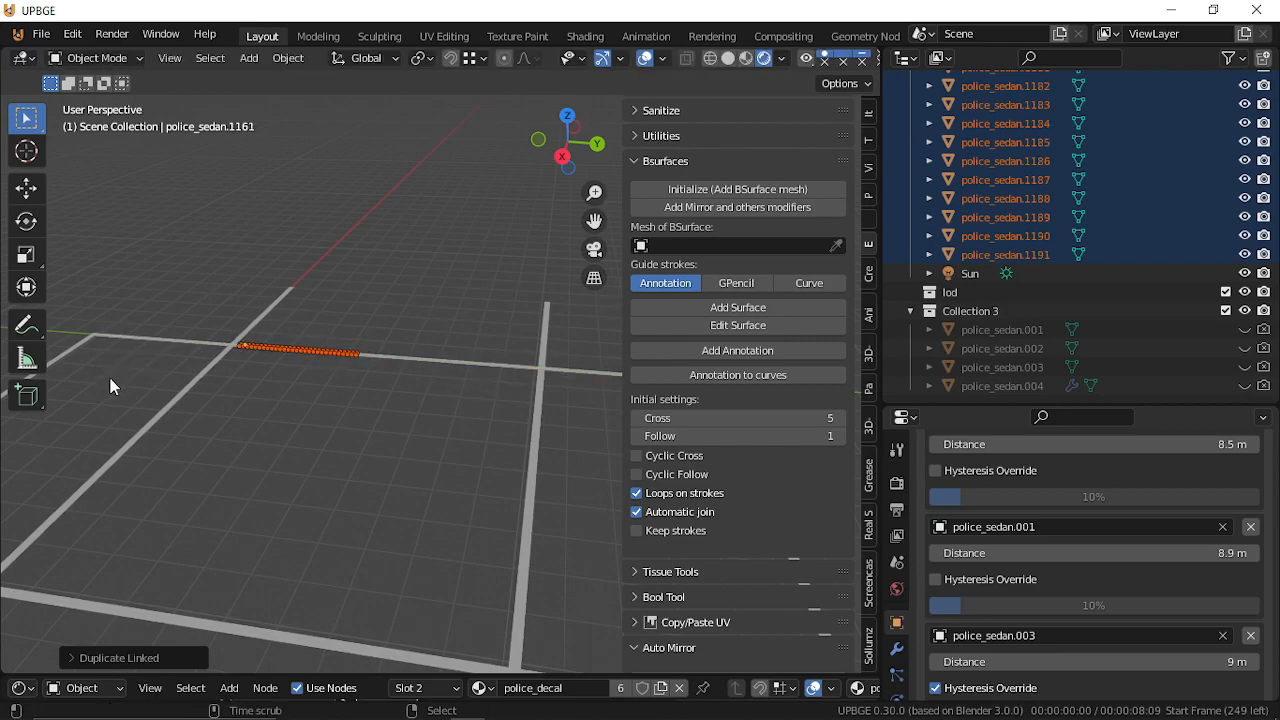
key("alt+d")
left_click(264, 351)
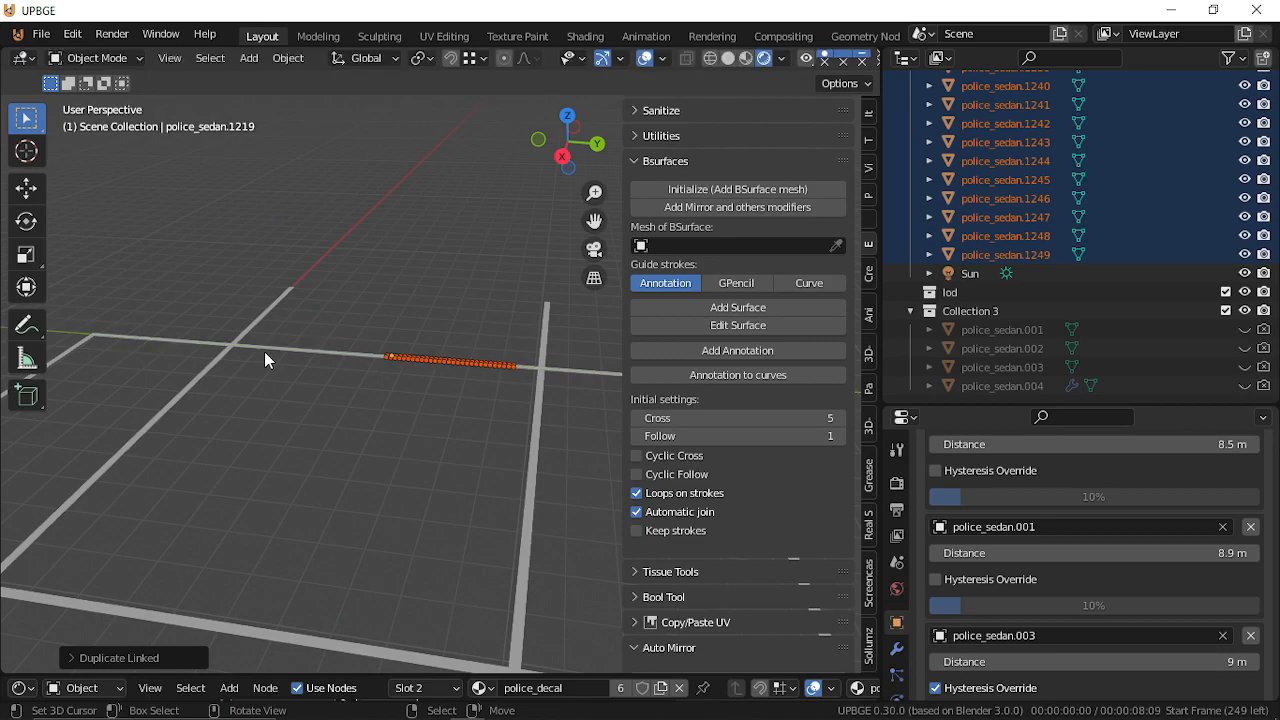
Move the newest row along the Y axis toward the neighbouring row to close the gap between them.
key("shift+grave")
key("w")
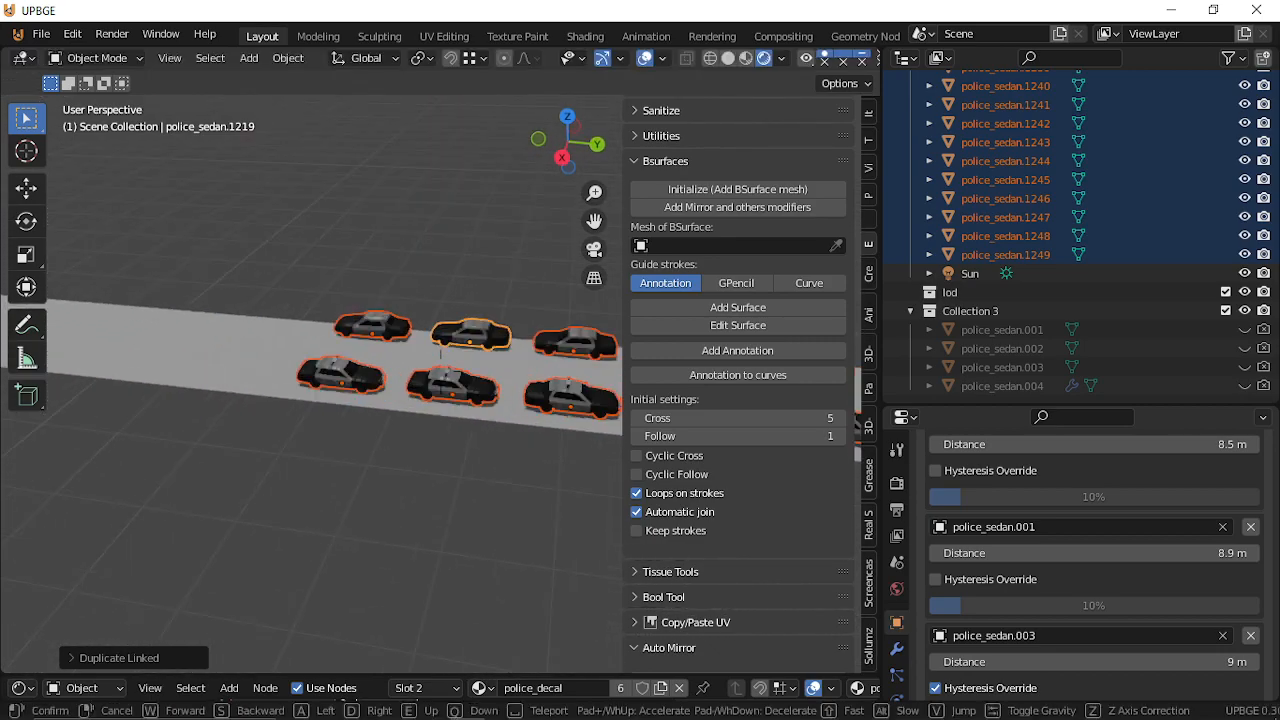
key("s")
key("w")
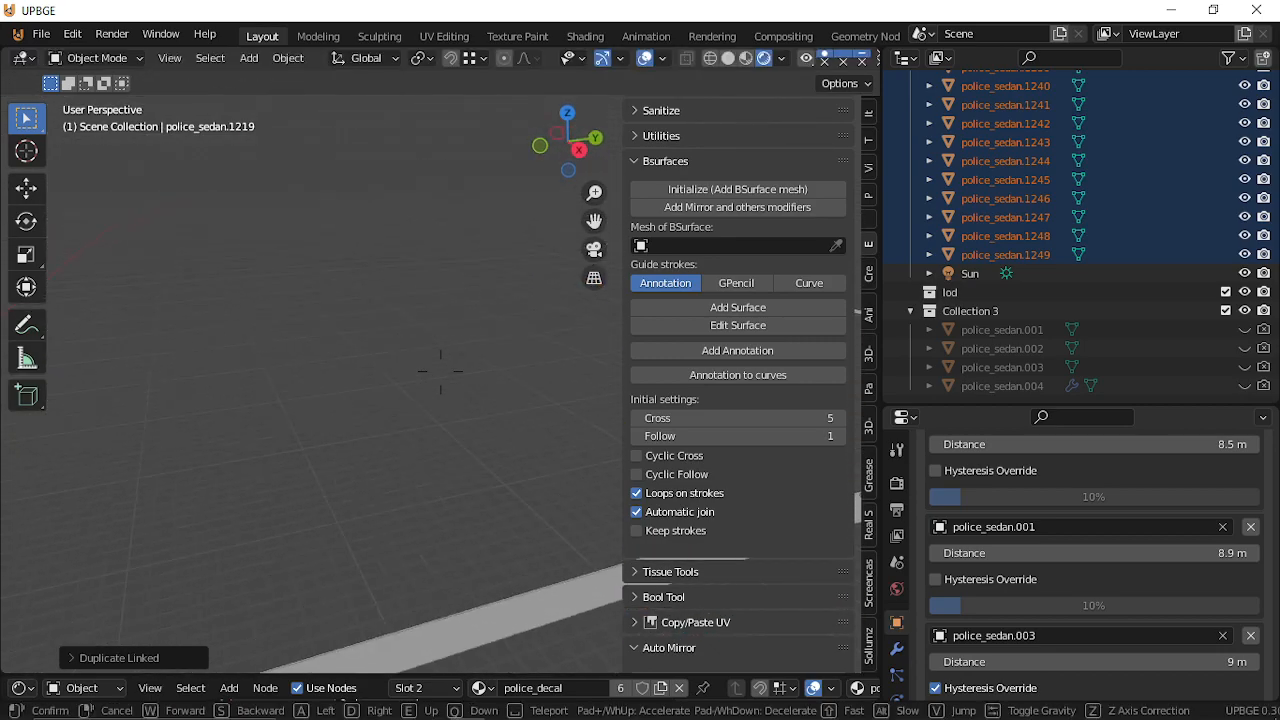
left_click(440, 371)
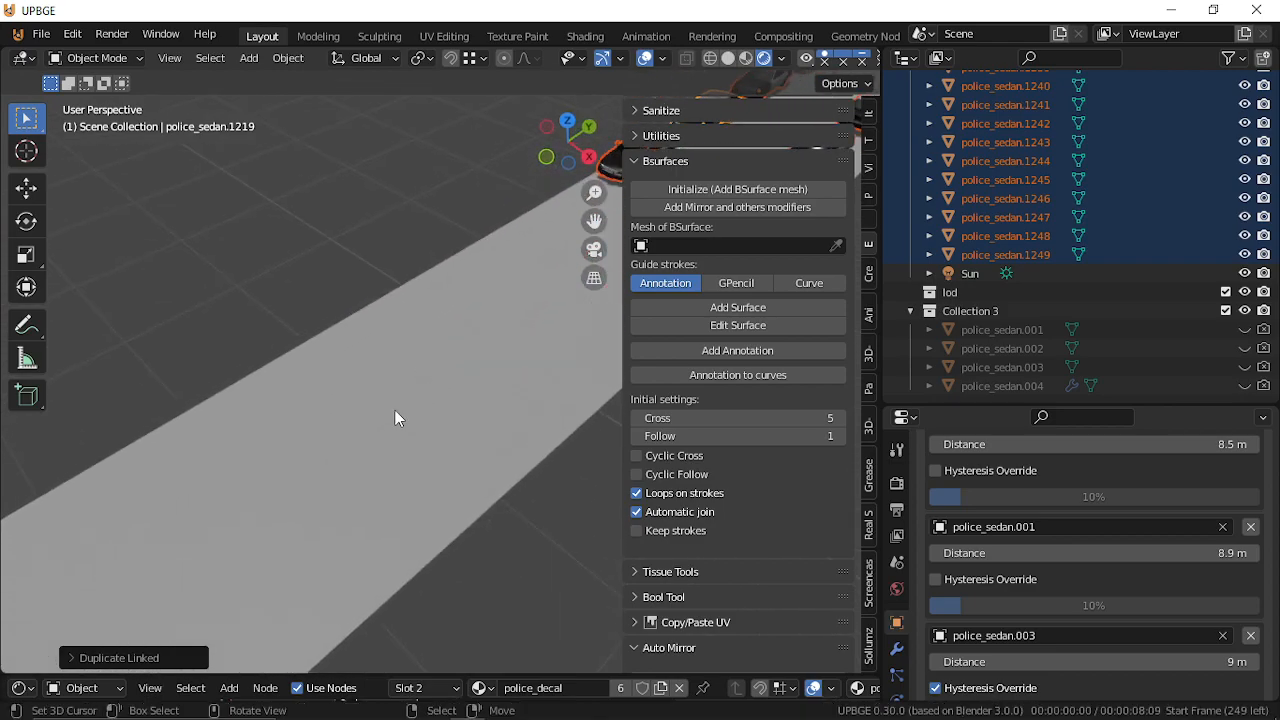
key("g")
key("y")
left_click(187, 538)
Shift the newest row along the Y axis to clear the overlap and match the spacing of the neighbouring row.
key("shift+grave")
key("s")
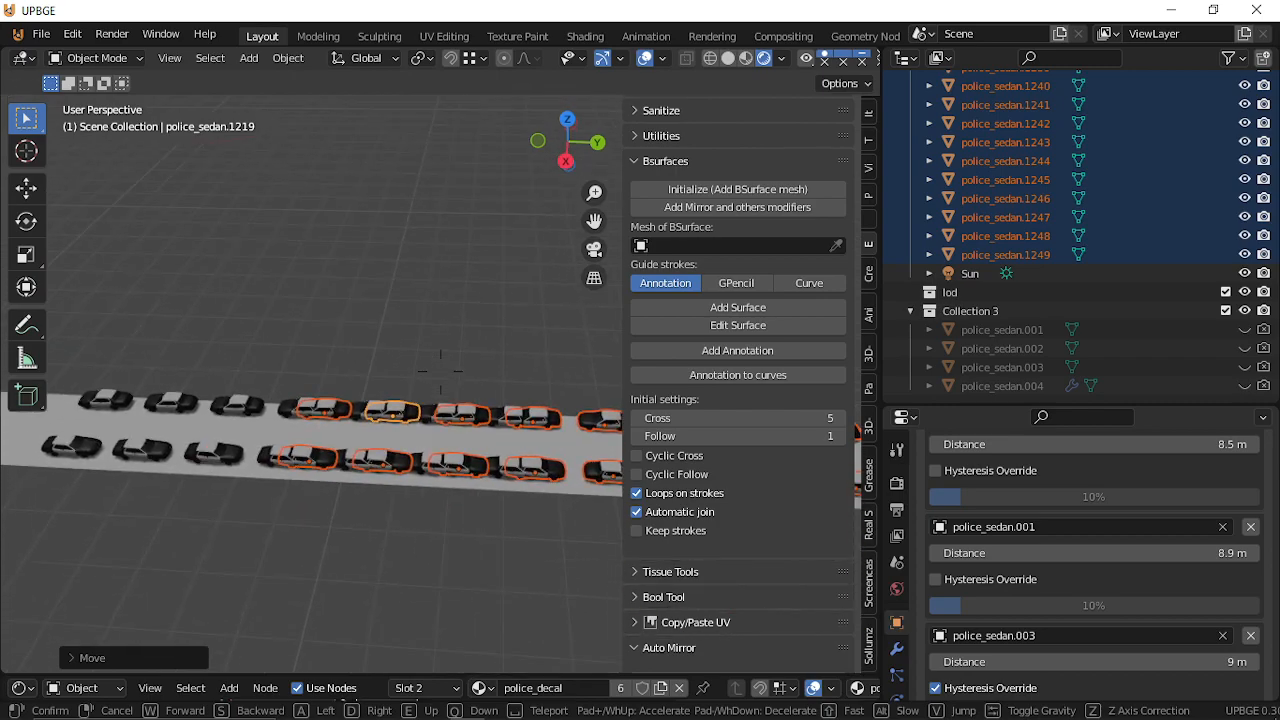
left_click(440, 388)
key("g")
key("y")
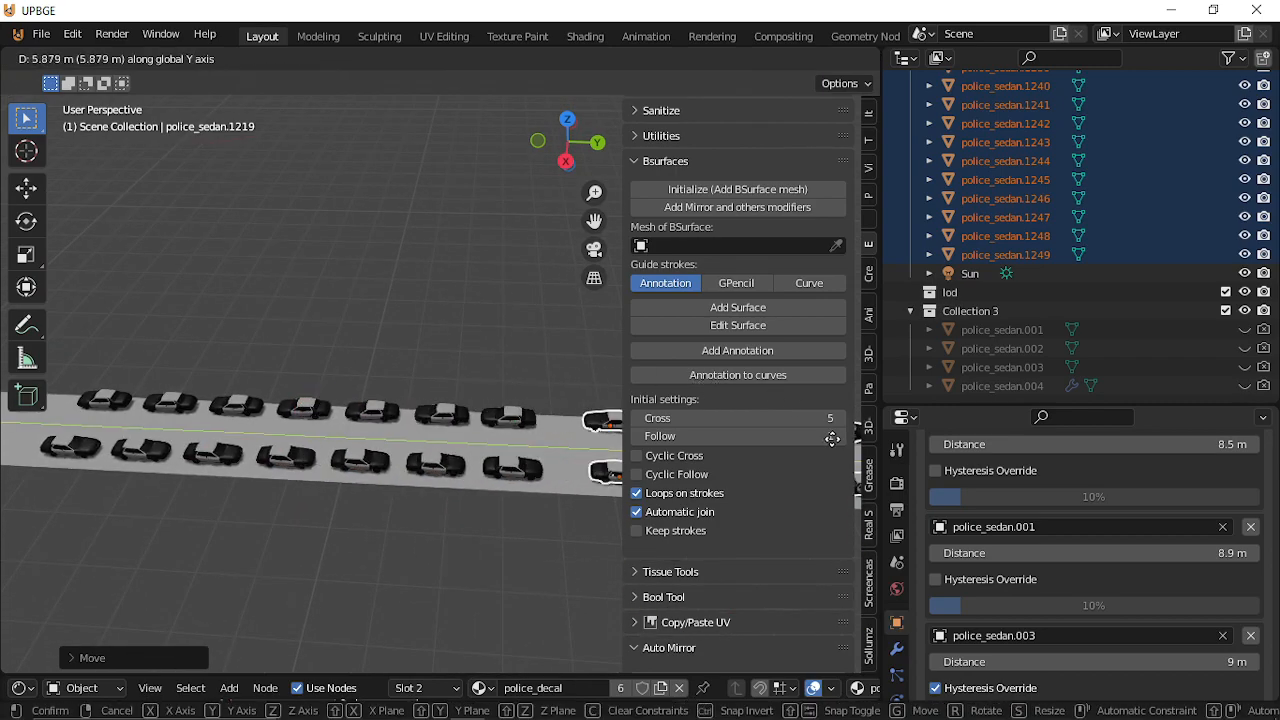
left_click(789, 443)
key("g")
key("y")
left_click(472, 422)
Circle-select the neighbouring row as well, so the selection spans both rows of sedans on the road segment.
key("shift+grave")
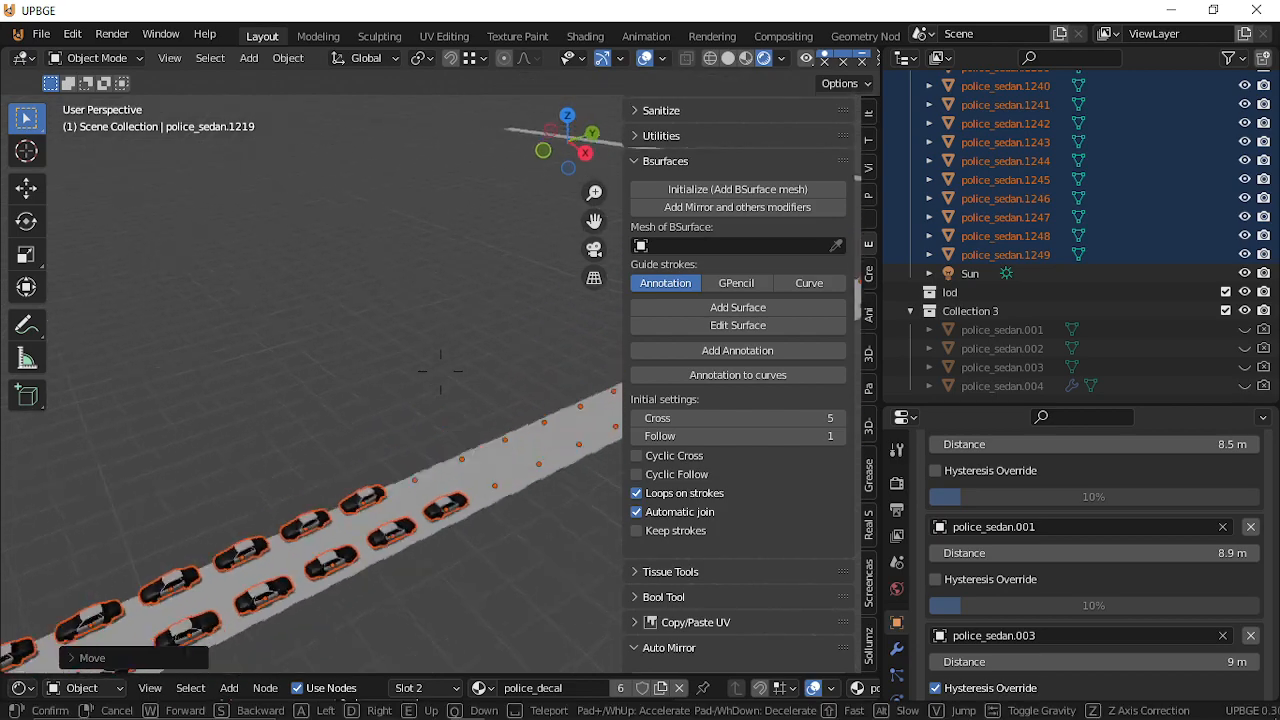
key("w")
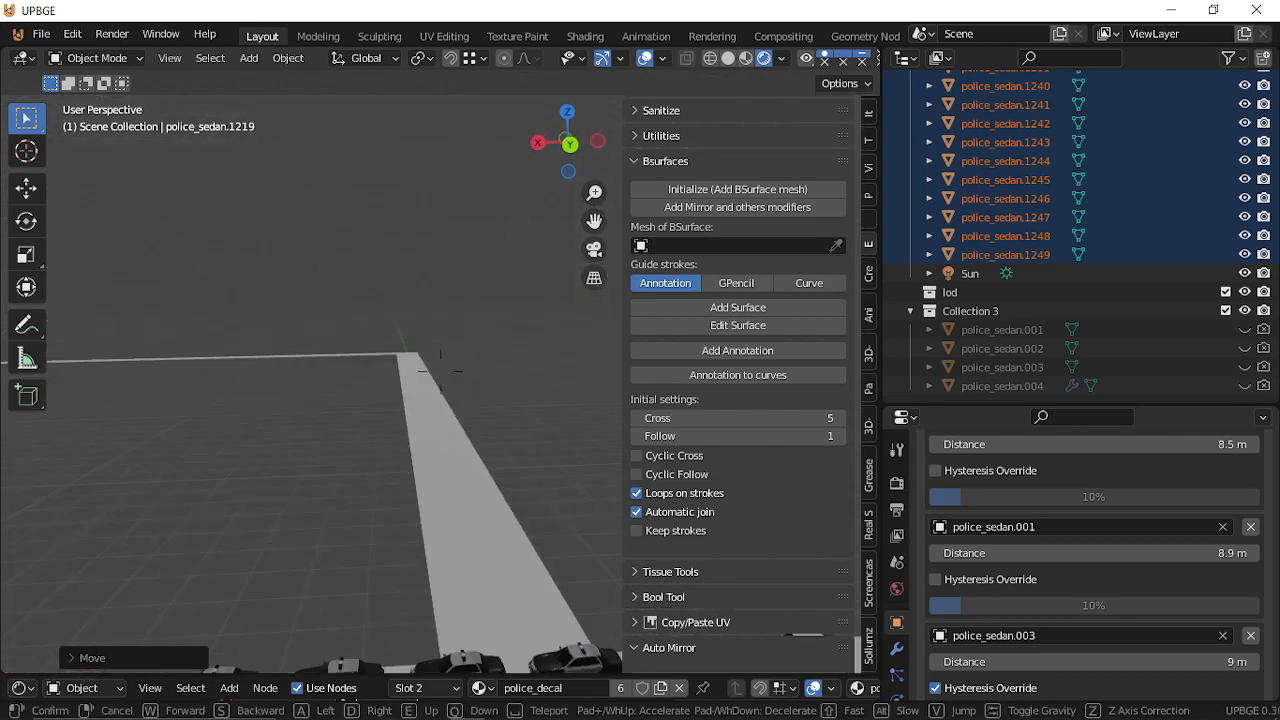
key("s")
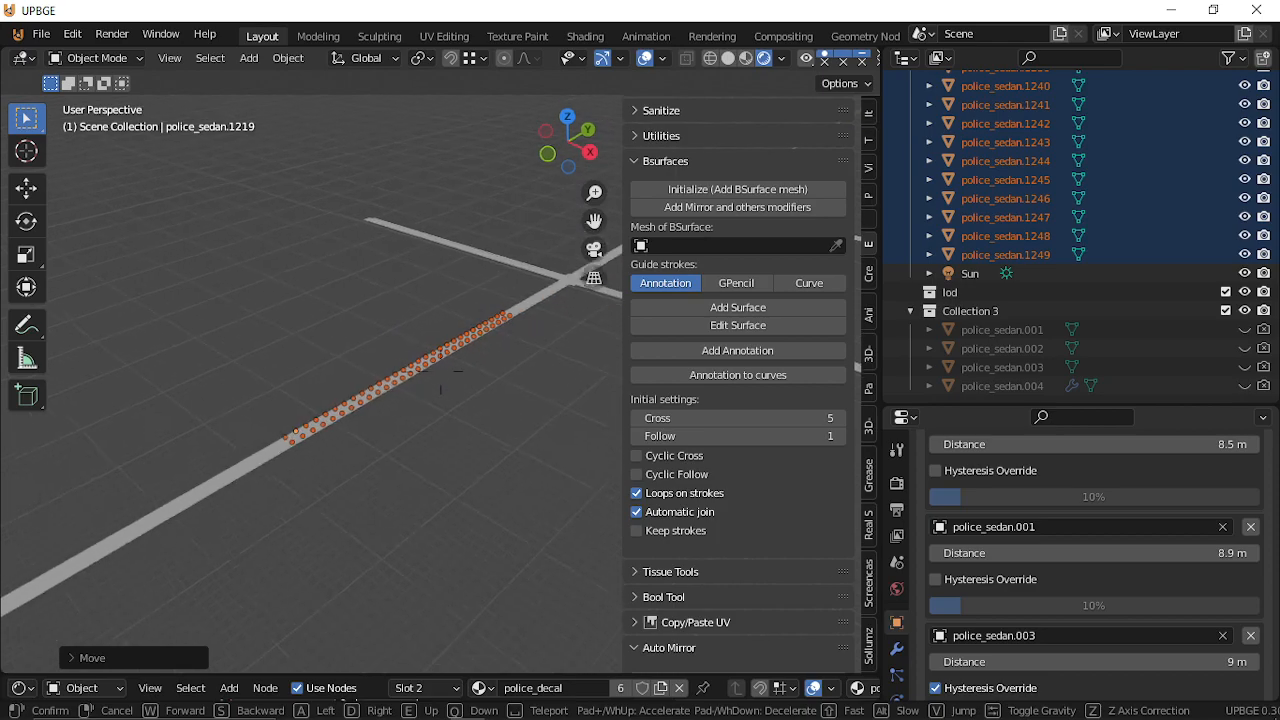
left_click(440, 370)
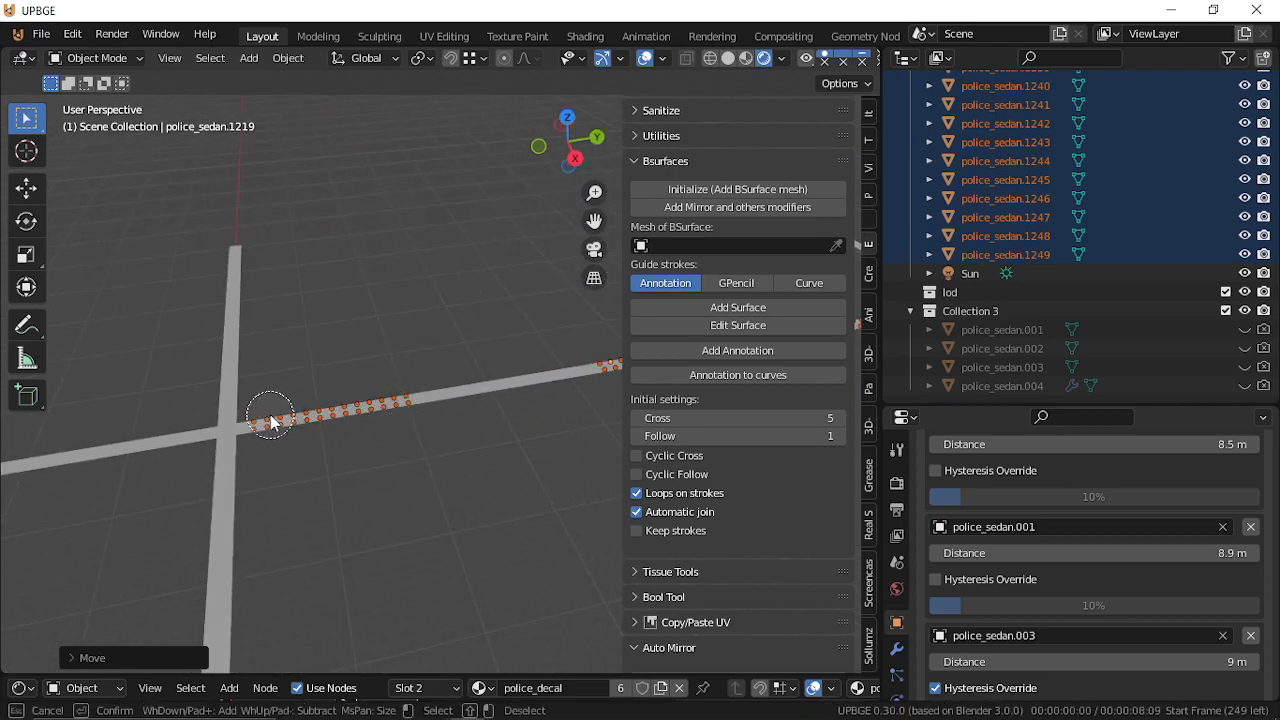
key("shift+grave")
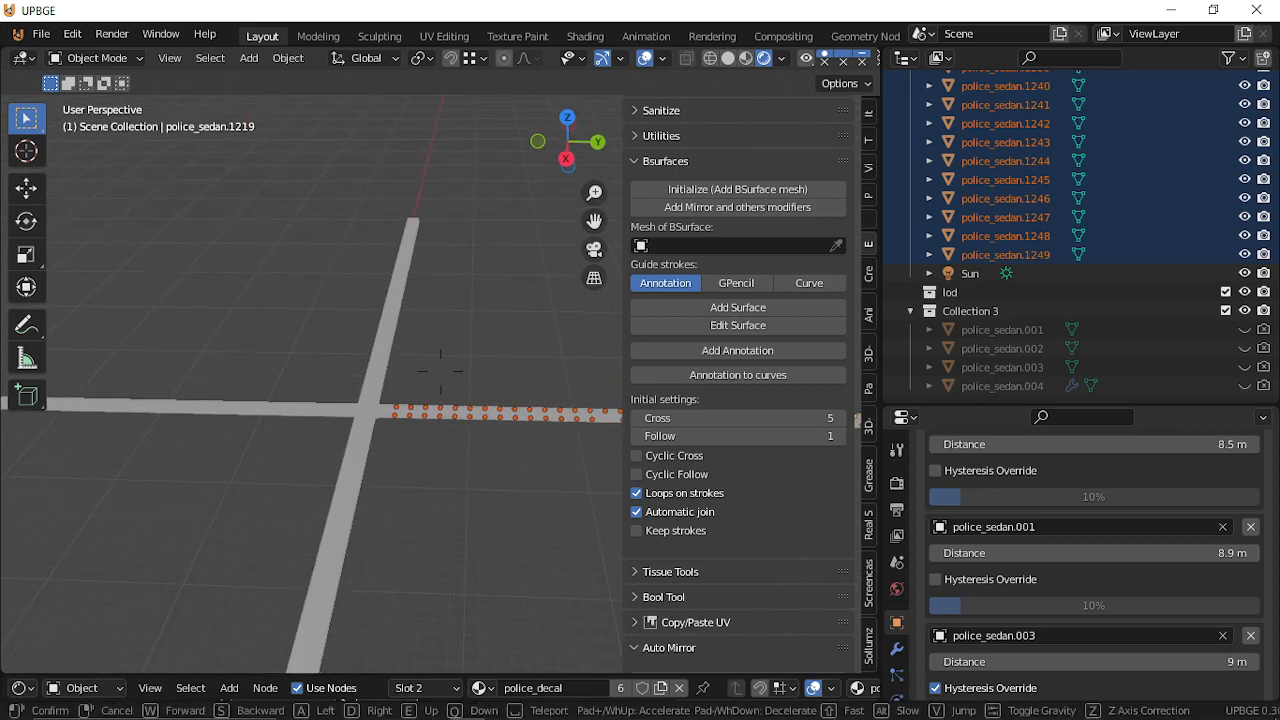
key("w")
key("s")
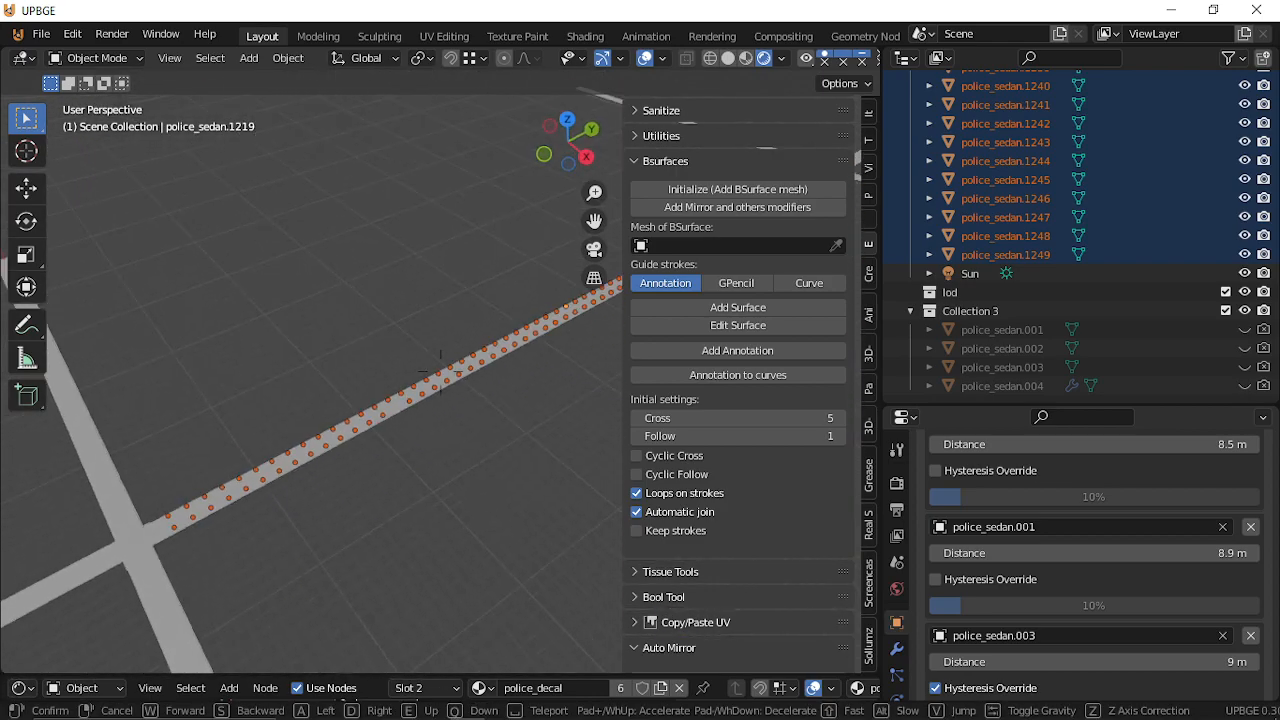
key("w")
key("s")
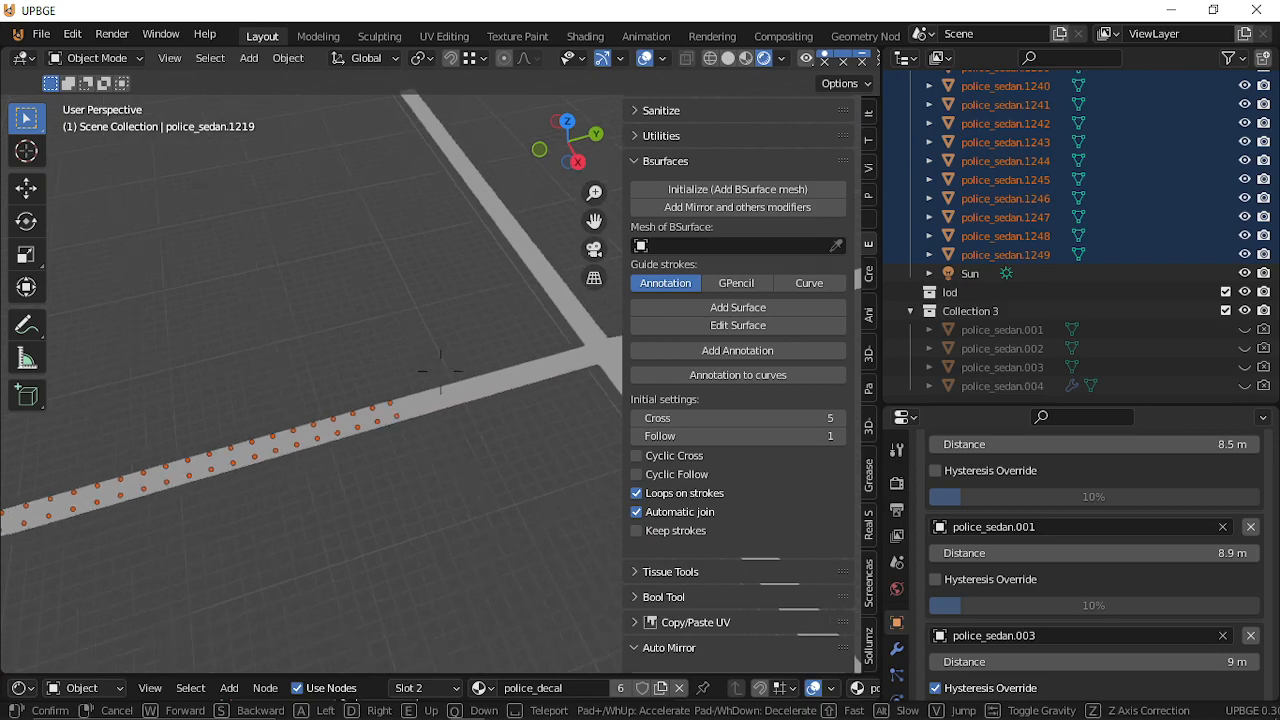
left_click(440, 371)
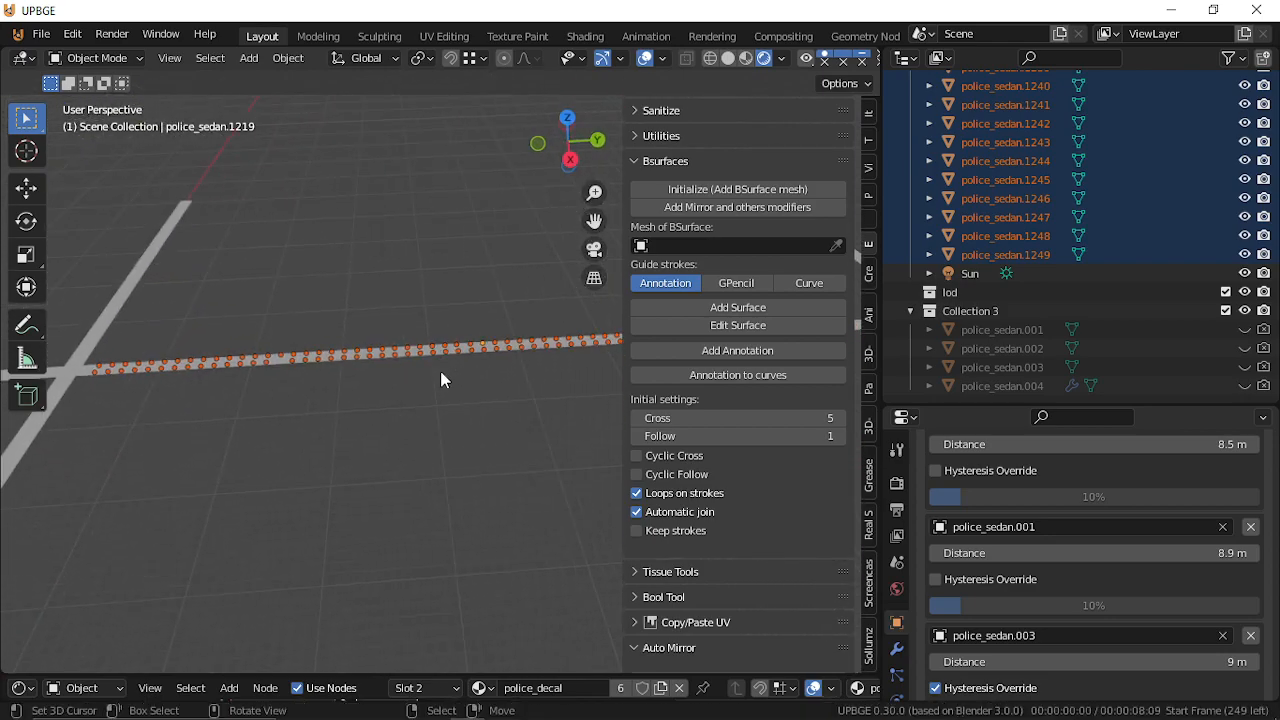
Move both selected rows along the Y axis past the junction toward the outer corner of the road.
key("shift+grave")
key("w")
left_click(441, 380)
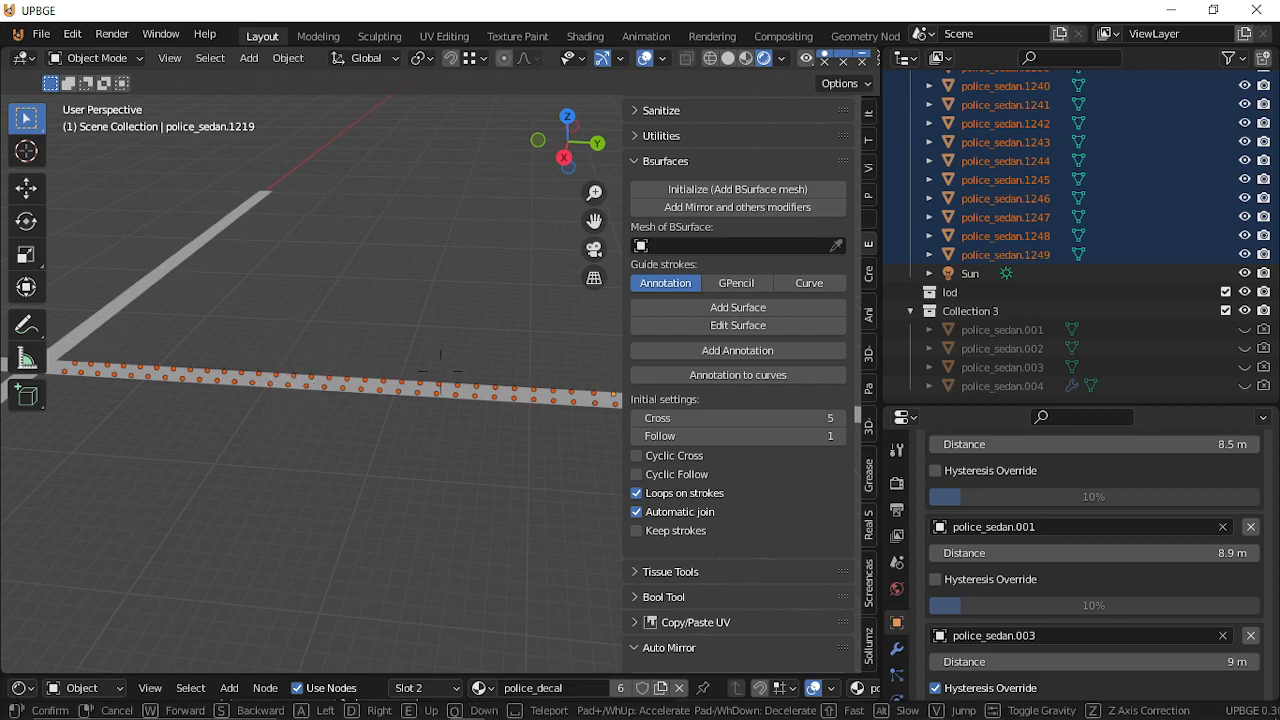
key("s")
key("a")
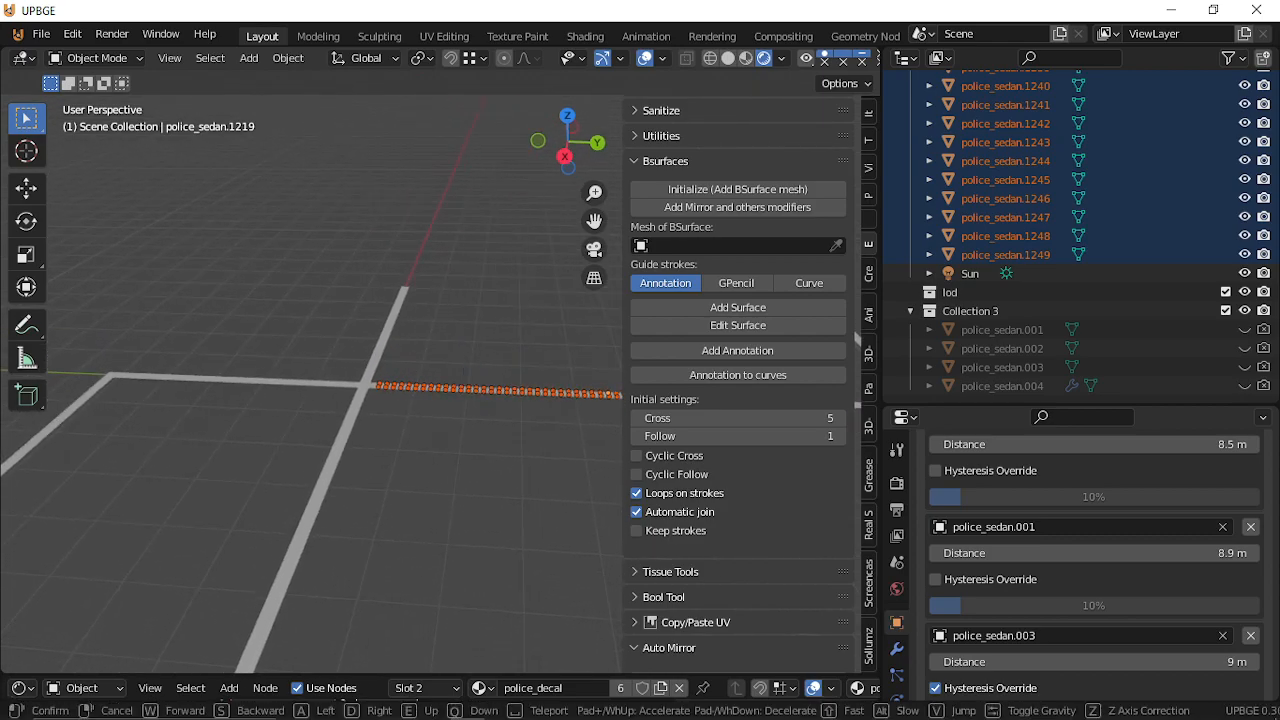
key("shift+grave")
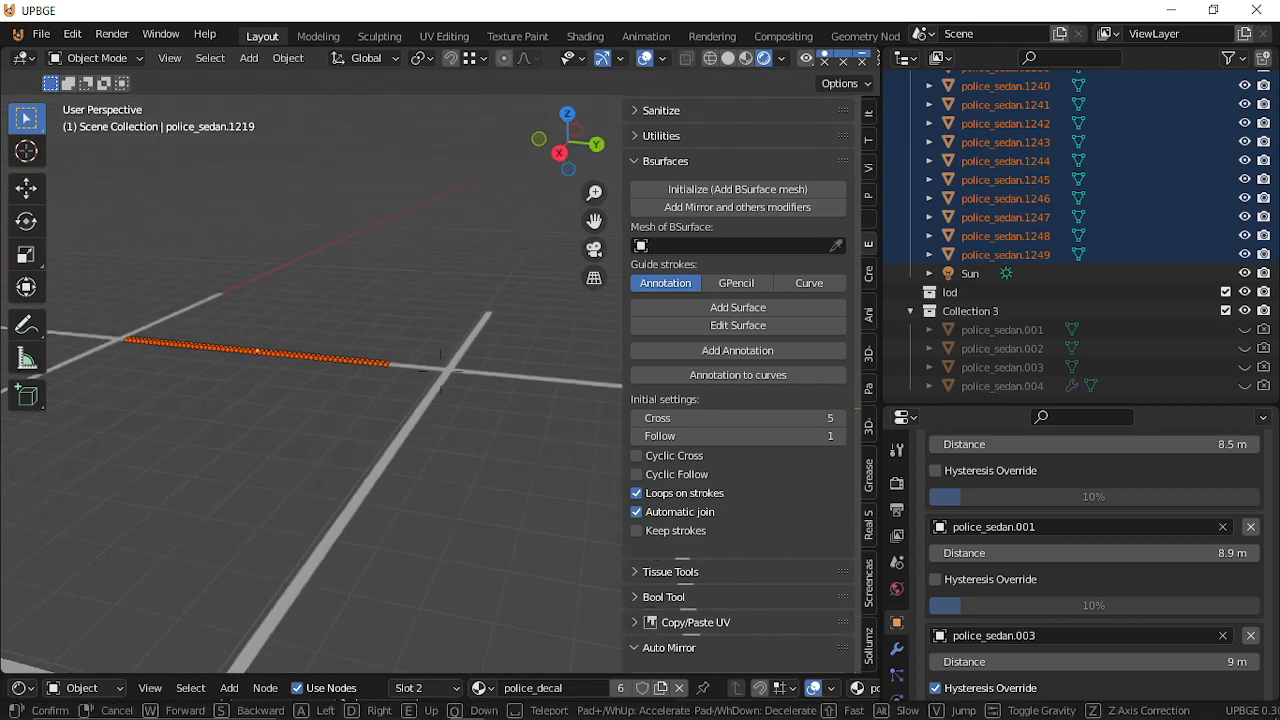
left_click(441, 380)
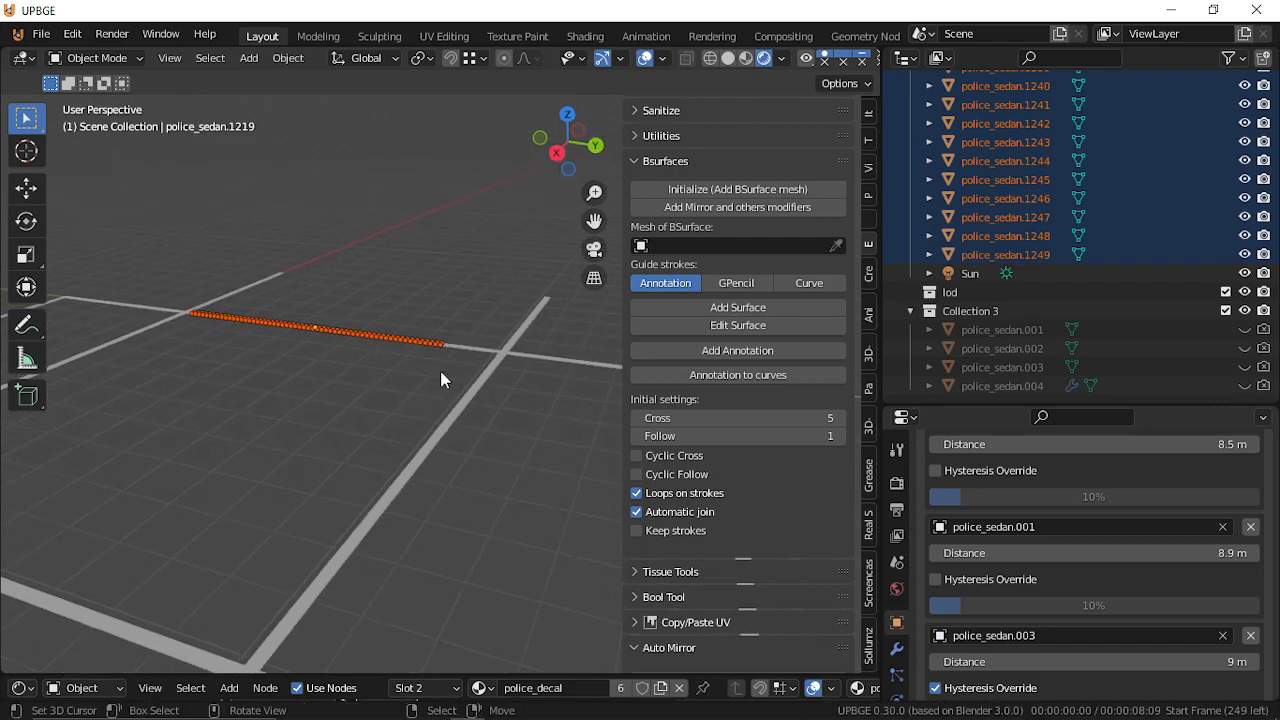
key("g")
key("y")
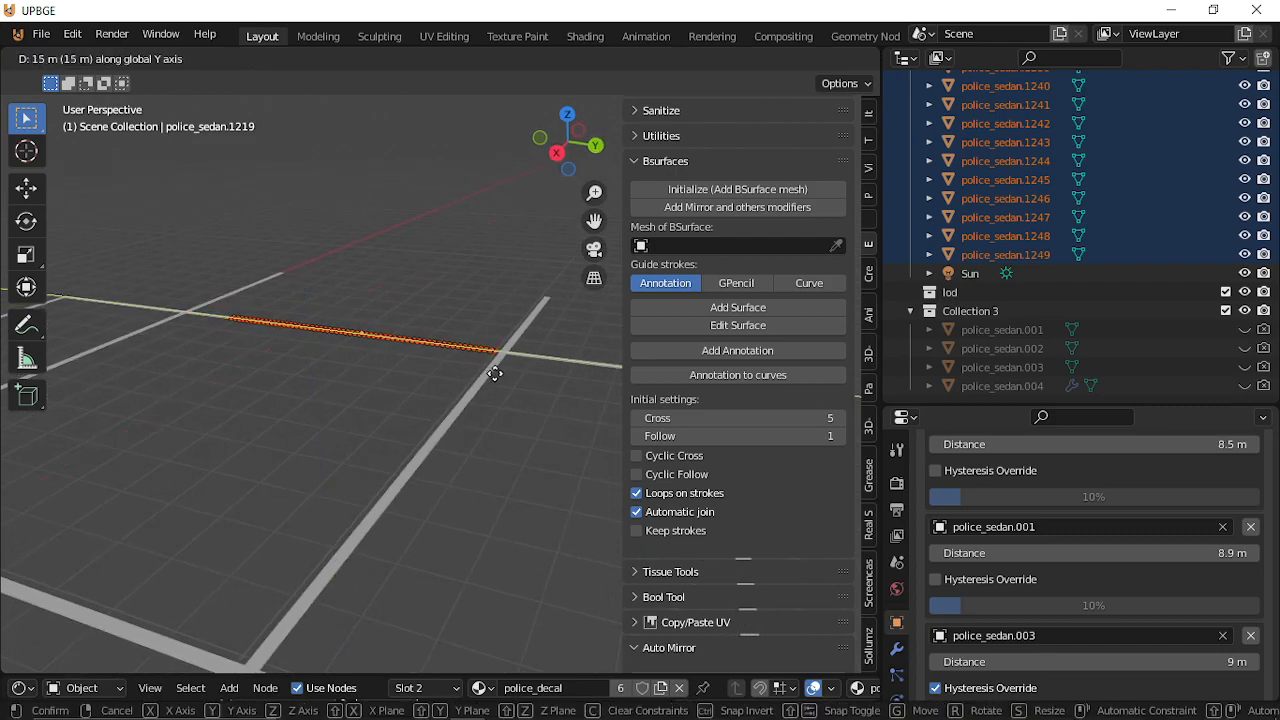
left_click(710, 427)
Fine-adjust both rows back along the Y axis so they end at the outer road corner.
key("shift+grave")
key("g")
key("y")
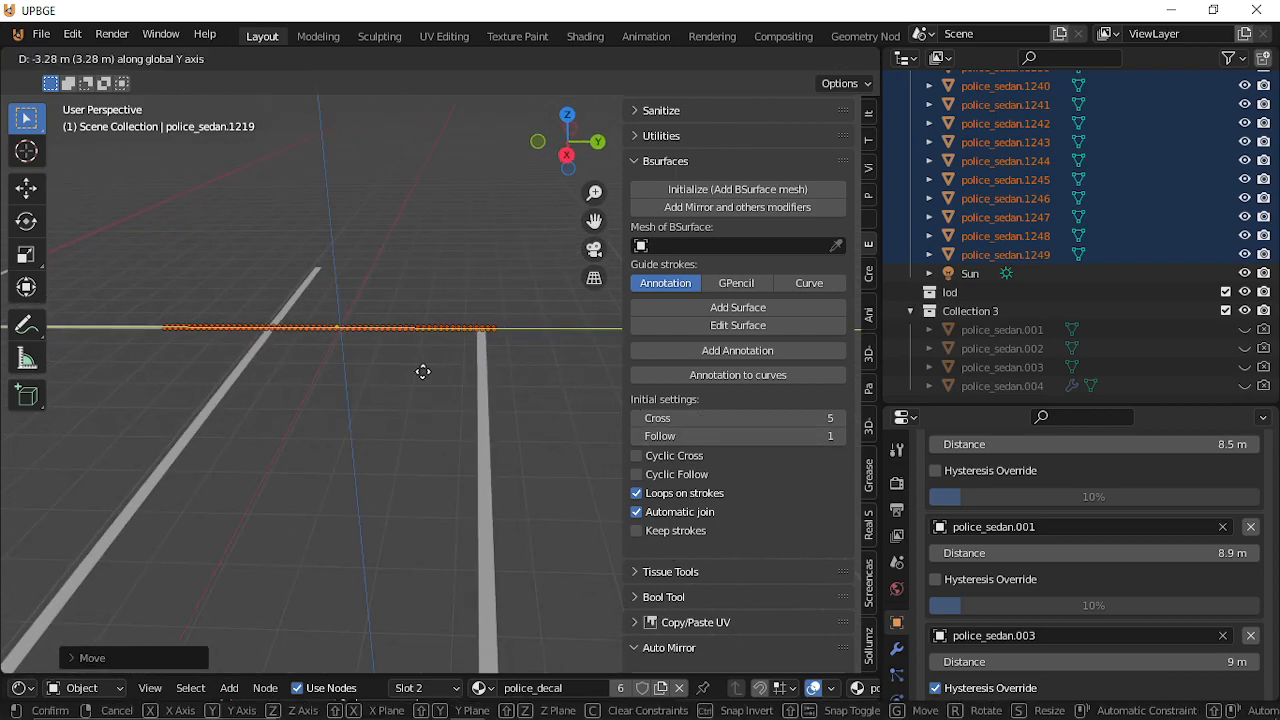
left_click(405, 375)
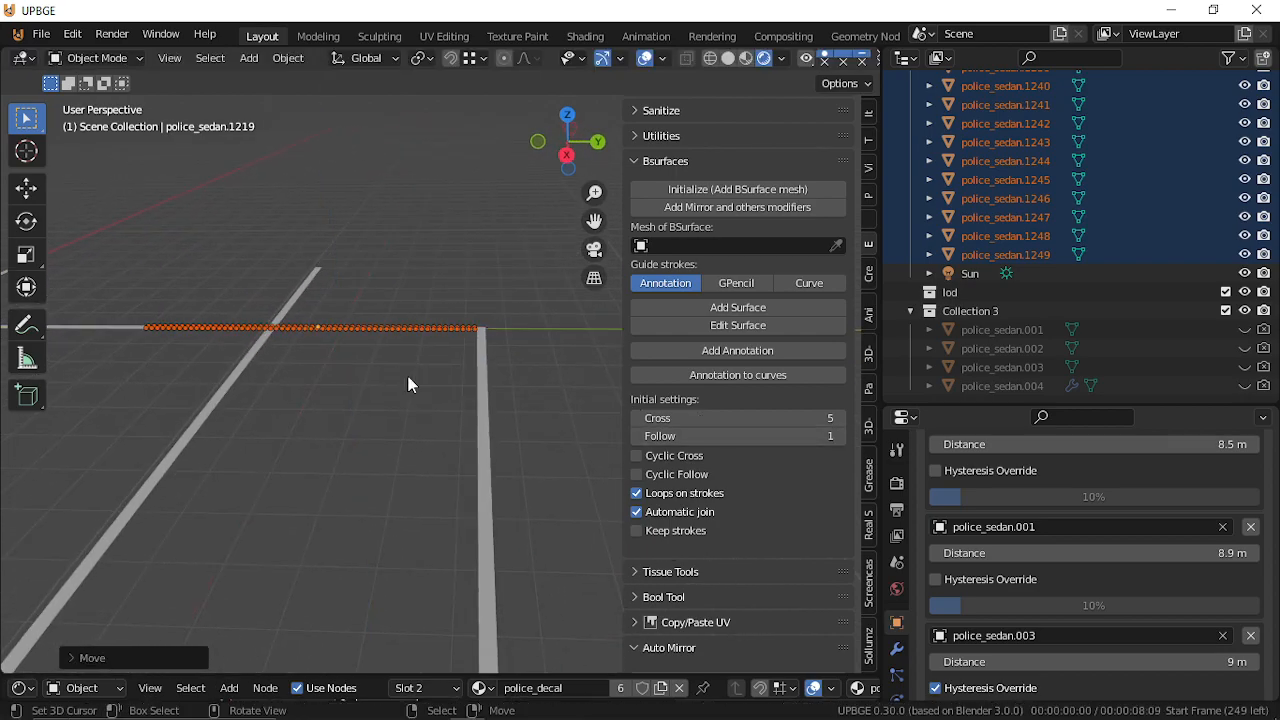
Circle-select the sedans of both rows around the road crossing, leaving the crossing traffic out of the selection.
key("shift+grave")
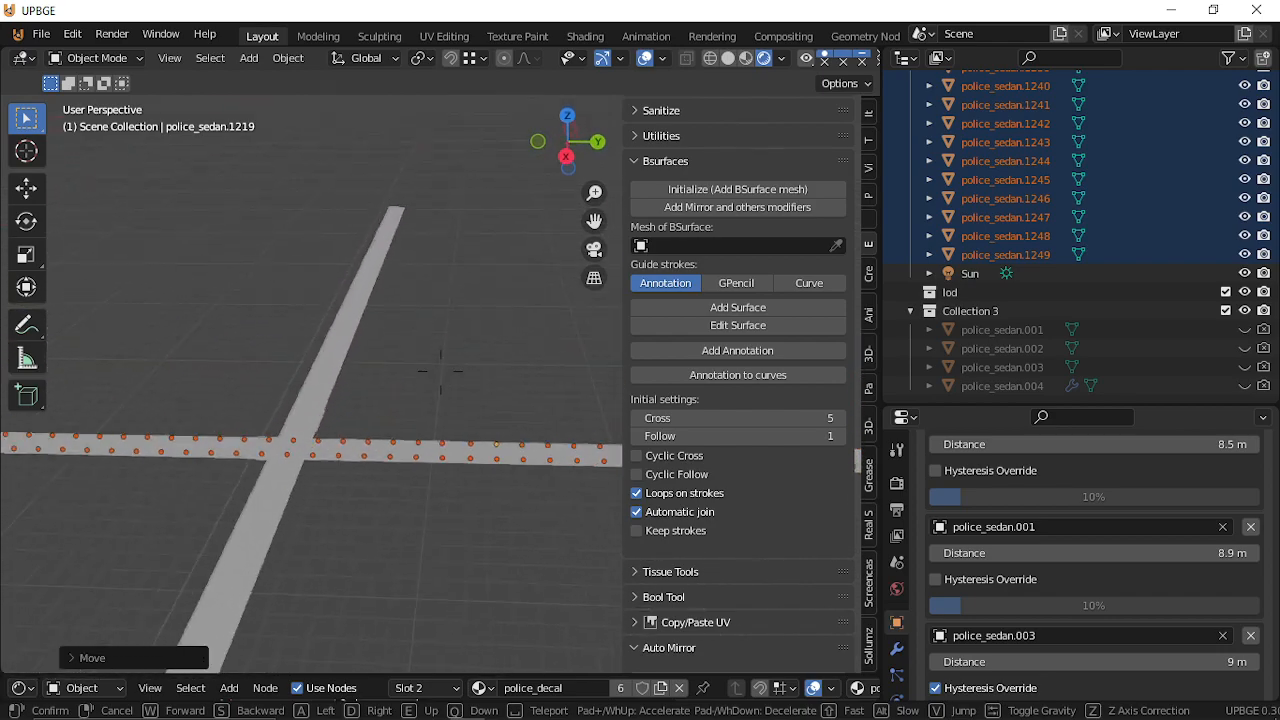
left_click(347, 346)
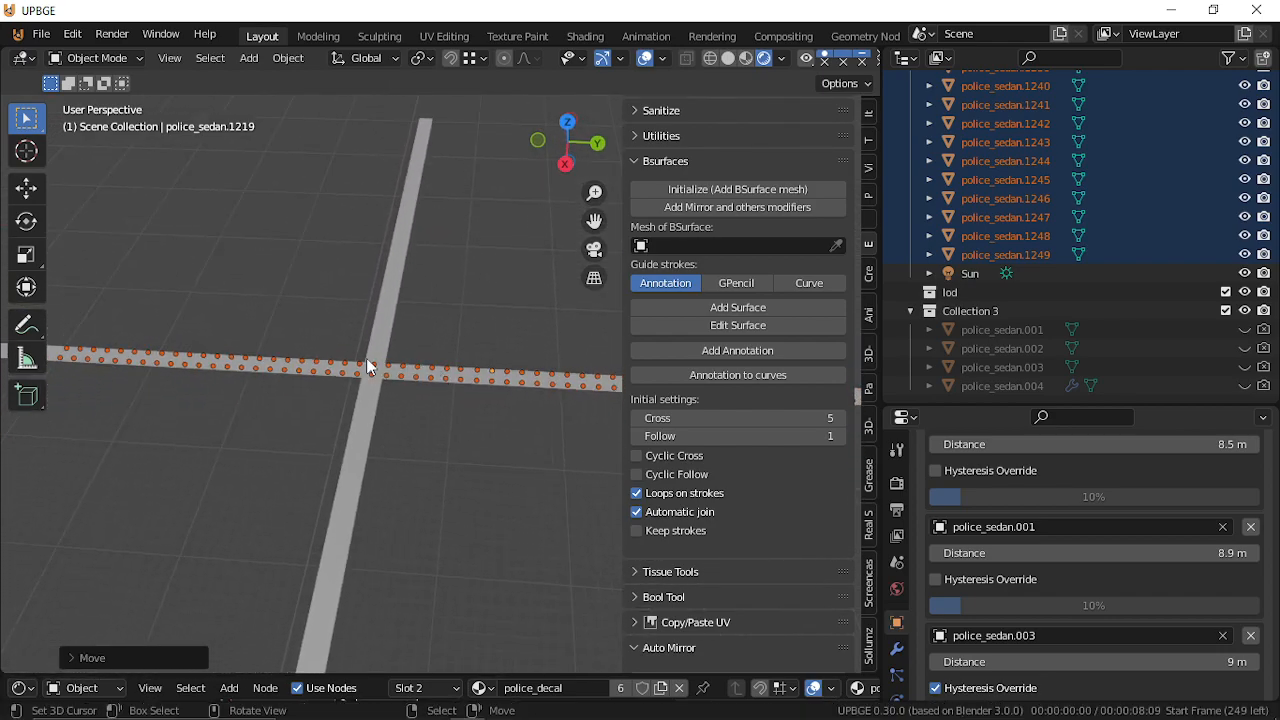
left_click(367, 367)
key("shift+grave")
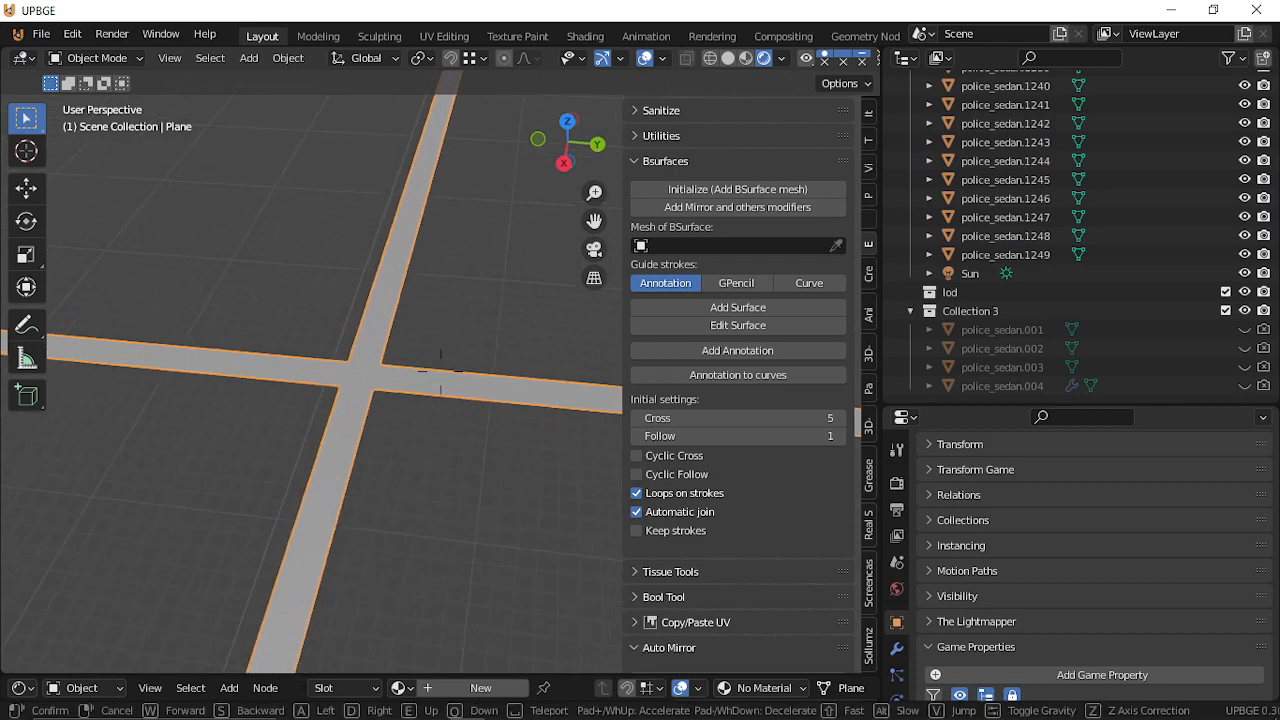
left_click(455, 383)
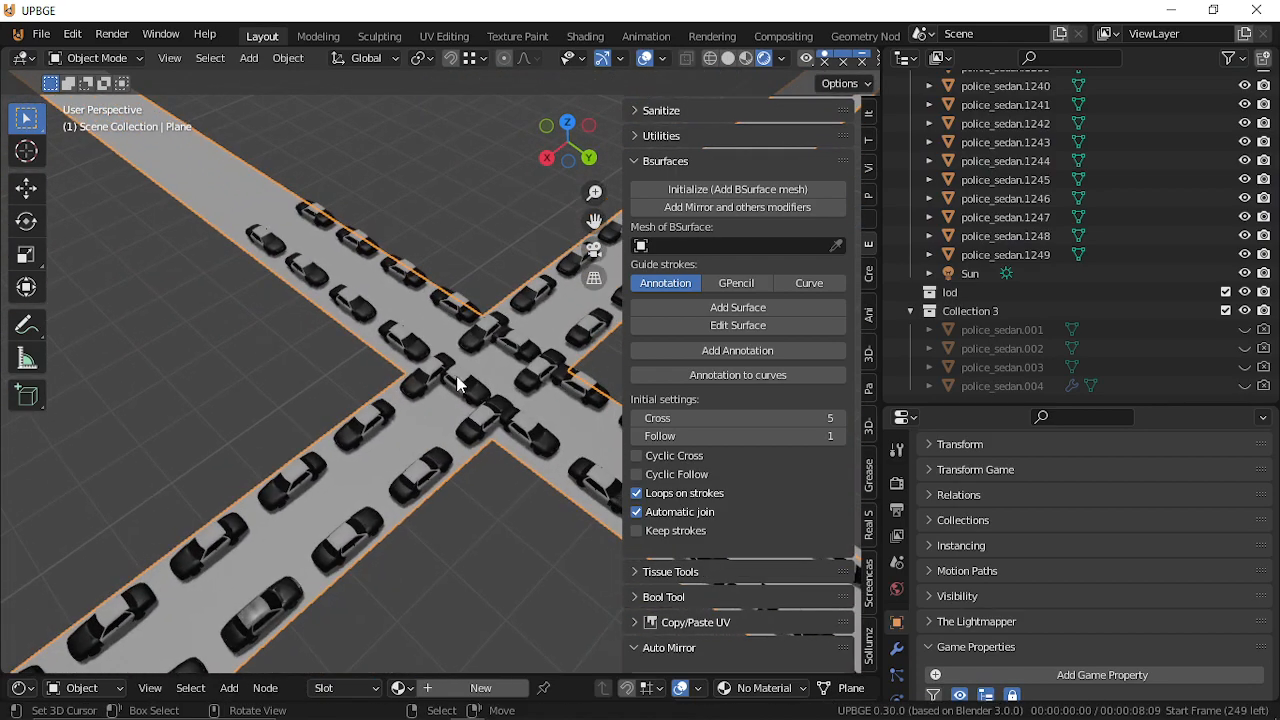
left_click(464, 386)
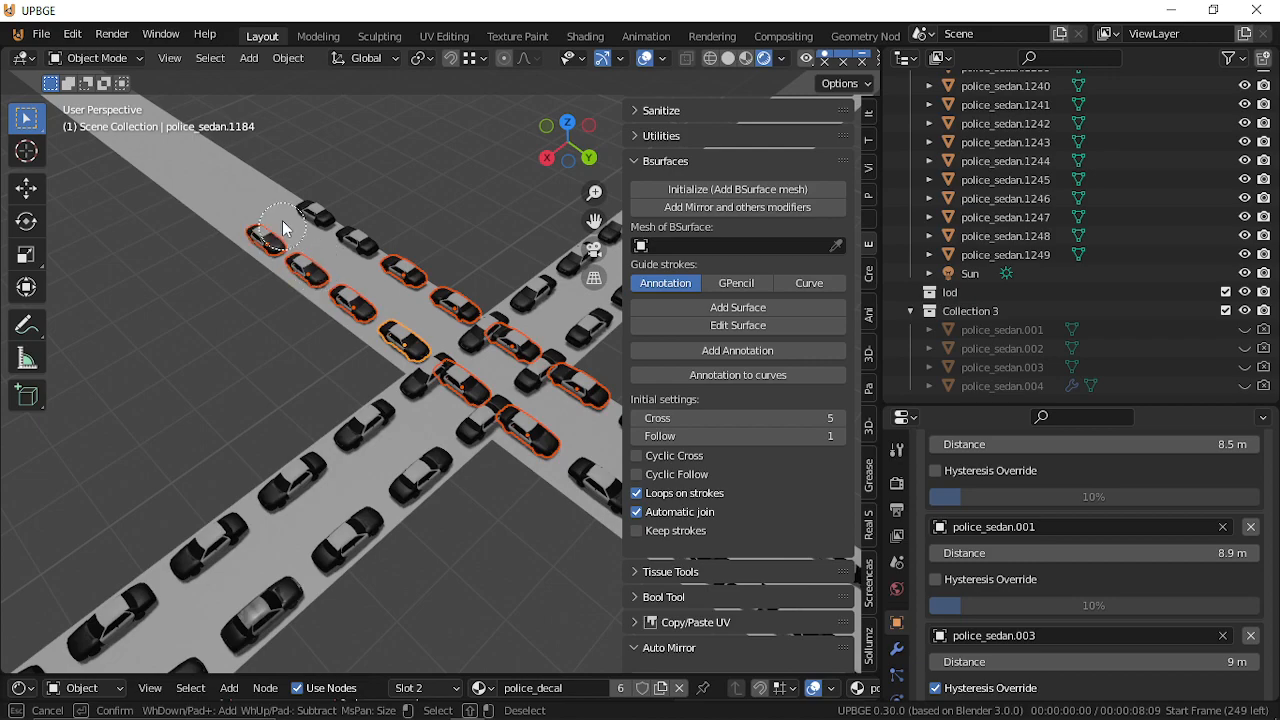
Extend the circle selection along the same road so it covers a continuous stretch of both sedan rows from the crossing.
key("shift+grave")
key("s")
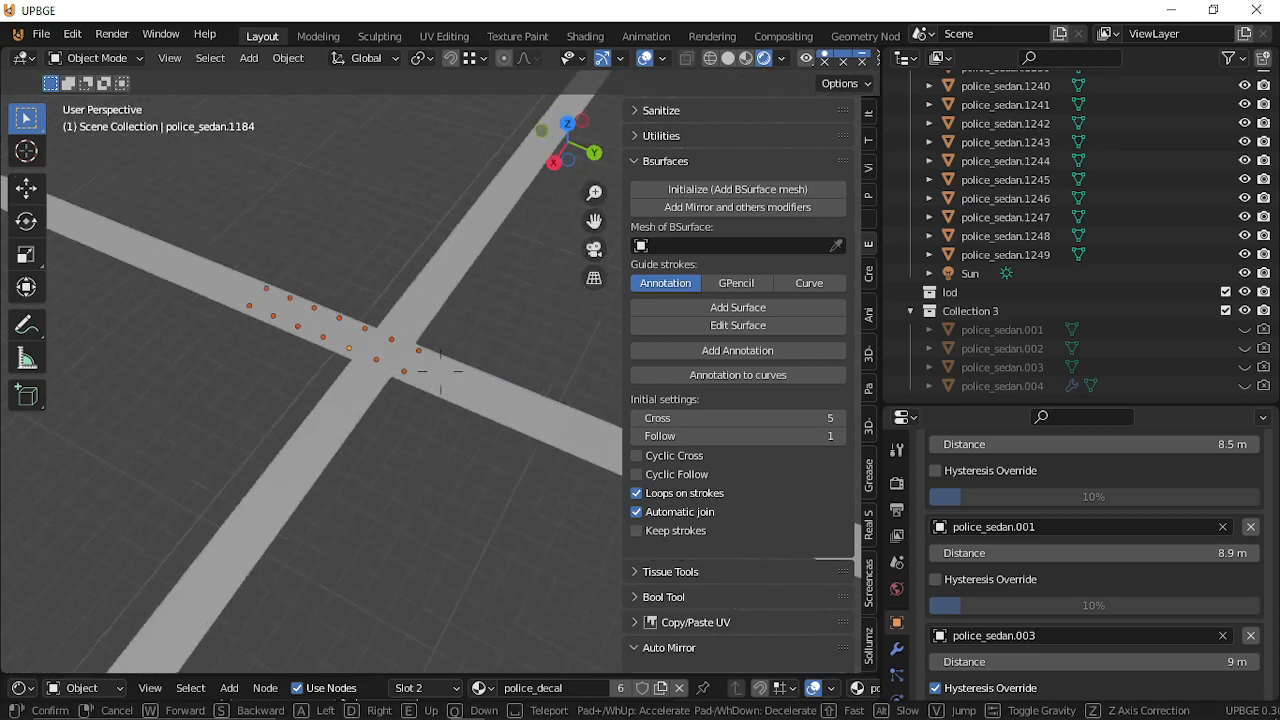
key("w")
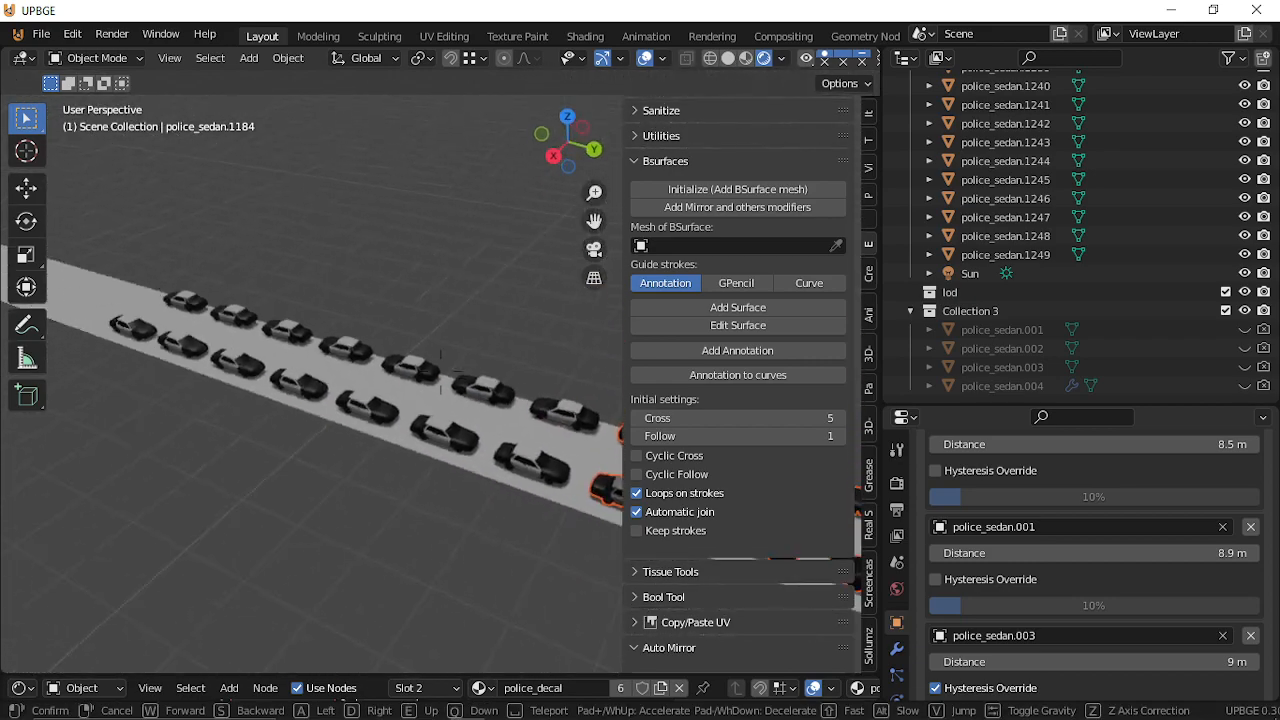
key("s")
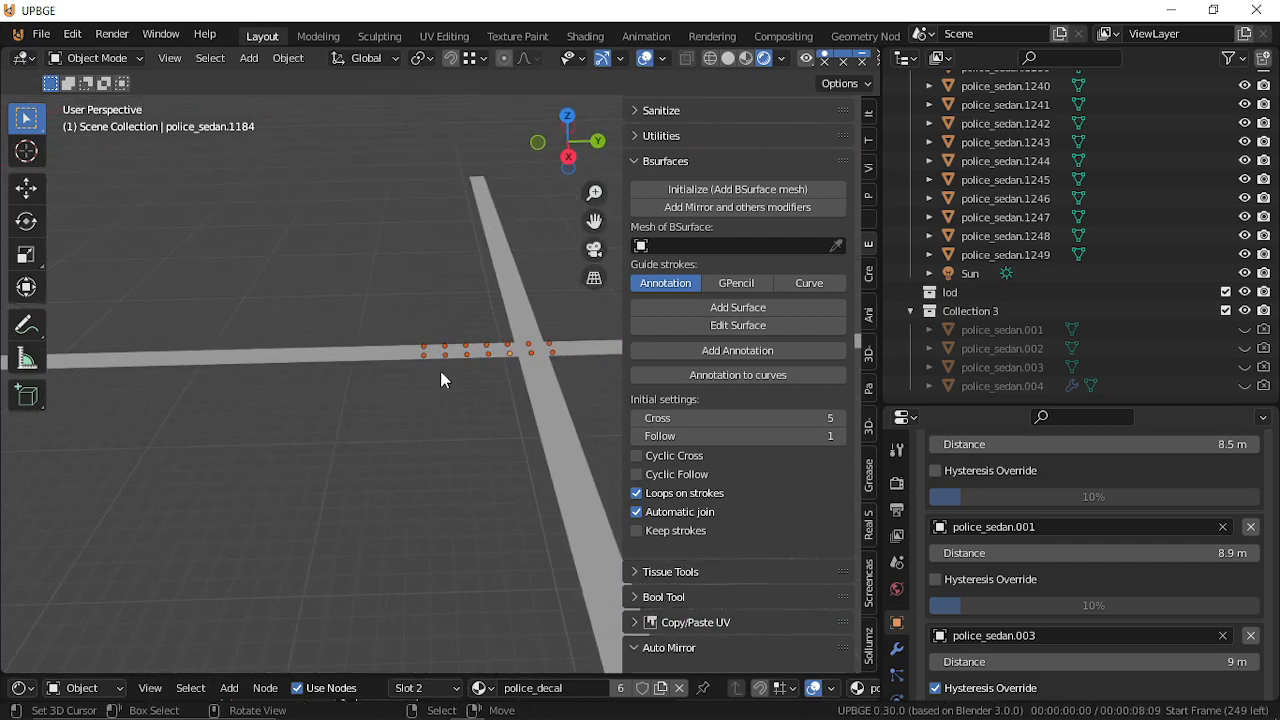
right_click(440, 359)
key("w")
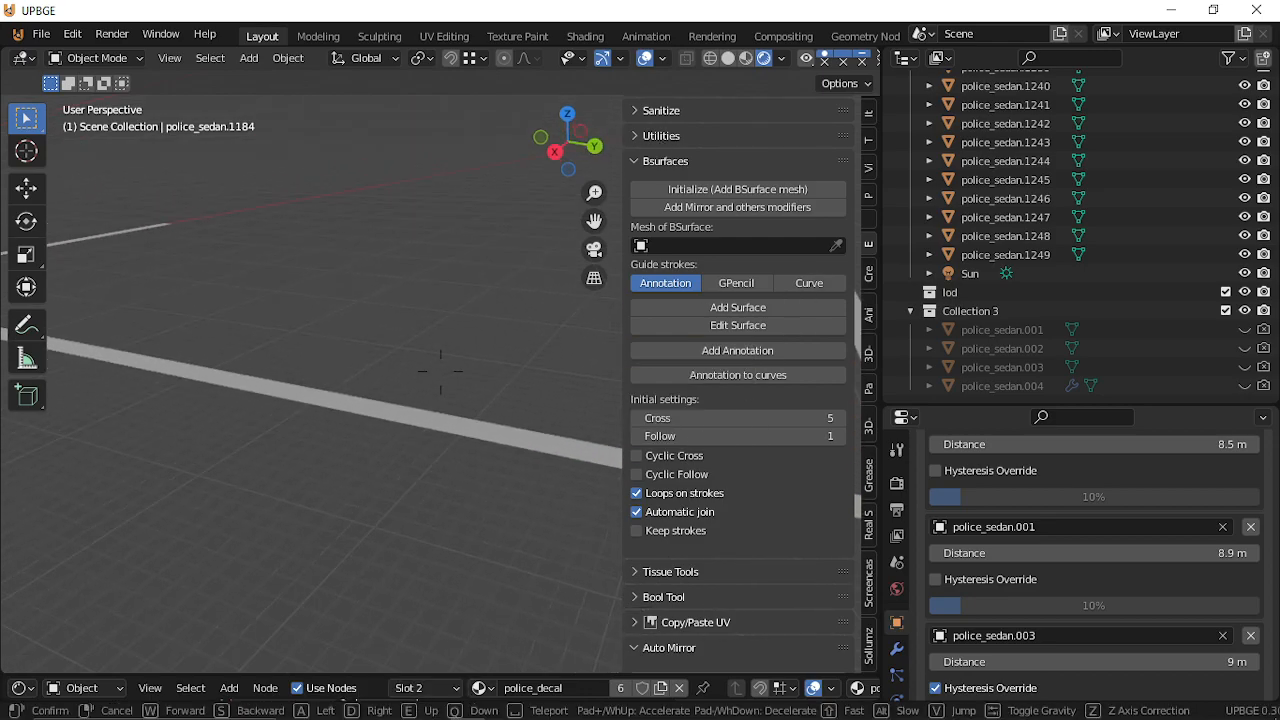
key("w")
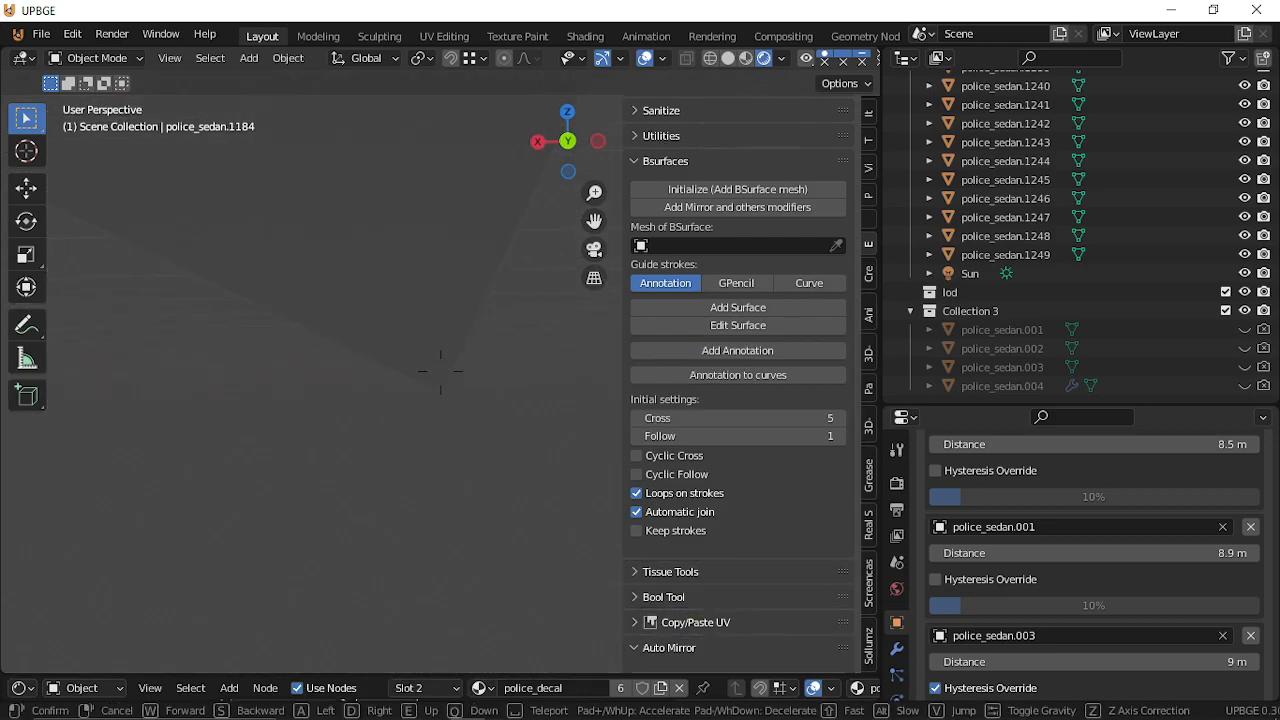
key("s")
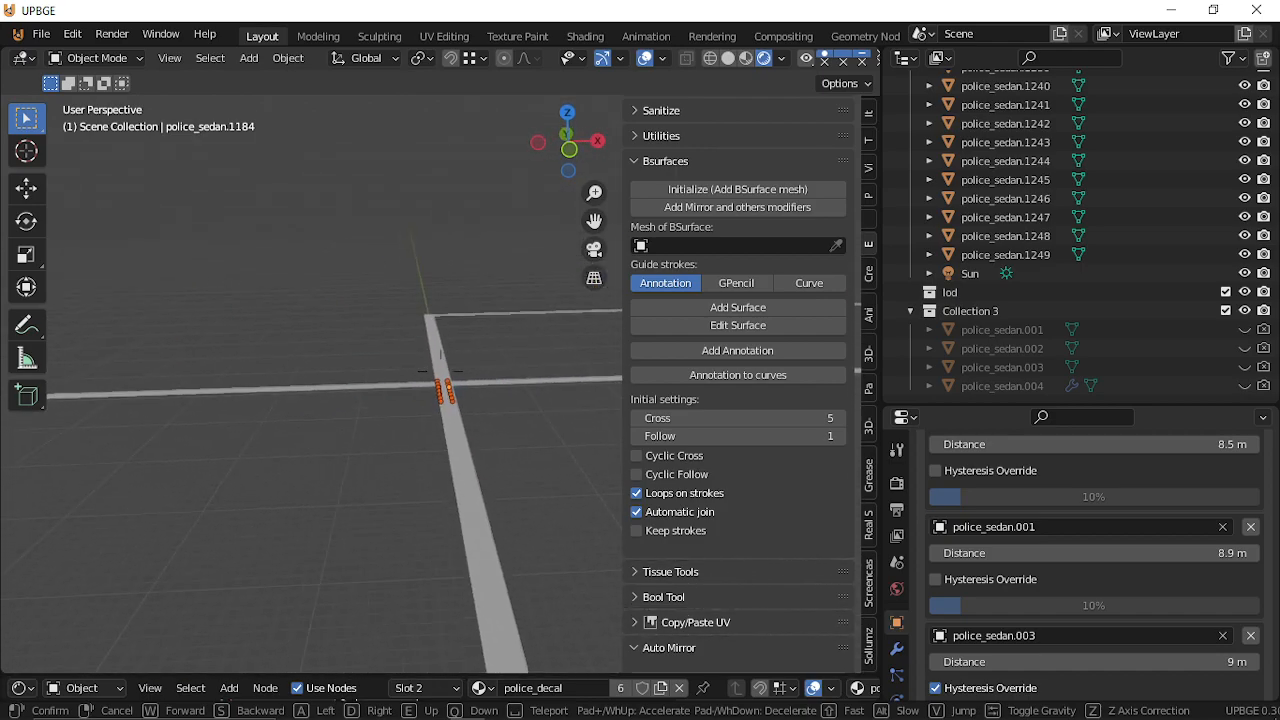
key("w")
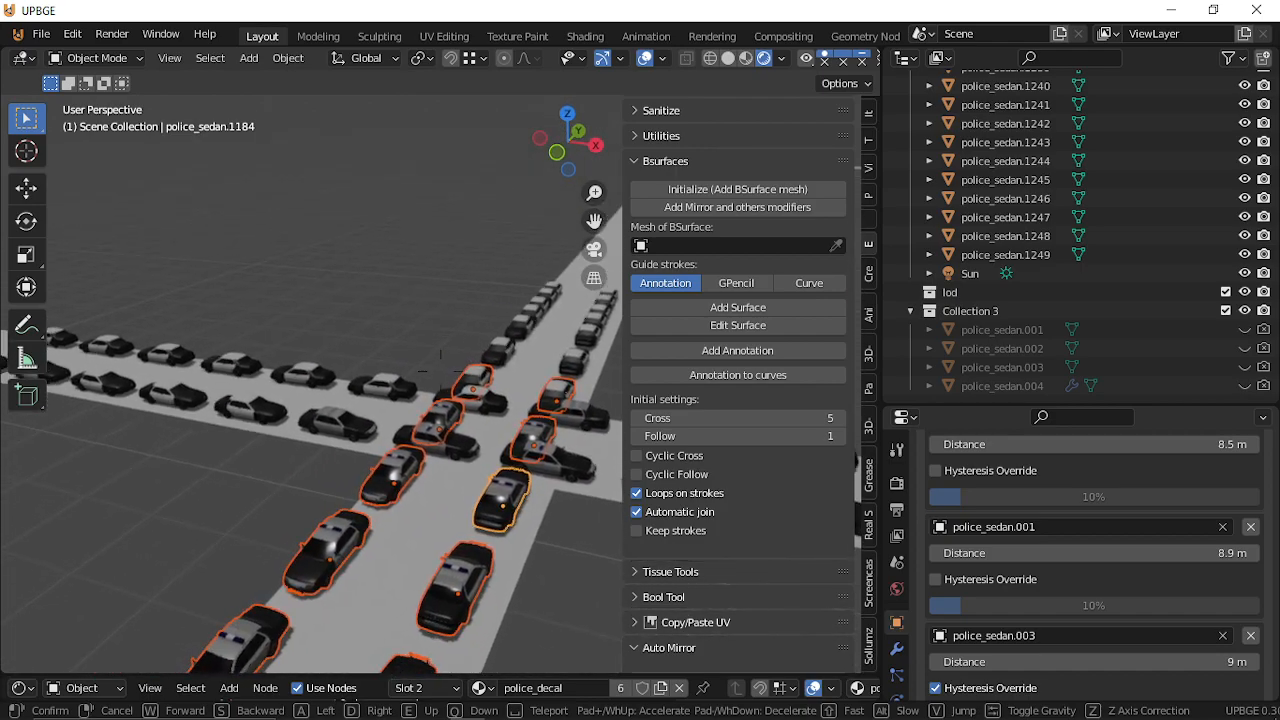
key("s")
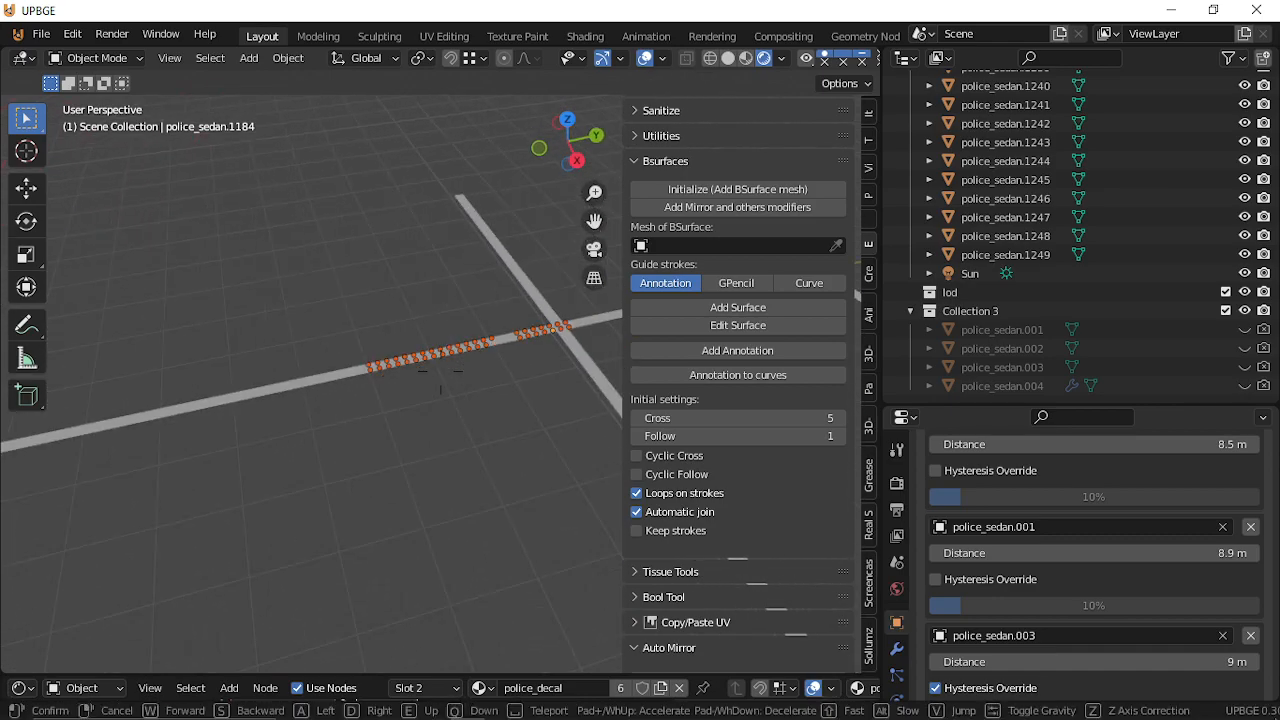
left_click(440, 371)
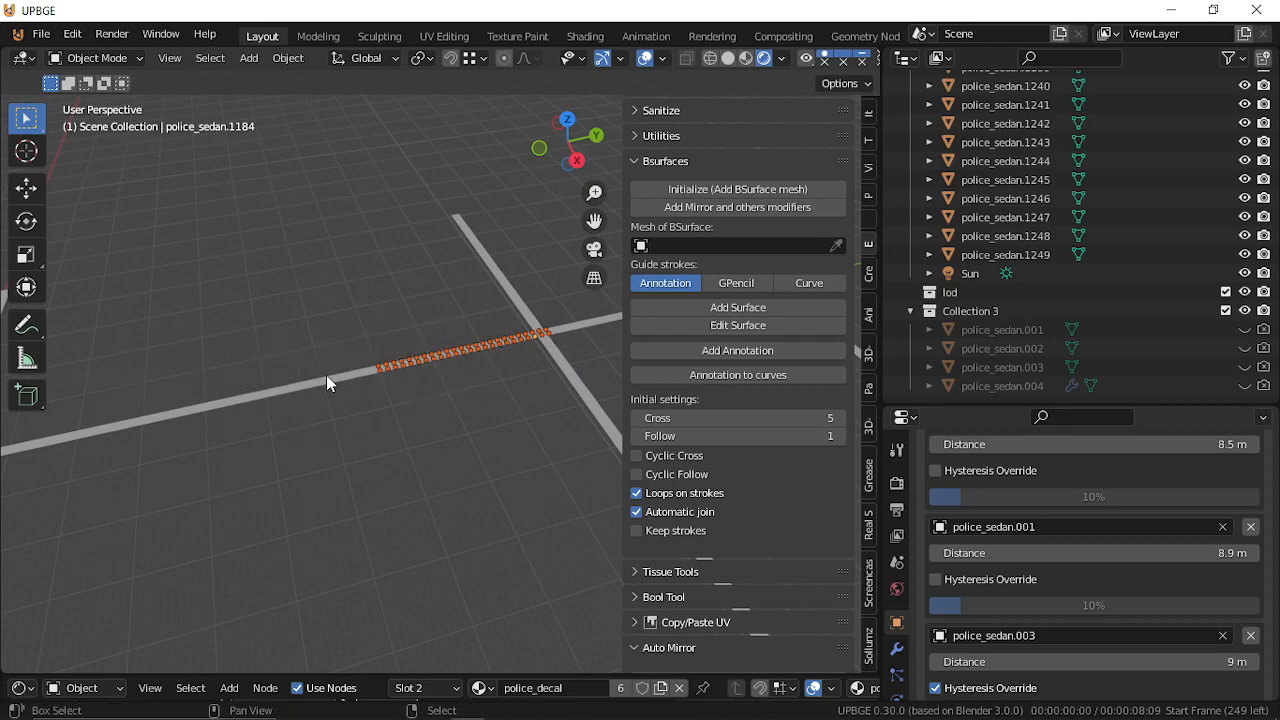
key("shift+grave")
key("w")
key("s")
left_click(440, 371)
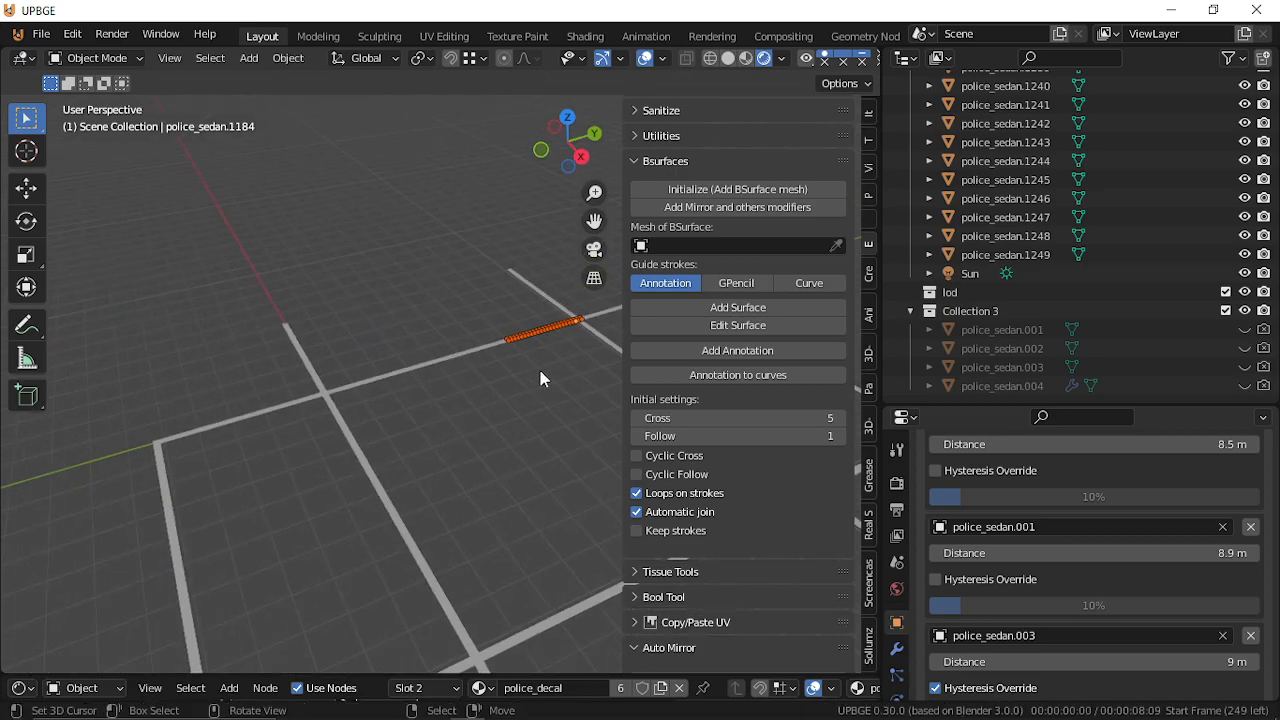
Create a linked duplicate of the selected double row along the Y axis, toward the next junction.
key("shift+d")
key("y")
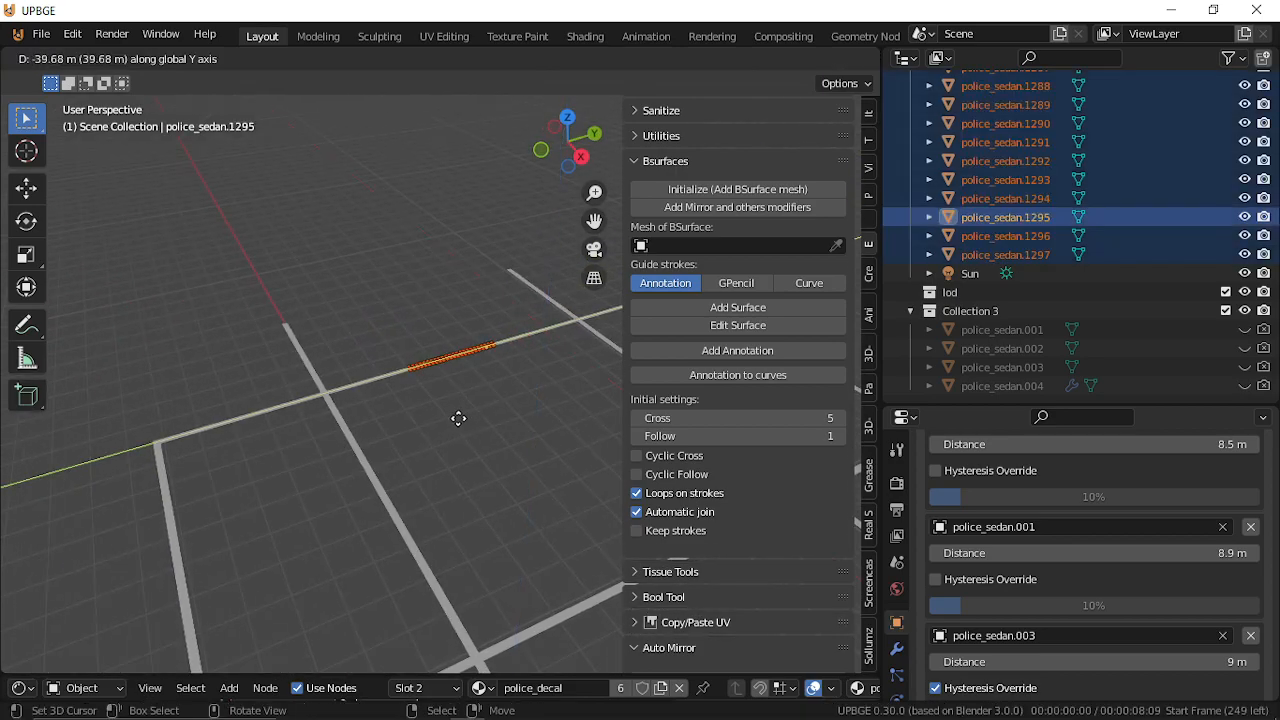
left_click(447, 420)
Move the duplicated rows back along the Y axis toward the original rows to close the gap.
key("shift+grave")
key("w")
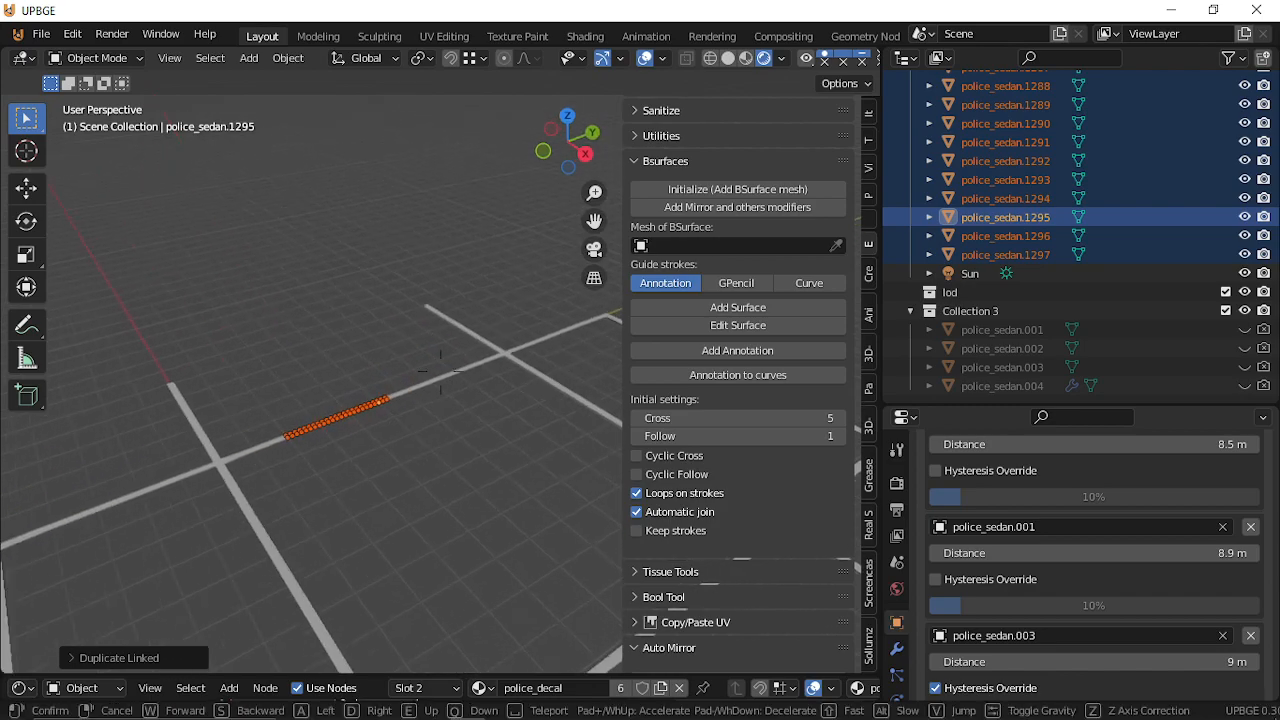
key("w")
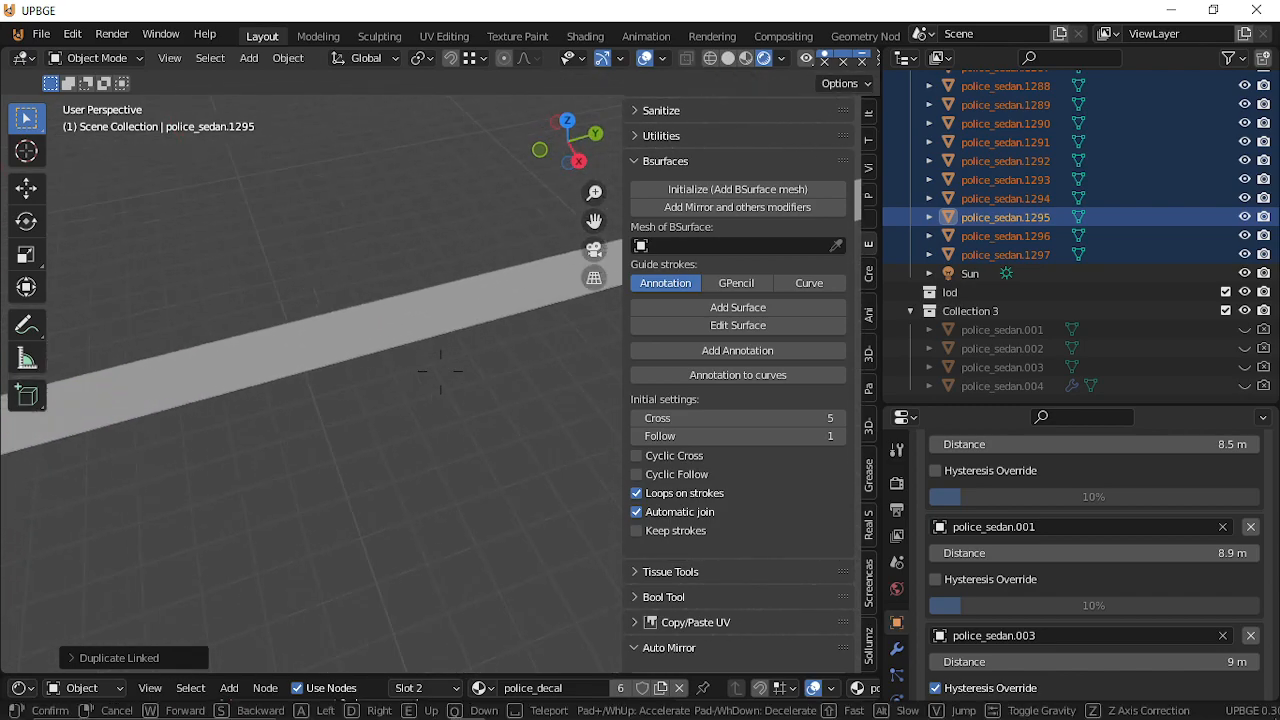
left_click(440, 371)
key("g")
key("x")
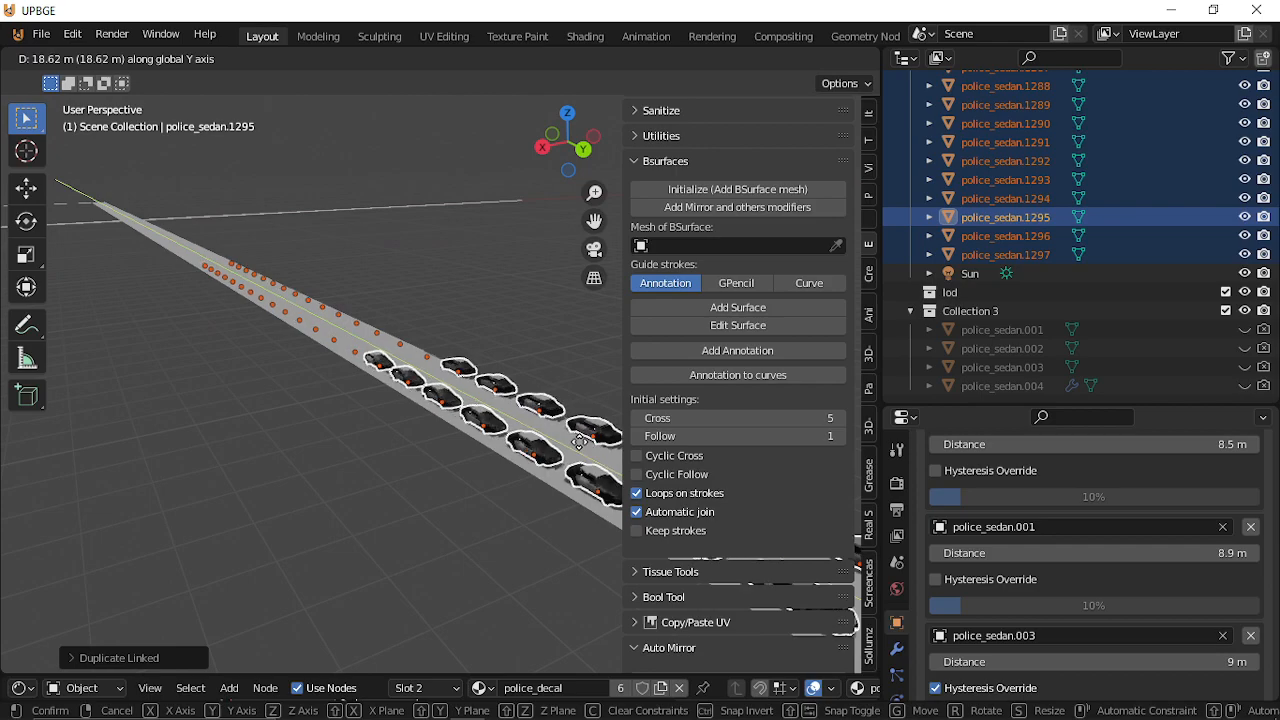
left_click(560, 450)
Fine-adjust the duplicated rows about -2.85 m along the Y axis to match the sedan spacing of the original rows.
key("shift+grave")
key("s")
left_click(440, 371)
key("g")
key("y")
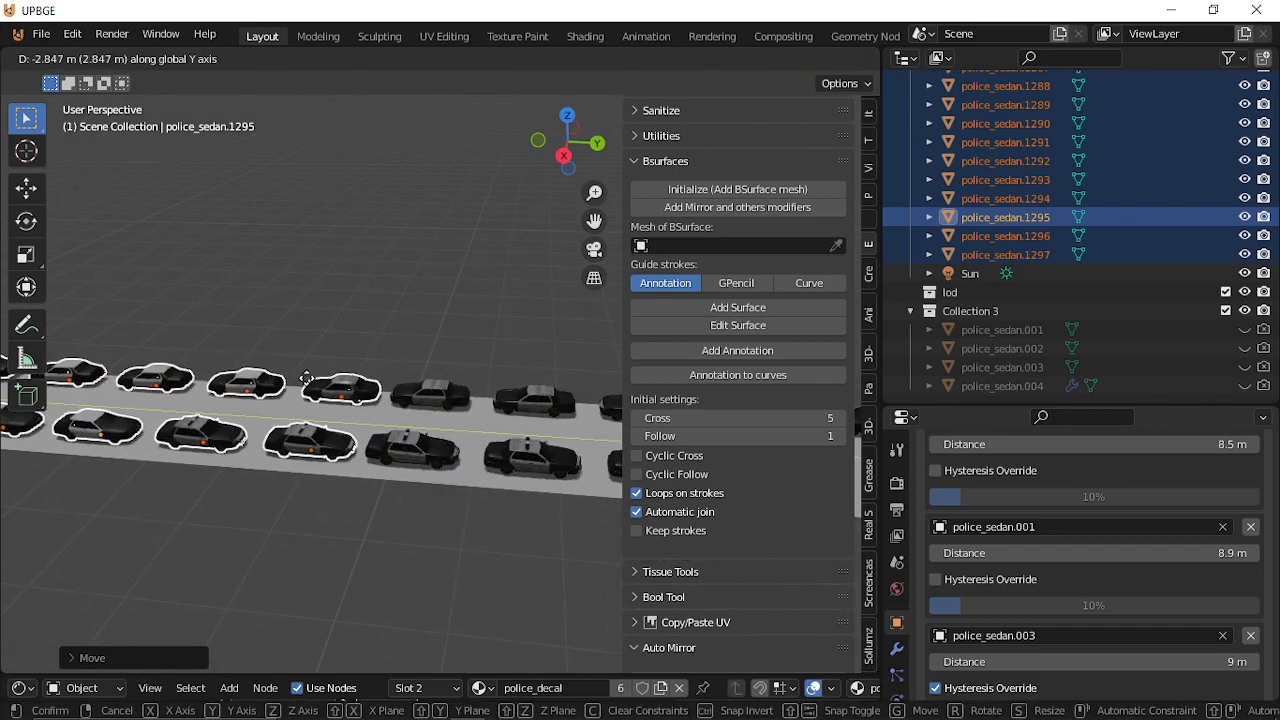
left_click(308, 381)
Rotate the duplicated double row of sedans 180° around the global Z axis.
key("shift+grave")
left_click(441, 371)
type("r")
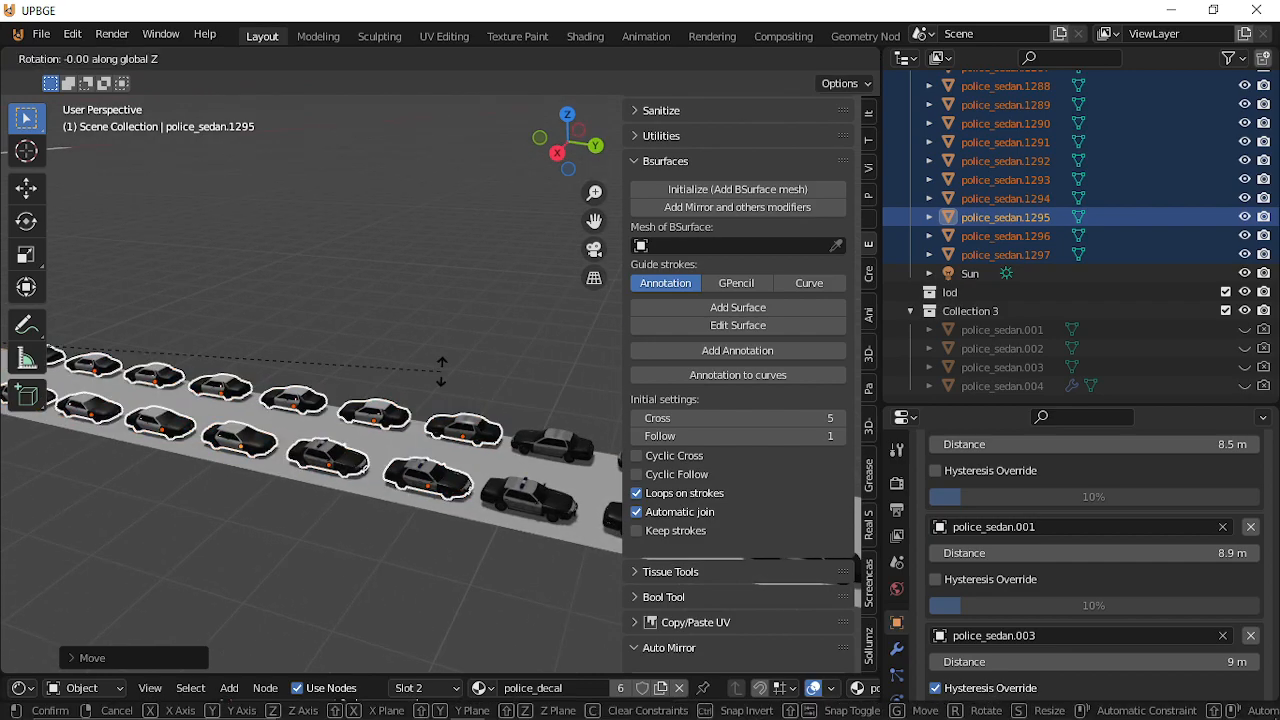
type("189")
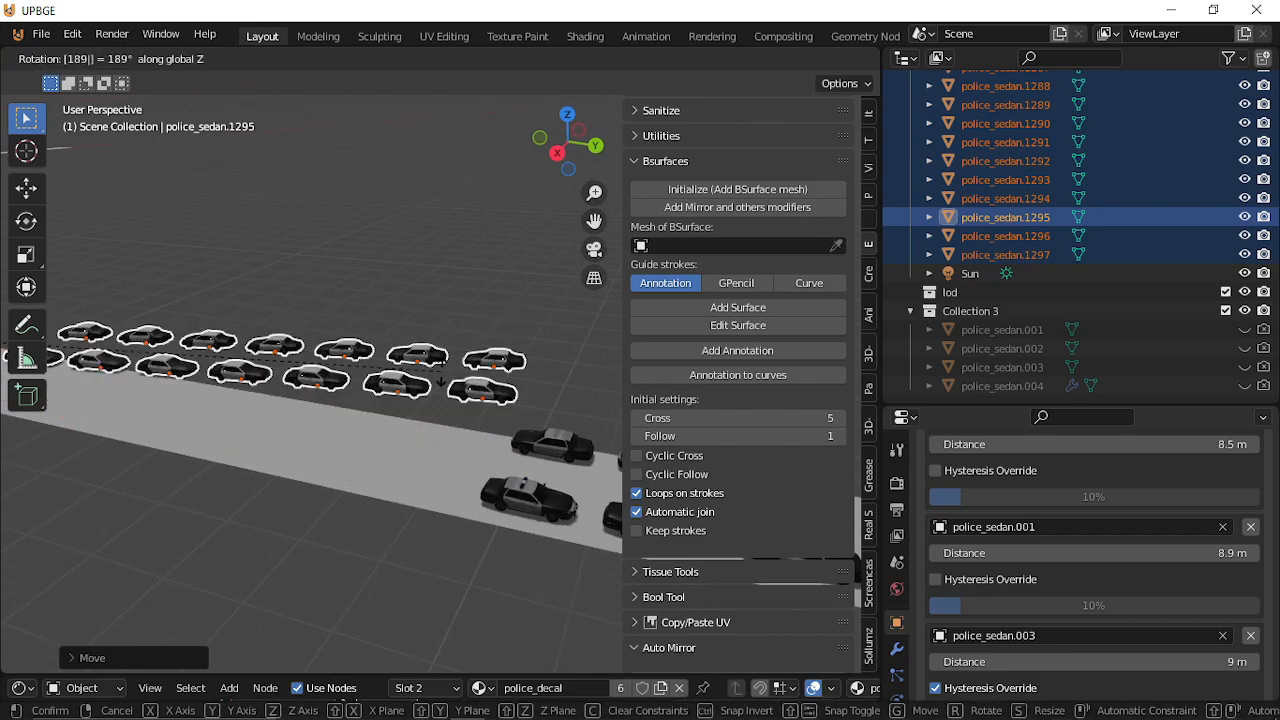
key("BackSpace")
key("BackSpace")
key("BackSpace")
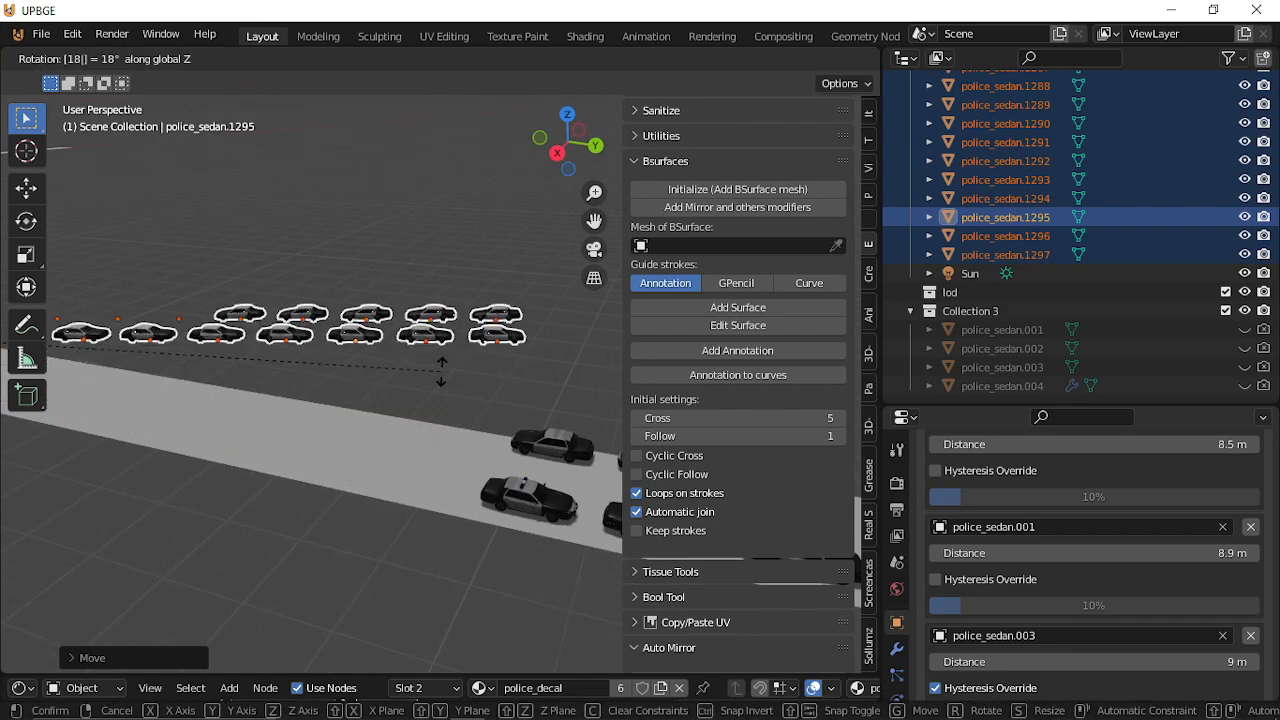
type("180")
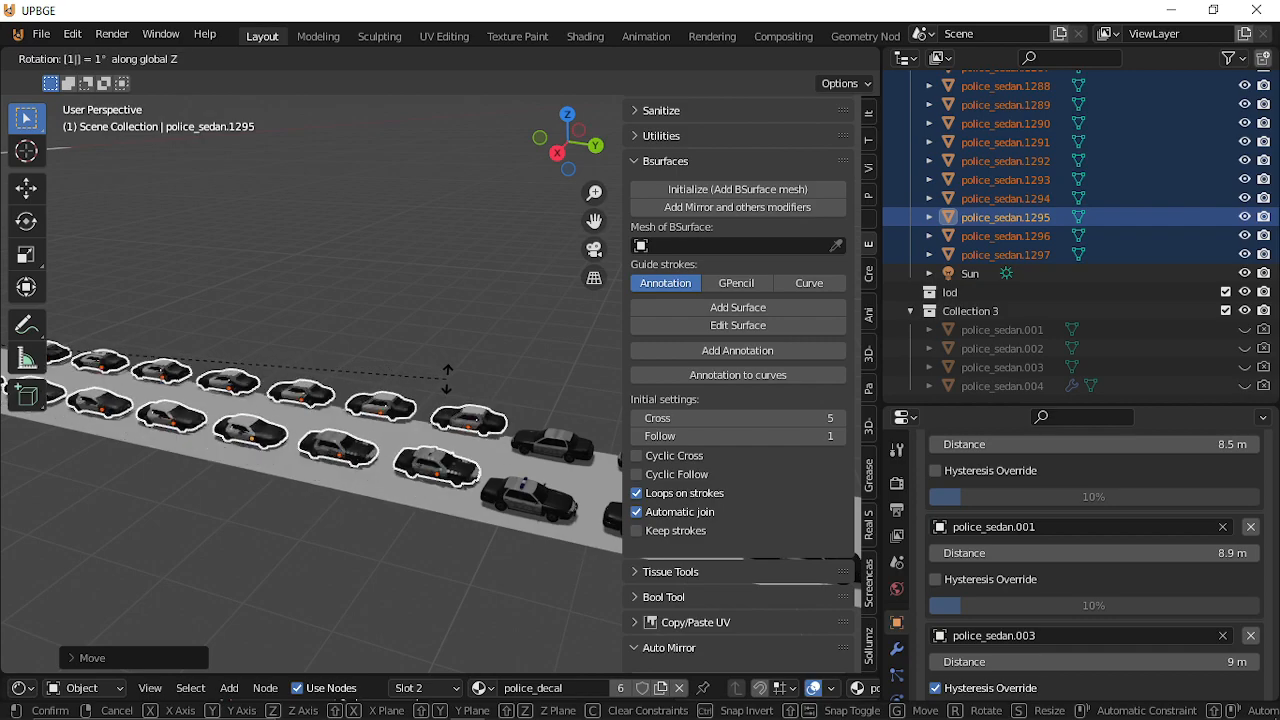
key("Return")
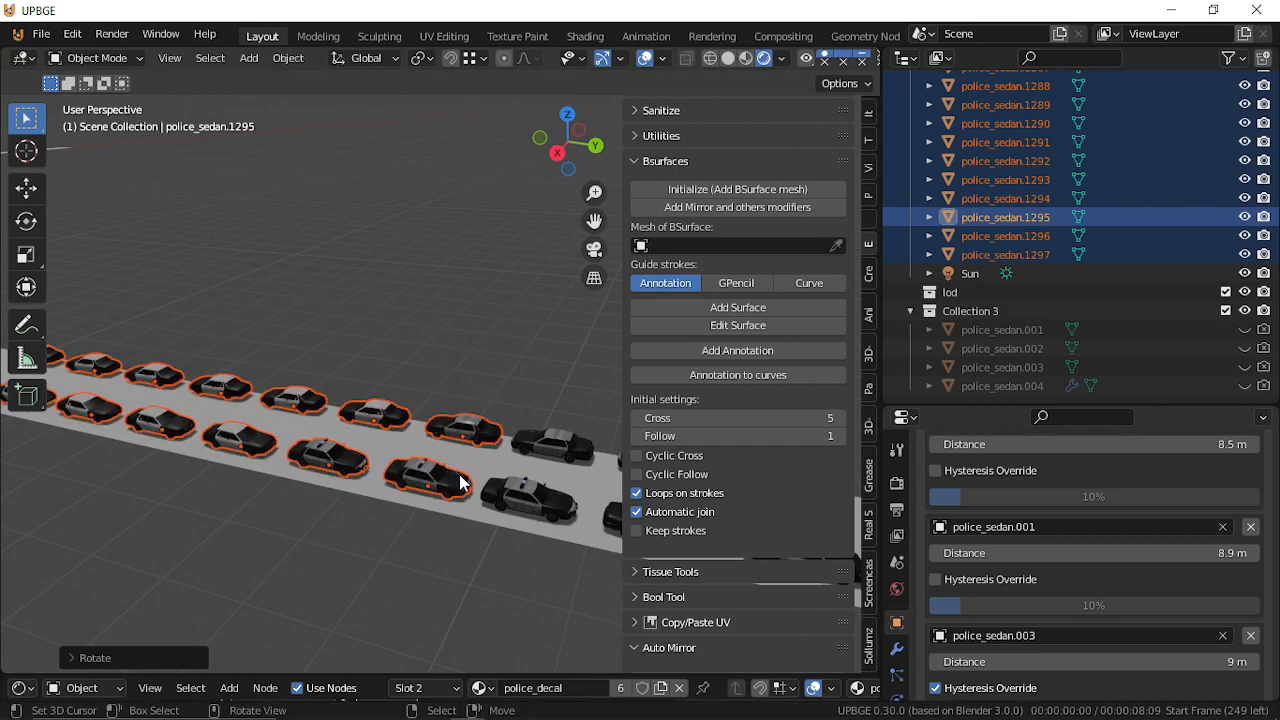
Create another linked duplicate of the rotated double row along the Y axis, reaching the next junction.
key("shift+grave")
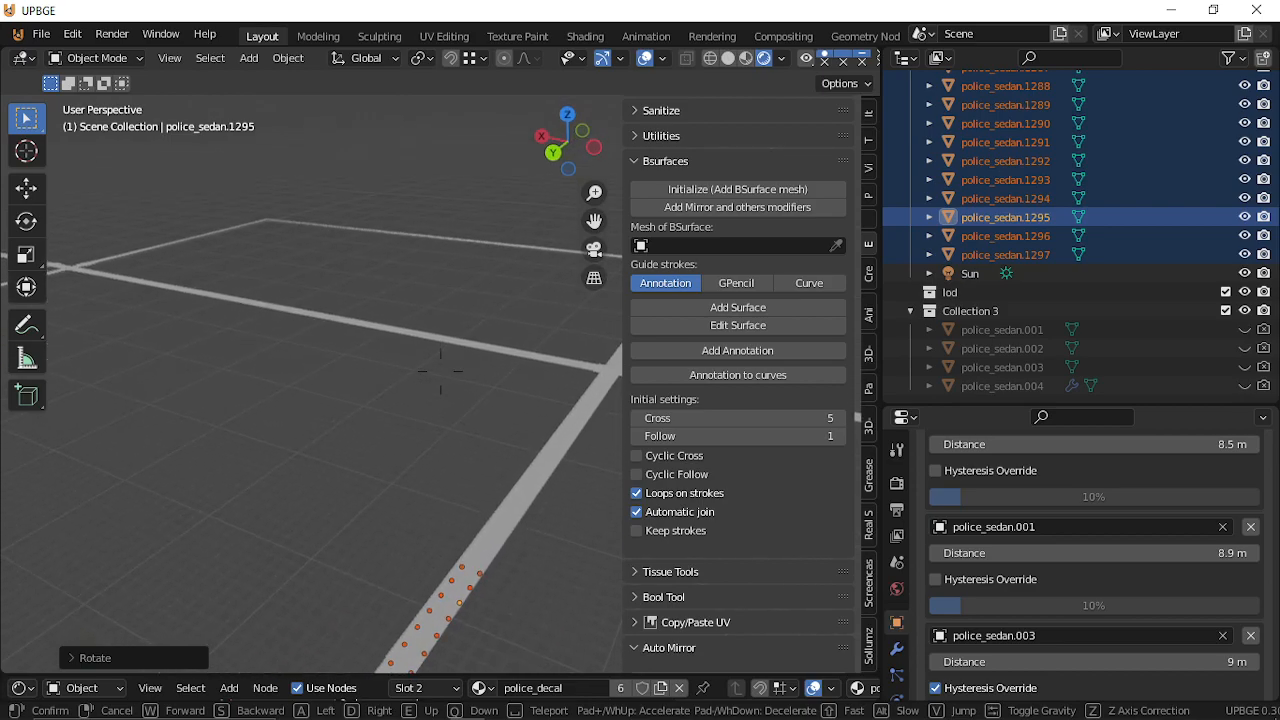
left_click(441, 373)
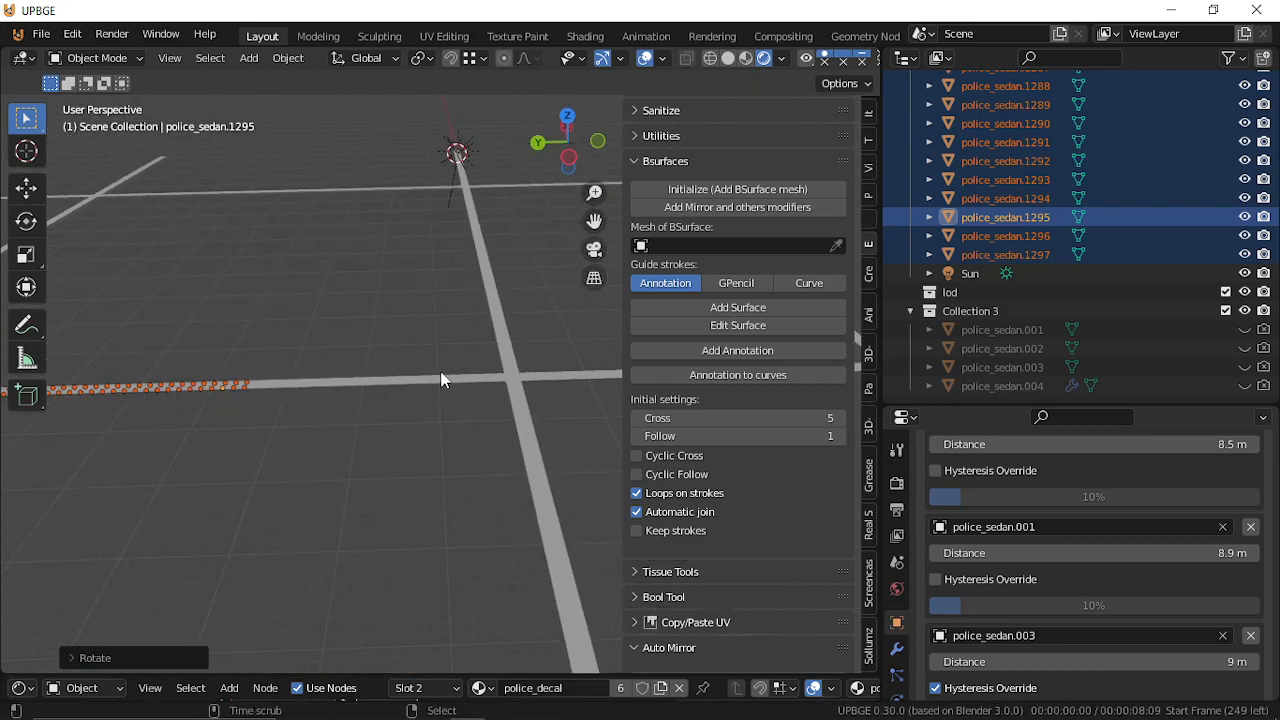
left_click(709, 374)
Select the two newest-row sedans overlapping the junction and move them about -1.67 m along the Y axis to its far side.
key("shift+grave")
key("w")
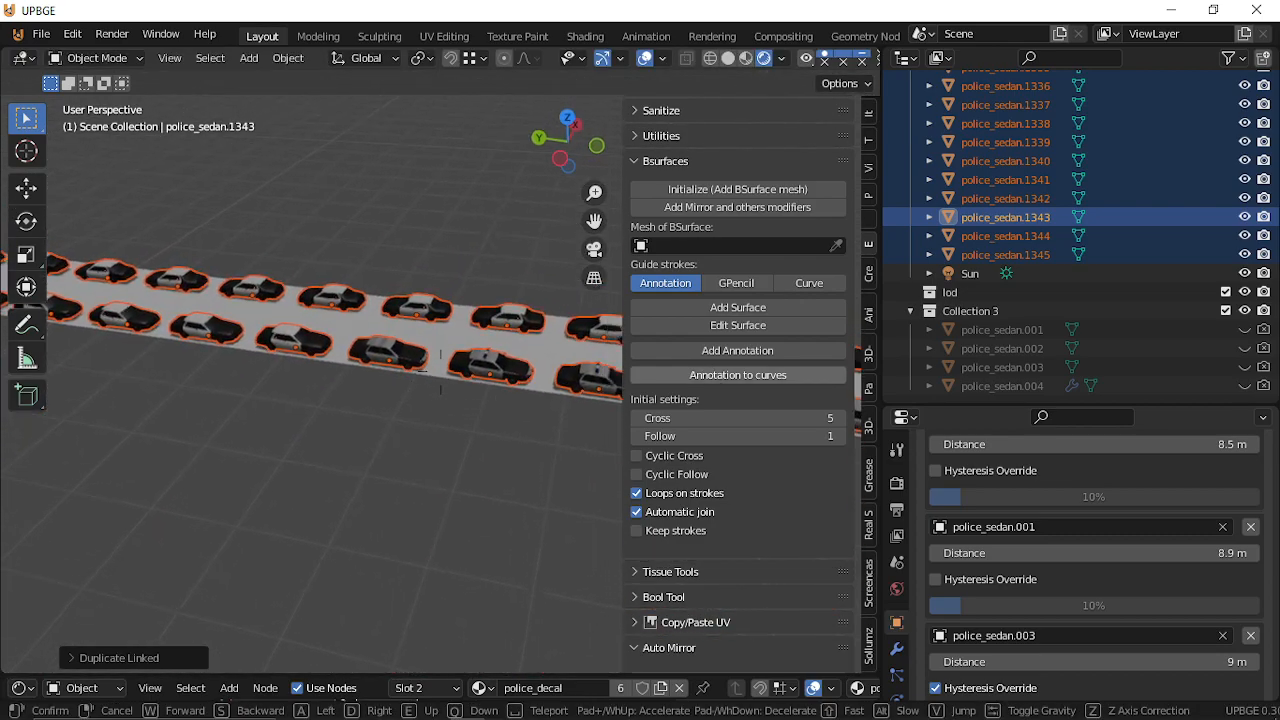
key("s")
key("w")
key("s")
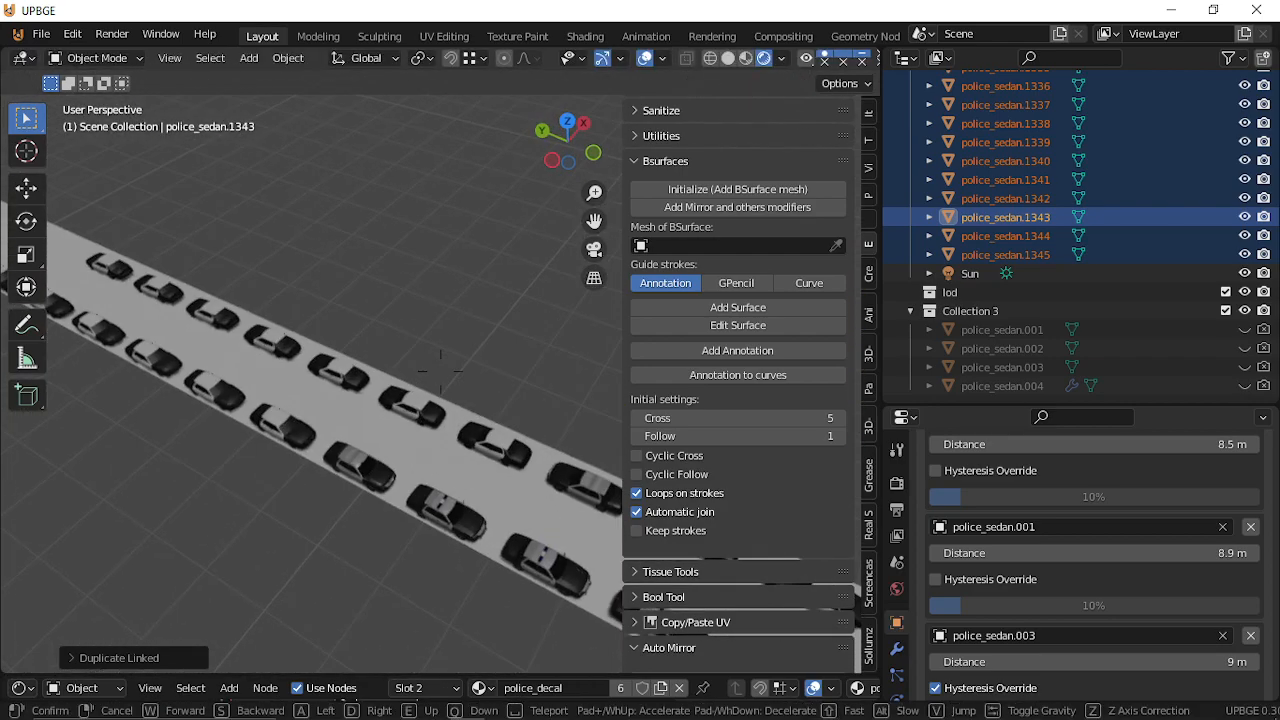
key("w")
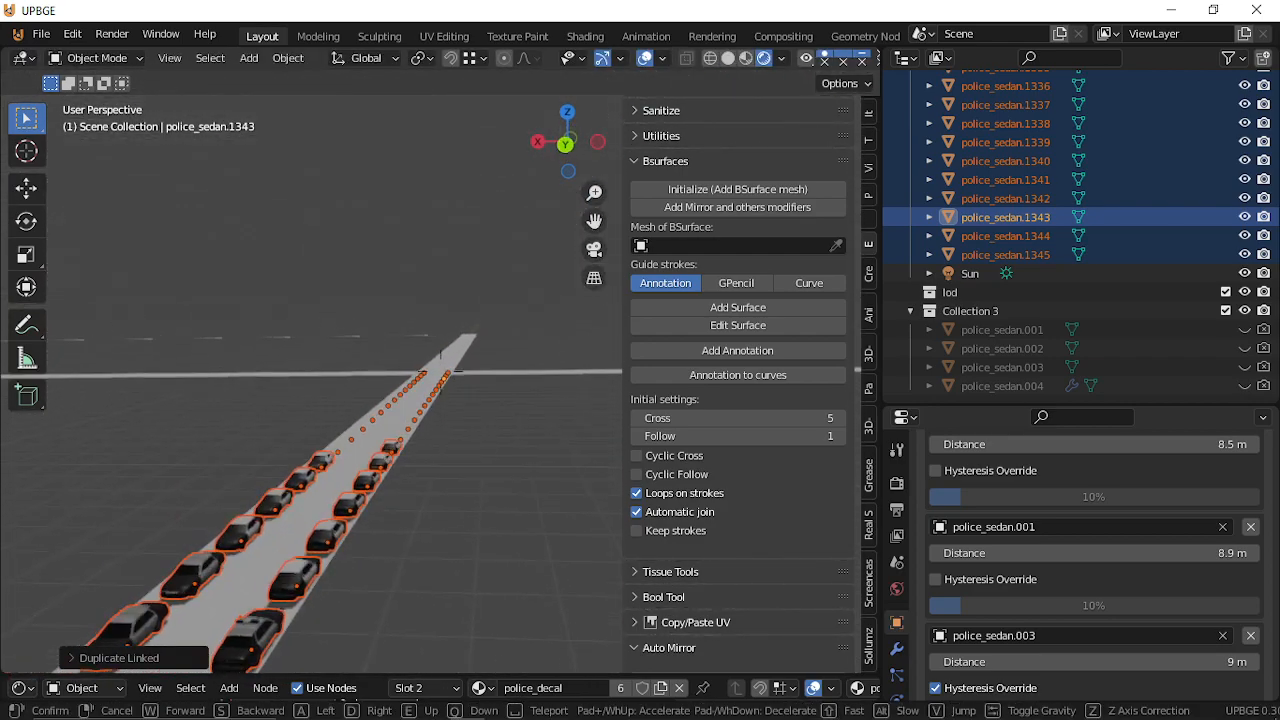
key("w")
left_click(441, 385)
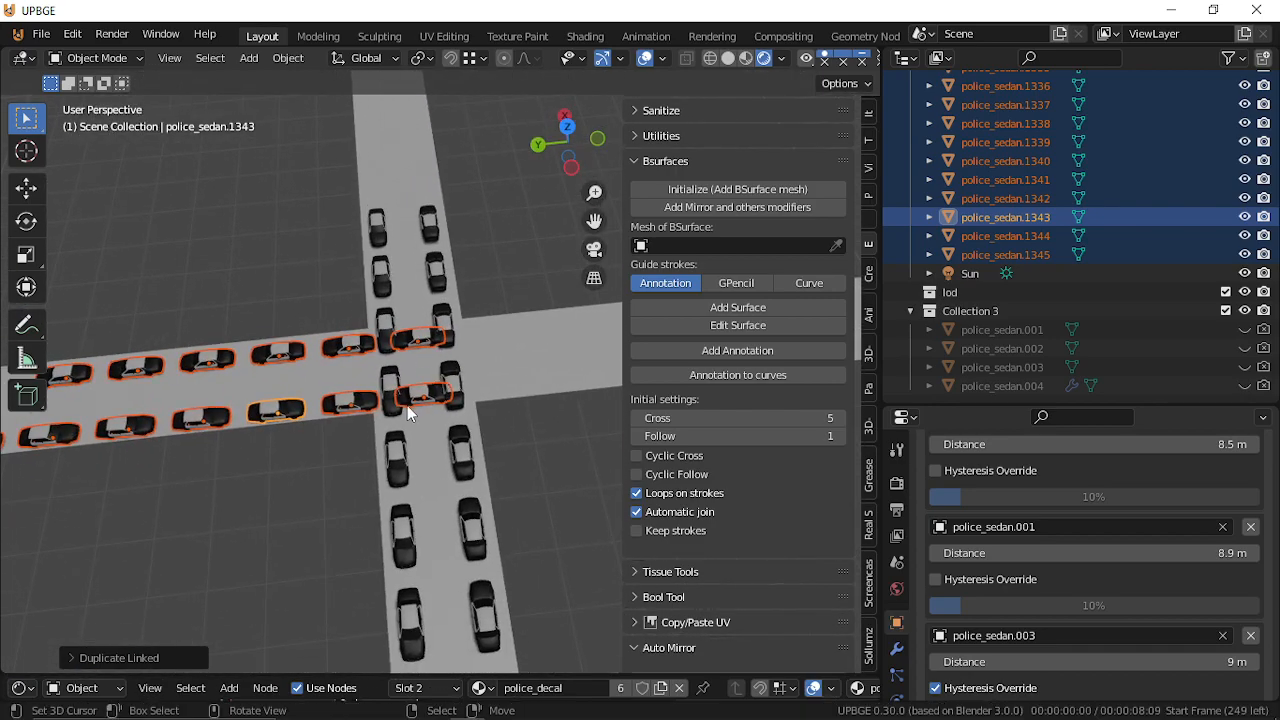
left_click(418, 396)
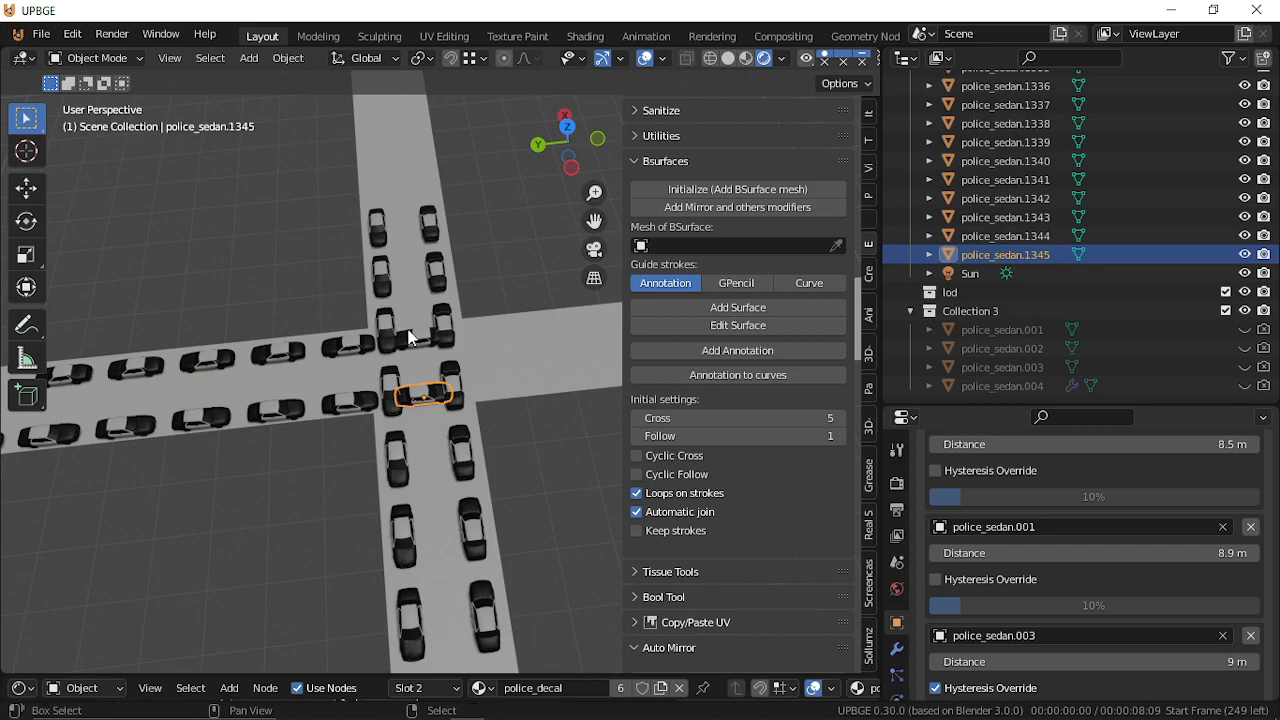
key("g")
key("y")
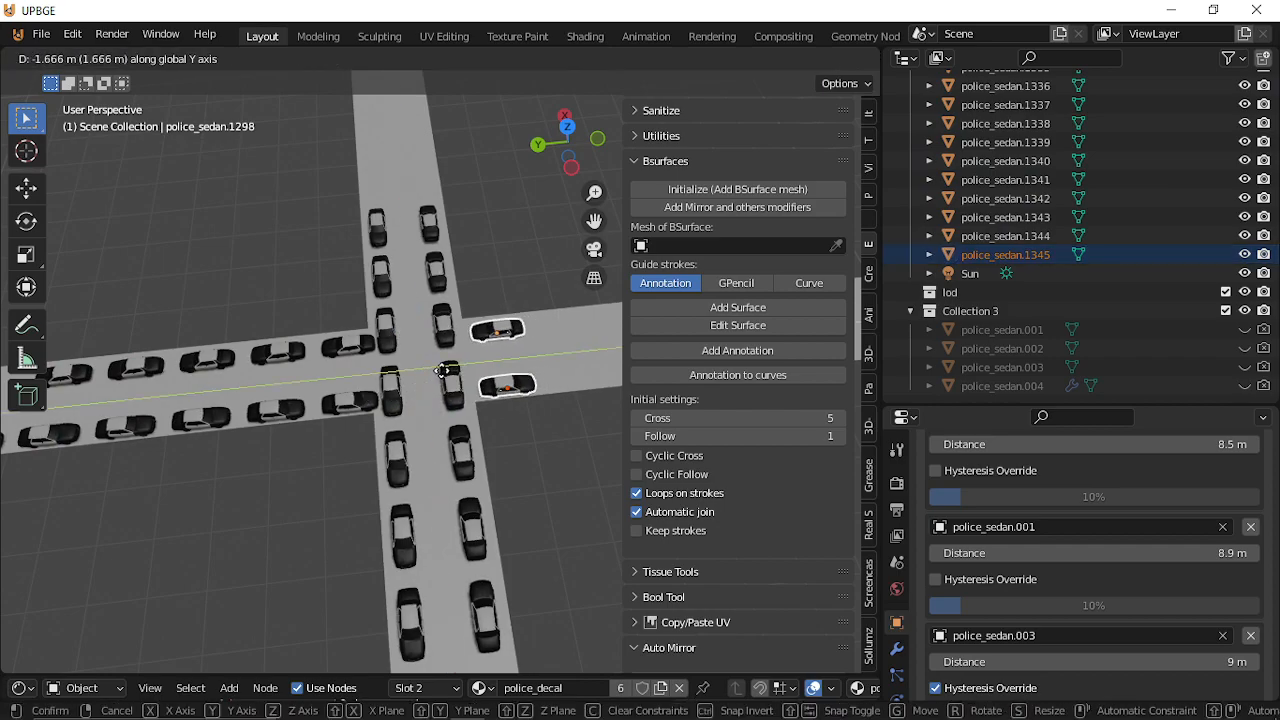
left_click(441, 370)
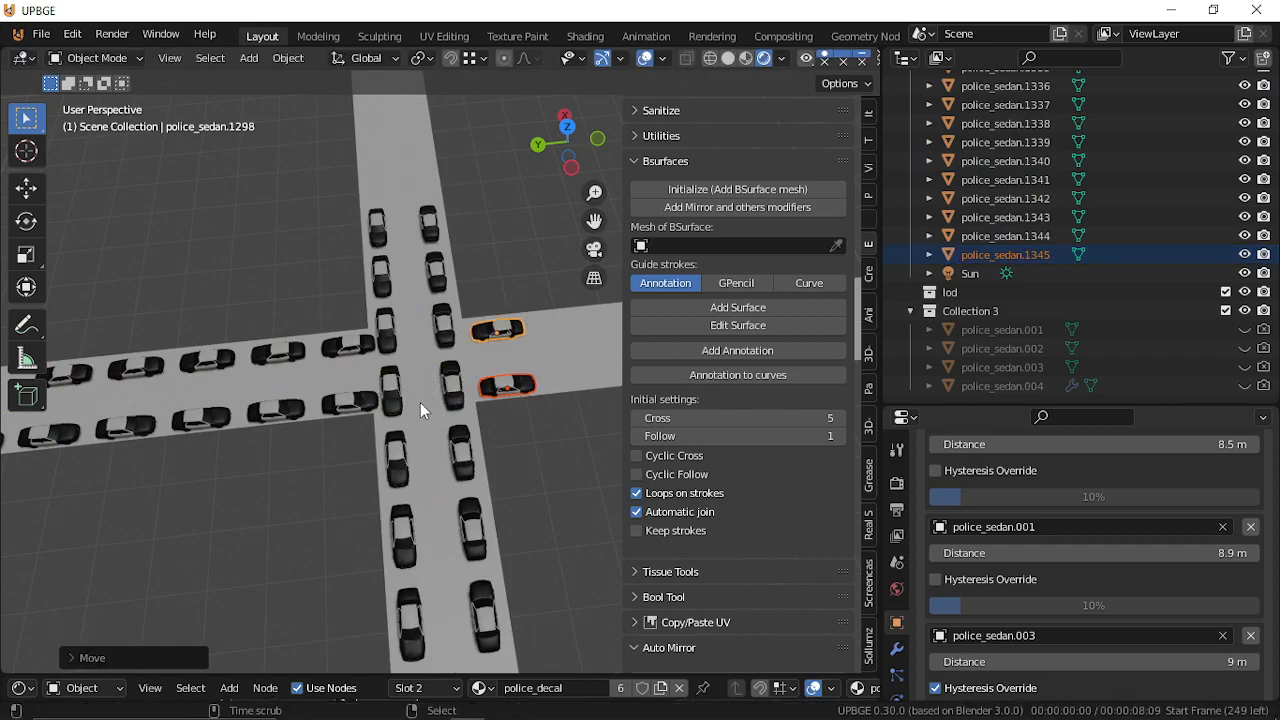
Create a linked duplicate of the two sedans beyond the junction, offset along the Y axis by one car spacing.
key("shift+d")
key("y")
left_click(490, 383)
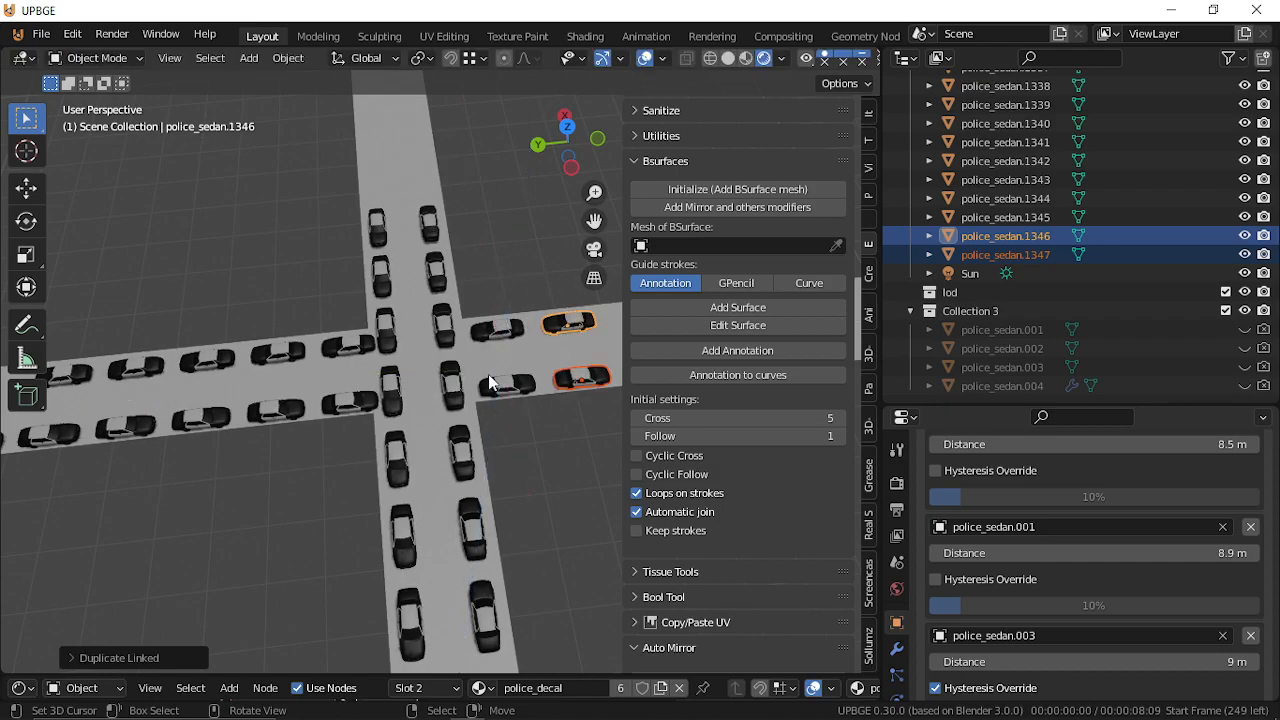
Repeat the linked duplication of the two sedans at the same Y-axis spacing until the road is filled to the outer corner.
key("shift+grave")
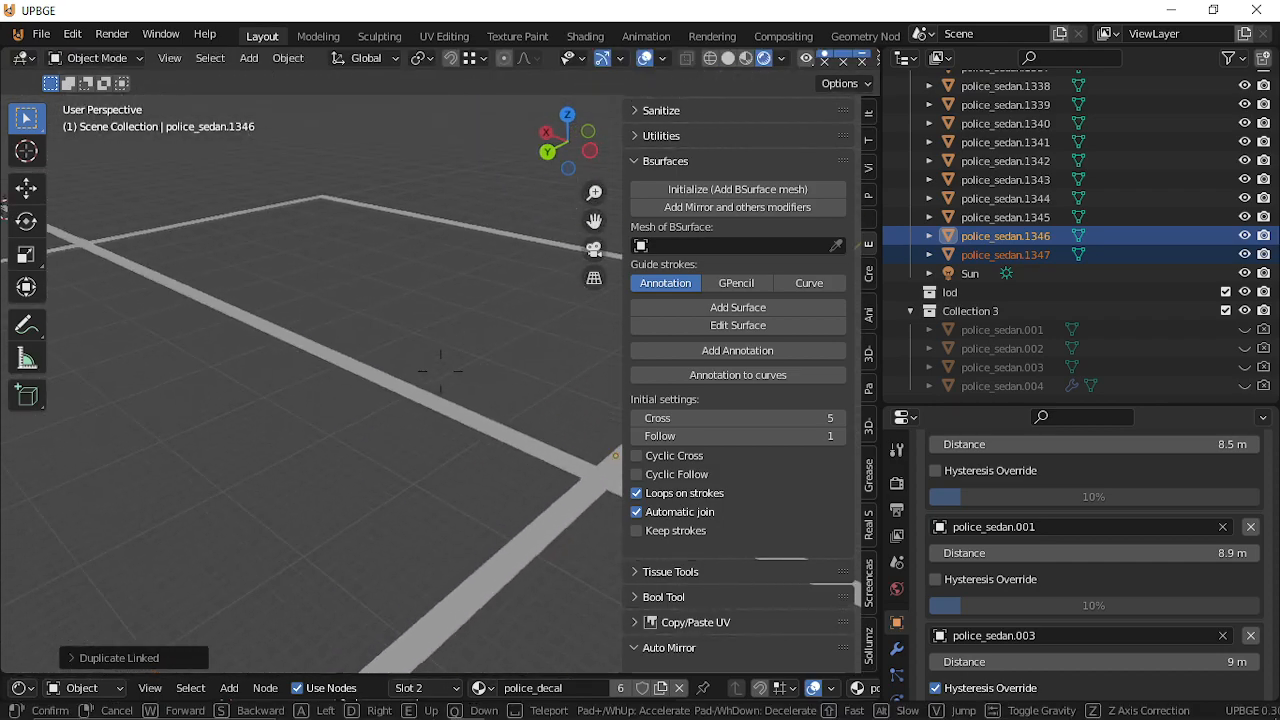
left_click(443, 380)
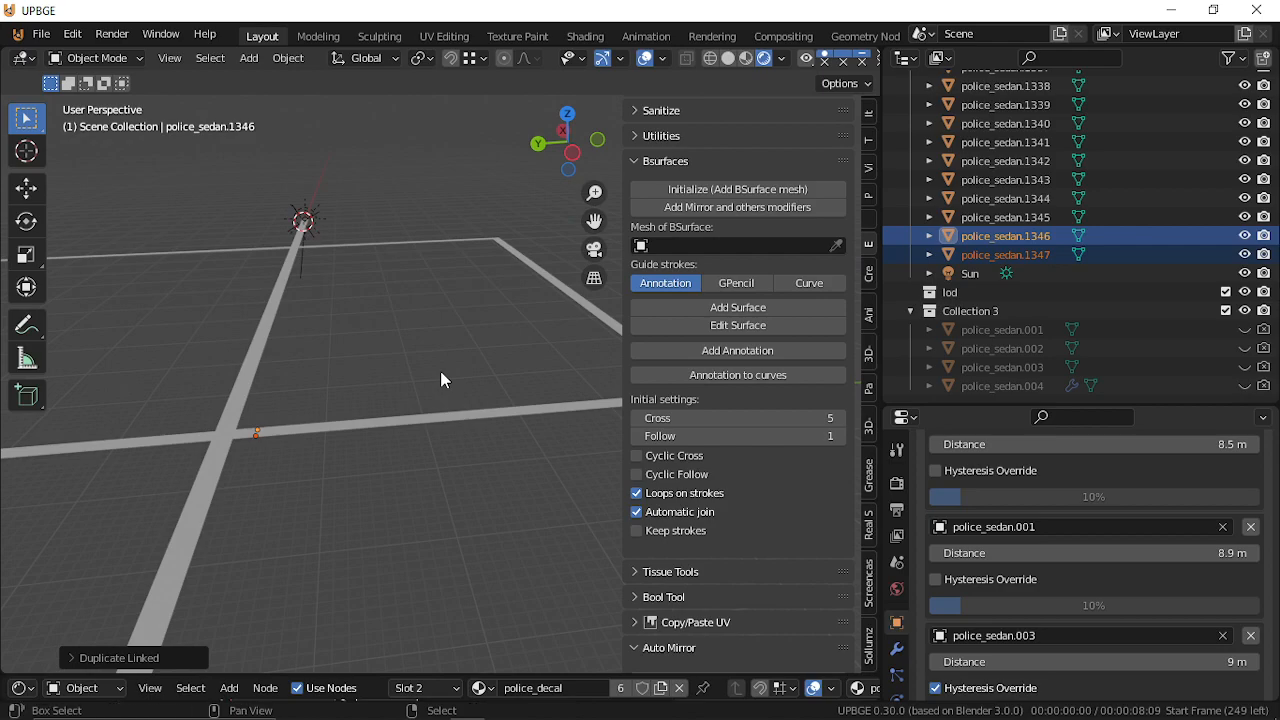
key("shift+r")
key("shift+r")
key("shift+r")
key("shift+r")
key("shift+r")
key("shift+r")
key("shift+r")
key("shift+r")
key("shift+r")
key("shift+r")
key("shift+r")
key("shift+r")
key("shift+r")
key("shift+r")
key("shift+r")
key("shift+r")
key("shift+r")
key("shift+r")
key("shift+r")
key("shift+r")
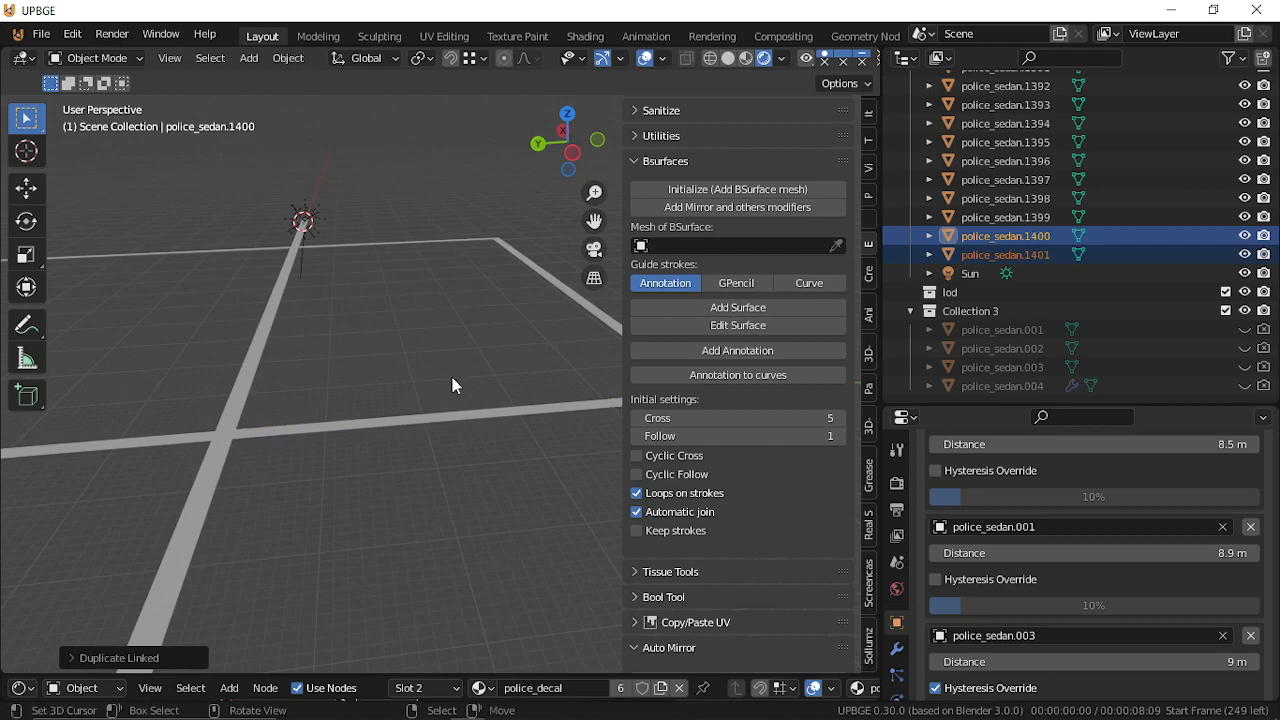
key("shift+grave")
key("w")
left_click(440, 371)
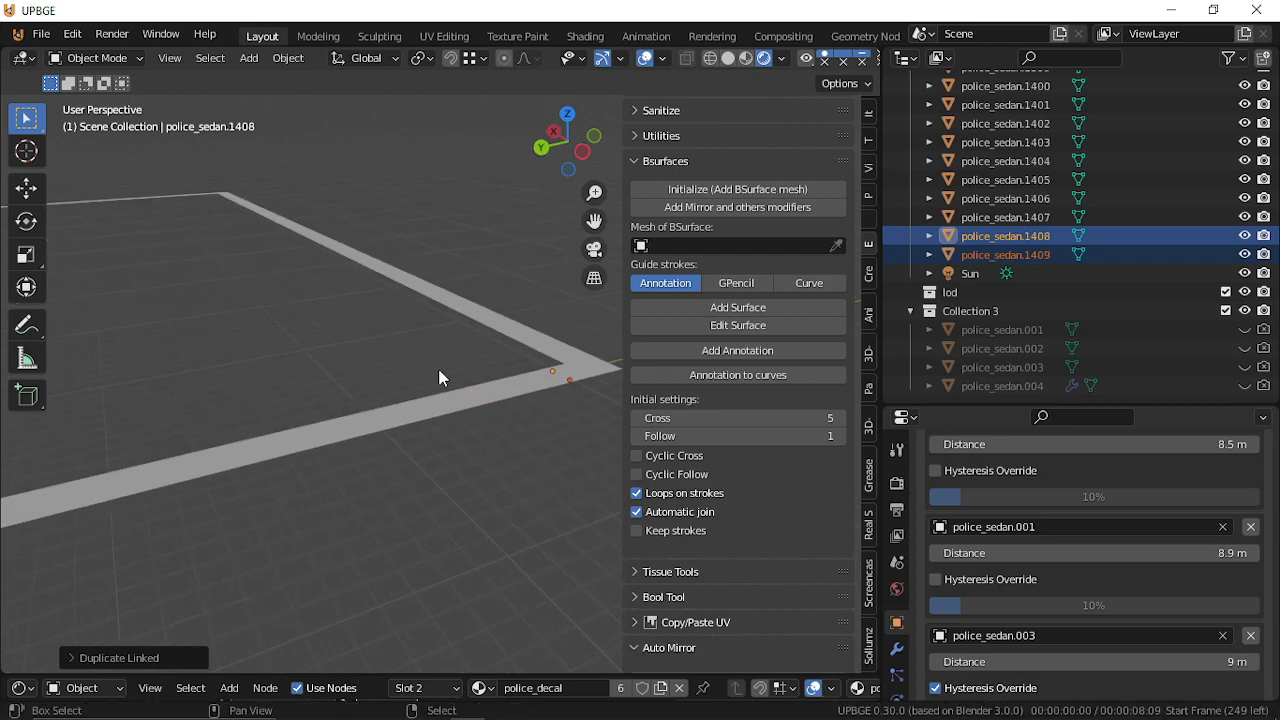
Select the single sedan police_sedan.1345, just before the junction, from the scene's object list.
key("shift+grave")
key("w")
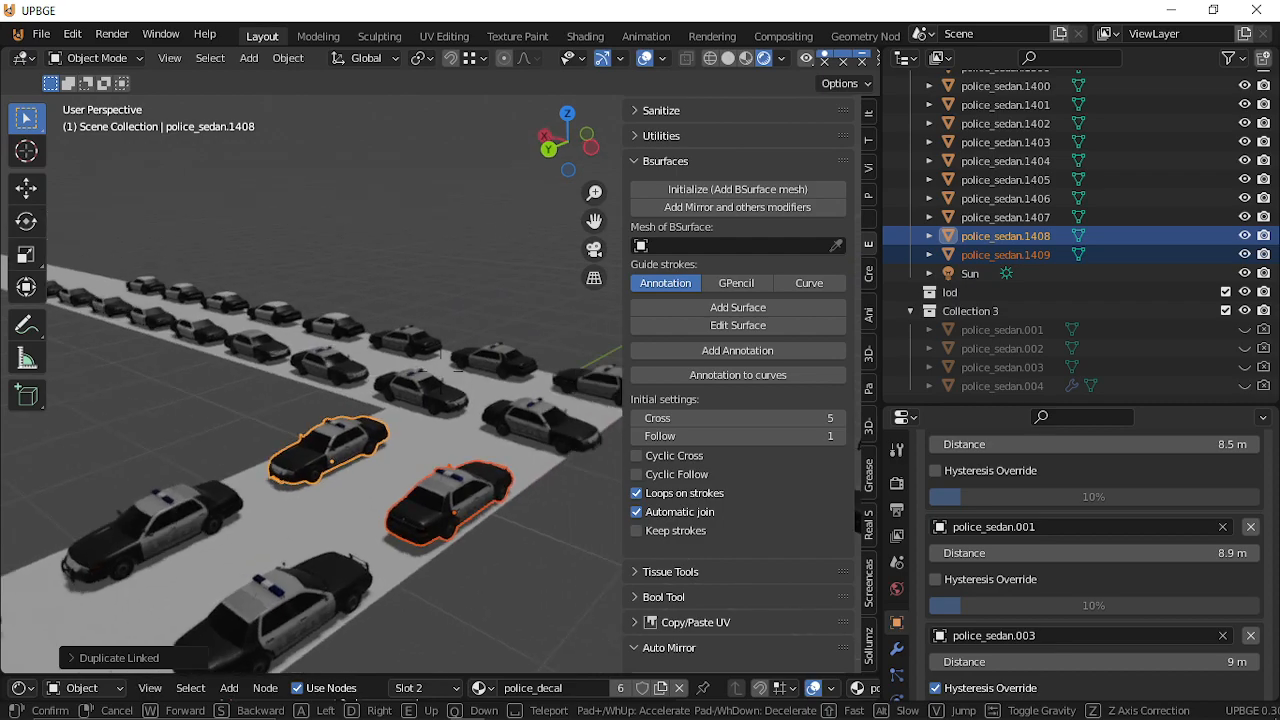
key("w")
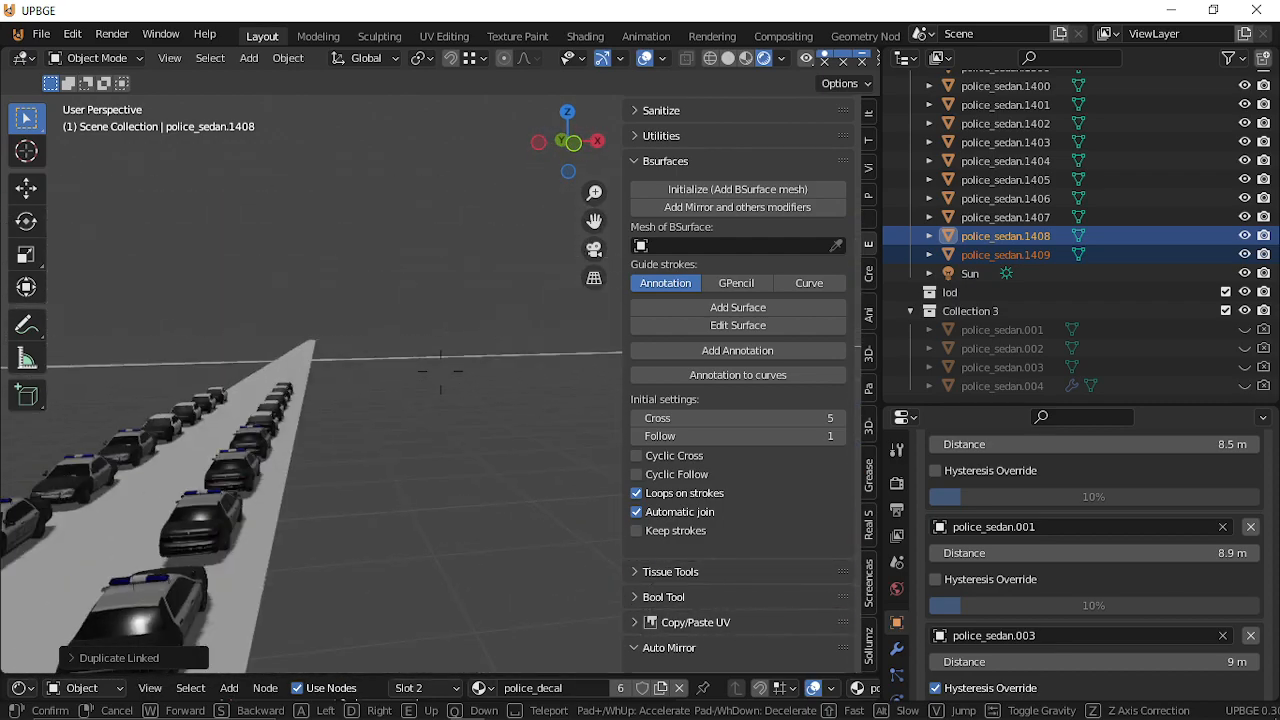
left_click(440, 371)
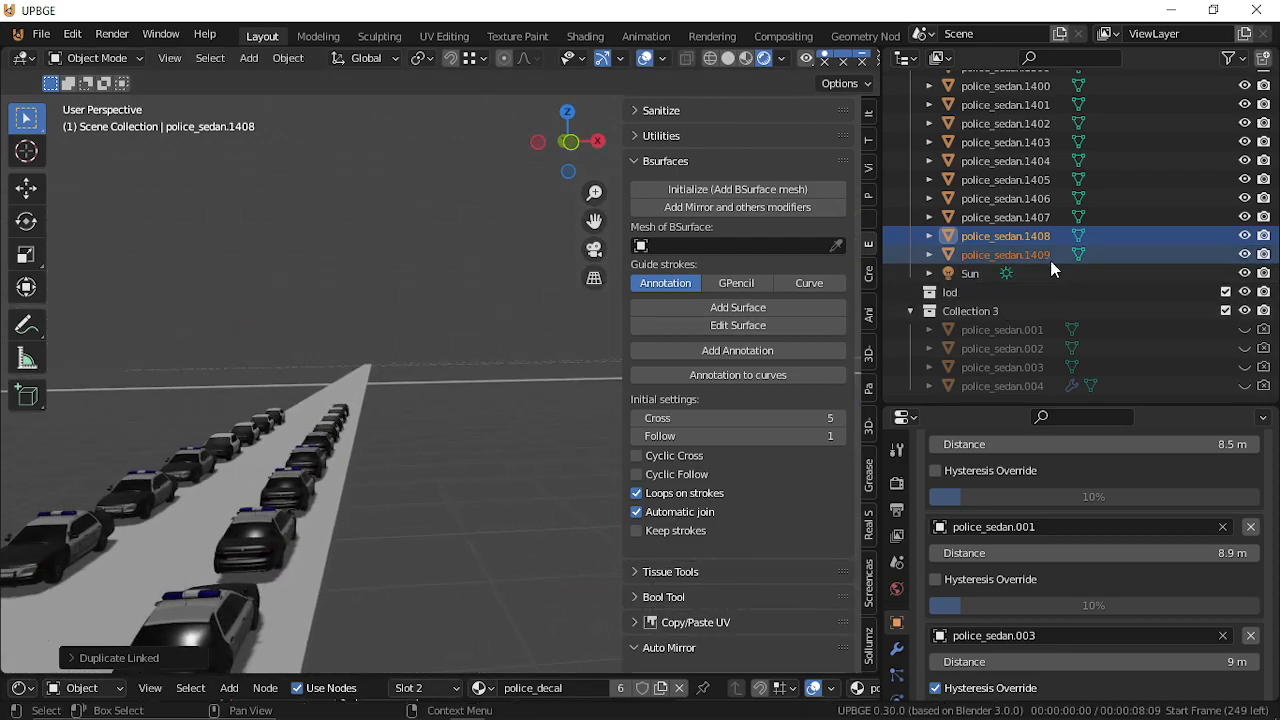
scroll(1130, 239, "up", 2)
scroll(1131, 241, "up", 20)
scroll(1131, 246, "up", 3)
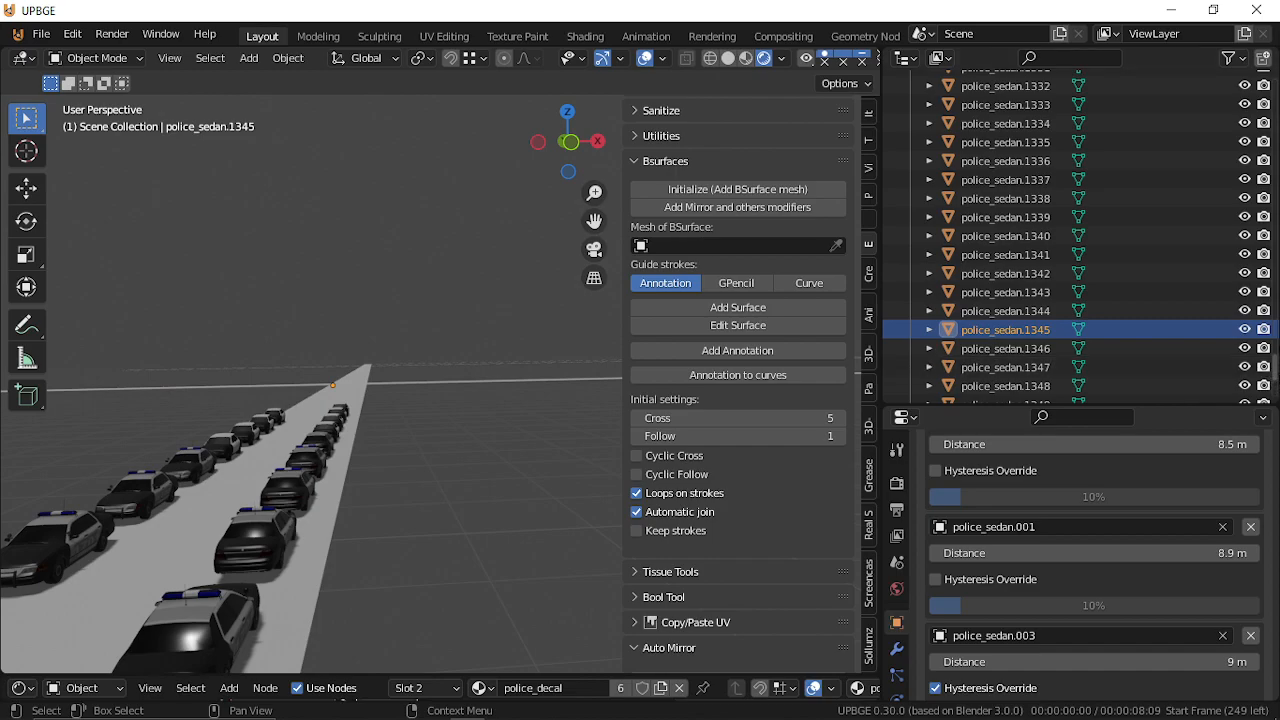
left_click_drag(1275, 367, 1275, 383)
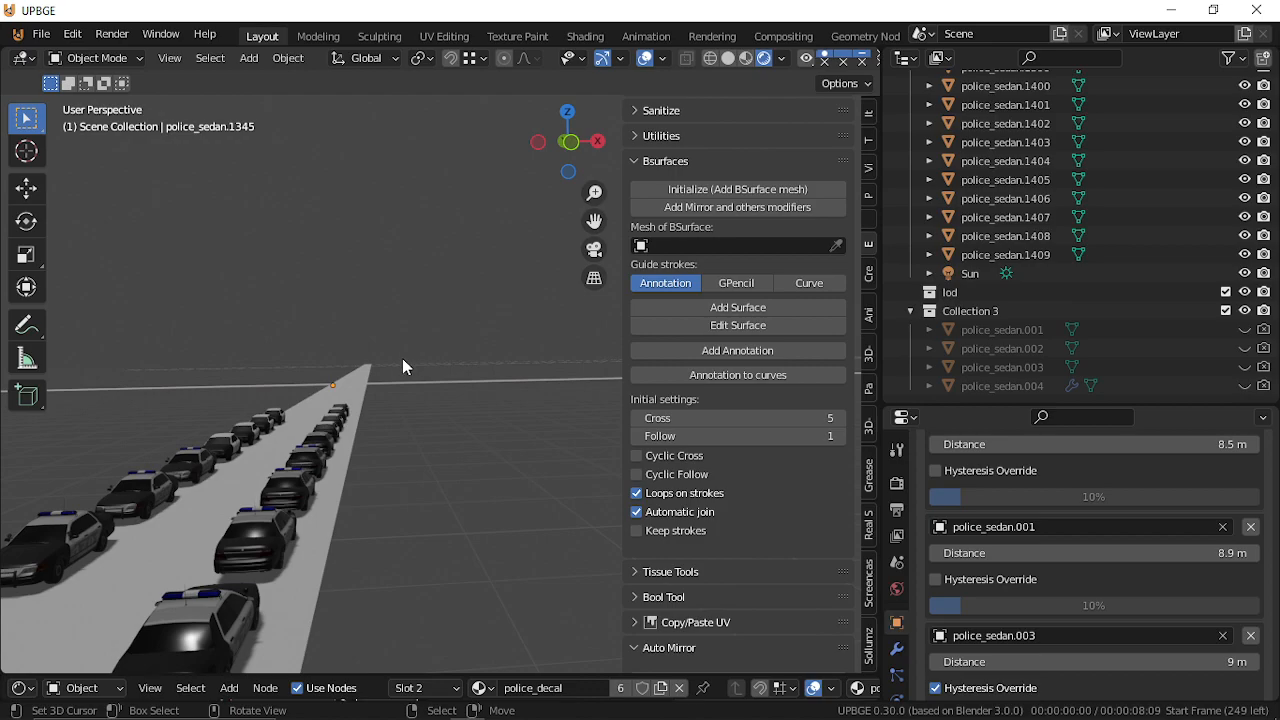
Examine the filled road grid from above and at street level, travelling along the sedan rows and through the junctions and corners.
key("shift+grave")
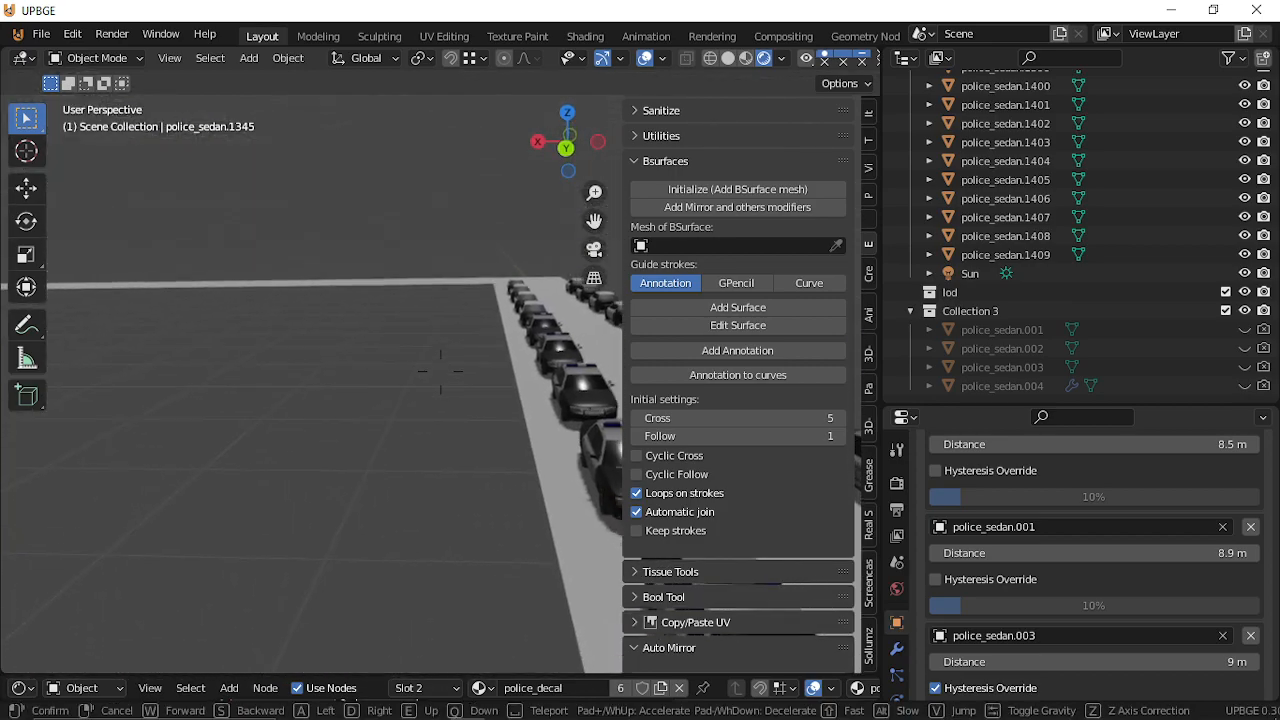
key("w")
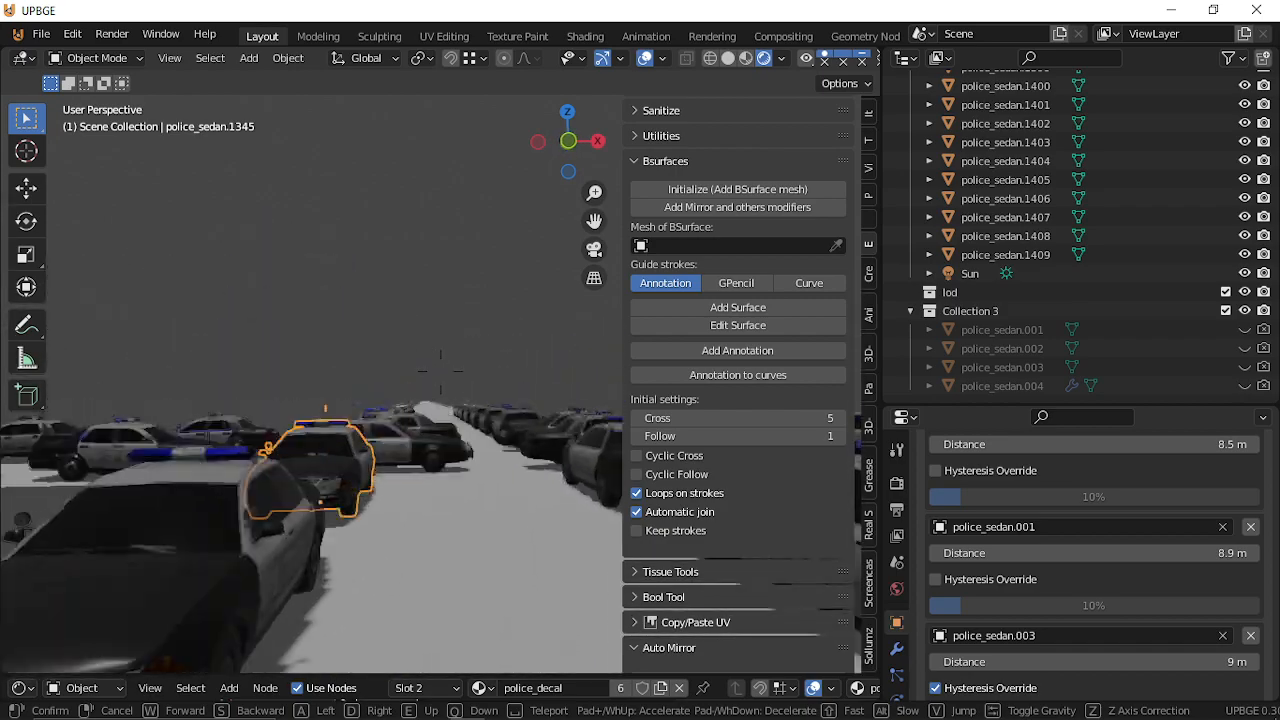
key("s")
key("w")
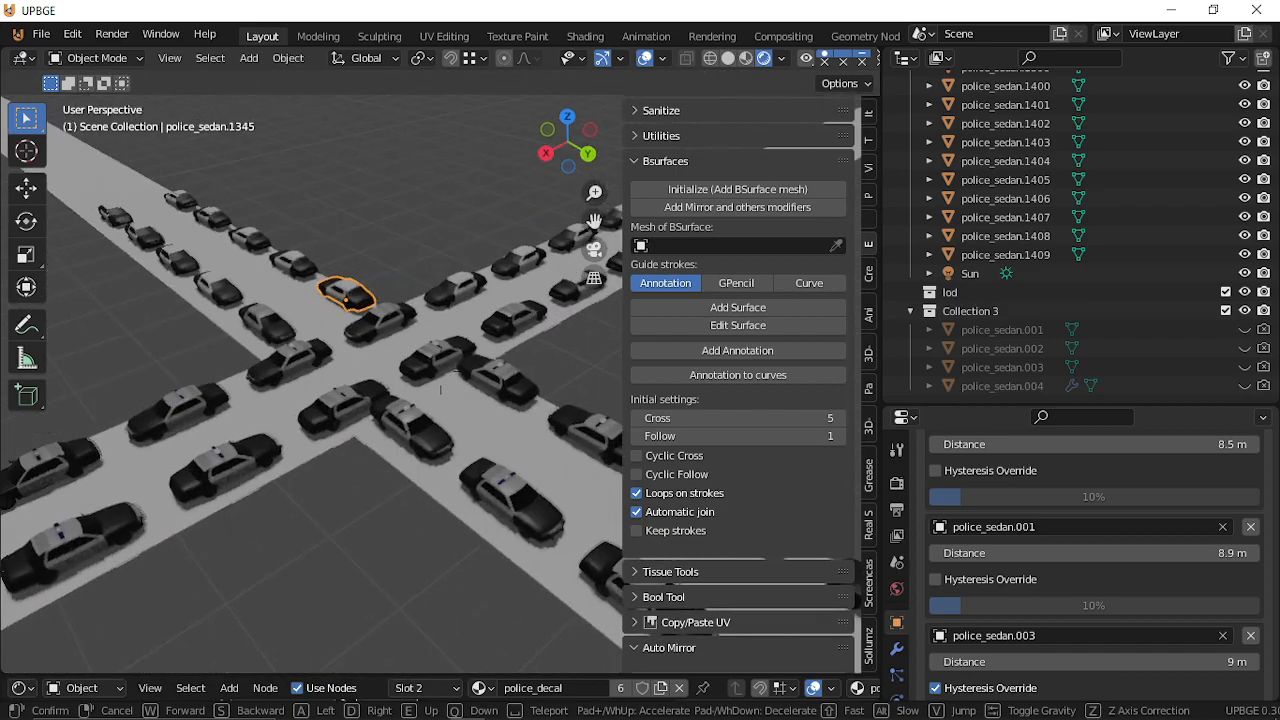
key("w")
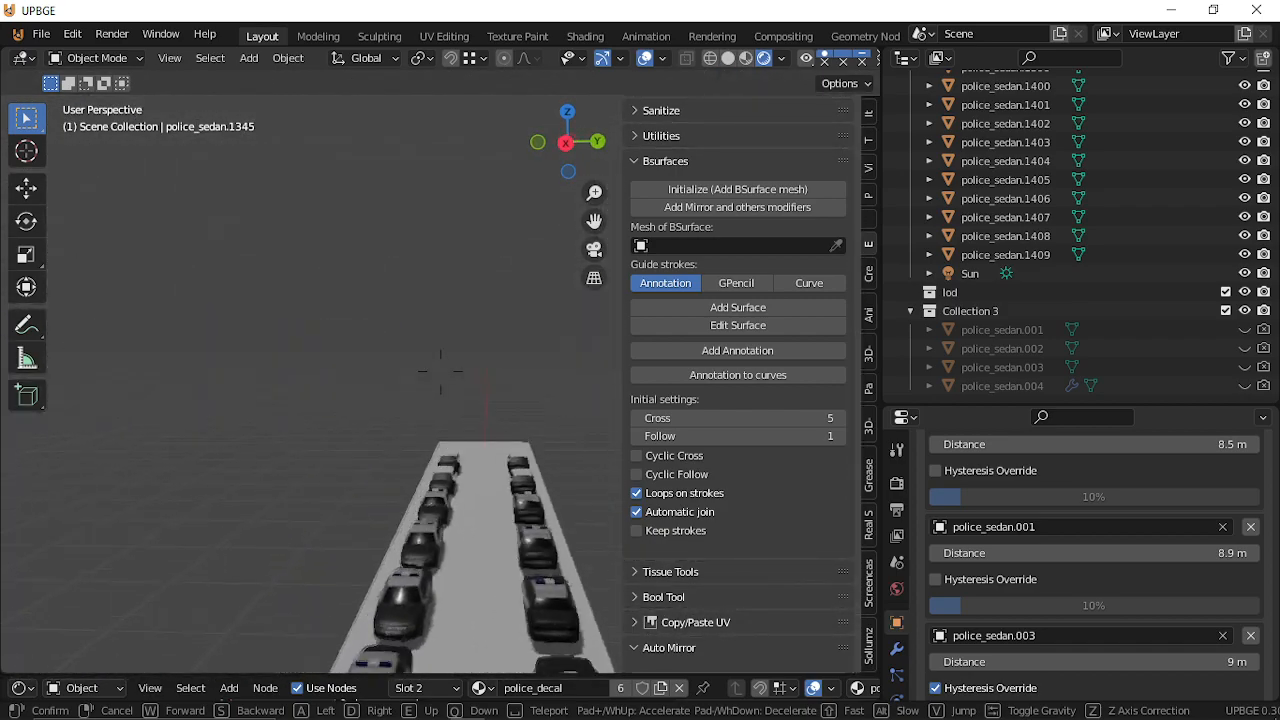
key("e")
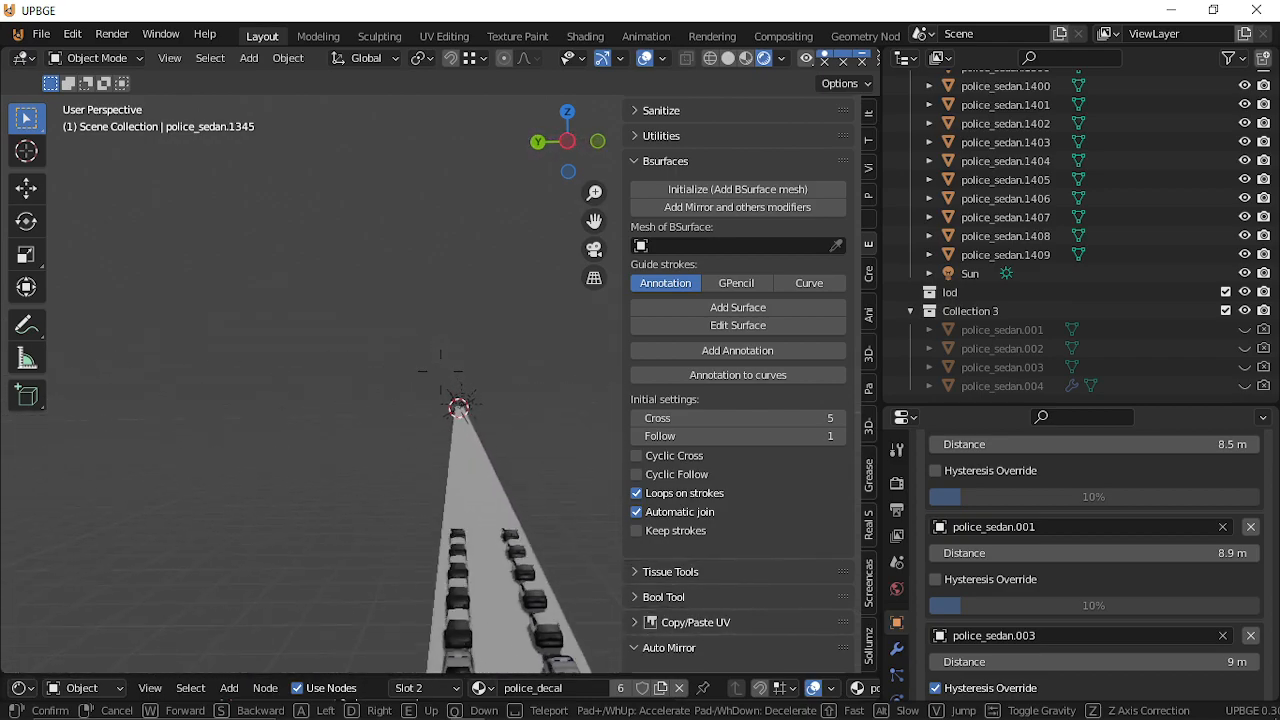
key("q")
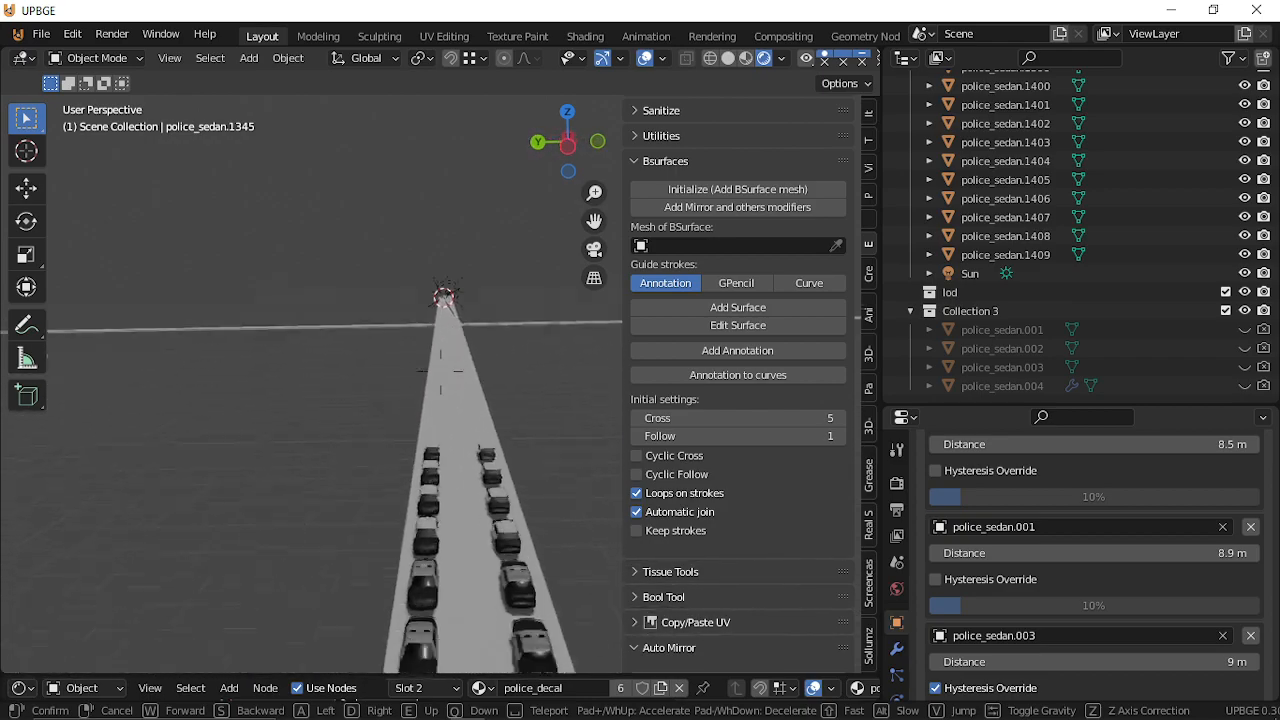
key("q")
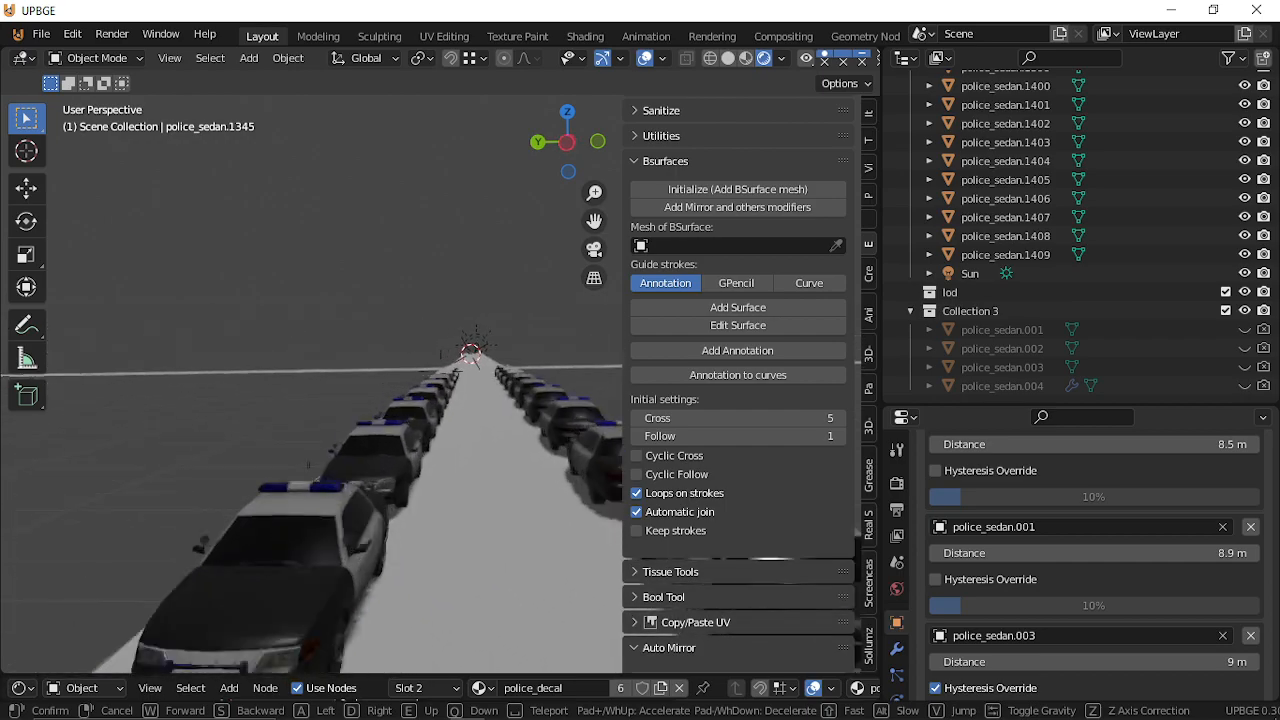
key("s")
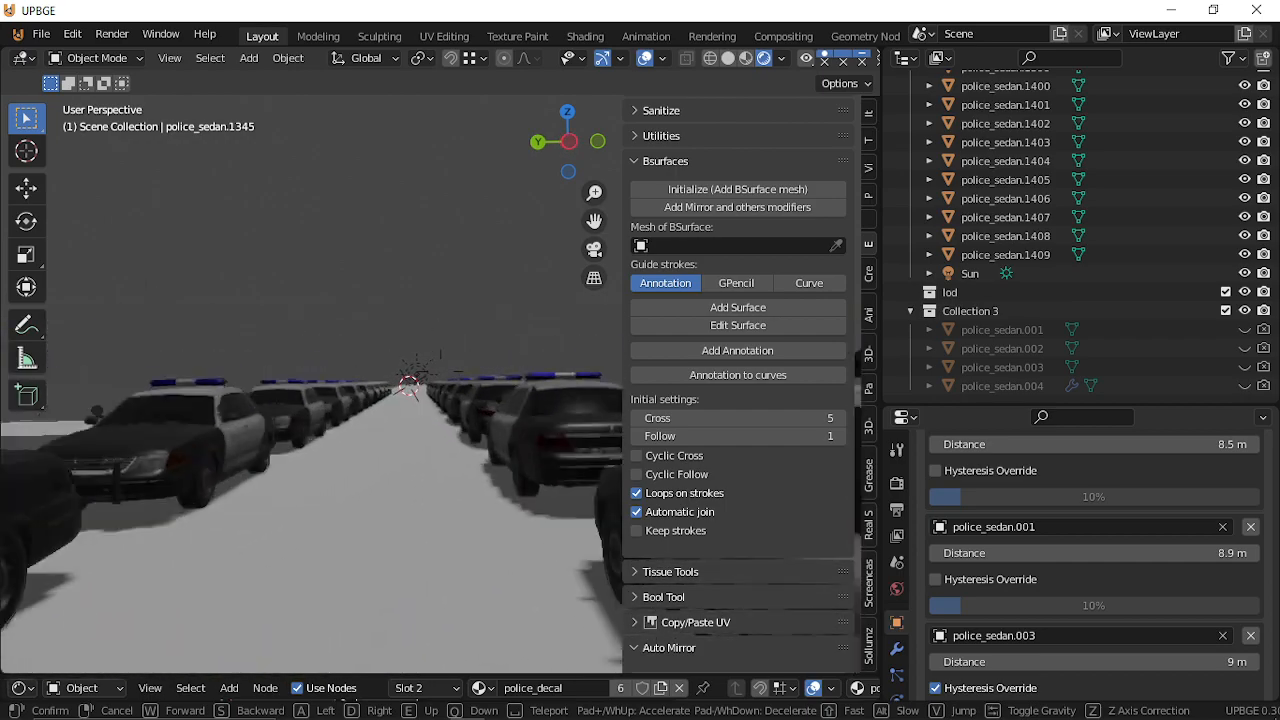
key("w")
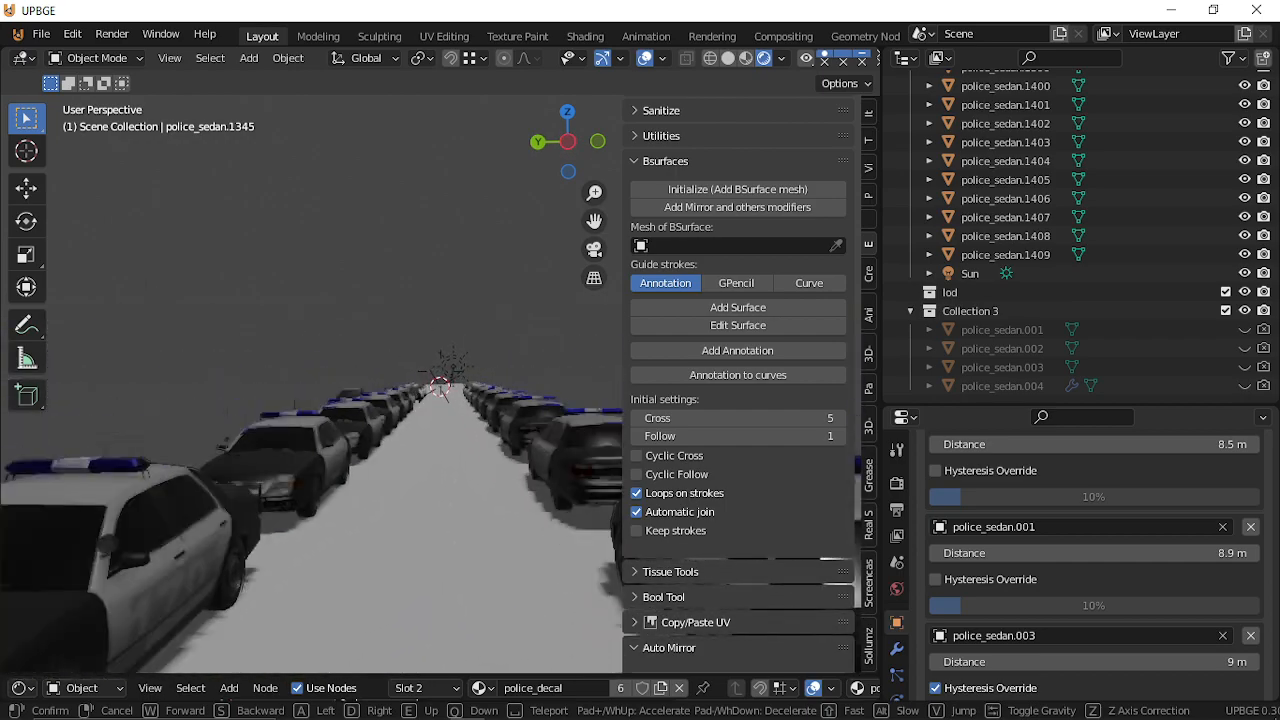
key("w")
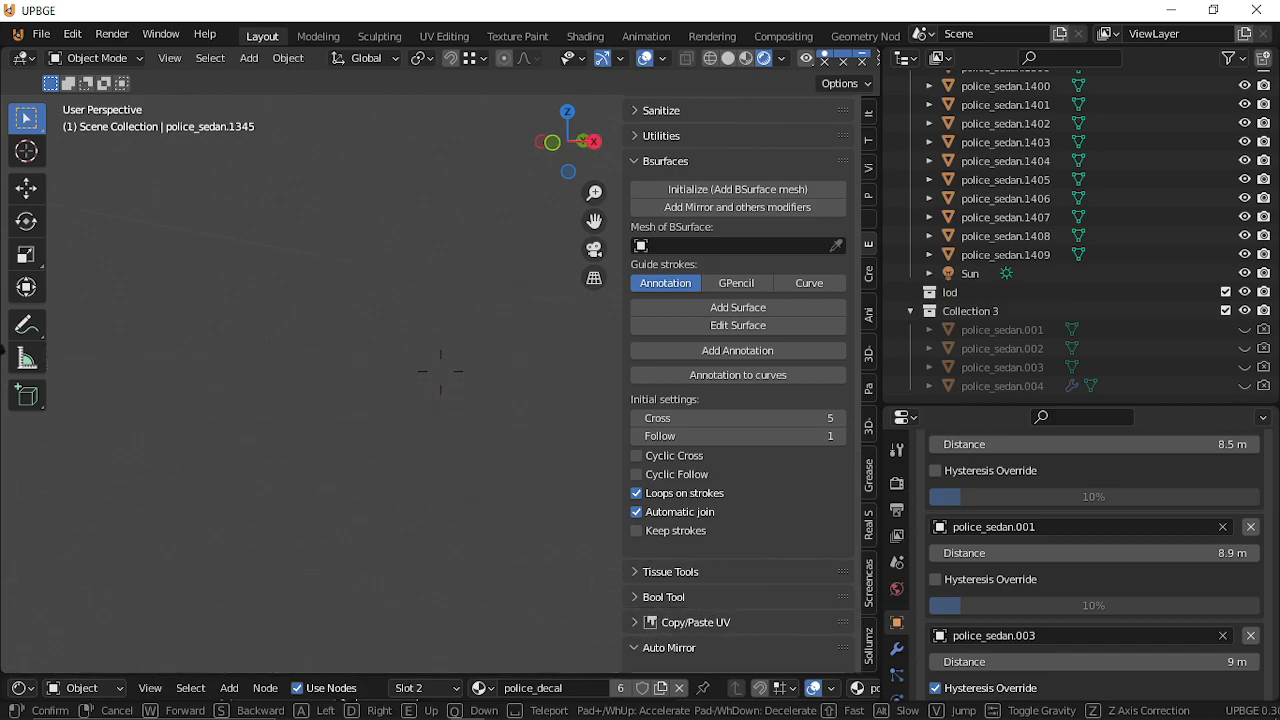
key("w")
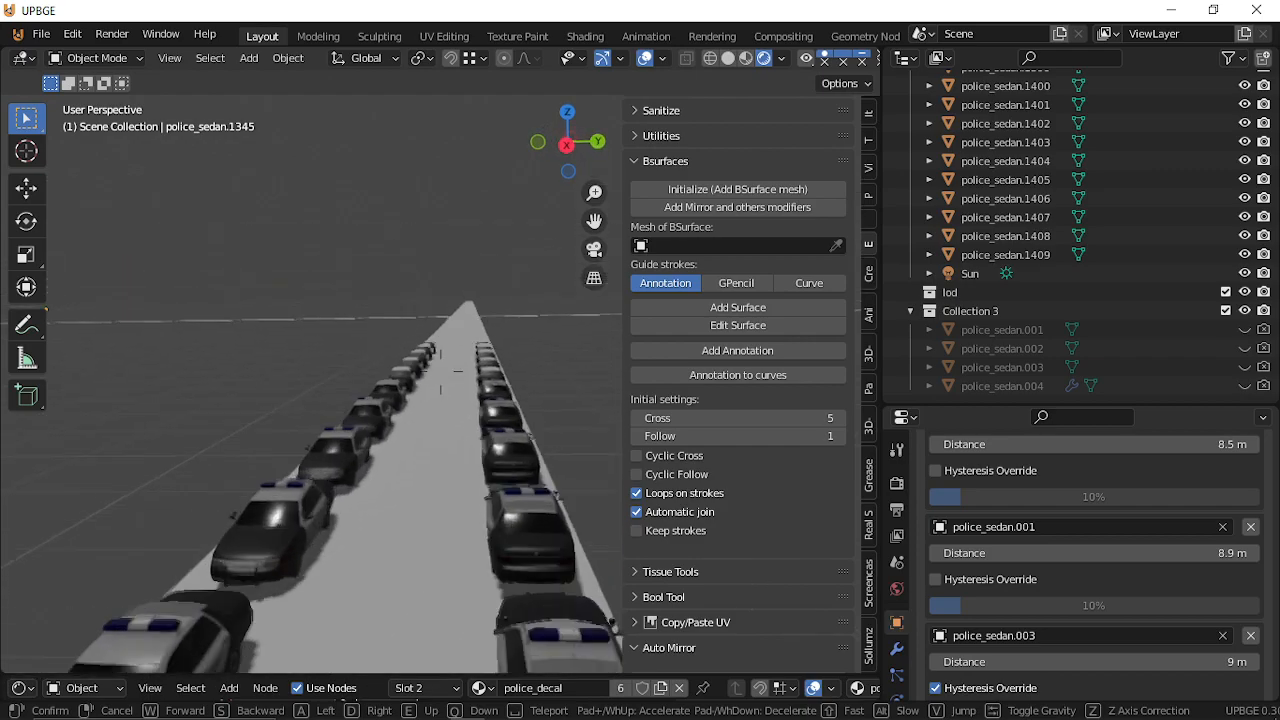
key("w")
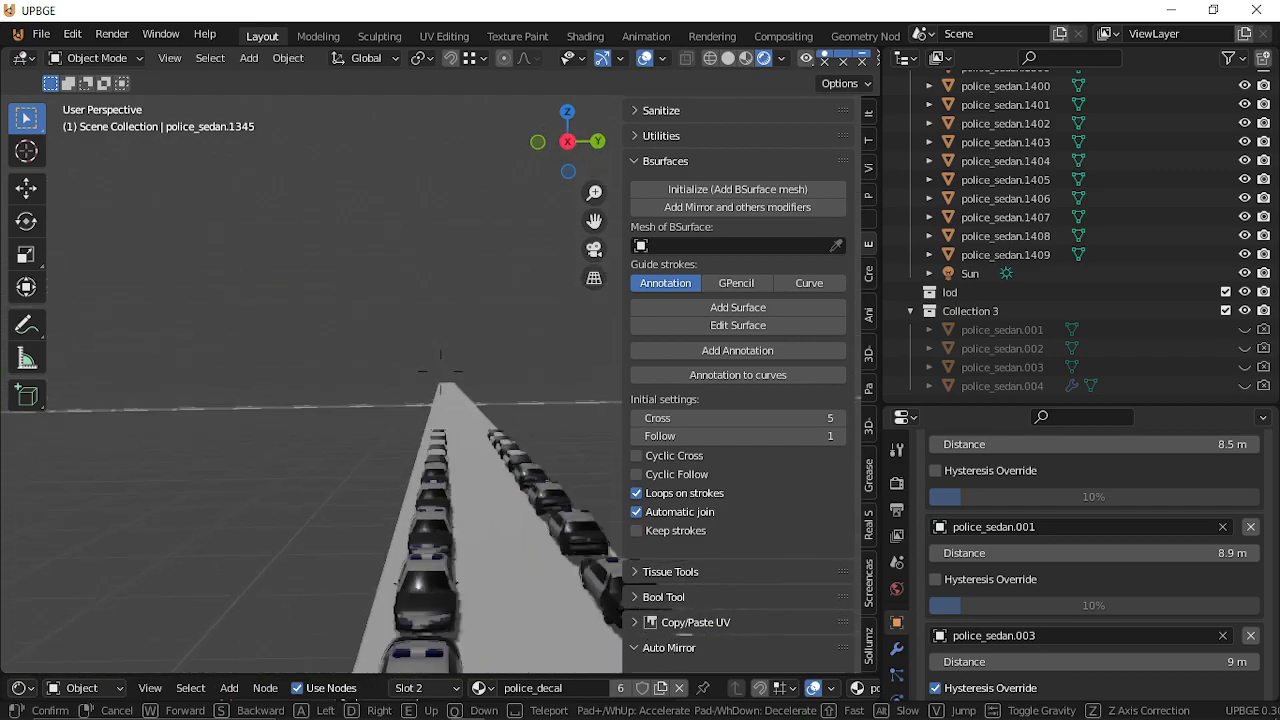
key("w")
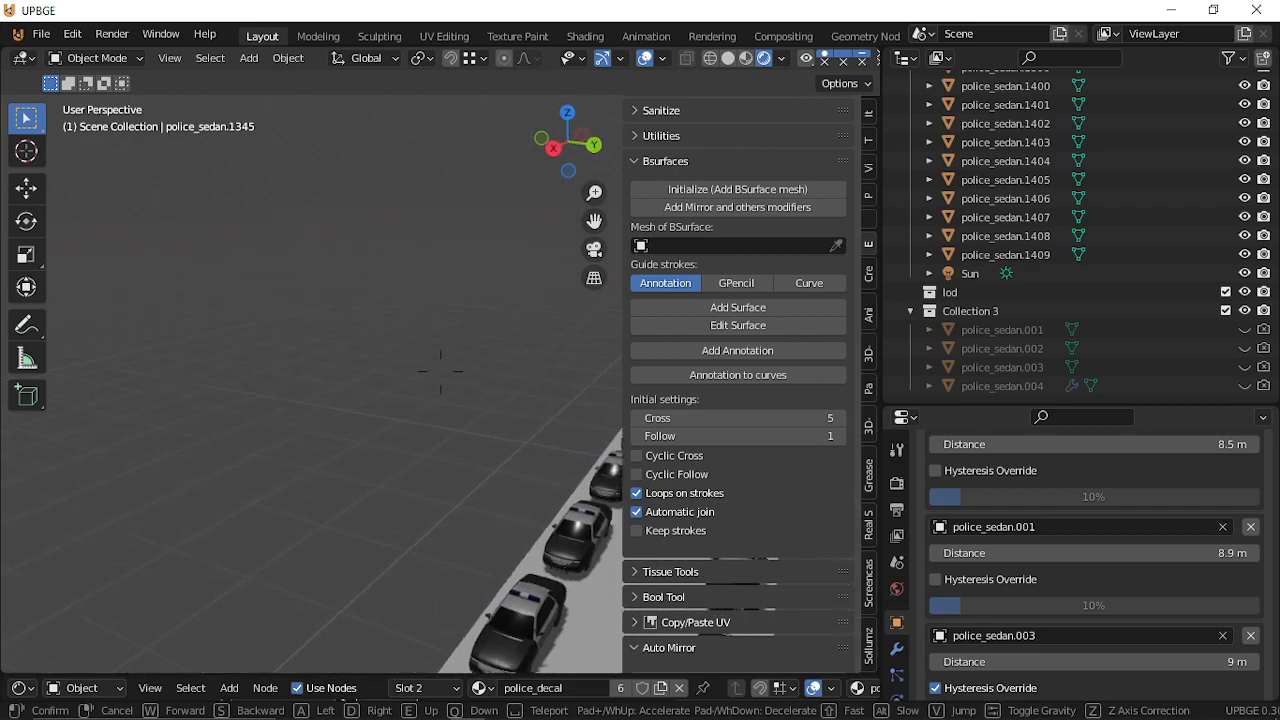
key("w")
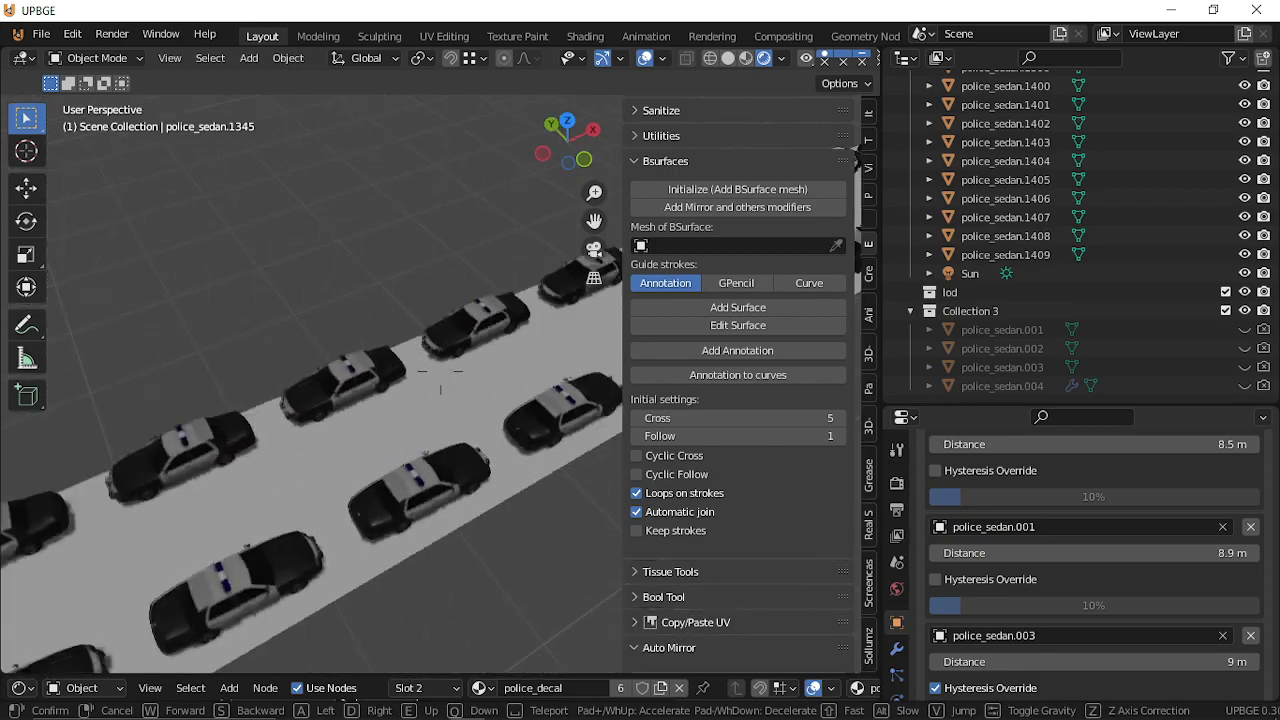
key("w")
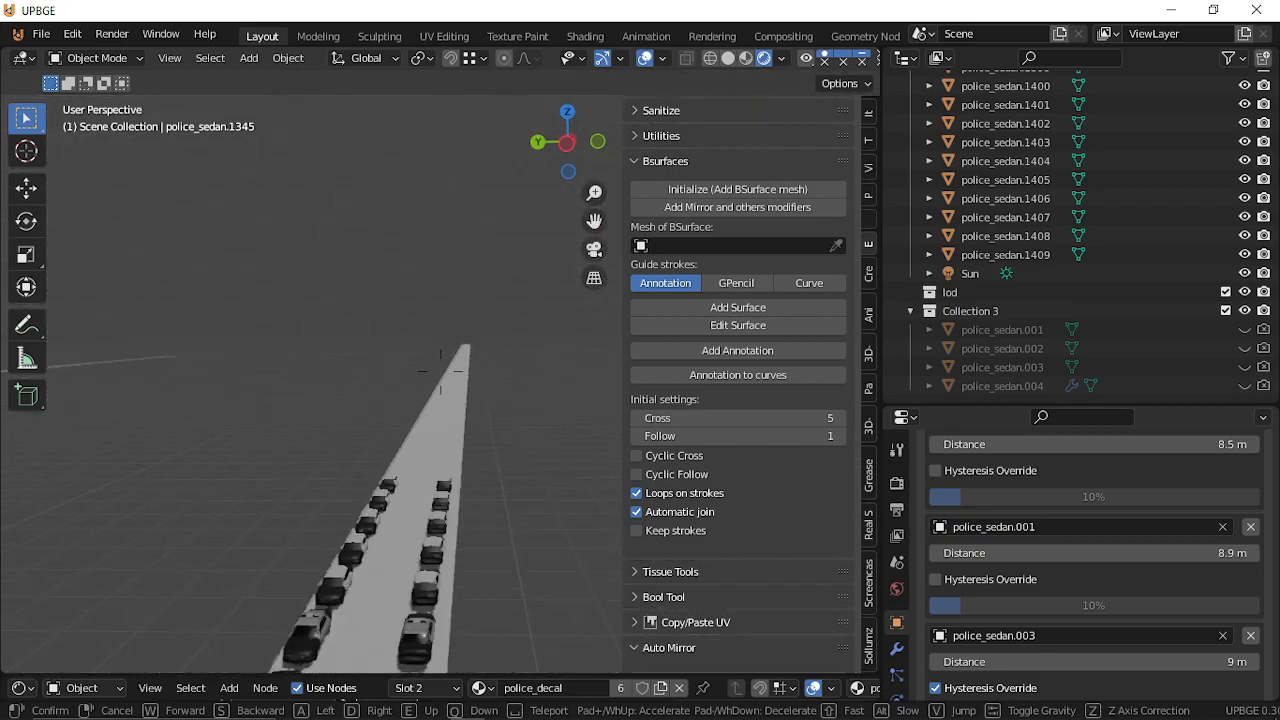
key("w")
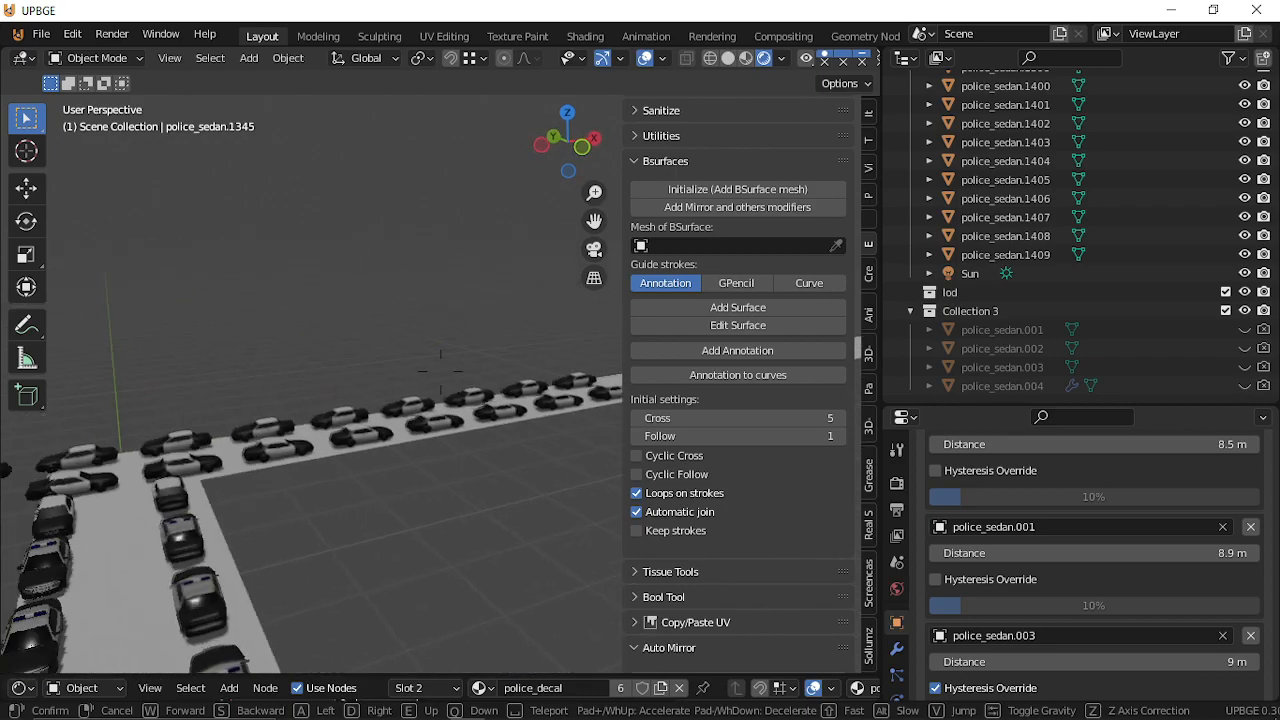
key("a")
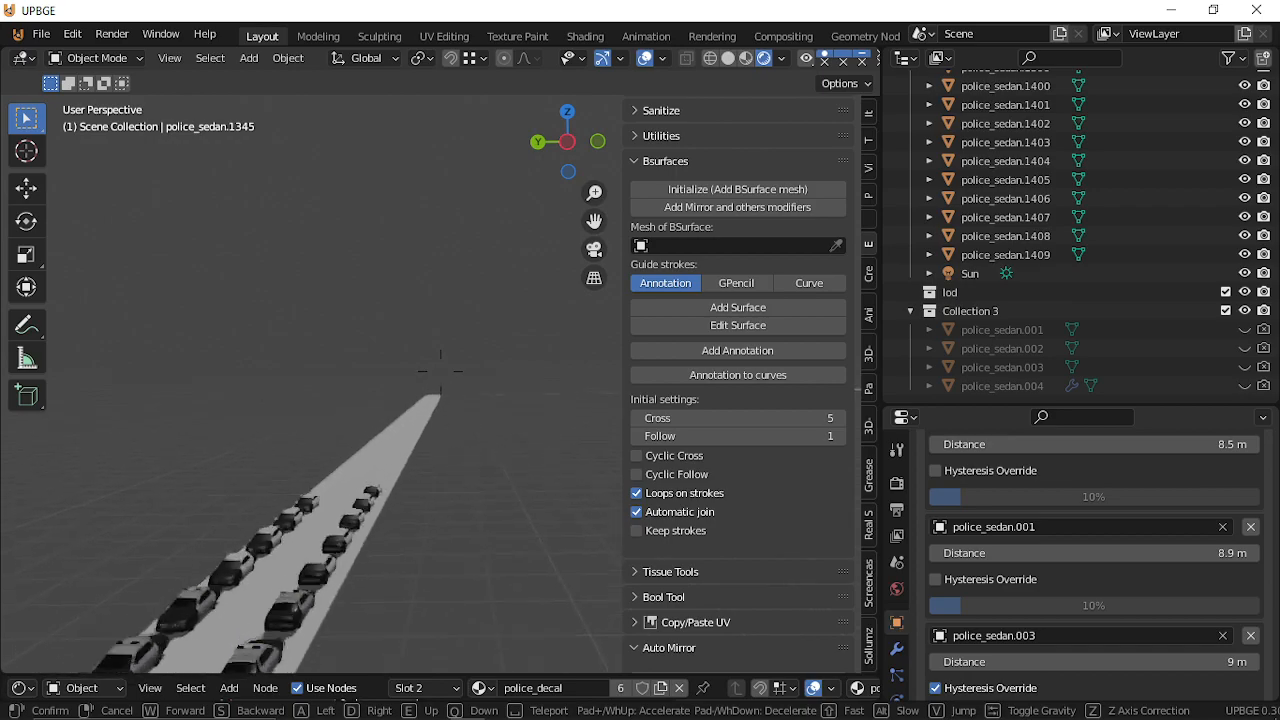
key("d")
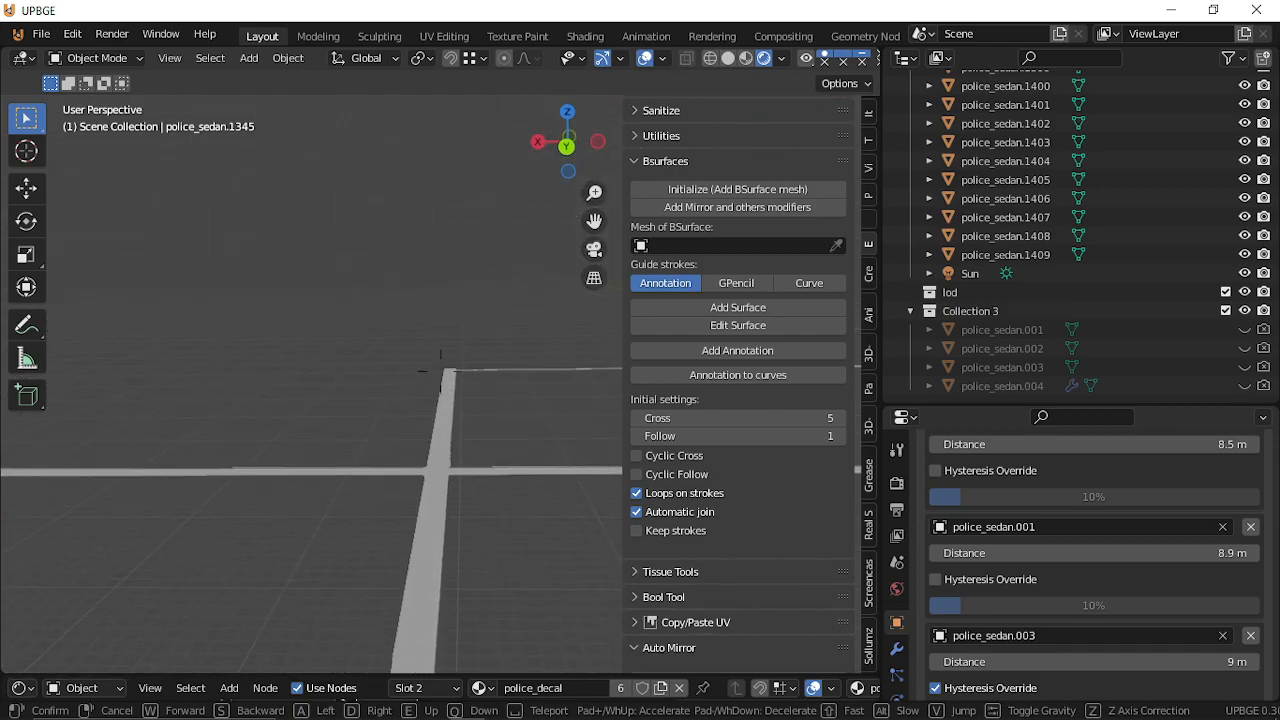
key("w")
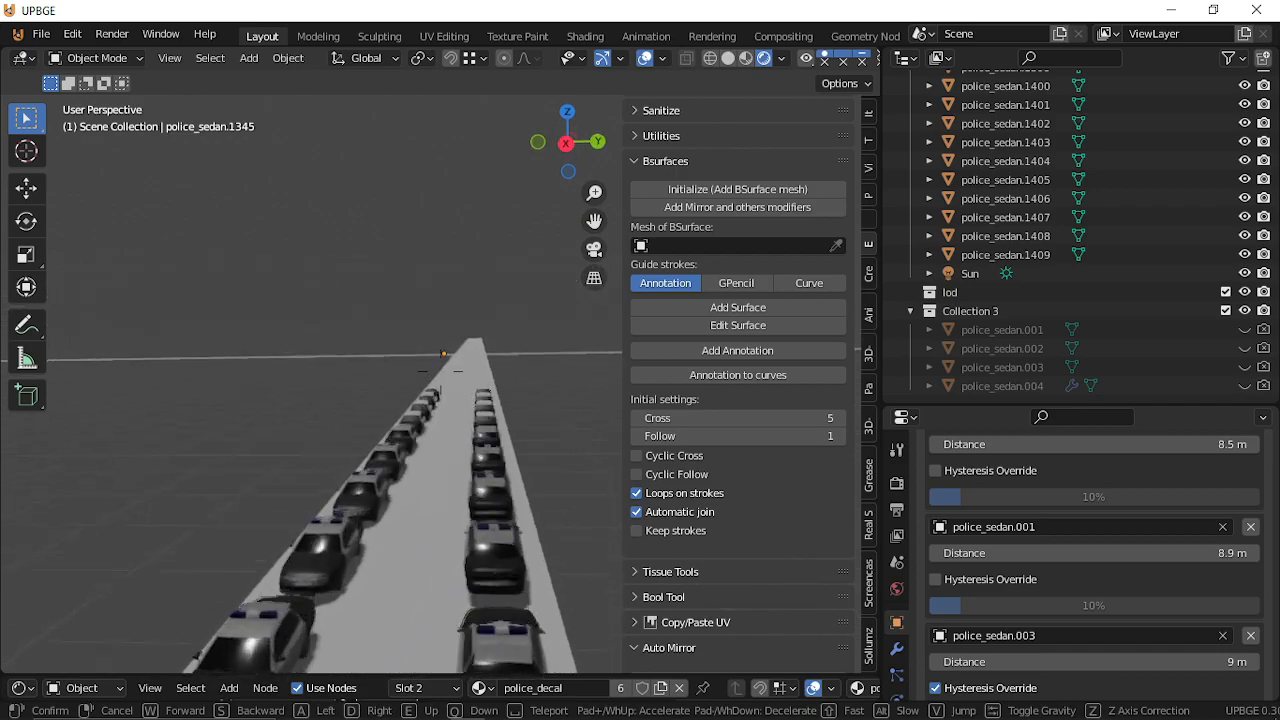
left_click(440, 371)
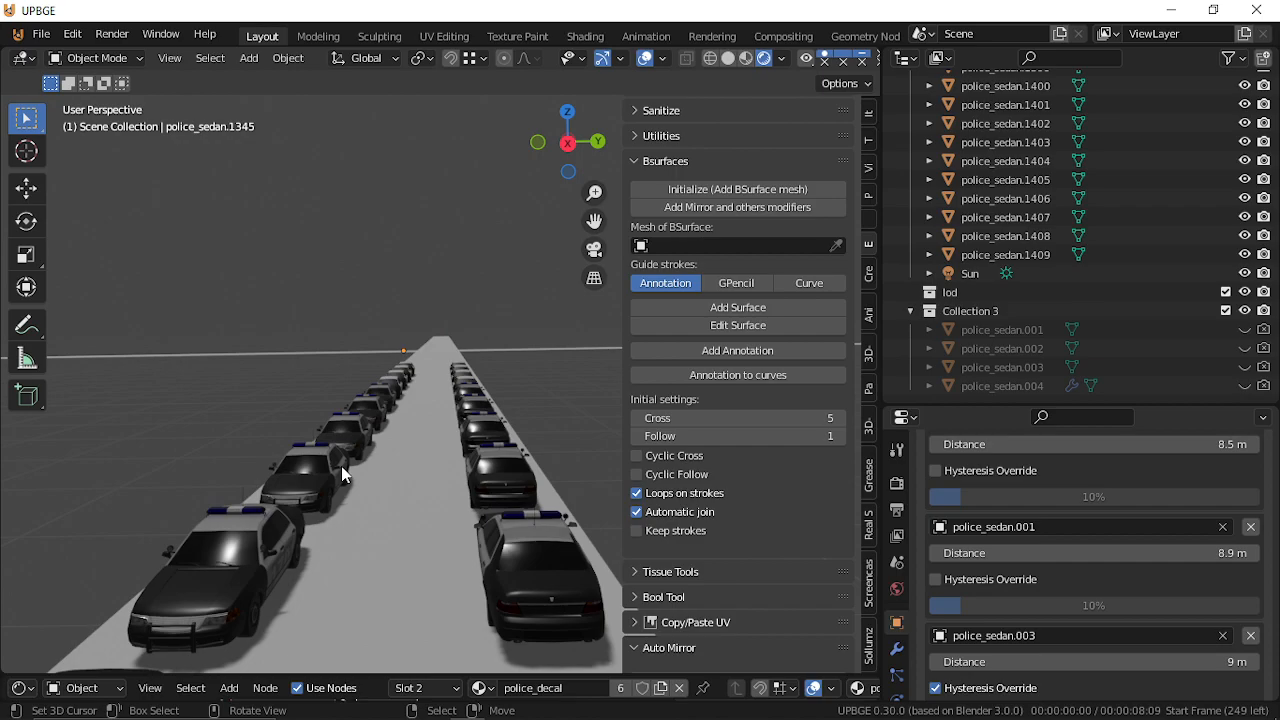
mouse_move(119, 710)
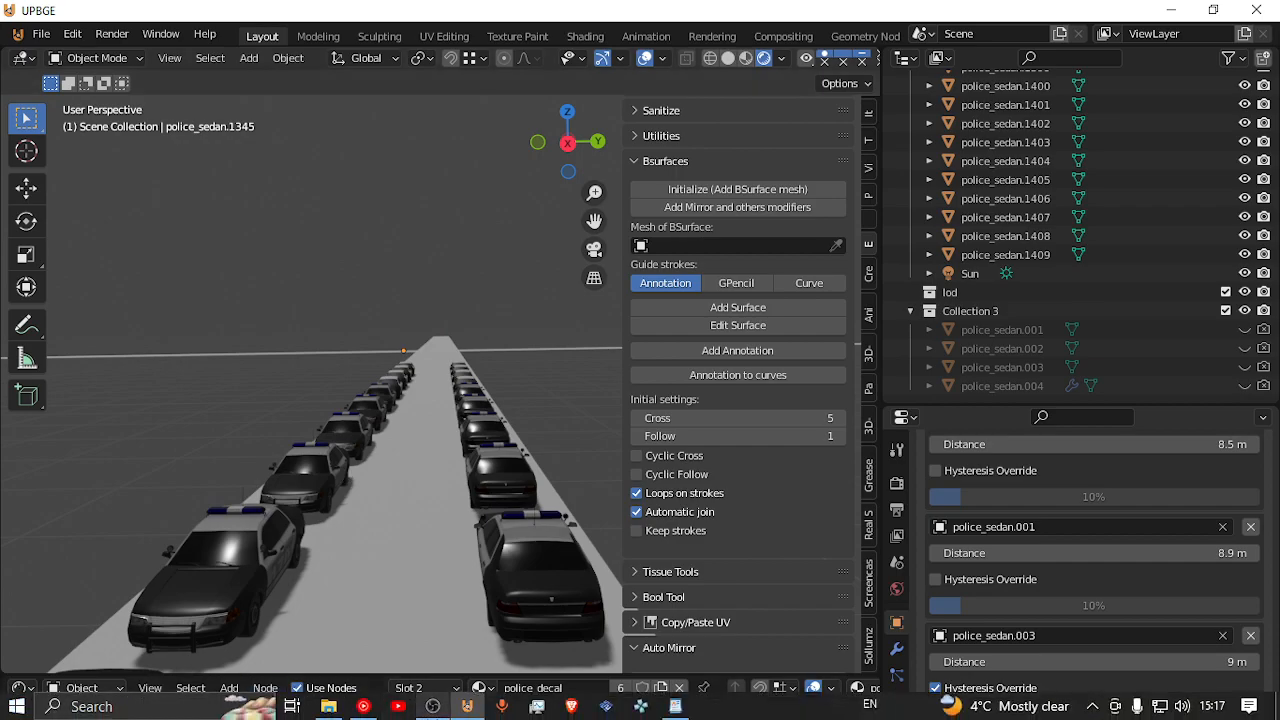
mouse_move(432, 708)
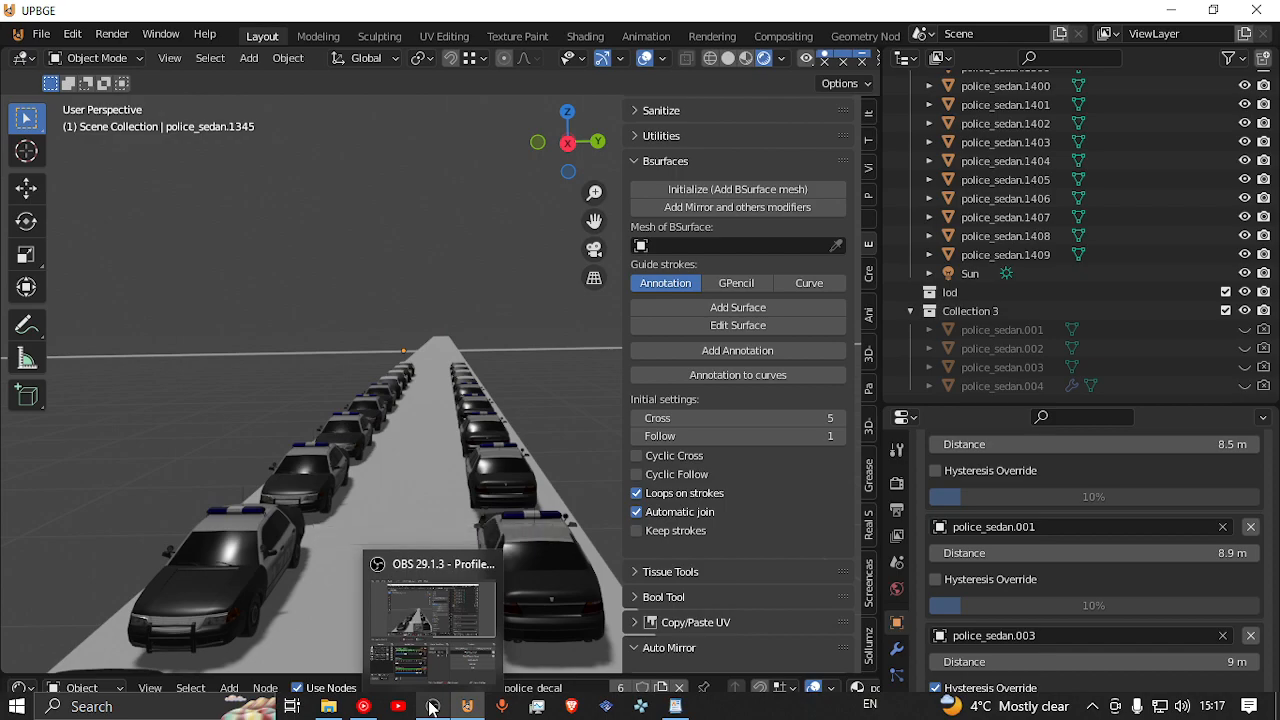
left_click(432, 707)
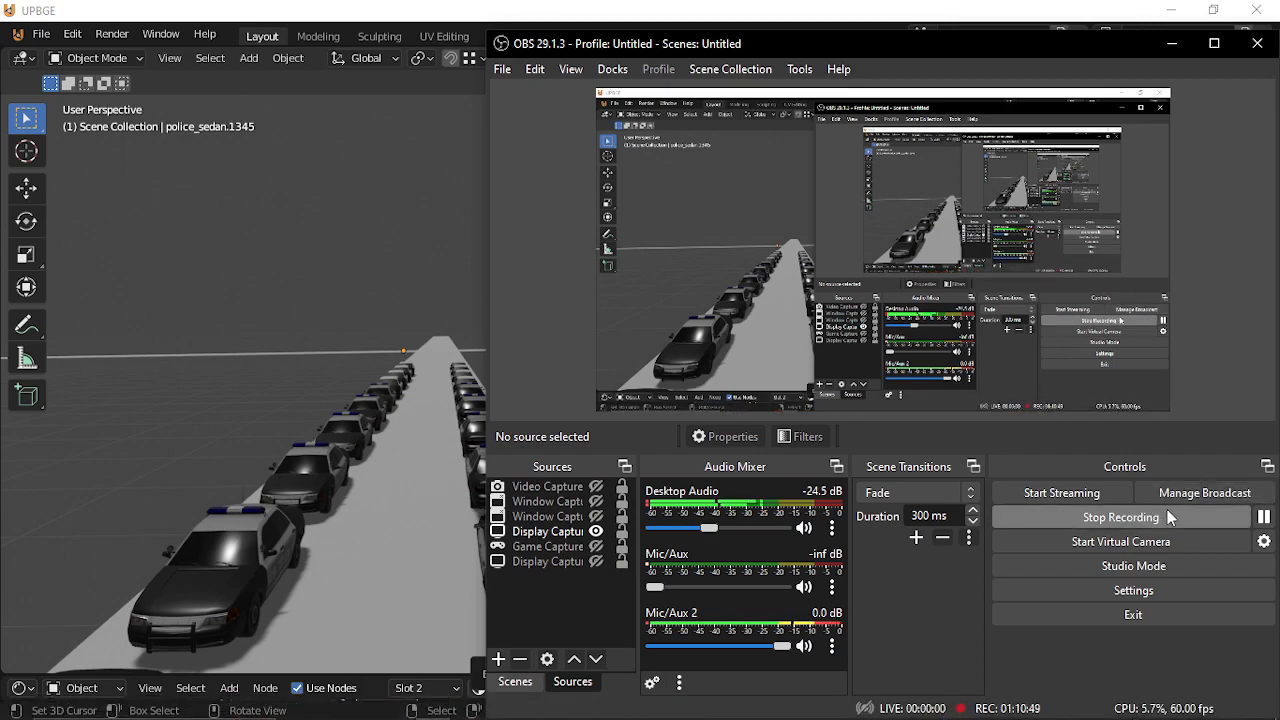